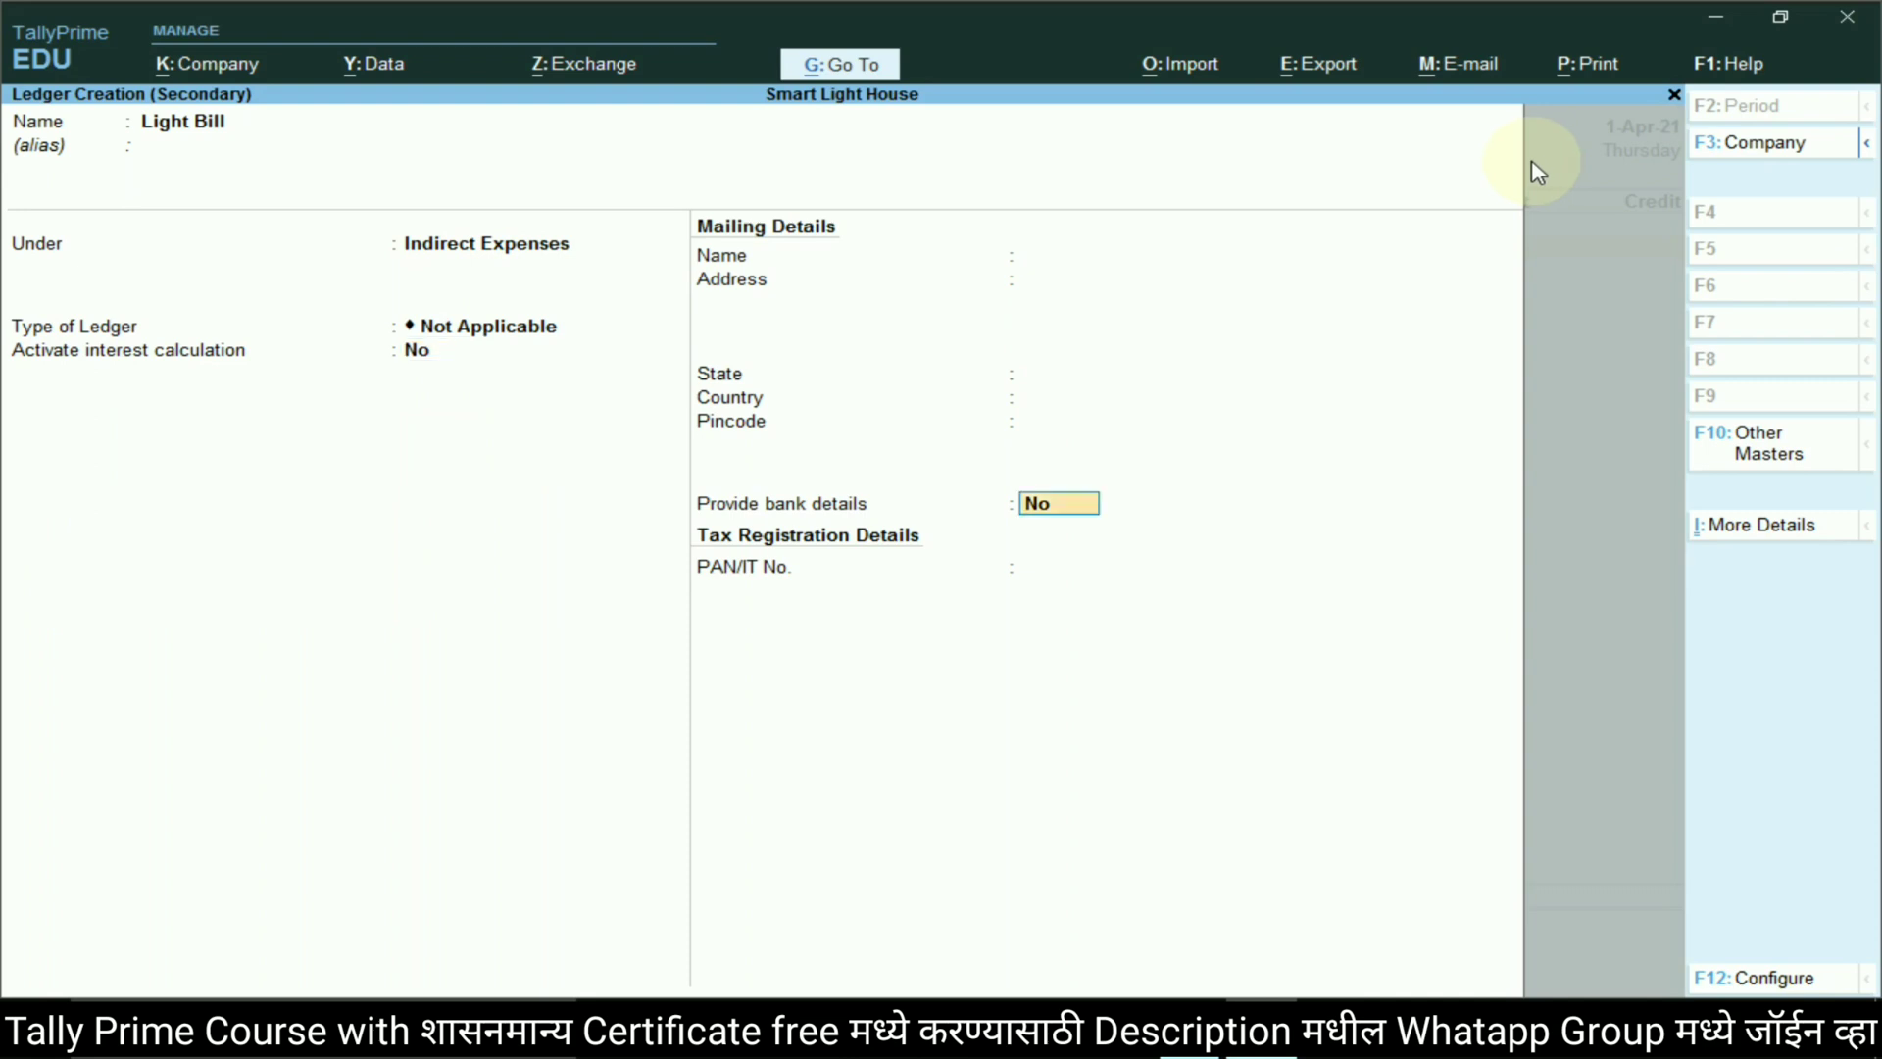
Save the Light Bill ledger under Indirect Expenses with interest calculation and bank details set to No
key("Return")
key("Escape")
key("Up")
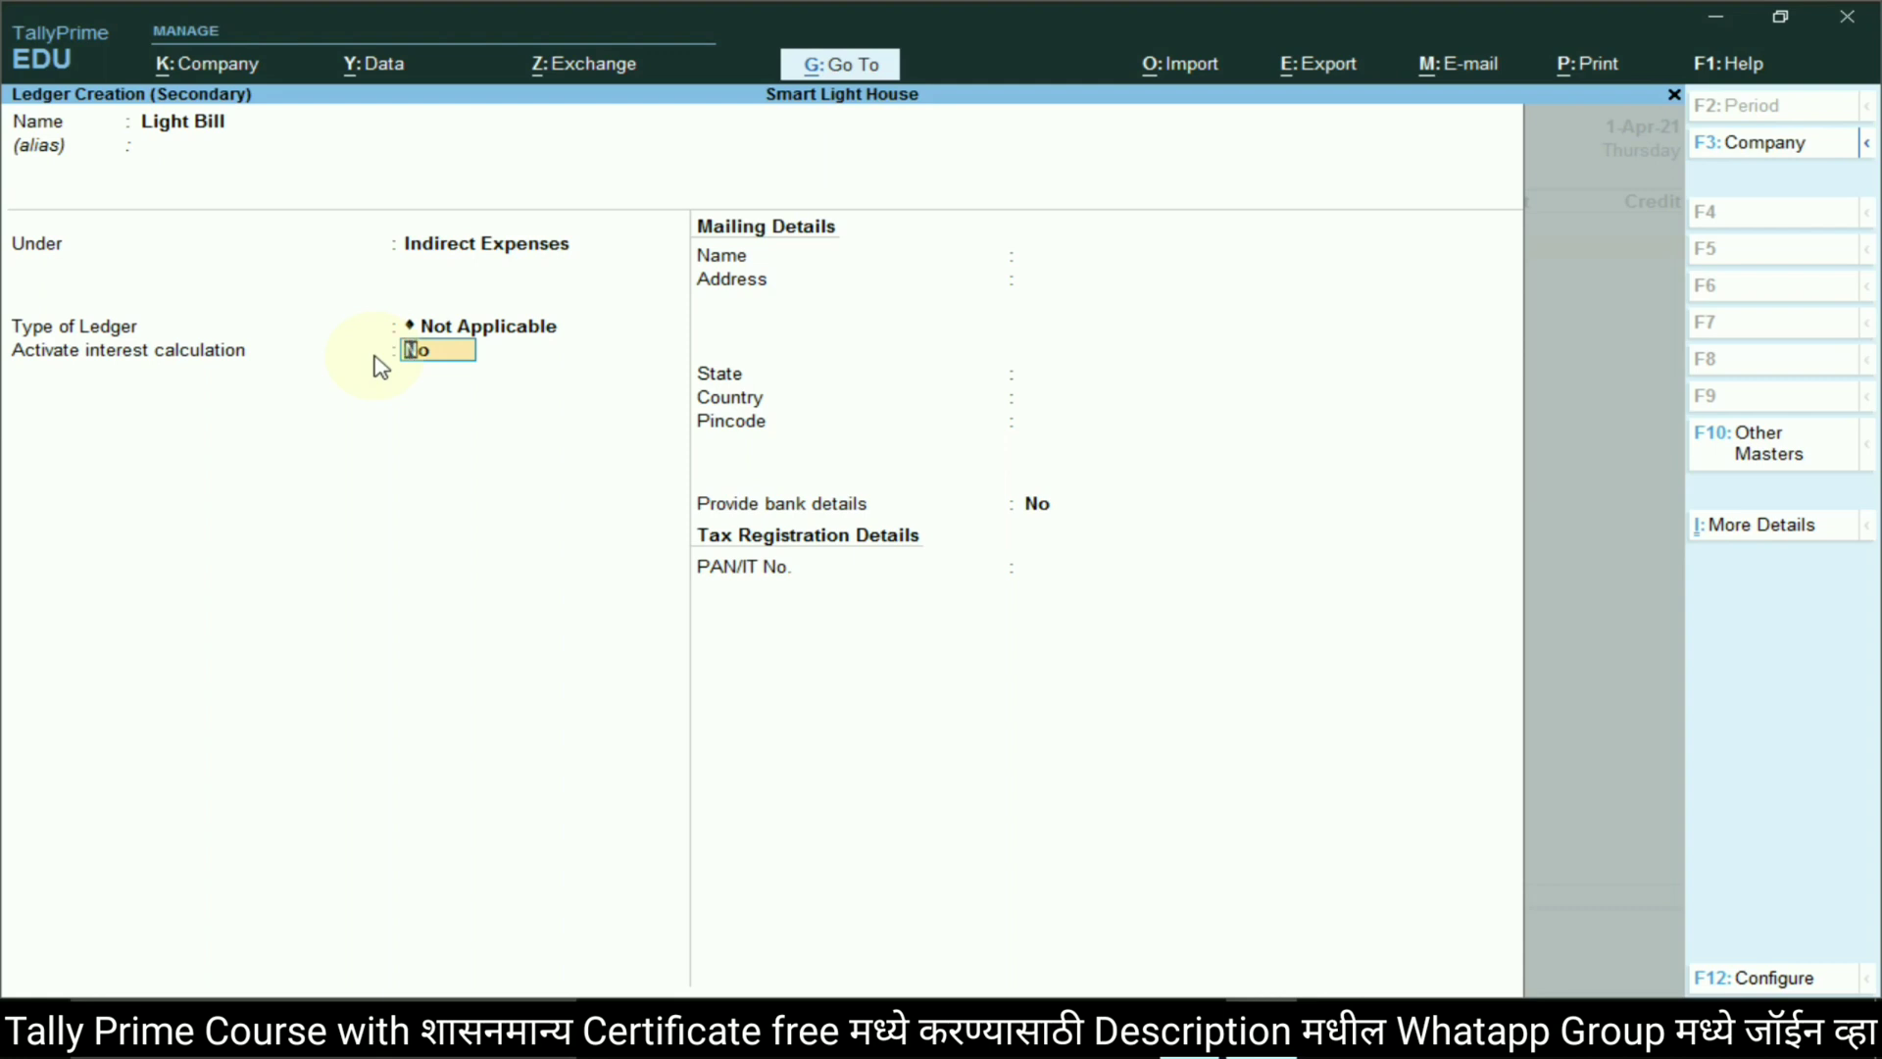
key("Return")
key("Return")
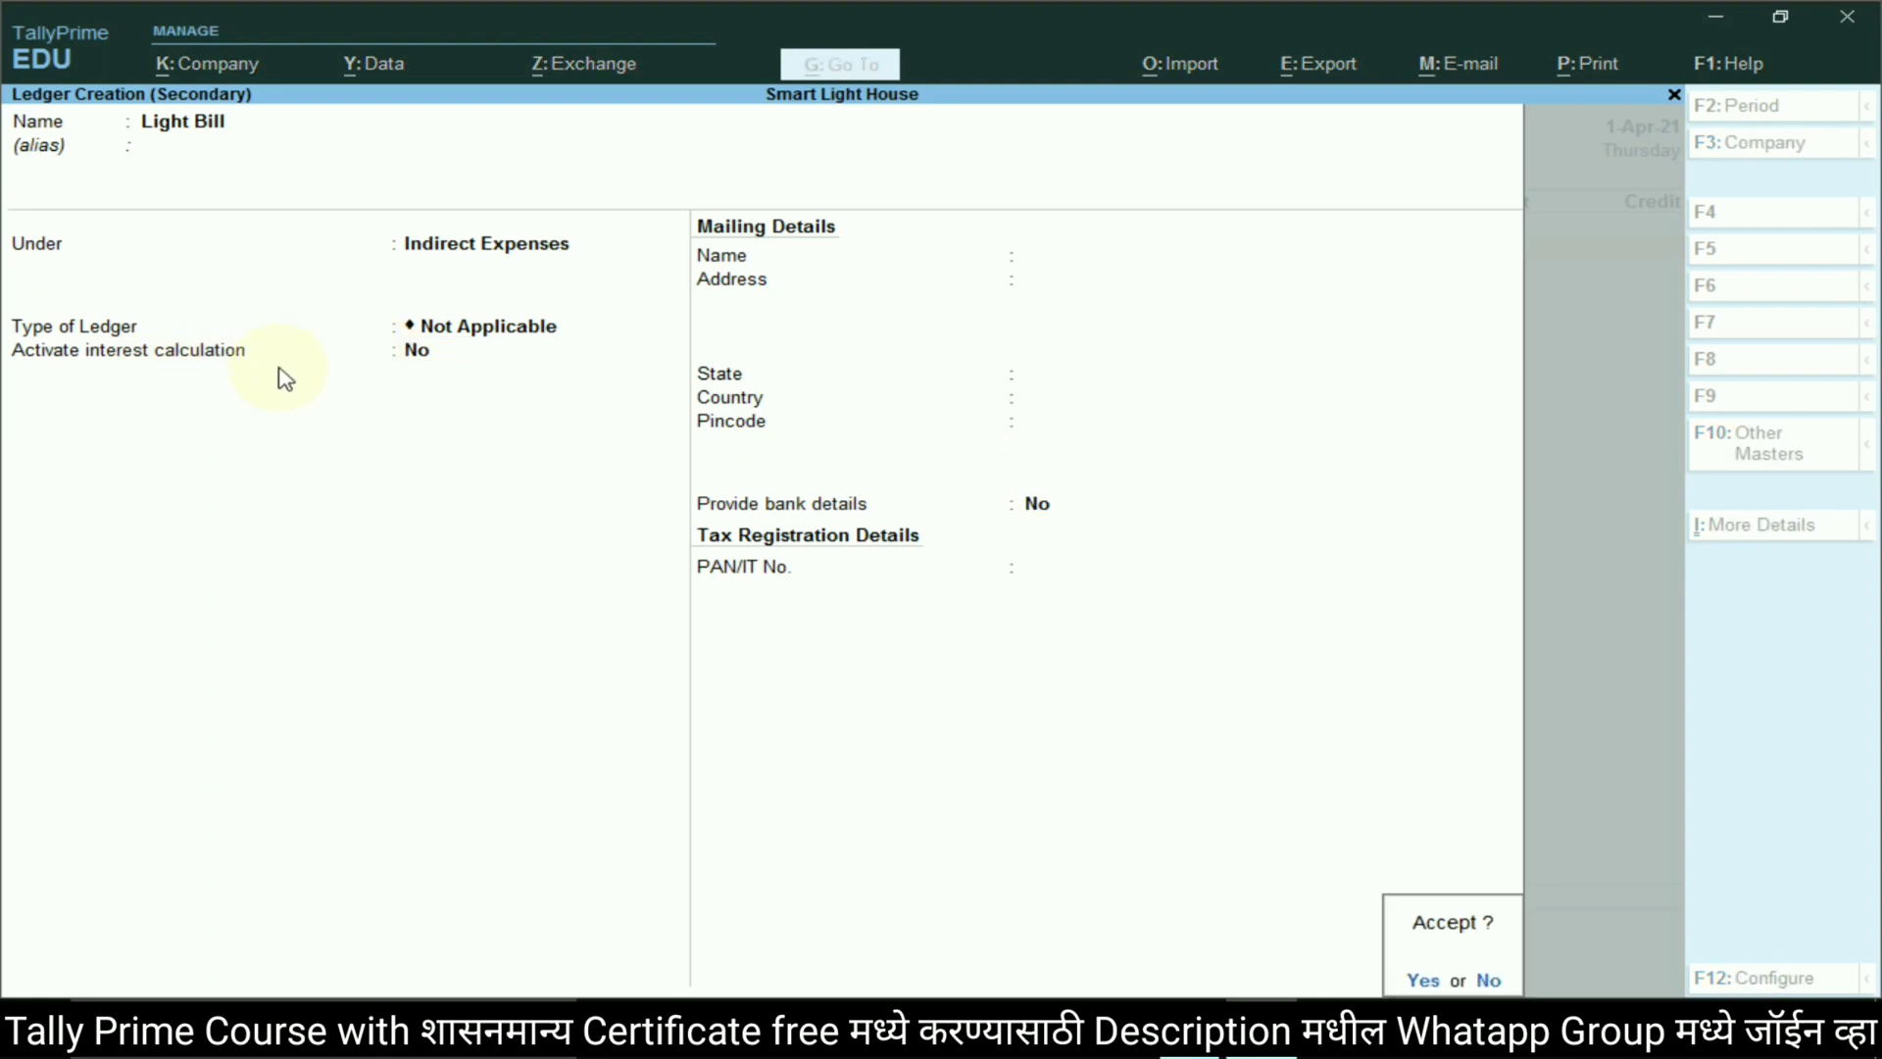
key("Return")
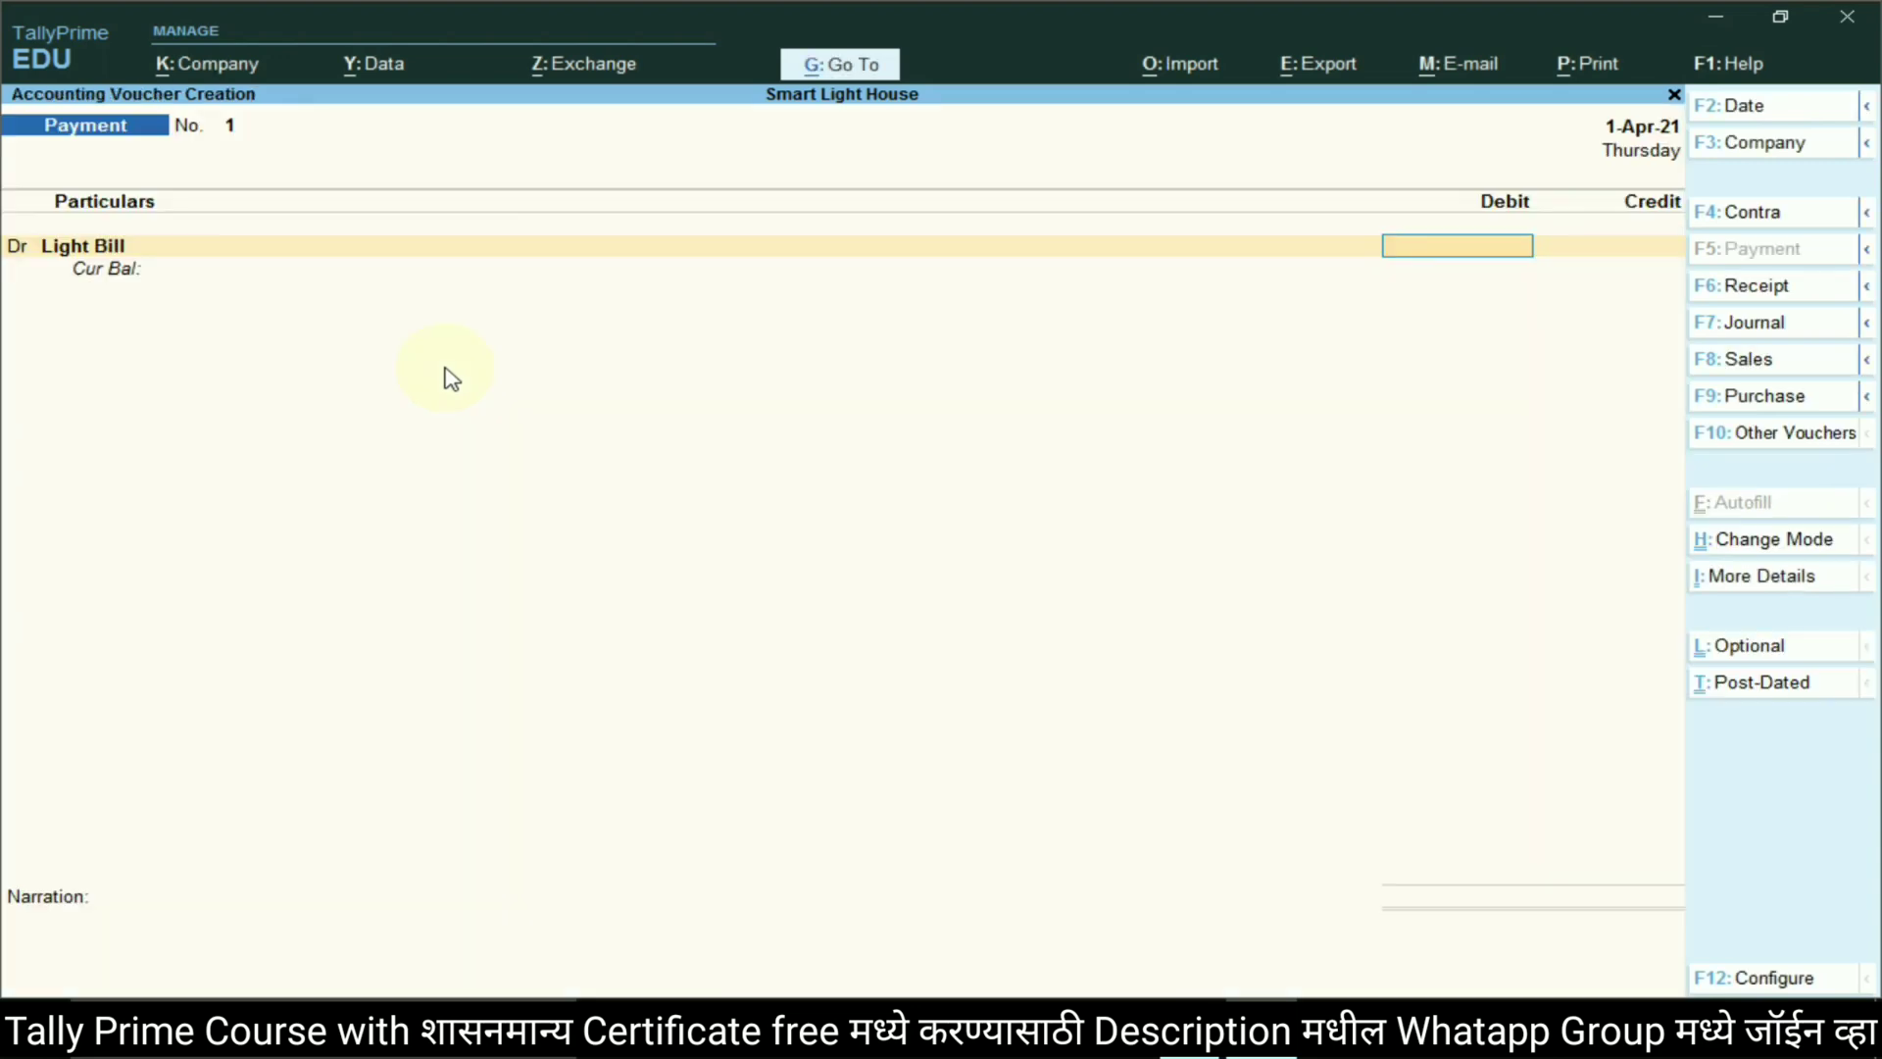
Debit Light Bill with 1000 in the payment voucher and credit the same amount to IDBI Bank
key("alt+Tab")
key("alt+Tab")
type("1000")
key("Return")
key("Down")
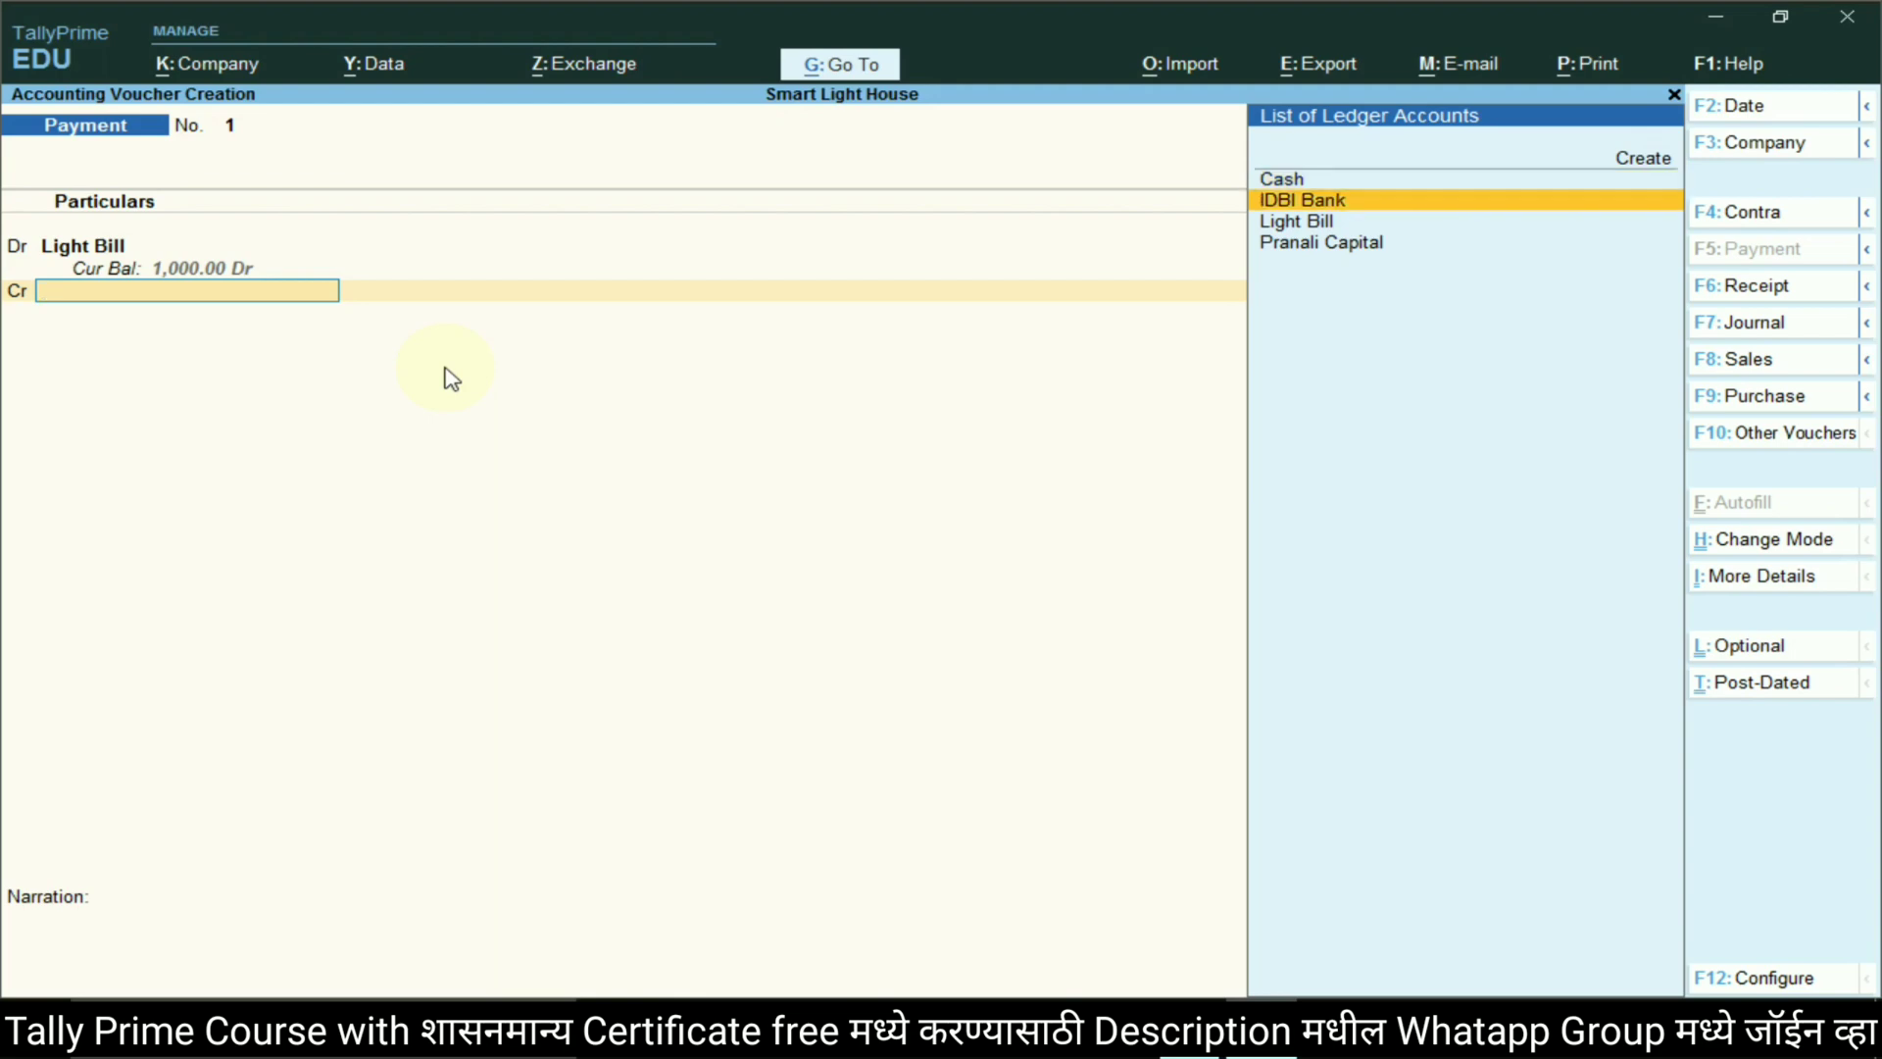
key("Return")
key("Return")
Allocate the IDBI Bank amount as a Cheque with no instrument number and save the payment voucher without narration
key("Return")
key("Return")
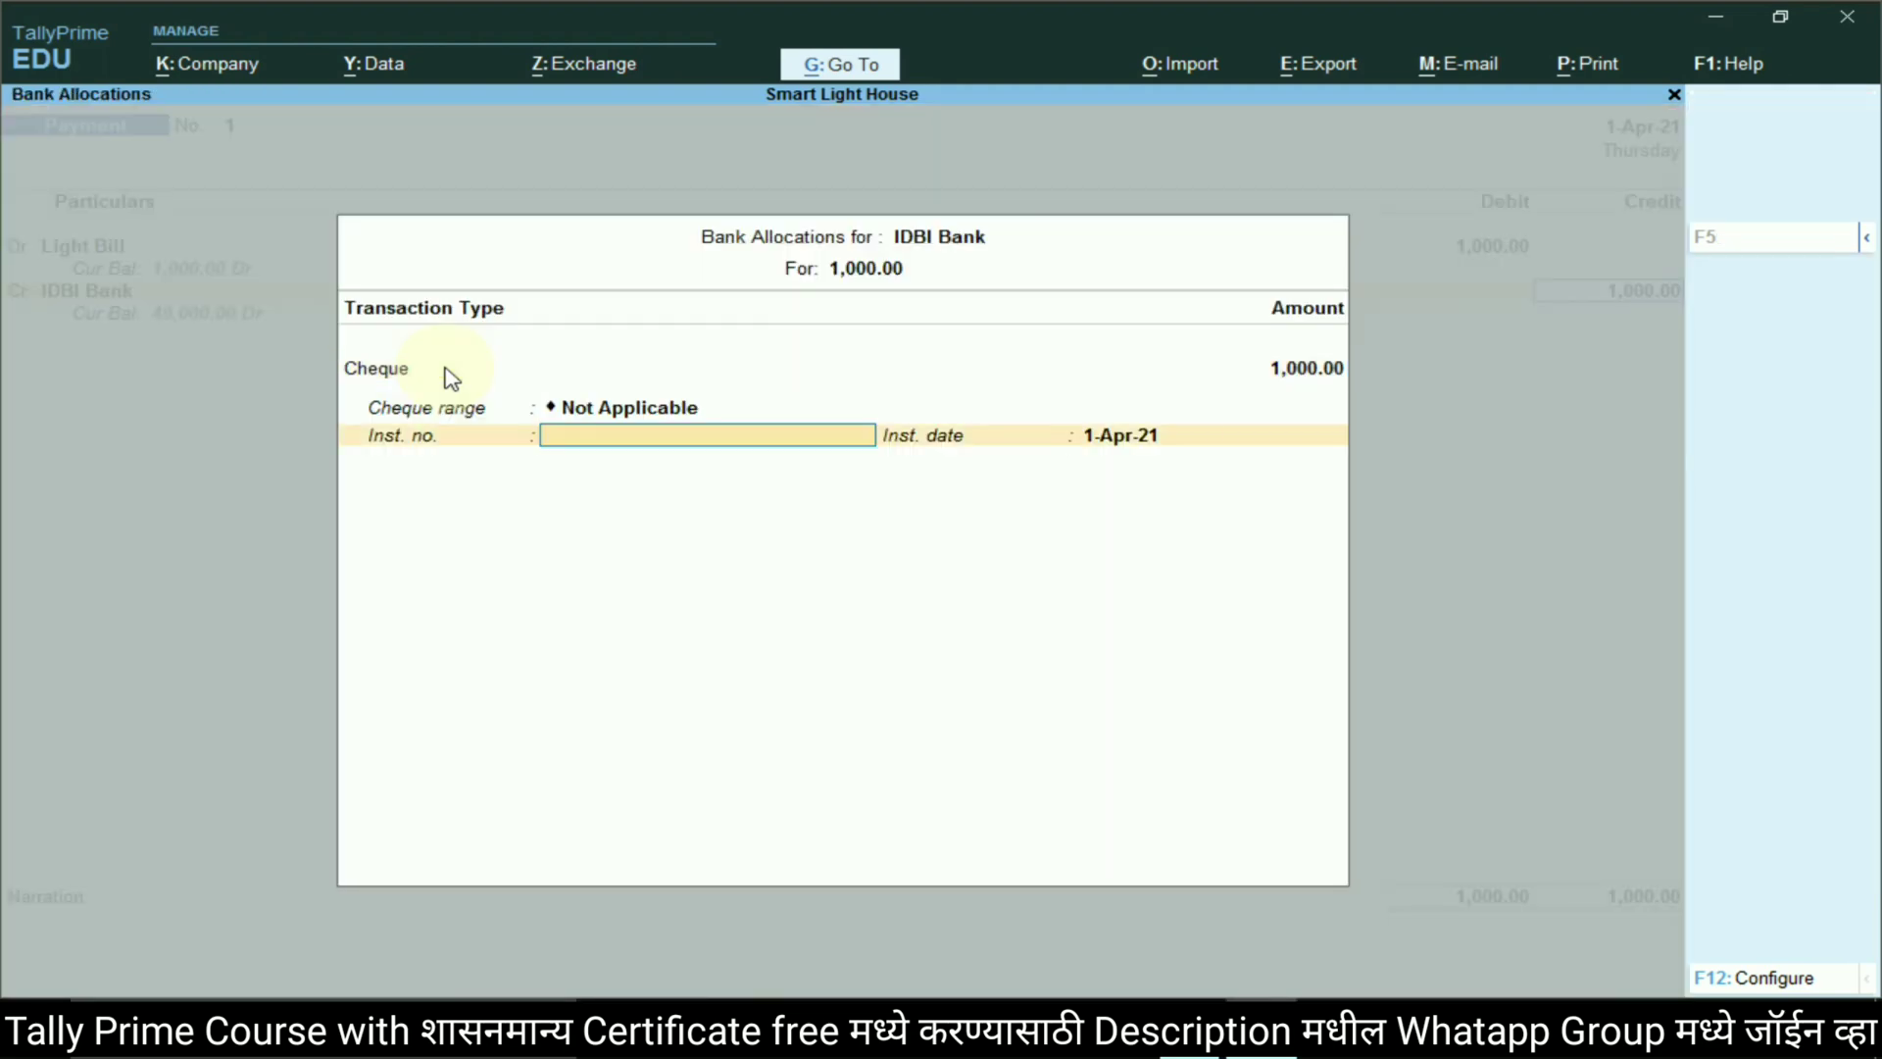
key("Return")
key("Return")
key("Return")
key("Return")
key("Return")
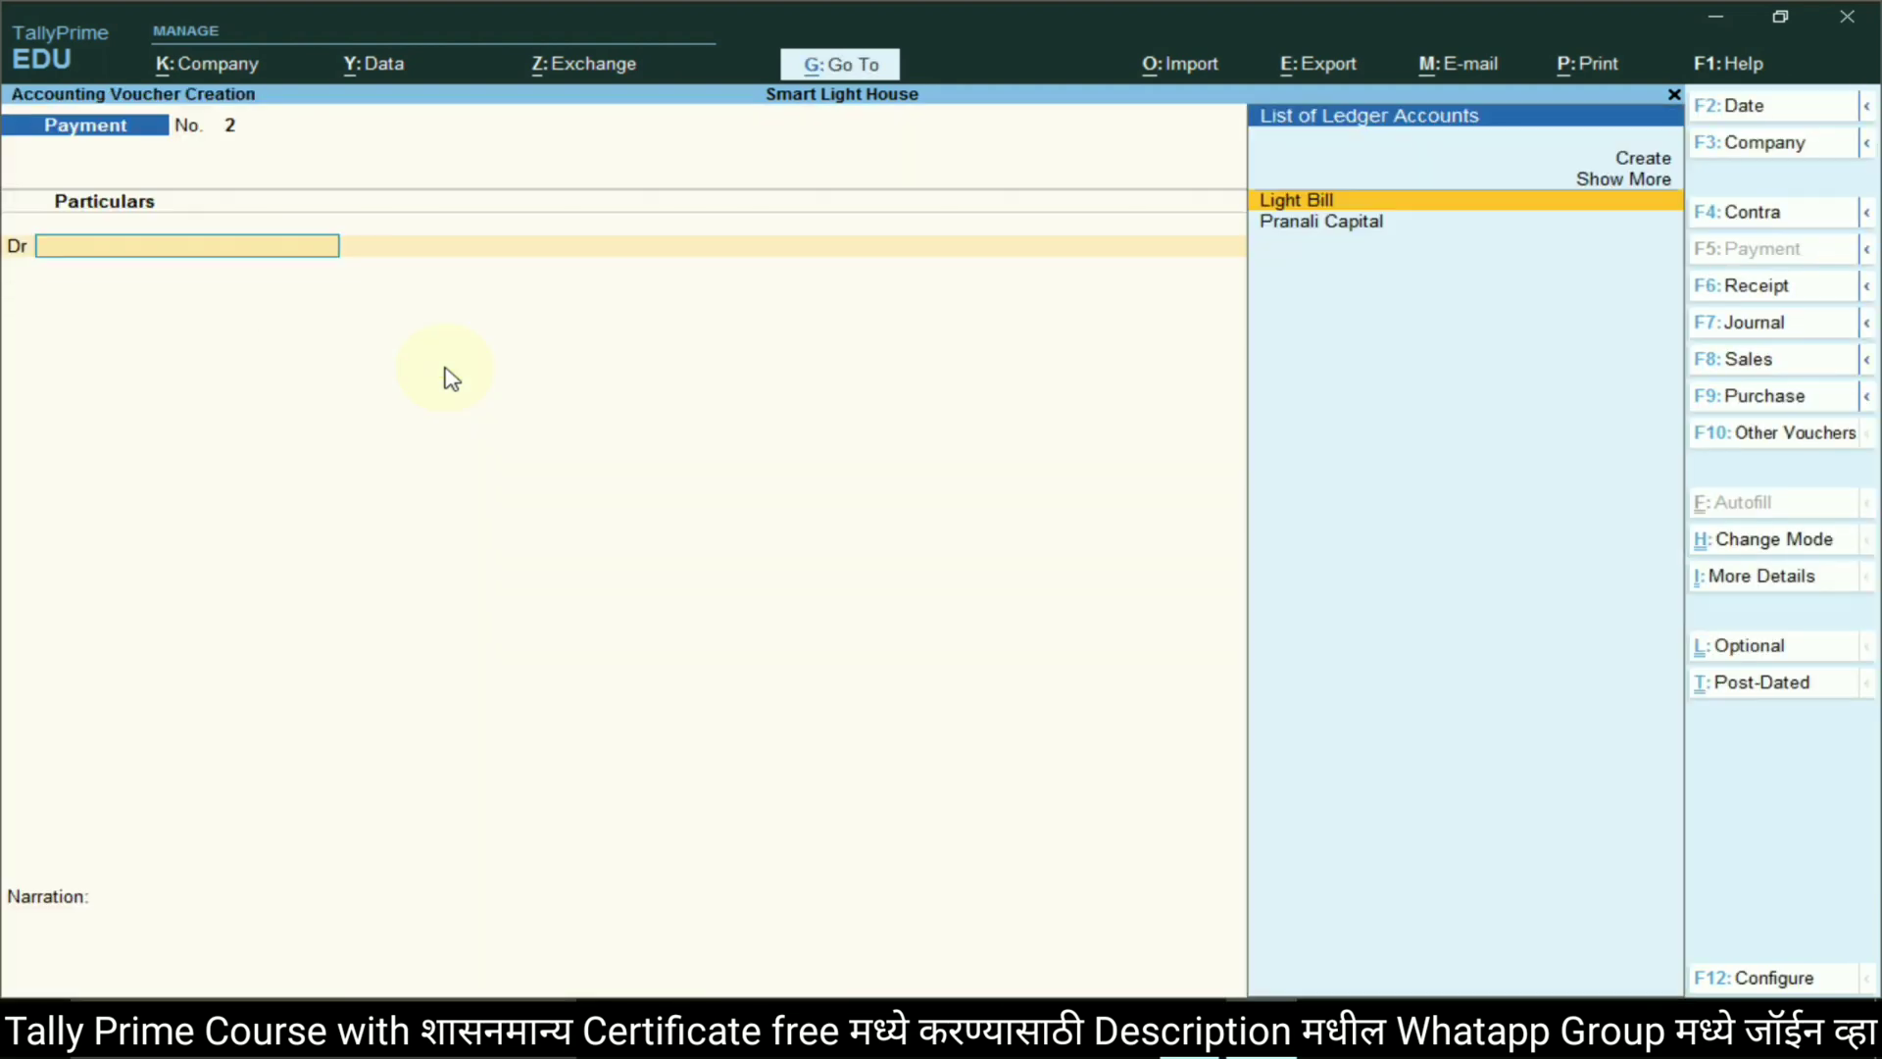
Switch to the Word assignment, read the 05-08-2021 SBI bank loan transaction, and return to TallyPrime
key("alt+Tab")
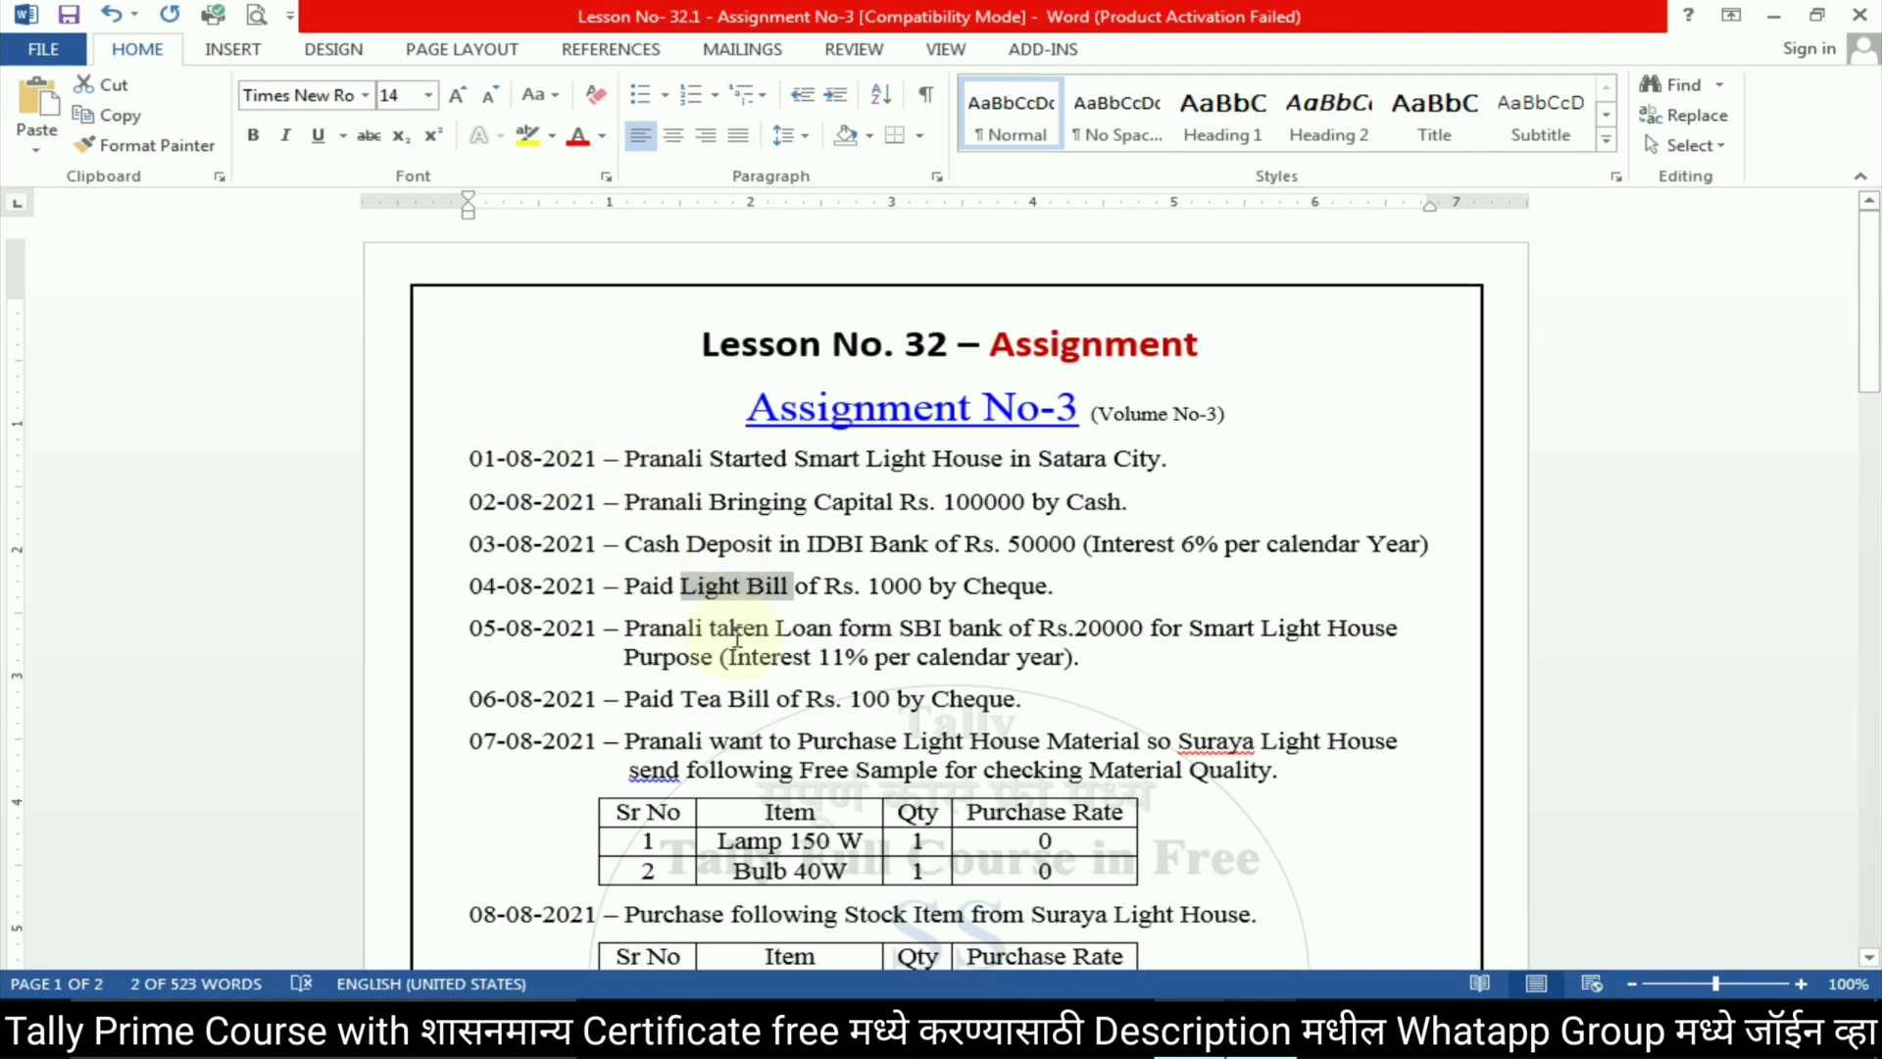
left_click(973, 632)
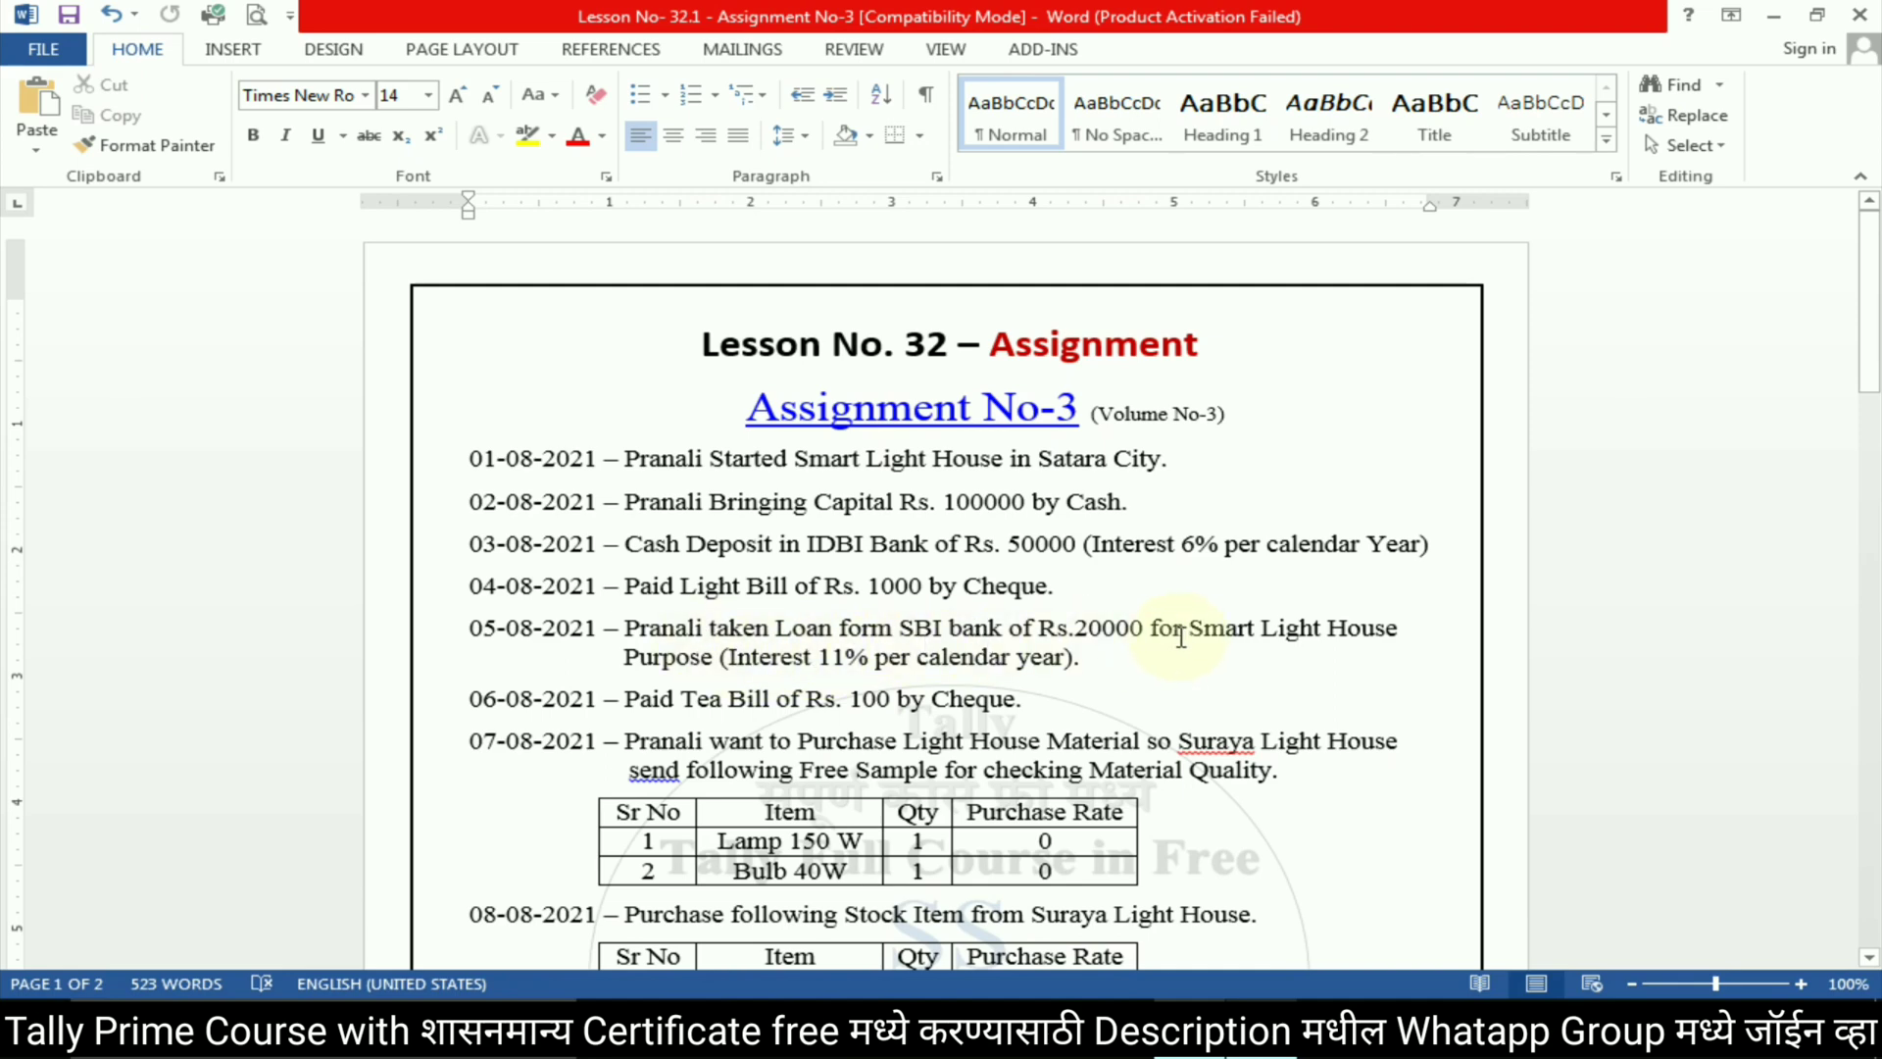
left_click(911, 659)
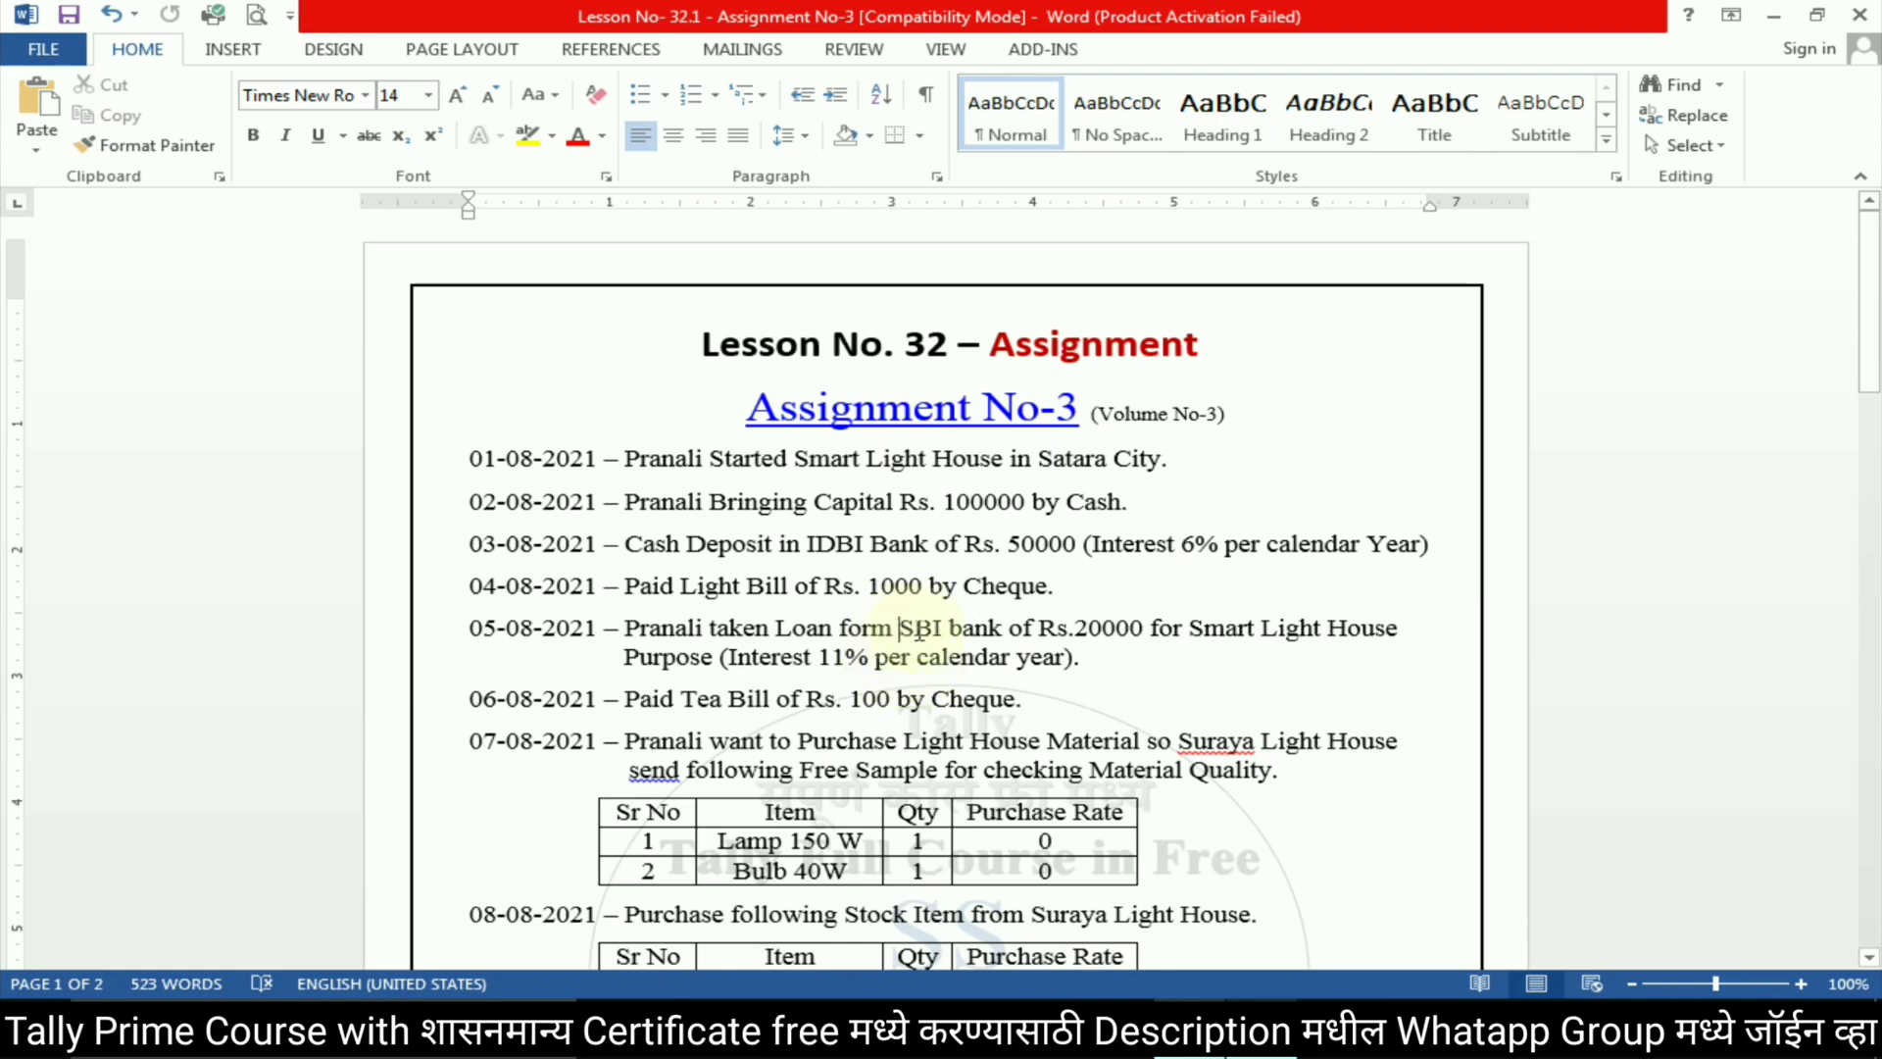
left_click_drag(899, 629, 1007, 631)
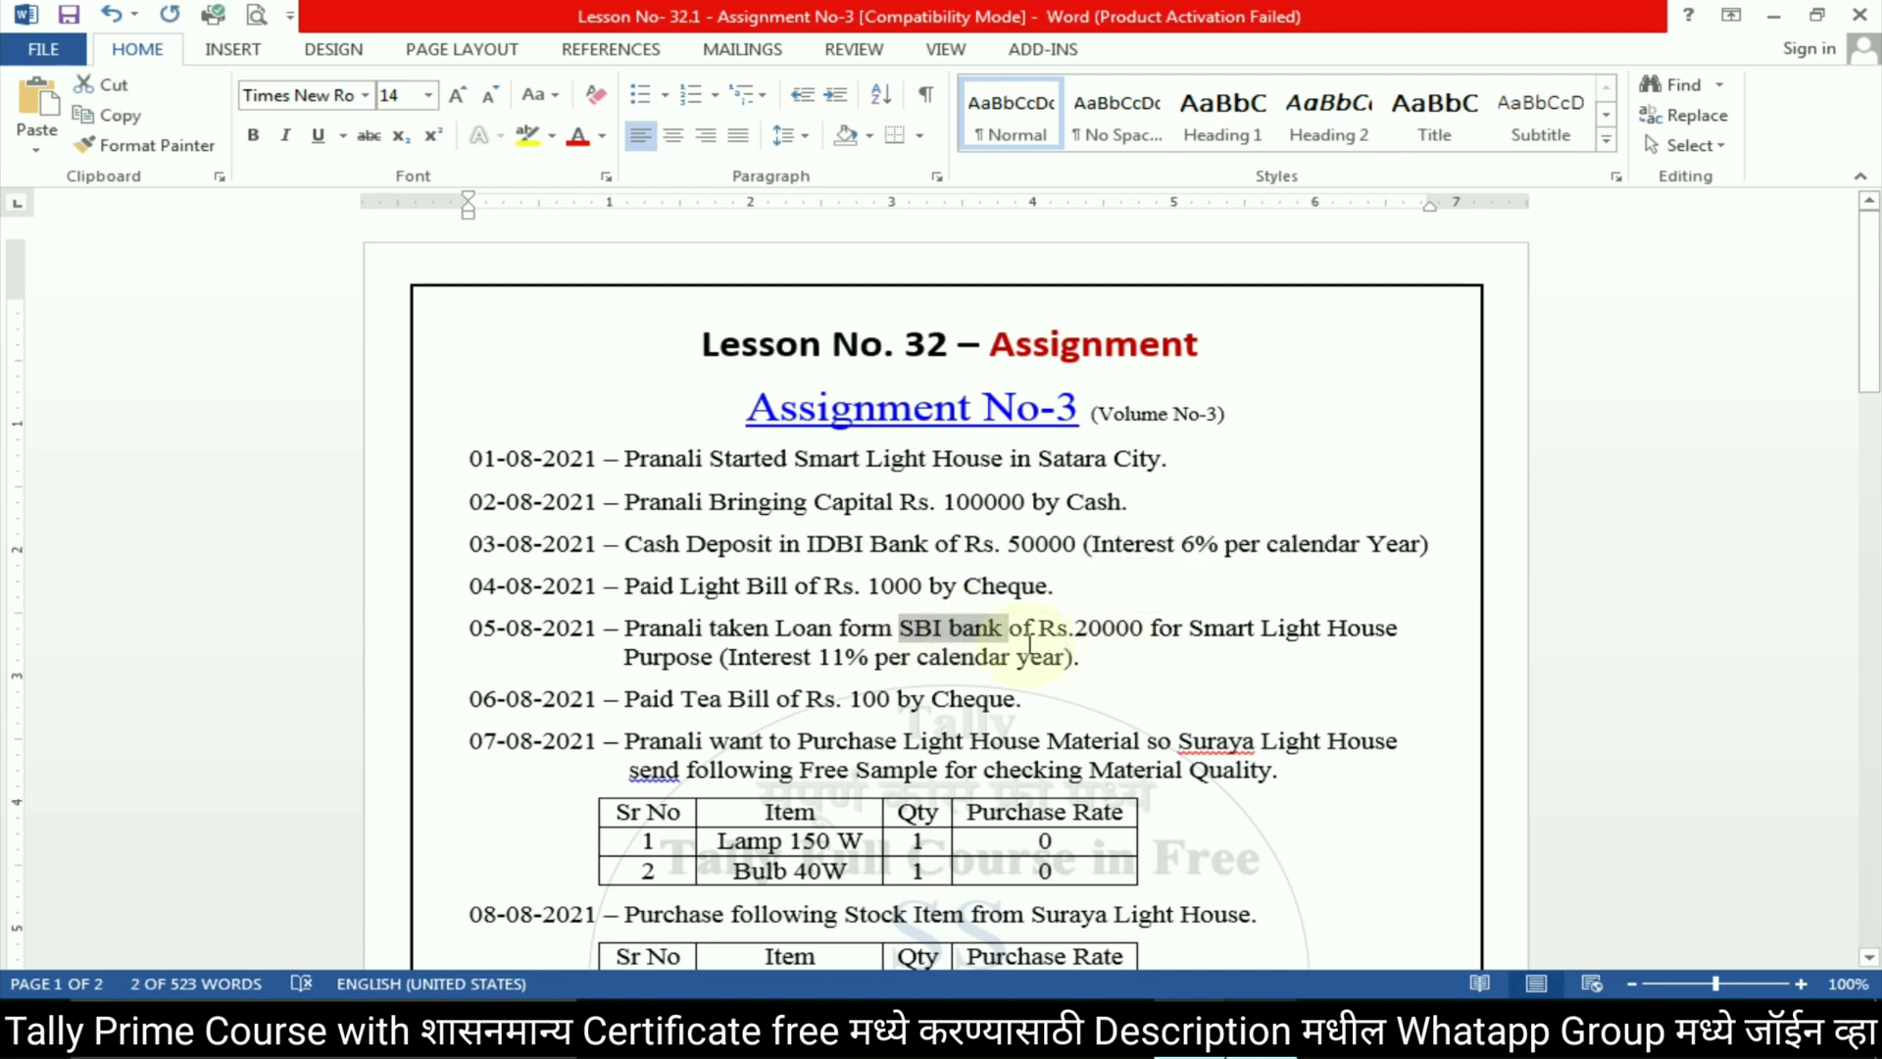
left_click(1081, 649)
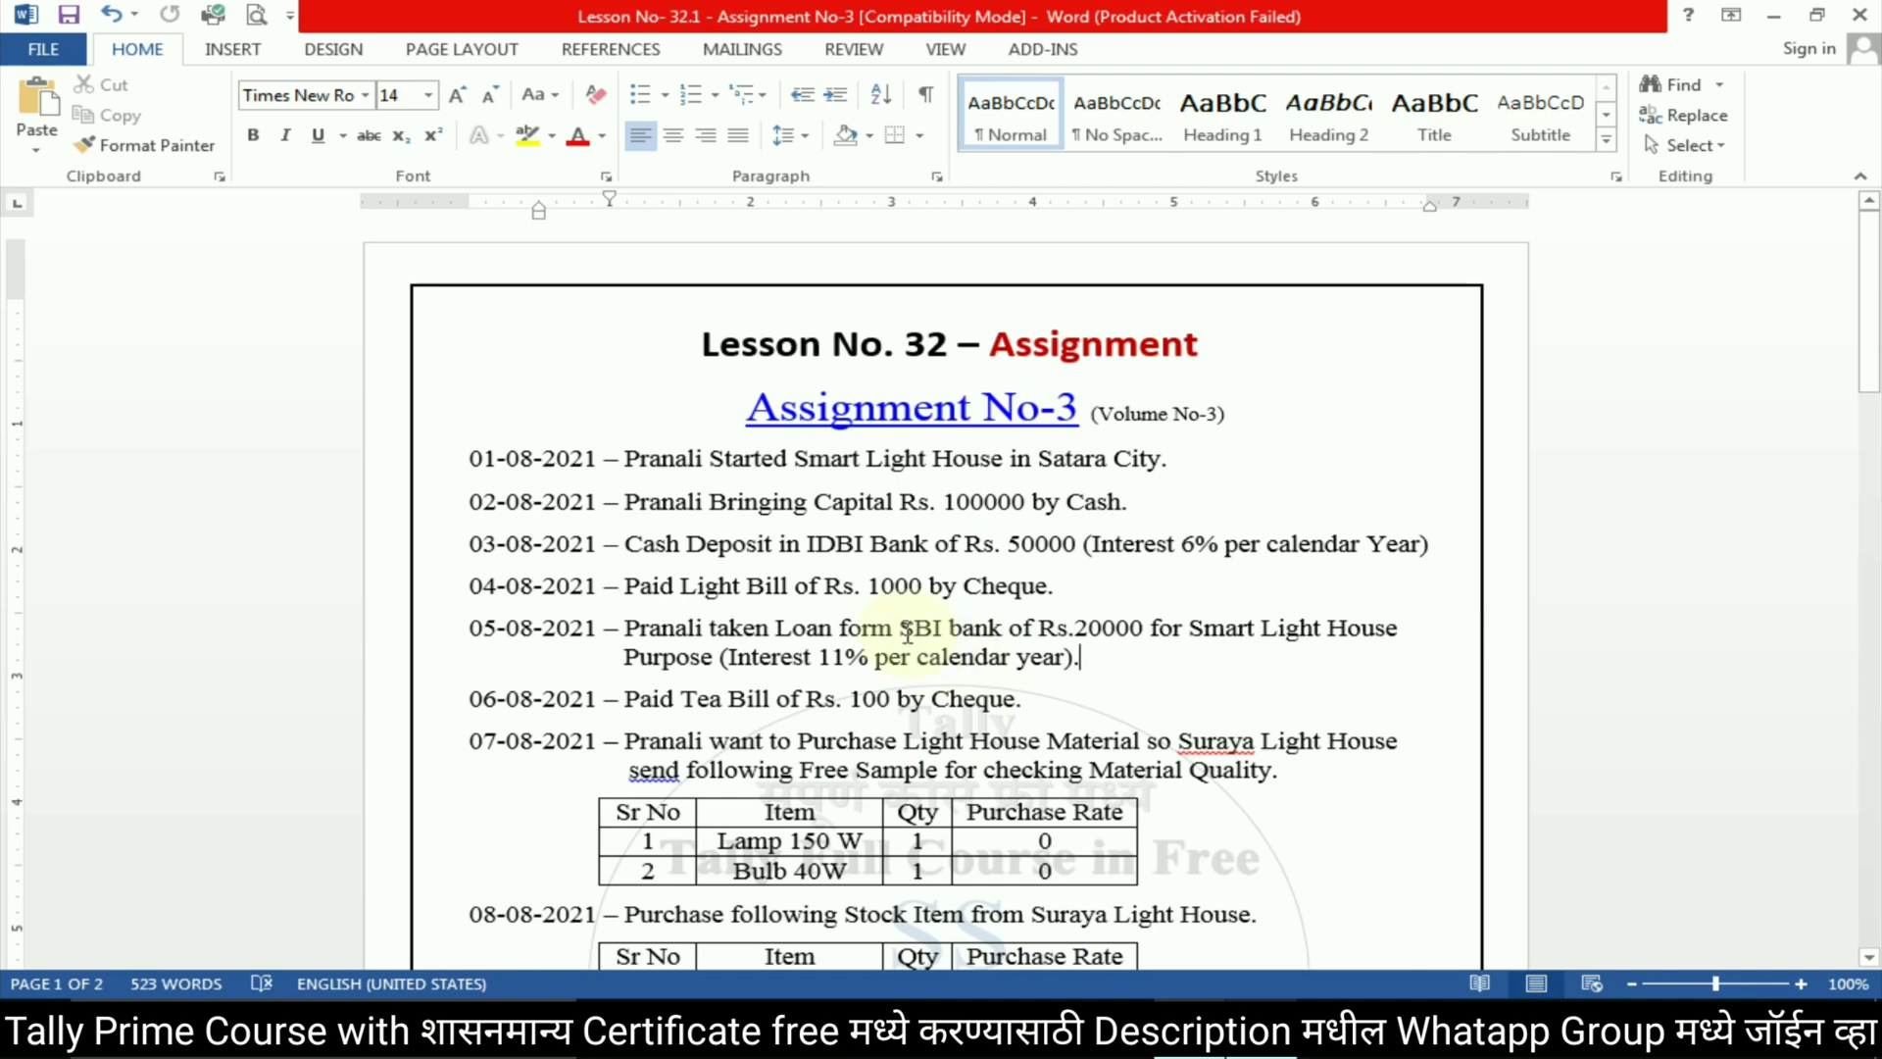
key("alt+Tab")
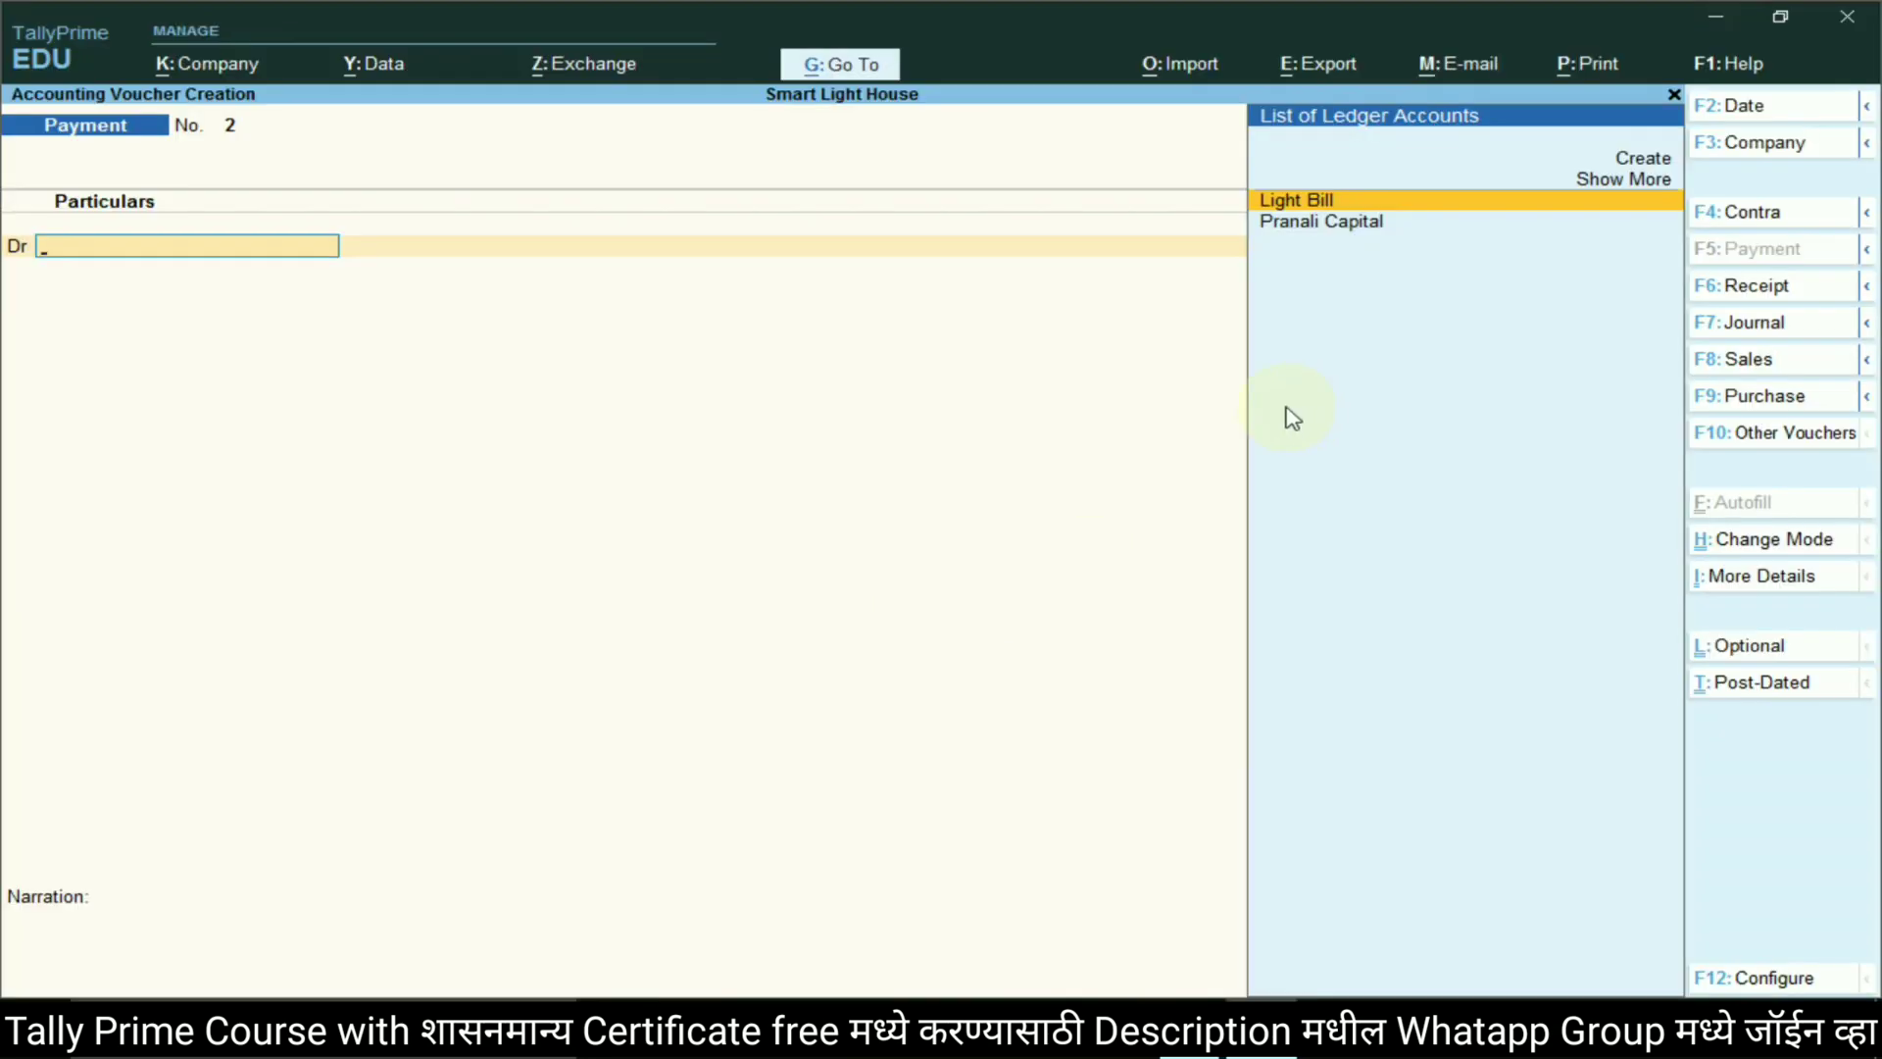
Leave the payment voucher and start a new ledger named SBI bank Loan under the Secured Loans group
key("Escape")
key("Escape")
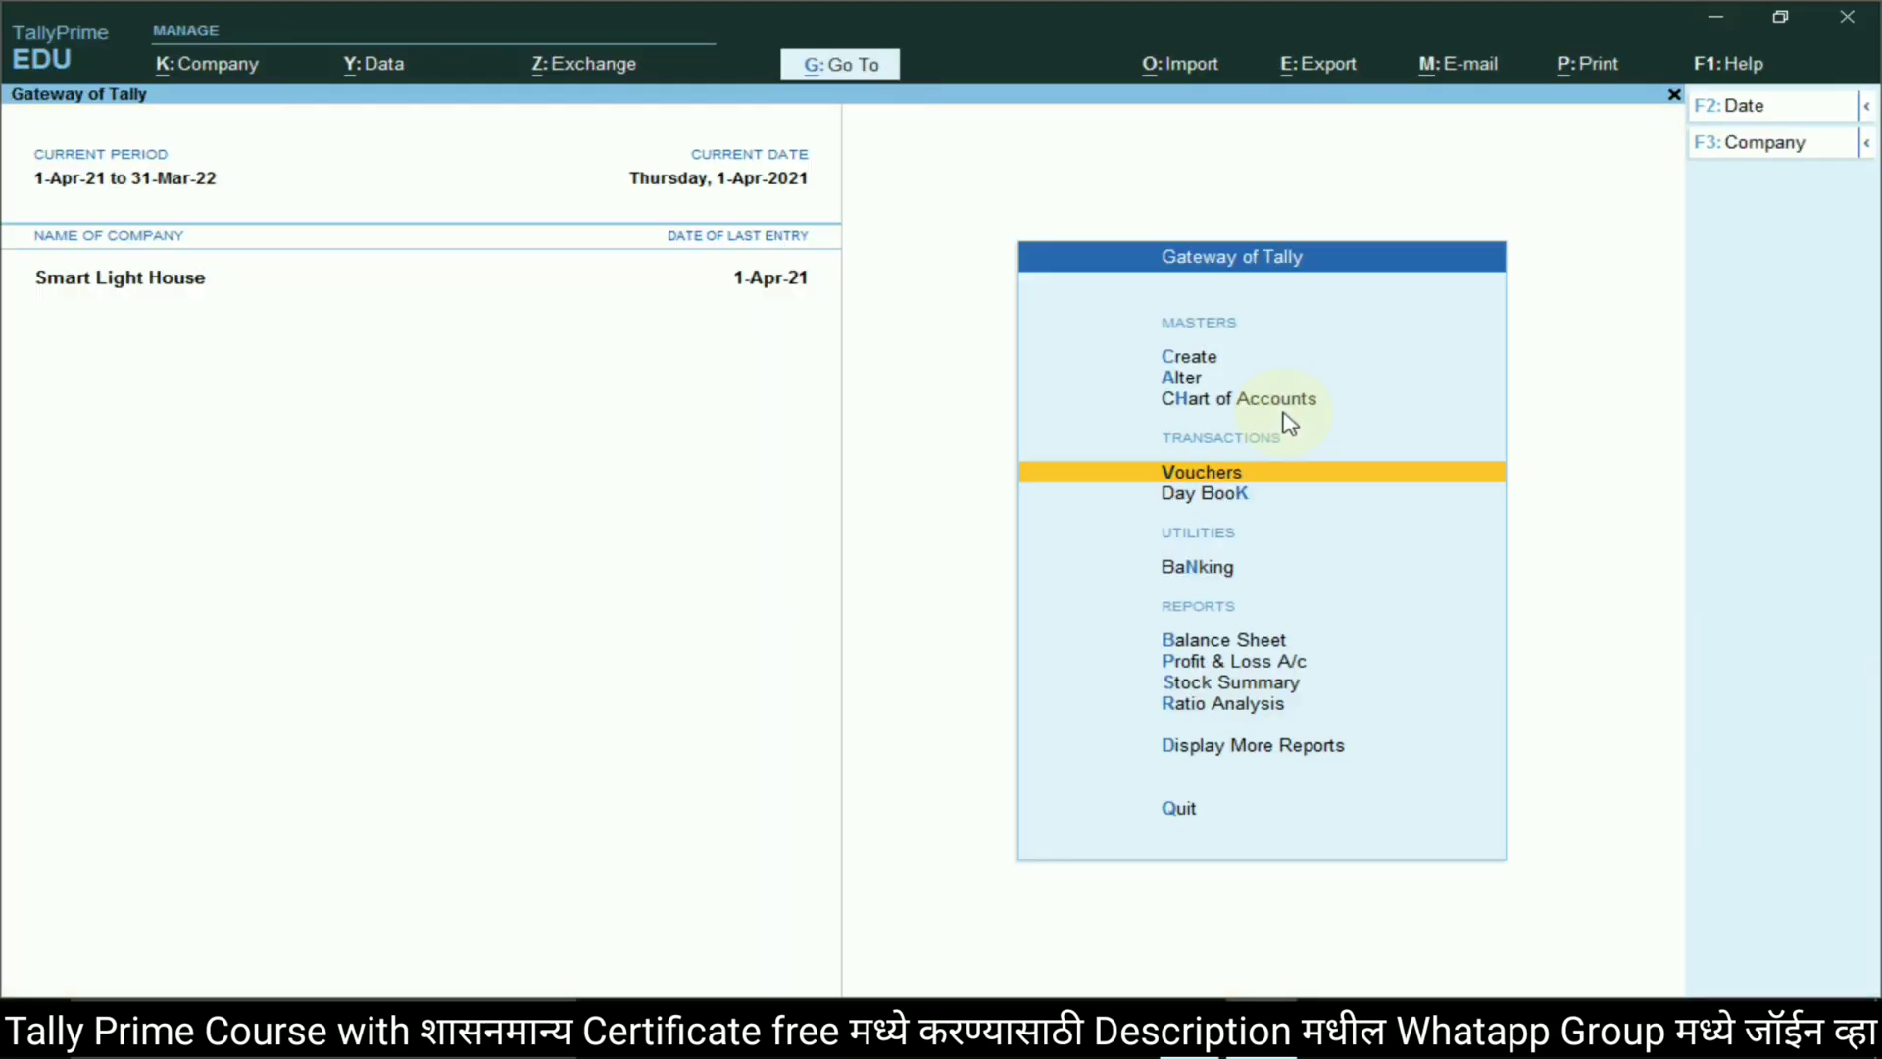
left_click(1216, 359)
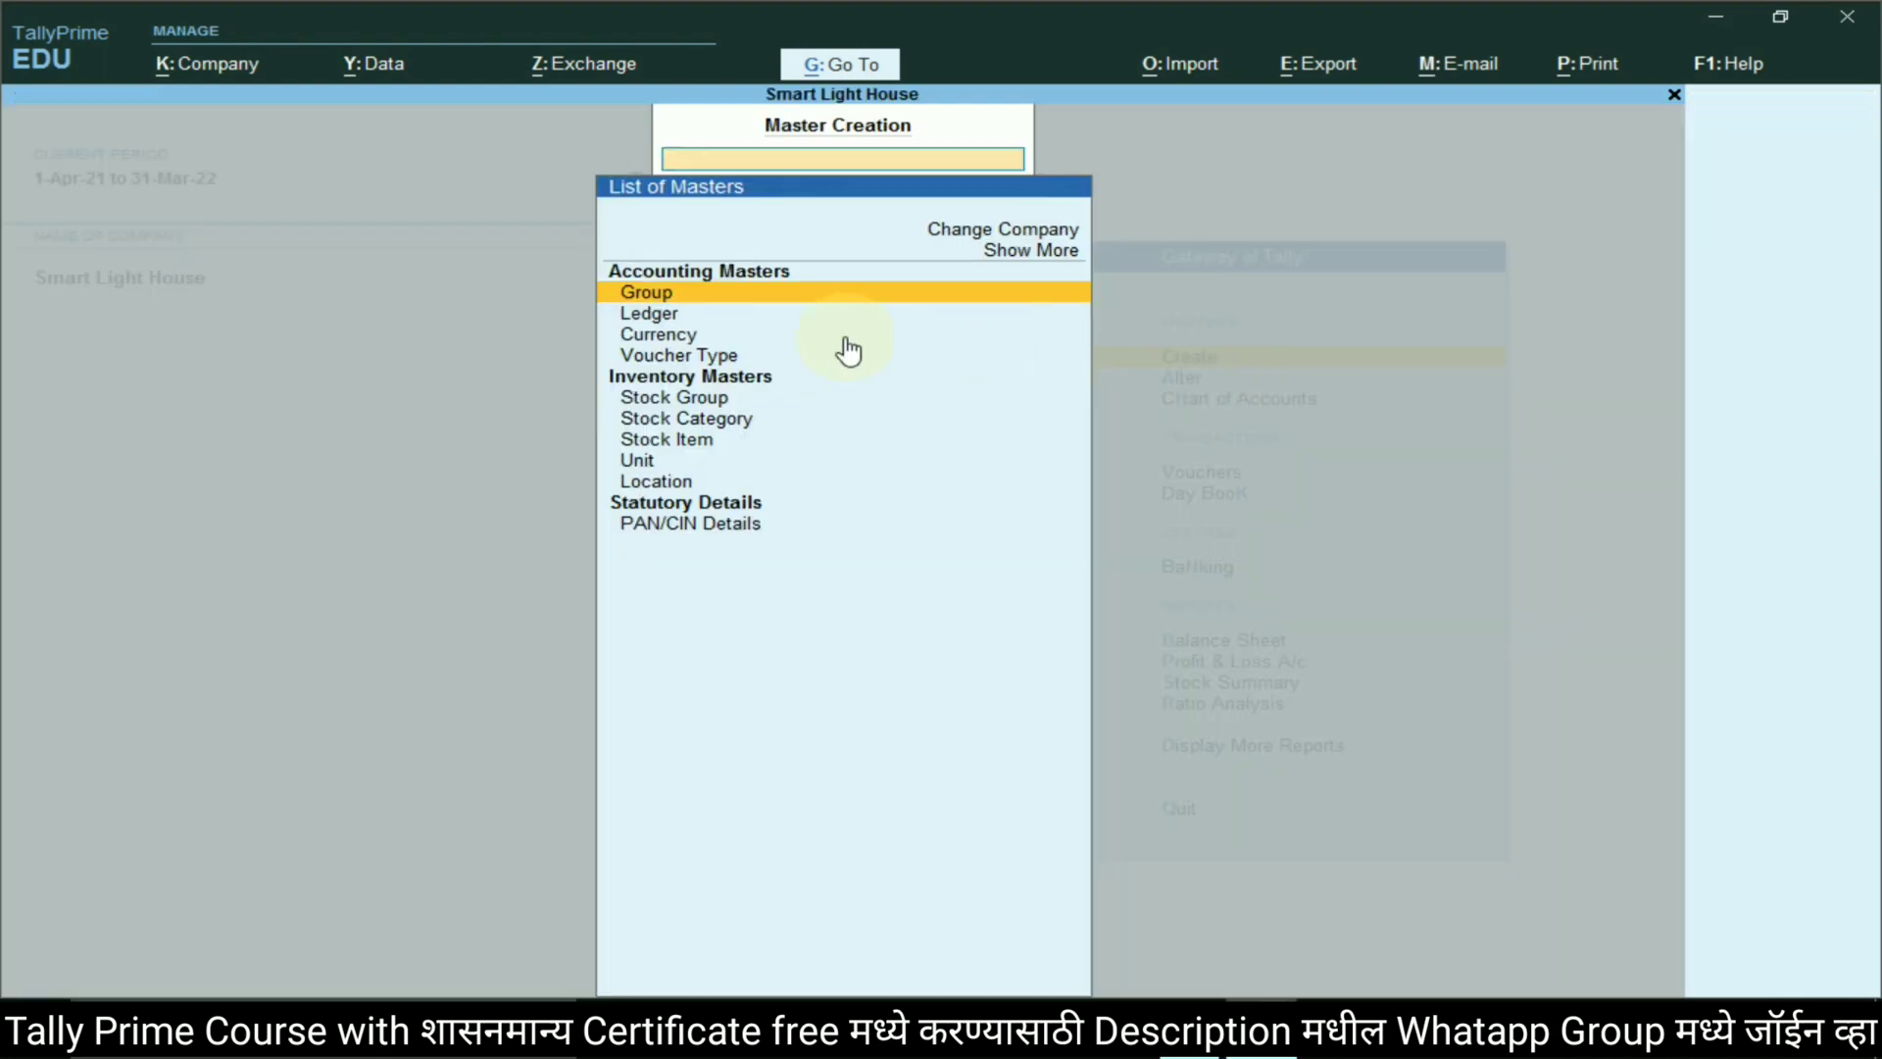
left_click(655, 314)
type("SBI bank Loan")
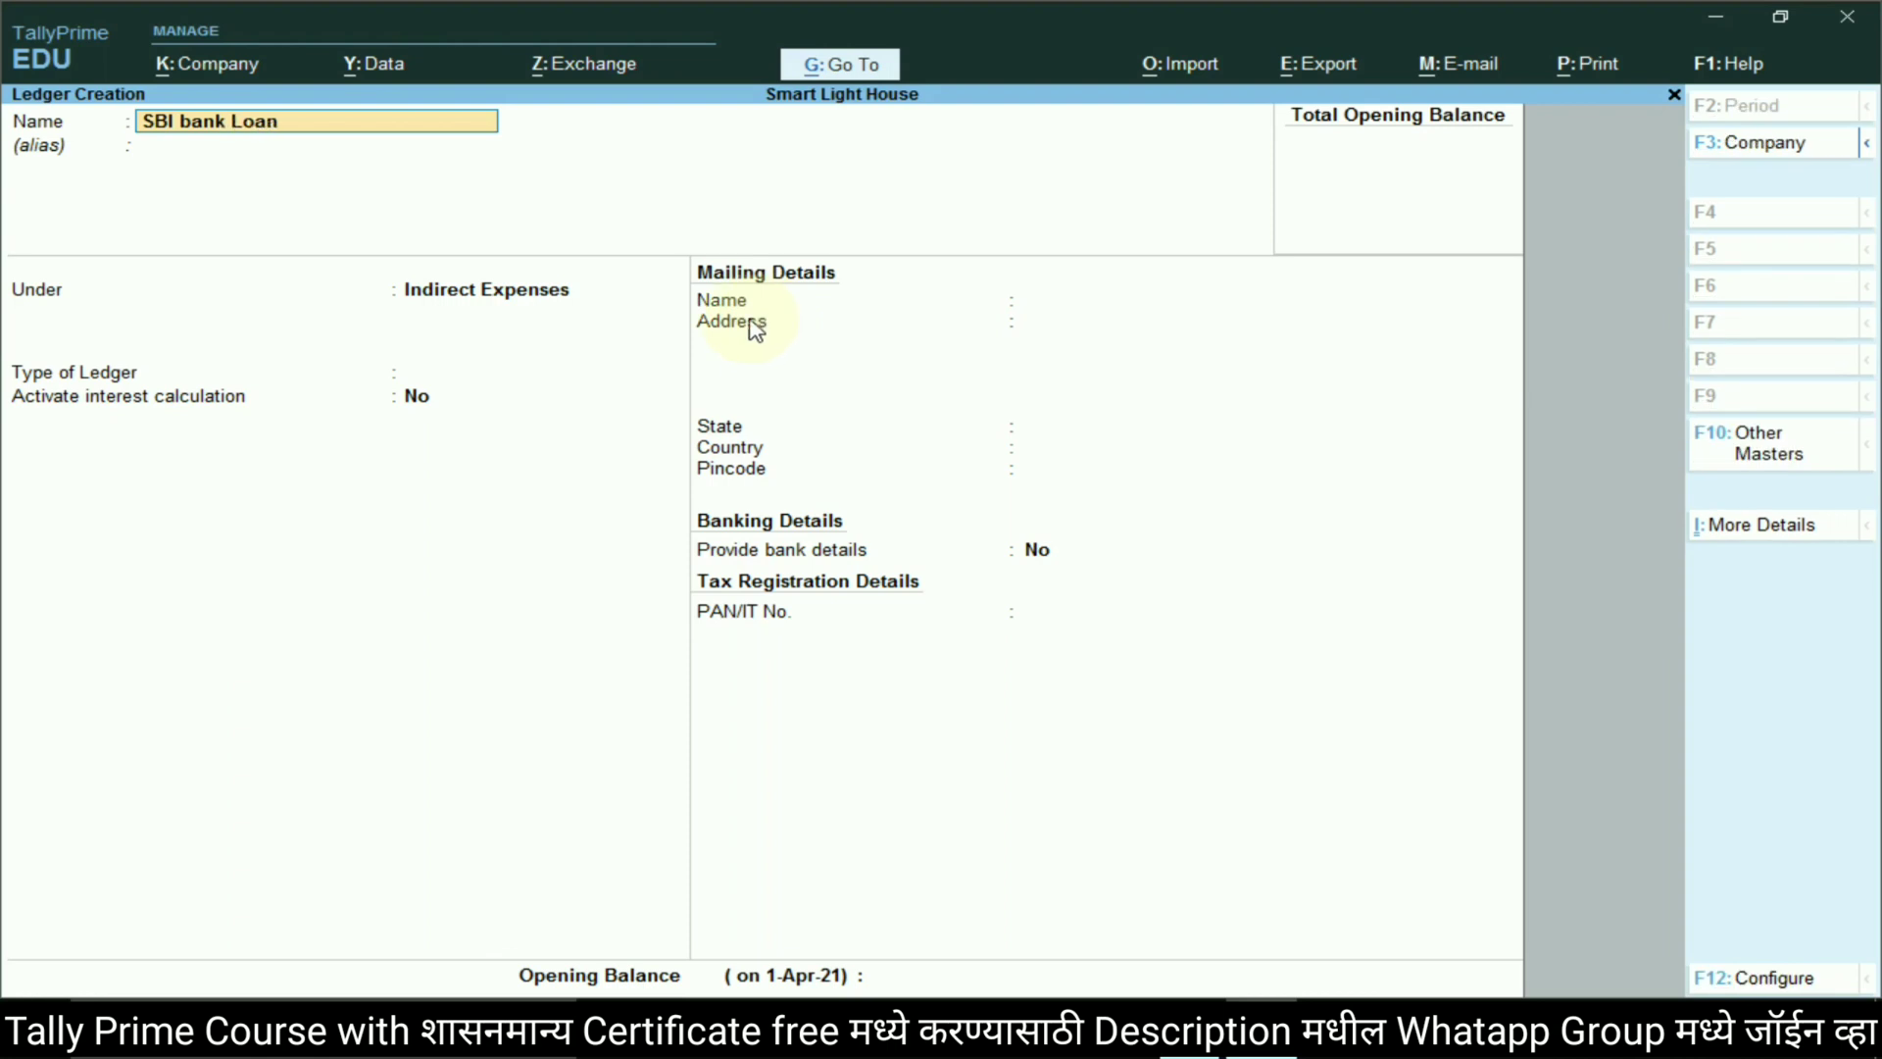
key("Return")
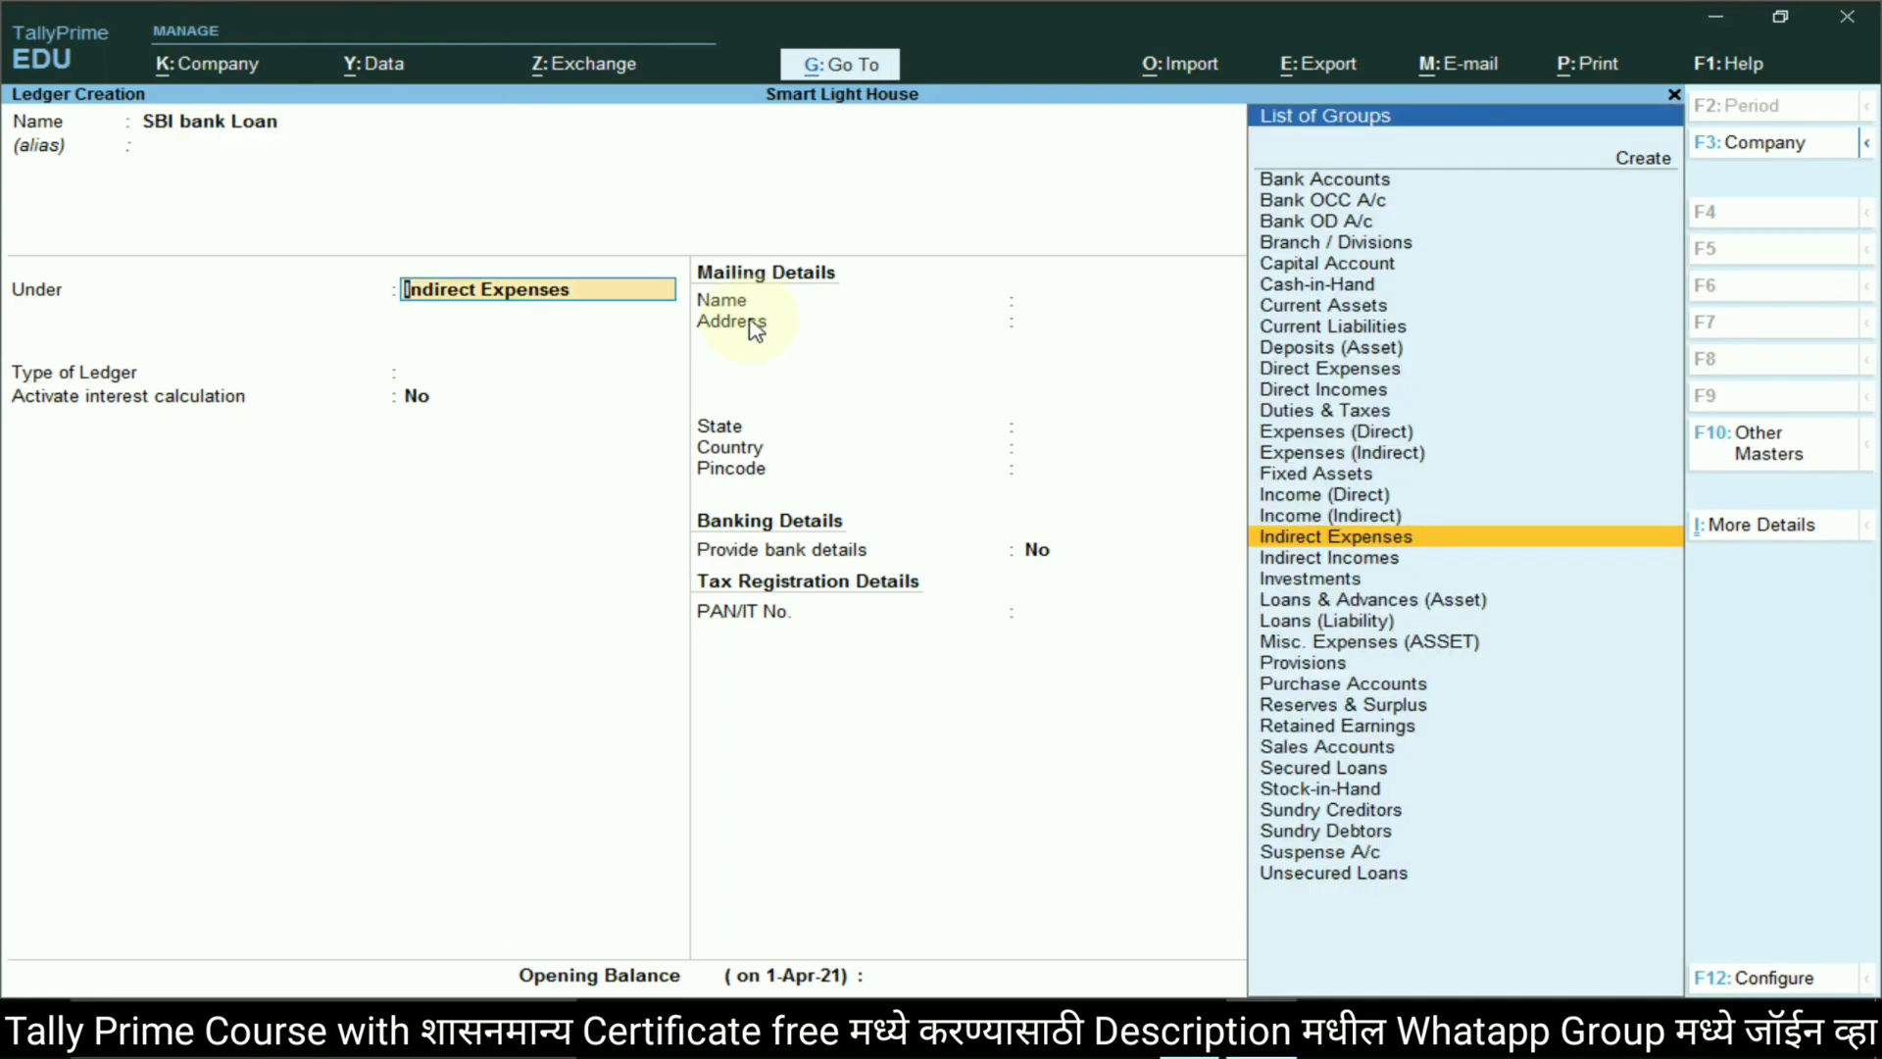
type("Se")
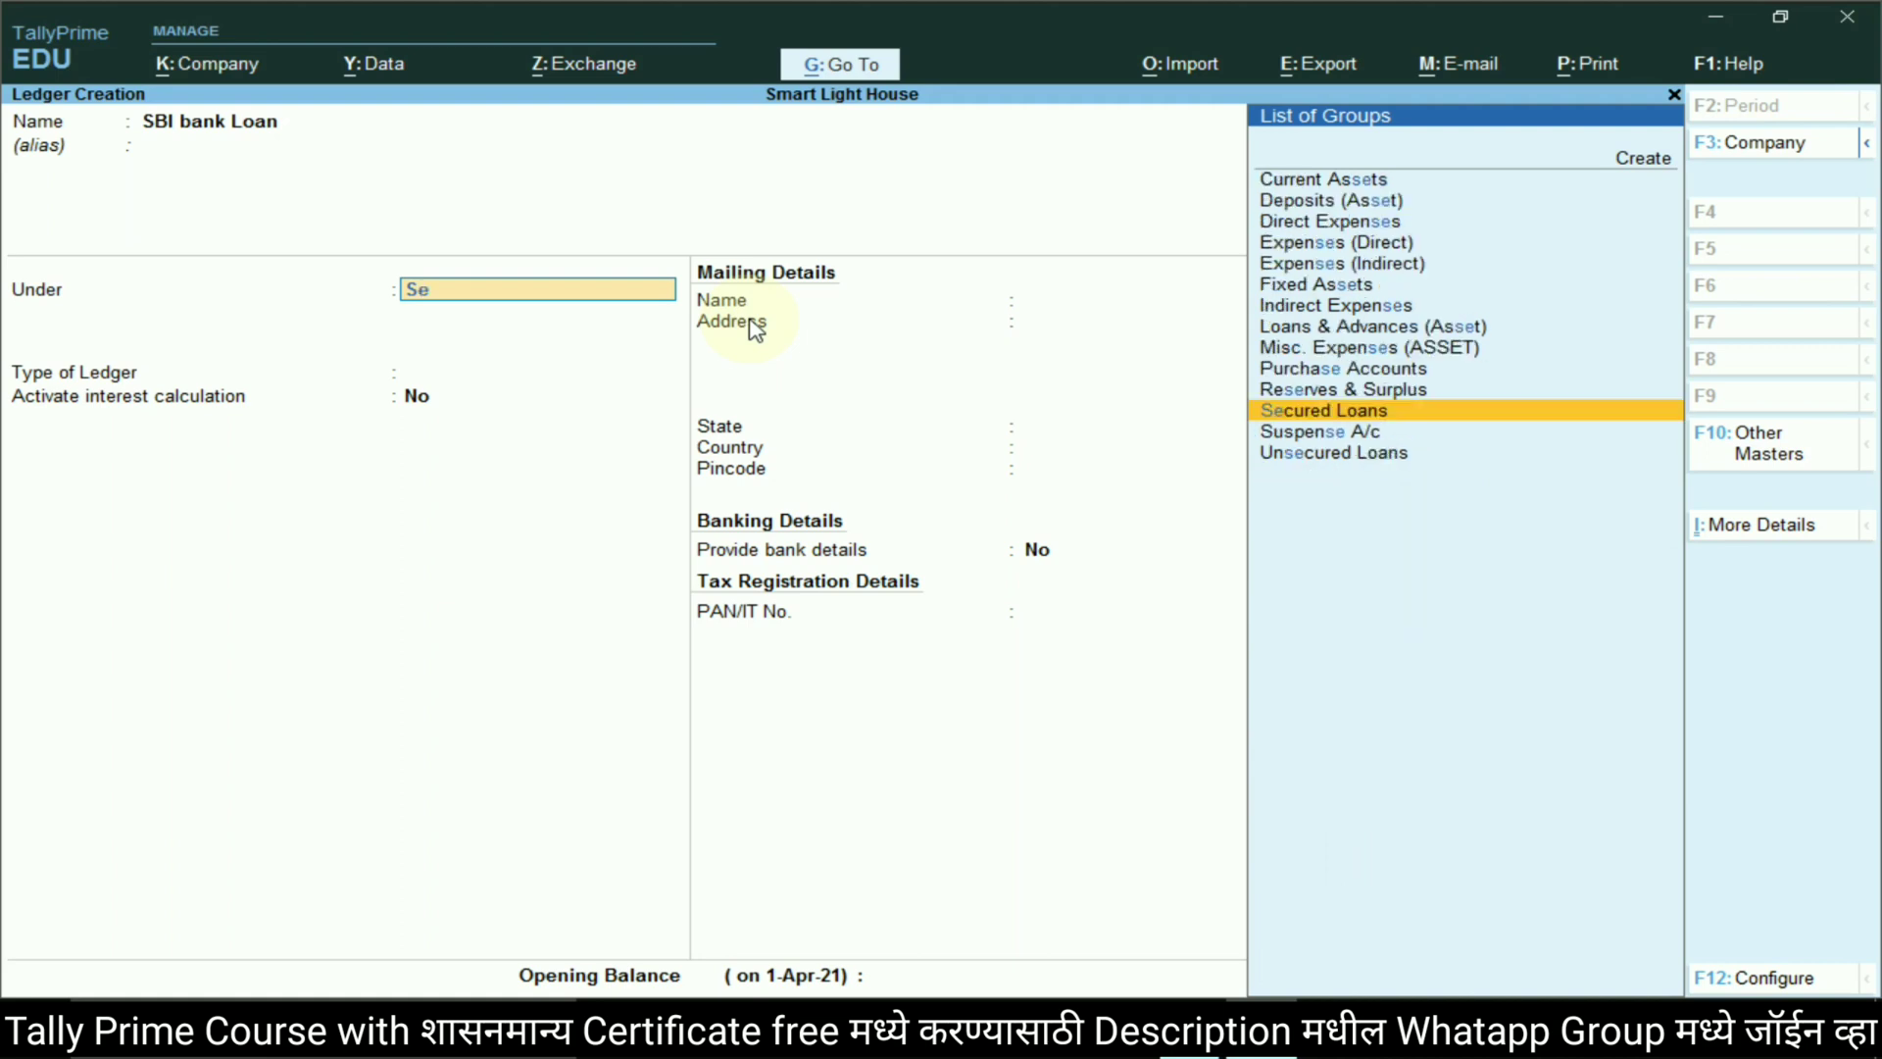
key("Return")
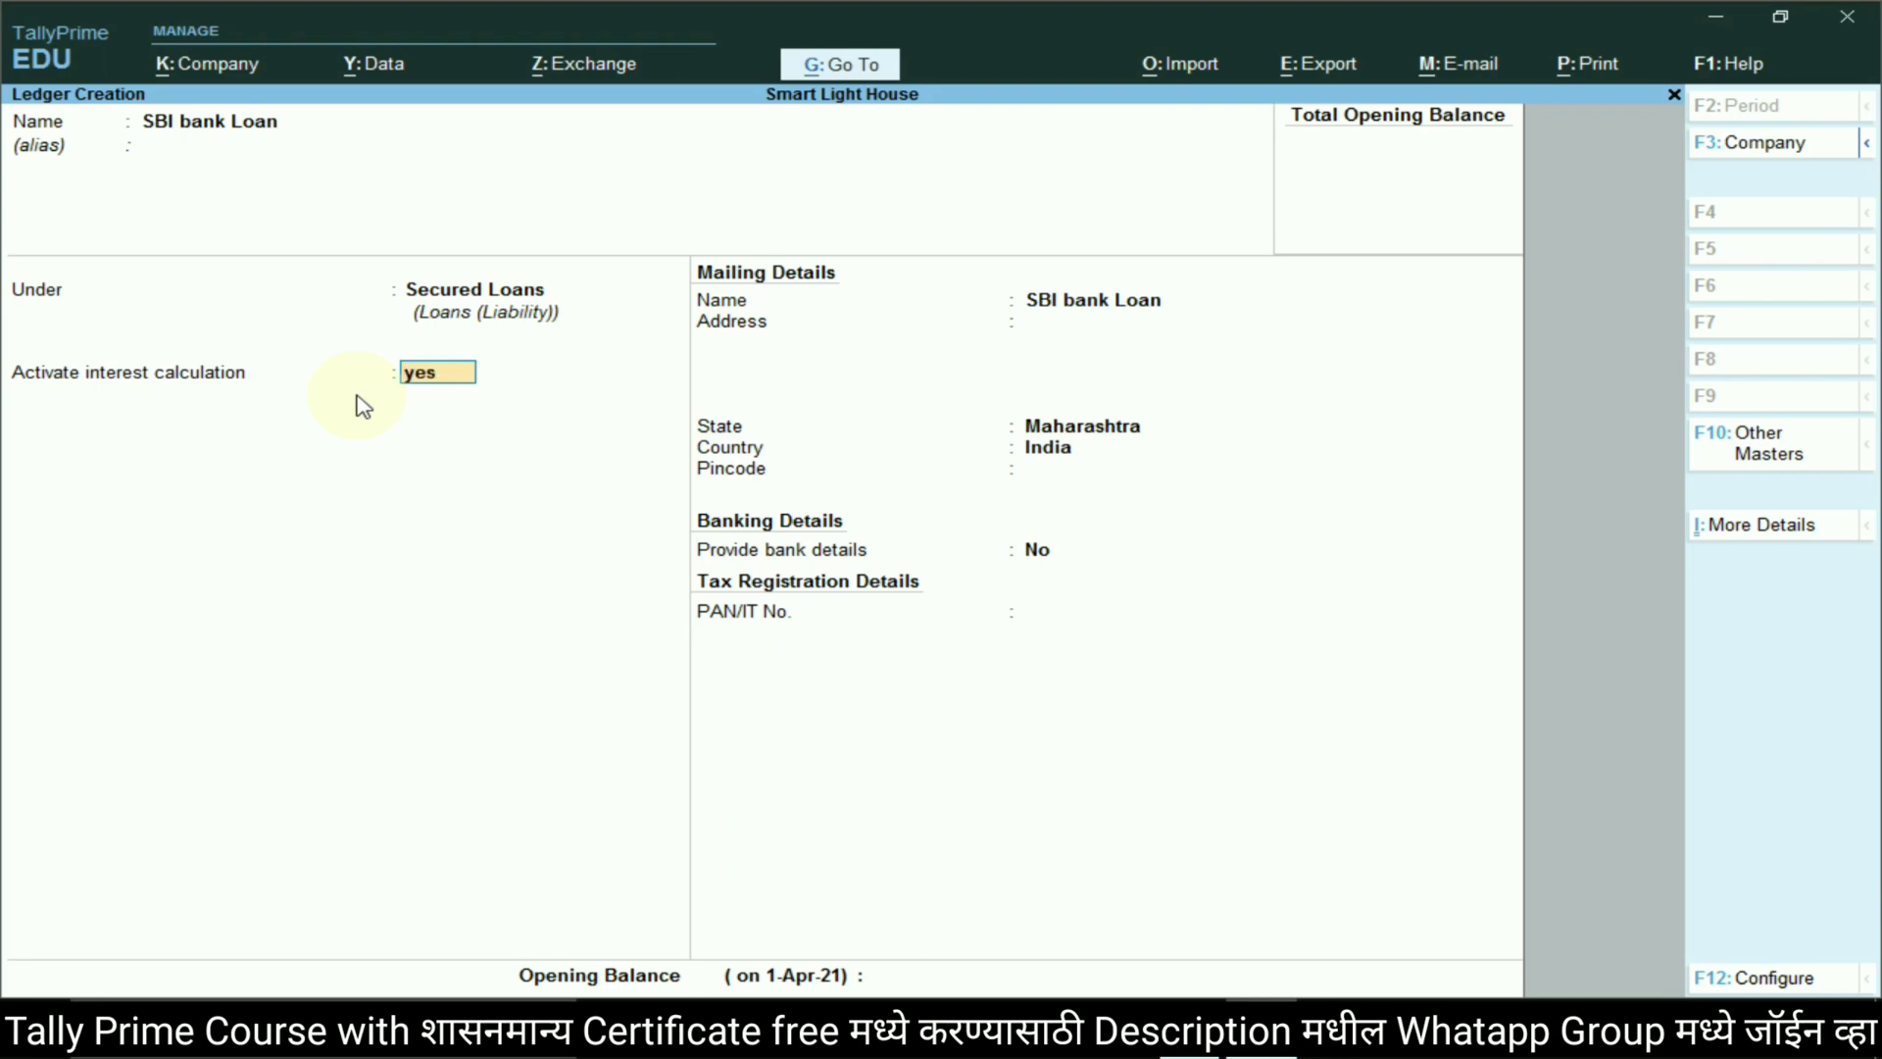
Activate interest calculation for the SBI bank Loan ledger at a rate of 11% per Calendar Year
key("Return")
key("Return")
key("Return")
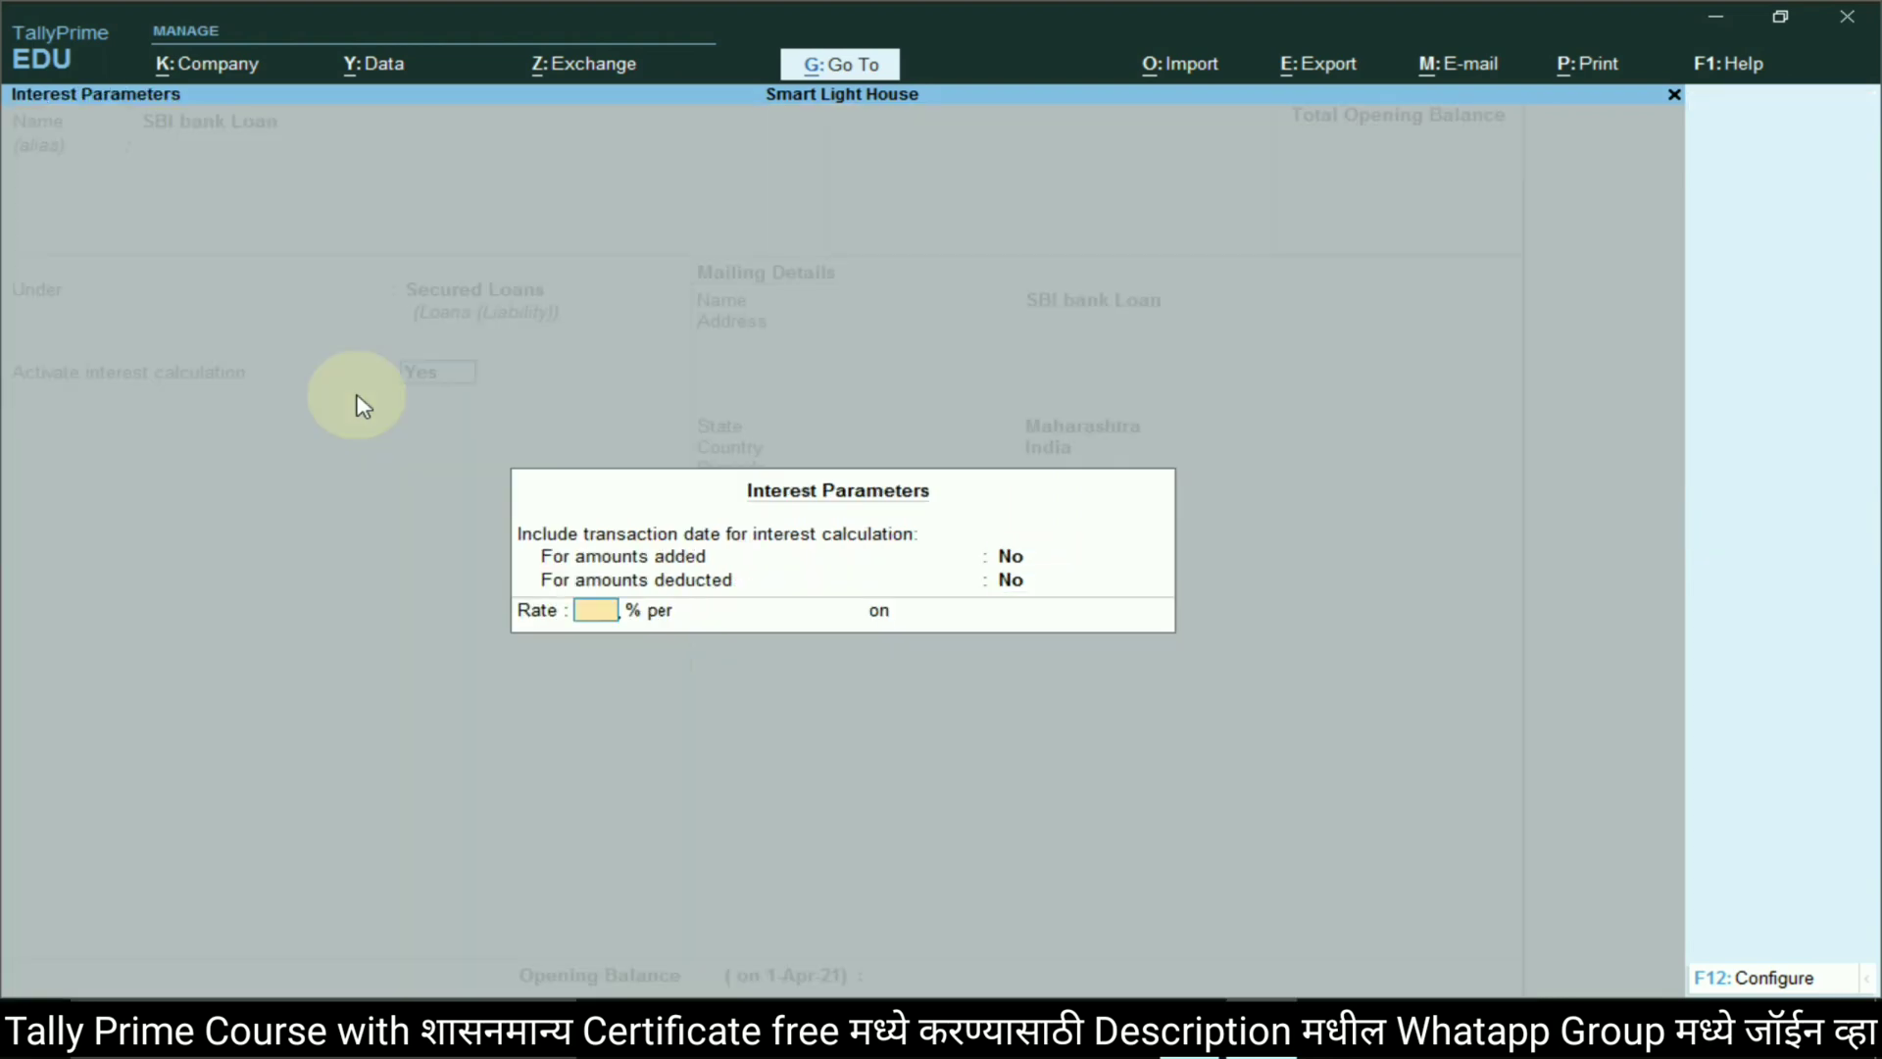
key("alt+Tab")
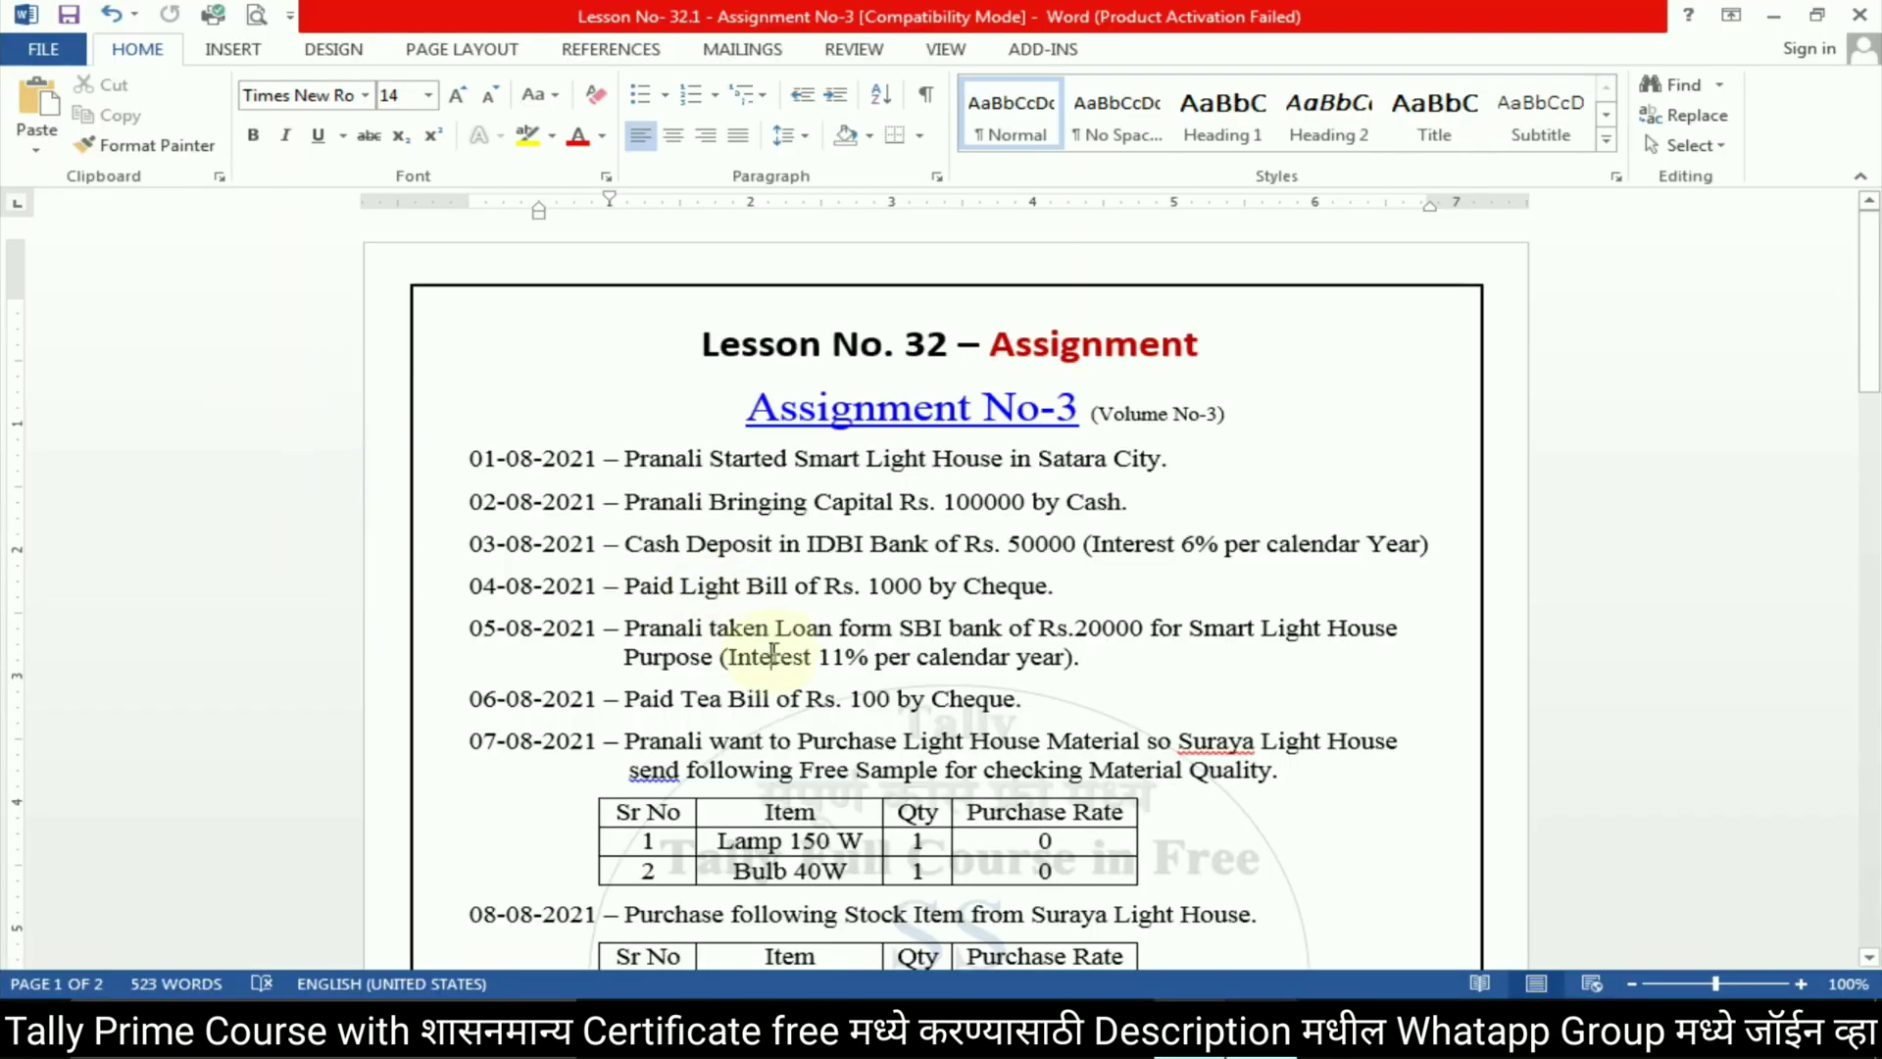
key("alt+Tab")
type("11")
key("Return")
key("Down")
key("Down")
key("Down")
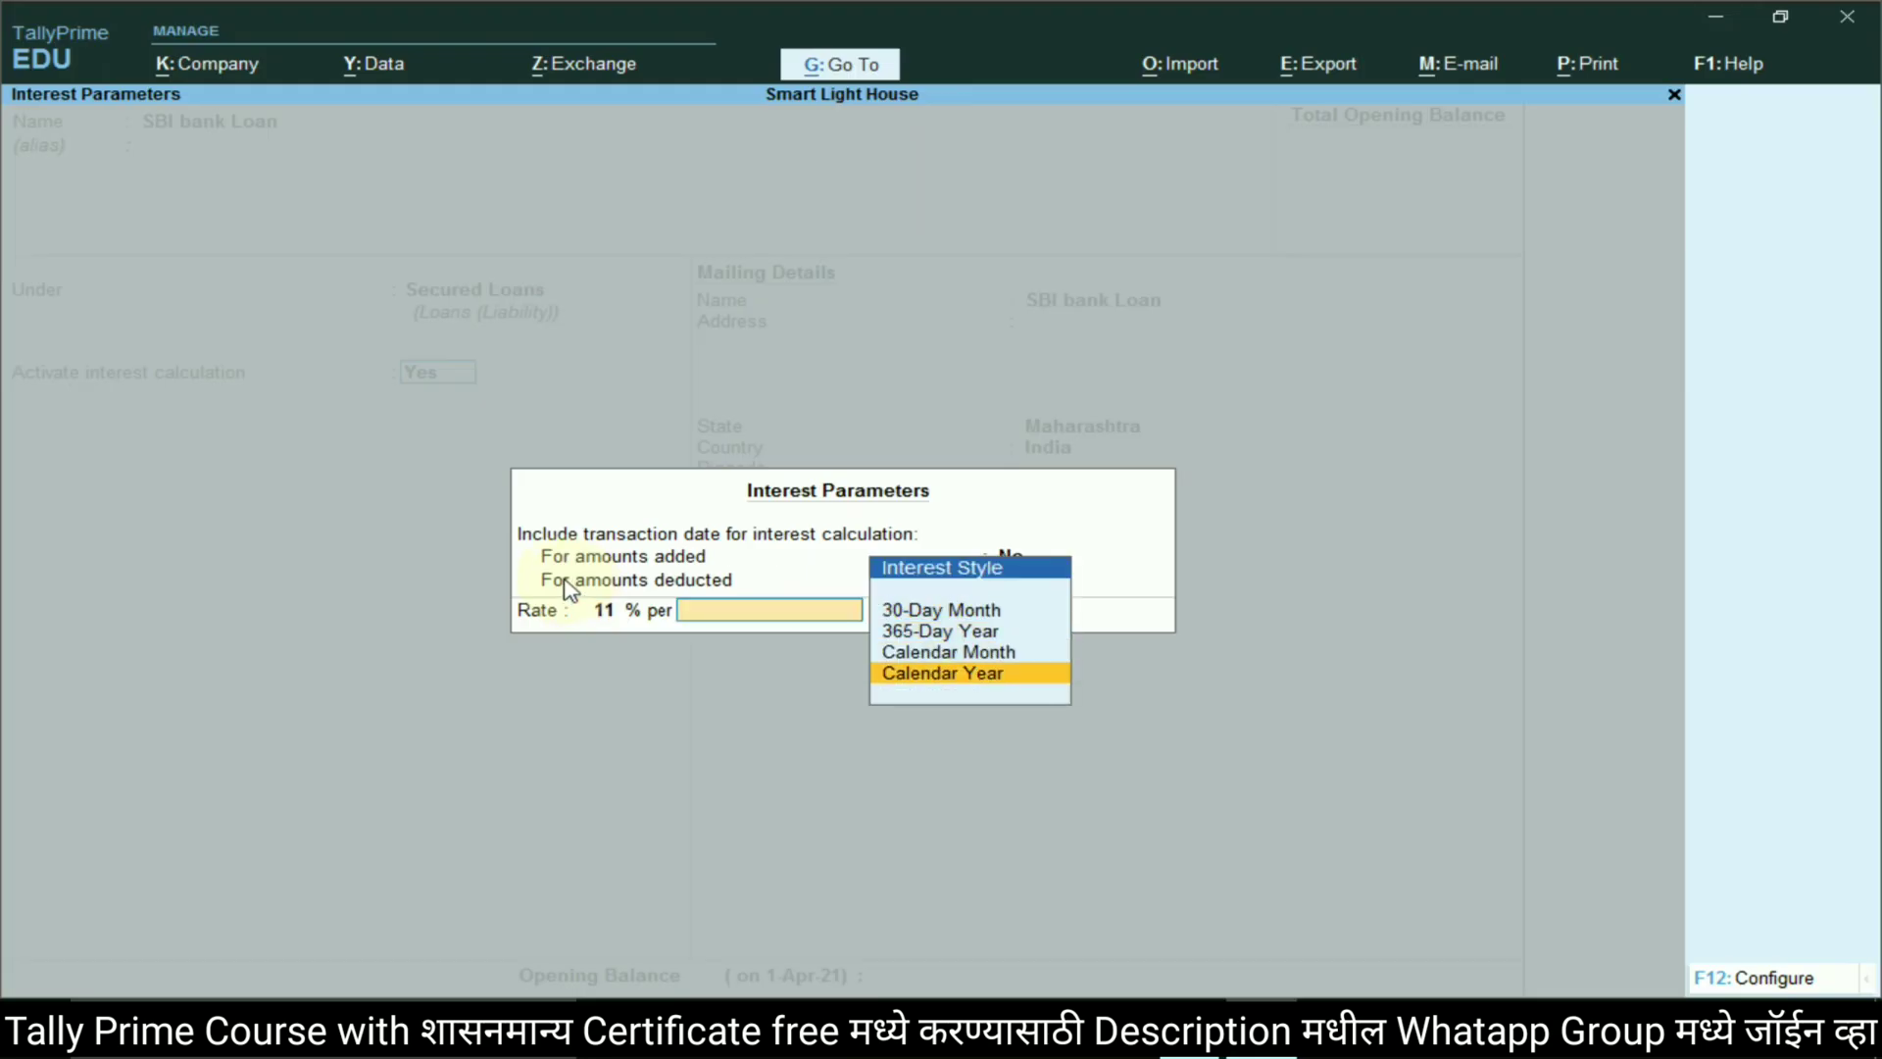
key("Return")
key("Return")
key("Return")
Give the SBI bank Loan ledger an opening balance of 20000, save it, and return to the Gateway of Tally
key("Return")
key("Return")
key("Return")
key("Return")
key("Return")
key("Return")
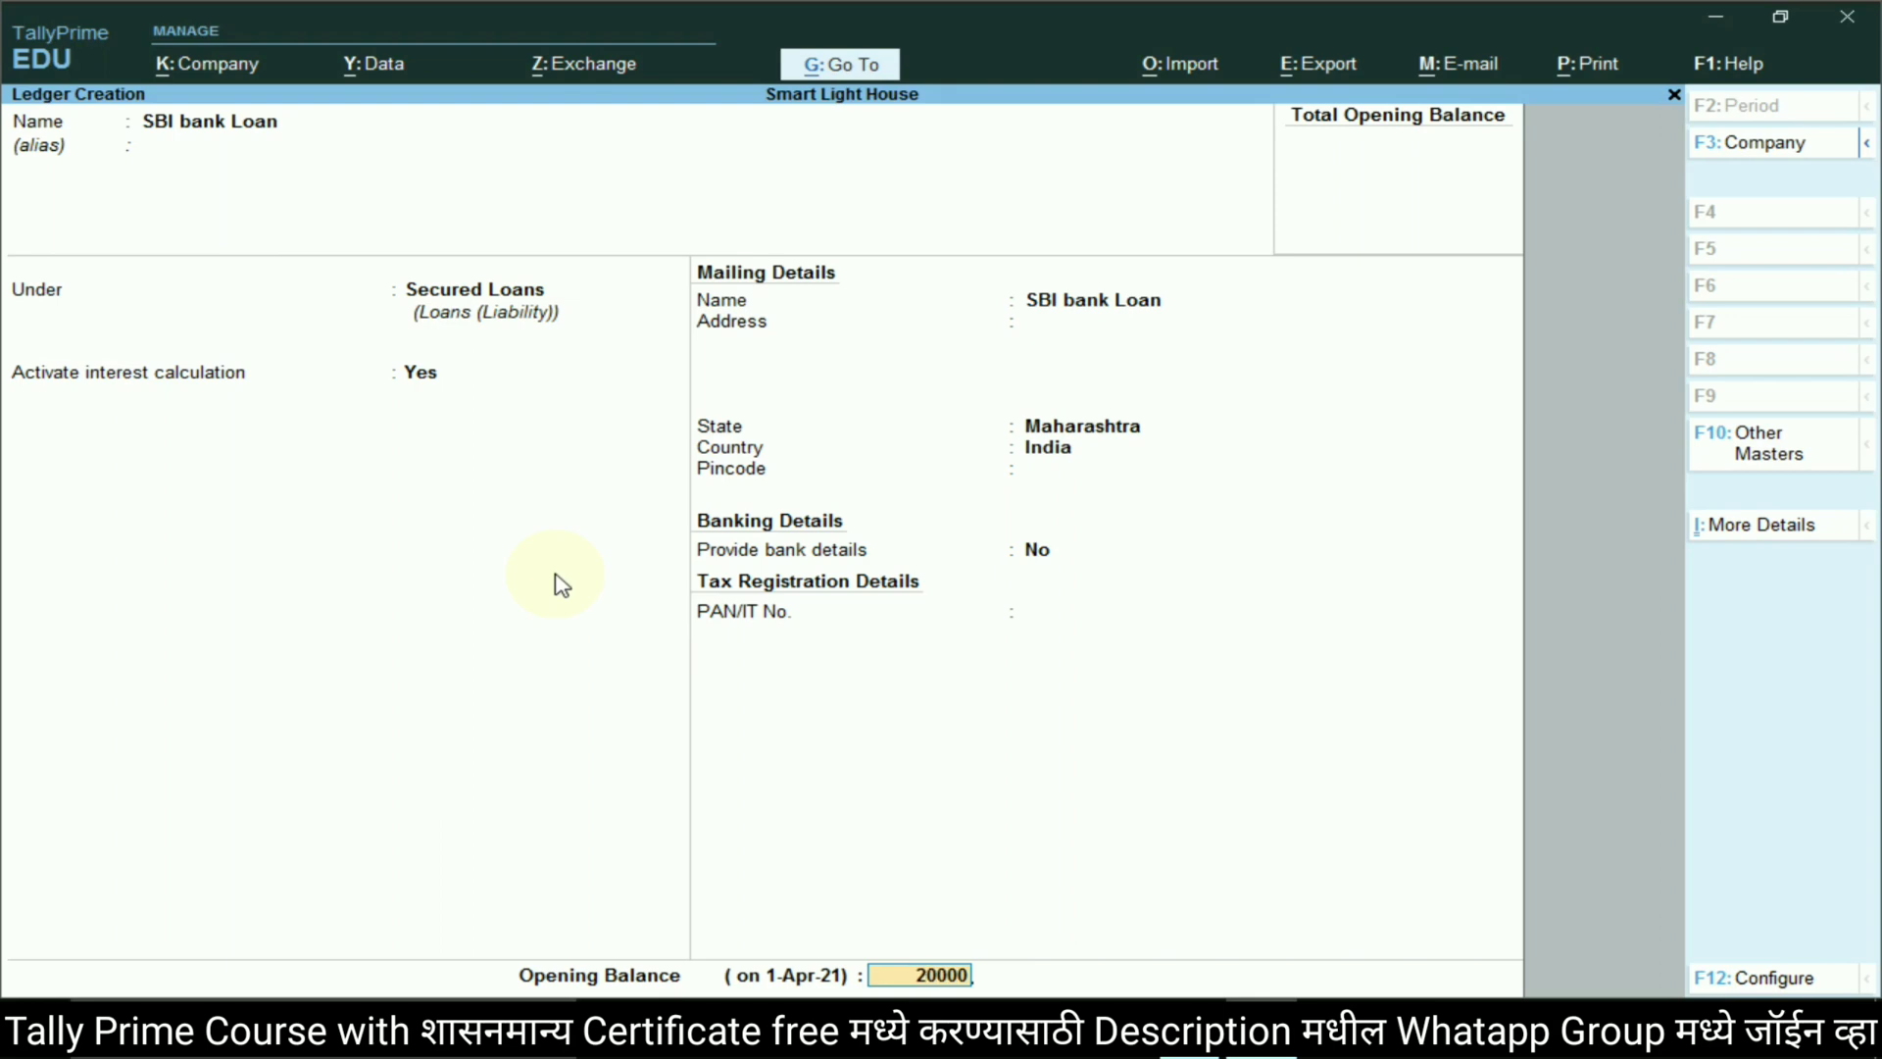
key("Return")
key("Return")
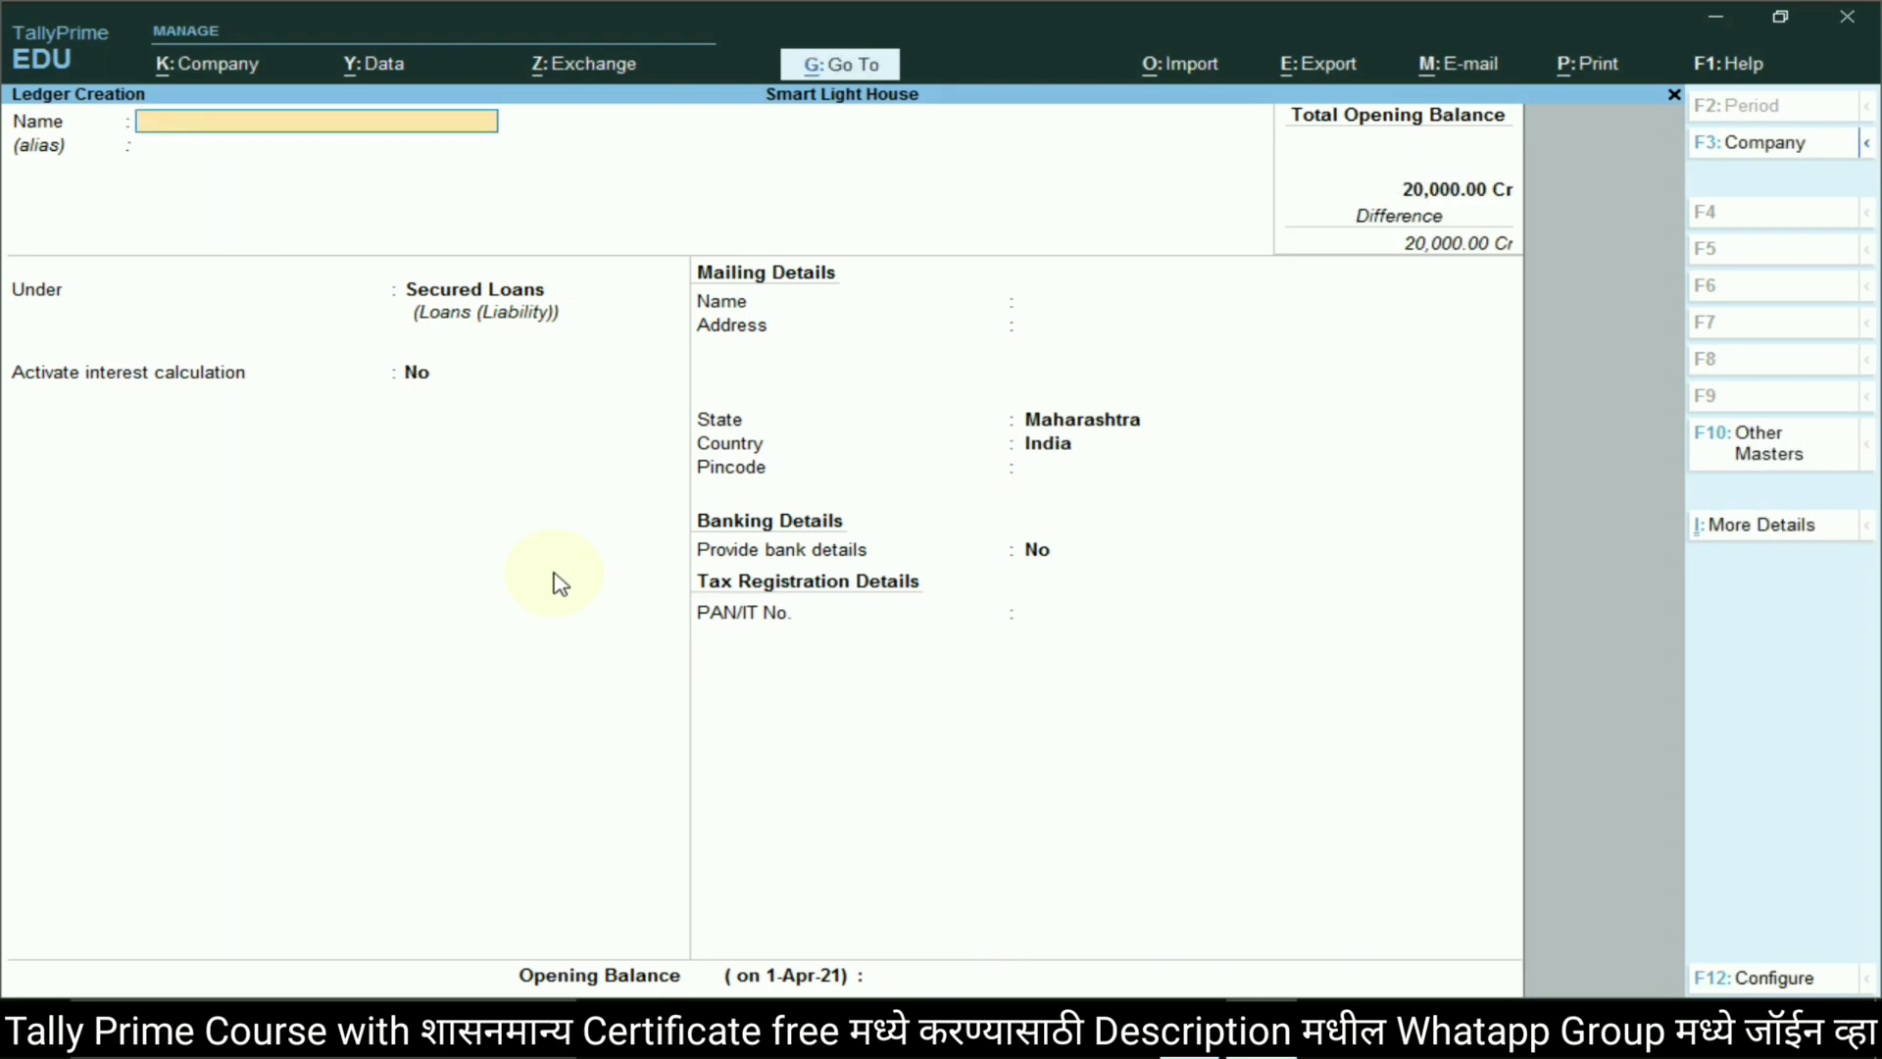
key("Escape")
key("Return")
key("Escape")
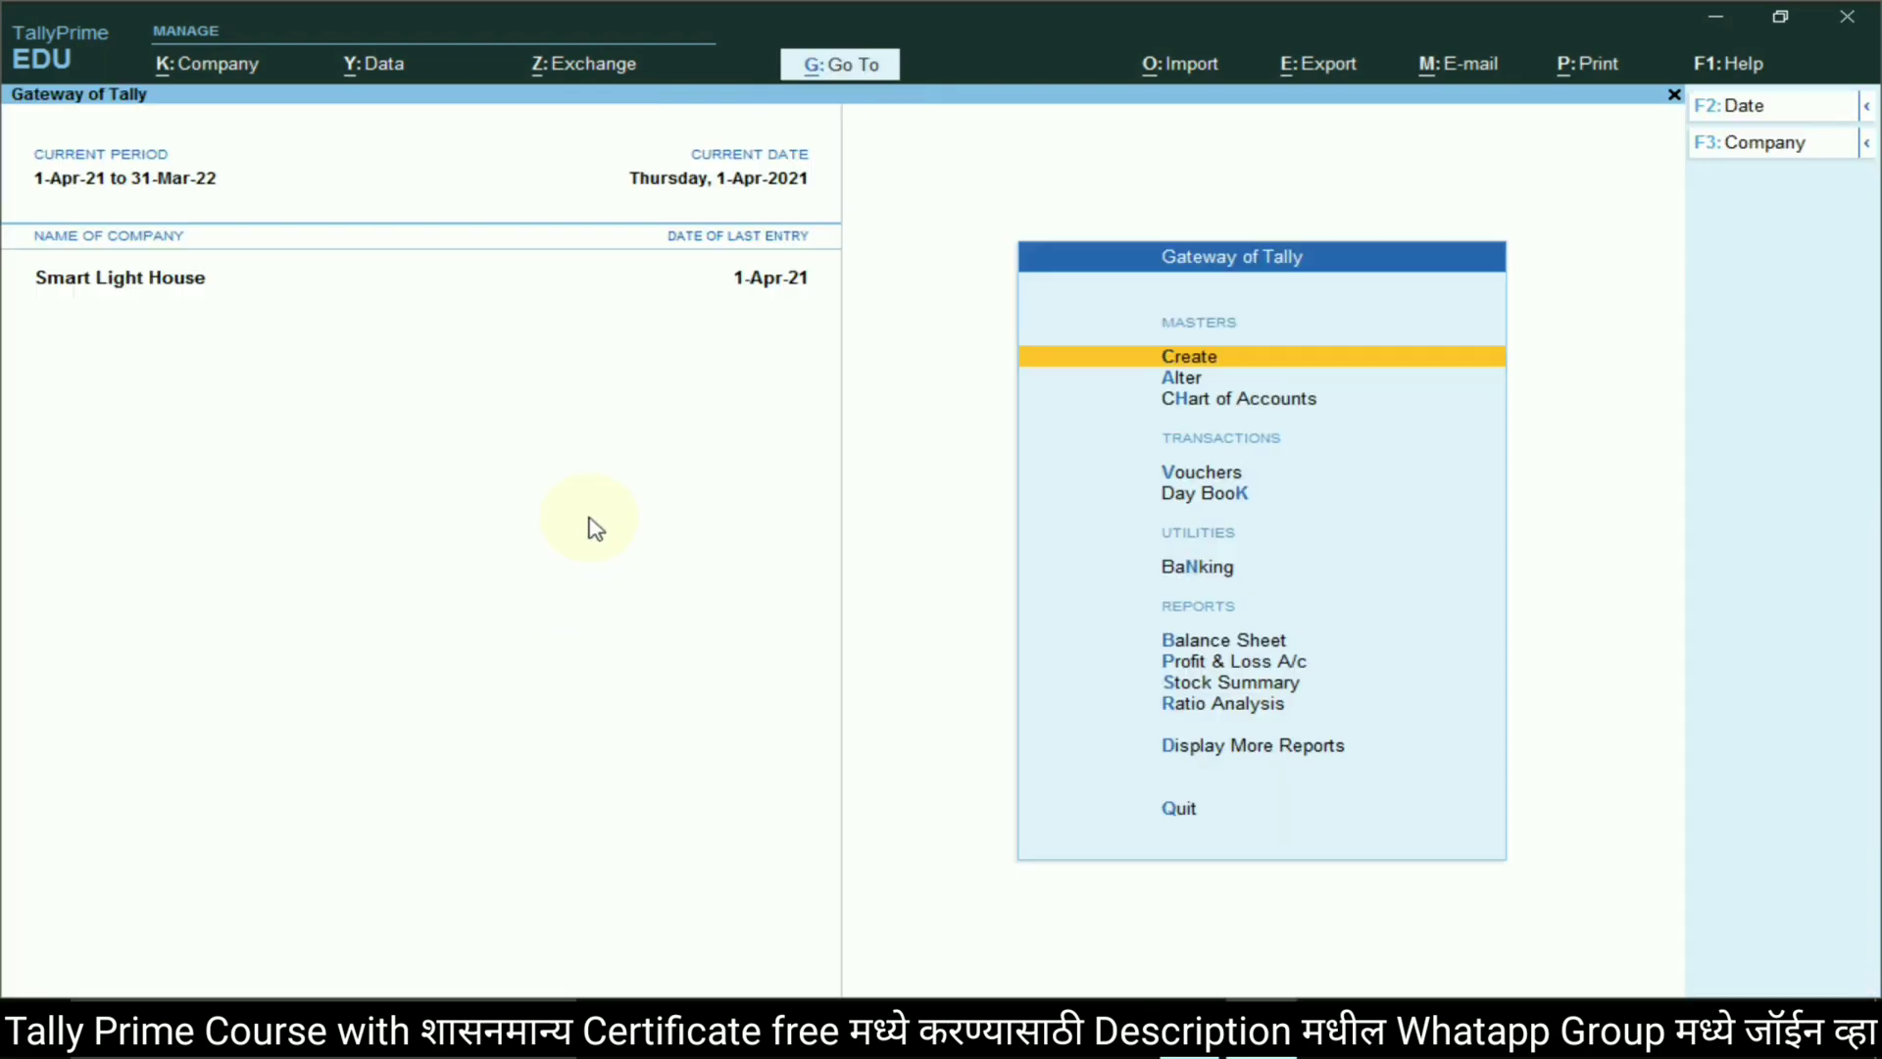
Switch to the Word assignment, check the 06-08-2021 Tea Bill transaction, and return to TallyPrime
key("alt+Tab")
scroll(713, 512, "down", 3)
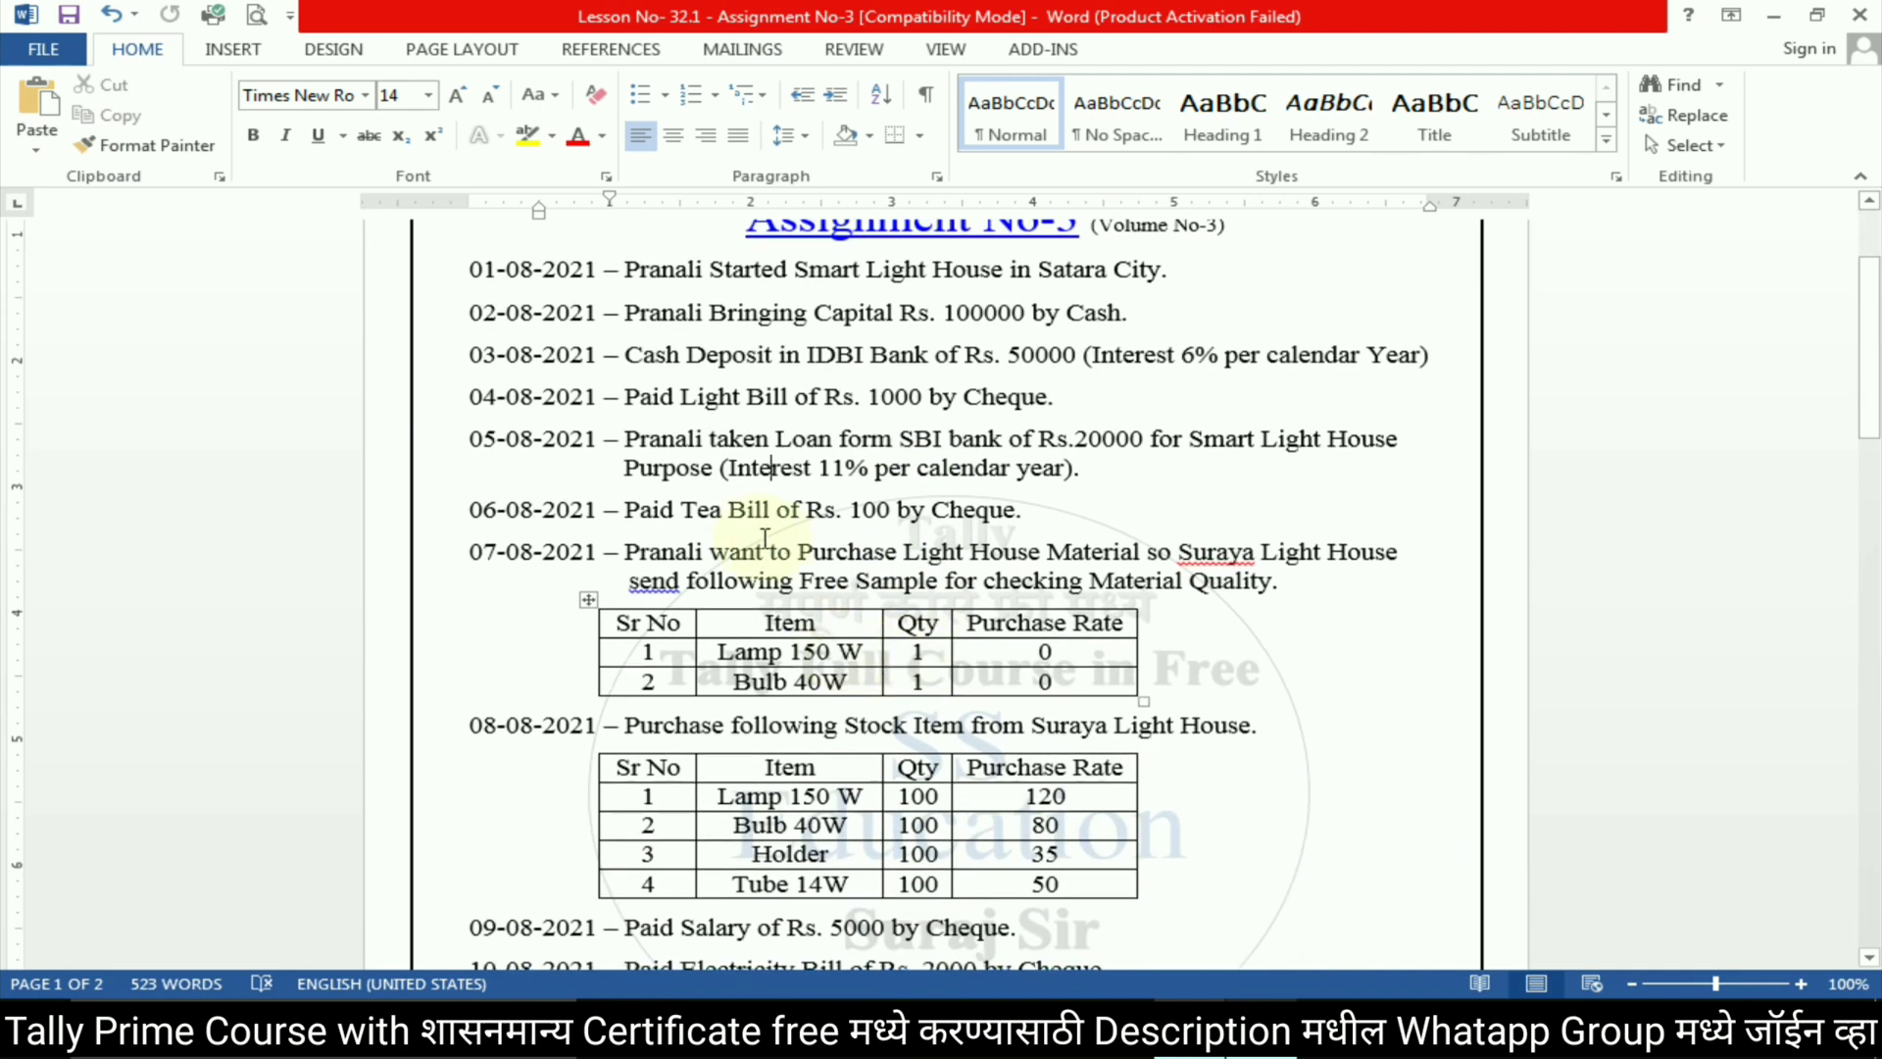
left_click_drag(683, 511, 772, 512)
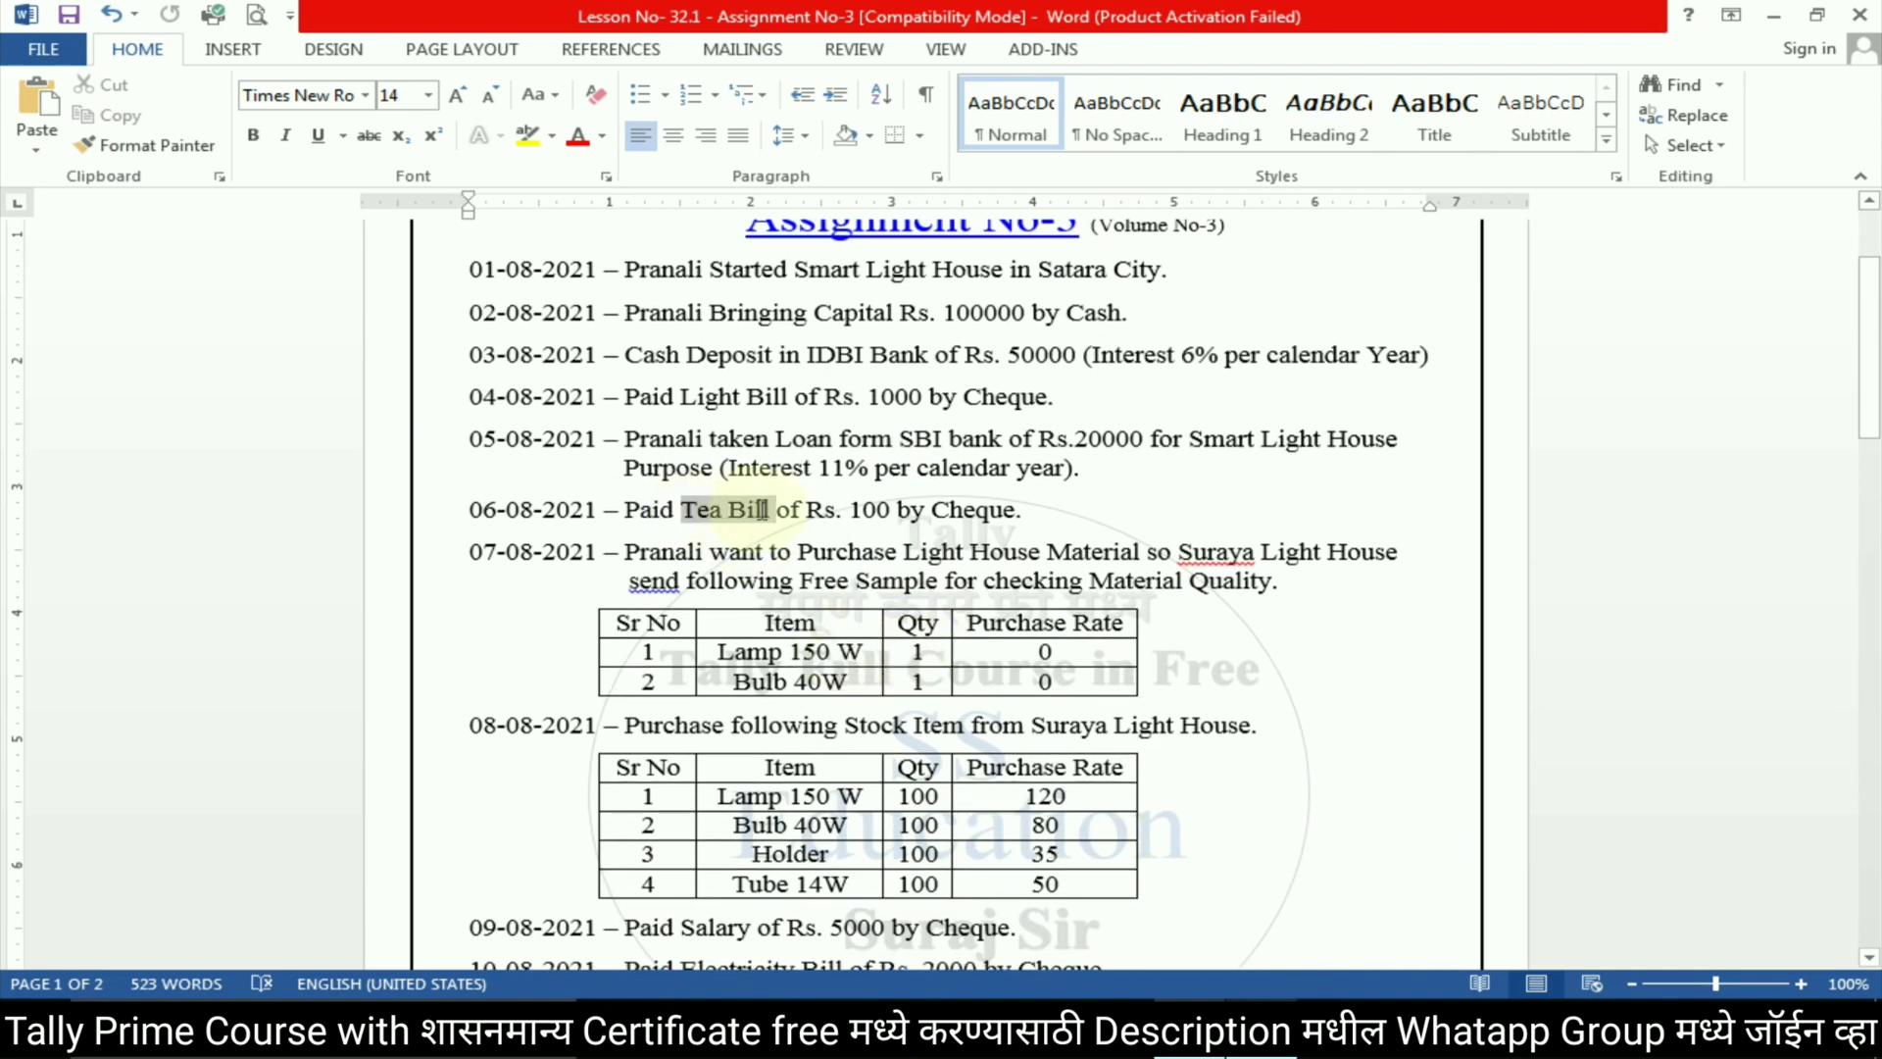
key("alt+Tab")
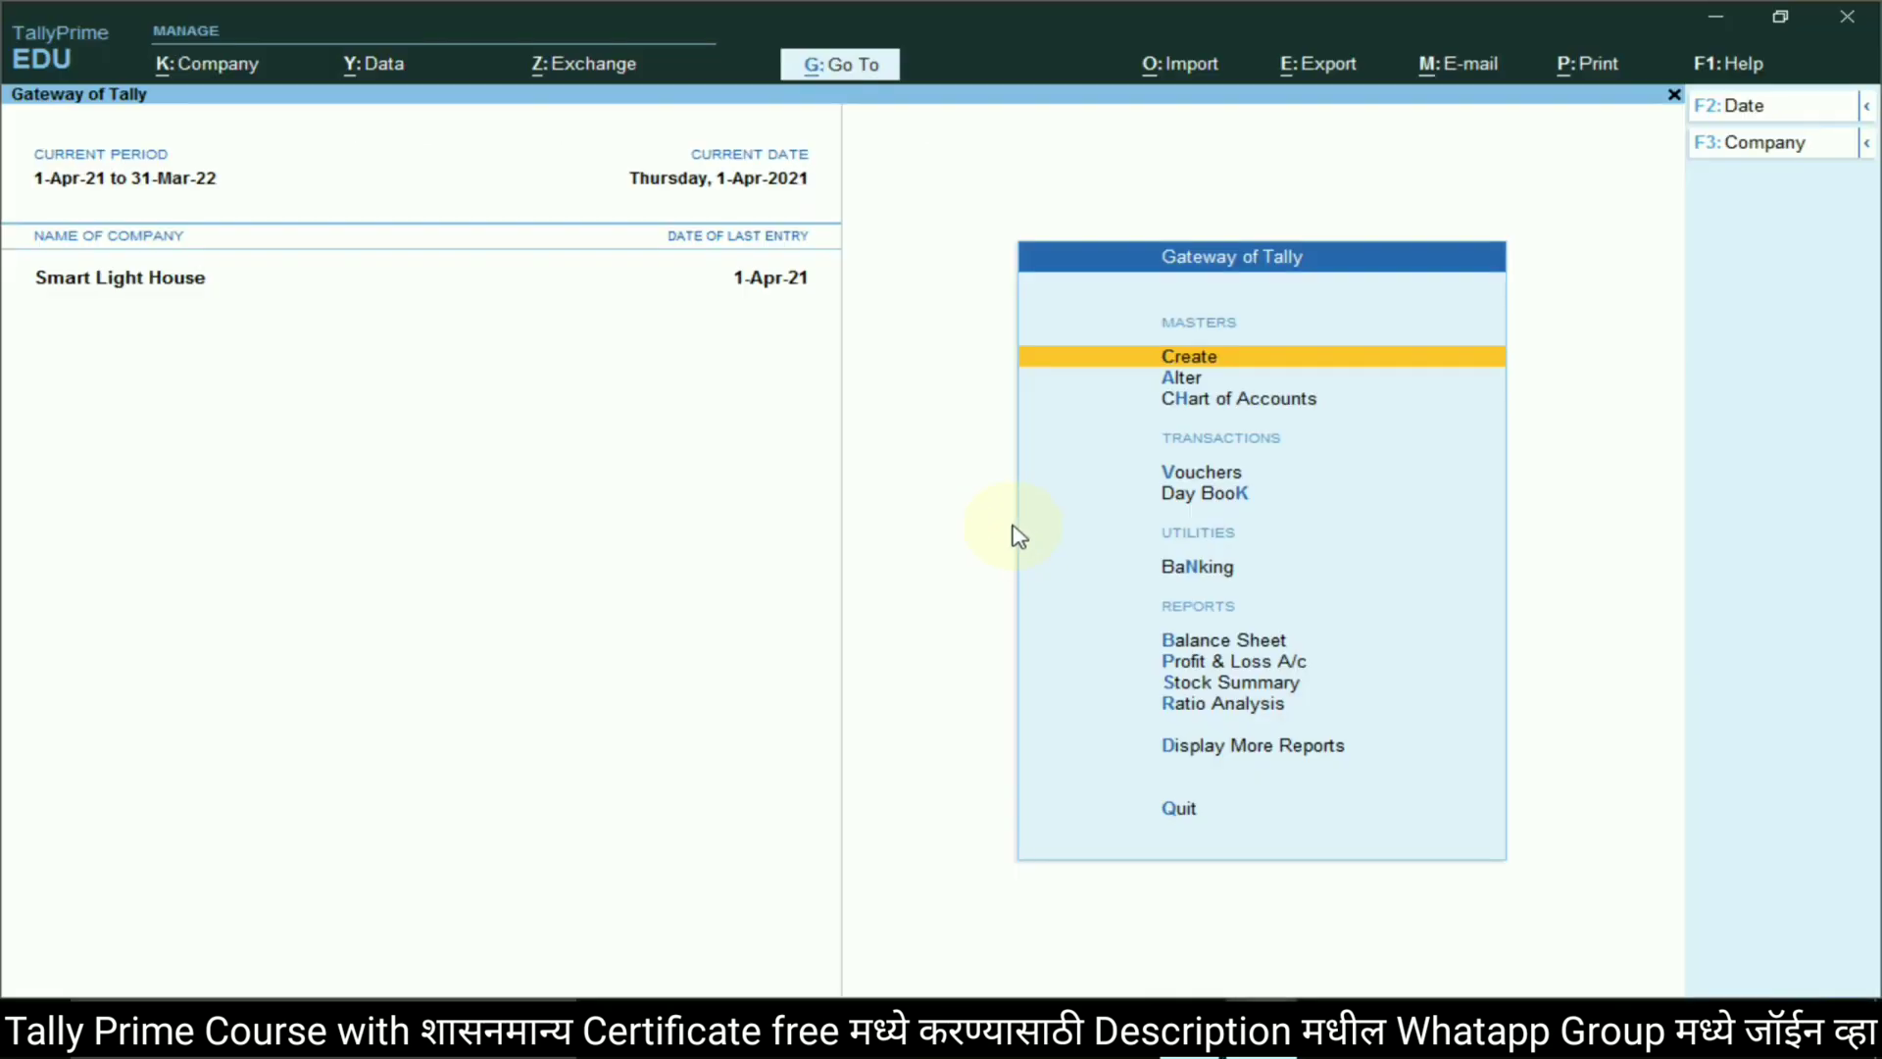
Open a payment voucher and create a ledger named Tea Bill under Indirect Expenses for its debit line
left_click(1233, 475)
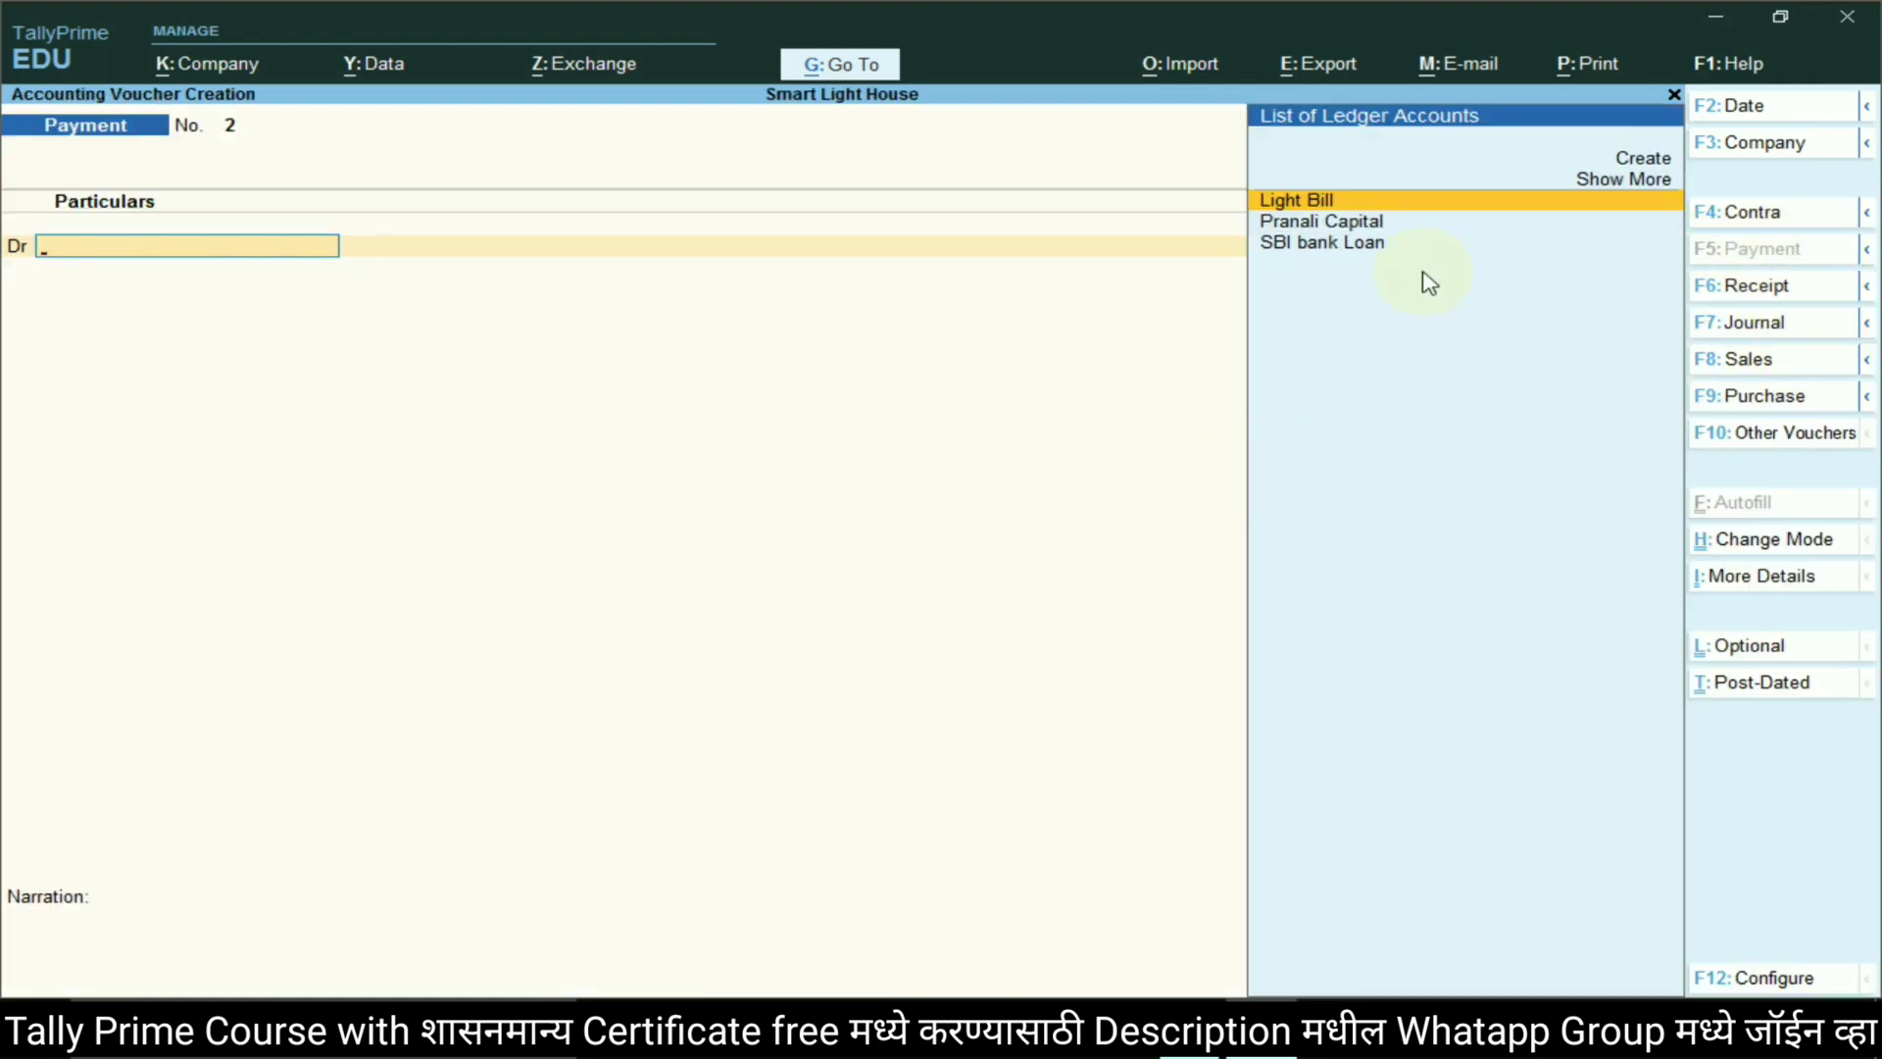
left_click(1639, 159)
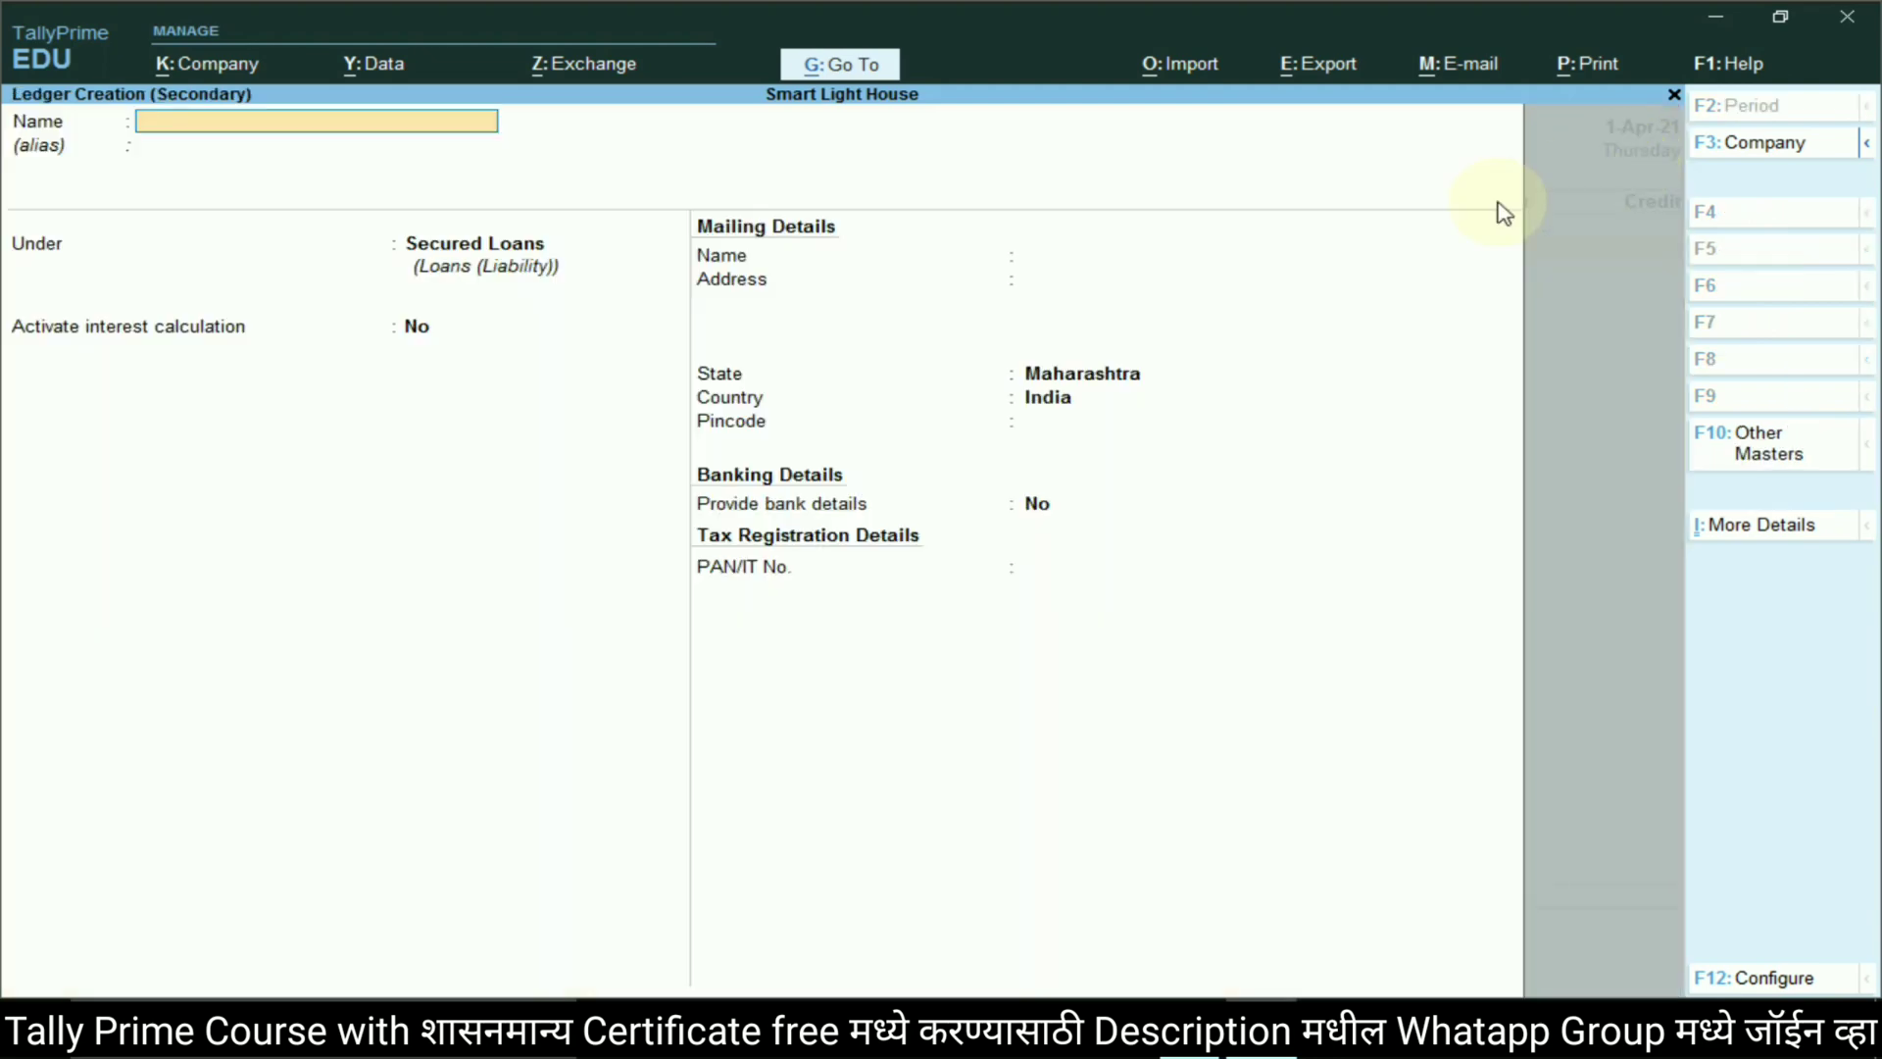
type("Tea Bill")
key("Return")
key("Return")
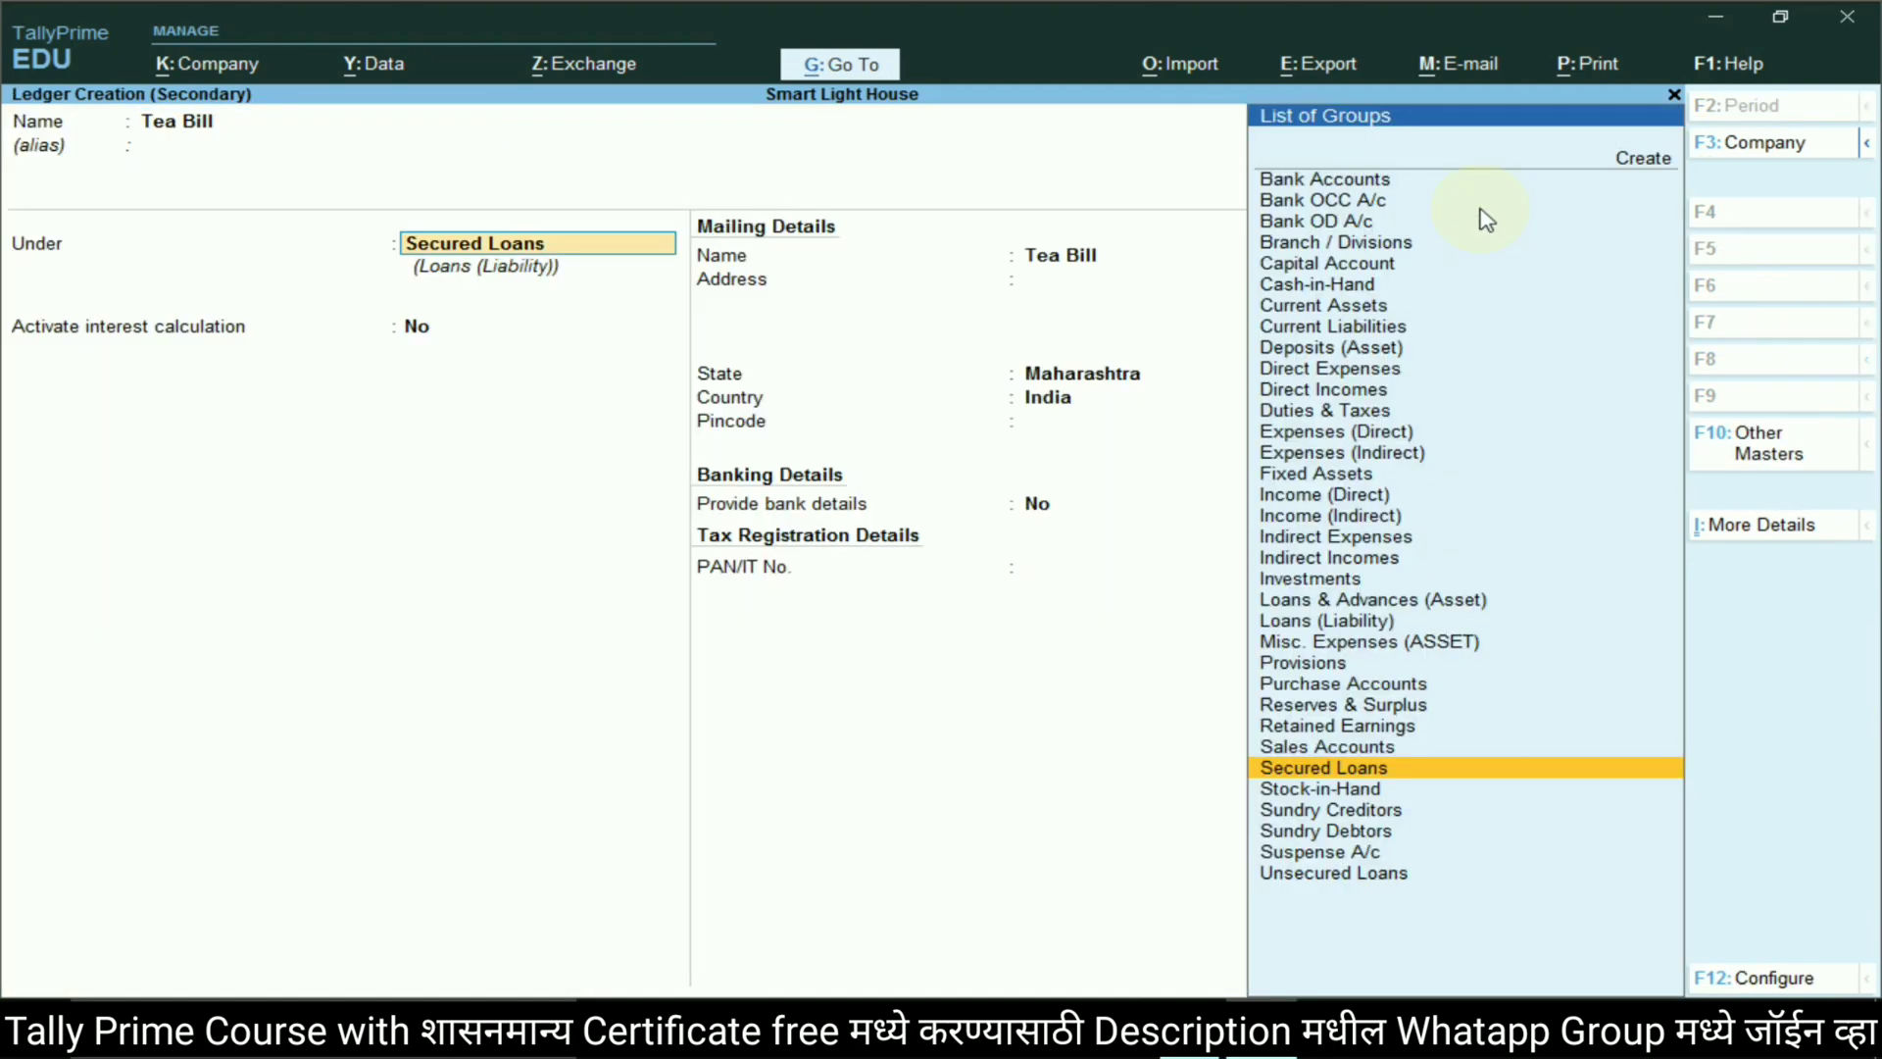
type("ind")
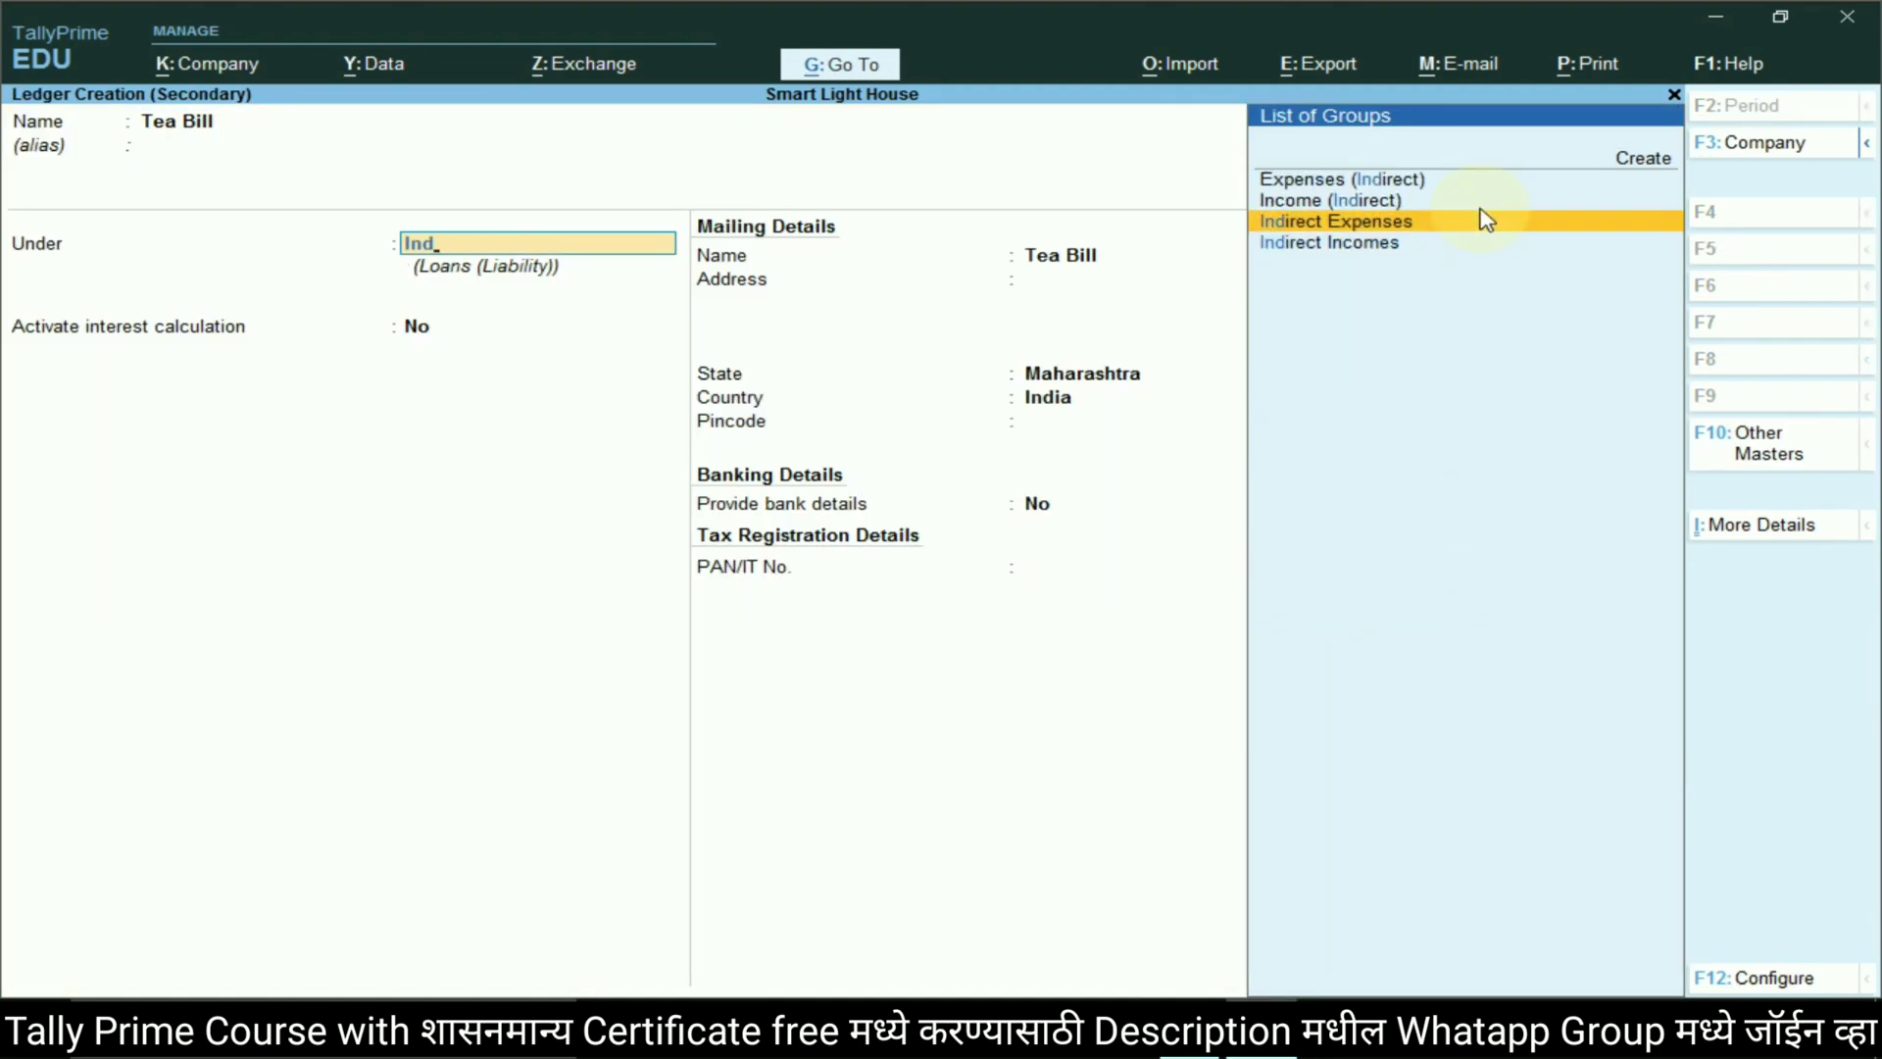
key("Return")
key("Return")
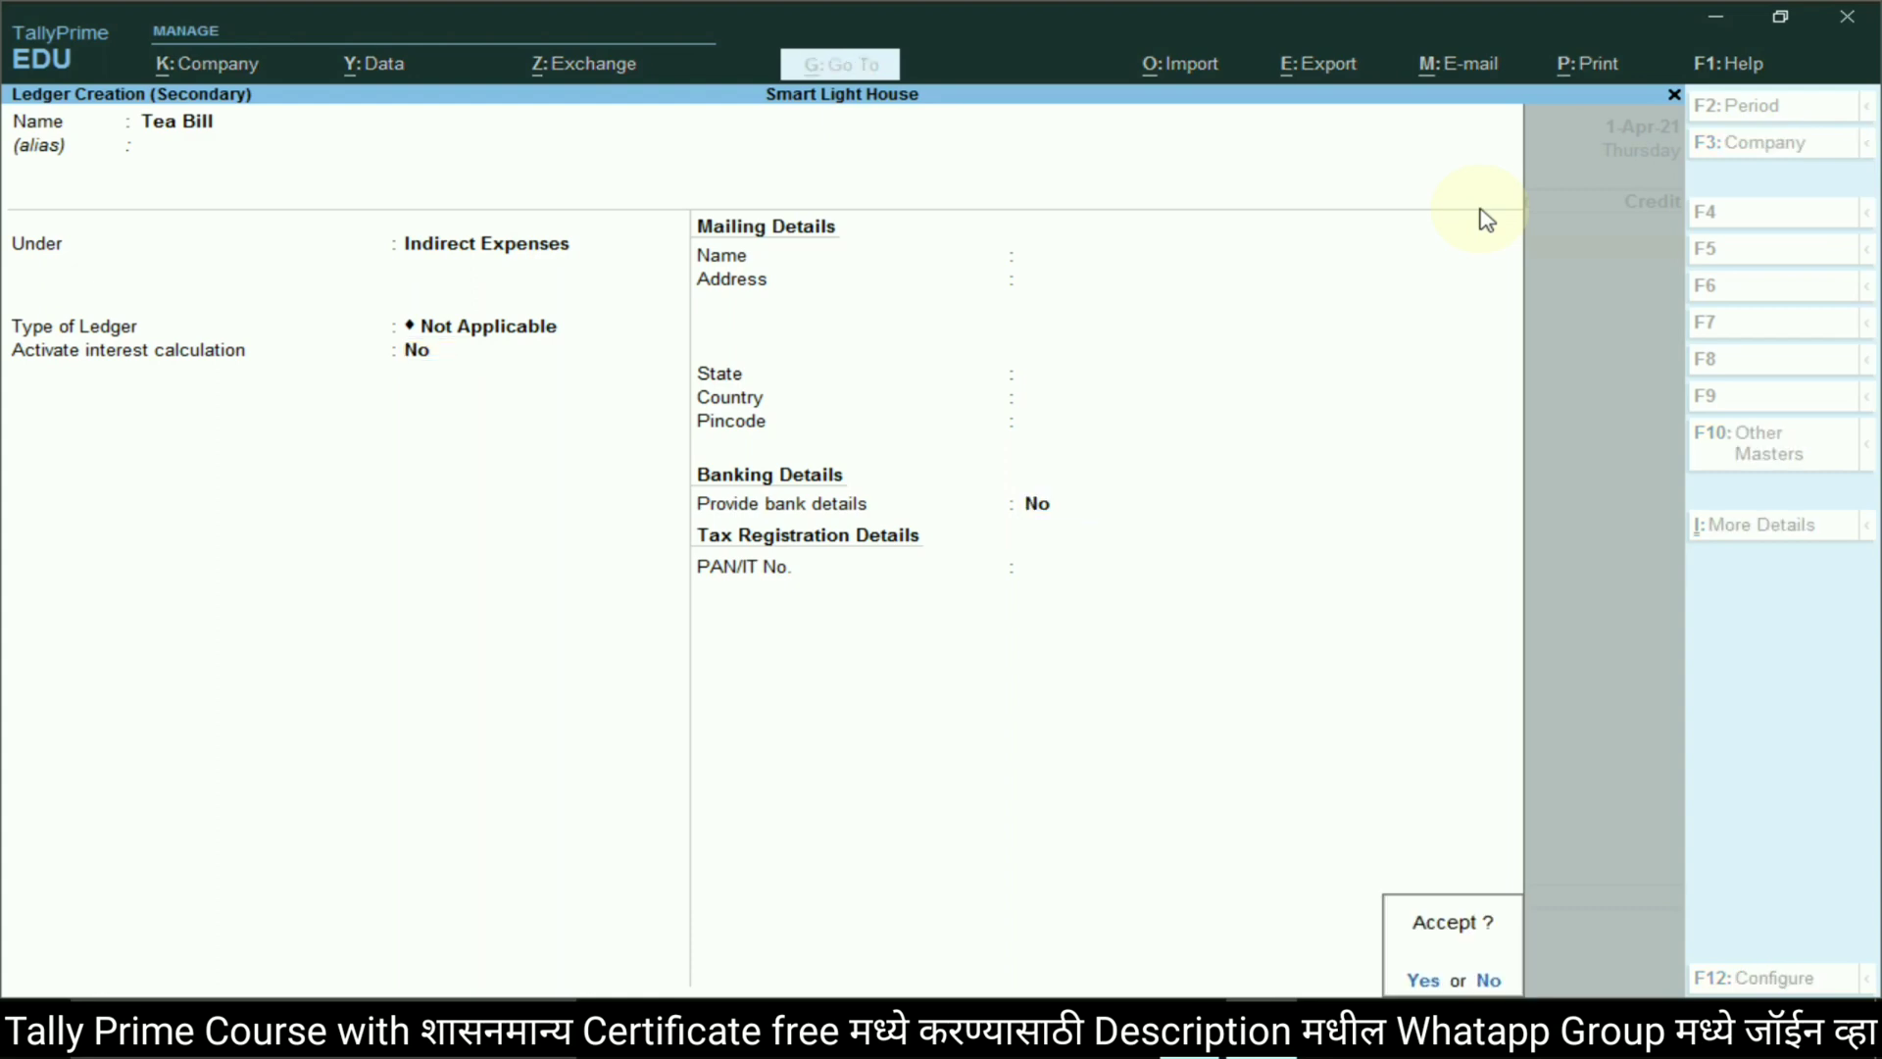
key("Return")
Save the Tea Bill ledger and record the payment voucher with a debit of 100, crediting IDBI Bank
key("Return")
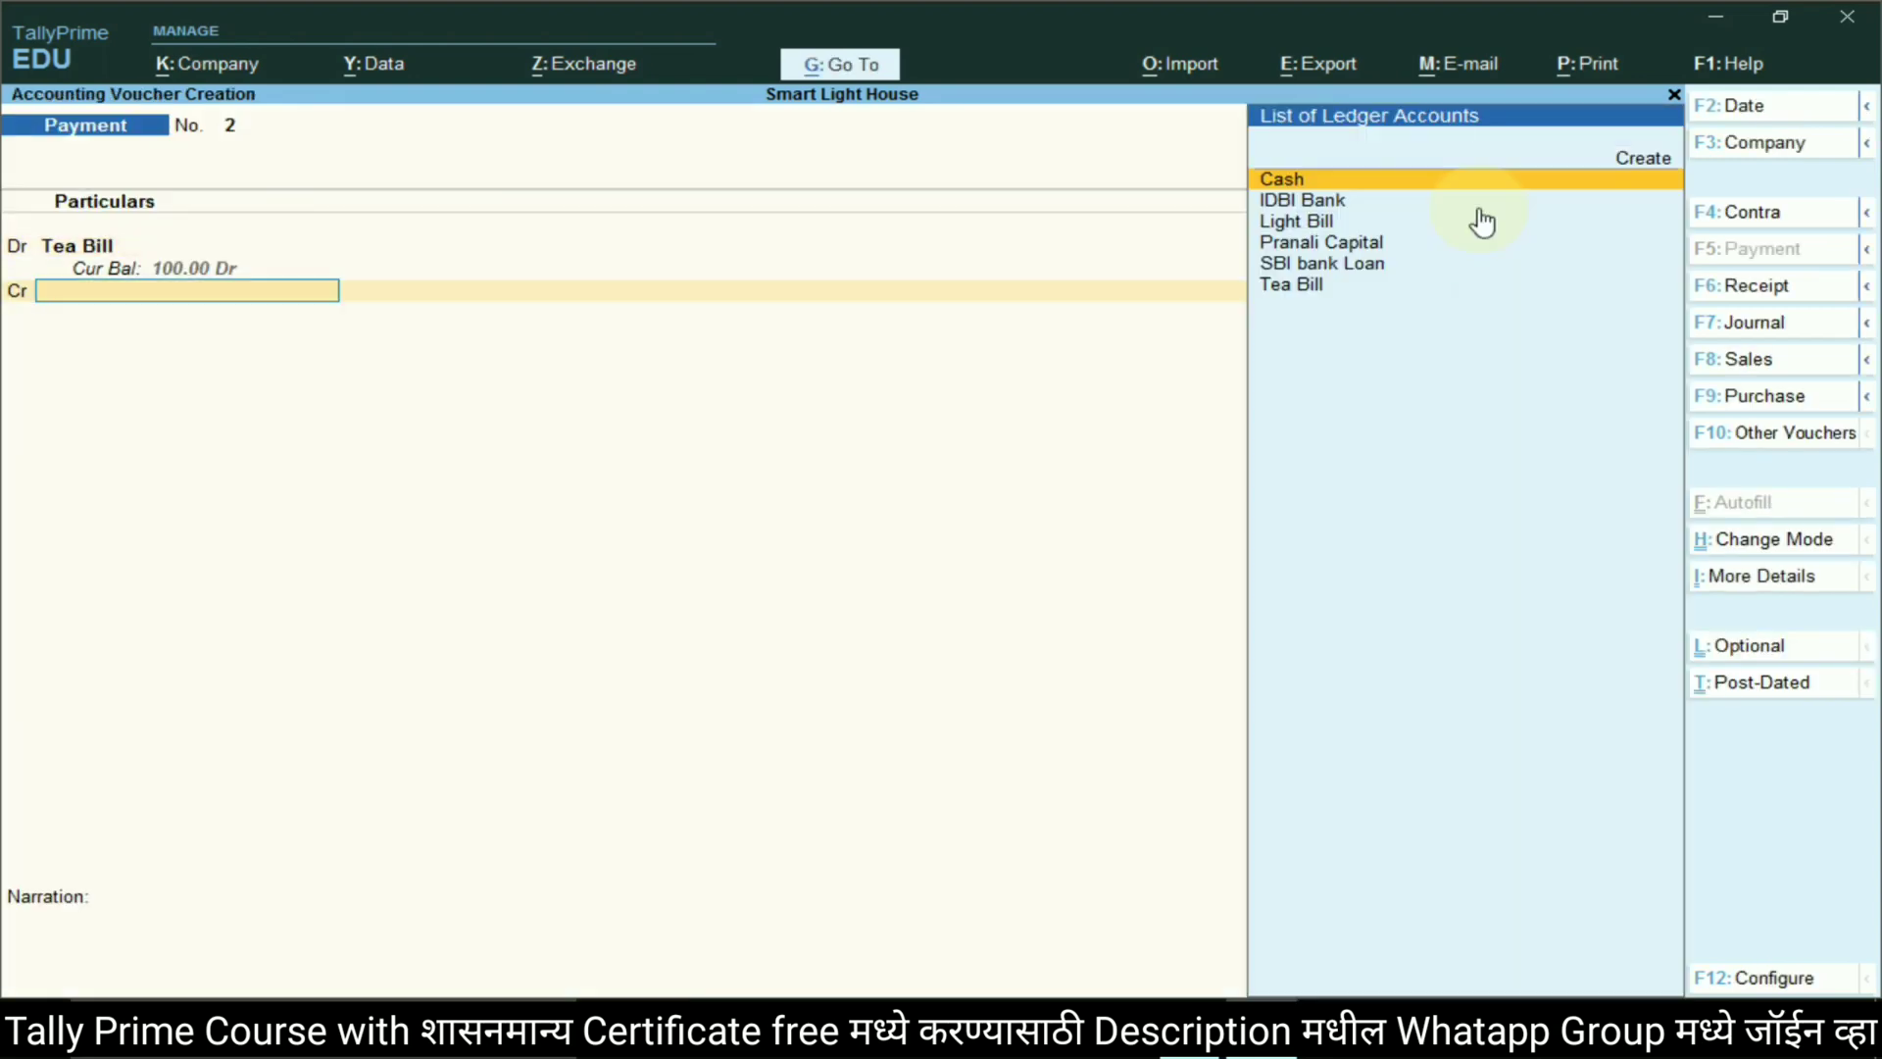
key("Down")
key("Return")
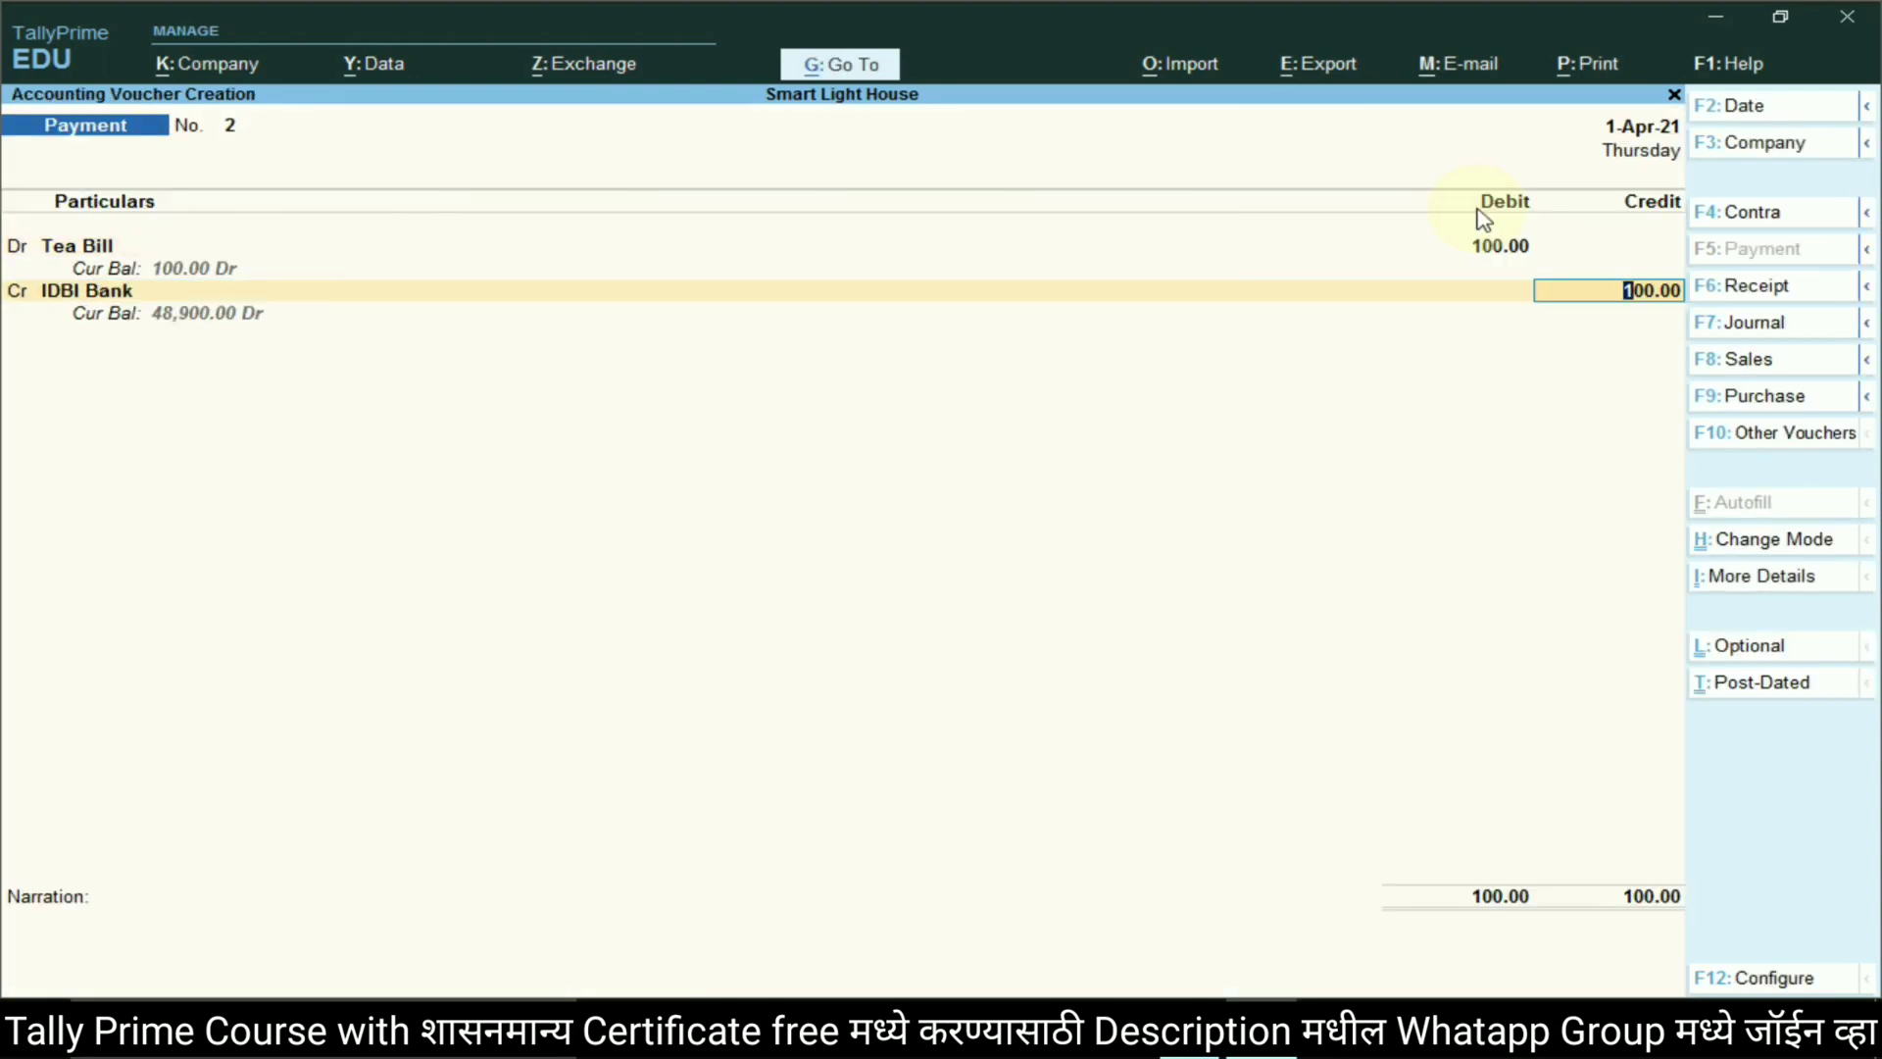
key("Return")
key("Return")
key("Return")
key("Return")
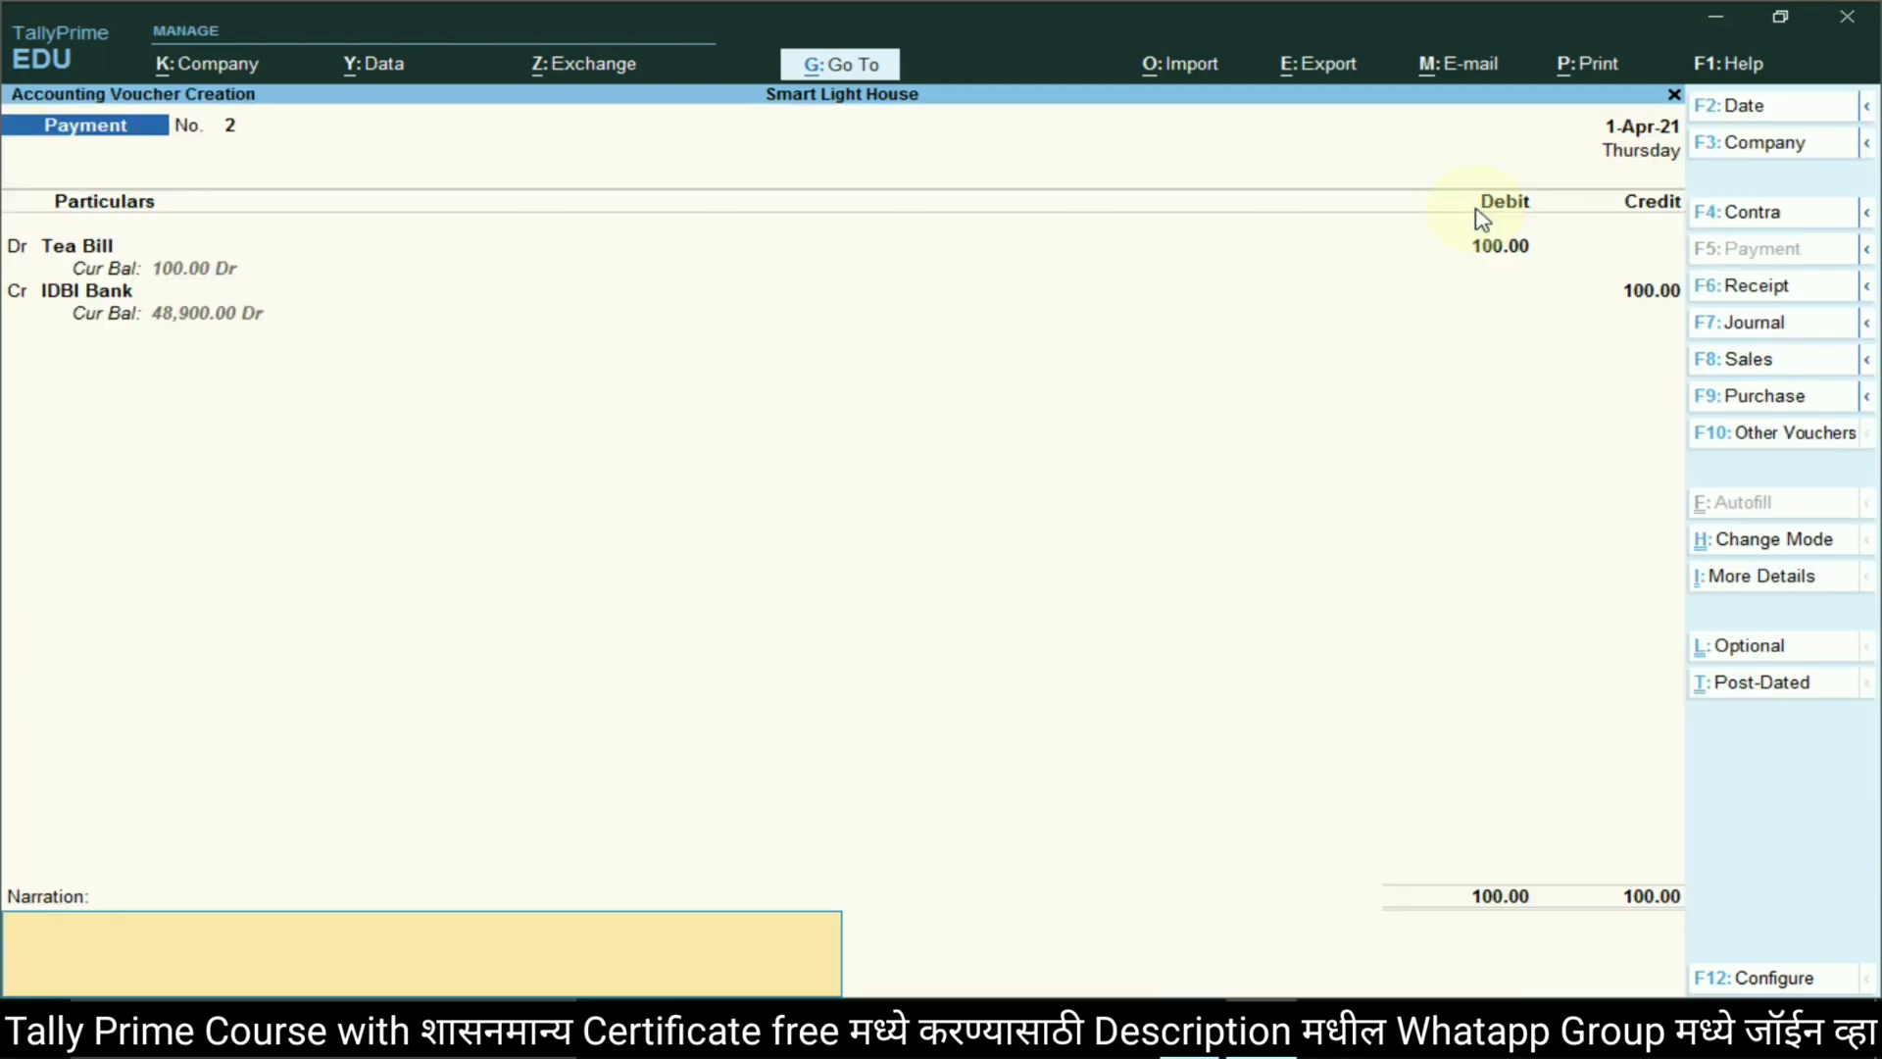
key("Return")
key("Return")
Switch to the Word assignment, check the 07-08-2021 free sample transaction, and return to TallyPrime
key("alt+Tab")
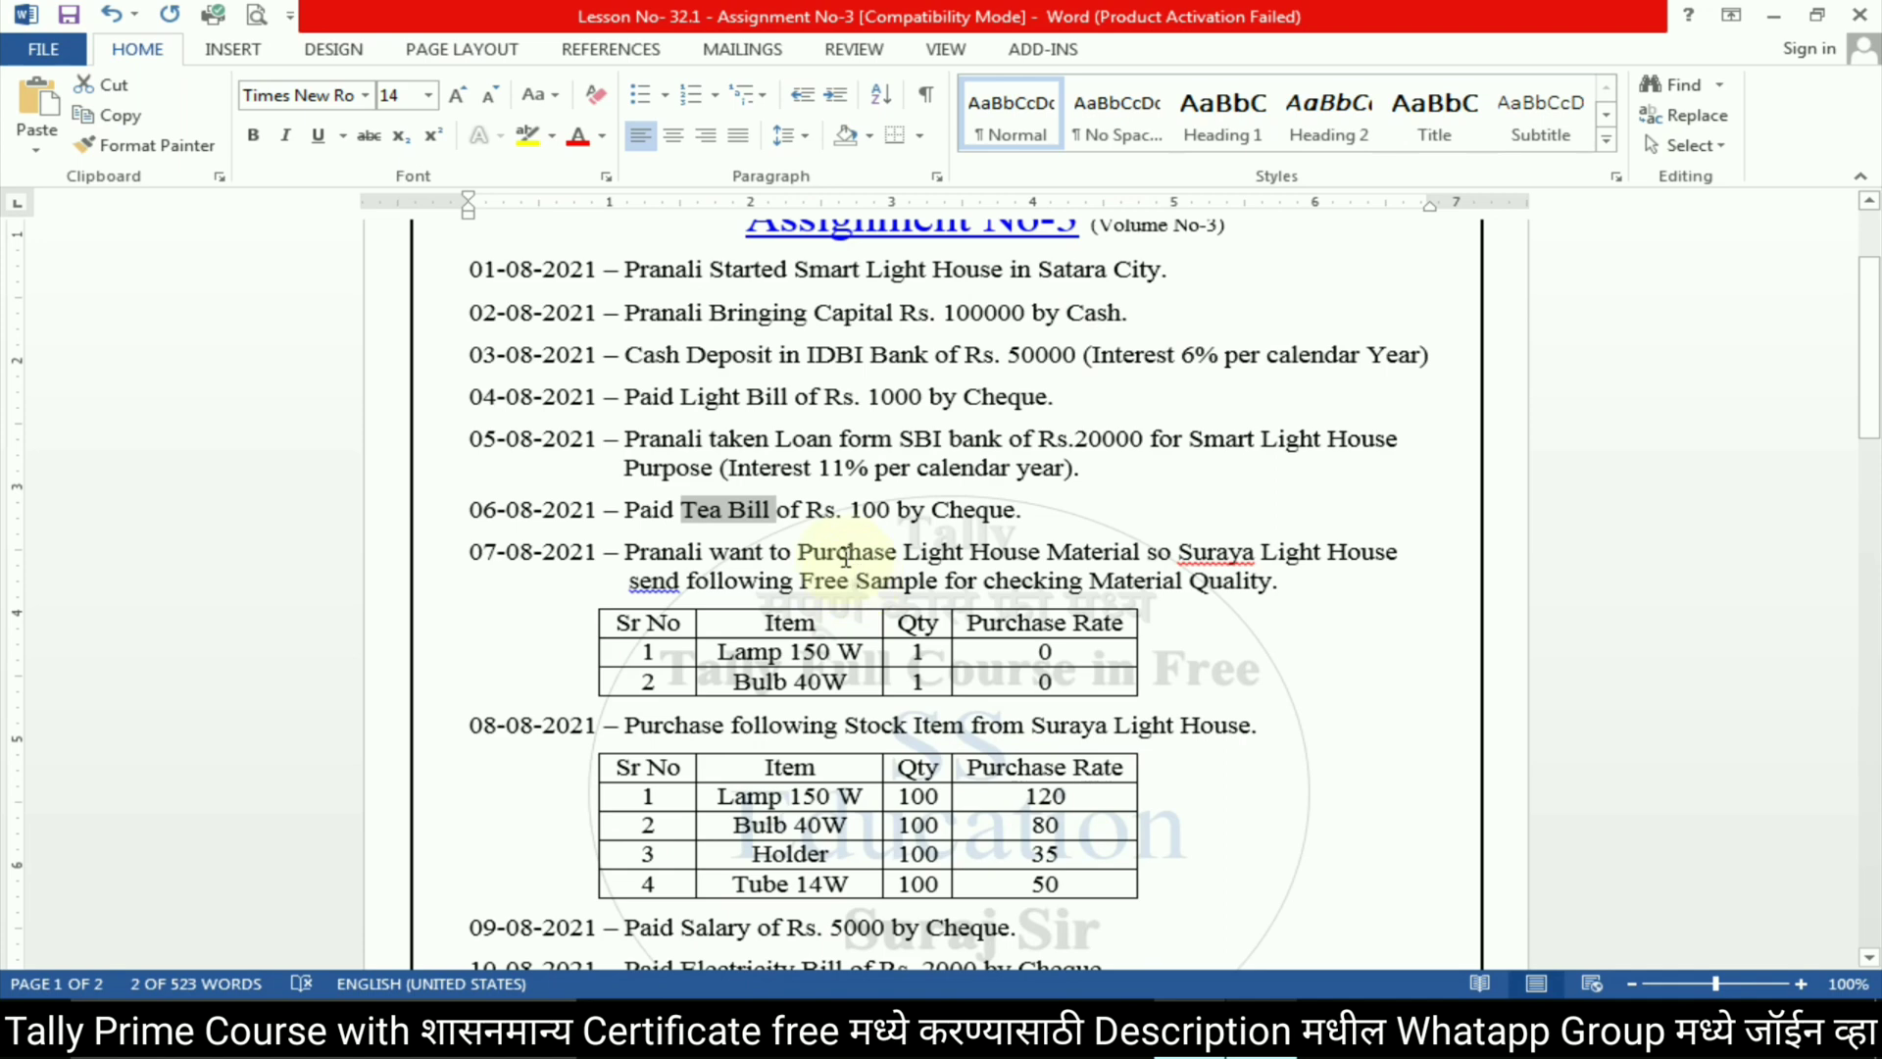
scroll(855, 576, "down", 1)
left_click(844, 514)
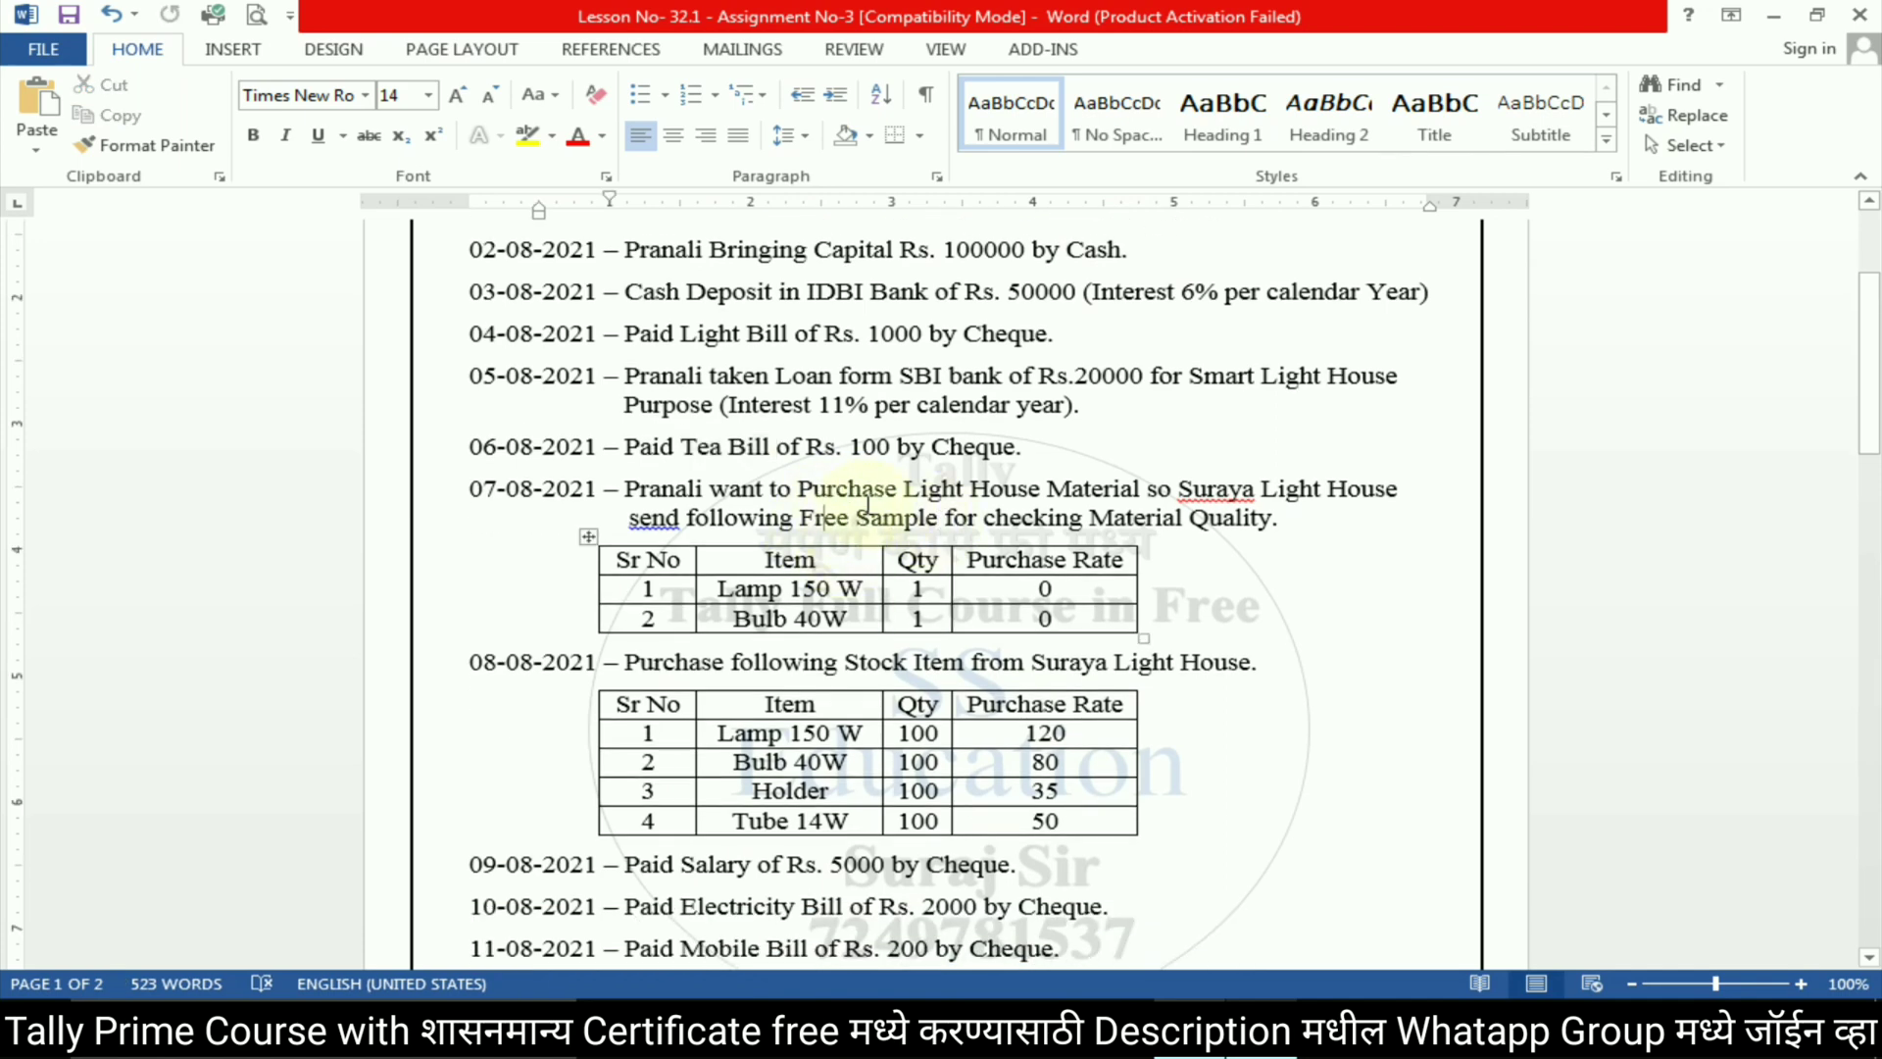
key("alt+Tab")
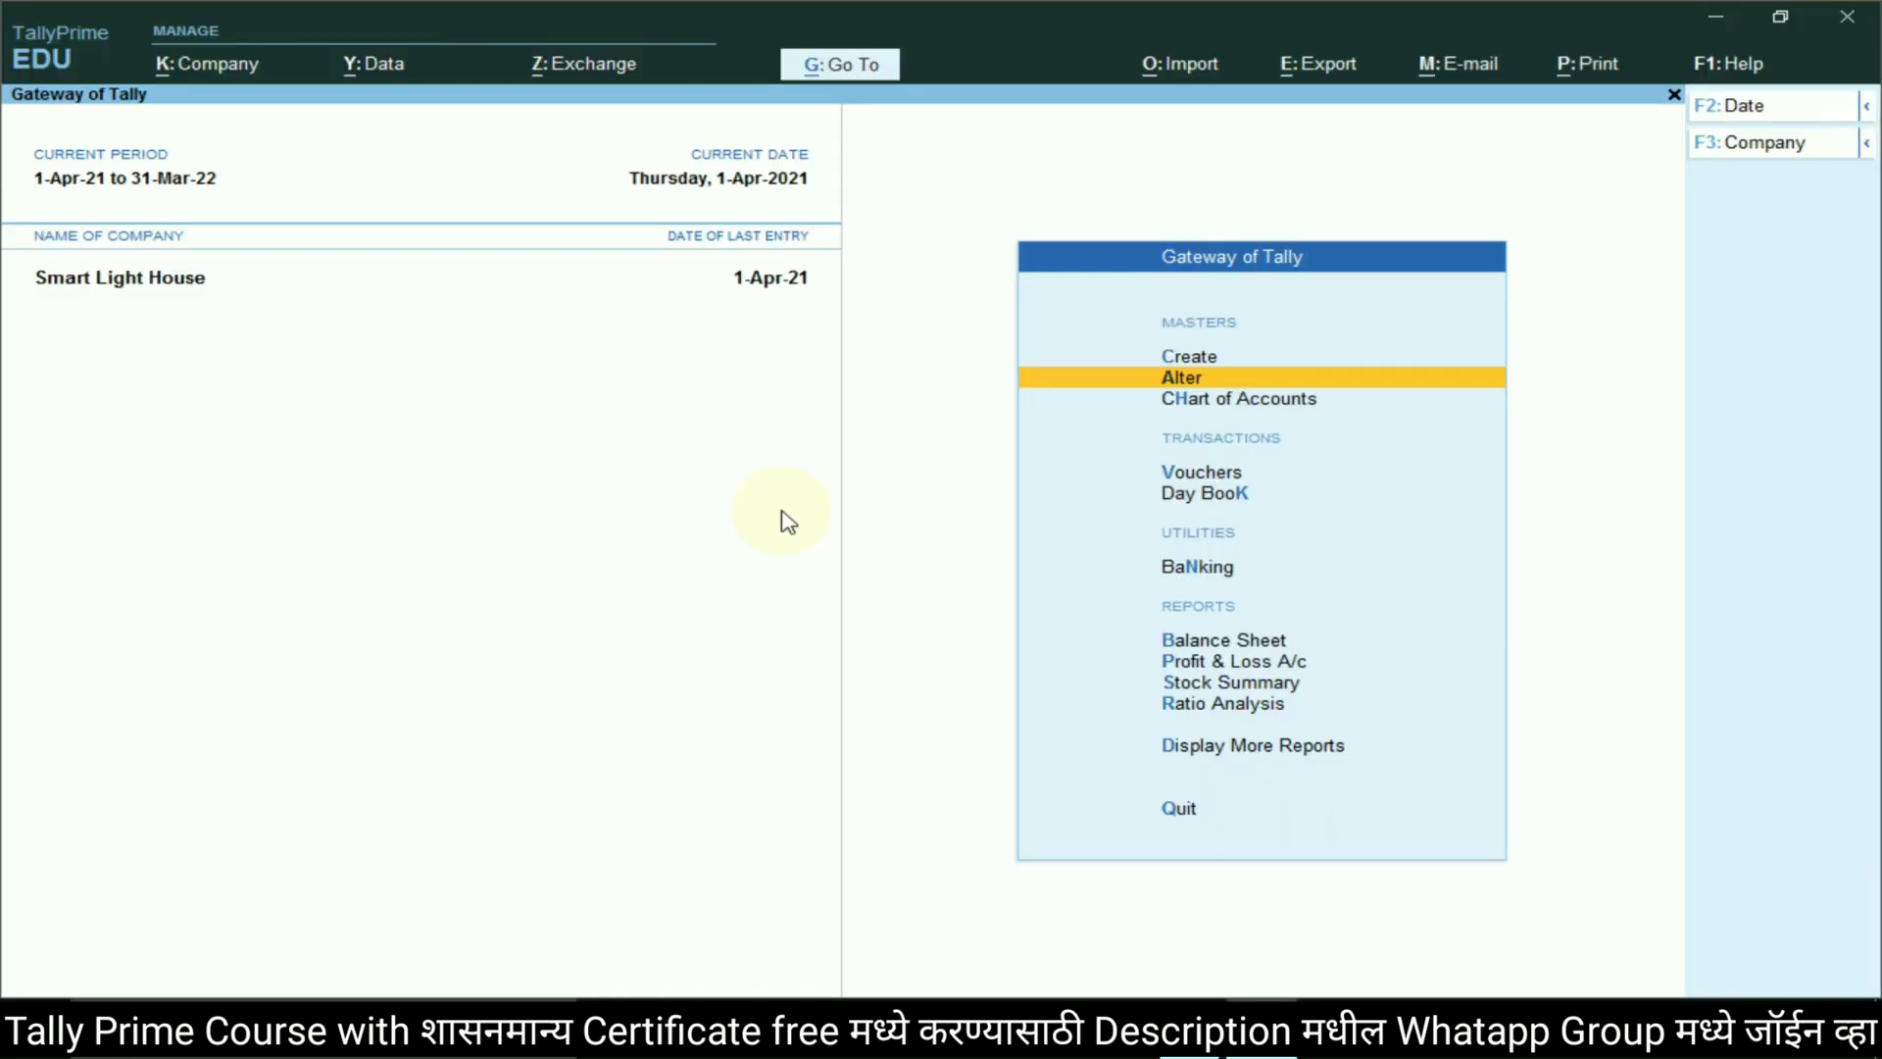
Alter the Purchase voucher type to allow zero-valued transactions and save it
left_click(1221, 379)
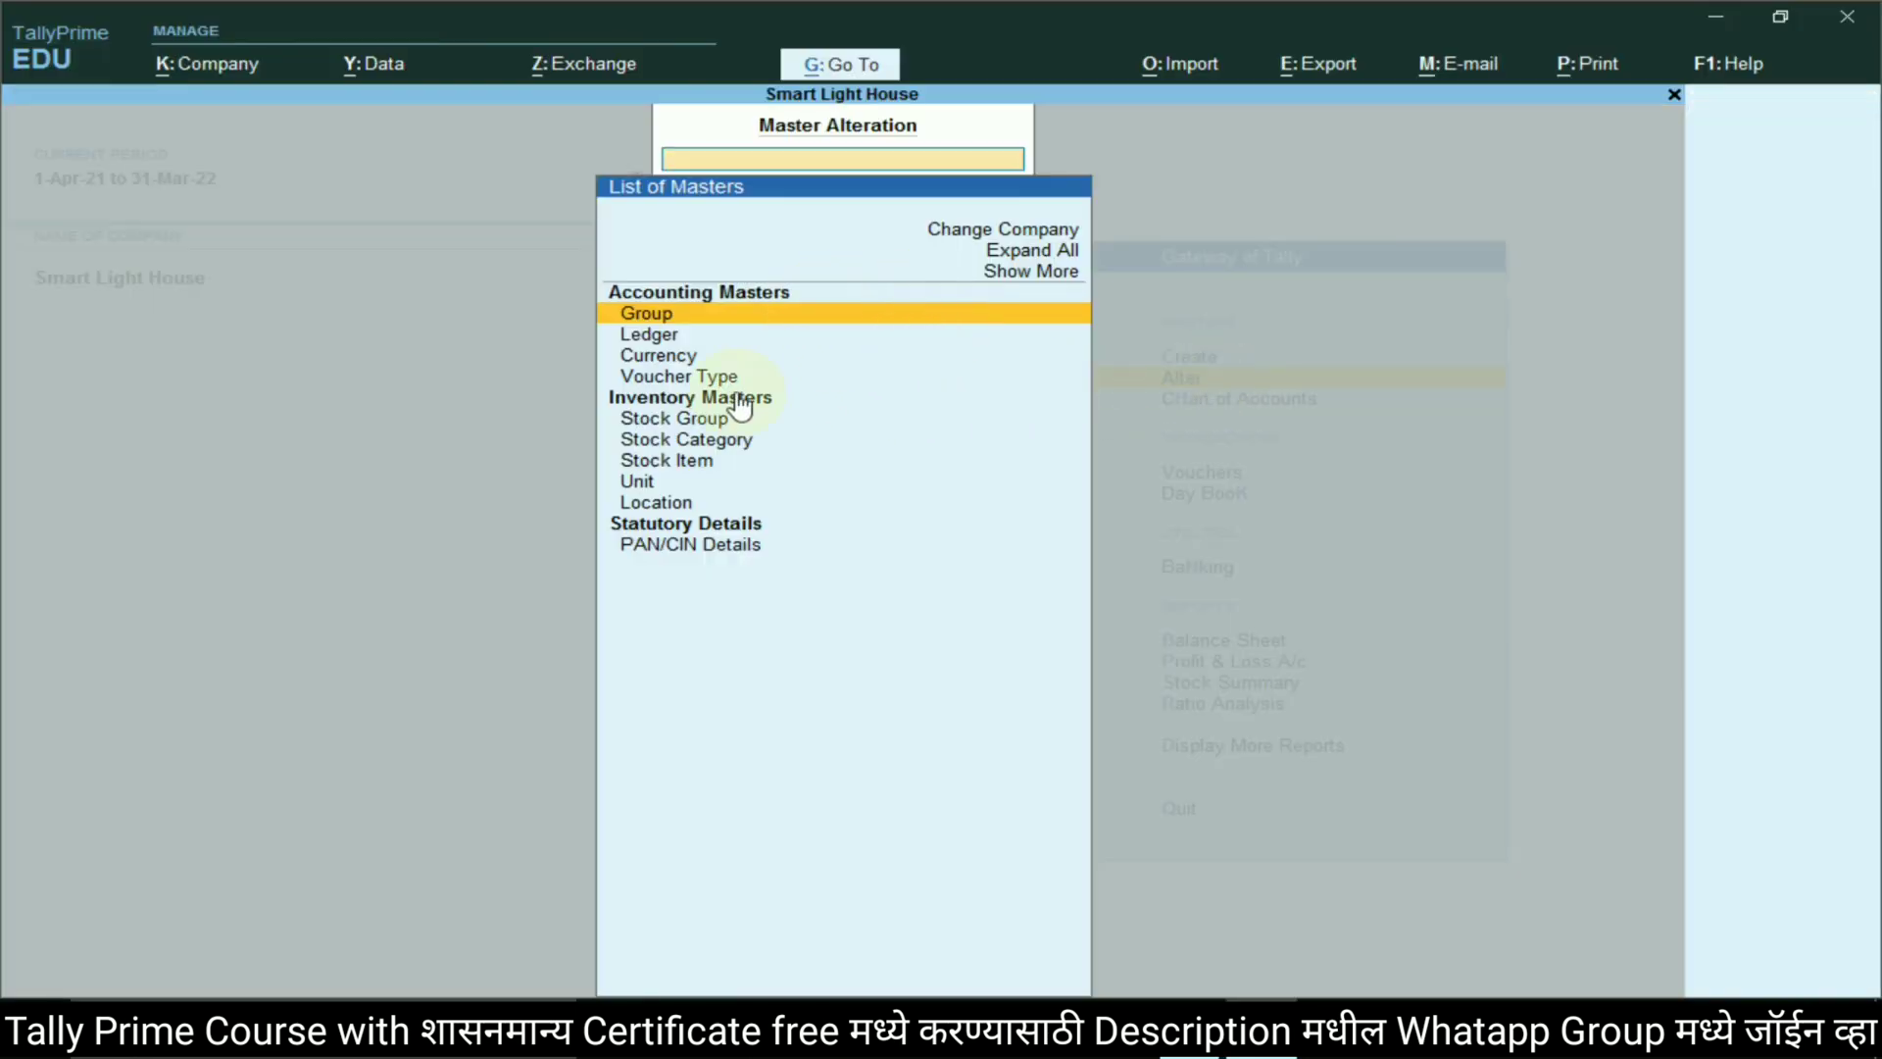
left_click(670, 379)
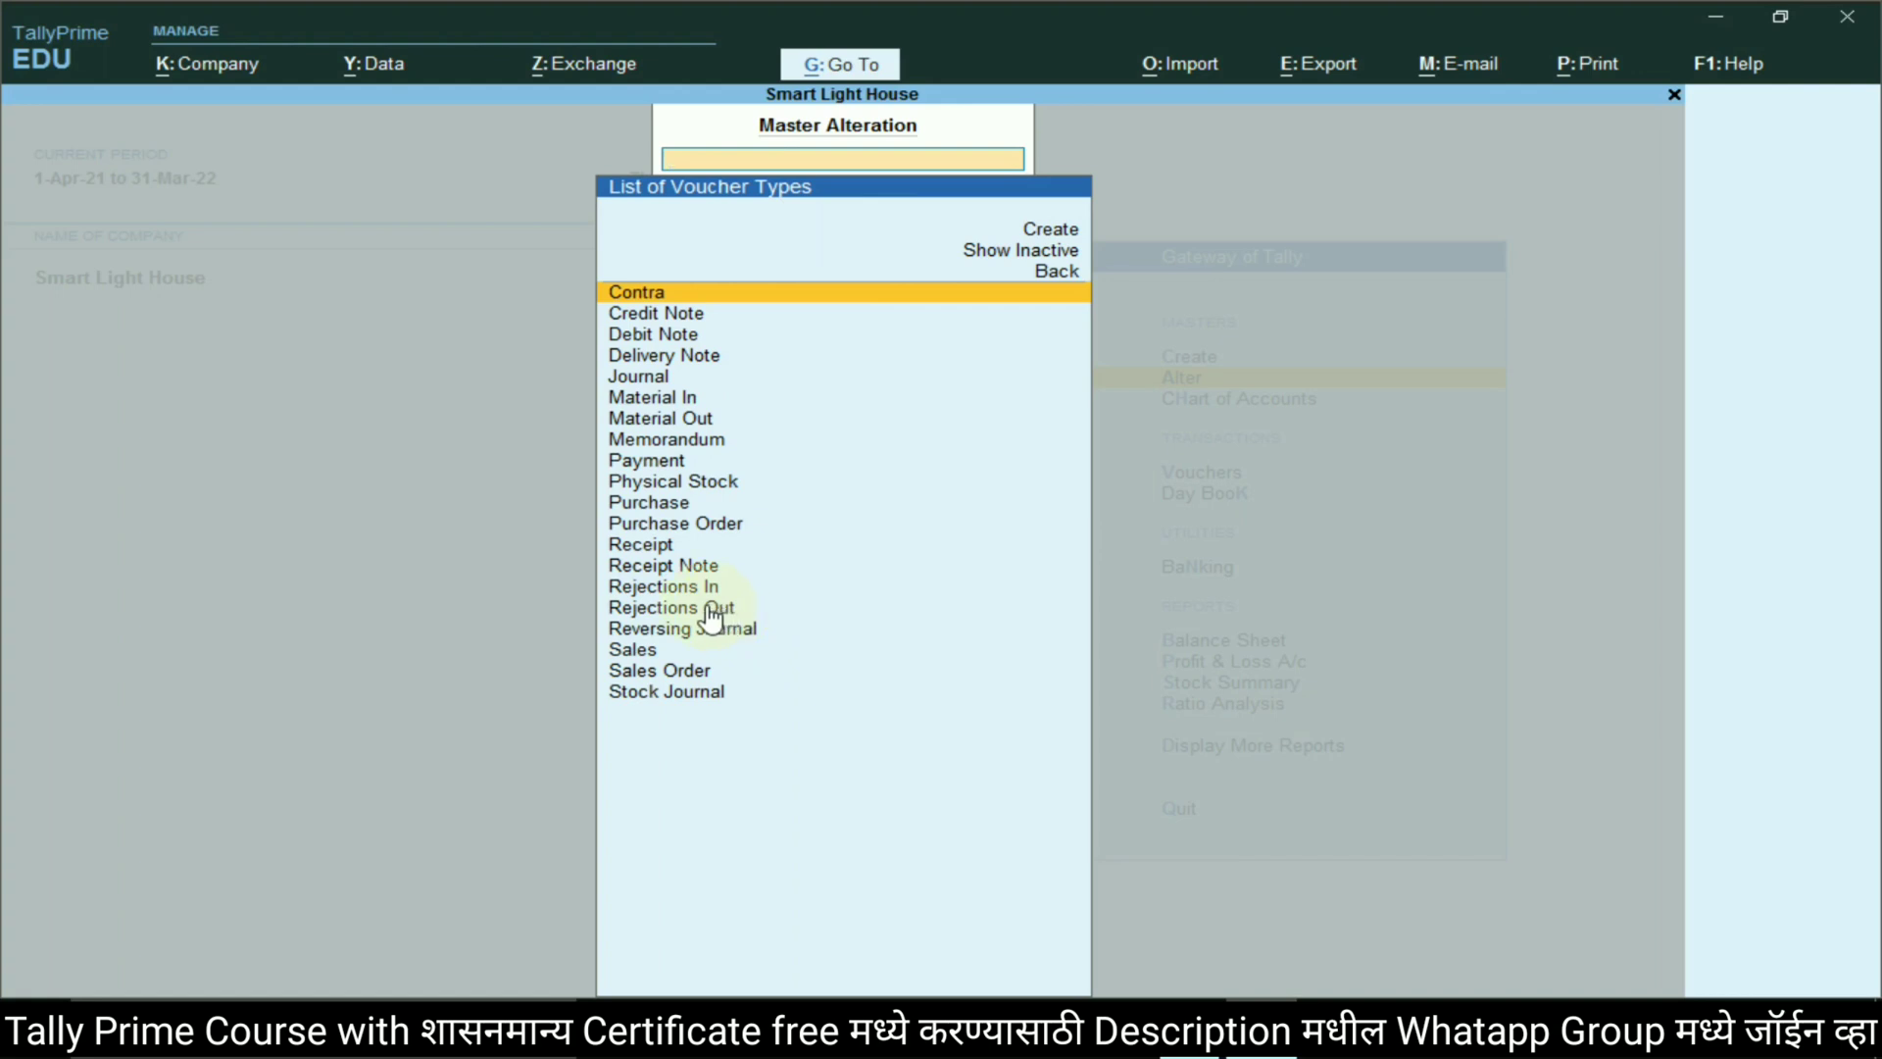
double_click(673, 509)
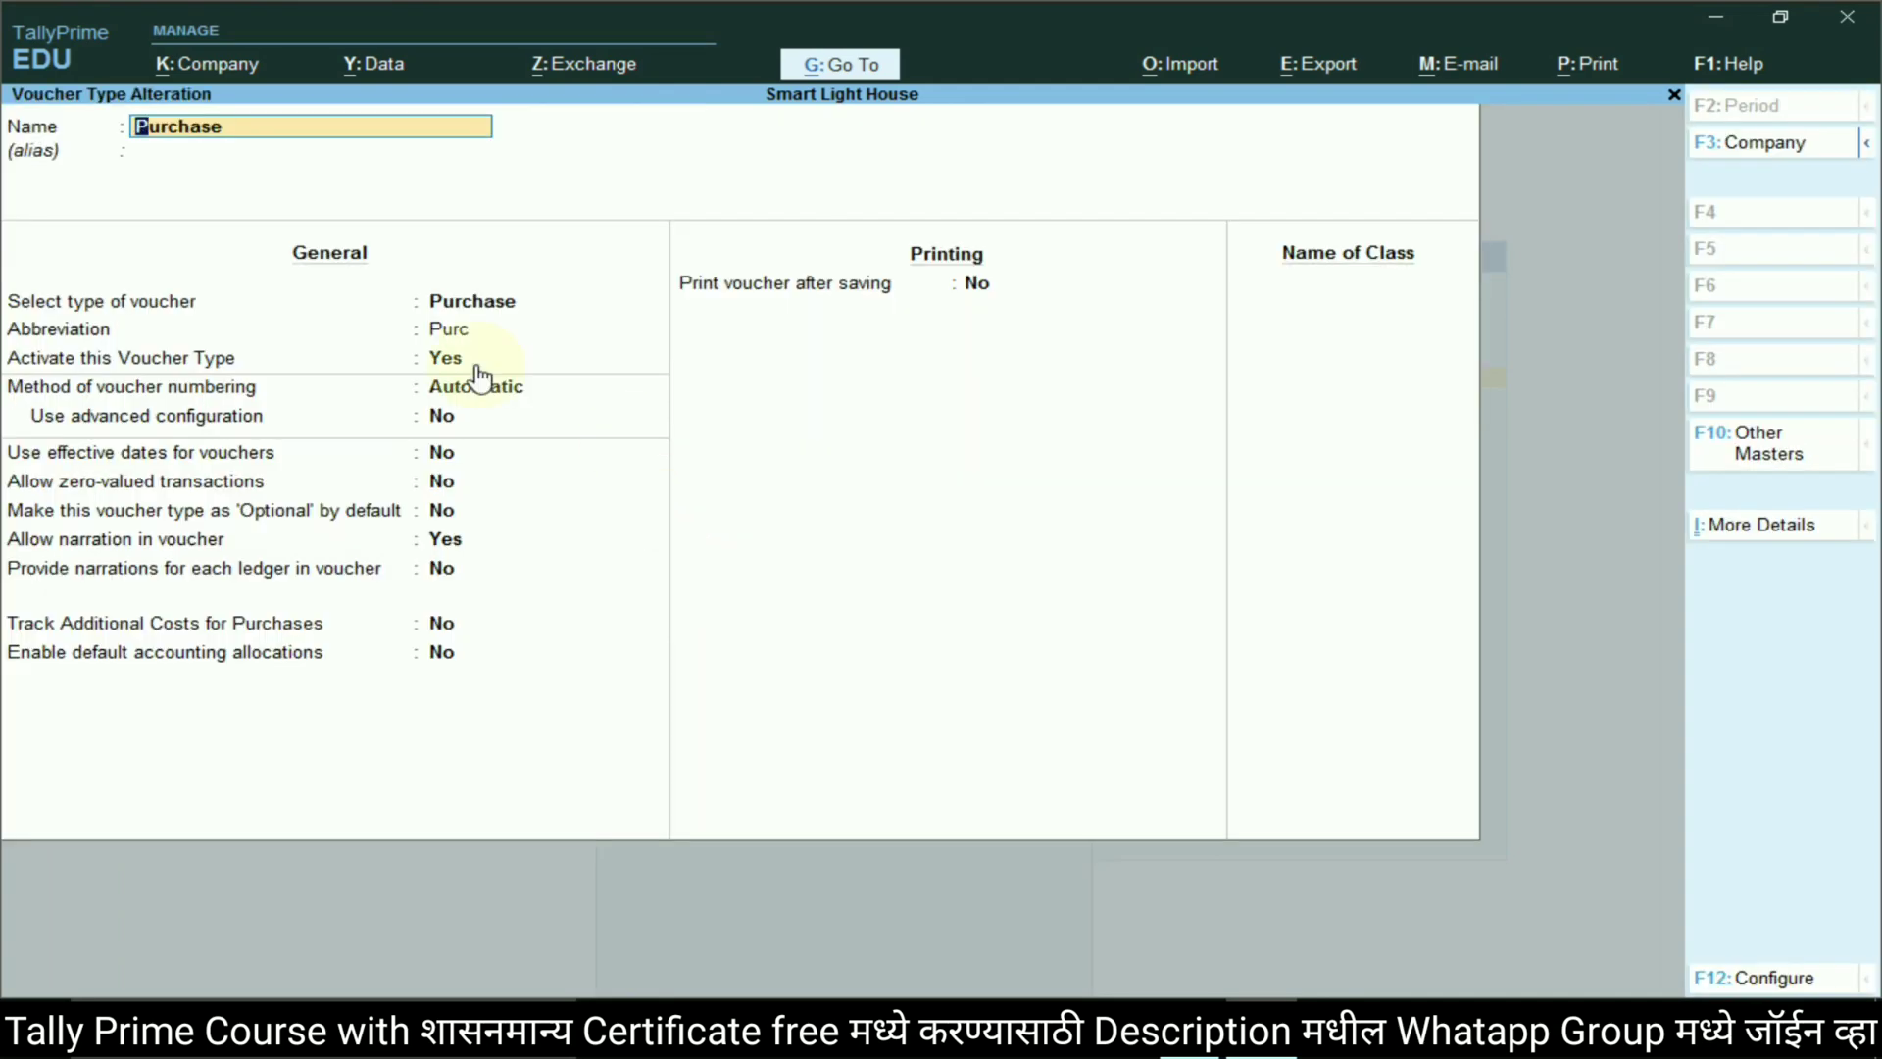
left_click(463, 539)
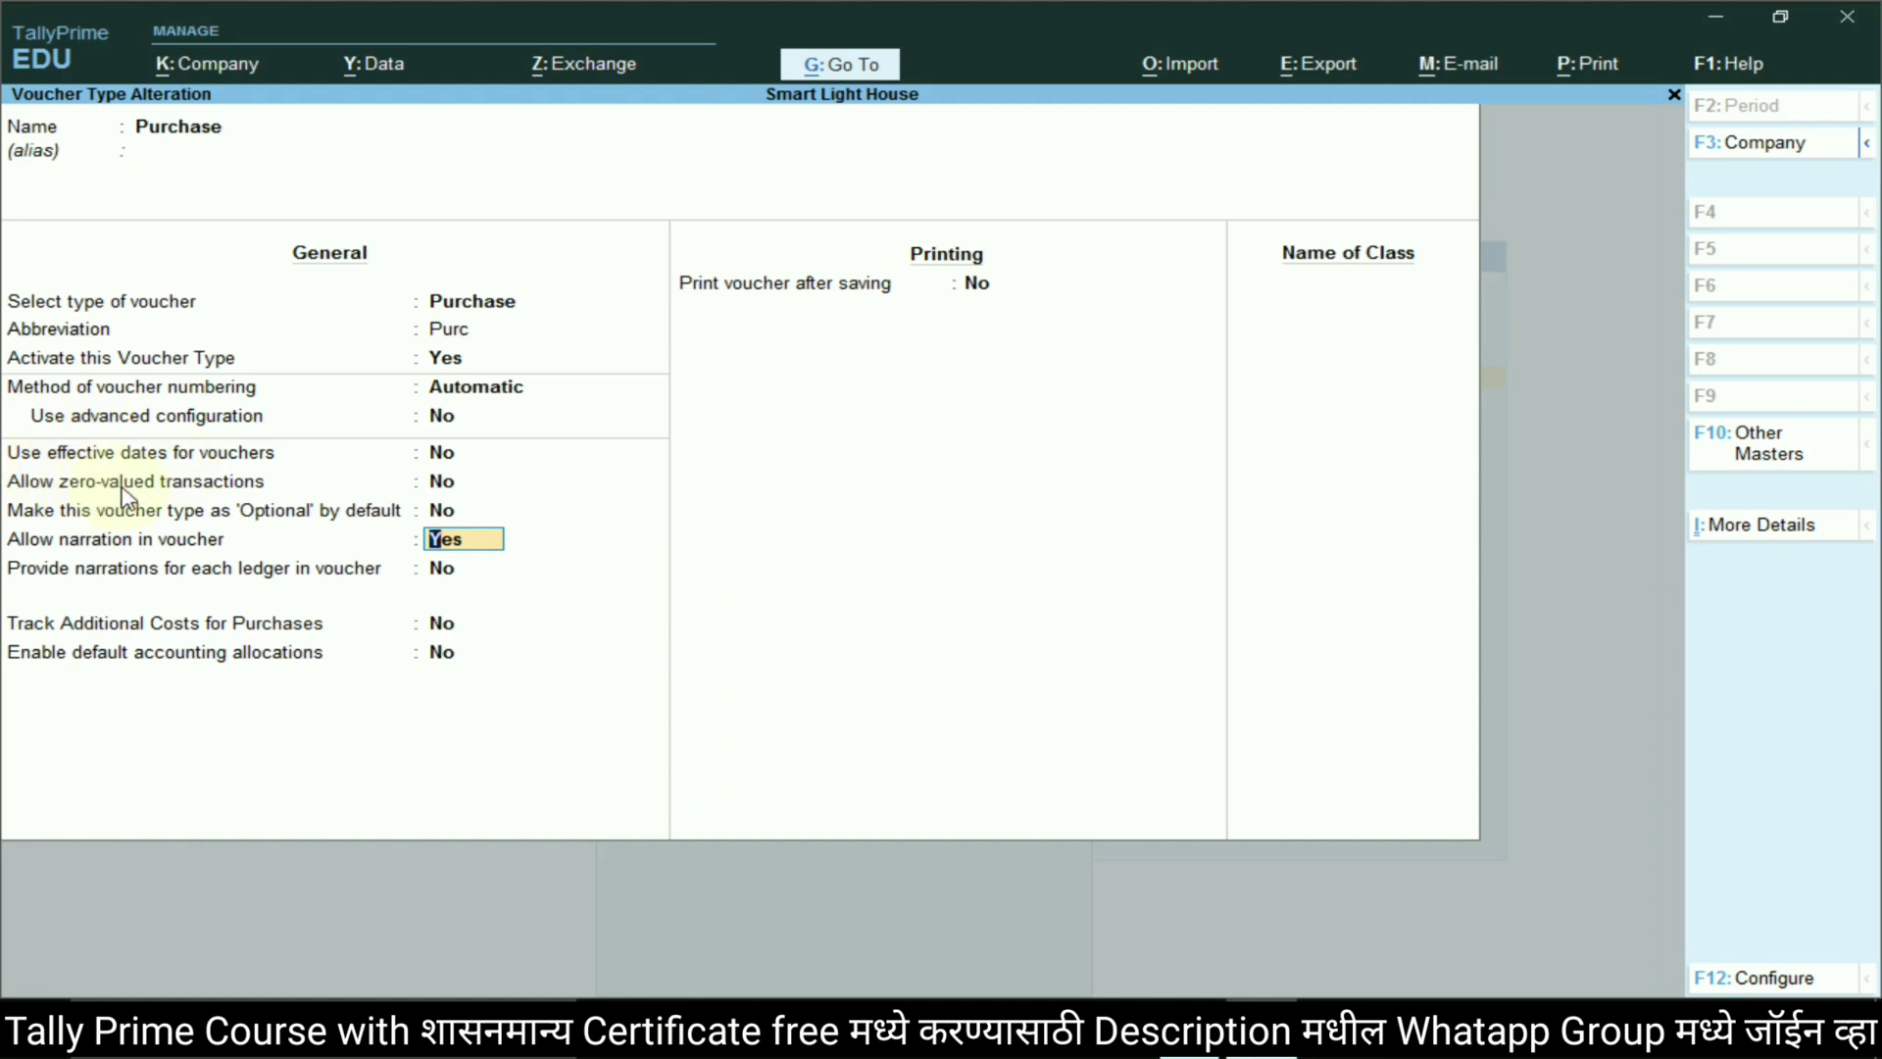
left_click(433, 484)
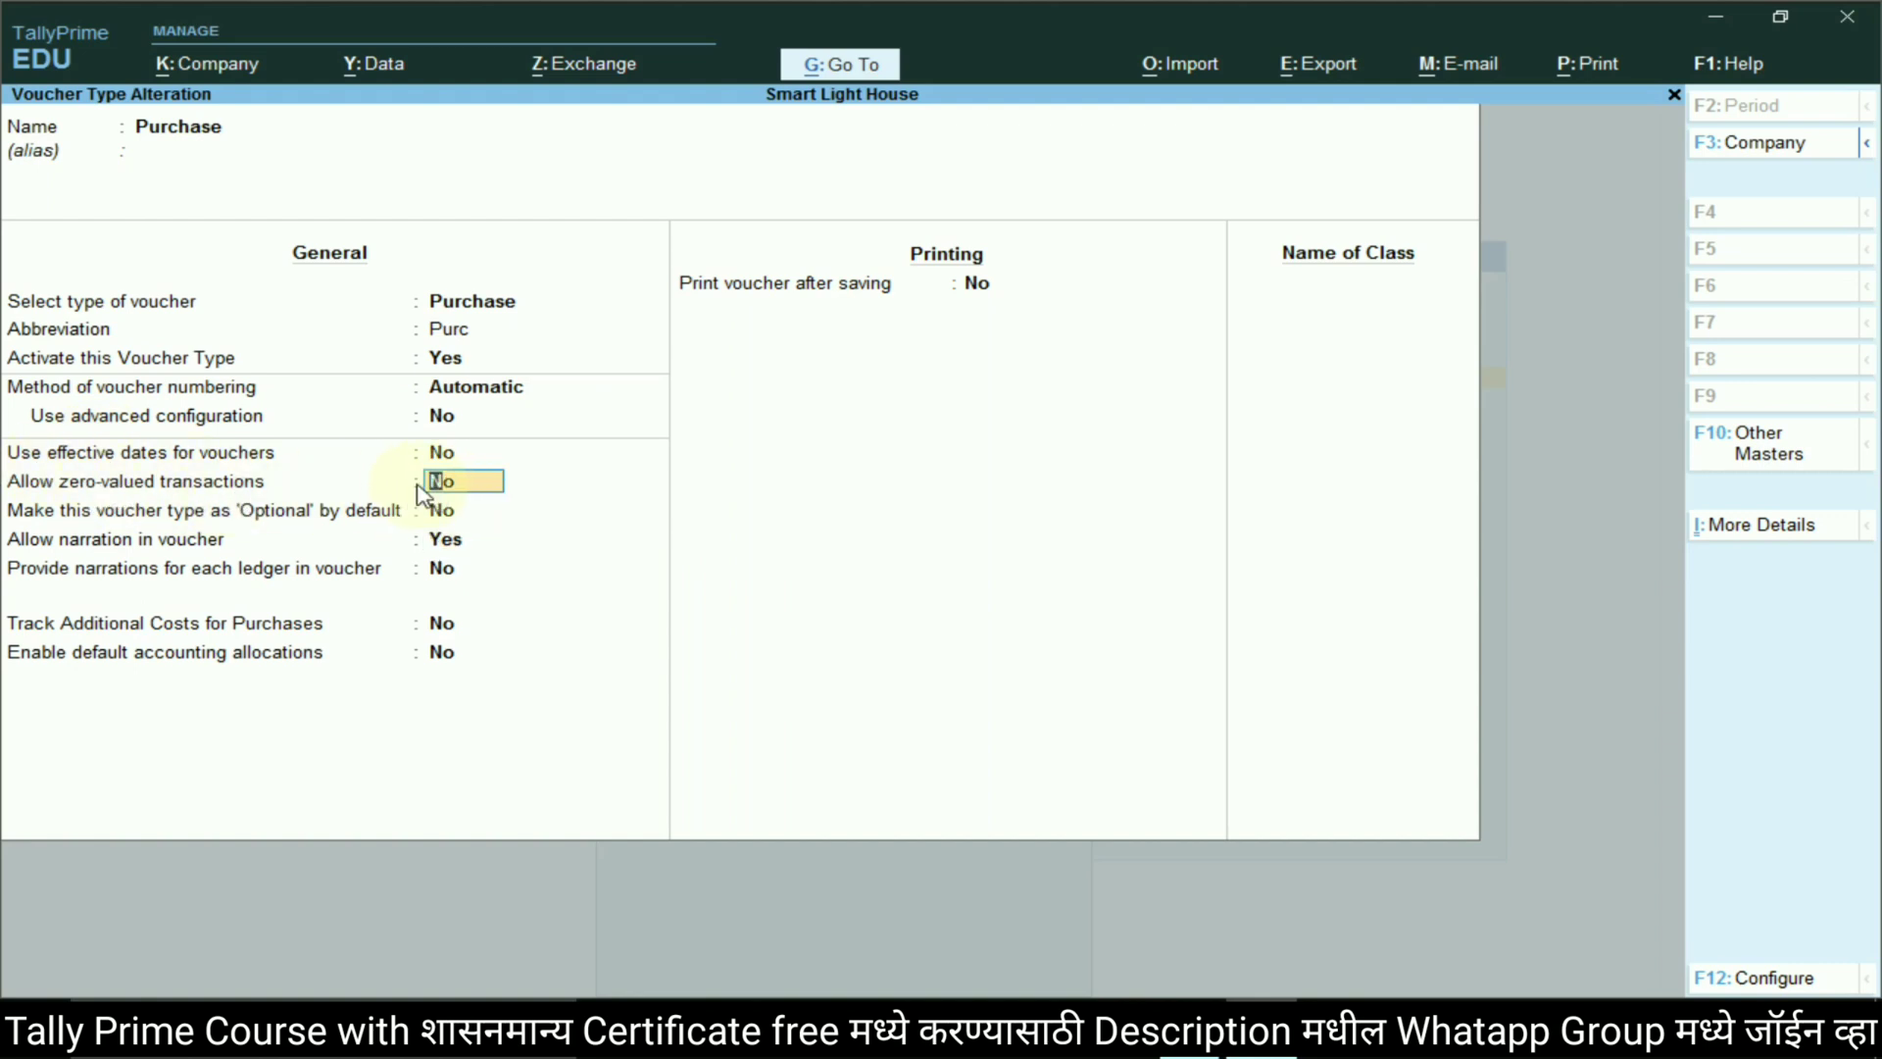
key("Return")
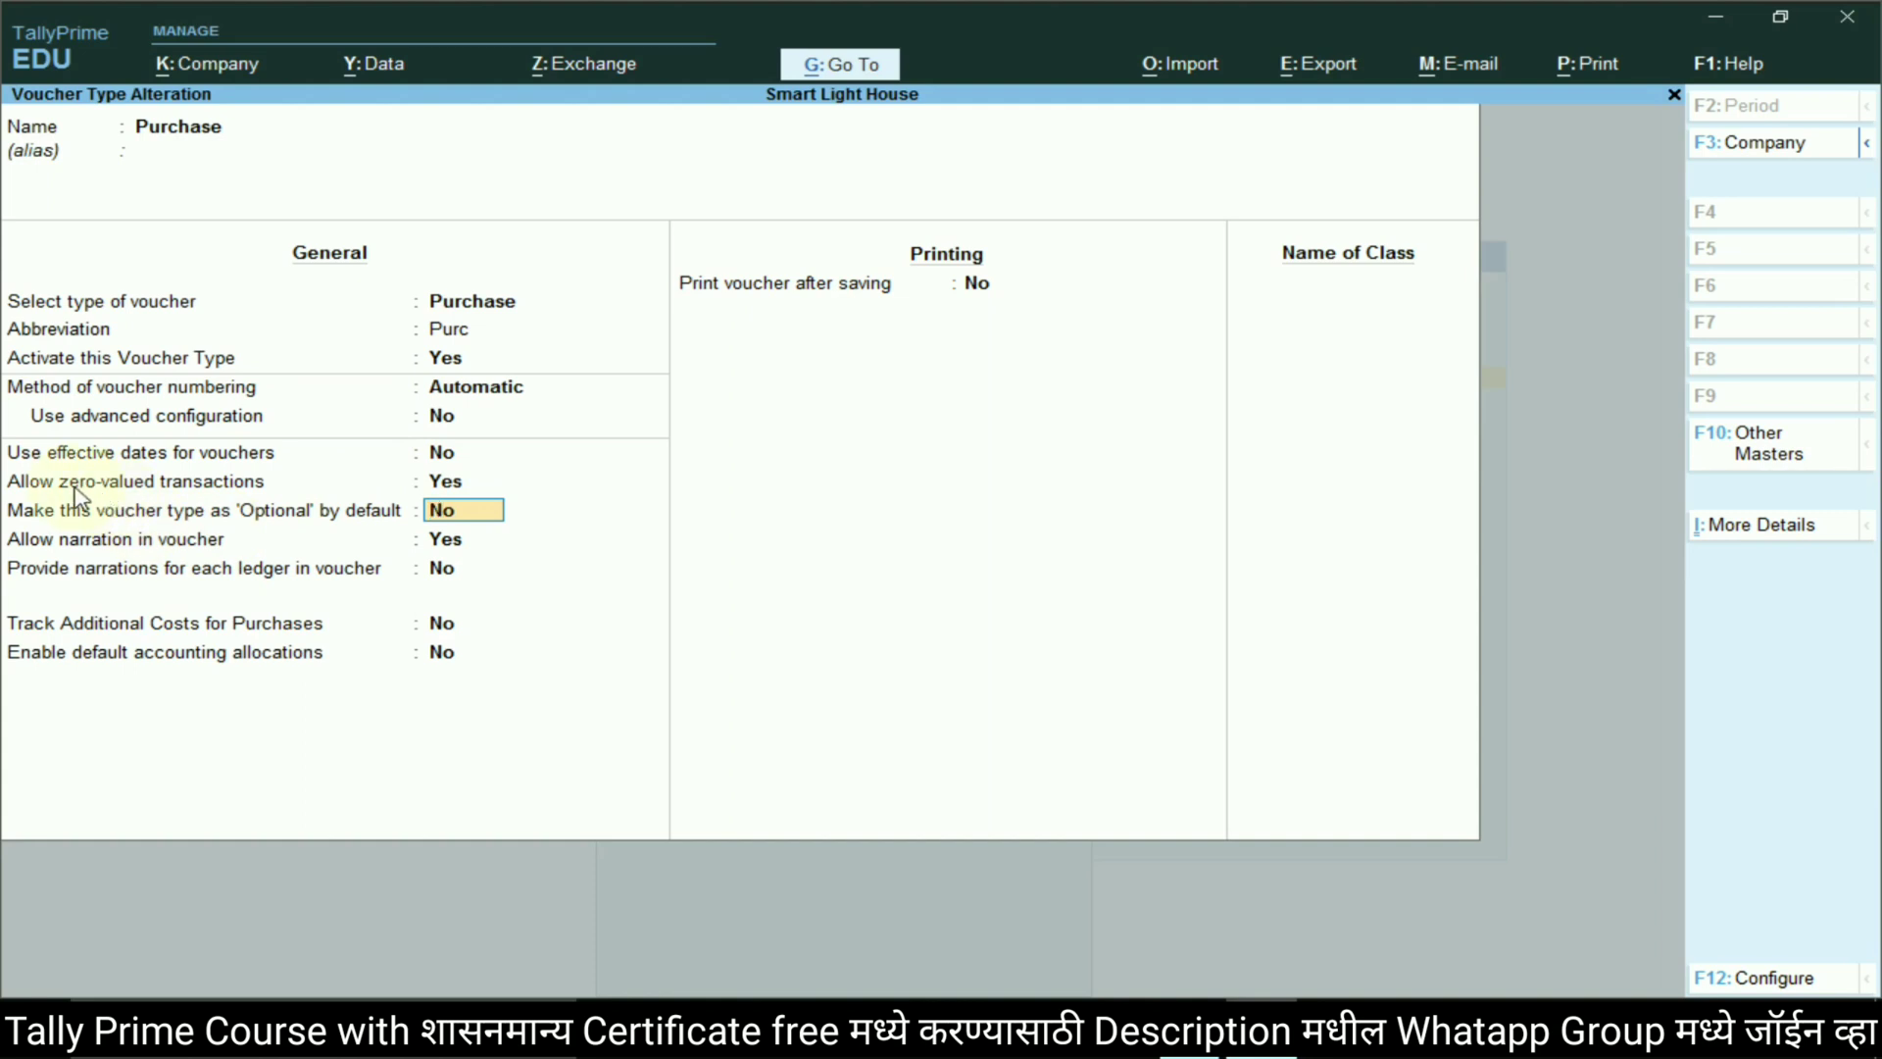
key("Return")
key("Return")
key("Return")
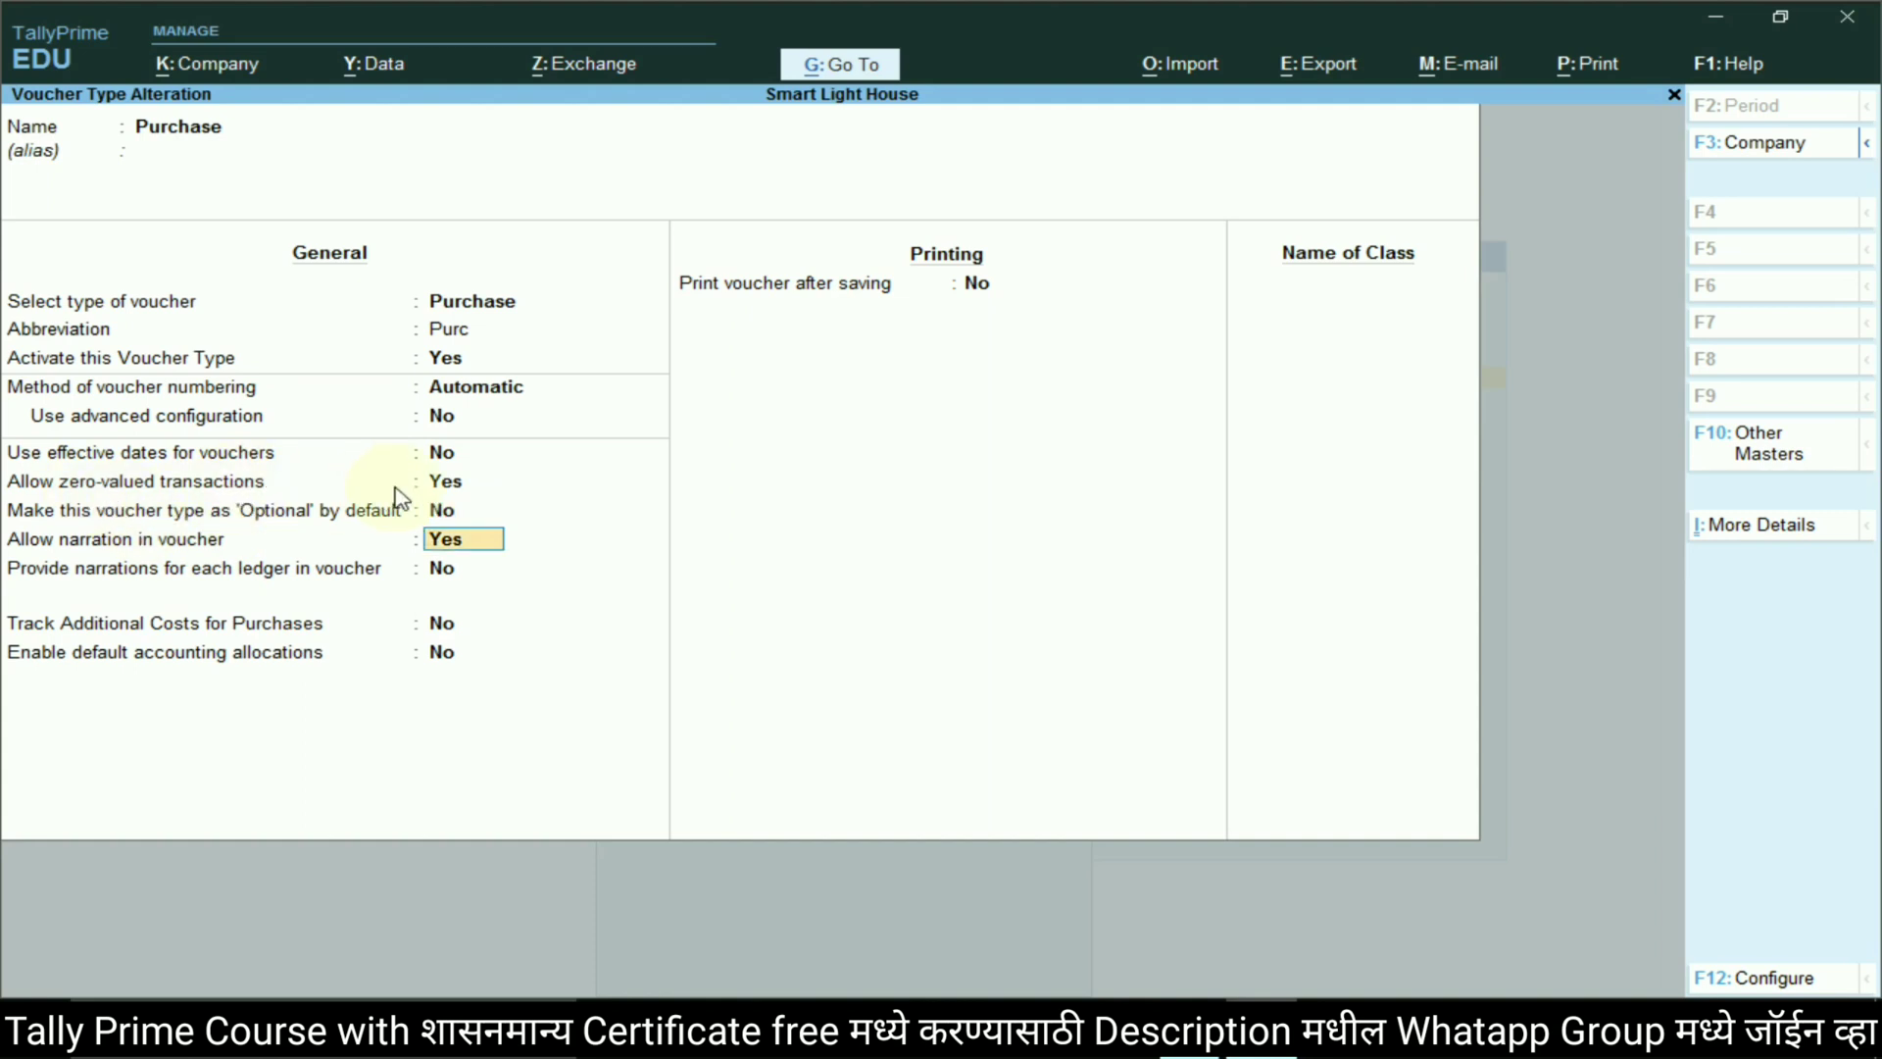
key("Return")
key("Return")
key("Return")
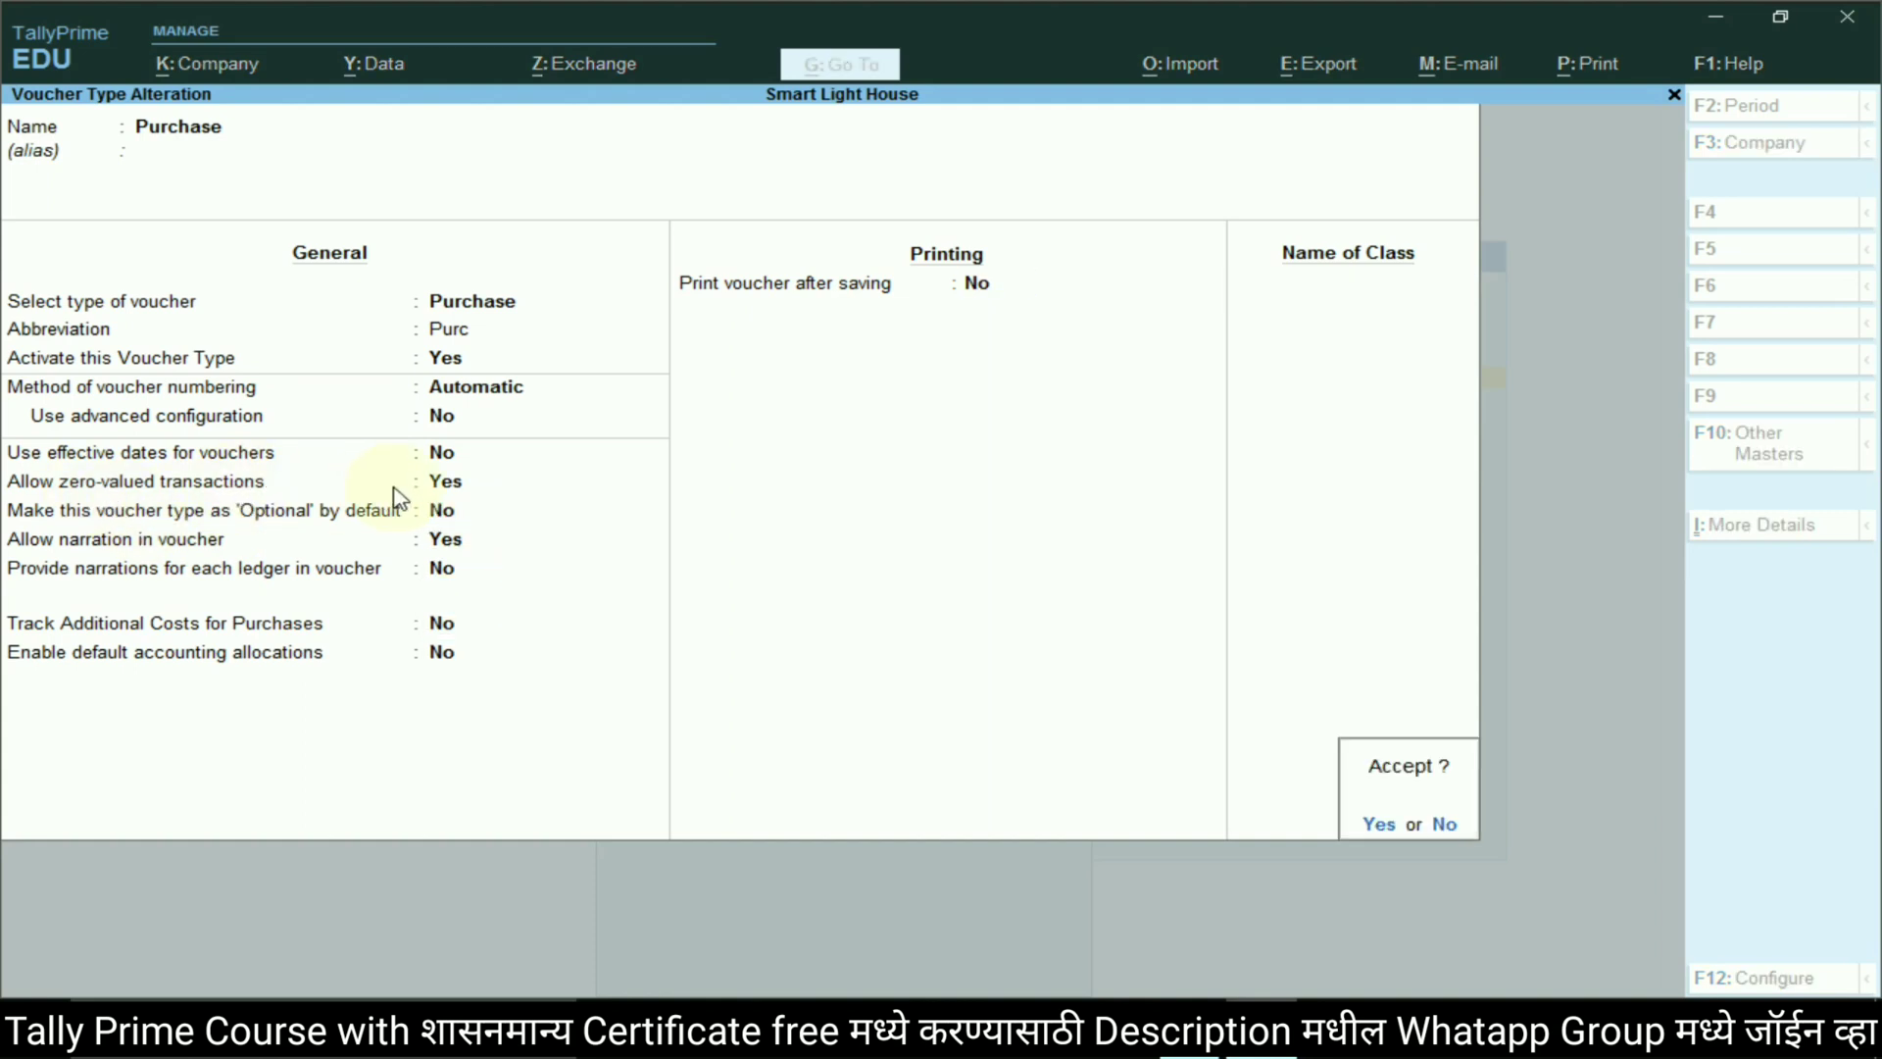
key("Return")
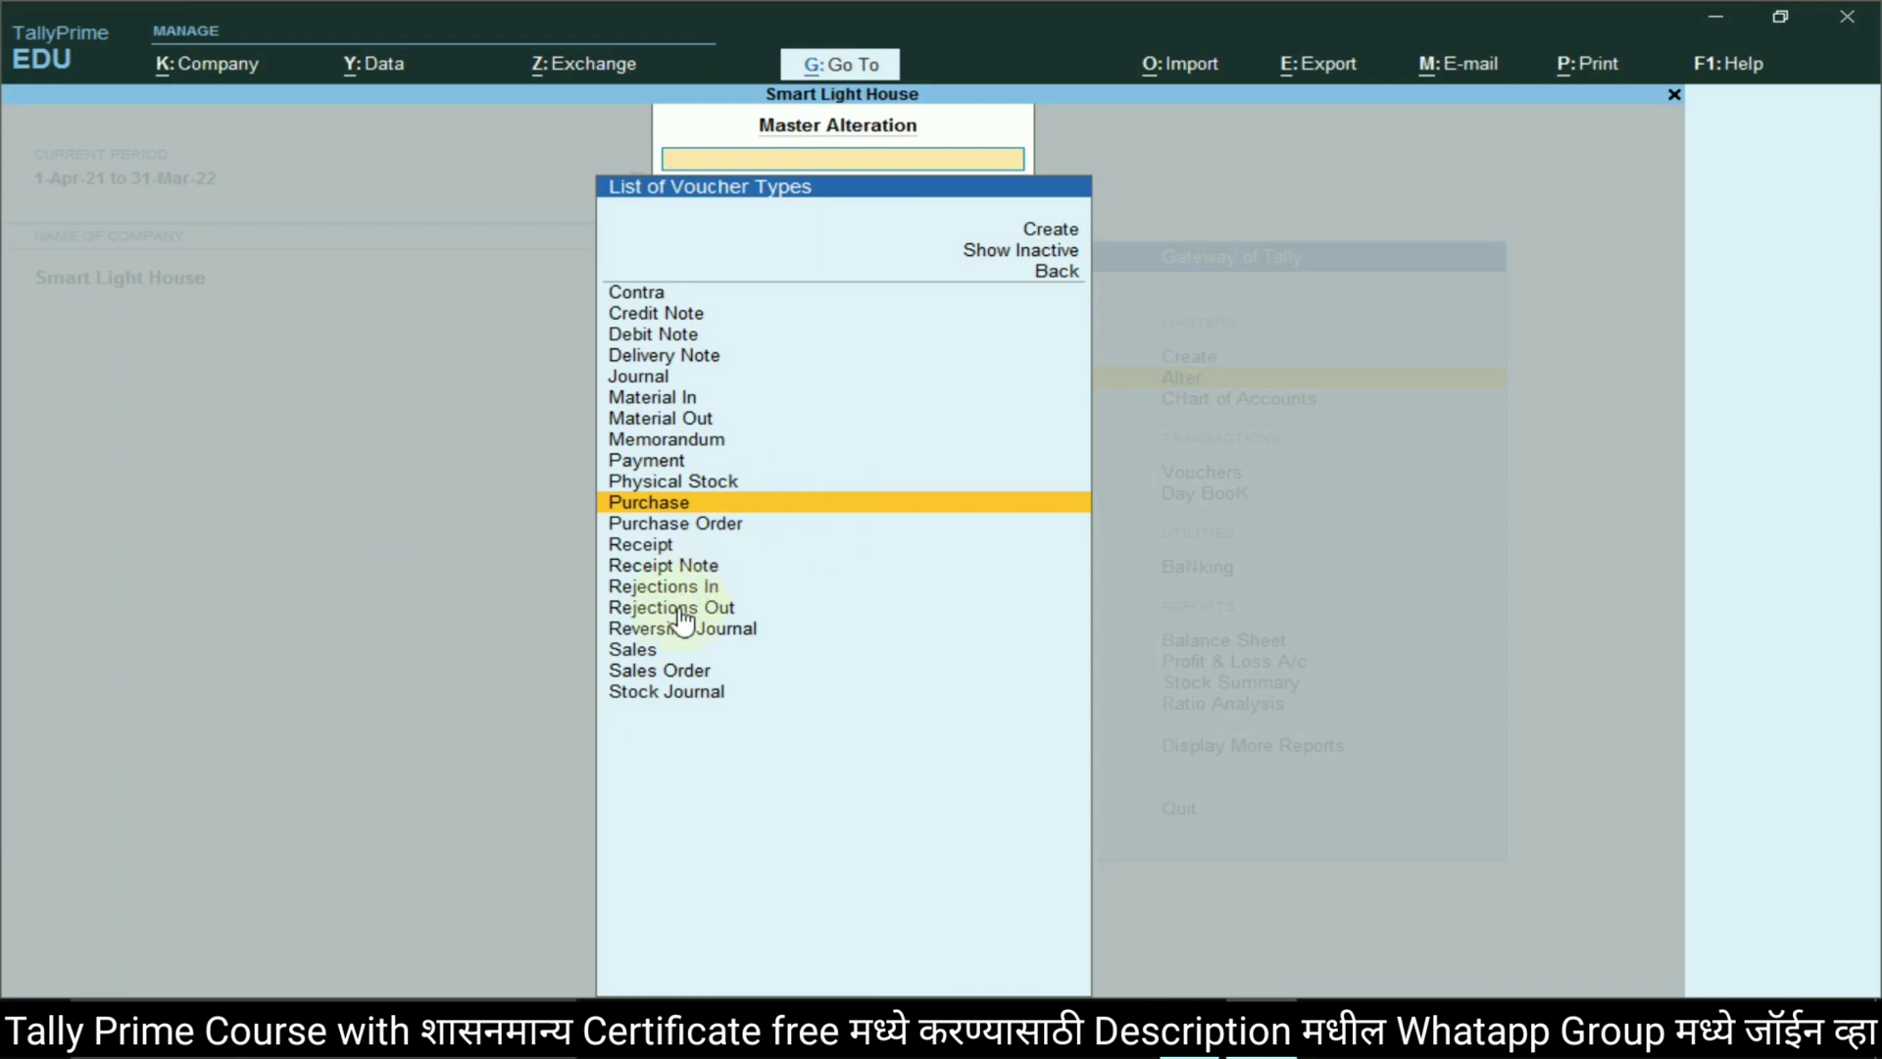
Alter the Sales voucher type to allow zero-valued transactions and return to the Gateway of Tally
left_click(649, 651)
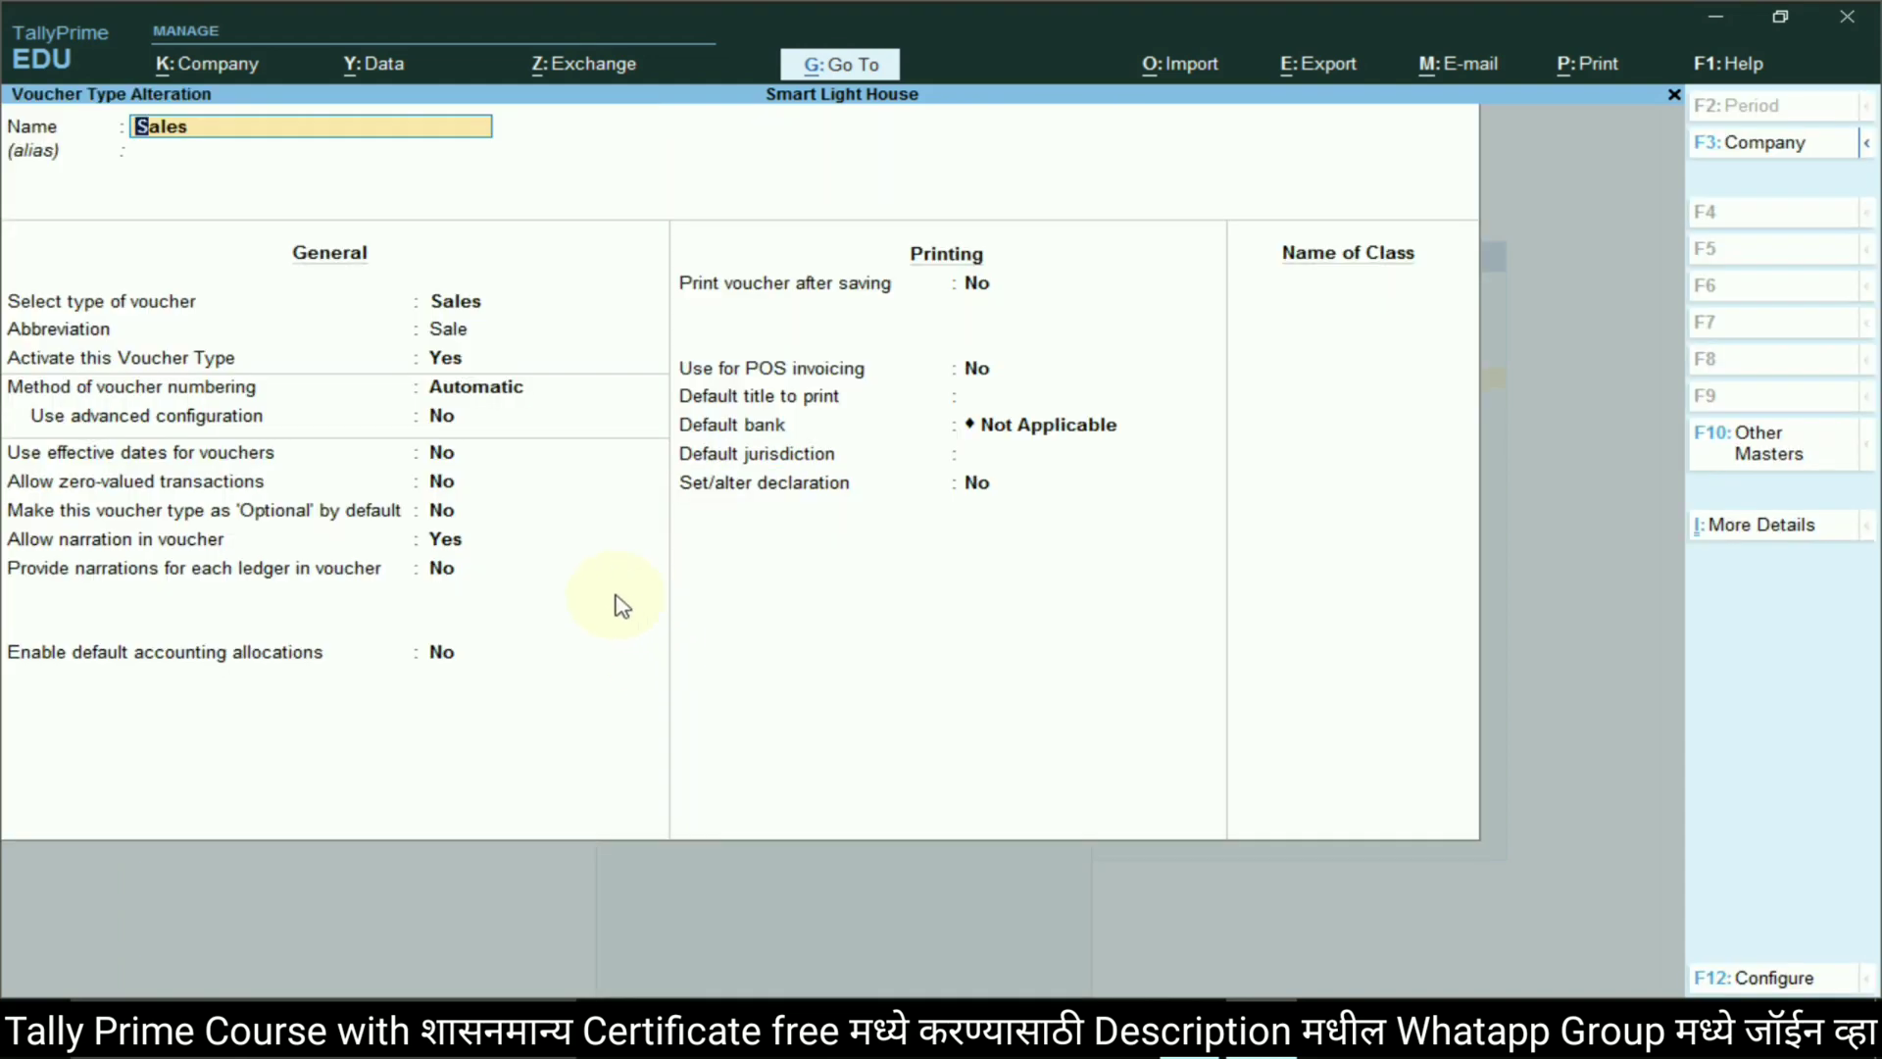
key("Return")
key("Return")
key("Return")
key("Return")
key("Return")
key("Return")
key("Return")
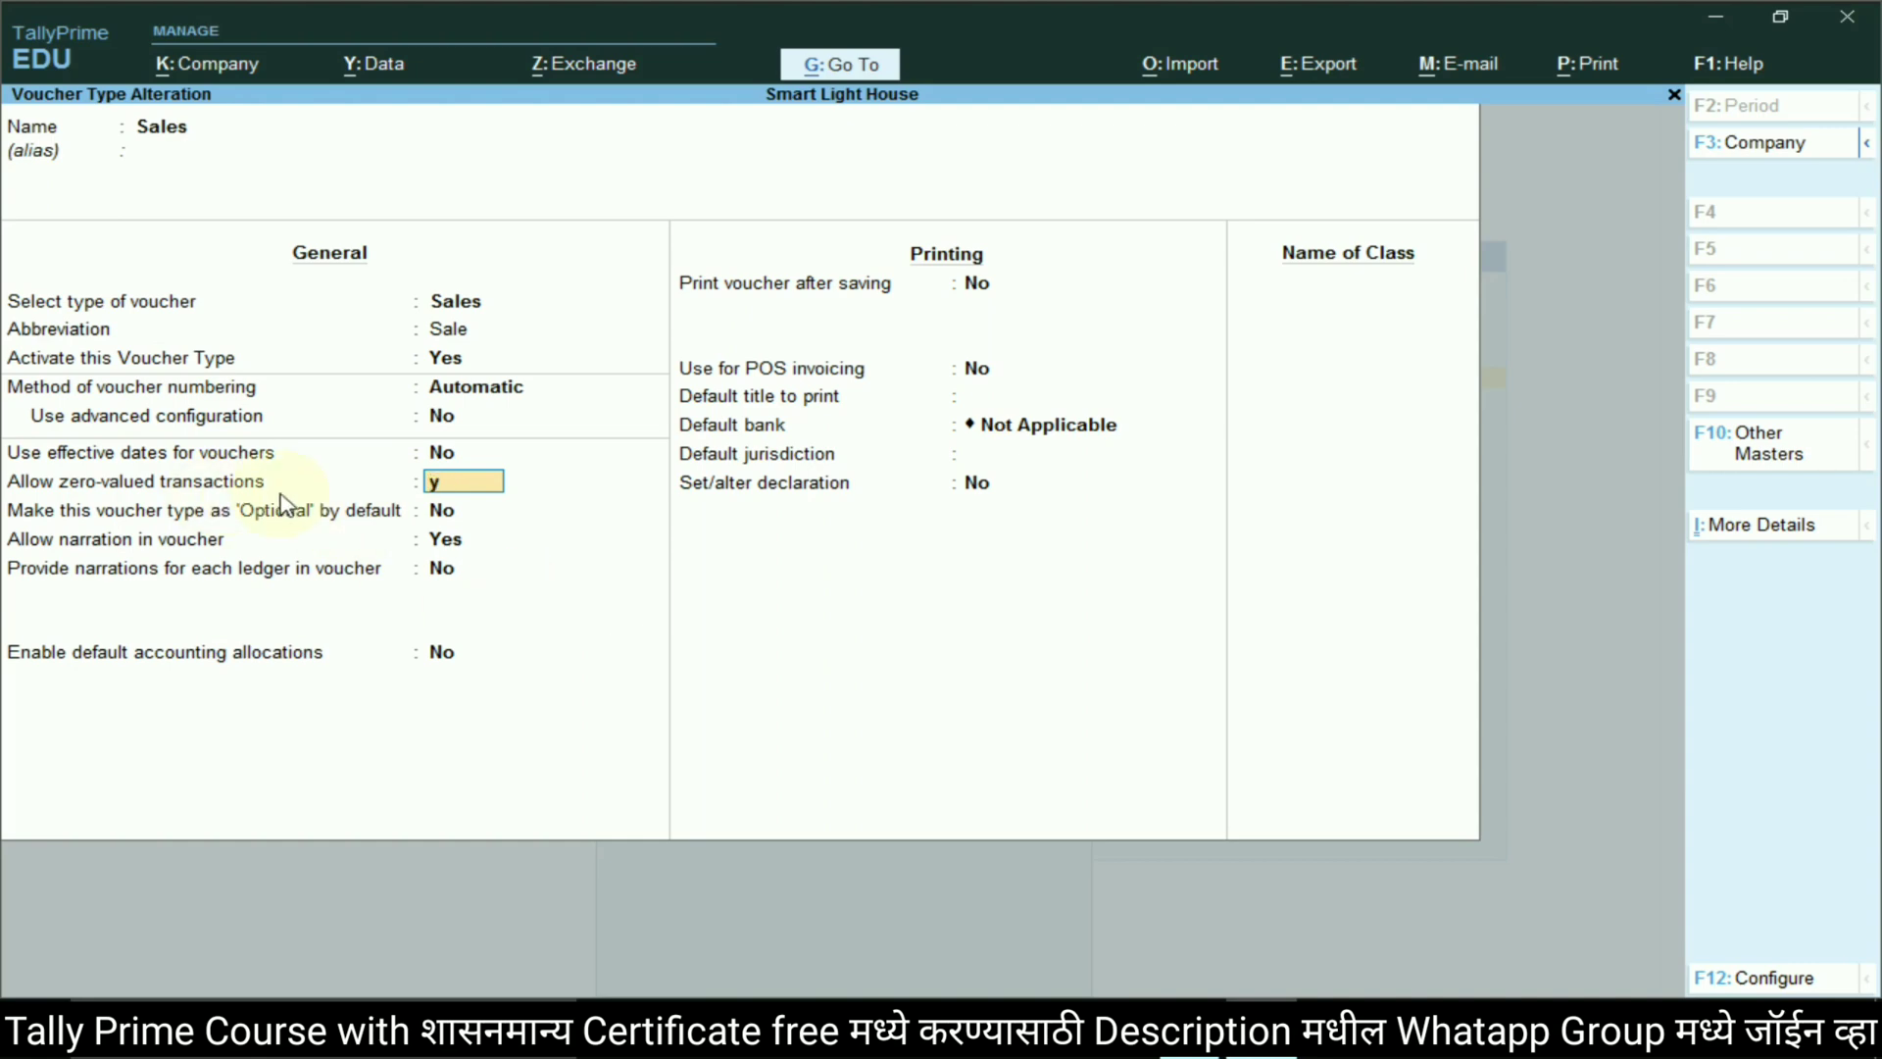
key("Return")
key("Escape")
key("Escape")
key("Escape")
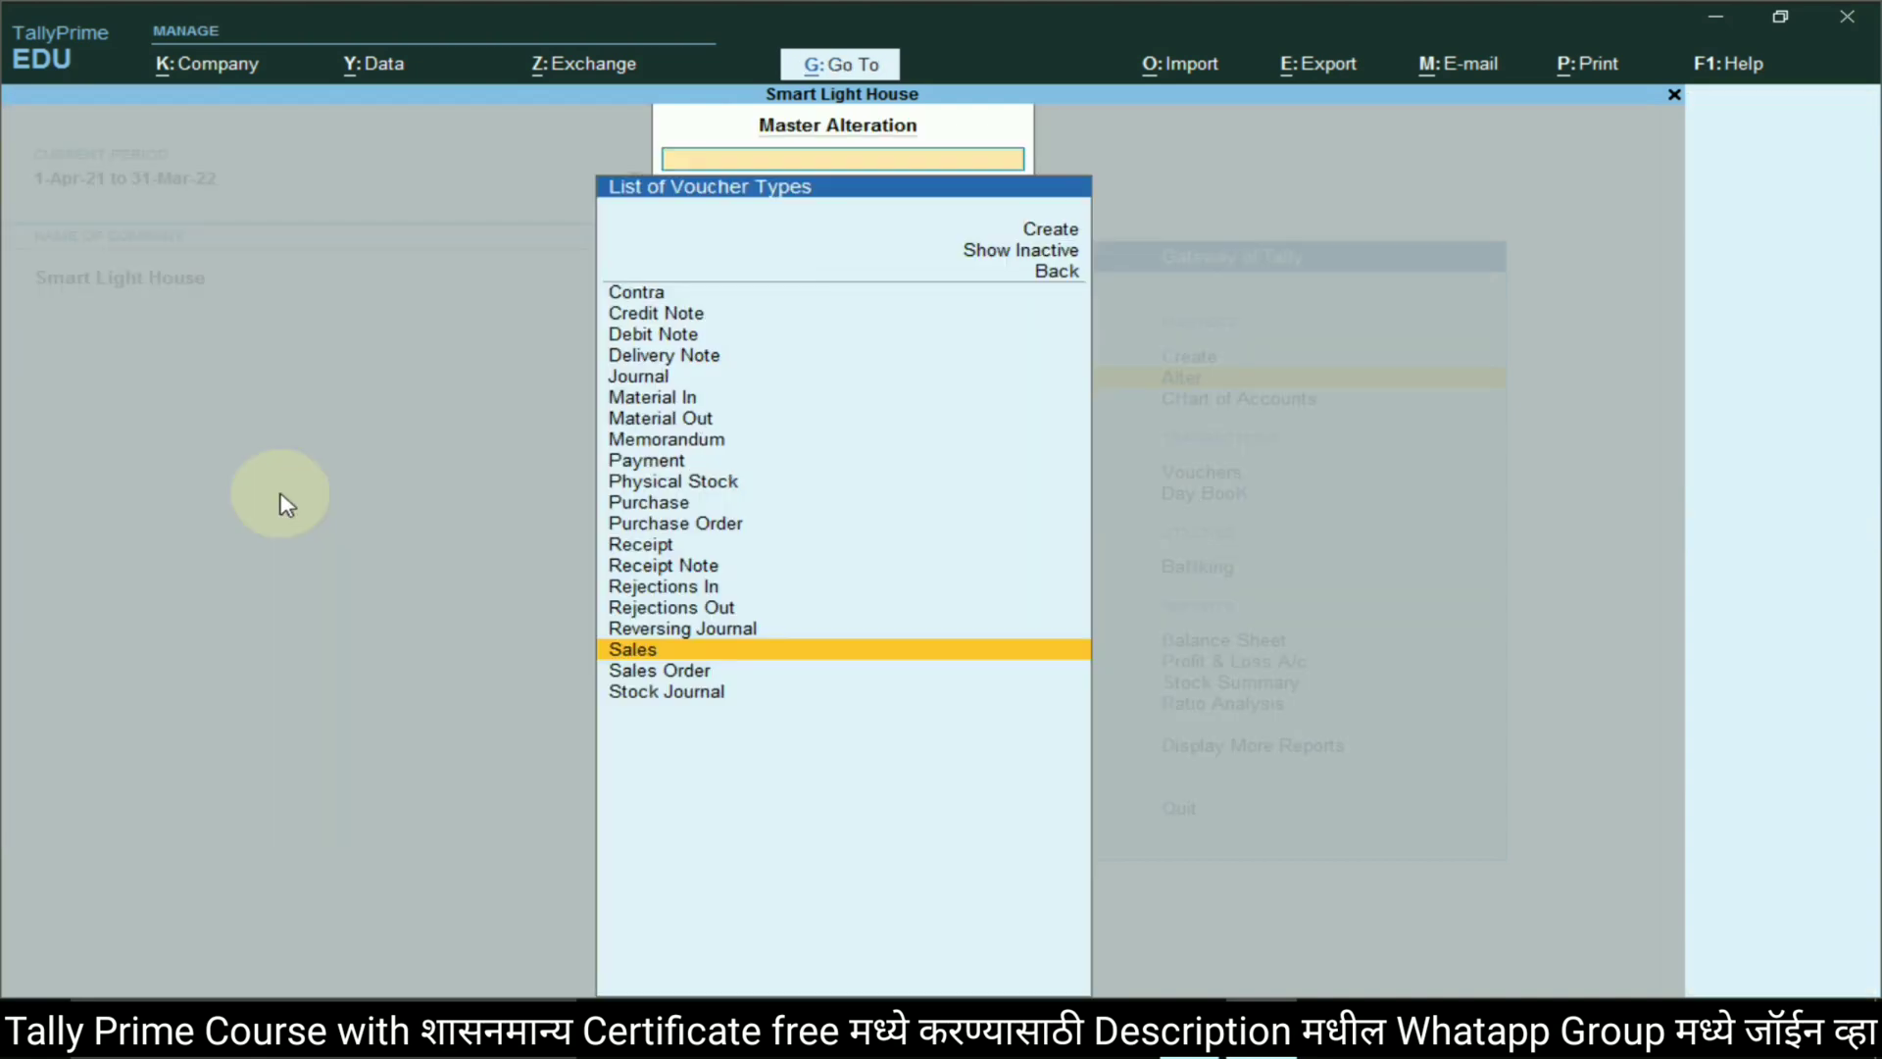
Switch to the Word assignment, check the items in the 07-08-2021 free sample table, and return to TallyPrime
key("alt+Tab")
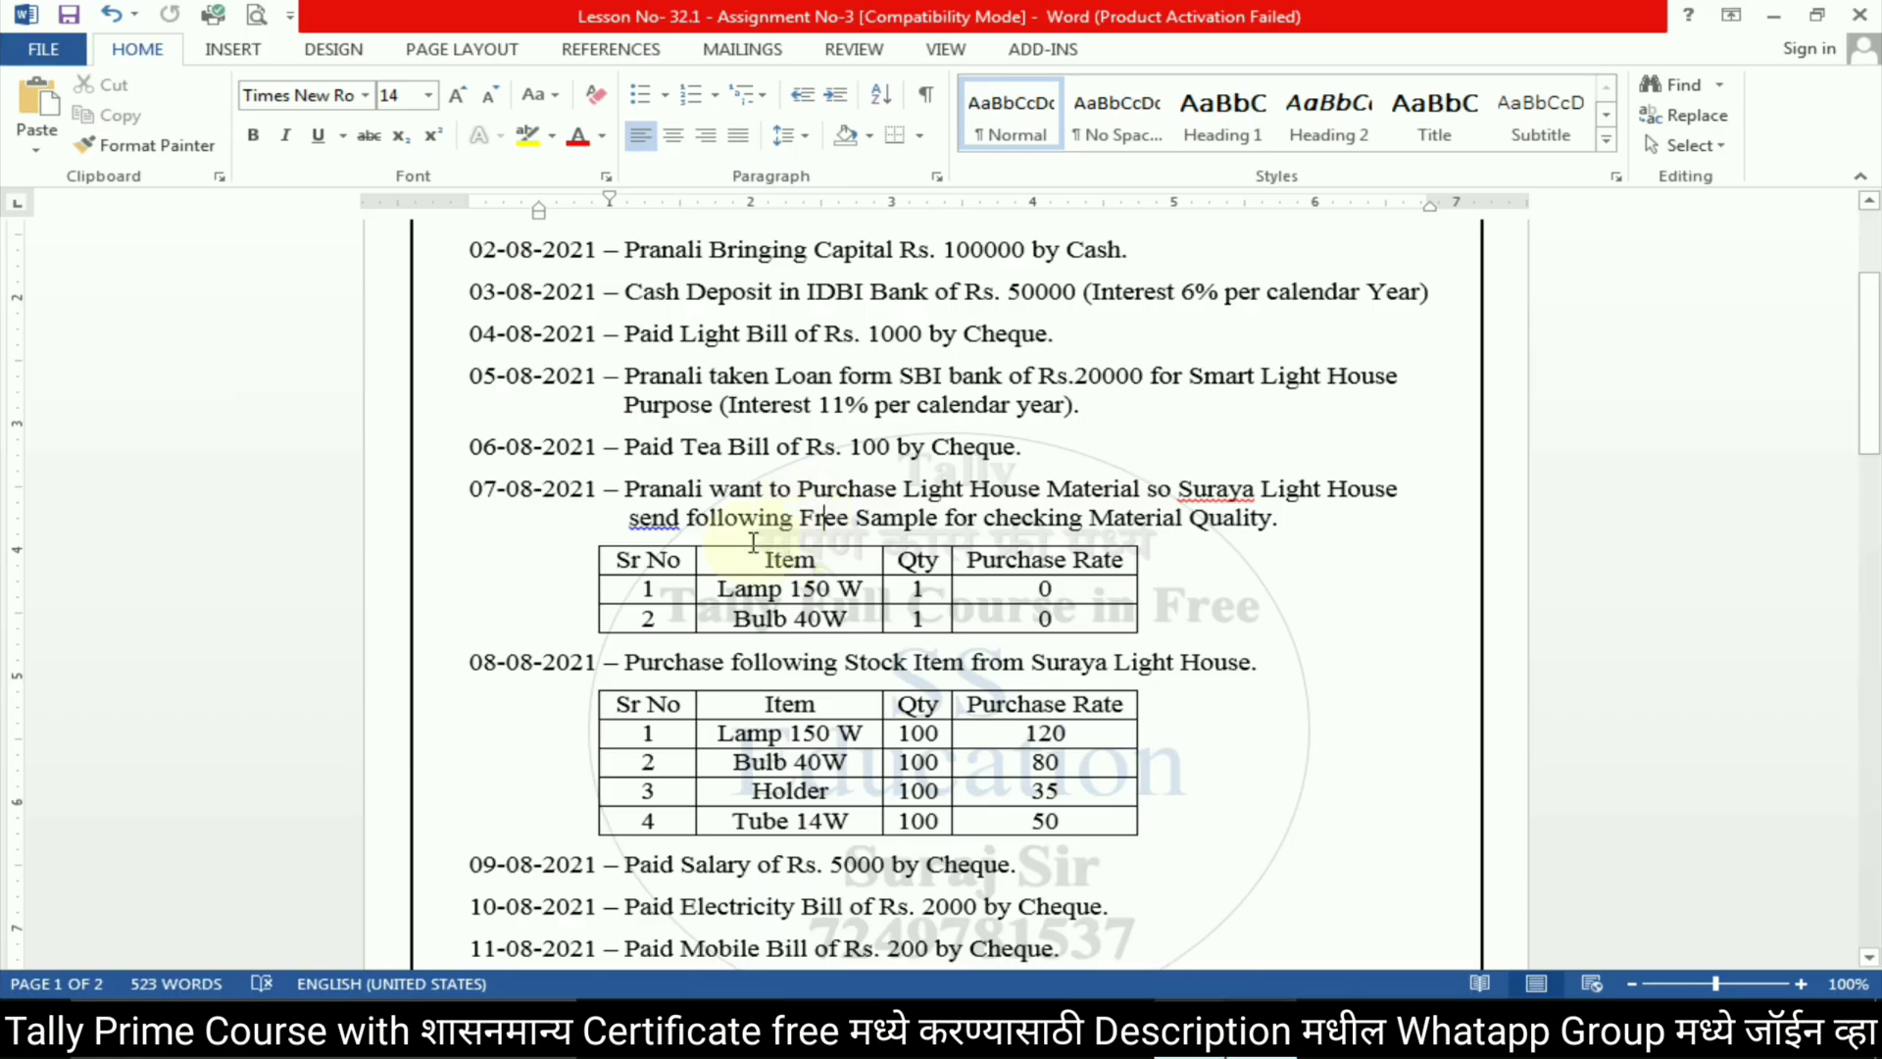
left_click_drag(831, 591, 865, 591)
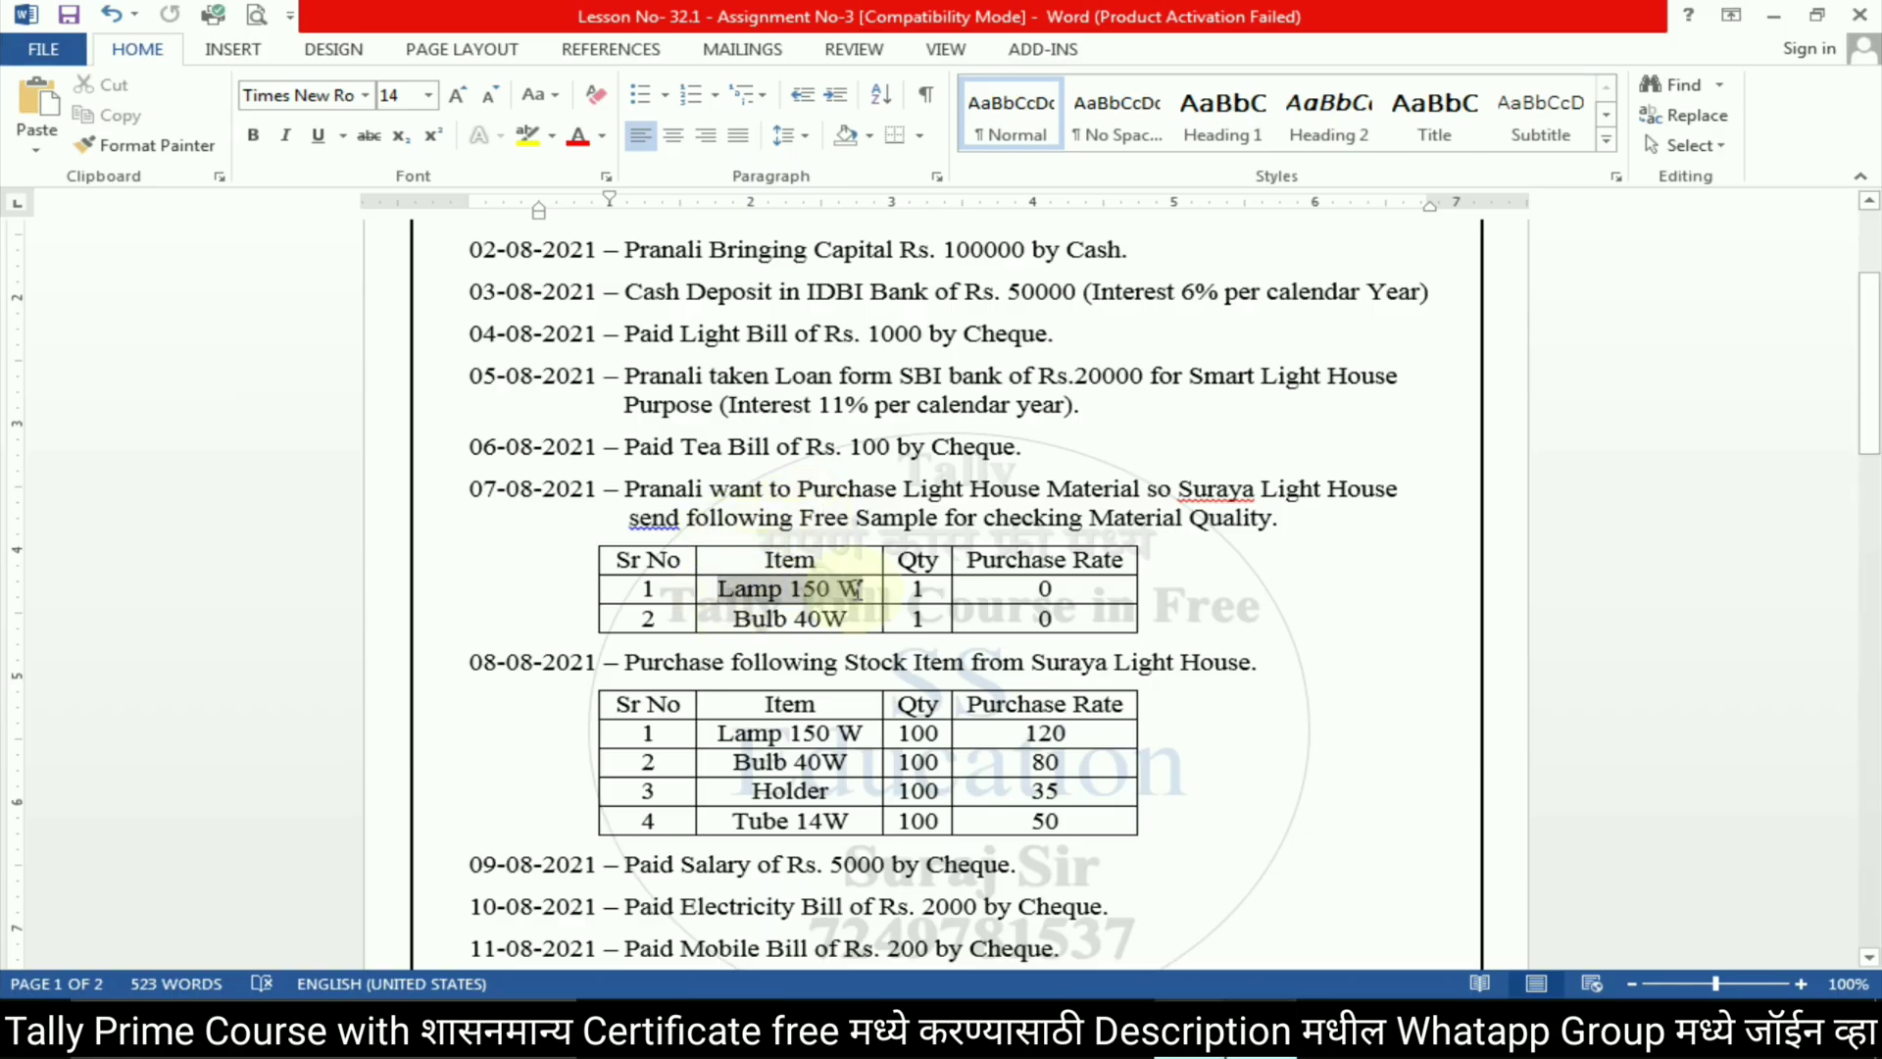
left_click(1414, 499)
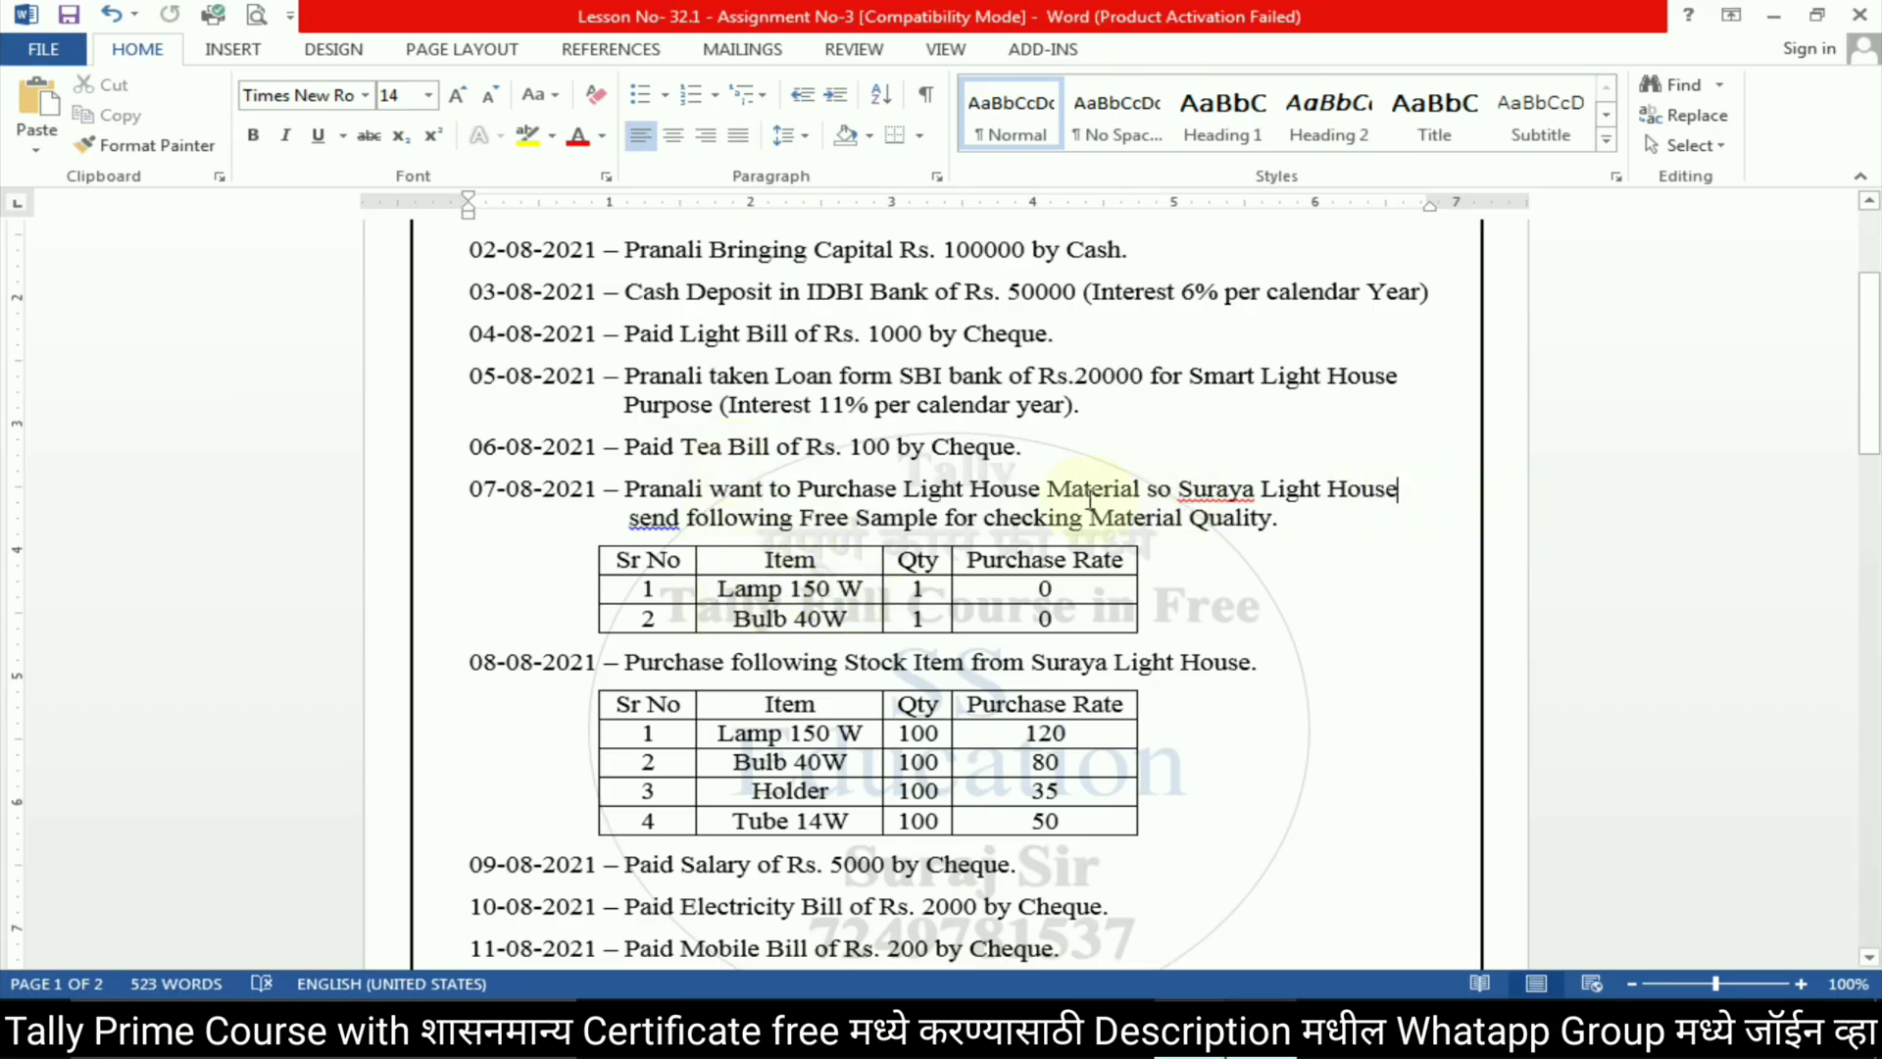
key("alt+Tab")
Open a new purchase voucher and check the free sample supplier's name in the Word assignment before returning to TallyPrime
left_click(1206, 475)
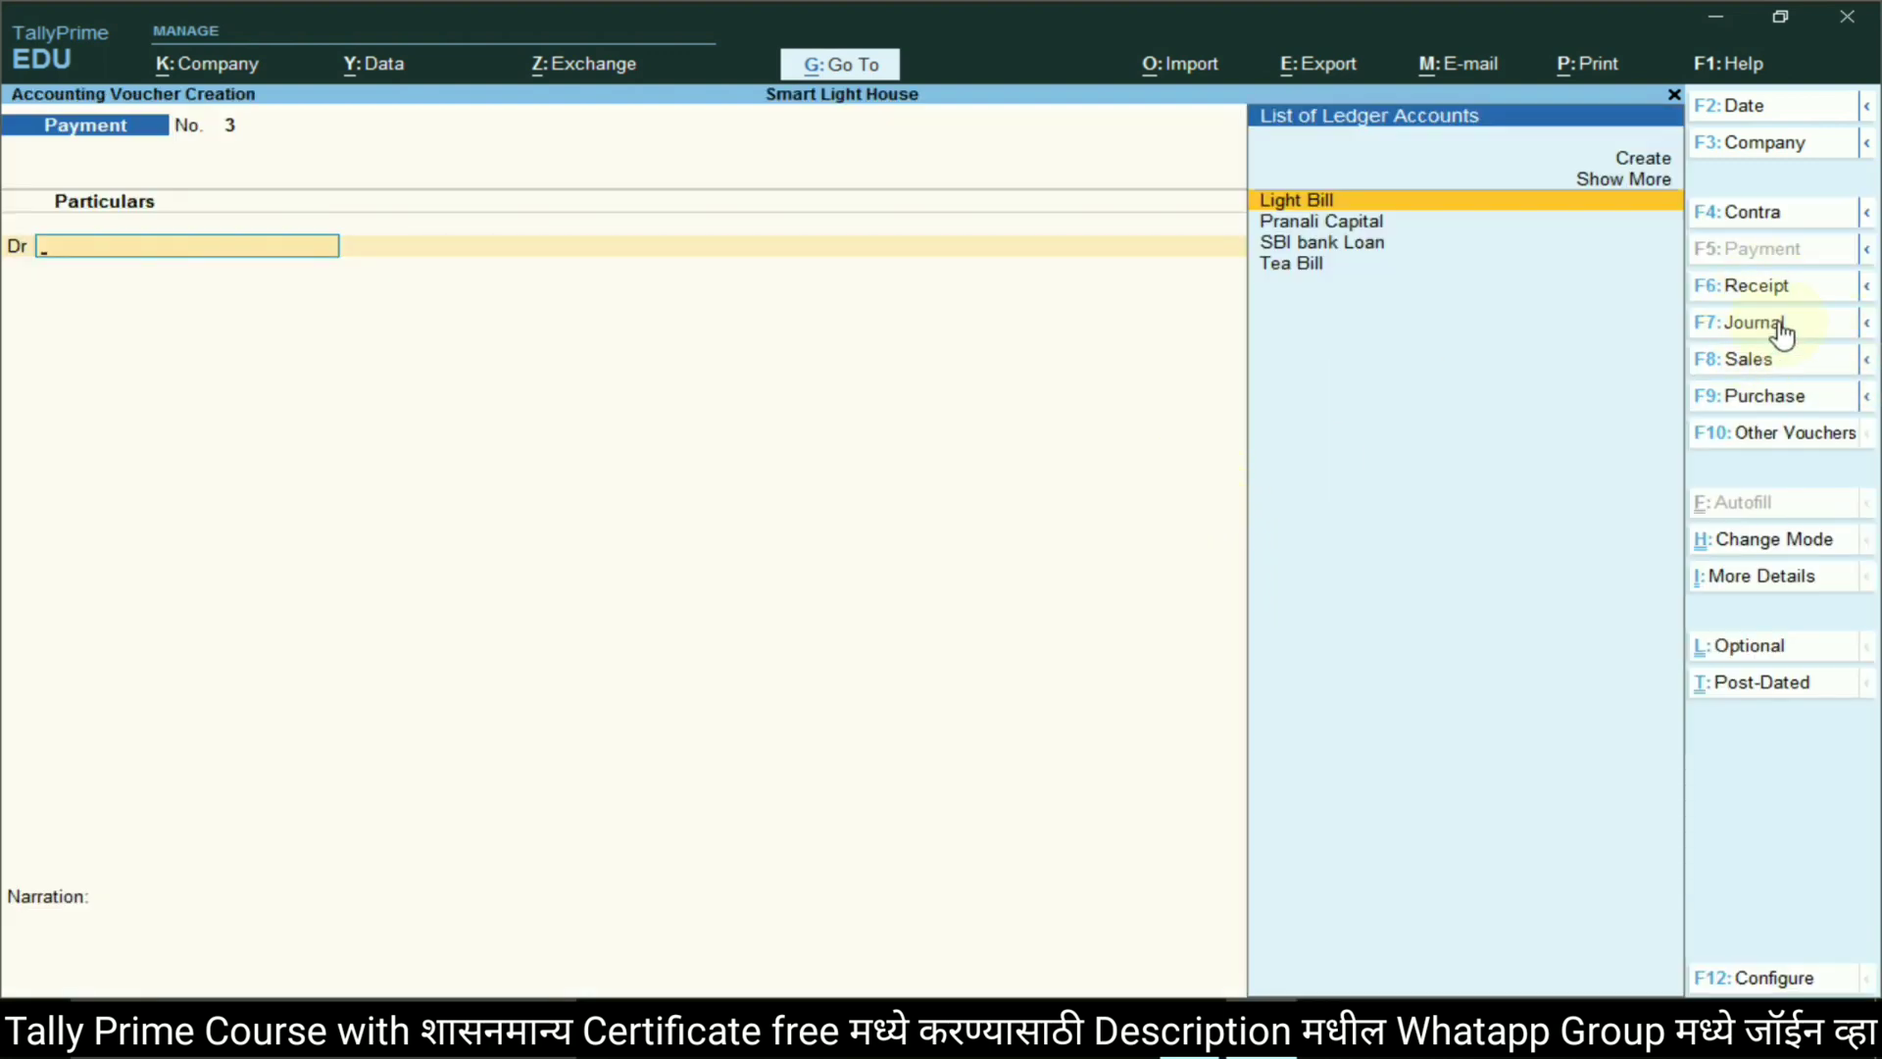
left_click(1769, 397)
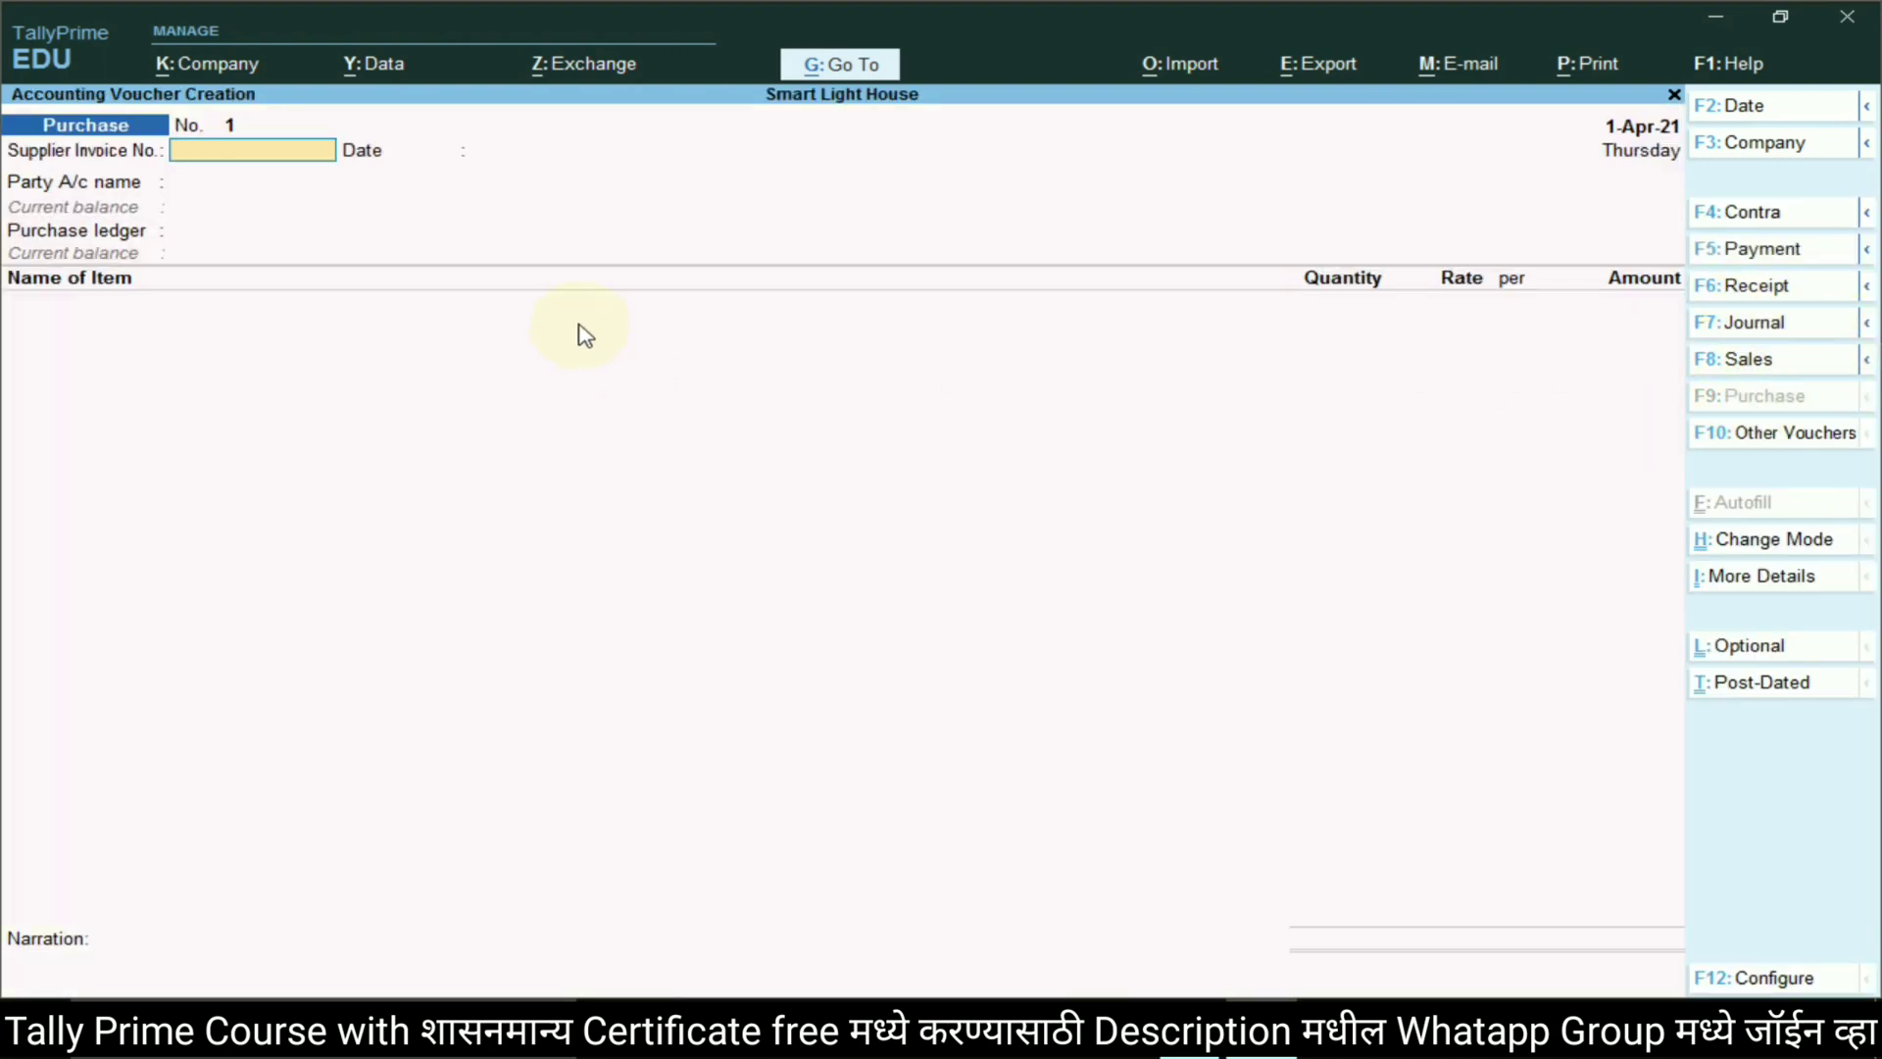
key("alt+Tab")
left_click_drag(1179, 488, 1345, 497)
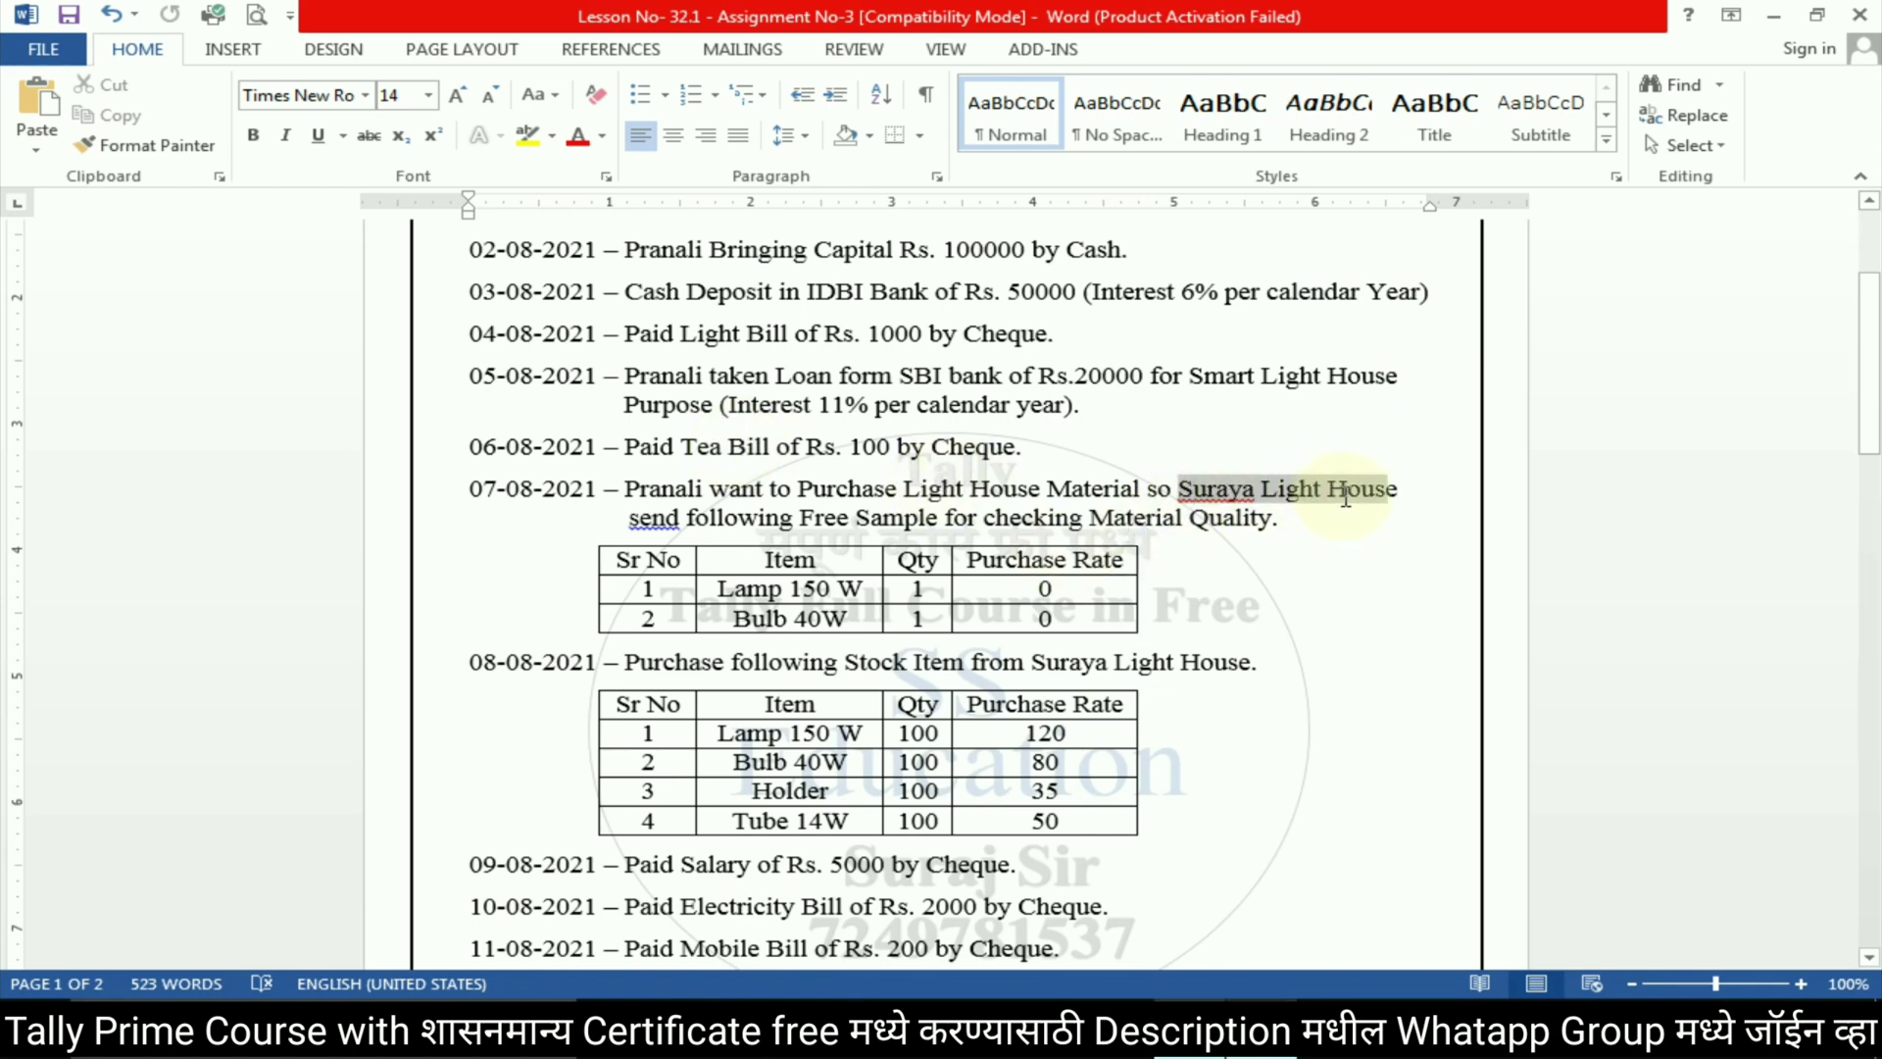
key("alt+Tab")
Leave the supplier invoice details blank and create a party ledger named Suraya Light House under Sundry Creditors
key("Return")
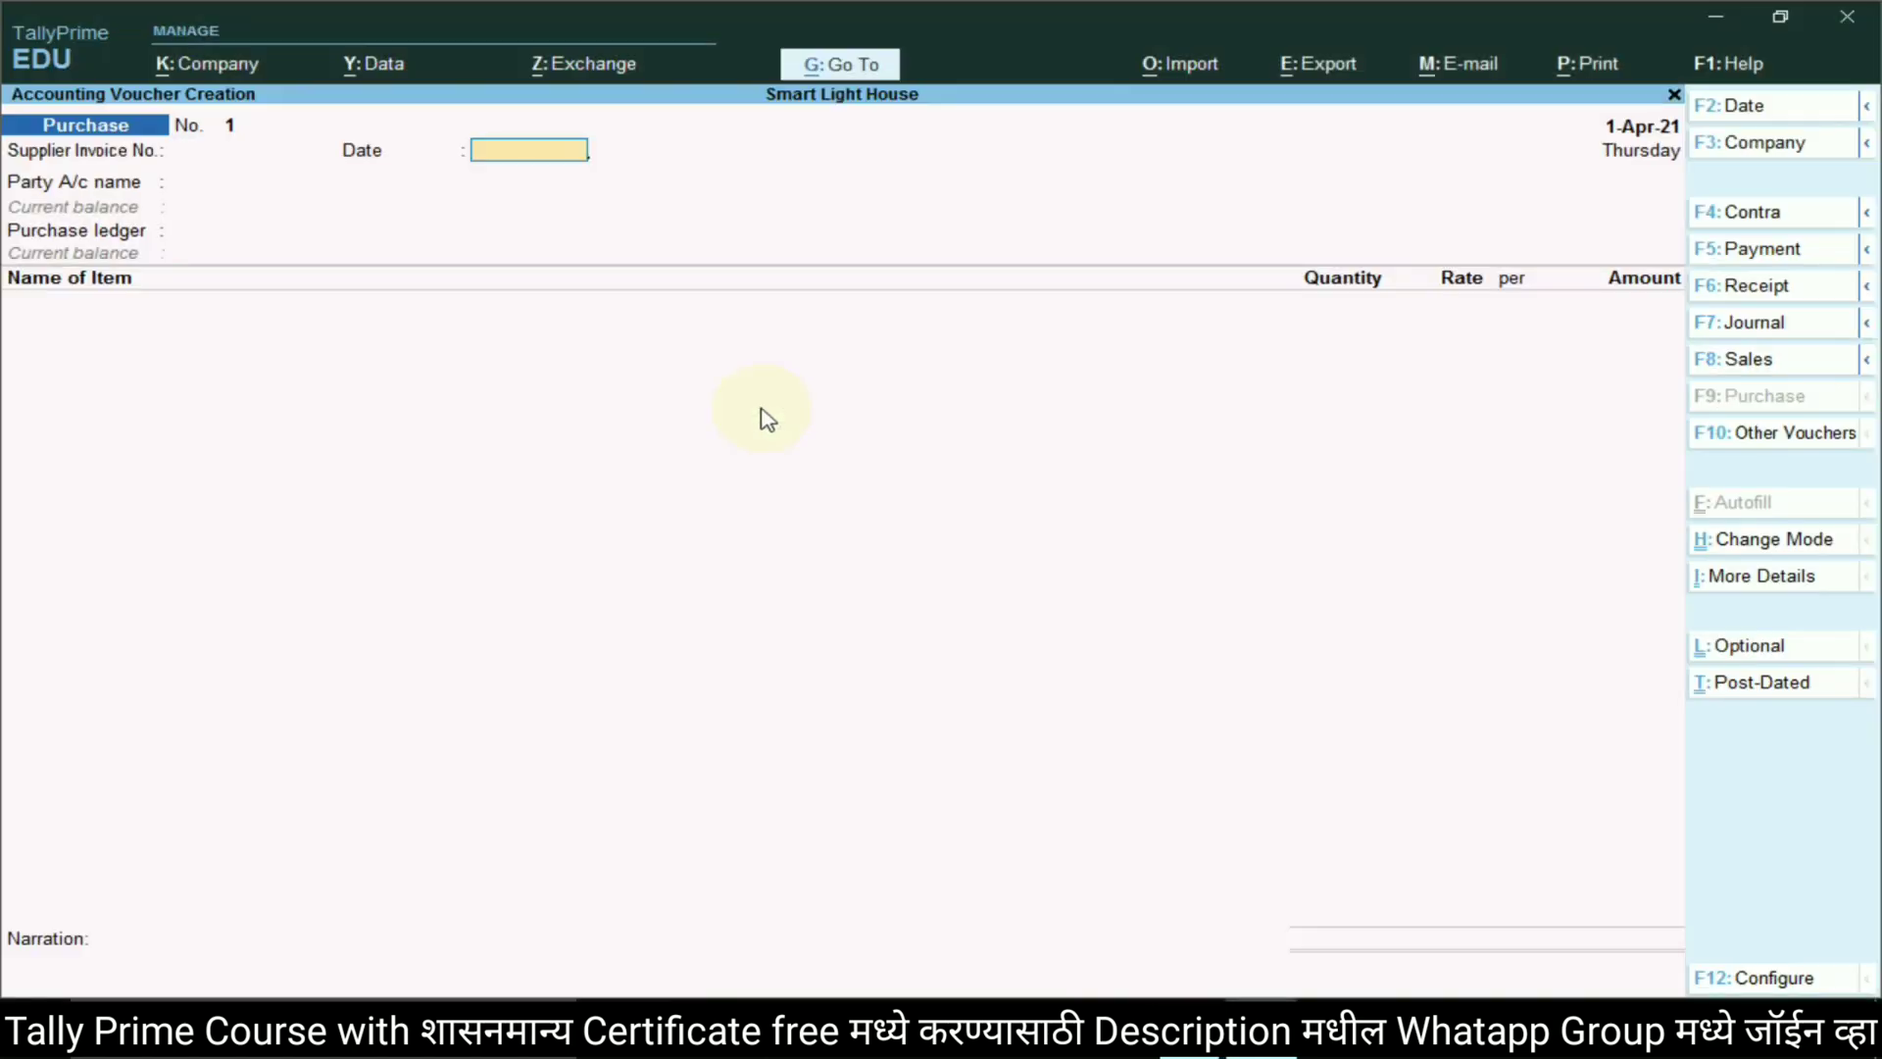
key("Return")
key("Up")
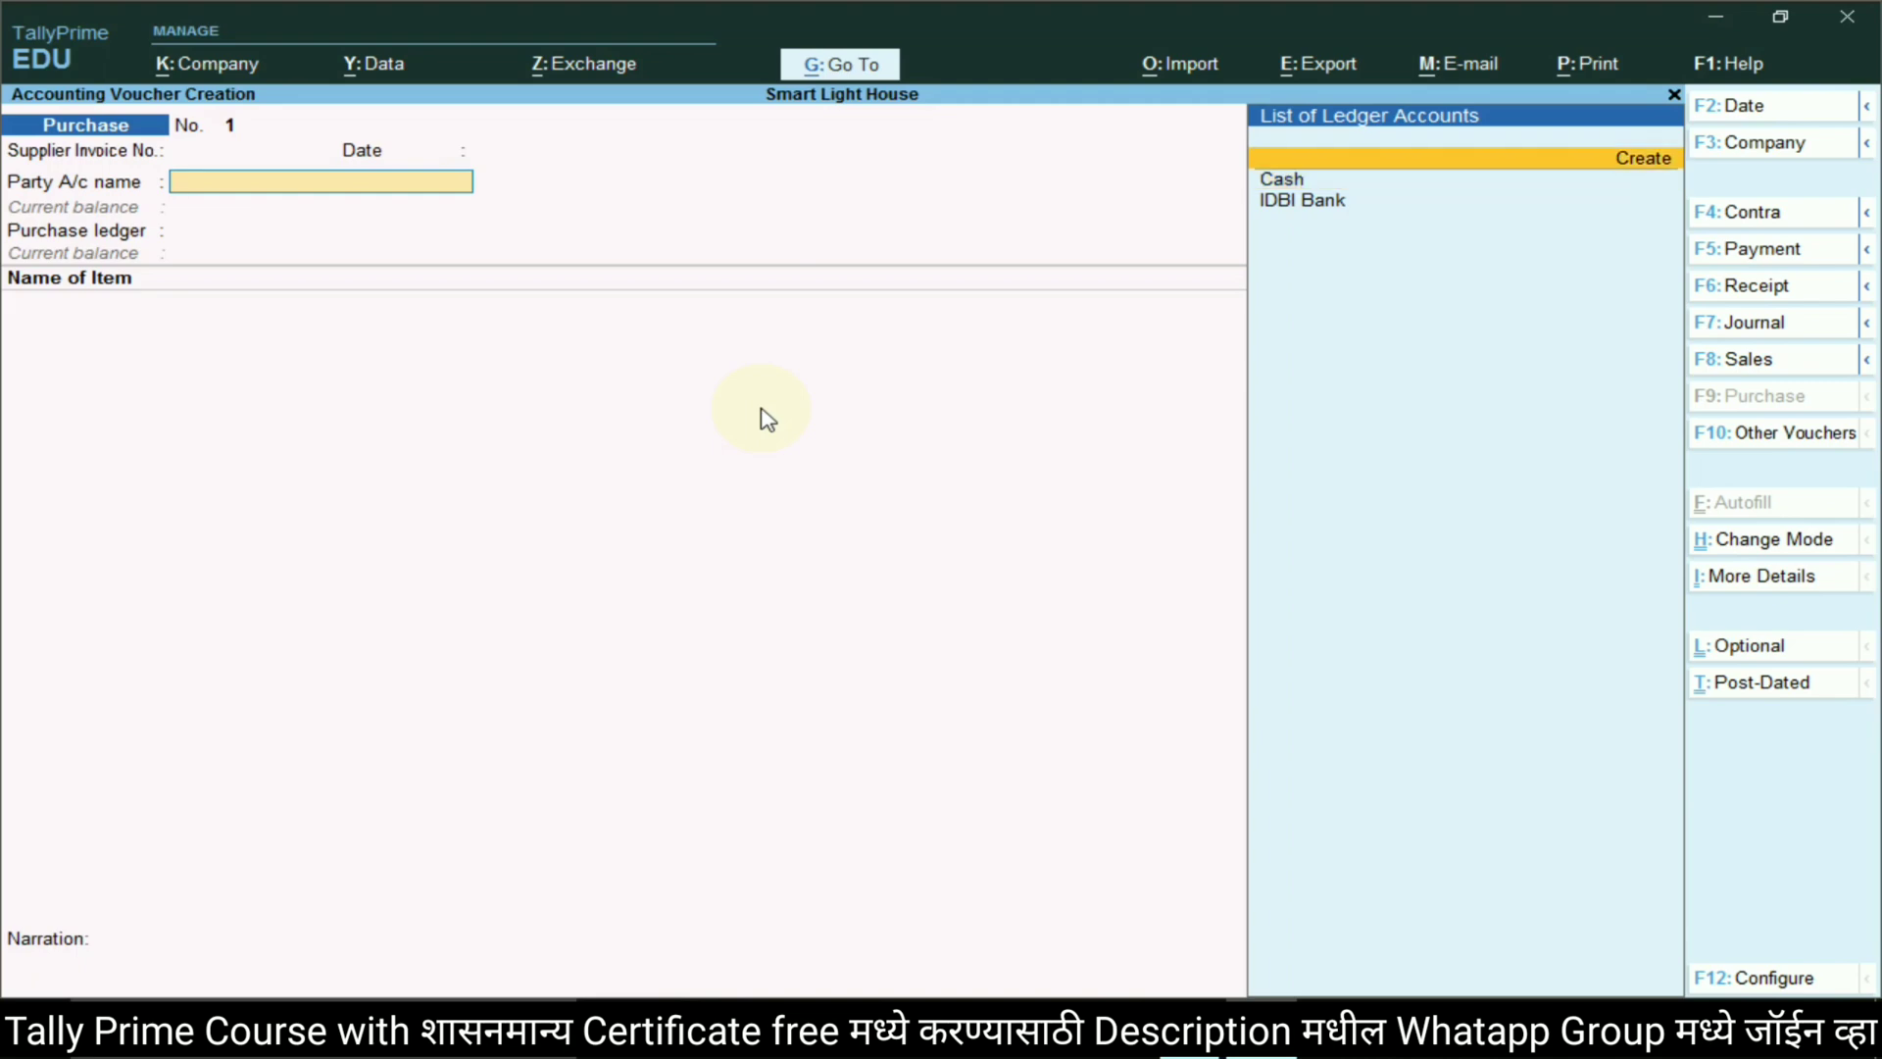
key("Return")
type("Suraya Light House")
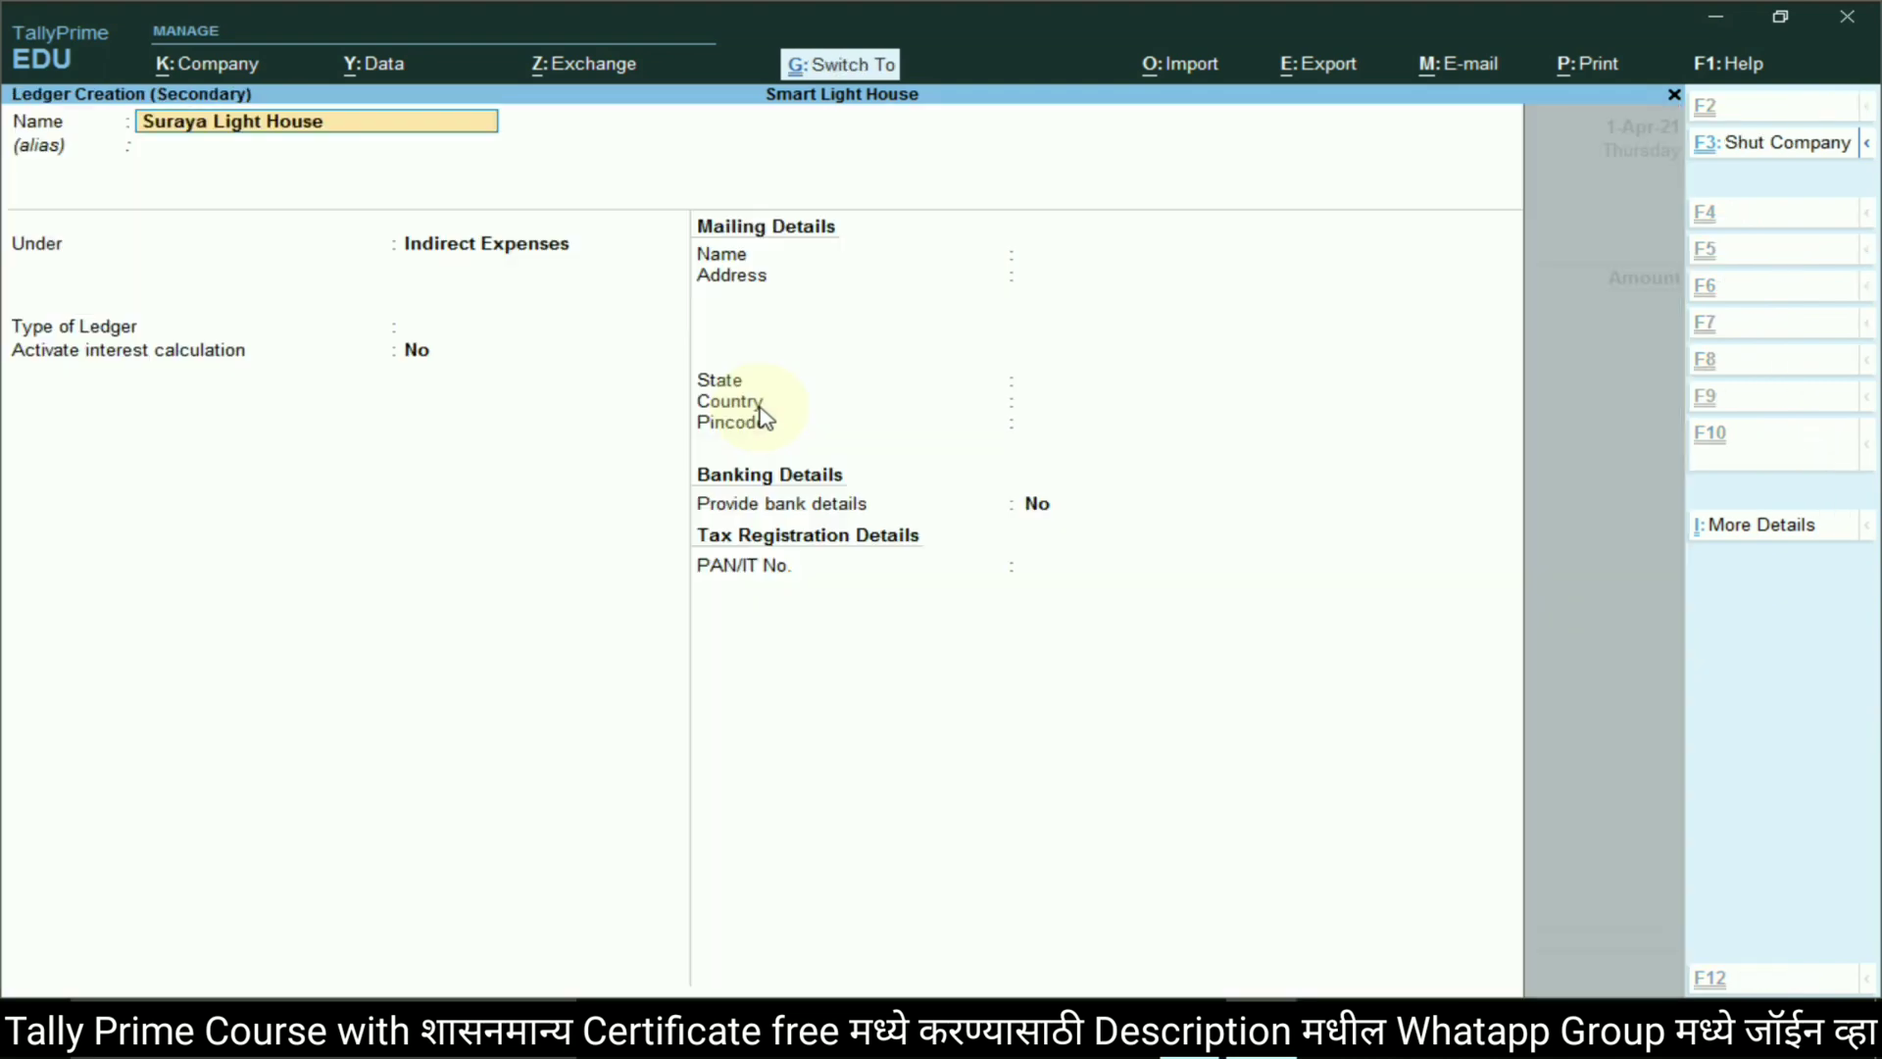
key("Return")
type("Sund")
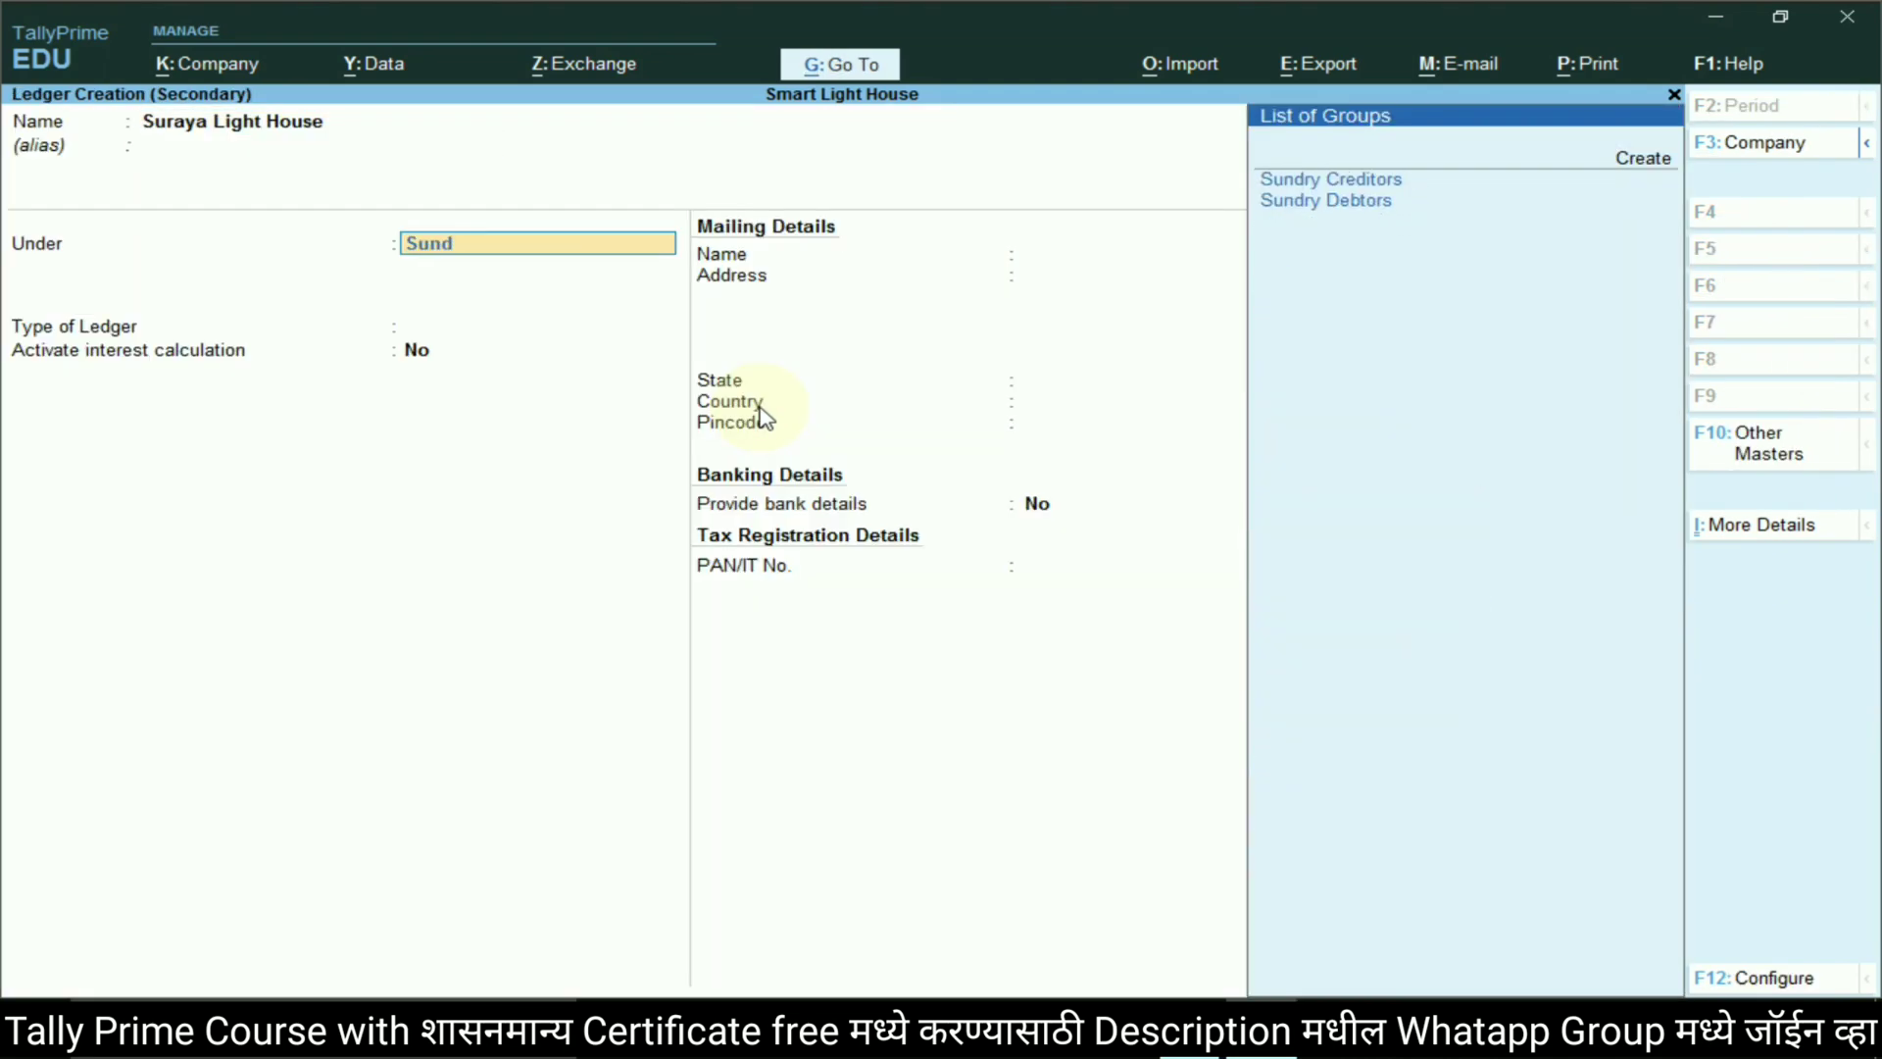
key("Return")
key("Return")
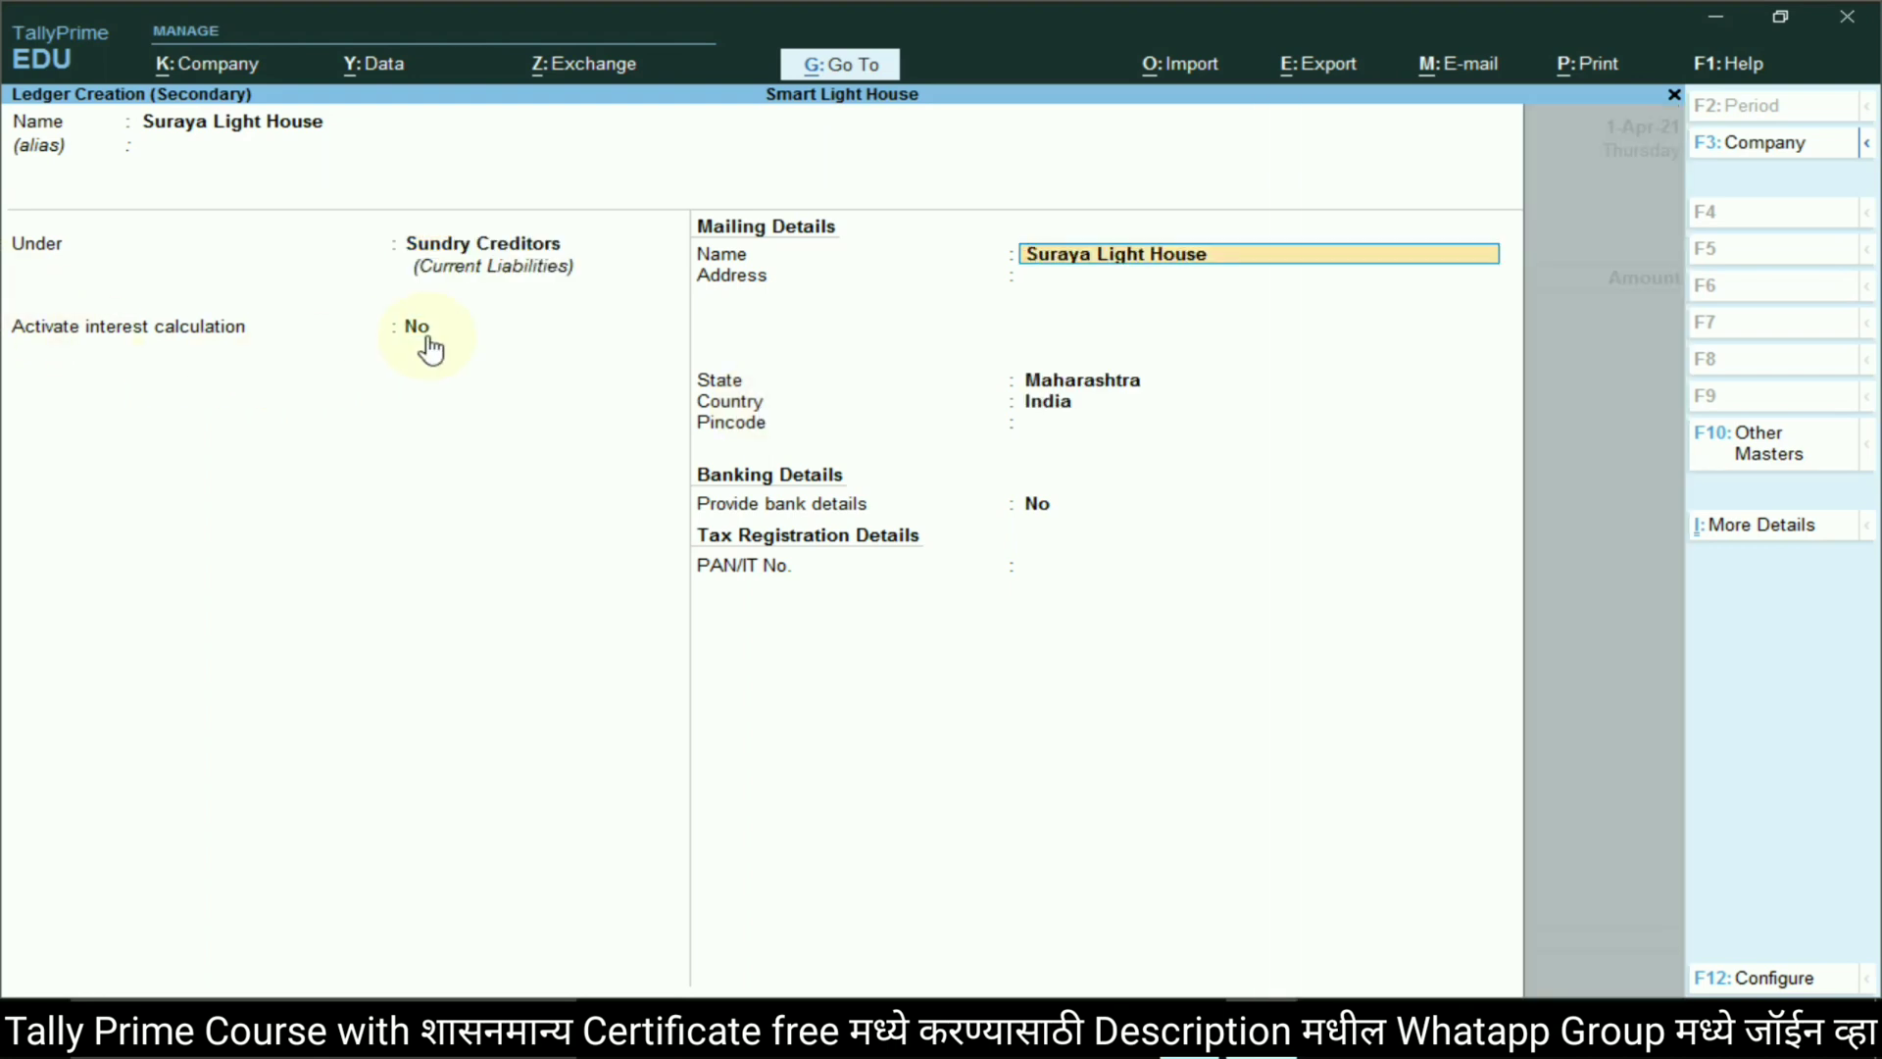
Keep the default mailing, banking and tax details of the Suraya Light House ledger and save it as the voucher's party
key("Return")
key("Return")
key("Return")
key("Return")
key("Return")
key("Return")
key("Return")
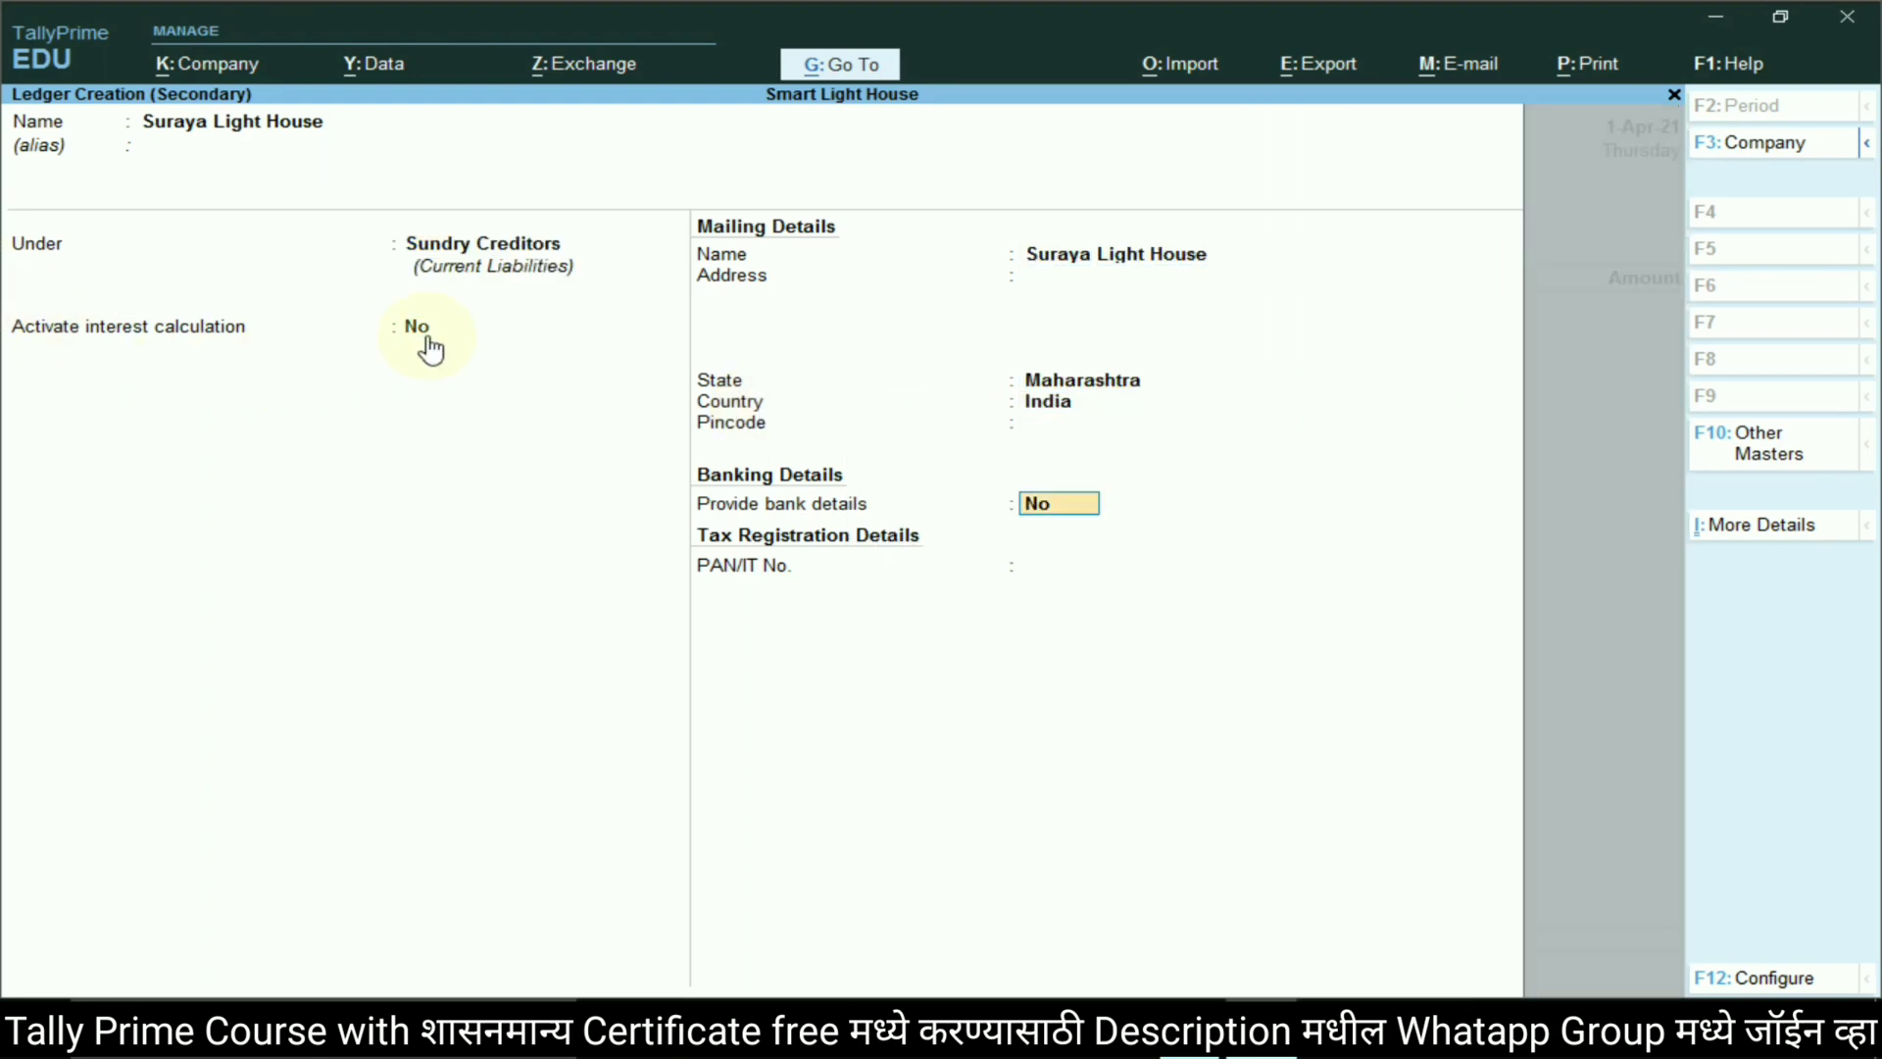
key("Return")
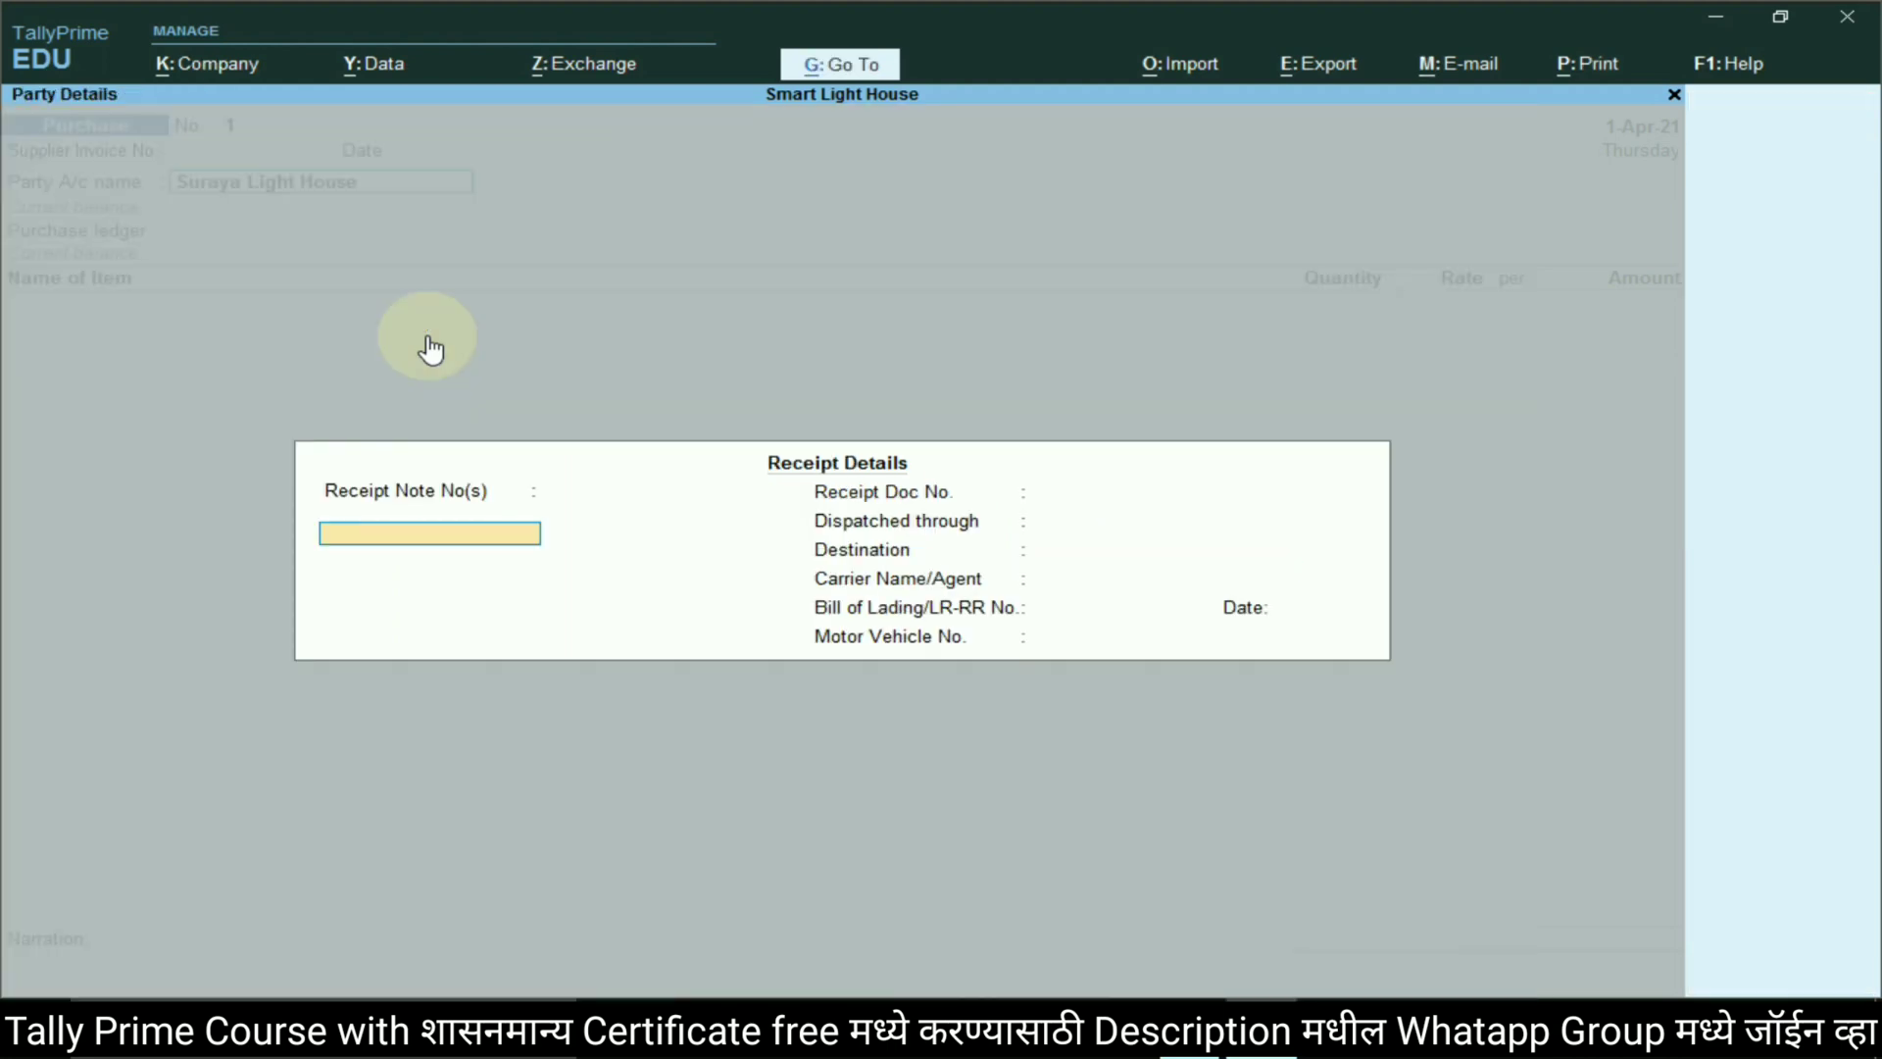
Leave the receipt details blank, accept the default party details for Suraya Light House, and proceed to the purchase ledger selection
key("Return")
key("Return")
key("Return")
key("Return")
key("Return")
key("Return")
key("Return")
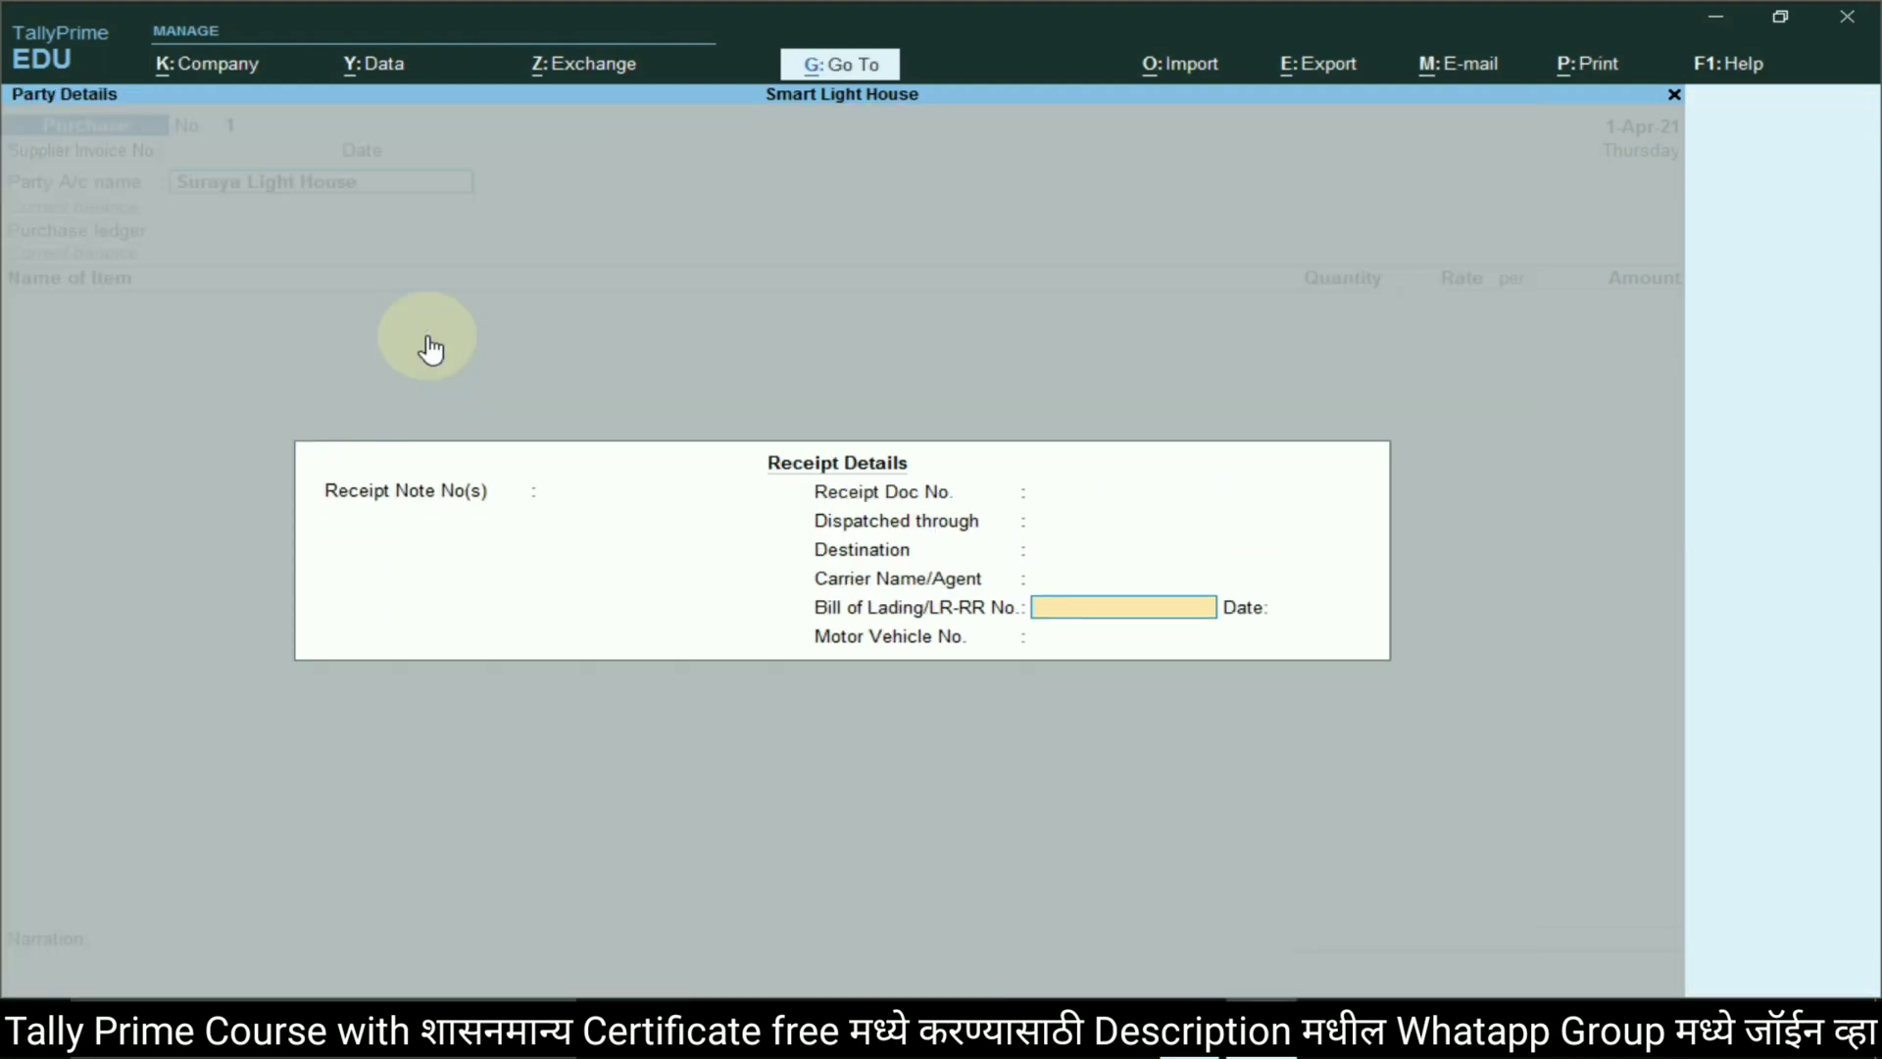
key("Return")
key("Return")
key("Return")
key("Return")
key("Return")
key("Return")
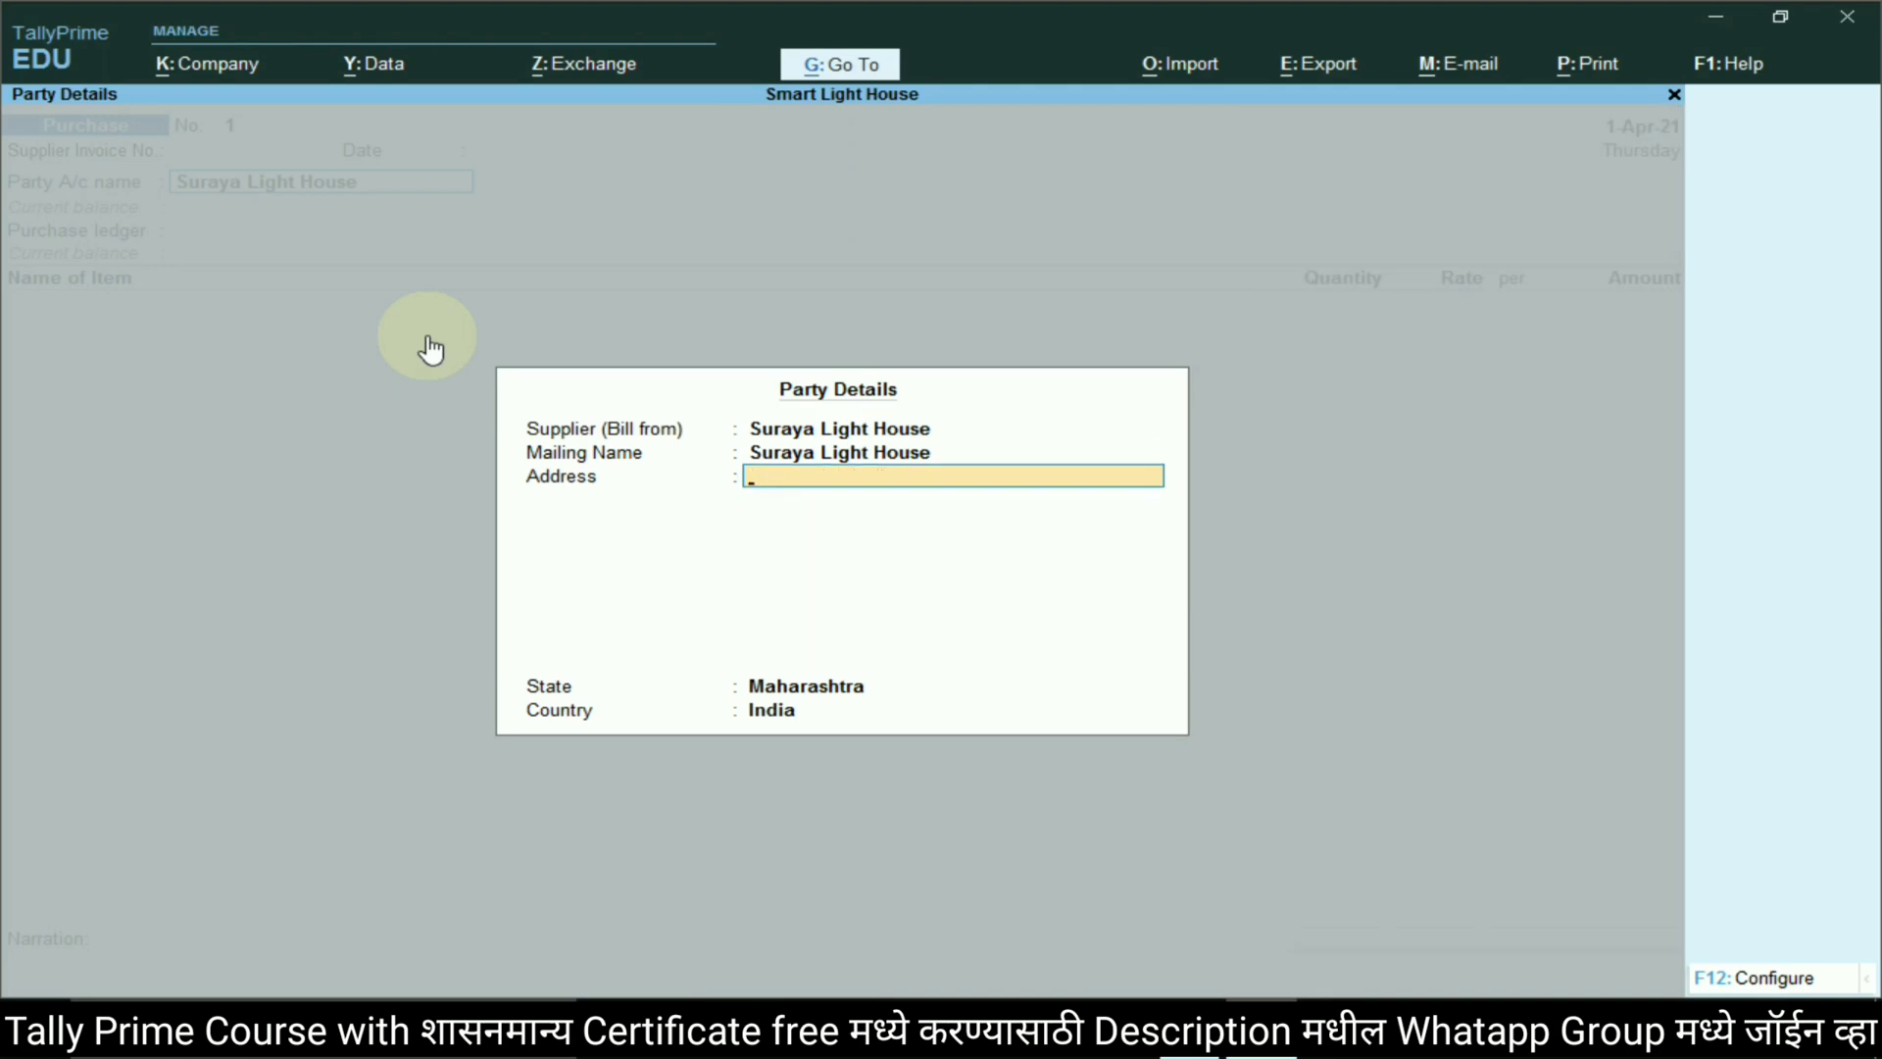
key("Return")
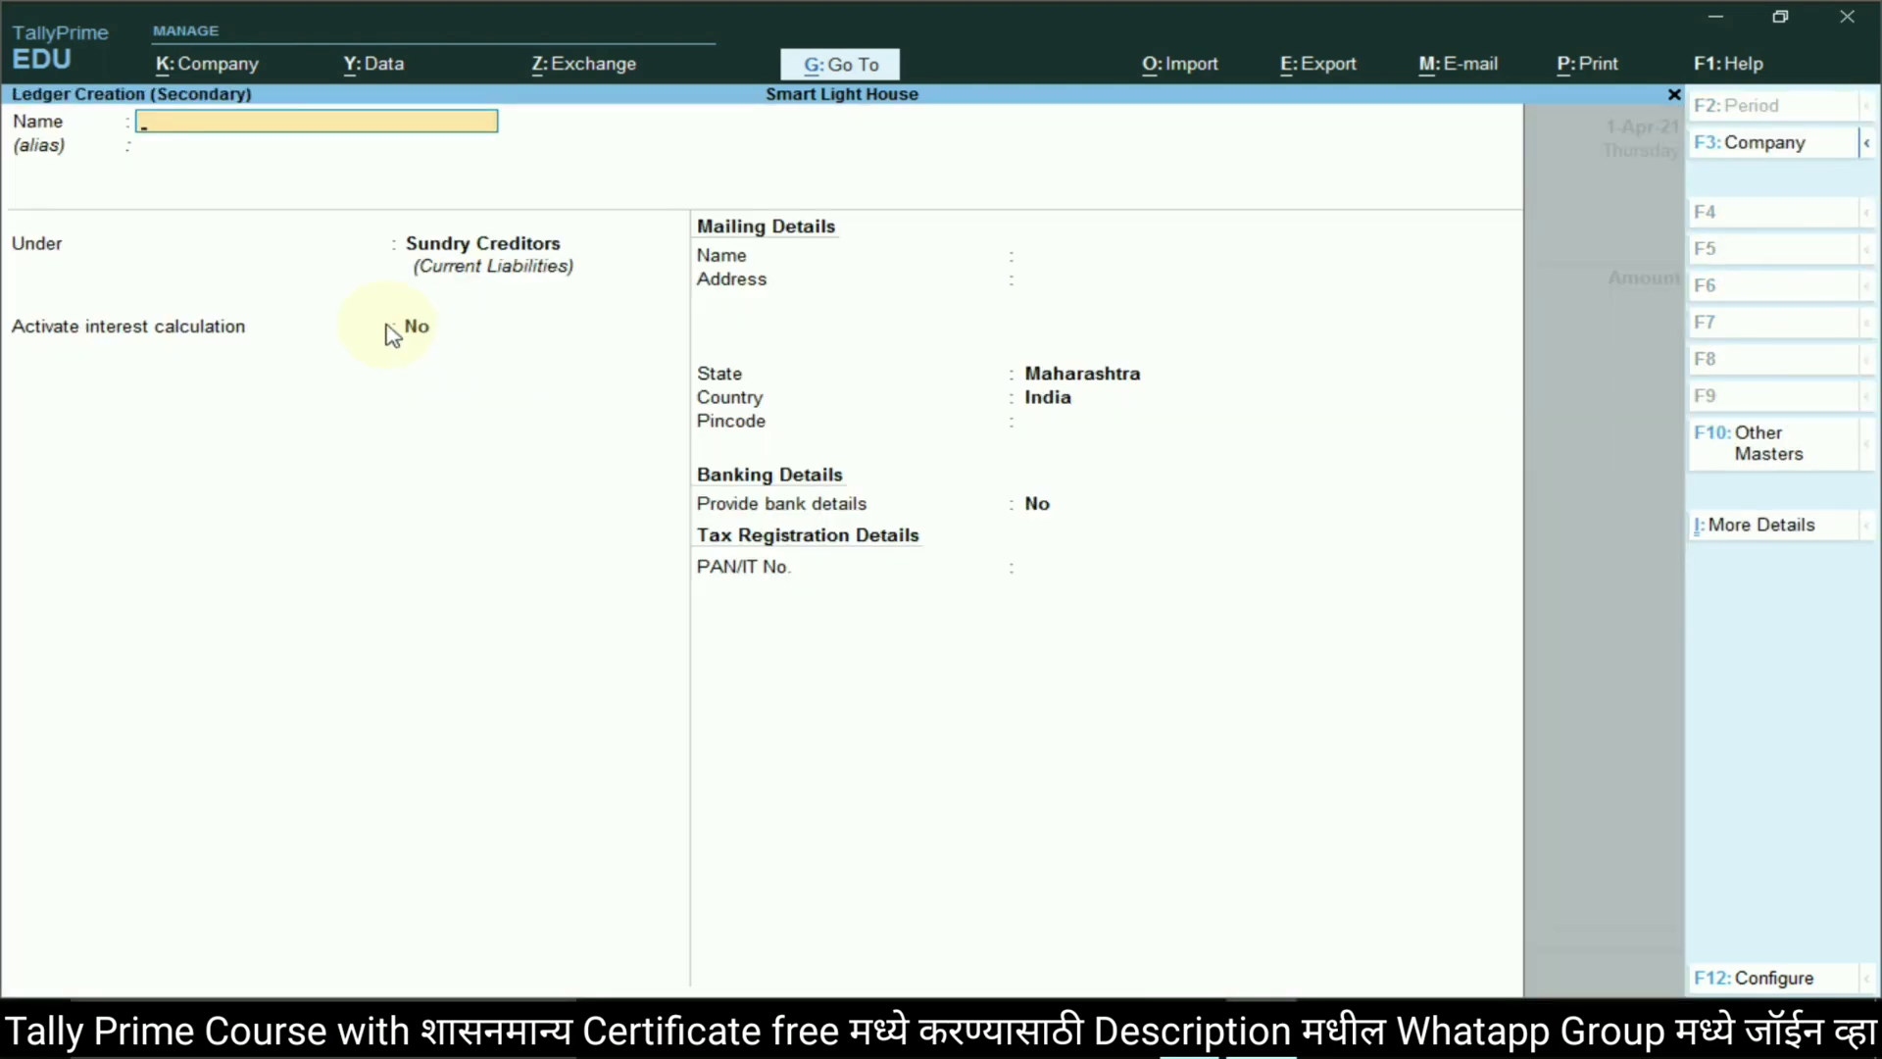
key("Escape")
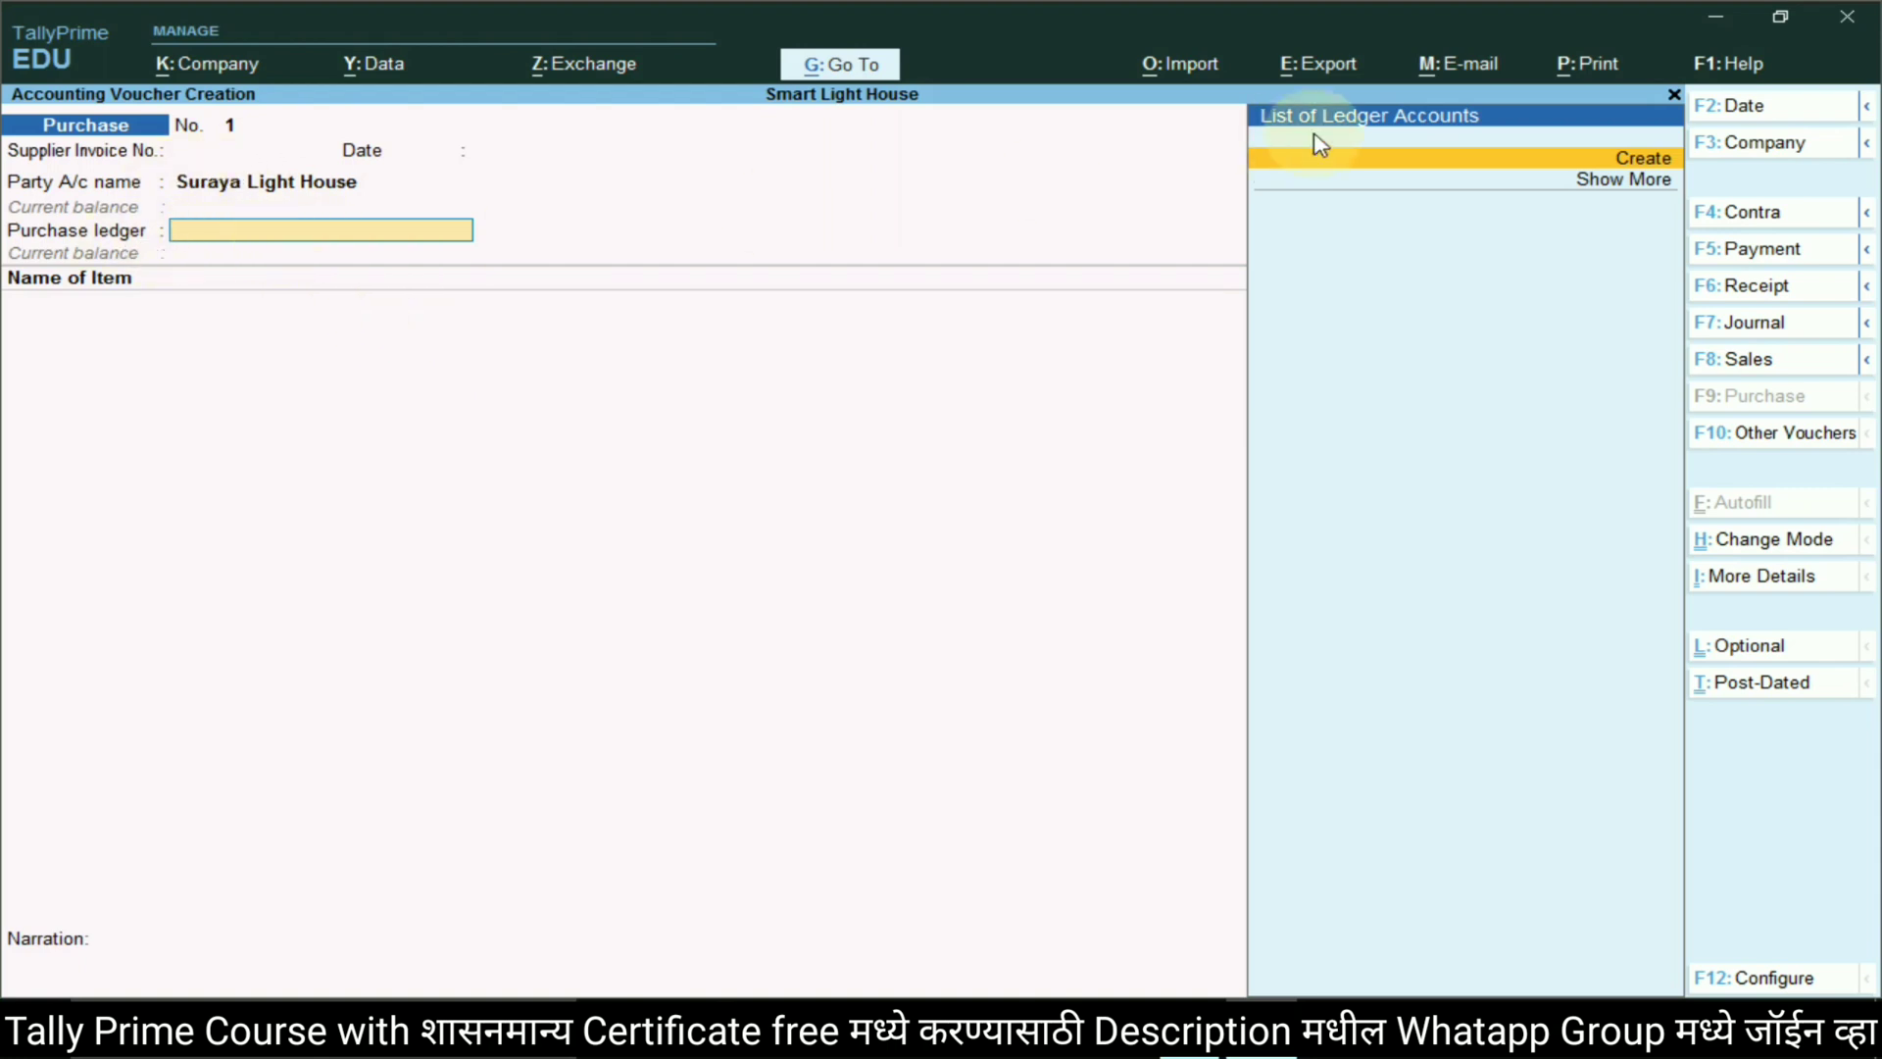
Create a ledger named Purchase under Purchase Accounts with default settings and use it as the voucher's purchase ledger
left_click(1593, 167)
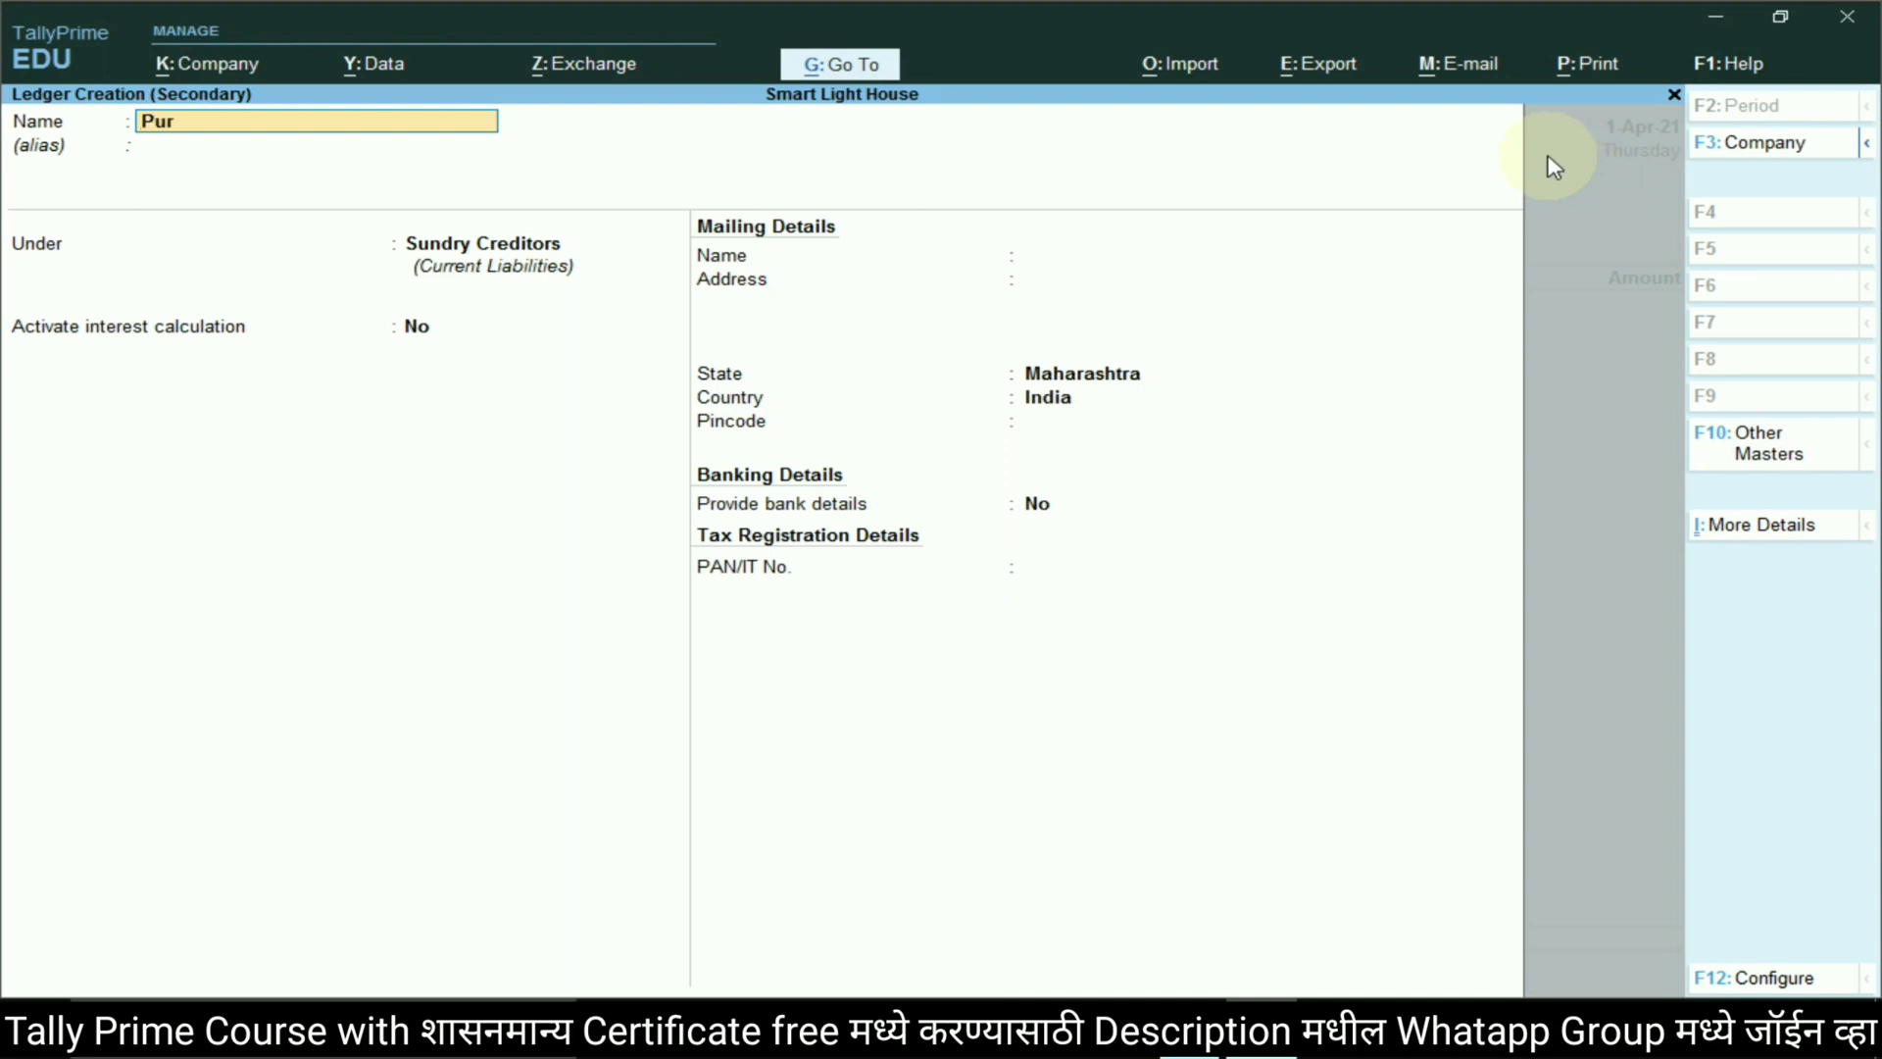
type("Purchase")
key("Return")
type("Pur")
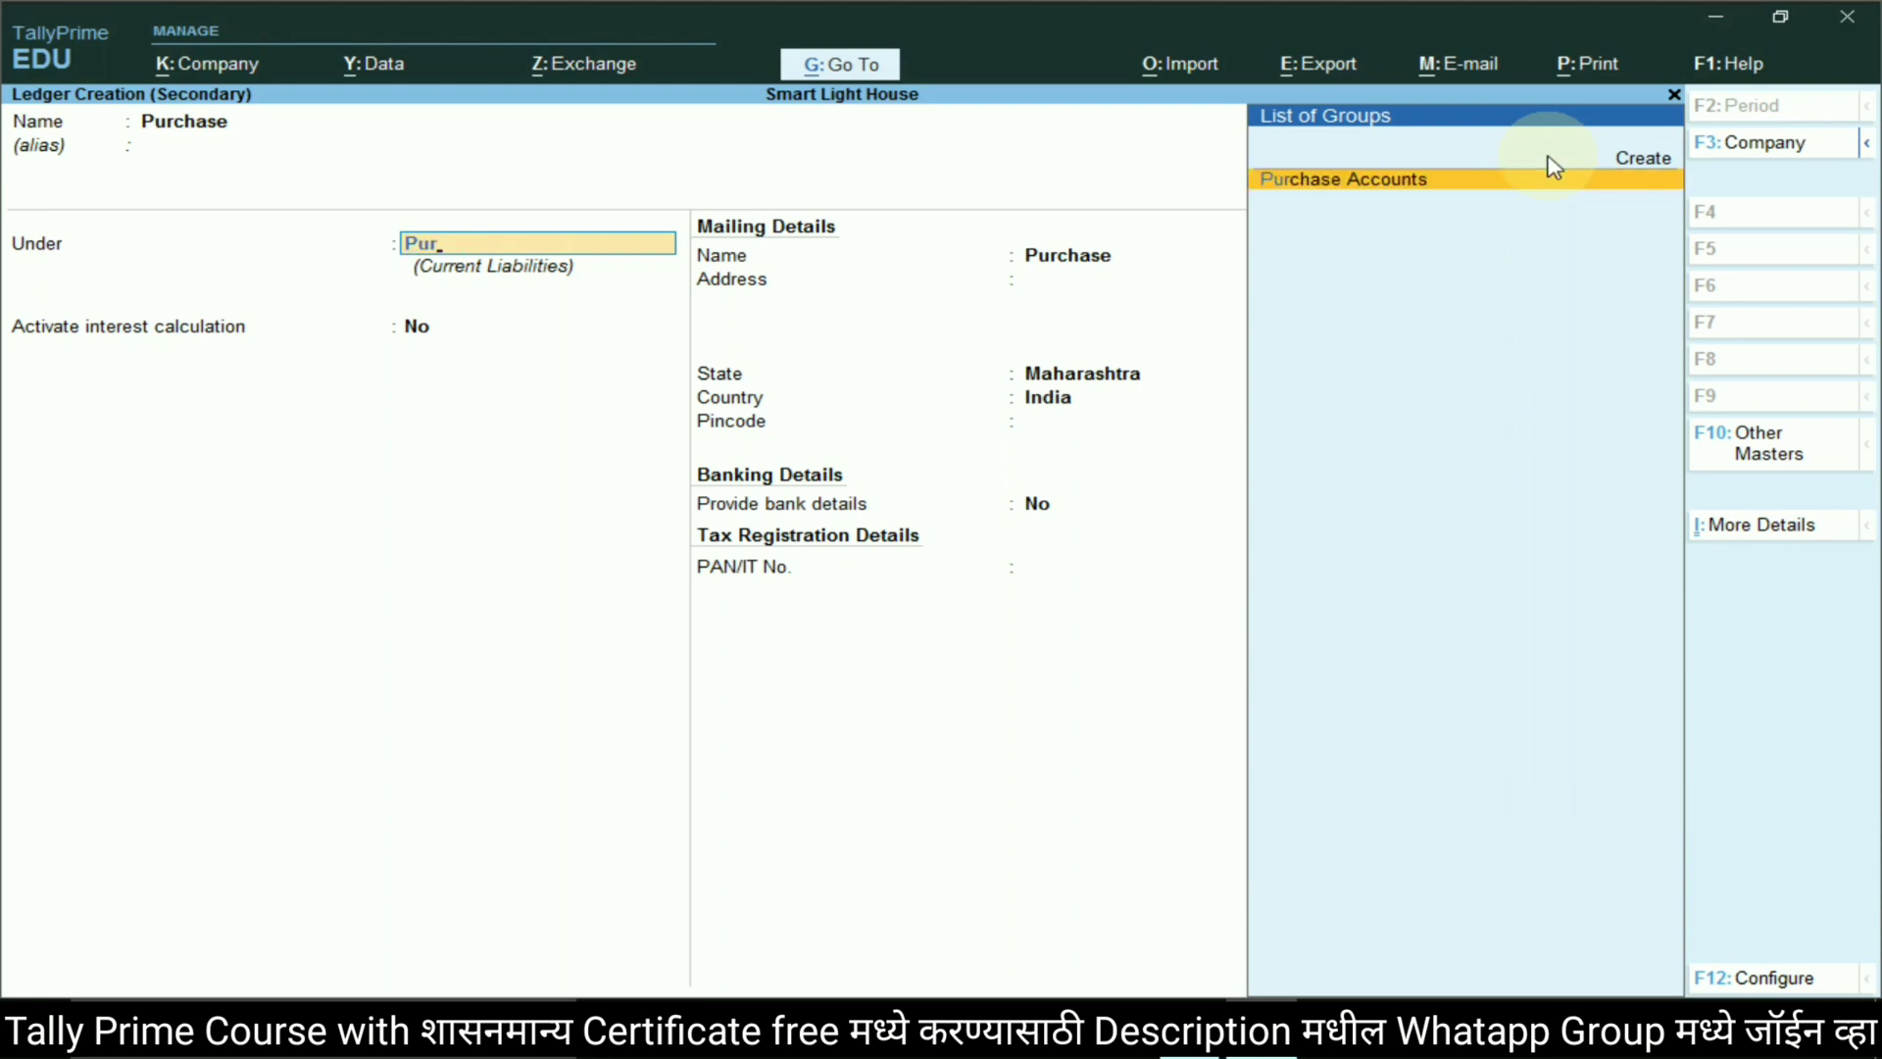
key("Return")
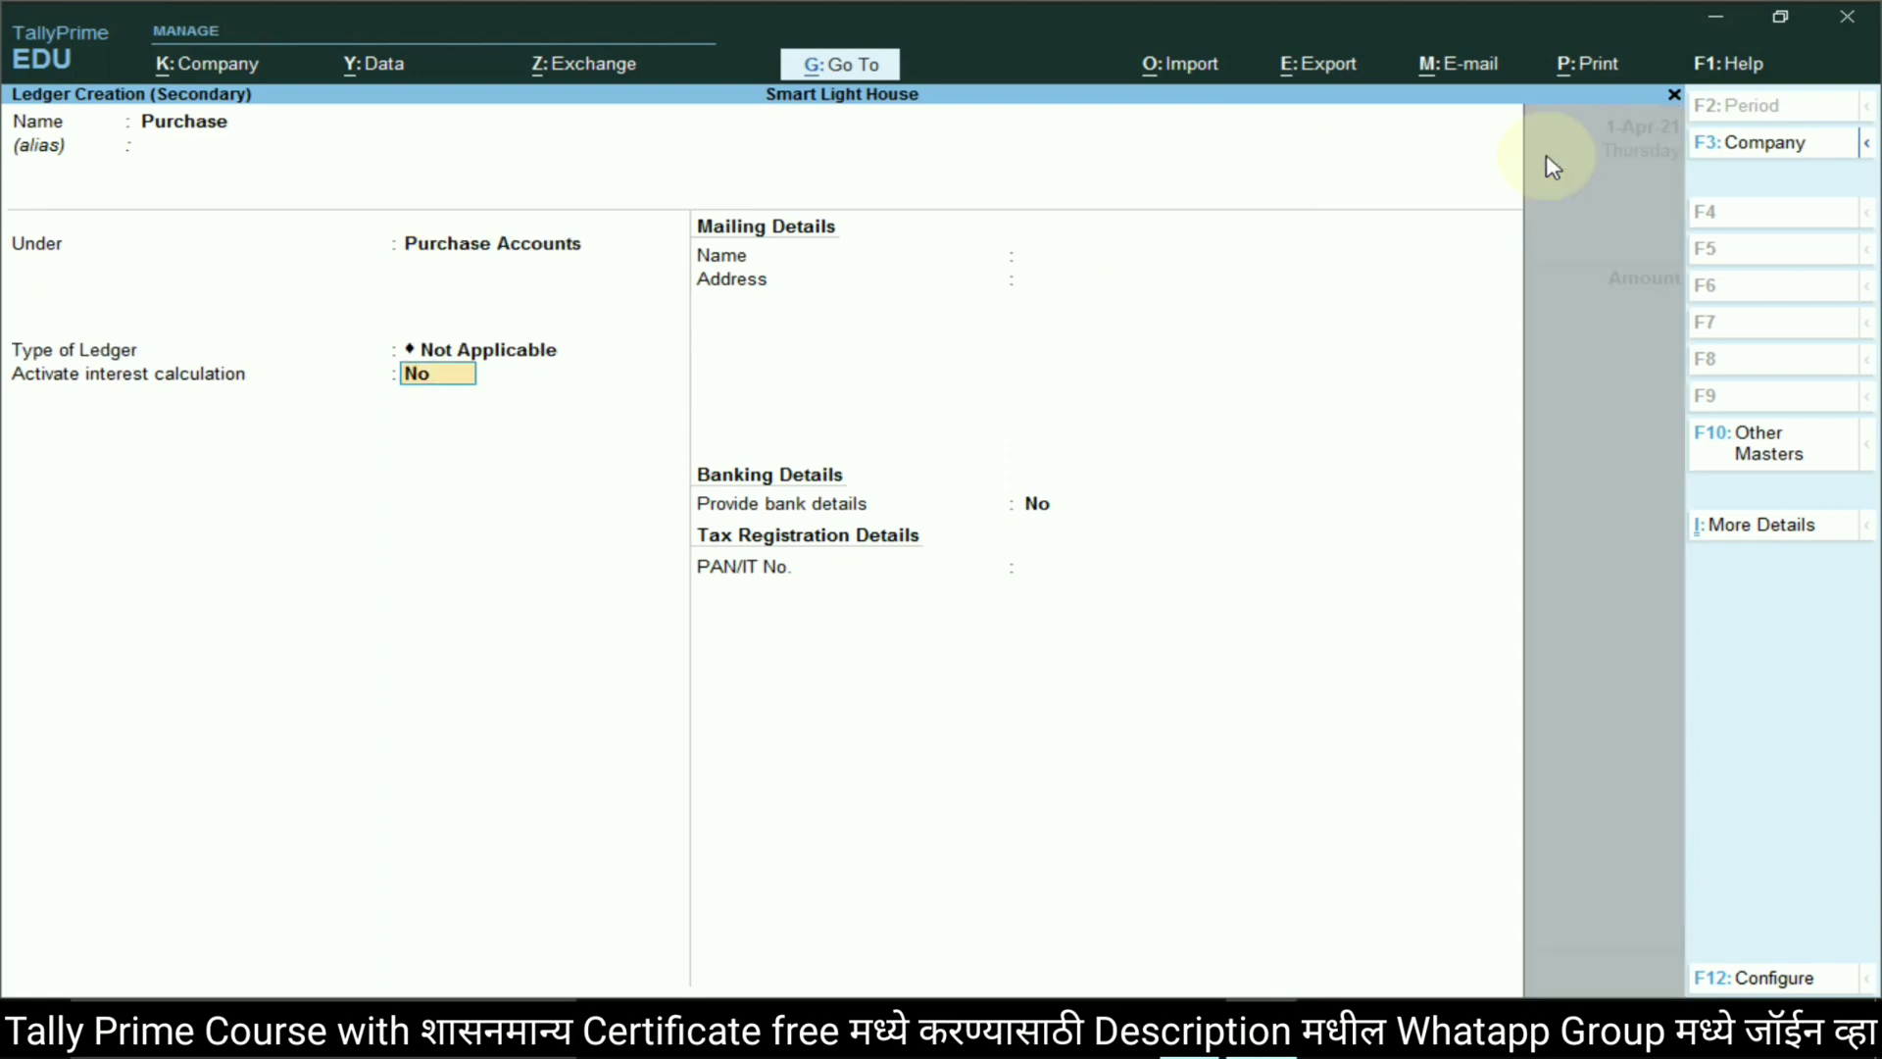
key("Return")
key("Return")
key("Return")
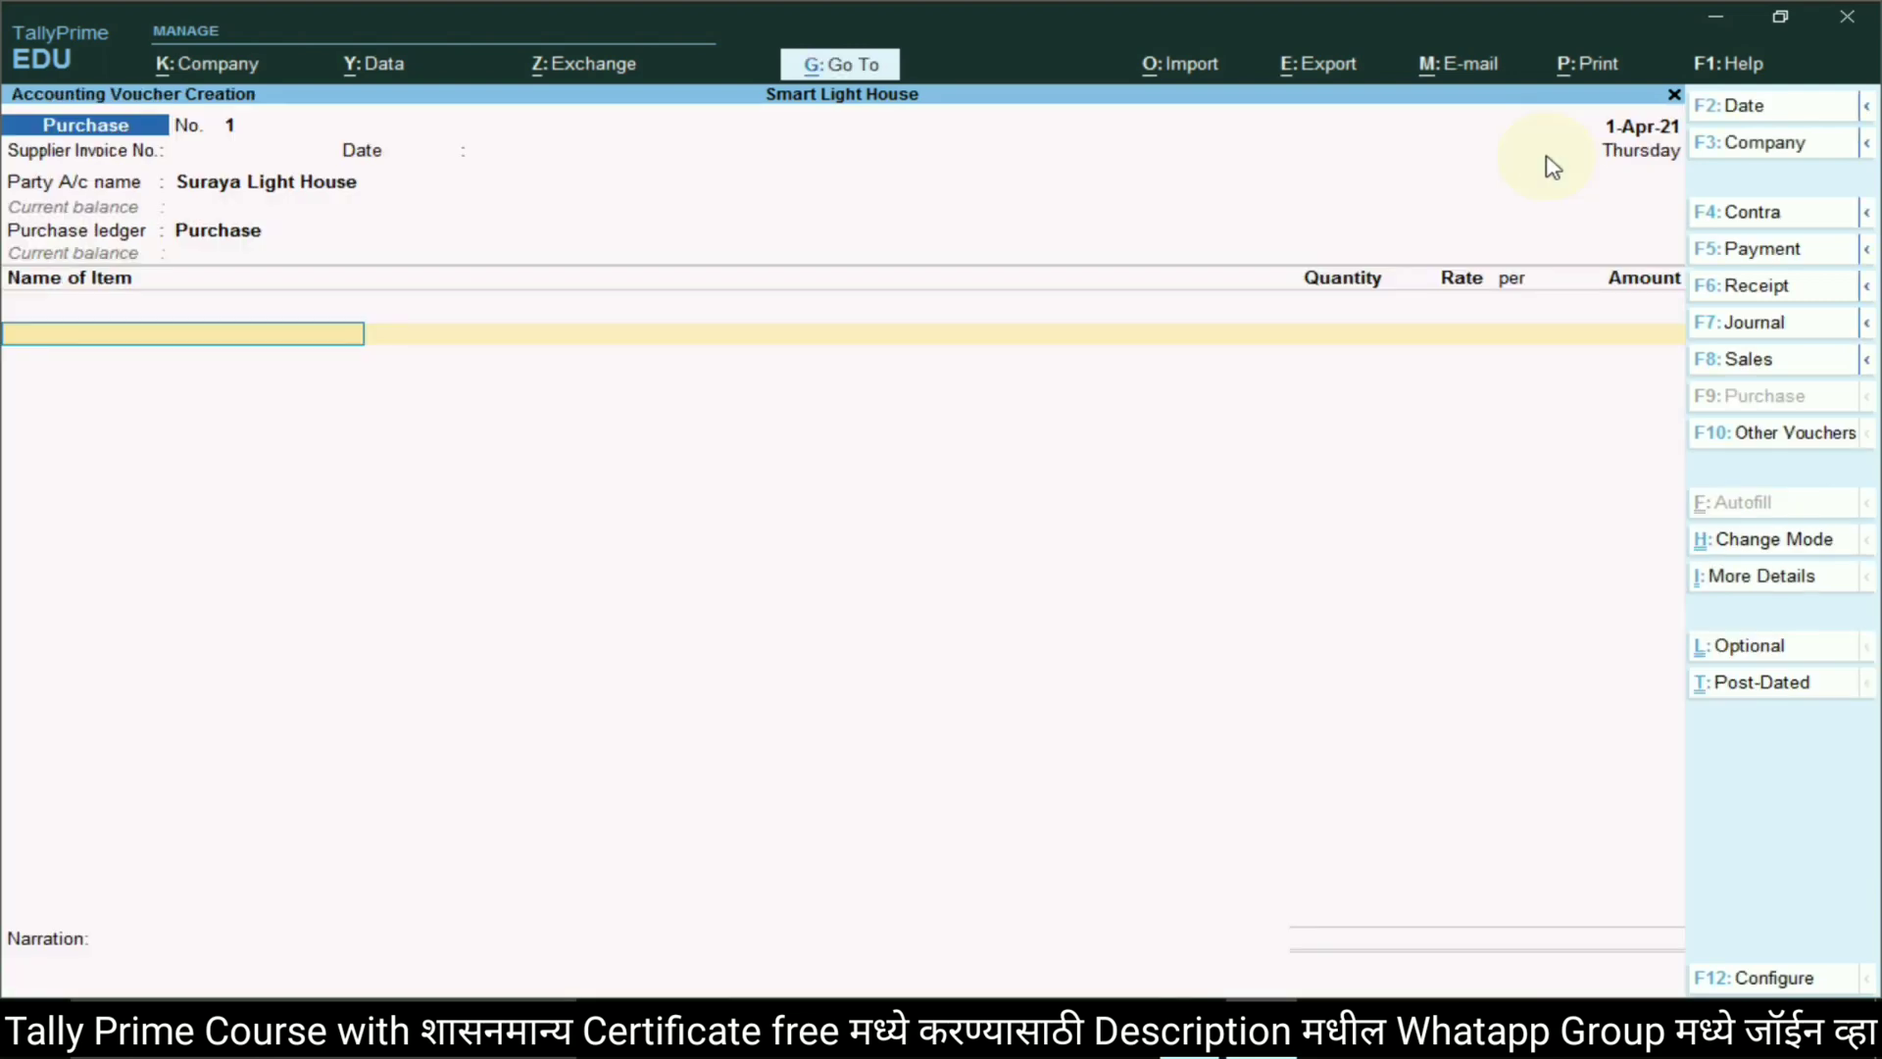
Copy the first free sample's name from the Word assignment and start a stock item named Lamp 150 W under Primary in TallyPrime
key("alt+Tab")
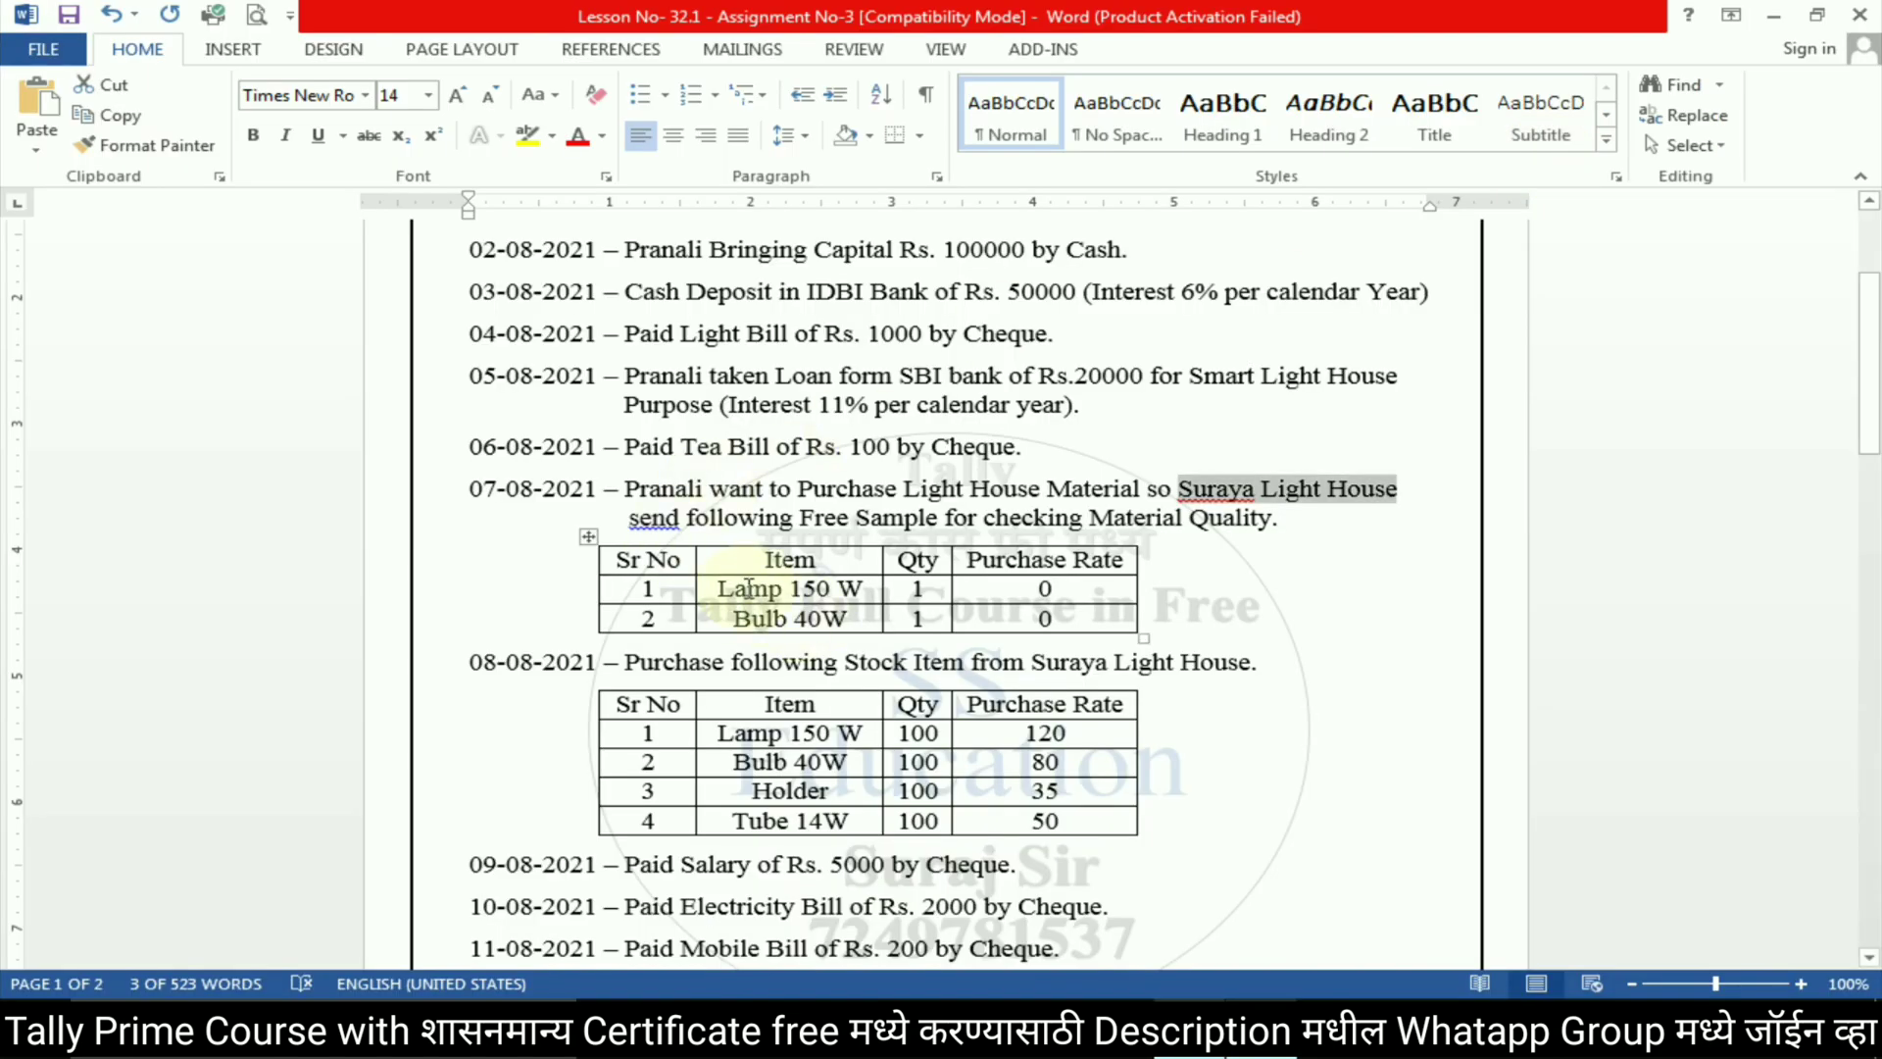
left_click_drag(721, 587, 887, 591)
key("ctrl+c")
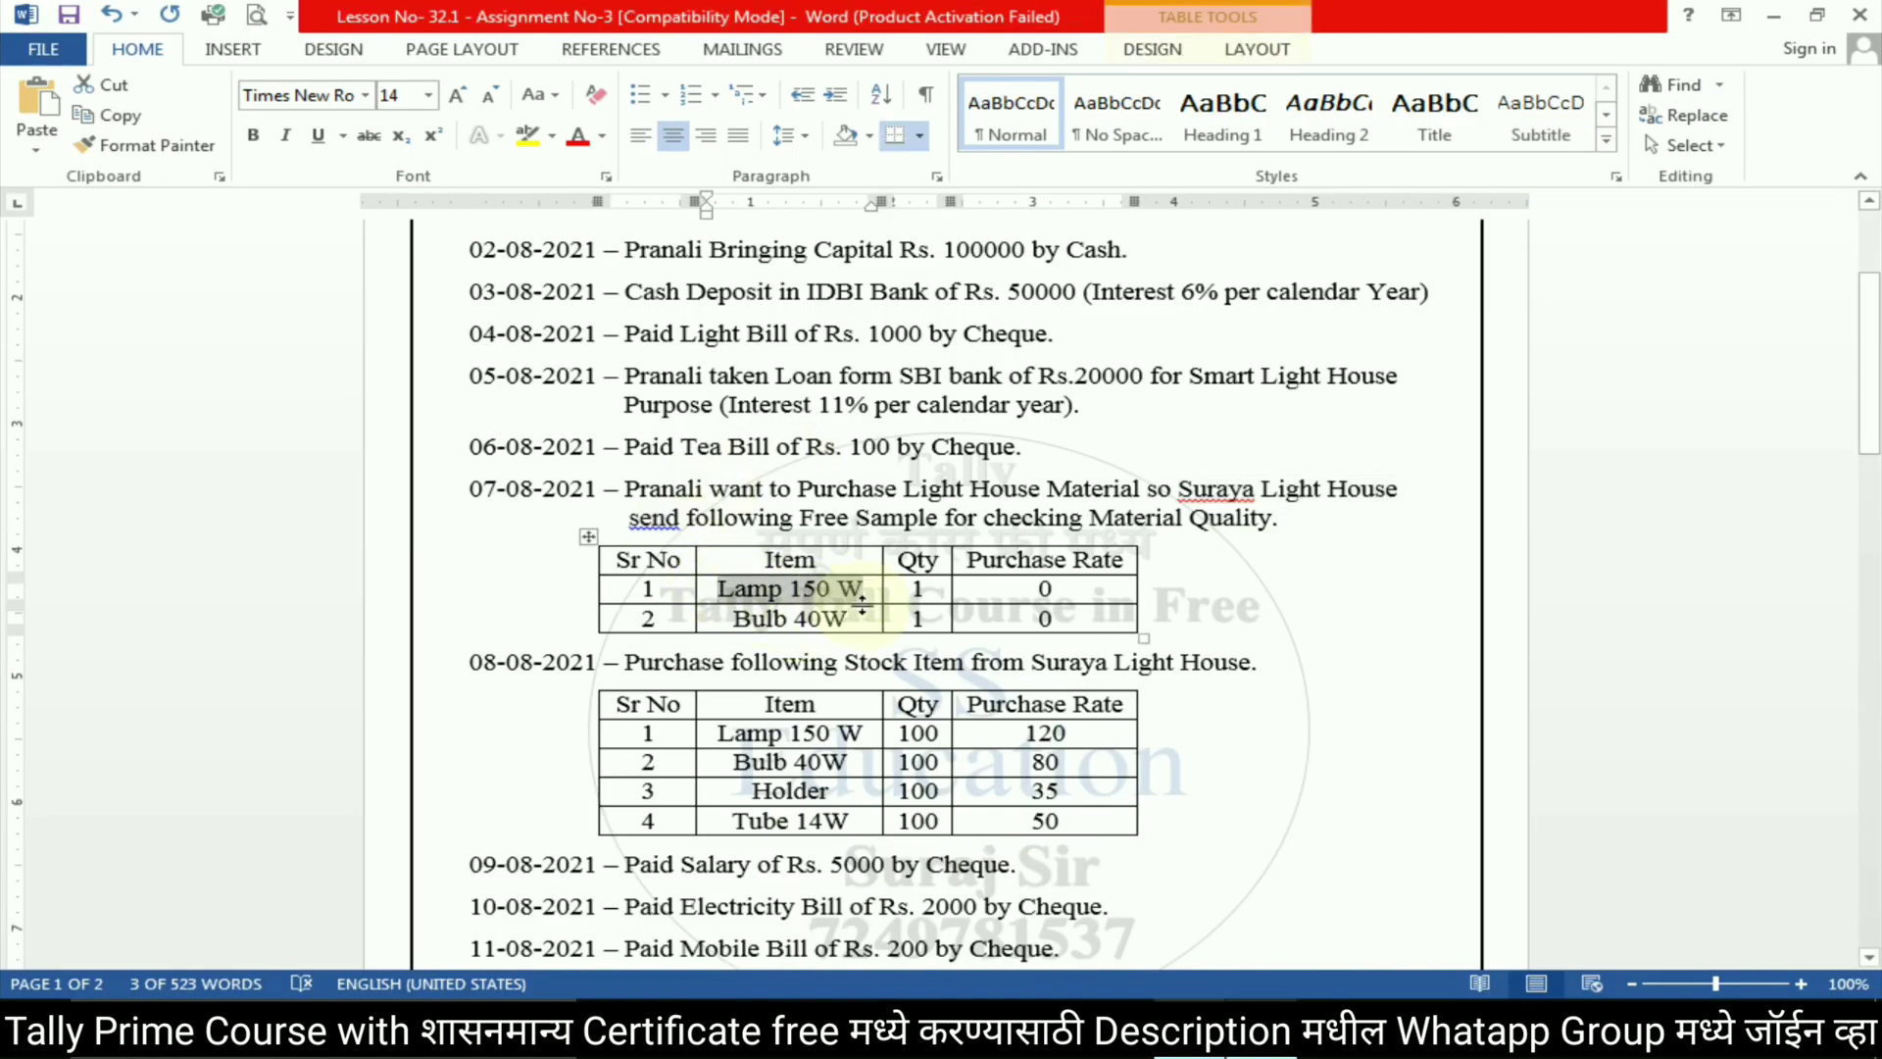
key("alt+Tab")
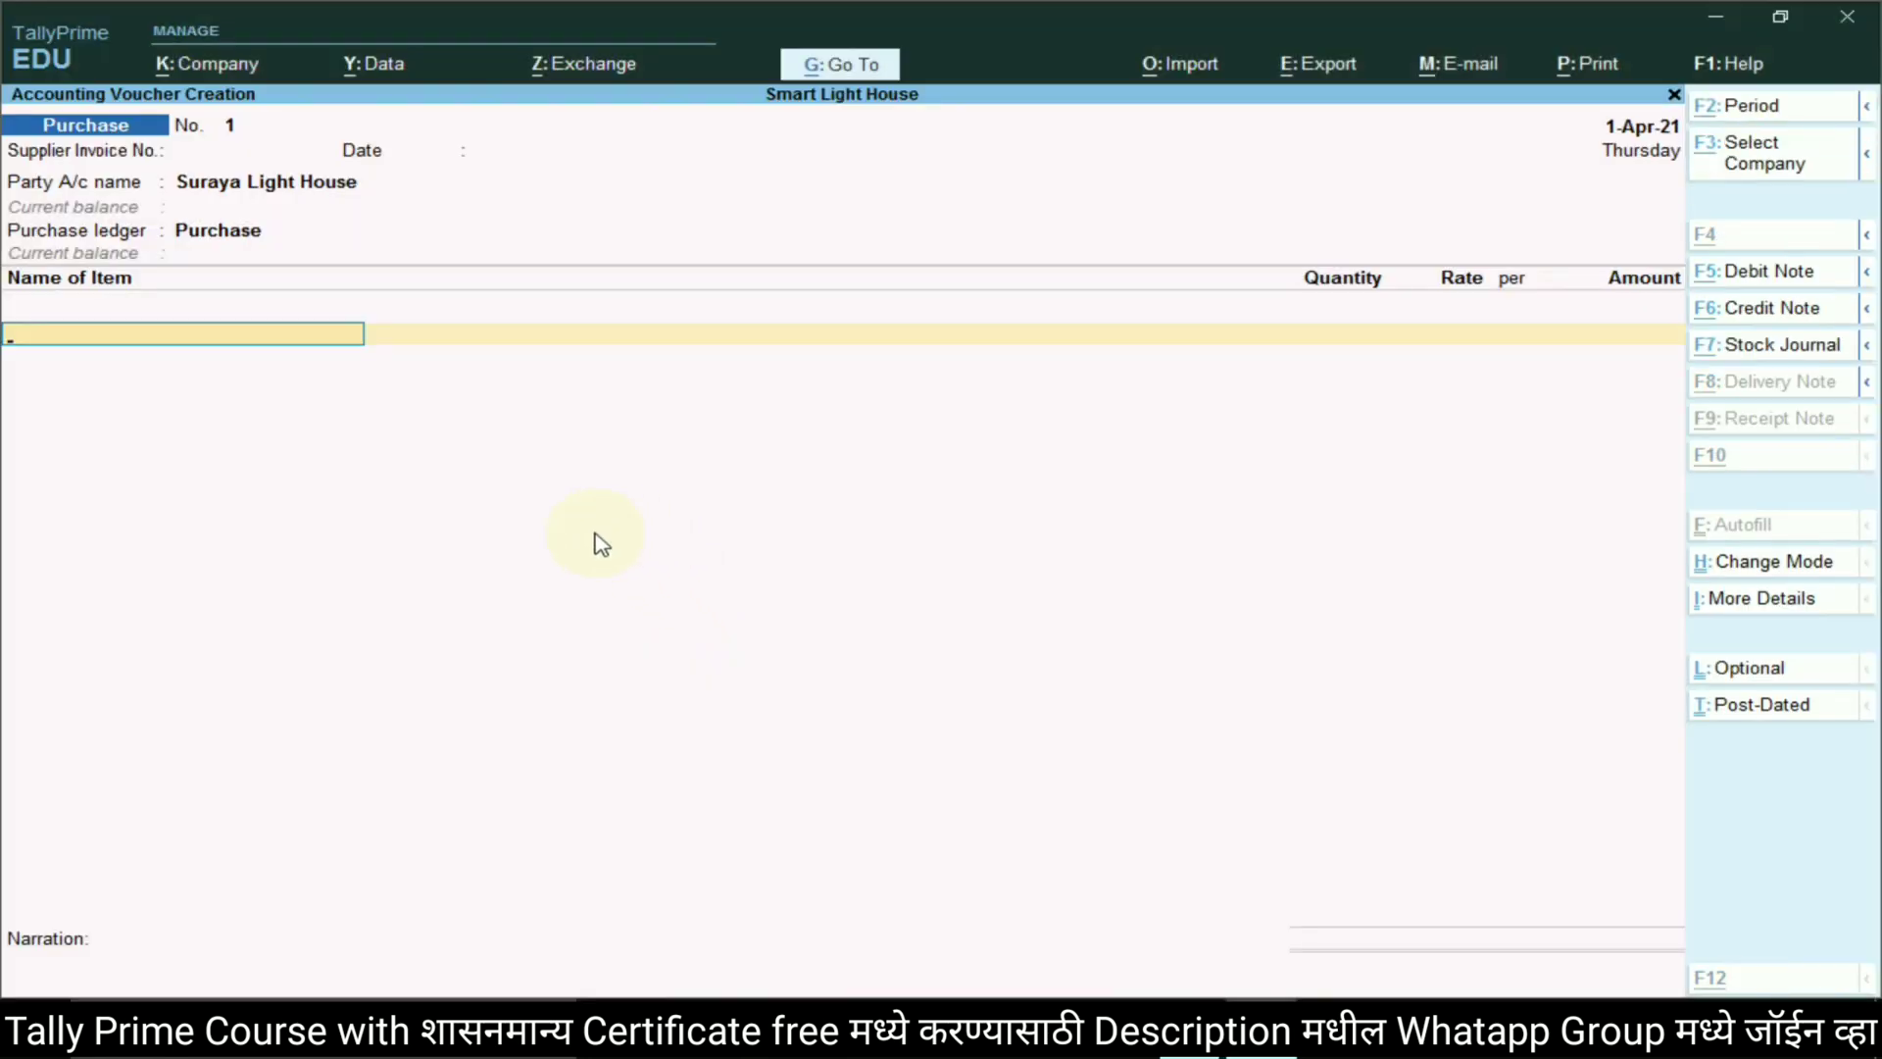
key("alt+c")
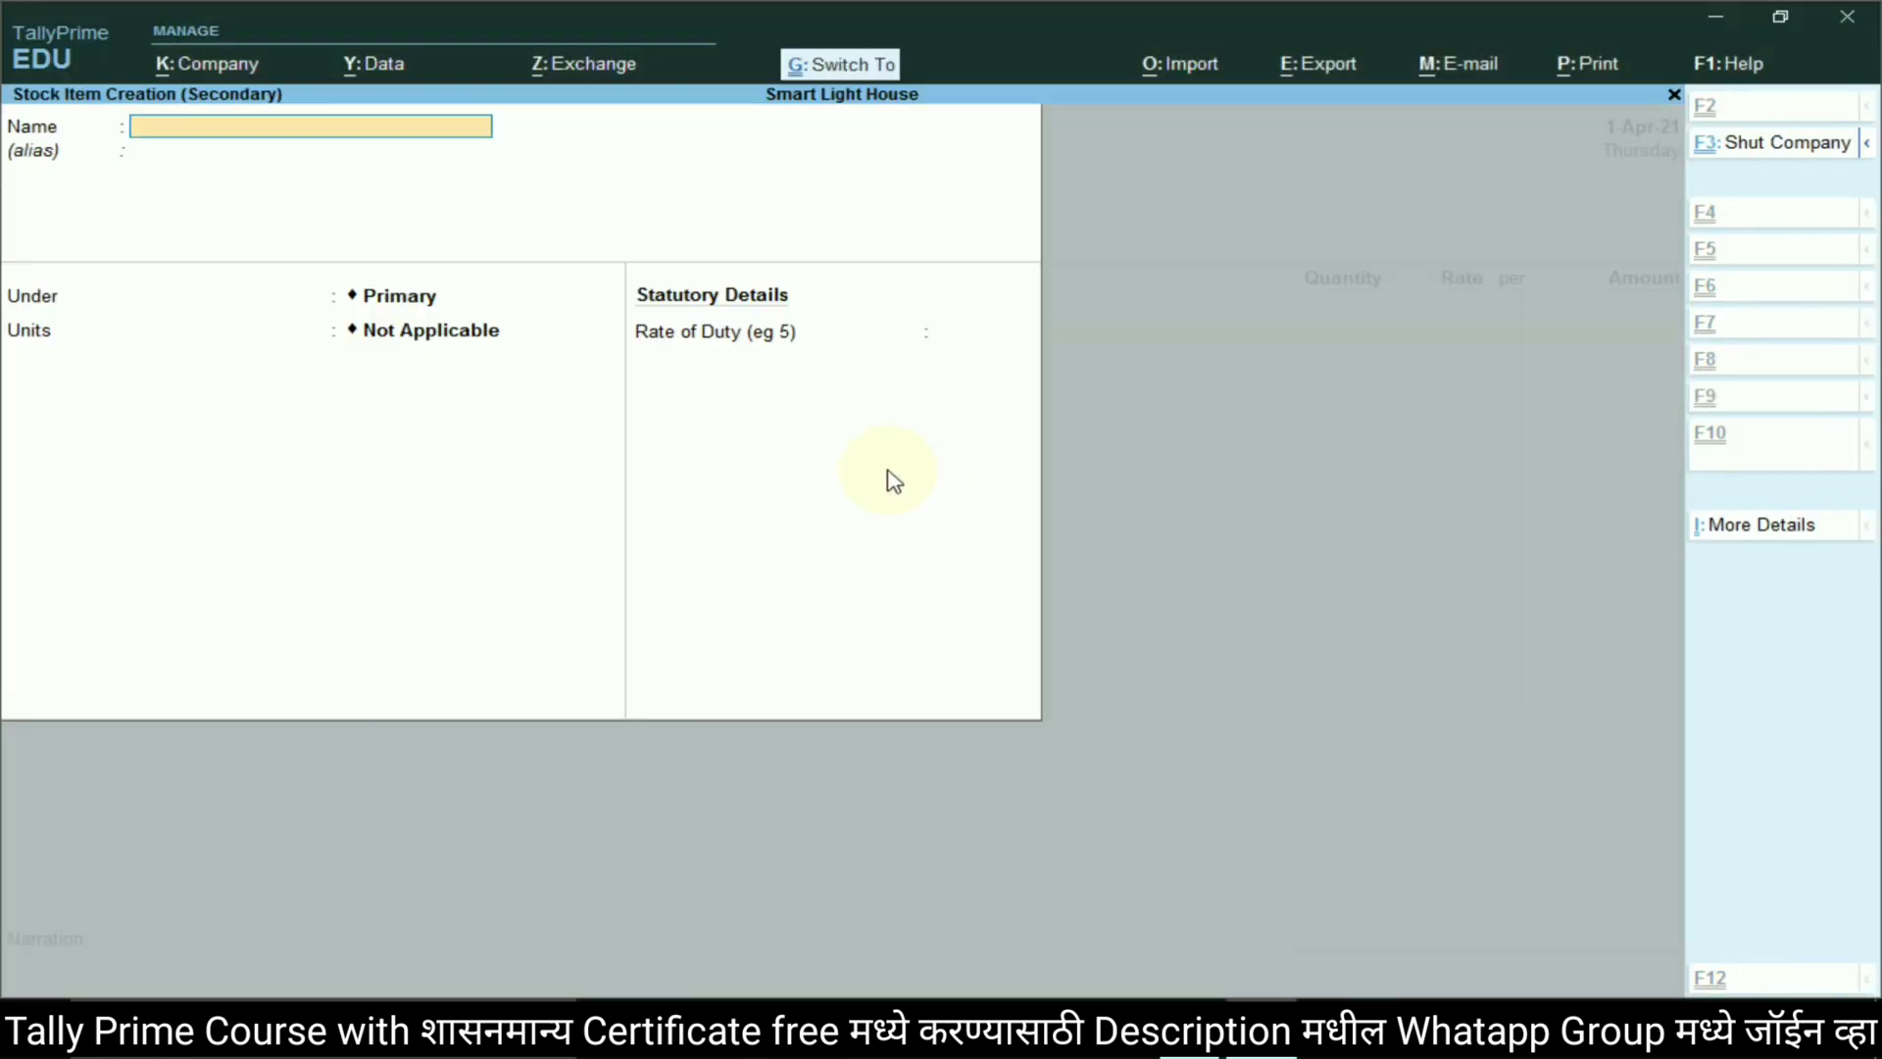
key("ctrl+v")
key("Return")
key("Return")
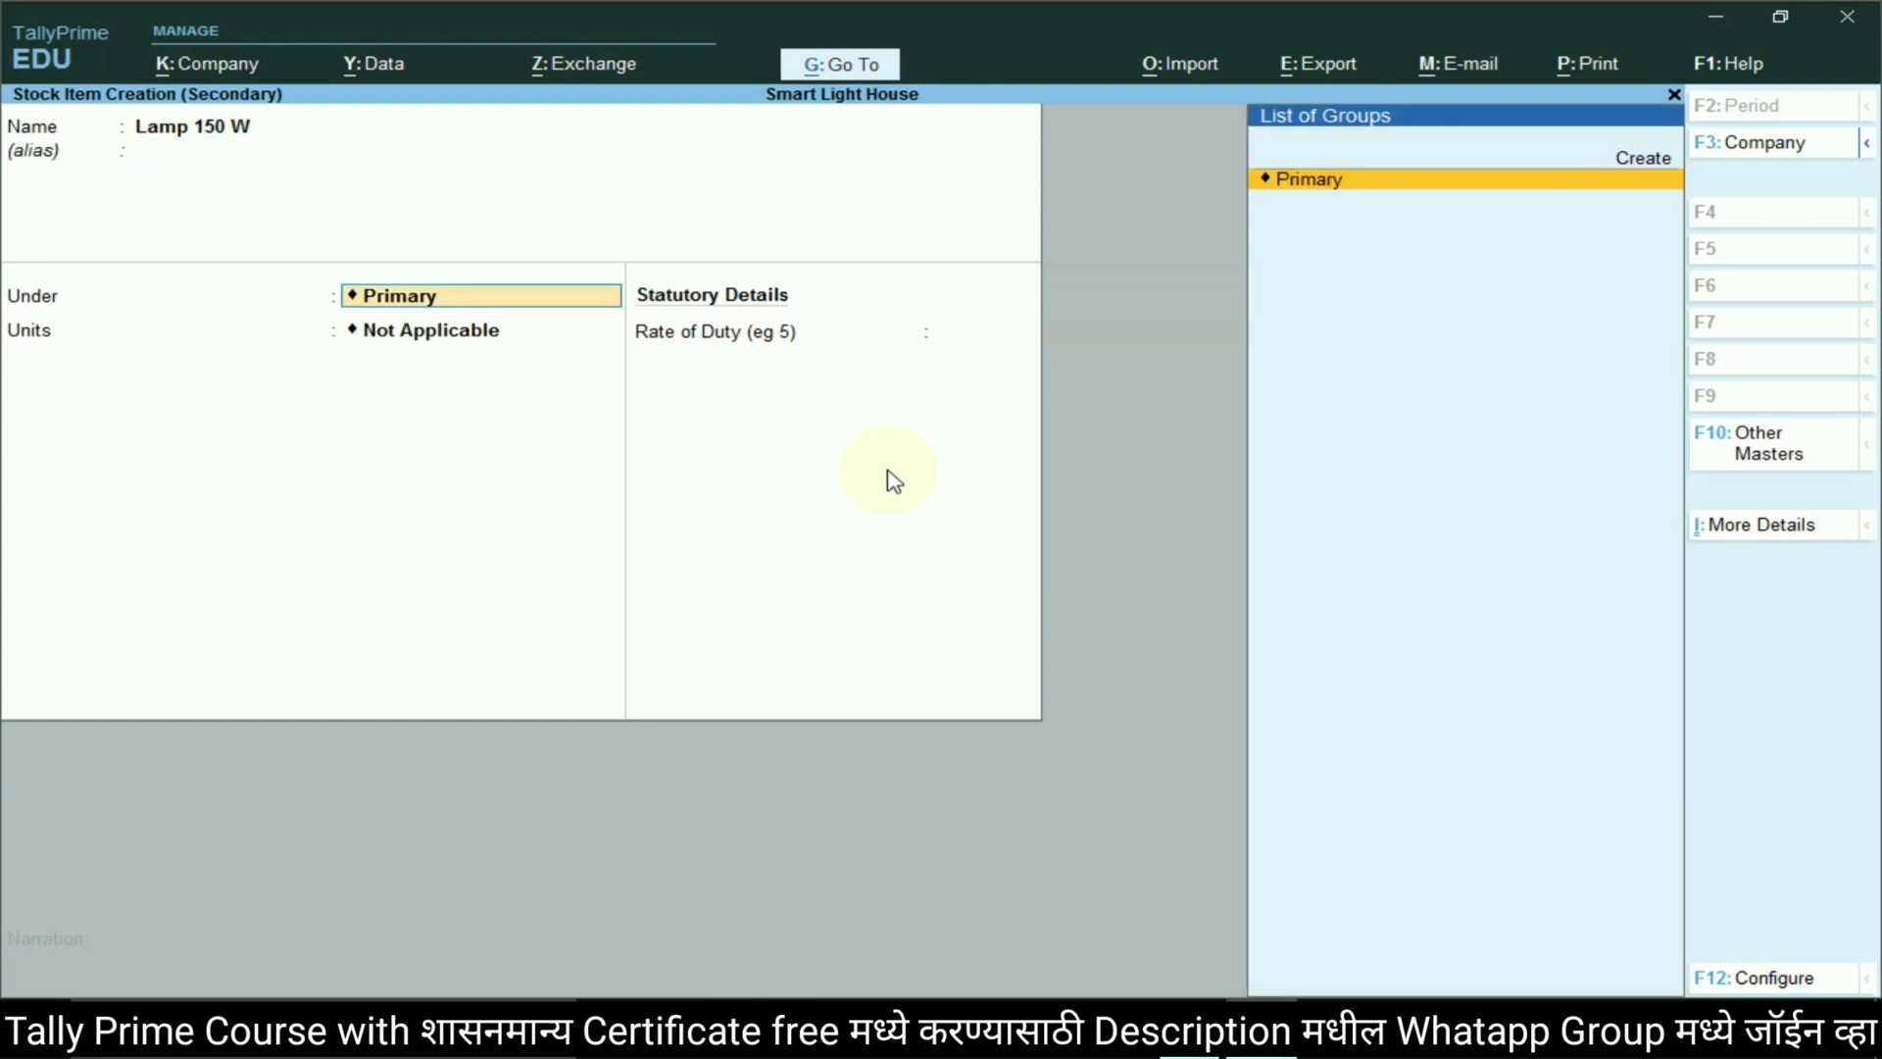
key("Return")
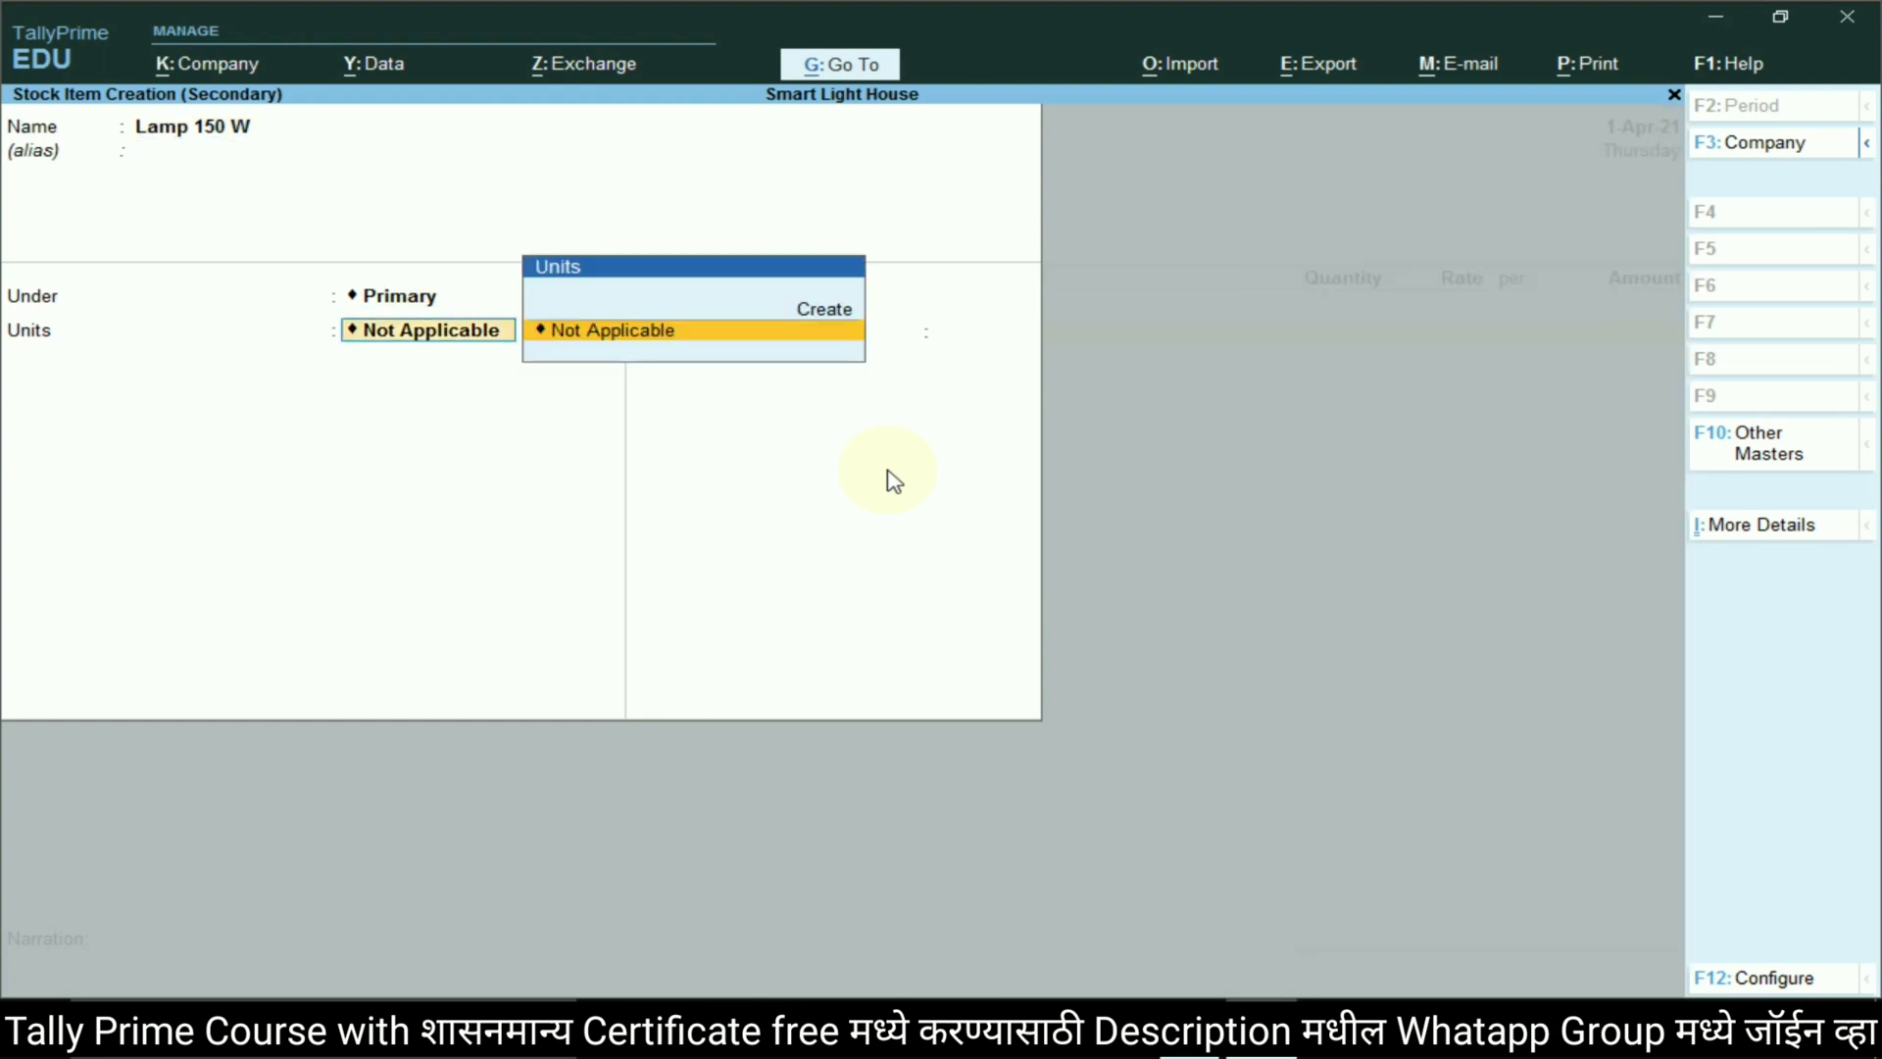
Create a simple unit nos with formal name Number and 0 decimal places, and save the Lamp 150 W stock item with it
left_click(824, 310)
type("no")
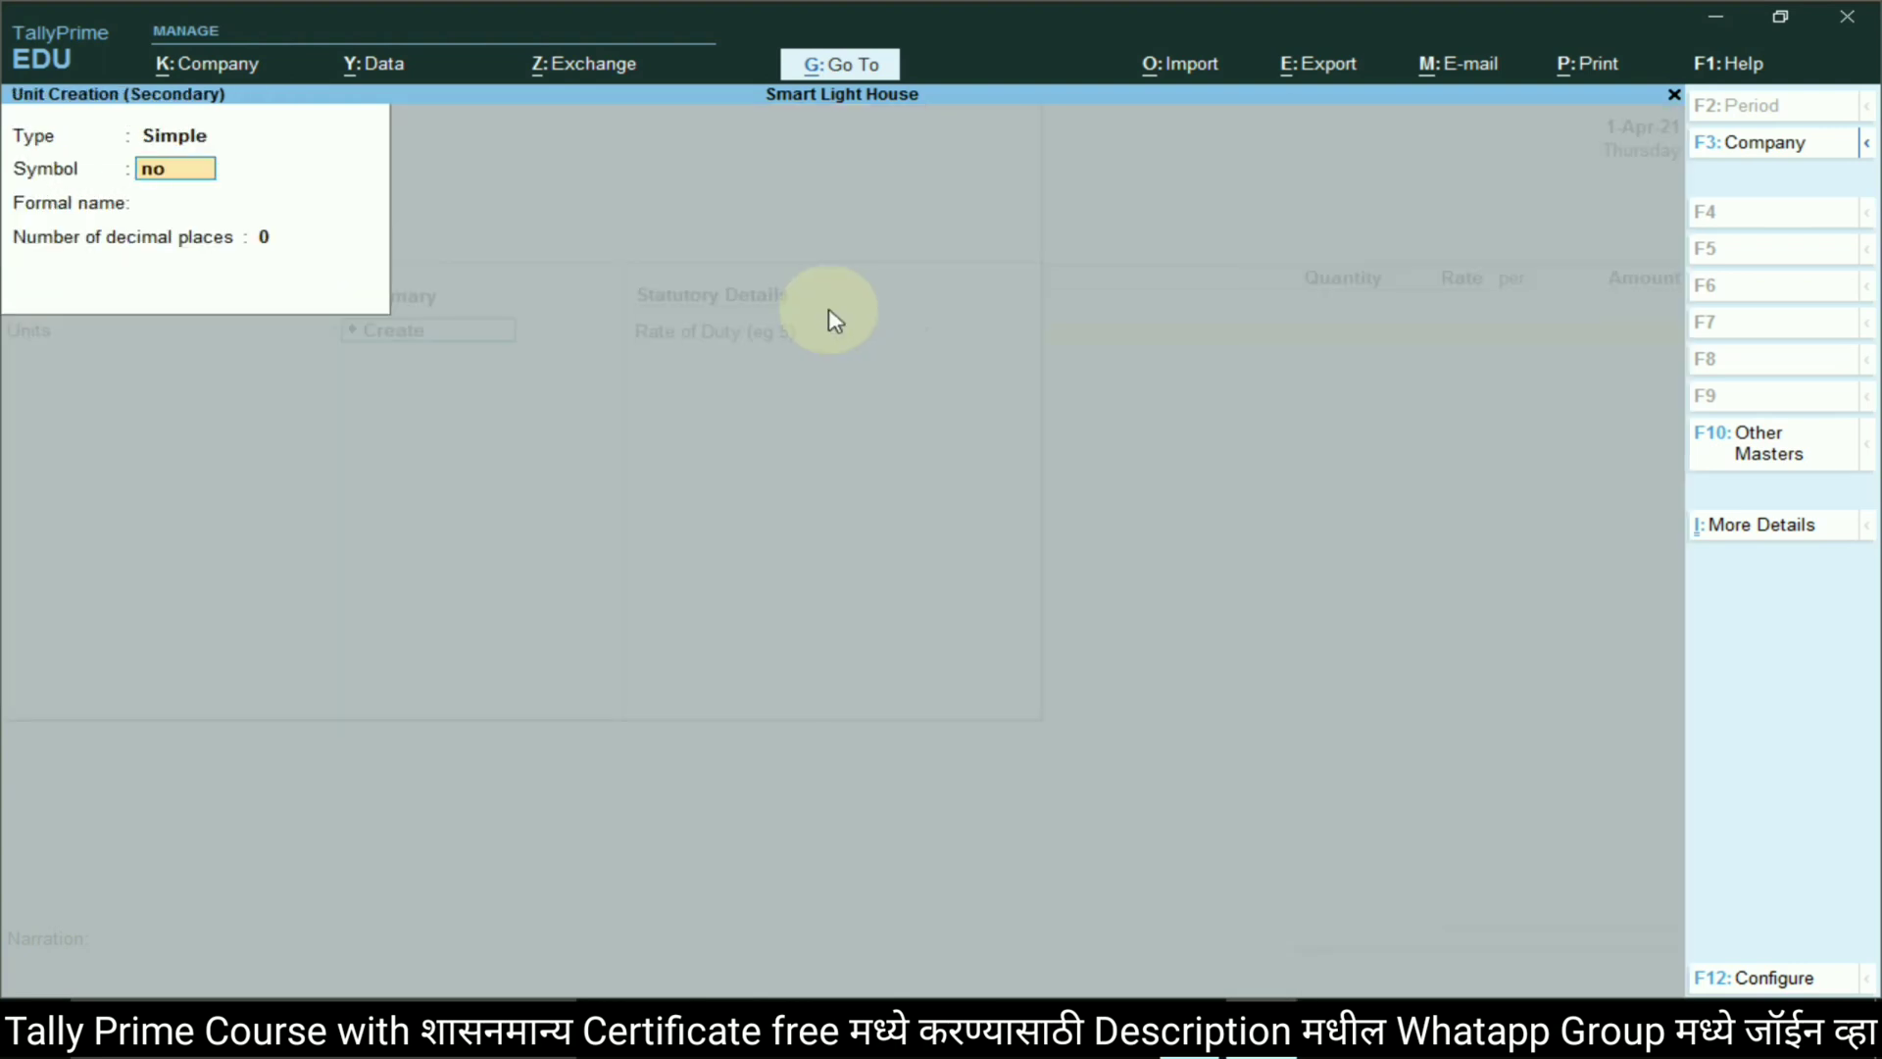
type("s")
key("Return")
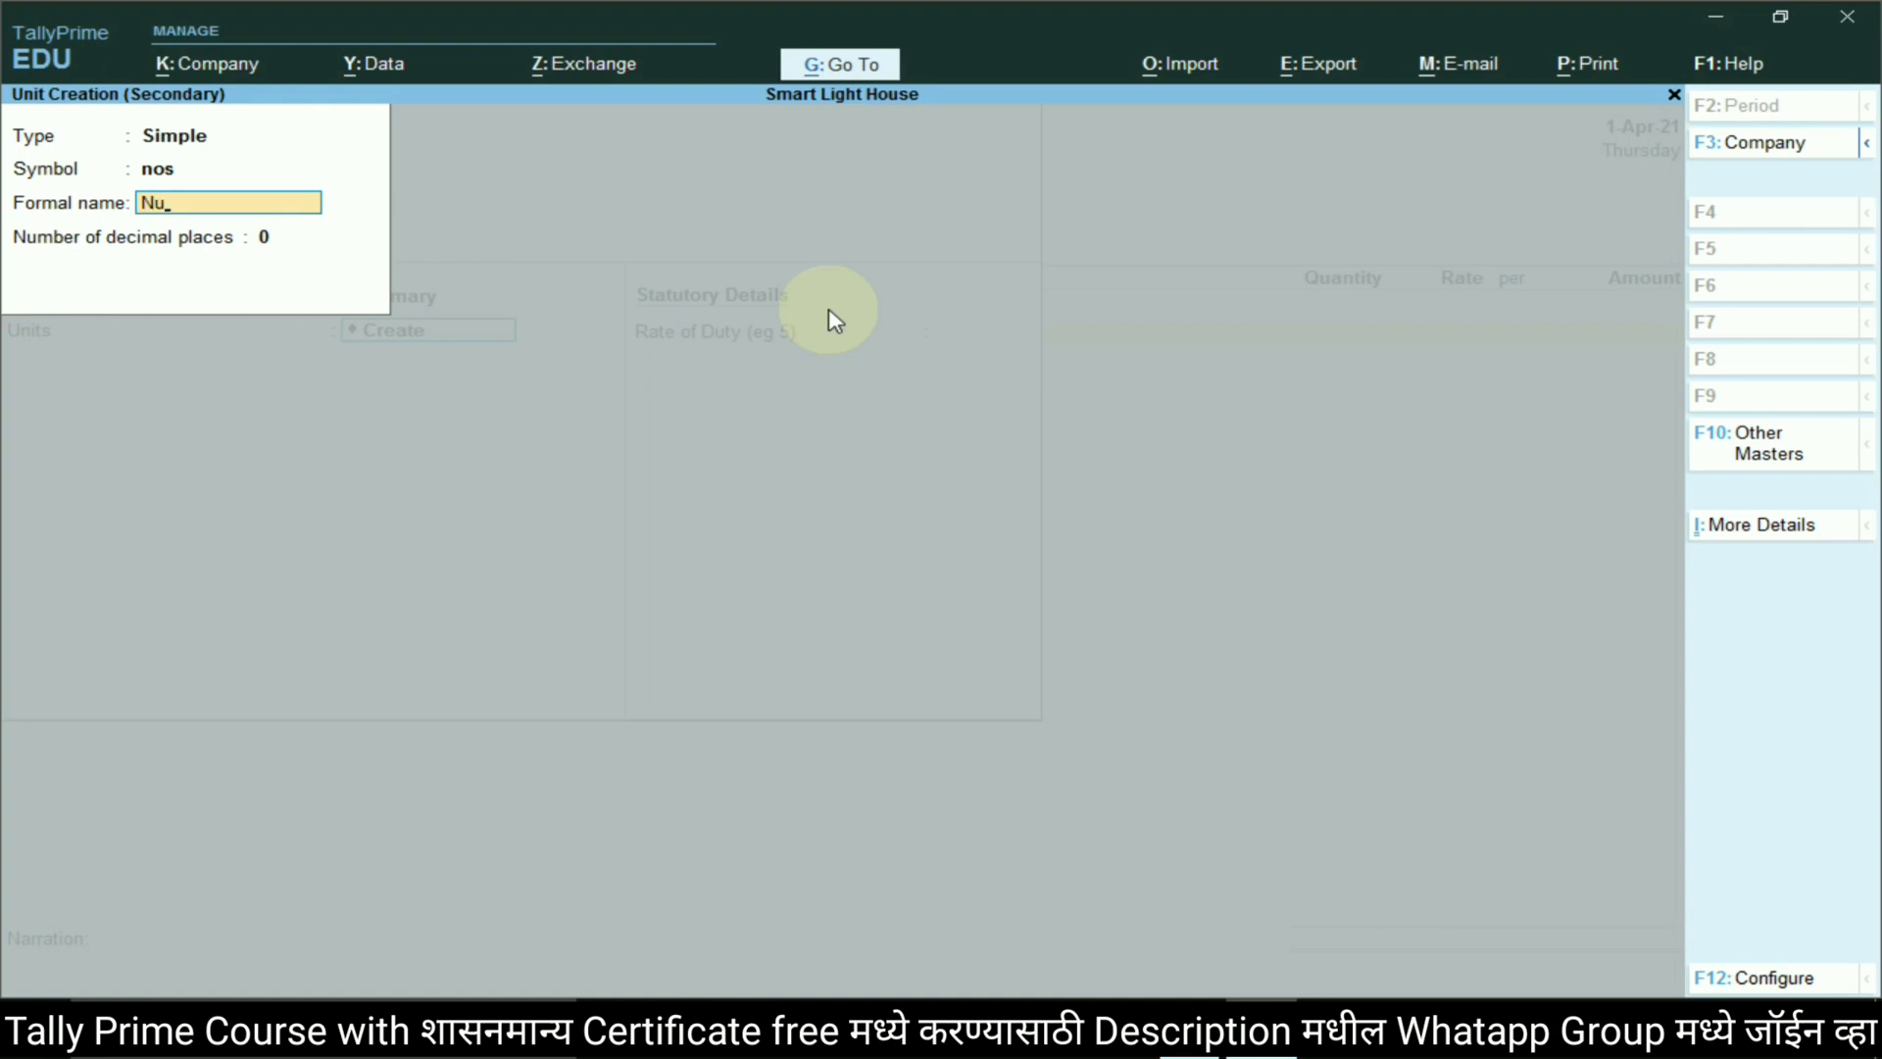
key("Return")
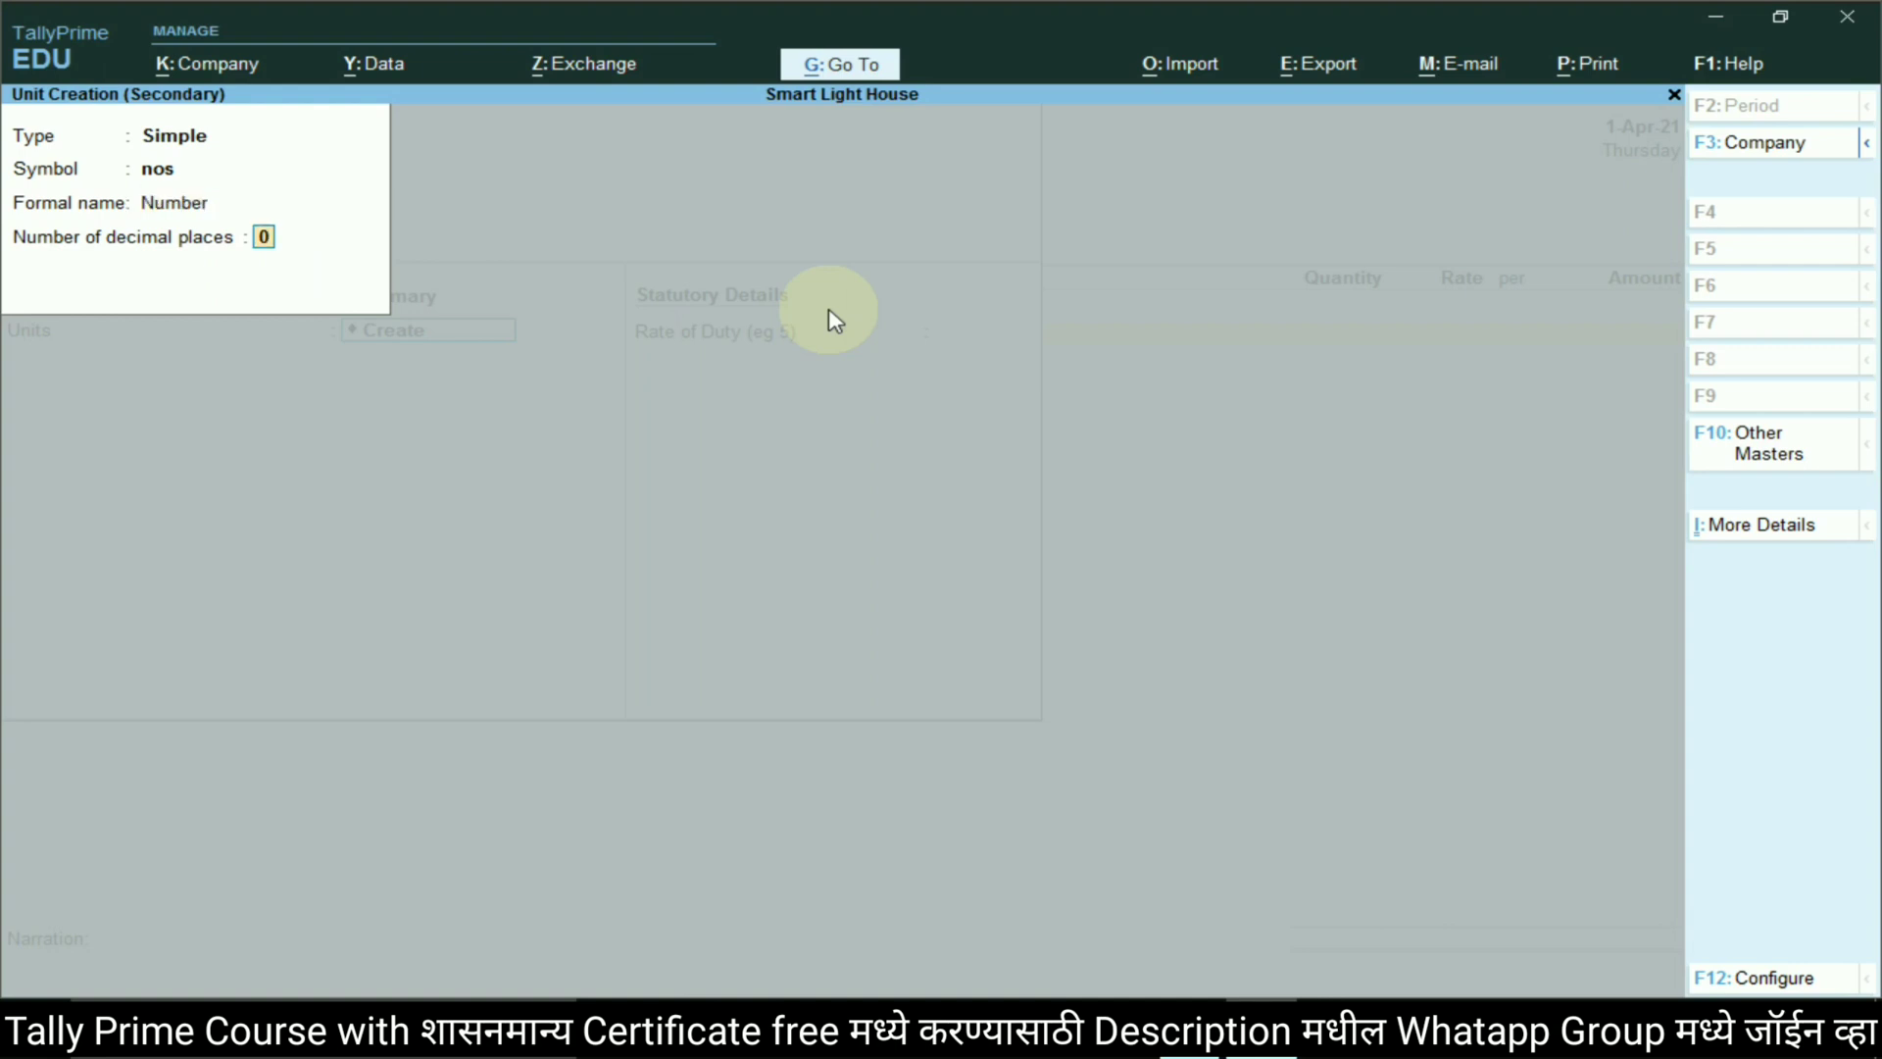
key("Return")
key("Return")
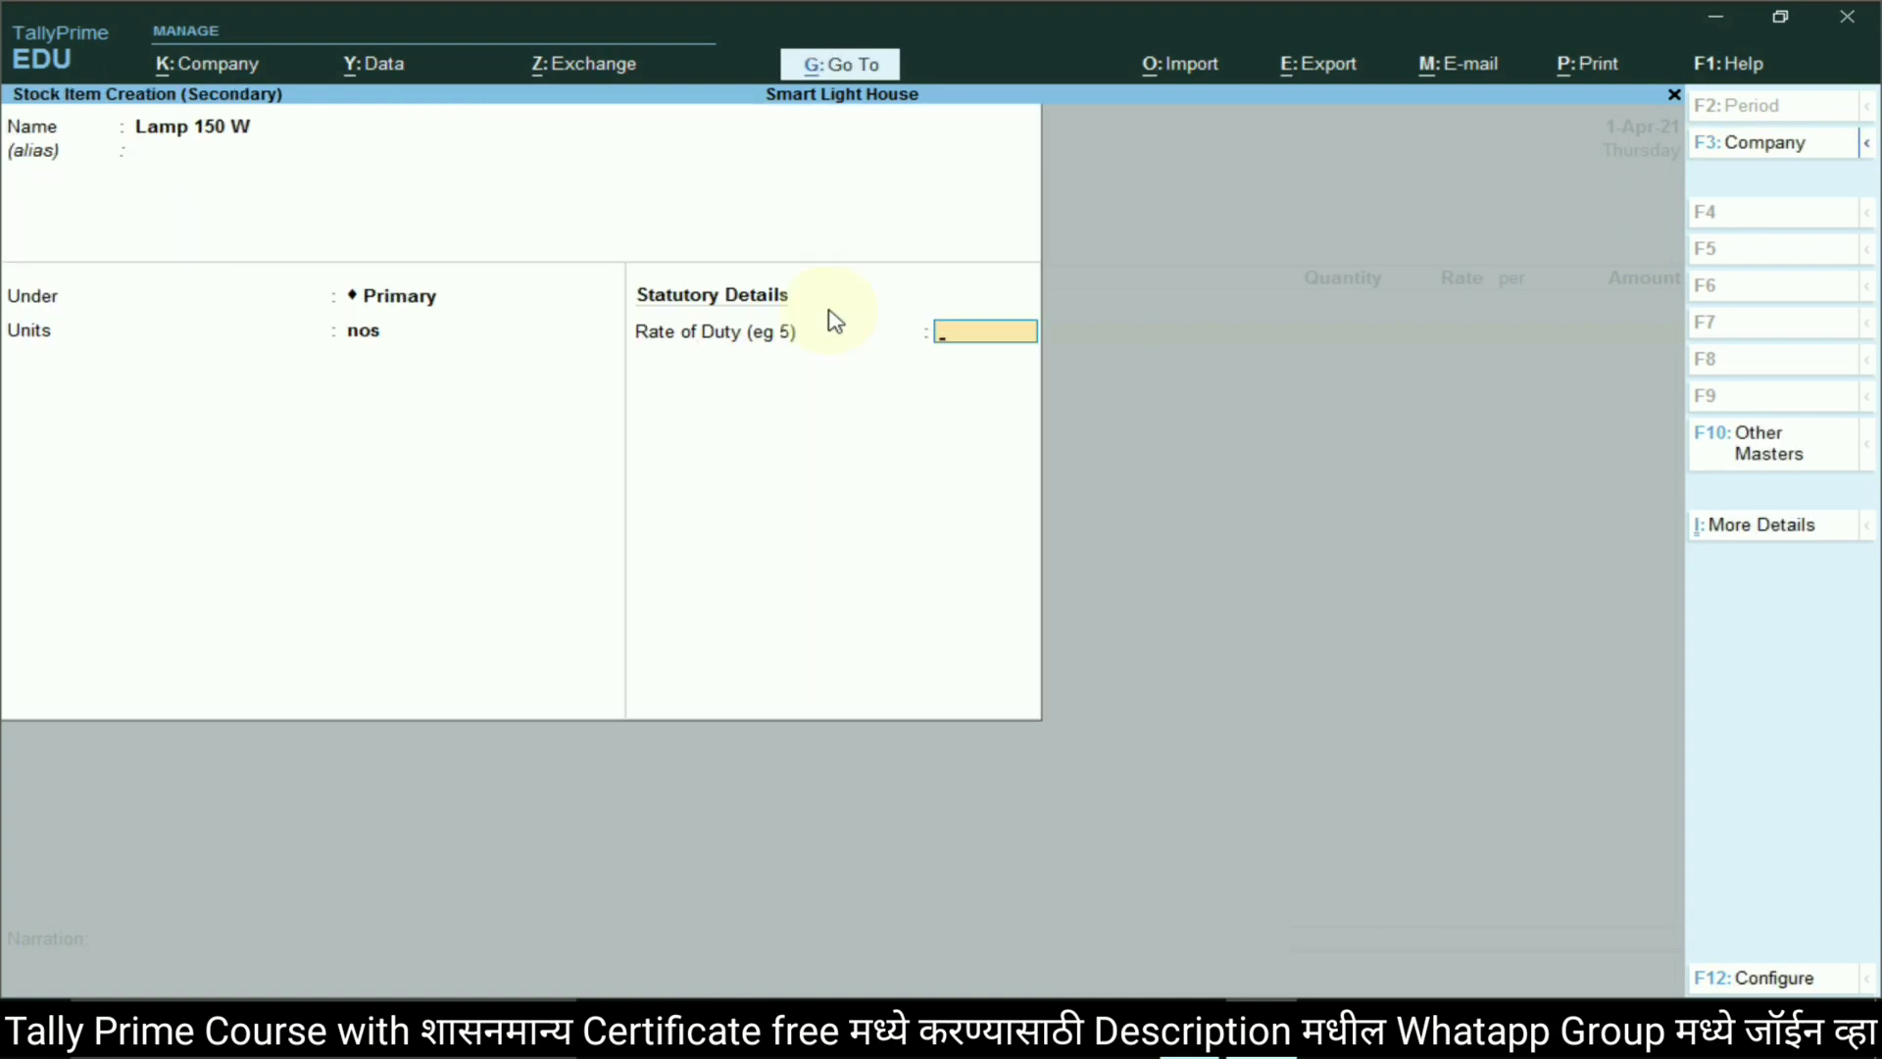
key("Return")
key("Return")
Check the lamp's quantity in the Word assignment and enter 1 nos in TallyPrime, leaving its rate and amount blank
key("alt+Tab")
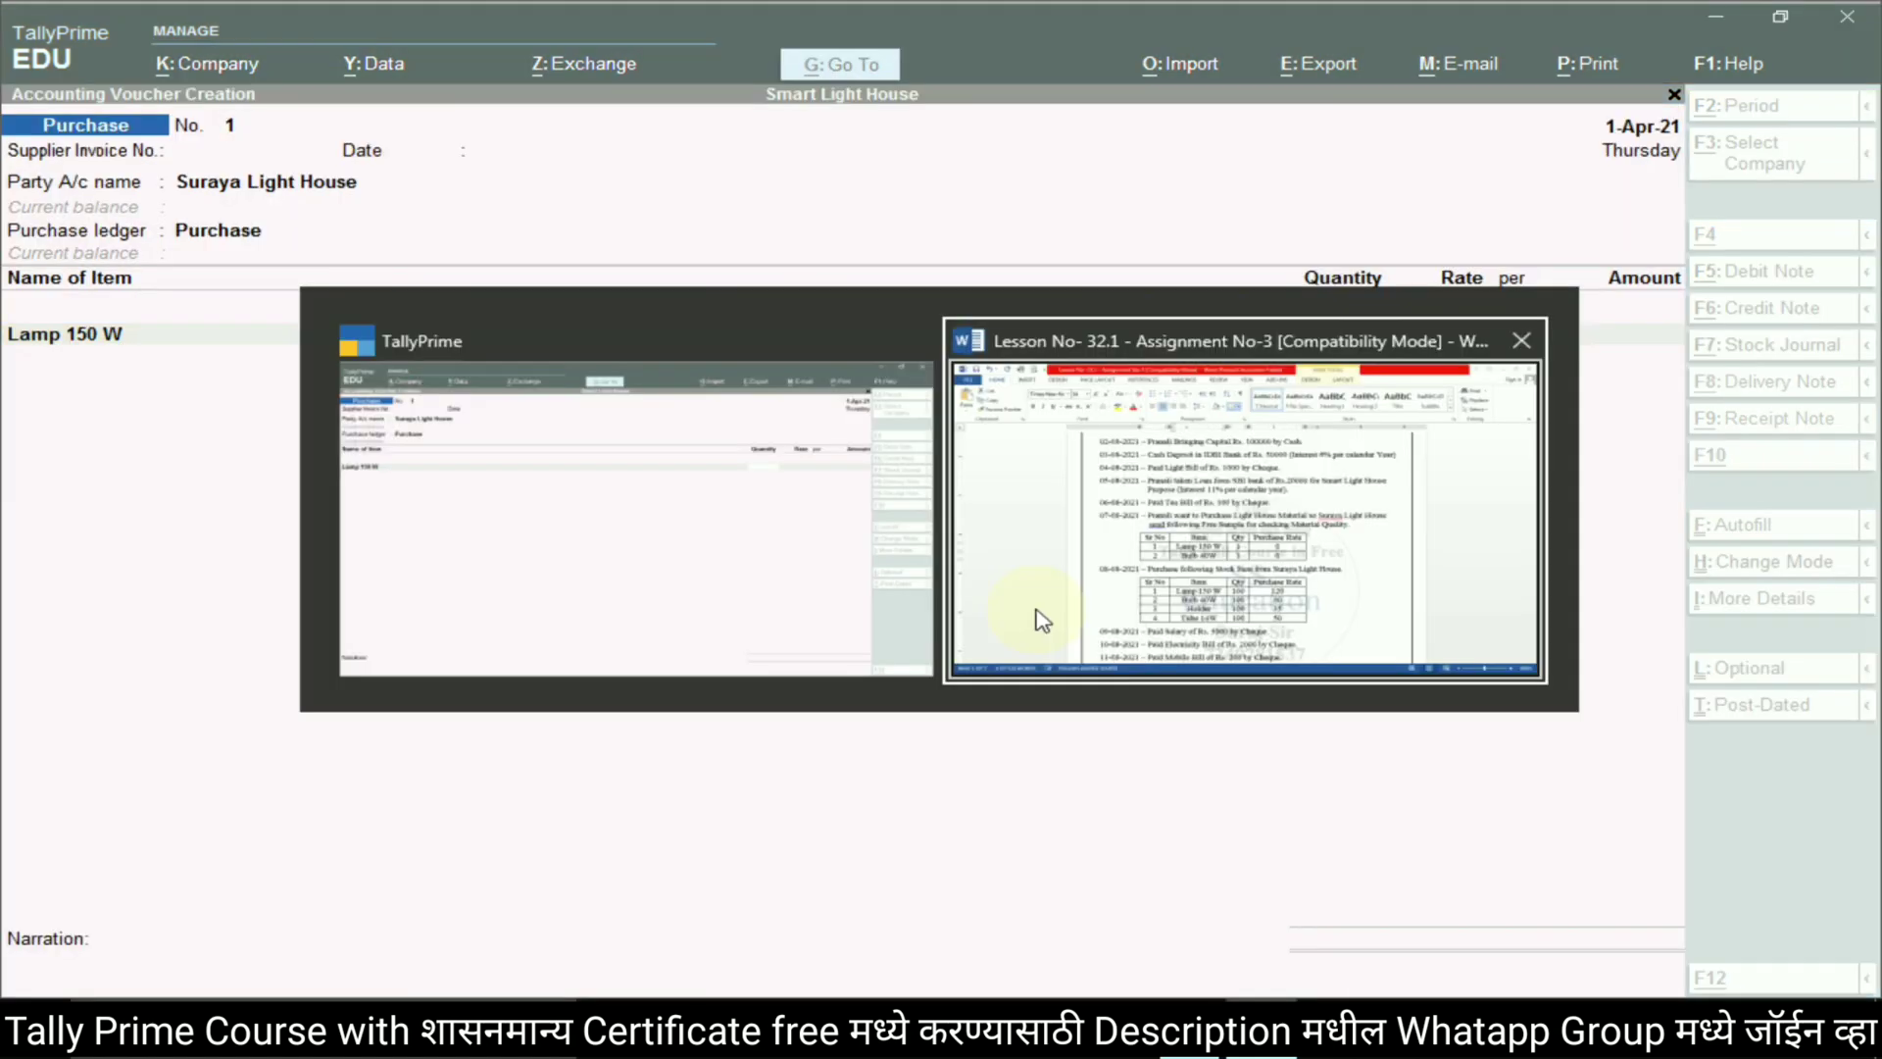
key("alt+Tab")
type("1")
key("Return")
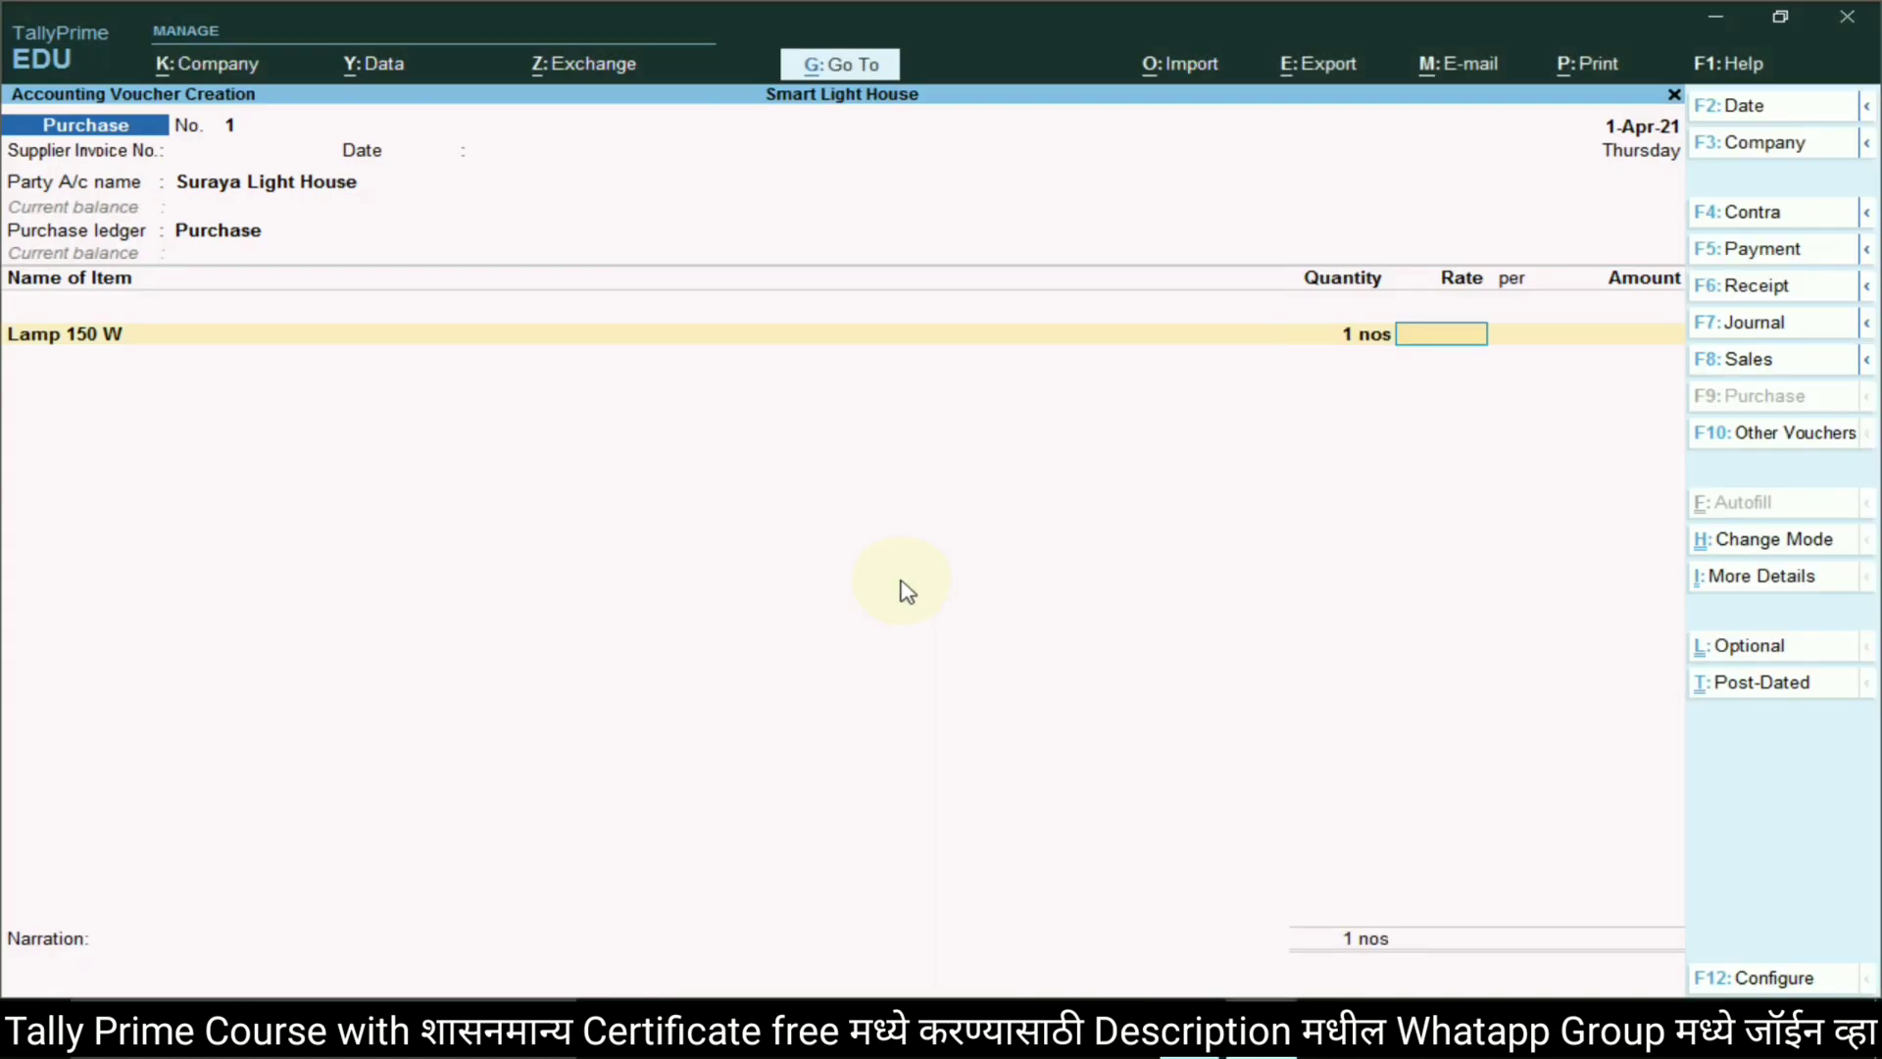
key("Return")
key("Return")
key("Return")
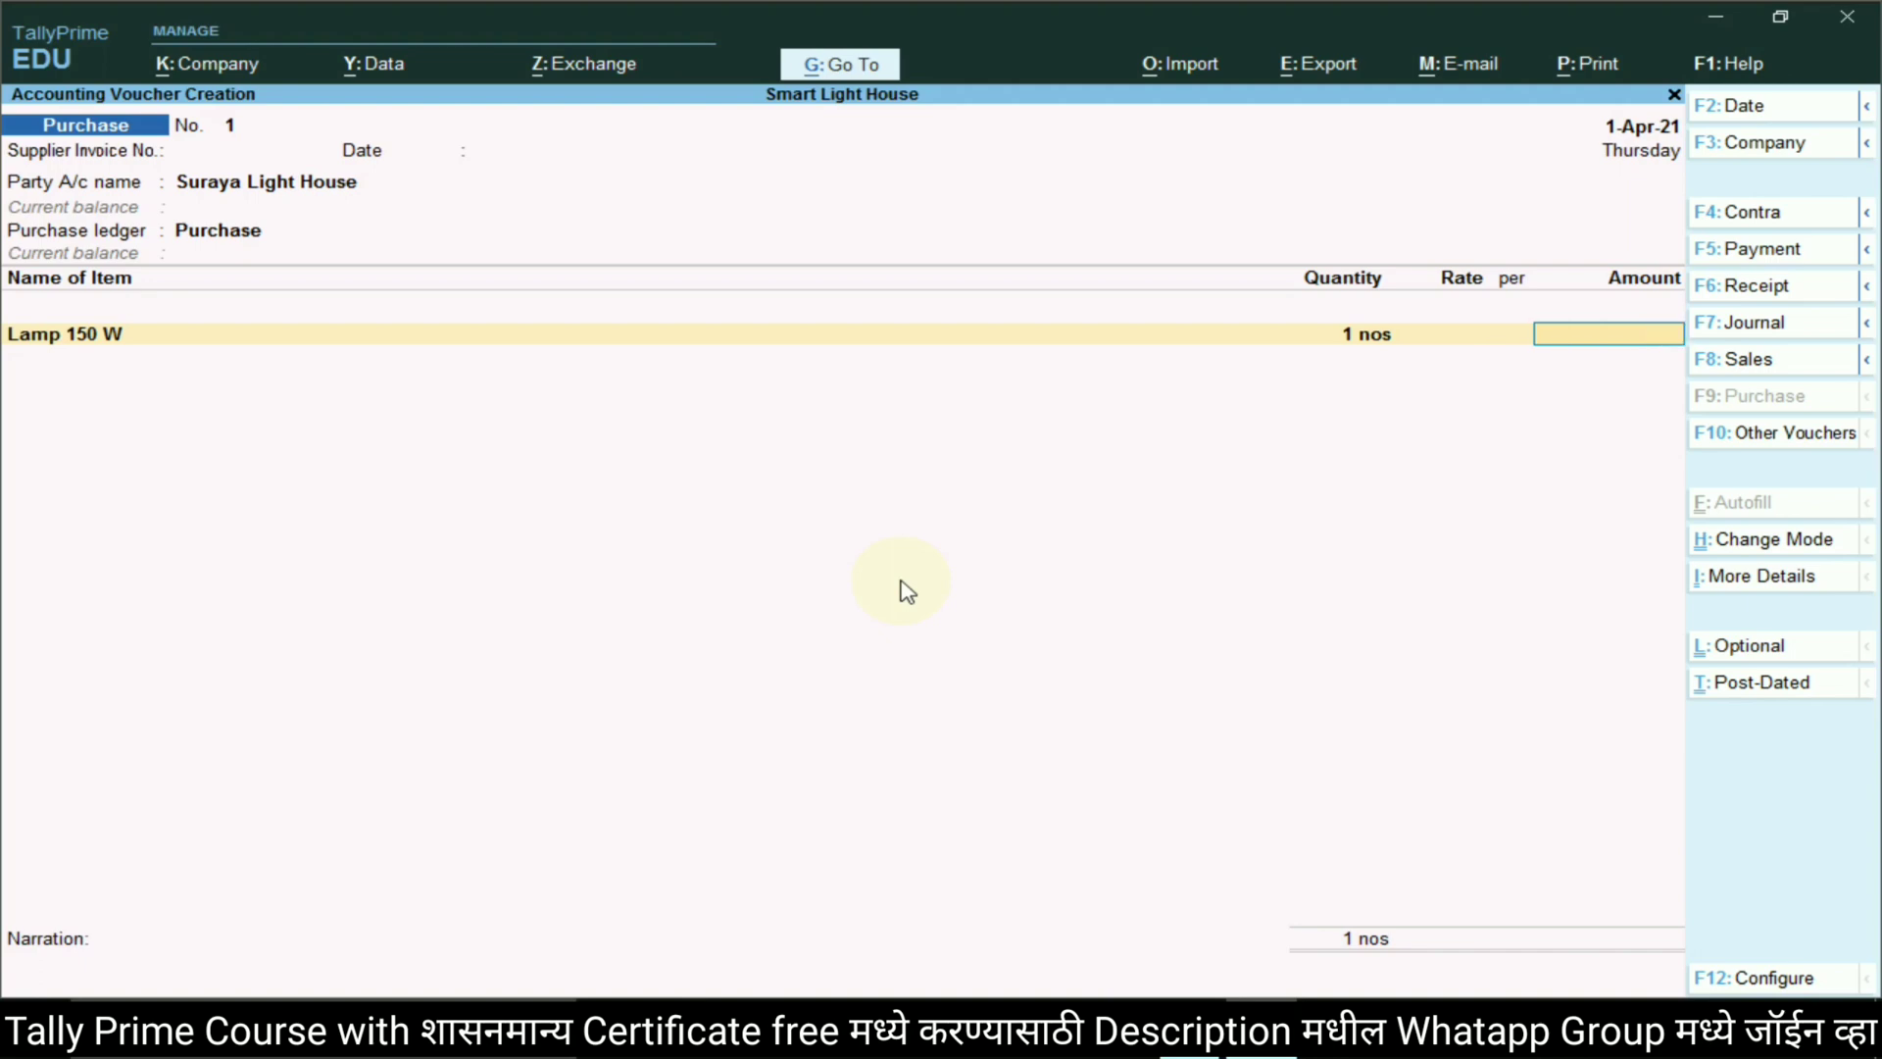
Copy the second sample's name from Word and create the stock item Bulb 40W under Primary with unit nos in TallyPrime
key("alt+Tab")
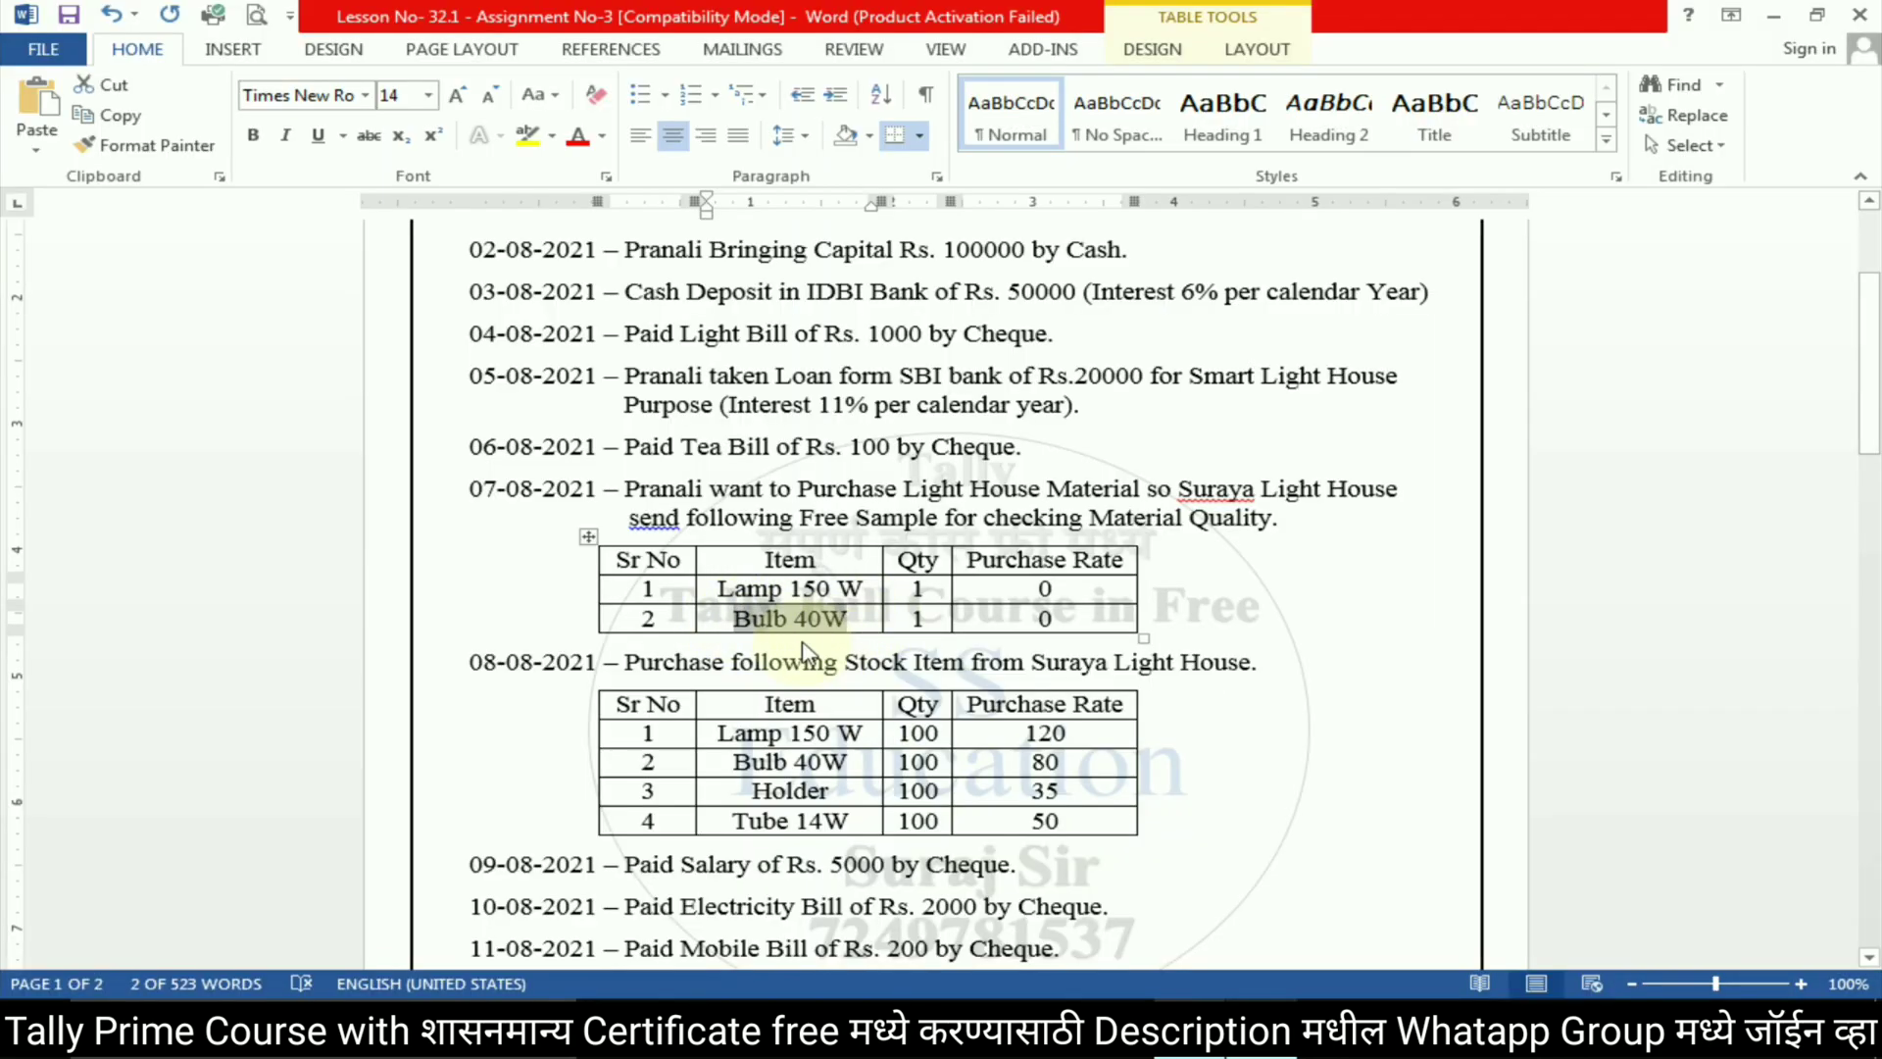
key("alt+Tab")
key("alt+c")
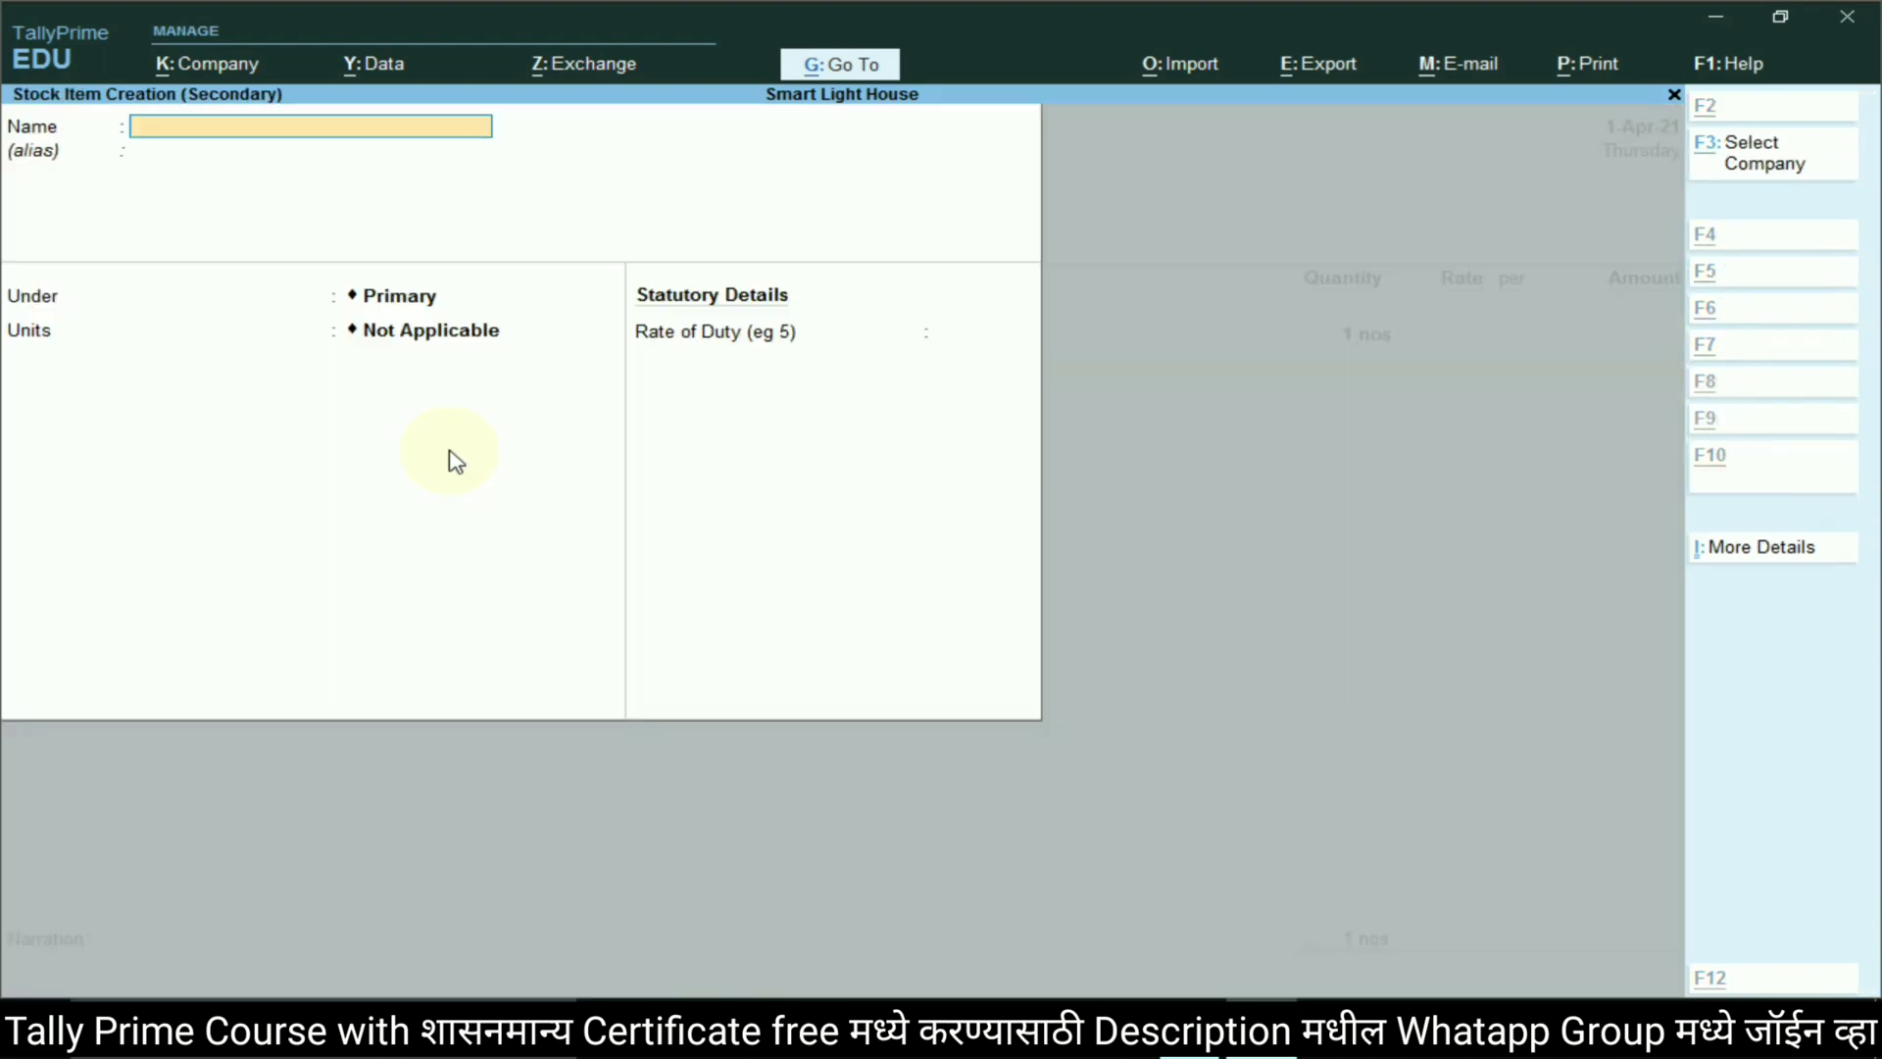
type("Bulb 40W")
key("Return")
key("Return")
key("Return")
key("Down")
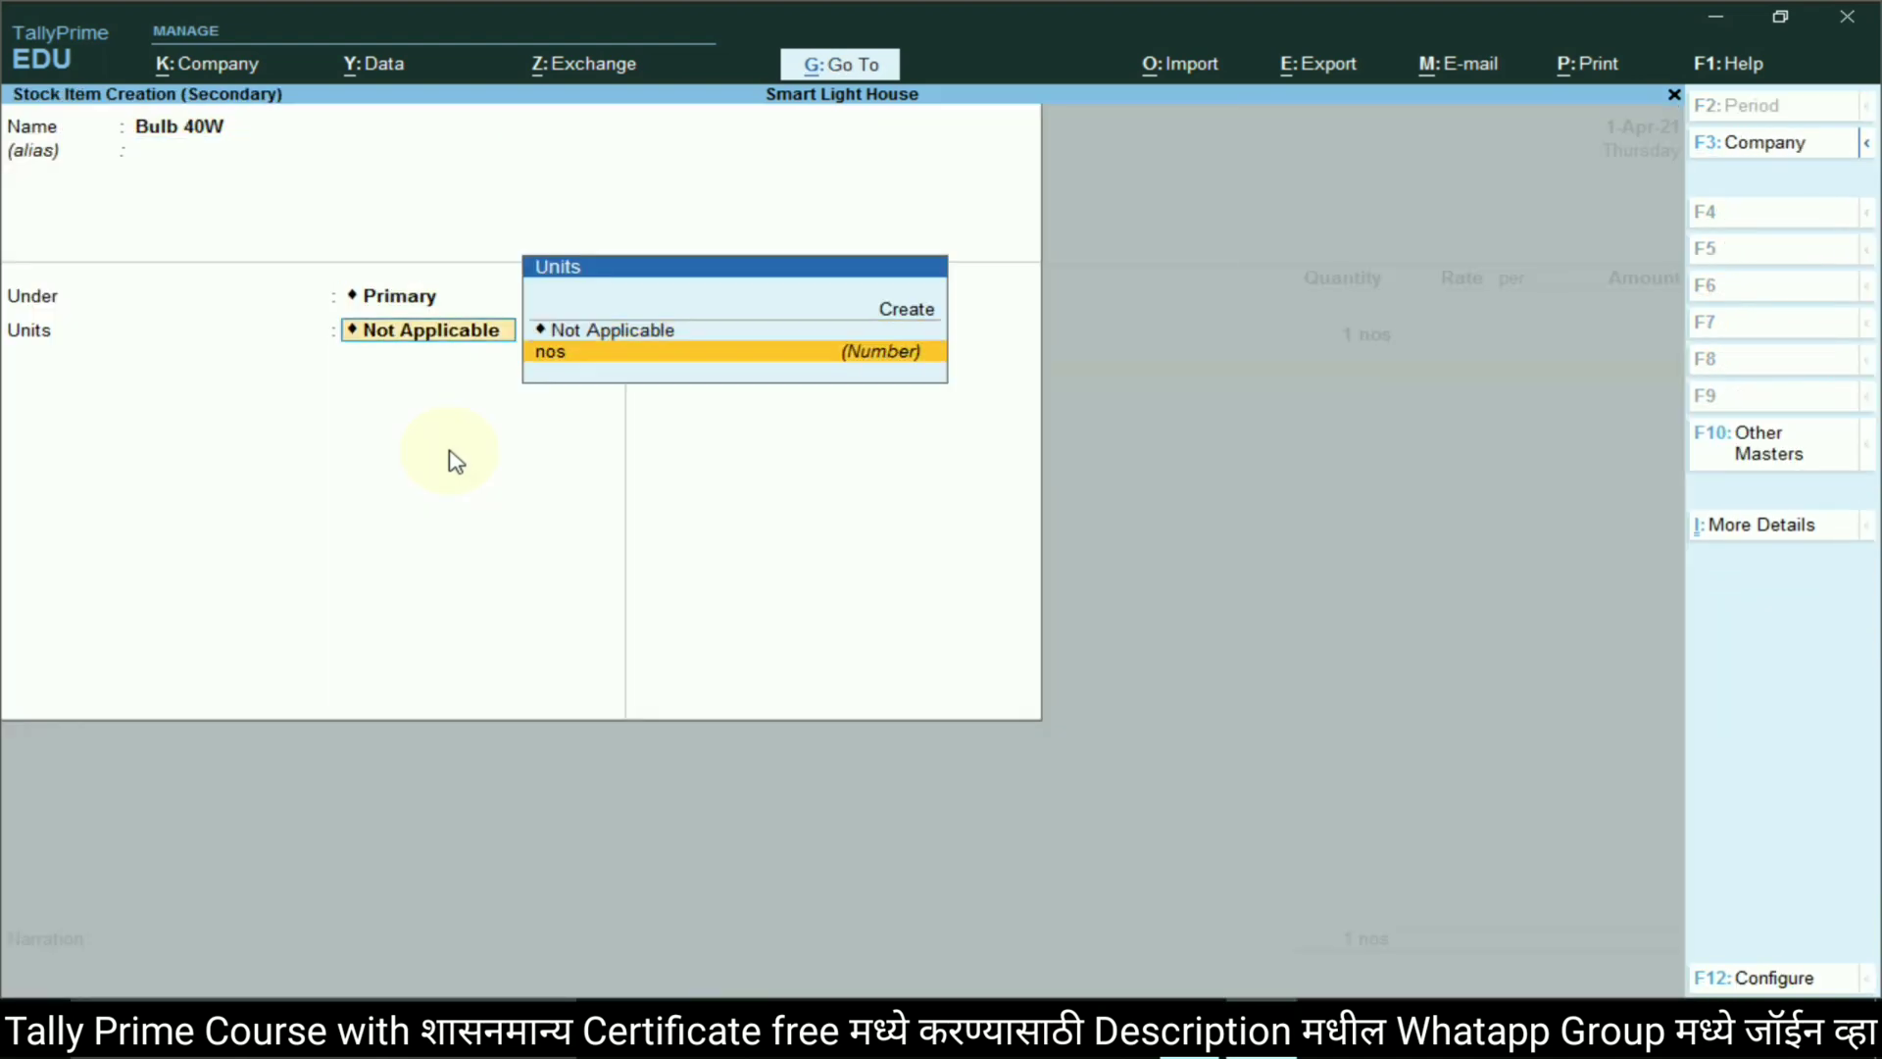
key("Return")
key("Return")
key("Return")
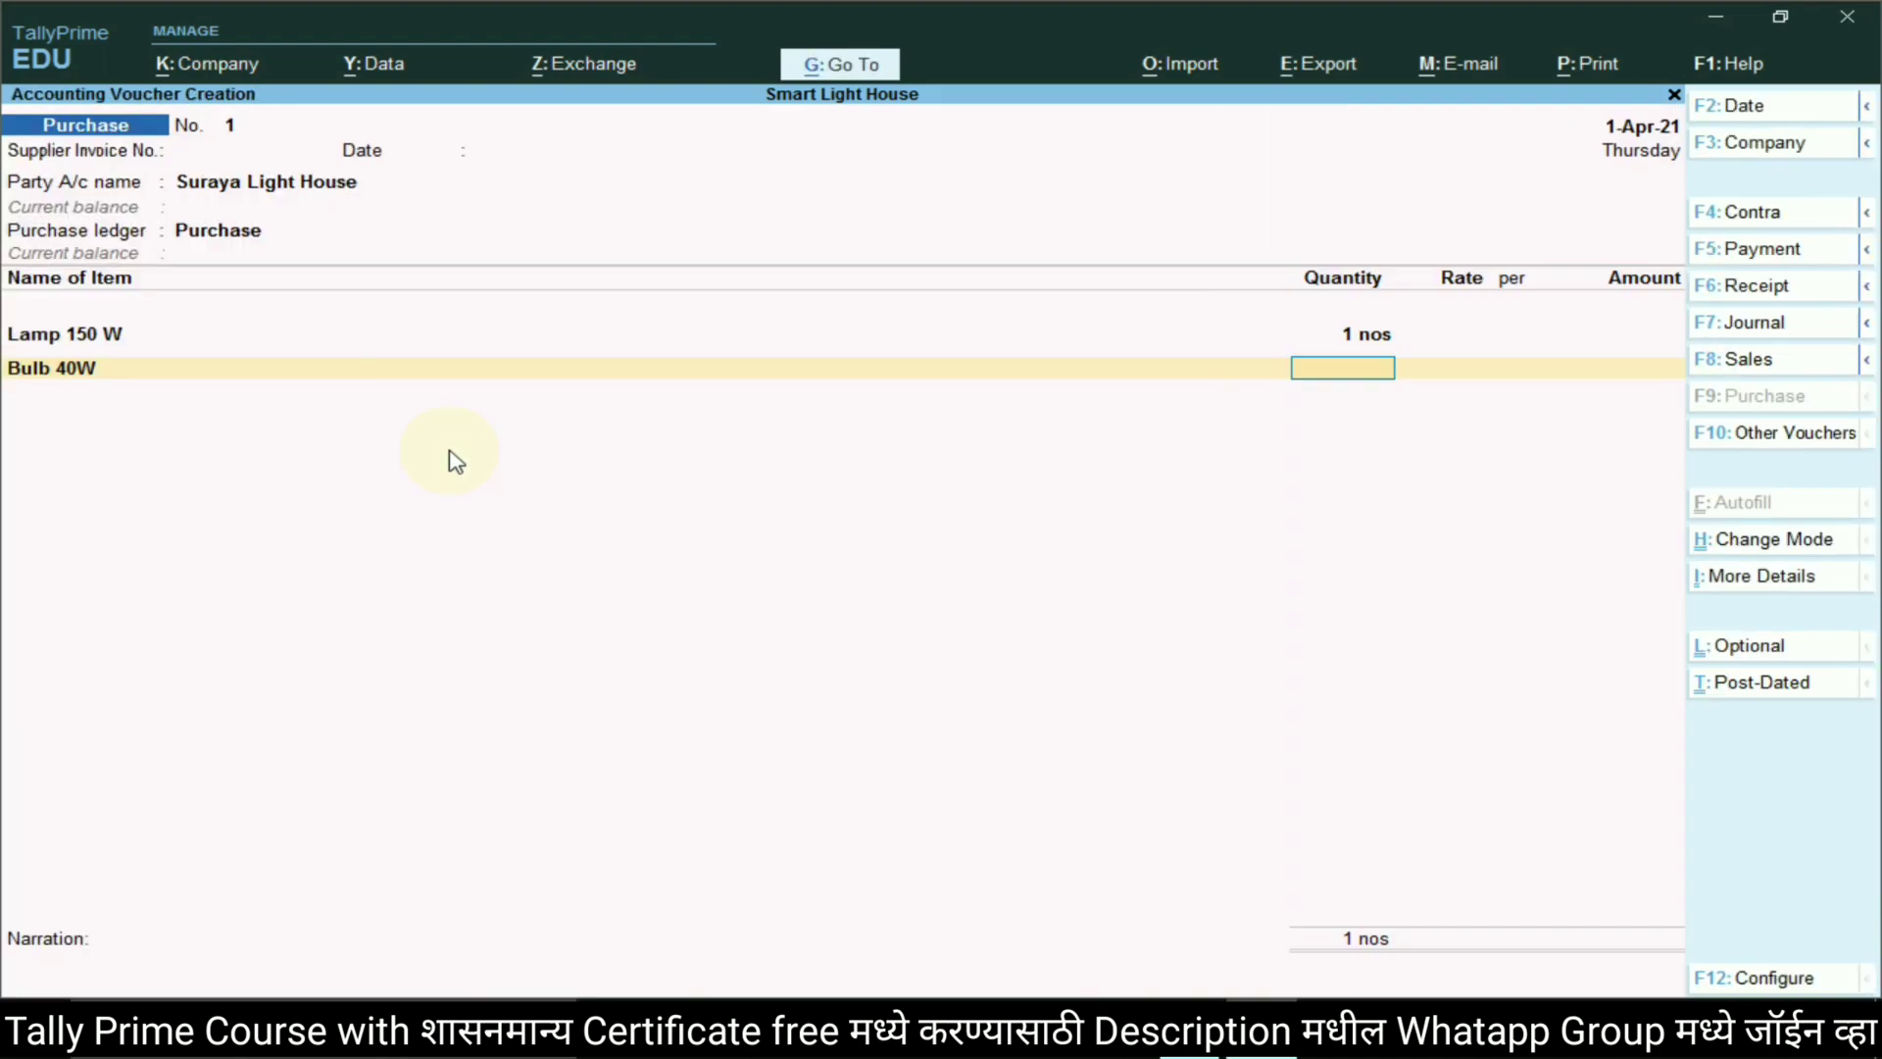
Enter 1 nos of Bulb 40W without rate or amount, end the item list and save the free sample purchase voucher
key("Return")
key("Return")
key("Return")
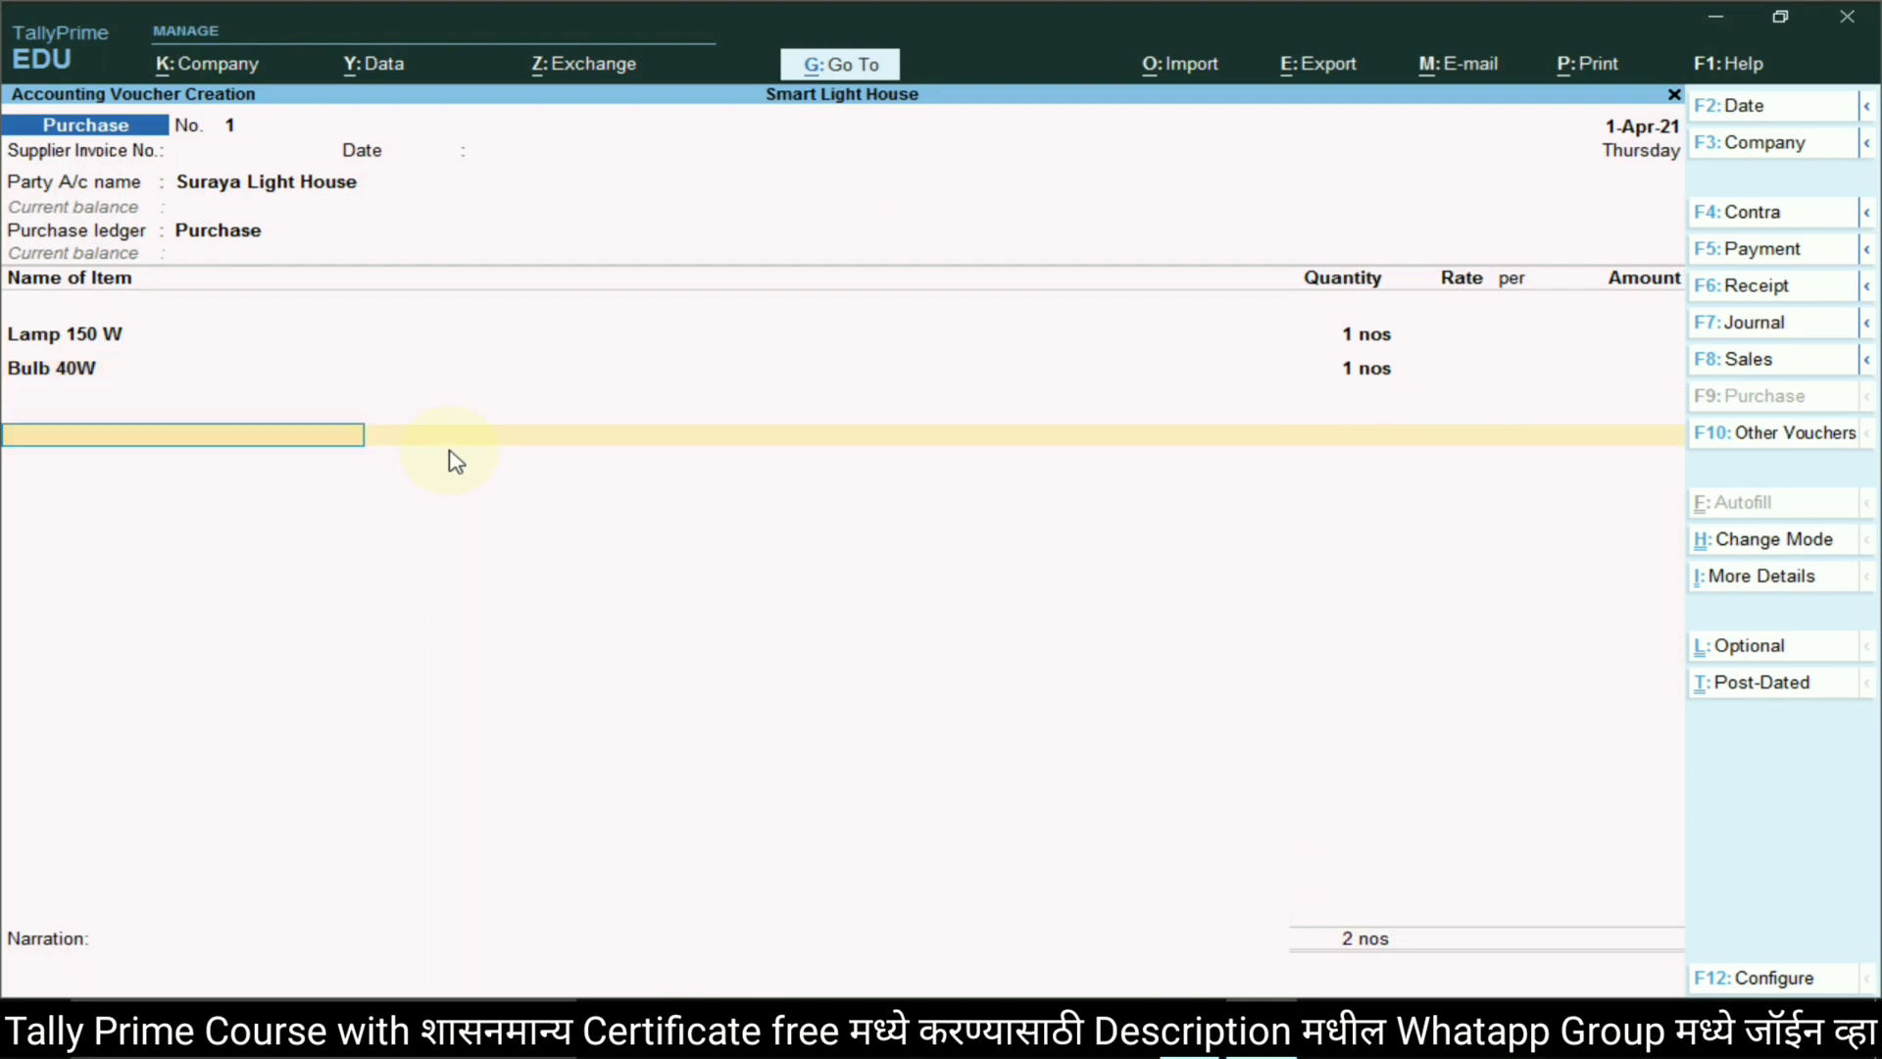
key("Return")
key("Return")
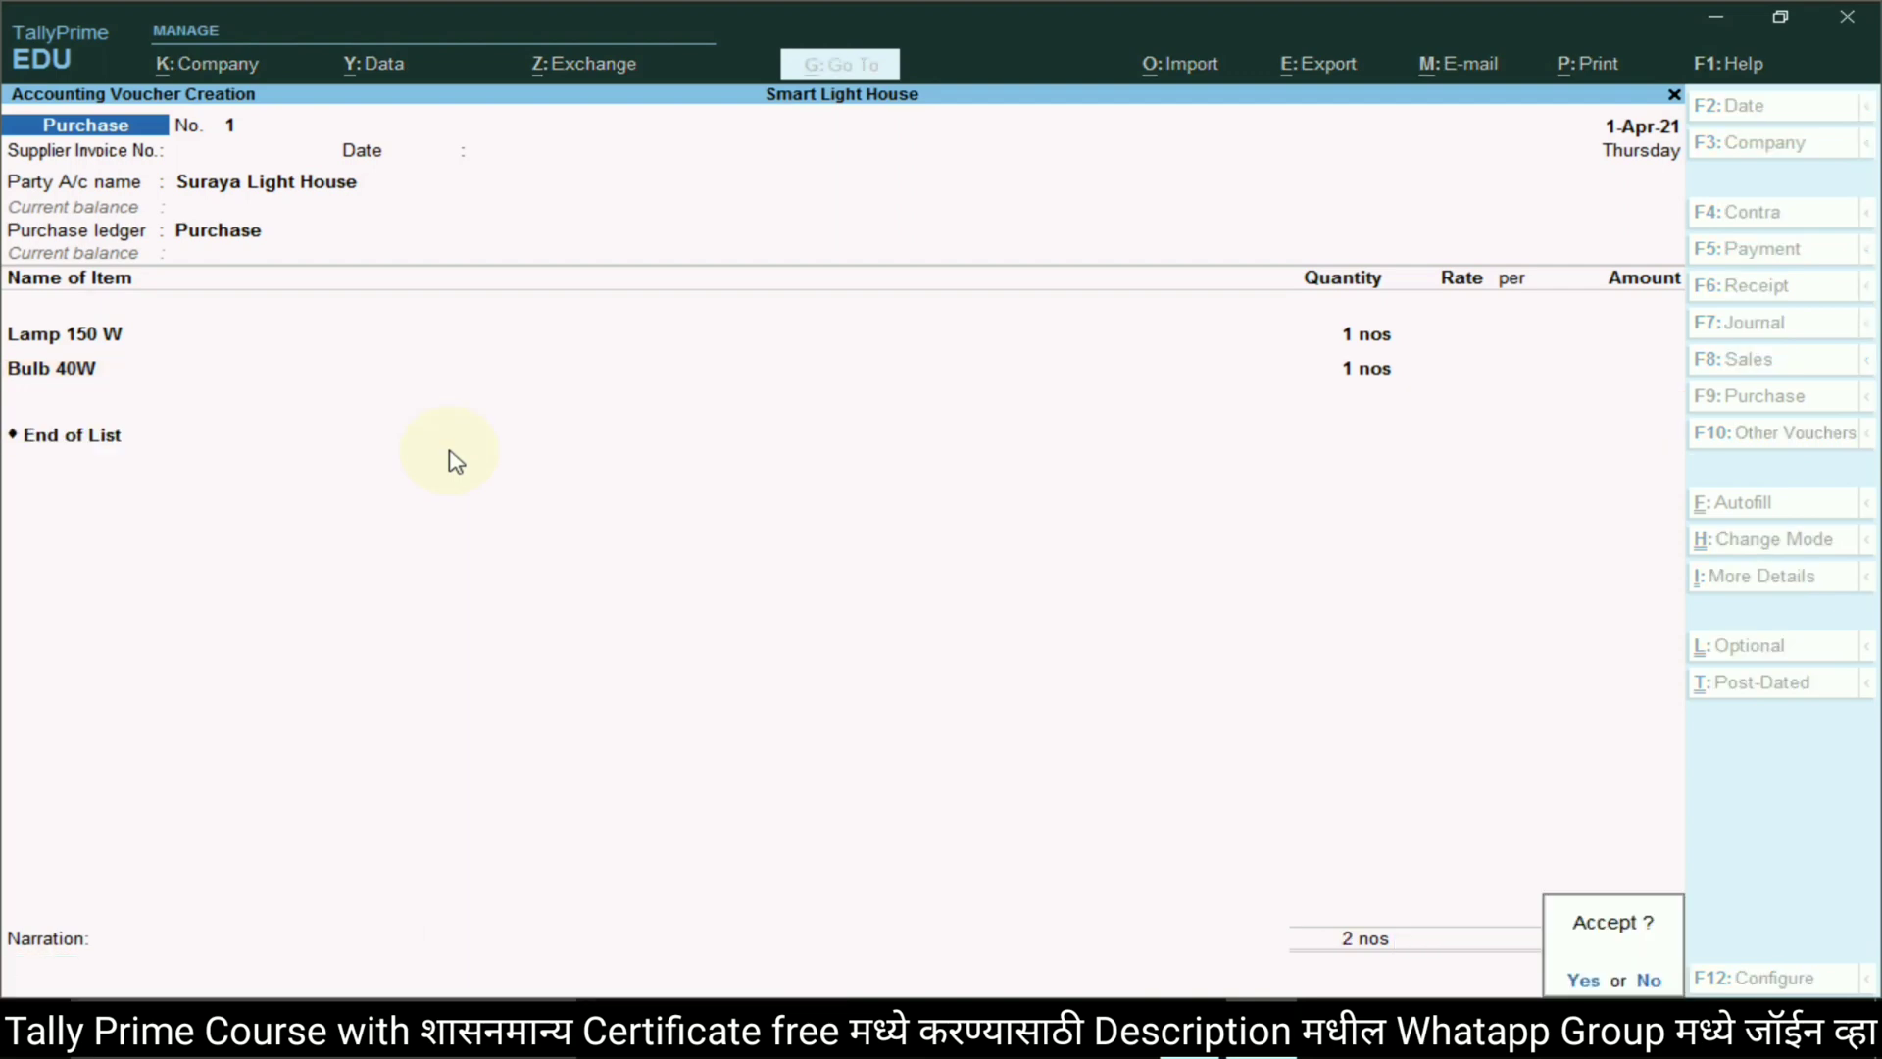
key("Return")
Check the 08-08-2021 purchase in Word and choose Suraya Light House as the new TallyPrime voucher's party, leaving supplier invoice details blank
key("alt+Tab")
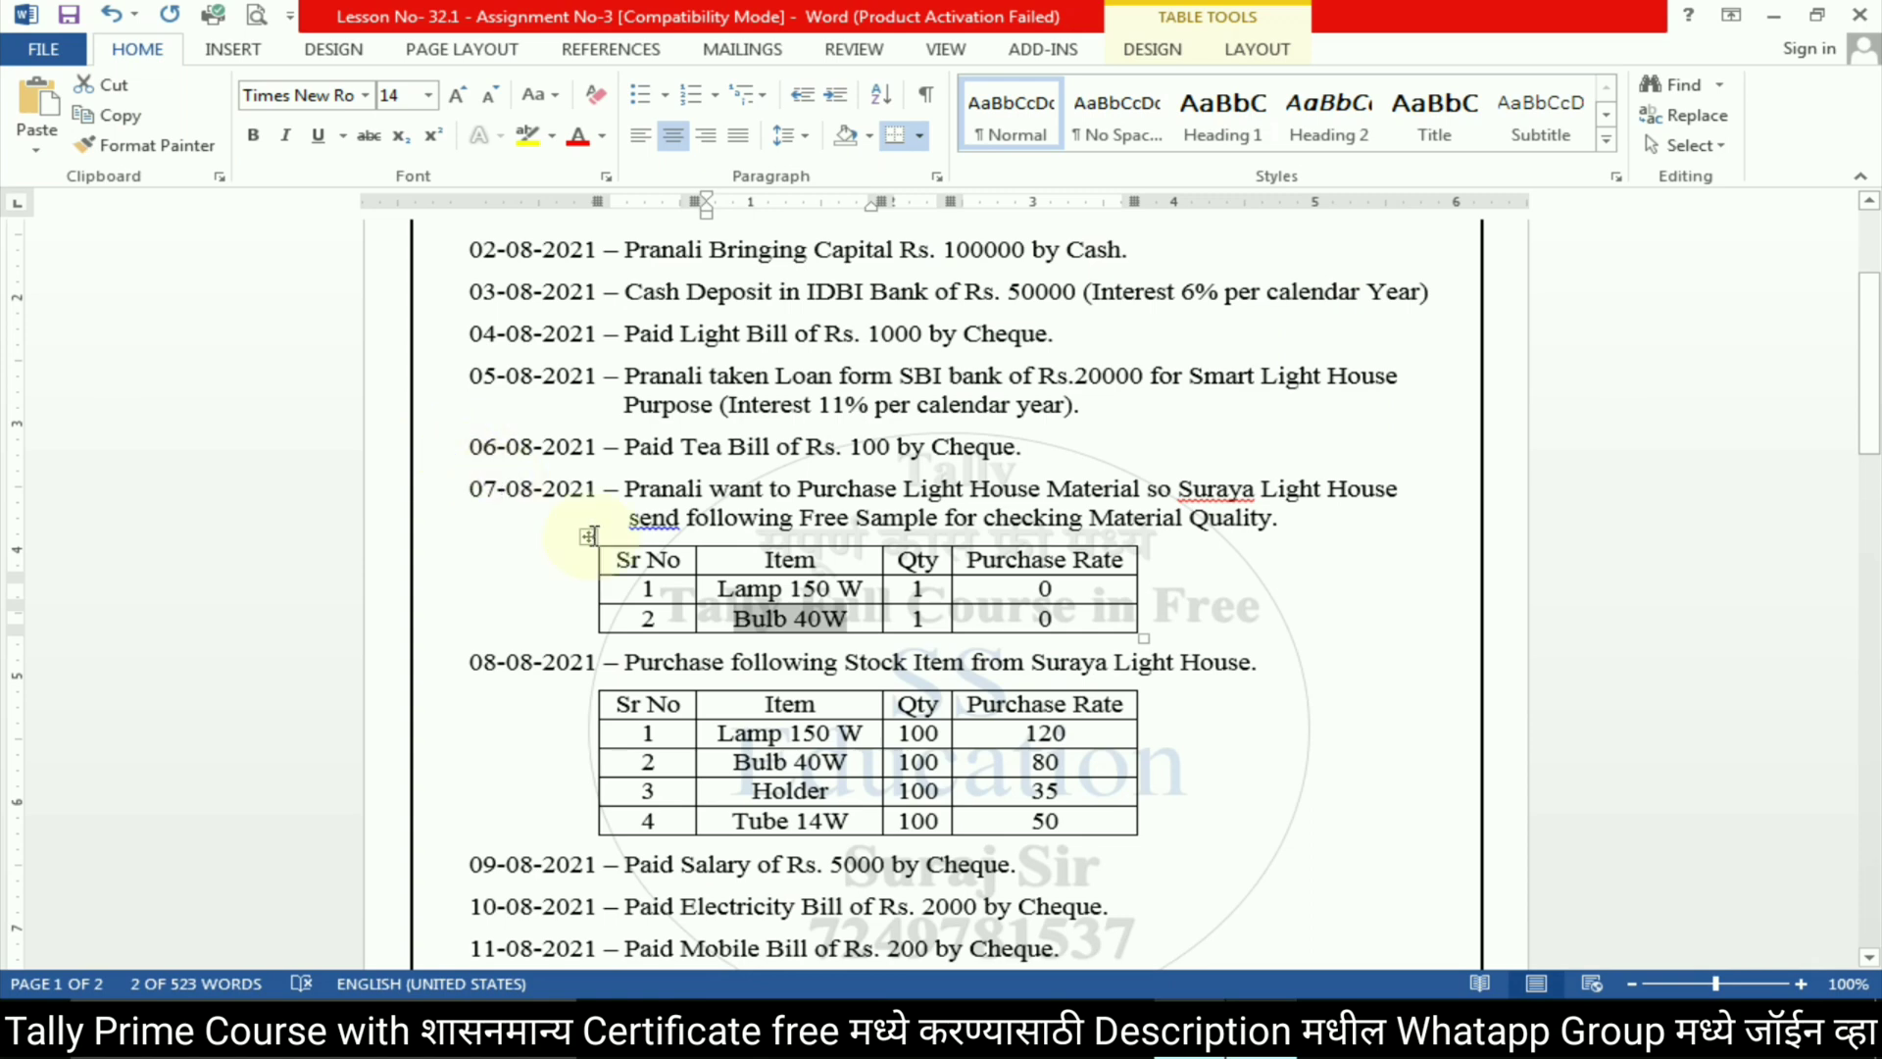
scroll(831, 420, "down", 3)
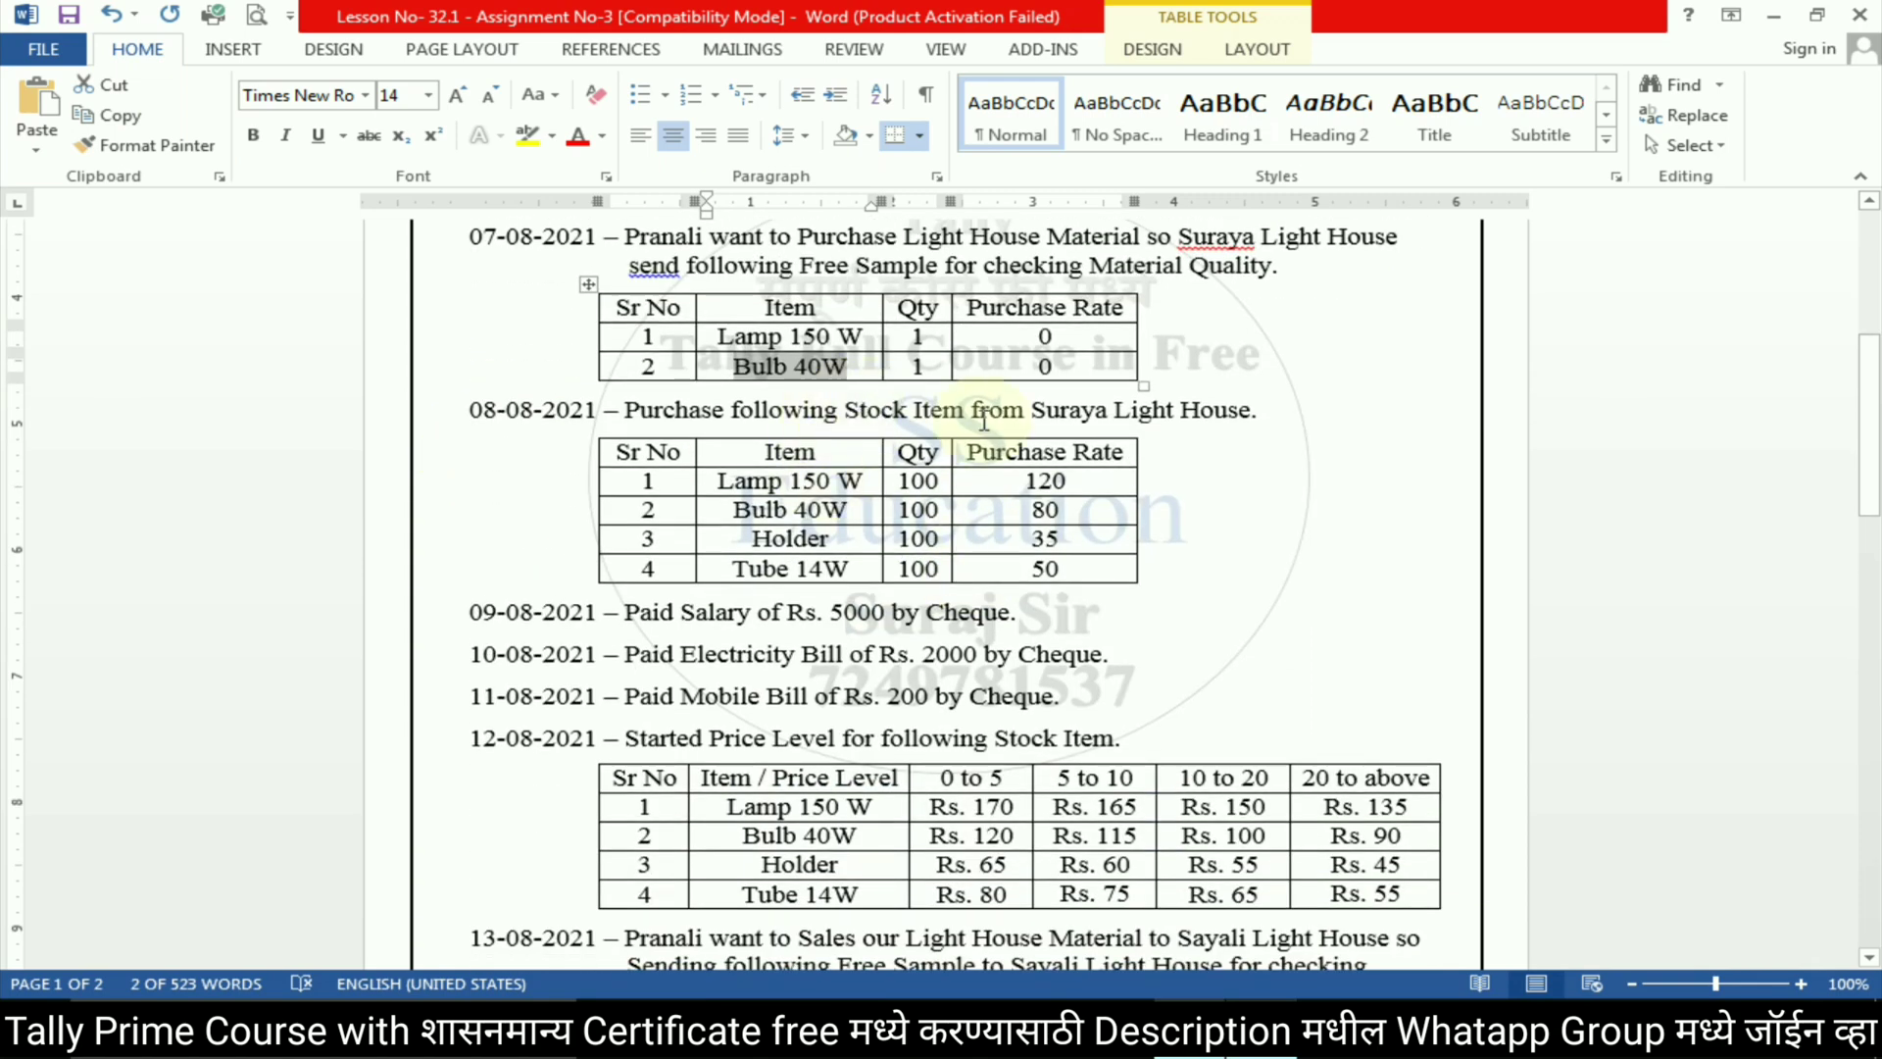
left_click(977, 418)
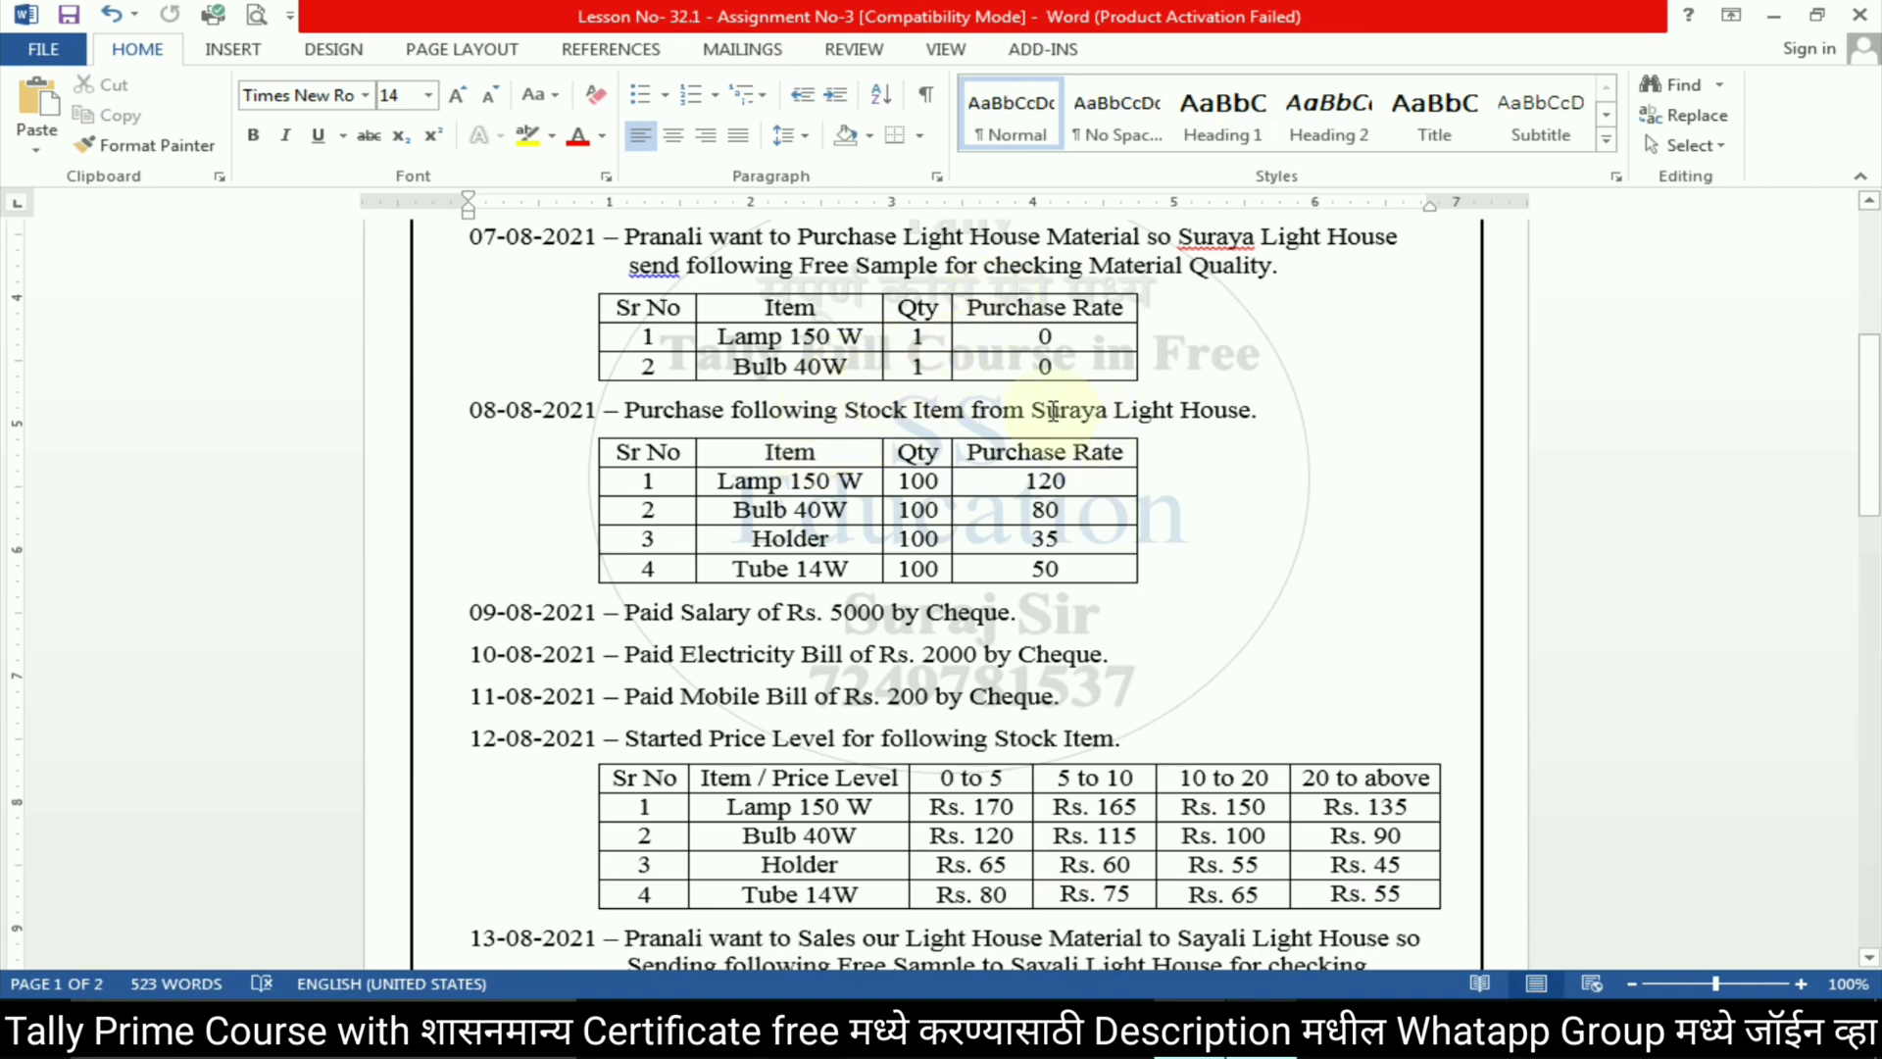
key("alt+Tab")
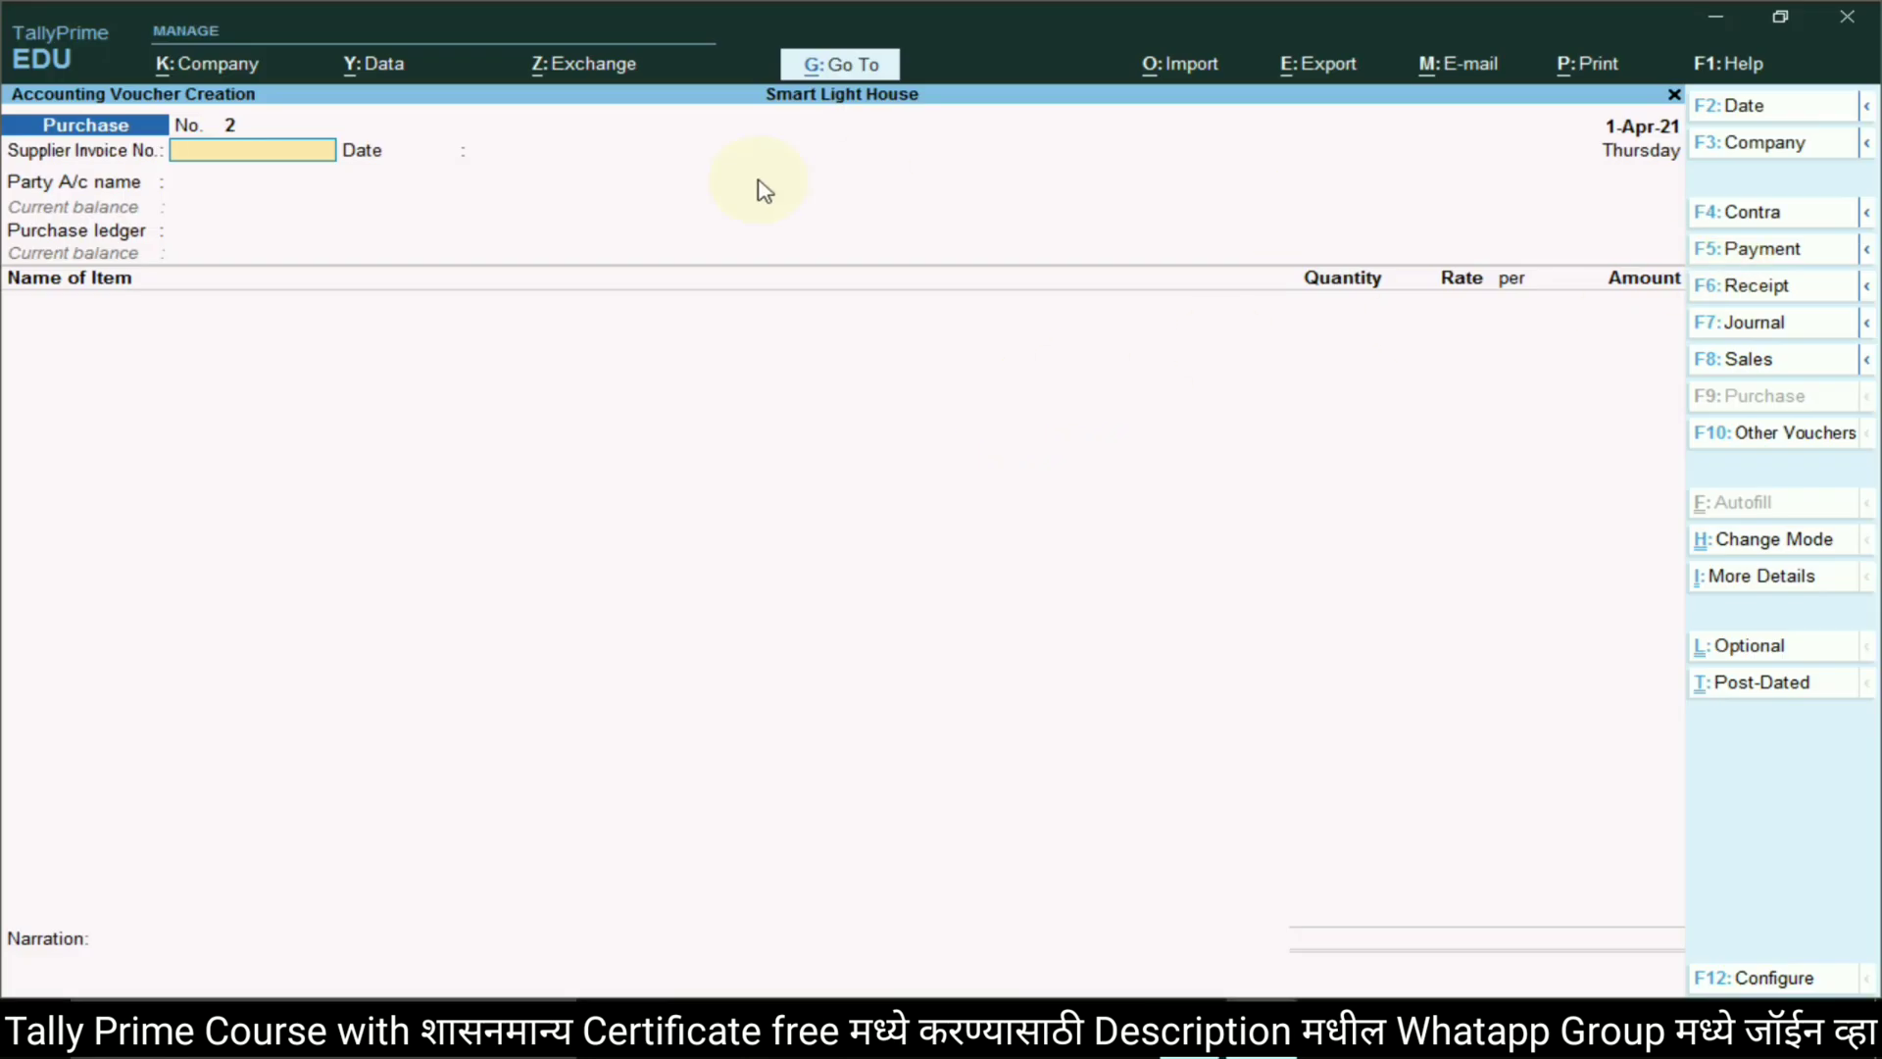
key("Return")
key("Return")
key("Down")
key("Down")
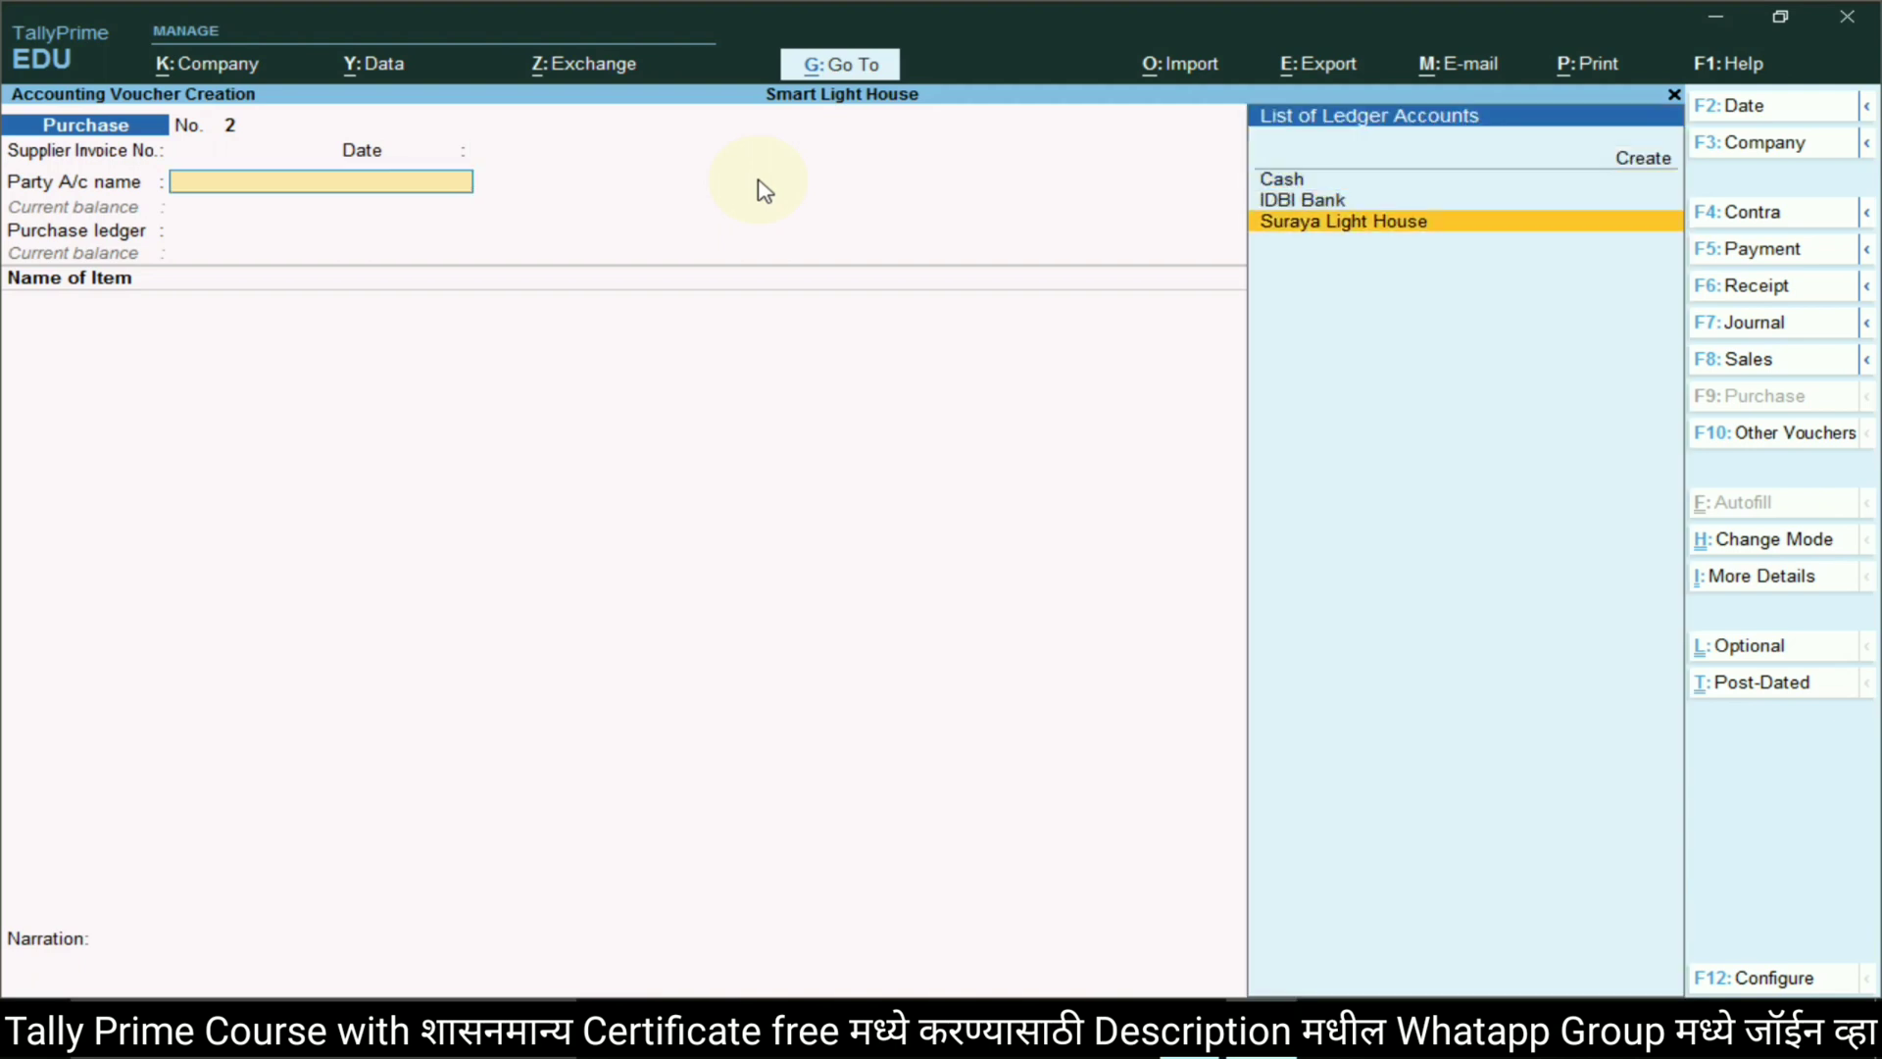
key("Return")
Leave the receipt details blank, accept Suraya Light House's default party details and select Purchase as the purchase ledger
key("Return")
key("Return")
key("Return")
key("Return")
key("Return")
key("Return")
key("Return")
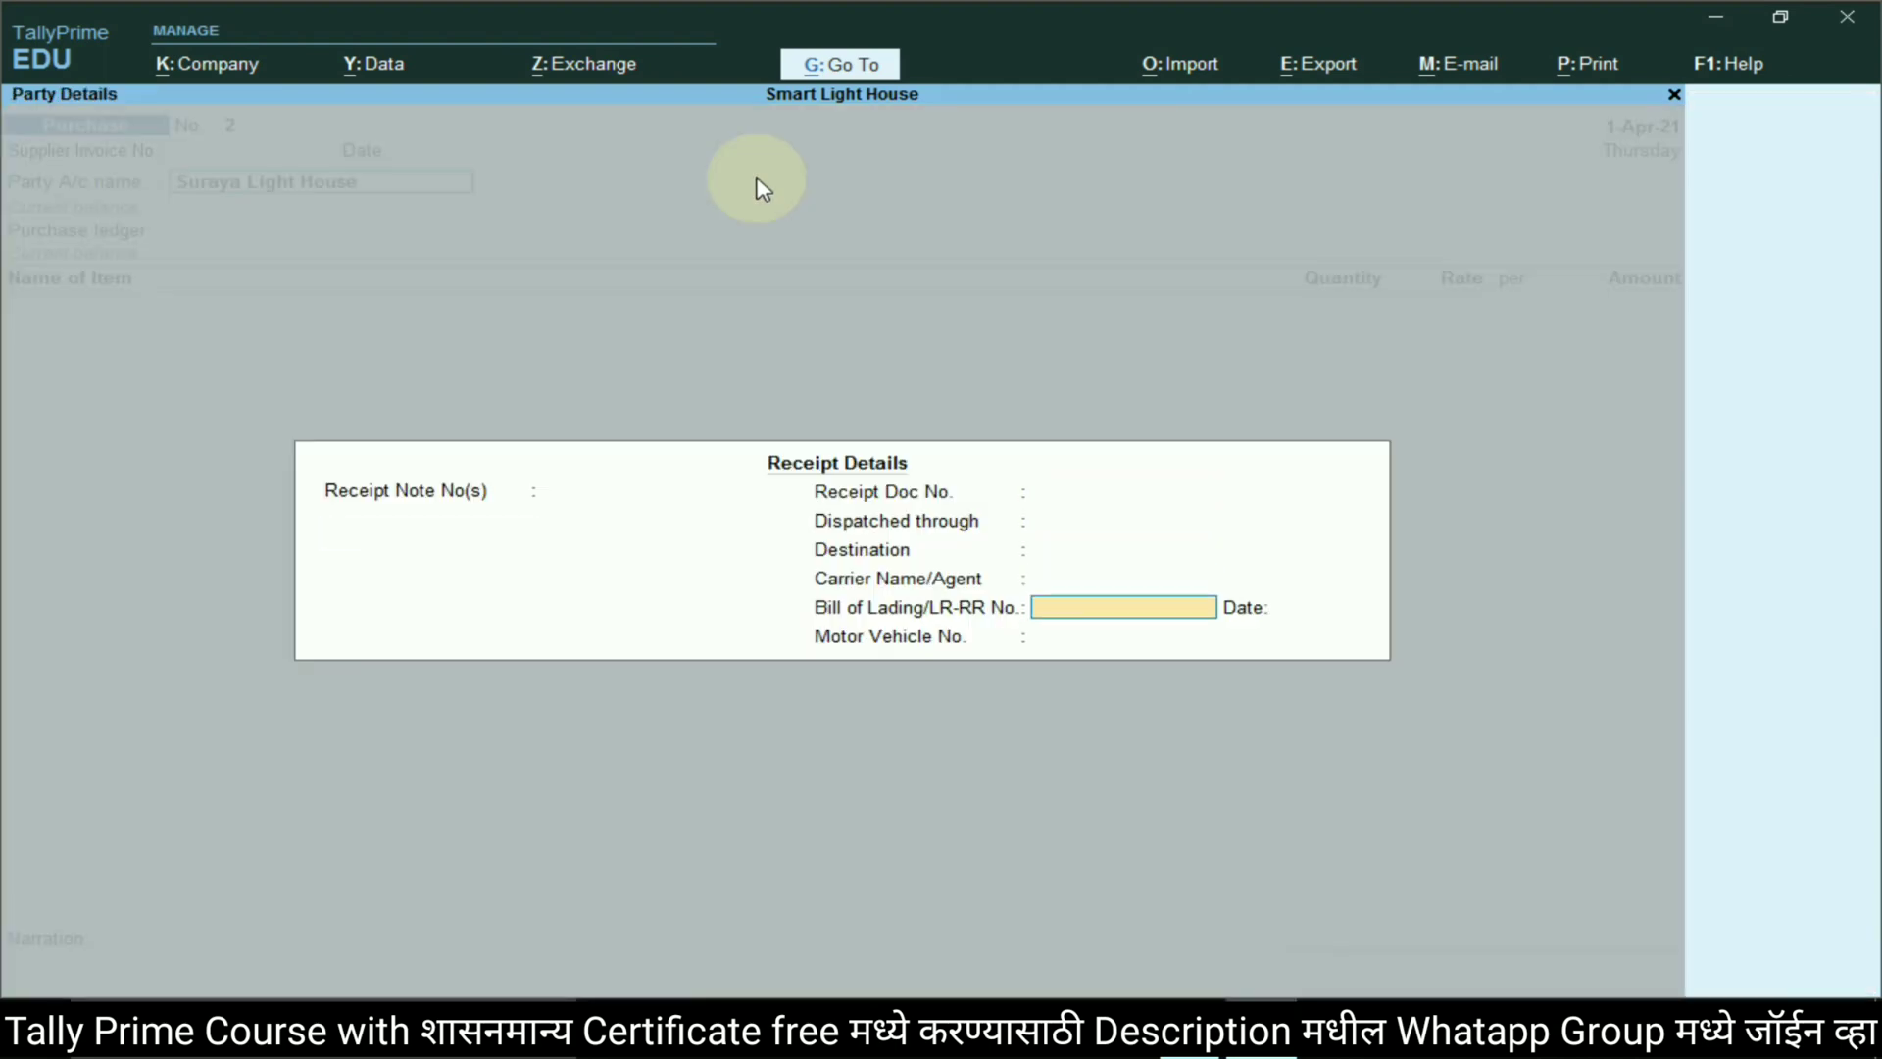
key("Return")
key("Return")
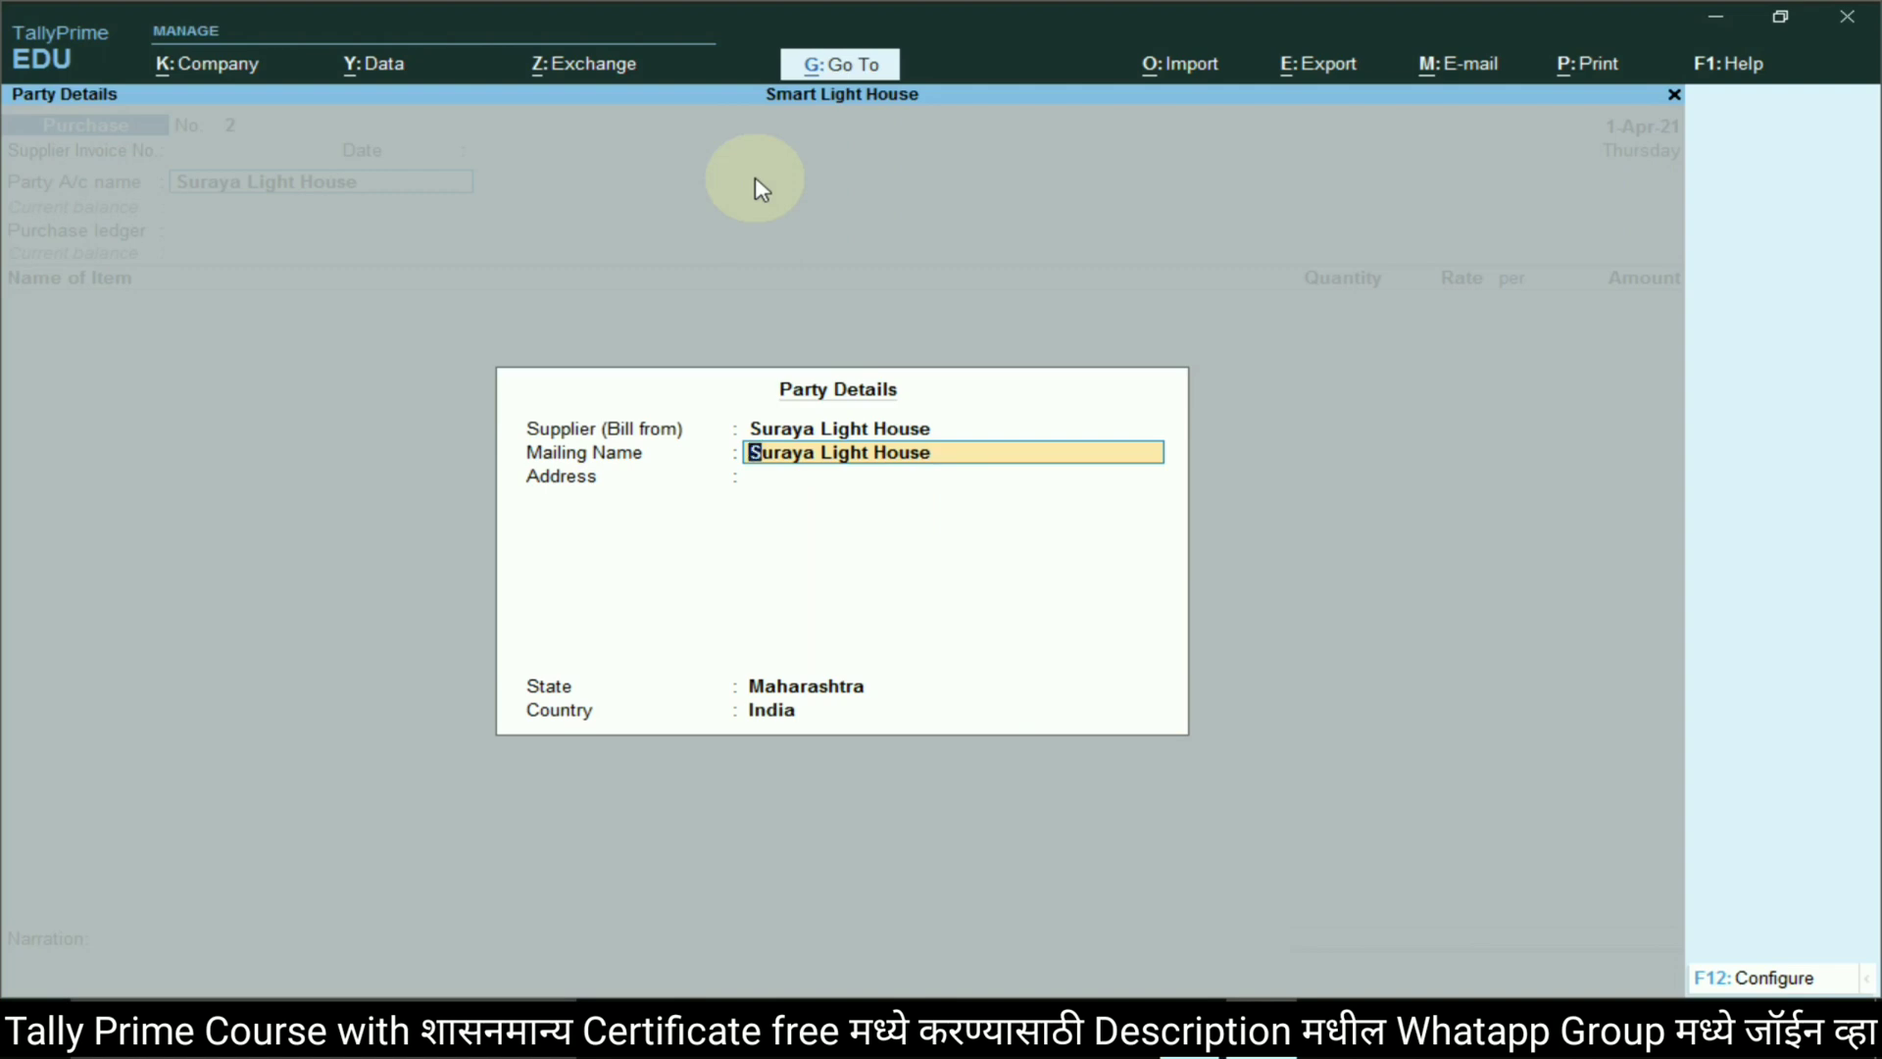
key("Return")
key("Return")
key("Return")
key("Return")
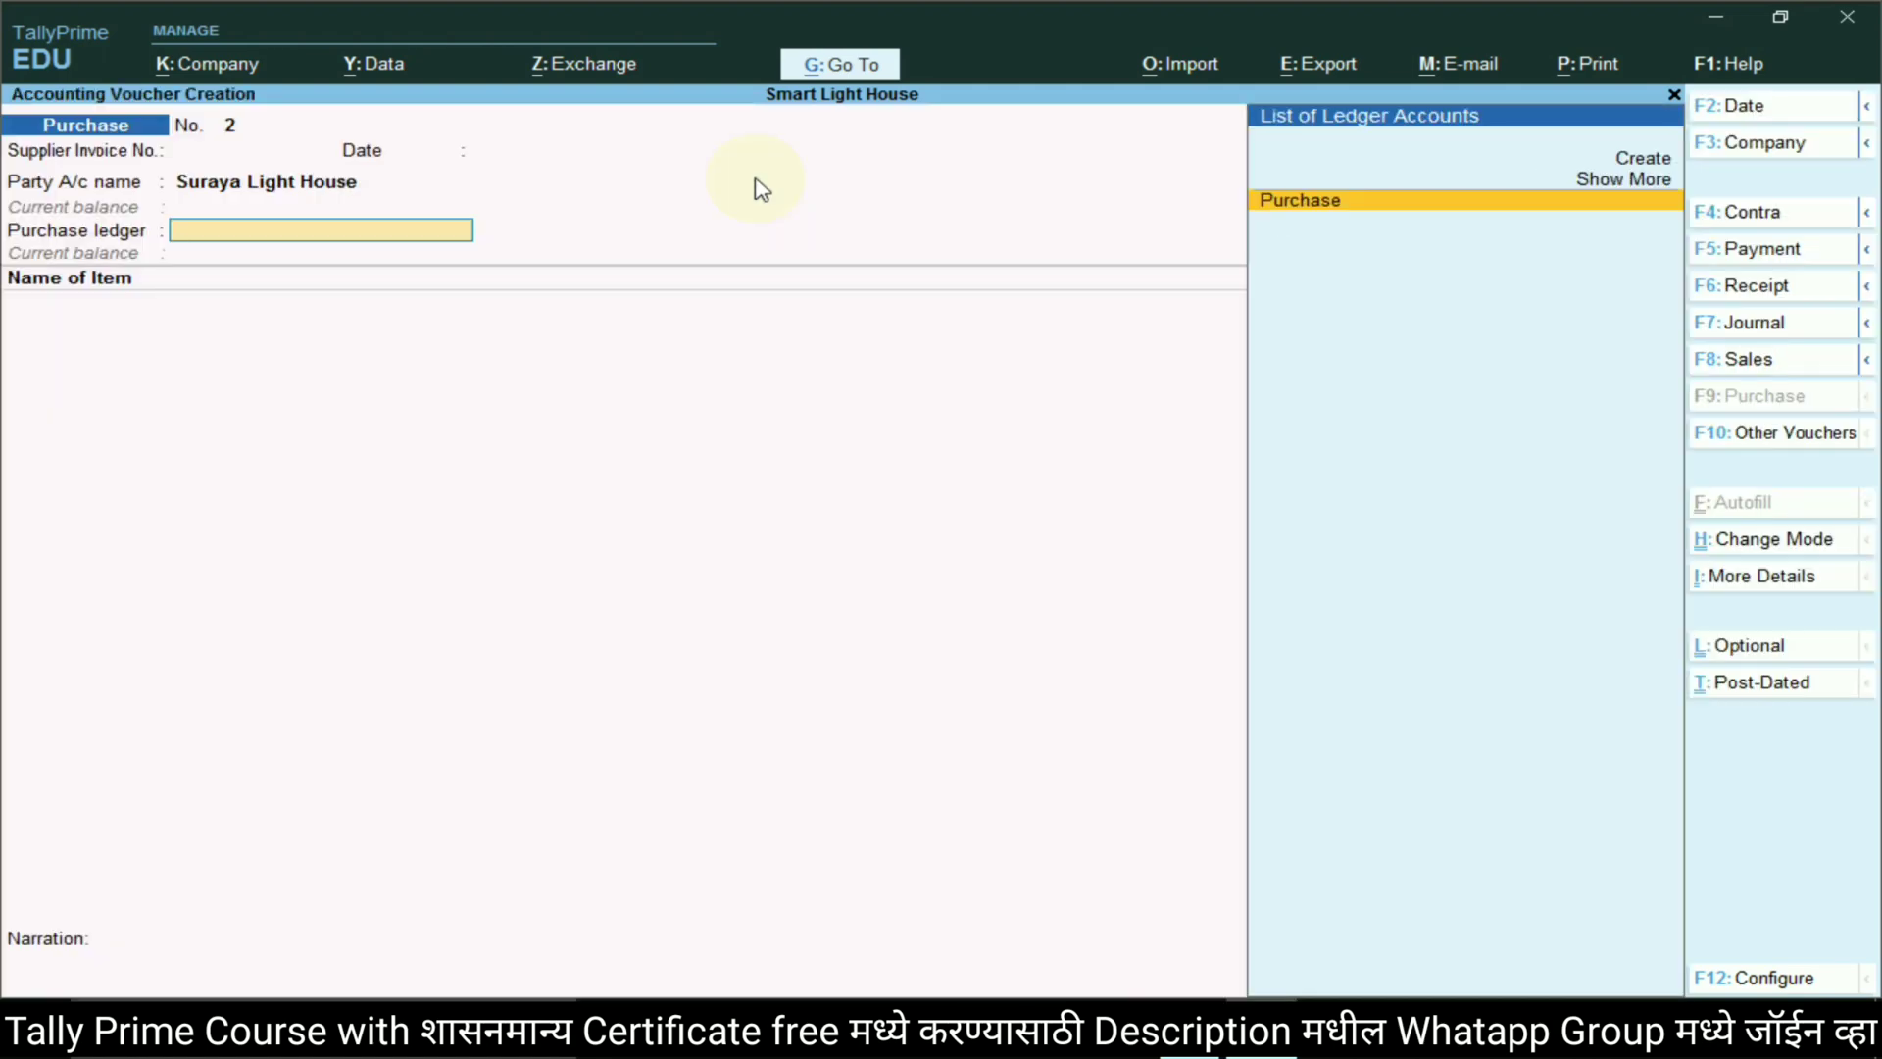
key("Return")
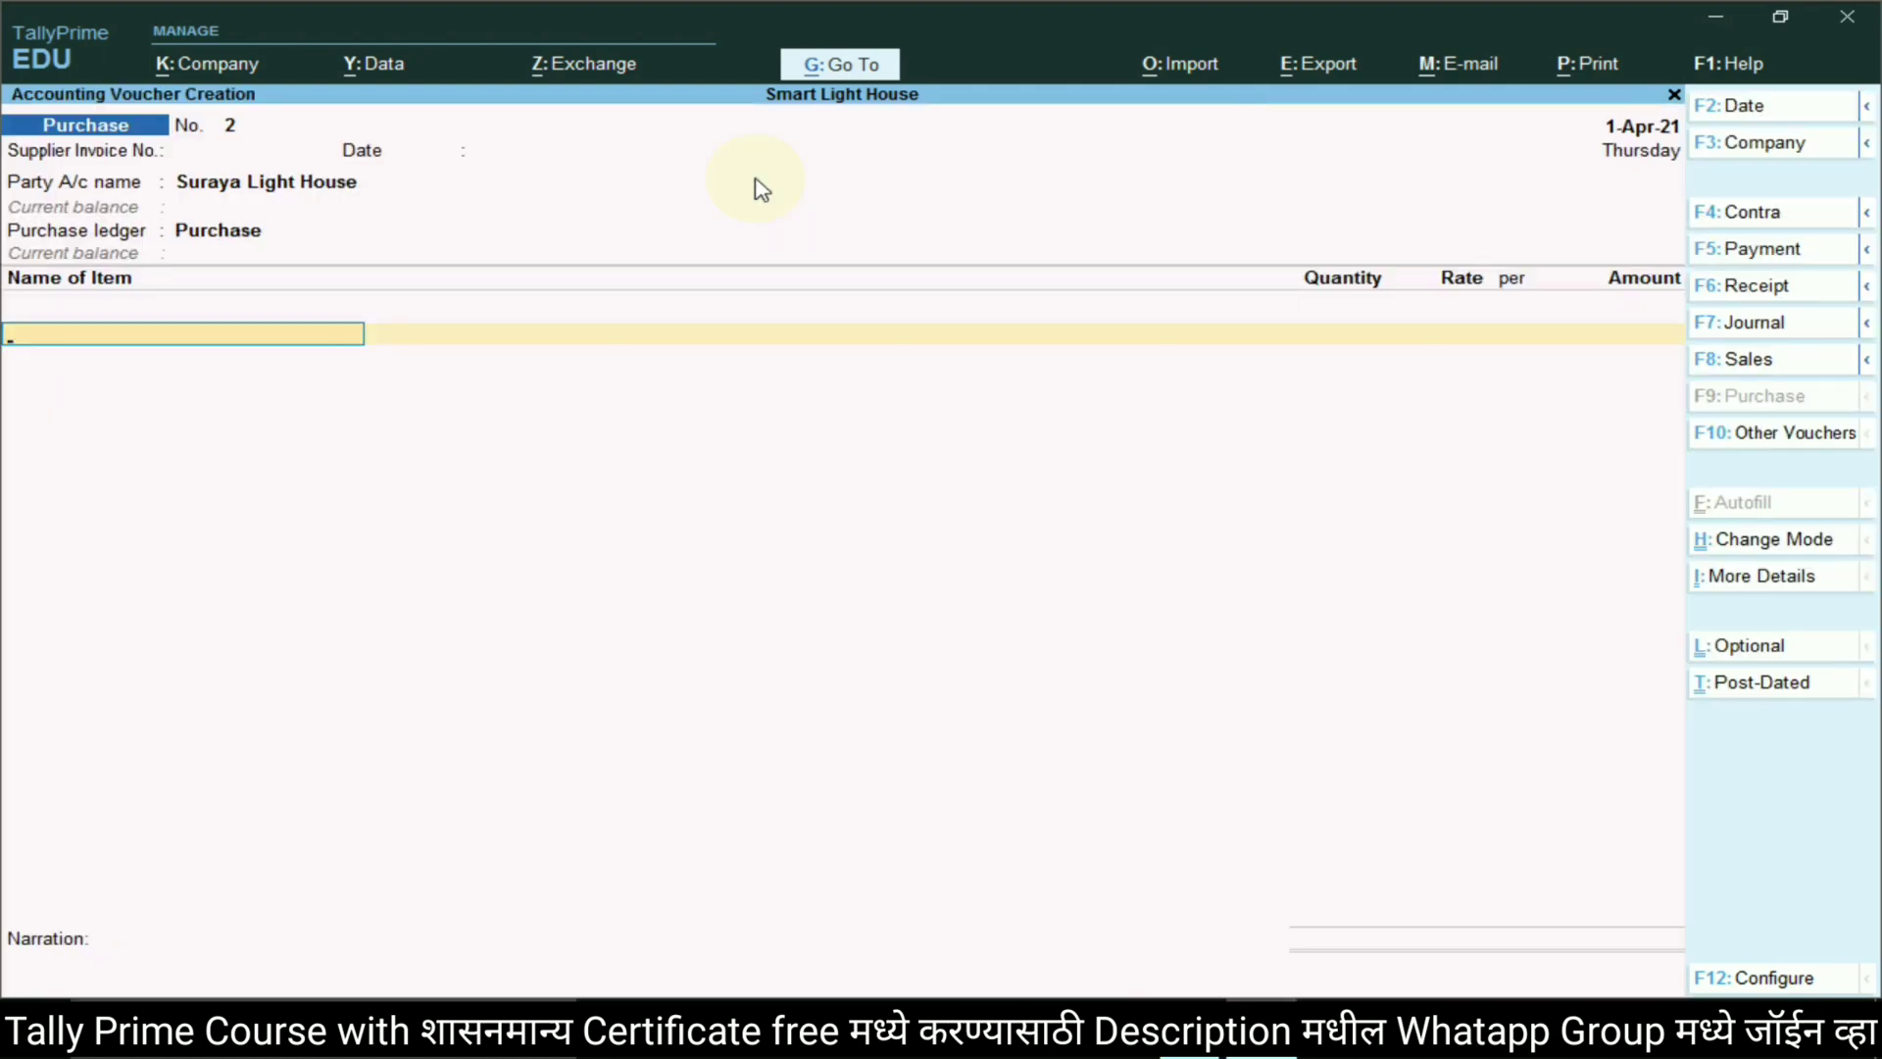
Check the first 08-08-2021 purchase item in Word and select Lamp 150 W as the TallyPrime voucher's first item
key("alt+Tab")
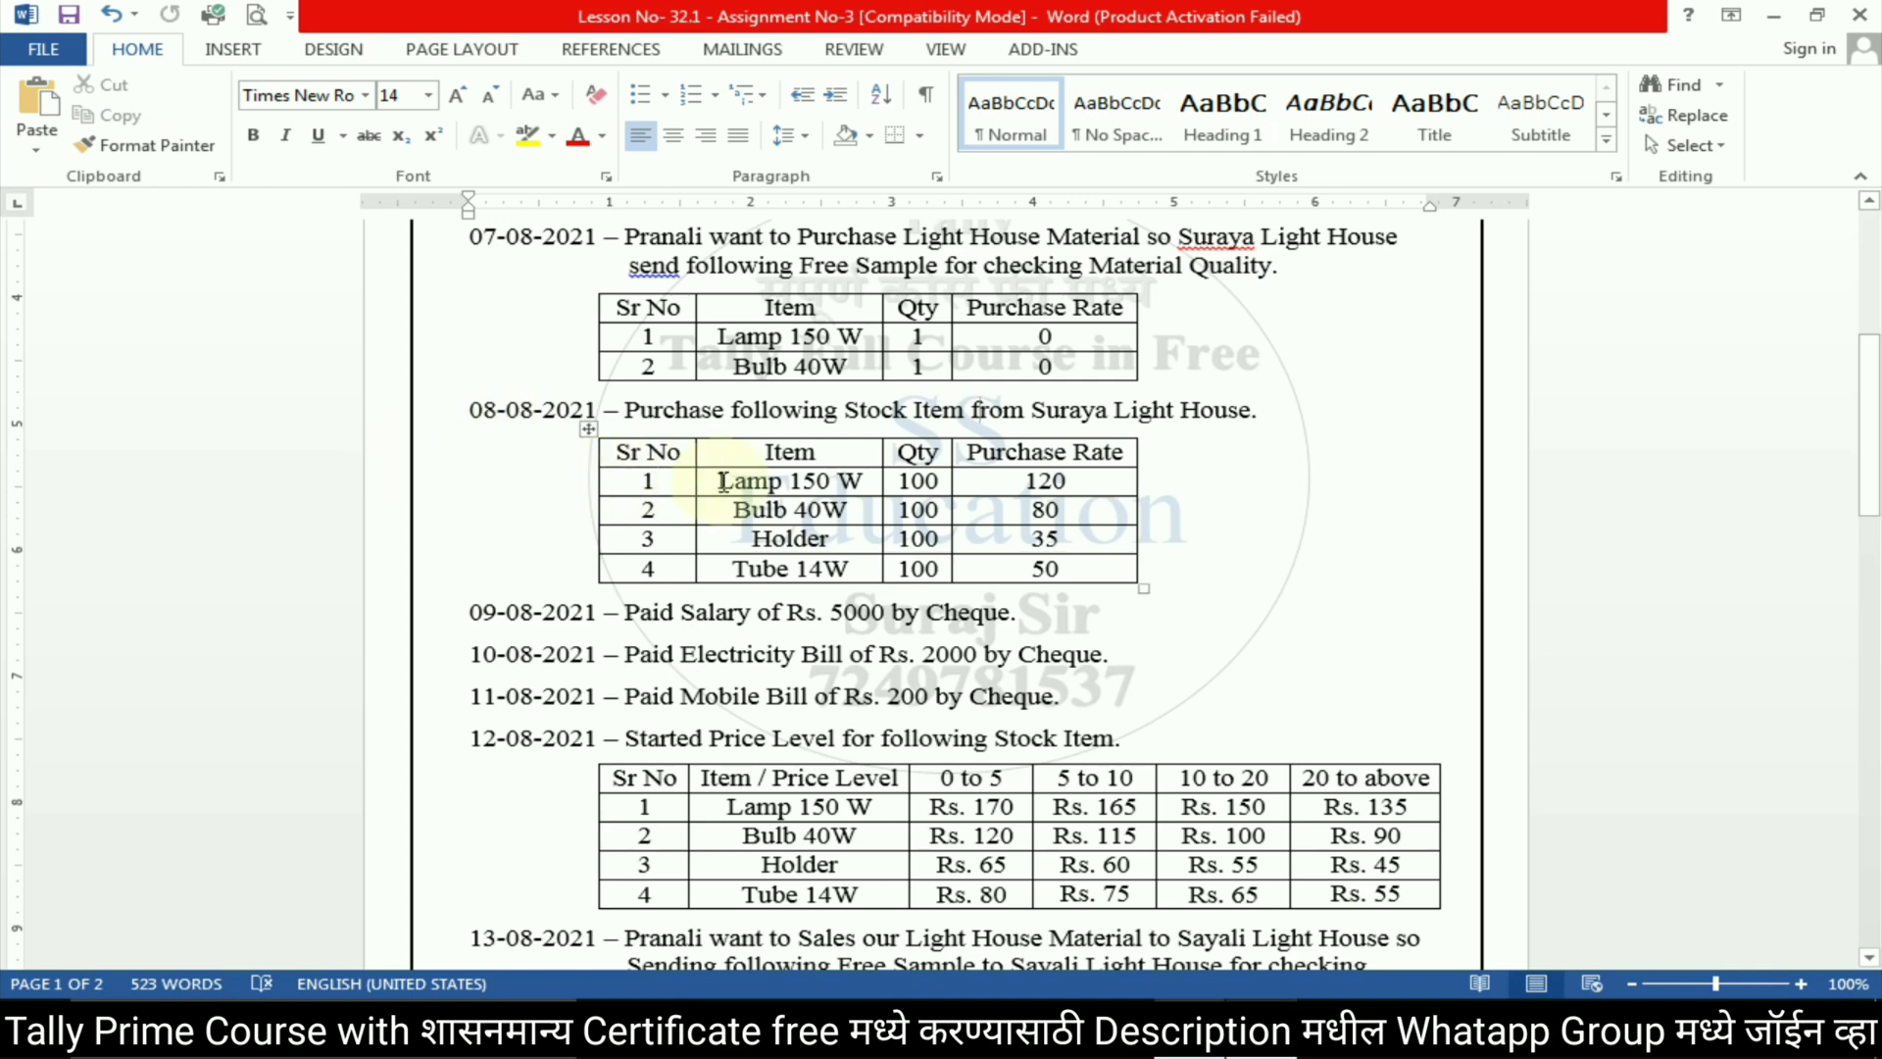
left_click_drag(751, 482, 864, 484)
key("alt+Tab")
type("La")
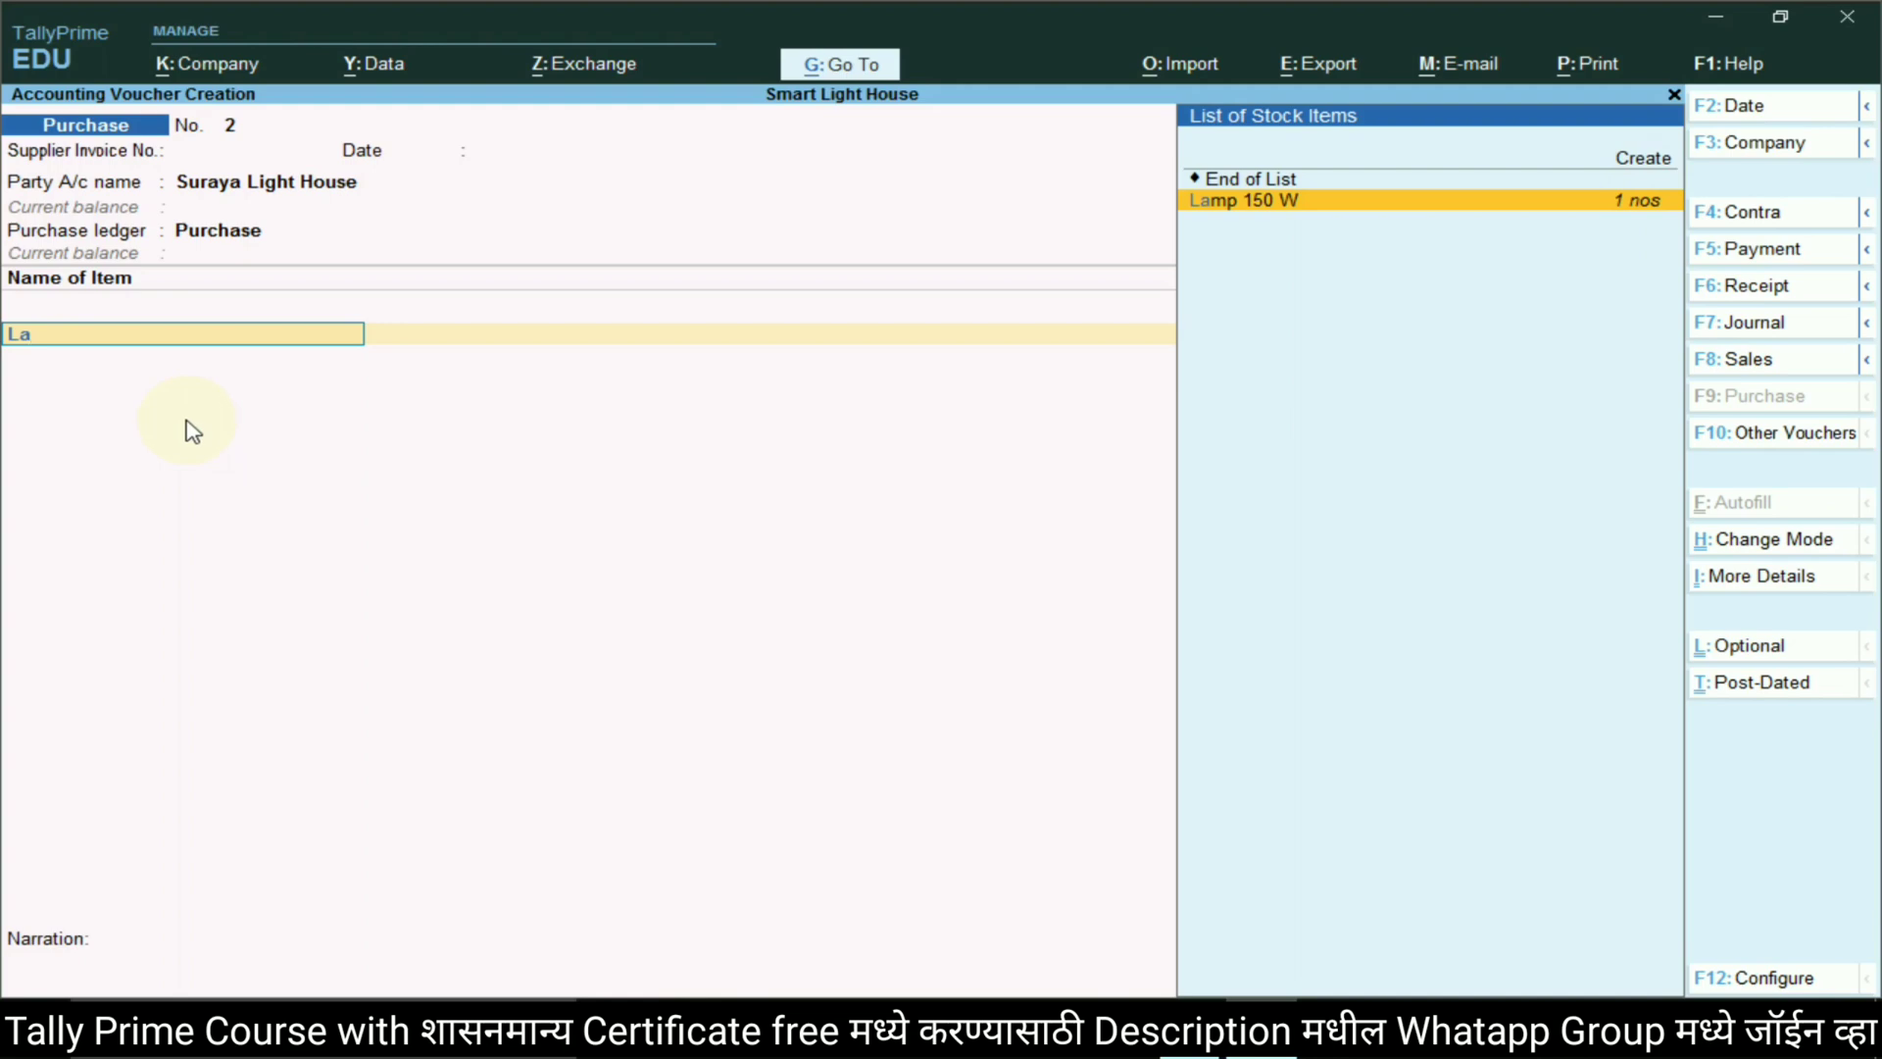
key("Return")
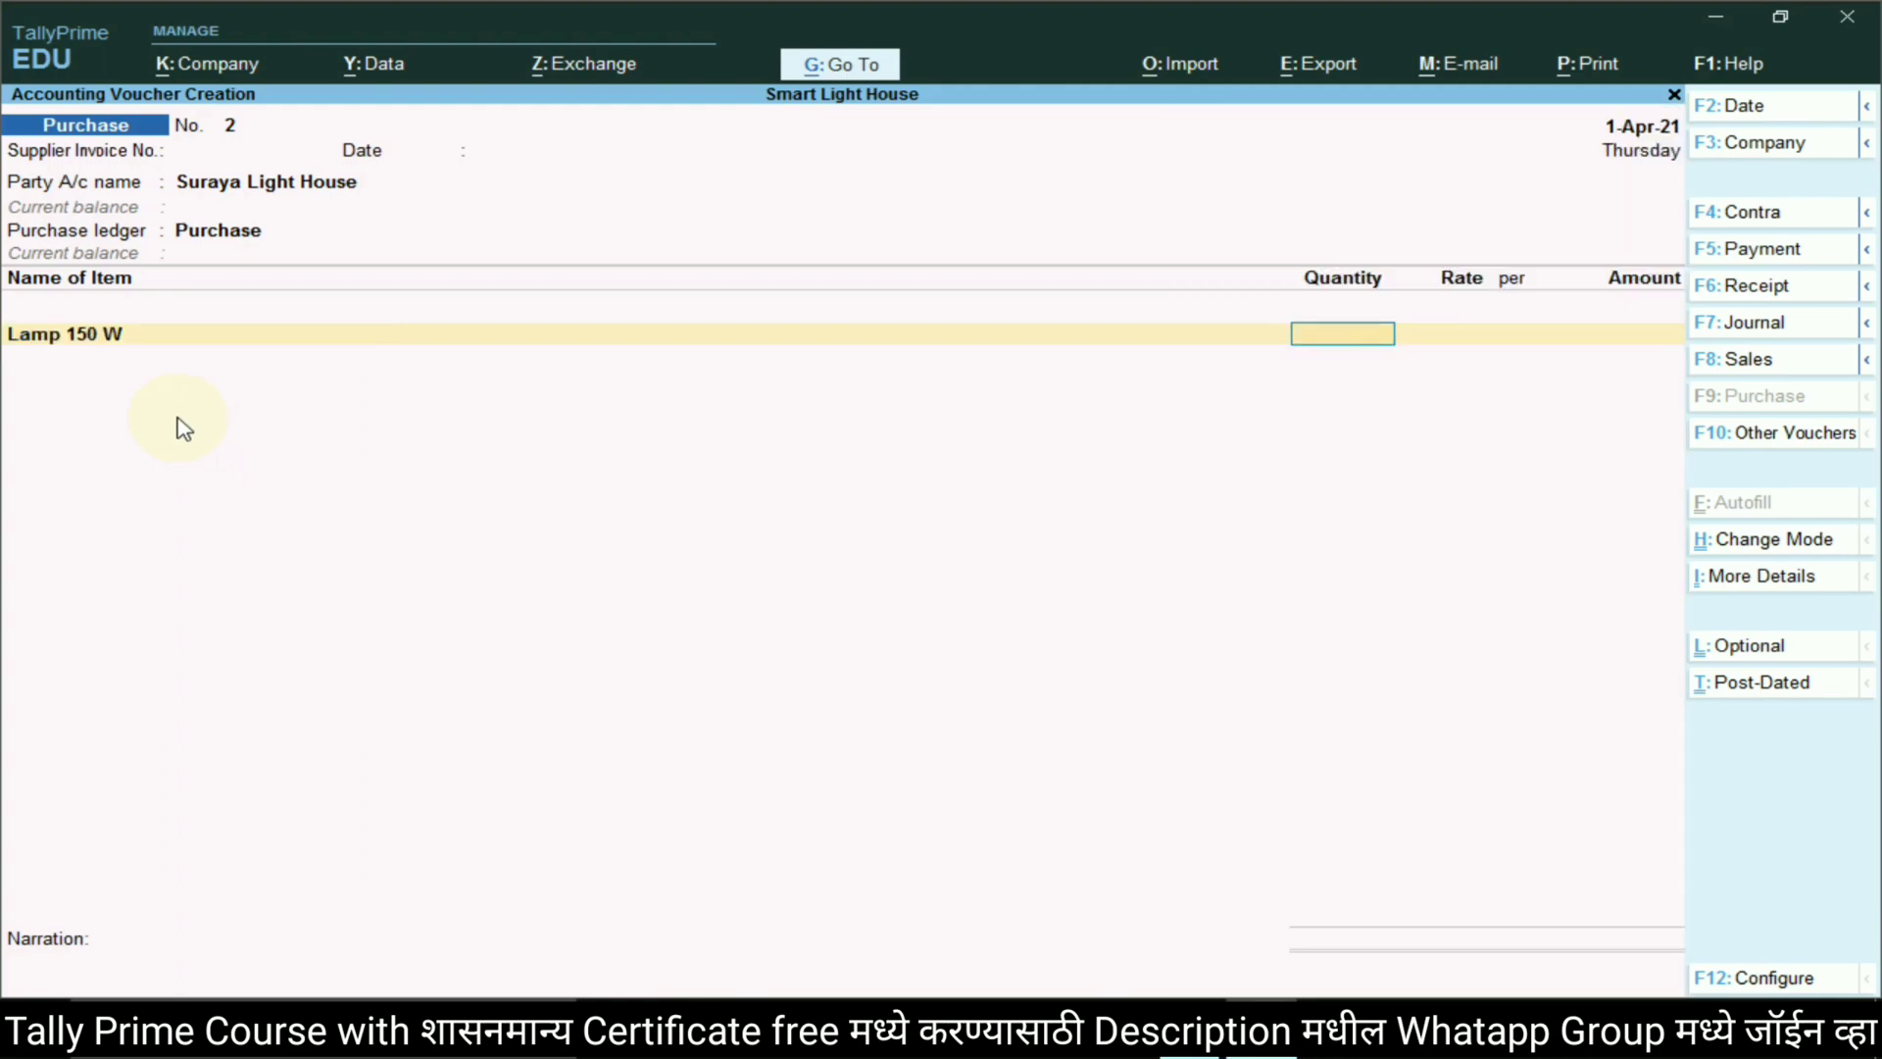
Check the quantity in Word and enter 100 nos of Lamp 150 W at a rate of 120 per nos
key("alt+Tab")
key("alt+Tab")
type("100")
key("Return")
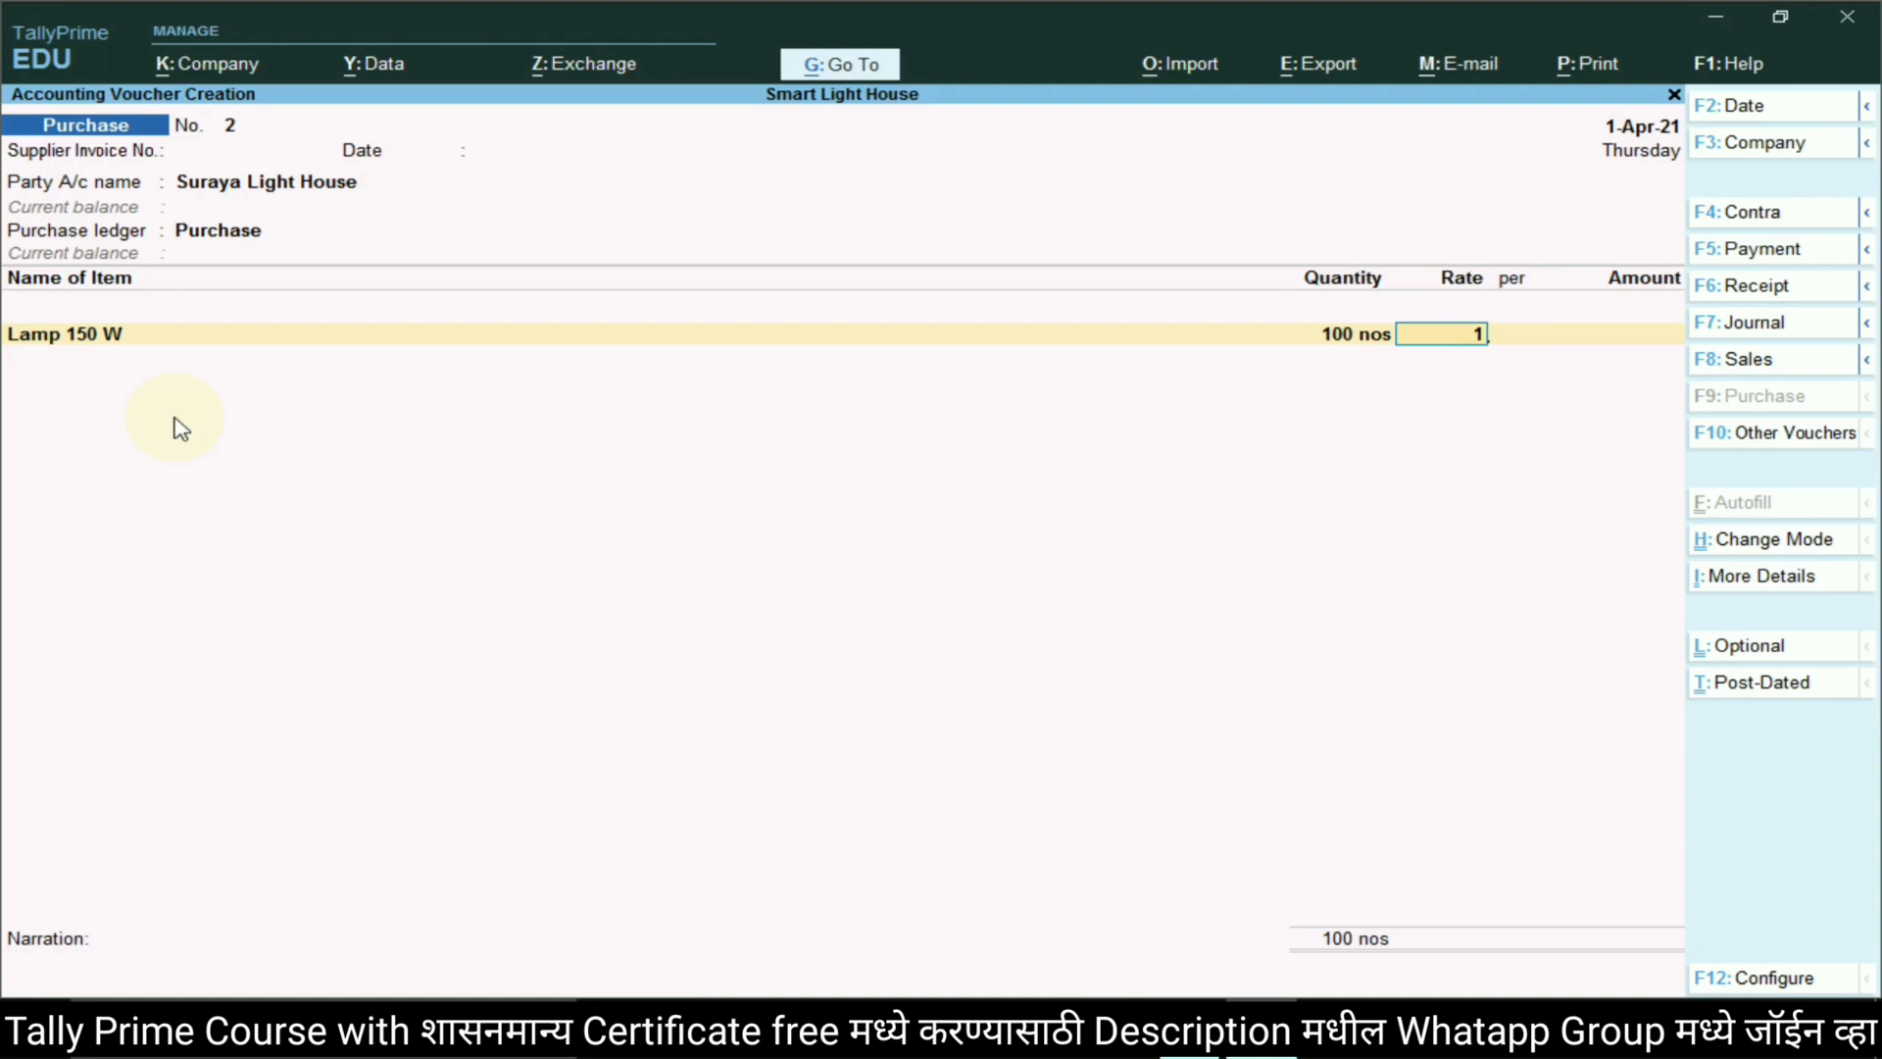
type("120")
key("Return")
key("Return")
Check the second item in Word and add Bulb 40W to the purchase voucher, 100 nos at a rate of 80
key("alt+Tab")
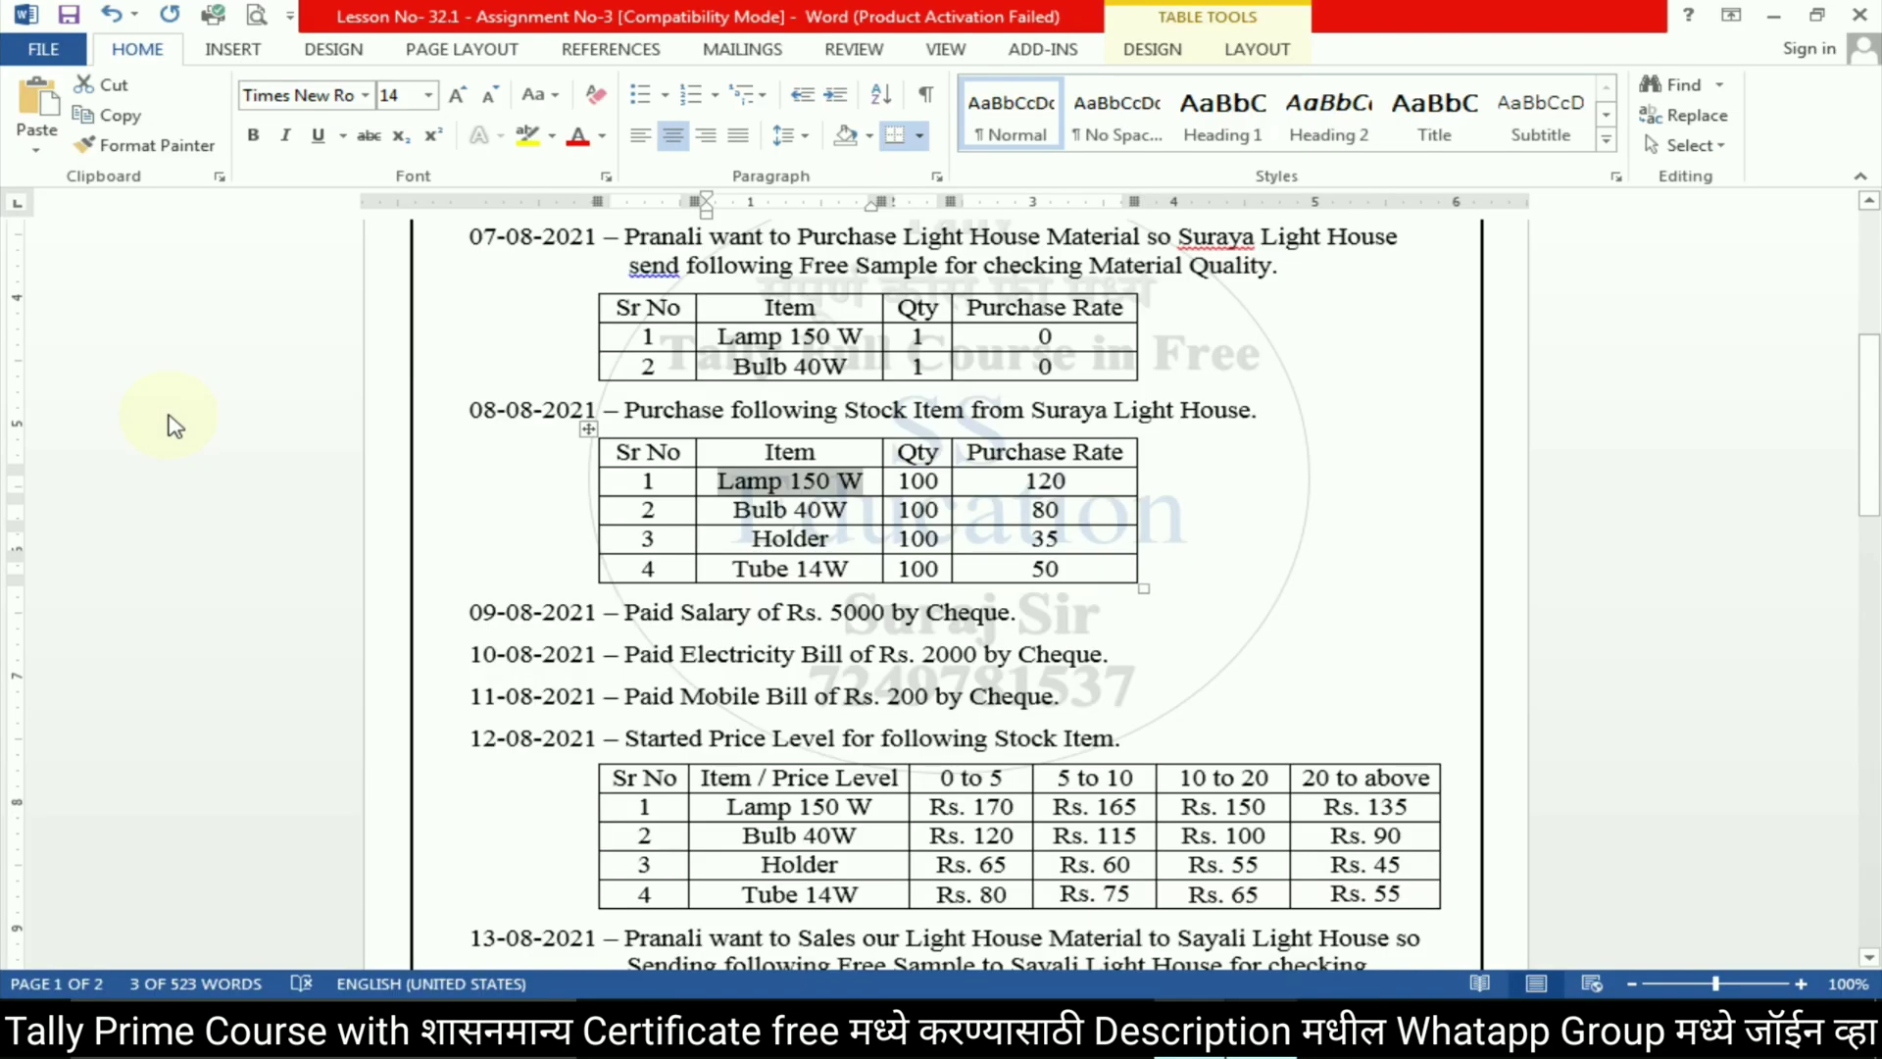
key("alt+Tab")
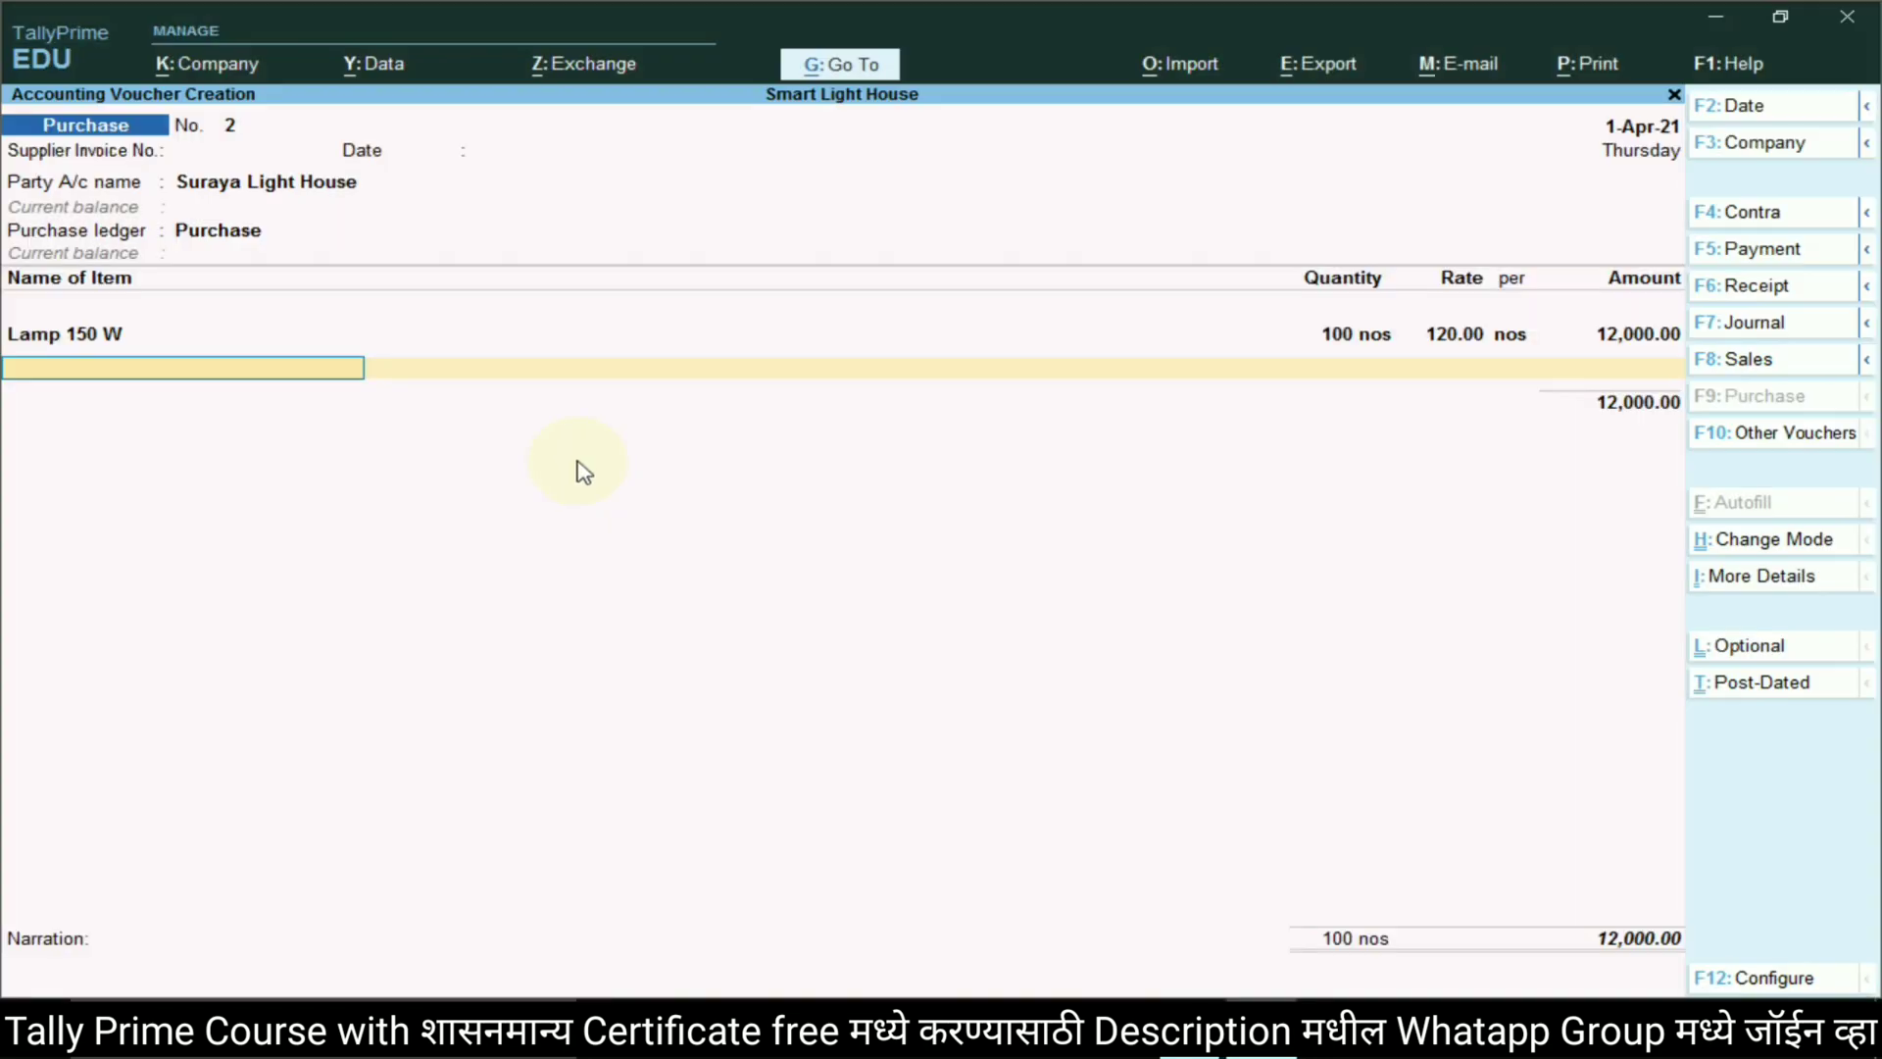
type("B")
key("Return")
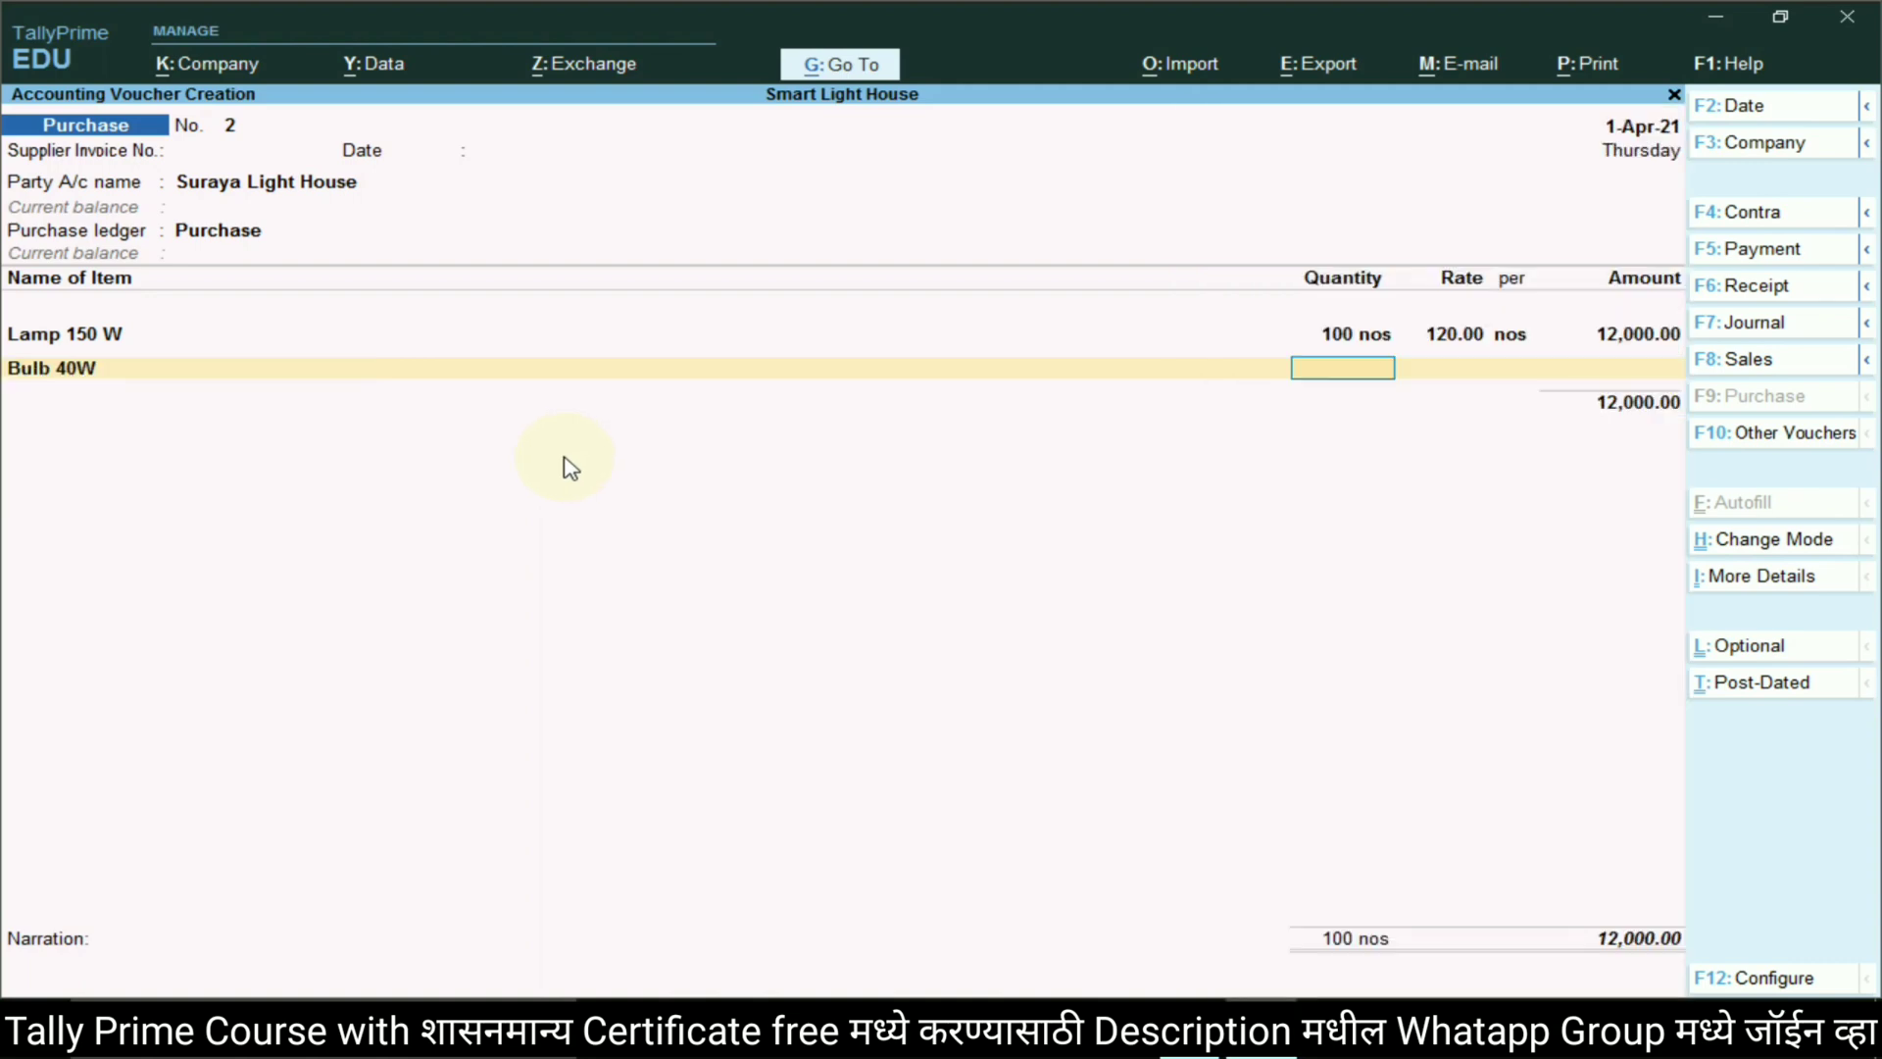
type("100")
key("Return")
type("88")
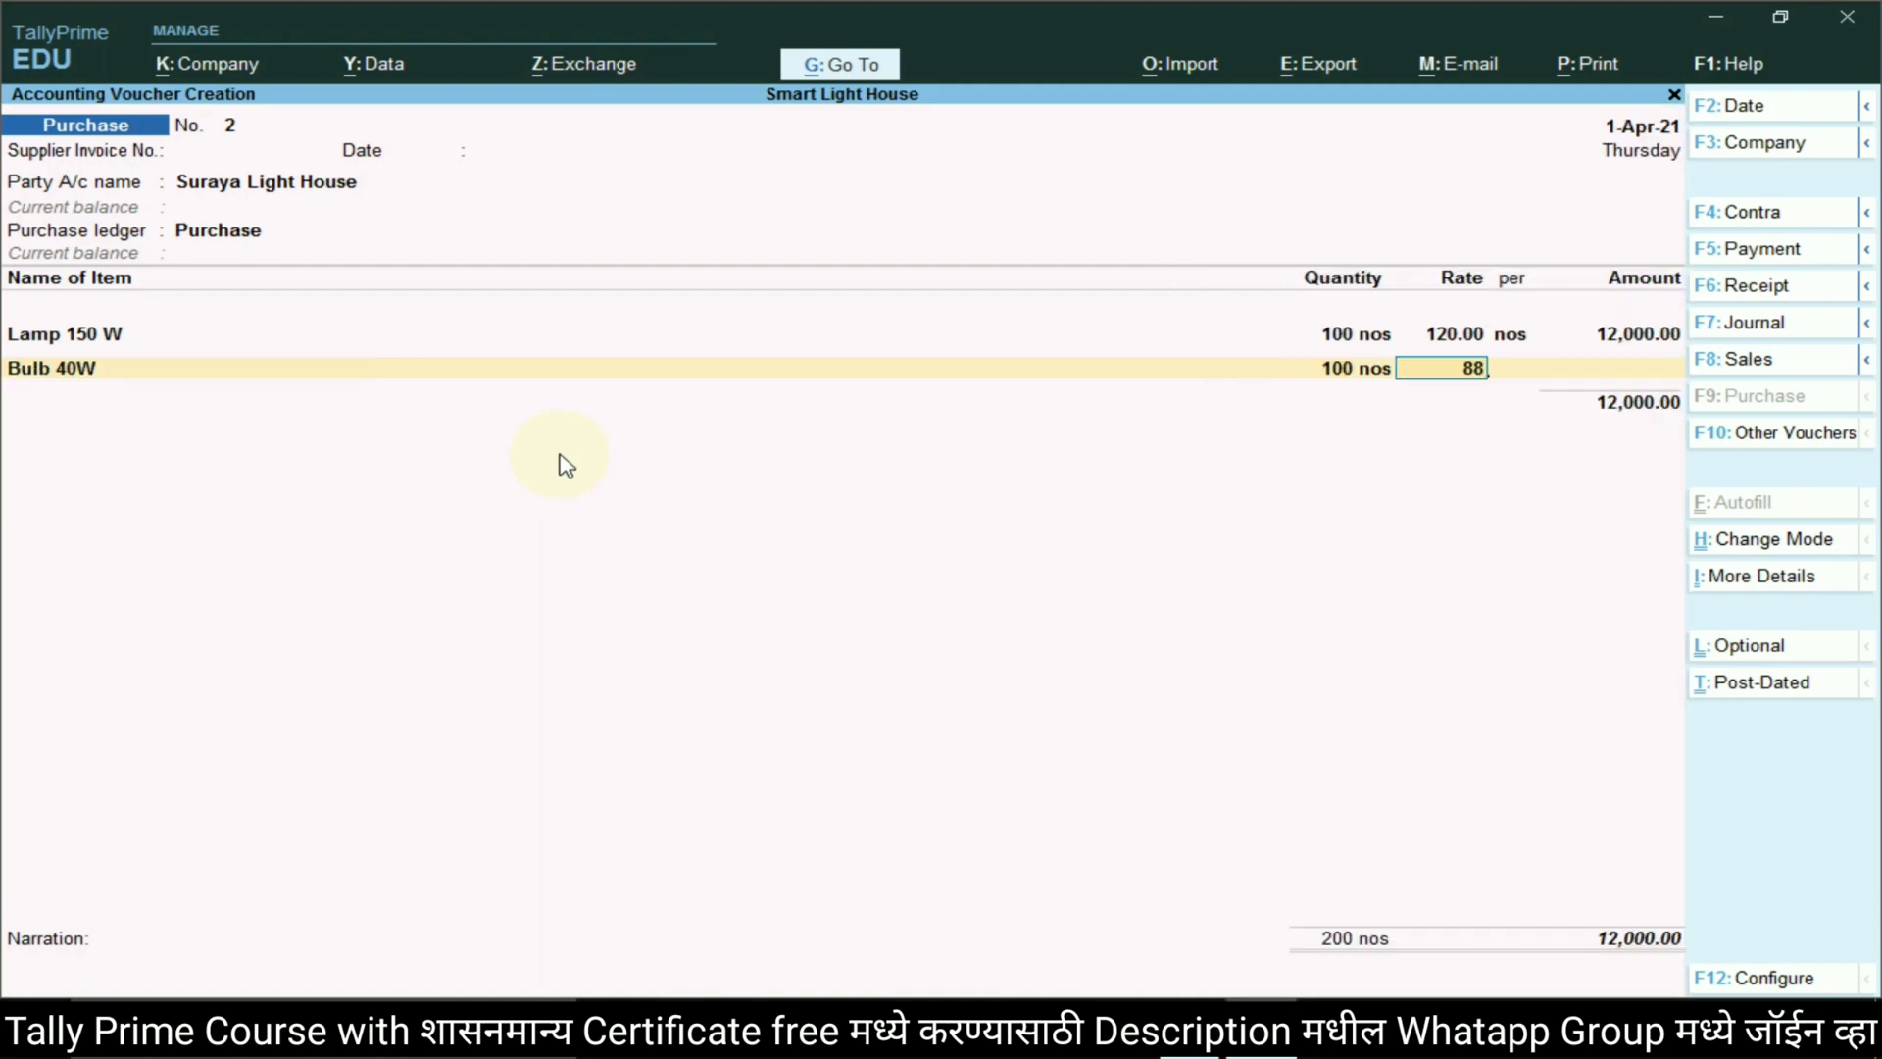
key("Return")
key("Return")
Take the third item's name from Word and create the stock item Holder under Primary with unit nos in TallyPrime
key("alt+Tab")
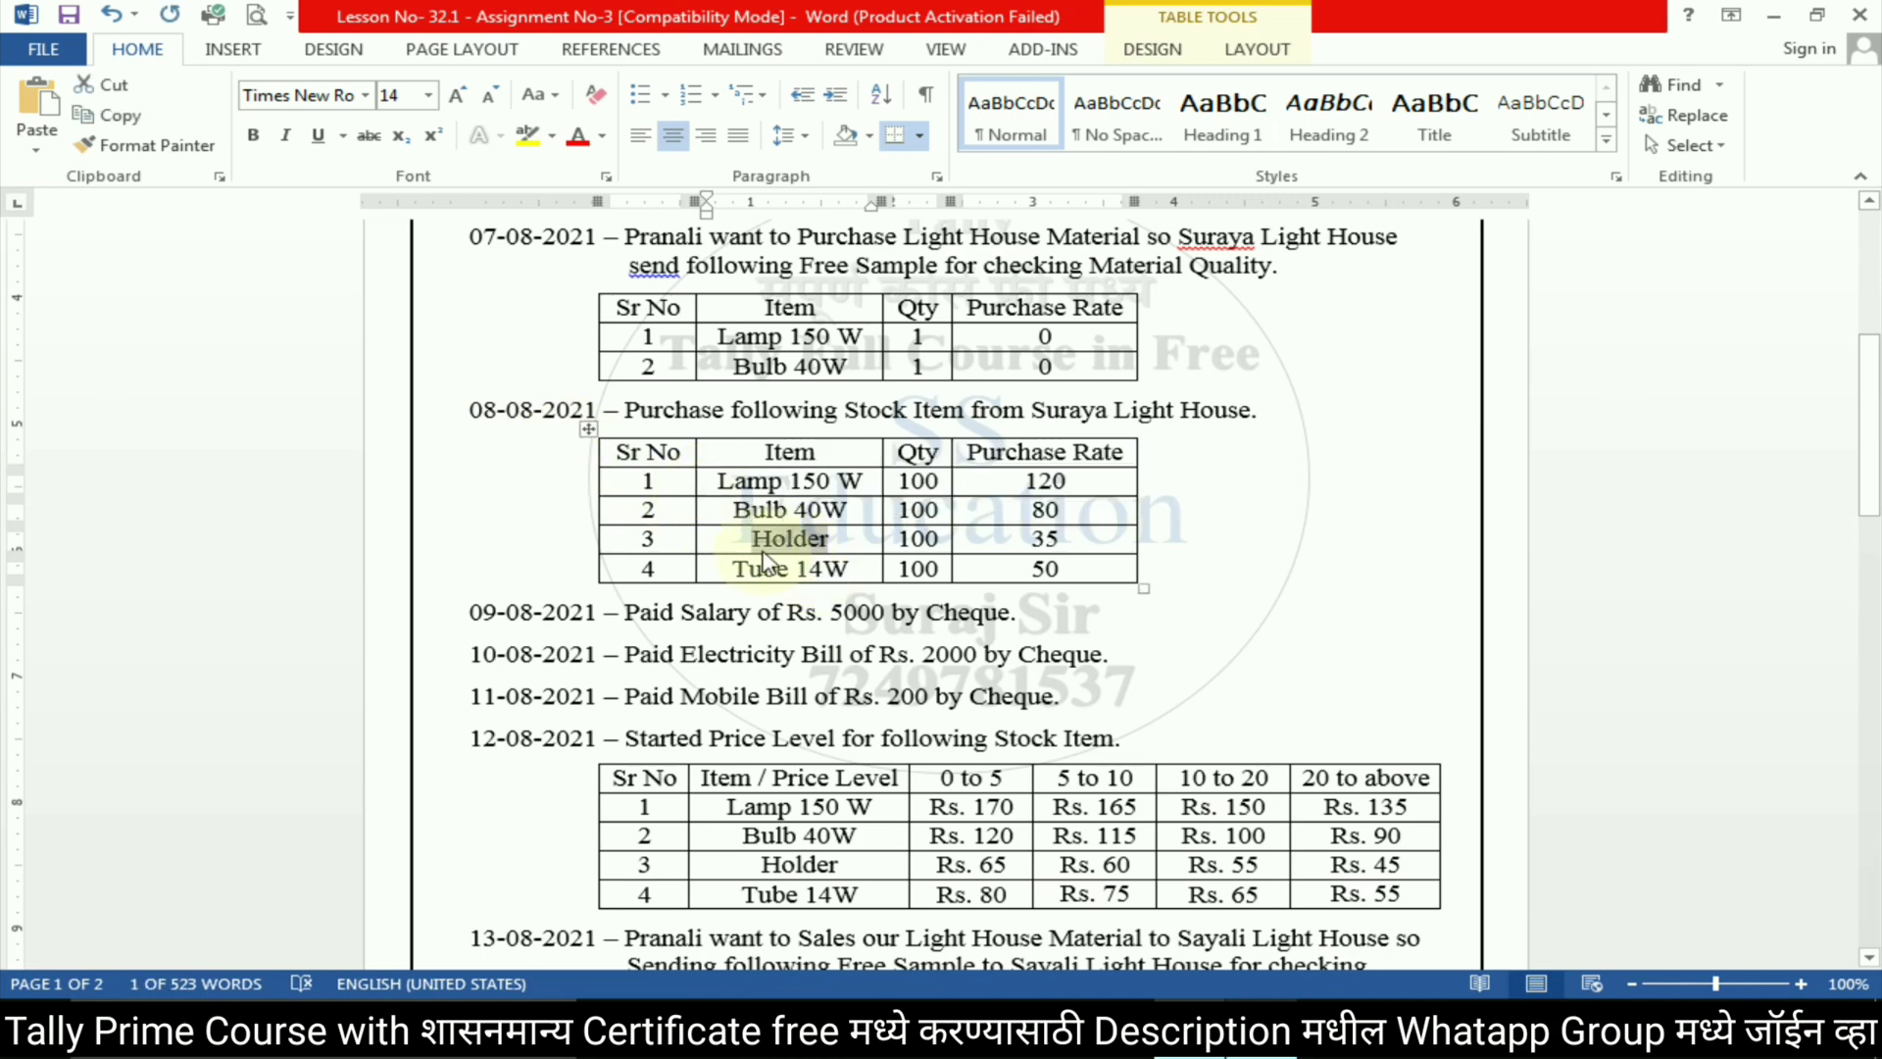
key("alt+Tab")
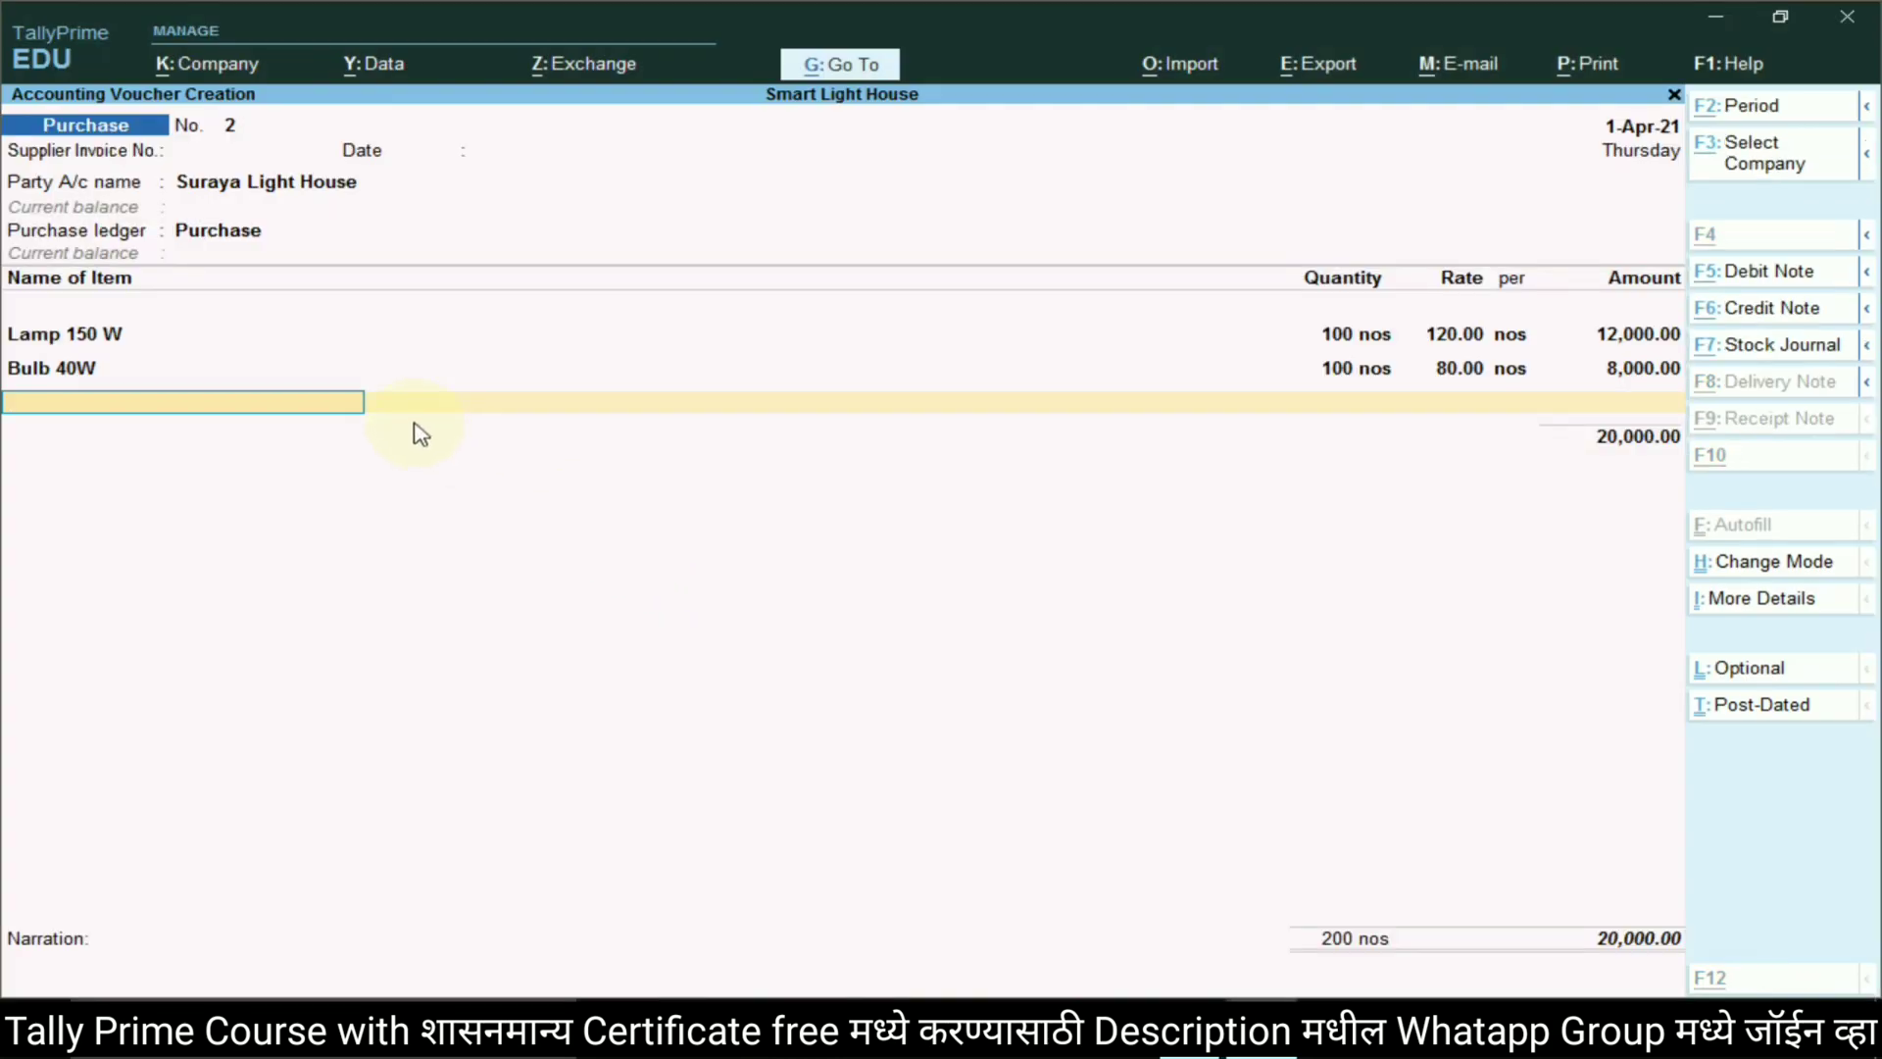
key("alt+c")
type("Holder")
key("Return")
key("Return")
key("Down")
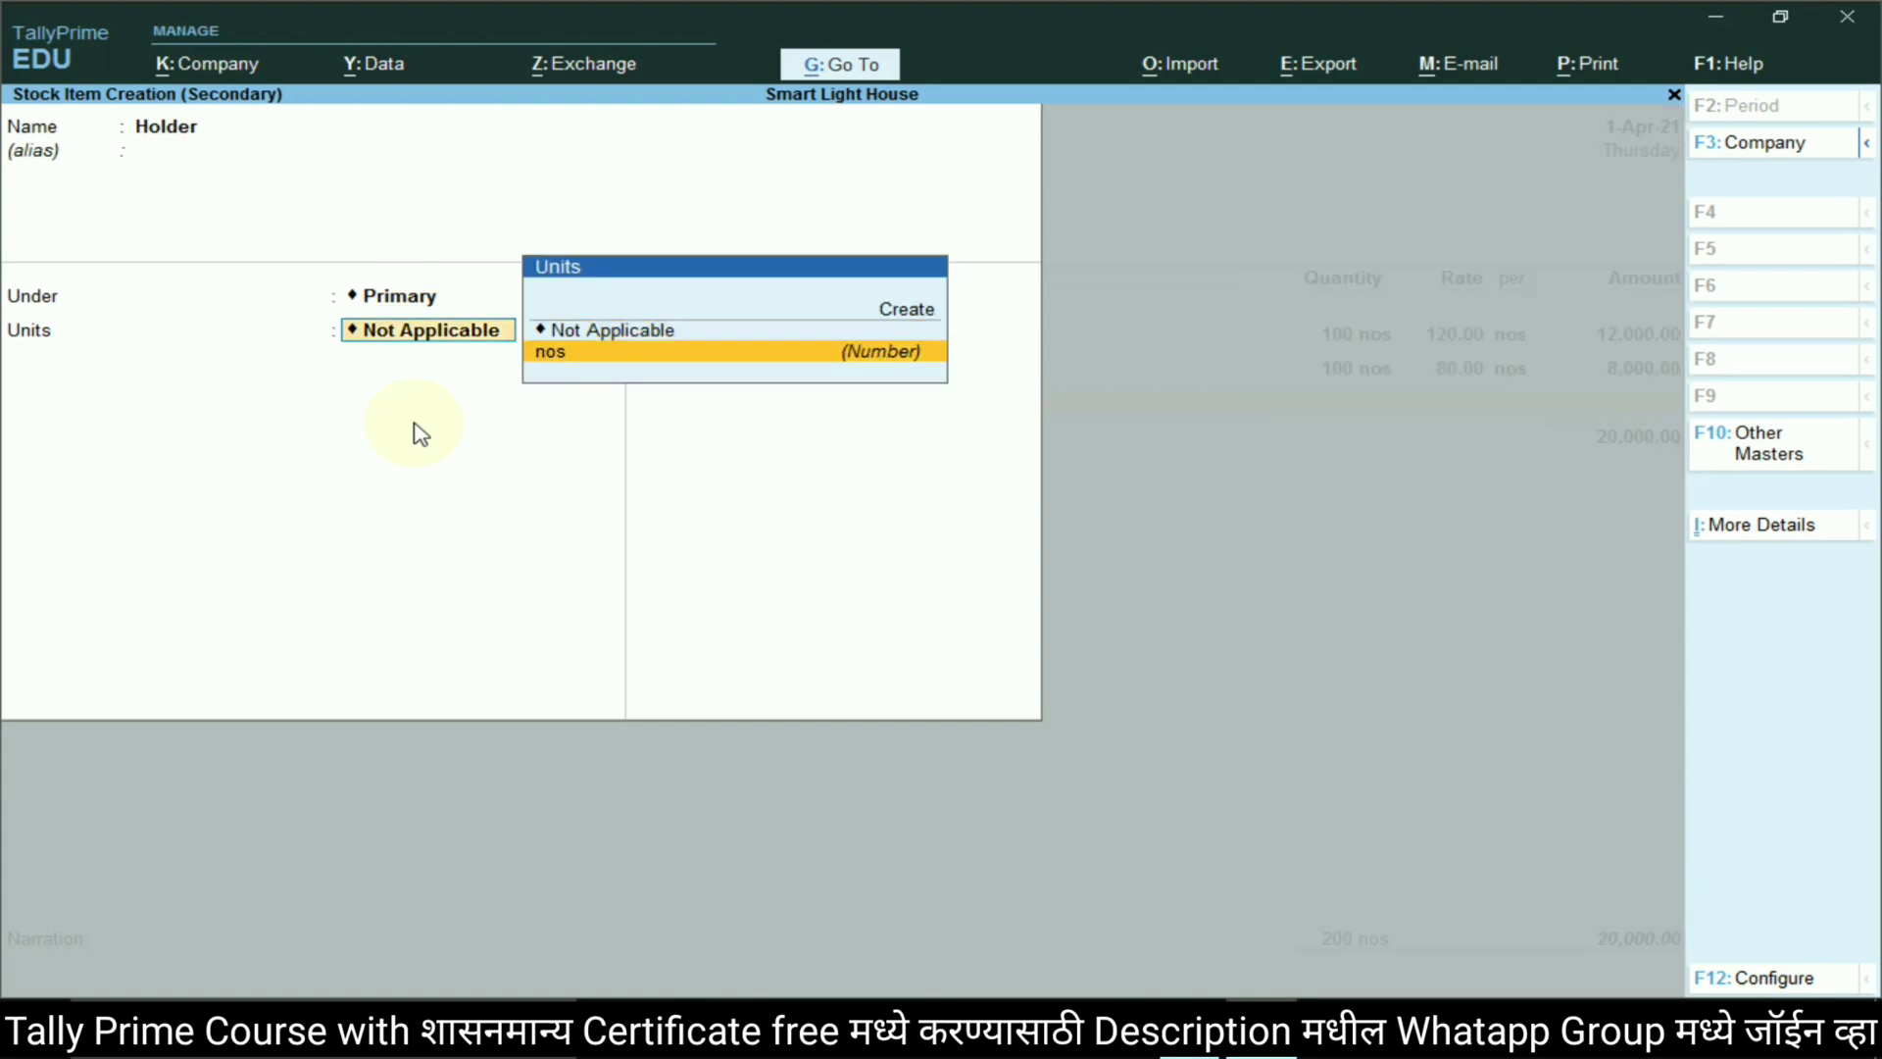
key("Return")
key("Return")
key("Return")
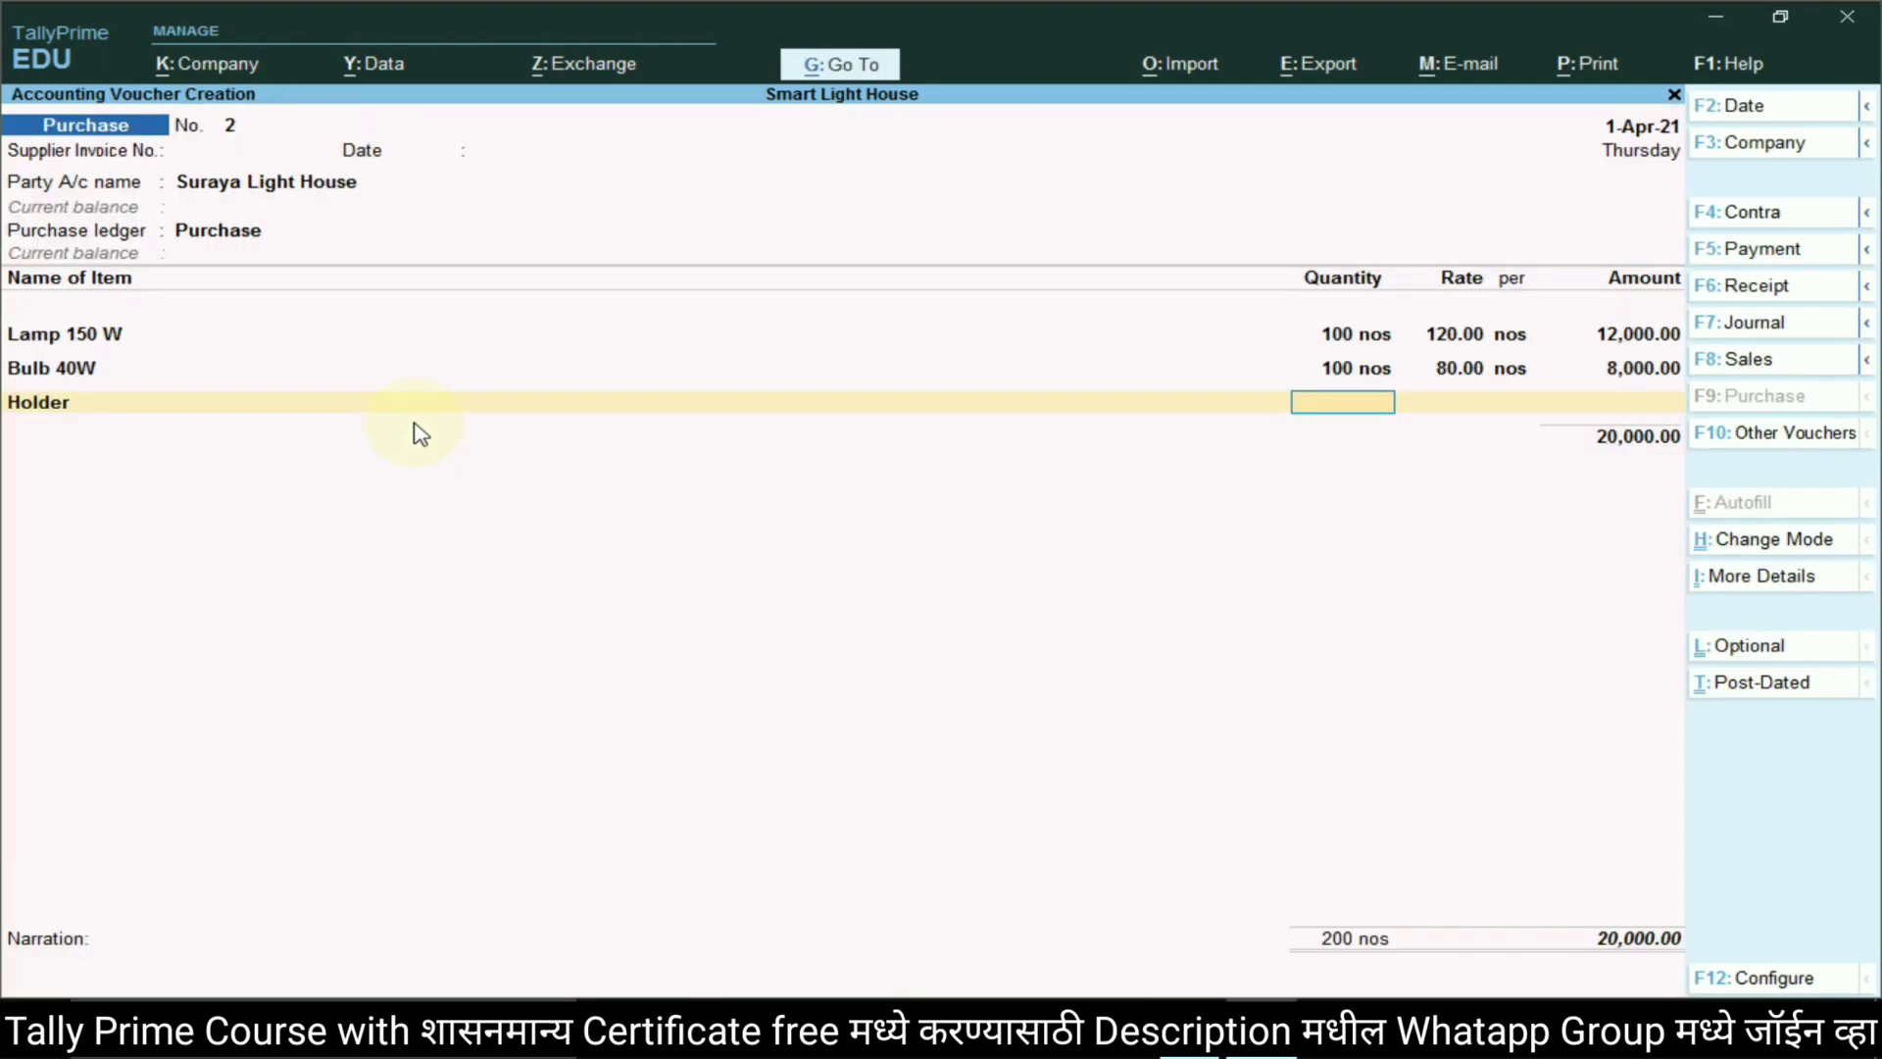
Check the Holder row in Word and enter 100 nos at a rate of 35 in the purchase voucher
key("alt+Tab")
key("alt+Tab")
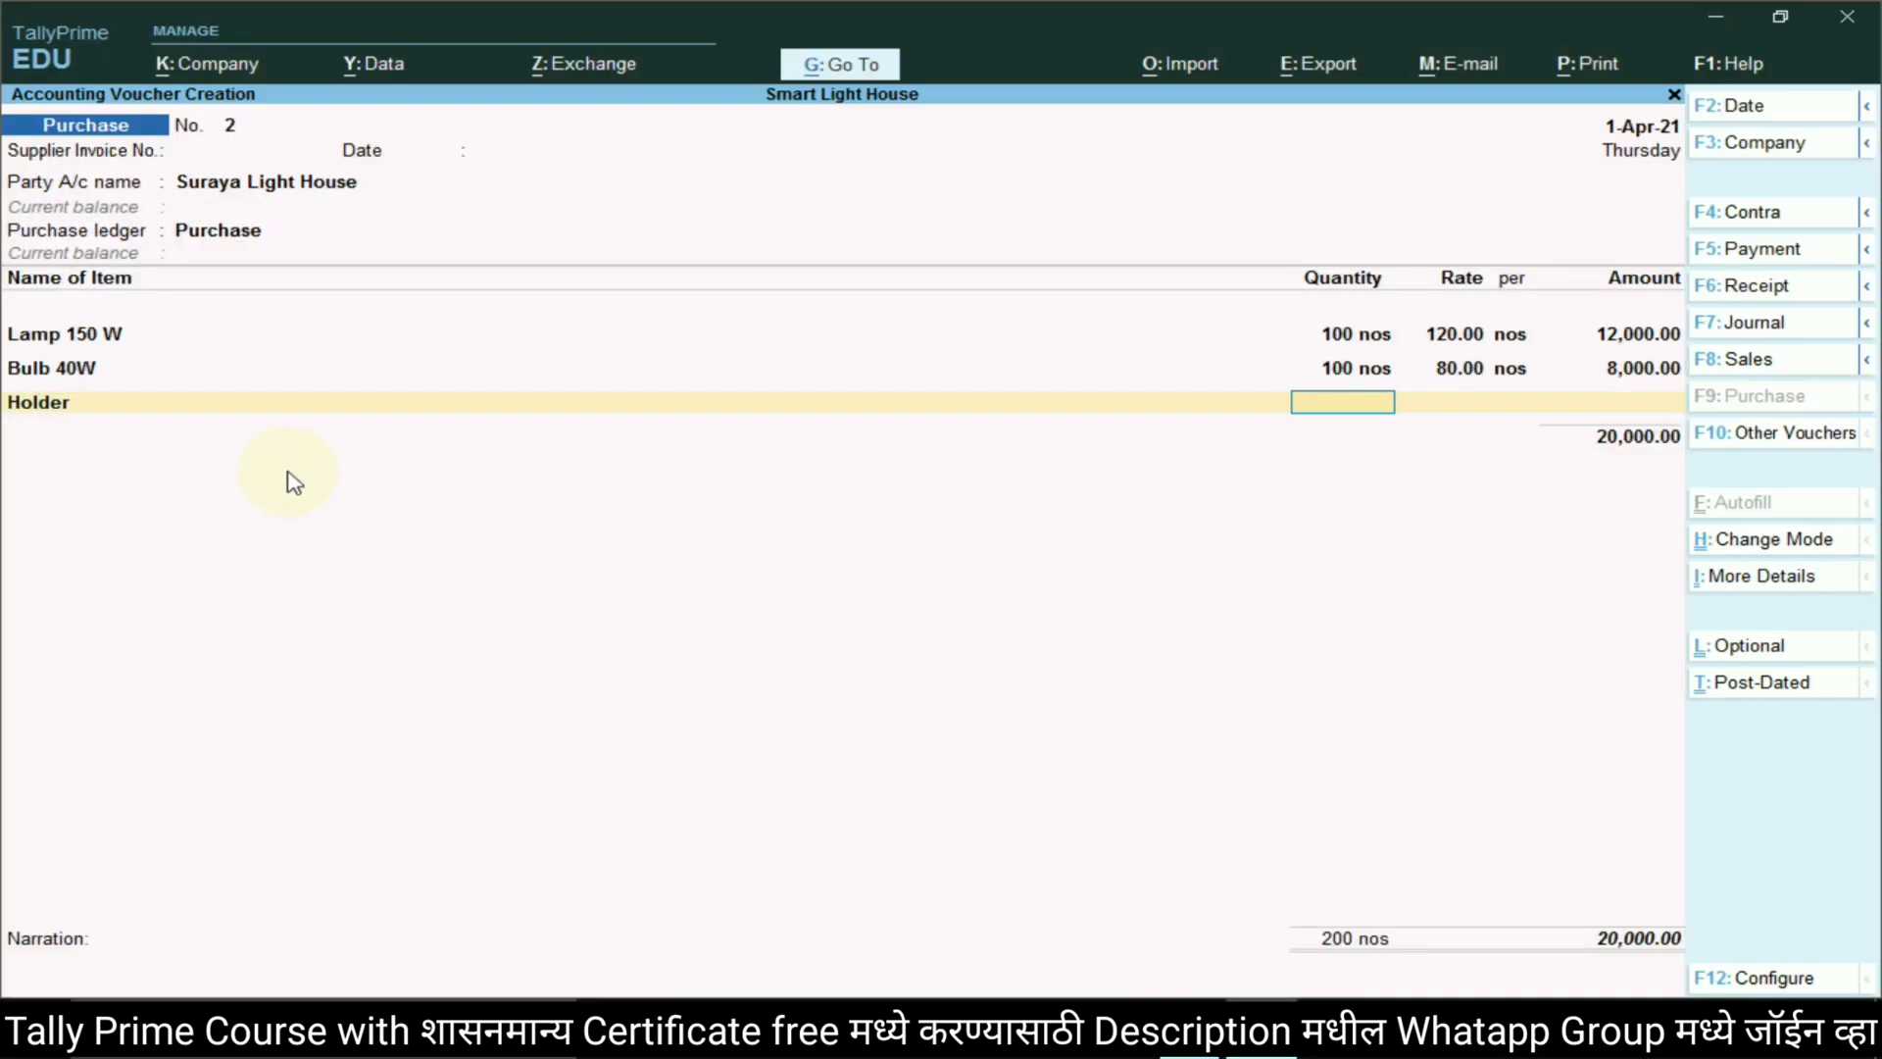
key("Return")
key("alt+Tab")
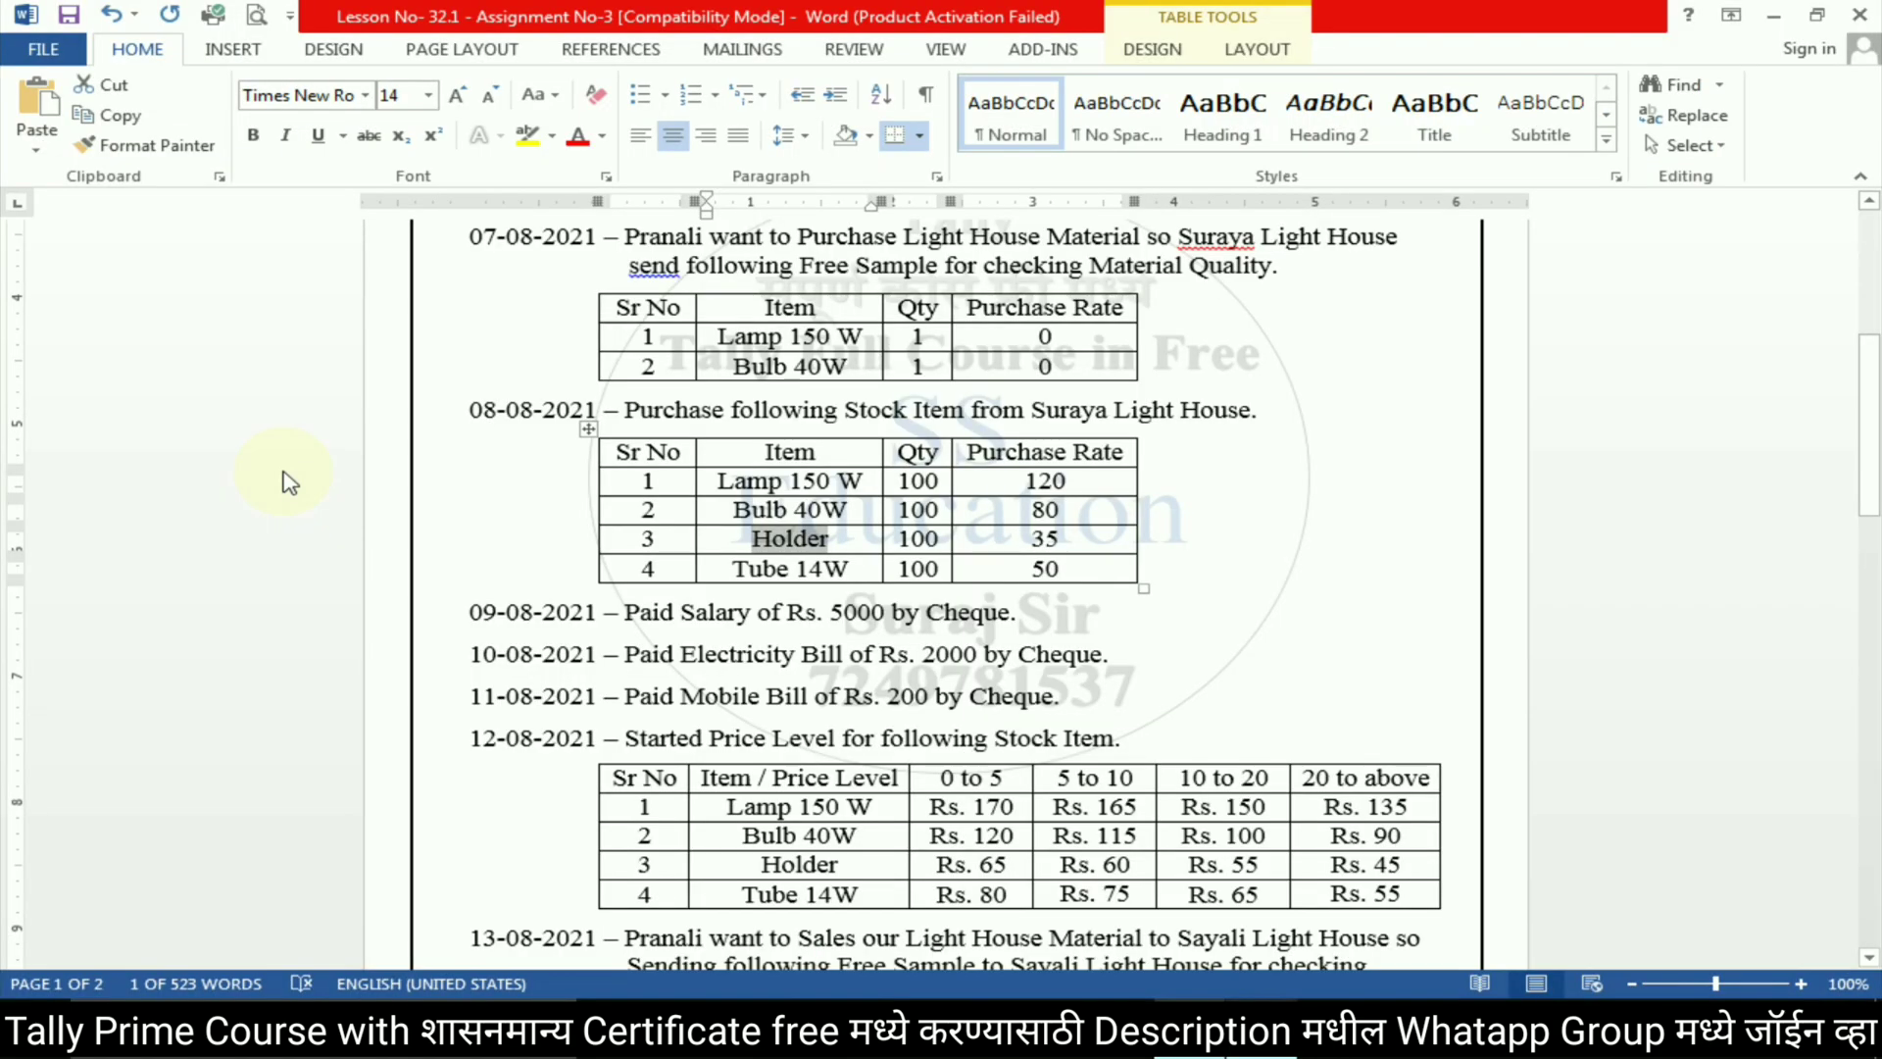
key("alt+Tab")
type("35")
key("Return")
key("Return")
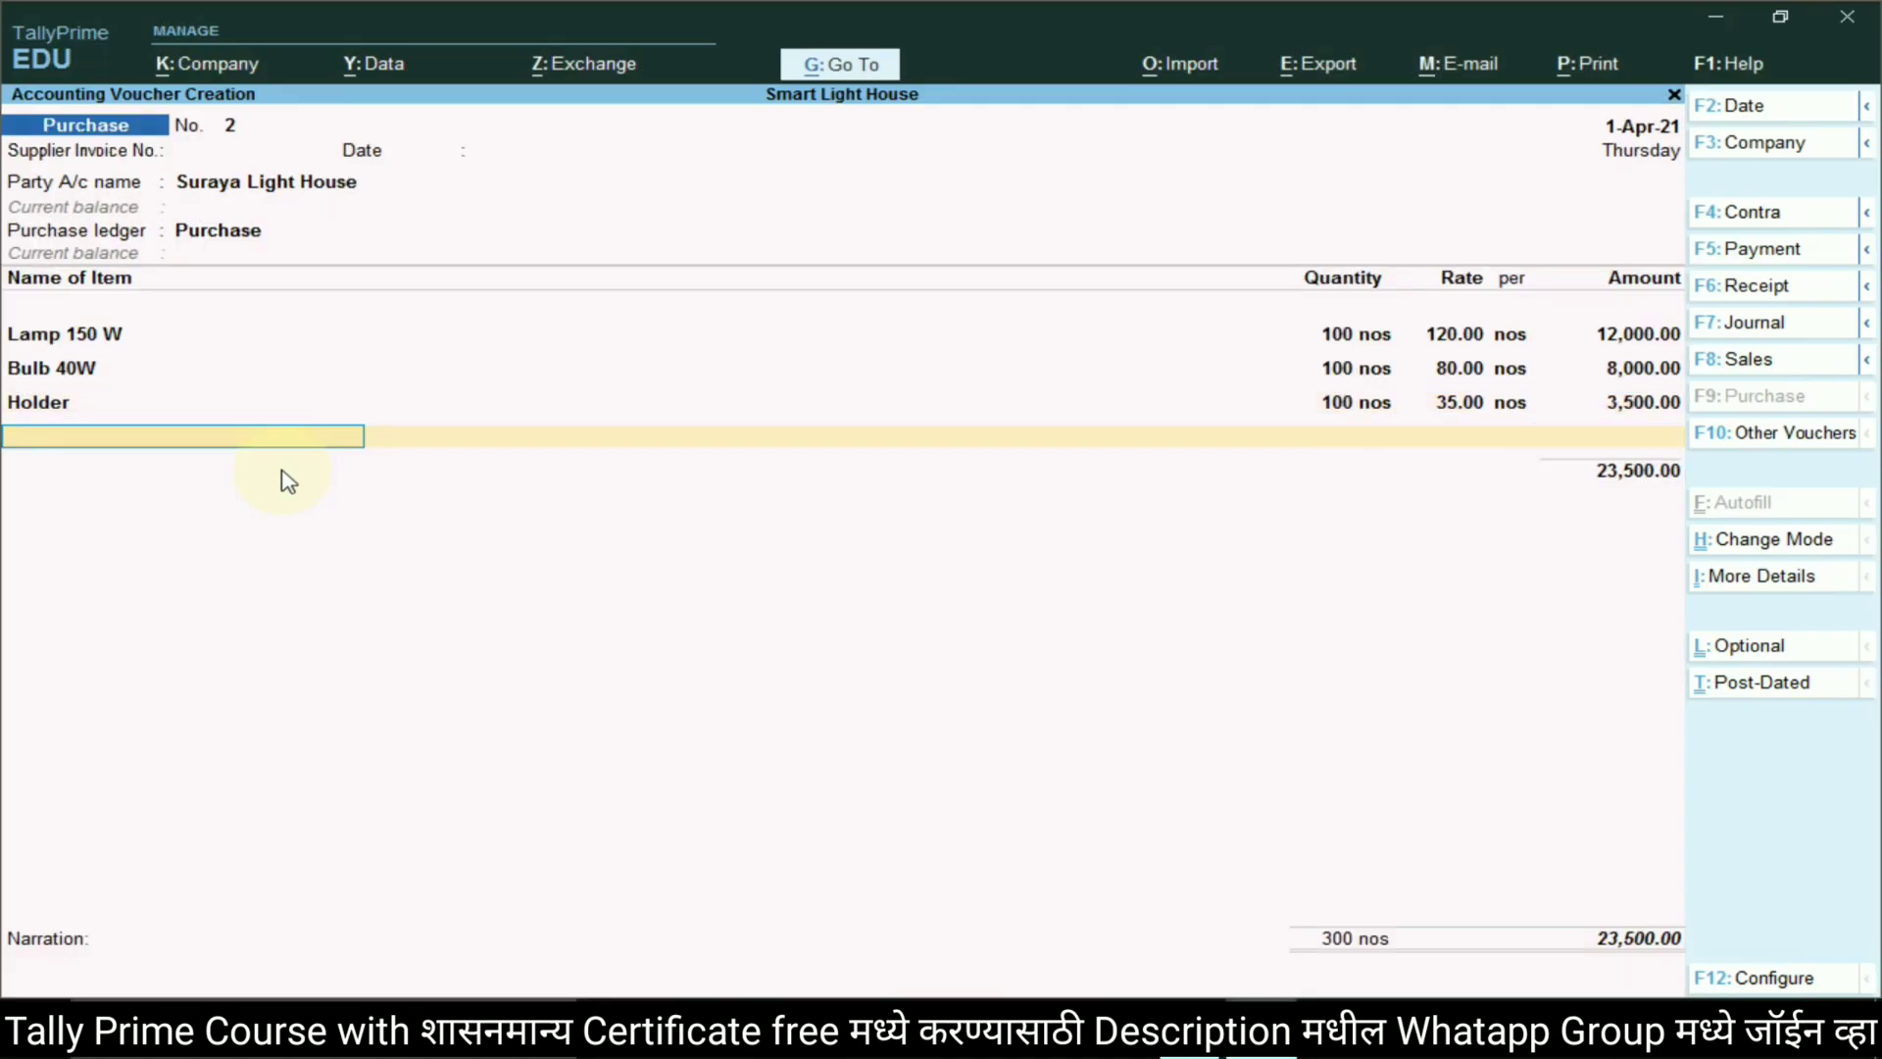
Copy the fourth item's name from Word and create the stock item Tube 14W under Primary with unit nos in TallyPrime
key("alt+Tab")
double_click(789, 538)
left_click_drag(734, 569, 845, 567)
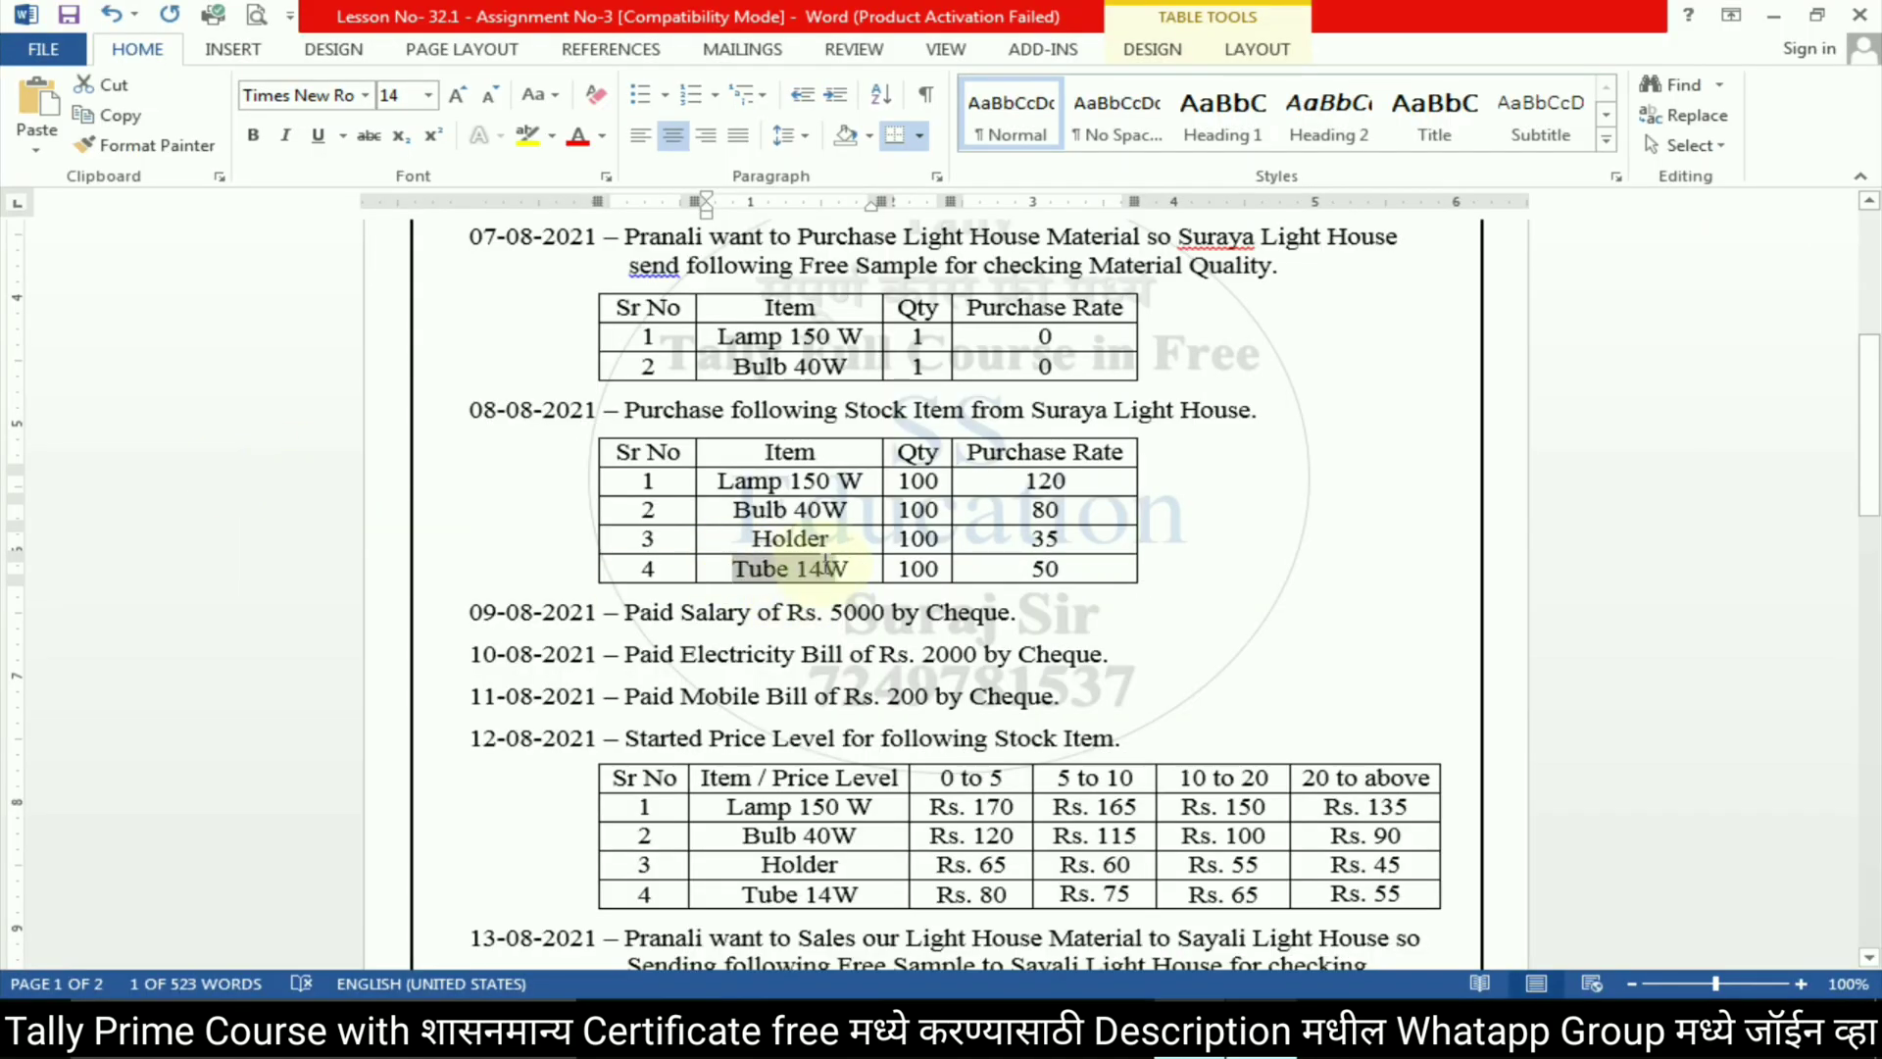
key("alt+Tab")
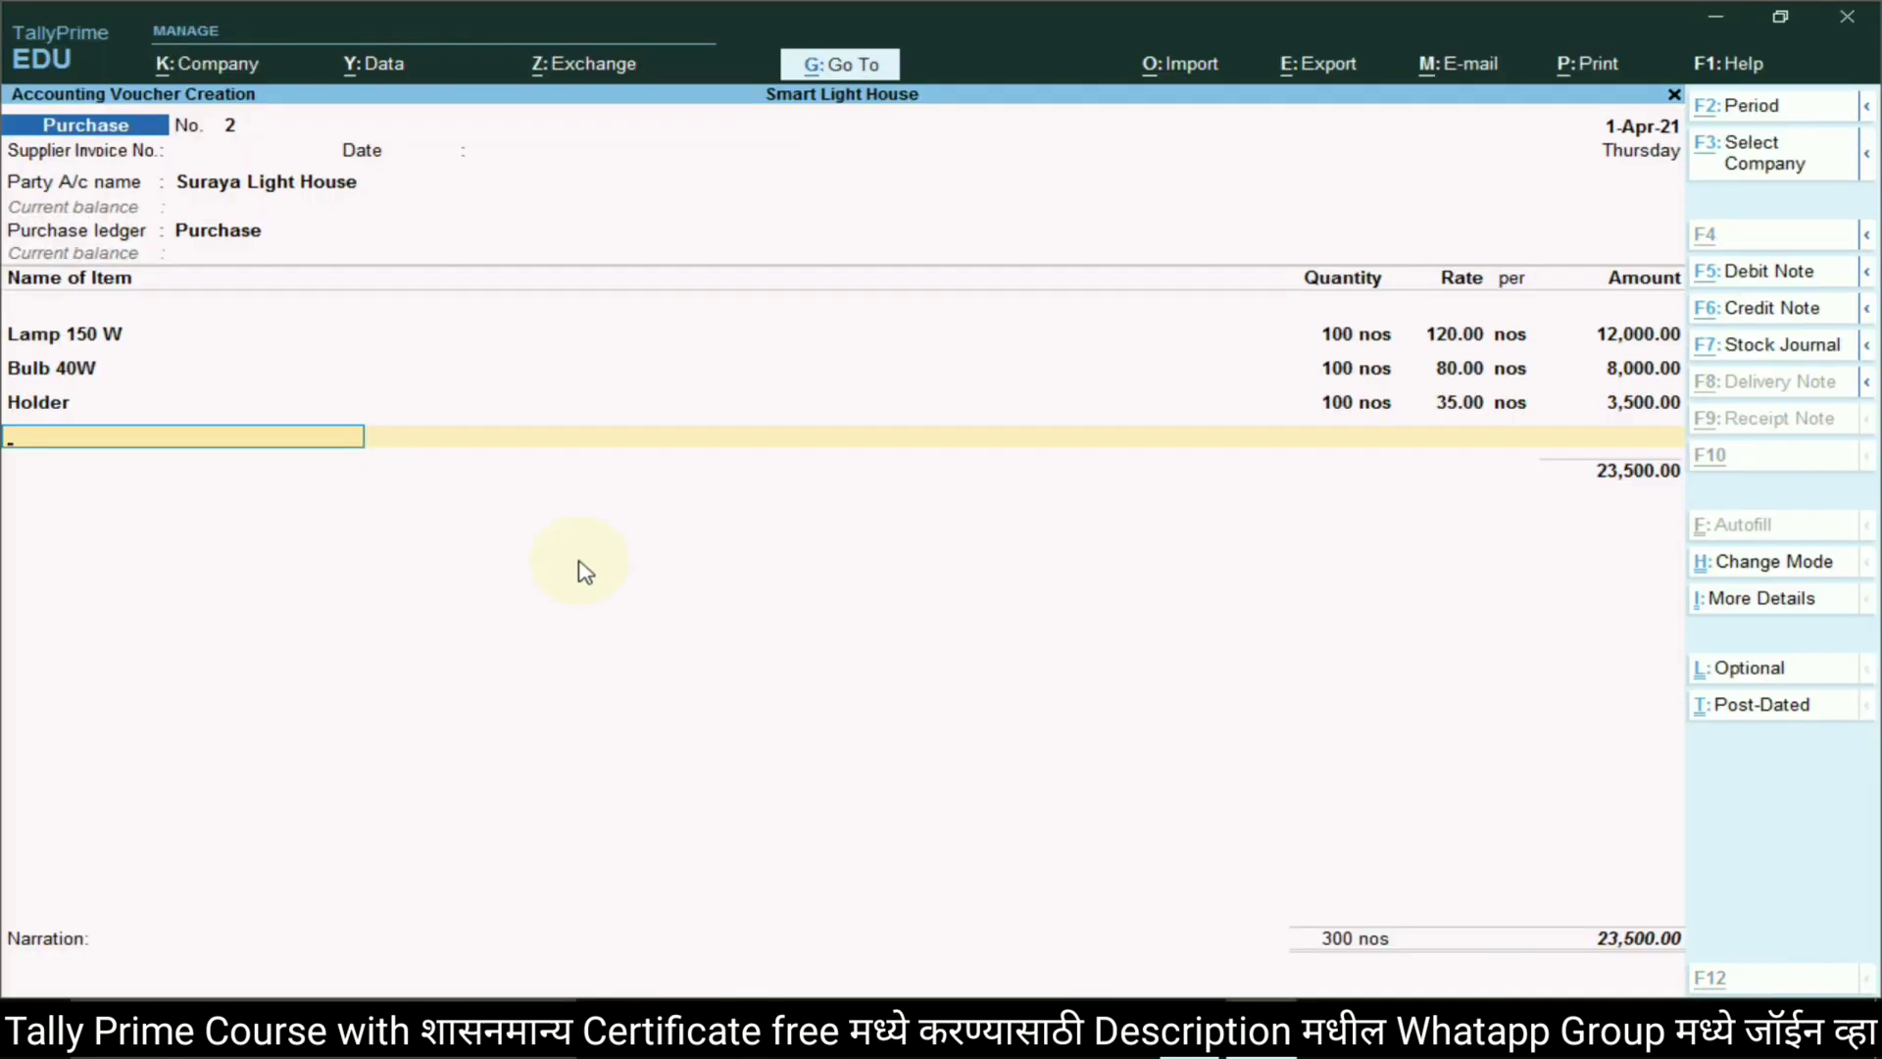
key("alt+c")
key("ctrl+alt+v")
key("Return")
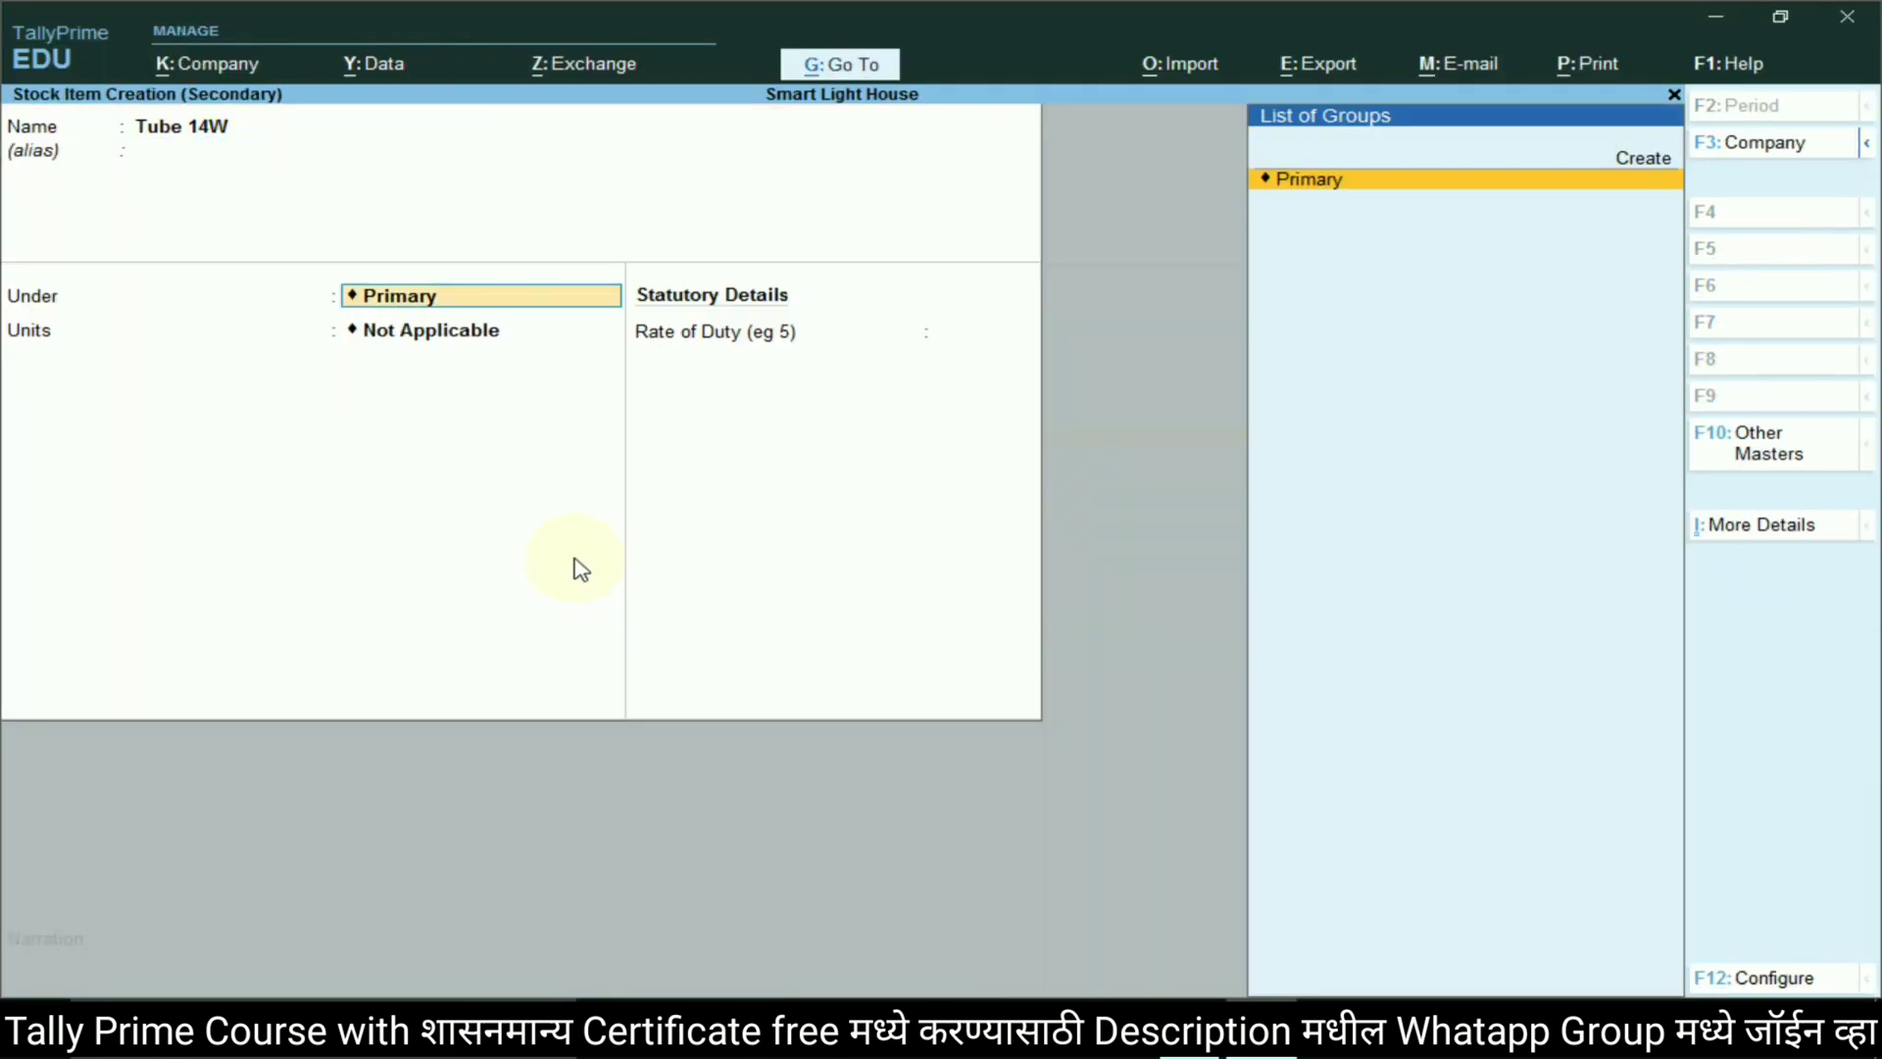
key("Return")
key("Down")
key("Return")
key("Return")
key("Return")
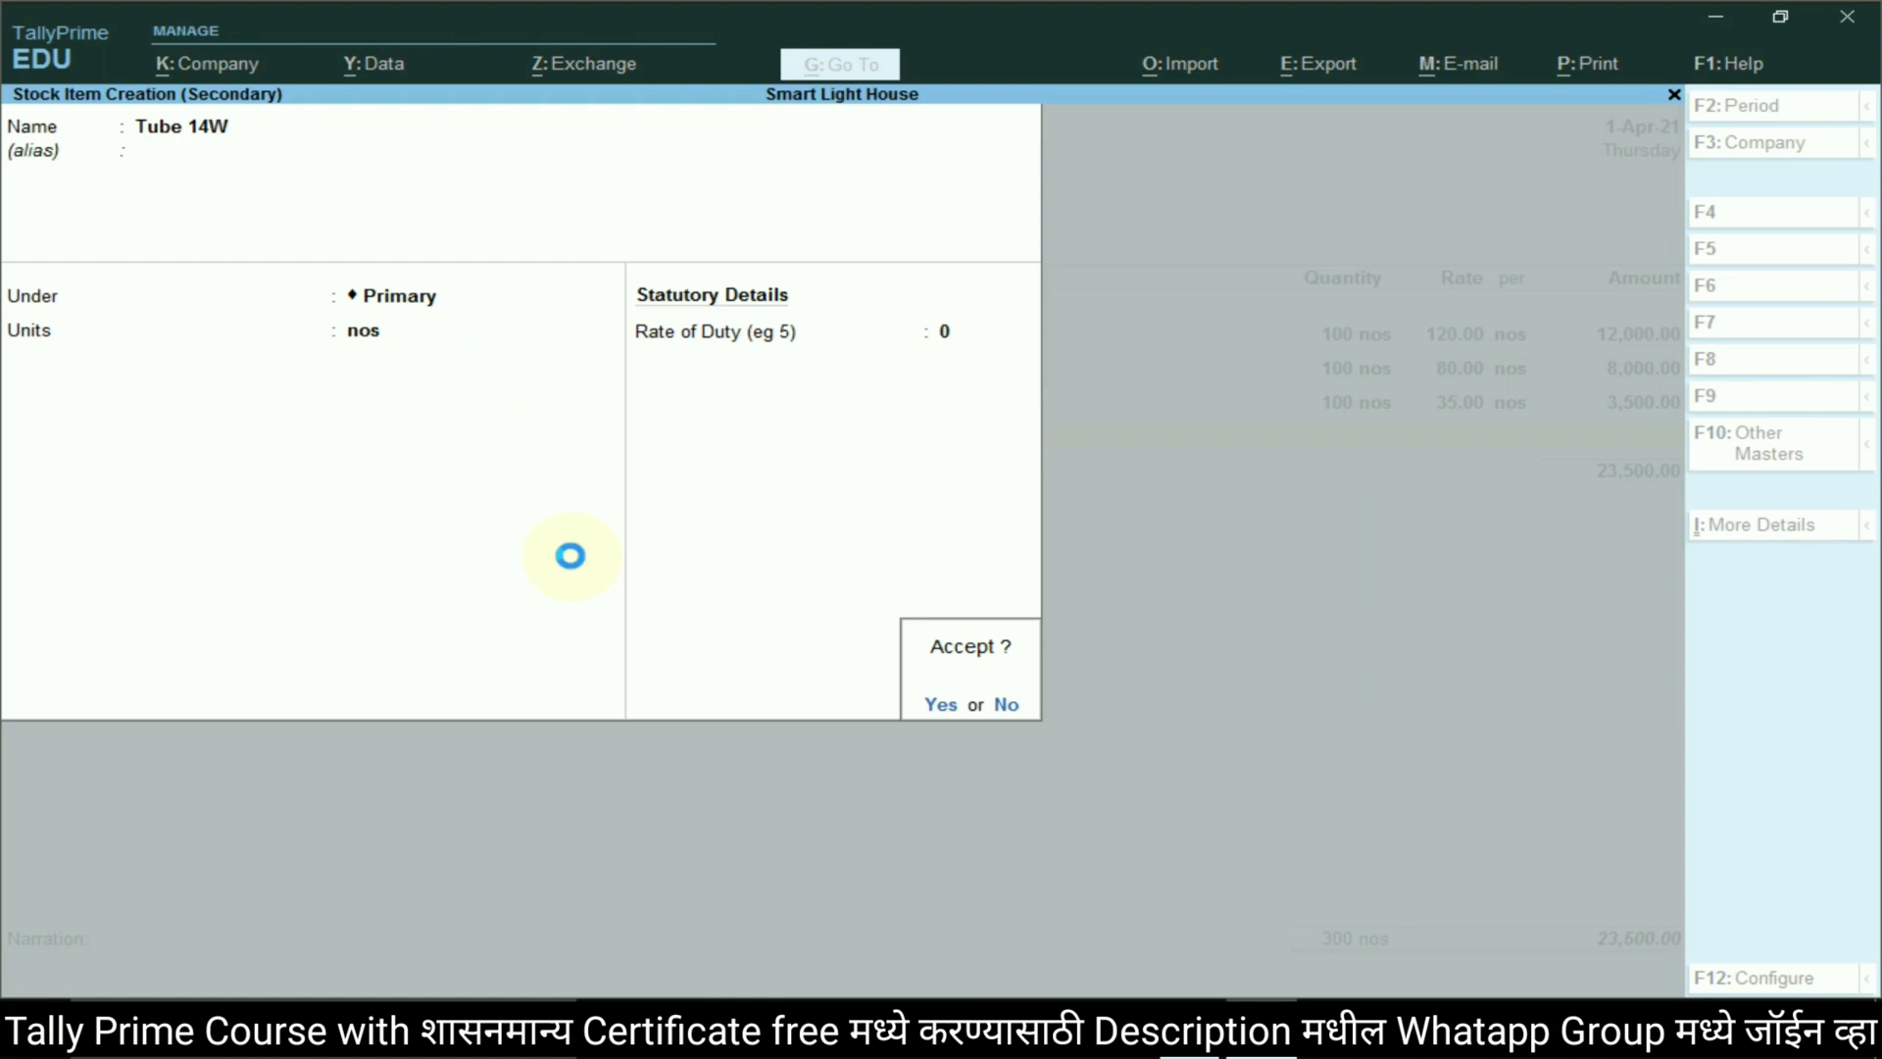
Enter 100 nos of Tube 14W, check its rate in Word and set the rate to 50 per nos
type("100")
key("Return")
type("8")
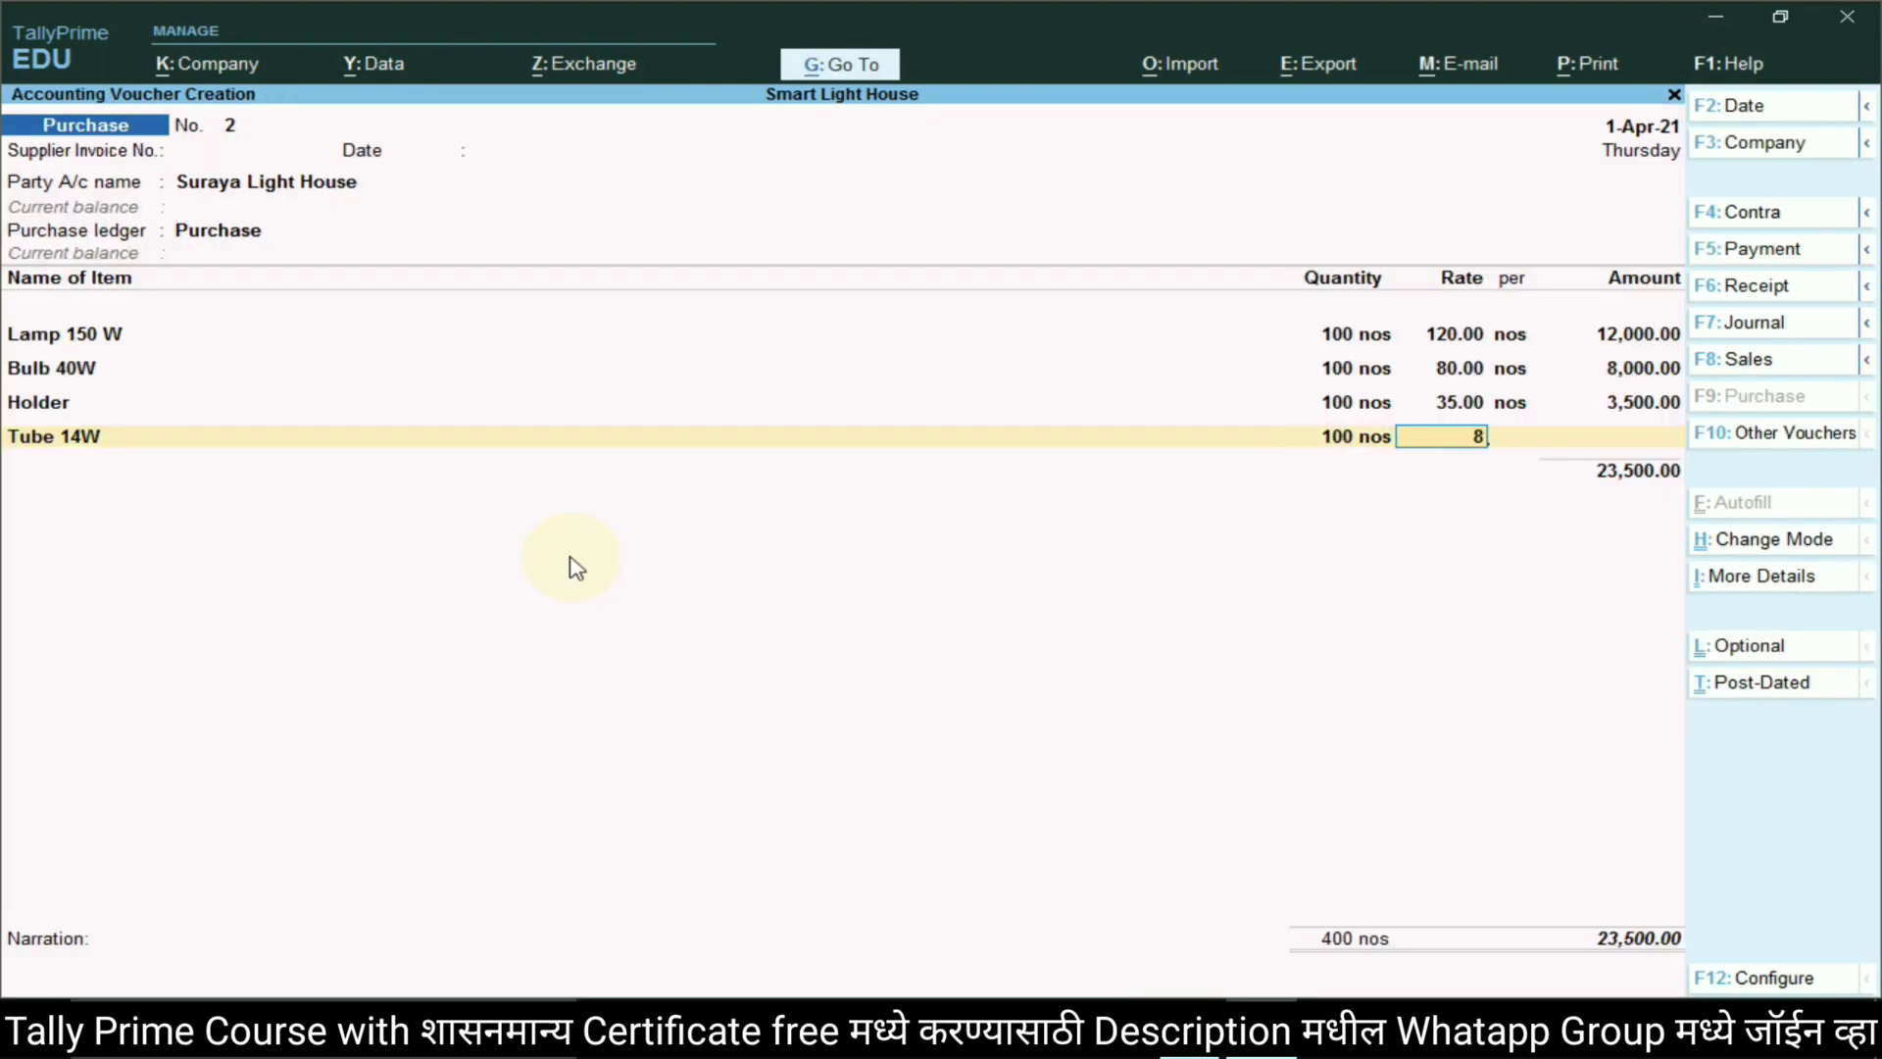
type("0")
key("Return")
key("alt+Tab")
key("alt+Tab")
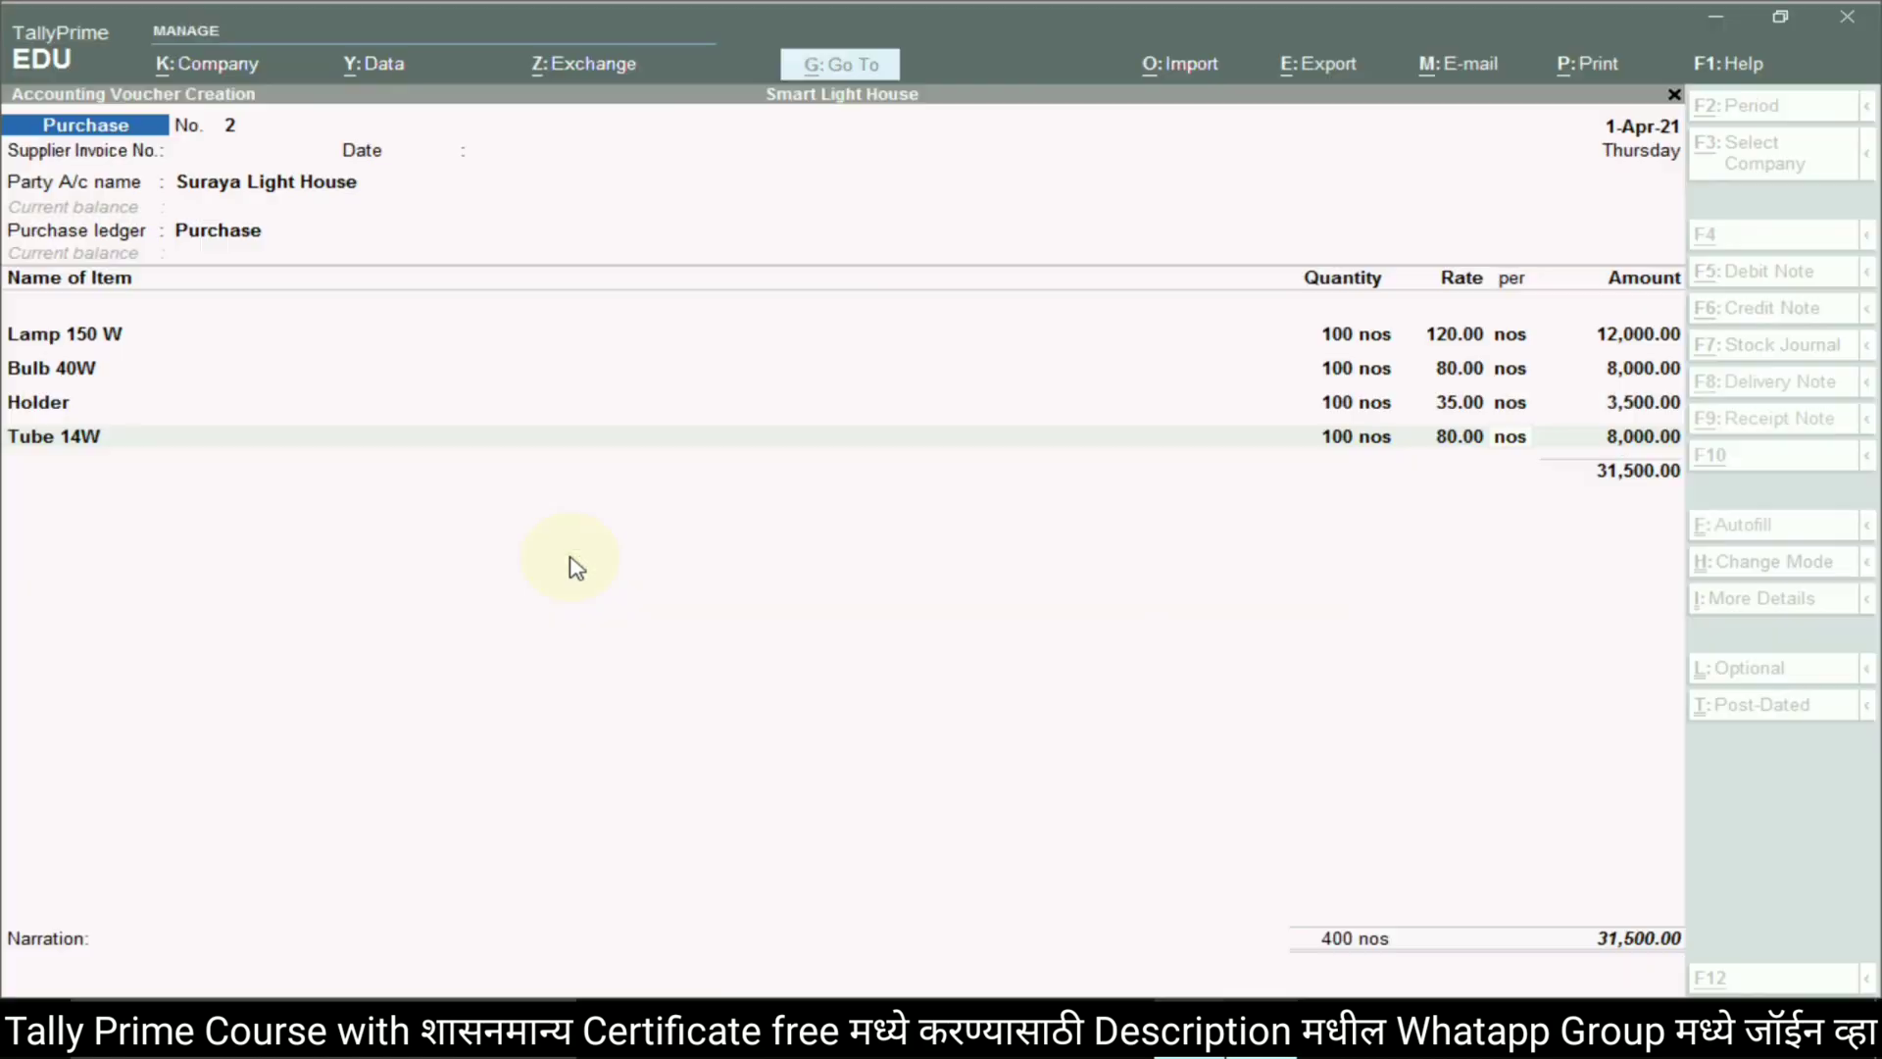
type("0")
key("Return")
key("Return")
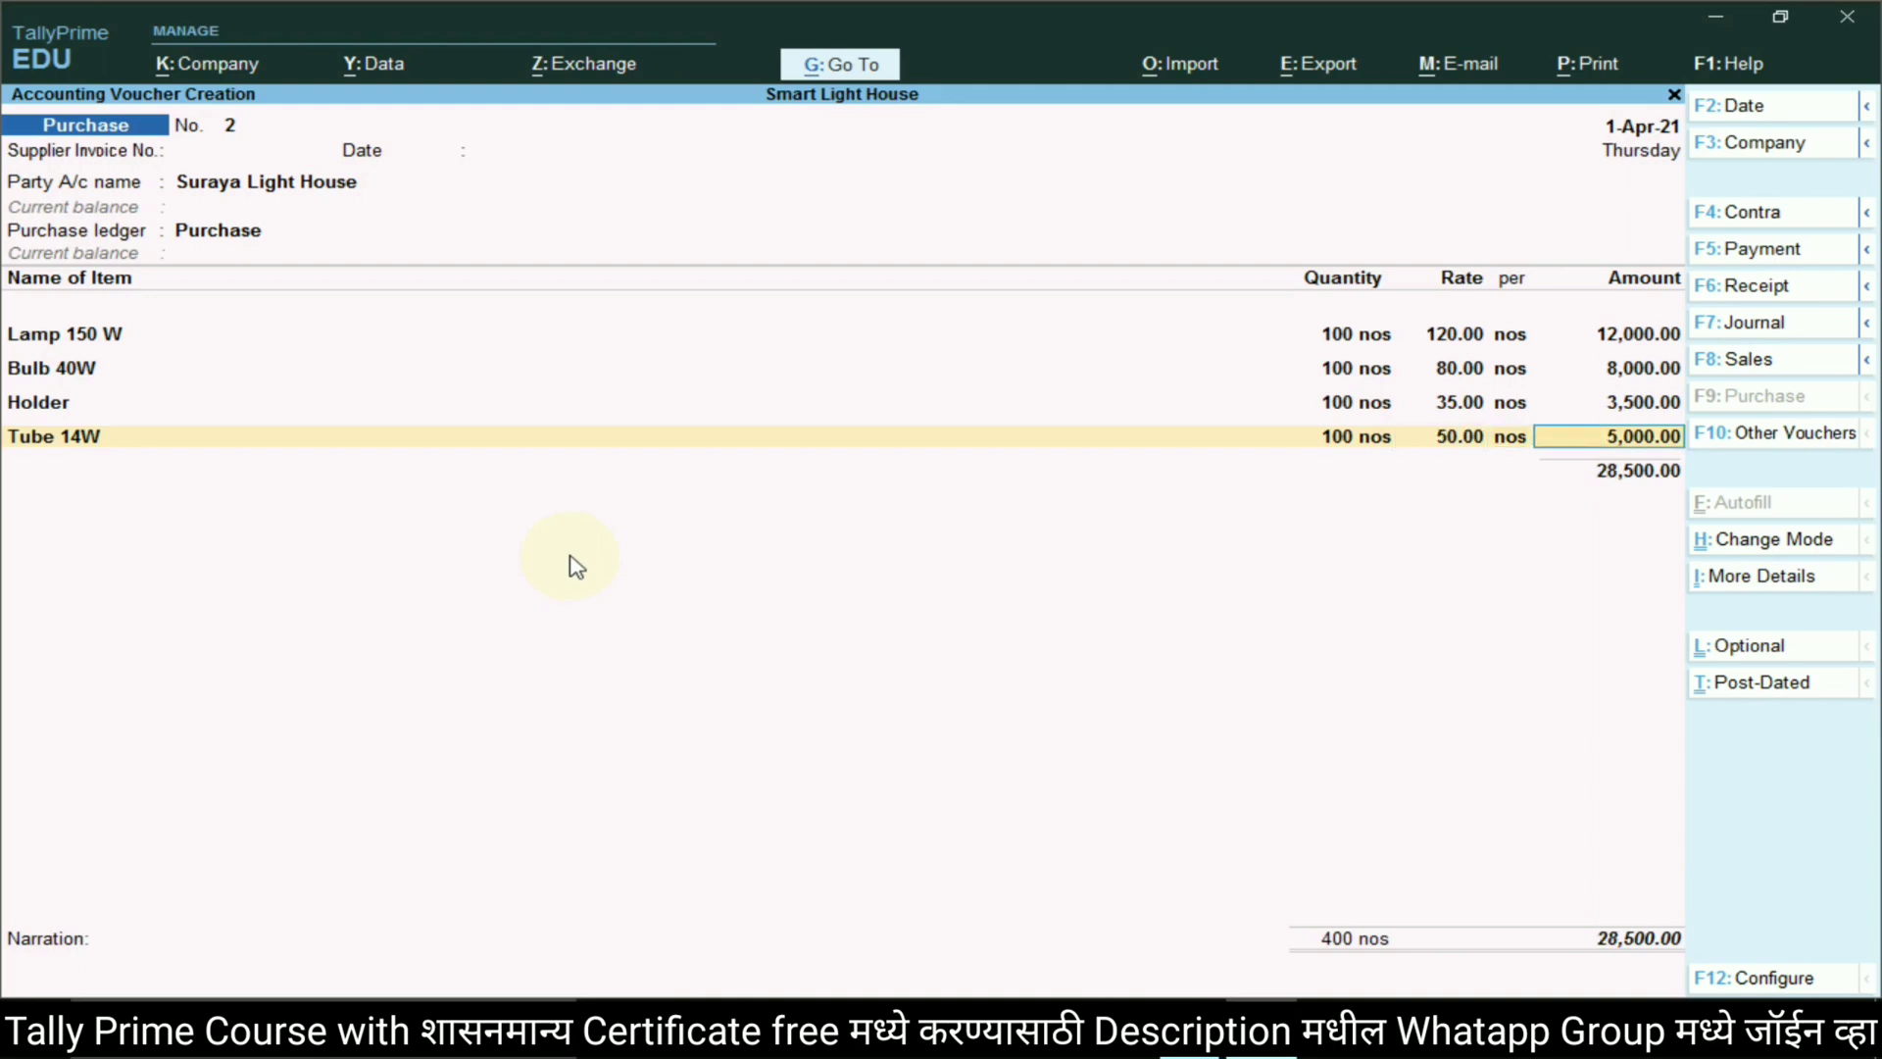
key("Return")
Compare the items with the Word table, end the item list and save the purchase voucher without narration
key("Return")
key("alt+Tab")
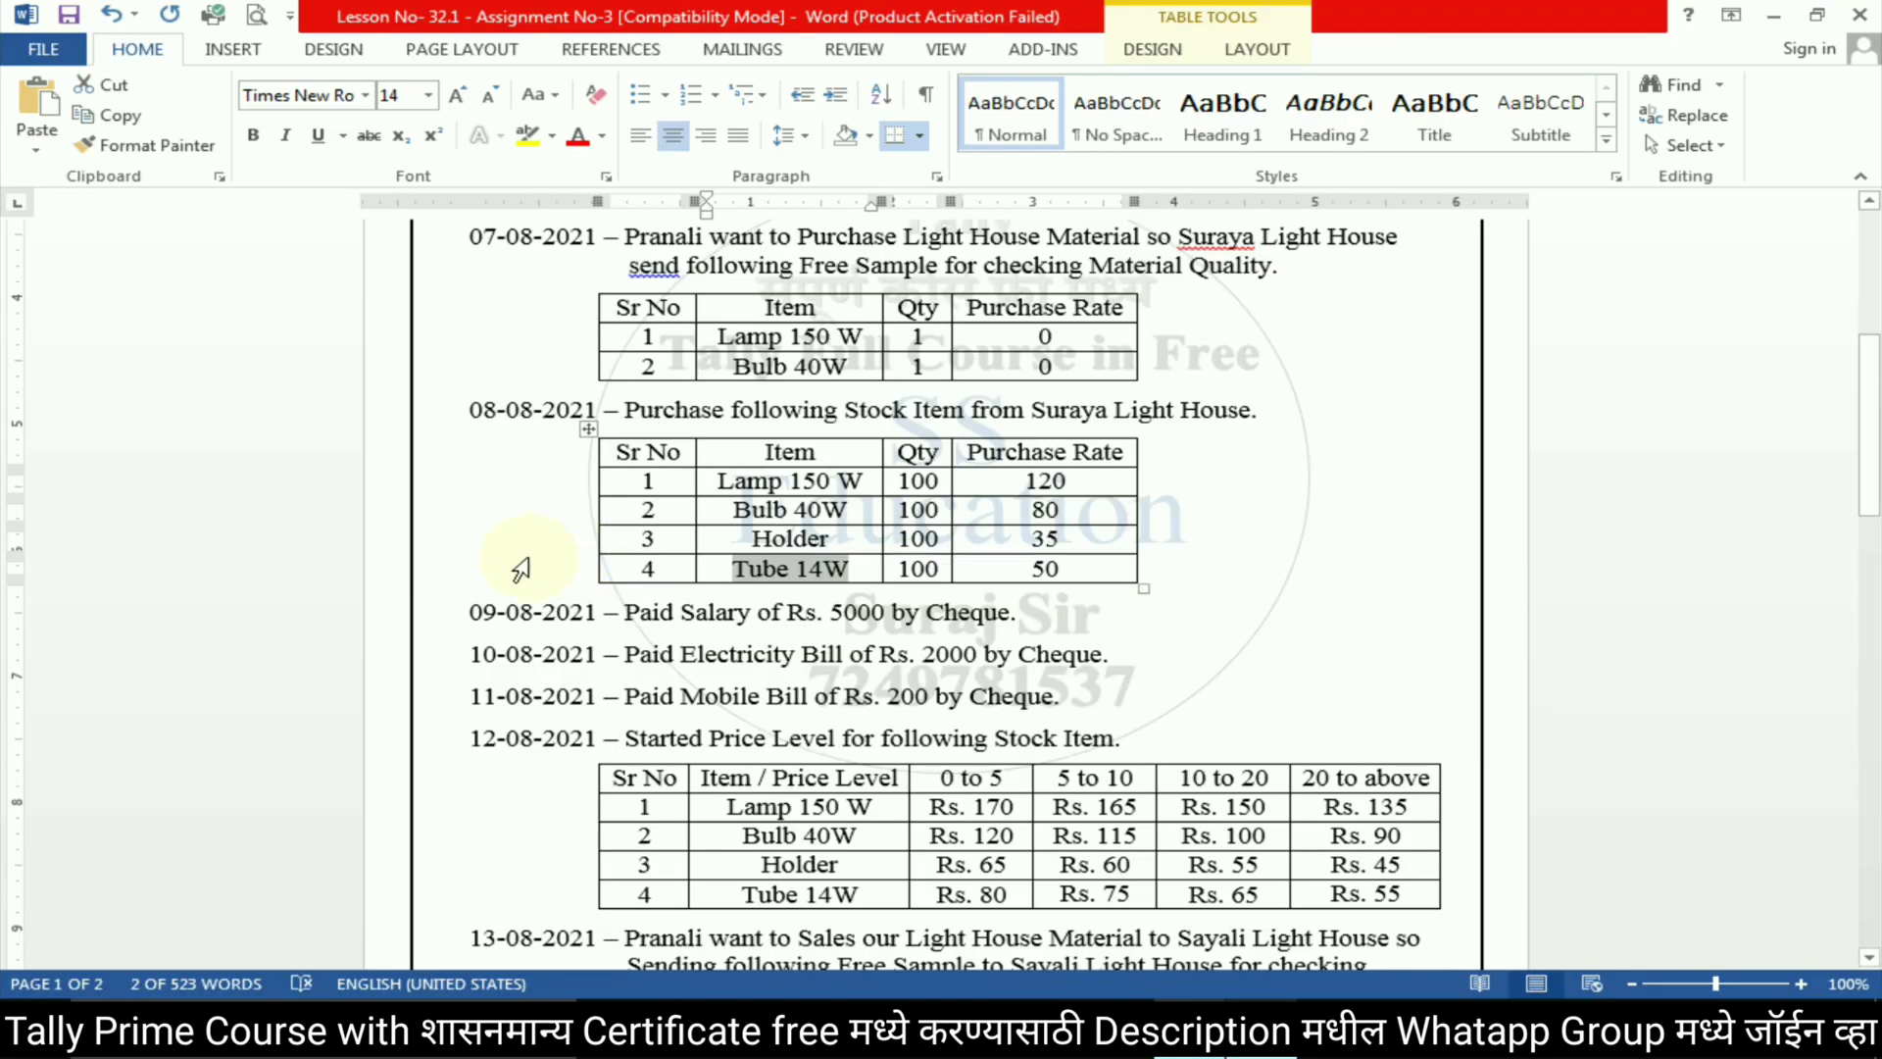
key("alt+Tab")
key("Return")
key("Return")
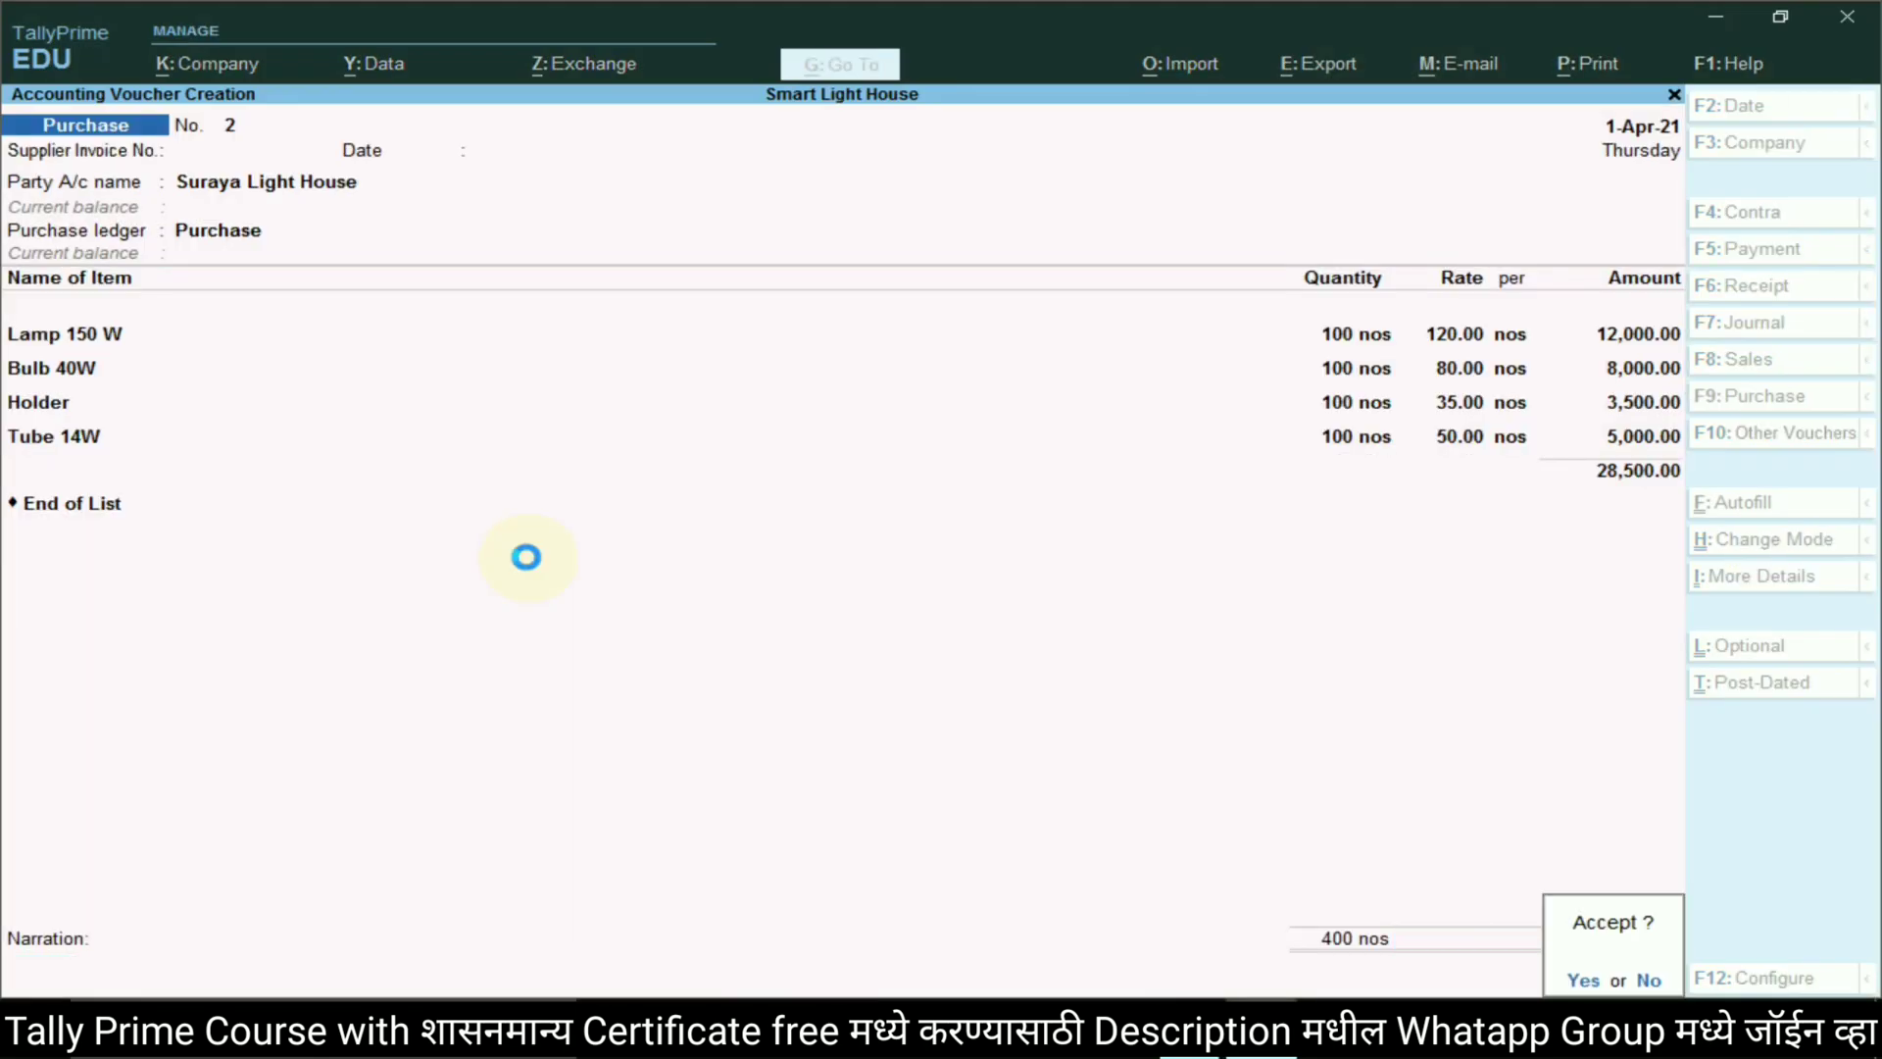
key("Return")
Copy the word Salary from the 09-08-2021 transaction in Word and start a Payment voucher in TallyPrime
key("alt+Tab")
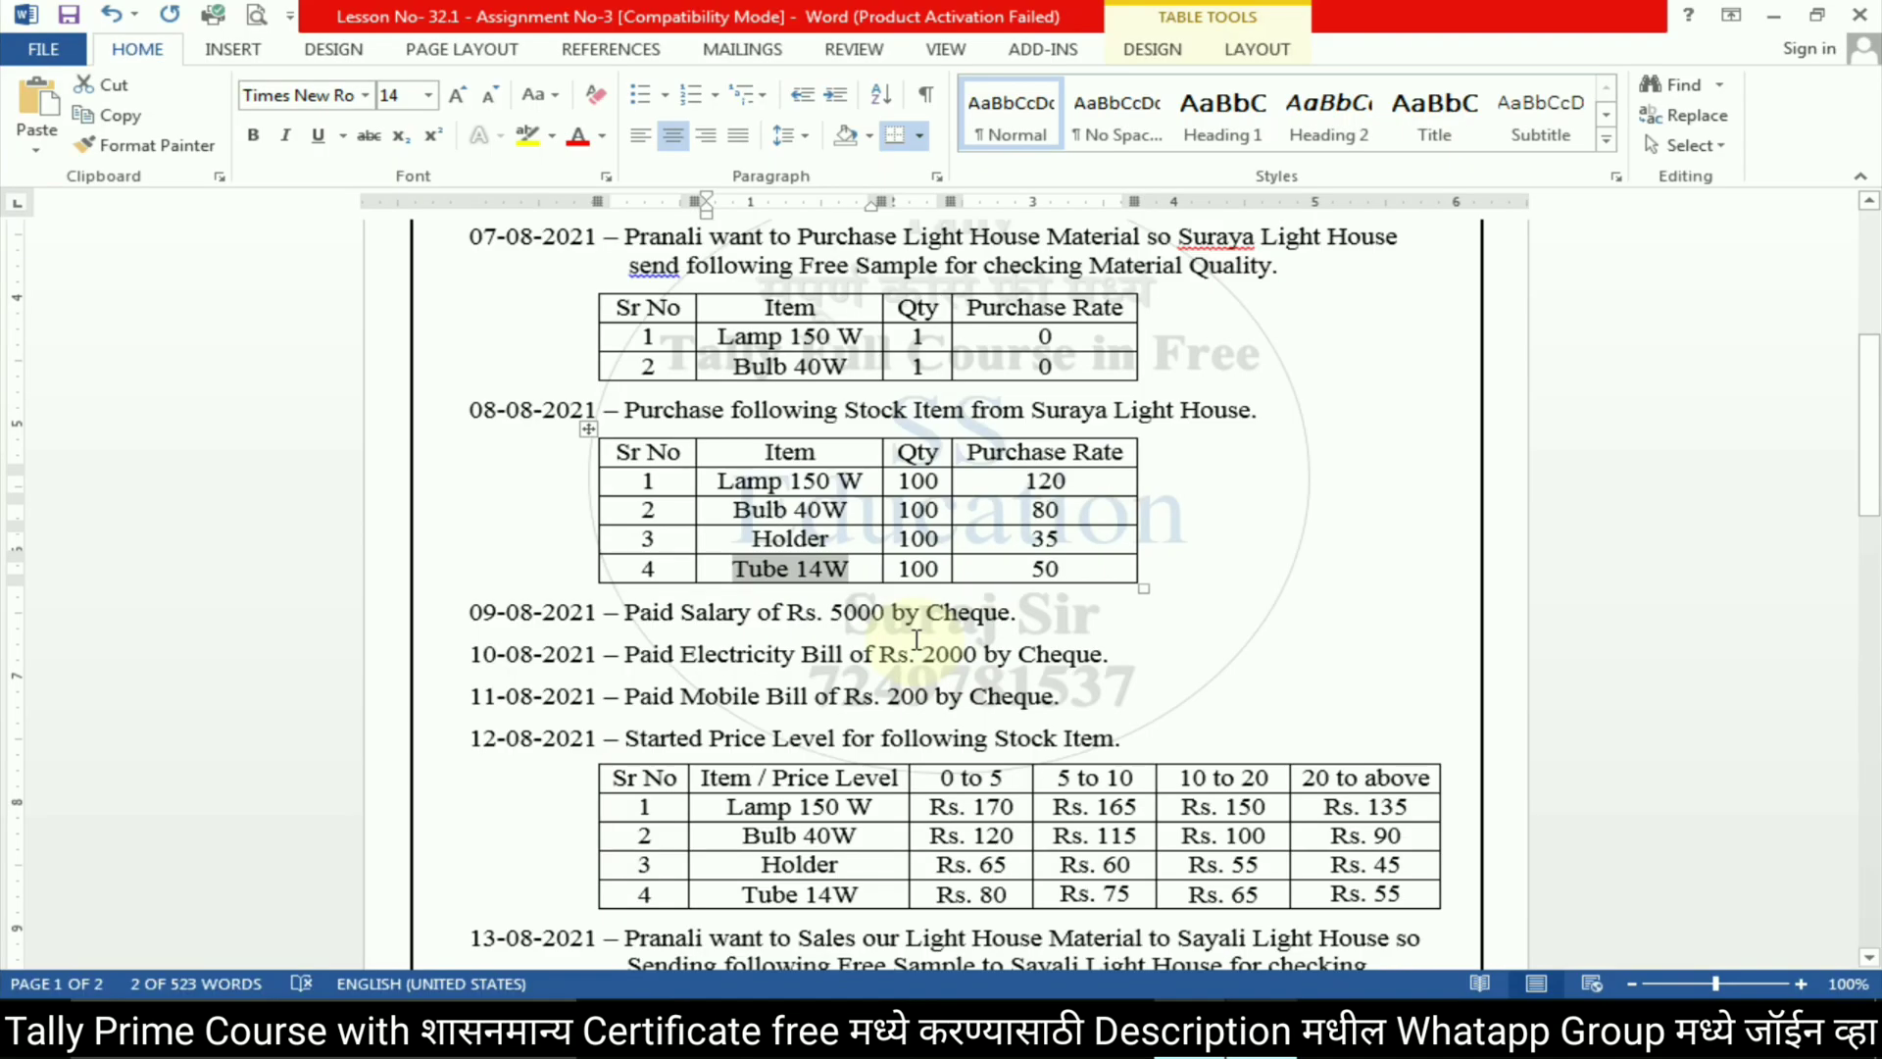
left_click(684, 614)
double_click(705, 614)
key("ctrl+c")
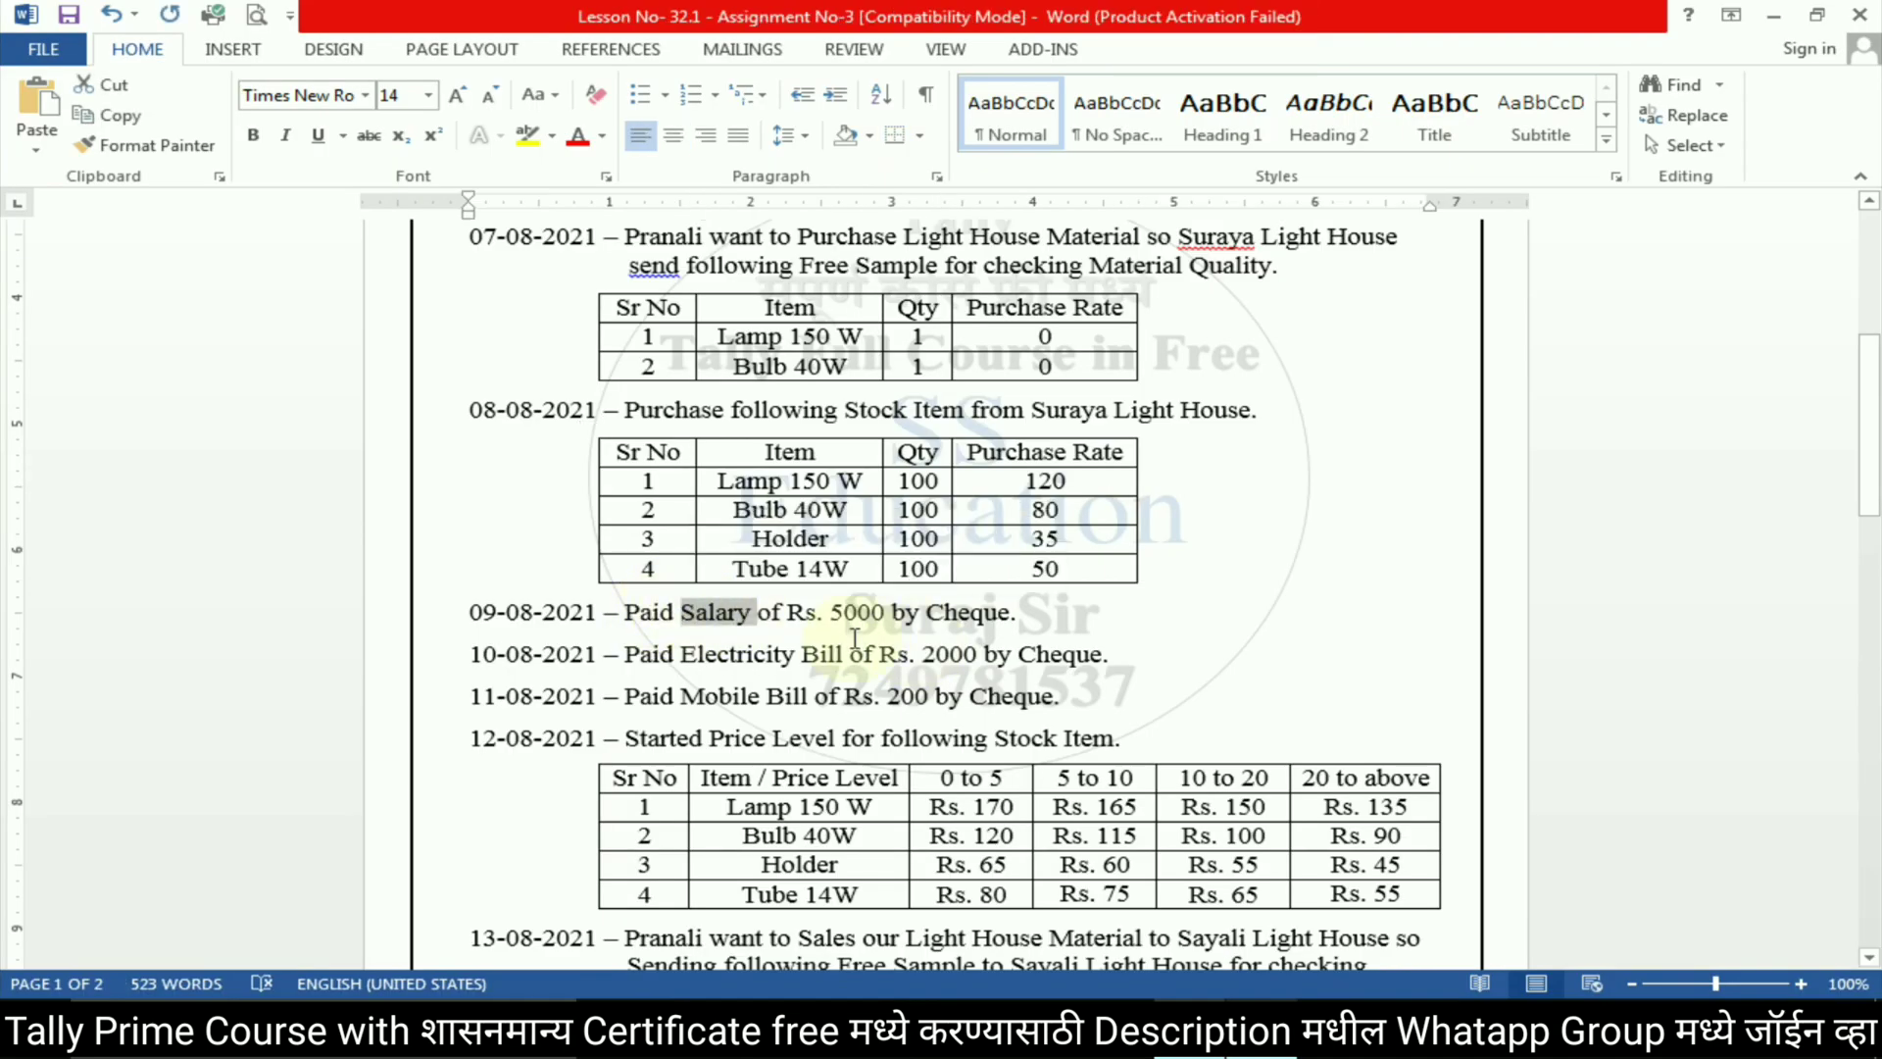
key("alt+Tab")
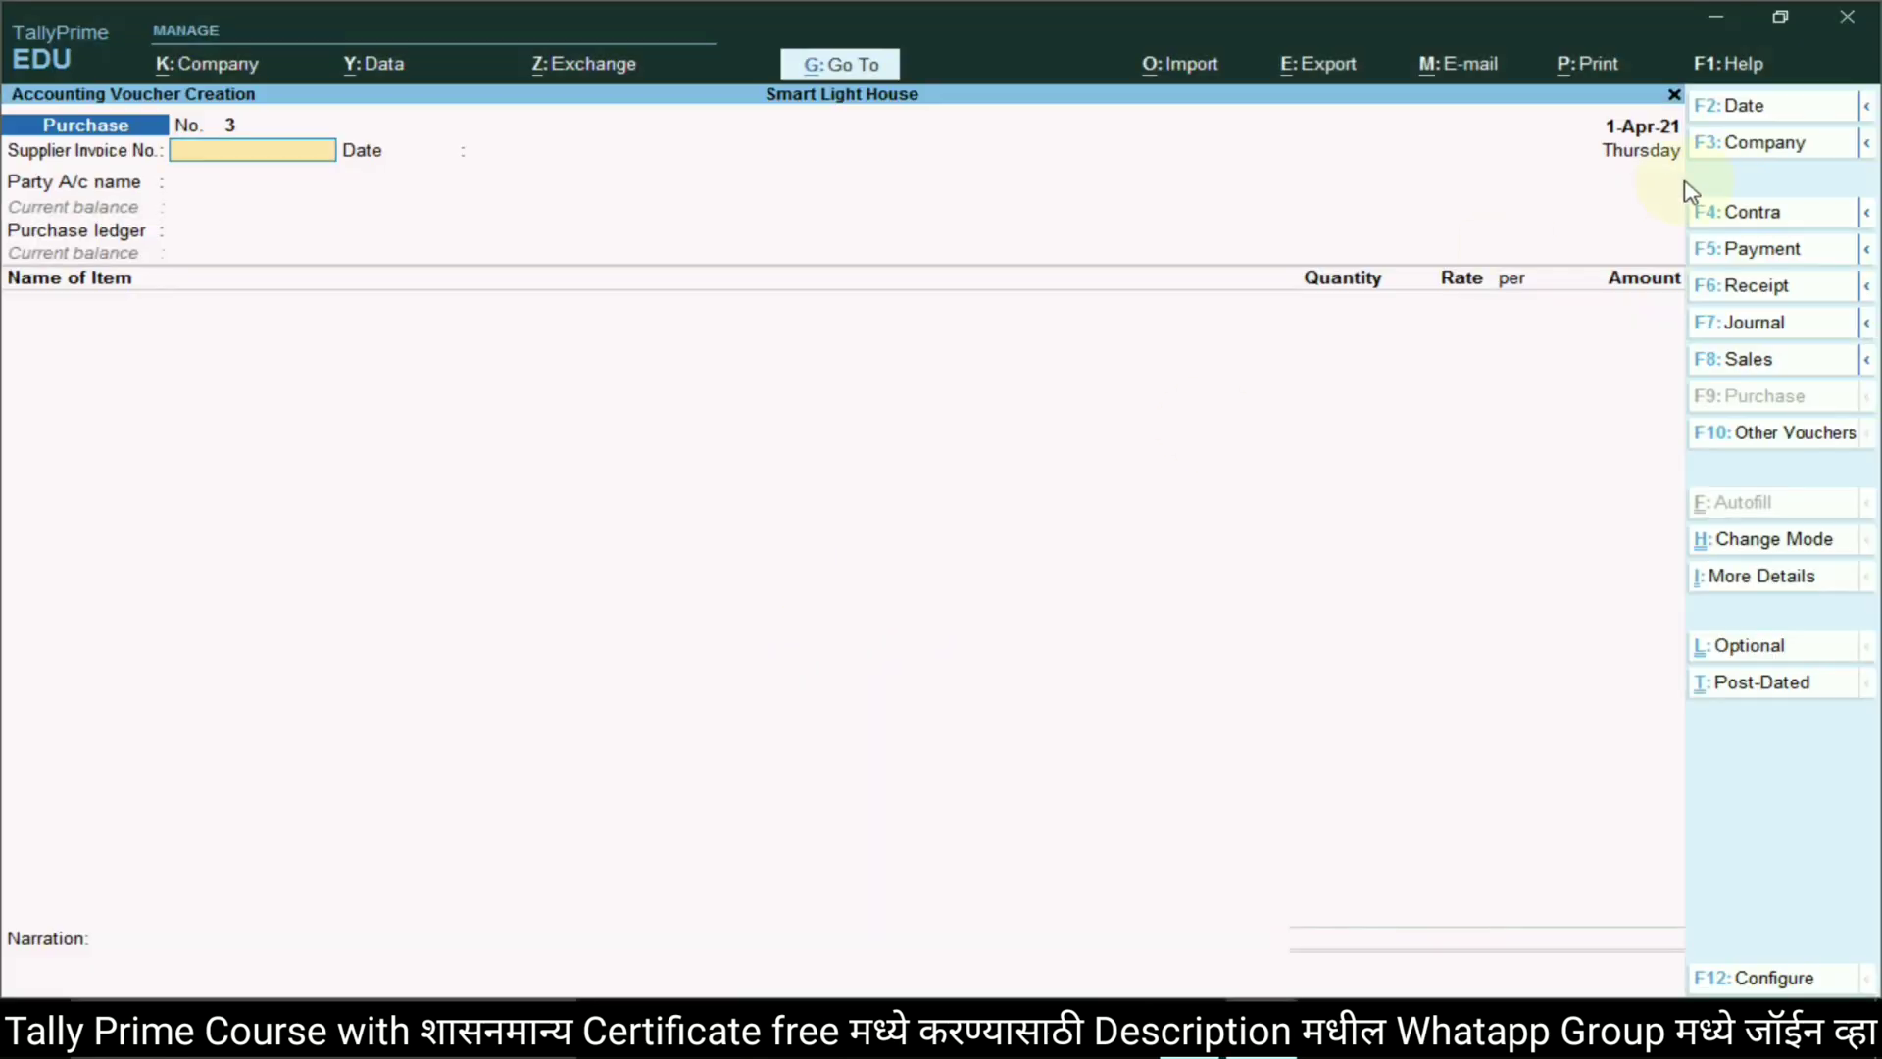
left_click(1777, 251)
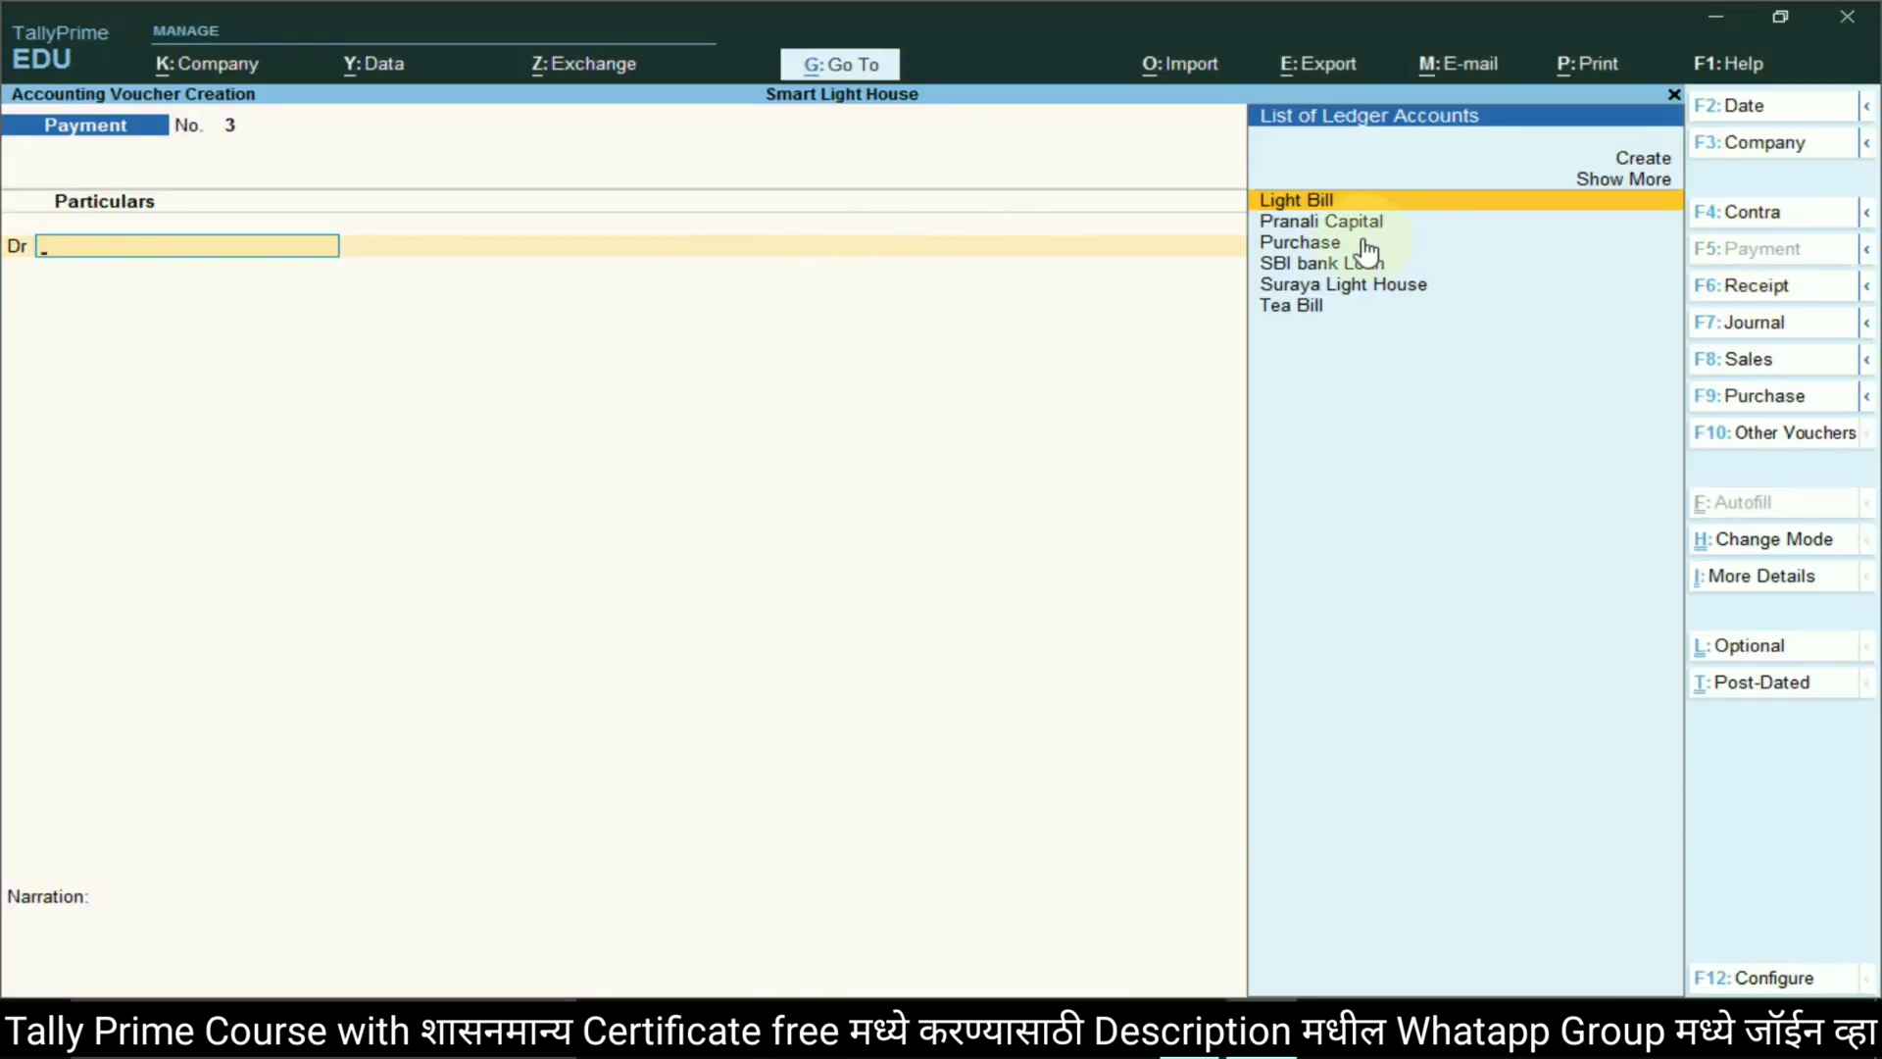
Create the ledger Salary Paid under Indirect Expenses without bank details and use it as the payment's debit account
left_click(1623, 165)
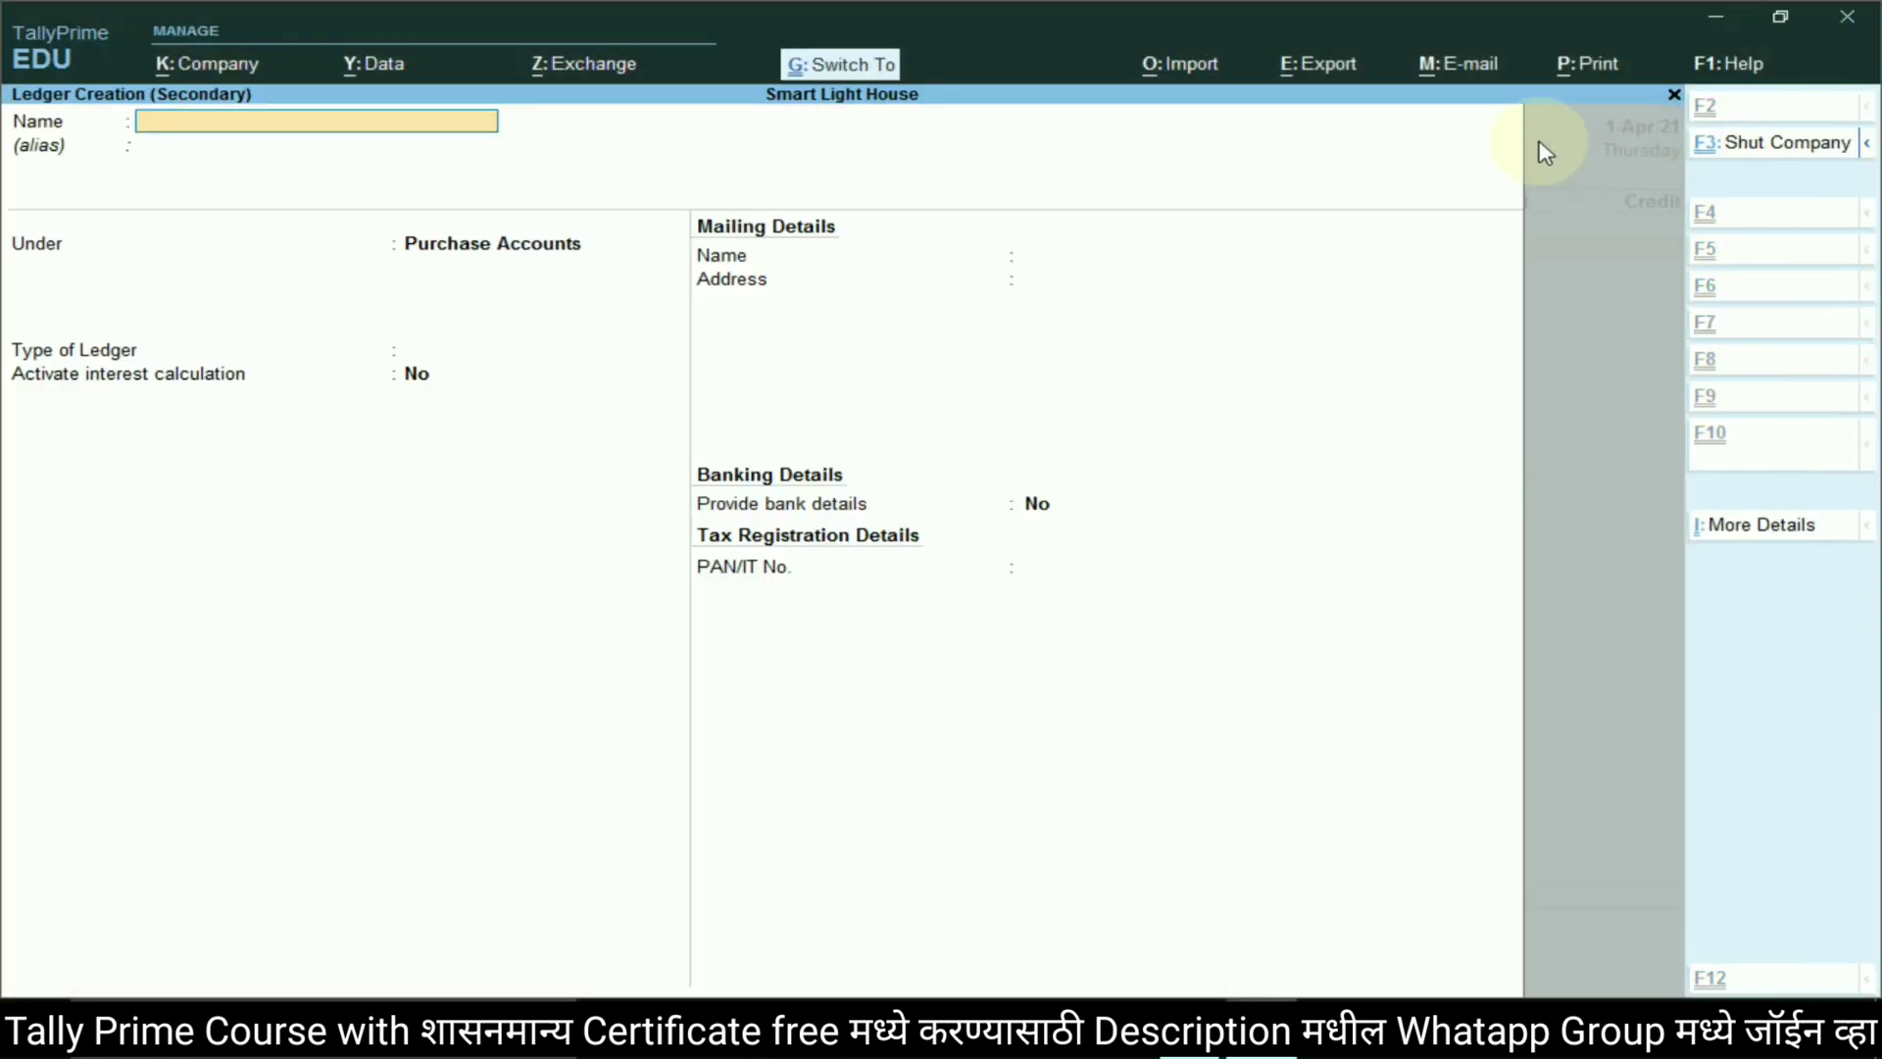
key("ctrl+v")
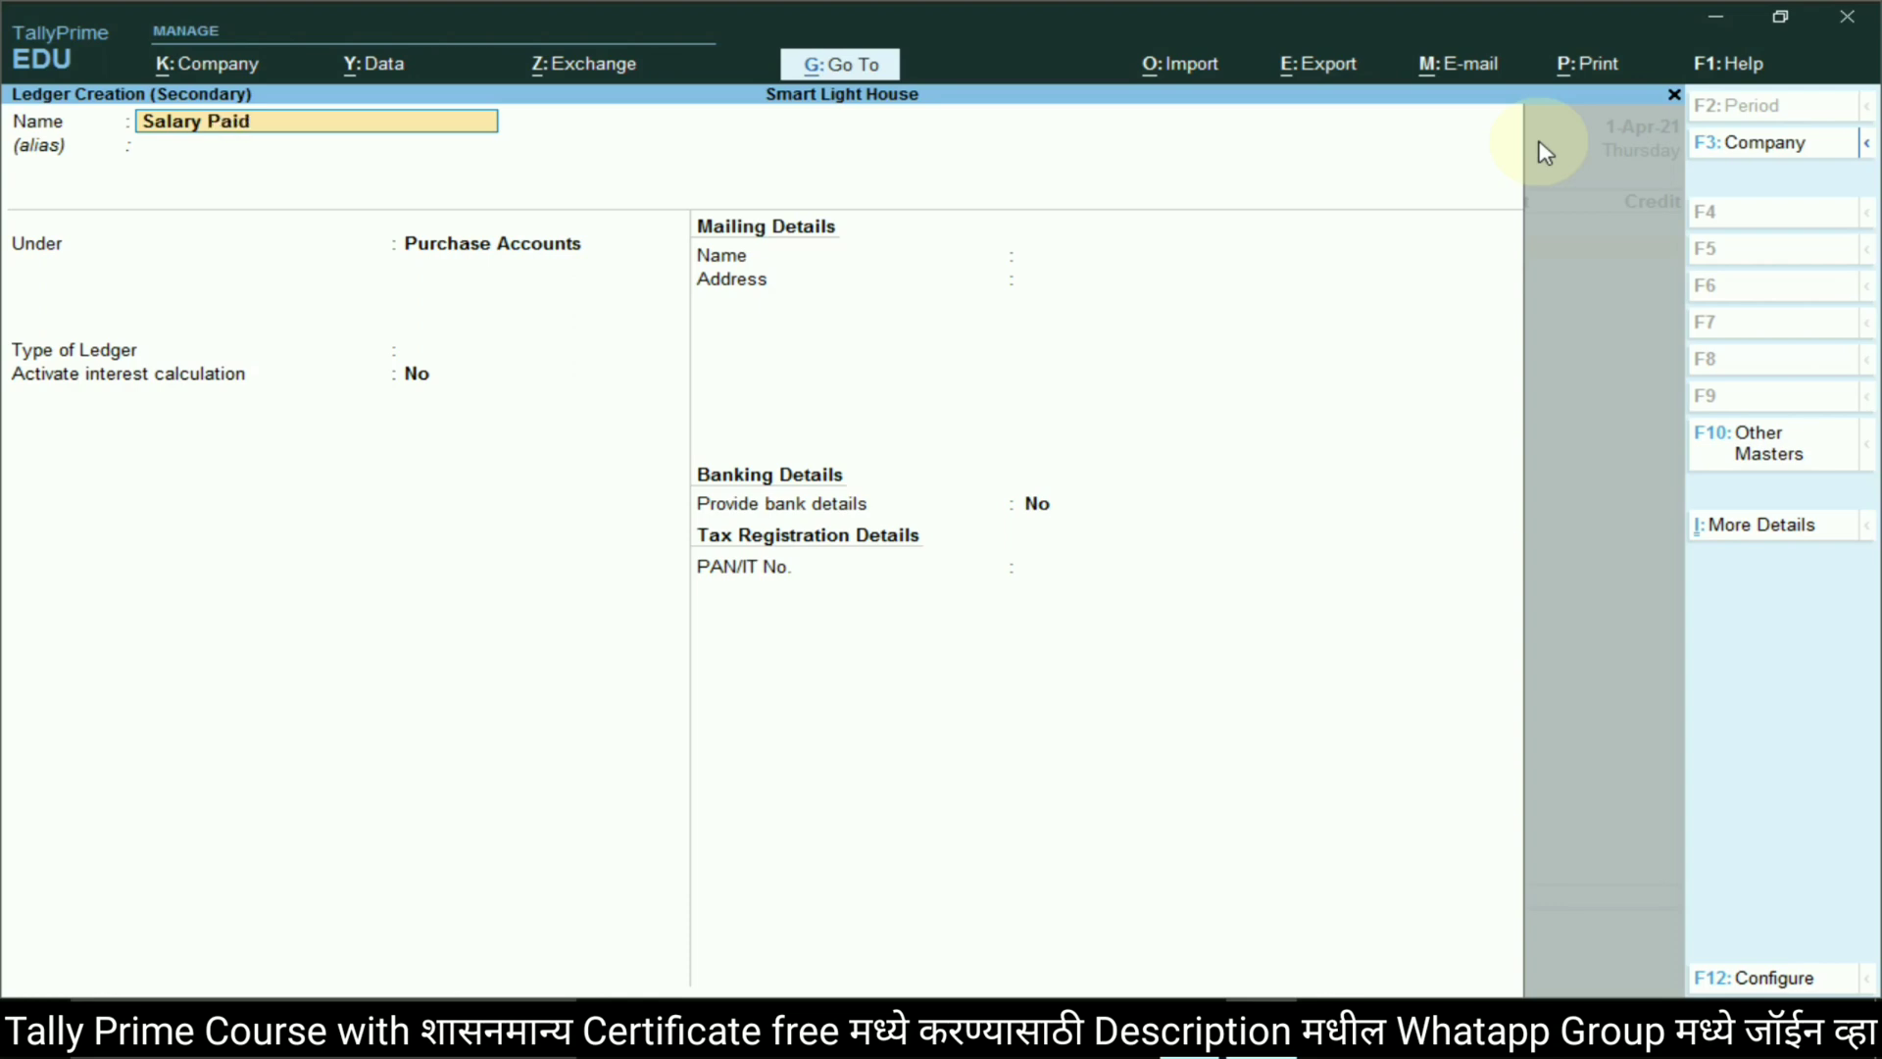
key("Return")
type("Ind")
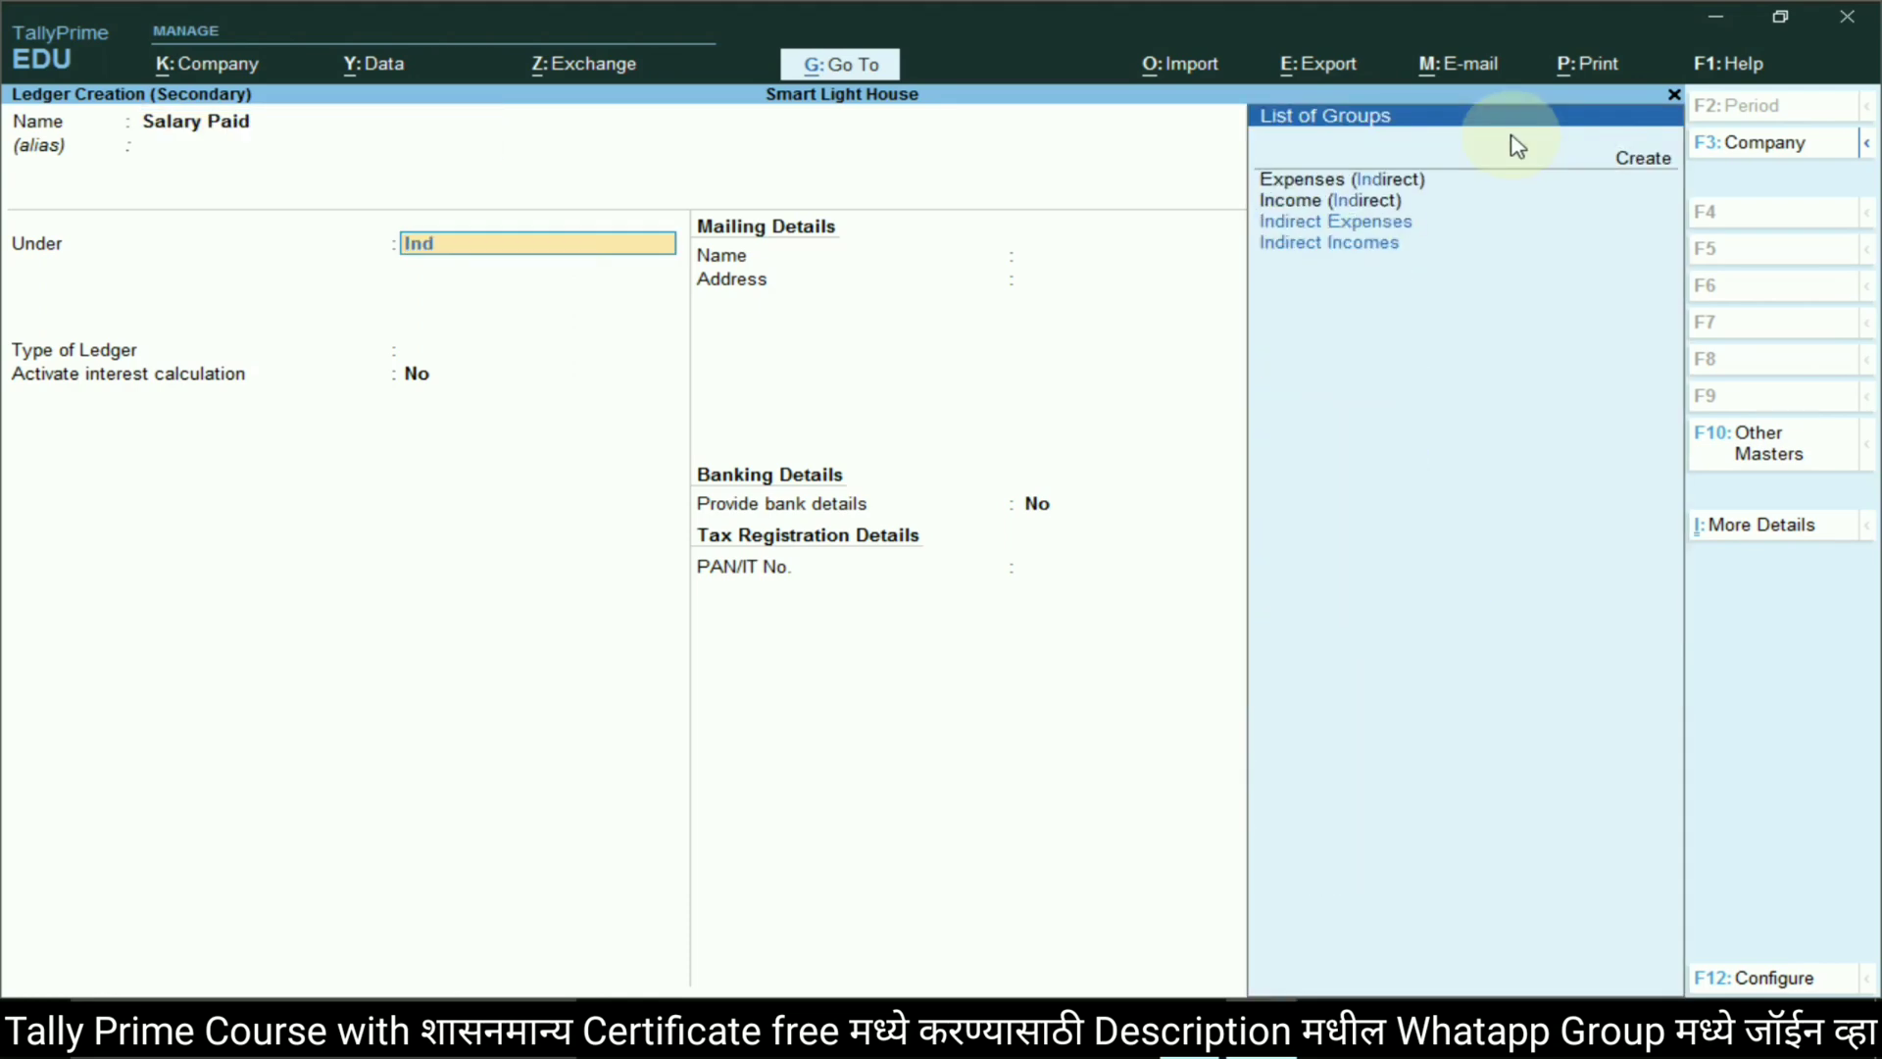
key("Down")
key("Up")
key("Return")
key("Return")
key("Return")
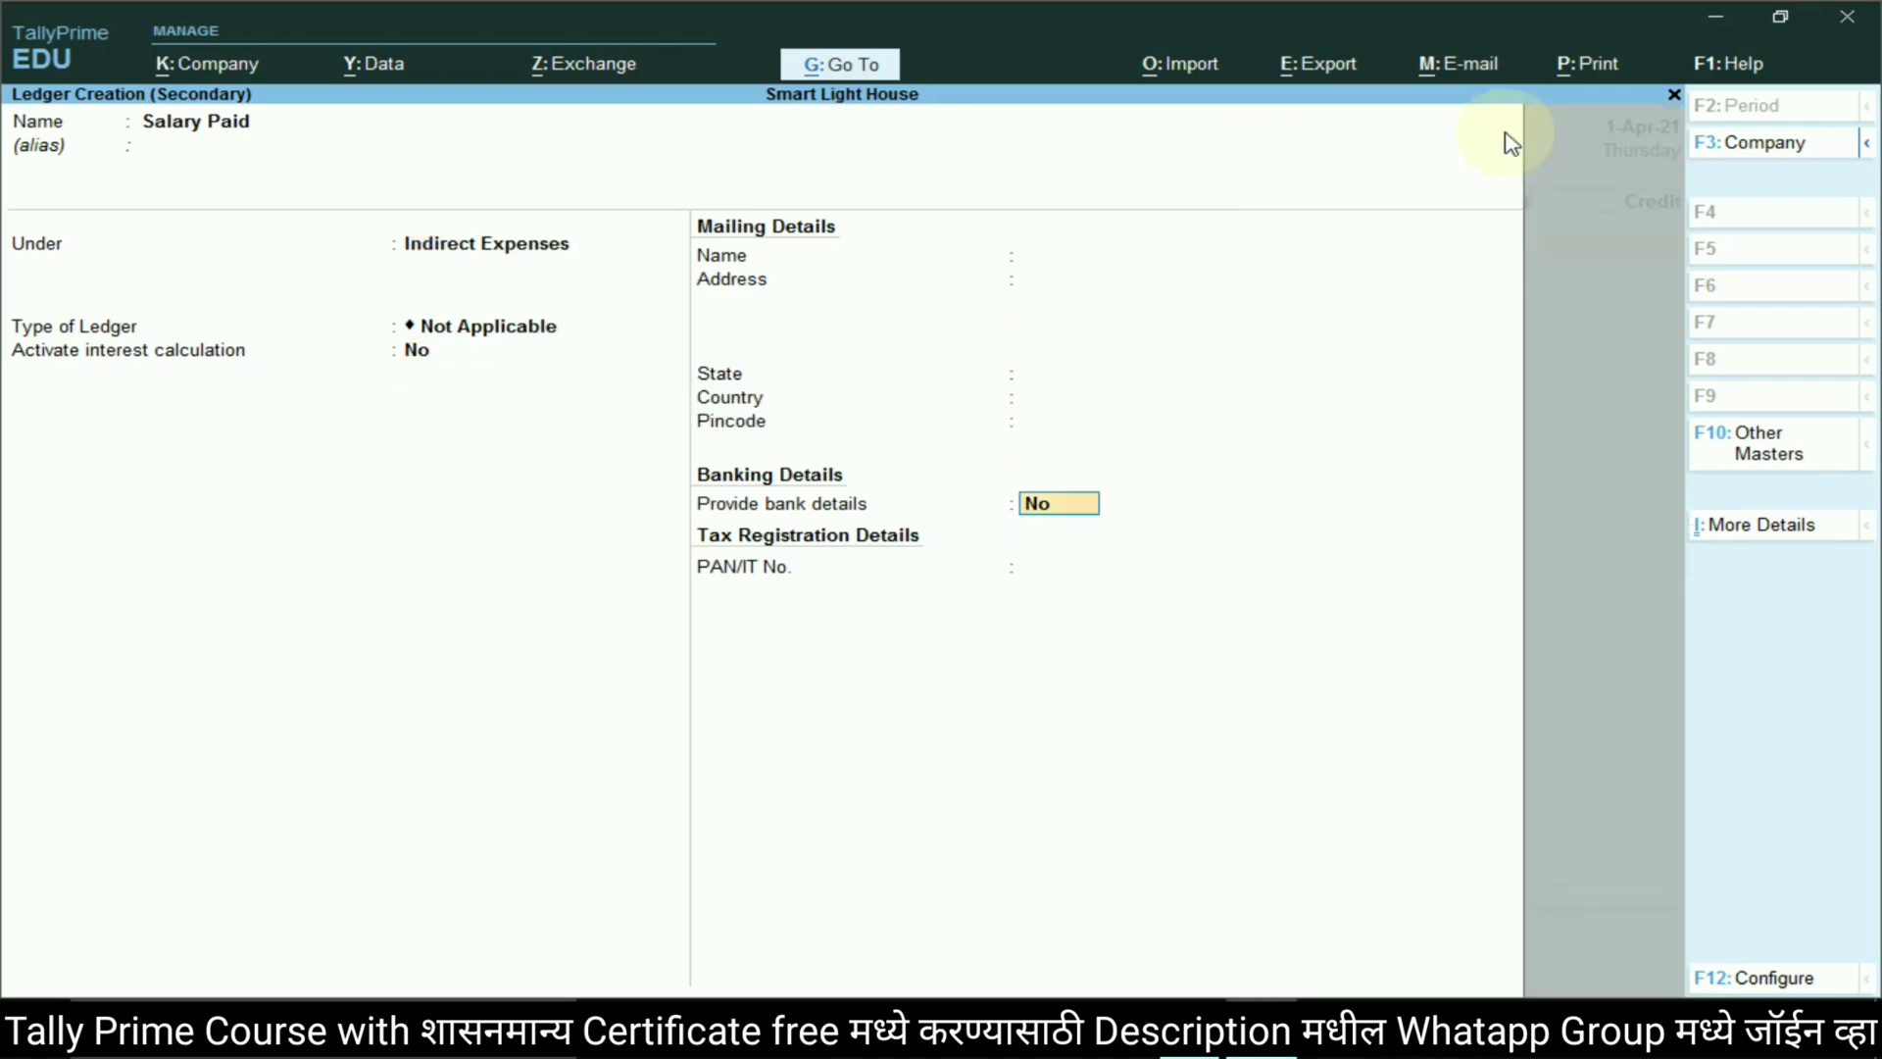
key("Return")
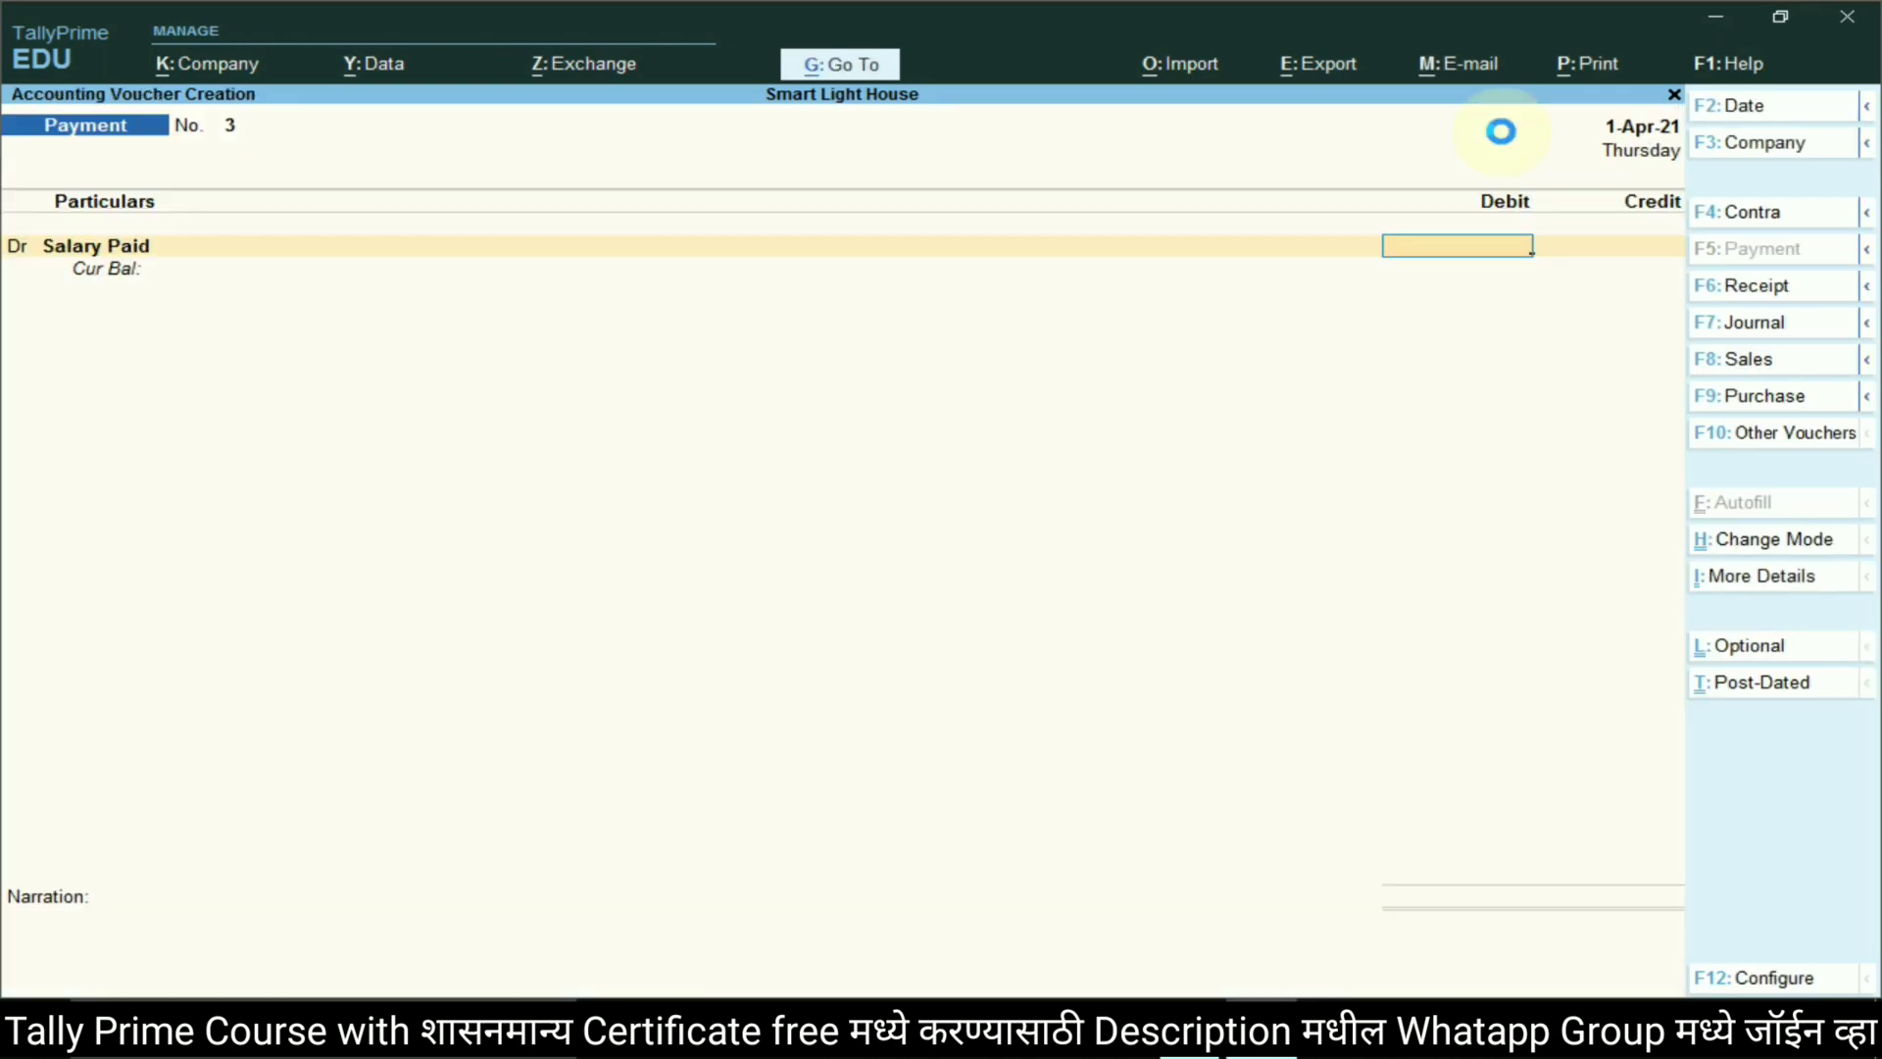
Check the salary amount in Word and enter 5000 as the debit for Salary Paid
key("alt+Tab")
scroll(905, 578, "down", 2)
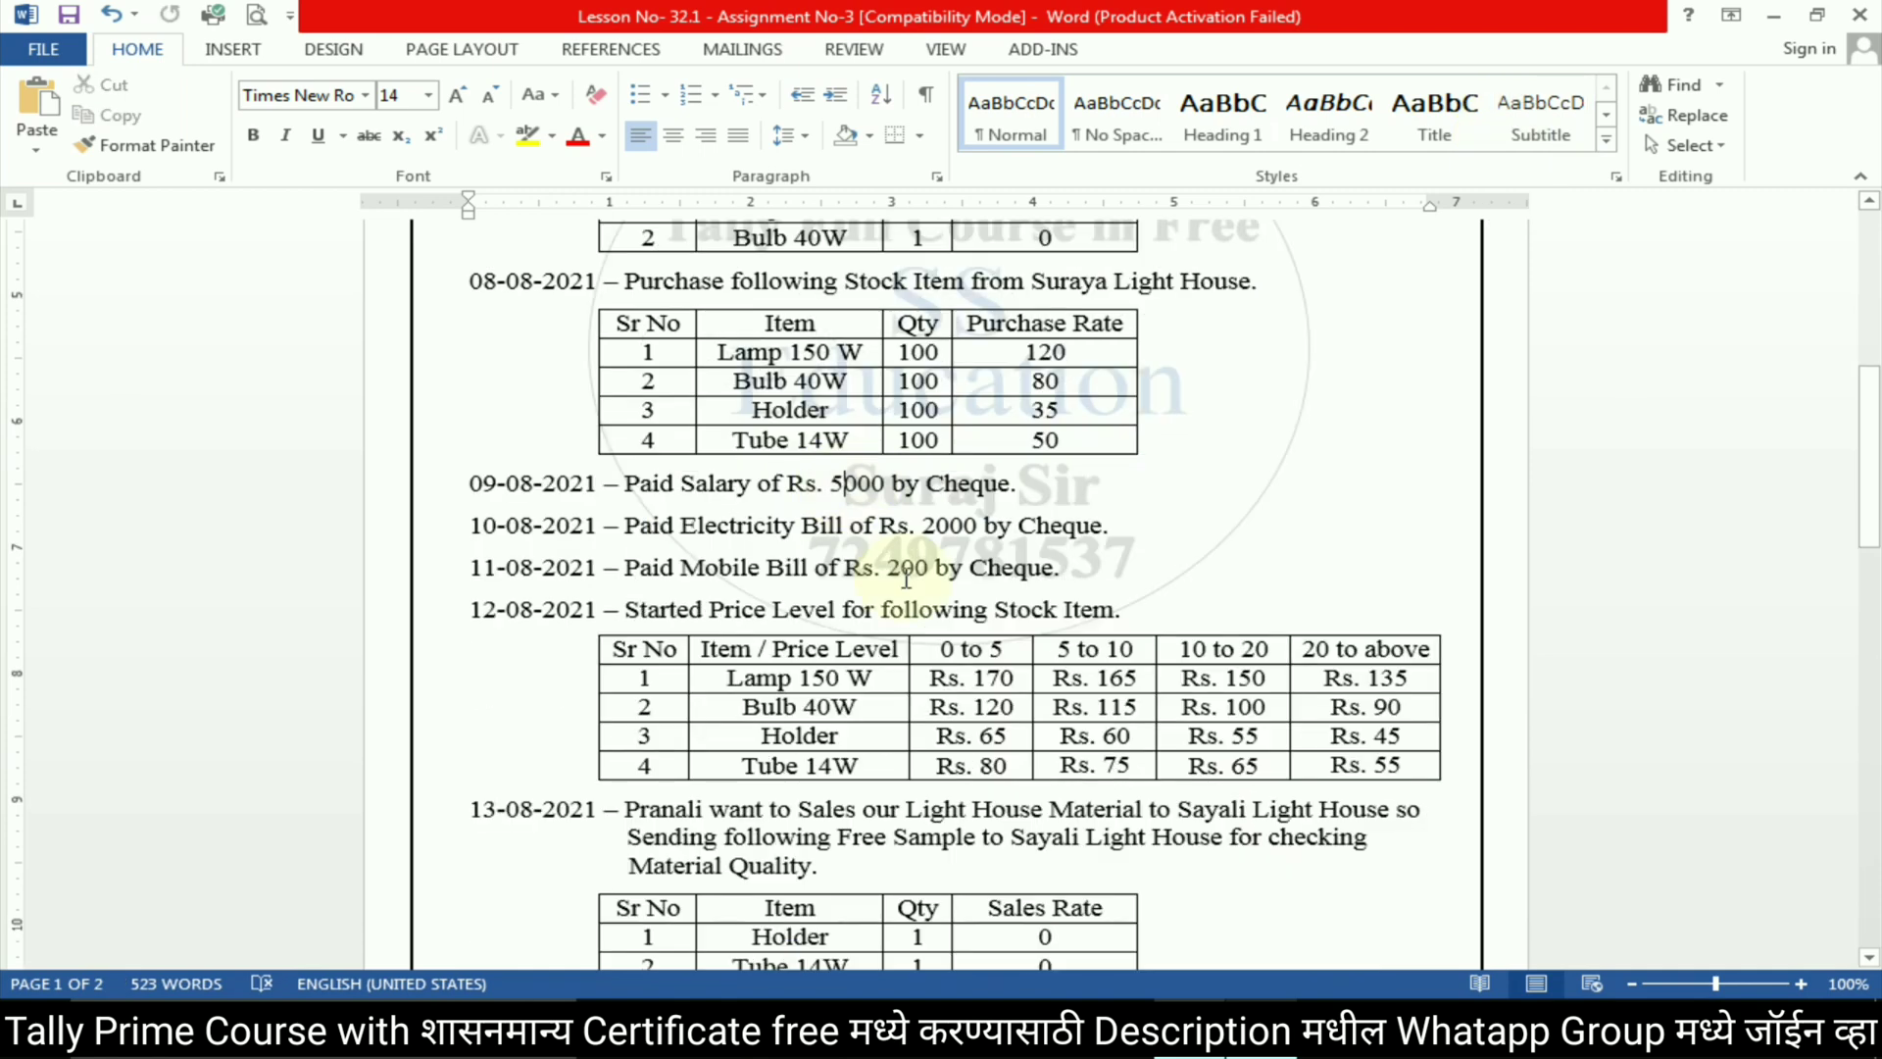
key("alt+Tab")
type("5000")
key("Return")
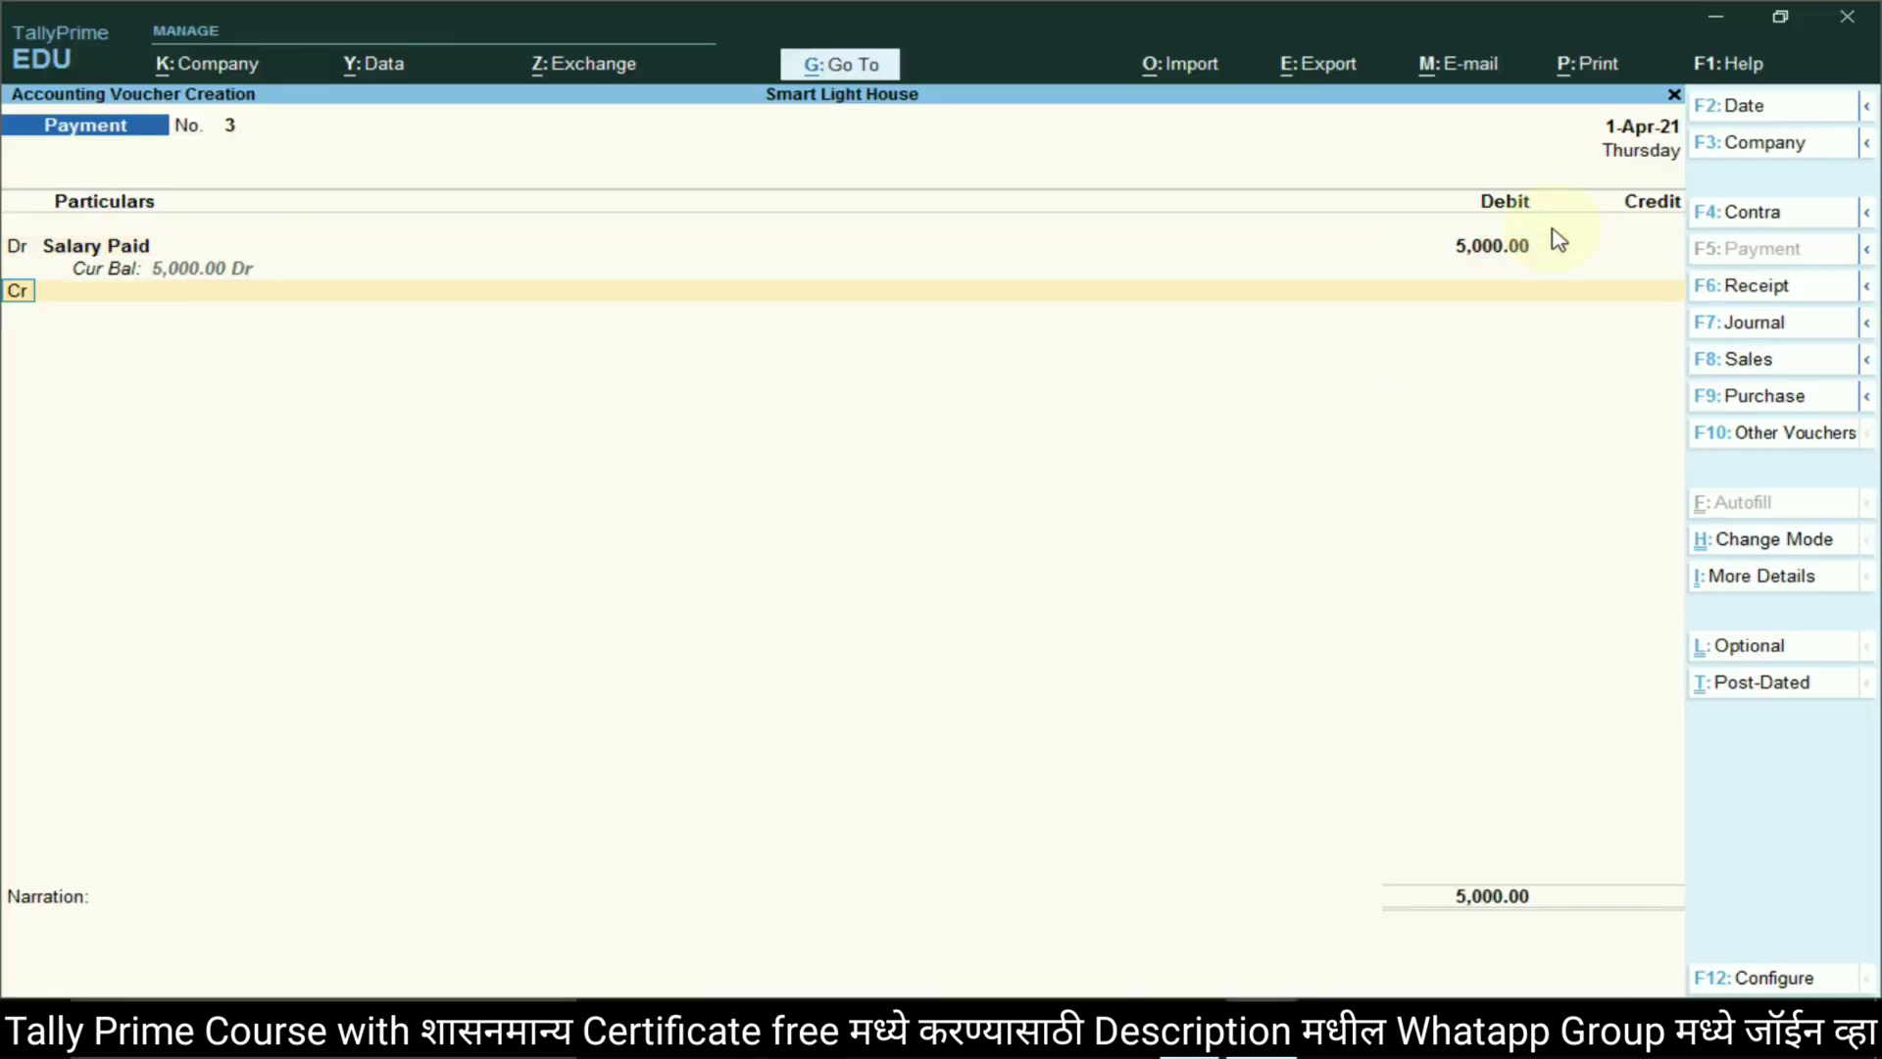
Check the salary payment mode in Word, credit IDBI Bank with 5000 by cheque, and save the payment voucher without narration
key("alt+Tab")
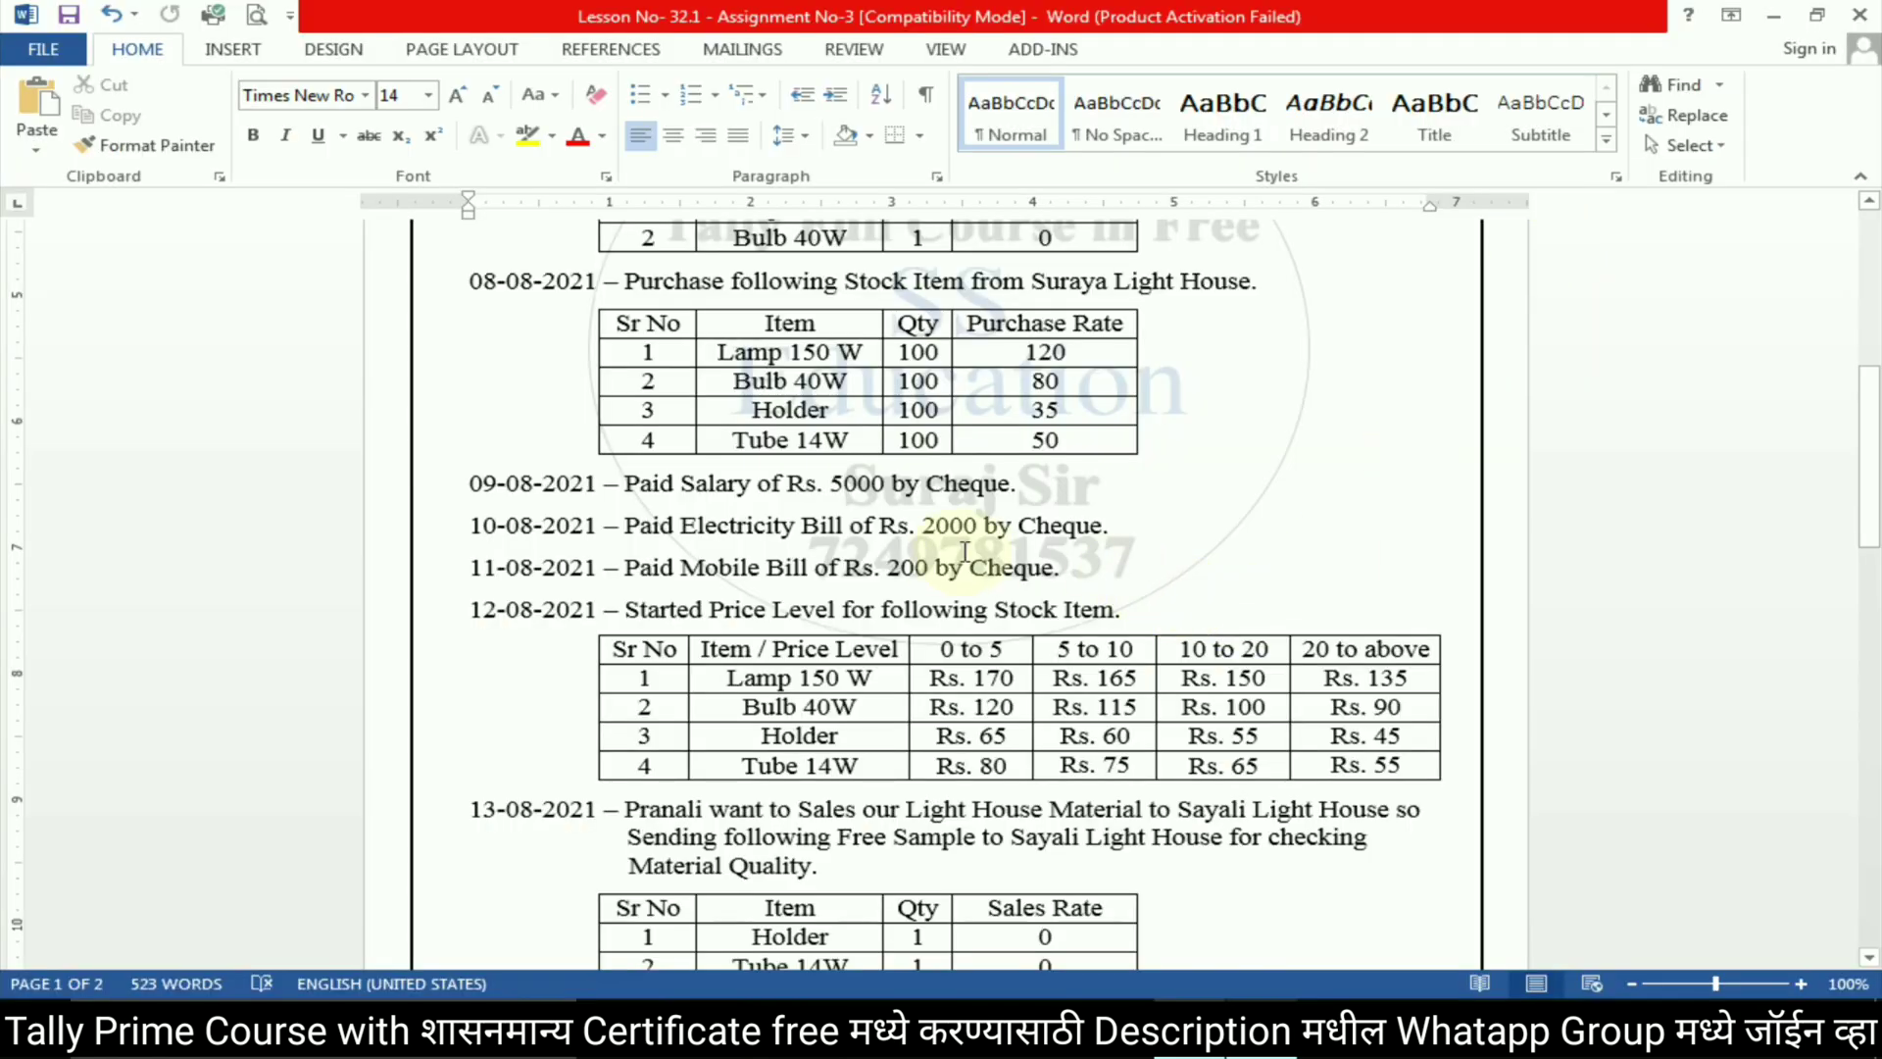
key("alt+Tab")
key("Down")
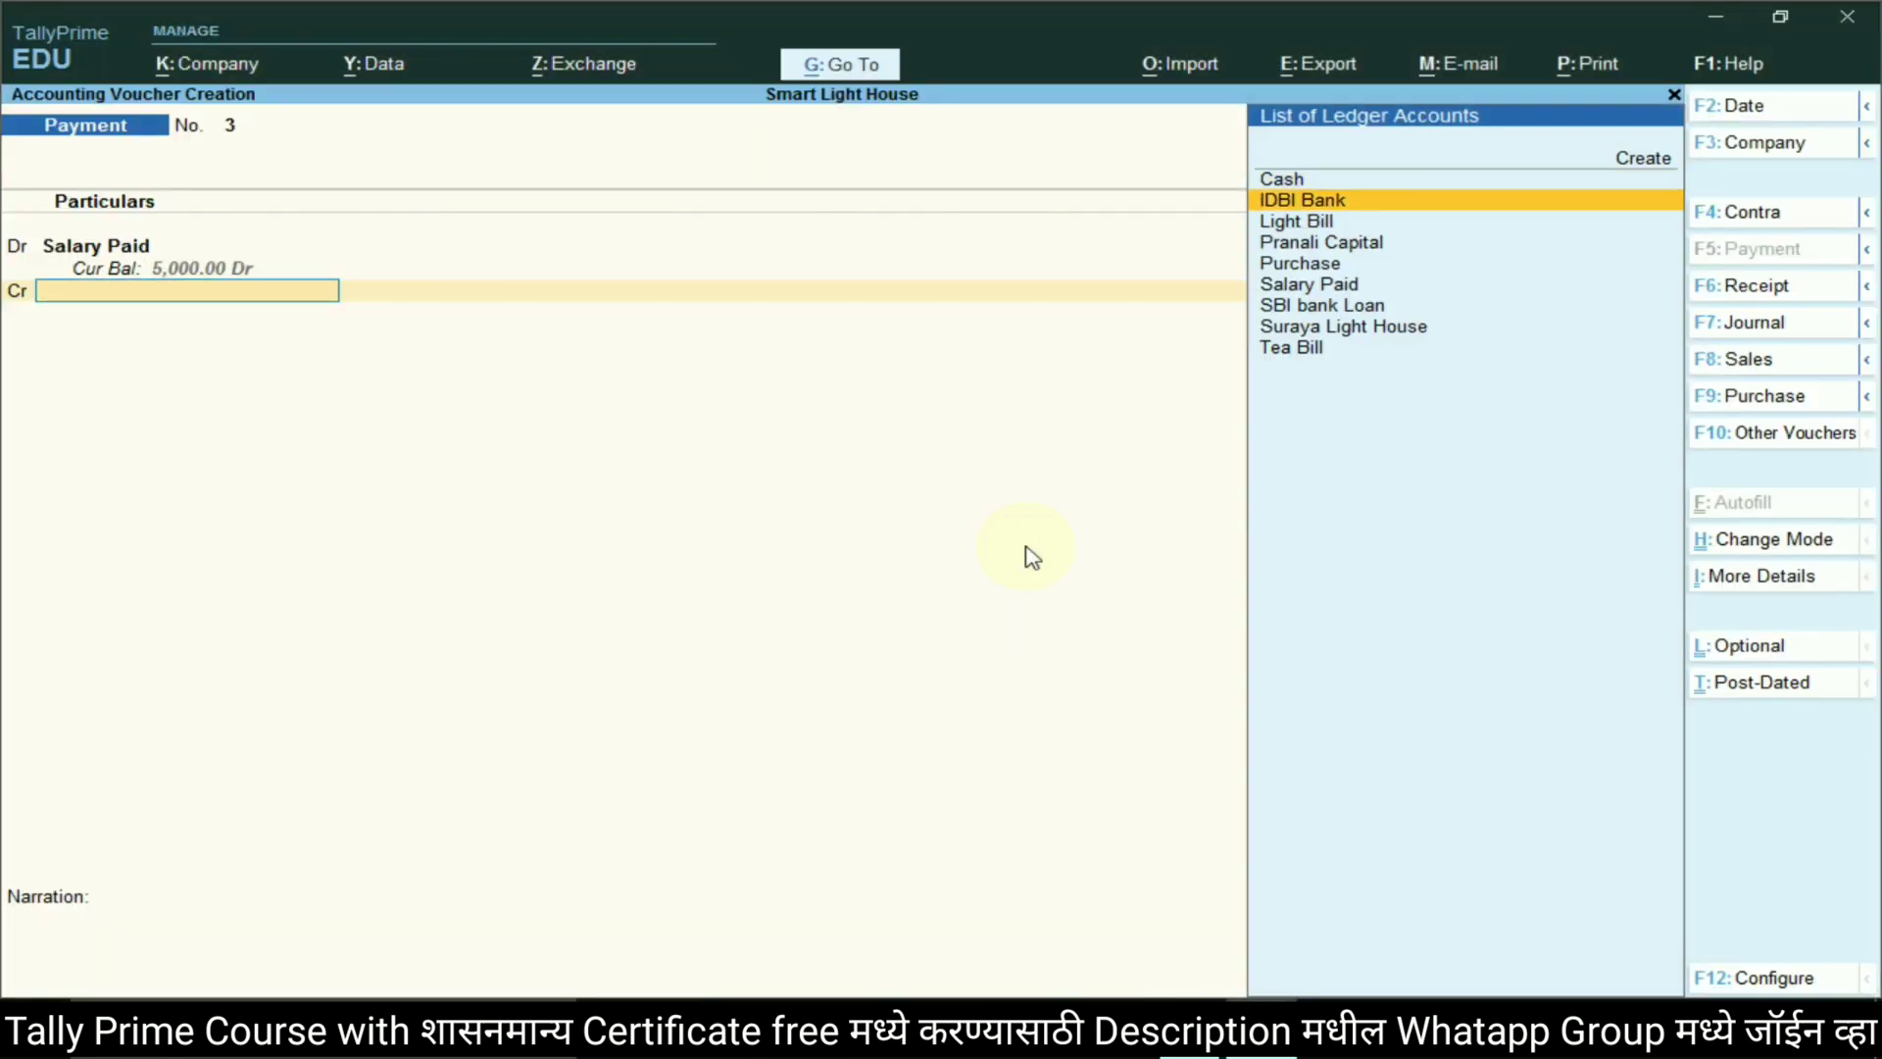
key("Return")
key("Return")
key("Return")
key("Return")
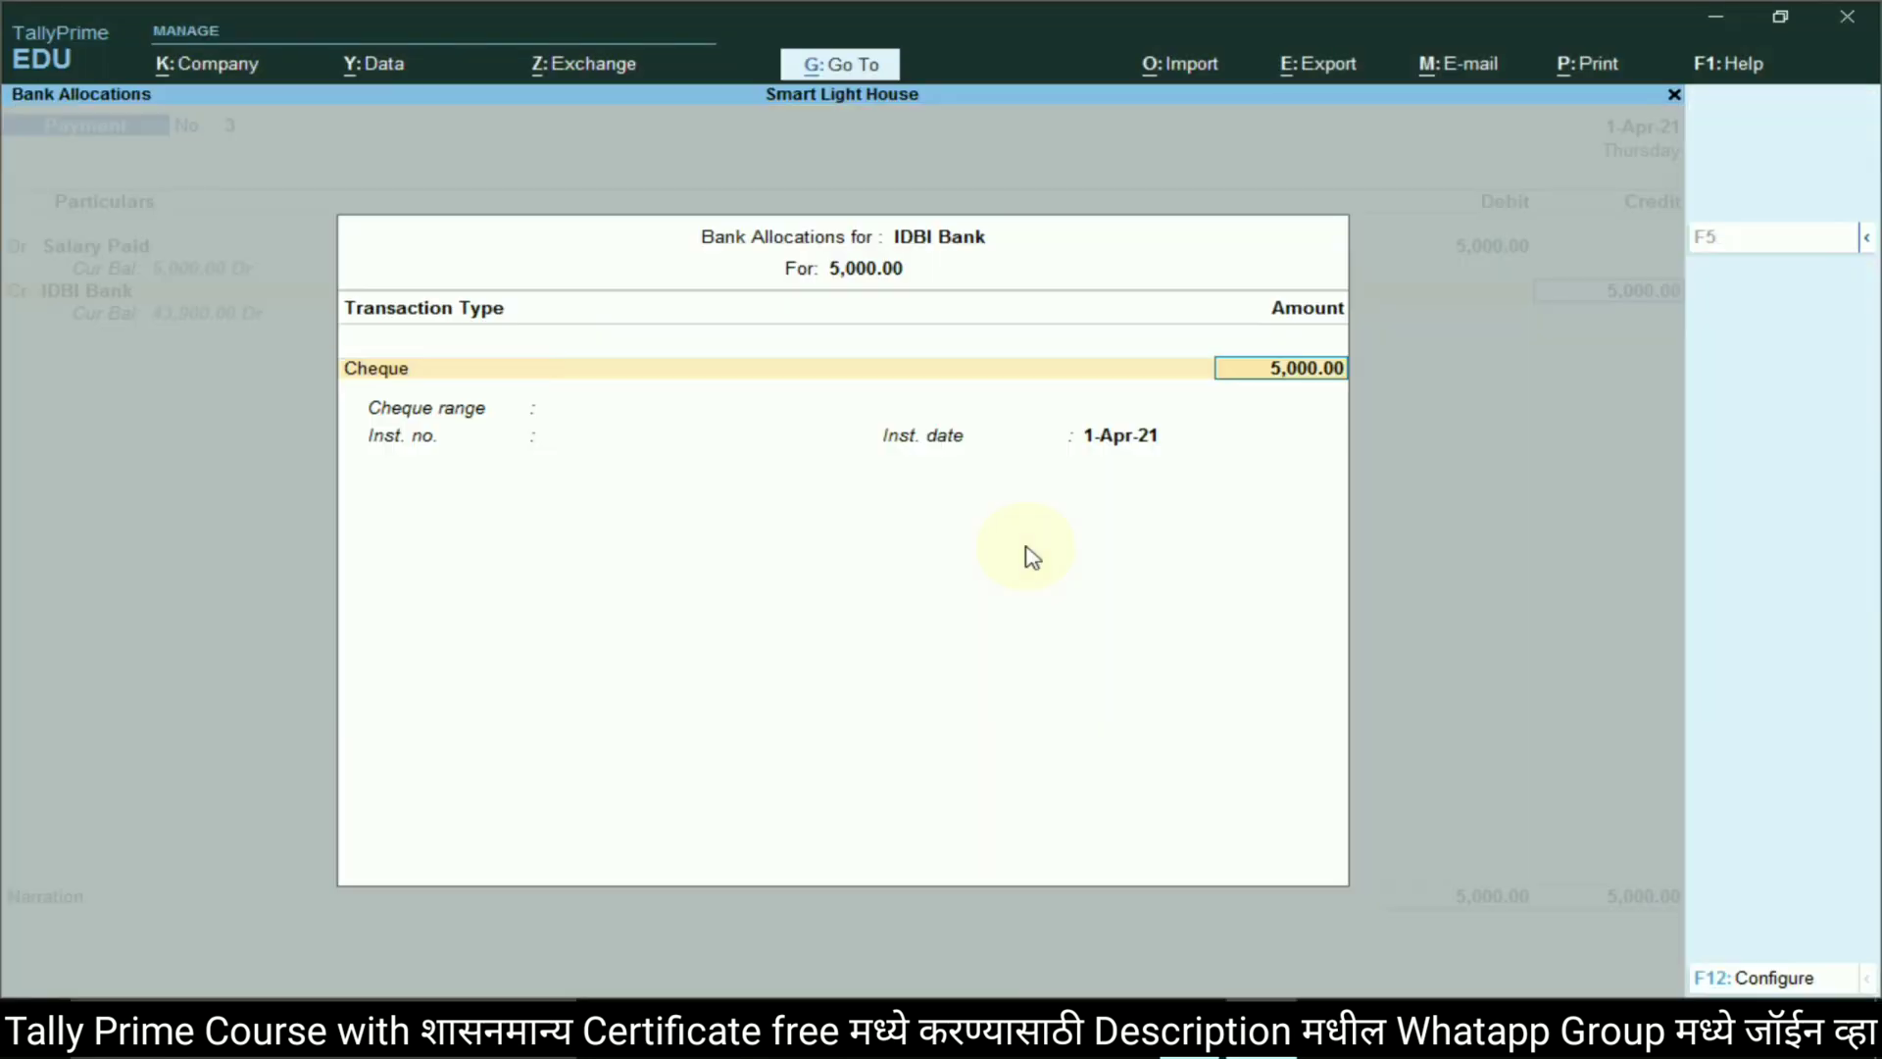
key("Return")
key("Return")
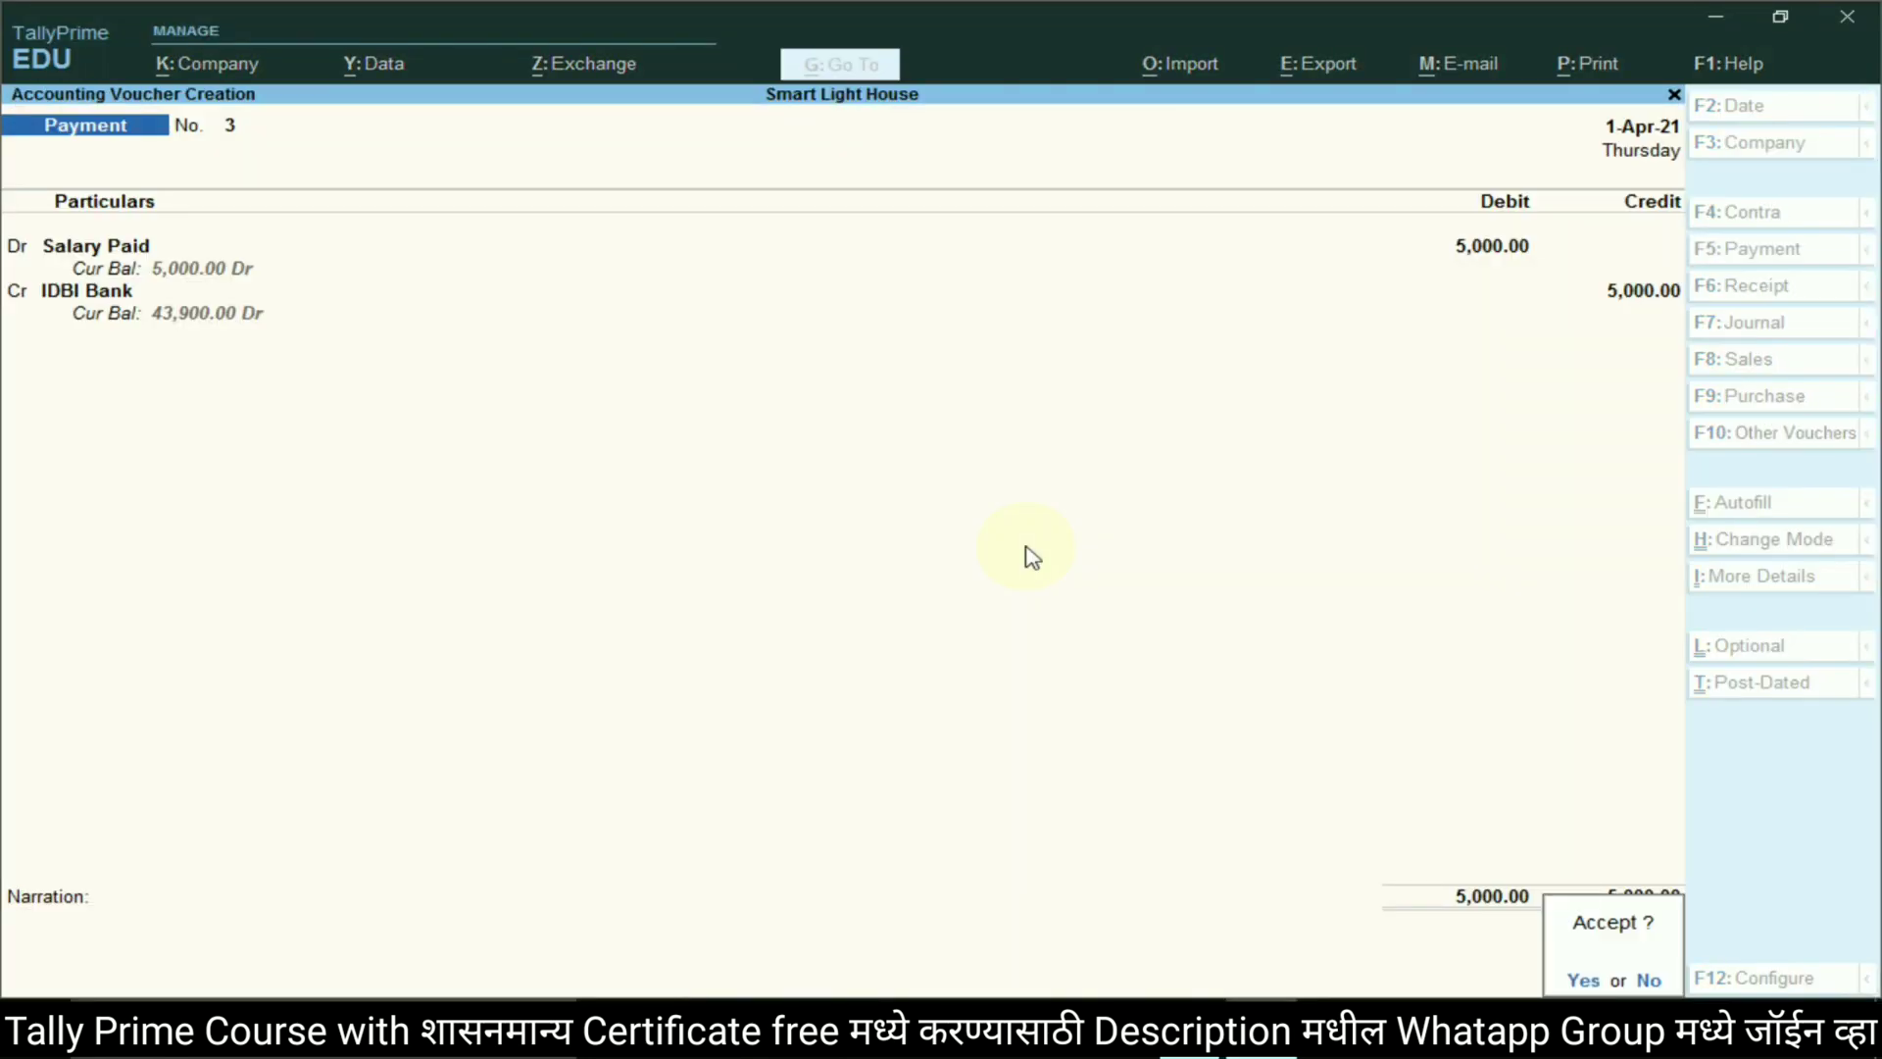
key("Return")
Switch to Word and copy the words Mobile Bill from the 11-08-2021 transaction
key("alt+Tab")
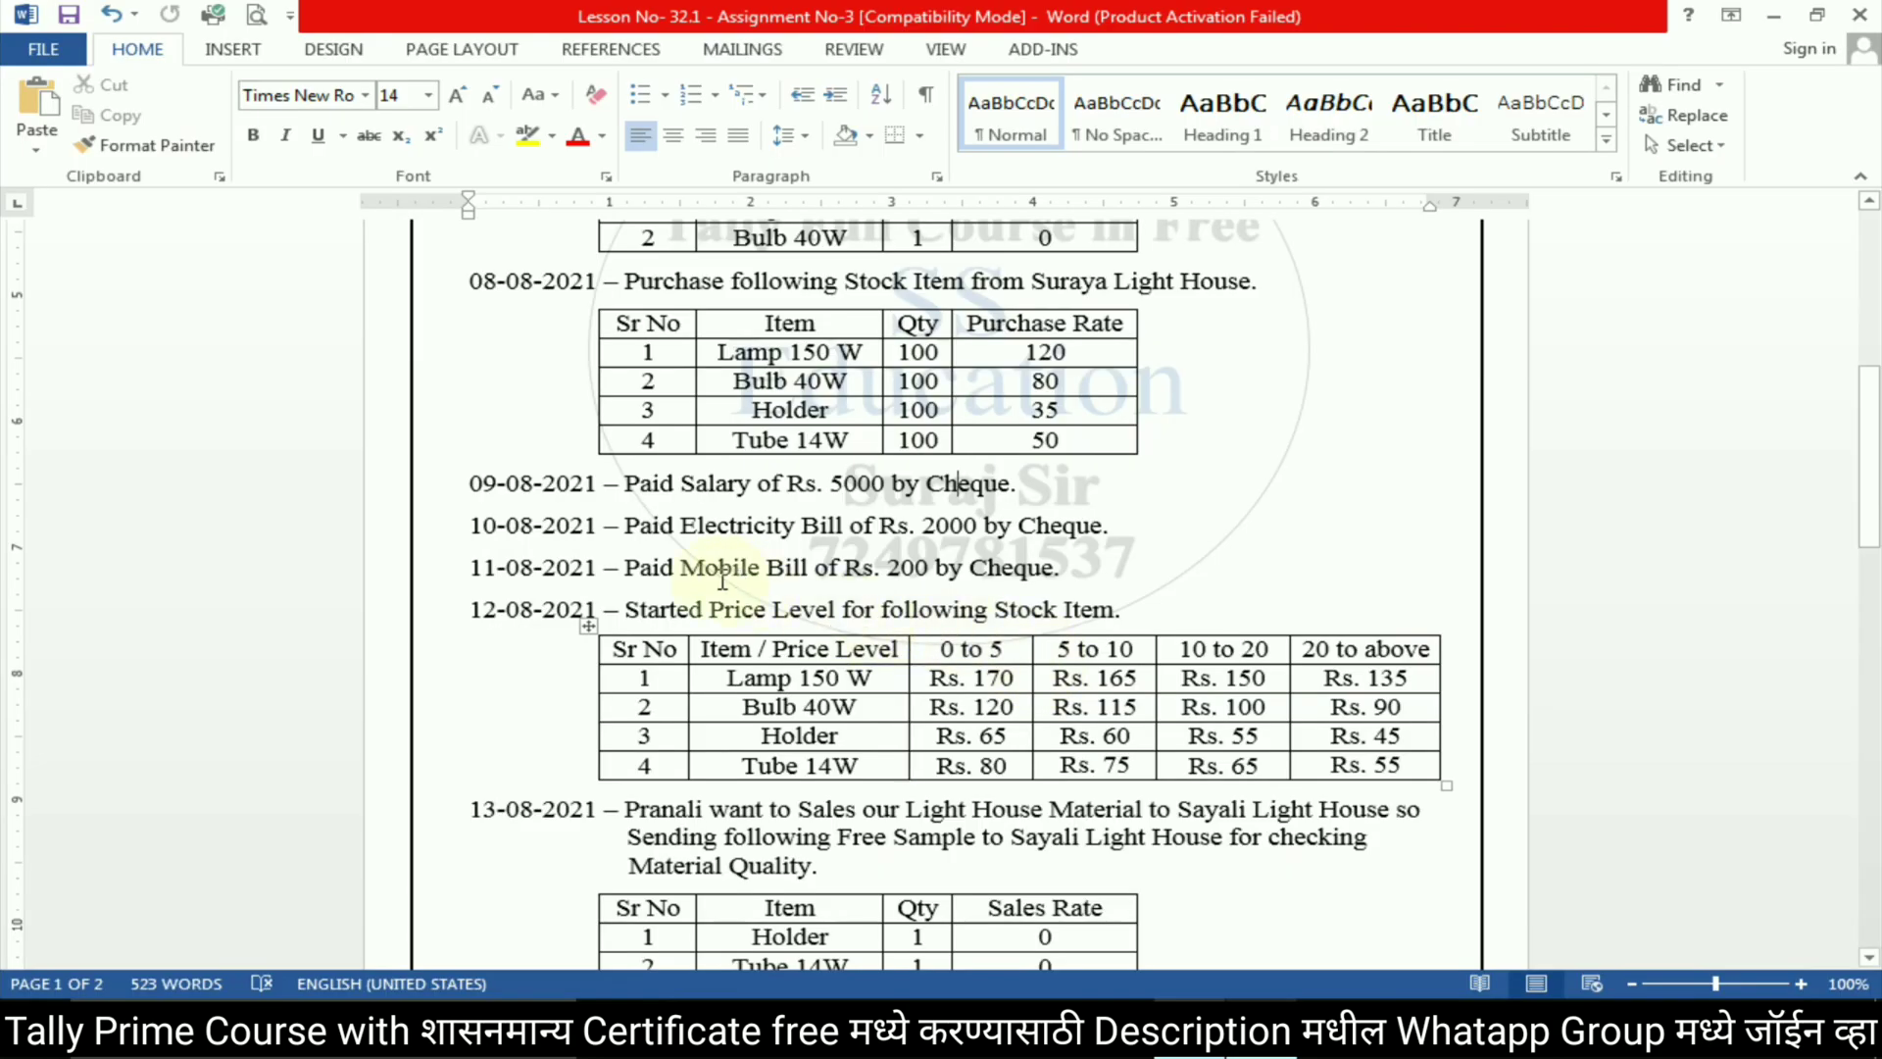
left_click_drag(681, 568, 790, 570)
key("ctrl+c")
left_click(862, 569)
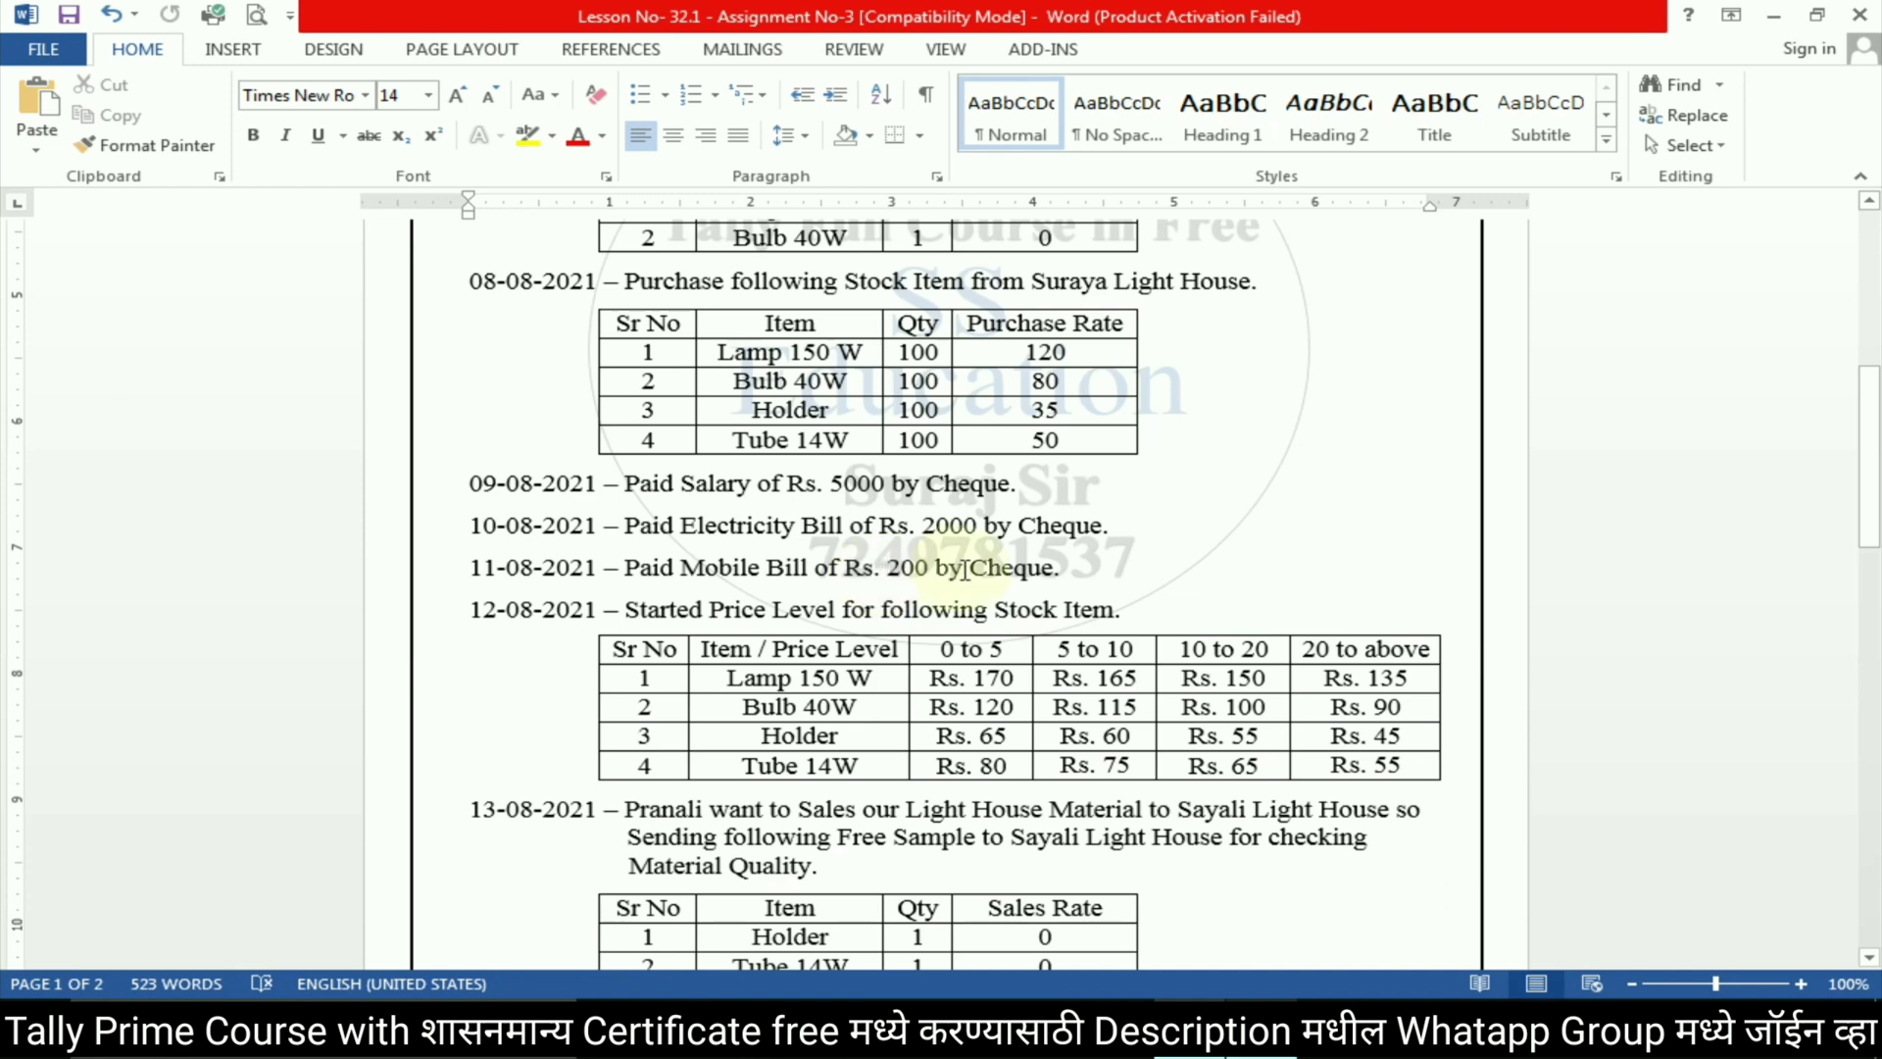
In TallyPrime, create the ledger Mobile Bill under Indirect Expenses without bank details and use it as the new payment's debit account
key("alt+Tab")
left_click(1639, 159)
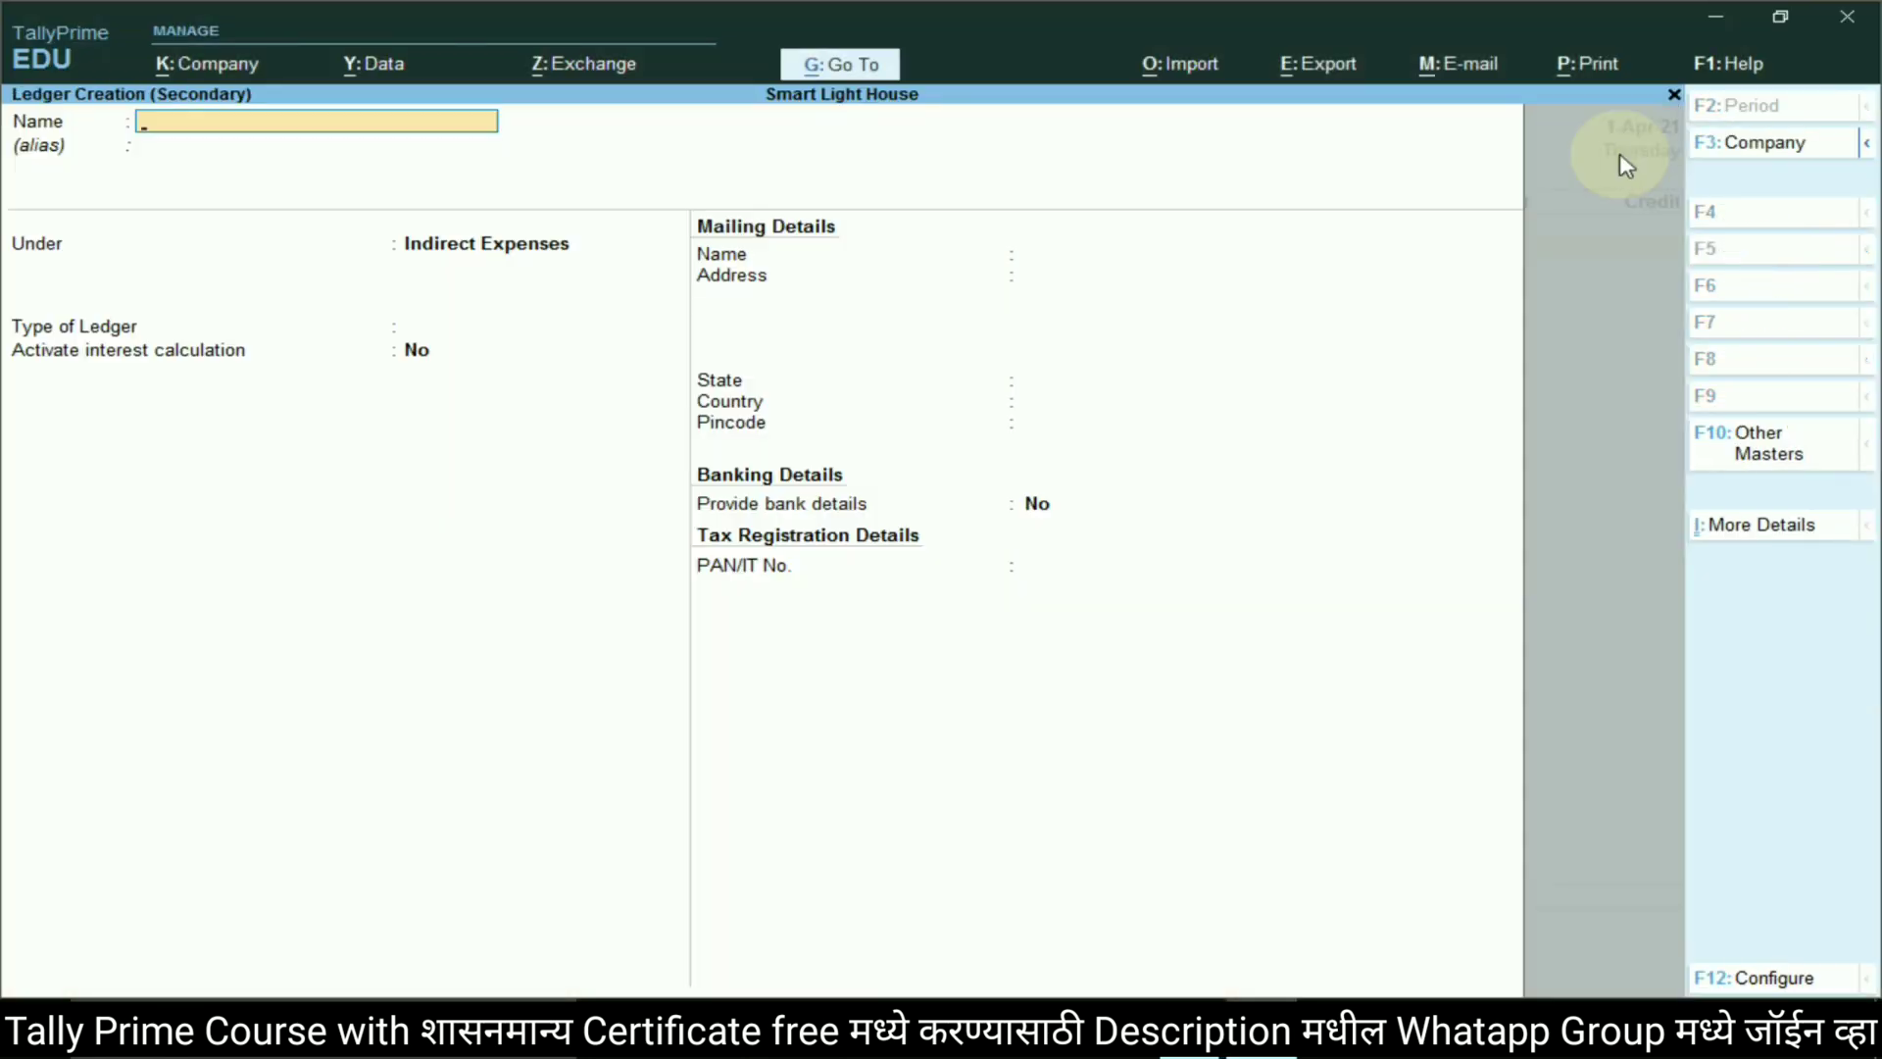
key("ctrl+v")
key("Return")
key("Return")
key("Return")
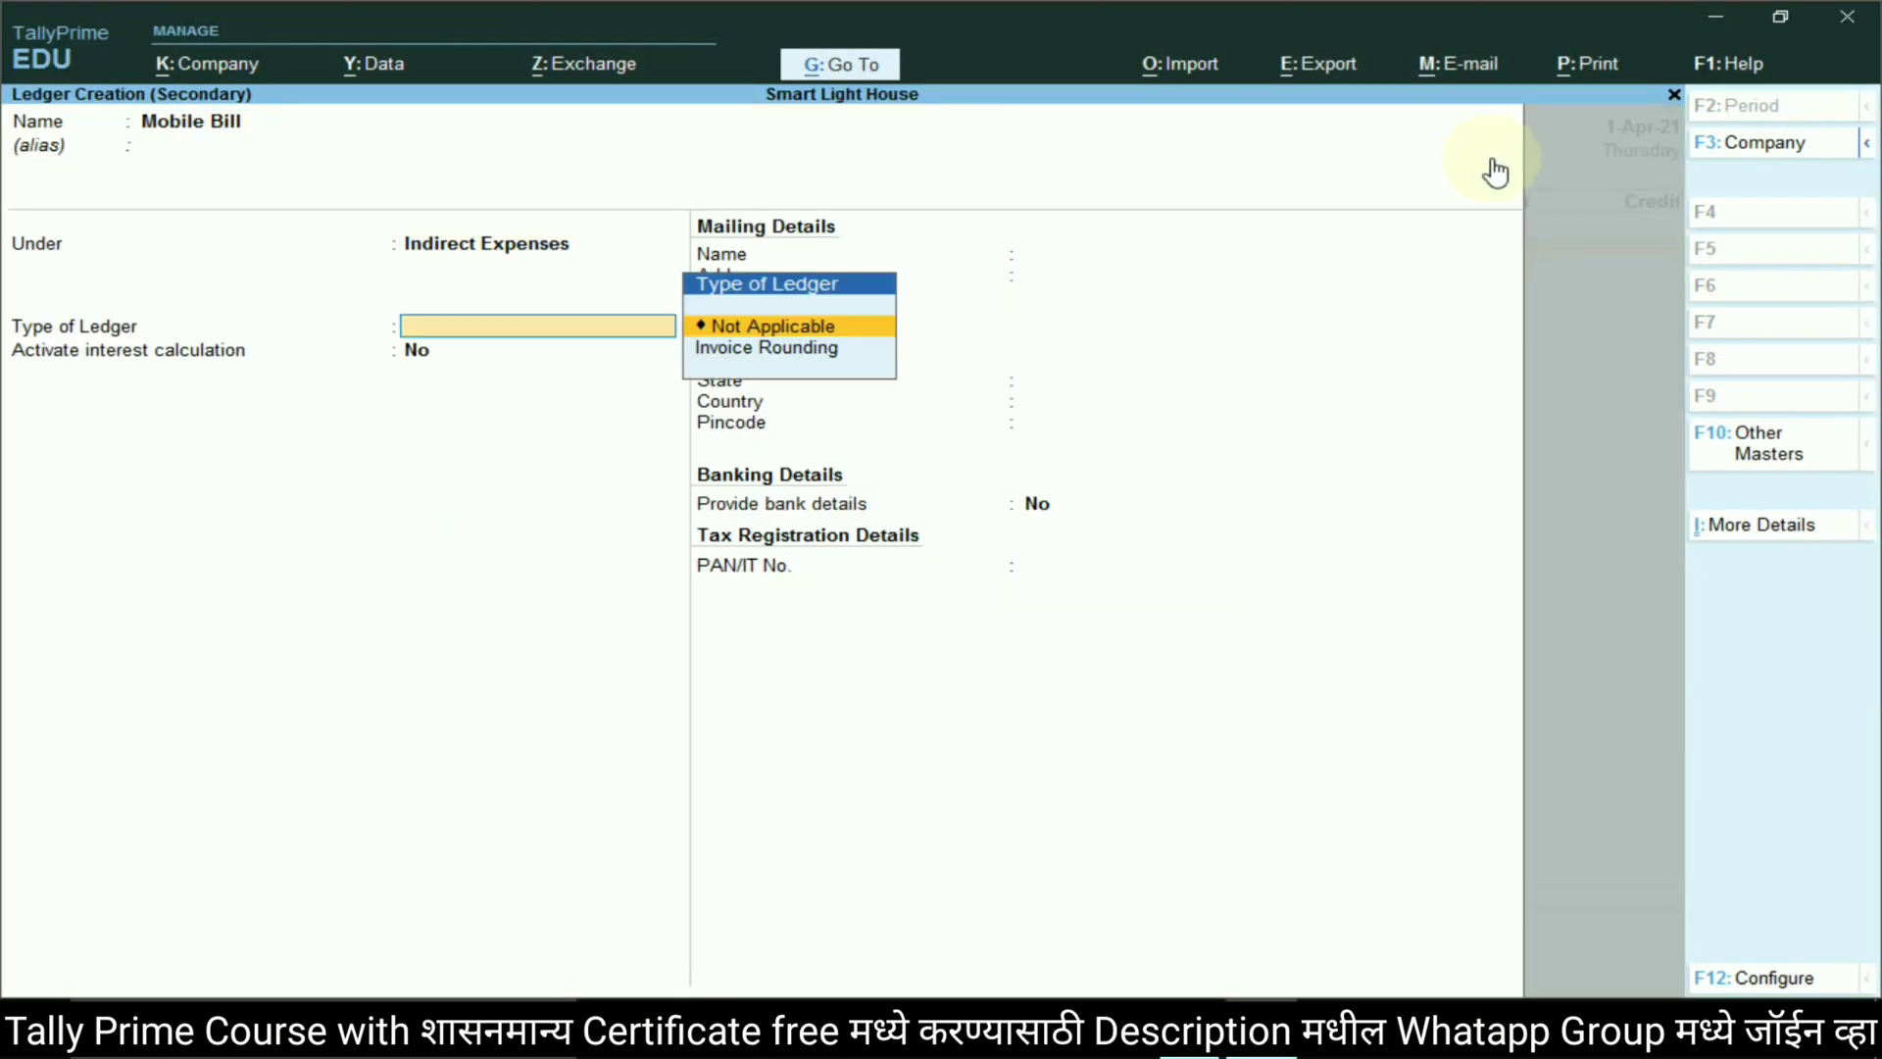
key("Return")
key("Return")
key("Return")
key("Return")
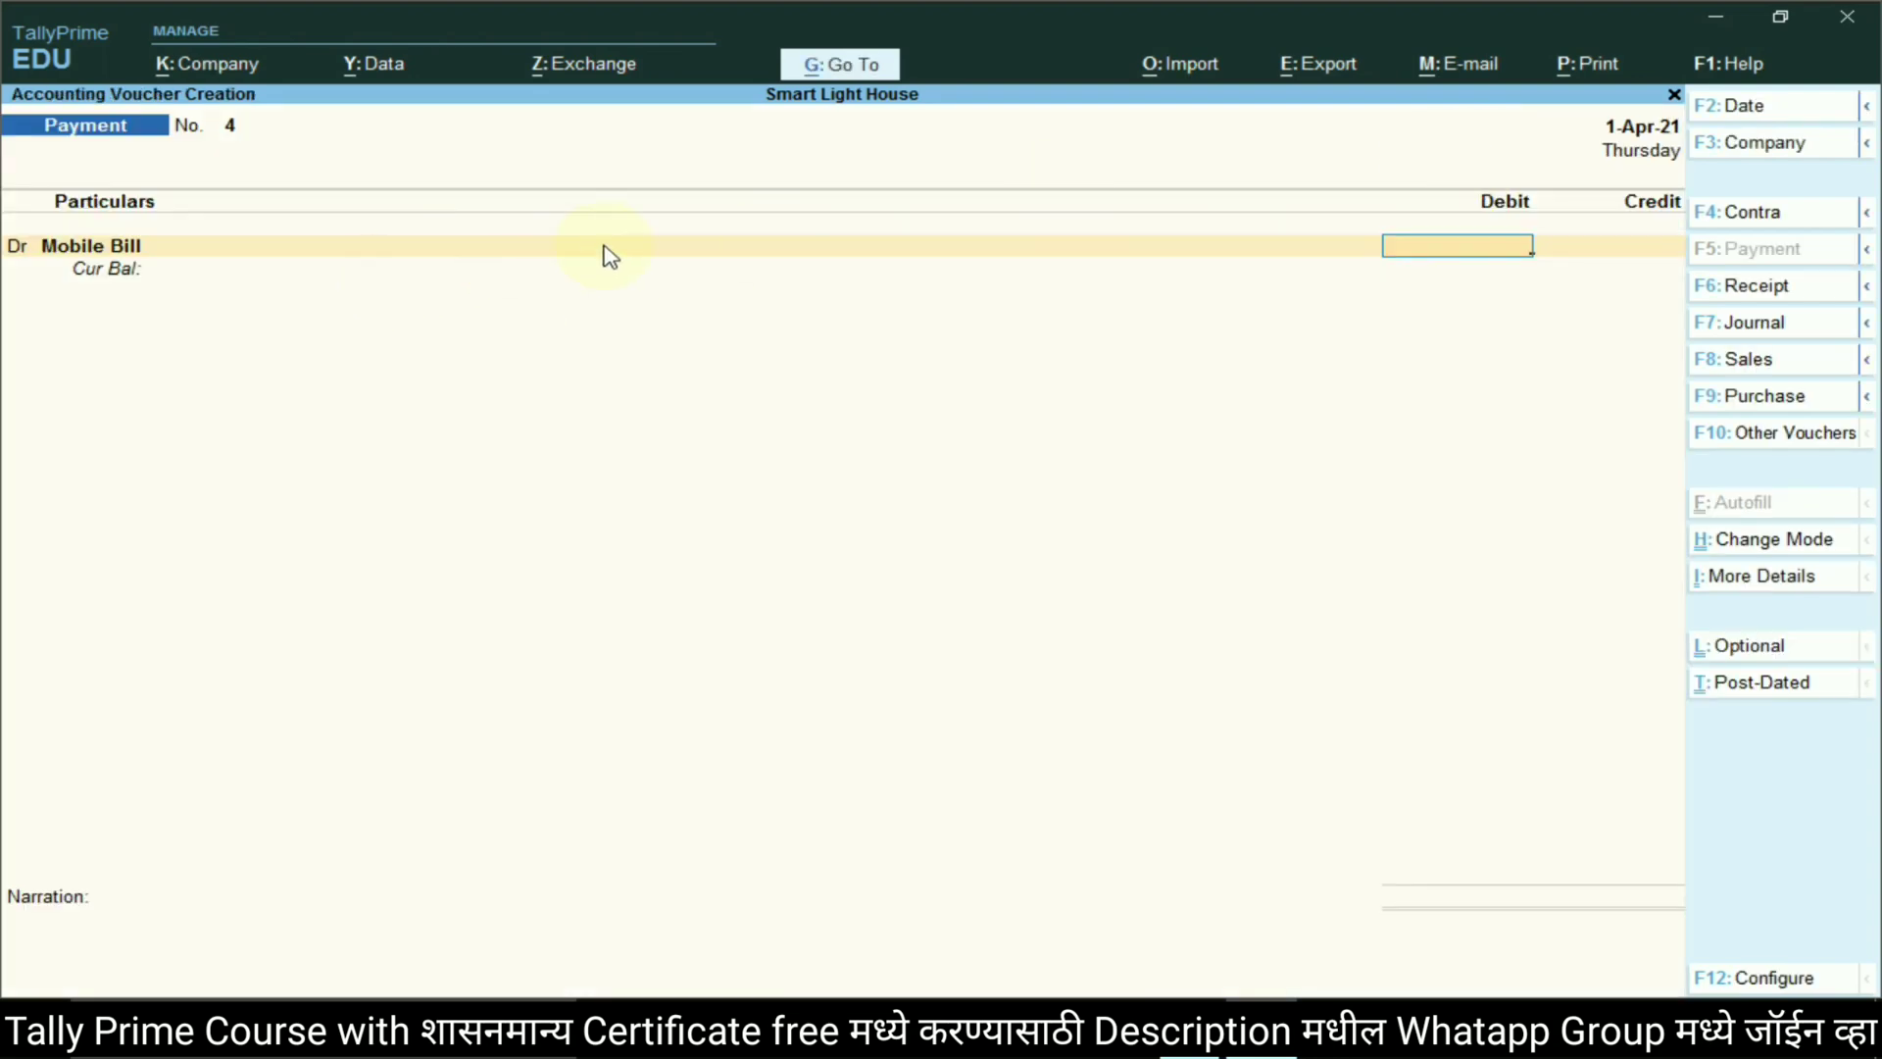
Check the mobile bill amount in Word and enter 200 as the debit for Mobile Bill
key("alt+Tab")
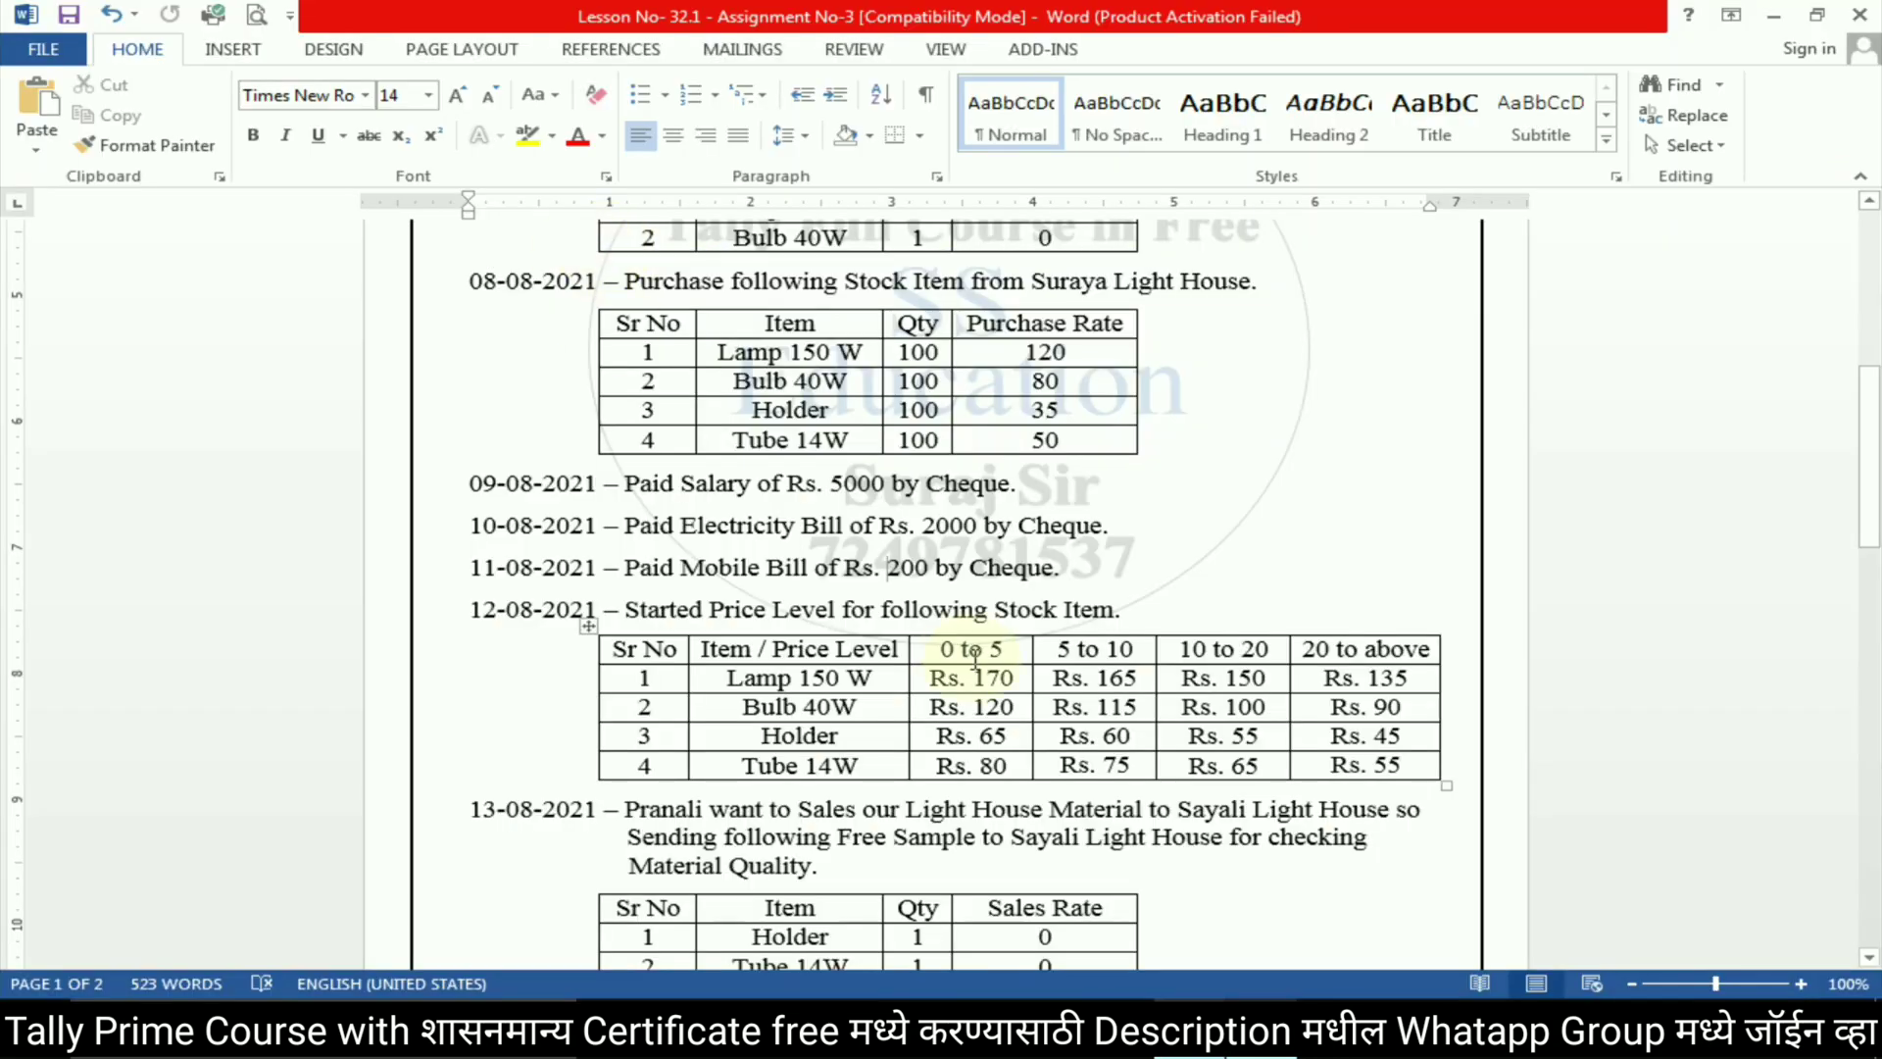
key("alt+Tab")
type("200")
key("Return")
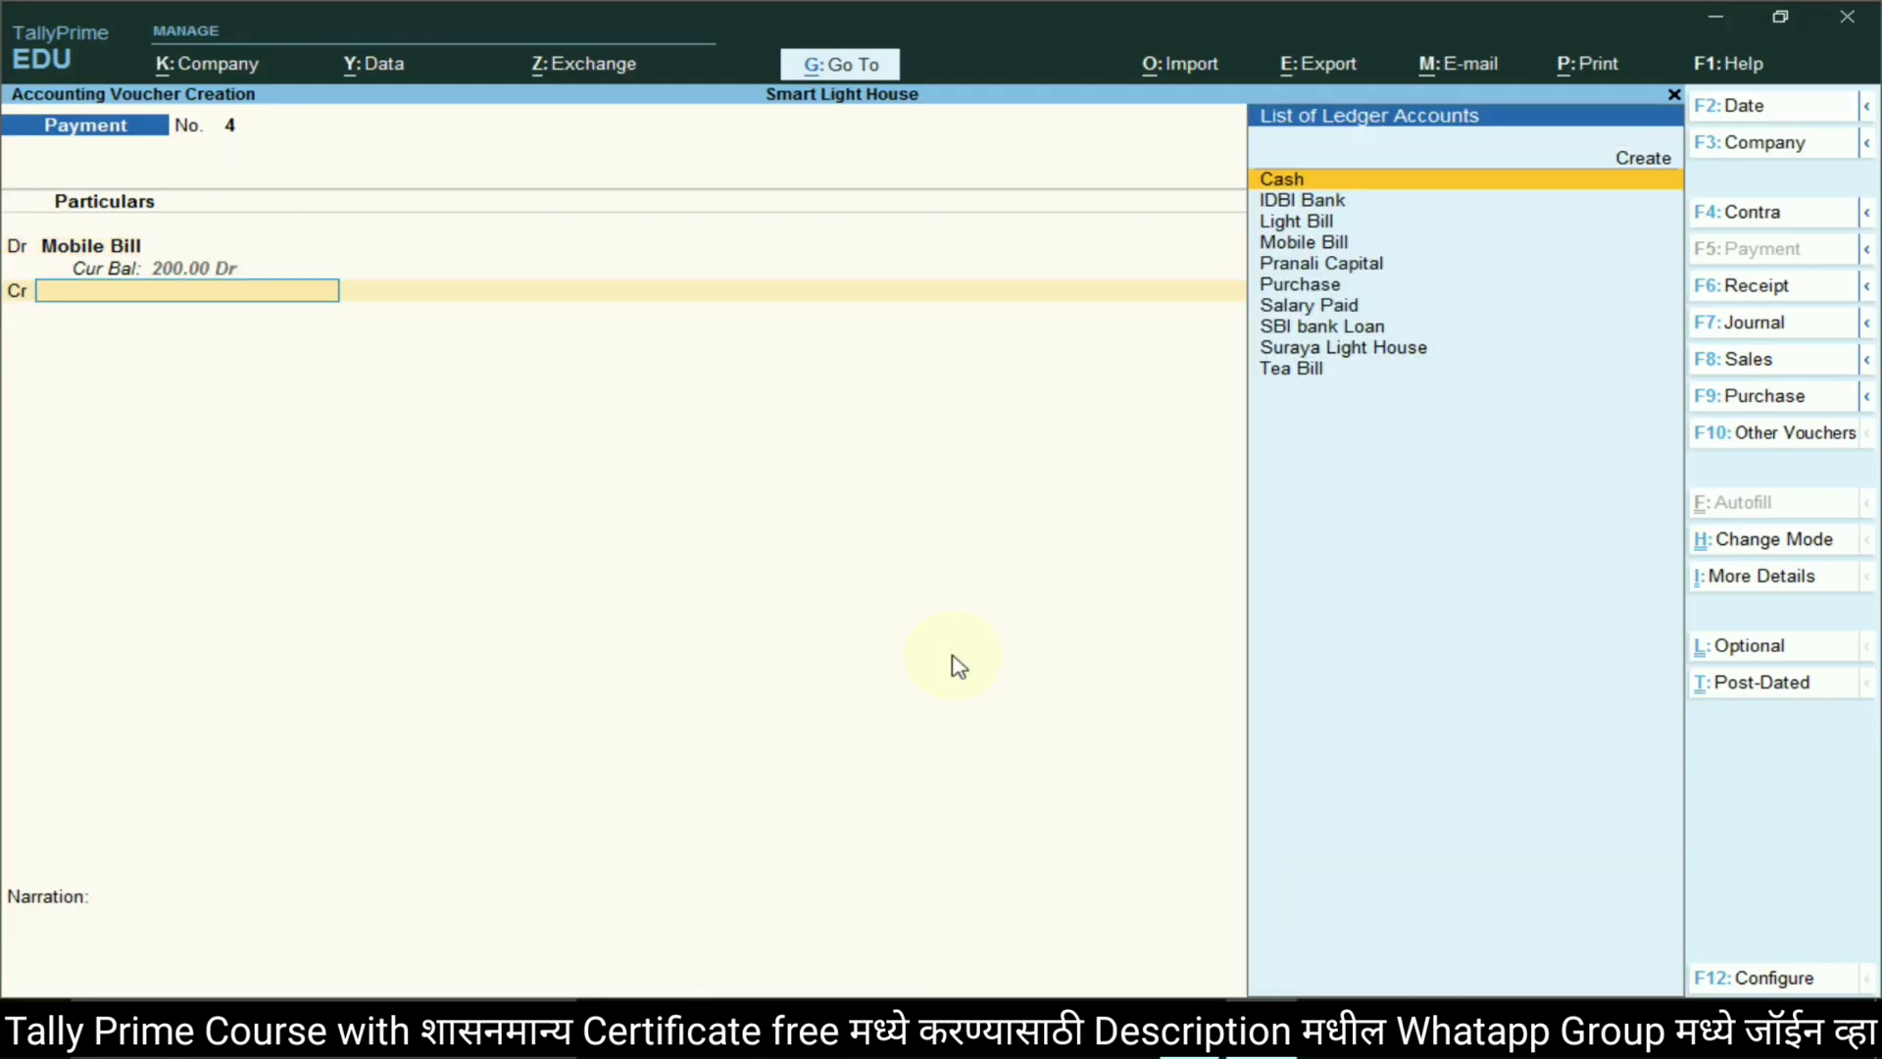
Credit IDBI Bank with 200 by cheque without an instrument number and save the mobile bill payment voucher
key("Down")
key("Return")
key("Return")
key("Return")
key("Return")
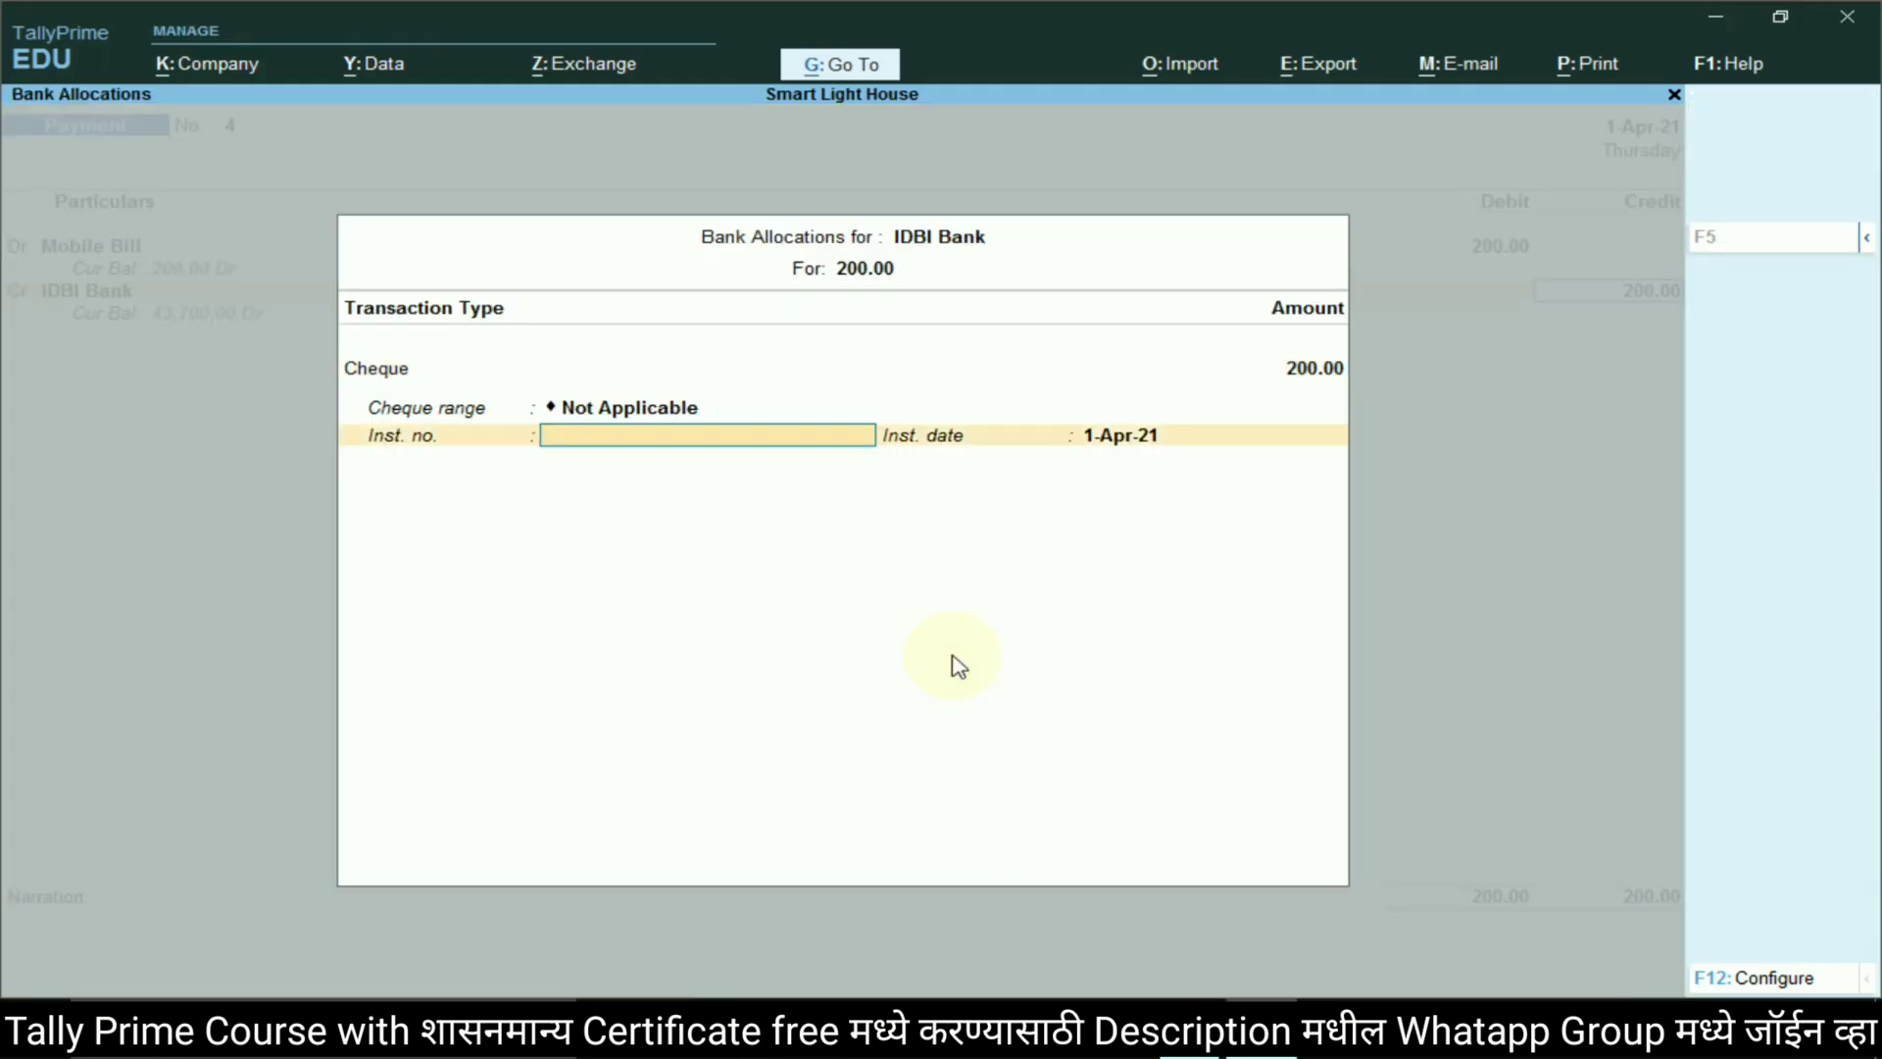
key("Return")
key("Return")
key("Return")
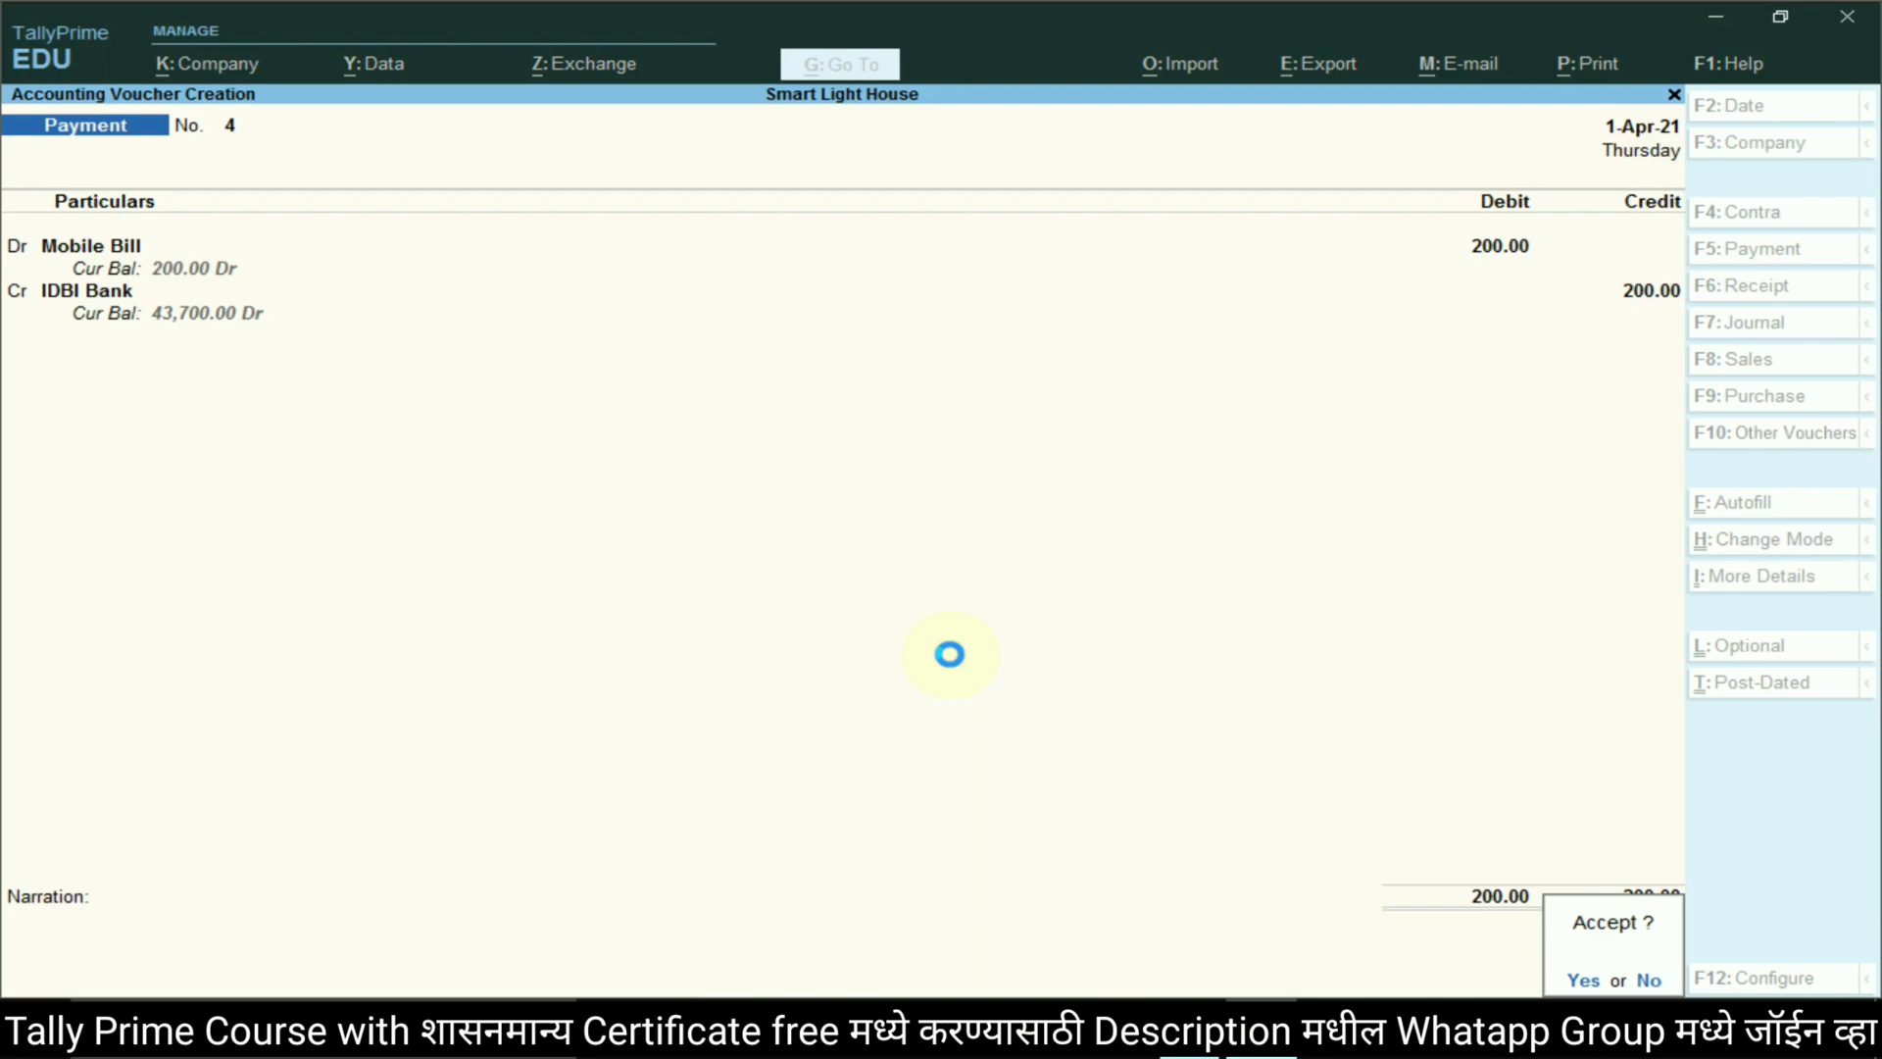
key("Return")
Read the 12-08-2021 price level transaction in Word, then close TallyPrime's voucher entry to return to the Gateway of Tally
key("alt+Tab")
scroll(805, 582, "down", 4)
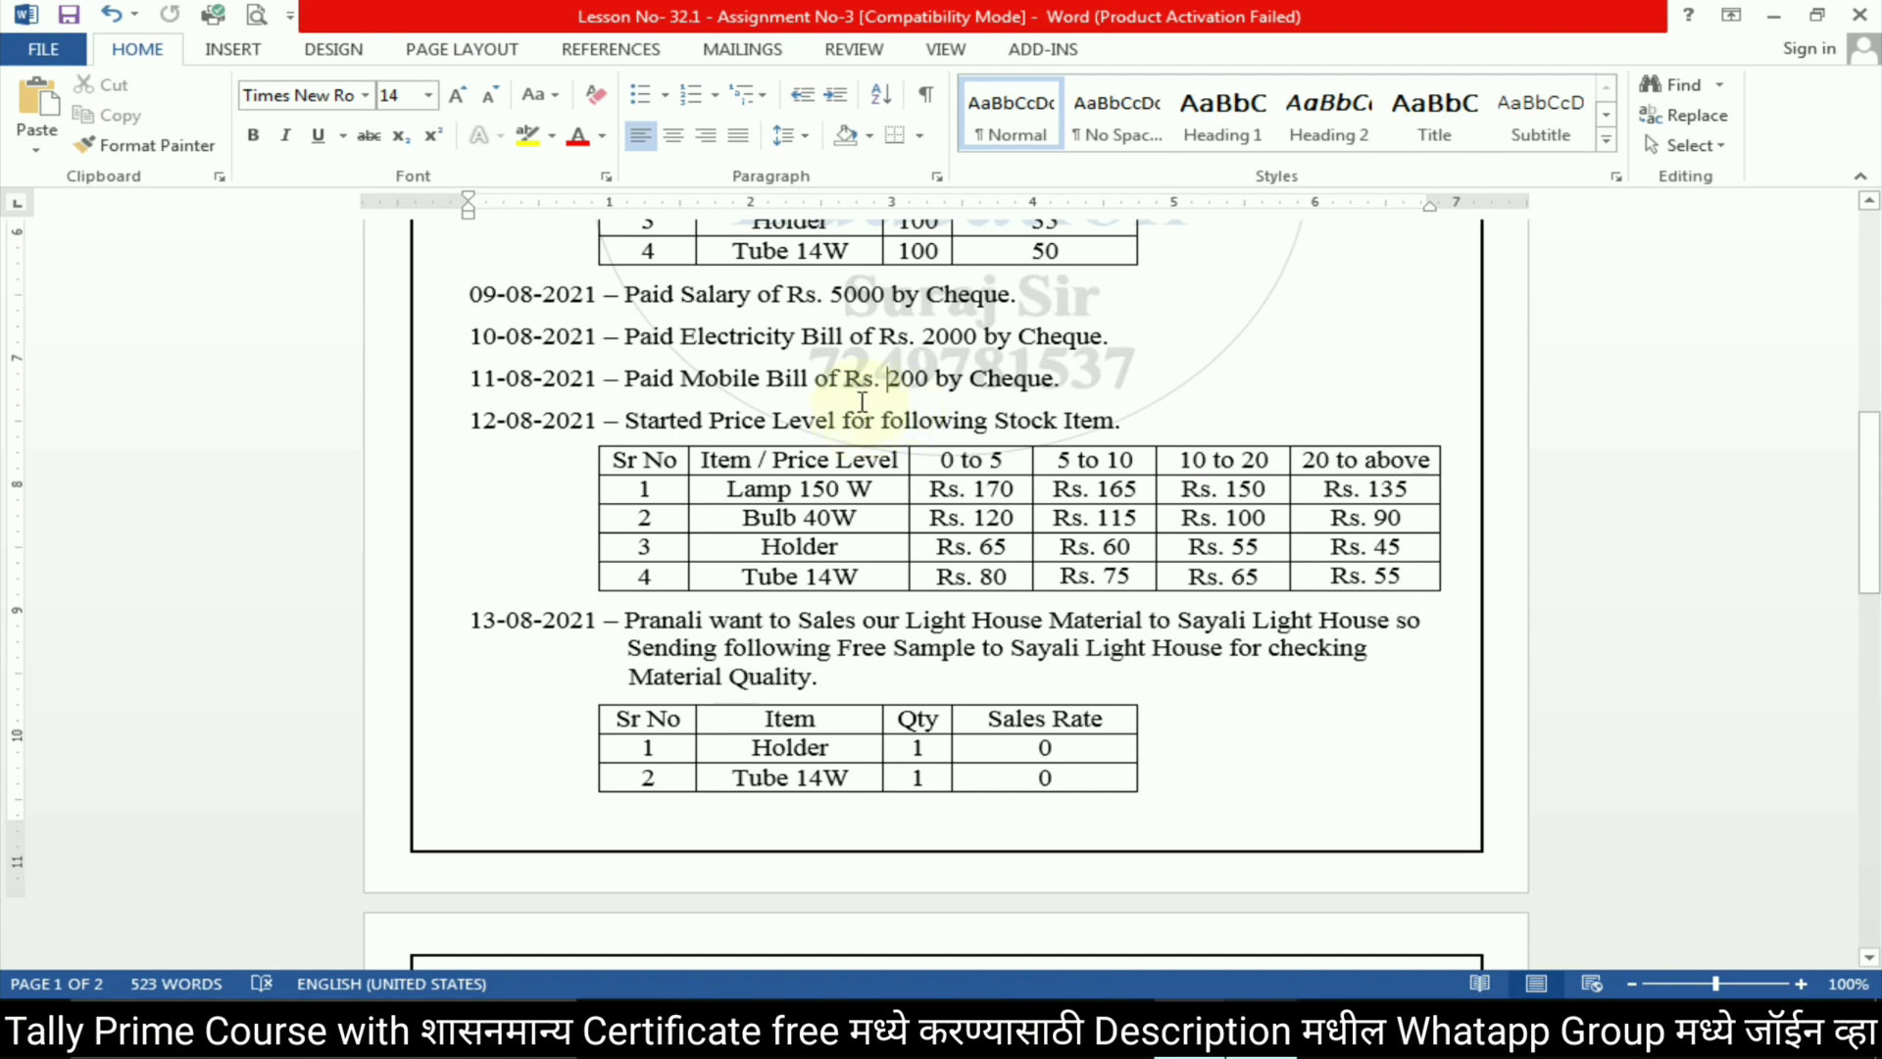
left_click(1261, 1028)
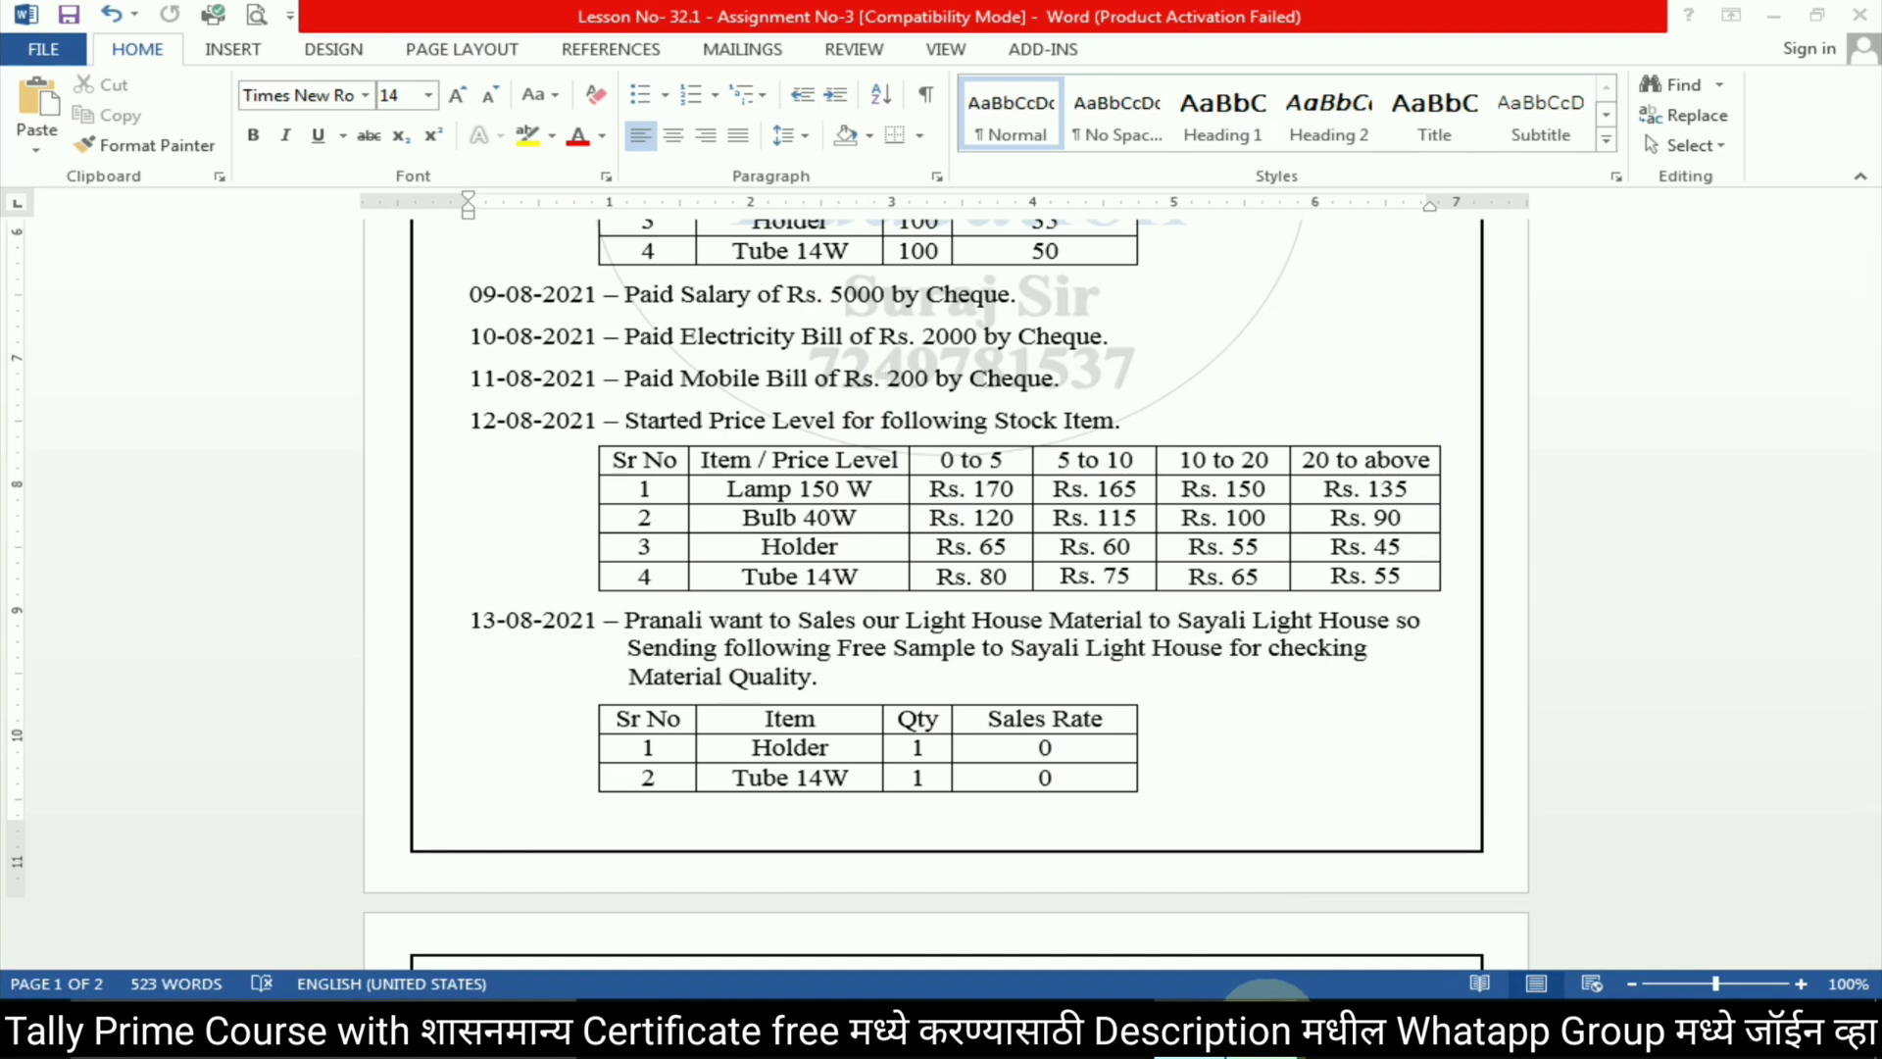
key("Escape")
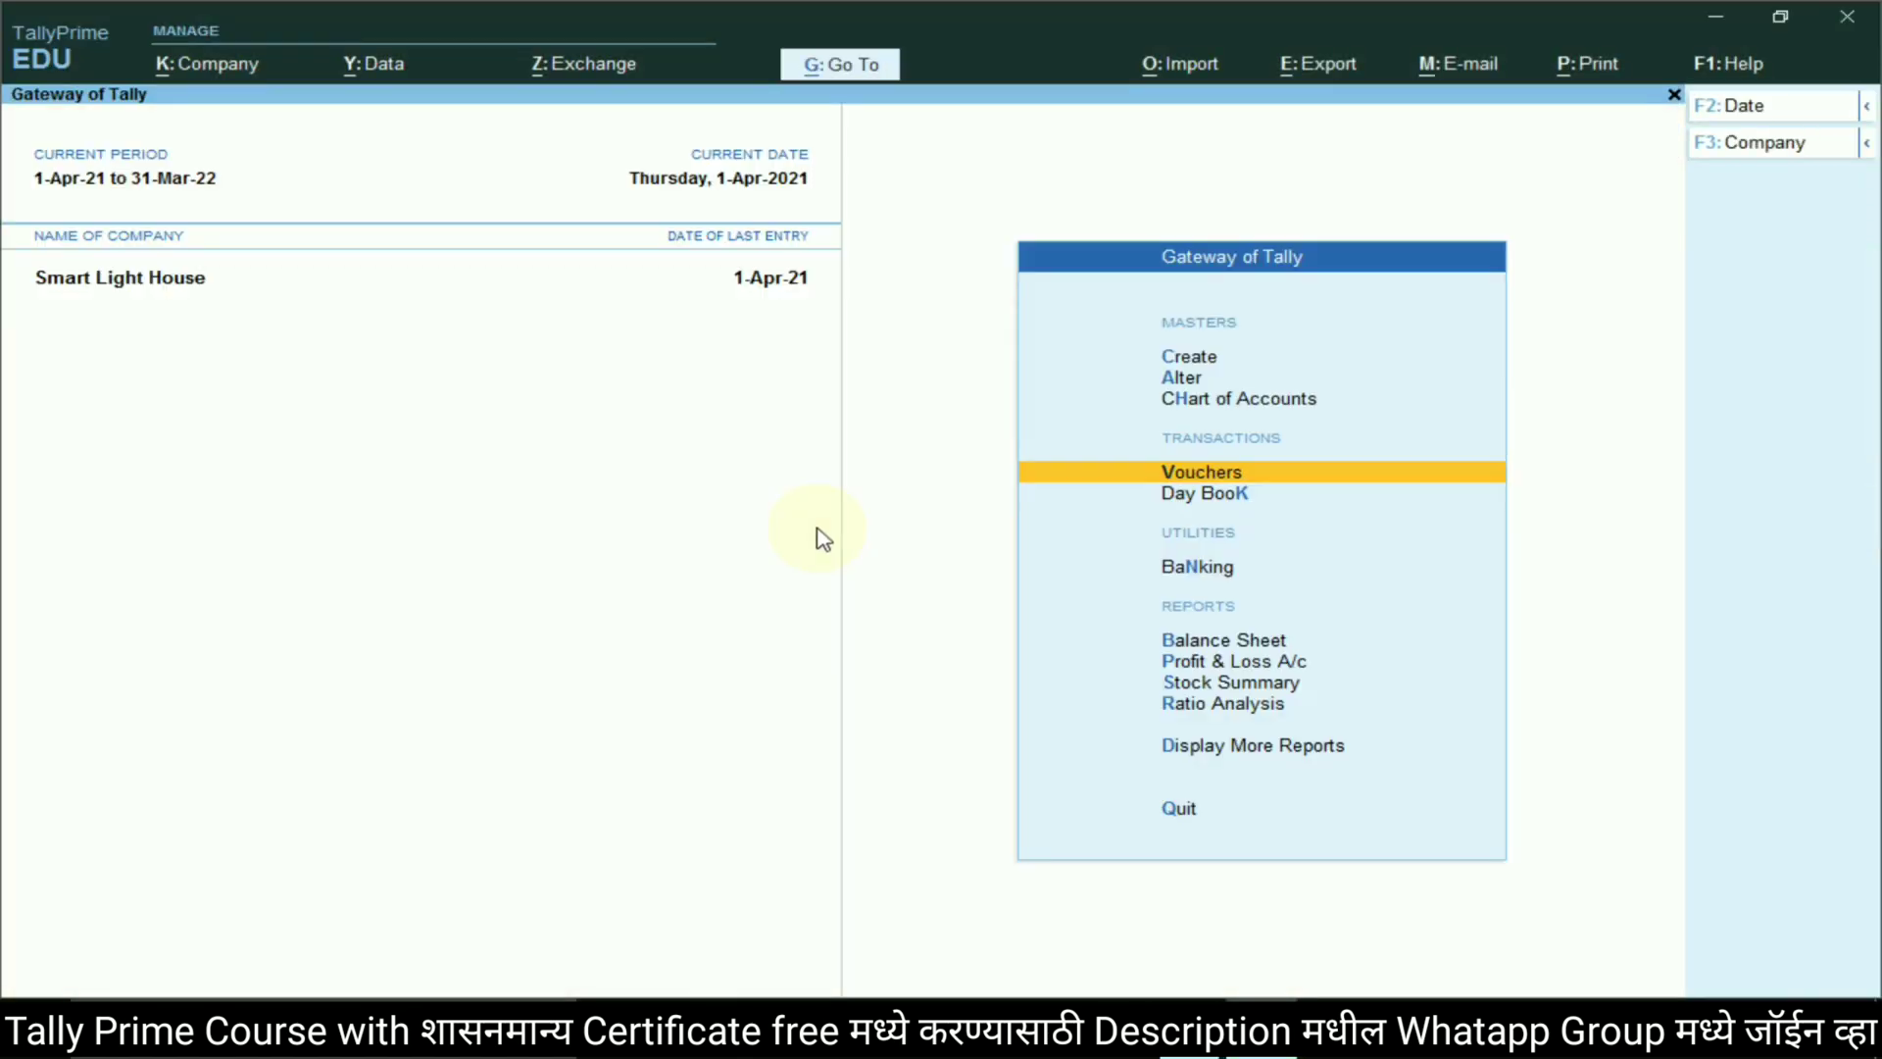
Open the company features of Smart Light House and set Enable multiple Price Levels to Yes
key("Up")
key("Up")
key("Up")
key("F11")
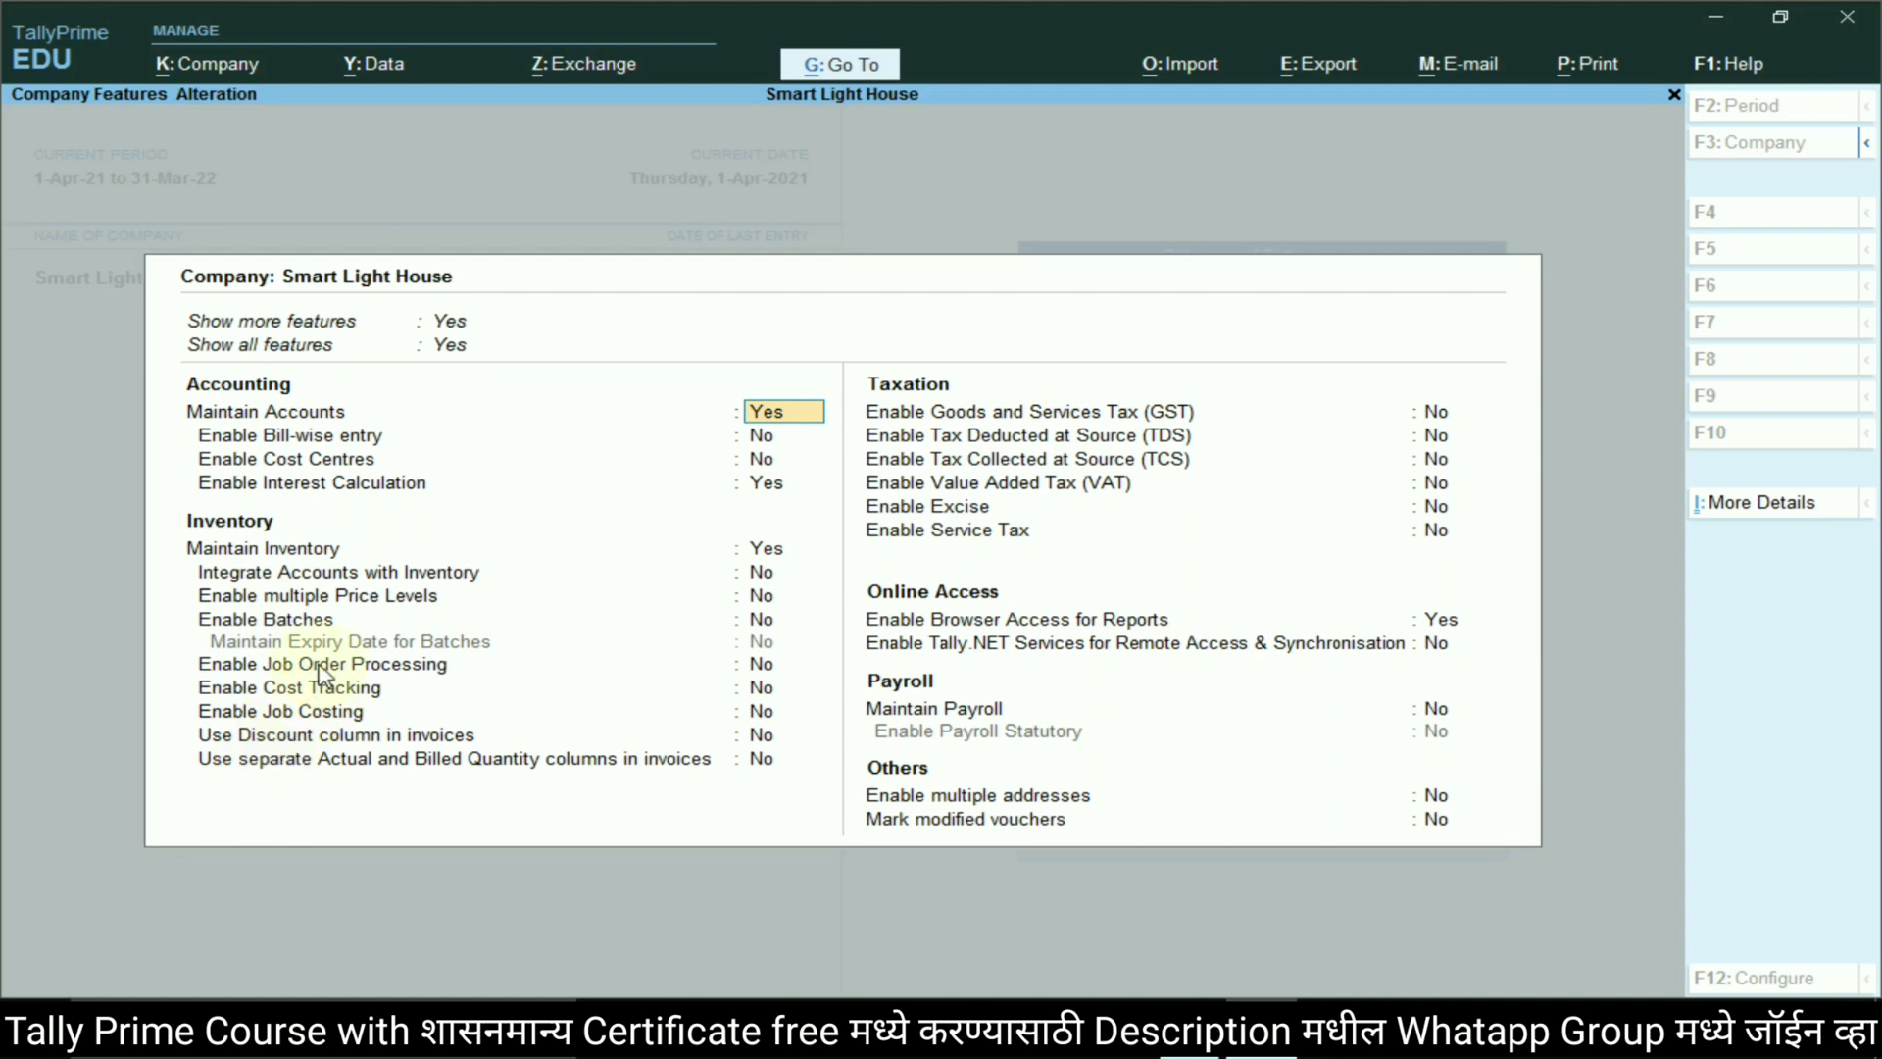
left_click(763, 596)
type("y")
key("Return")
key("Return")
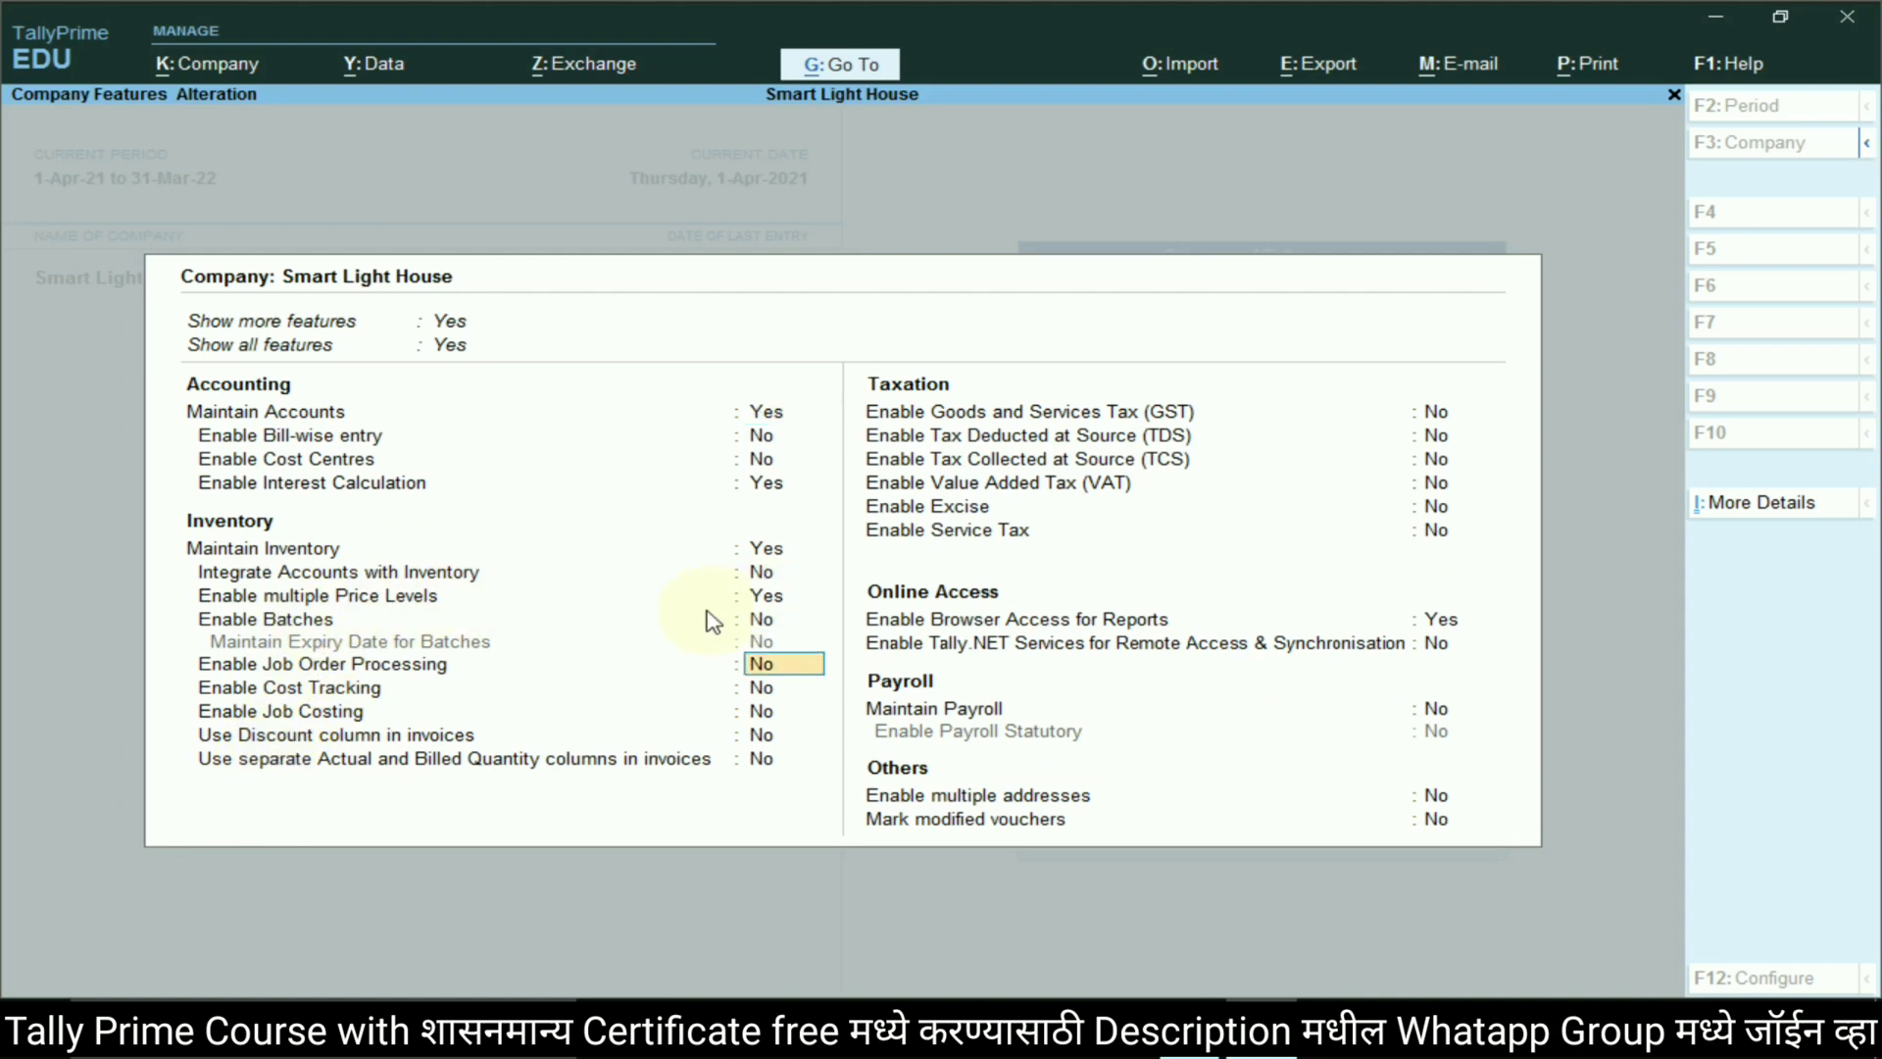
Accept the remaining company features with their existing settings and save the feature changes
key("Return")
key("Return")
key("Return")
key("Return")
key("Return")
key("Return")
key("Return")
key("Return")
key("Return")
key("Return")
key("Return")
key("Return")
key("Return")
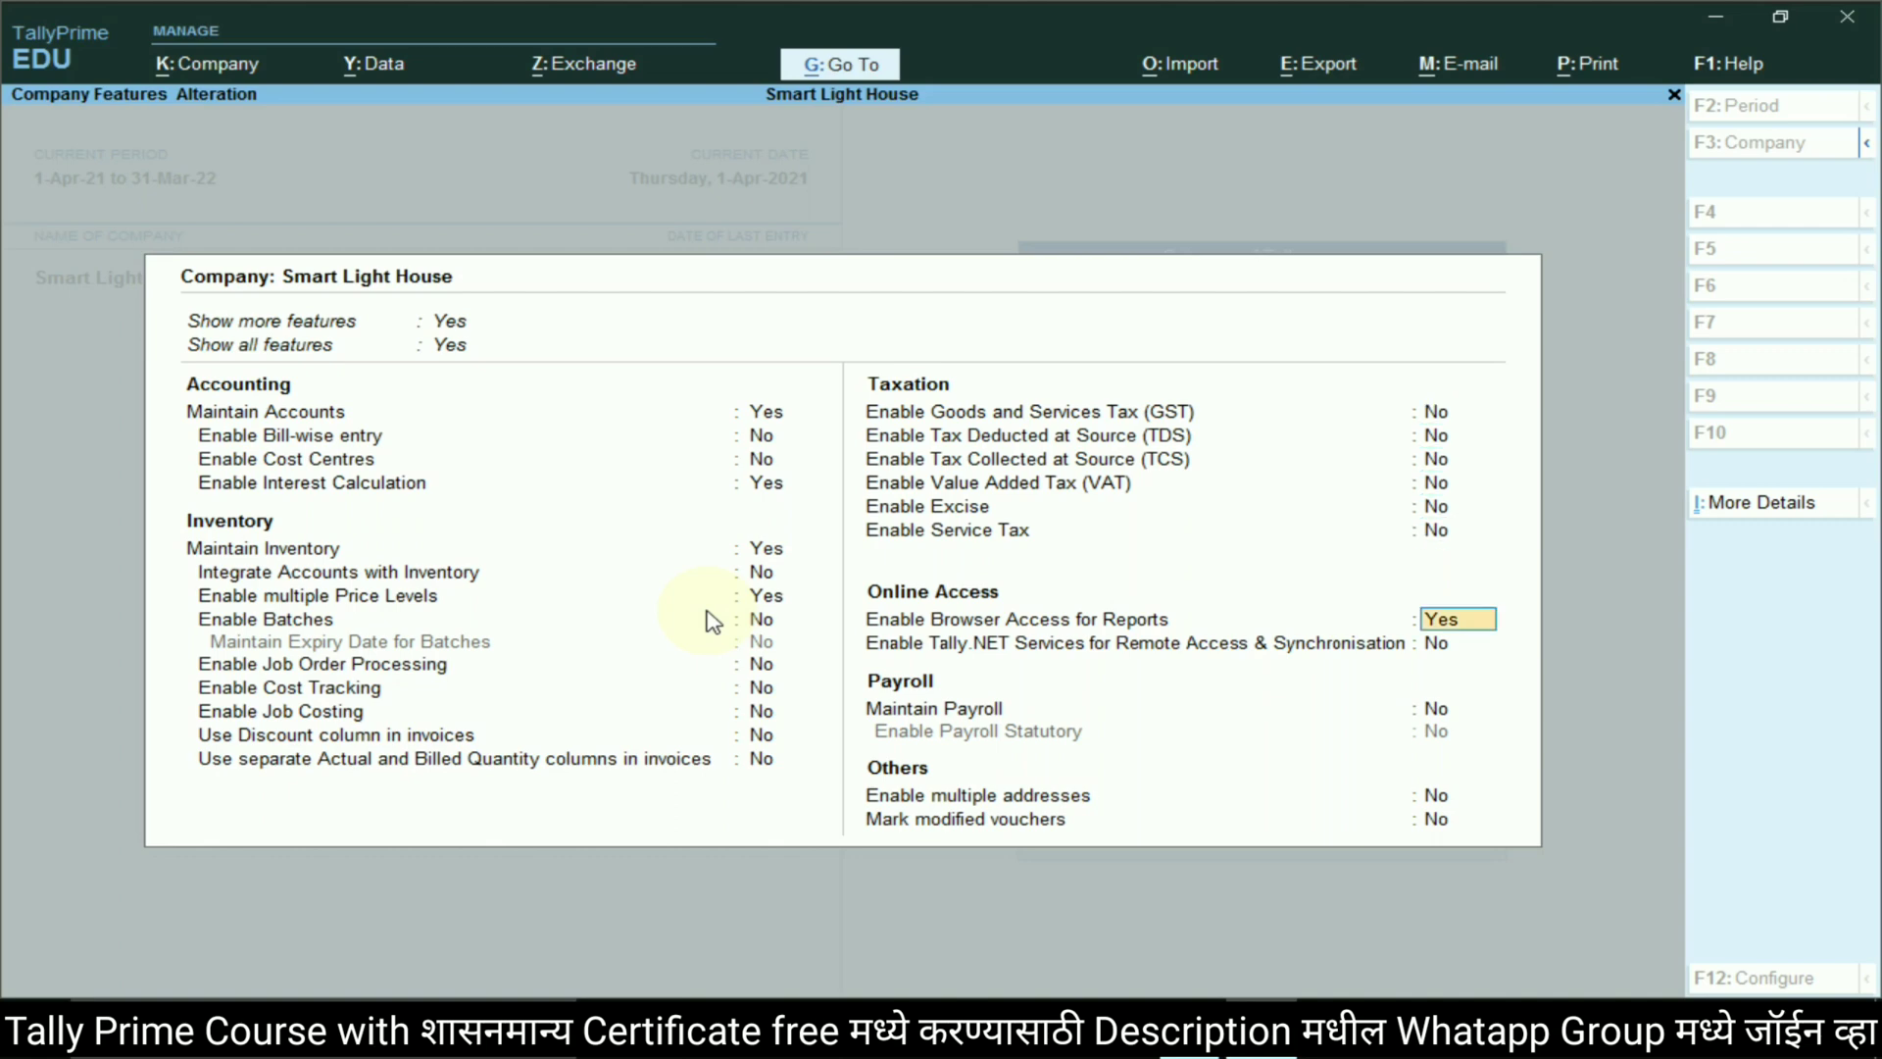
key("Return")
key("Return")
key("Return")
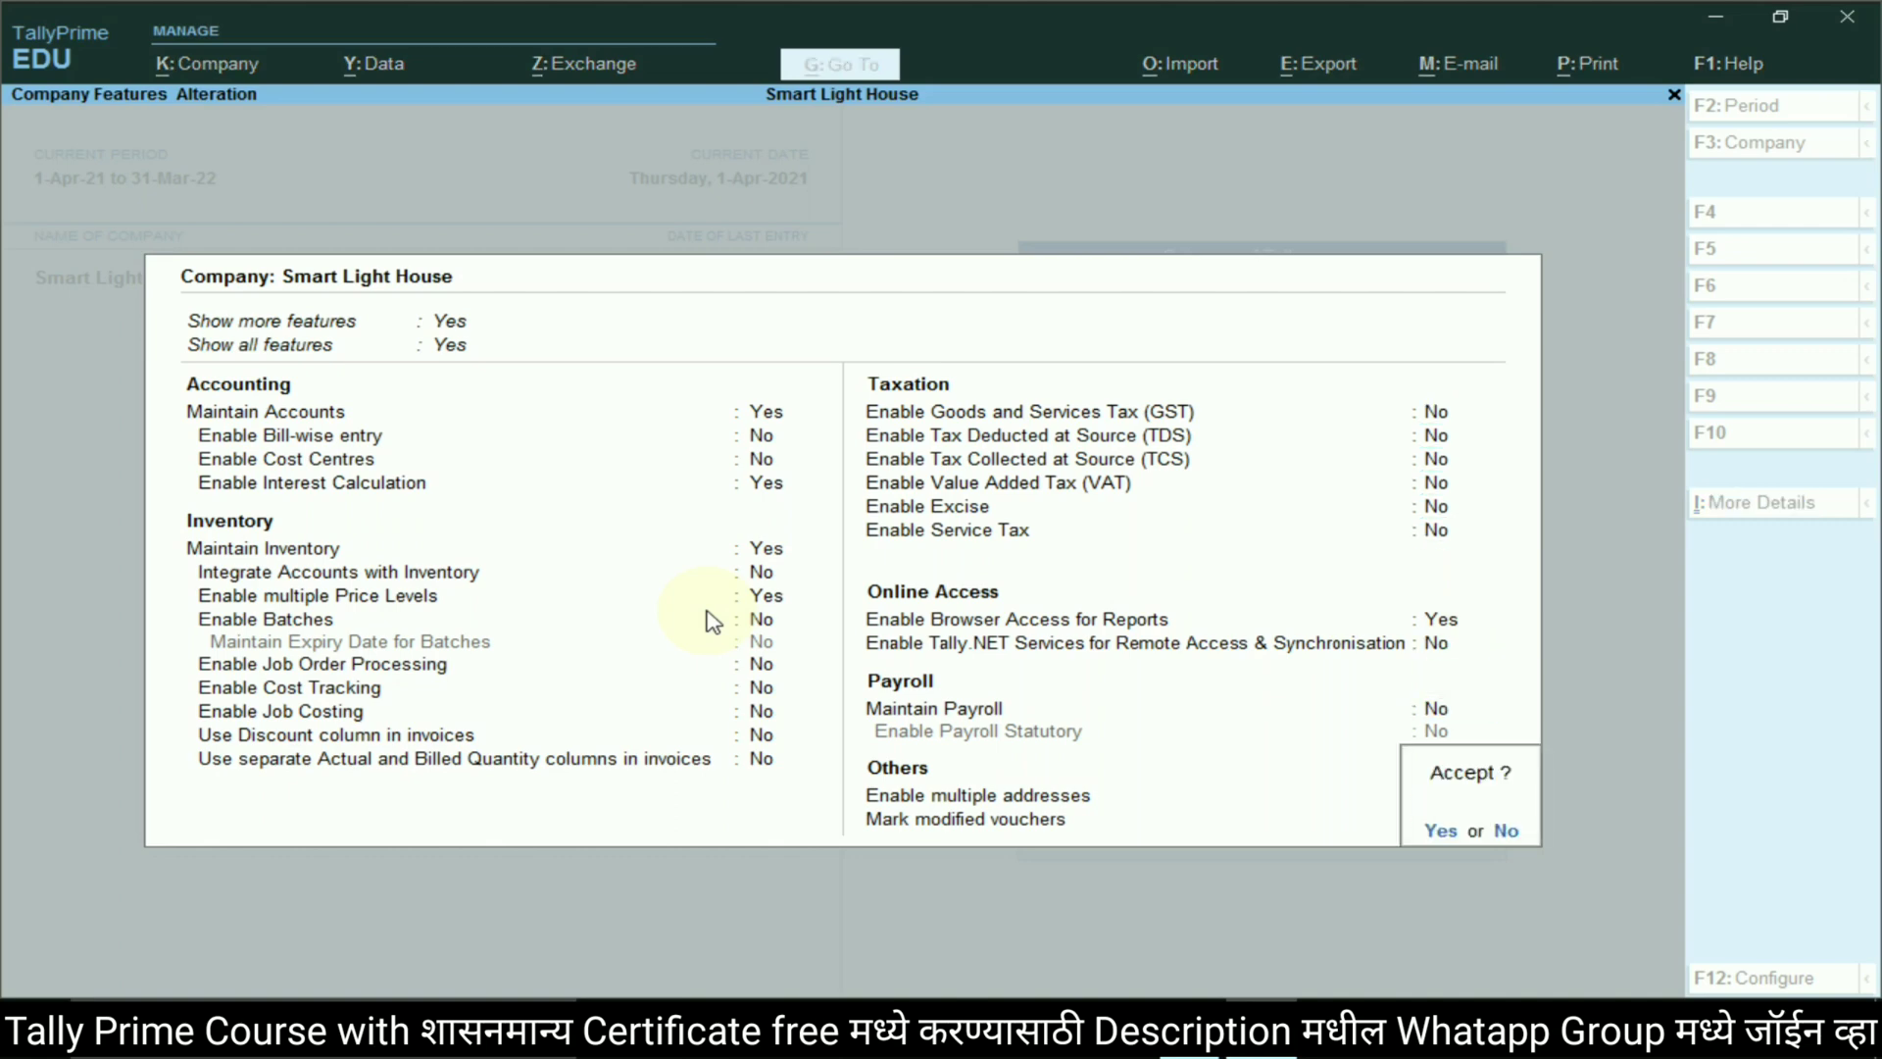
key("y")
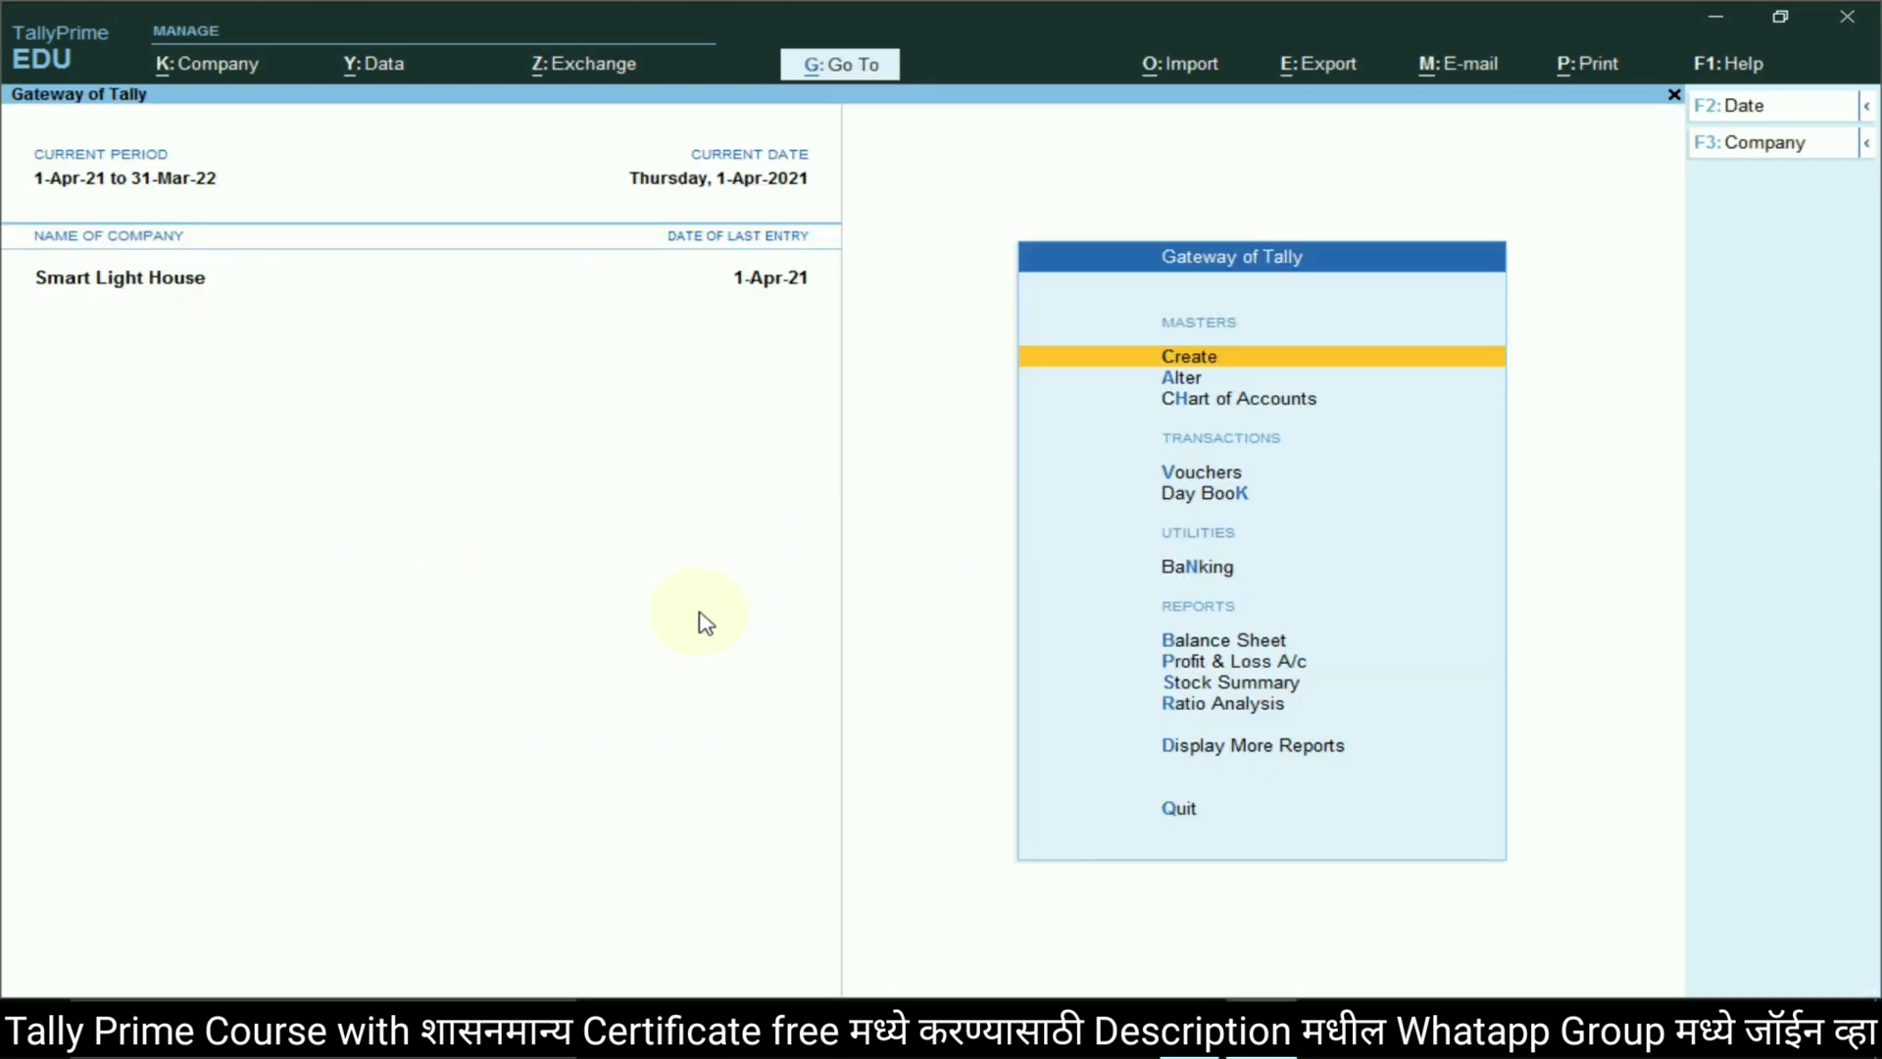
Consult the price level table in Word, create the company price level New Customer, and return to the Gateway of Tally
key("alt+Tab")
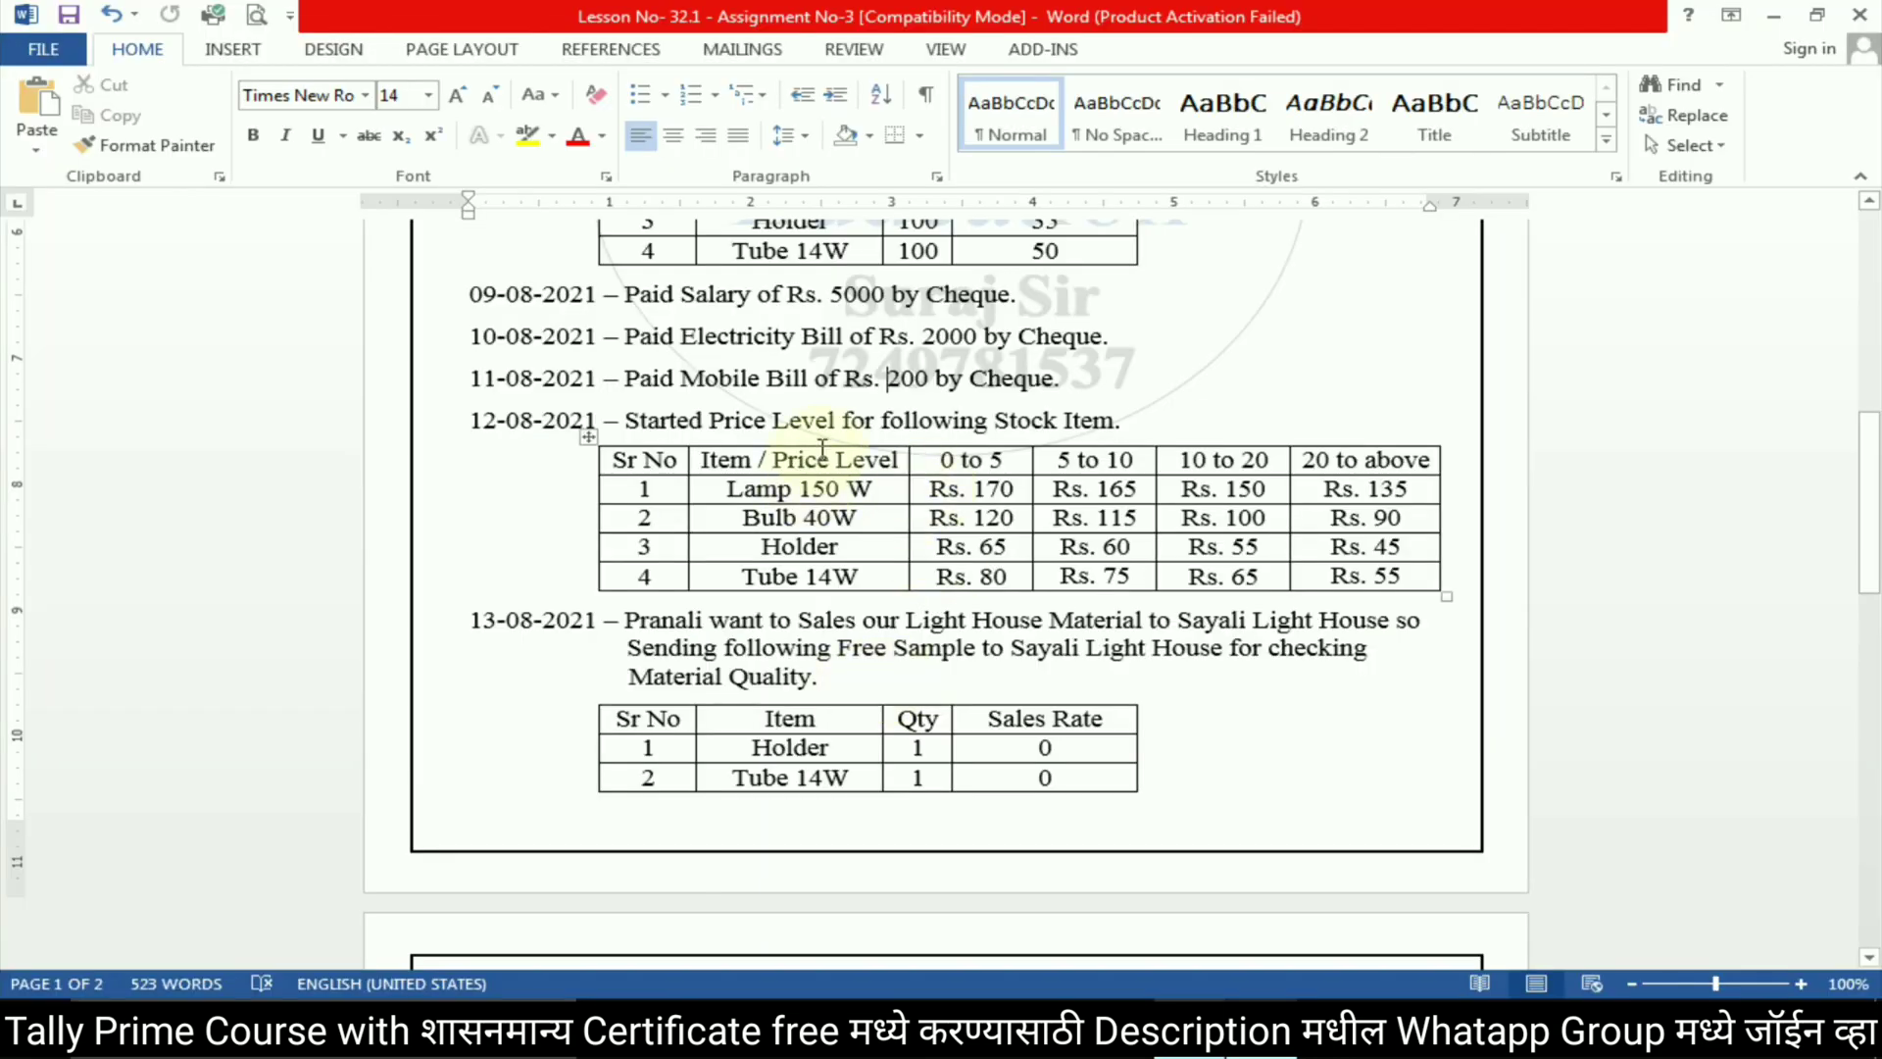
key("alt+Tab")
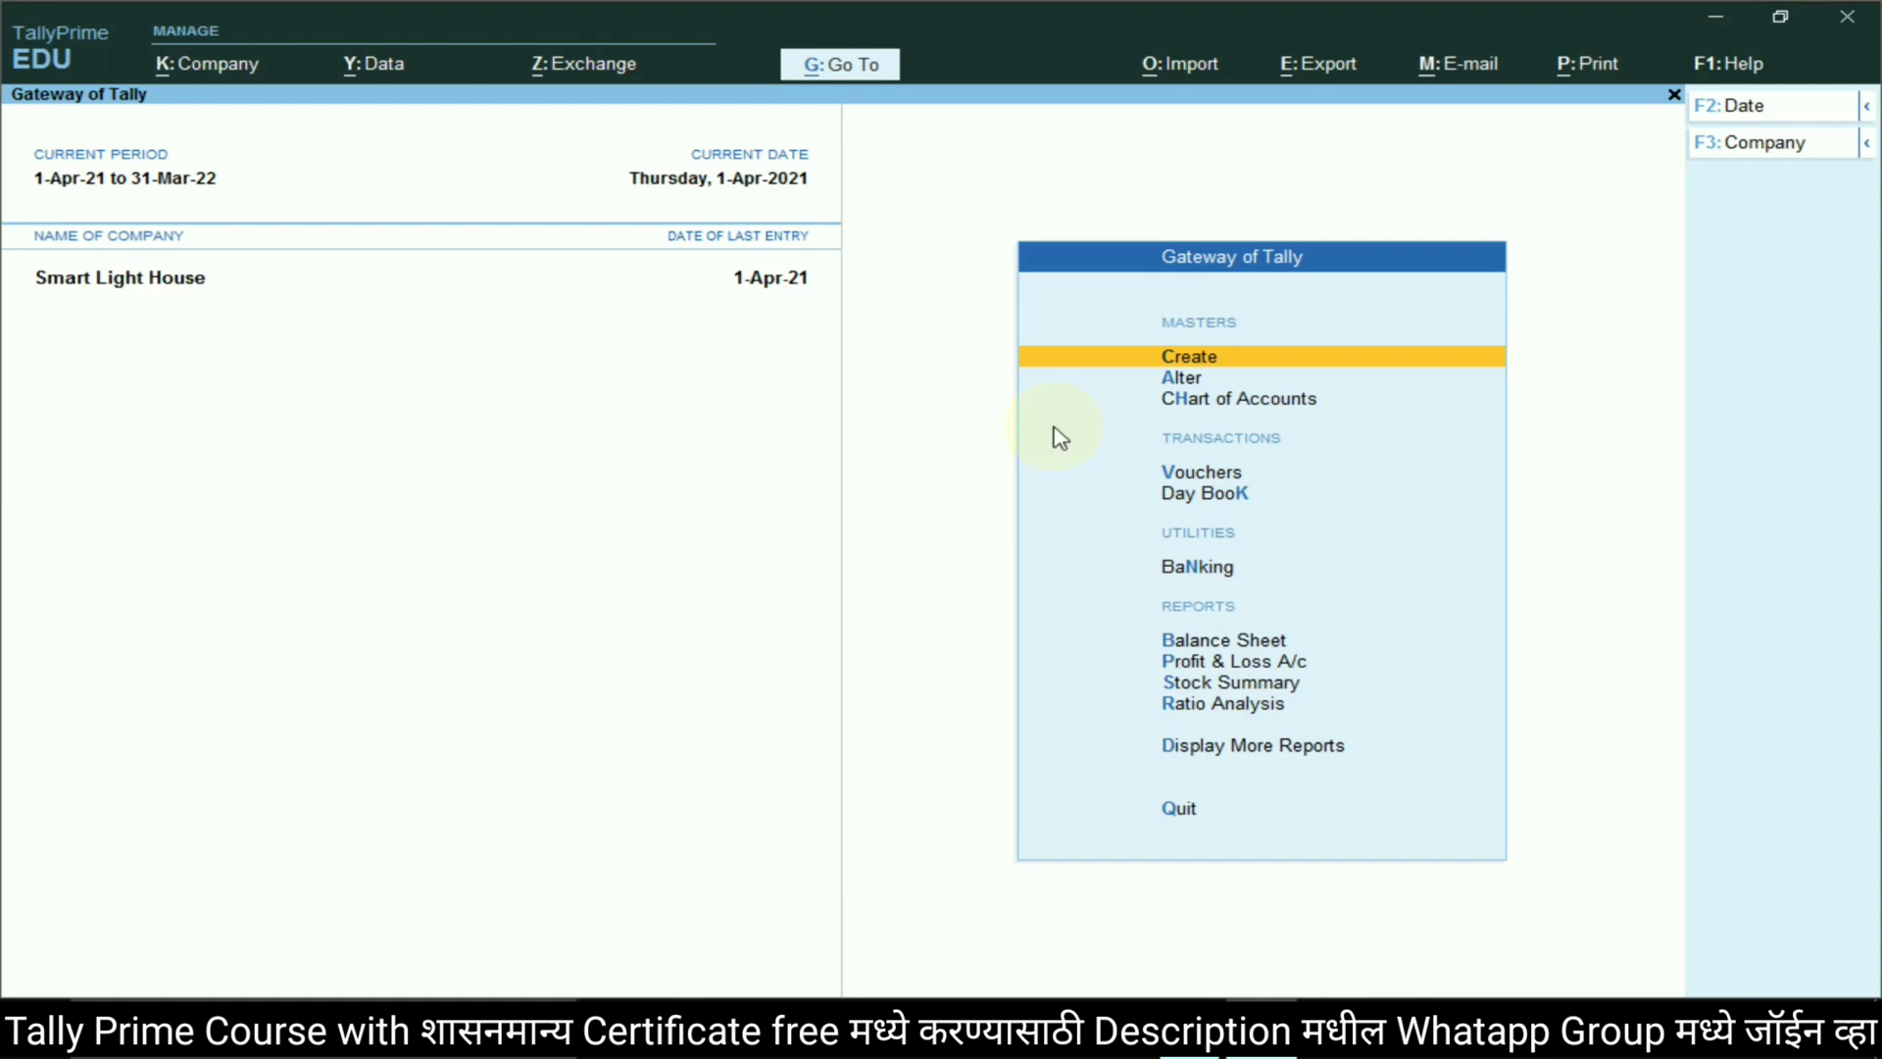
left_click(1208, 358)
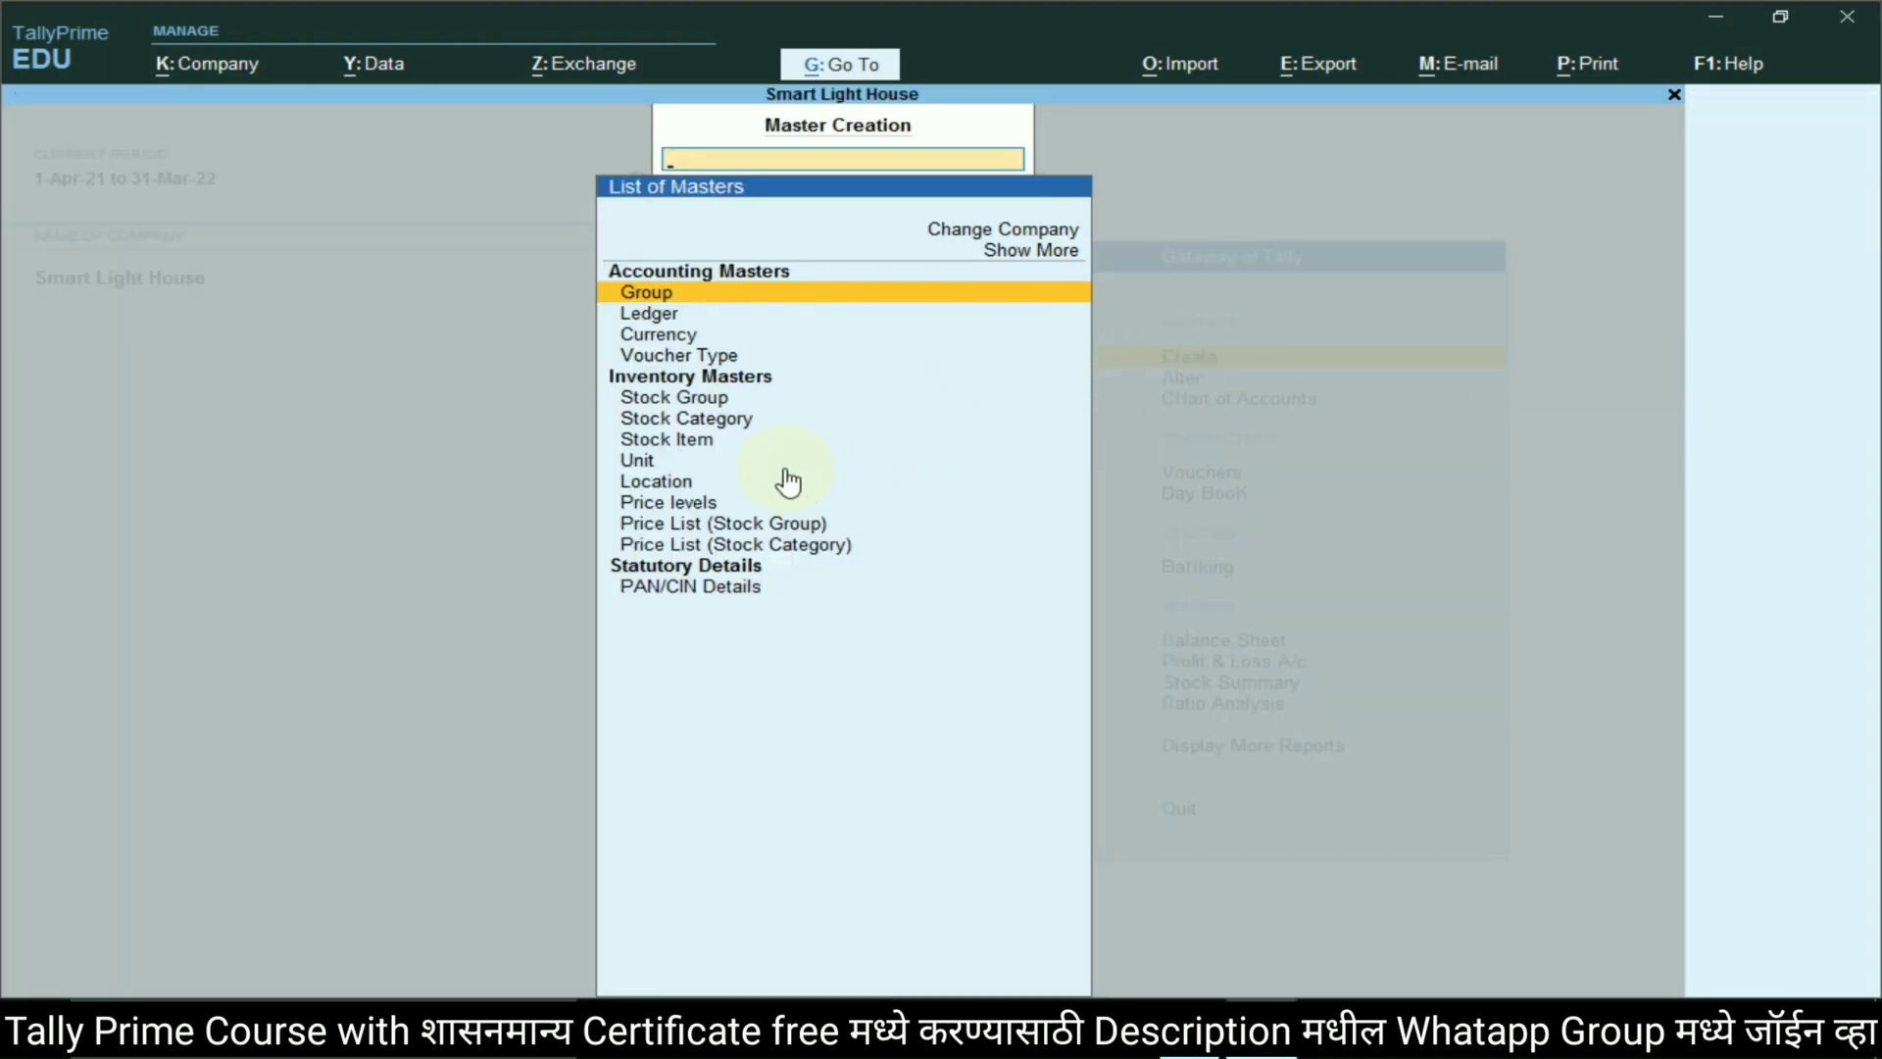
left_click(666, 503)
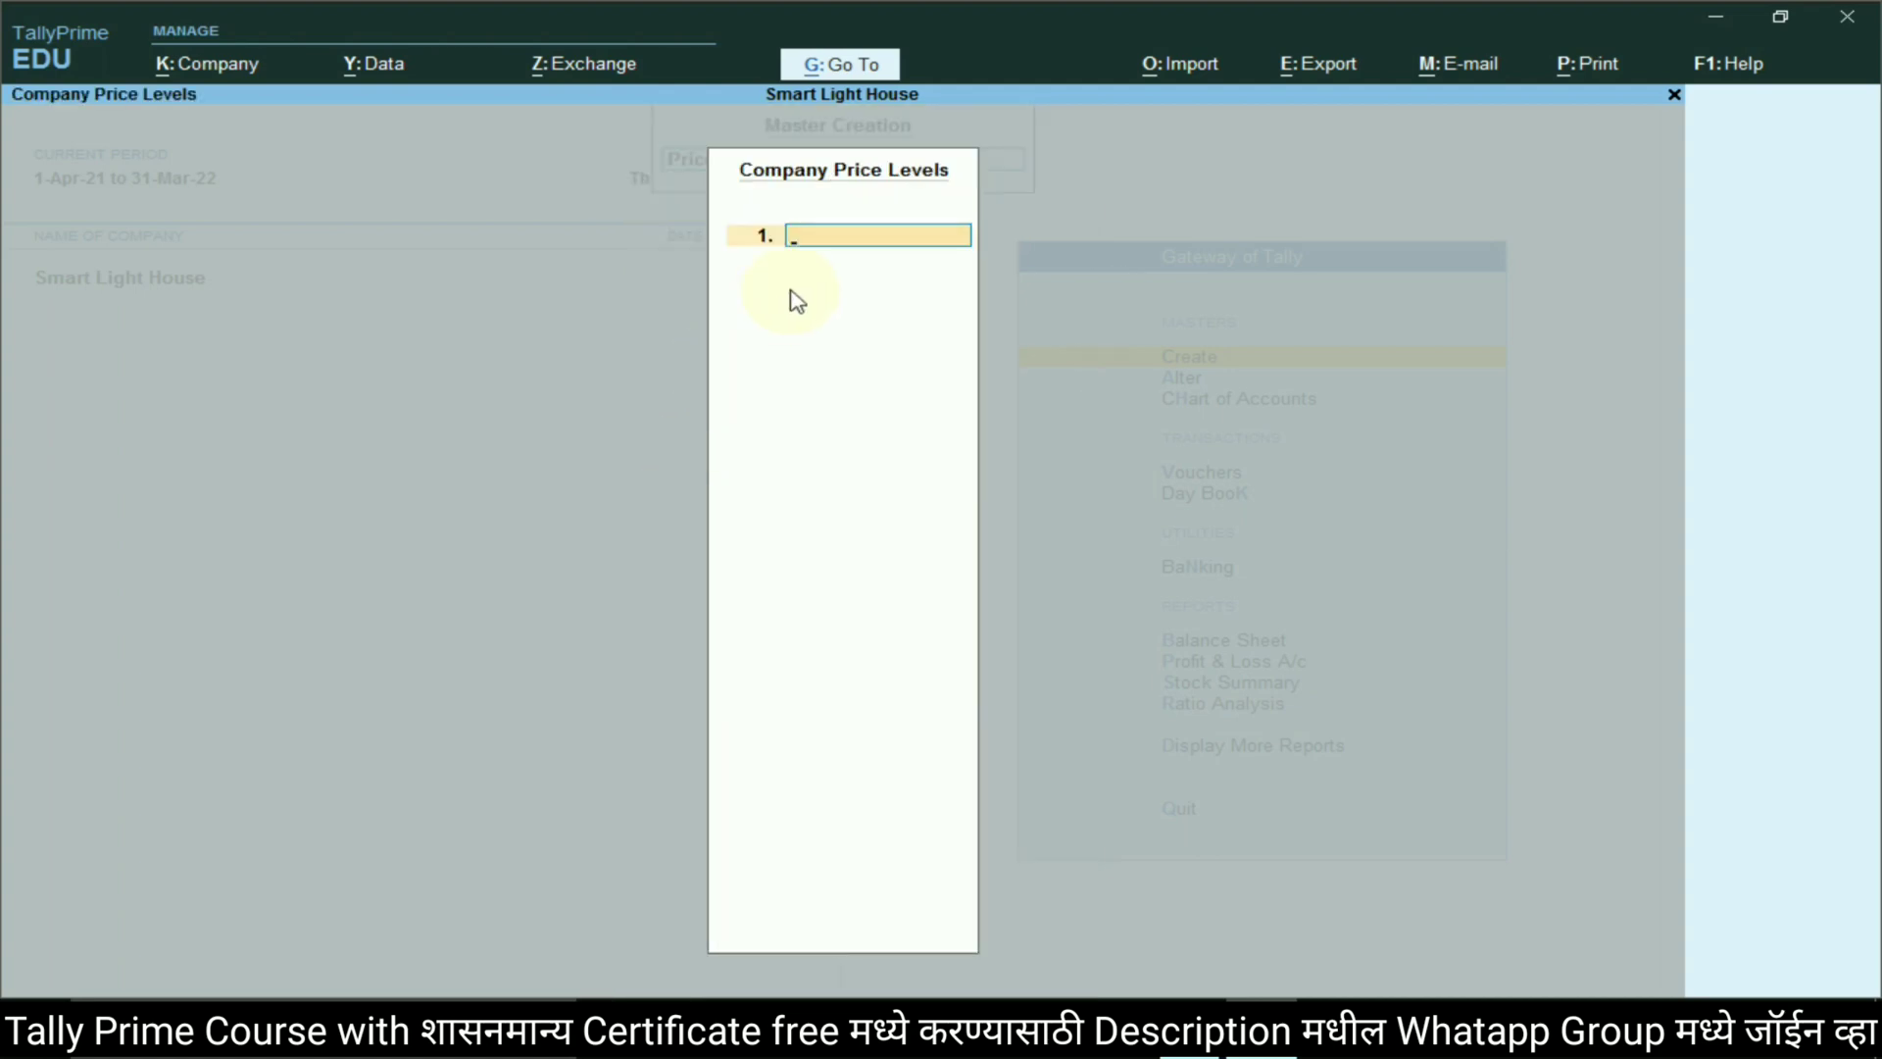
key("alt+Tab")
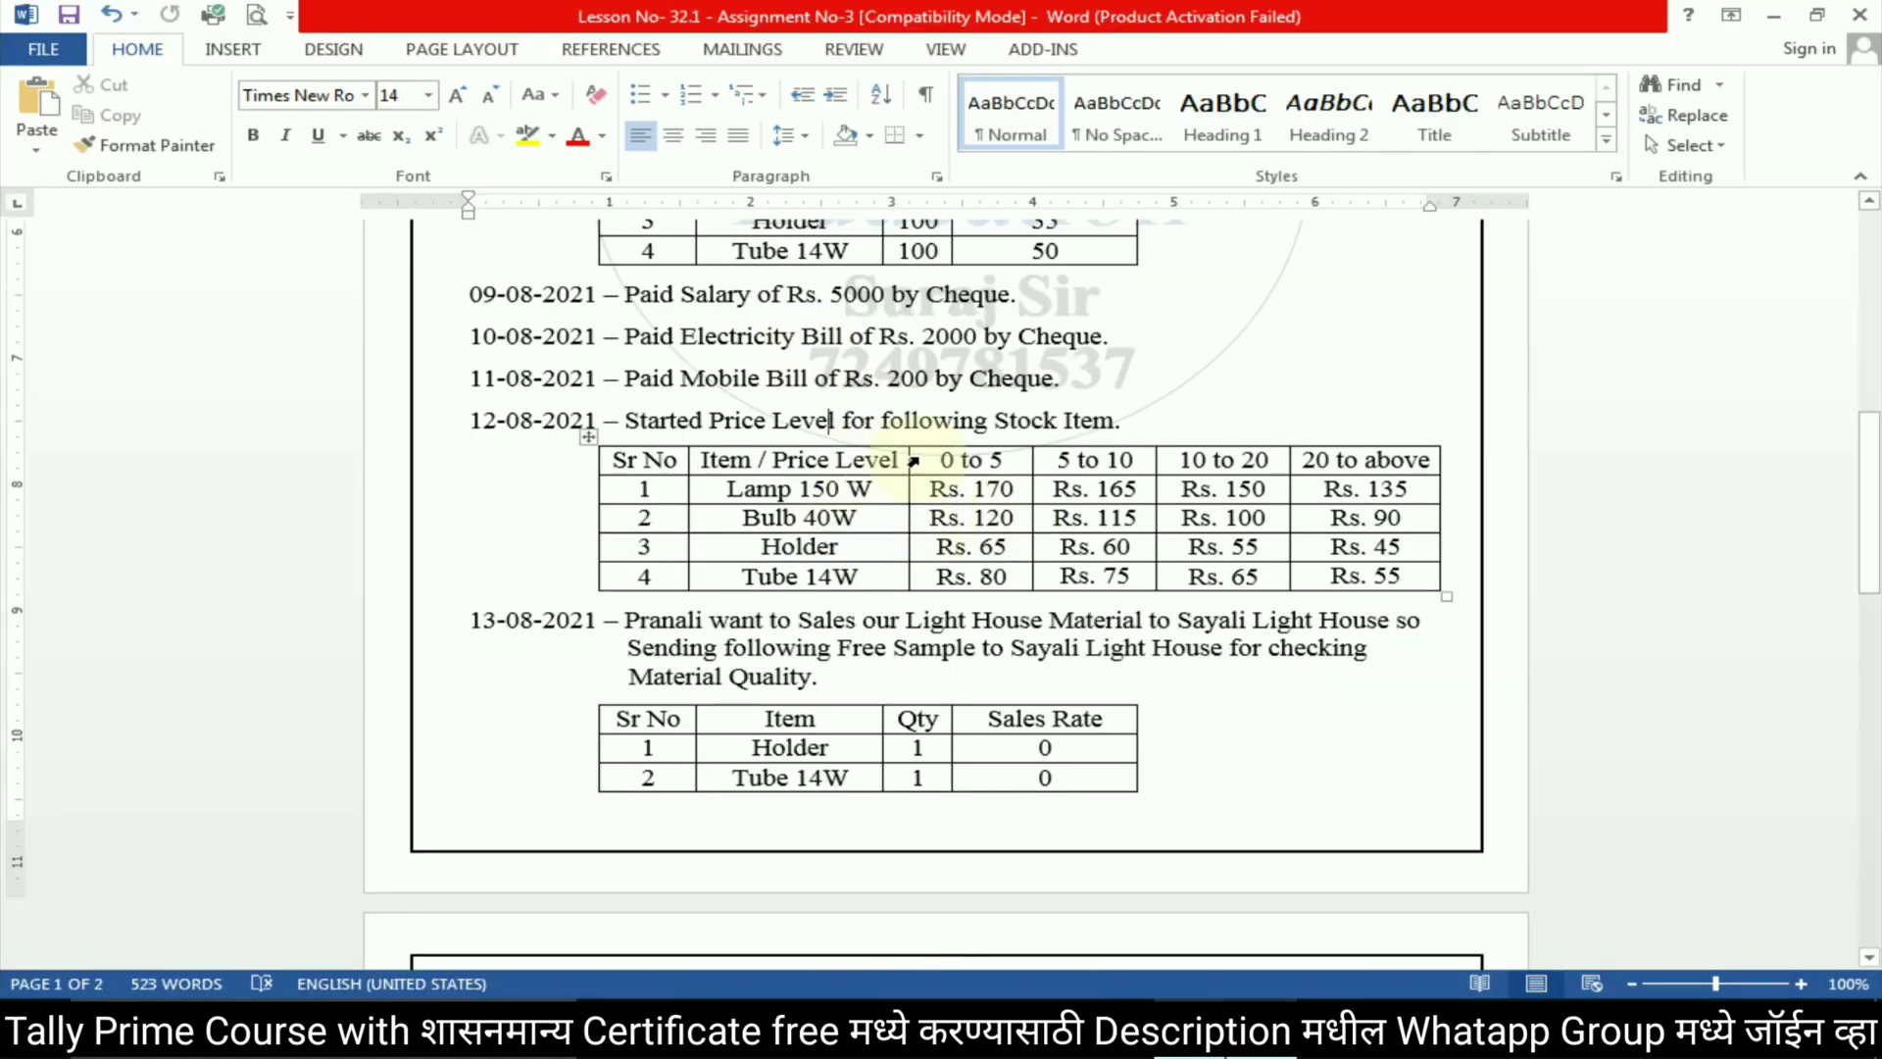
key("alt+Tab")
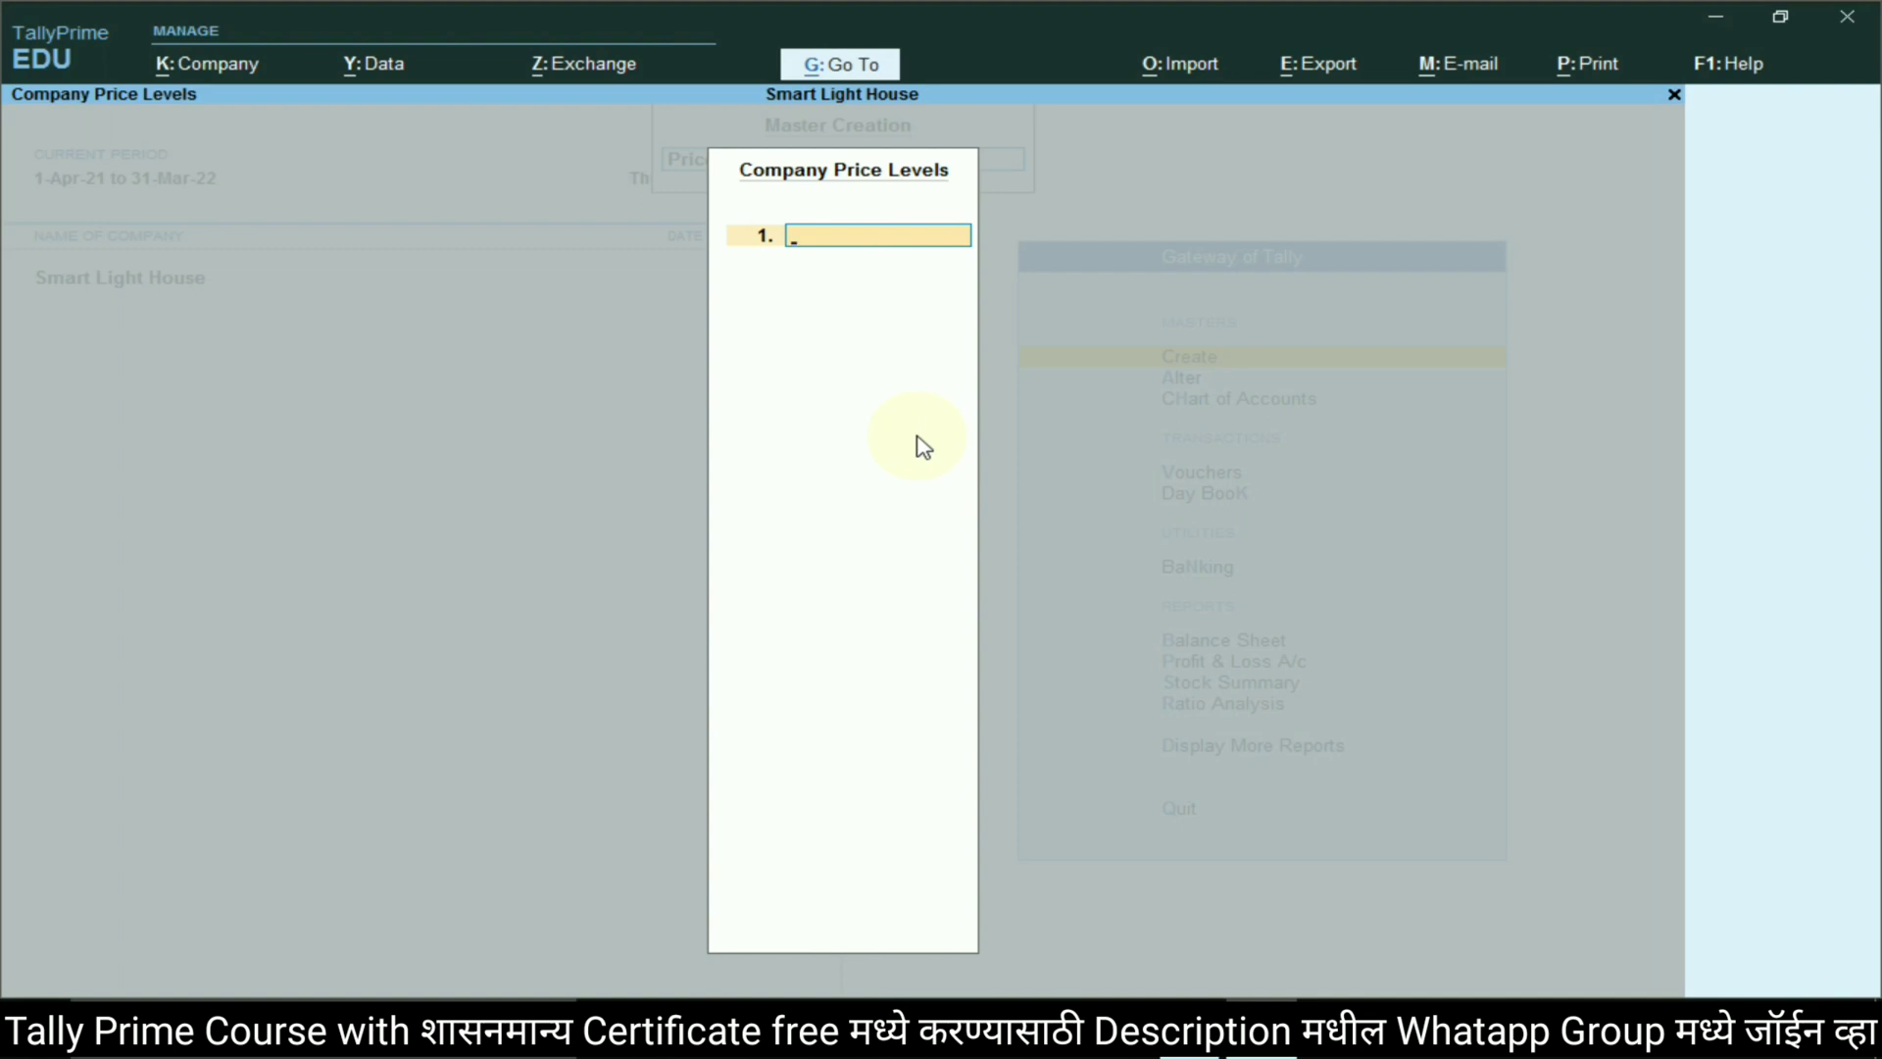
type("New Customer")
key("Return")
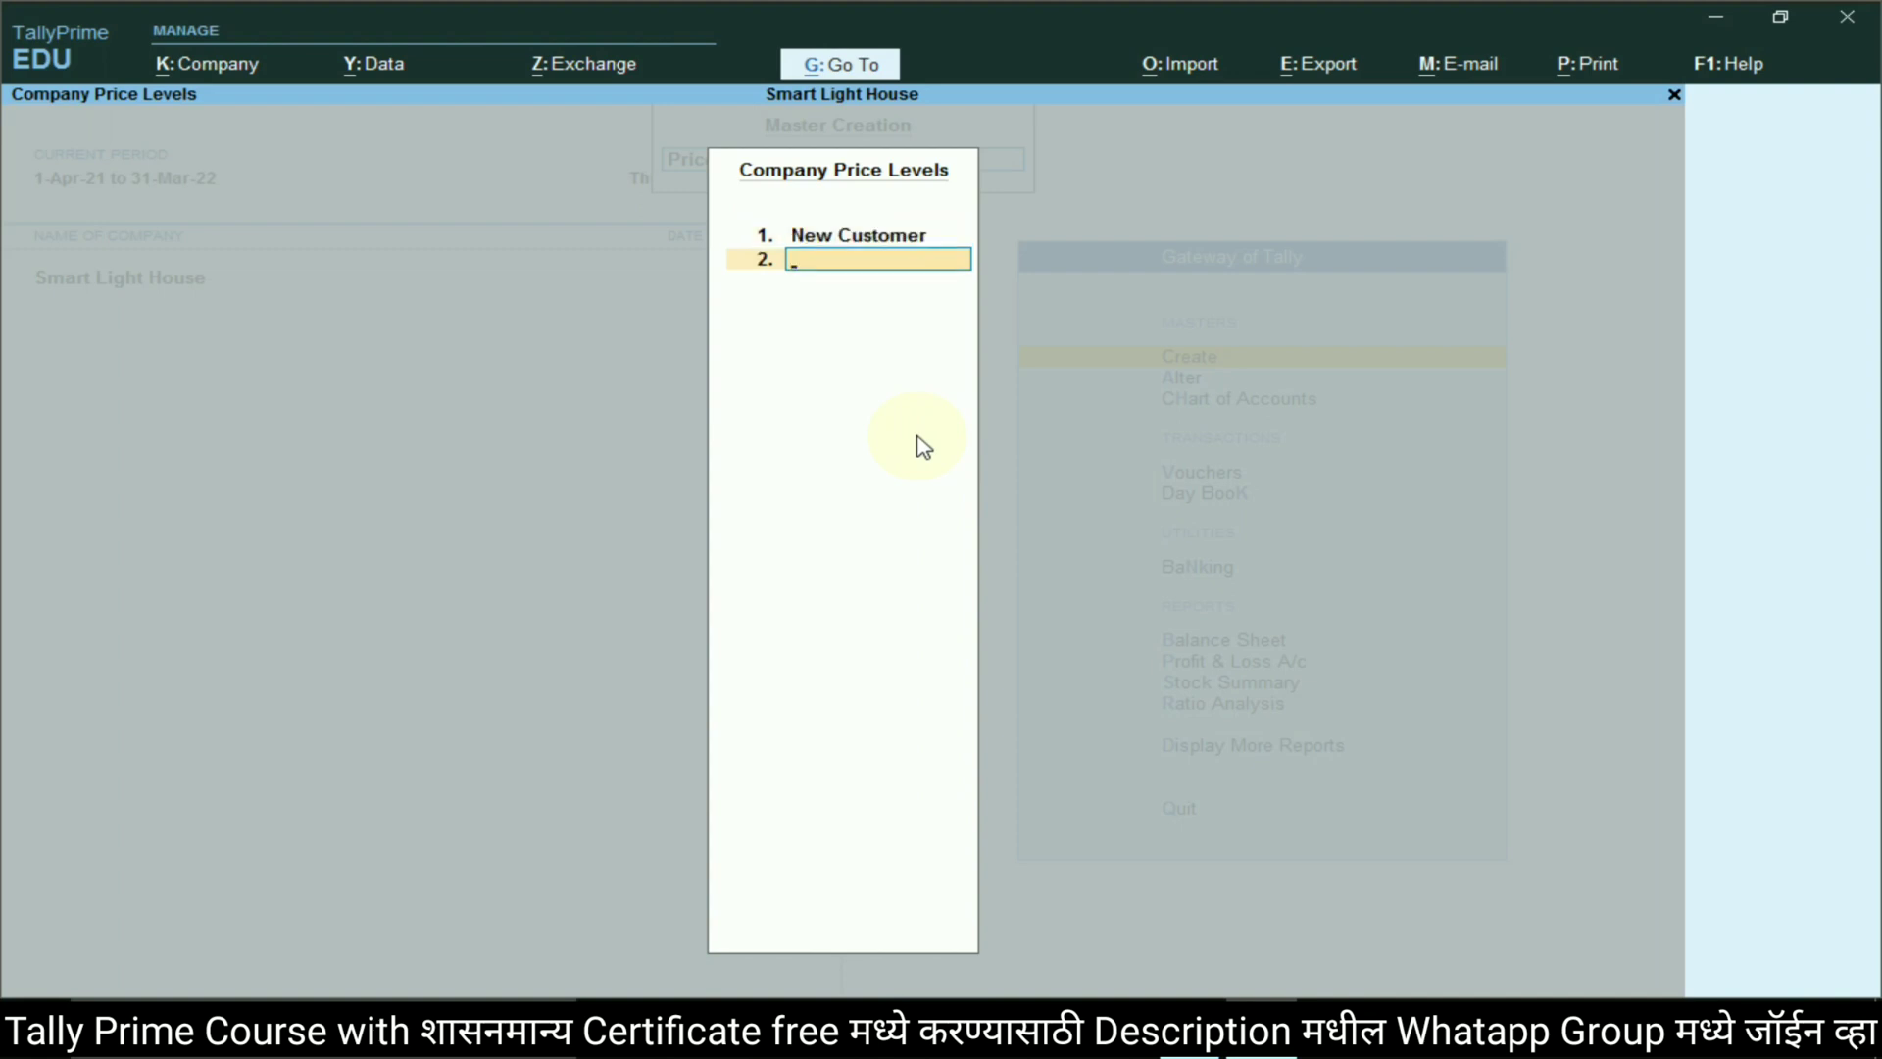
key("ctrl+a")
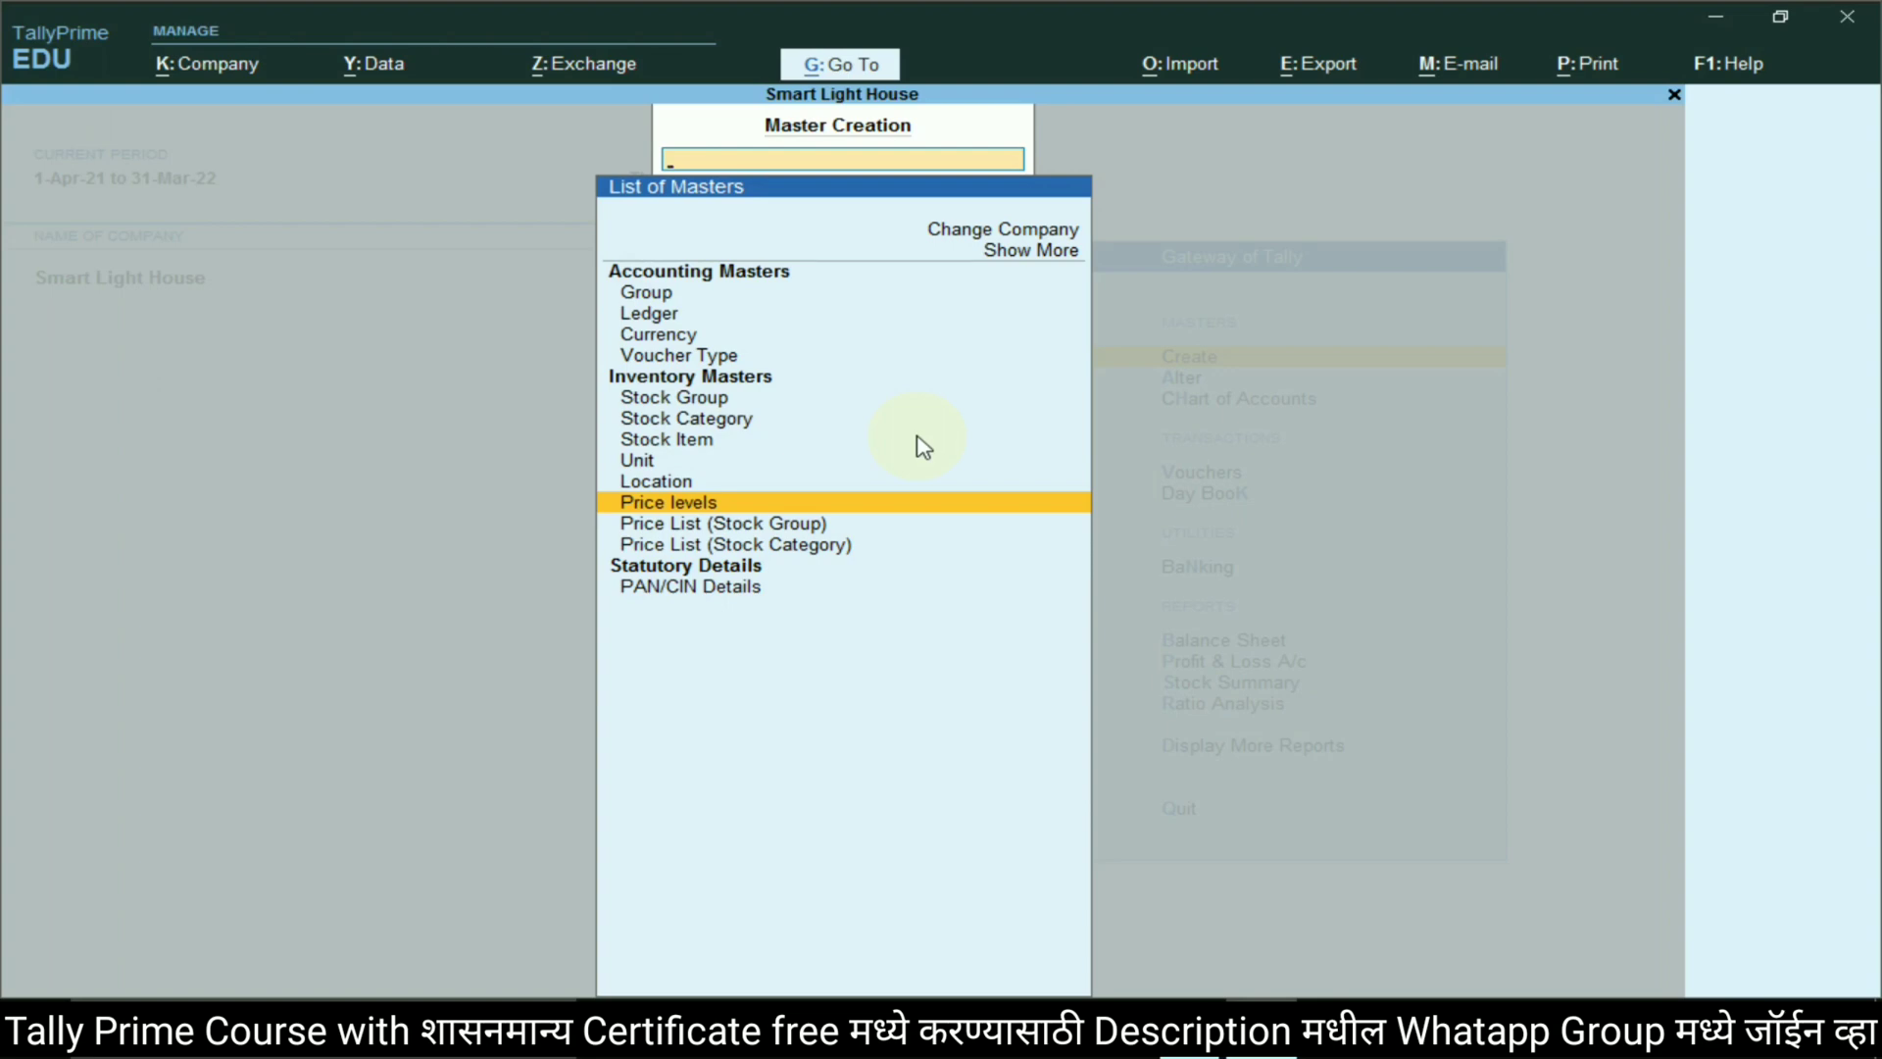
key("Escape")
Start a stock group price list for All Items with the price level New Customer, applicable from 1-Apr-21
key("alt+Tab")
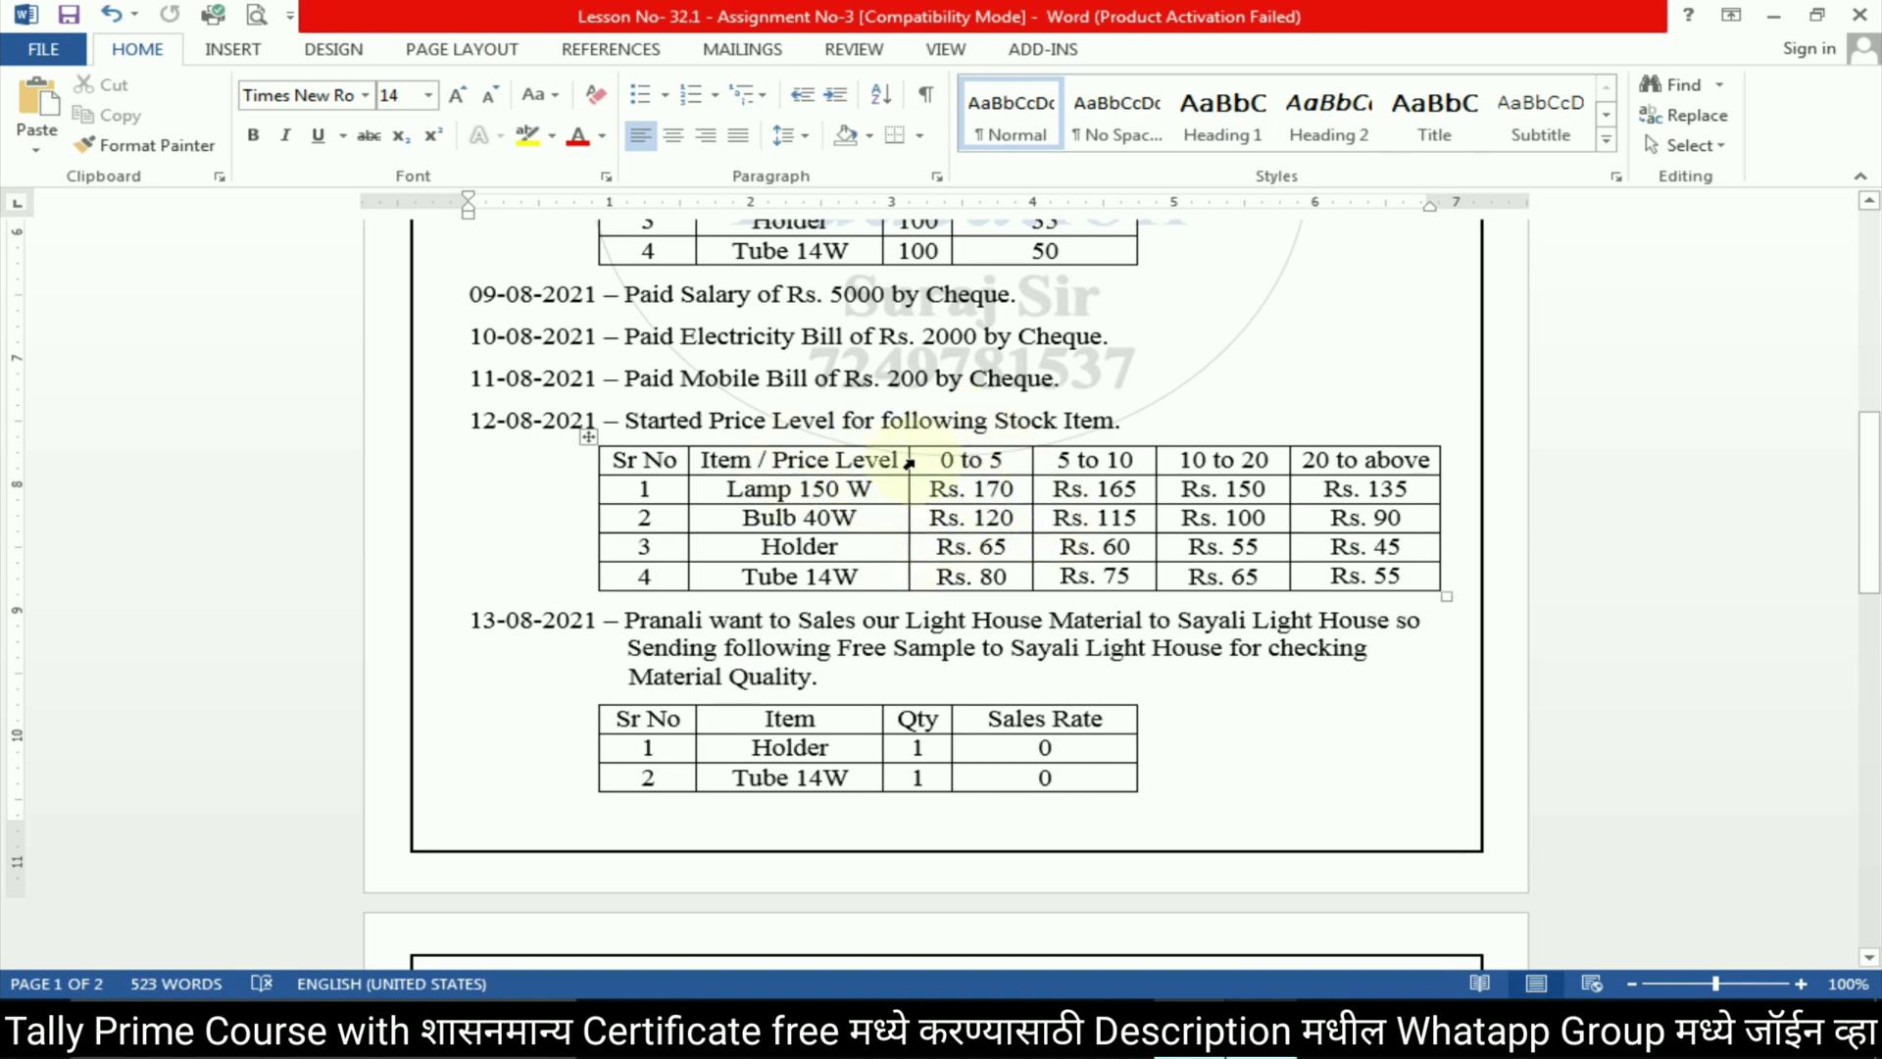
key("alt+Tab")
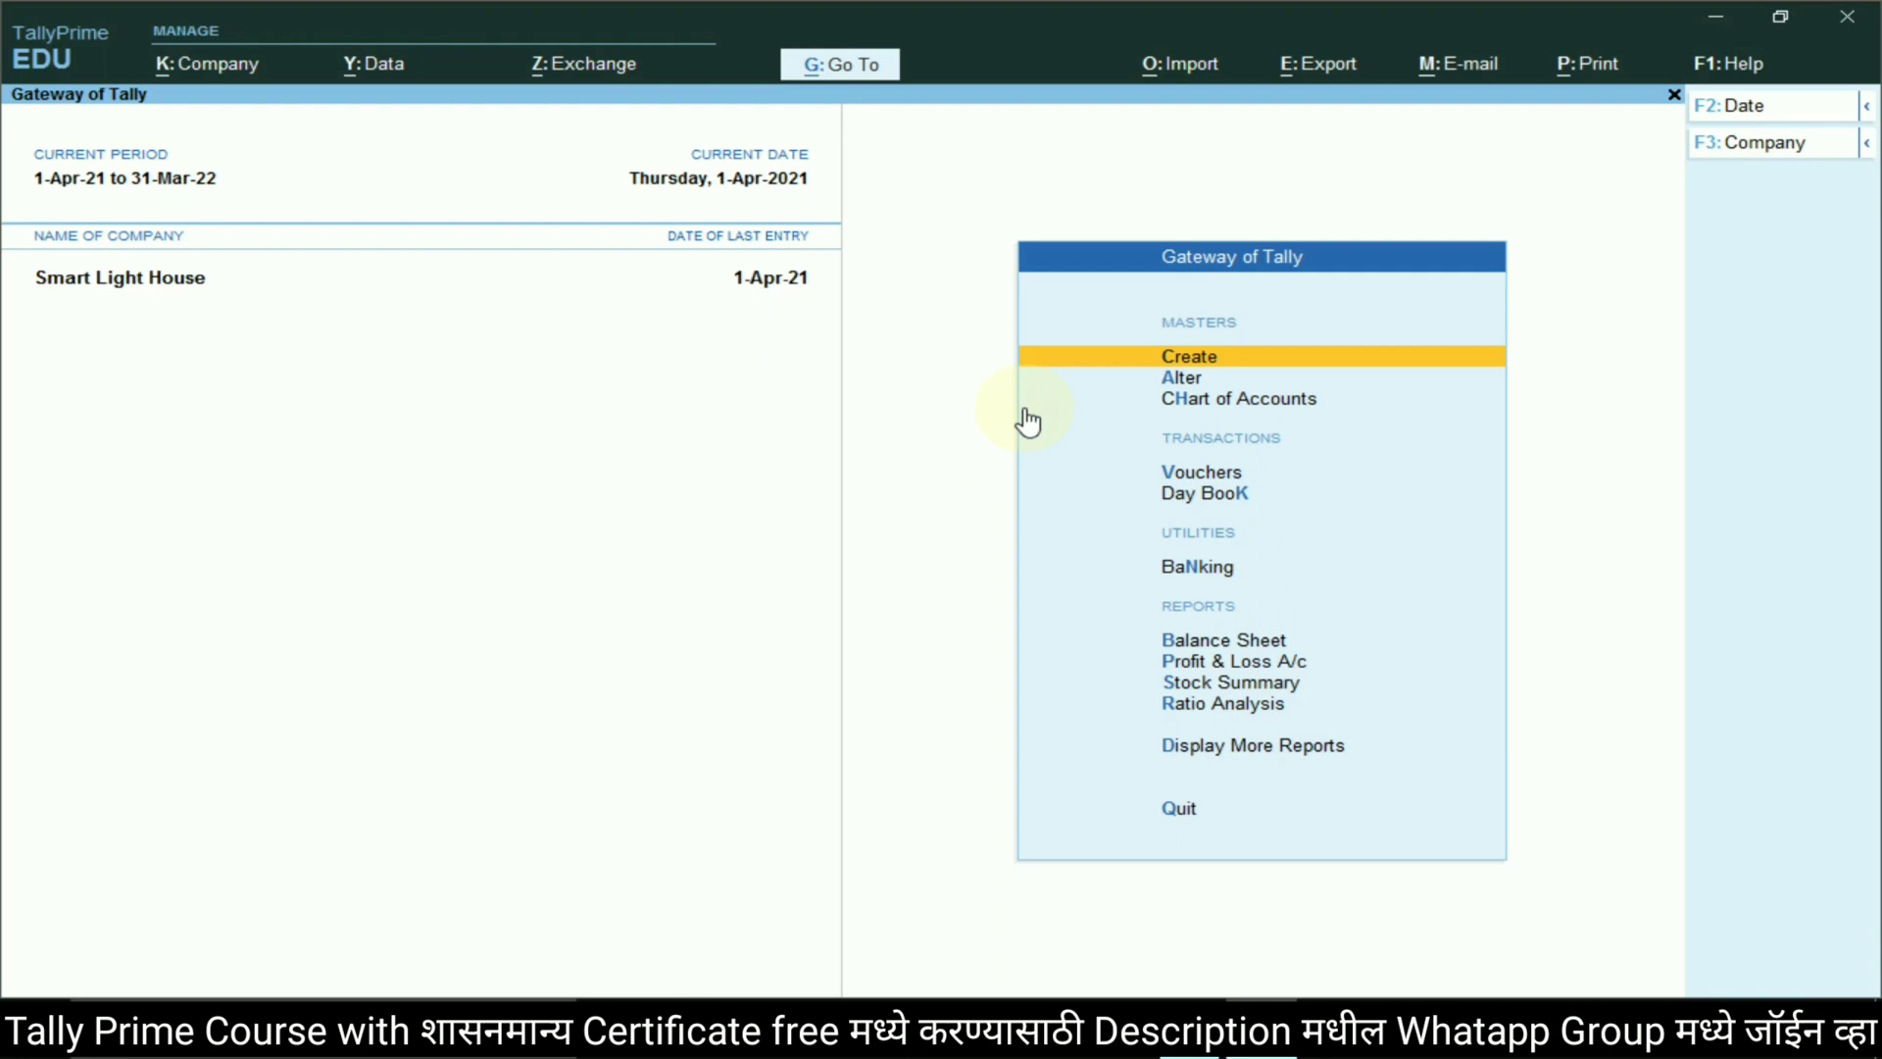
key("Return")
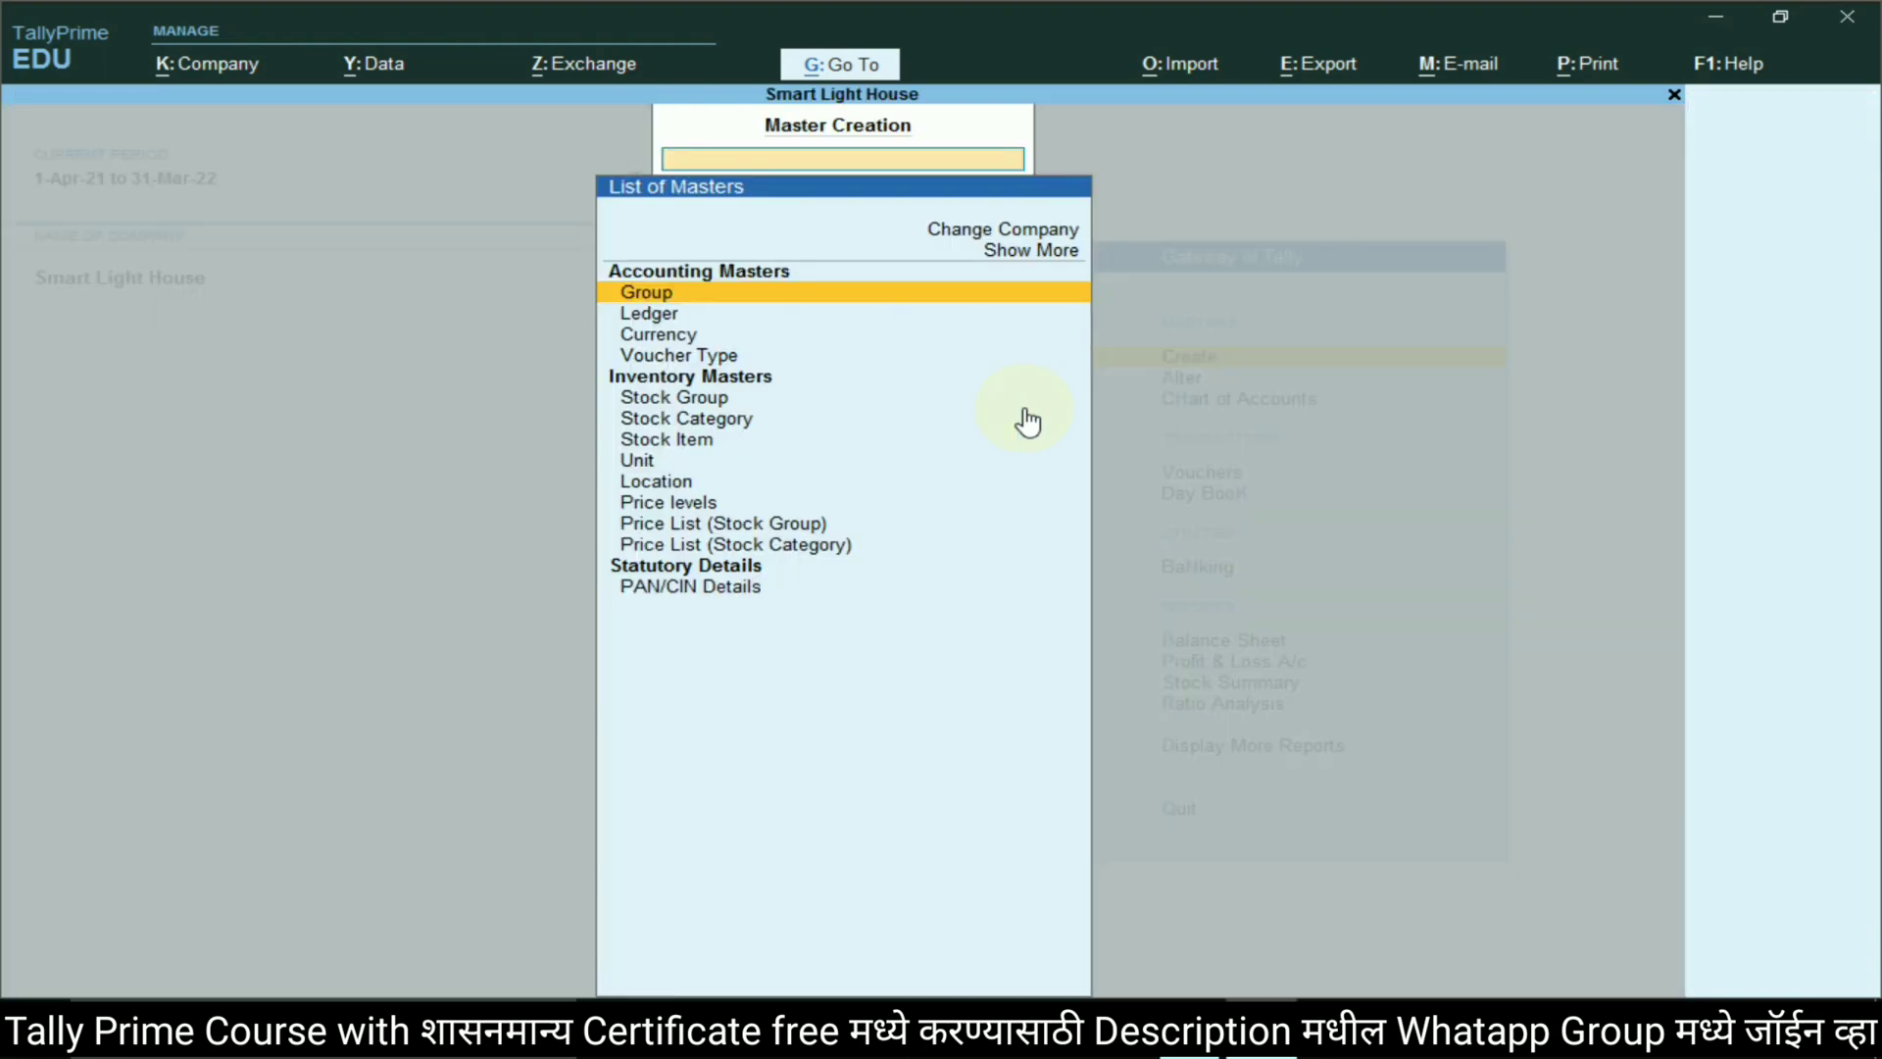
key("Down")
key("Down")
key("Down")
key("Down")
key("Down")
key("Down")
key("Down")
key("Down")
key("Down")
key("Down")
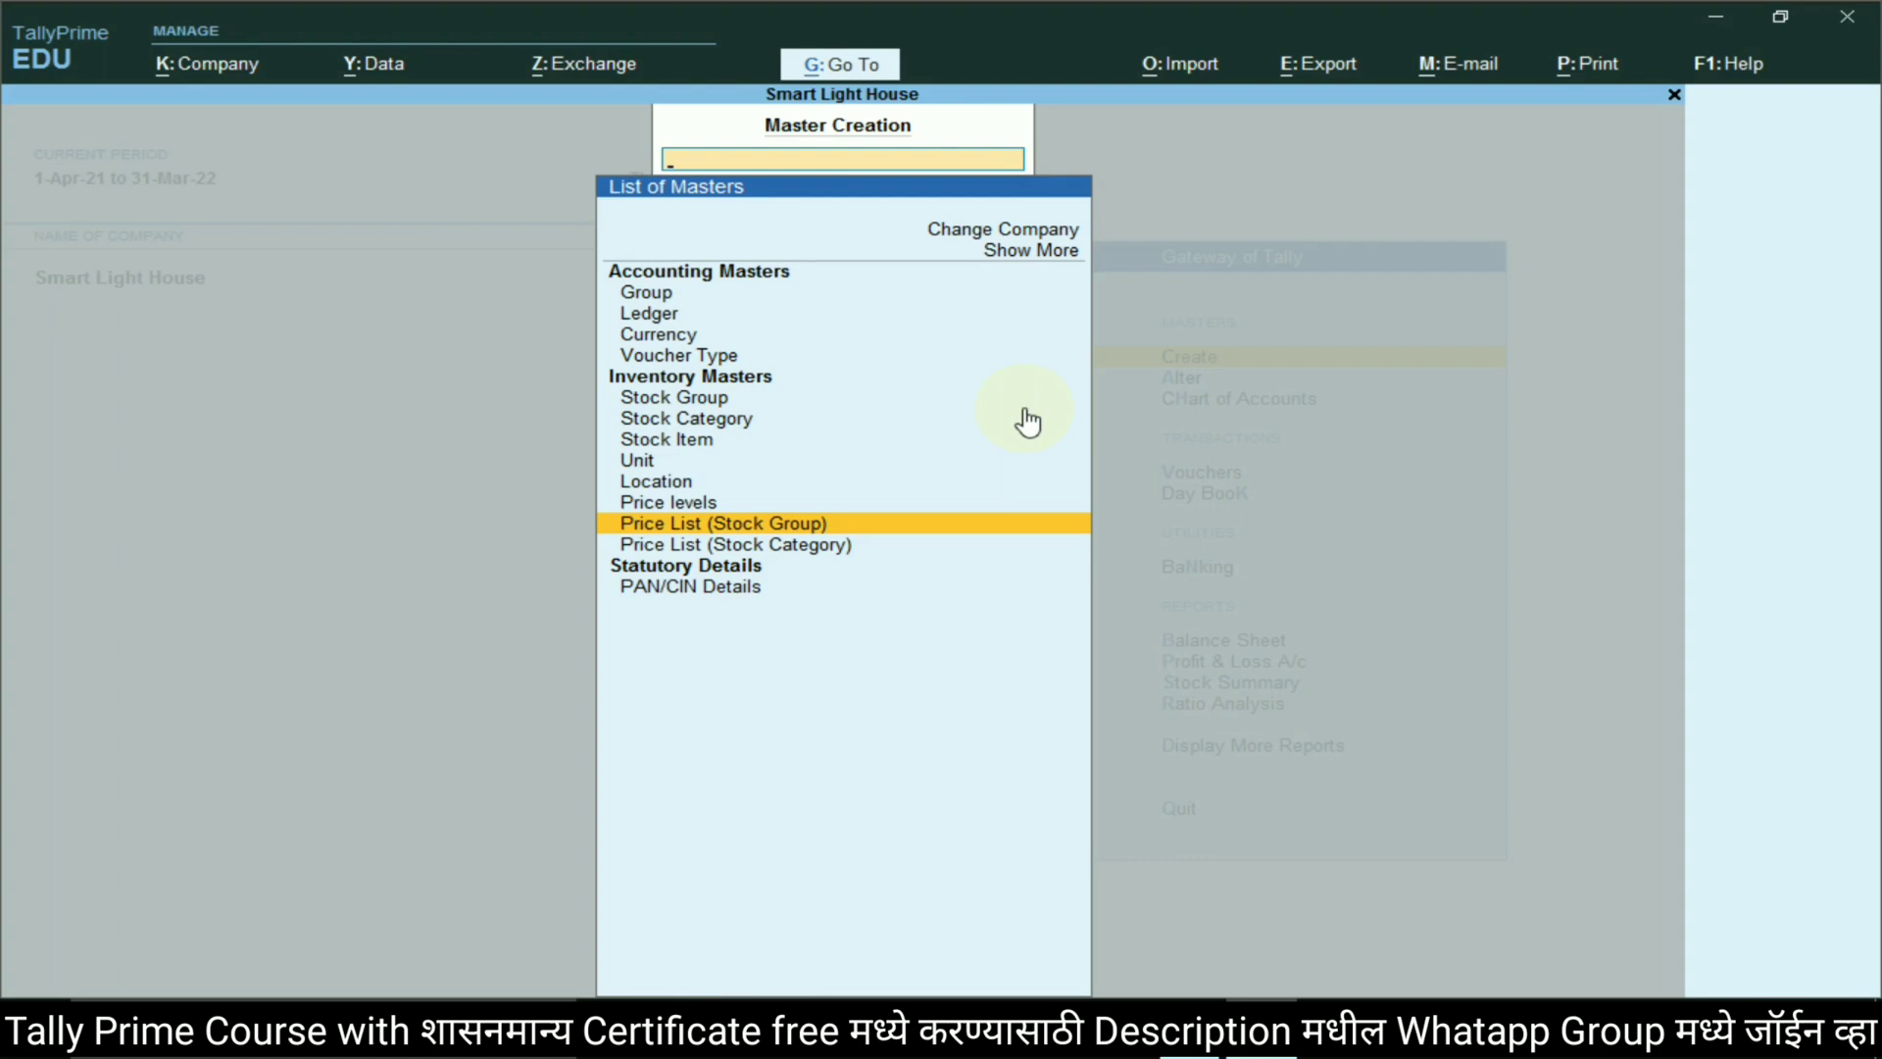
key("Return")
key("Return")
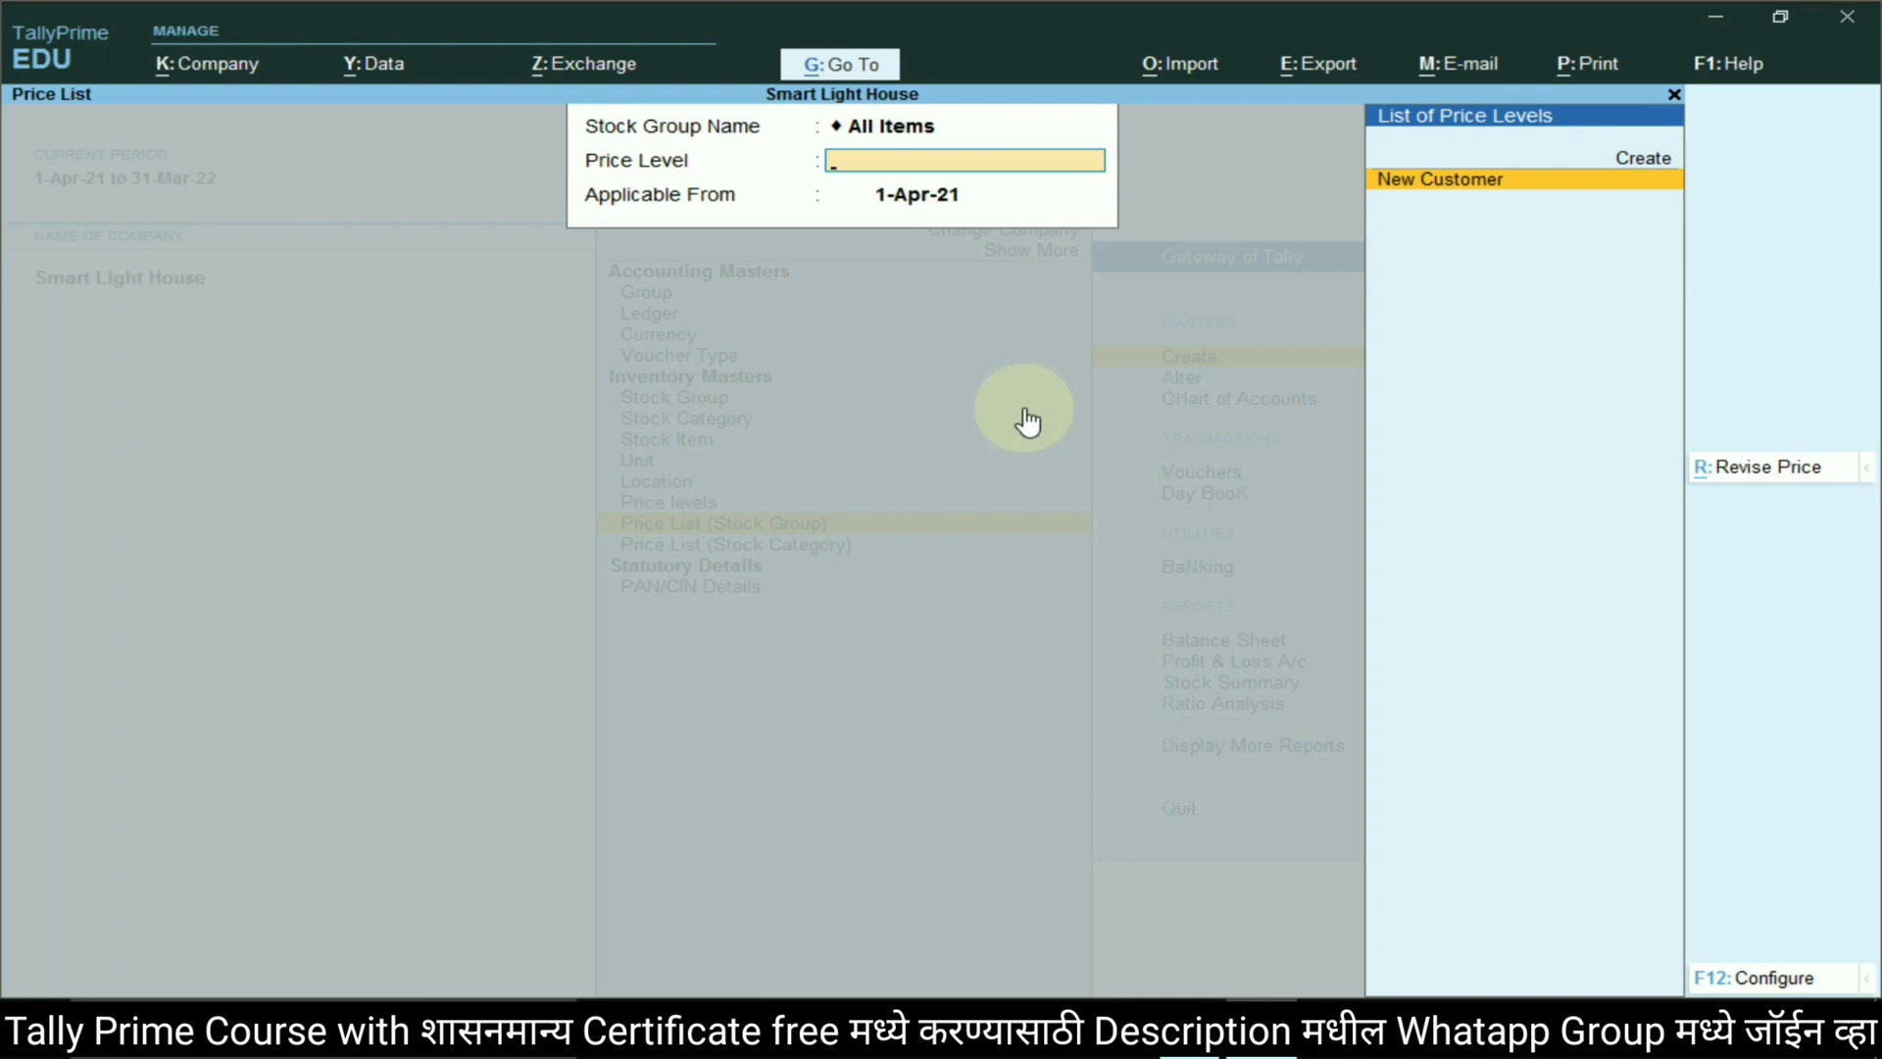
key("Return")
key("Return")
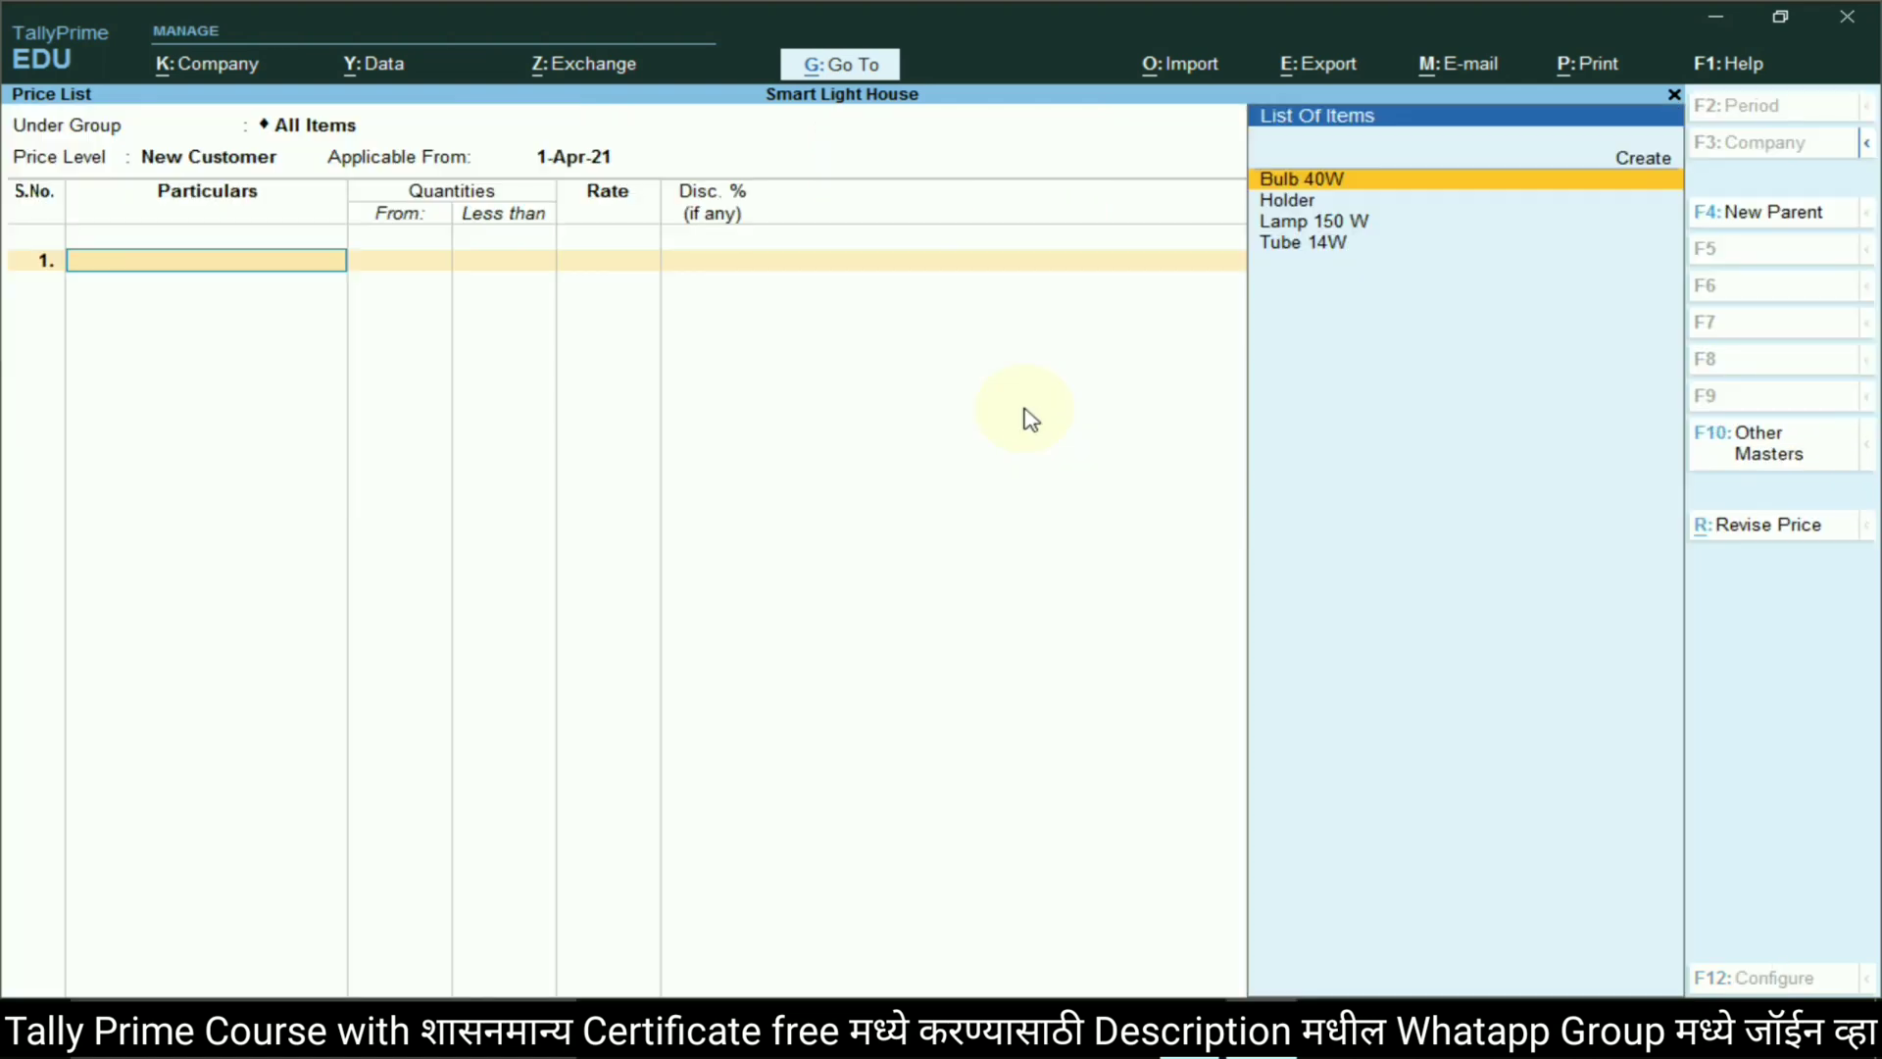
Check the item order in the Word assignment and add Lamp 150 W as the first item of the price list
key("alt+Tab")
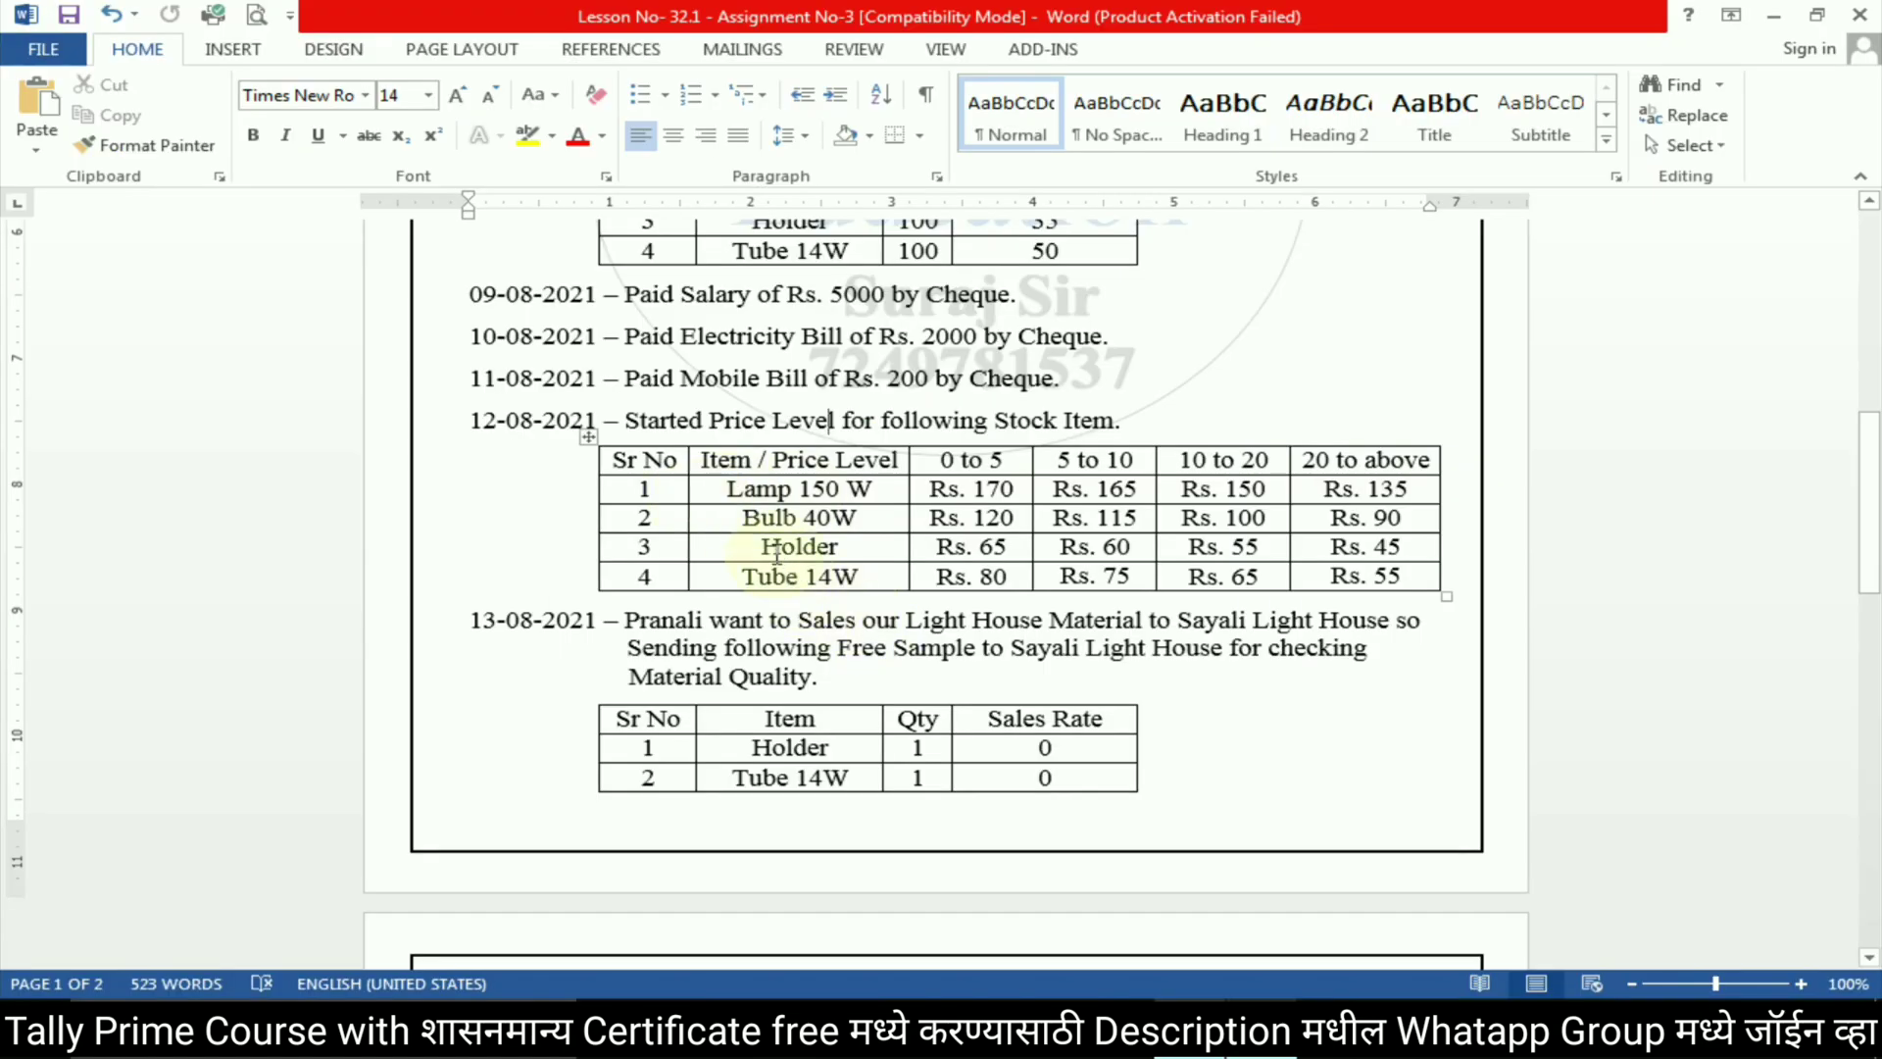
key("alt+Tab")
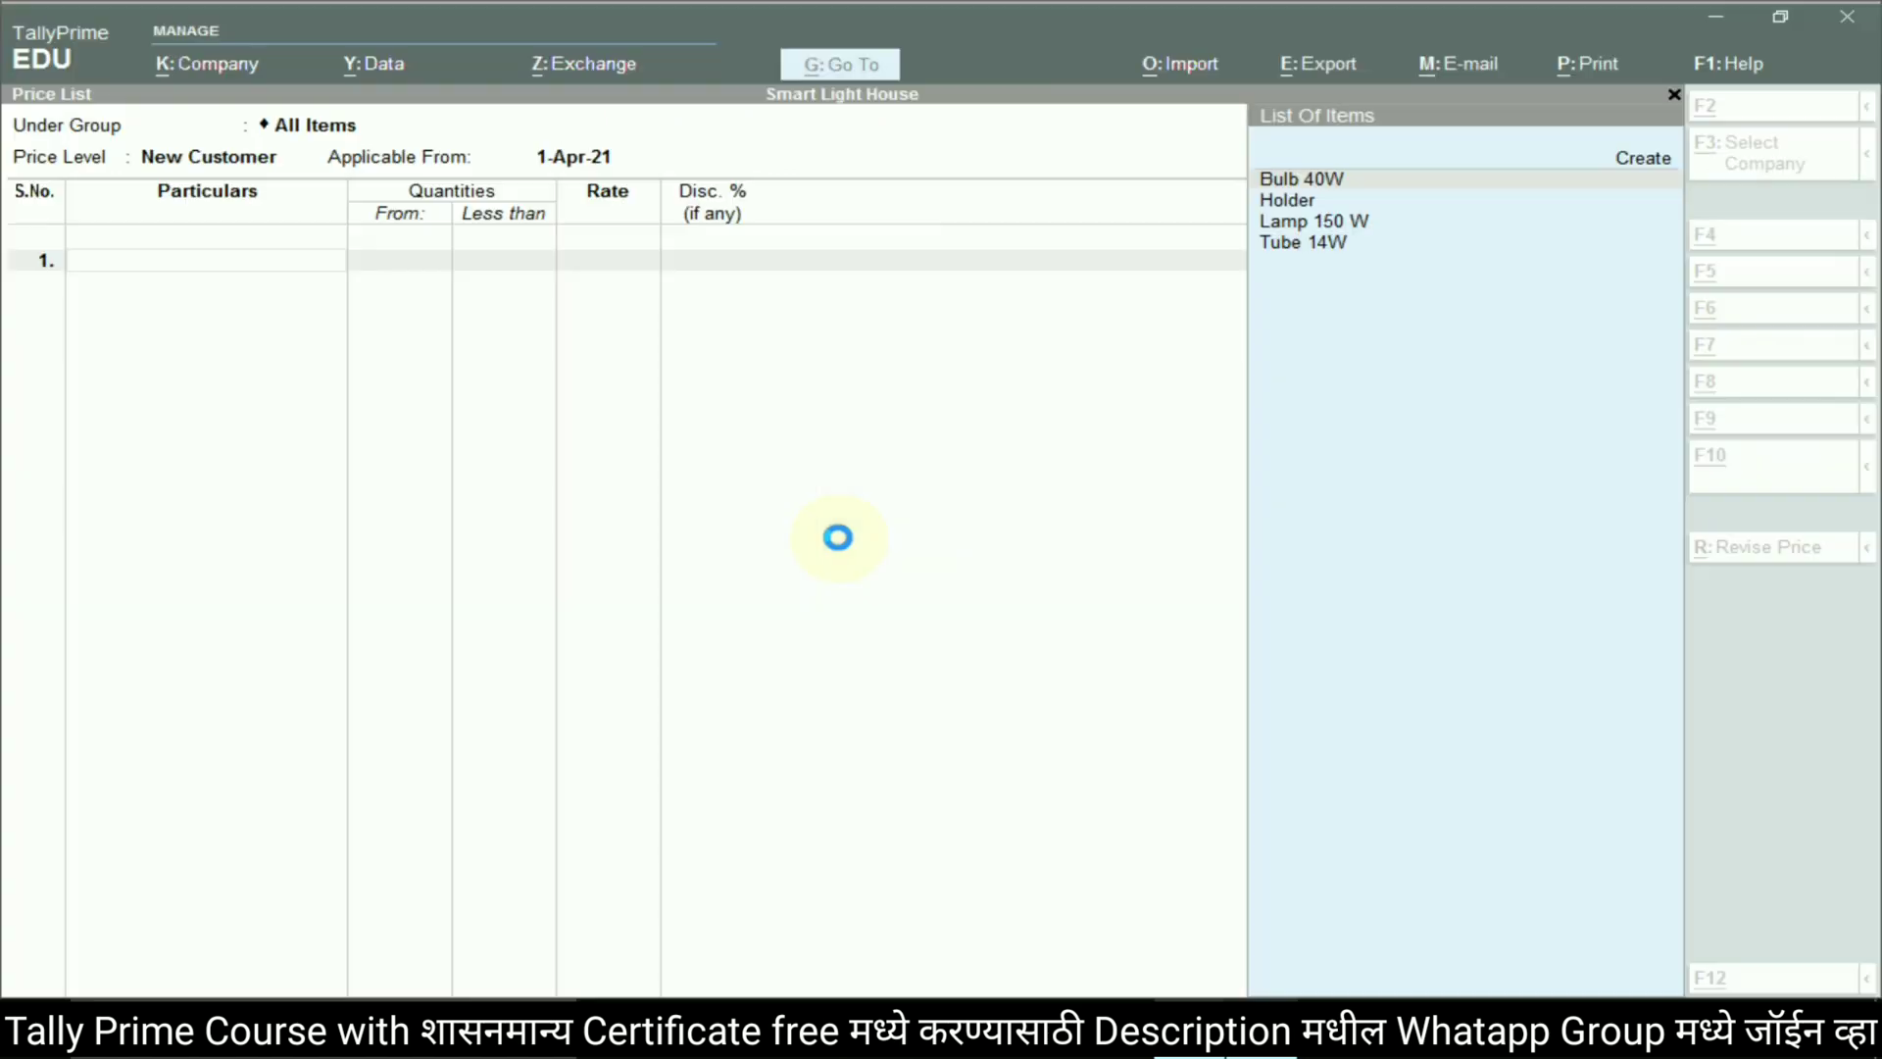
key("Down")
key("Down")
key("Return")
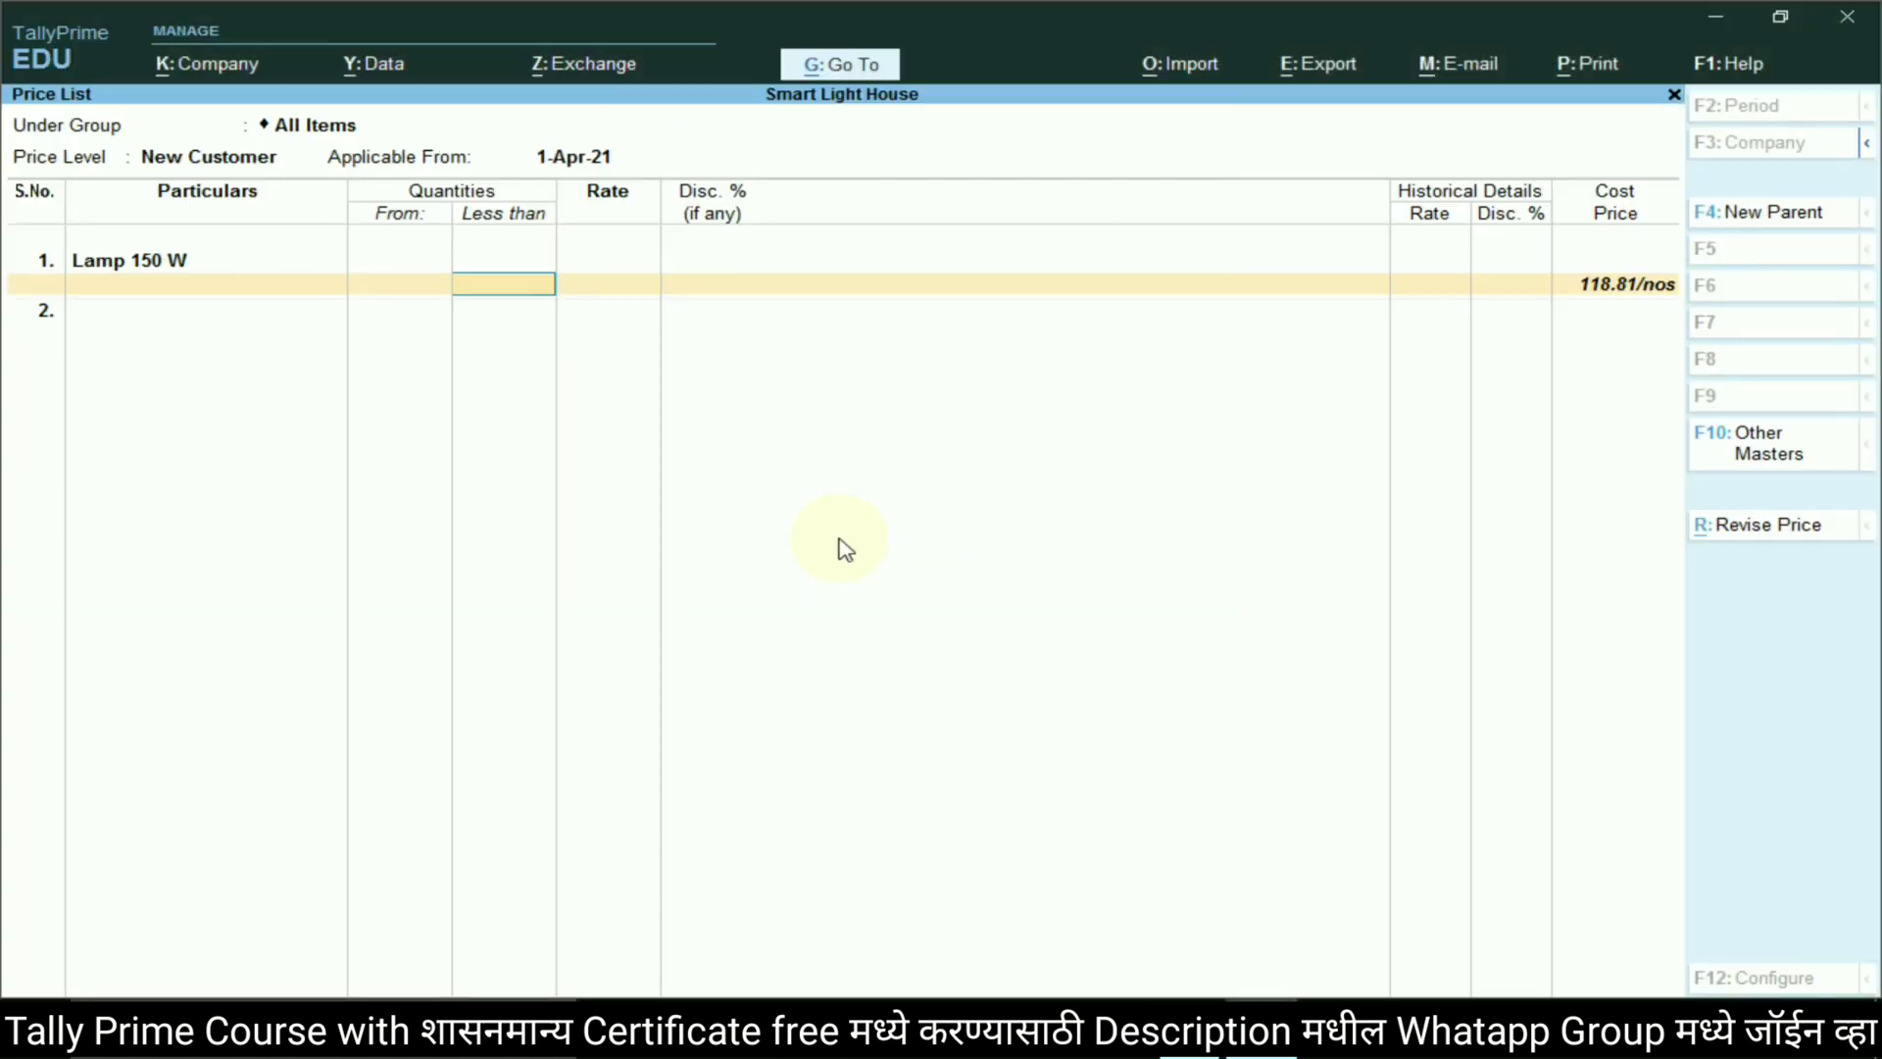
Consult the price table in Word and set Lamp 150 W to a rate of 170 for less than 5 nos
key("alt+Tab")
key("alt+Tab")
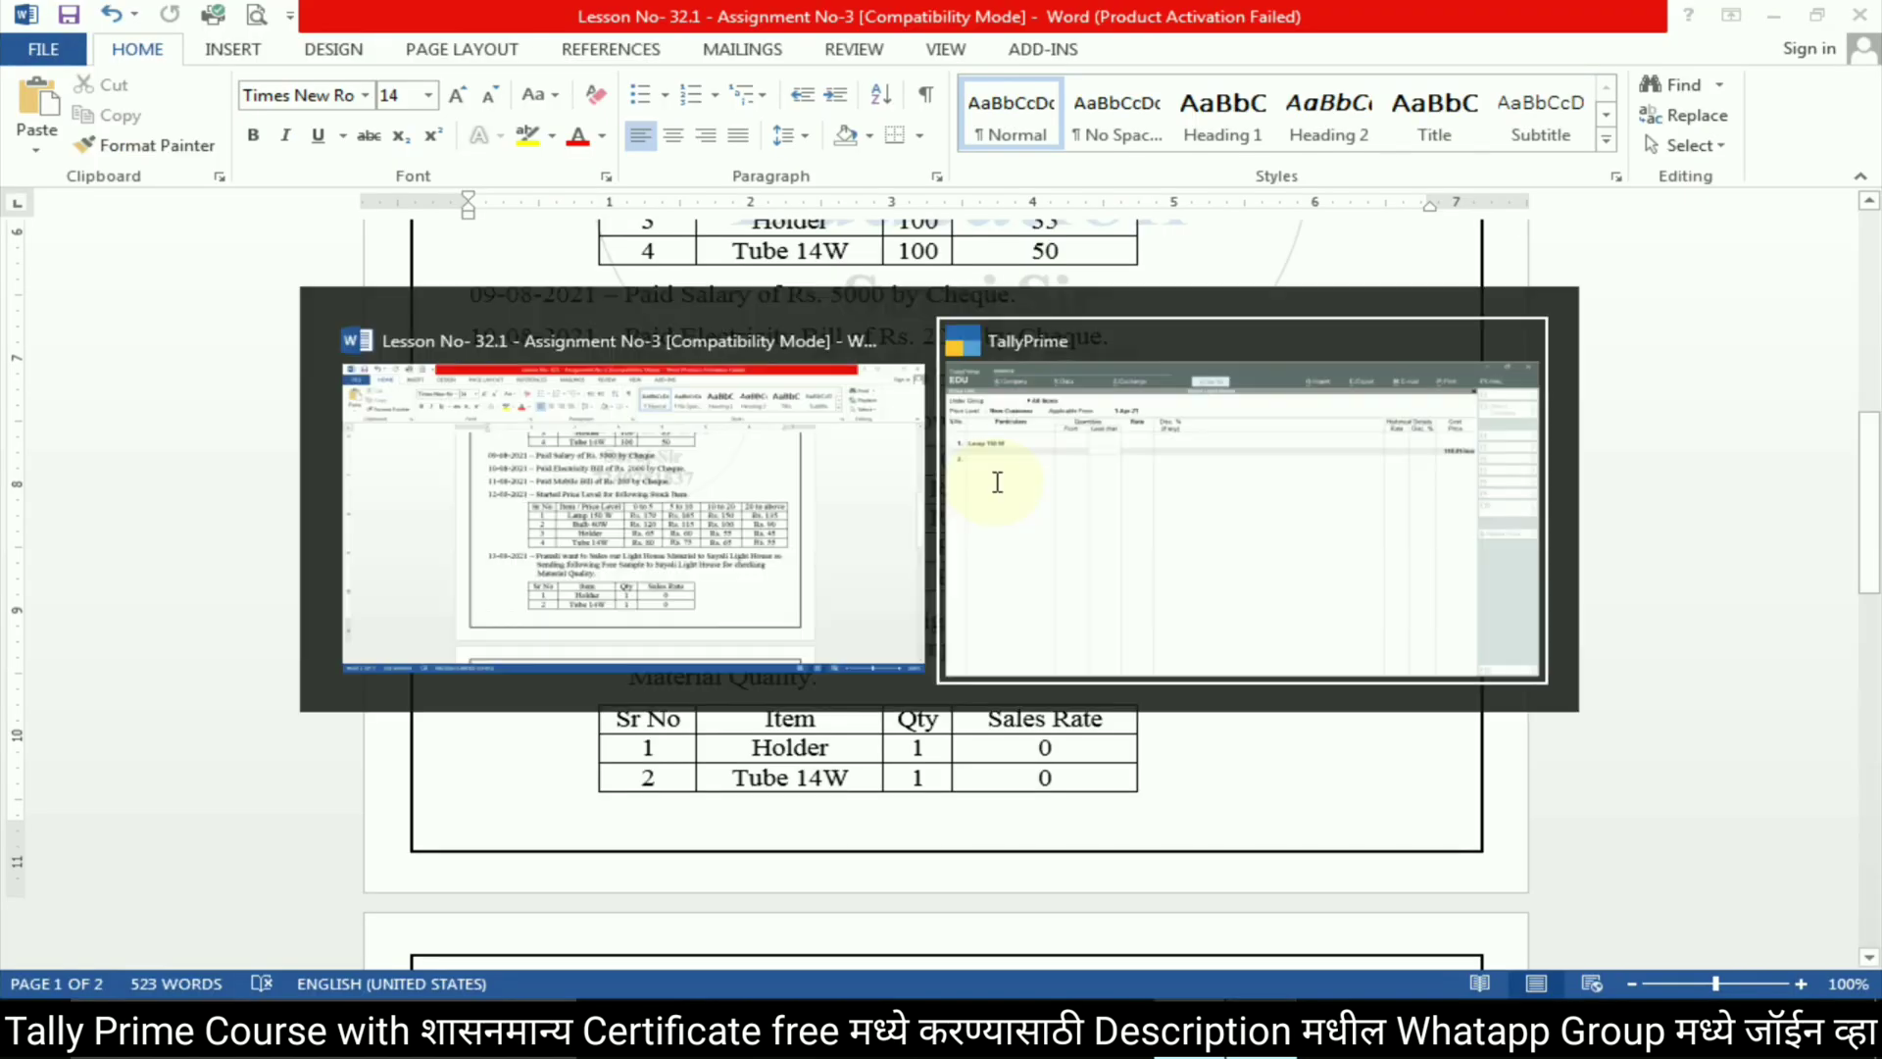
type("5")
key("Return")
key("alt+Tab")
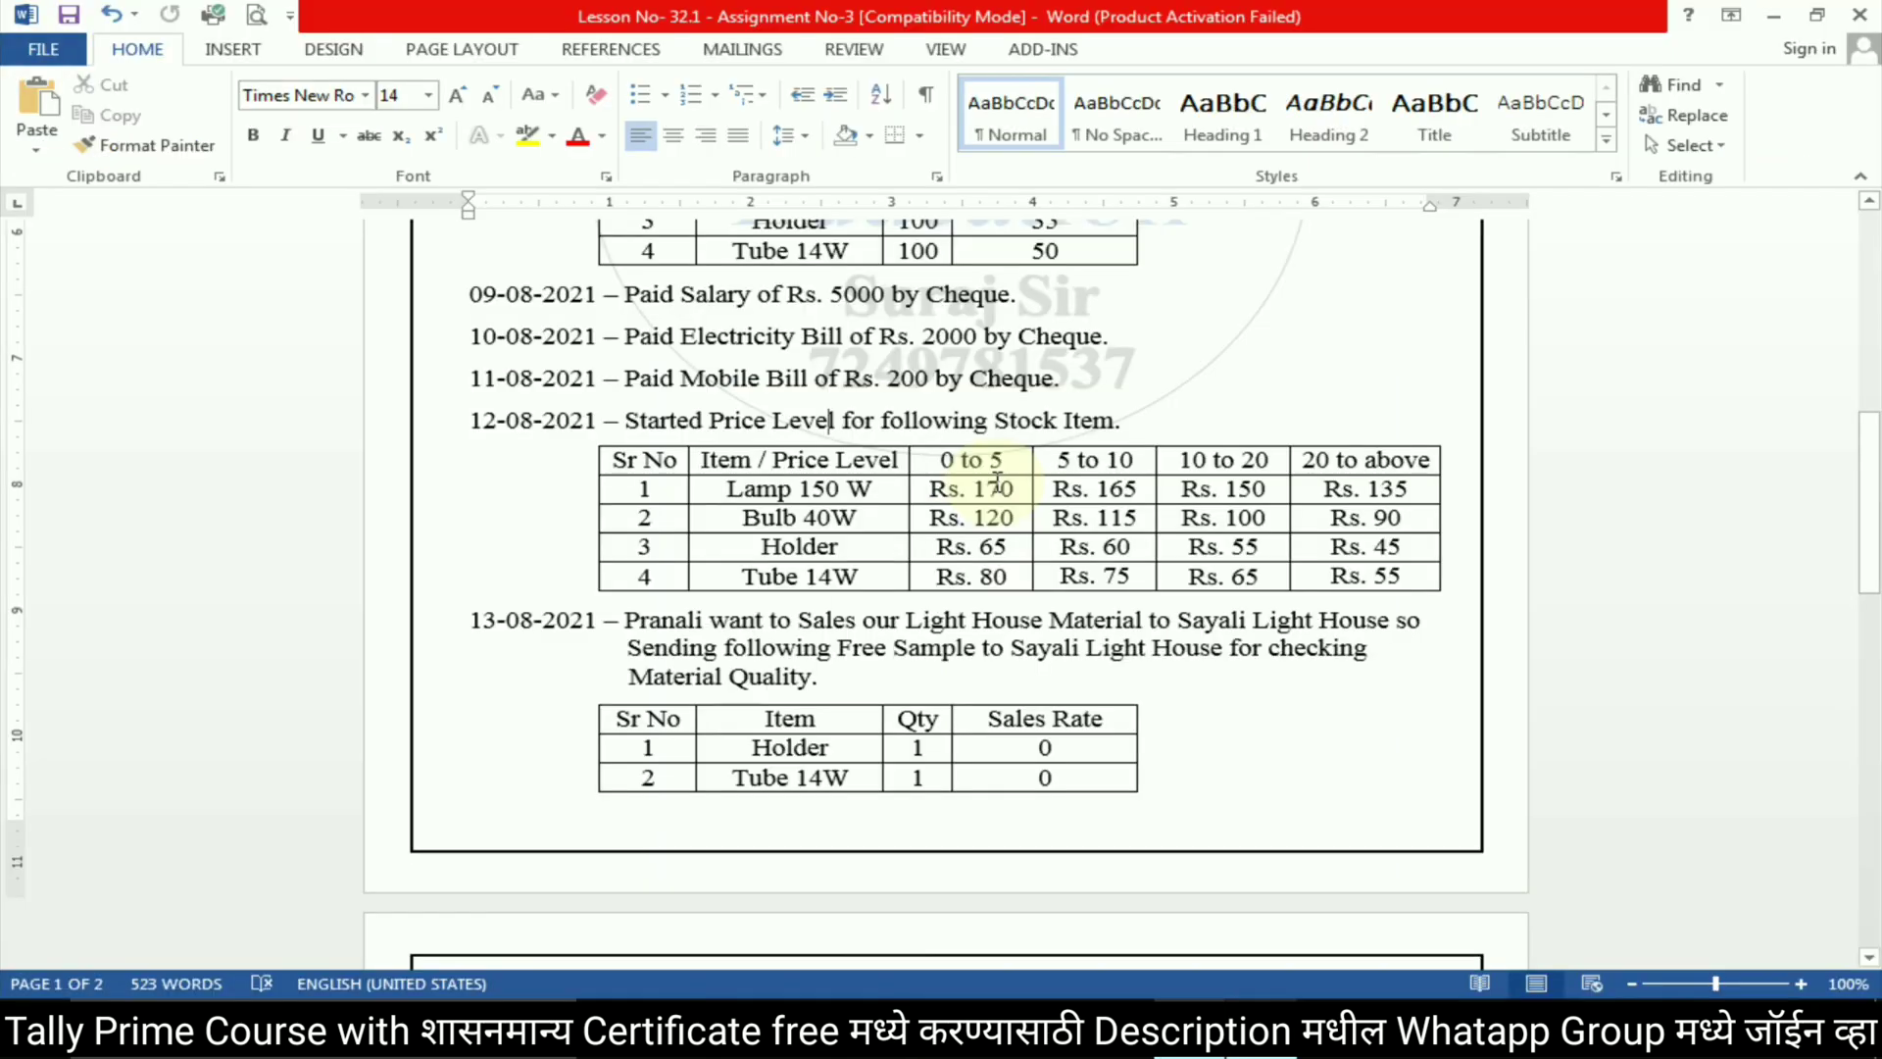
key("alt+Tab")
type("170")
key("Return")
key("Return")
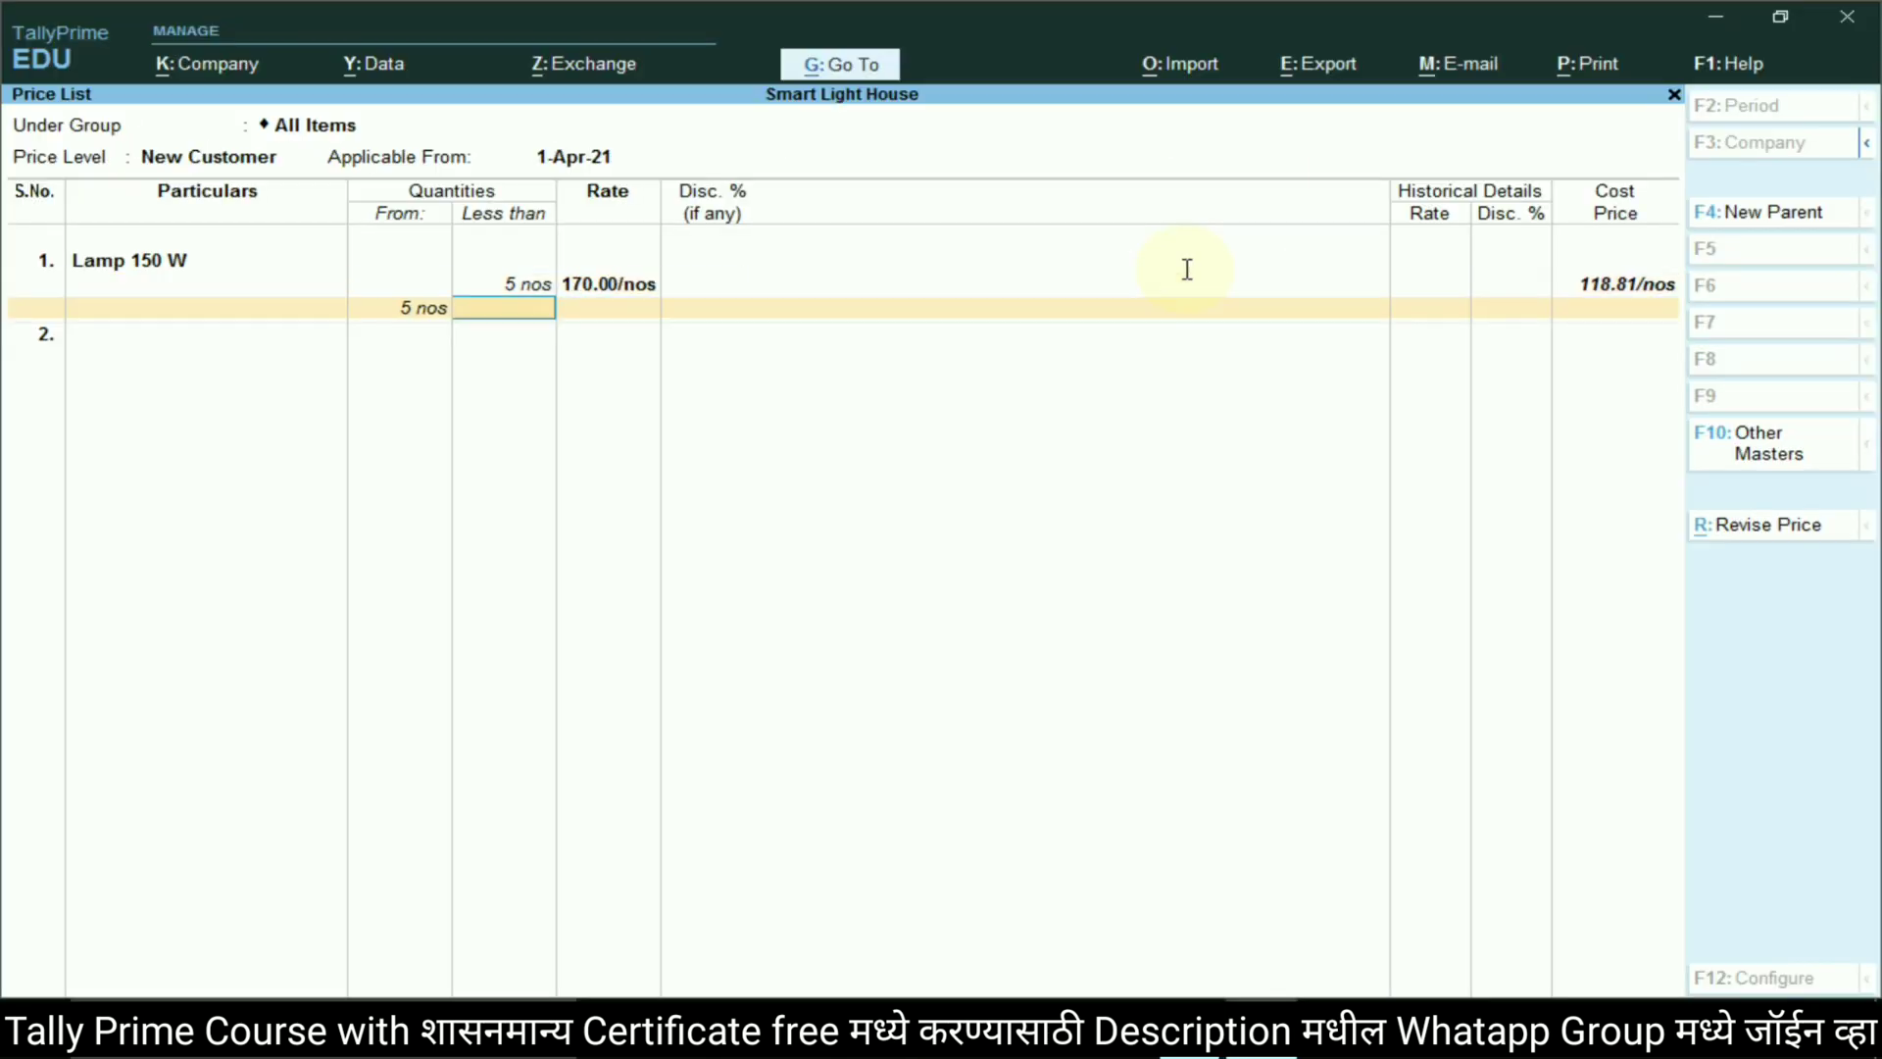
Set the Lamp 150 W rate to 165 for quantities from 5 to less than 10 nos, as given in Word
key("alt+Tab")
key("alt+Tab")
type("10")
key("Return")
type("1665")
key("Return")
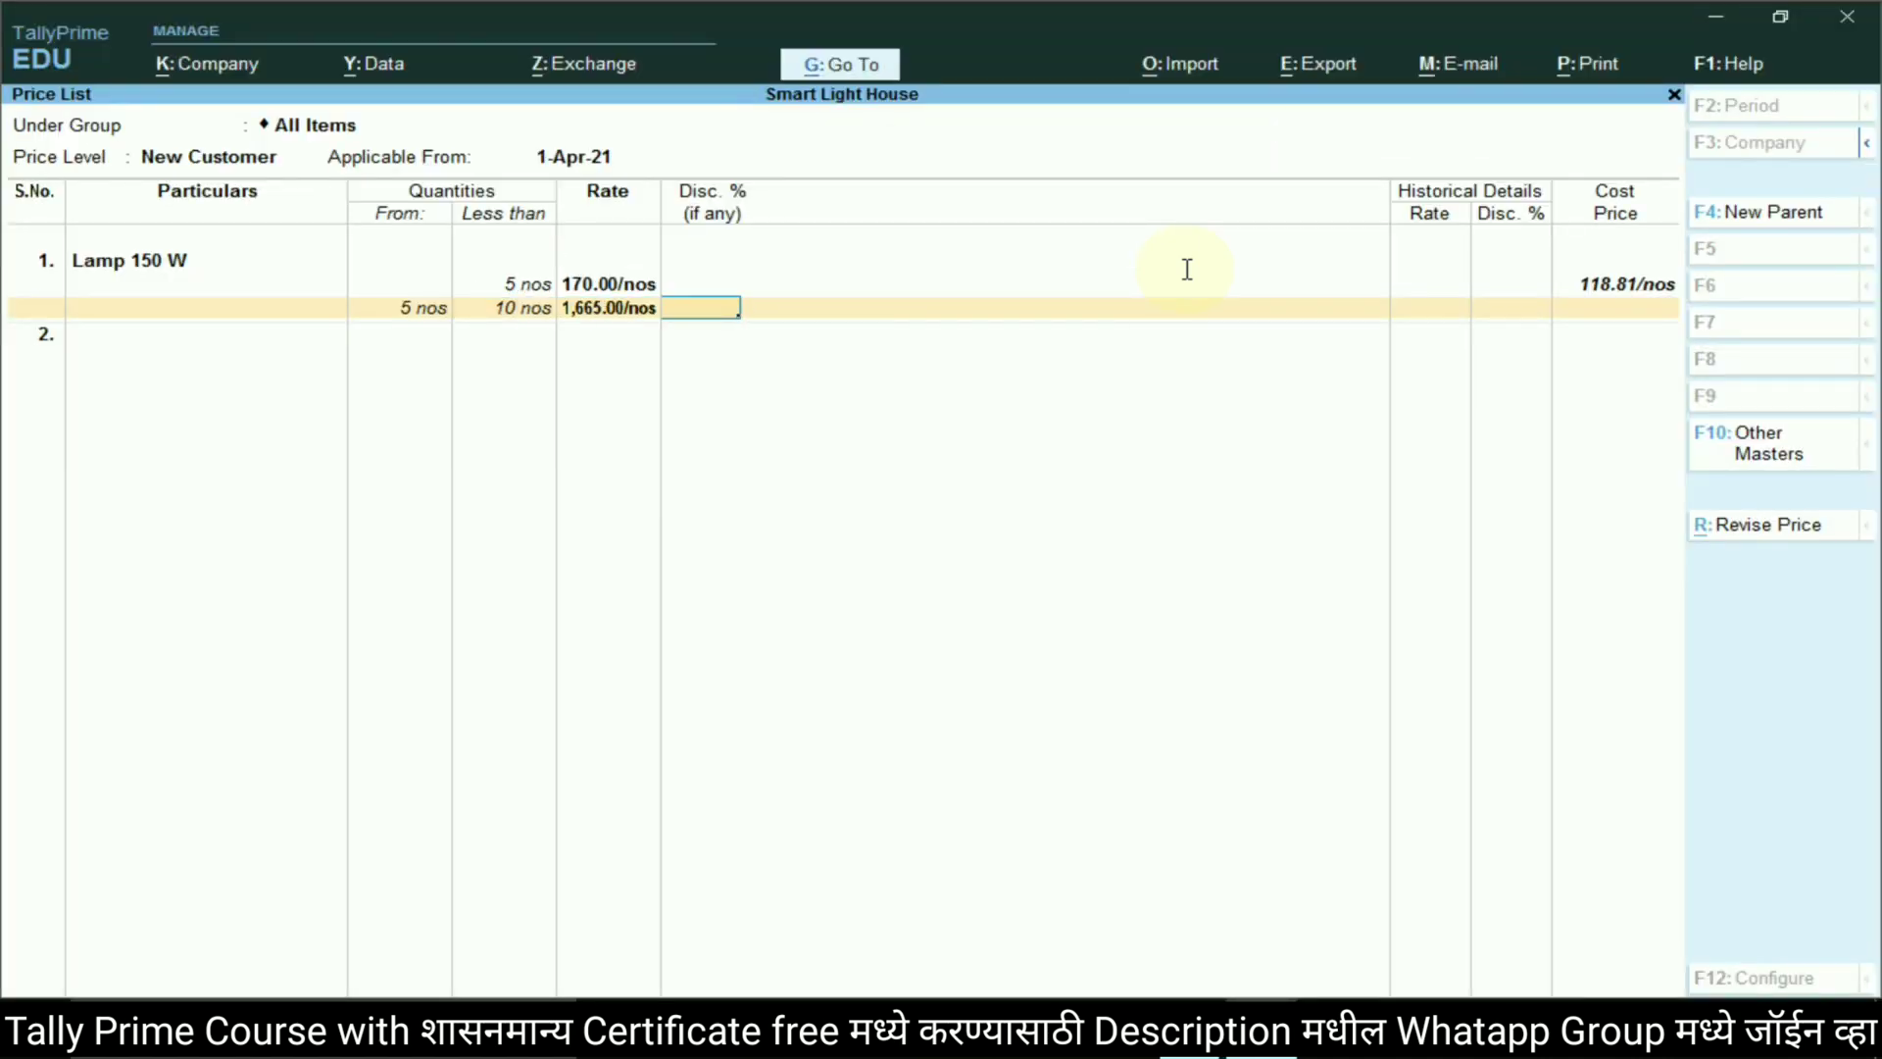
key("BackSpace")
type("165")
key("Return")
key("Return")
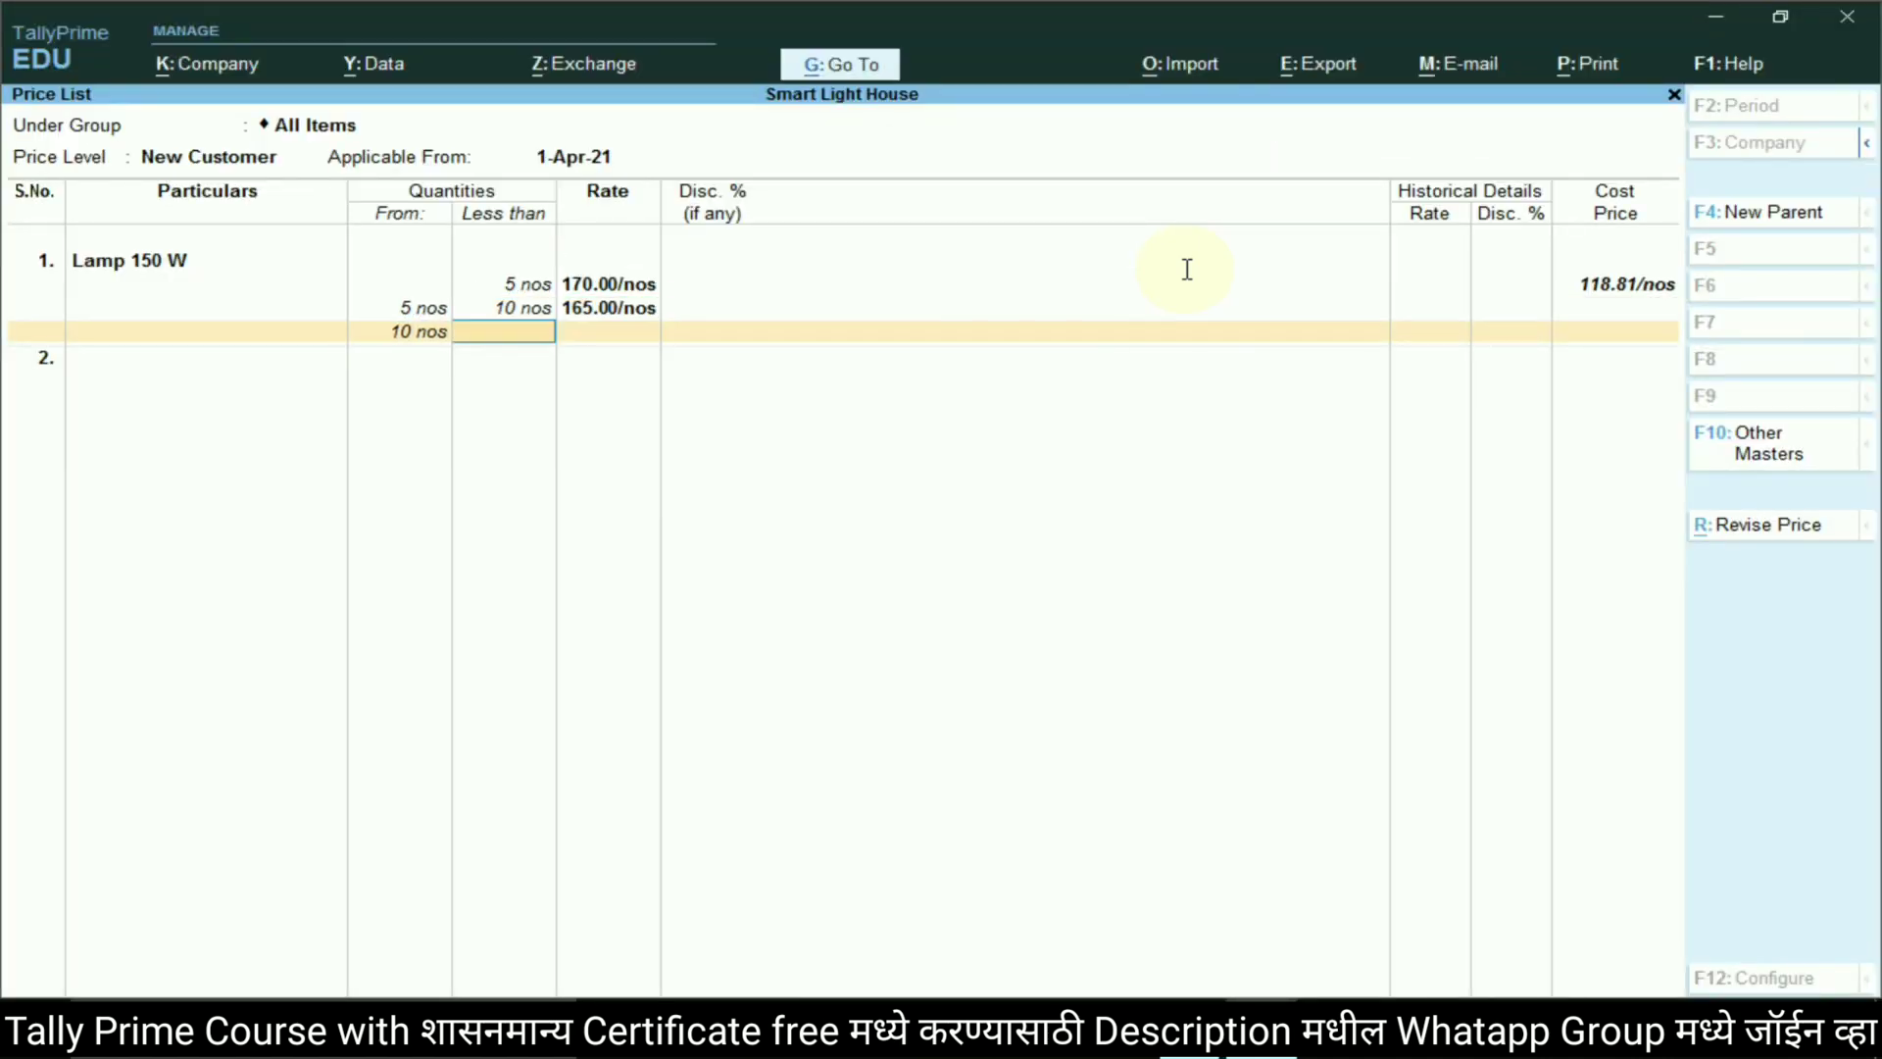
Set the Lamp 150 W rate to 150 for quantities from 10 to less than 20 nos, as given in Word
key("alt+Tab")
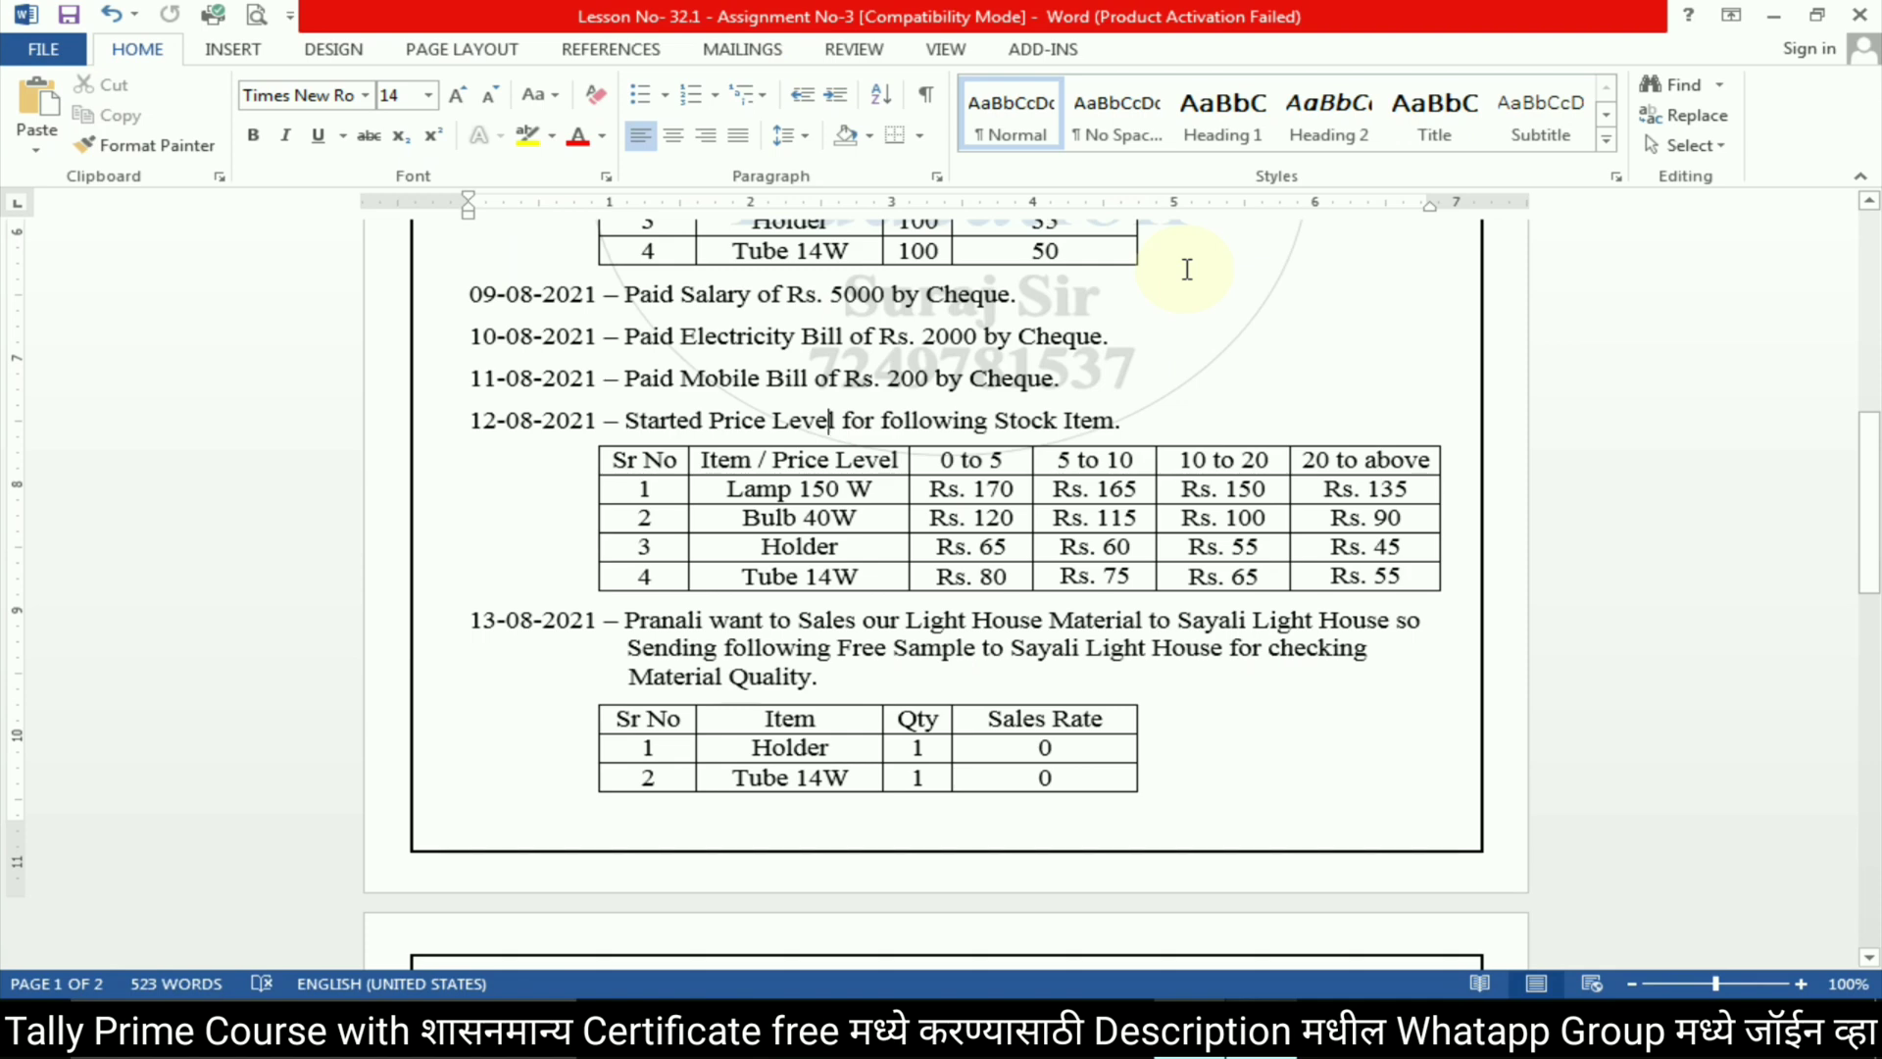
key("alt+Tab")
type("20")
key("Return")
type("150")
key("Return")
key("Return")
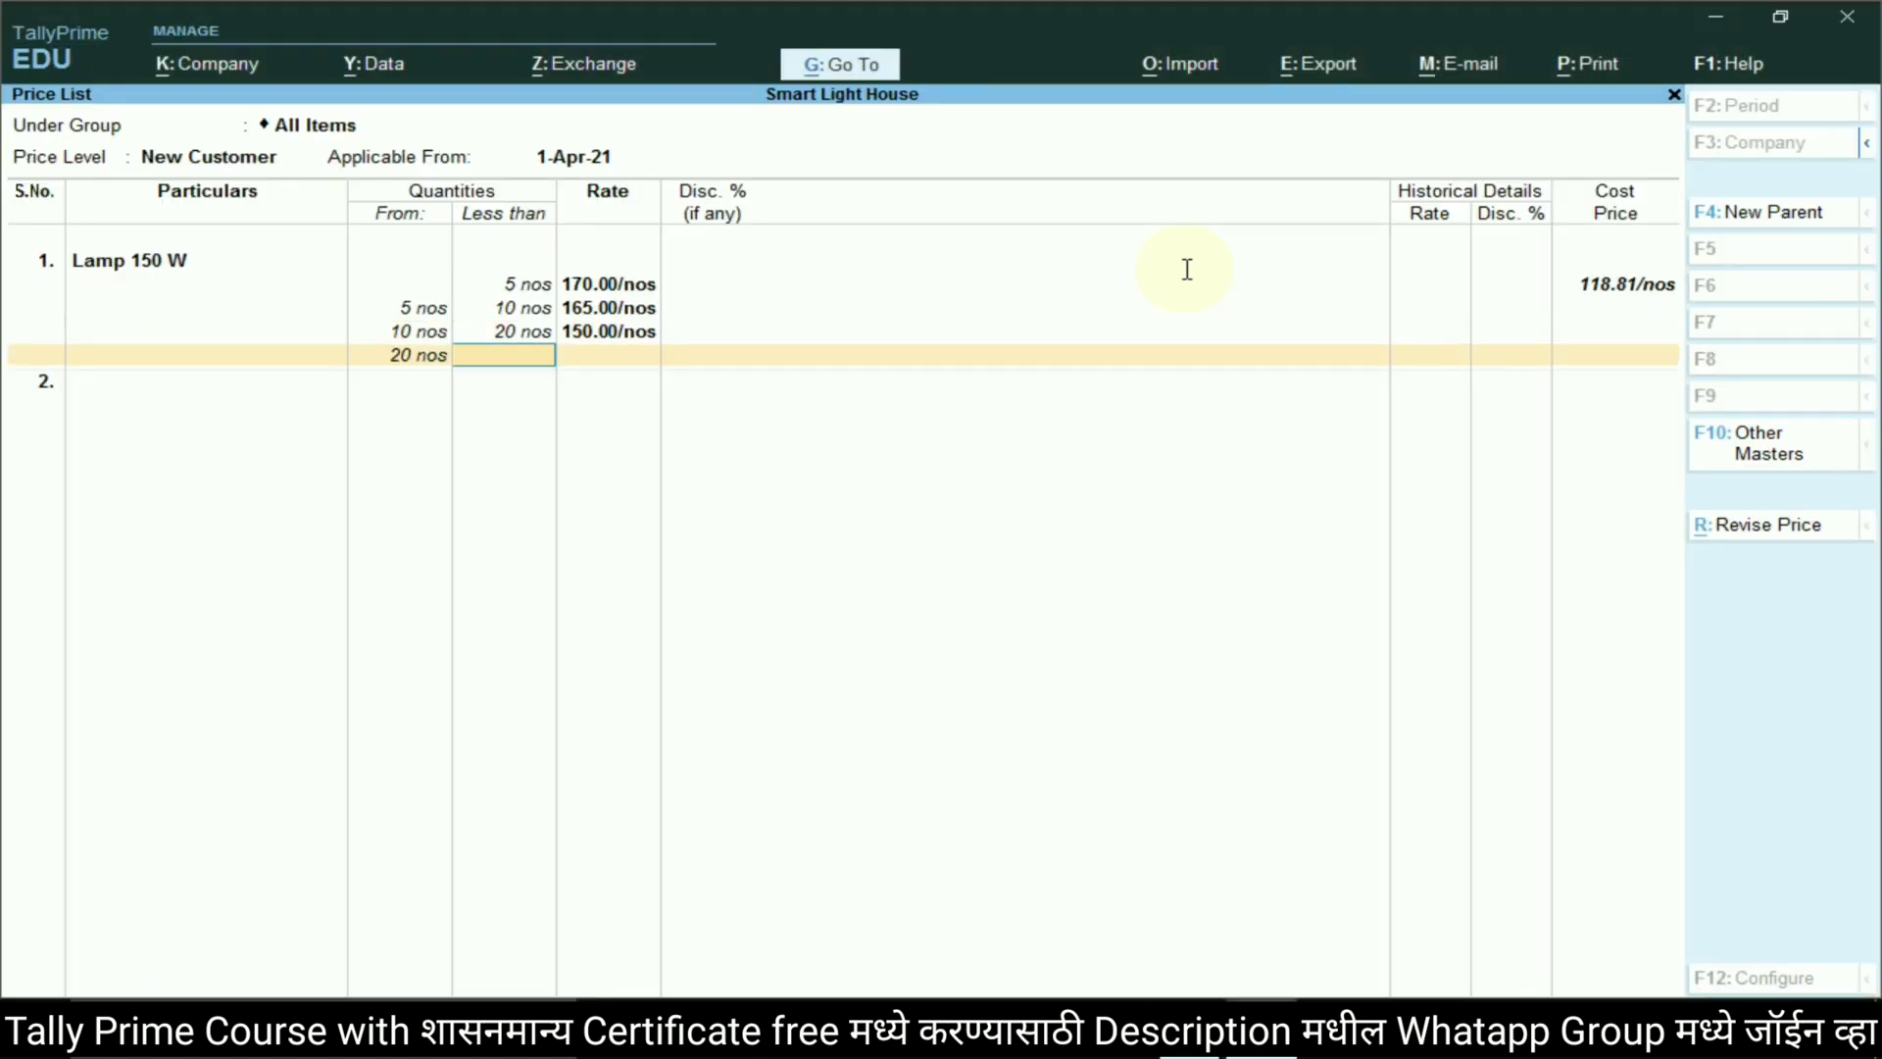
Set the Lamp 150 W rate to 135 from 20 nos upward, leaving the upper limit empty
key("alt+Tab")
key("alt+Tab")
key("Return")
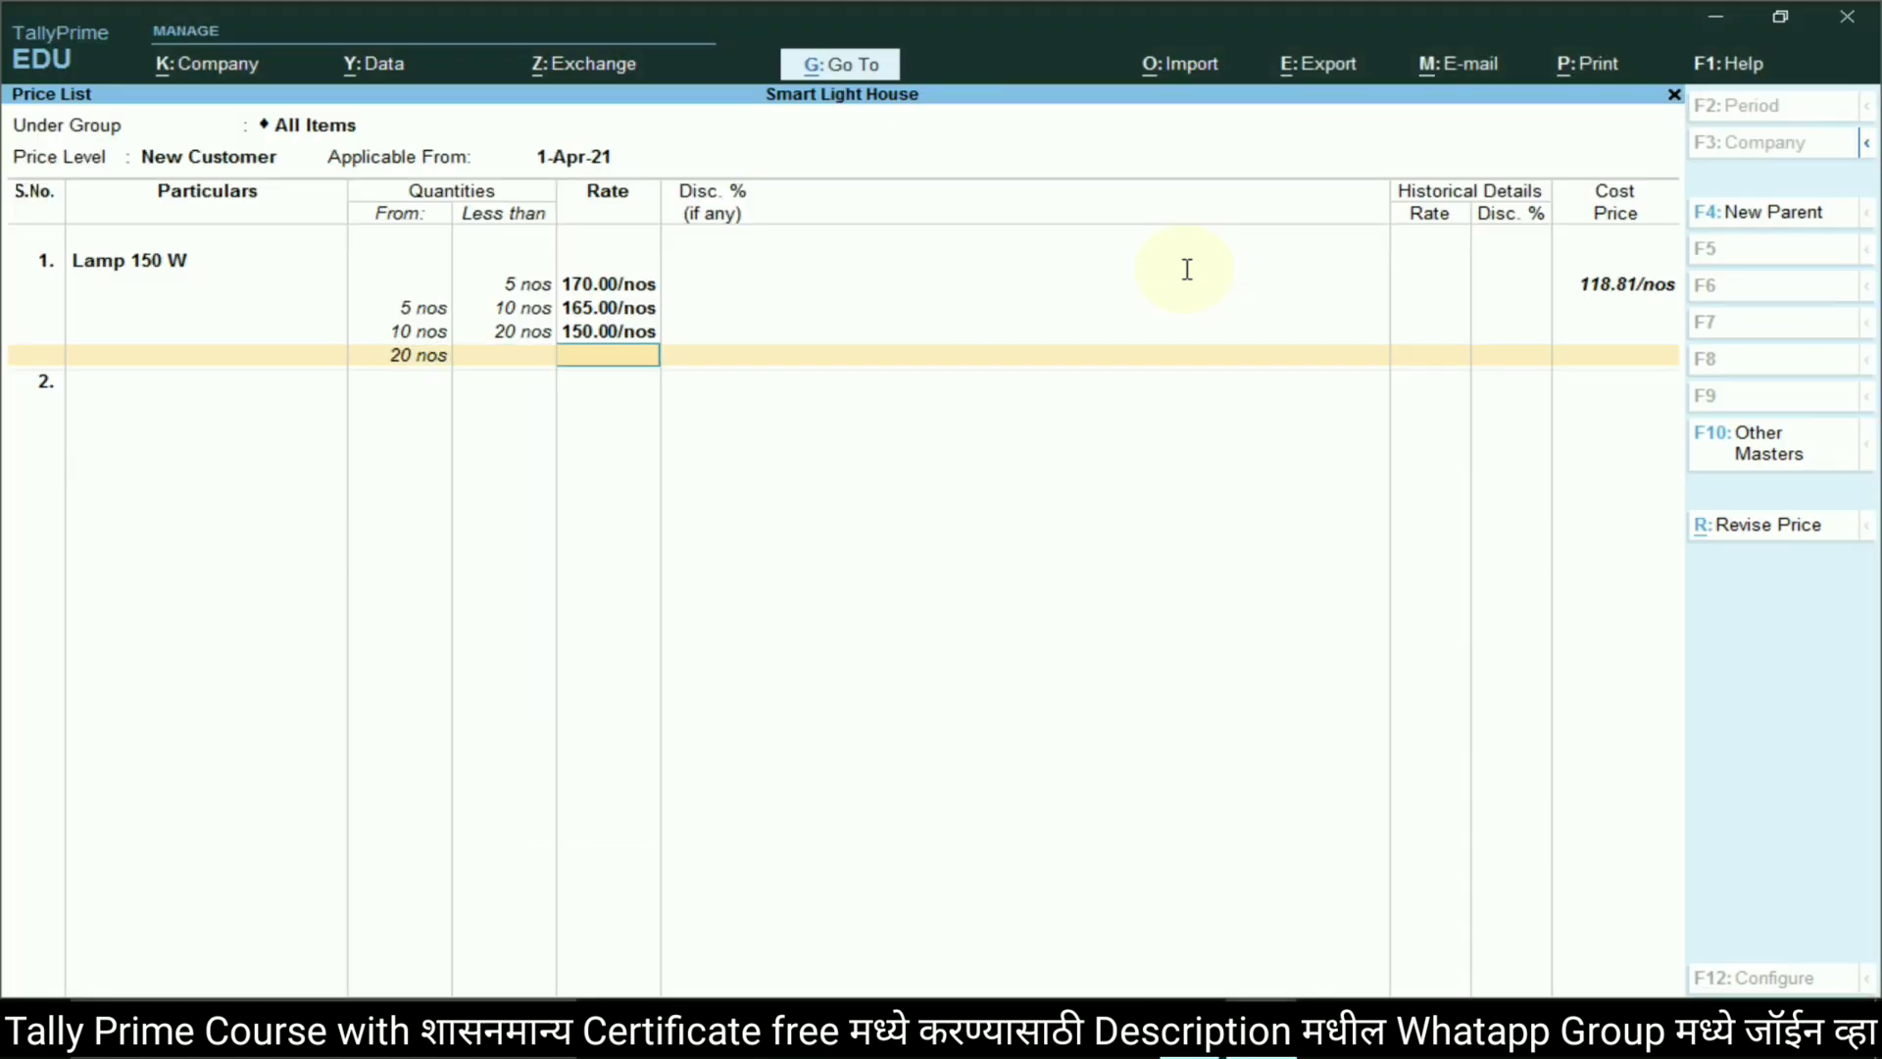
type("135")
key("Return")
key("Return")
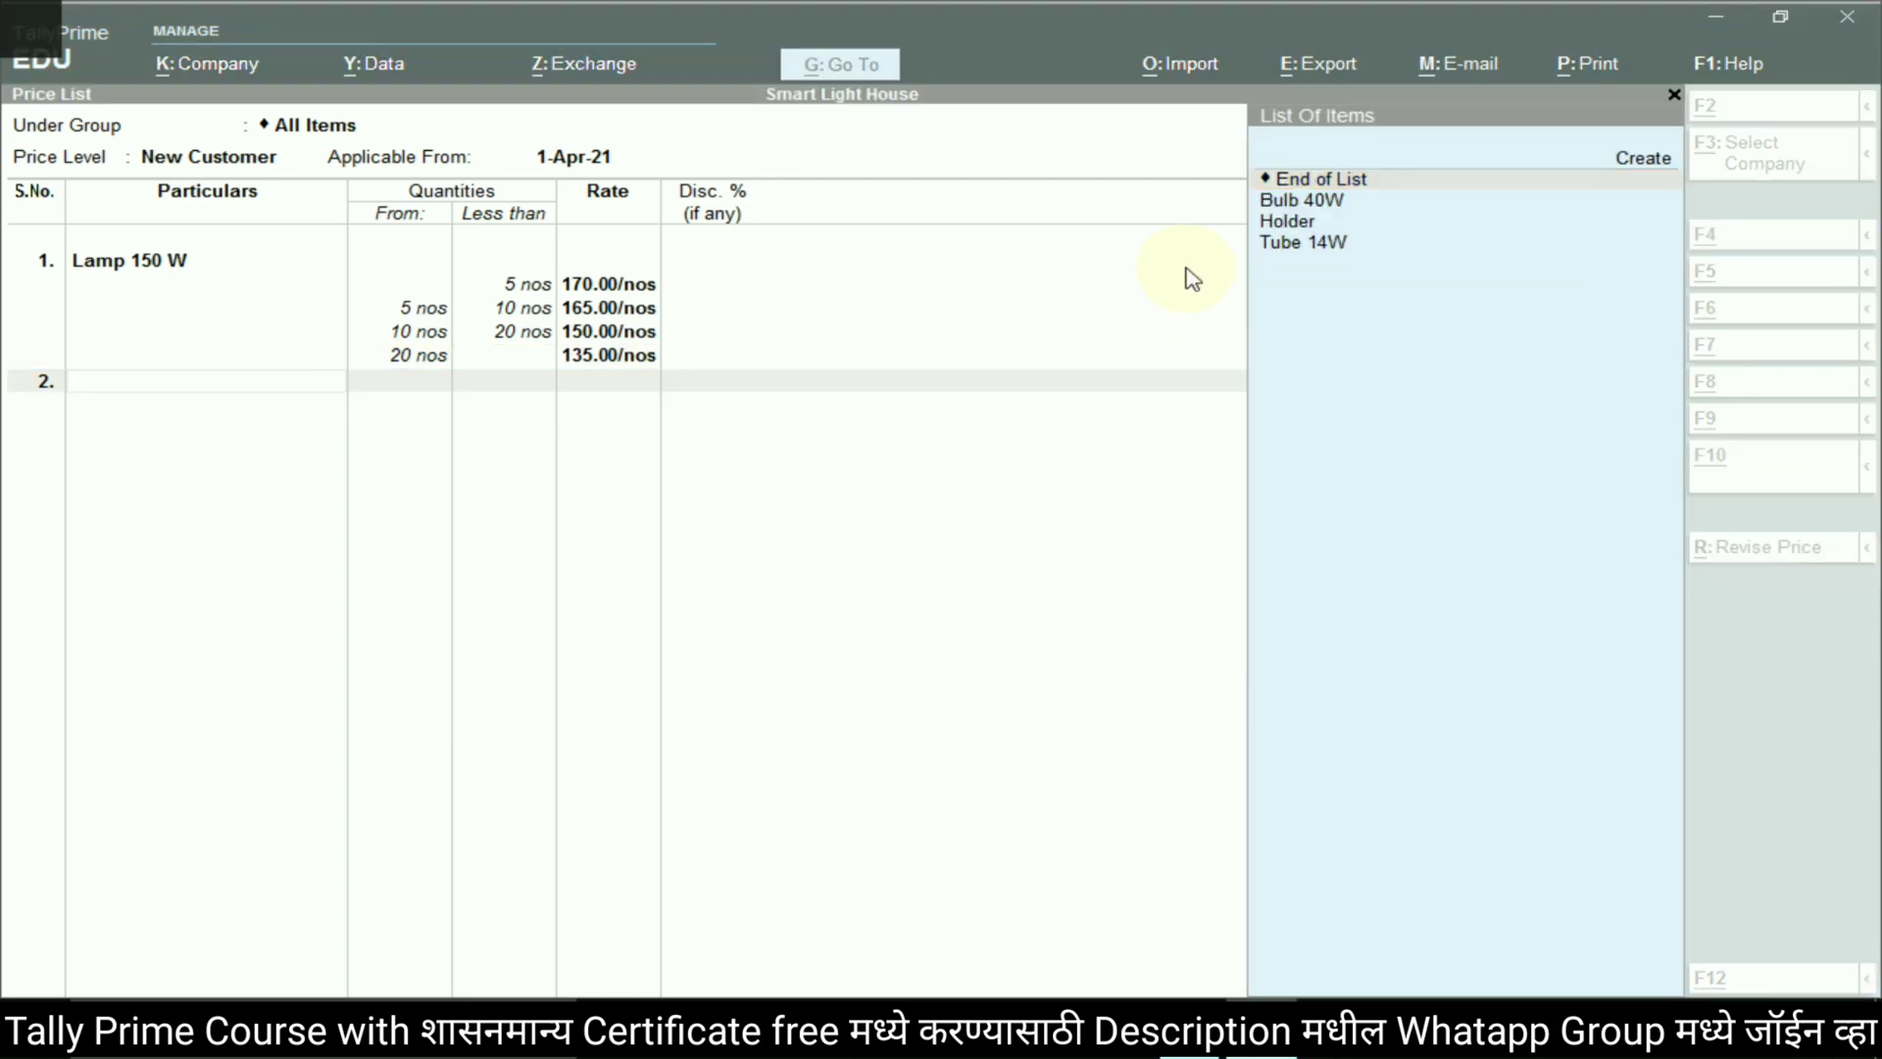
Consult the Word price table, add Bulb 40W as the second item and set its rate to 120 for less than 5 nos
key("alt+Tab")
key("alt+Tab")
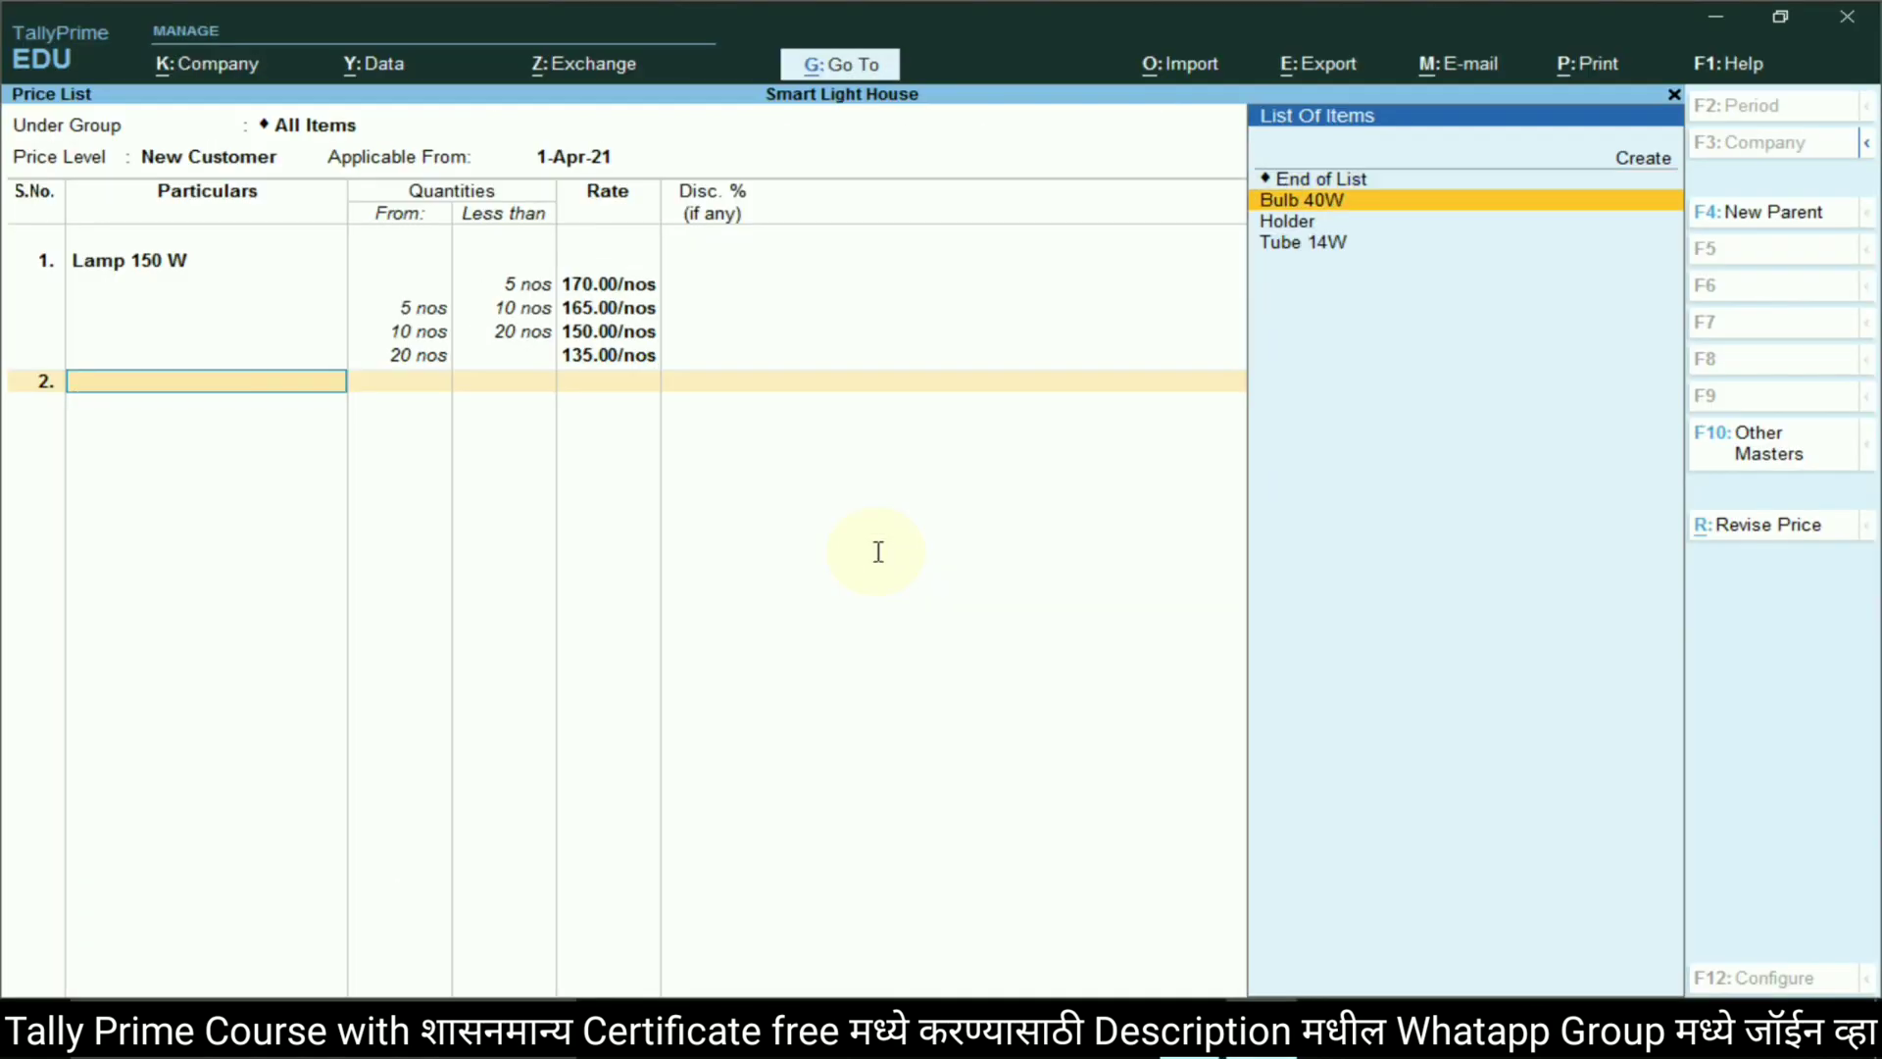
key("Return")
key("alt+Tab")
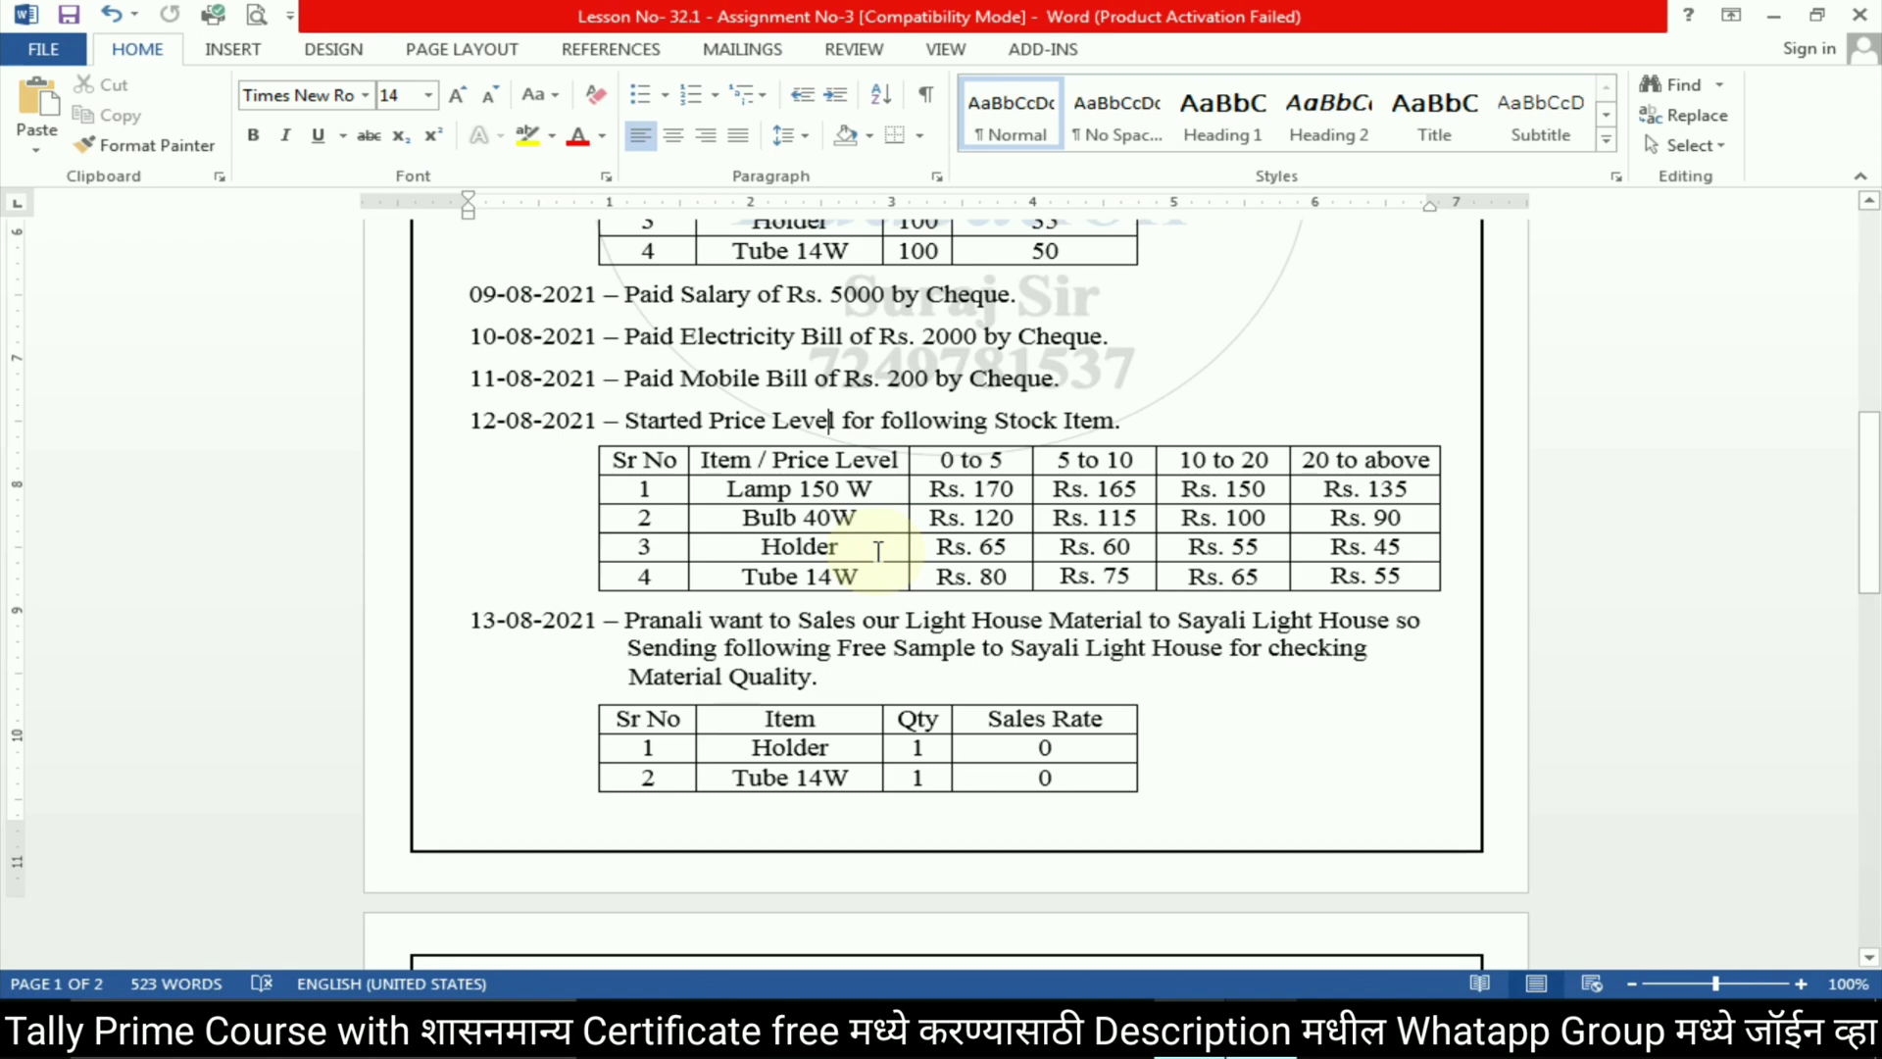
key("alt+Tab")
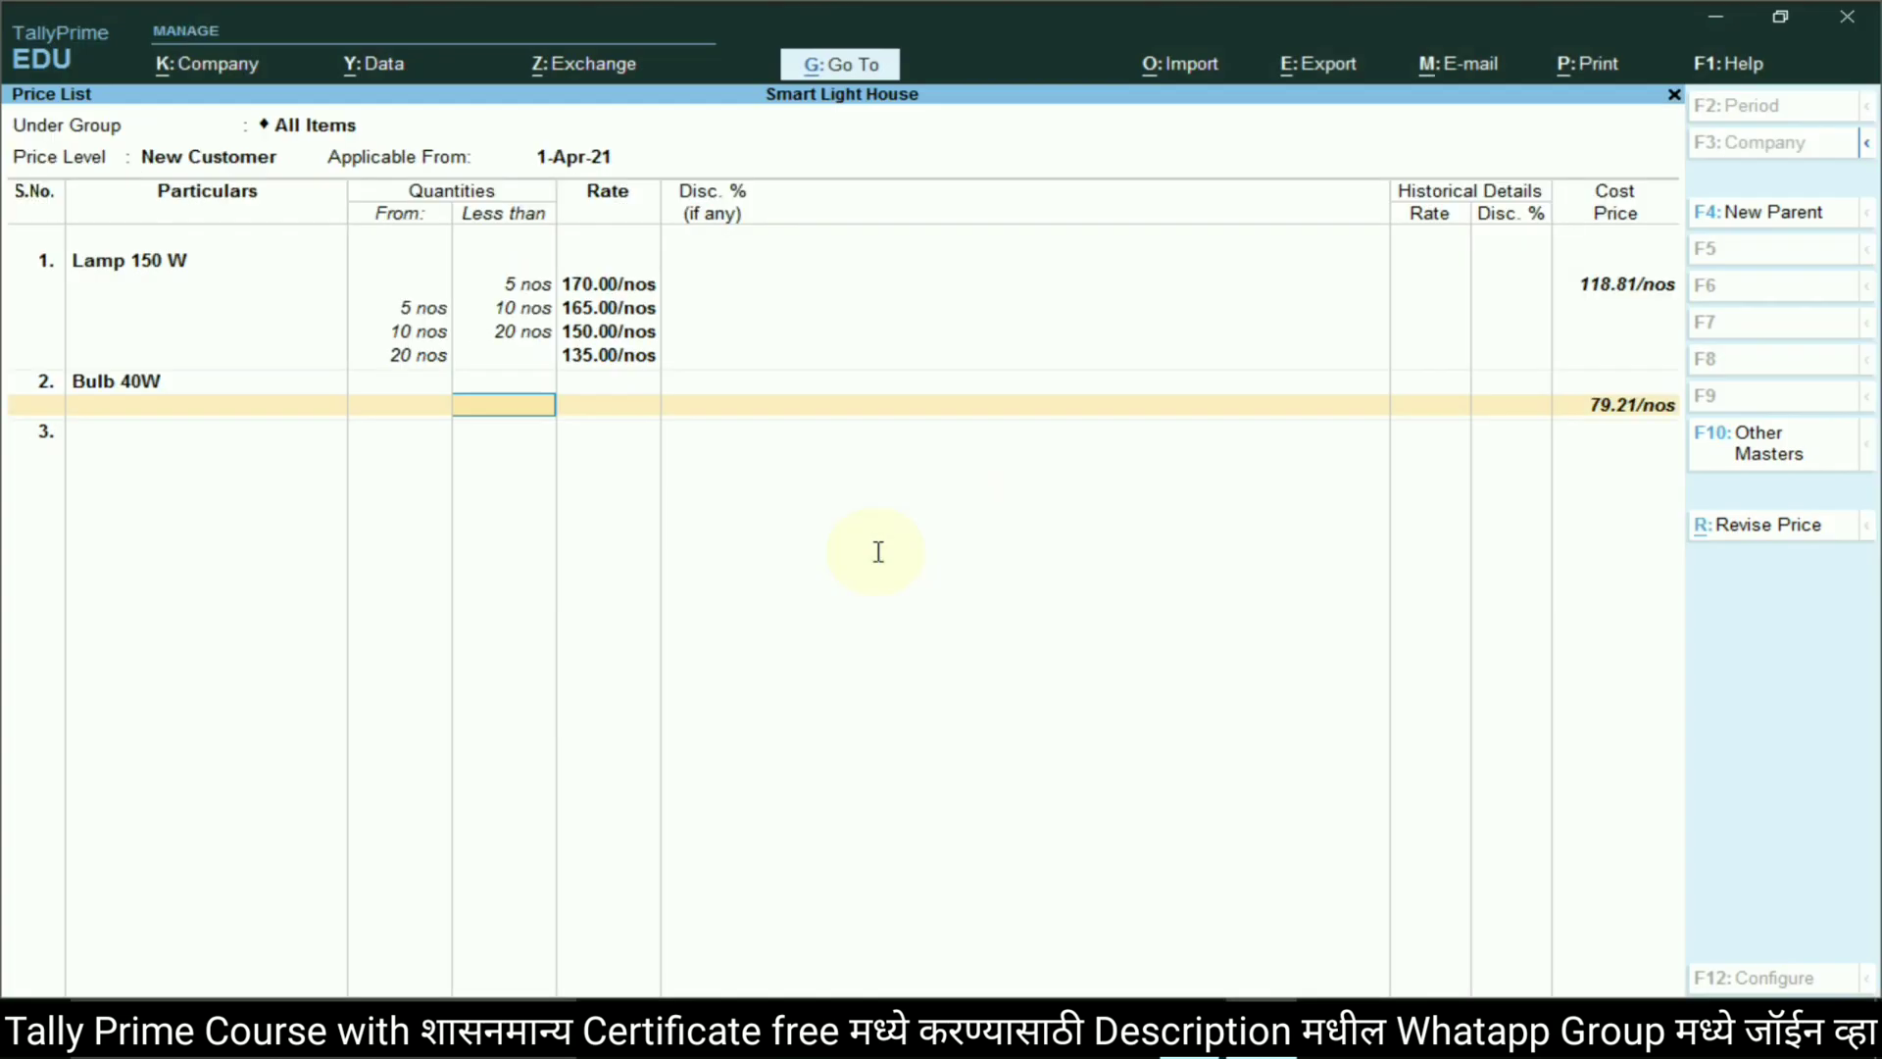
type("5")
key("Return")
type("120")
key("Return")
key("Return")
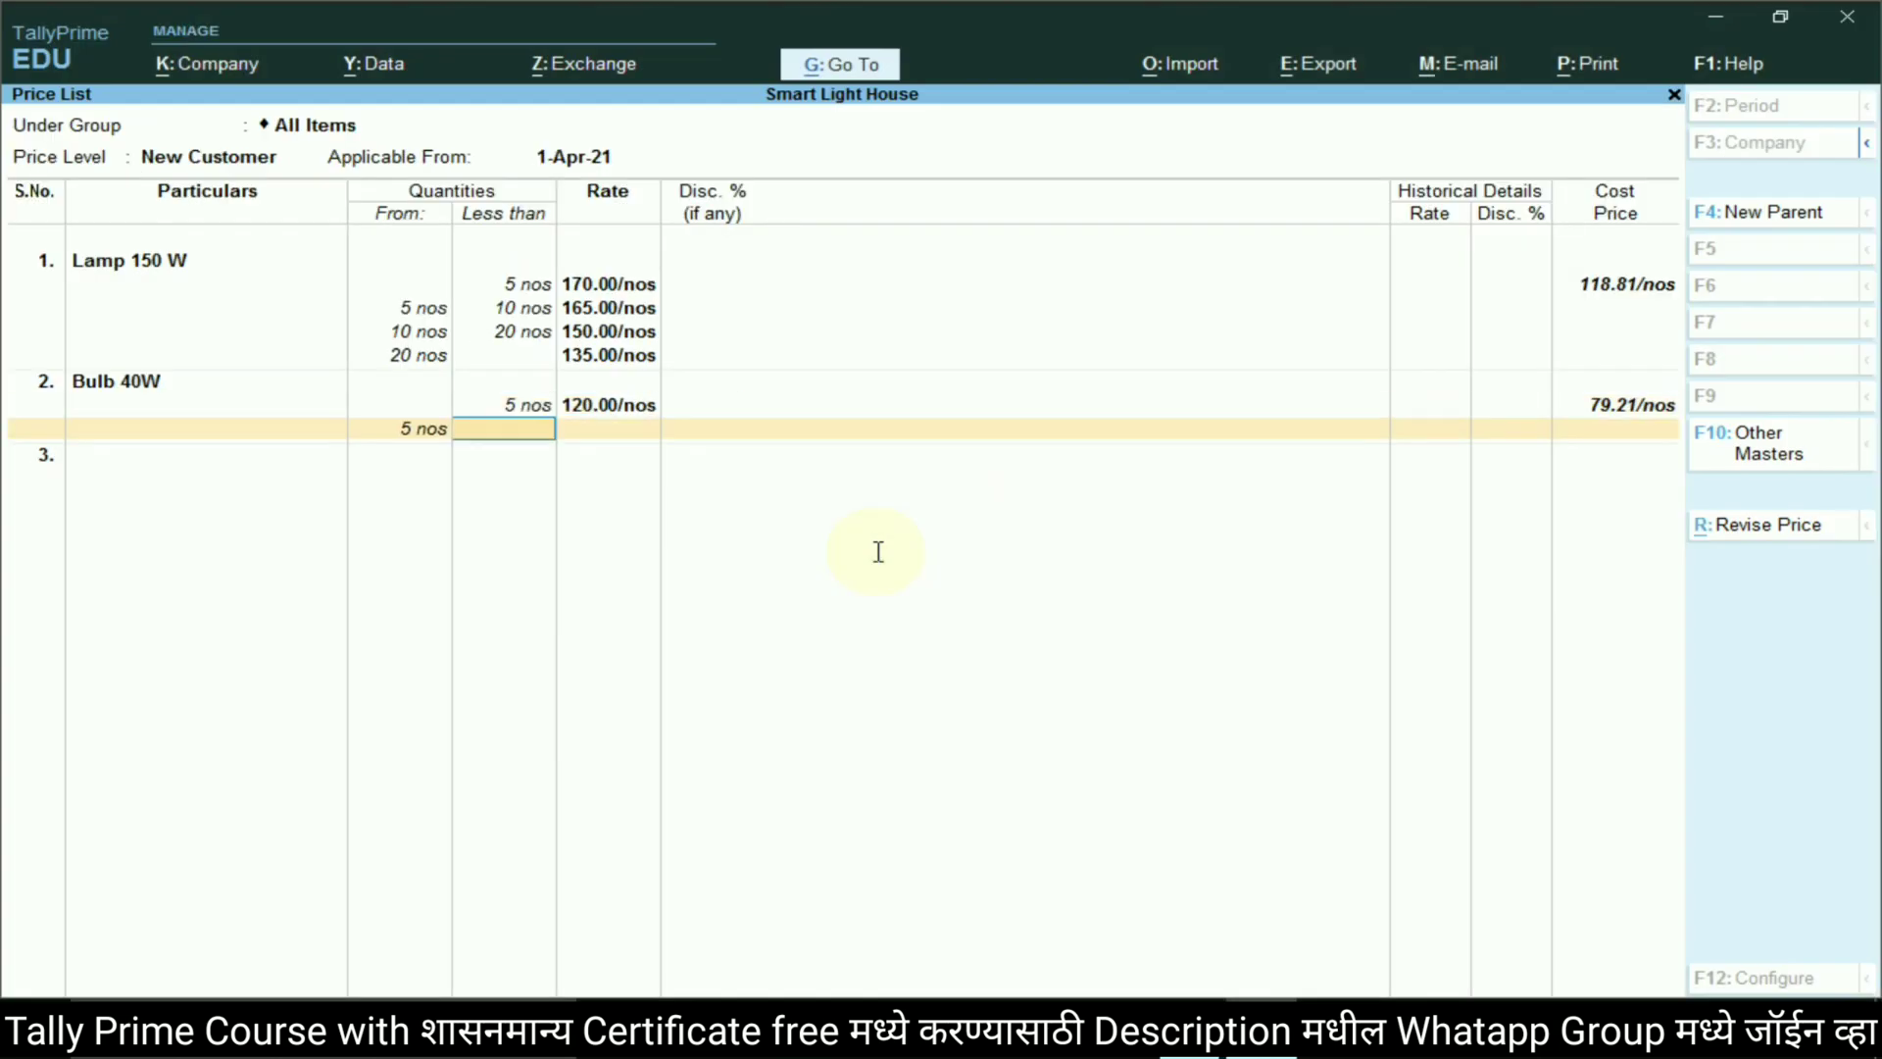
Set the Bulb 40W rate to 115 for quantities from 5 to less than 10 nos, checking the table in Word
type("10")
key("alt+Tab")
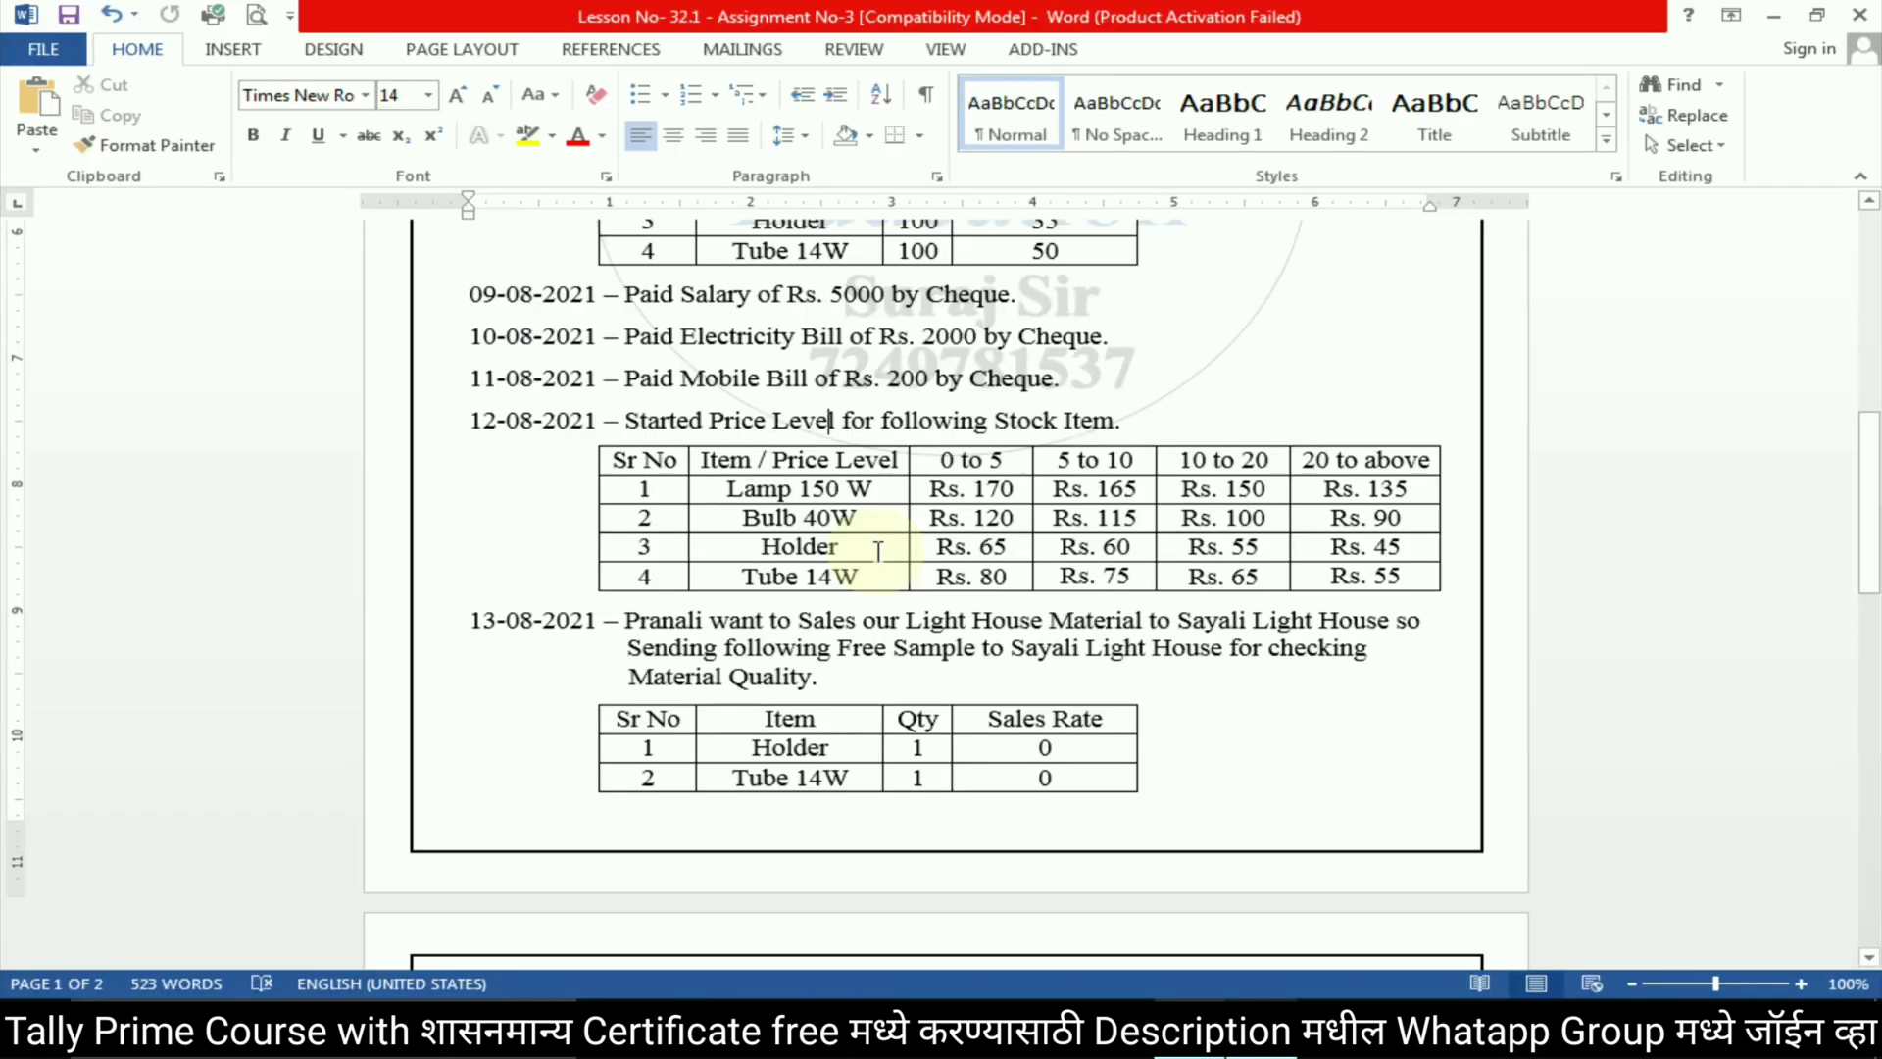
key("alt+Tab")
key("Return")
type("110")
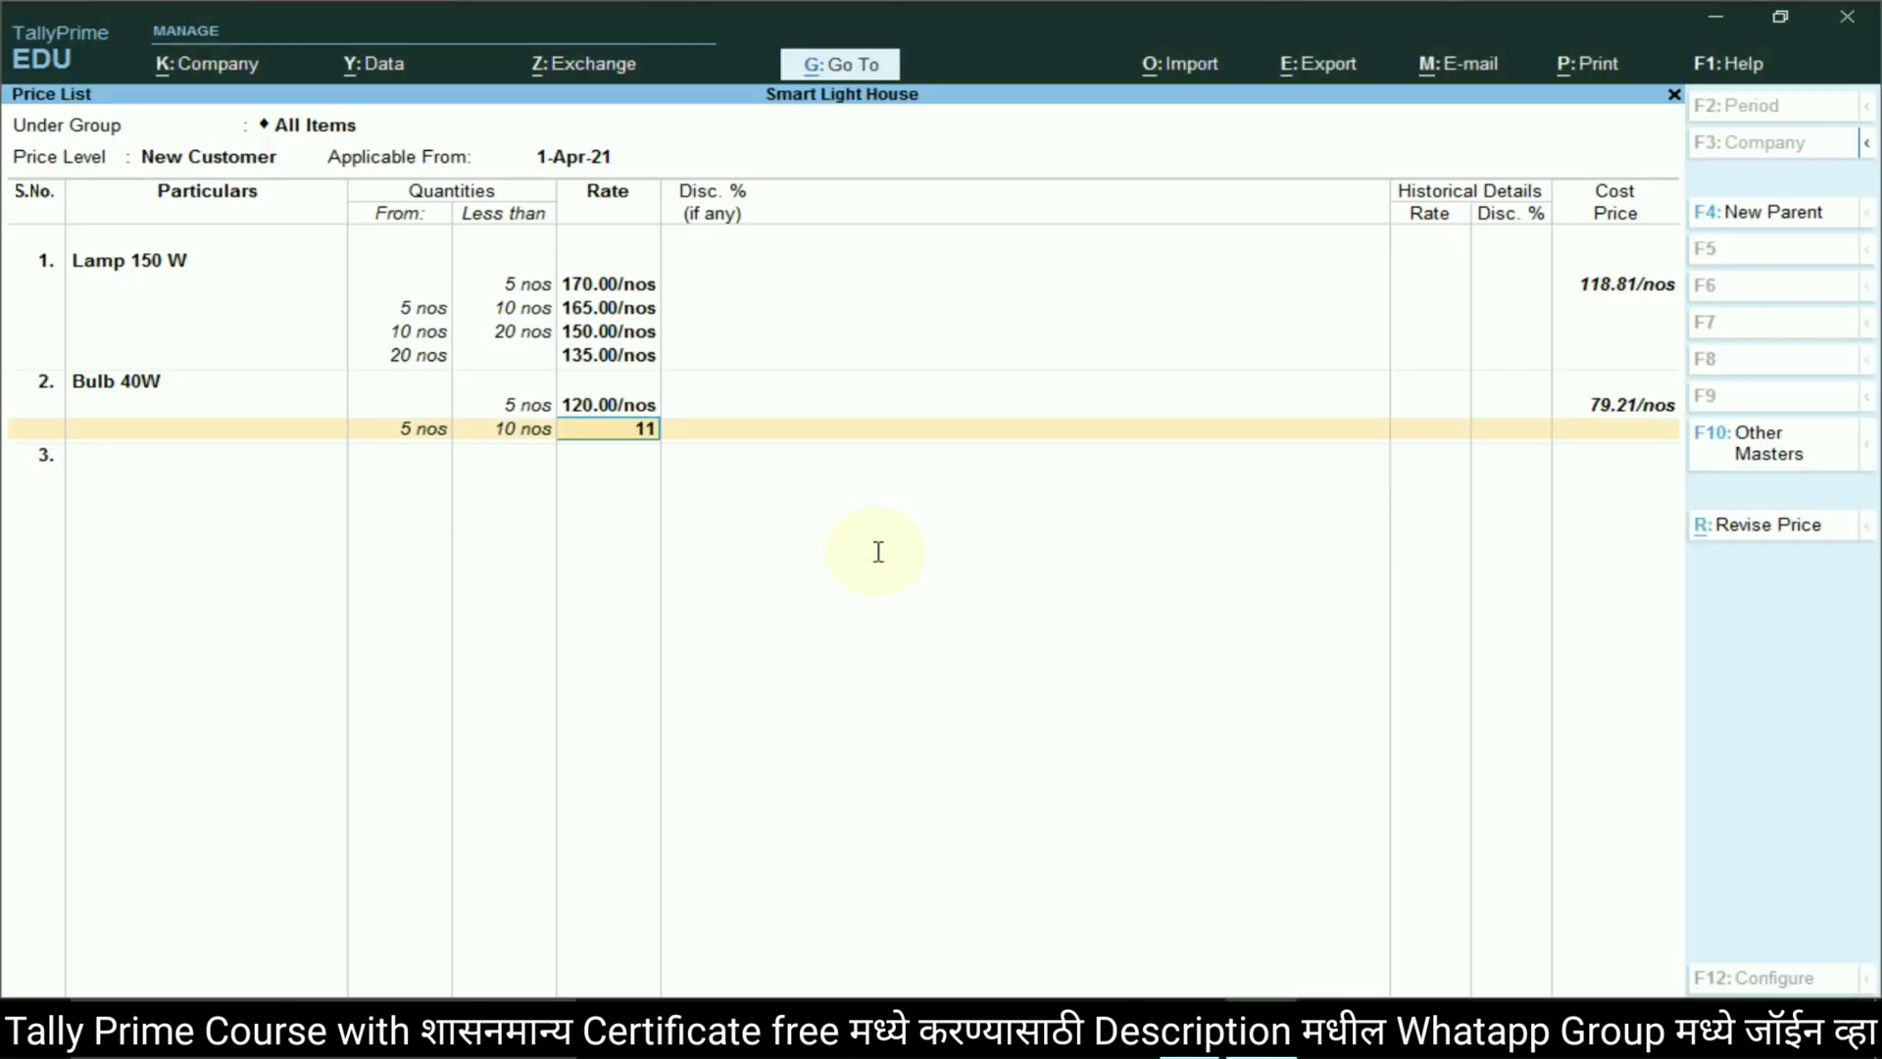
key("BackSpace")
type("5")
key("Return")
key("Return")
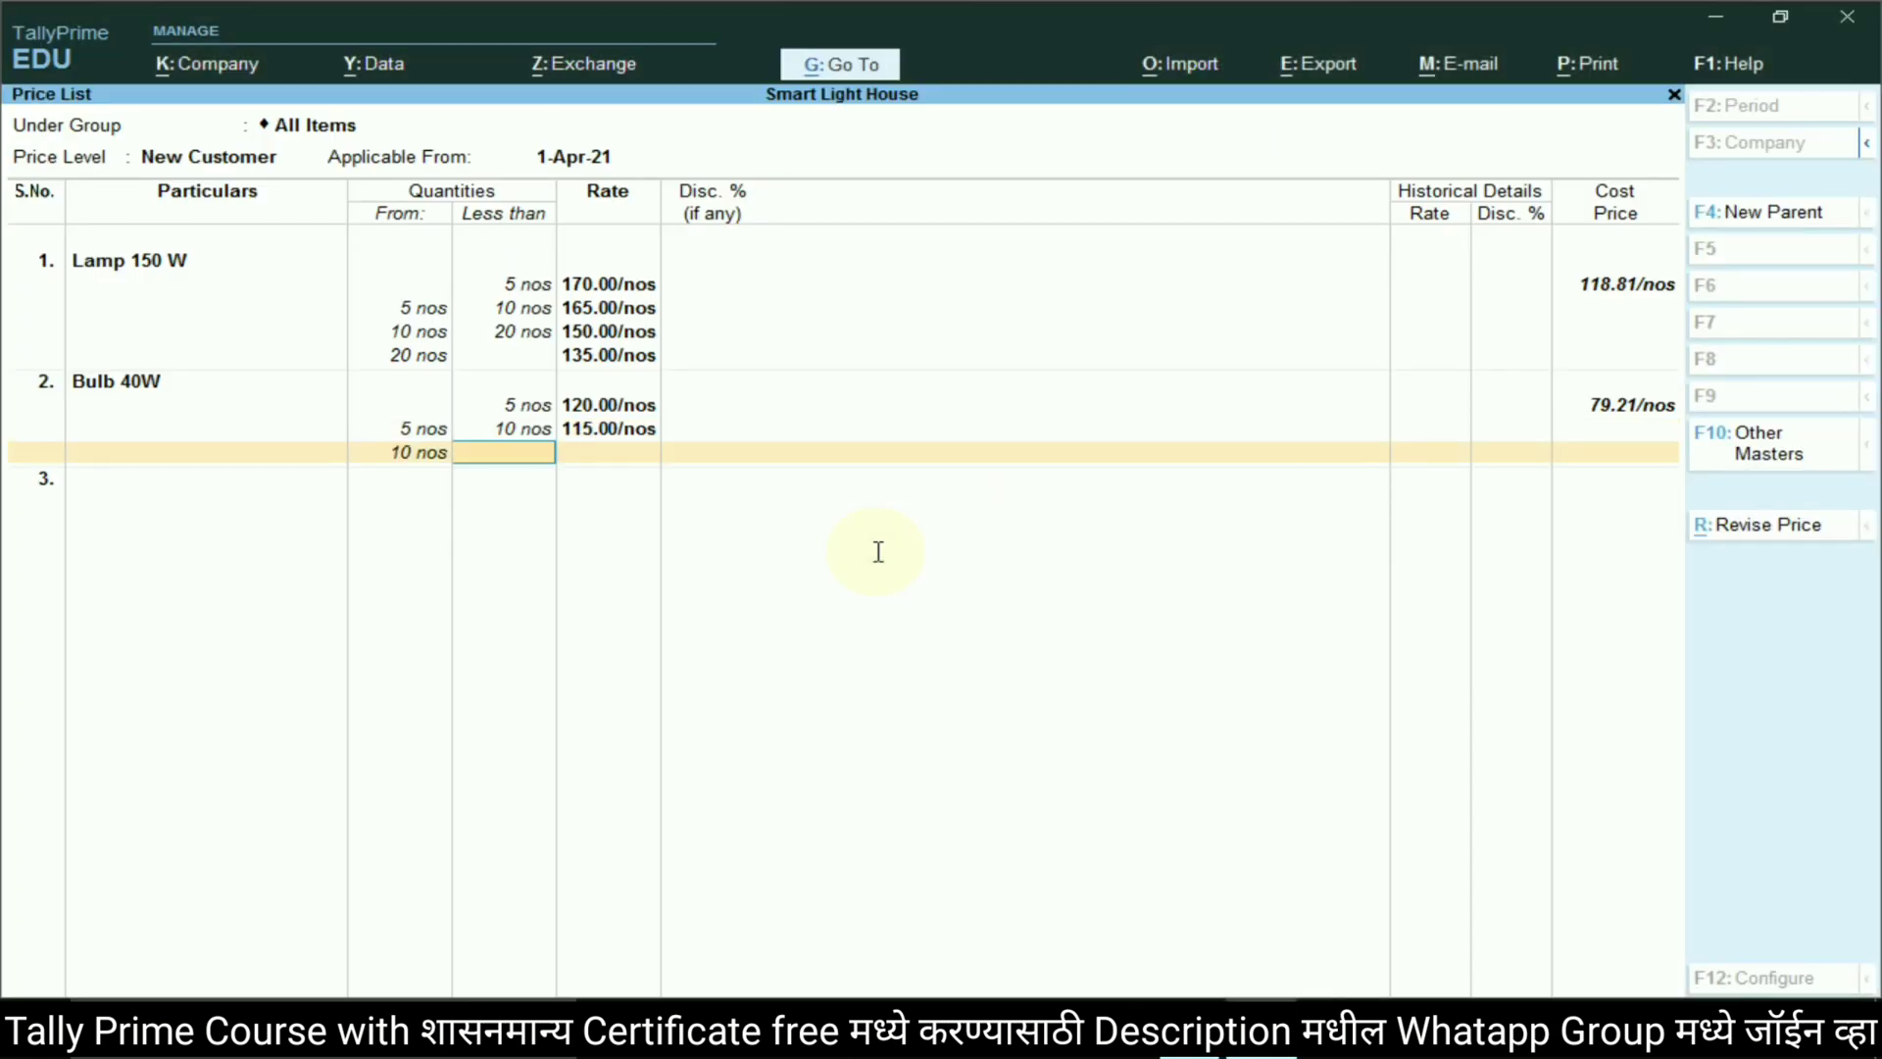
Set the Bulb 40W rates to 100 for 10 to less than 20 nos and 90 from 20 nos upward
type("20")
key("Return")
key("alt+Tab")
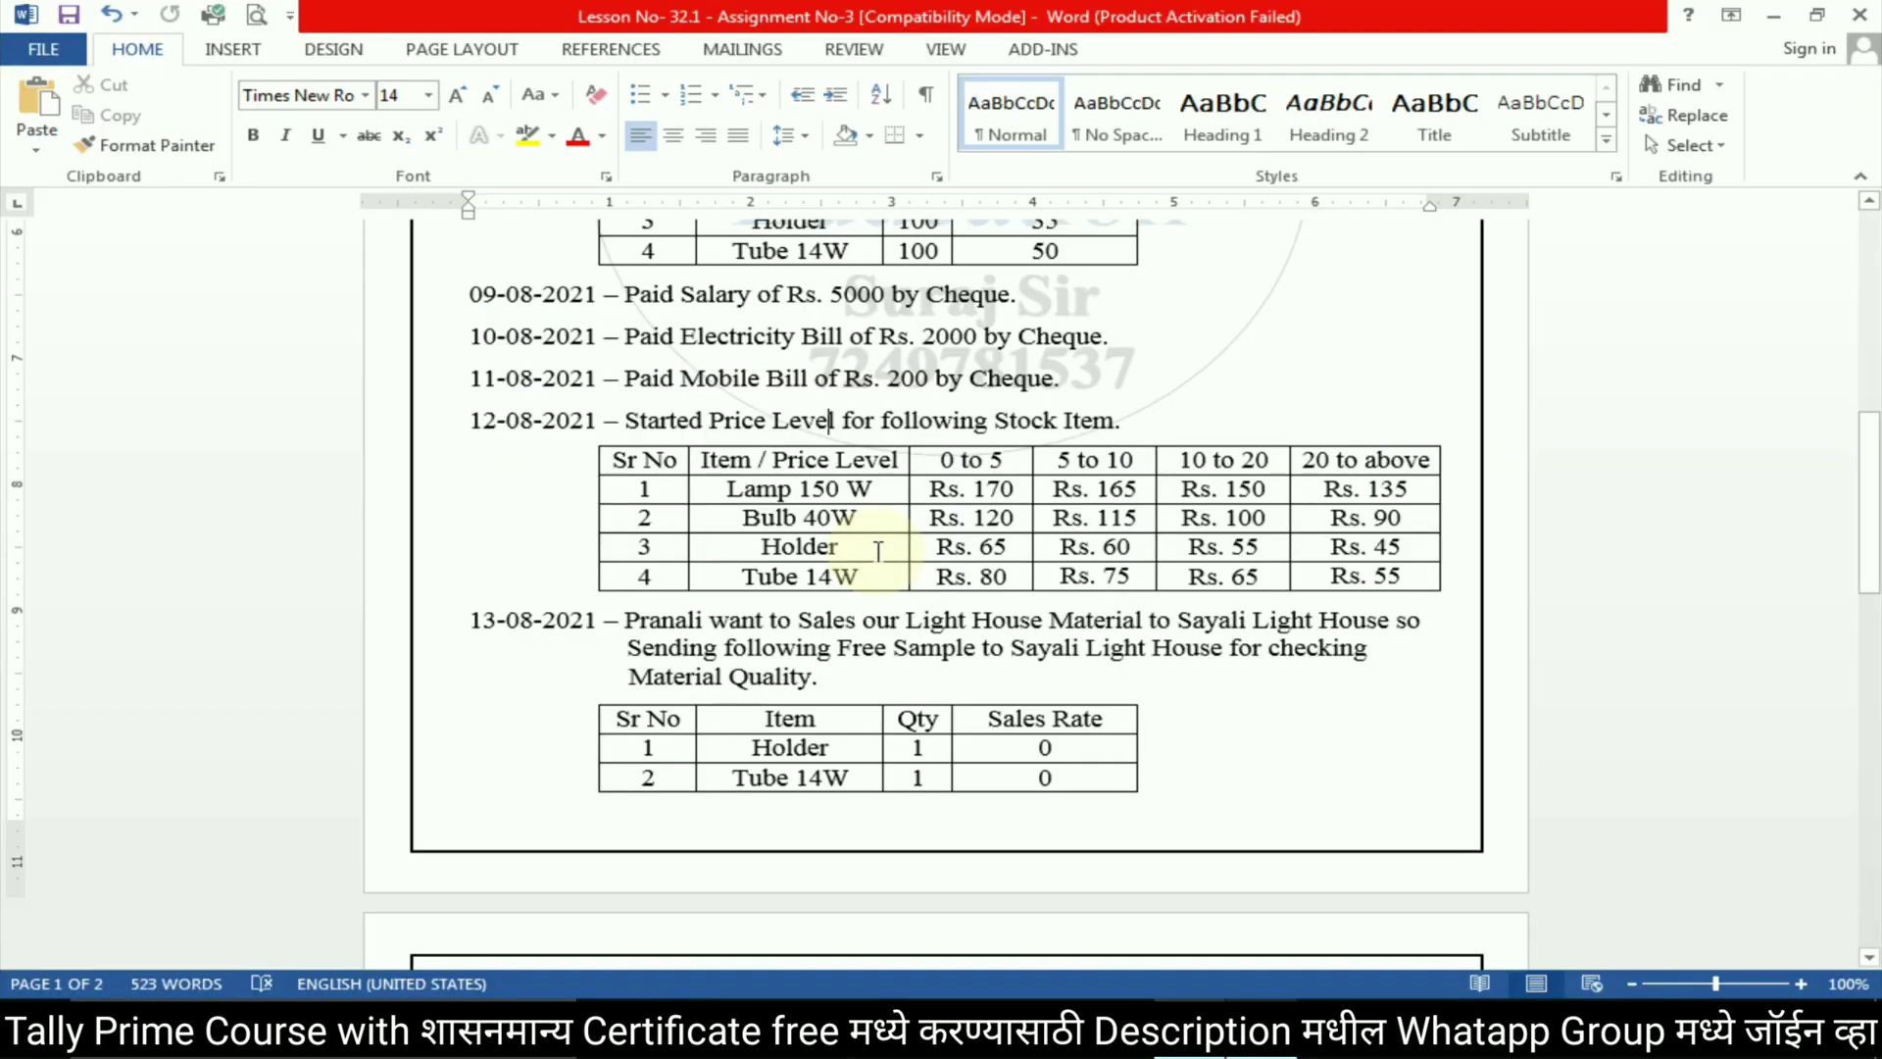
key("alt+Tab")
type("100")
key("Return")
key("Return")
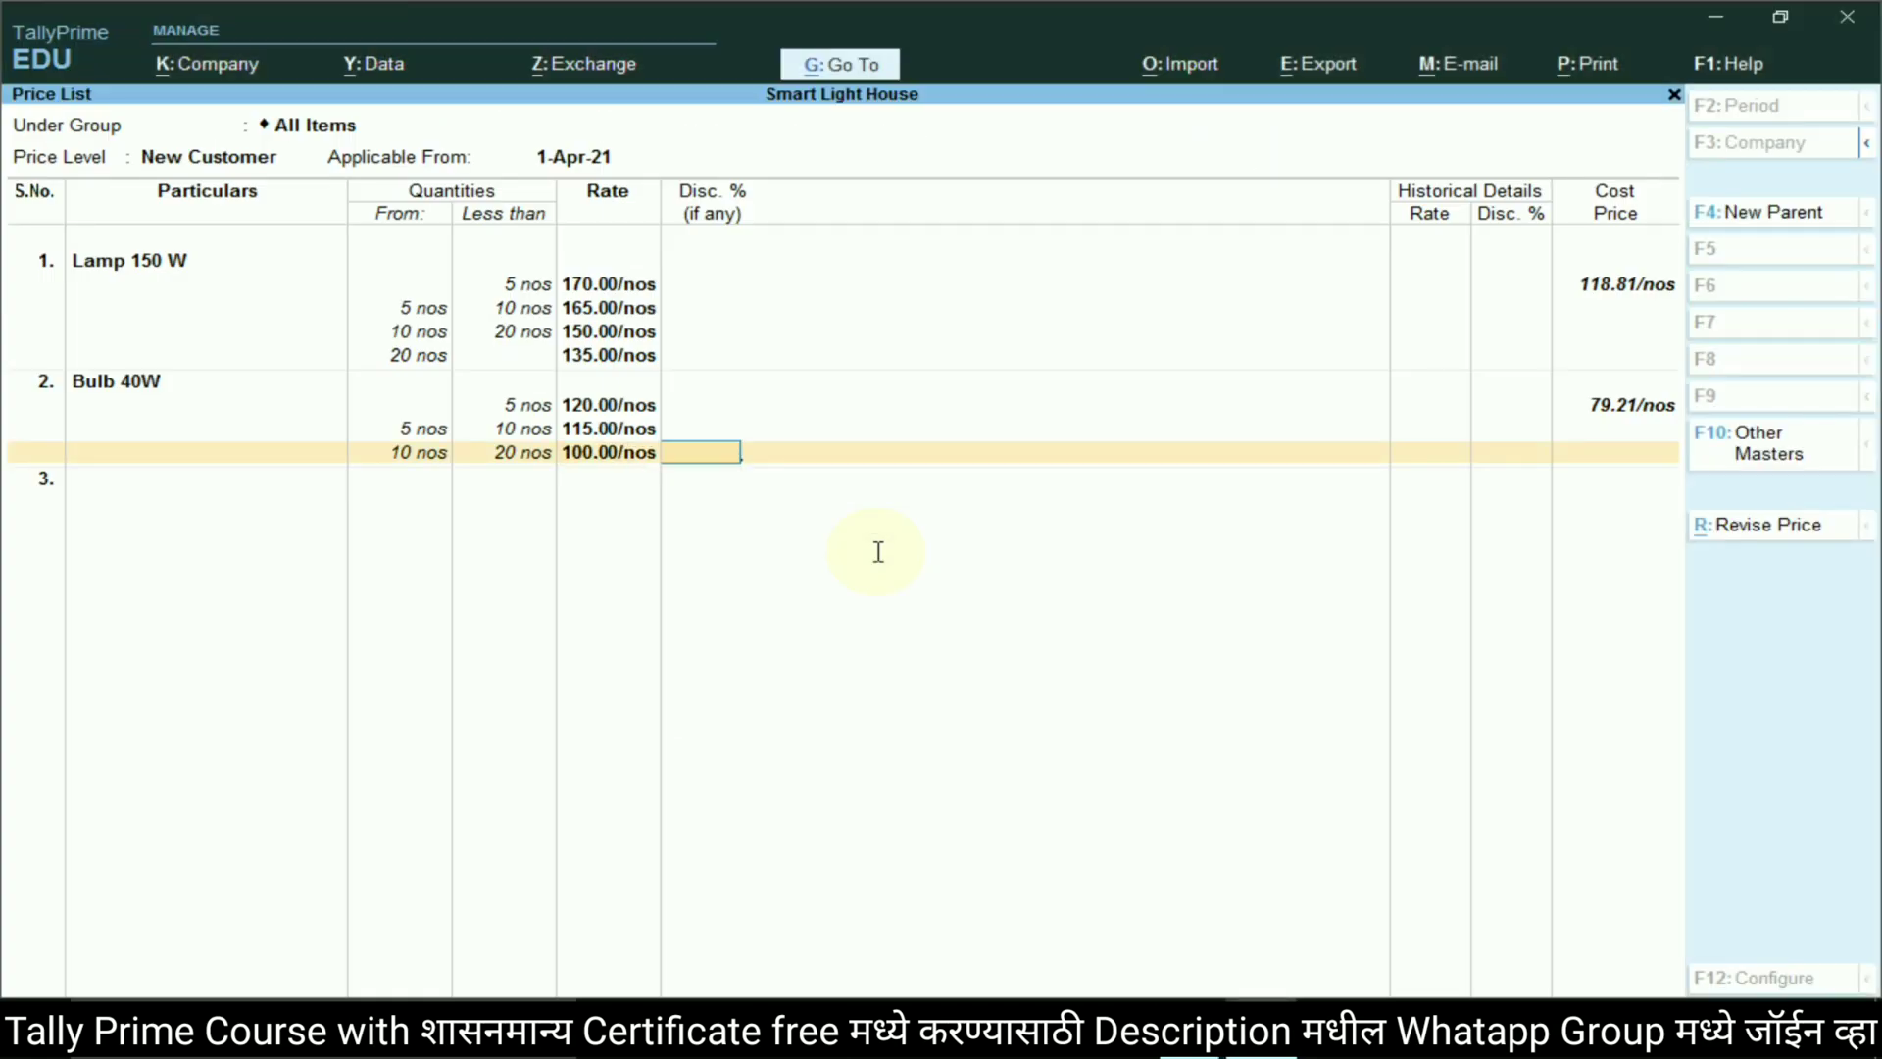
type("90")
key("Return")
key("Return")
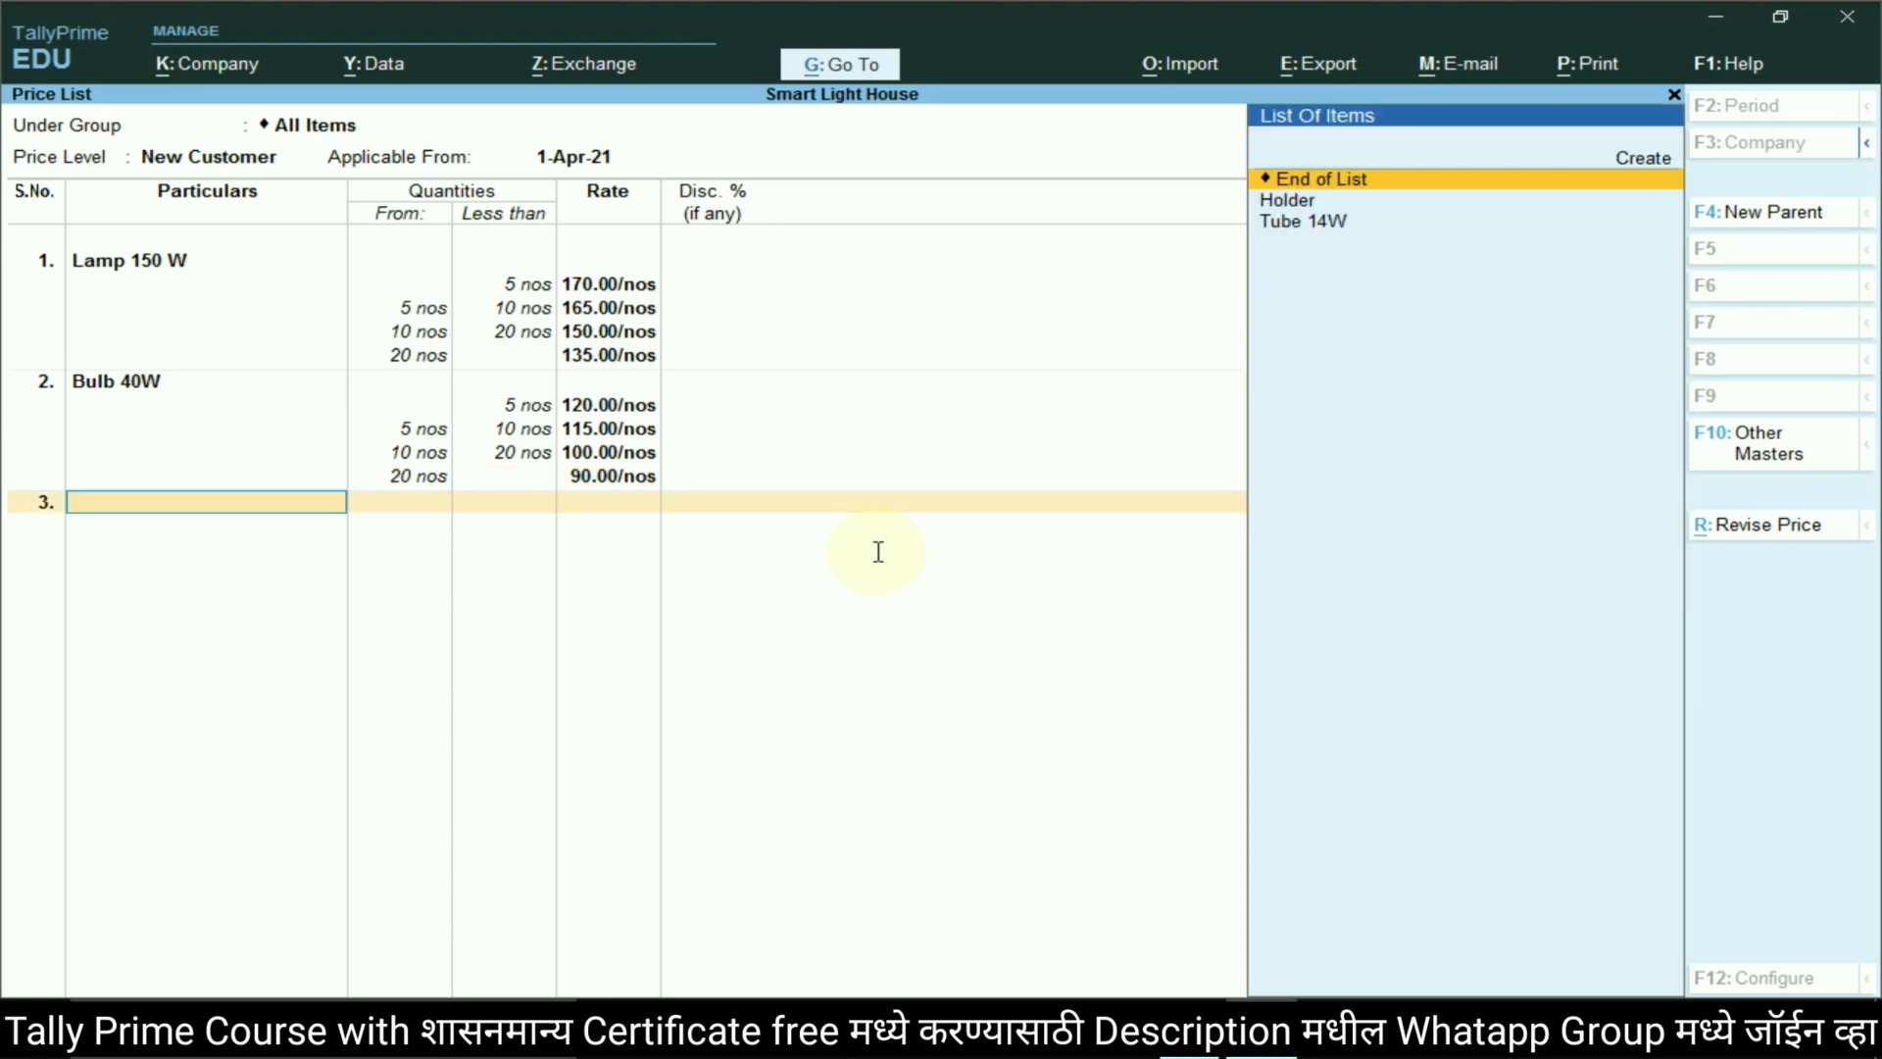
Consult the Word price table, add Holder as the third item and set its rate to 65 for less than 5 nos
key("alt+Tab")
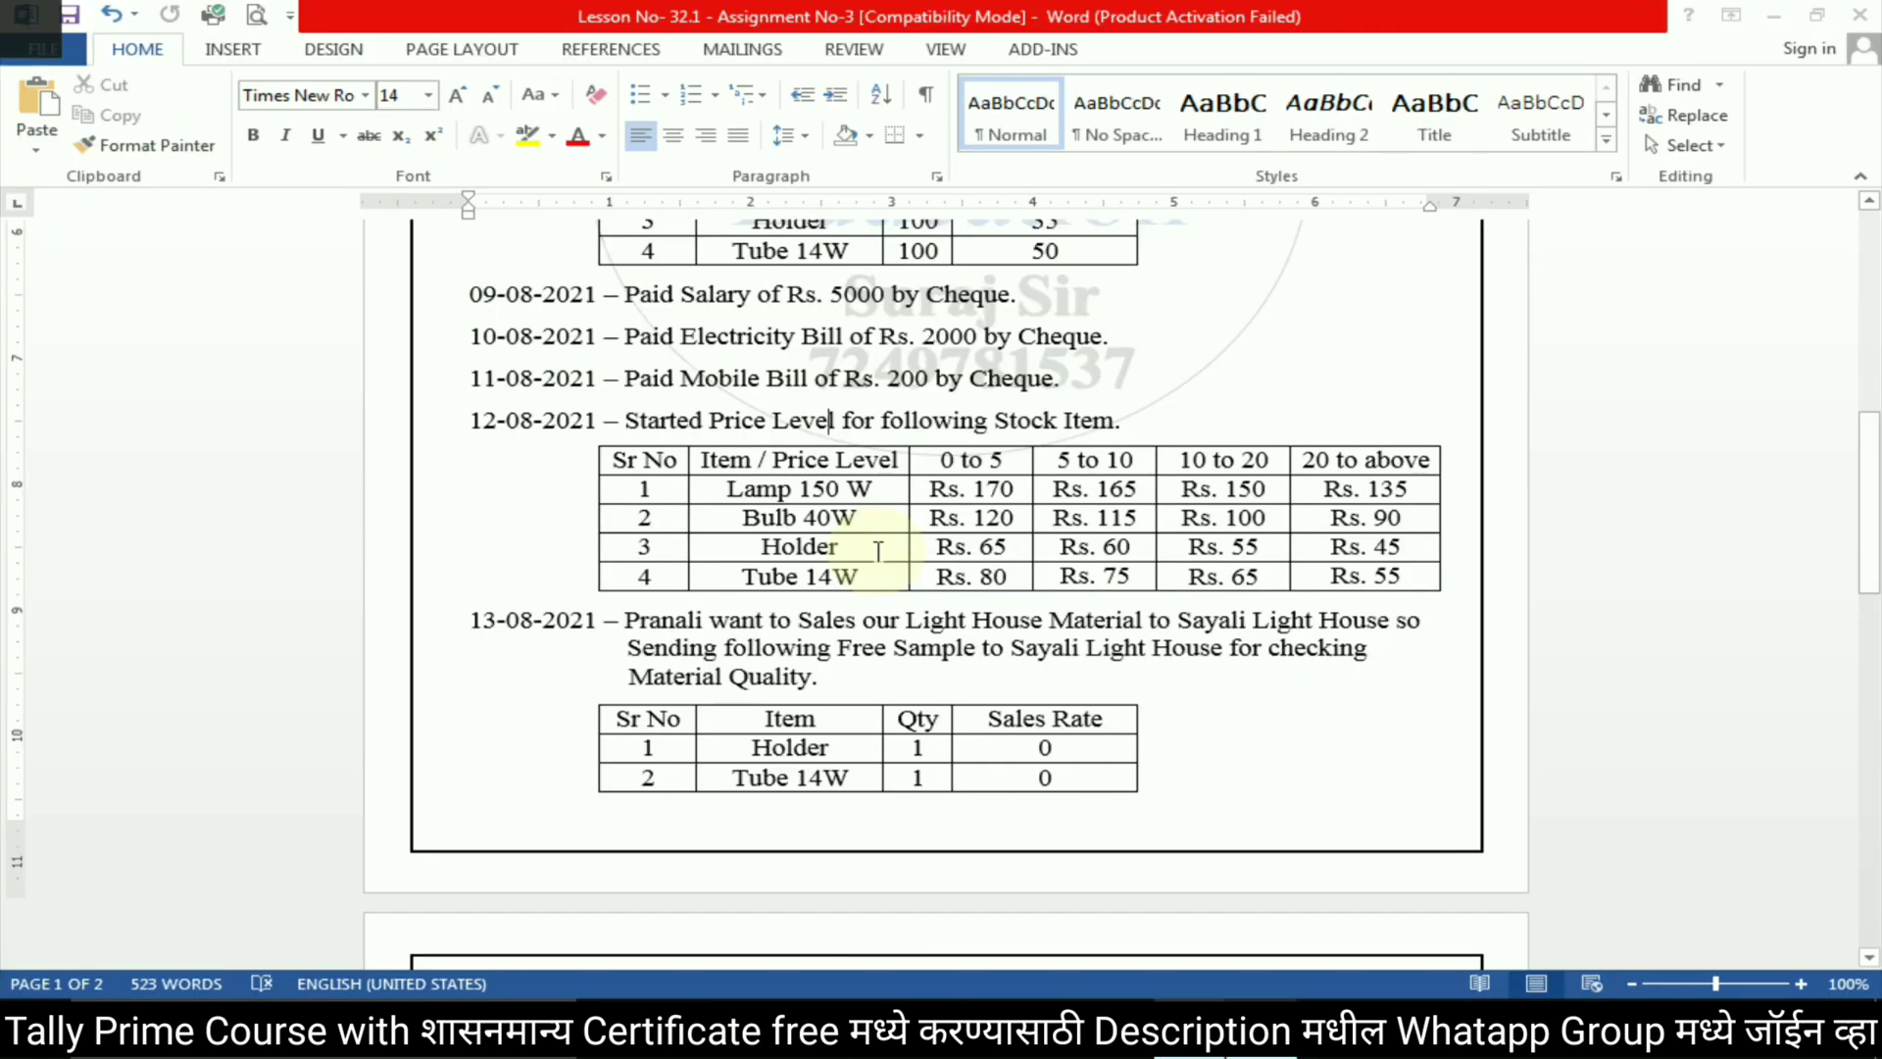
key("alt+Tab")
key("Down")
key("Return")
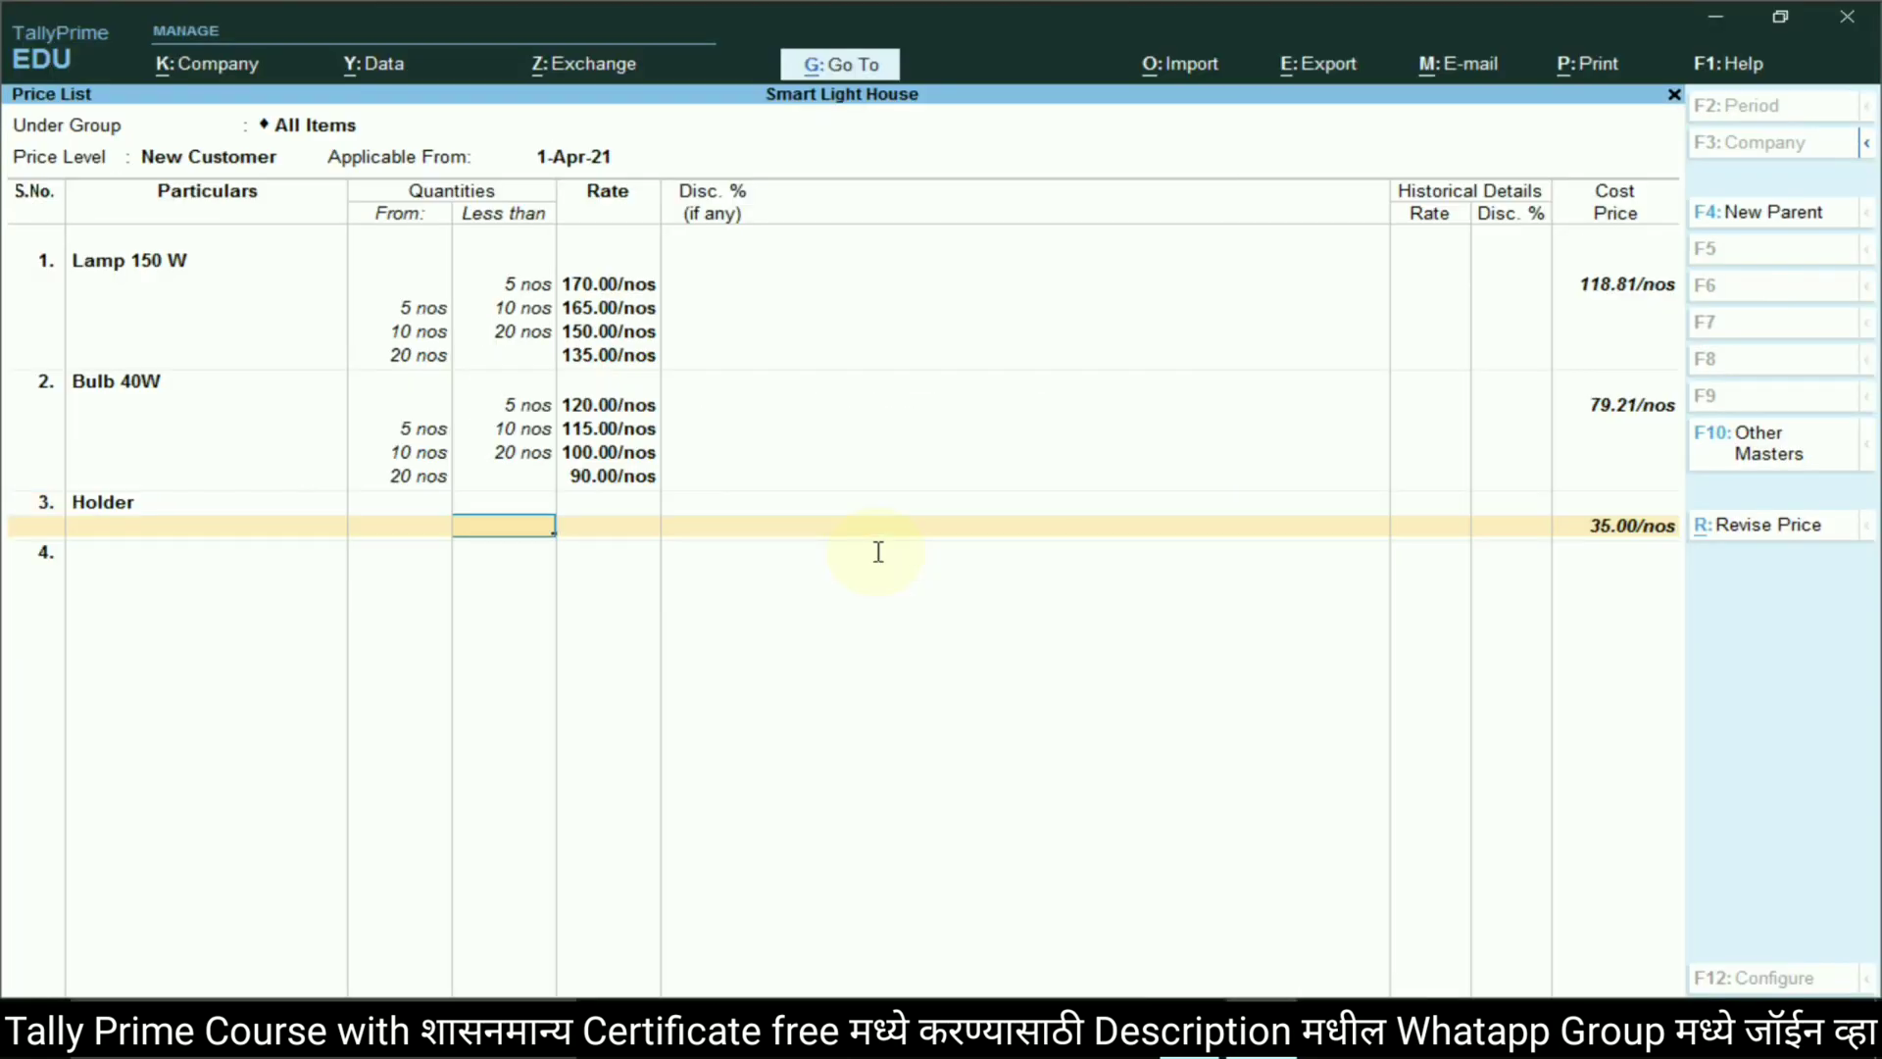
type("5")
key("Return")
key("alt+Tab")
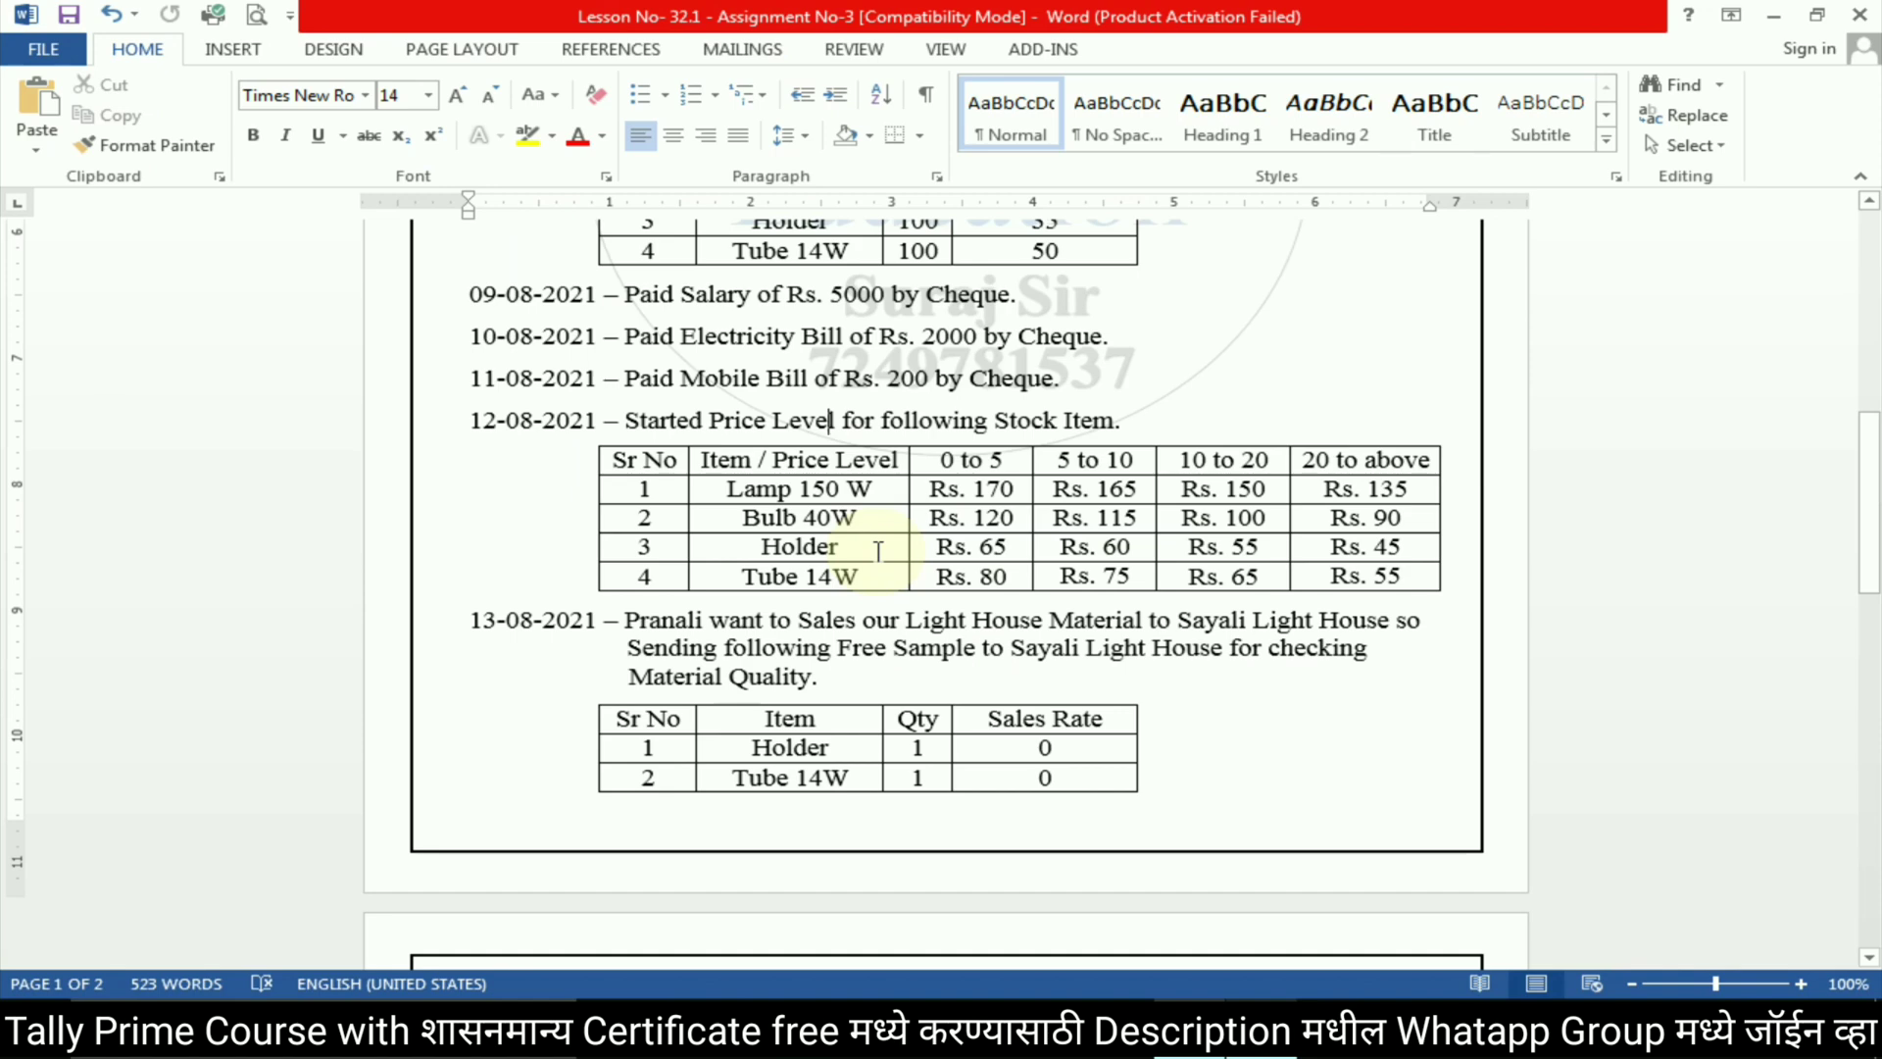
key("alt+Tab")
type("65")
key("Return")
key("Return")
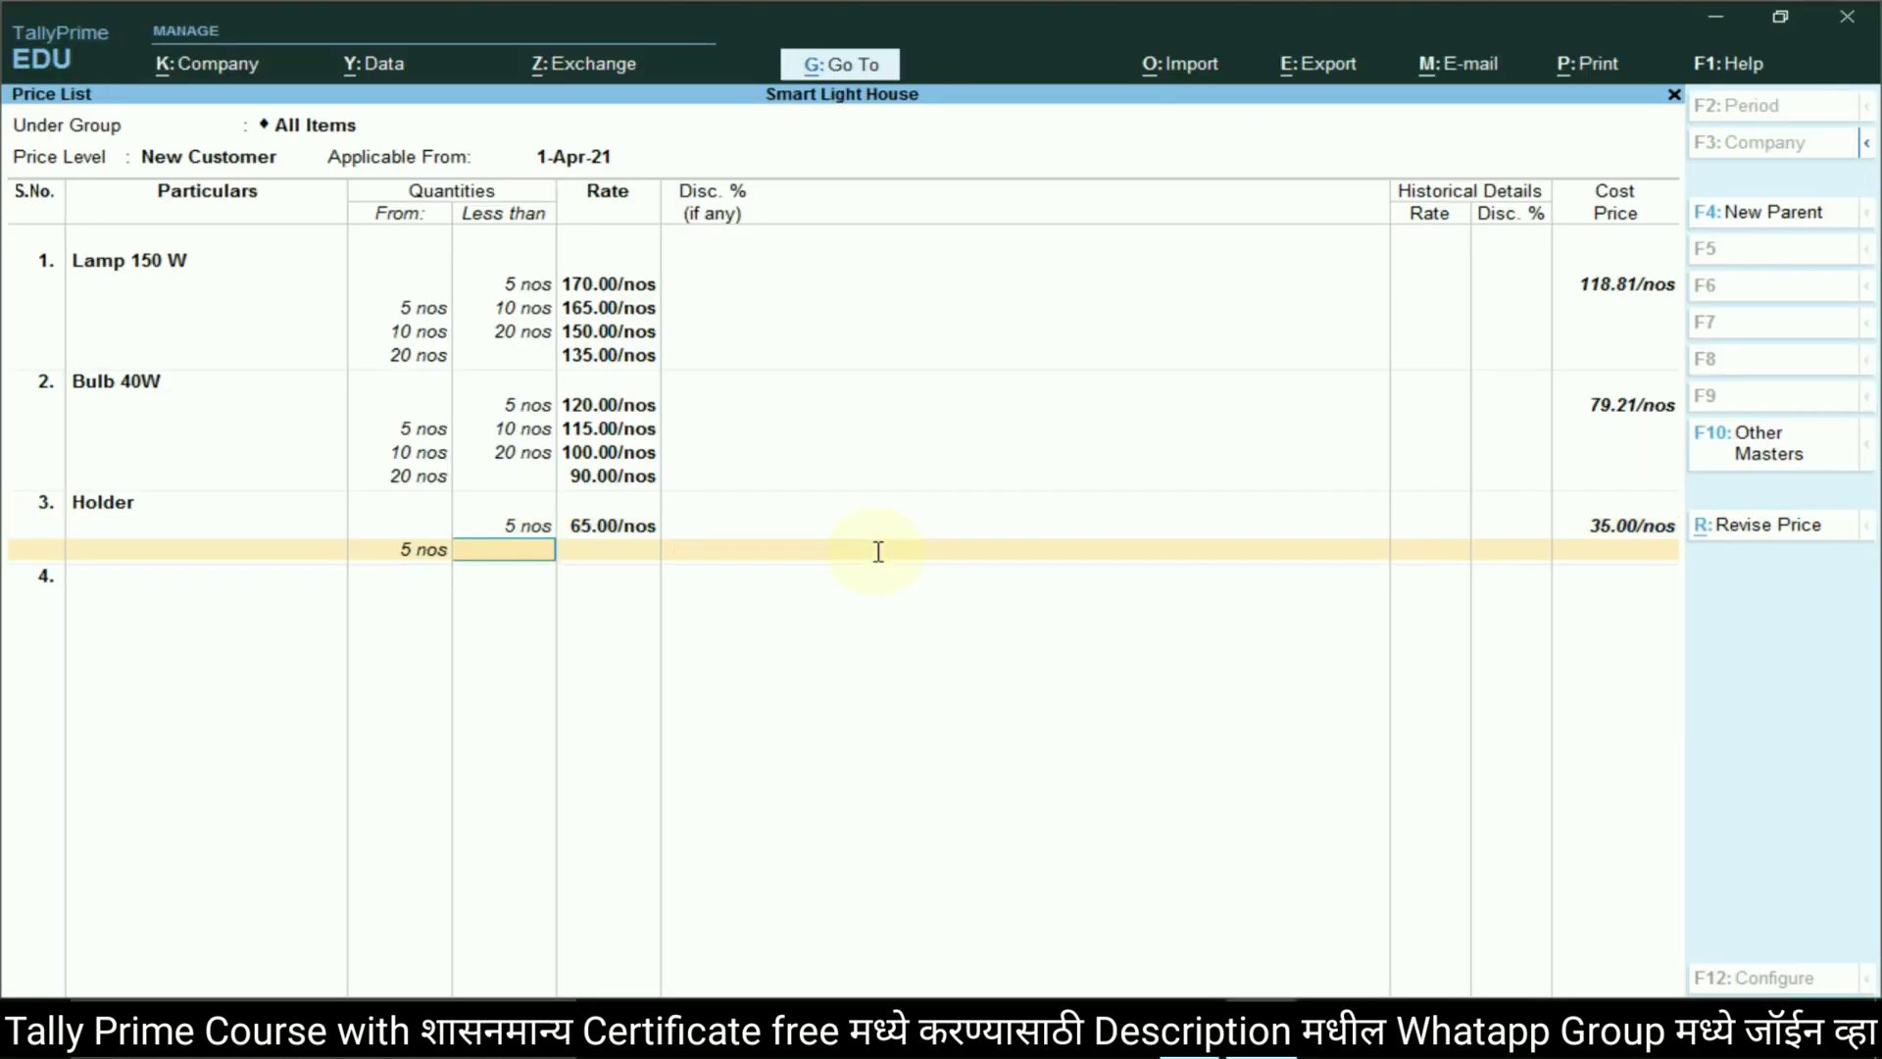
Set the Holder rate to 60 for quantities from 5 to less than 10 nos
type("10")
key("Return")
type("60")
key("Return")
key("Return")
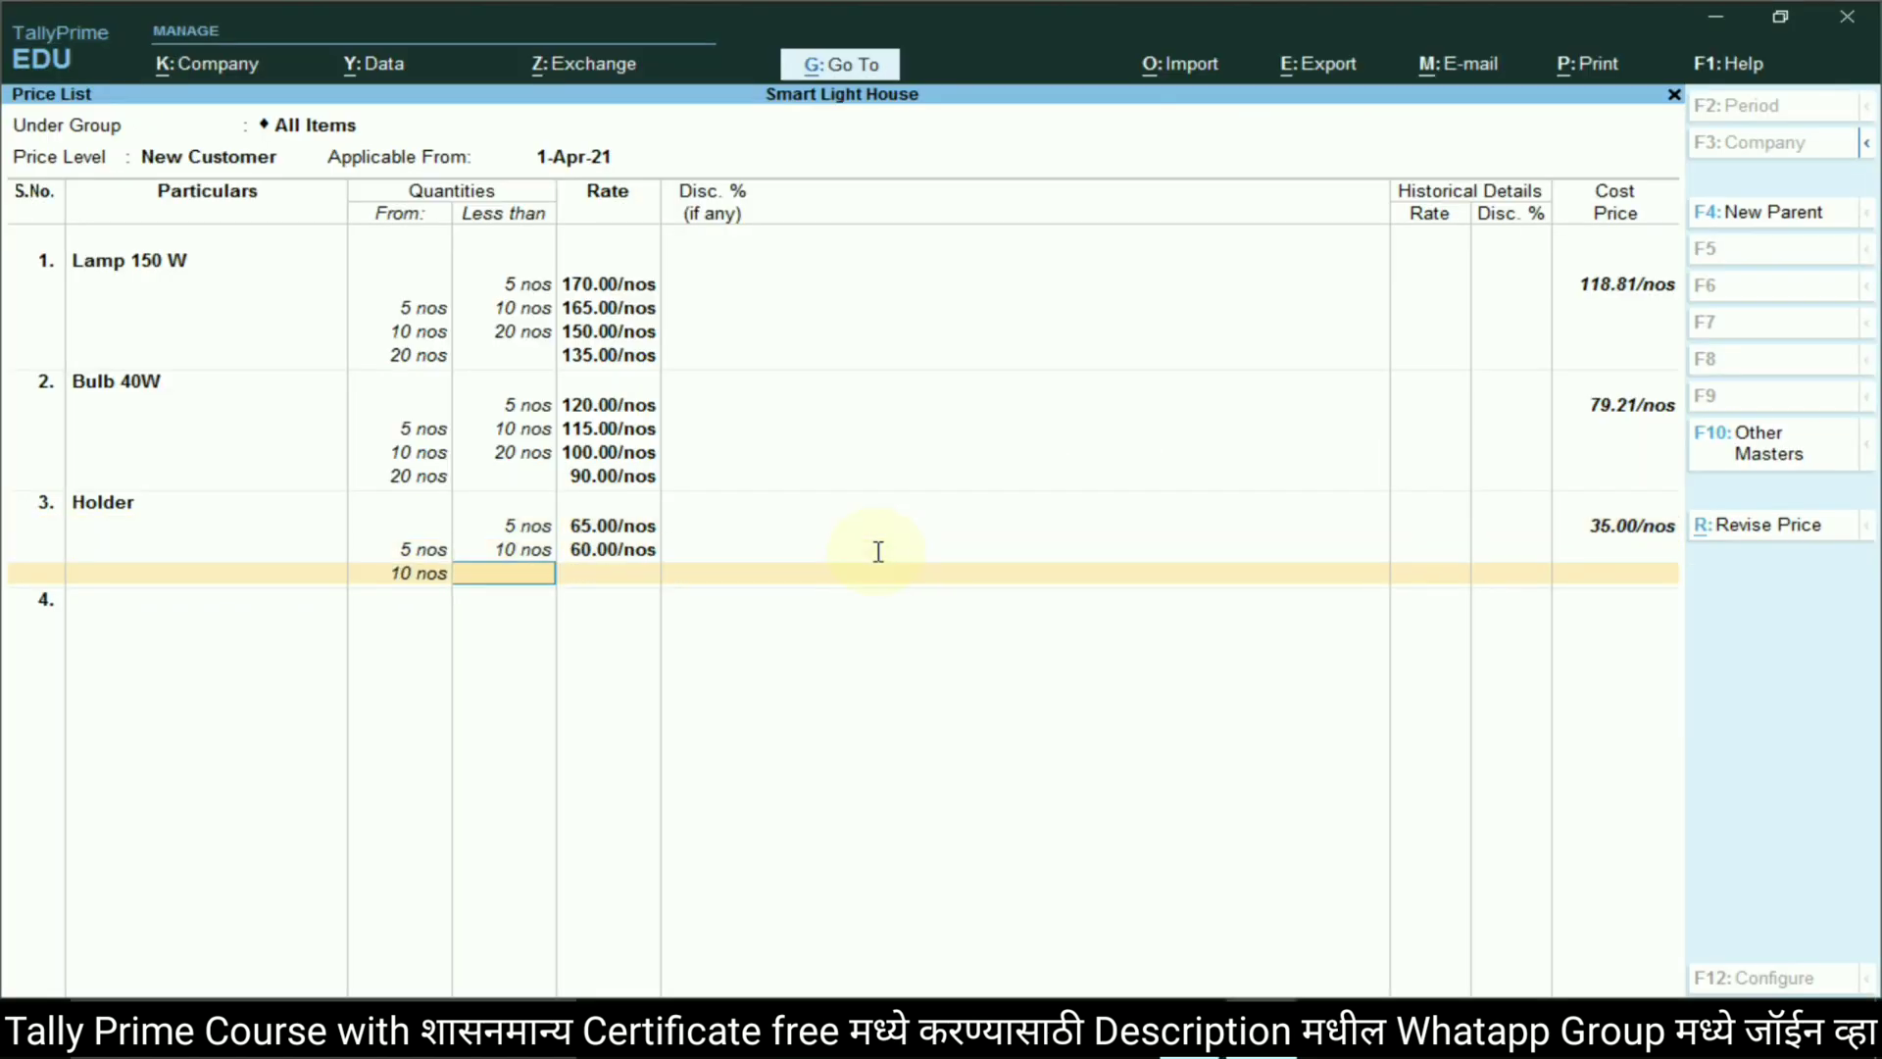
Set the Holder rates to 55 for 10 to less than 20 nos and 45 from 20 nos upward, checking Word
type("20")
key("Return")
key("alt+Tab")
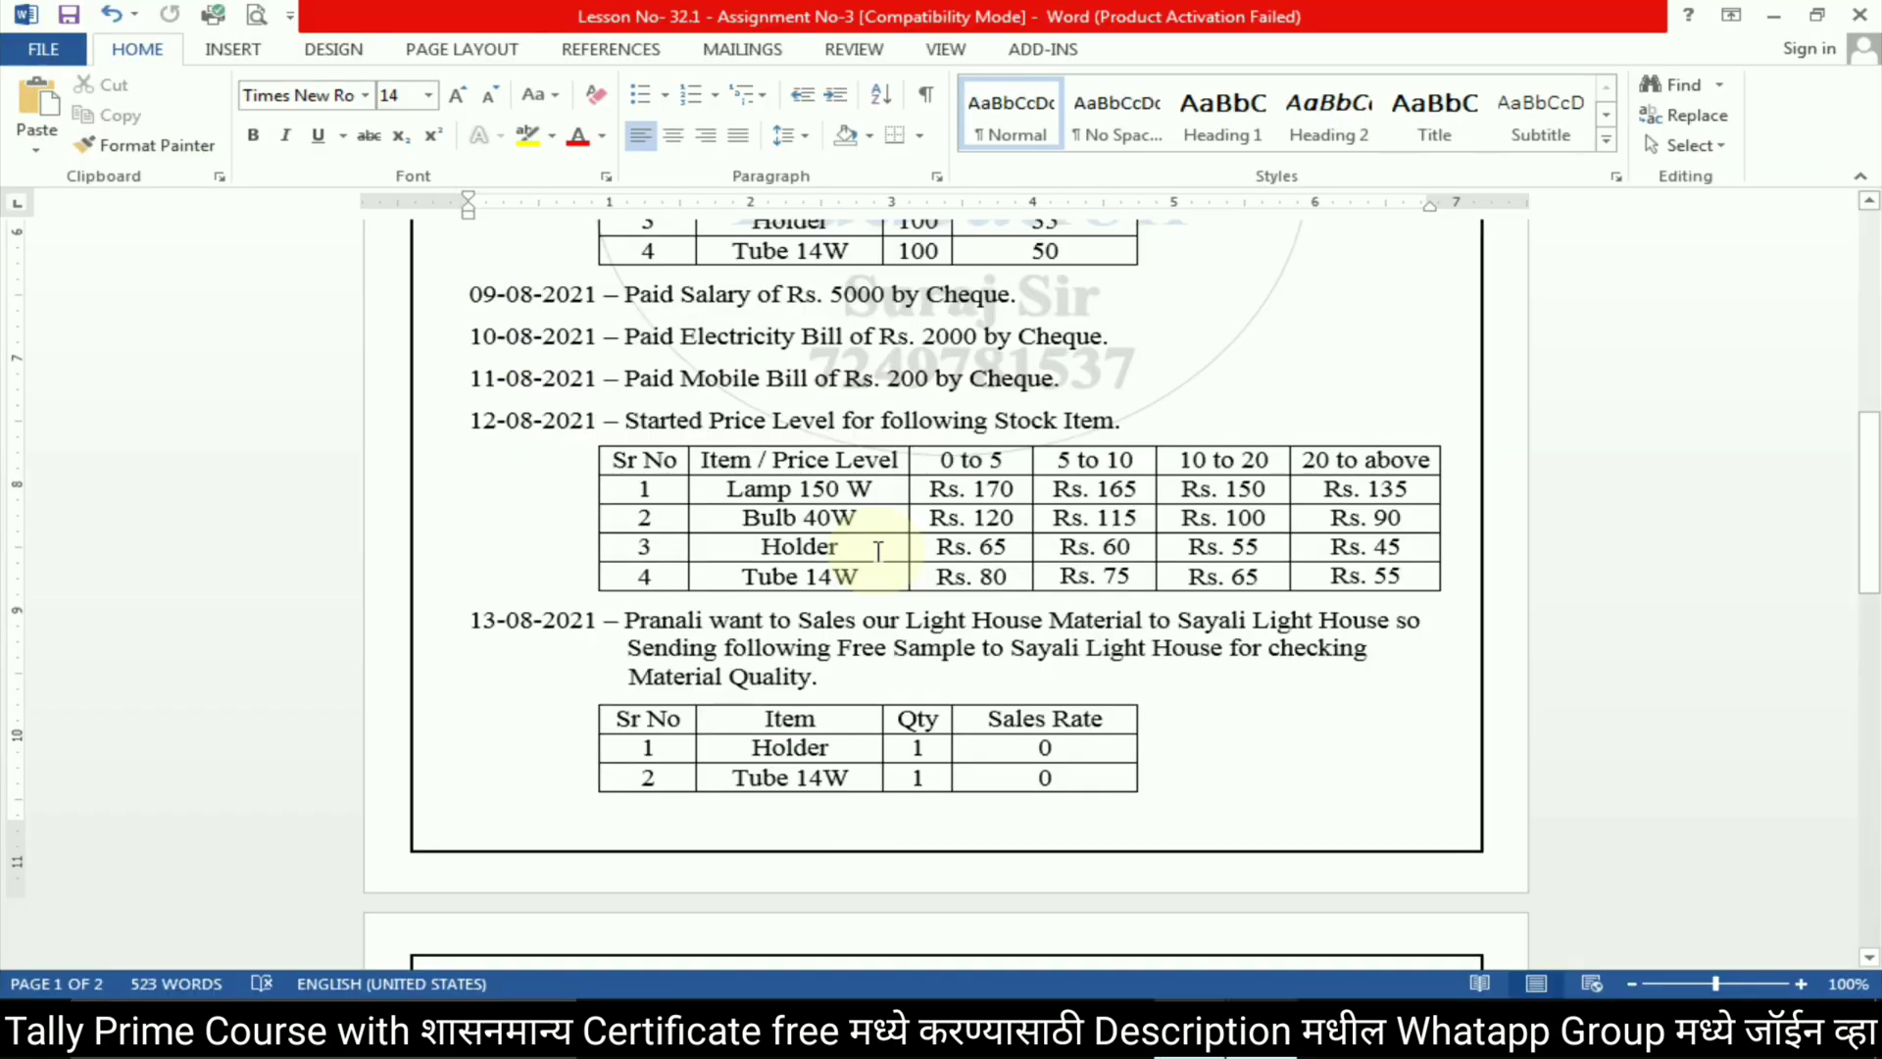
key("alt+Tab")
type("55")
key("Return")
key("Return")
key("Return")
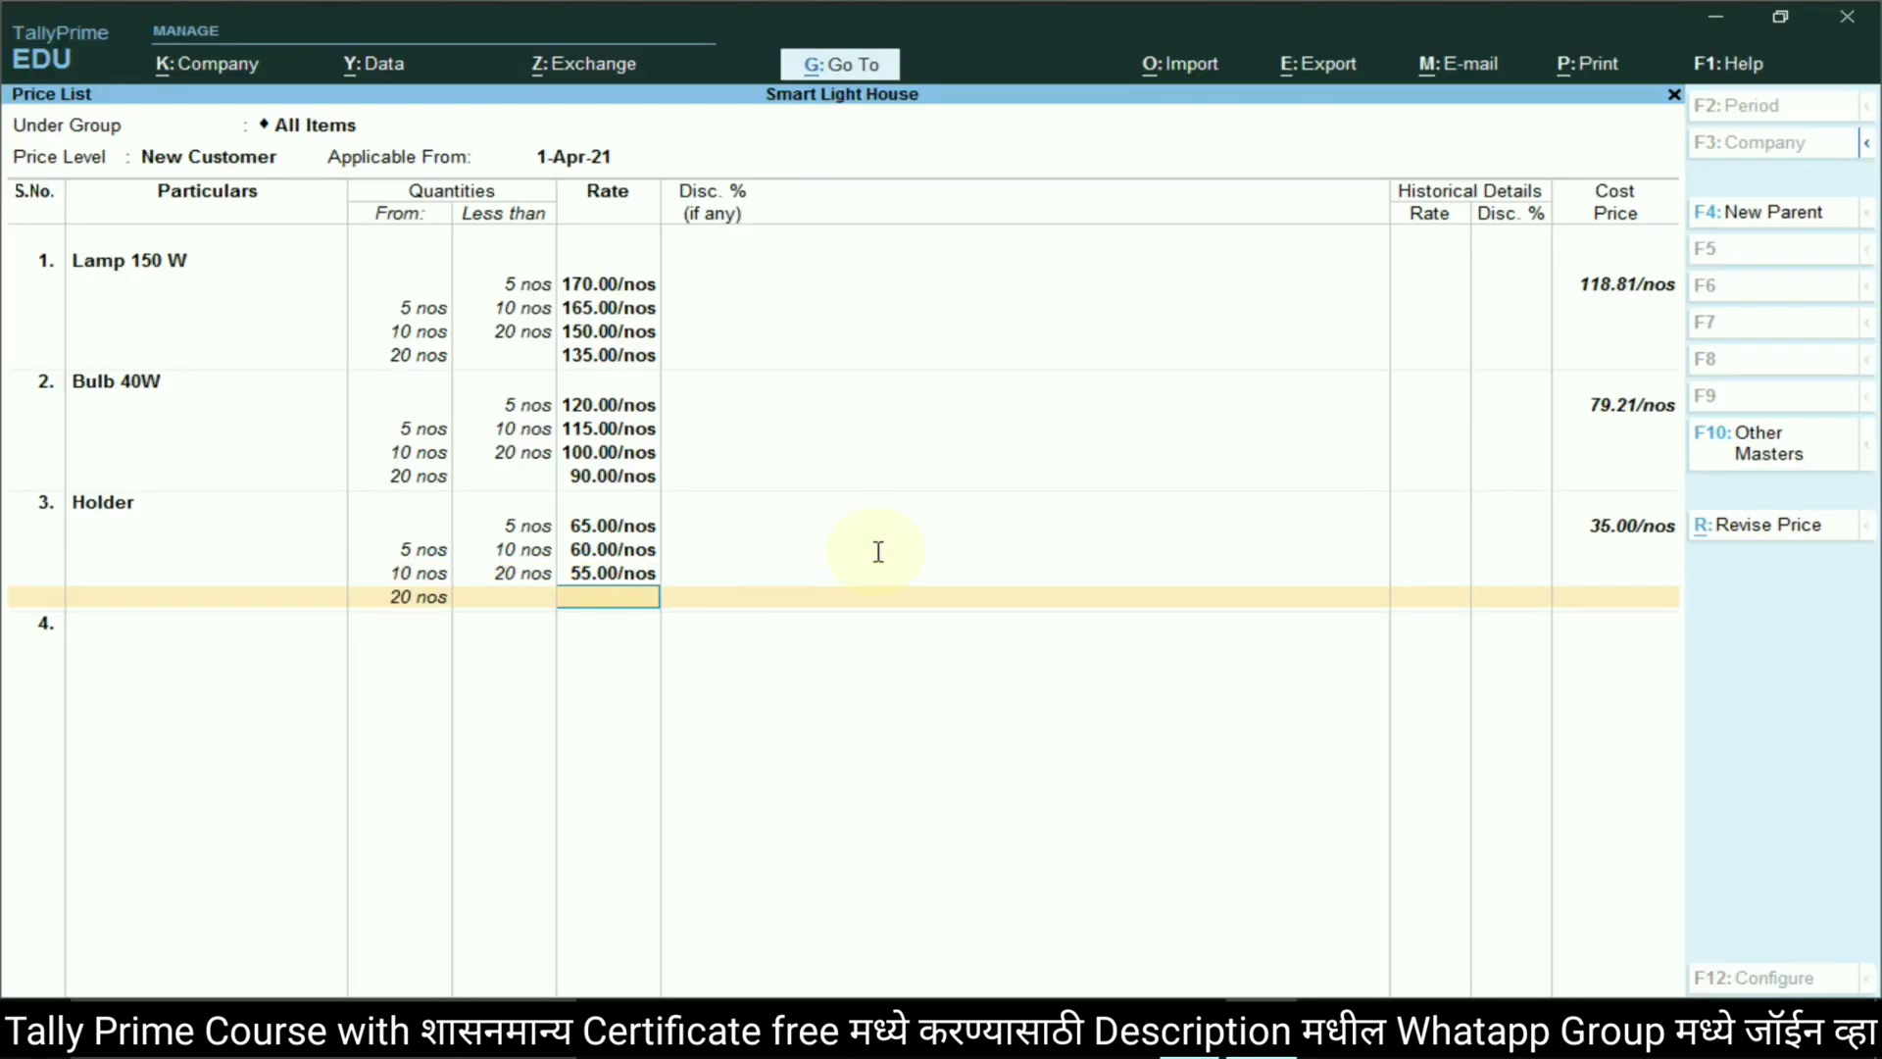
type("45")
key("Return")
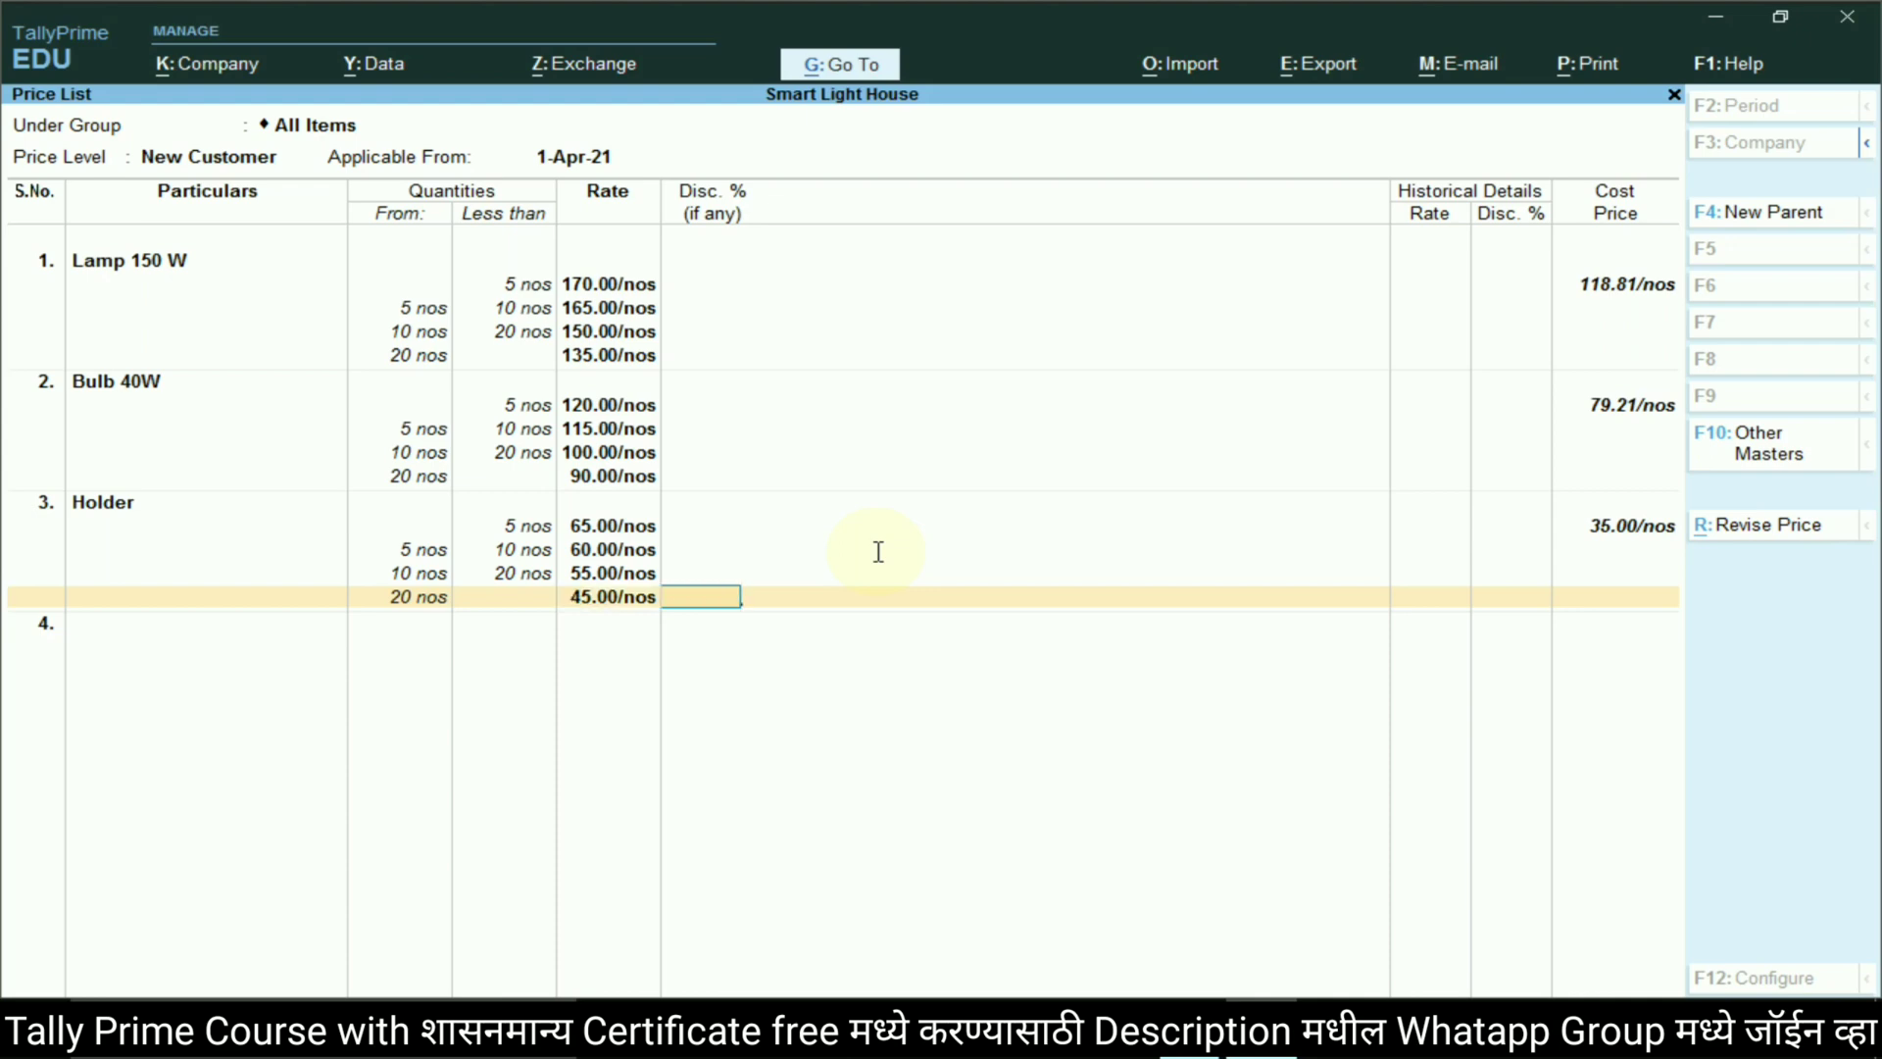
key("Return")
Consult the Word price table and pick Tube 14W as the fourth item of the price list
key("Return")
key("n")
key("Return")
key("alt+Tab")
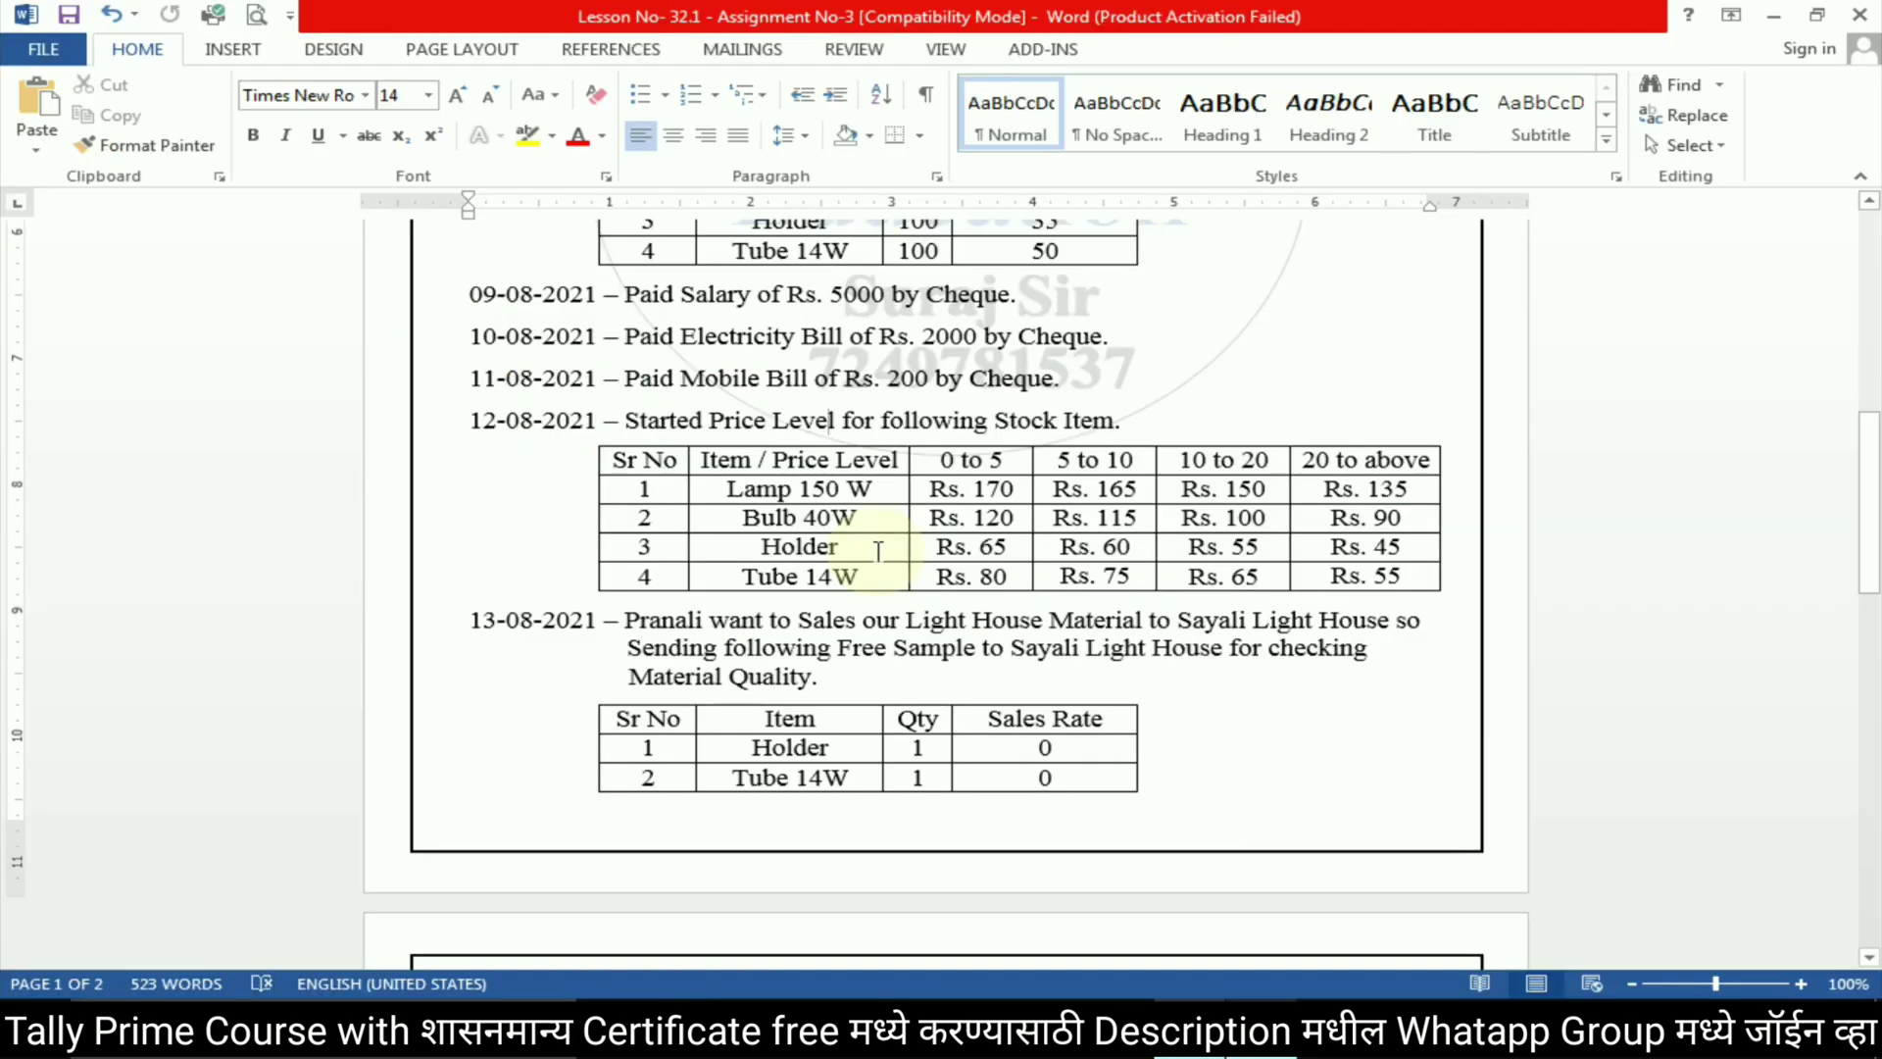
key("alt+Tab")
key("Down")
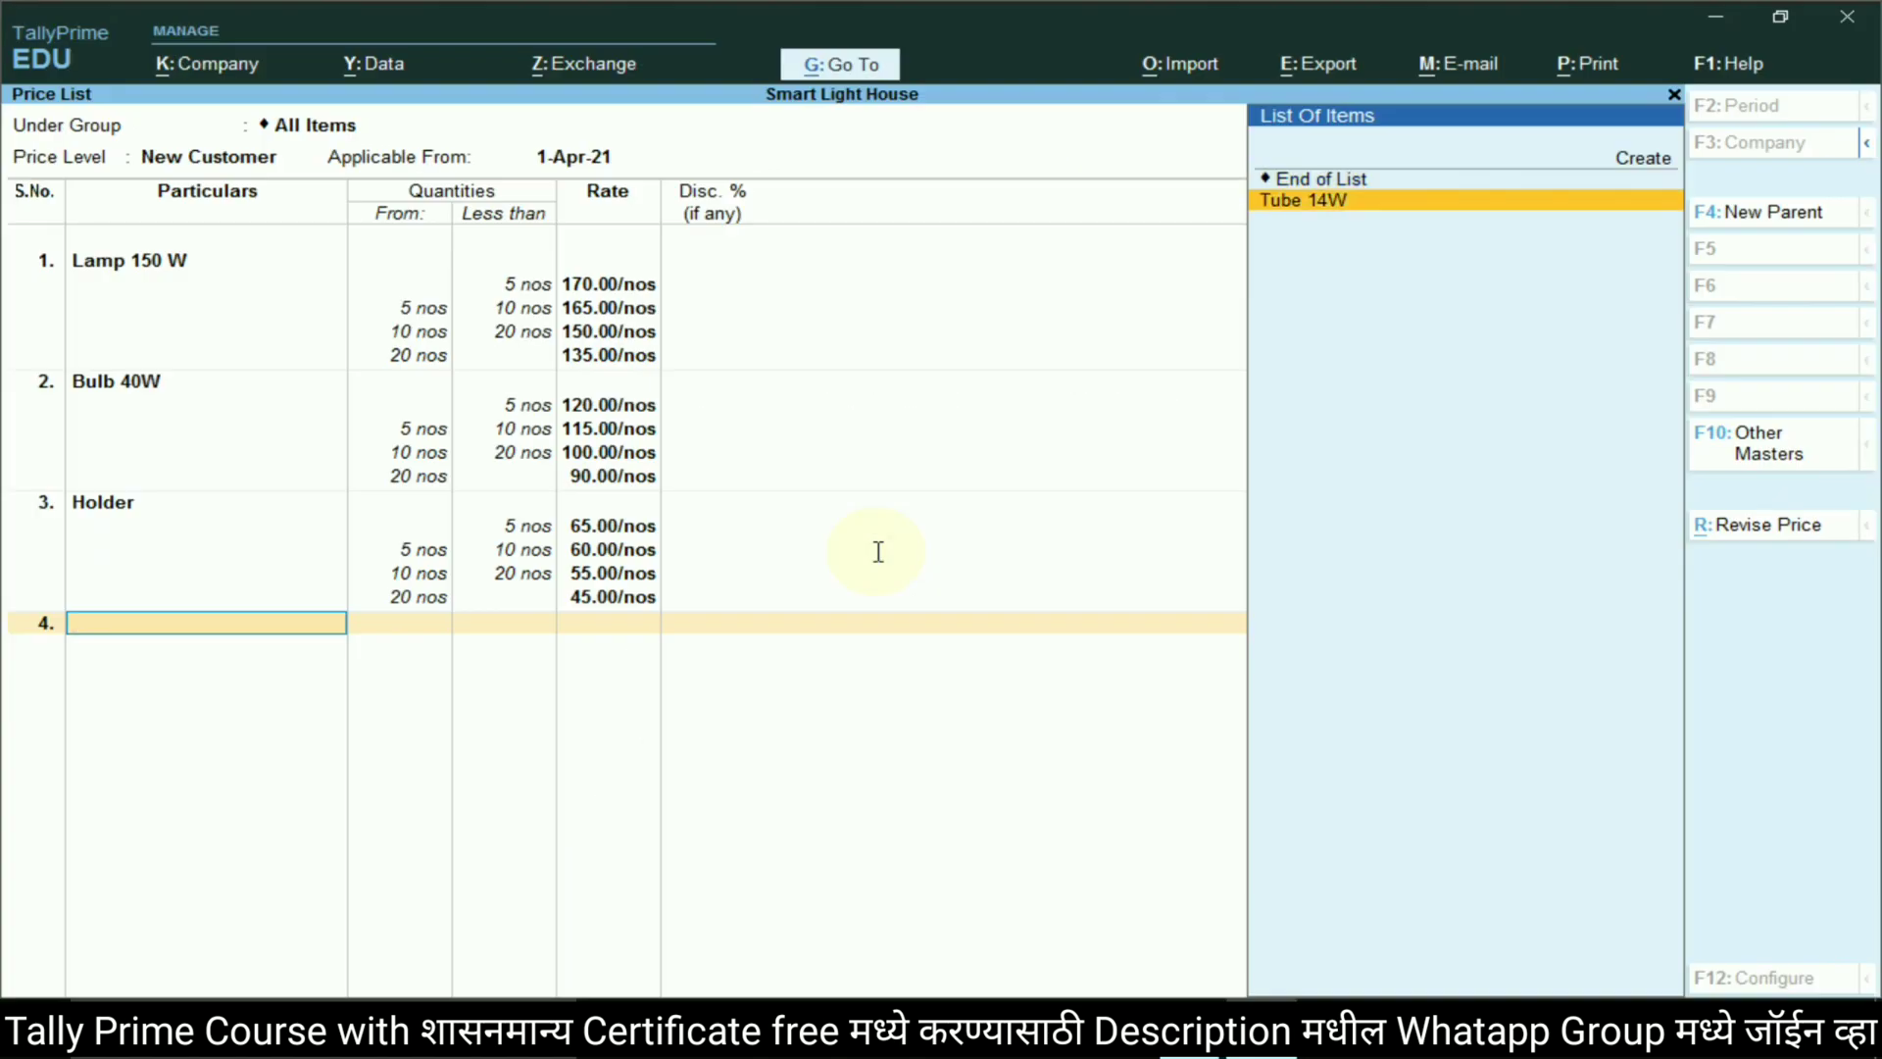
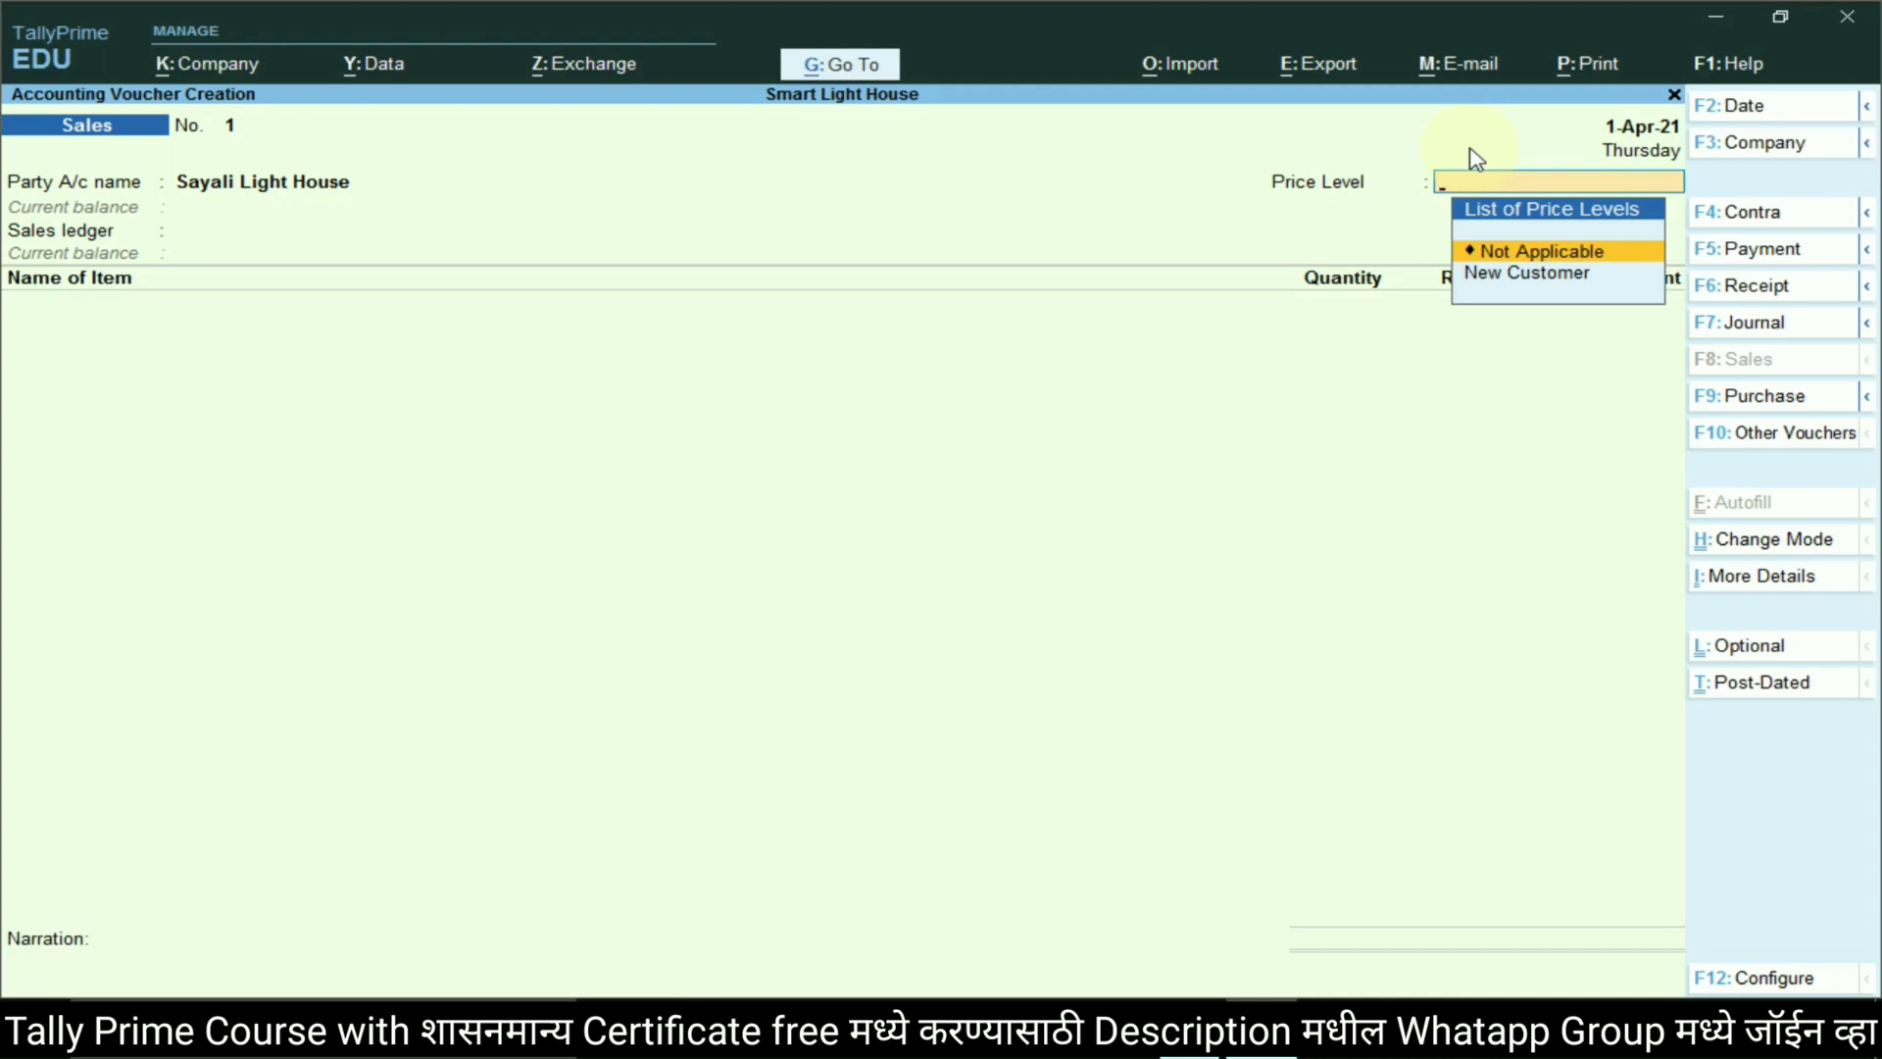
Check the 13-08-2021 free sample entry in Word and set the sales voucher's price level to Not Applicable
key("alt+Tab")
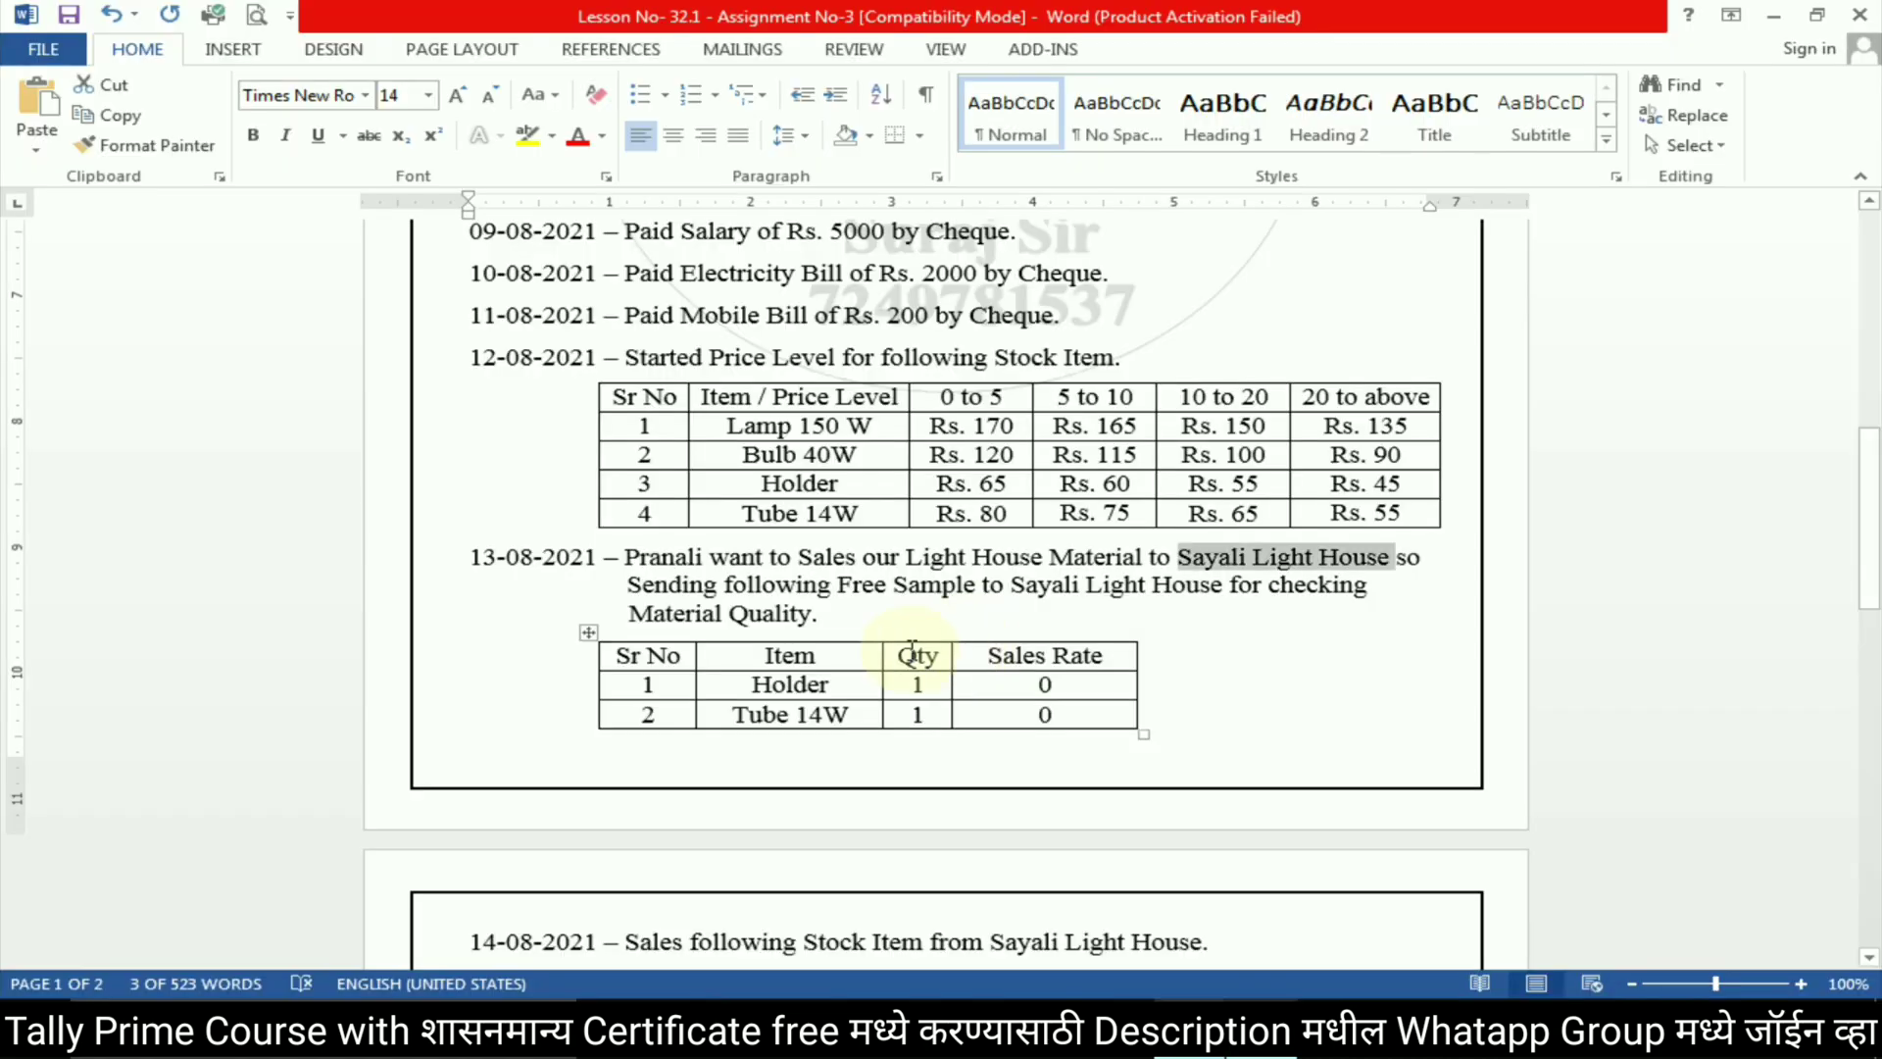
scroll(959, 562, "down", 4)
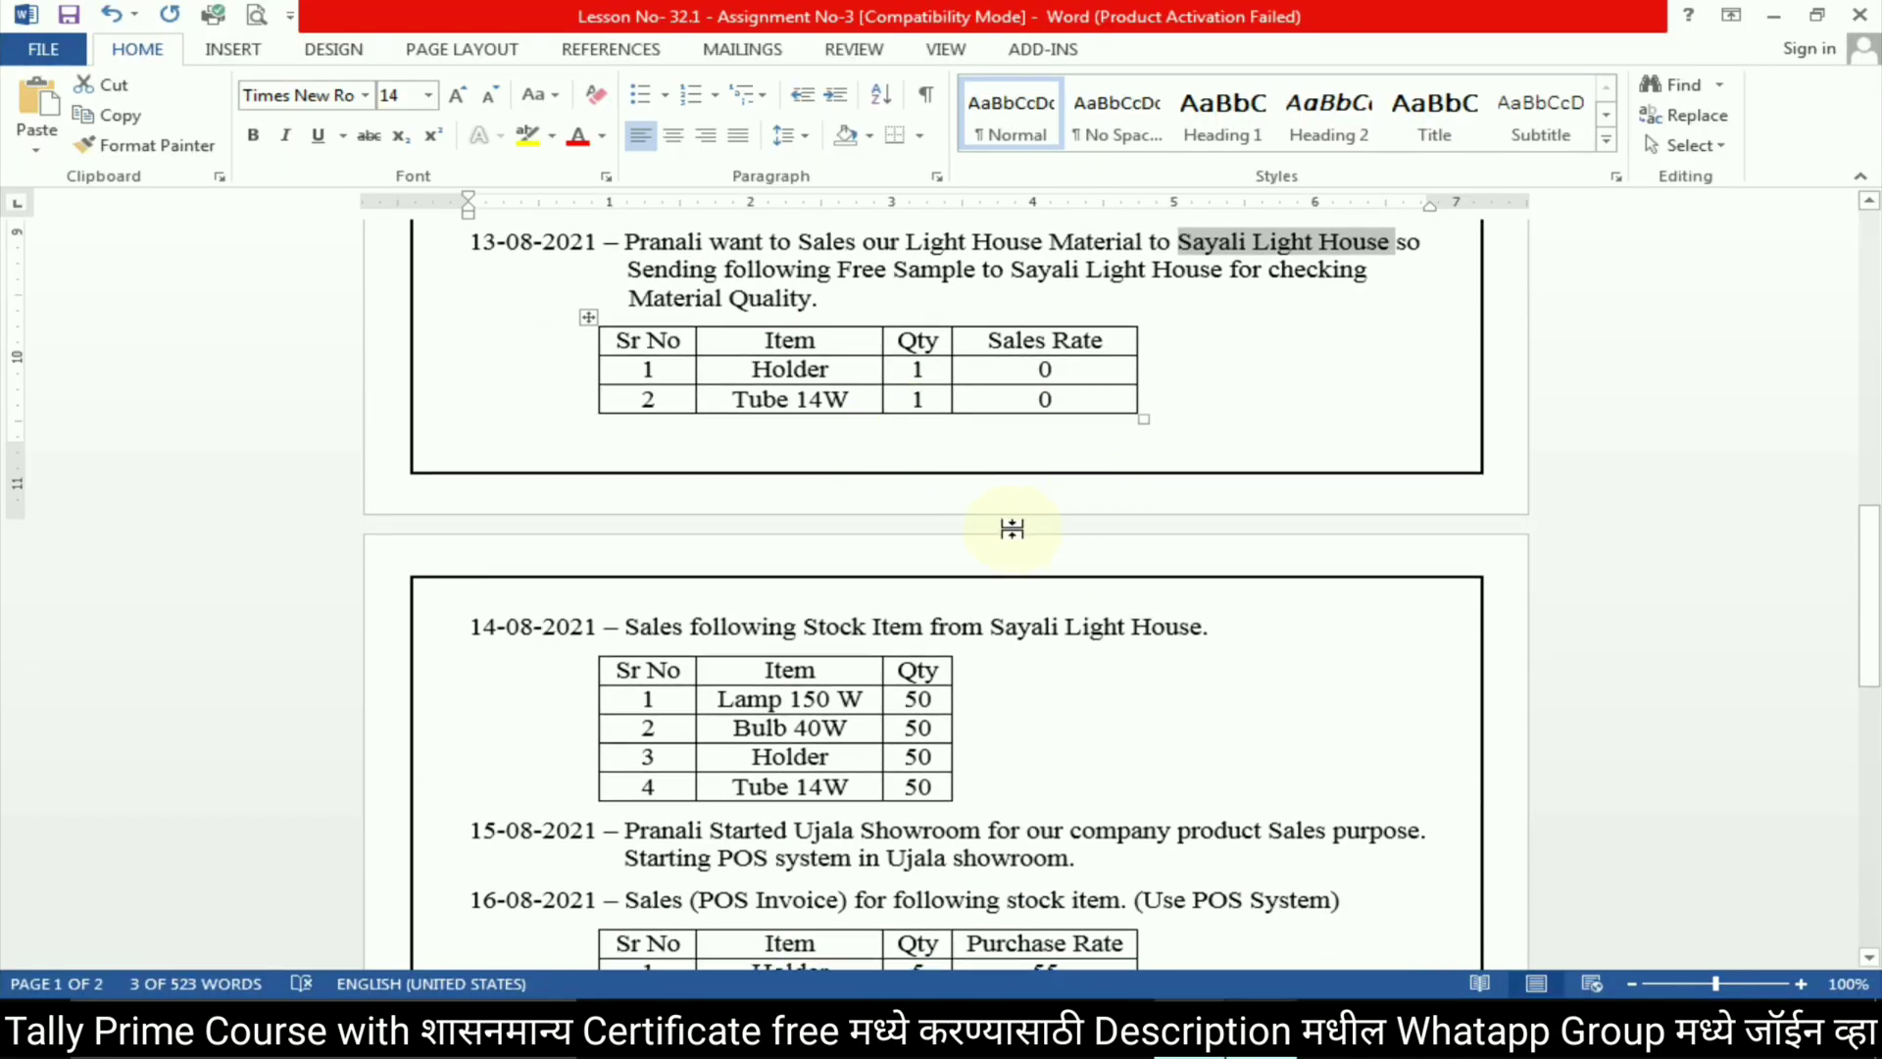
scroll(1018, 450, "up", 2)
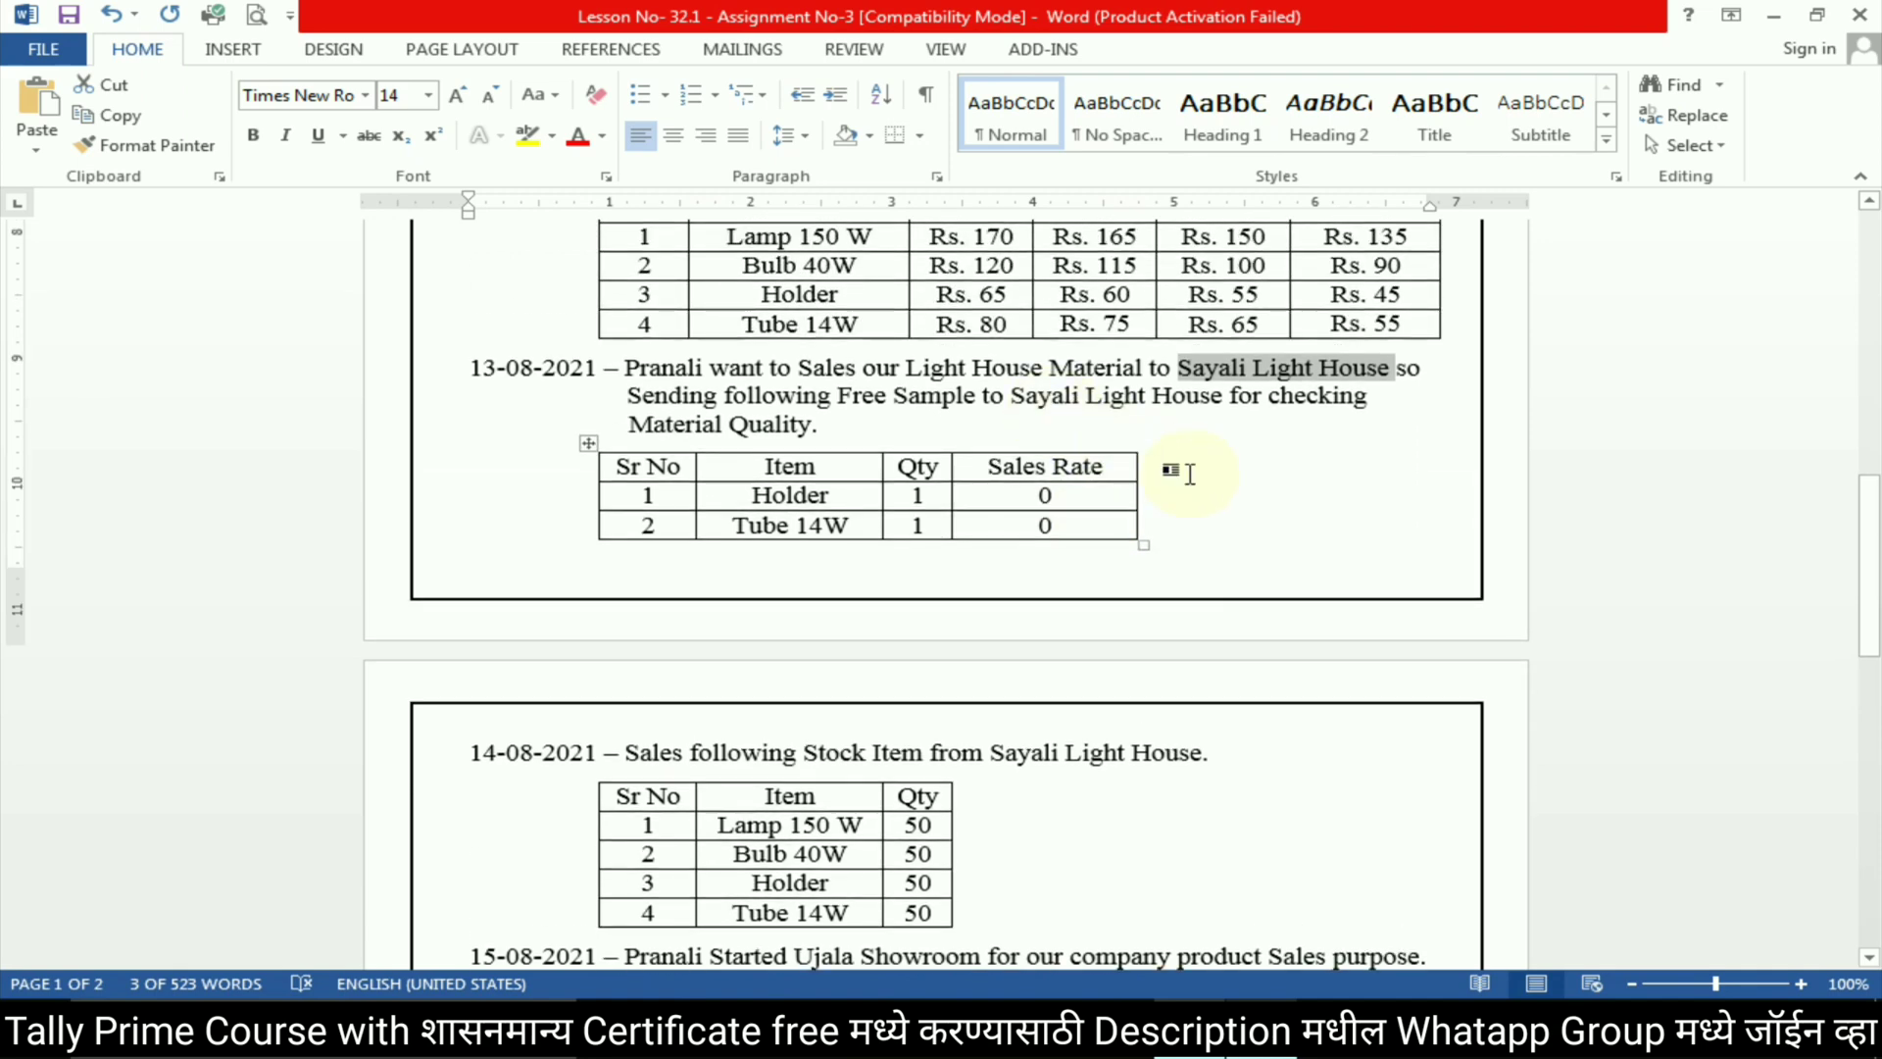
key("alt+Tab")
key("Down")
key("Up")
key("Return")
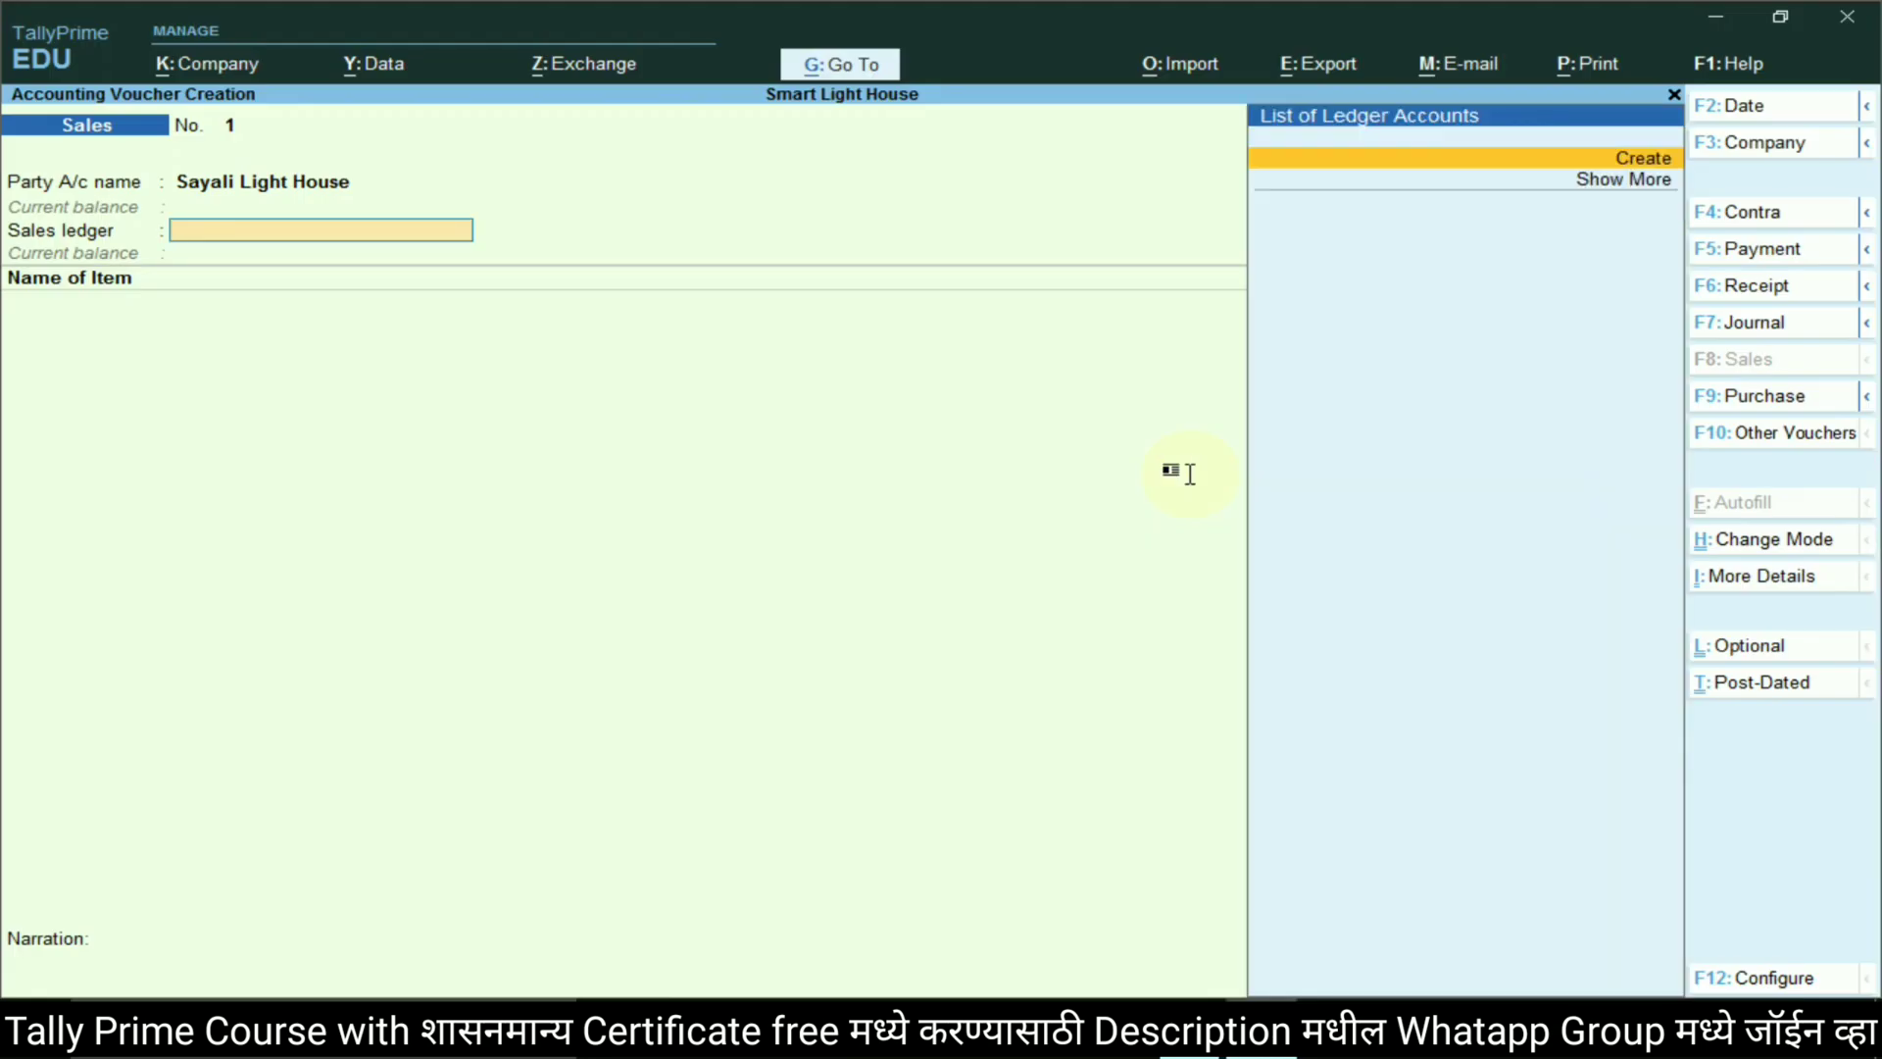
Create a Sales ledger under Sales Accounts, with ledger type Not Applicable, as the voucher's sales ledger
key("Return")
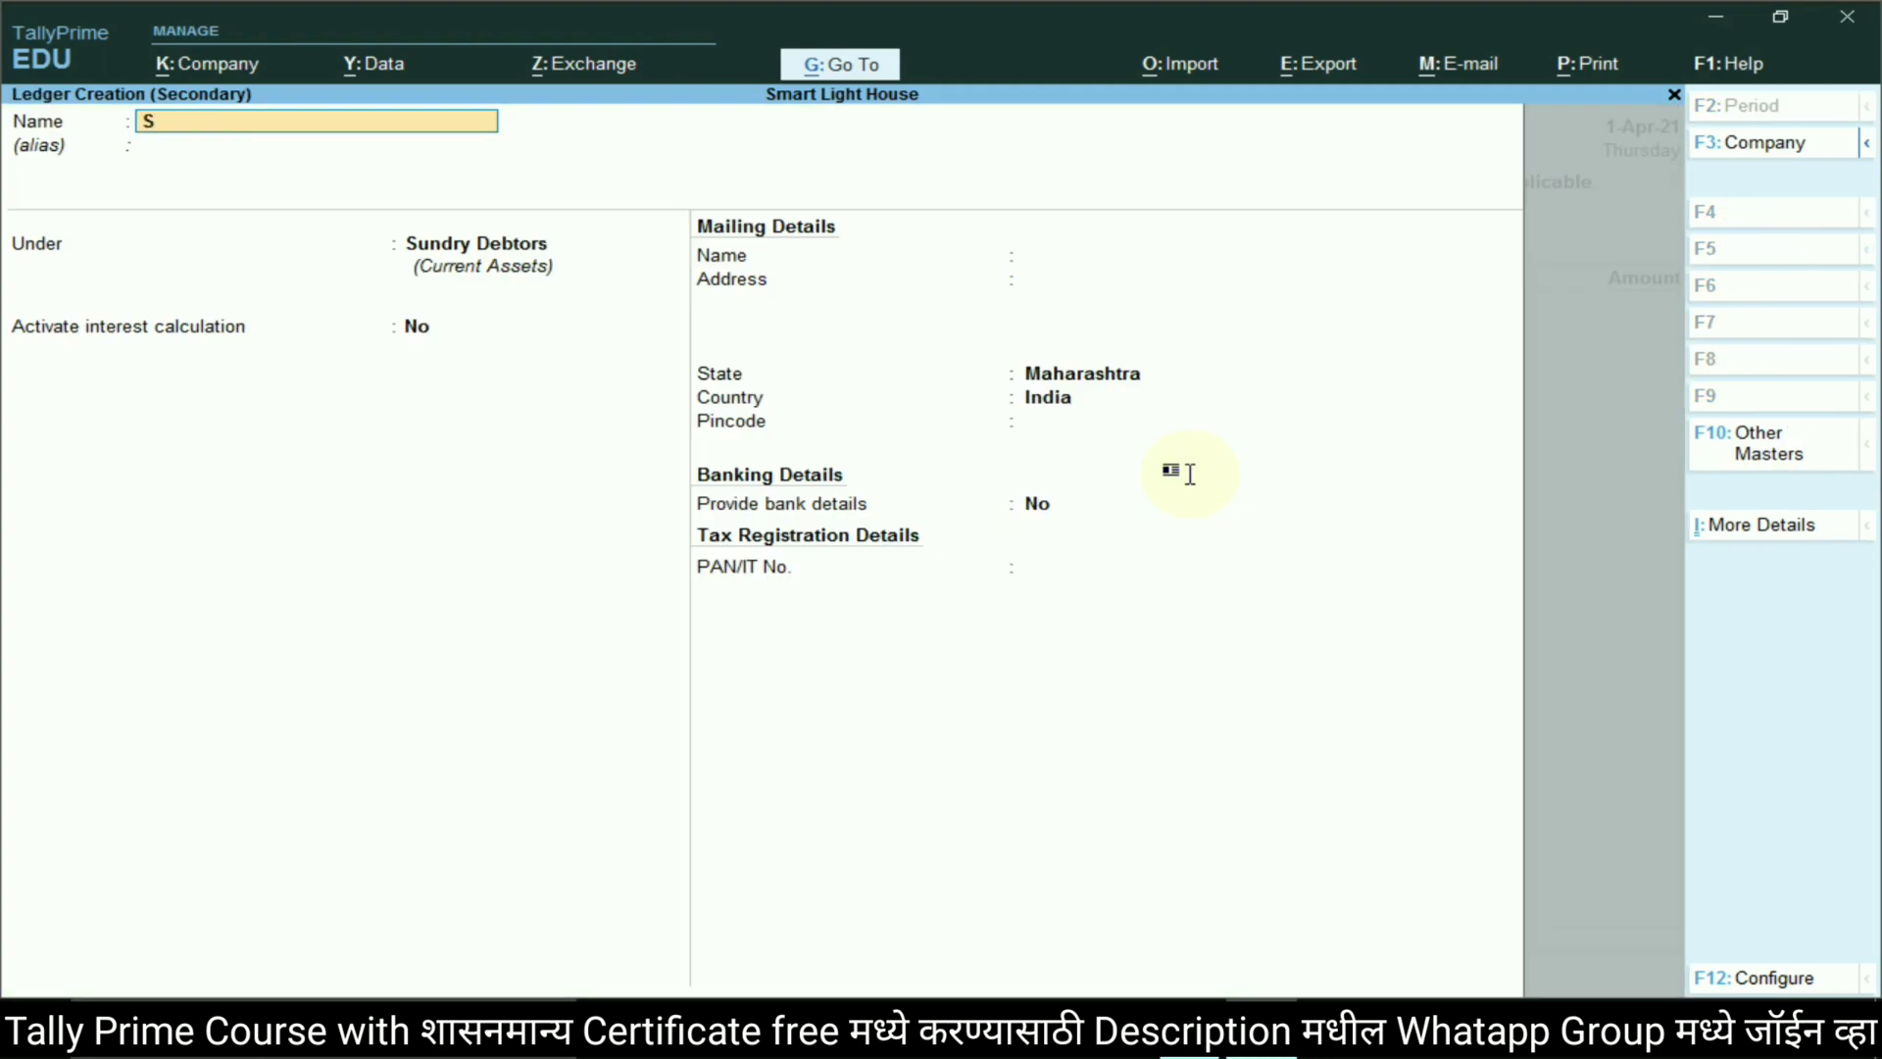
type("Sales")
key("Return")
type("sa")
key("Return")
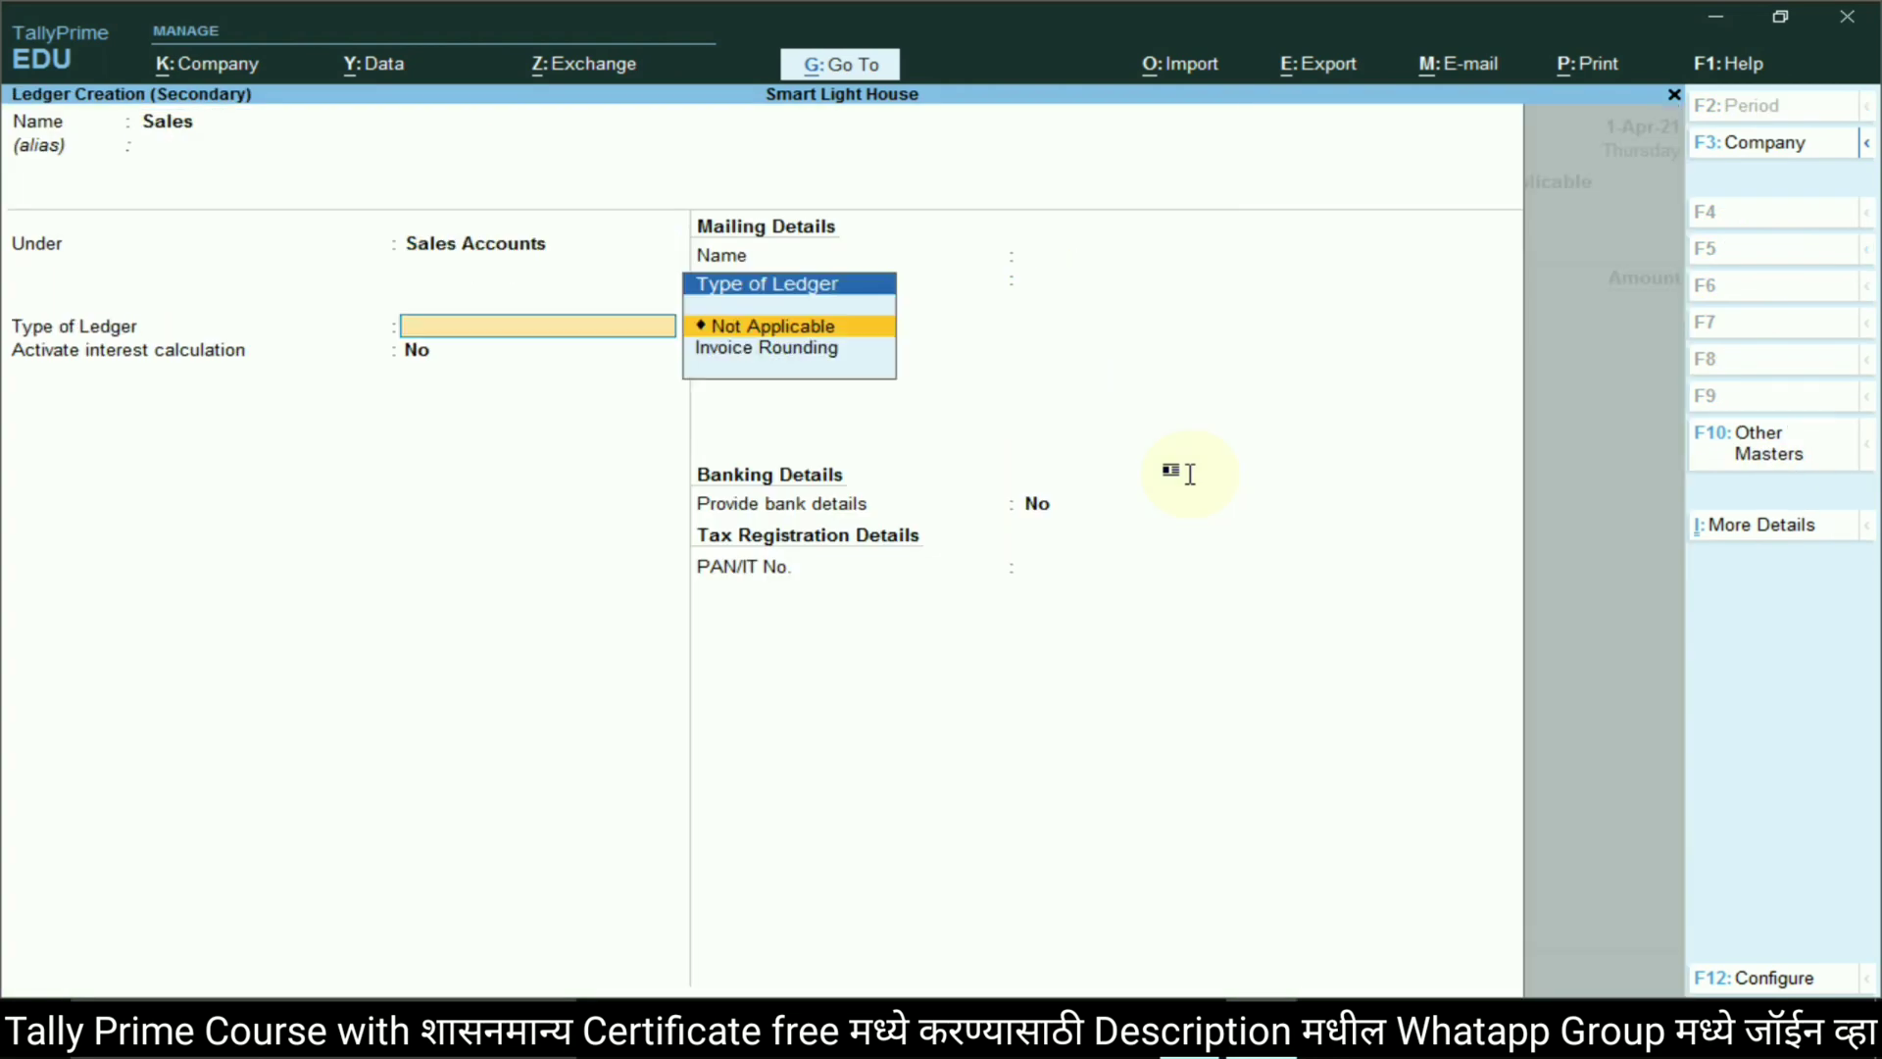
key("Return")
key("Return")
key("Return")
key("Return")
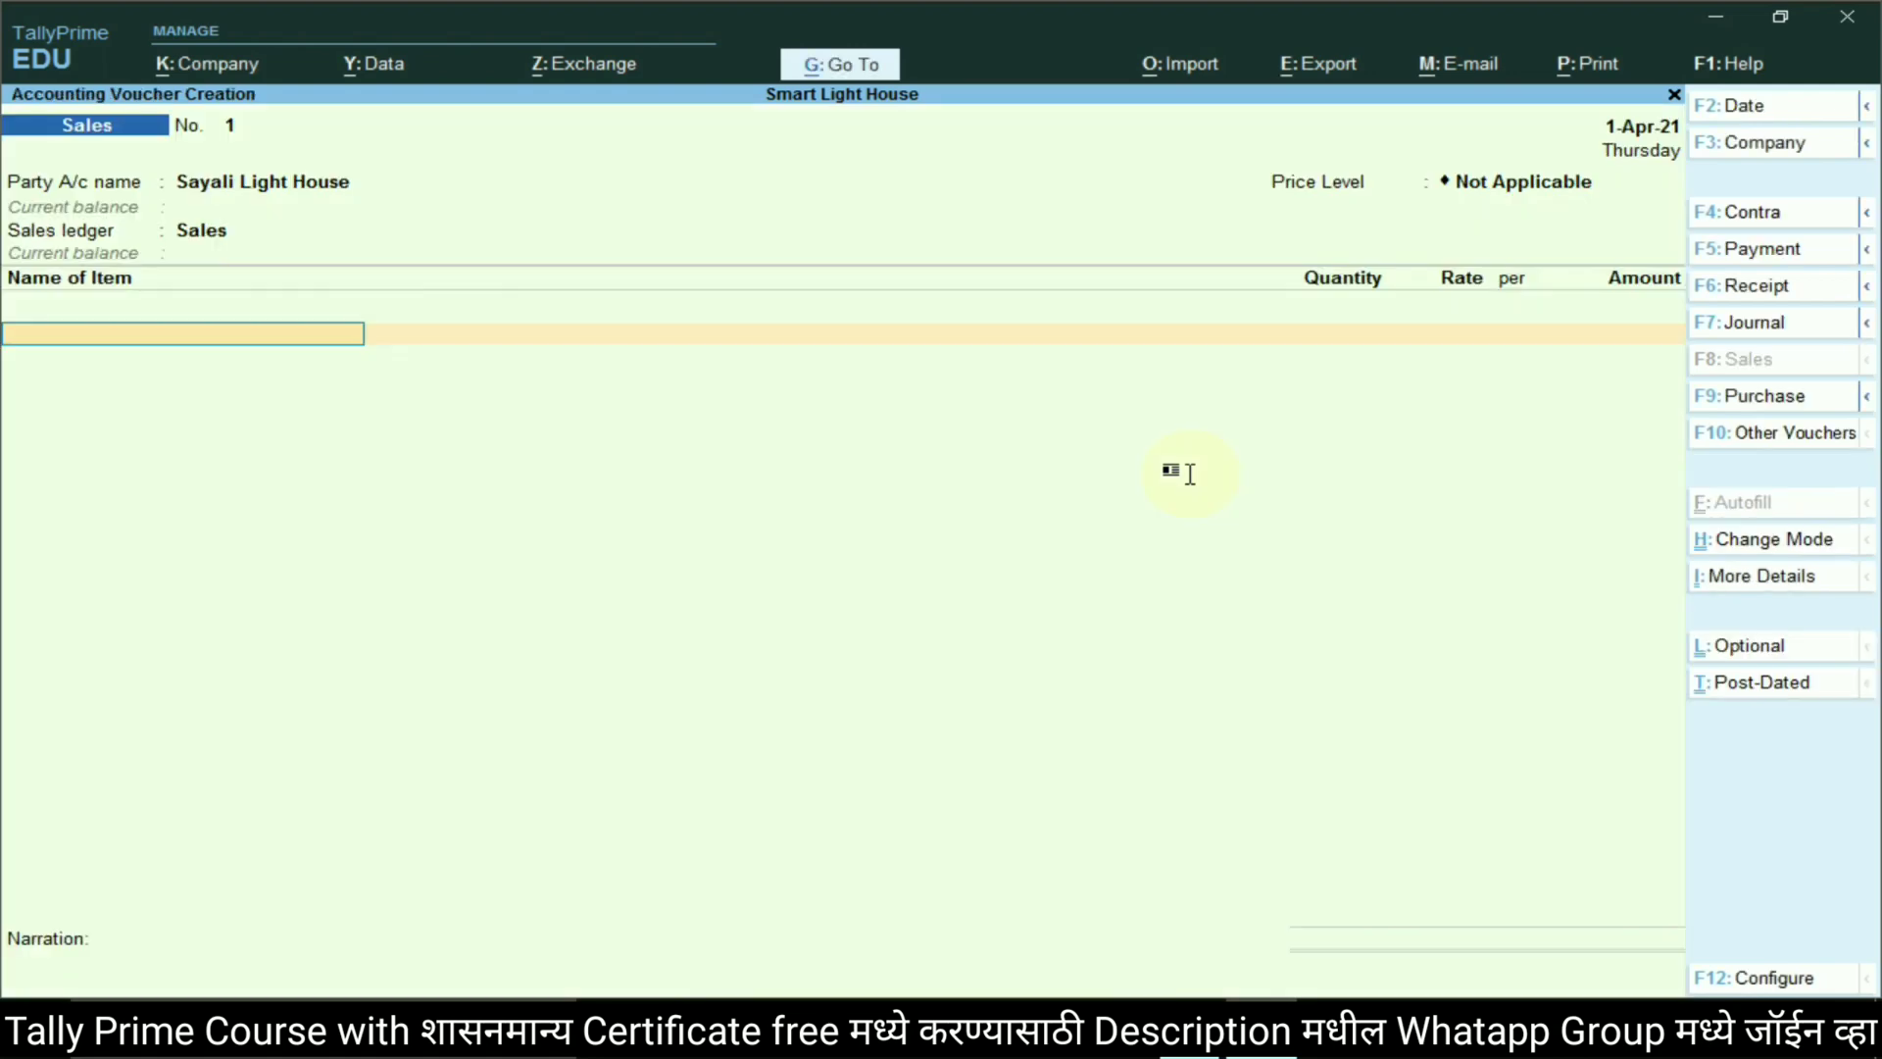
Add Holder to the free sample voucher with a quantity of 1 and no rate, checking Word
key("alt+Tab")
key("alt+Tab")
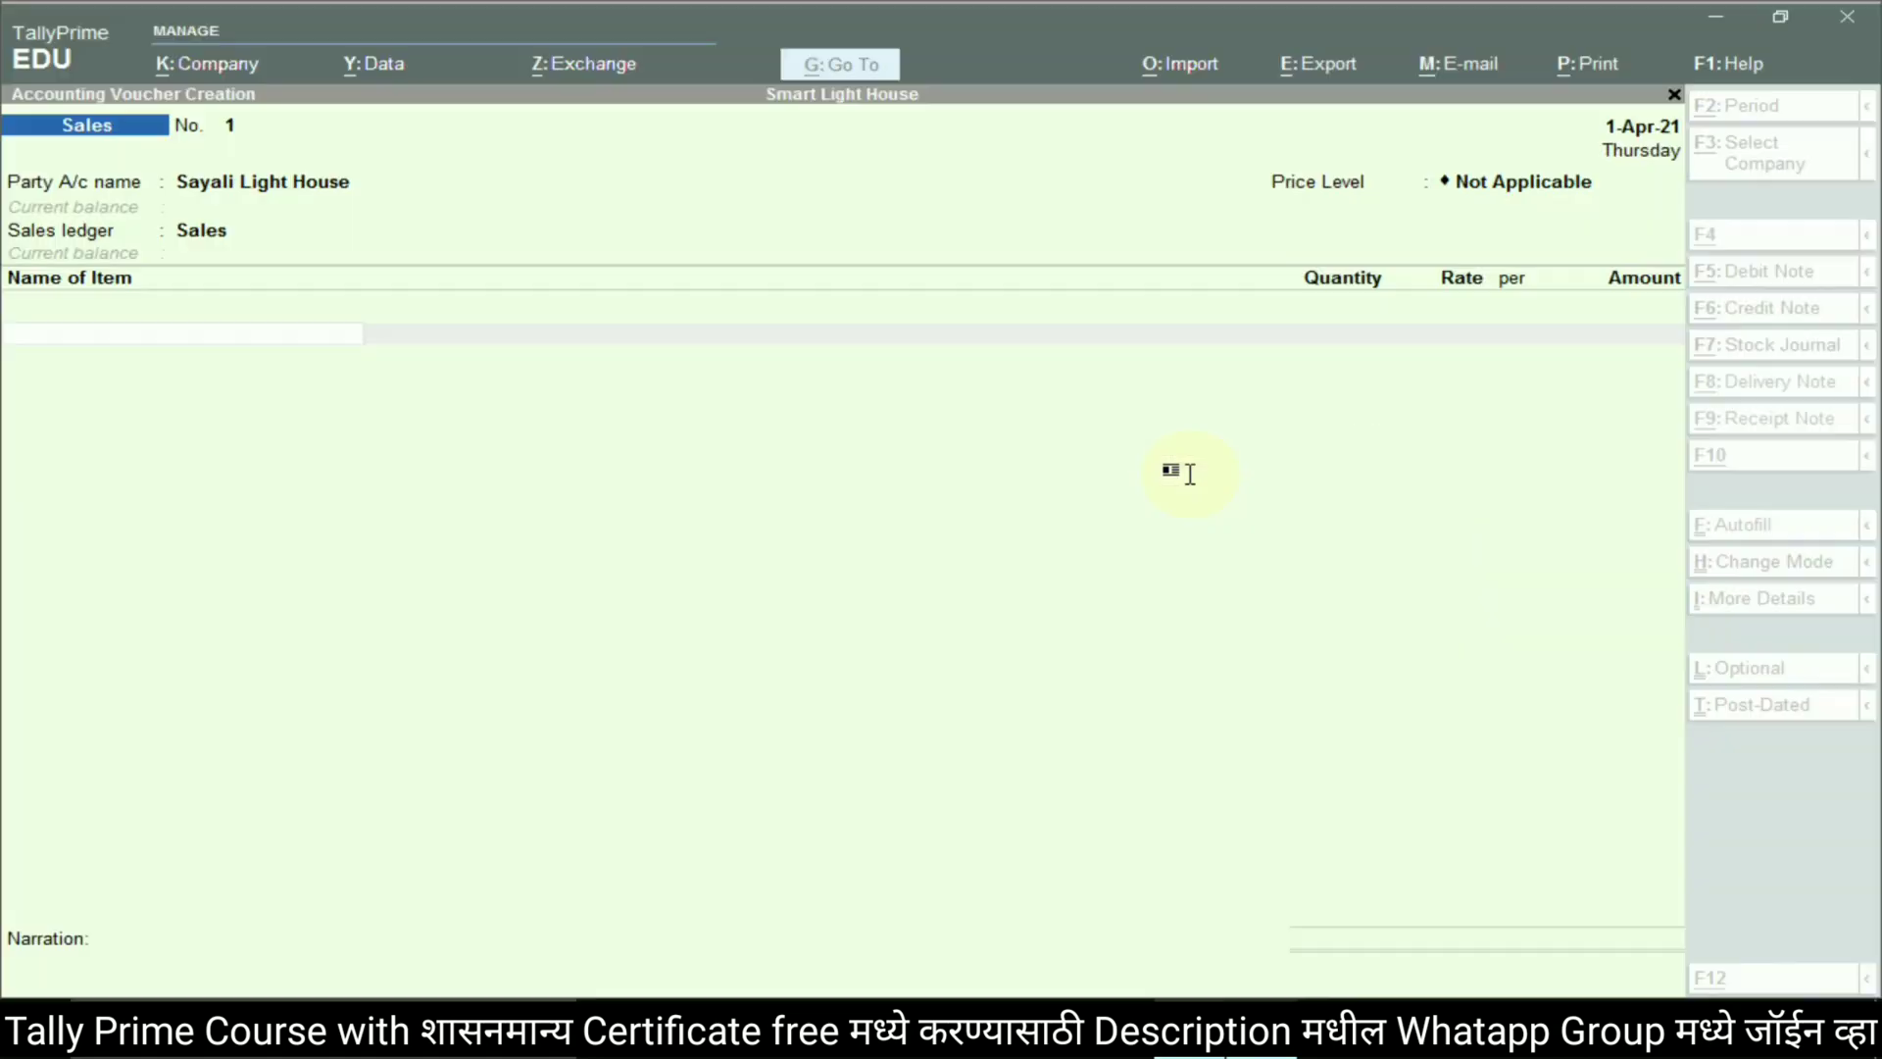
type("Ho")
key("Return")
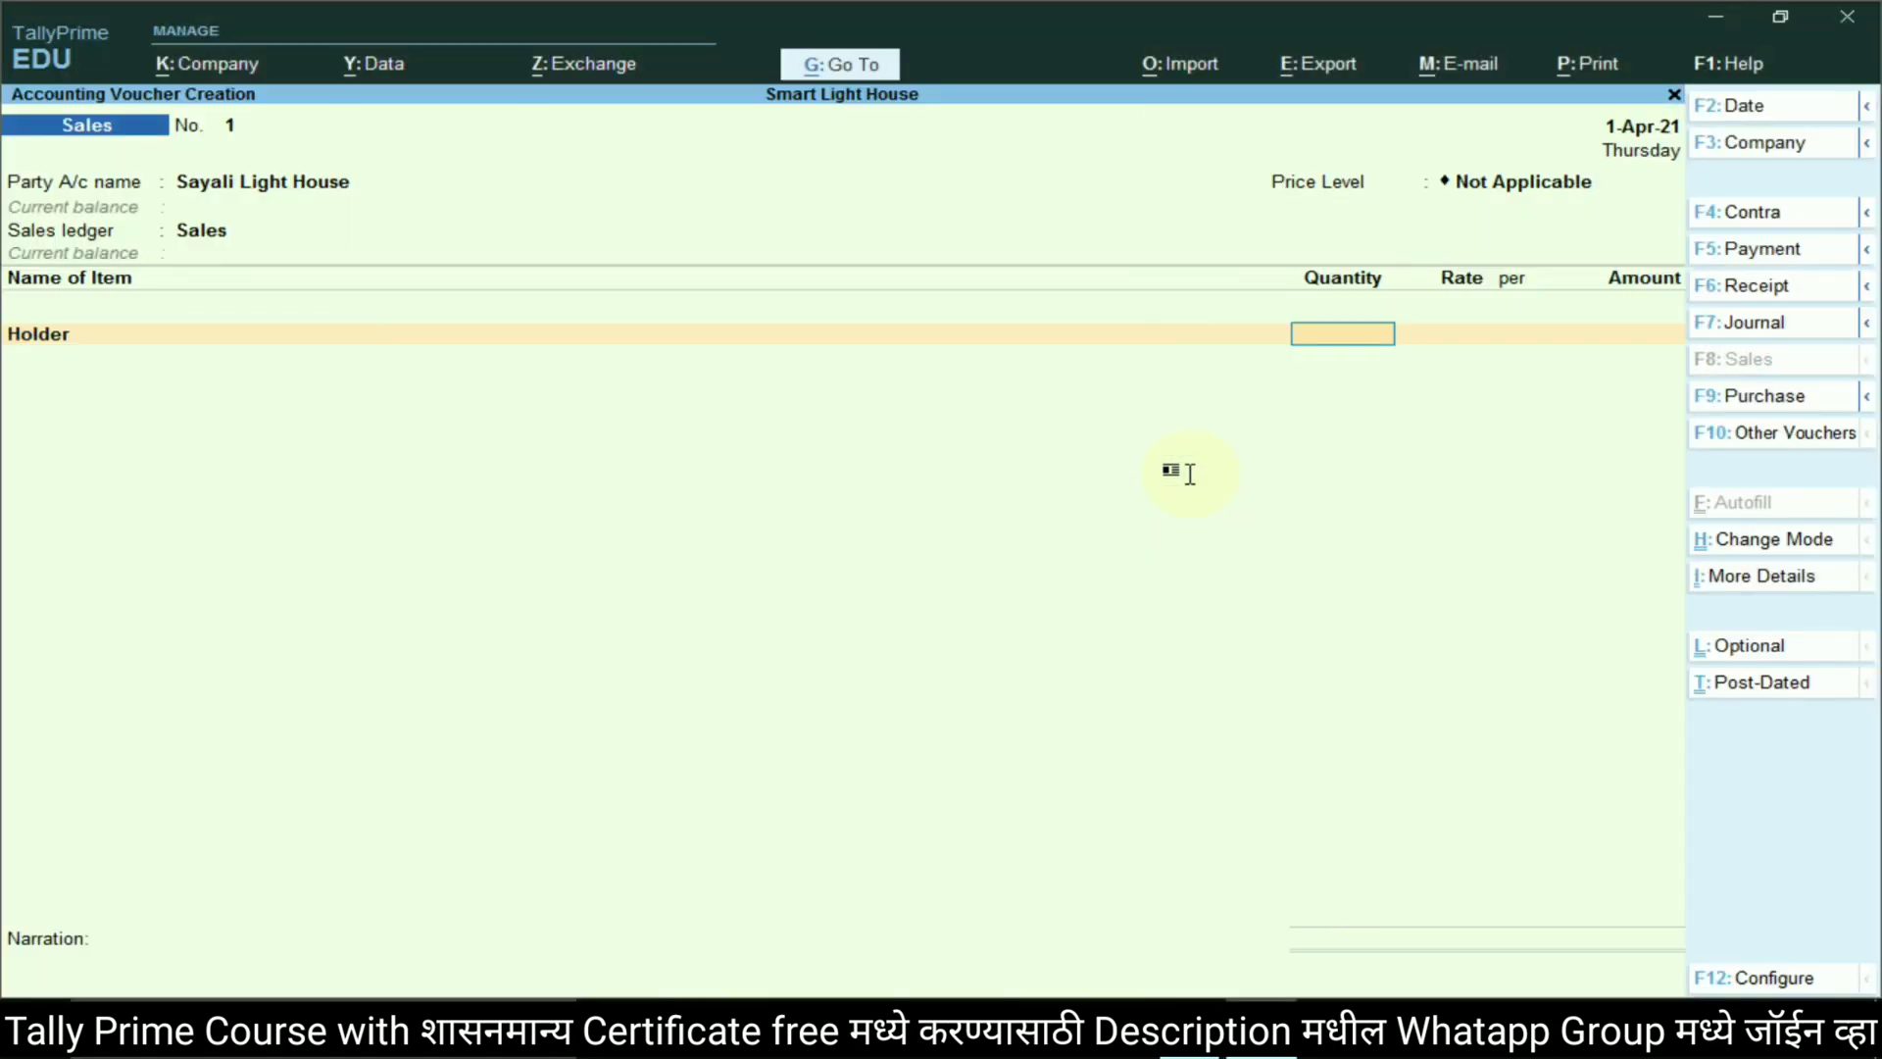
key("alt+Tab")
key("alt+Tab")
type("1")
key("Return")
key("Return")
key("Return")
Add Tube 14W with a quantity of 1 and no rate, and save the free sample voucher
key("alt+Tab")
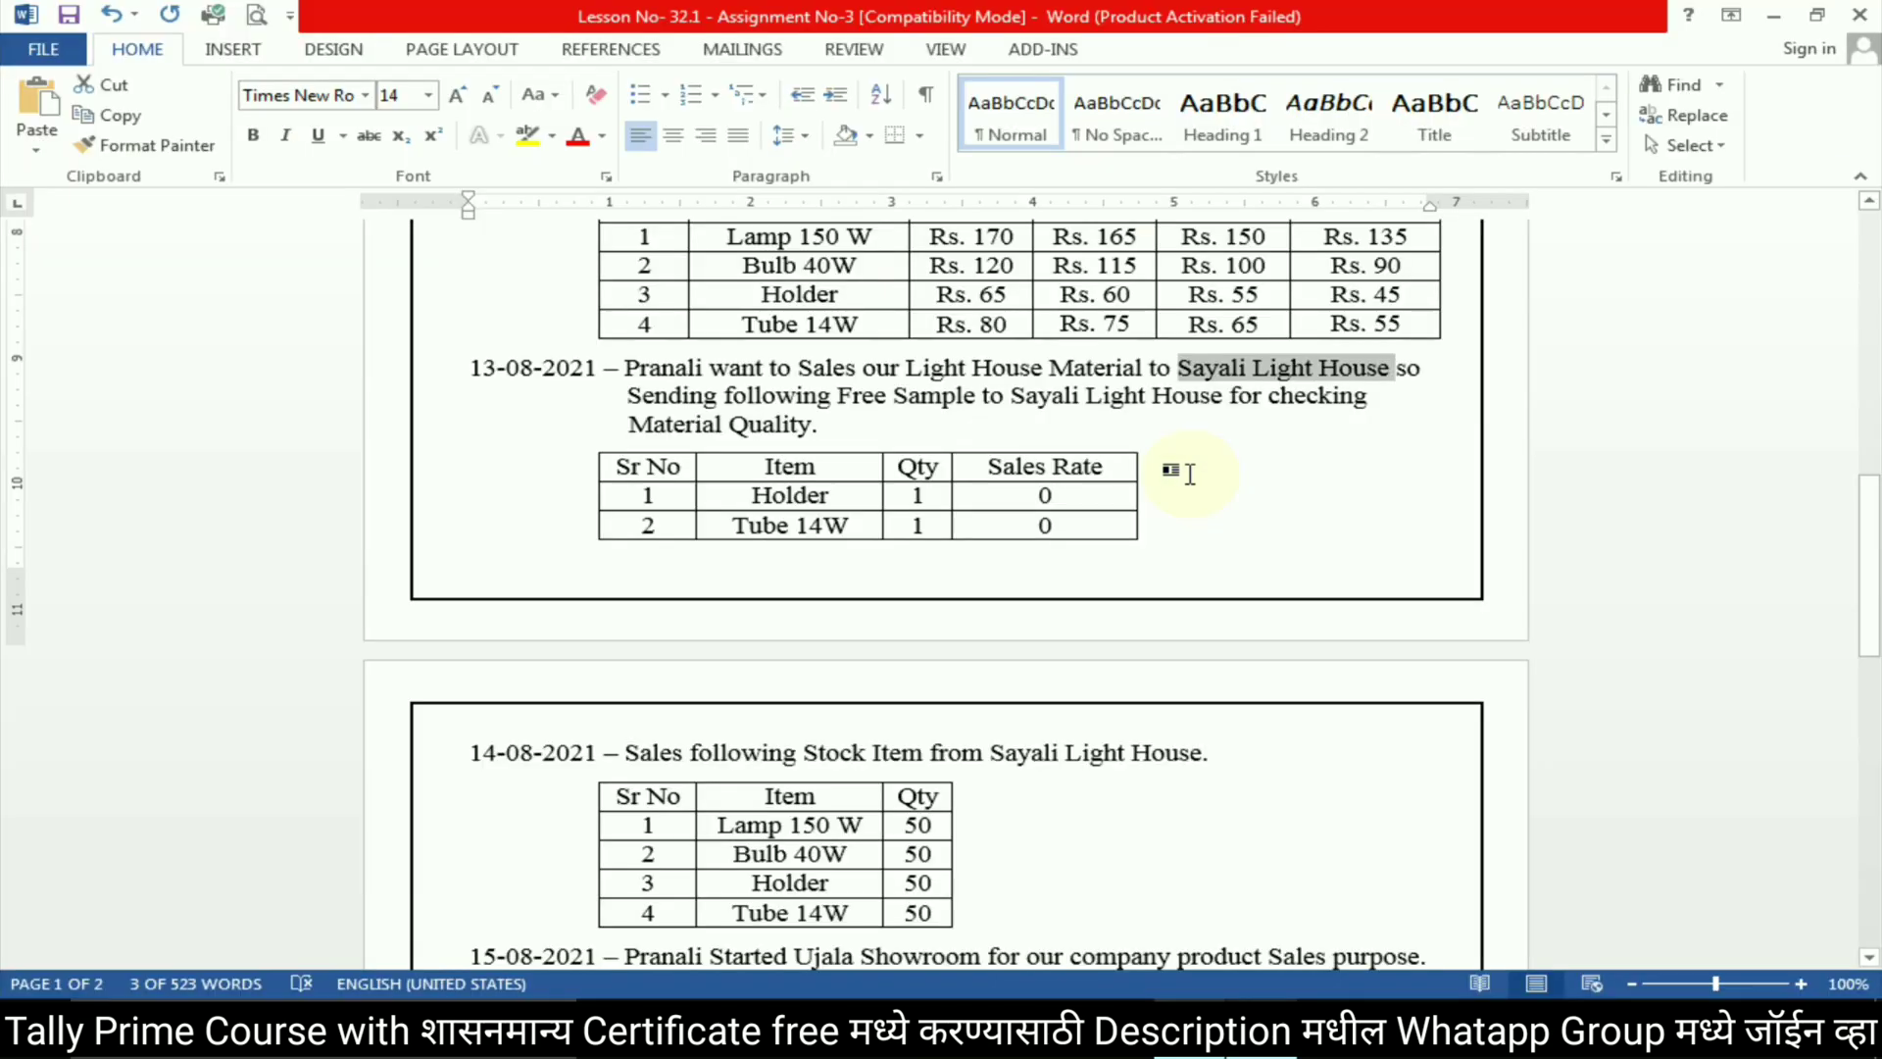
key("alt+Tab")
type("Tu")
key("Return")
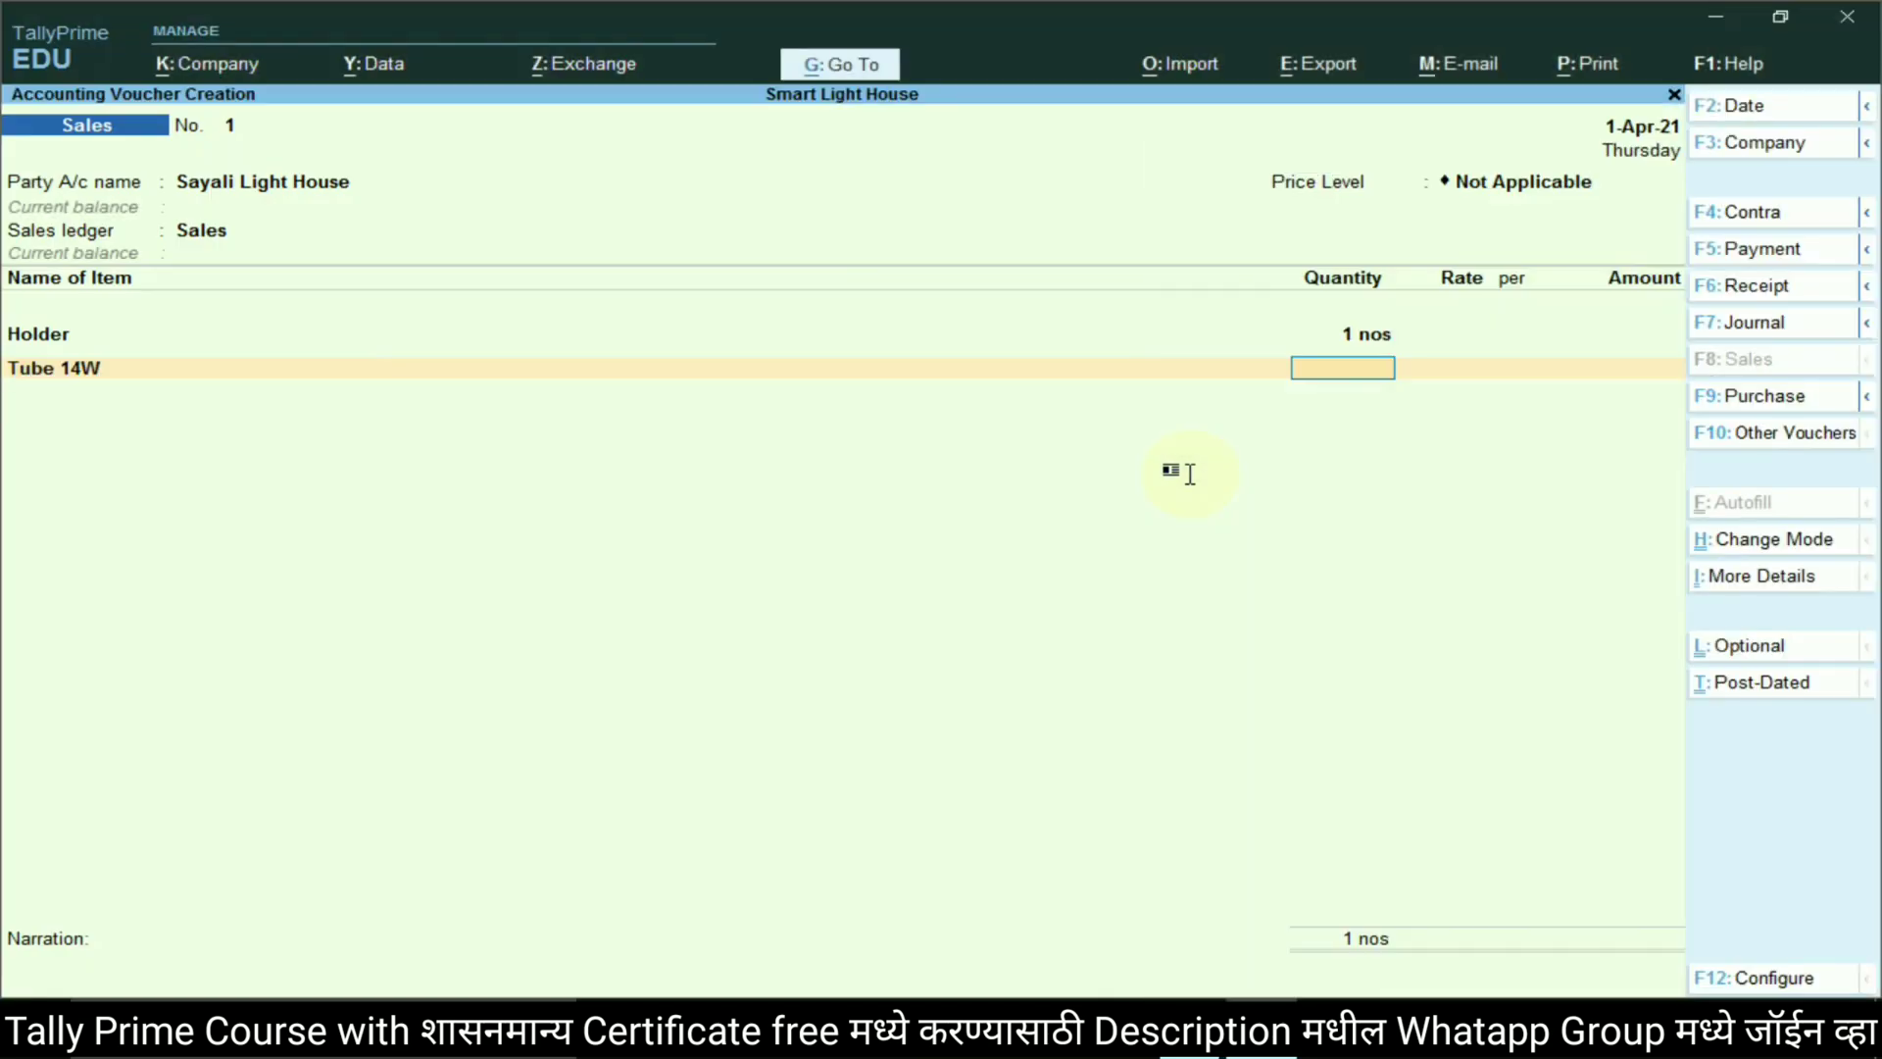
key("Return")
key("Return")
key("Return")
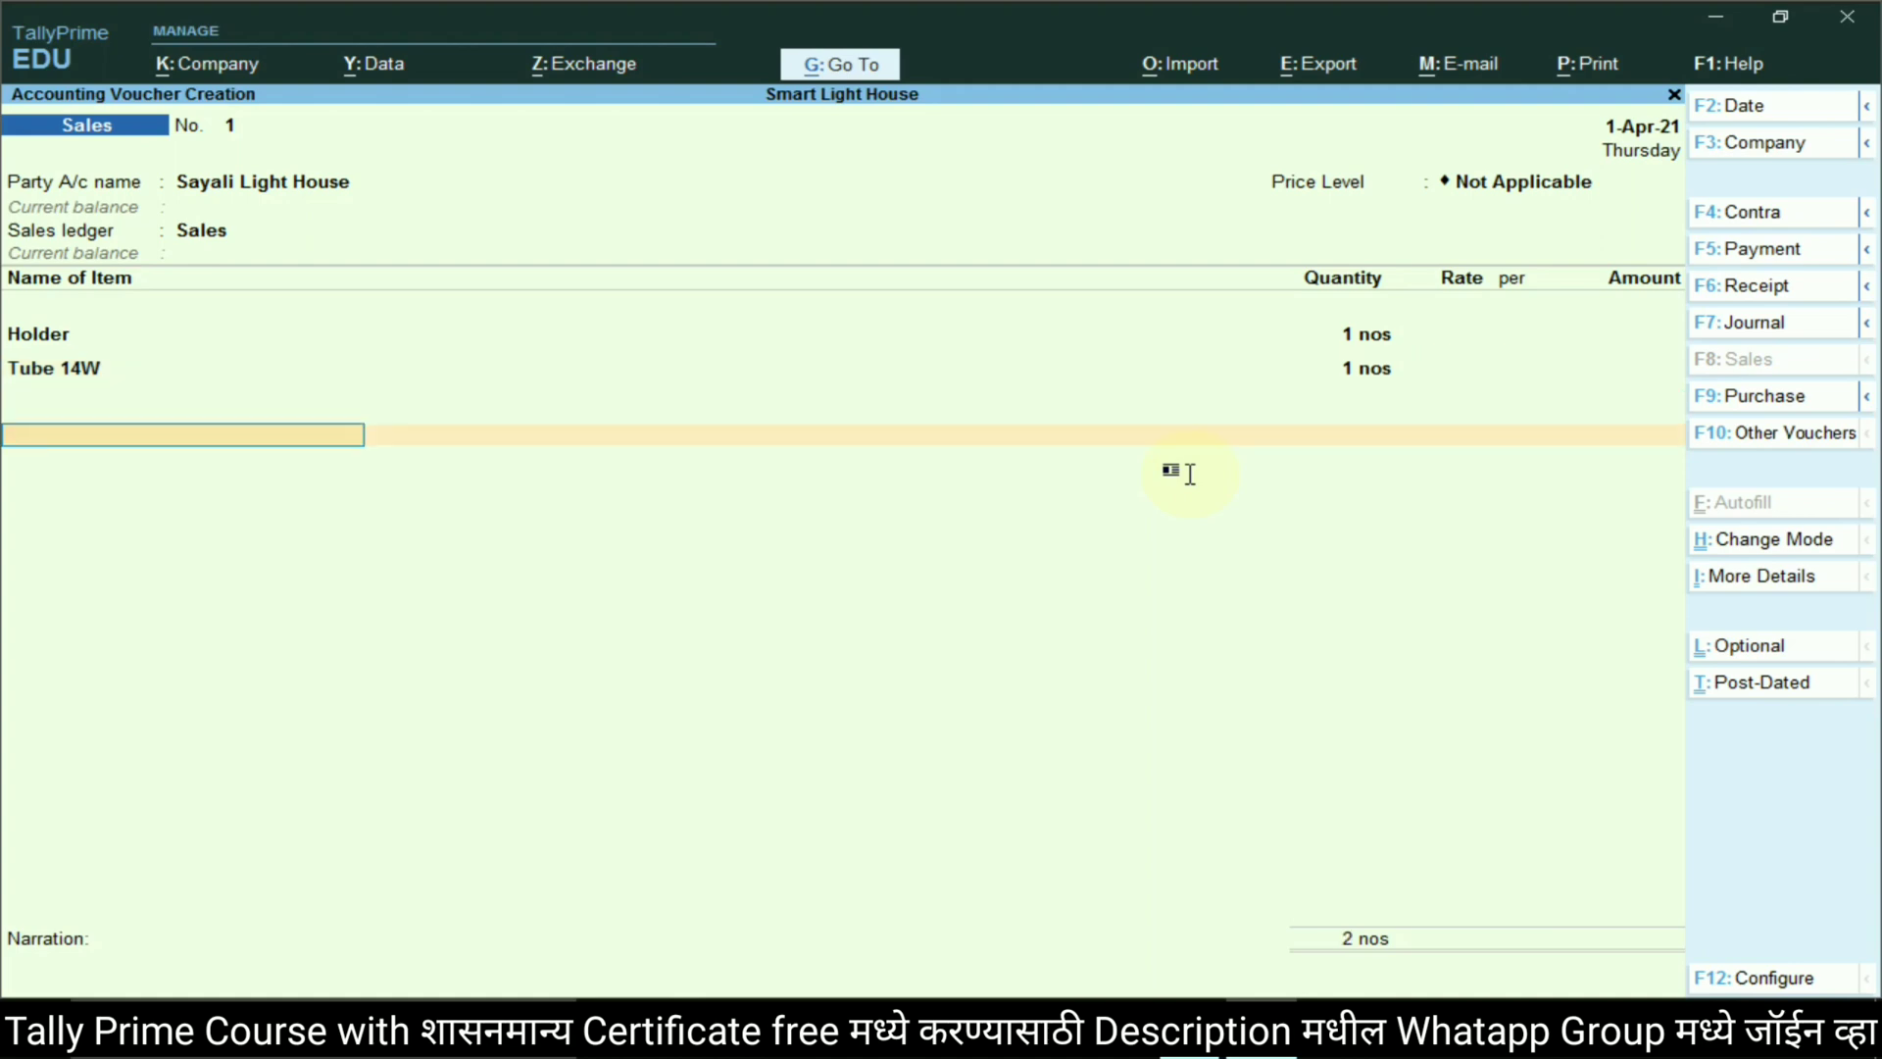
key("Return")
key("Return")
key("Return")
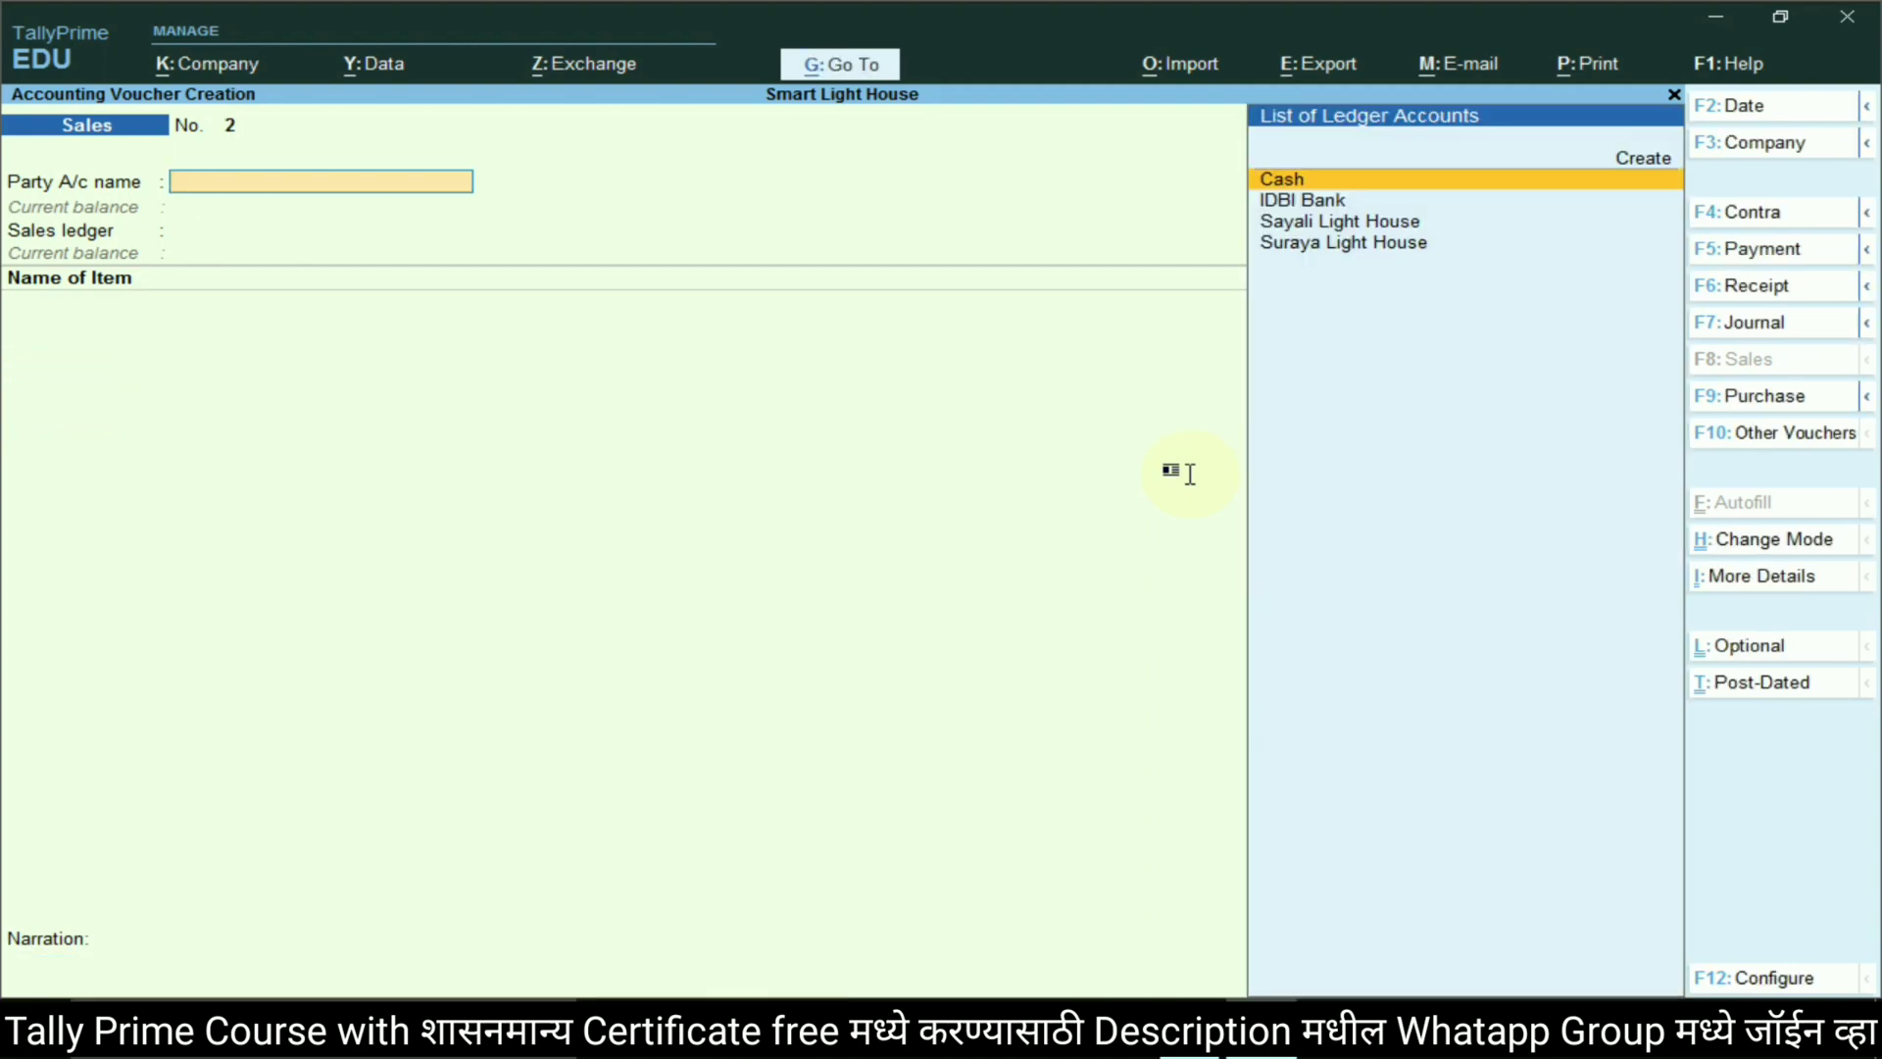
Consult the 14-08-2021 sale in Word and choose Sayali Light House as the new sales voucher's party
key("alt+Tab")
scroll(872, 580, "down", 5)
scroll(872, 580, "down", 3)
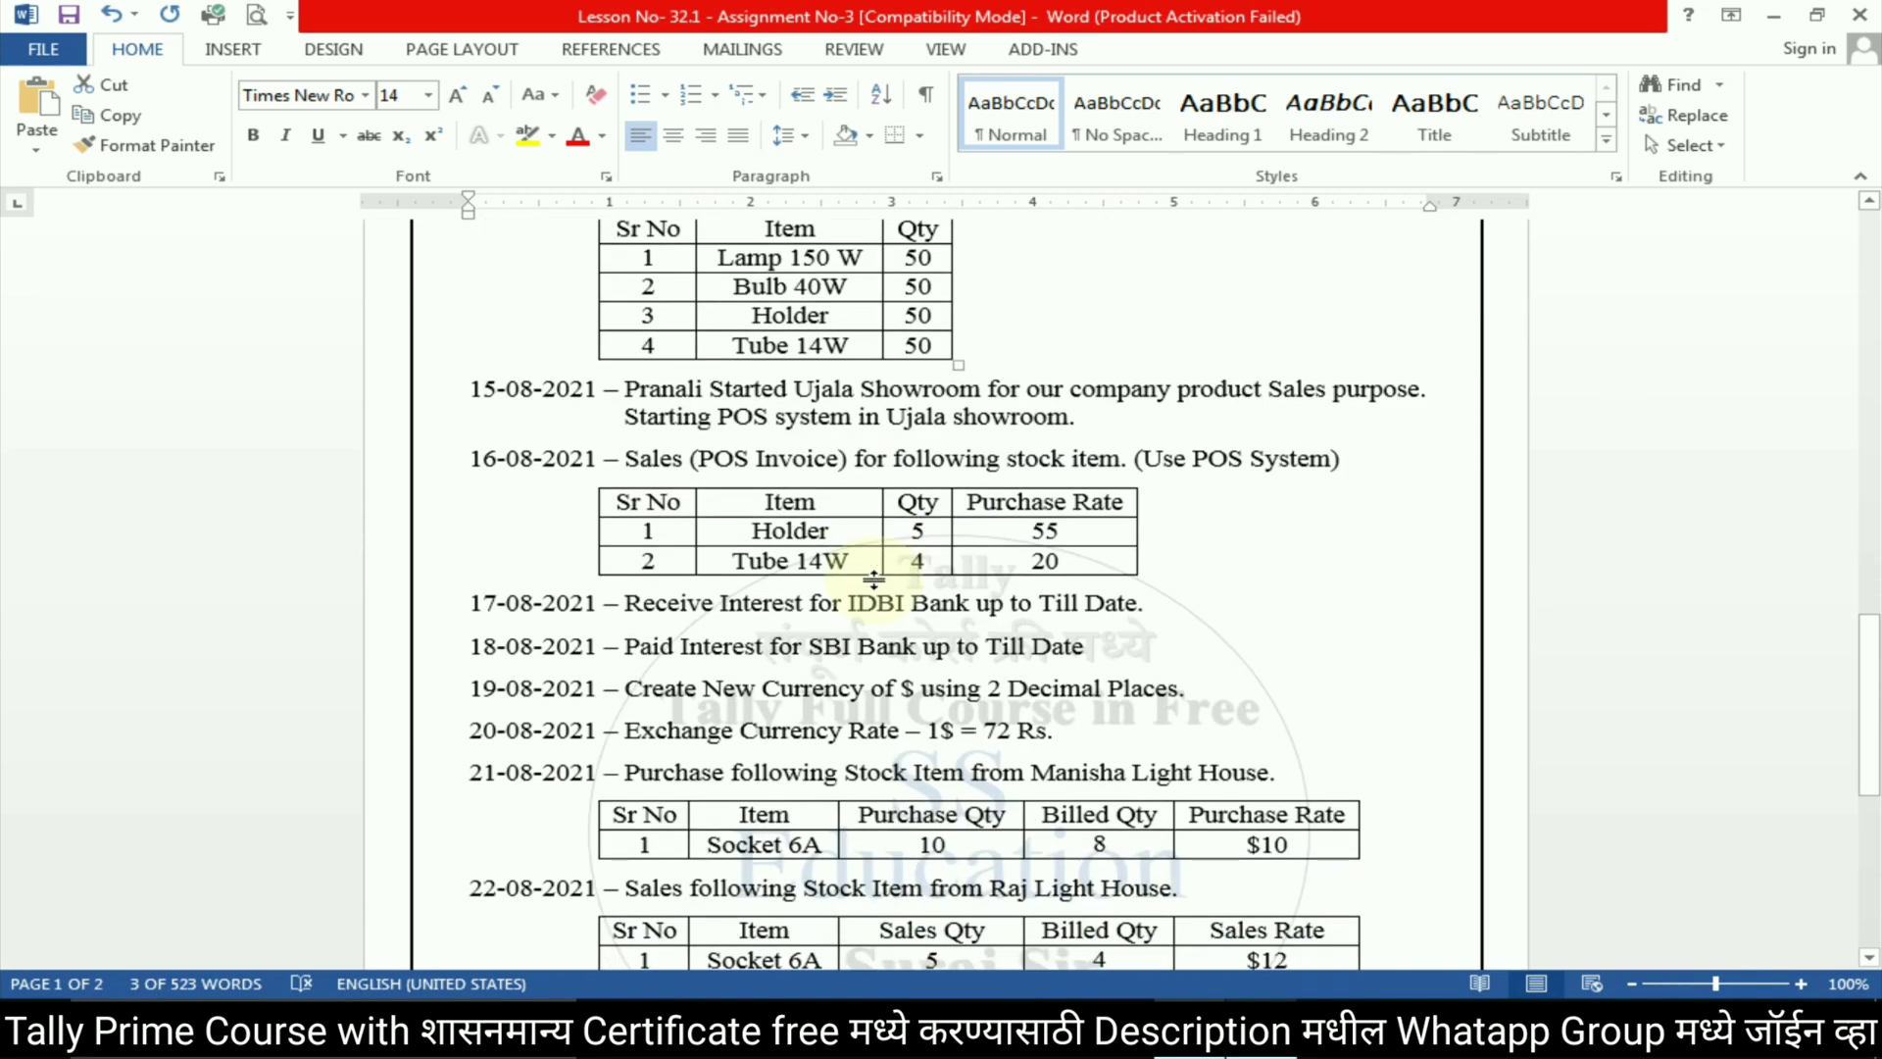
scroll(852, 460, "up", 4)
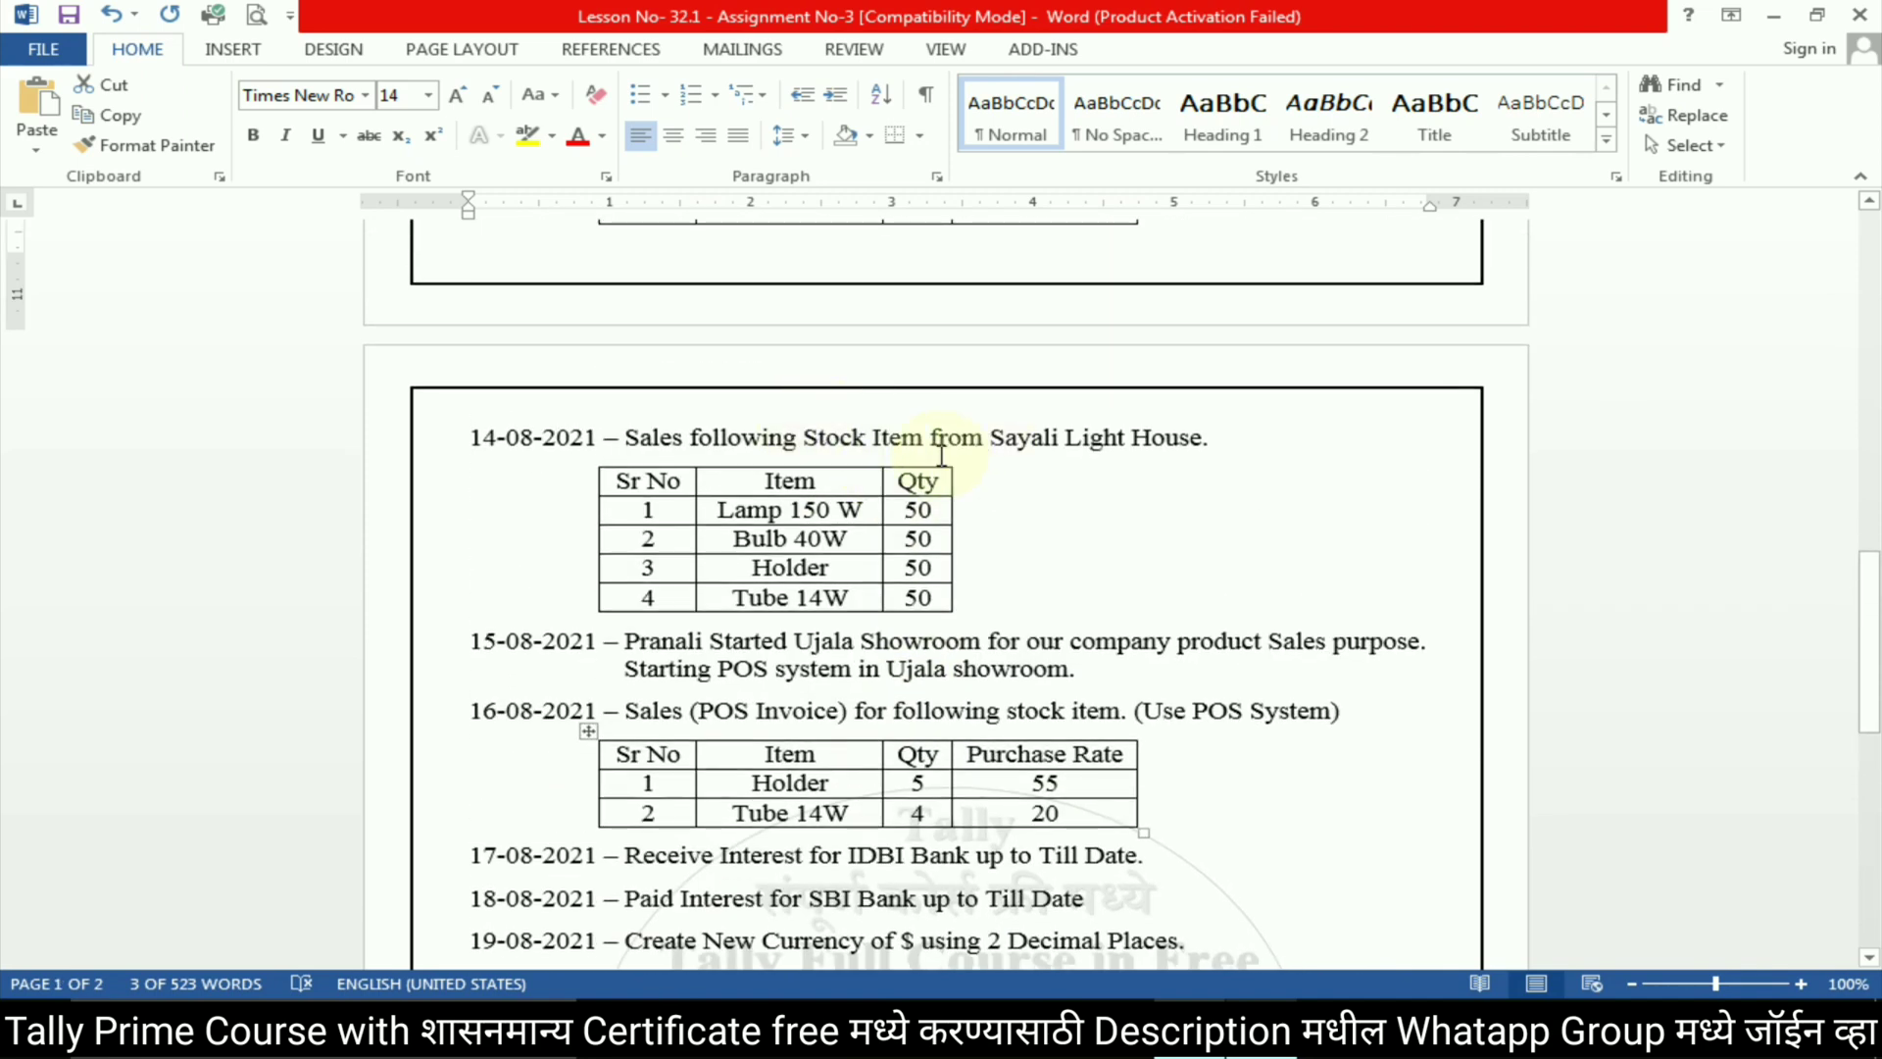
key("alt+Tab")
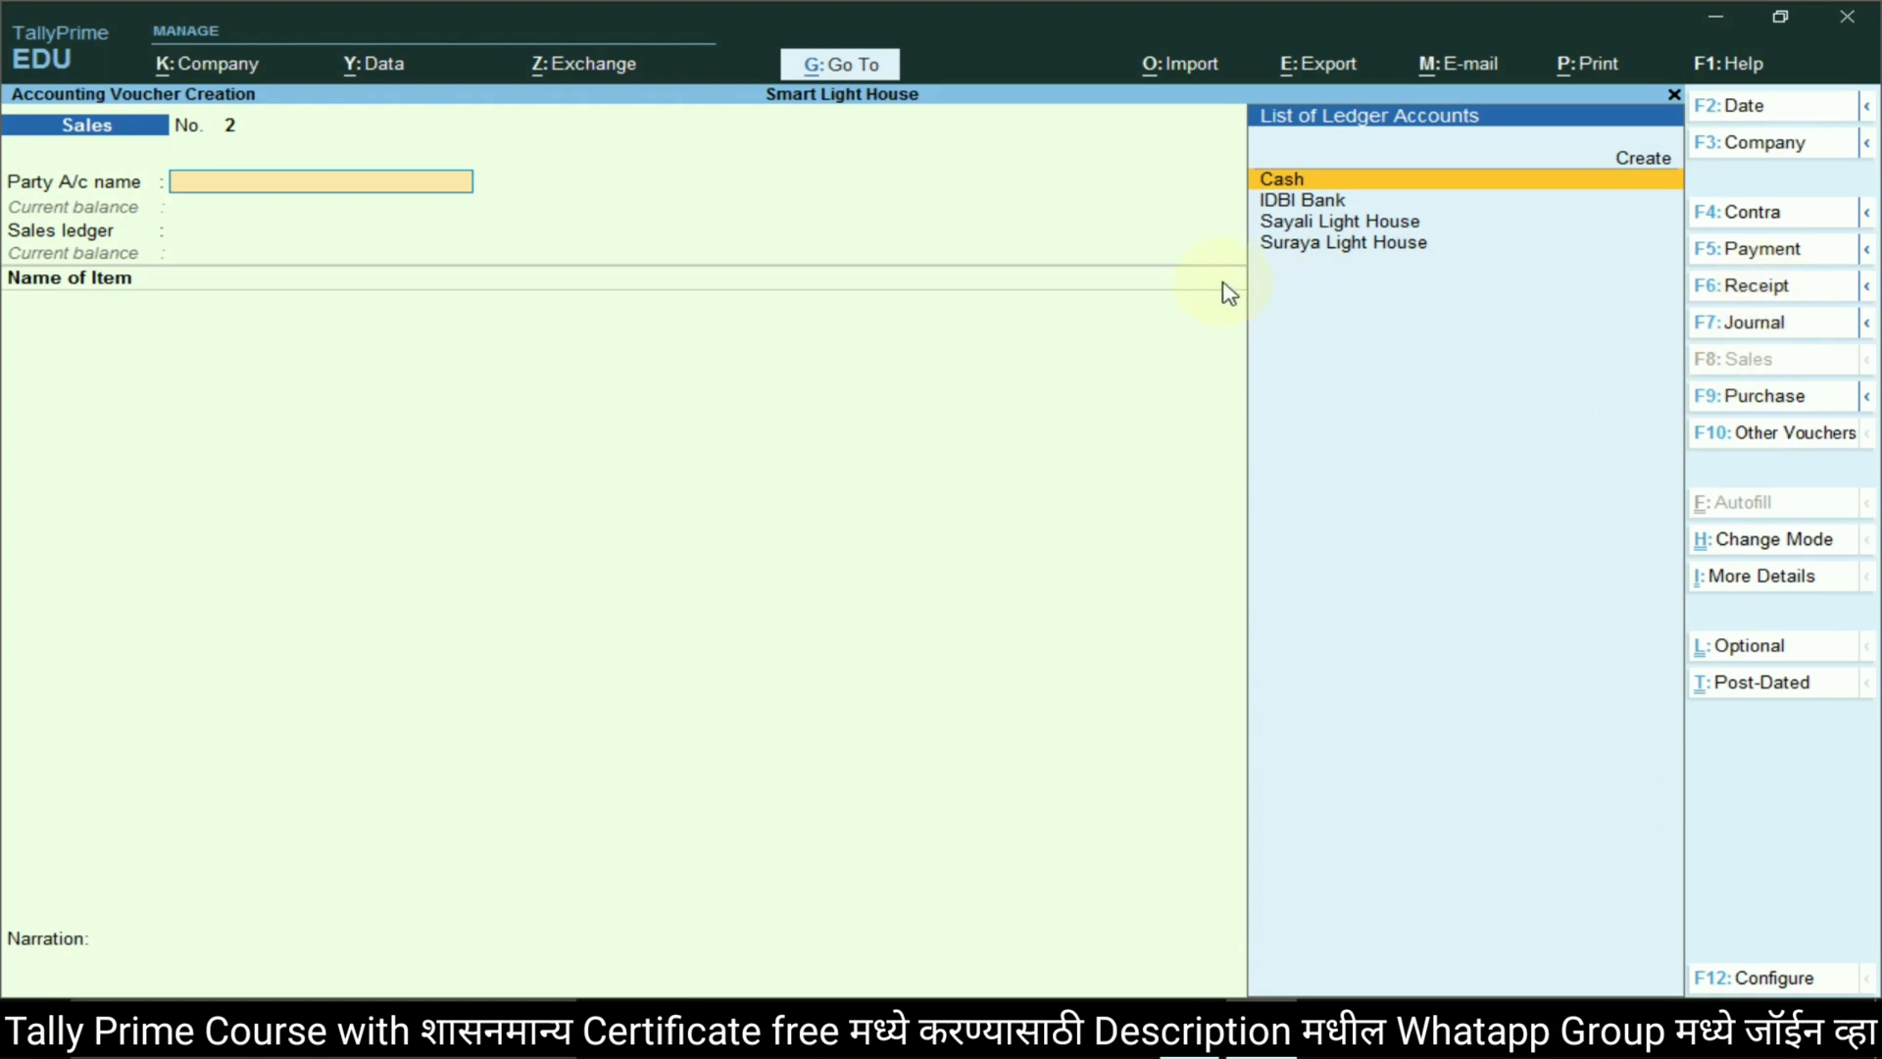
key("Down")
key("Down")
key("Return")
Pass through the dispatch details, leaving them blank, to reach the buyer's party details
key("Return")
key("Return")
key("Return")
key("Return")
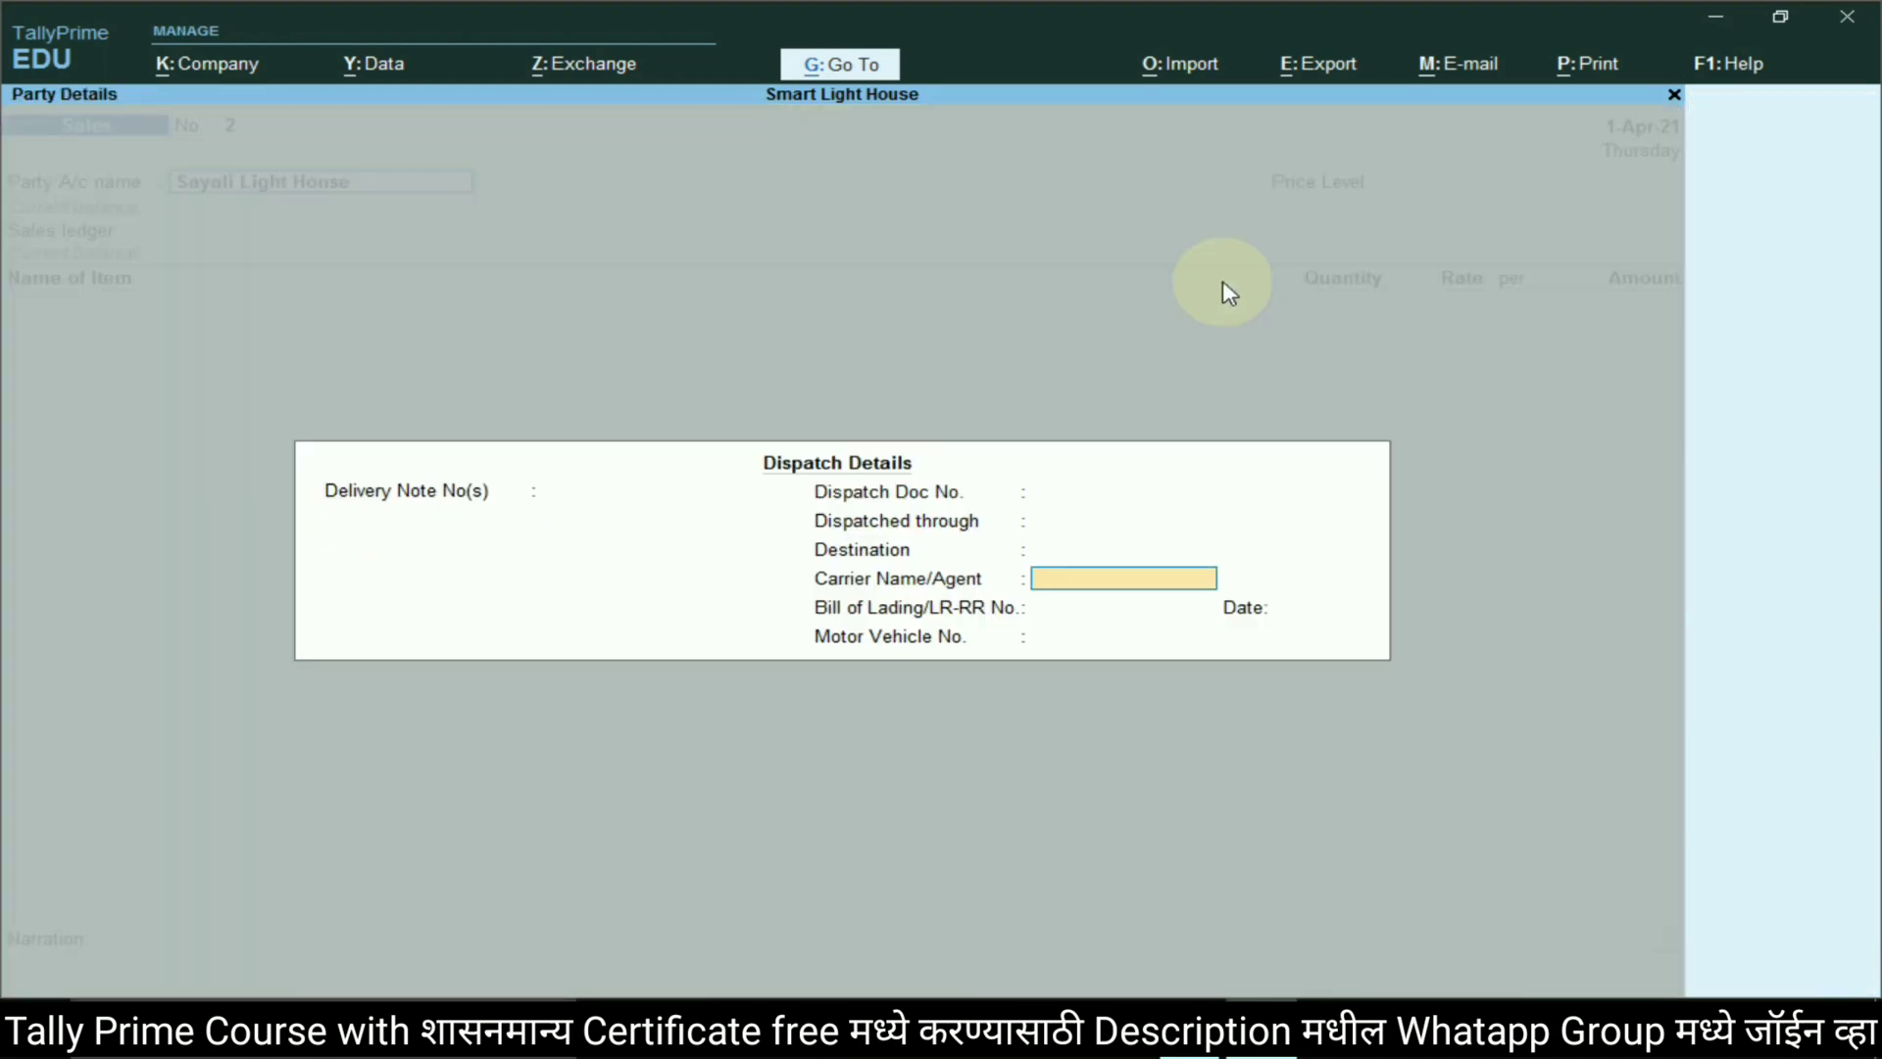
key("Return")
key("Return")
key("Return")
key("Return")
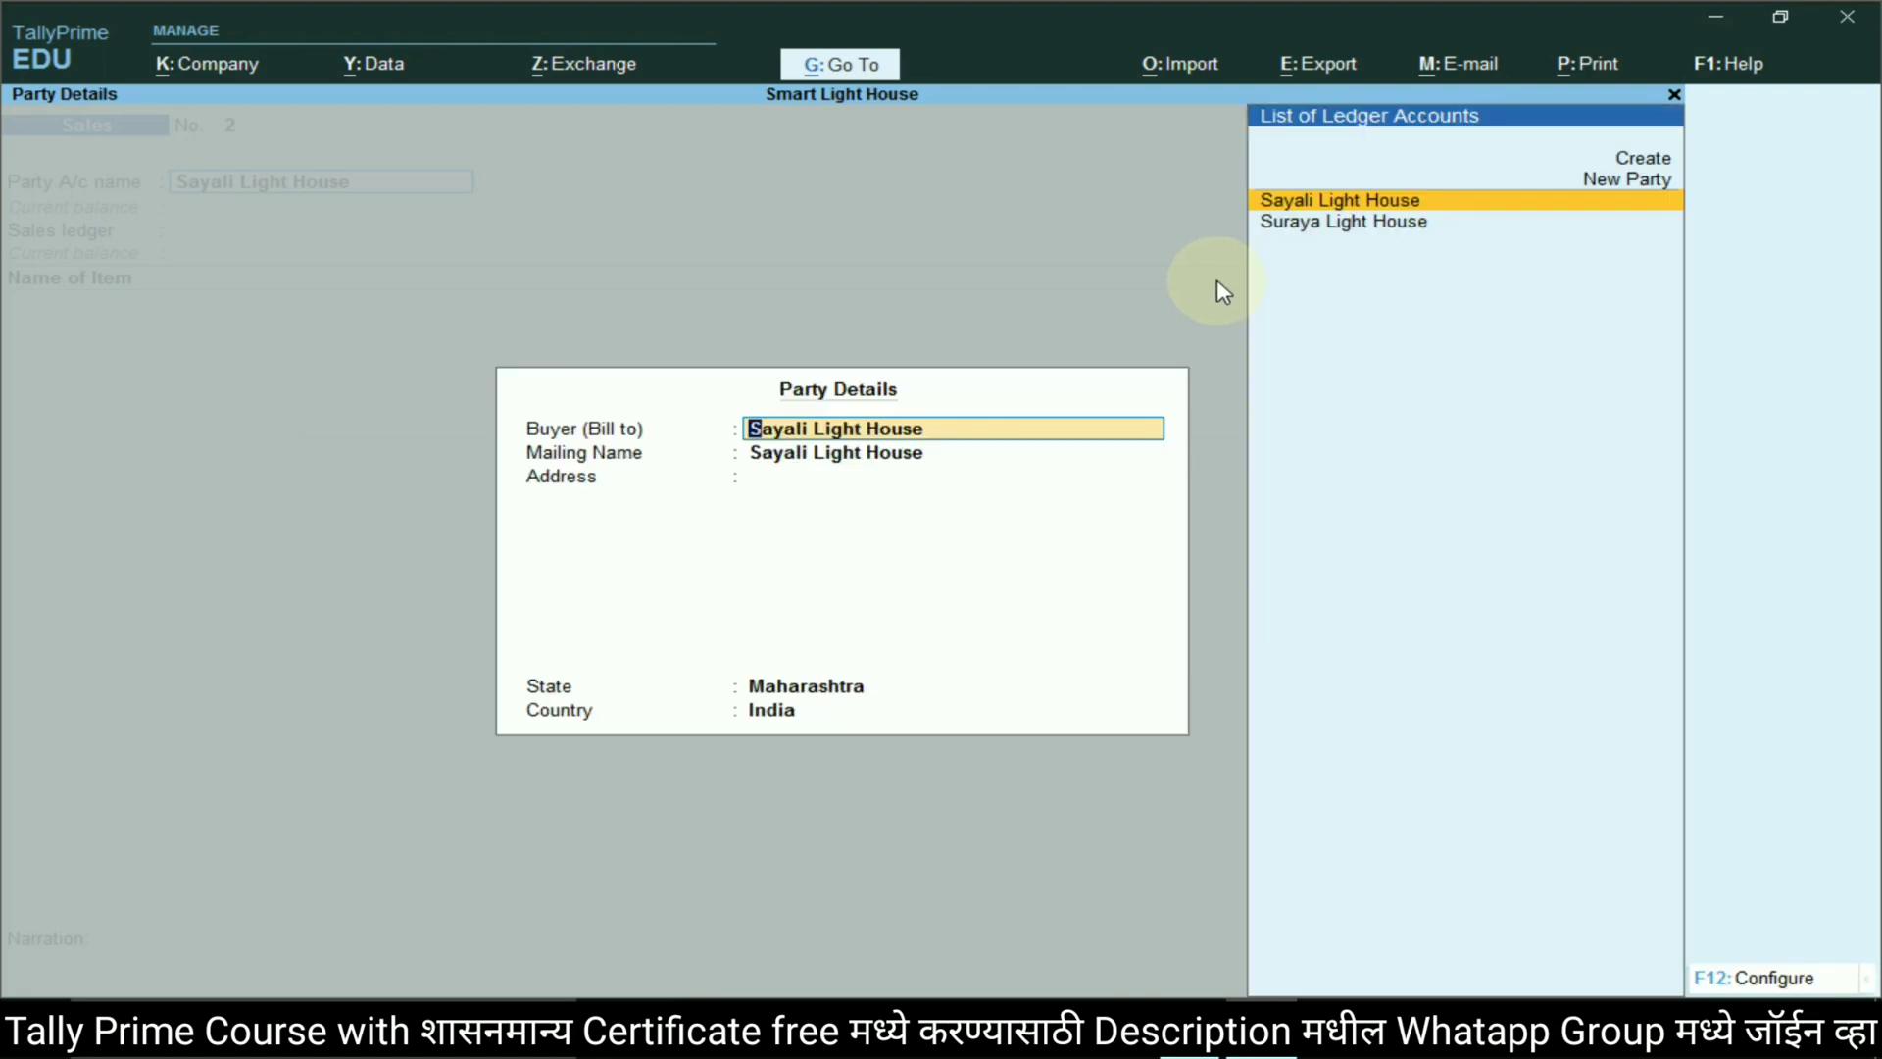
Examine the 14-08-2021 sale quantities in Word against the quantity slabs of the 12-08-2021 price level table
key("alt+Tab")
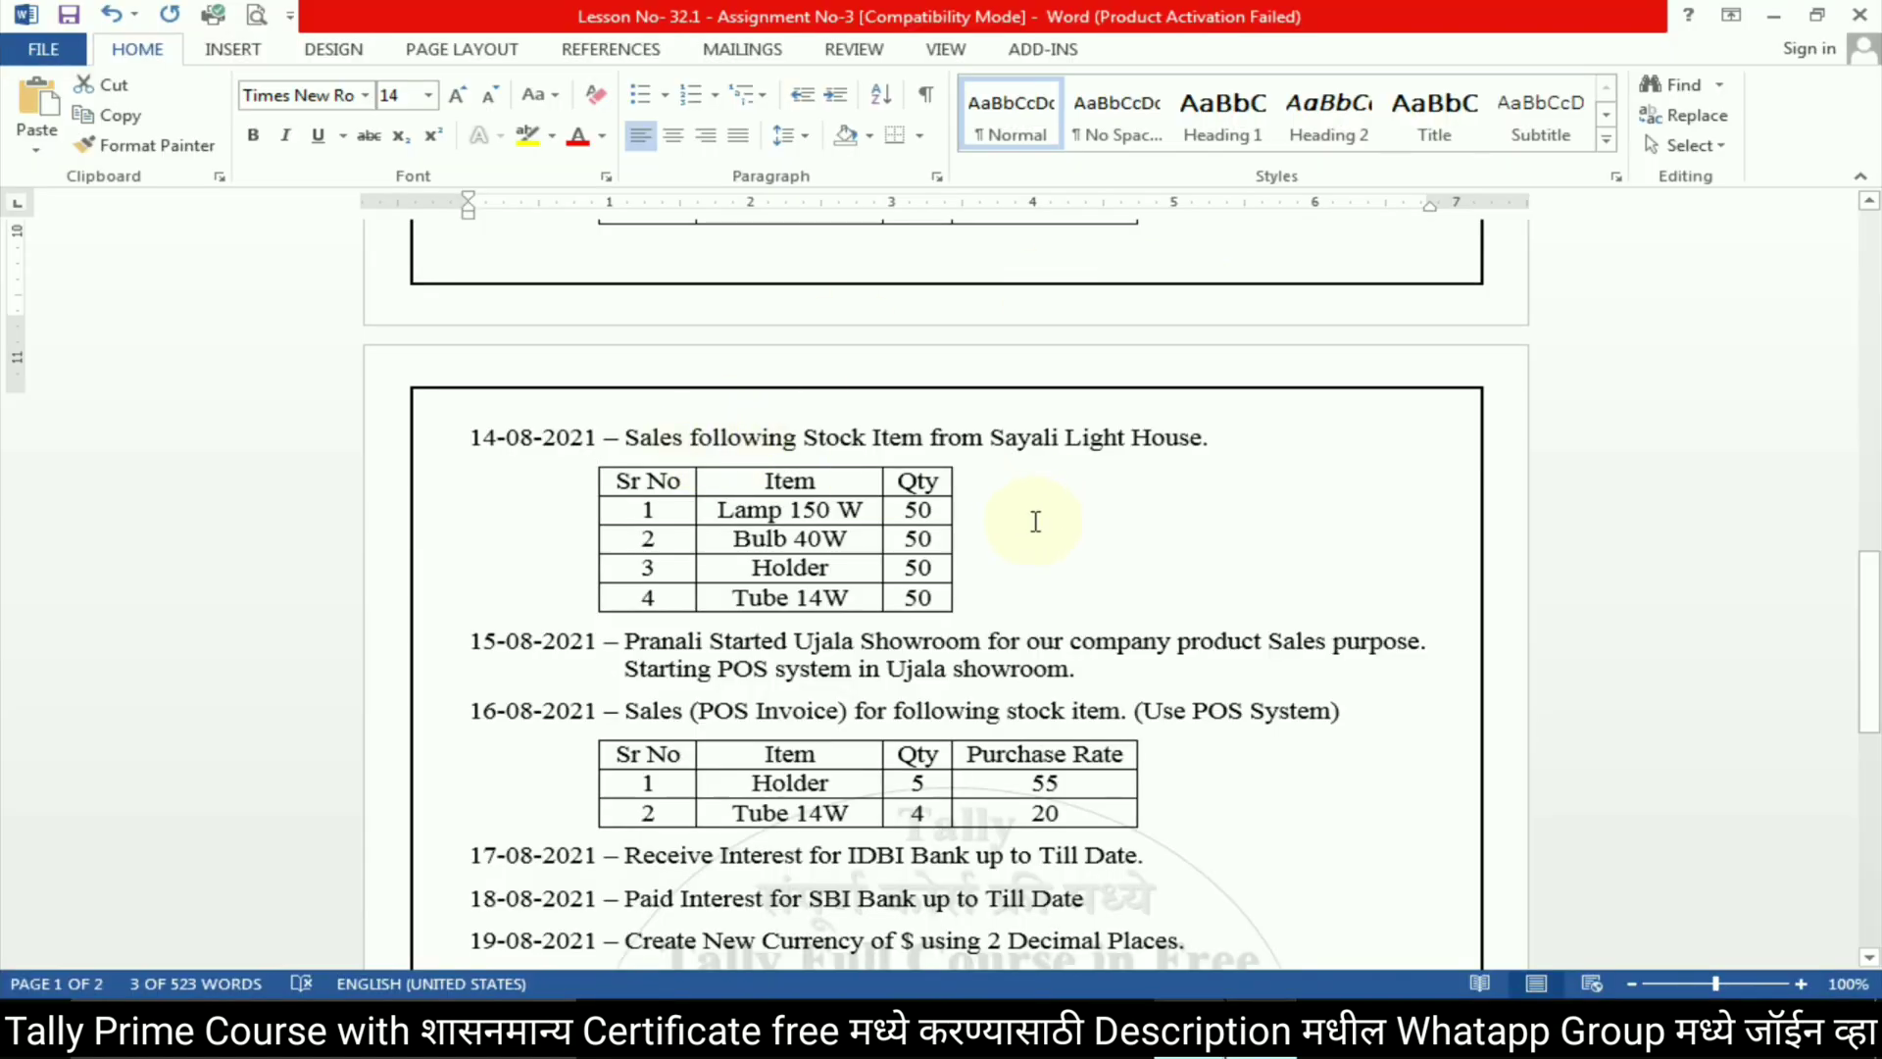
scroll(1035, 521, "up", 1)
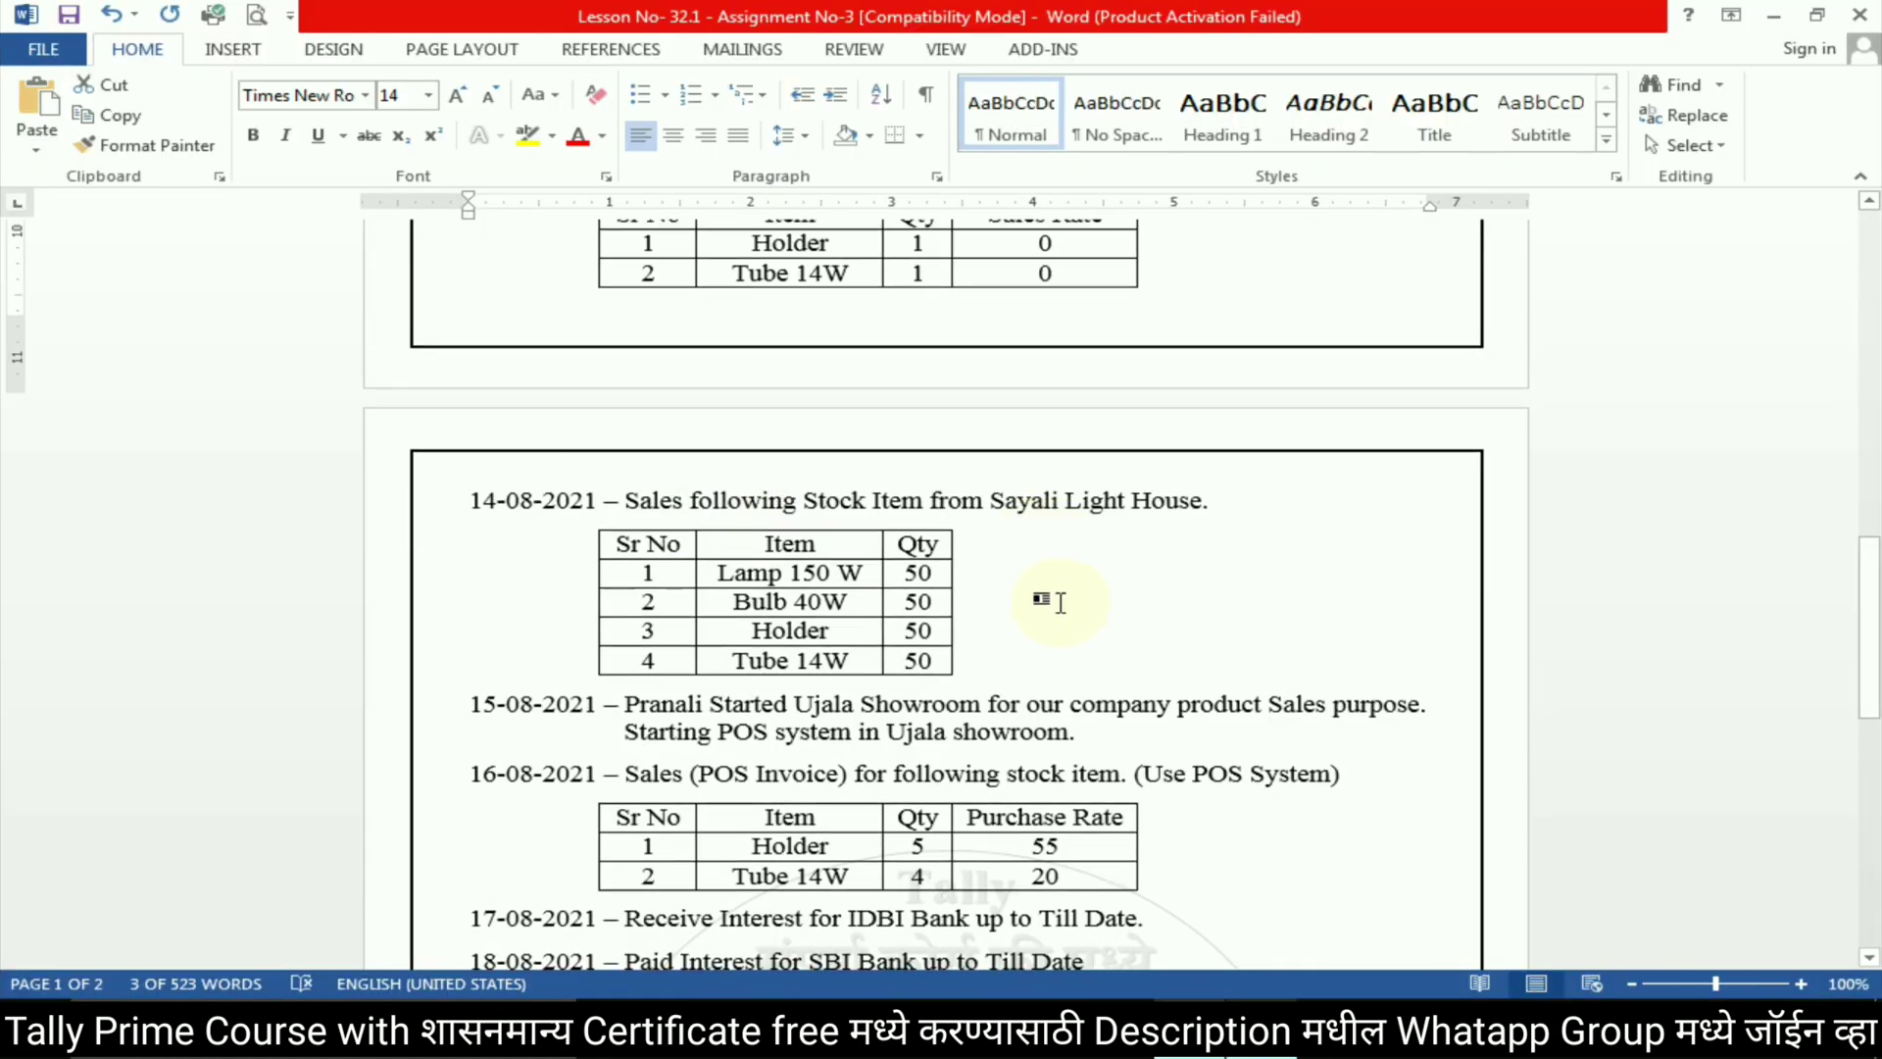
left_click(918, 572)
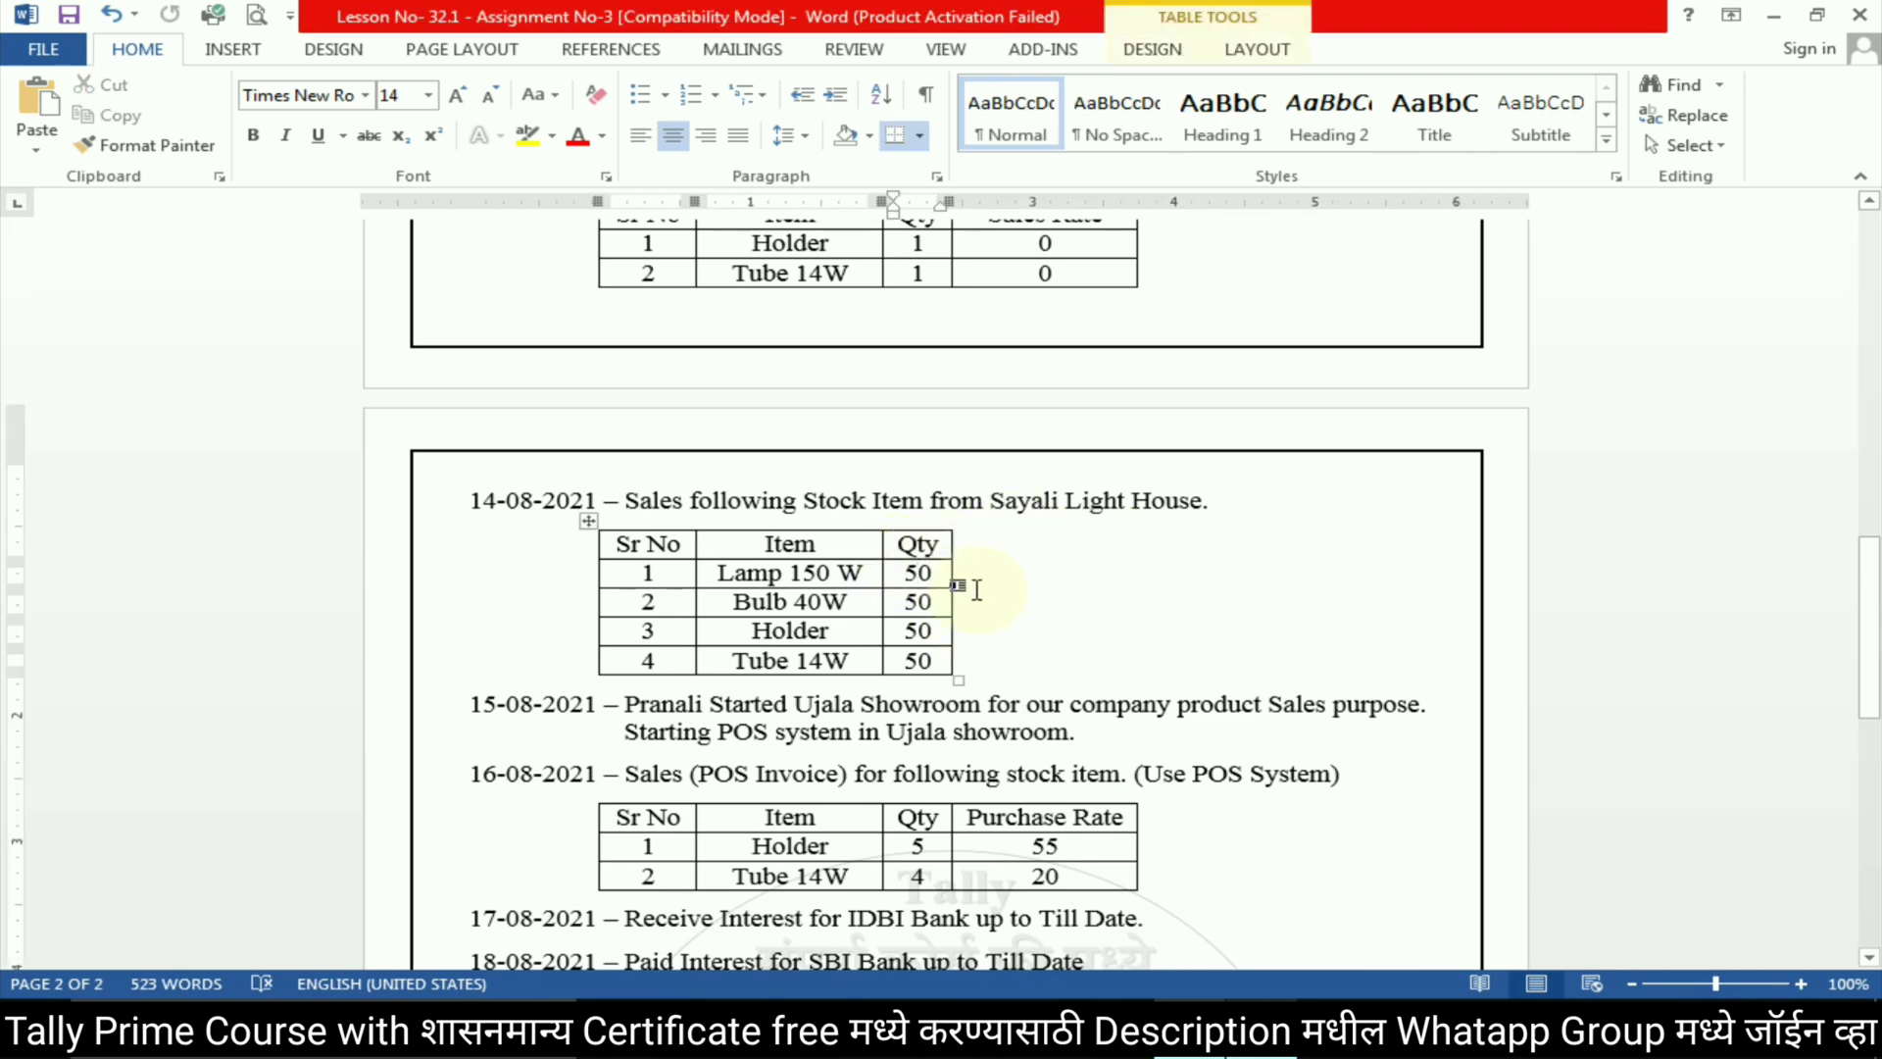
scroll(992, 532, "up", 5)
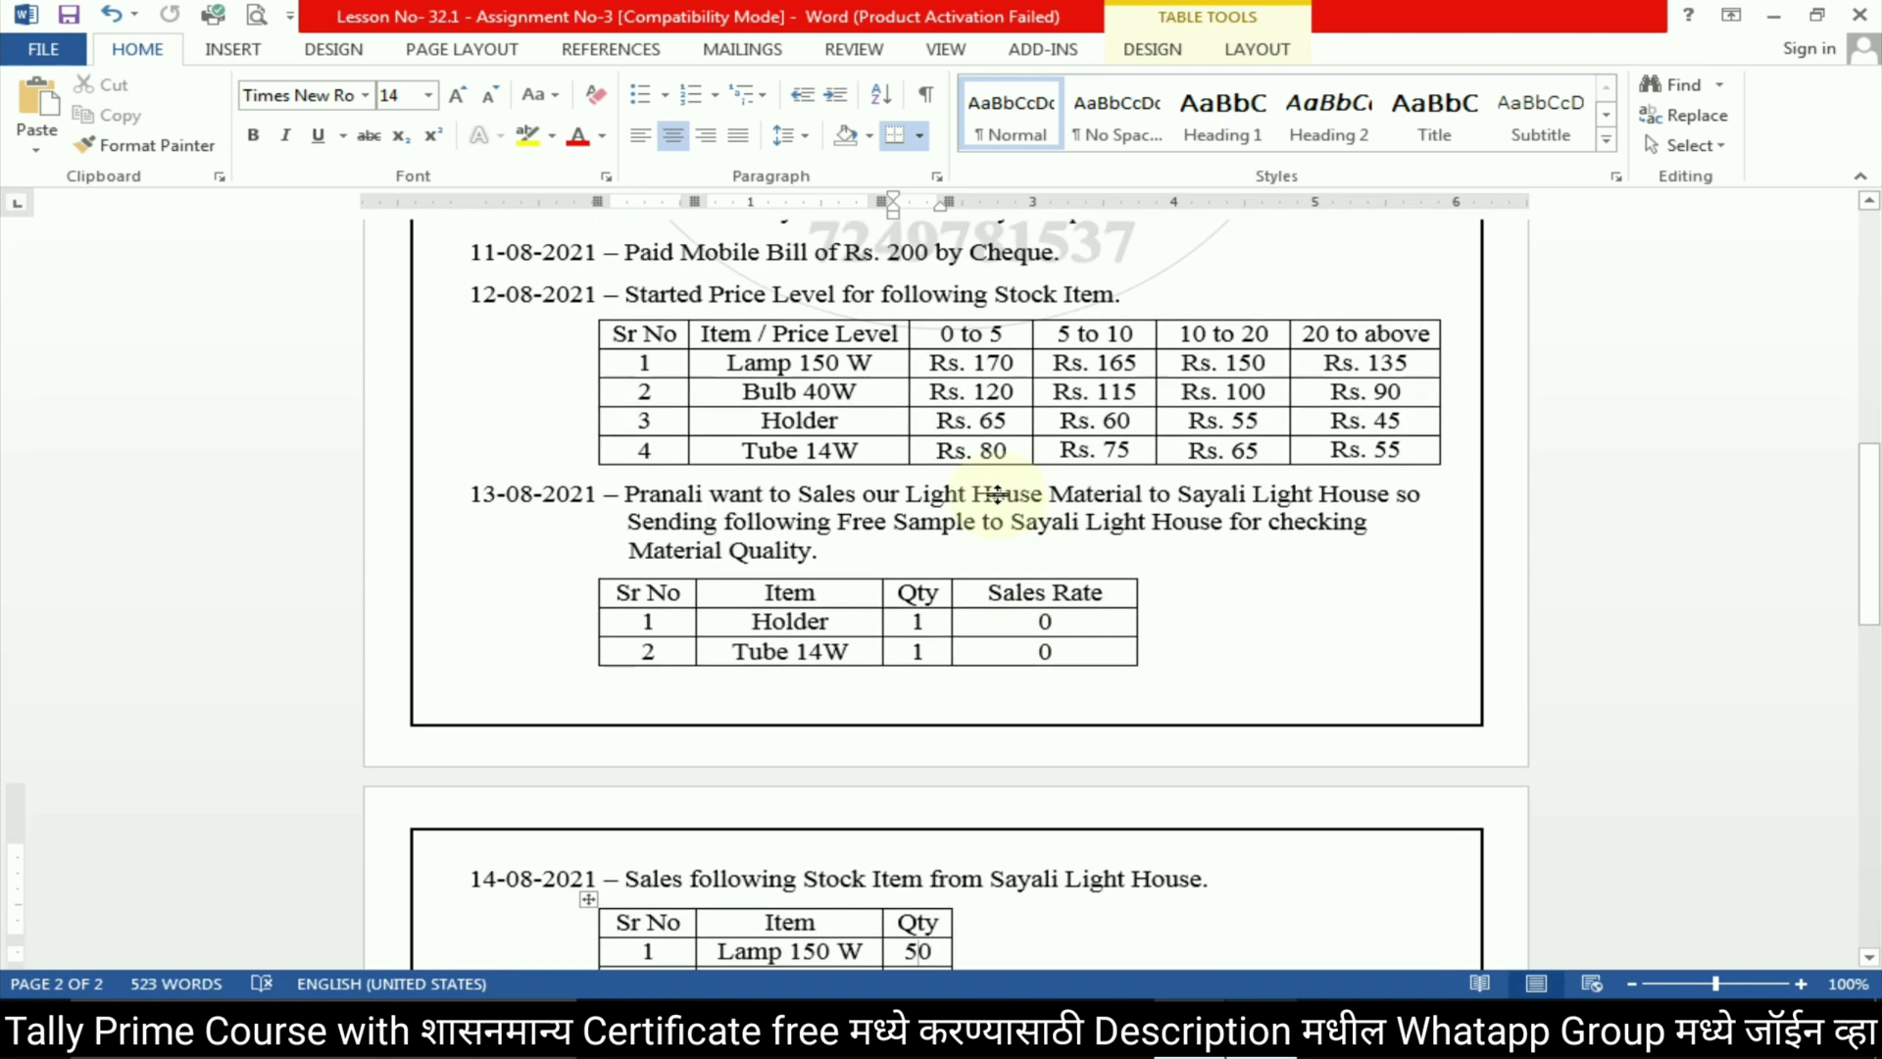
scroll(995, 495, "up", 3)
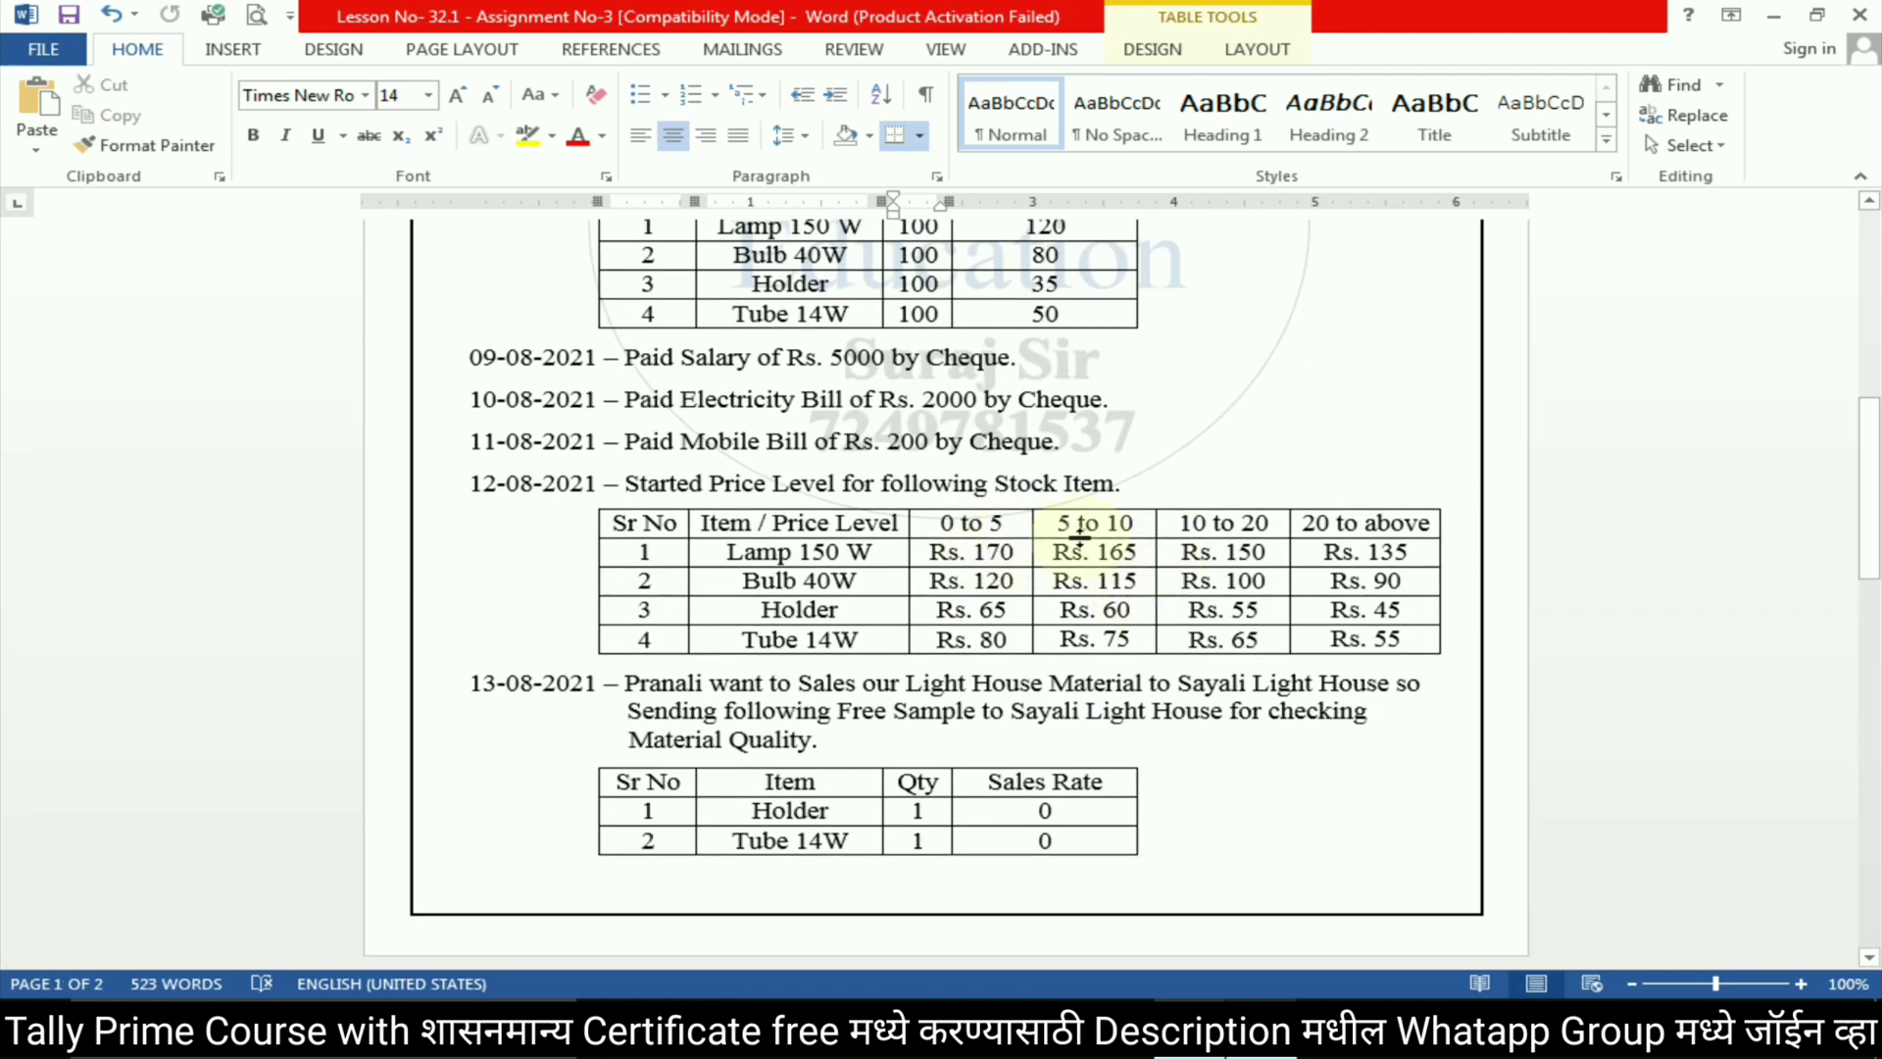
scroll(1088, 539, "down", 7)
scroll(1078, 532, "down", 4)
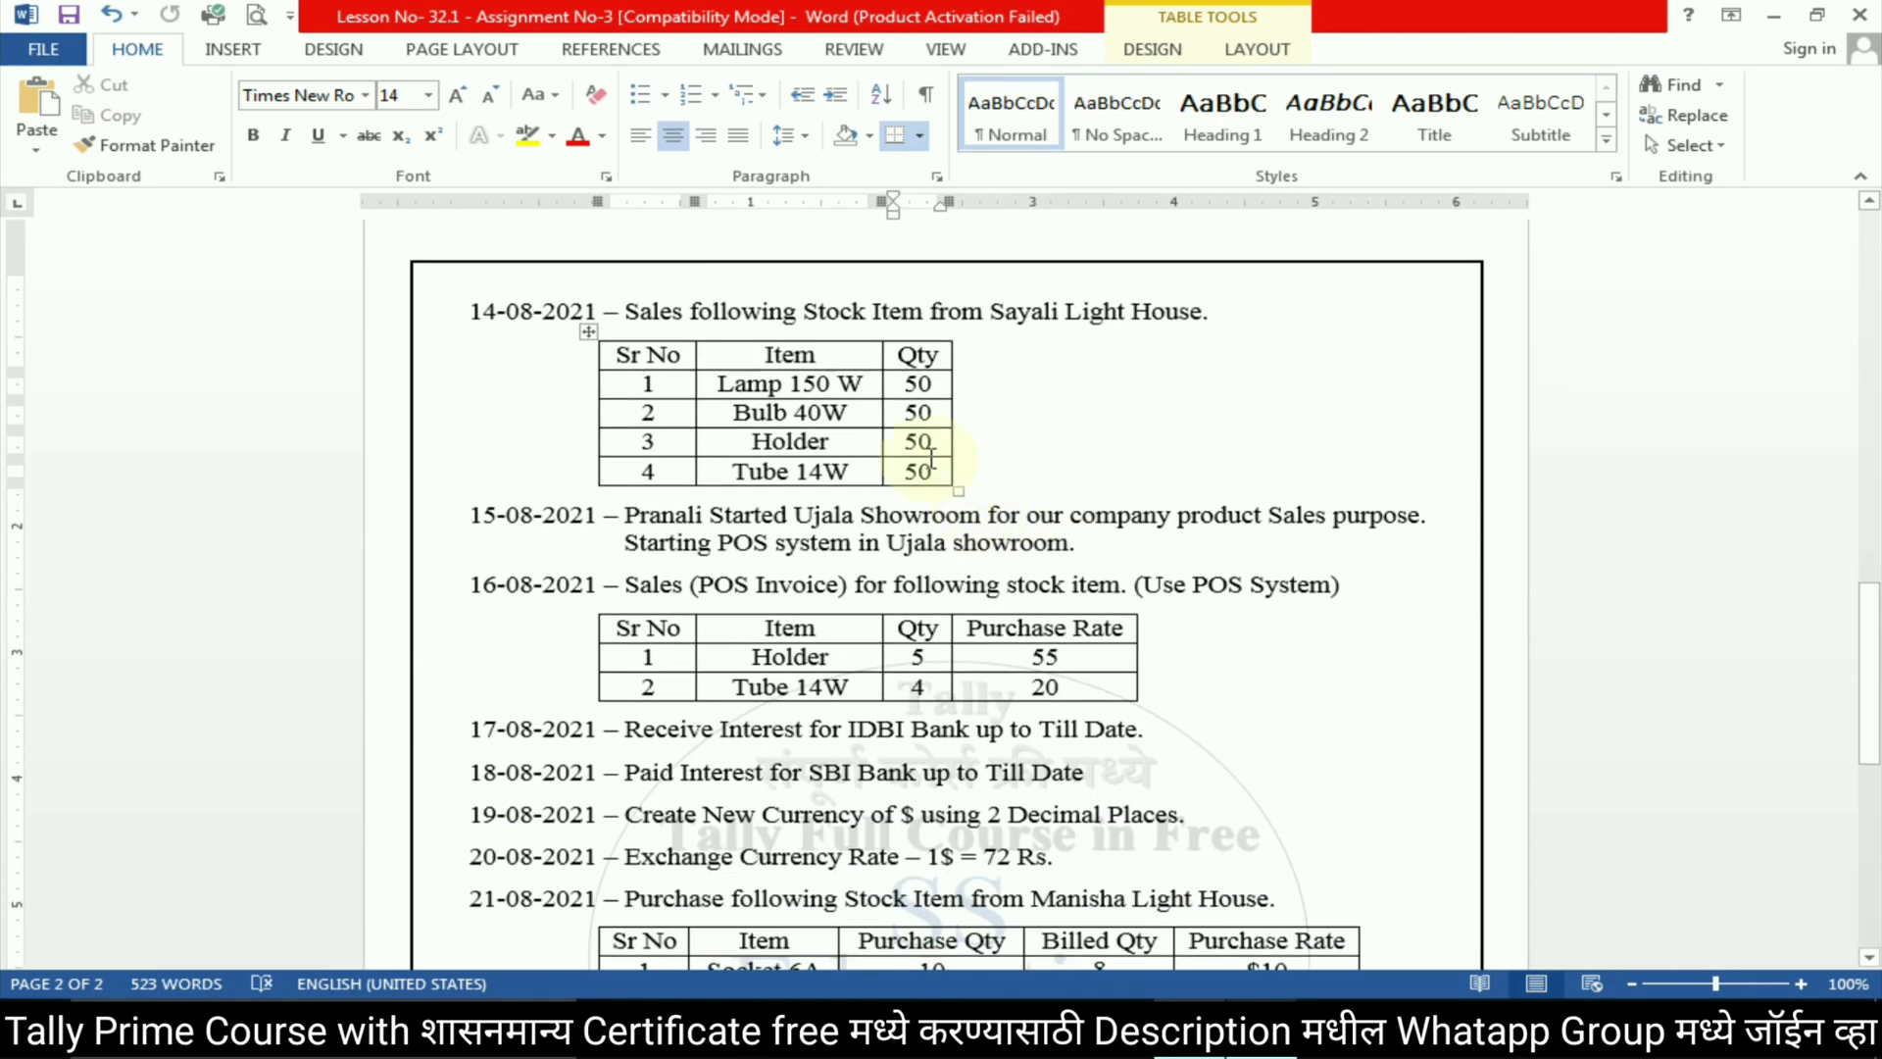
key("alt+Tab")
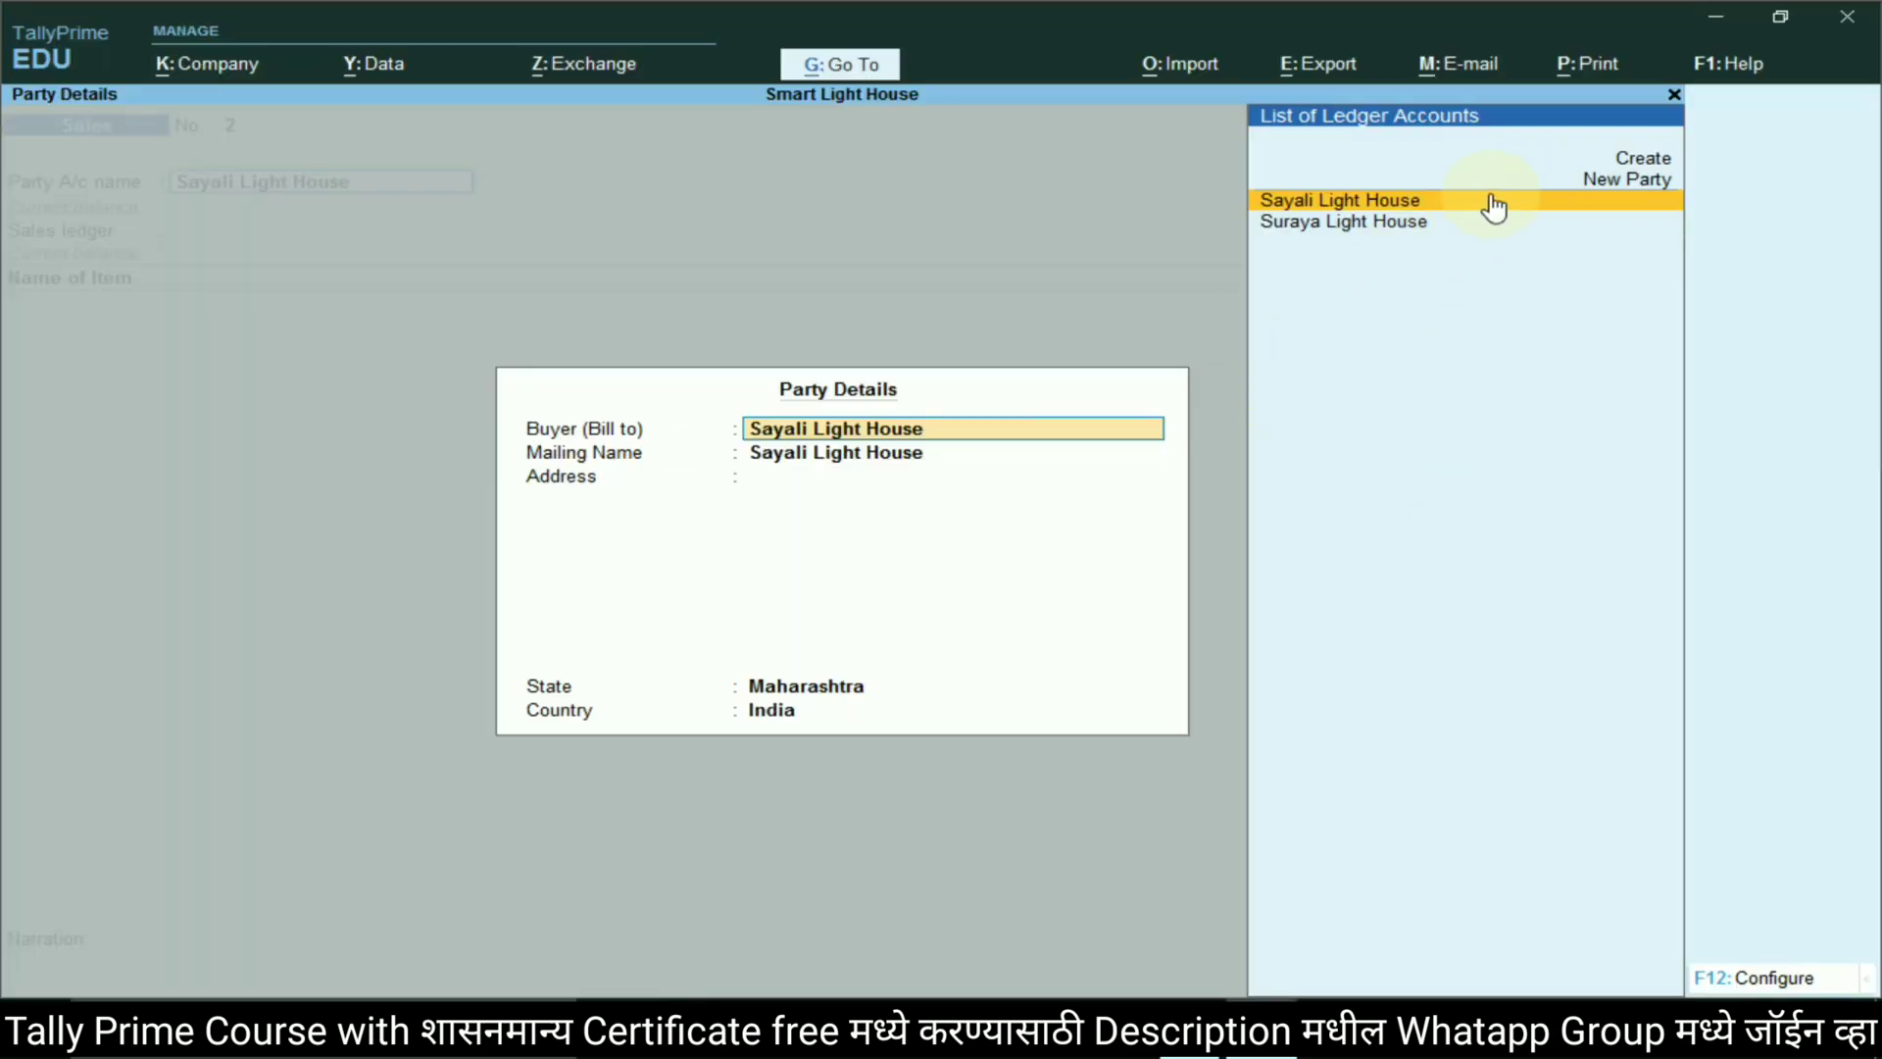
Accept the party details, set the price level to New Customer and choose Sales as the sales ledger
key("Return")
key("Return")
key("Return")
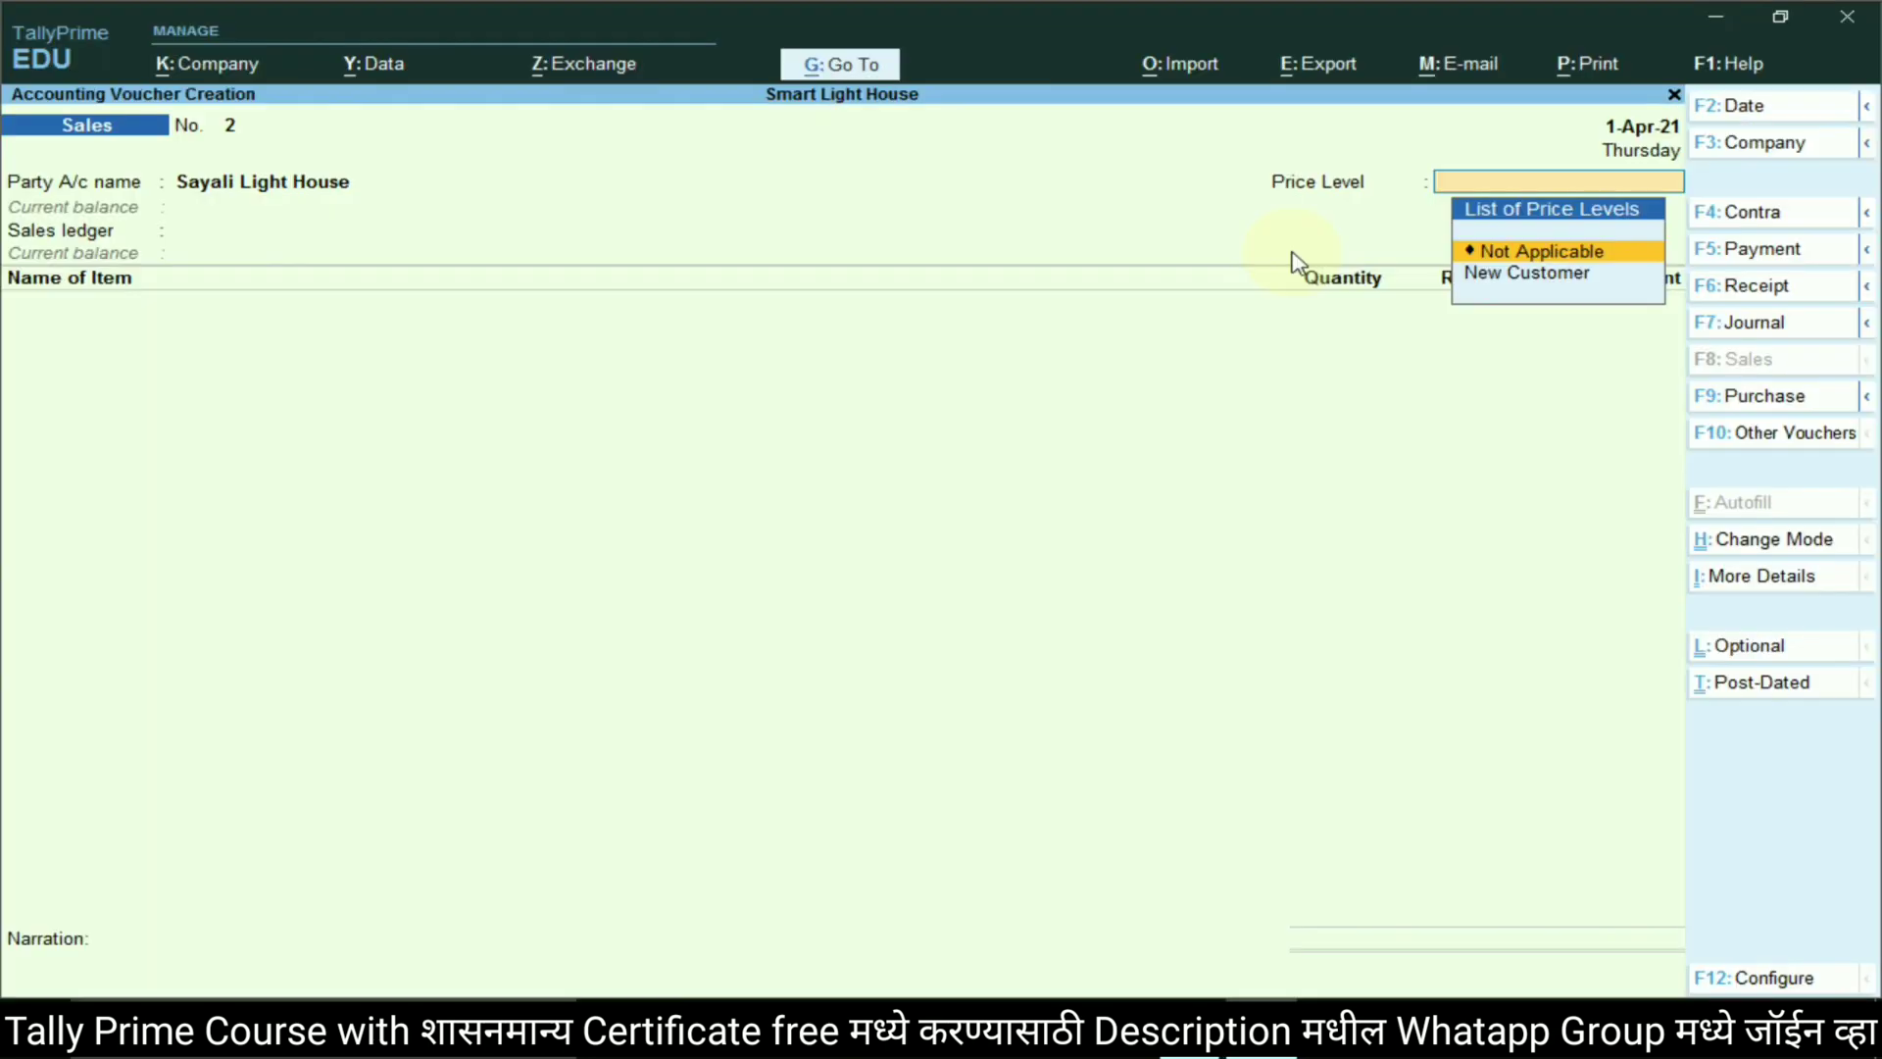
key("Down")
key("Return")
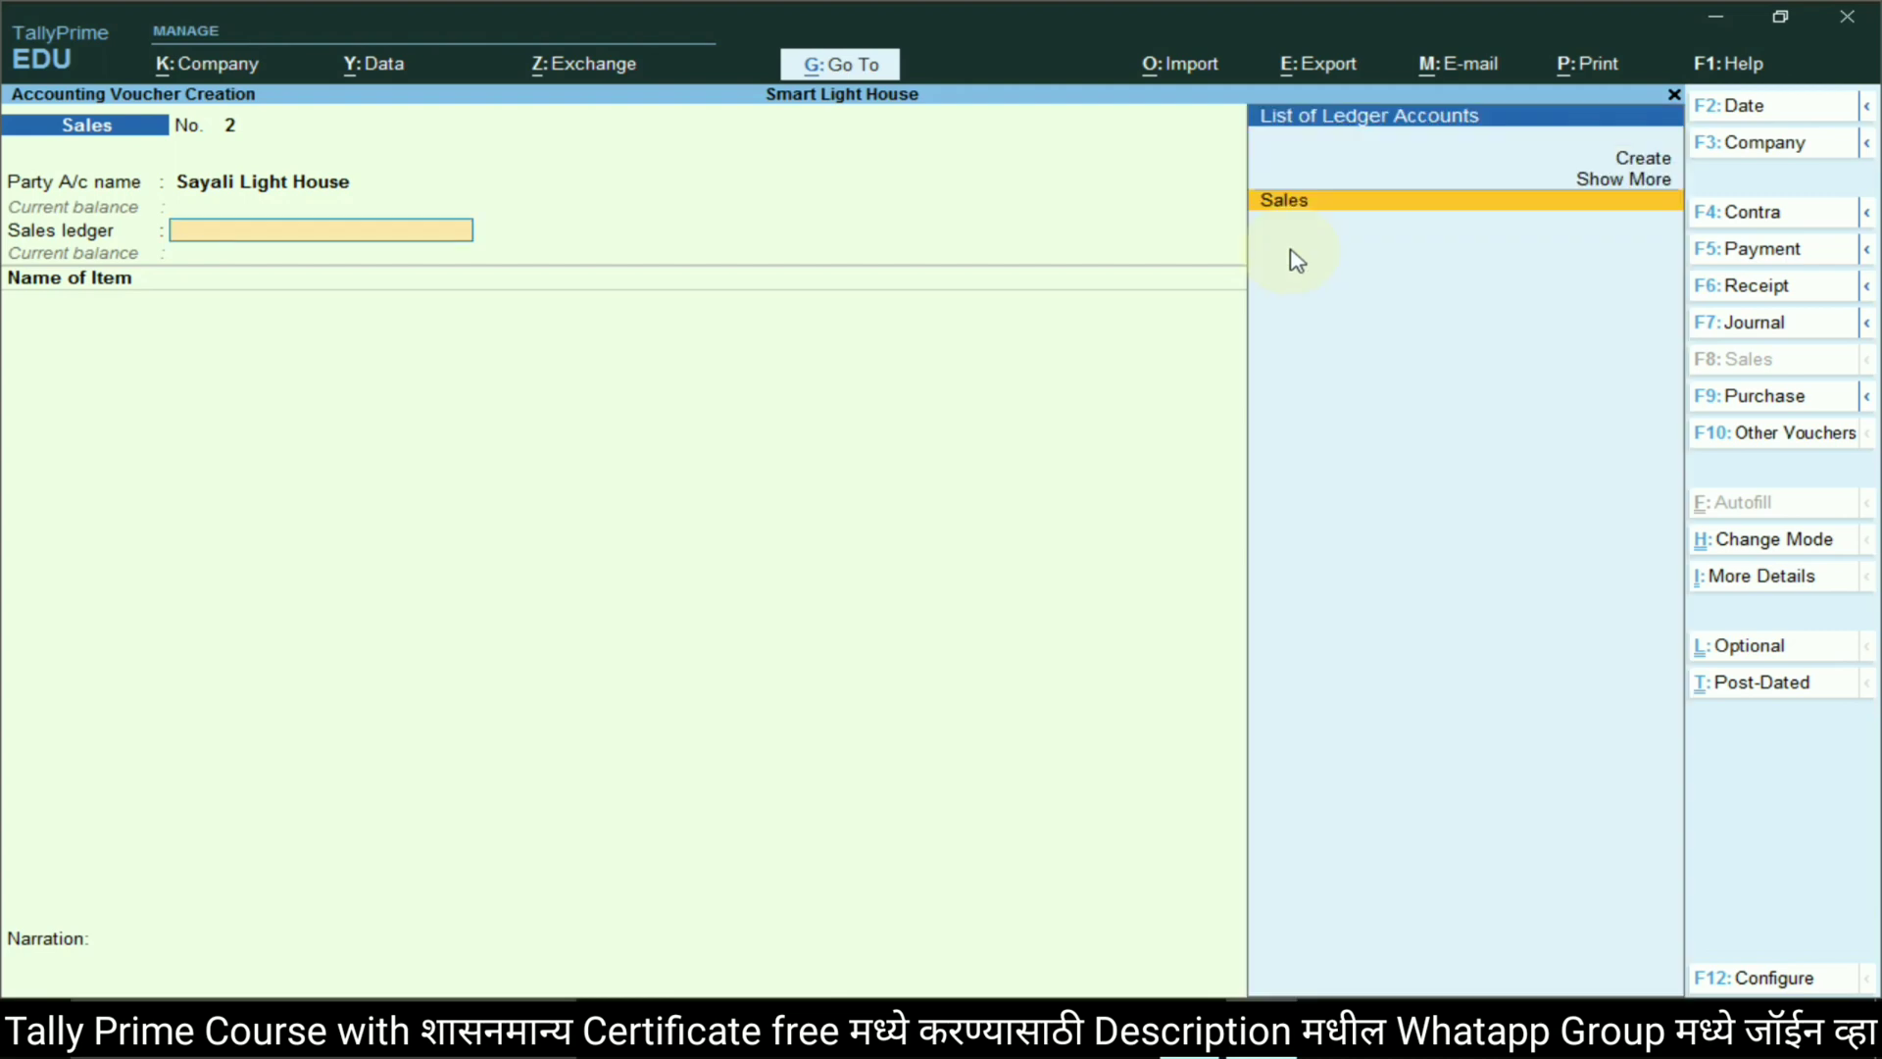
key("Return")
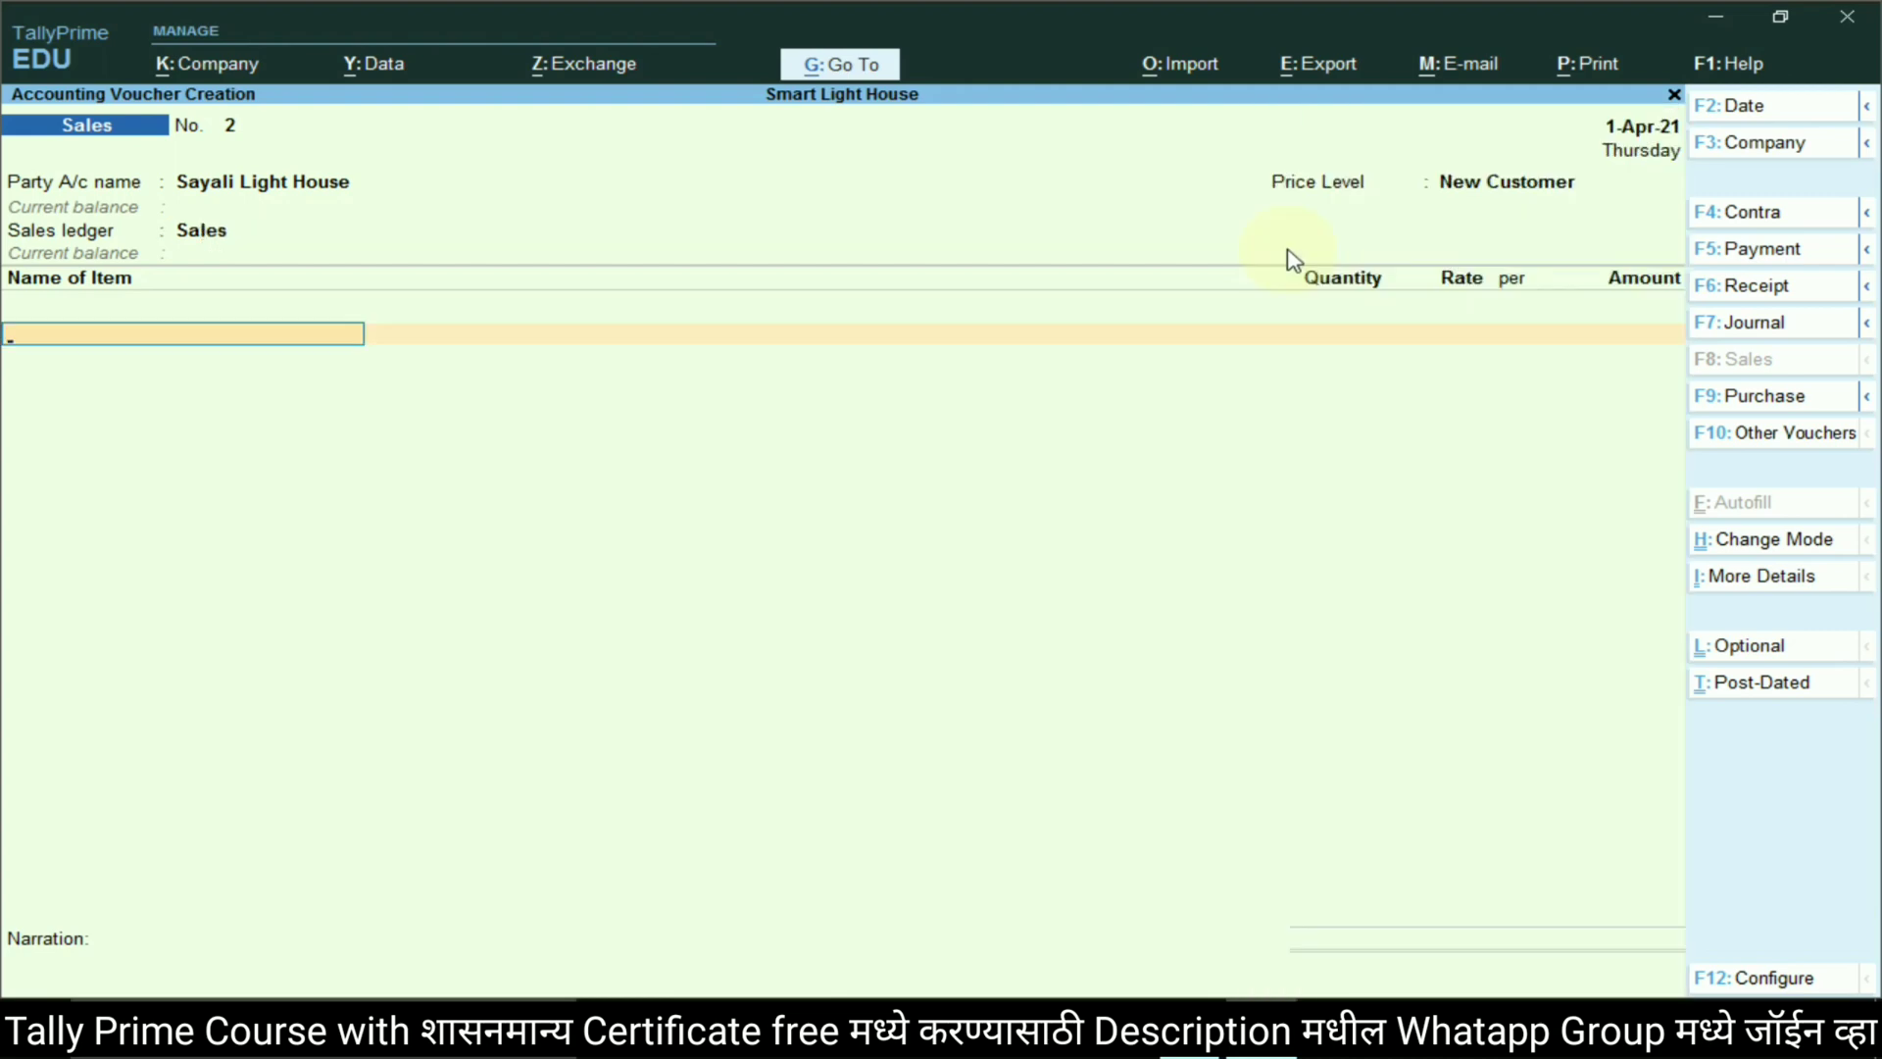
Add Lamp 150 W with a quantity of 50 nos, checking the item and quantity in Word
key("alt+Tab")
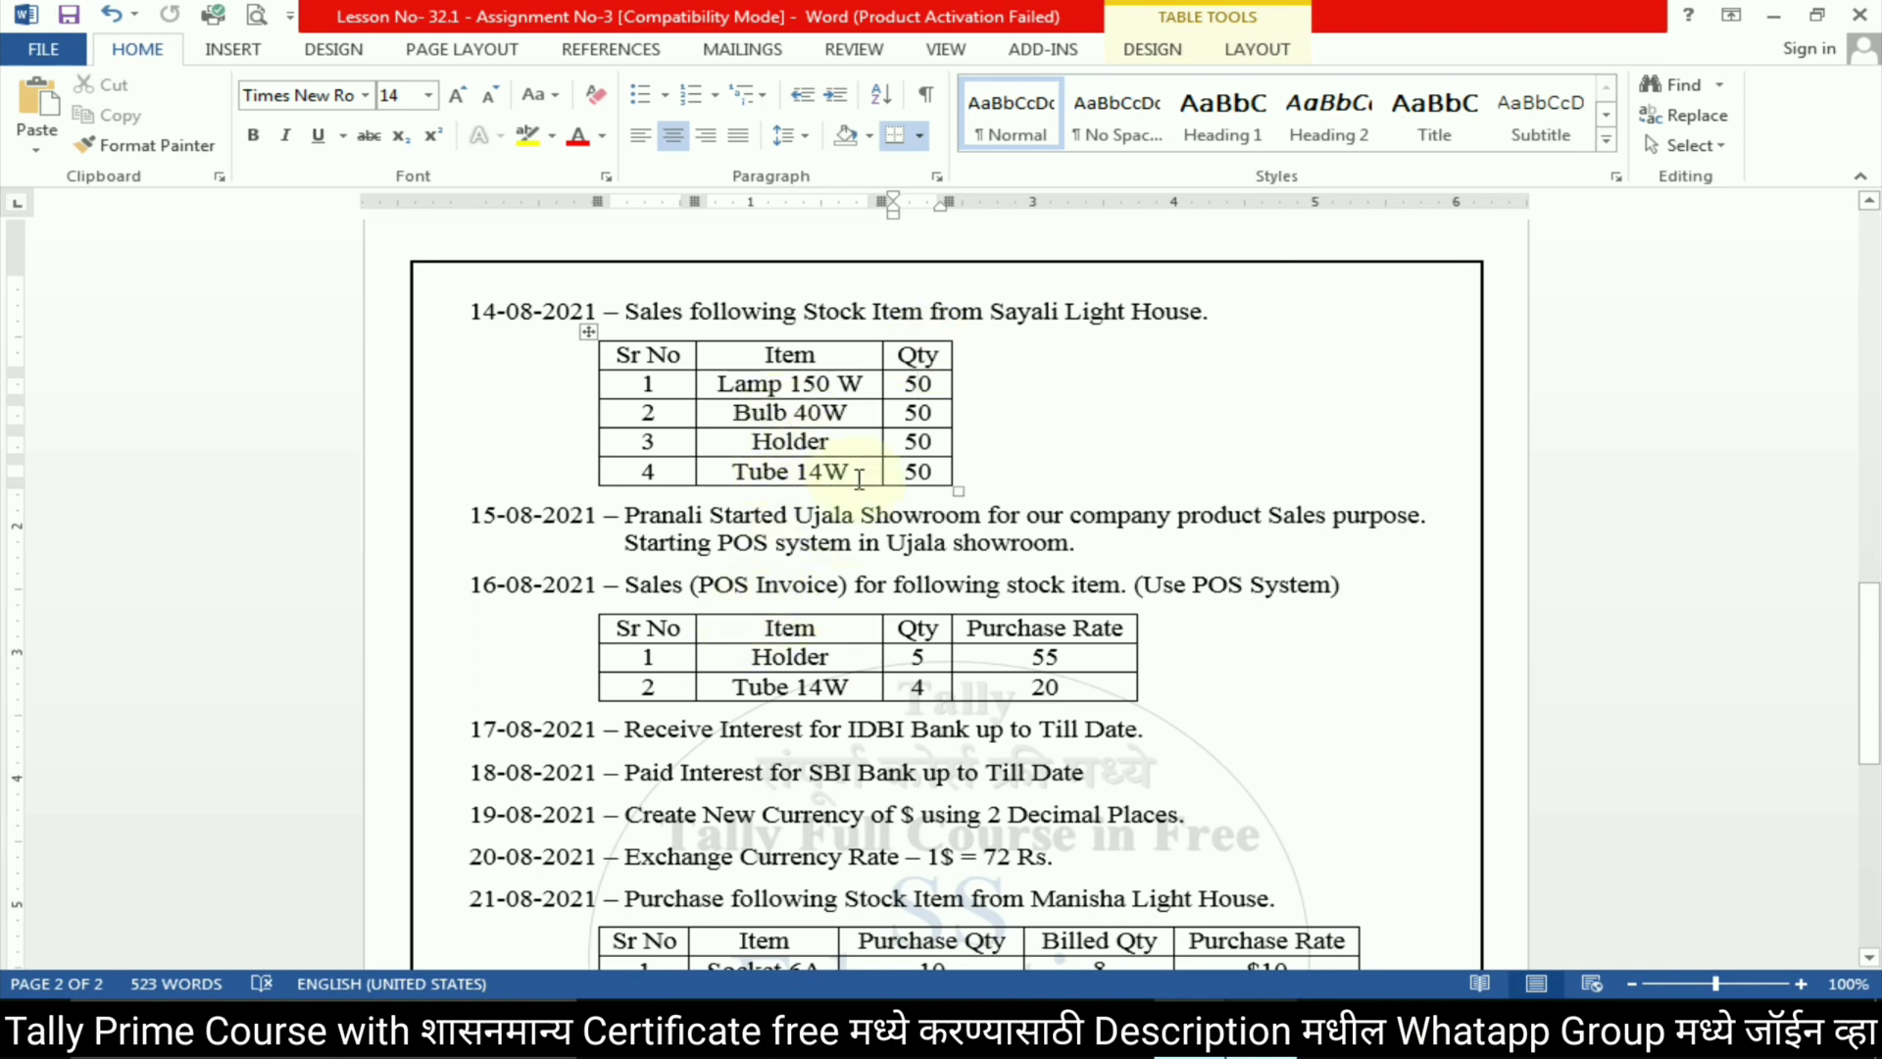
key("alt+Tab")
type("L")
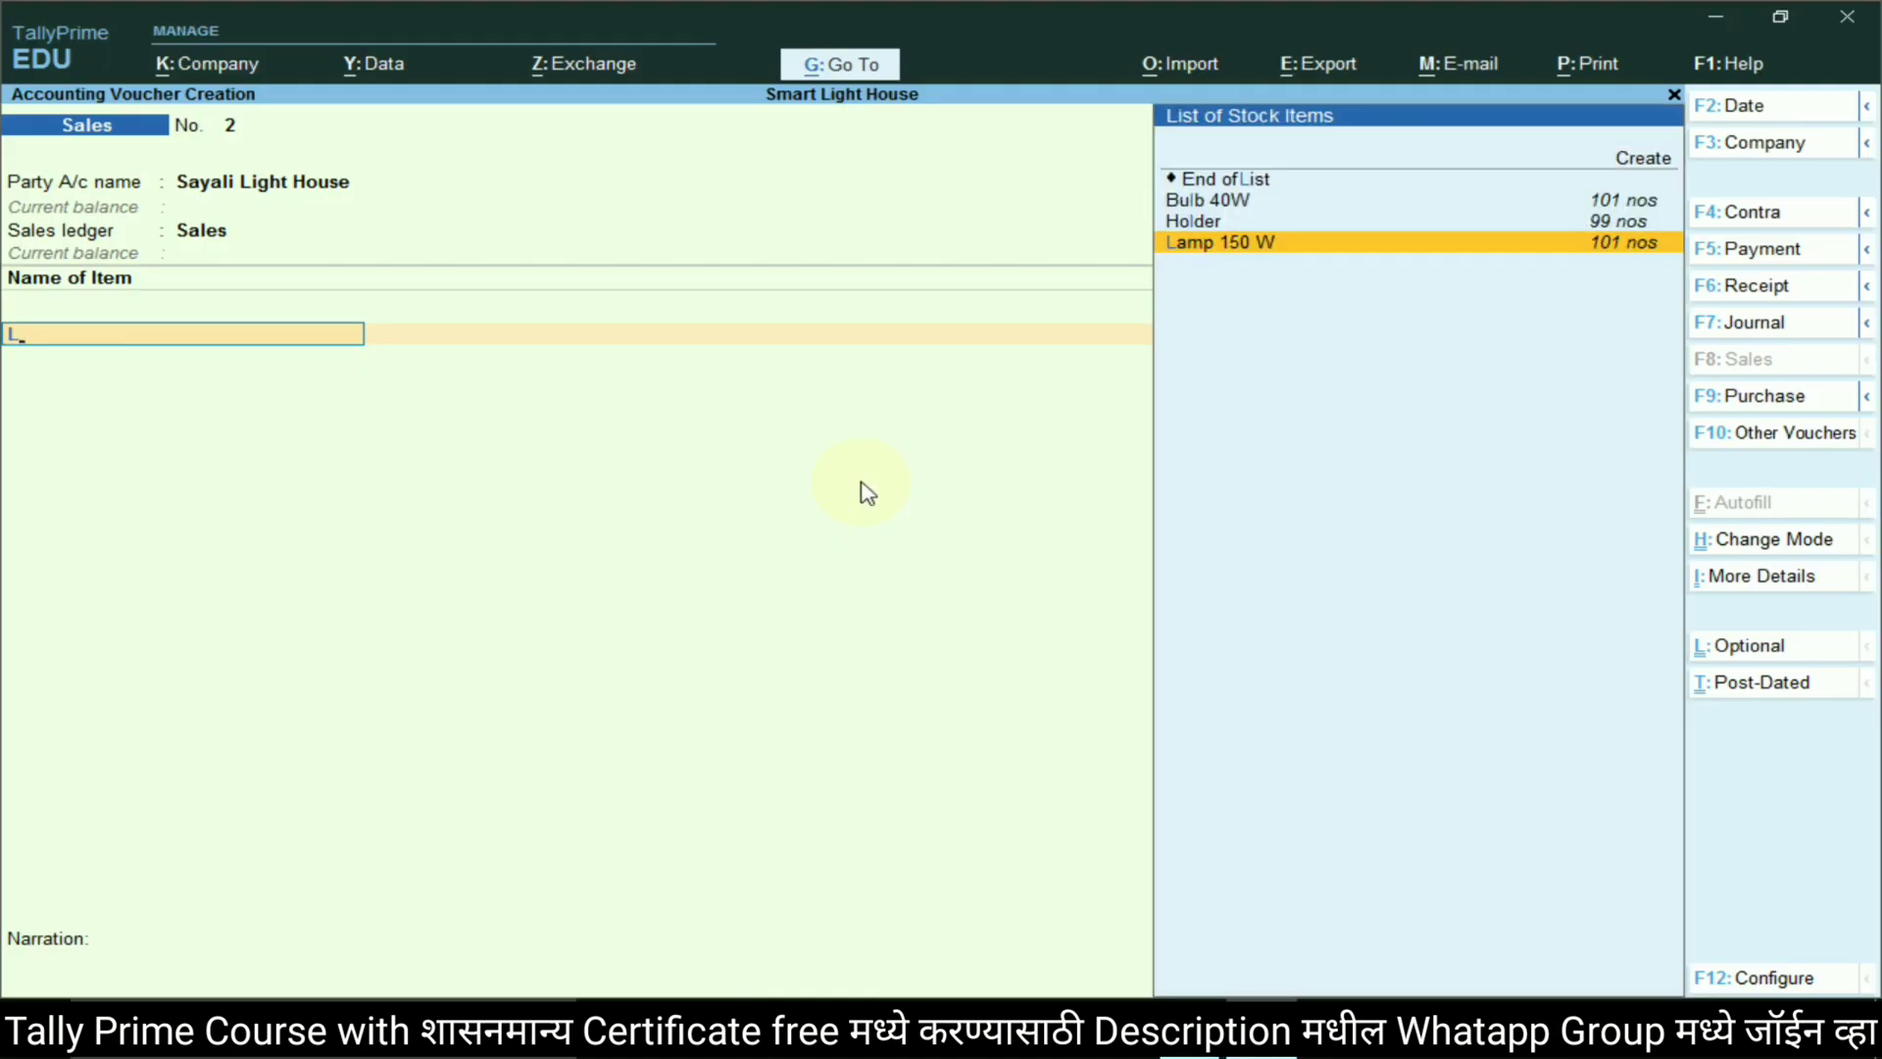
key("Return")
key("alt+Tab")
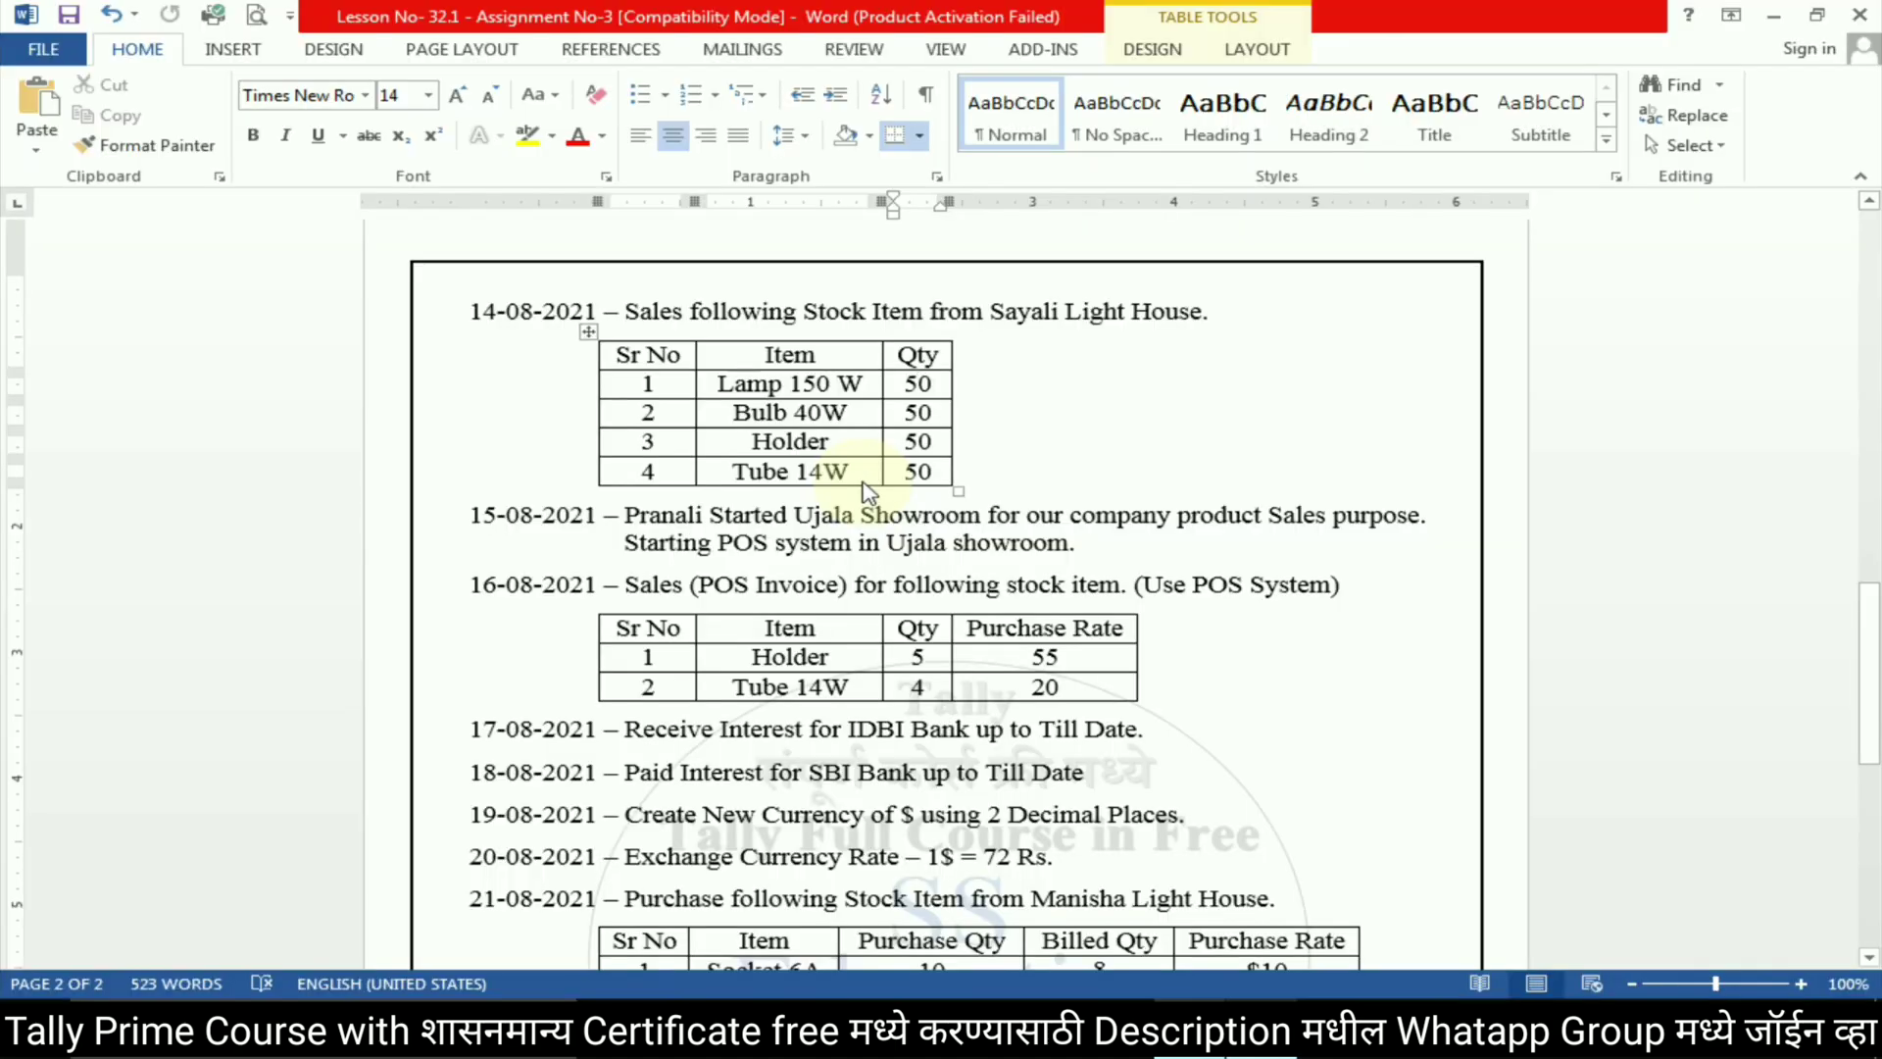
key("alt+Tab")
type("50")
key("Return")
key("Return")
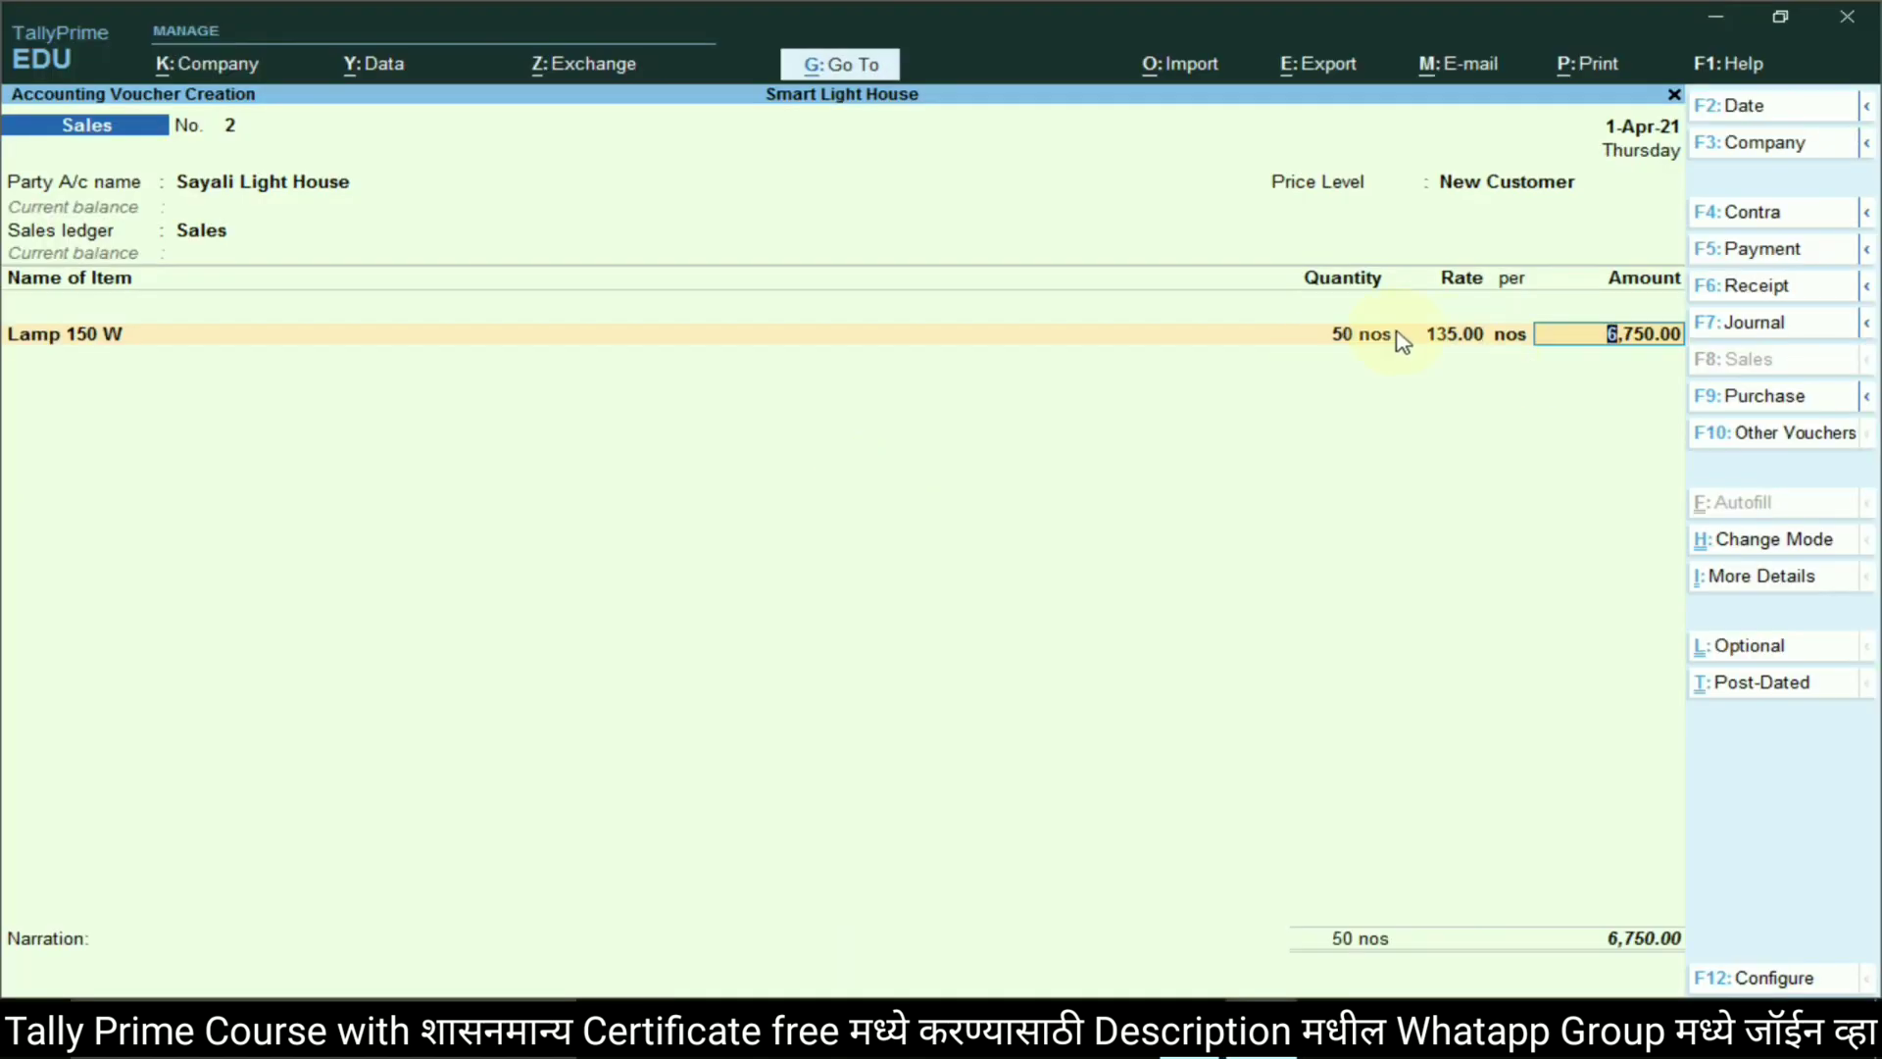
key("Return")
Add Bulb 40W as the second item with a quantity of 50 nos, consulting the Word table
key("alt+Tab")
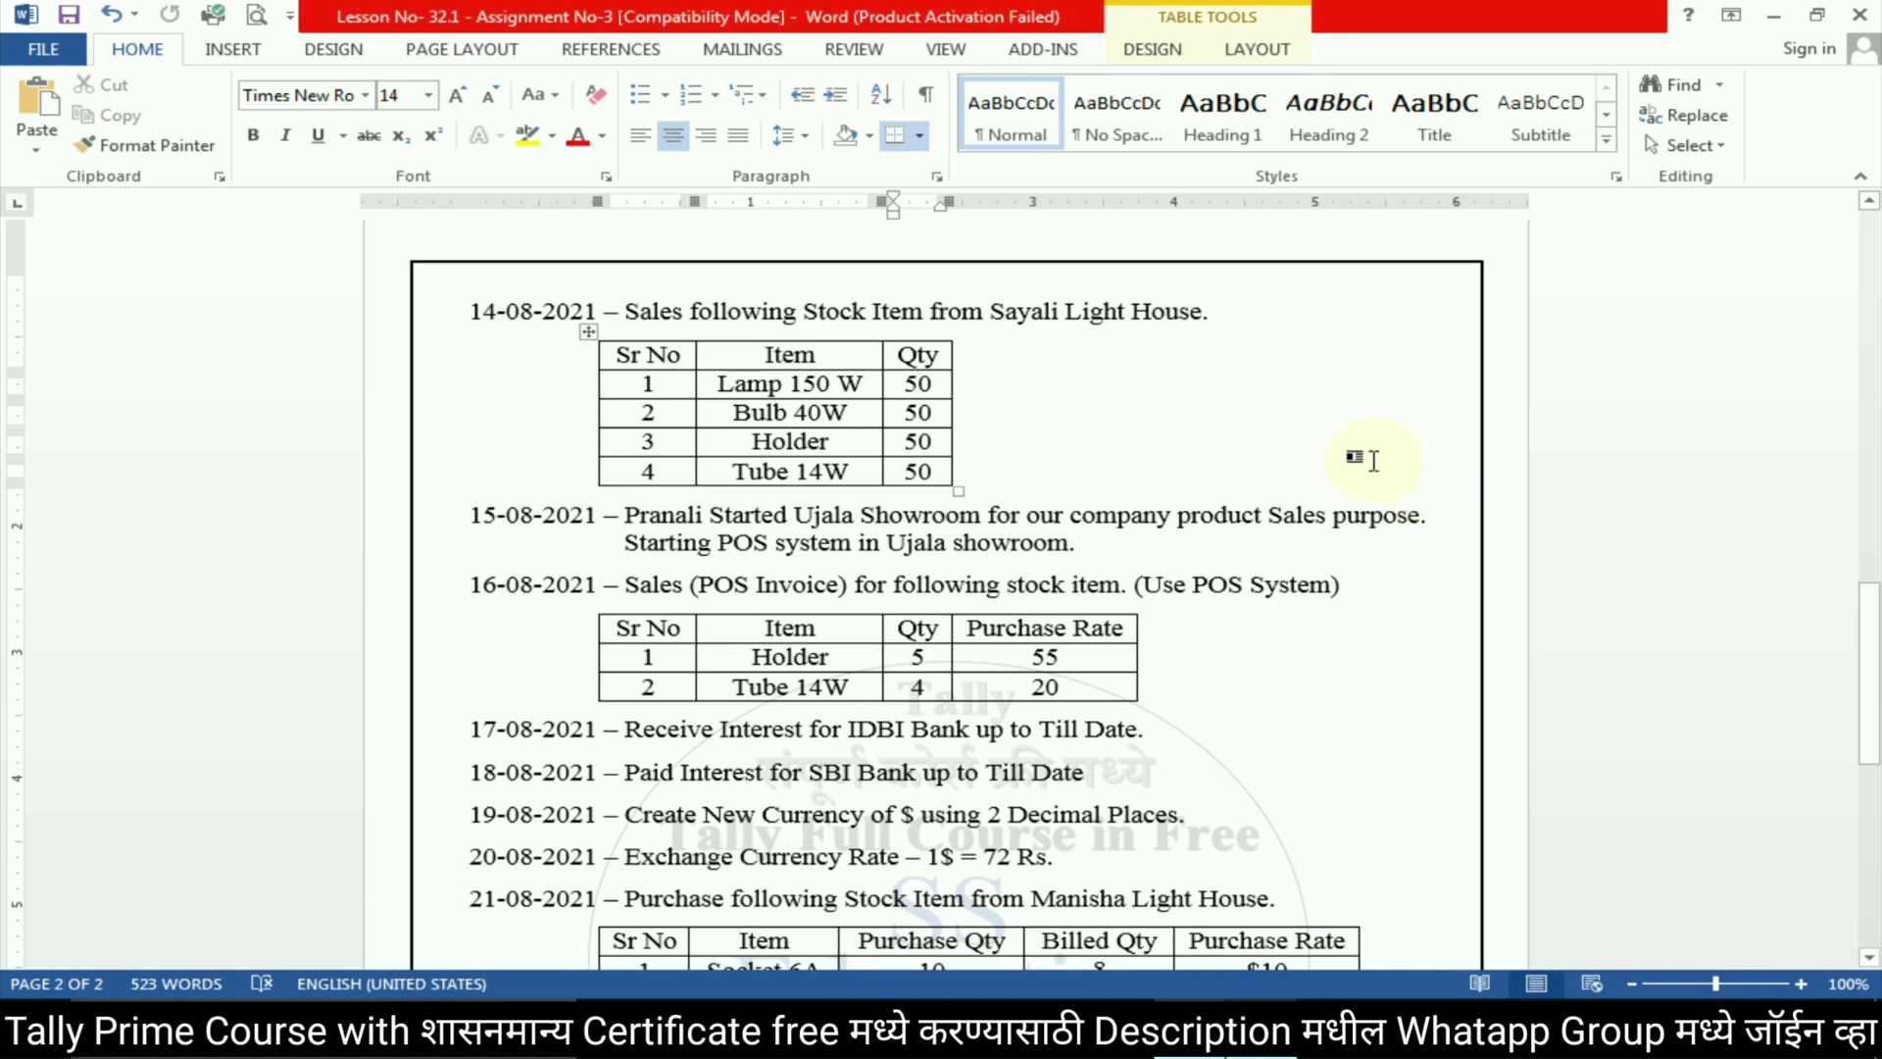
key("alt+Tab")
type("Bu")
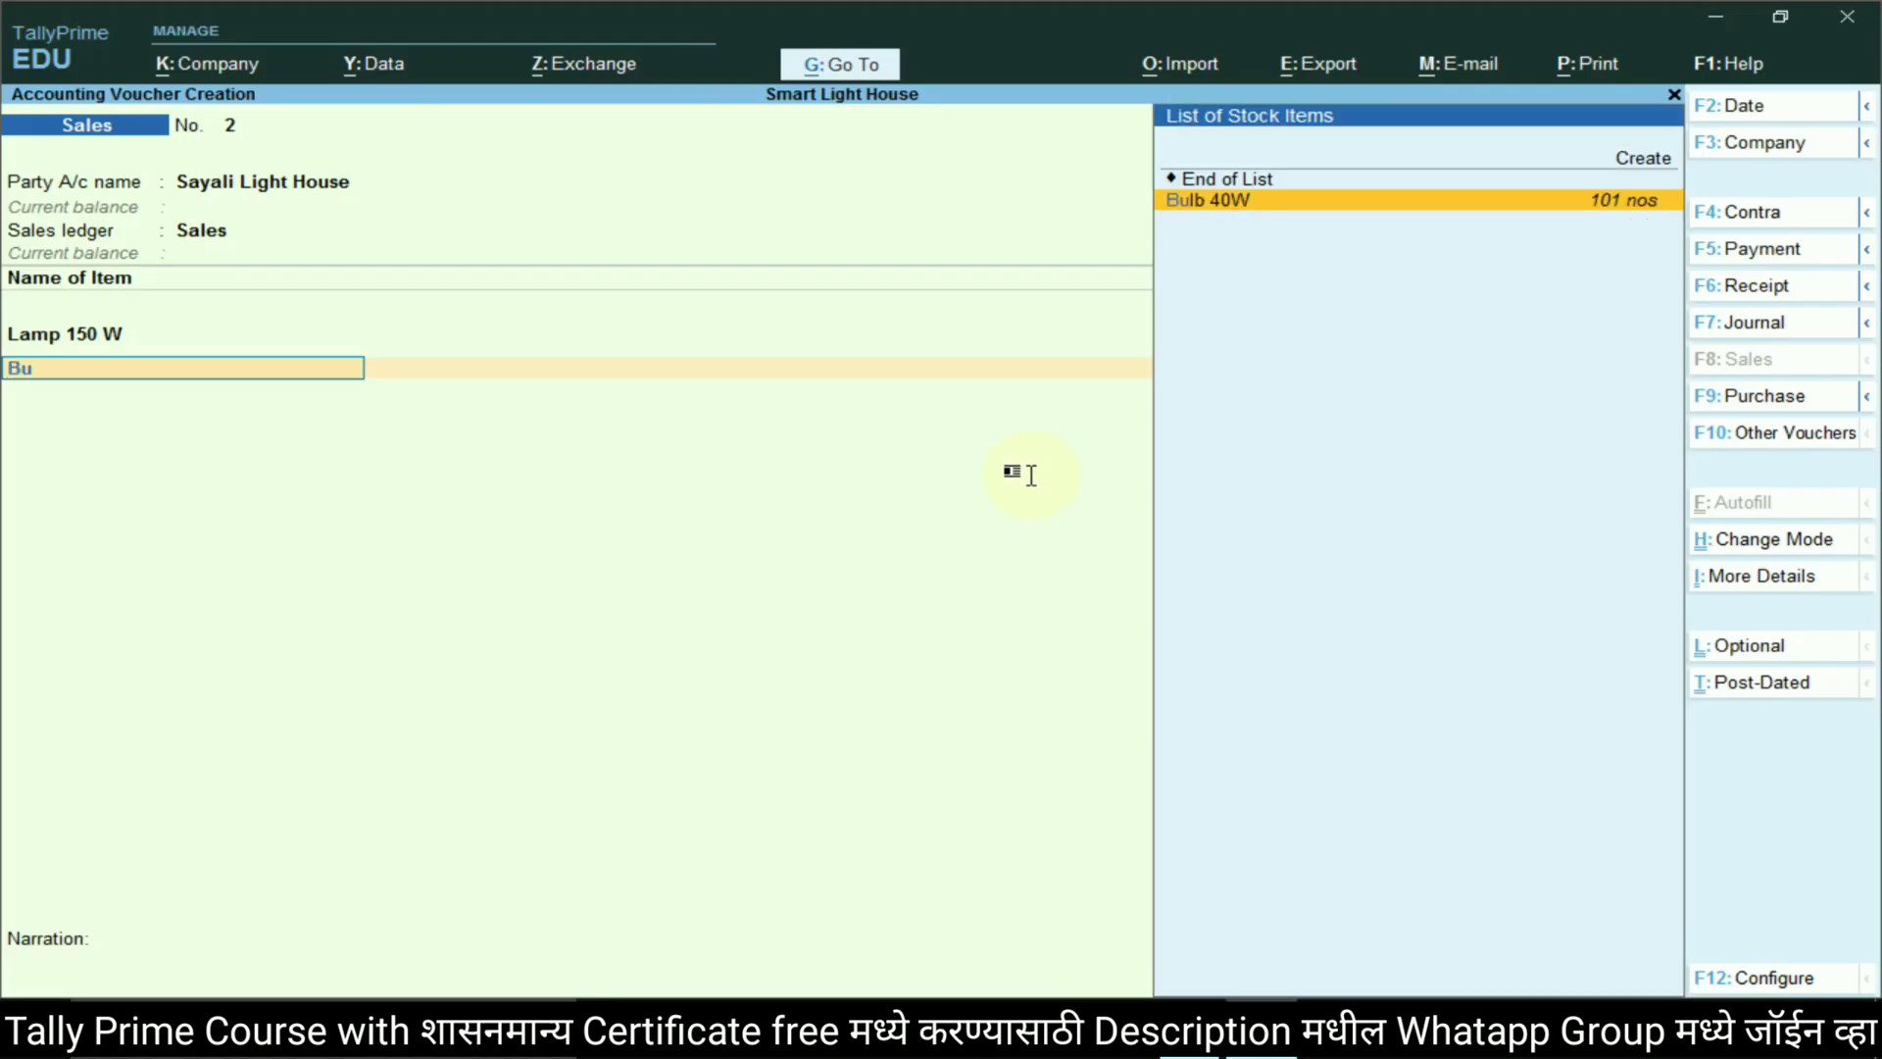
key("Return")
type("50")
key("Return")
key("Return")
key("Return")
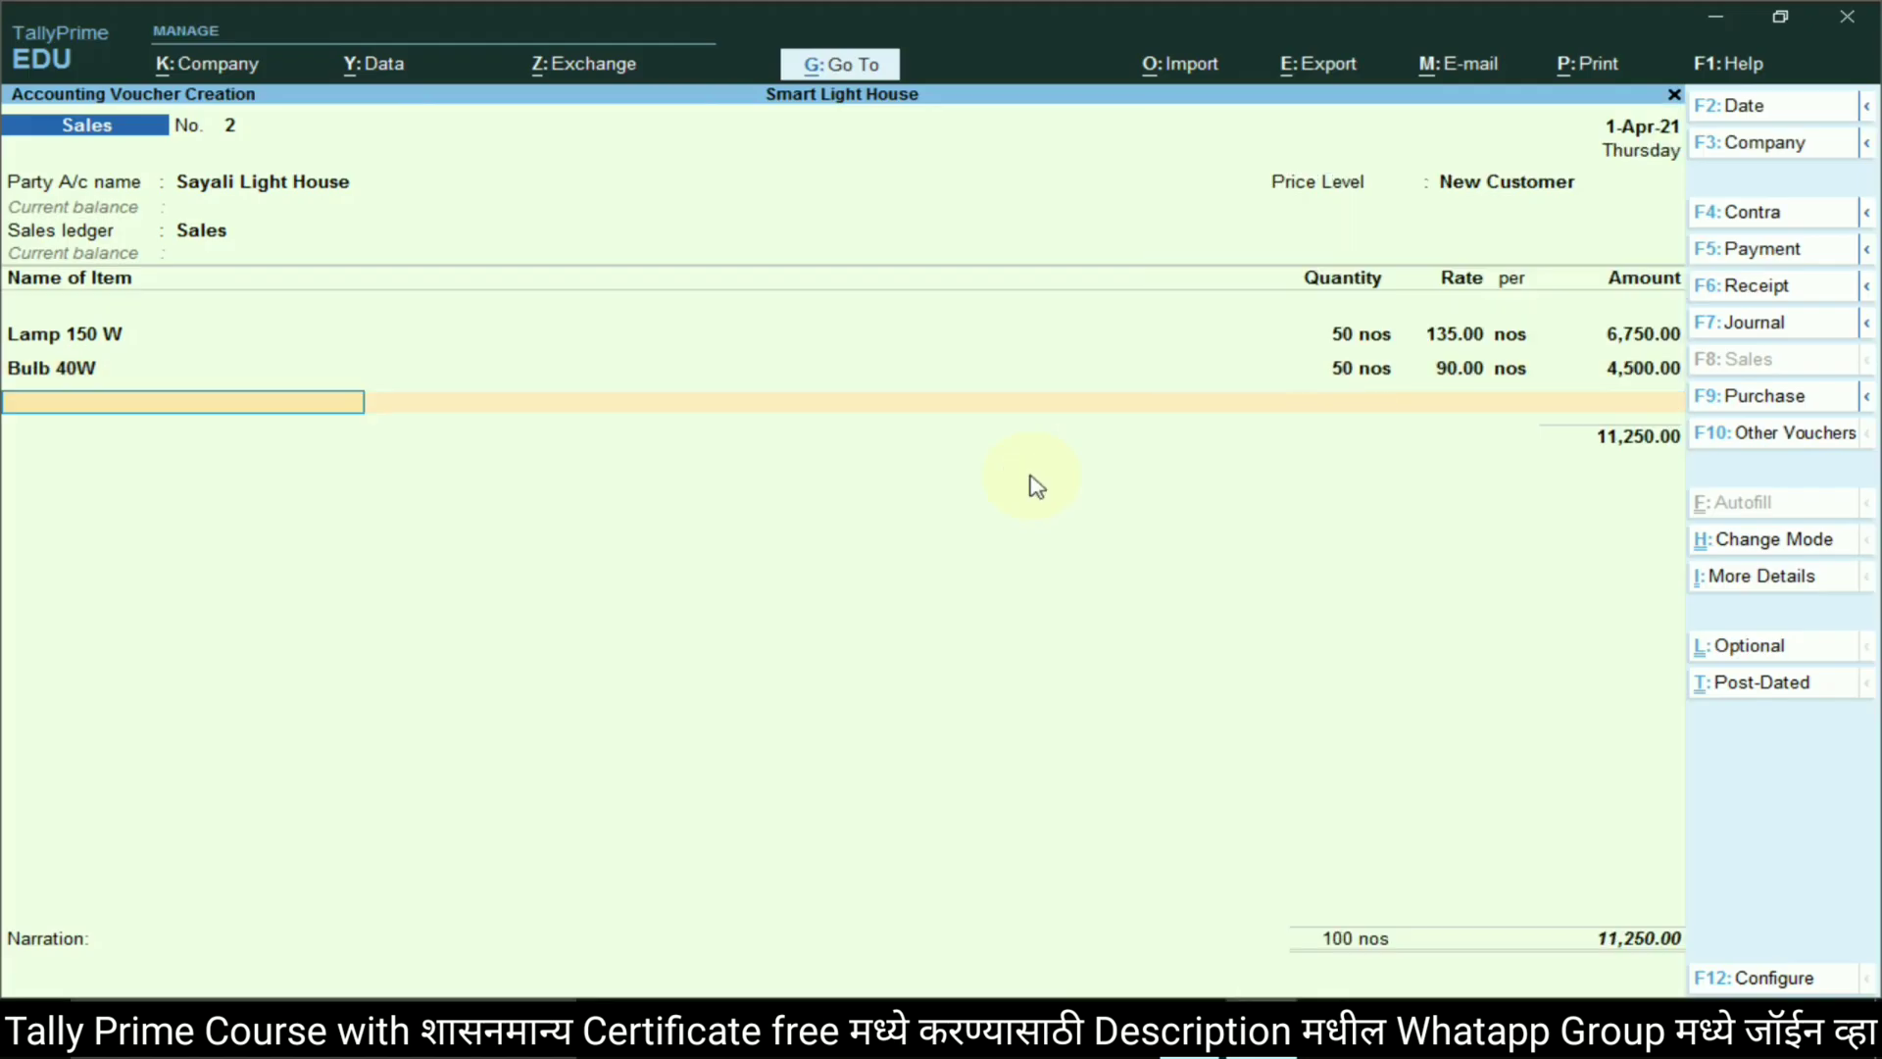
Check the third sale item in Word and add Holder with a quantity of 50 nos
key("alt+Tab")
key("alt+Tab")
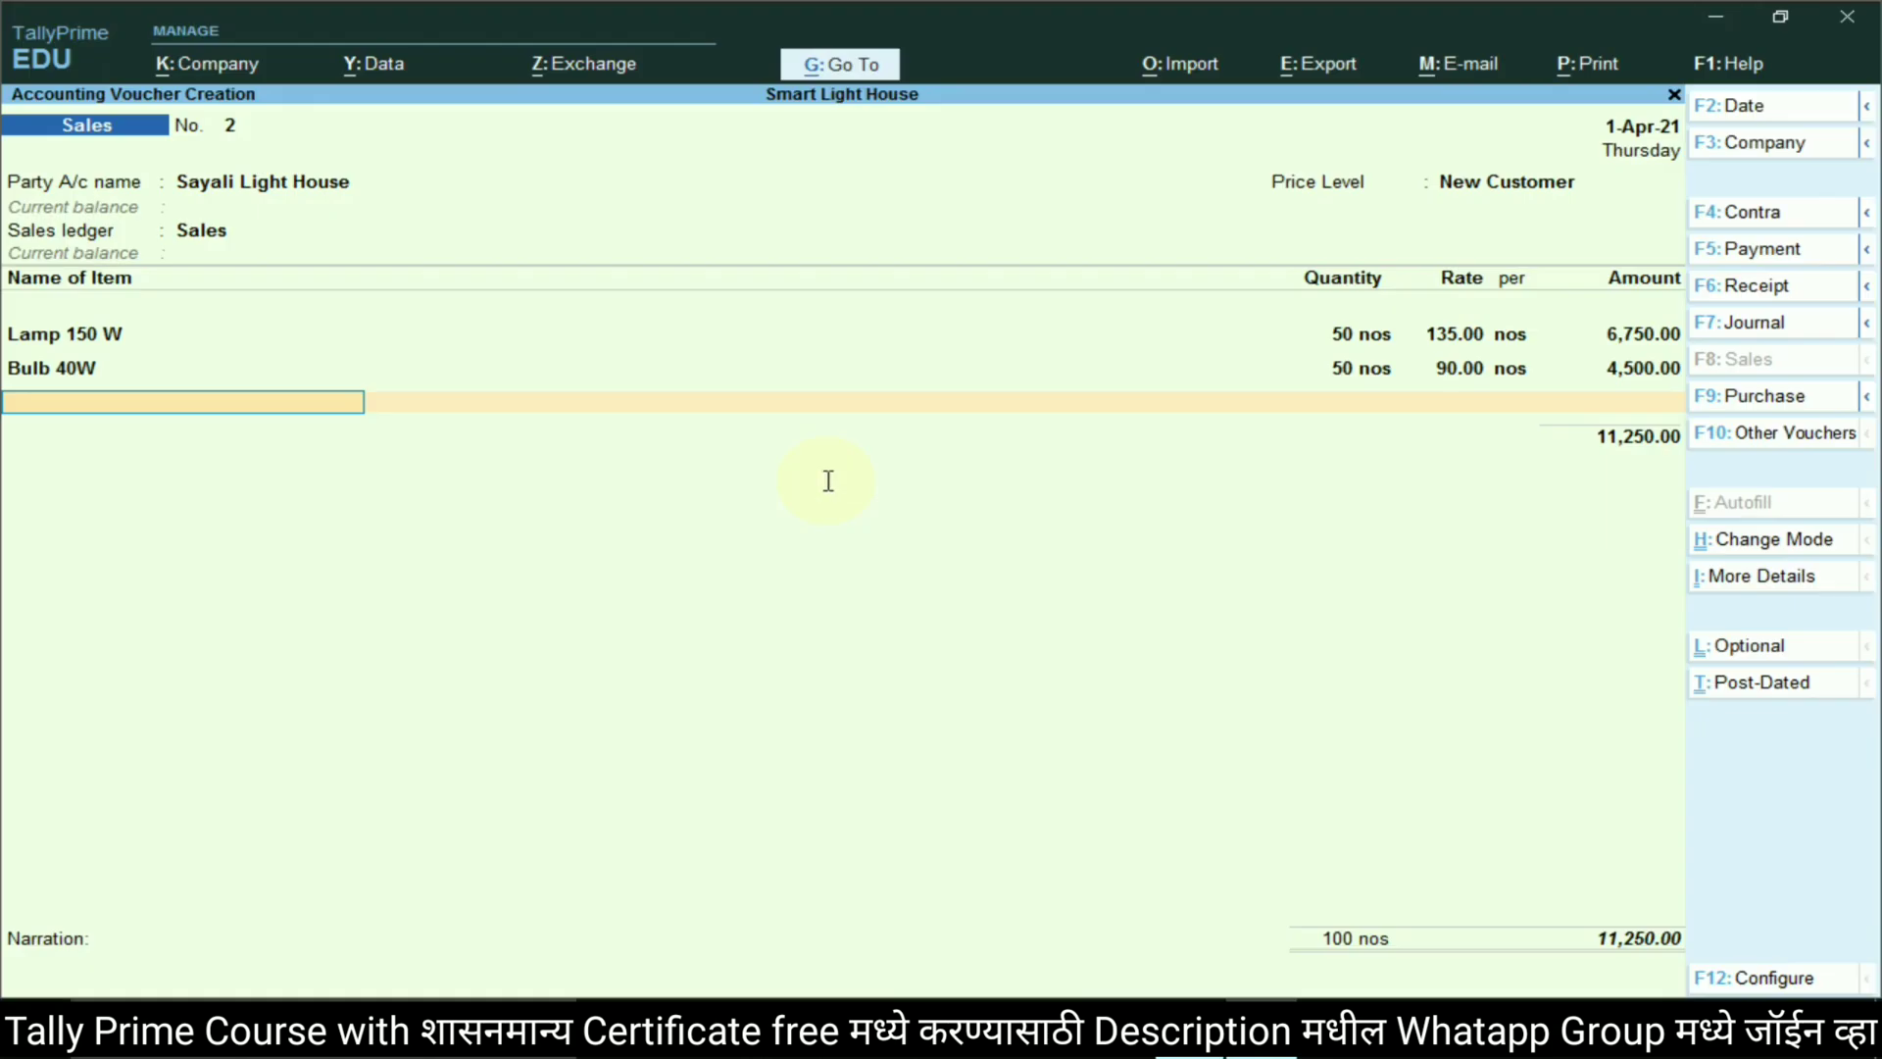
type("Hol")
key("Return")
type("50")
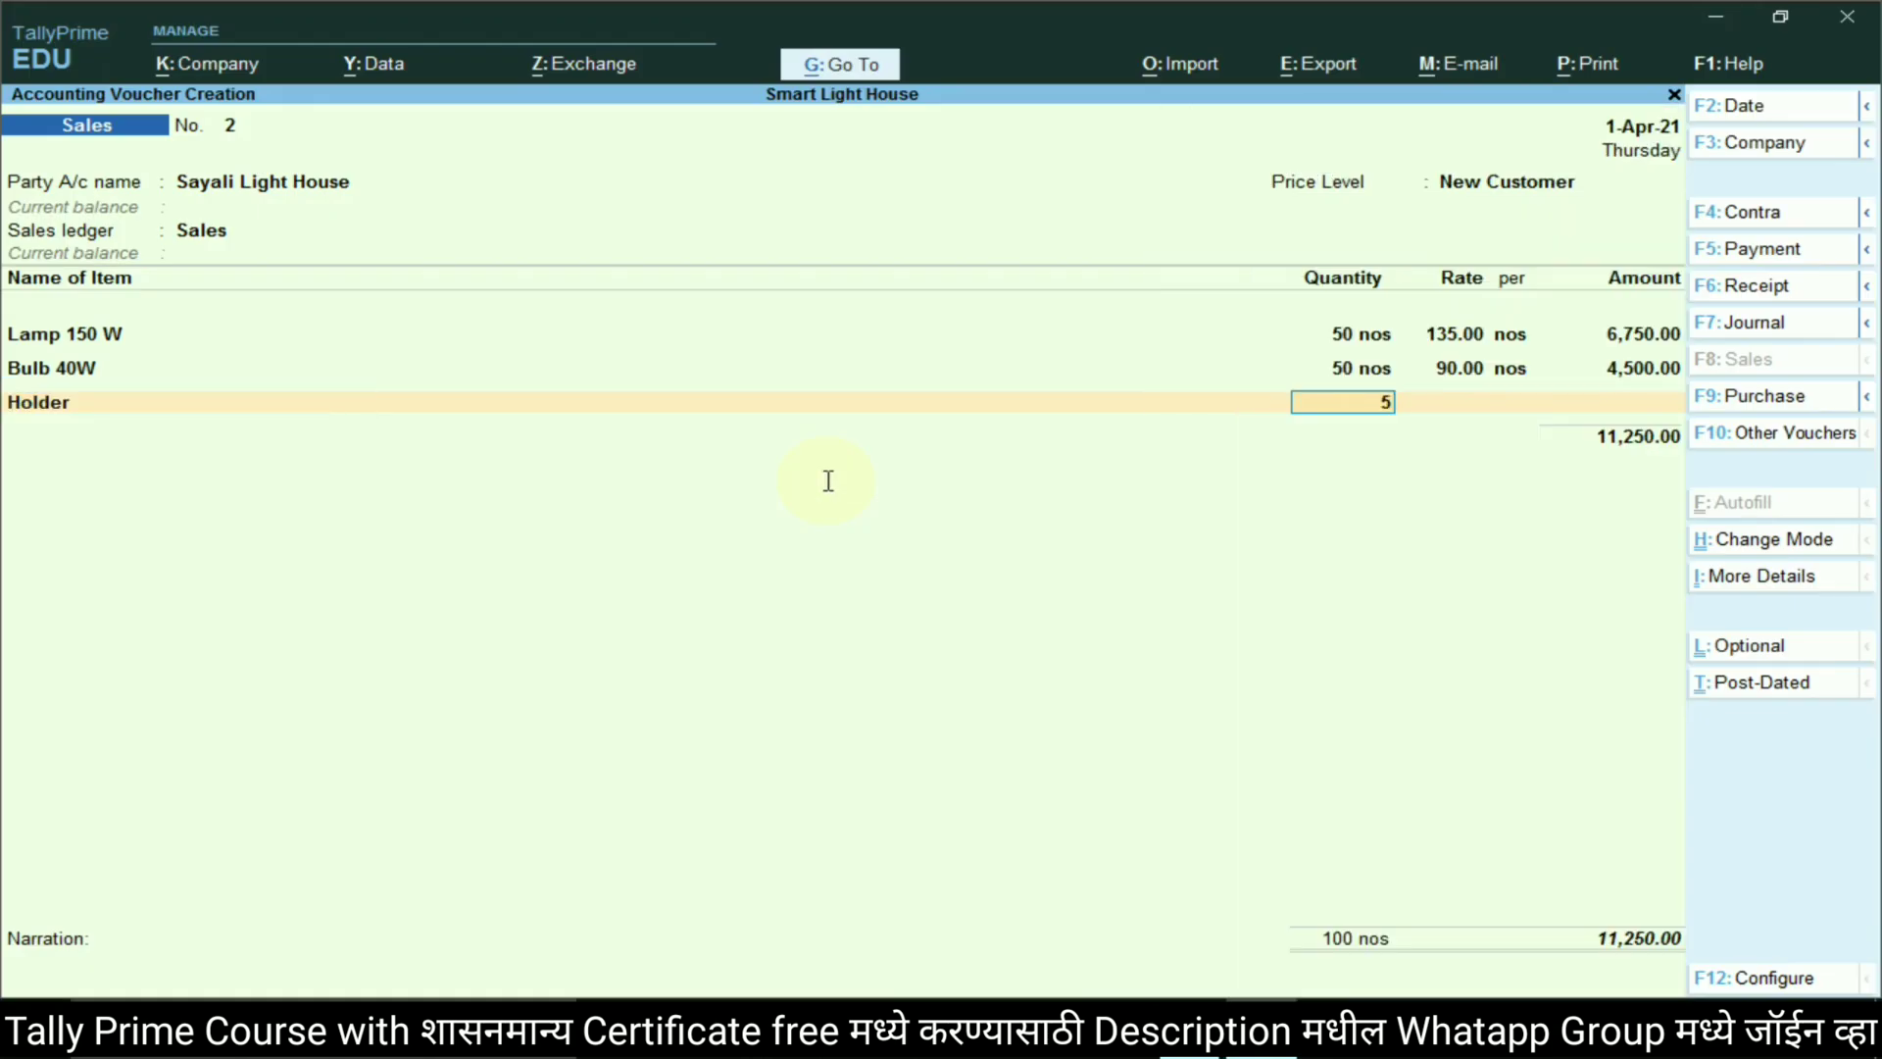
key("Return")
key("Return")
key("Return")
Check the fourth sale item in Word and add Tube 14W with a quantity of 50 nos
key("alt+Tab")
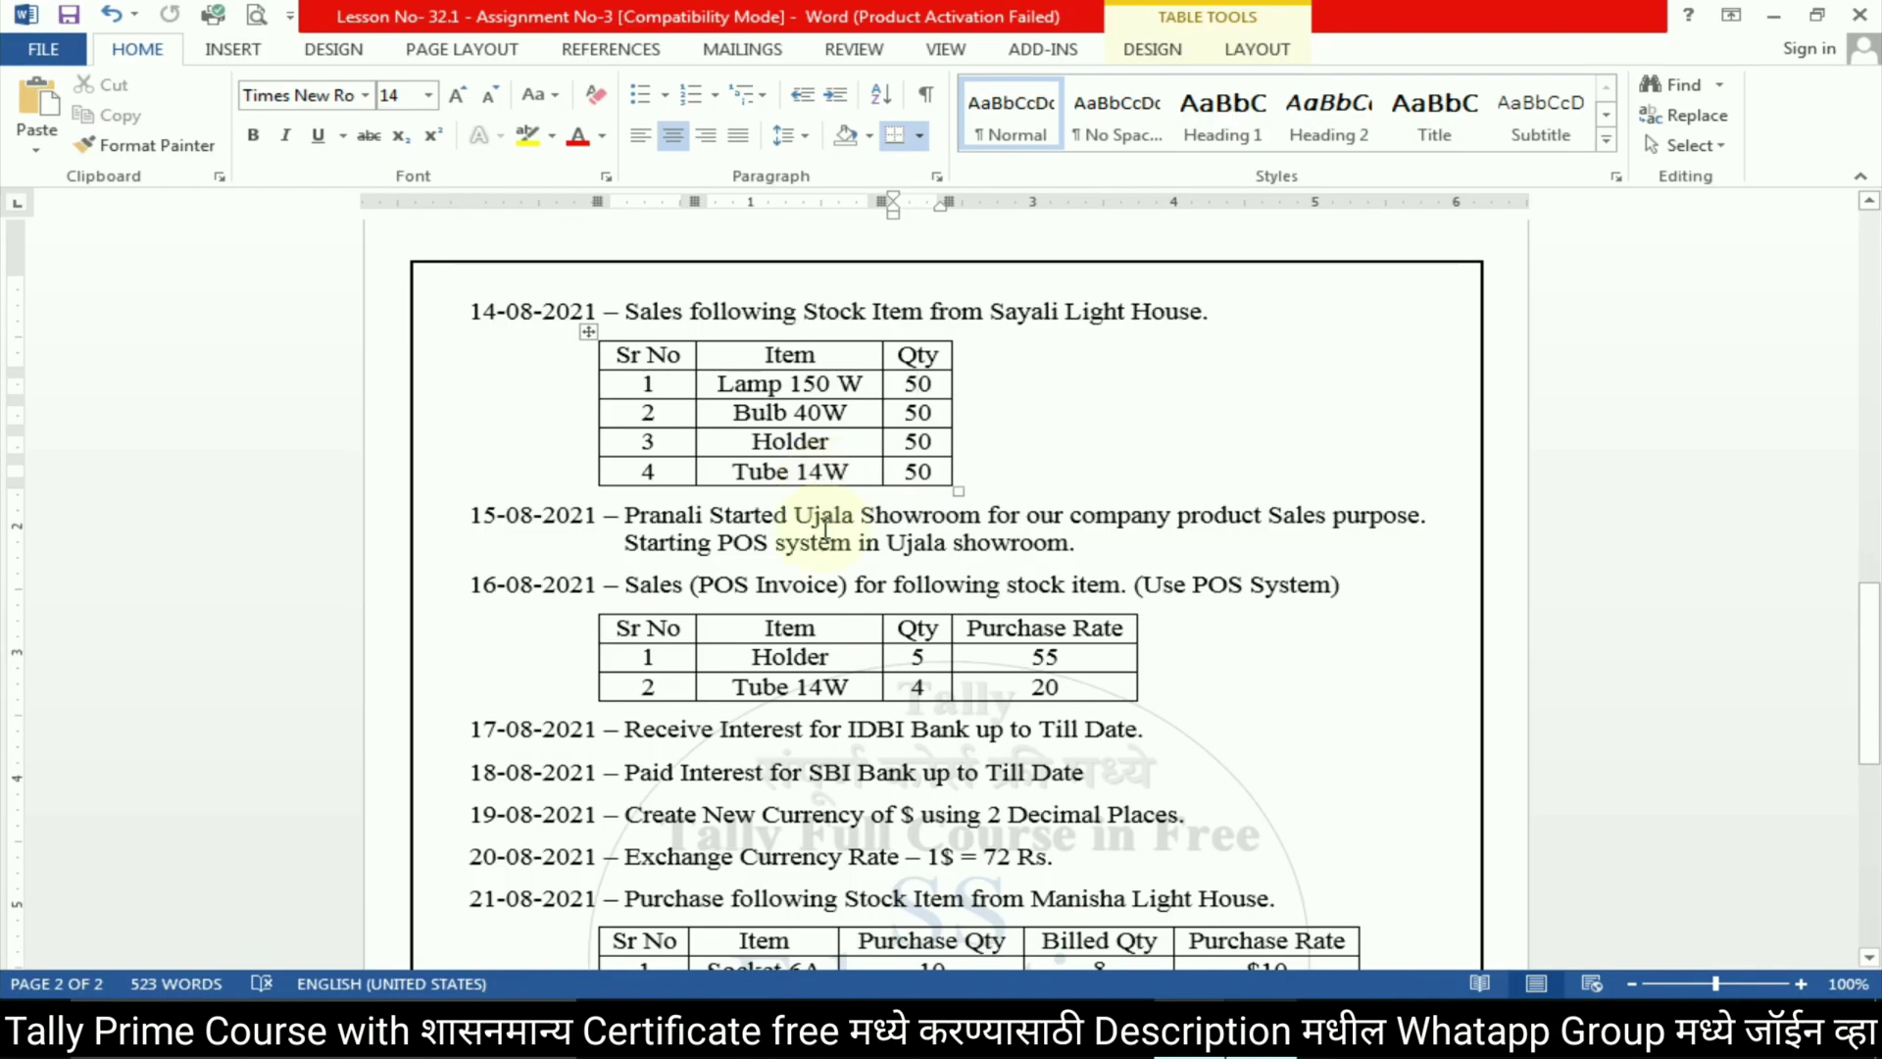
key("alt+Tab")
type("T")
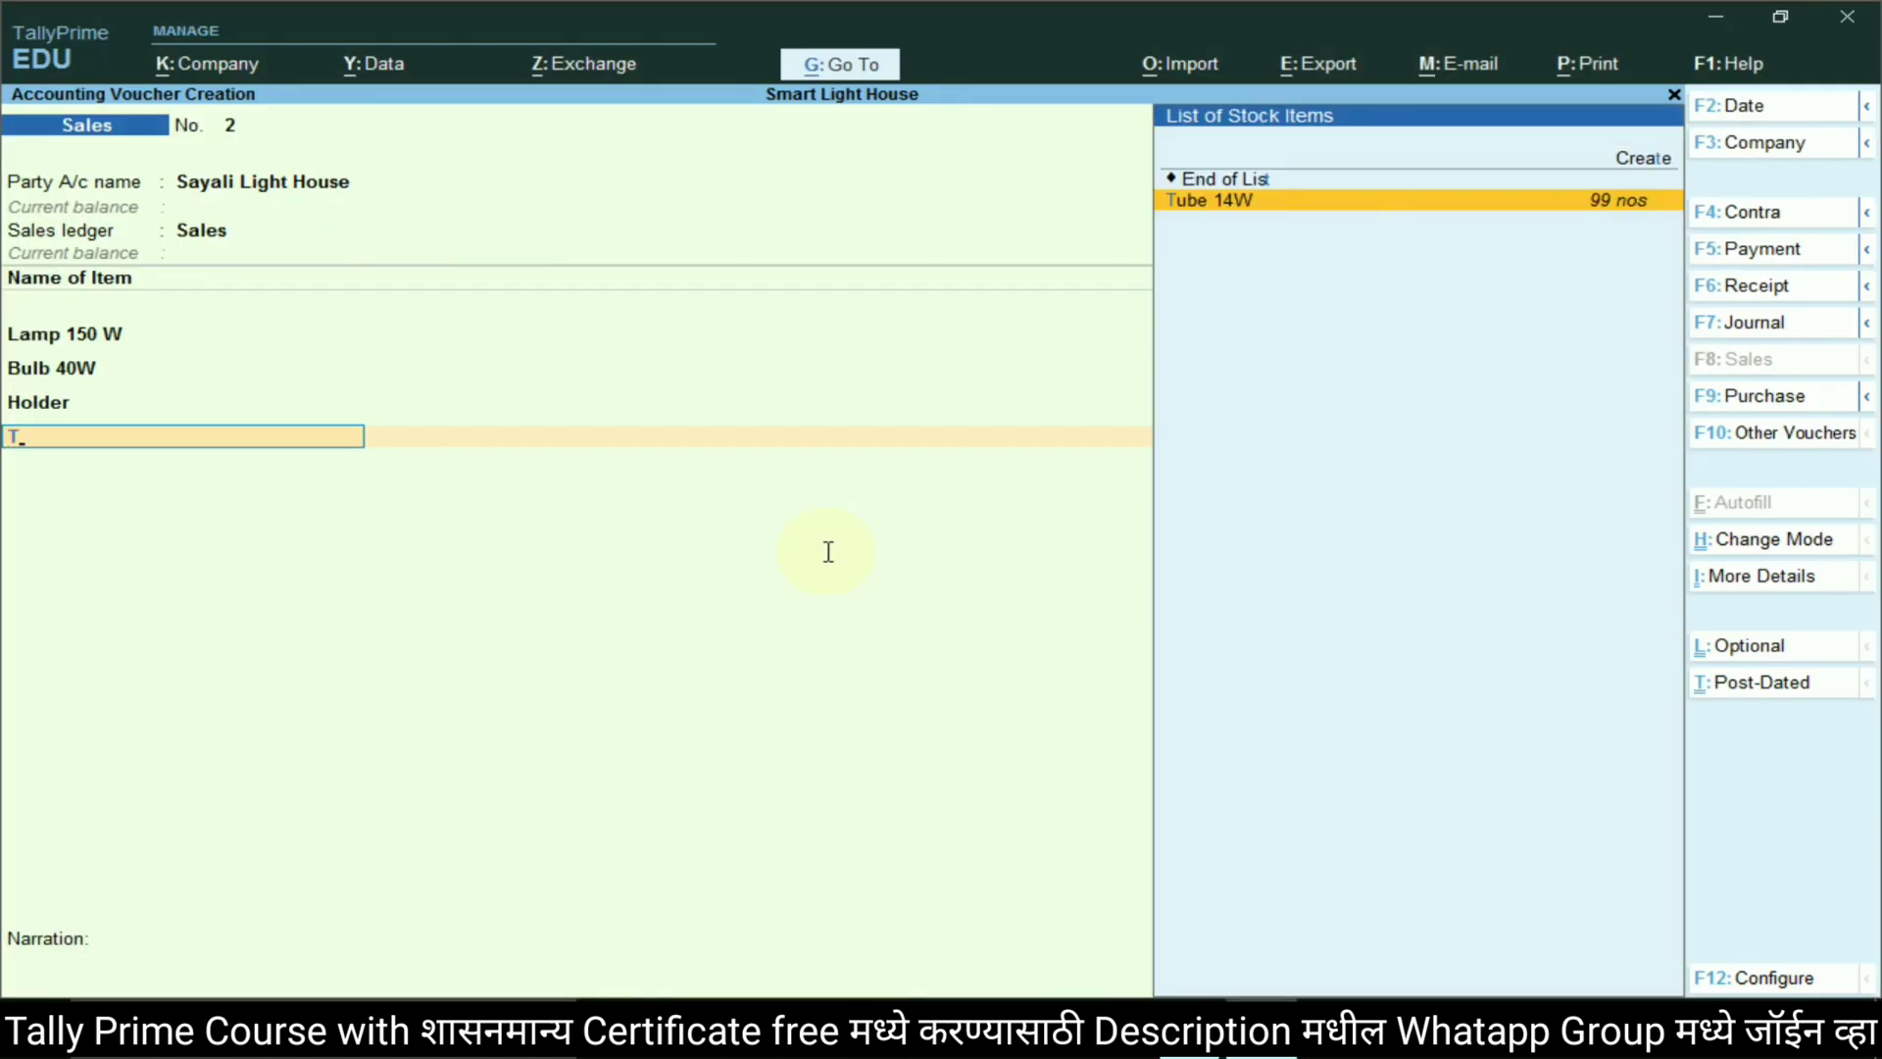
key("Return")
key("Return")
key("Return")
key("Return")
key("Return")
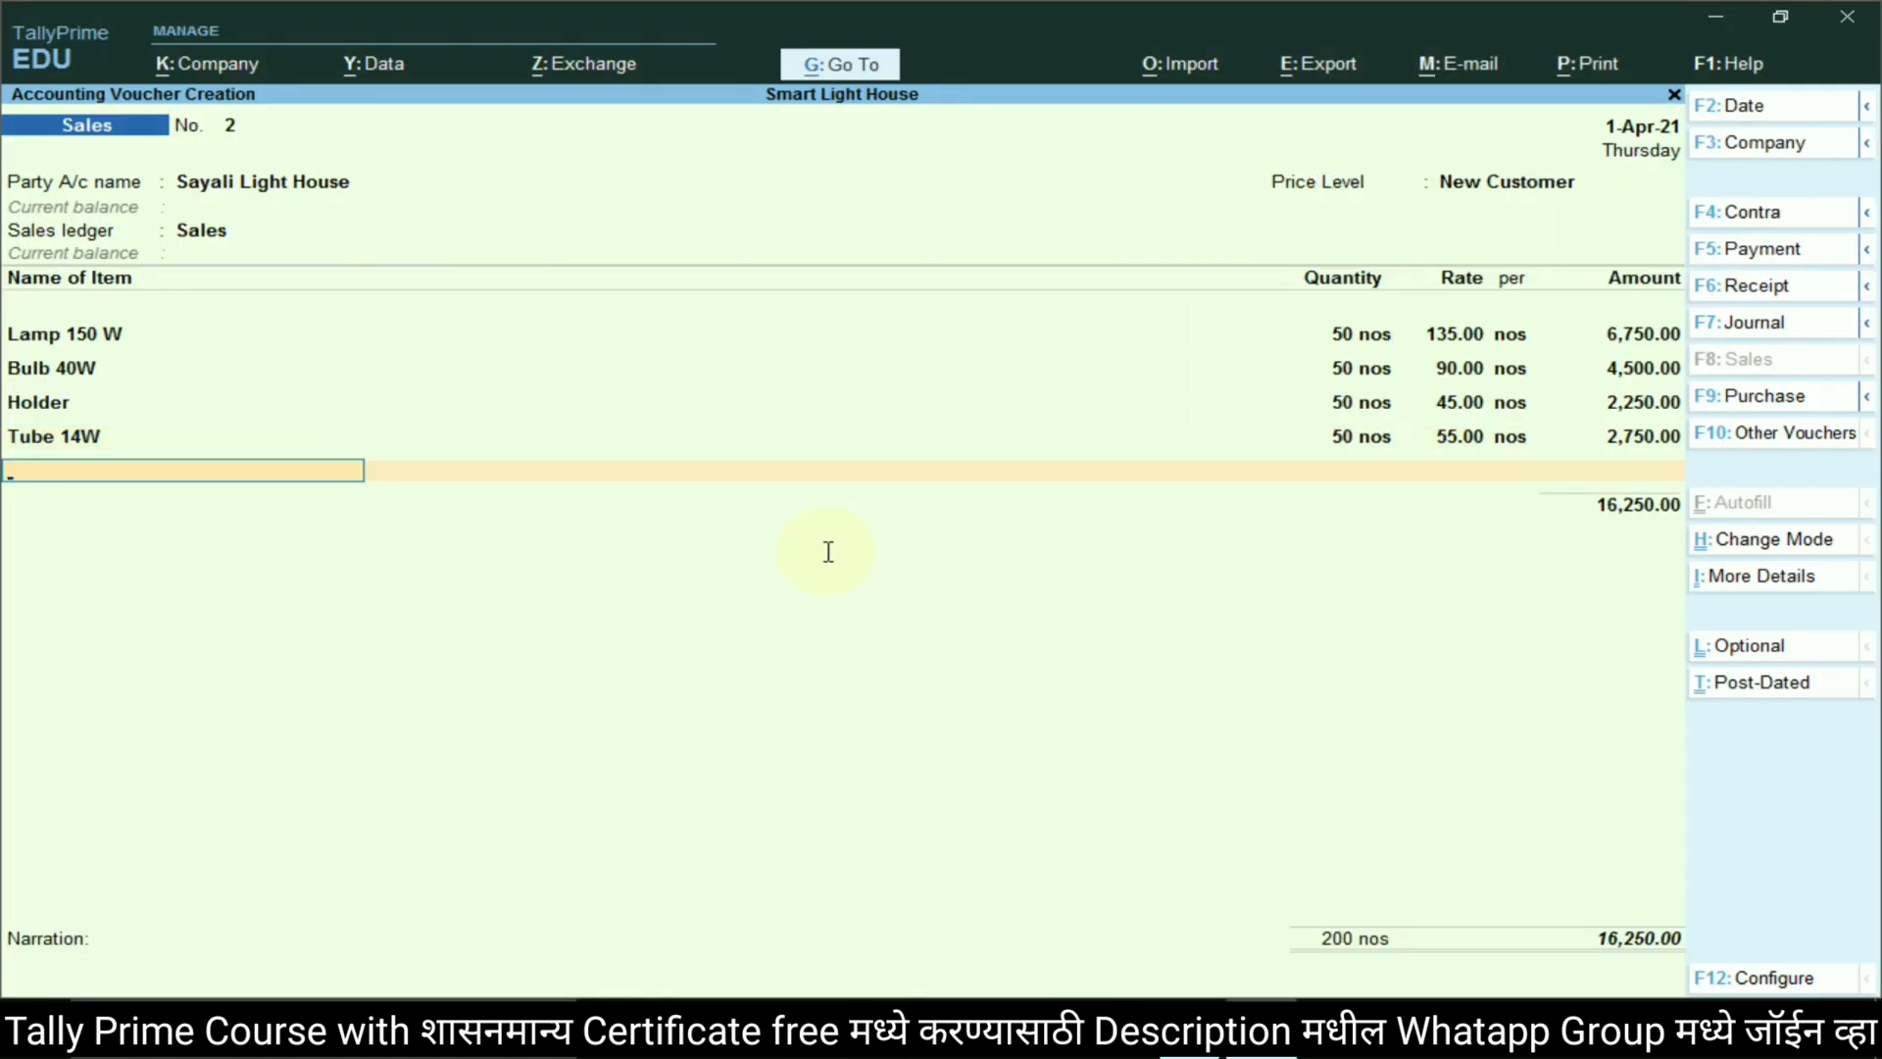
Recheck the items in Word, end the item list and save the sales voucher without a narration
key("alt+Tab")
key("alt+Tab")
key("Return")
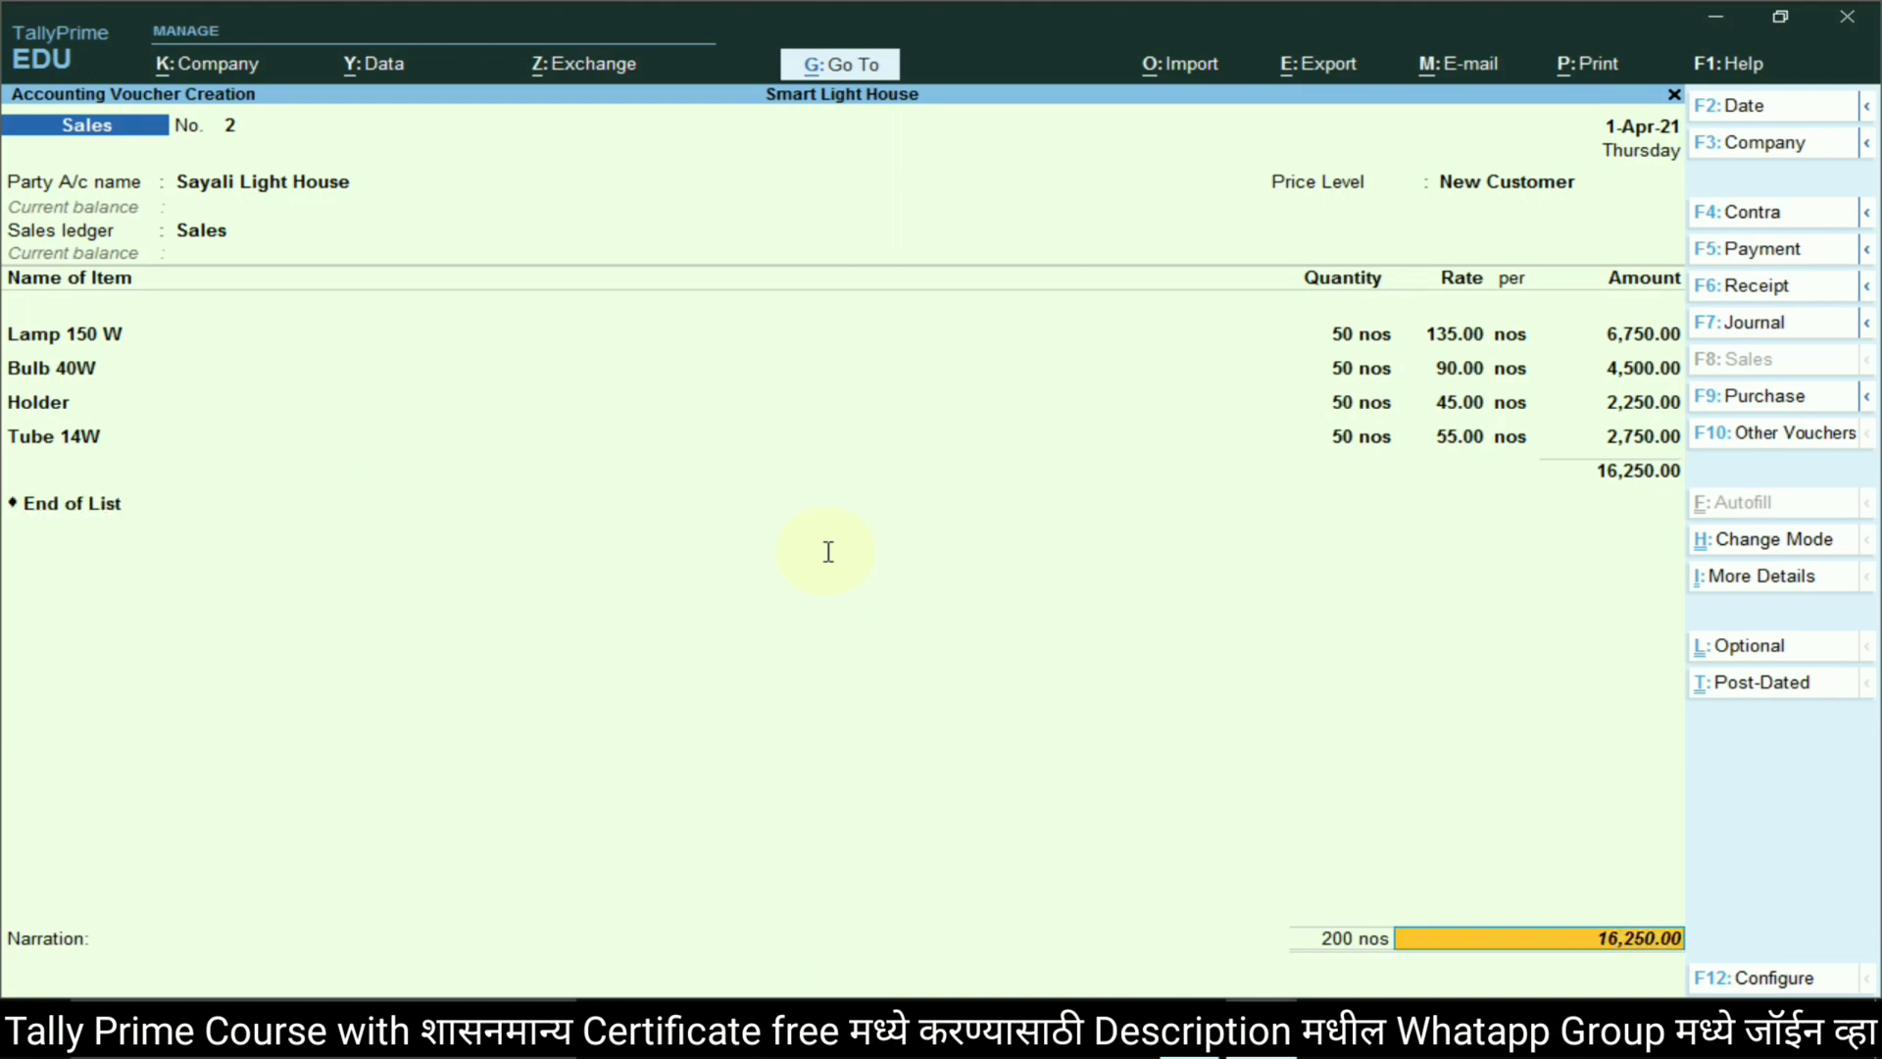
key("Return")
key("Return")
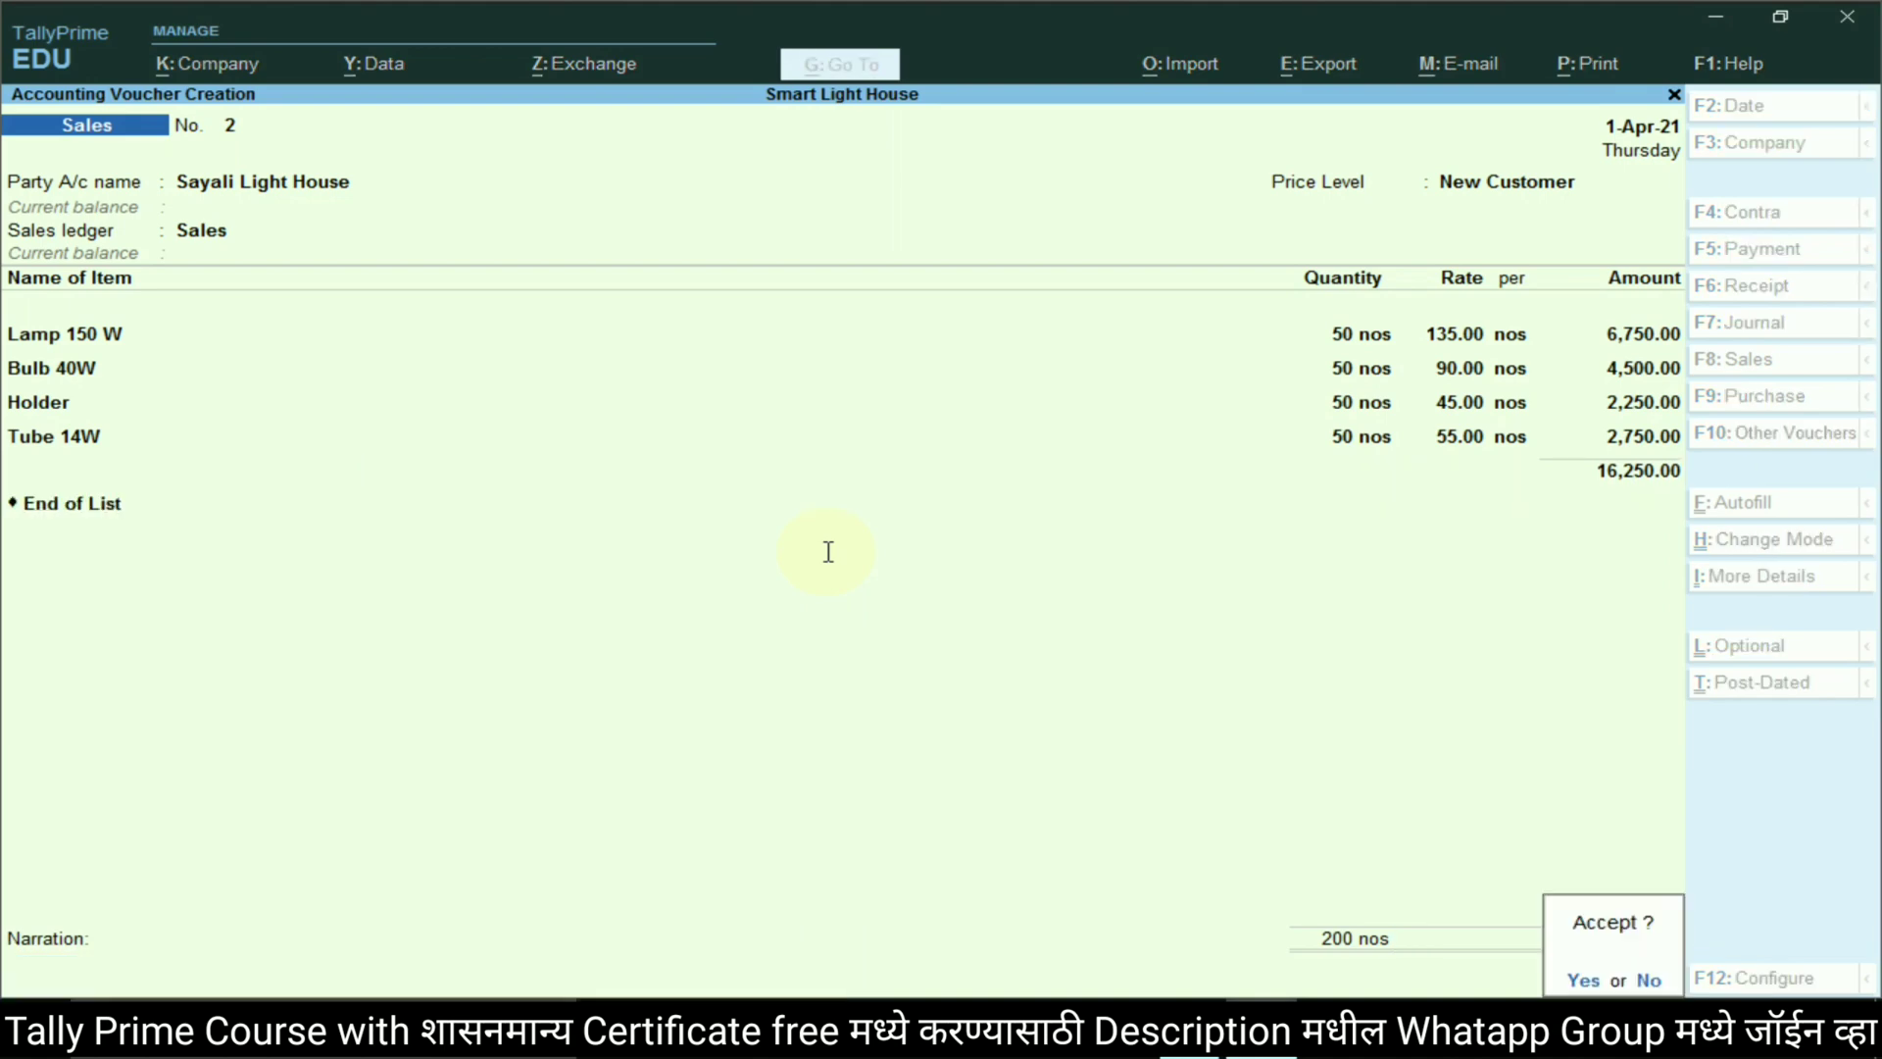
key("Return")
Read the 15-08-2021 and 16-08-2021 POS entries in Word, and start a new voucher type named POS based on Sales
key("alt+Tab")
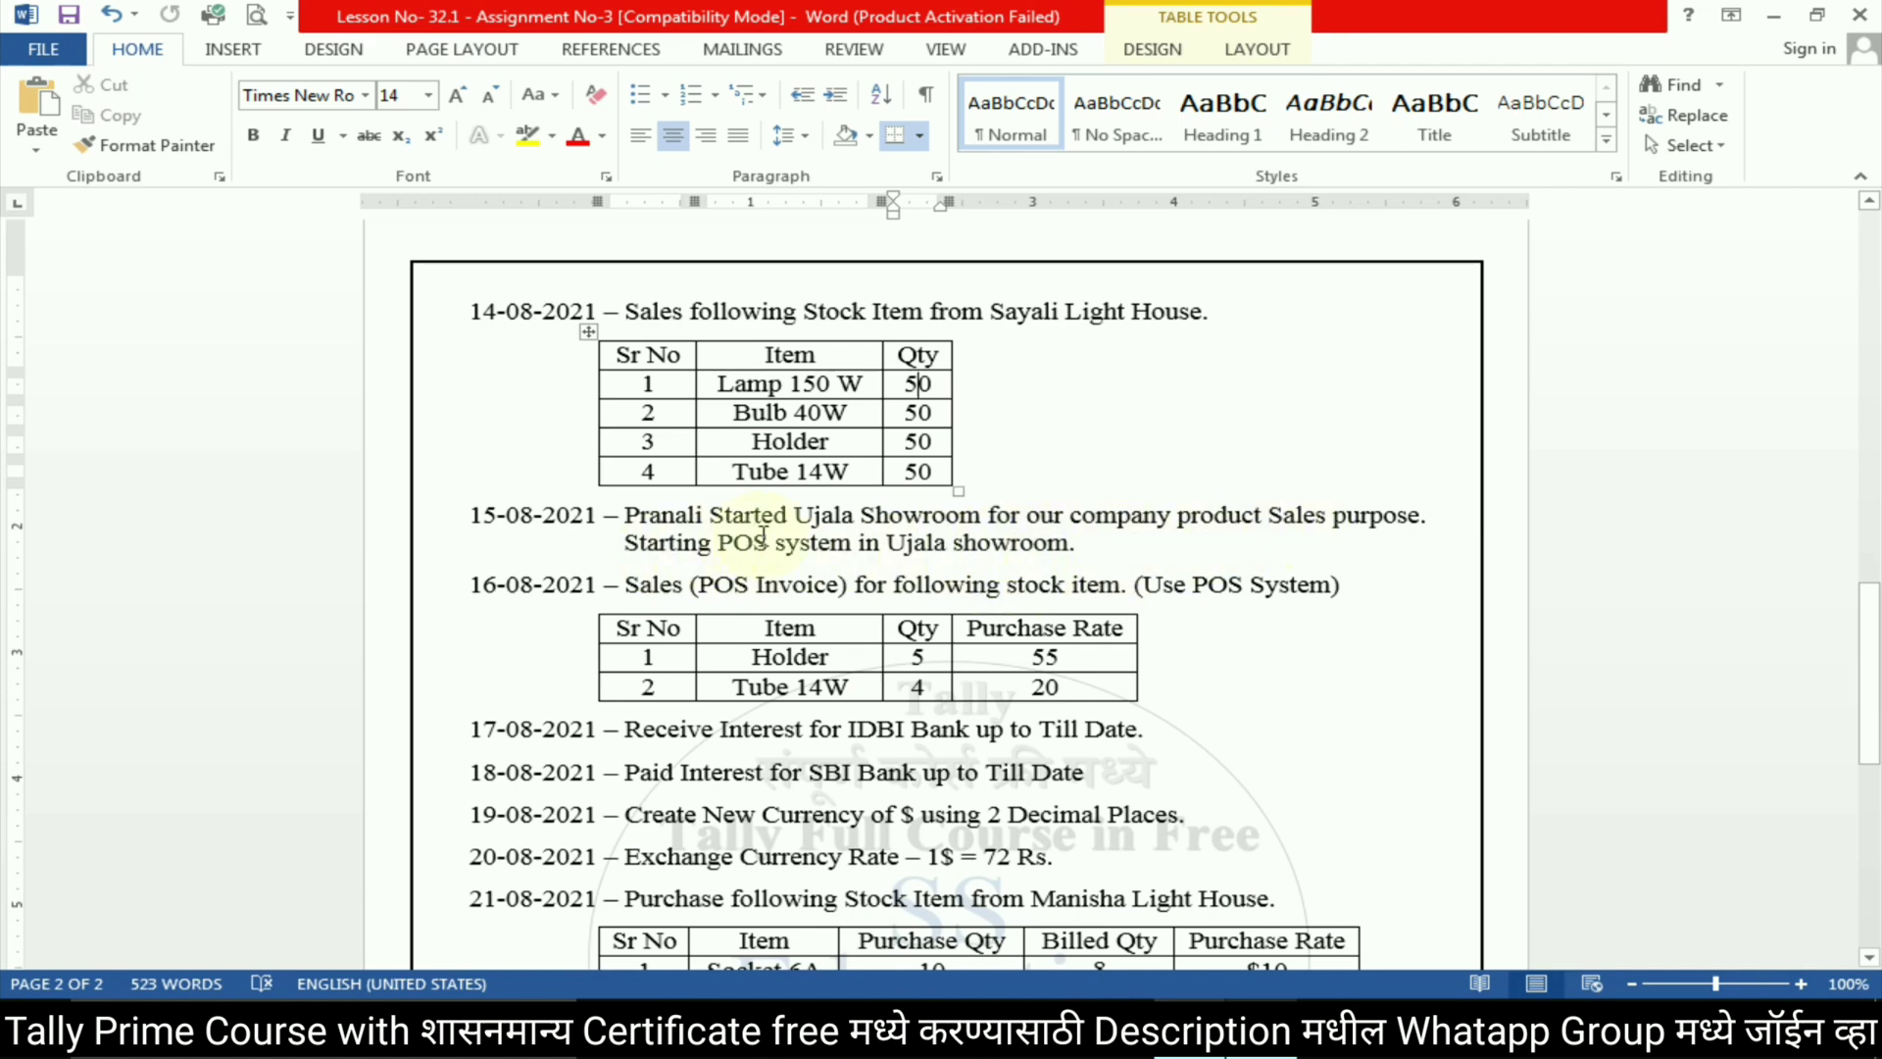
left_click(1070, 549)
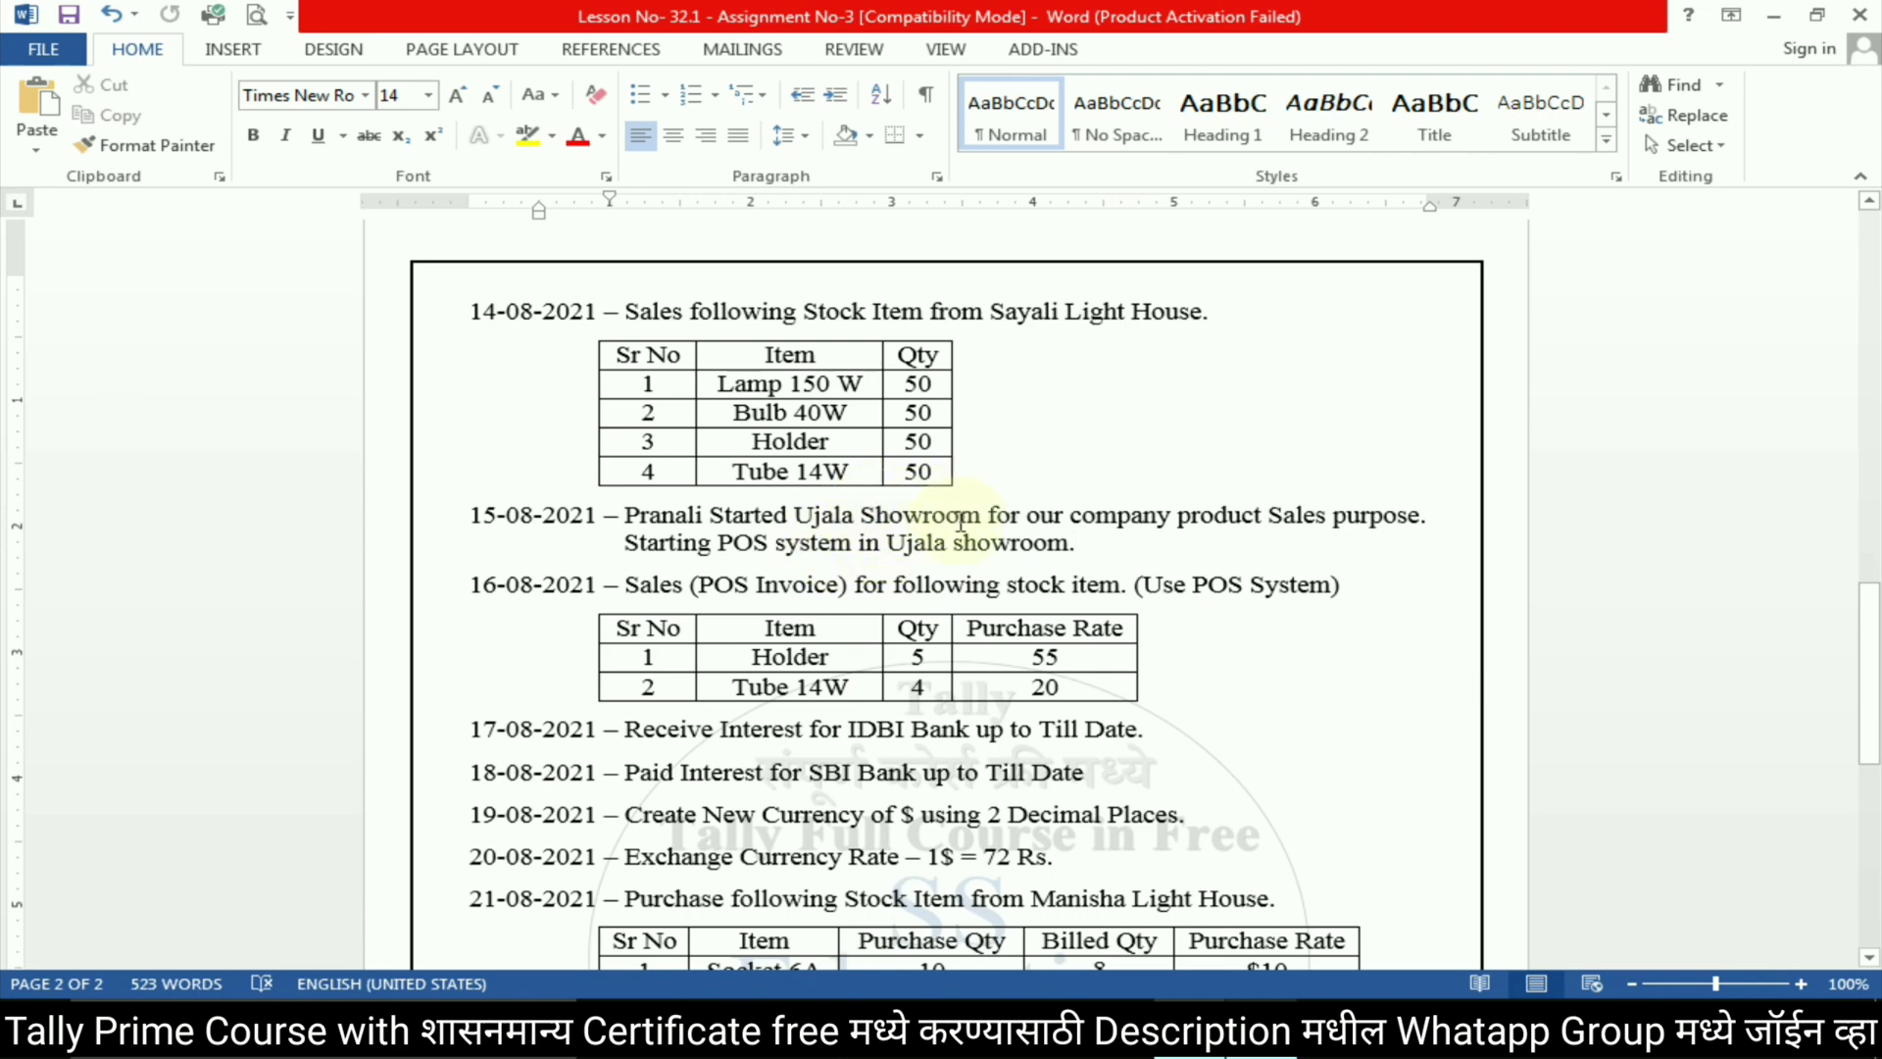
left_click(894, 586)
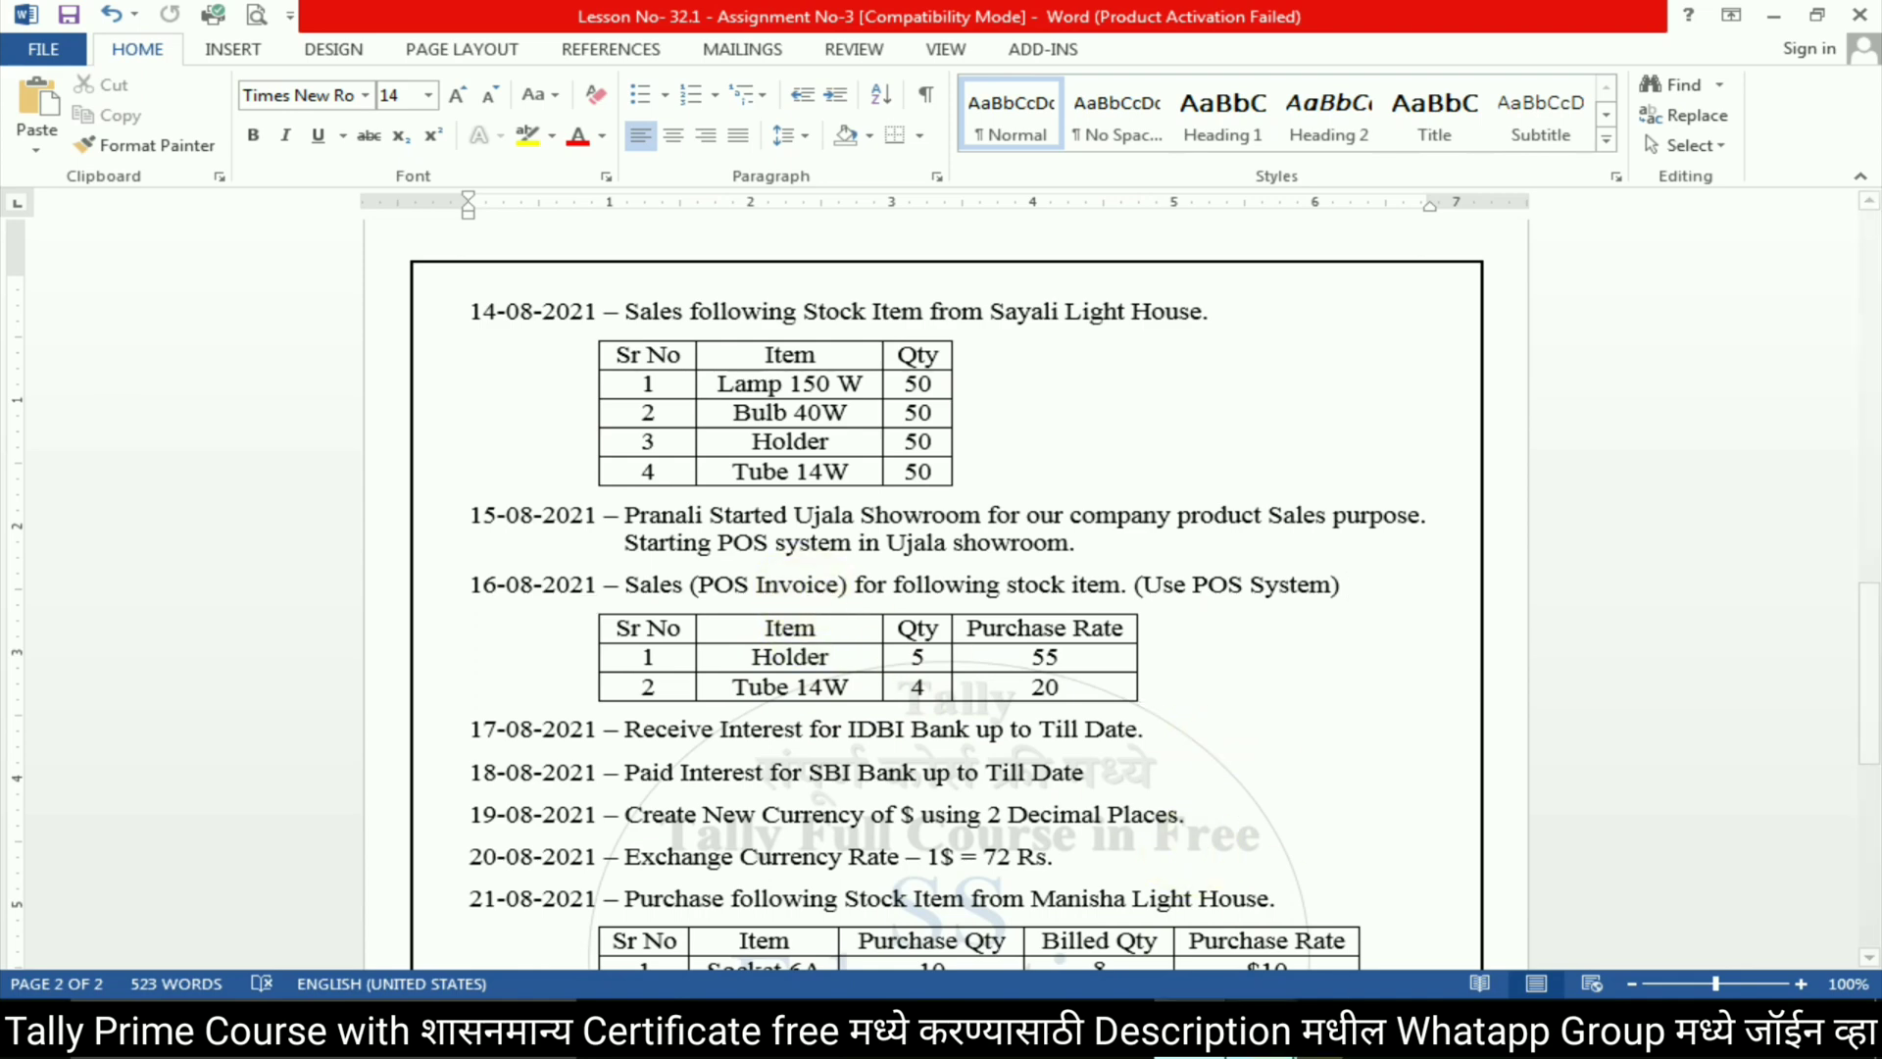
left_click(1251, 1027)
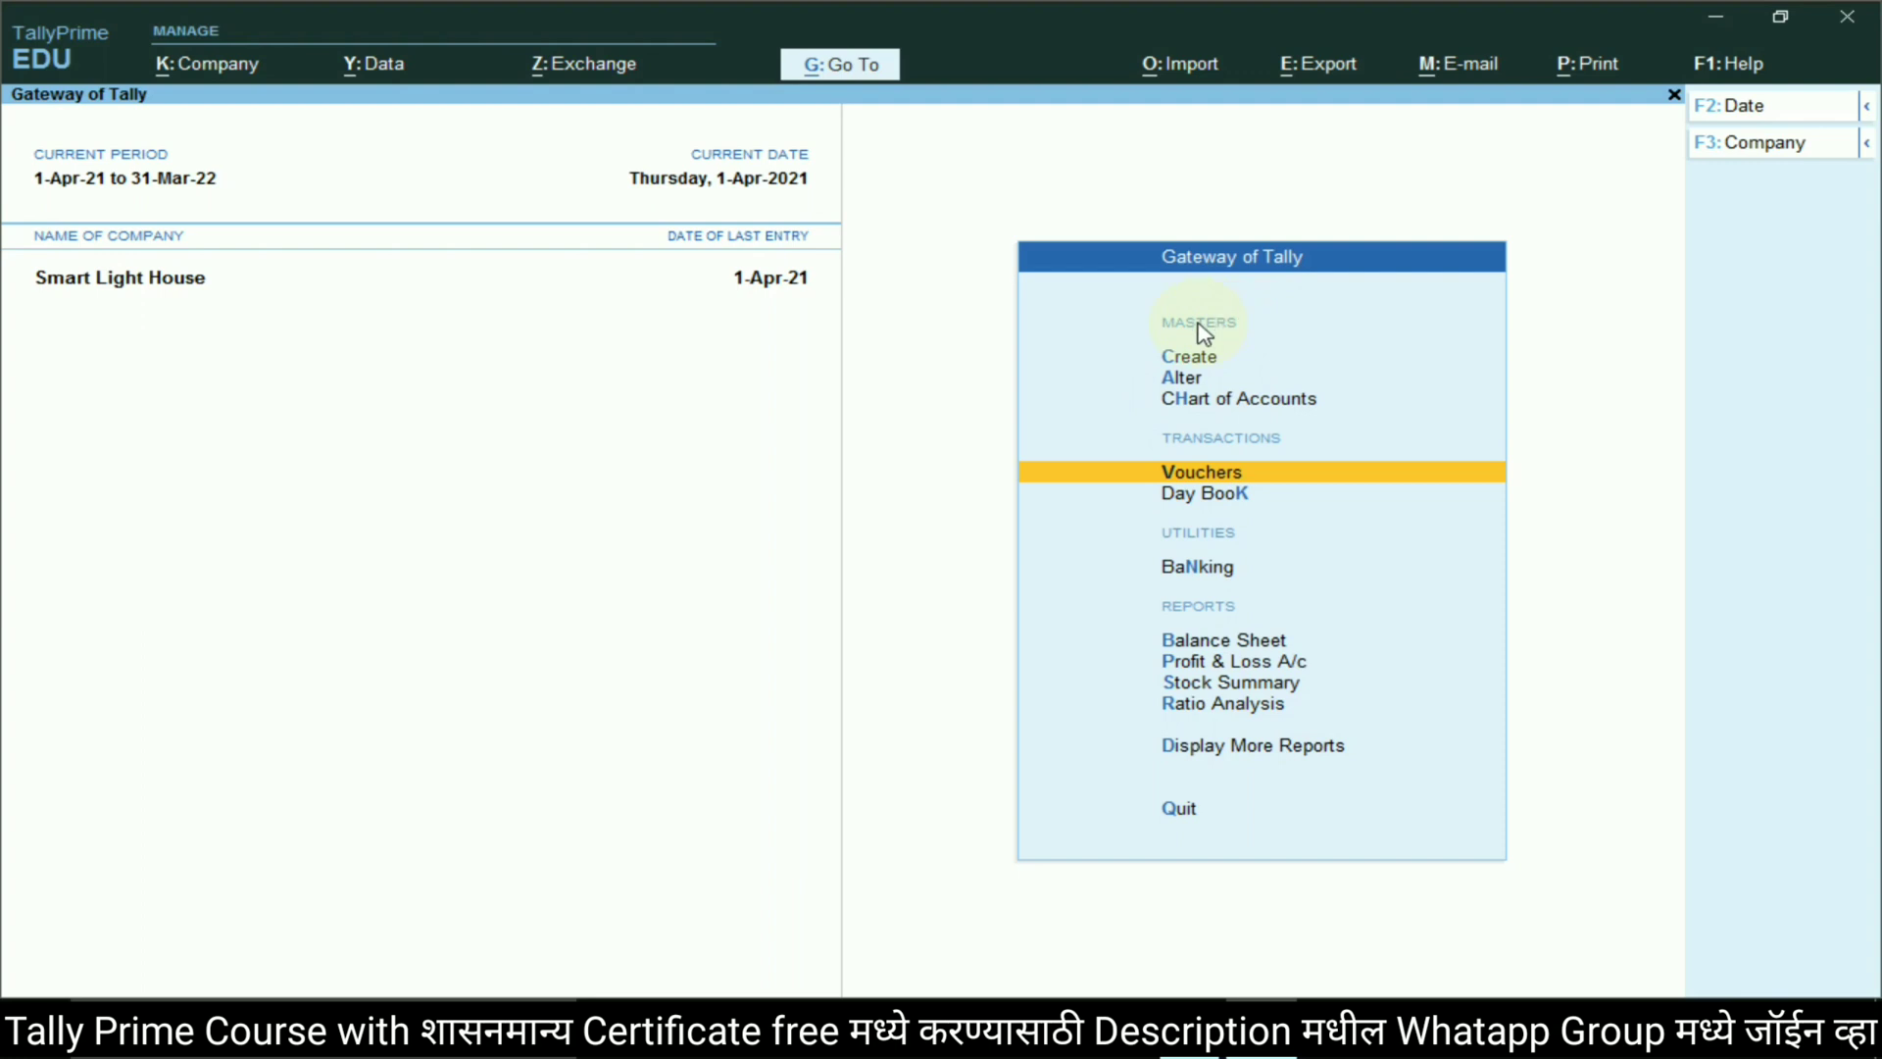
left_click(1198, 363)
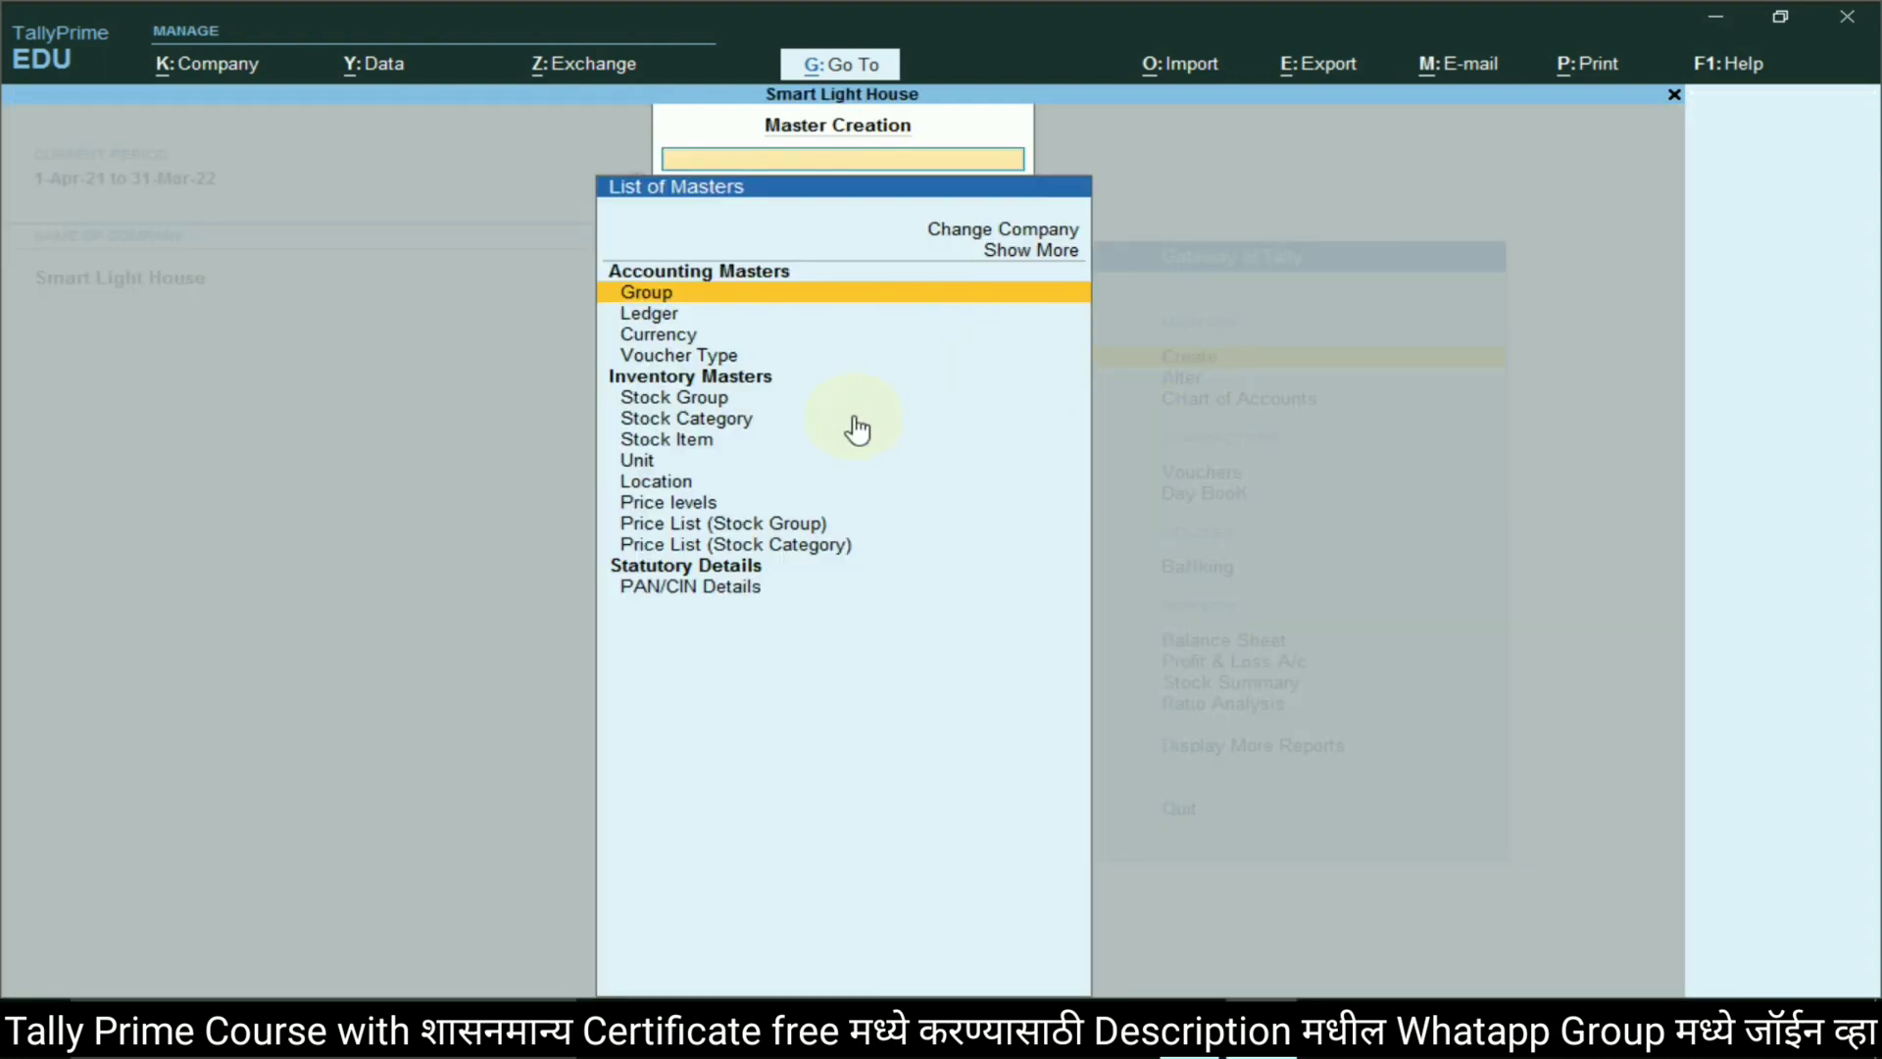
left_click(701, 356)
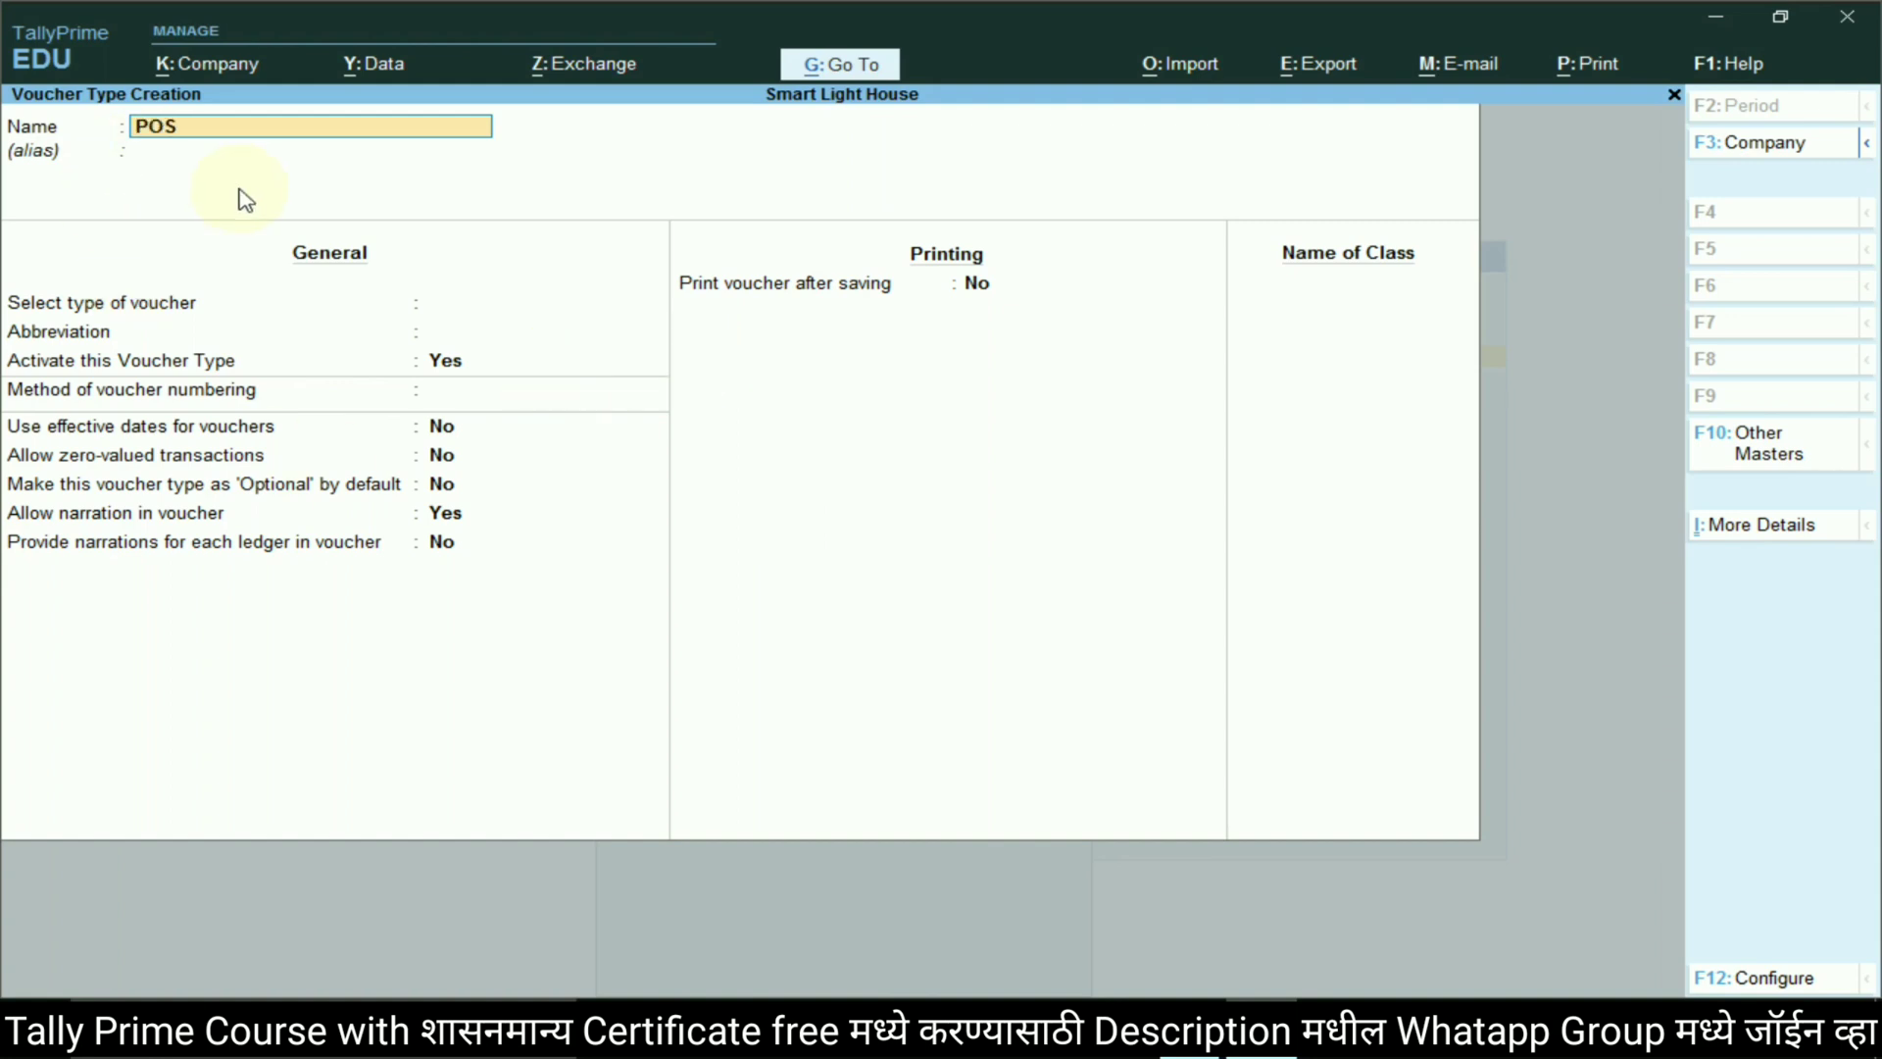
key("Return")
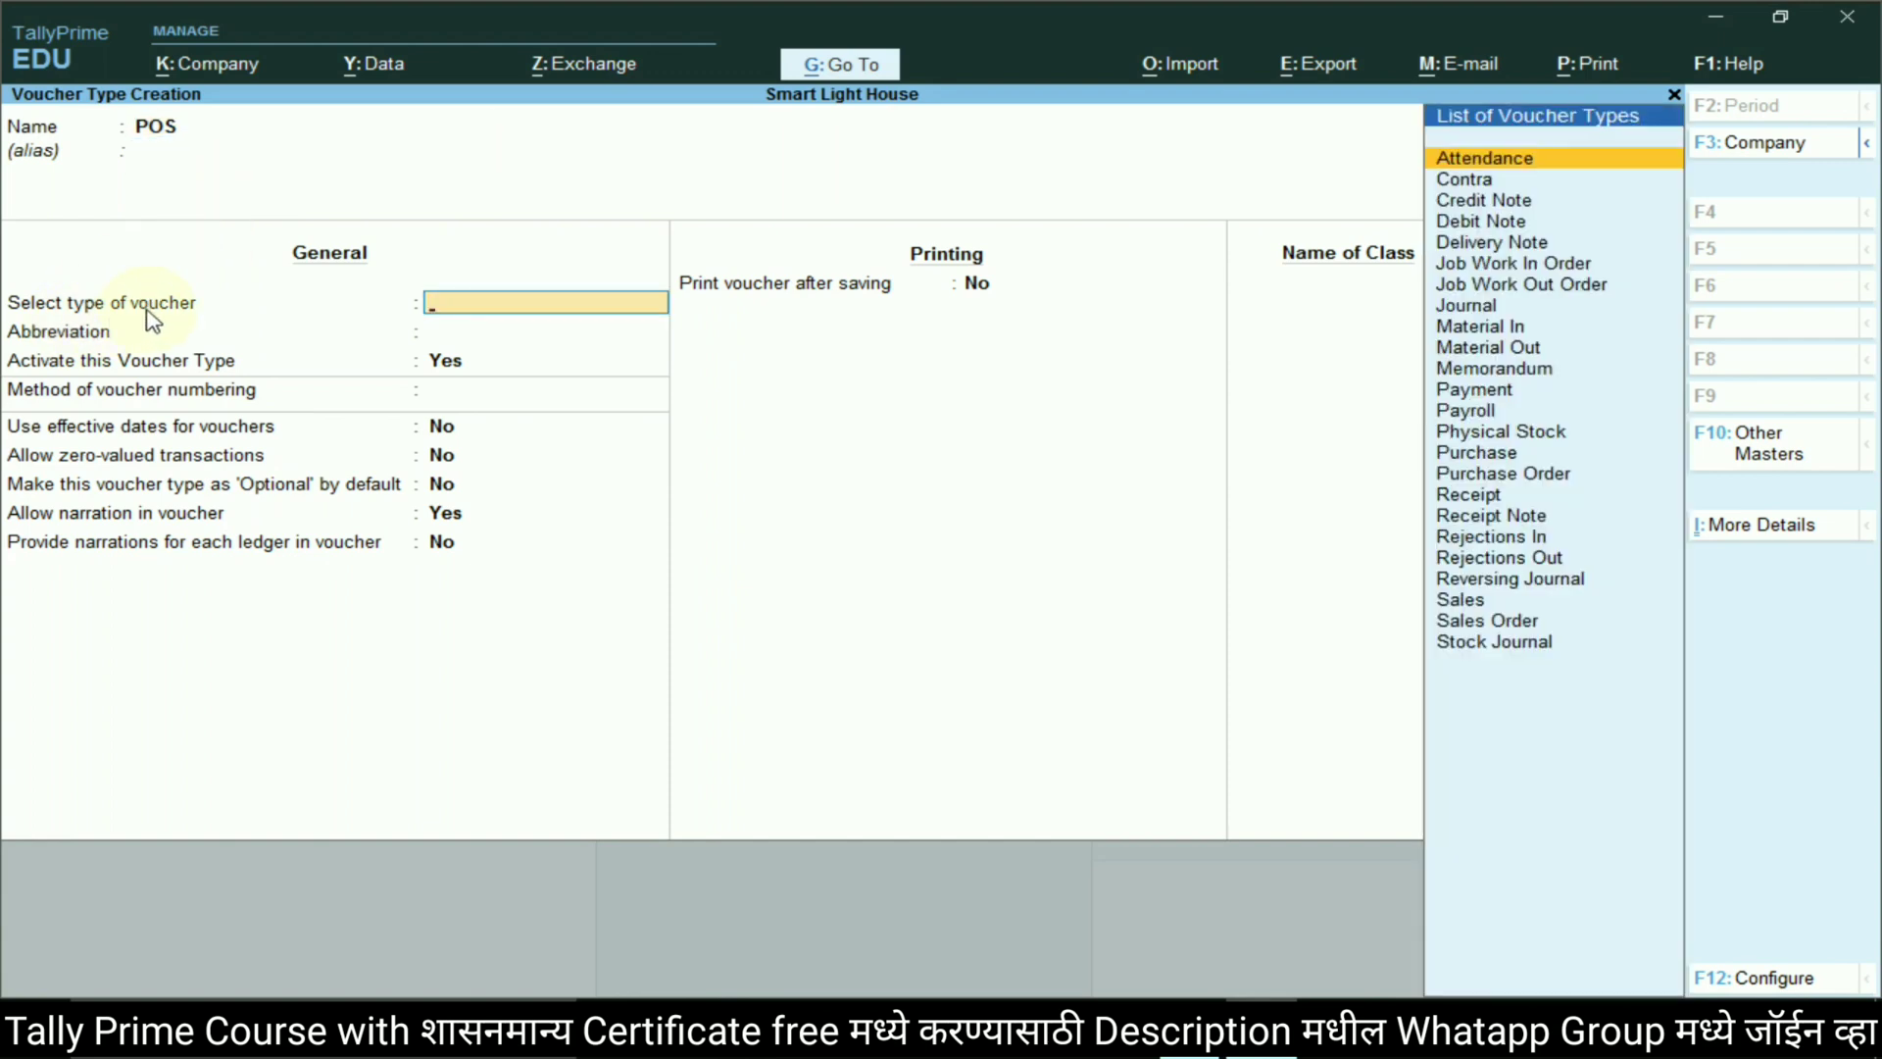
type("Sa")
key("Return")
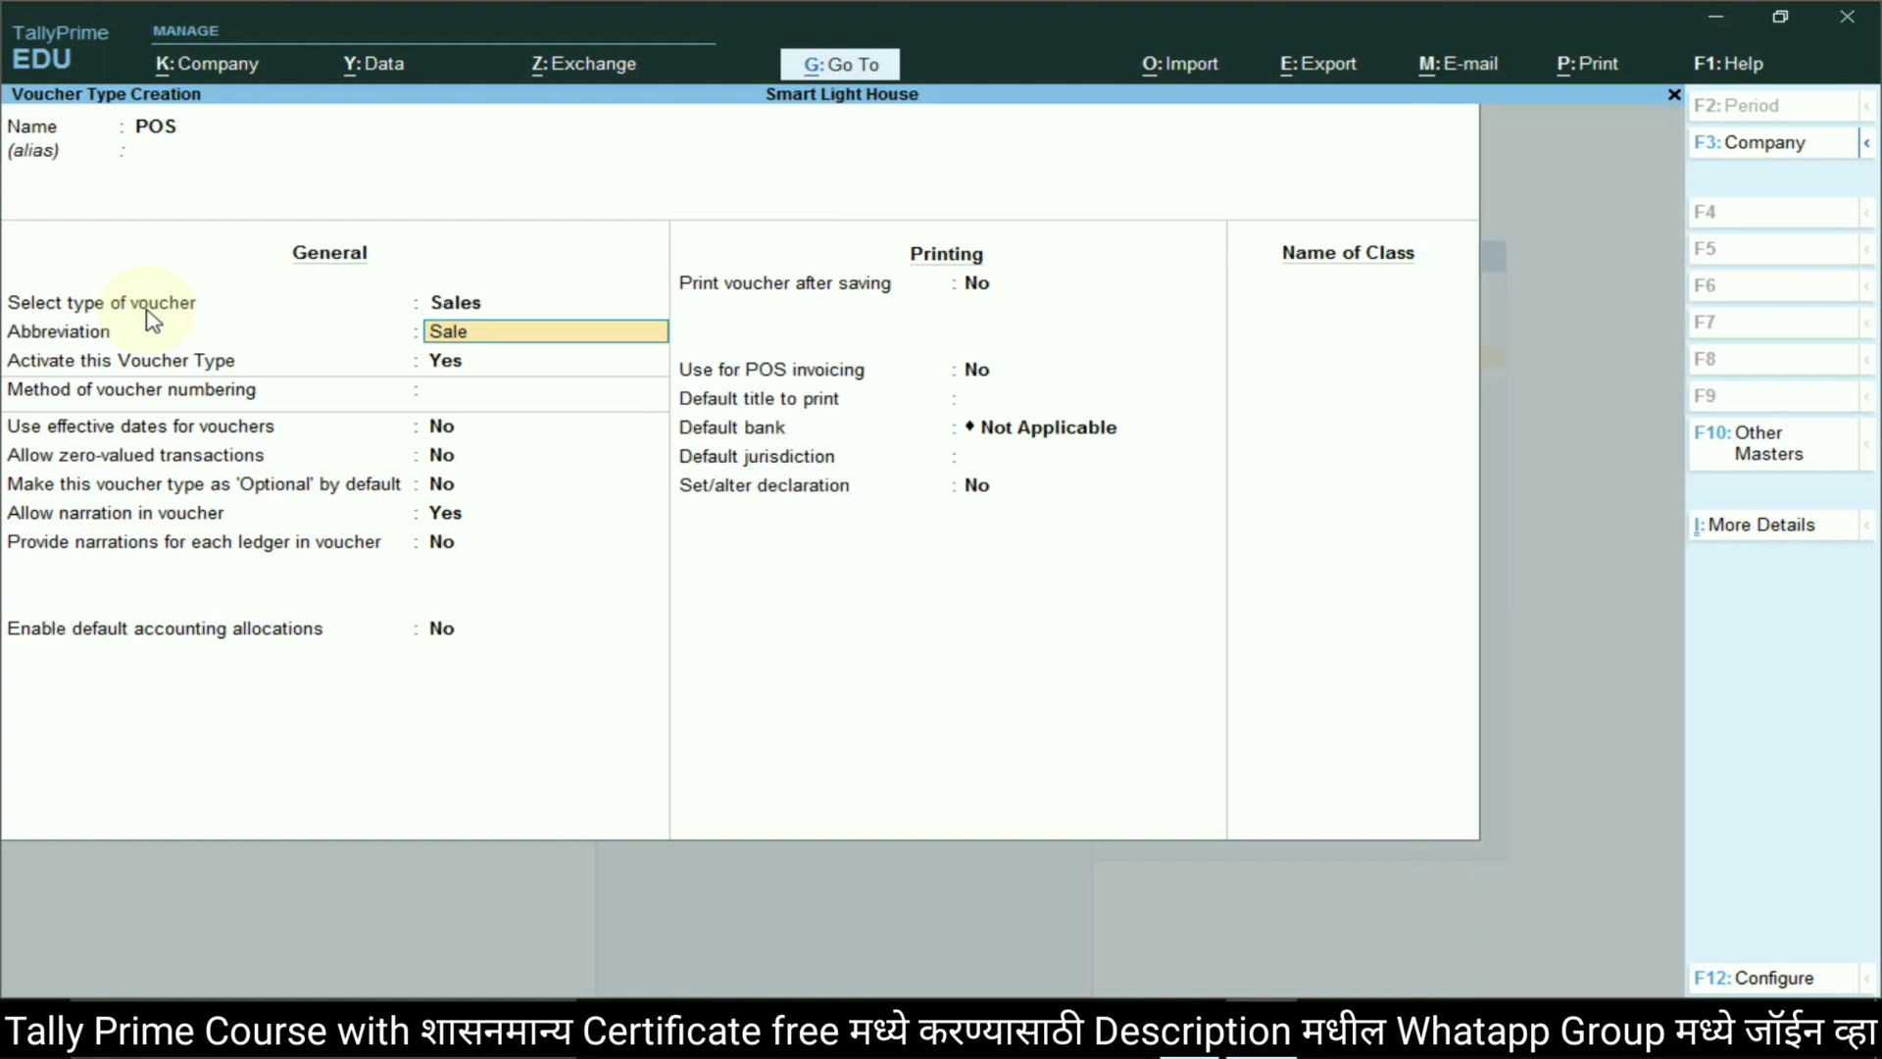
Set the voucher numbering method to Automatic and keep the other general options at their defaults
key("Return")
key("Return")
key("Return")
key("Return")
key("Return")
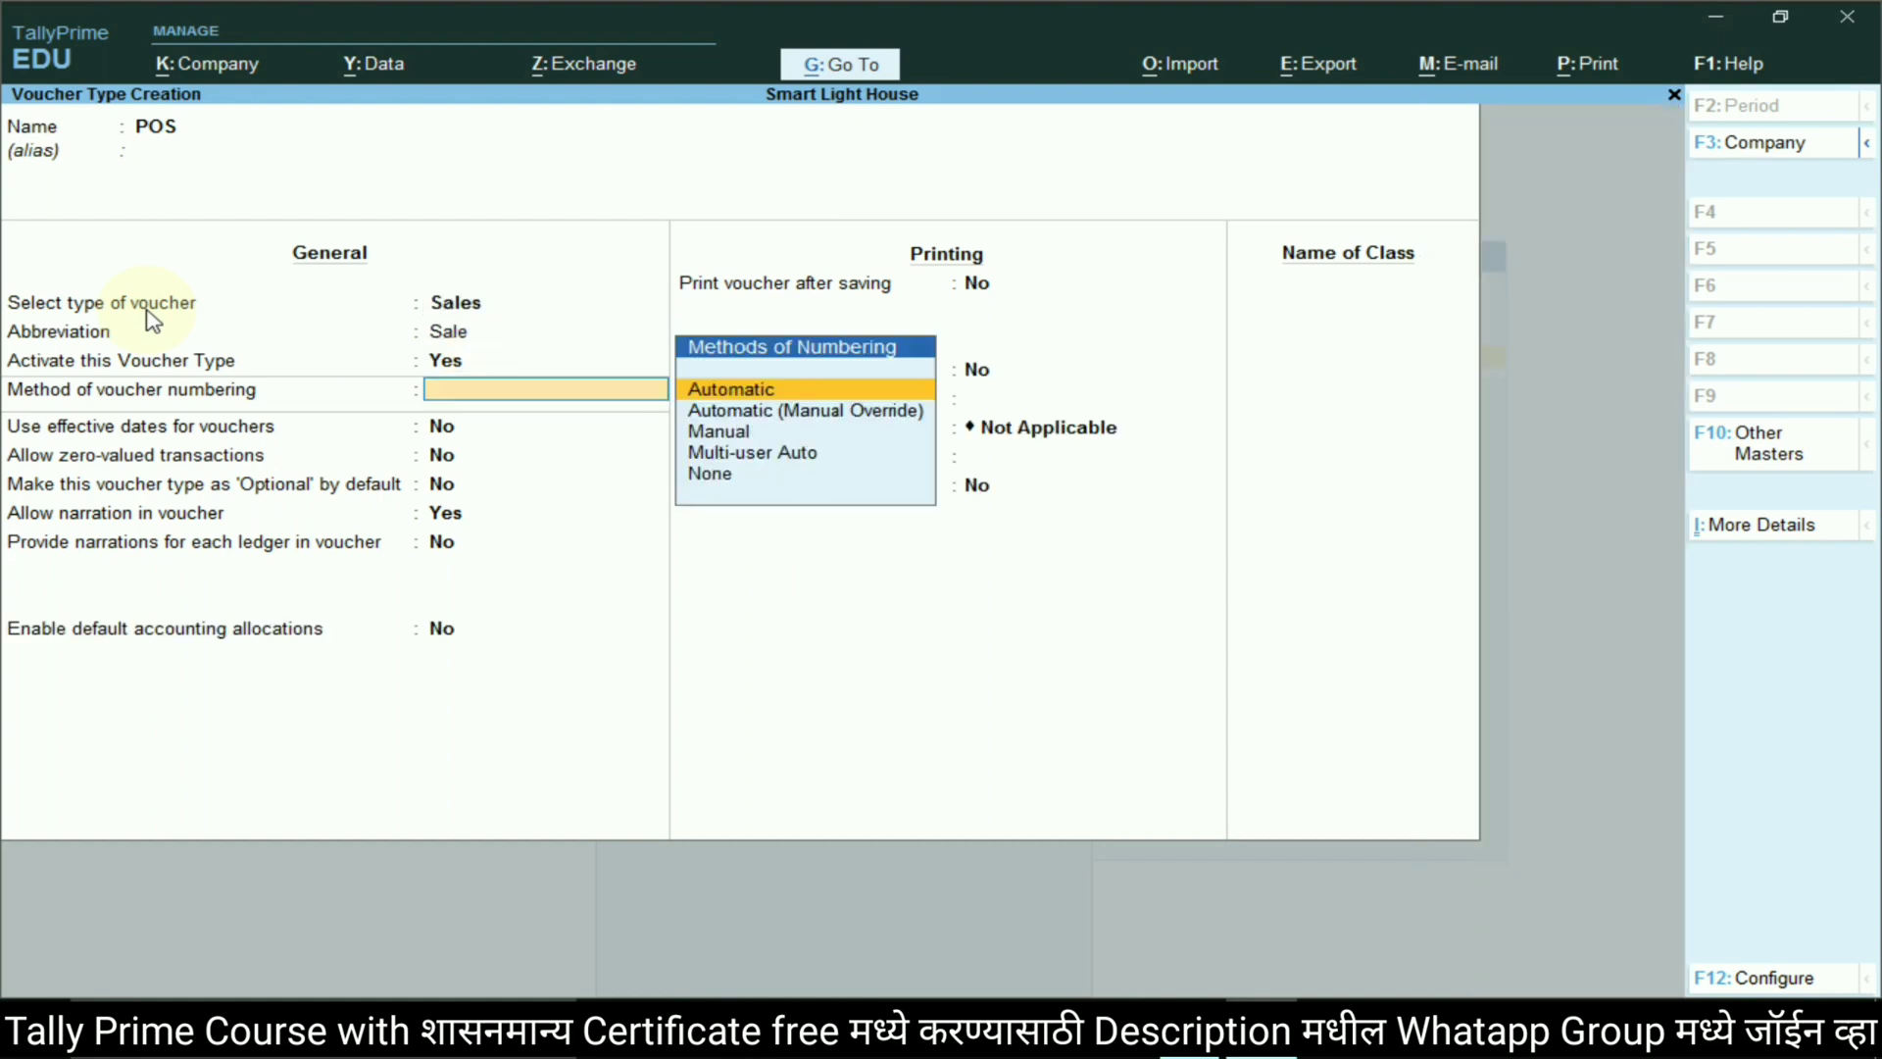
key("Return")
key("Return")
key("Return")
key("Return")
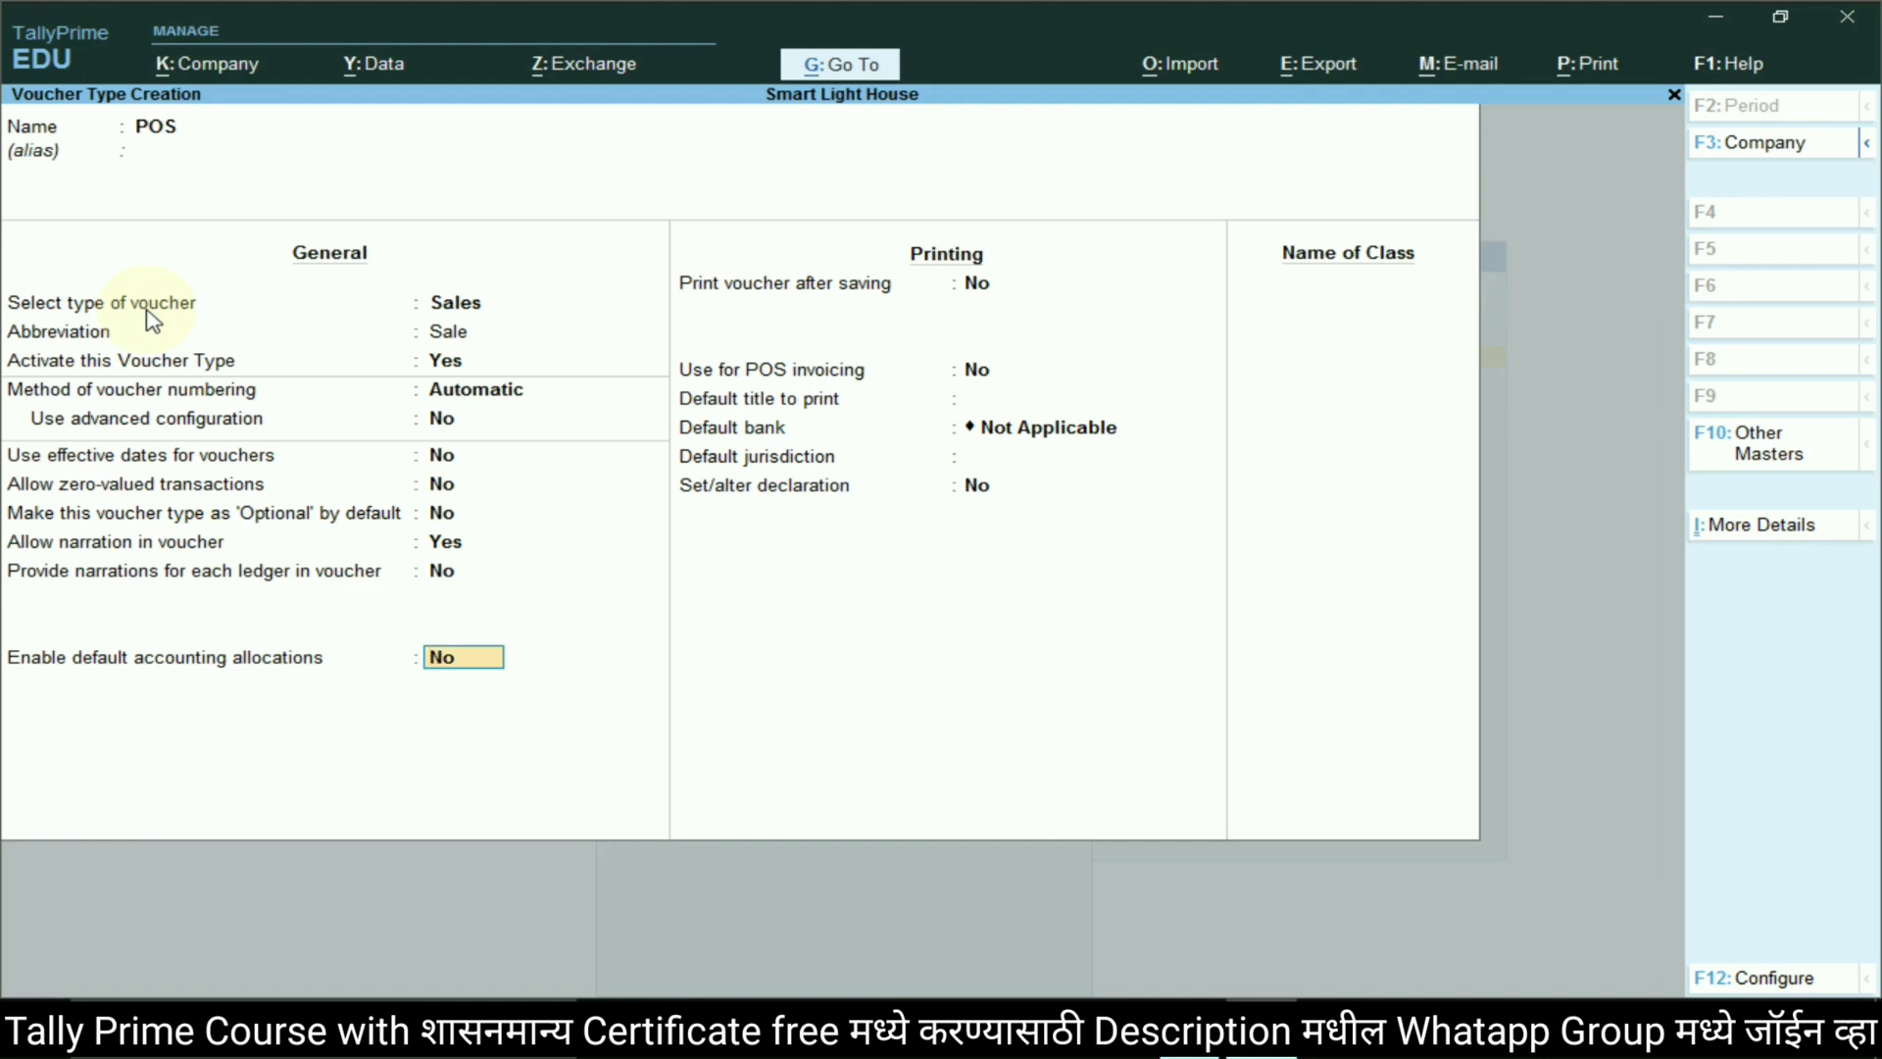
key("Return")
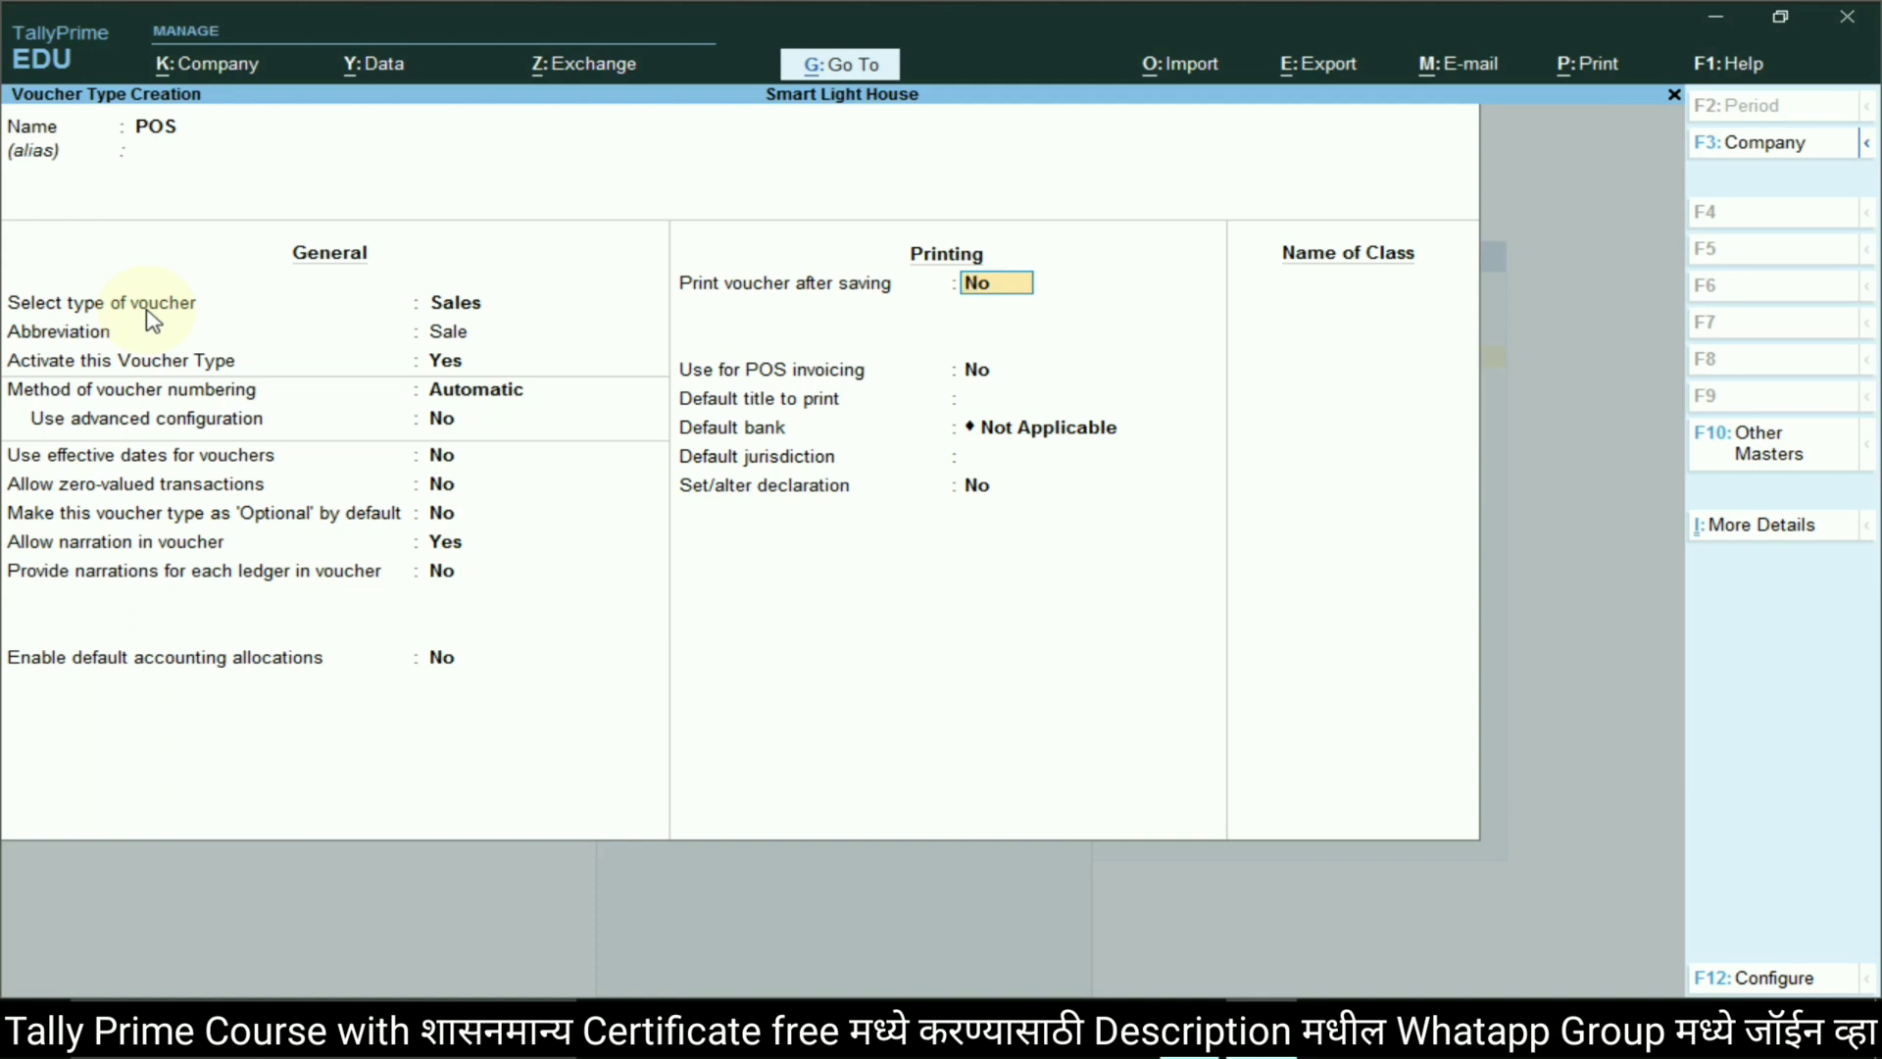
Enable POS invoicing for the voucher type with blank print messages and title, and add a voucher class named POS
key("Return")
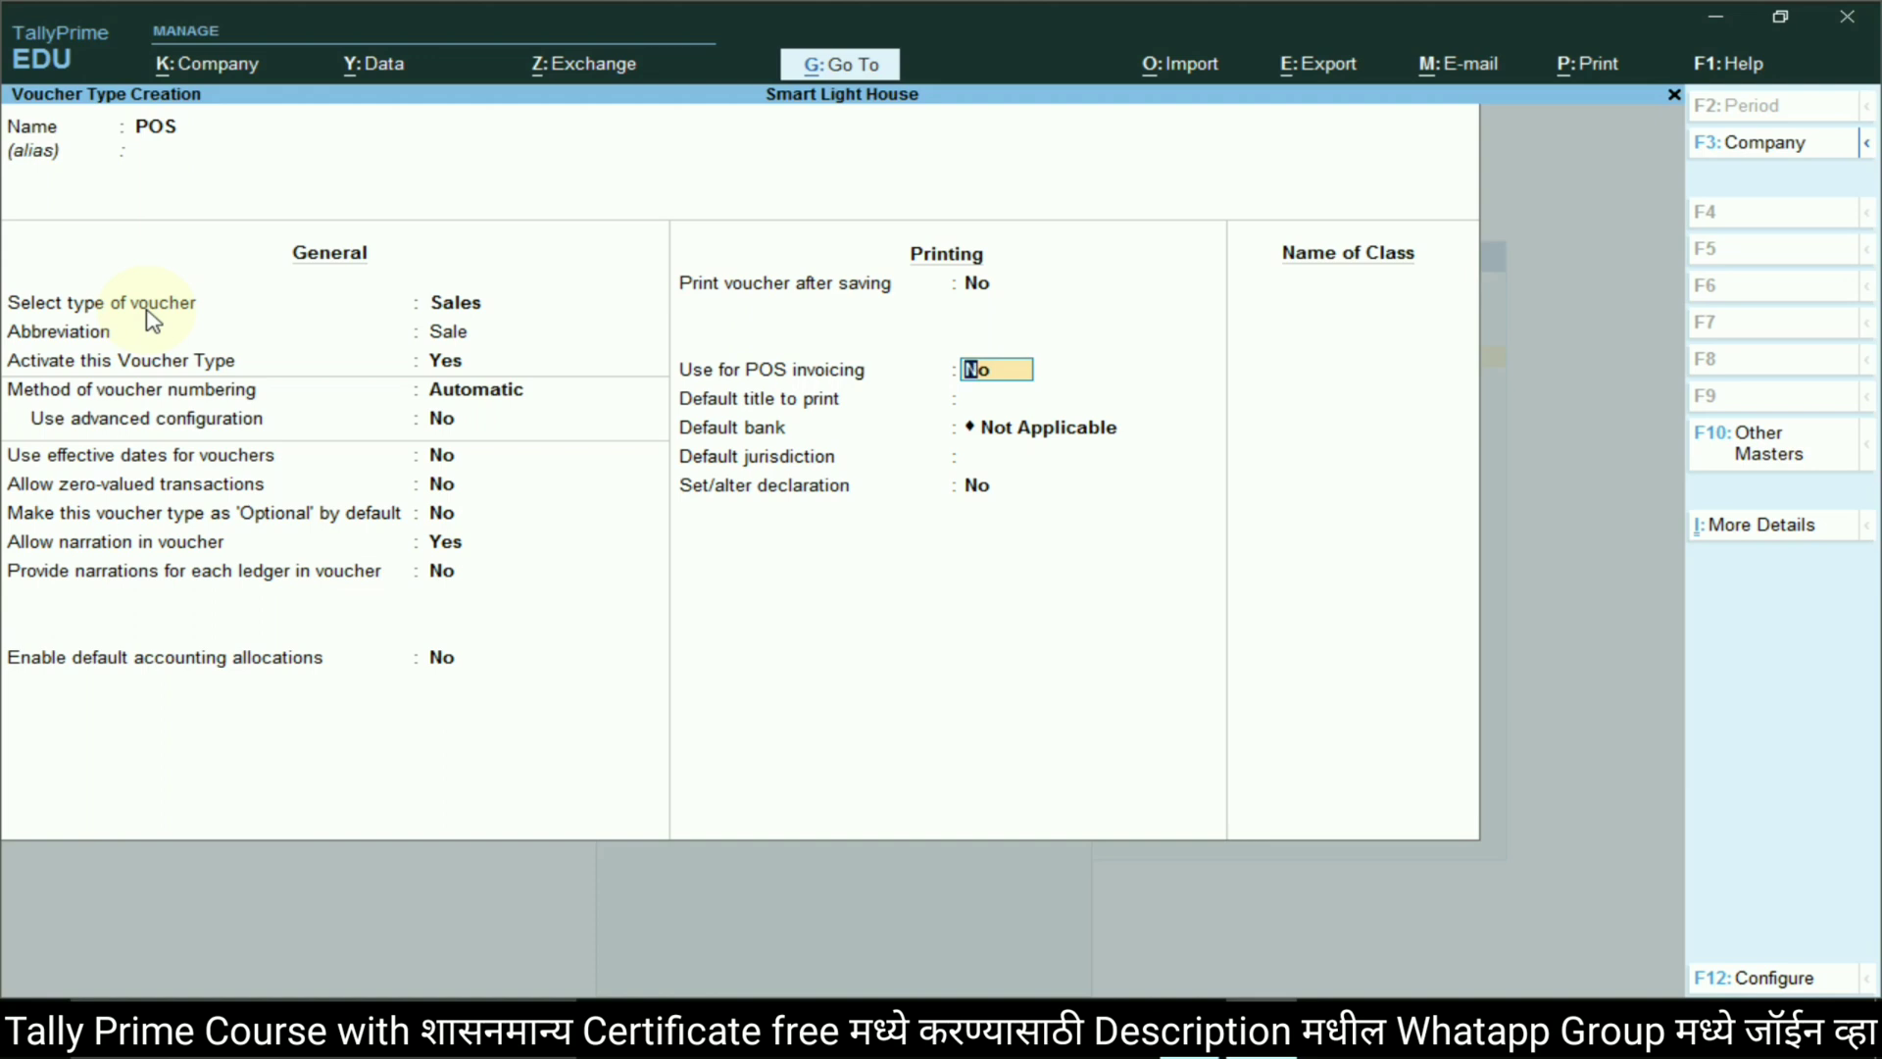
key("Return")
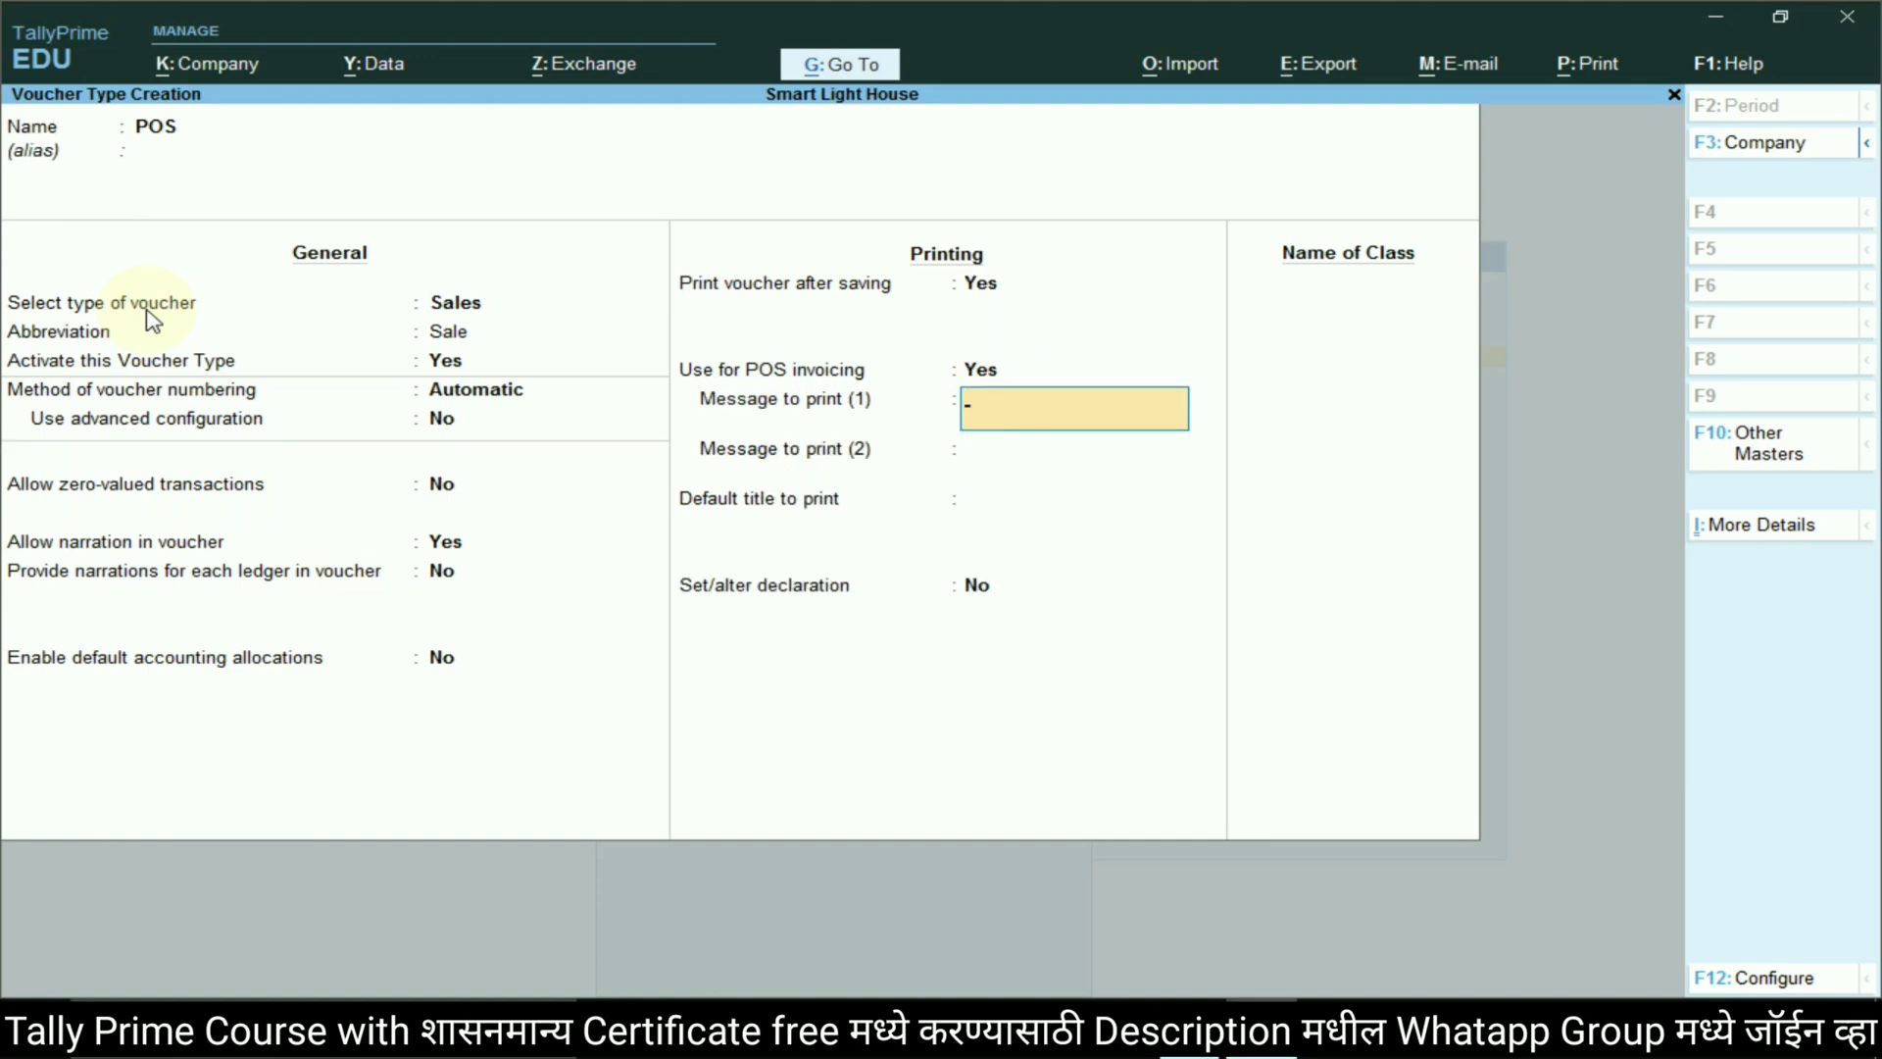
key("Return")
key("Return")
key("Return")
key("Return")
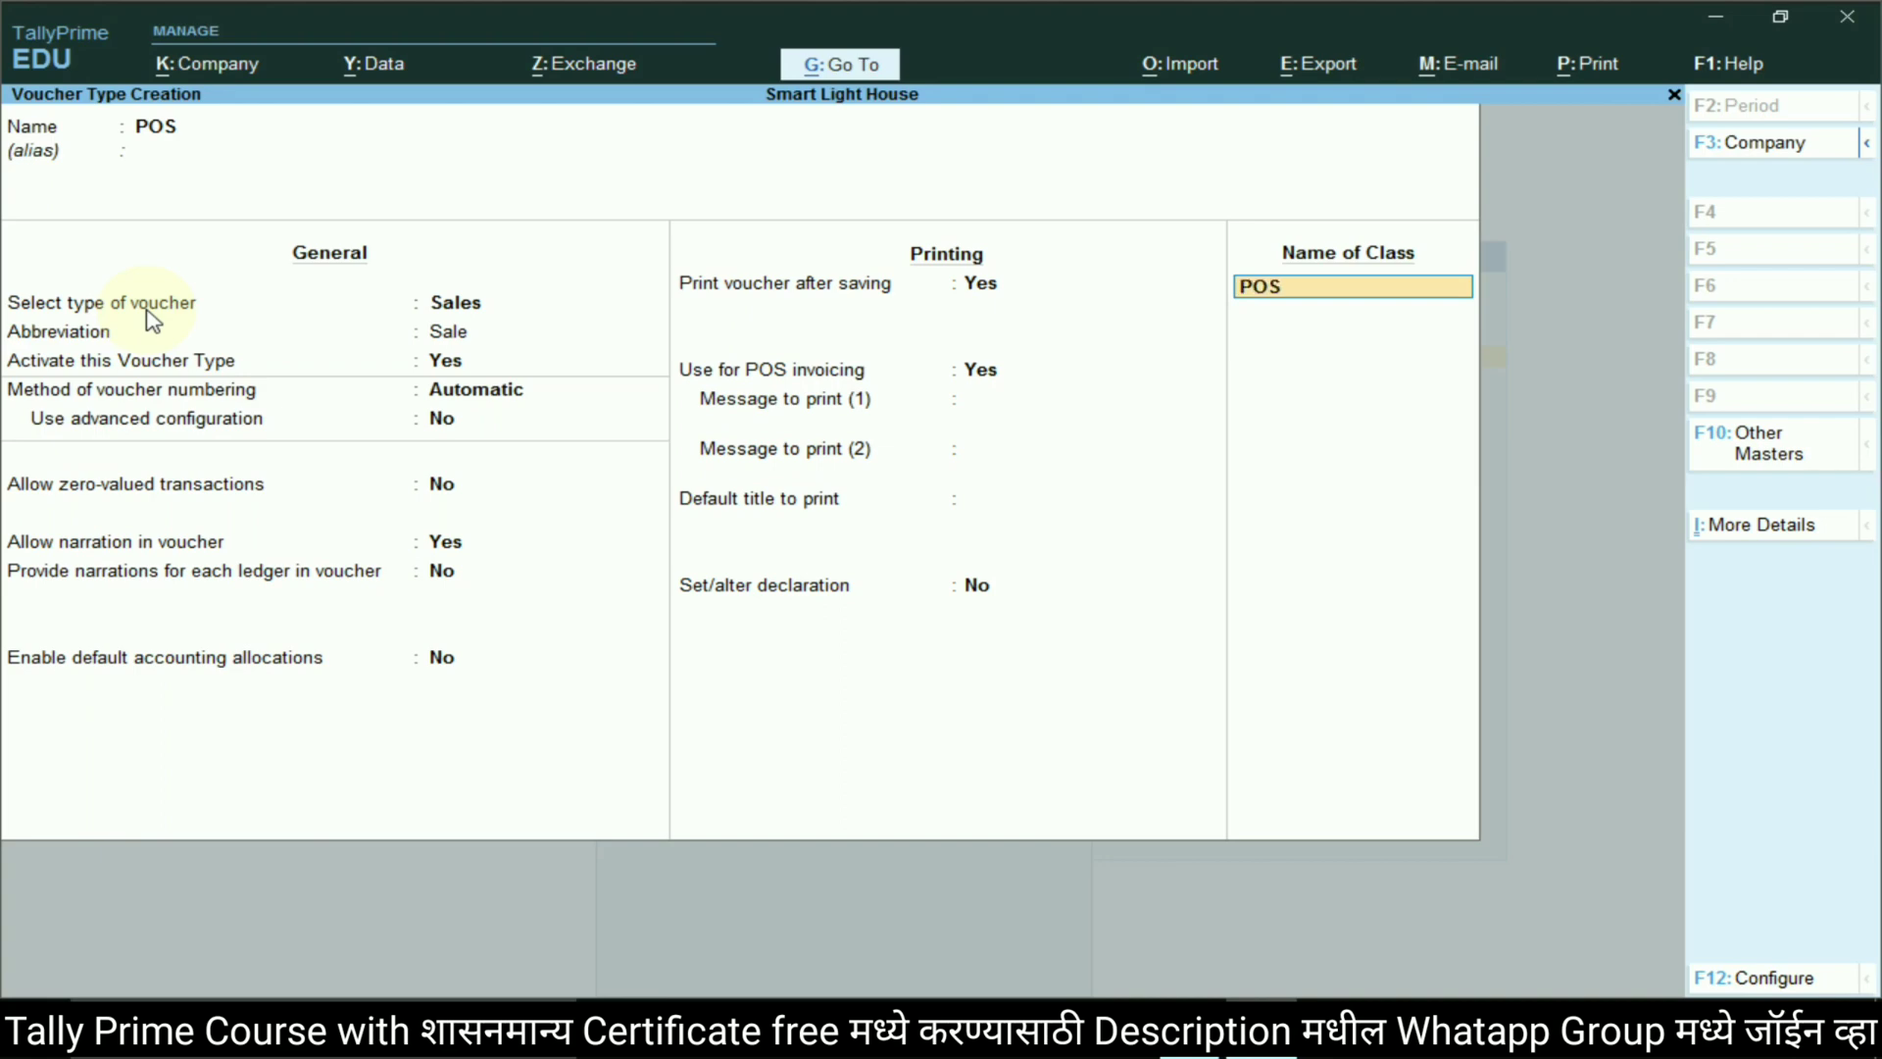
key("Return")
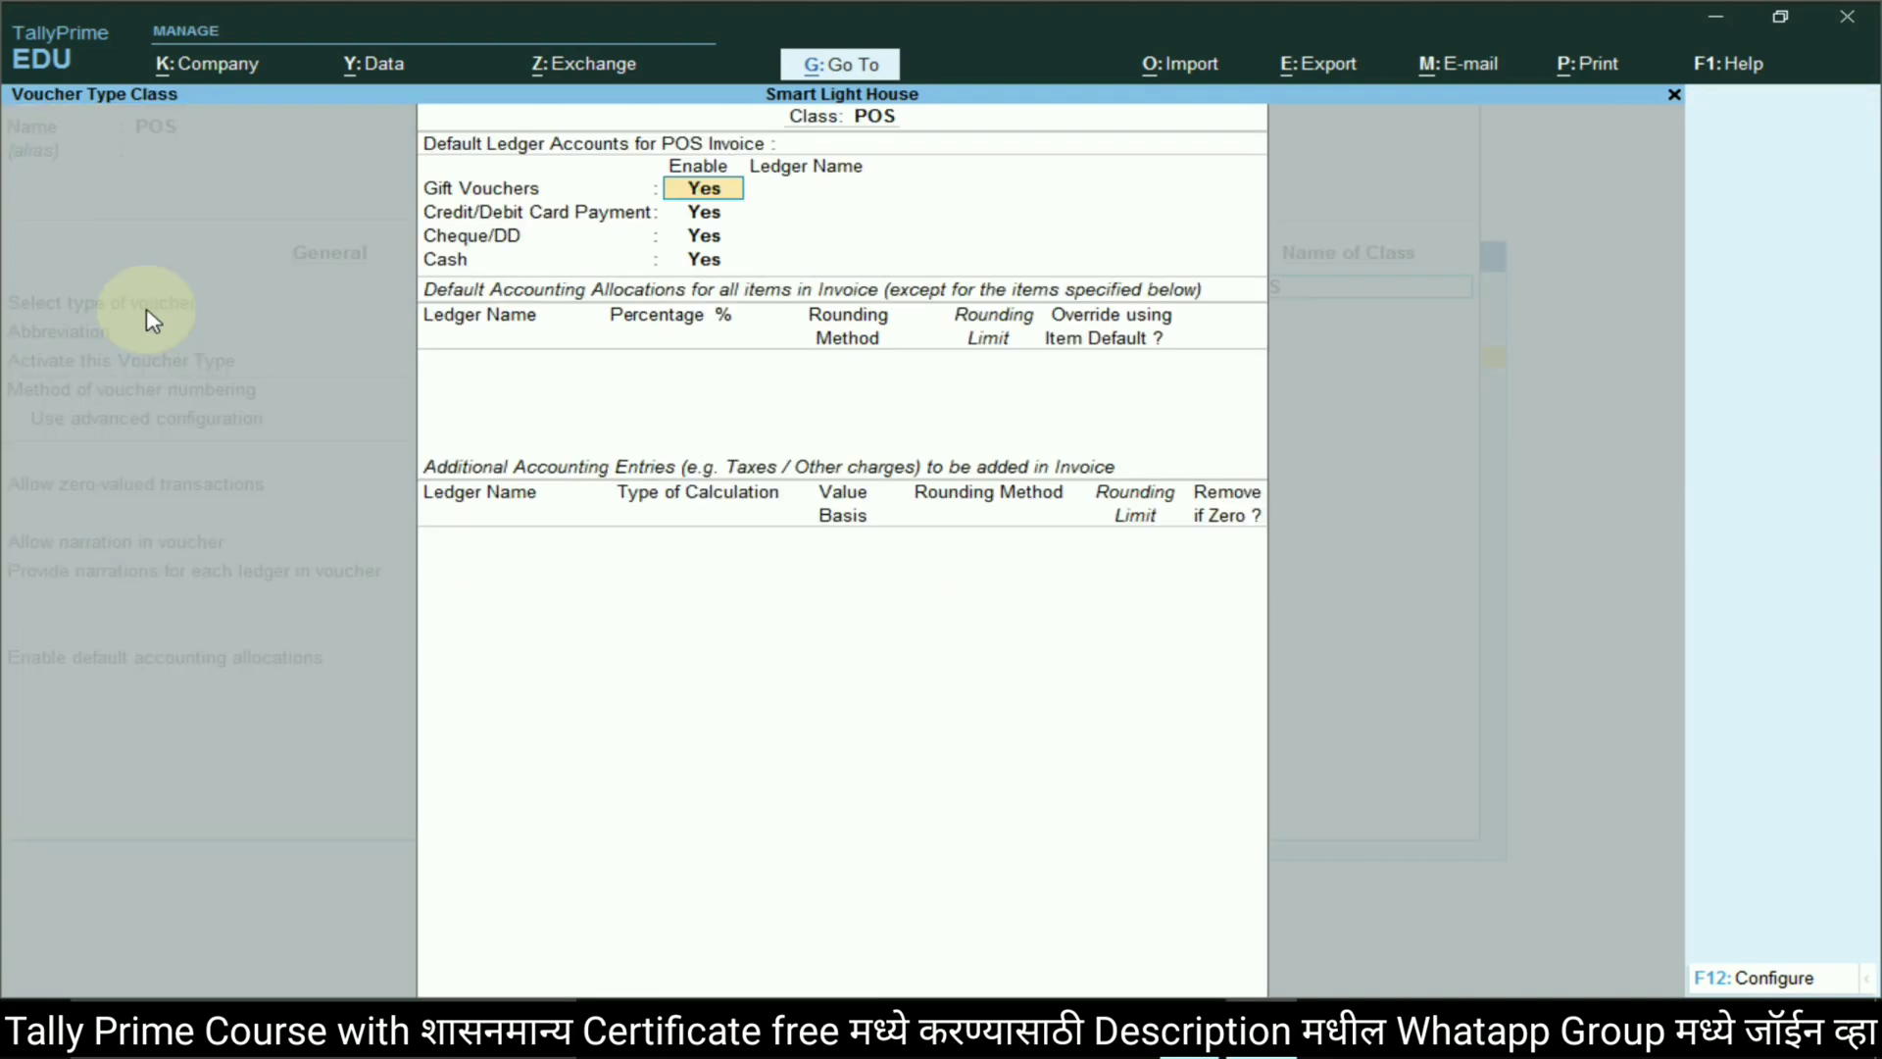
Create a Gift Voucher ledger under Sundry Debtors as the POS class's default ledger for gift vouchers
key("Return")
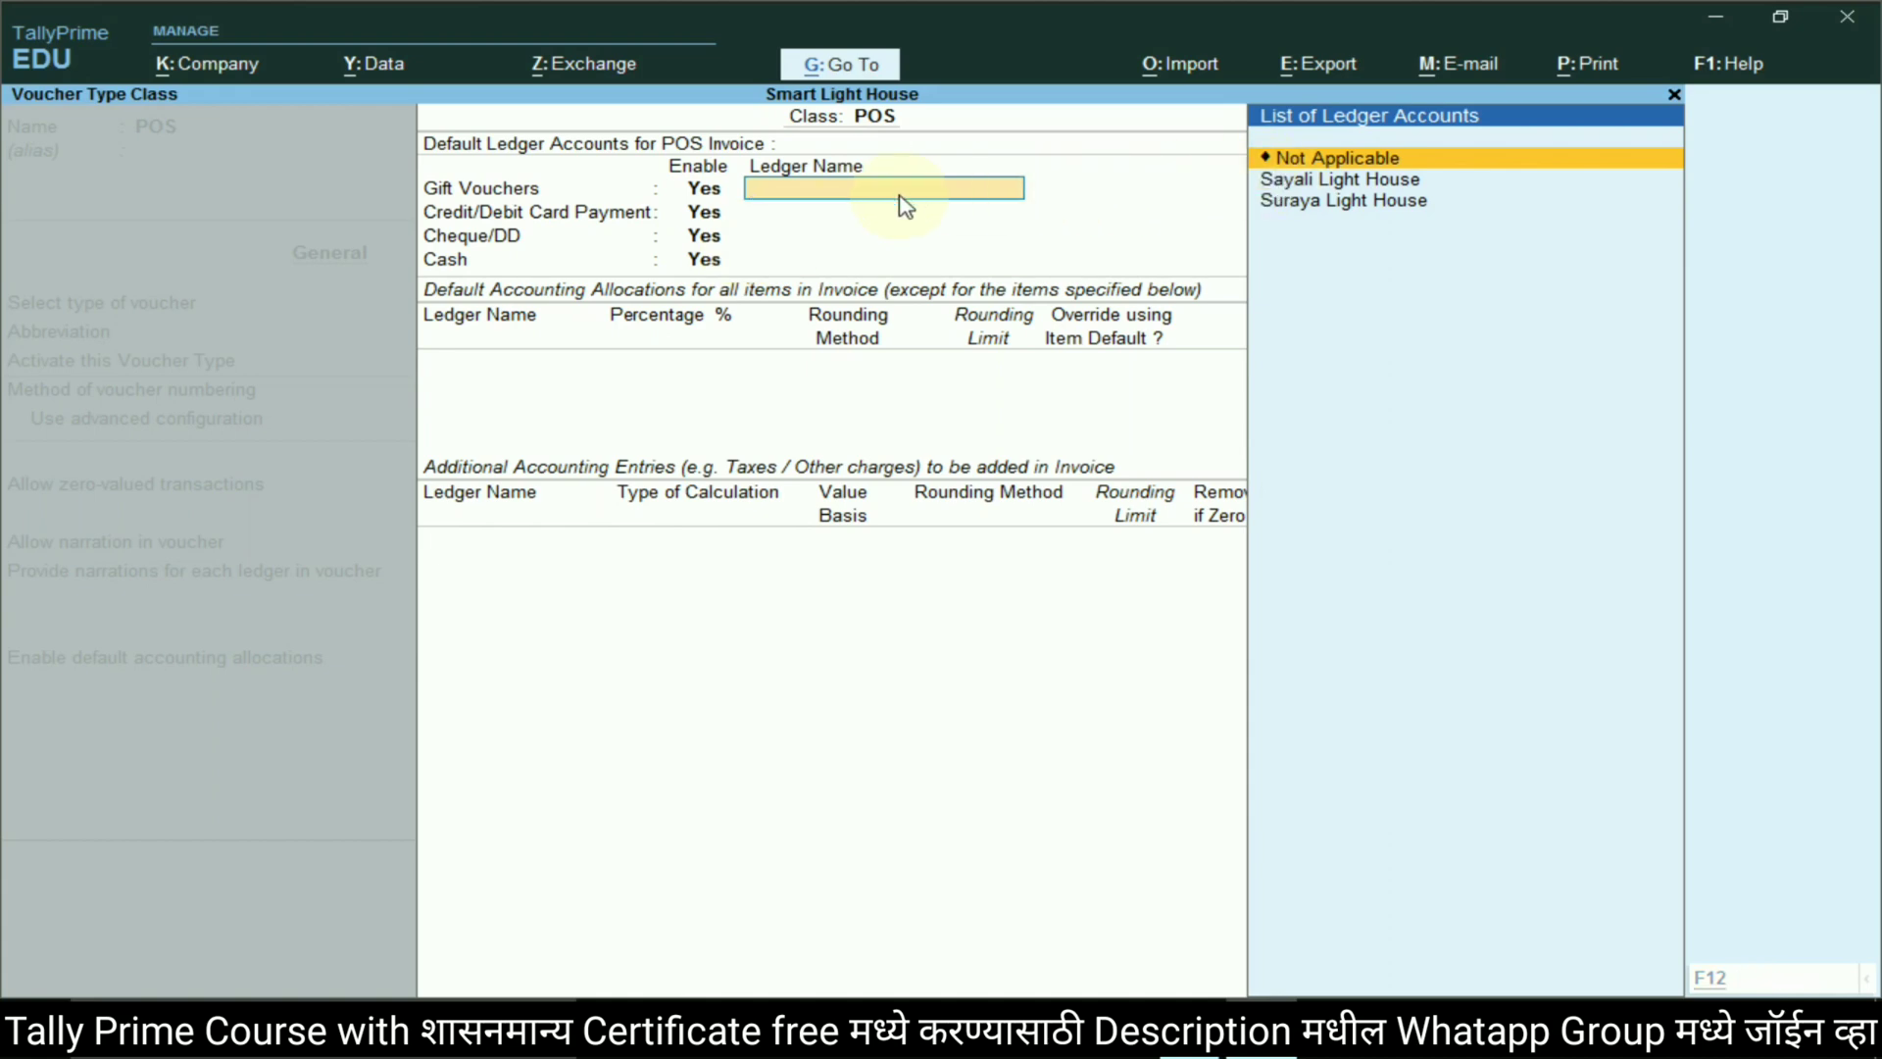
key("alt+c")
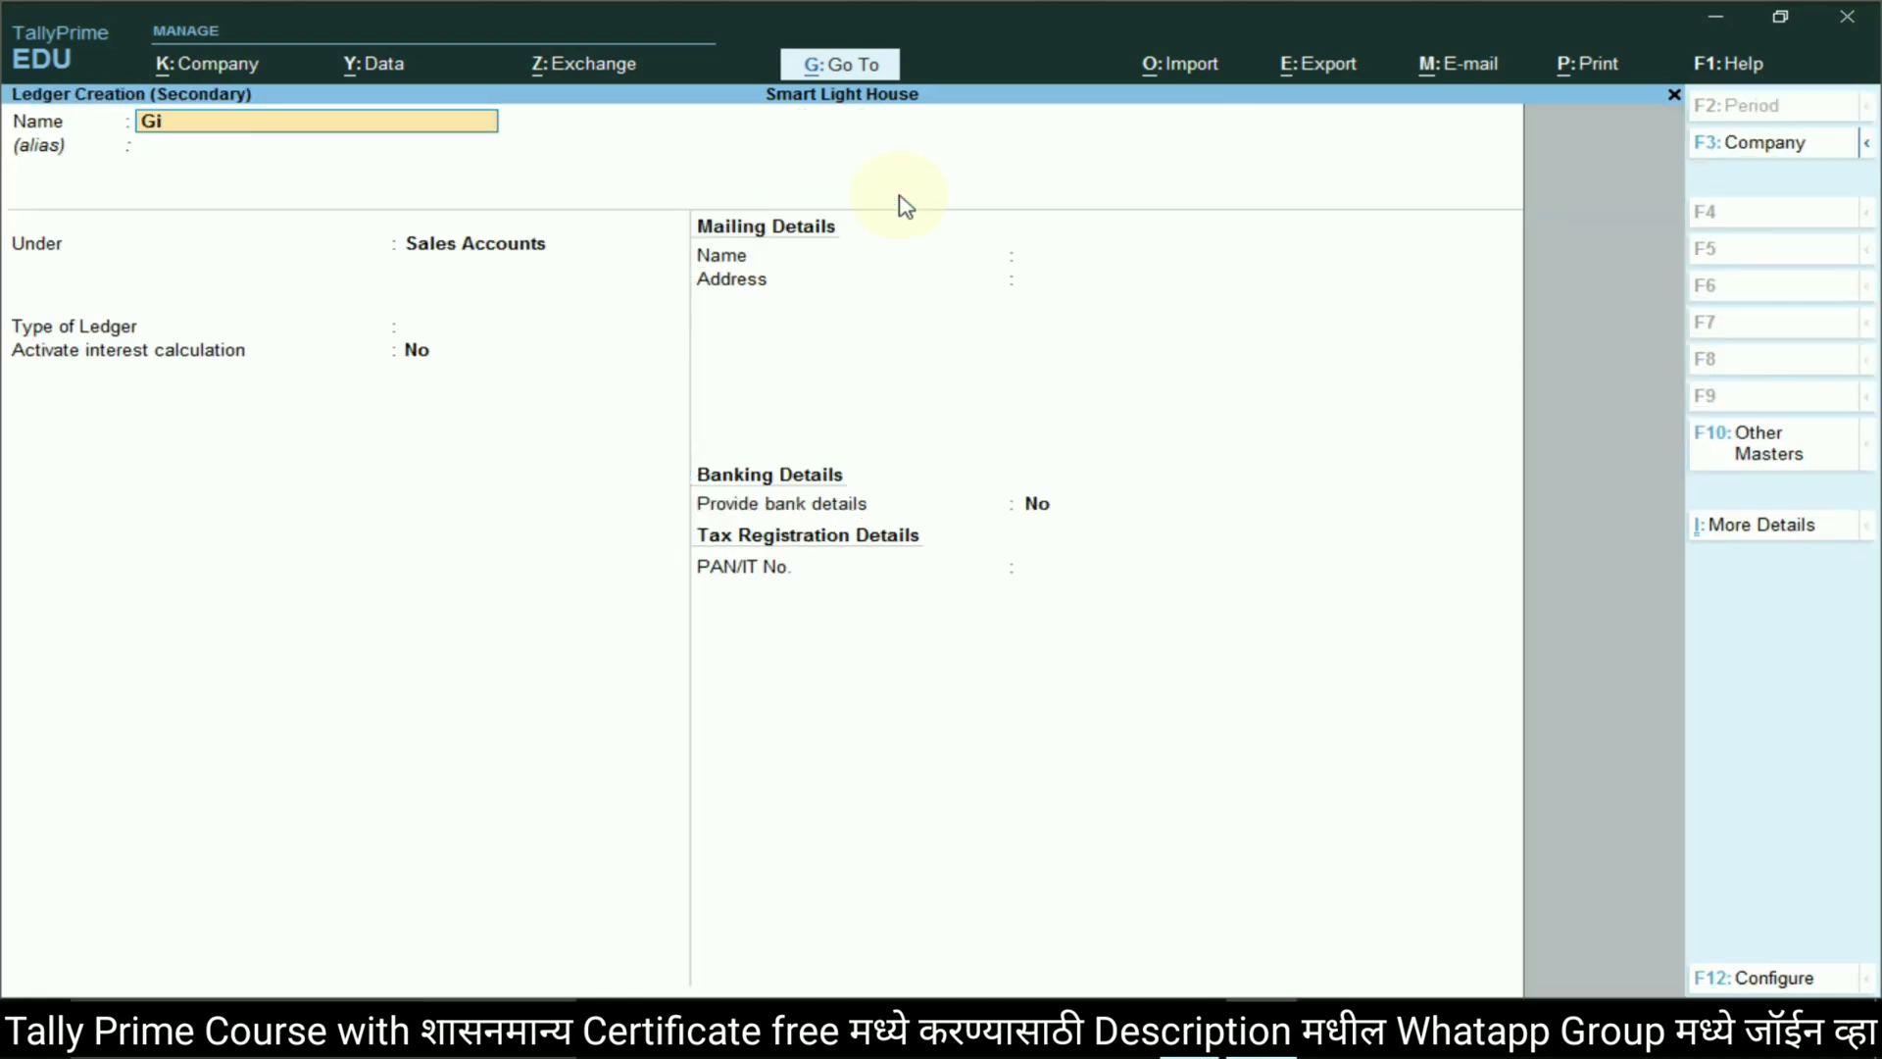
type("Gift Voucher")
key("Return")
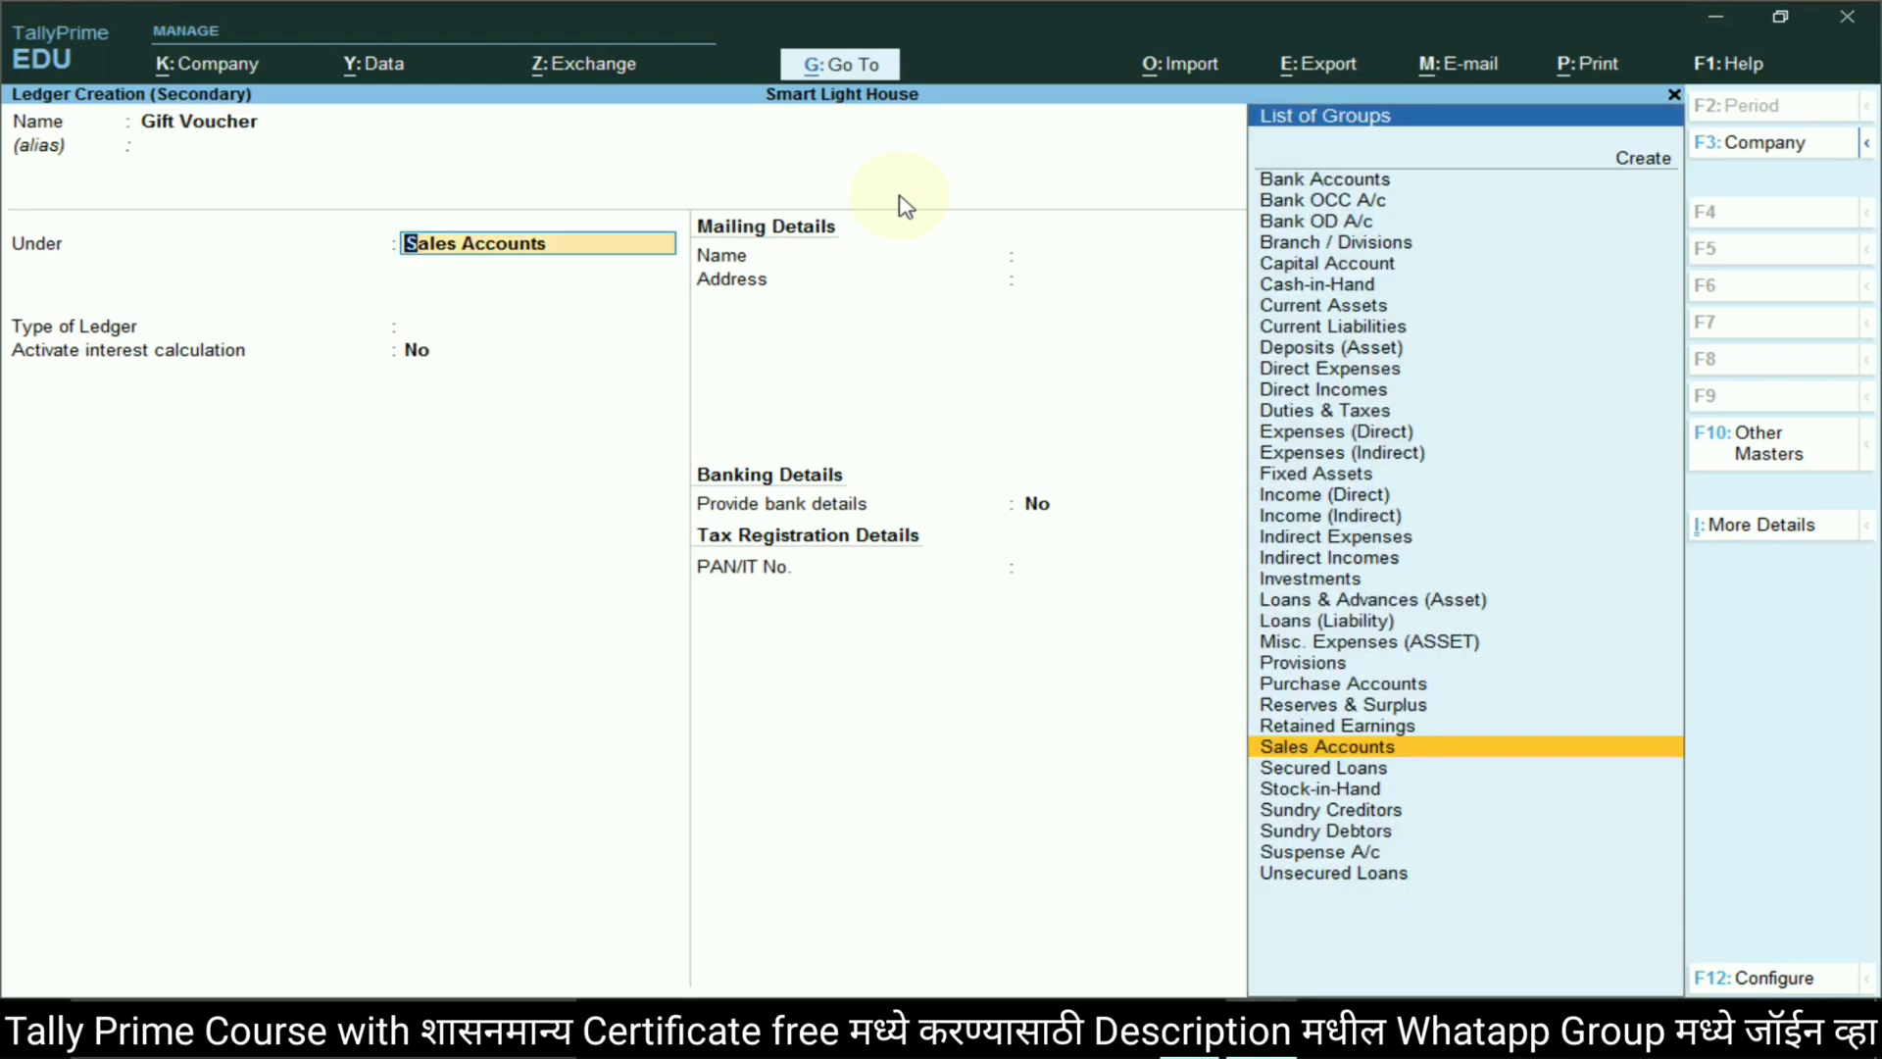
type("Sun")
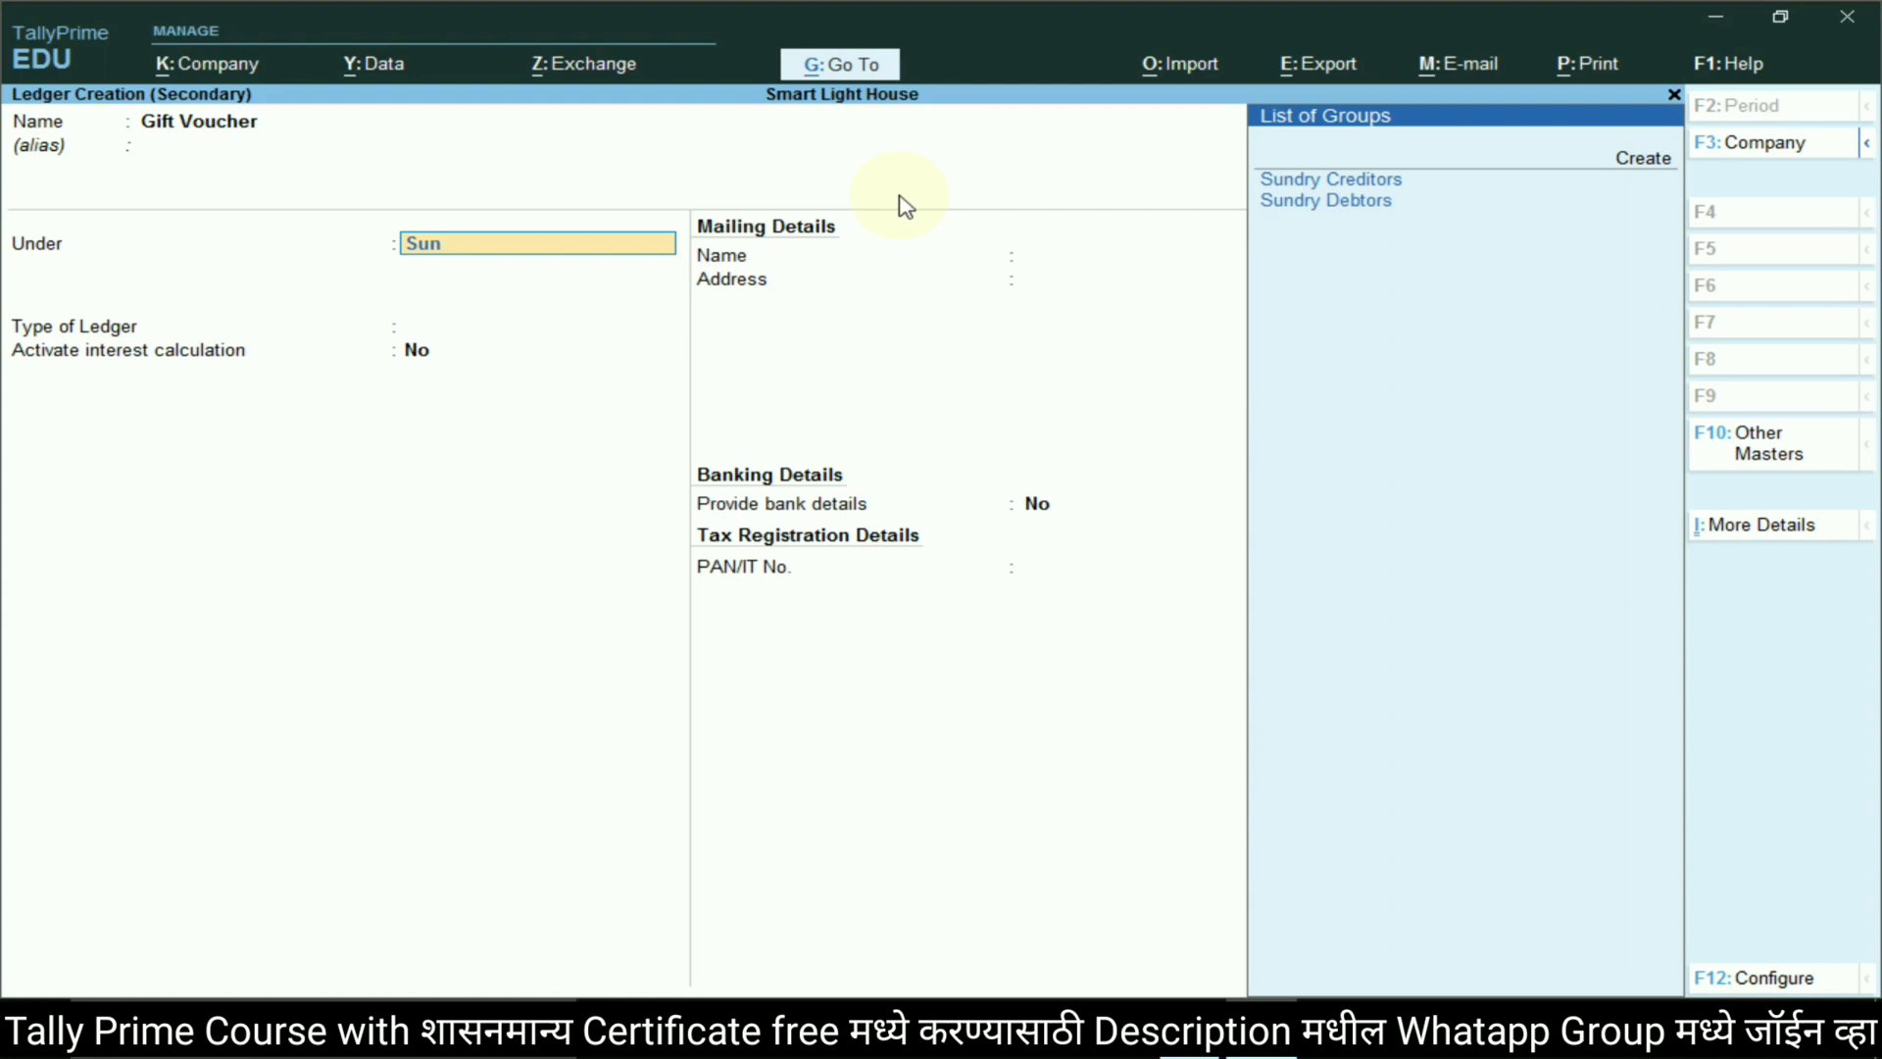
key("Down")
key("Return")
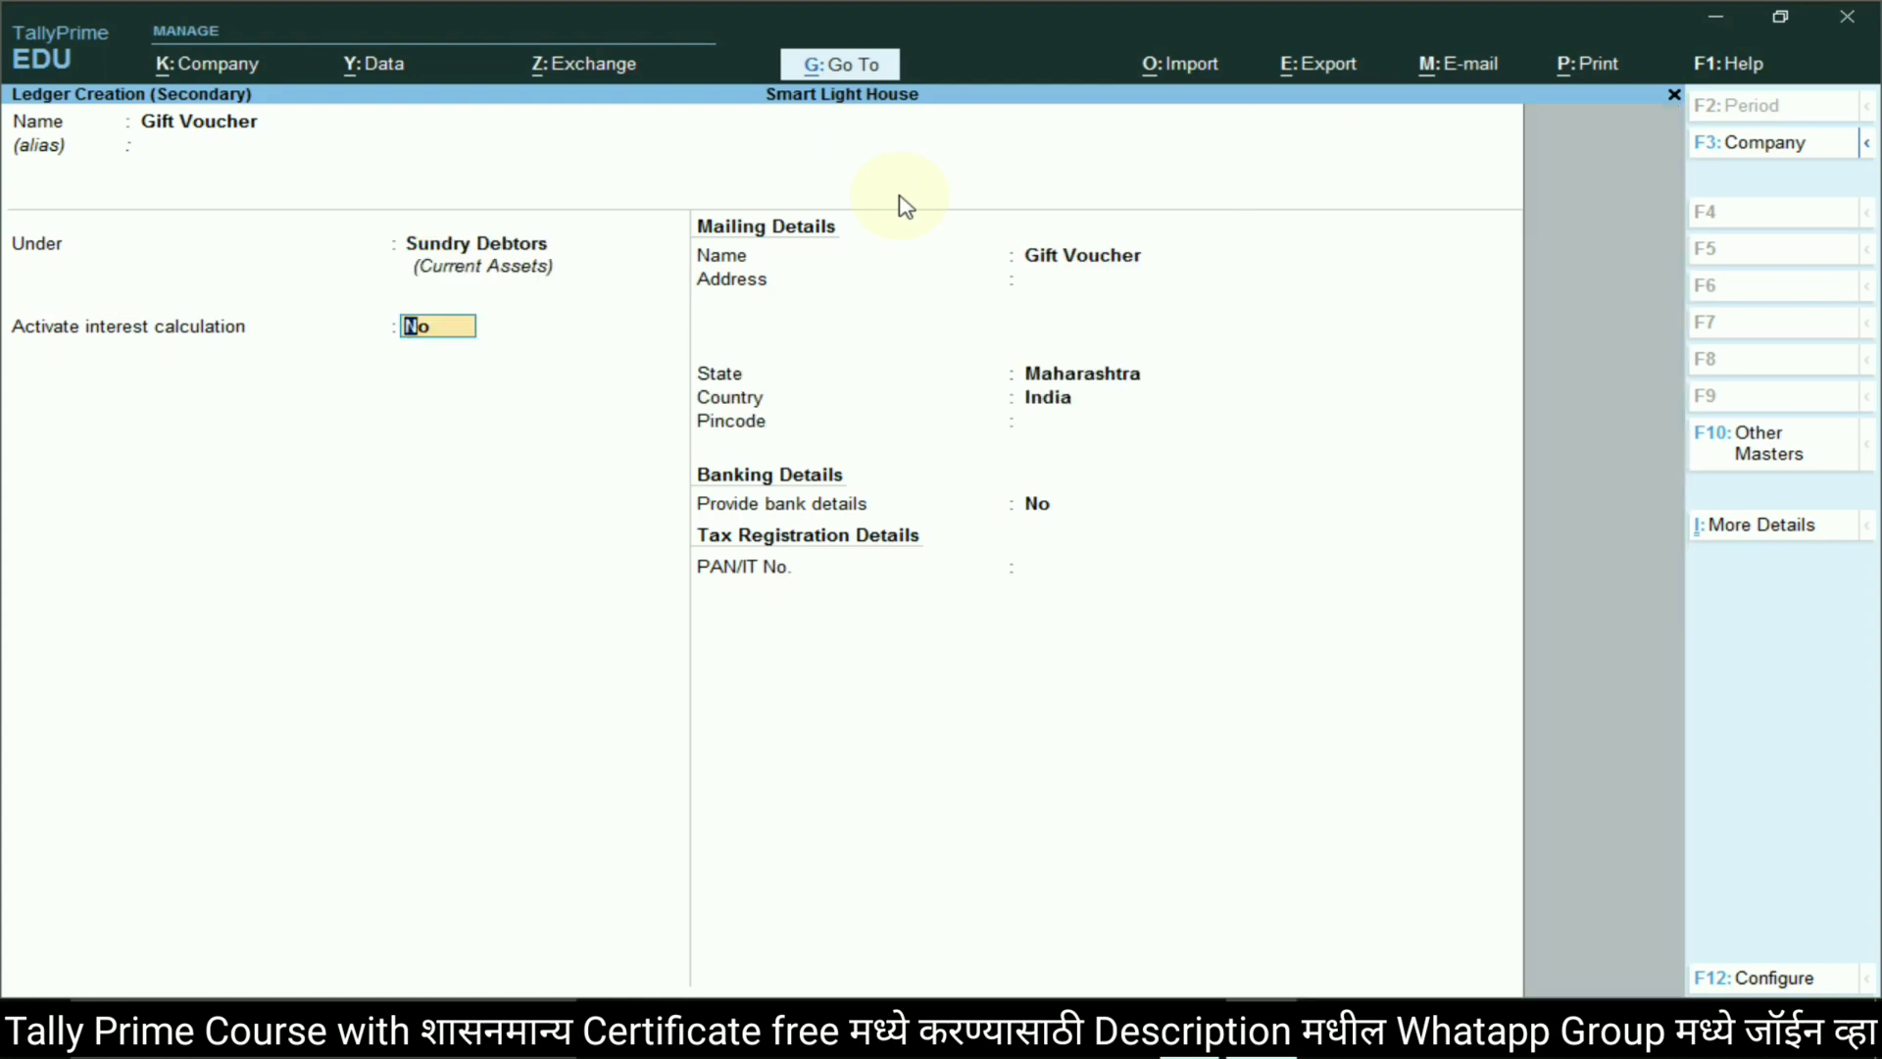
key("Return")
key("Return")
key("Return")
key("Return")
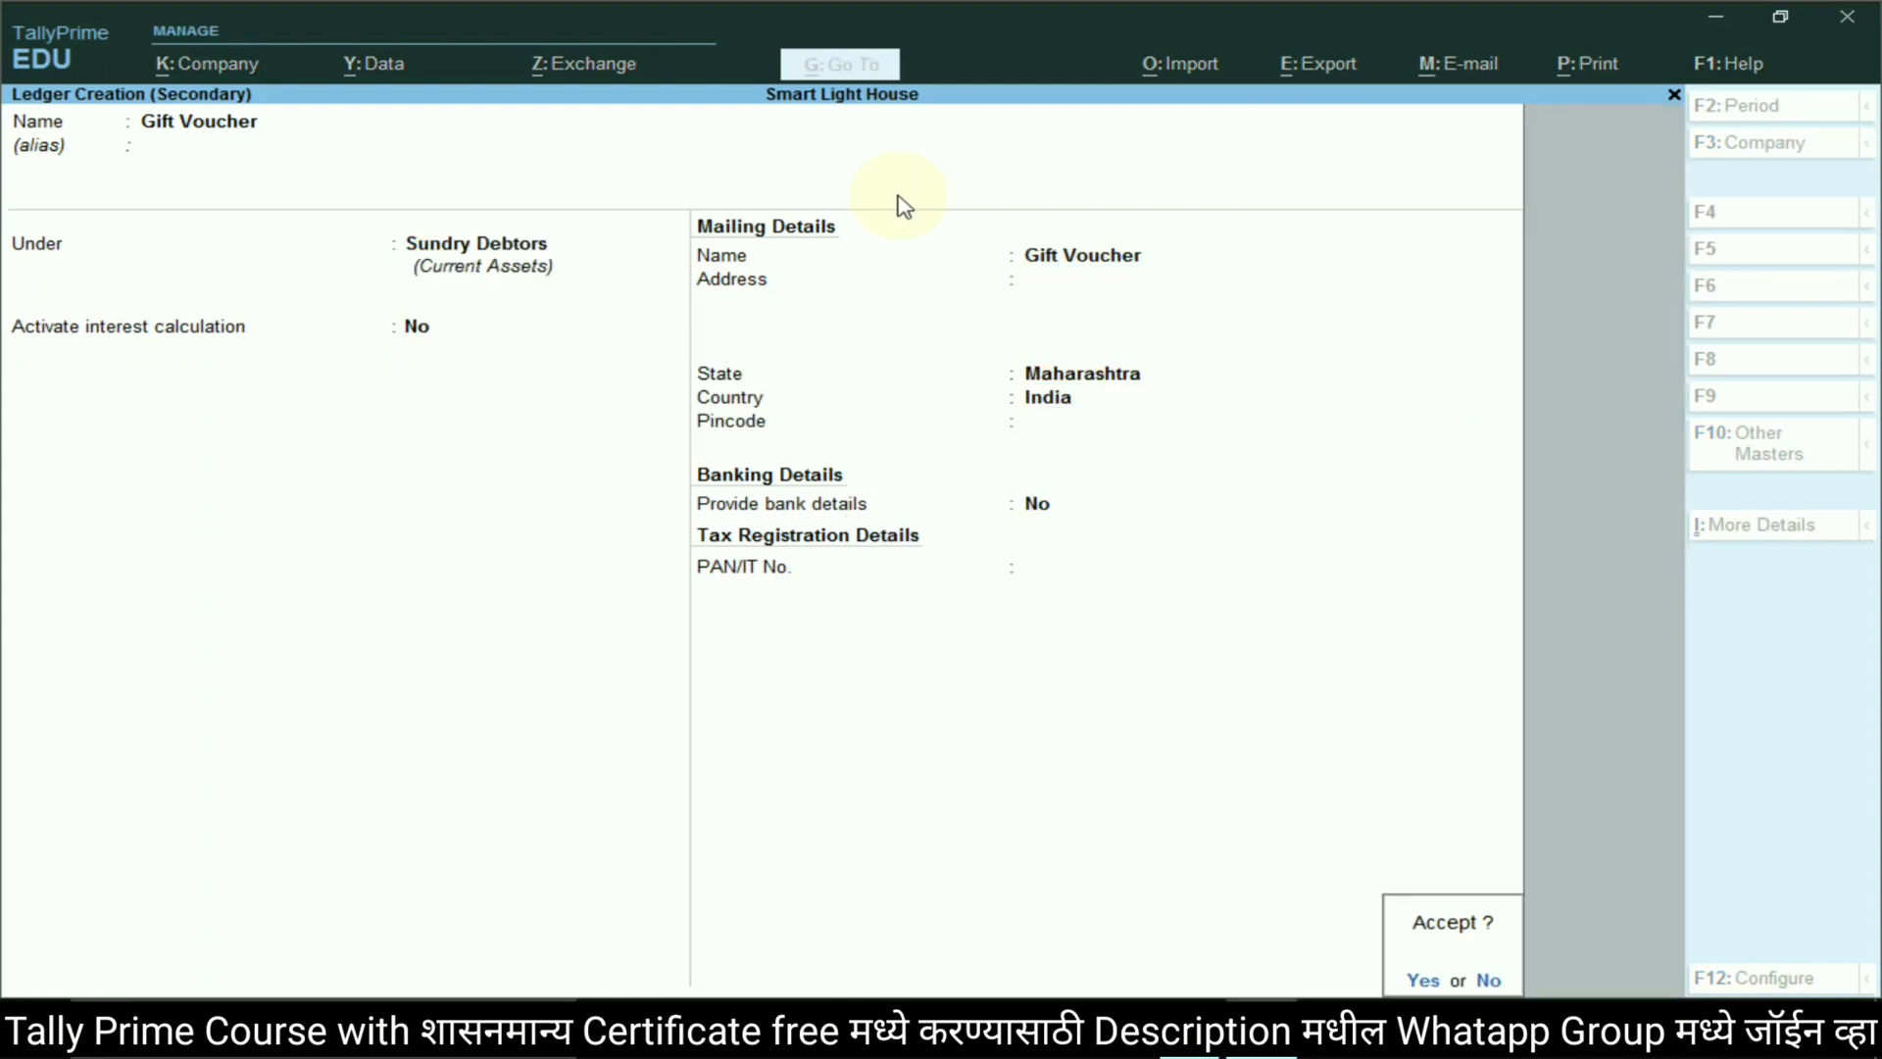
key("Return")
Assign IDBI Bank as the default ledger for both credit/debit card and cheque/DD payments
key("Return")
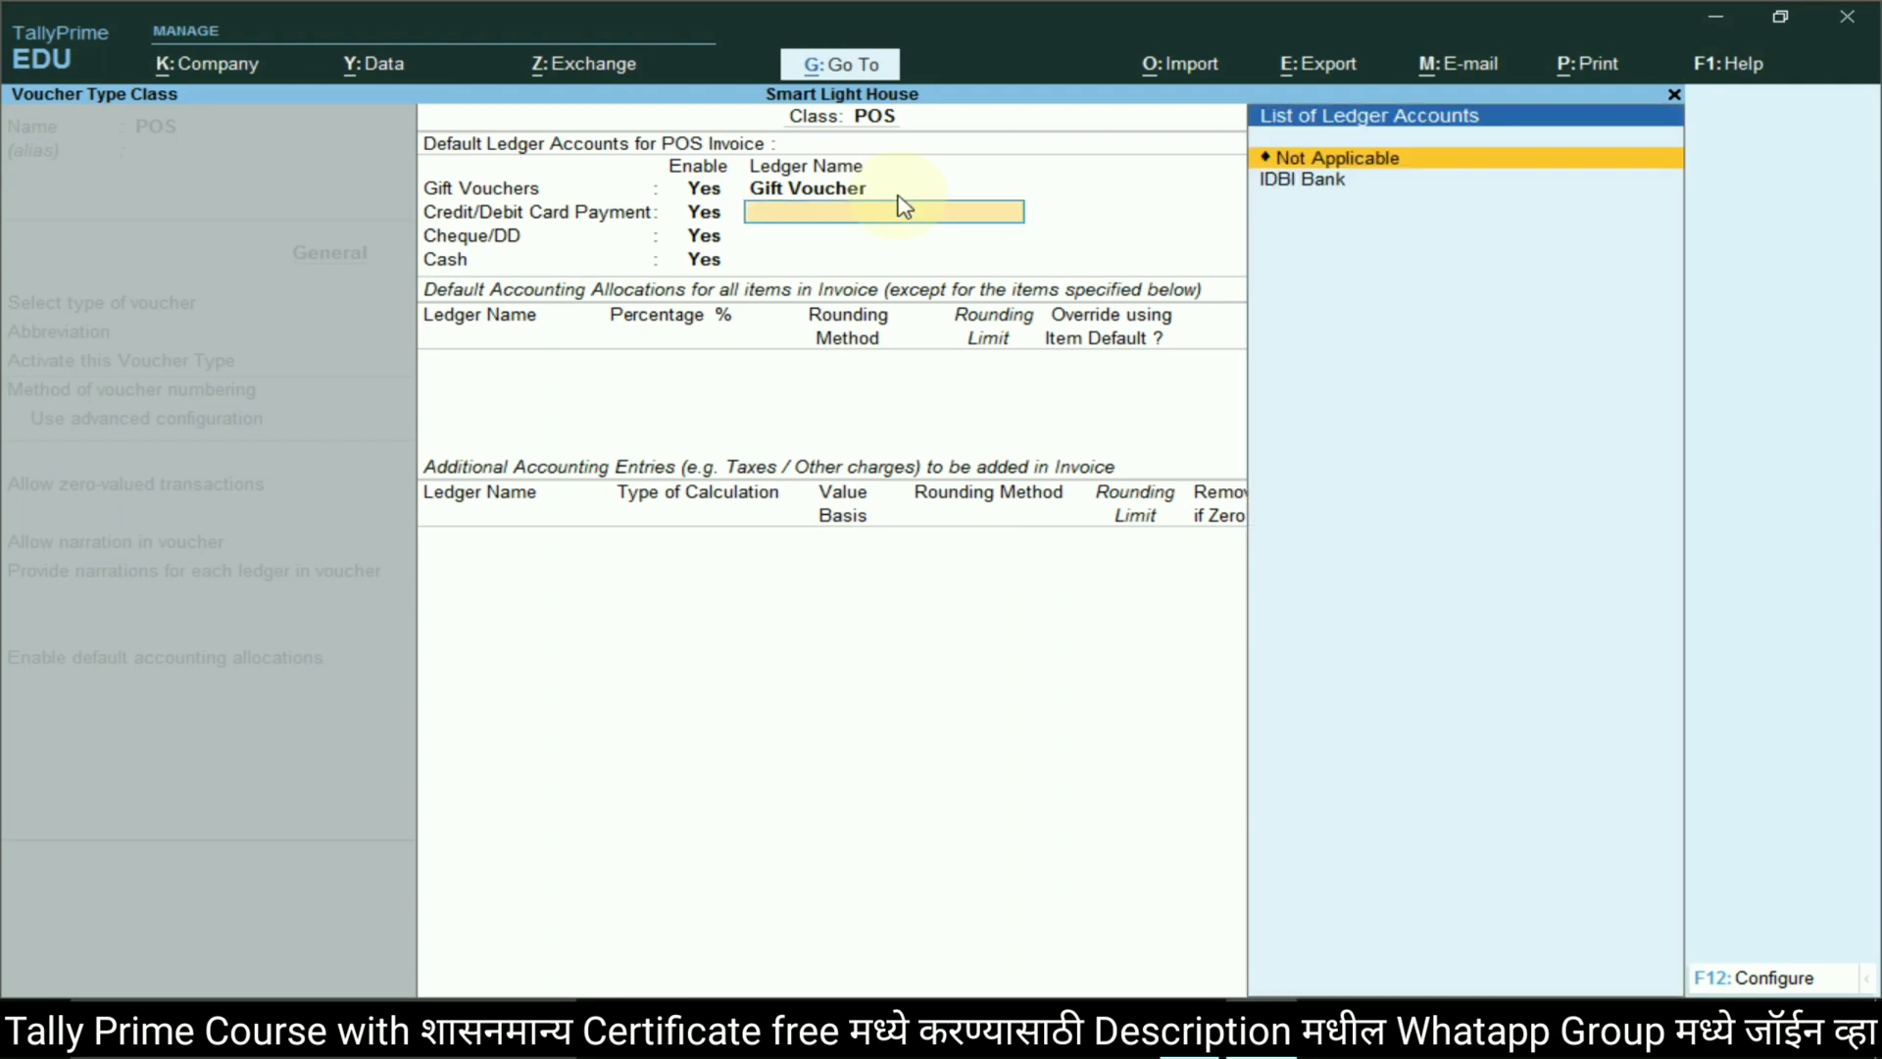
key("Down")
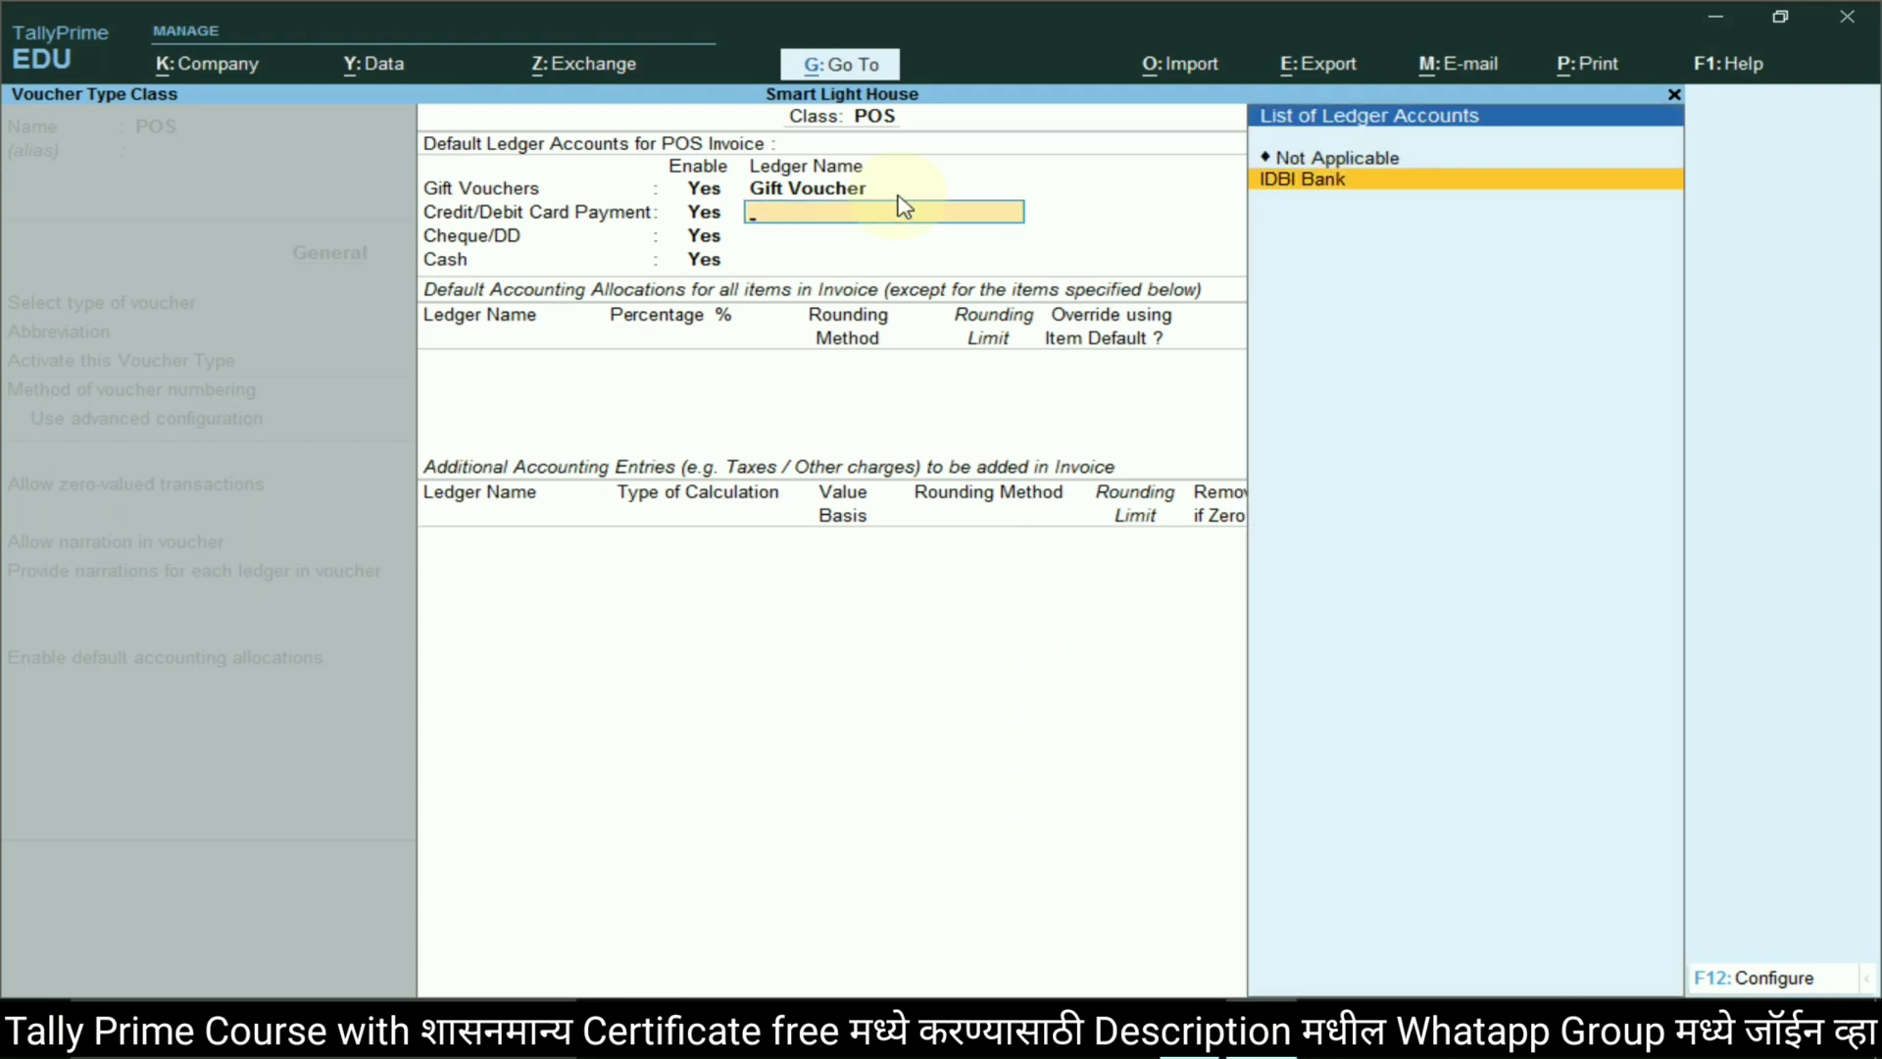
key("Return")
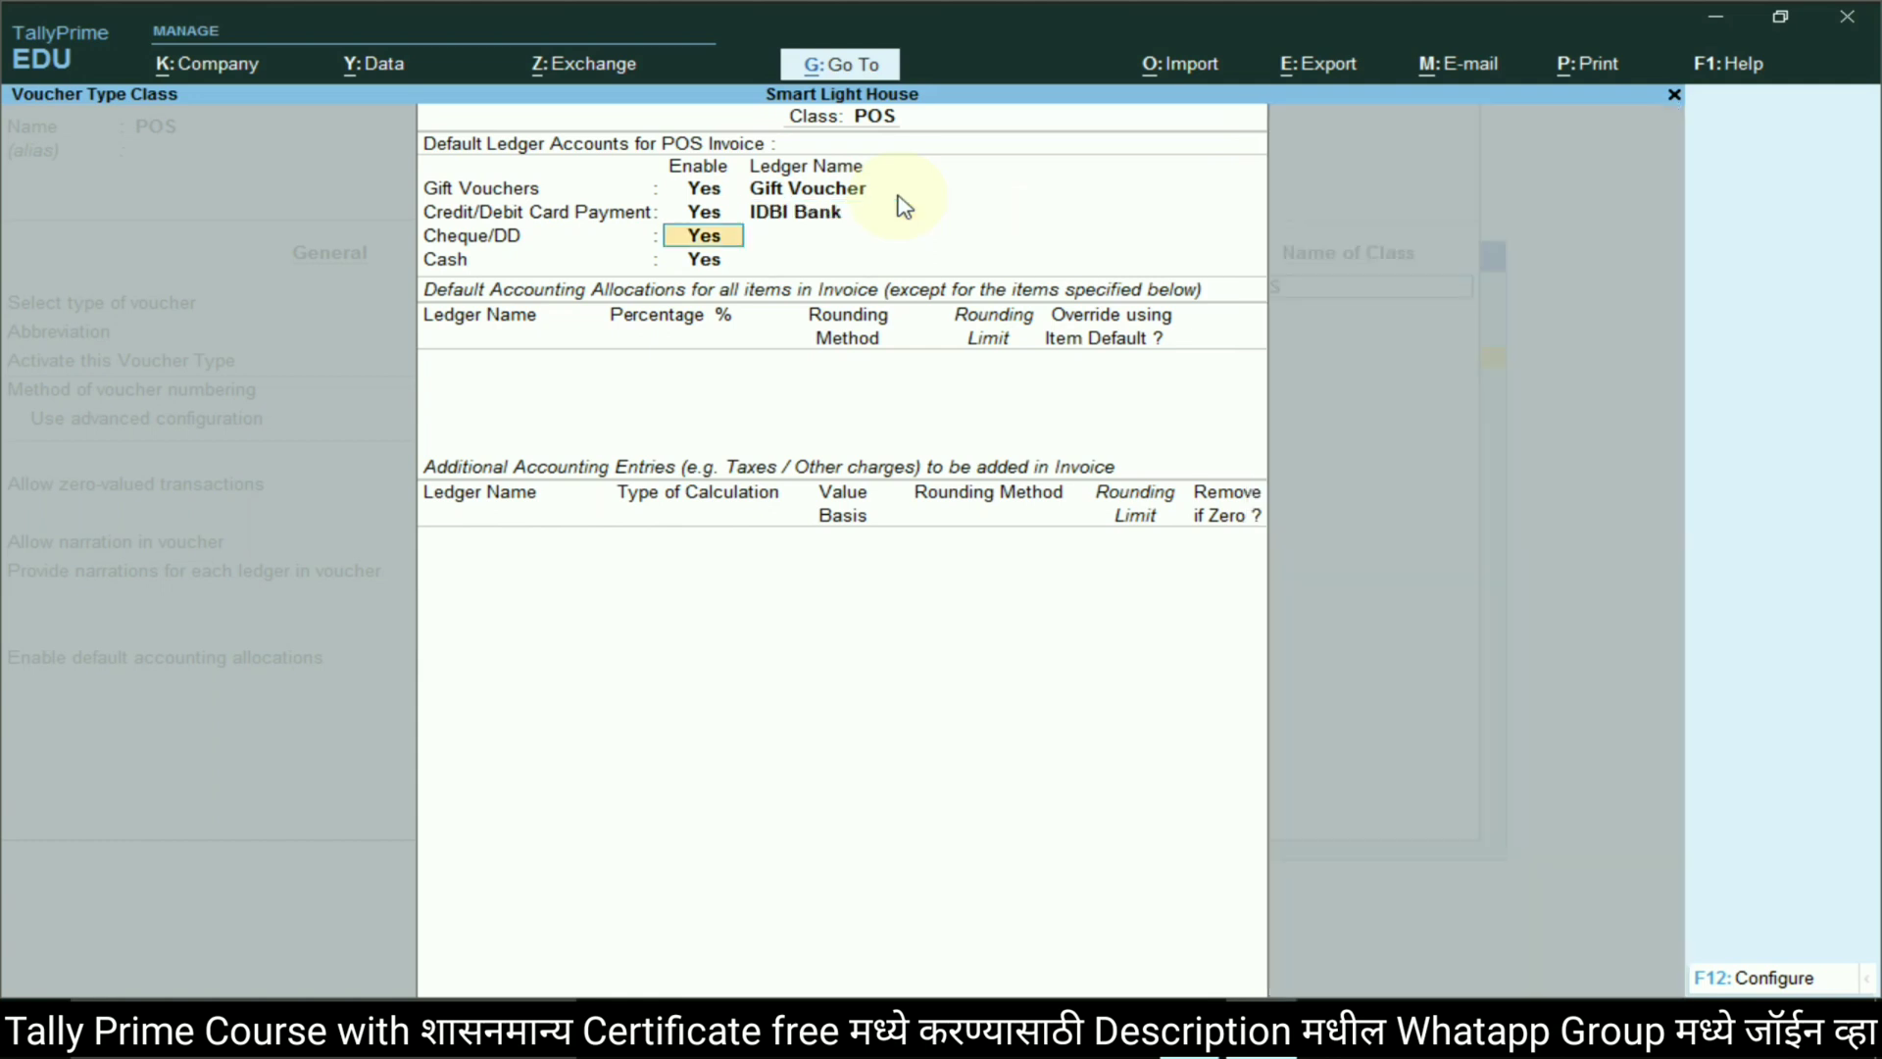
key("Return")
key("Down")
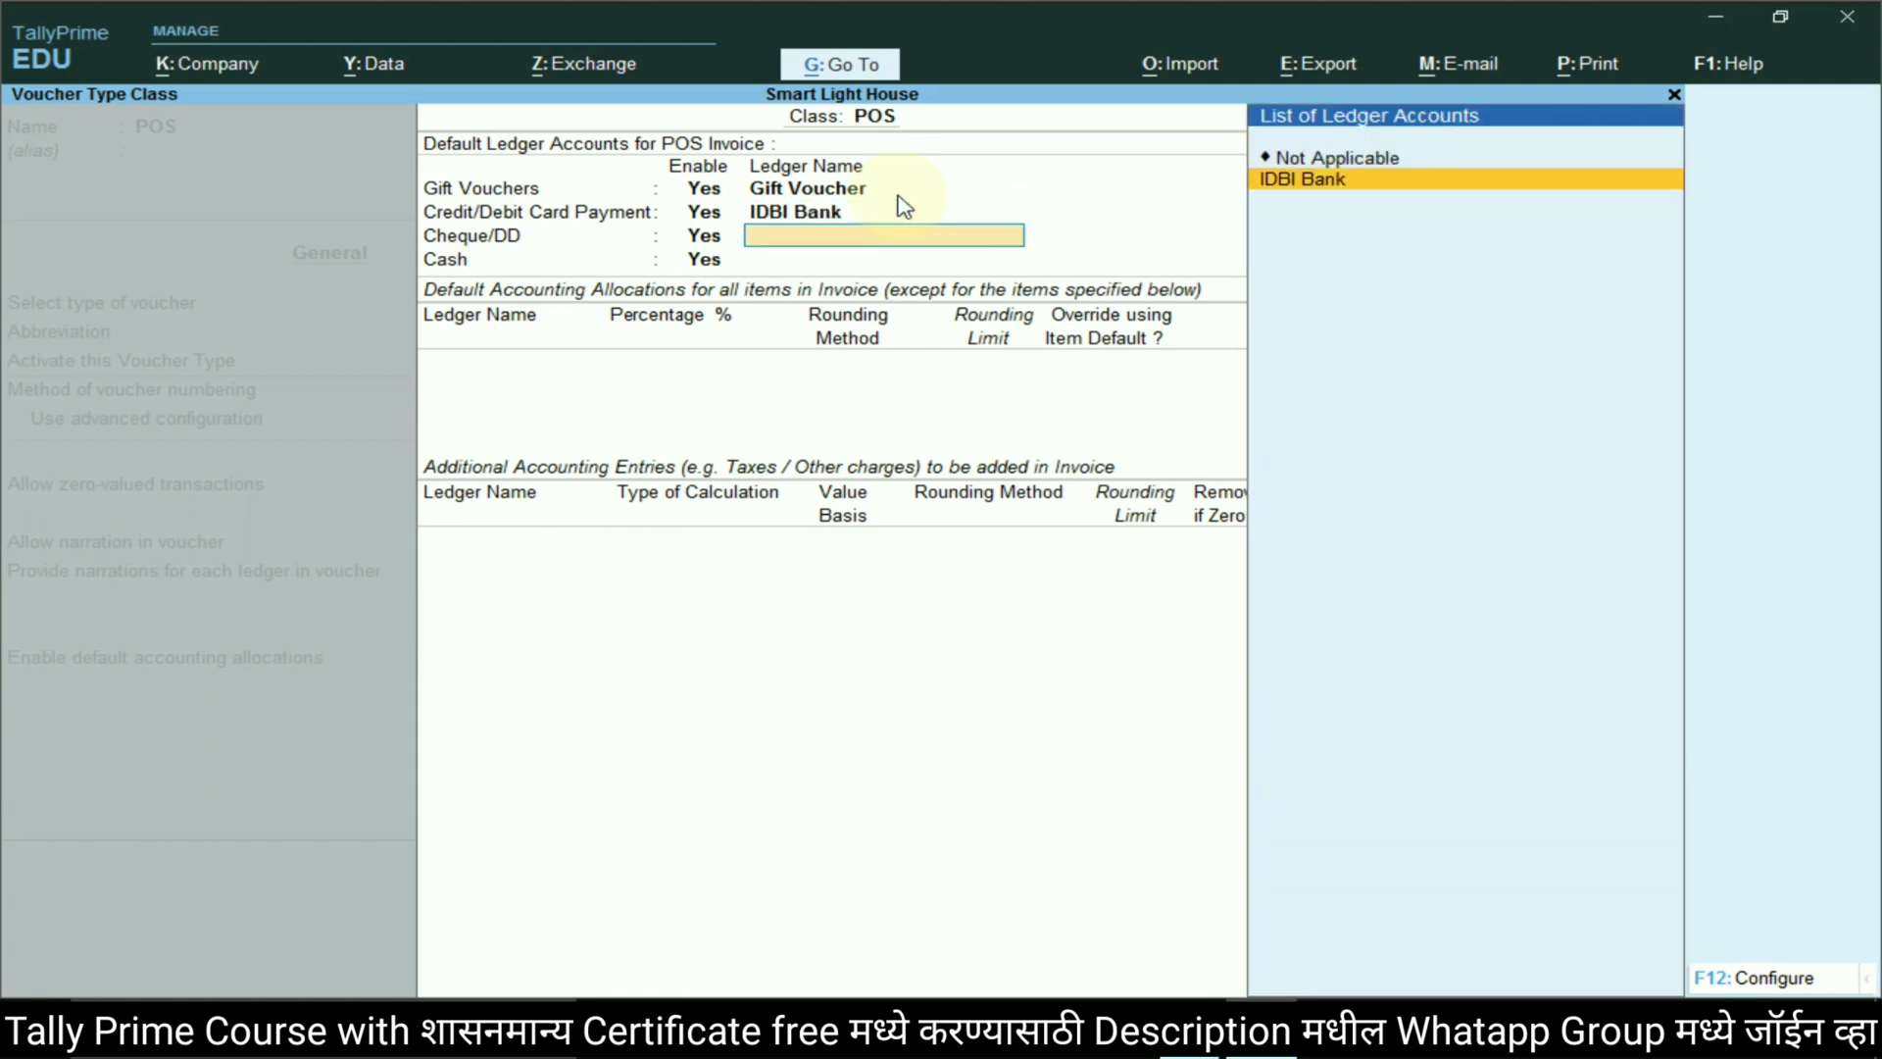
key("Return")
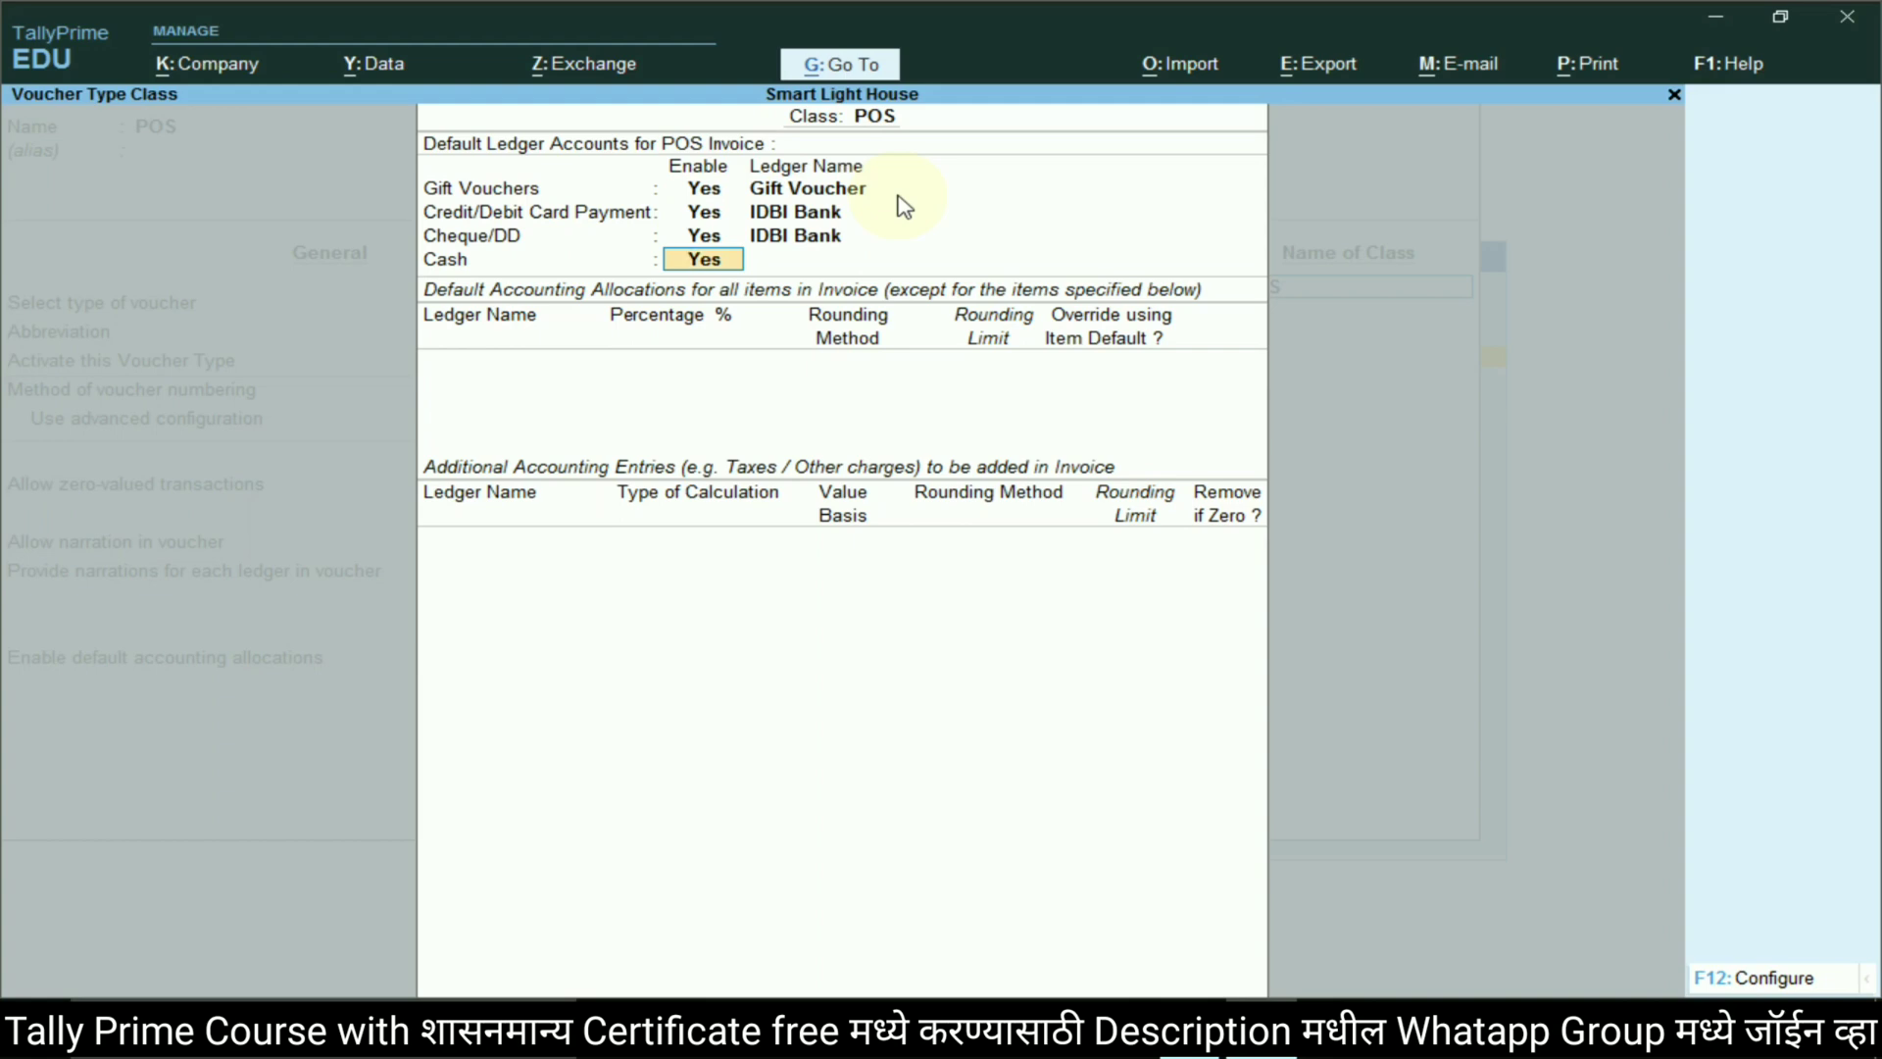
Assign Cash as the POS class's default ledger for cash payments
key("Return")
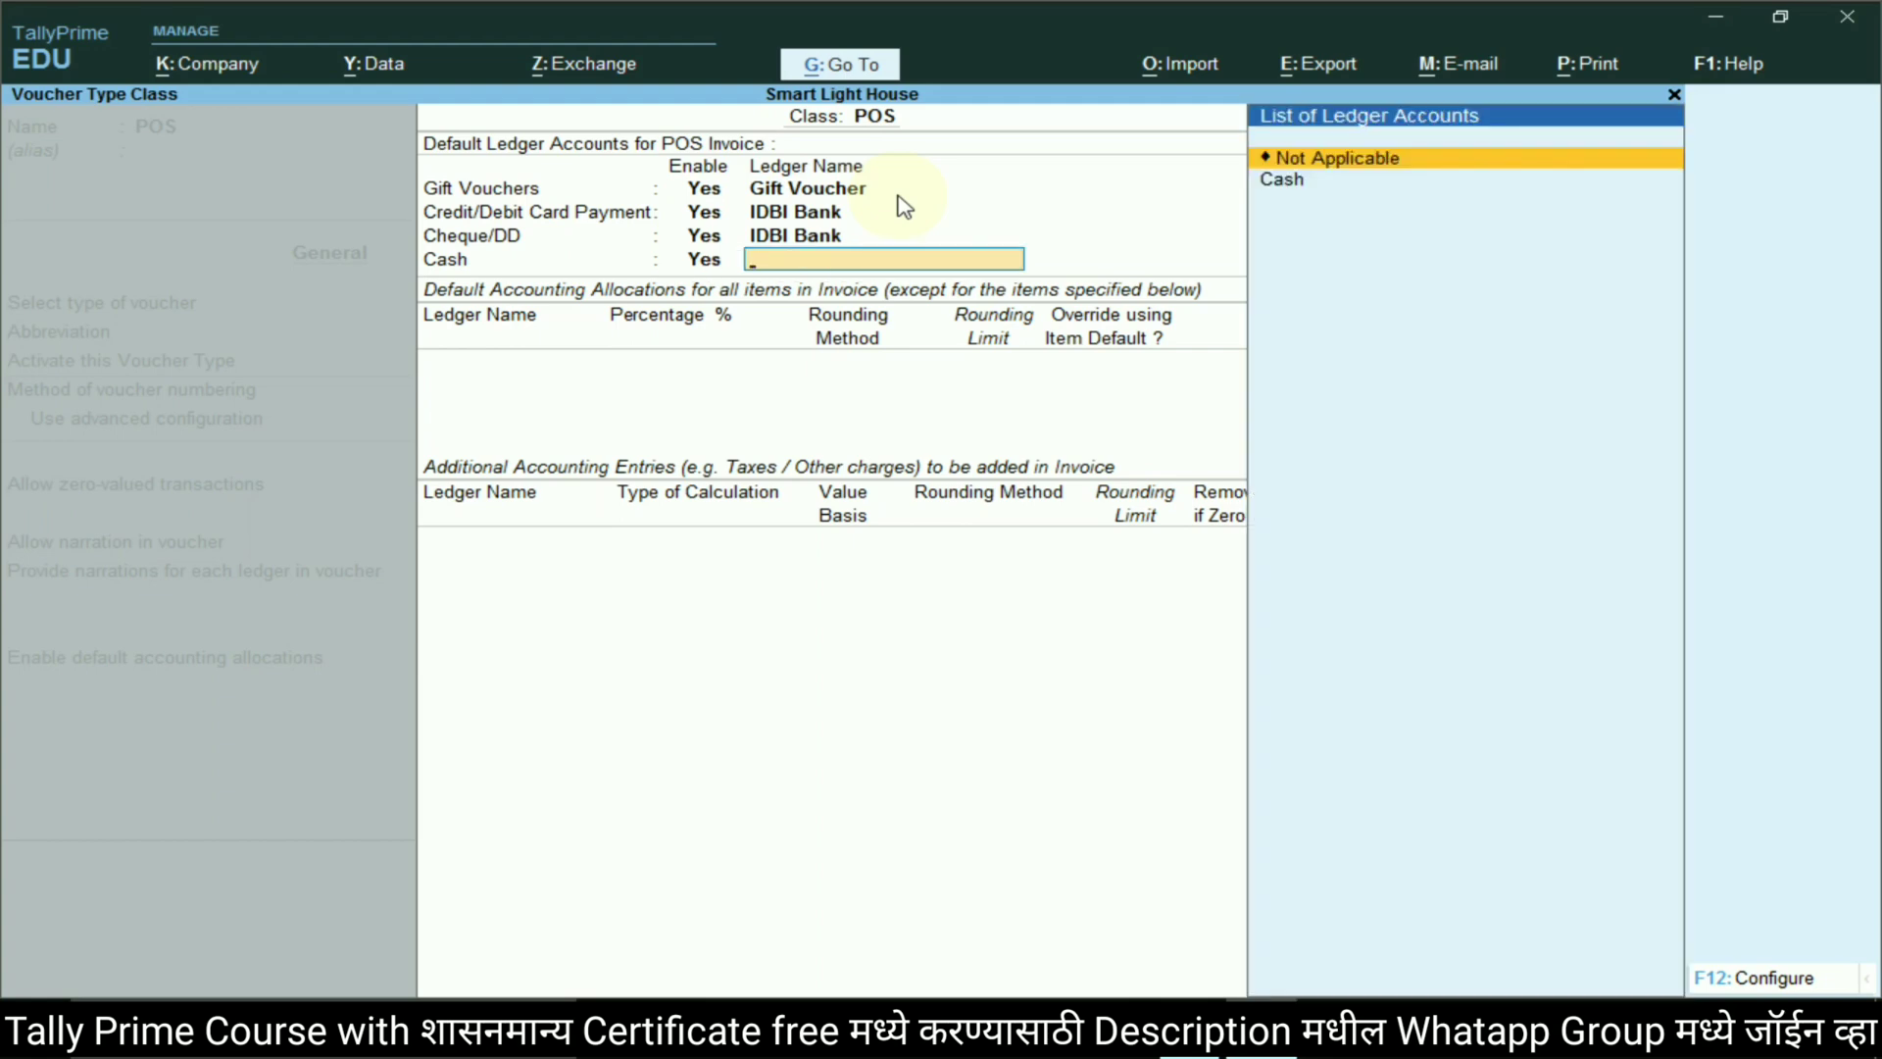
key("Down")
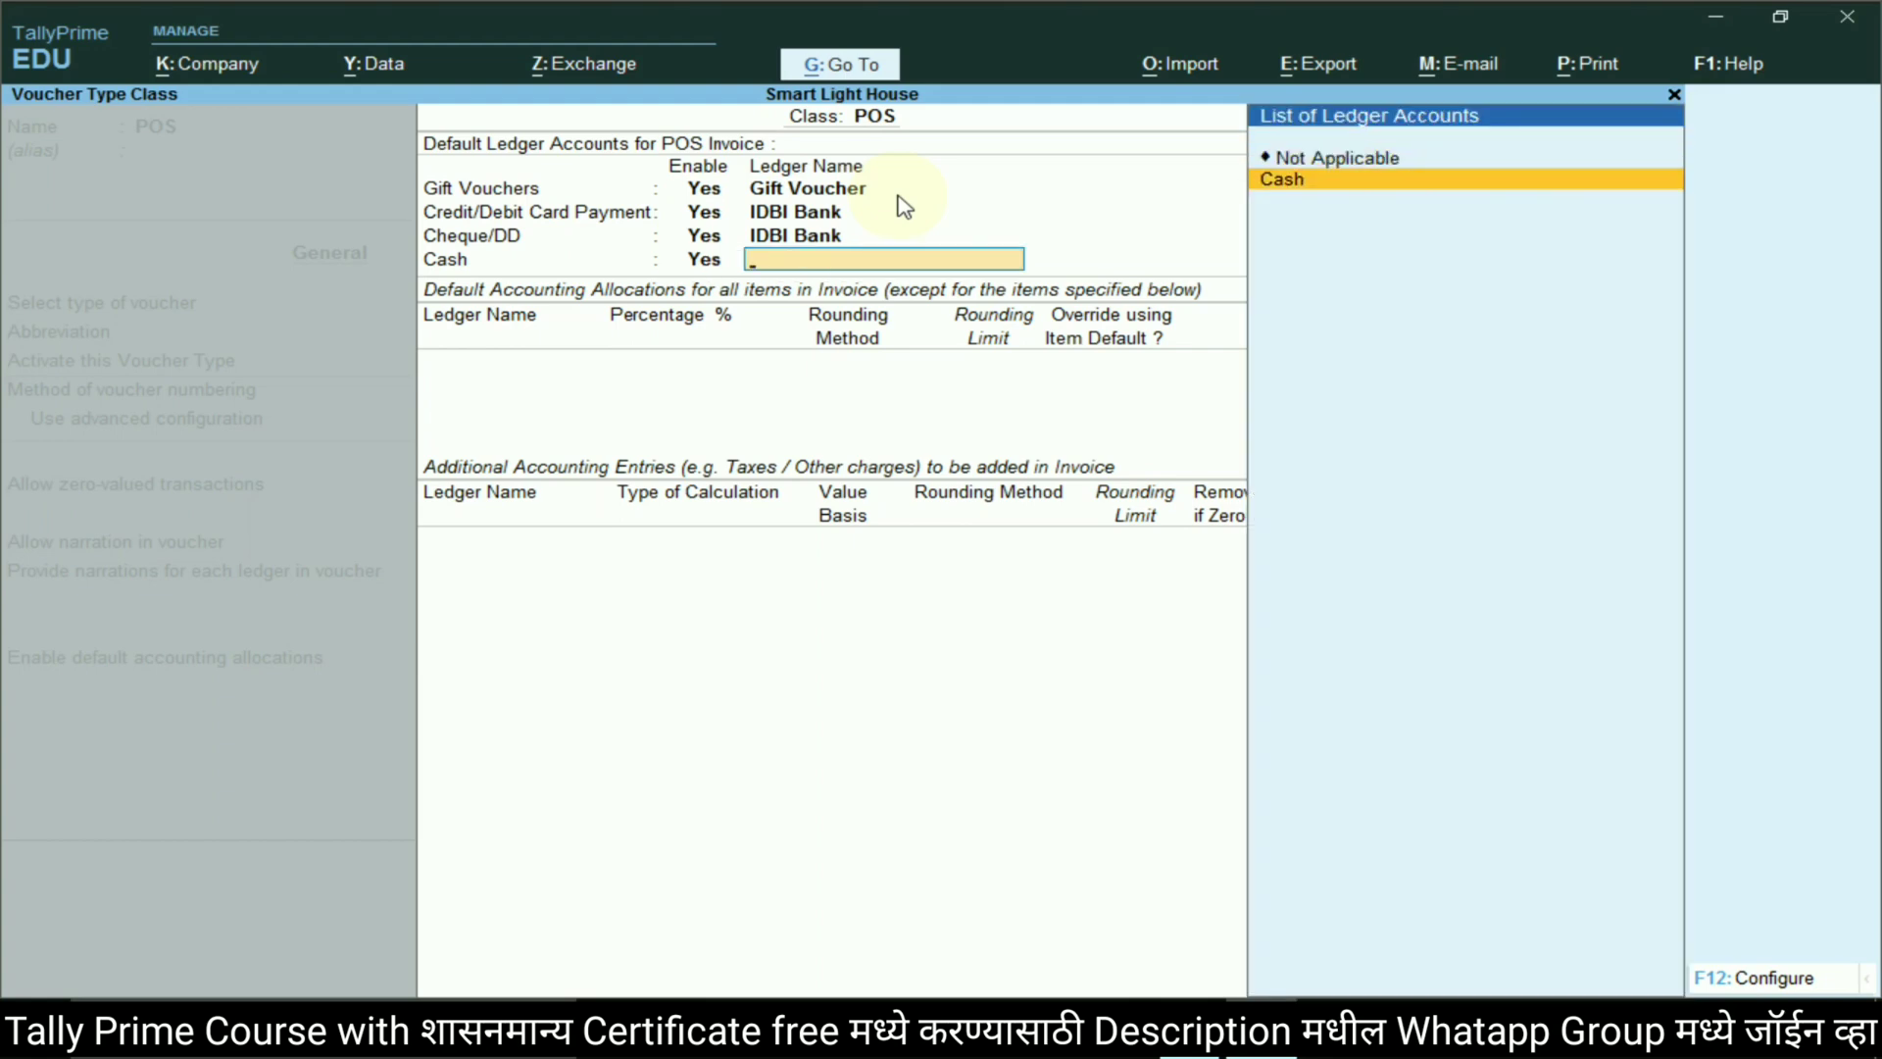
key("Return")
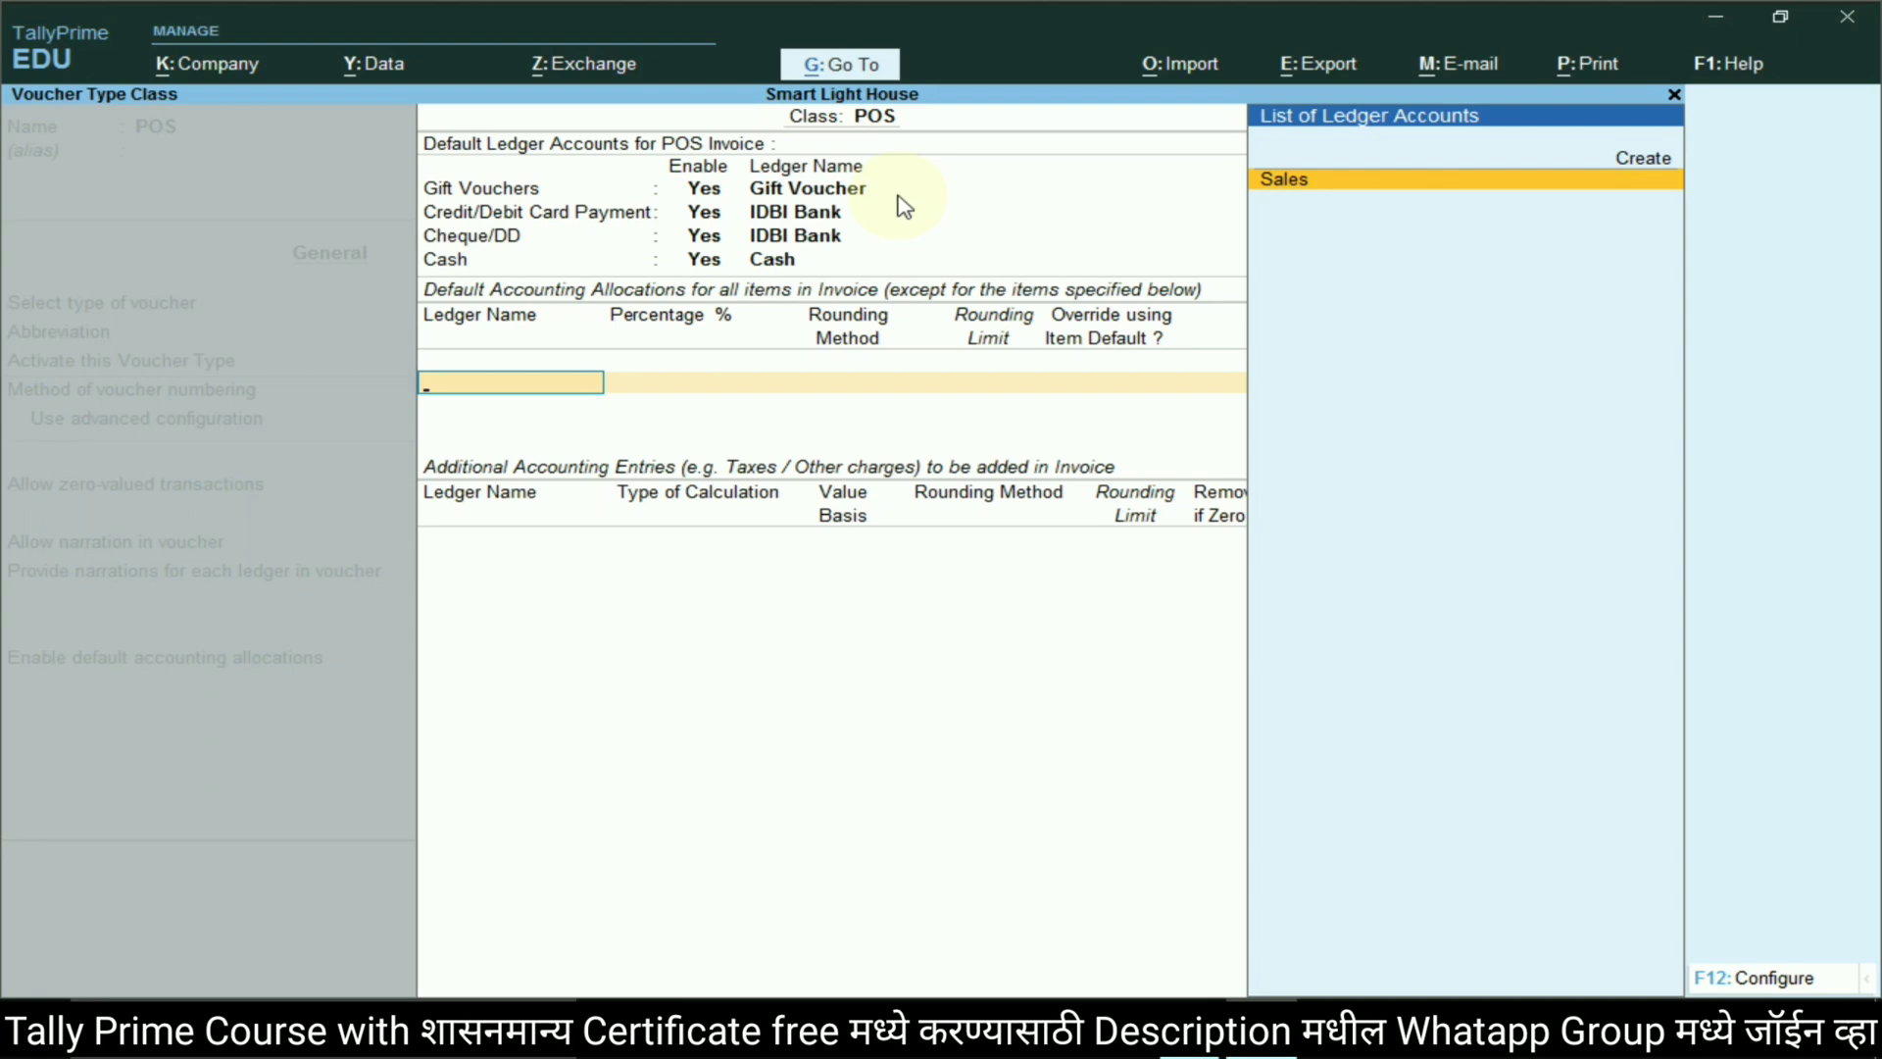
Allocate 100% of all invoice items to the Sales ledger without overriding item defaults, and save the POS voucher type
key("Return")
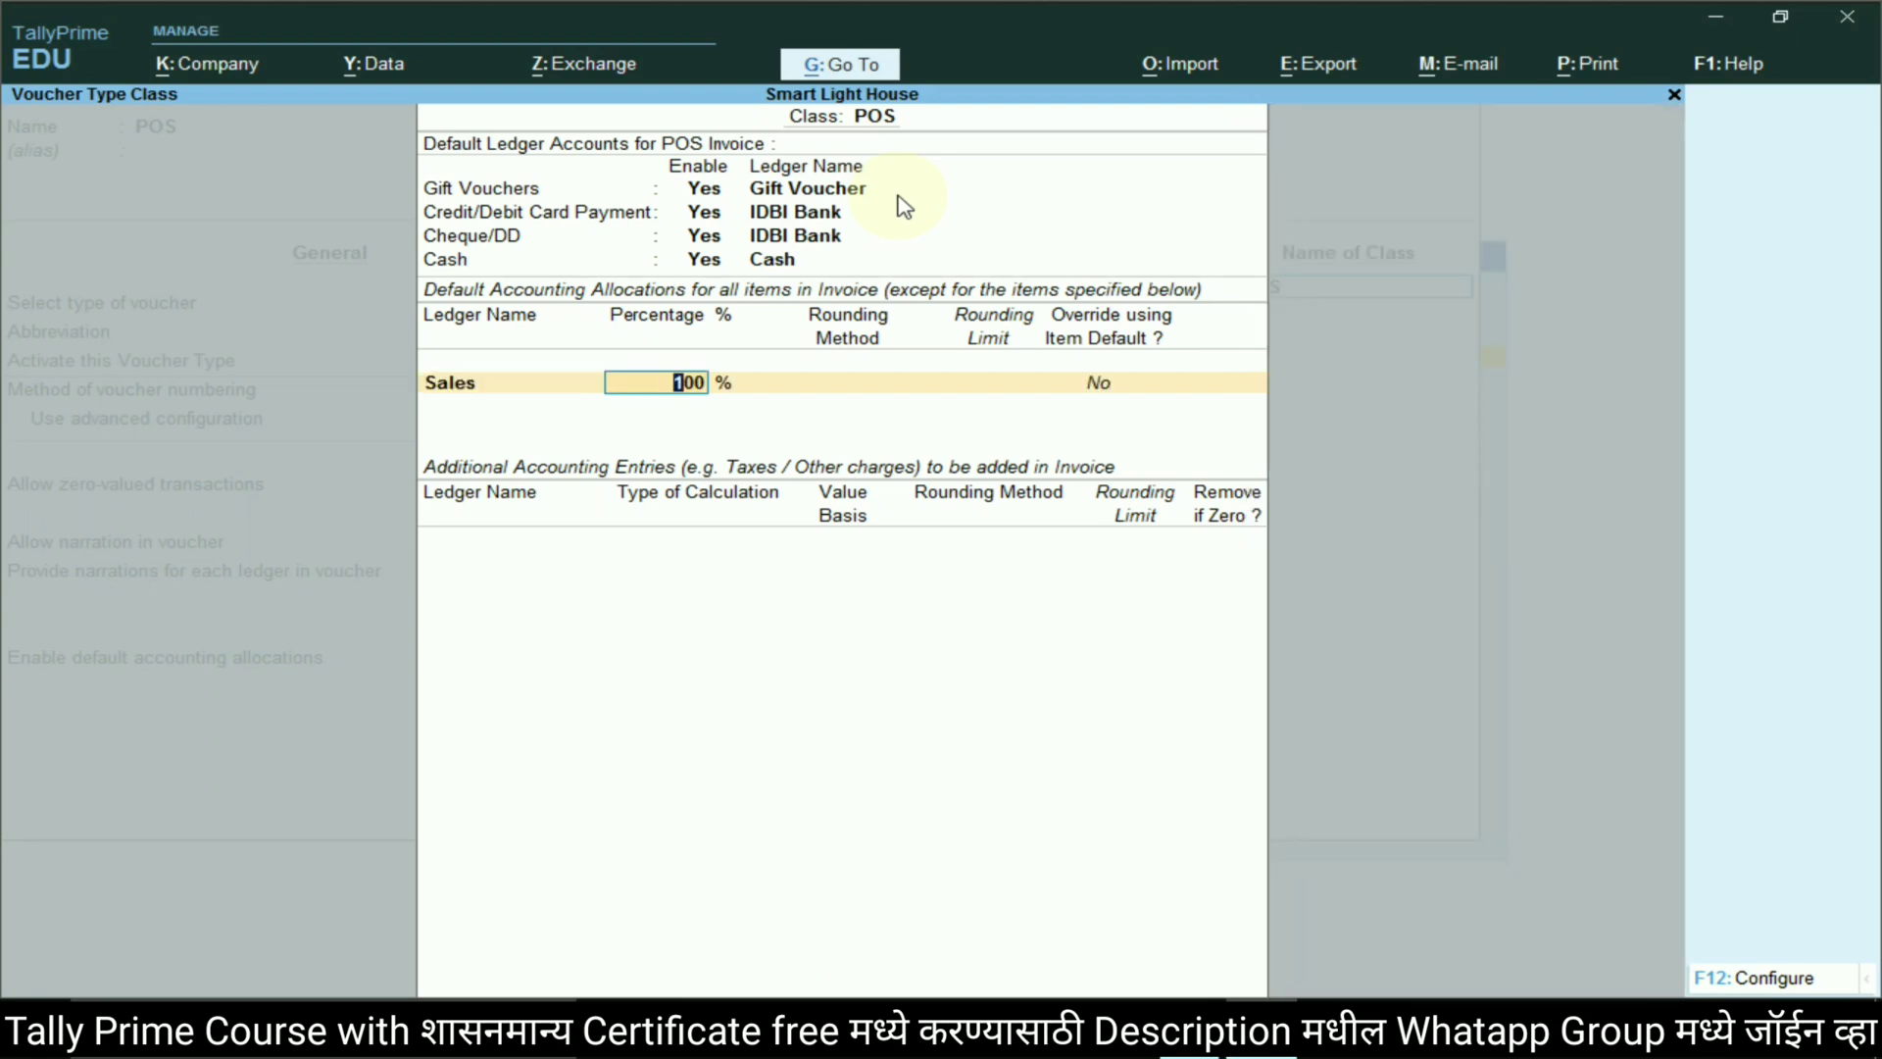
type("0")
key("BackSpace")
type("100")
key("Return")
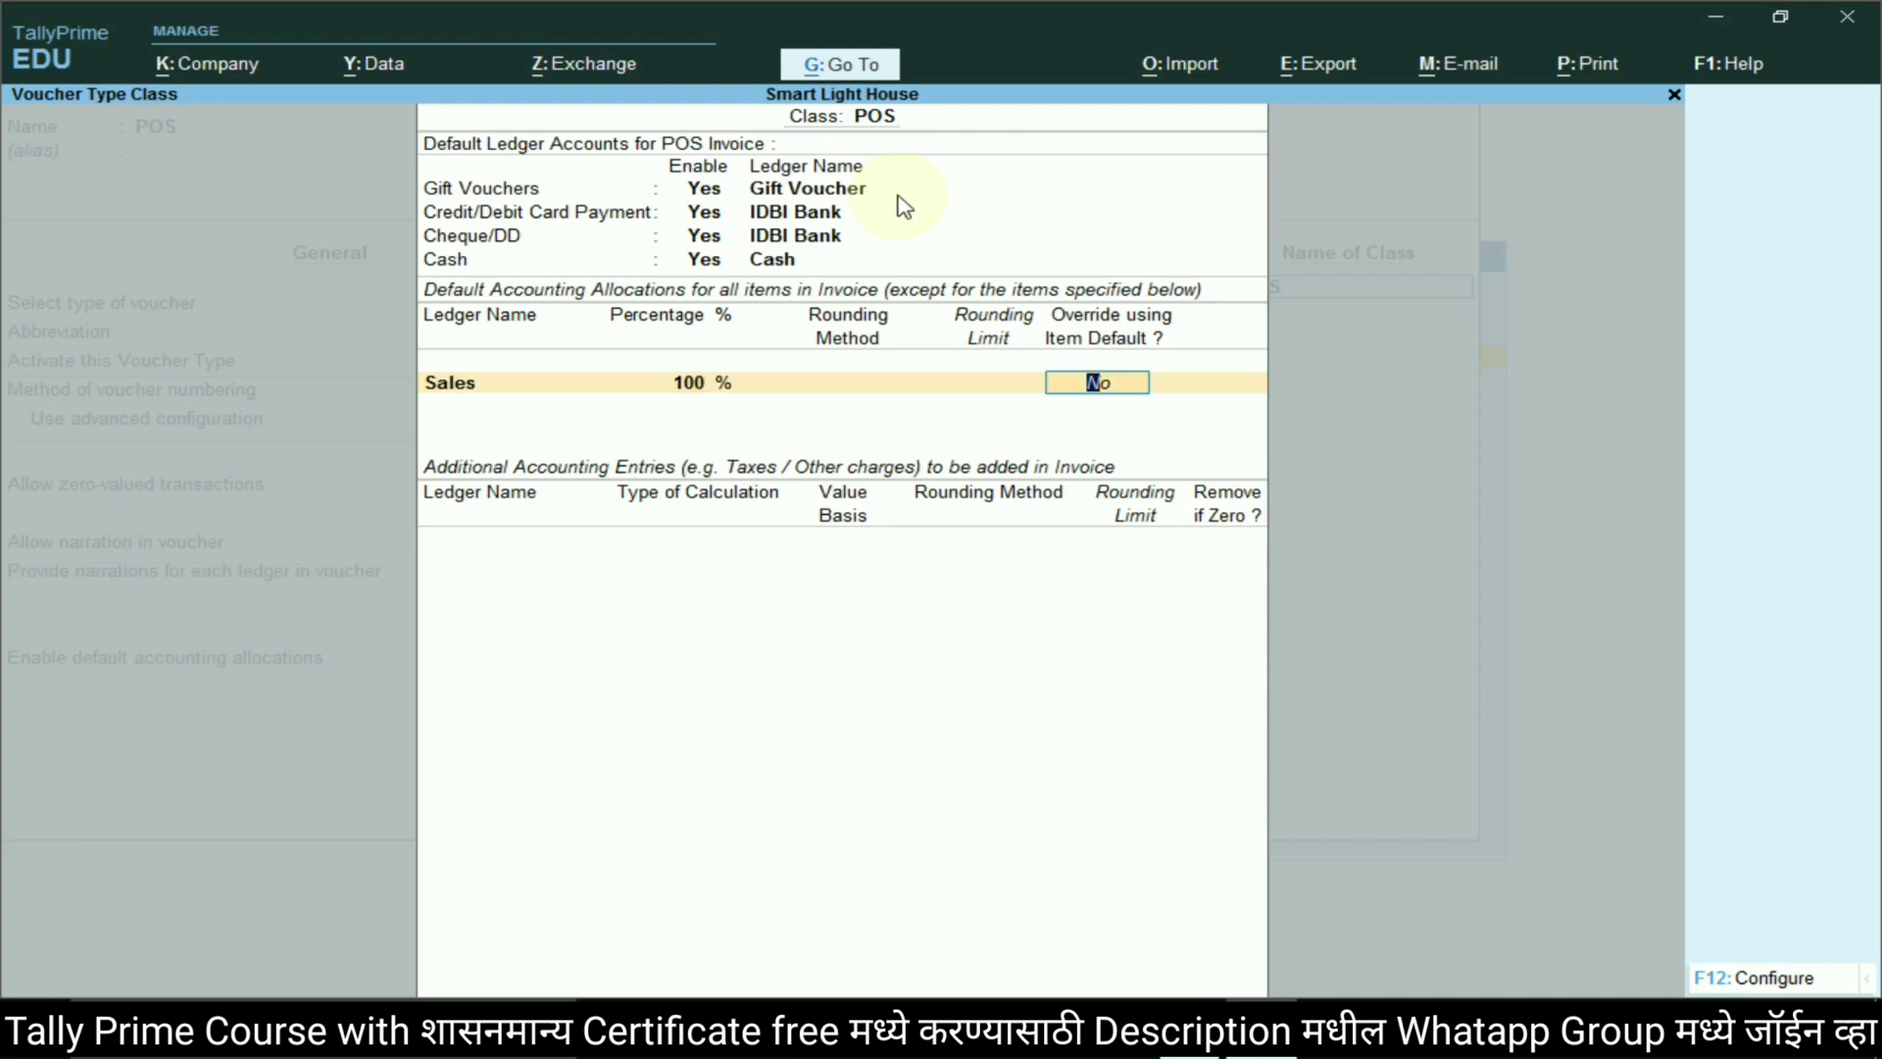
key("Return")
key("Return")
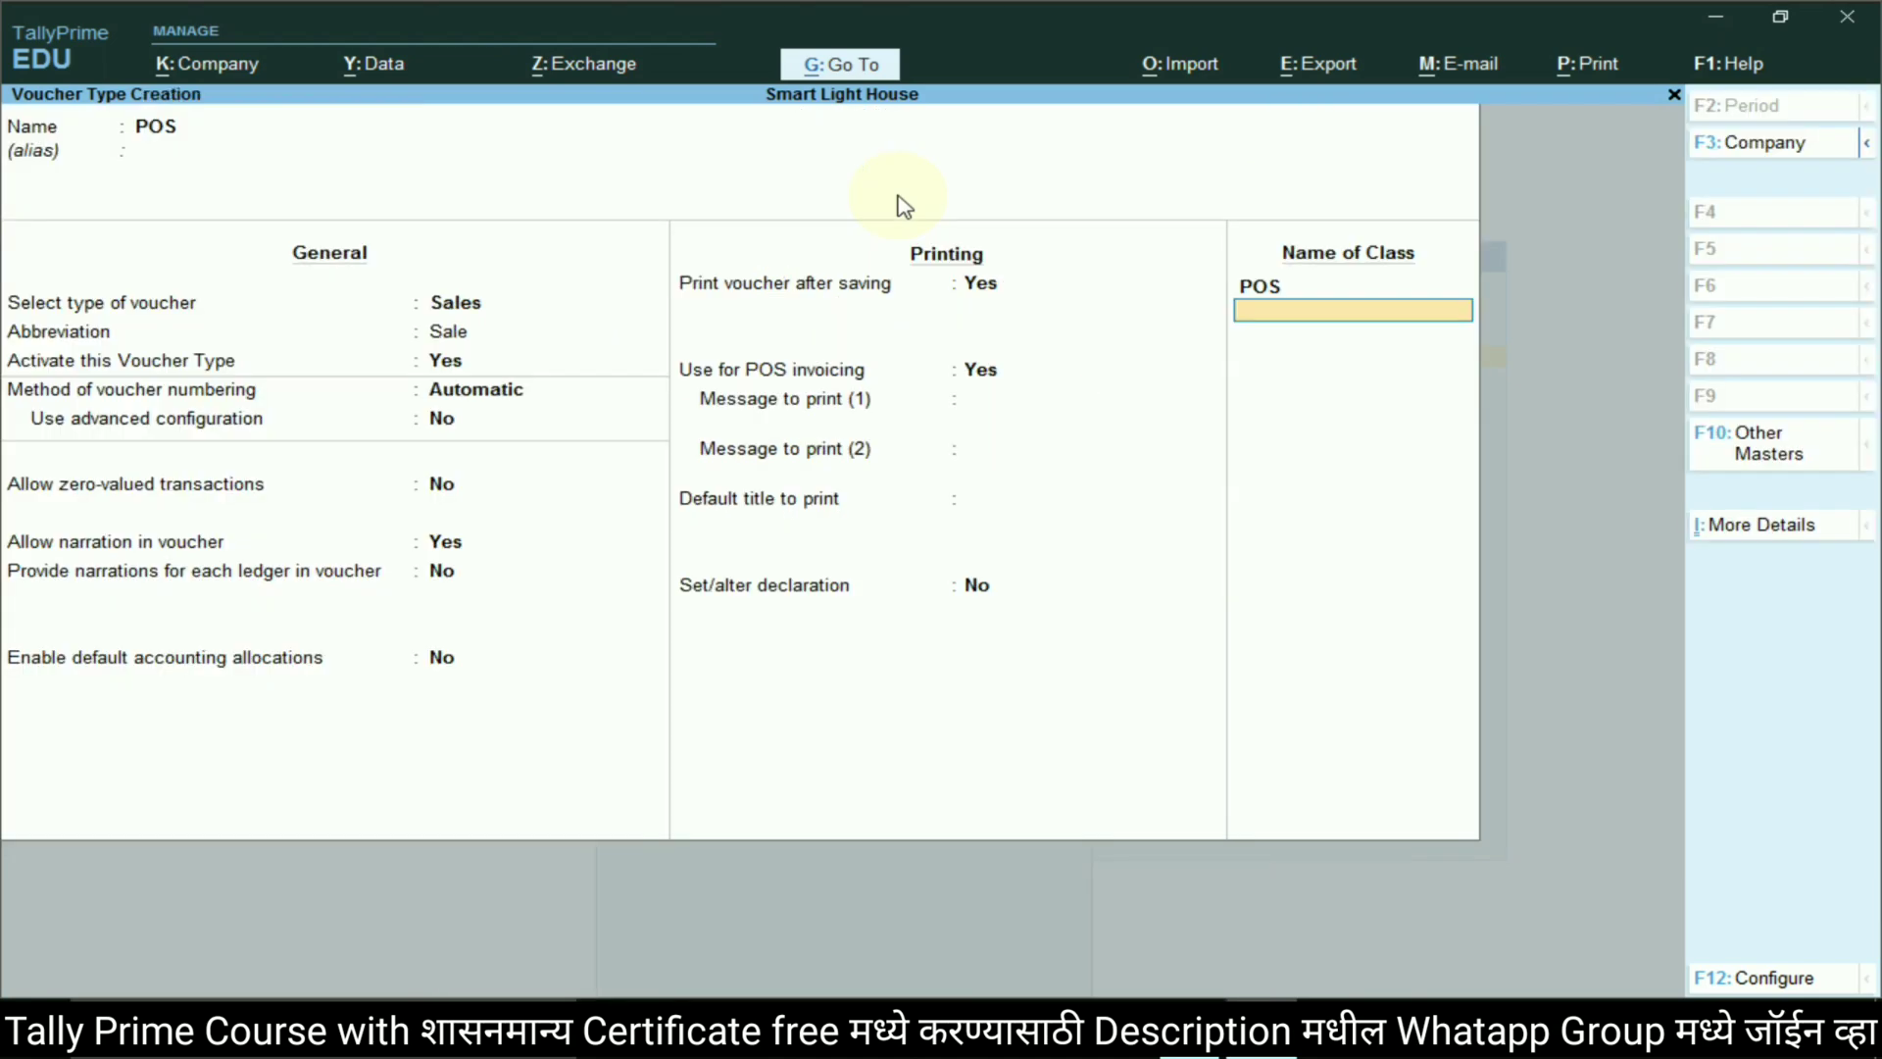
key("Return")
key("Return")
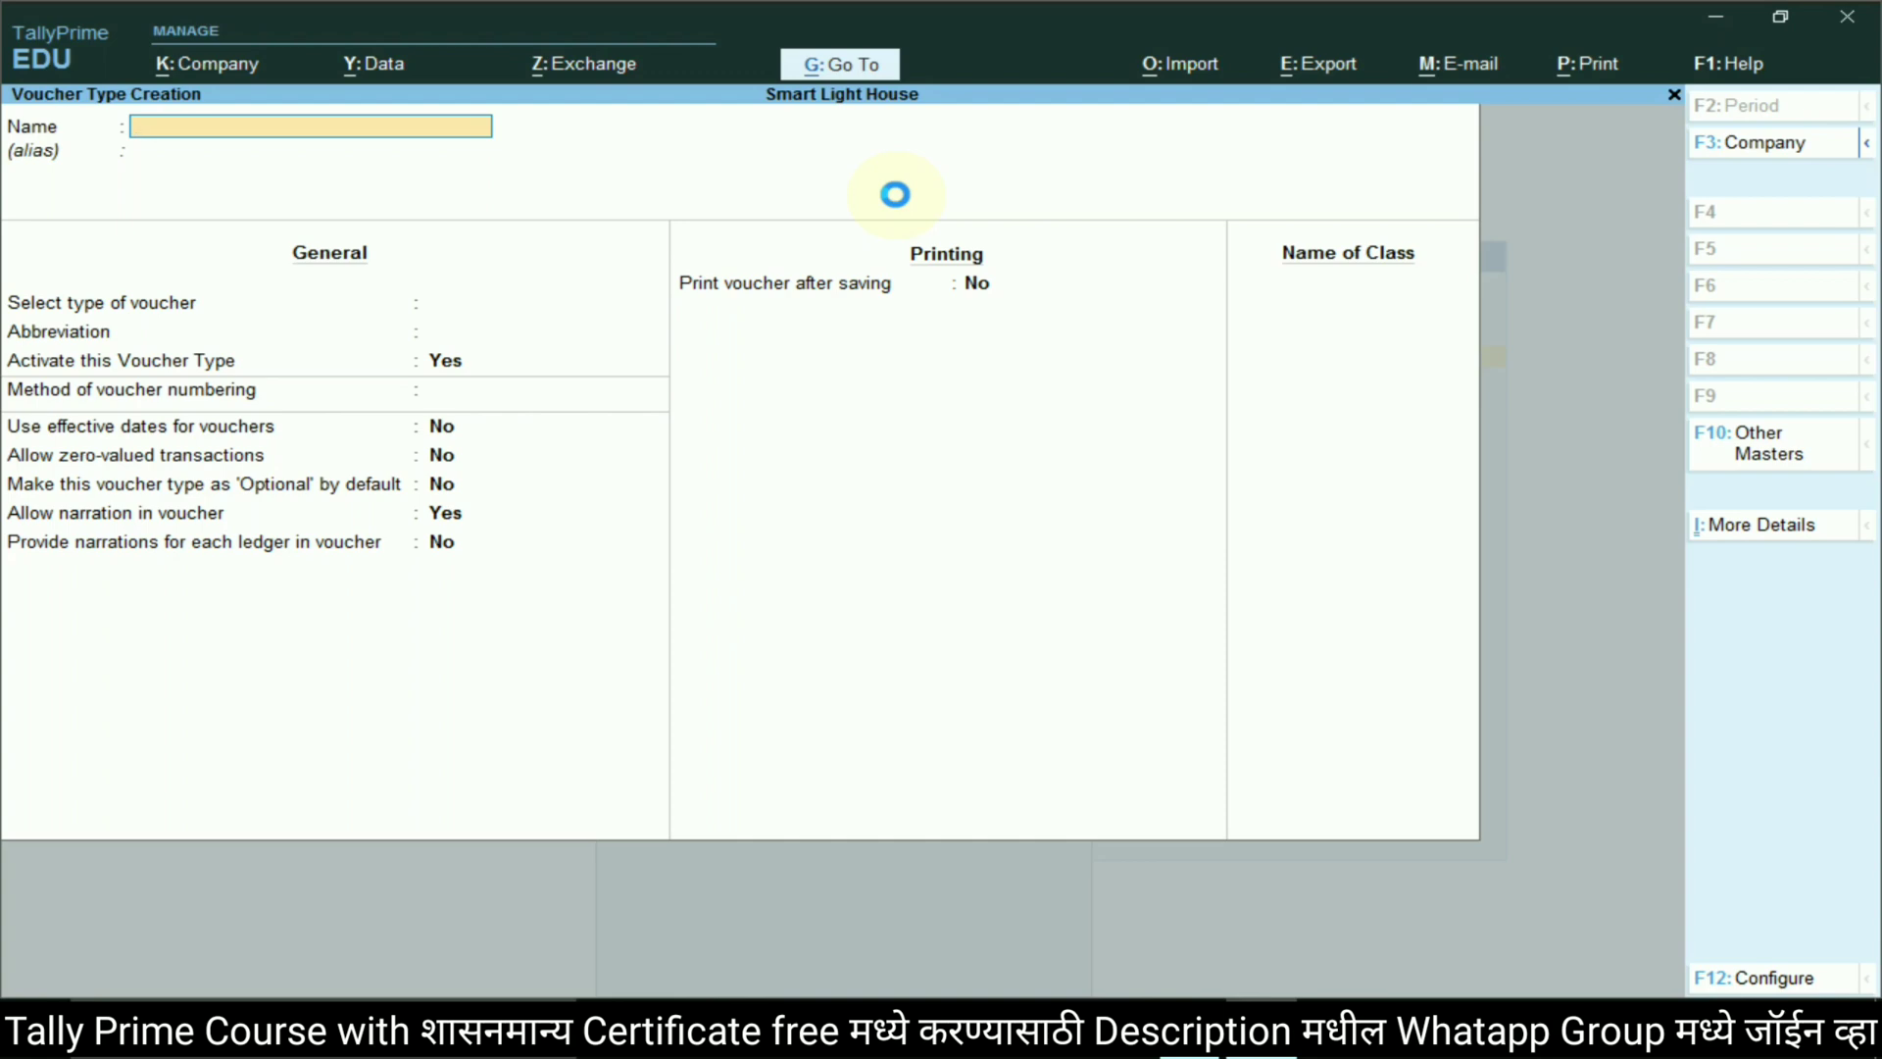
Leave voucher type creation and start a new sales voucher of type POS with the POS voucher class
key("alt+Tab")
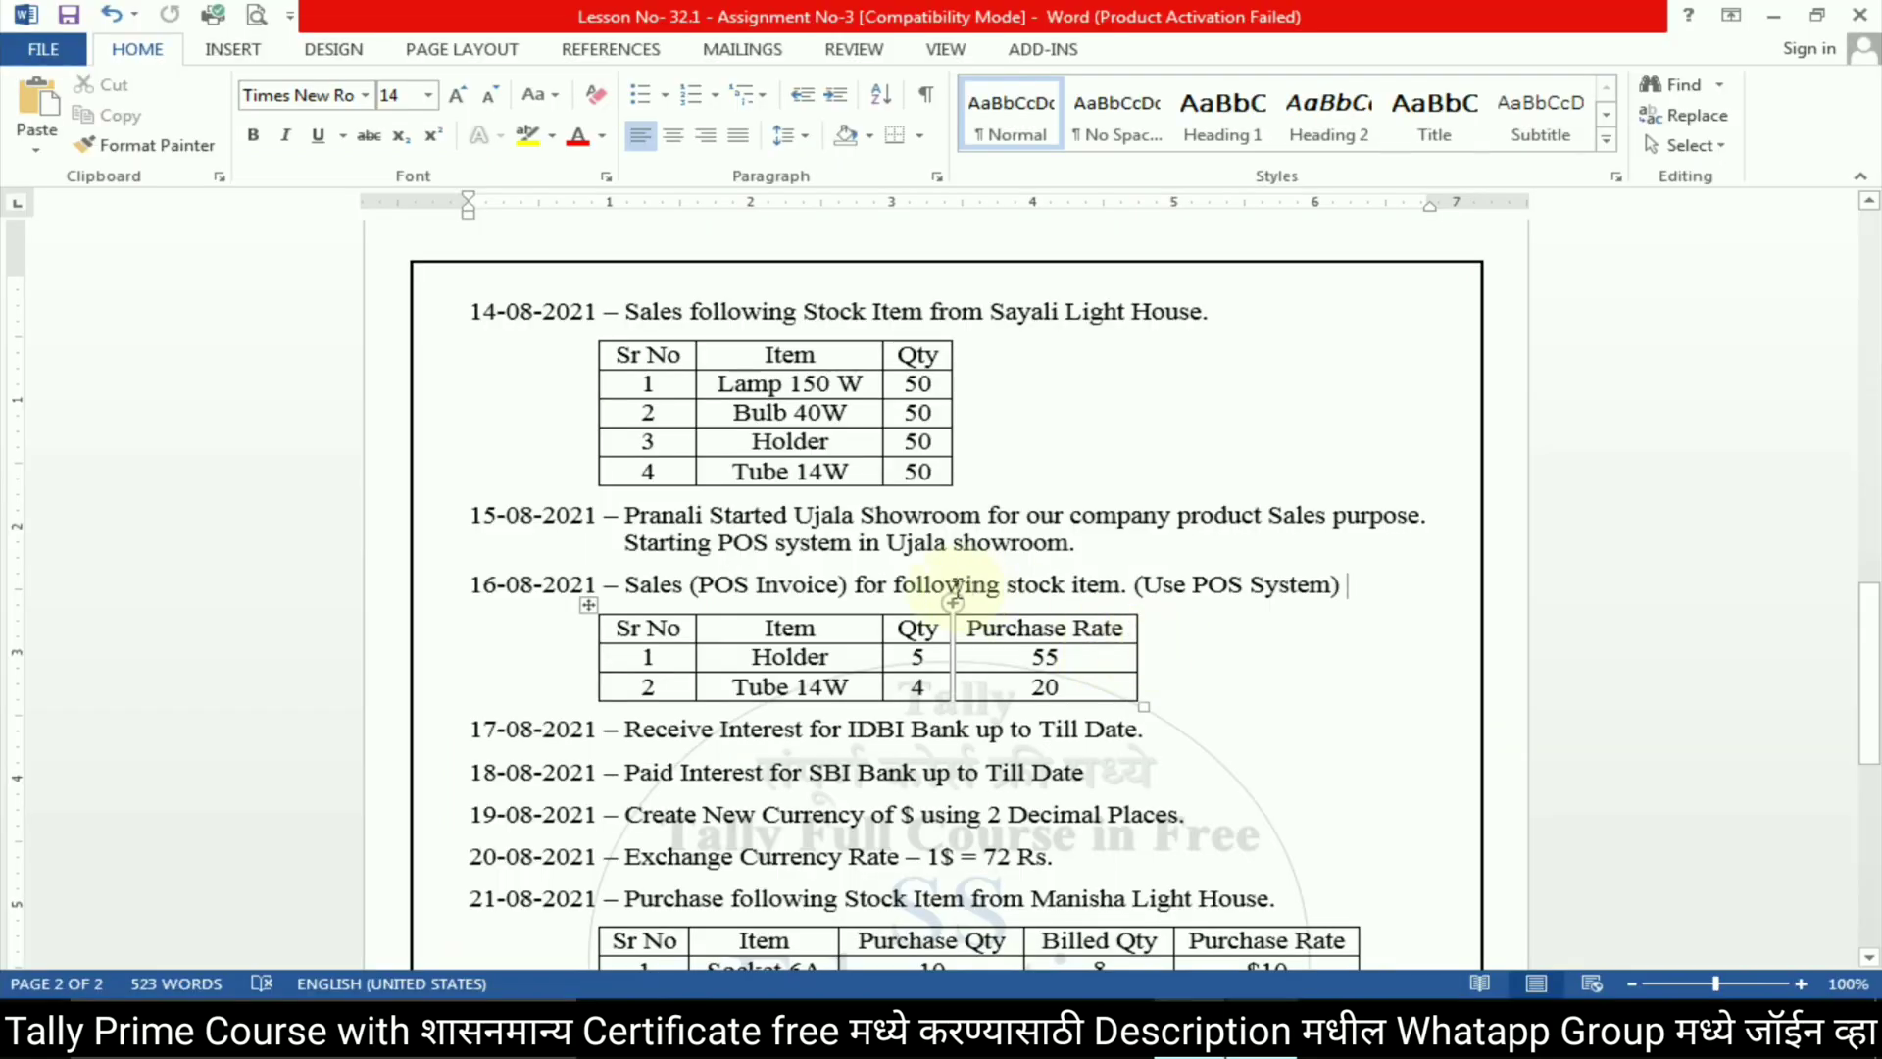
key("alt+Tab")
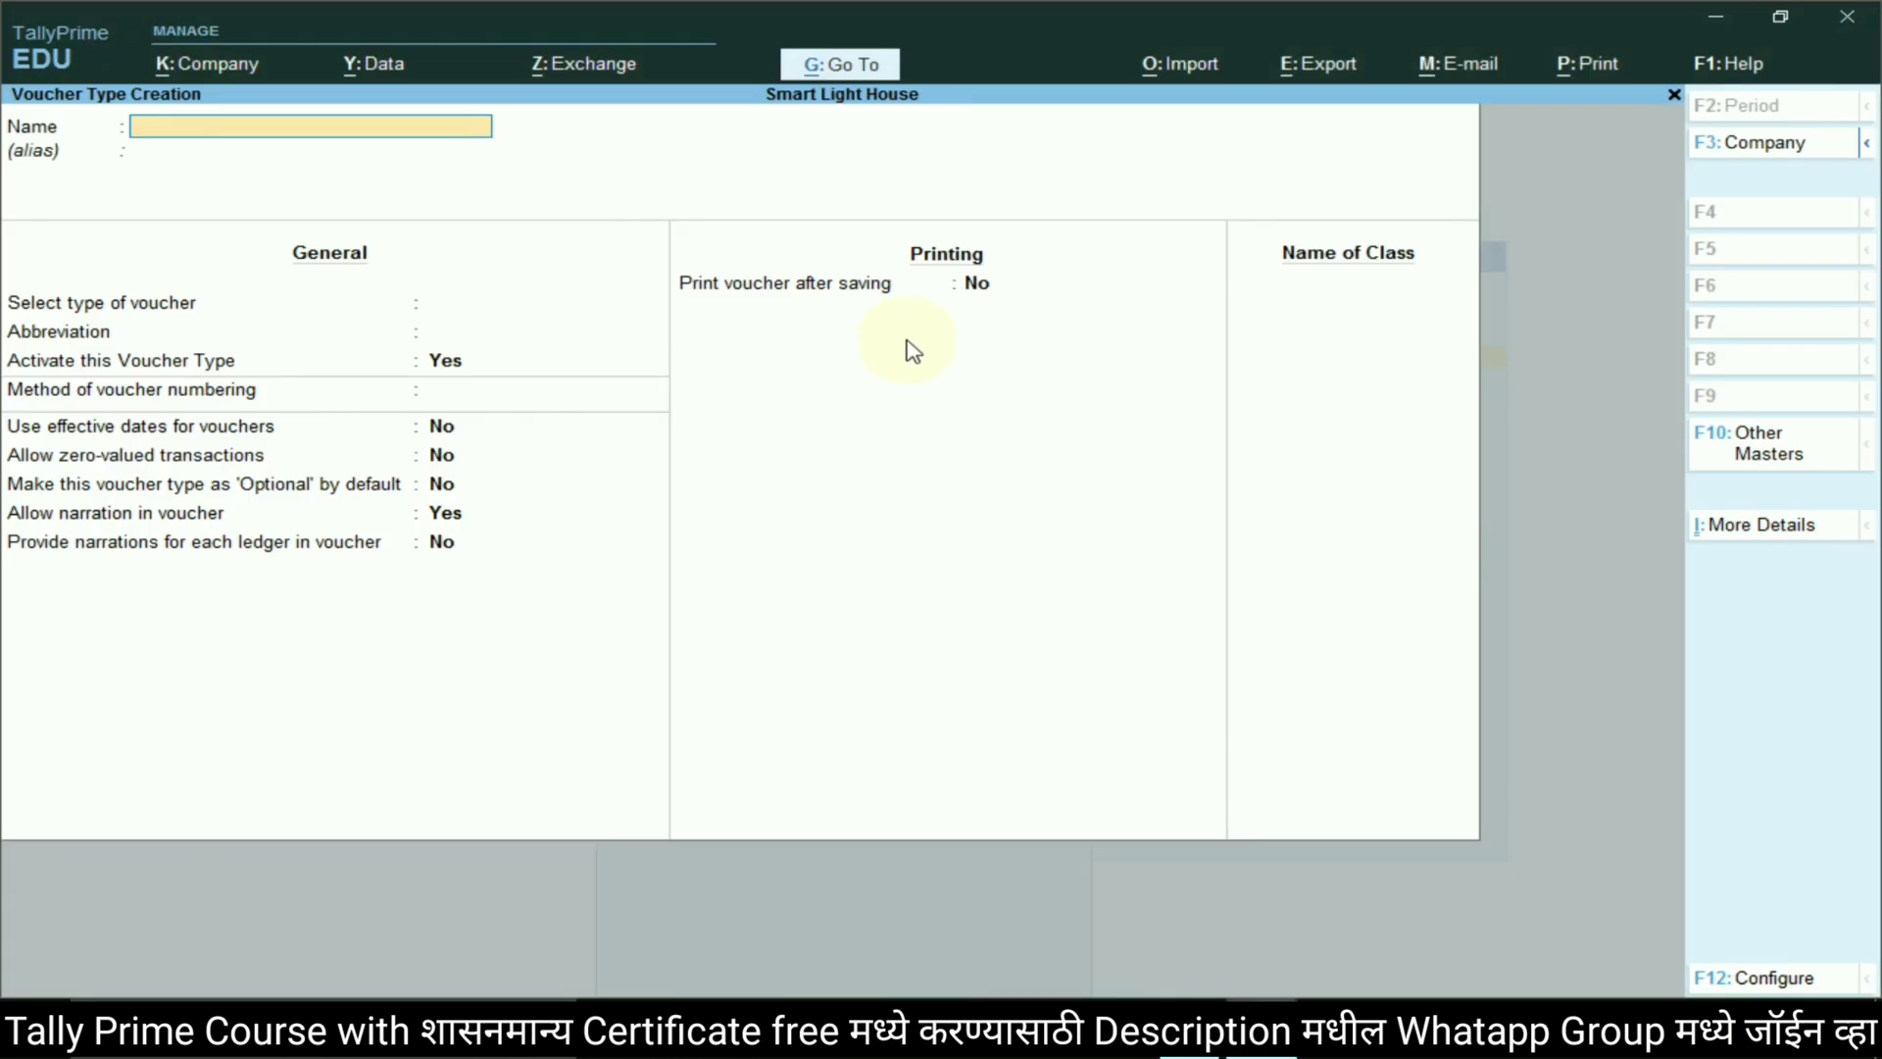
key("Escape")
key("Escape")
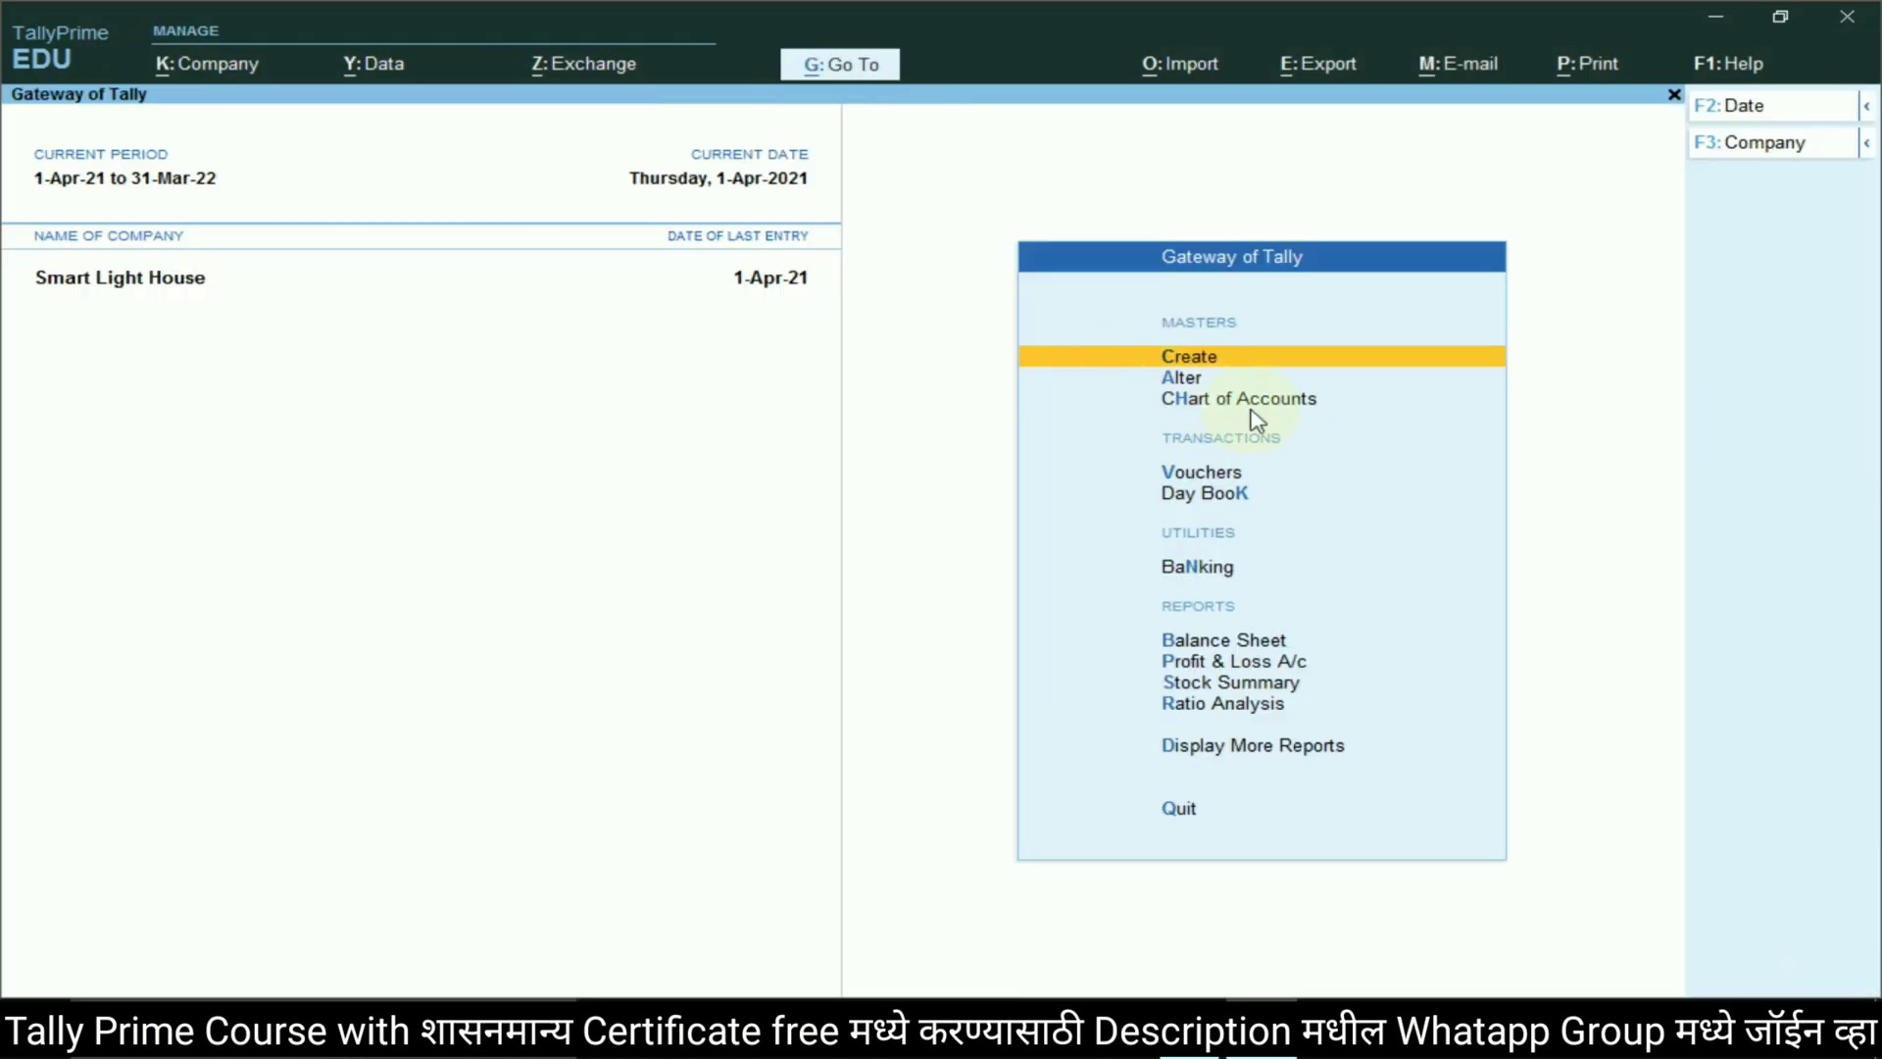
left_click(1195, 471)
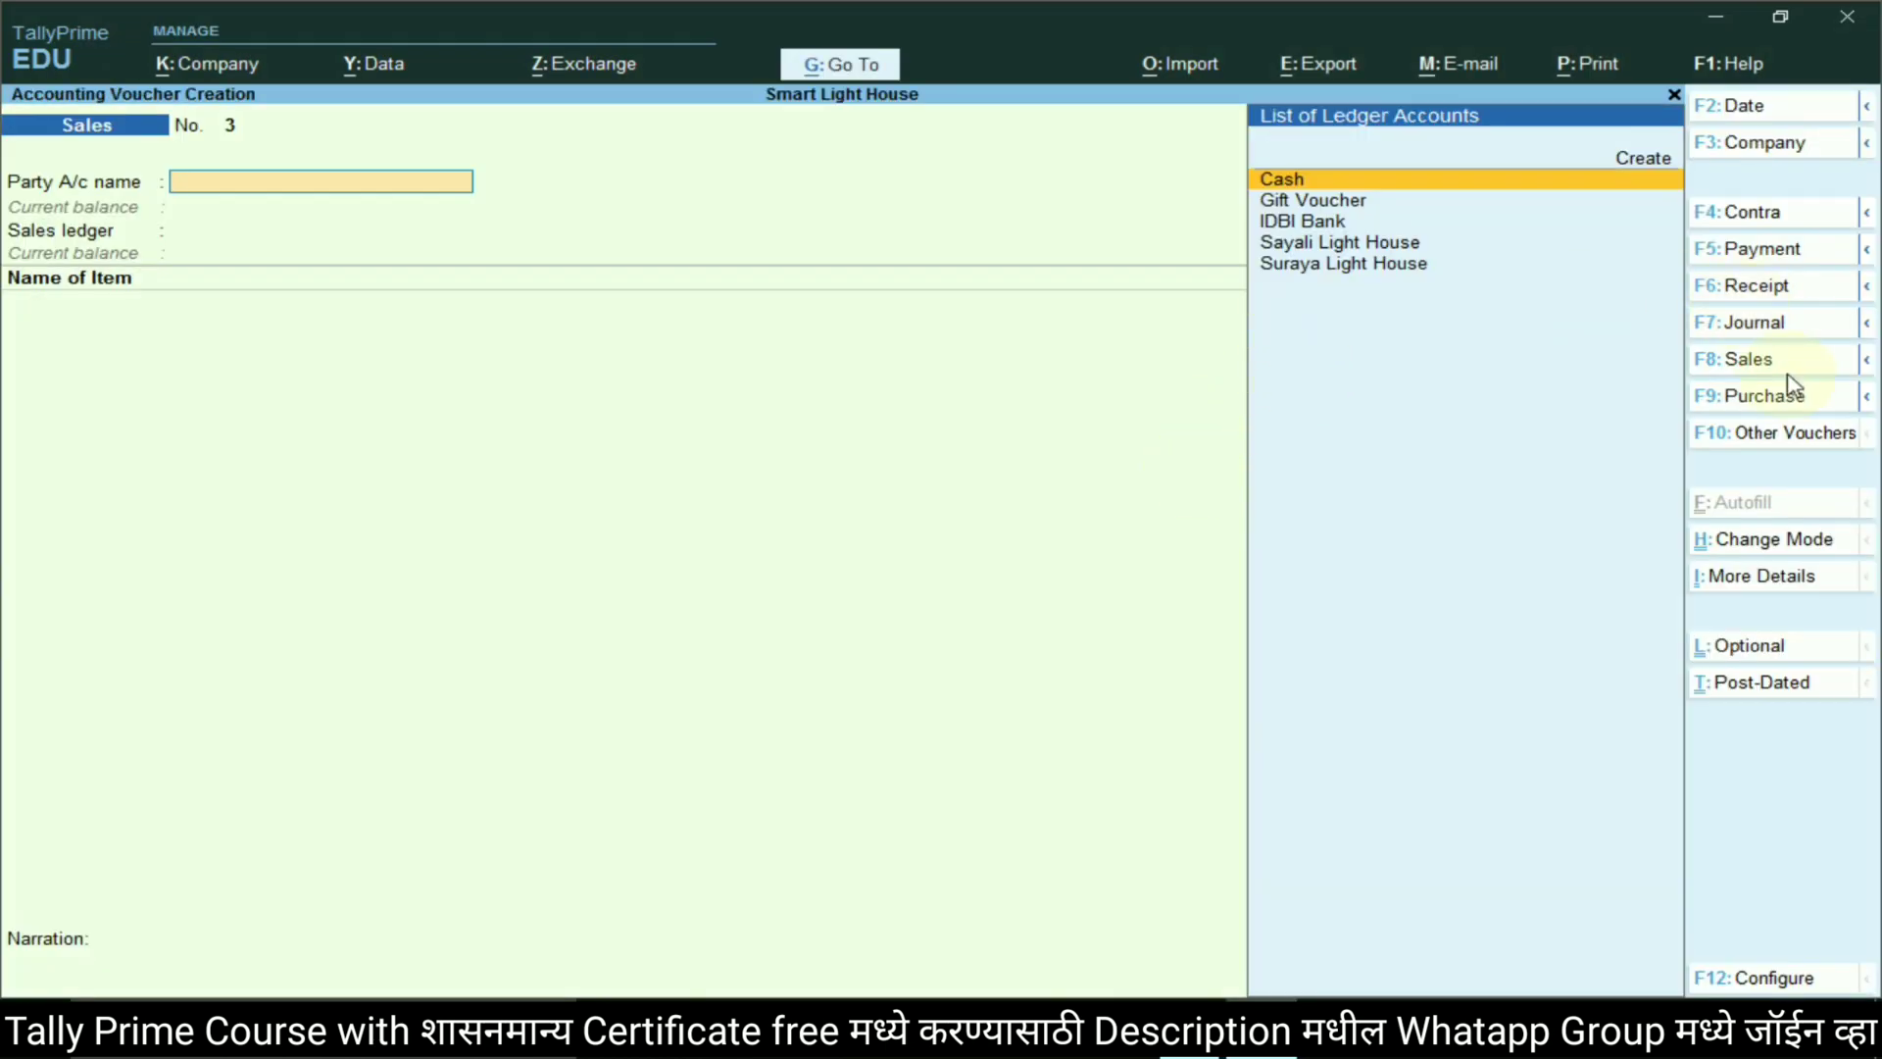
left_click(1749, 359)
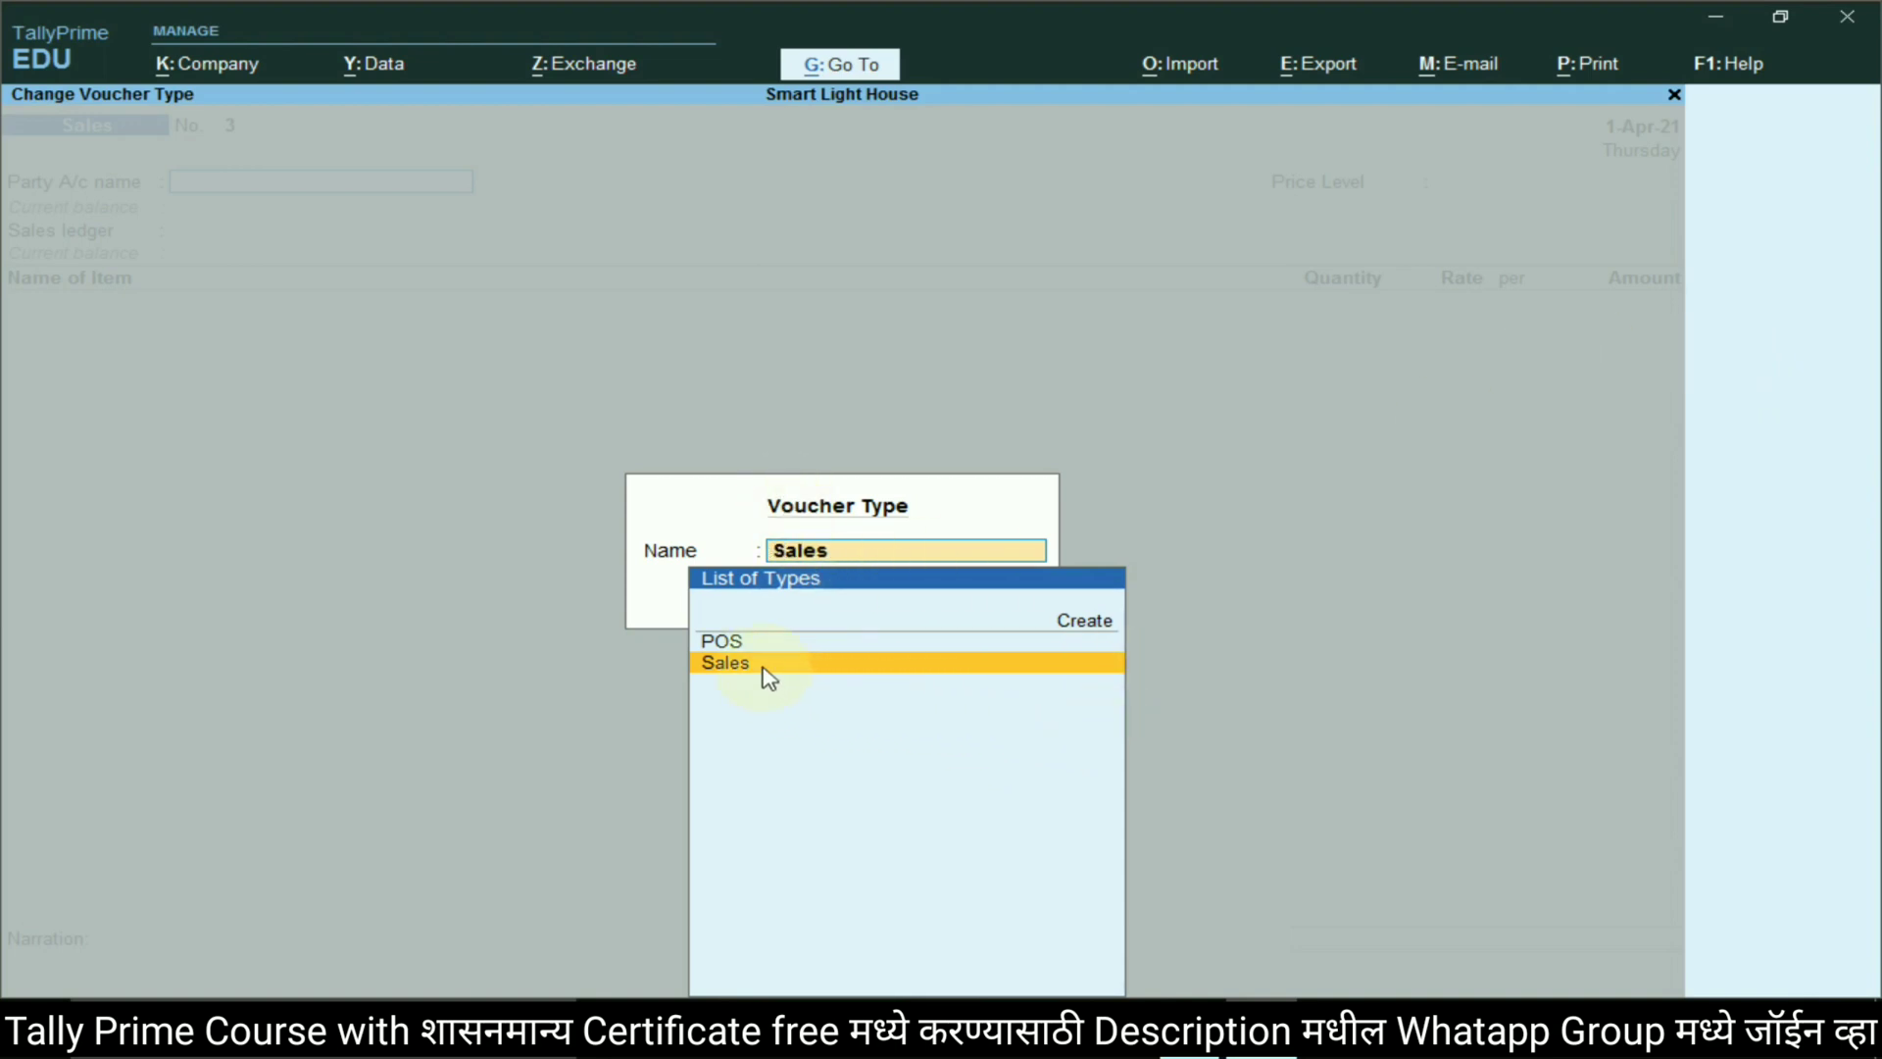
left_click(740, 642)
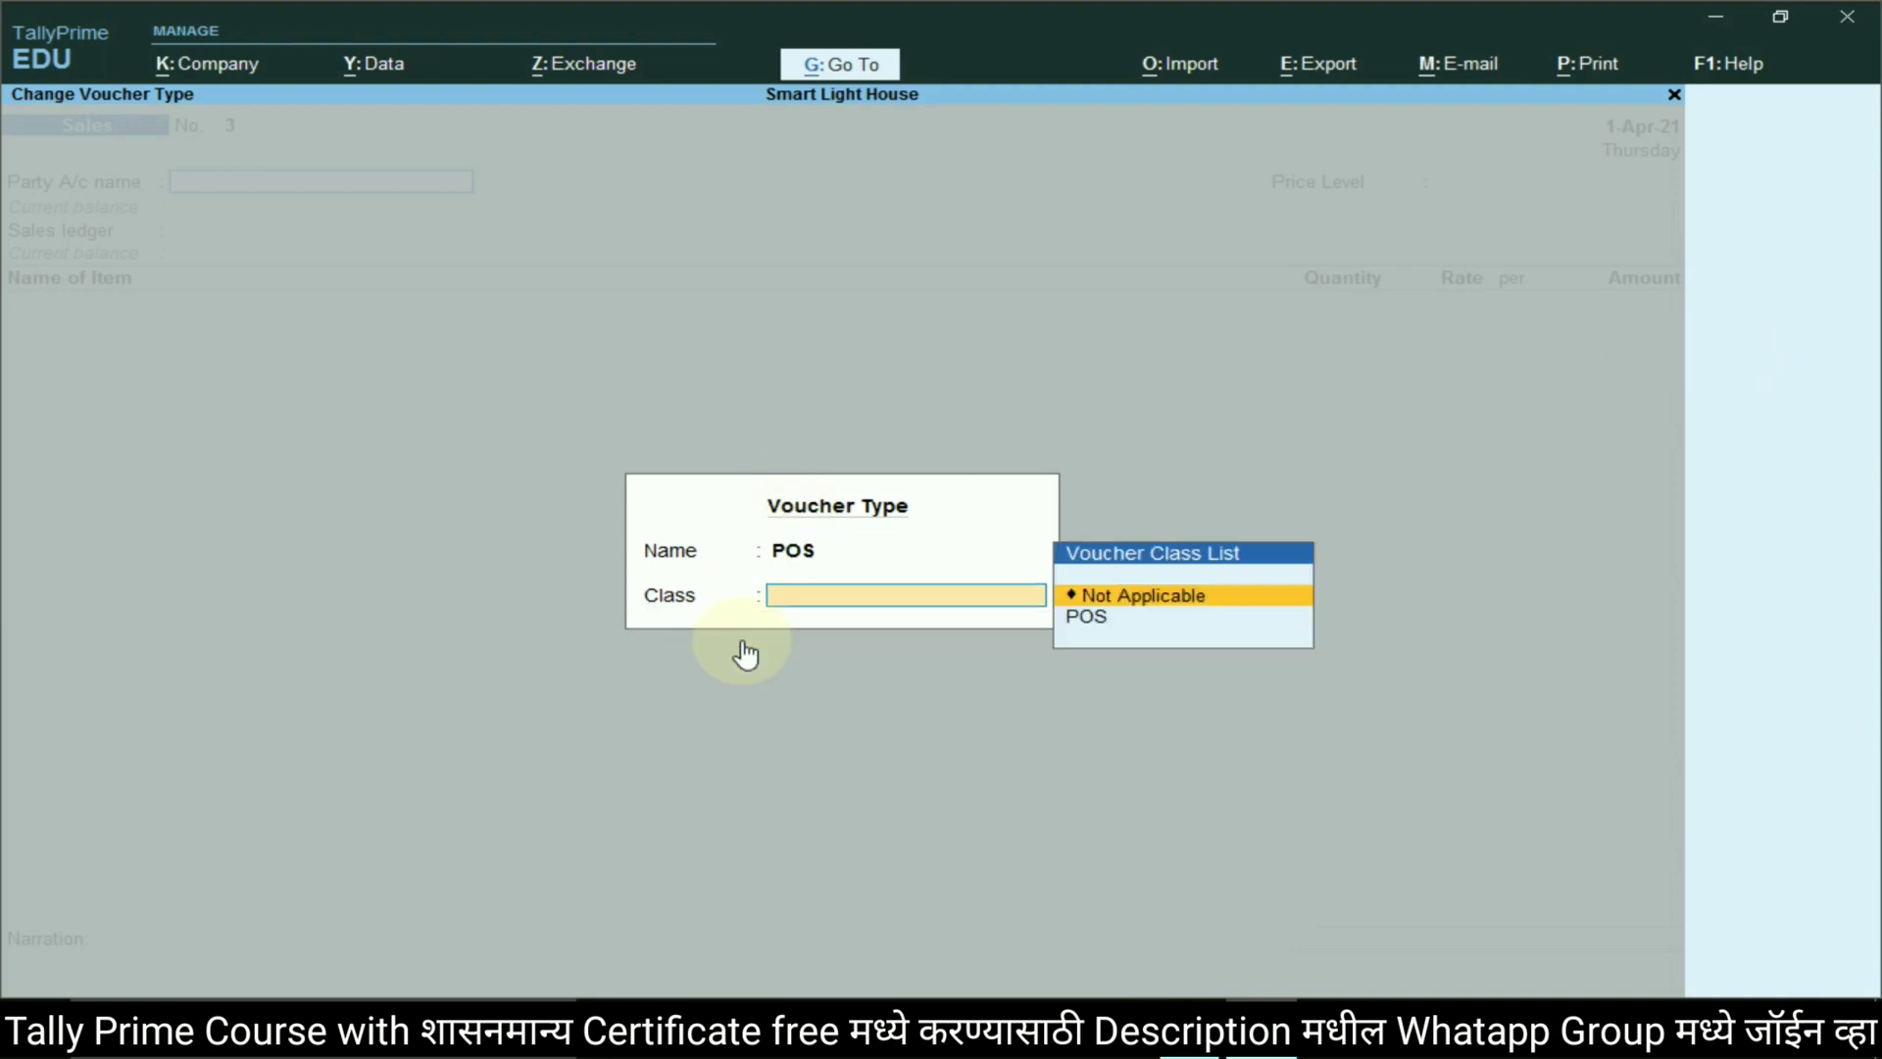
left_click(1088, 619)
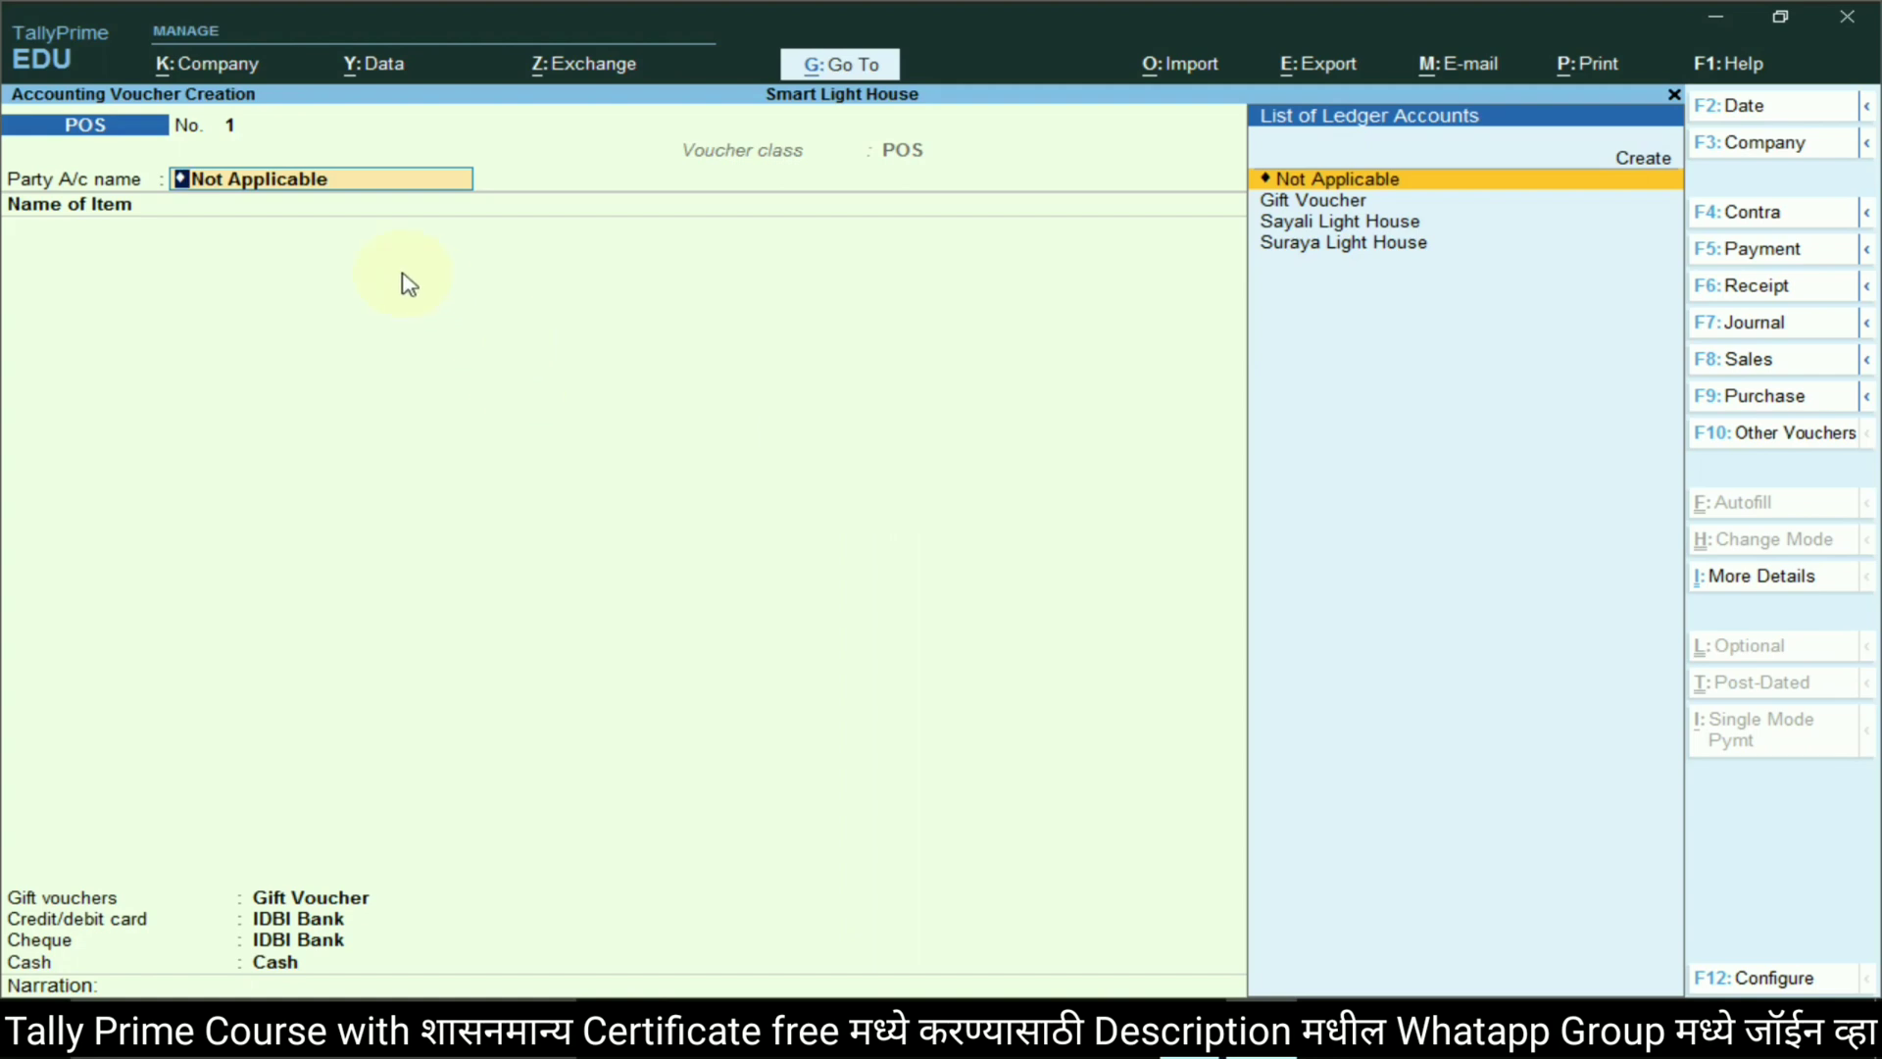
Check the 16-08-2021 POS sale in the assignment and create a party ledger named Sundry Debors under Sundry Debtors with interest calculation off
key("alt+Tab")
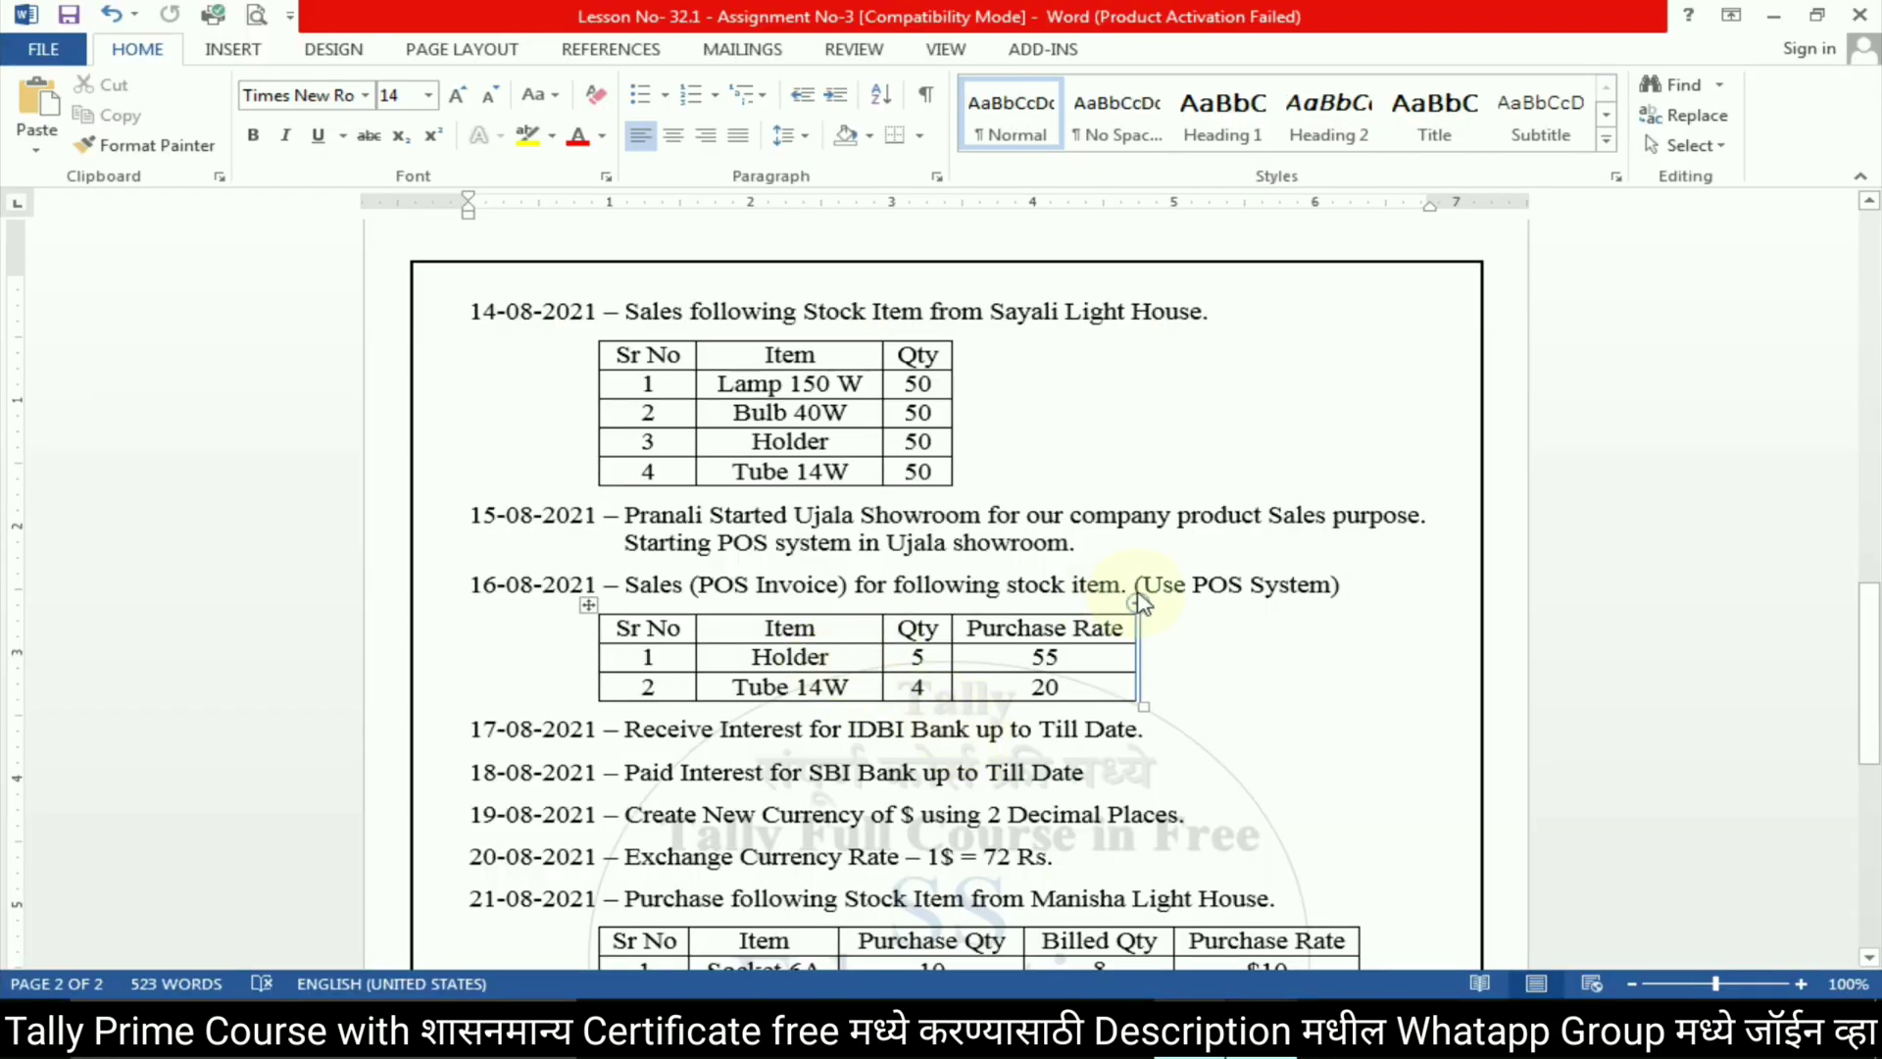
key("alt+Tab")
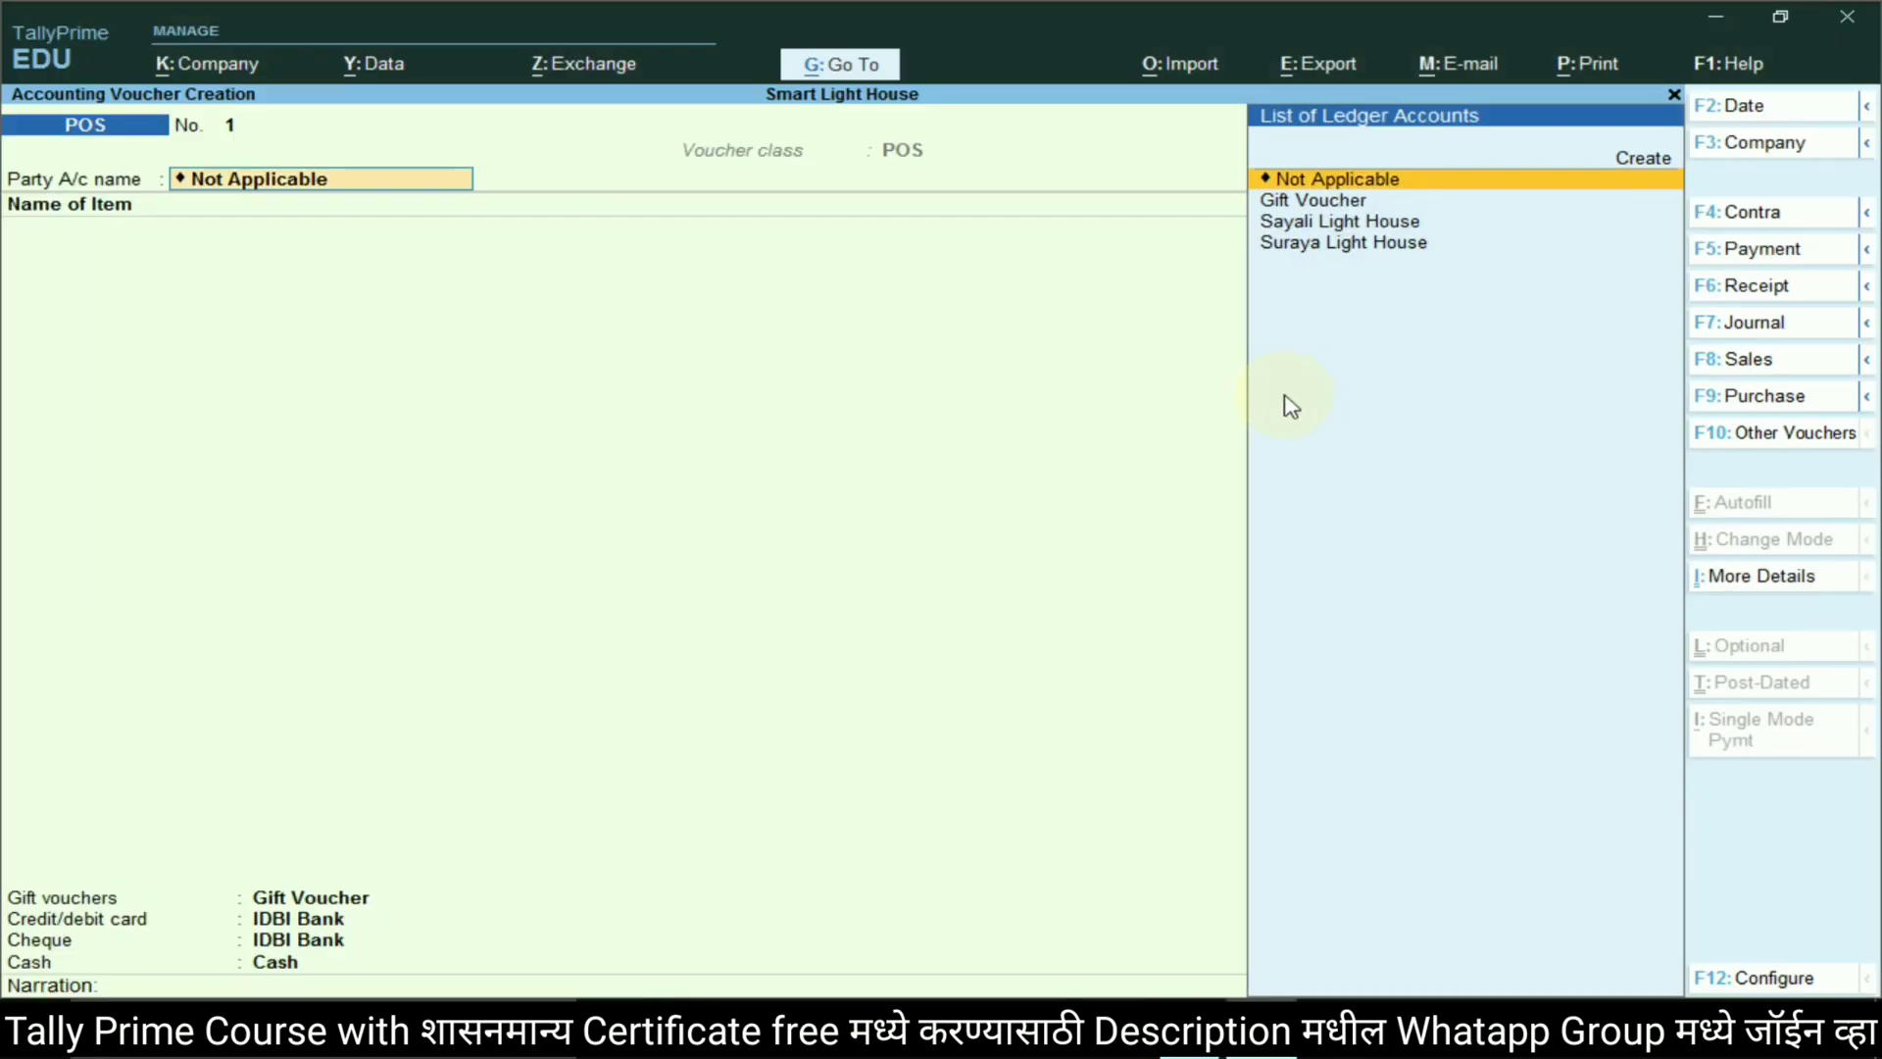
key("alt+Tab")
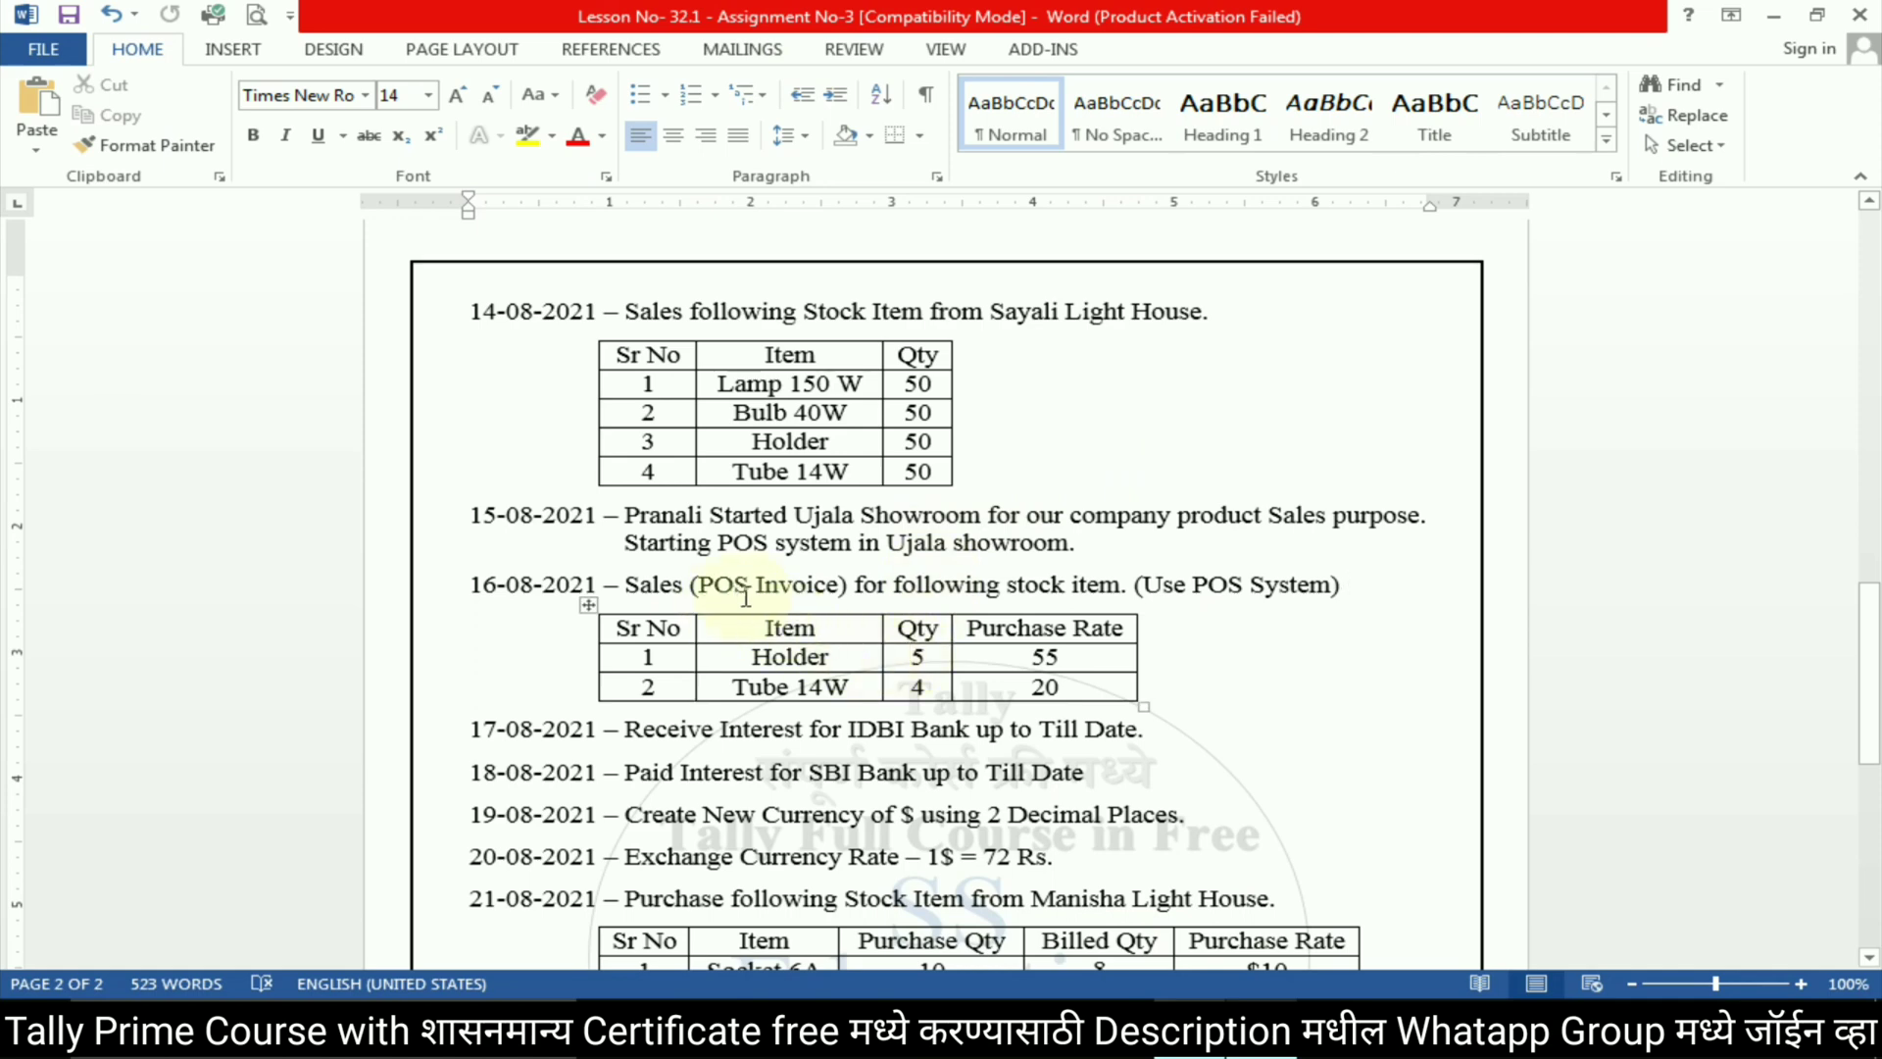
key("alt+Tab")
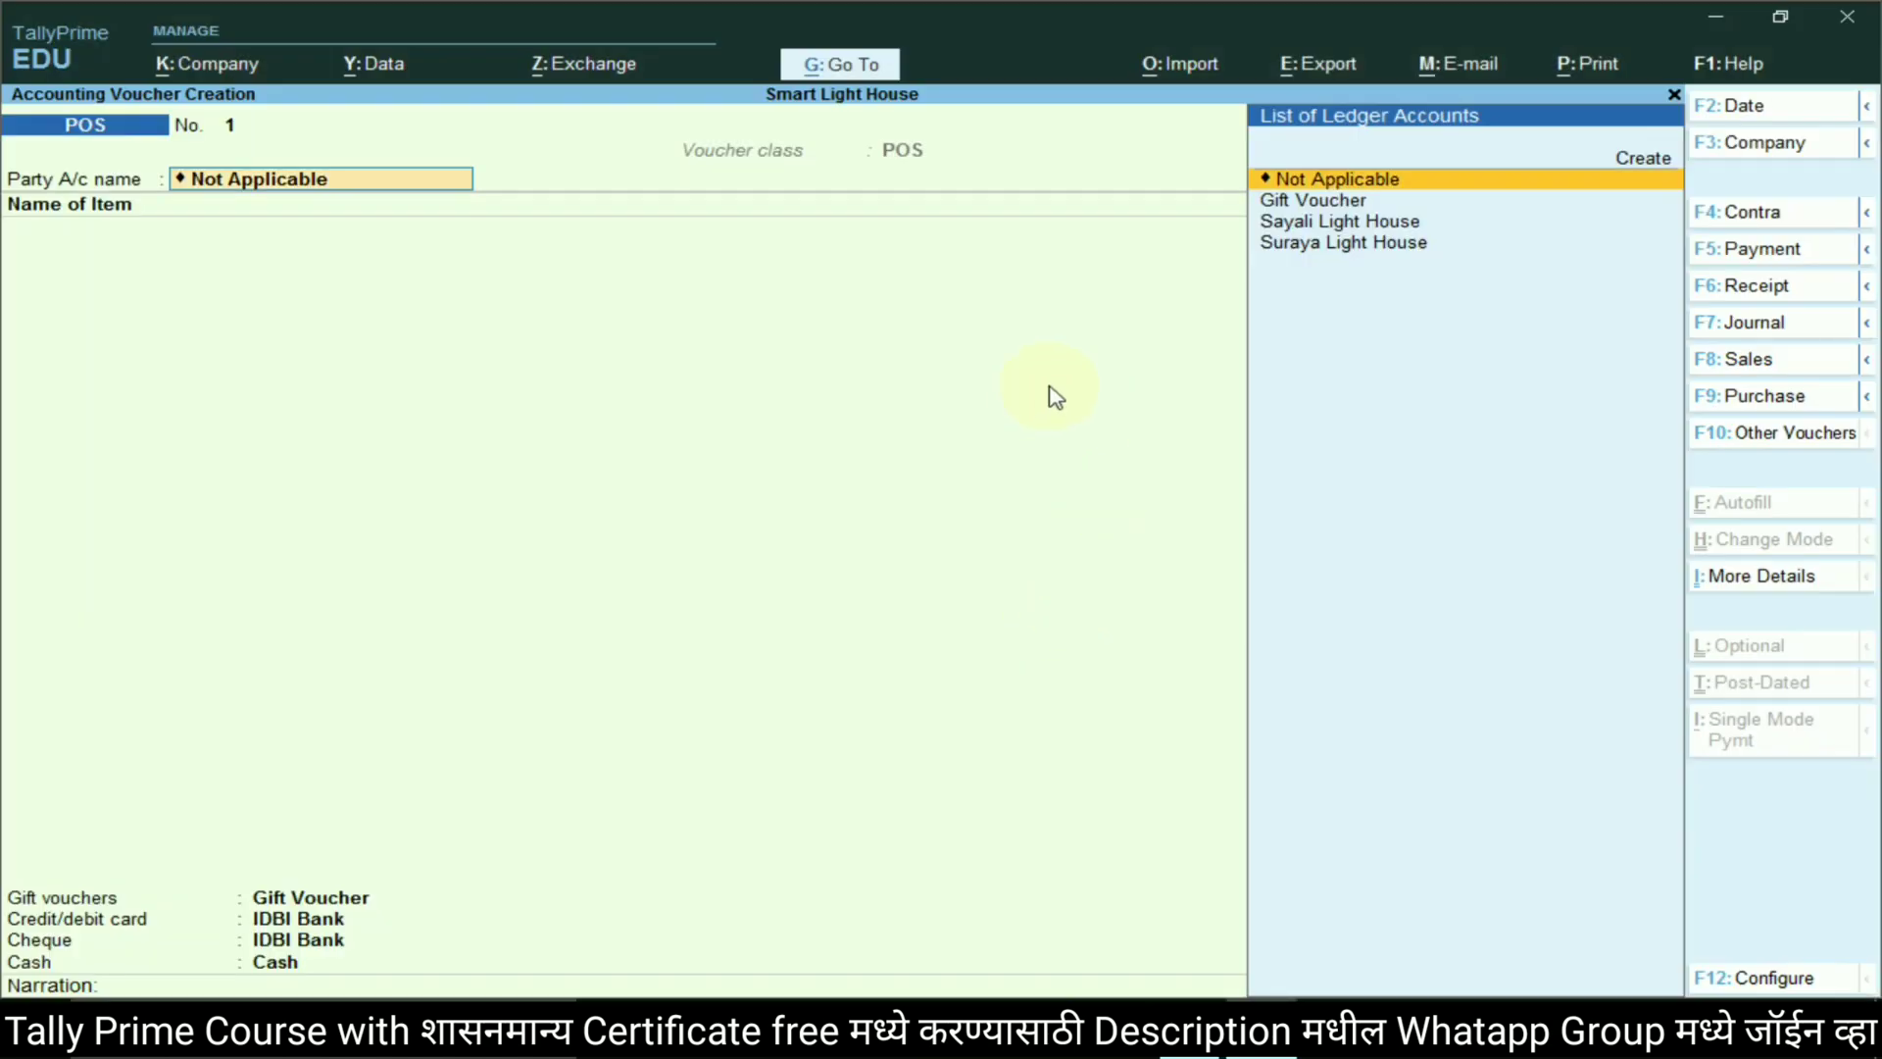
key("Up")
key("Return")
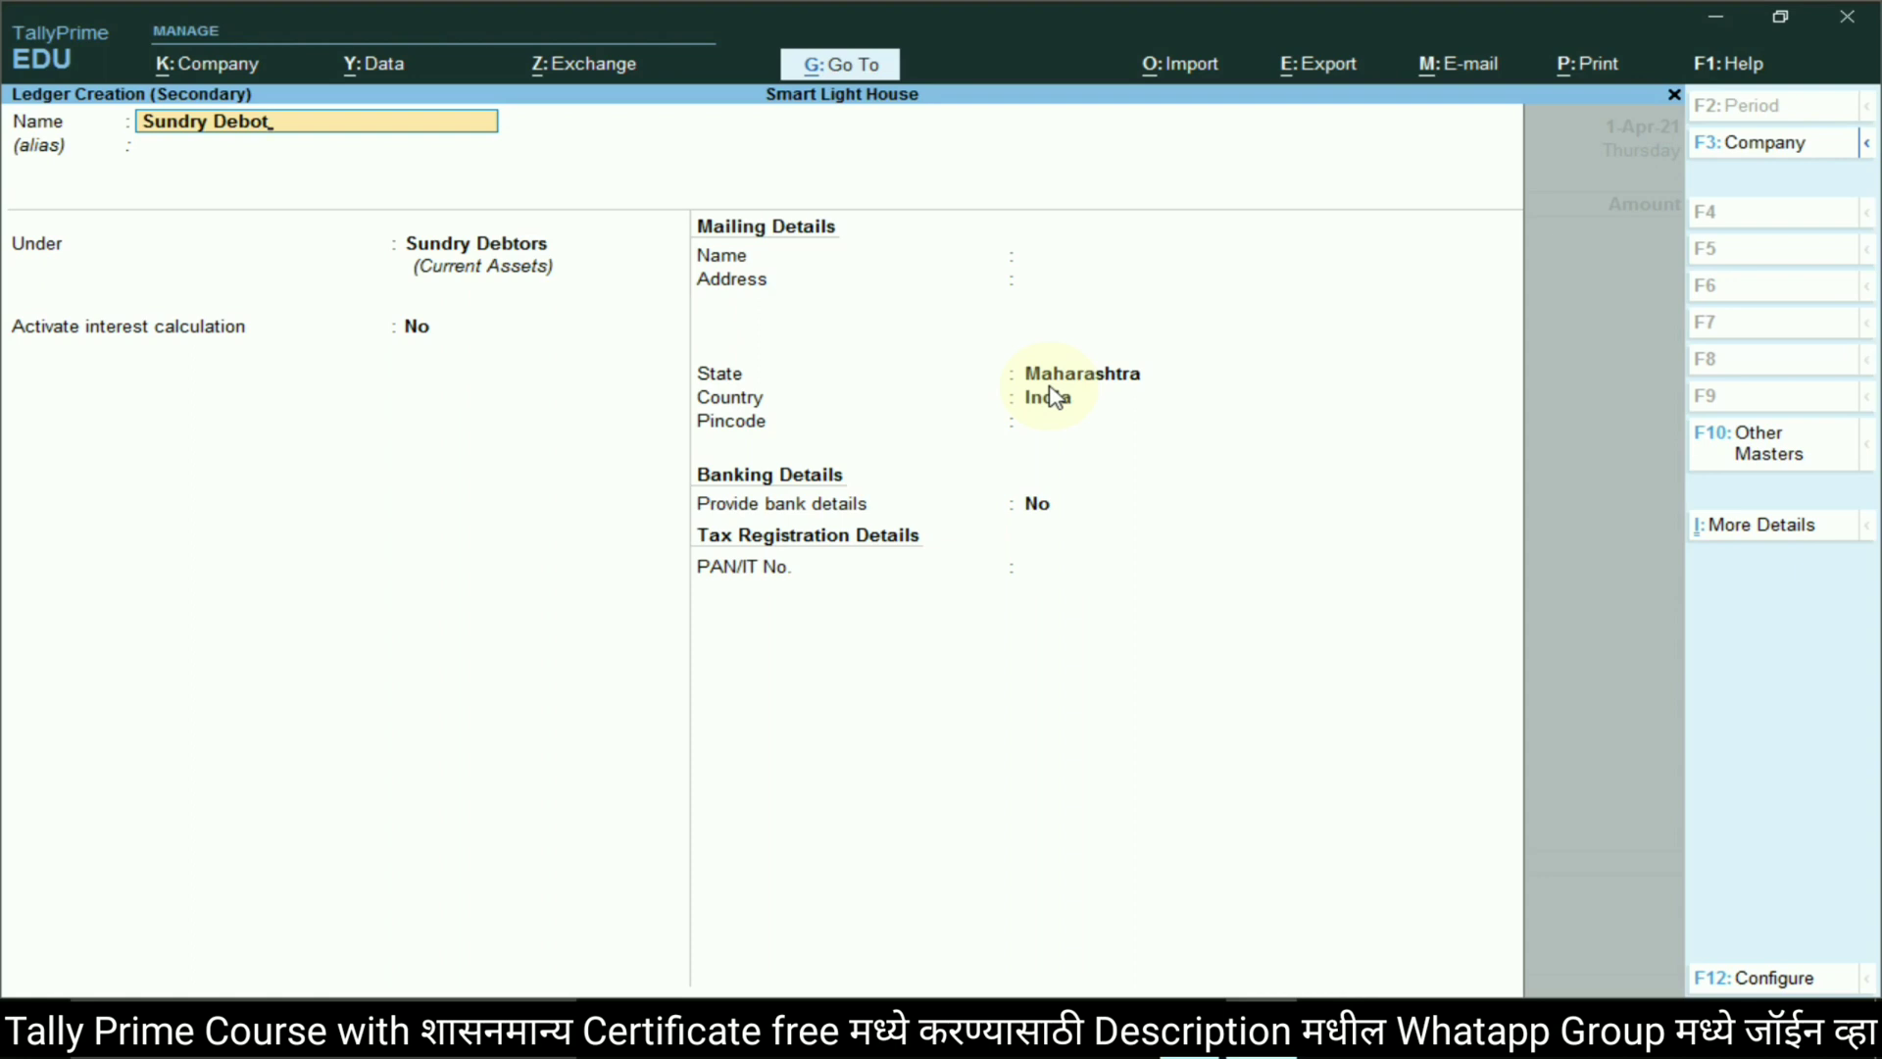
key("Return")
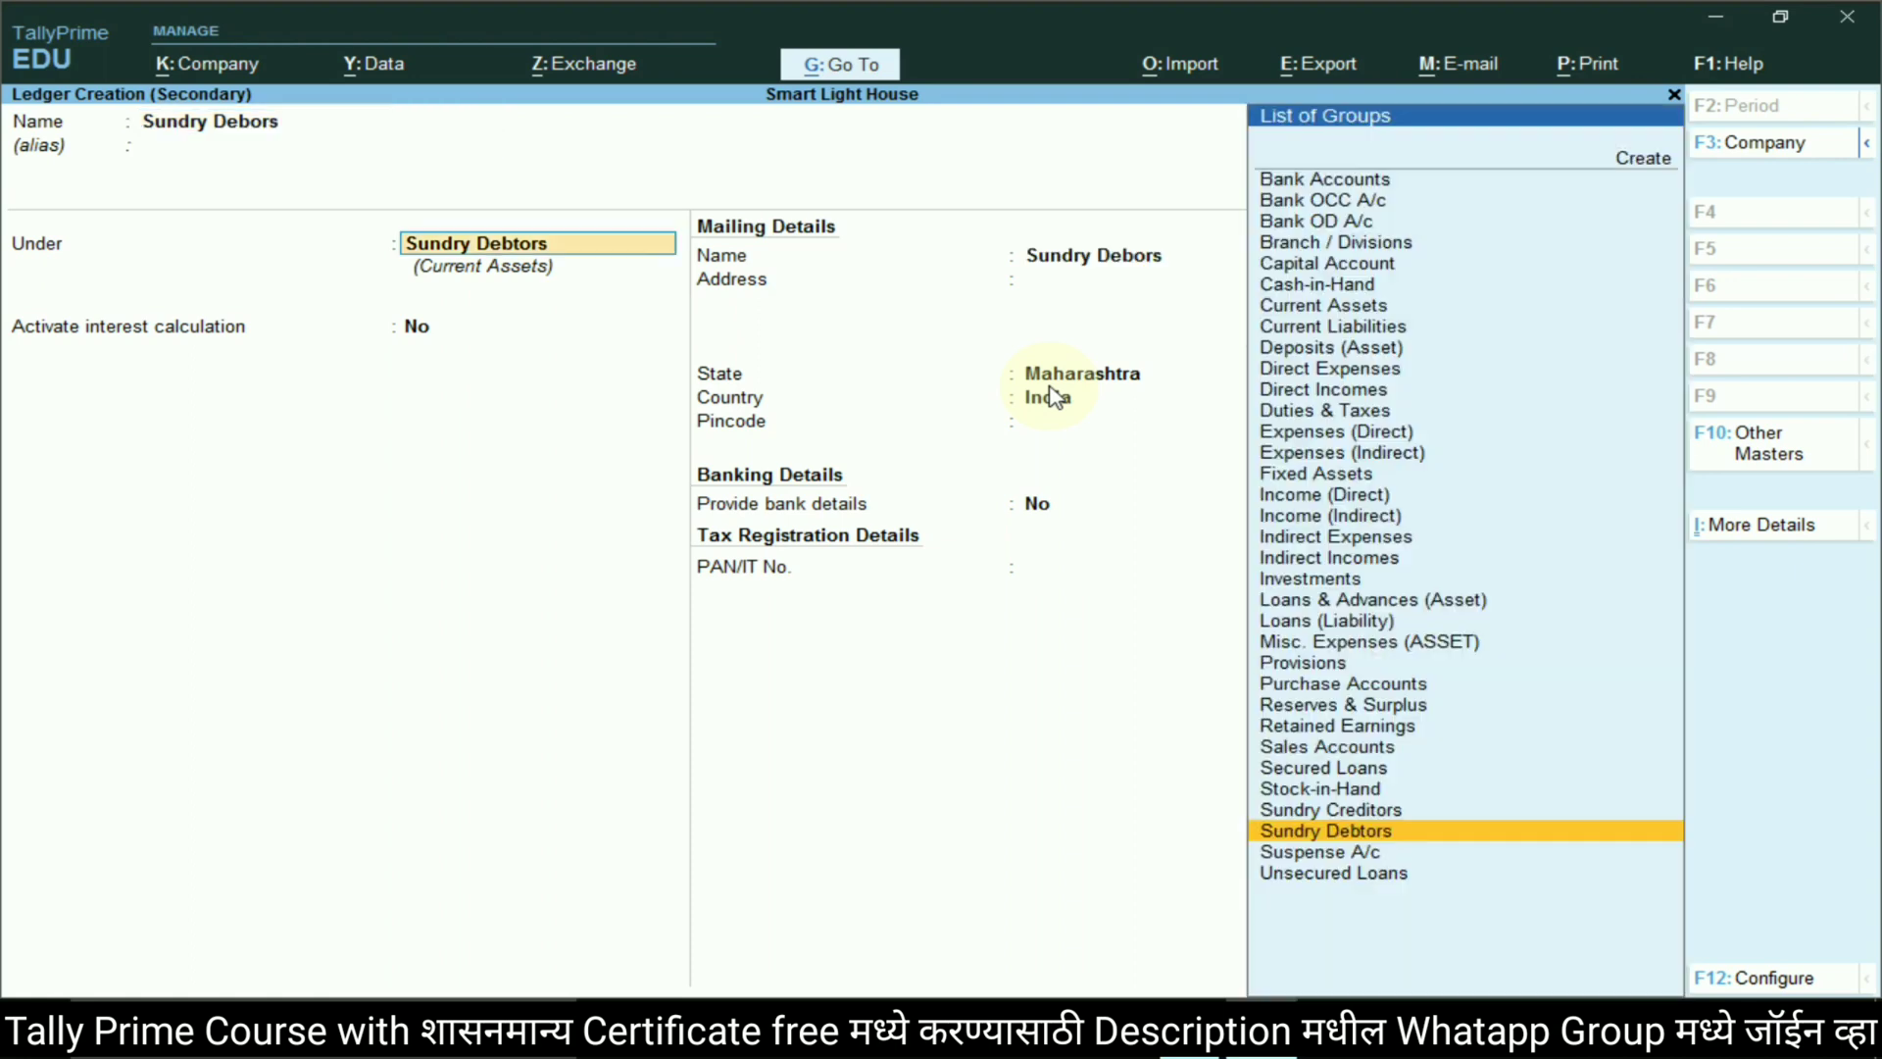
key("Return")
key("Return")
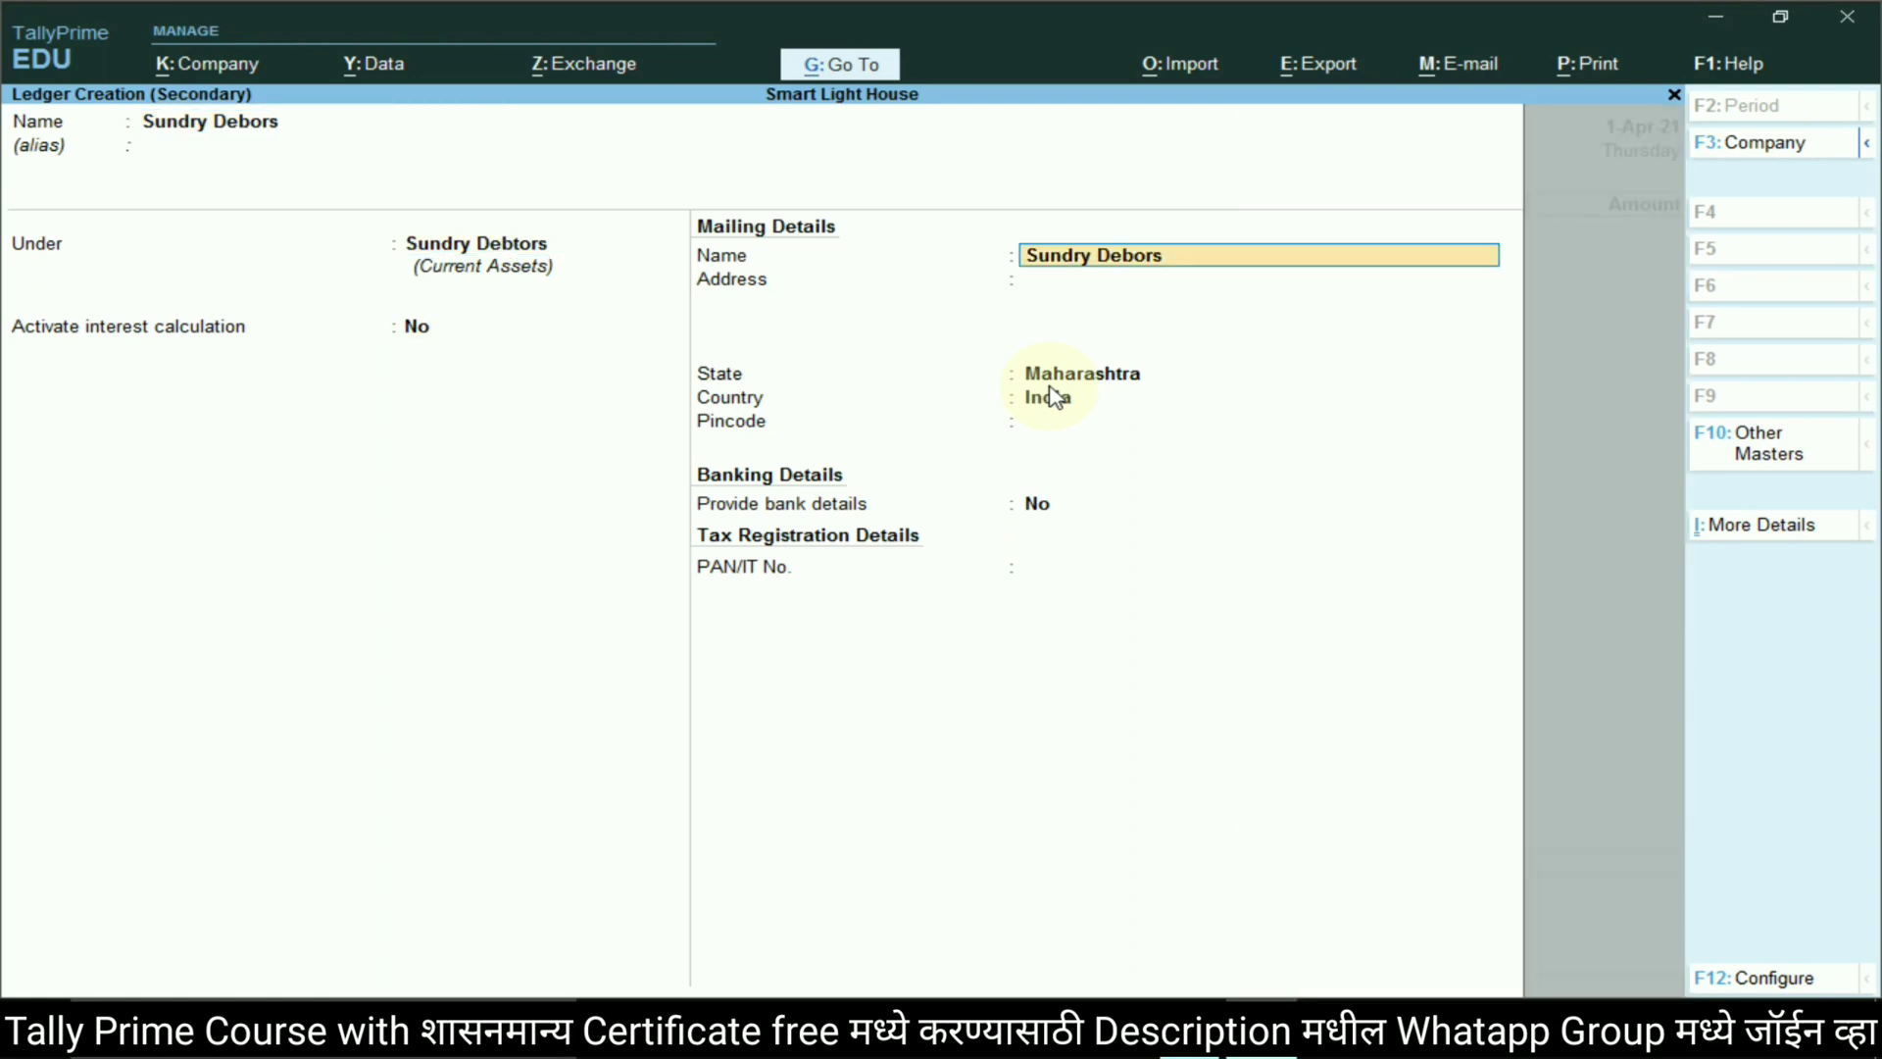
Keep the new ledger's default mailing, banking and tax details and save it as the voucher's party account
key("Return")
key("Return")
key("Return")
key("Return")
key("Return")
key("Return")
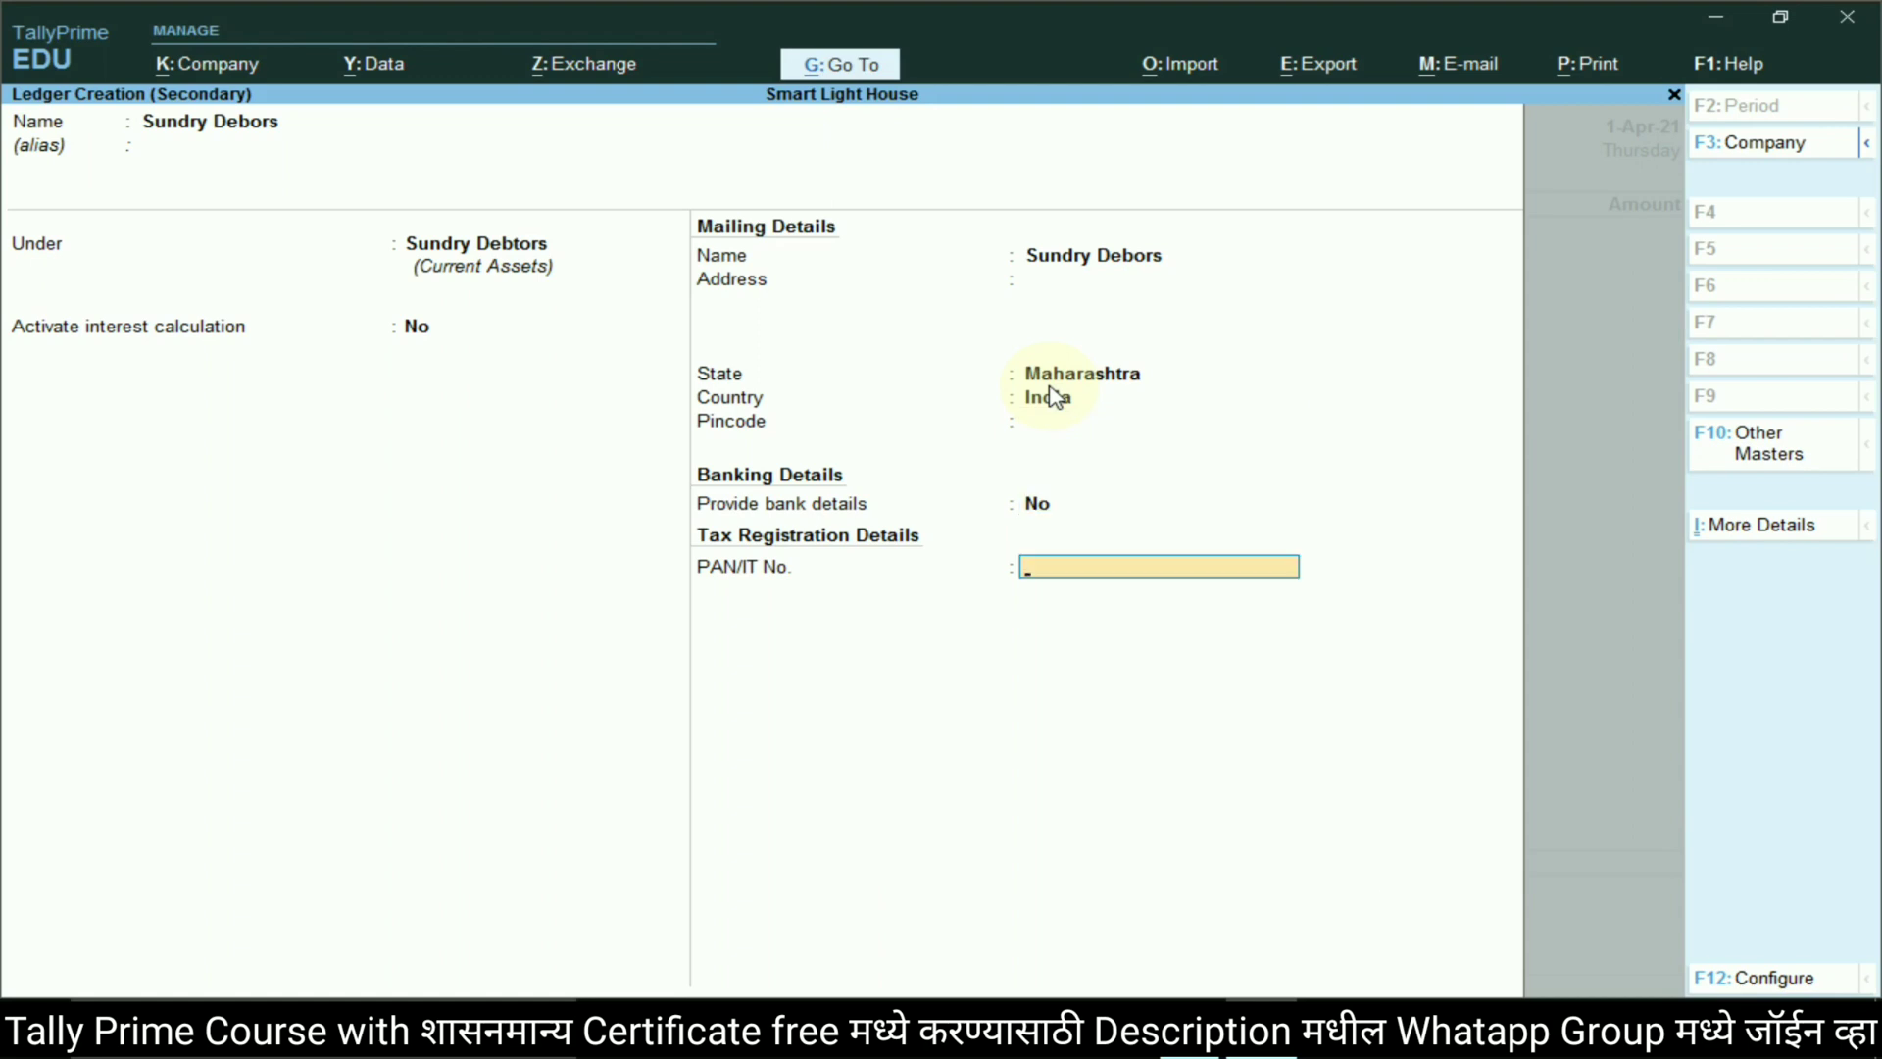
key("Return")
key("Return")
key("Return")
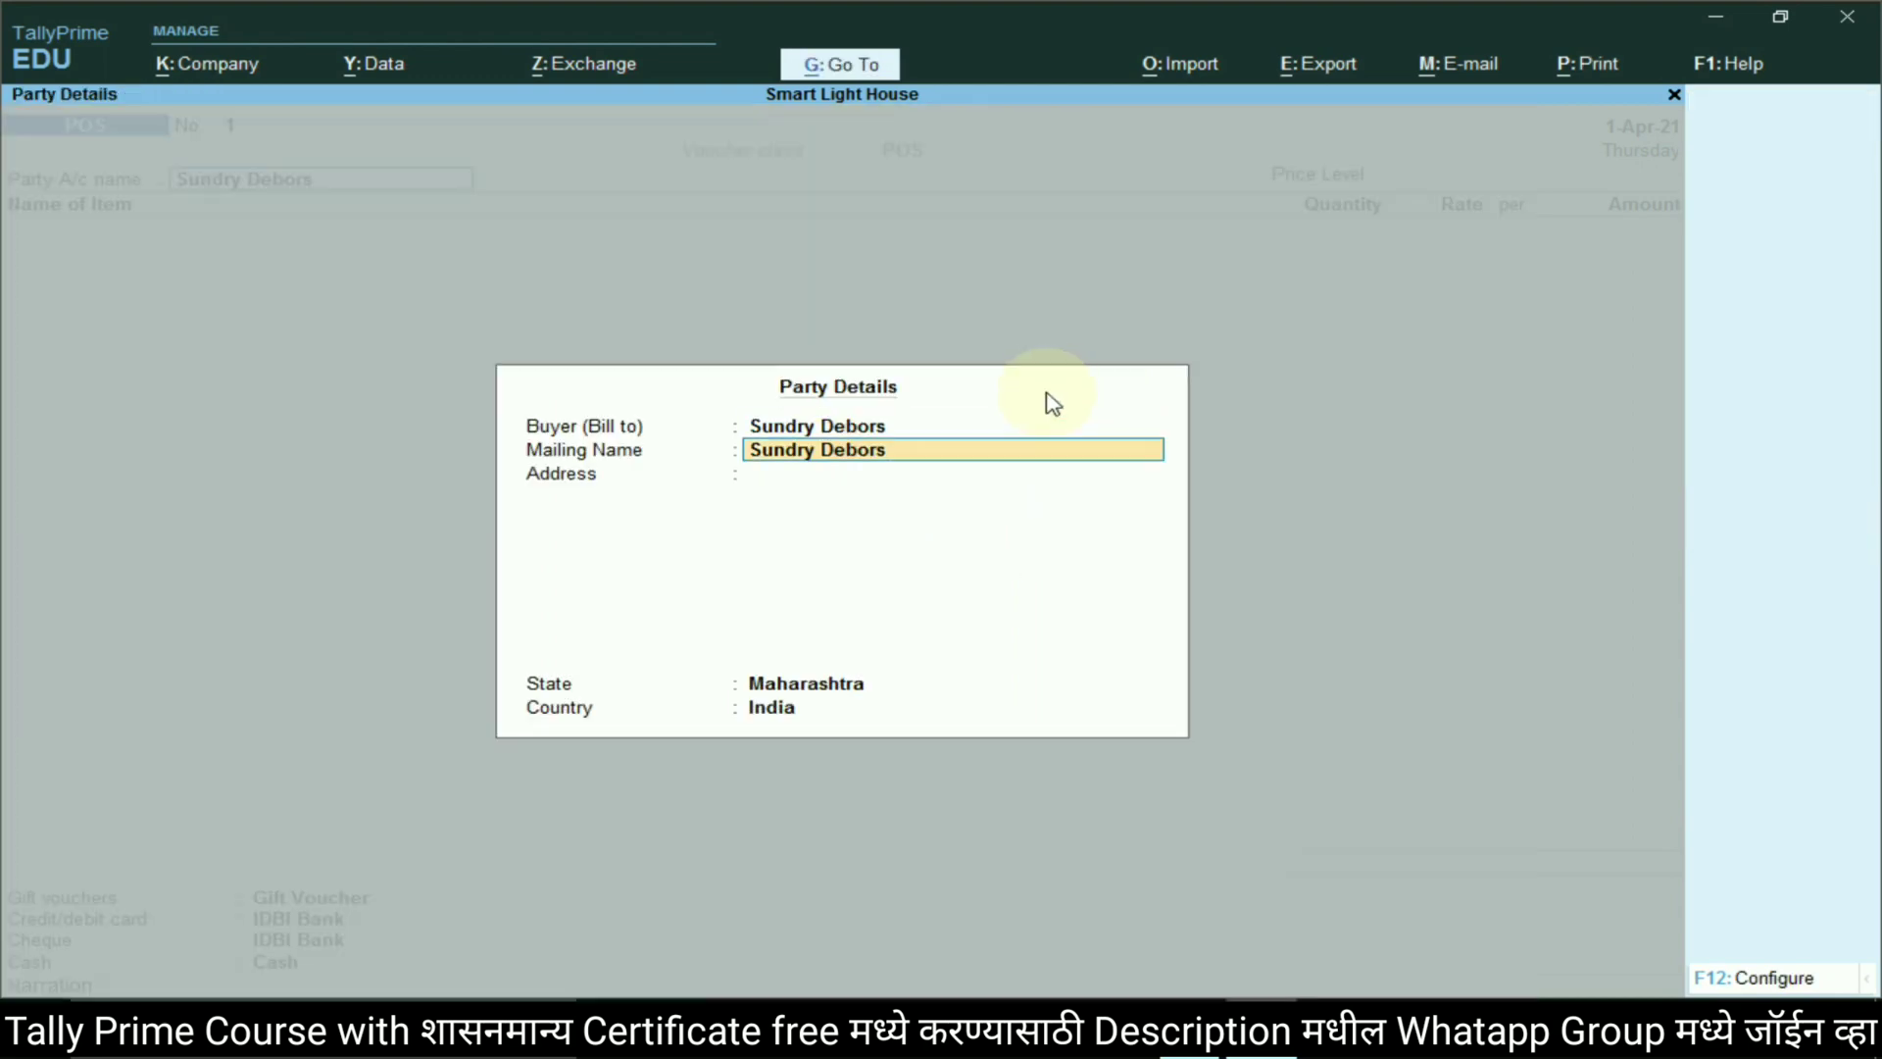
Accept the default party details and set the POS voucher's price level to Not Applicable
key("Return")
key("Return")
key("Return")
key("Return")
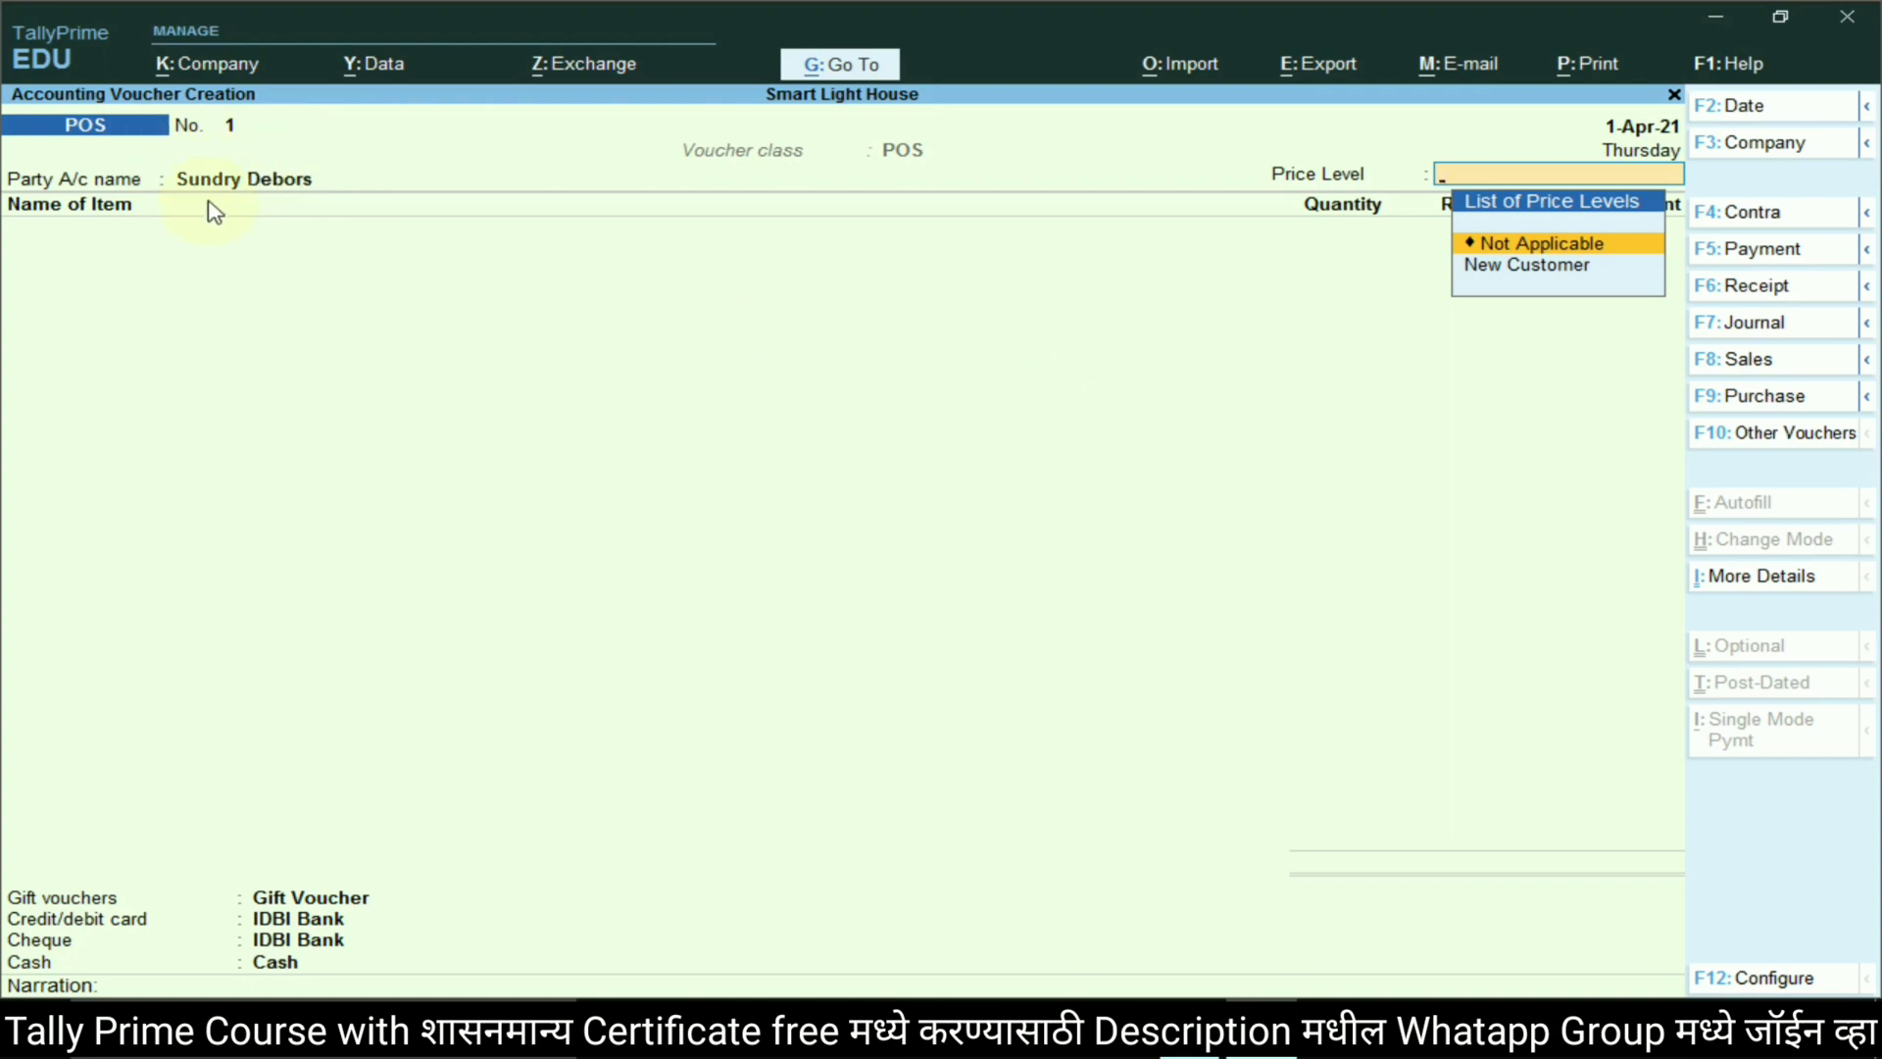
key("alt+Tab")
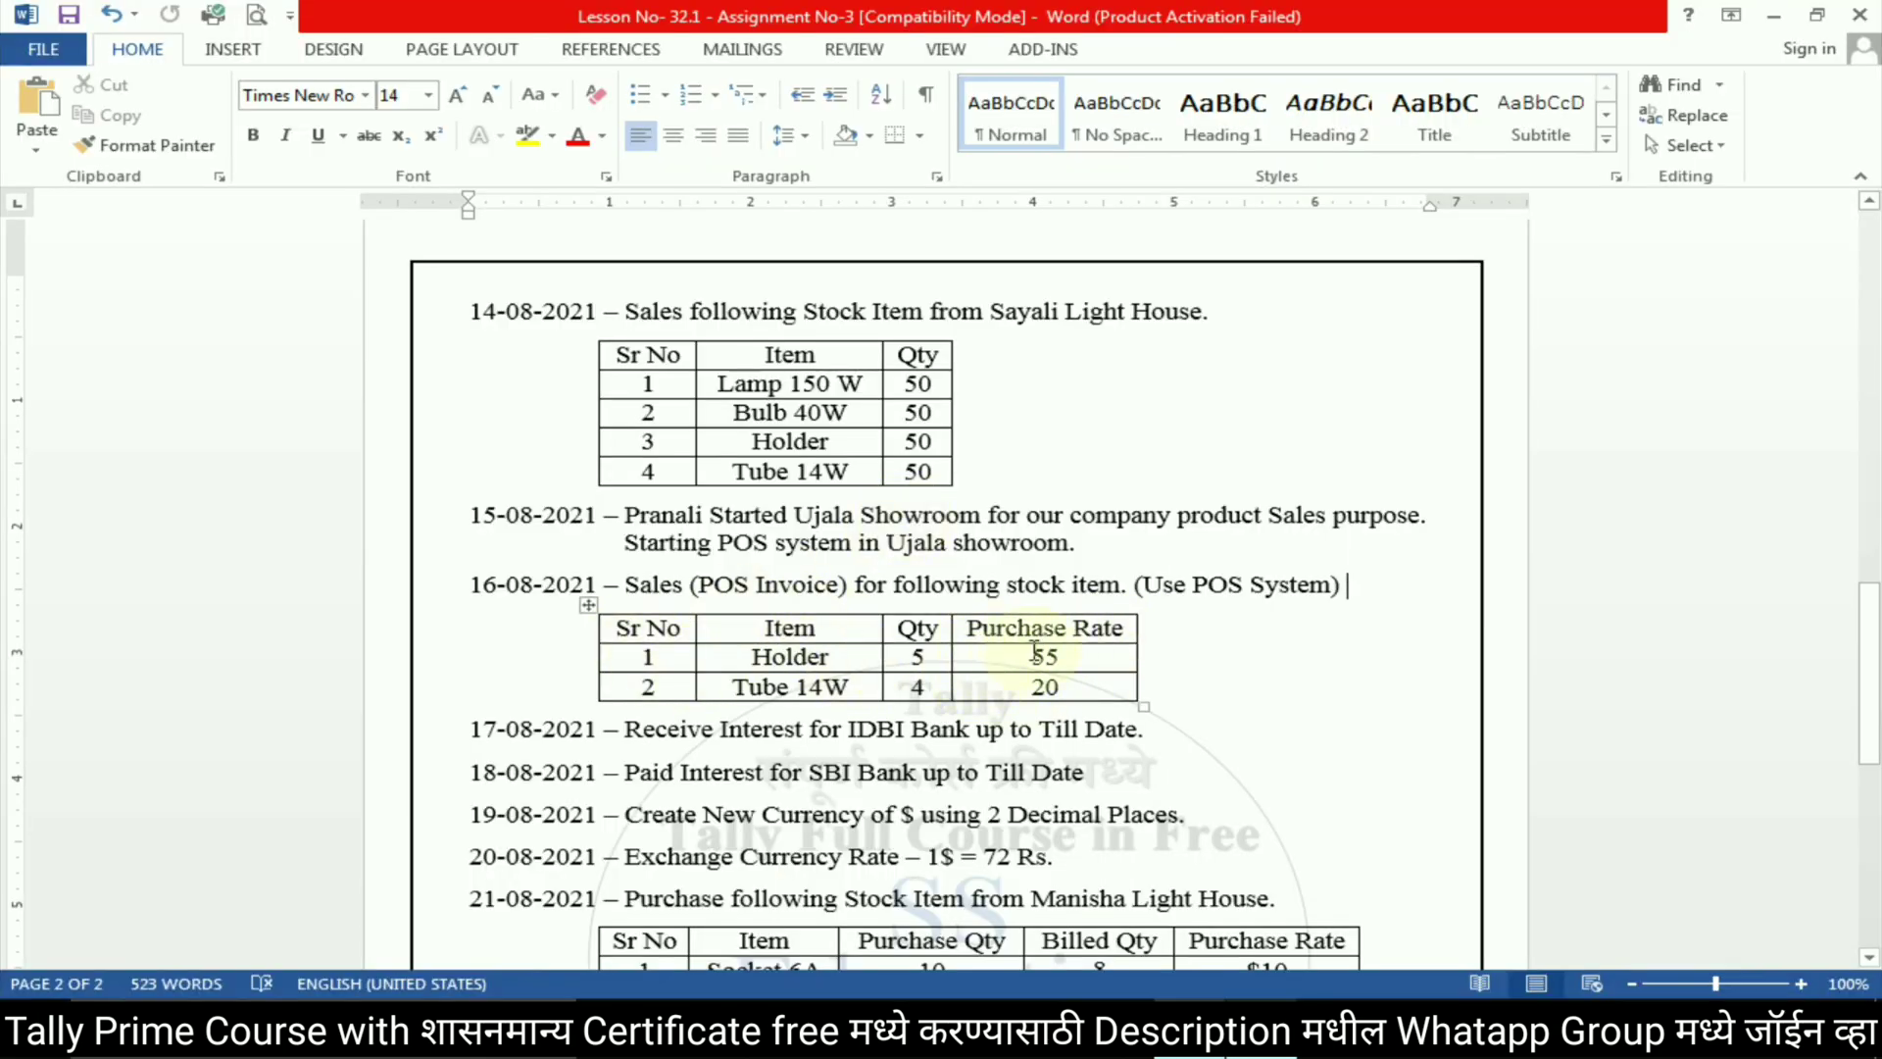
key("alt+Tab")
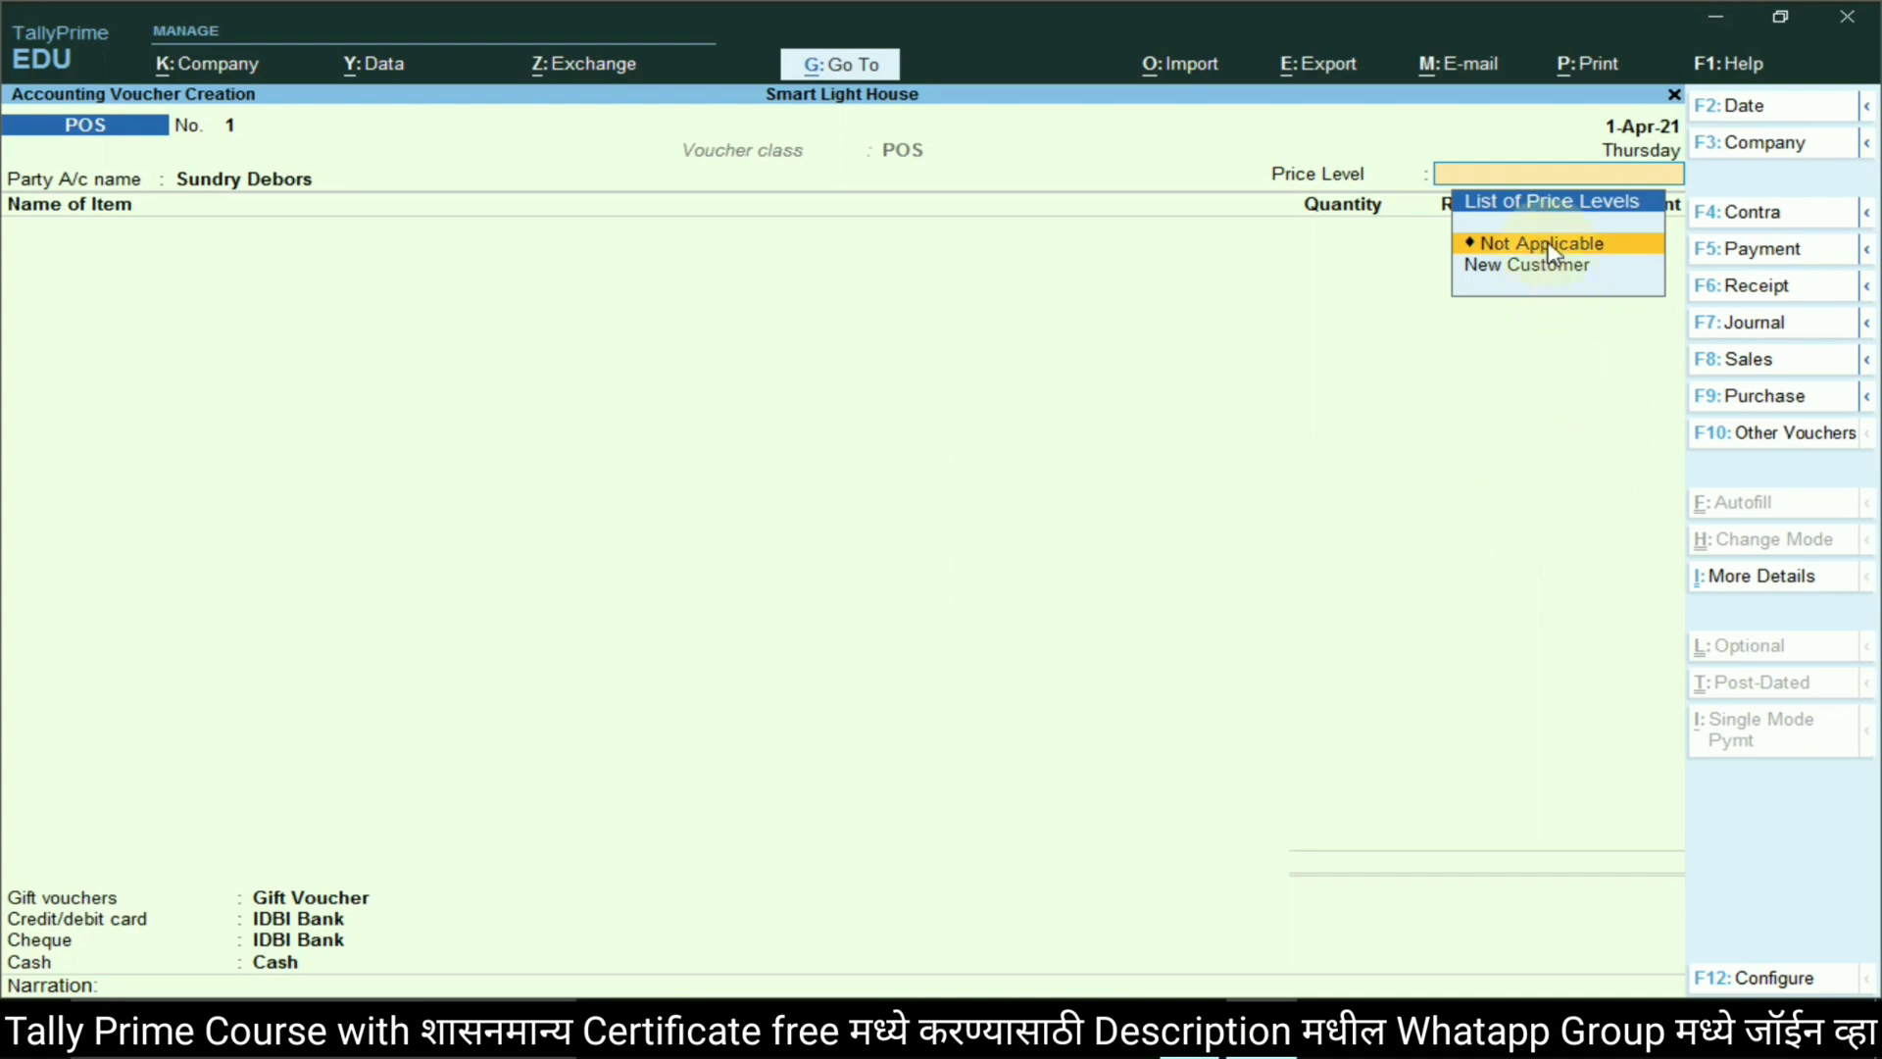
key("Return")
Look up the first item of the assignment's POS sale and enter Holder as the voucher's first stock item
key("alt+Tab")
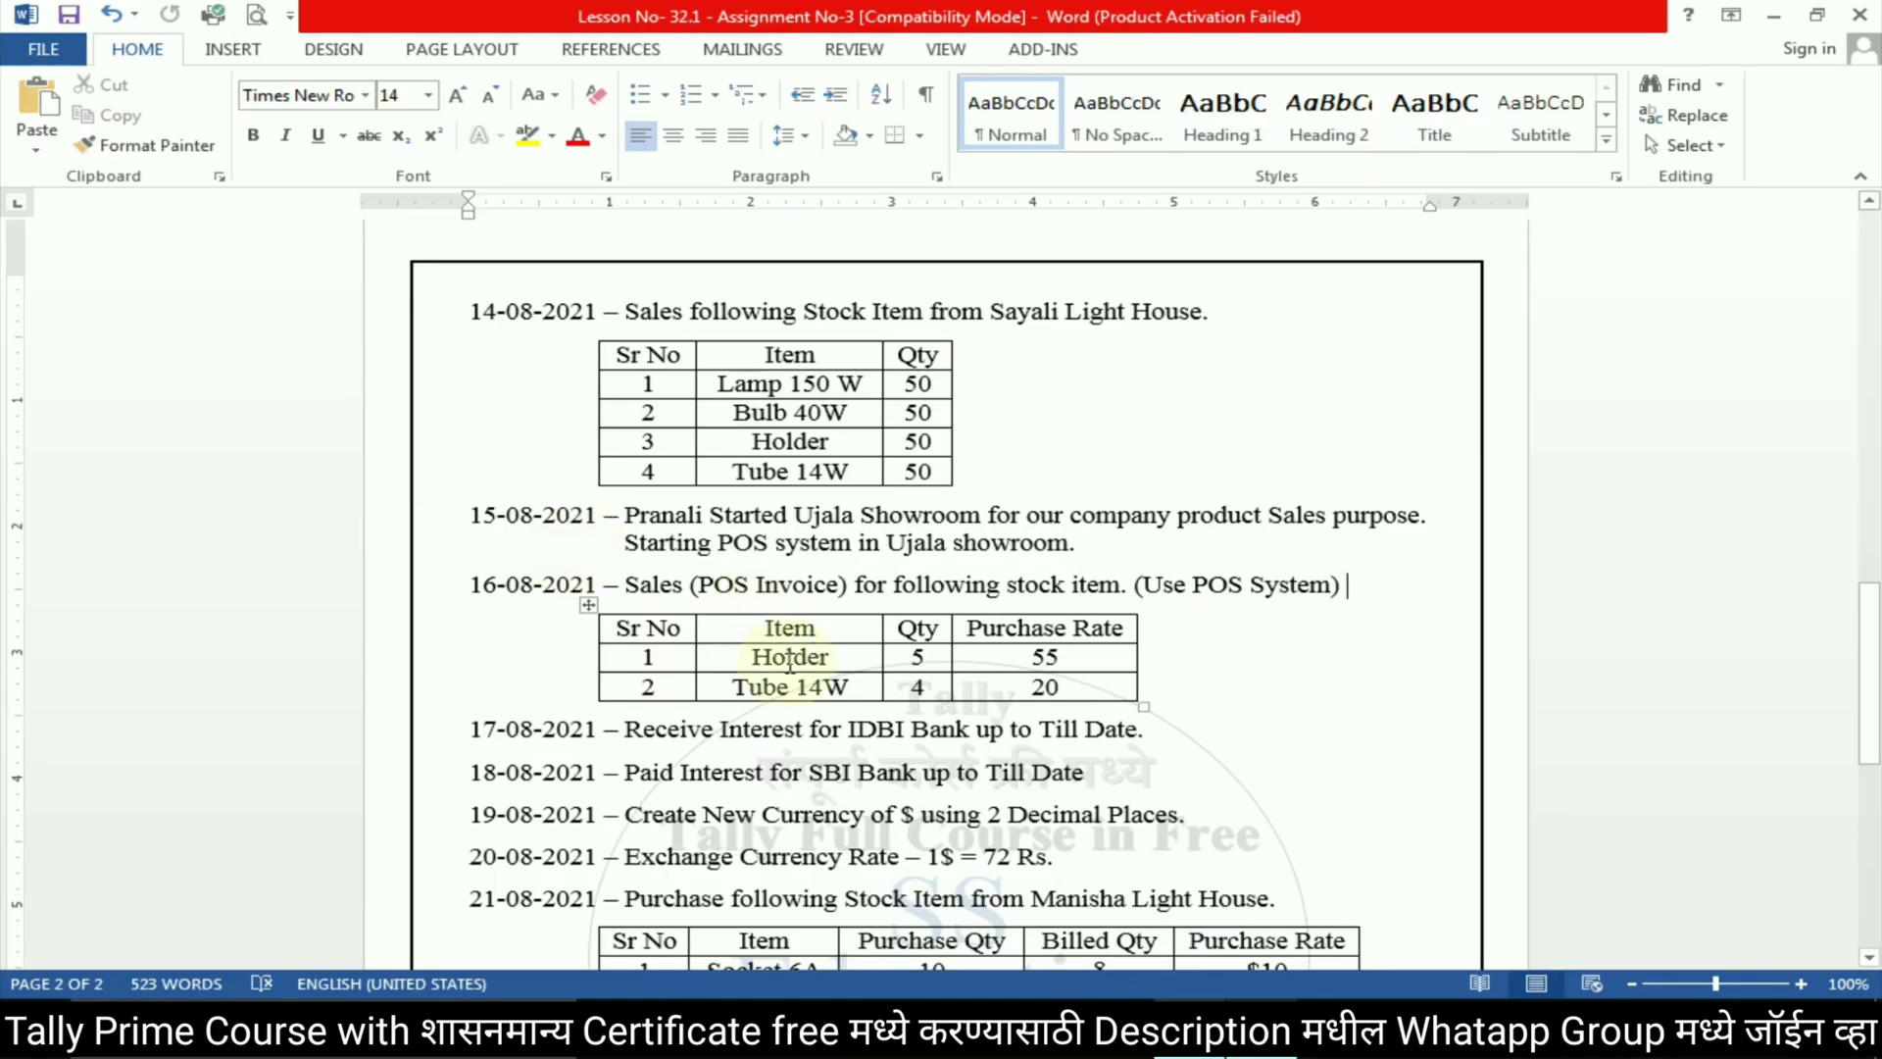
key("alt+Tab")
type("Ho")
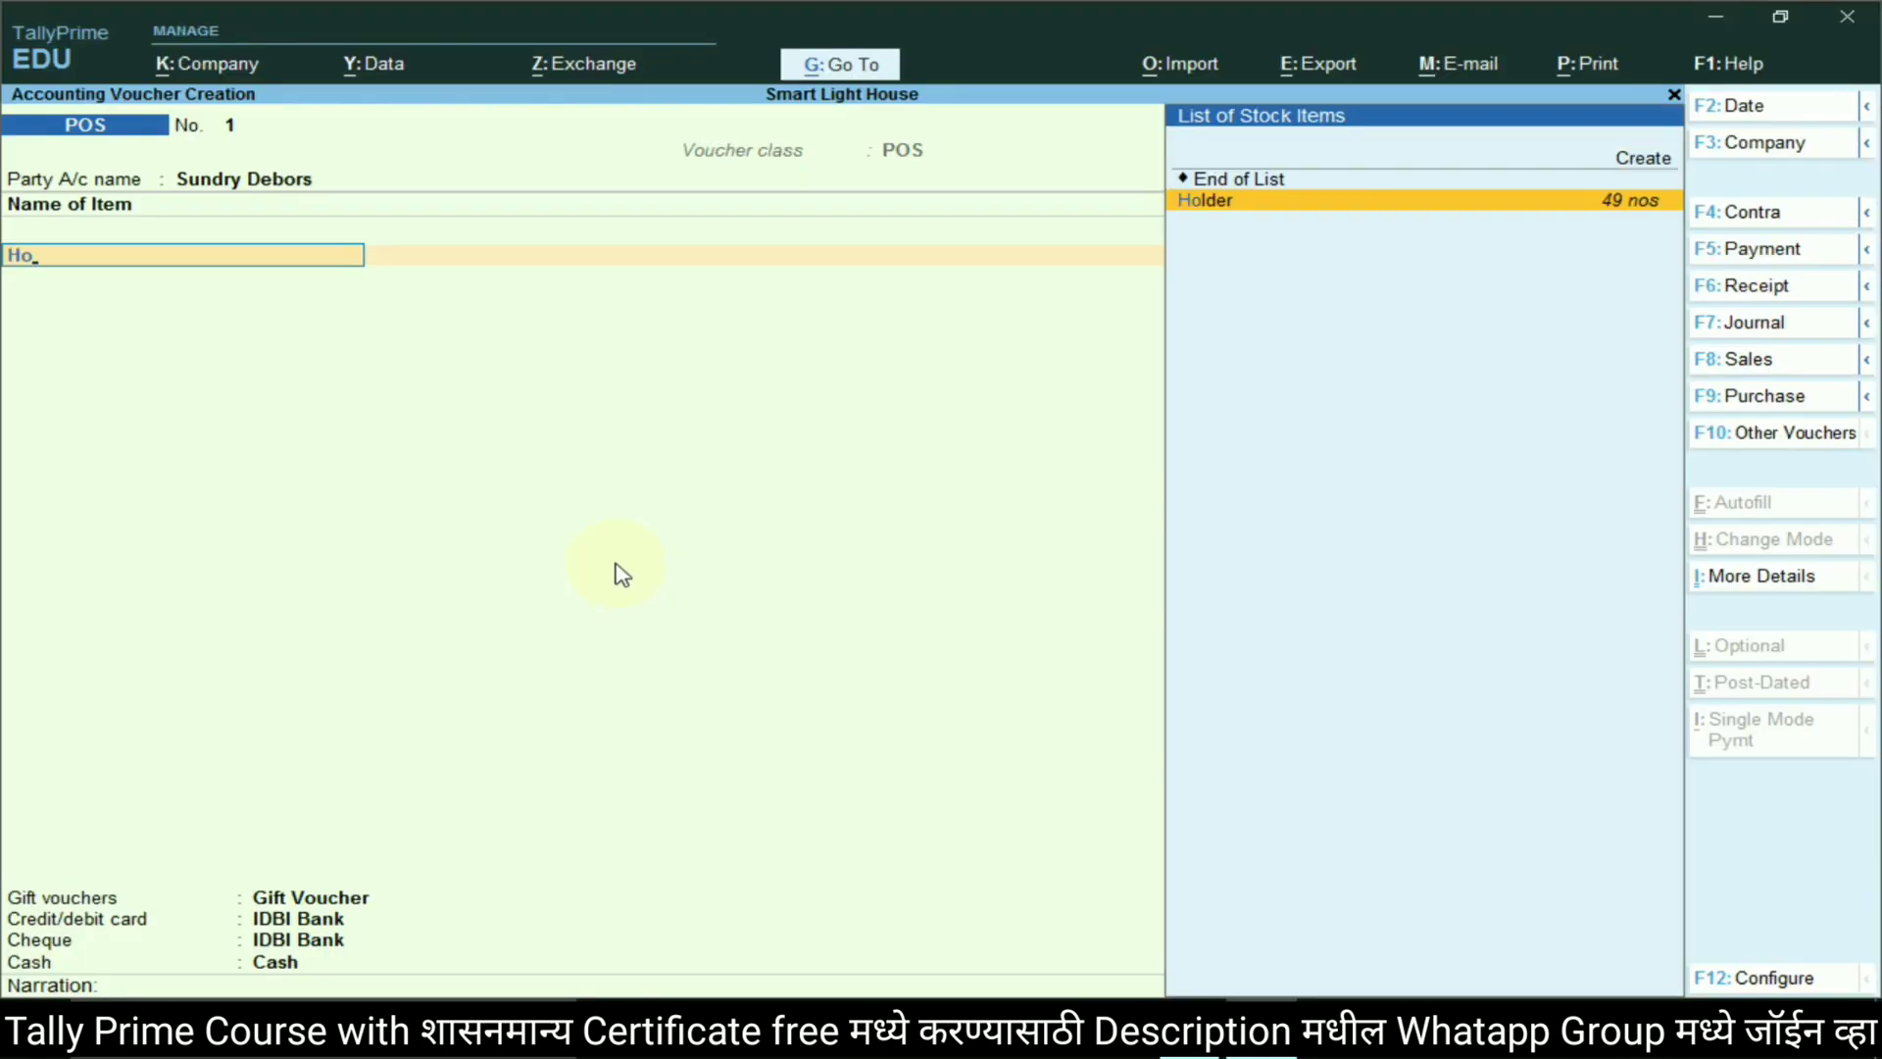
Add Holder to the POS voucher at its default quantity of 1 nos and check the sale's item table in the Word assignment
key("Return")
key("Return")
key("Return")
key("Return")
key("alt+Tab")
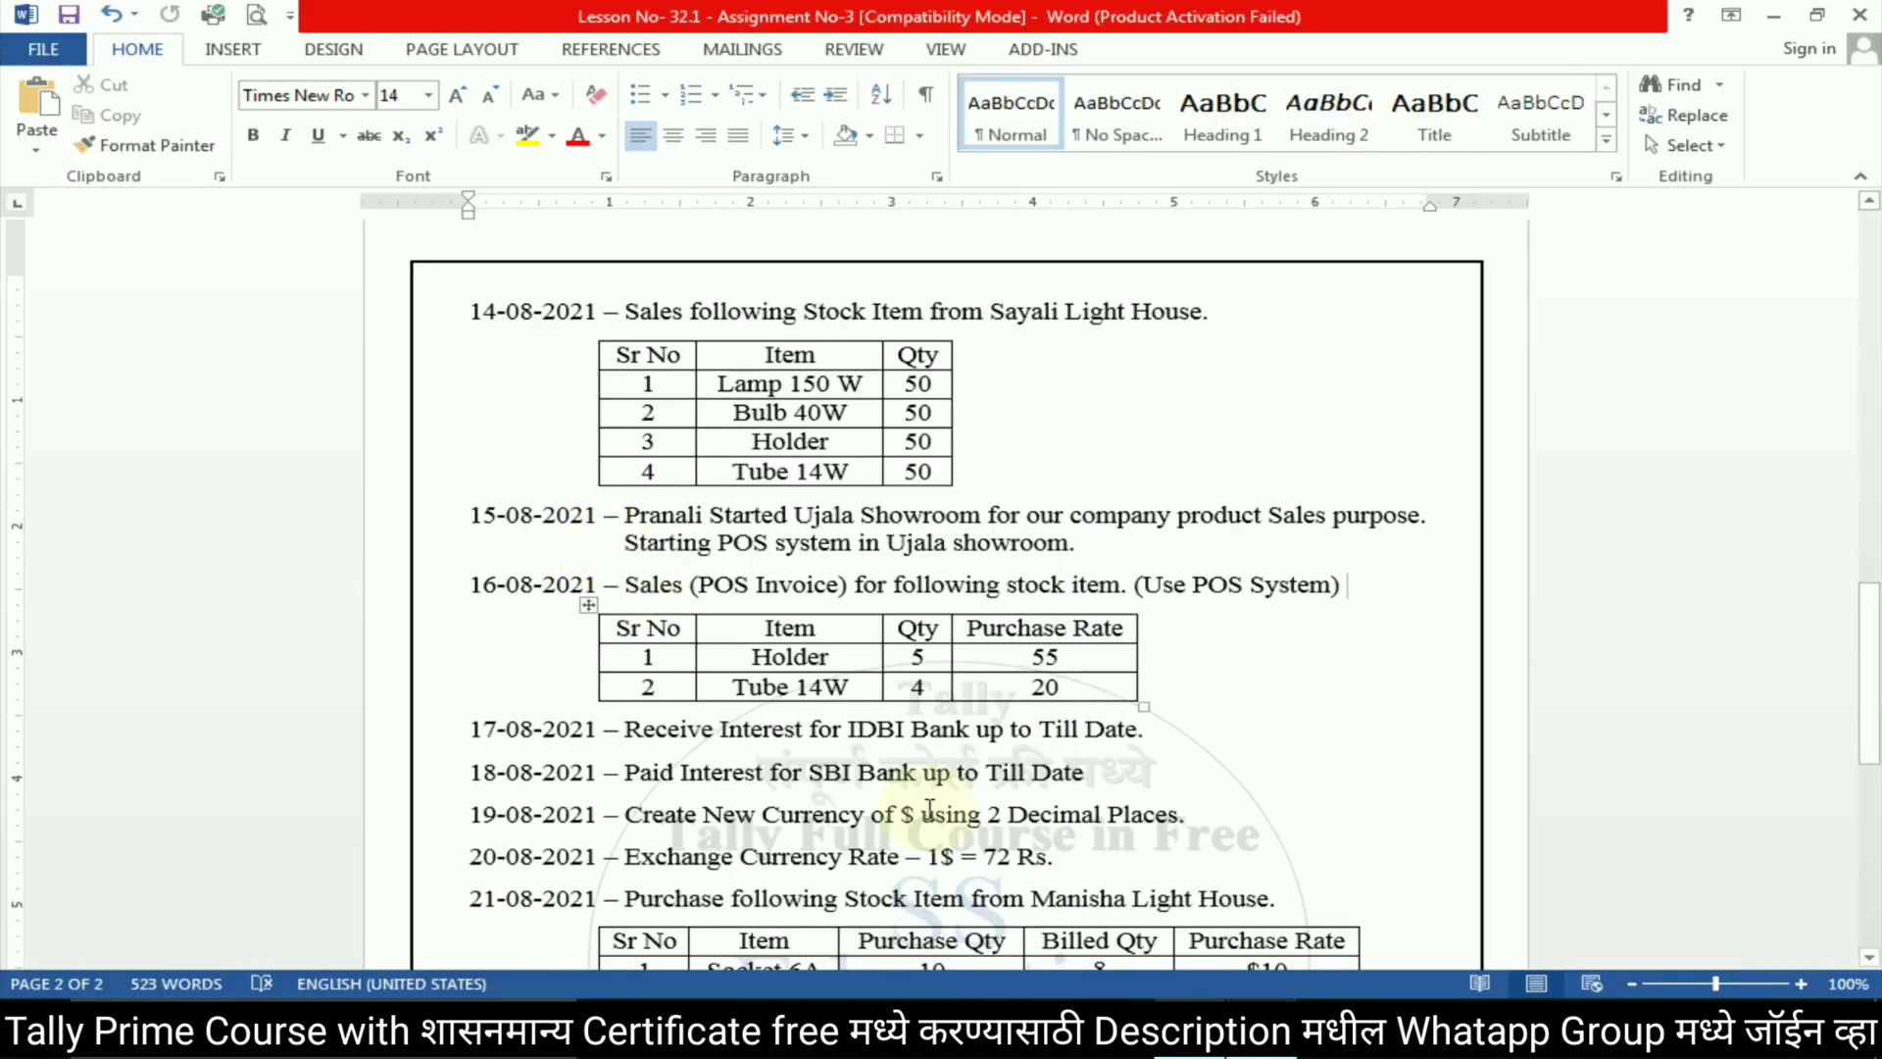
key("alt+Tab")
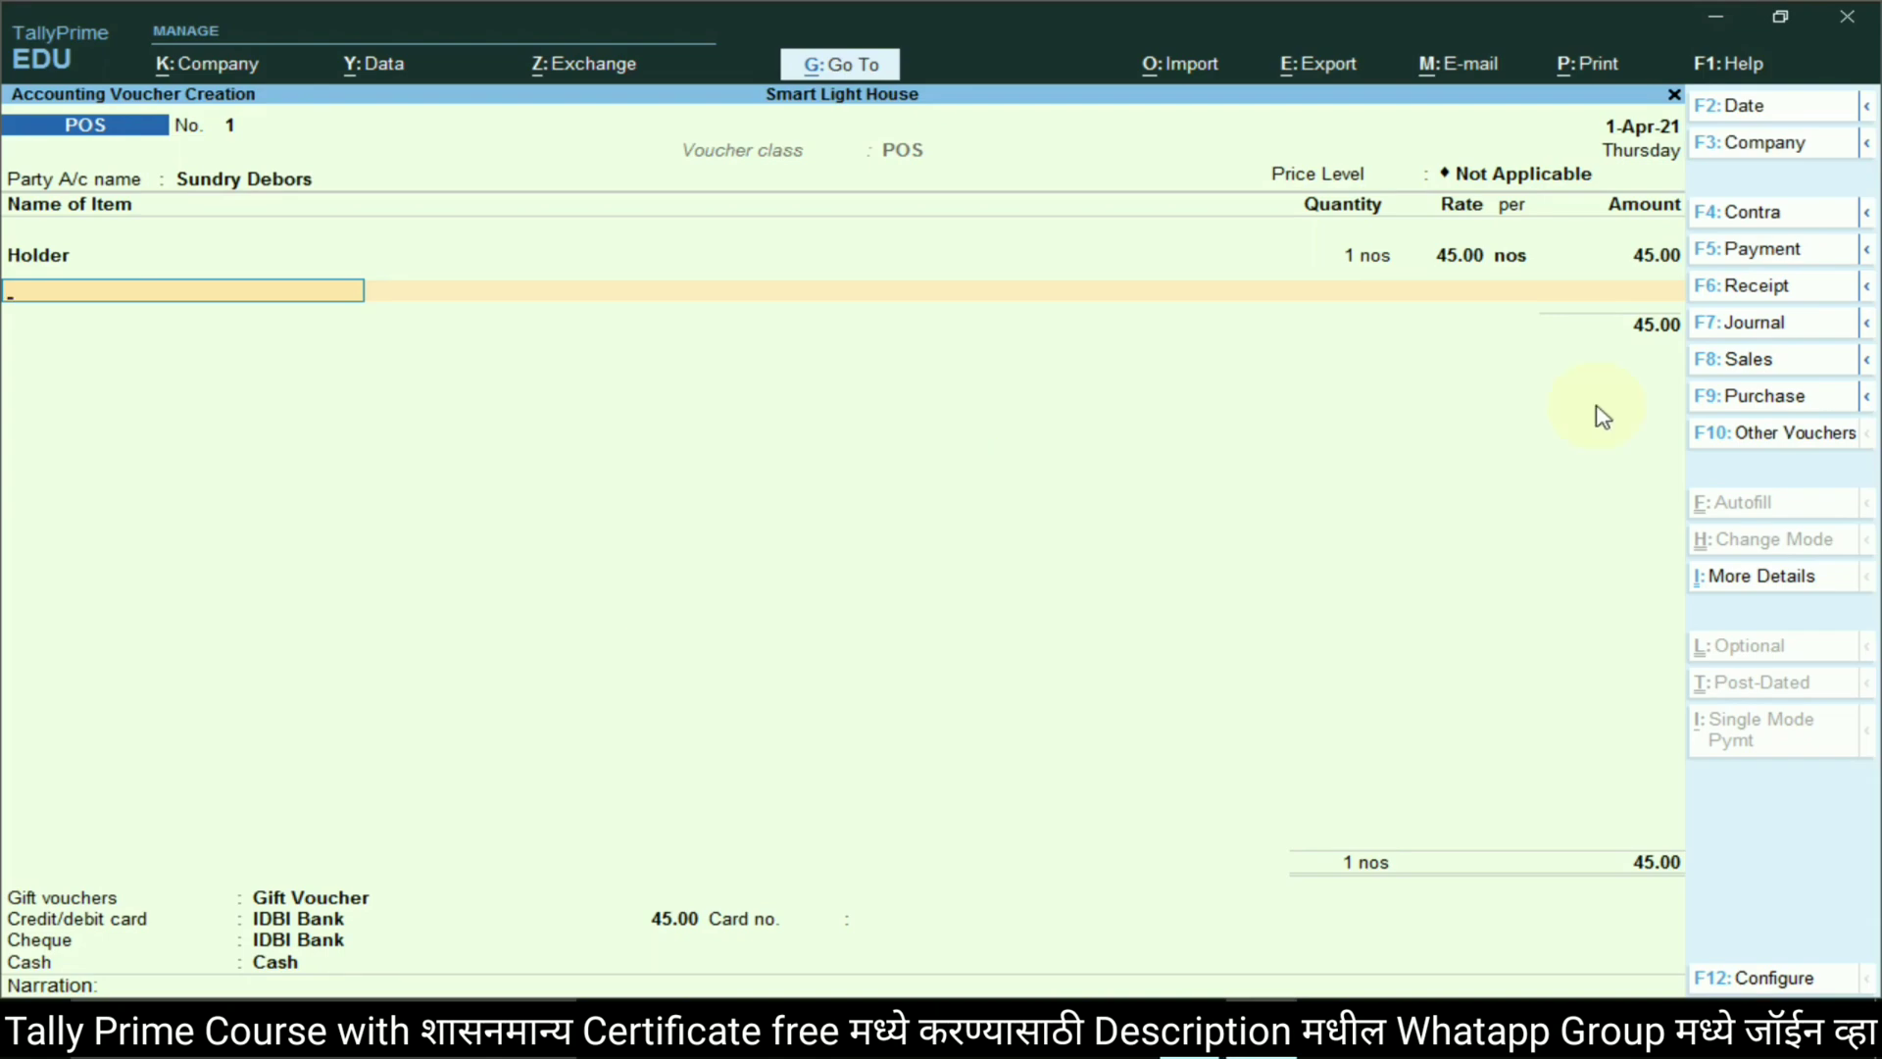
Set the Holder line's quantity to 5 nos, keeping its rate and amount as calculated
left_click(1329, 263)
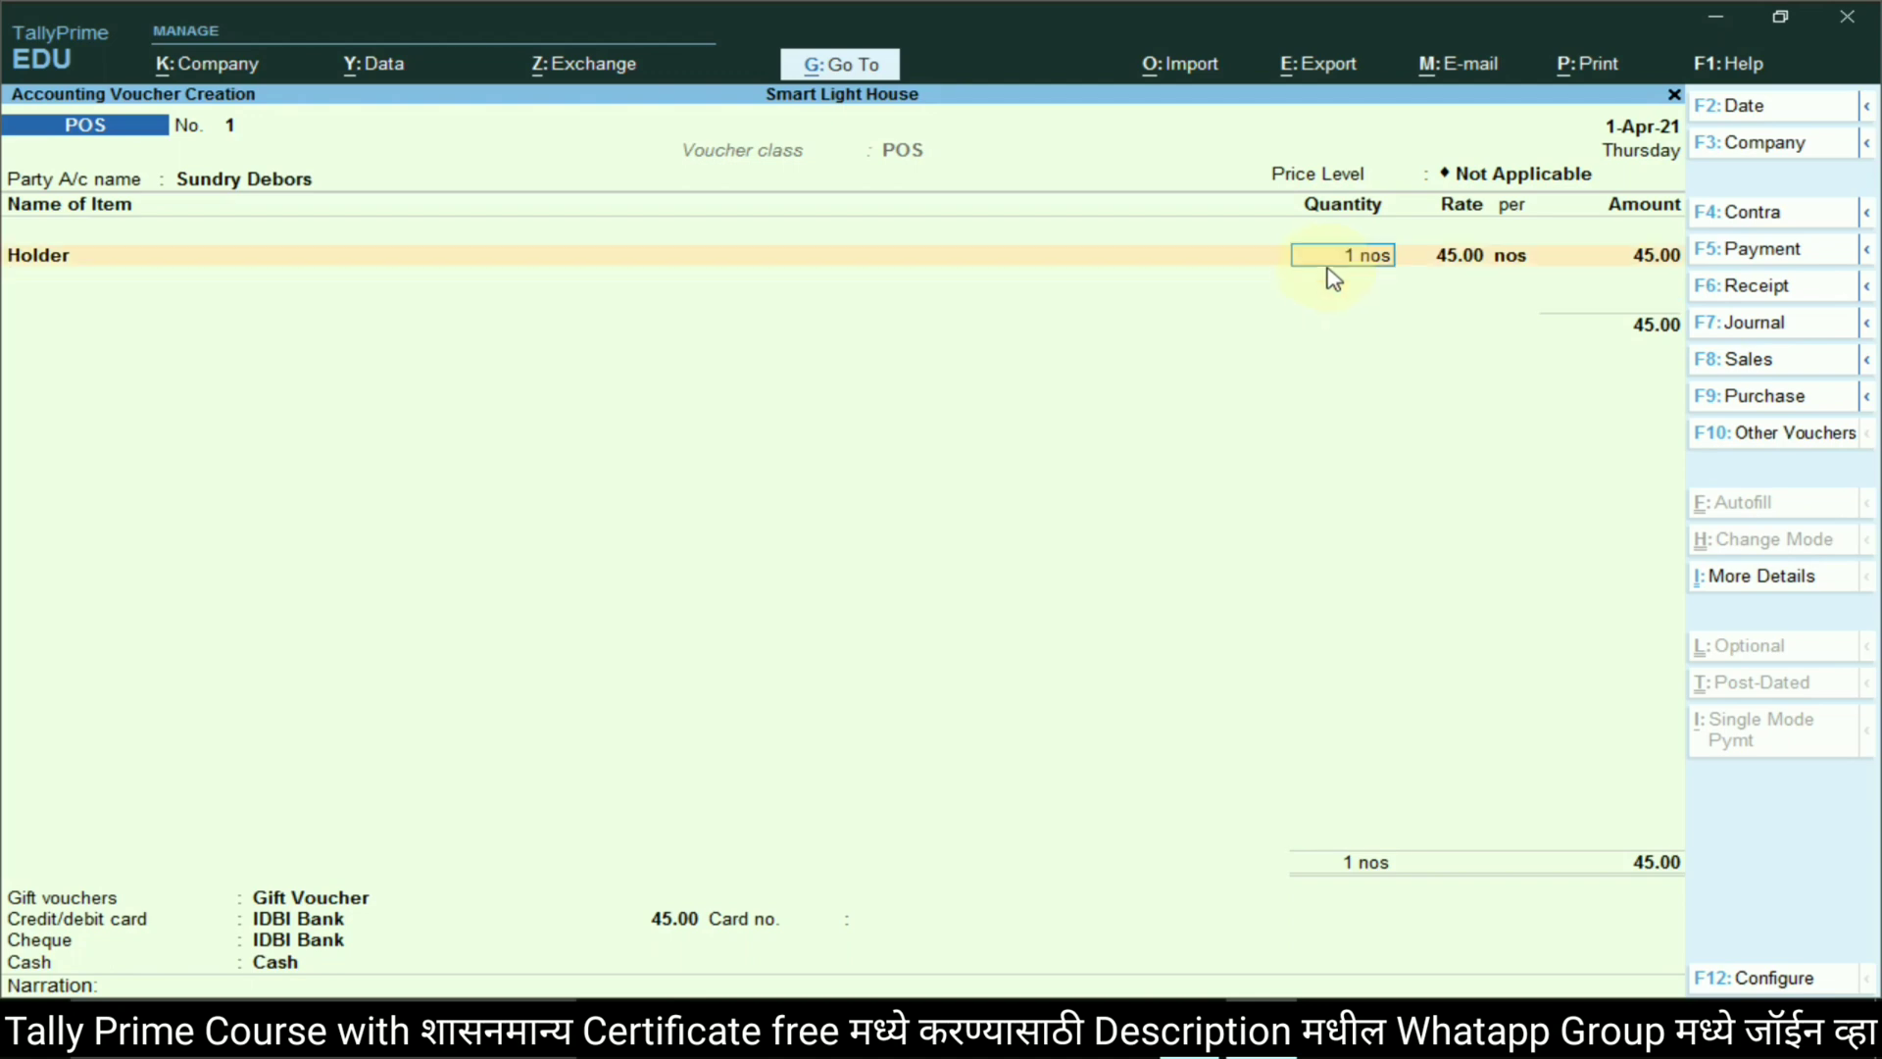
type("5")
key("Return")
key("Return")
key("Return")
key("Return")
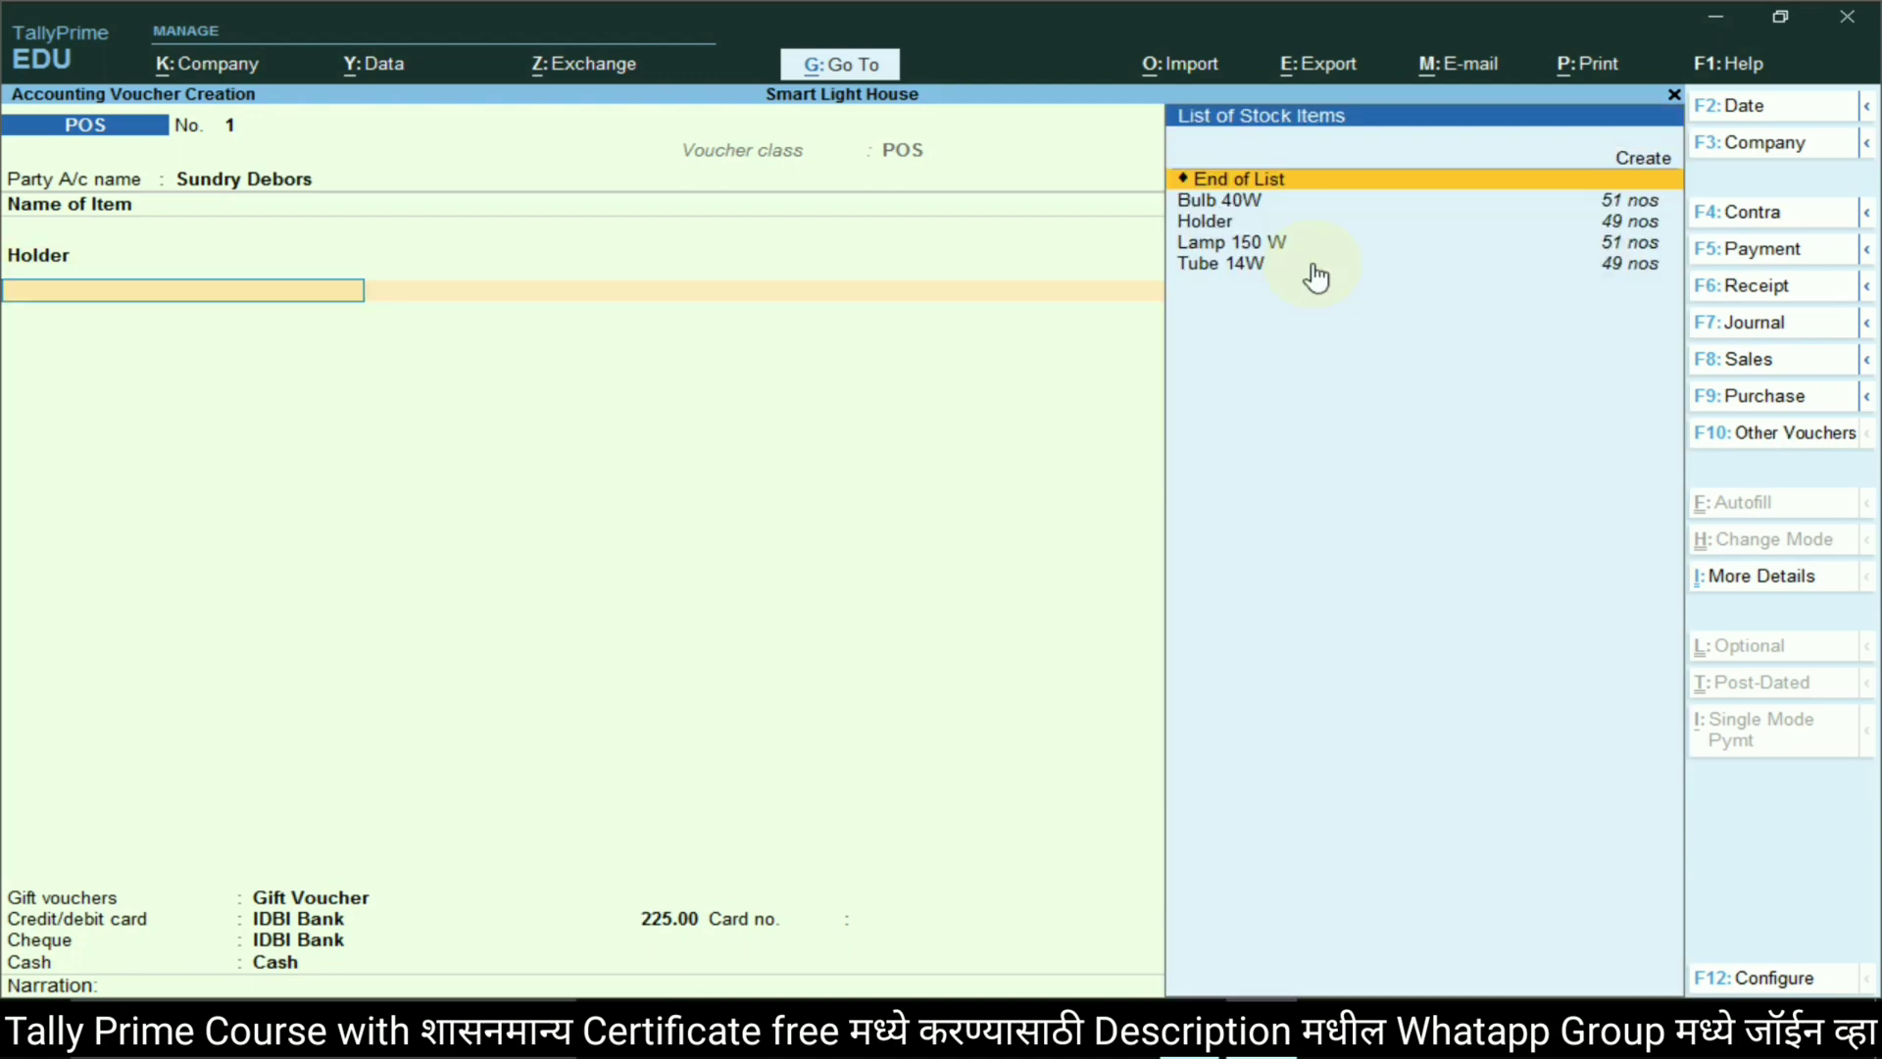
Check the second item in the Word assignment's POS sale and add Tube 14W to the voucher at 1 nos
key("alt+Tab")
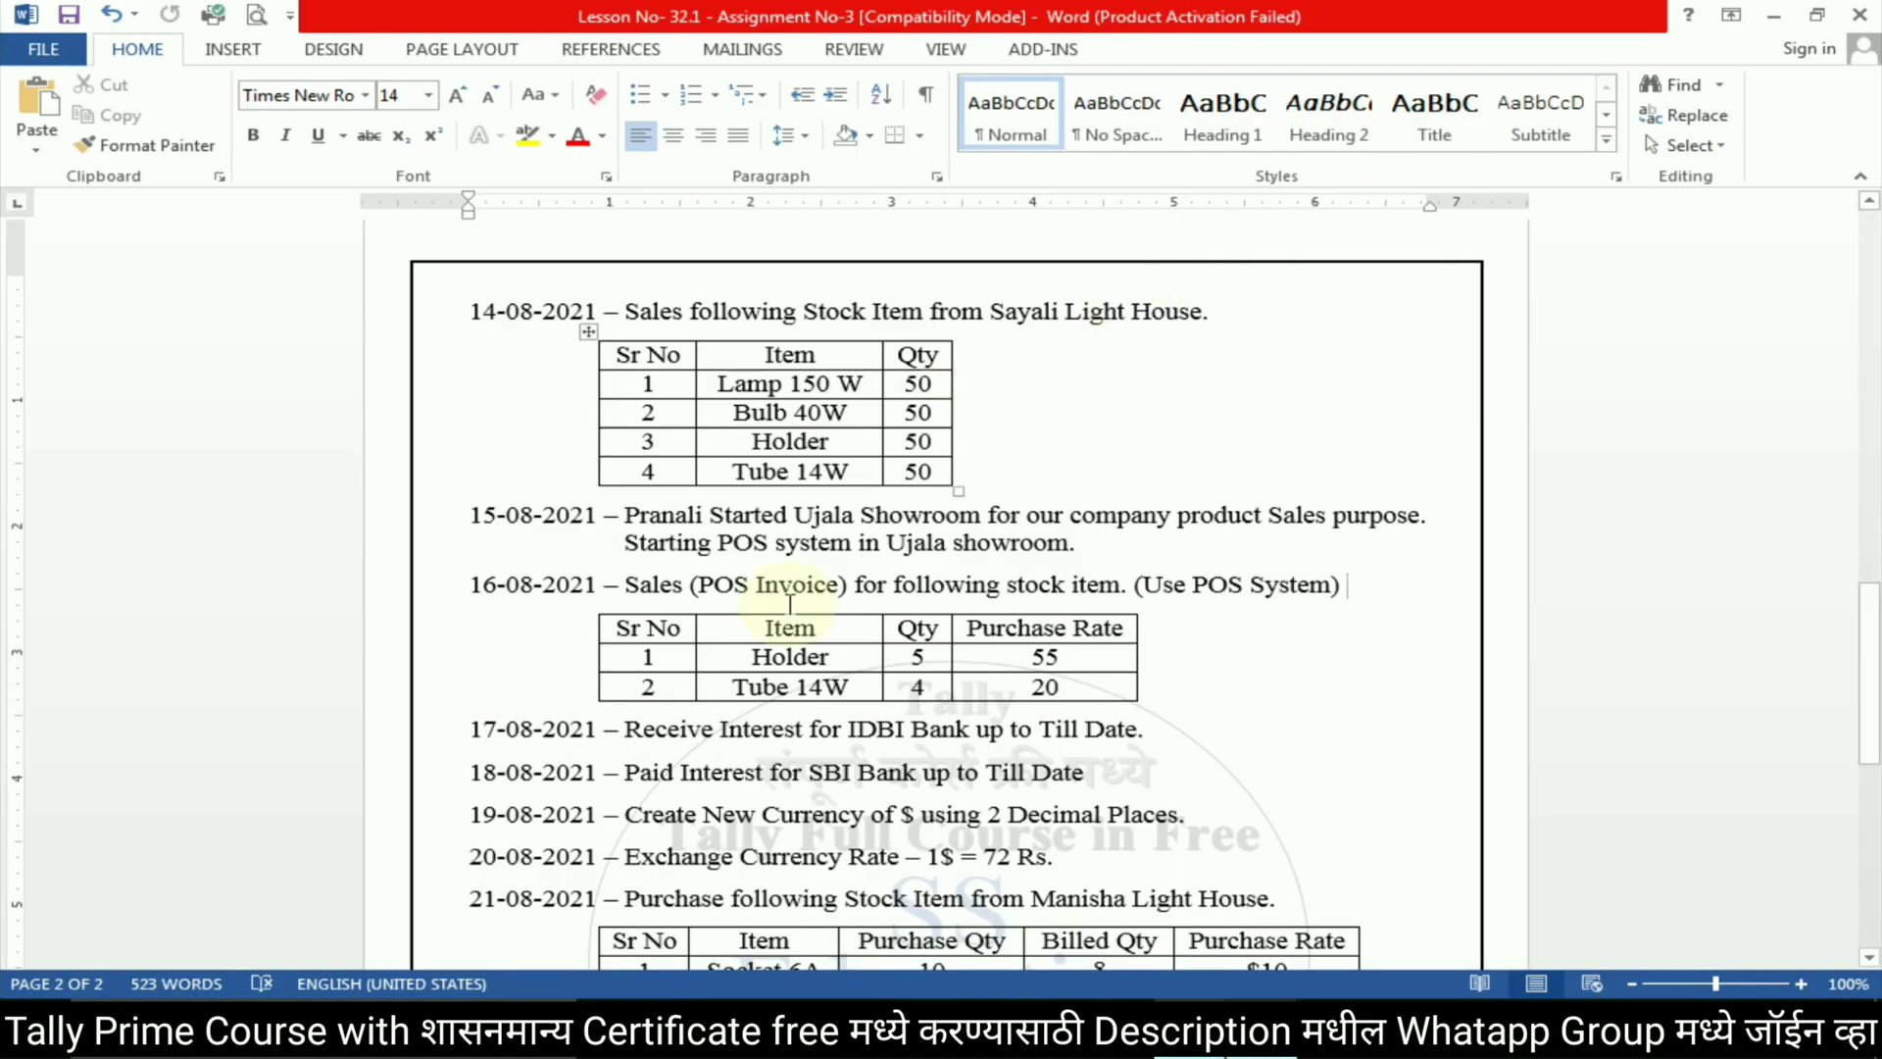
key("alt+Tab")
key("Down")
key("Down")
key("Down")
key("Down")
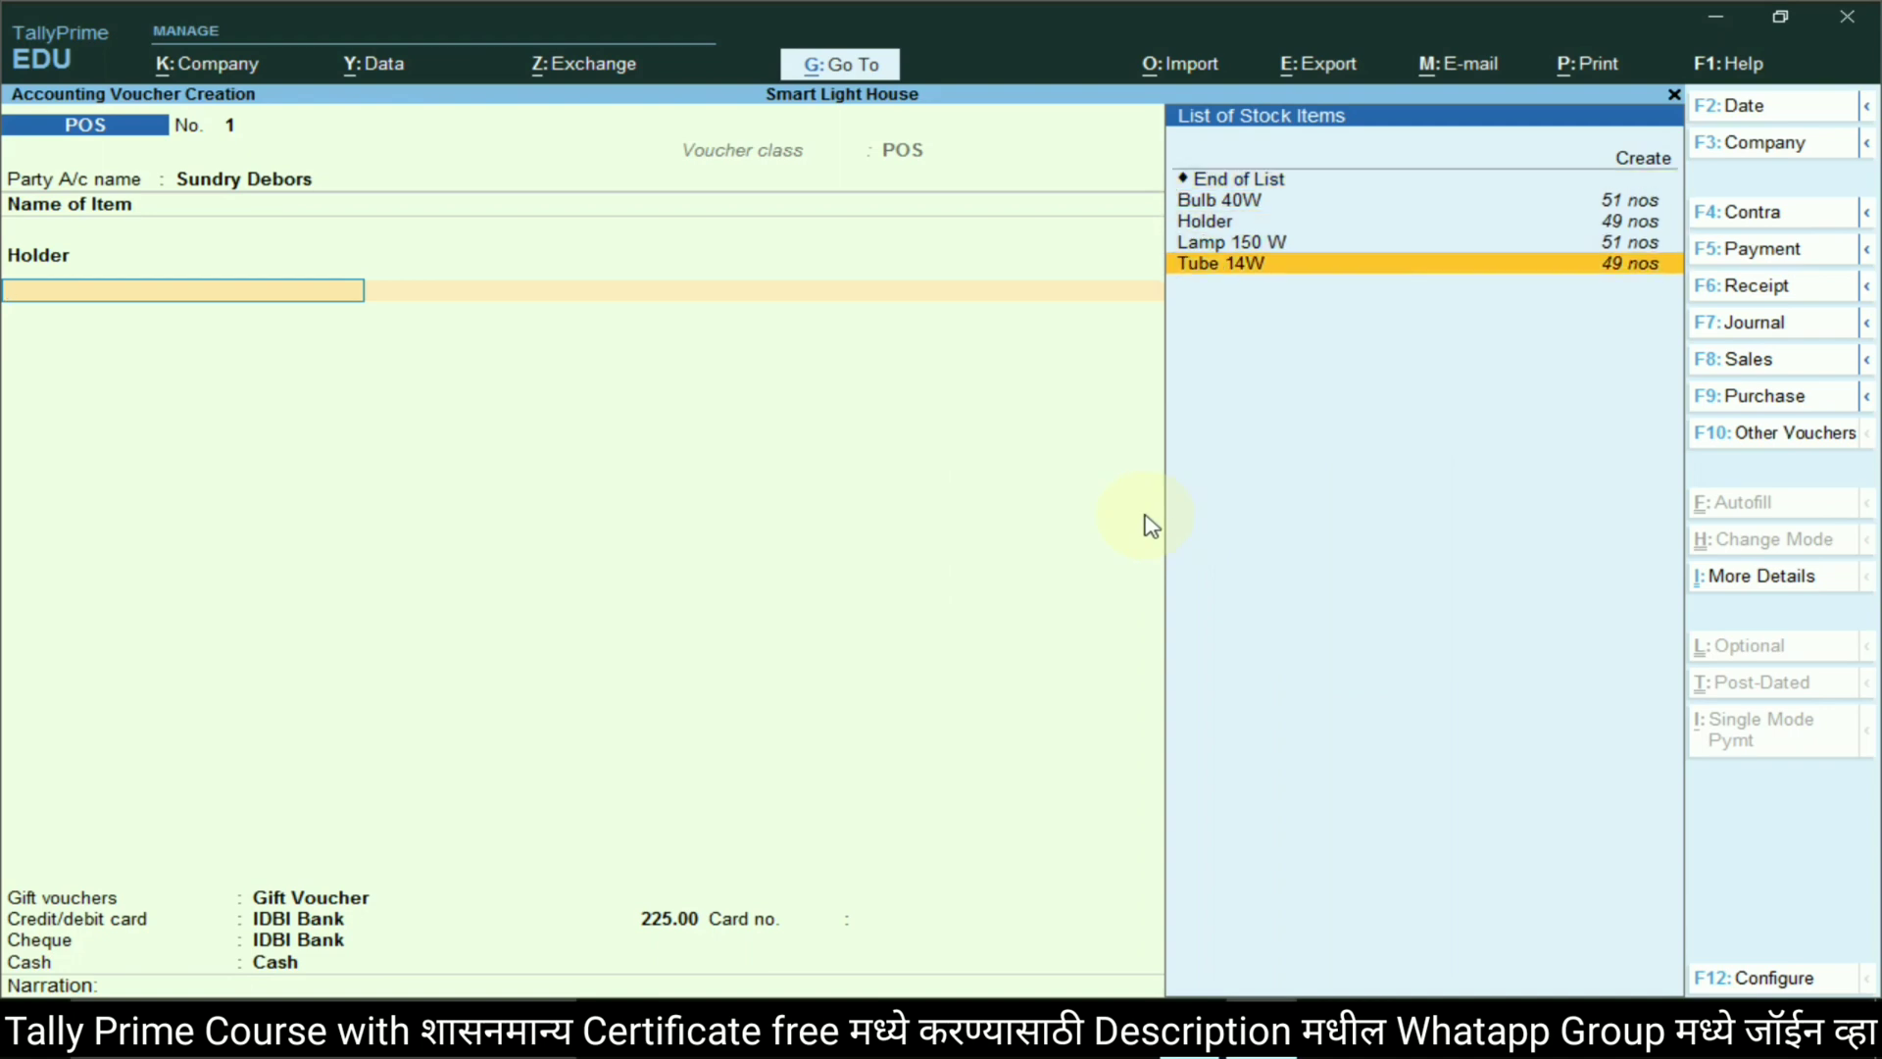
key("Return")
key("Return")
key("Return")
key("Return")
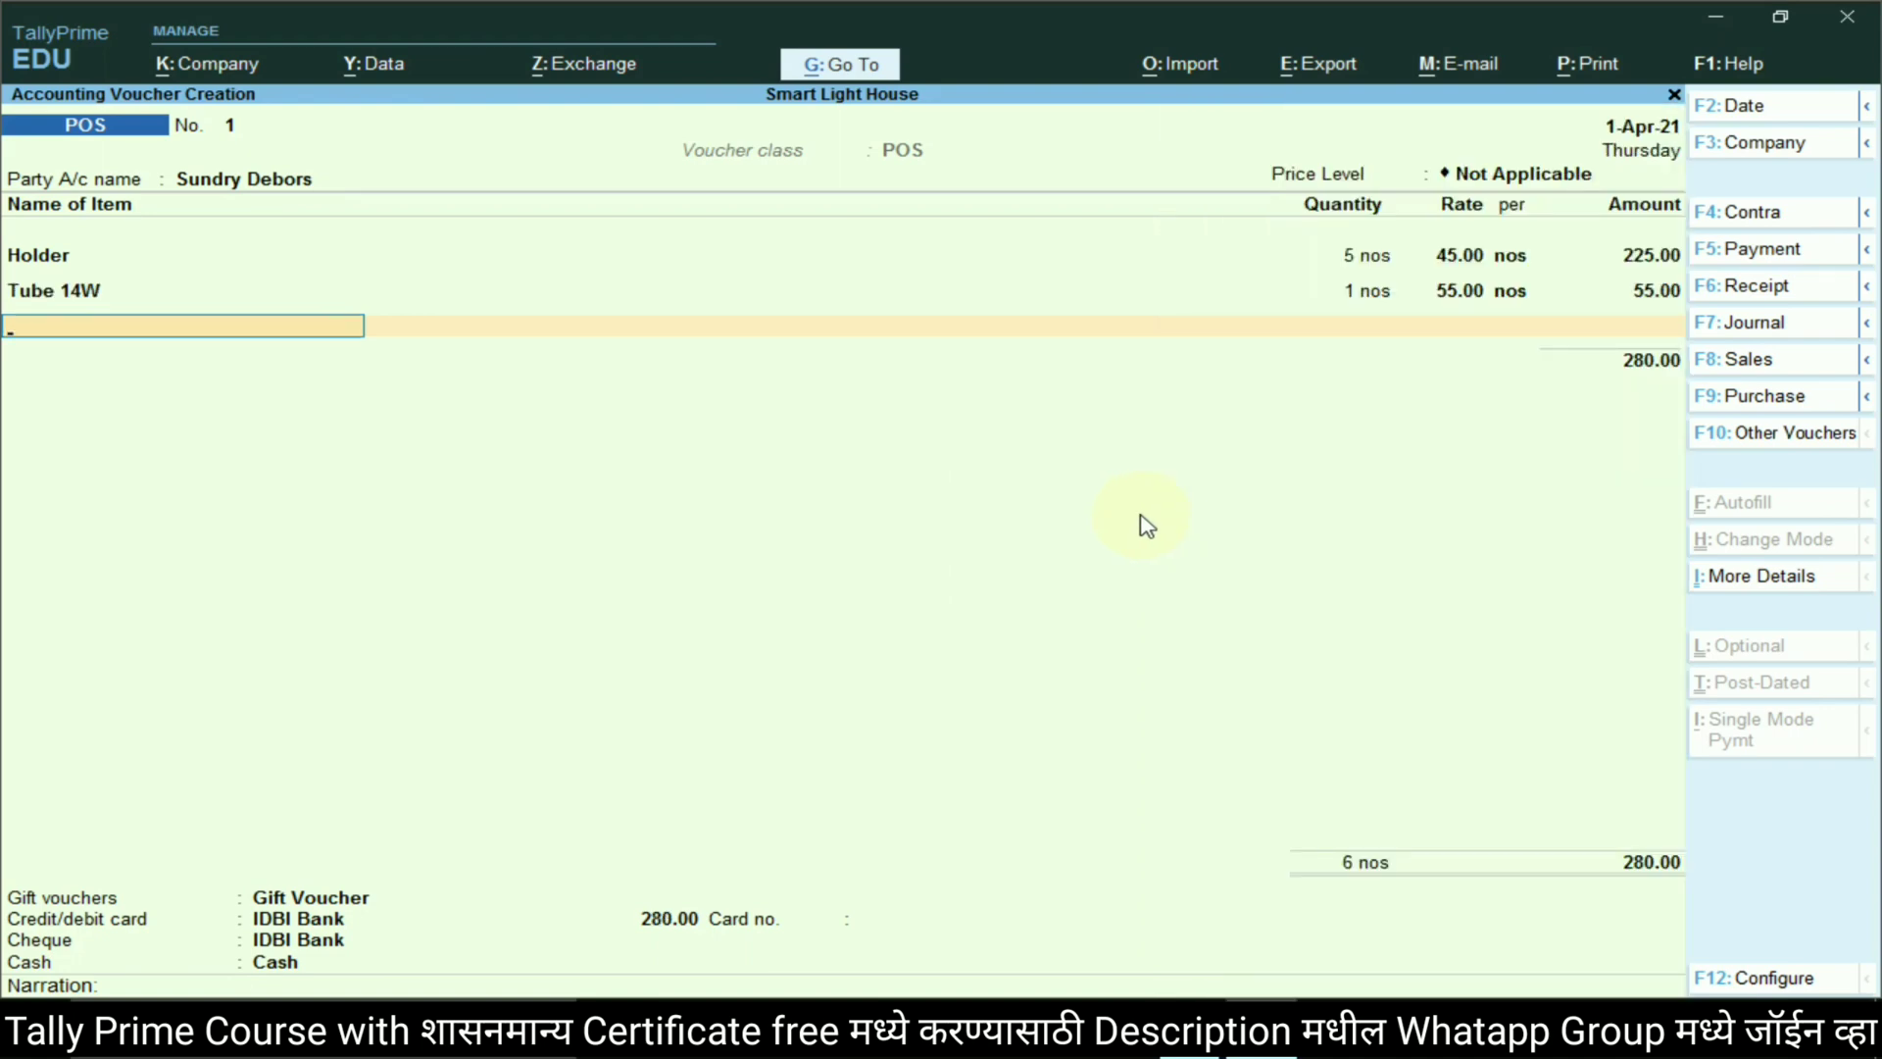
Check the Tube 14W quantity in the Word assignment and set that line's quantity to 4 nos
left_click(1387, 282)
key("alt+Tab")
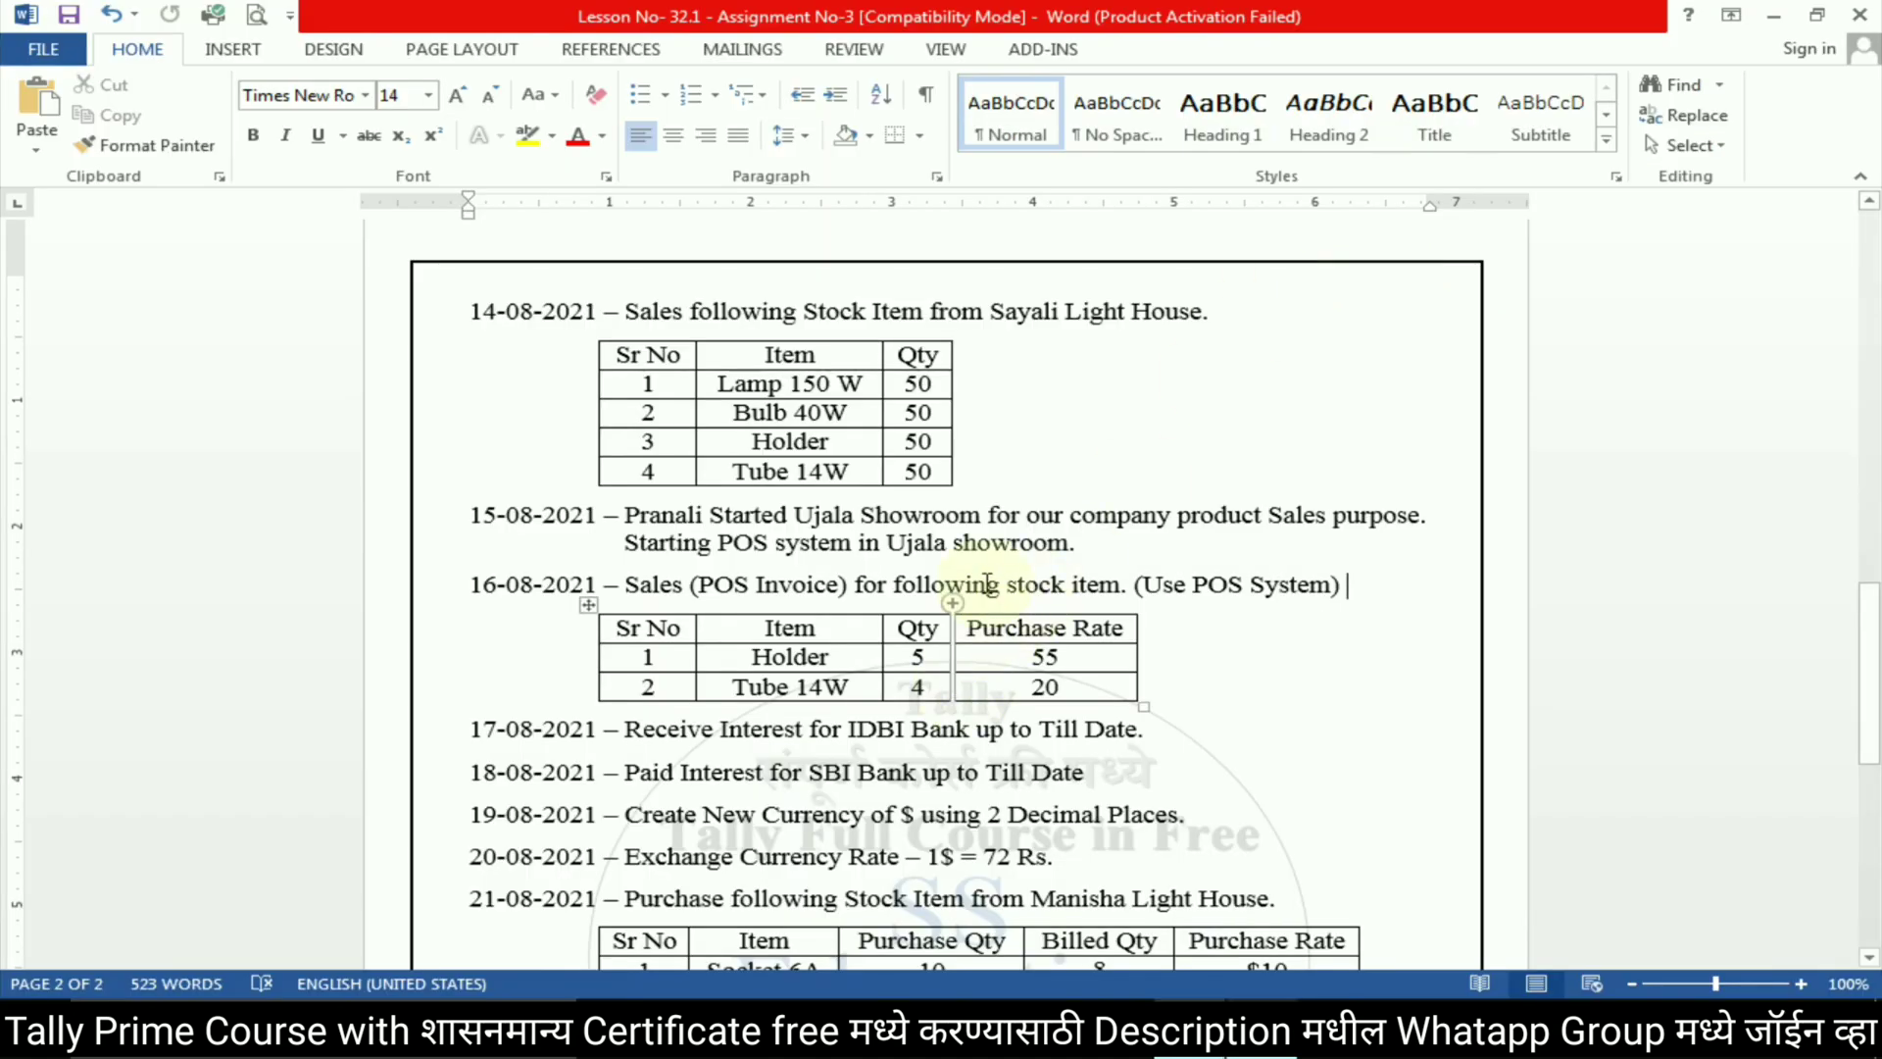
key("alt+Tab")
type("4")
key("Return")
key("Return")
key("Return")
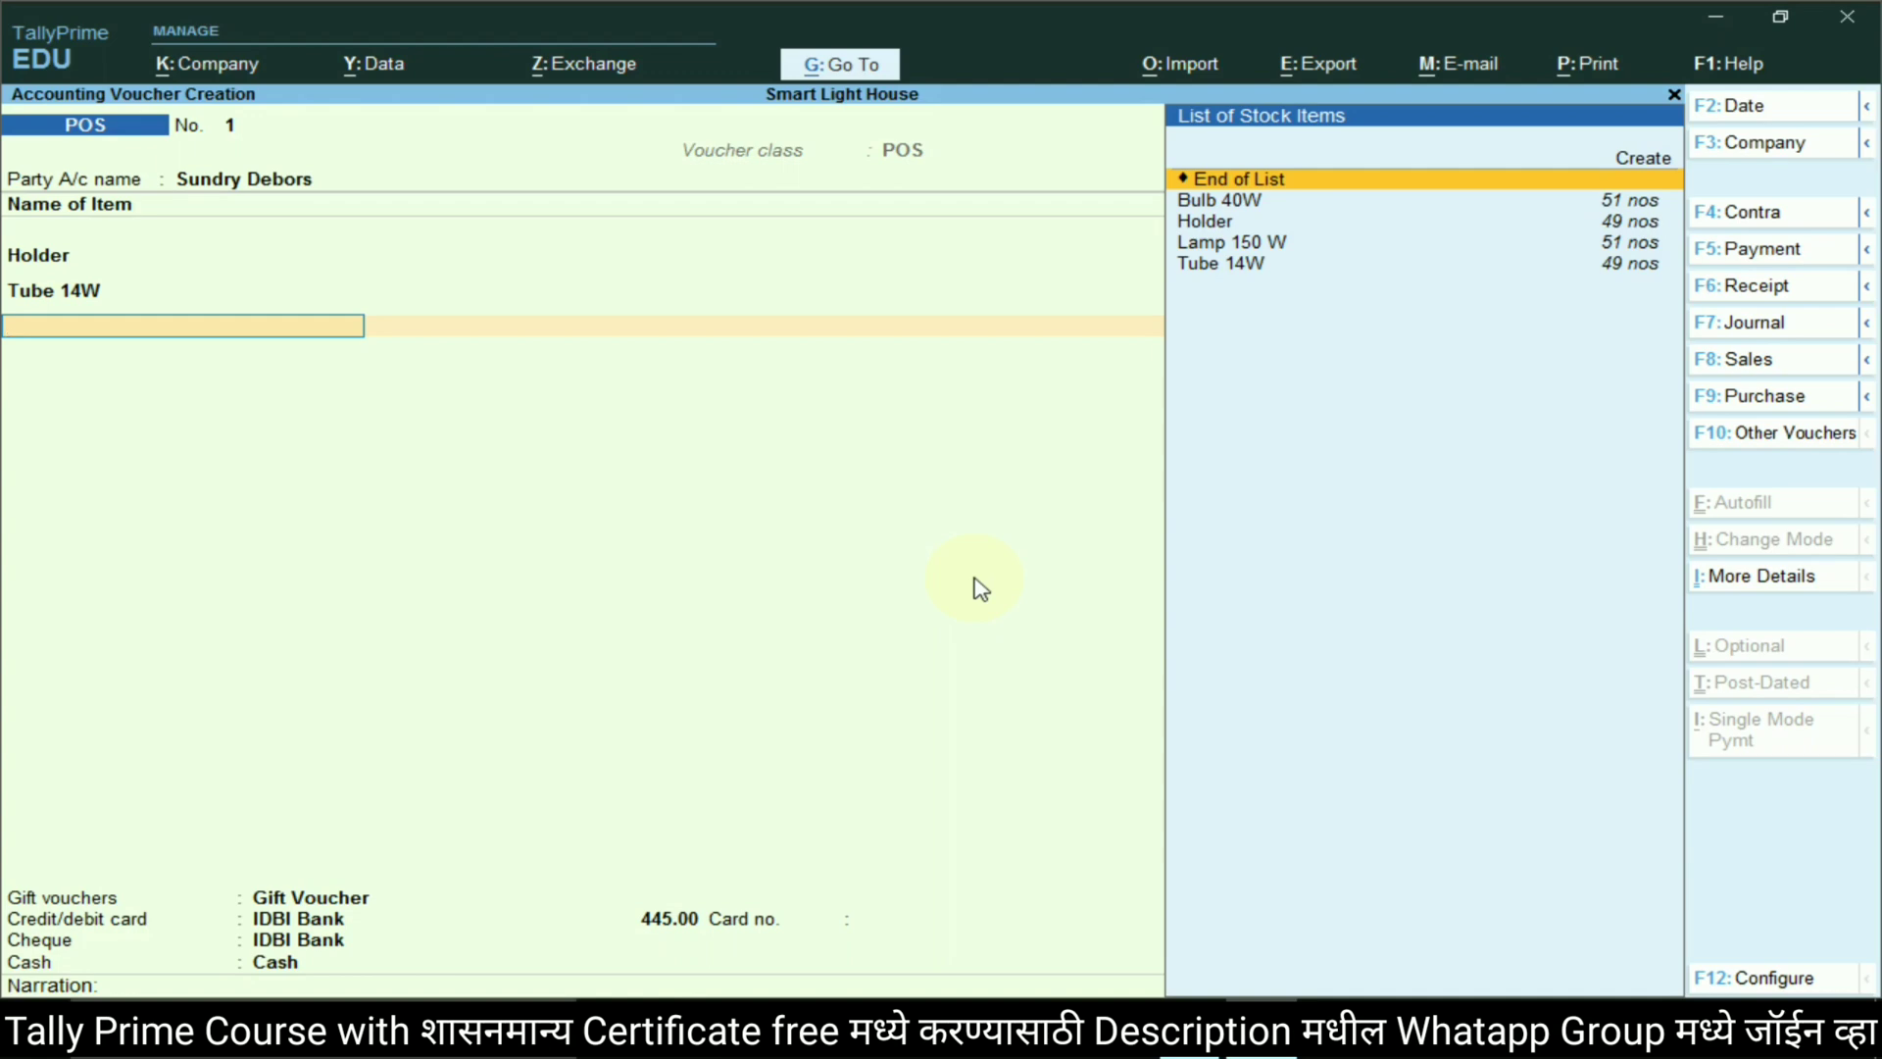
End the voucher's item list after checking the assignment, and leave the gift voucher amount blank
key("alt+Tab")
key("alt+Tab")
key("Return")
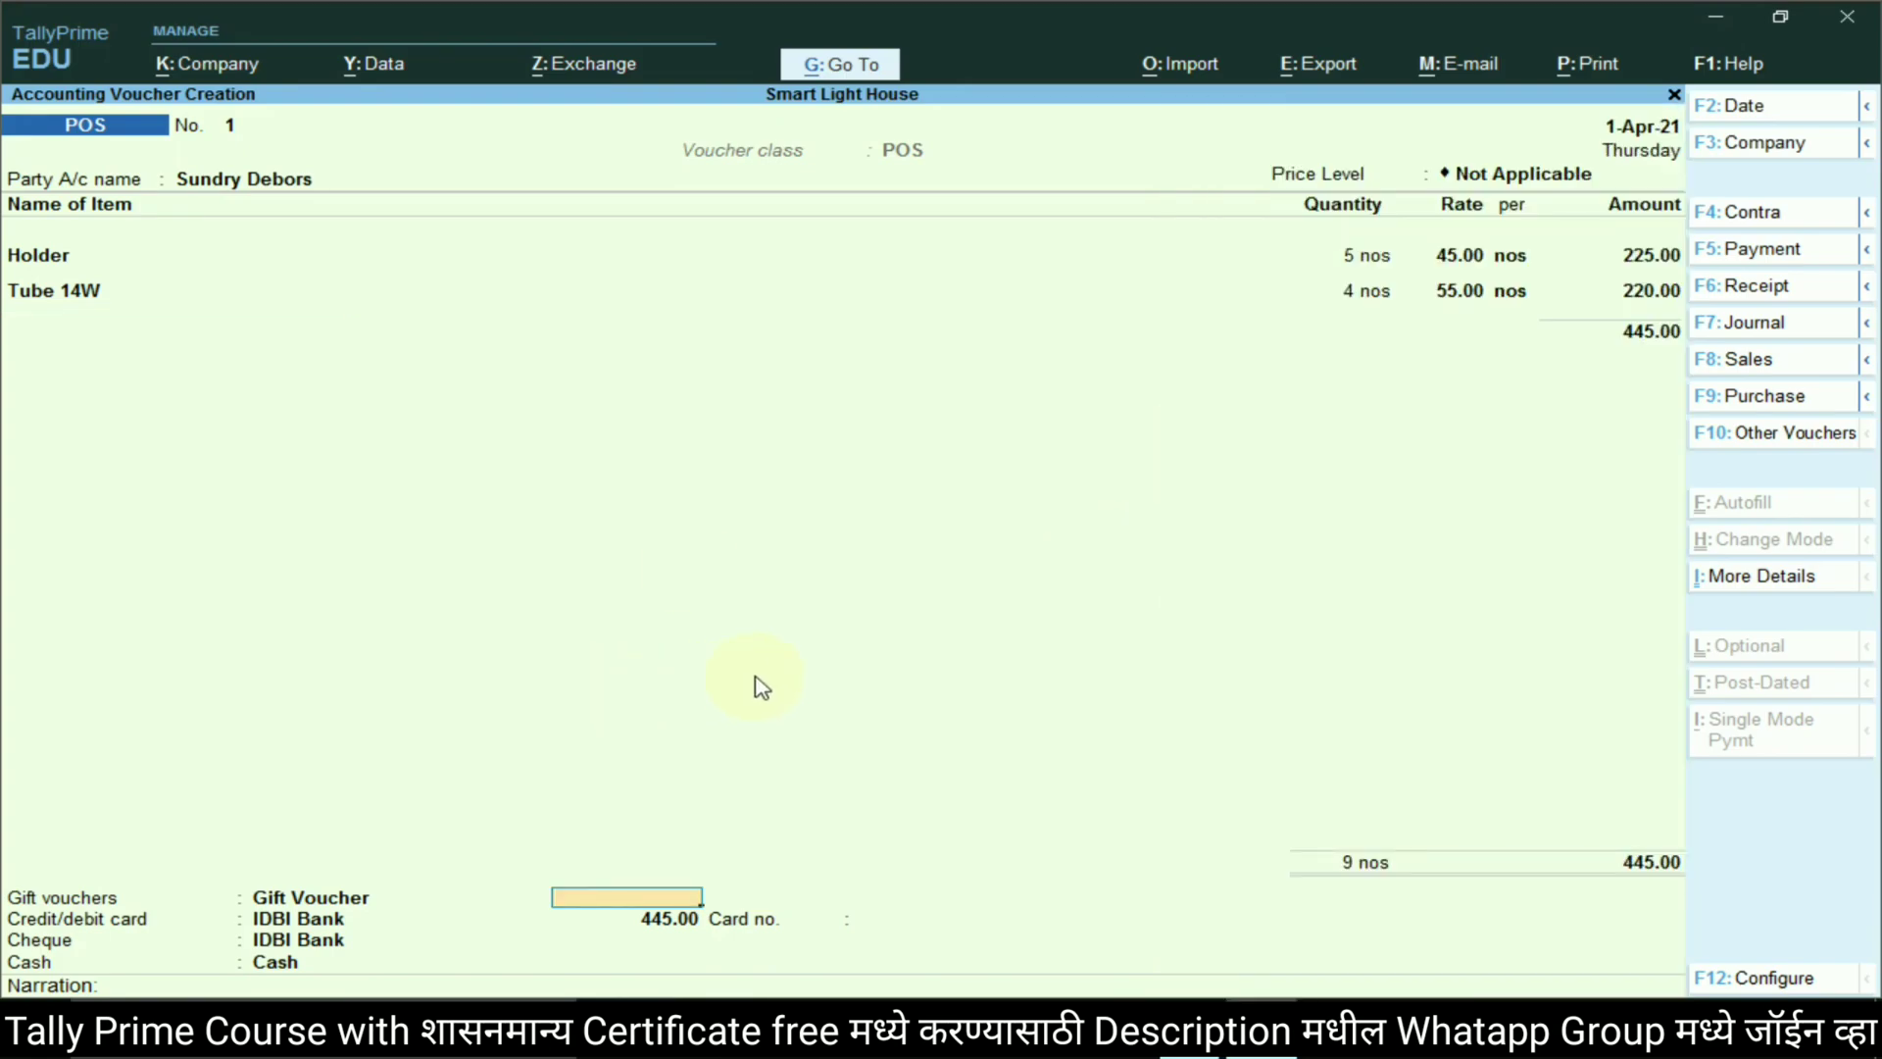
key("Return")
key("alt+Tab")
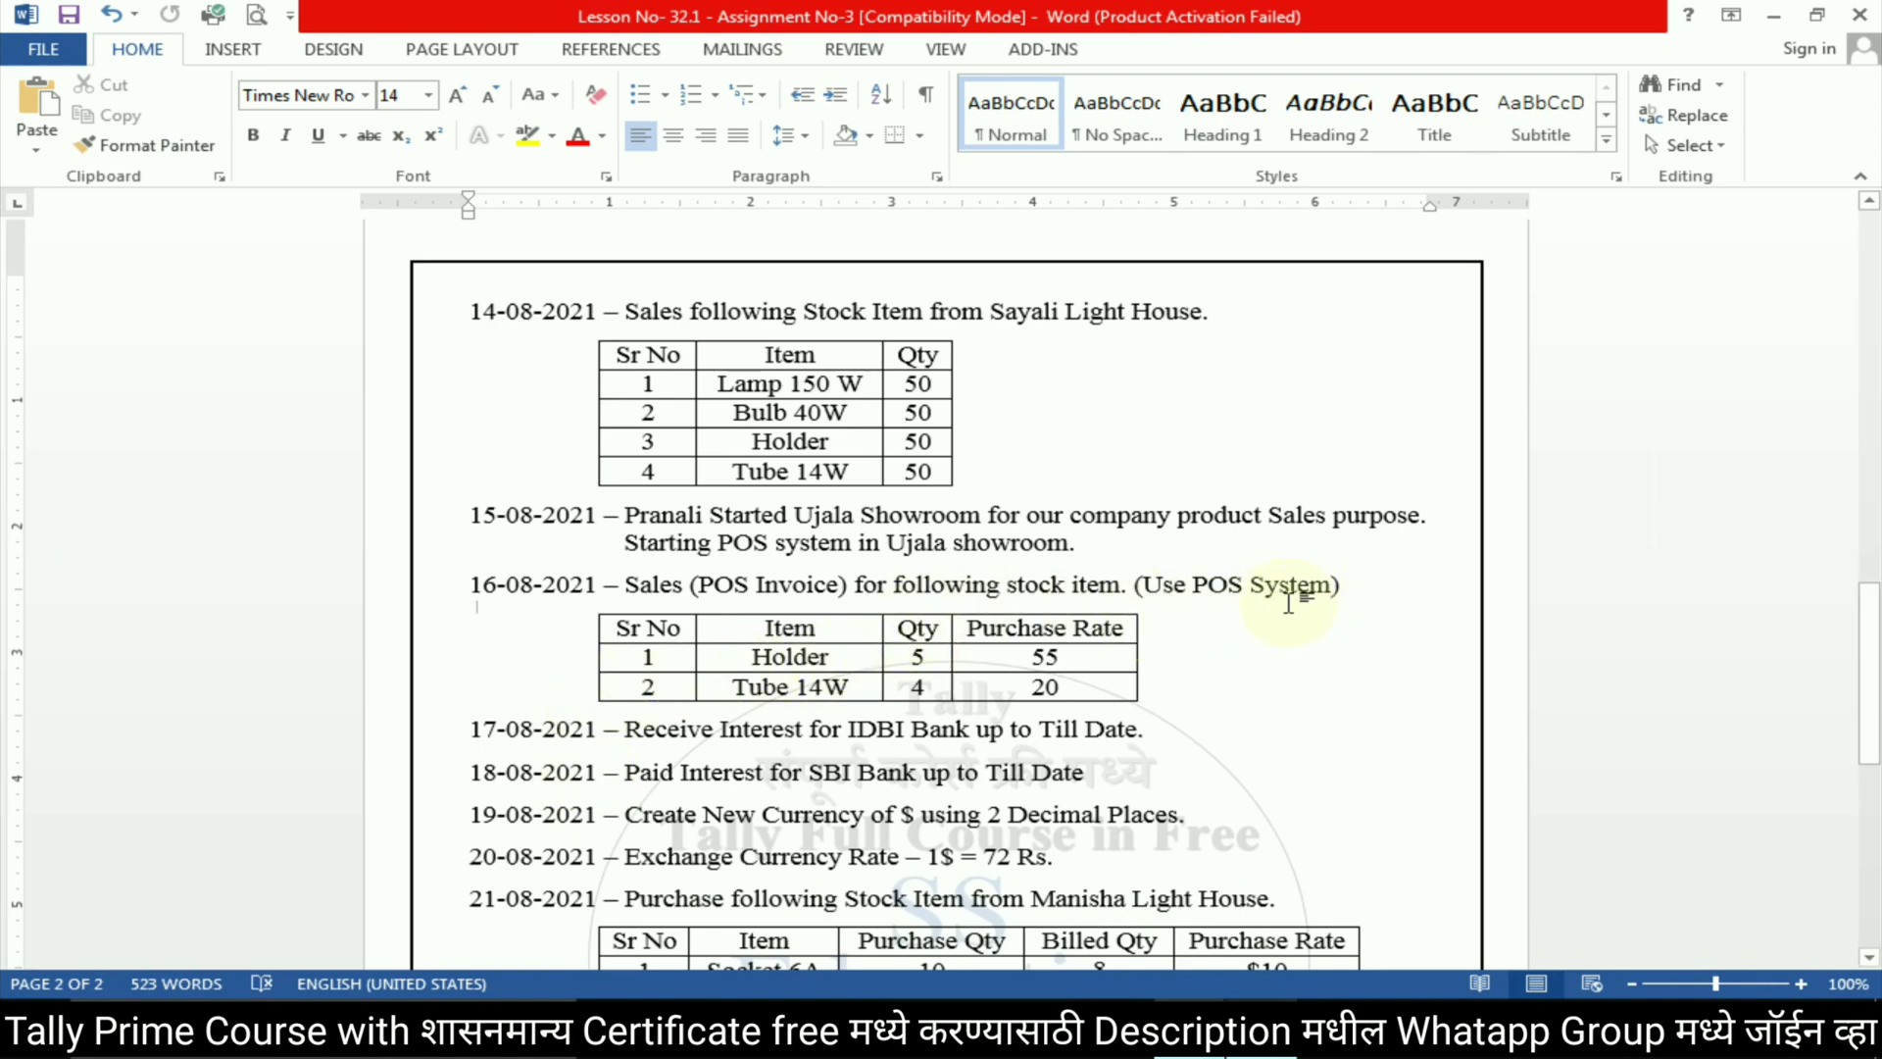
key("alt+Tab")
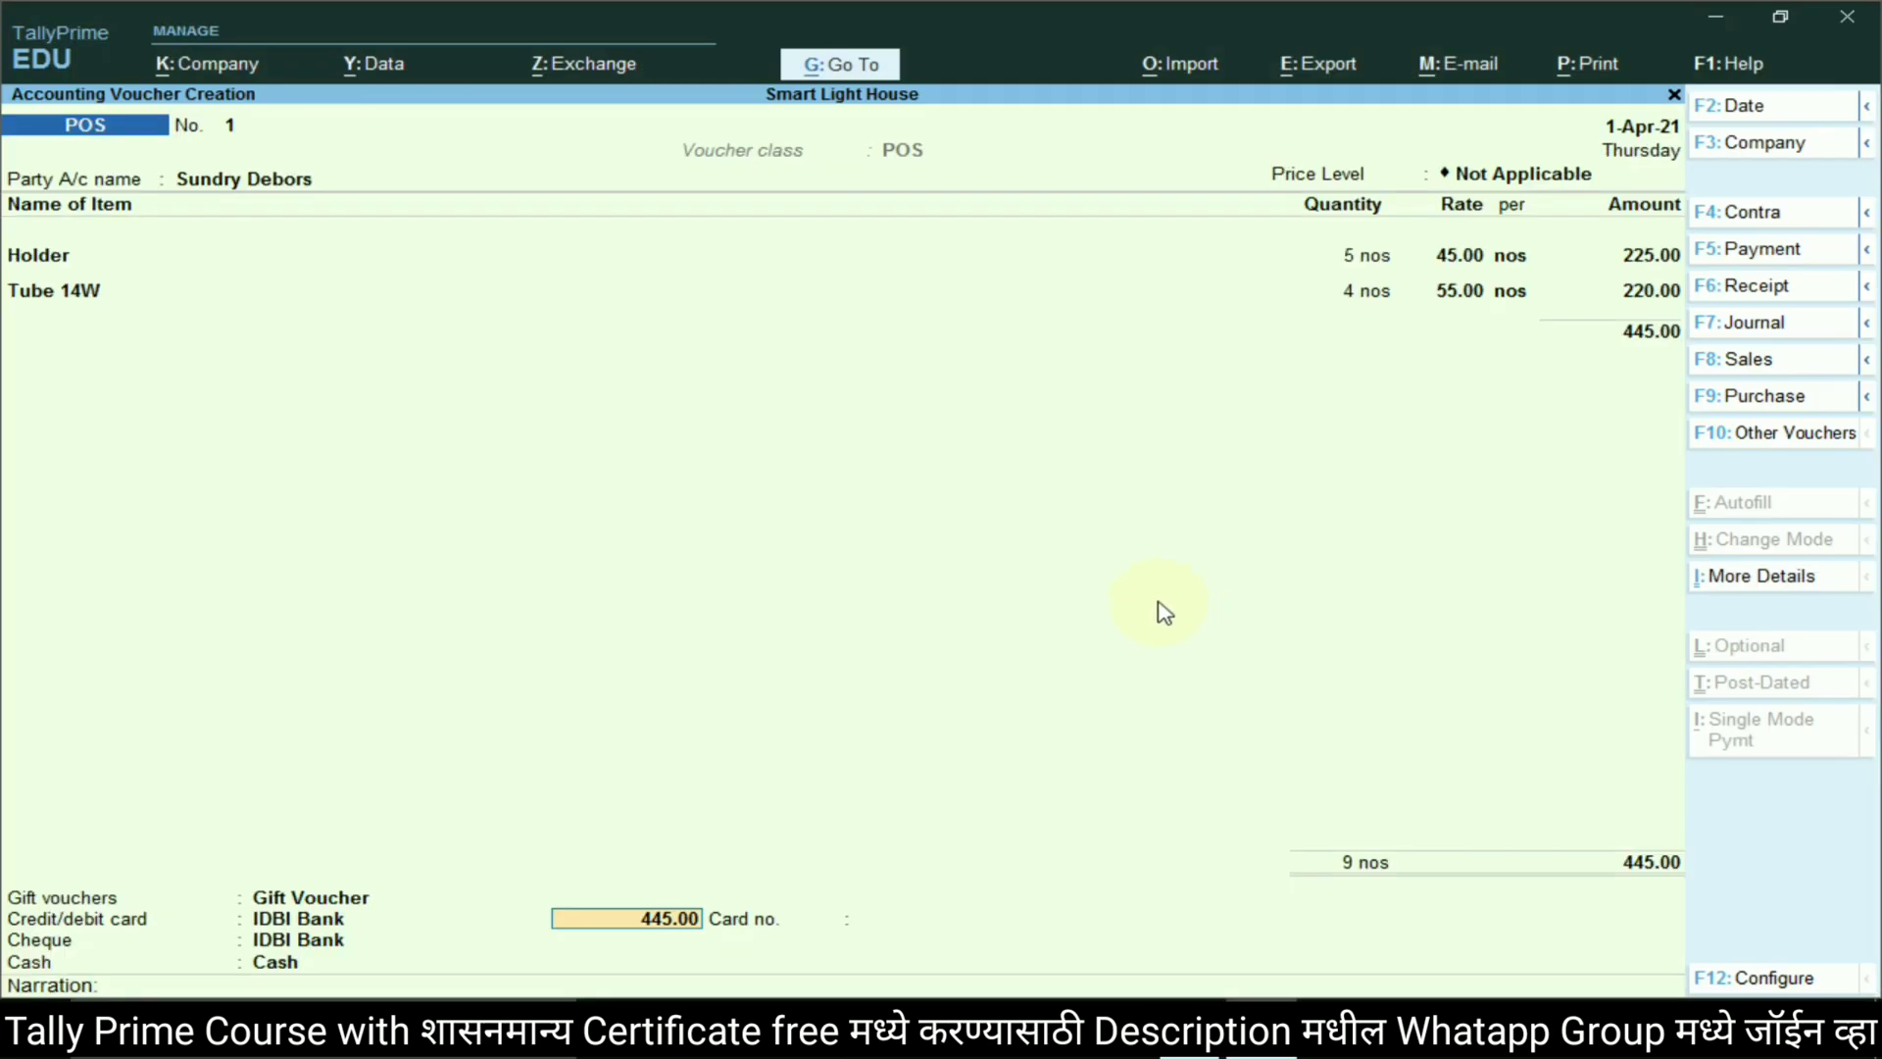
Clear the credit/debit card amount so that the invoice total is paid in cash
key("Return")
key("Return")
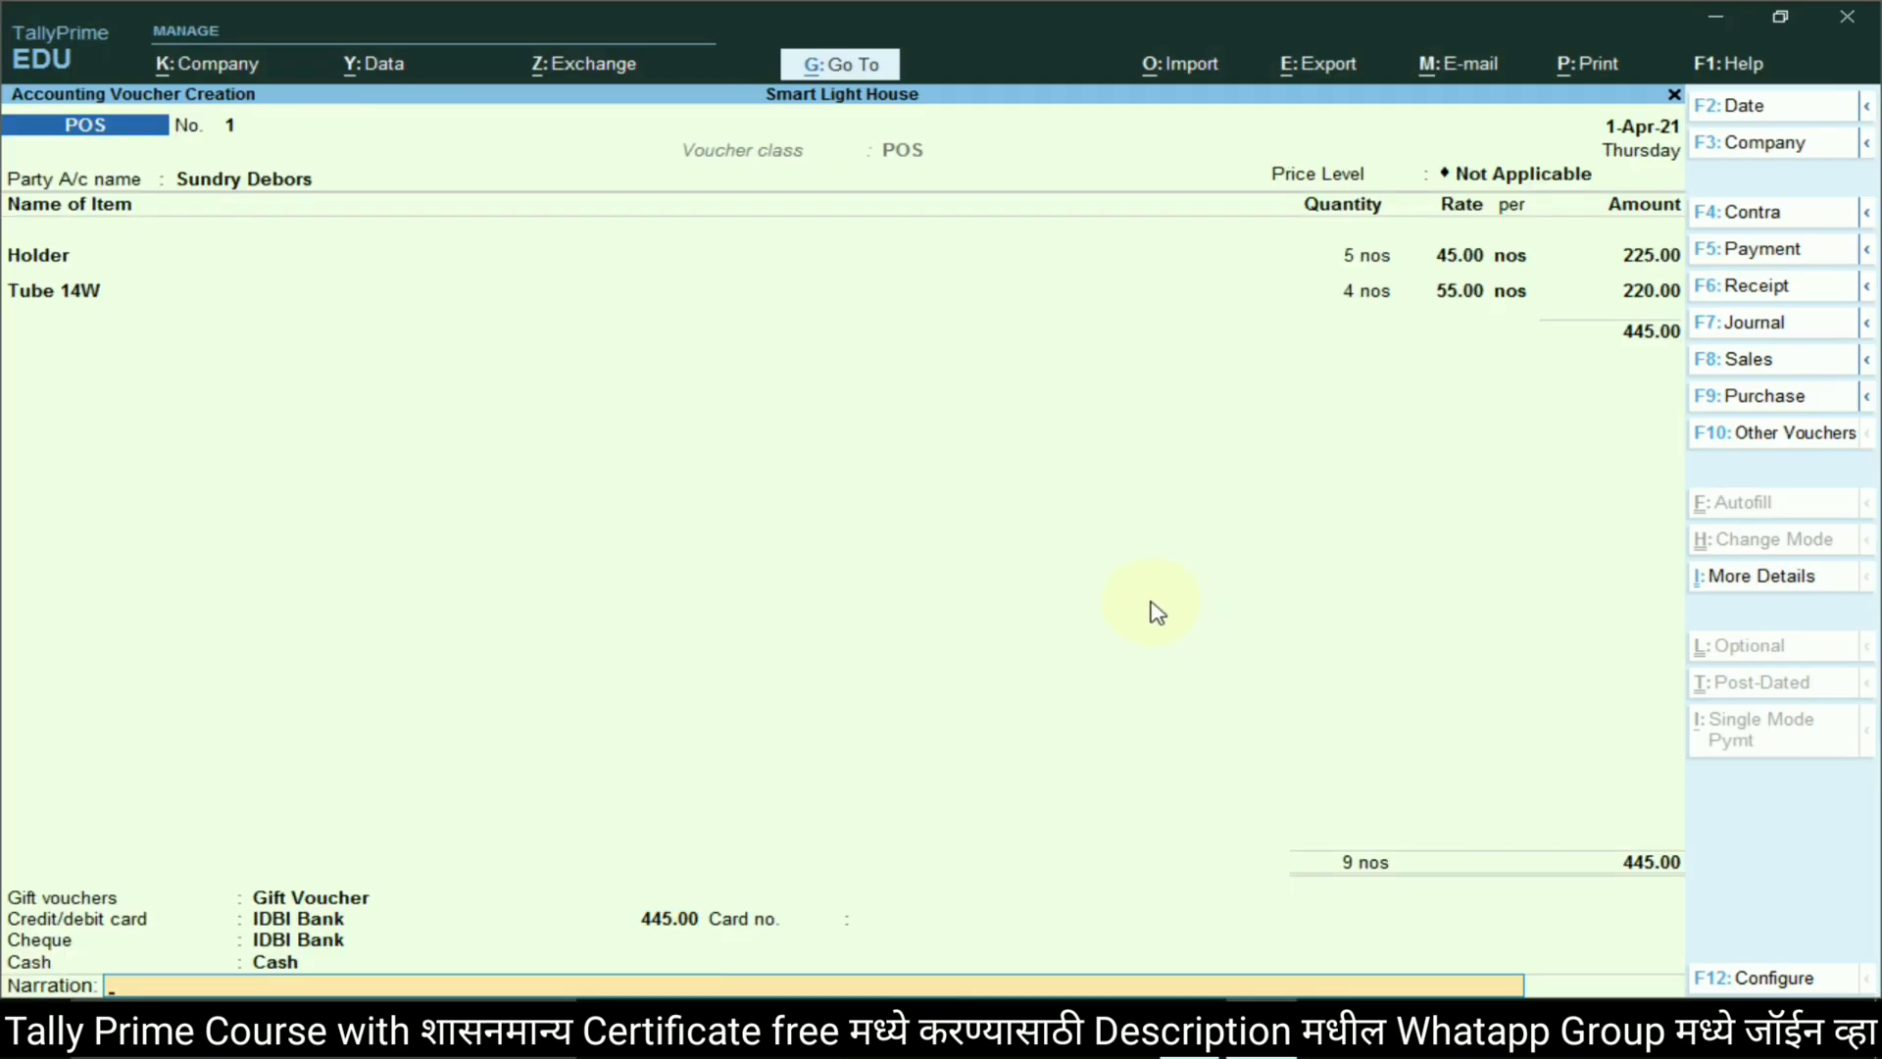
key("BackSpace")
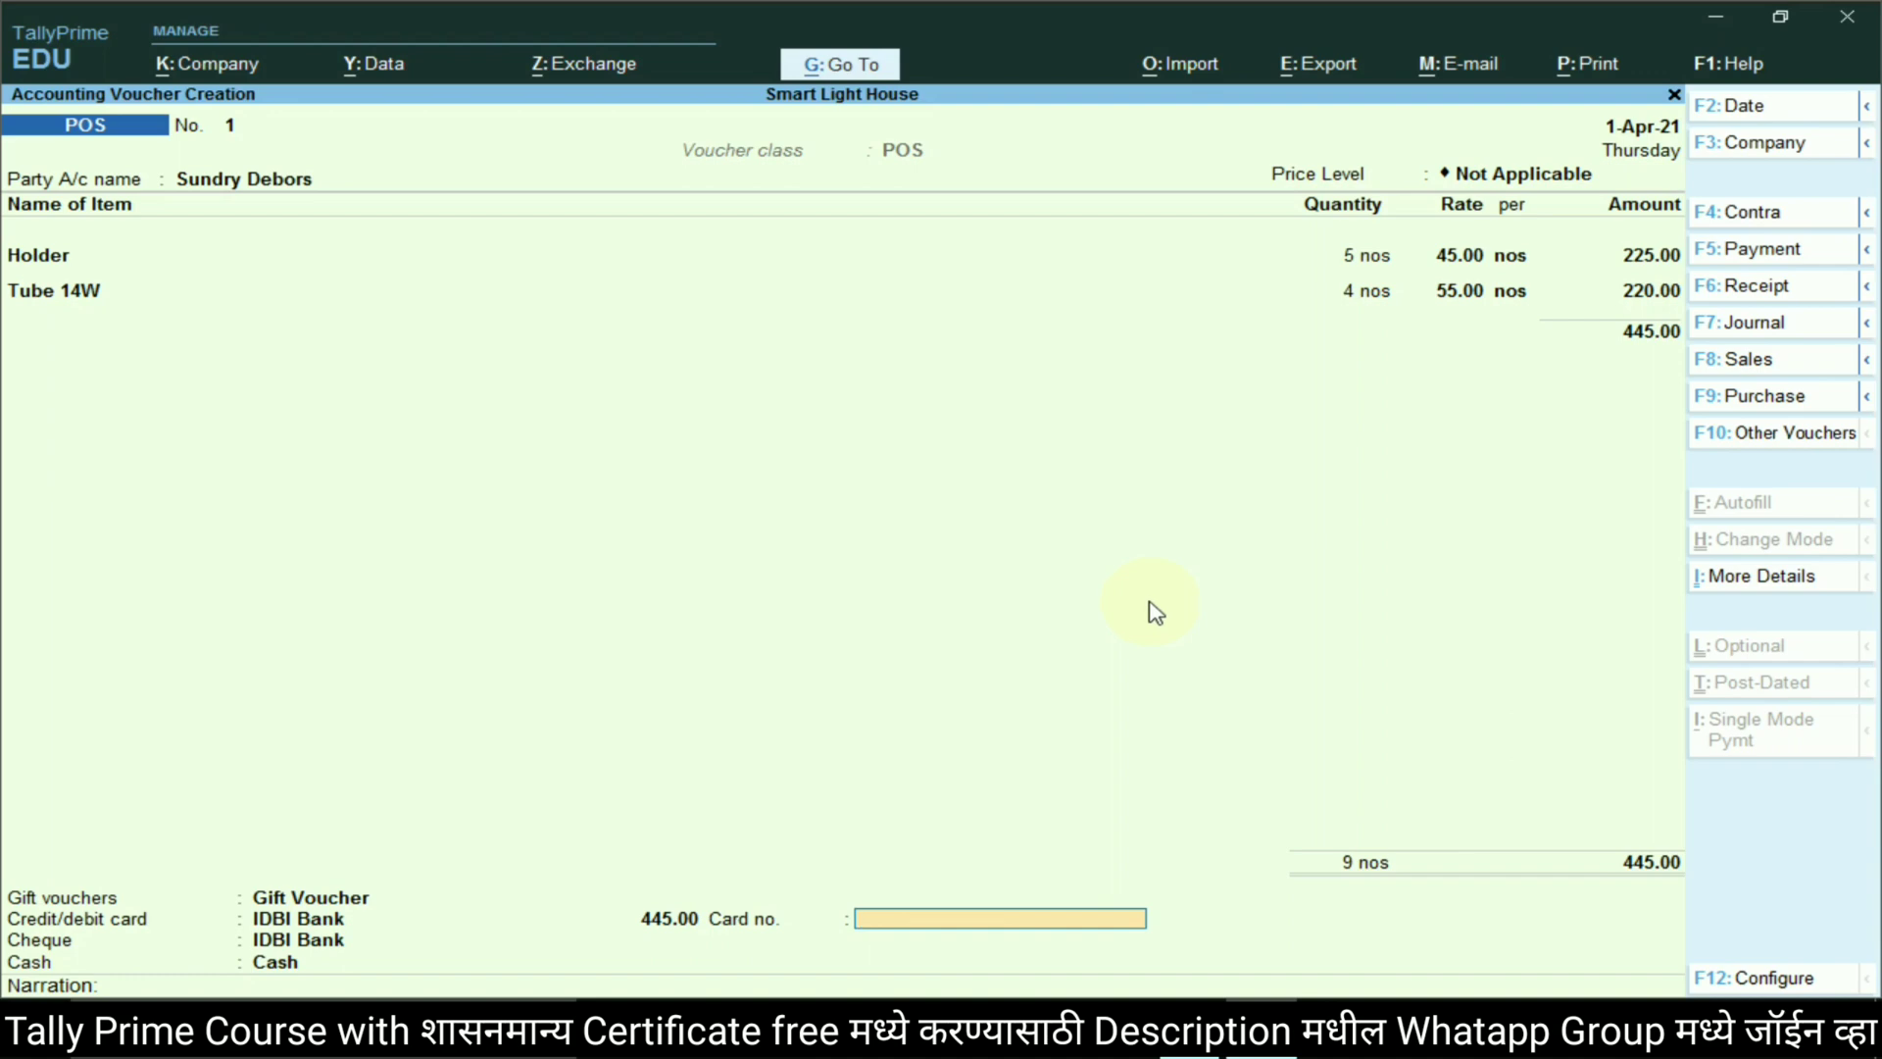
key("BackSpace")
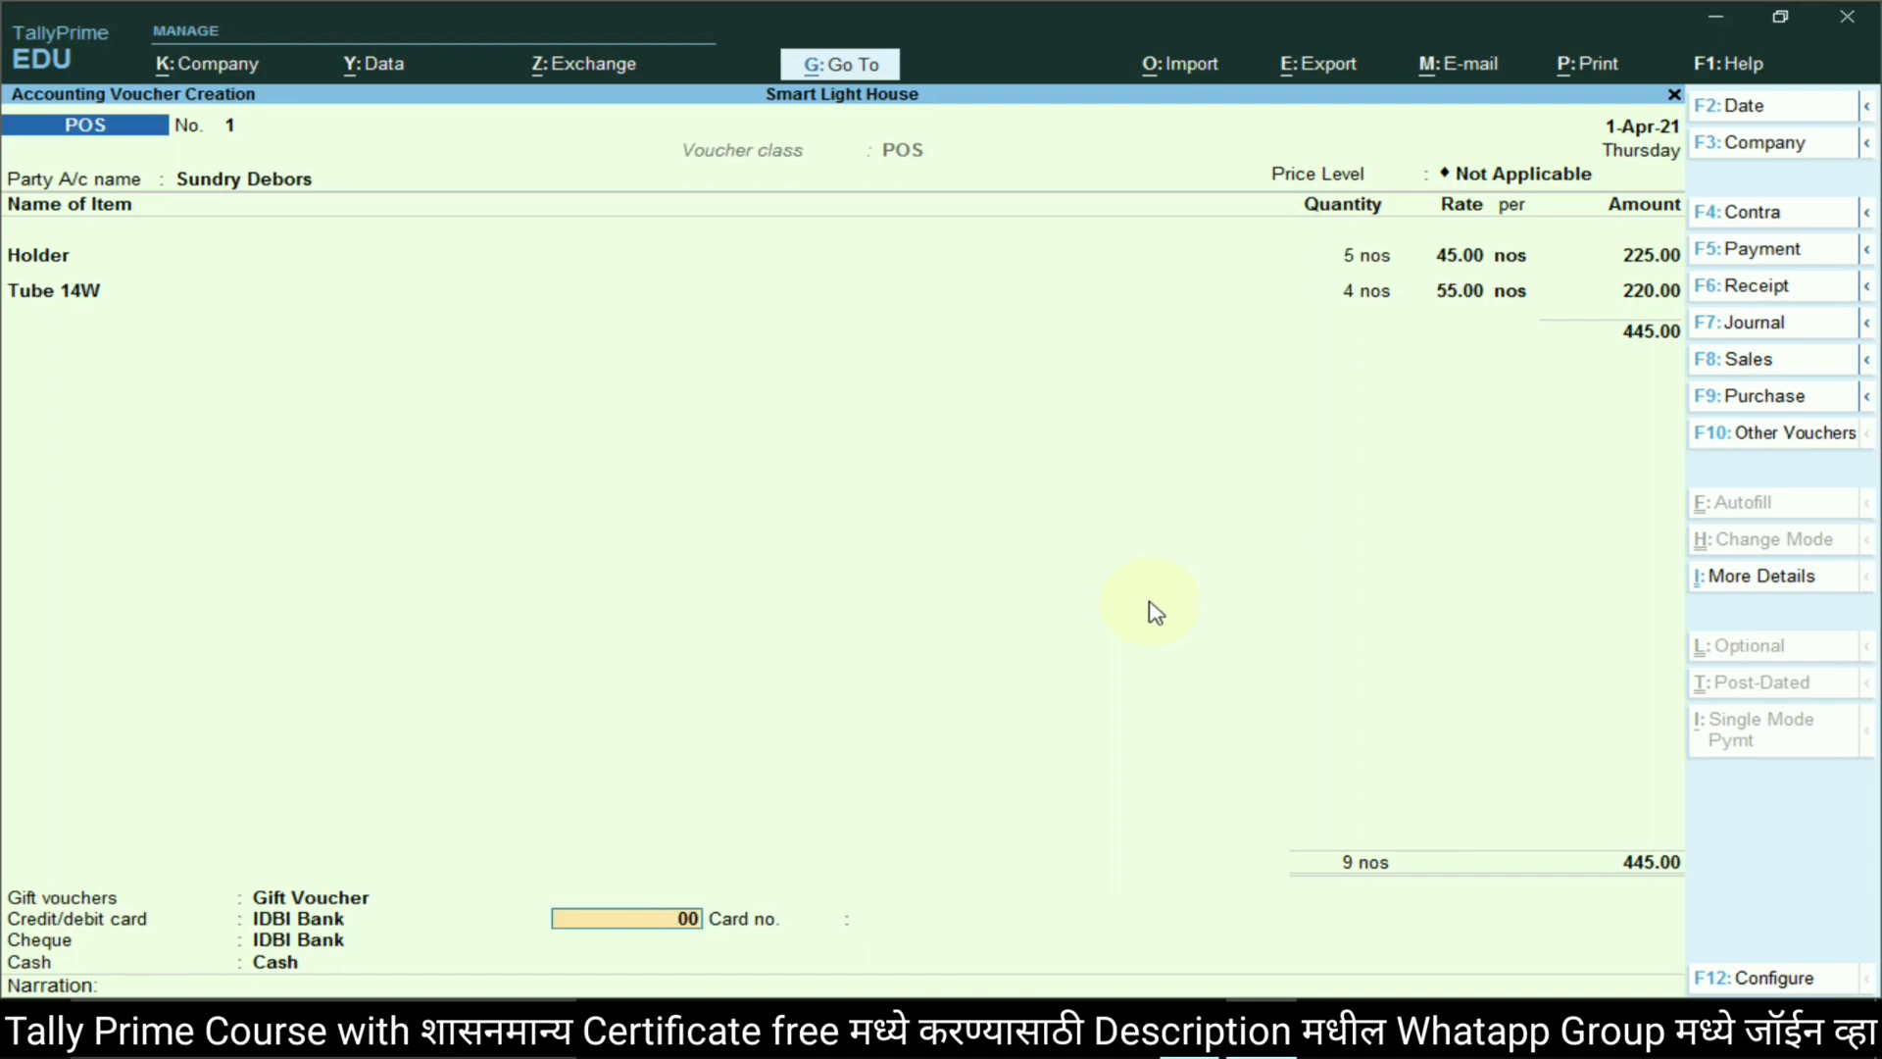
key("BackSpace")
key("BackSpace")
key("Return")
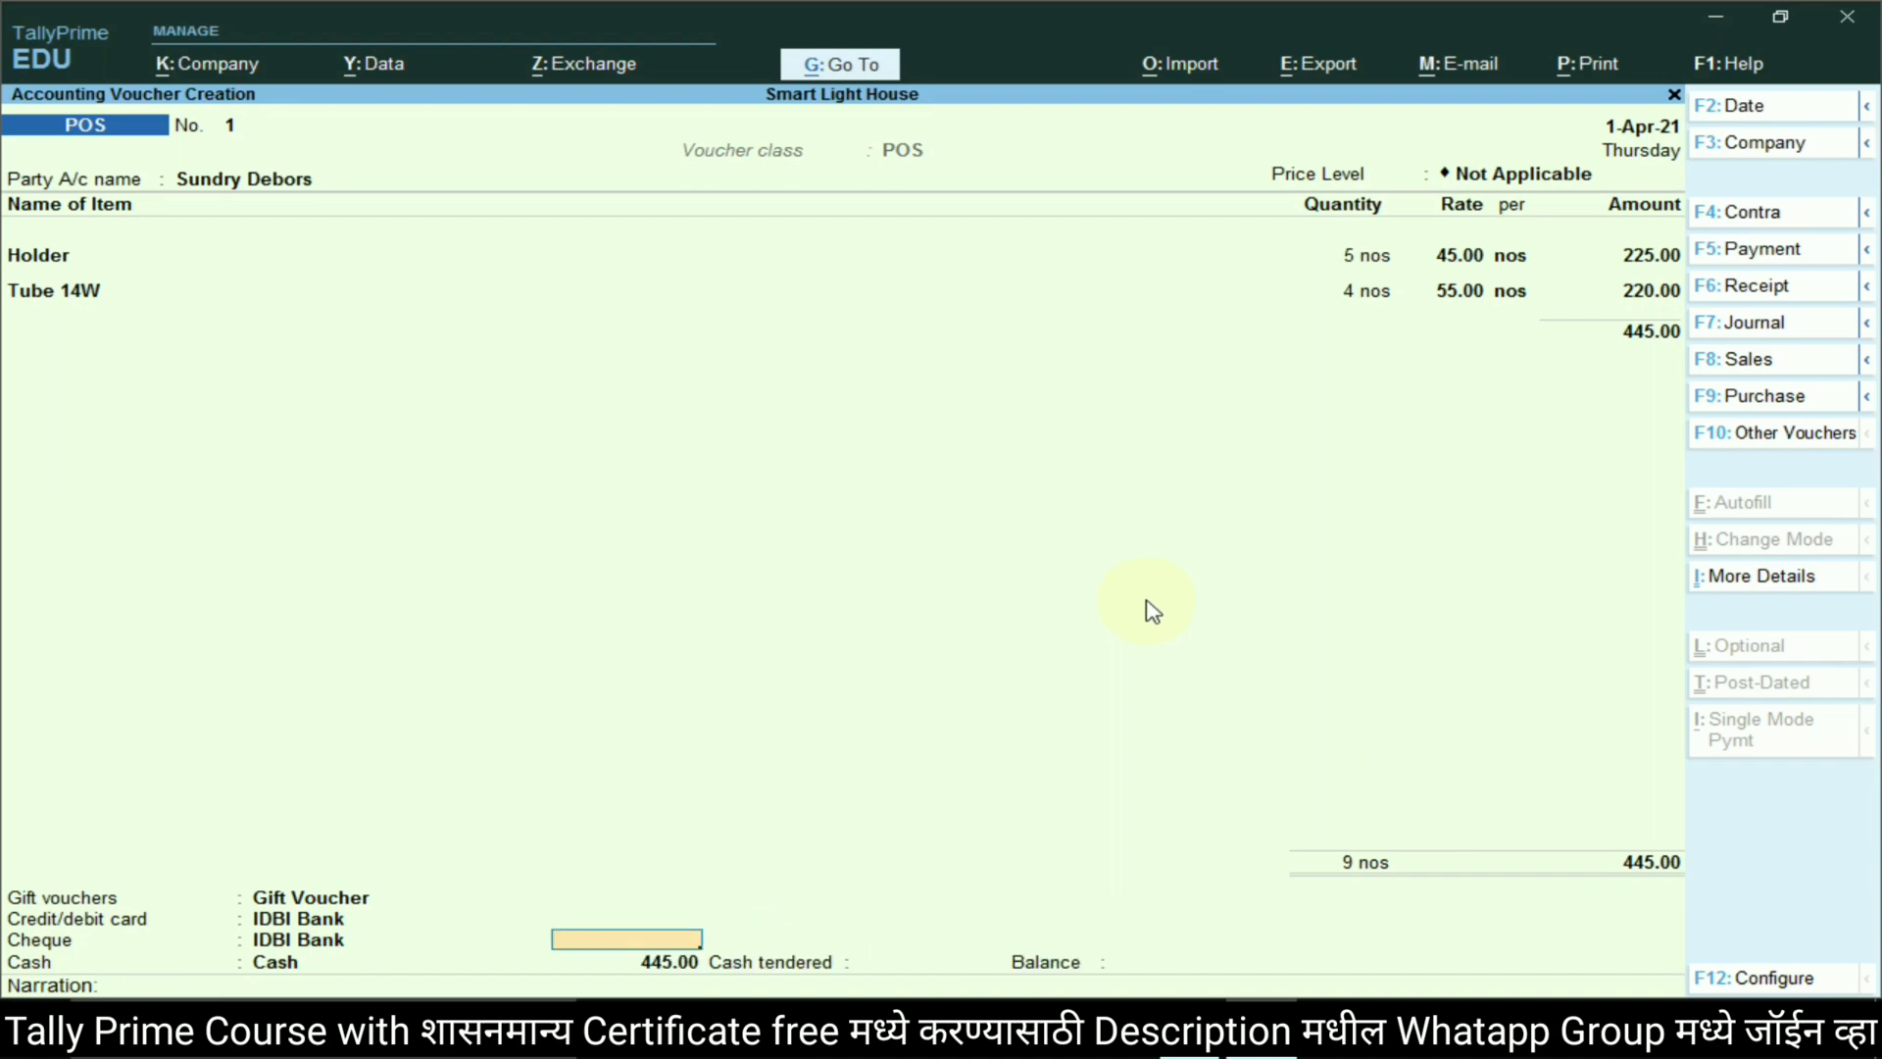
Leave the cheque amount blank, accept 445.00 as cash and cash tendered, and save the POS voucher without a narration
key("Return")
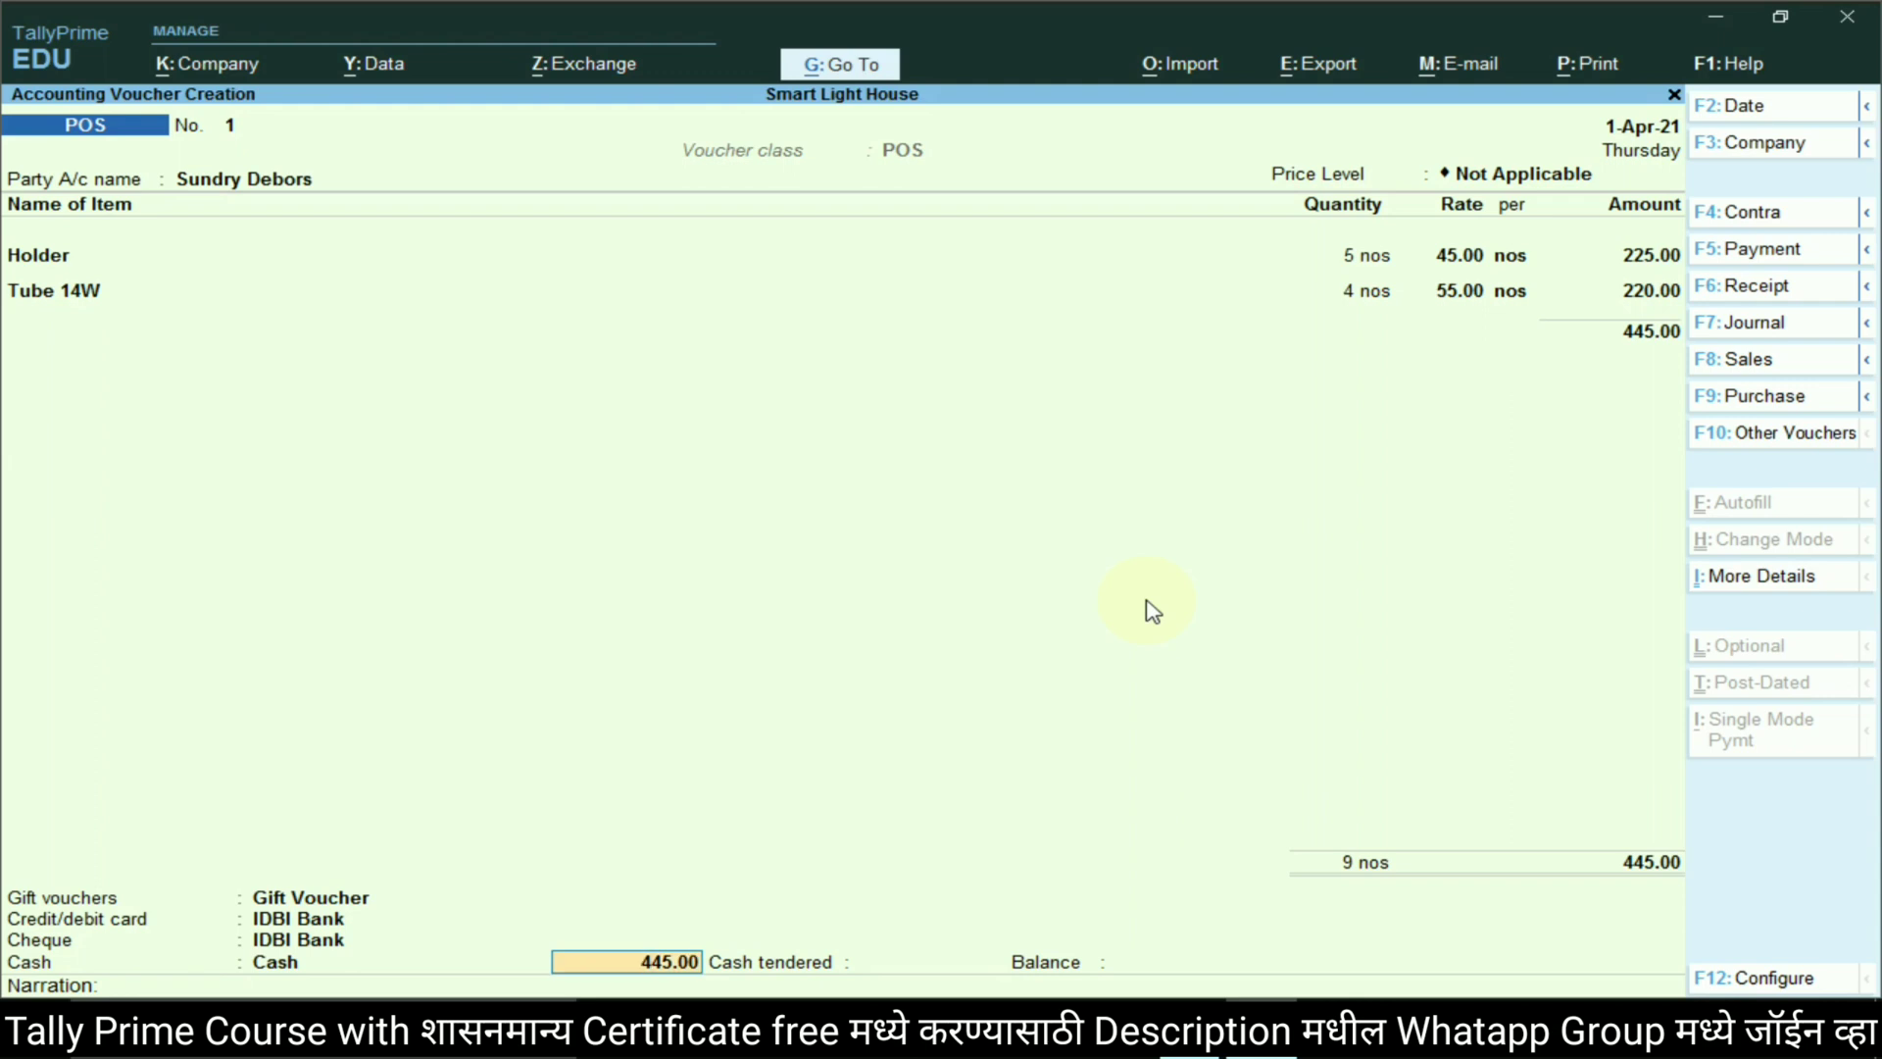
key("Return")
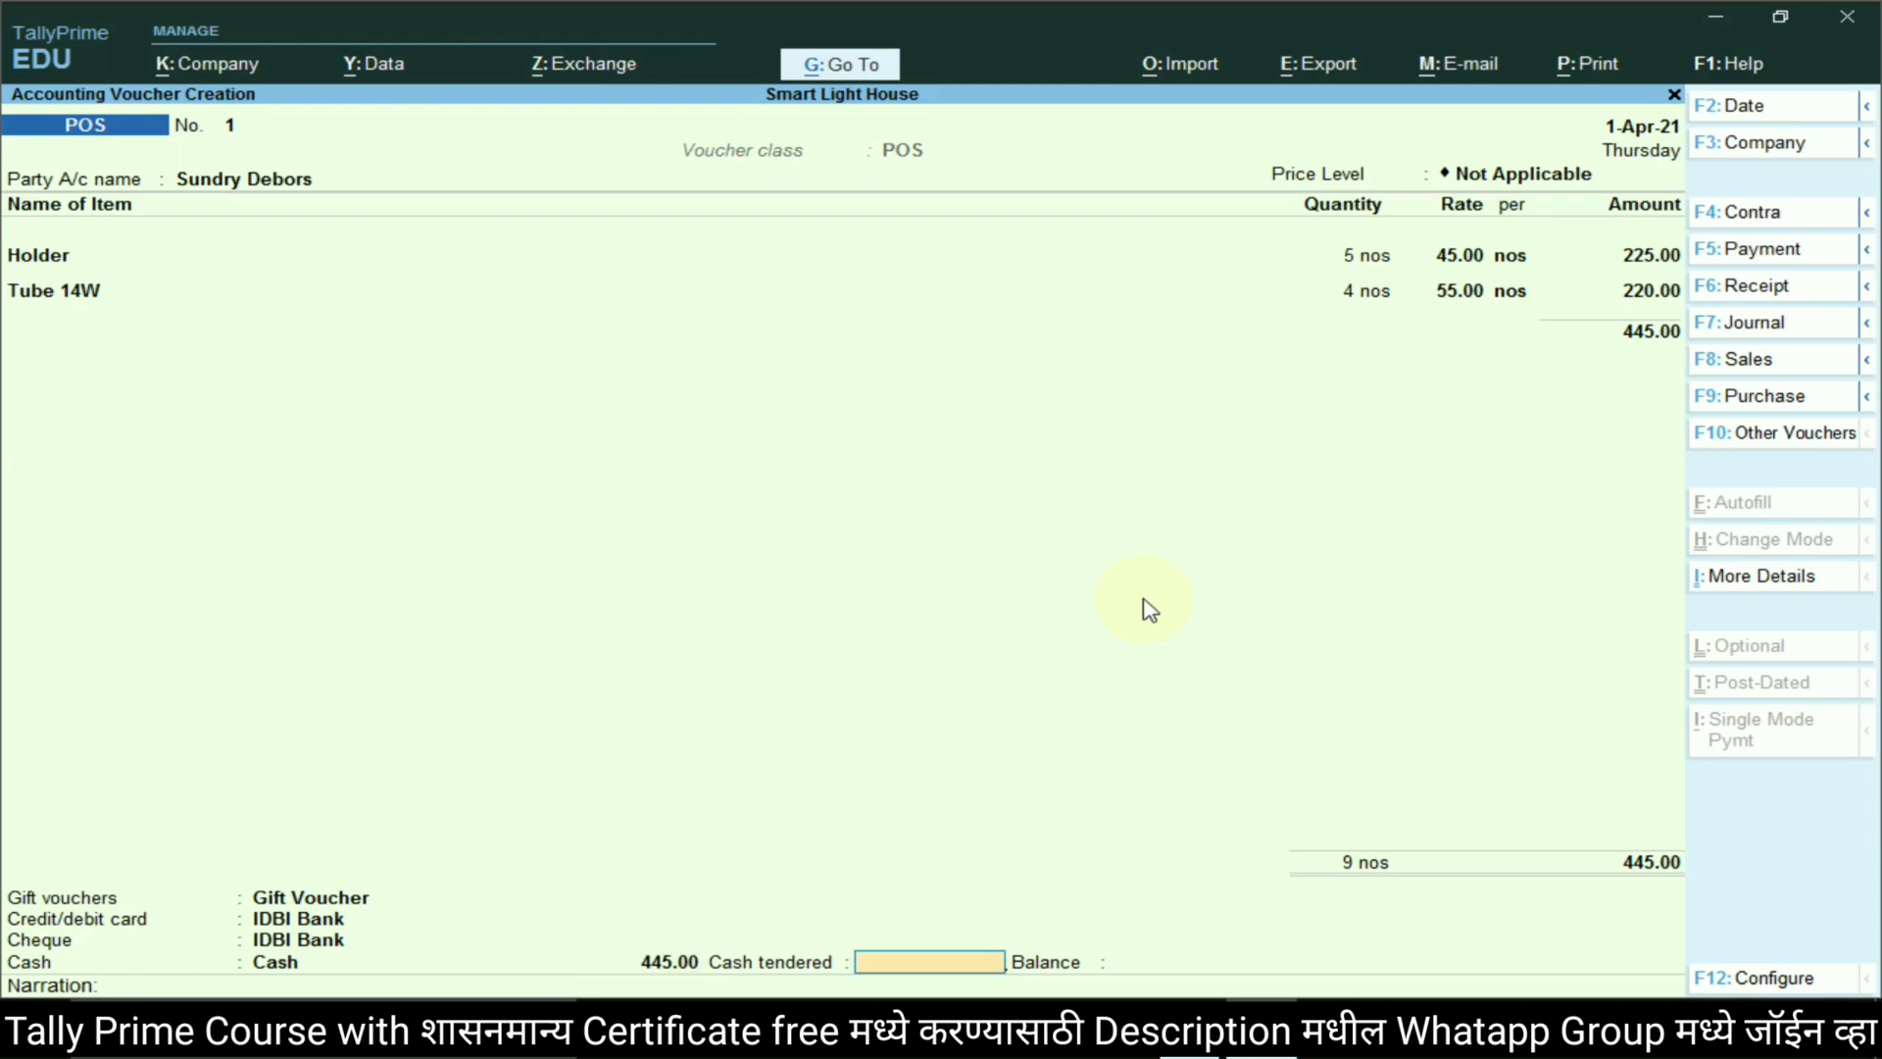
key("Return")
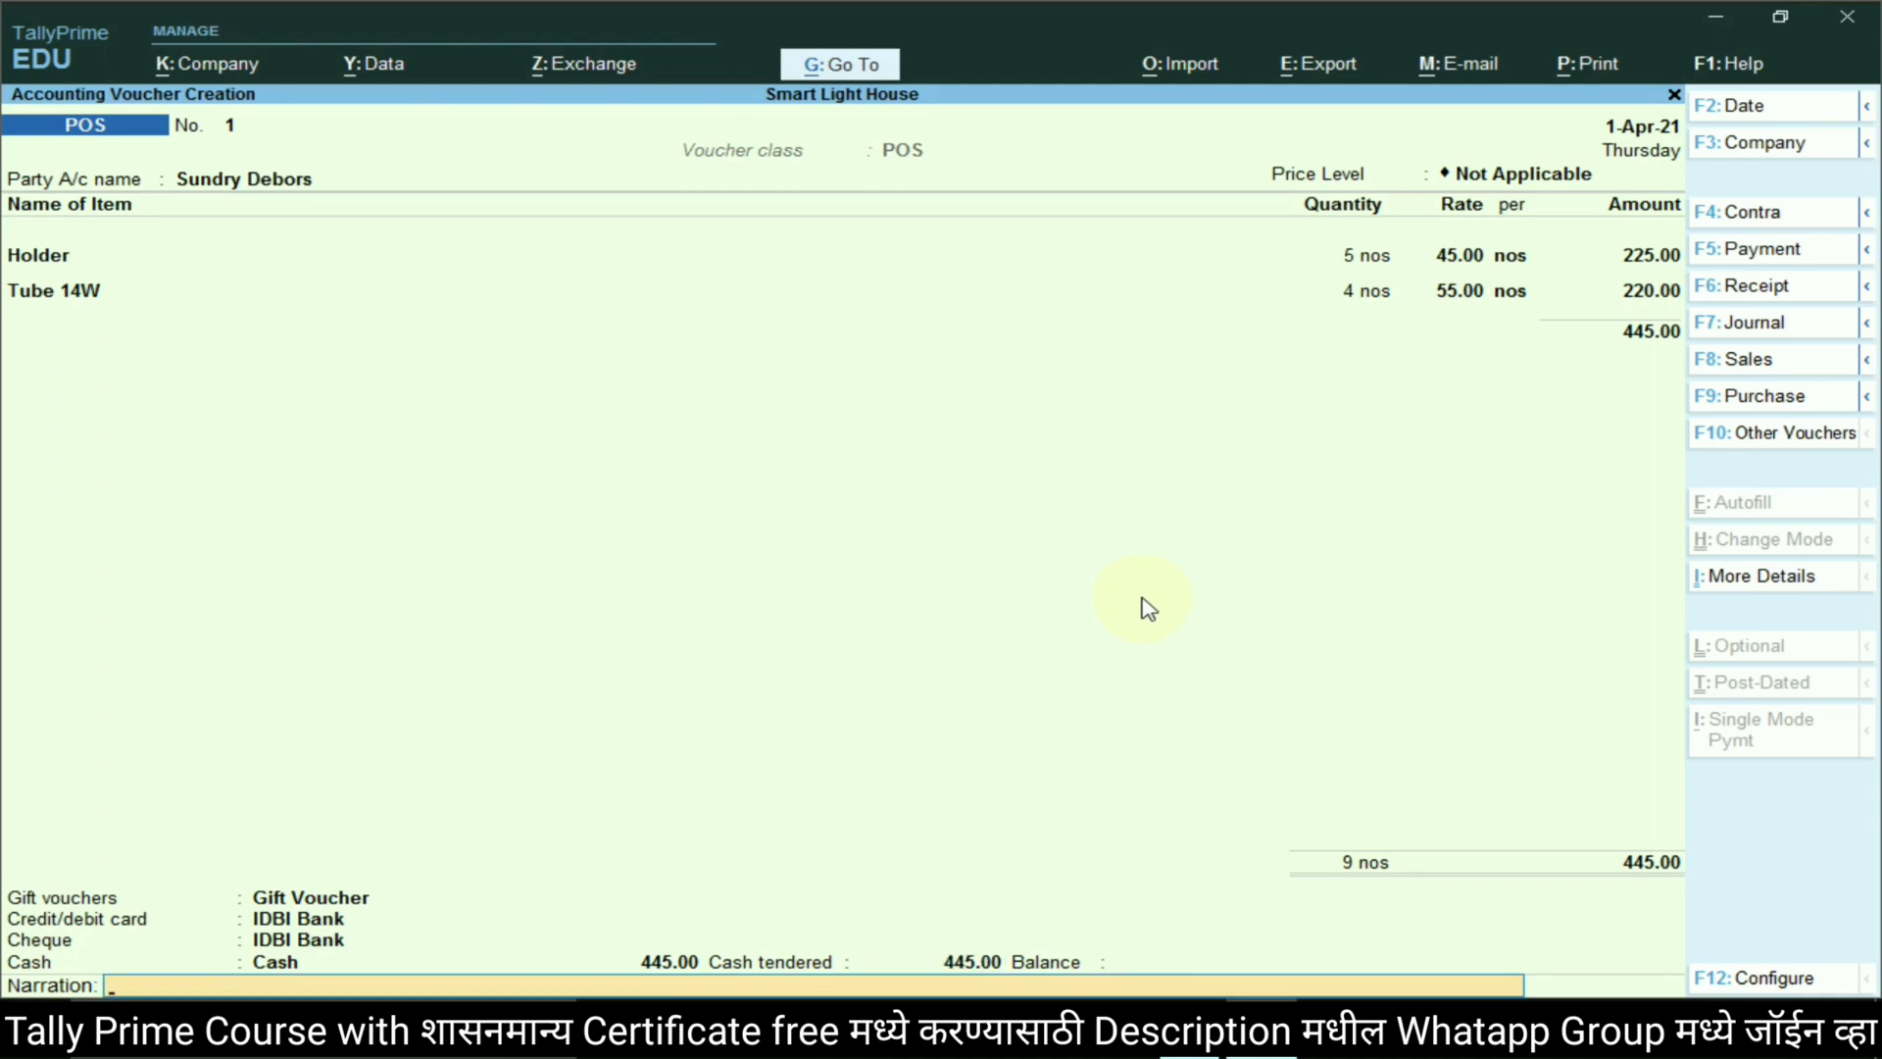
key("Return")
key("Return")
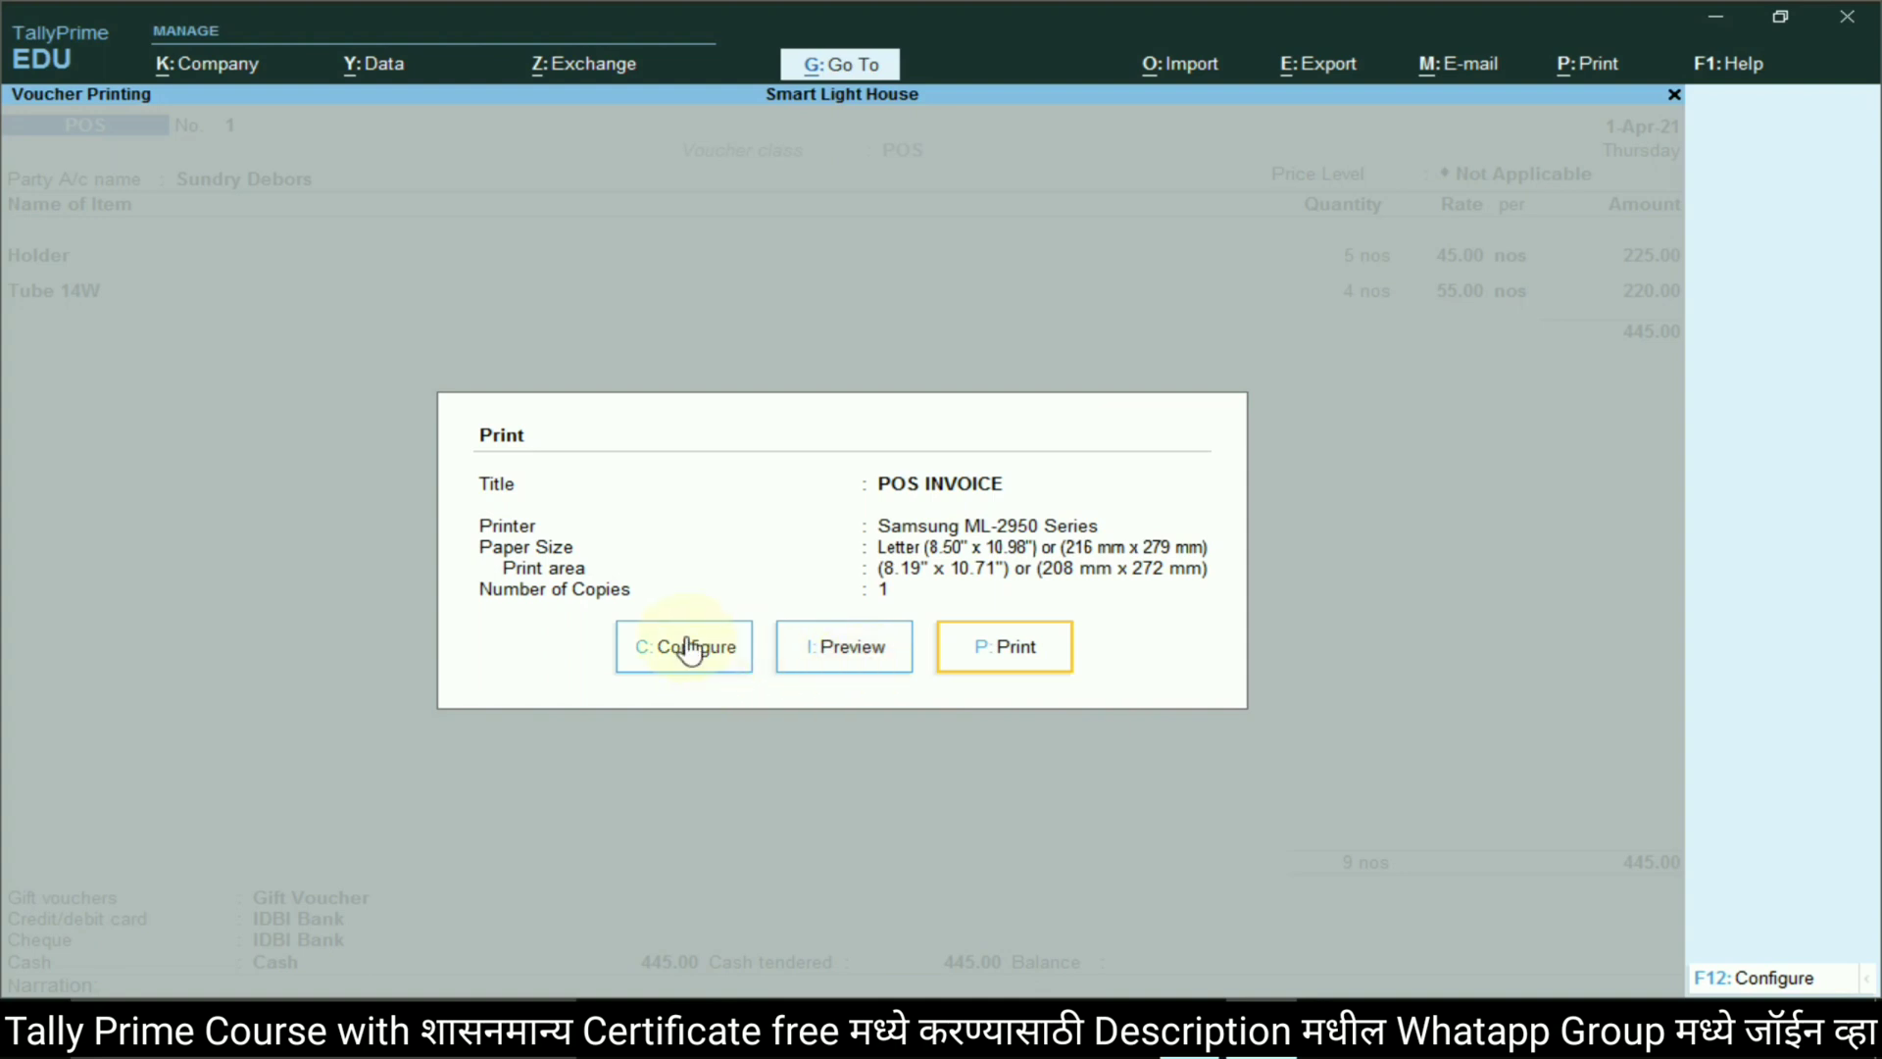
Preview the POS invoice, zoom in to check it, and send it to the printer
left_click(840, 656)
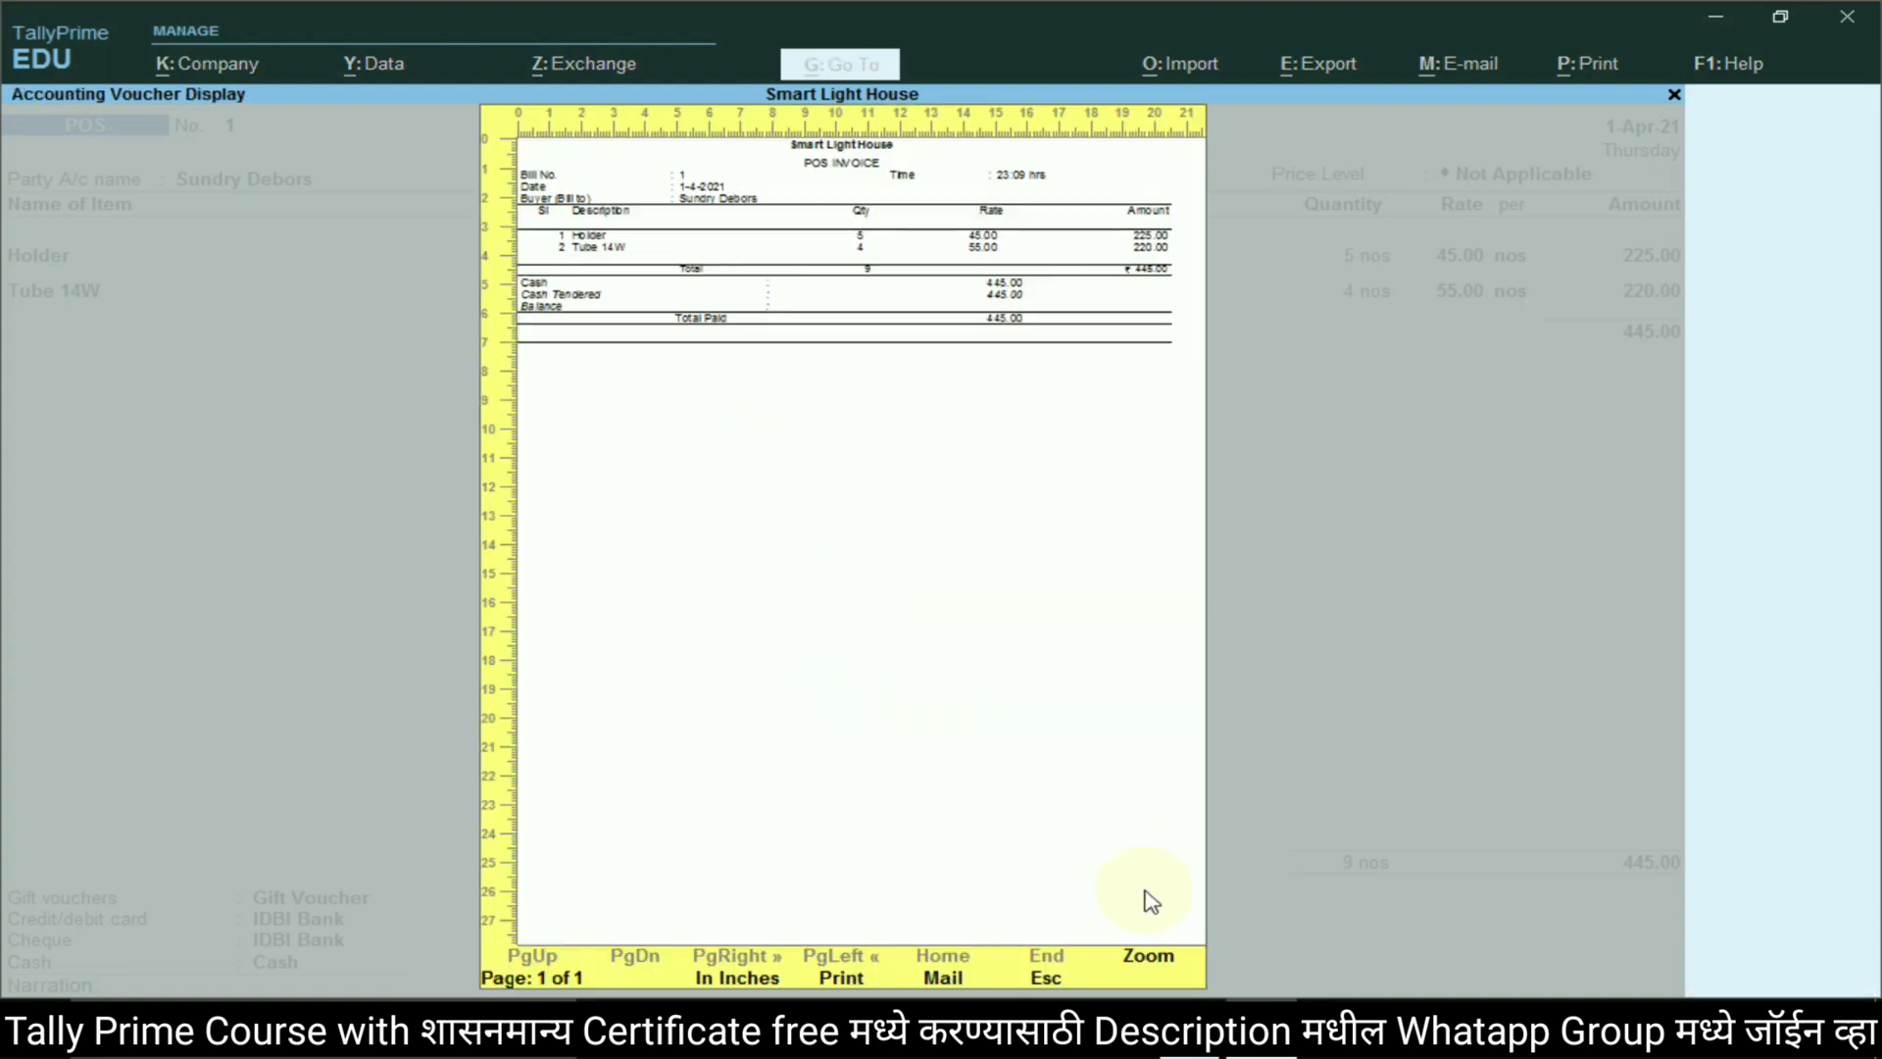
left_click(1157, 963)
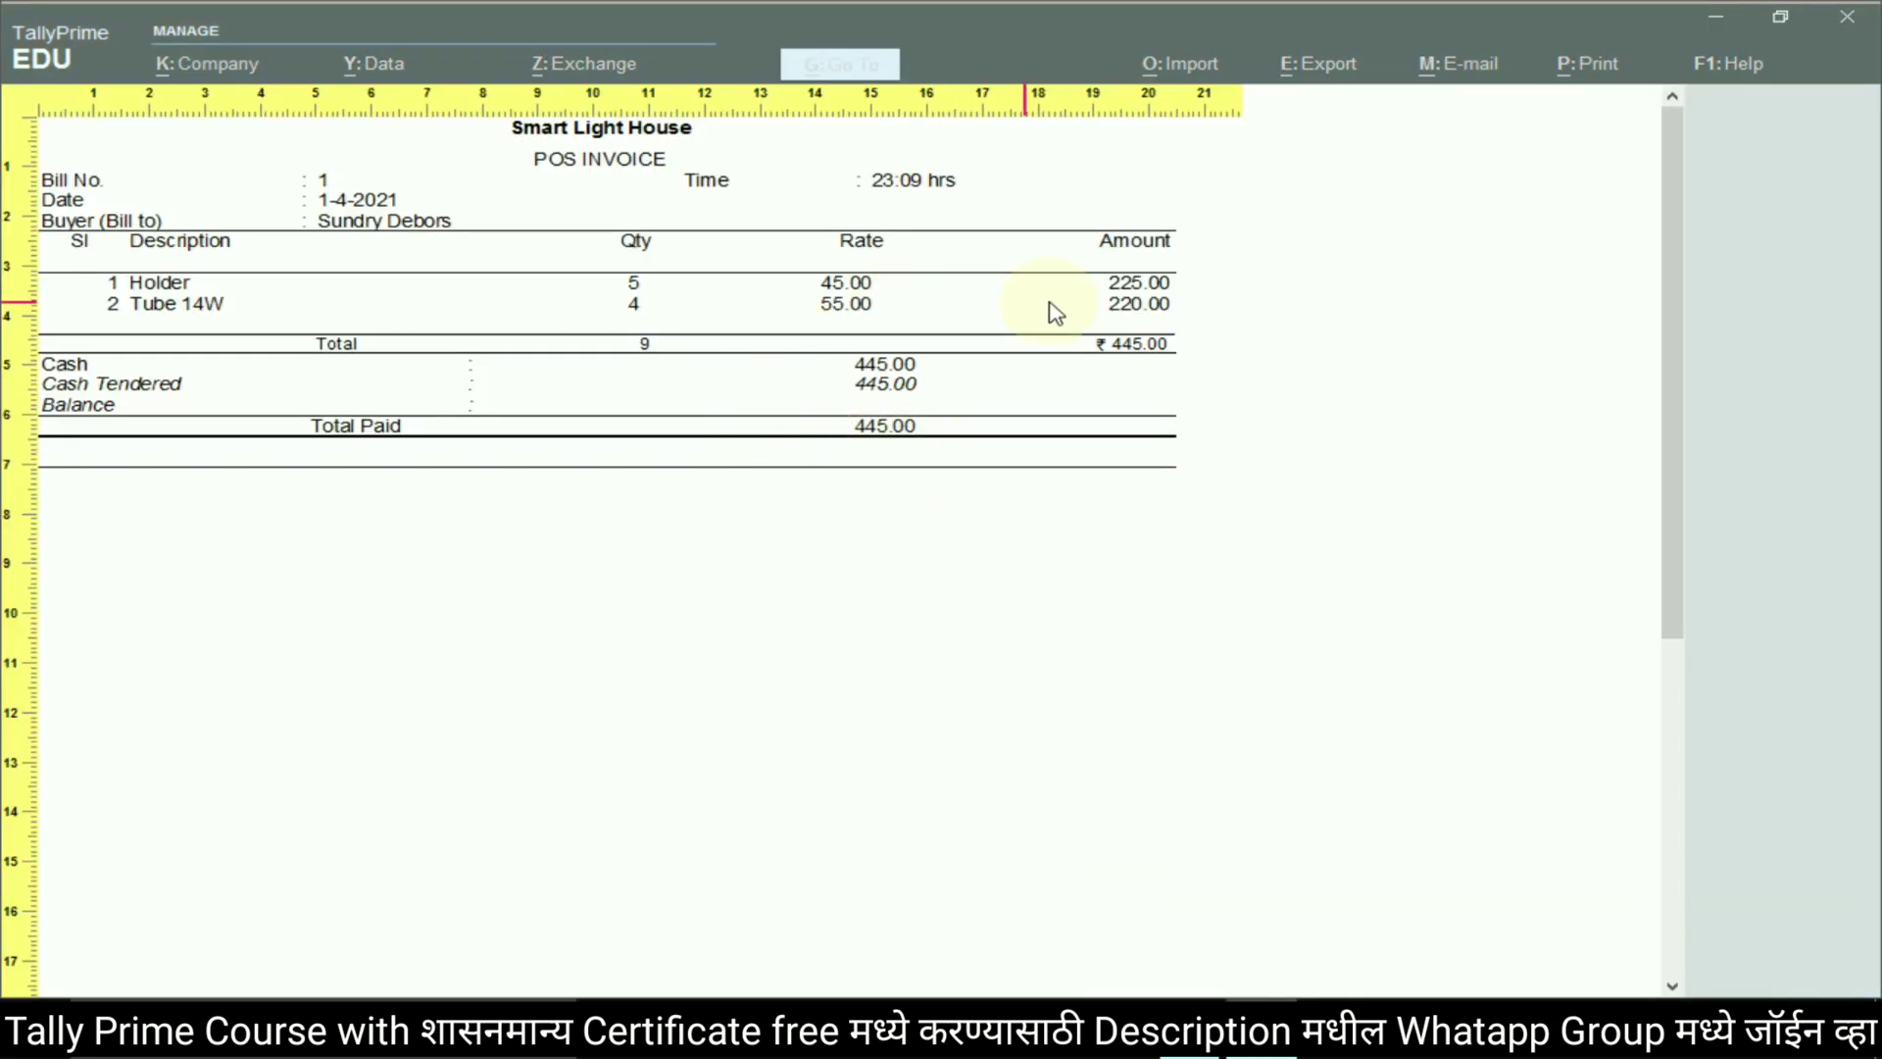
key("Escape")
key("Escape")
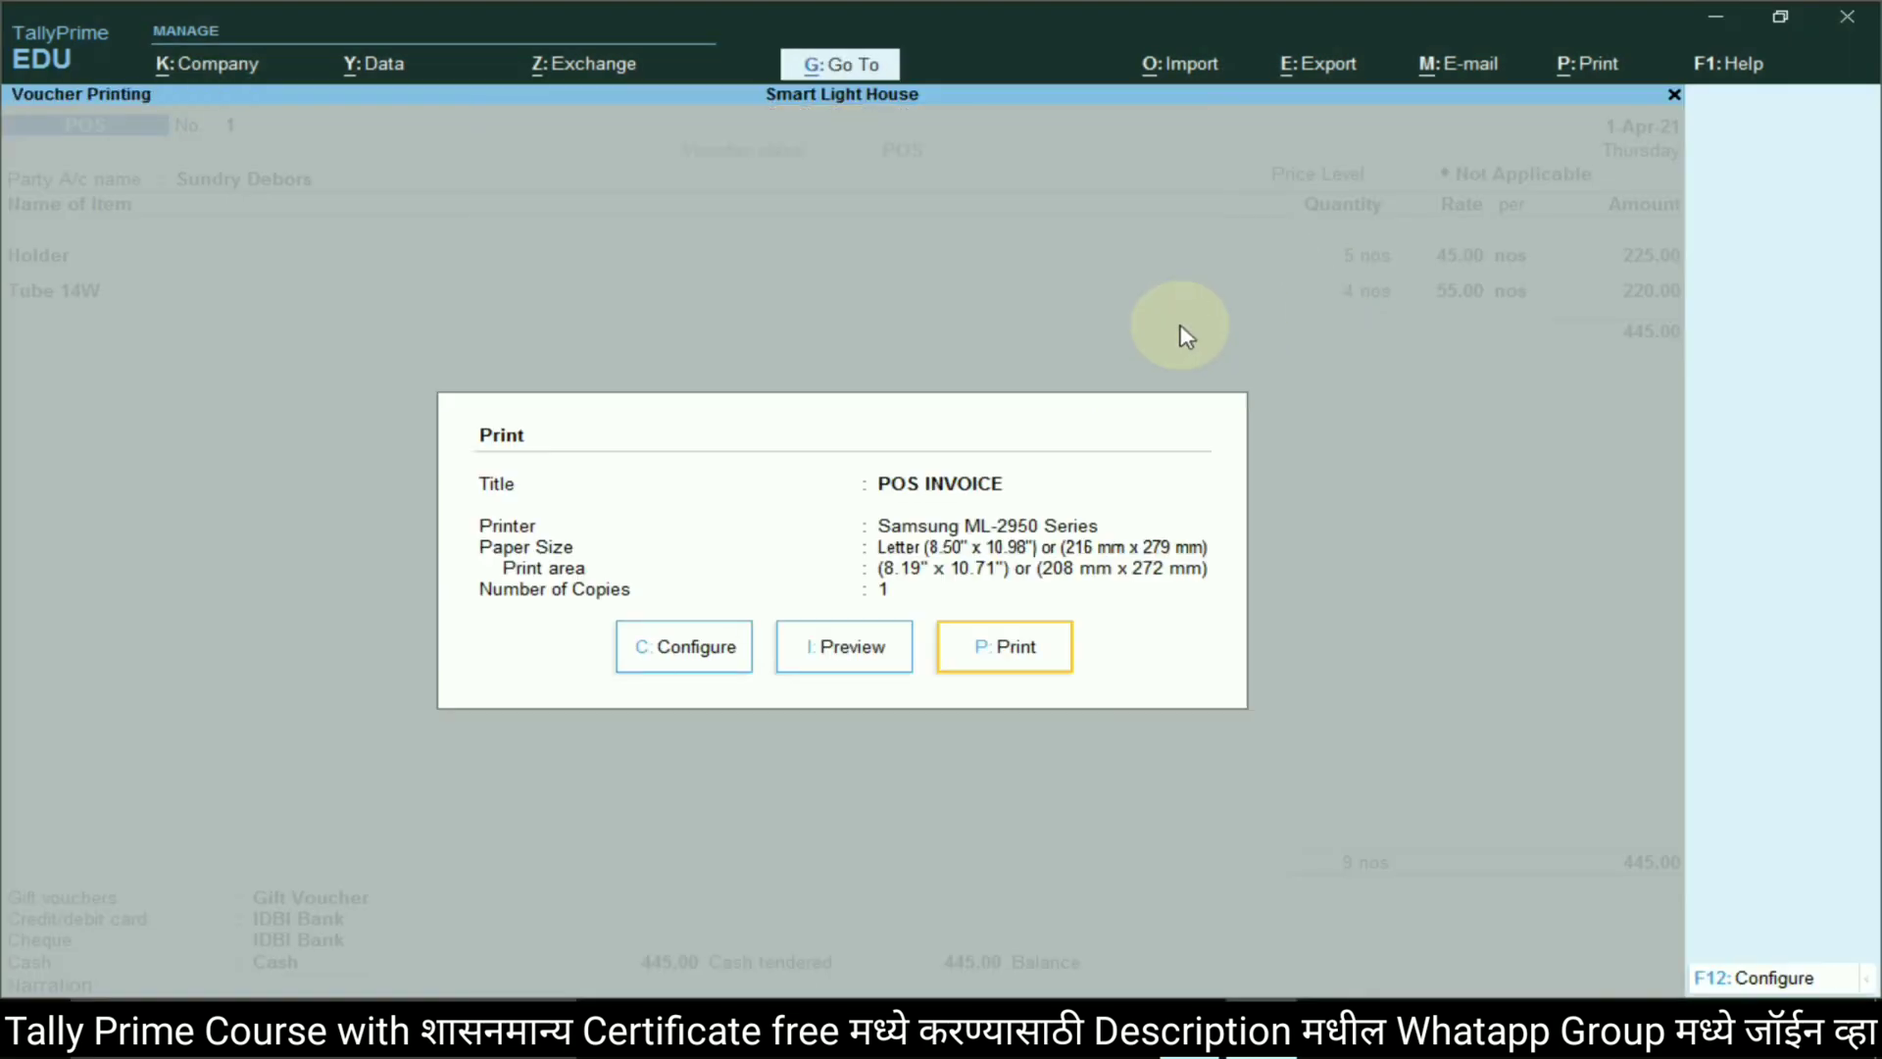
left_click(980, 632)
Read the 17-08-2021 entry about receiving IDBI Bank interest in the Word assignment
key("alt+Tab")
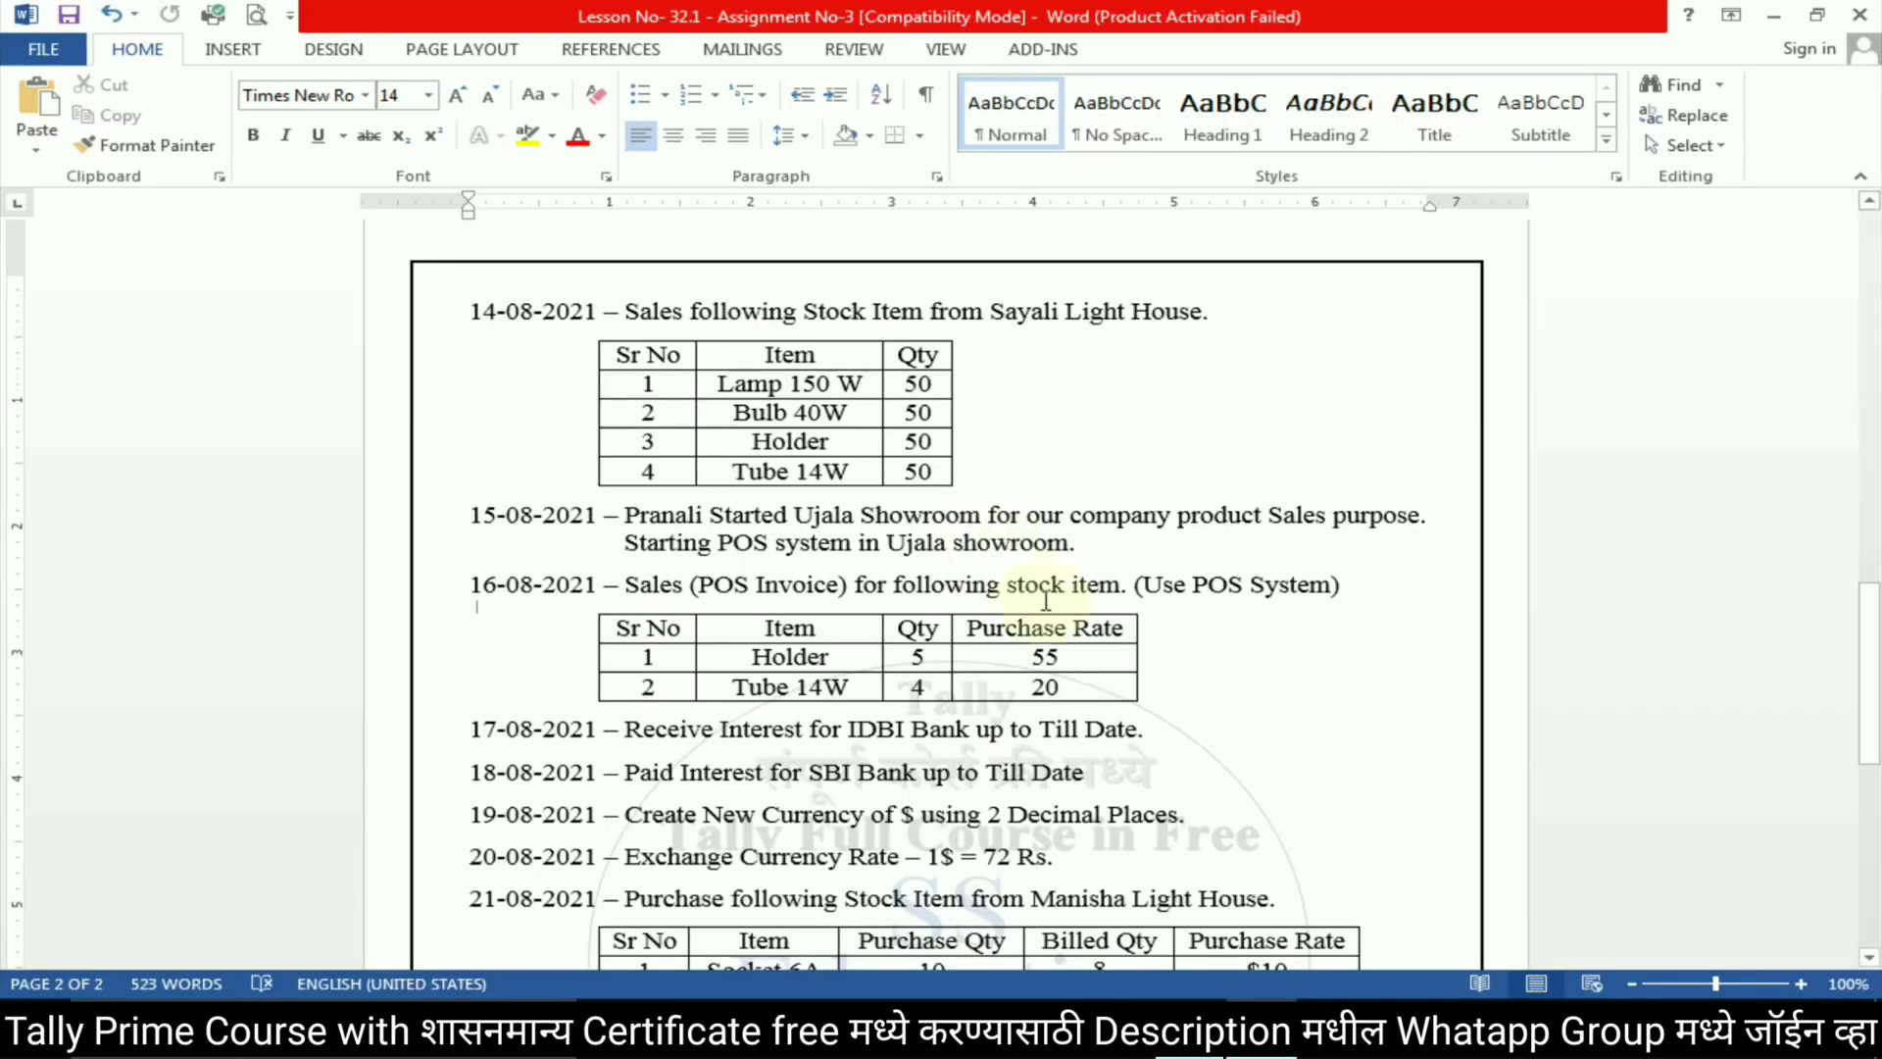
scroll(961, 670, "down", 3)
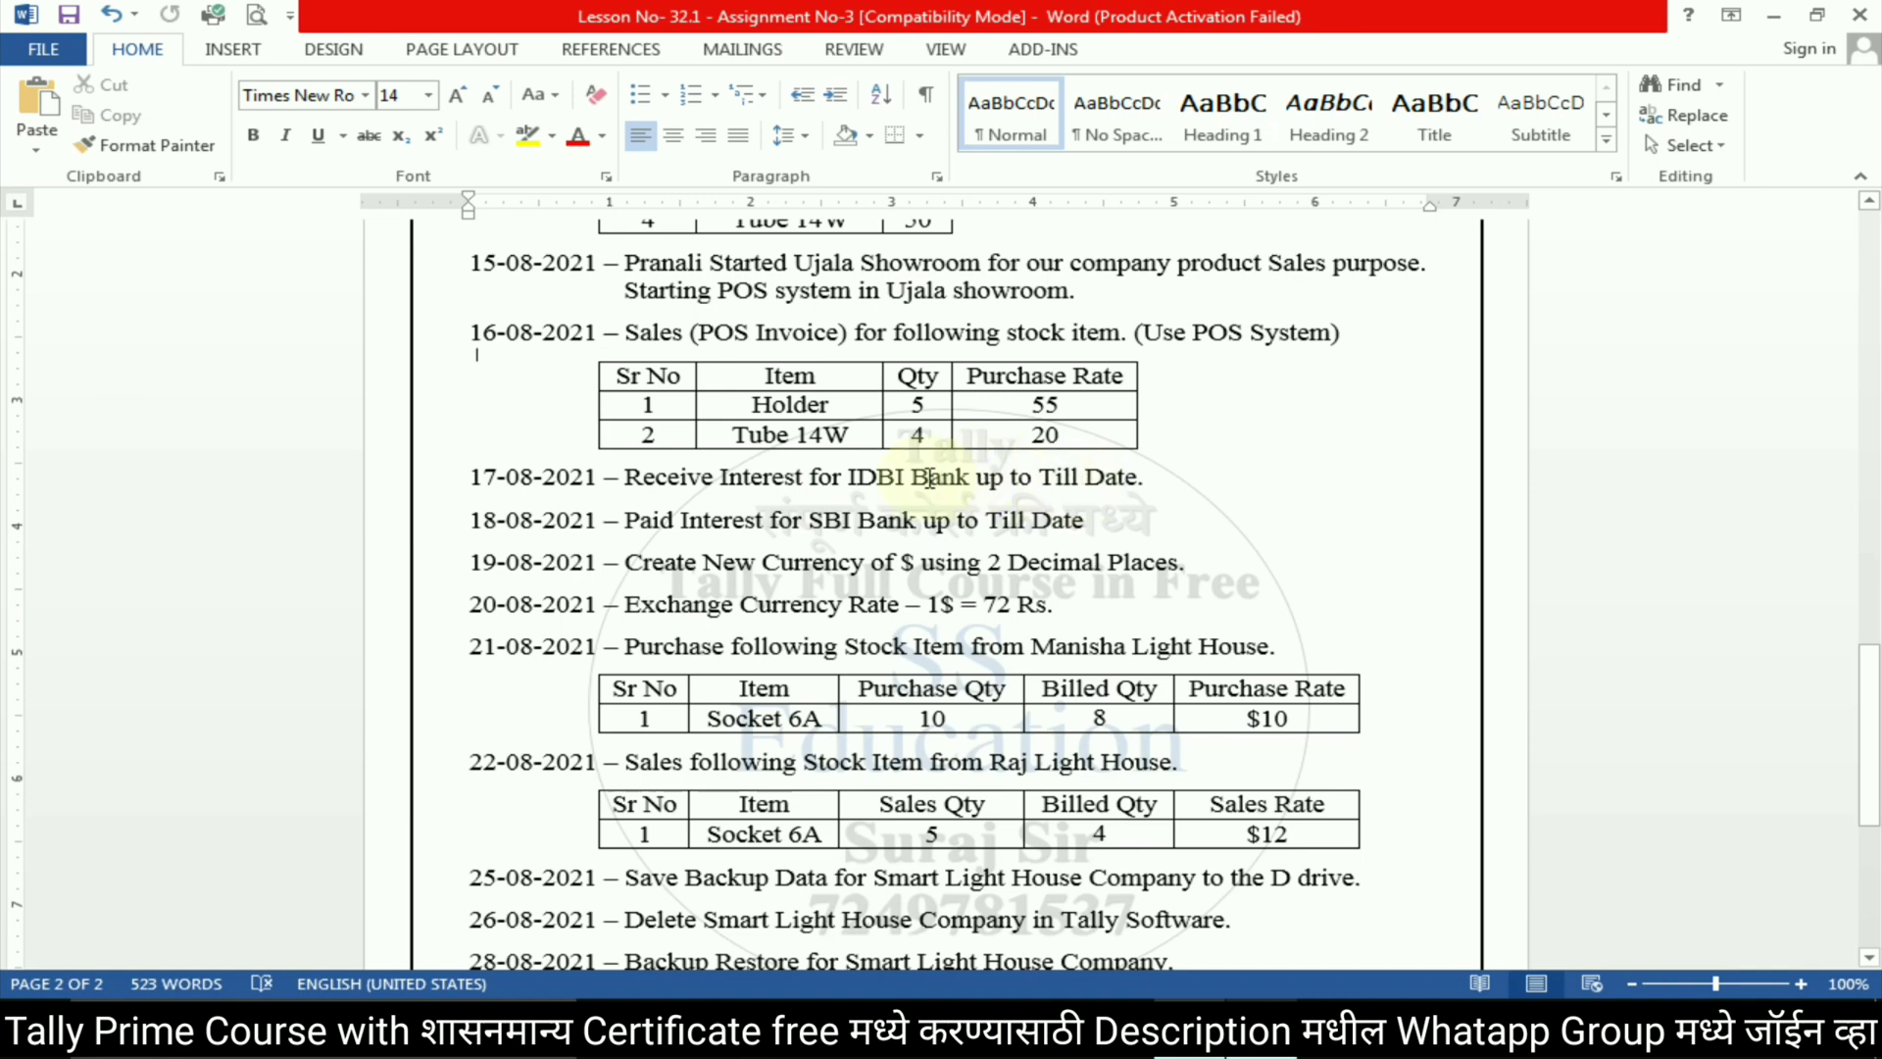
left_click_drag(625, 477, 1147, 483)
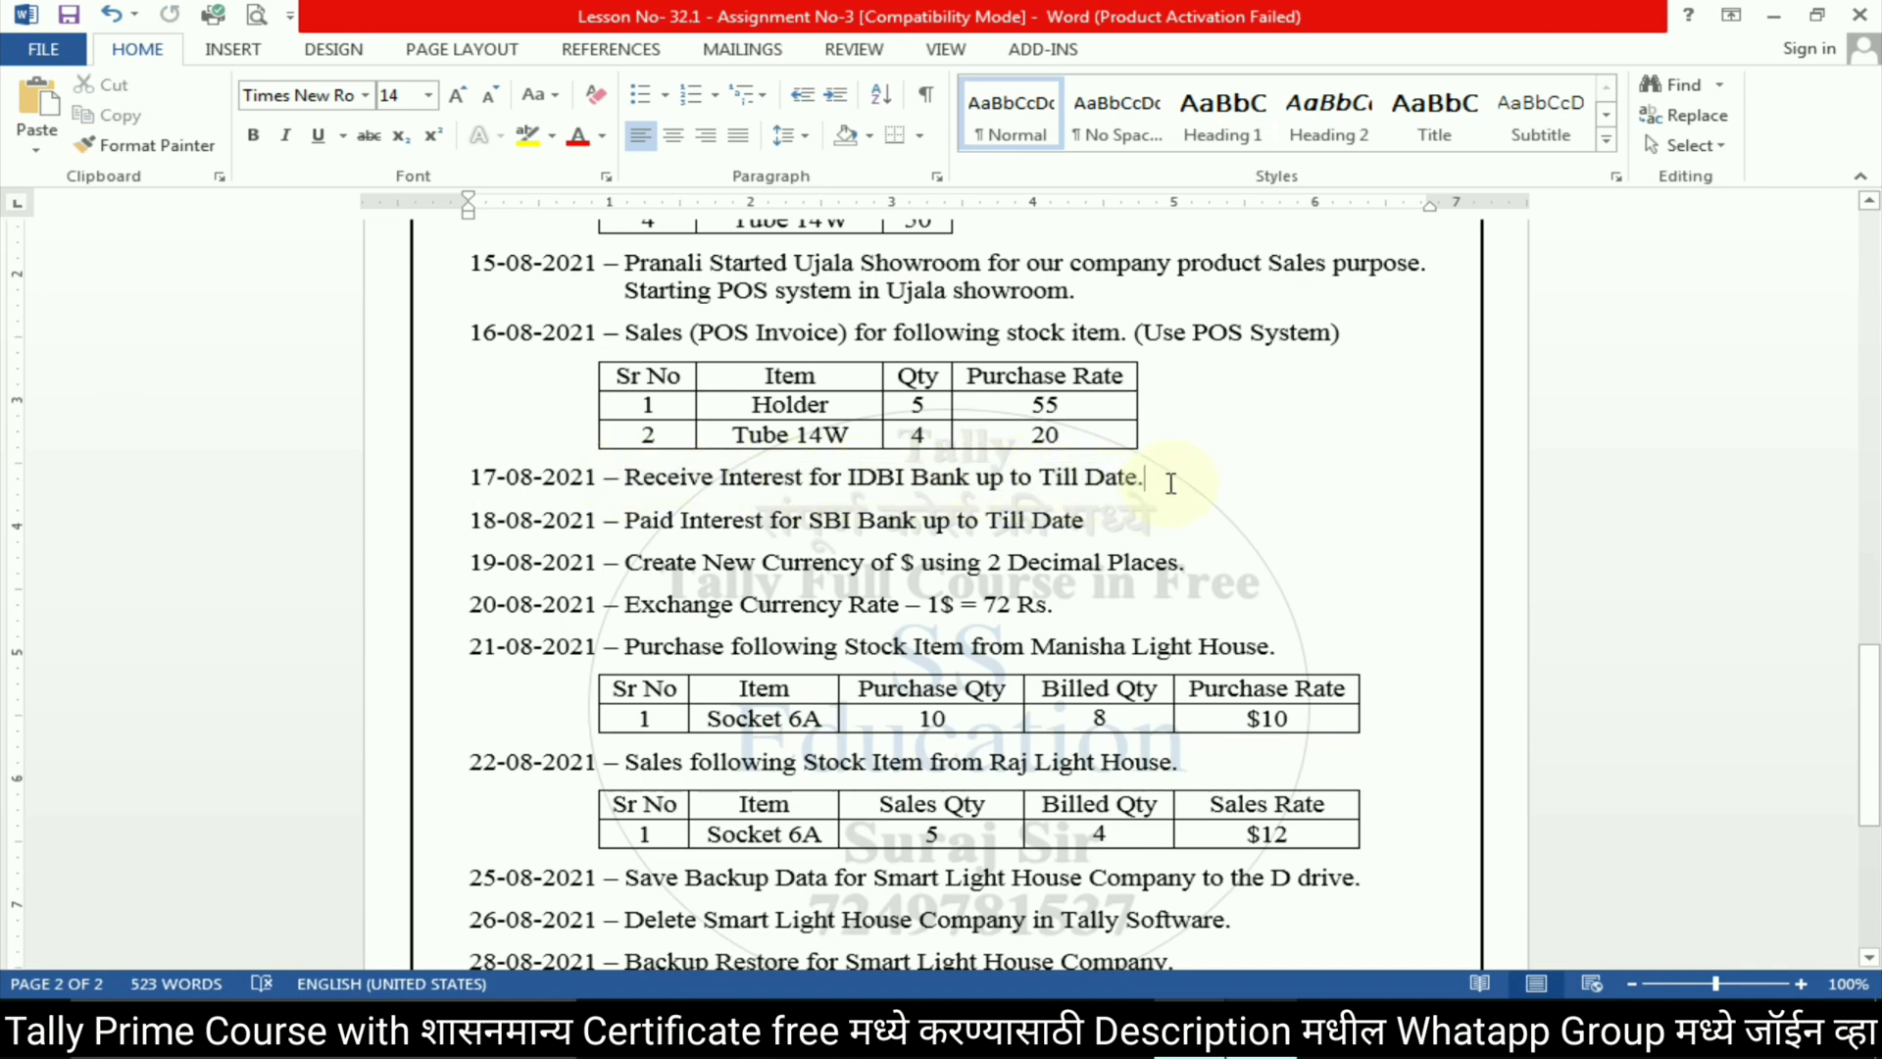
left_click(744, 480)
key("alt+Tab")
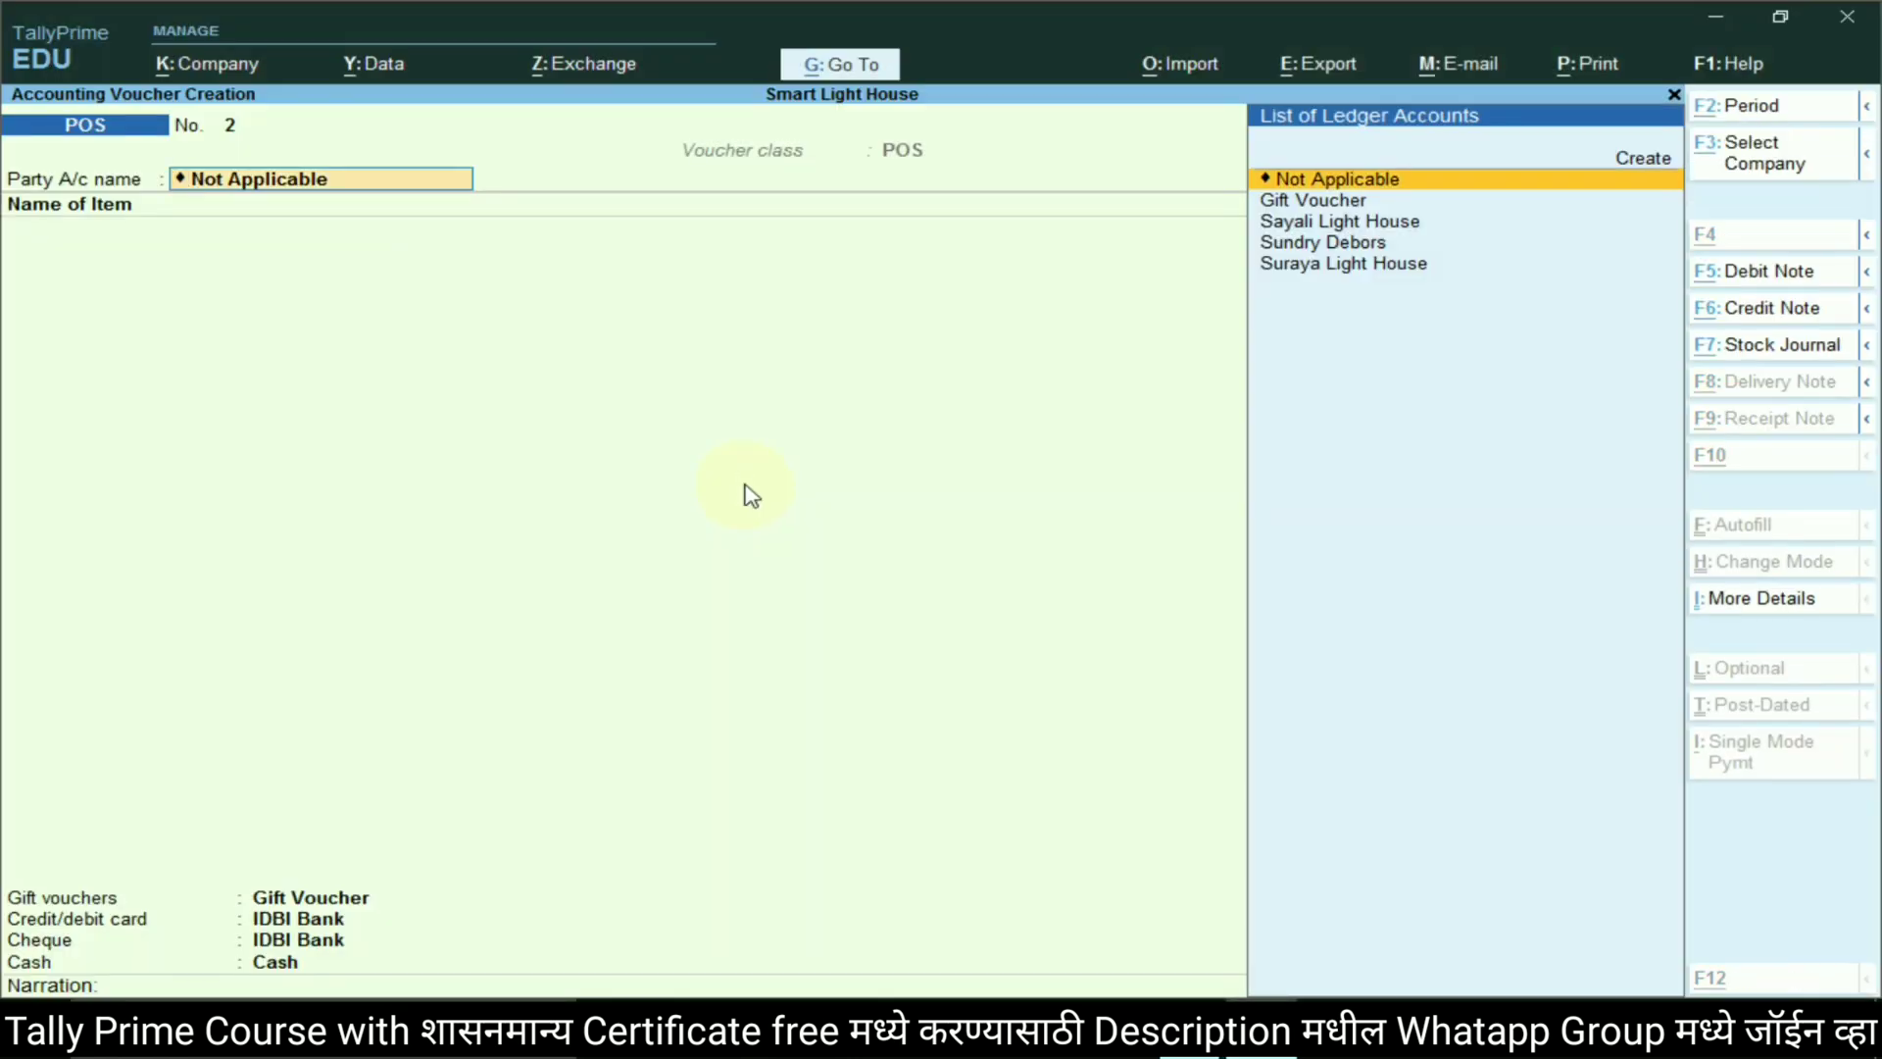
key("alt+Tab")
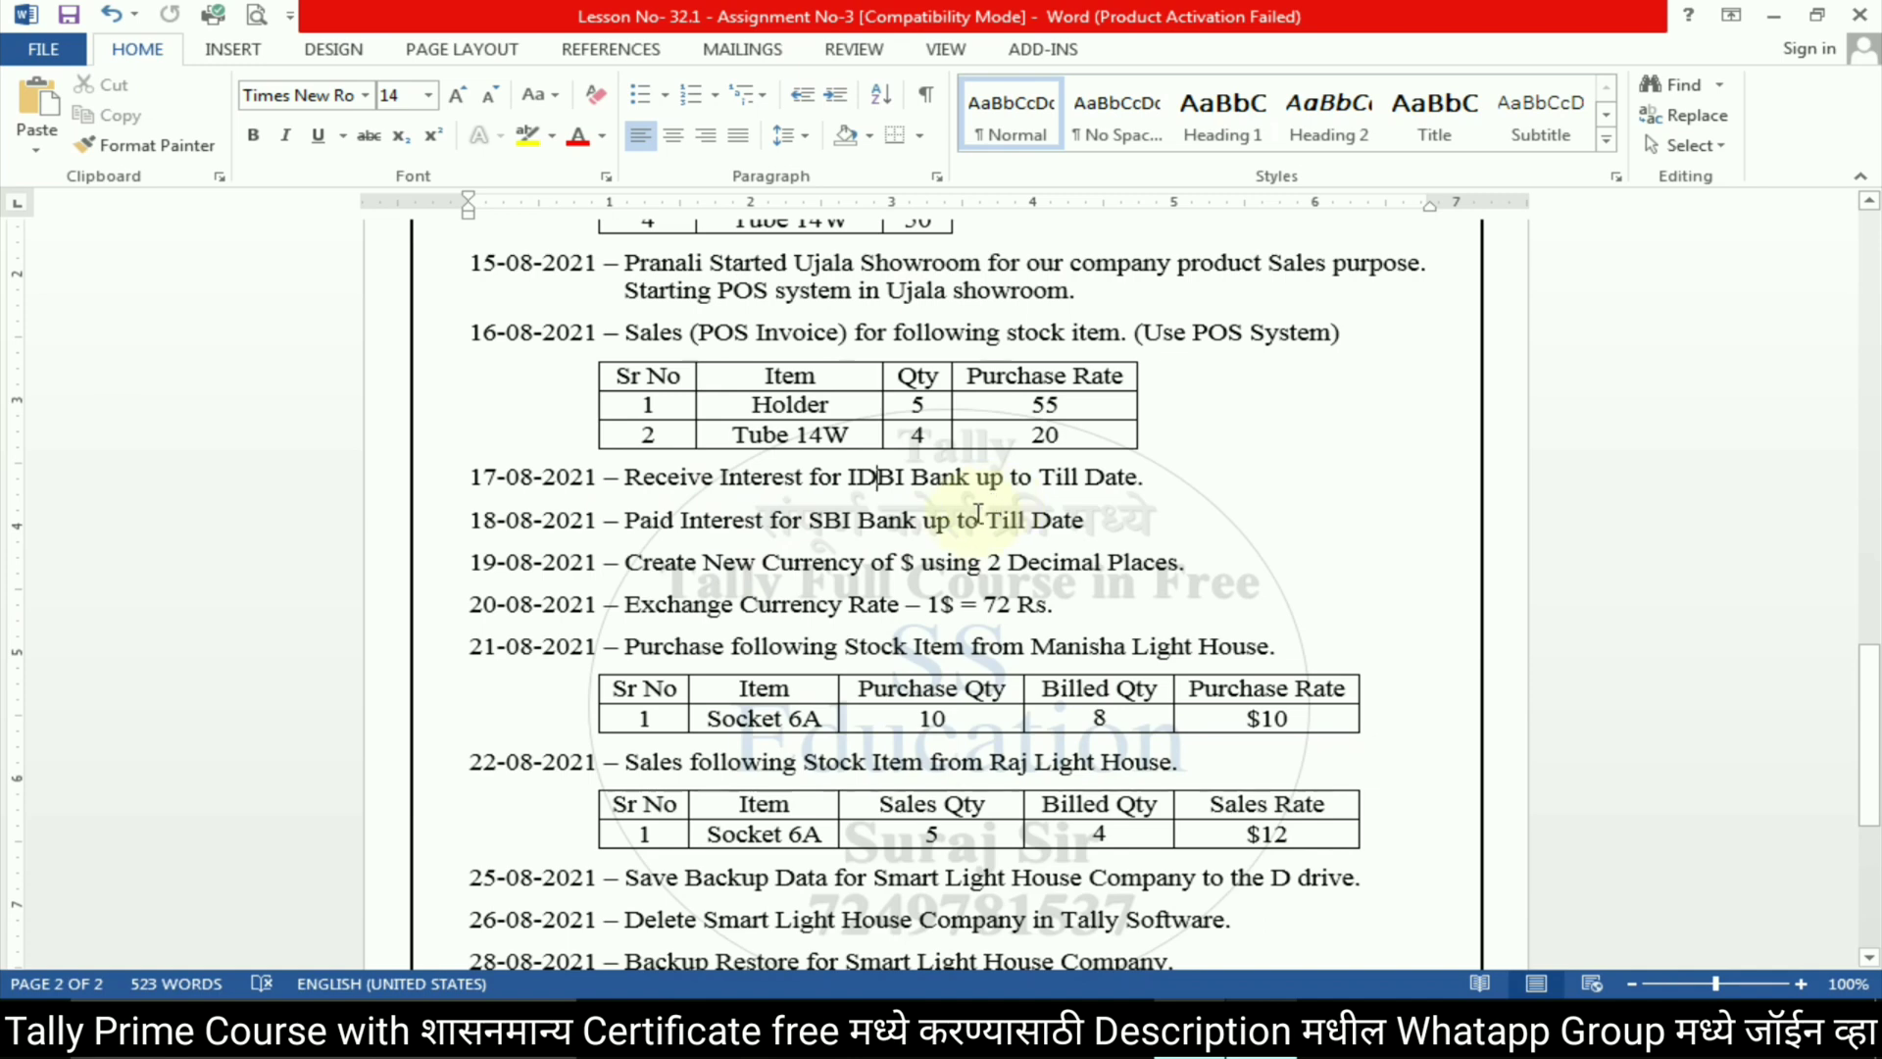
Leave POS voucher entry in TallyPrime and open the Debit Note voucher type for alteration
key("alt+Tab")
key("Escape")
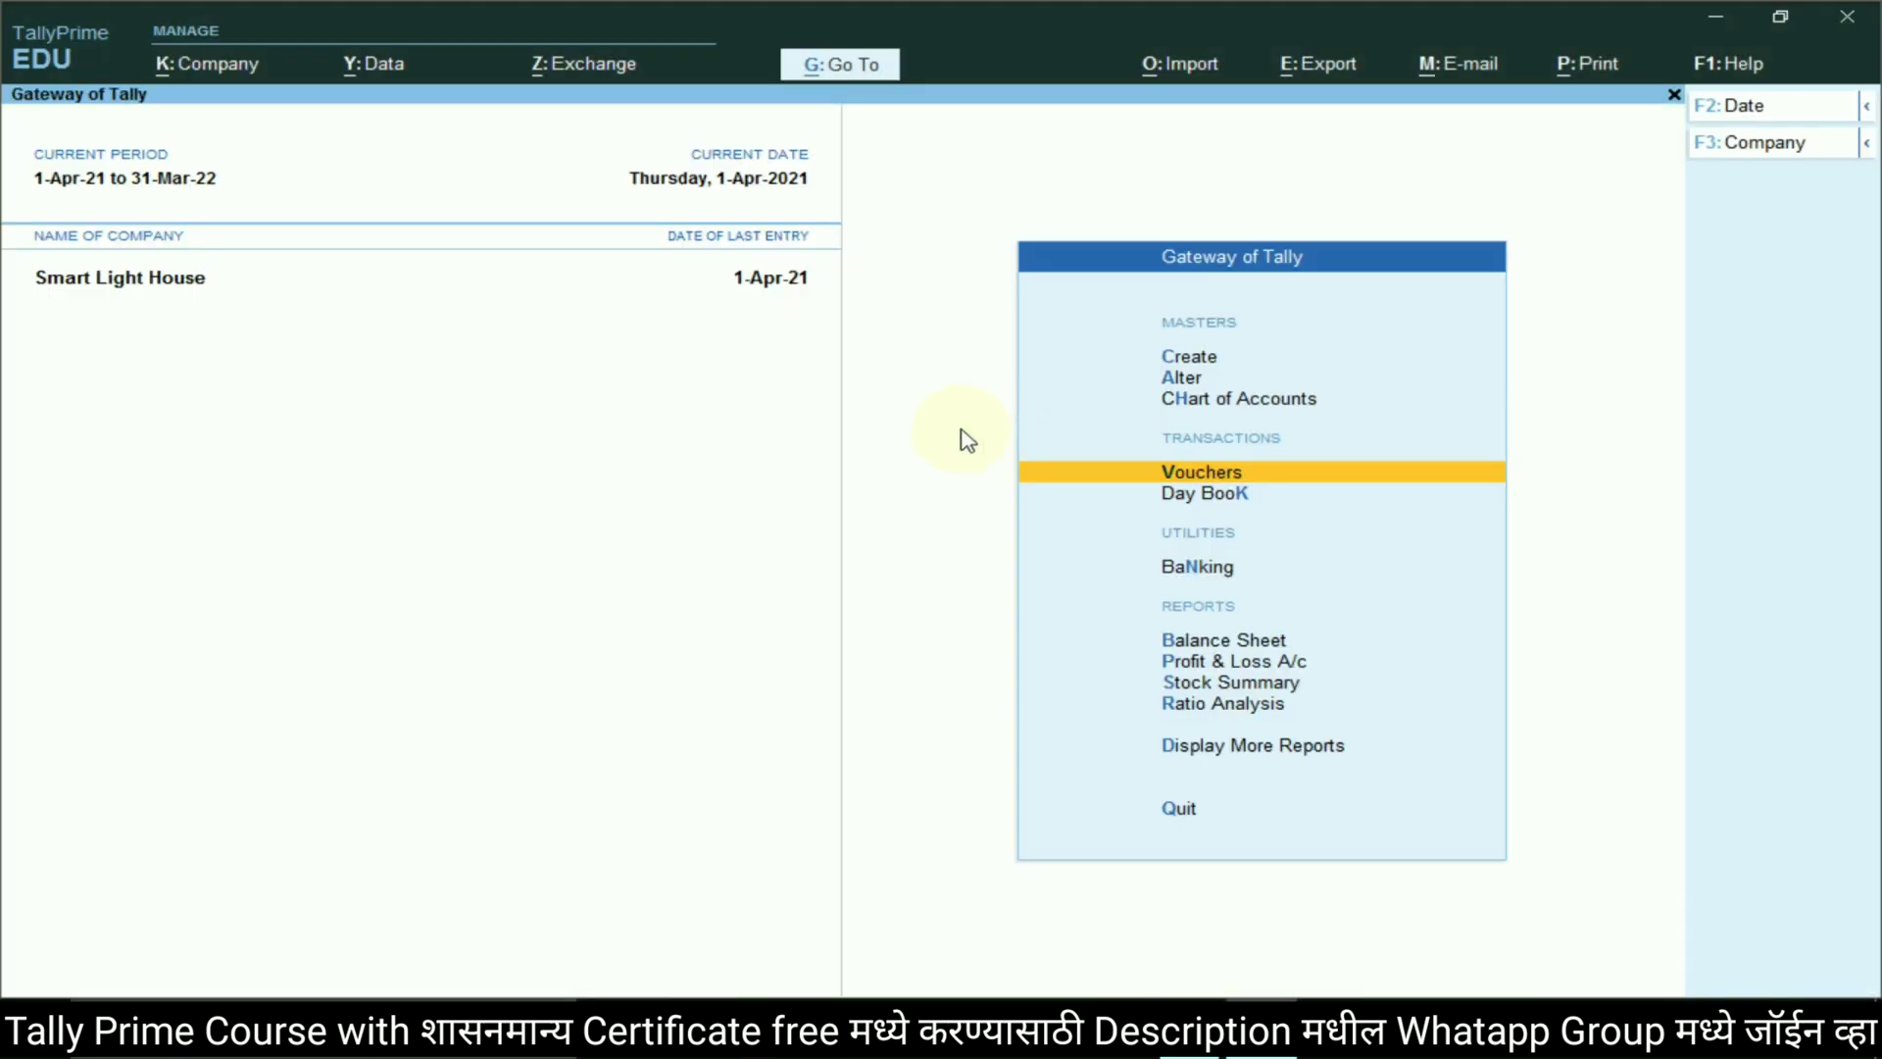
left_click(1198, 386)
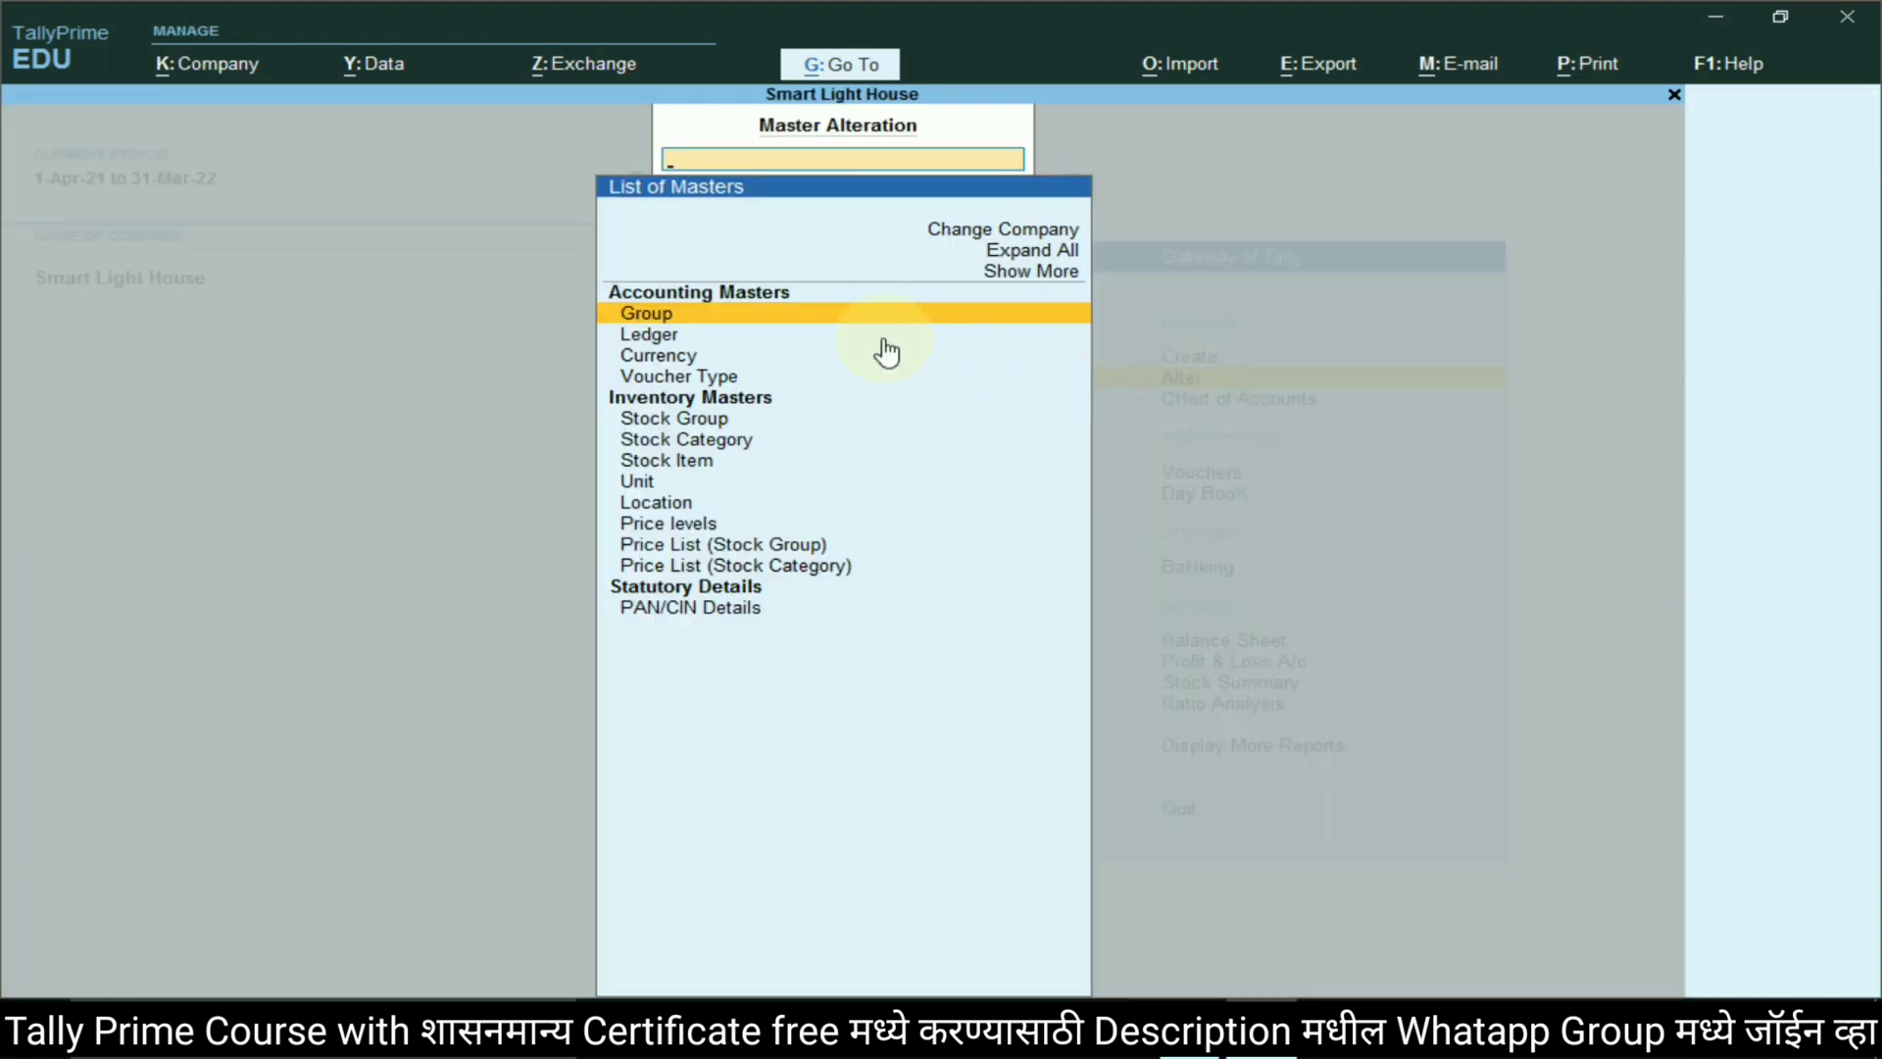
key("Escape")
left_click(1143, 381)
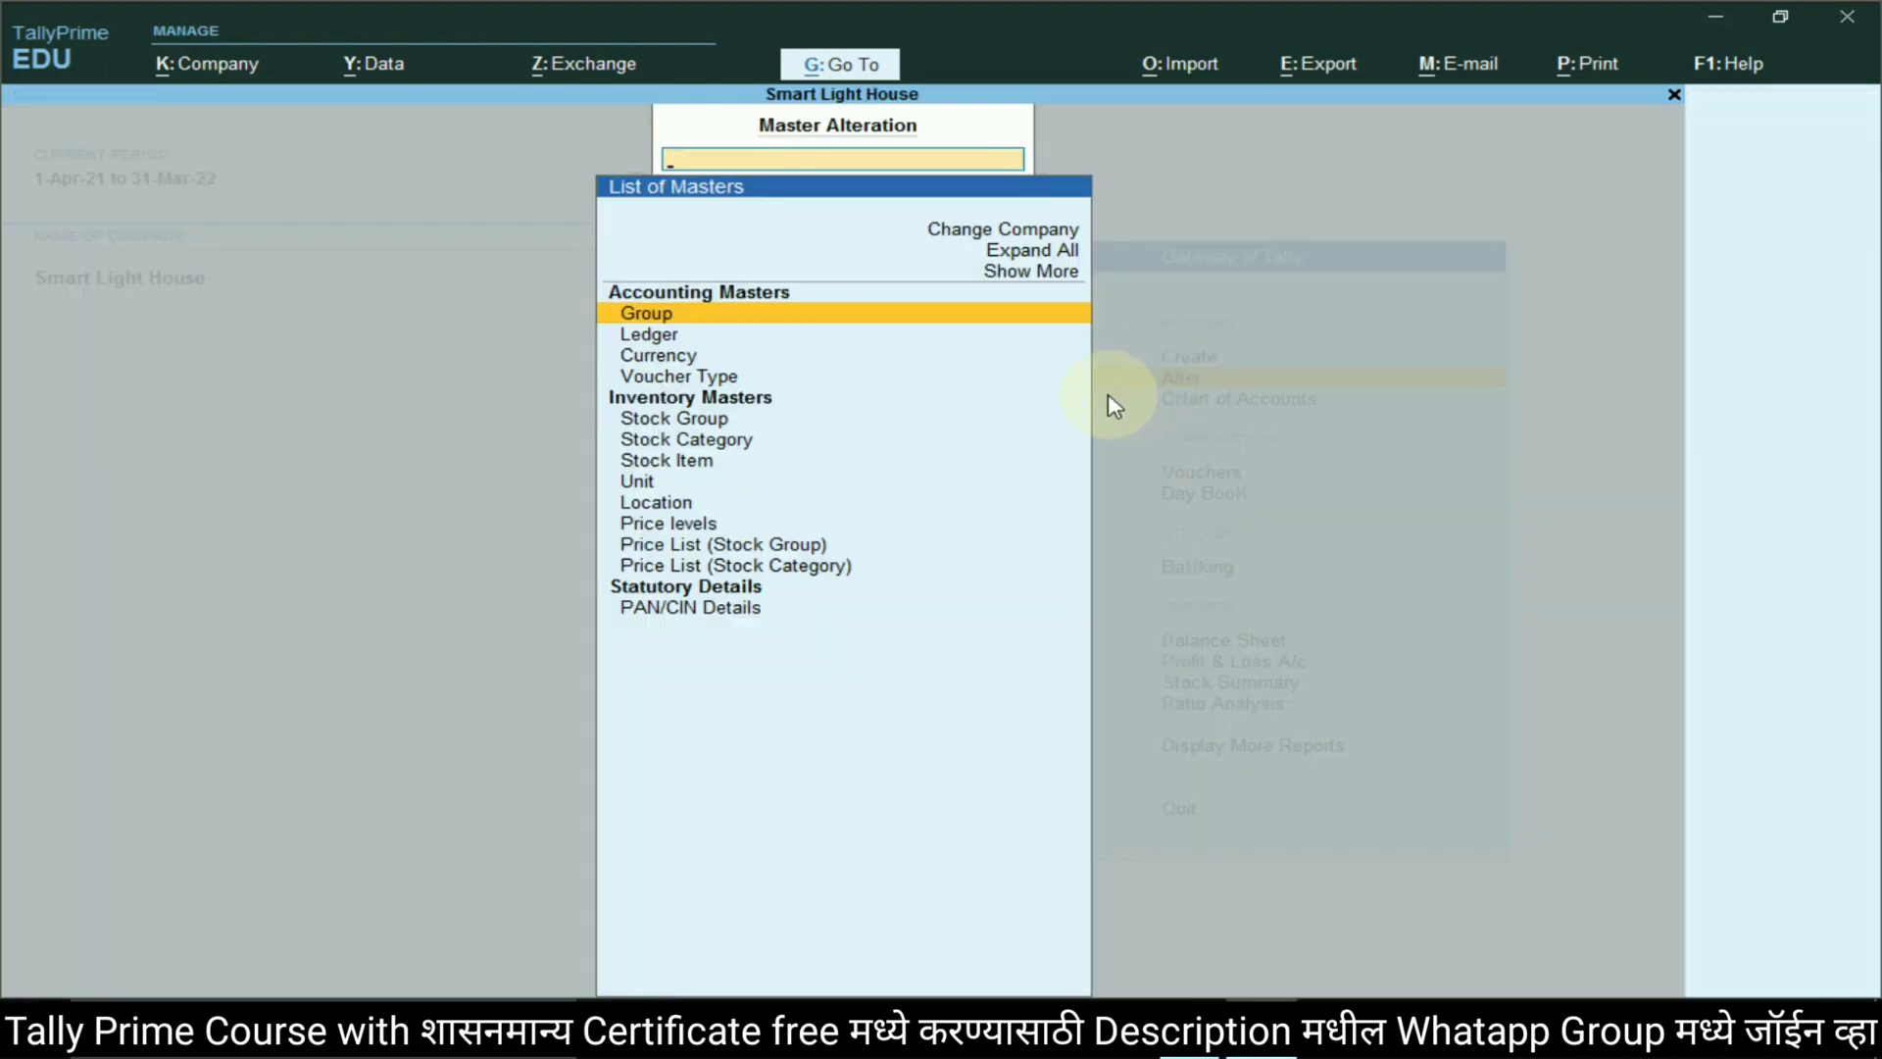
left_click(711, 378)
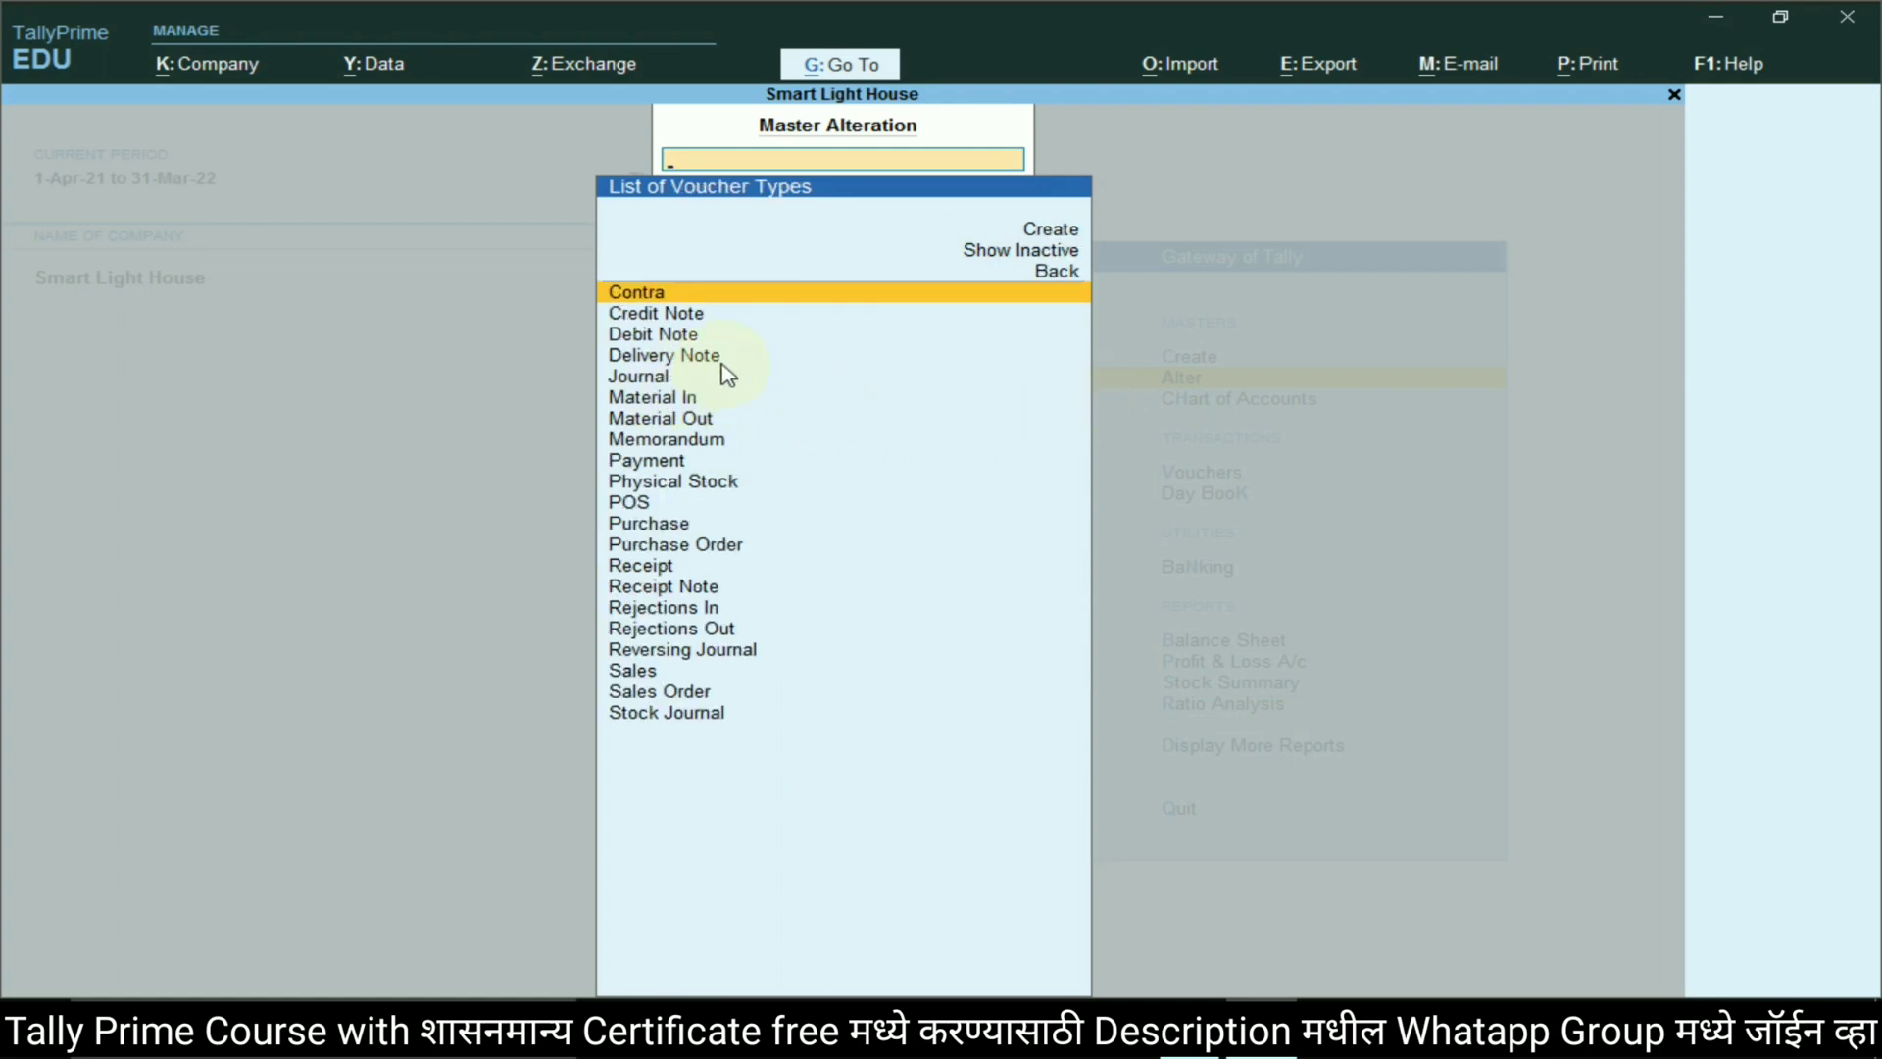
left_click(648, 339)
left_click(649, 343)
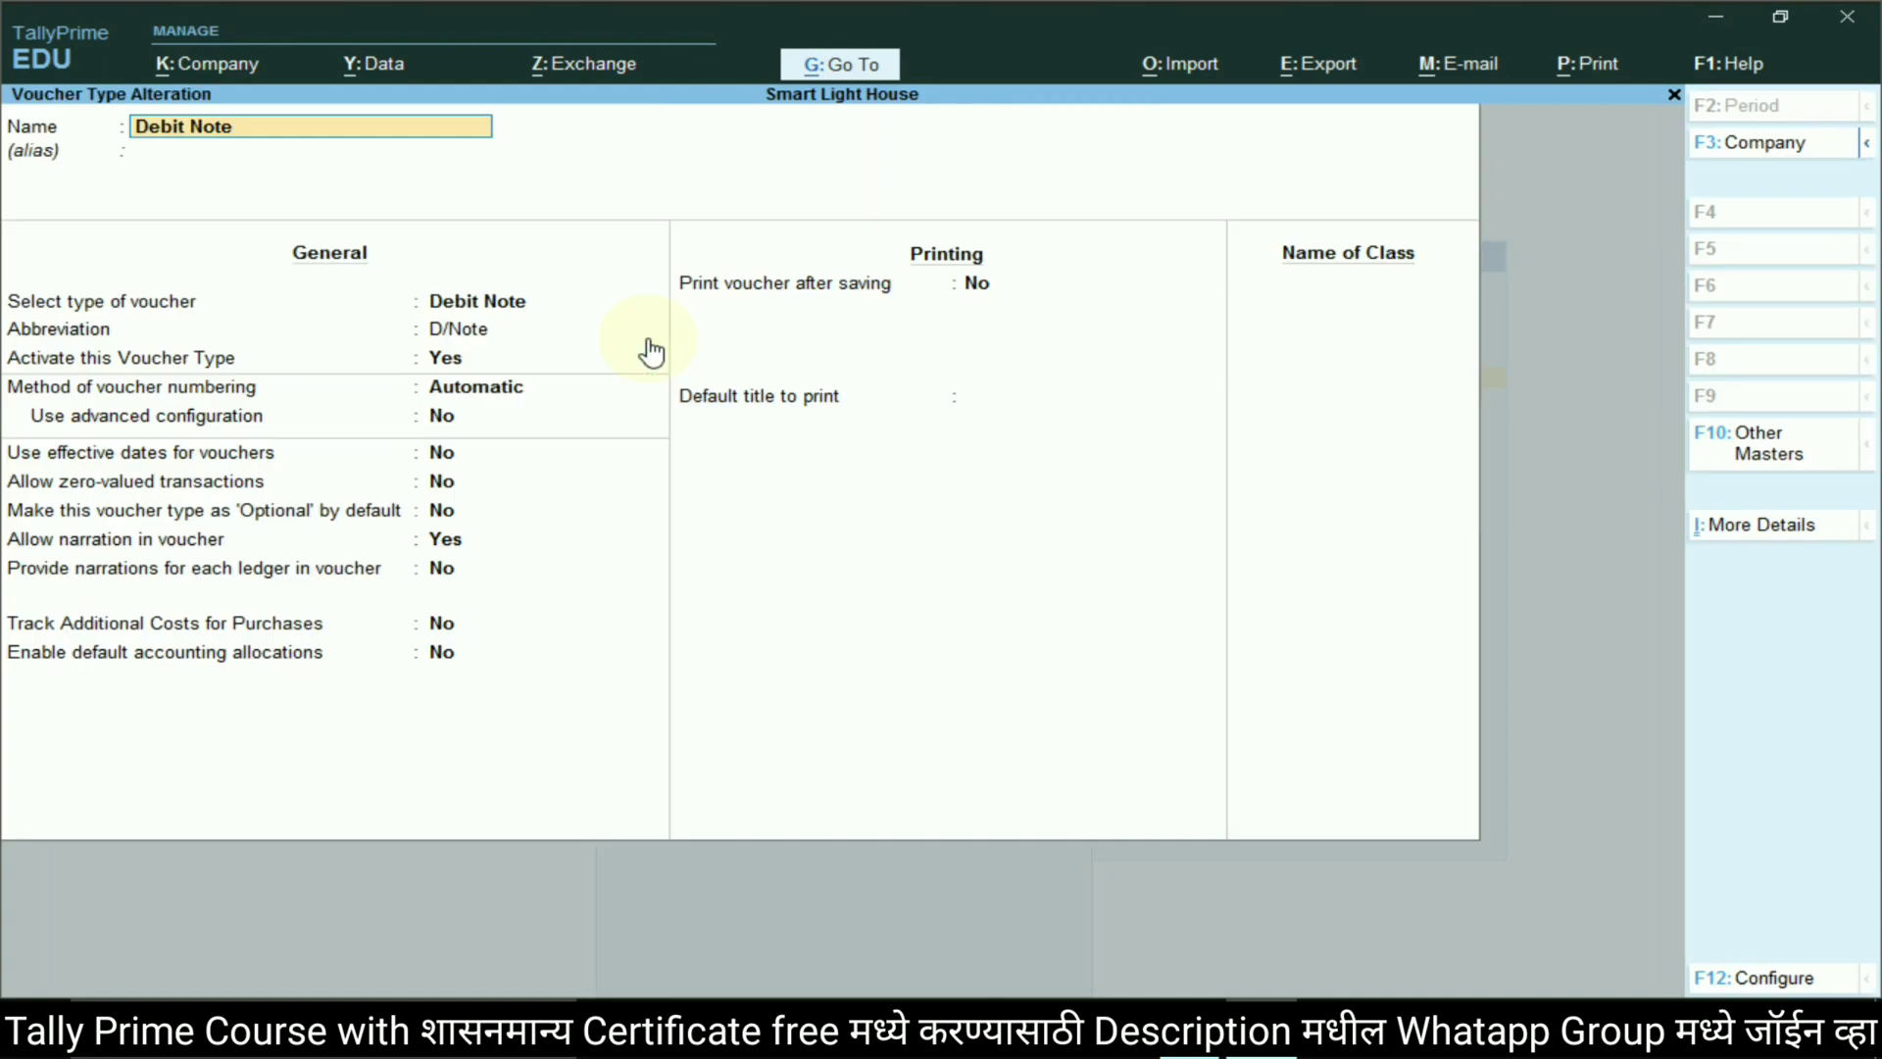
Keep the Debit Note voucher type's general and printing settings unchanged and add a voucher class named Intrest Receivble
key("Return")
key("Return")
key("Return")
key("Return")
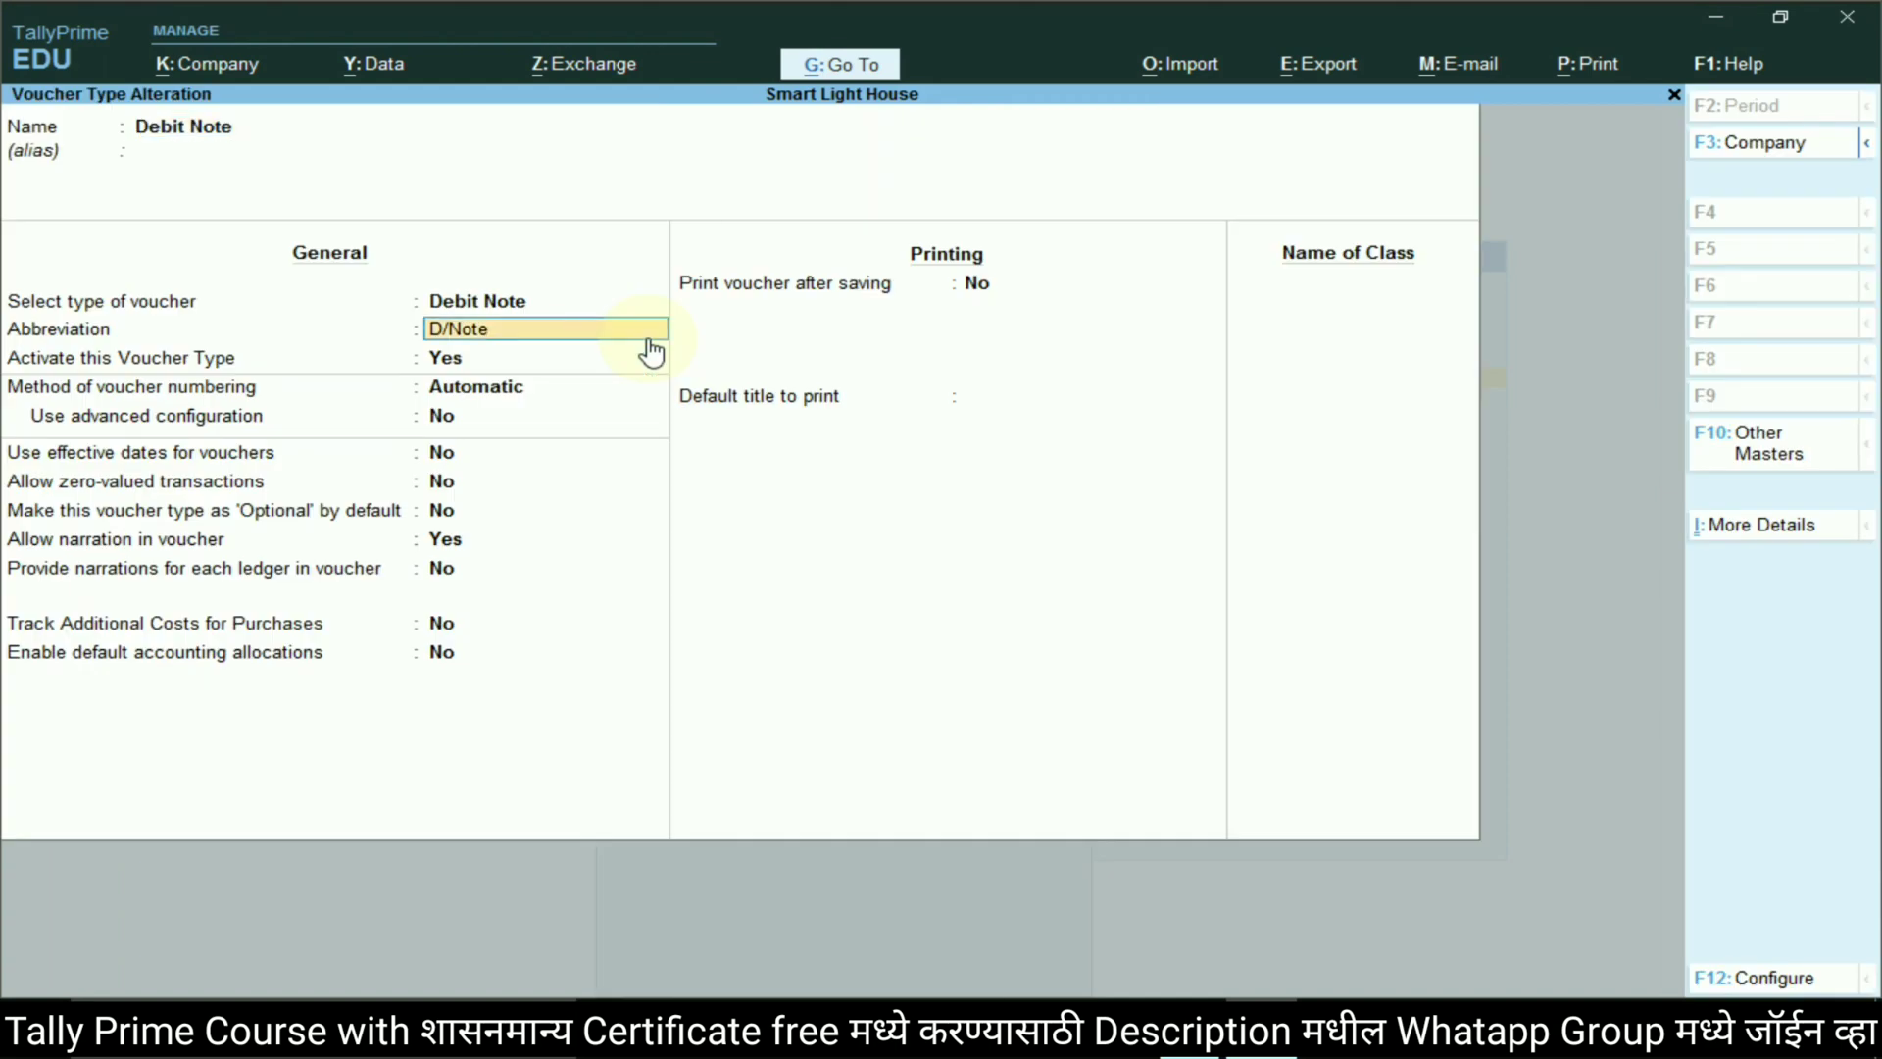
key("Return")
key("Return")
key("Return")
key("Return")
key("Return")
key("Return")
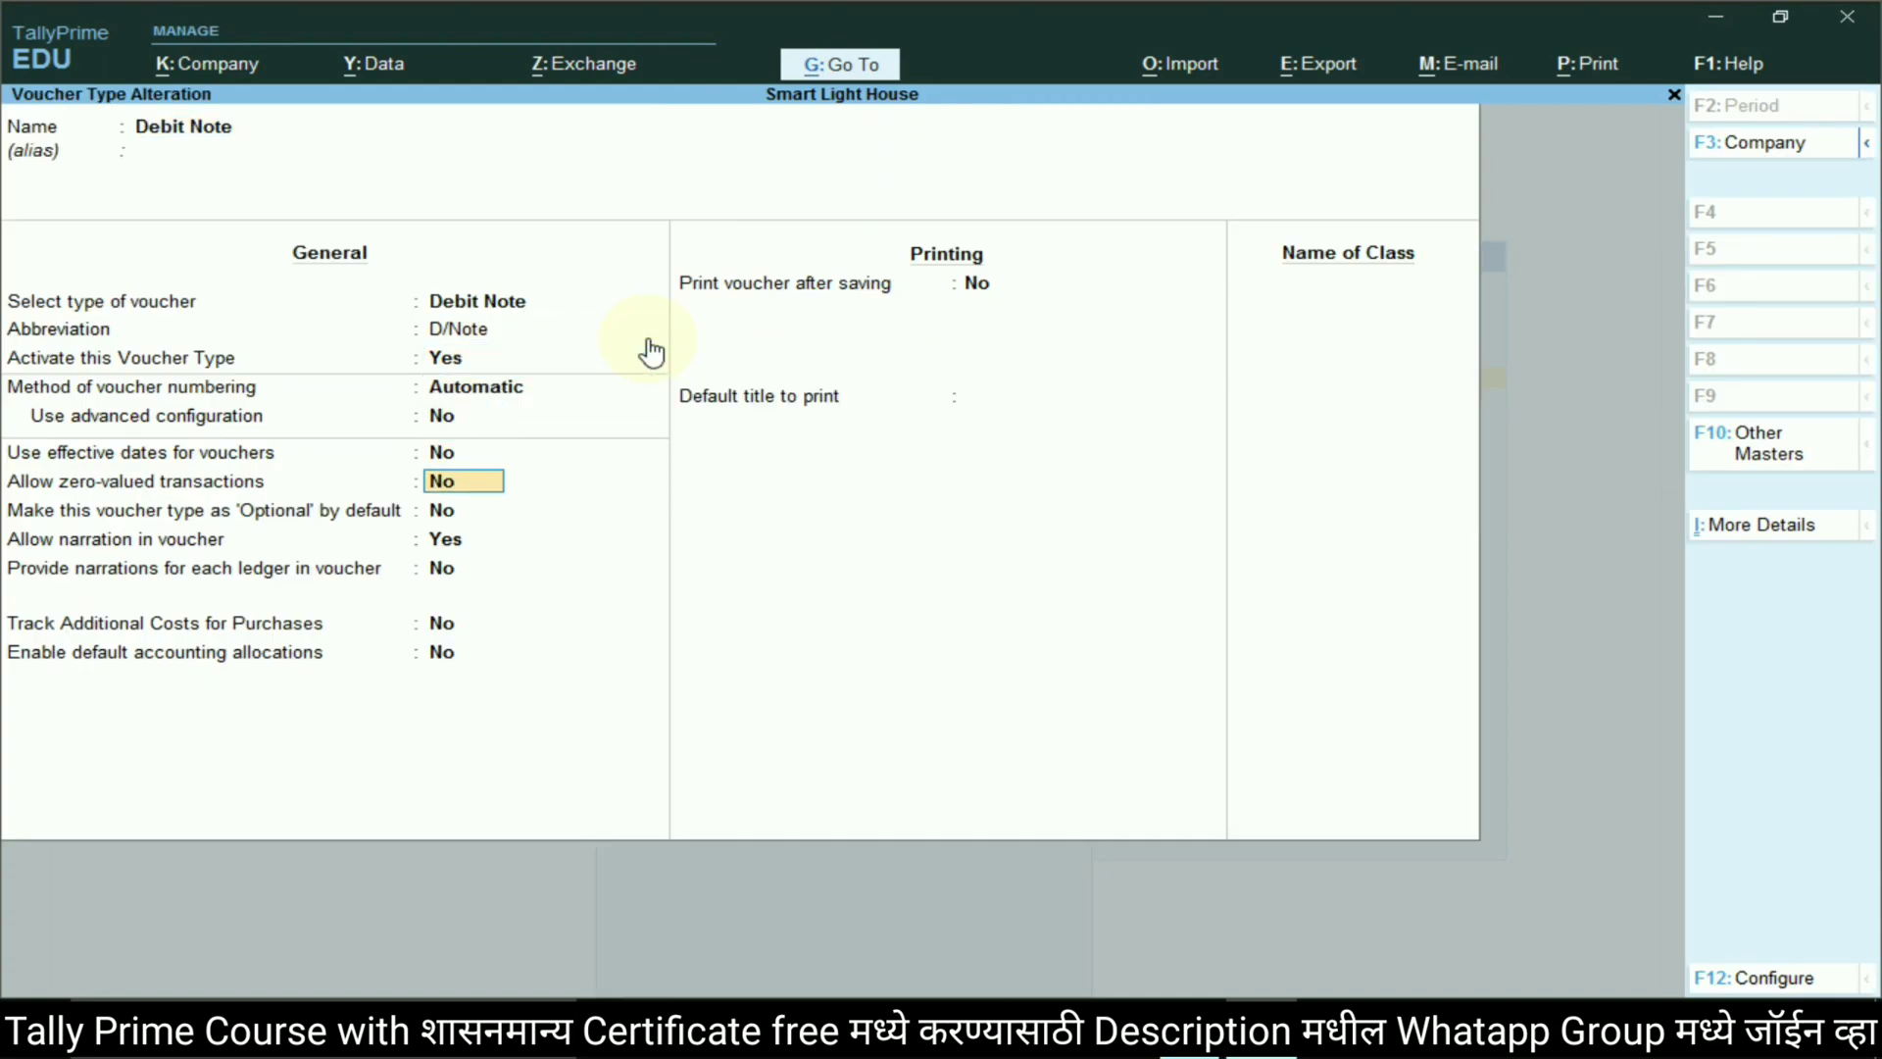
key("Return")
key("Return")
key("Return")
key("Return")
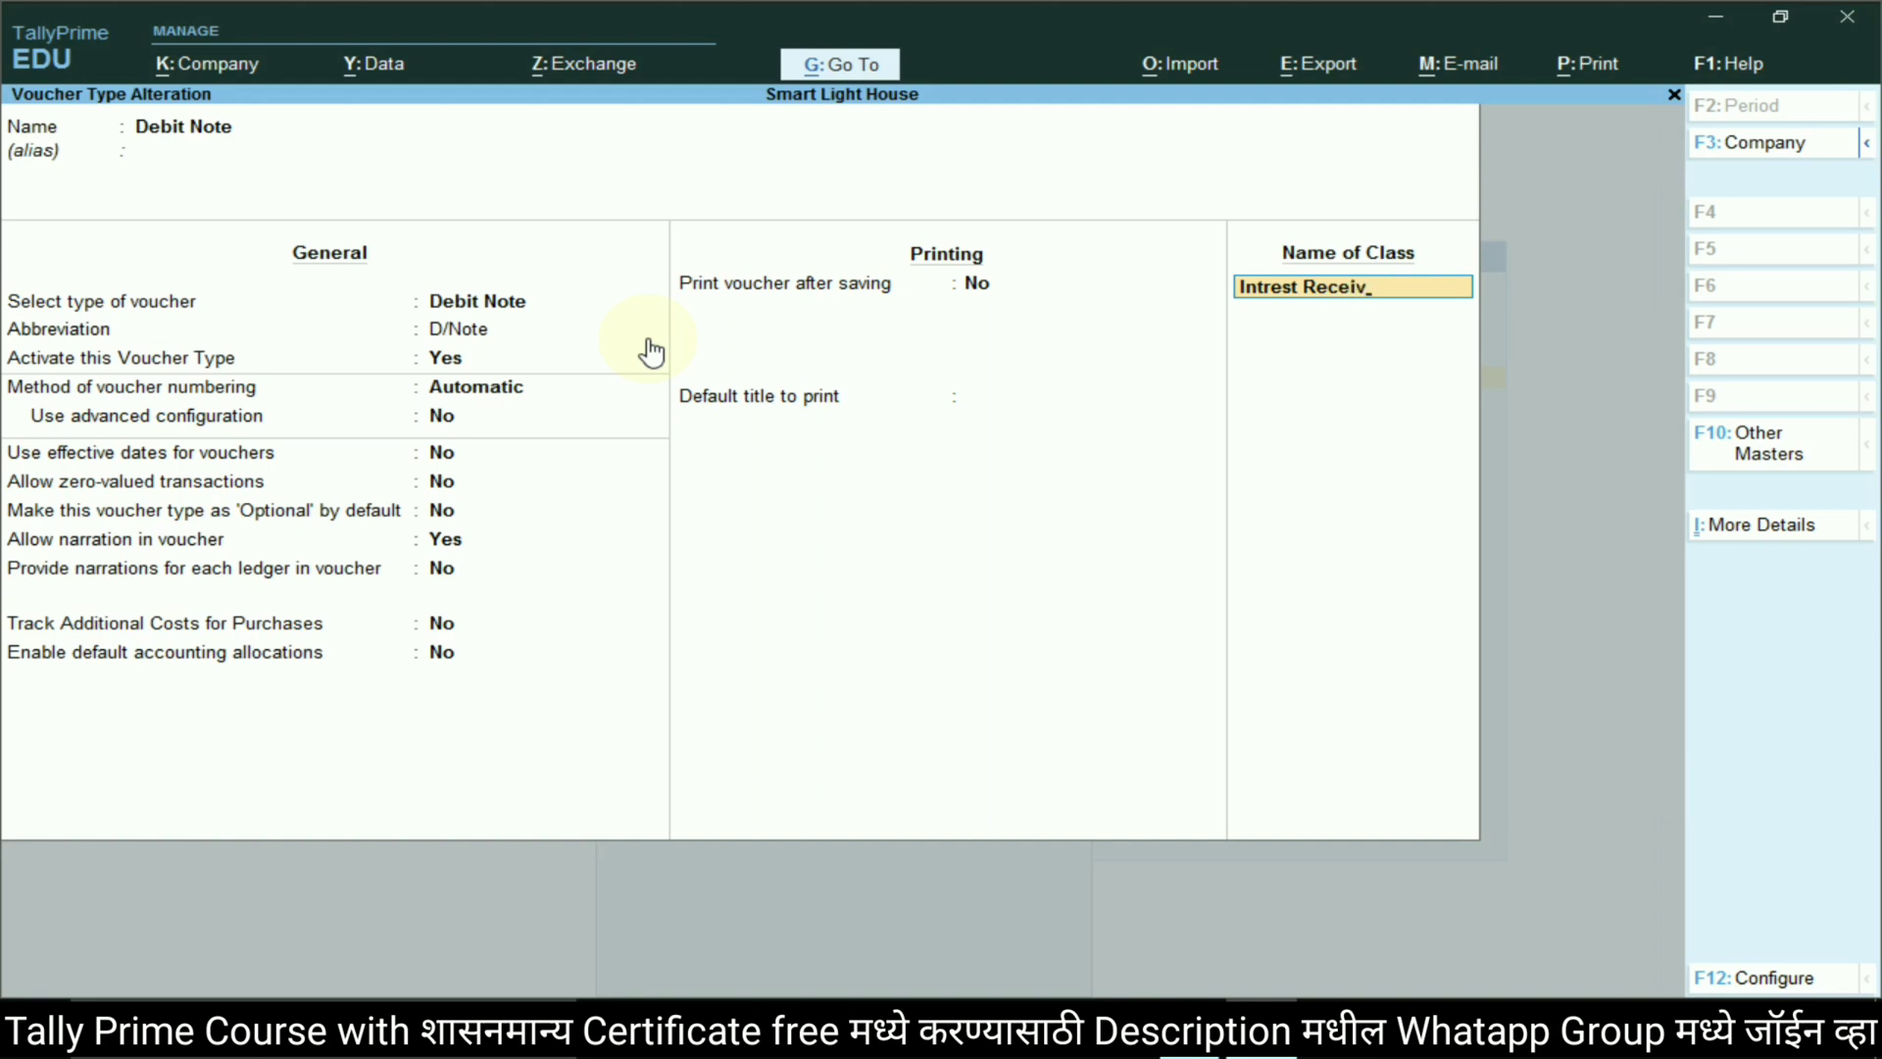
key("Return")
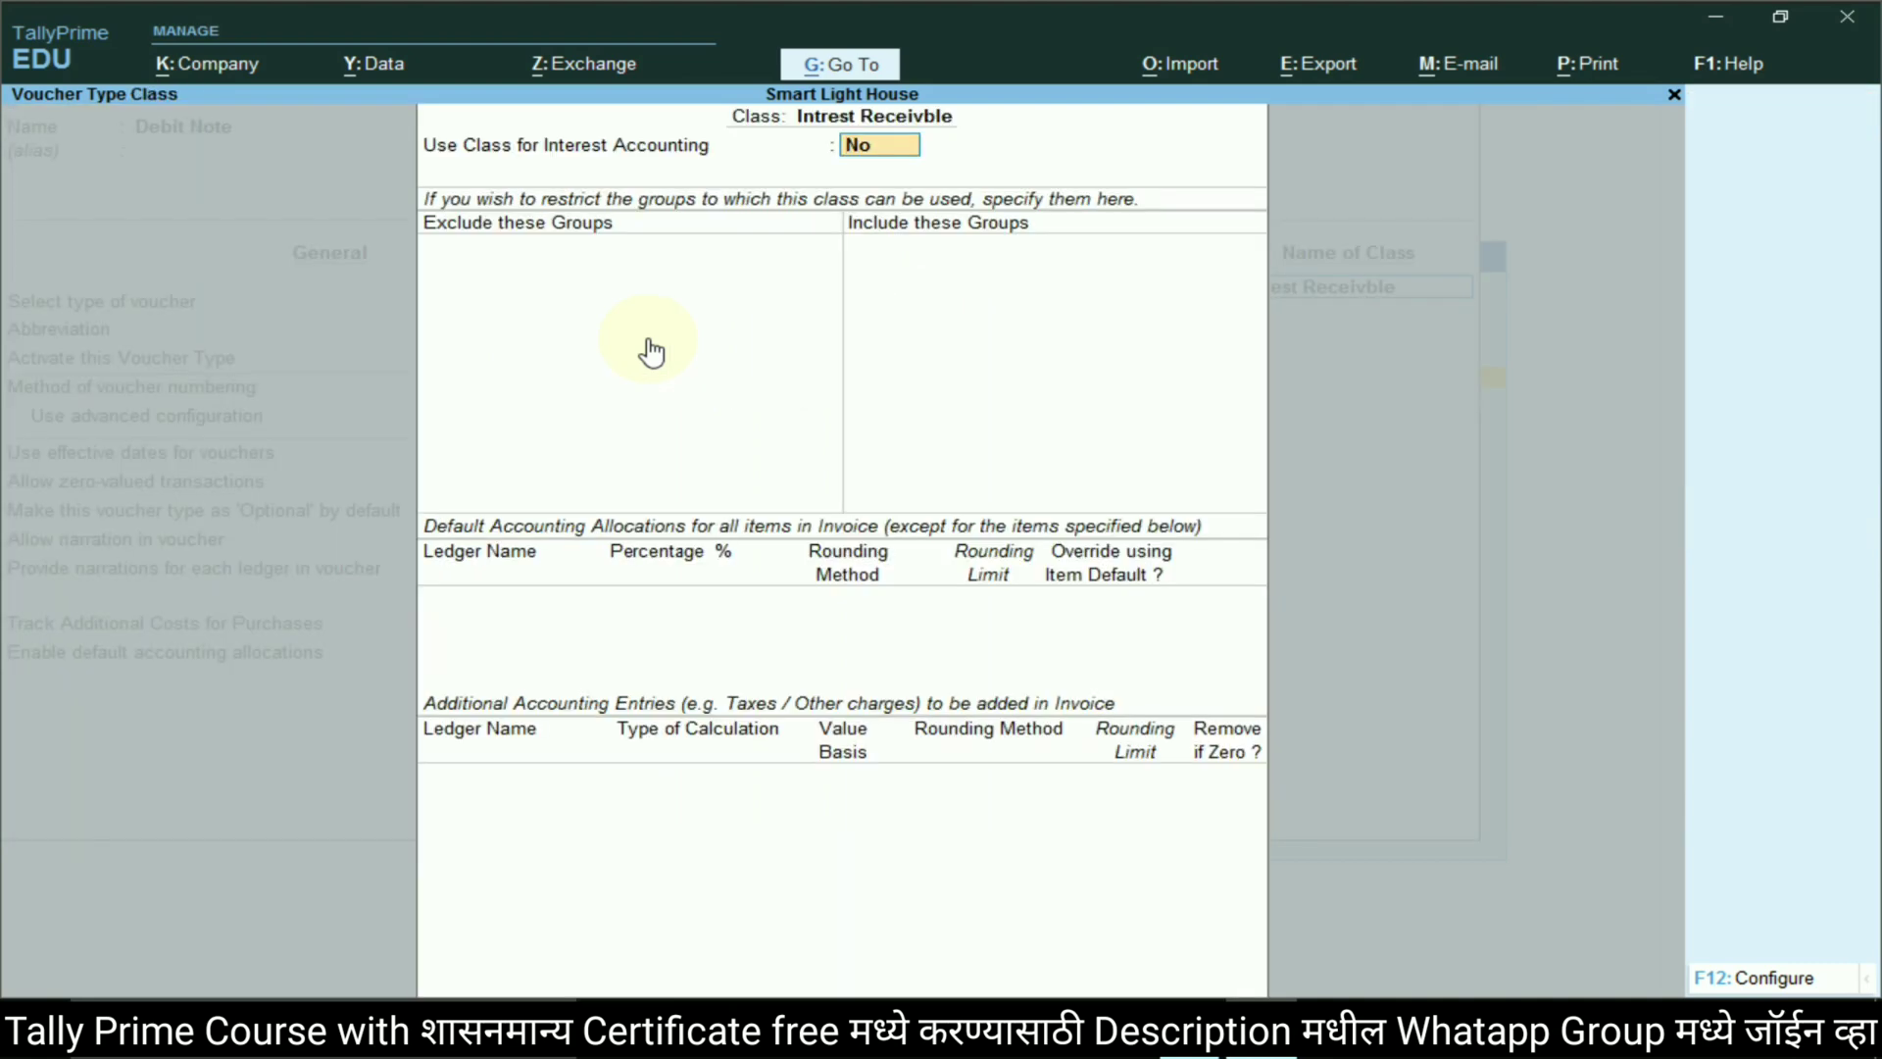
Set the Intrest Receivble class to be used for interest accounting, keep compound interest at No, and save the Debit Note voucher type
key("Return")
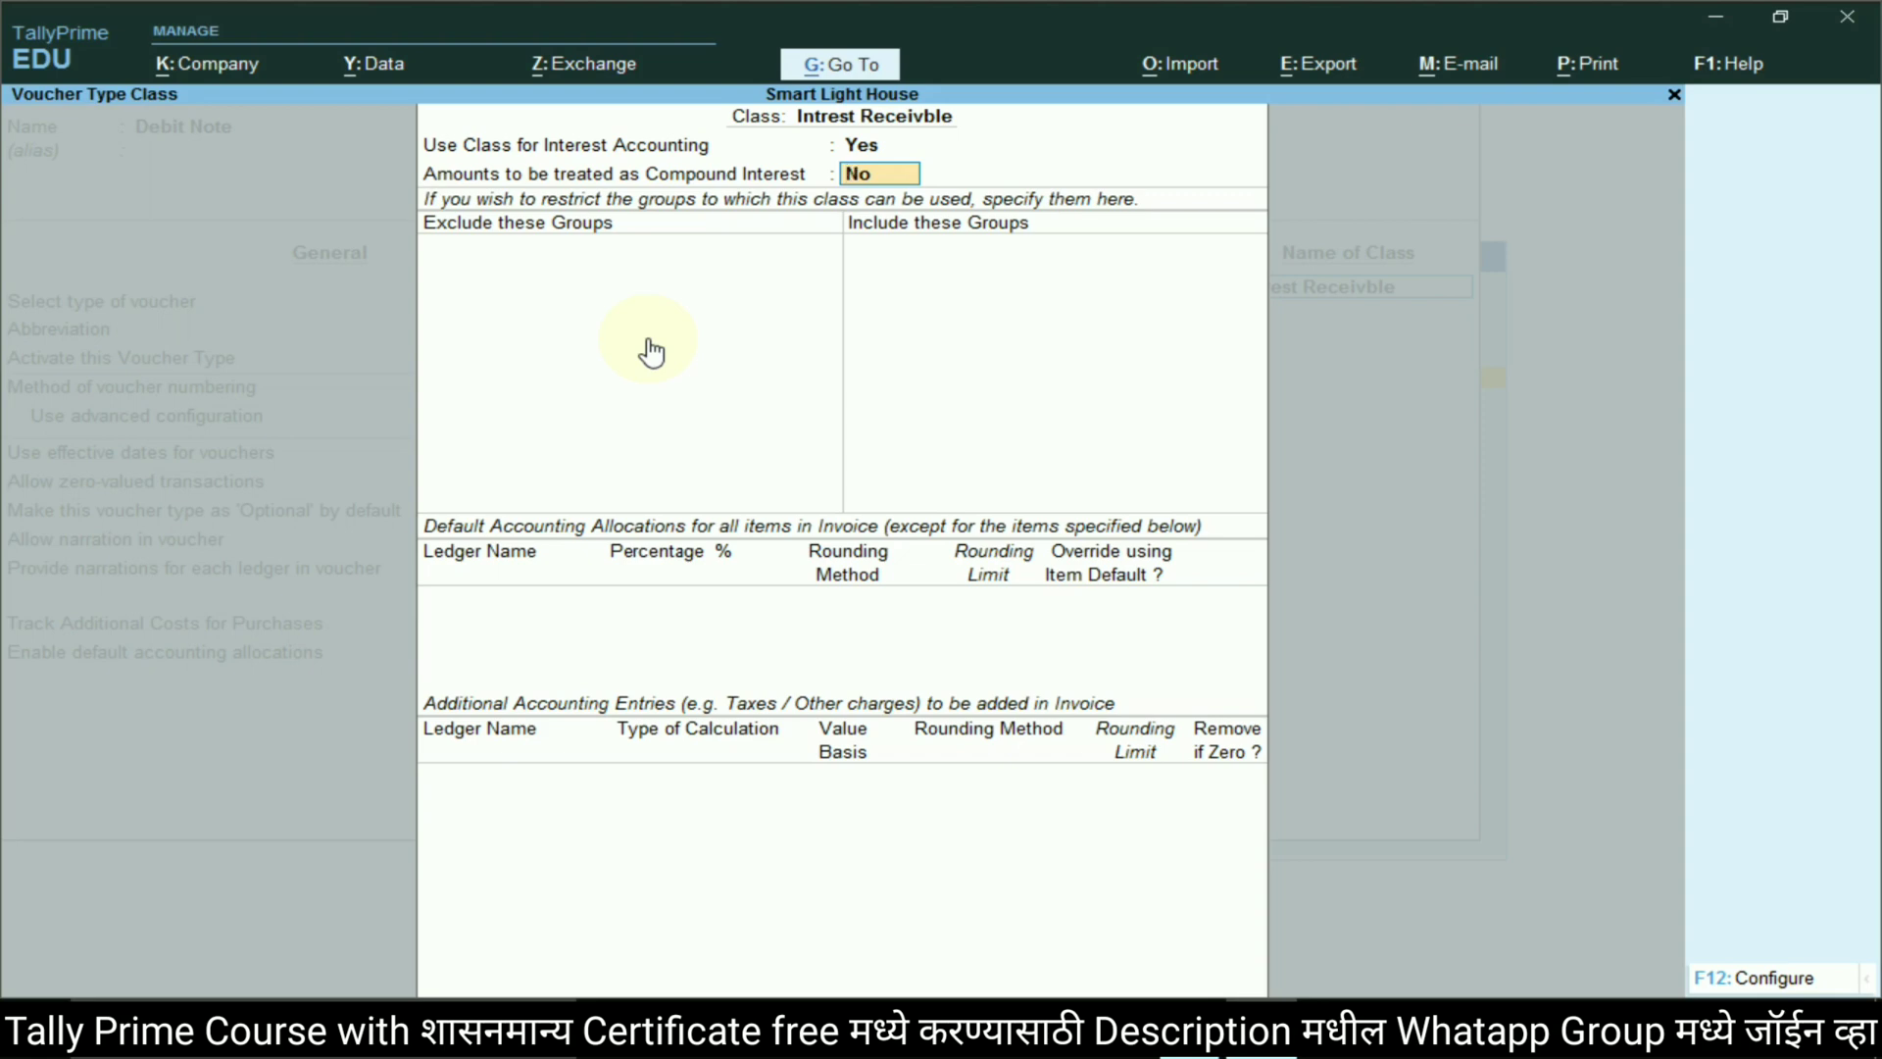
key("ctrl+a")
key("Return")
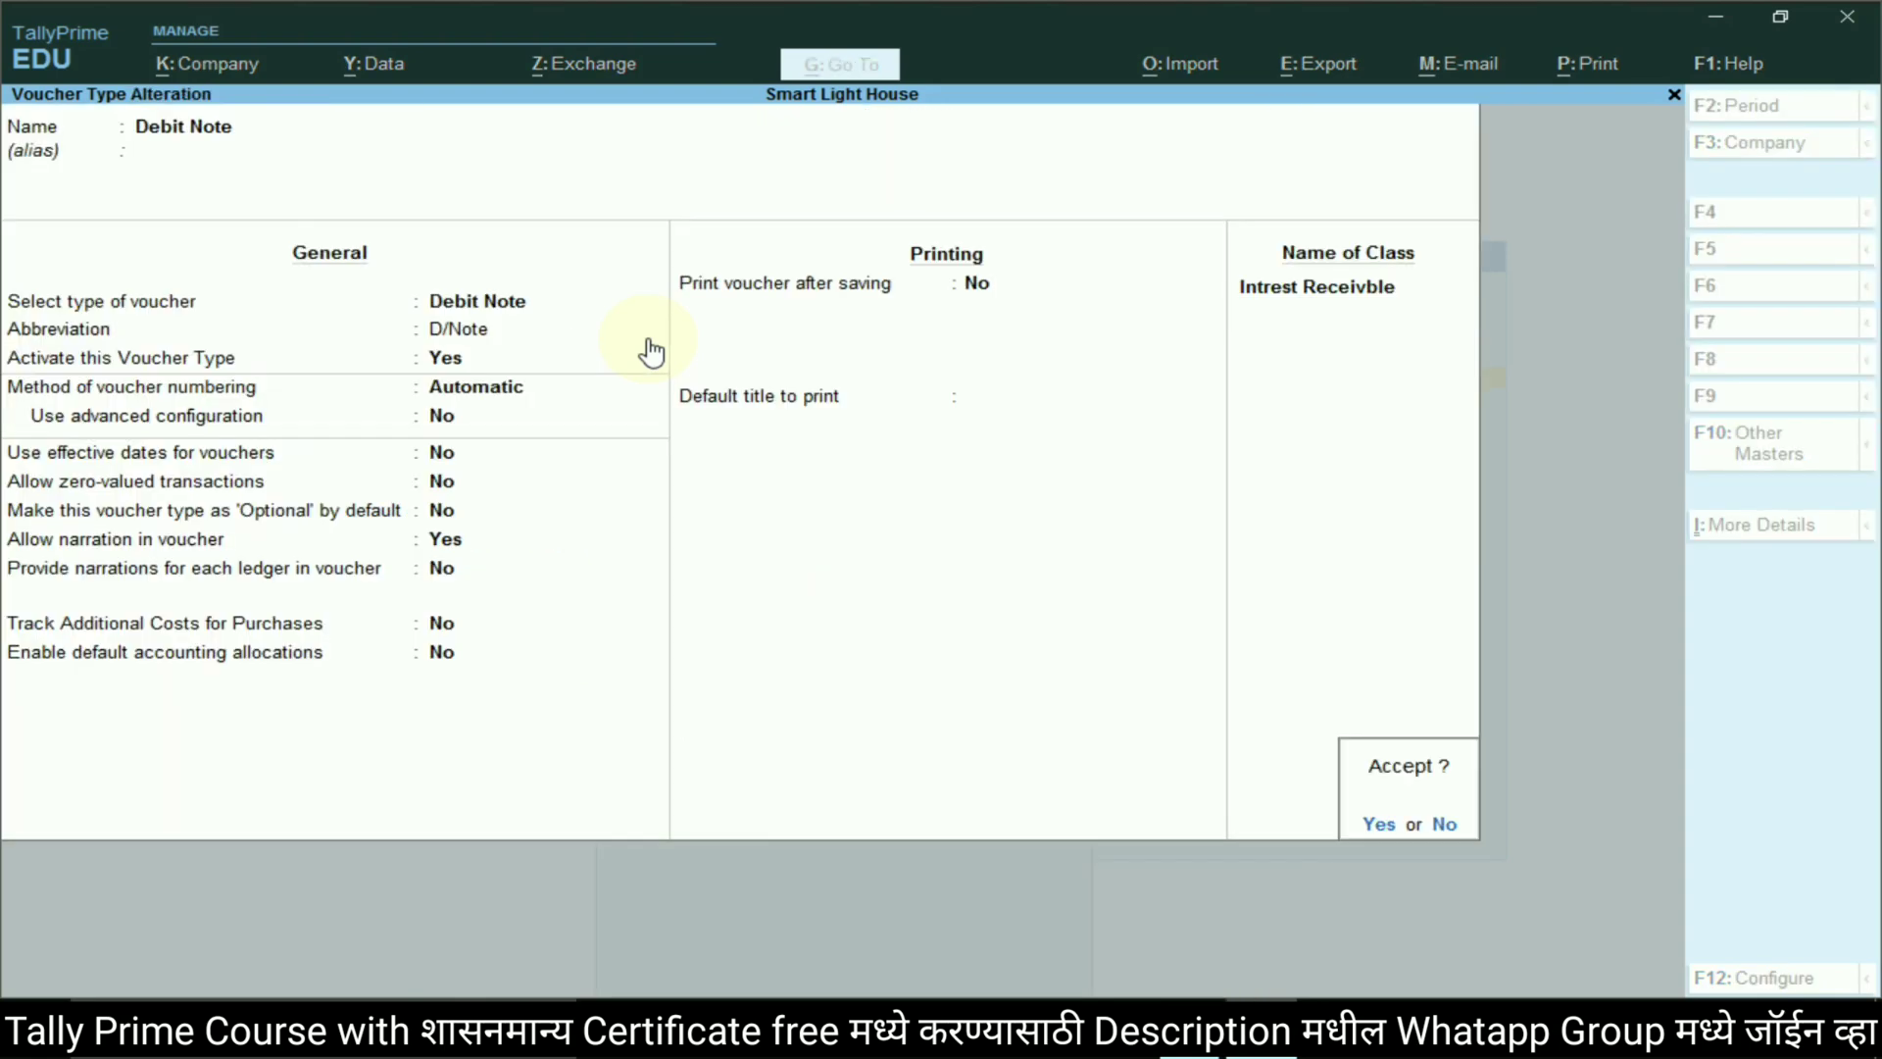
key("Return")
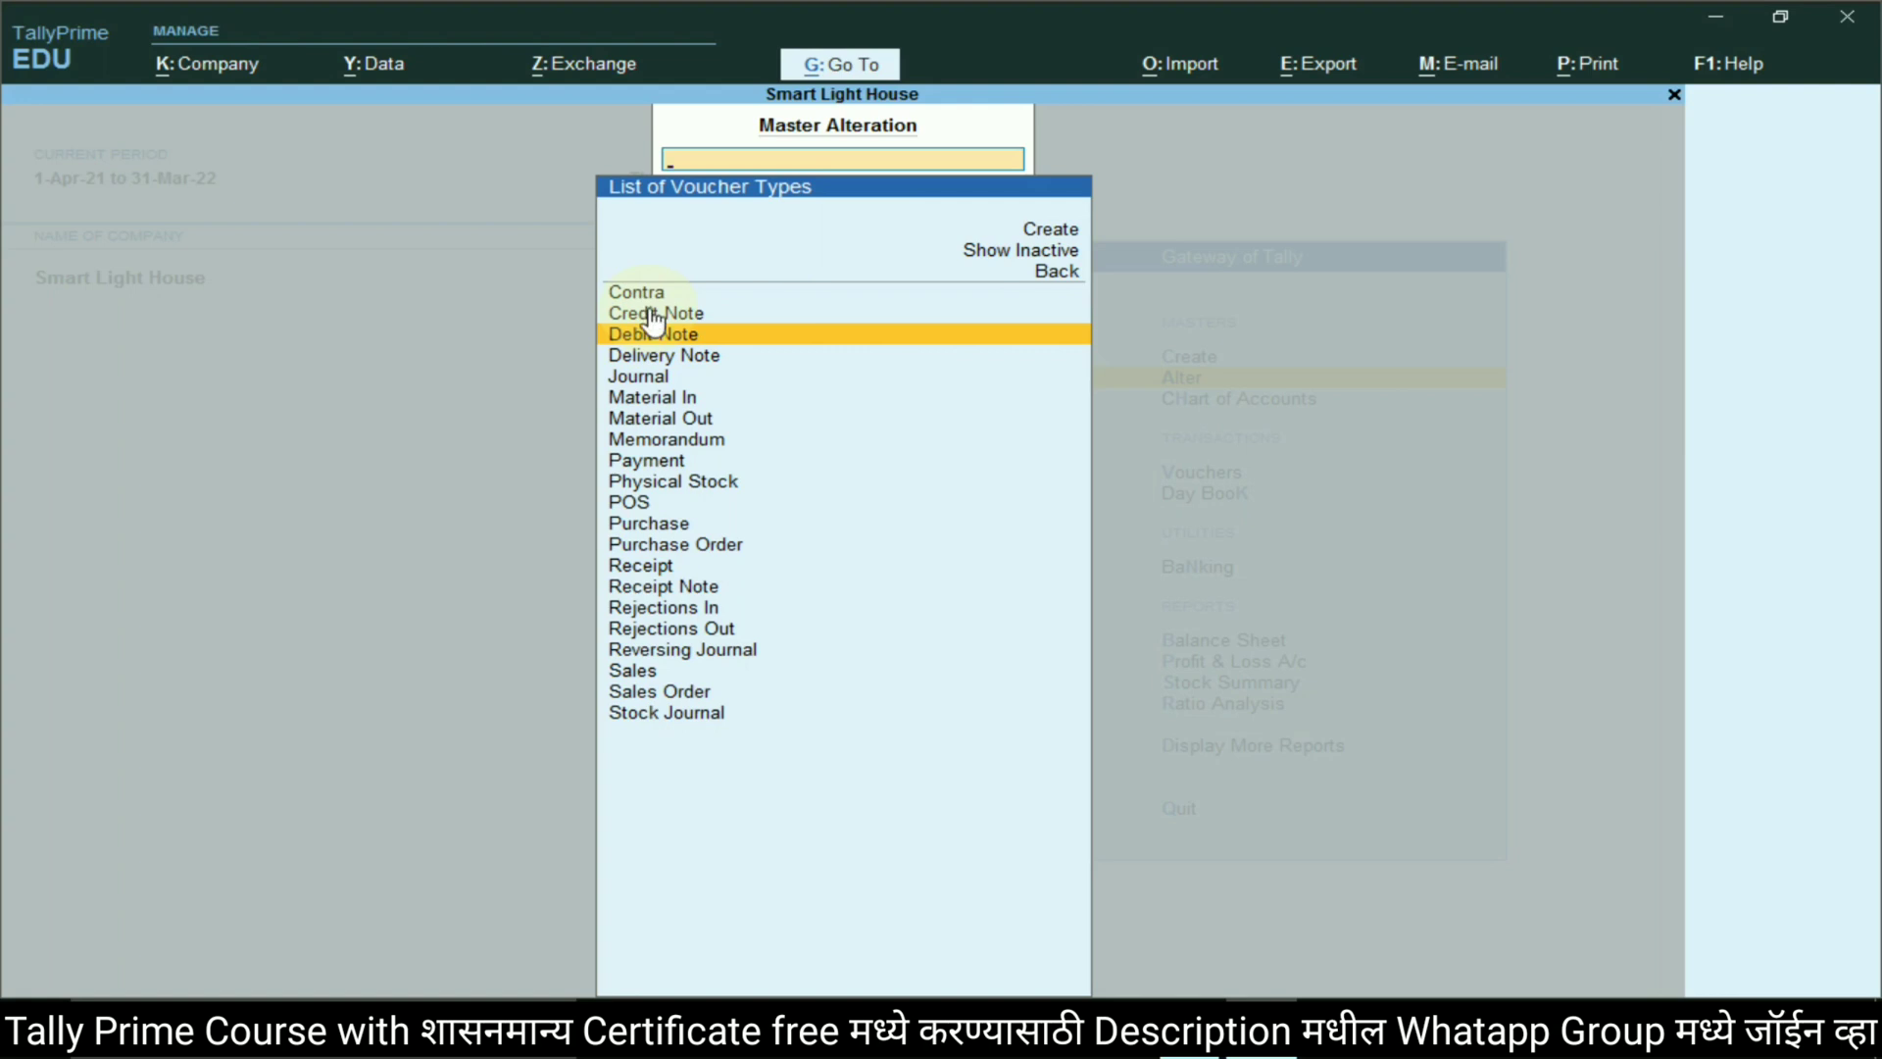
Open the Credit Note voucher type for alteration, keep its general and printing settings, and add a voucher class named Intrest Payble
left_click(652, 313)
key("Return")
key("Return")
key("Return")
key("Return")
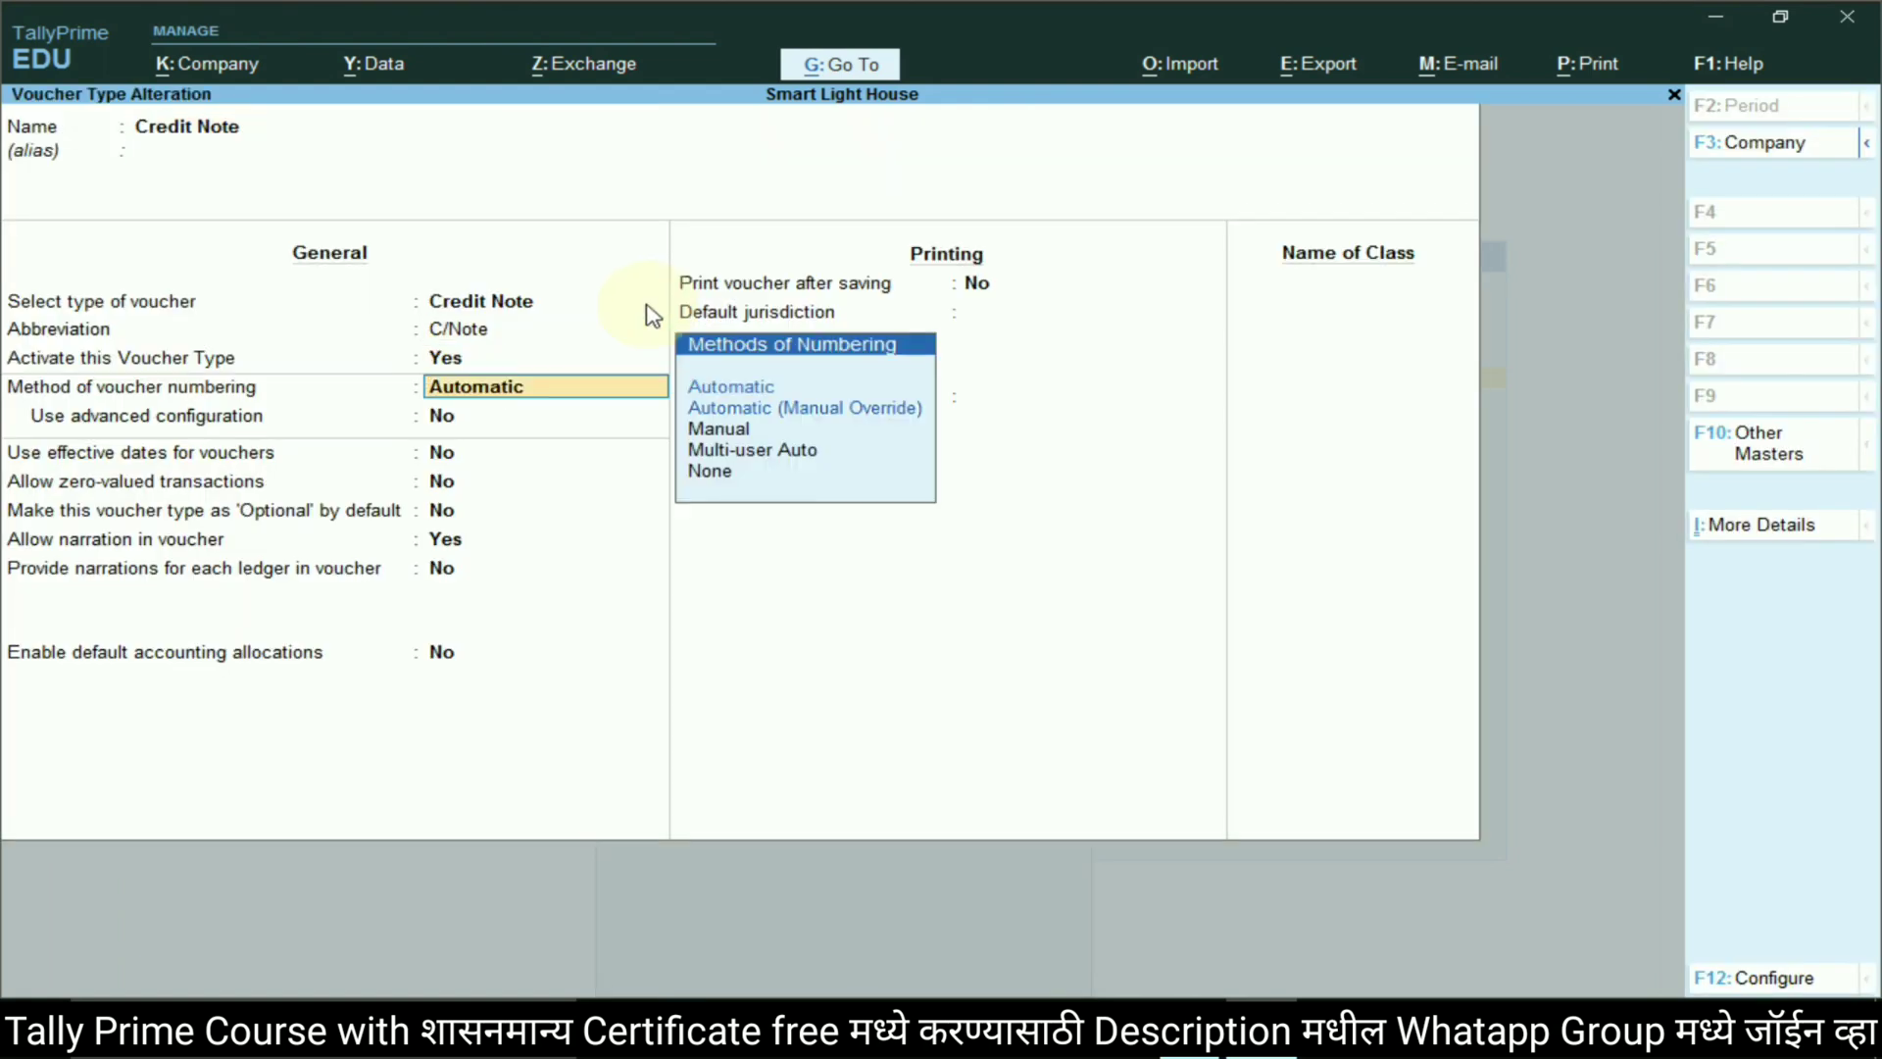
key("Return")
key("Return")
key("Return")
key("Return")
key("Return")
key("Return")
key("Return")
key("Return")
key("Return")
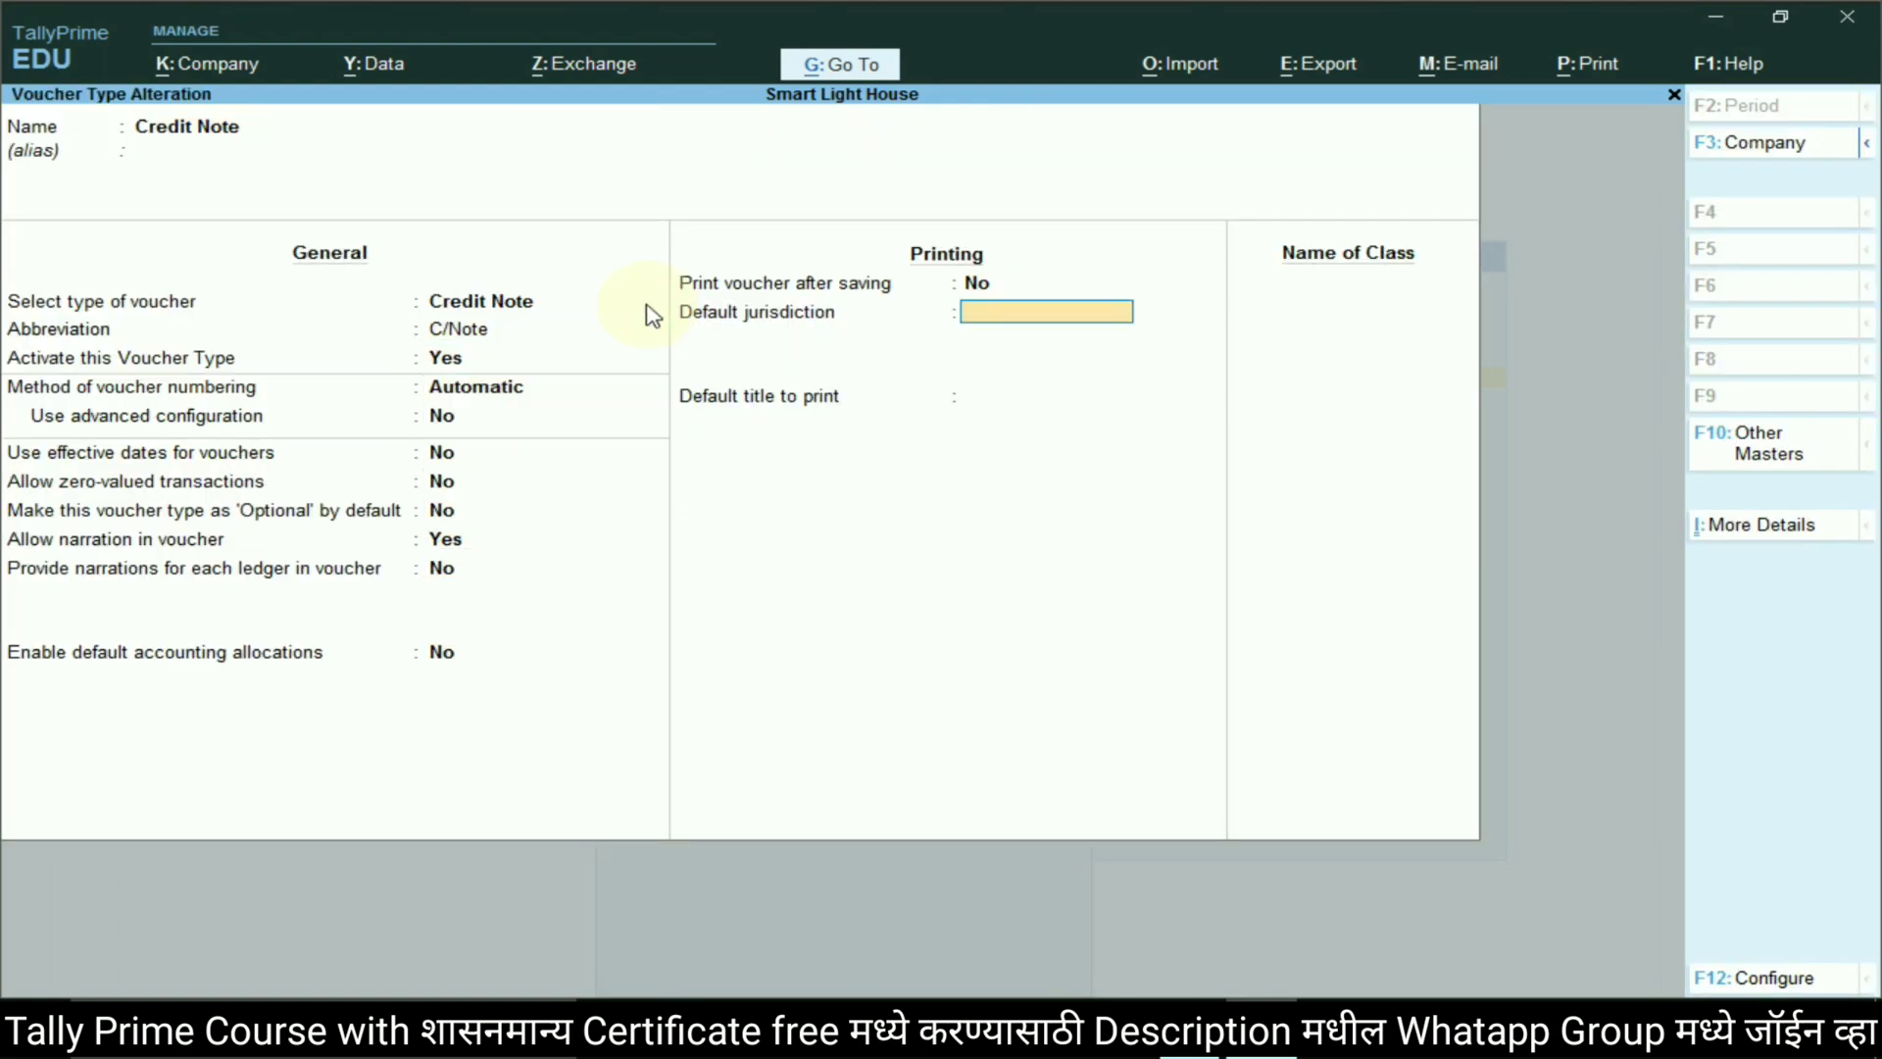
key("Return")
key("Return")
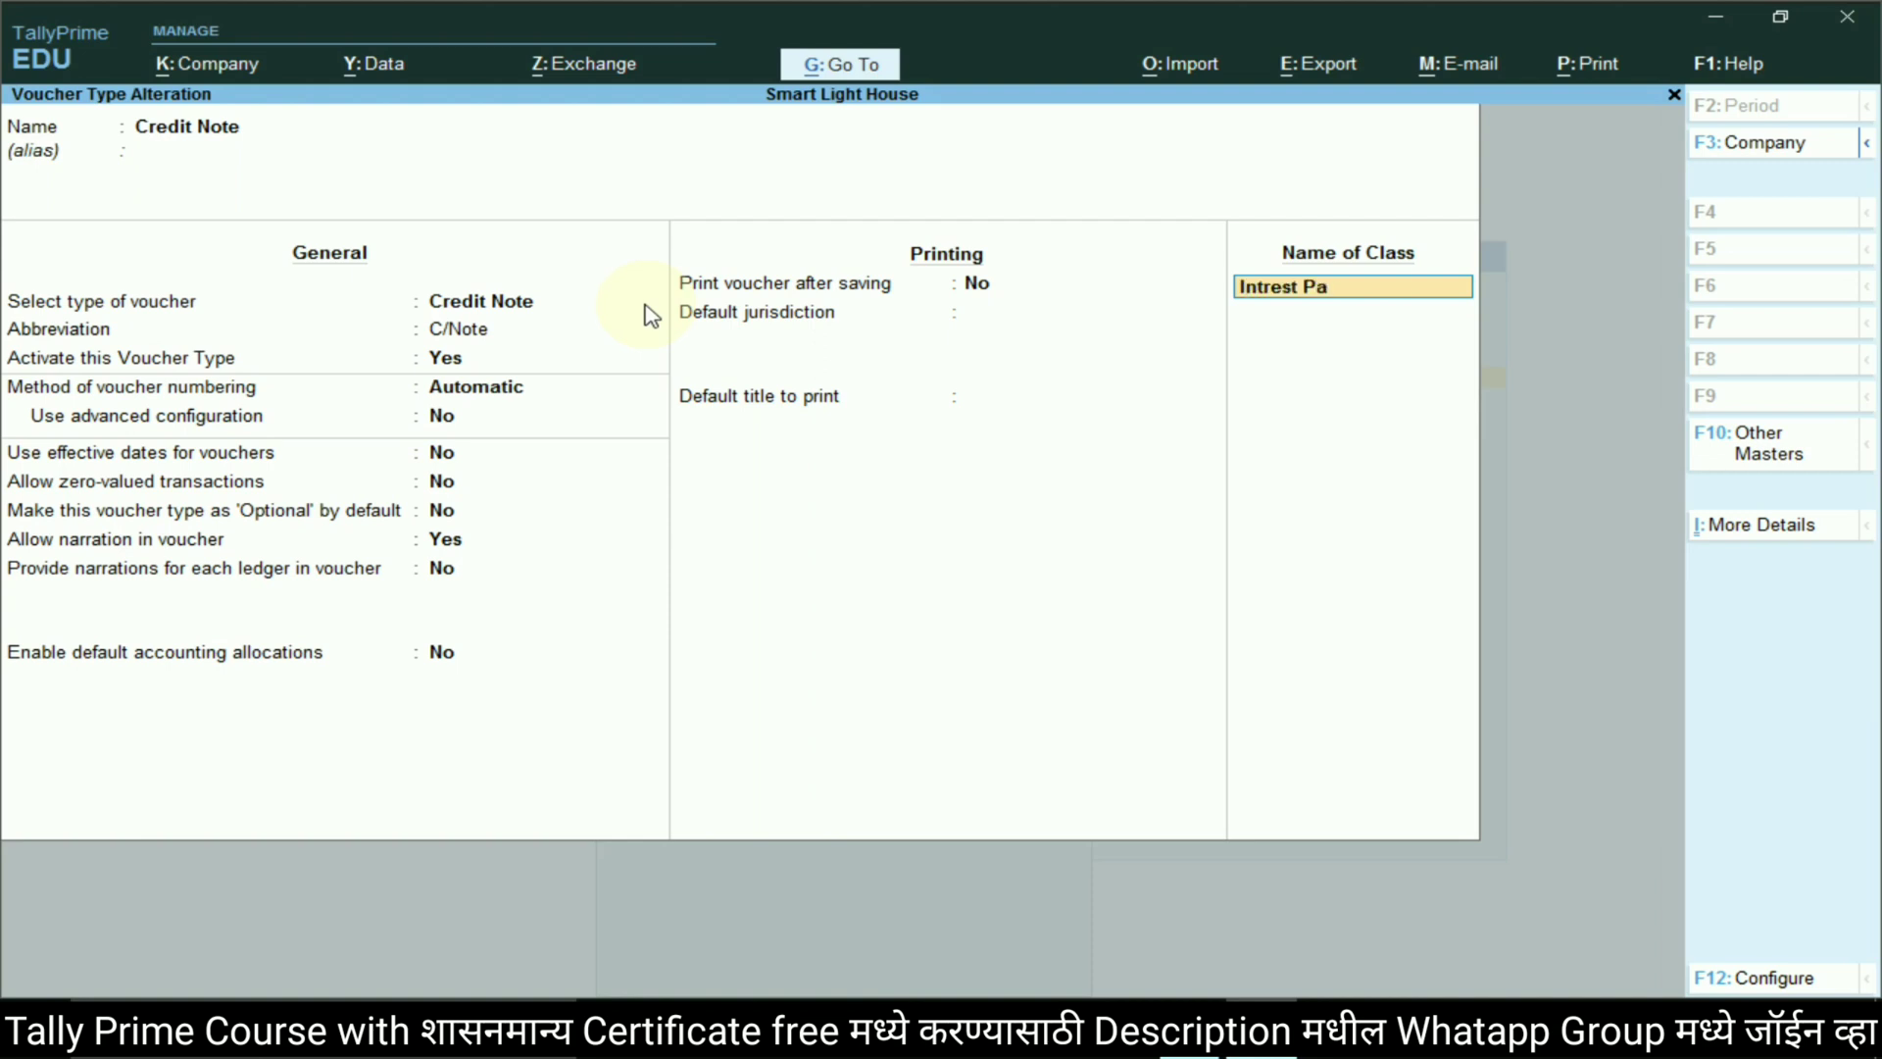
key("Return")
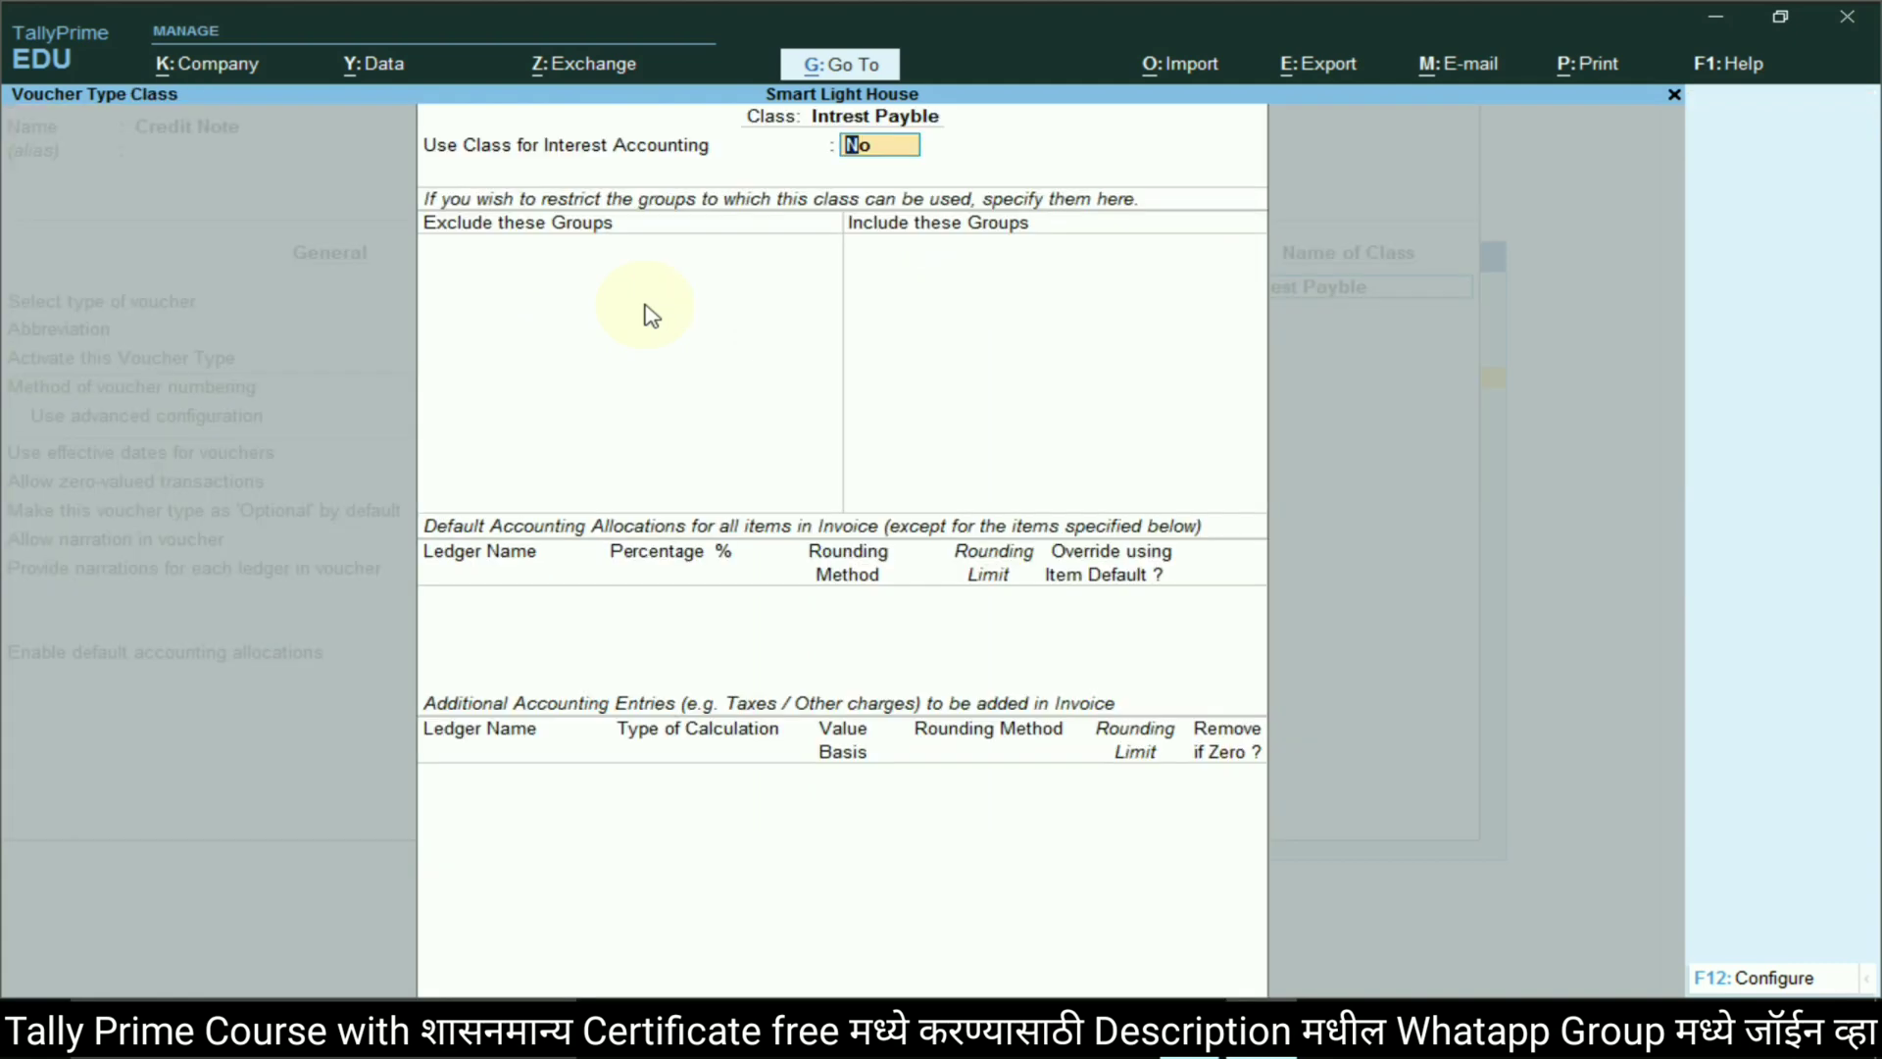
Enable interest accounting for the Intrest Payble class, save the Credit Note voucher type, and return to the Gateway of Tally
type("ye")
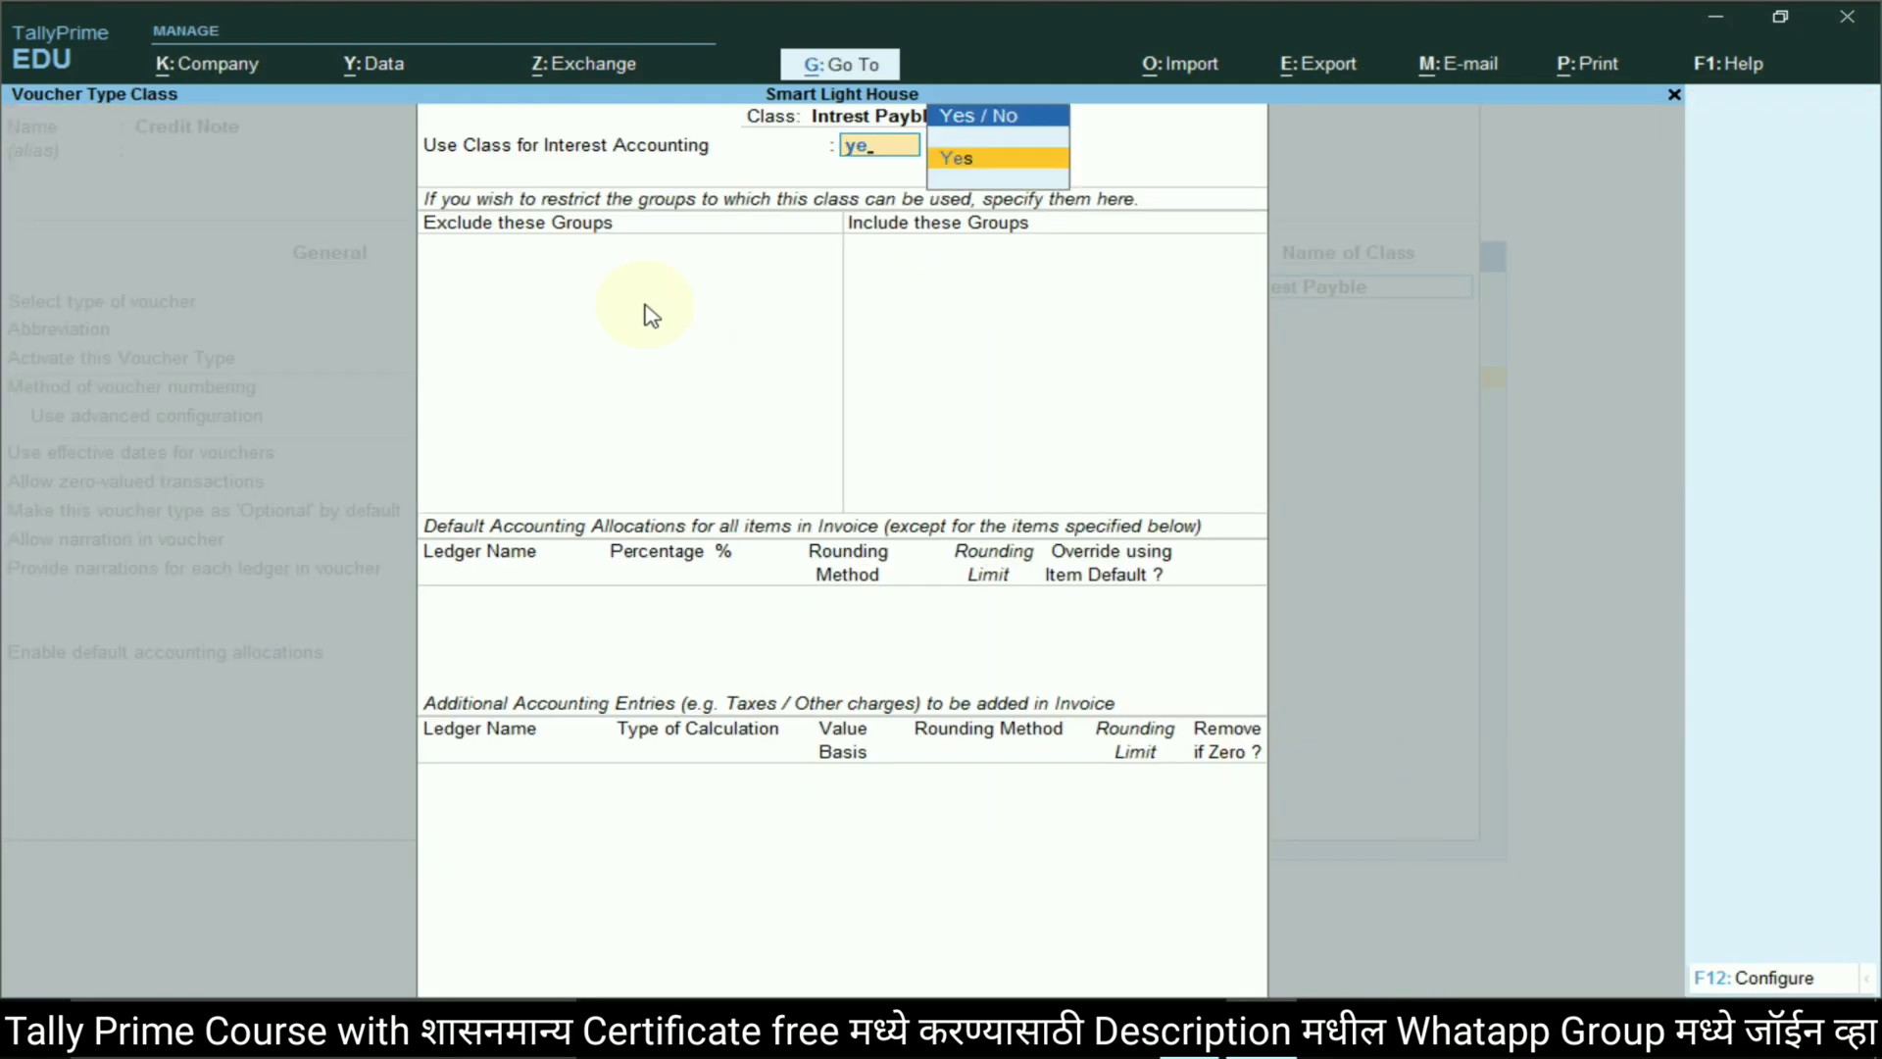
key("Return")
key("ctrl+a")
key("Return")
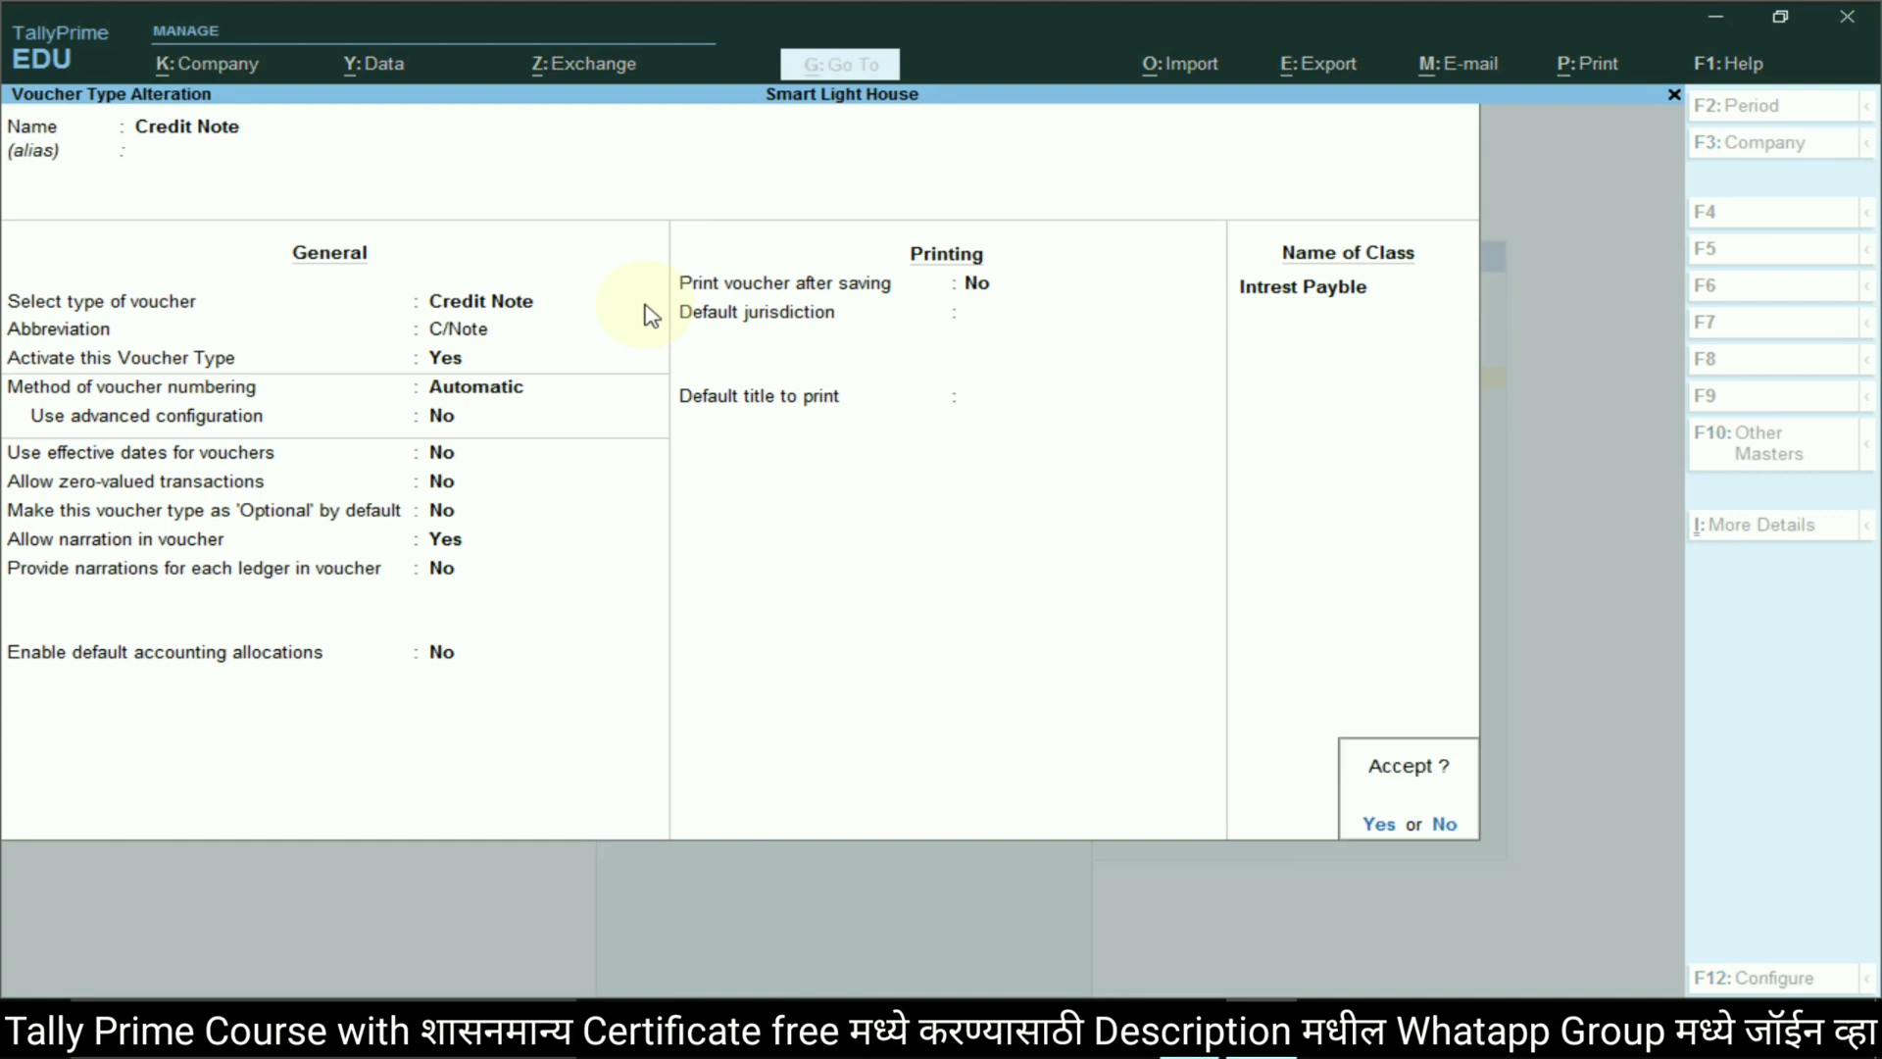
key("Return")
key("Escape")
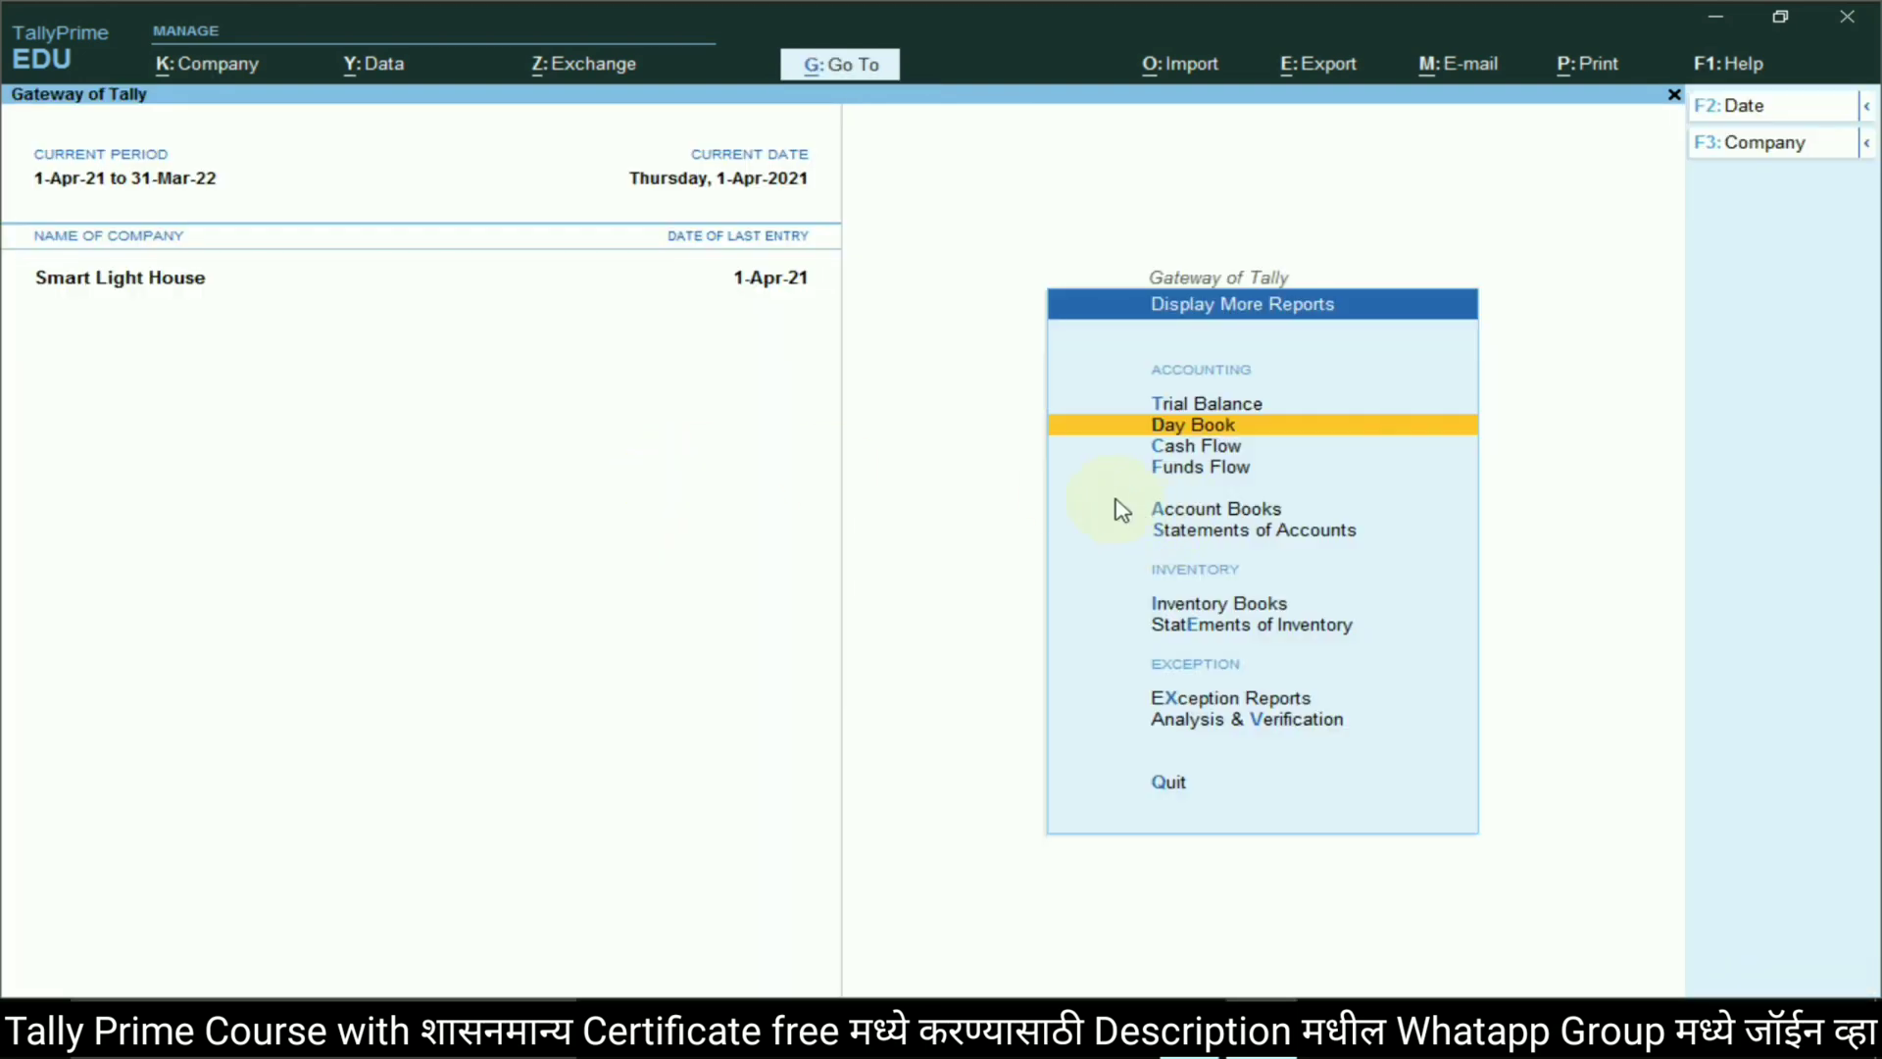
key("Escape")
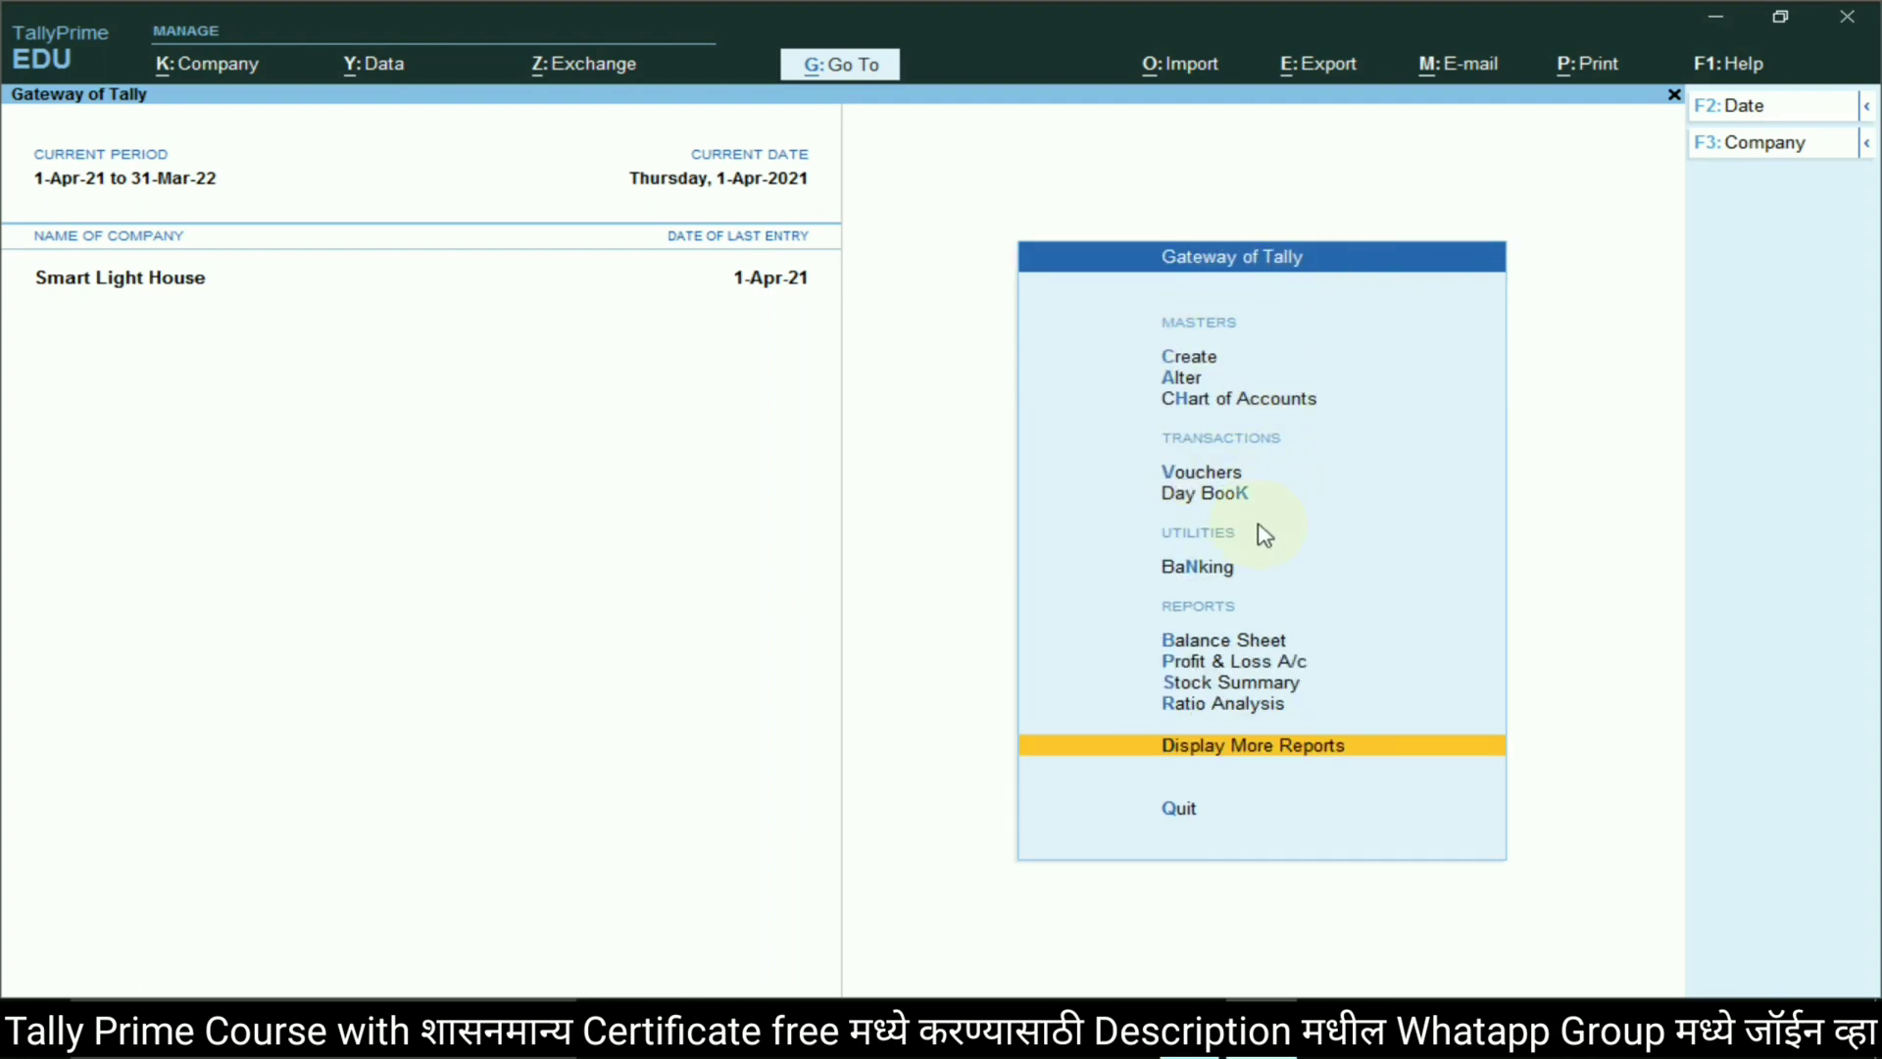
Check the IDBI Bank interest entry in the Word assignment and start a Debit Note voucher in TallyPrime using the Intrest Receivble class
left_click(1215, 478)
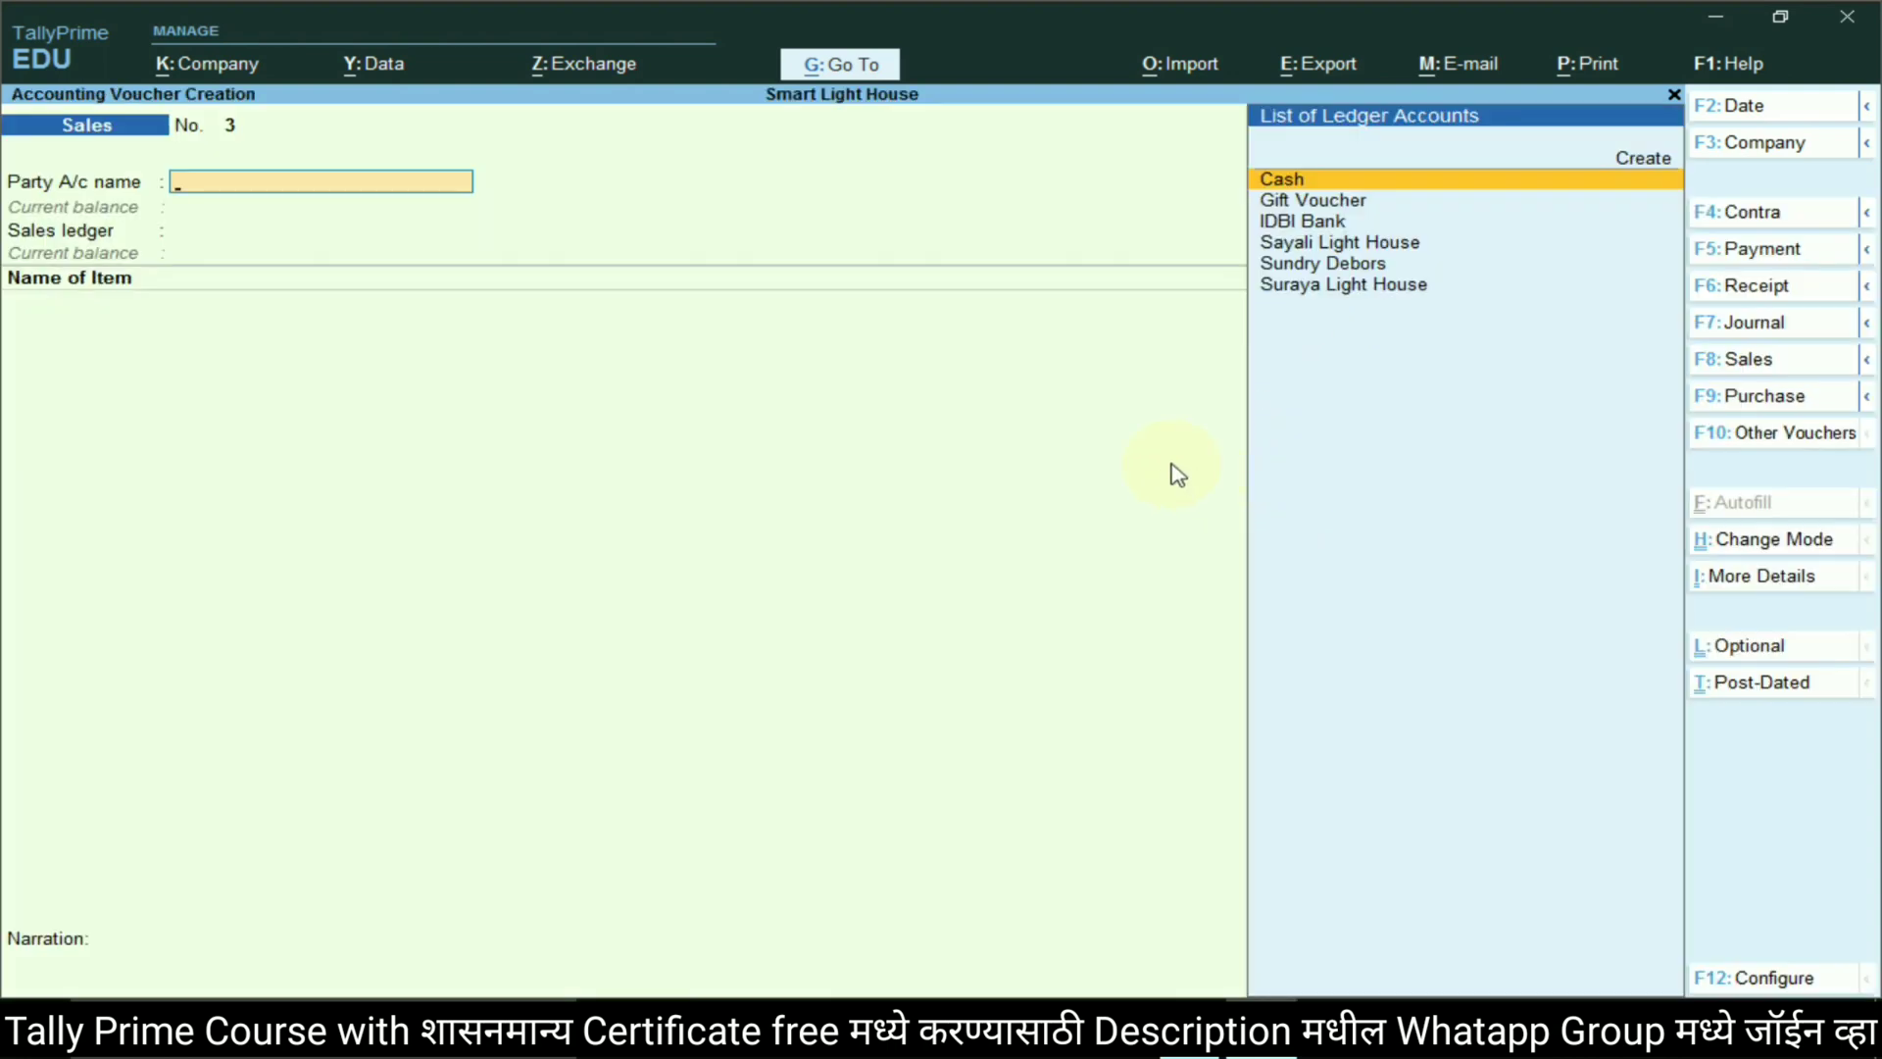
key("ctrl")
key("alt+Tab")
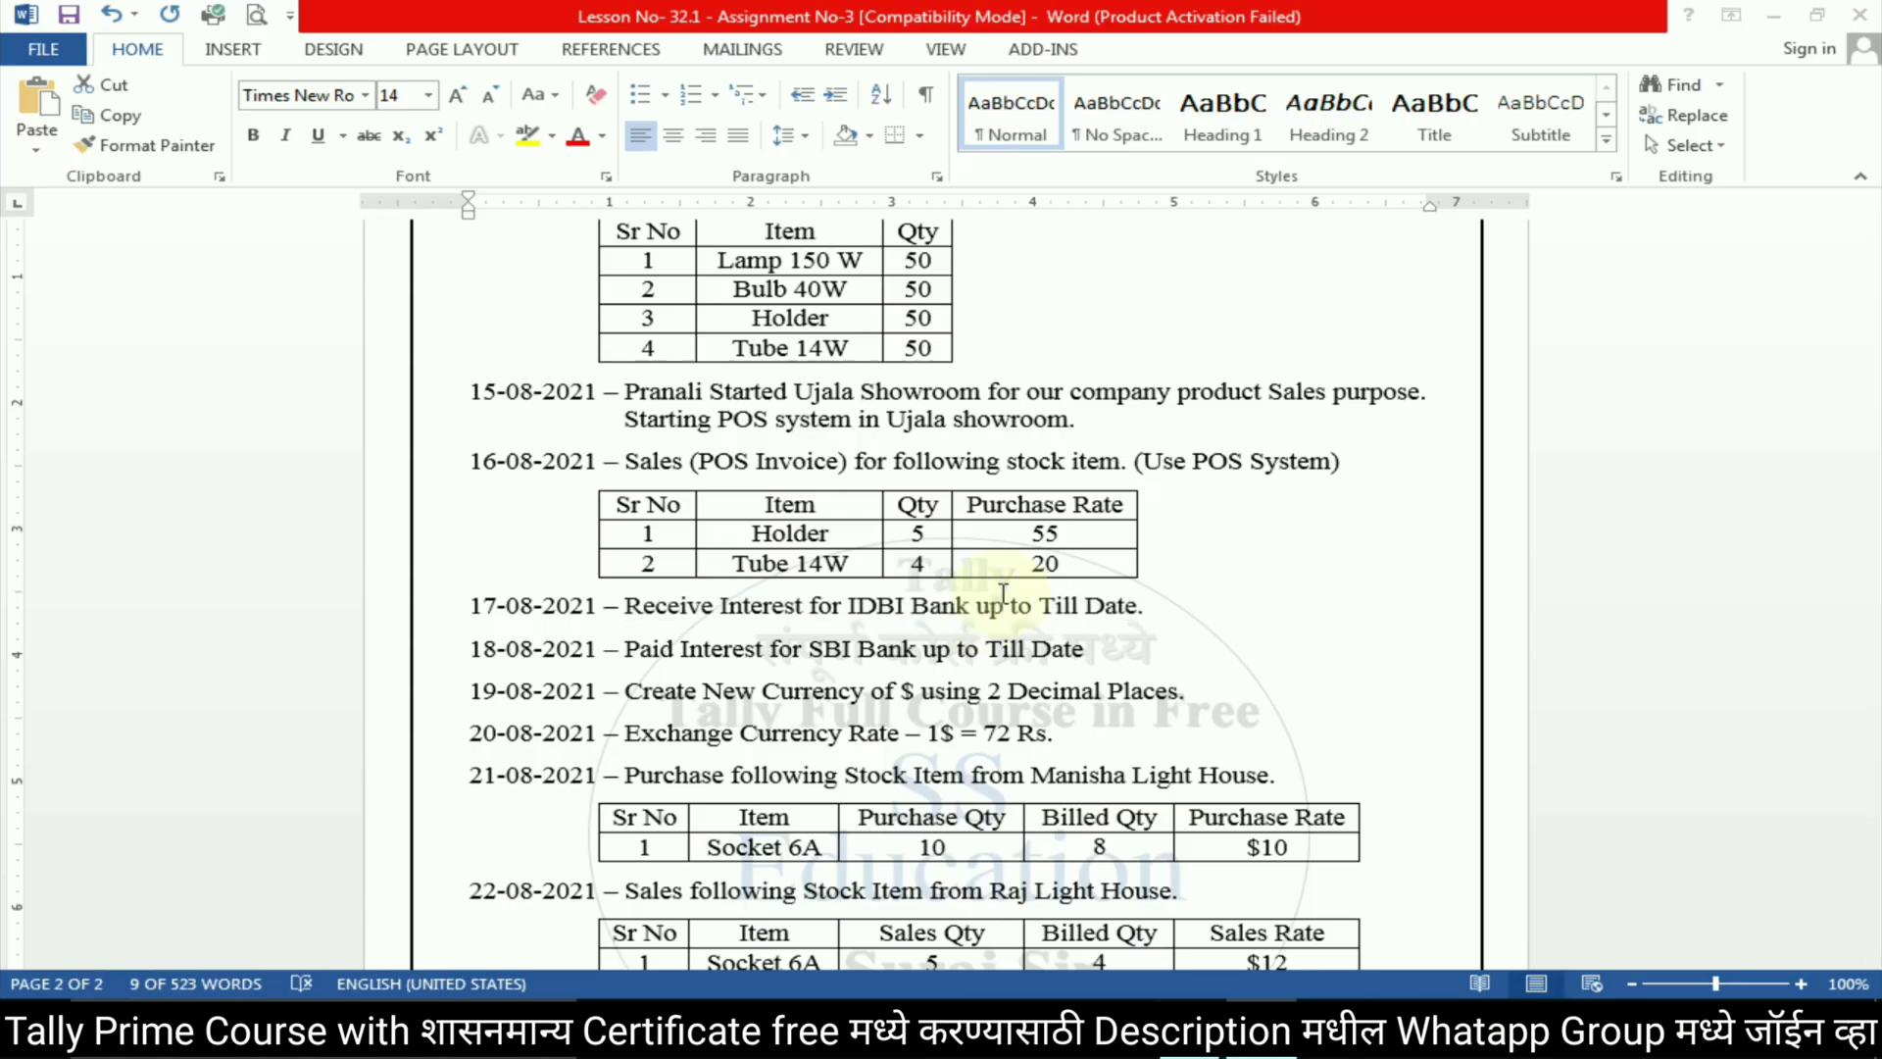
key("alt+Tab")
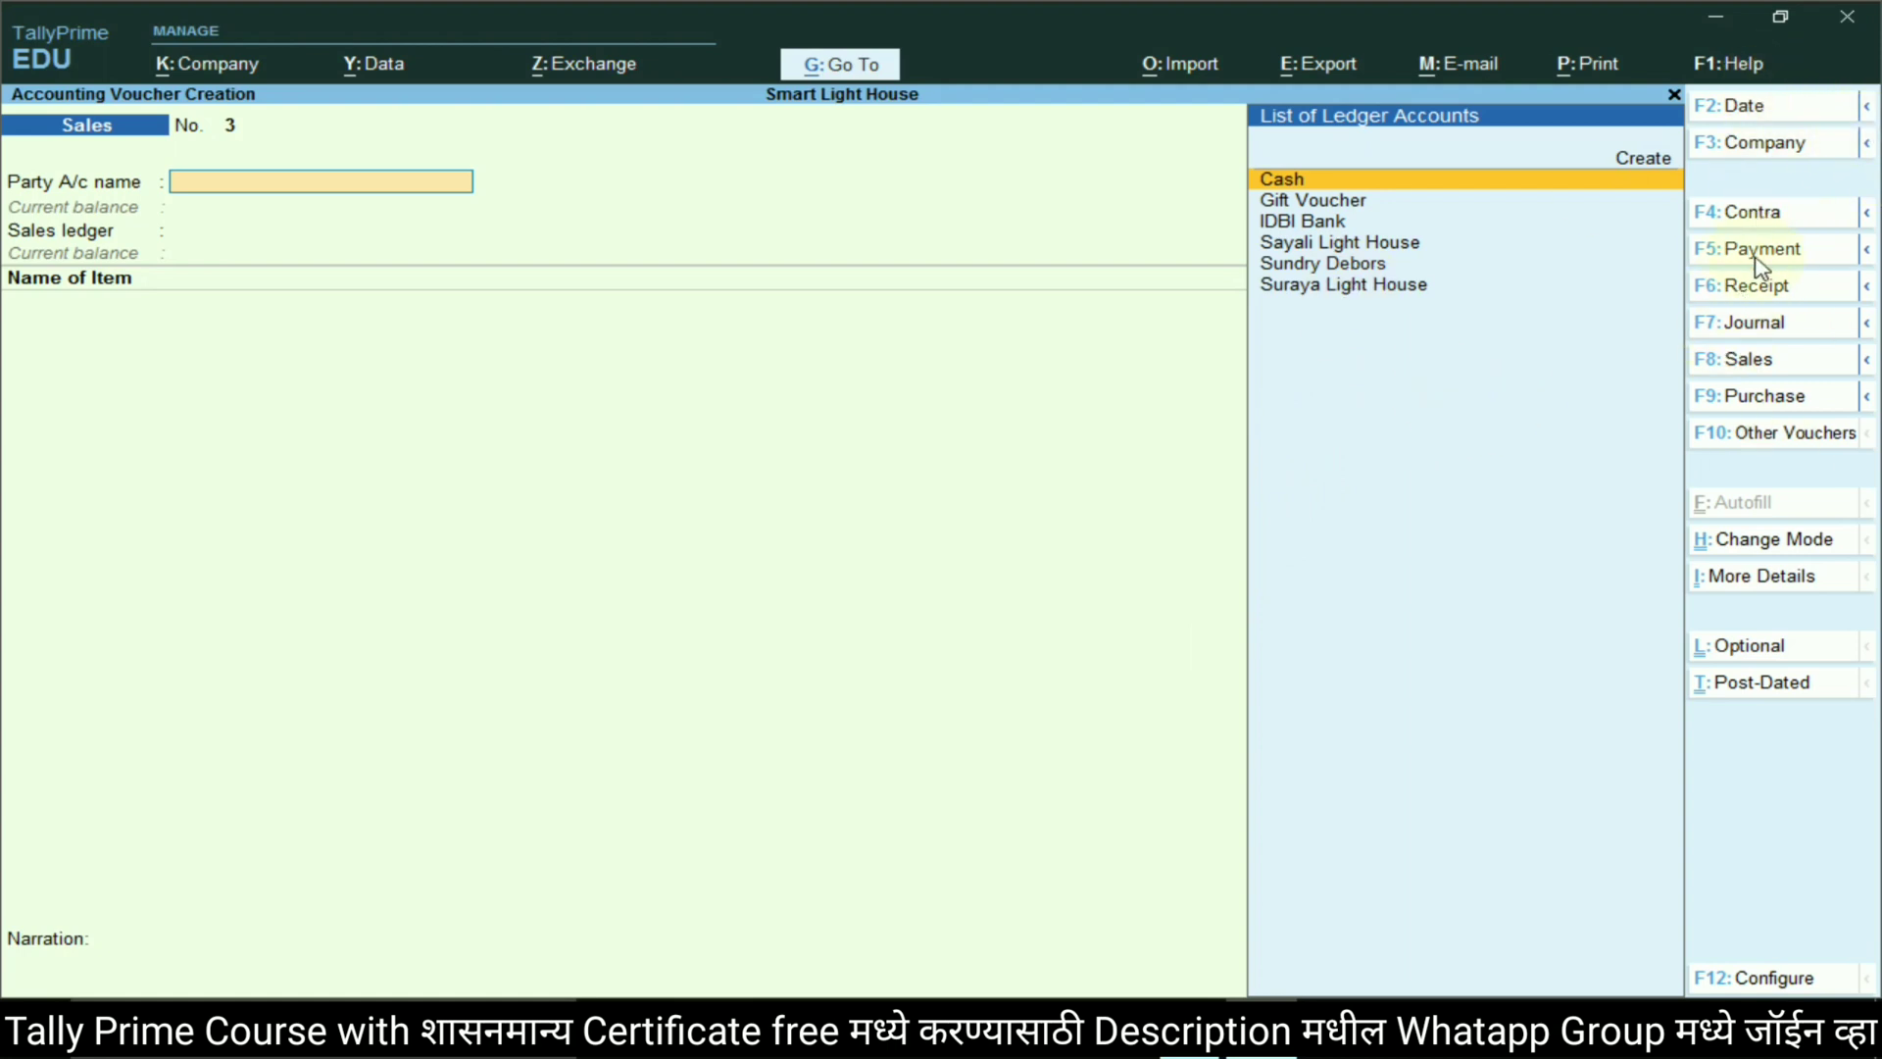
left_click(1796, 441)
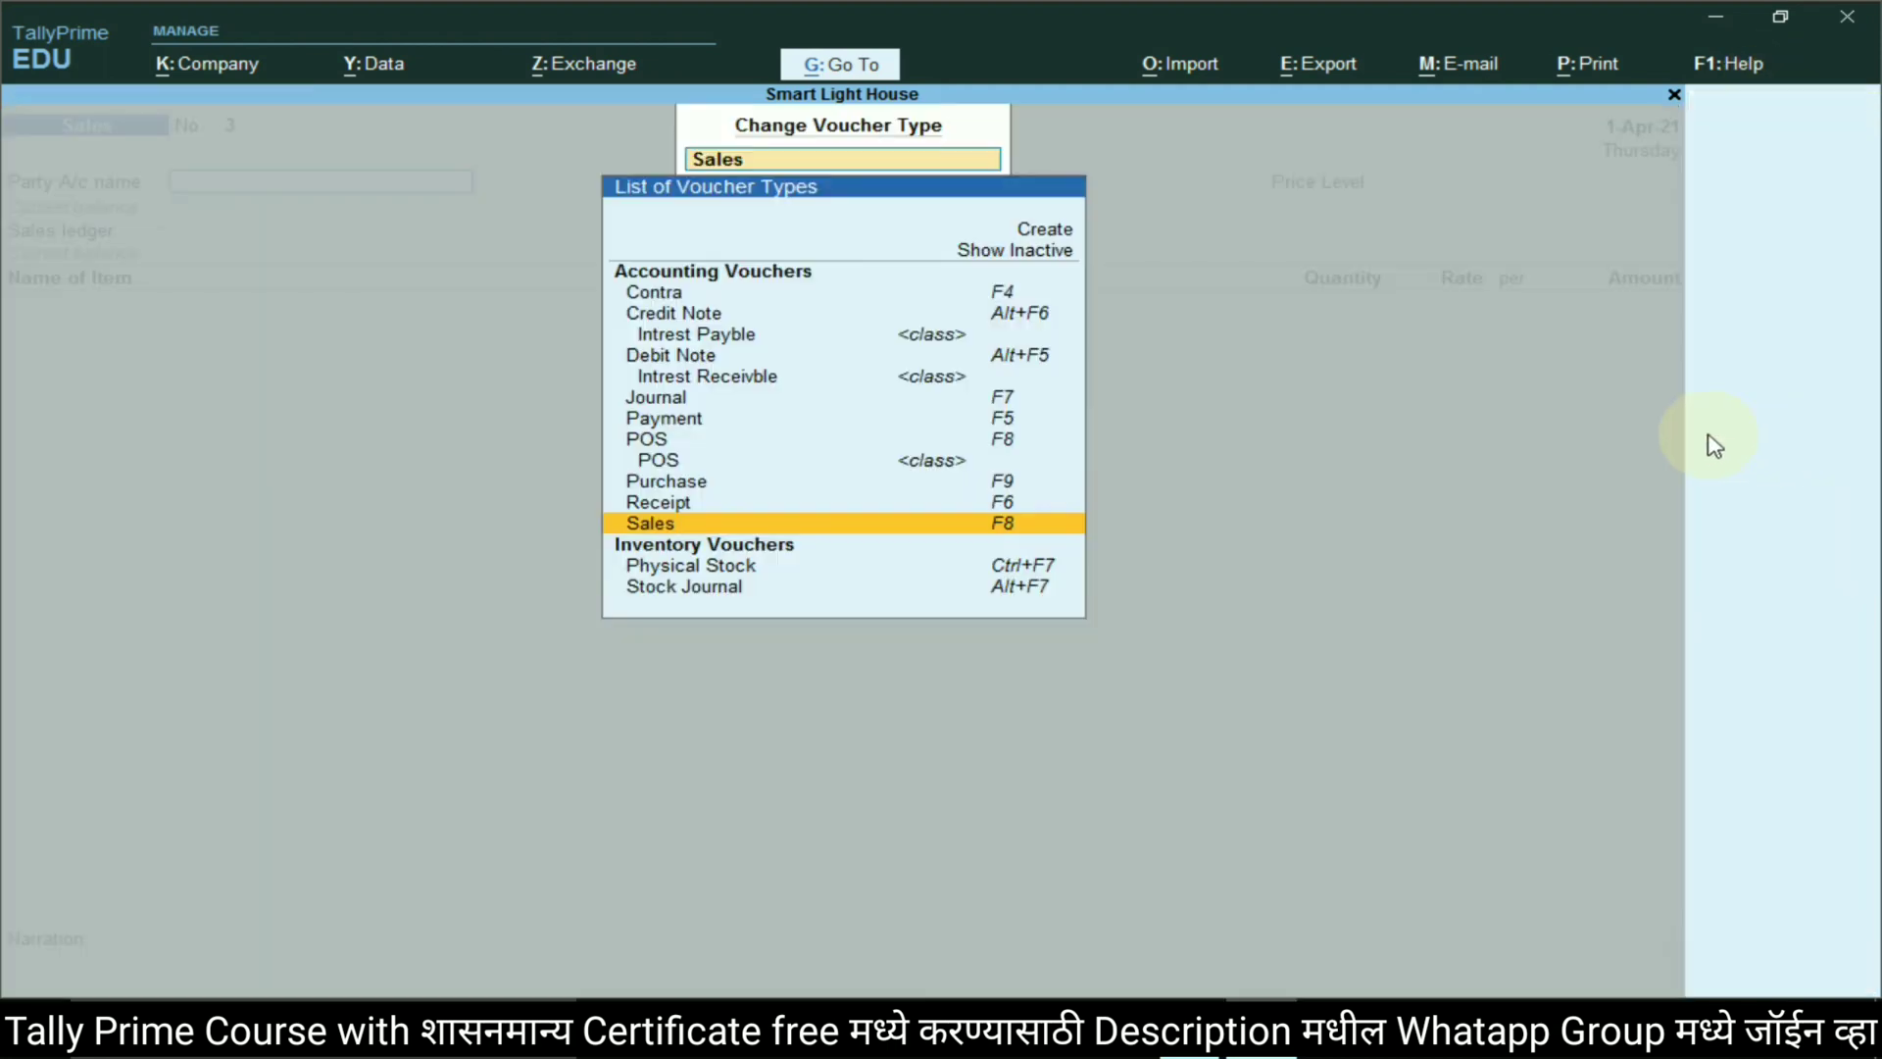
left_click(697, 363)
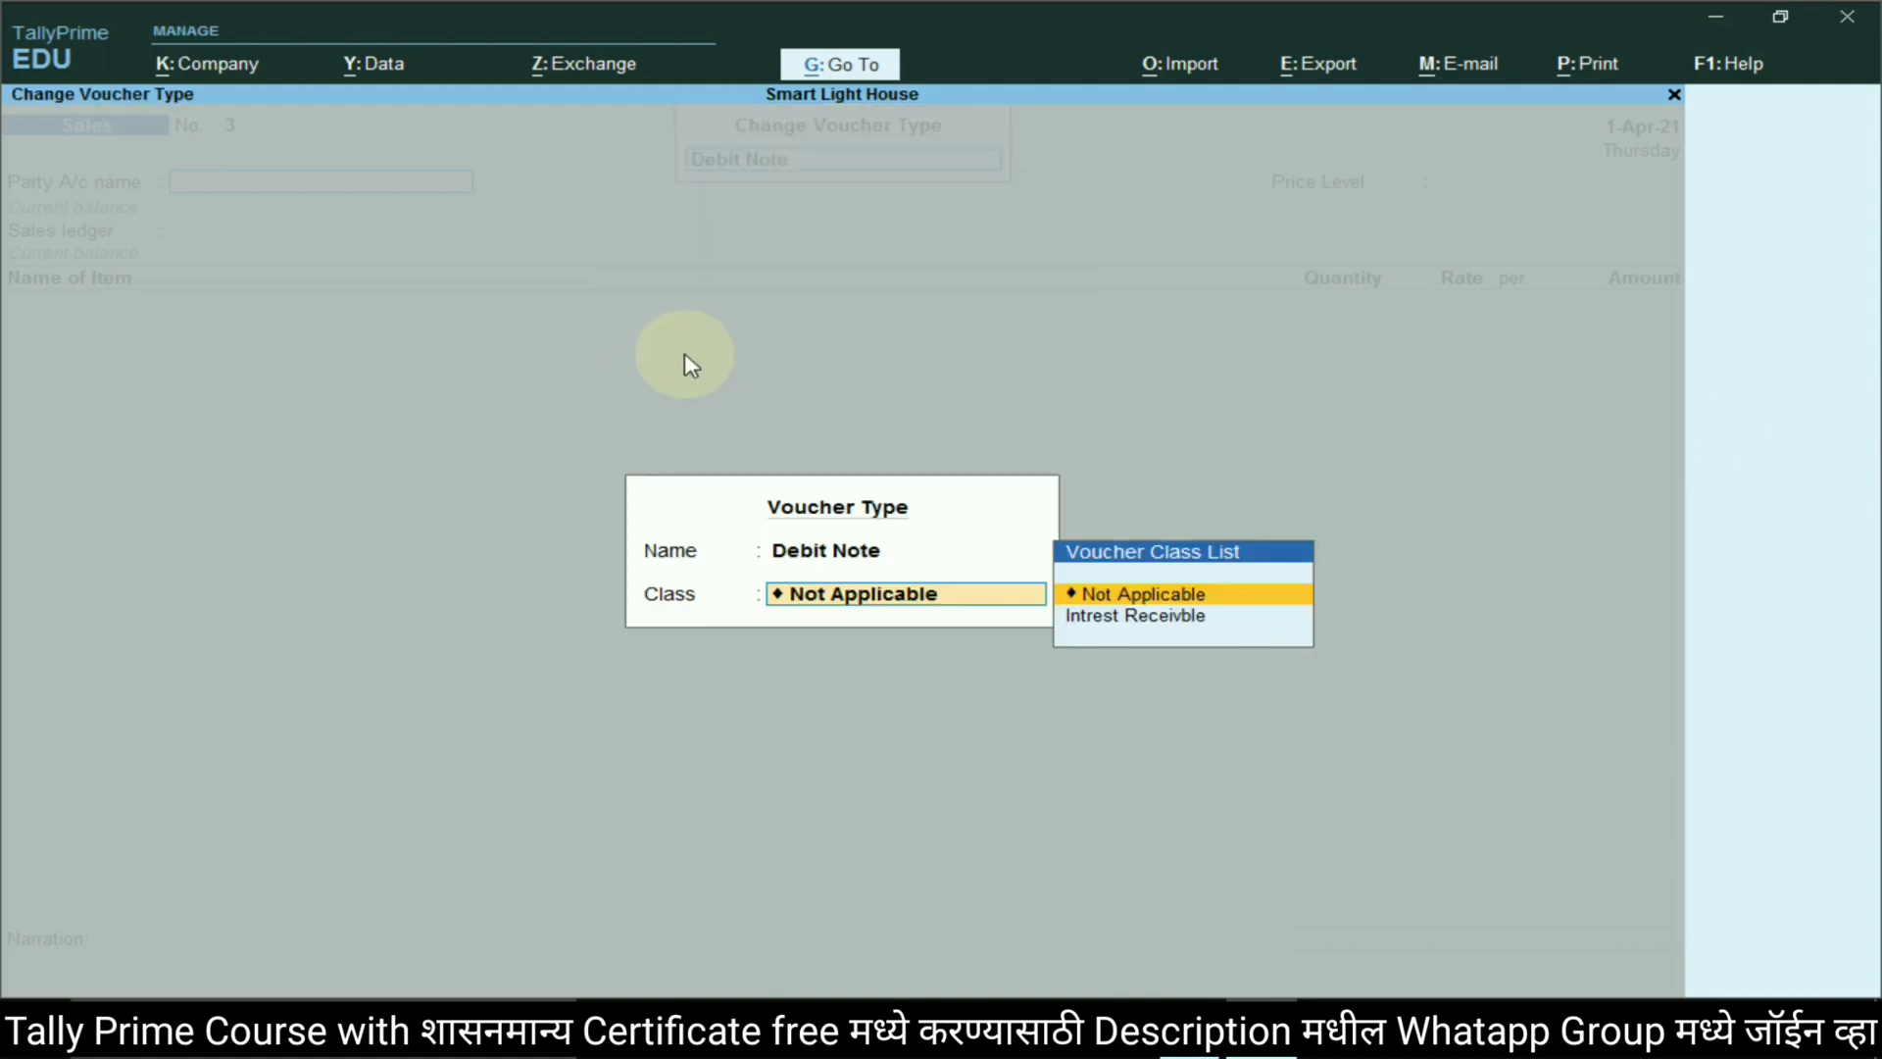
left_click(1160, 617)
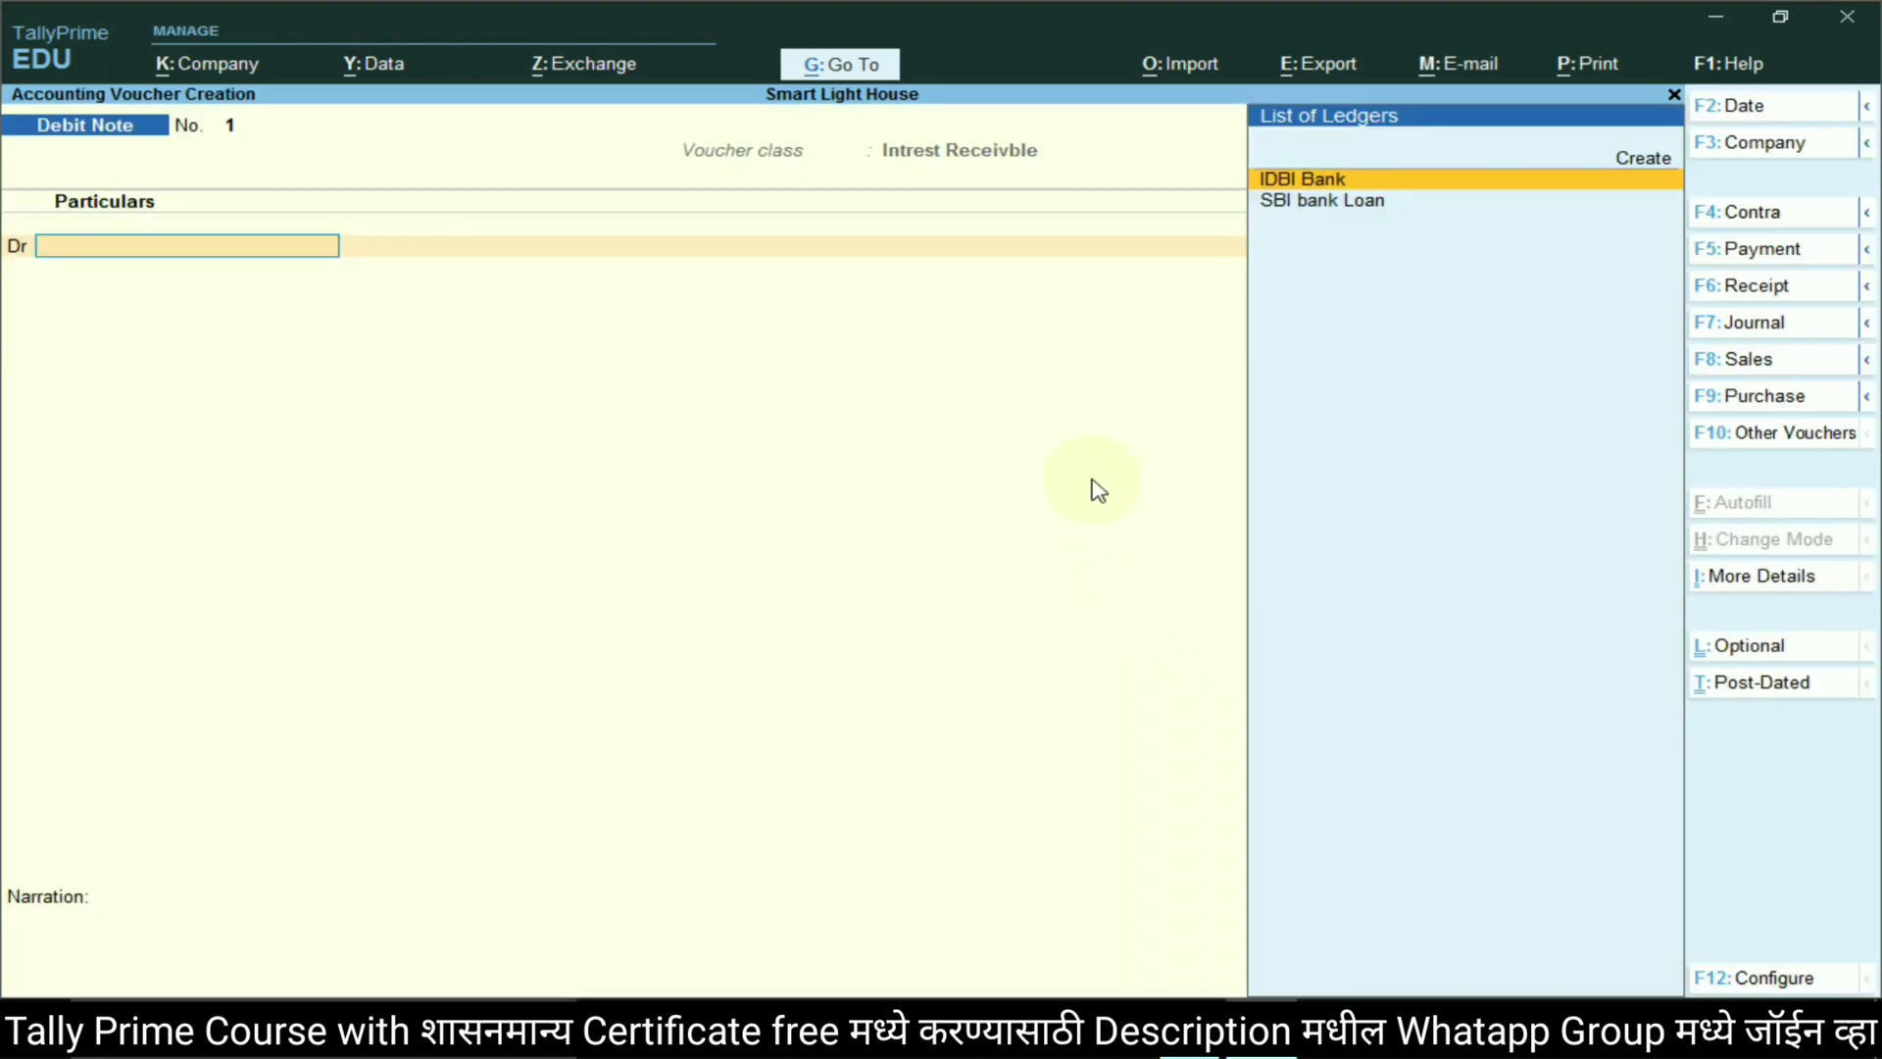
Select IDBI Bank as the debit ledger and leave its dispatch and original invoice details blank
left_click(1309, 182)
key("Return")
key("Return")
key("Return")
key("Return")
key("Return")
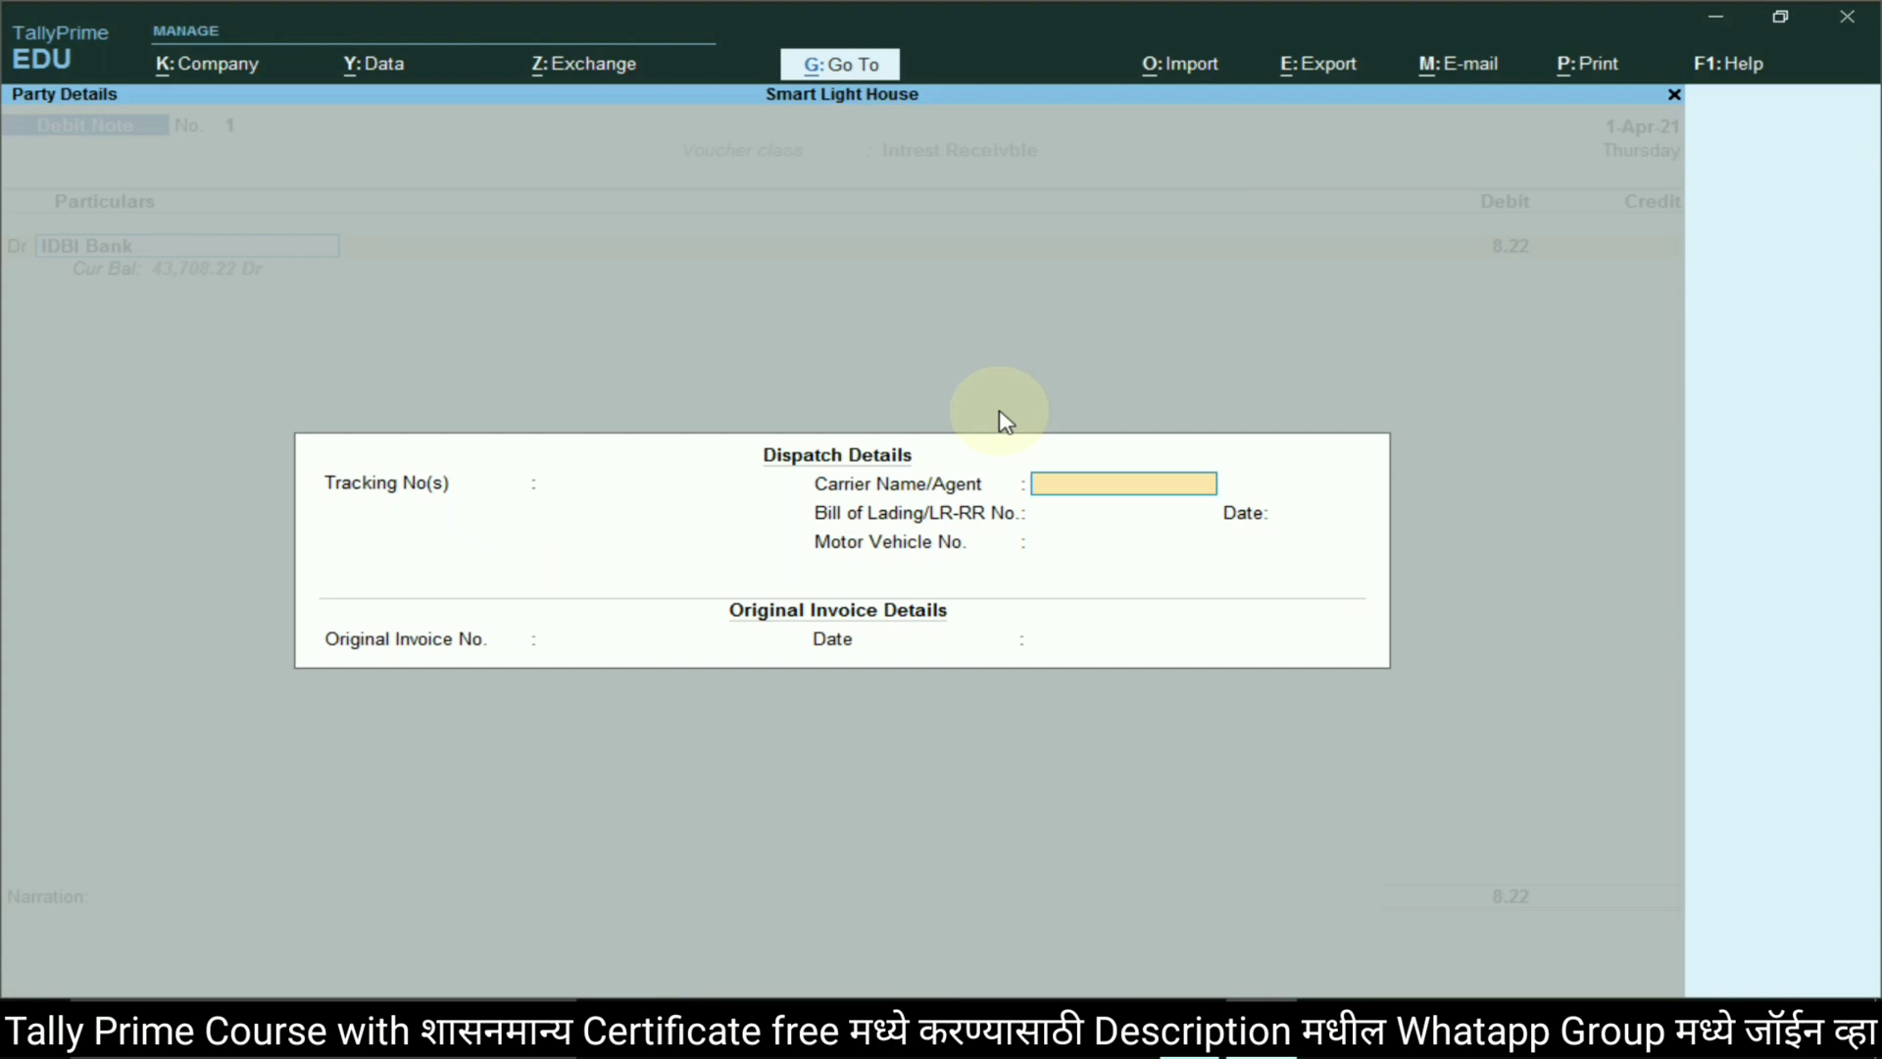
key("Return")
key("Return")
key("Return")
key("Return")
key("Return")
key("Return")
key("Return")
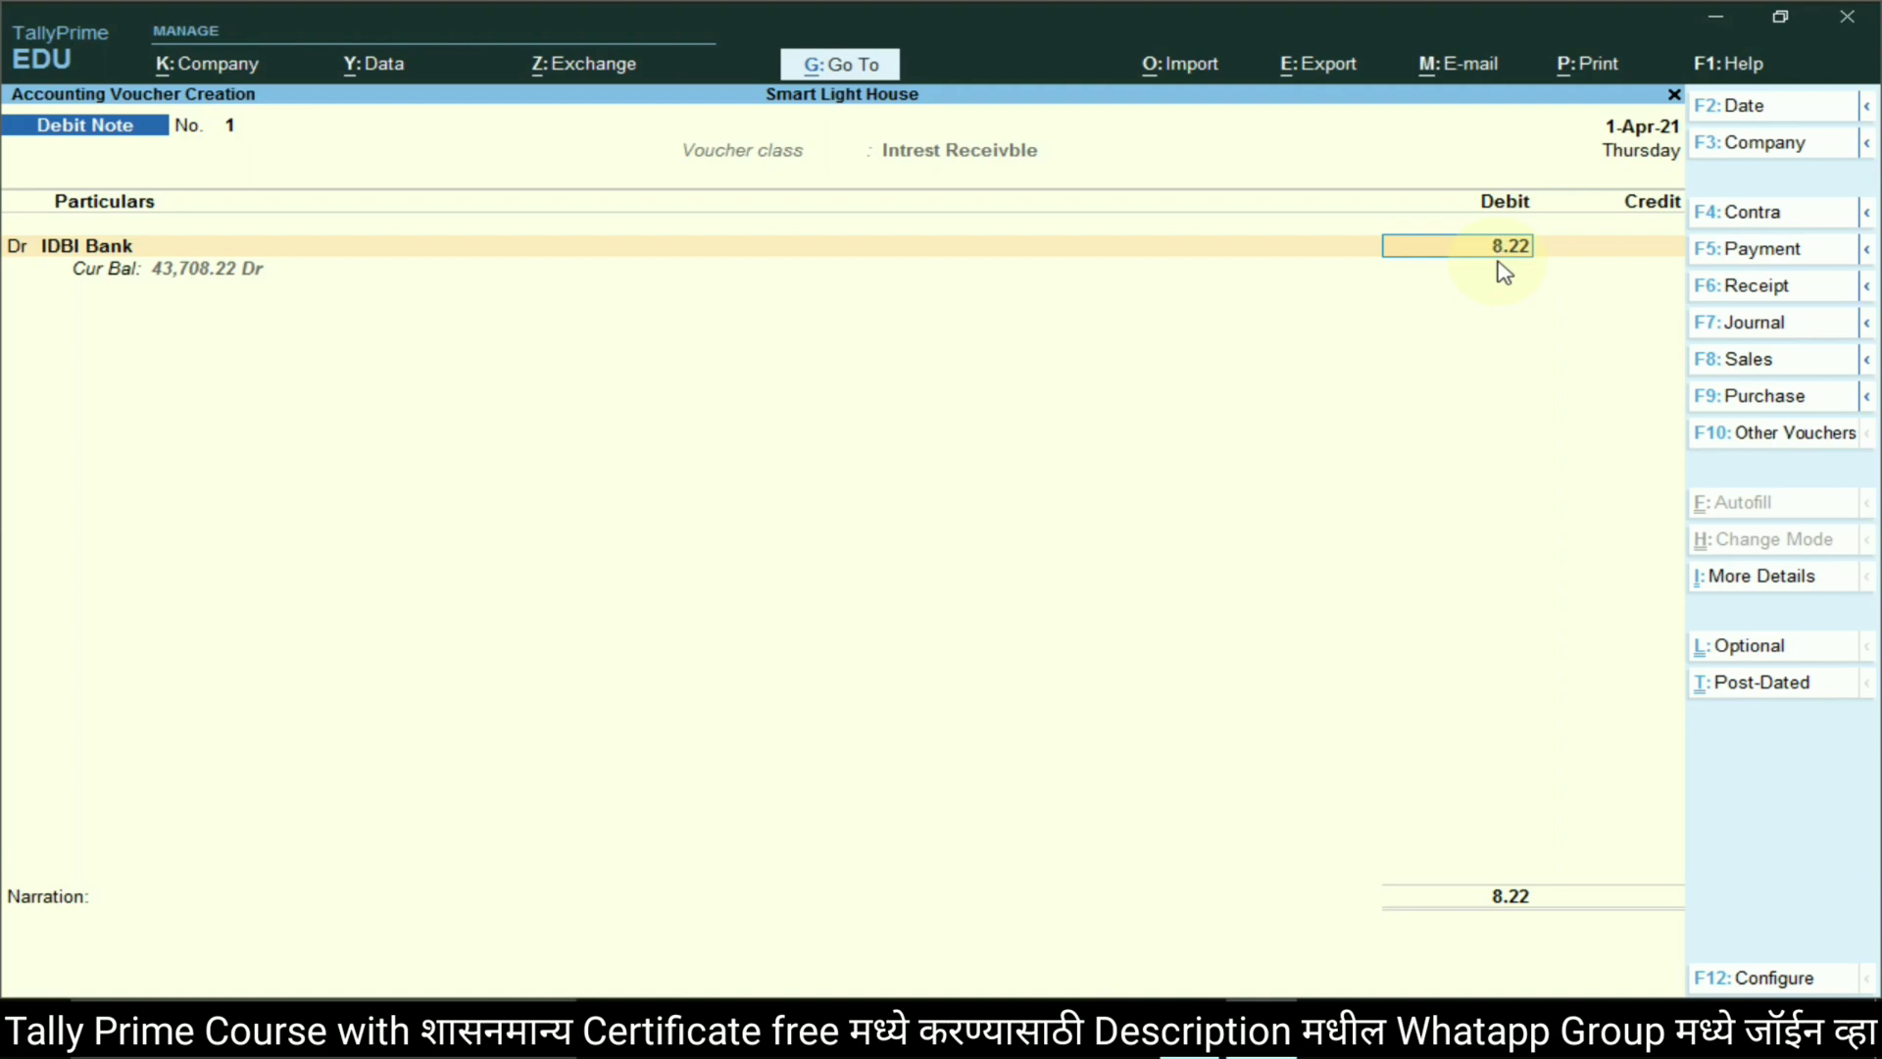
Accept 8.22 as the IDBI Bank debit amount and proceed to the credit ledger entry
key("Return")
key("Return")
key("Return")
key("Return")
key("Return")
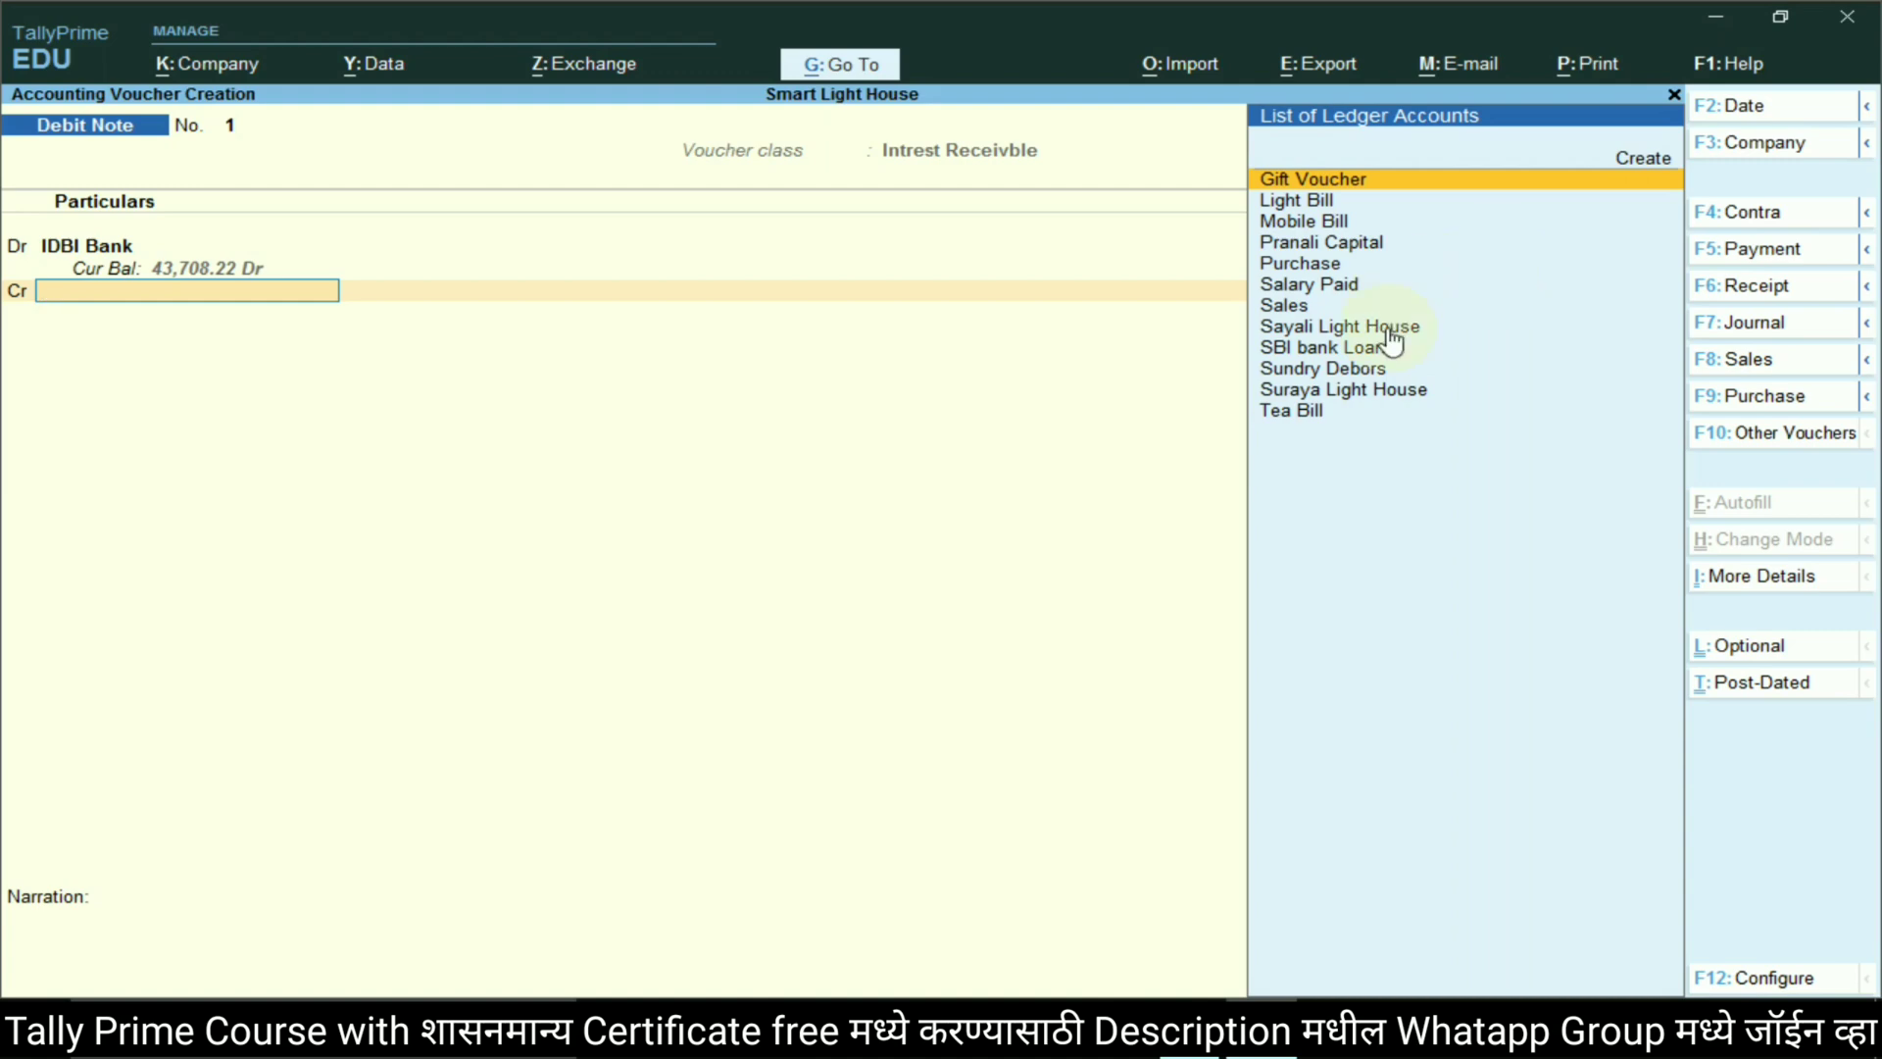
Copy the word Interest from the 17-08-2021 entry in Word and start a new credit ledger named Interest Received in TallyPrime
key("alt+Tab")
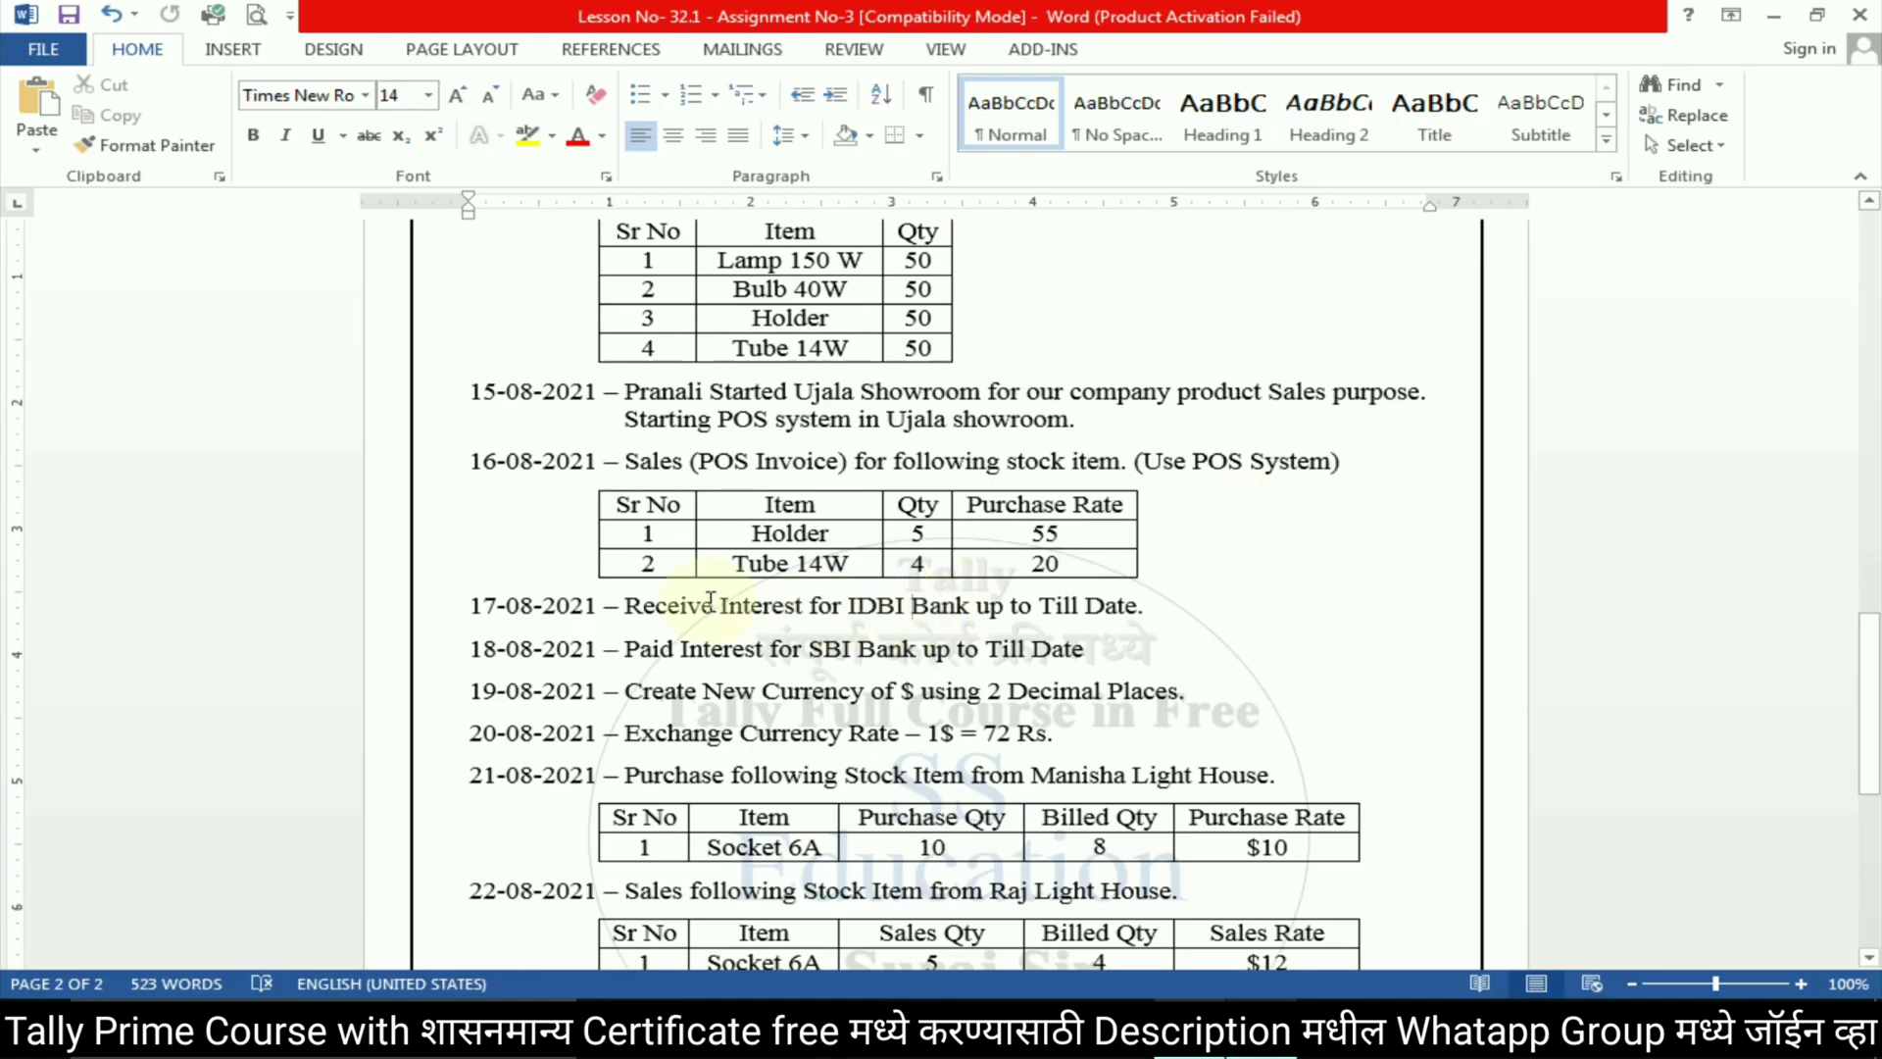
double_click(666, 606)
double_click(771, 608)
key("ctrl+c")
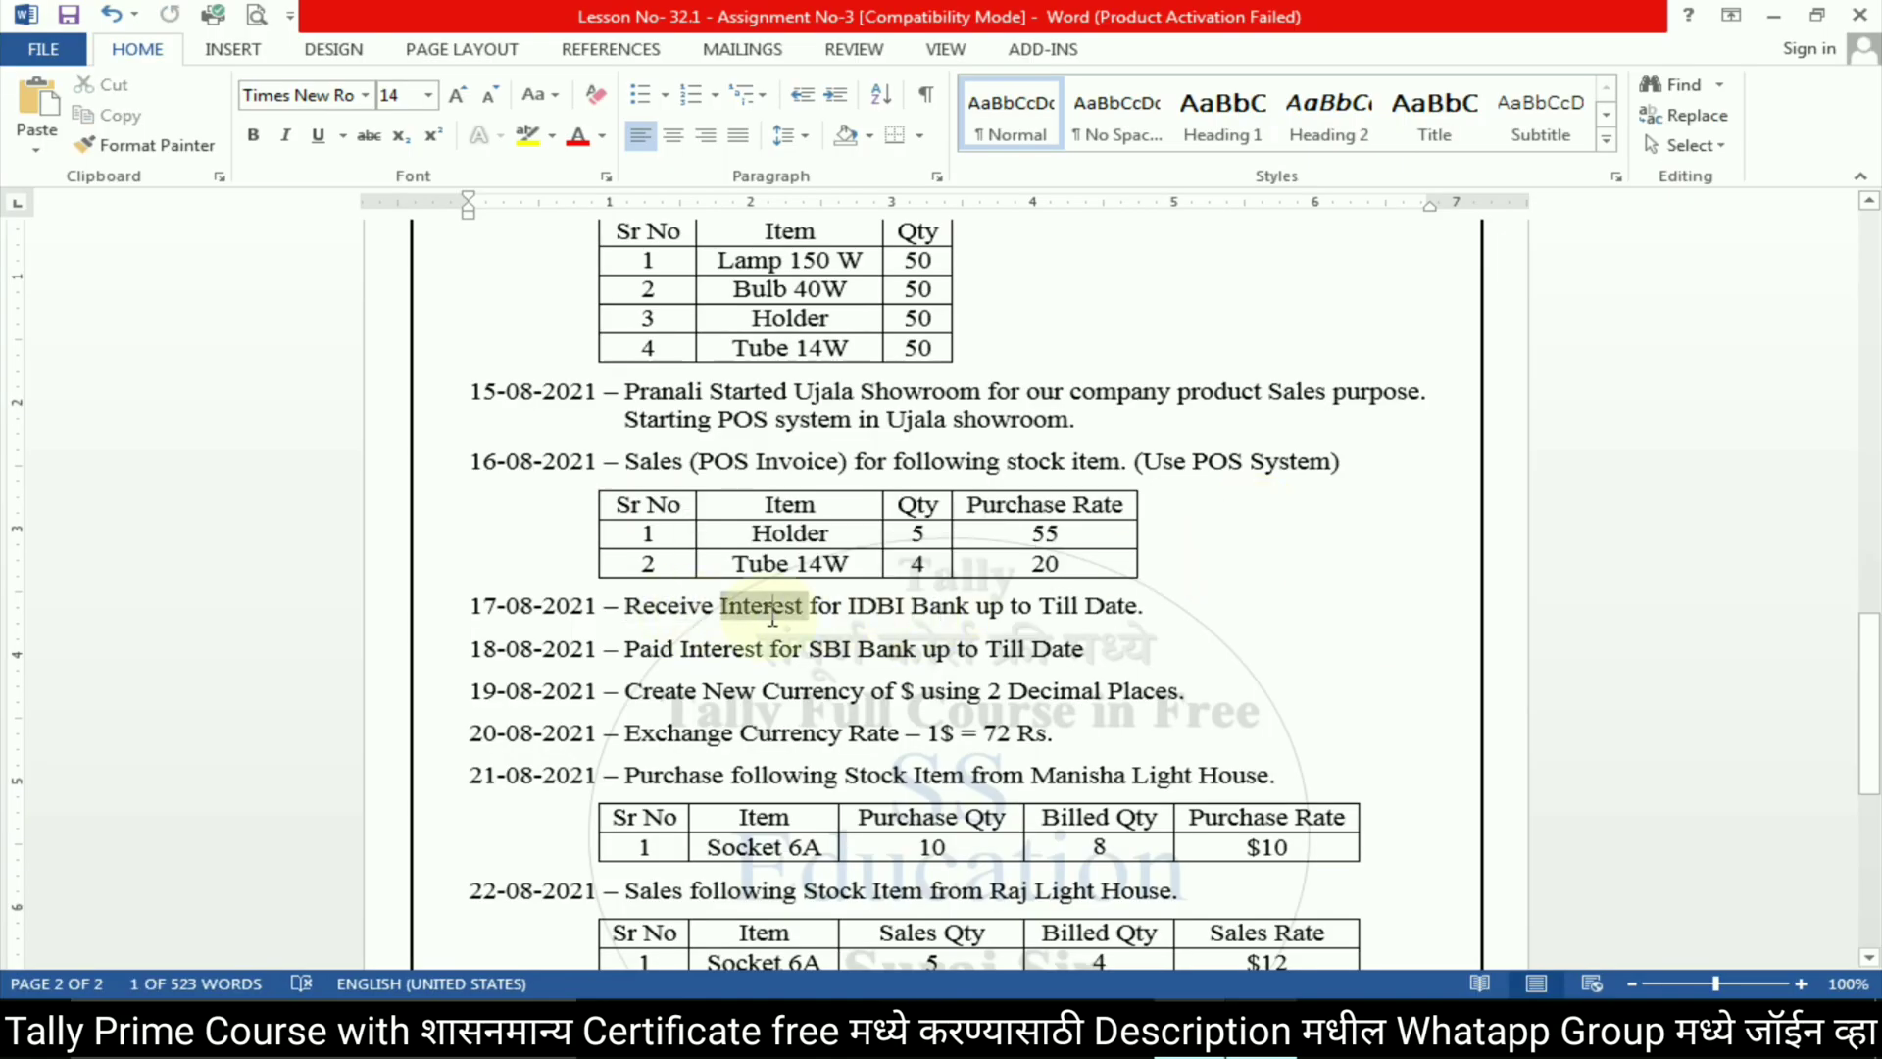
key("alt+Tab")
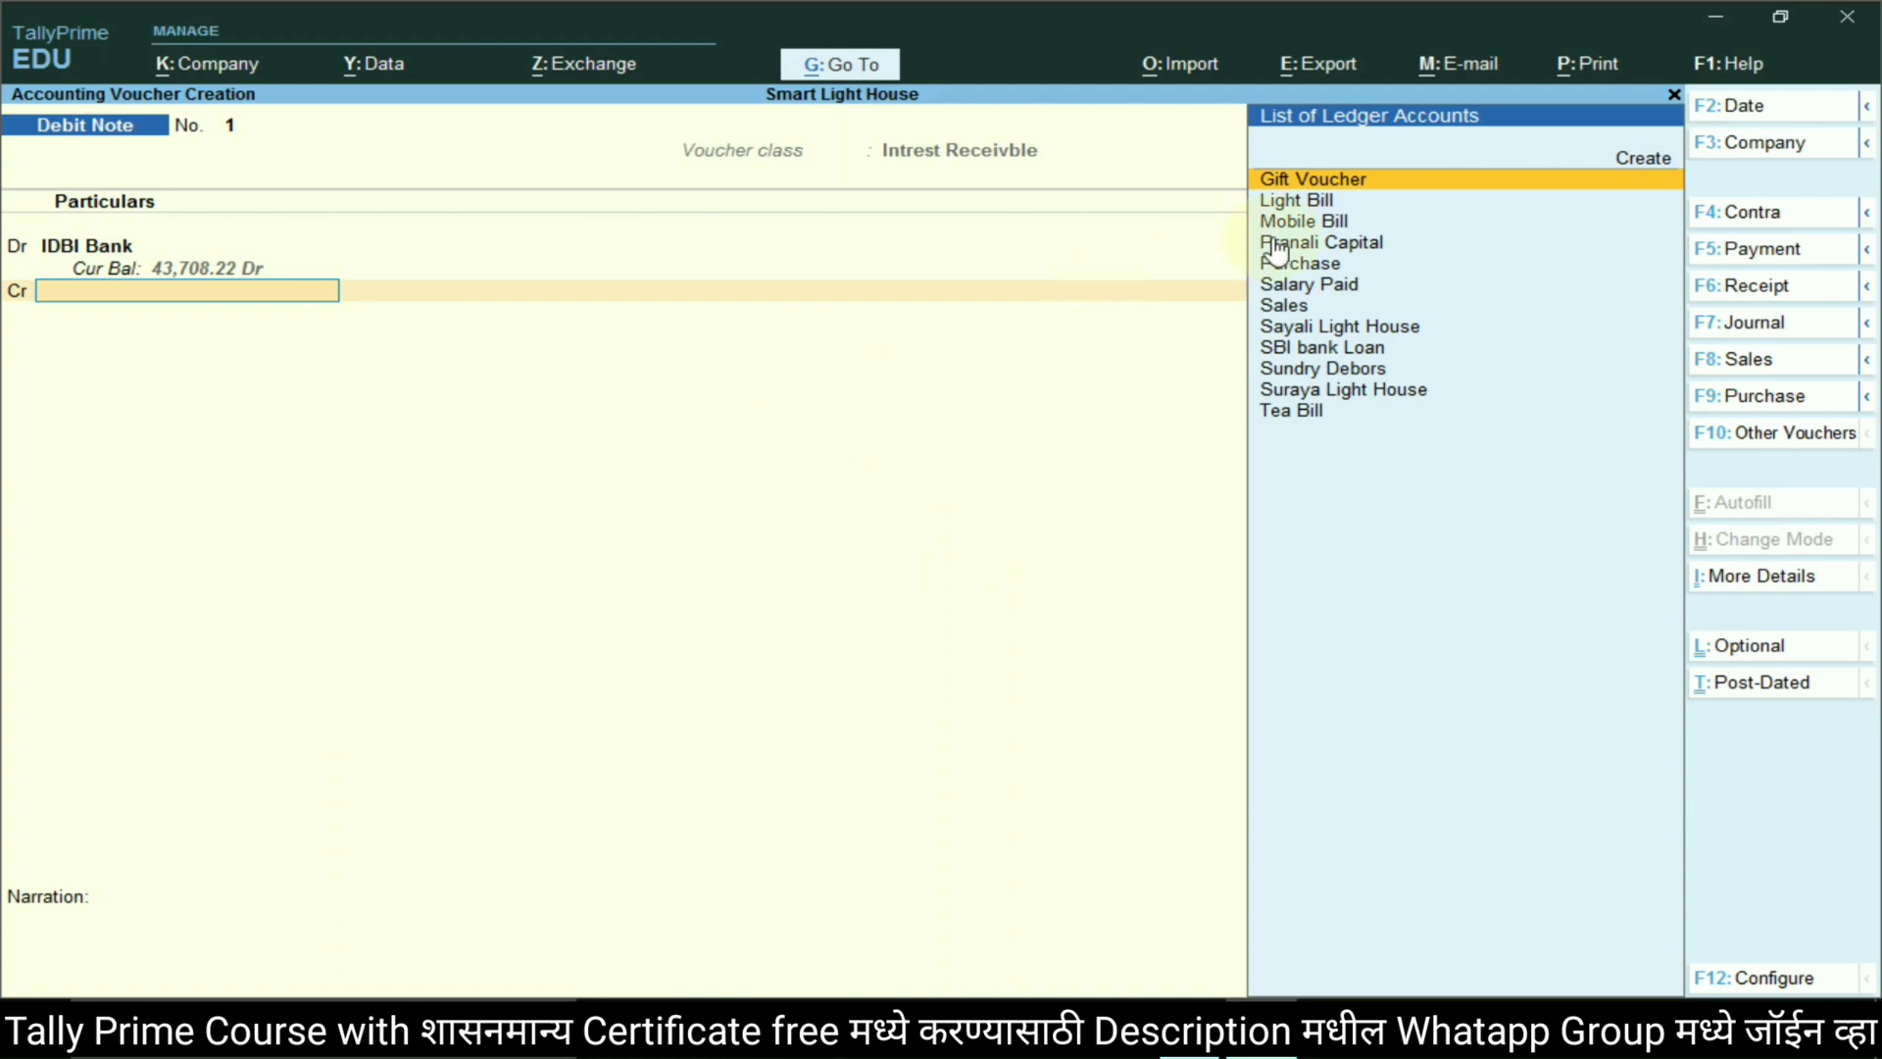
left_click(1657, 167)
key("ctrl+v")
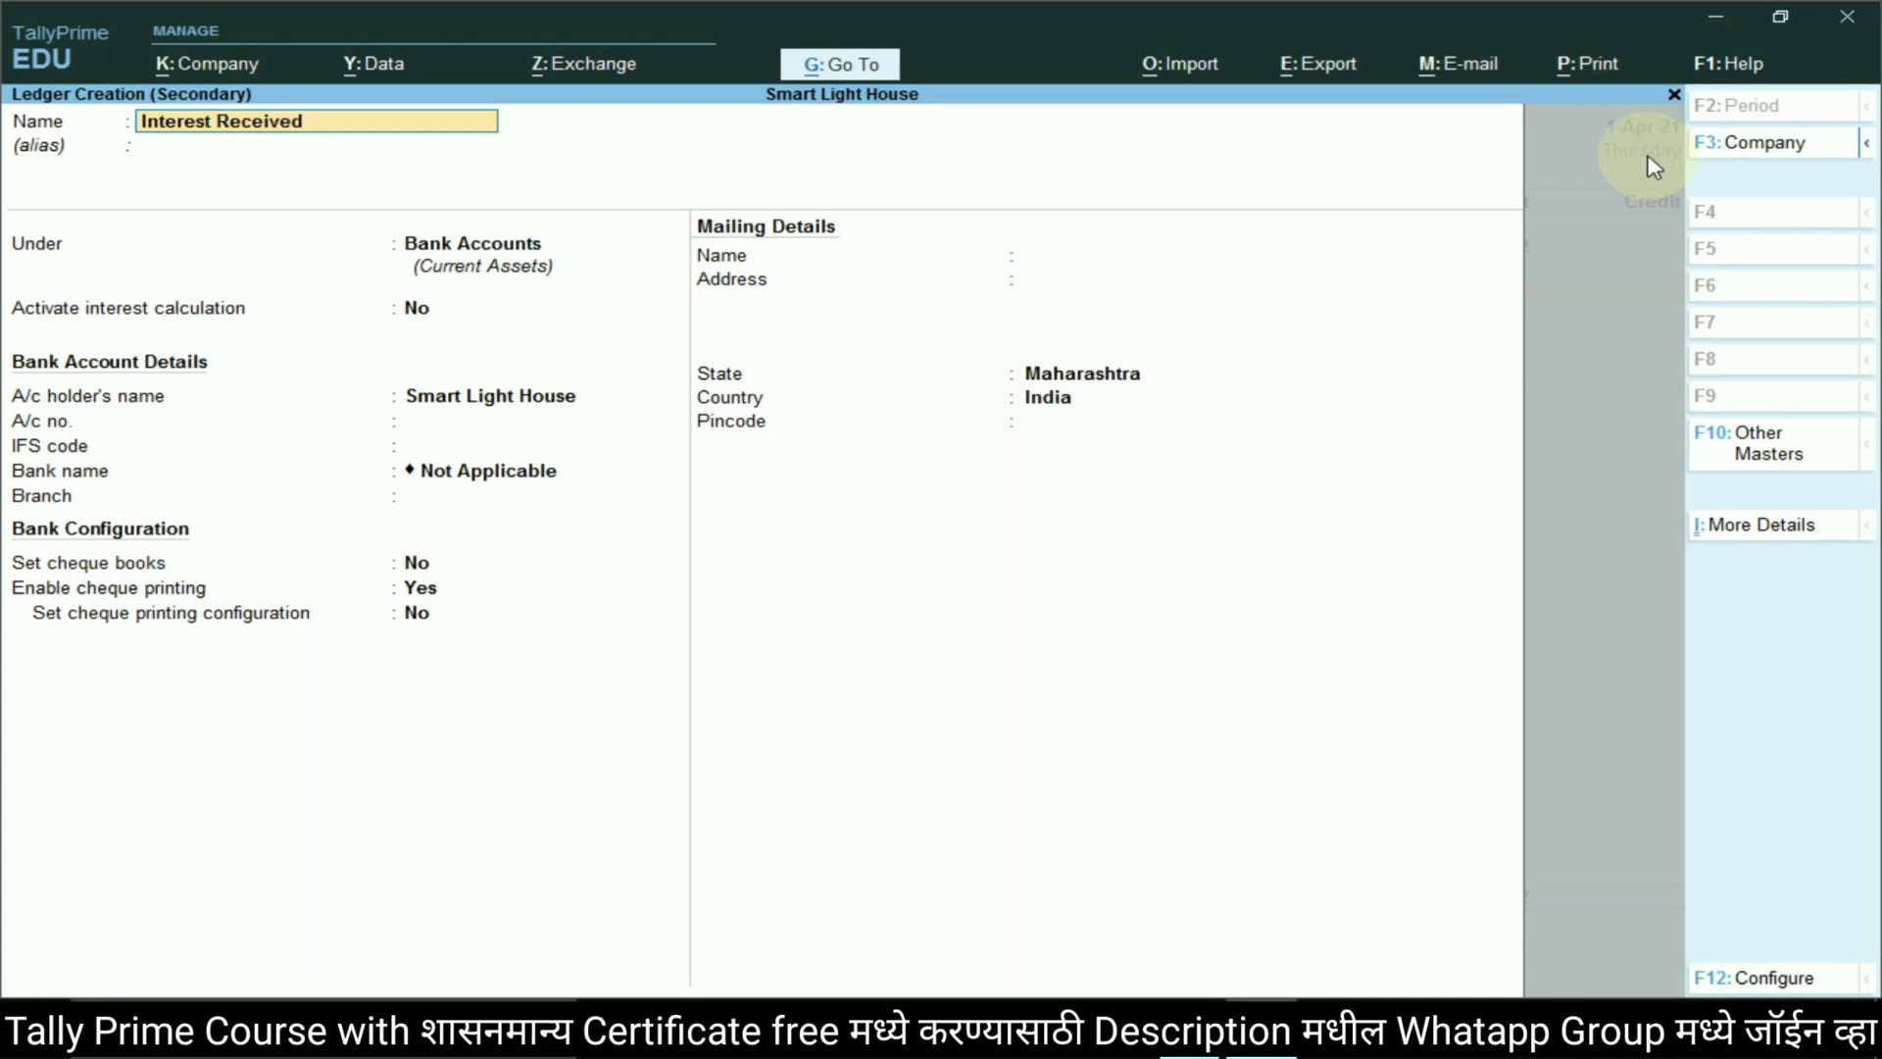
key("Return")
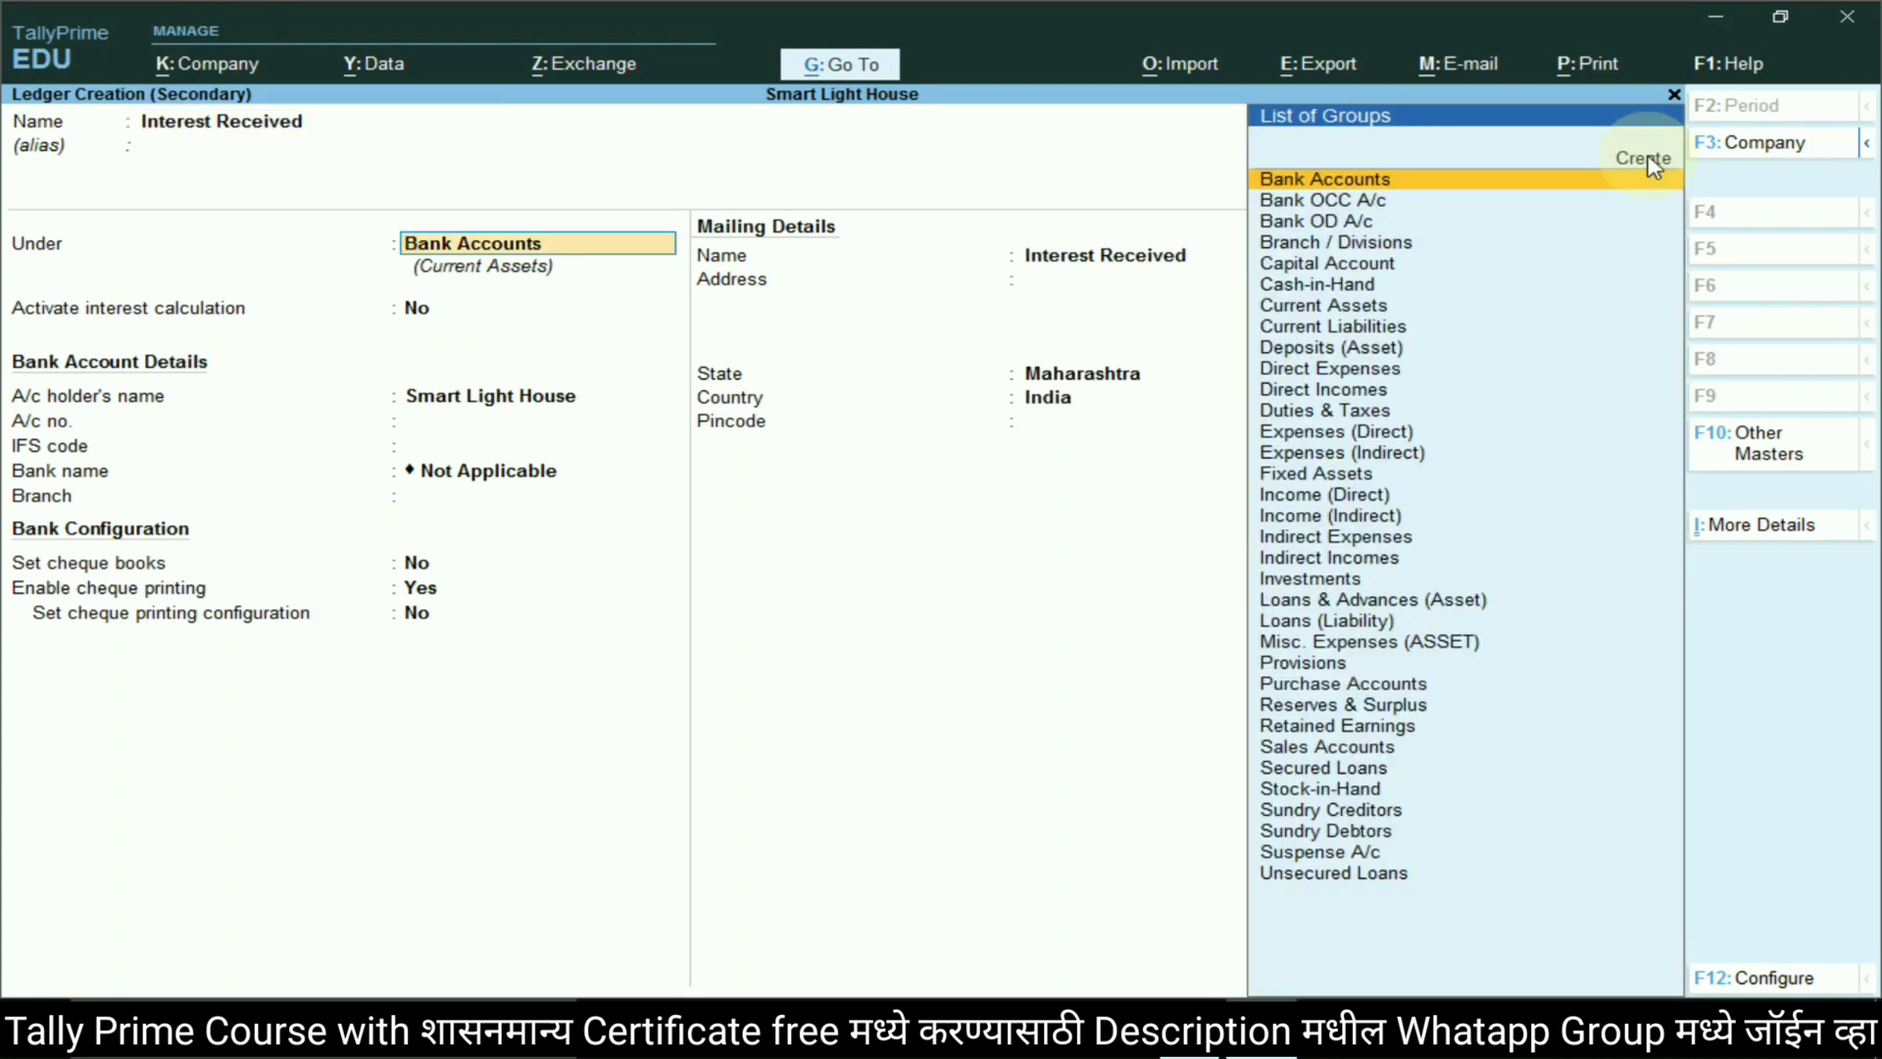
Place the Interest Received ledger under Indirect Incomes, keep interest calculation and bank details at No, and save it
type("Ind")
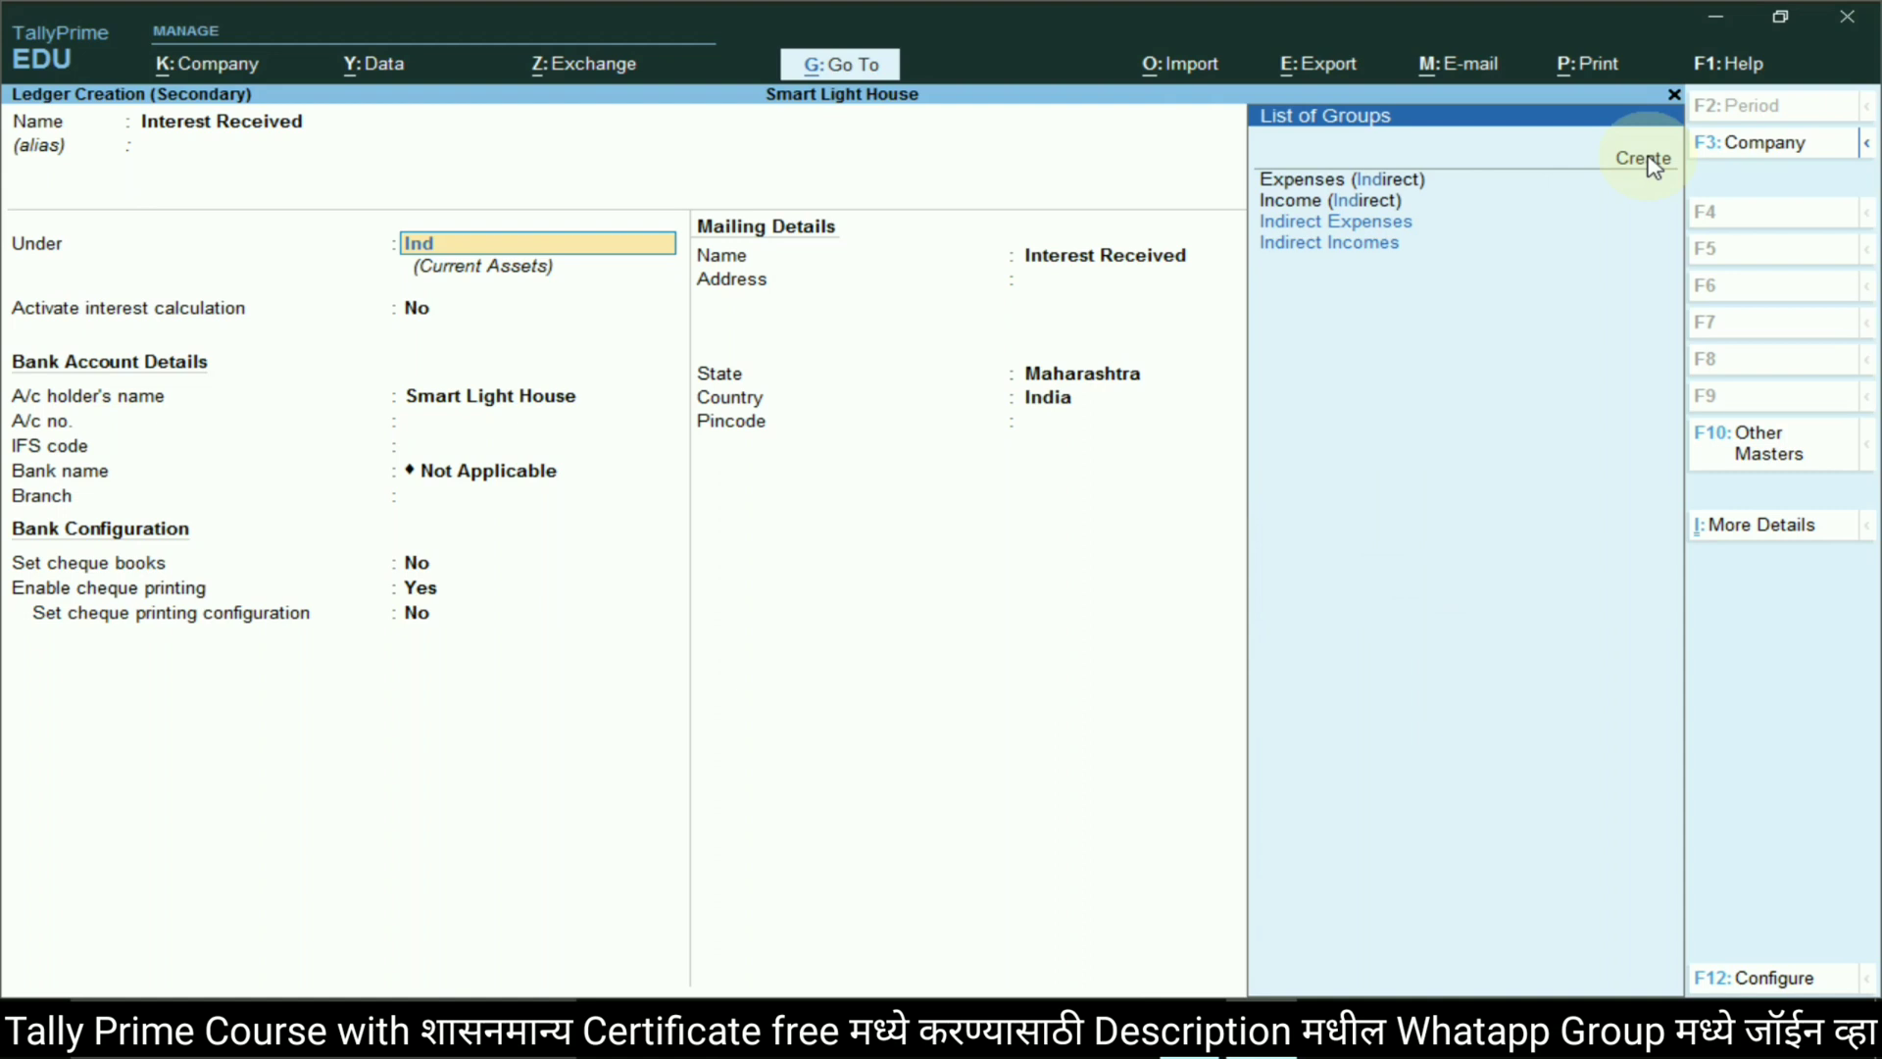
key("Down")
key("Down")
key("Return")
key("Return")
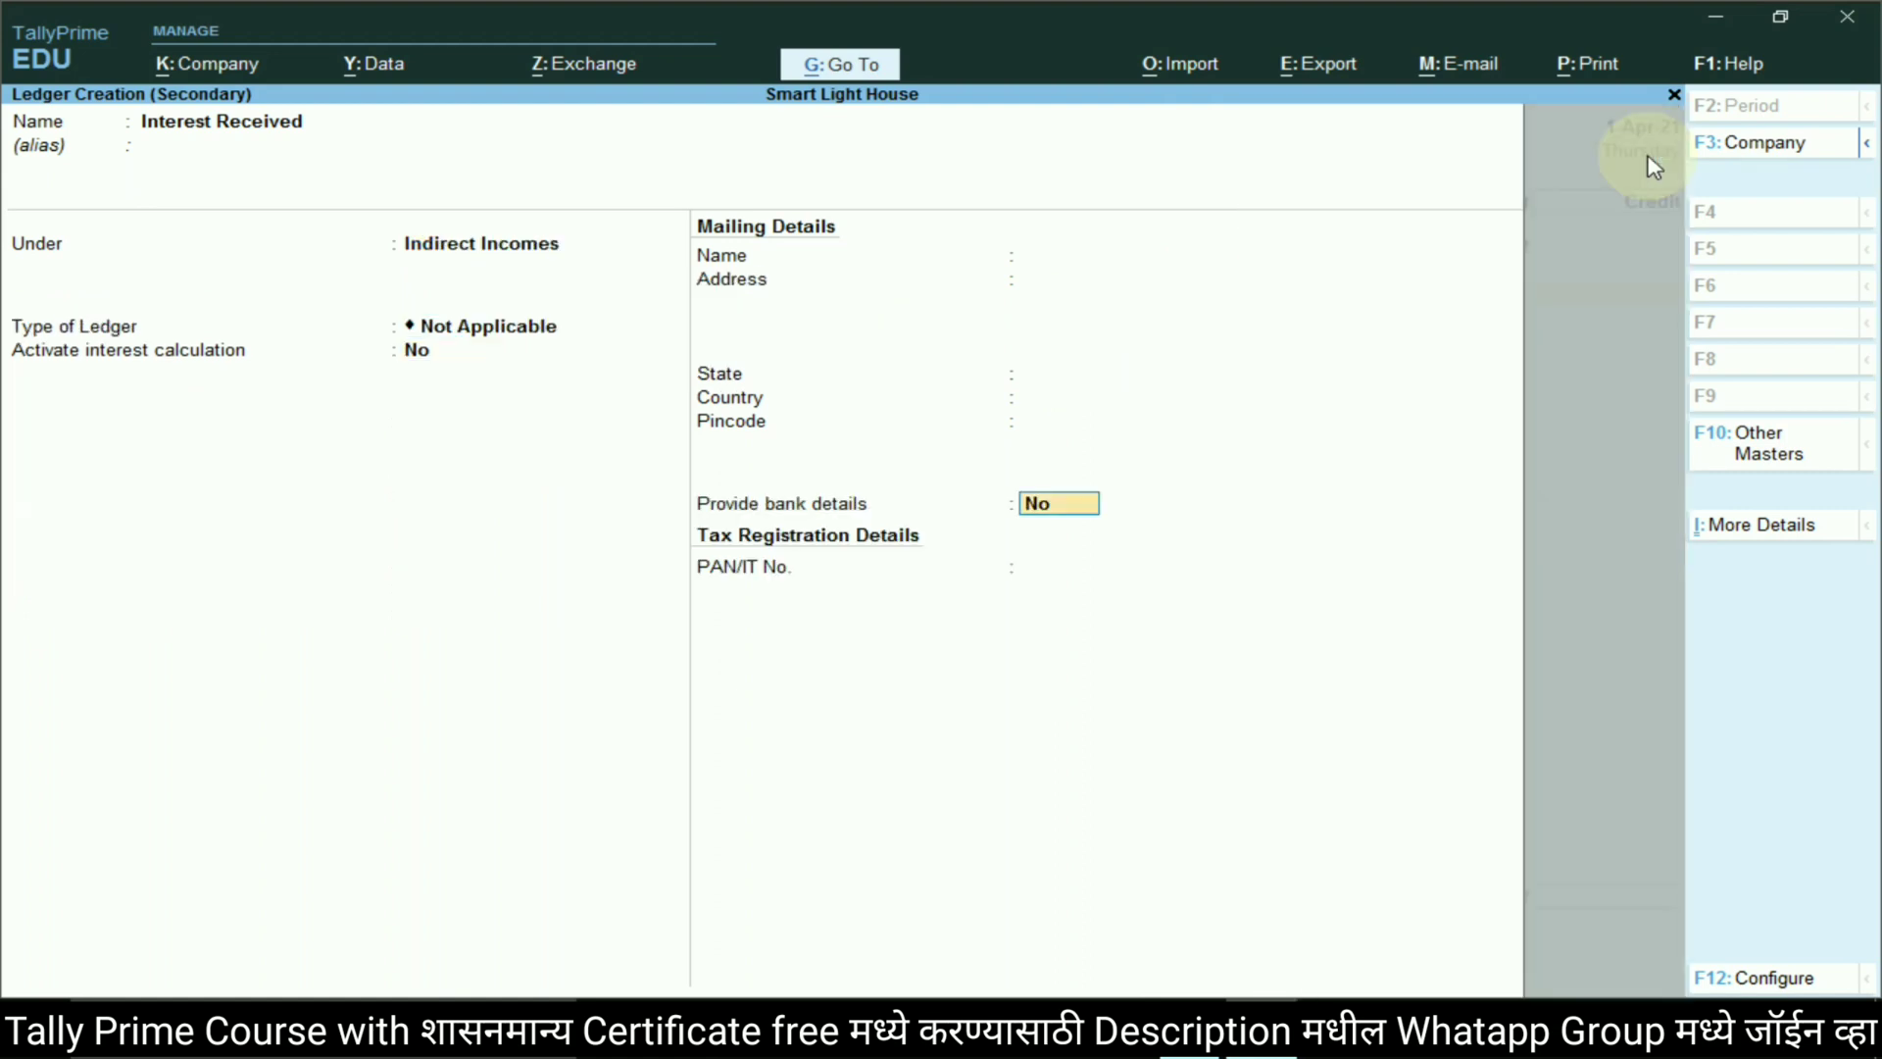
key("Return")
key("n")
key("Up")
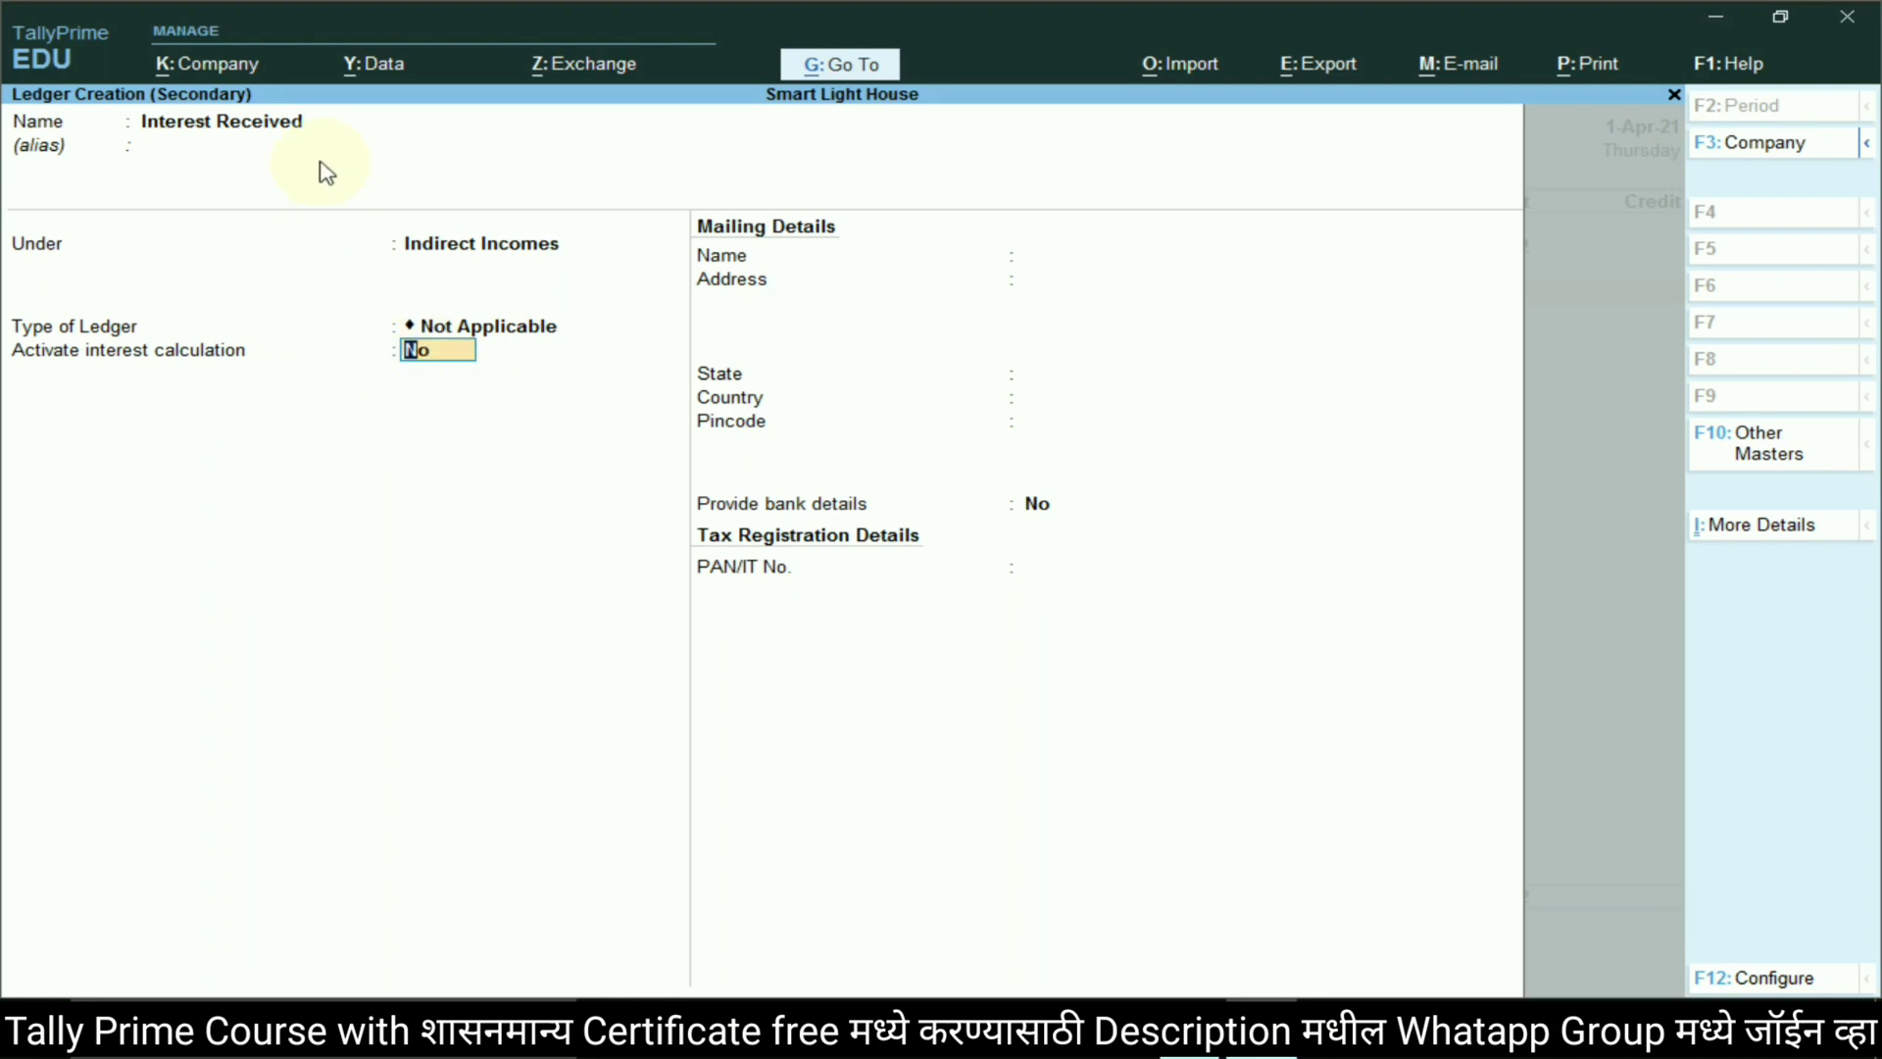
key("Return")
key("Return")
key("Return")
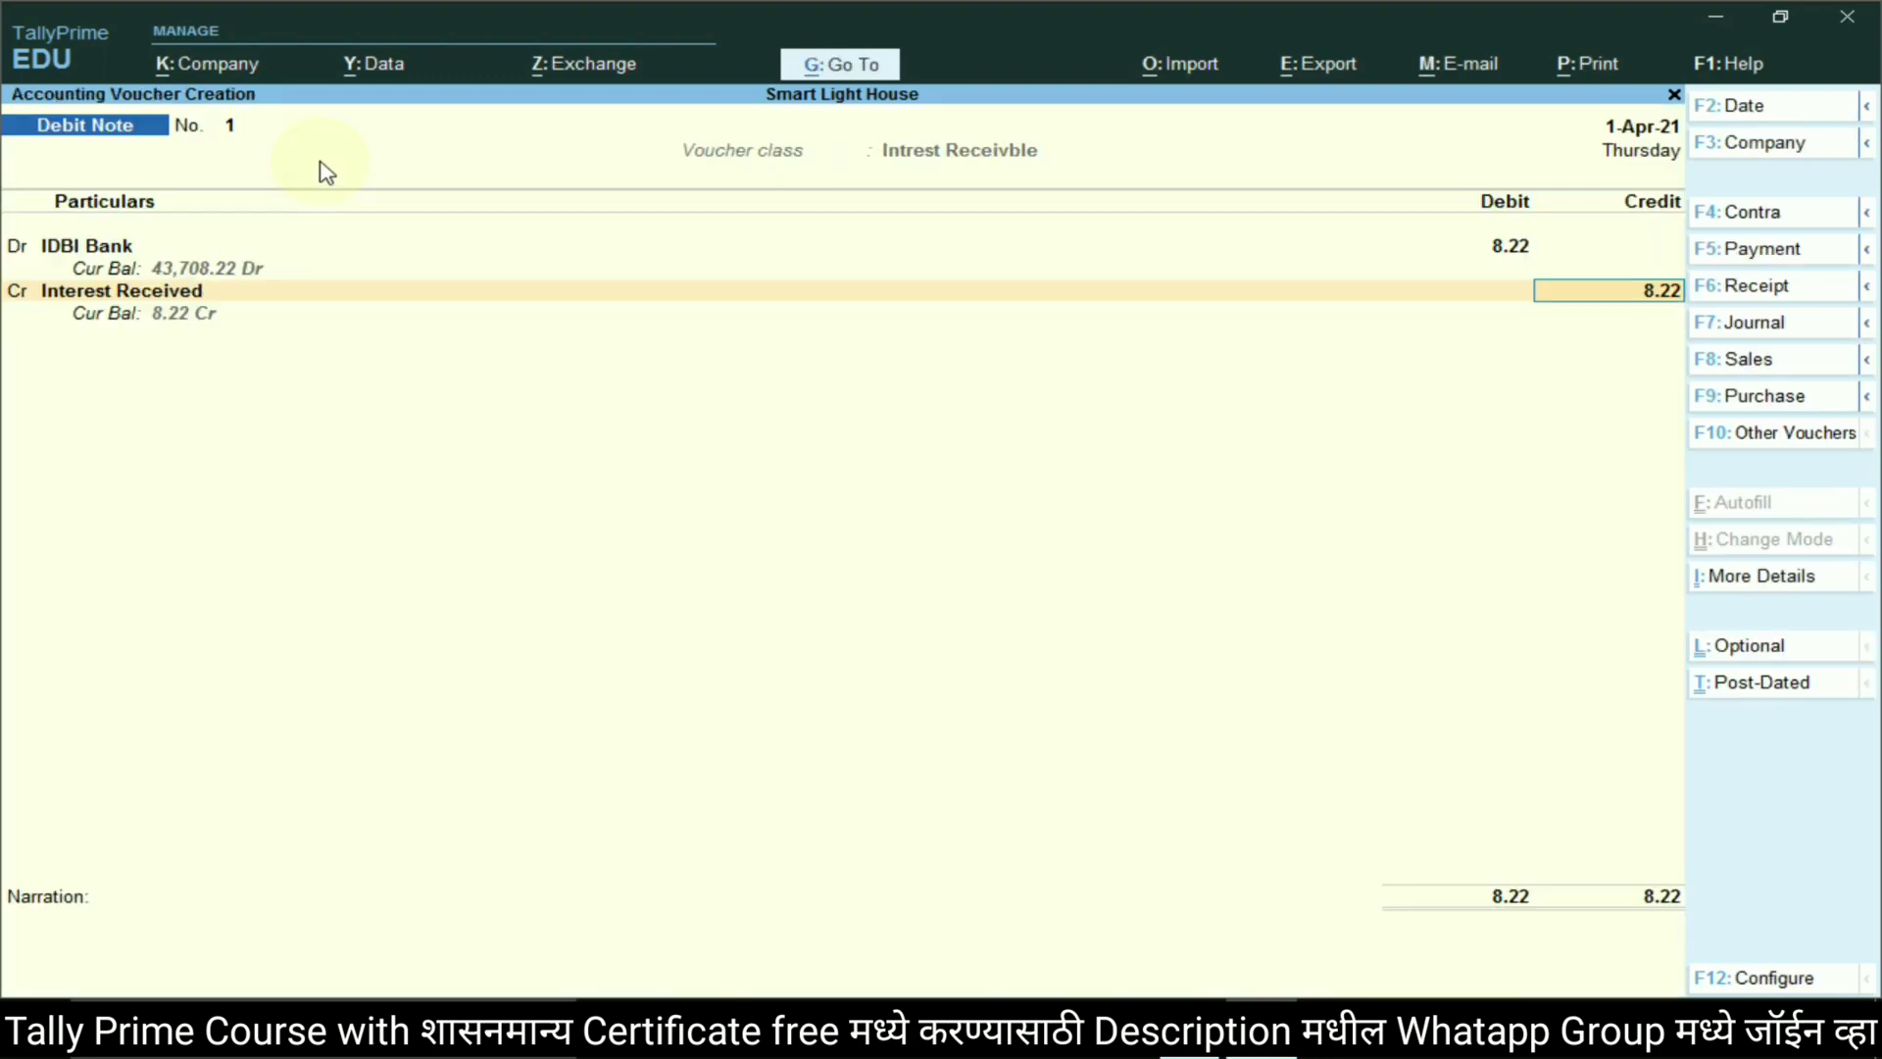
Accept 8.22 as the Interest Received credit, save the Debit Note without a narration, and switch to the Word assignment
key("Return")
key("Return")
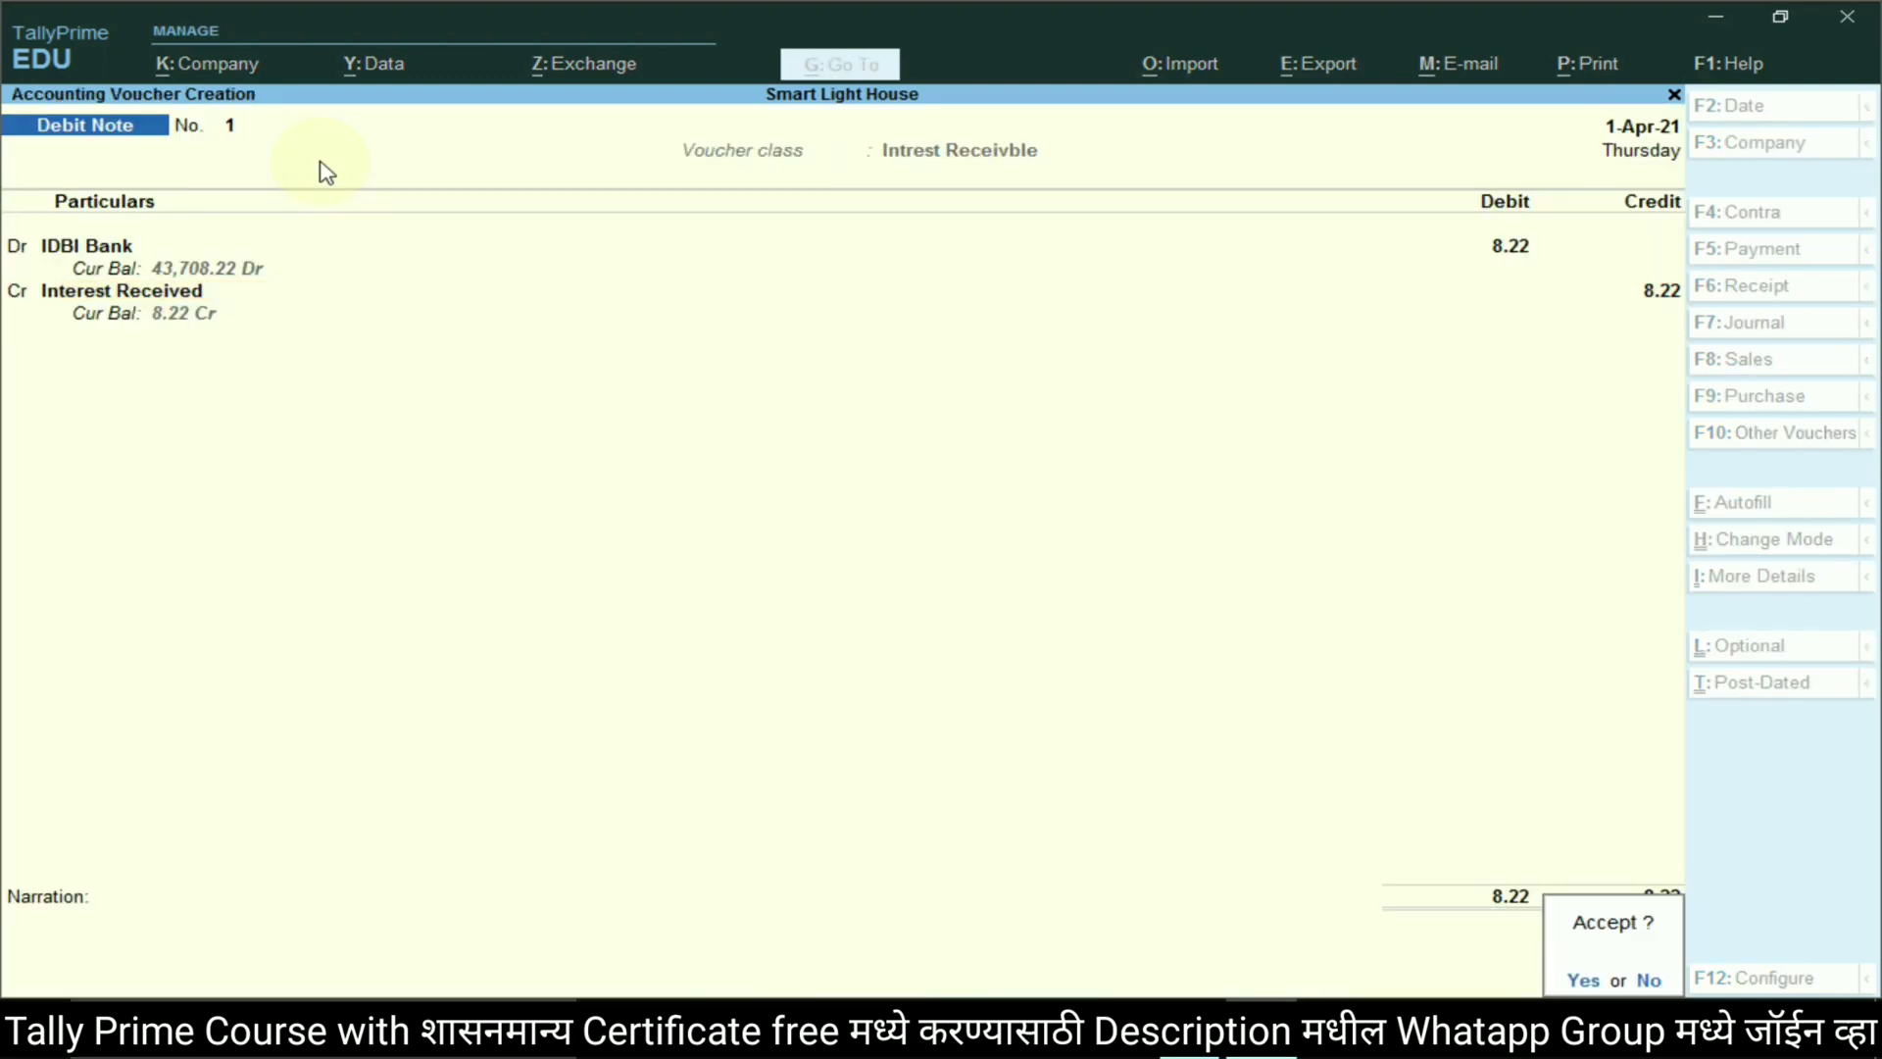
key("Return")
key("alt+Tab")
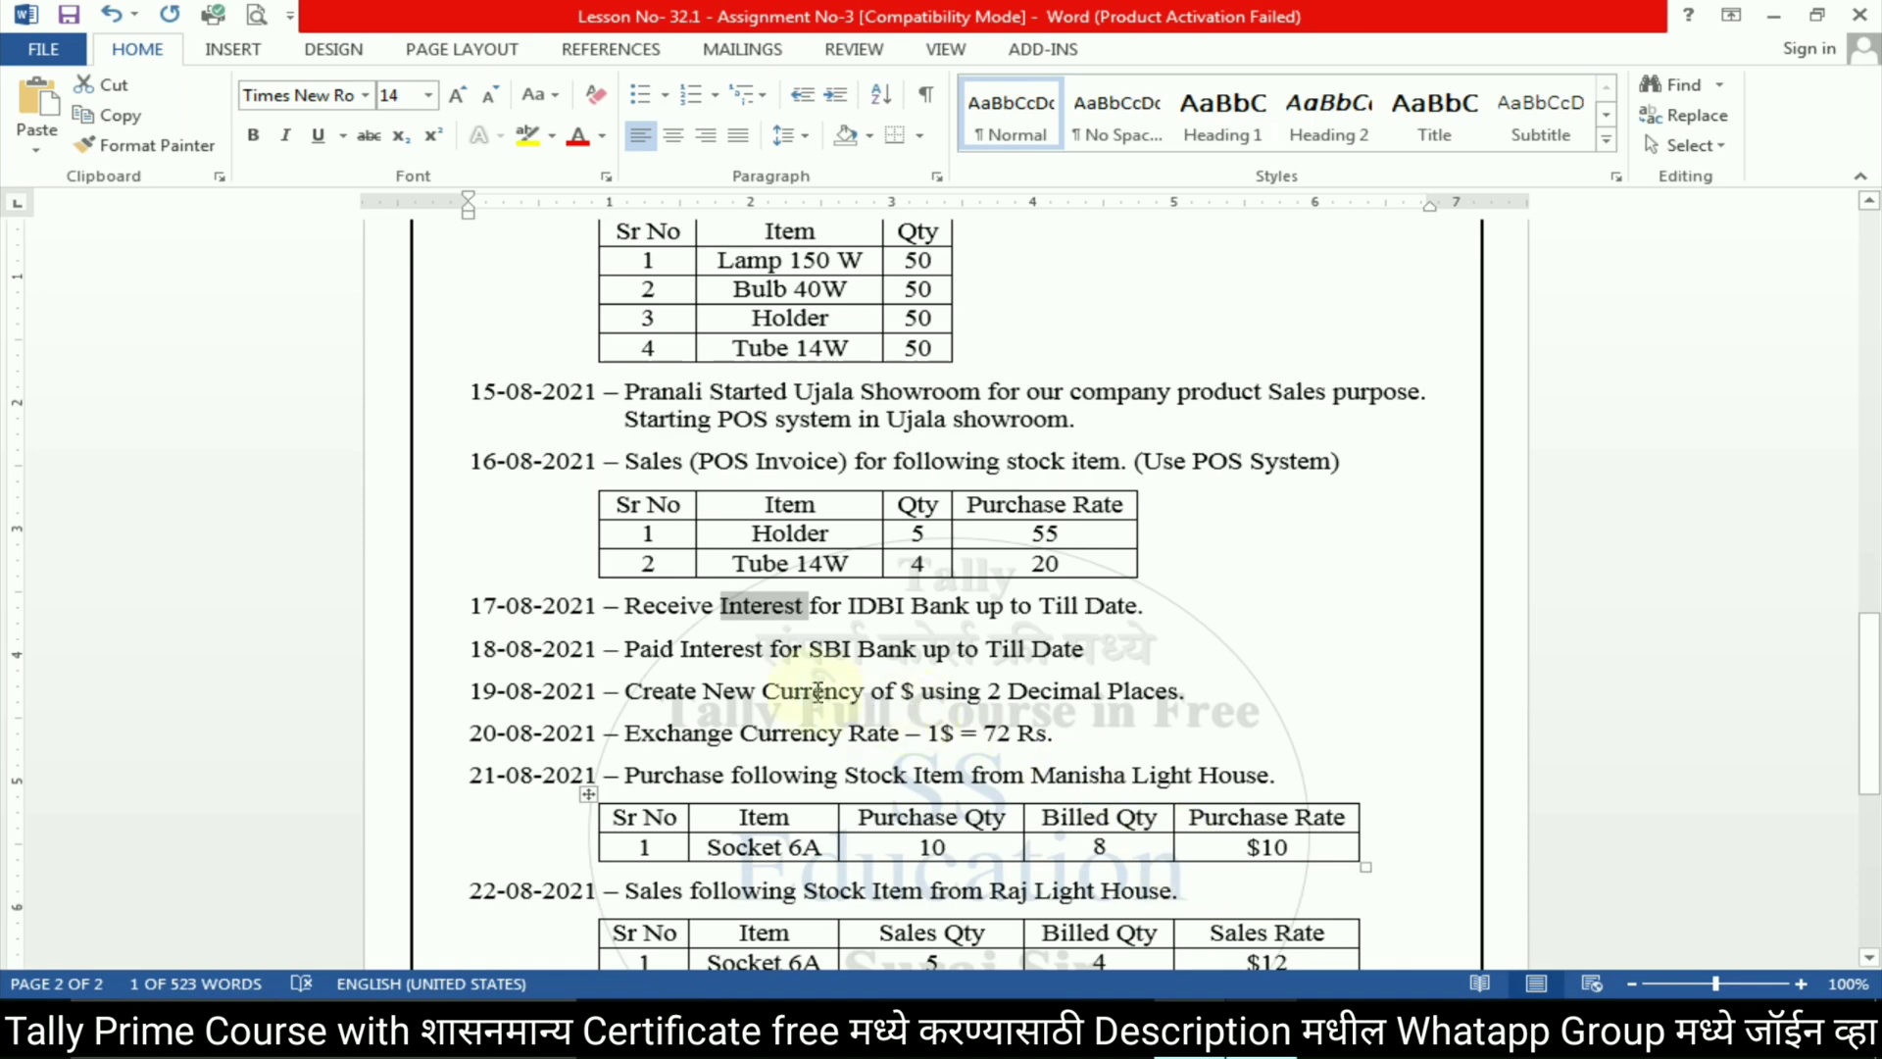
Check the 18-08-2021 SBI Bank entry in Word and start a Credit Note in TallyPrime with the Intrest Payble class
left_click_drag(624, 649, 919, 649)
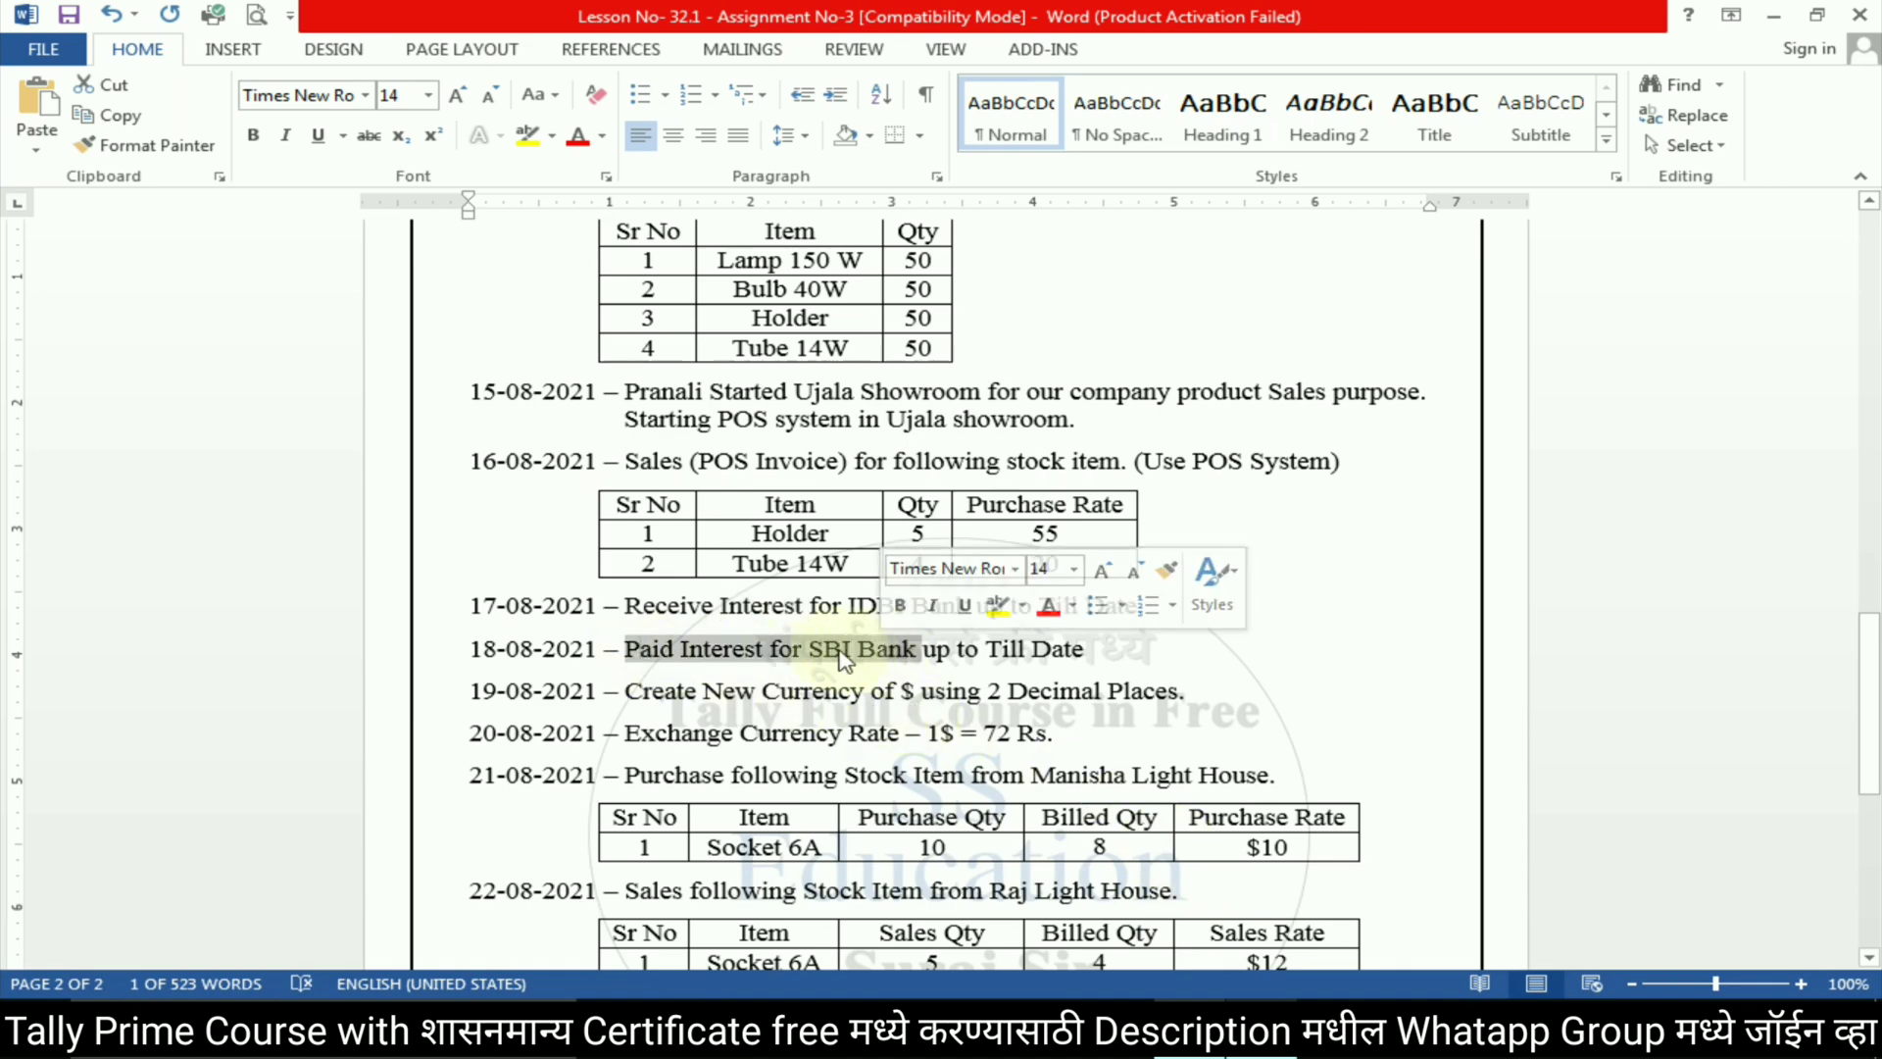
left_click(843, 659)
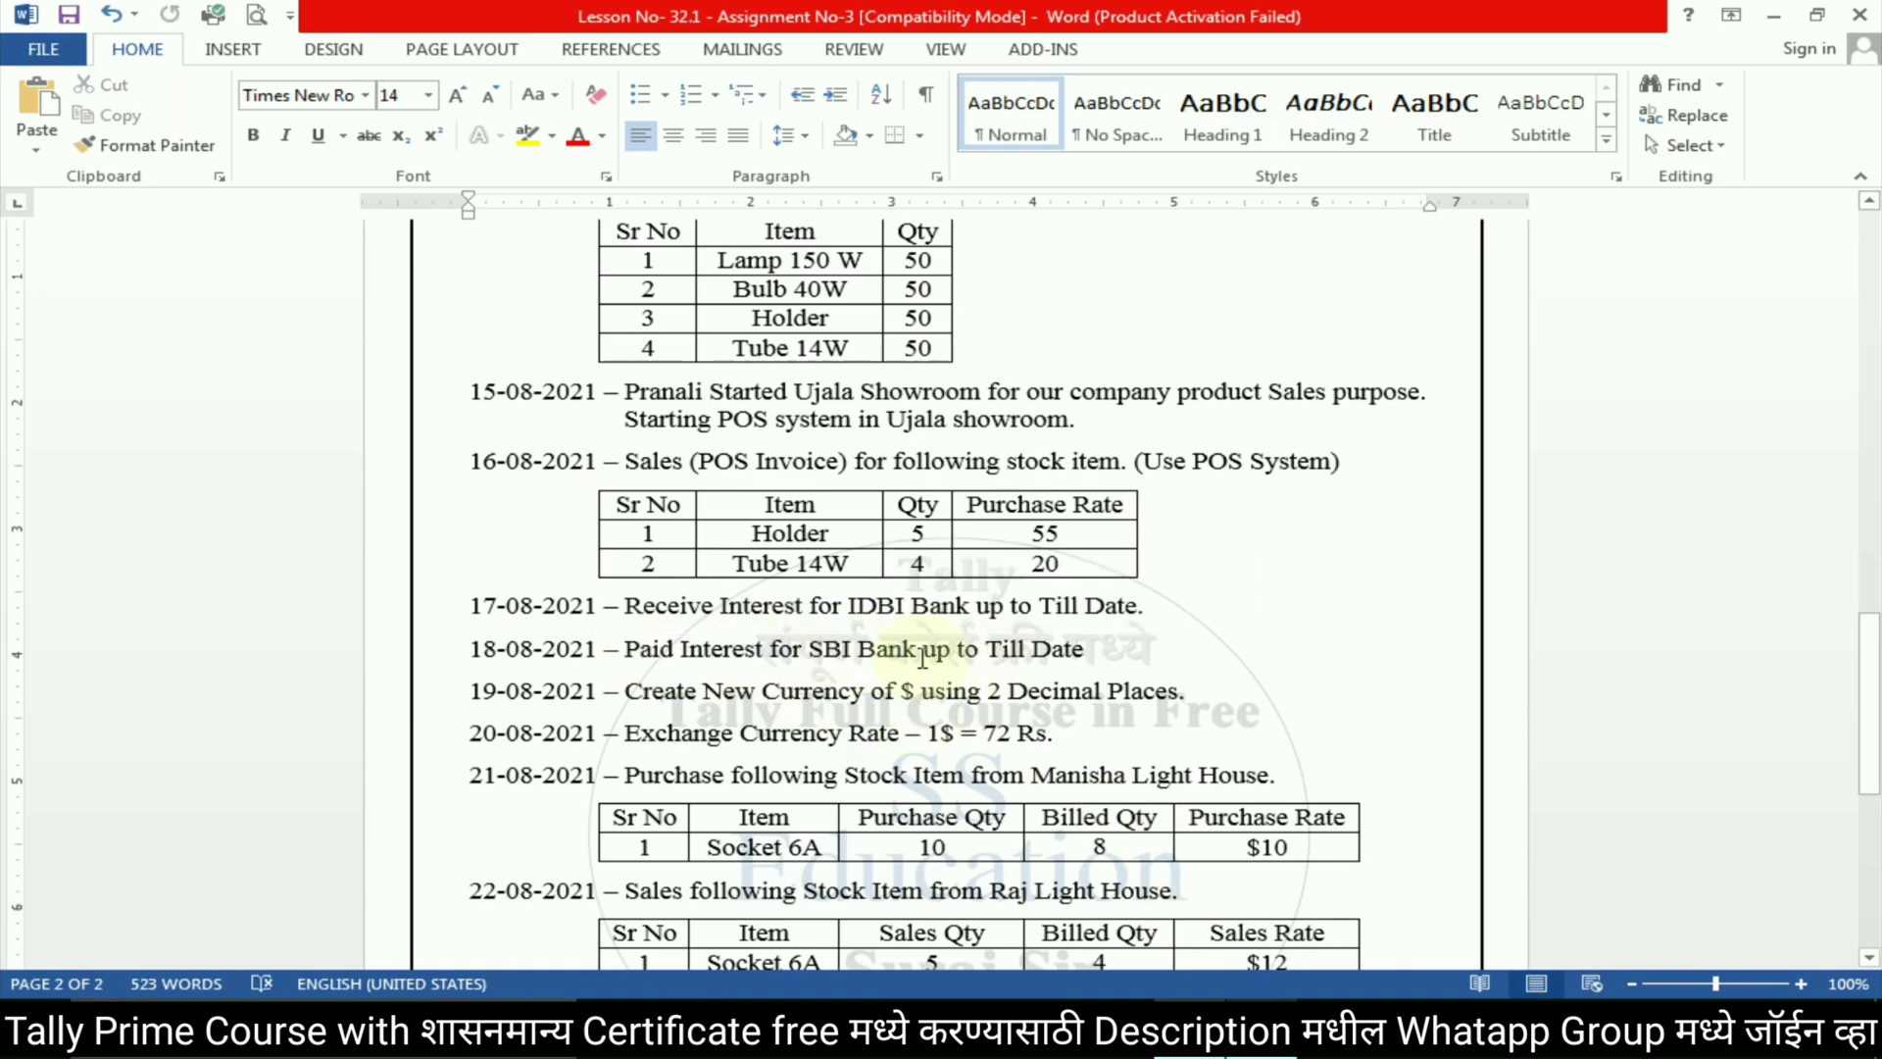
key("alt+Tab")
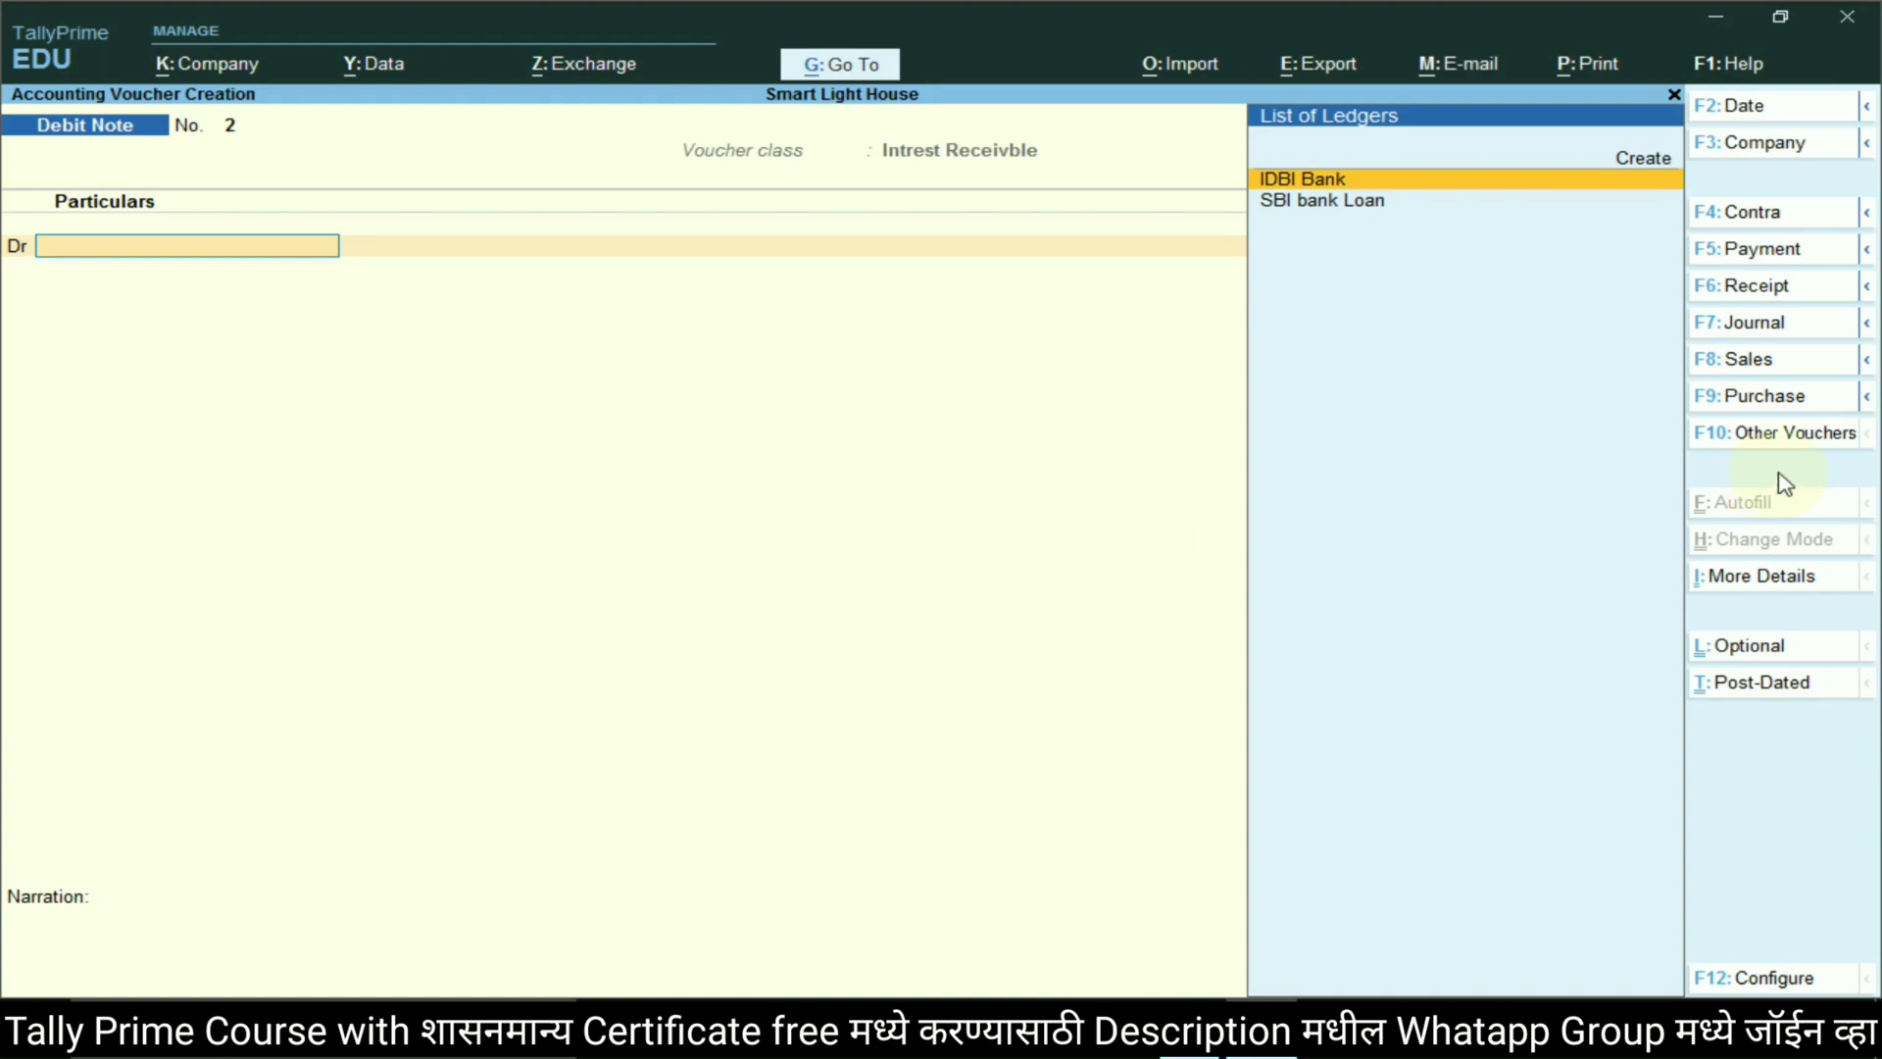
left_click(1759, 250)
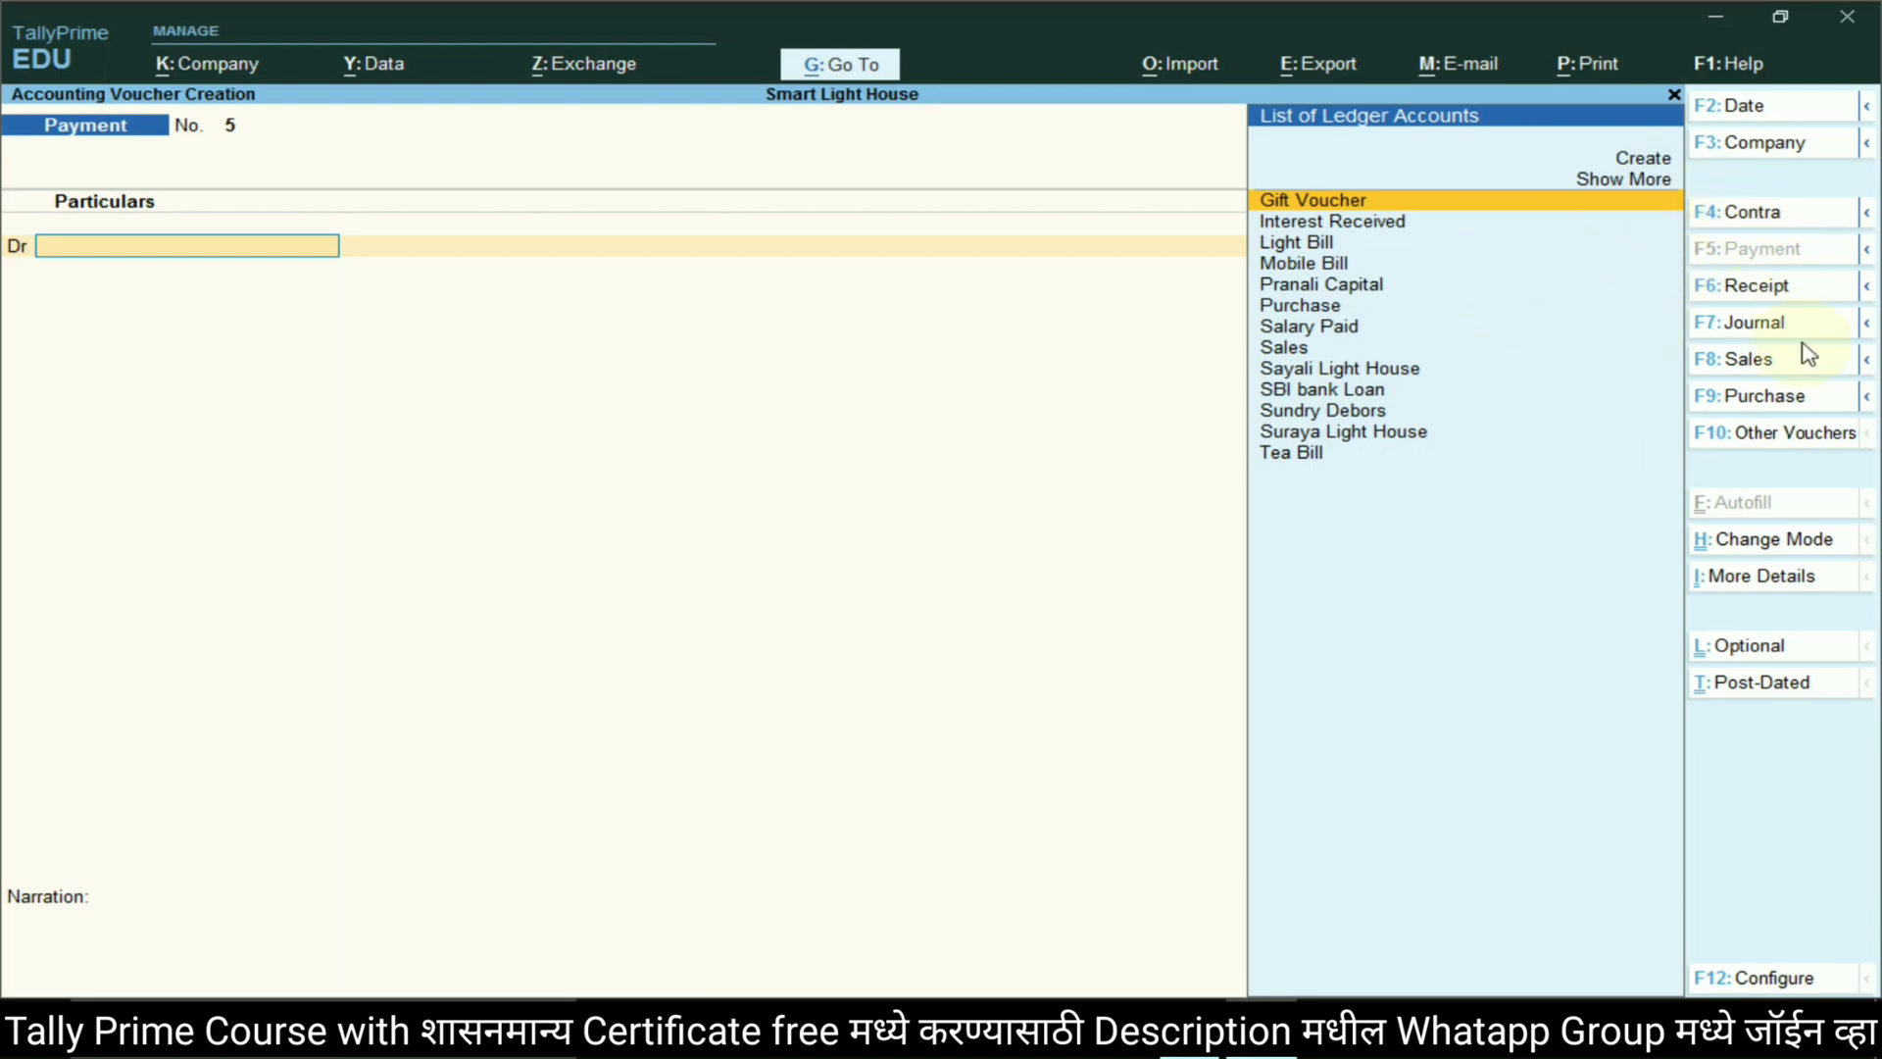
left_click(1781, 432)
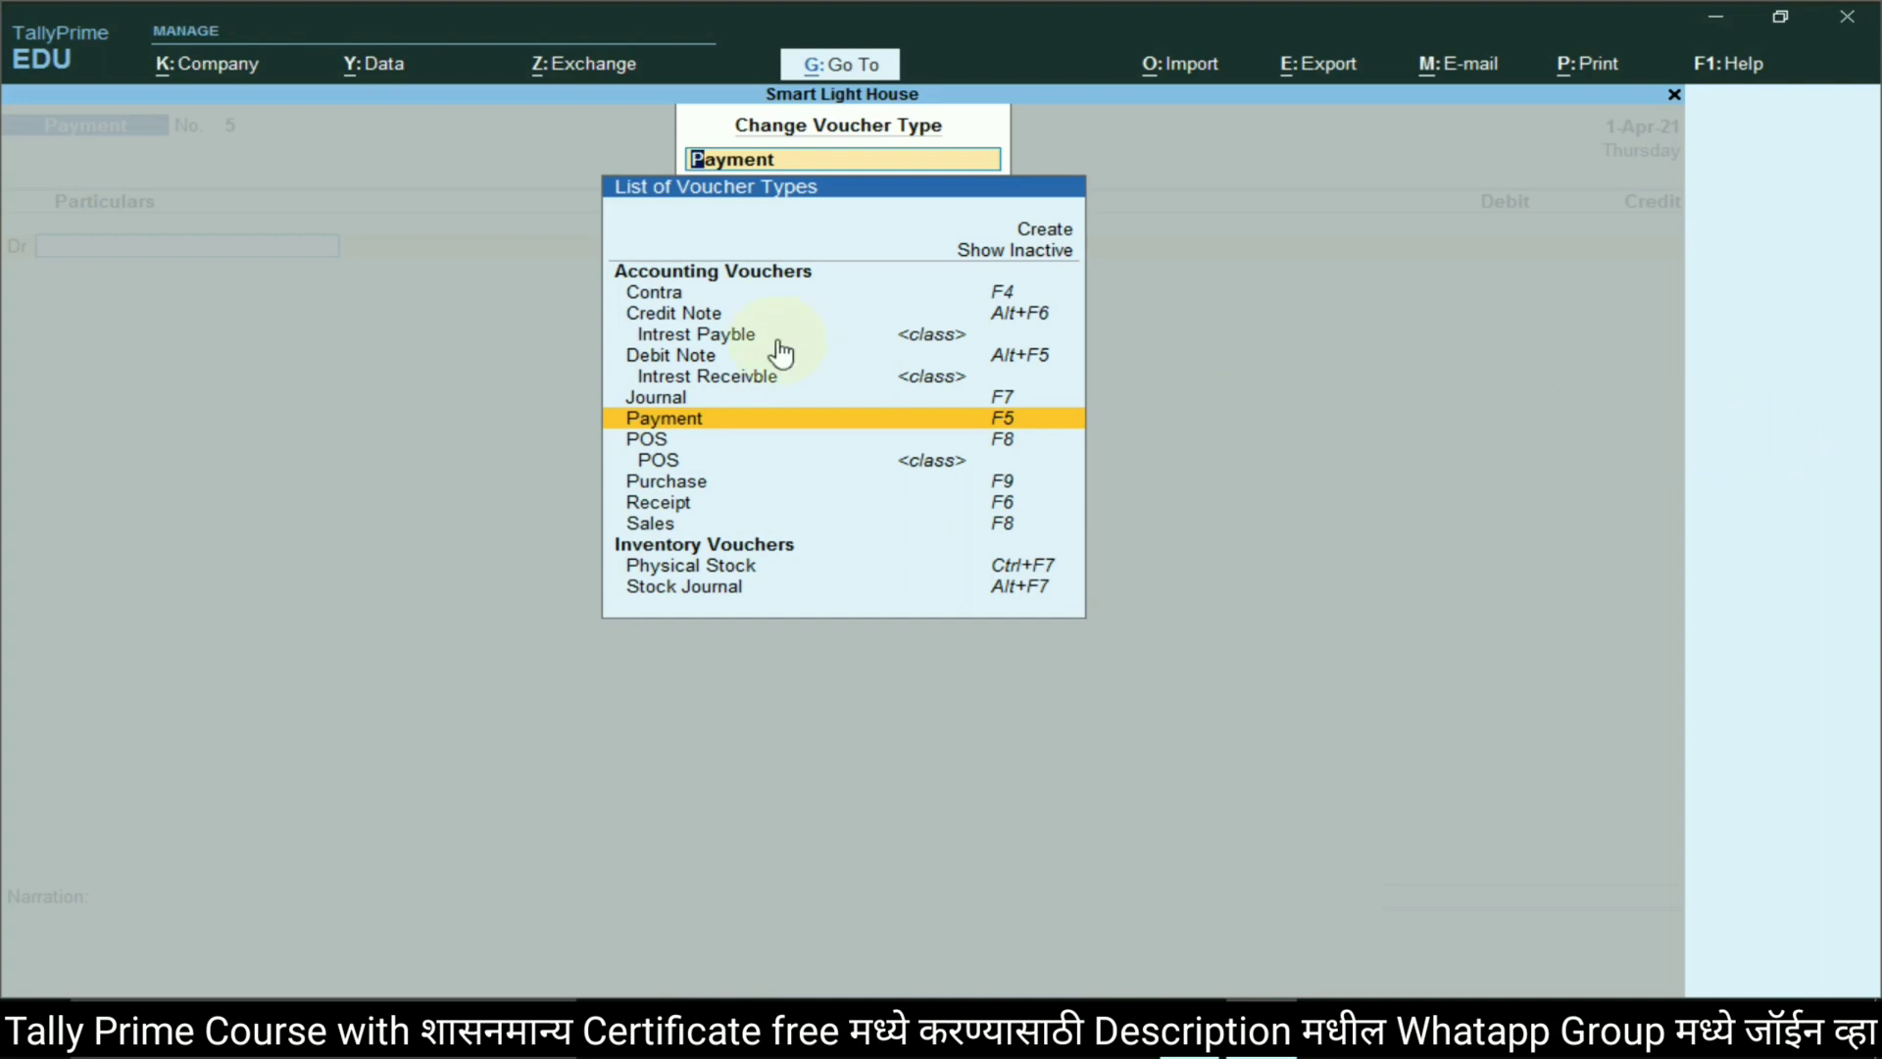
left_click(676, 314)
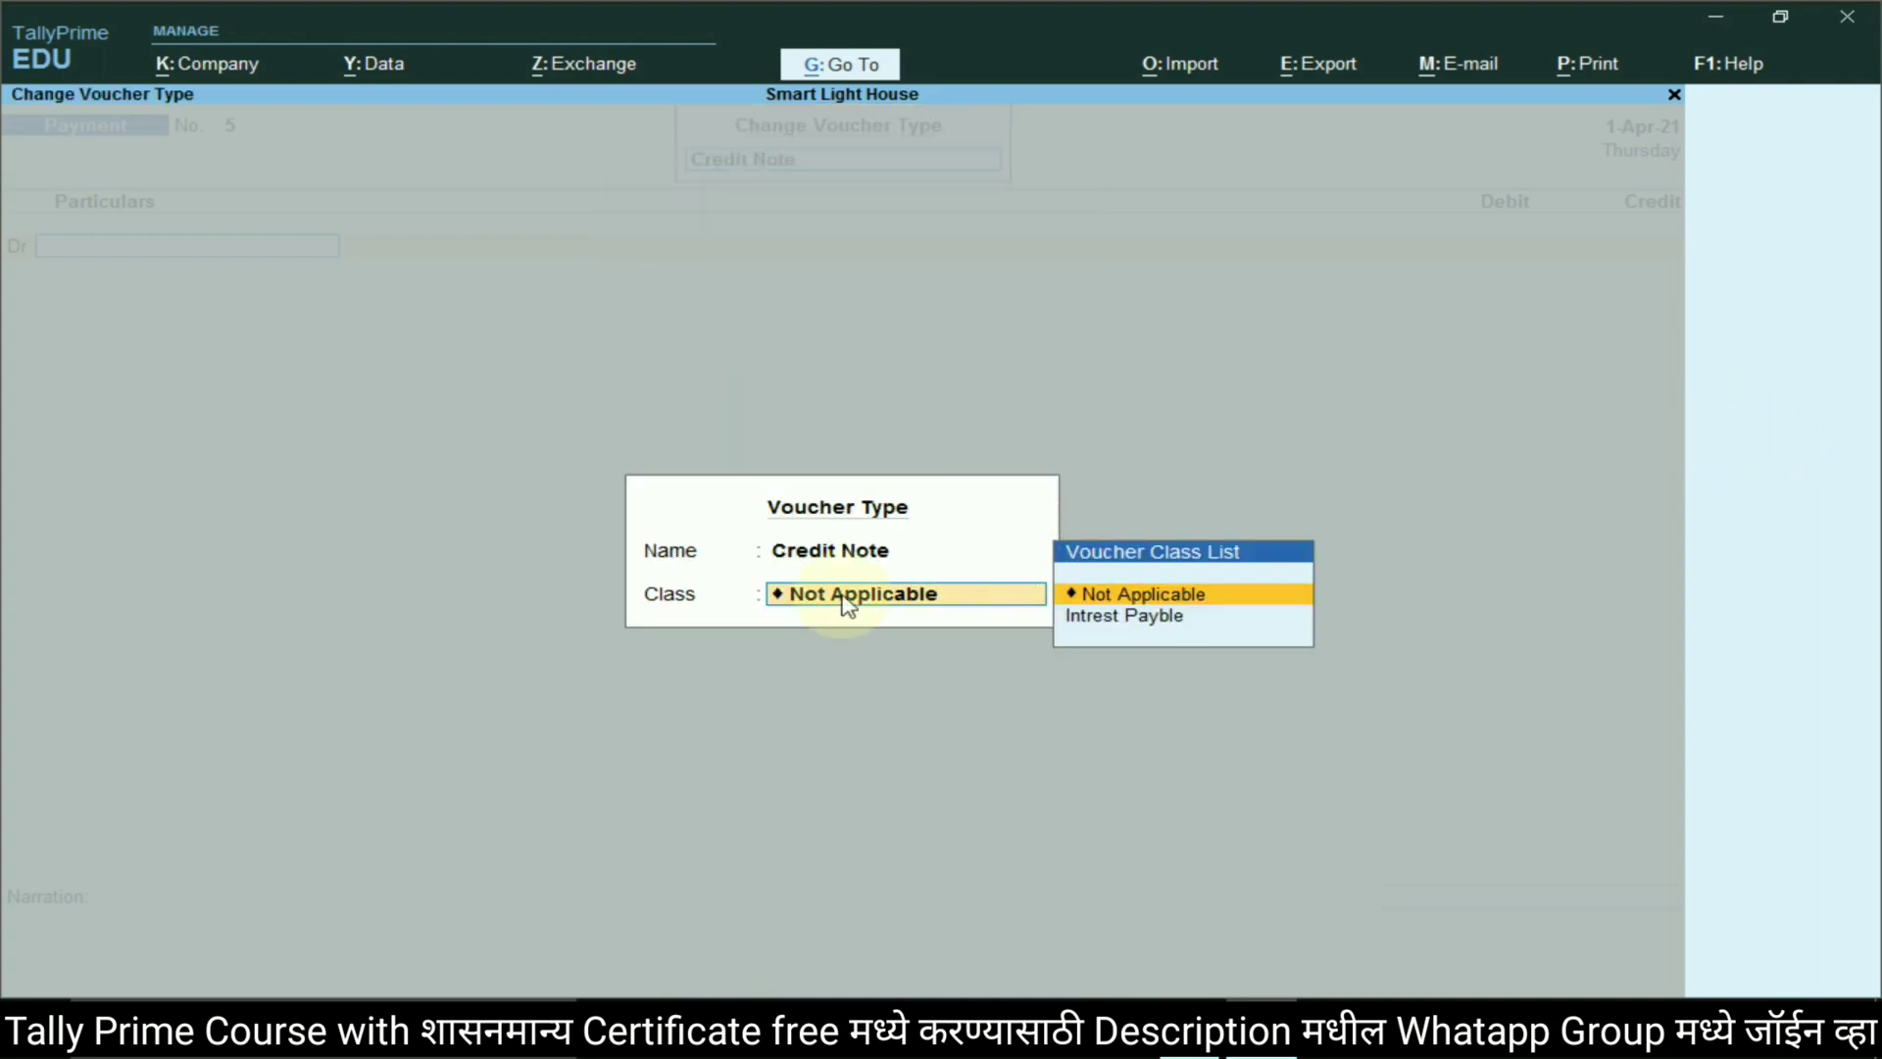
left_click(1119, 620)
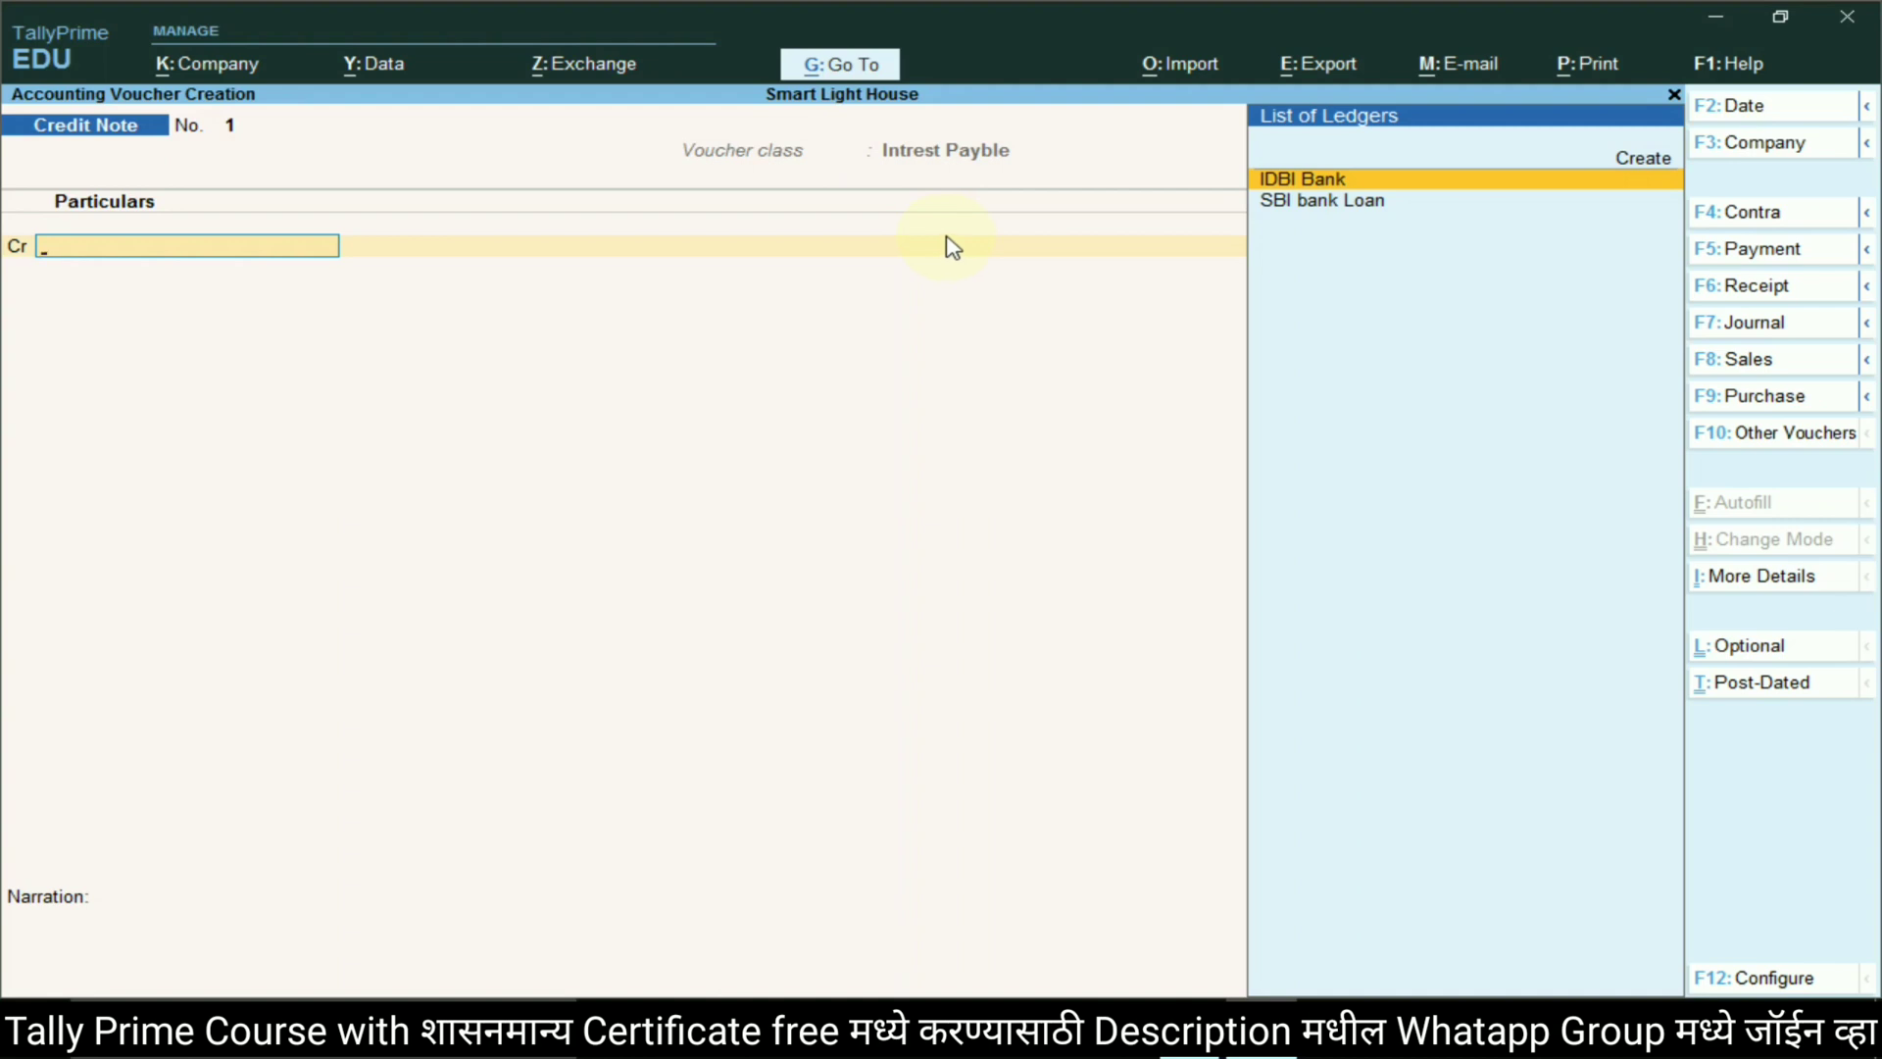
Choose SBI bank Loan as the credited ledger of the Credit Note and leave the receipt details blank
left_click(1318, 204)
key("Return")
key("Return")
key("Return")
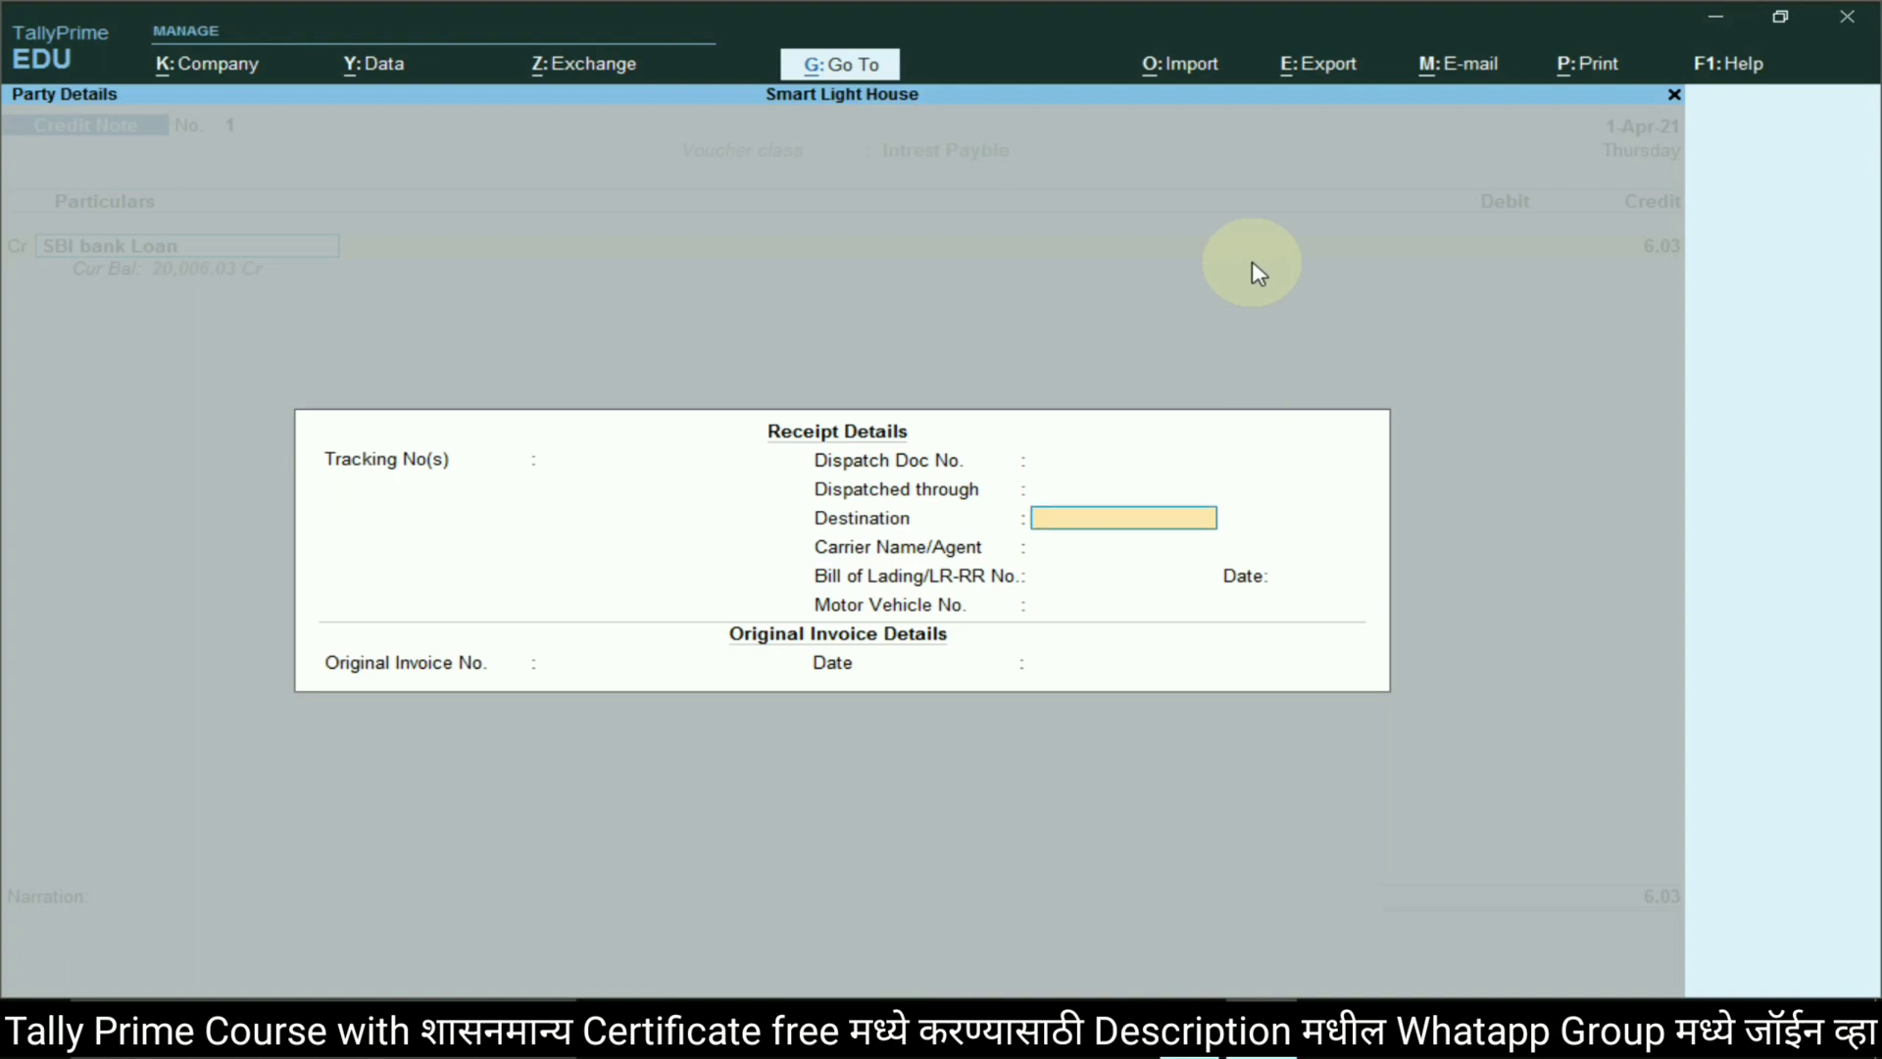
key("Return")
key("Return")
key("Return")
key("Return")
key("Return")
key("Return")
key("Return")
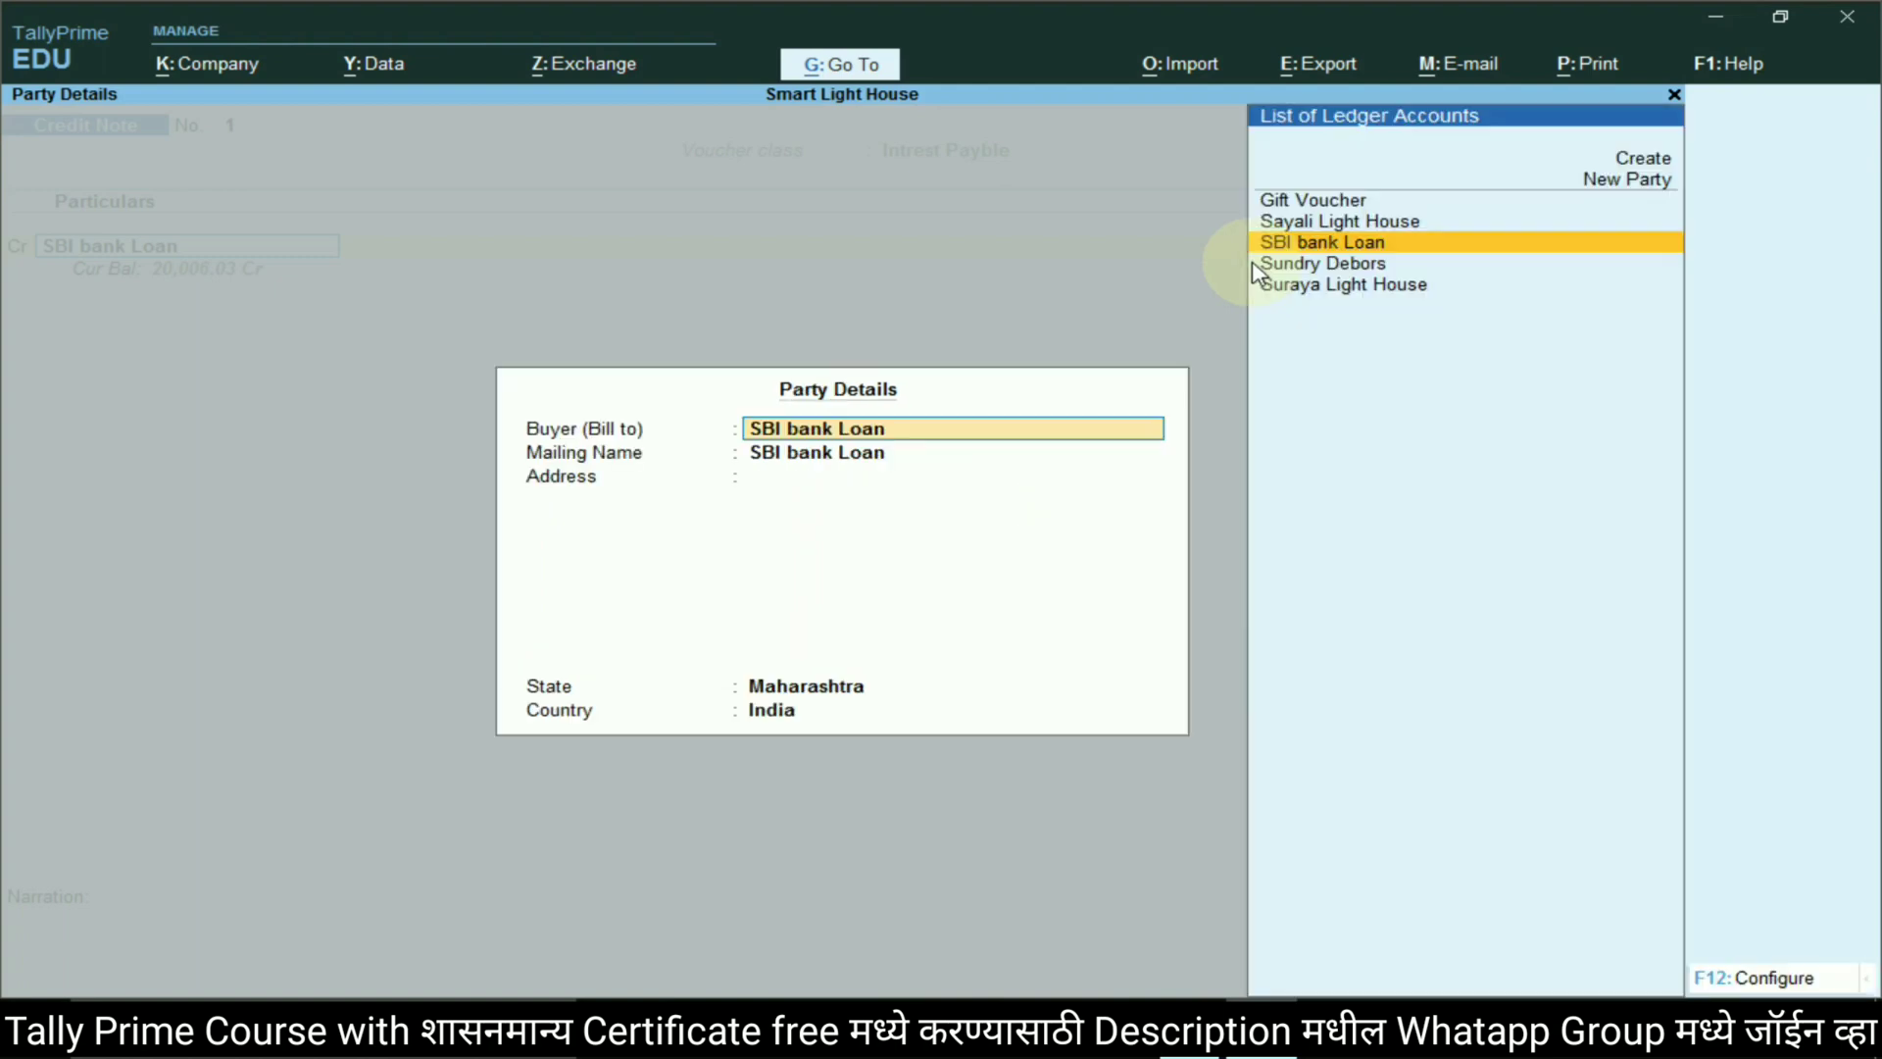
Keep the default SBI bank Loan party details and accept 6.03 as the credit amount
key("Return")
key("Return")
key("Return")
key("Return")
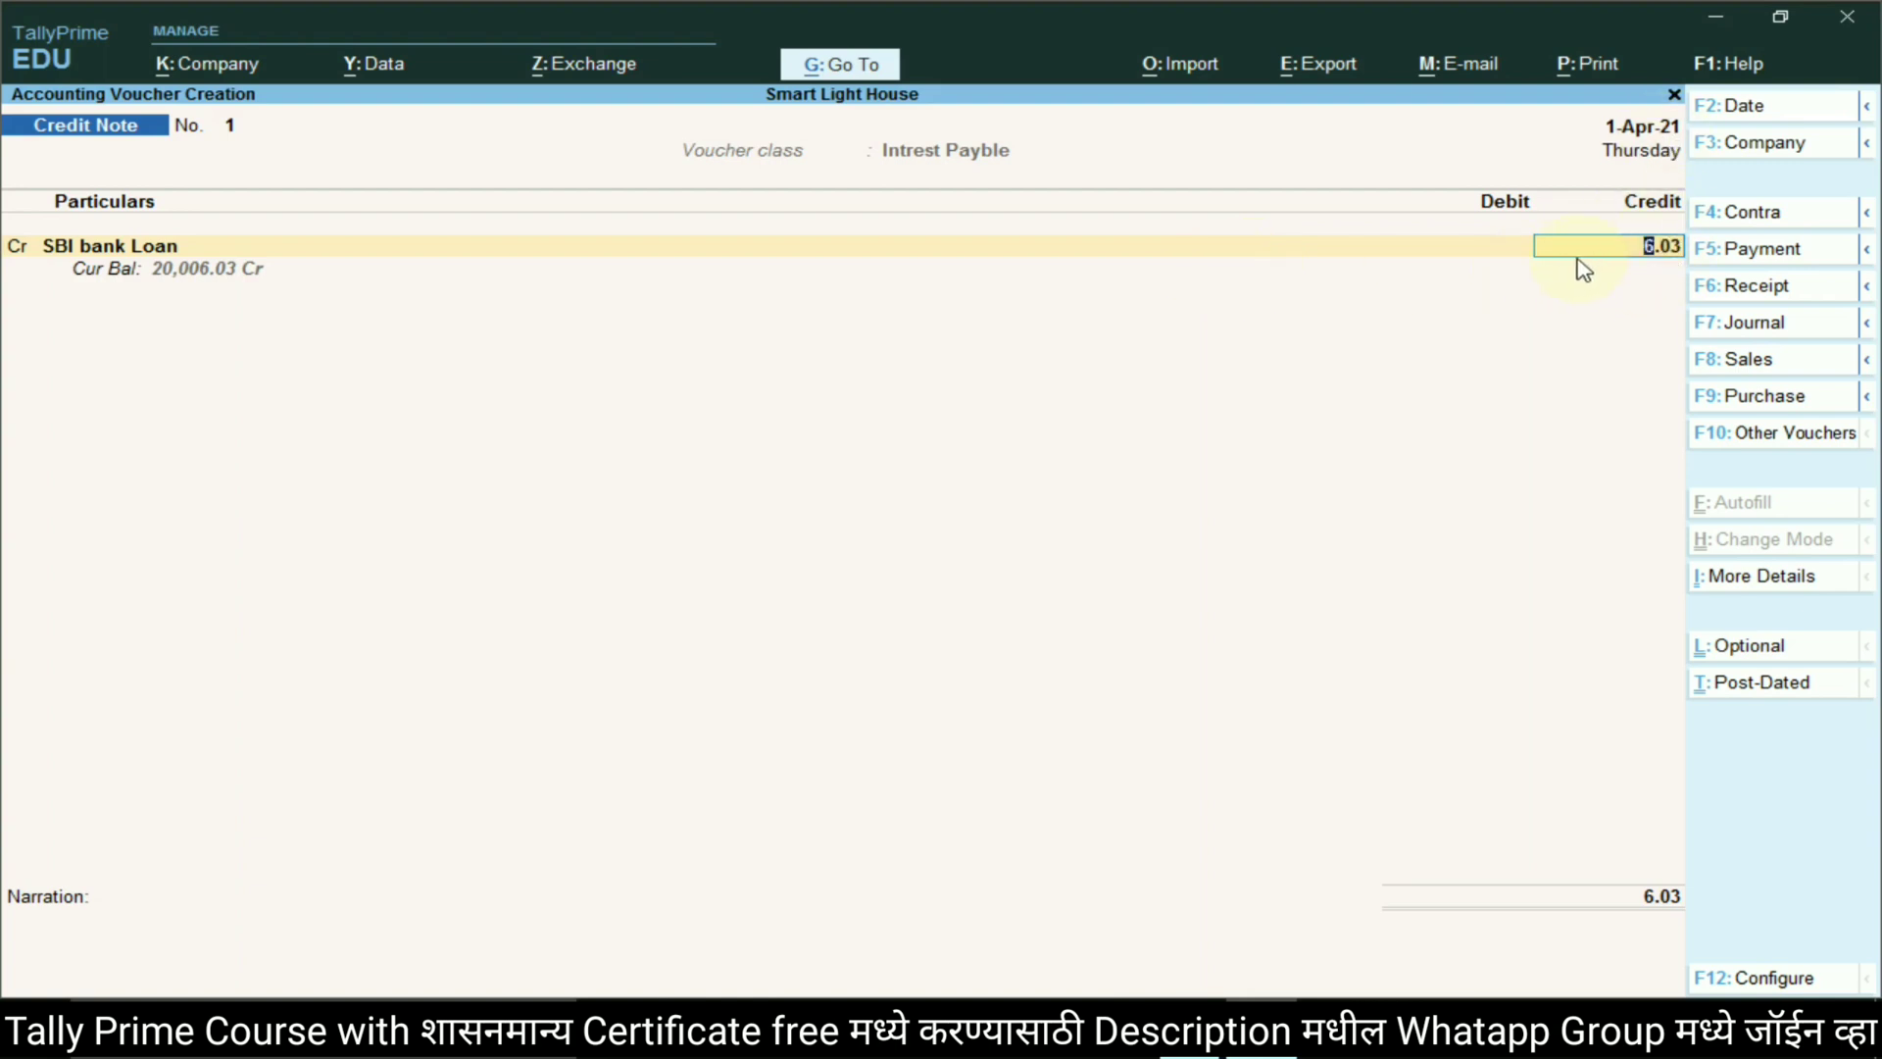
key("Return")
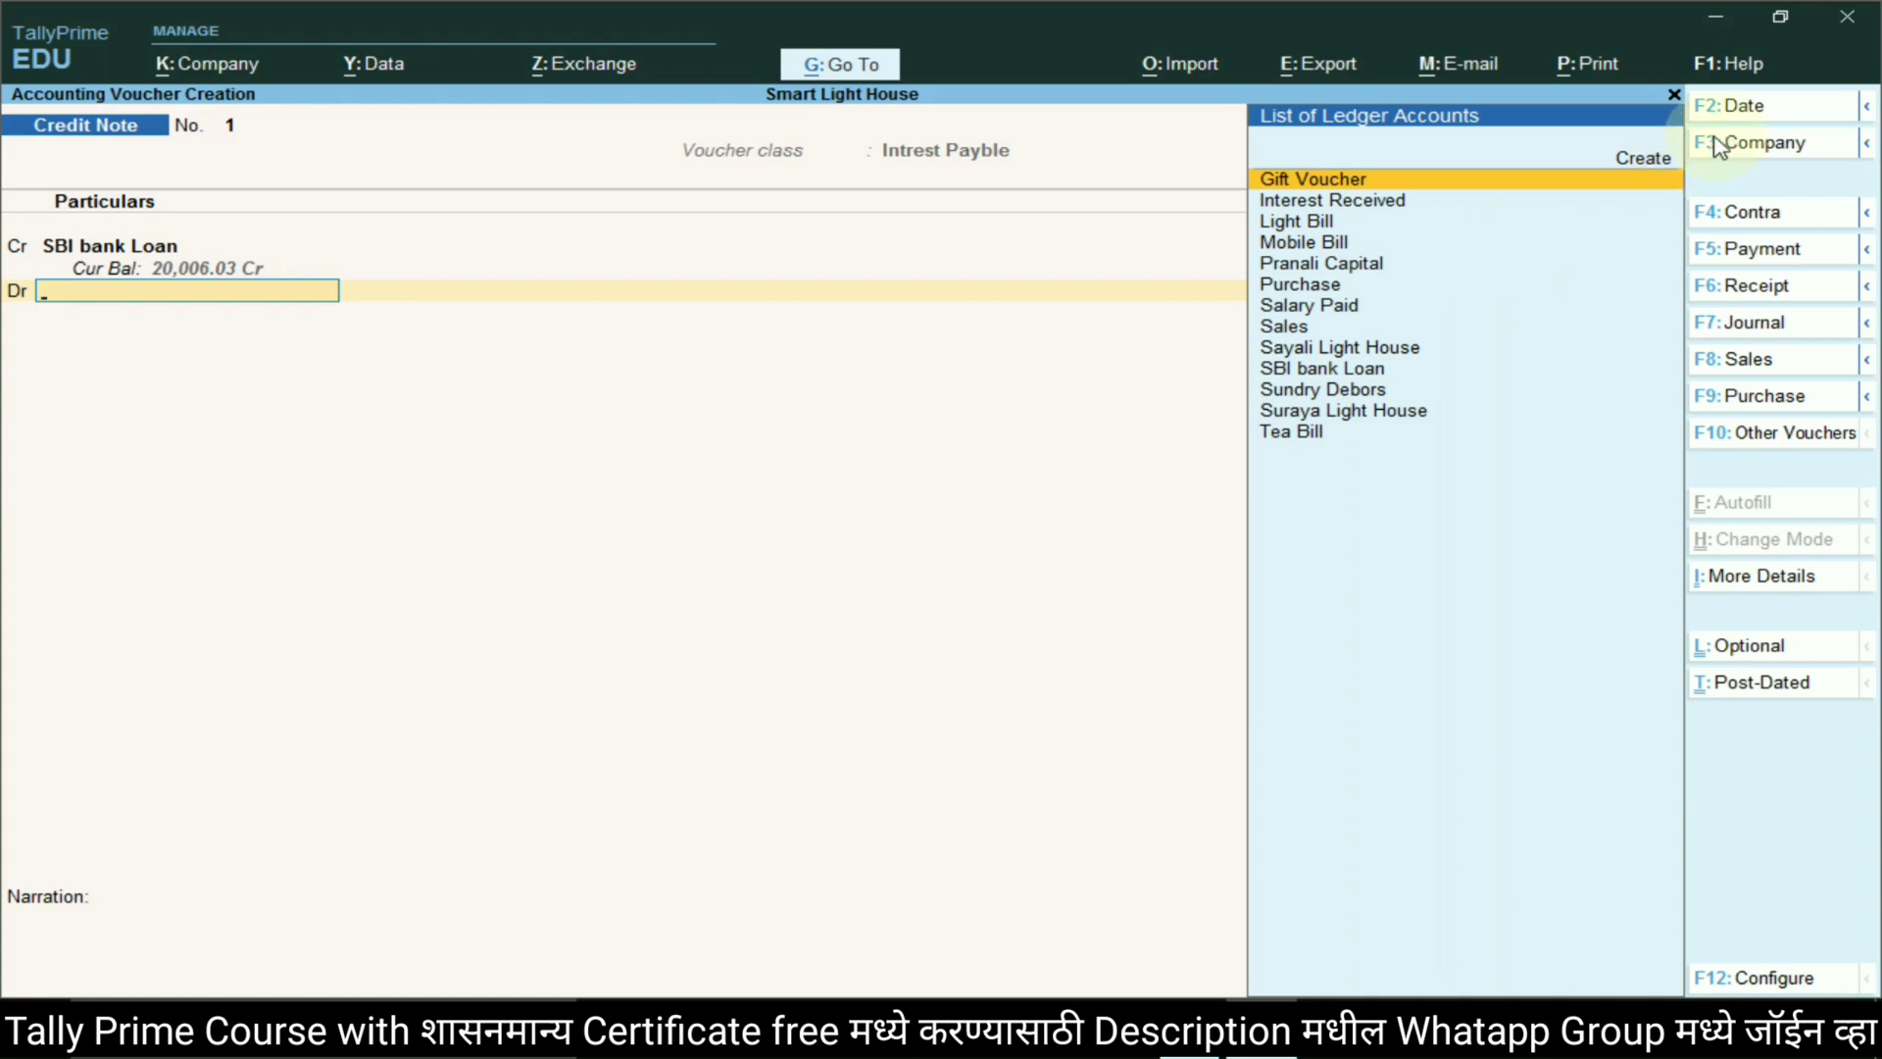
Start a new debit ledger named Intrest Paid and place it under Indirect Expenses
left_click(1642, 160)
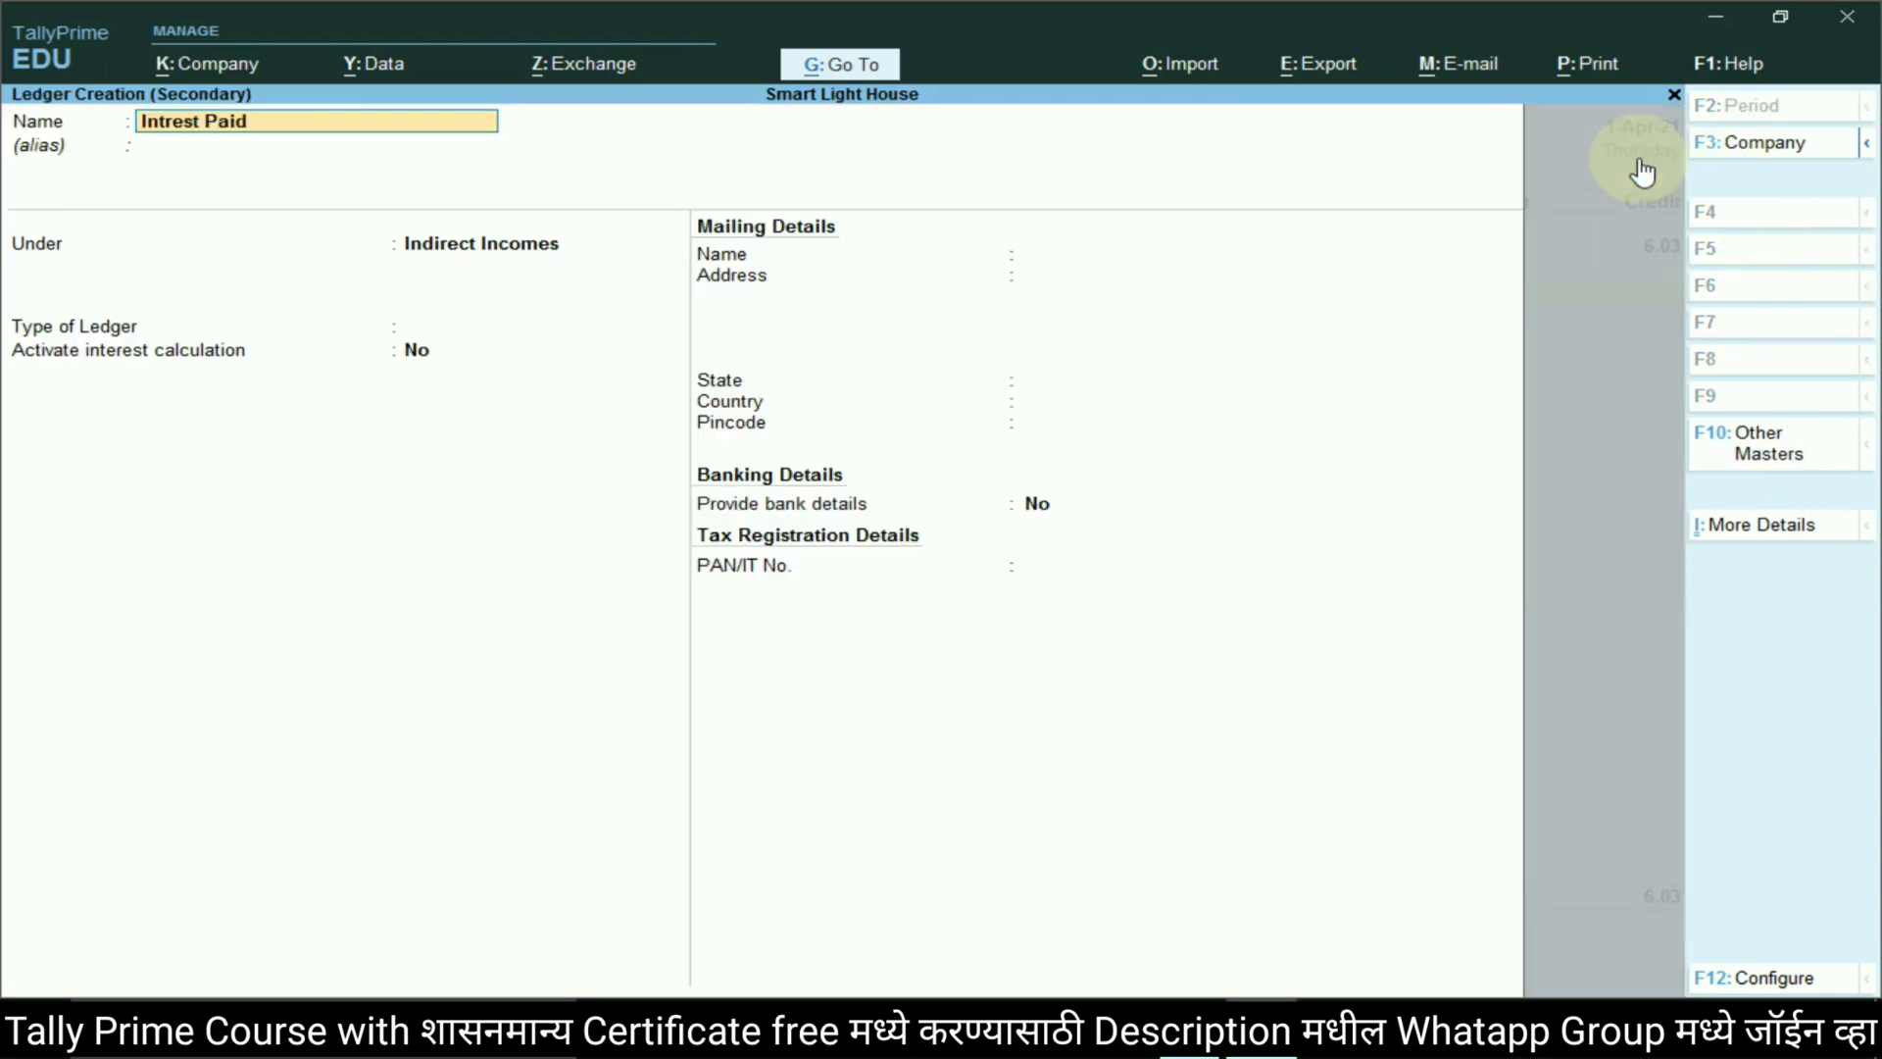
key("Return")
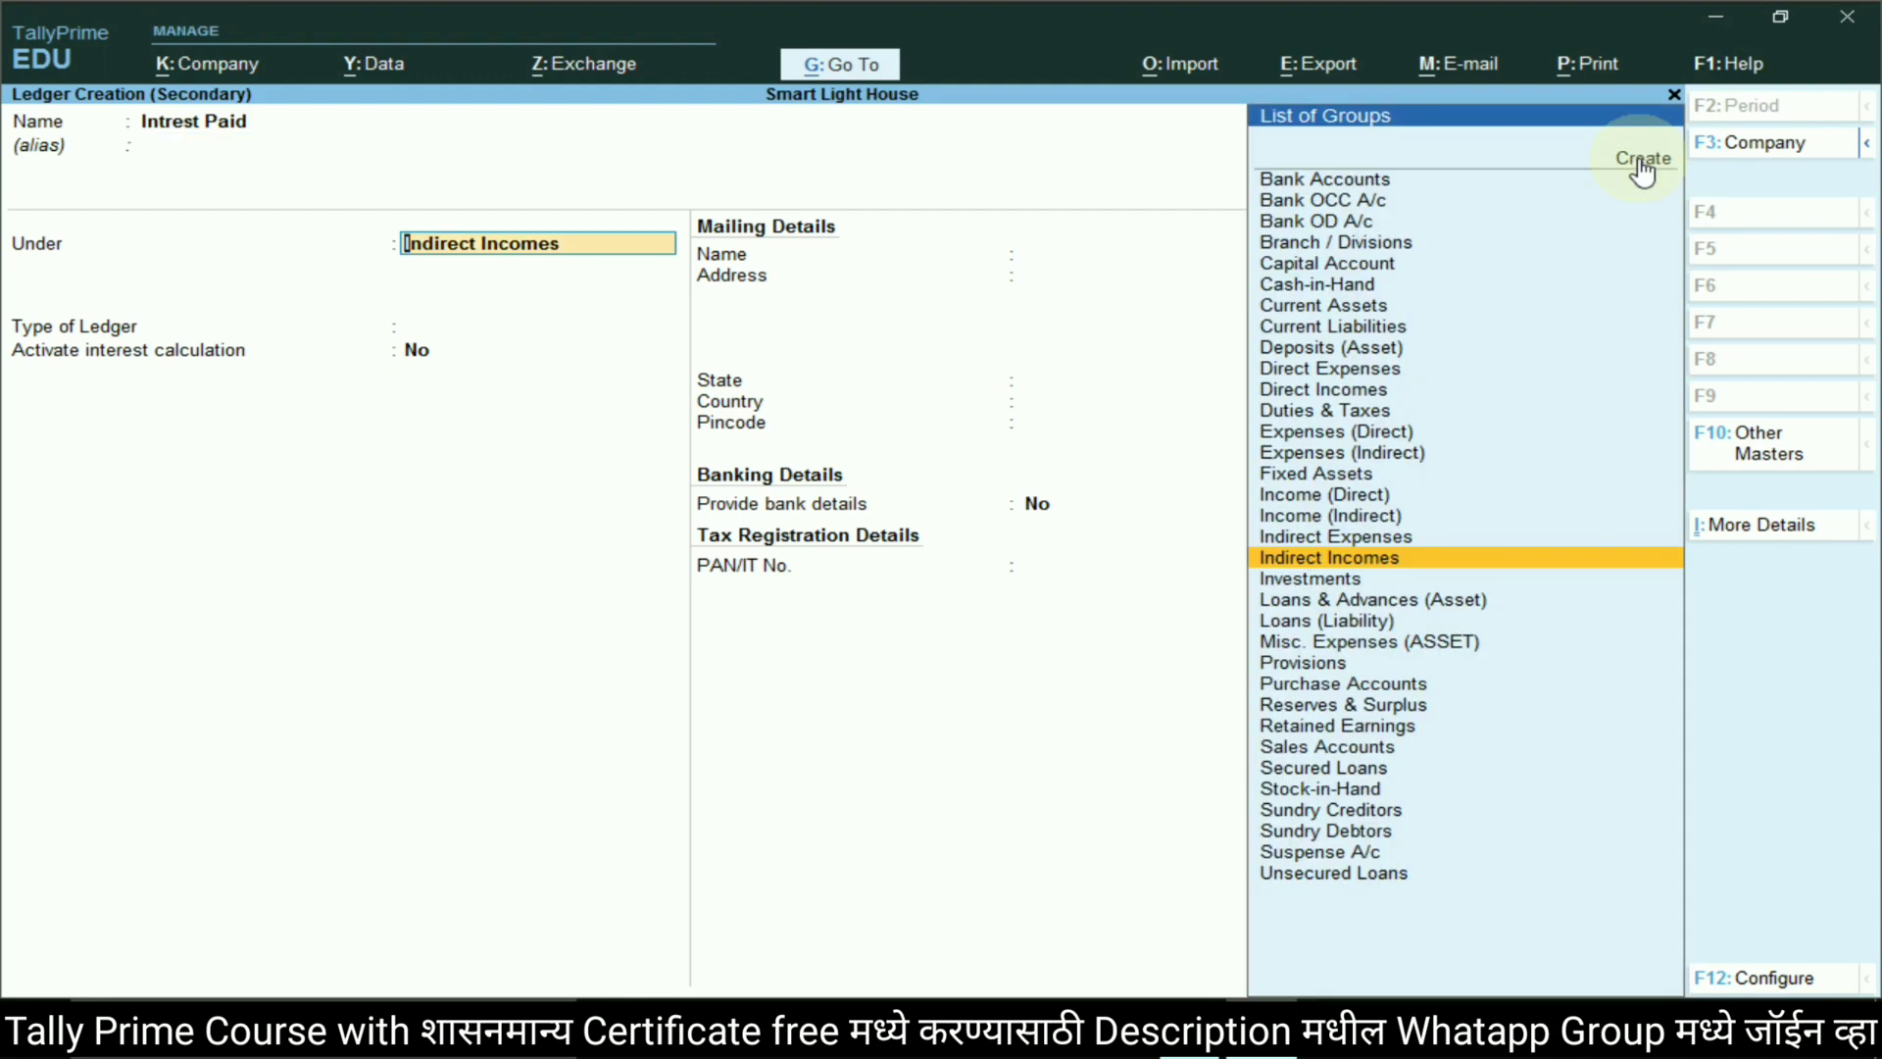
type("Ind")
key("Down")
key("Up")
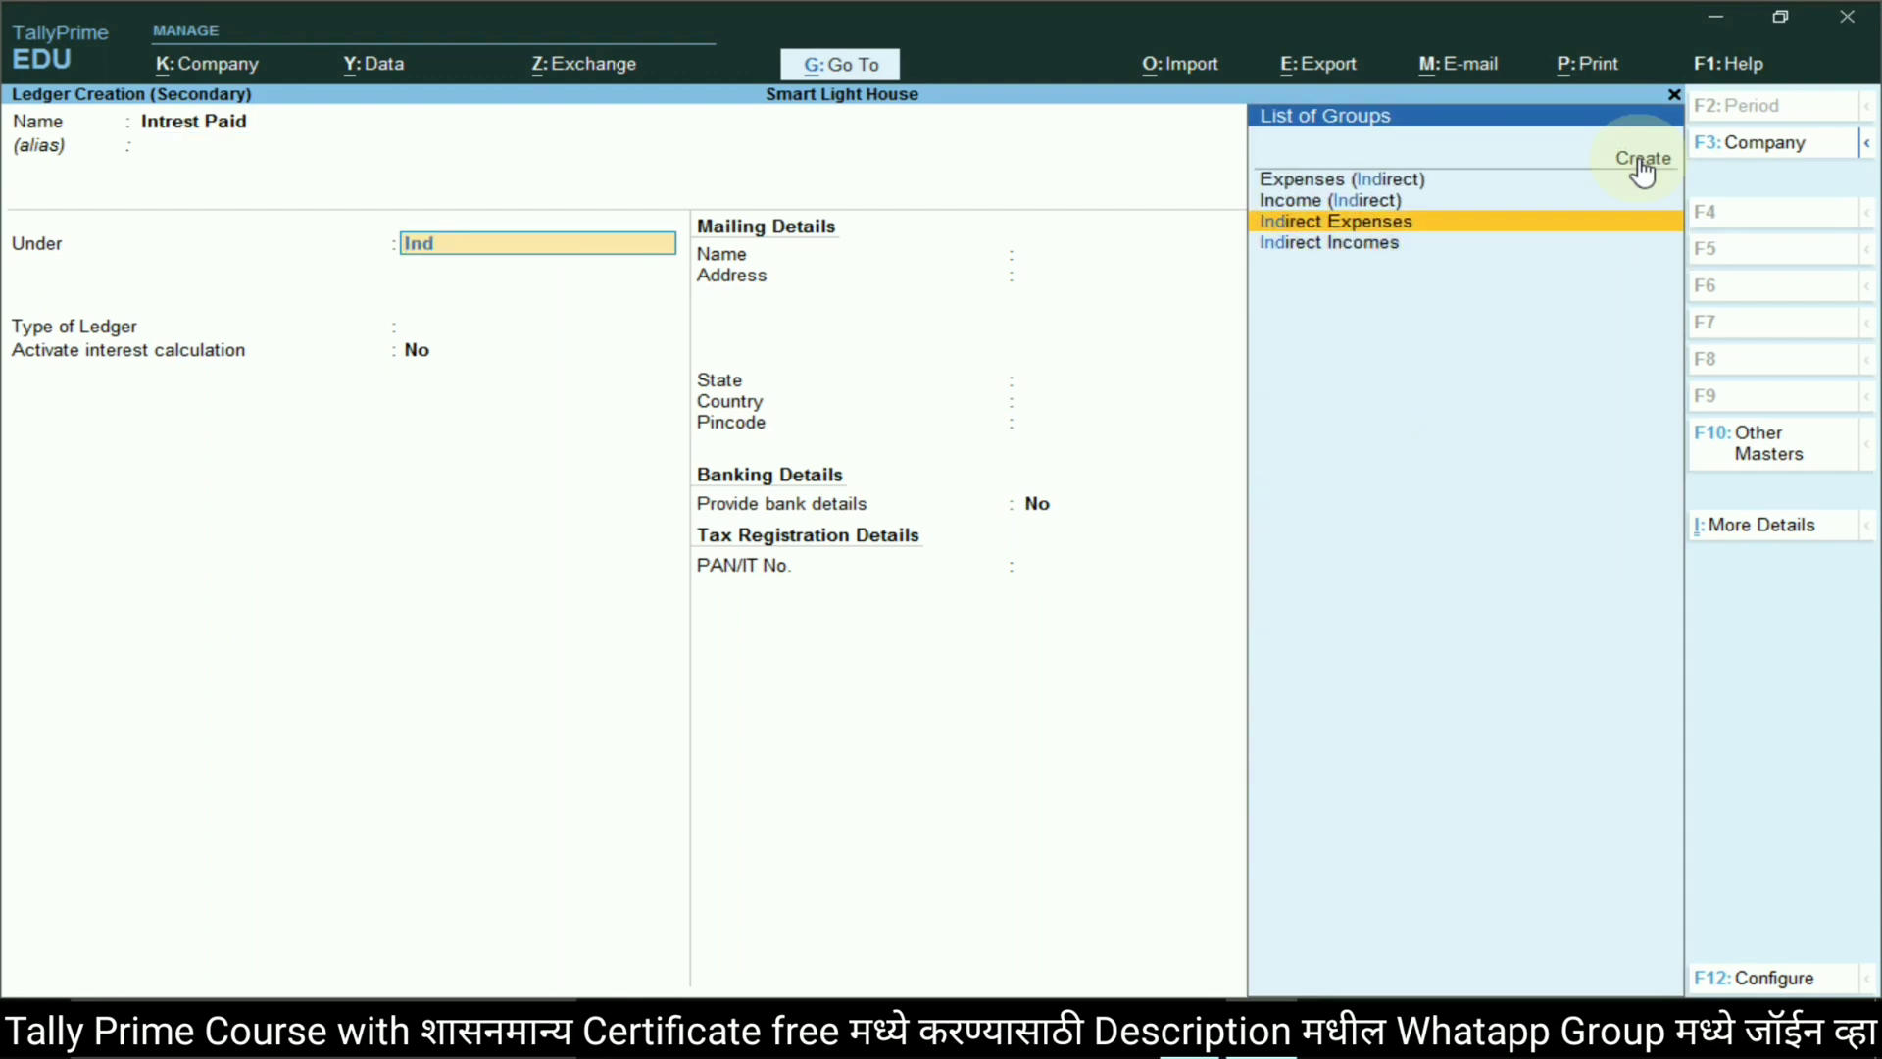
key("Return")
Keep the Intrest Paid ledger type at Not Applicable, interest calculation and bank details at No, and save the ledger
key("Return")
key("Return")
key("Escape")
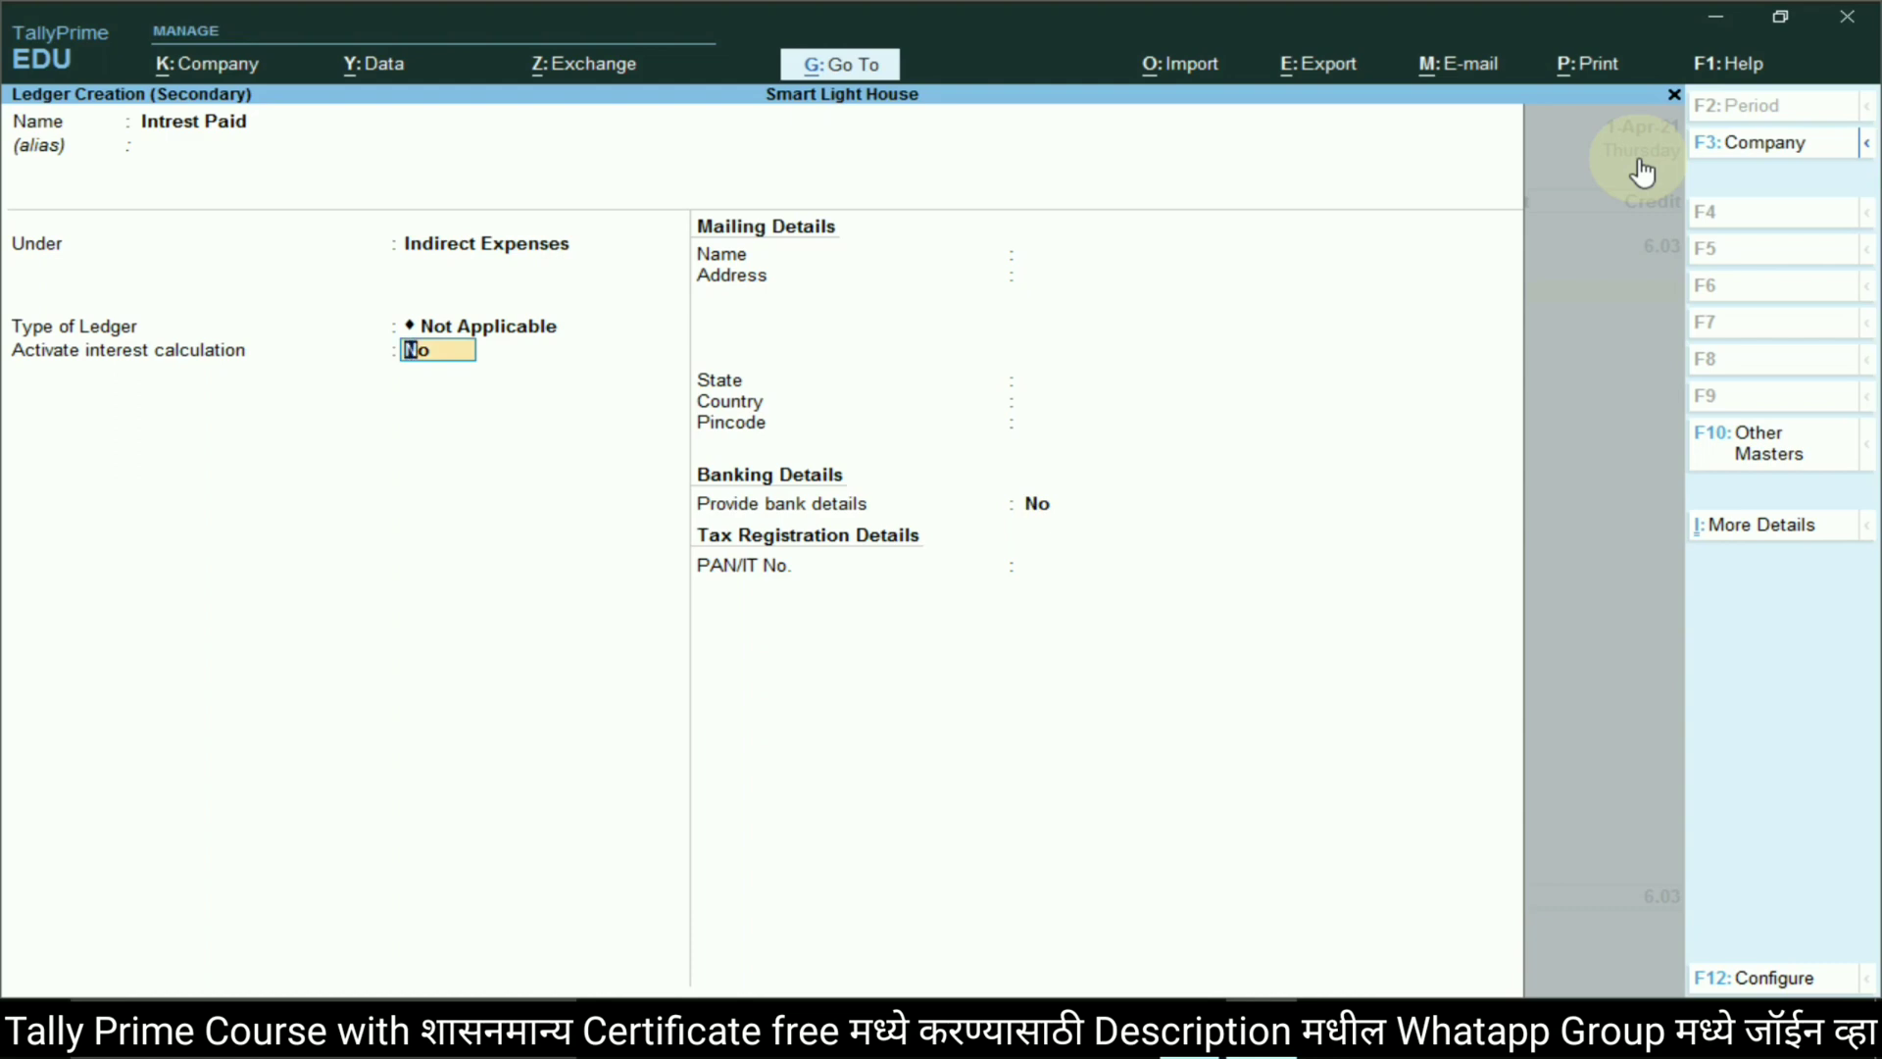
key("Return")
key("Return")
key("Return")
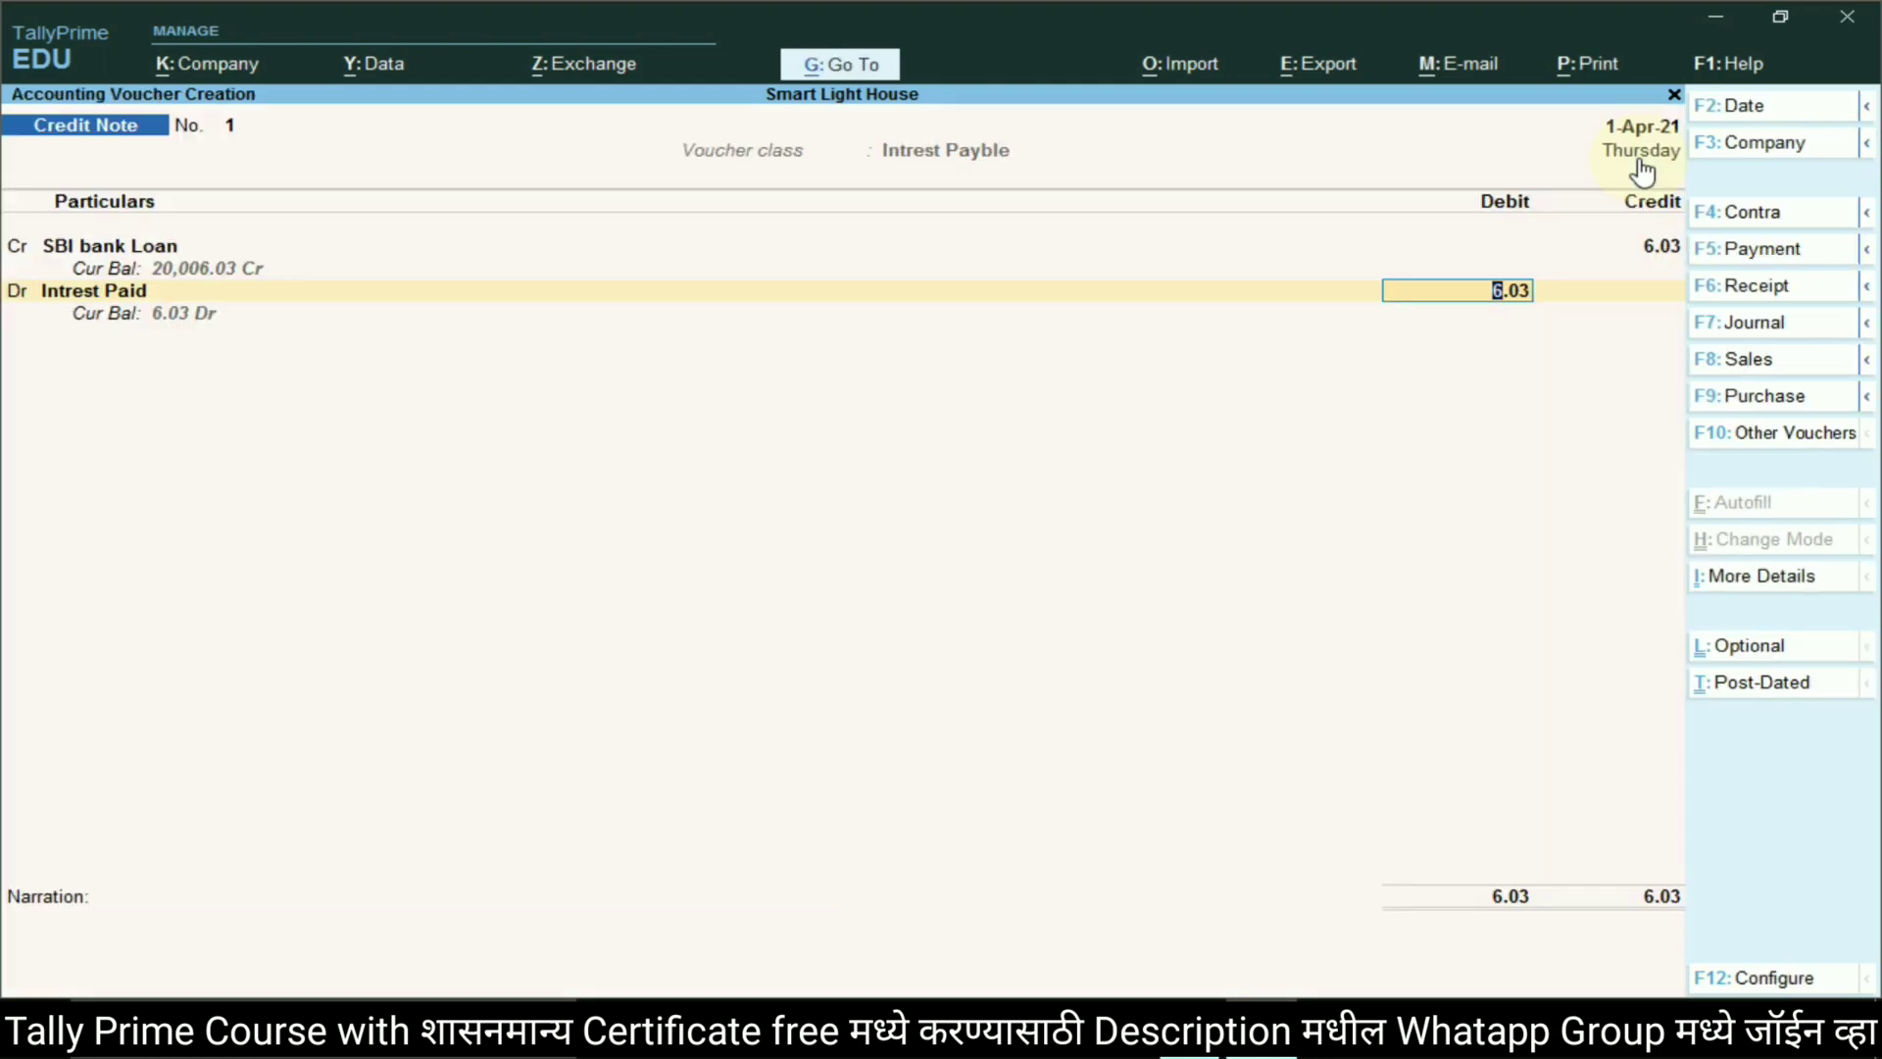
Accept 6.03 as the Intrest Paid debit and save the Credit Note without a narration
key("Return")
key("Return")
key("Return")
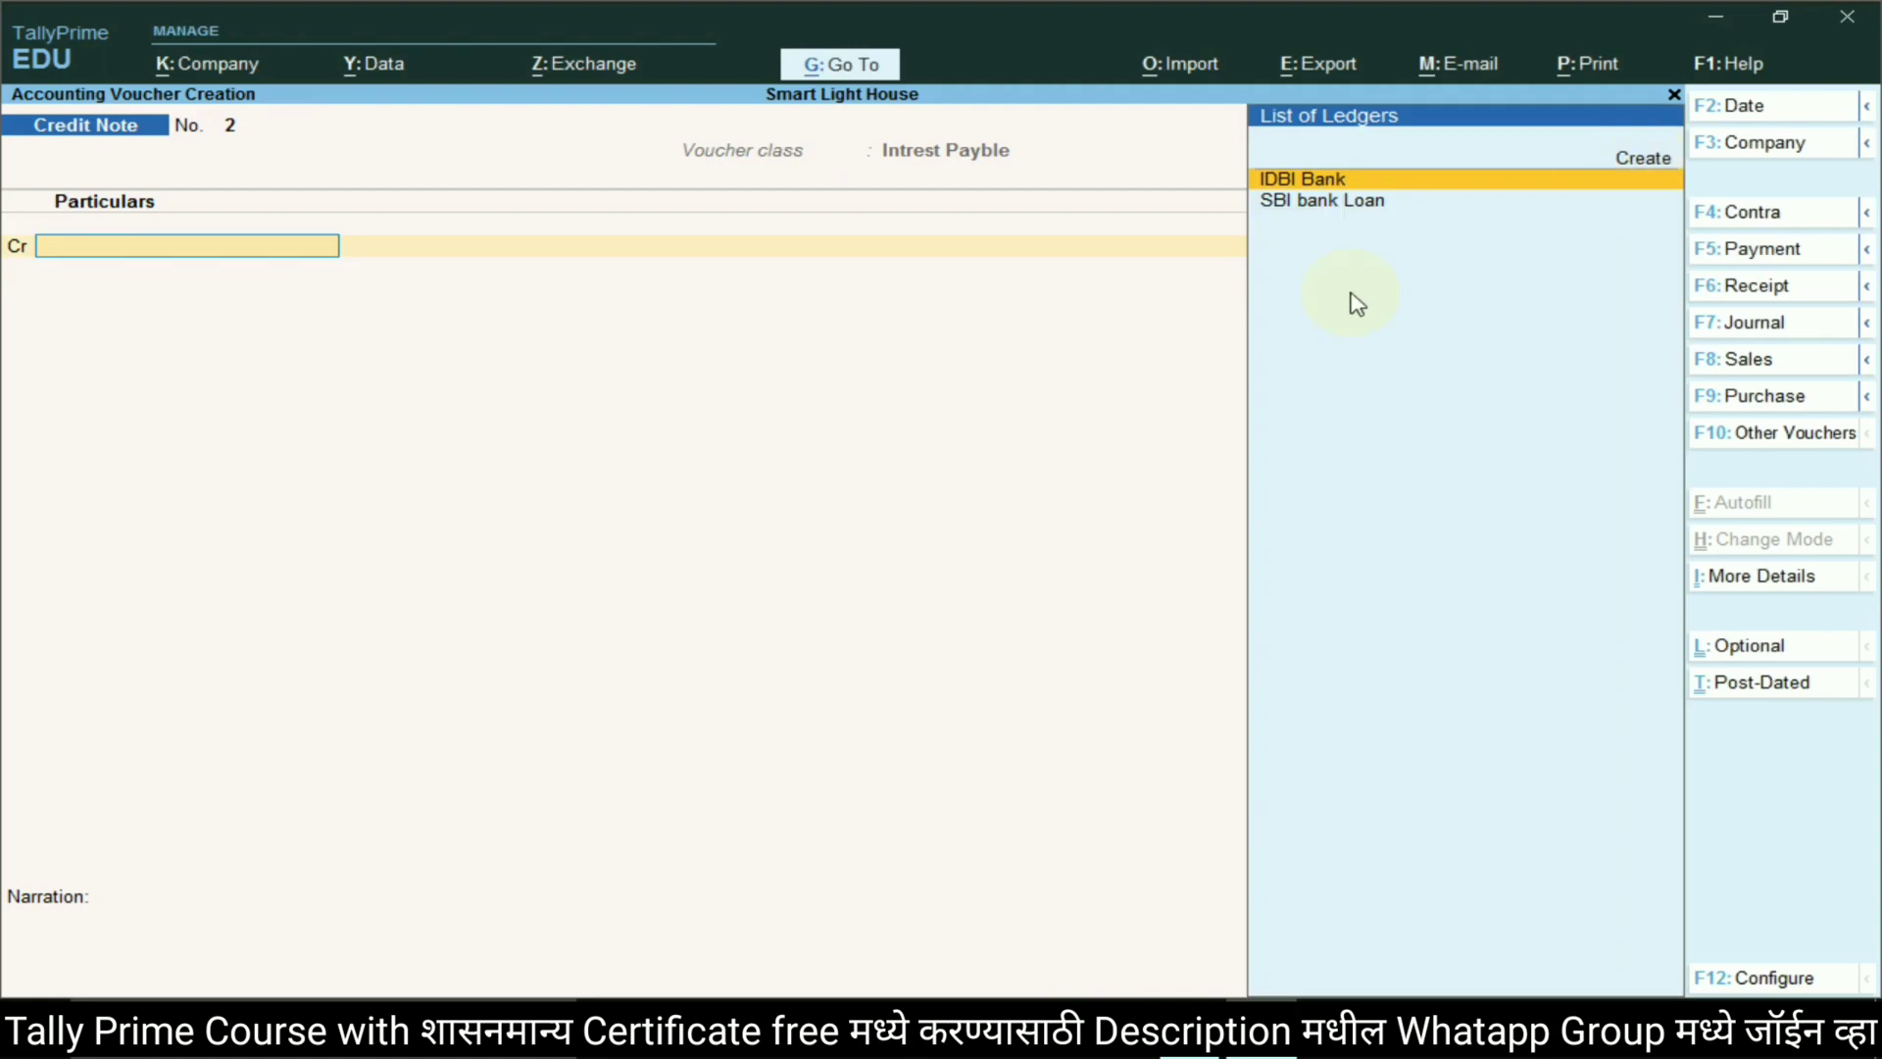
Check the 19-08-2021 currency entry in Word, return to TallyPrime, and start creating a new currency
key("alt+Tab")
left_click(986, 648)
scroll(986, 647, "down", 3)
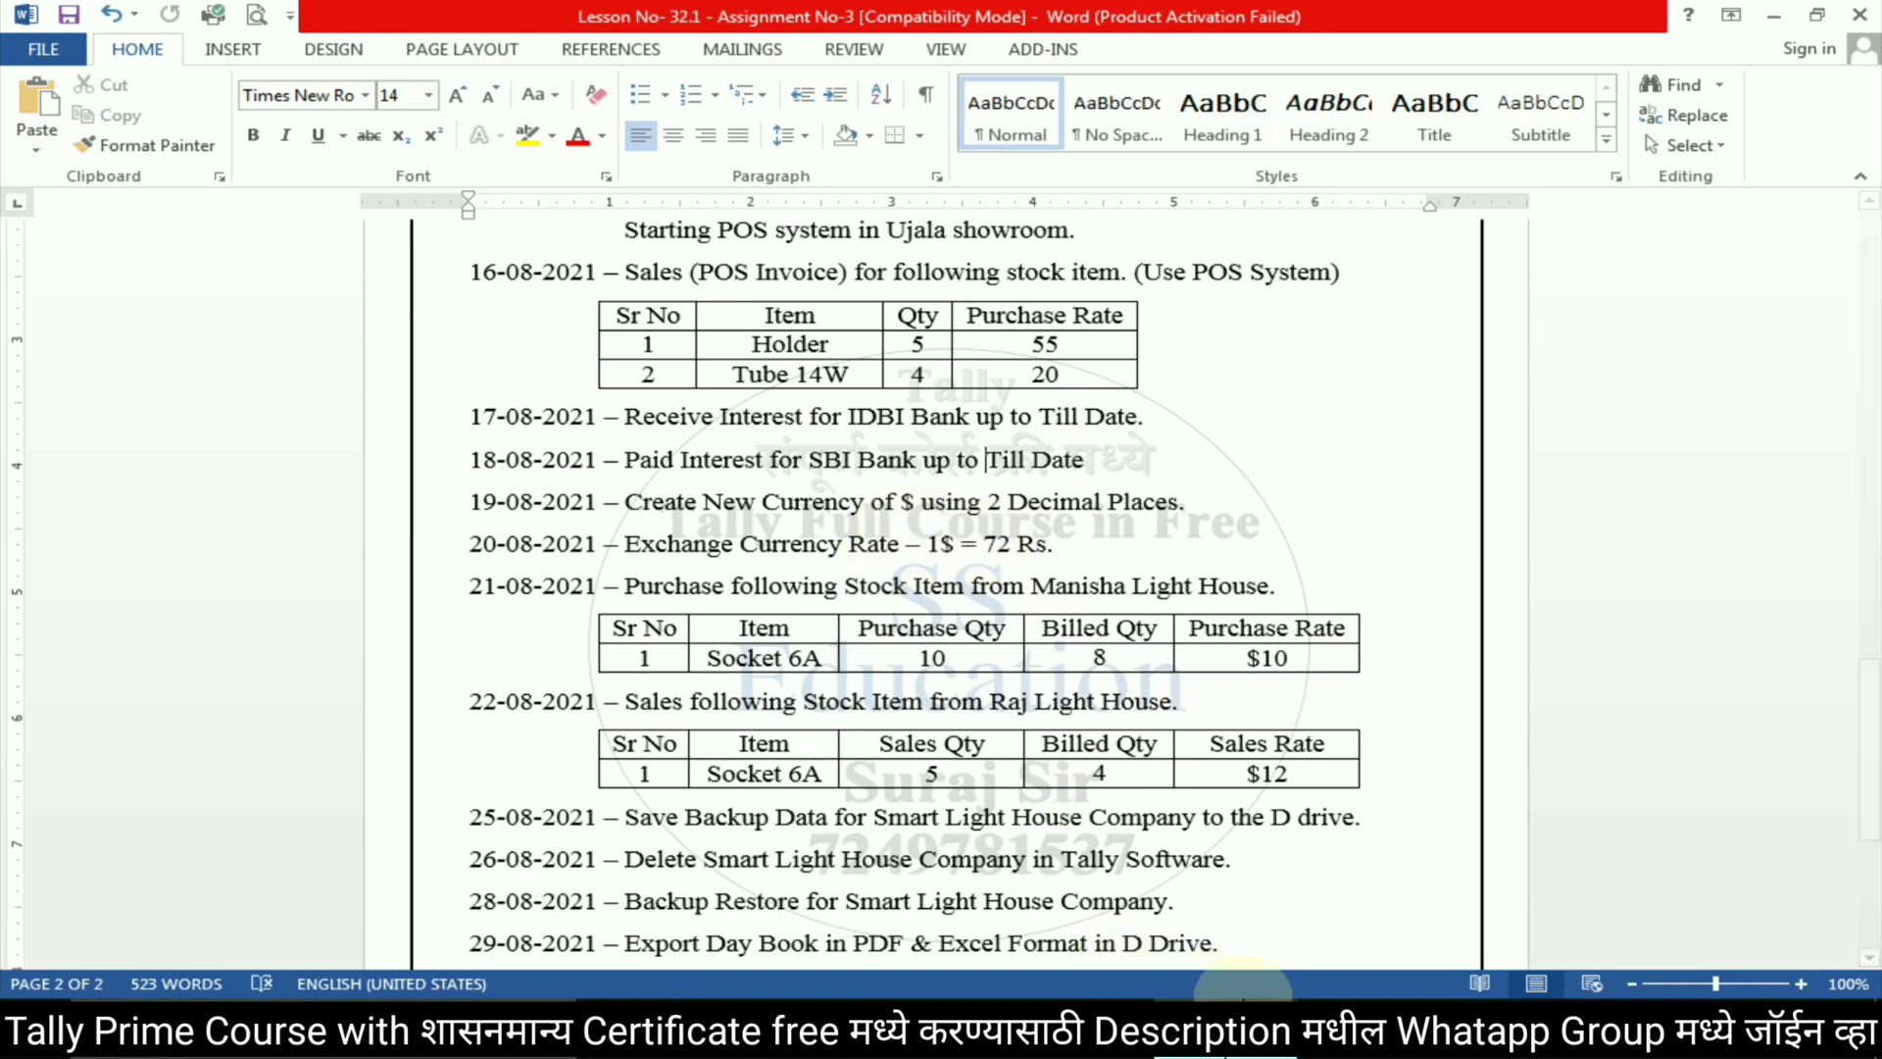
left_click(1254, 1028)
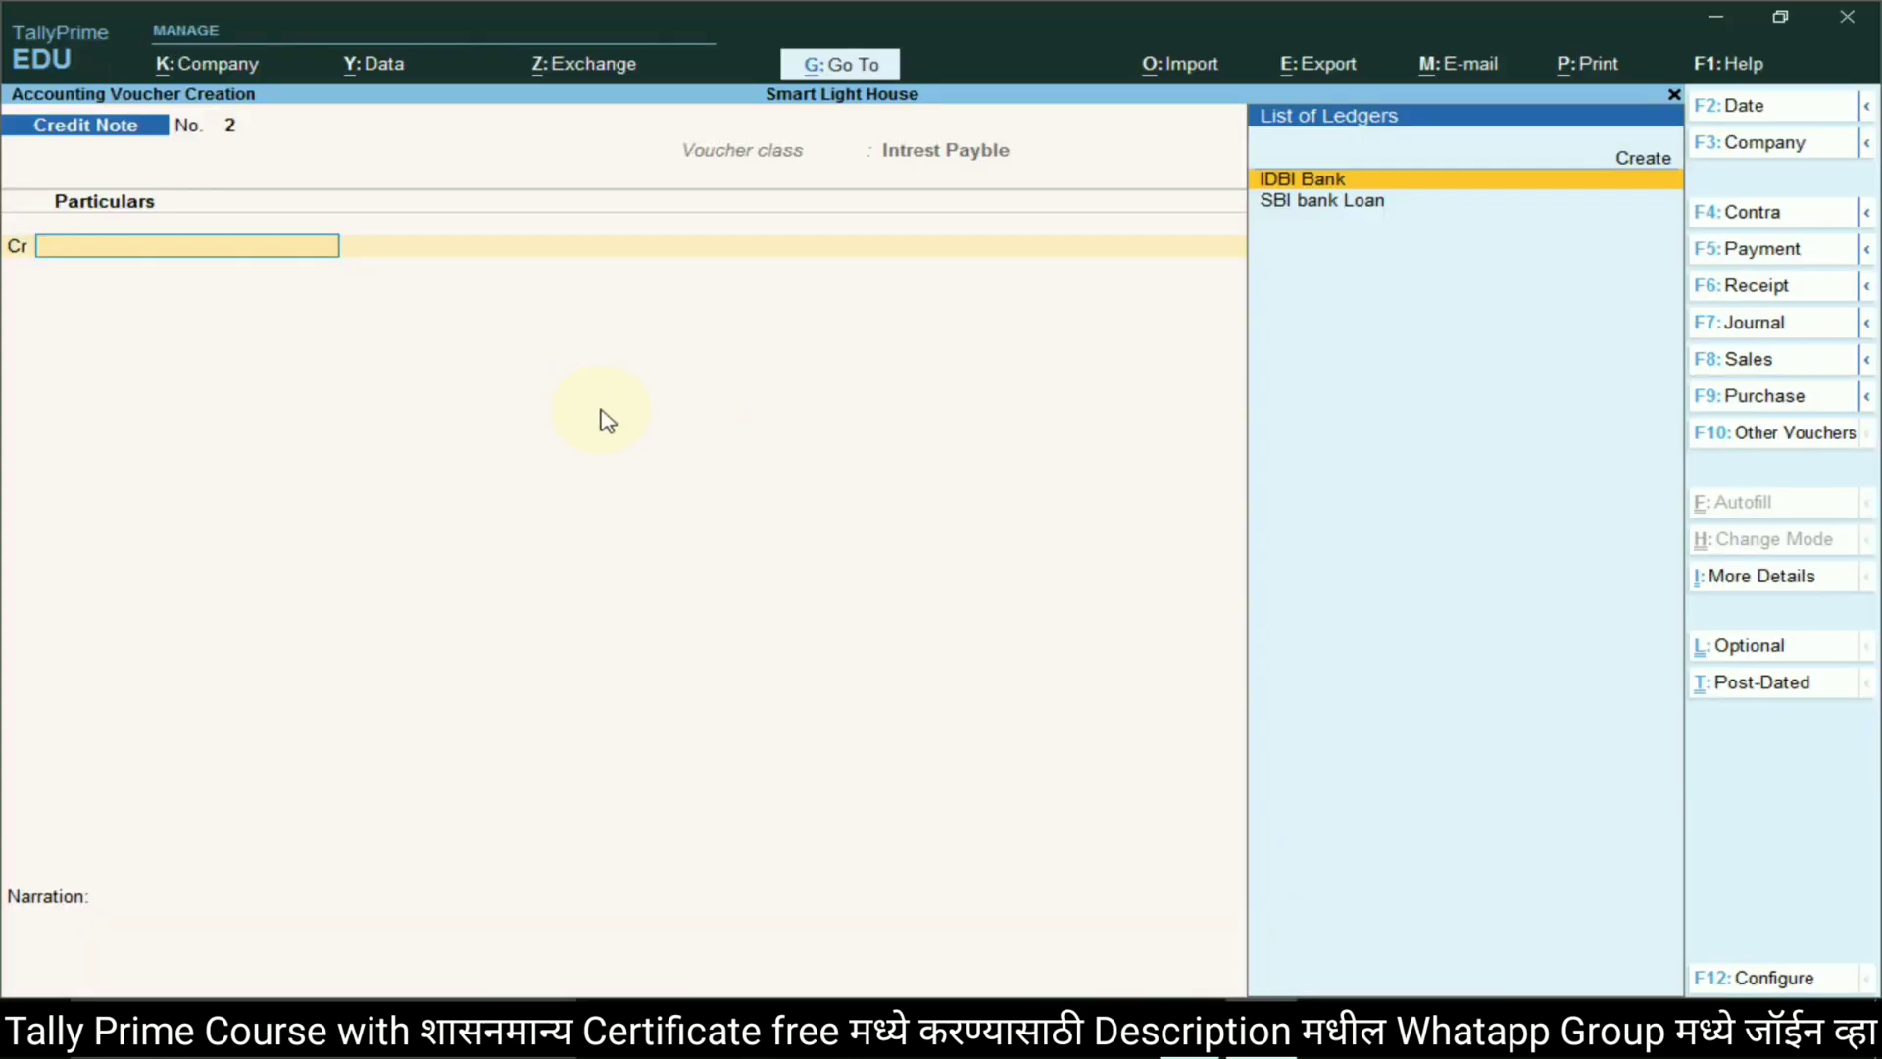
key("Escape")
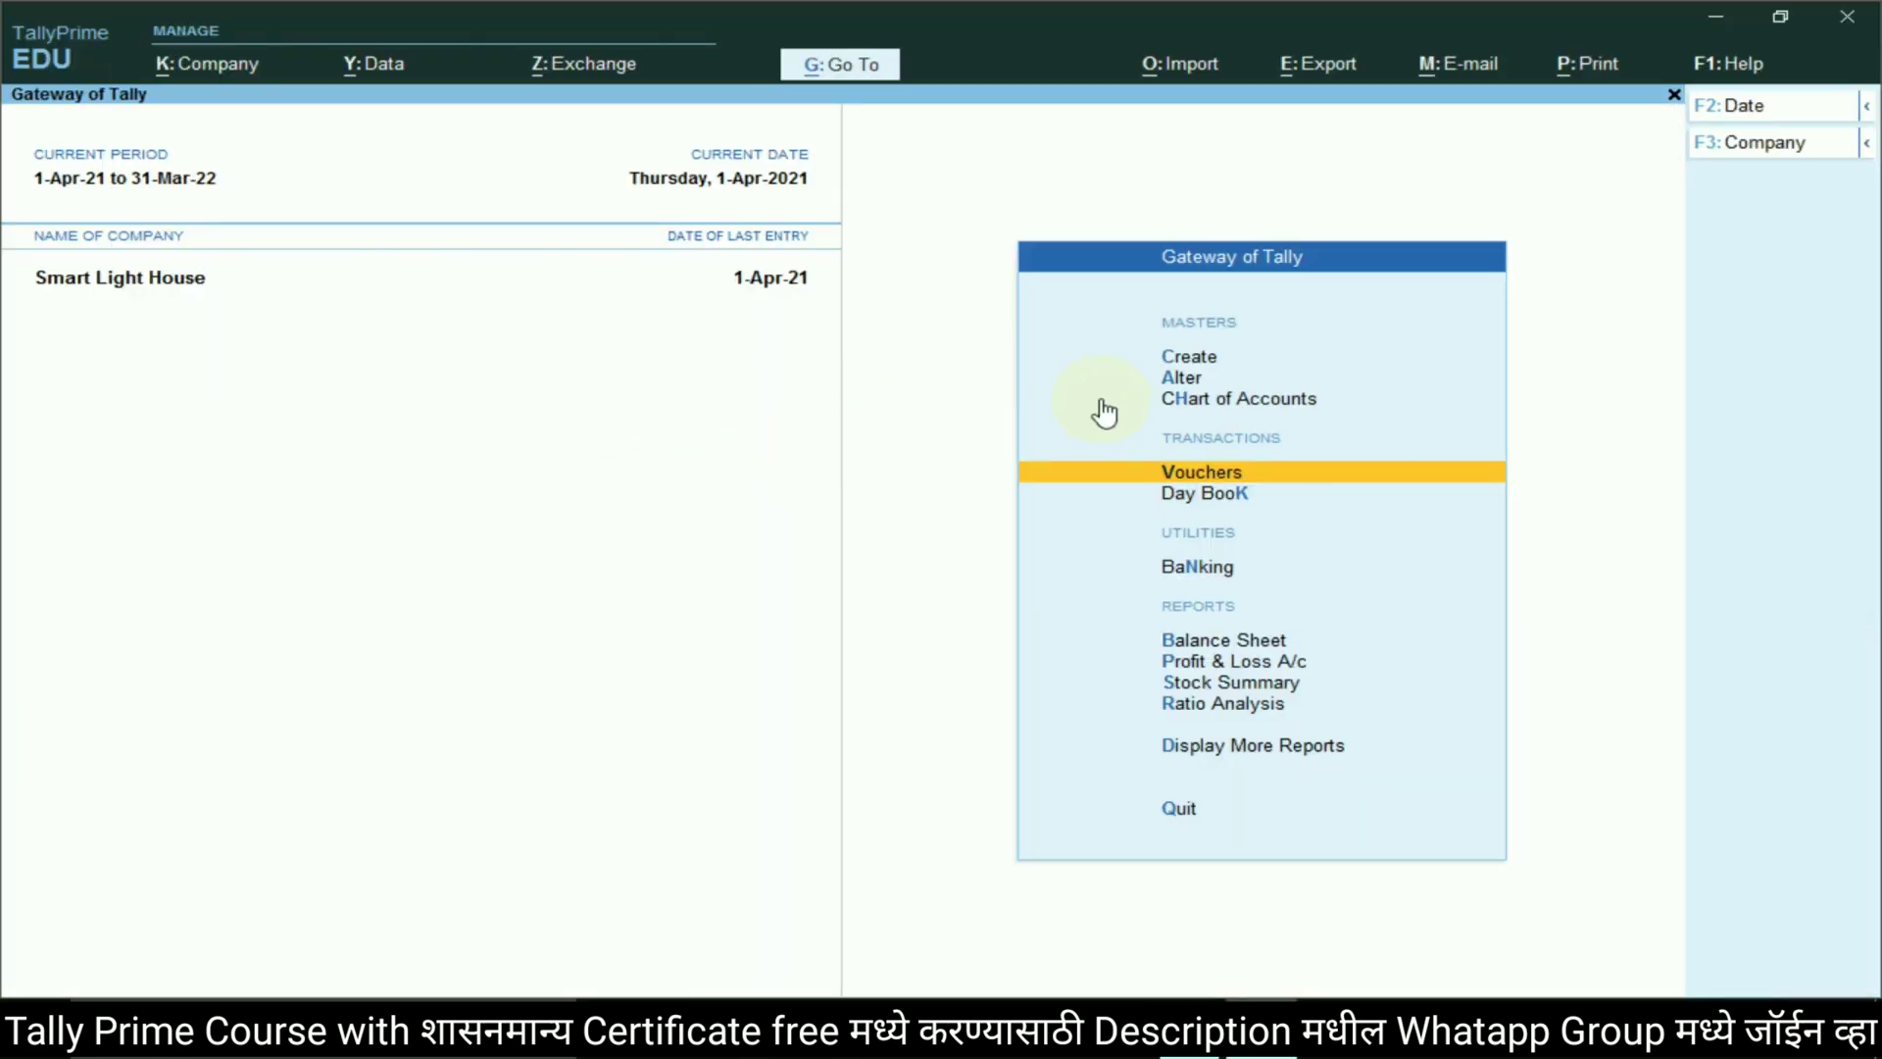
left_click(1189, 361)
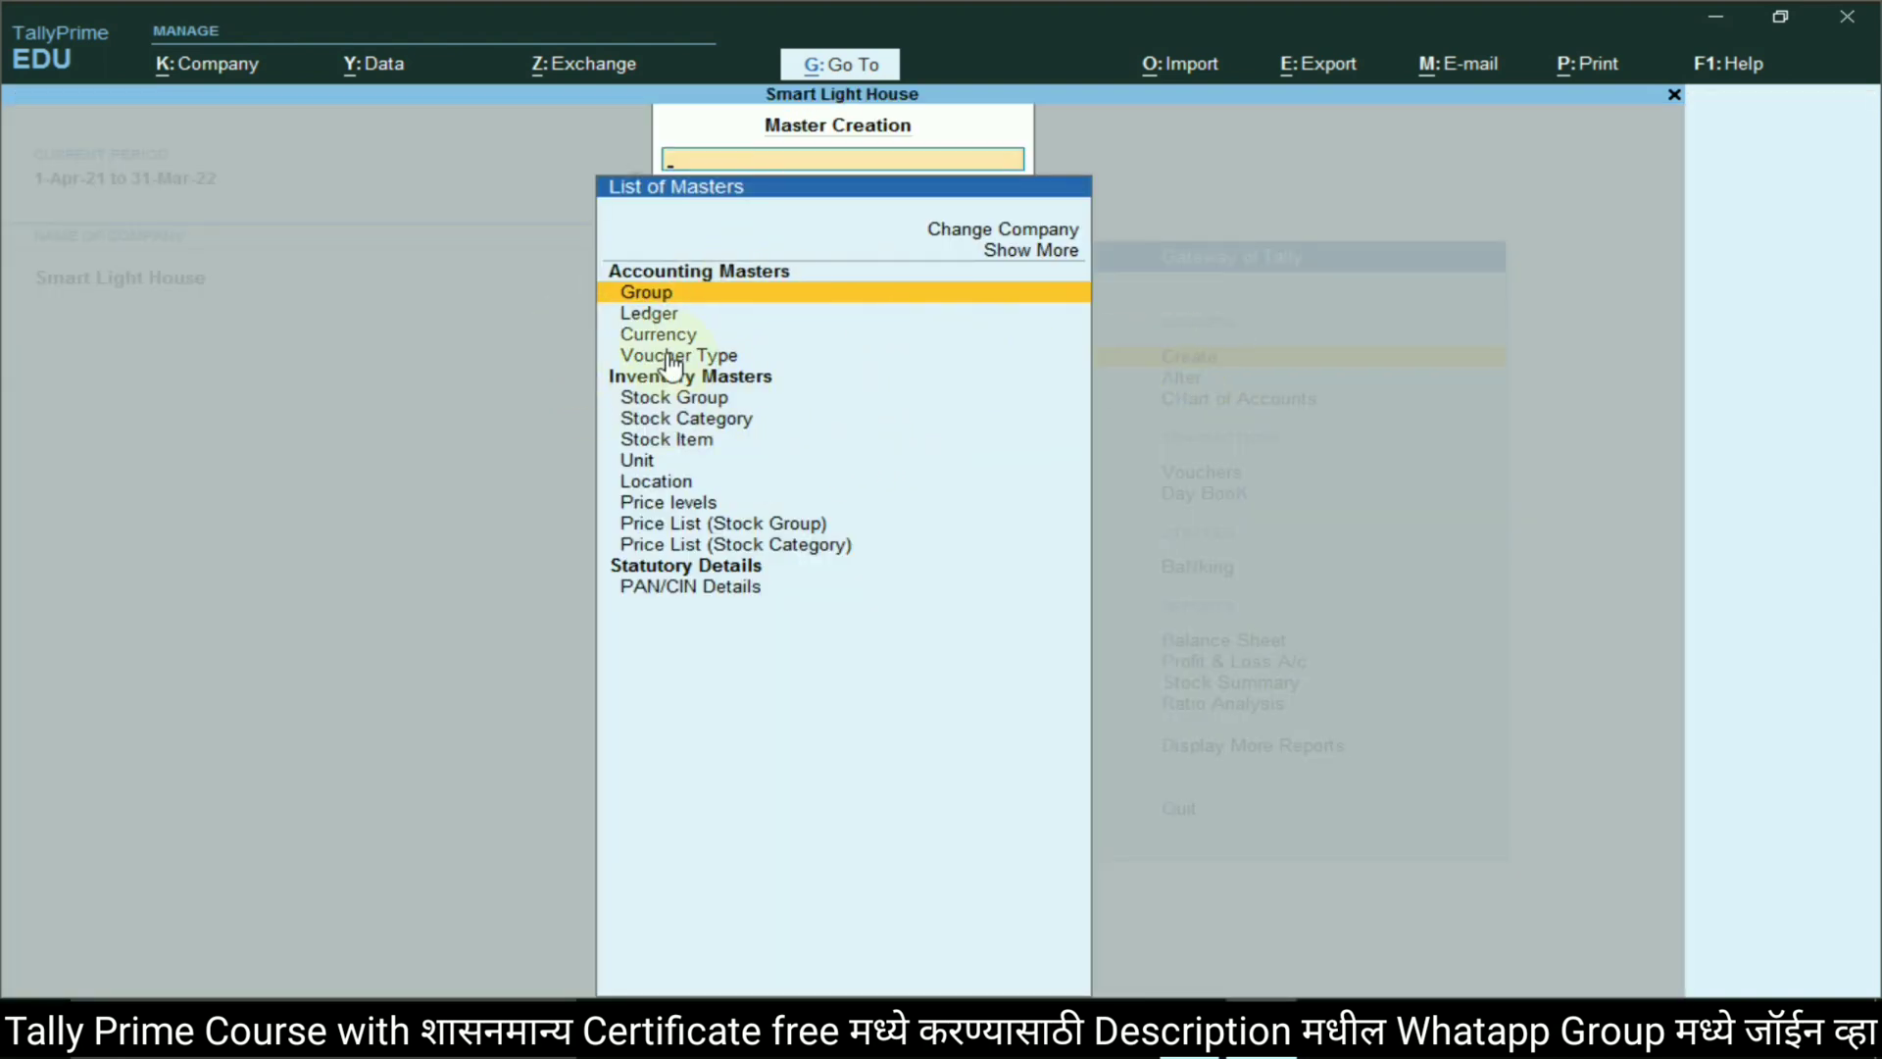
left_click(1034, 253)
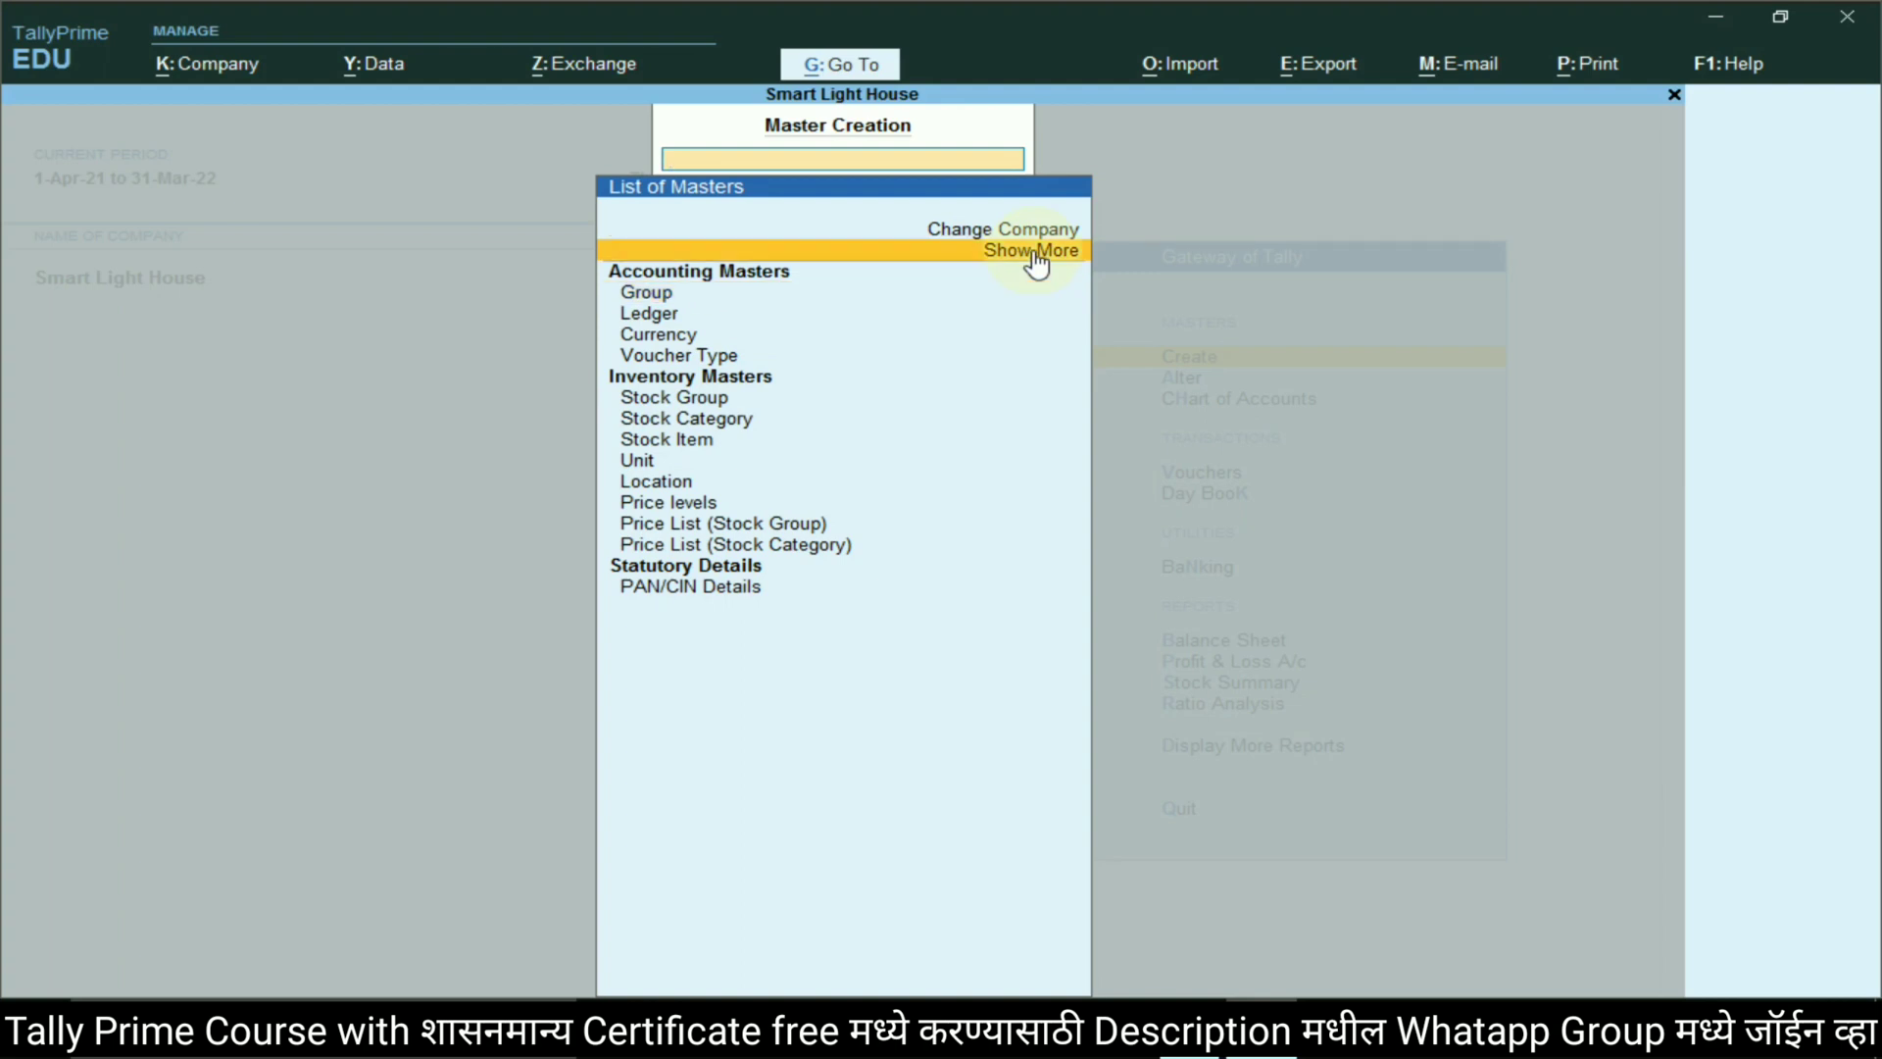
left_click(663, 336)
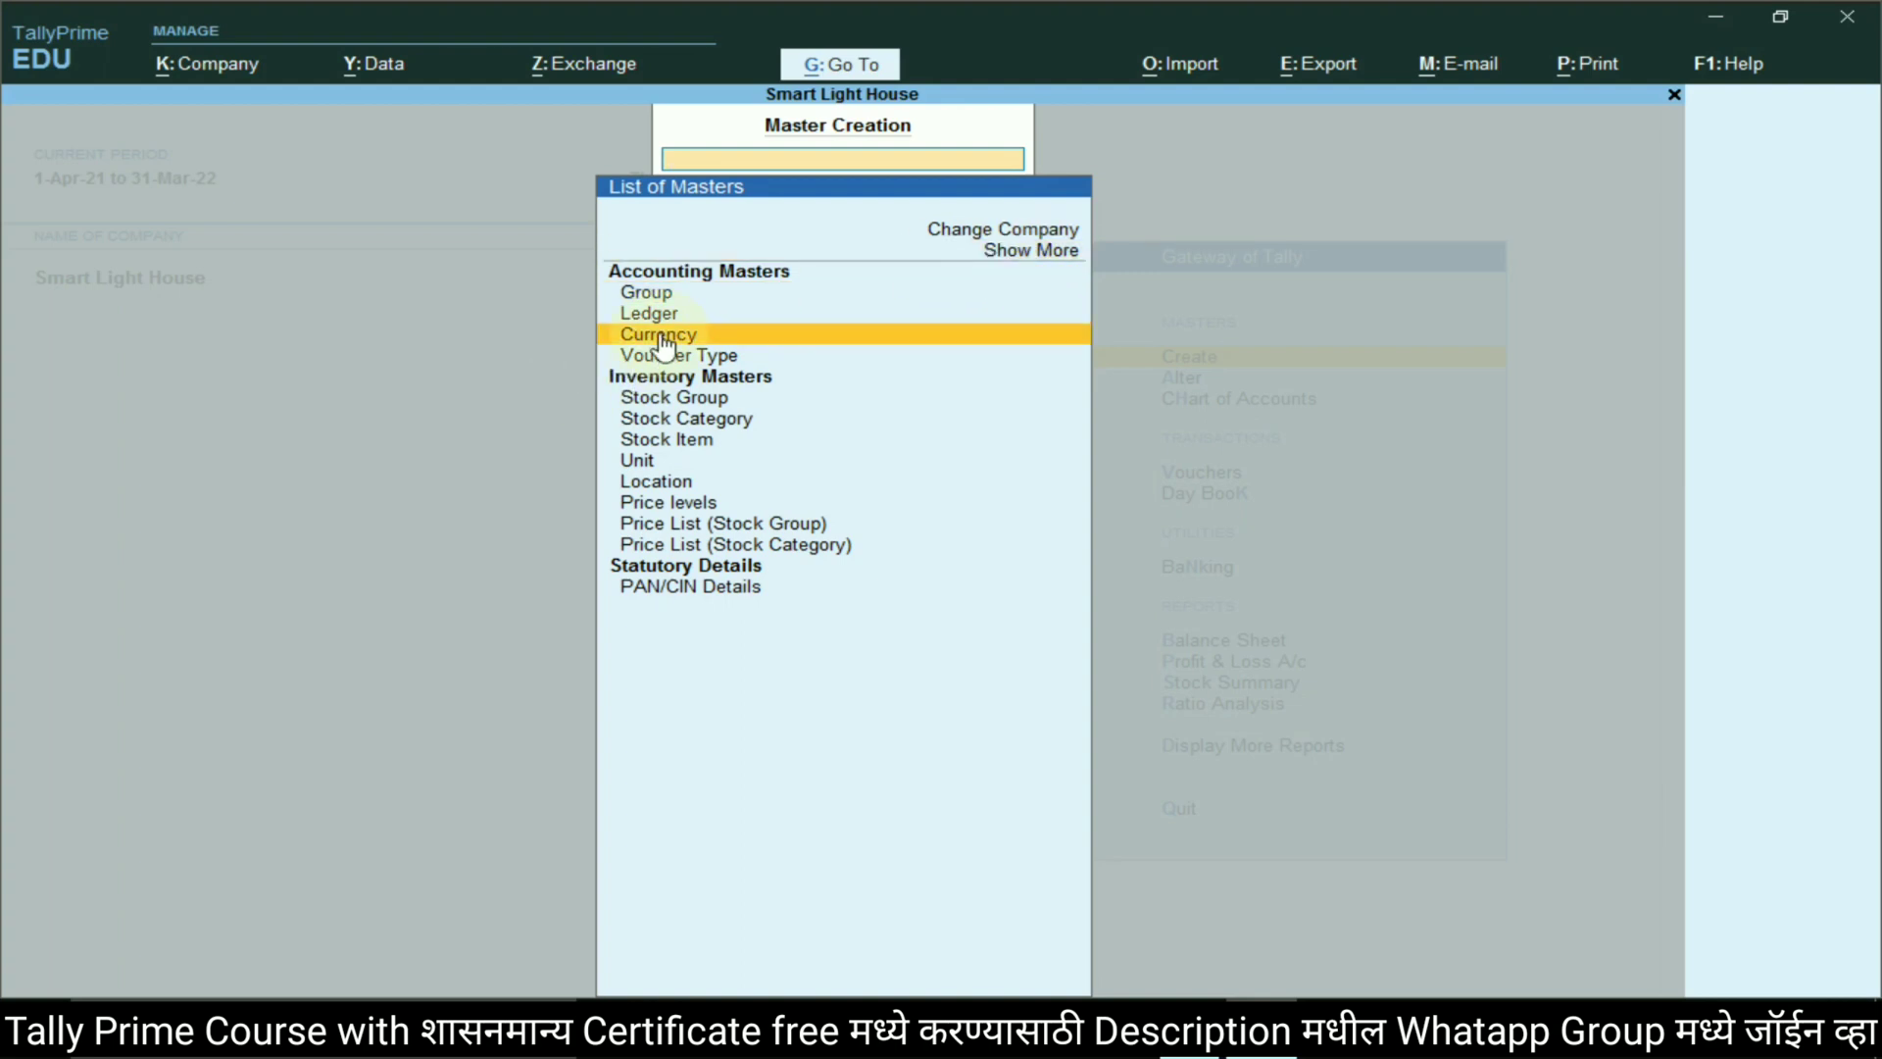
left_click(662, 336)
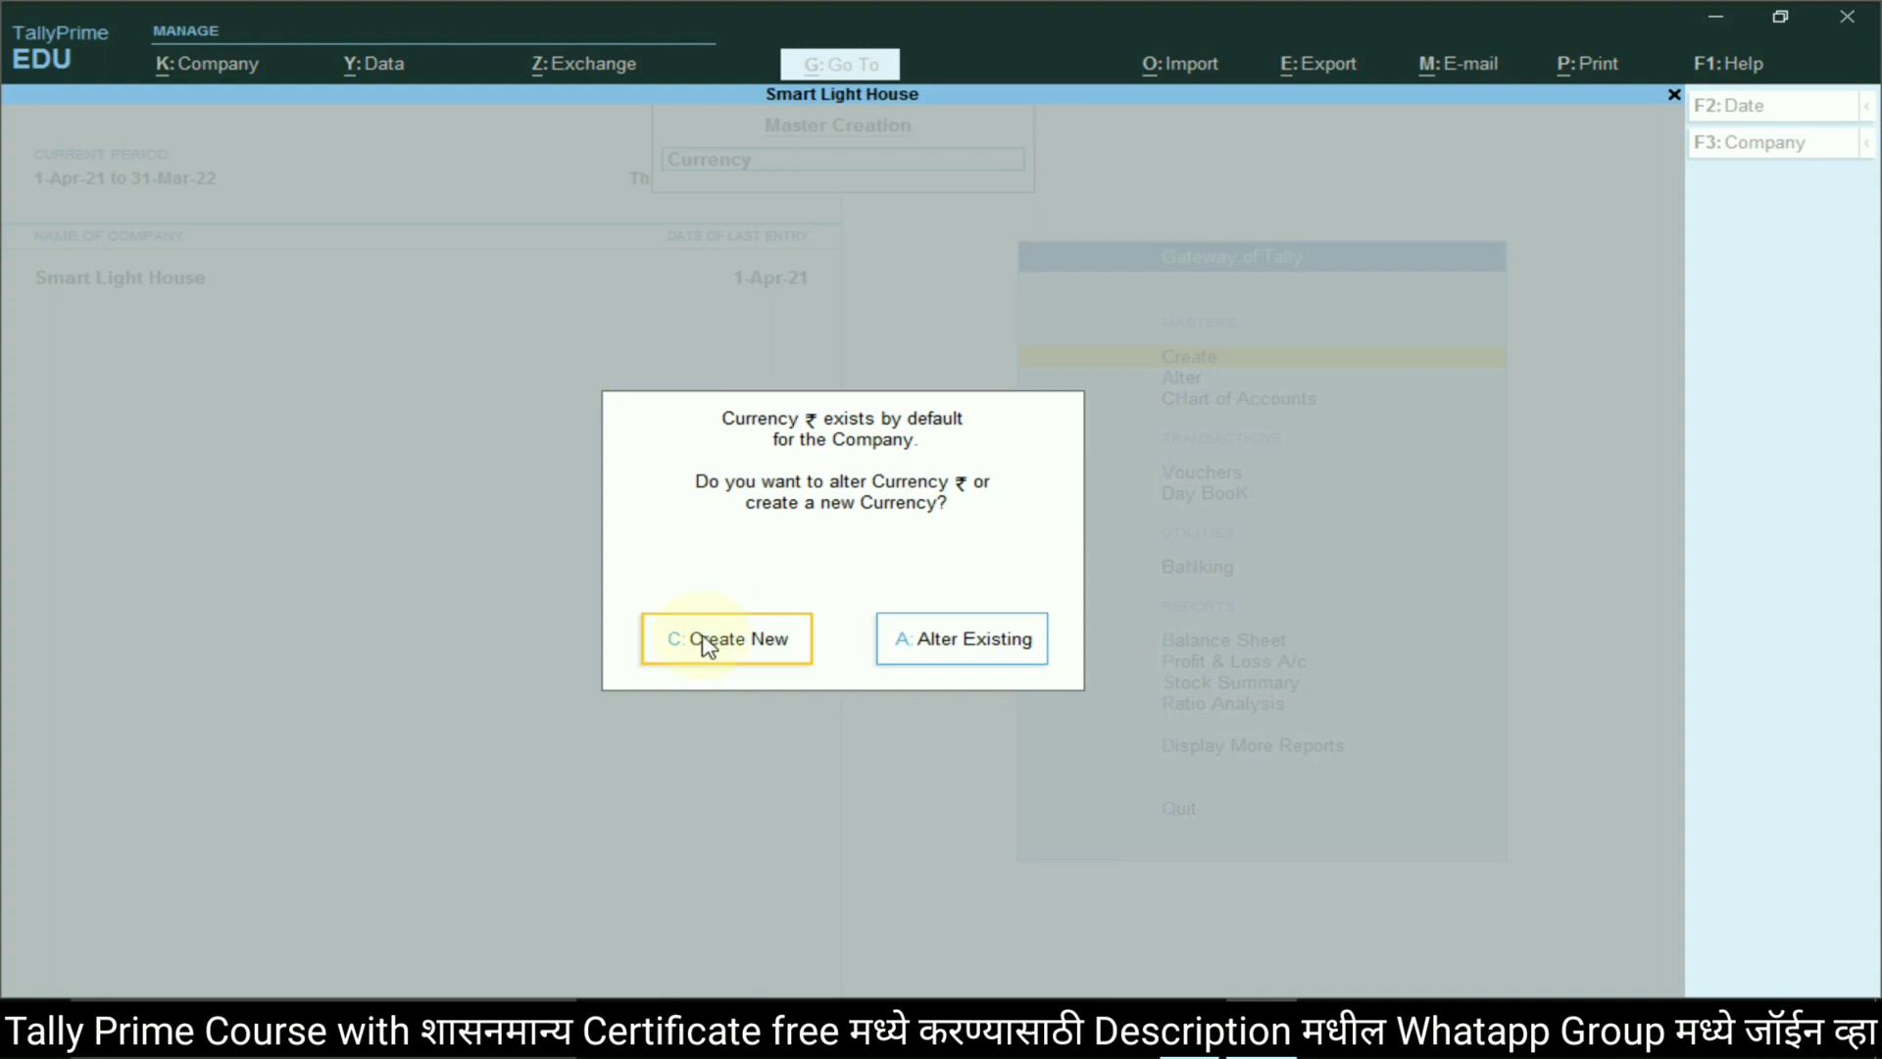
left_click(737, 642)
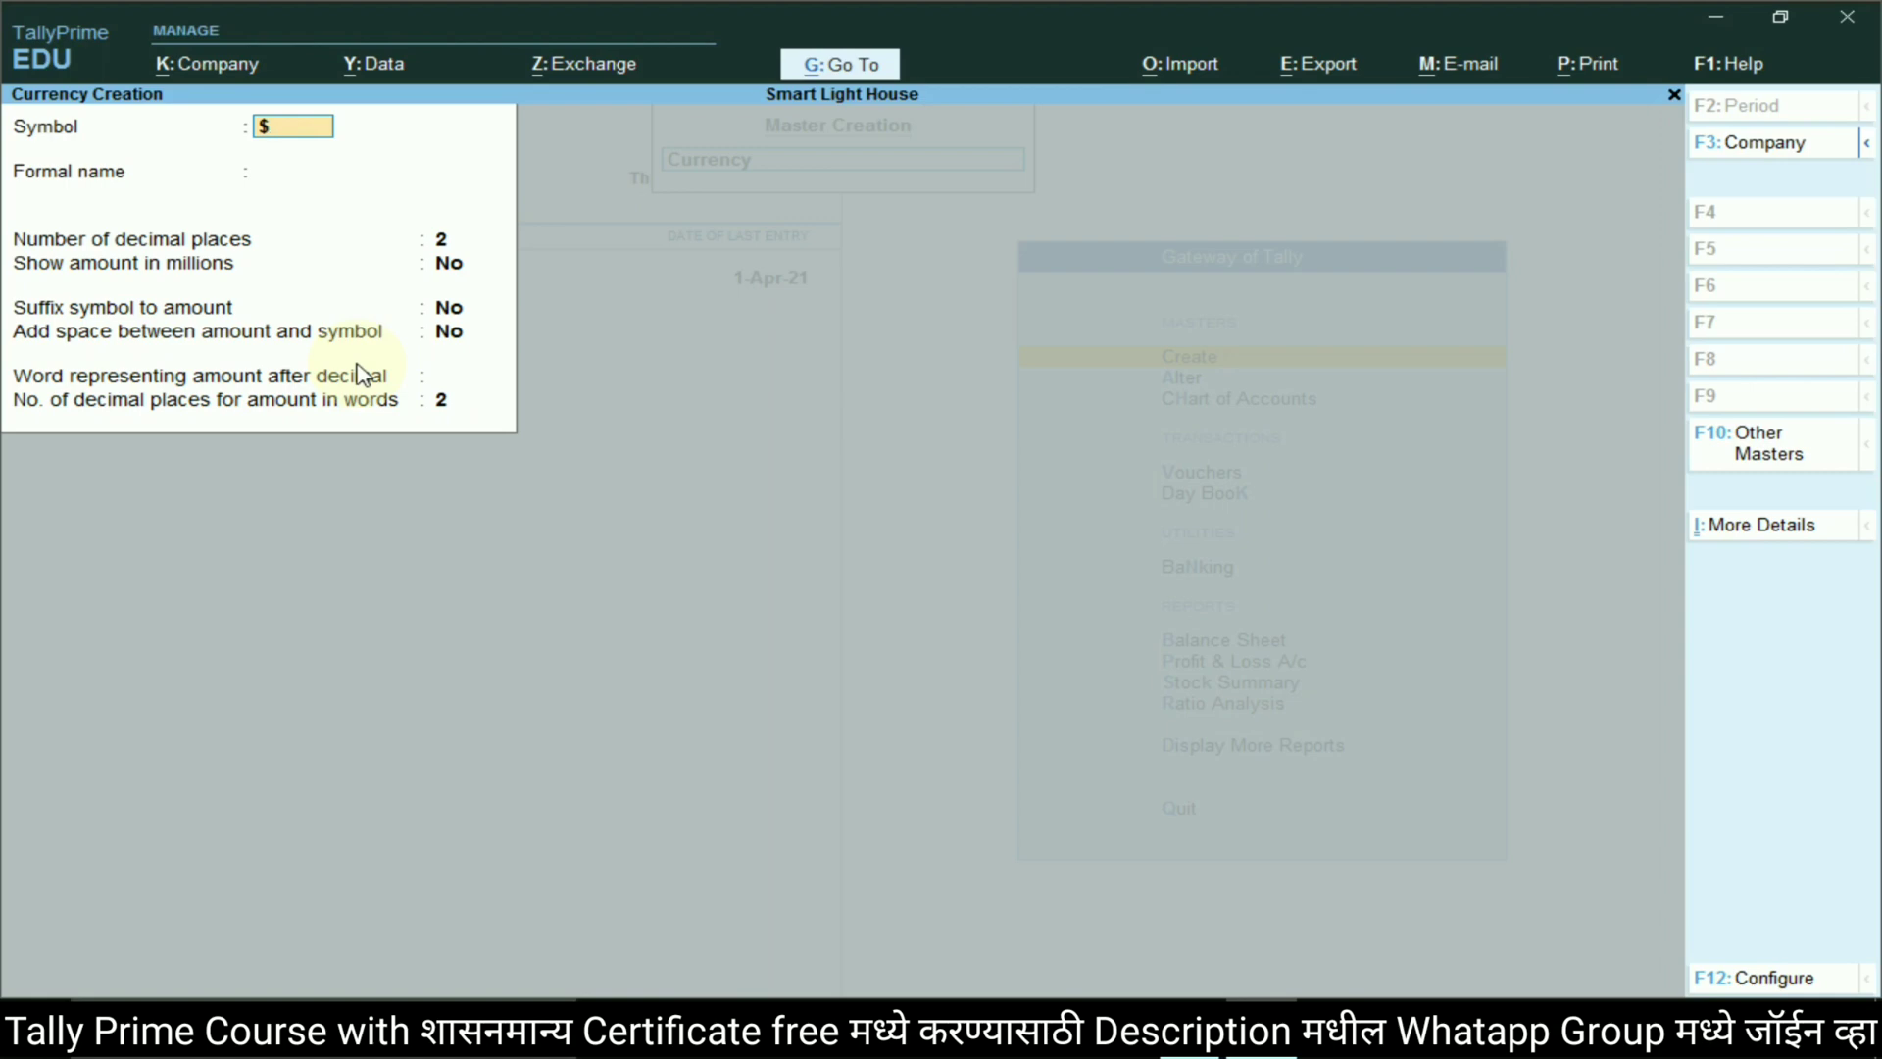
Define the currency with symbol $, formal name Dolor and 2 decimal places, keep the other options at their defaults, and save it
key("Return")
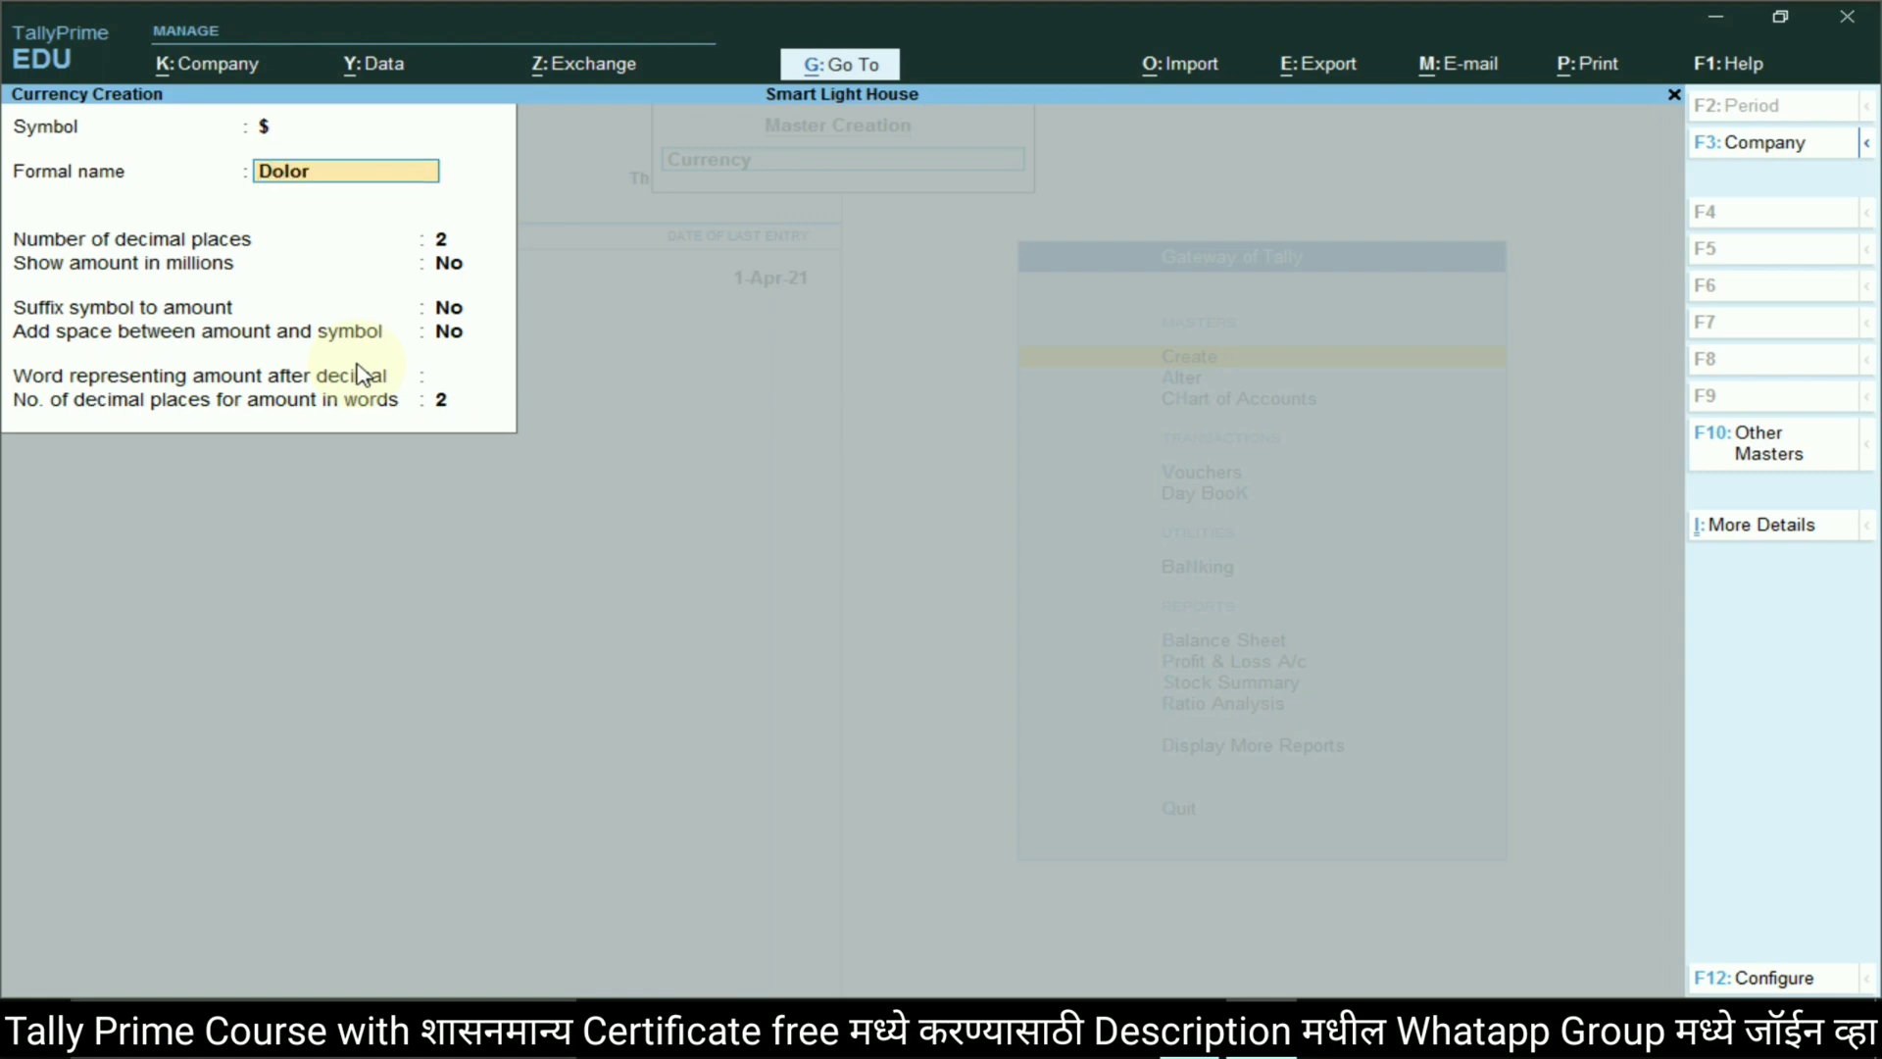
key("Return")
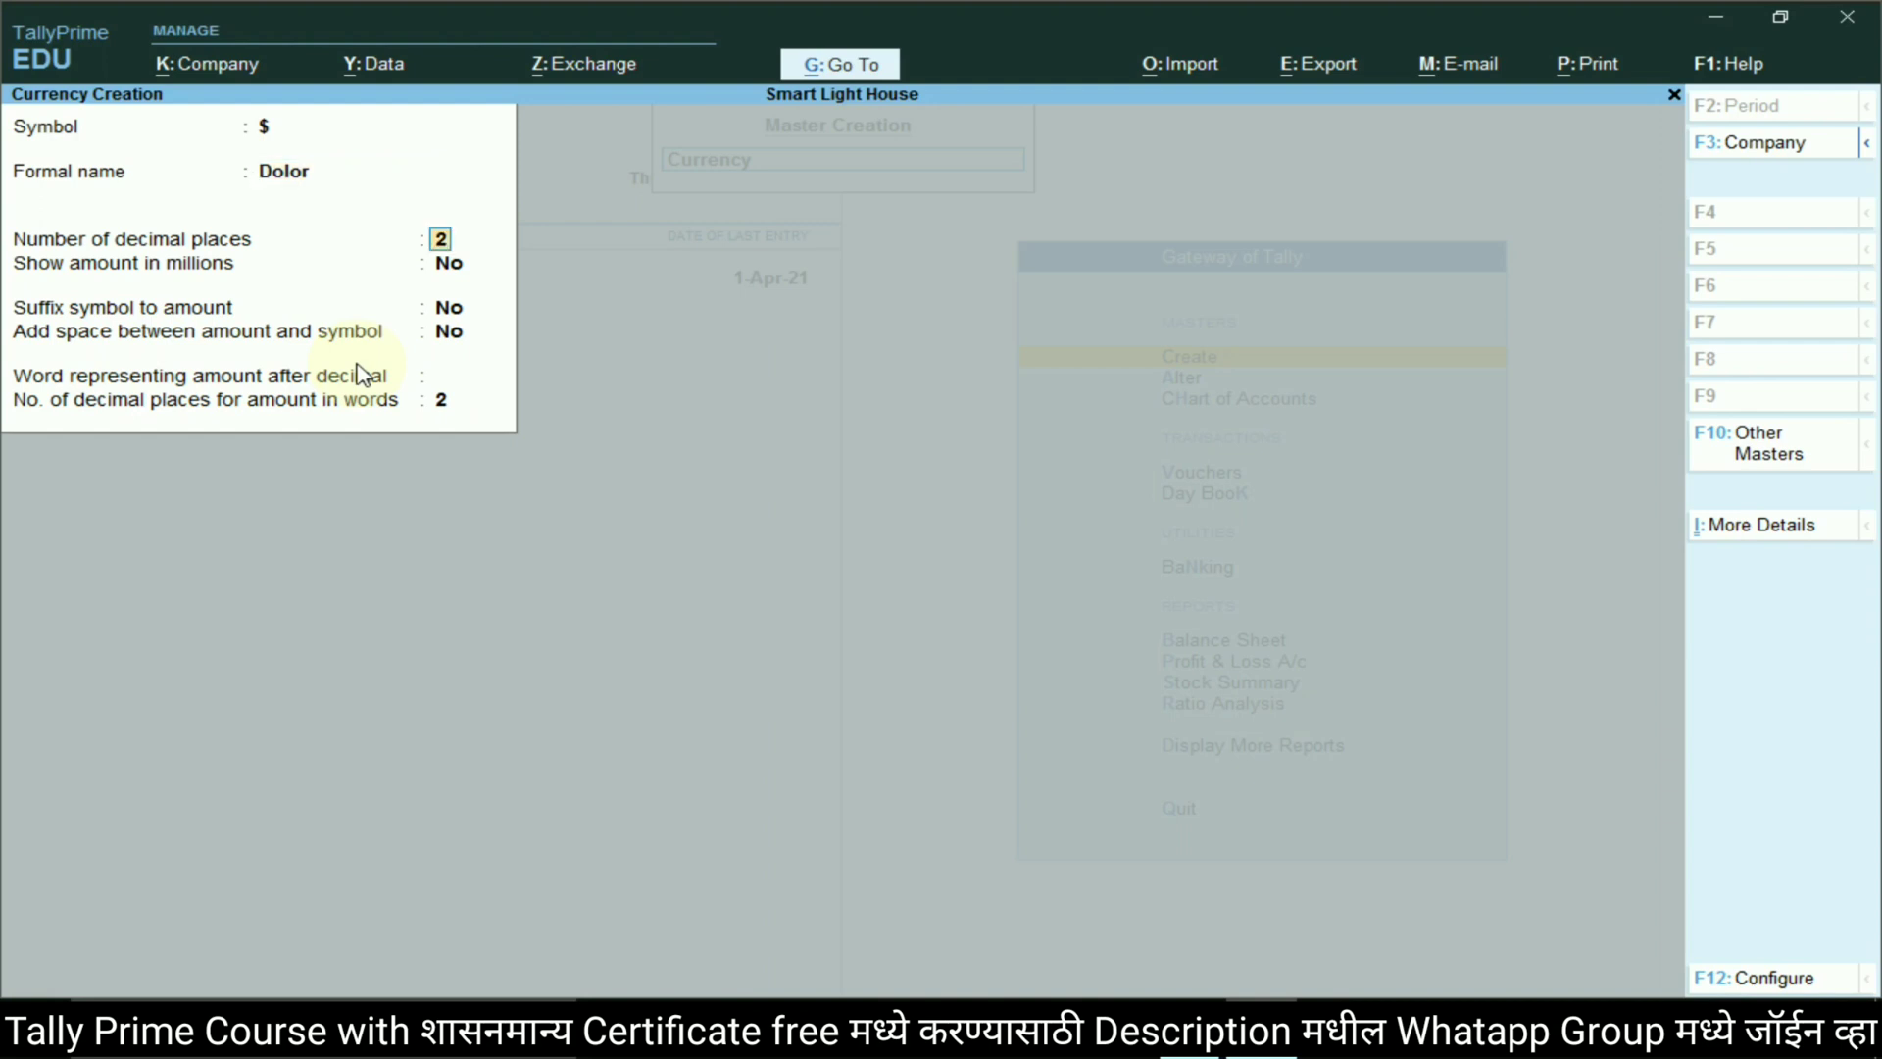
key("Return")
key("Return")
key("Return")
key("Return")
key("Return")
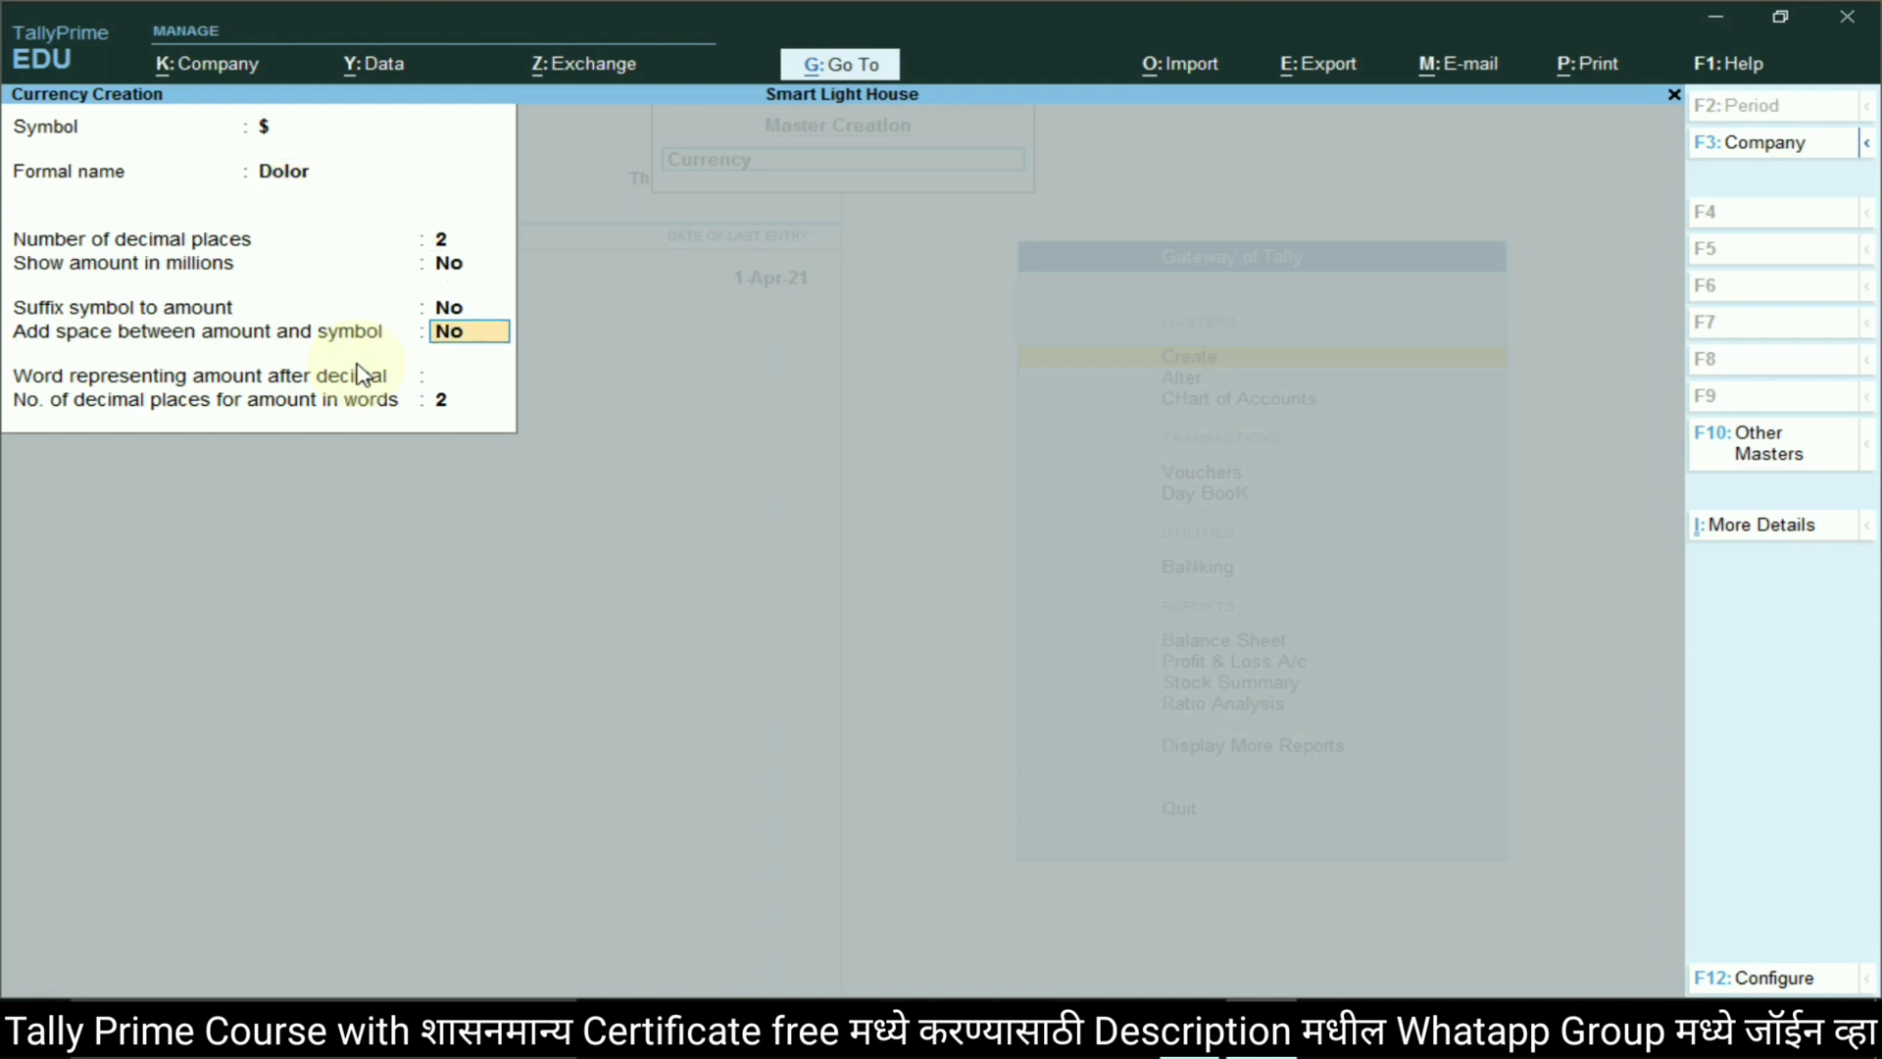
key("Return")
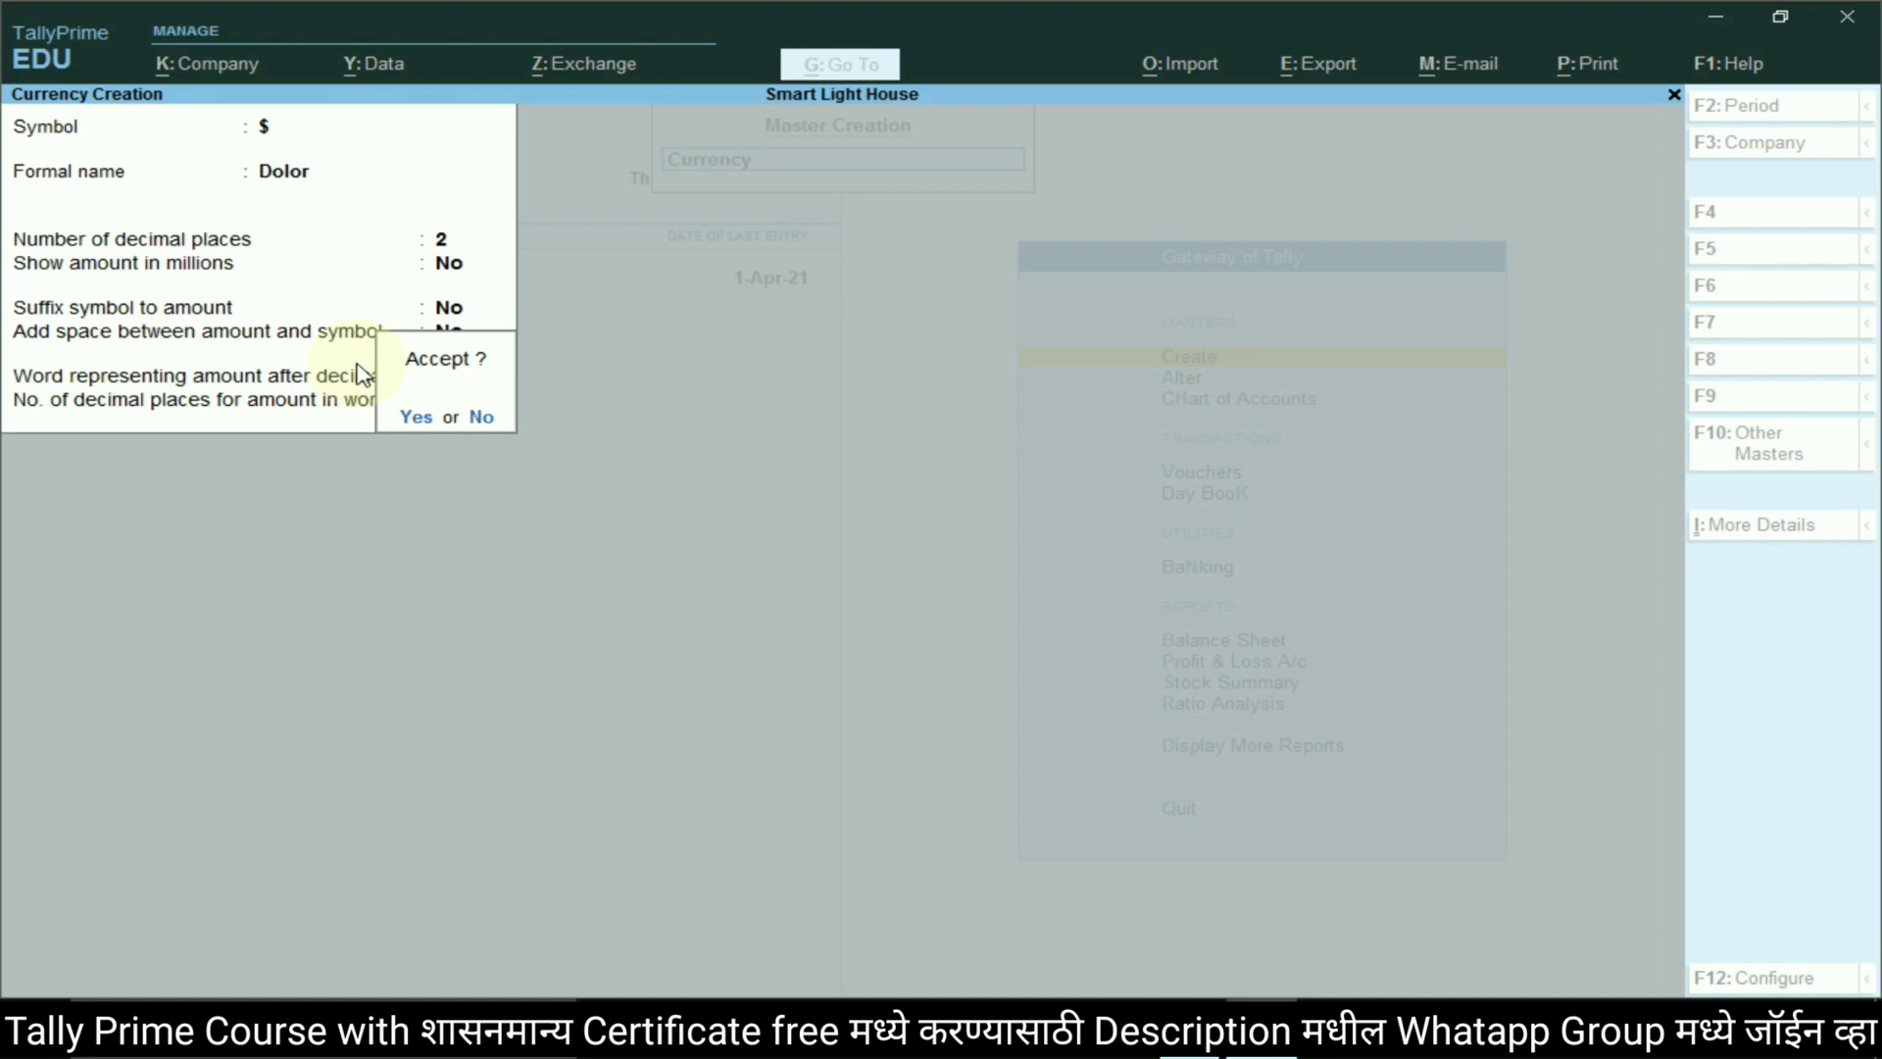
key("Return")
Switch to Word and review the 19-08-2021 currency task and the 20-08-2021 exchange rate task
key("alt+Tab")
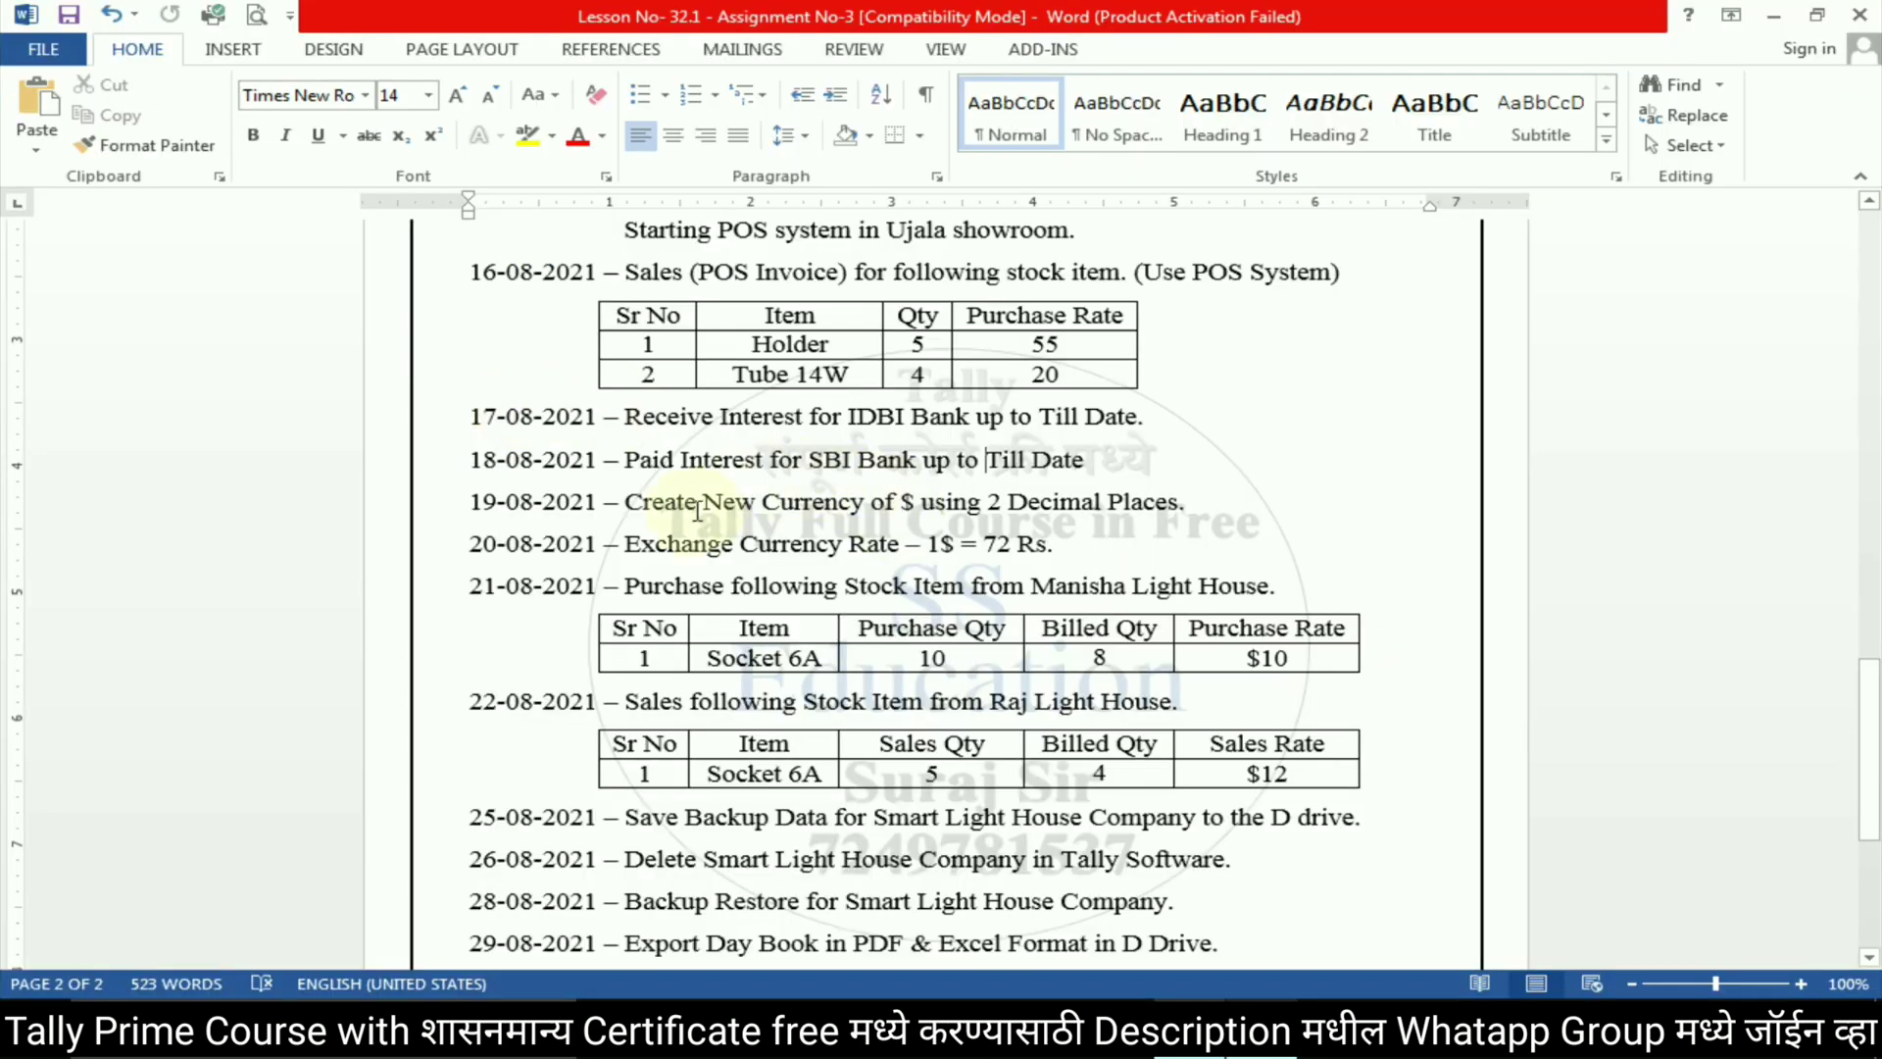
left_click_drag(625, 502, 1186, 502)
left_click(1002, 505)
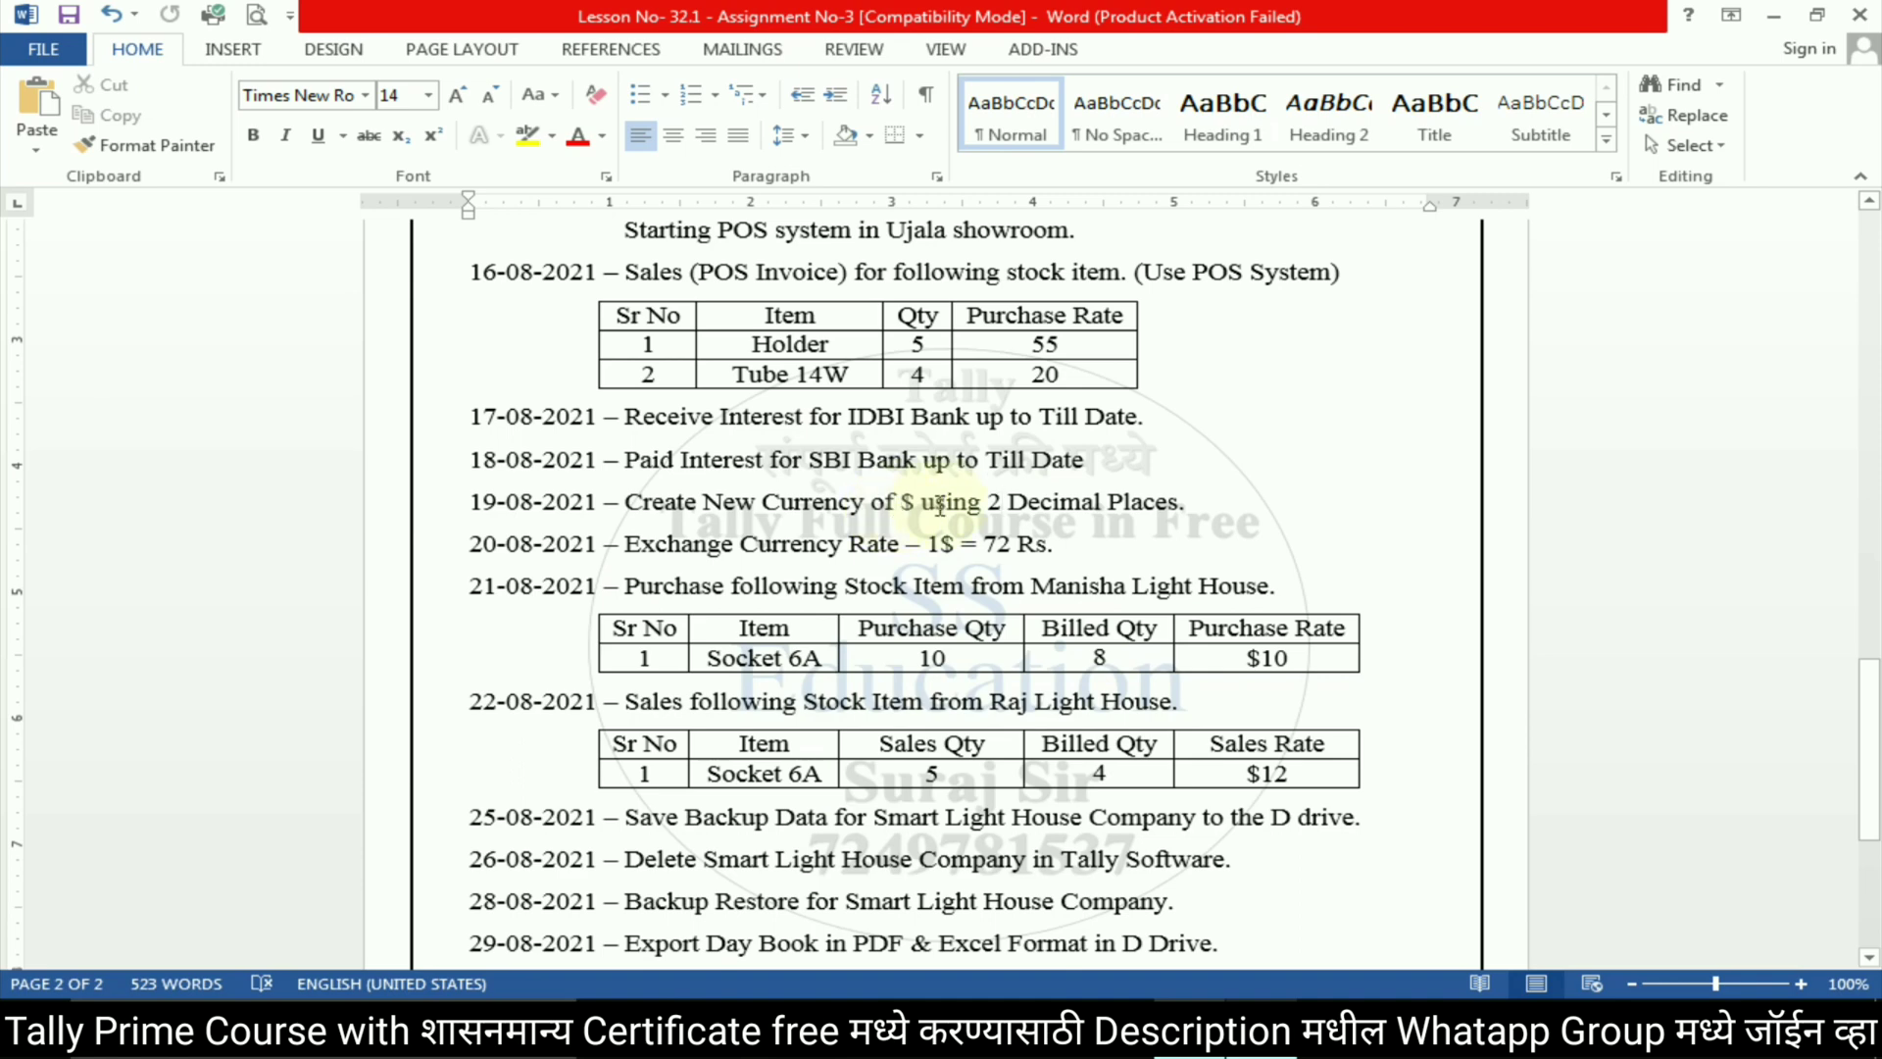
left_click_drag(627, 544, 992, 546)
left_click(805, 546)
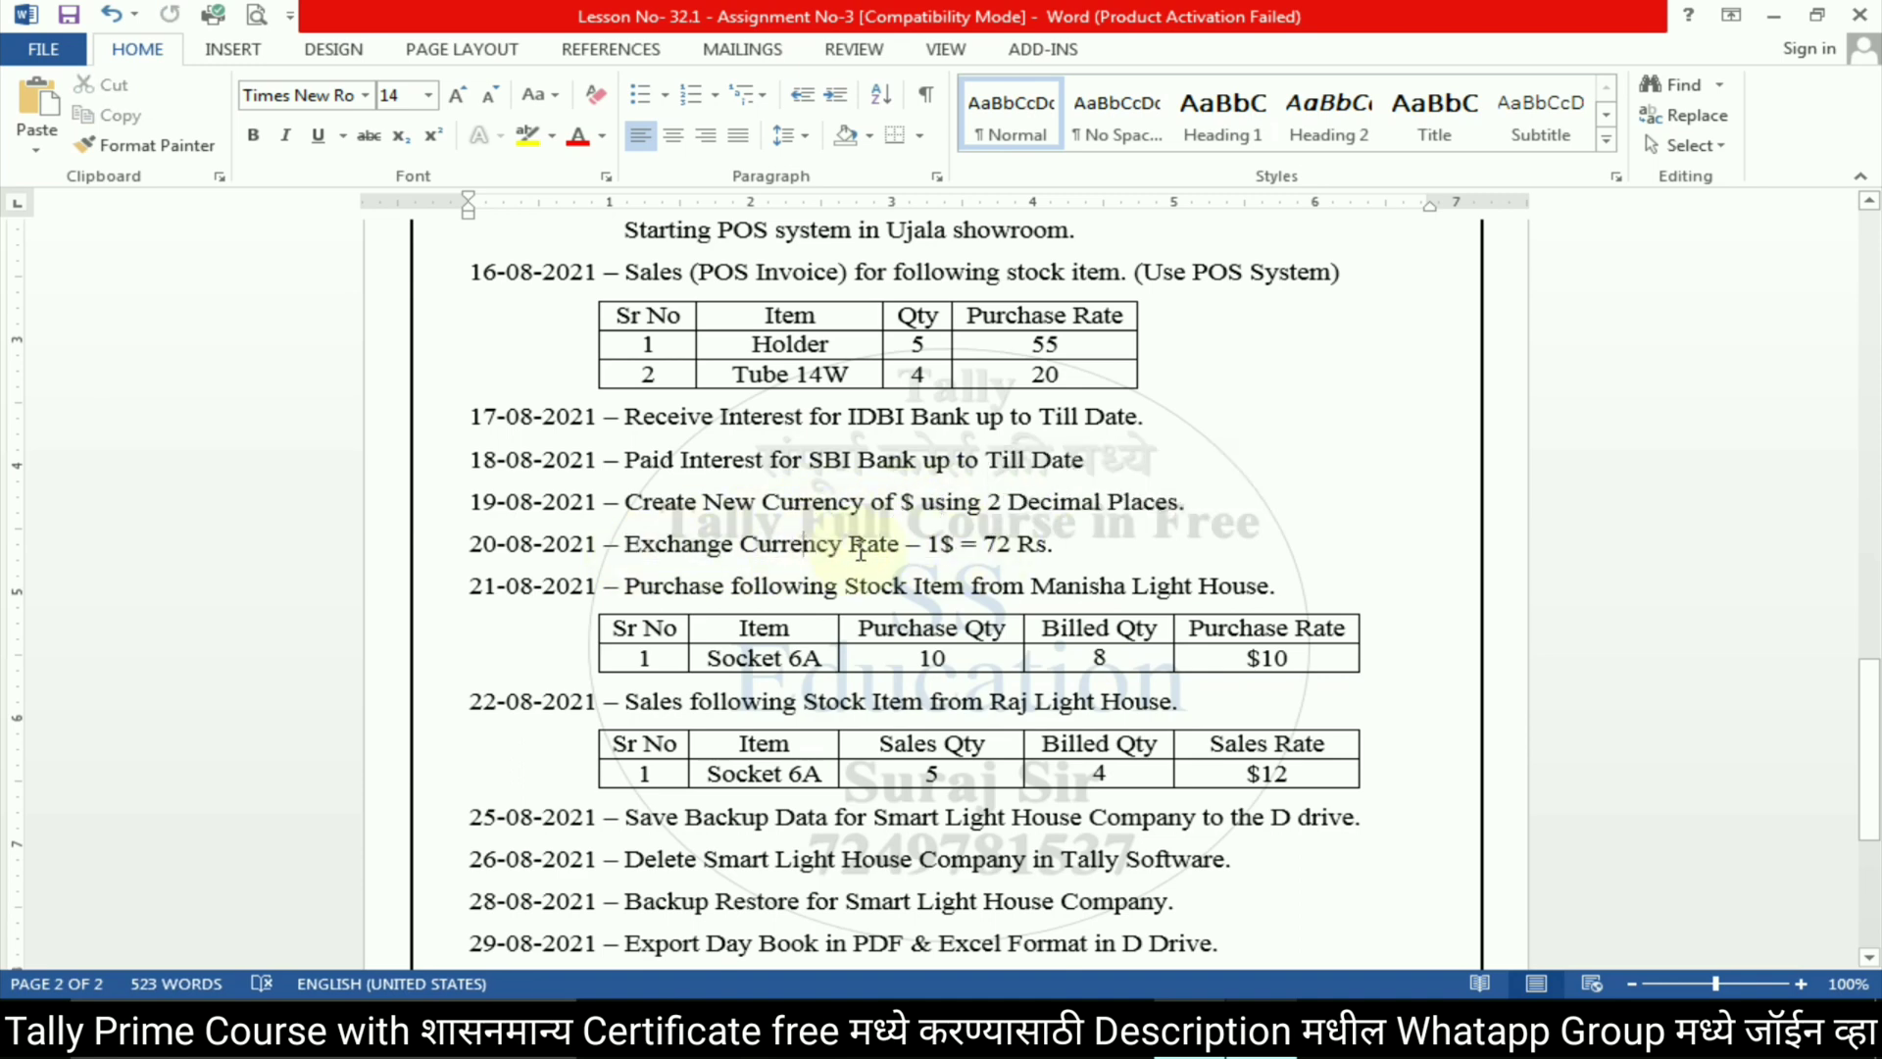
left_click_drag(1054, 546, 809, 552)
Switch to TallyPrime, leave the currency creation, and open the Rates of Exchange master from the expanded list of masters
key("alt+Tab")
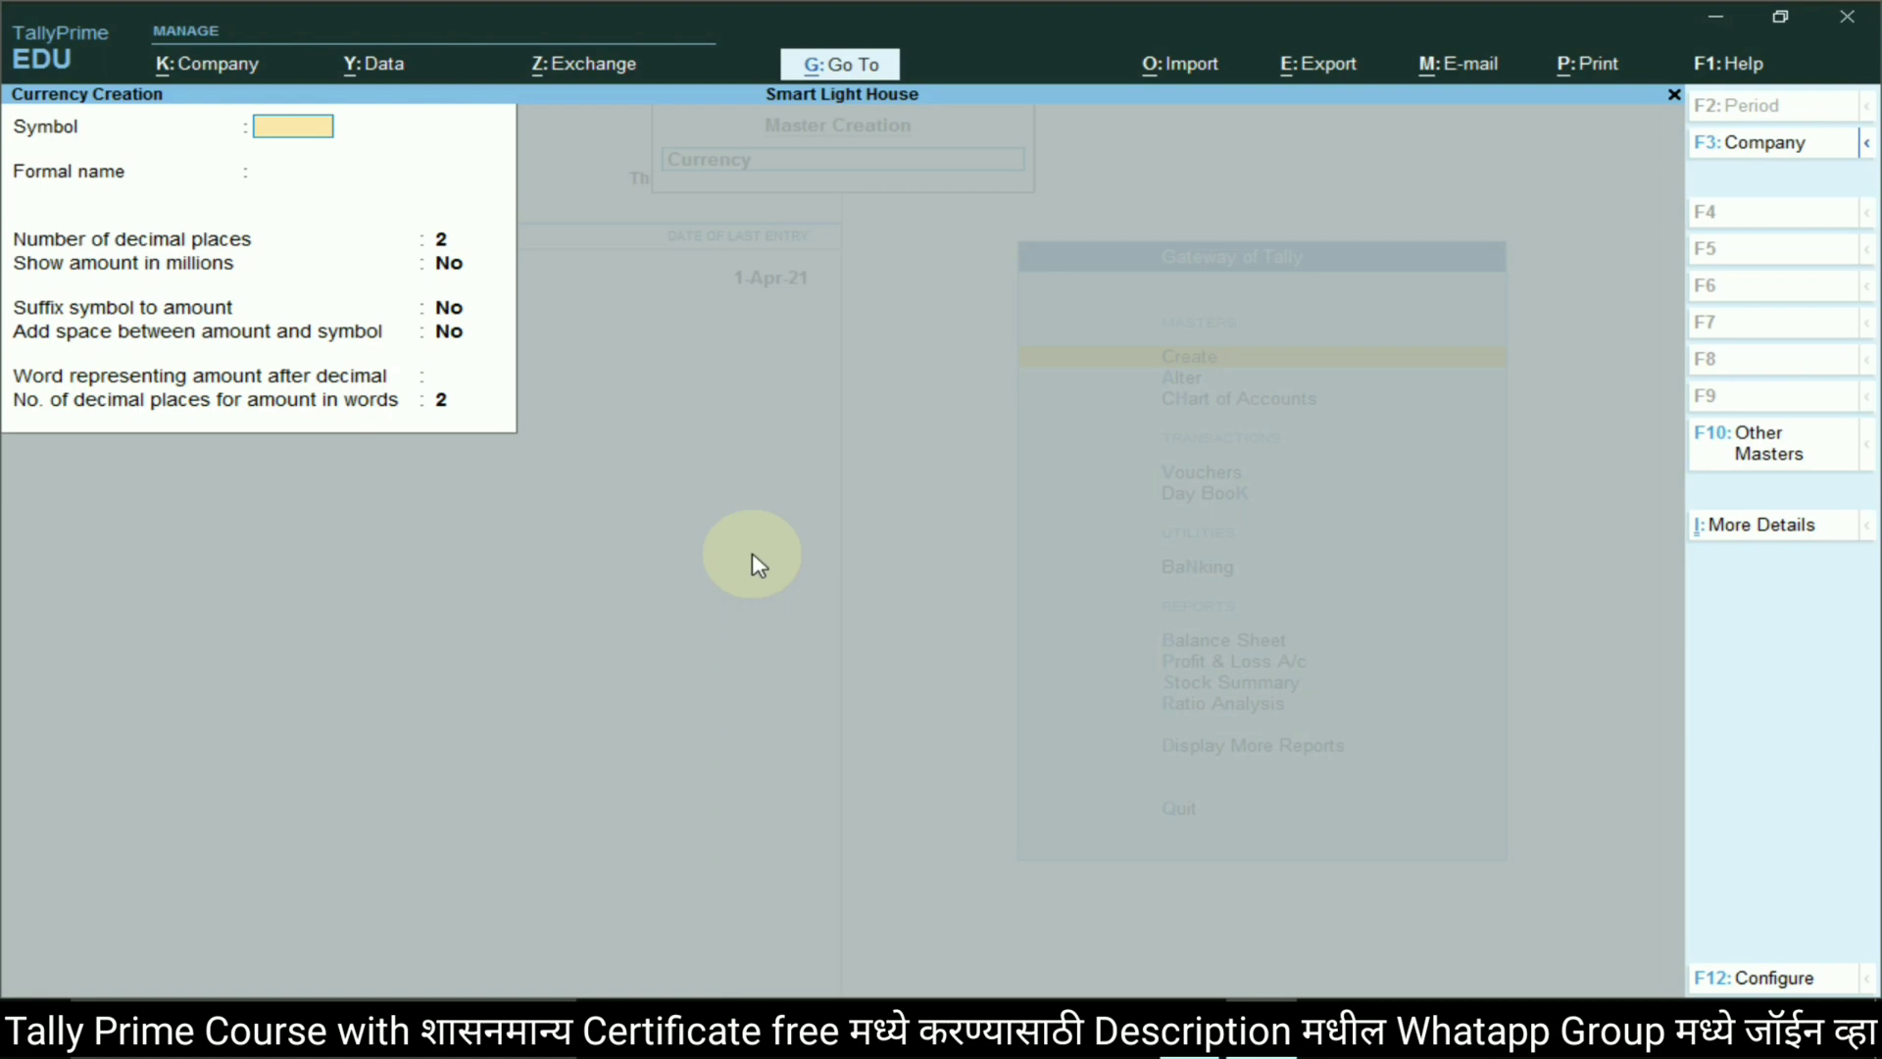
key("Escape")
key("Escape")
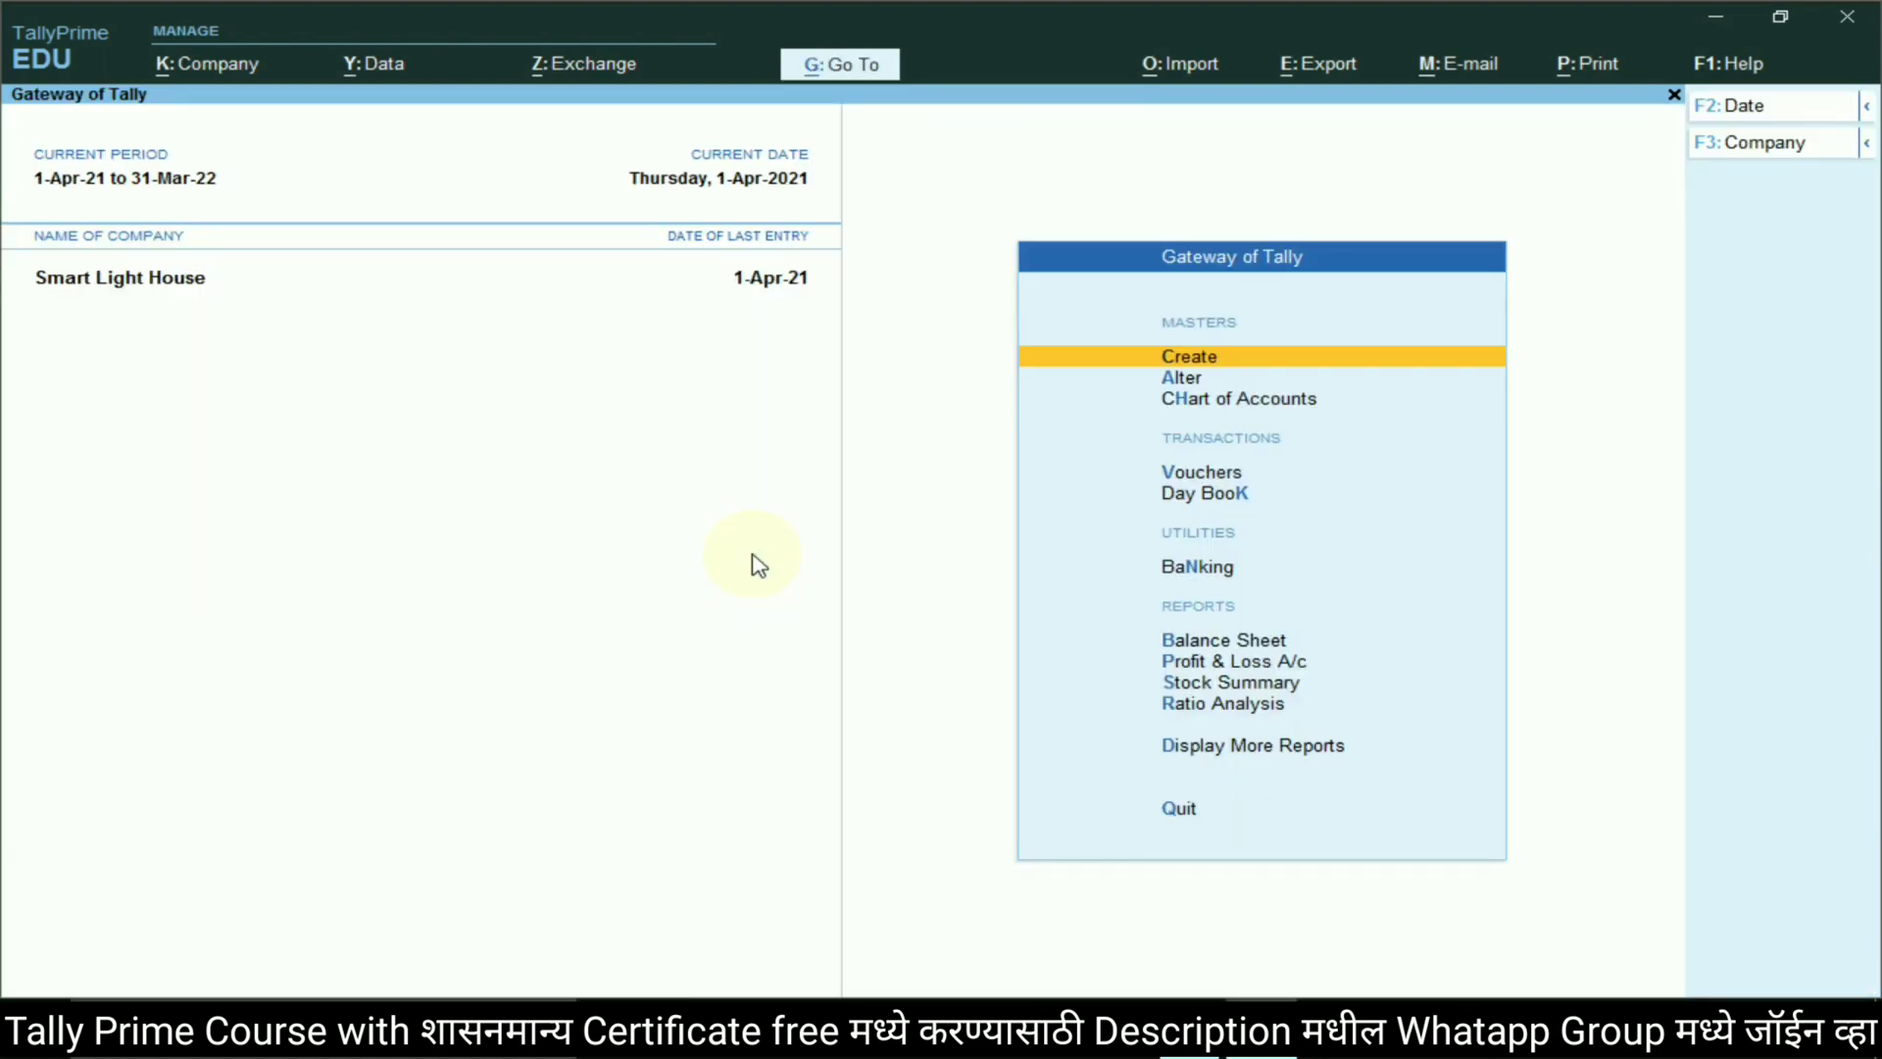
key("Return")
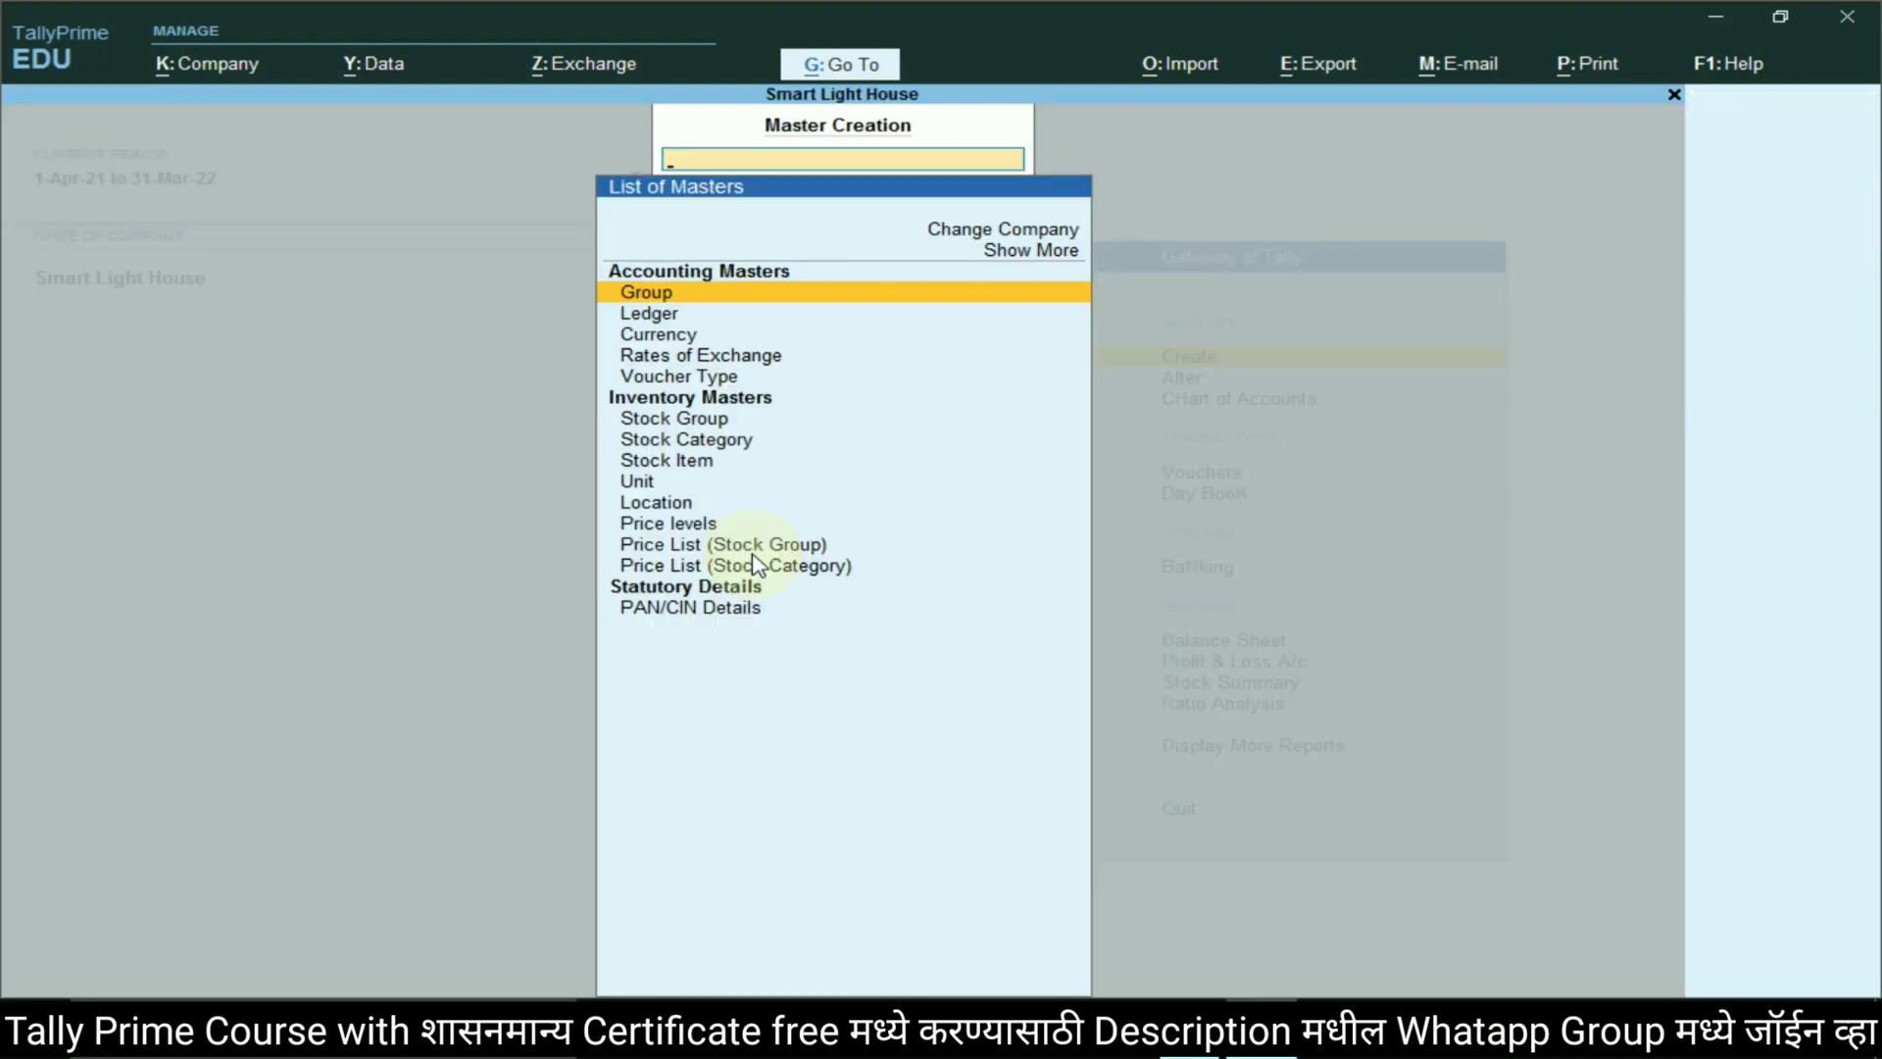
left_click(1055, 252)
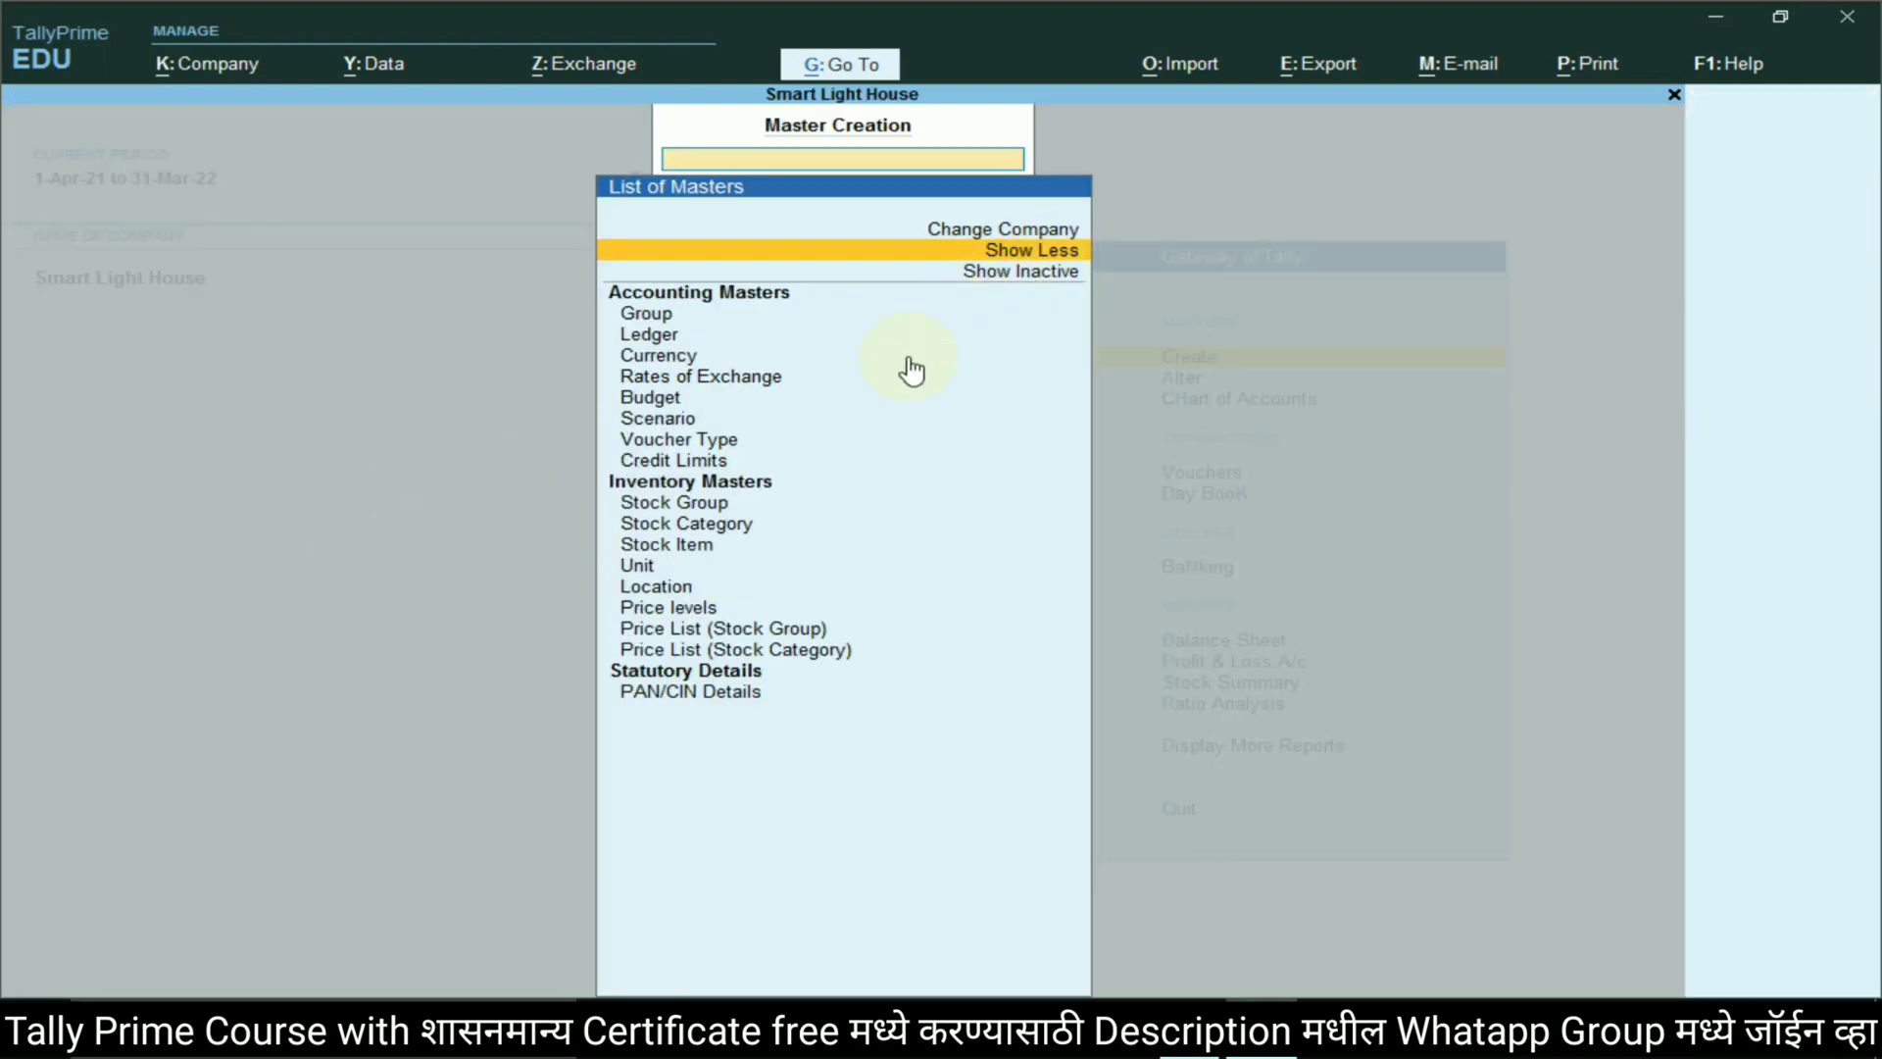
left_click(724, 383)
Set the $ standard exchange rate to 72 for 1-Apr-21, save it, and return to the Gateway of Tally
key("Return")
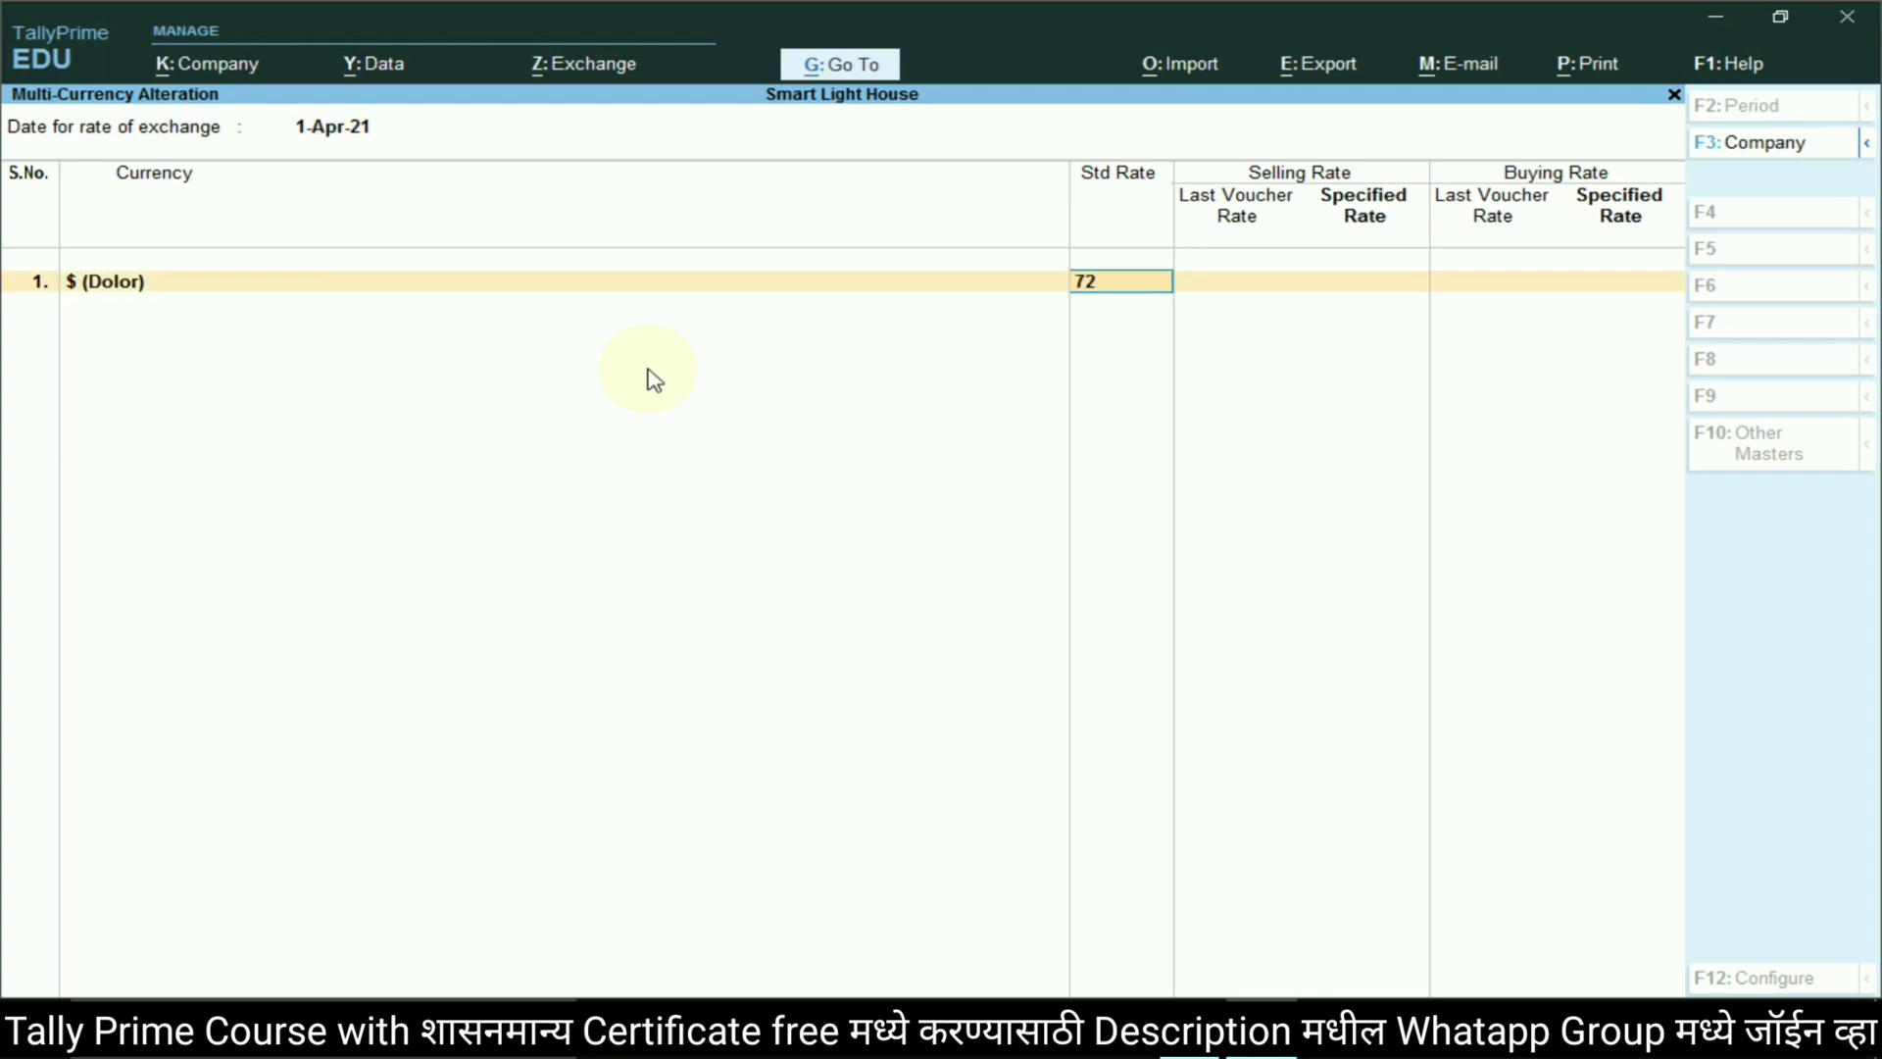
key("Return")
key("Return")
key("Return")
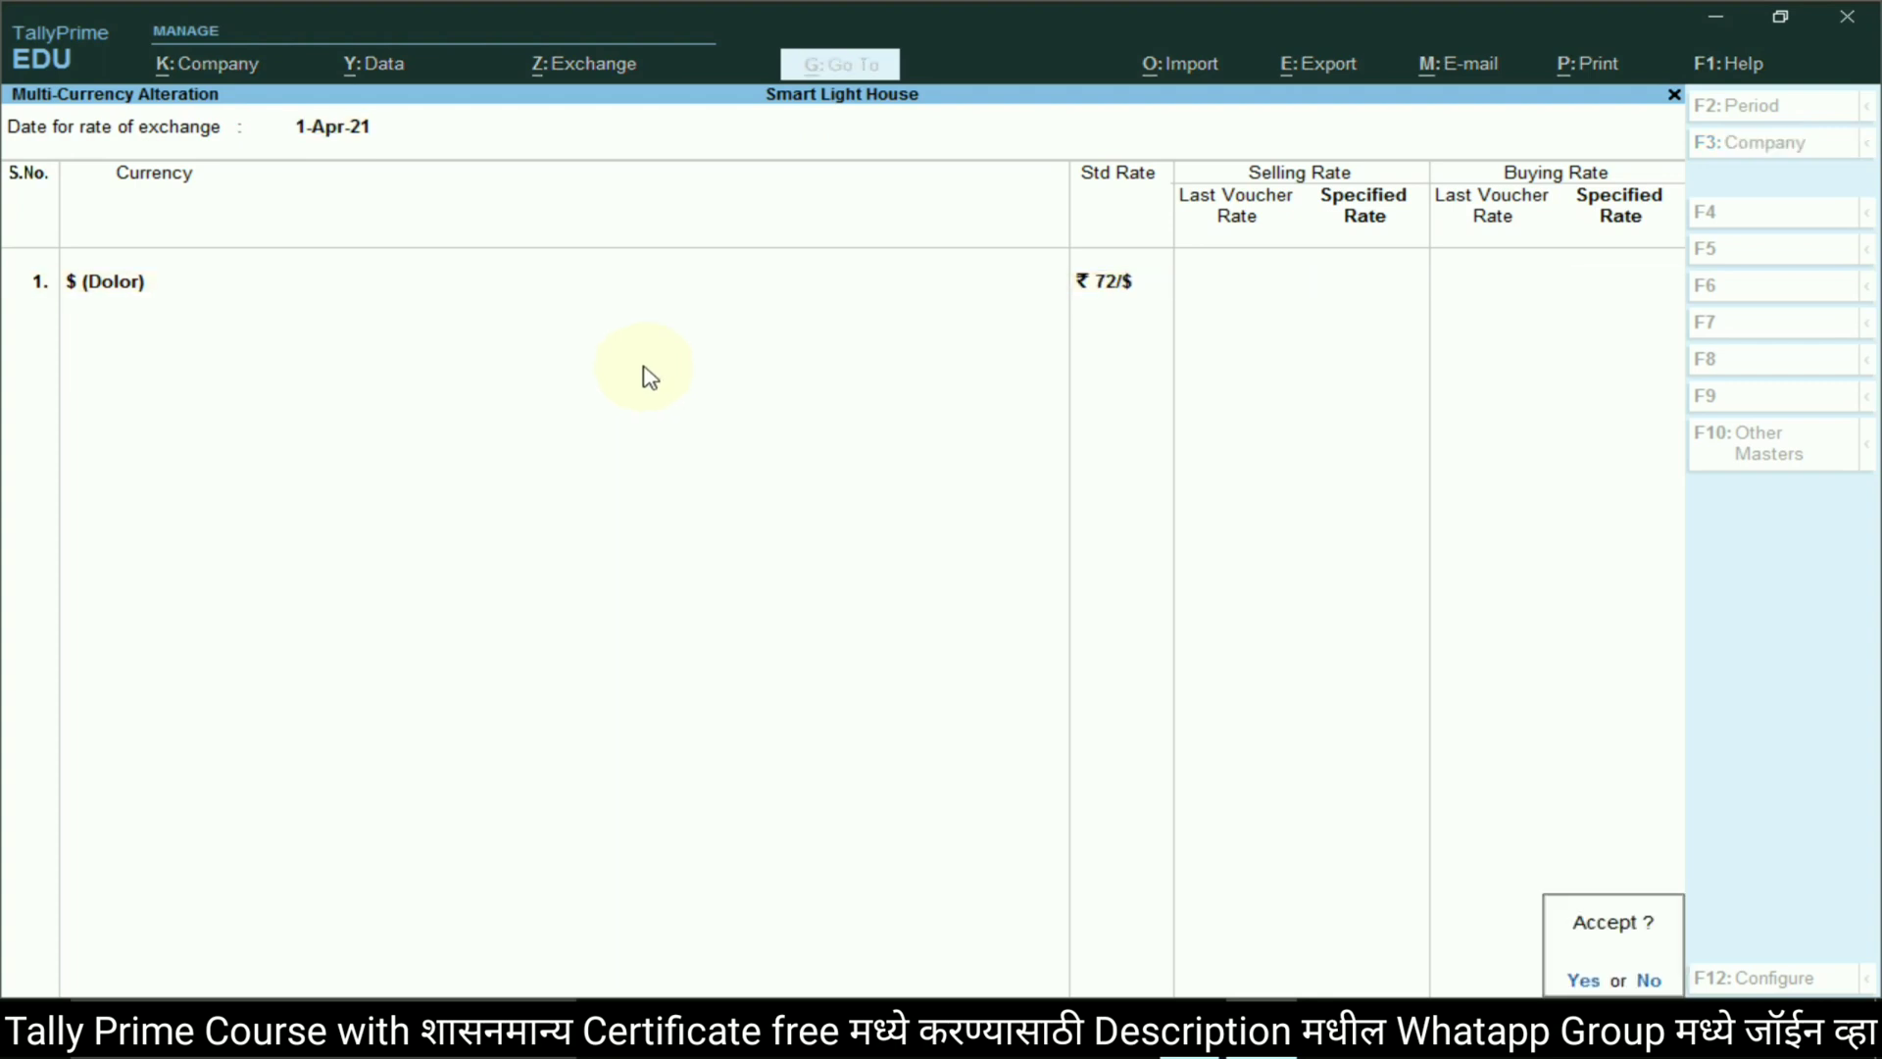
left_click(642, 363)
key("Return")
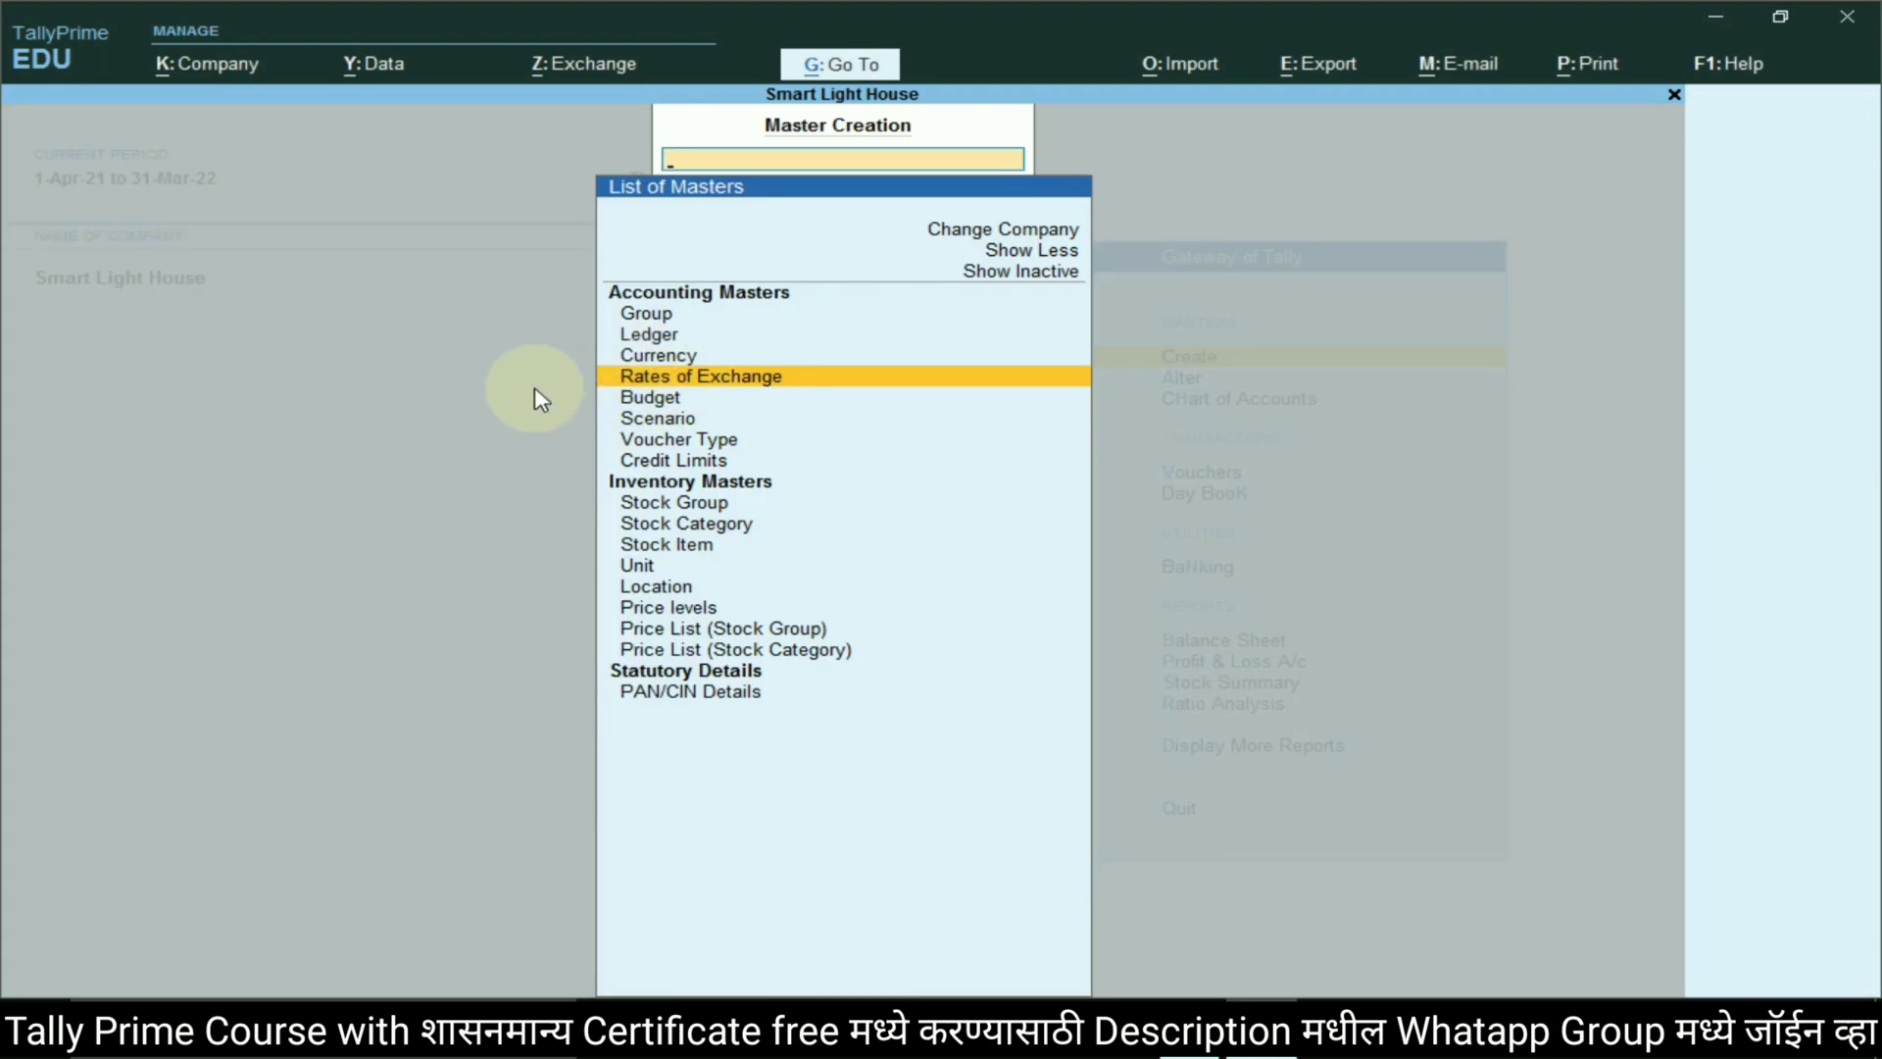
key("Escape")
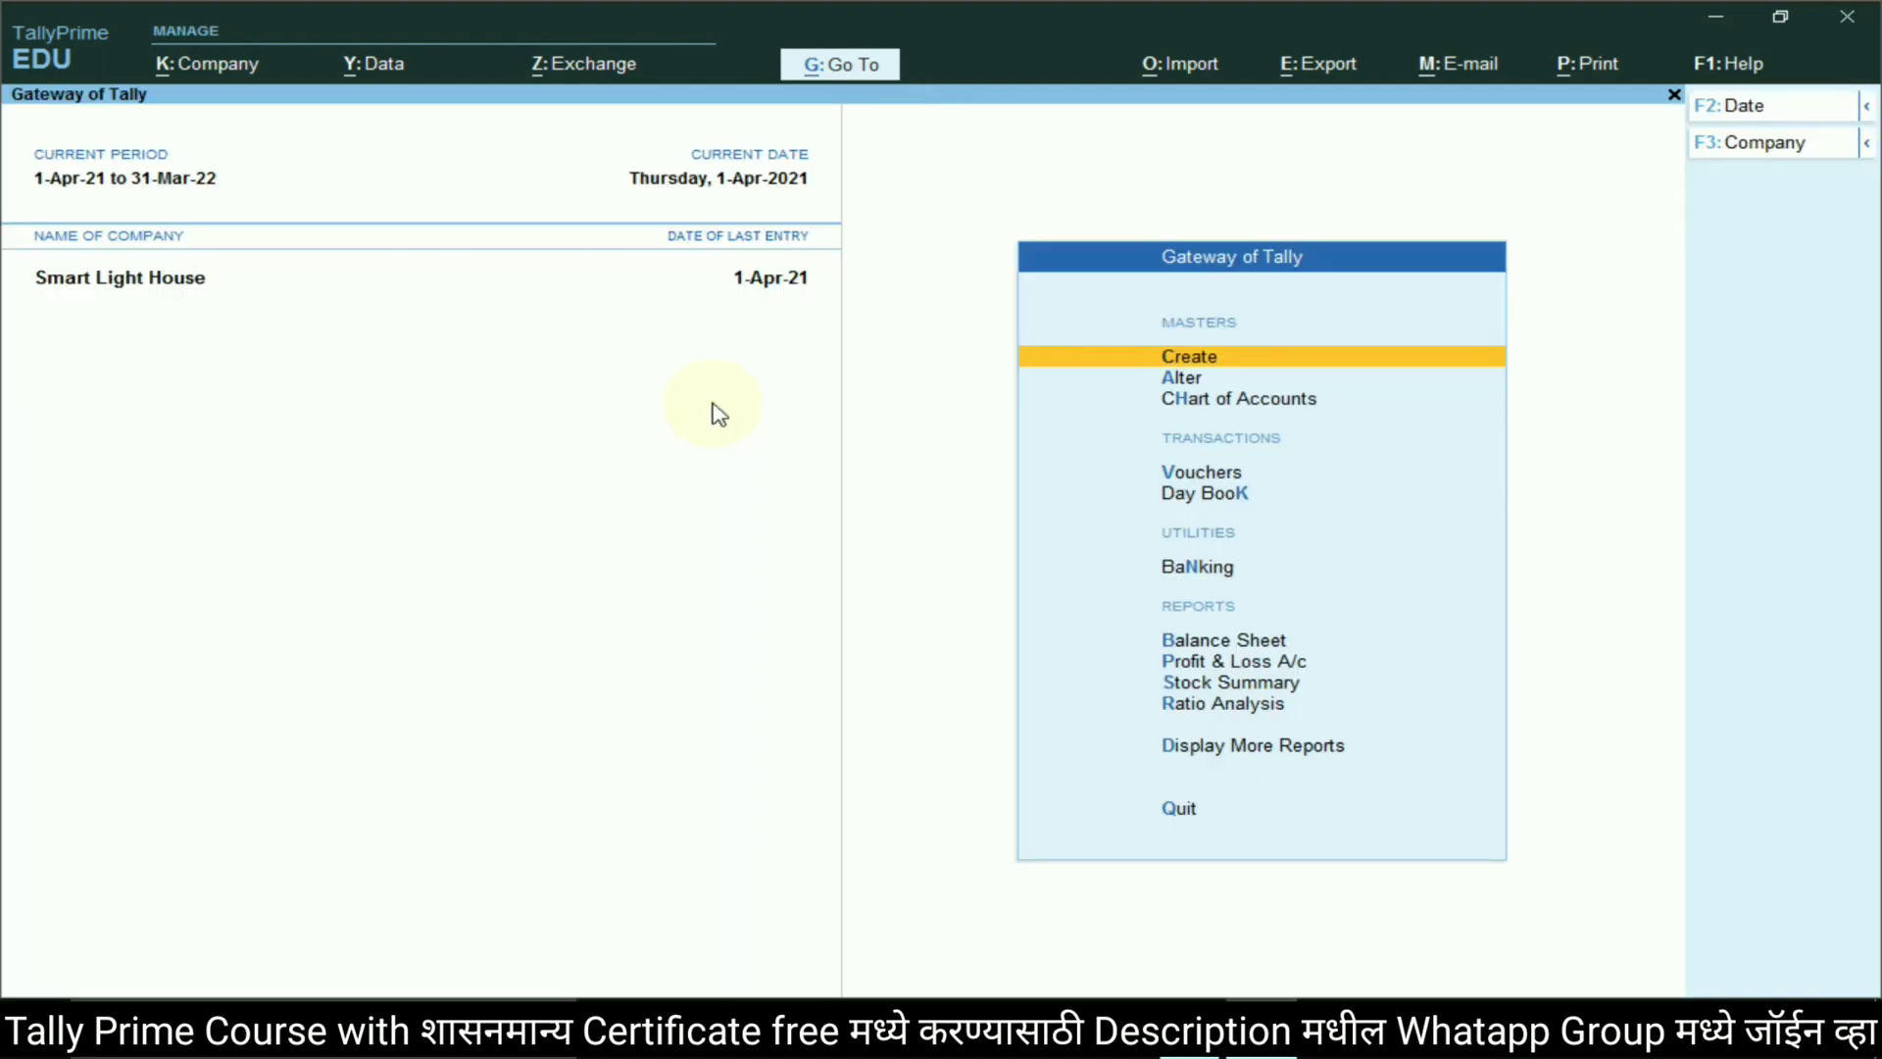
Switch to Word, review the 21-08-2021 purchase task, and select the supplier name Manisha Light House
key("alt+Tab")
left_click(693, 586)
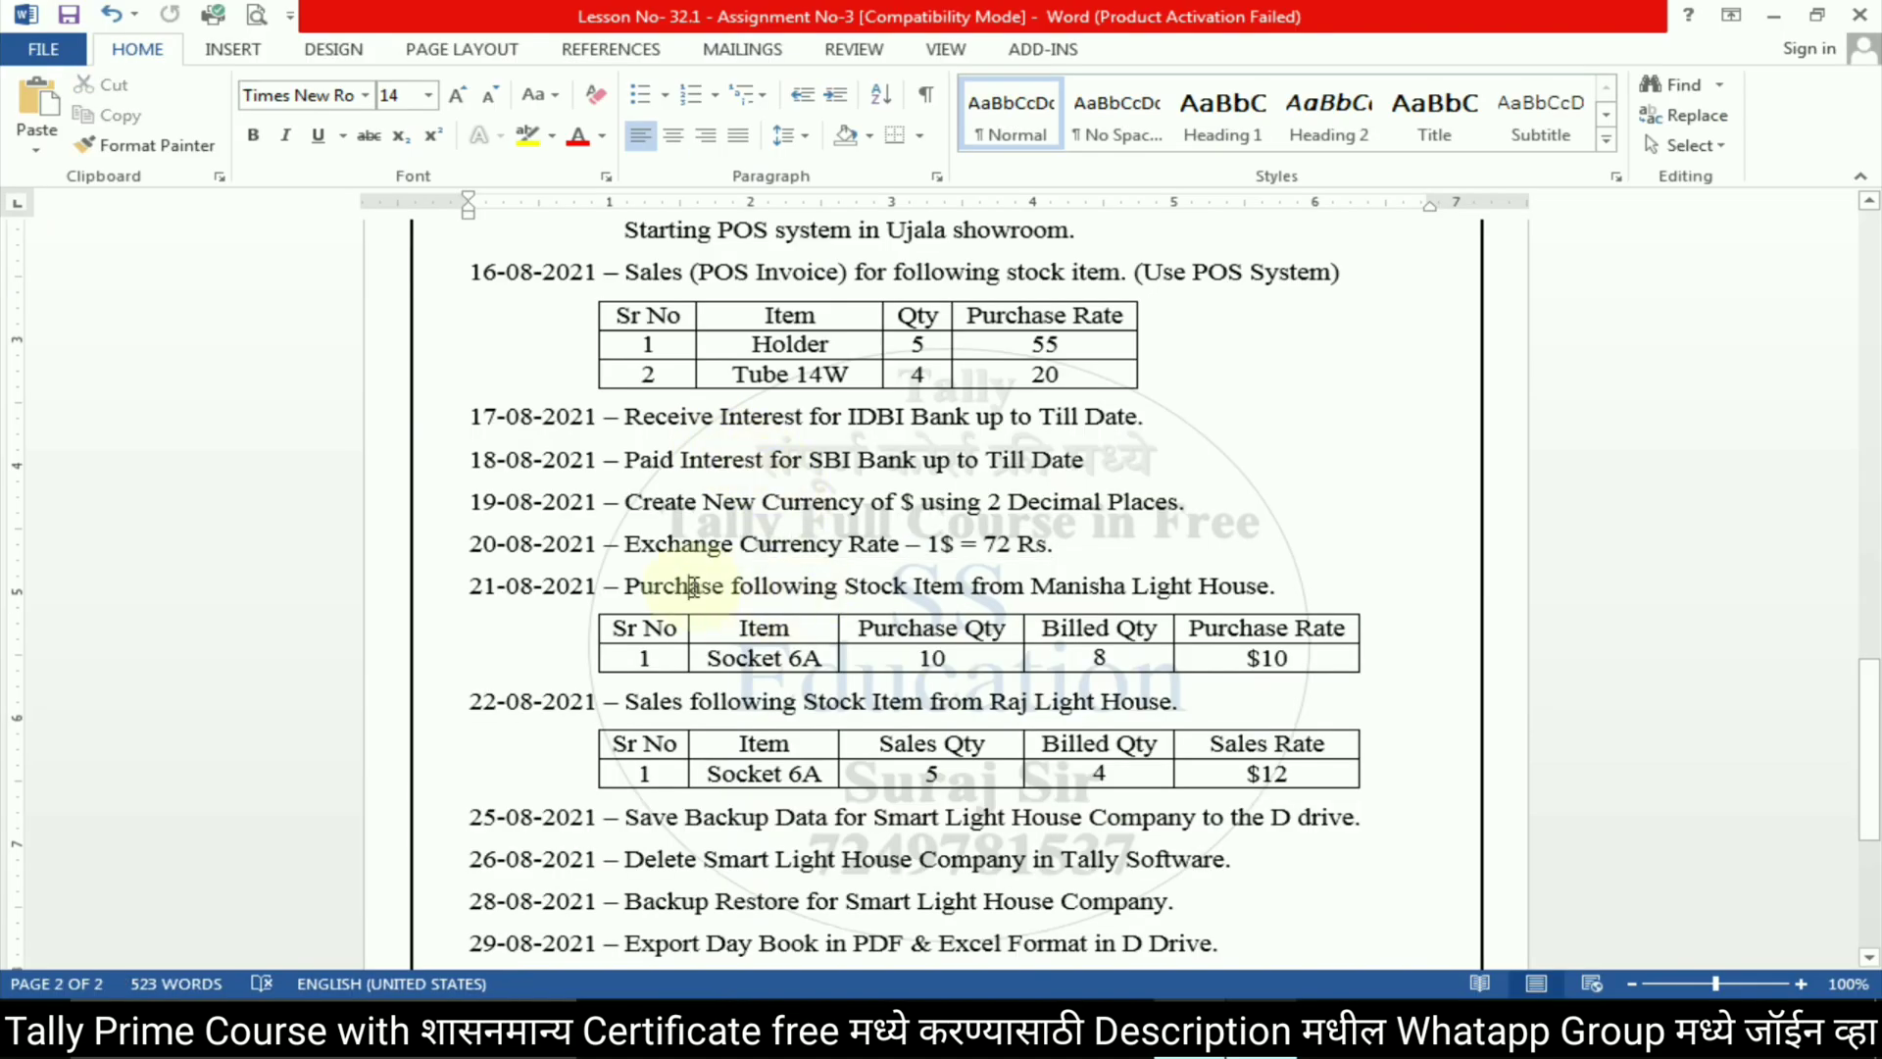
double_click(1057, 586)
left_click_drag(1057, 586, 1266, 586)
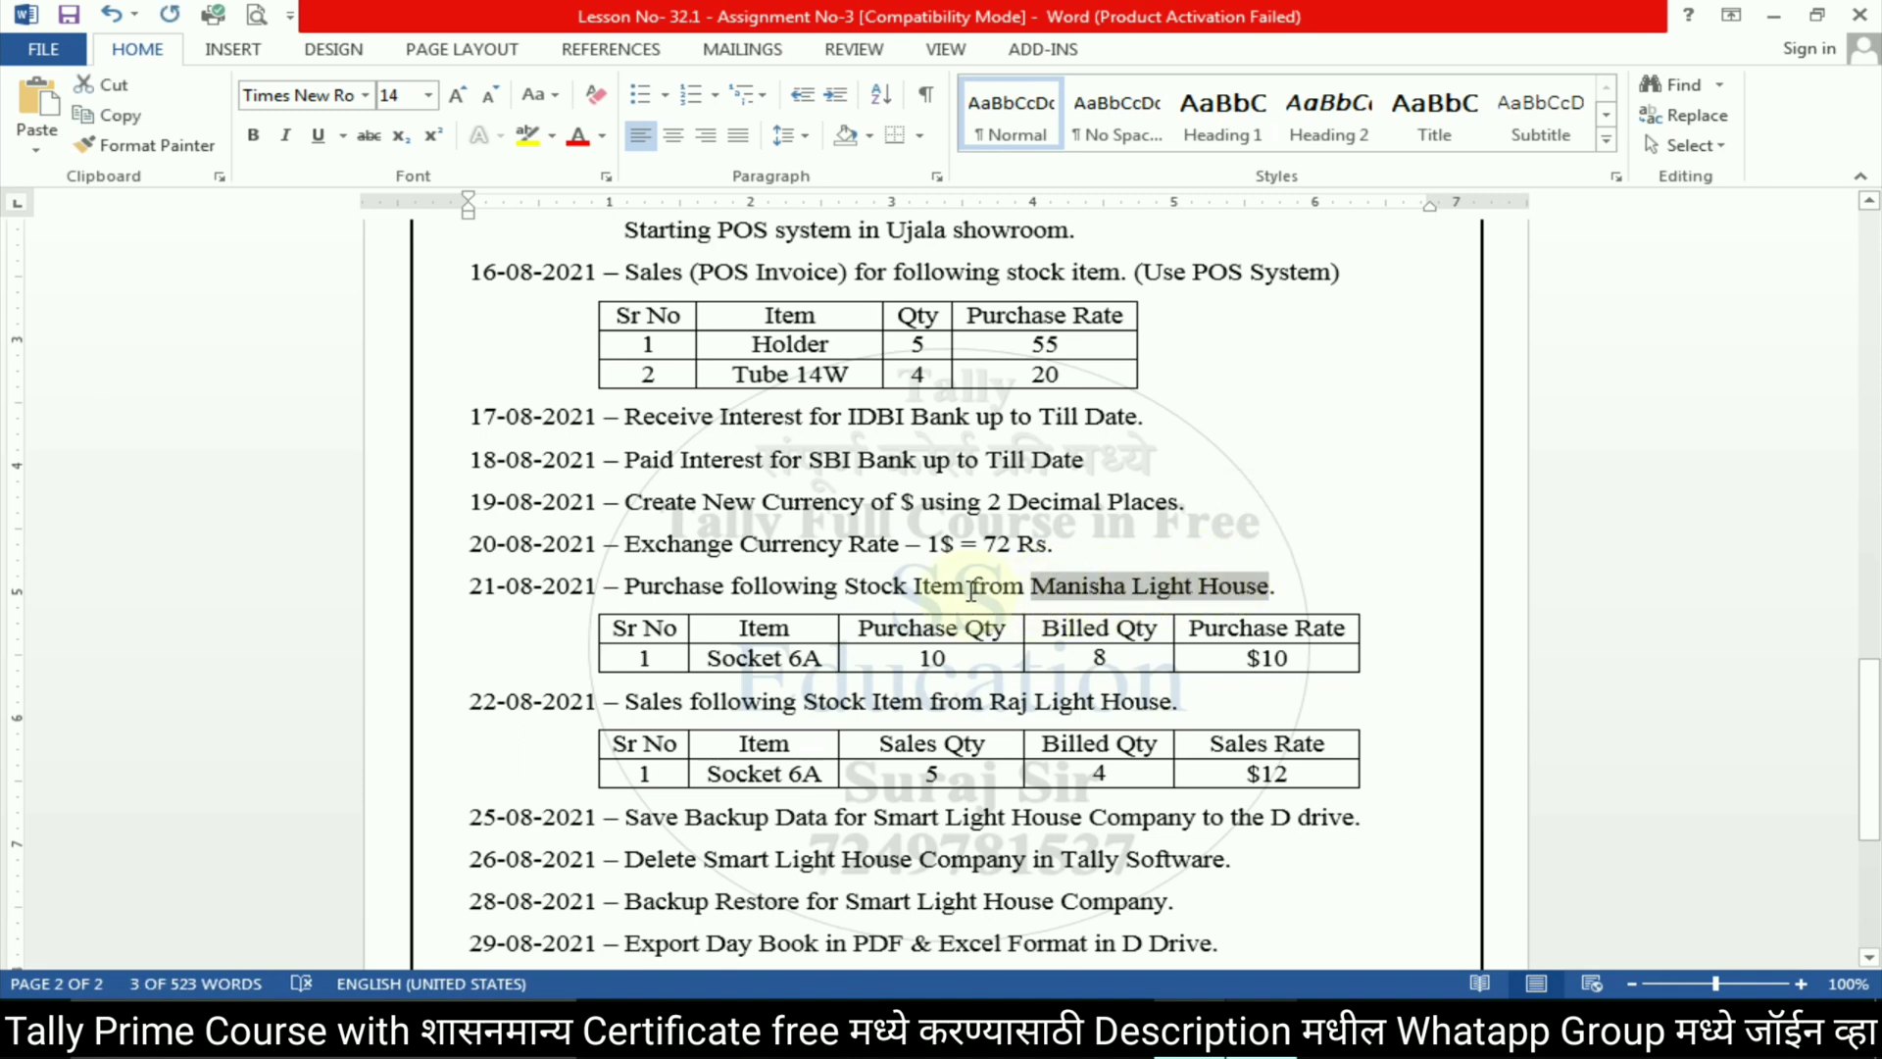
Switch to TallyPrime and start a Purchase voucher, leaving the supplier invoice number and date blank
key("alt+Tab")
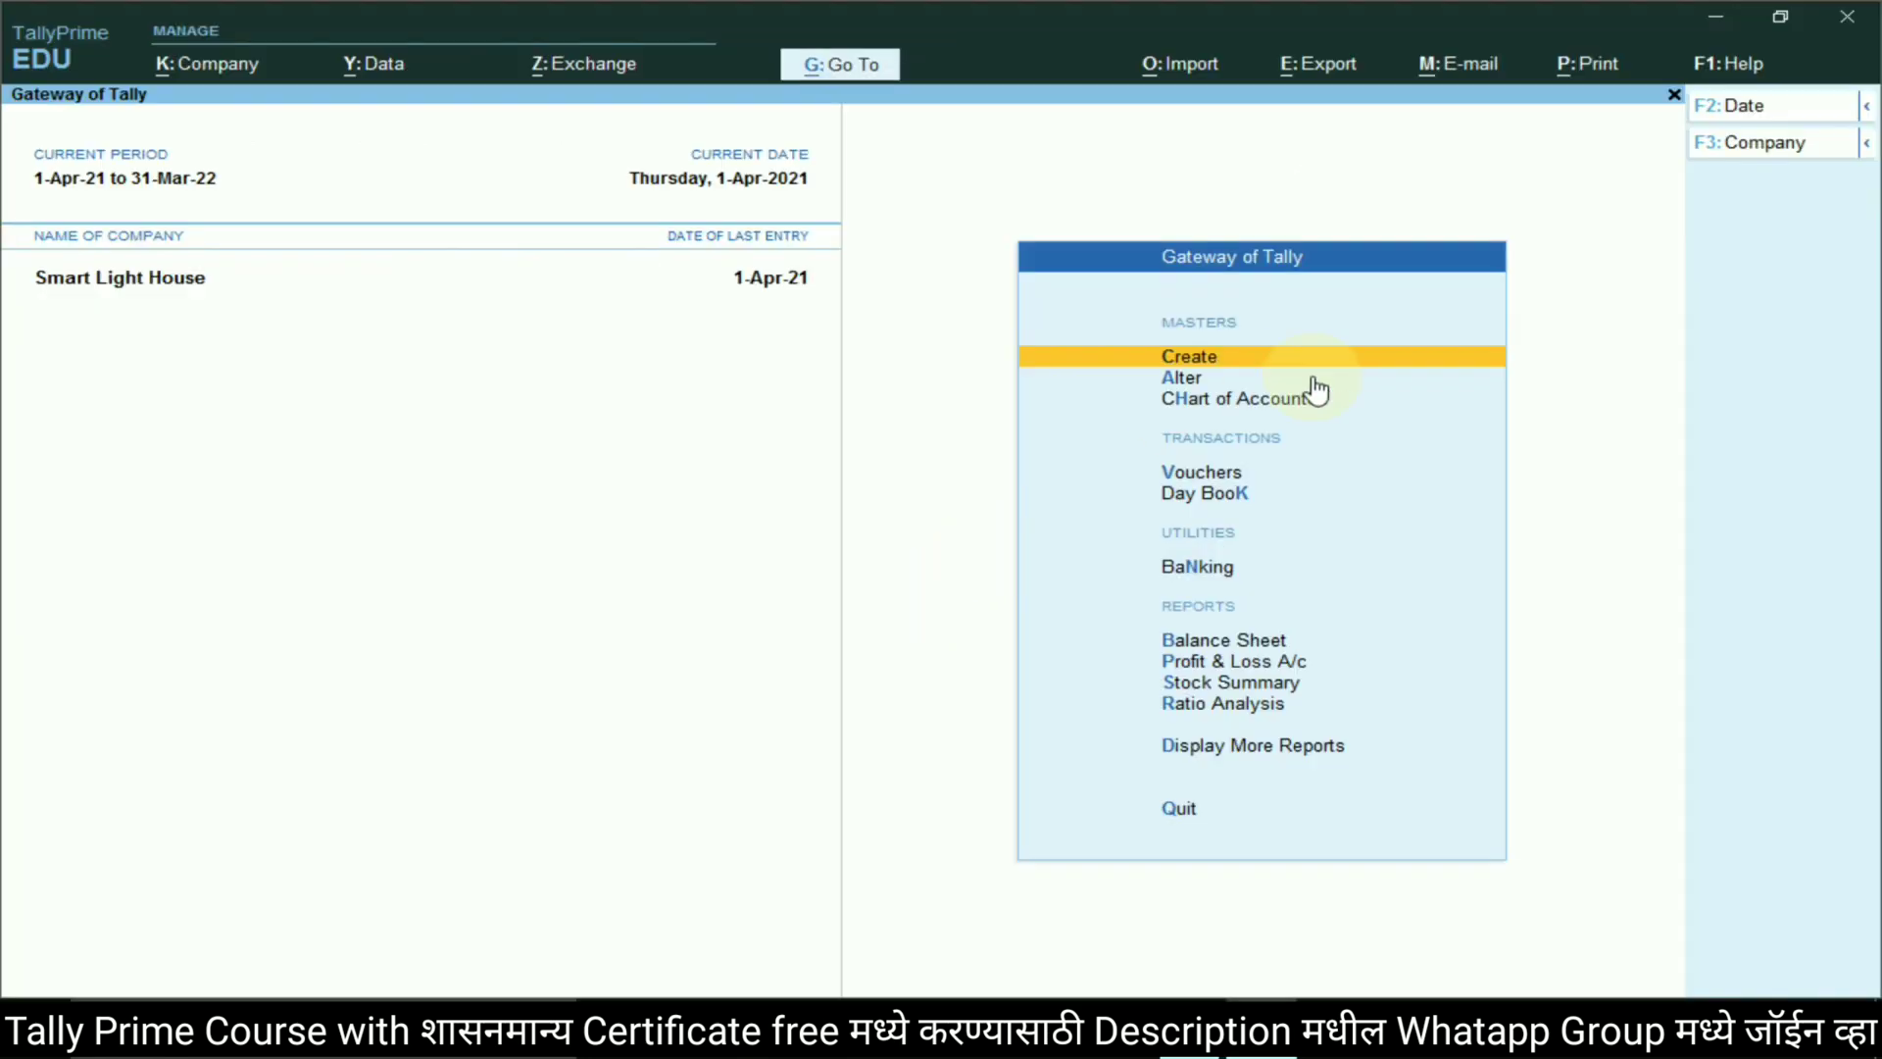
left_click(1215, 475)
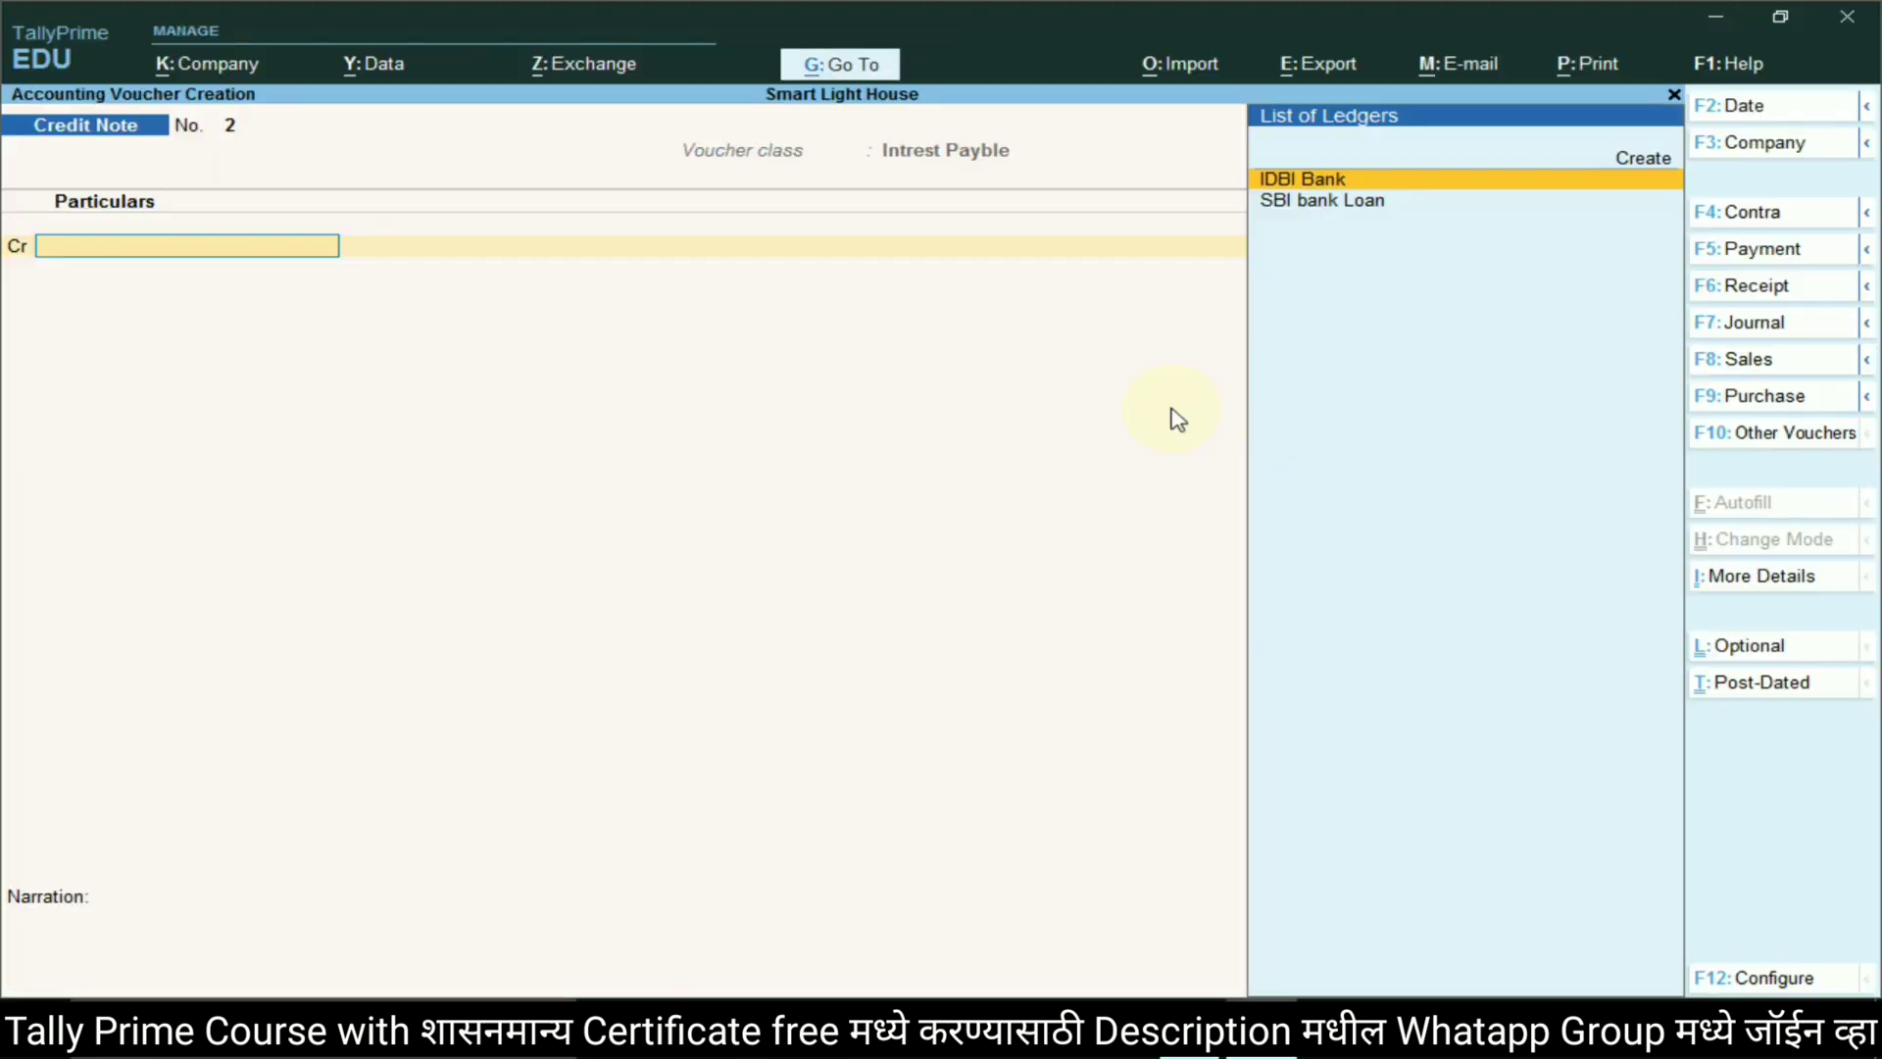
left_click(1754, 396)
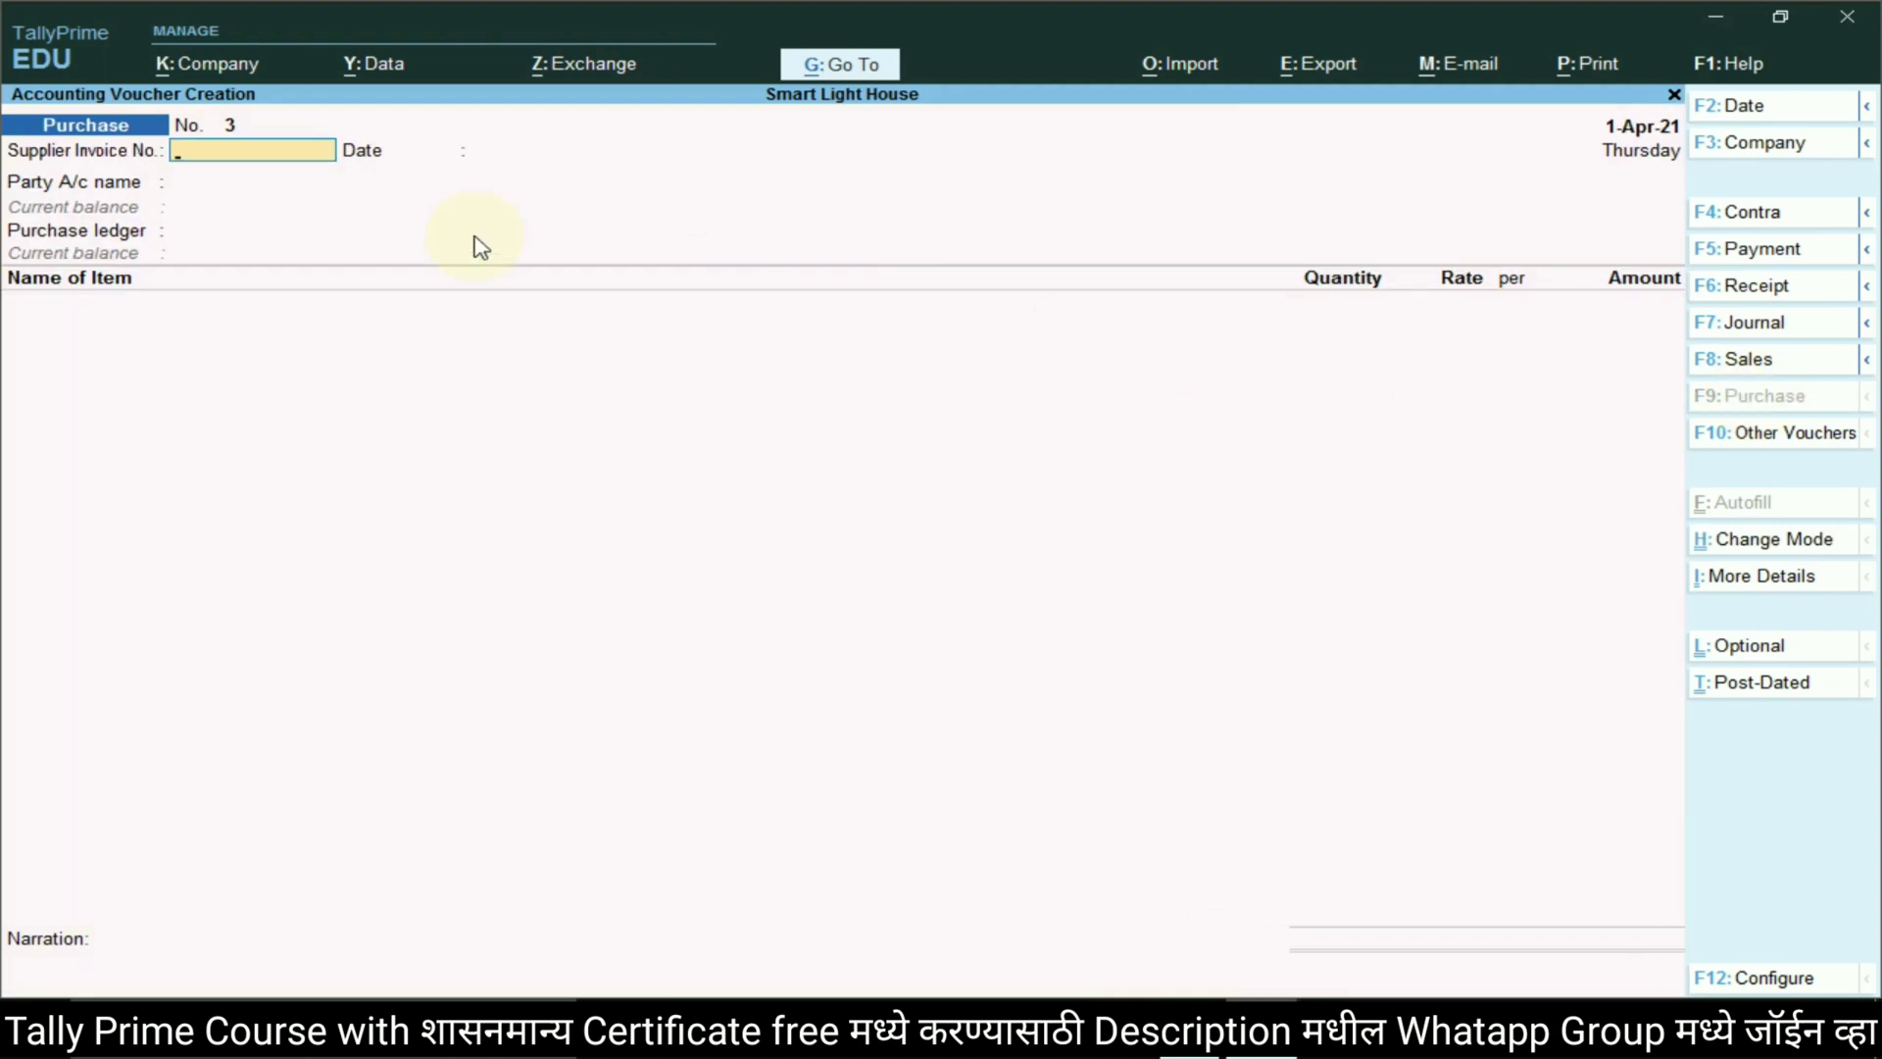
key("Return")
key("Return")
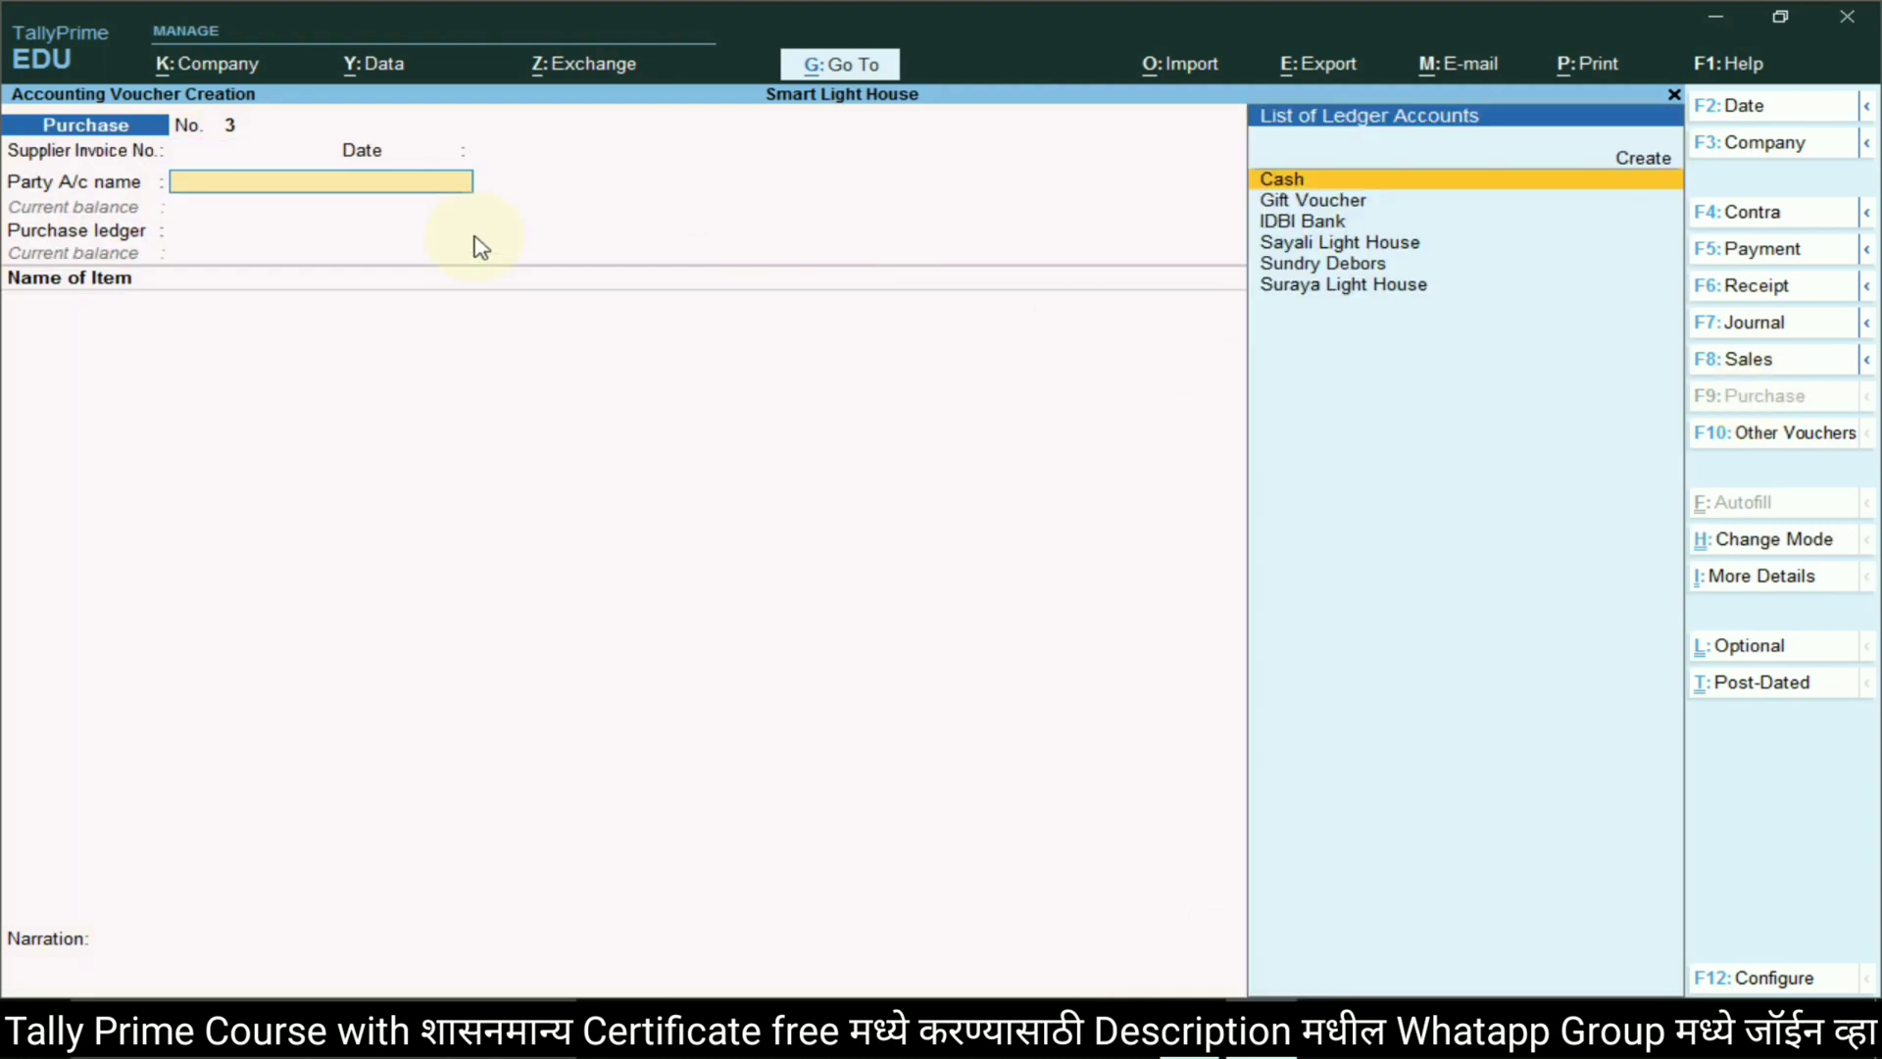
key("alt+Tab")
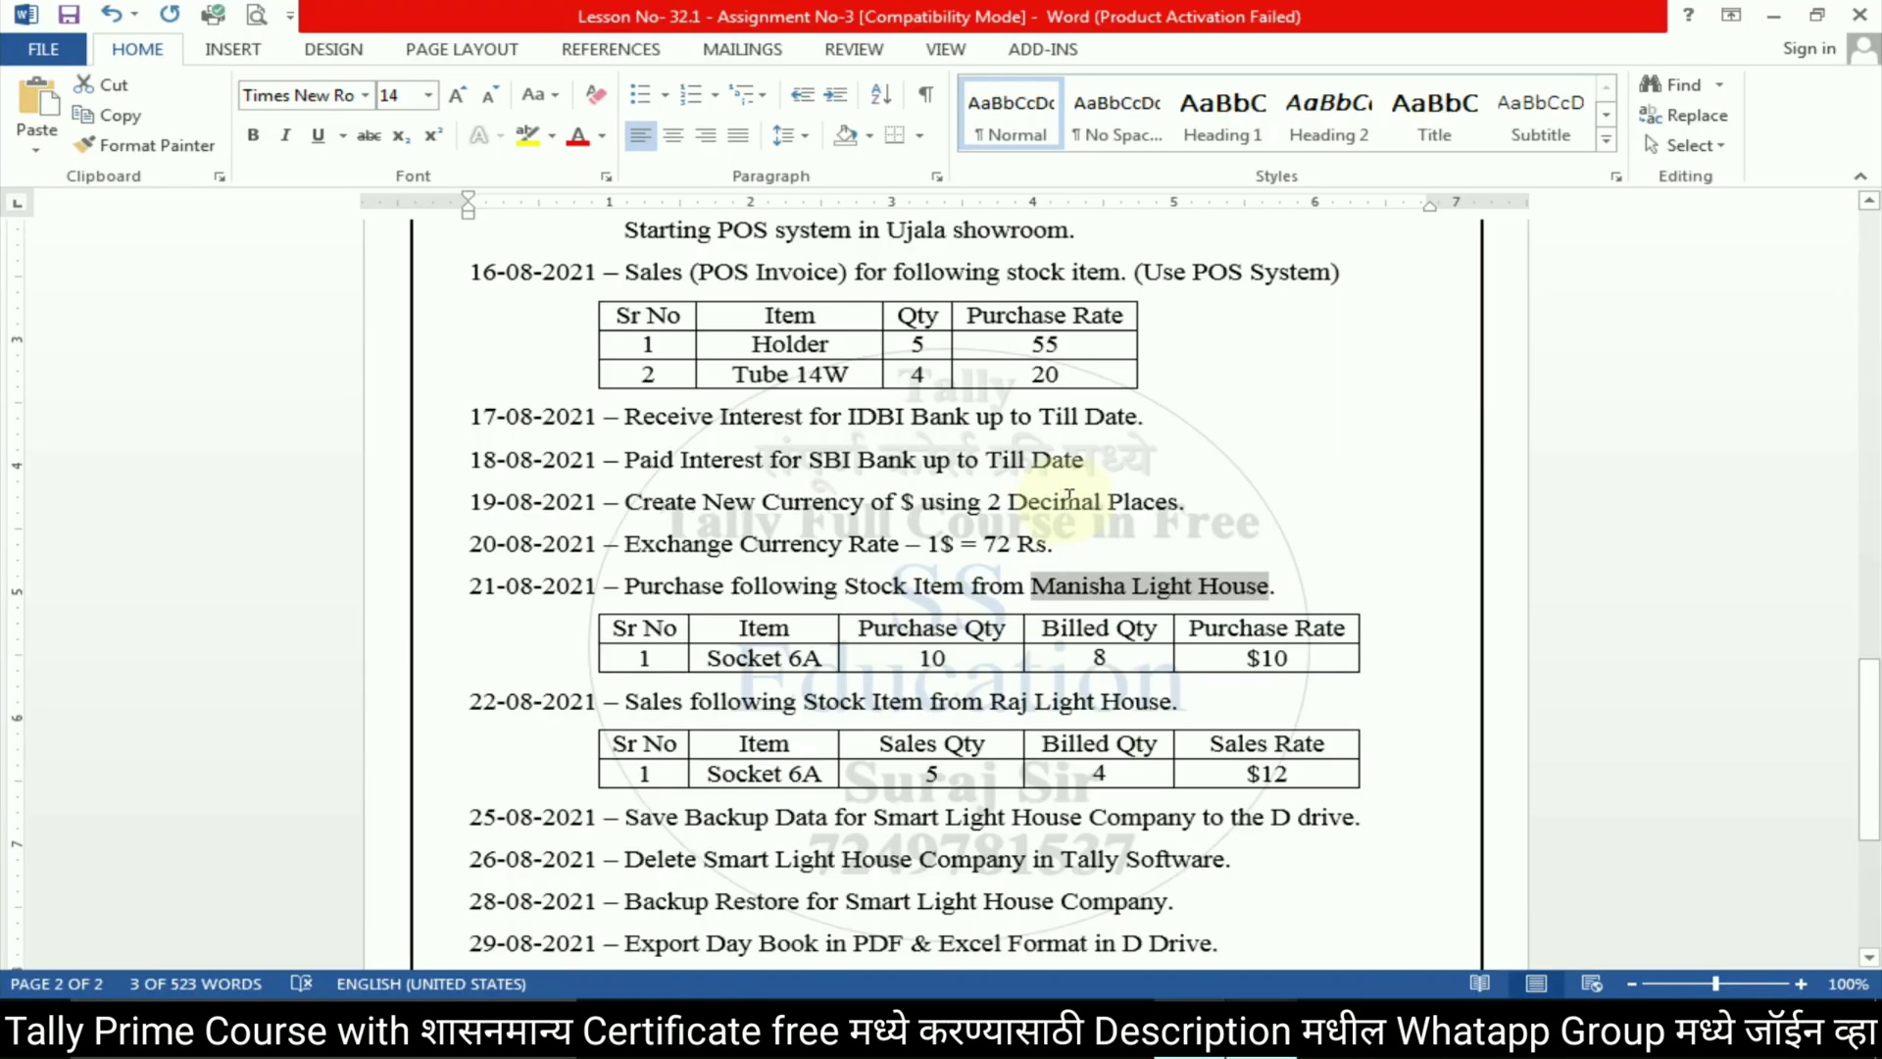
key("alt+Tab")
left_click(1642, 178)
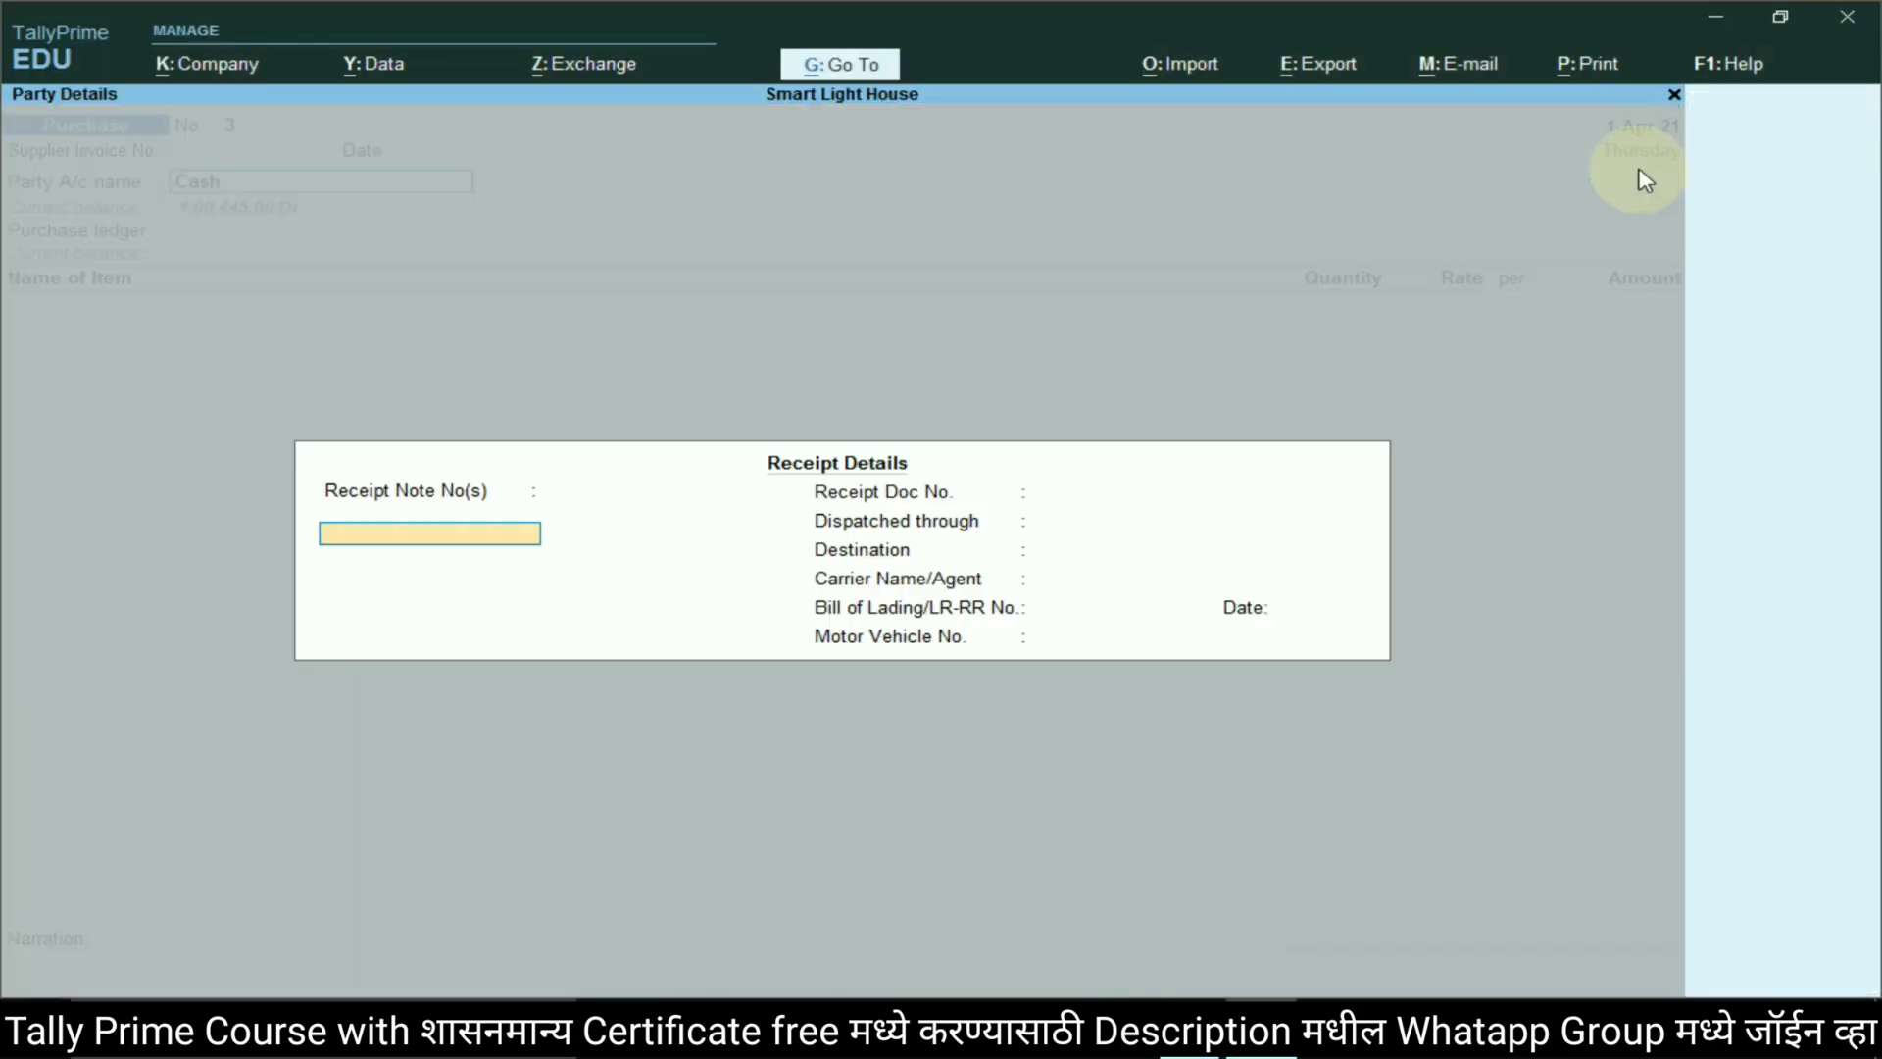
key("Escape")
key("y")
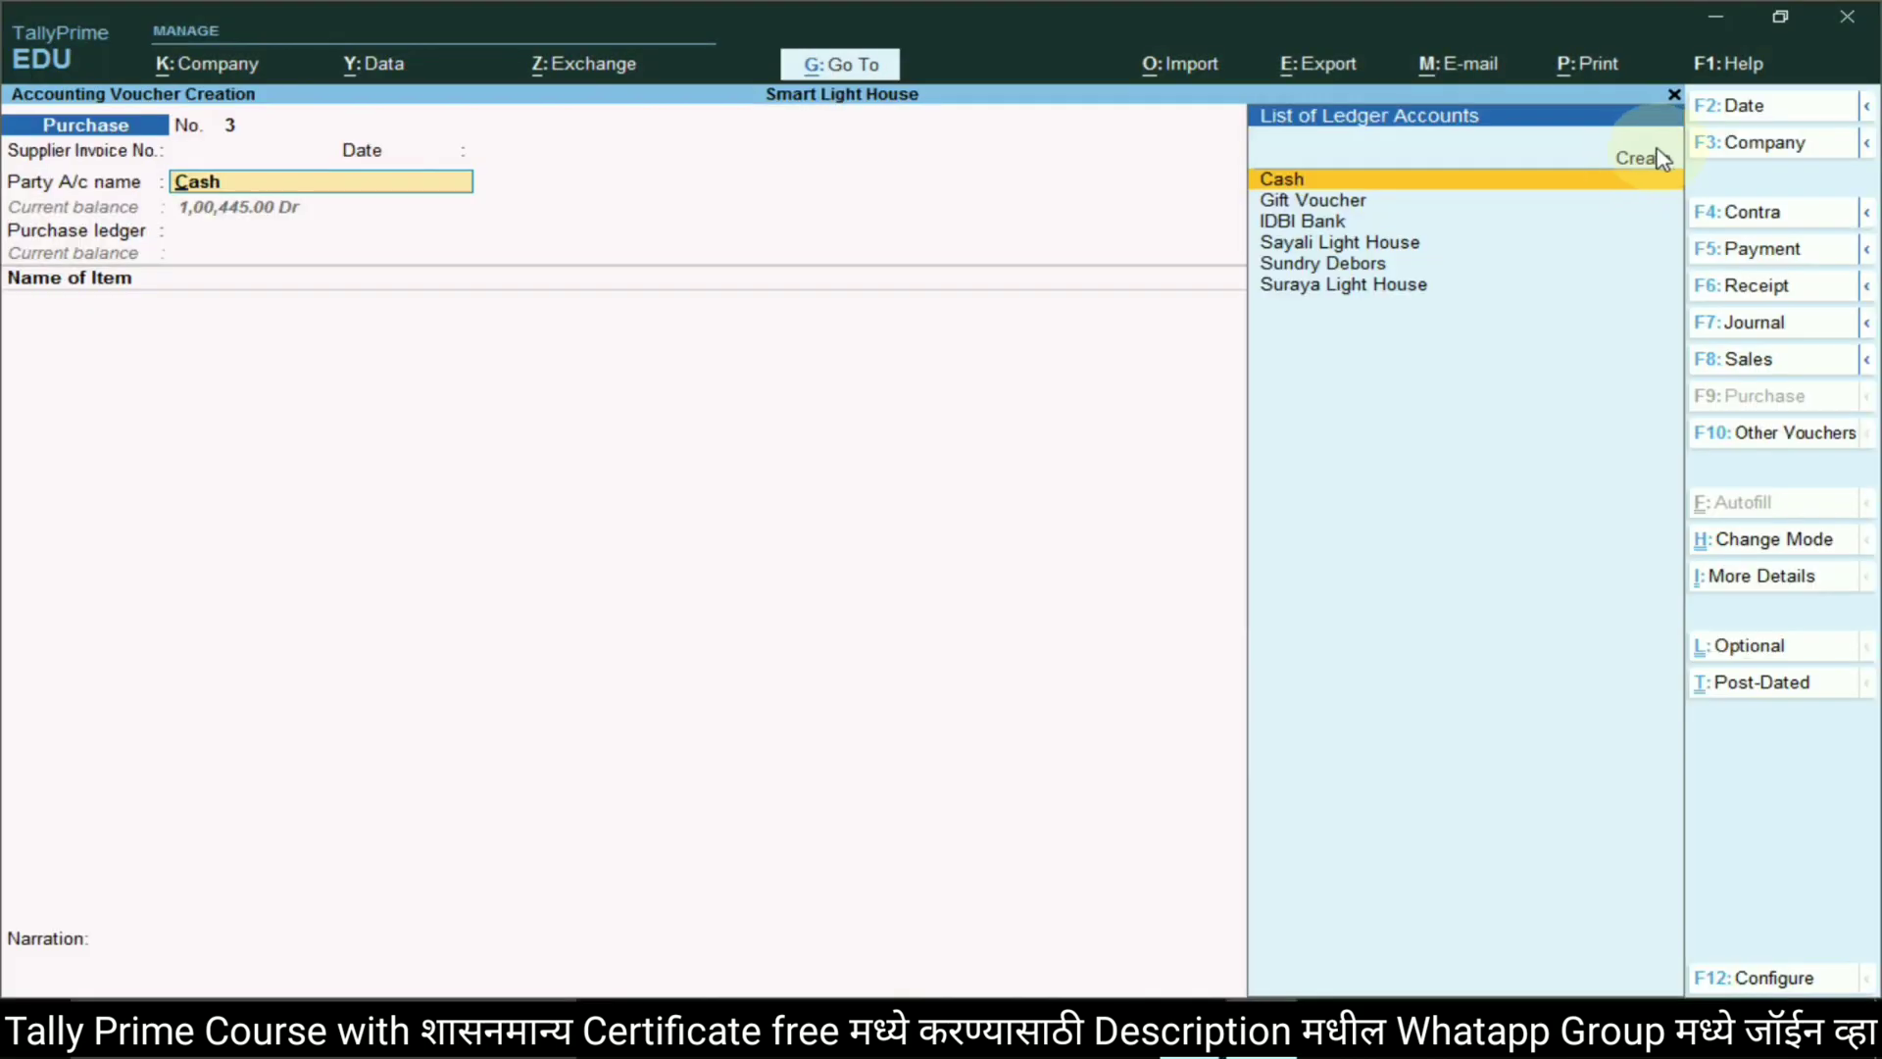
Create the party ledger Manisha Light House under Sundry Creditors, keep the other details at their defaults, and save it
left_click(1659, 155)
type("Manisha Light House")
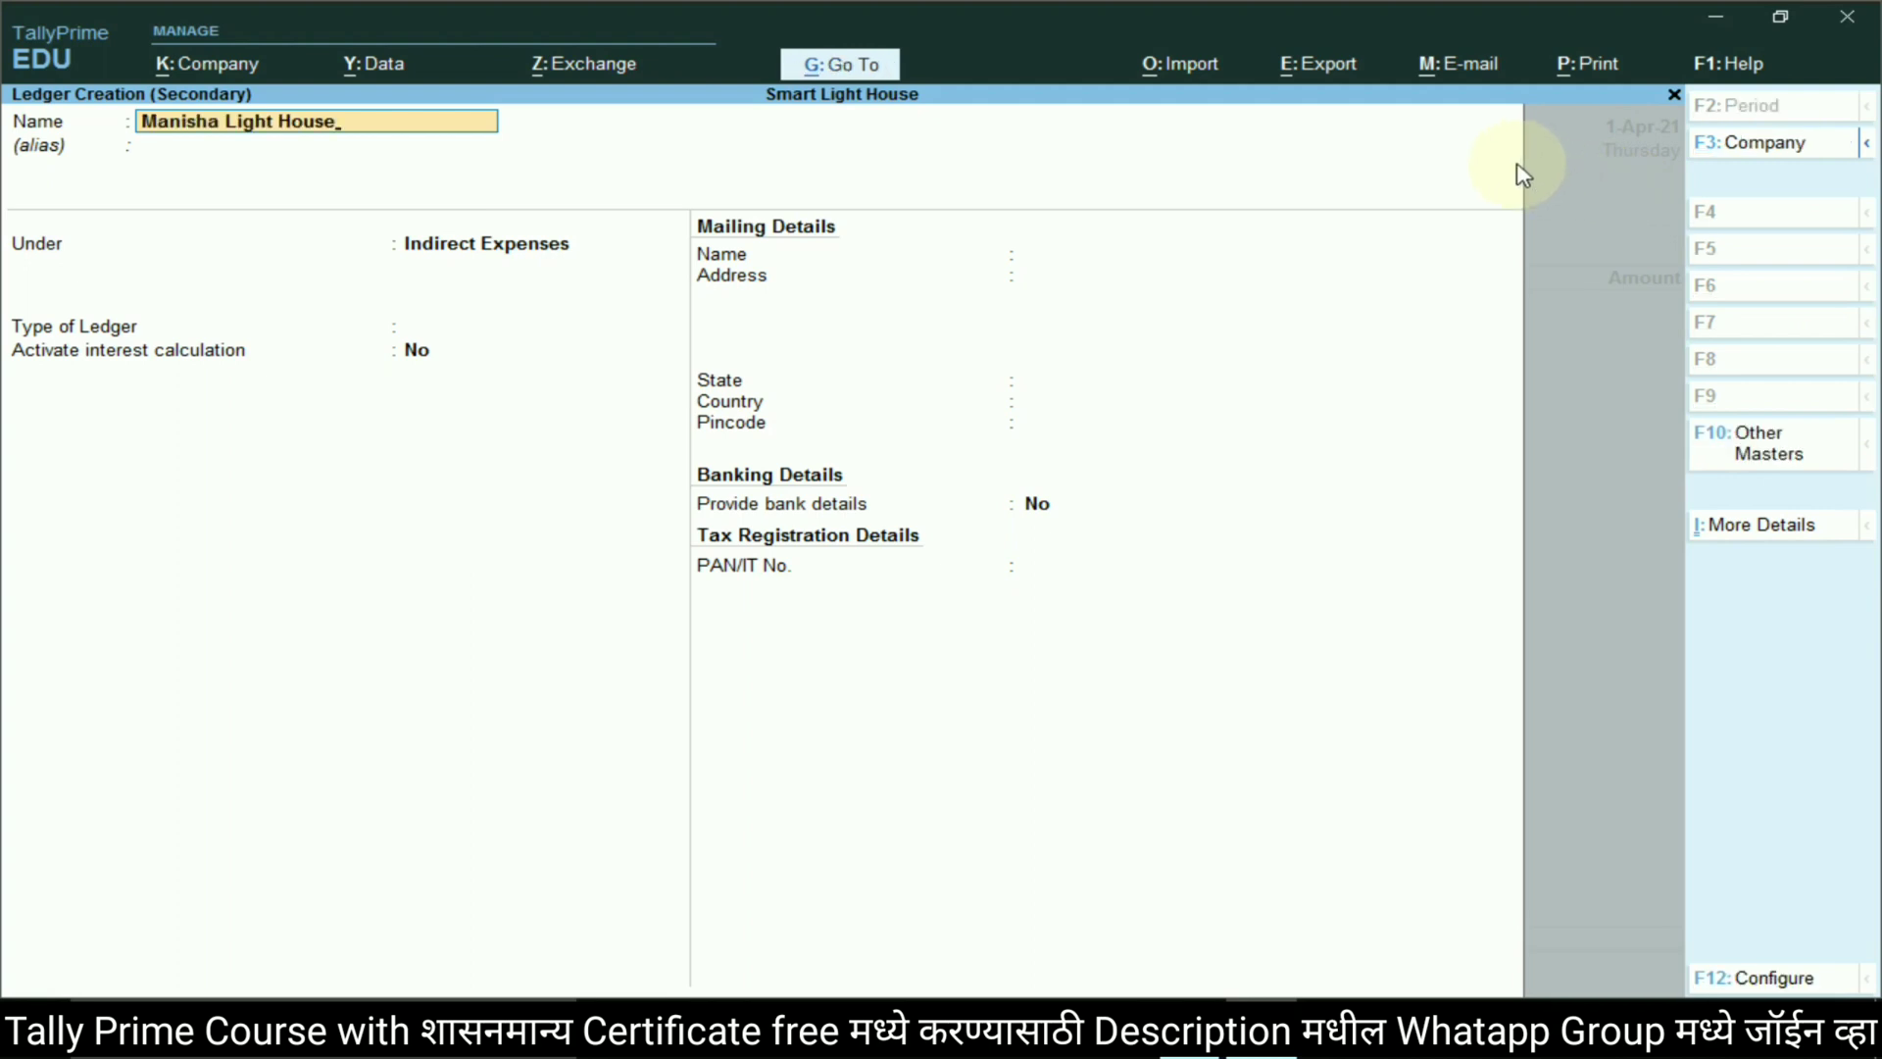
key("Return")
type("Sund")
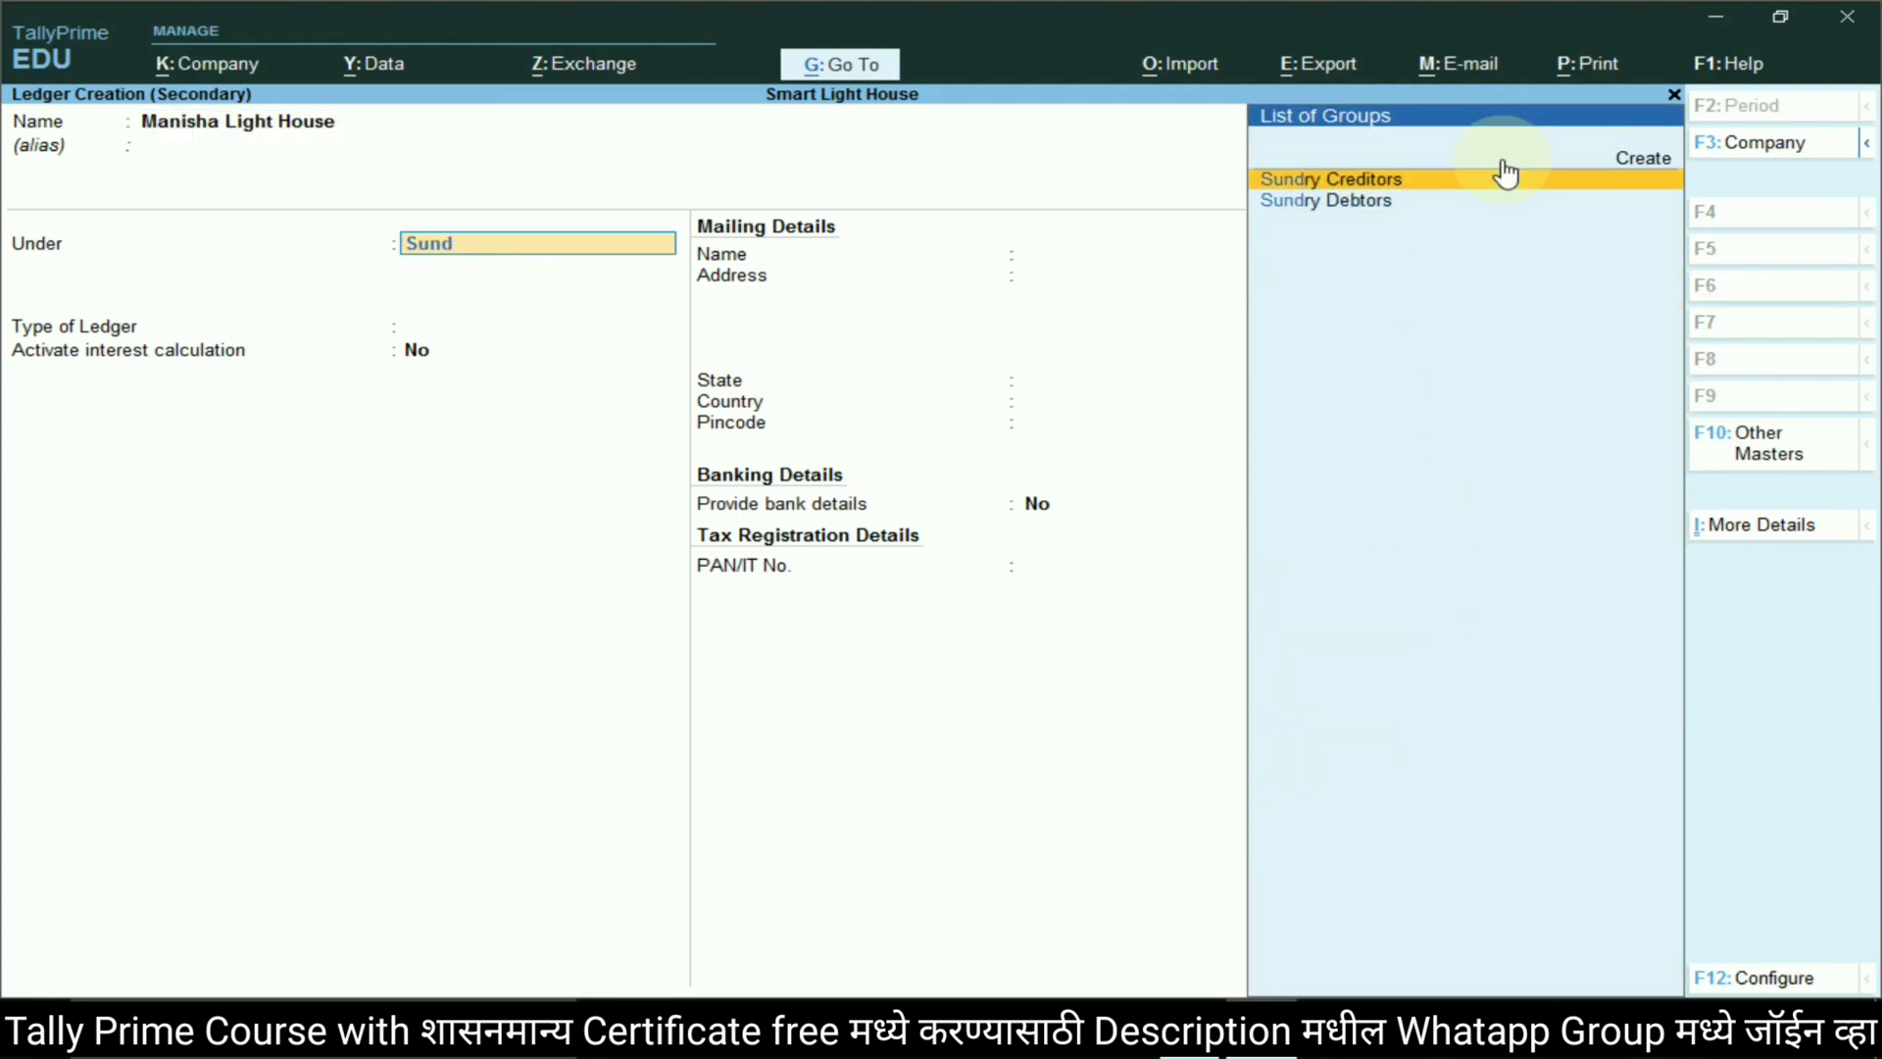
left_click(1504, 176)
key("Return")
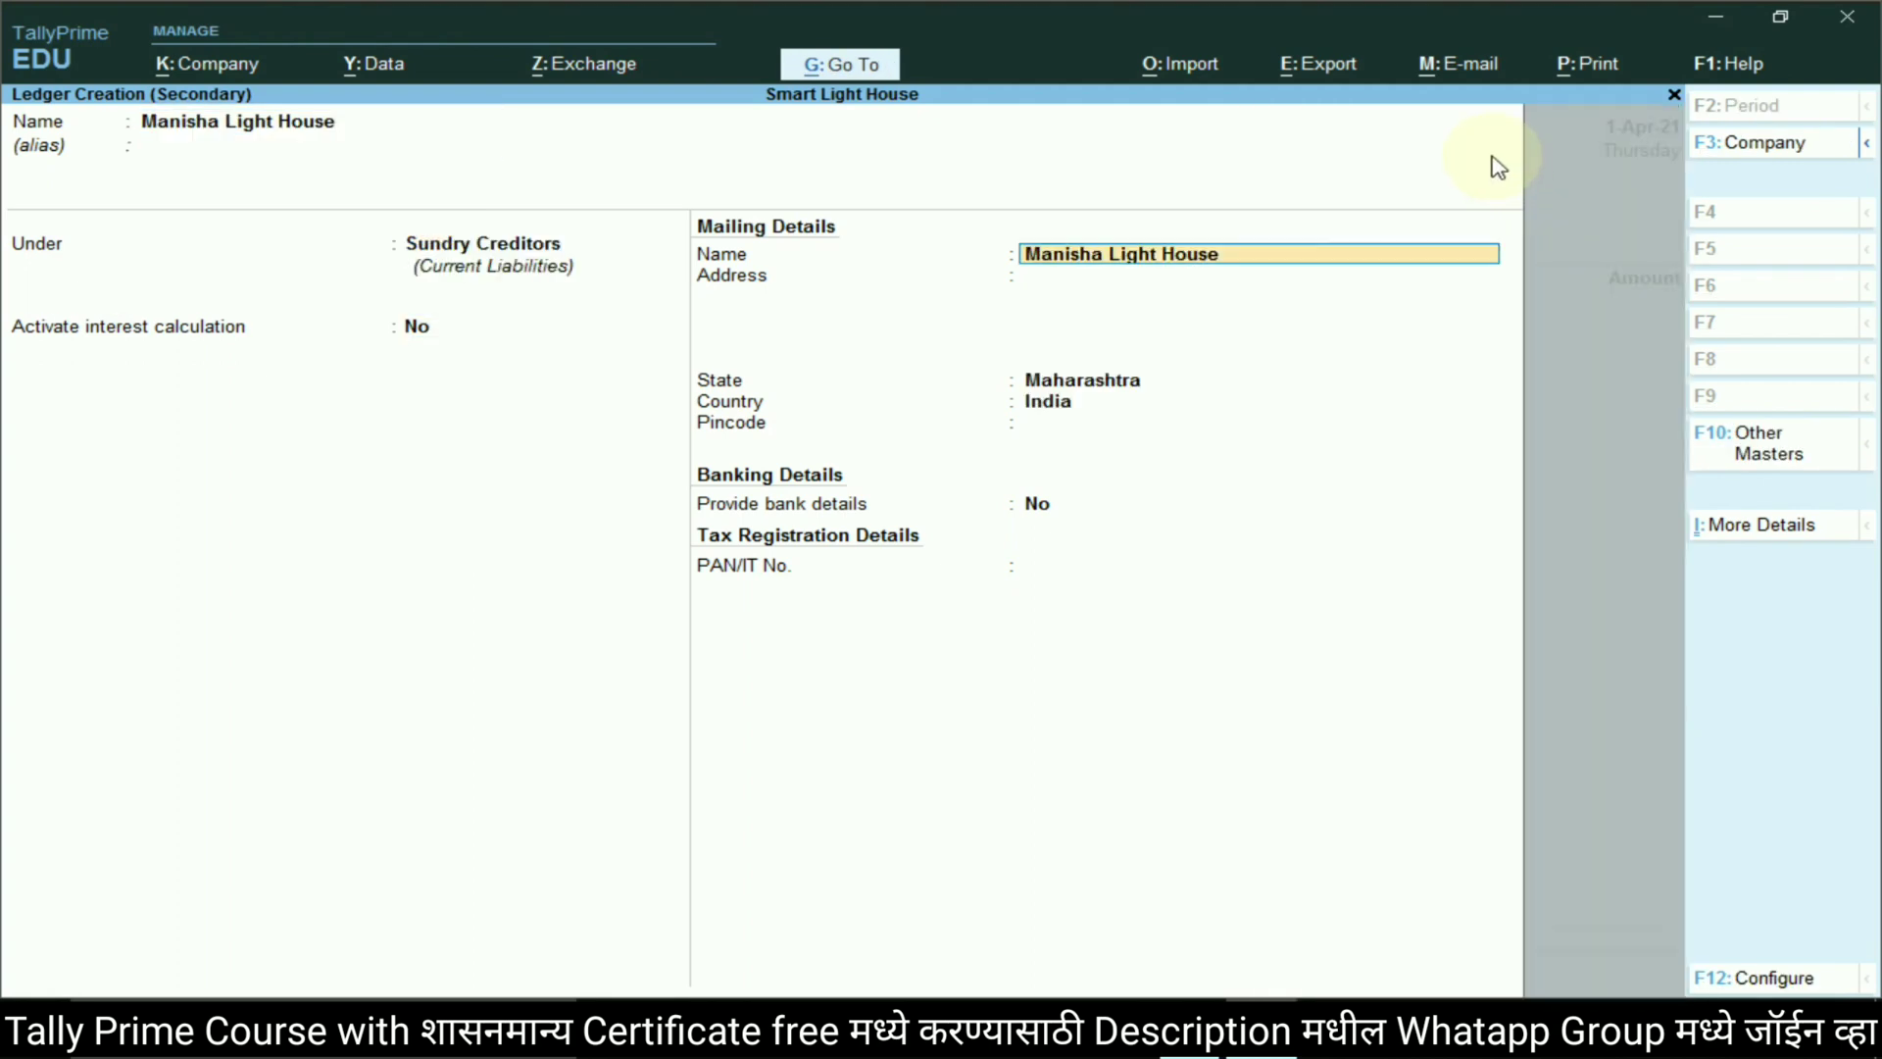
key("Return")
key("Return")
key("Return")
key("Return")
key("Return")
key("Return")
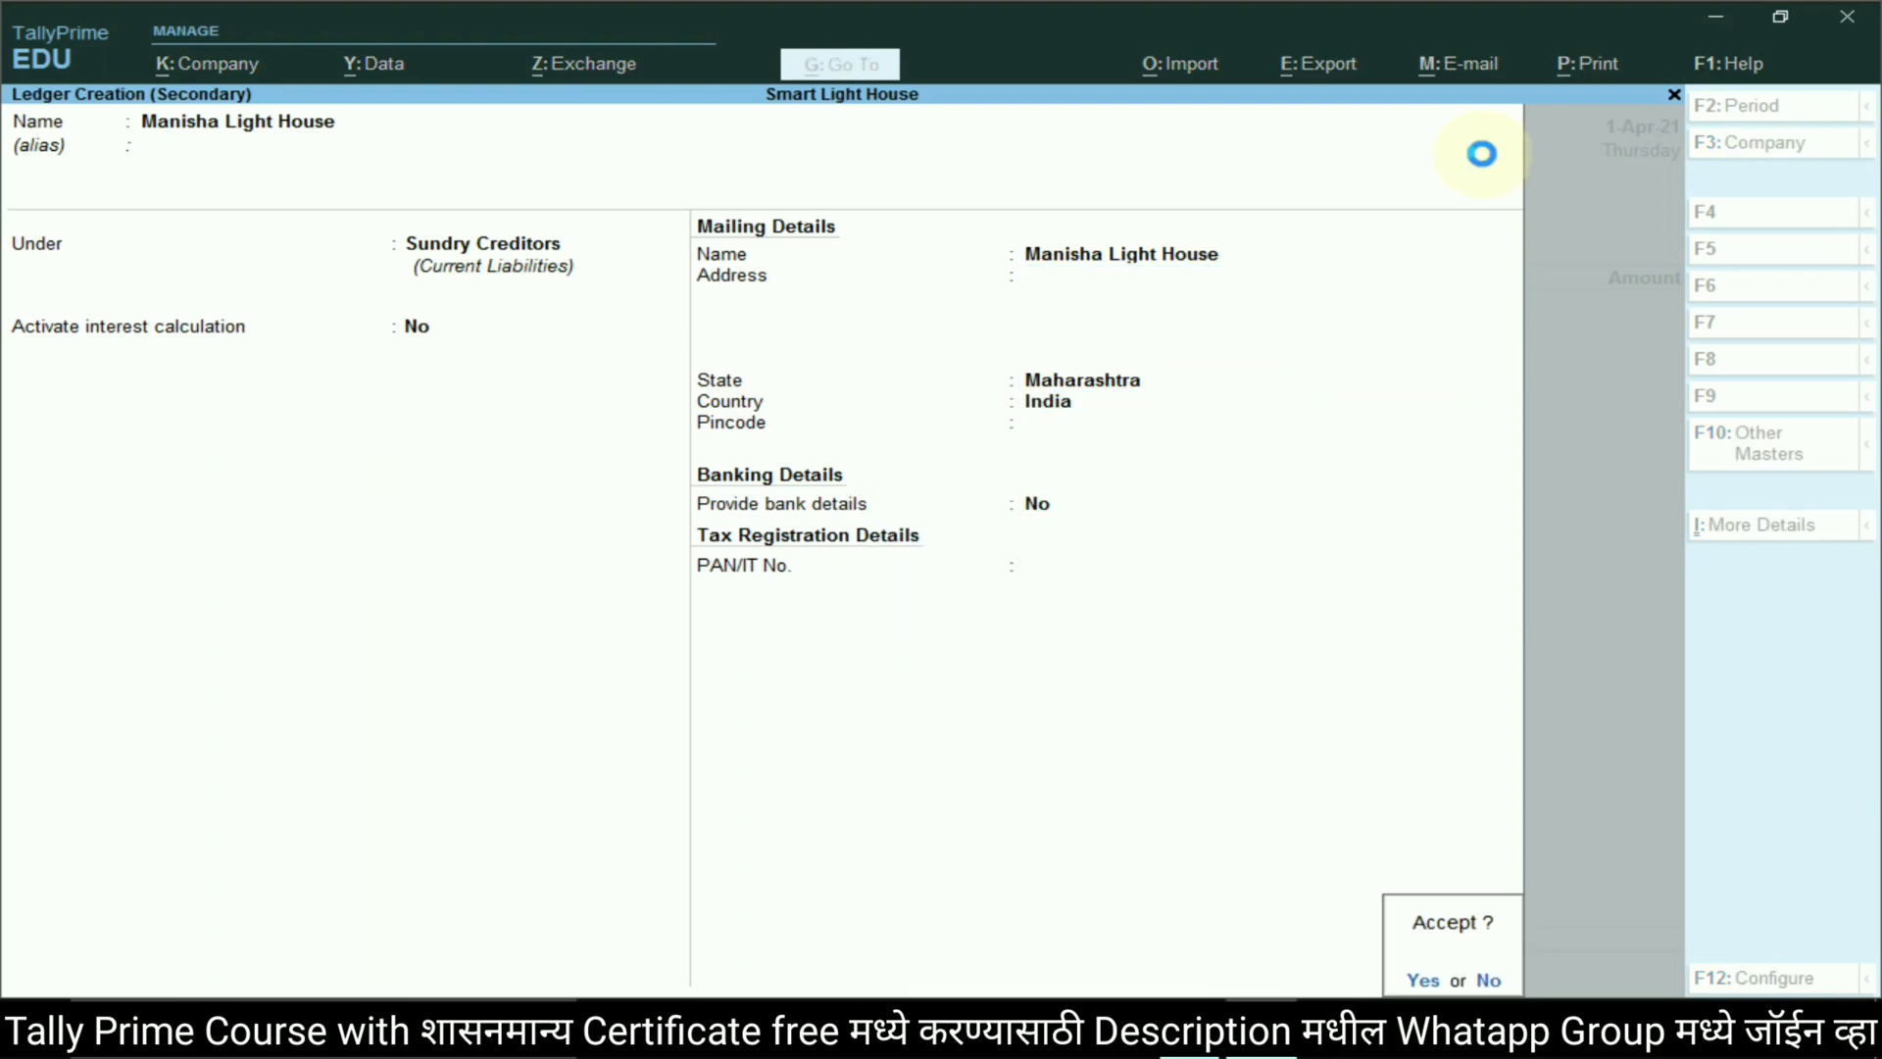
key("Return")
Leave the receipt details blank, accept the party details for Manisha Light House, and choose Purchase as the purchase ledger
key("Return")
key("Return")
key("Return")
key("Return")
key("Return")
key("Return")
key("Return")
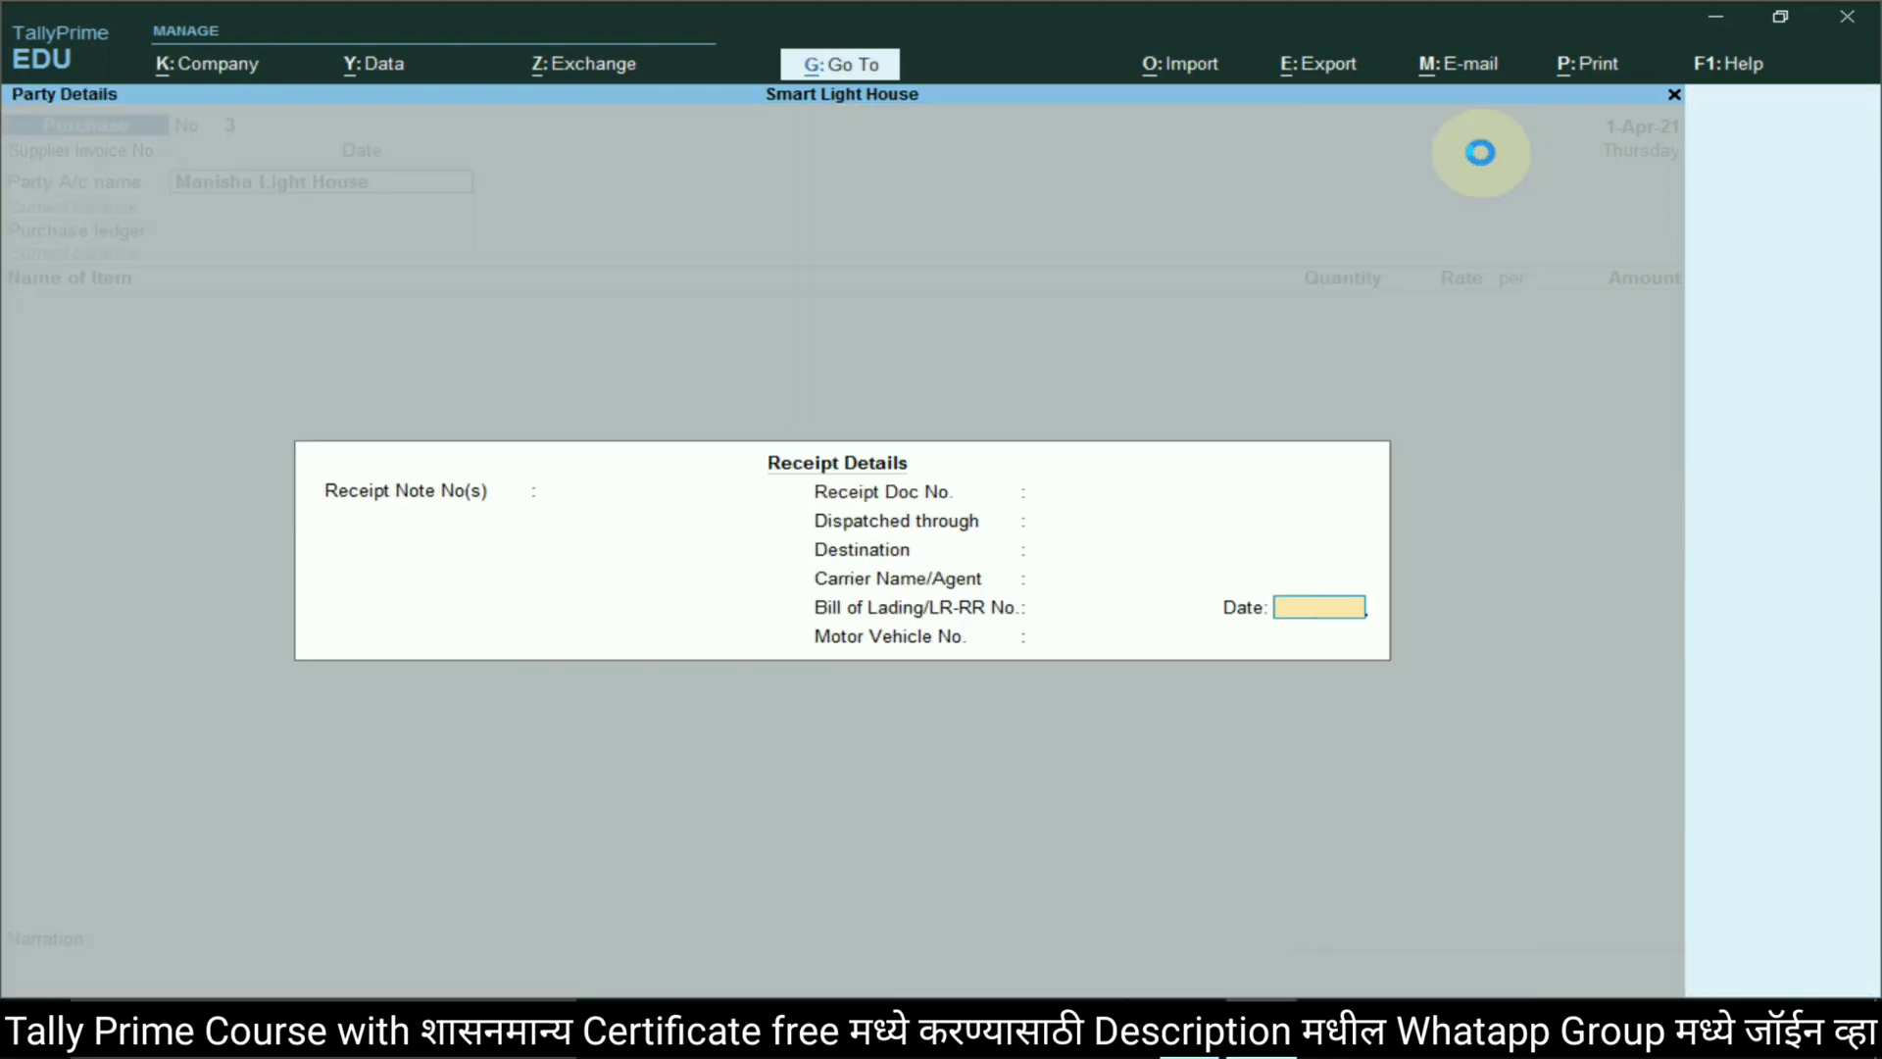
key("Return")
key("Return")
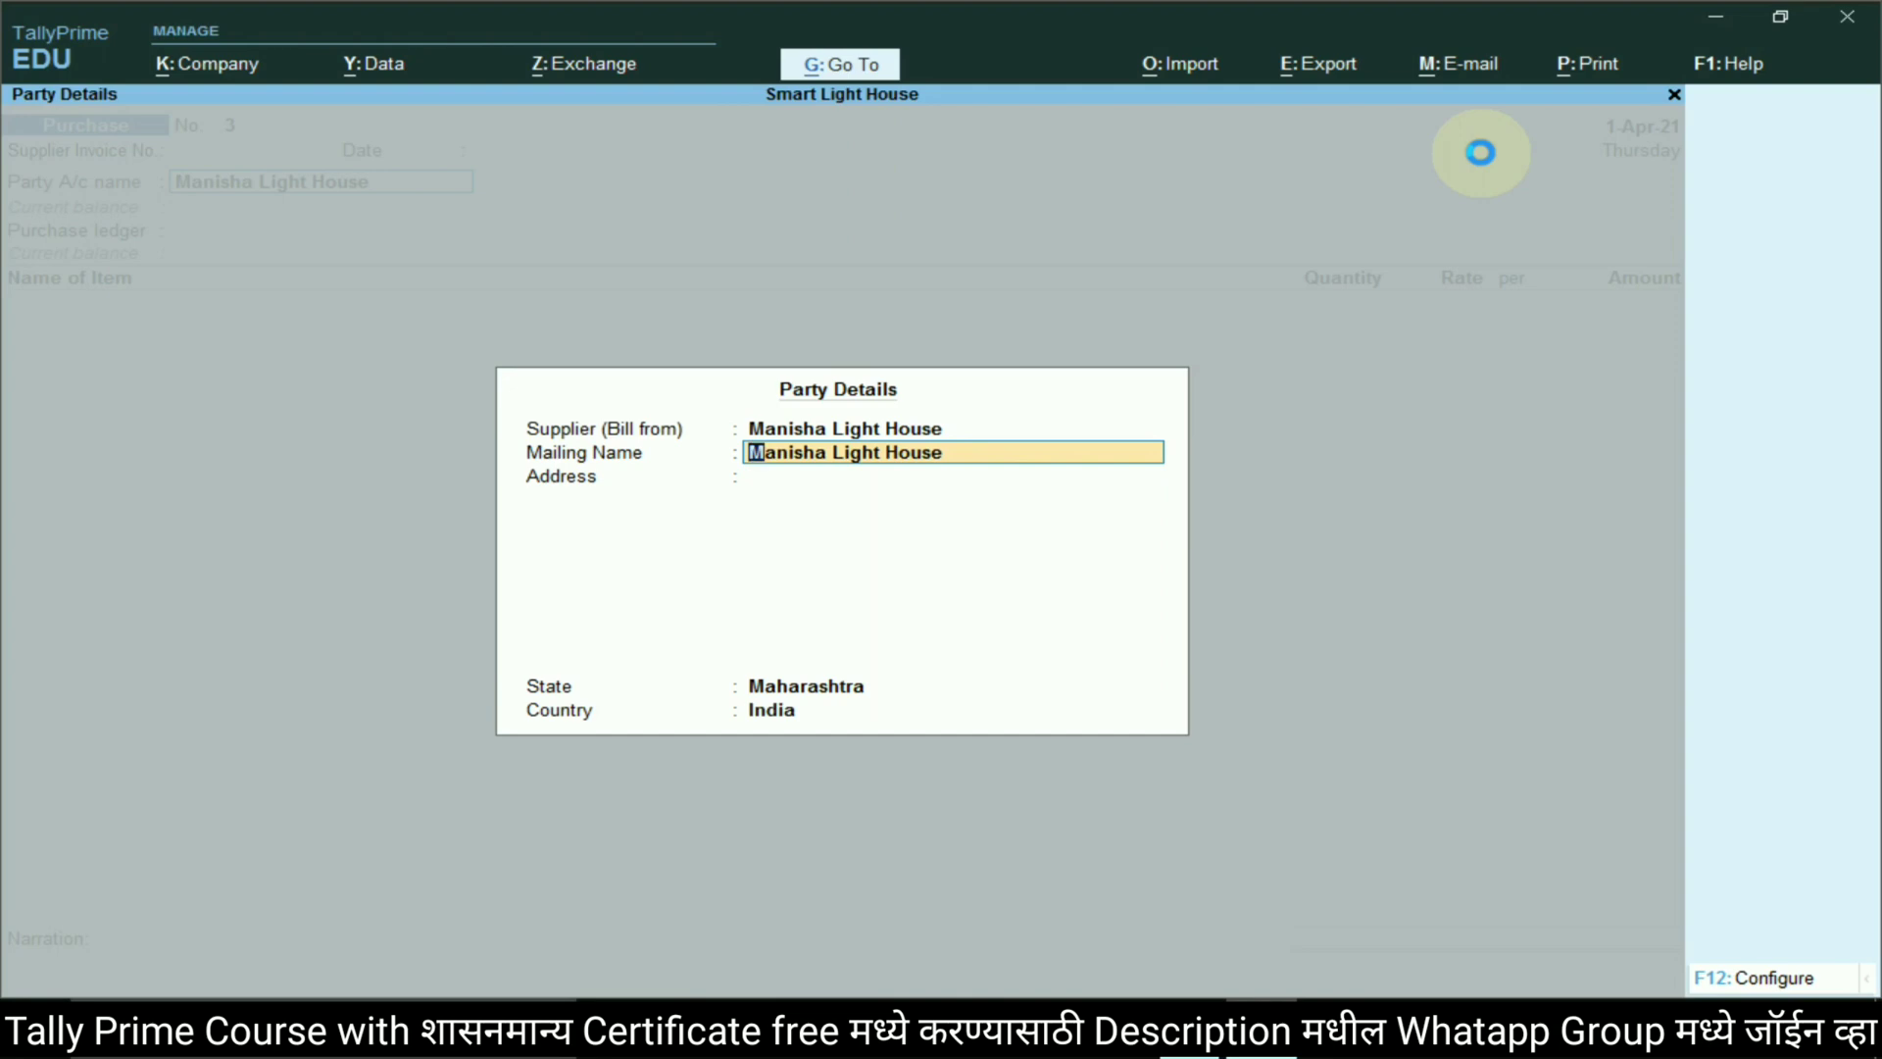
key("Return")
key("Return")
key("Return")
key("Return")
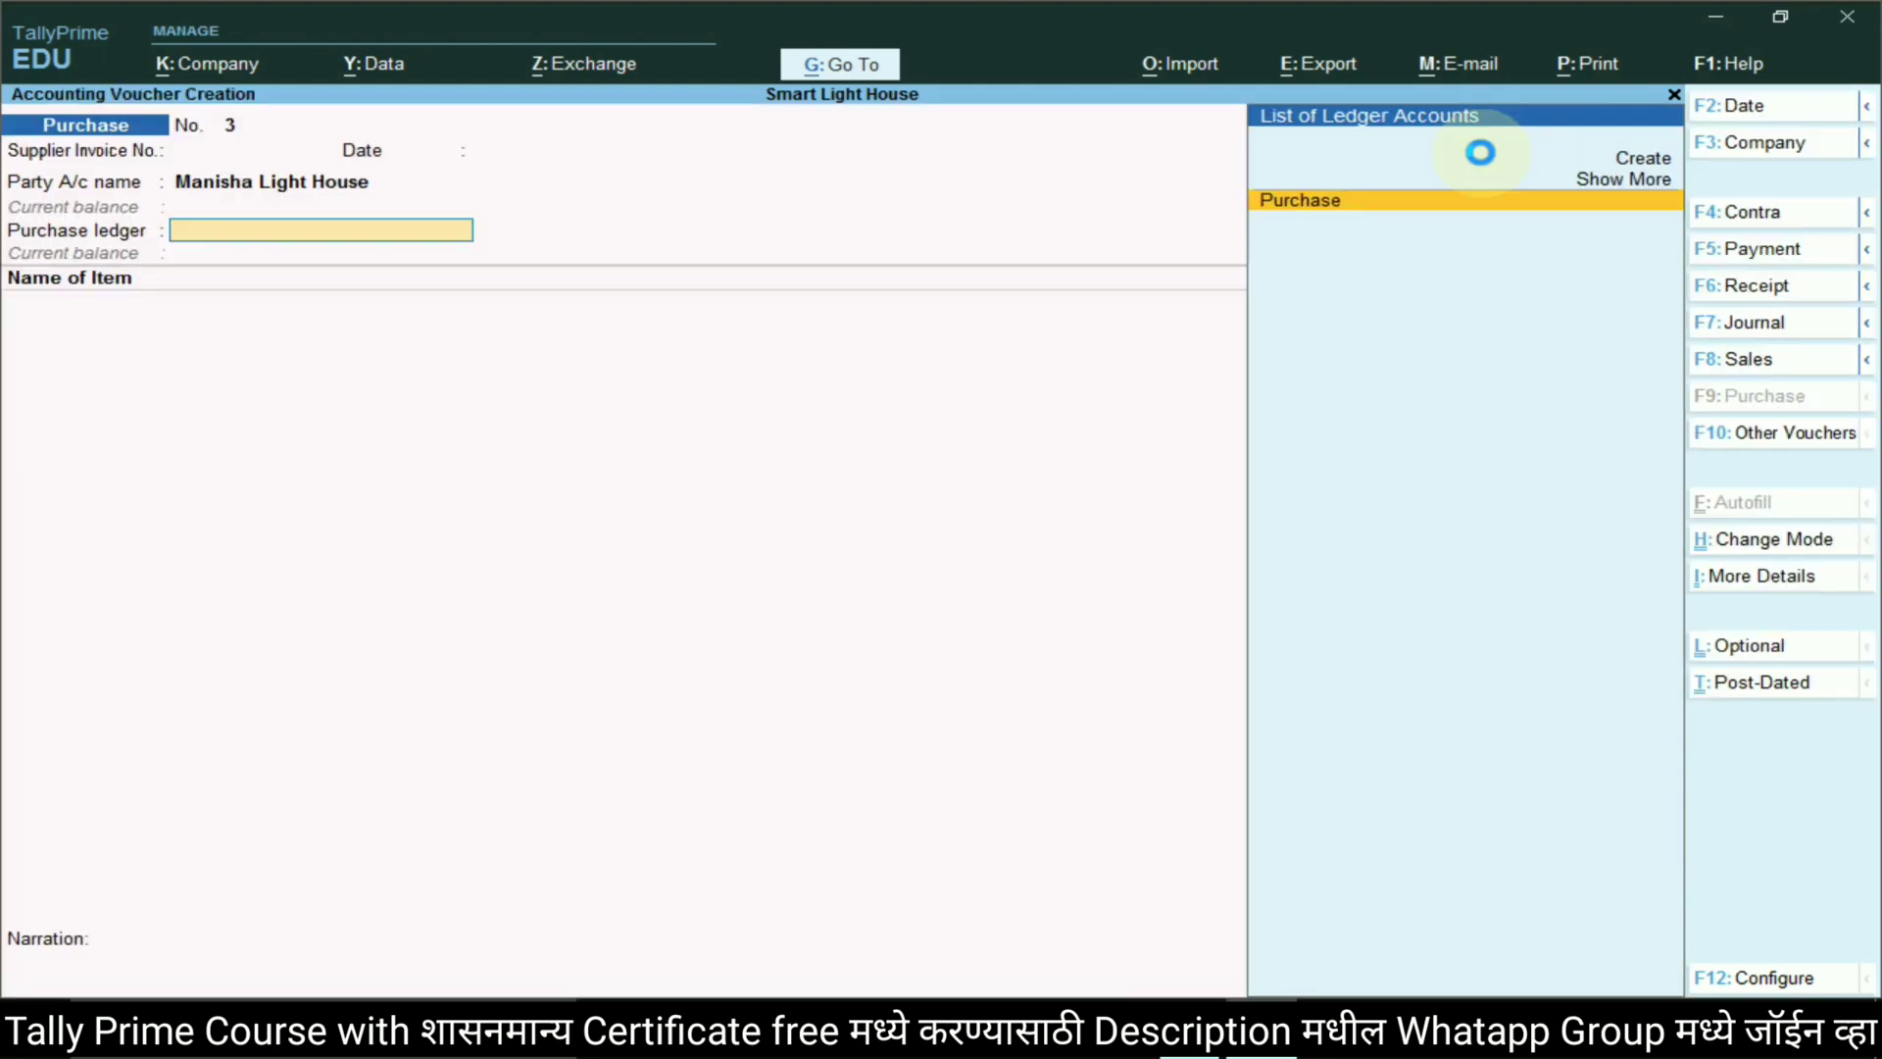
left_click(1373, 202)
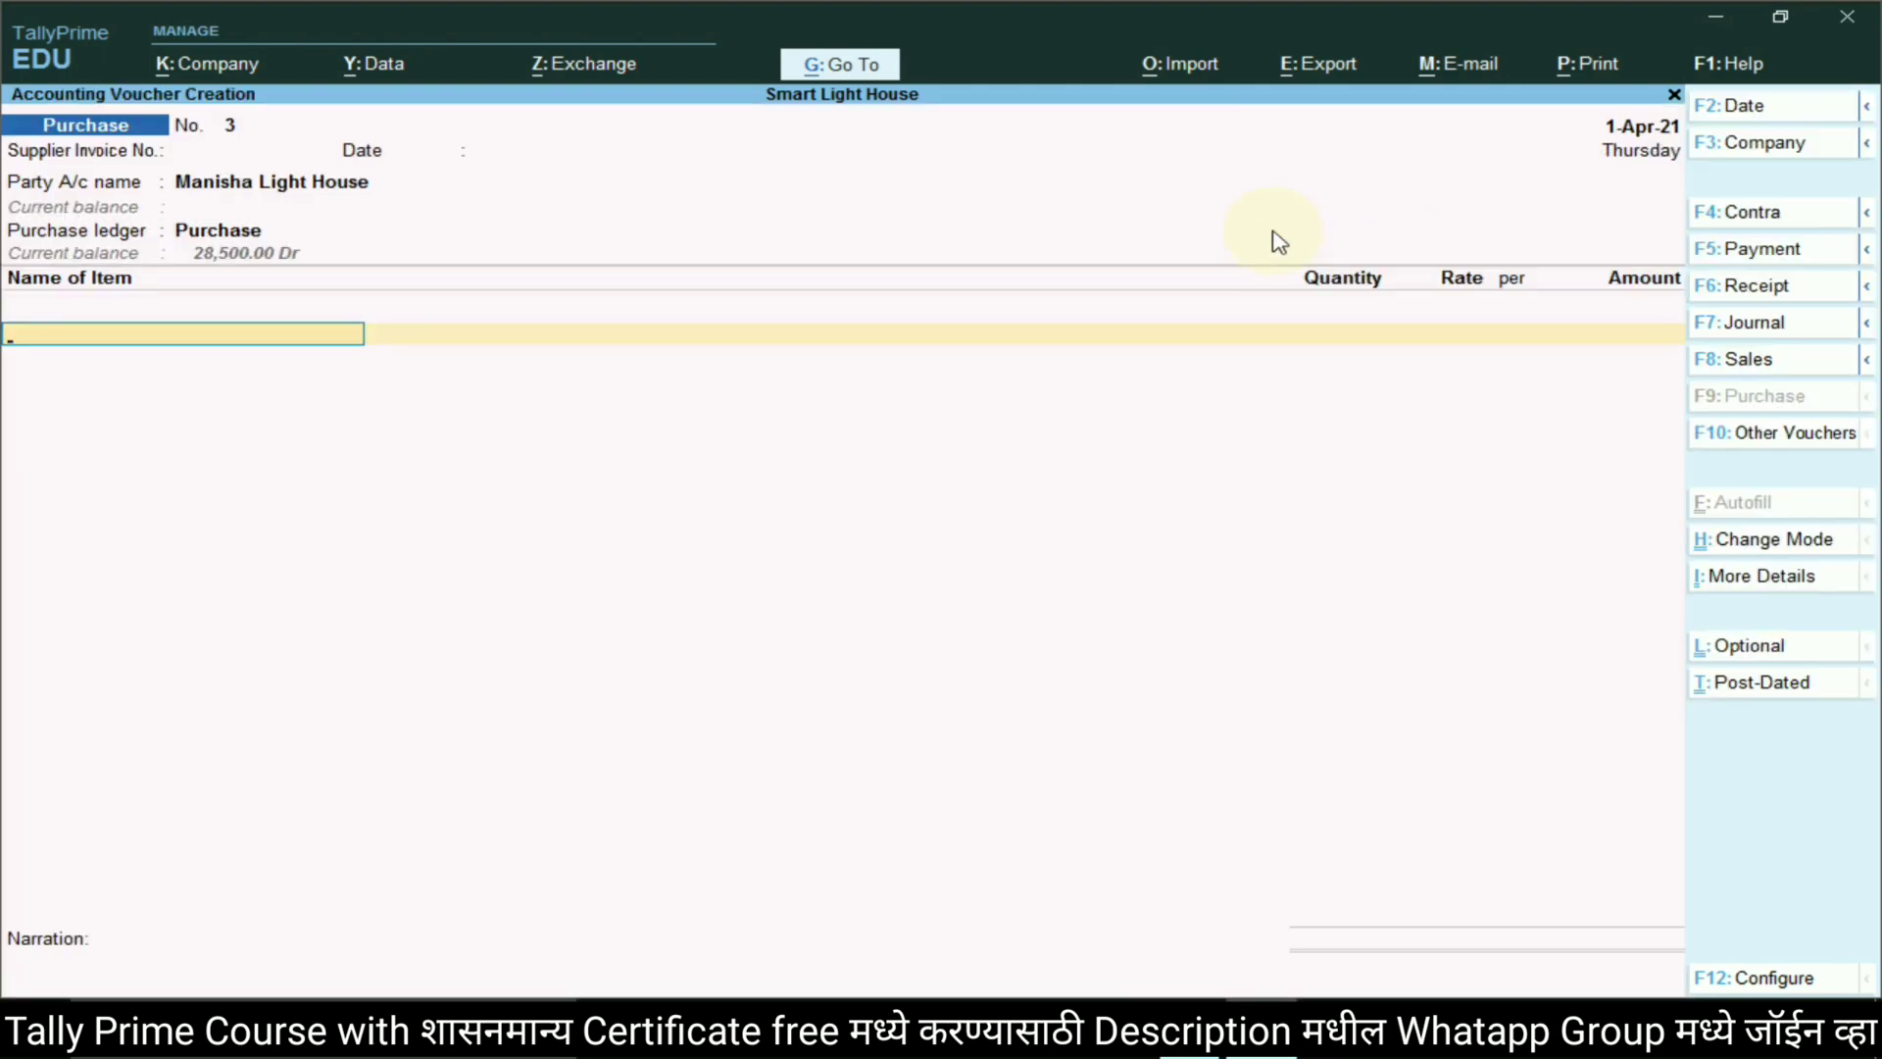
Copy the item name Socket 6A from the Word purchase table and use it to name a new stock item in TallyPrime
key("alt+Tab")
left_click_drag(701, 656, 833, 657)
key("ctrl+c")
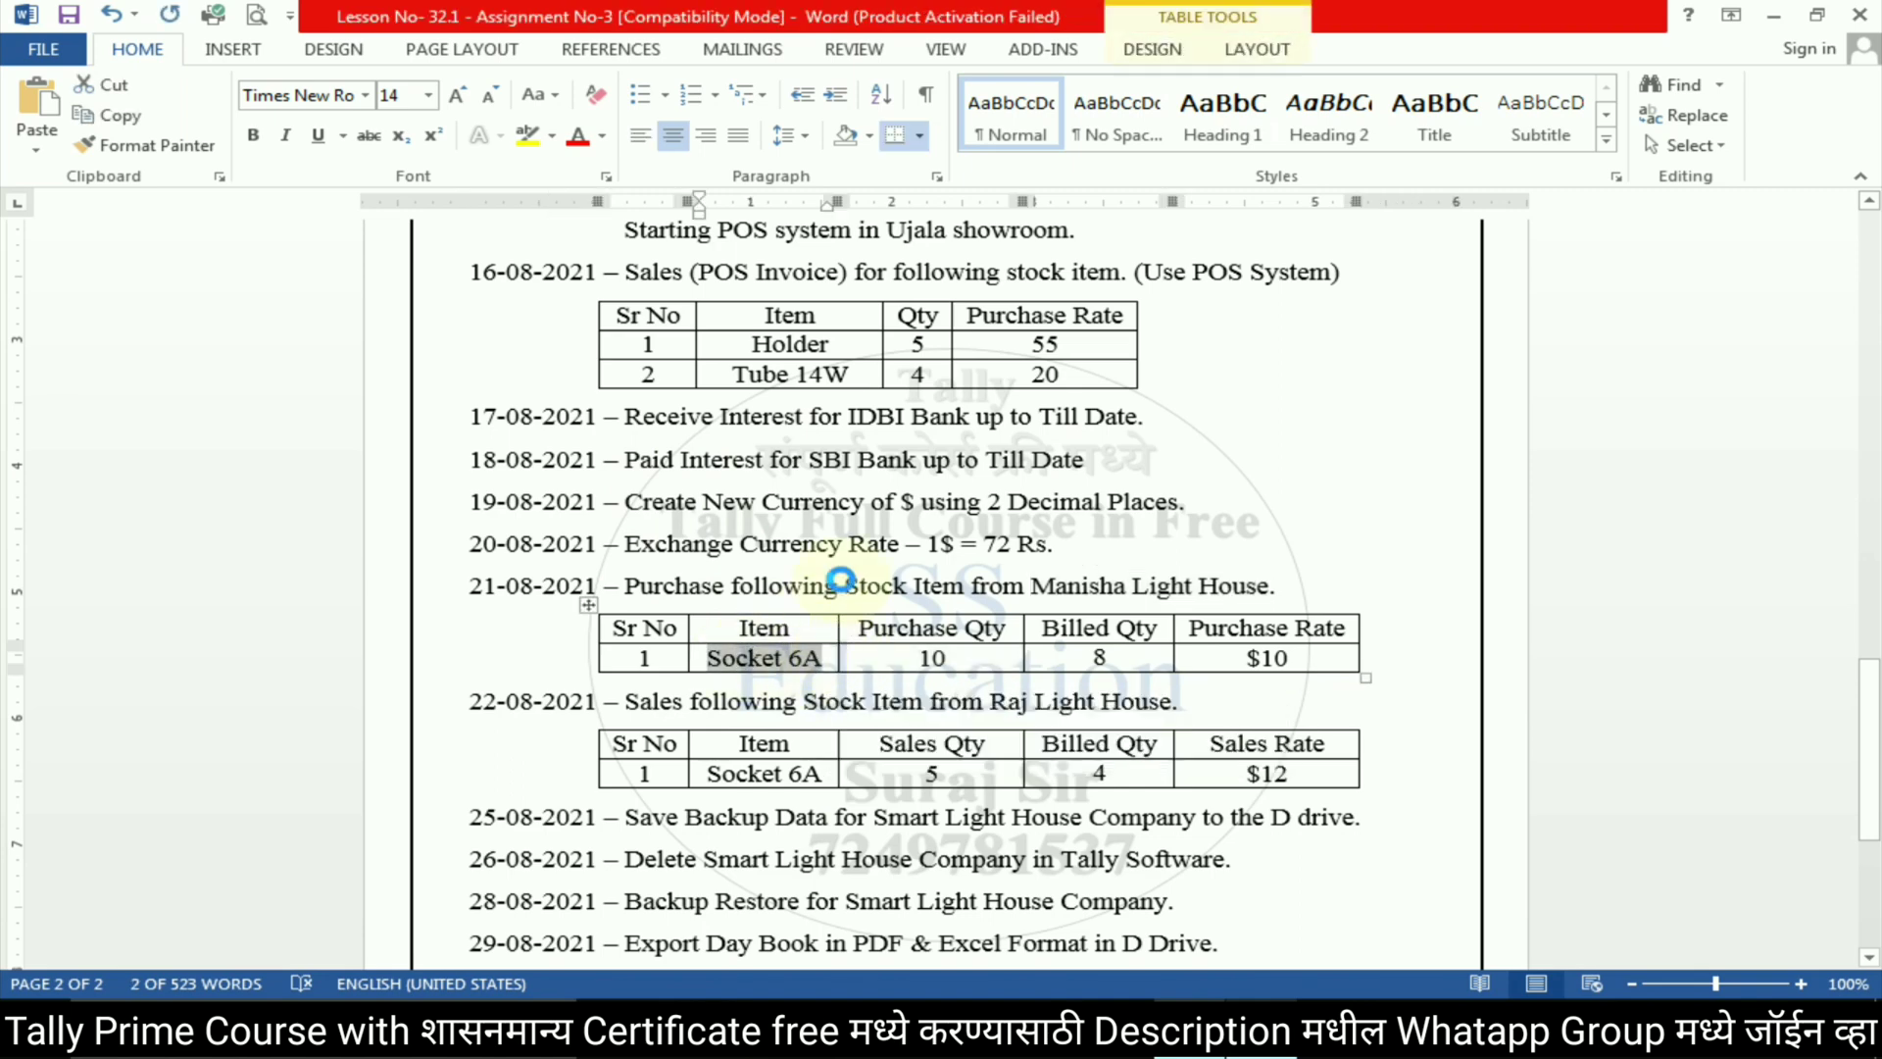
key("alt+Tab")
key("alt+c")
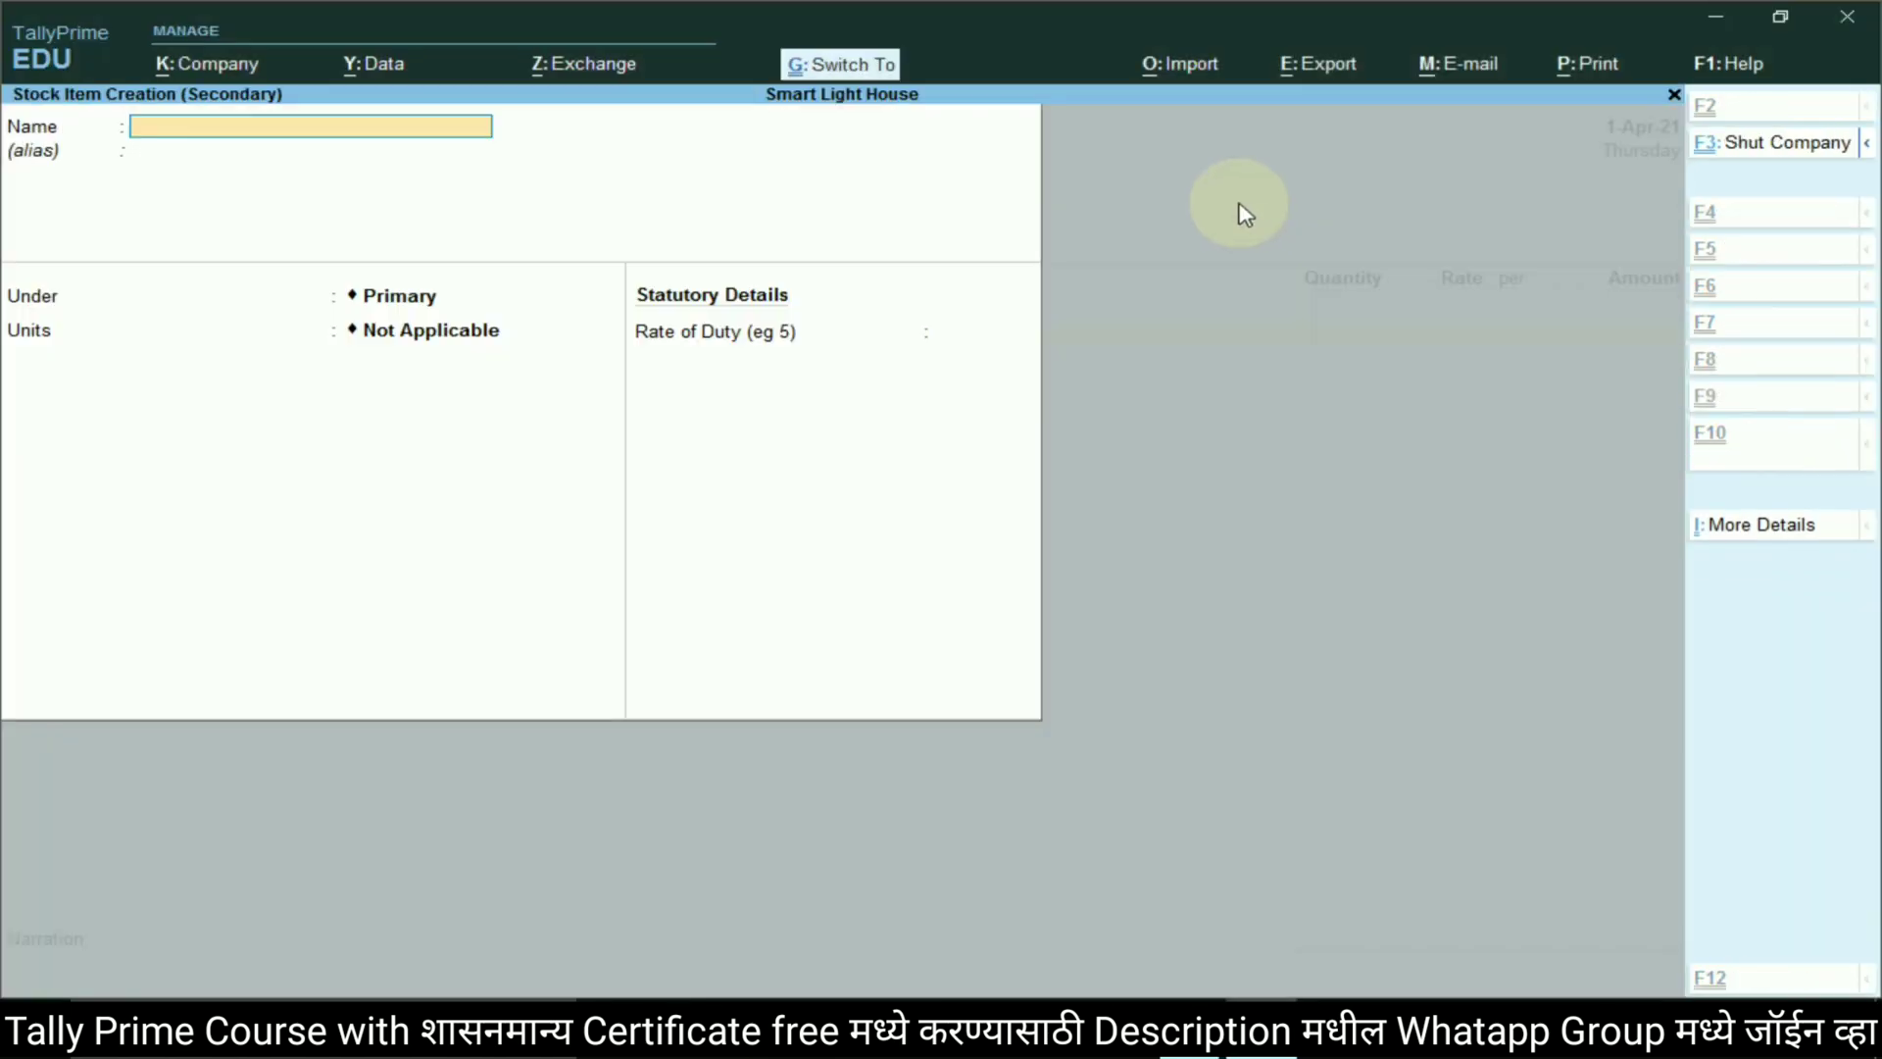
key("ctrl+v")
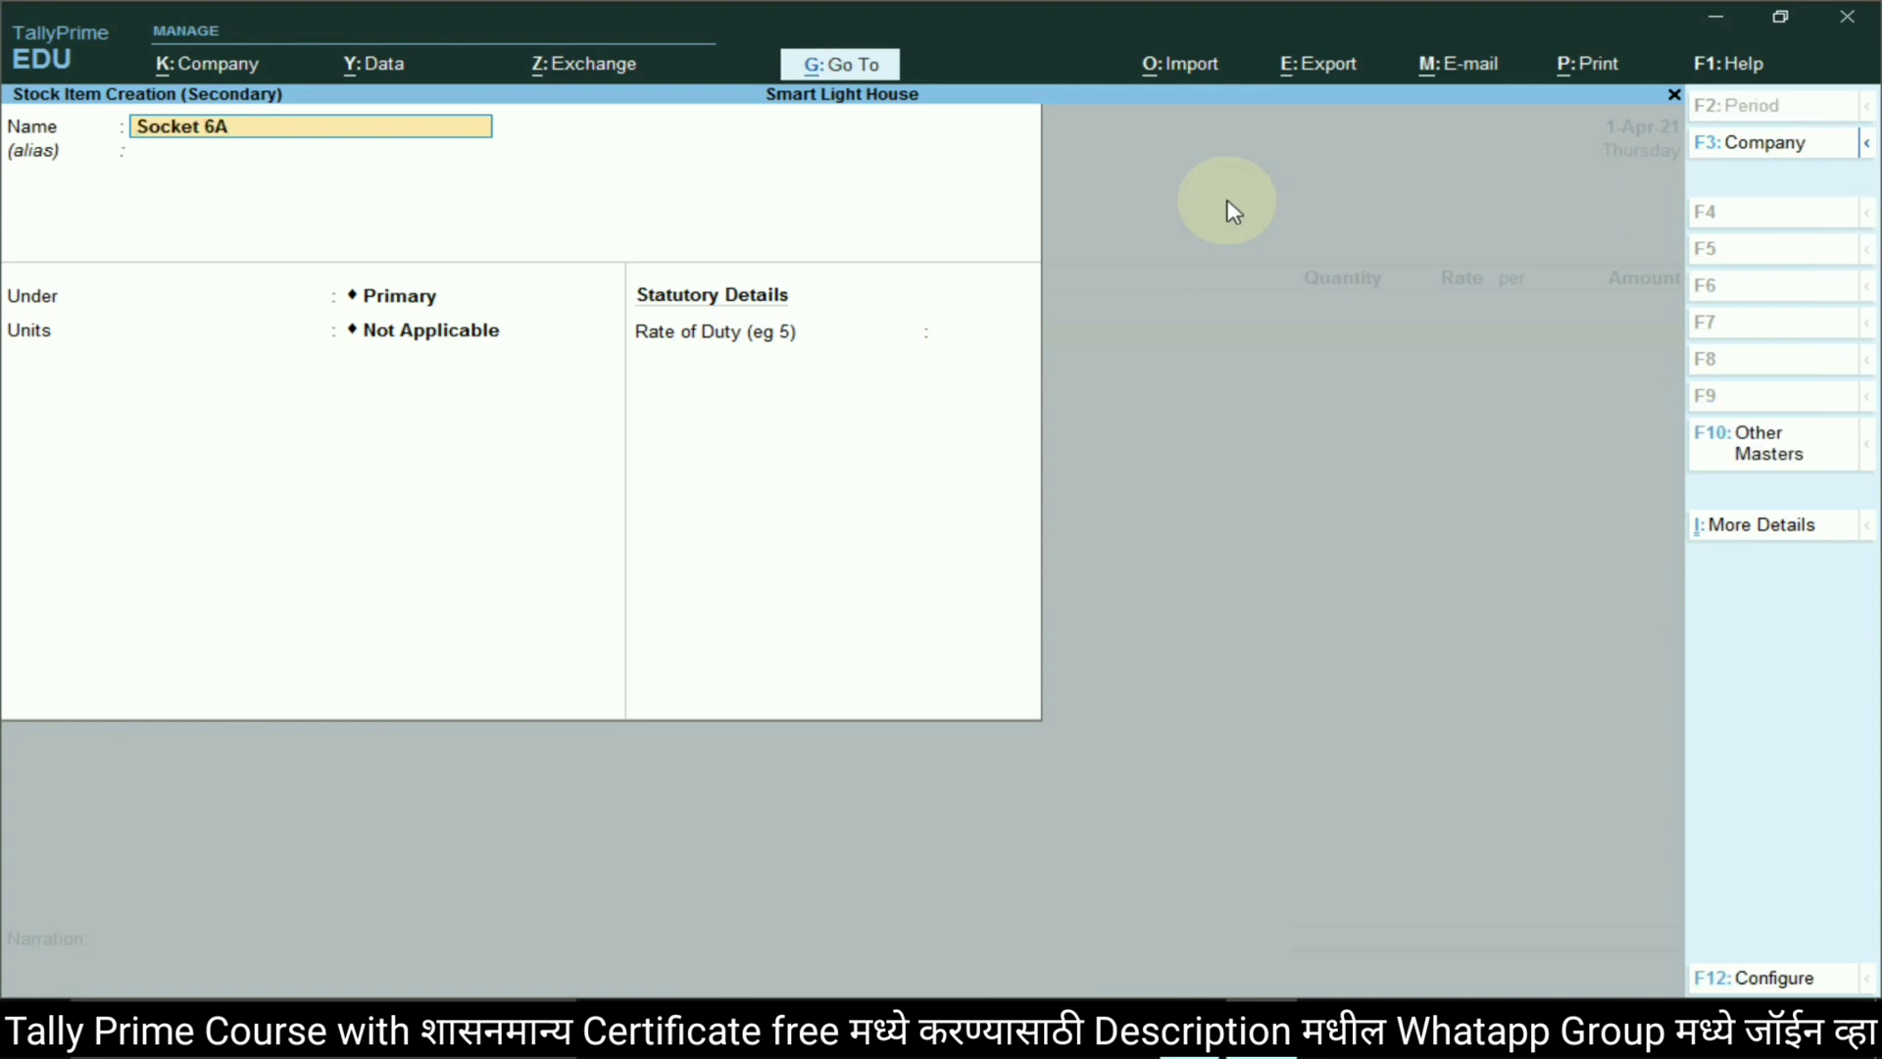
Keep Socket 6A under Primary, set its unit to nos, leave the rate of duty blank, and save the item
key("Return")
key("Return")
key("Return")
key("Down")
key("Return")
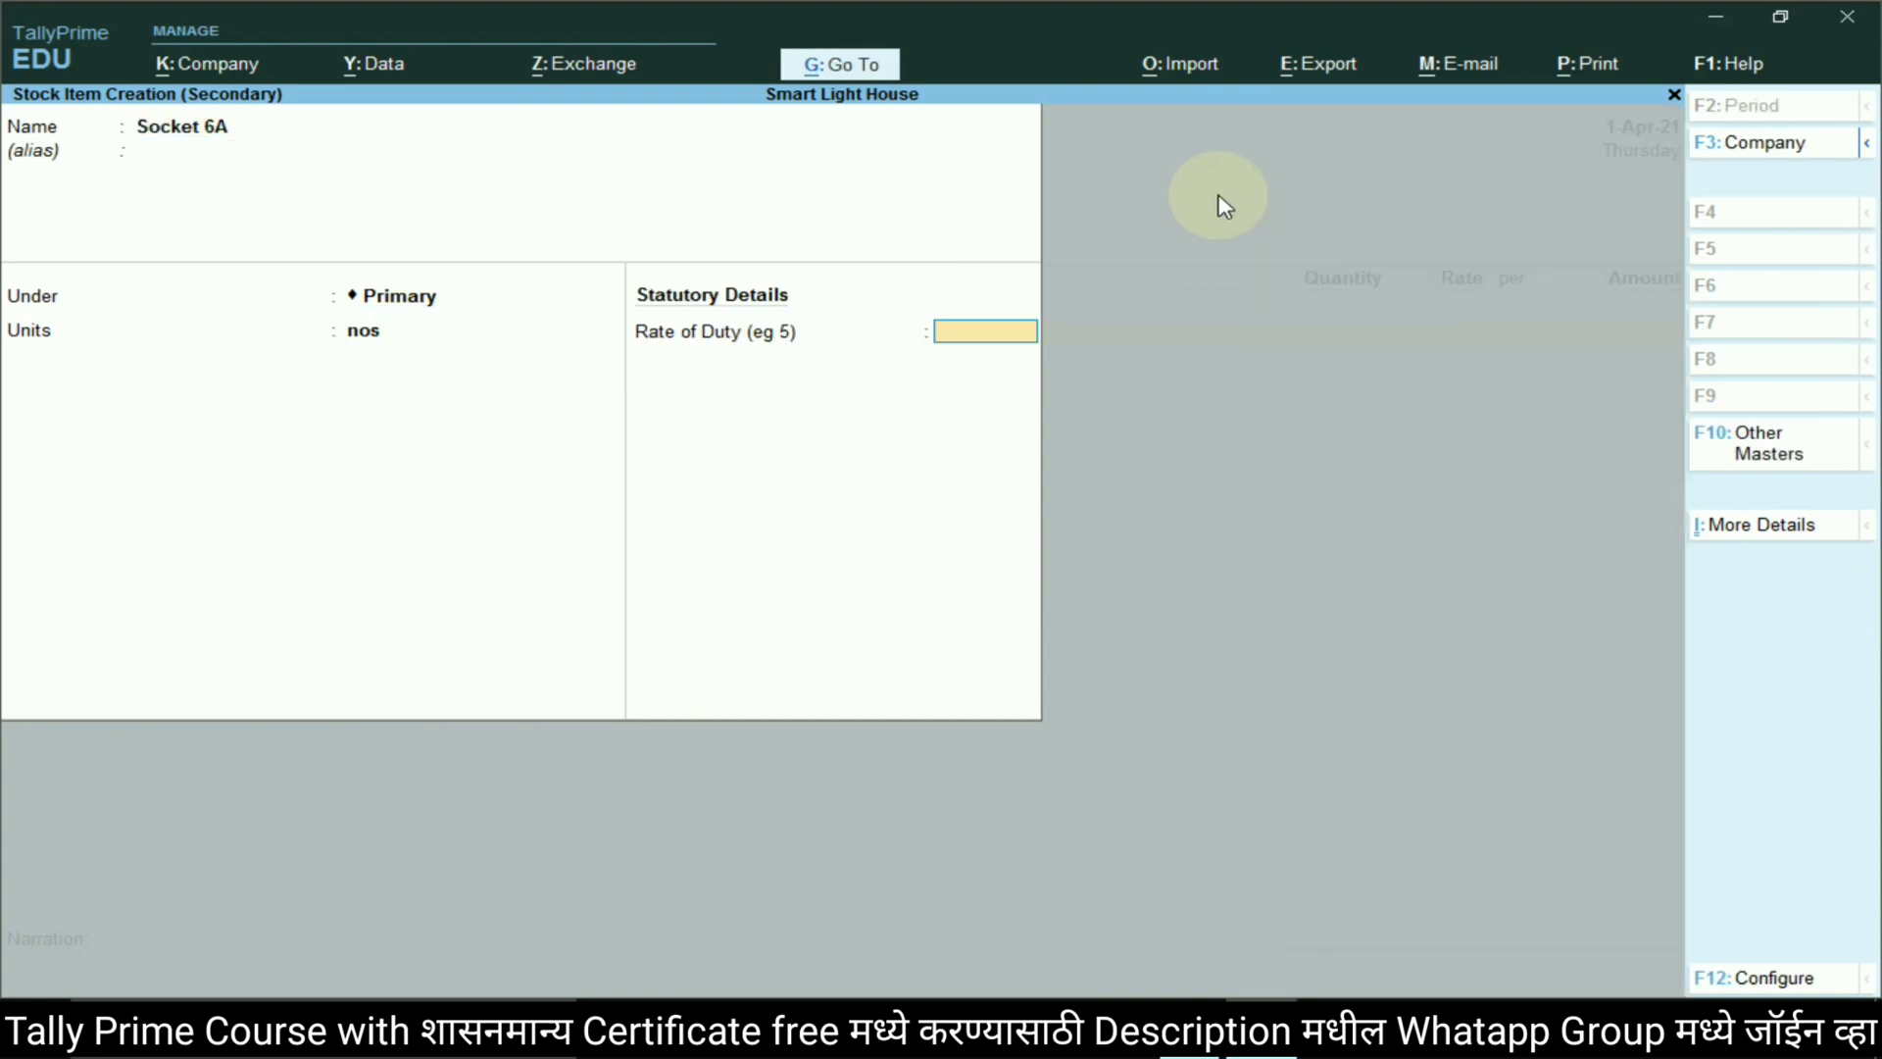
key("Return")
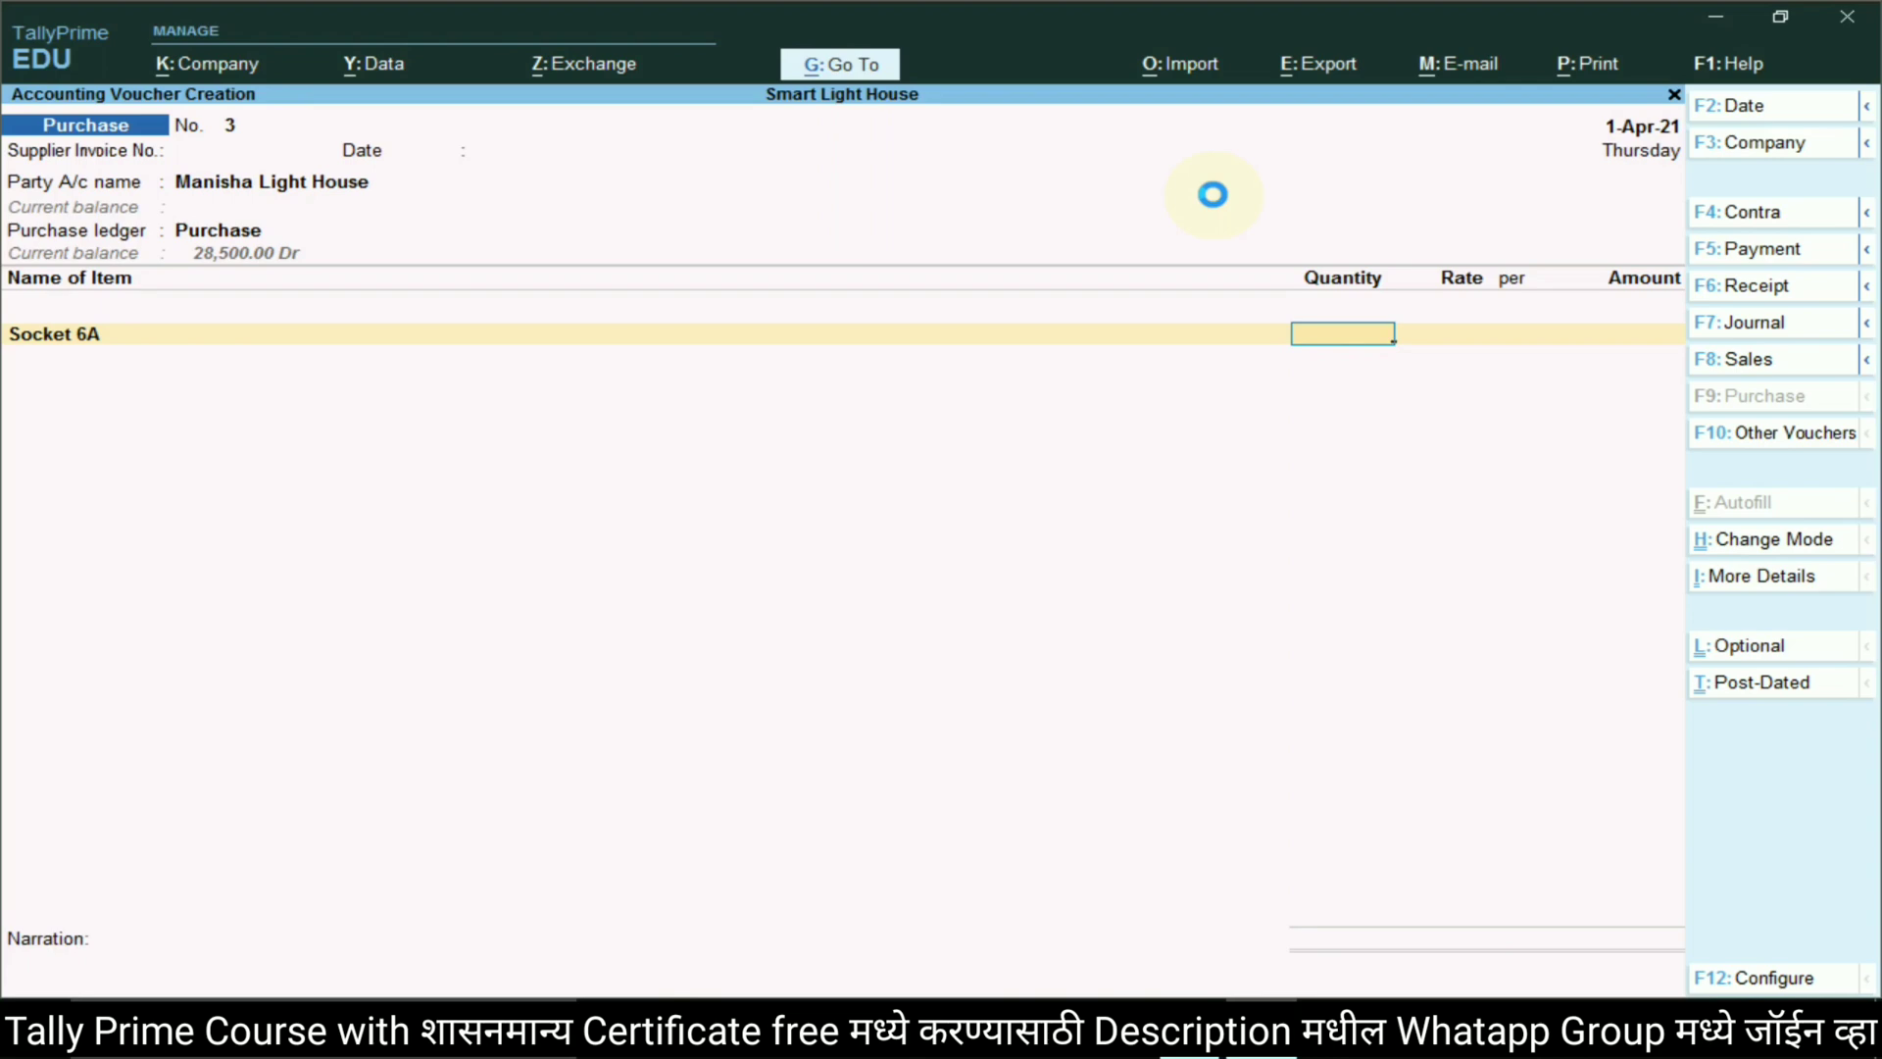
Enter a quantity of 10 for Socket 6A, checking the purchase and billed quantities in the Word assignment
key("alt+Tab")
key("alt+Tab")
type("1")
key("alt+Tab")
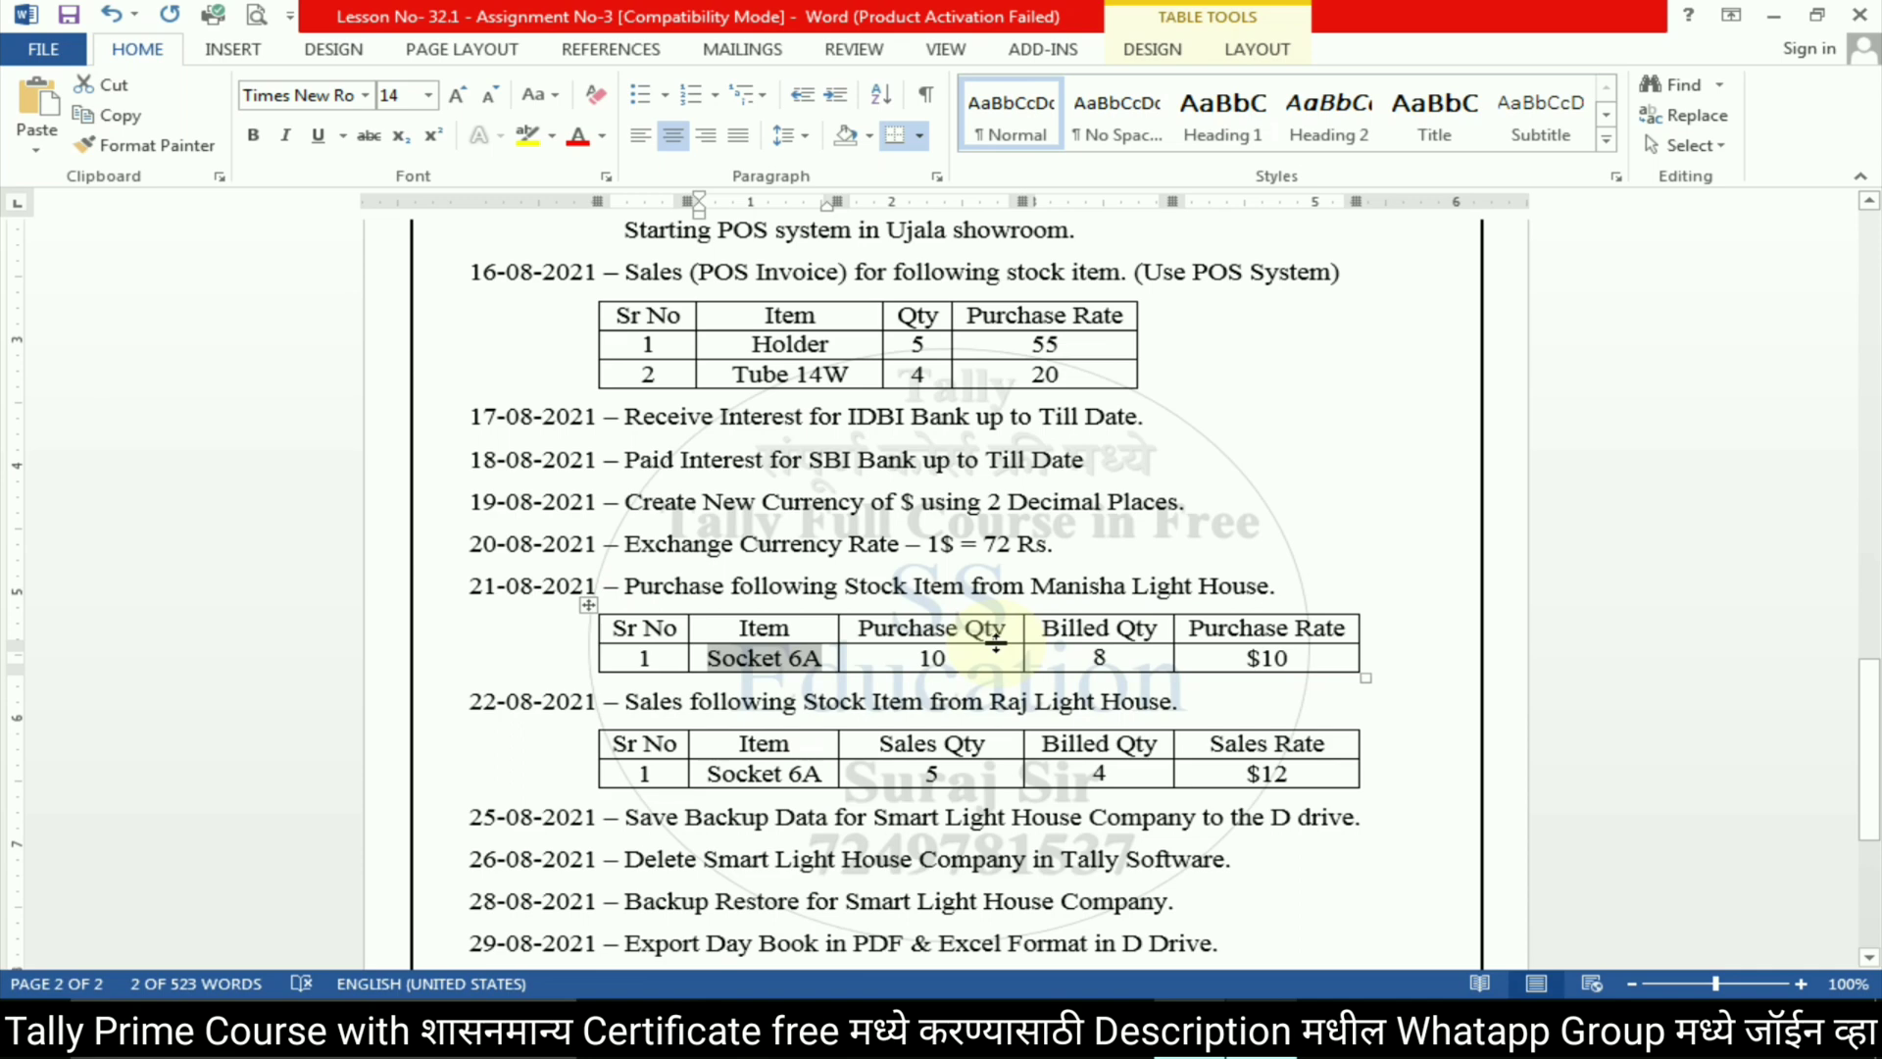
key("alt+Tab")
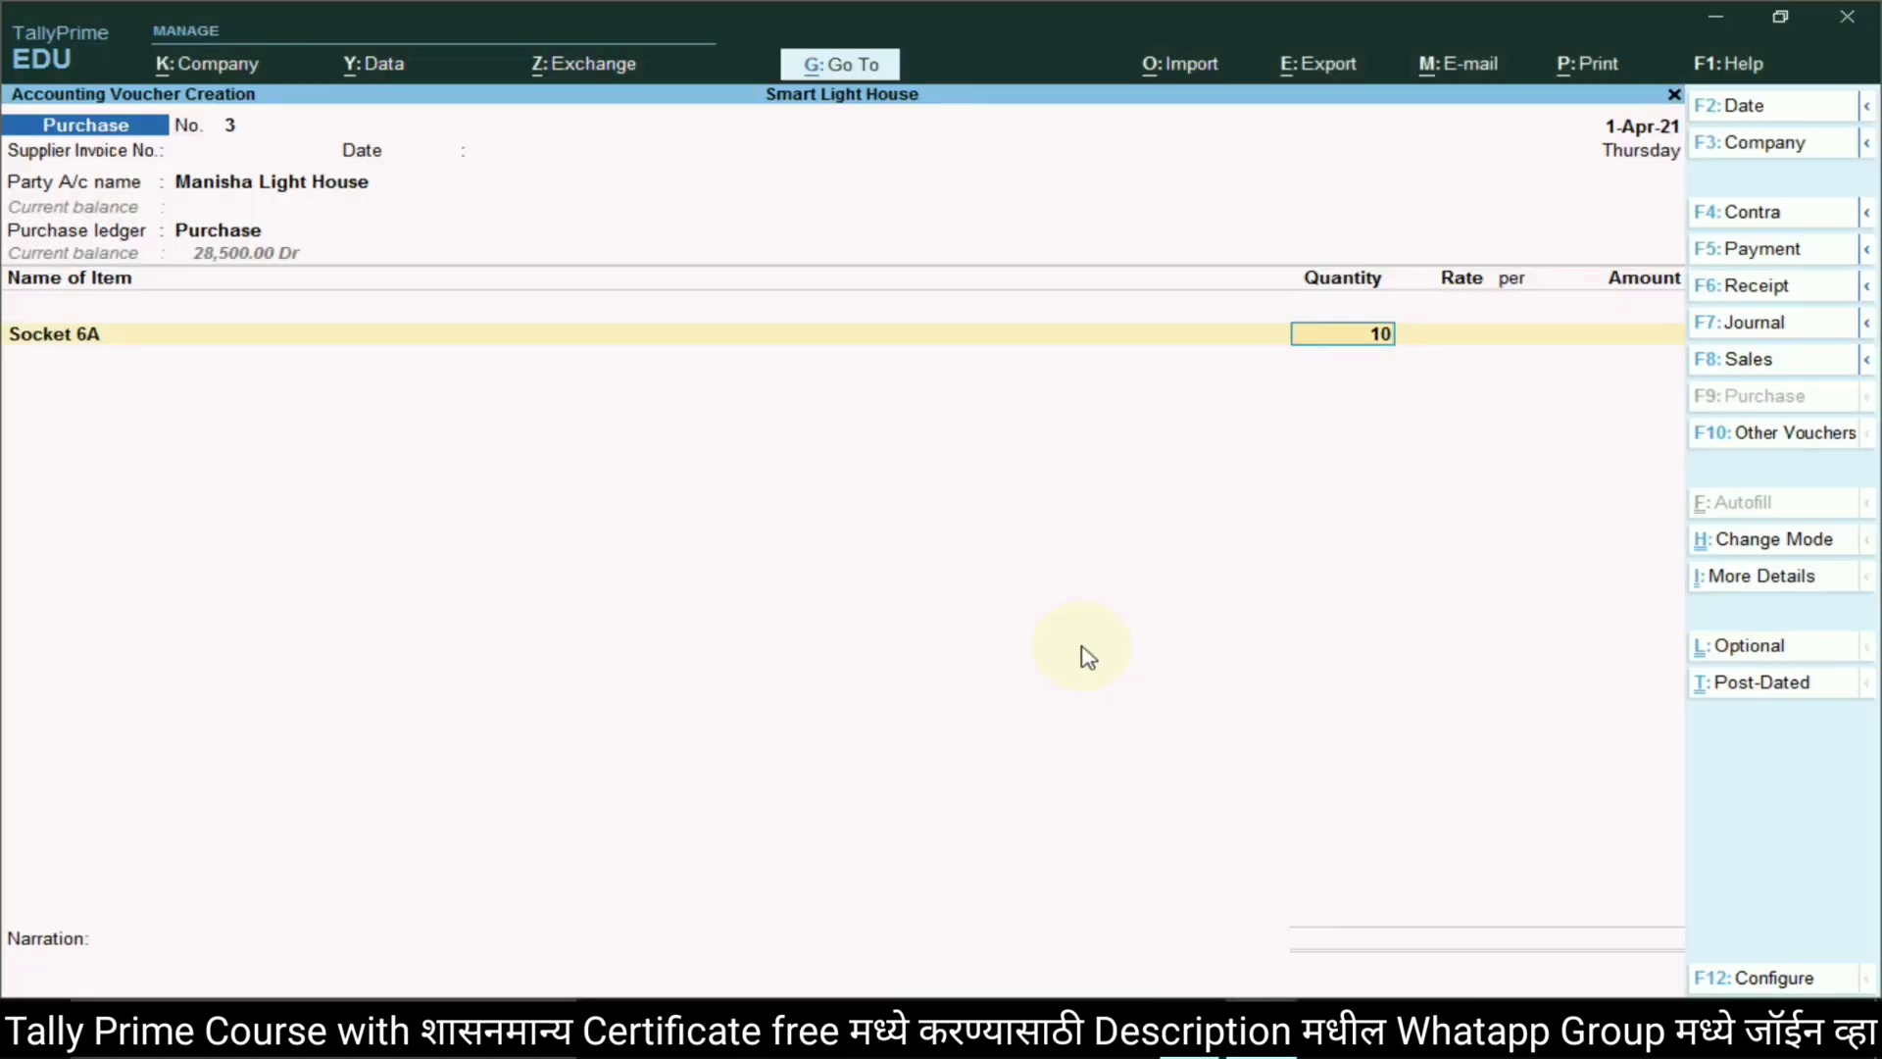
Discard the unfinished purchase voucher and return to the Gateway of Tally
key("Escape")
key("Escape")
key("y")
key("Up")
key("Up")
key("Up")
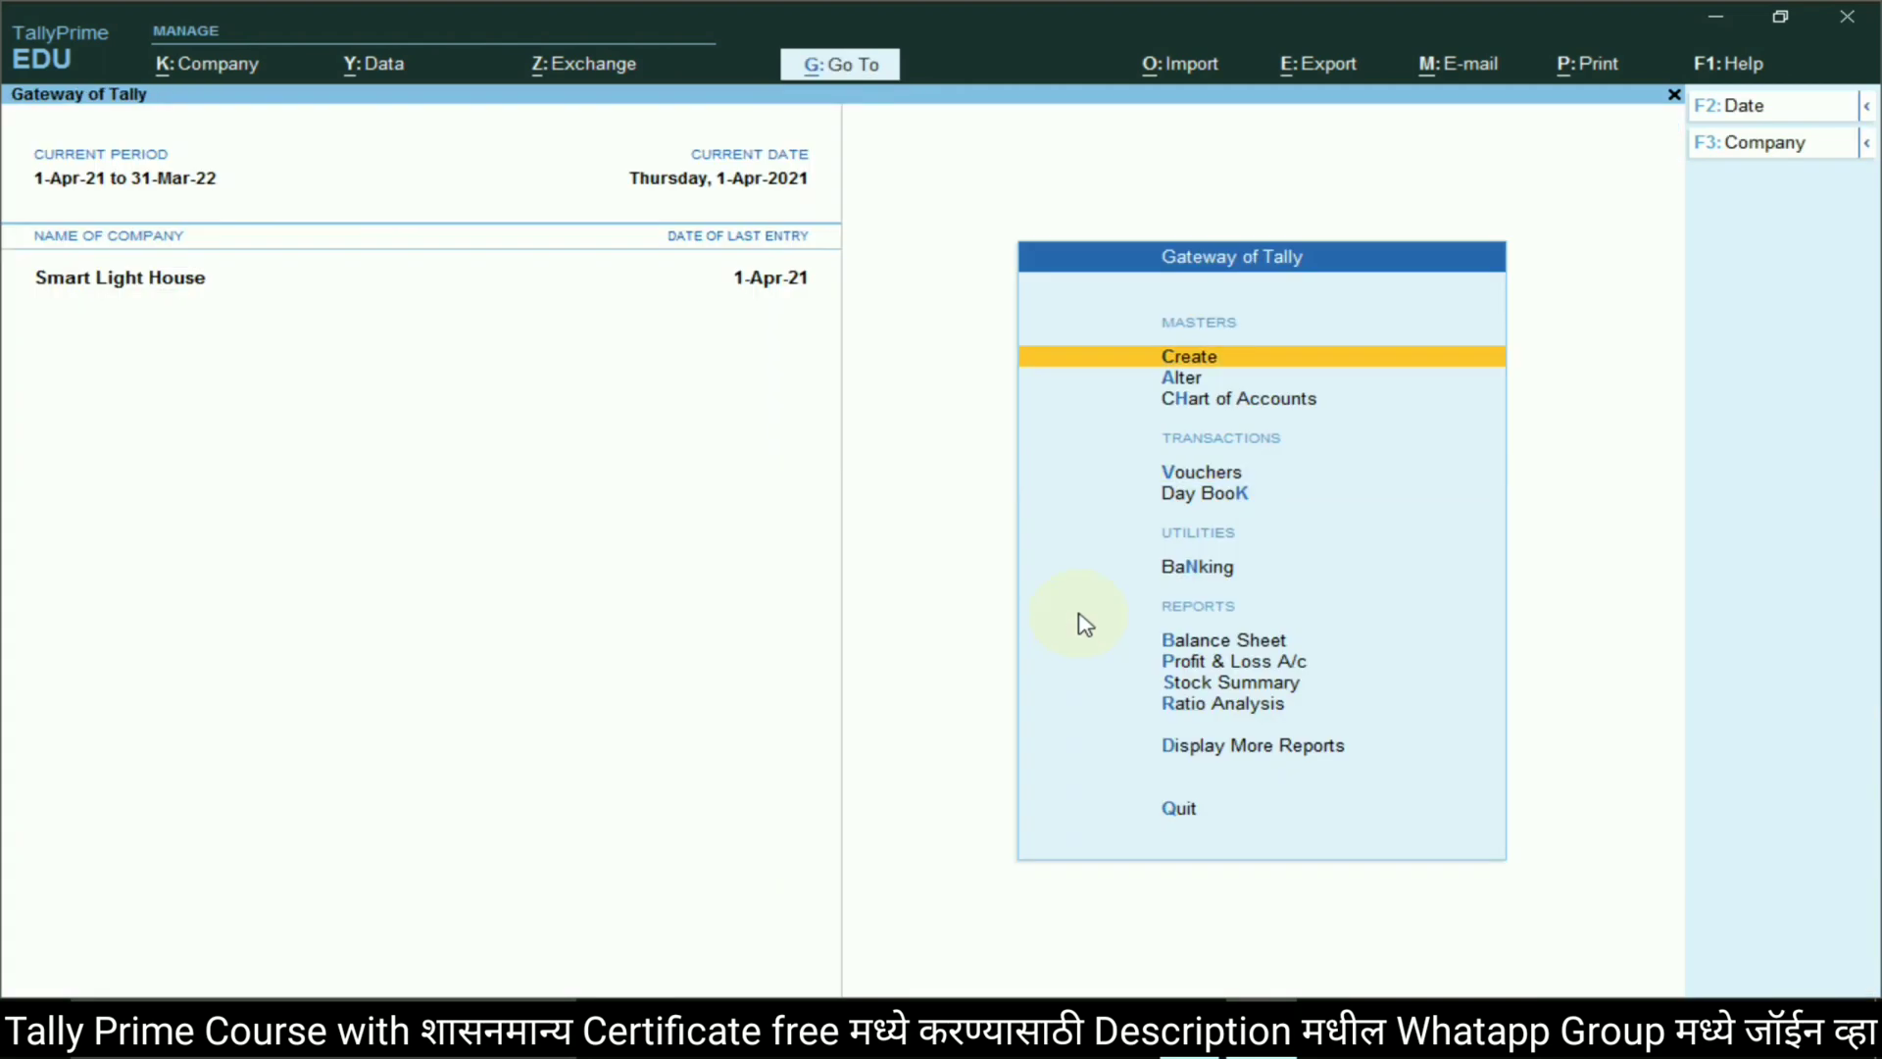
Enable separate Actual and Billed Quantity columns in invoices in the company features and save the settings
key("F11")
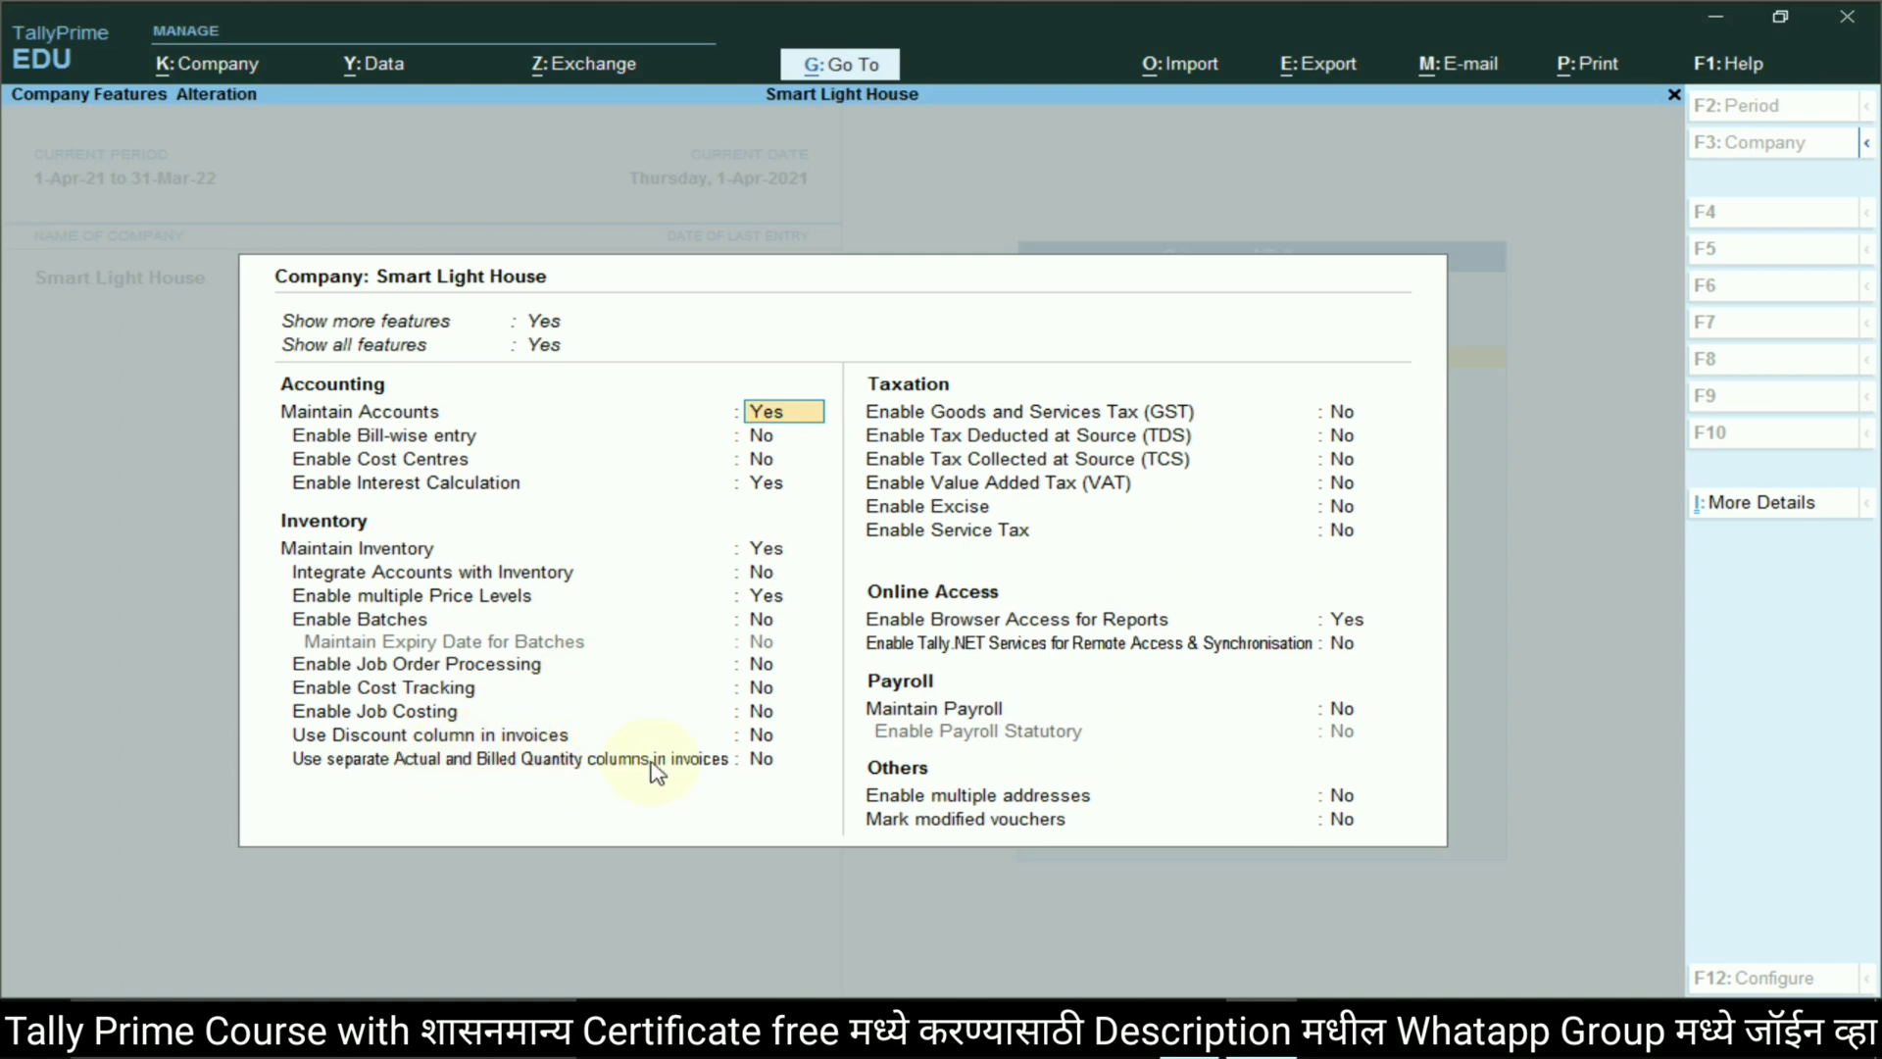
left_click(766, 760)
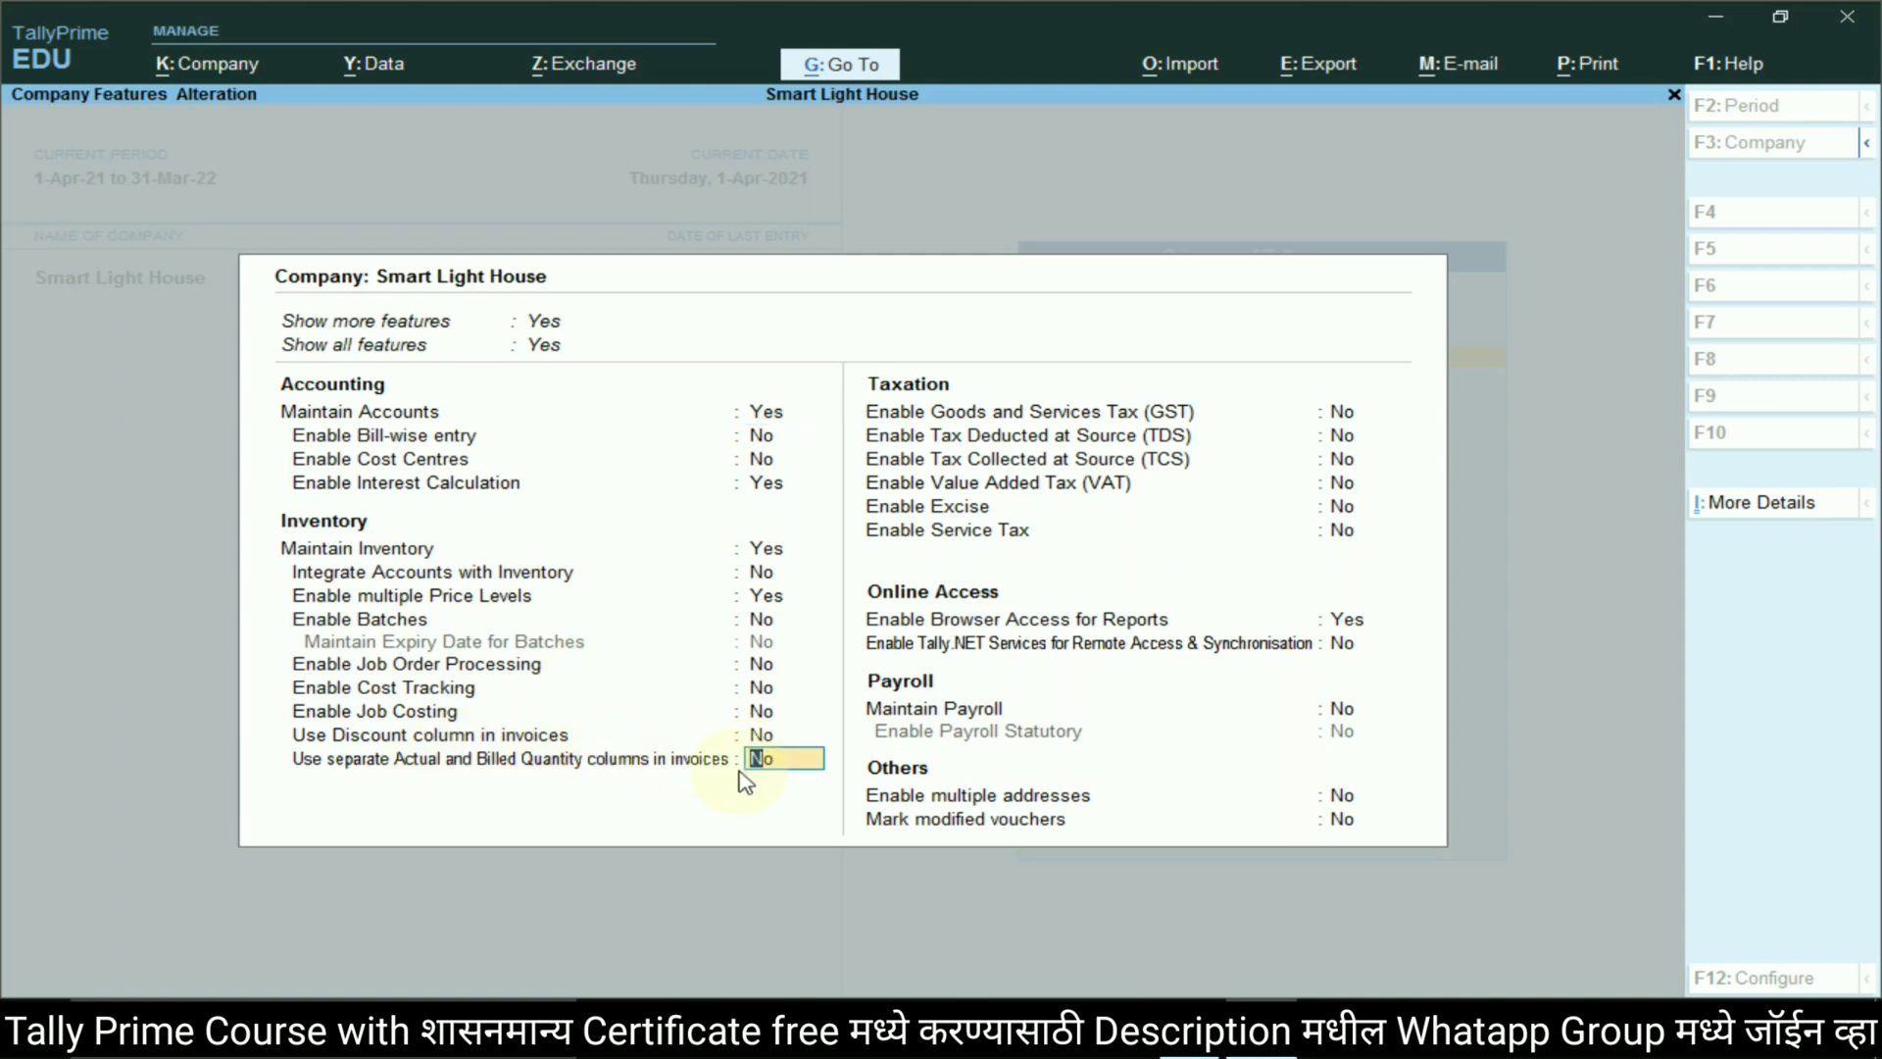
key("y")
key("Return")
key("Return")
key("Return")
key("Return")
key("Return")
key("Return")
key("Return")
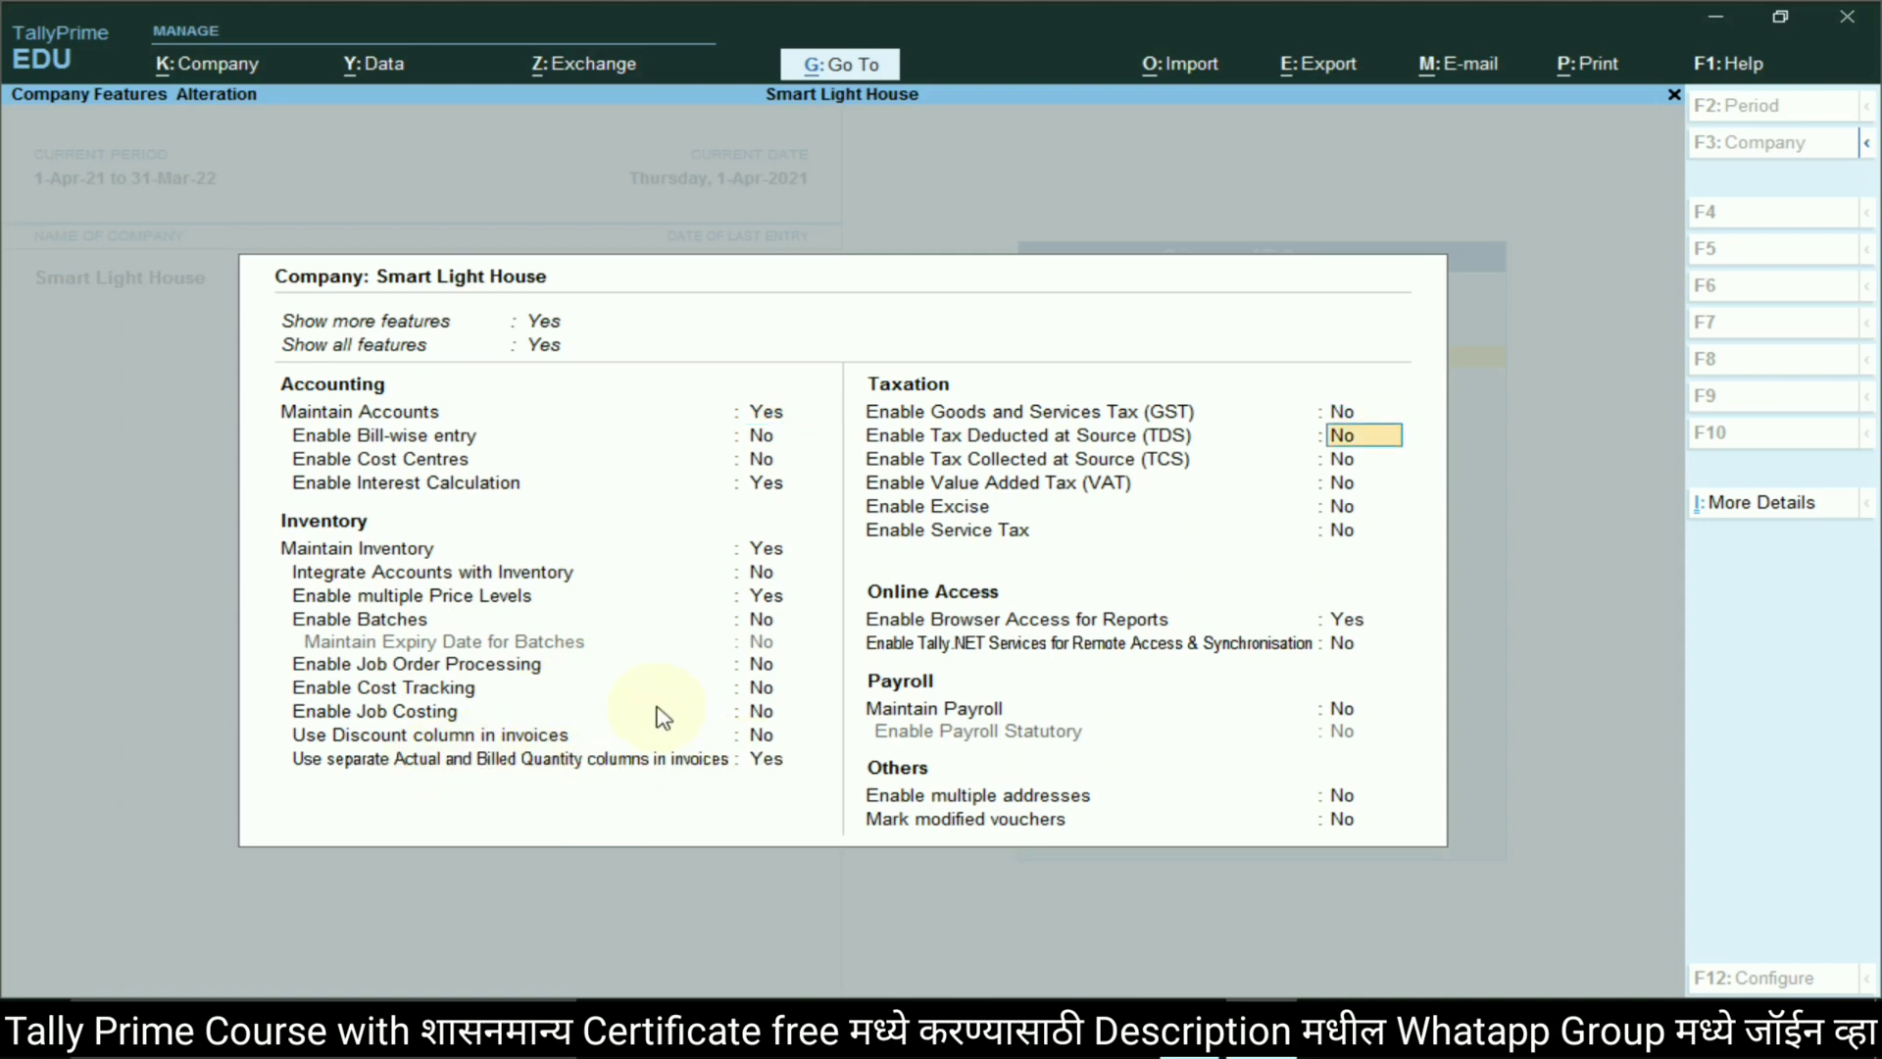
key("Return")
key("Return")
key("Return")
key("Return")
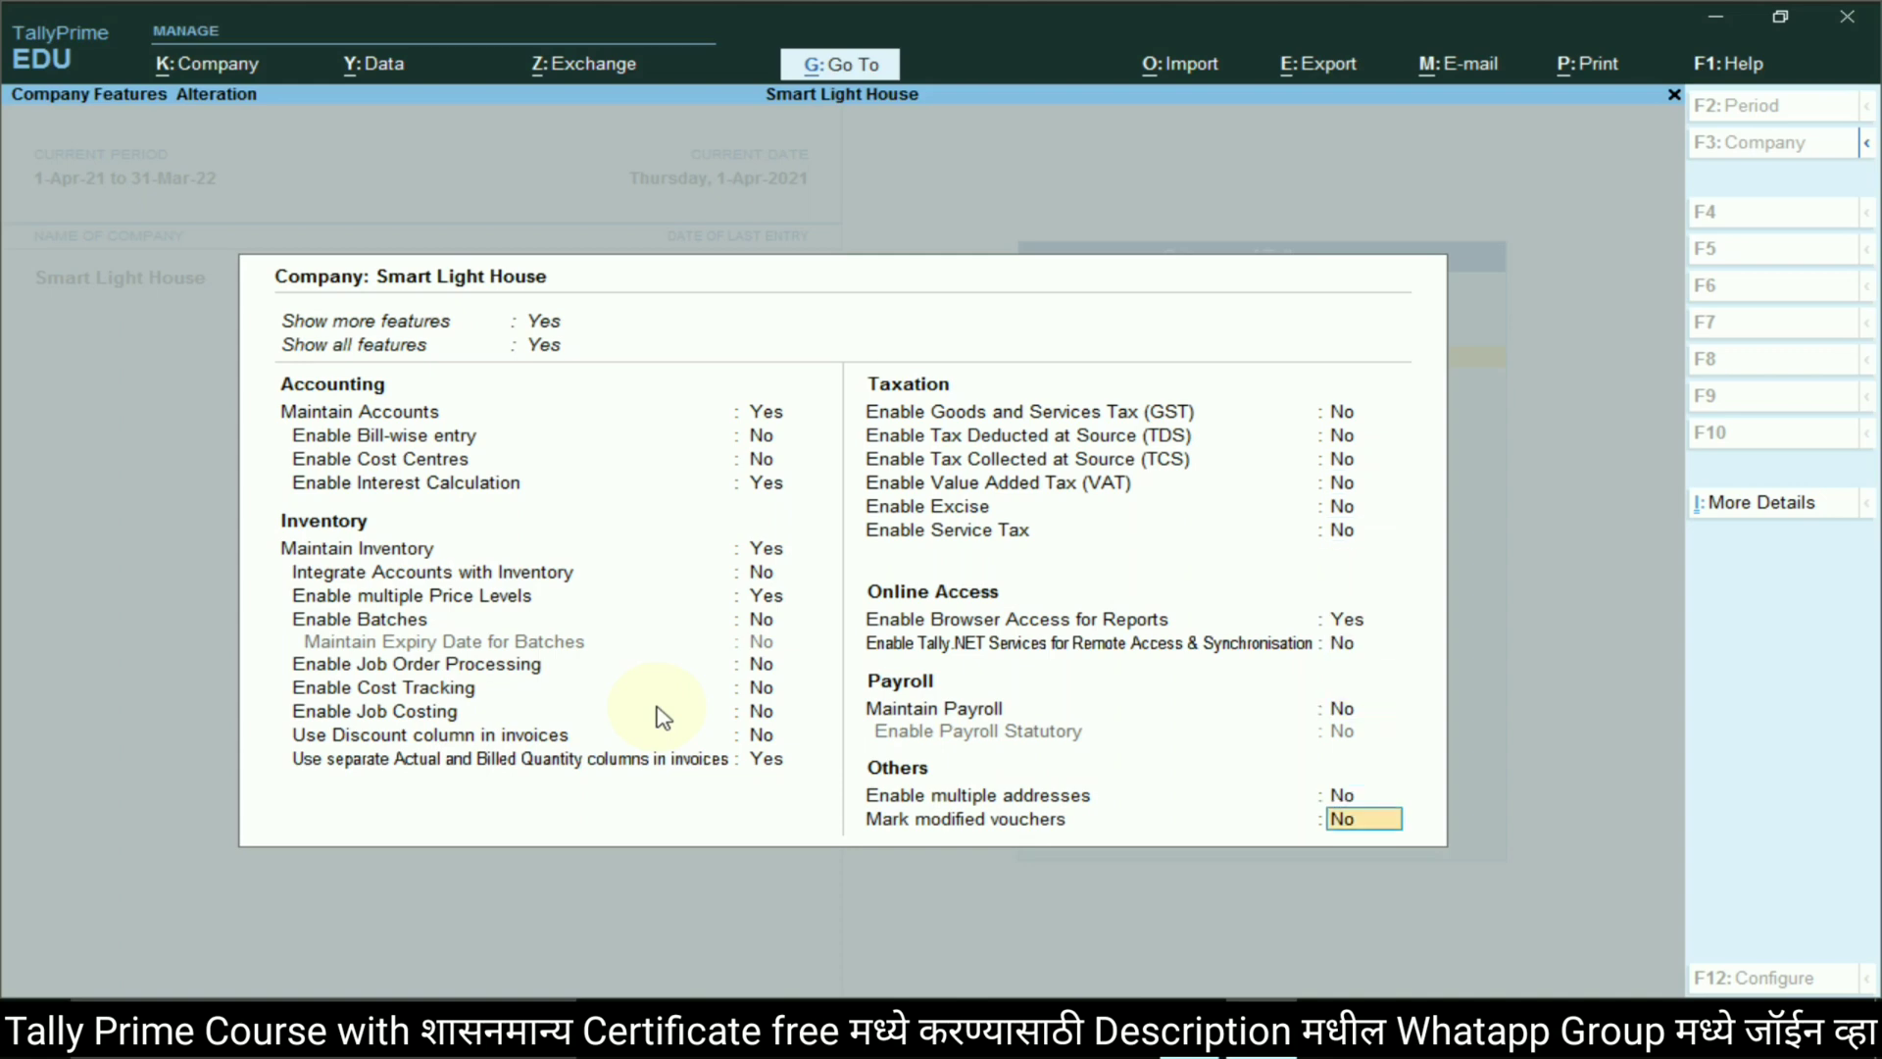
key("Return")
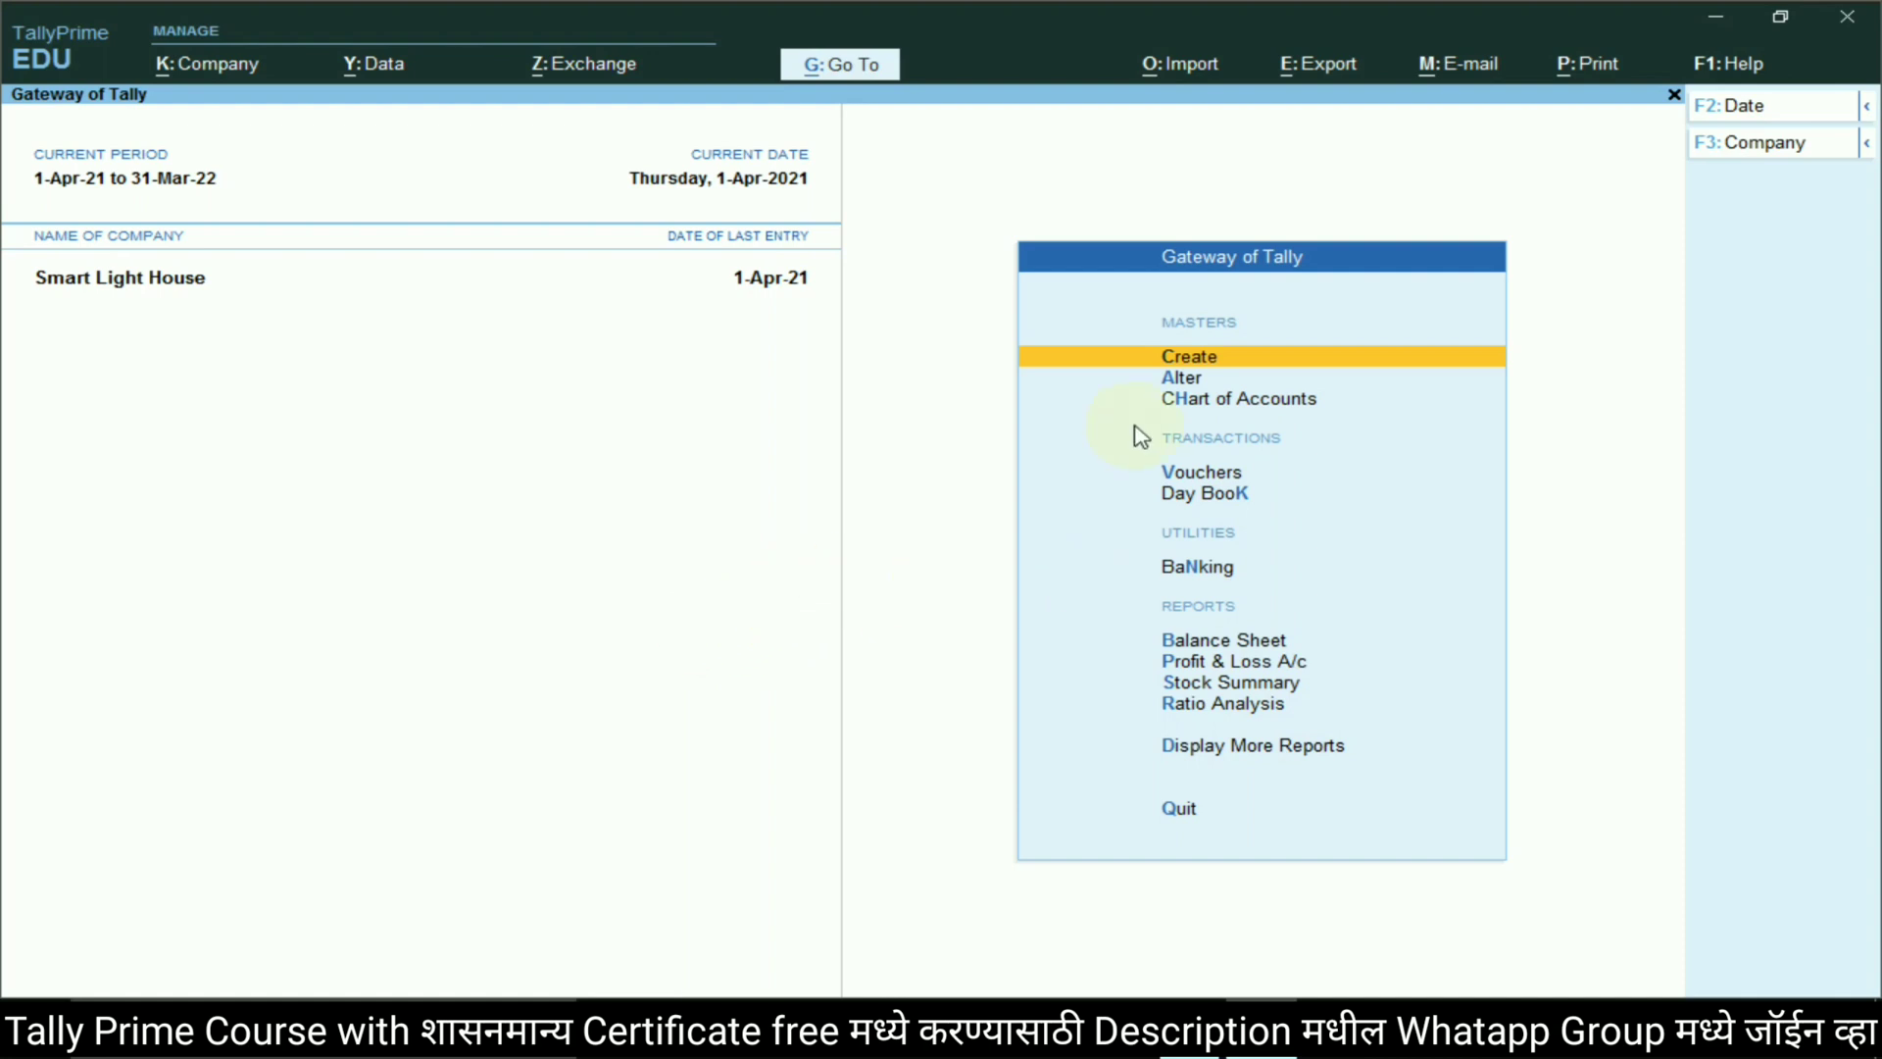
Start a purchase voucher without a supplier invoice number and set Manisha Light House as the party, checking the supplier in the Word assignment
left_click(1209, 478)
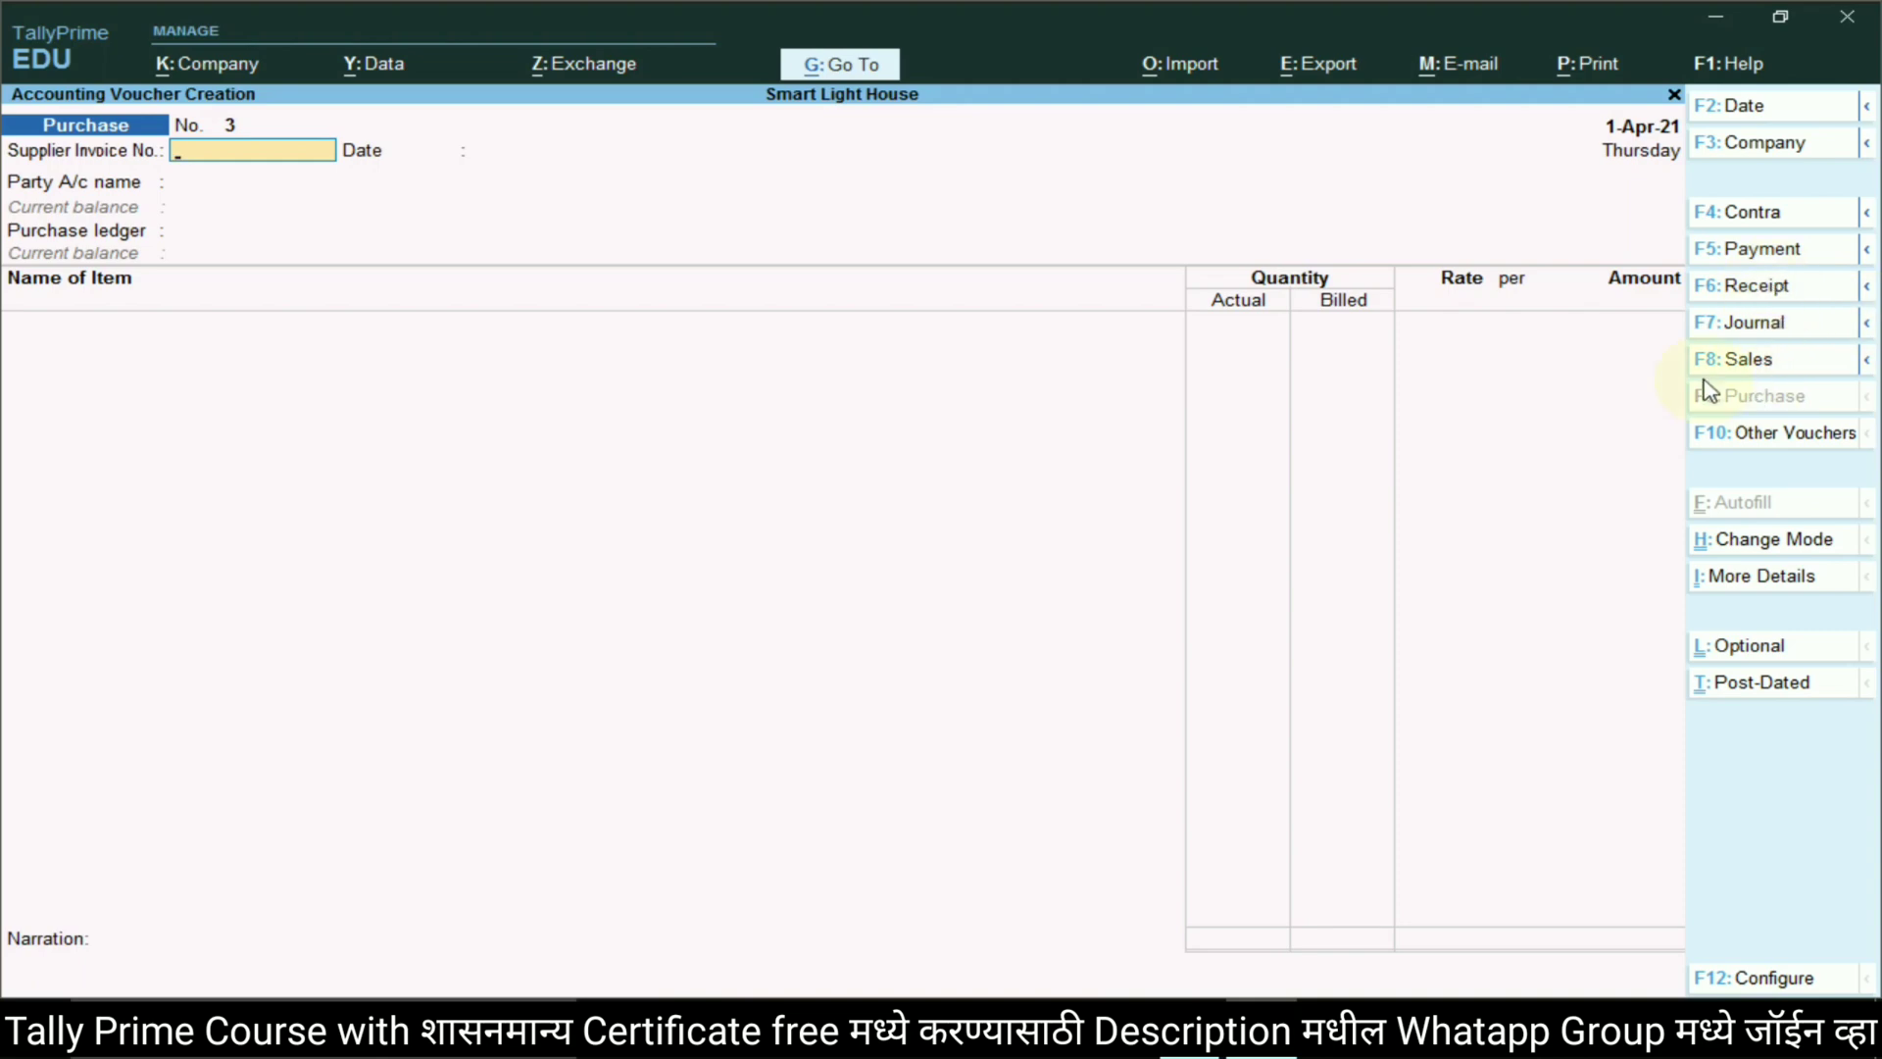
key("Return")
key("Return")
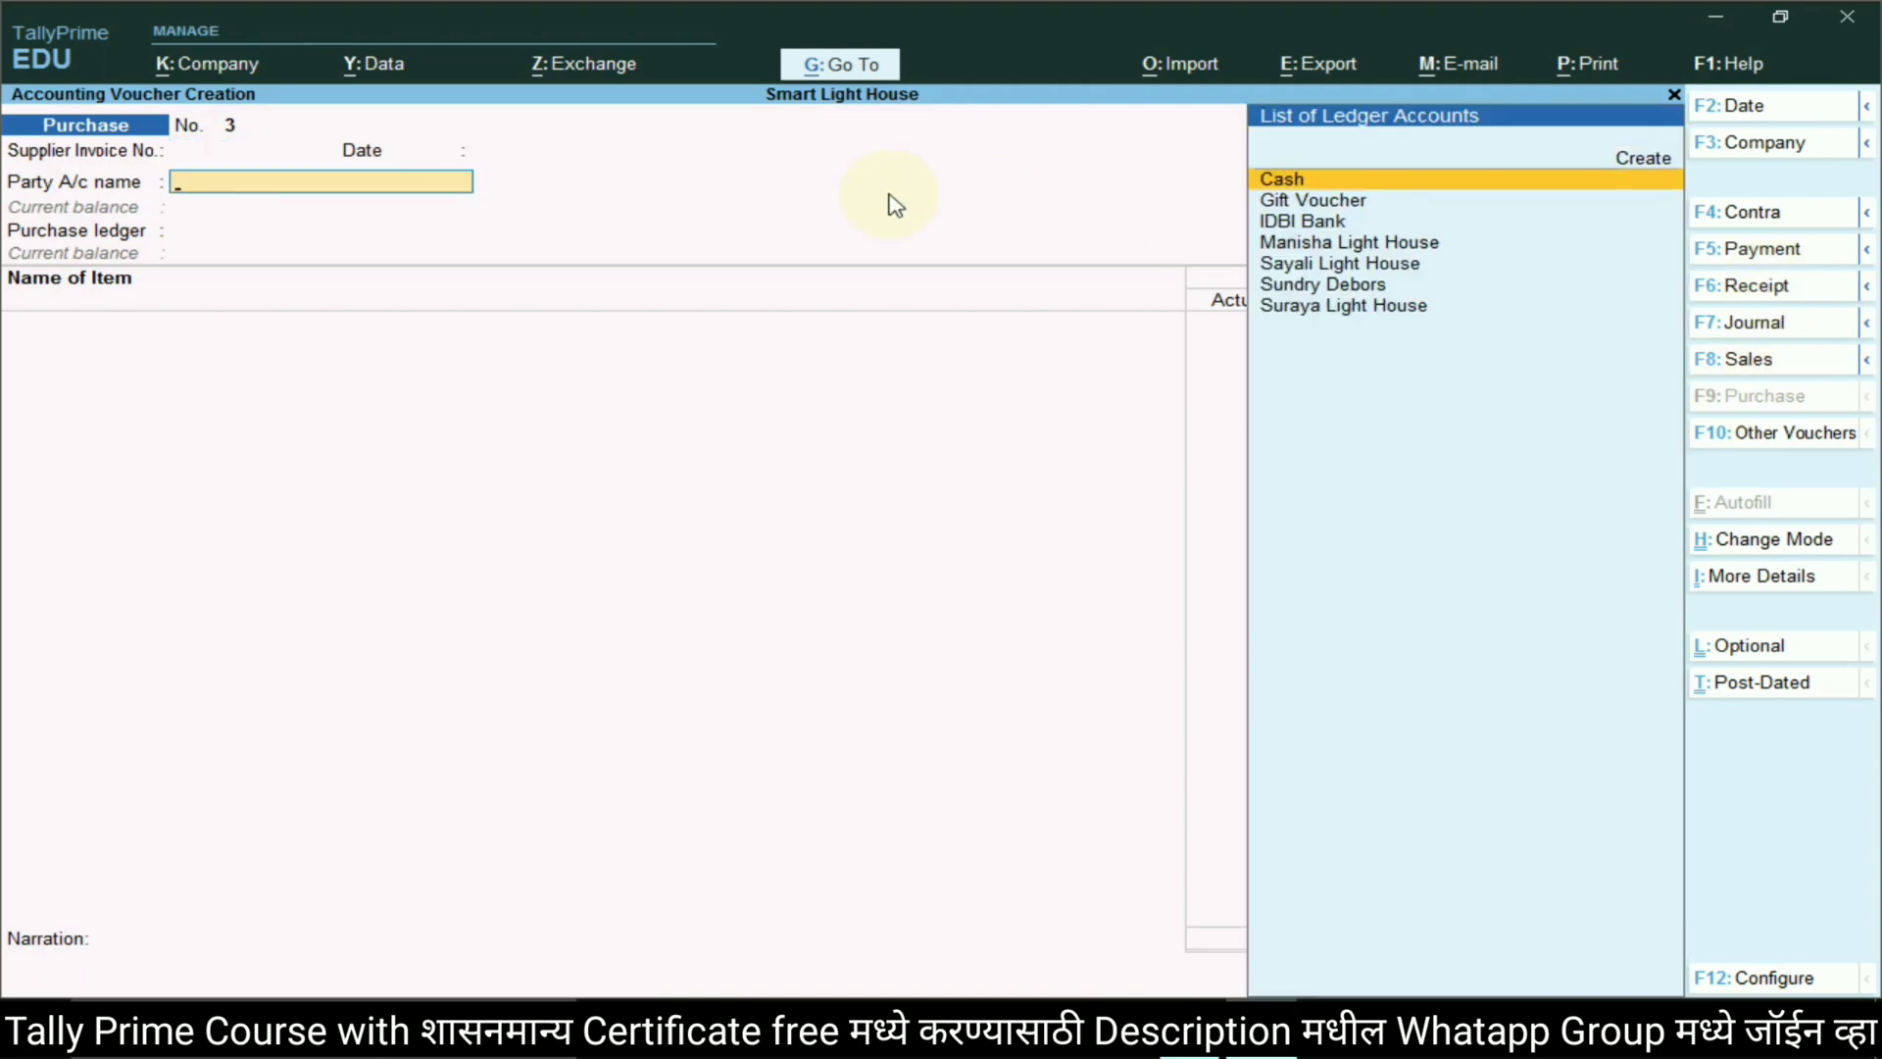
key("Down")
key("Down")
key("Down")
key("alt+Tab")
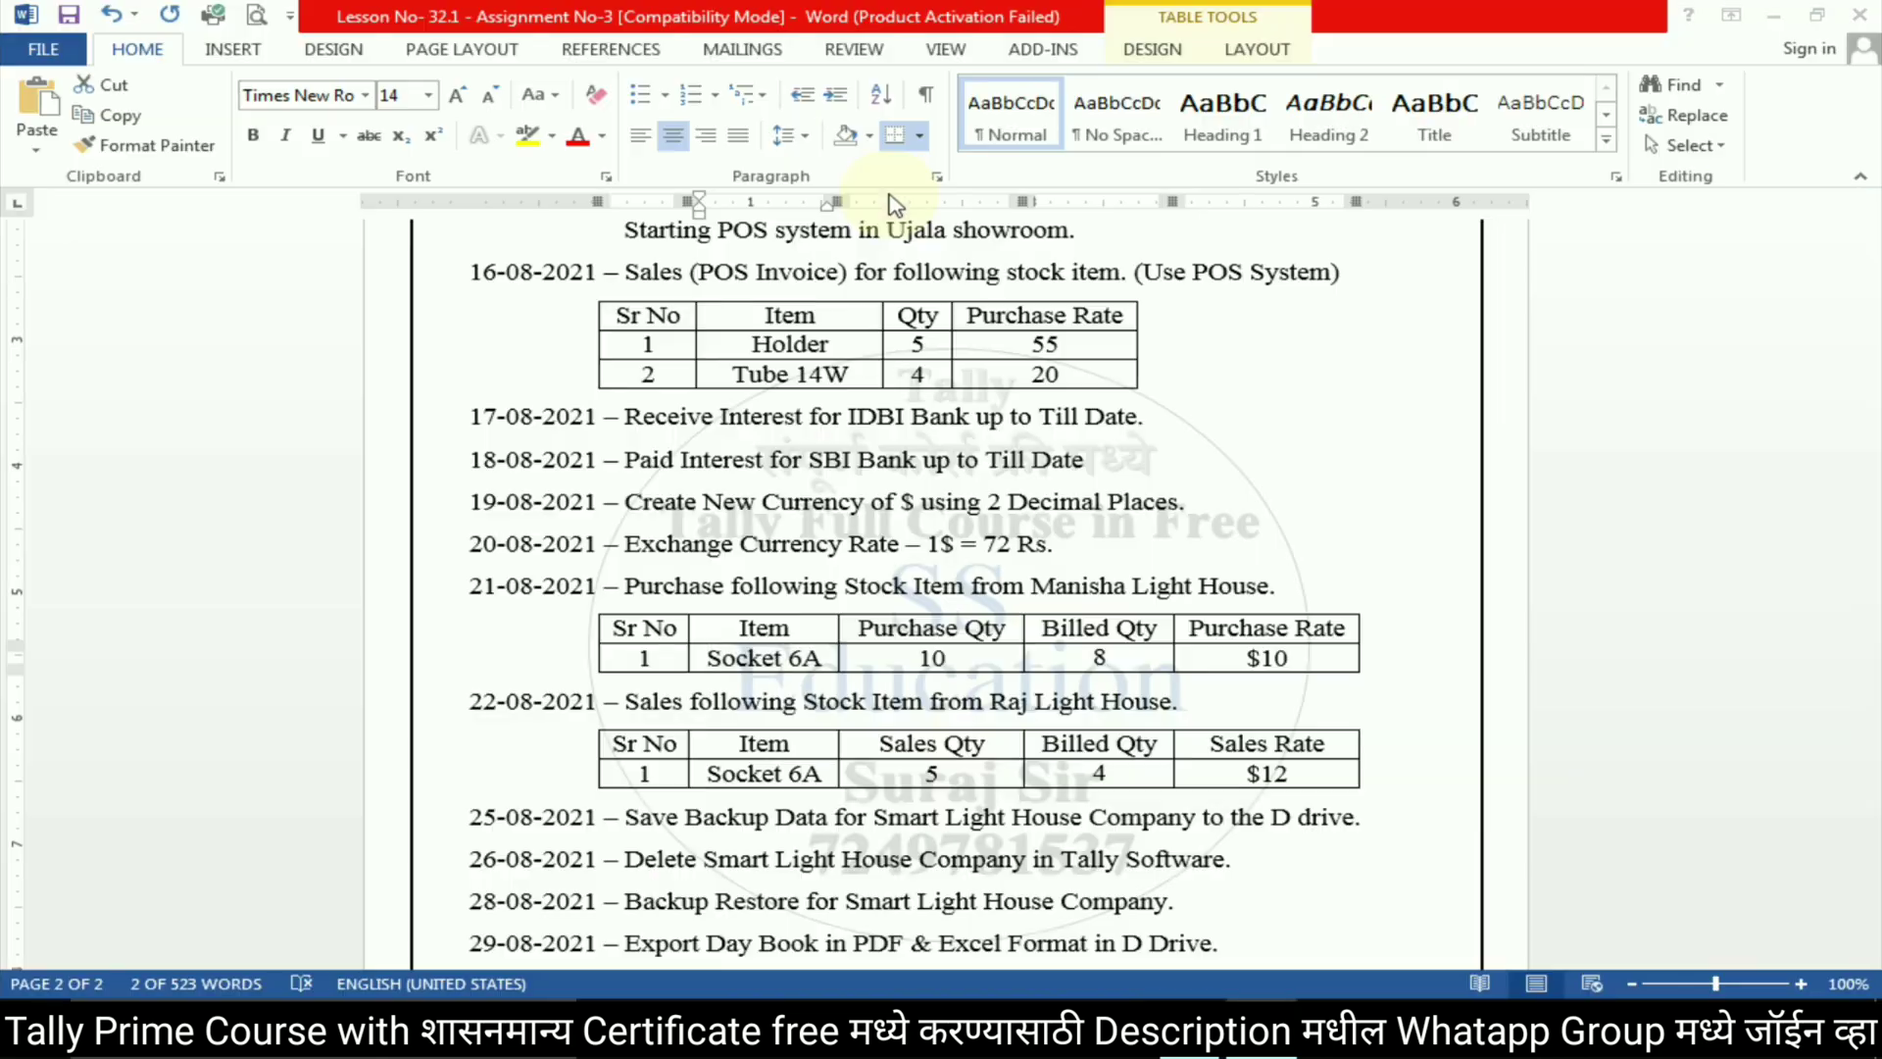
key("alt+Tab")
key("Return")
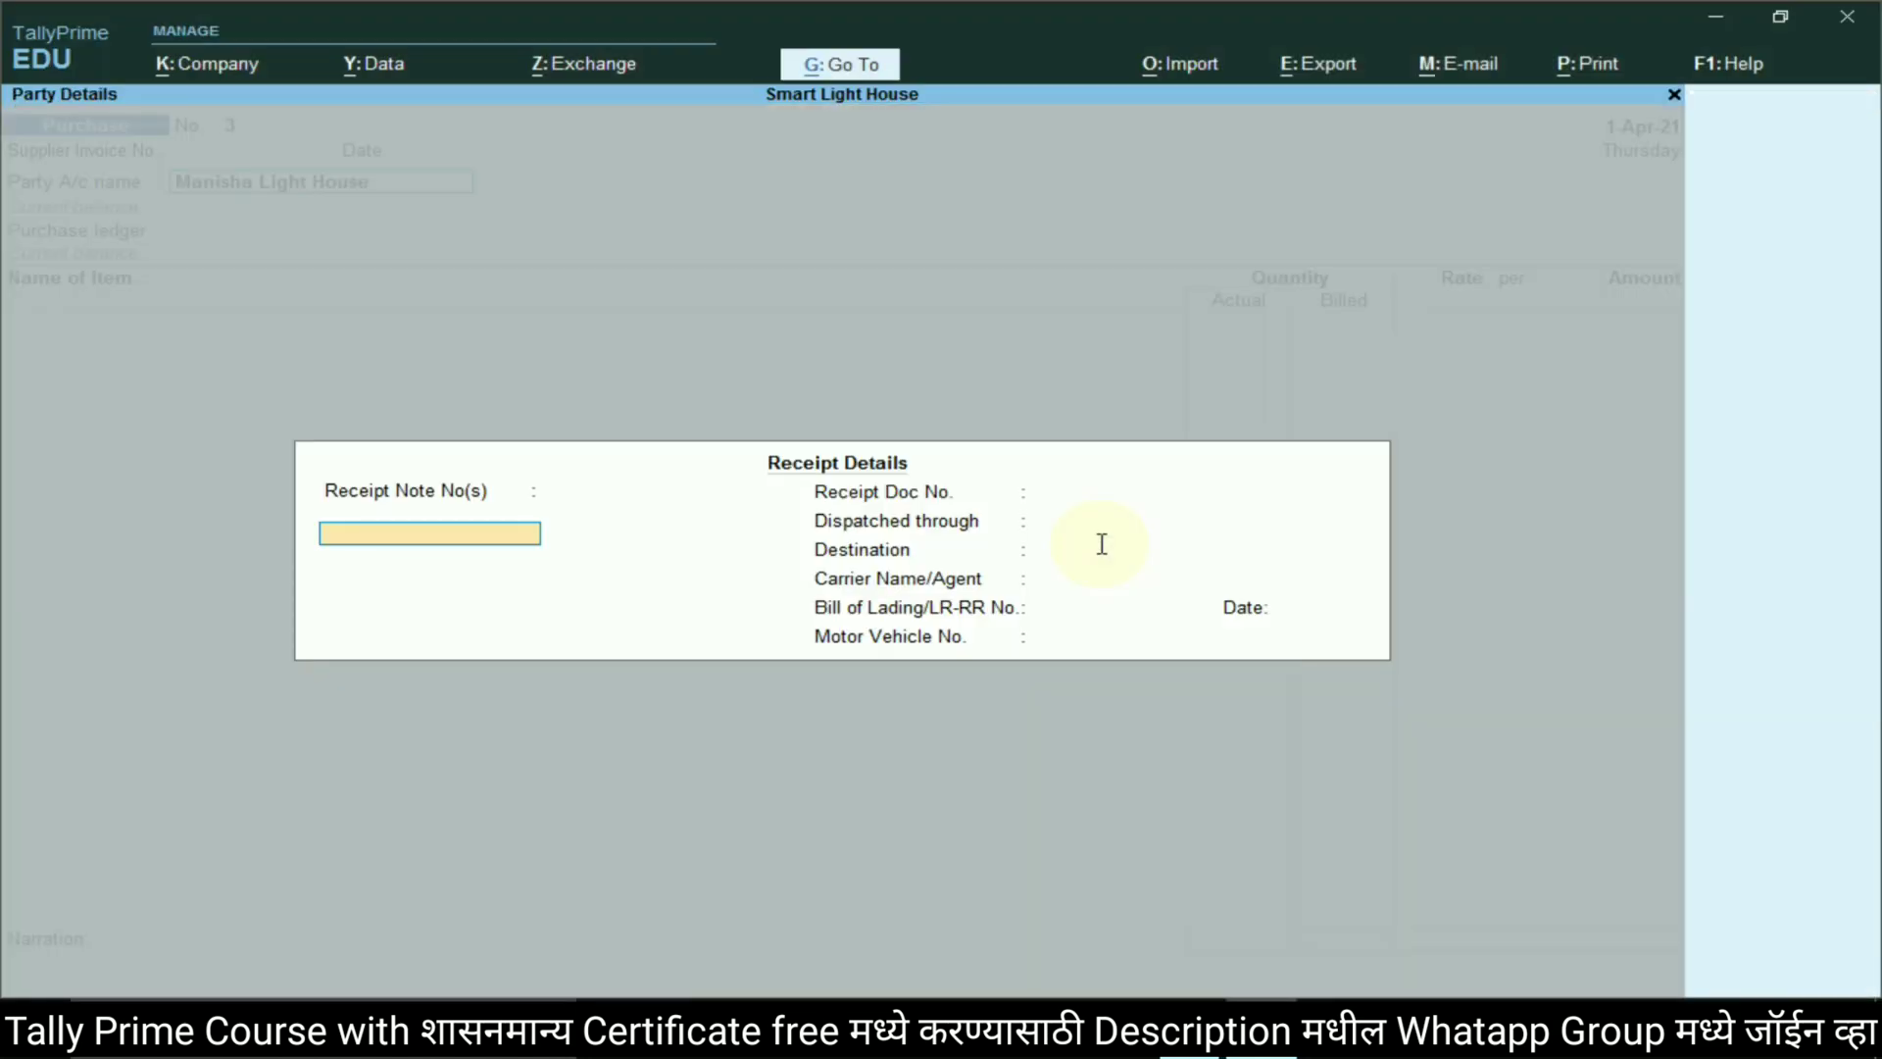
Leave the receipt details blank, keep the default party details, and choose Purchase as the purchase ledger
key("Return")
key("Return")
key("Return")
key("Return")
key("Return")
key("Return")
key("Return")
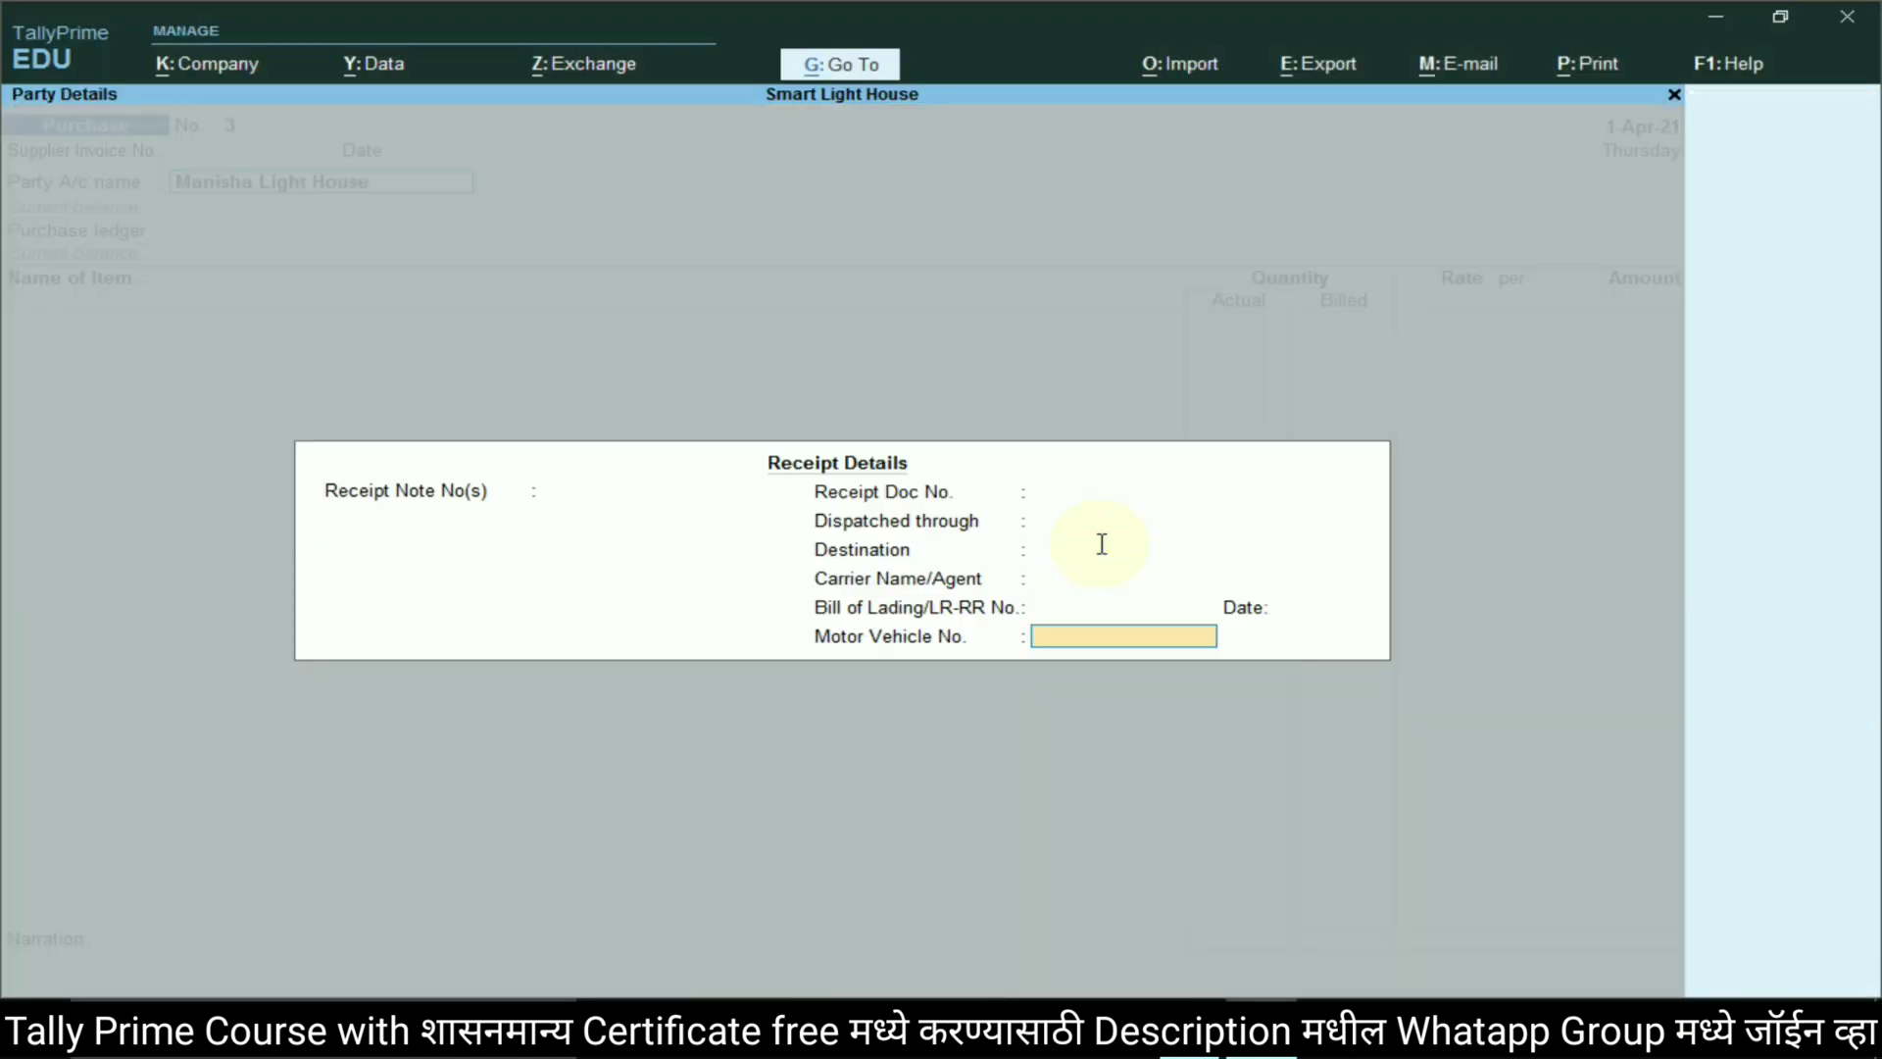
key("Return")
key("Return")
key("Return")
key("Return")
key("Return")
key("Return")
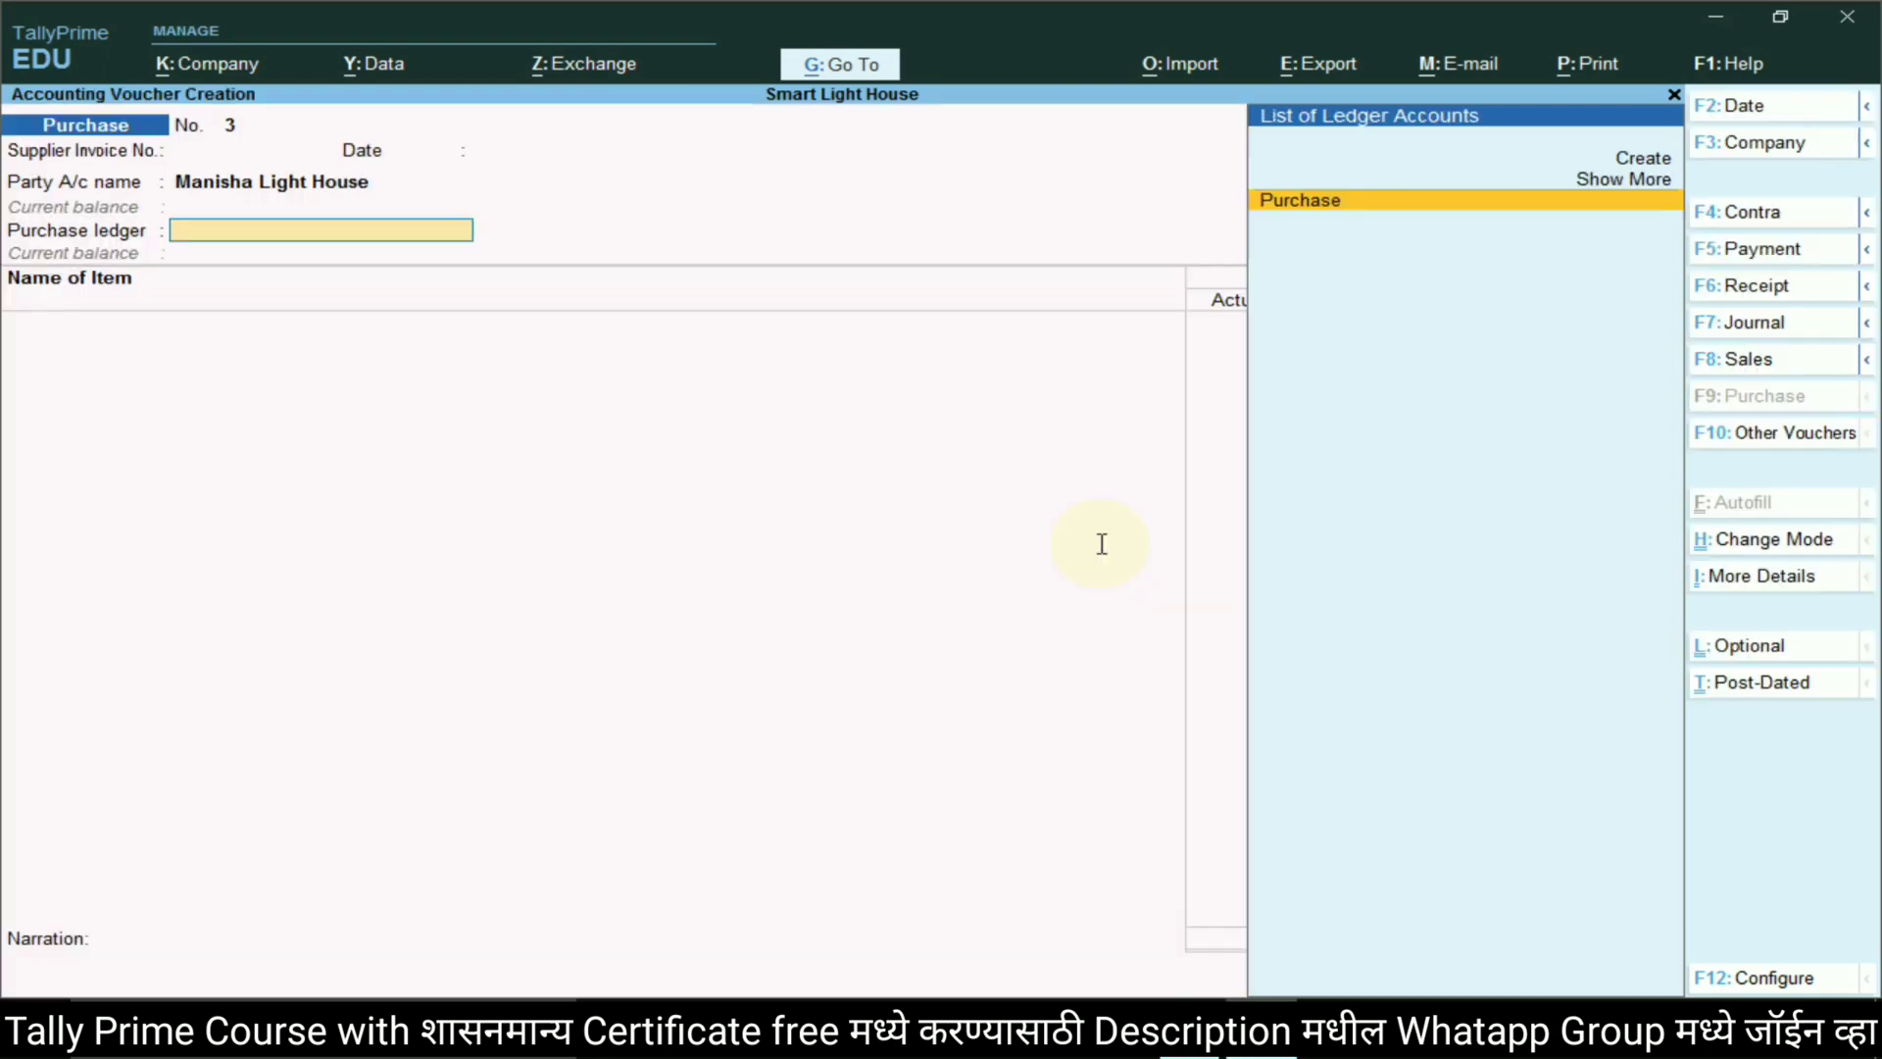
key("Return")
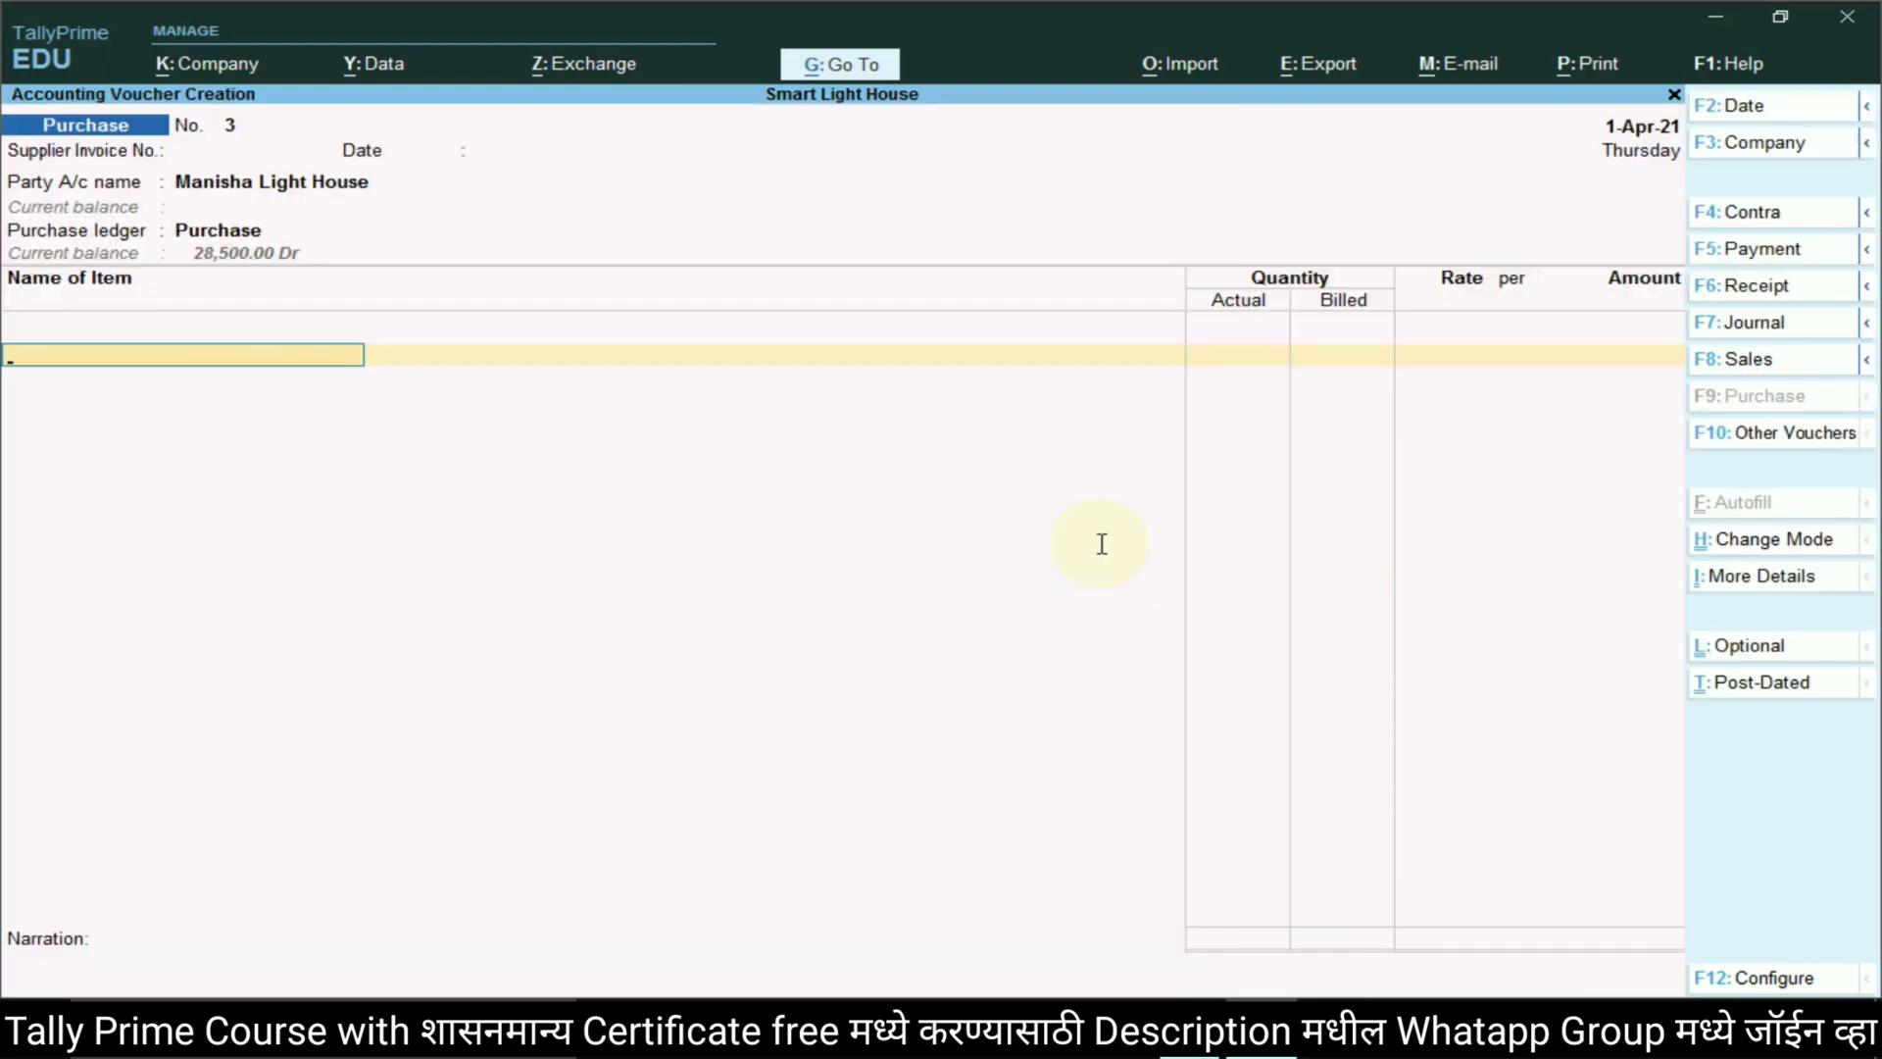
Add Socket 6A as the voucher item, checking the item name in the Word assignment
key("alt+Tab")
key("alt+Tab")
type("S")
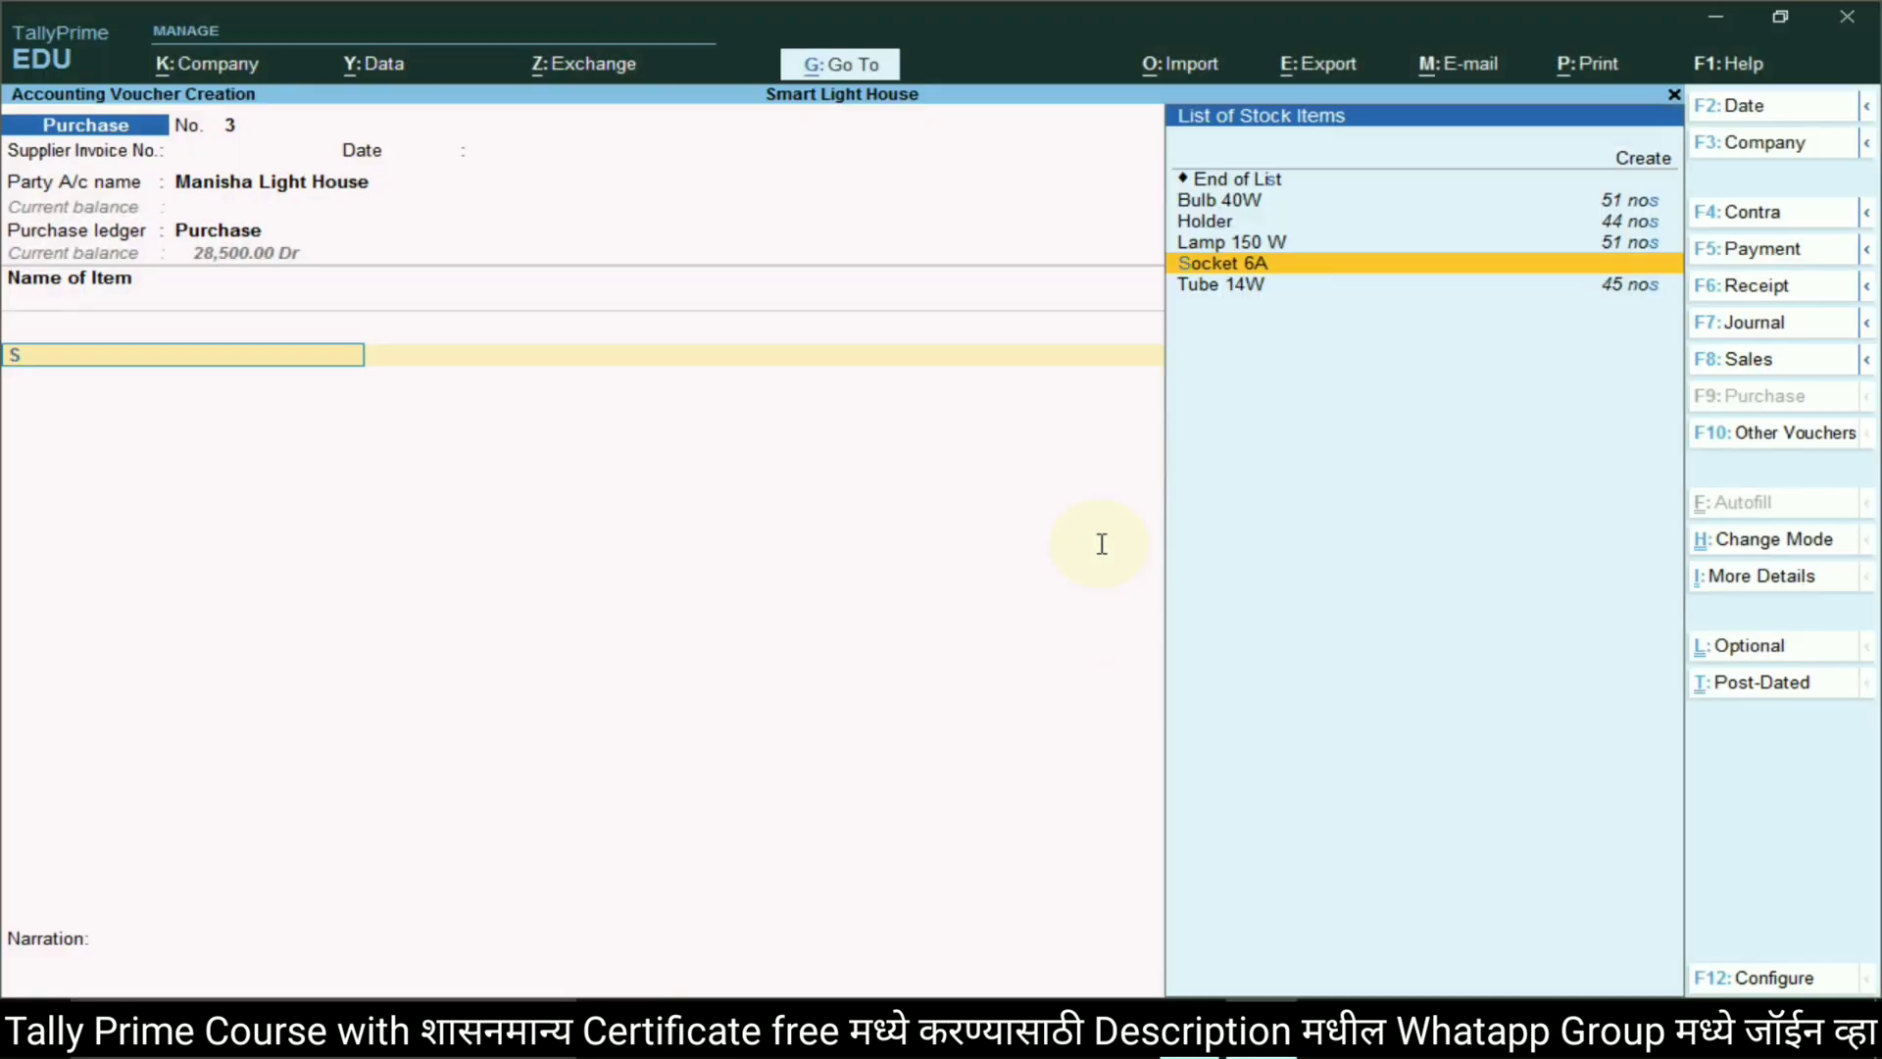
key("alt+Tab")
key("alt+Tab")
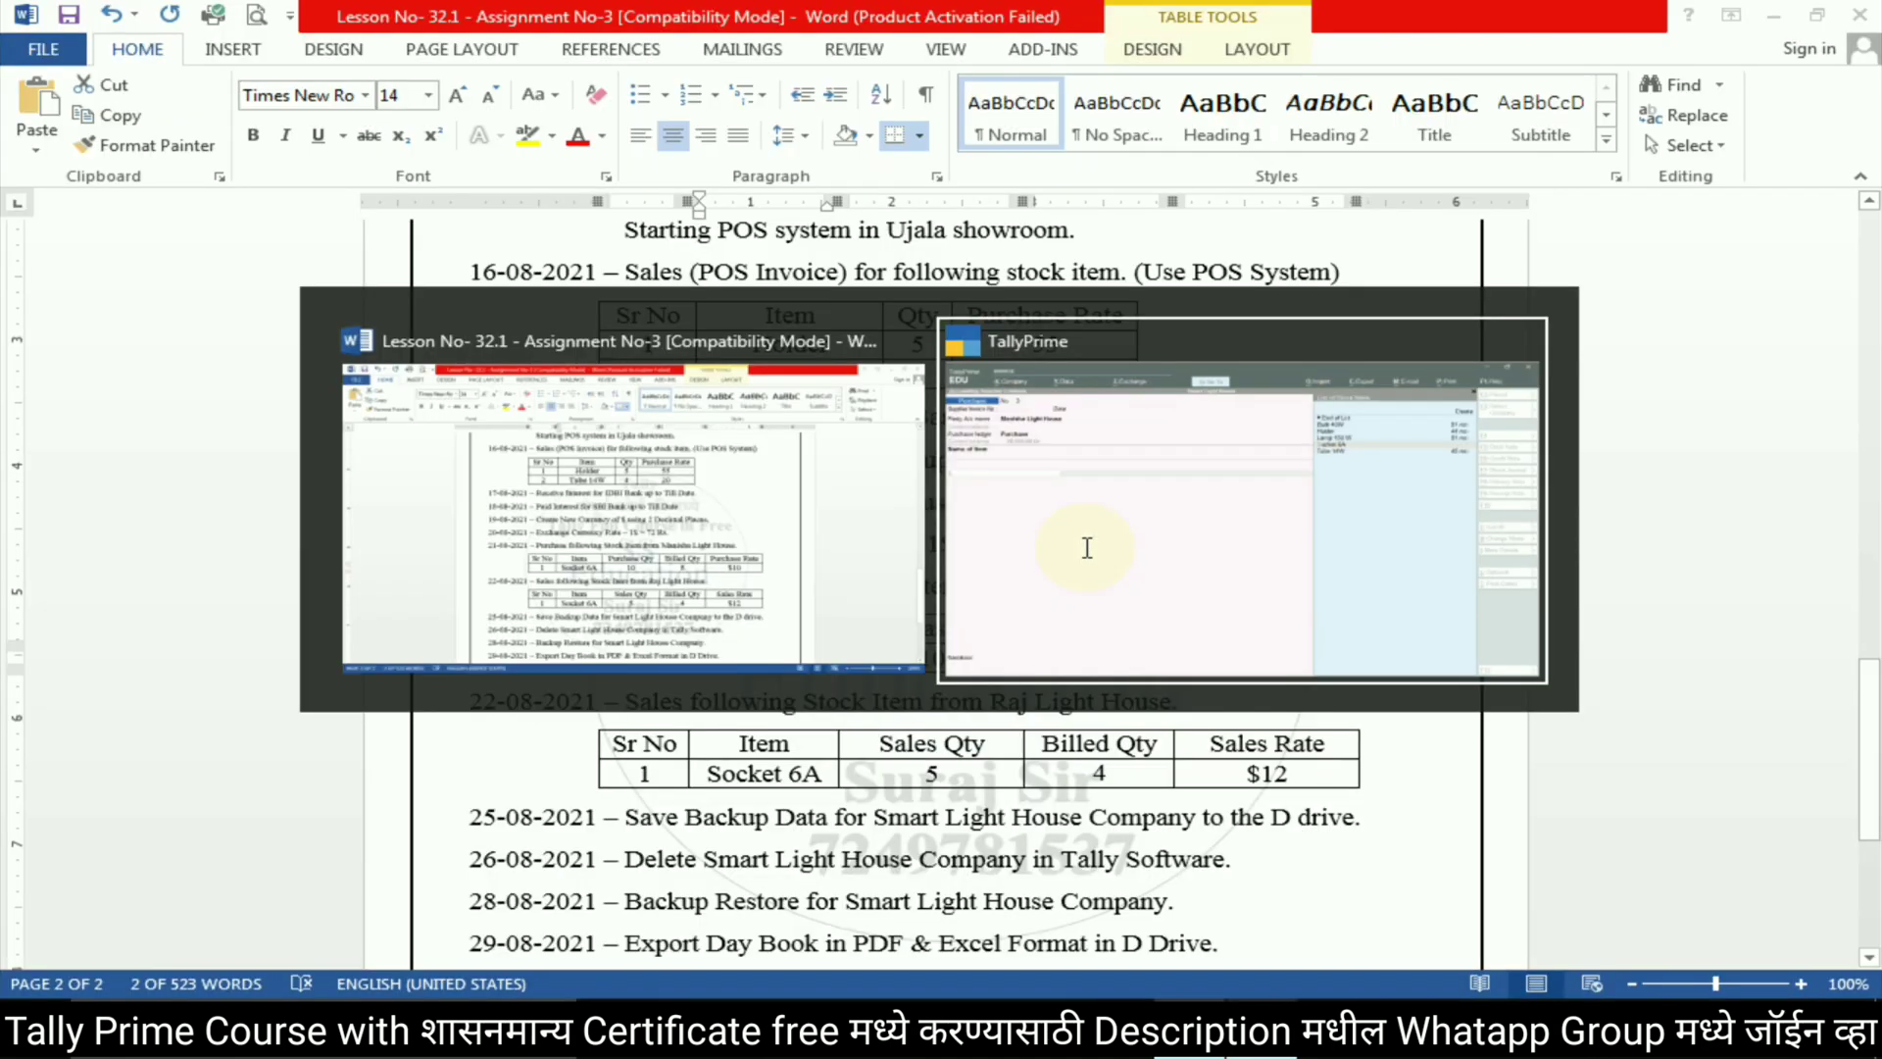
key("Return")
Enter an actual quantity of 10 and a billed quantity of 8 for Socket 6A, as given in the Word table
key("alt+Tab")
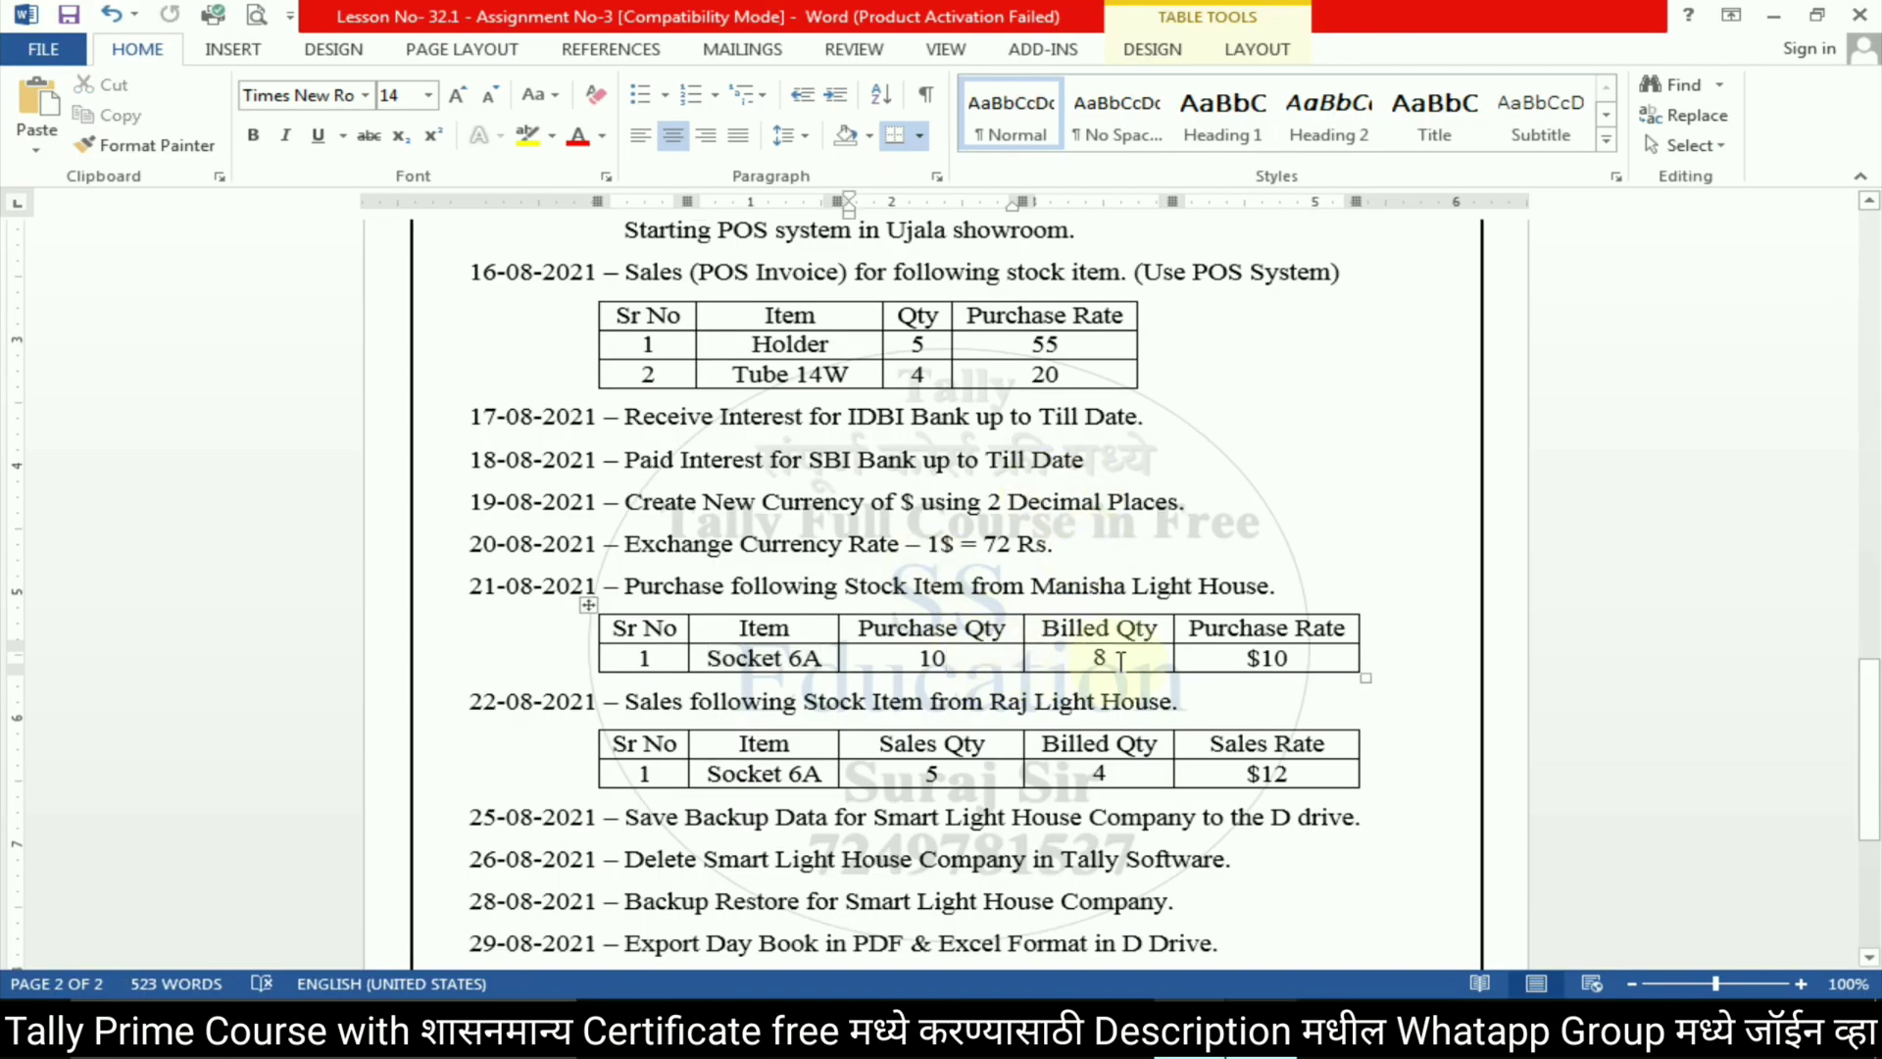
key("alt+Tab")
type("10")
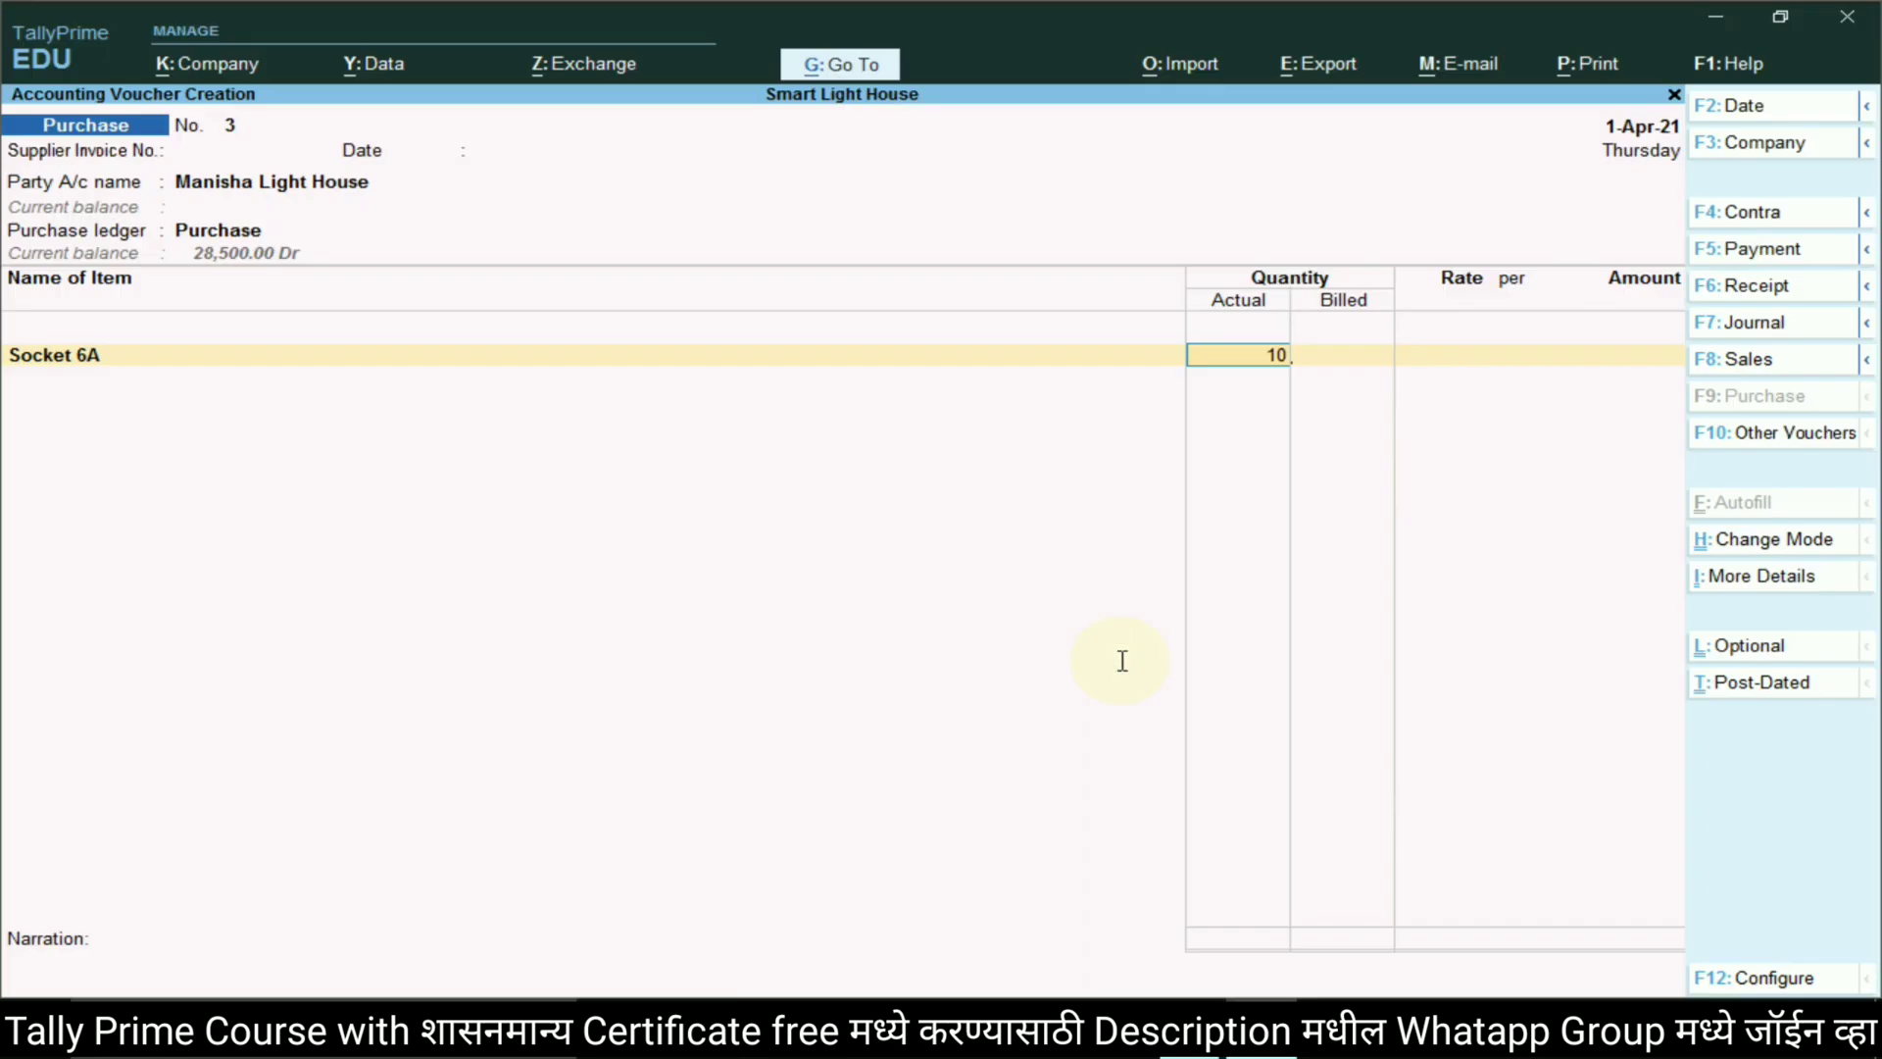
key("Return")
type("8")
key("Return")
Enter the Word table's rate of $10 per nos for Socket 6A and accept the ₹72/$ exchange rate
key("alt+Tab")
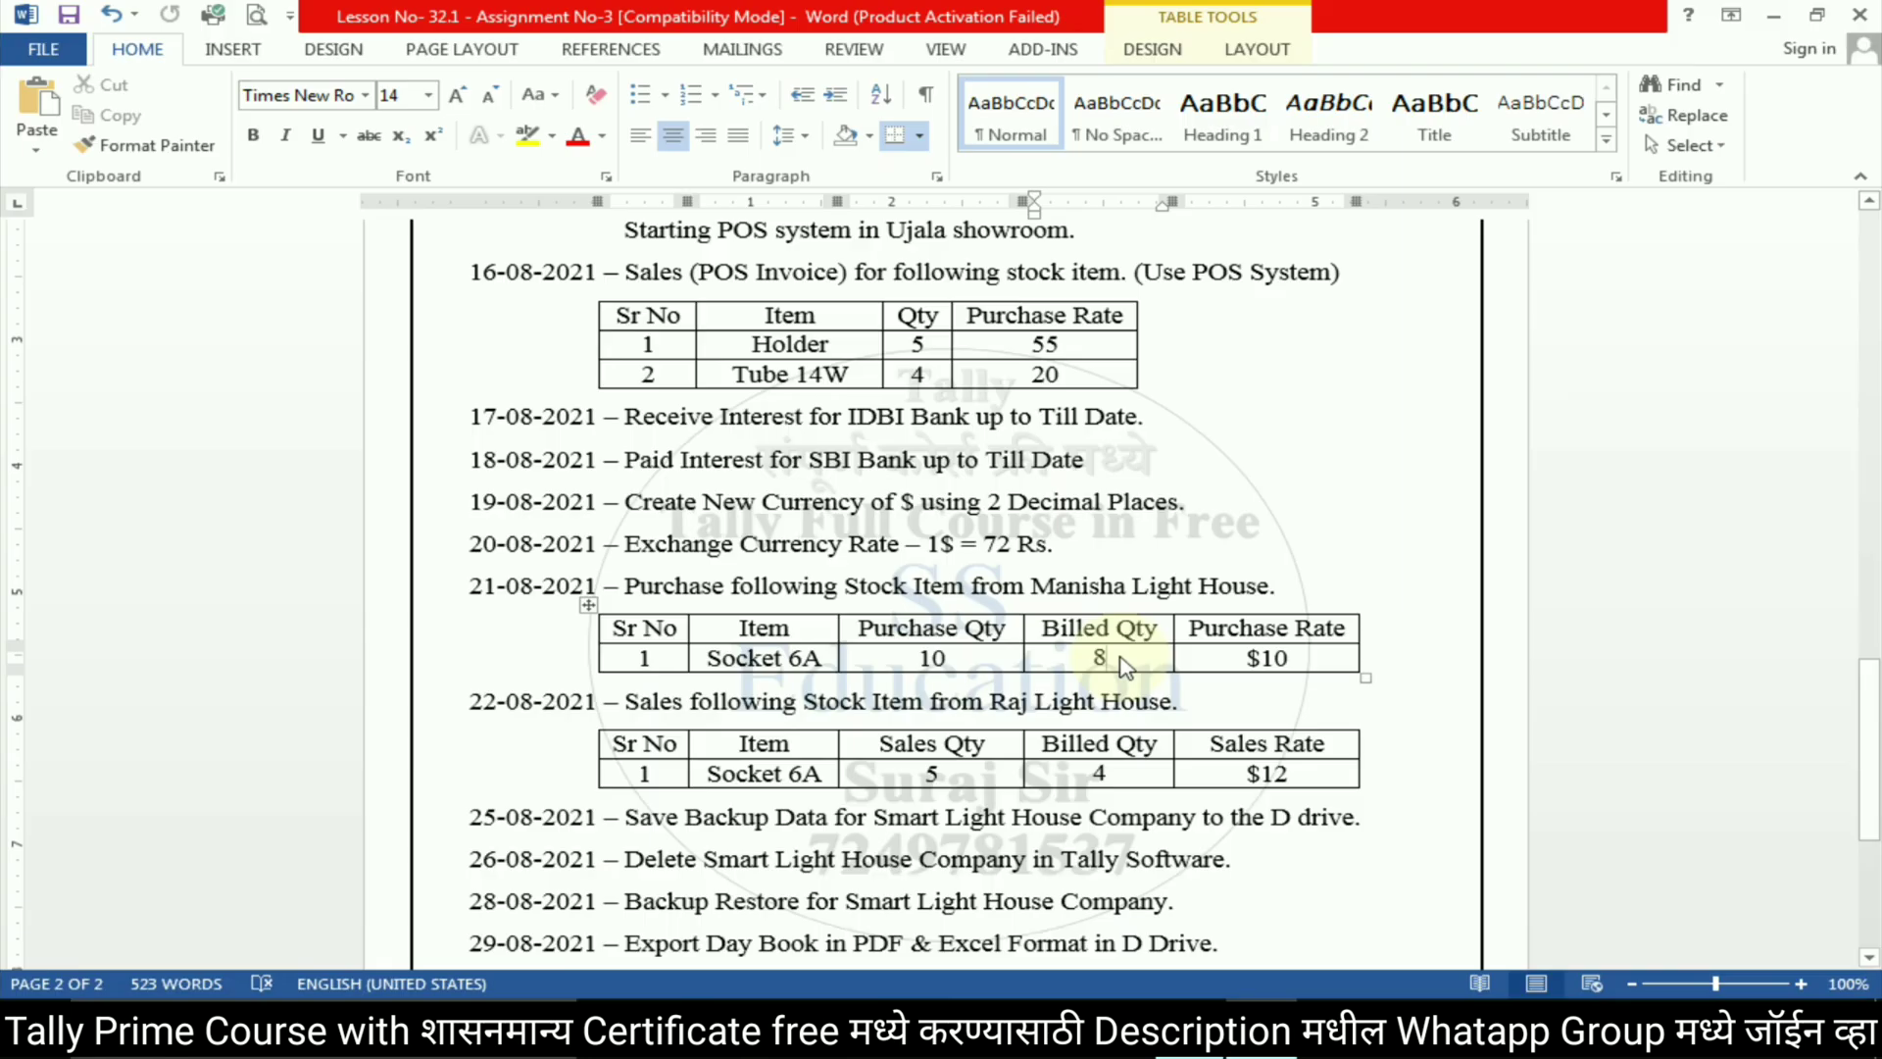
key("alt+Tab")
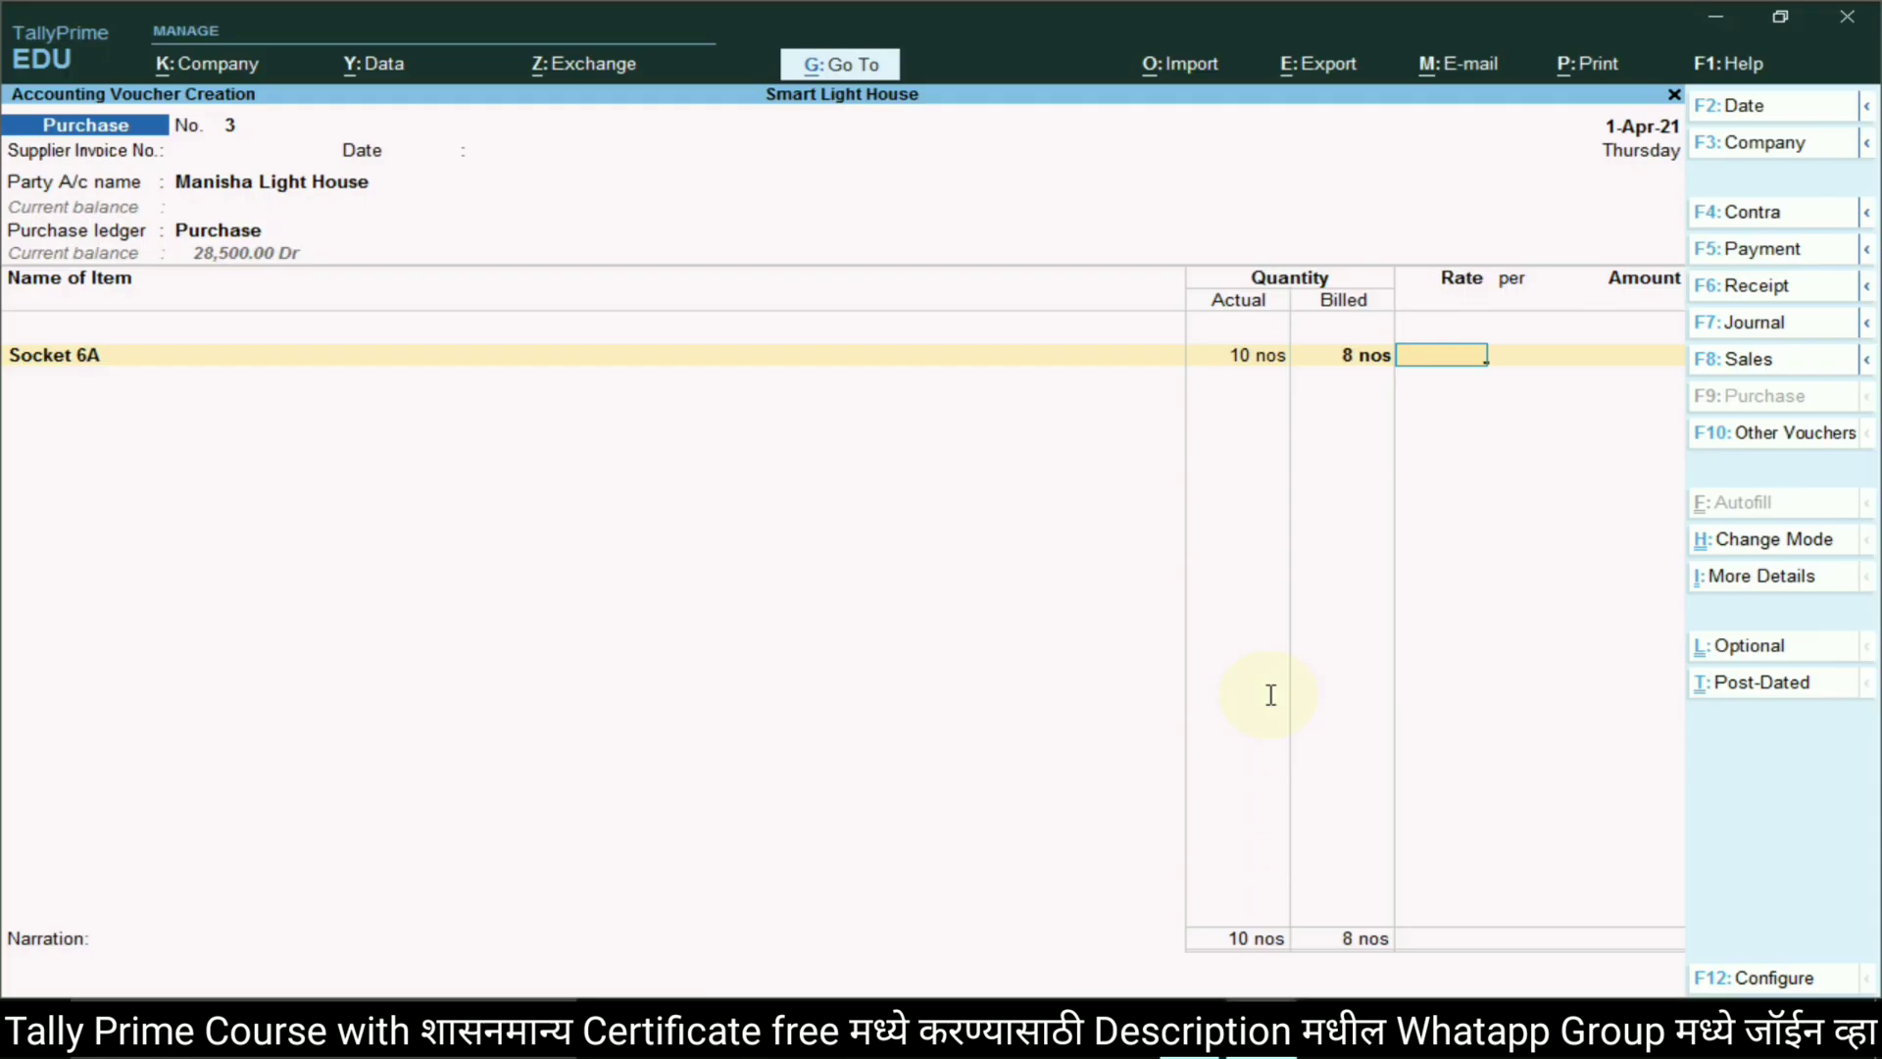
type("10")
key("Return")
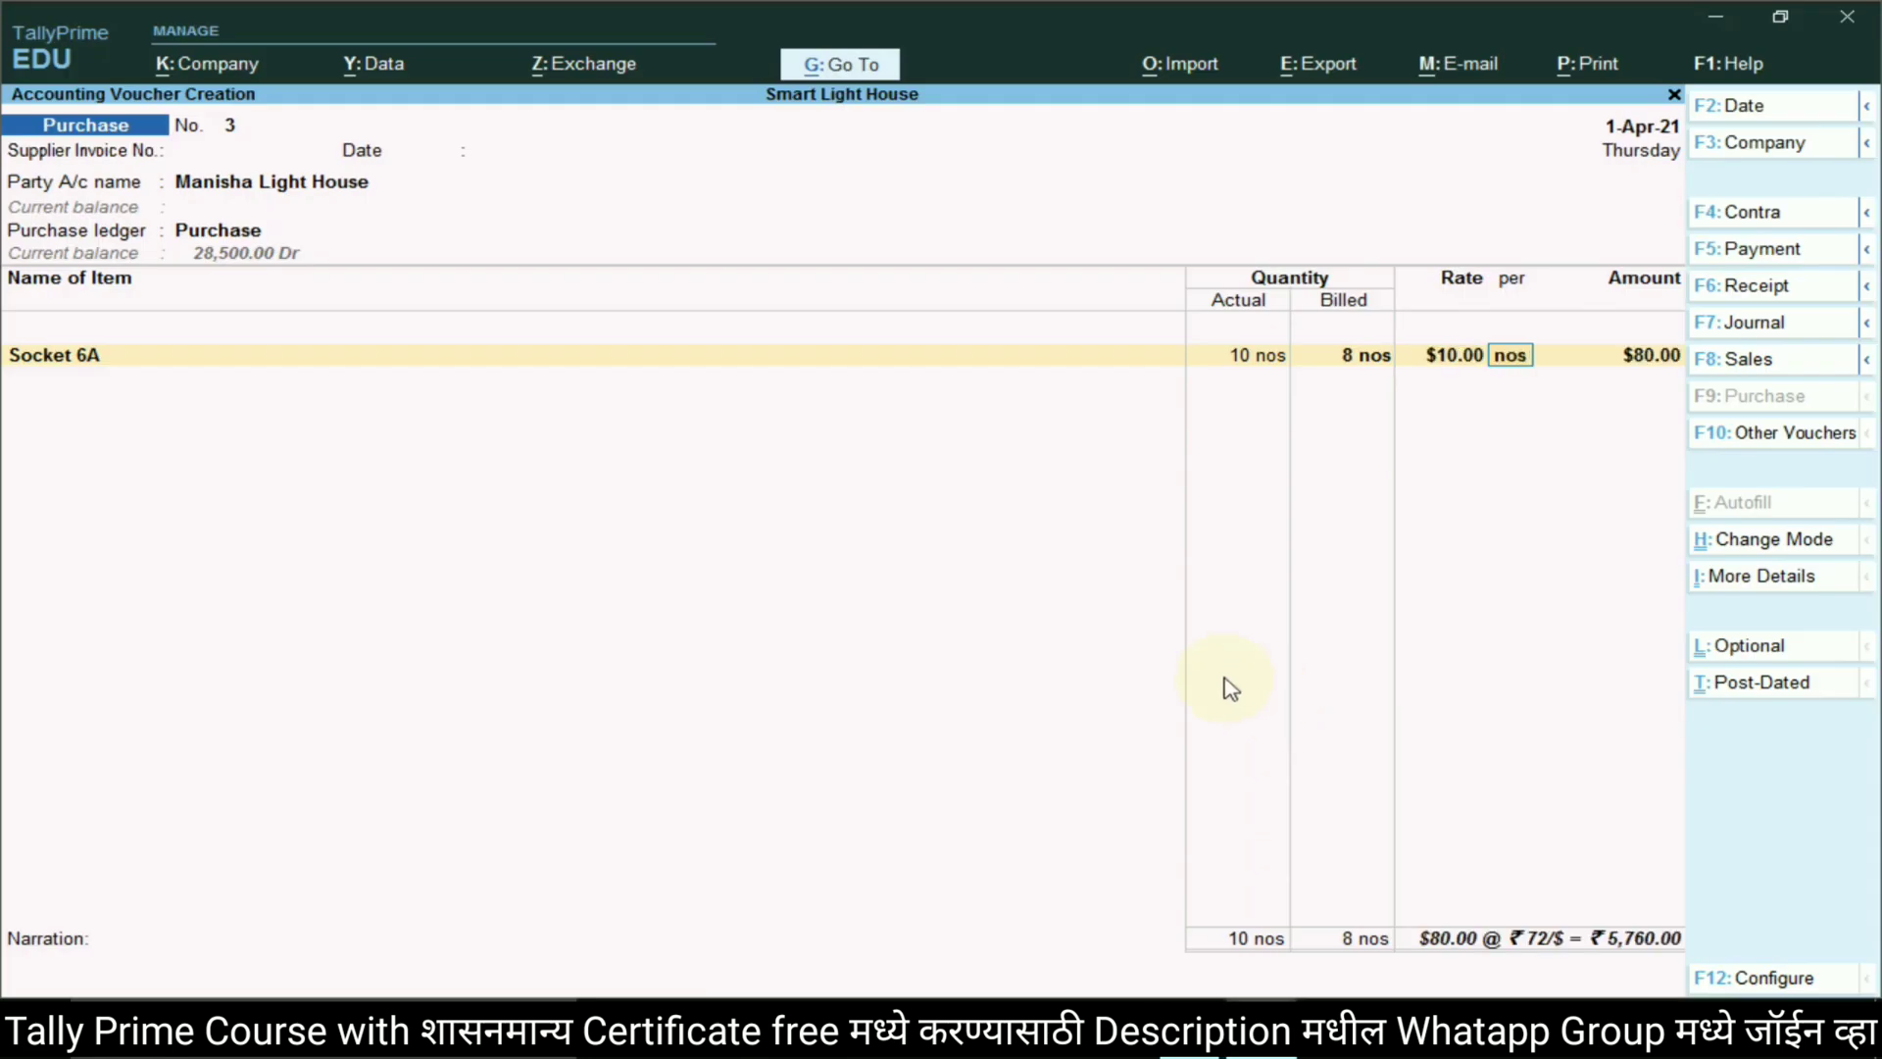
key("Return")
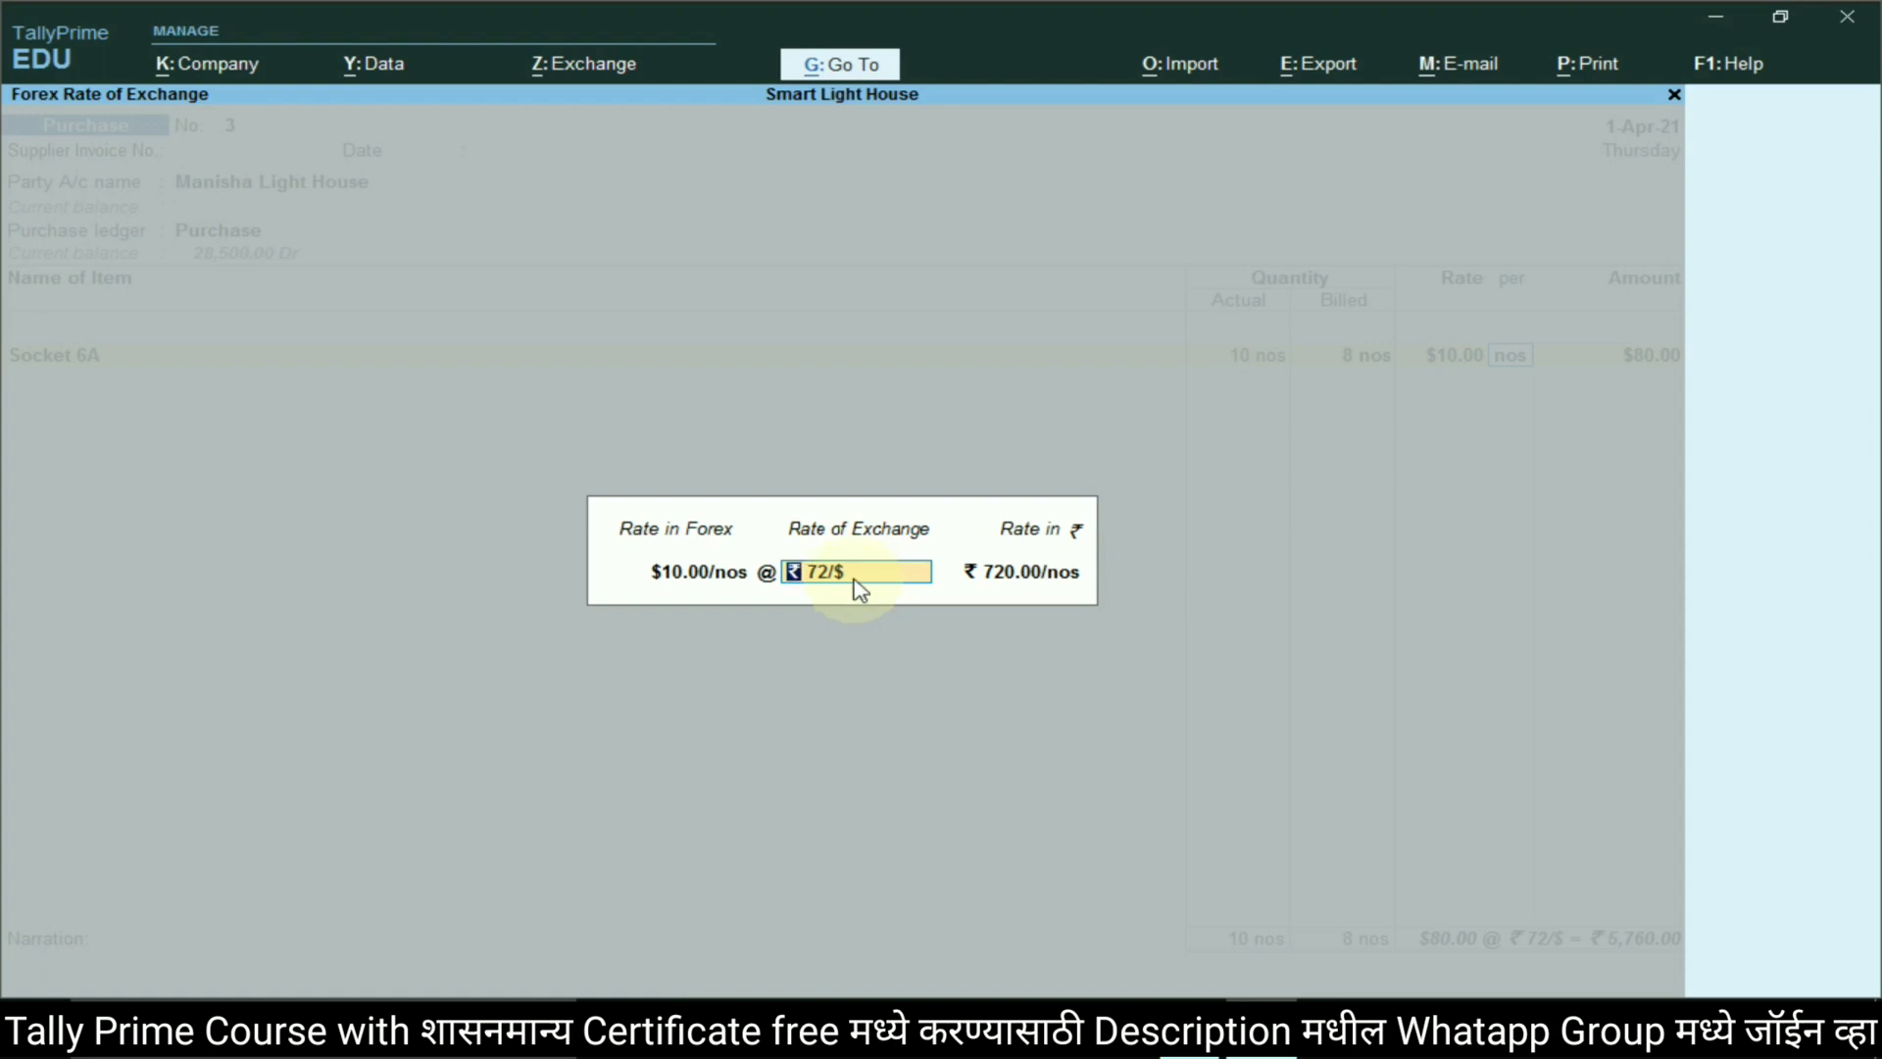
key("Return")
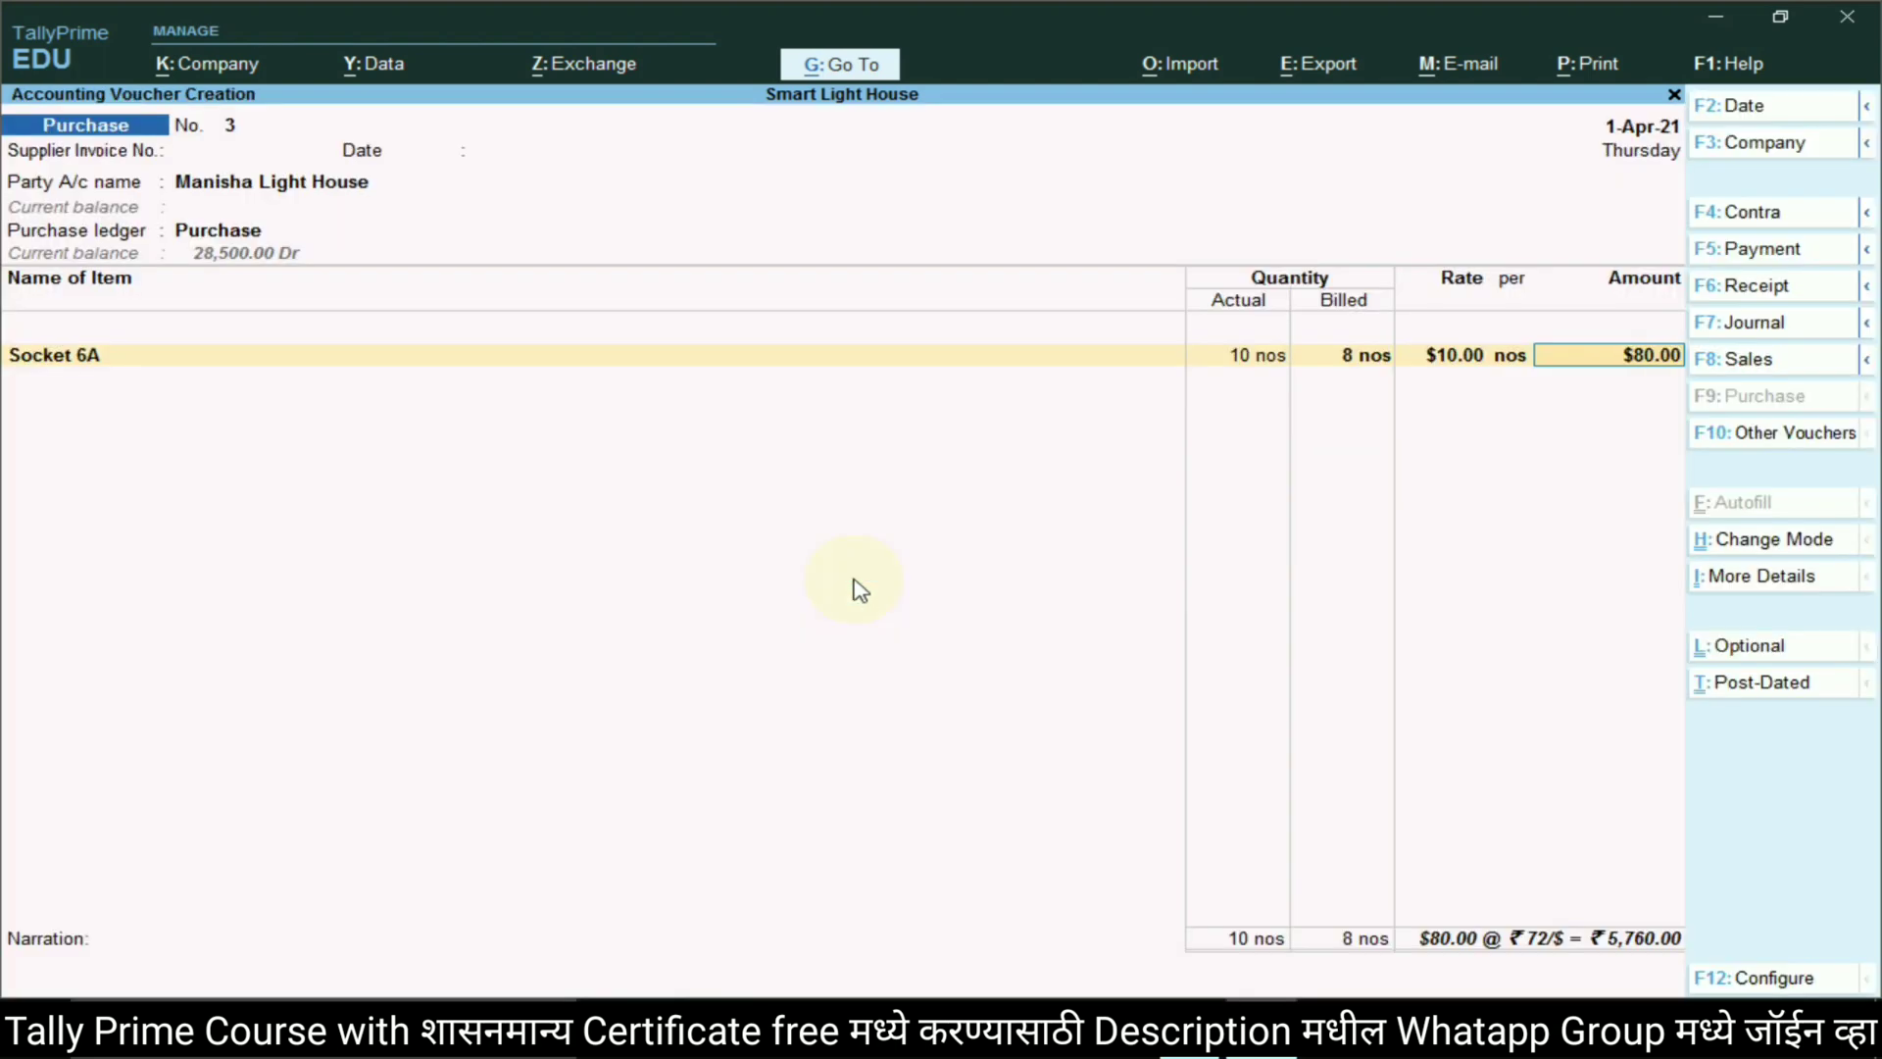
key("Return")
Recheck the purchase in the Word assignment, end the item list, and save the purchase voucher without a narration
key("alt+Tab")
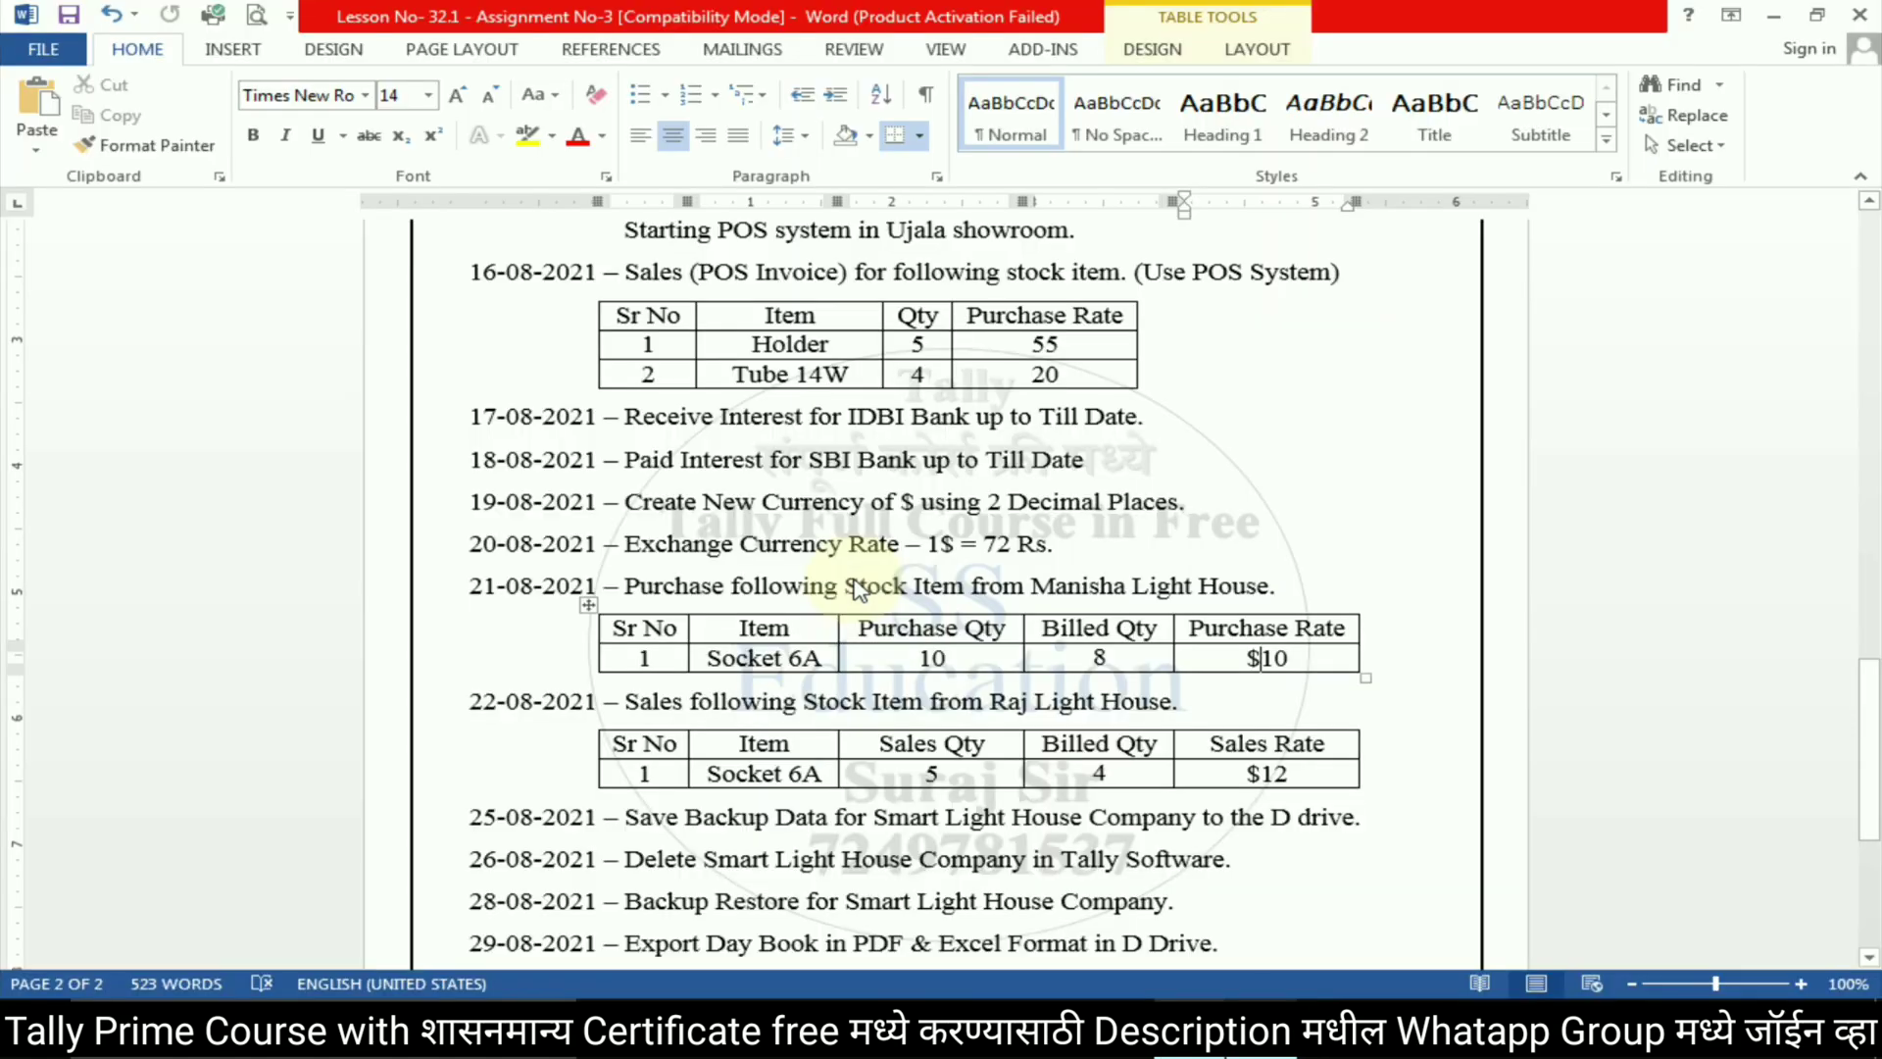
key("alt+Tab")
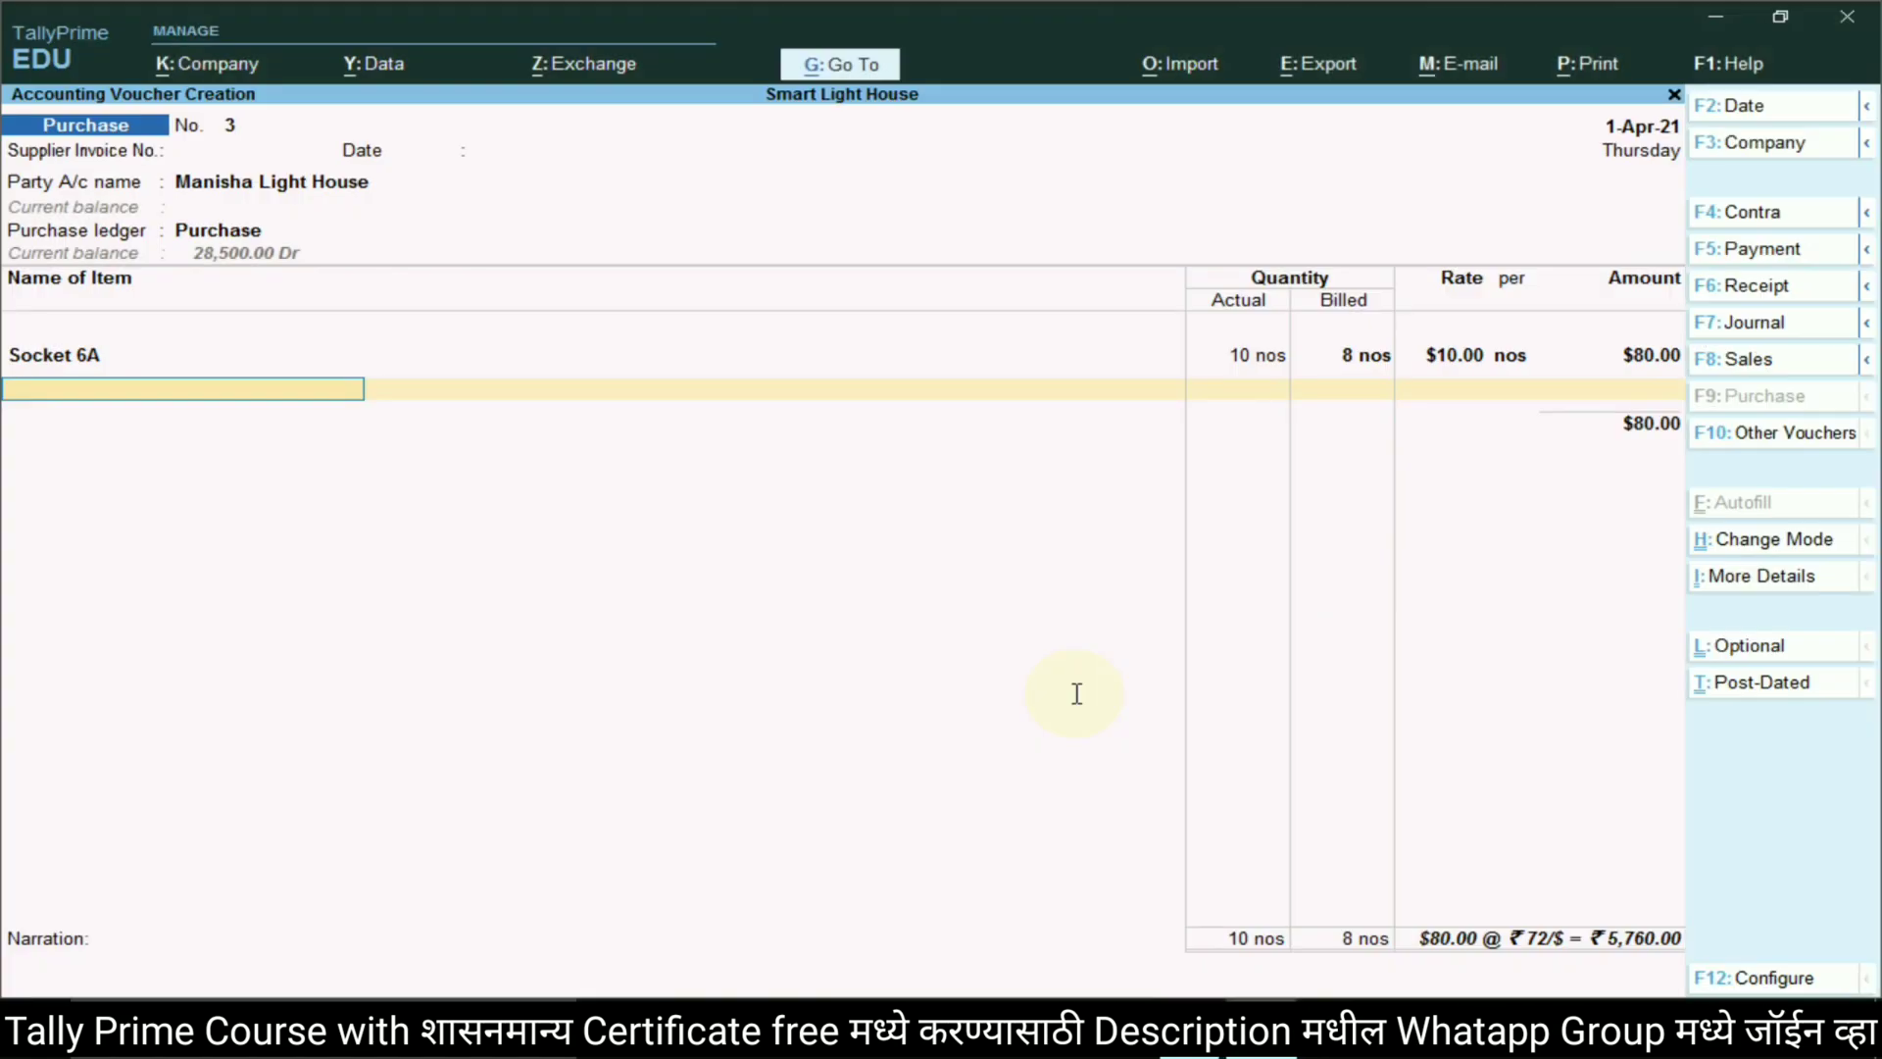
key("Return")
key("Return")
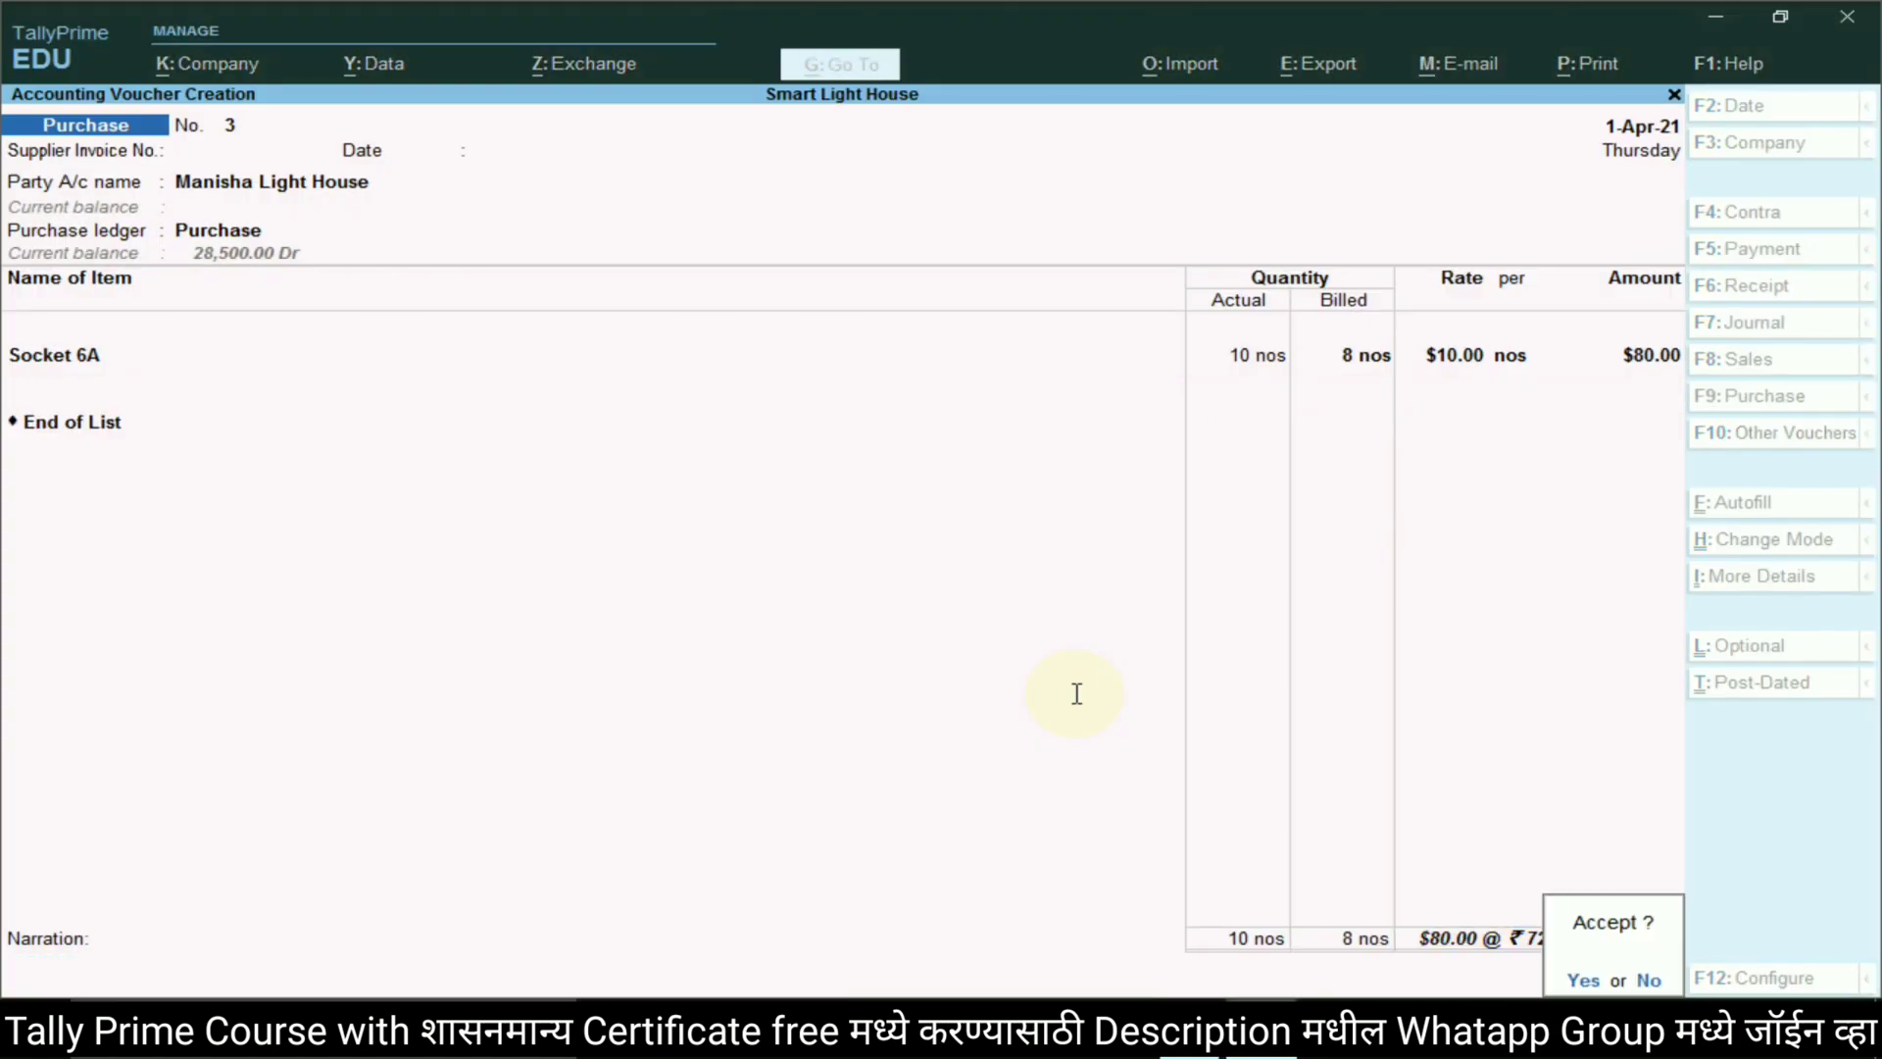
key("Return")
Look up the 22-08-2021 sales entry in the Word assignment and select the party name Raj Light House
key("alt+Tab")
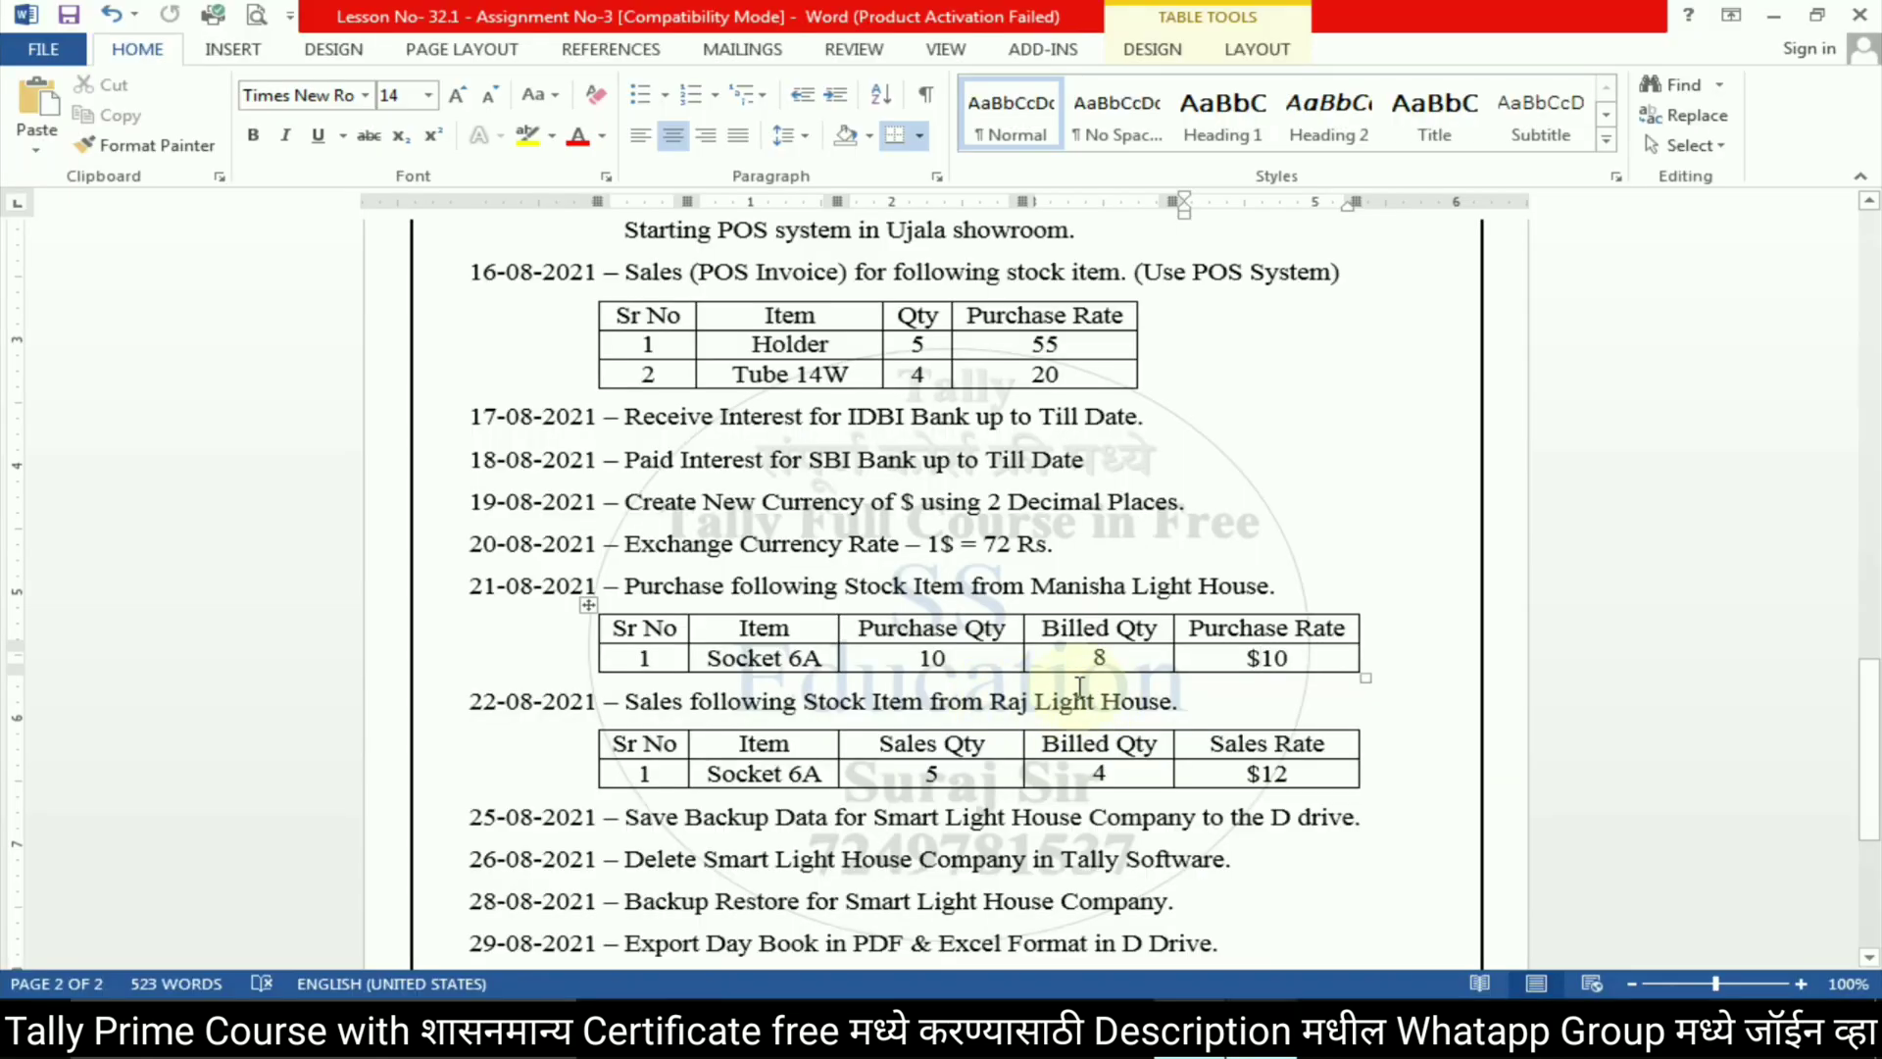
scroll(1042, 679, "down", 2)
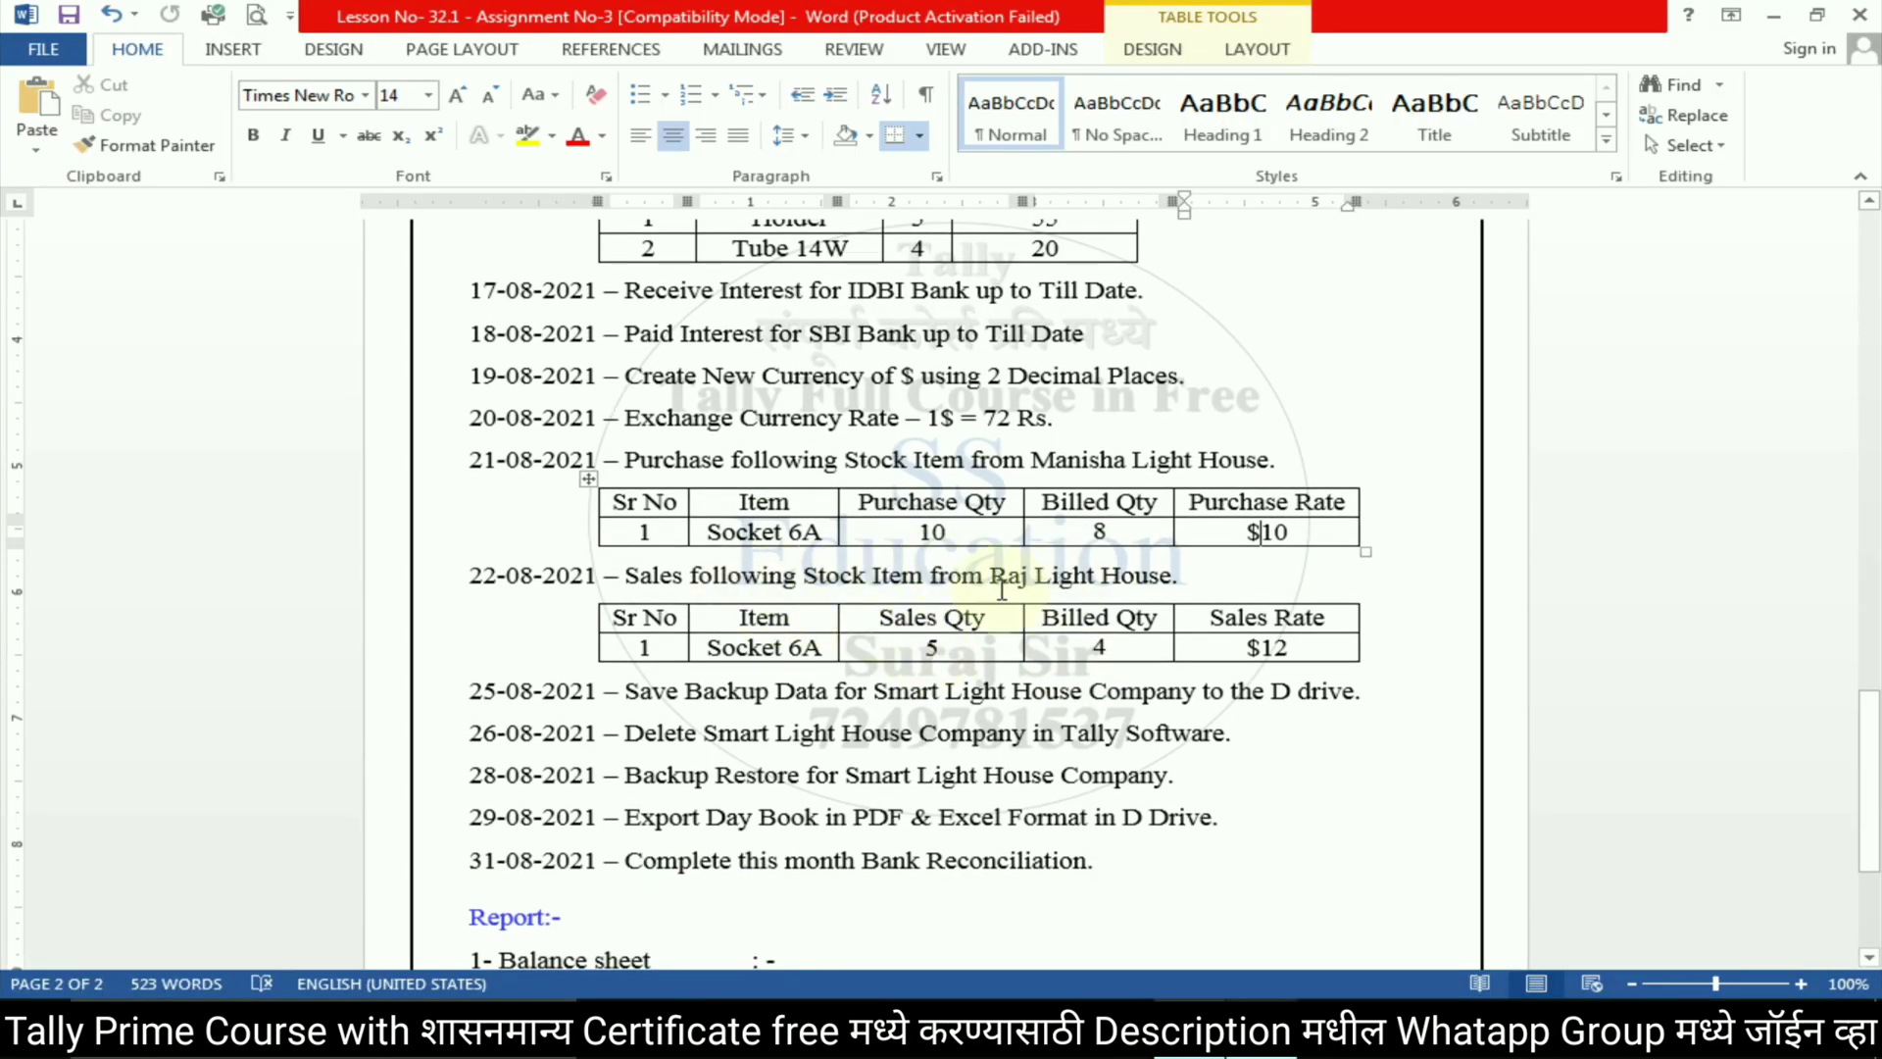
left_click_drag(990, 575, 1176, 576)
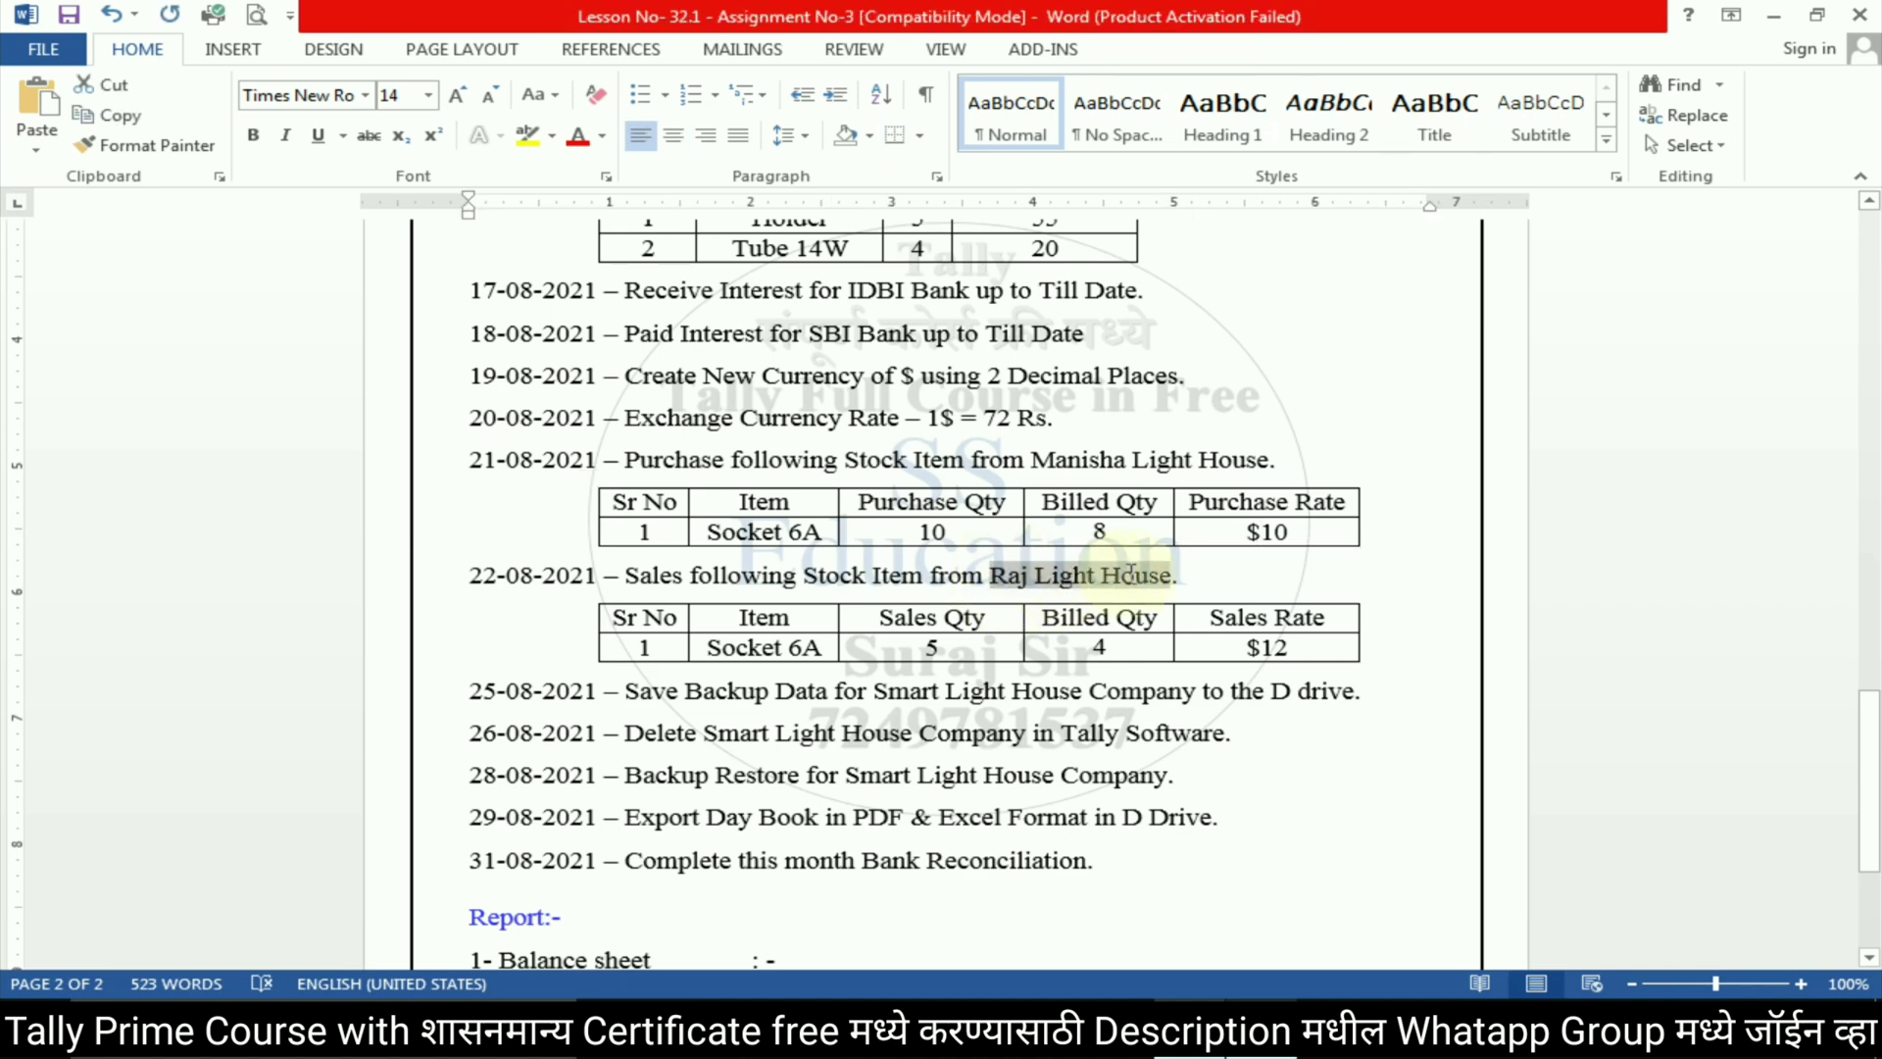
key("alt+Tab")
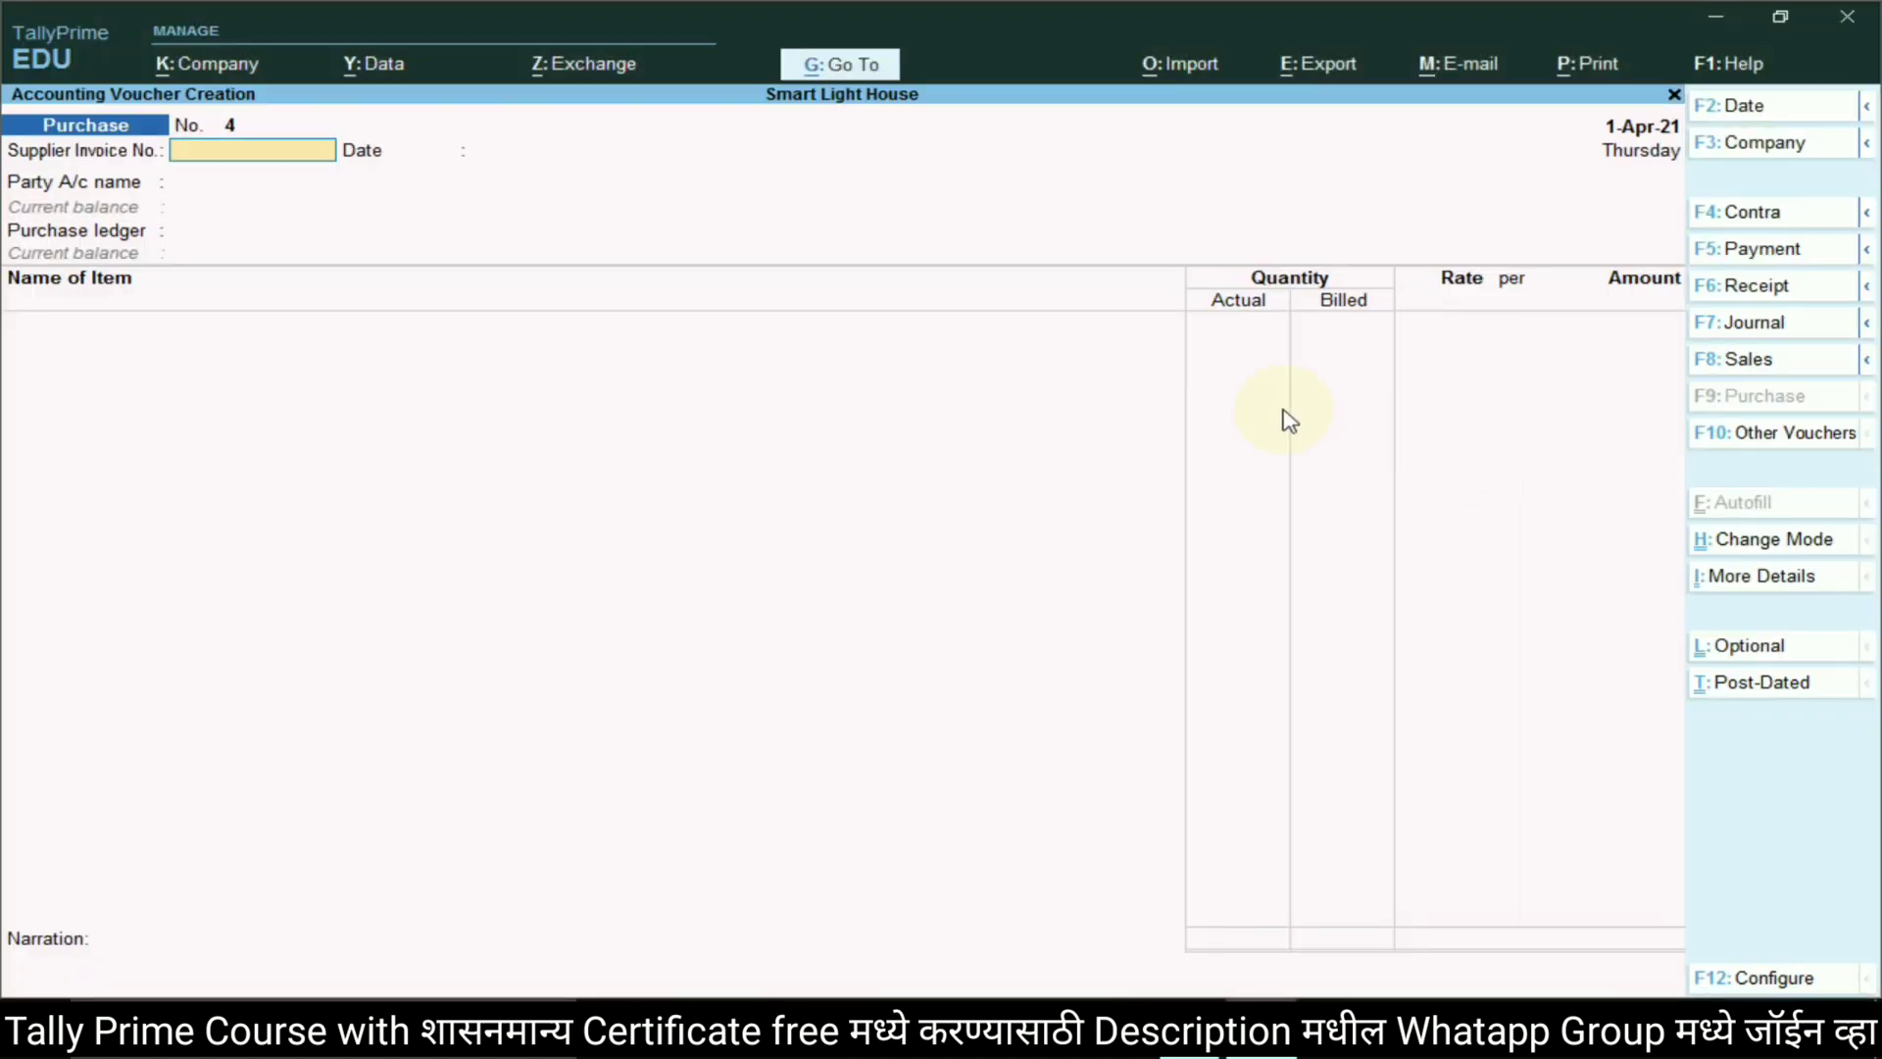
Change the new voucher to the Sales voucher type
left_click(1748, 359)
key("Escape")
key("Escape")
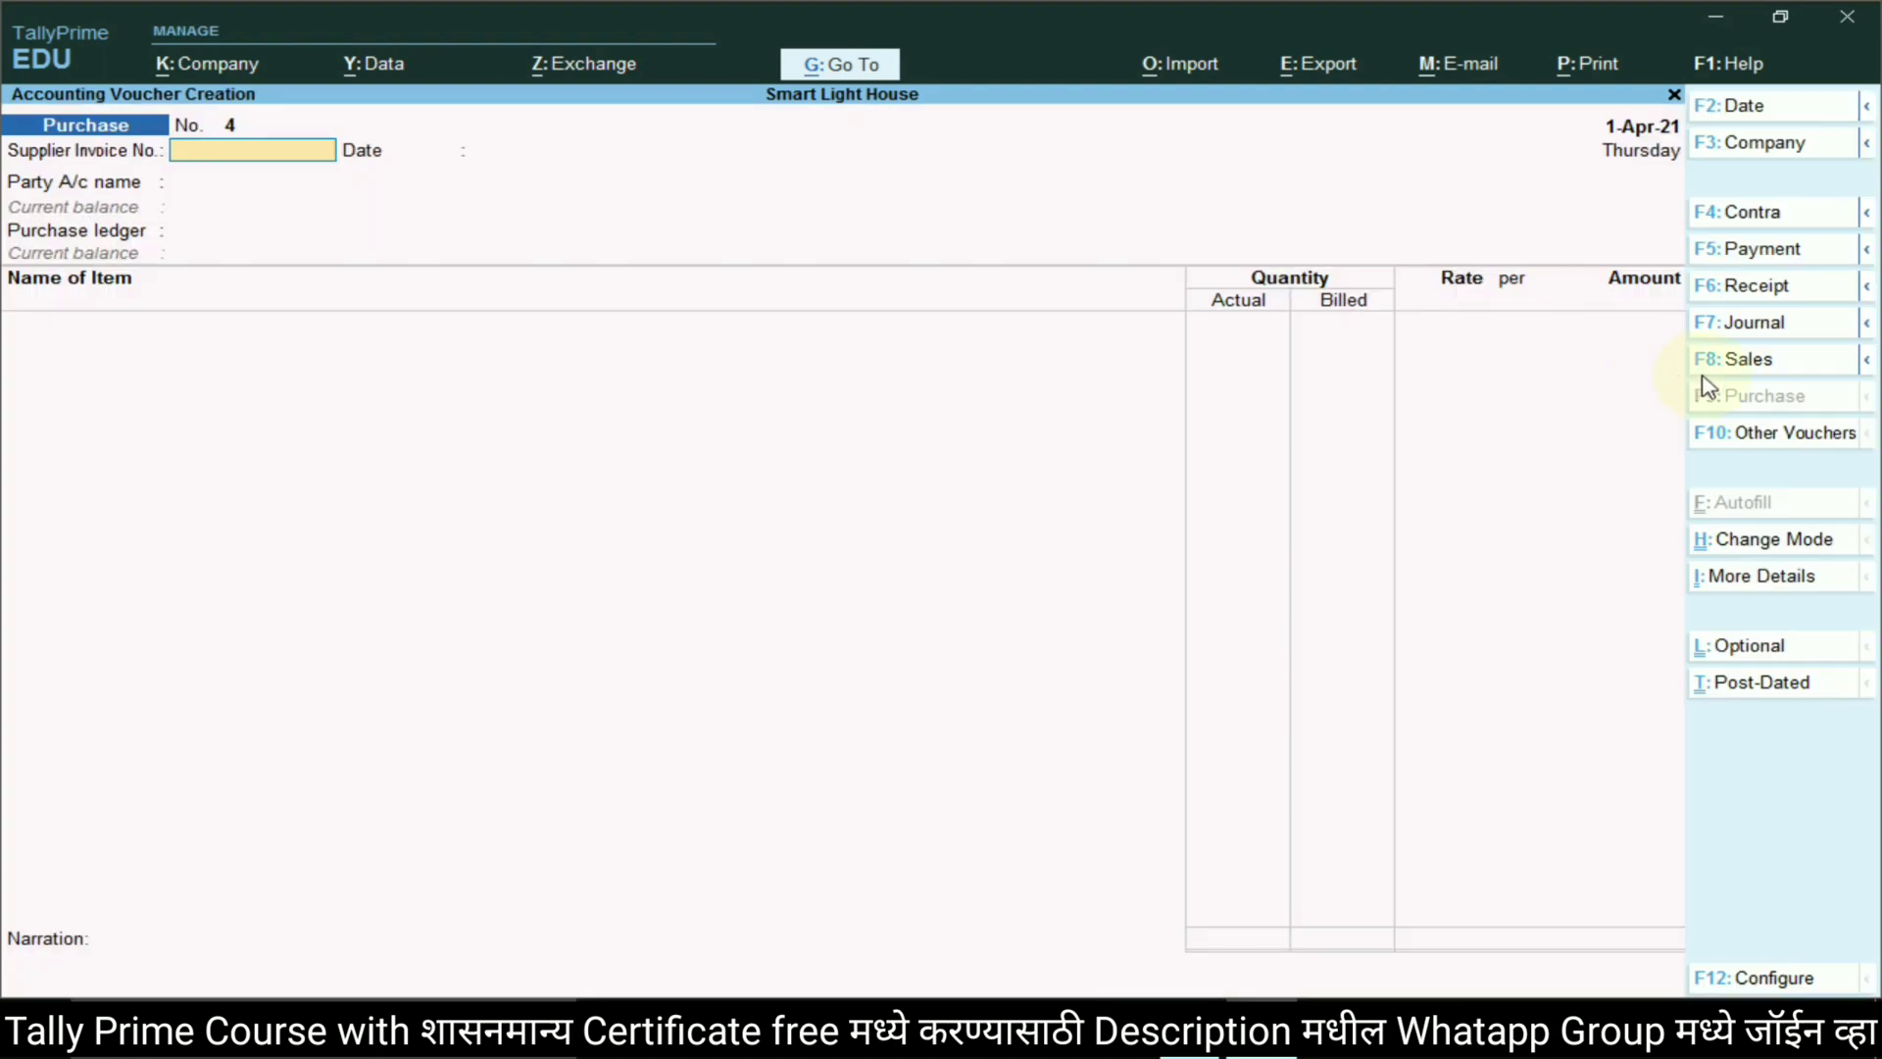
left_click(1748, 359)
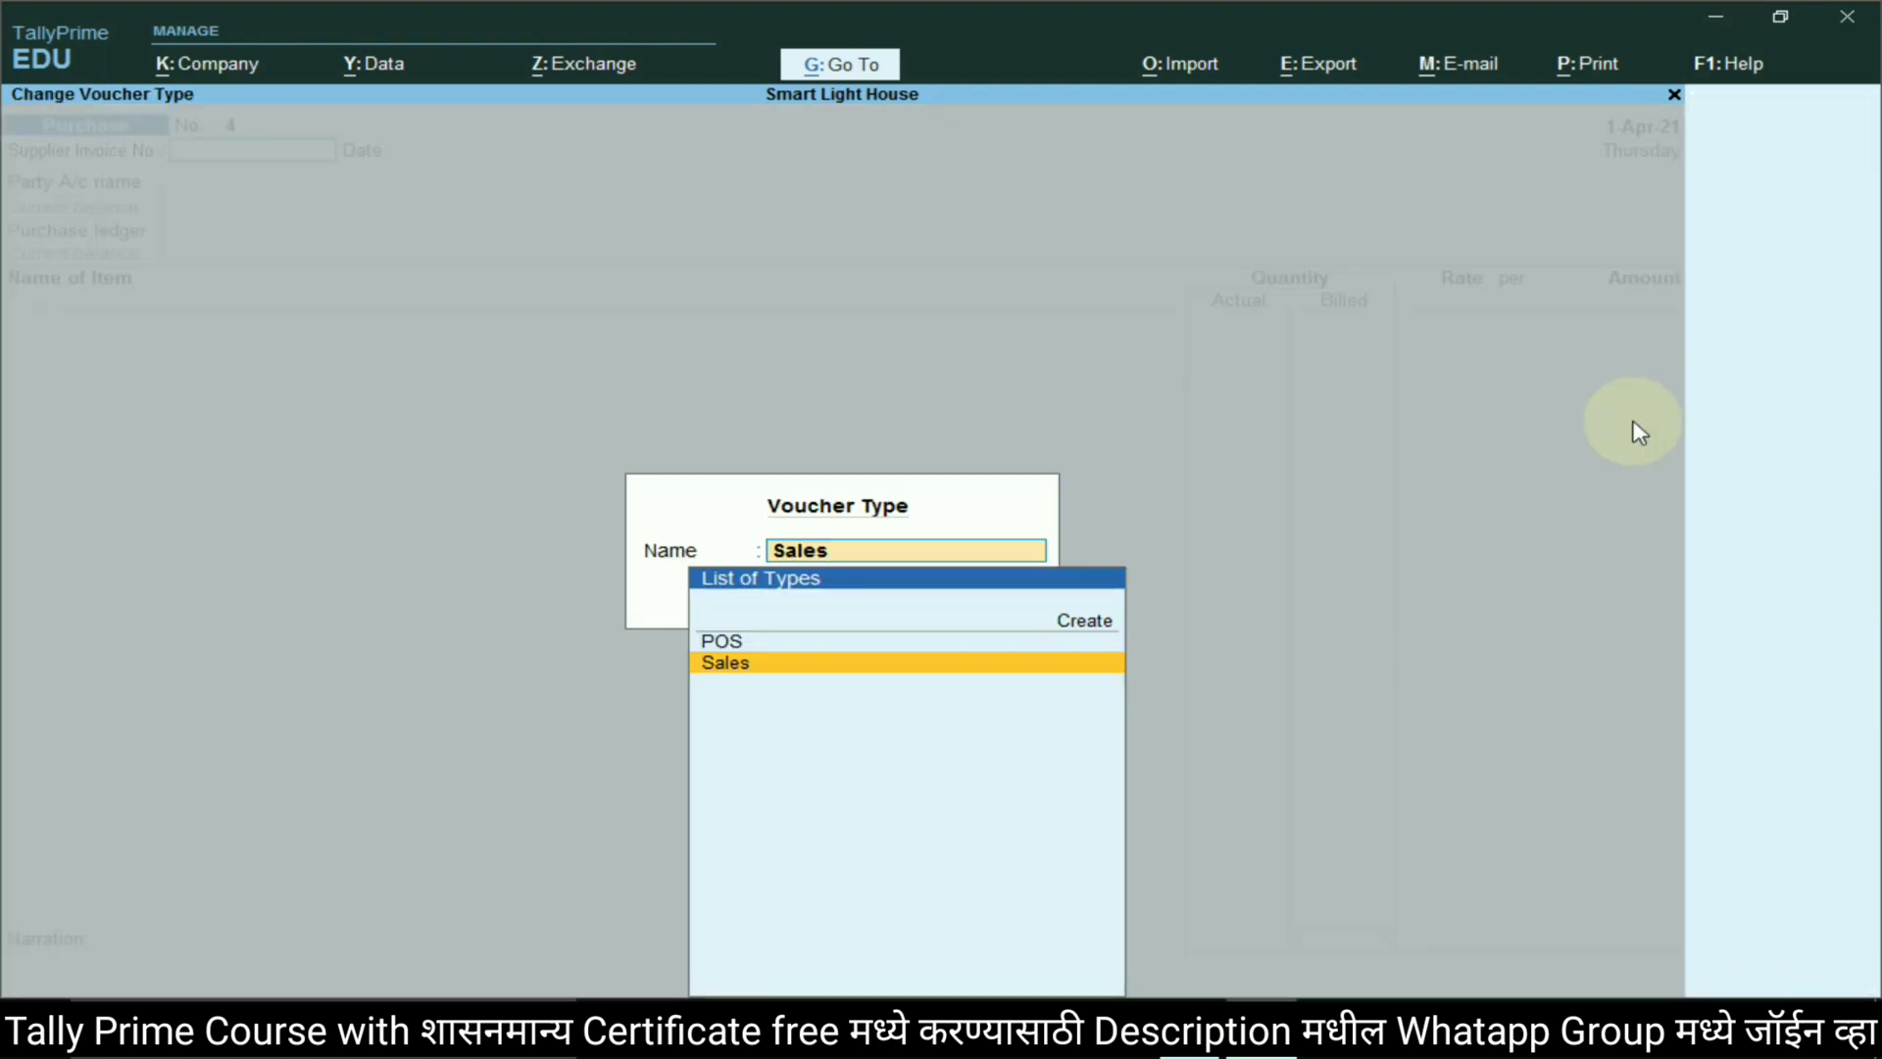
left_click(737, 666)
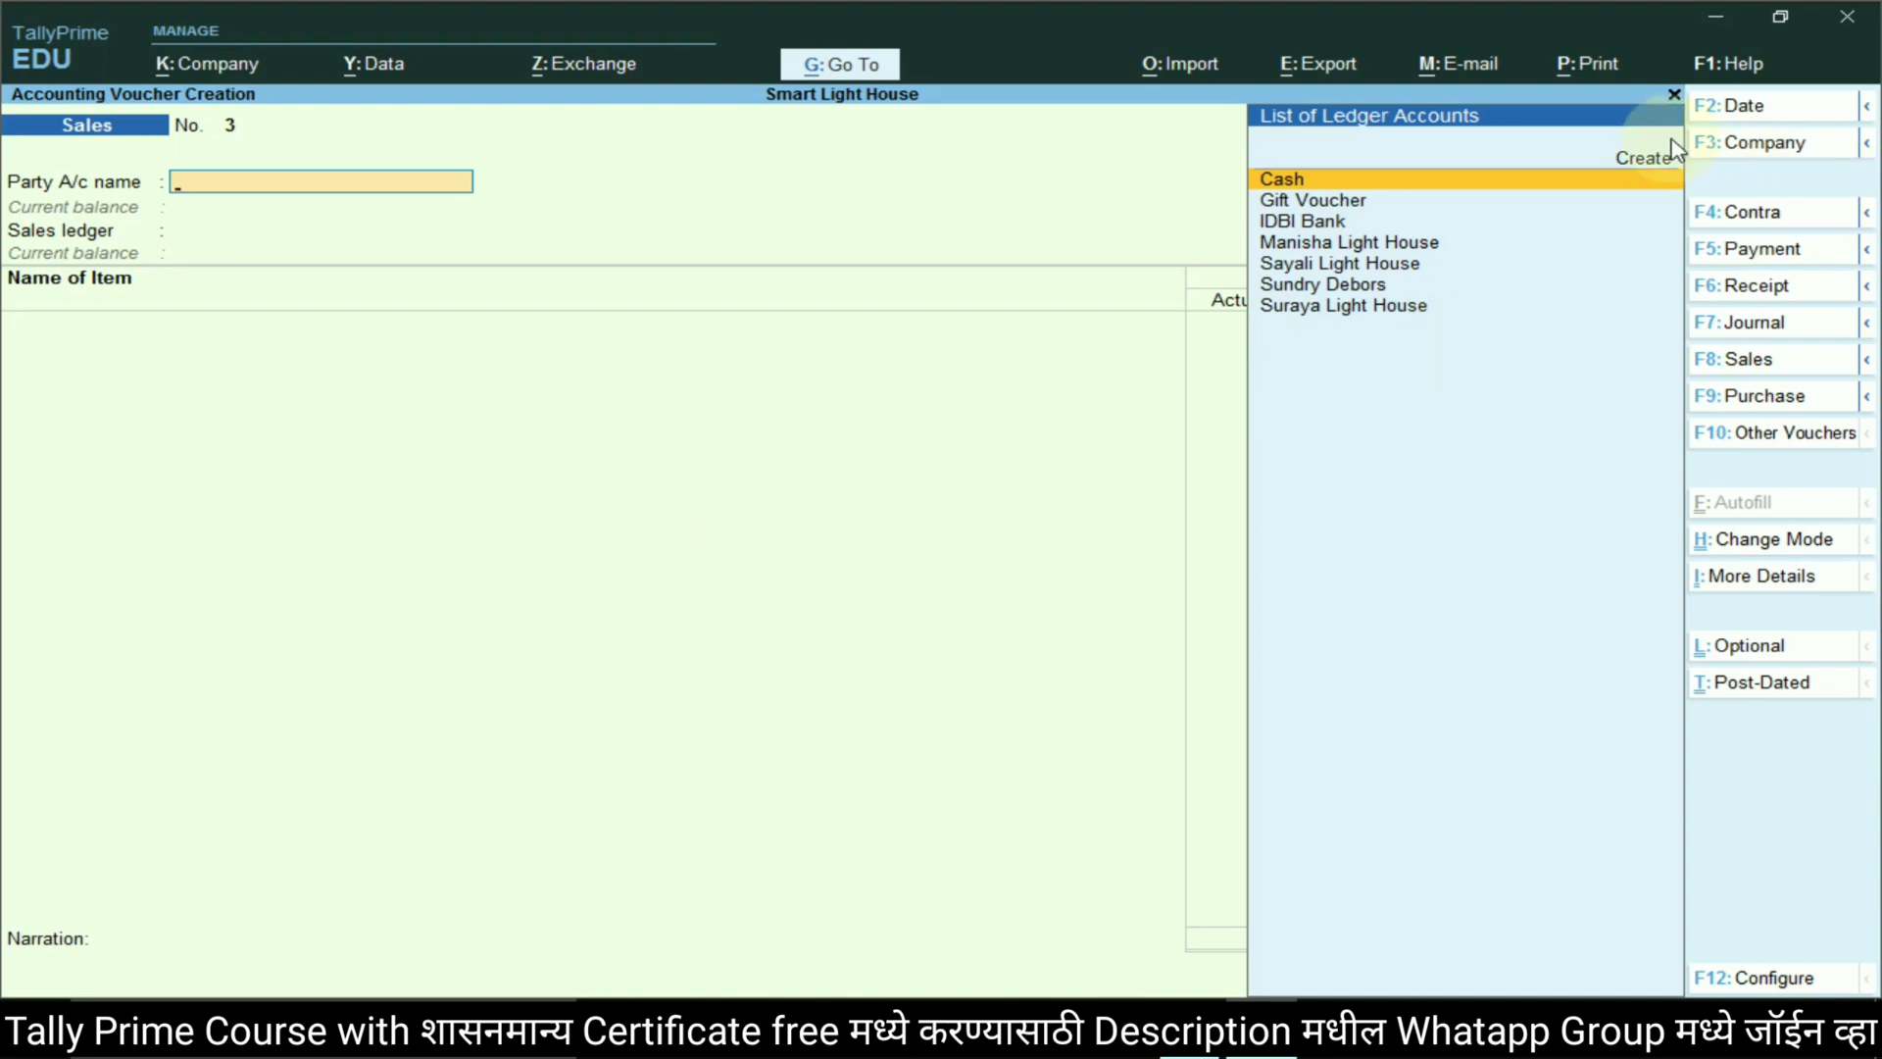
Create a party ledger named Raj Light House under Sundry Debtors from the sales voucher
left_click(1640, 167)
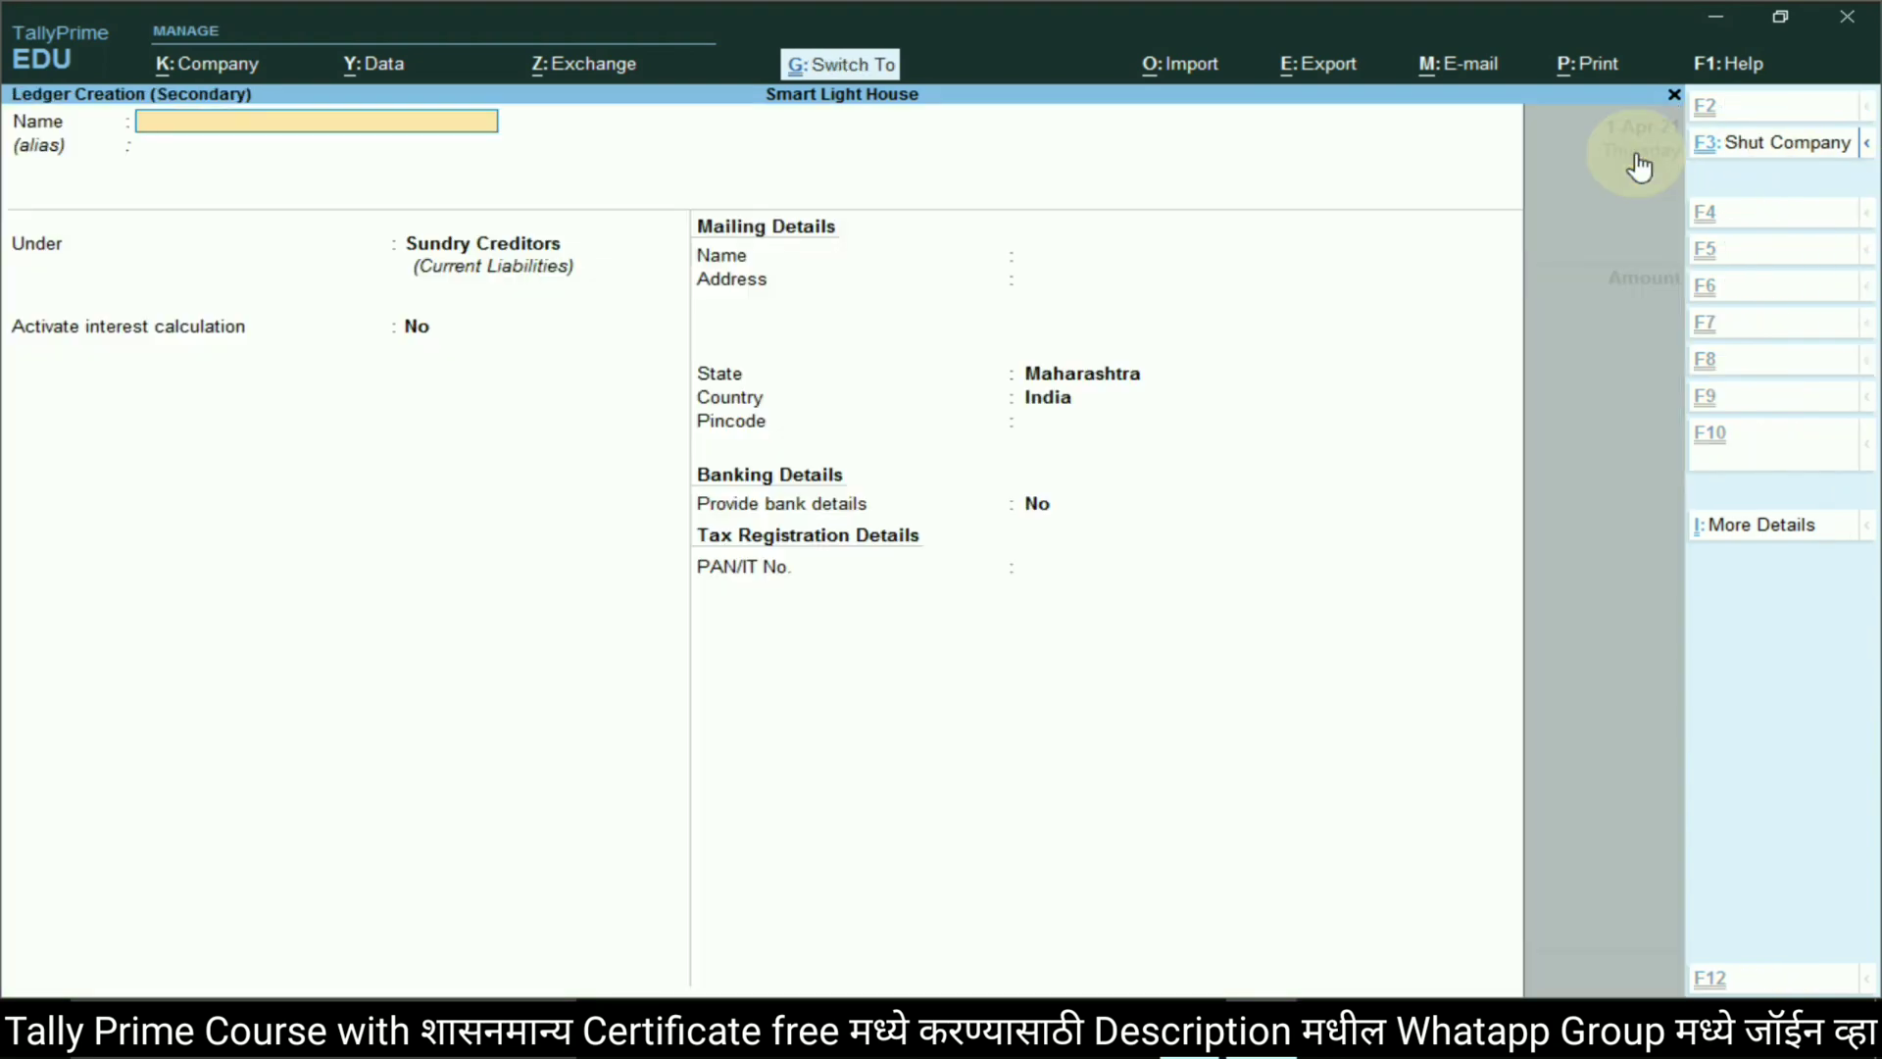
type("Raj Light House")
key("Return")
key("Return")
type("Sund")
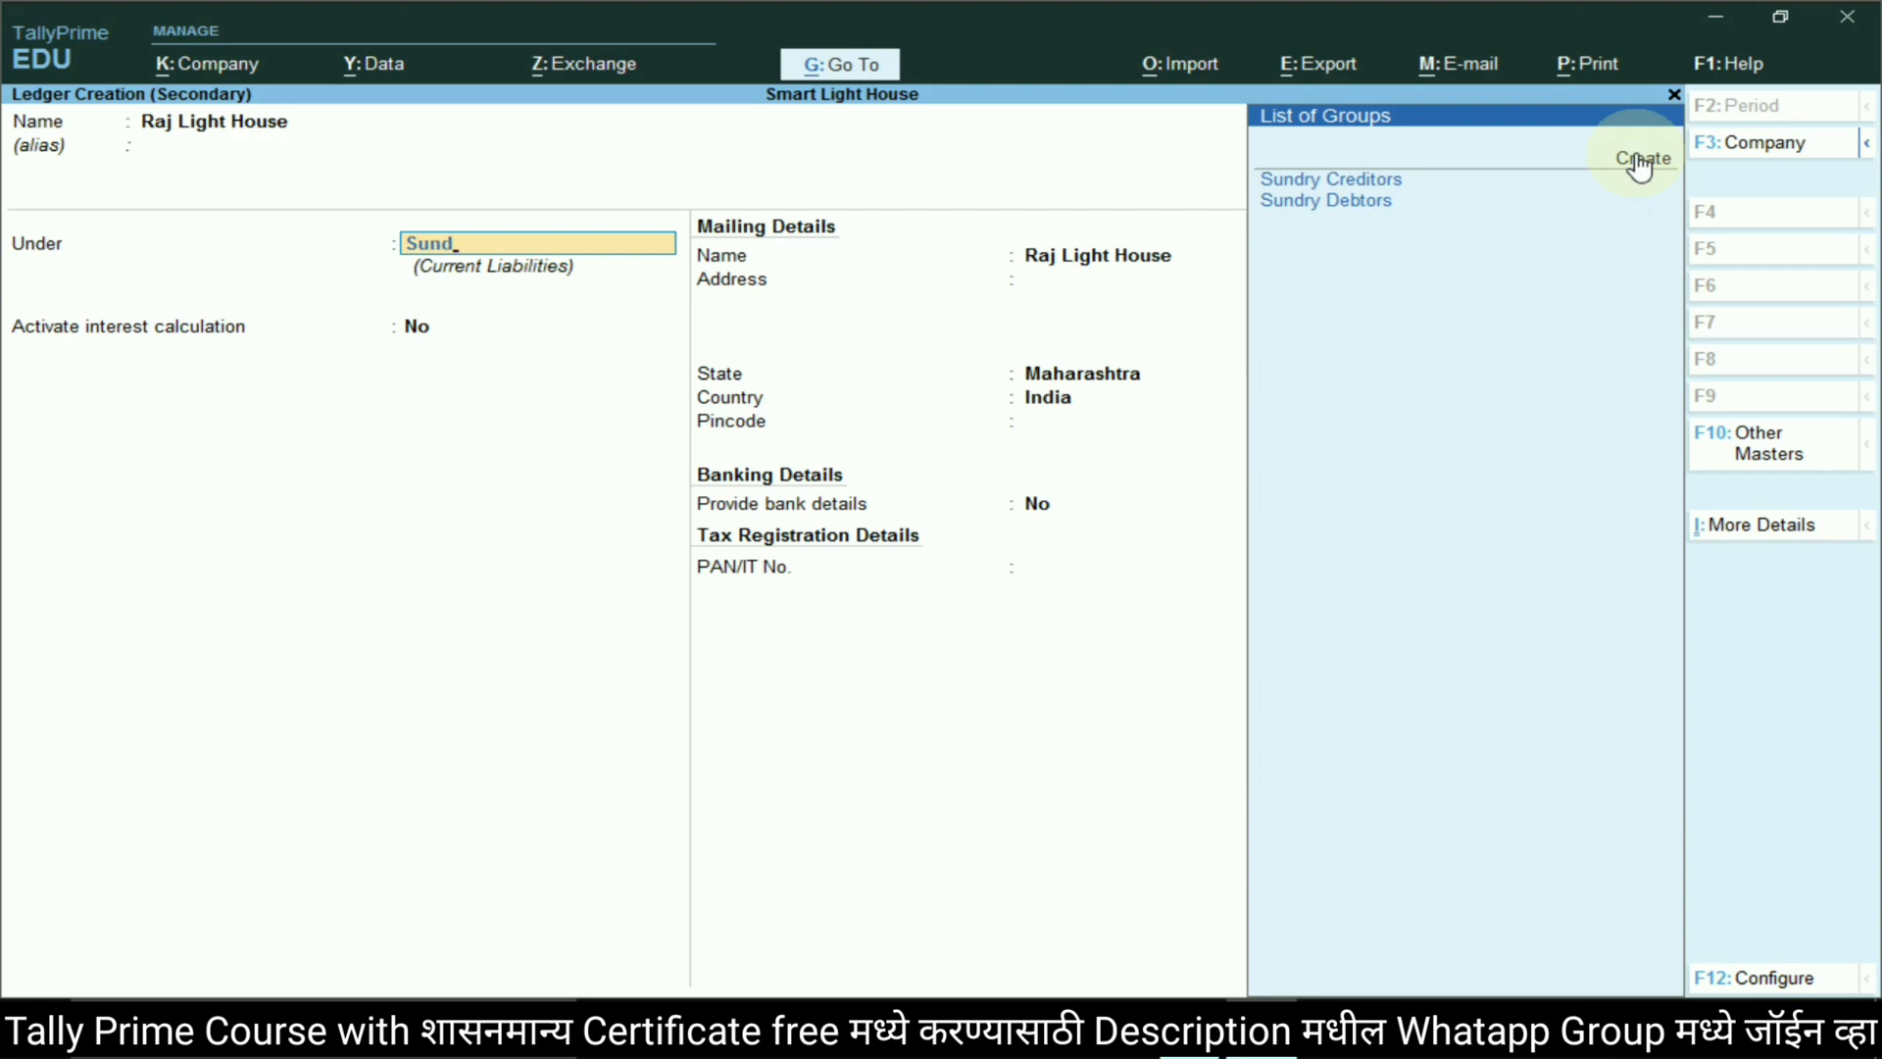
key("Down")
key("Return")
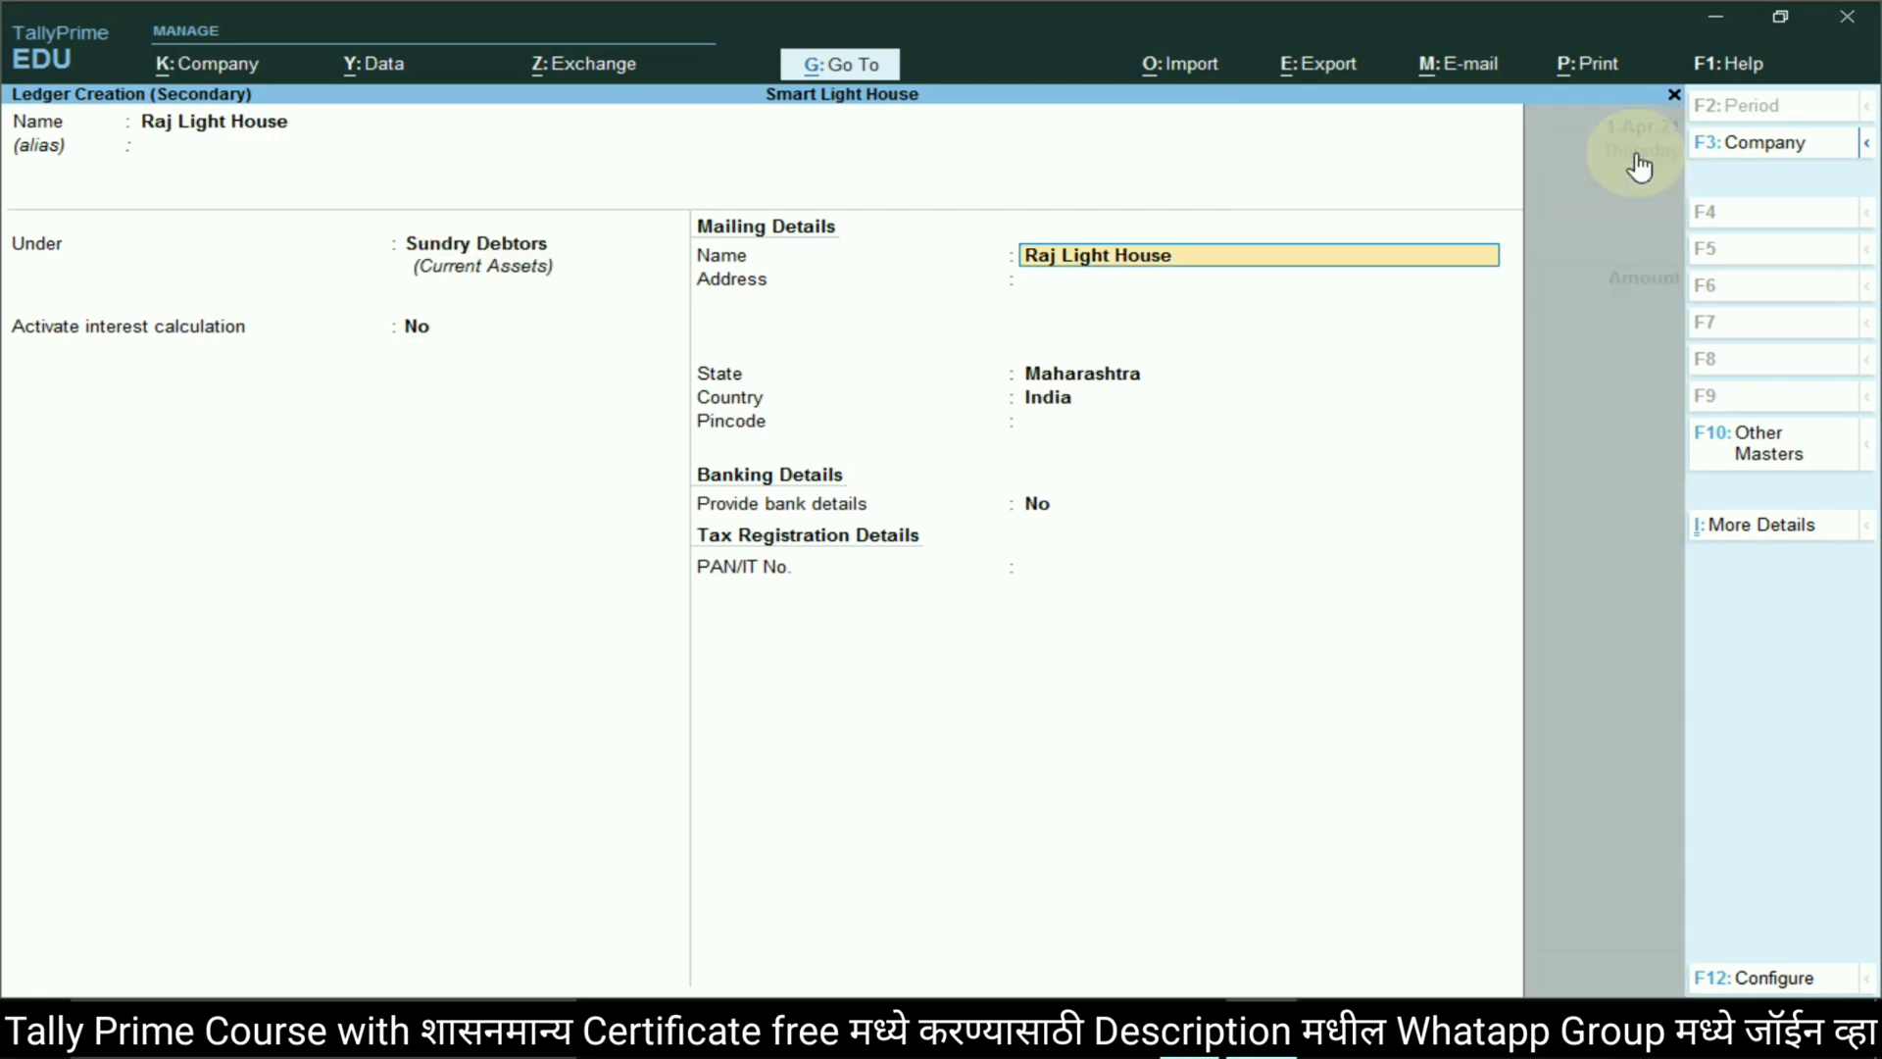
Keep the default mailing, banking and tax details for the Raj Light House ledger and save it
key("Return")
key("Return")
key("Return")
key("Return")
key("Return")
key("Return")
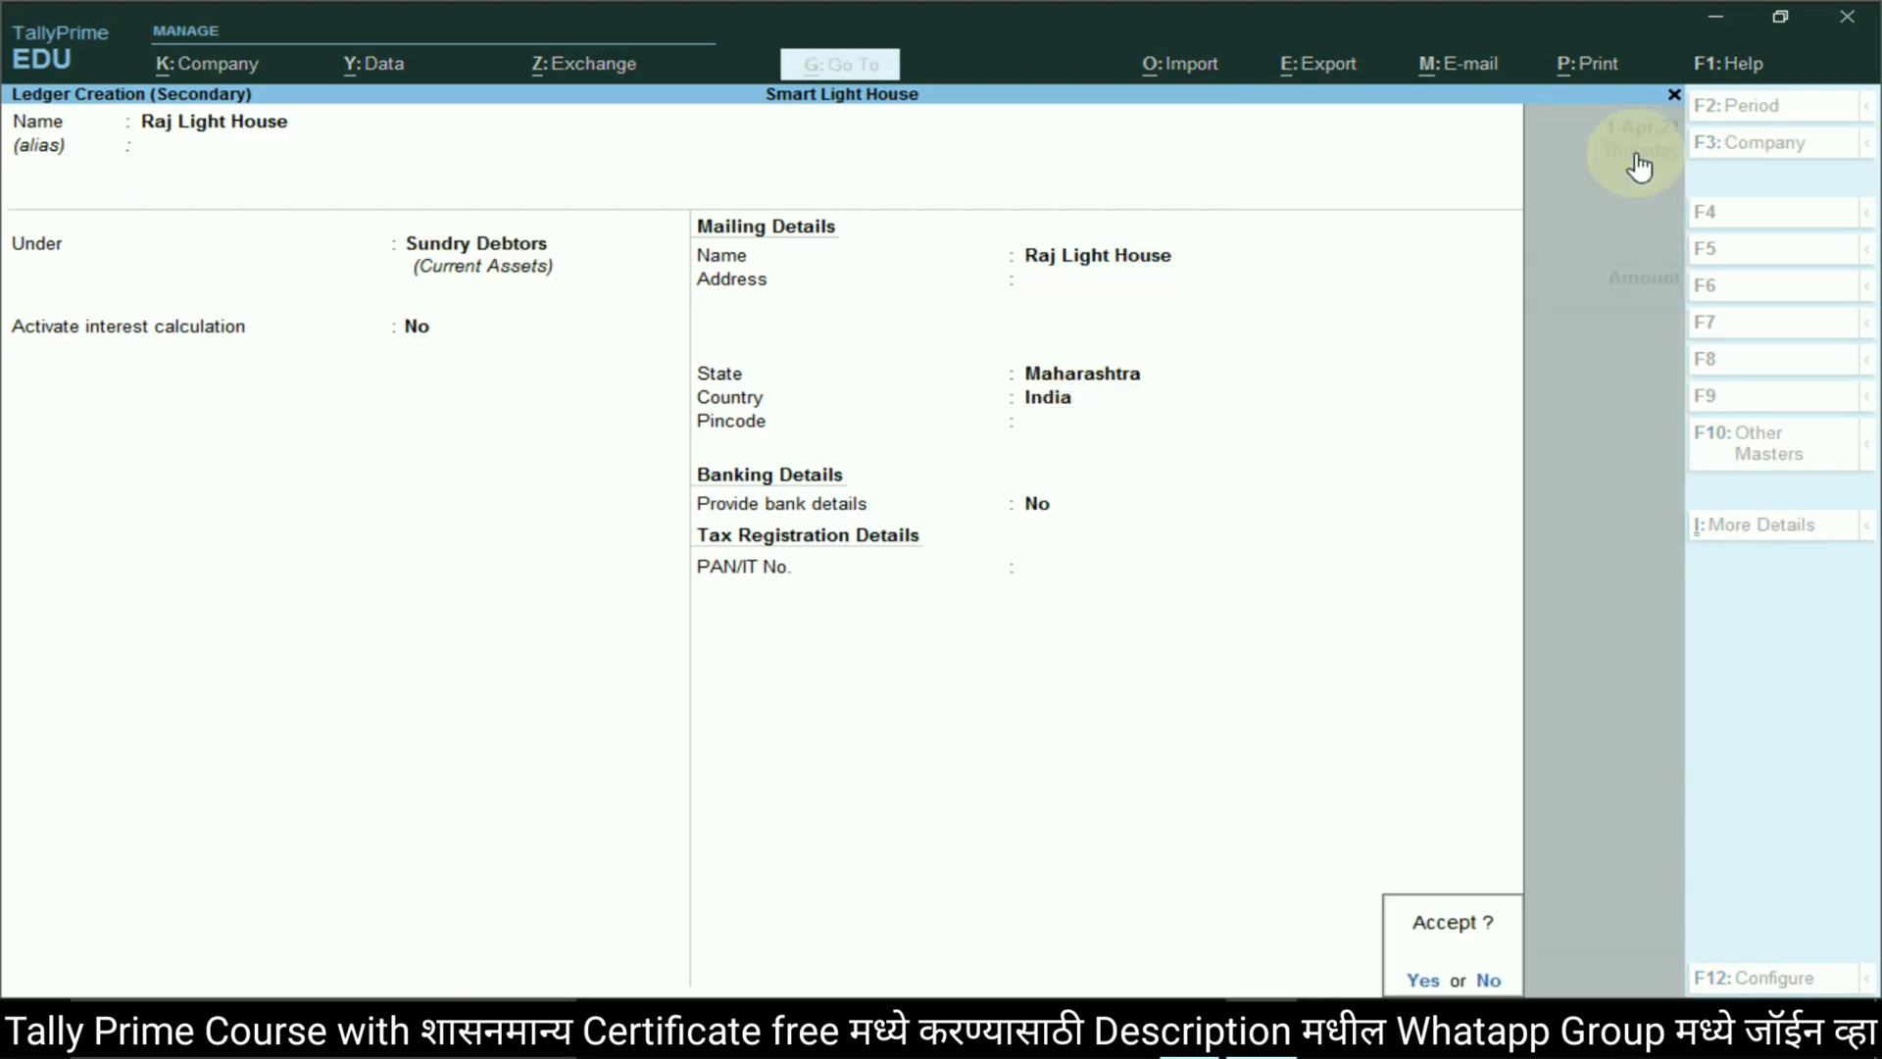
key("Return")
Accept the default dispatch and party details for Raj Light House and choose Sales as the sales ledger
key("Return")
key("Return")
key("Return")
key("Return")
key("Return")
key("Return")
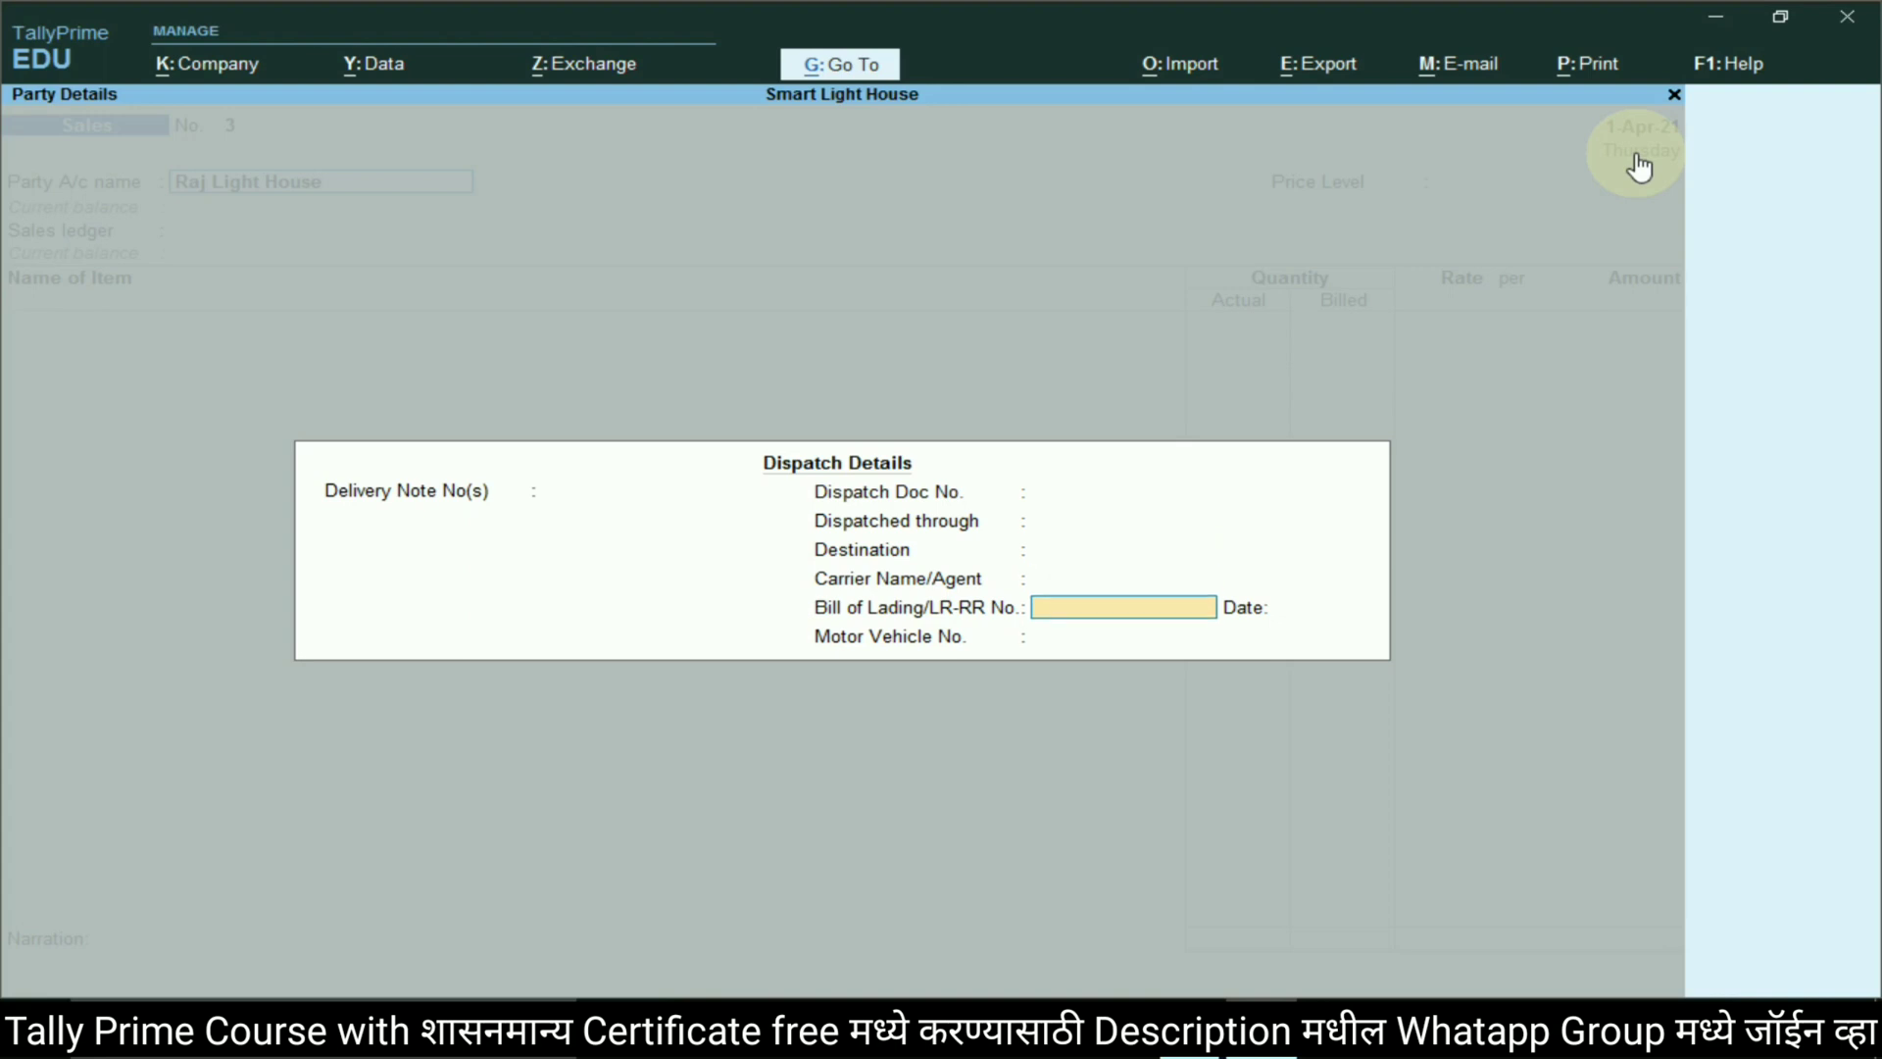
key("Return")
key("Return")
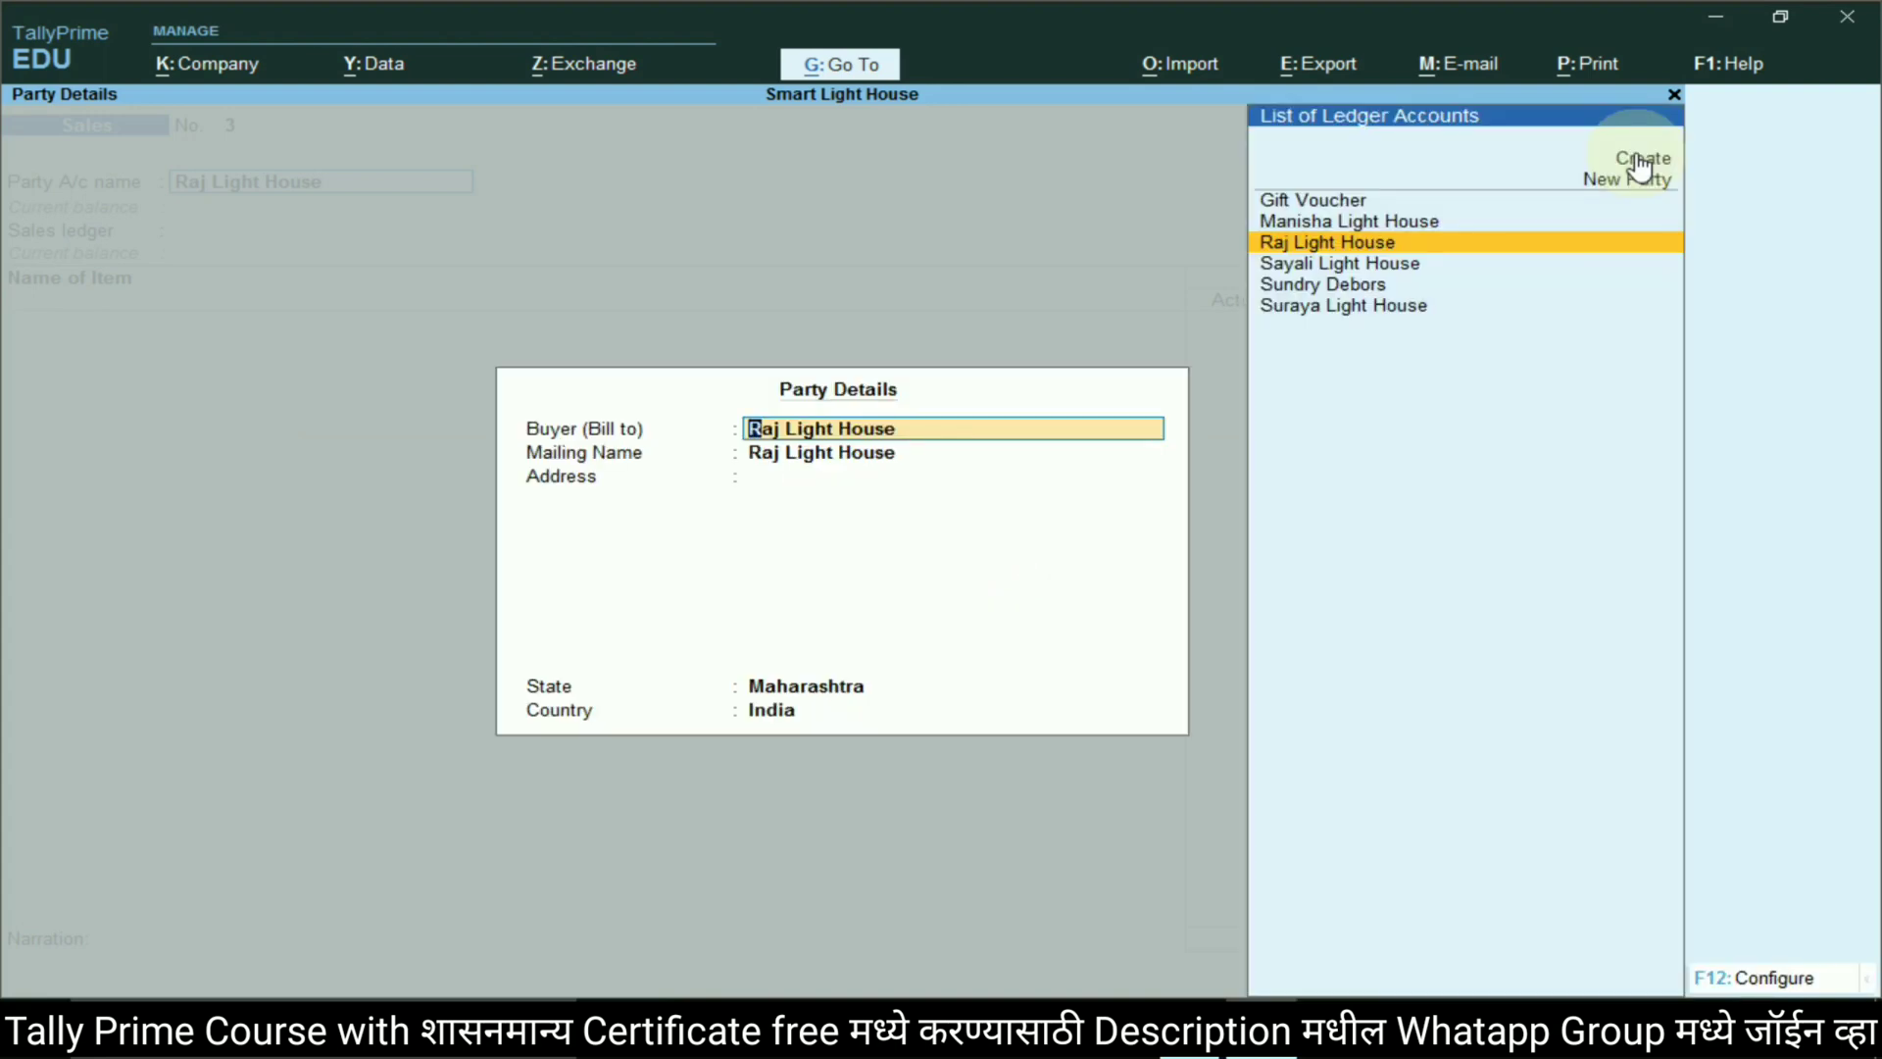
key("Return")
key("Return")
key("Return")
key("Return")
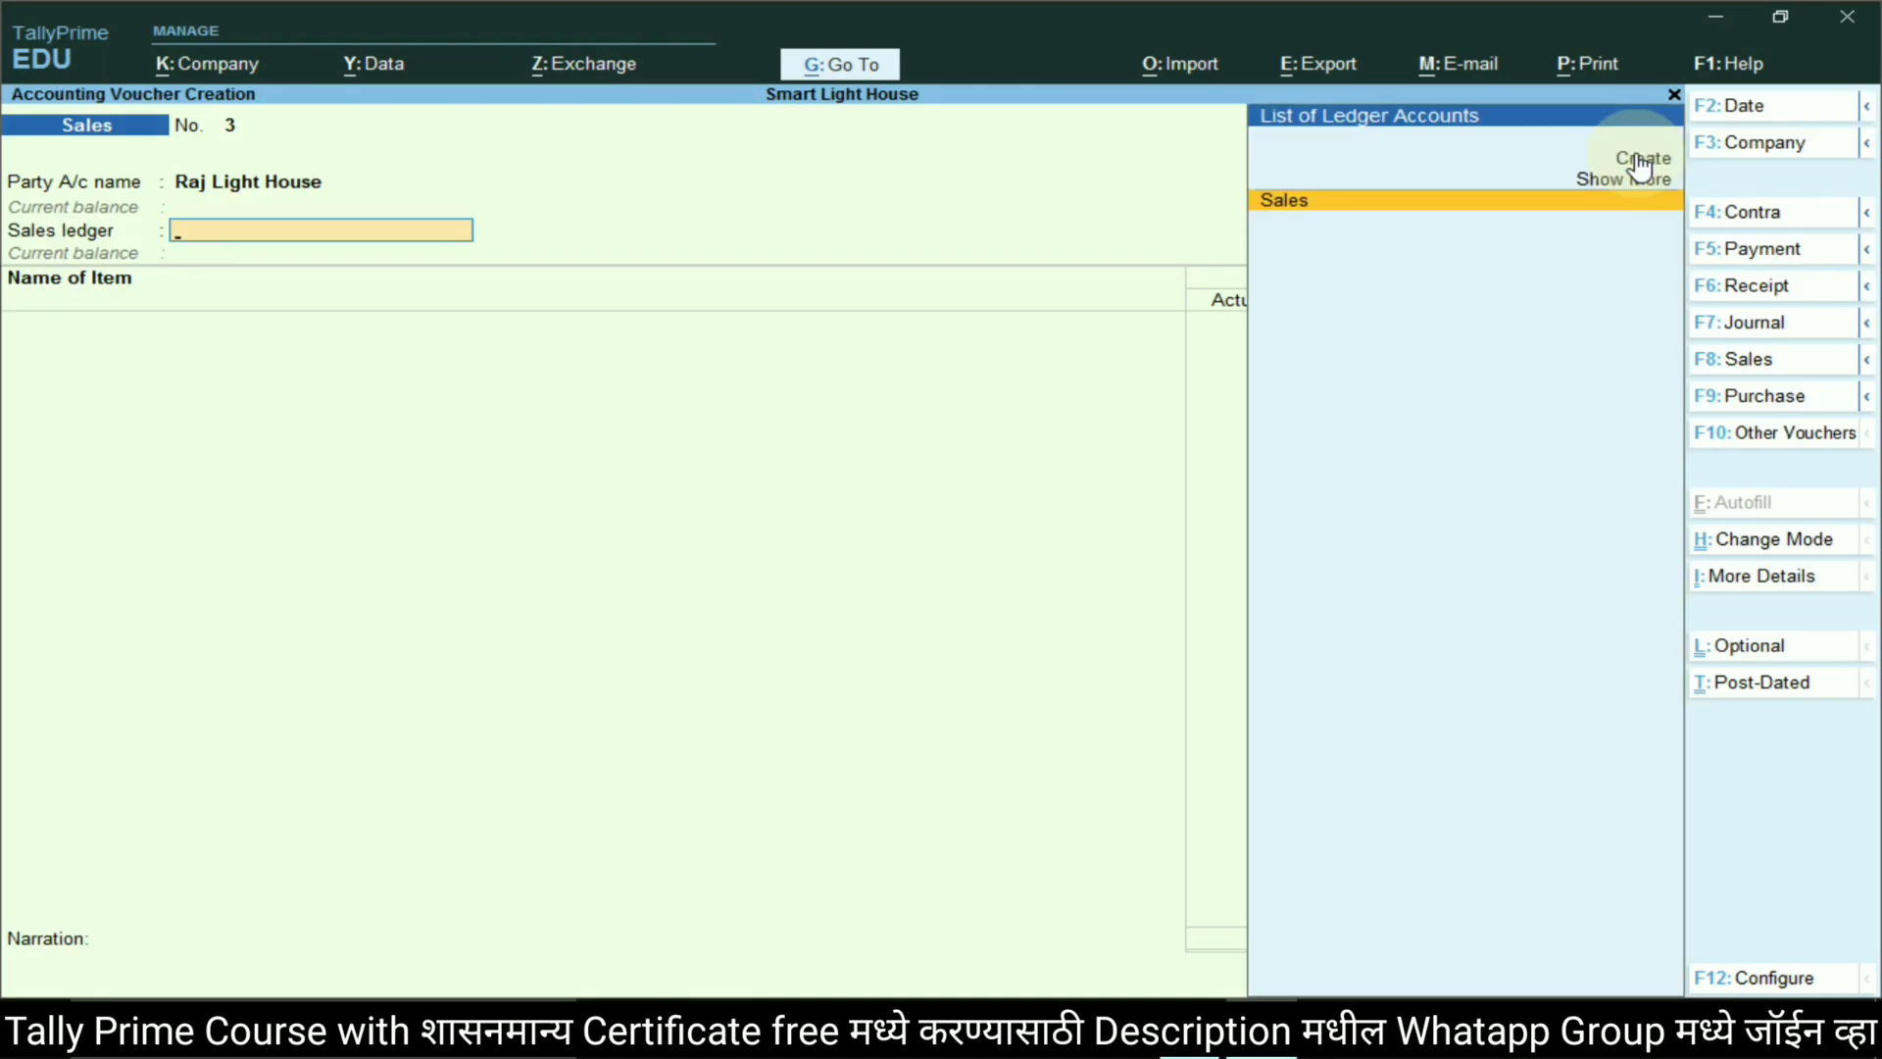
key("Return")
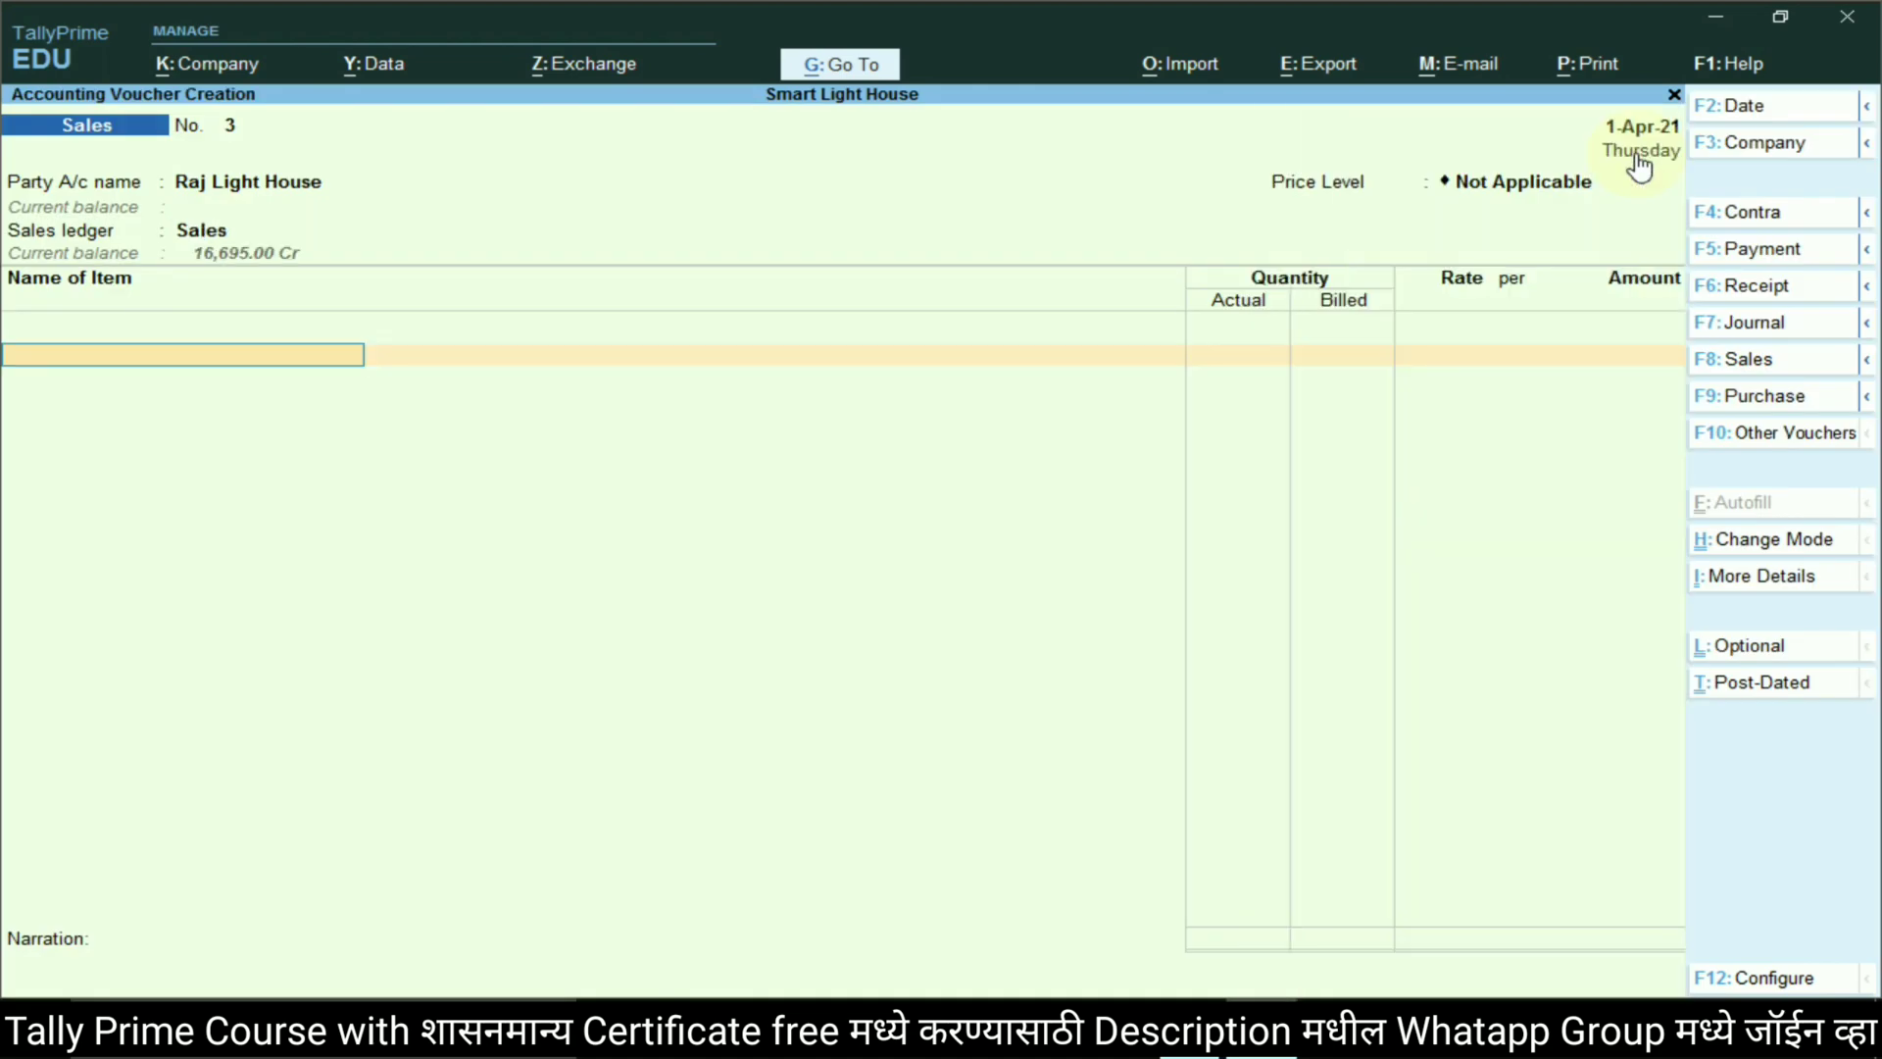
Add Socket 6A to the sales voucher with an actual quantity of 5 and a billed quantity of 4, per the Word assignment
key("alt+Tab")
key("alt+Tab")
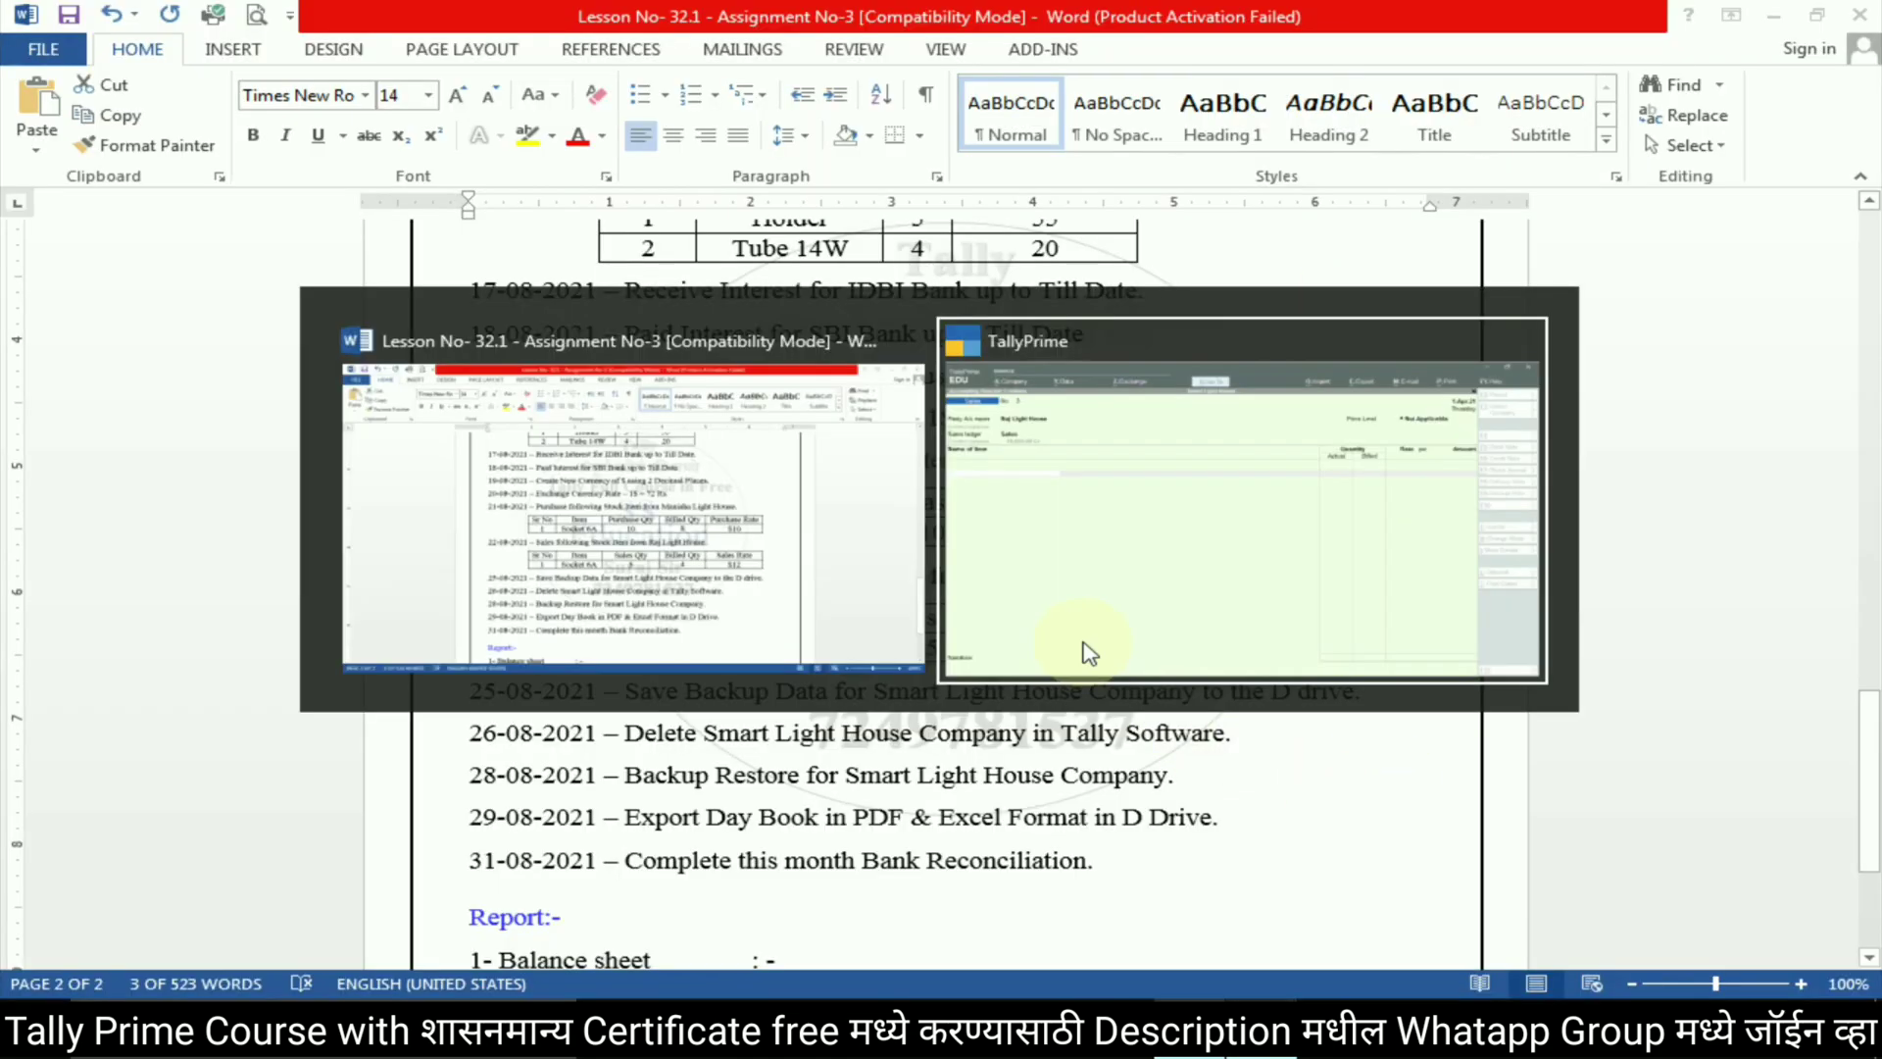
type("Soc")
key("Return")
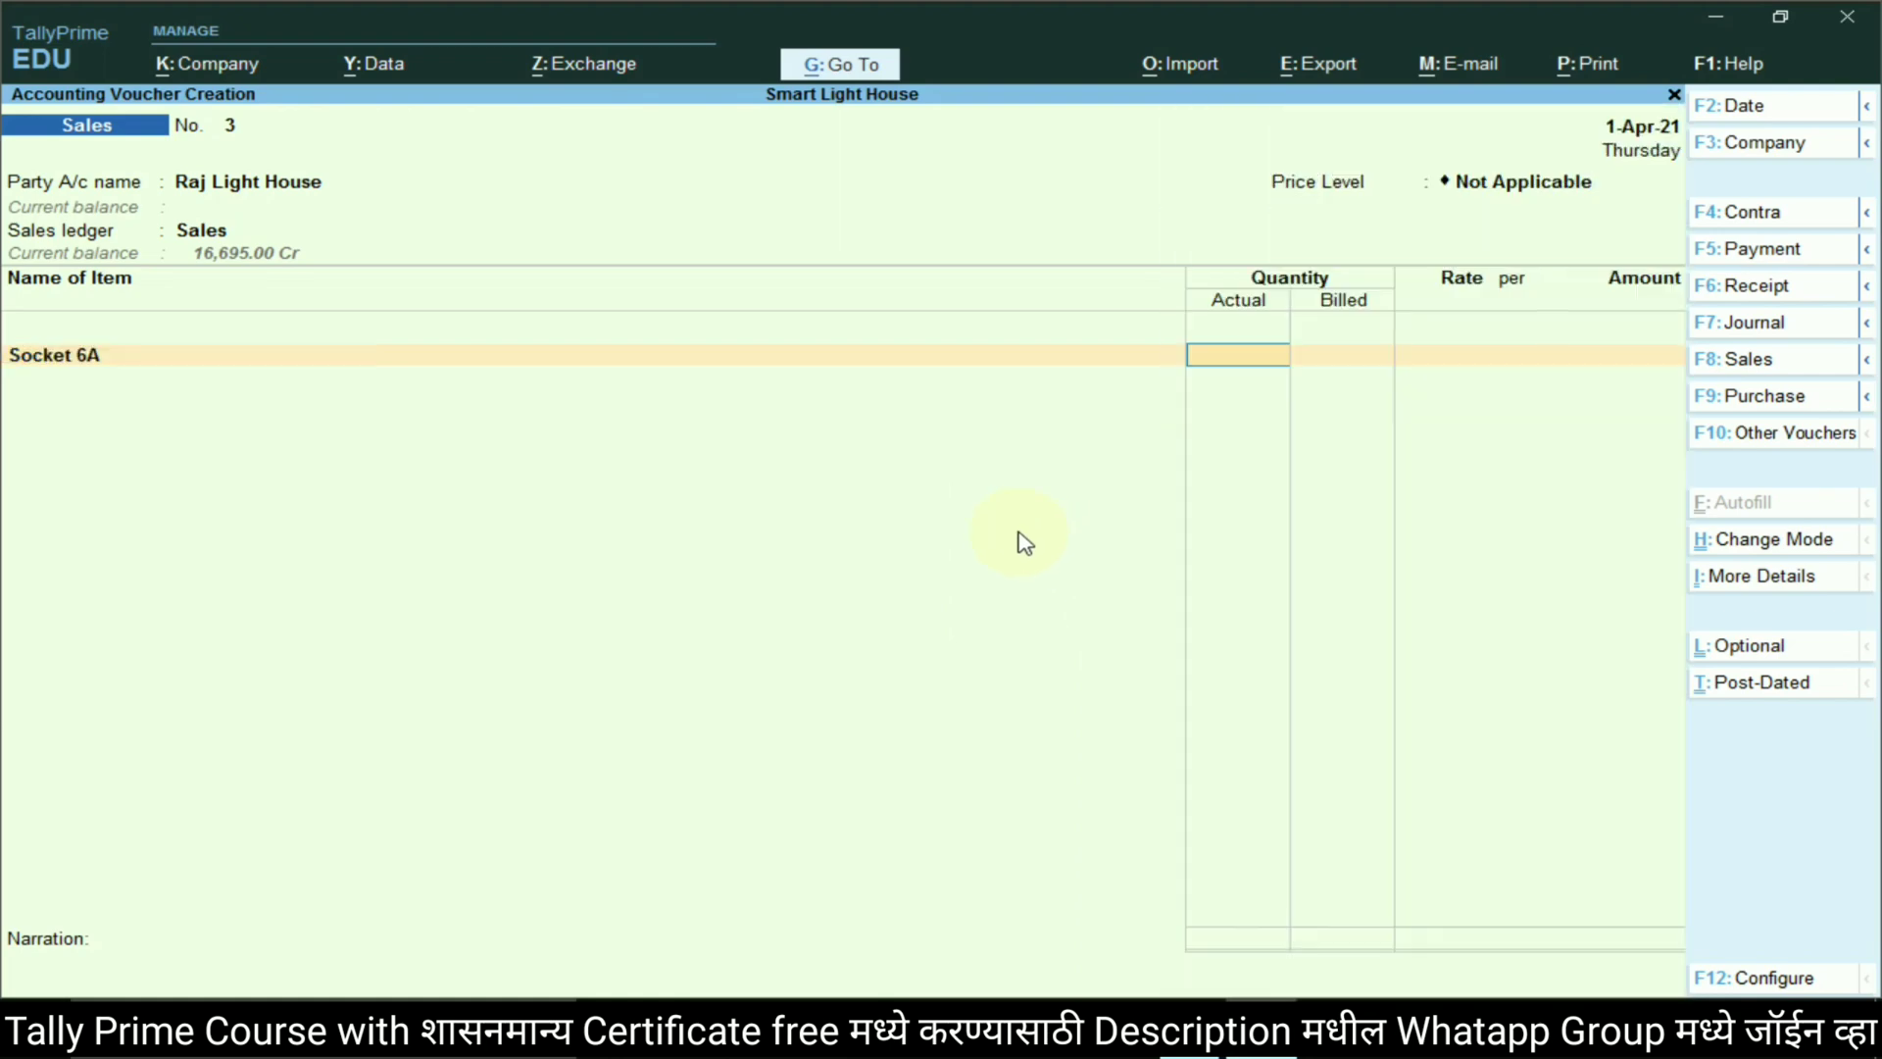
key("alt+Tab")
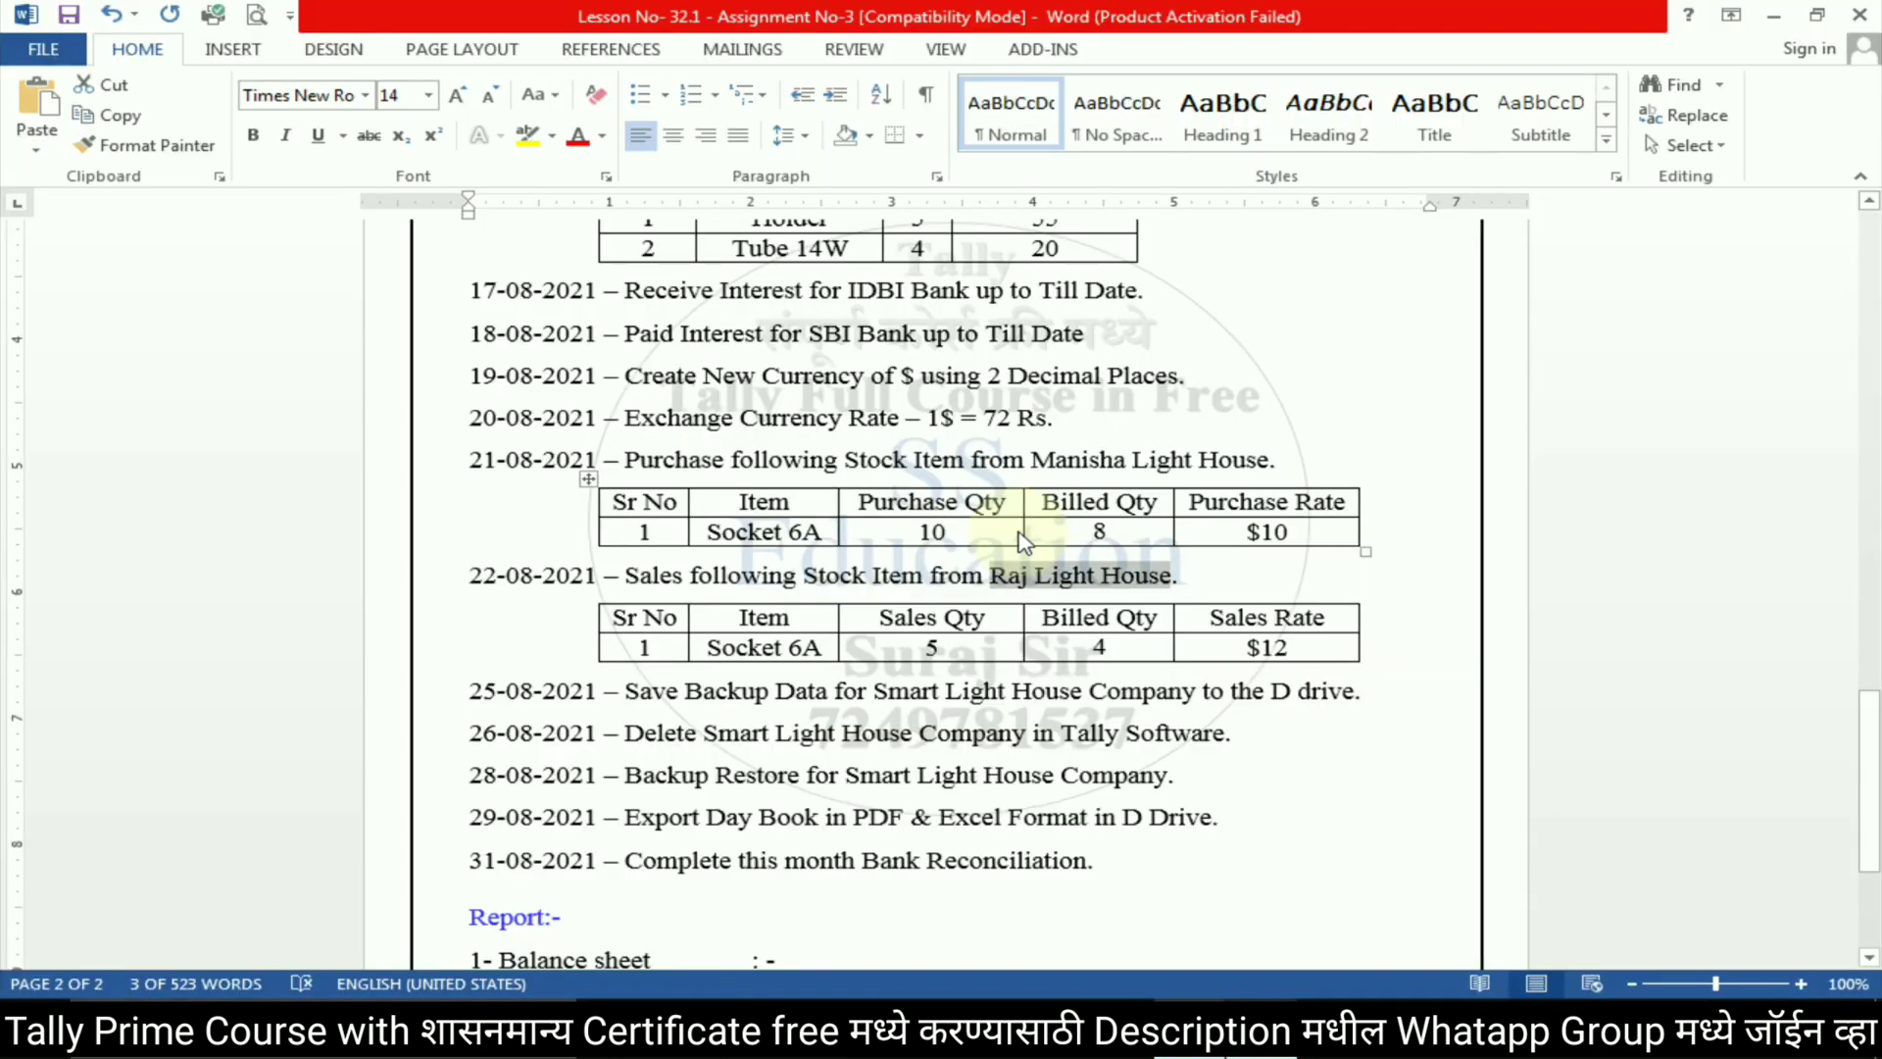
left_click(938, 647)
key("alt+Tab")
type("5")
key("Return")
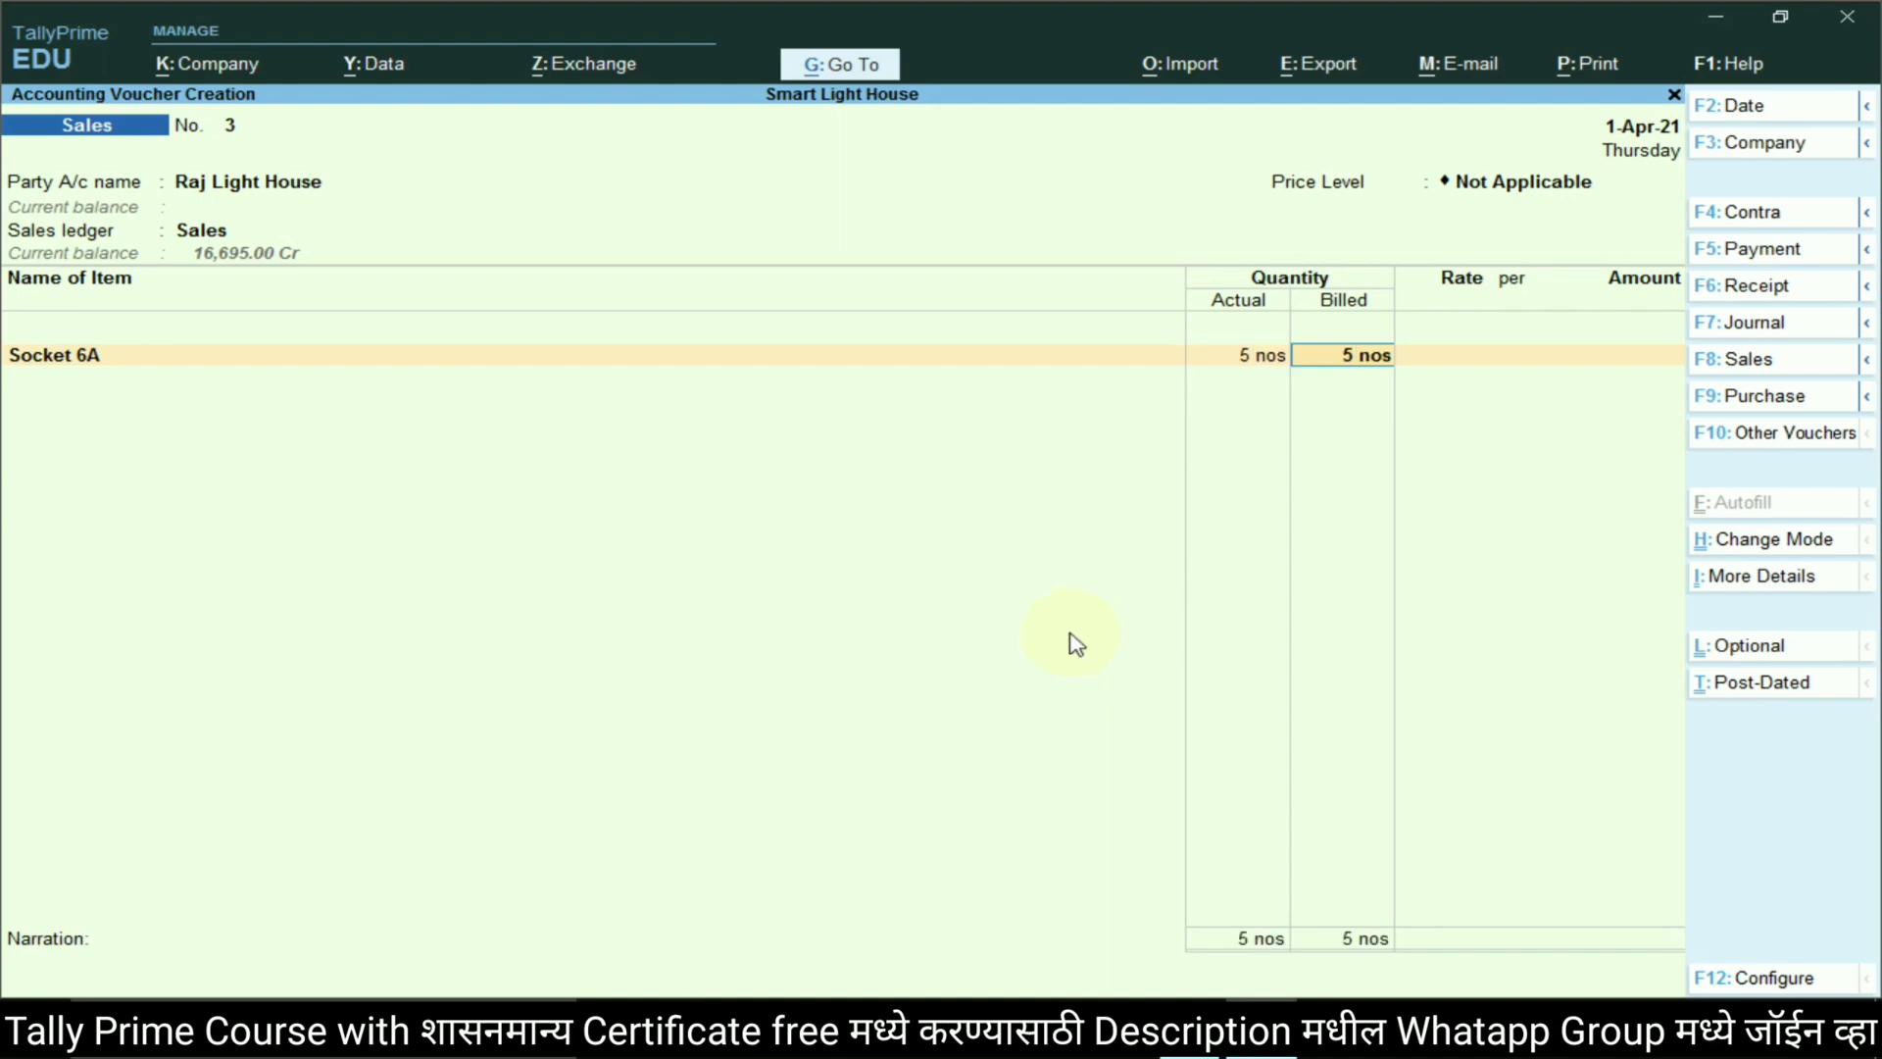
type("4")
key("Return")
Check the sales rate in the Word assignment and set the Socket 6A rate to $12 per nos
key("alt+Tab")
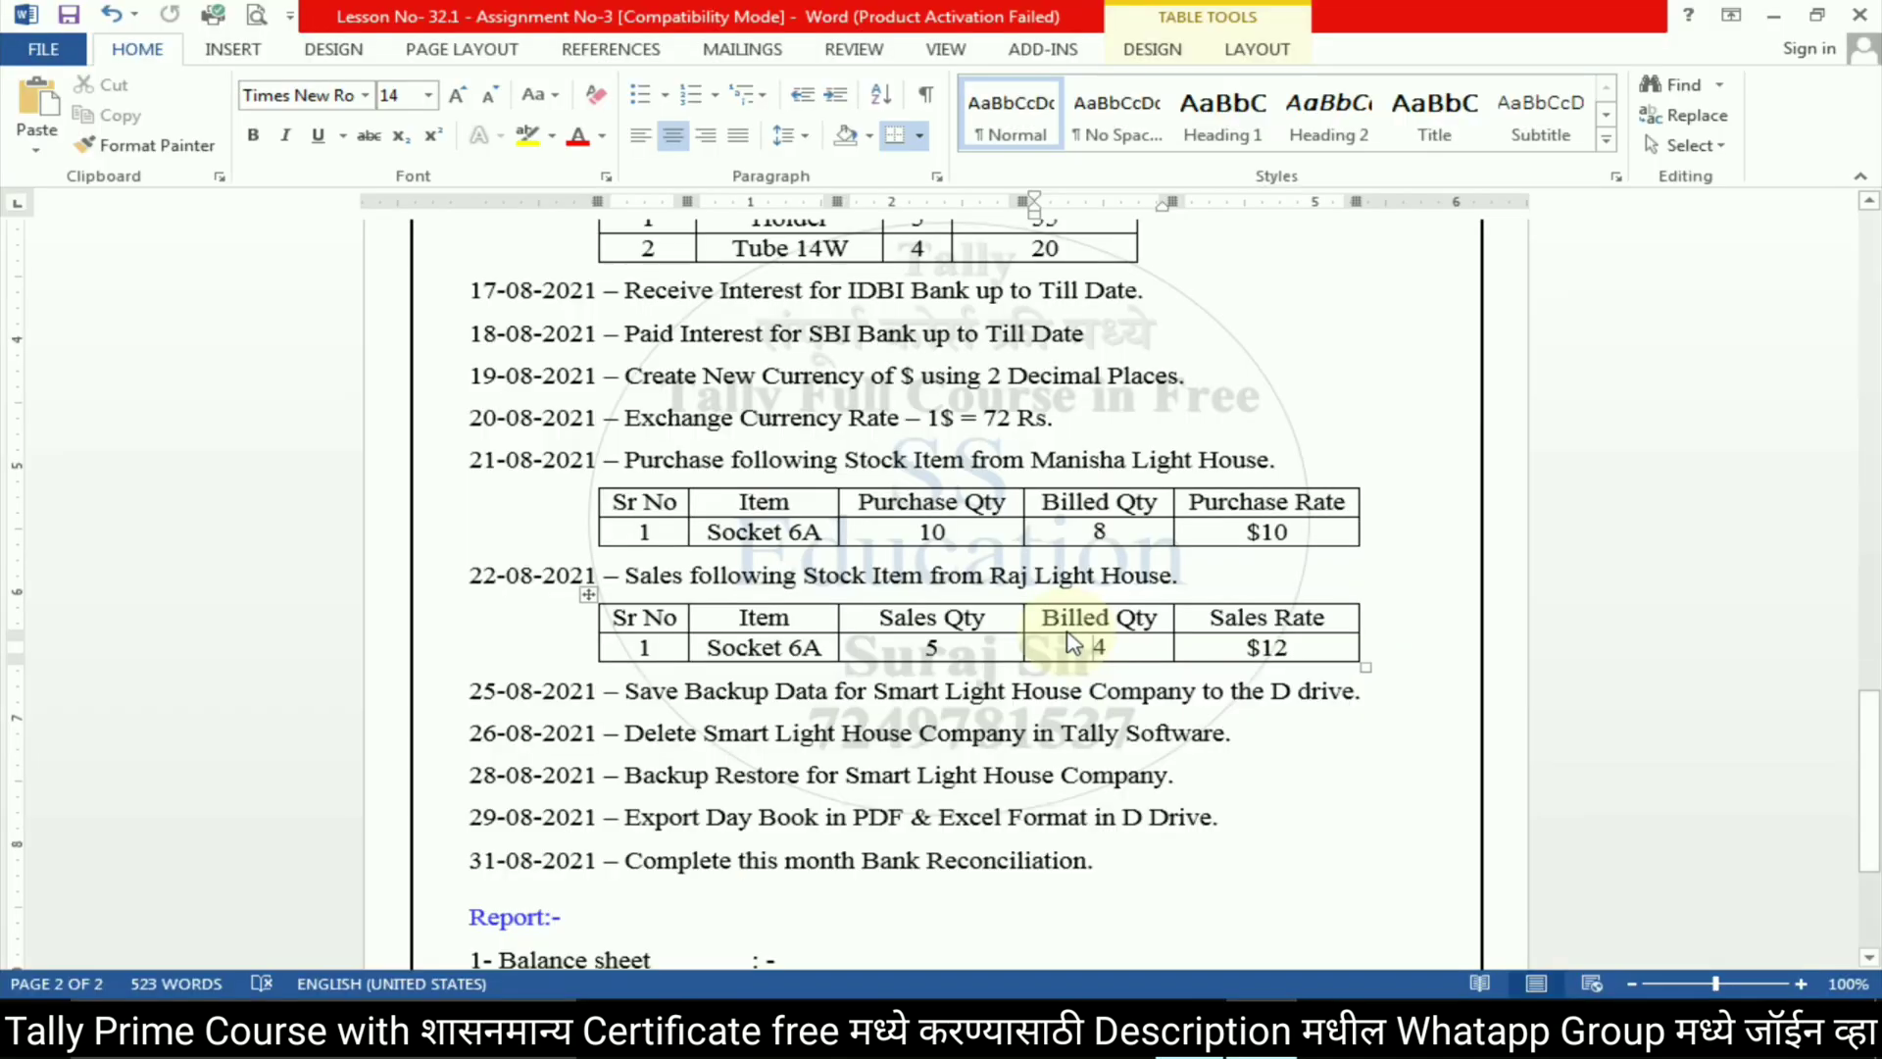
key("alt+Tab")
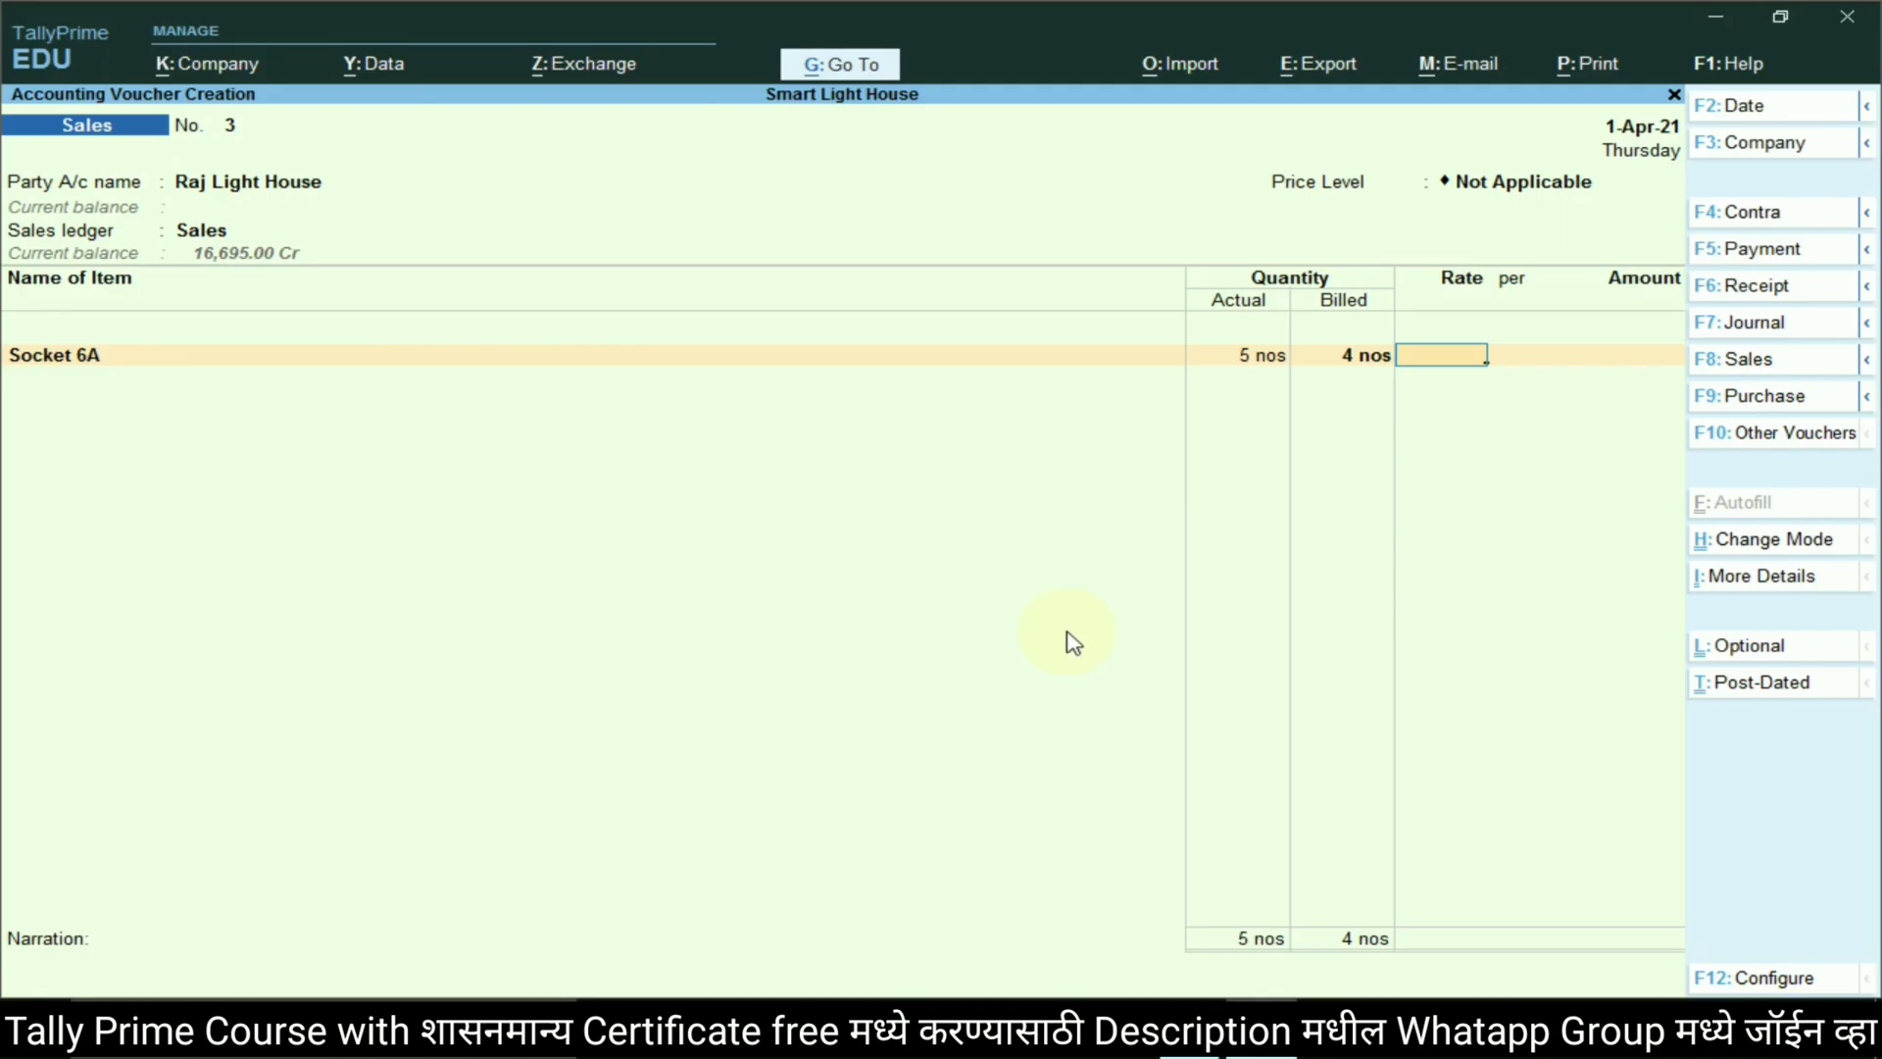
type("$12")
key("Return")
key("Return")
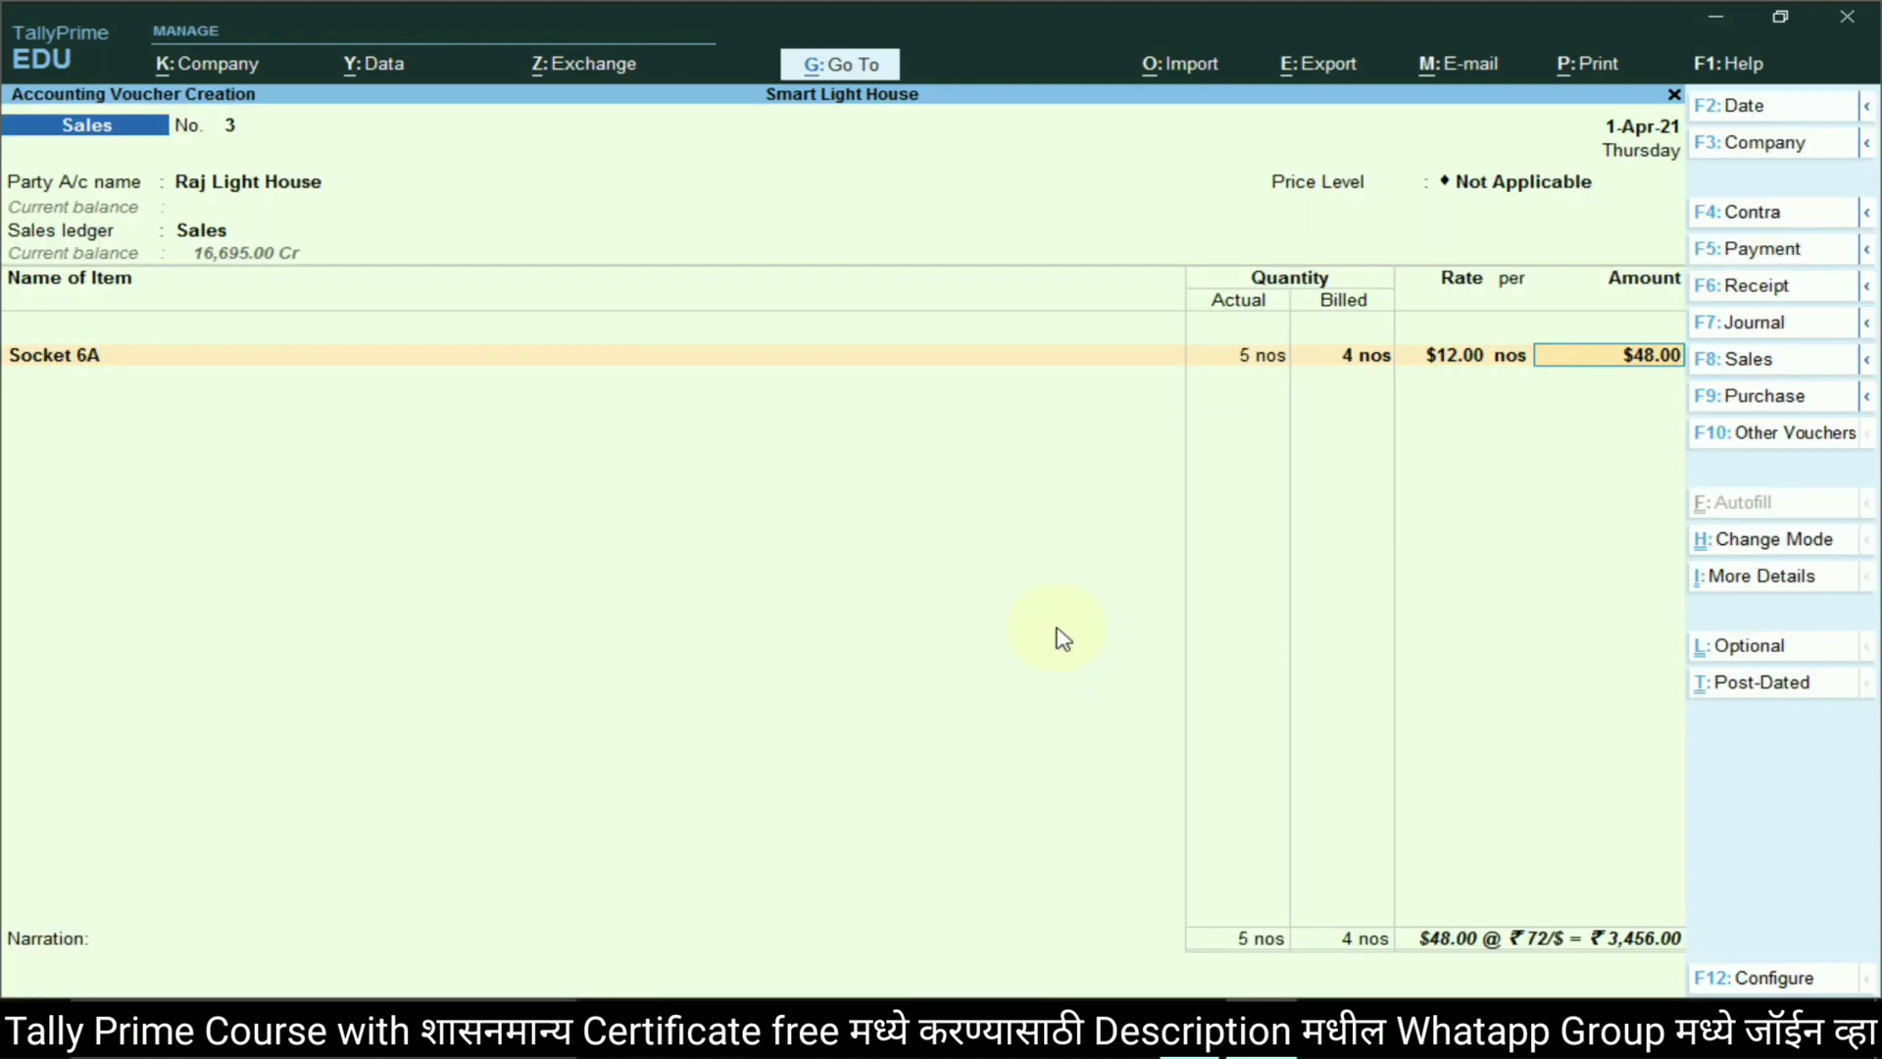
End the item list and save the sales voucher without a narration
key("Return")
key("Return")
key("Return")
key("Return")
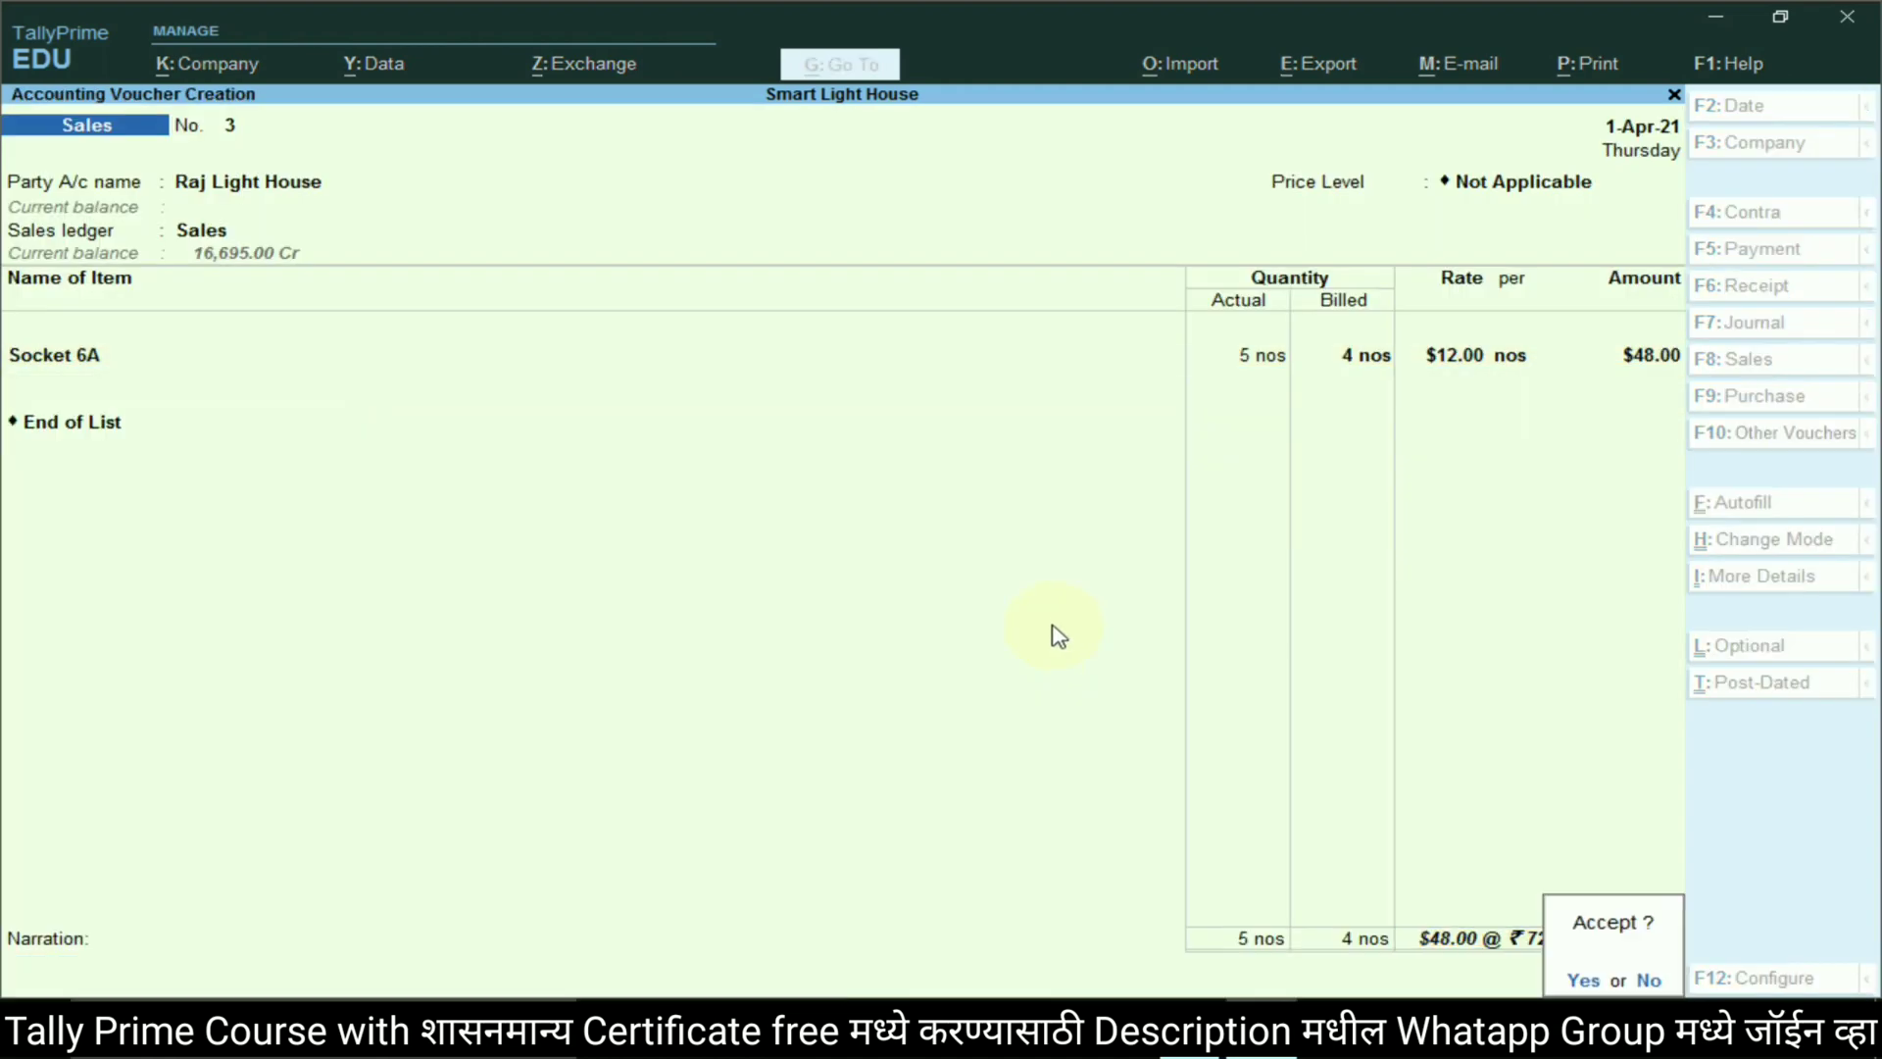
key("Return")
Look up the 25-08-2021 backup task and the remaining entries in the Word assignment
key("alt+Tab")
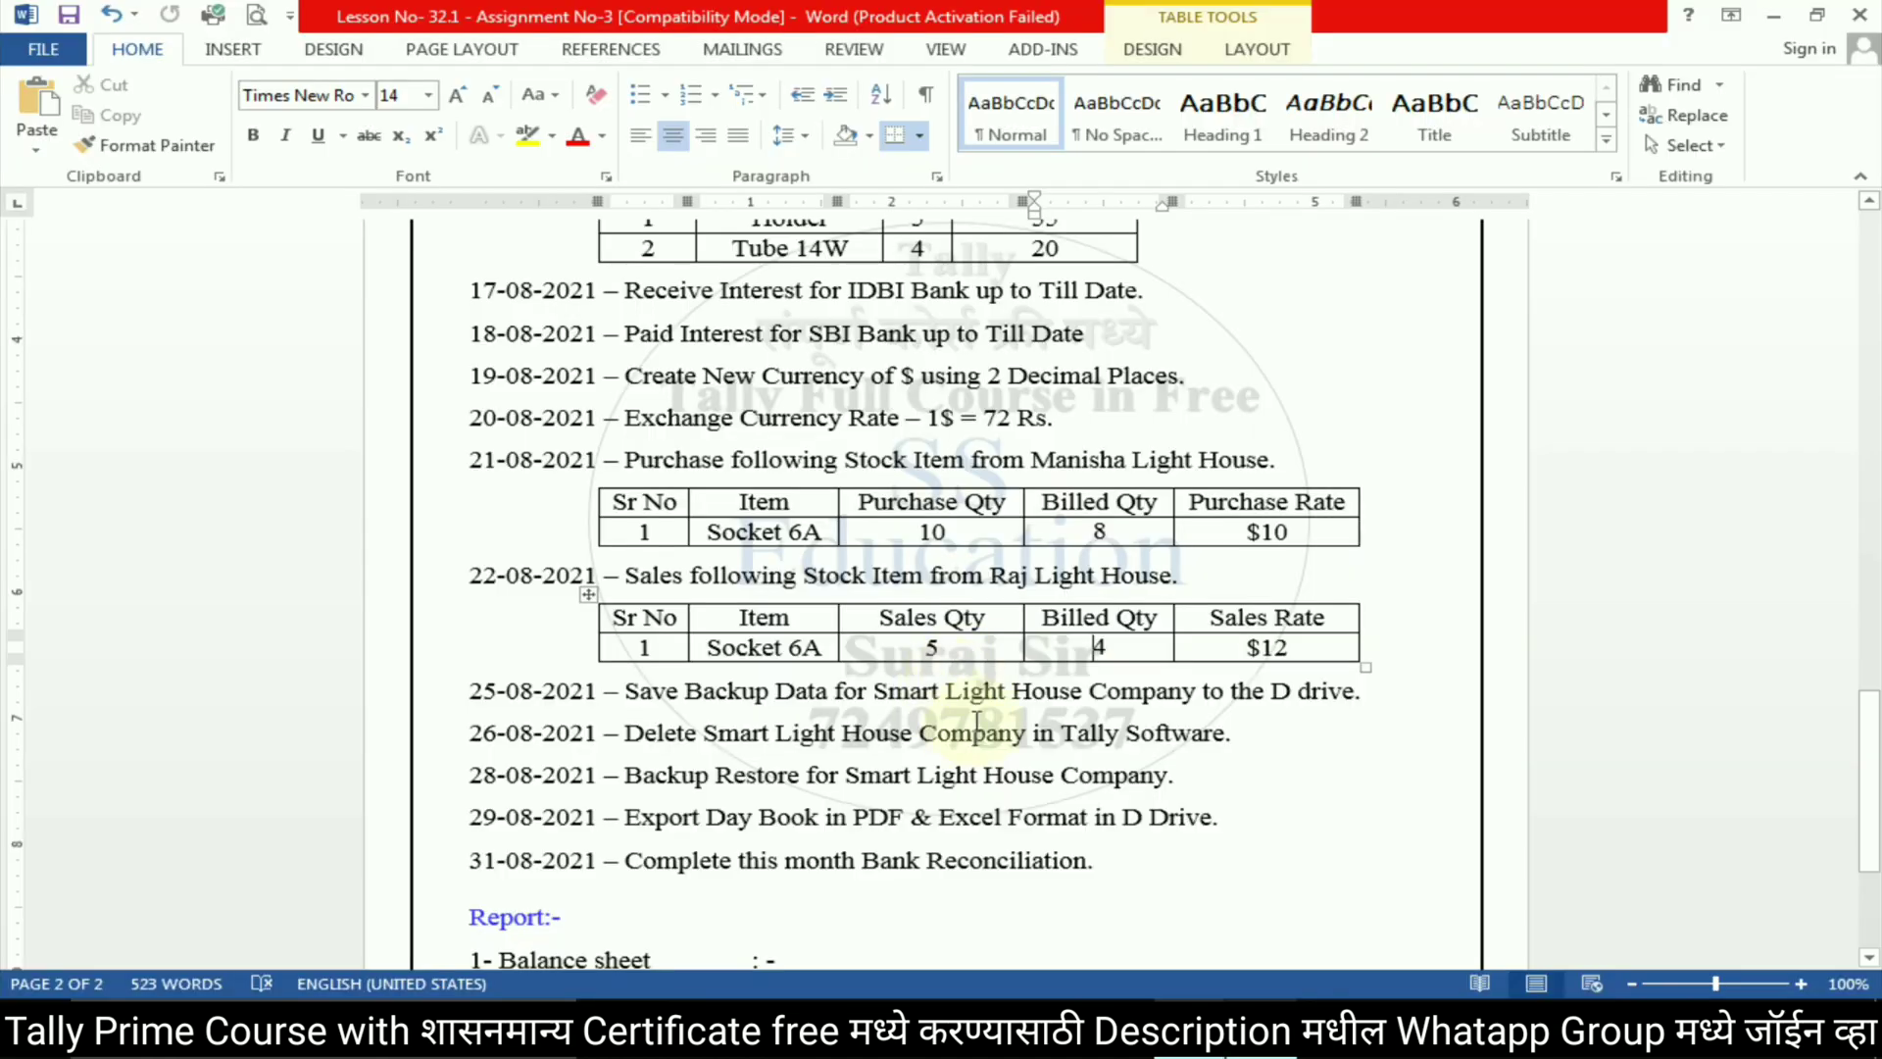
left_click(714, 691)
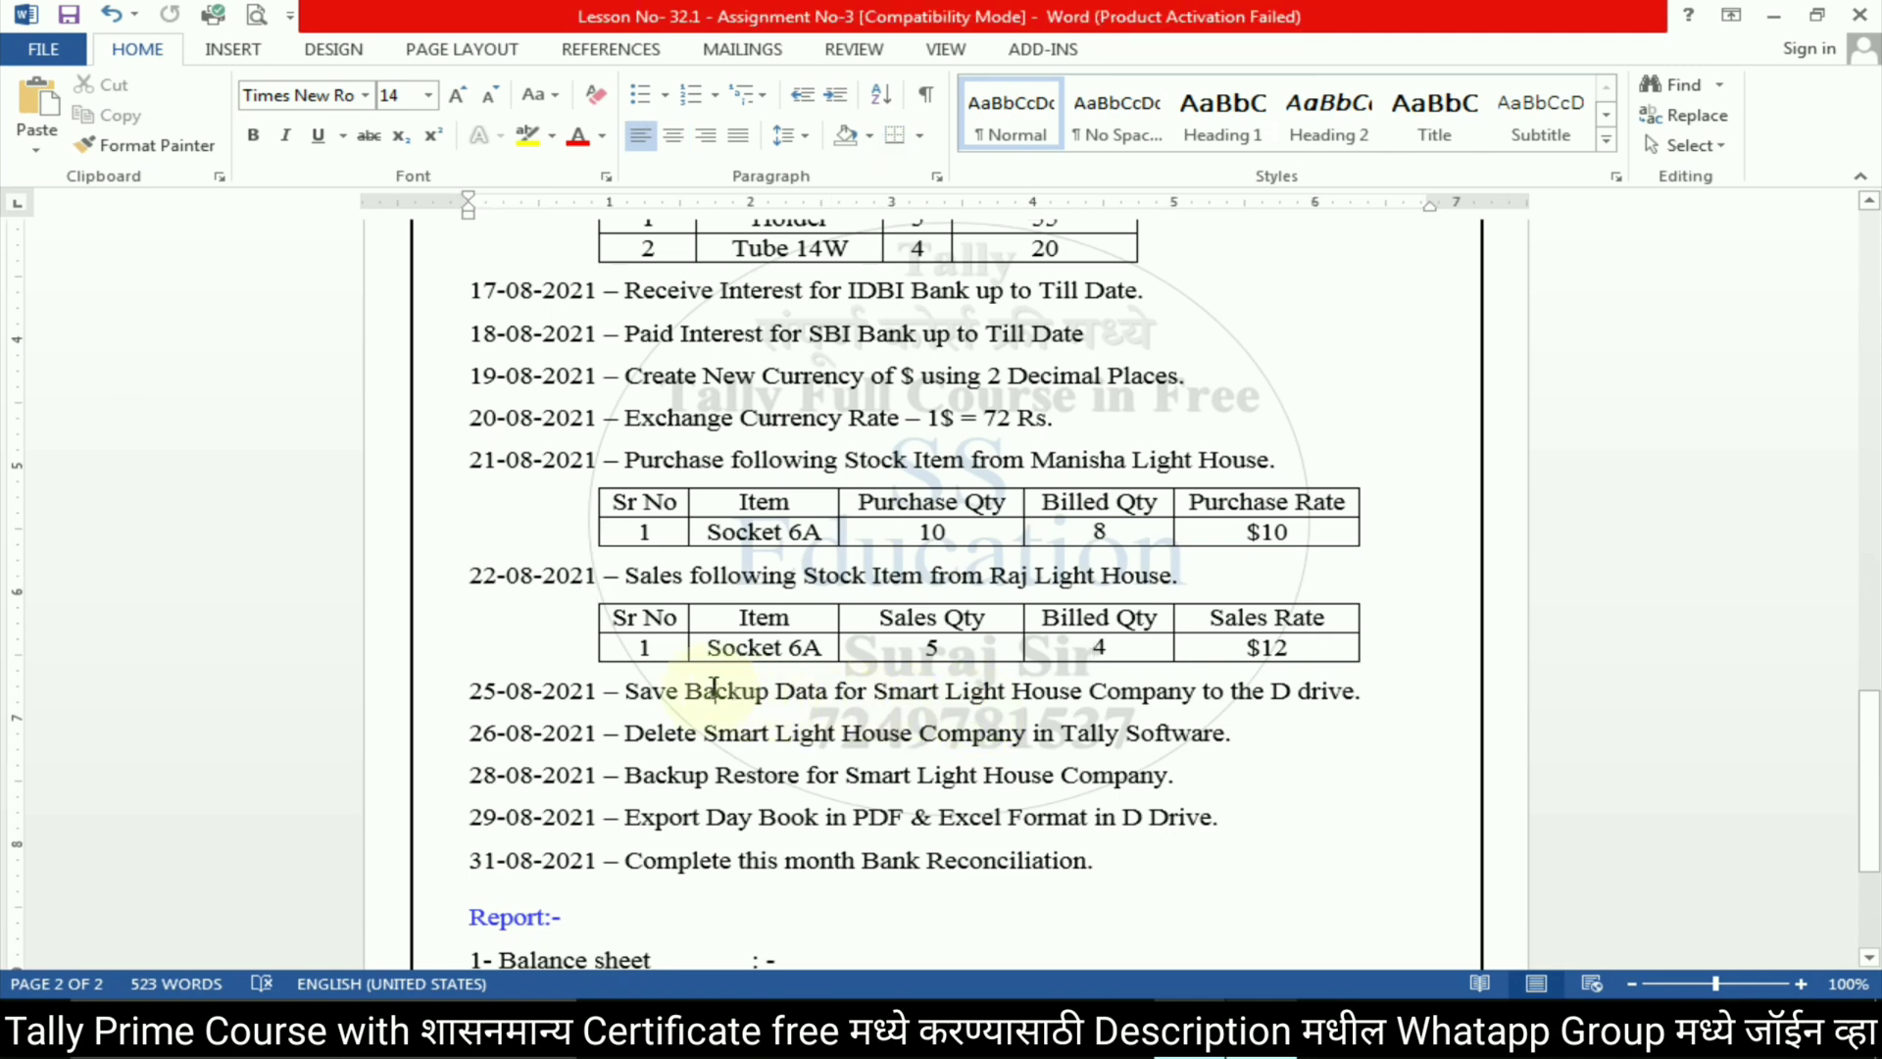
scroll(720, 686, "down", 3)
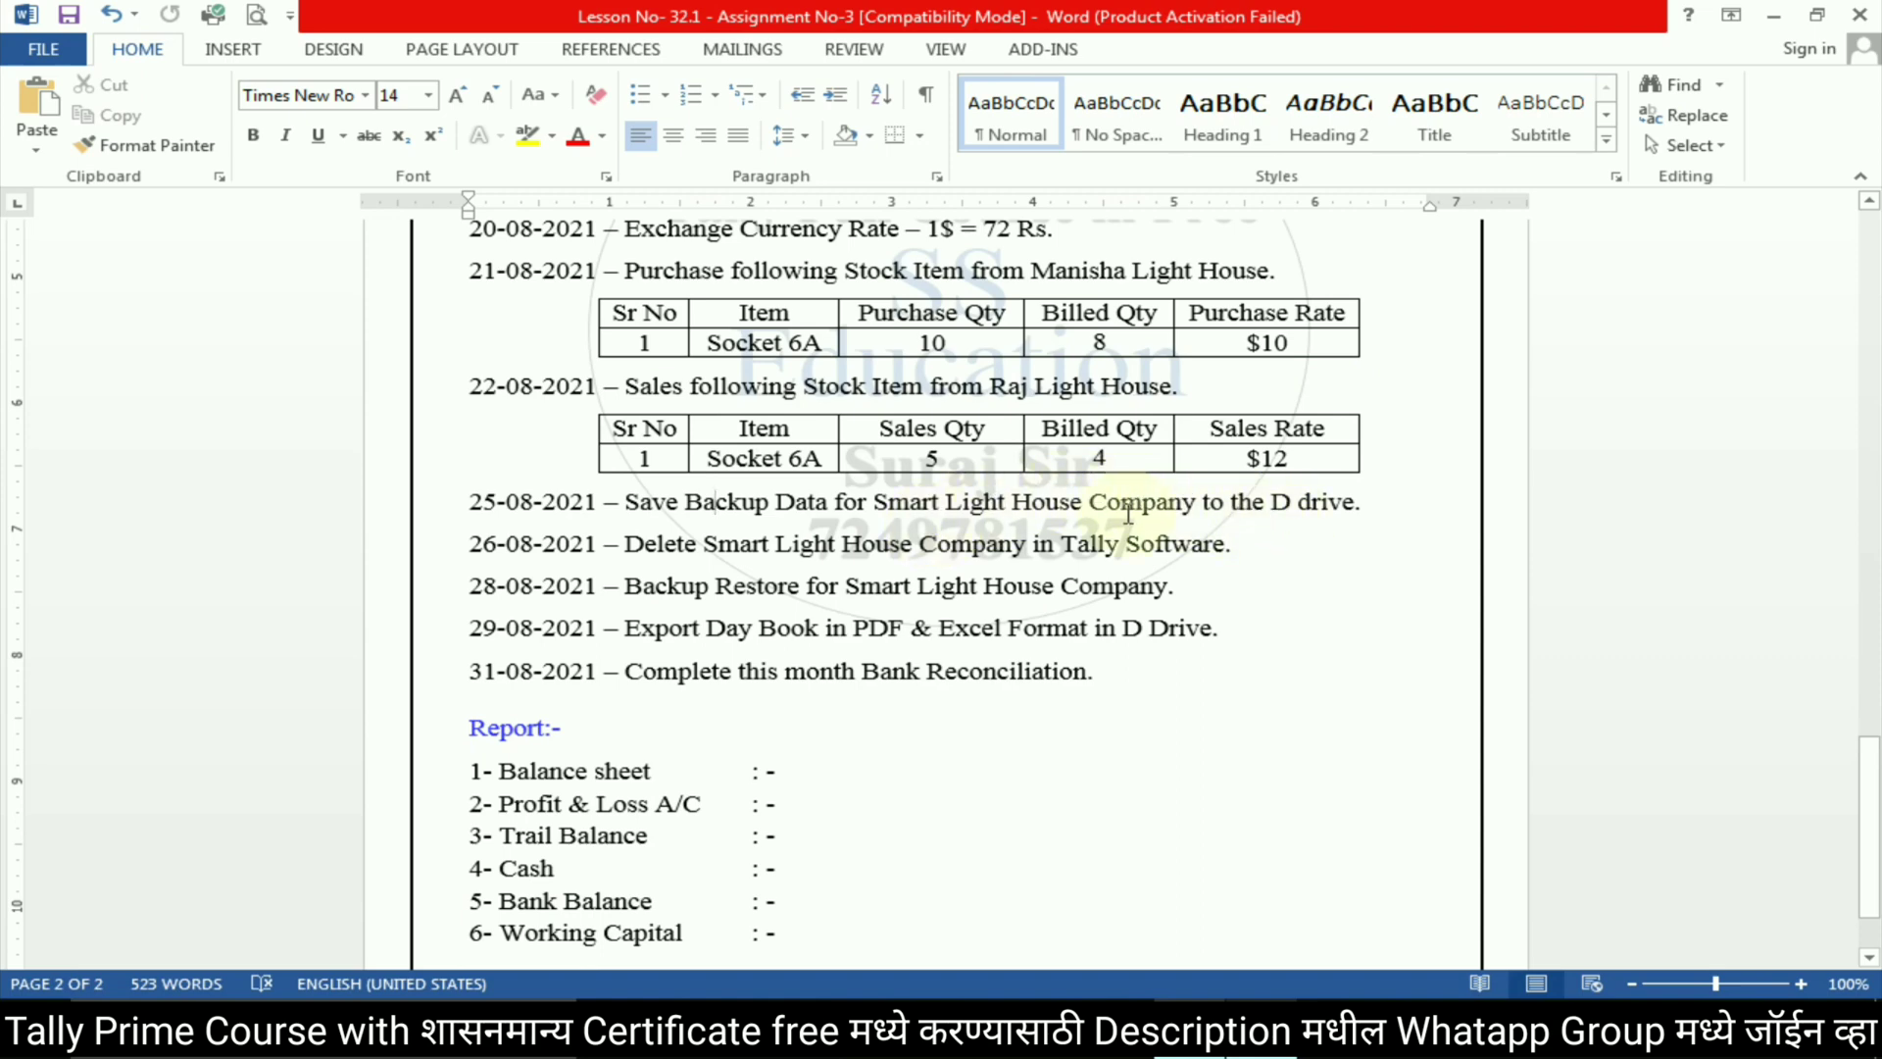
double_click(730, 504)
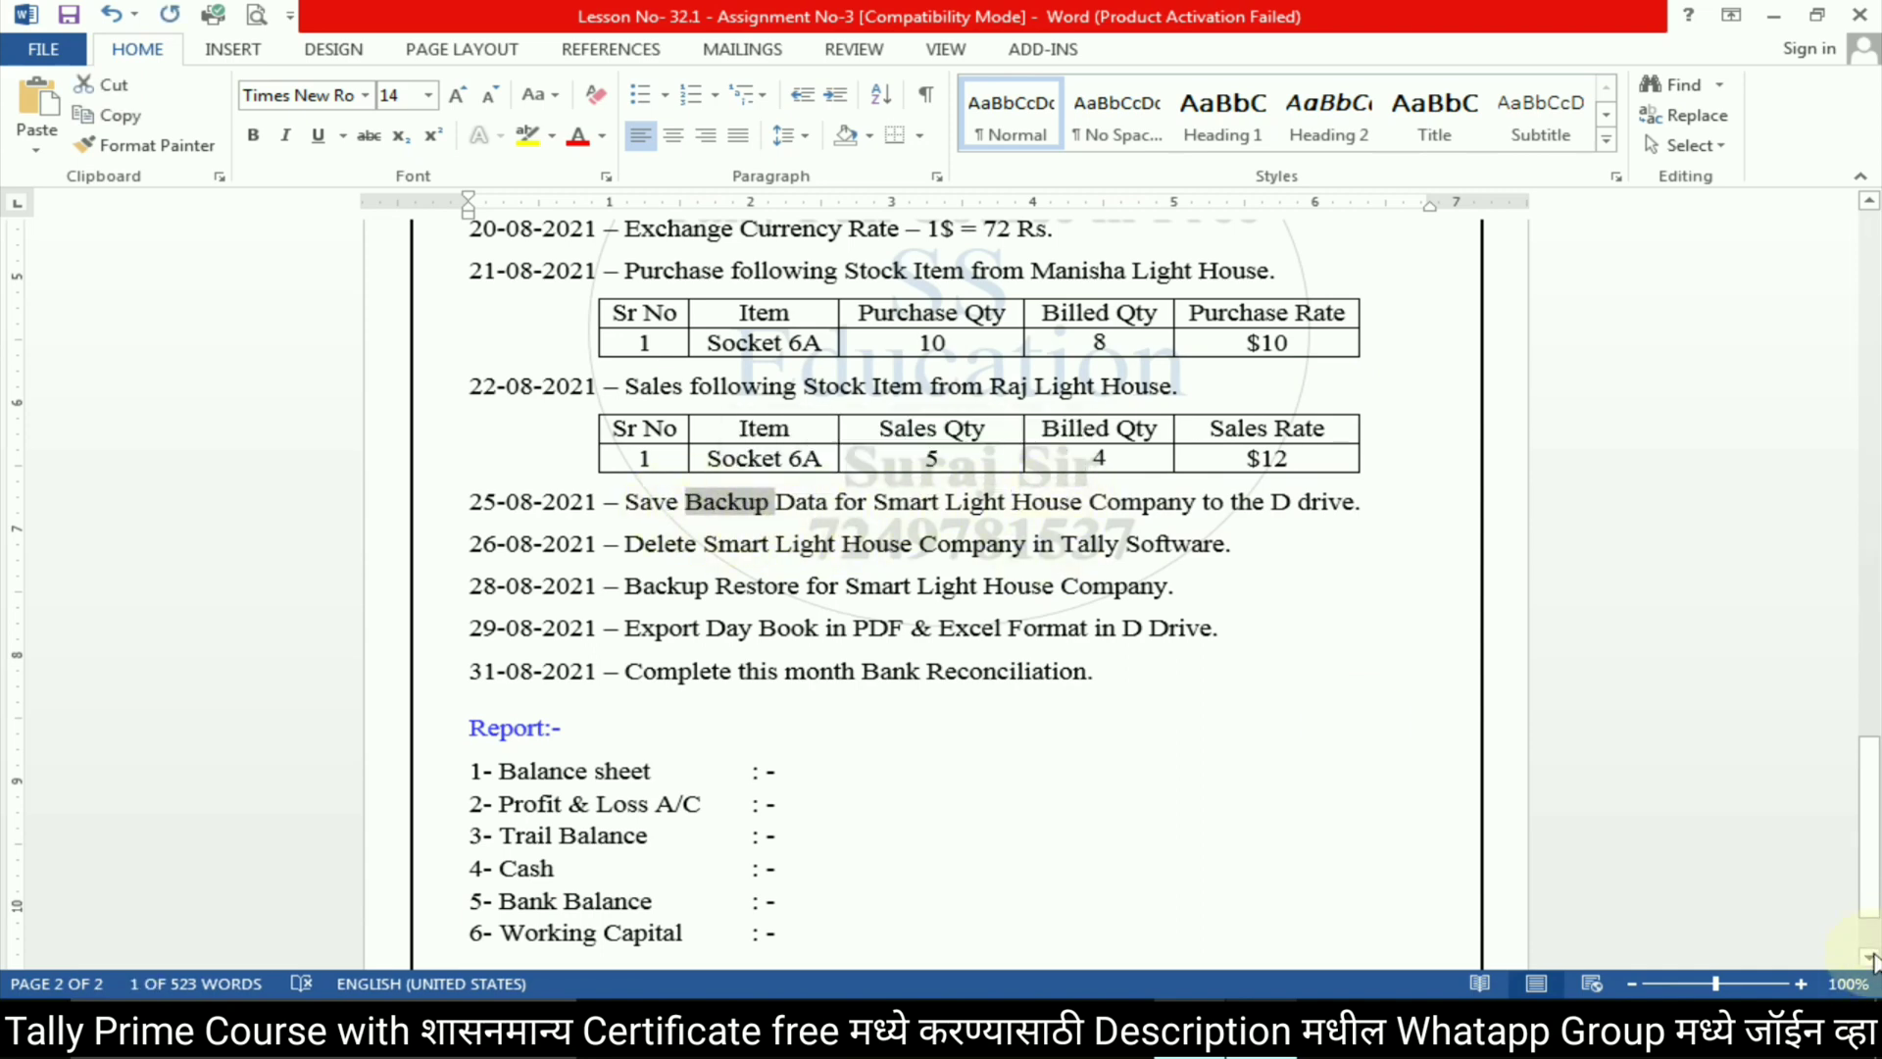
Switch to File Explorer, create a folder named Backup on Local Disk (D:), and open it
key("super+d")
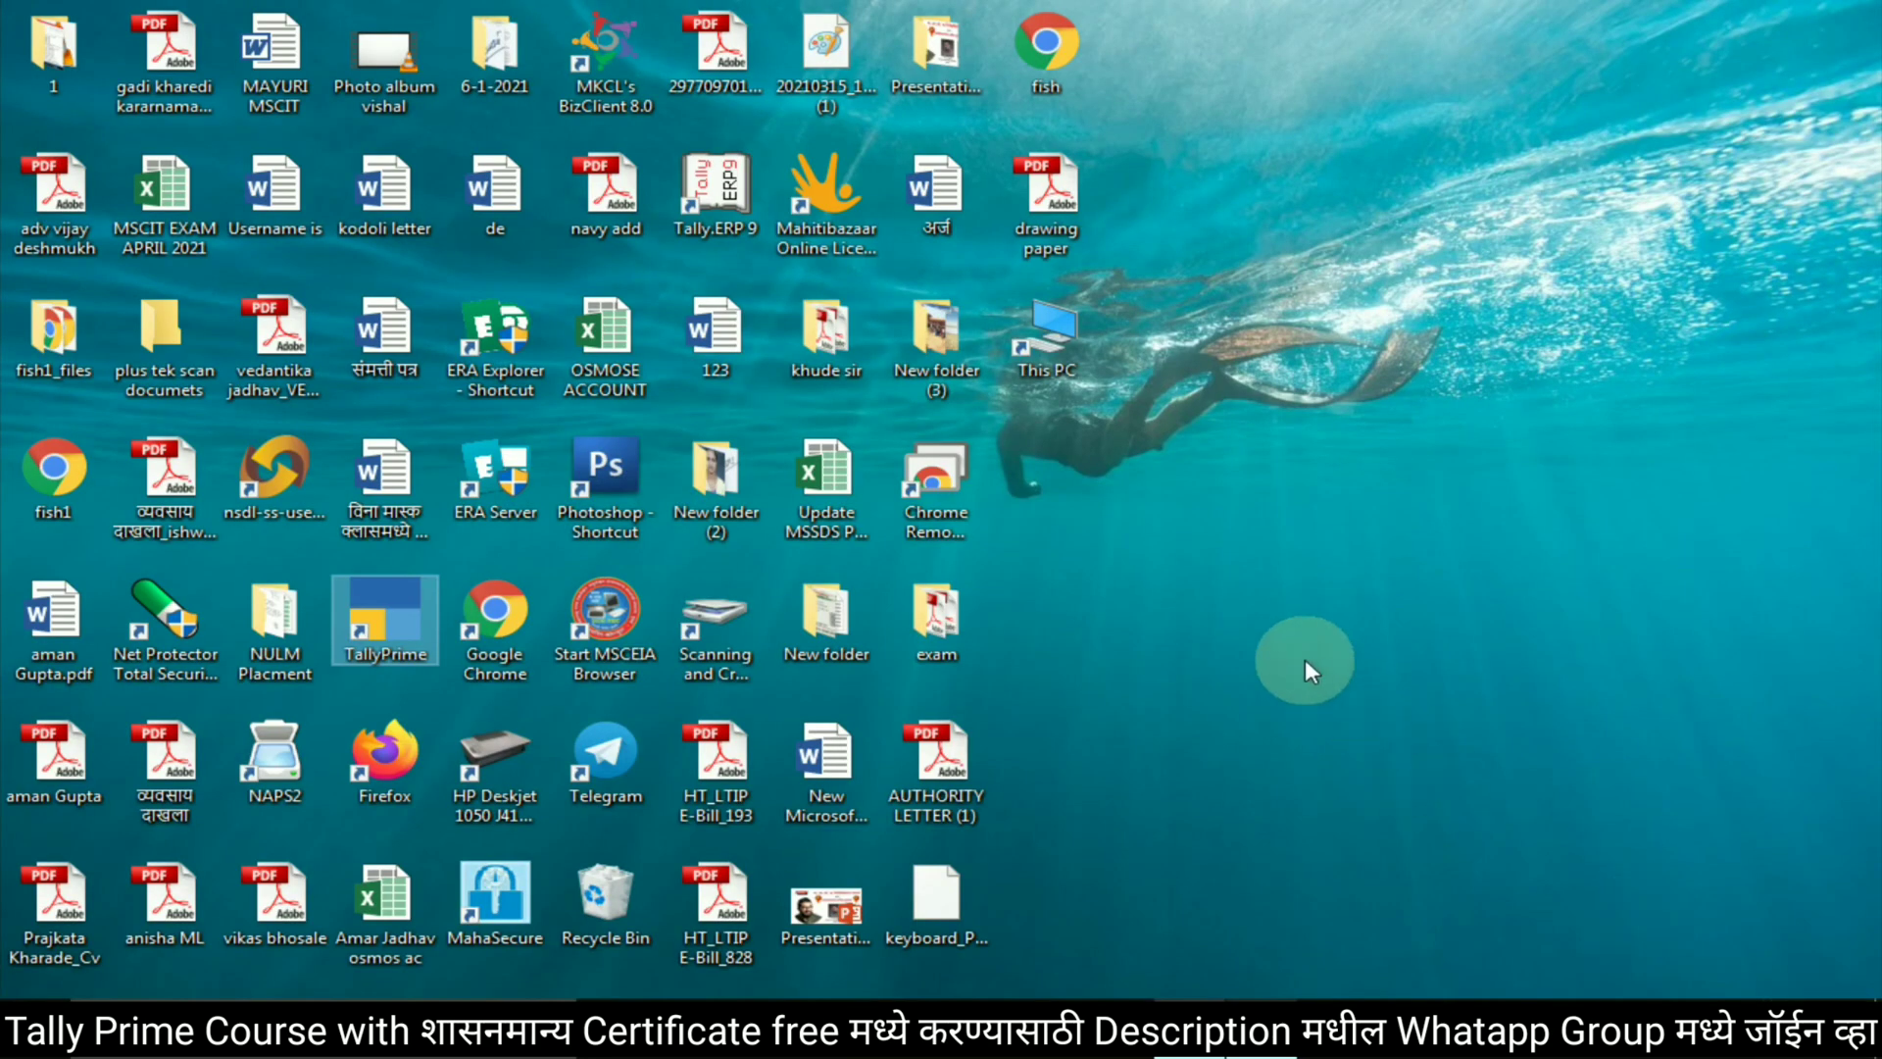
double_click(1060, 320)
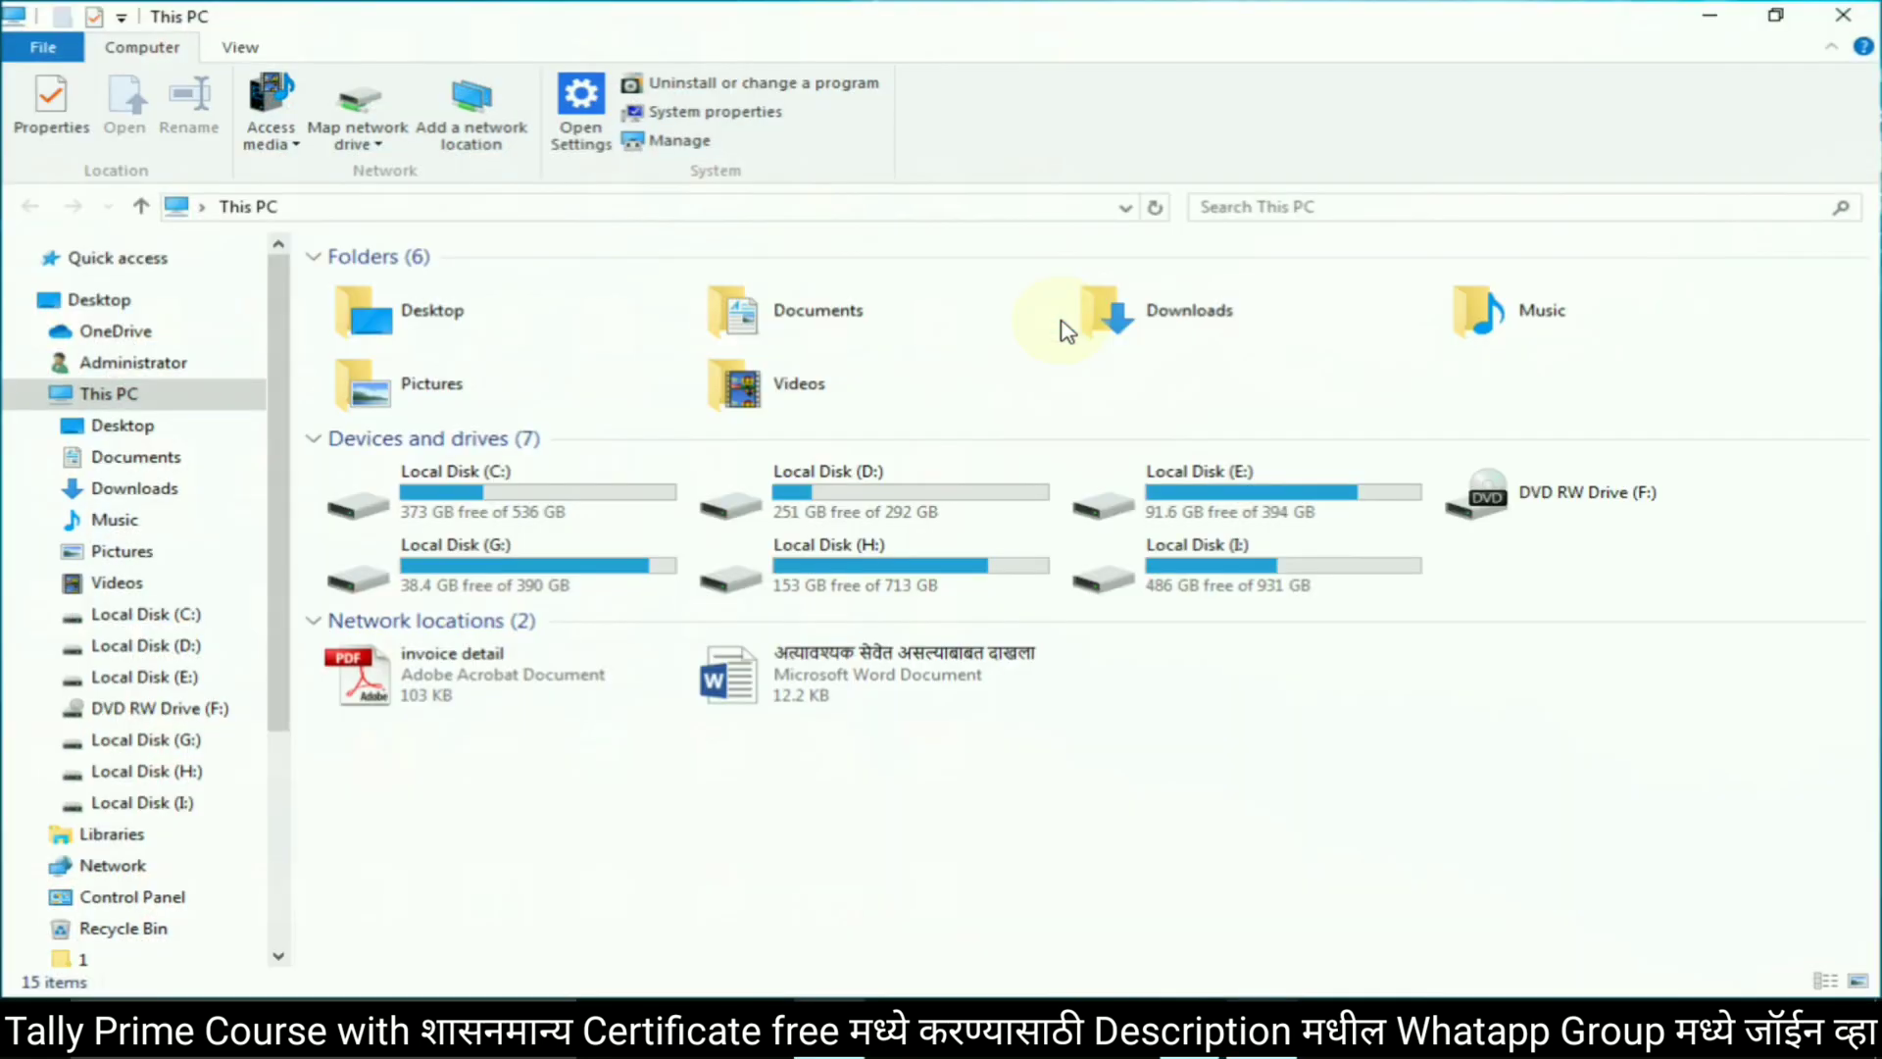
double_click(899, 504)
right_click(1351, 454)
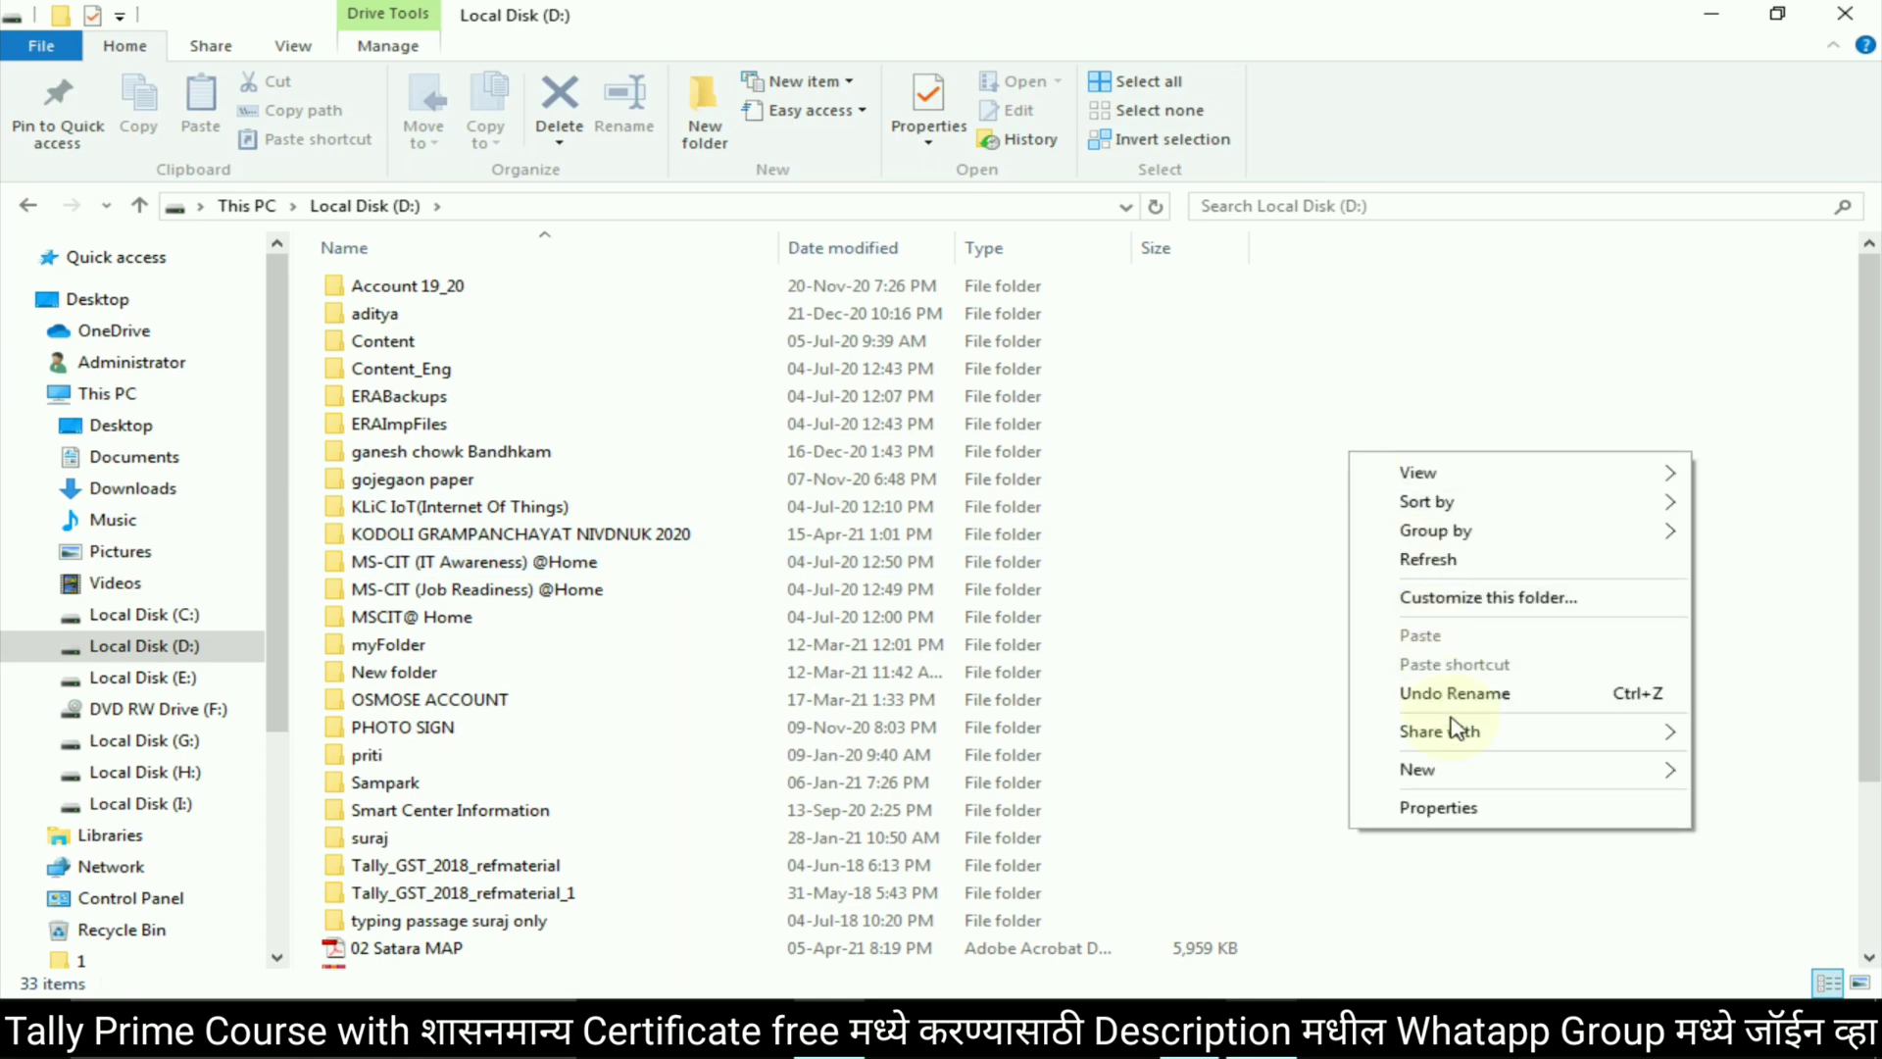
mouse_move(1327, 768)
left_click(1004, 321)
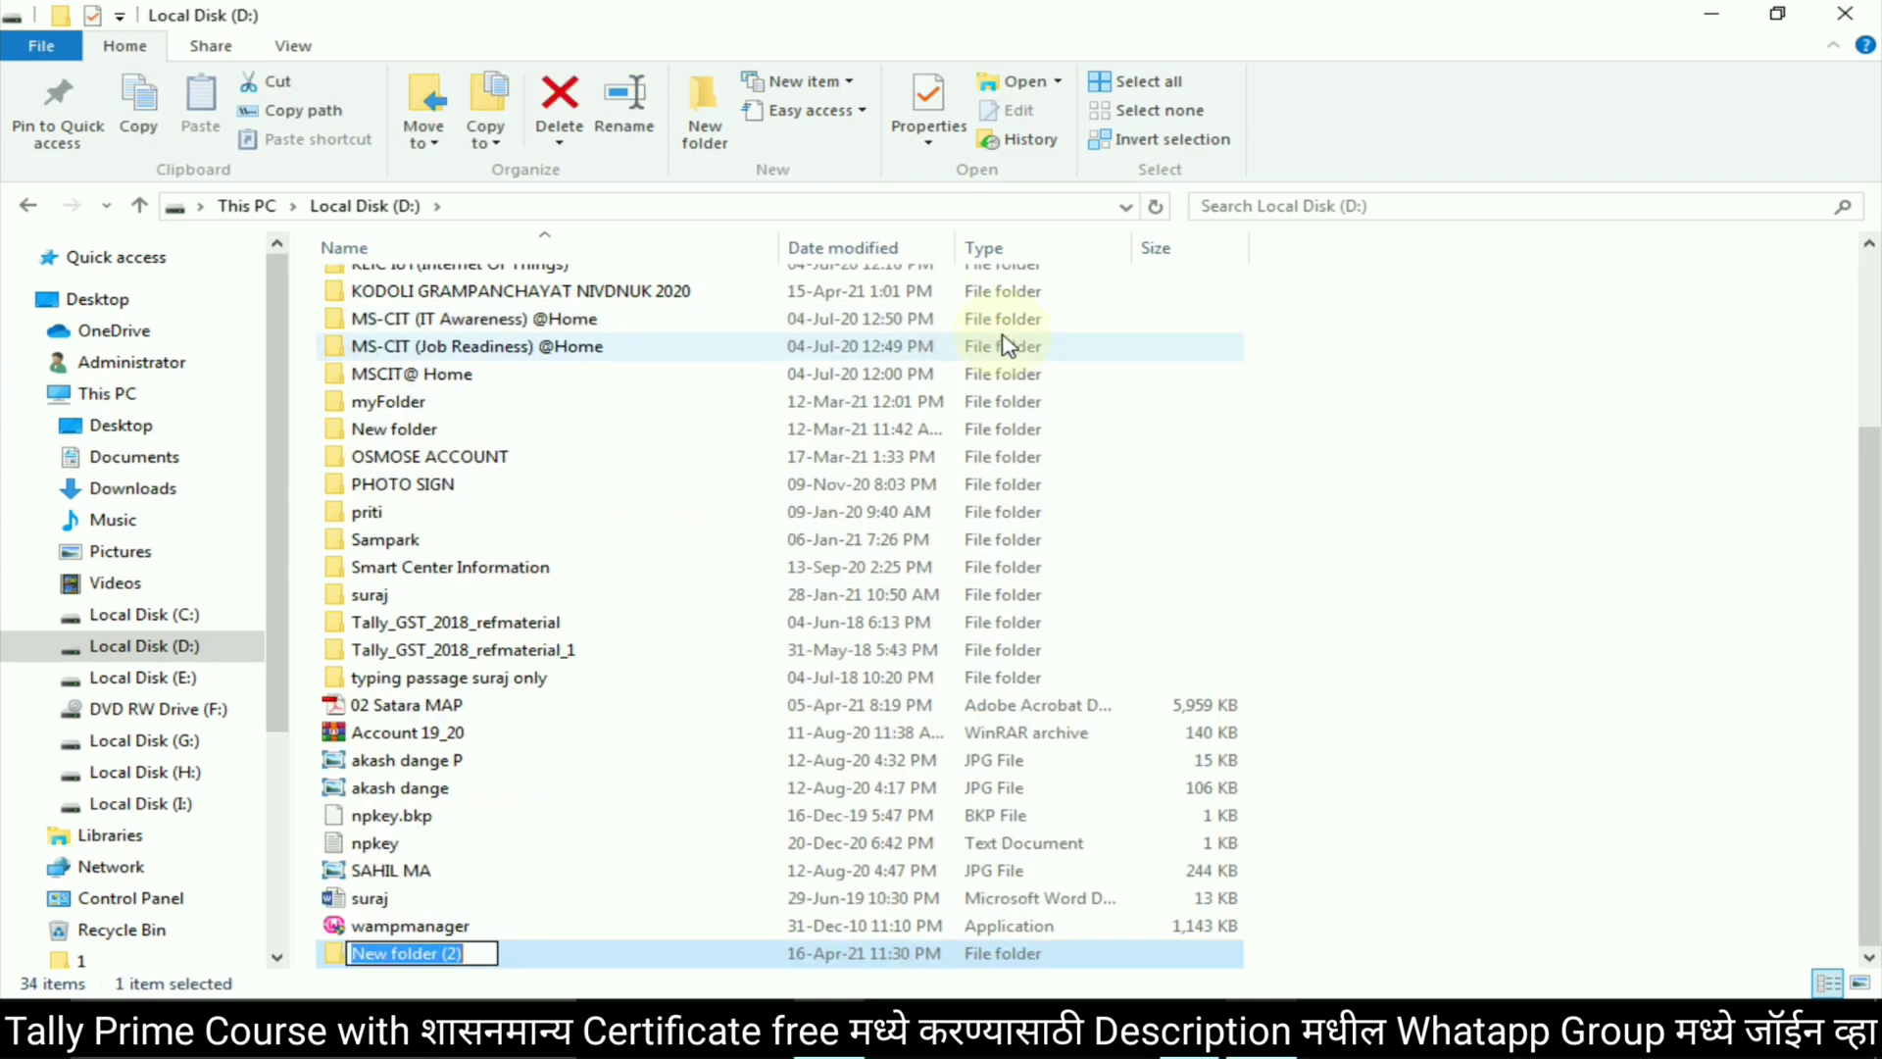
type("Backup")
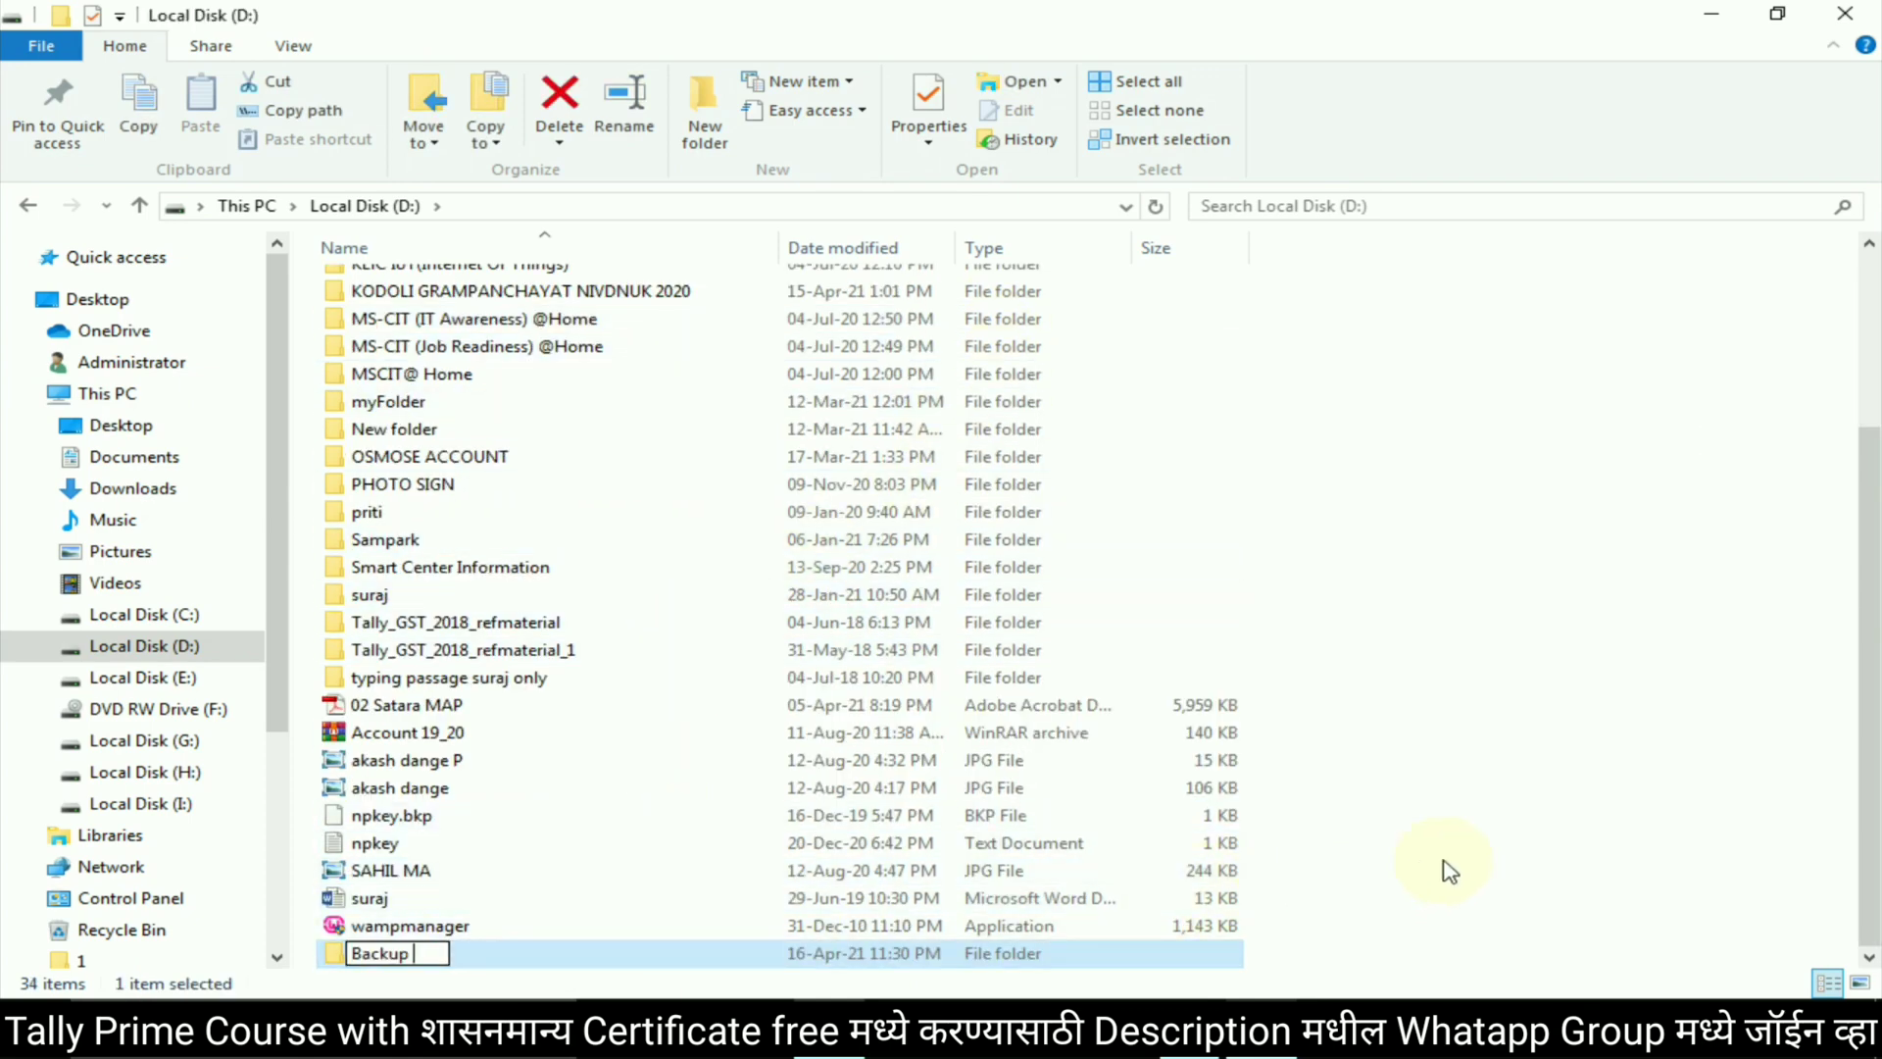
left_click(490, 973)
double_click(388, 952)
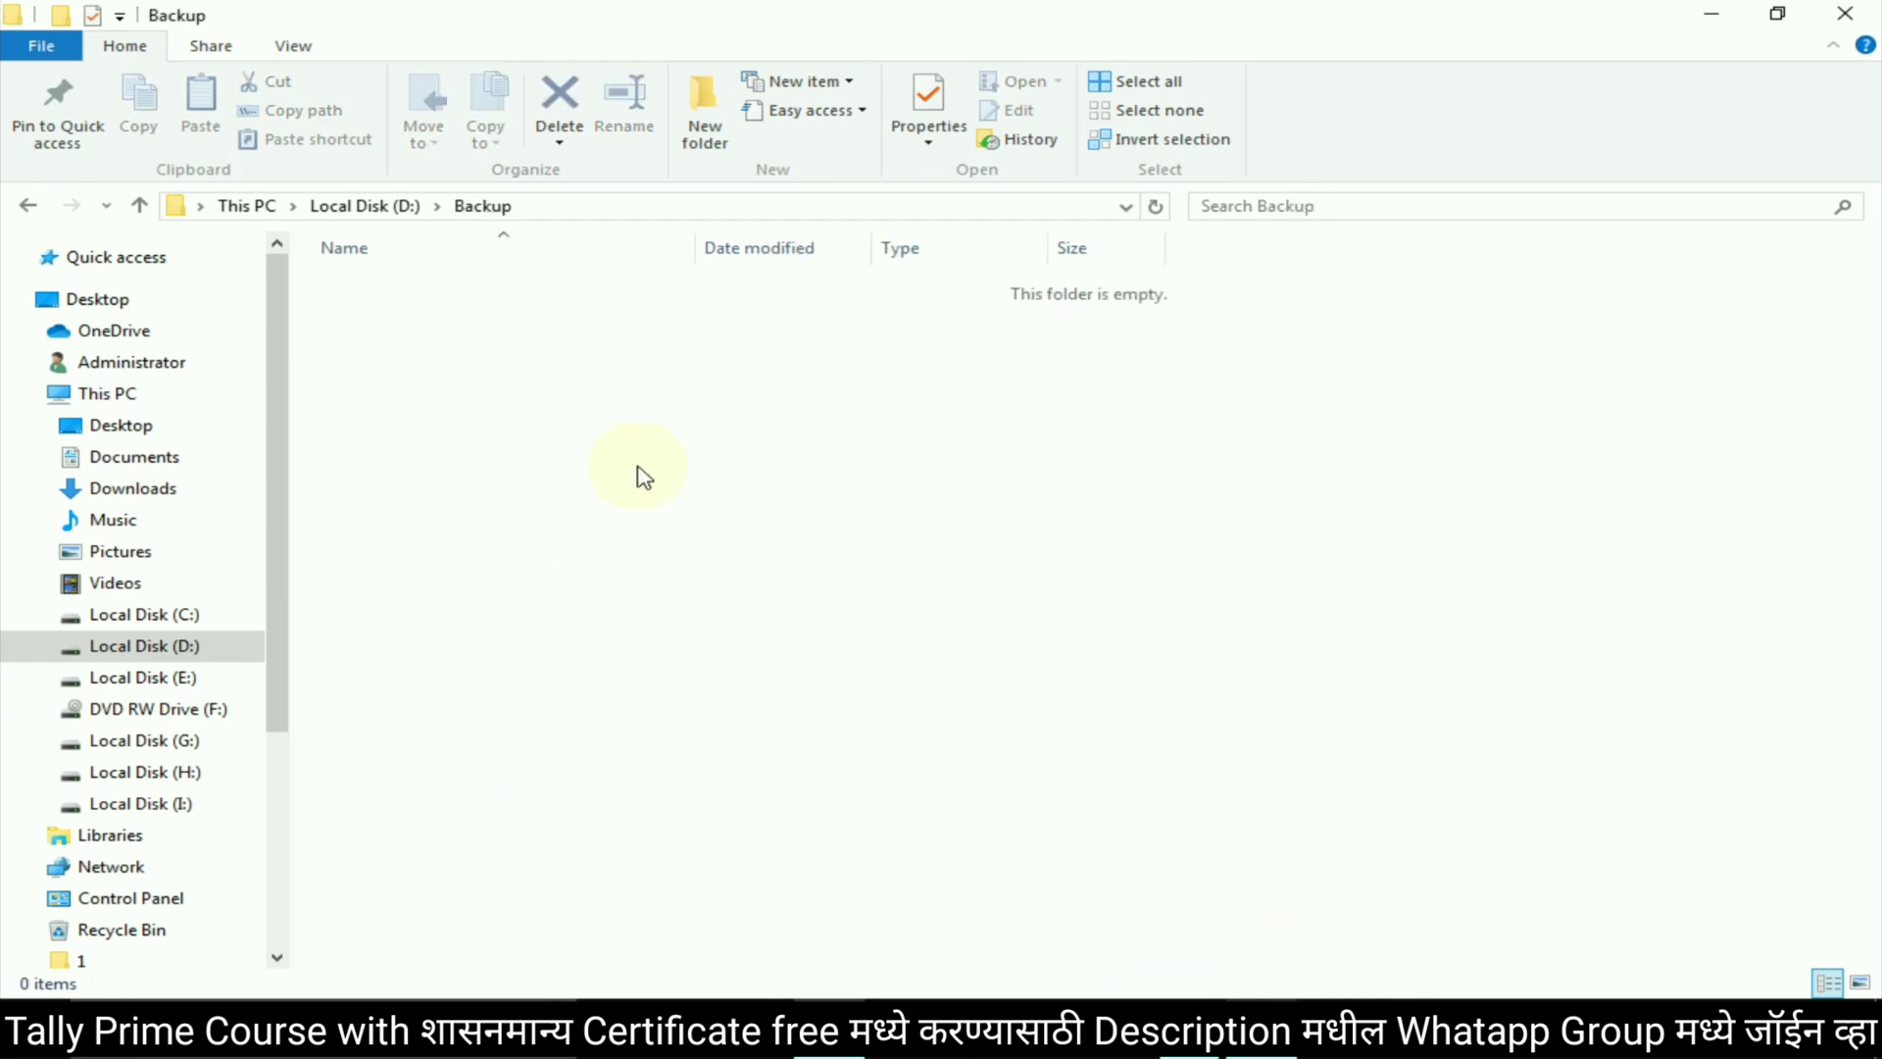
Take the new folder's path and set TallyPrime's backup destination path to D:\Backup
left_click(662, 206)
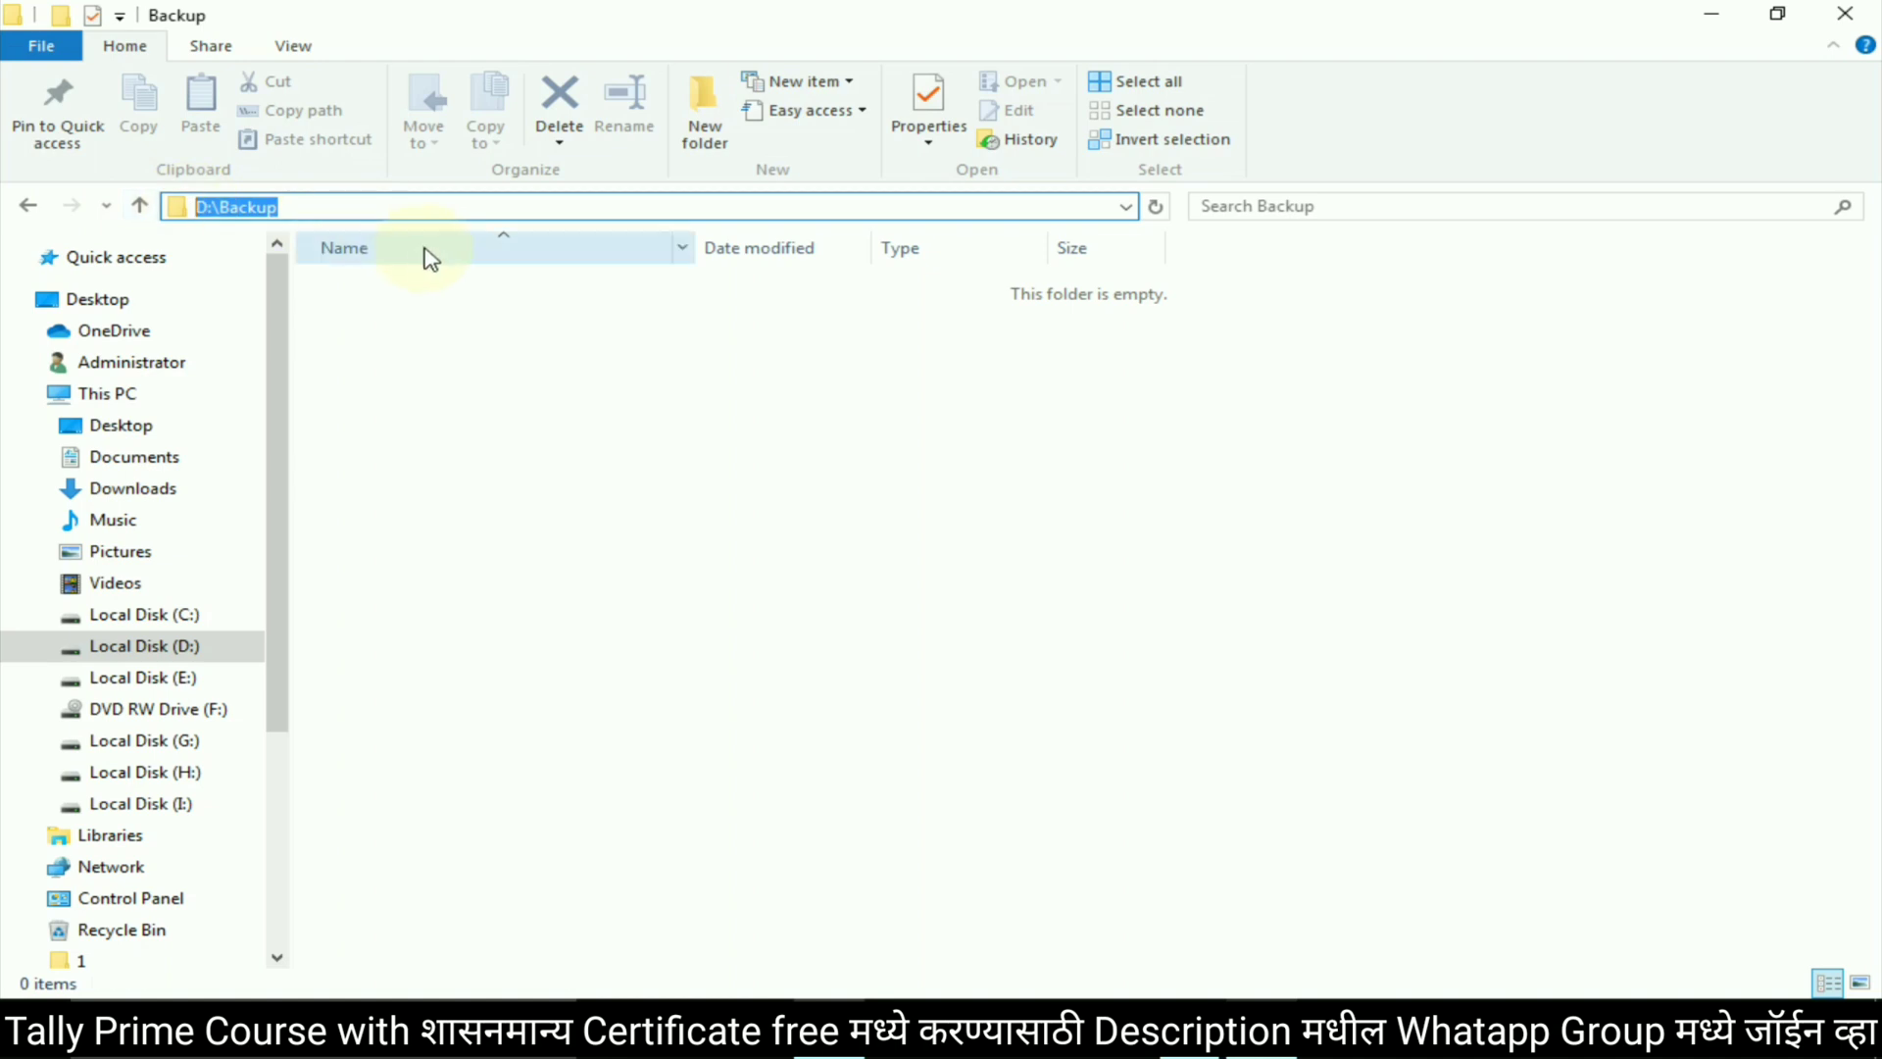
key("alt+Tab")
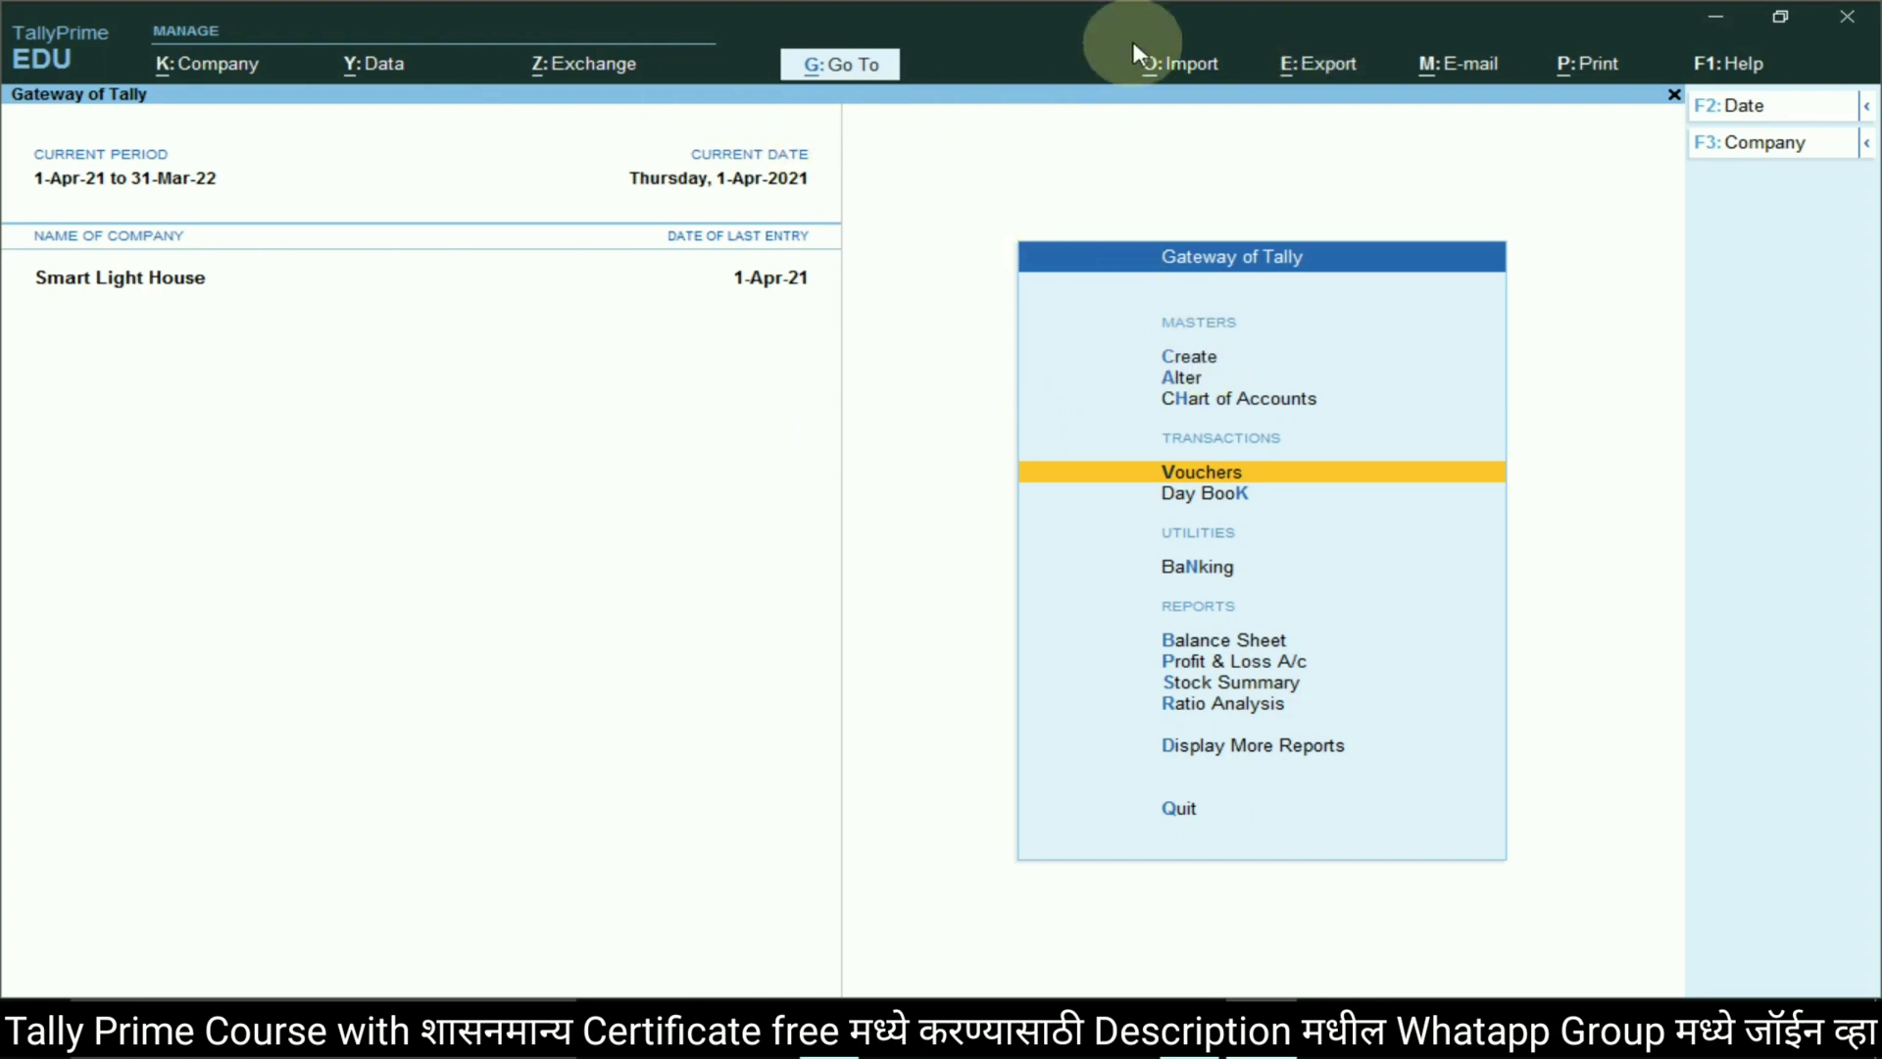
left_click(378, 67)
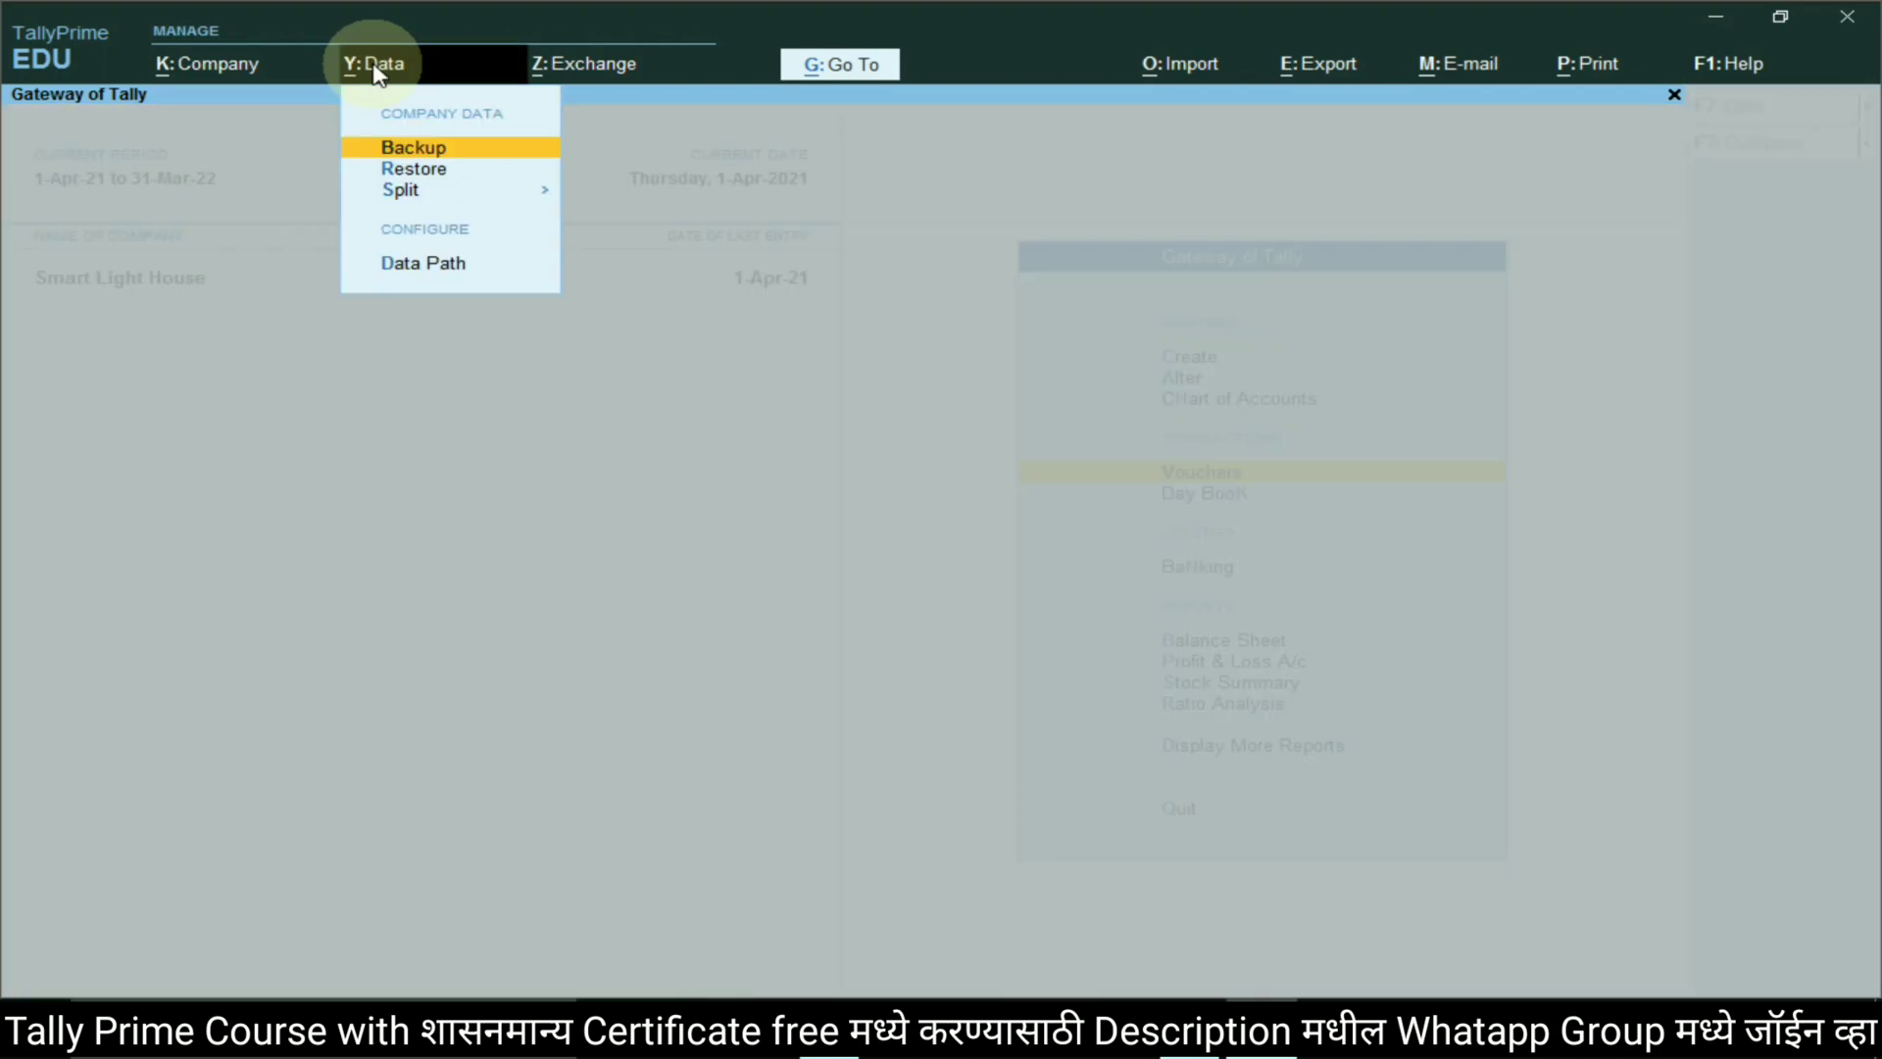
left_click(434, 147)
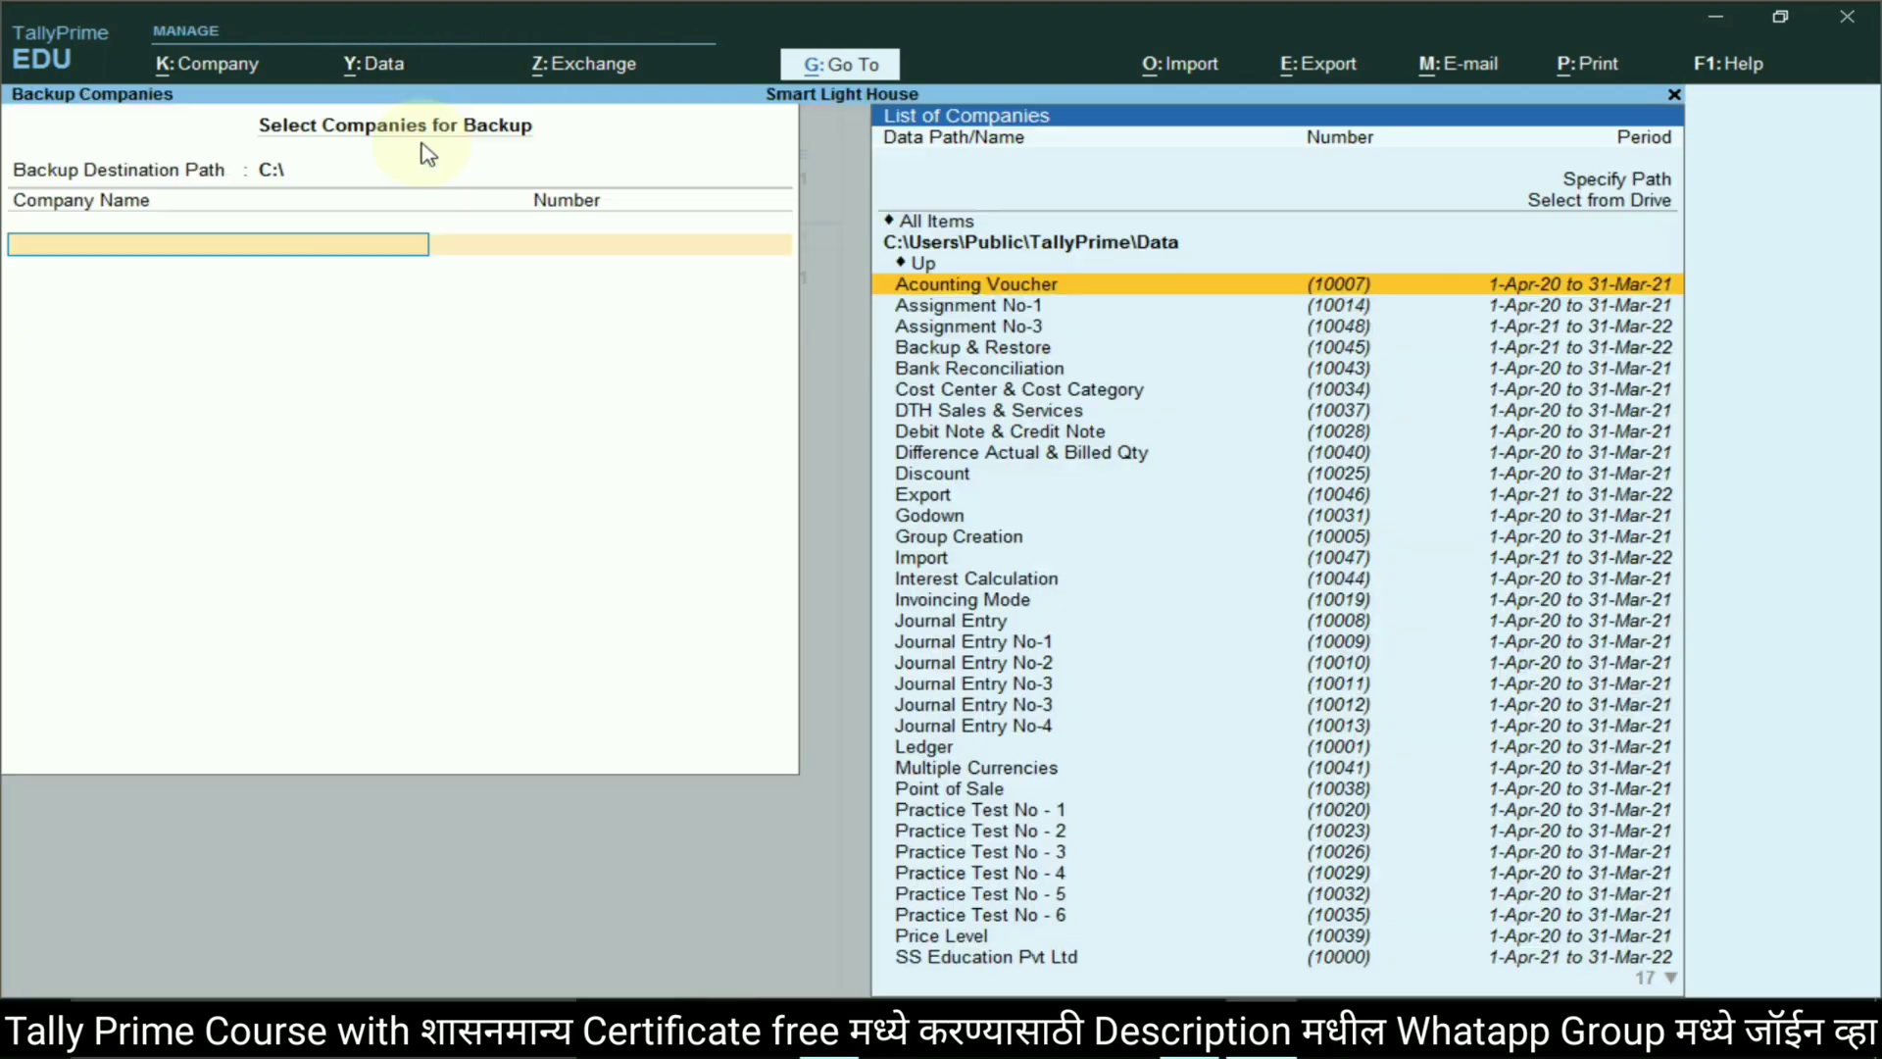
left_click(291, 171)
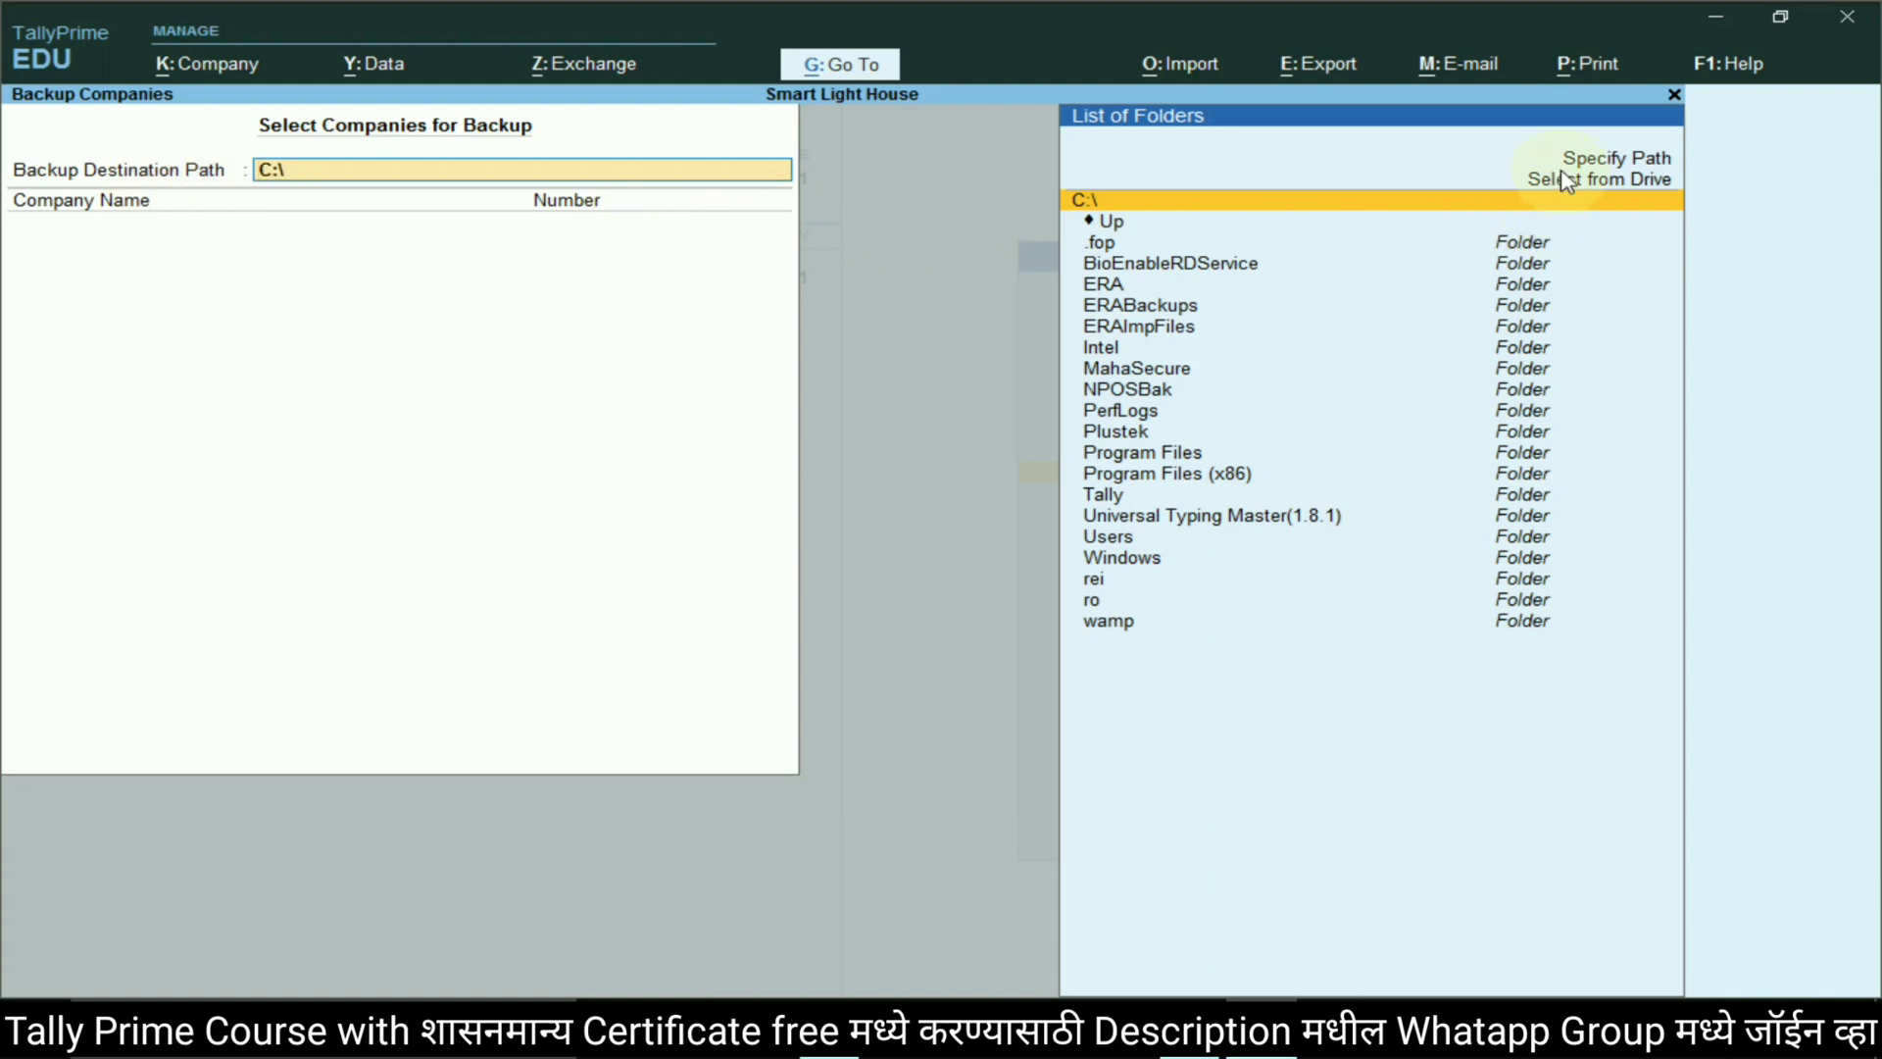
left_click(1588, 158)
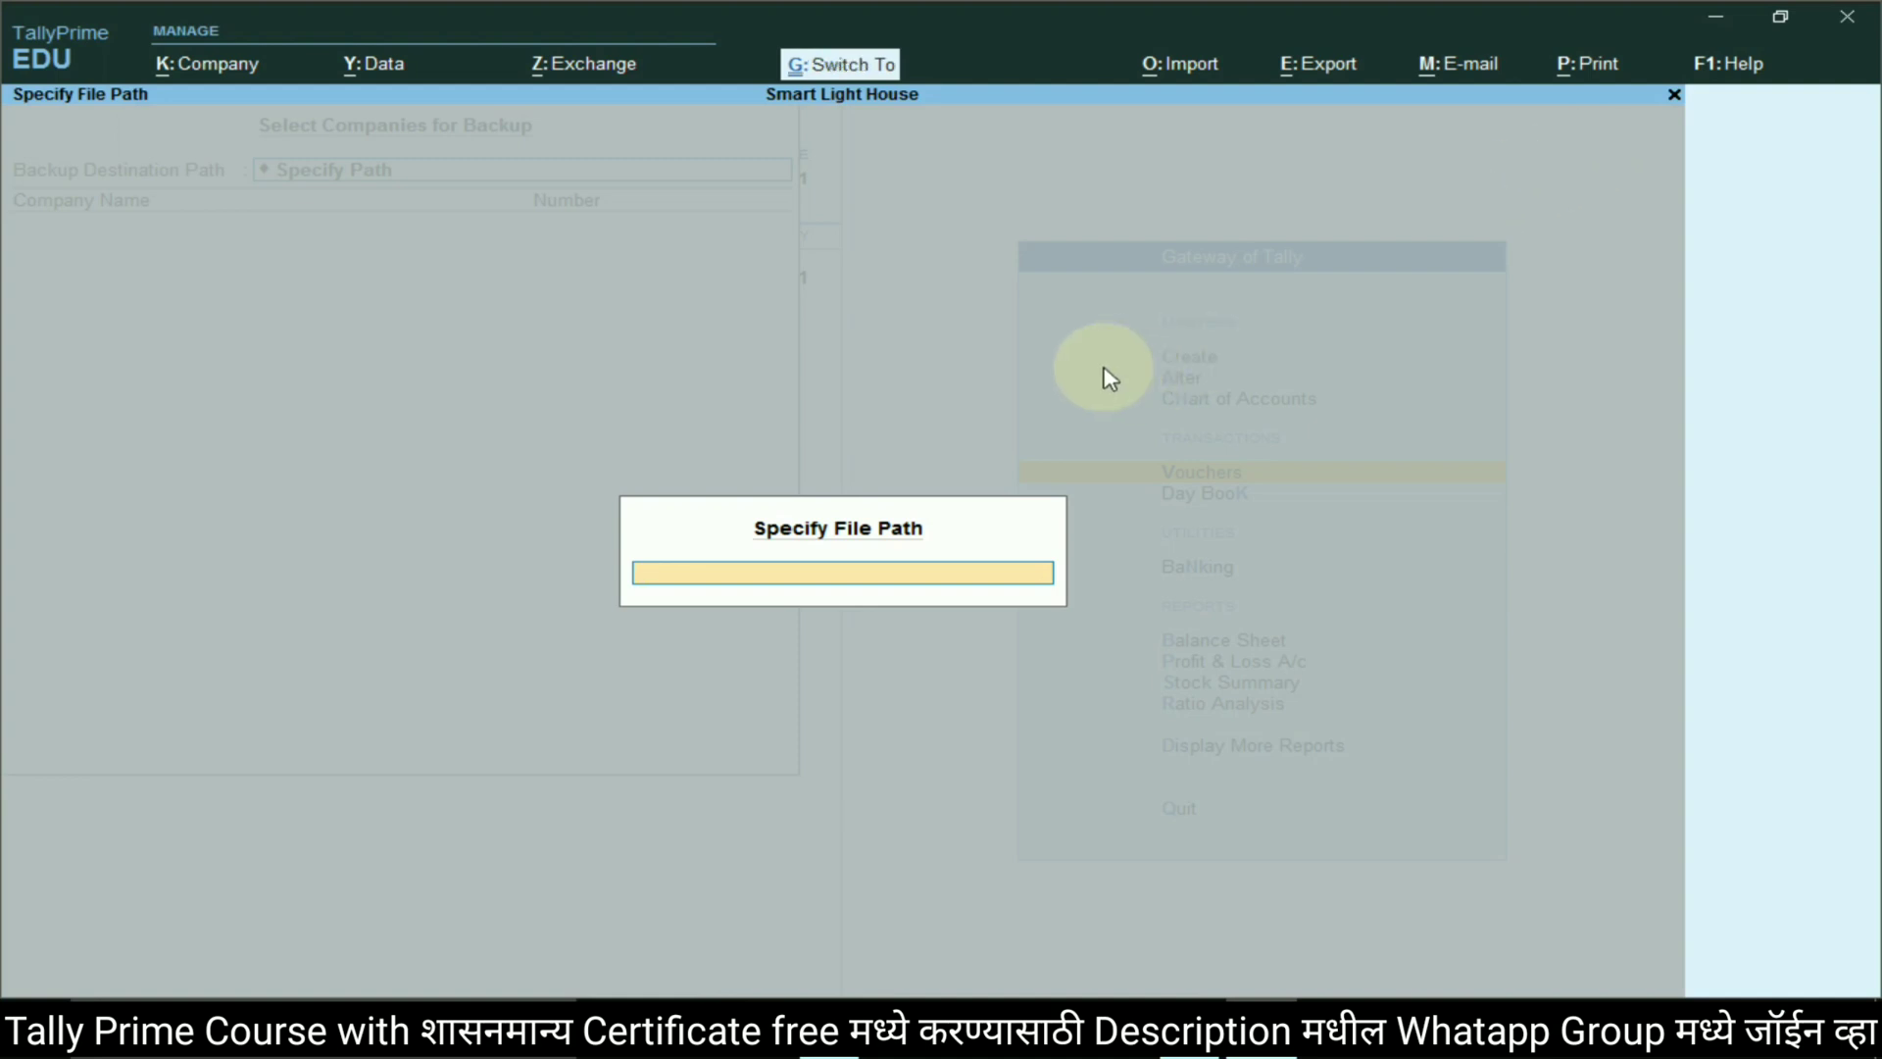
type("D:\\Backup")
key("Return")
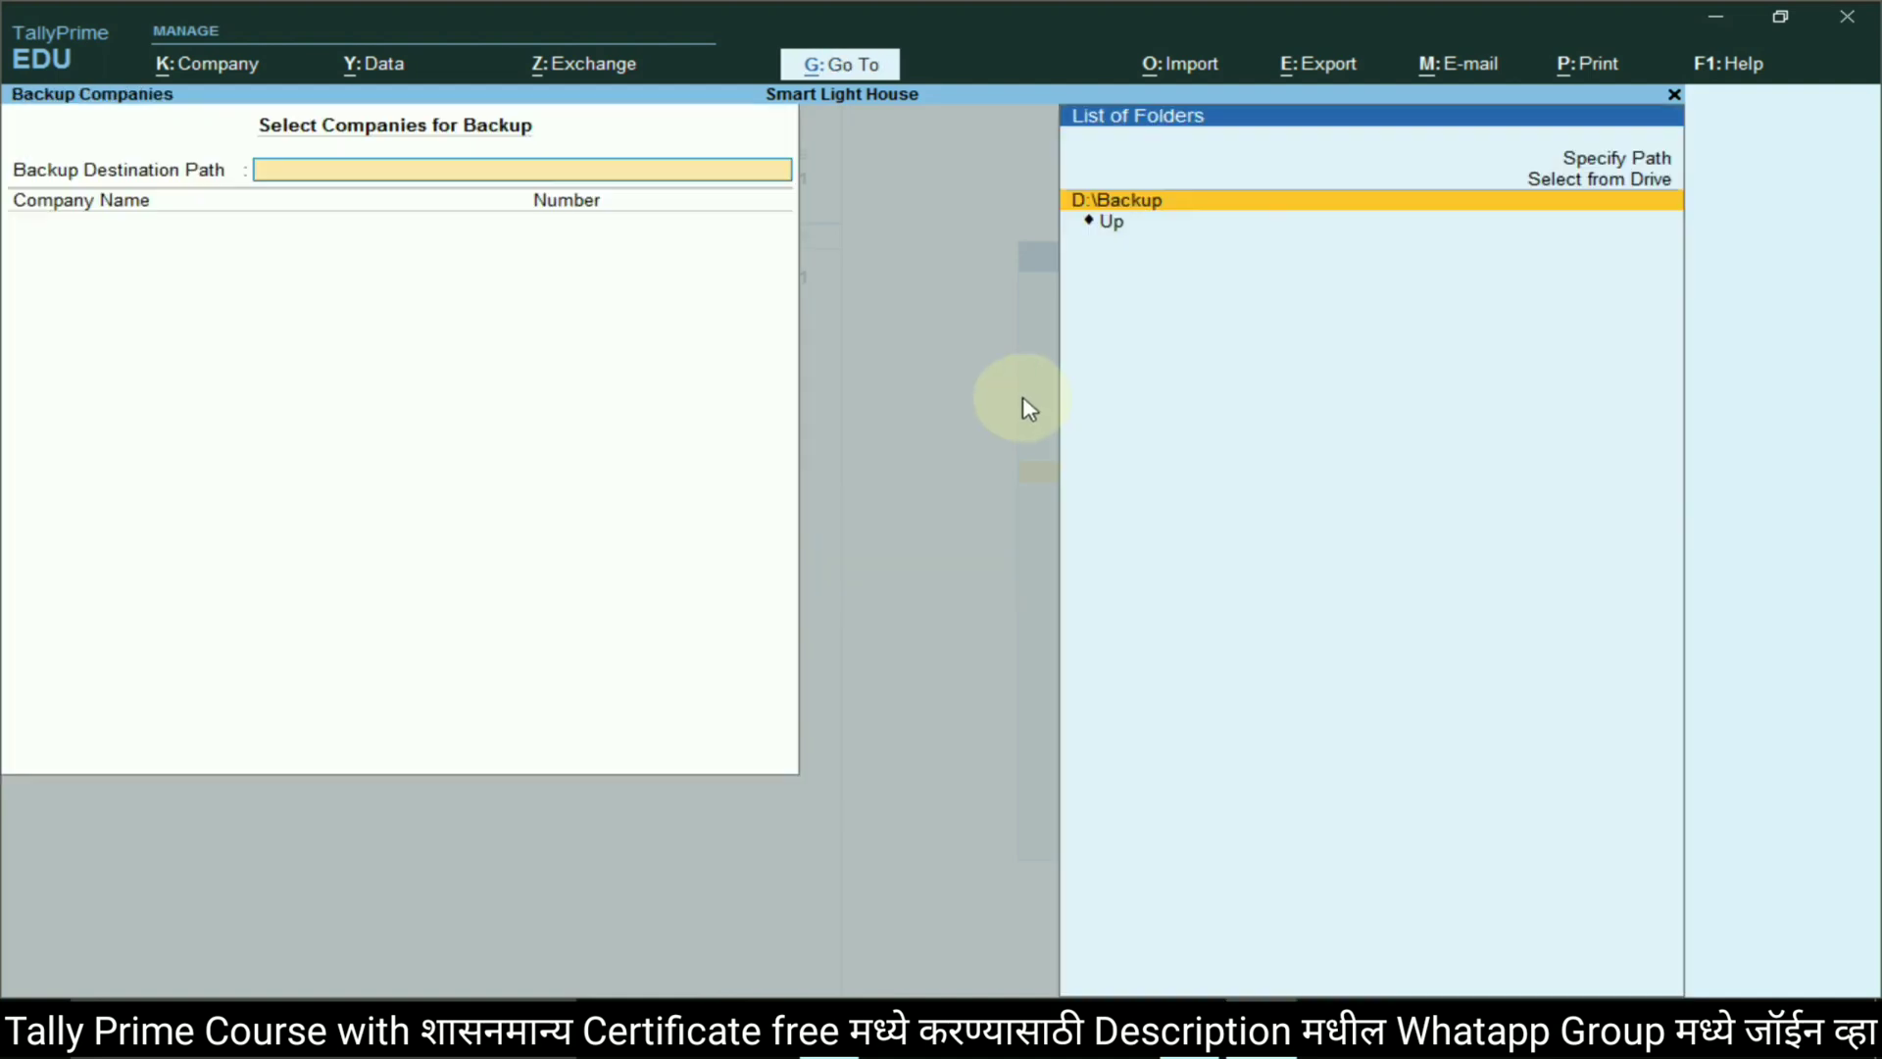
left_click(1186, 201)
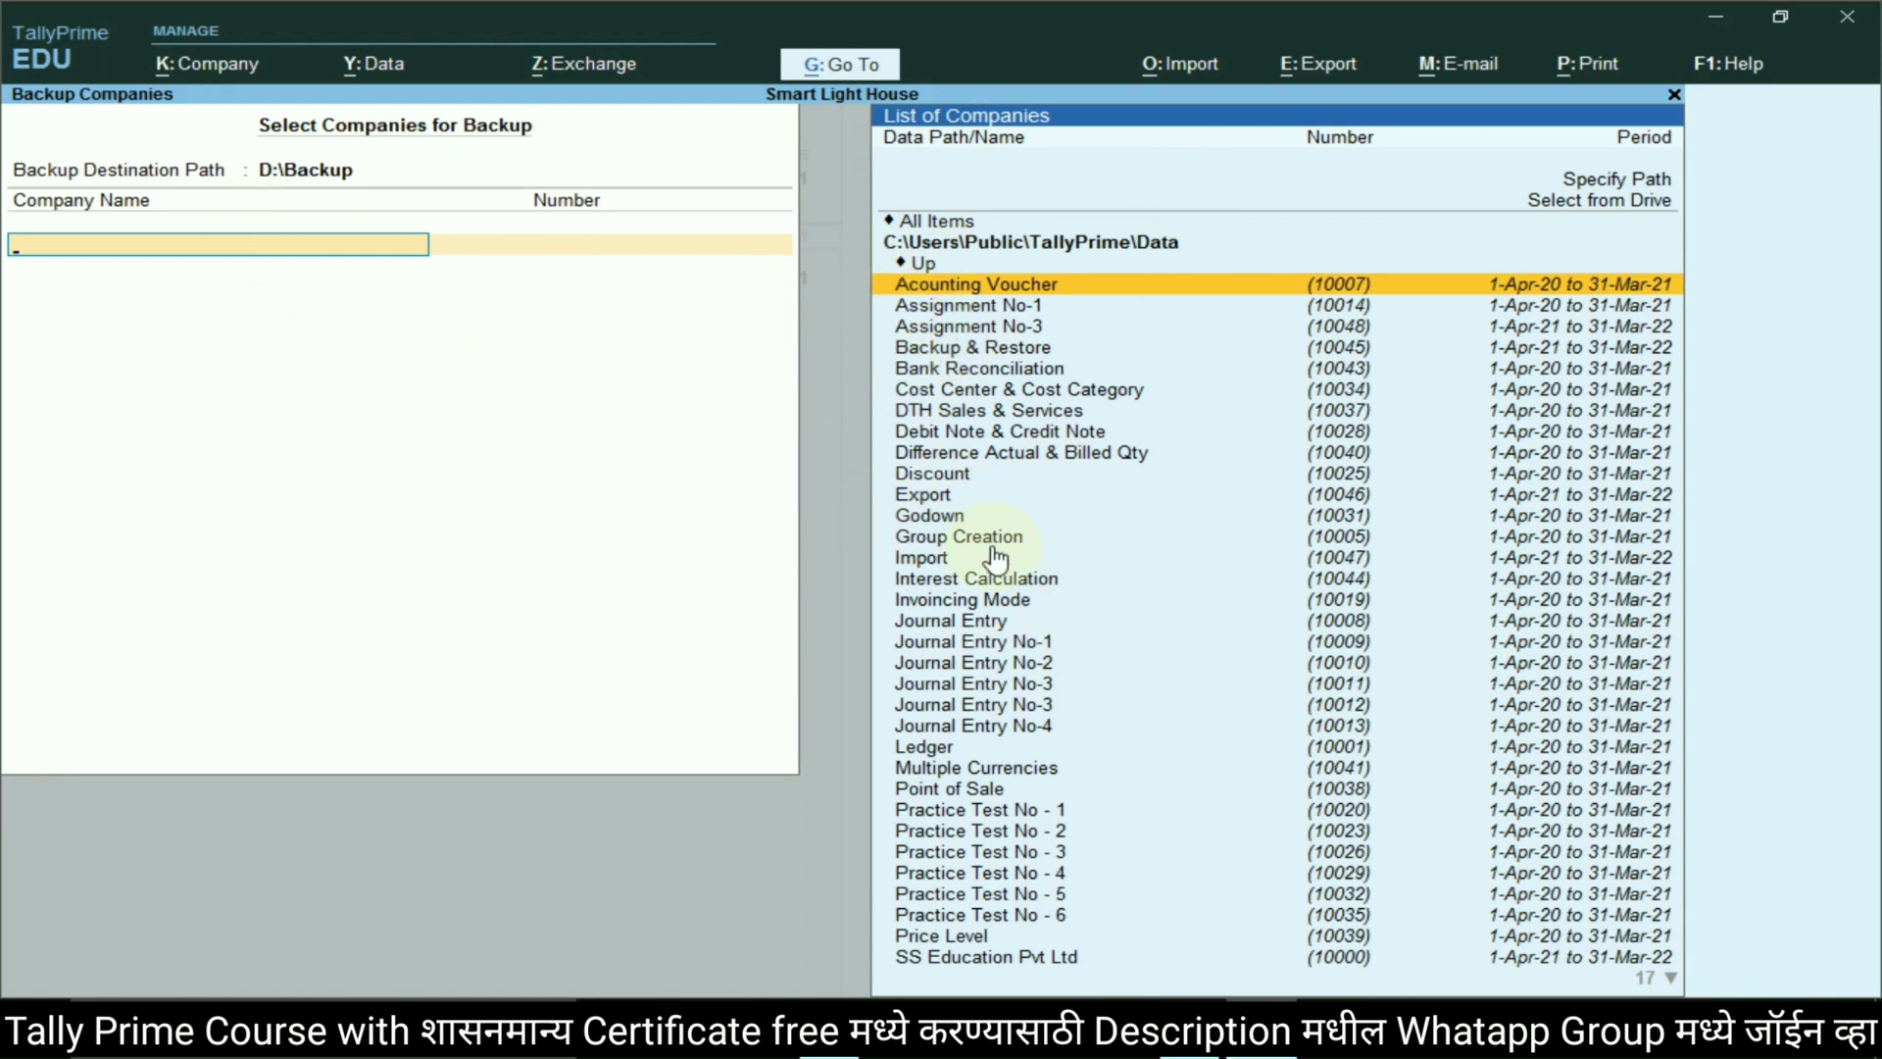
Recheck the company name in the Word assignment, select Smart Light House for backup, and end the company list
key("alt+Tab")
left_click(883, 500)
key("alt+Tab")
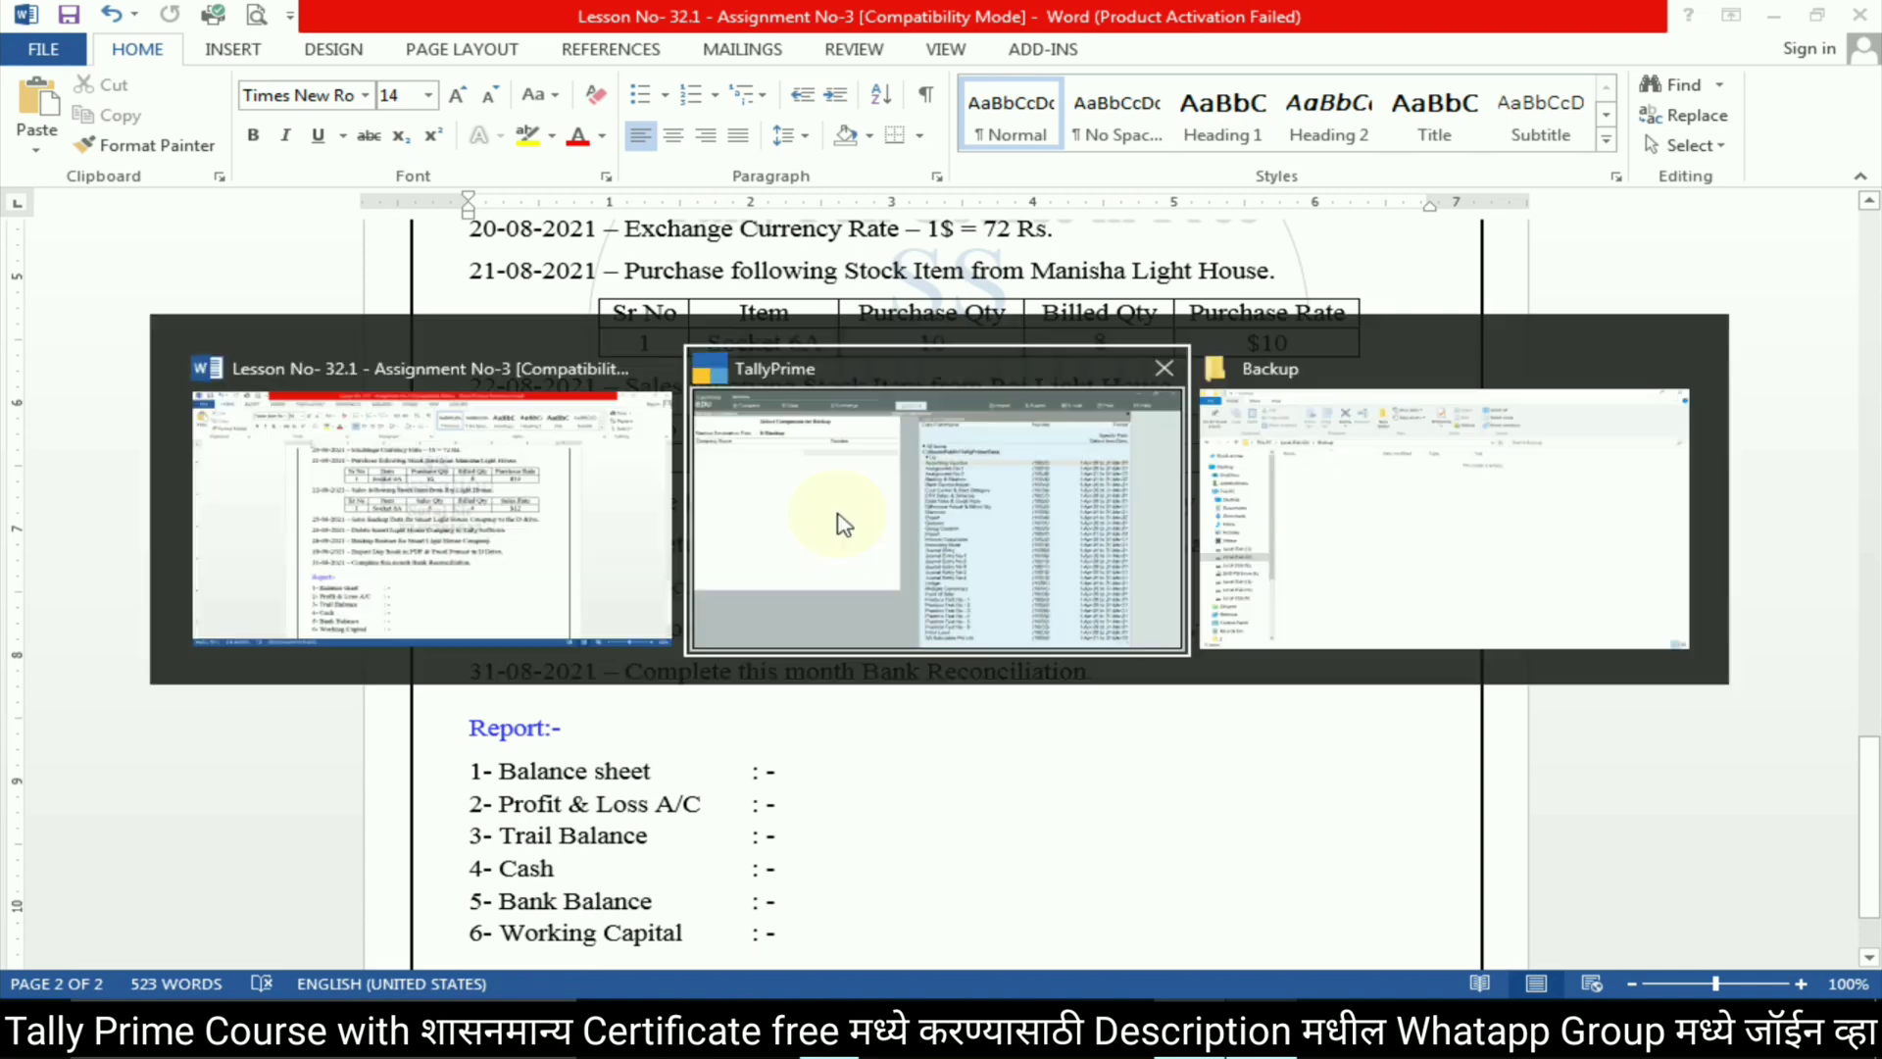
type("smar")
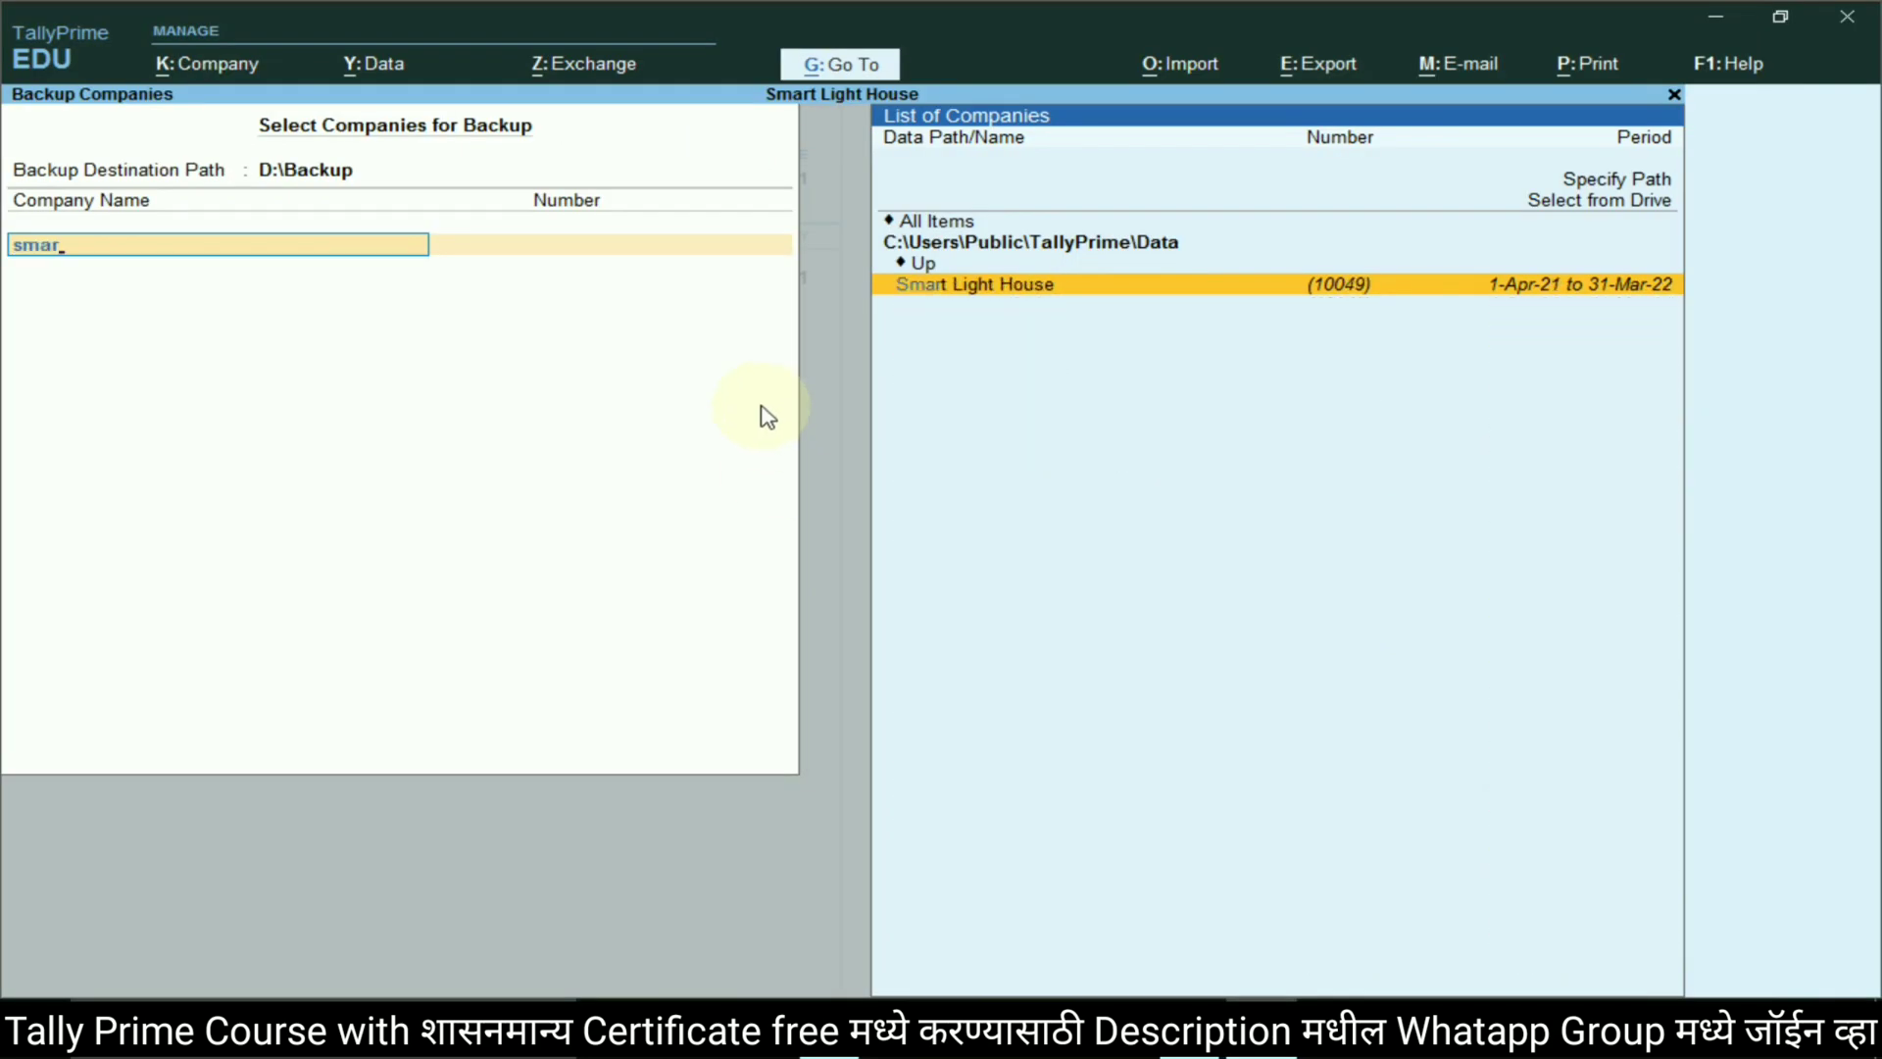
left_click(1128, 286)
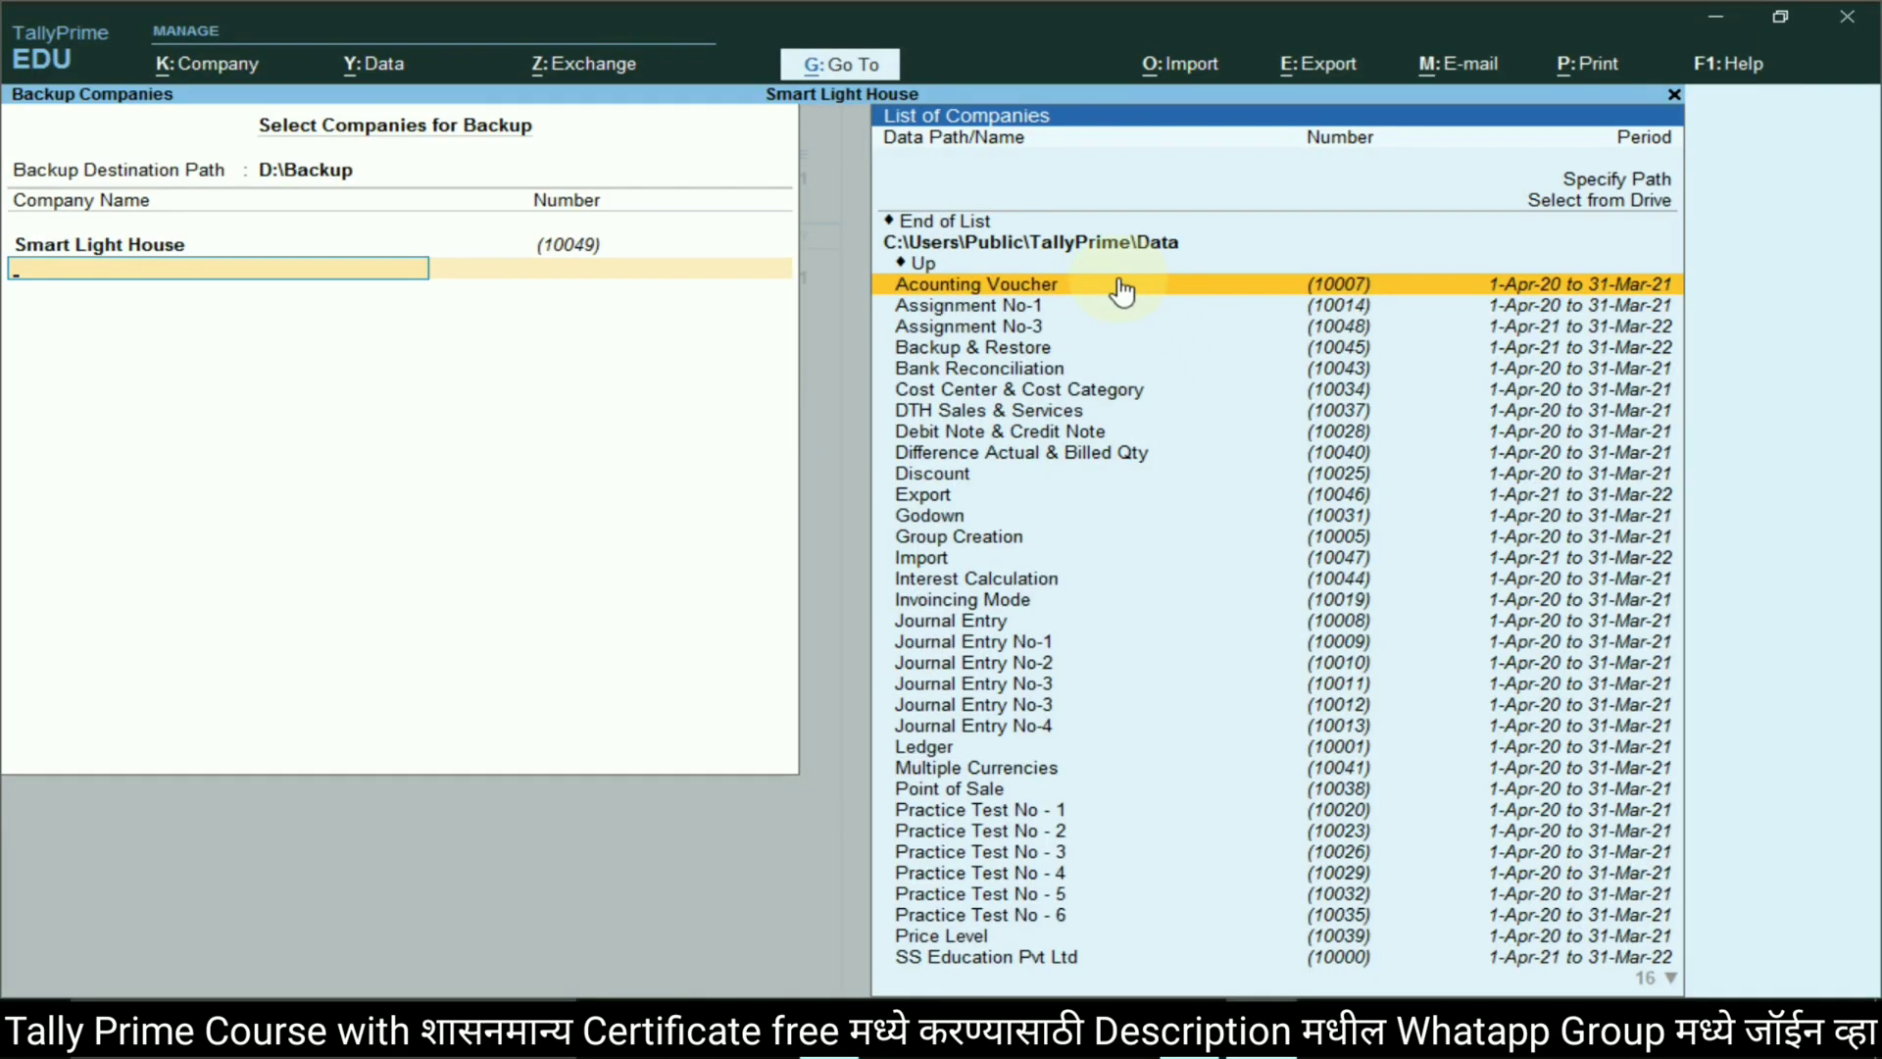
double_click(947, 225)
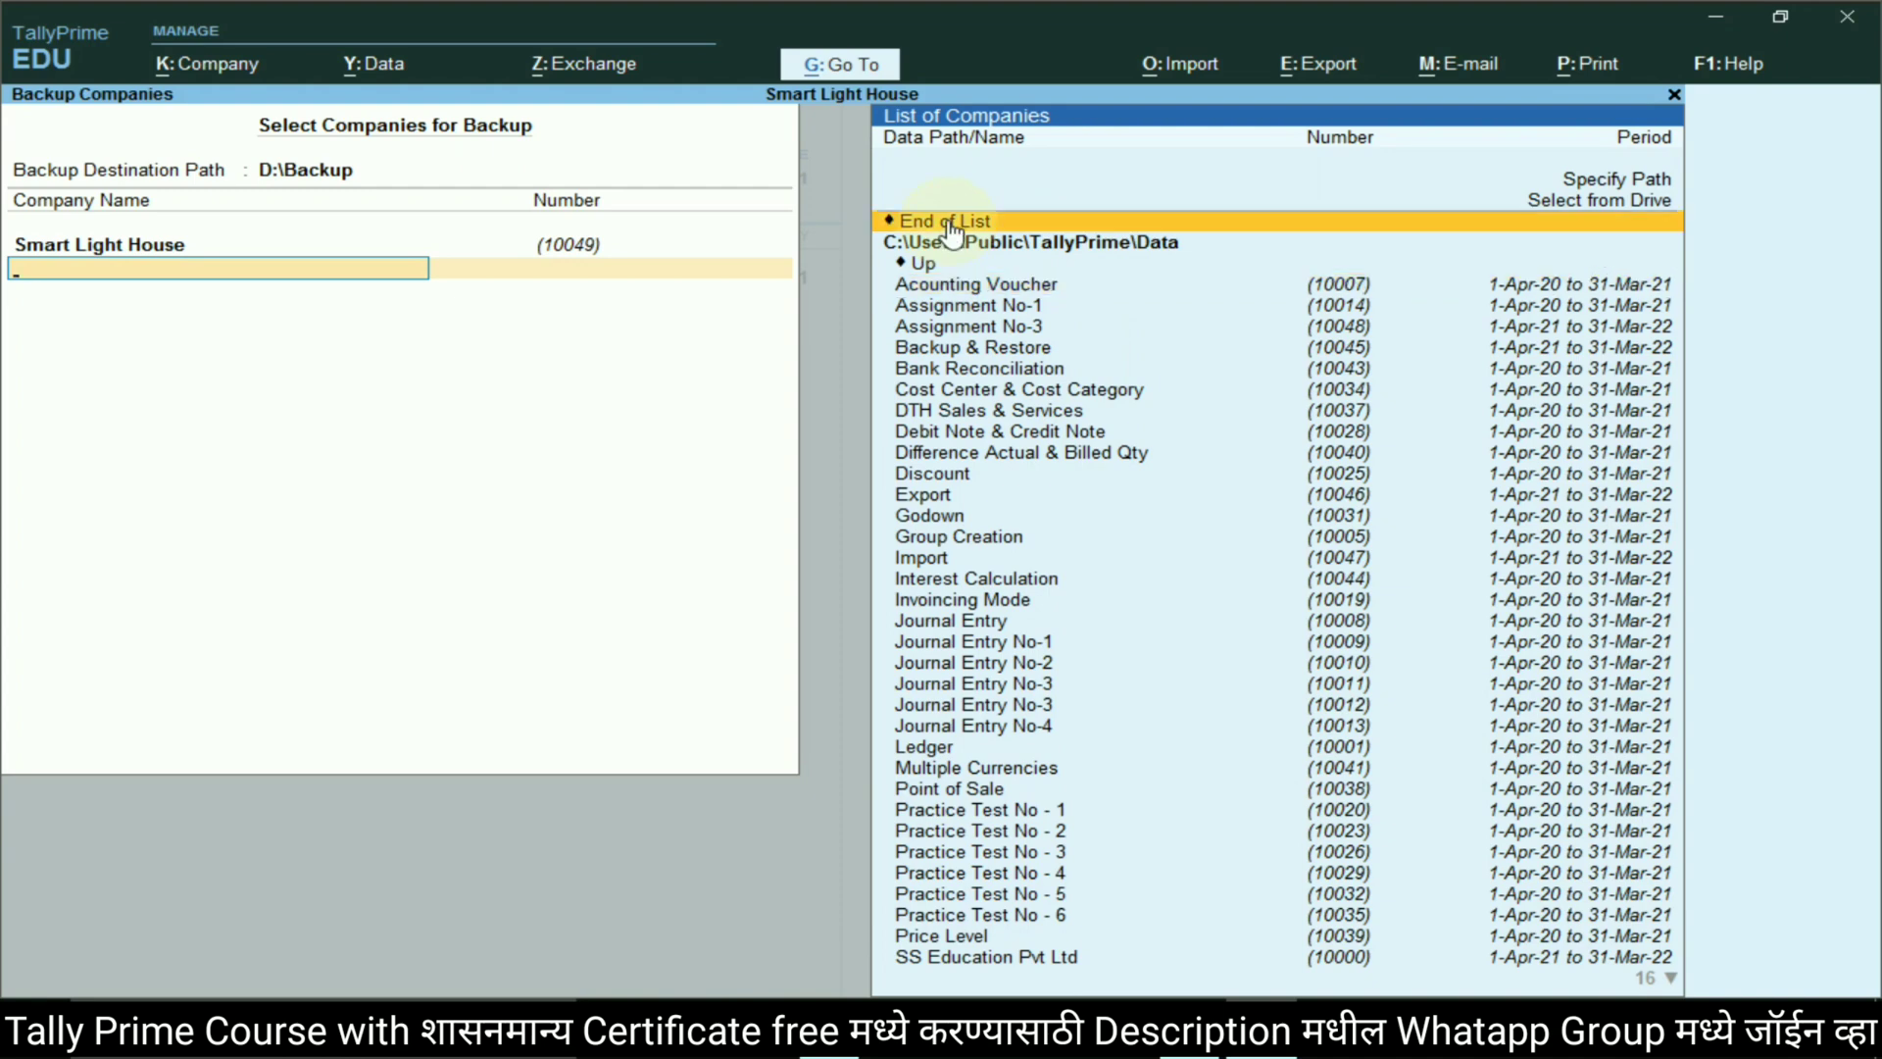
Run the Smart Light House backup and check the 26-08-2021 task in the Word assignment
key("Return")
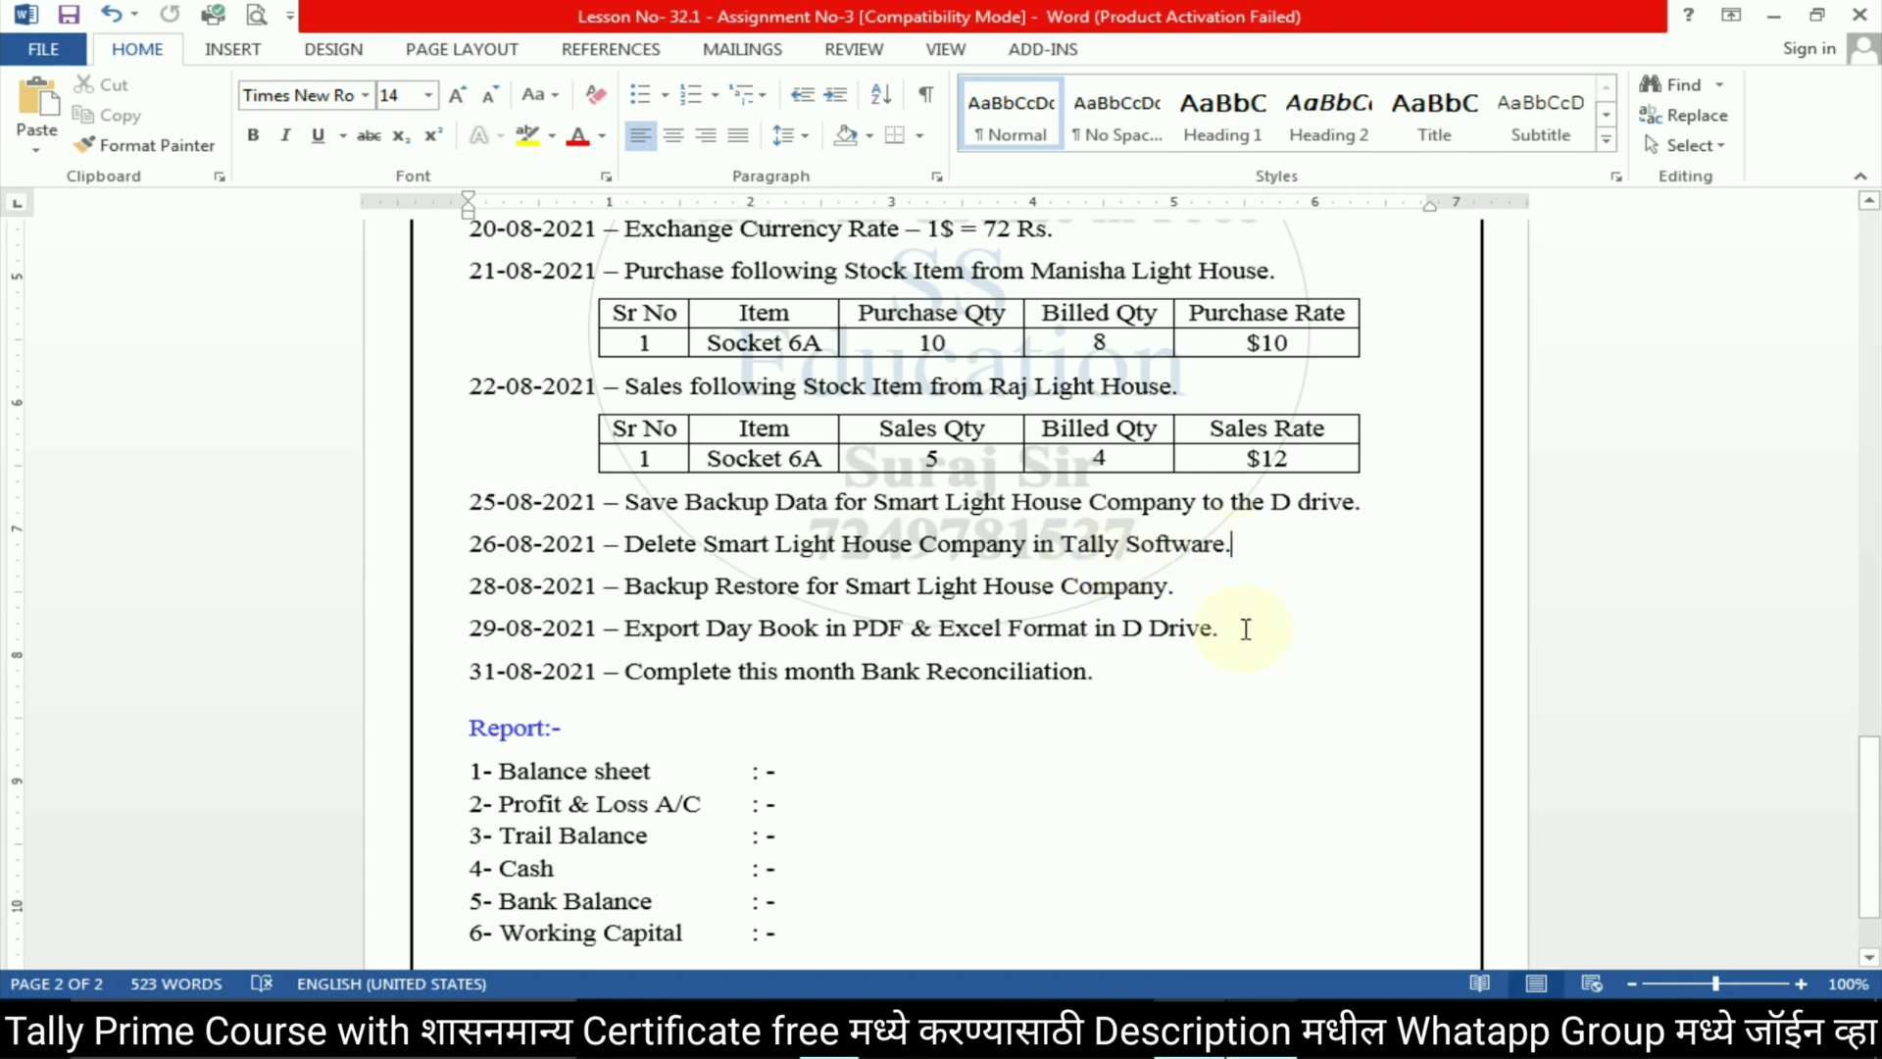
left_click(1235, 985)
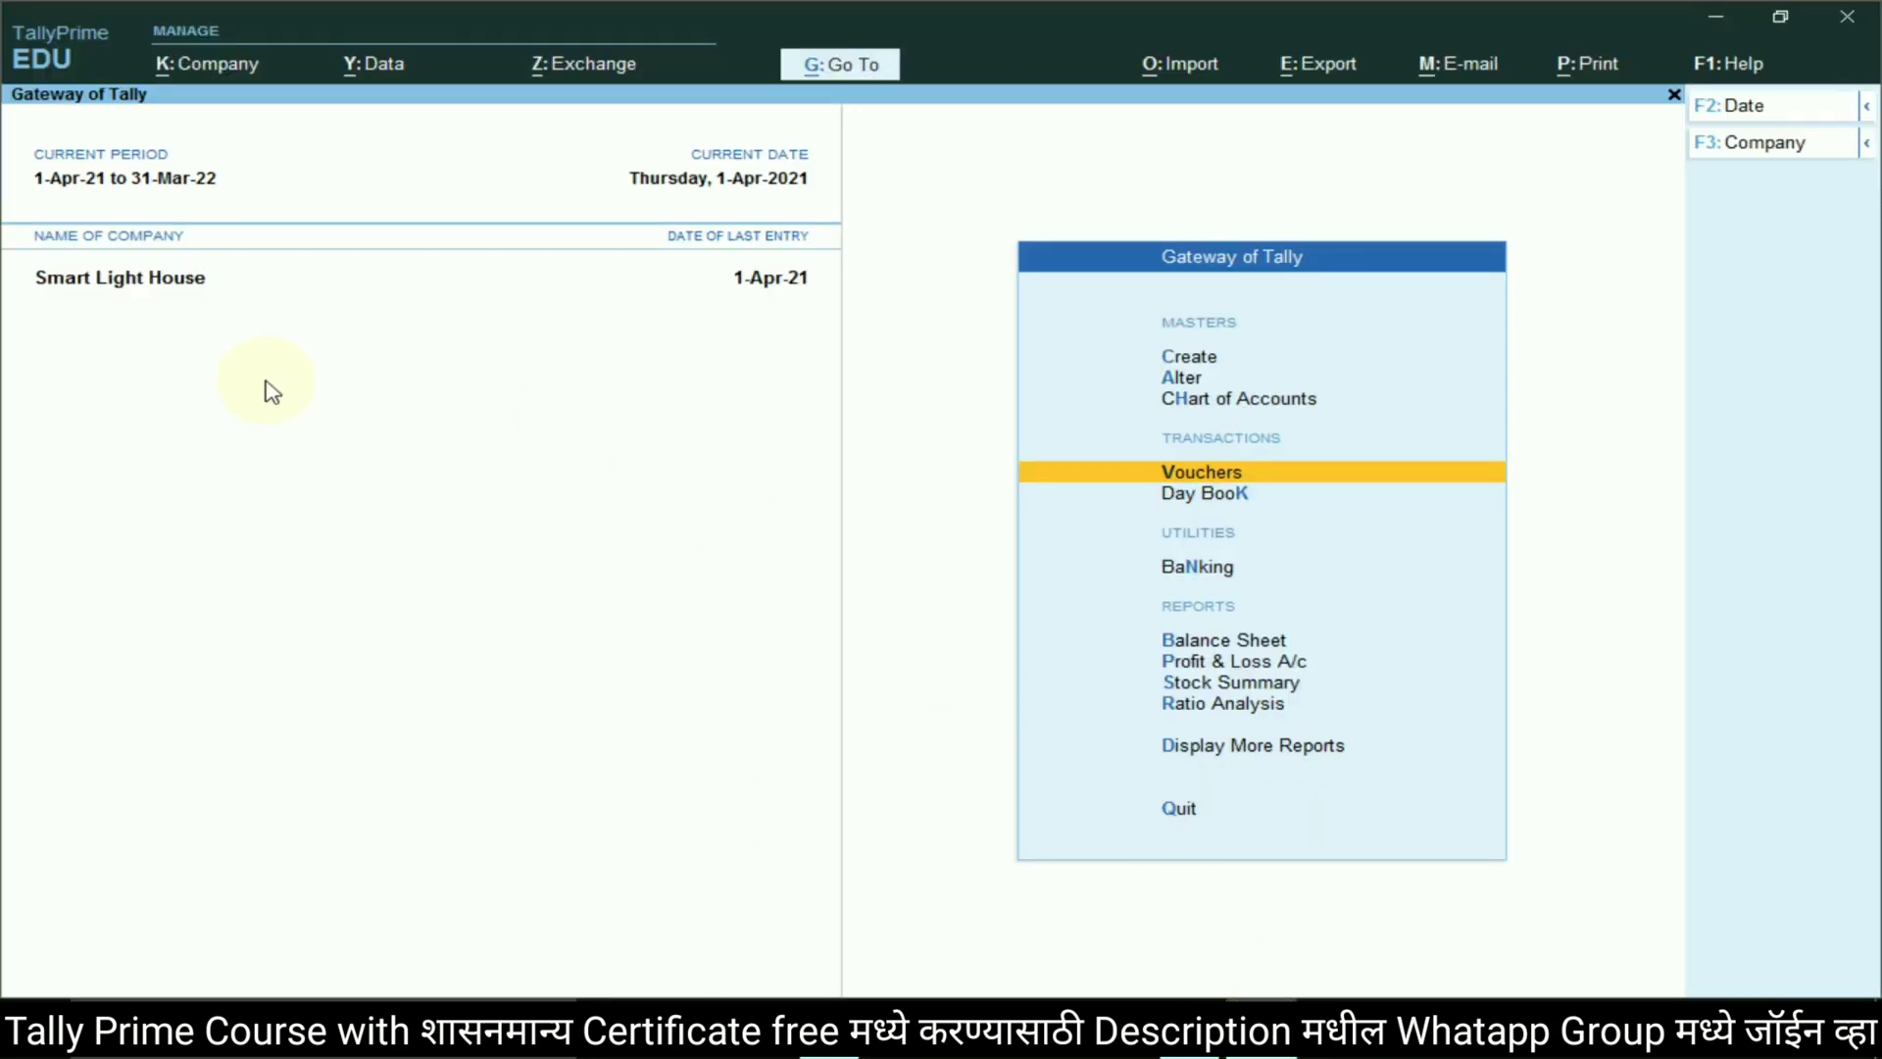
Open the Smart Light House company for alteration and delete it, confirming the deletion
left_click(210, 68)
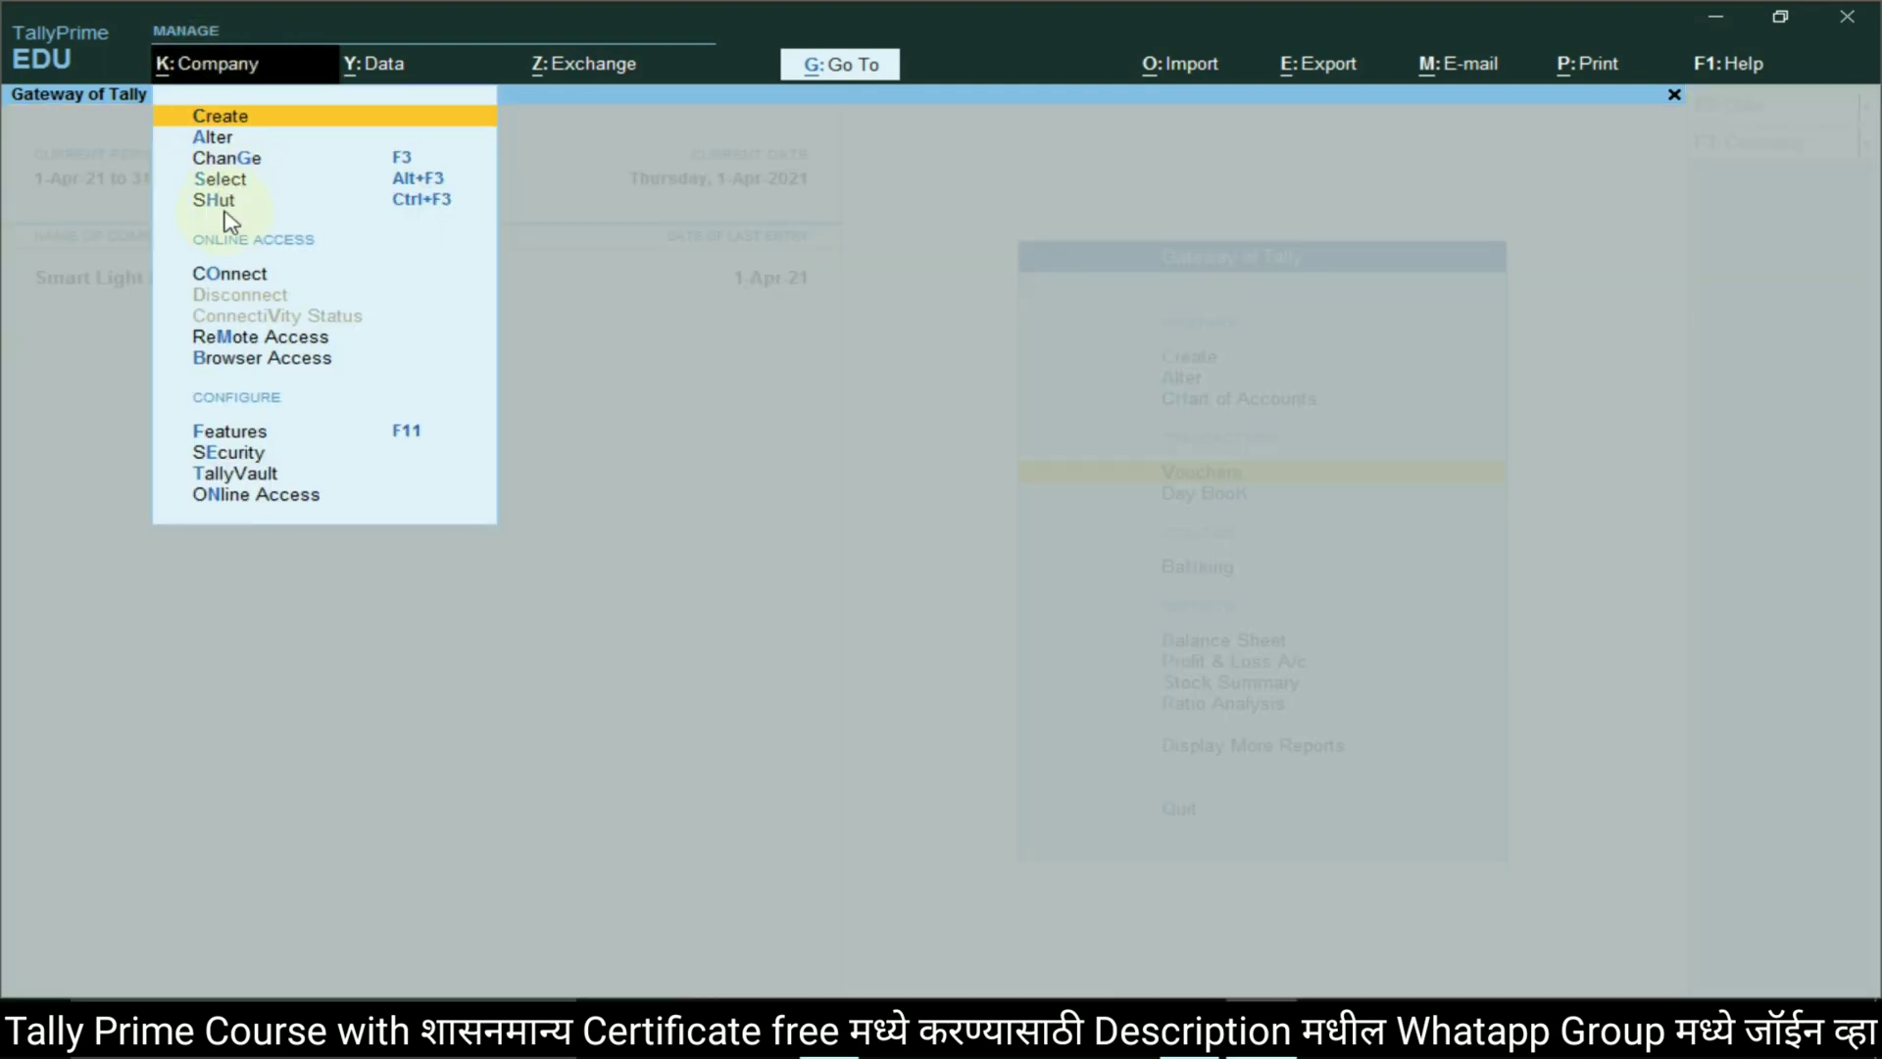
left_click(230, 139)
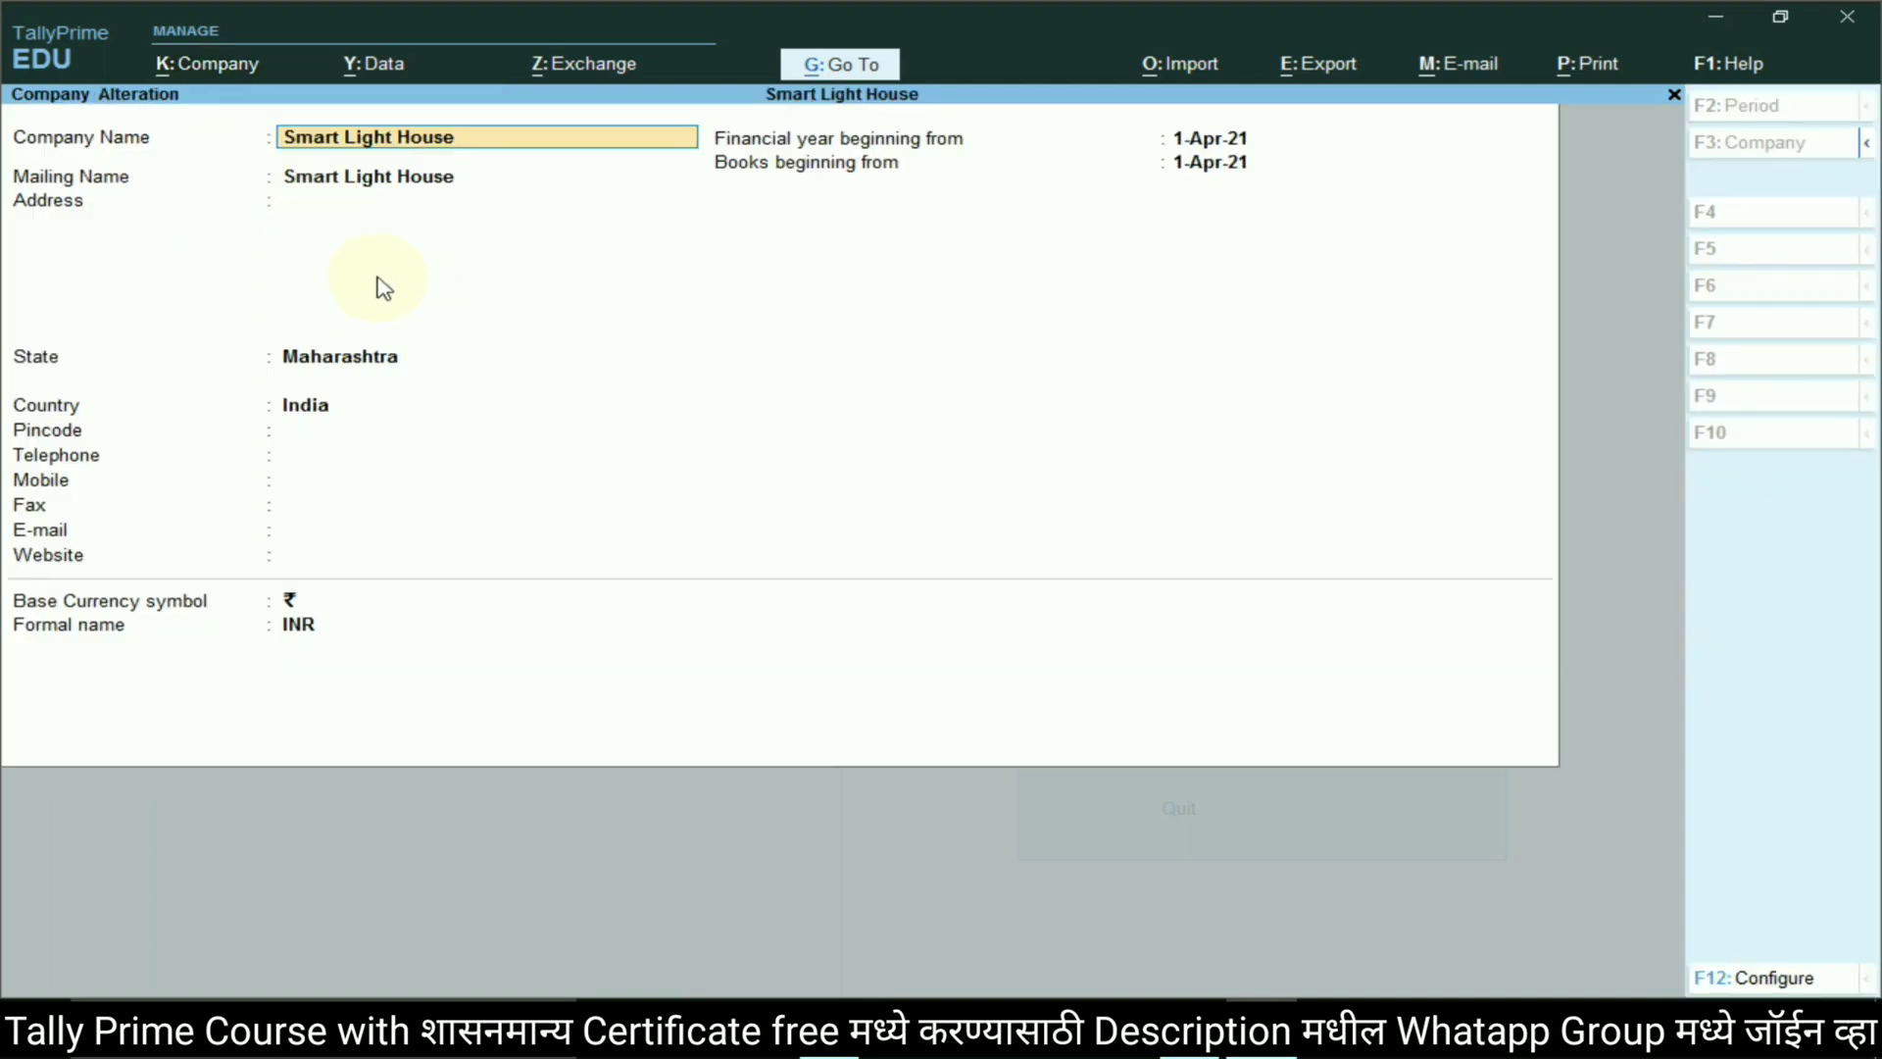
key("alt+d")
key("y")
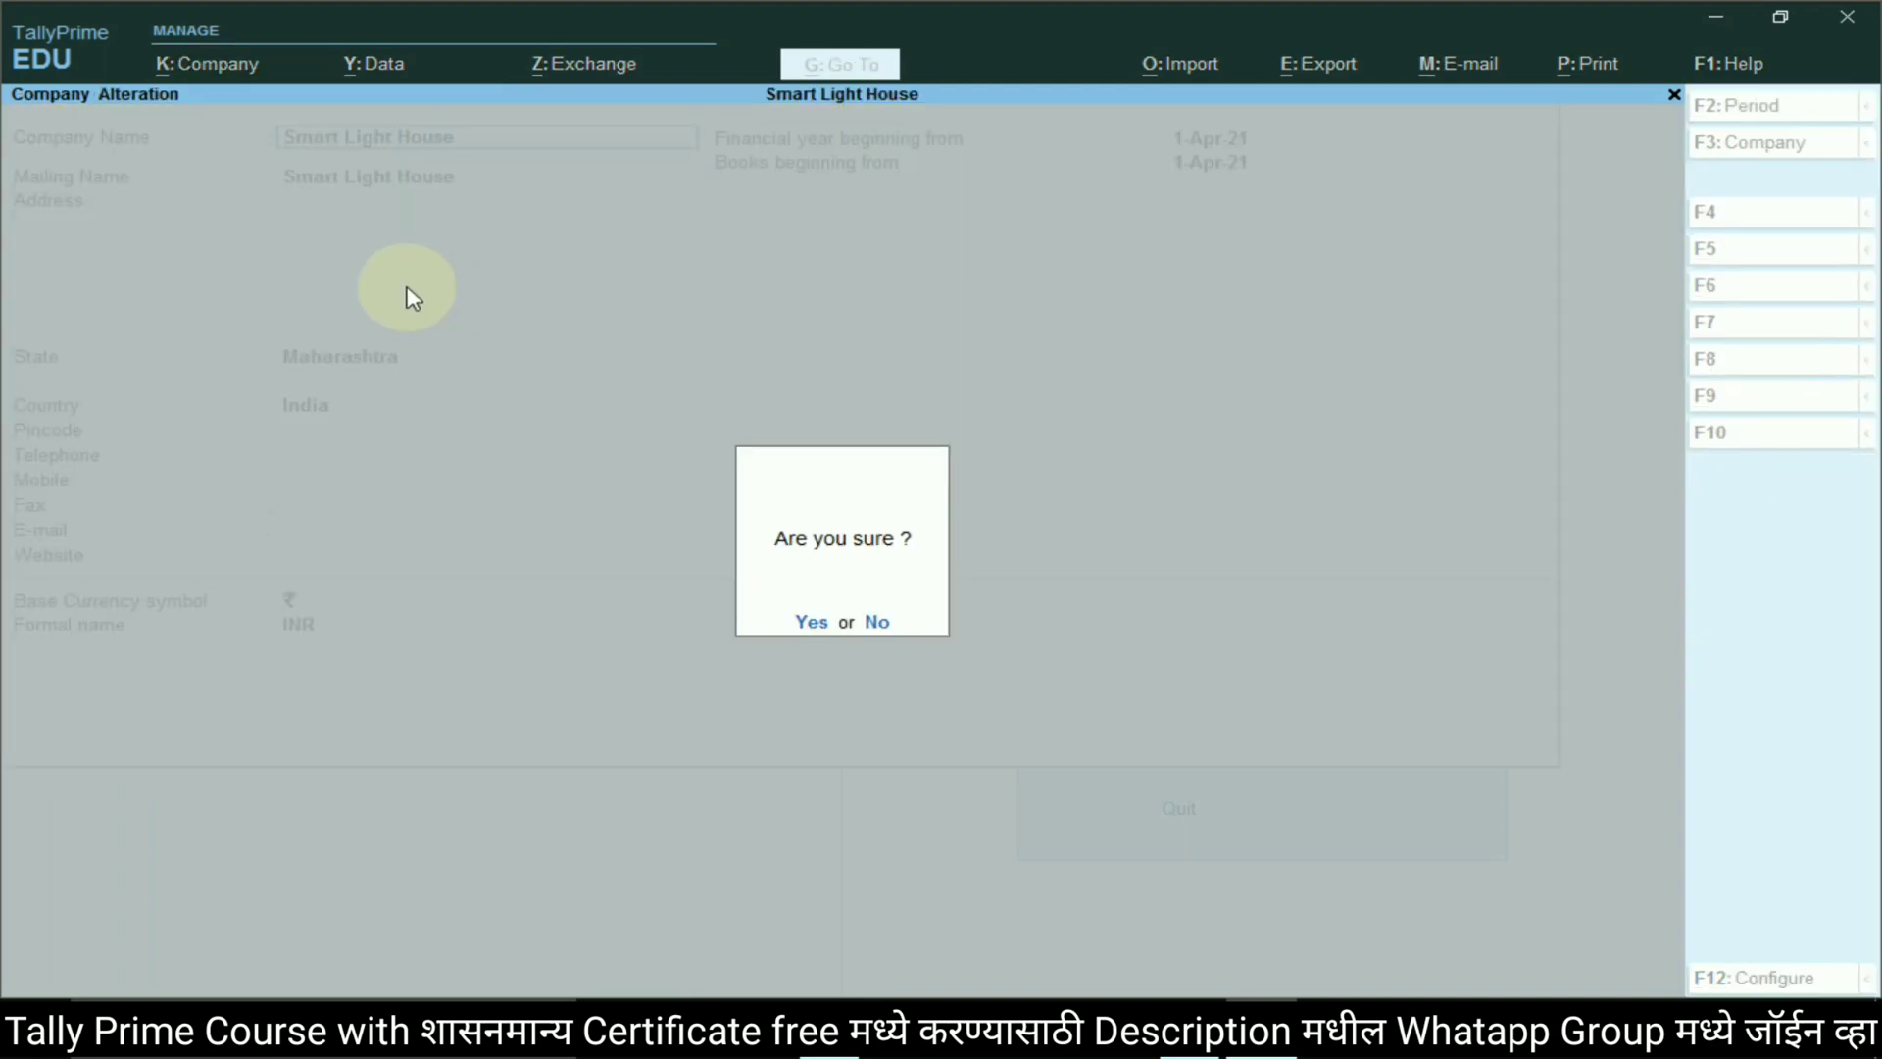
key("y")
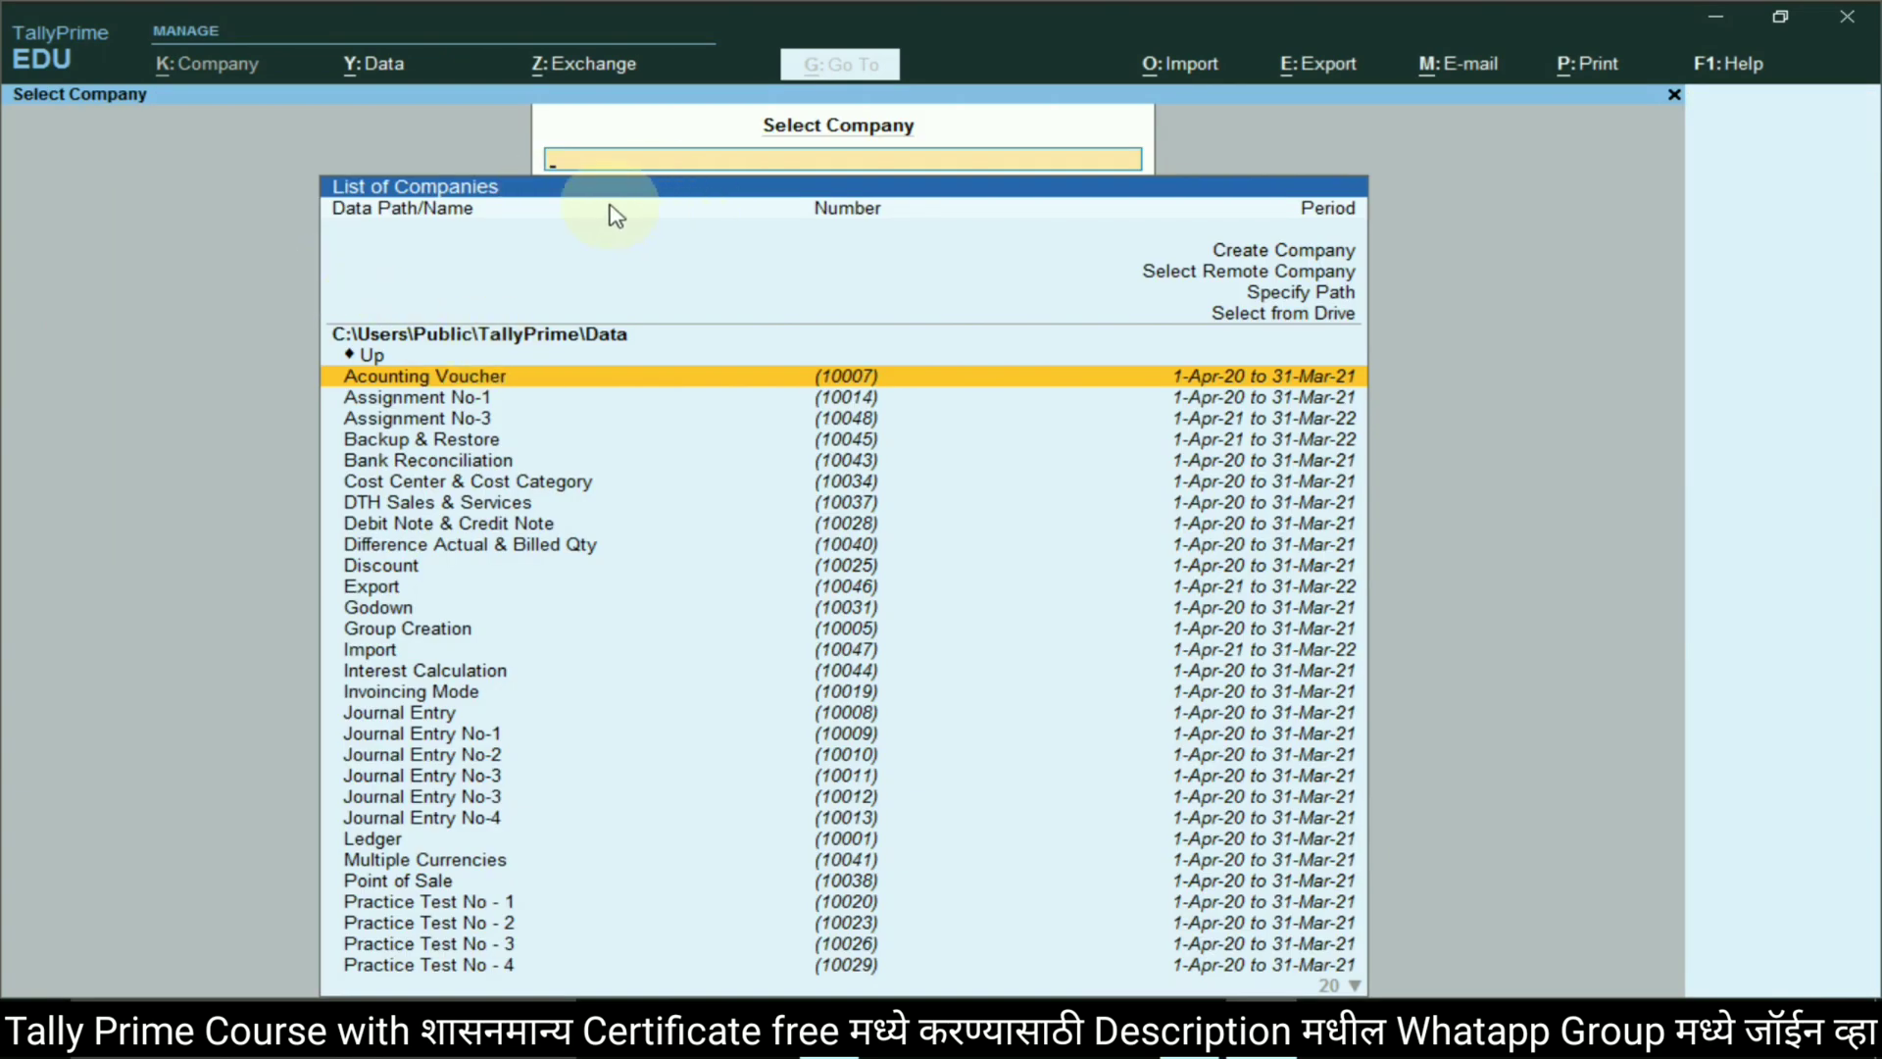
Search the company list for "smar", clear the search, and check the 28-08-2021 restore task in the Word assignment
type("smar")
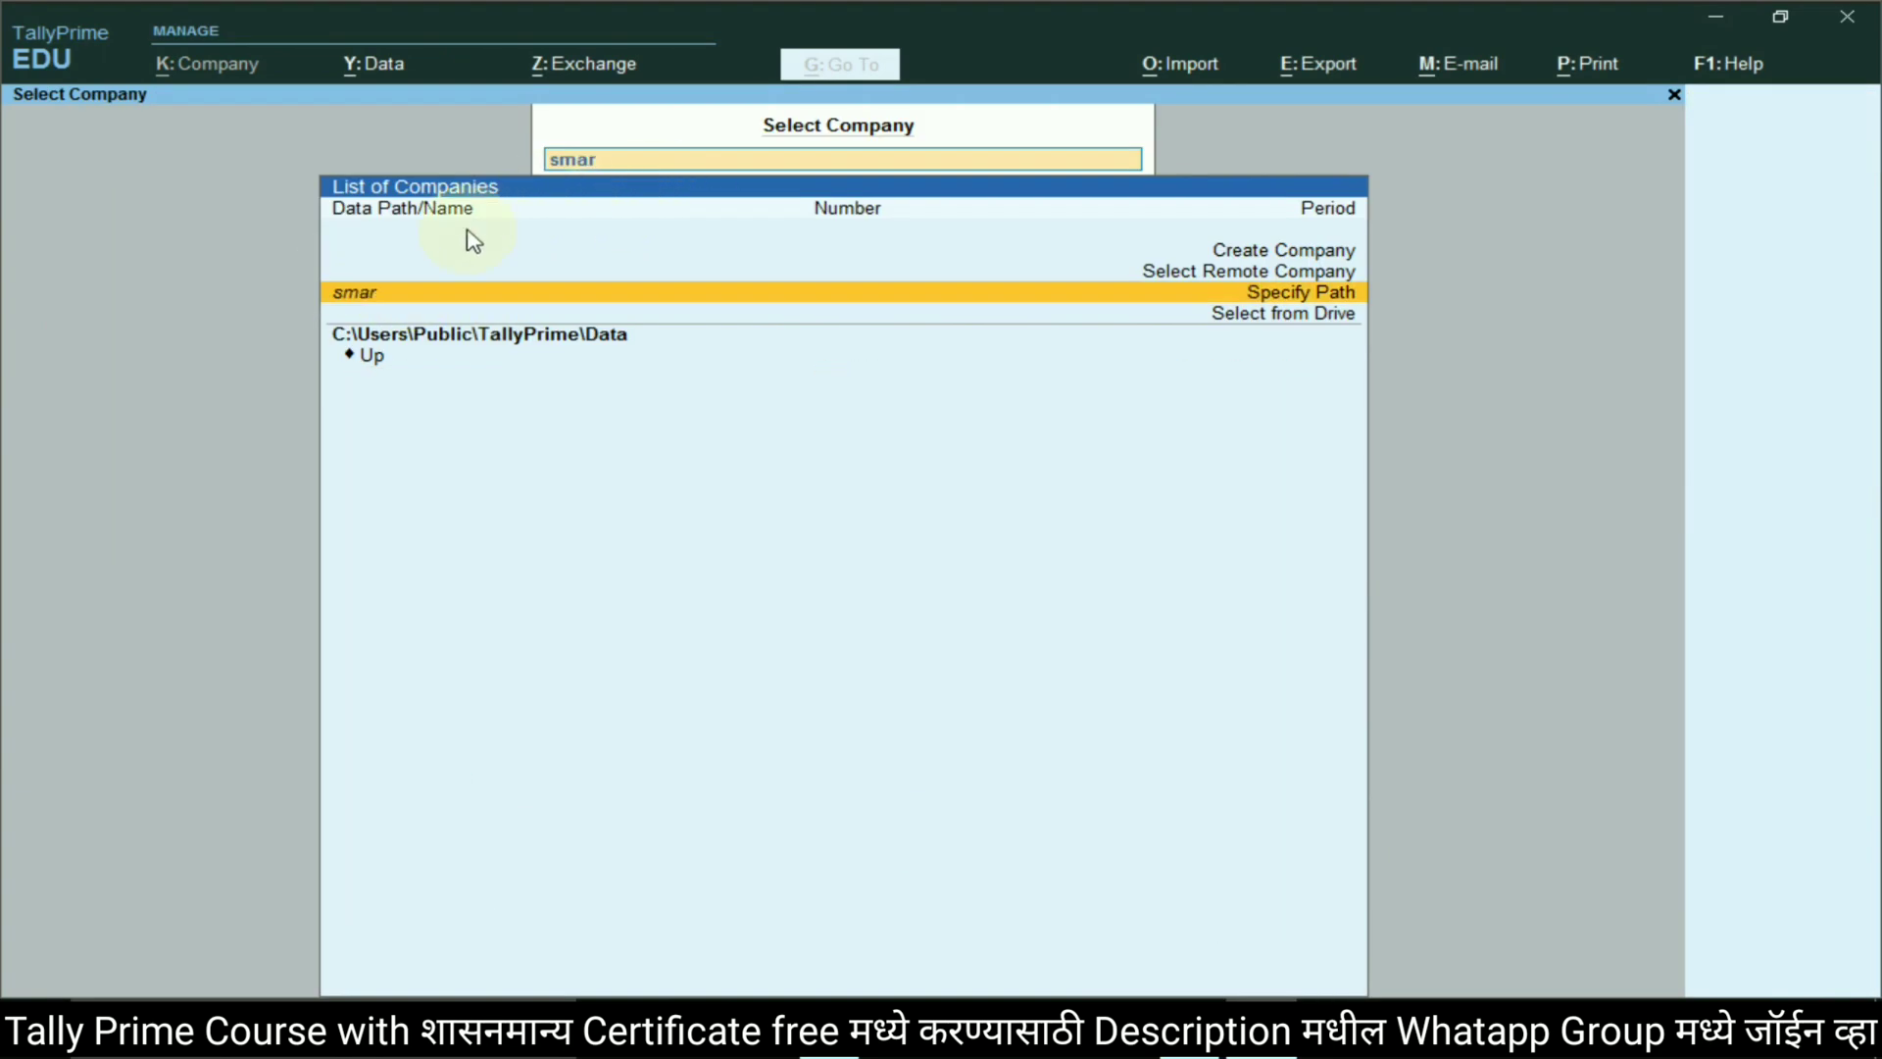
key("BackSpace")
key("BackSpace")
key("BackSpace")
key("BackSpace")
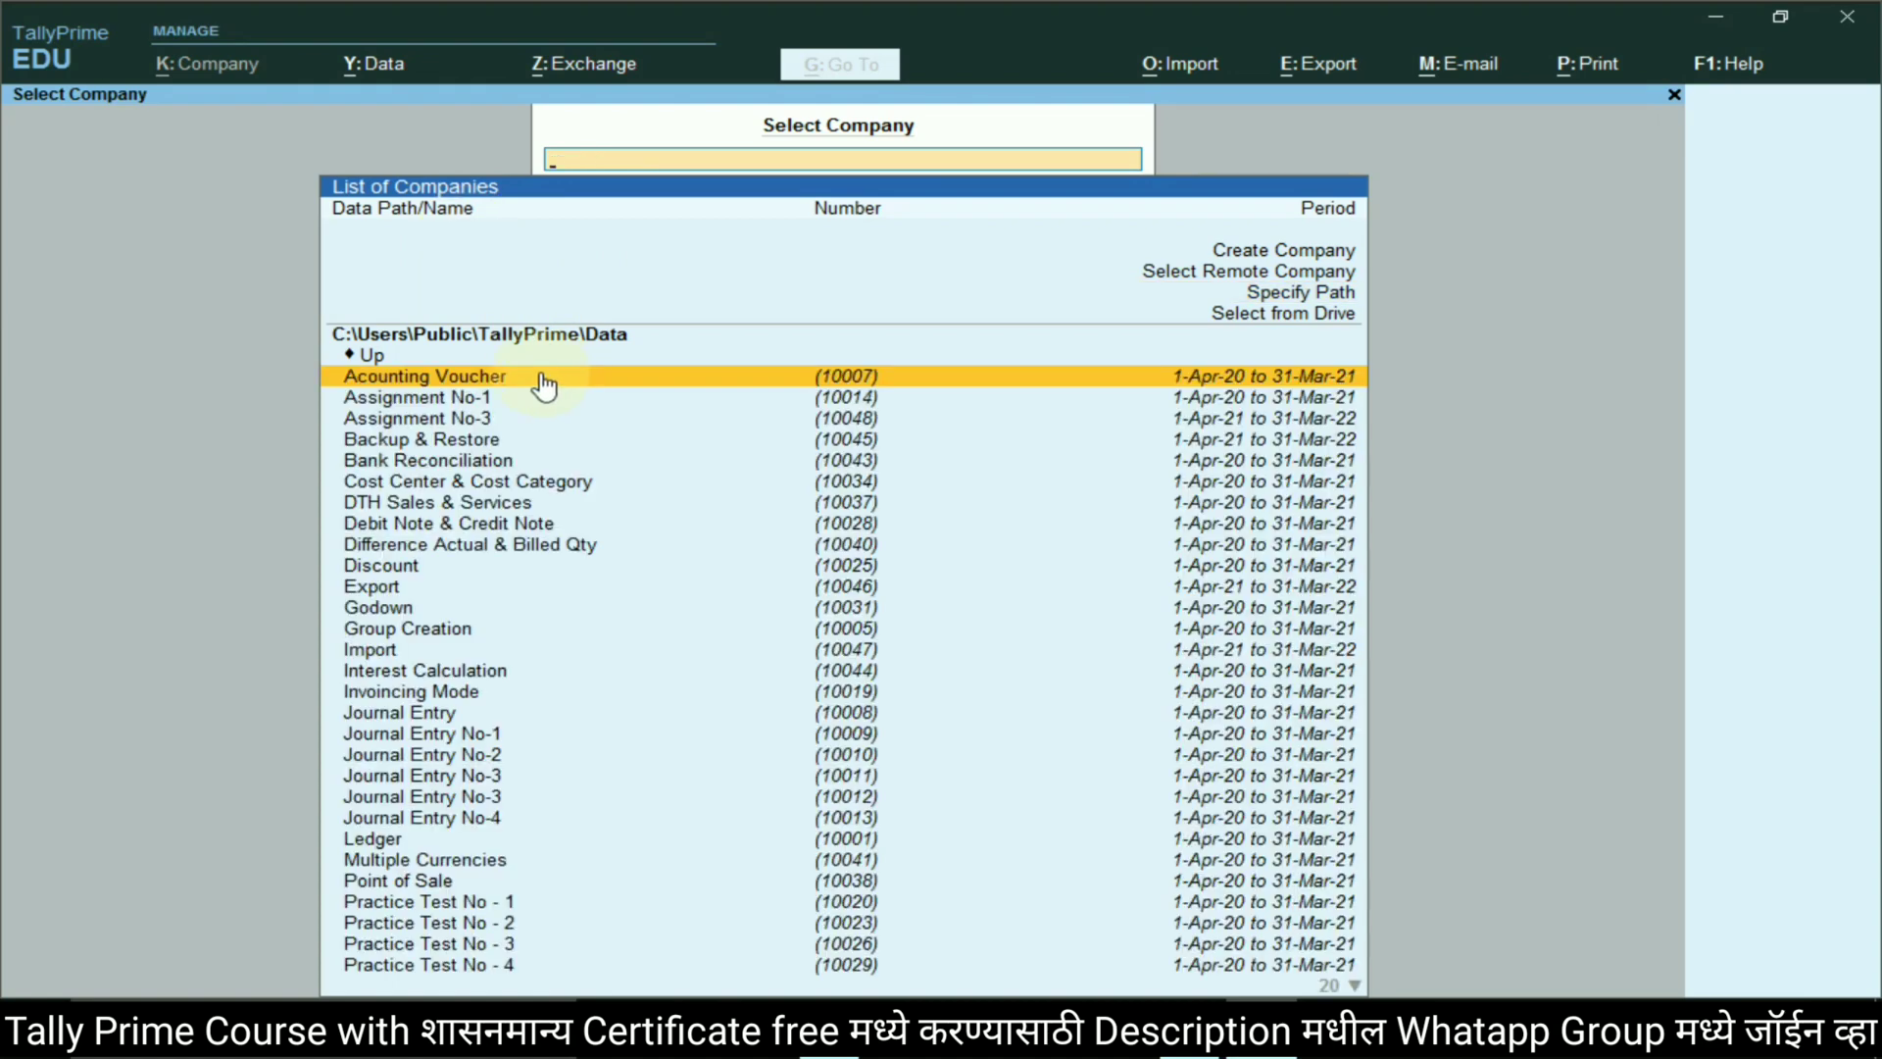
key("alt+Tab")
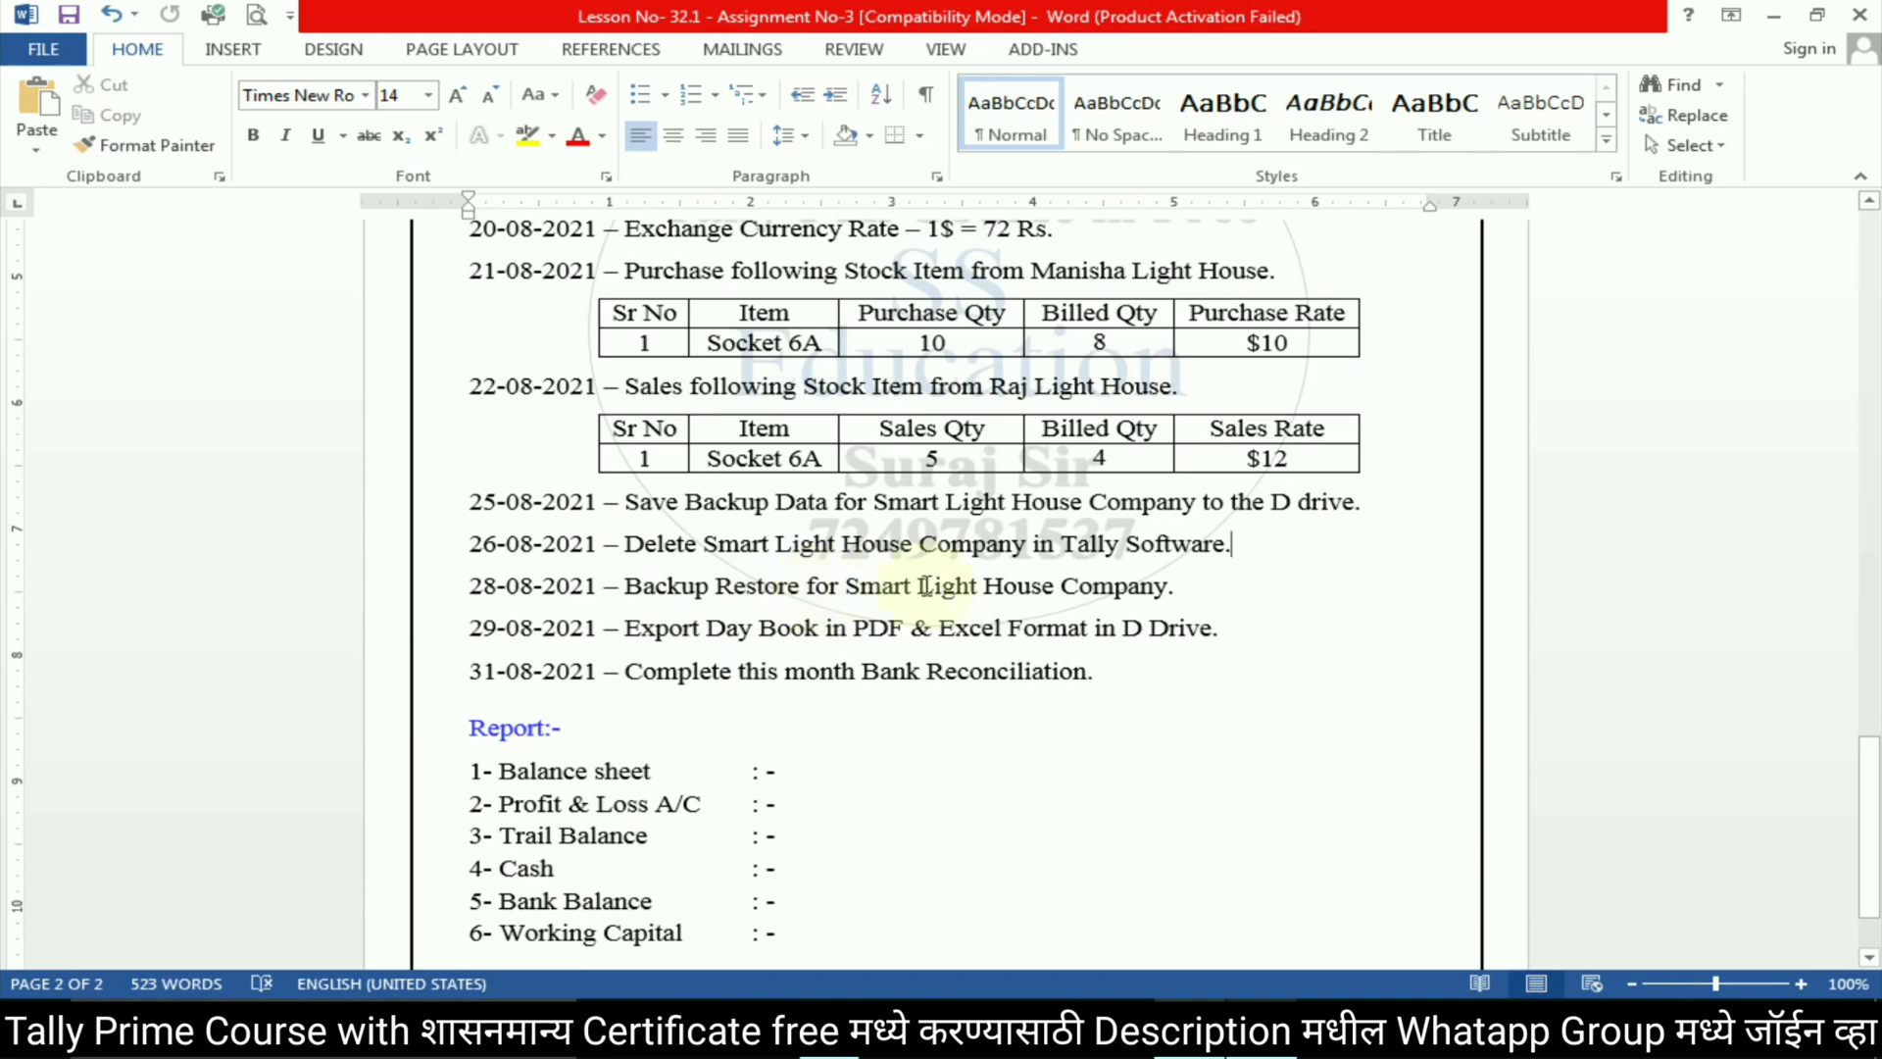
key("alt+Tab")
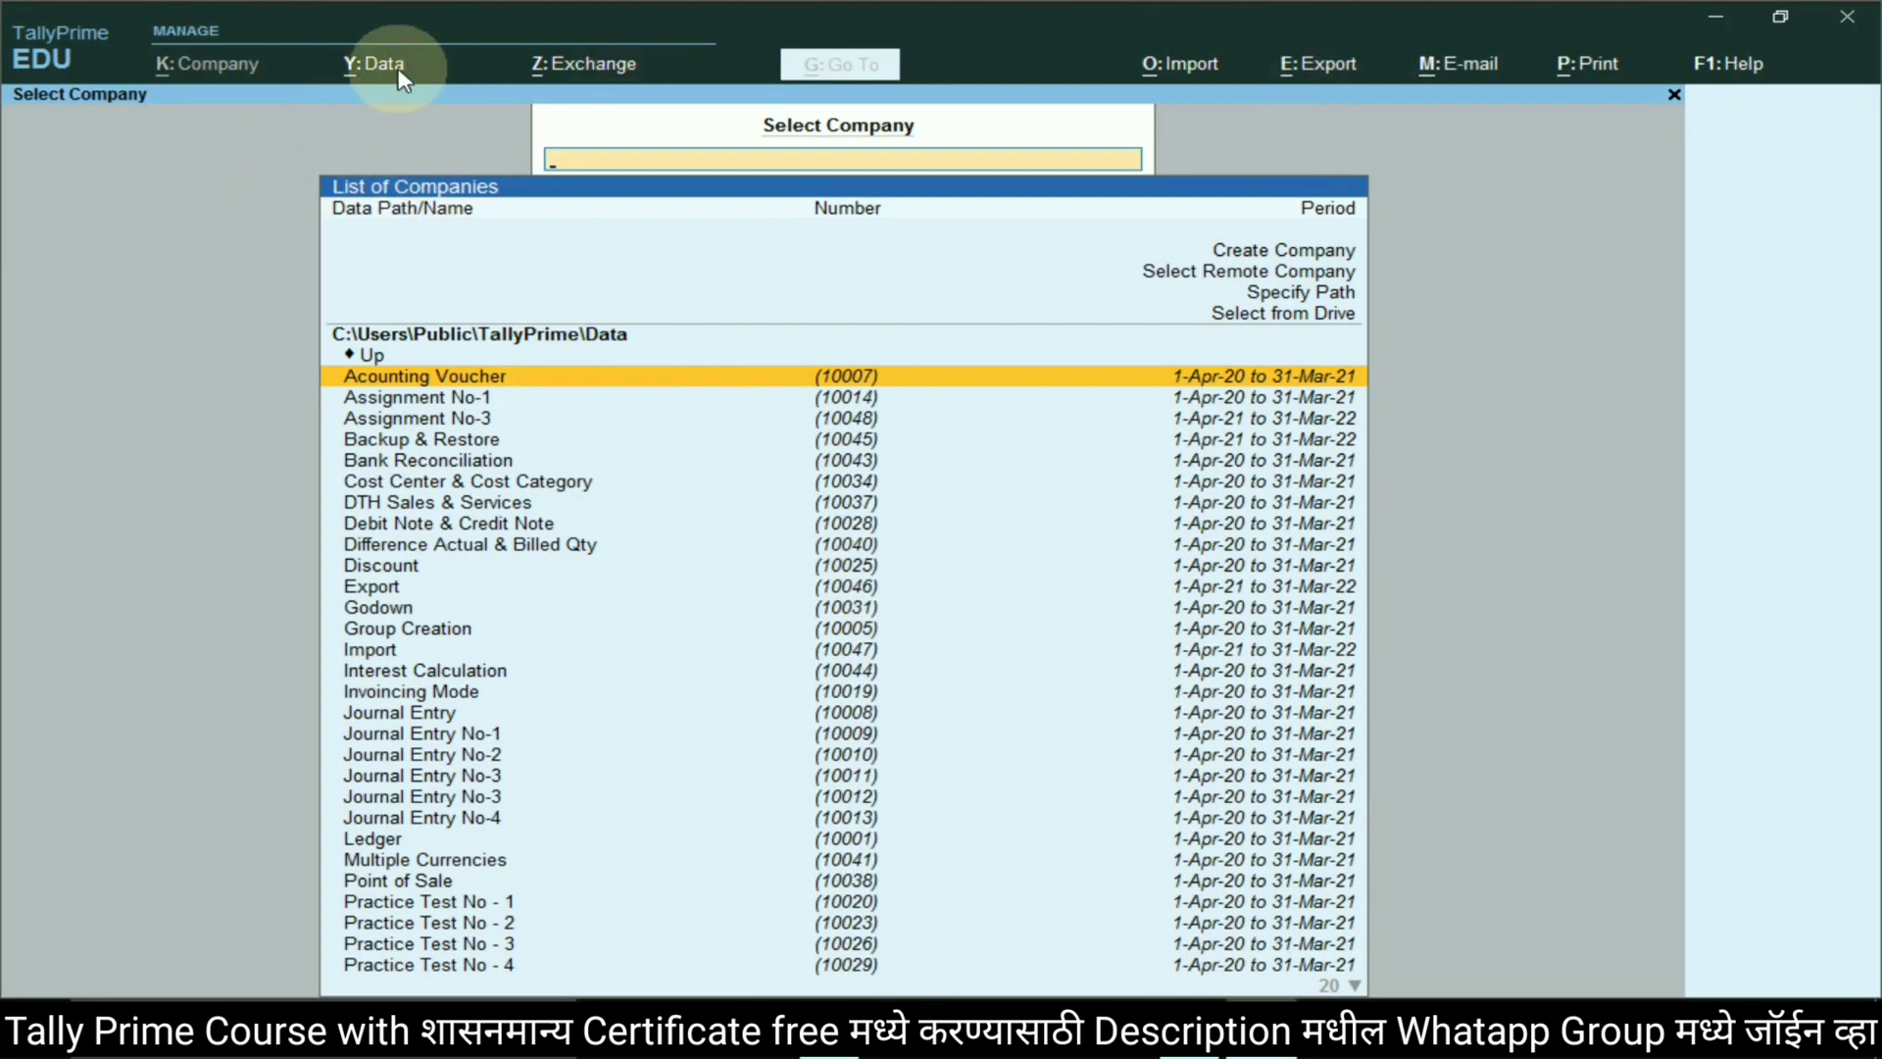
Restore Smart Light House from the backup in D:\Backup and load the restored company
left_click(373, 65)
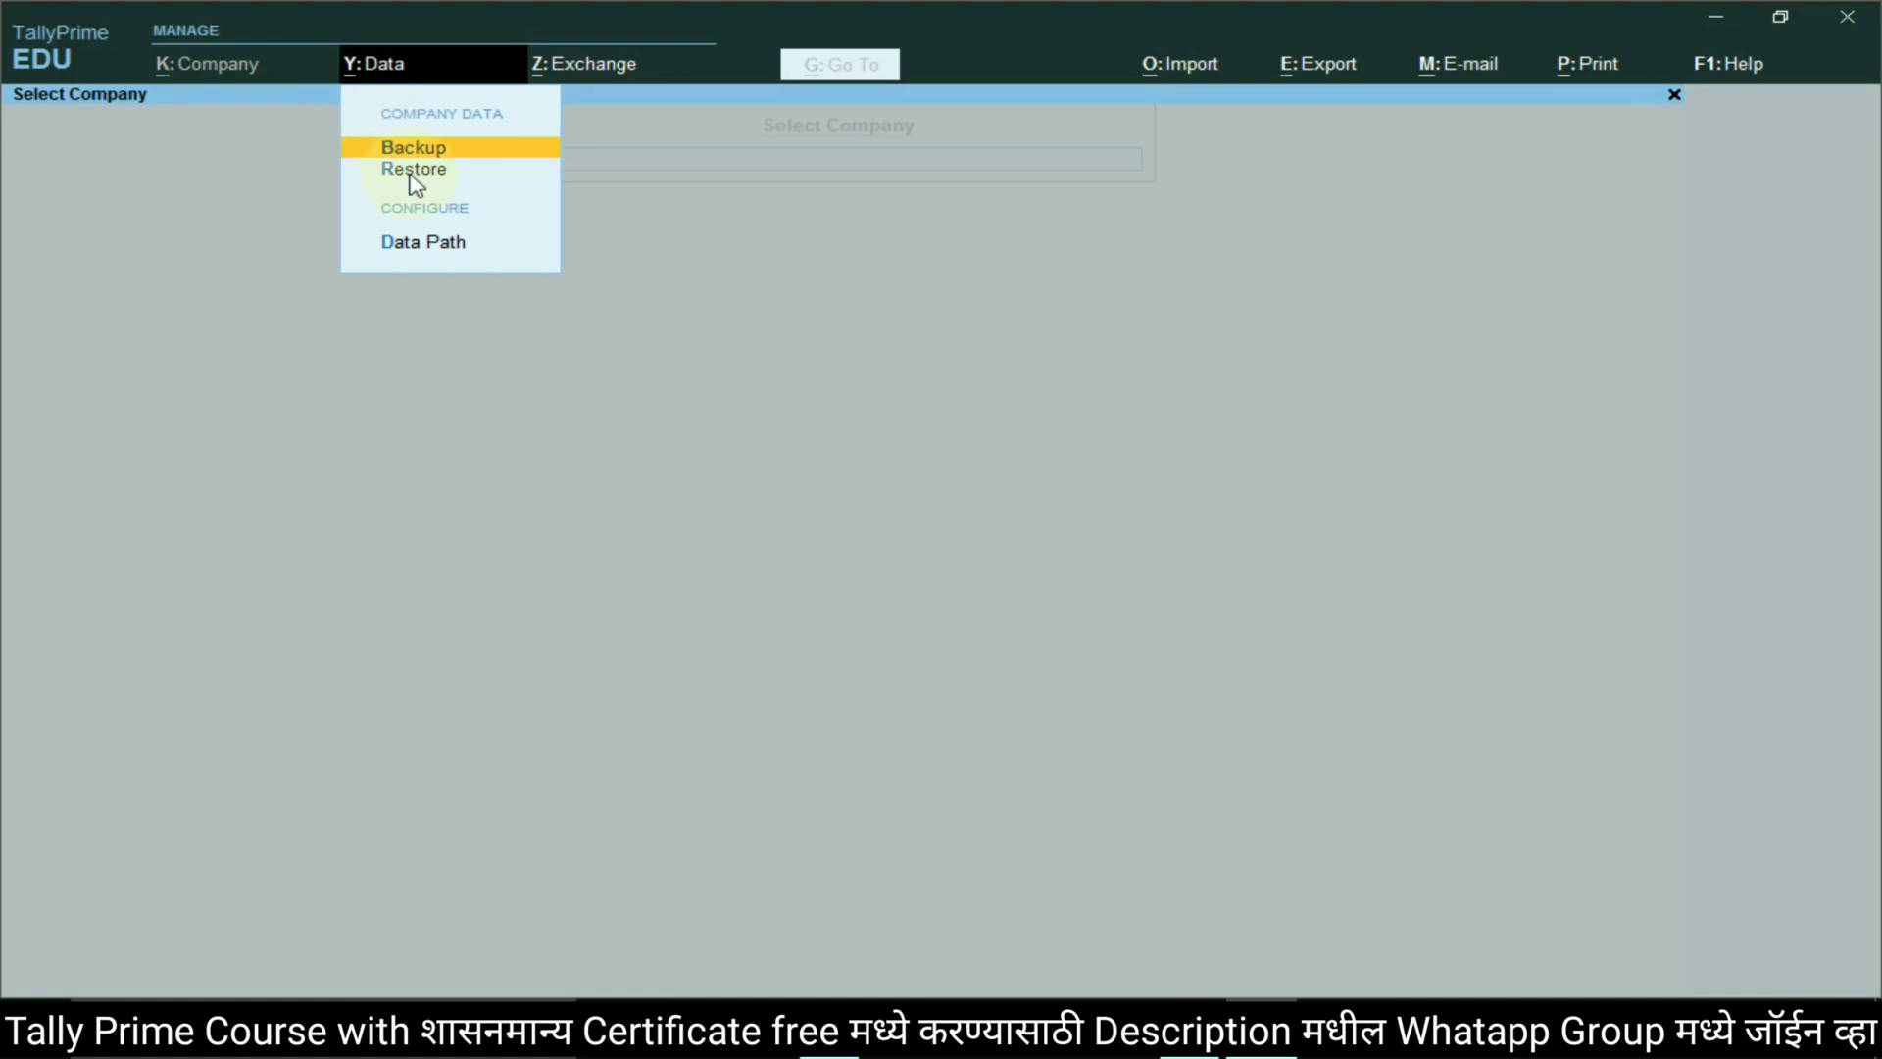
left_click(413, 172)
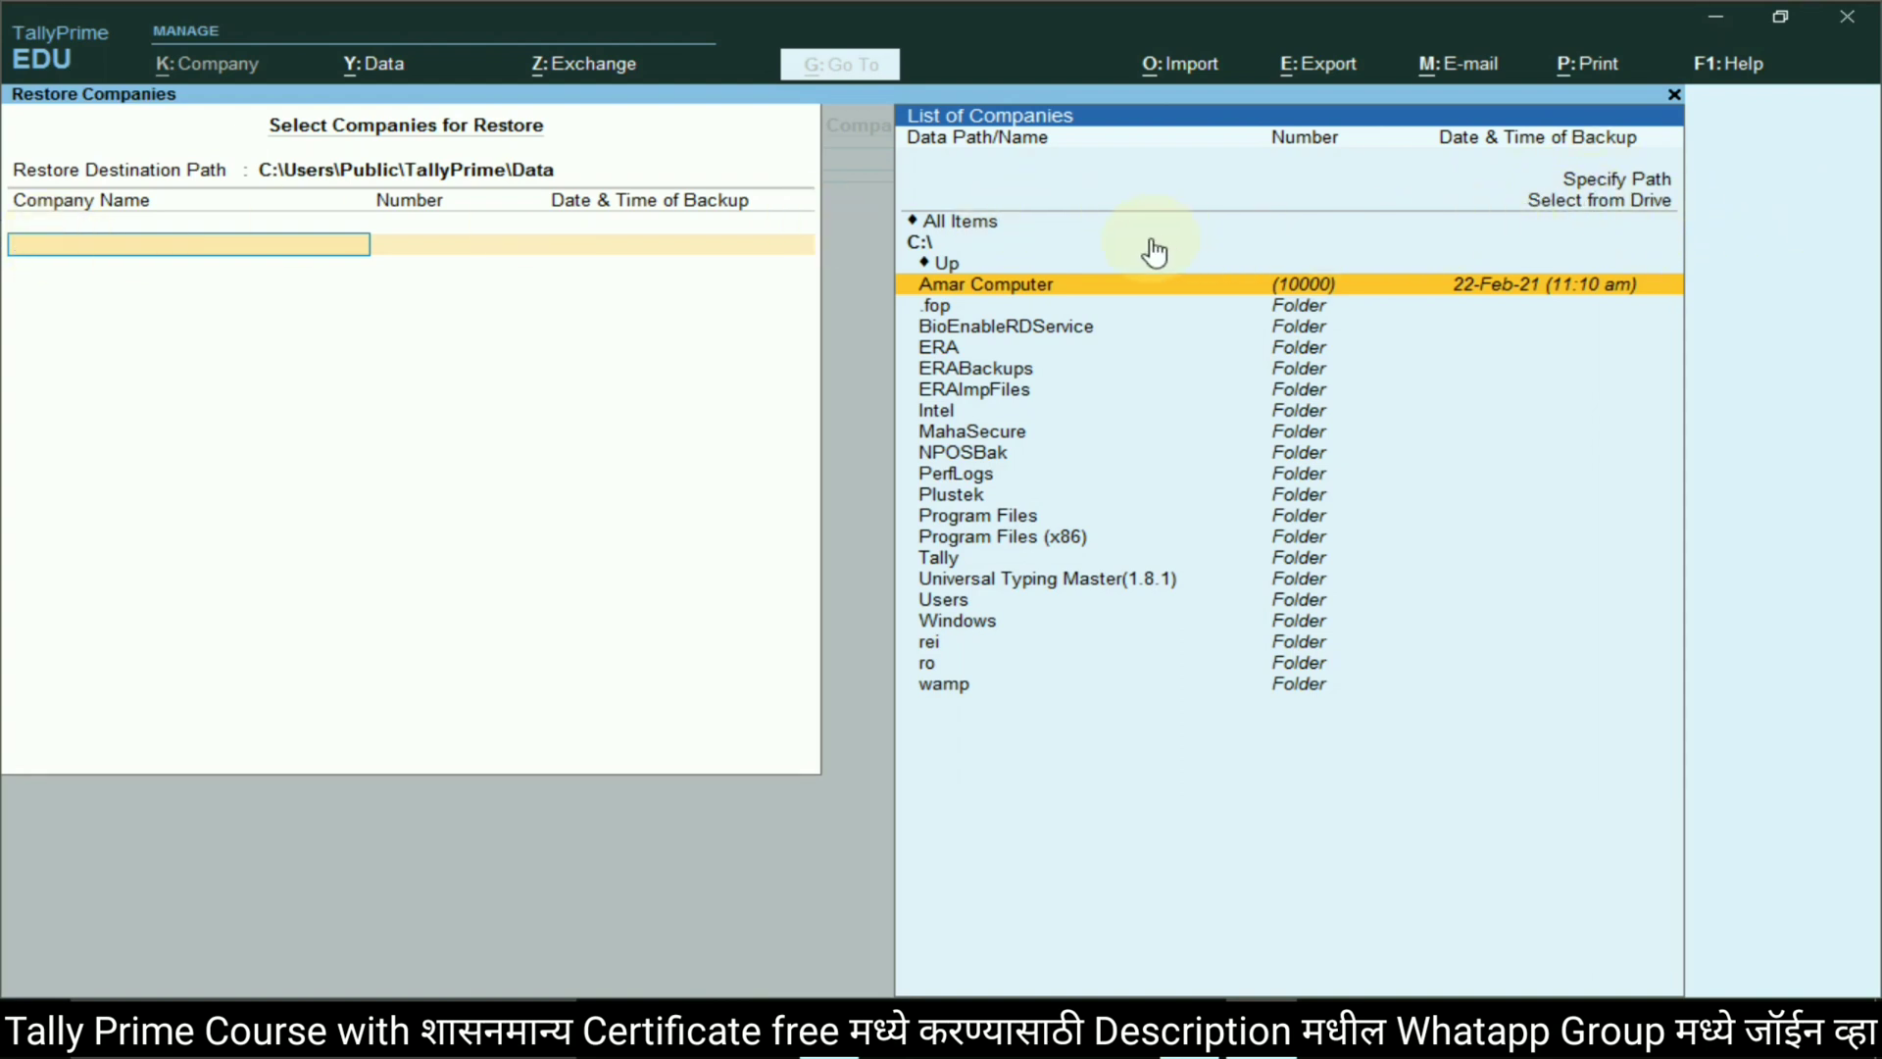
left_click(1595, 202)
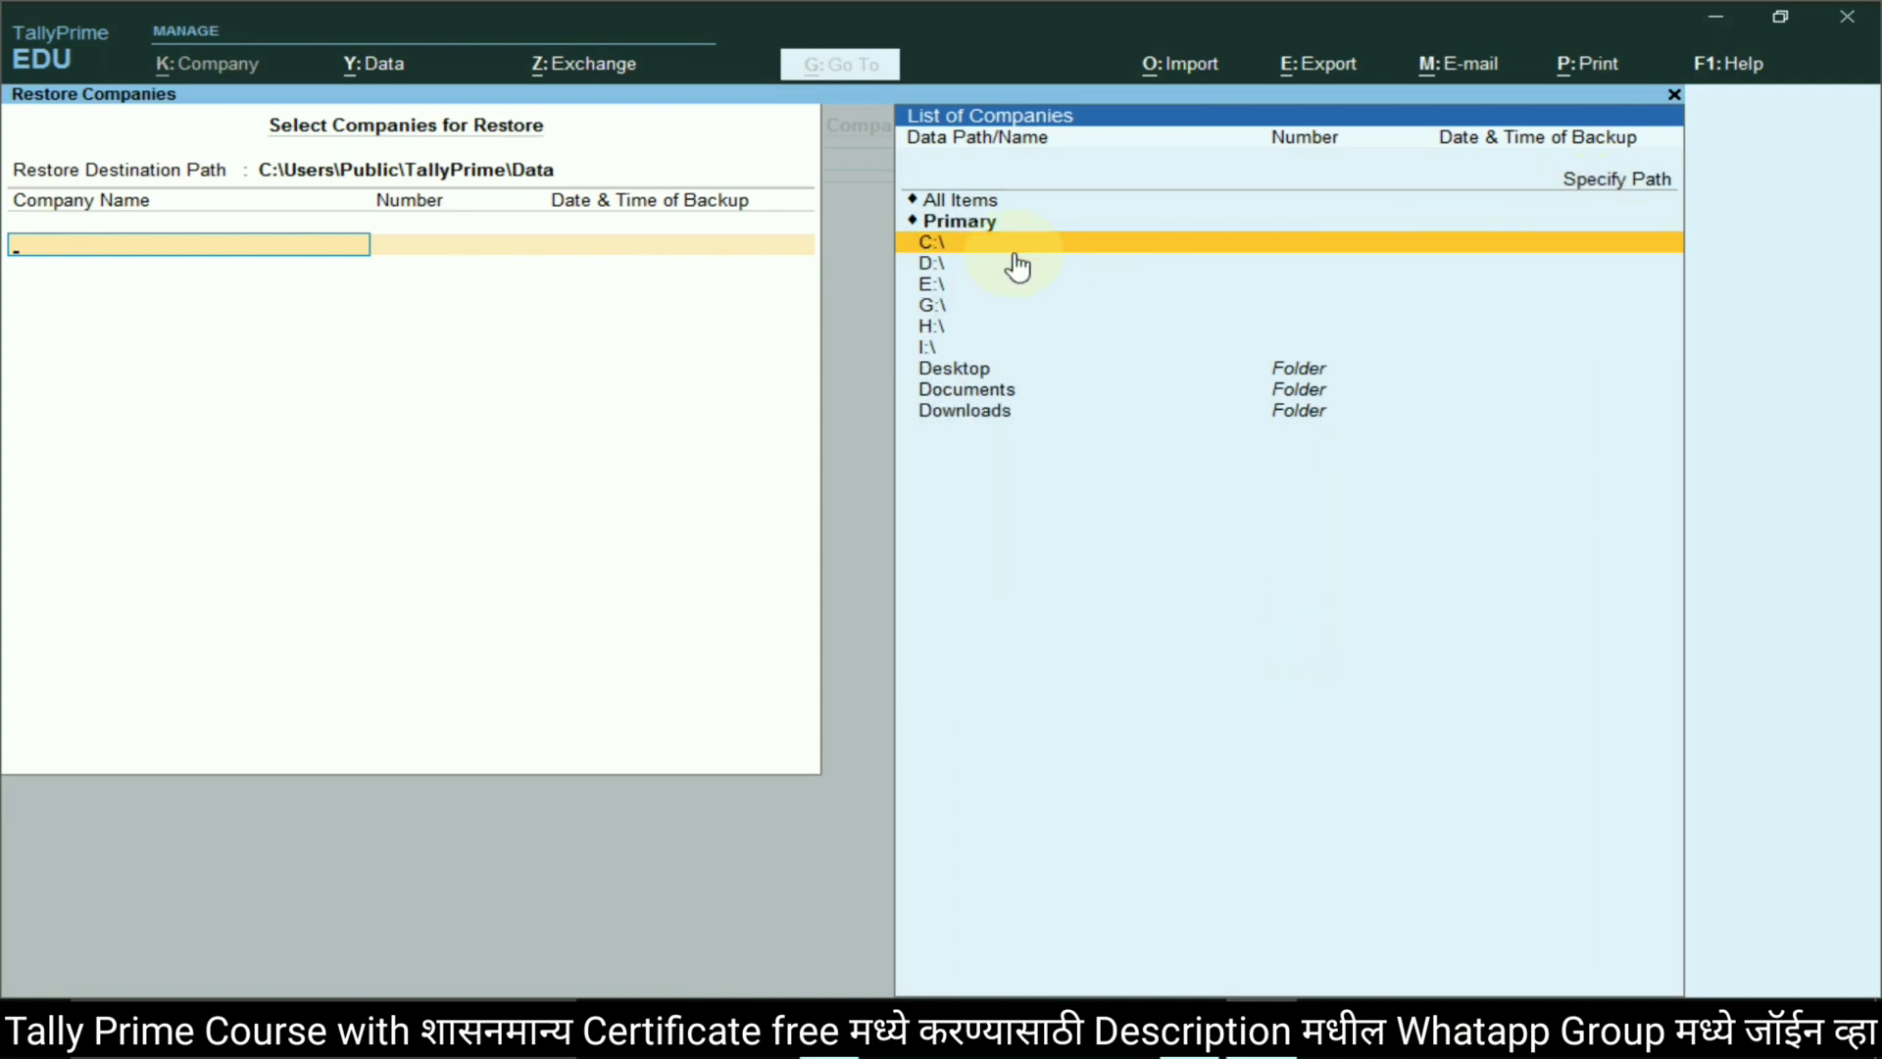
left_click(944, 262)
left_click(949, 305)
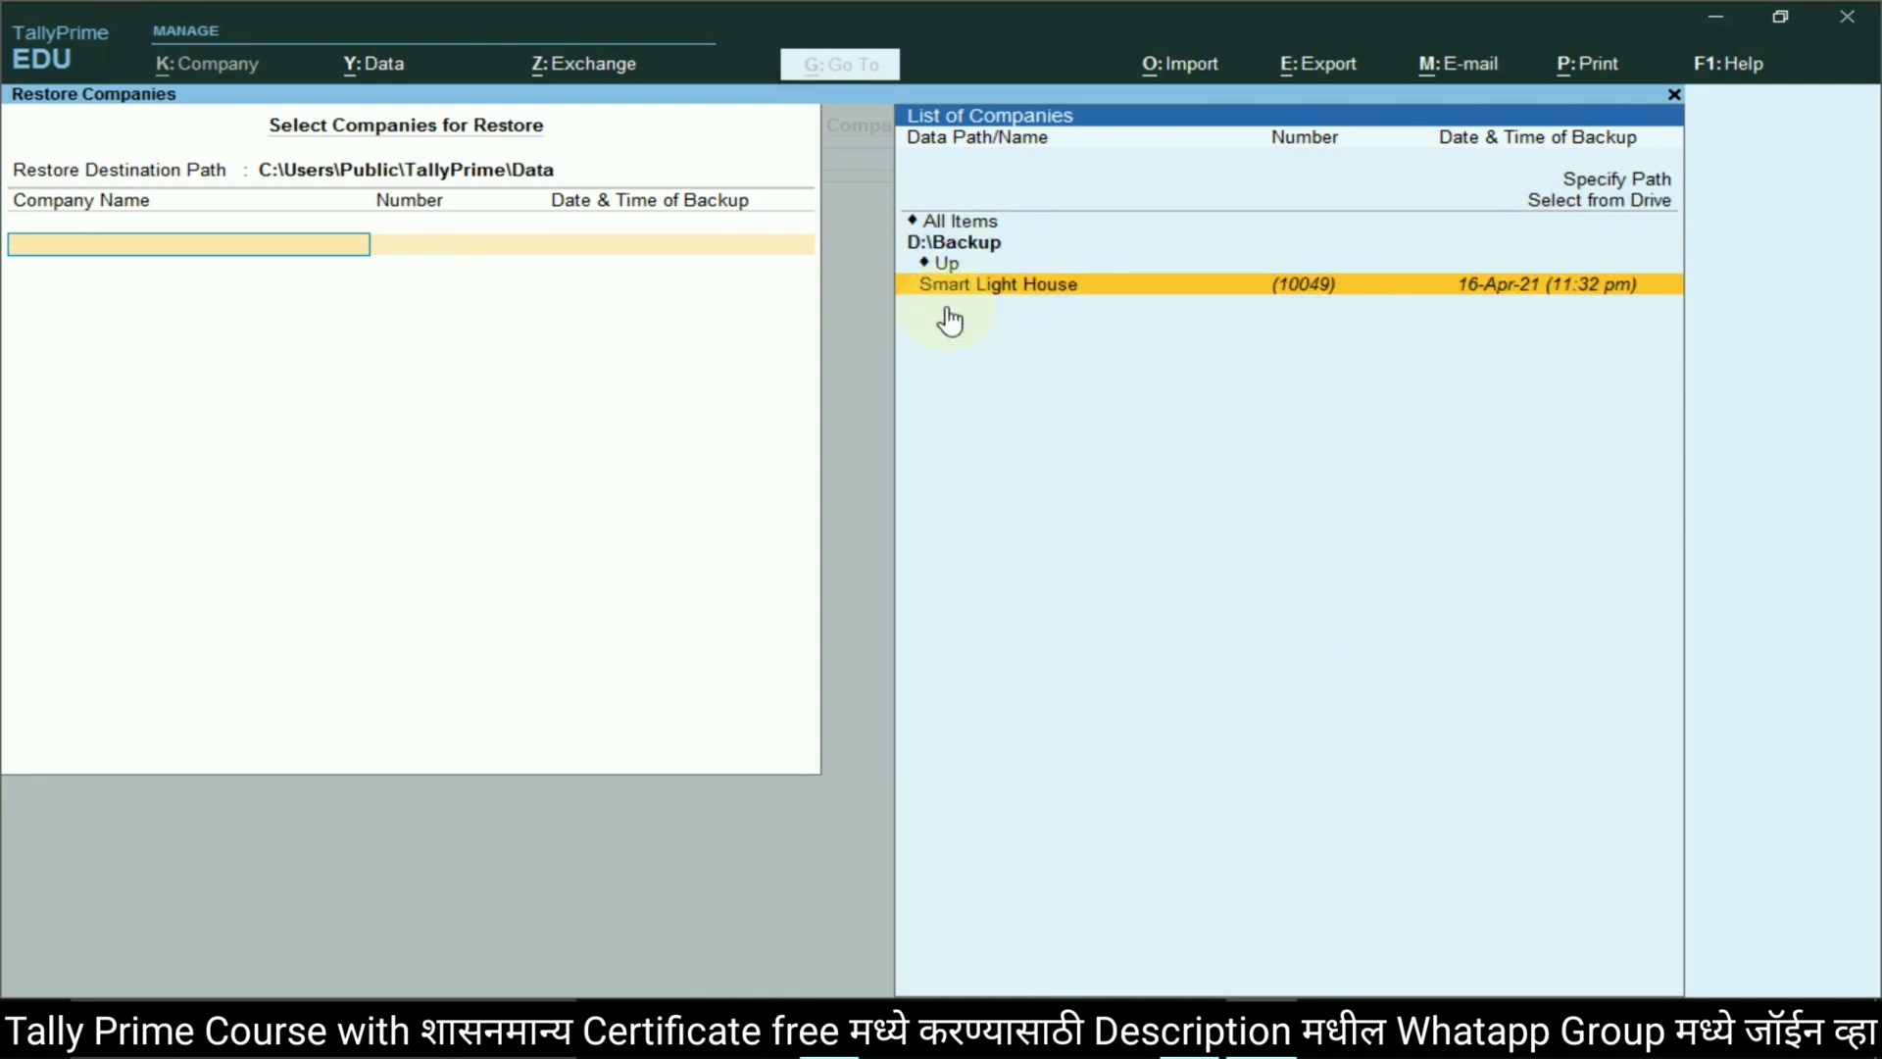
left_click(1029, 289)
left_click(949, 220)
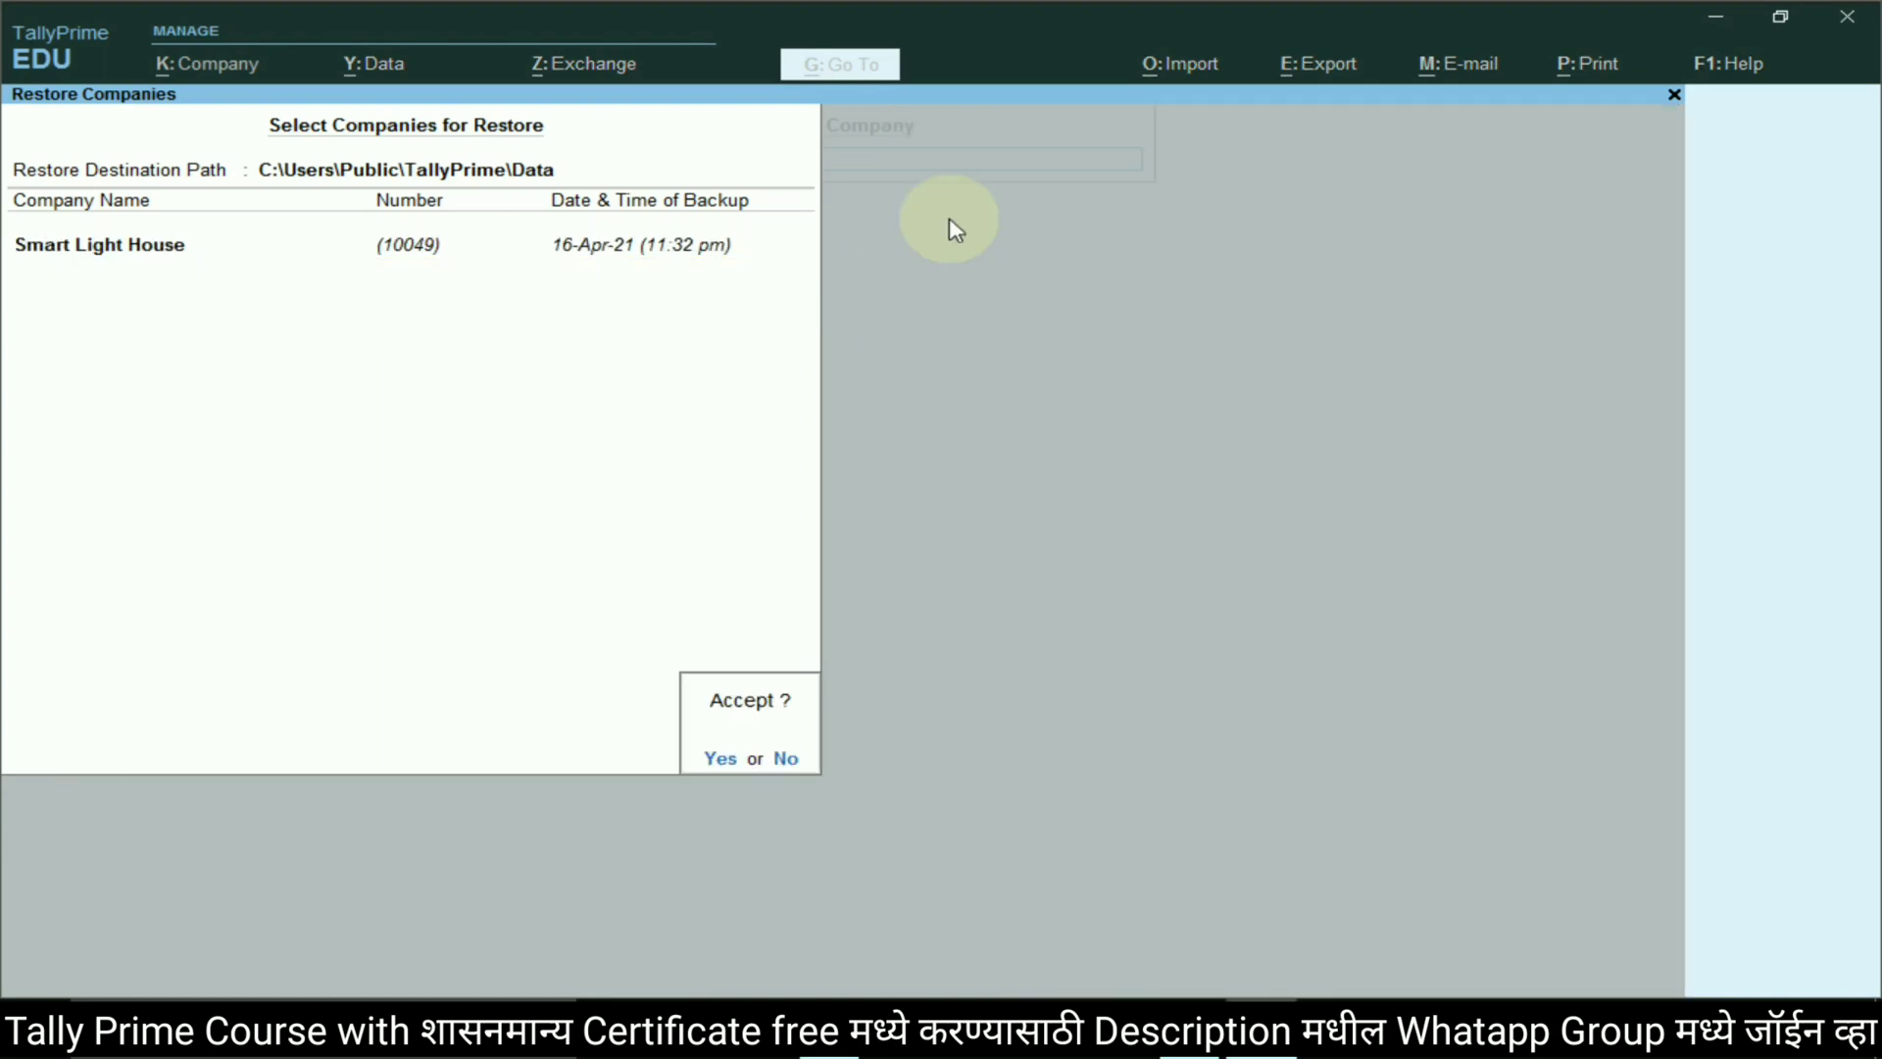
left_click(722, 760)
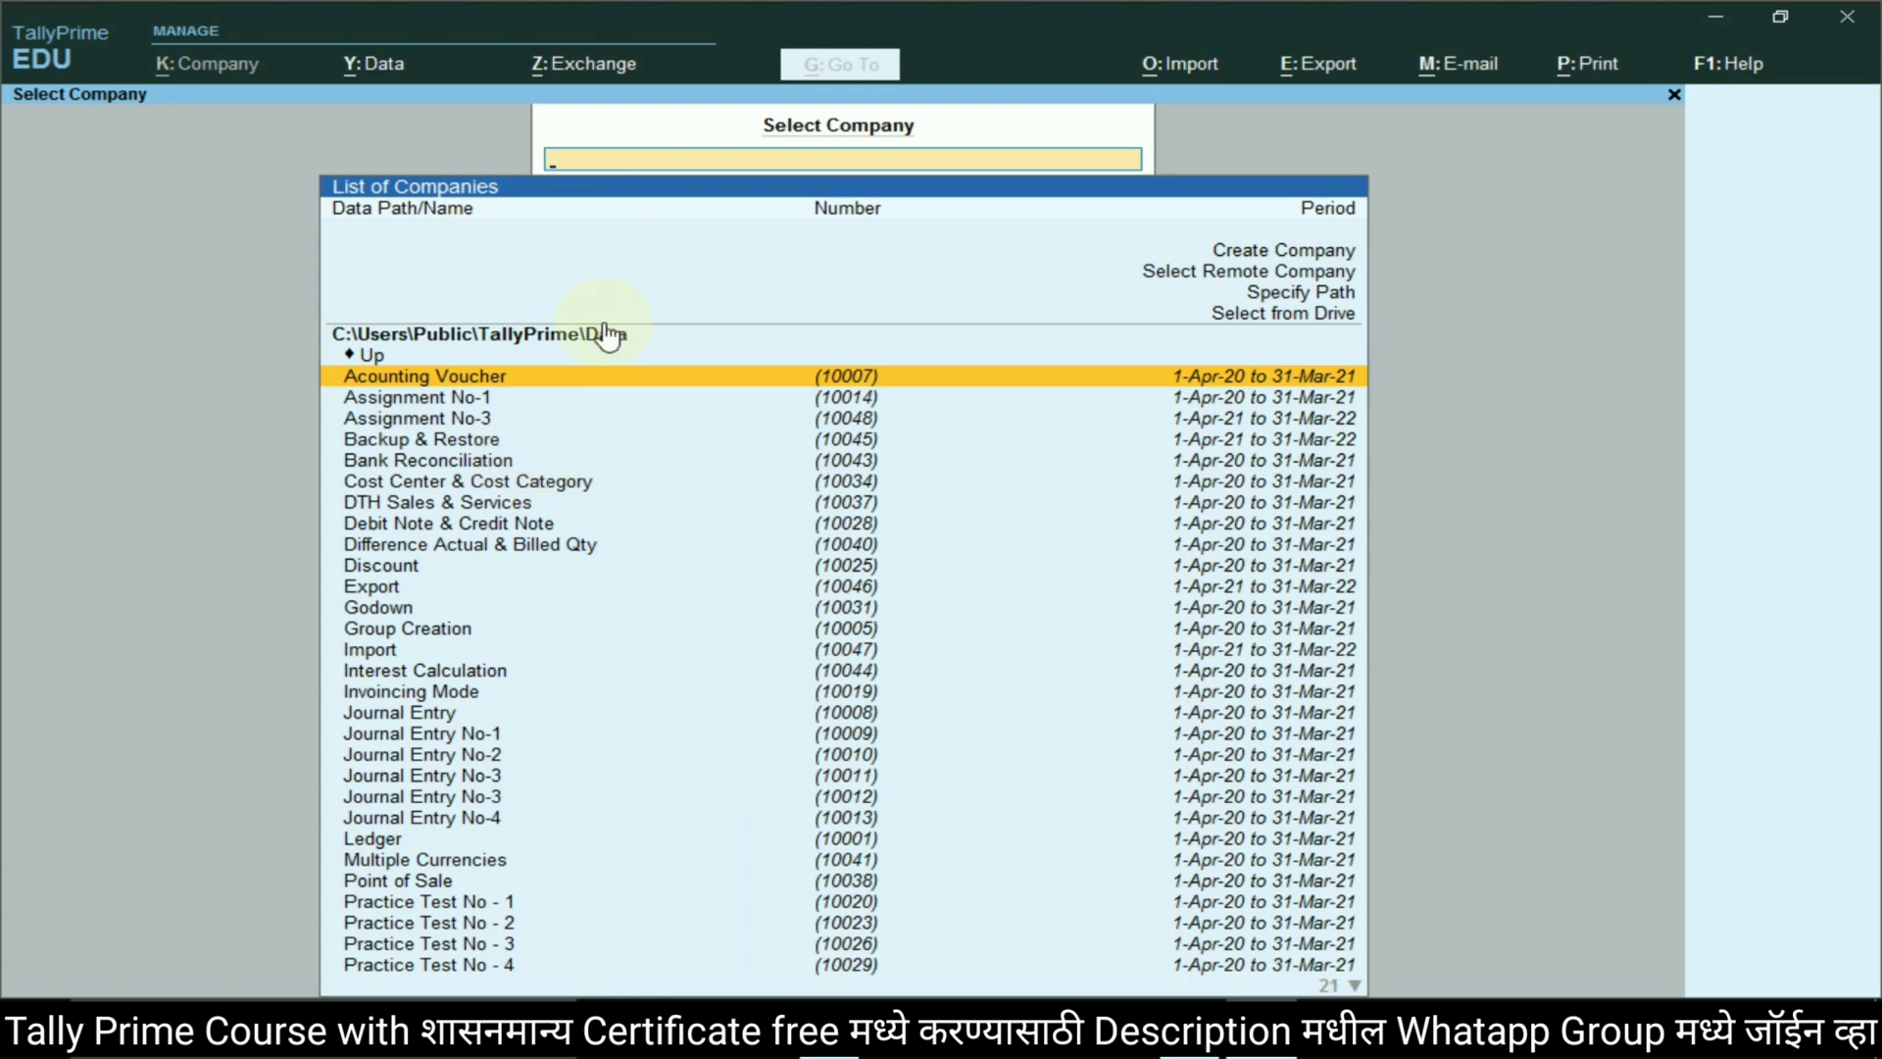
type("smar")
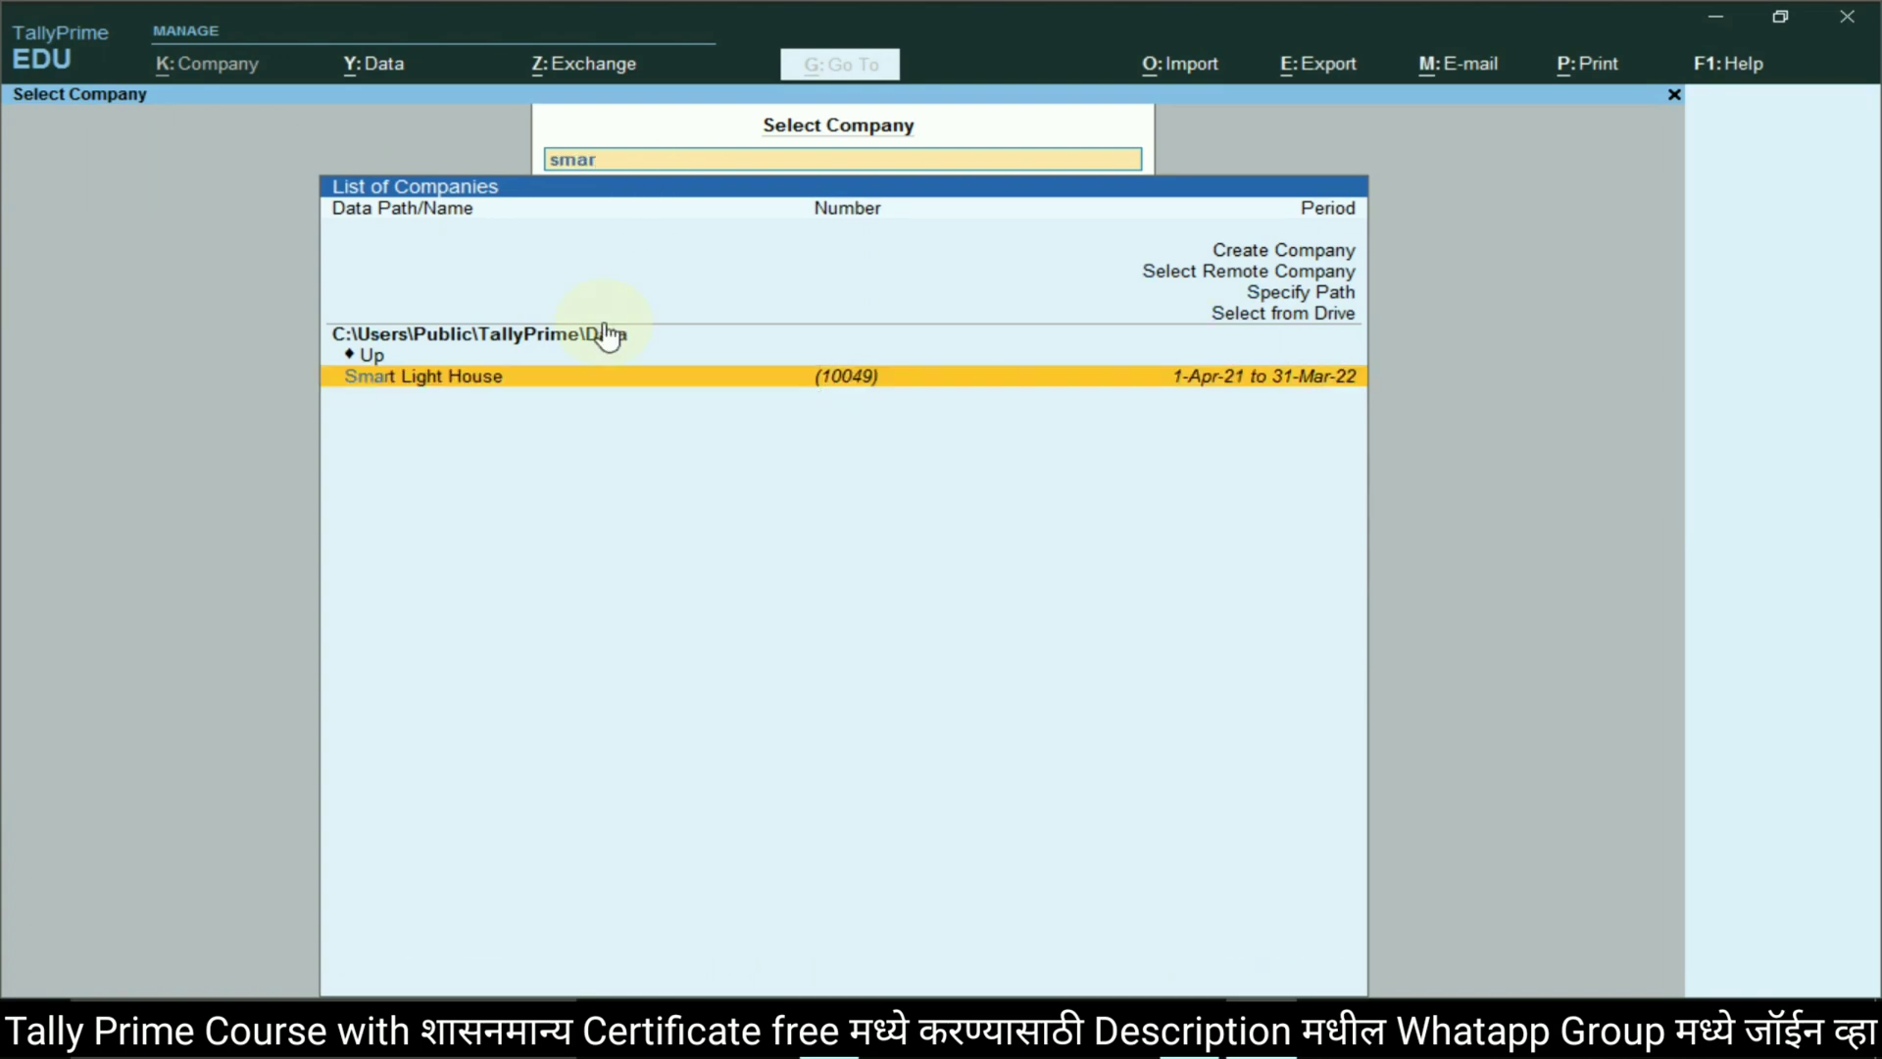
left_click(456, 378)
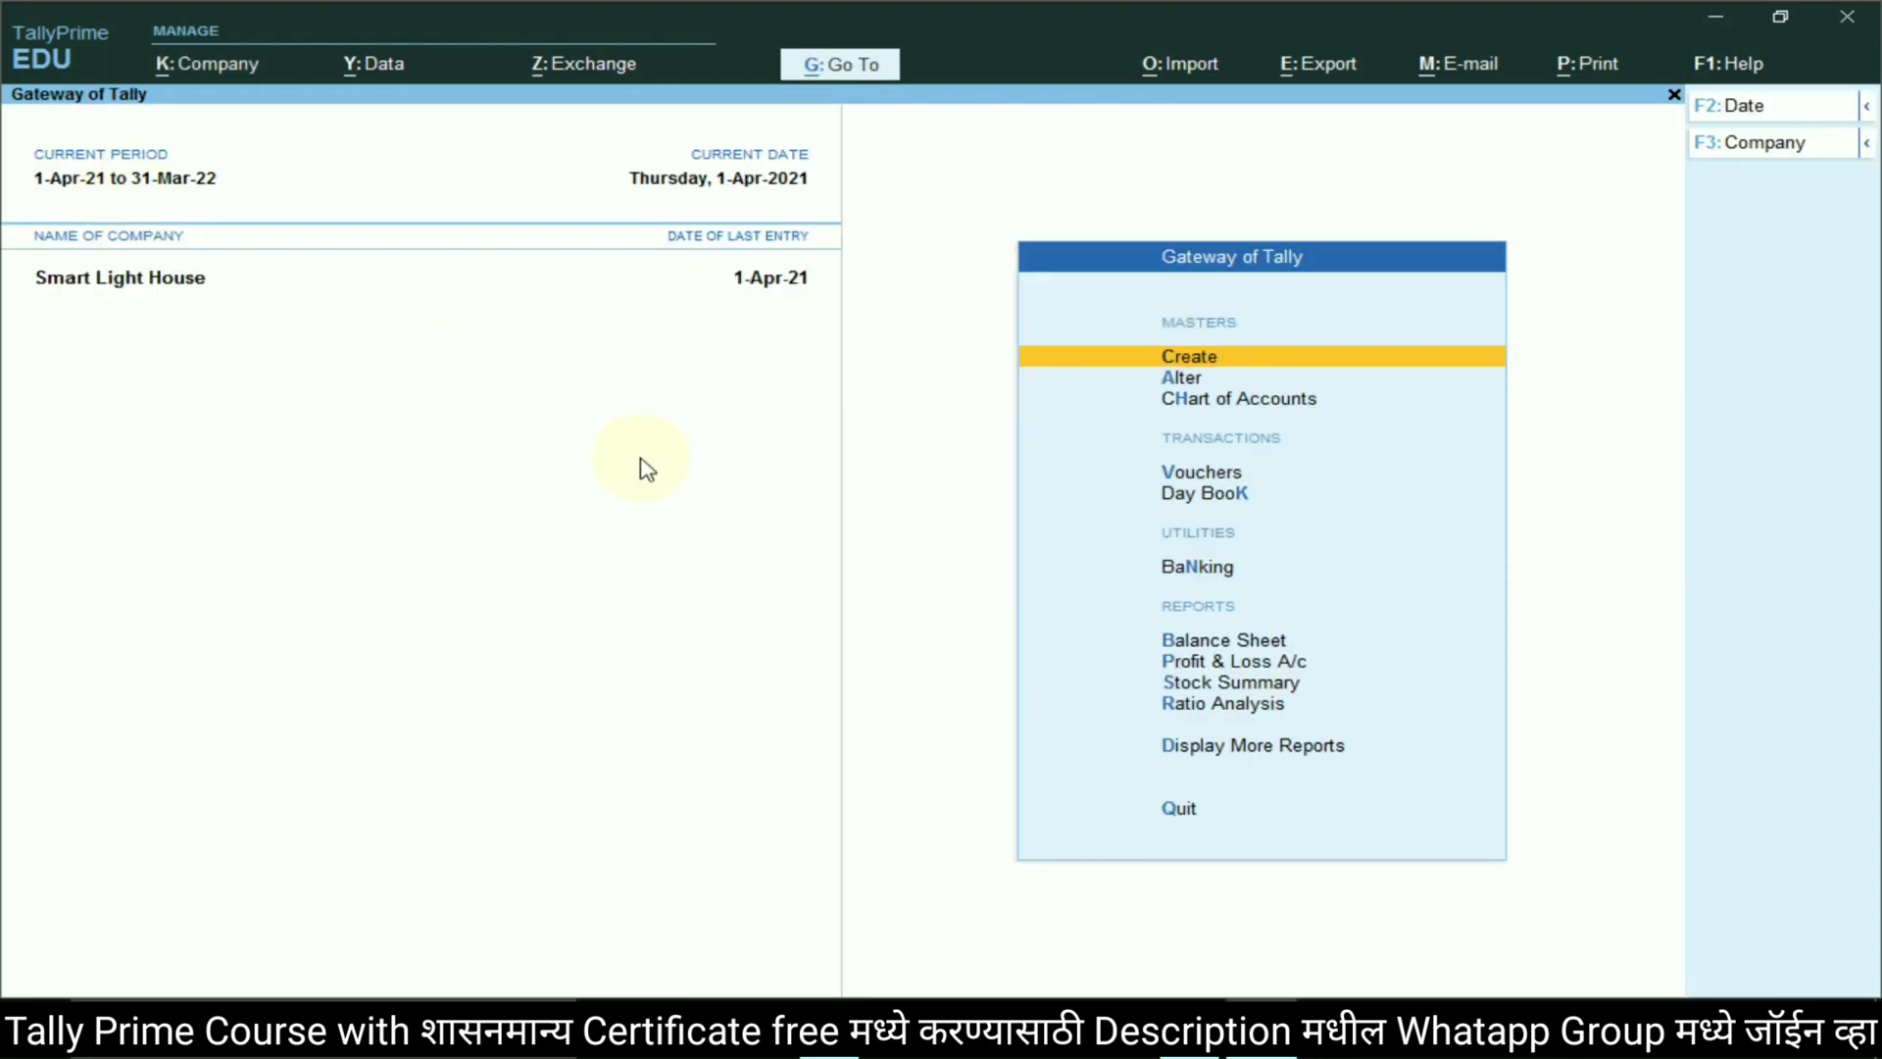
Switch to the Word assignment and remove "& Excel" from the 29-08-2021 Day Book export task
left_click(1206, 1024)
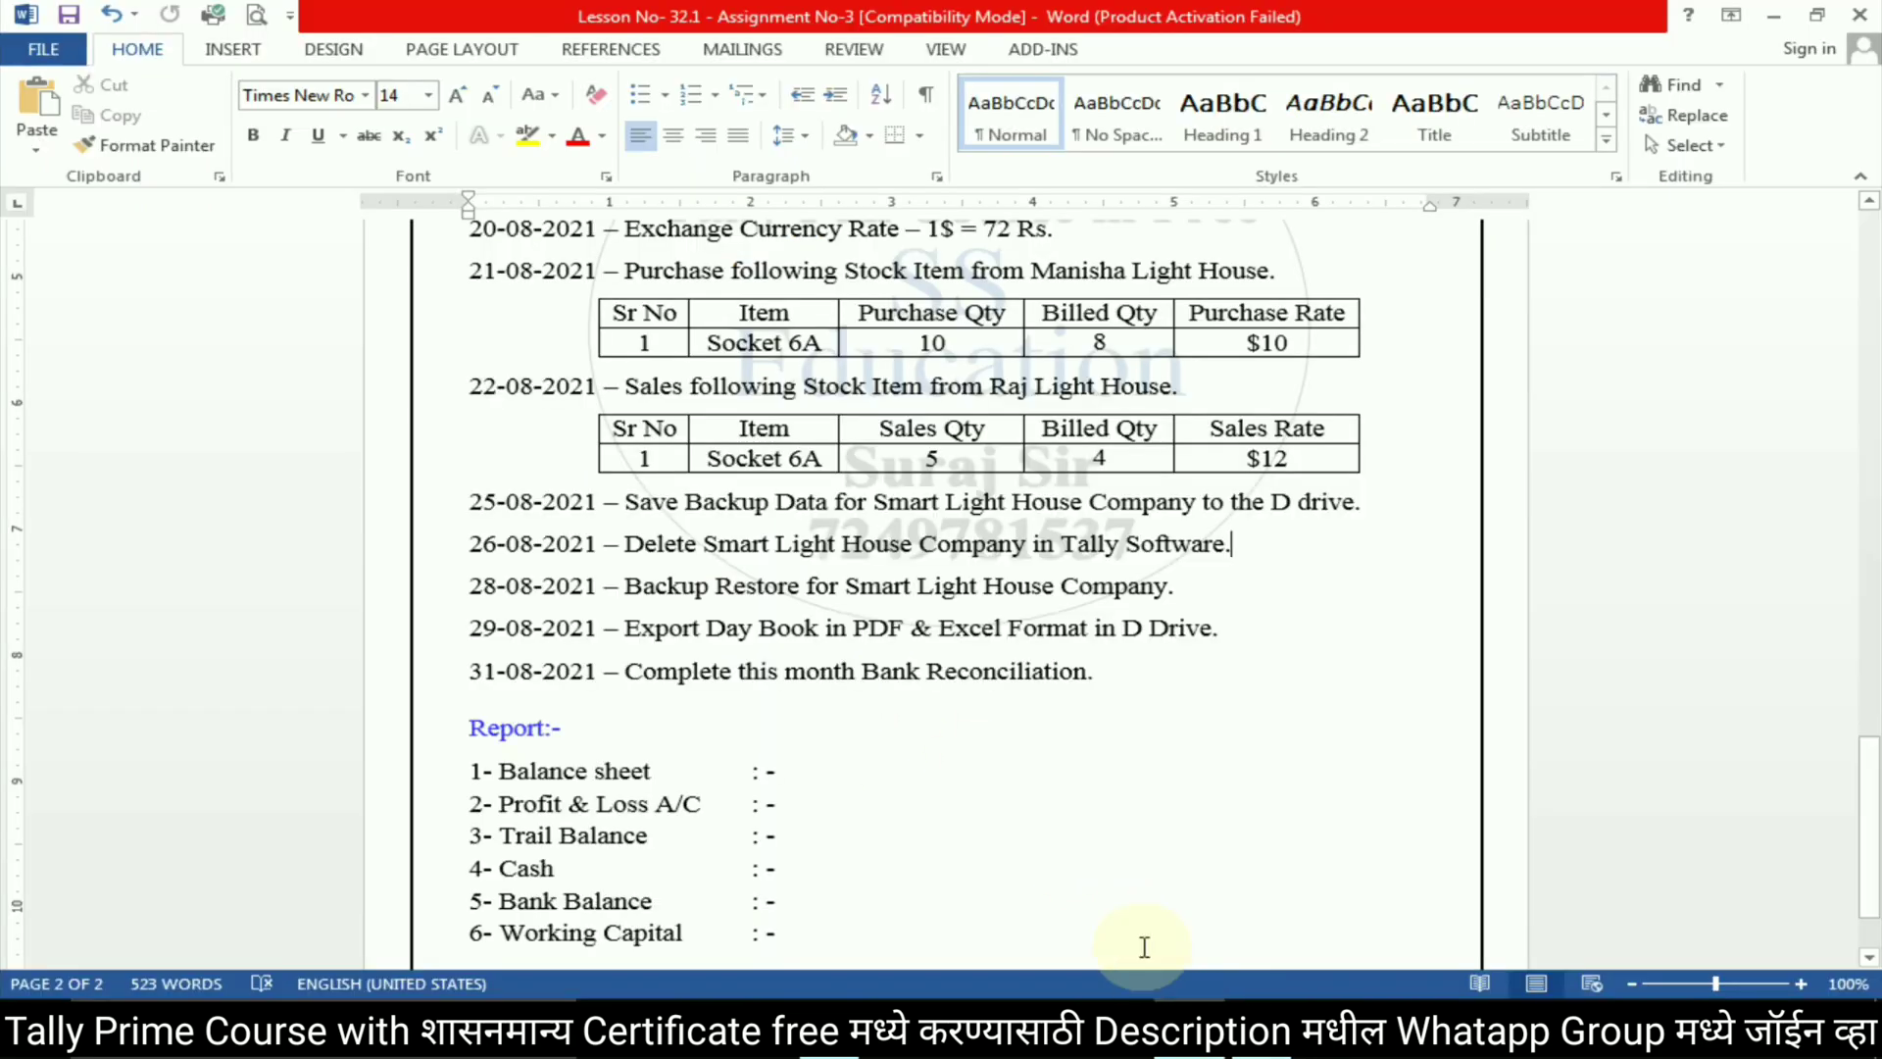
left_click(667, 633)
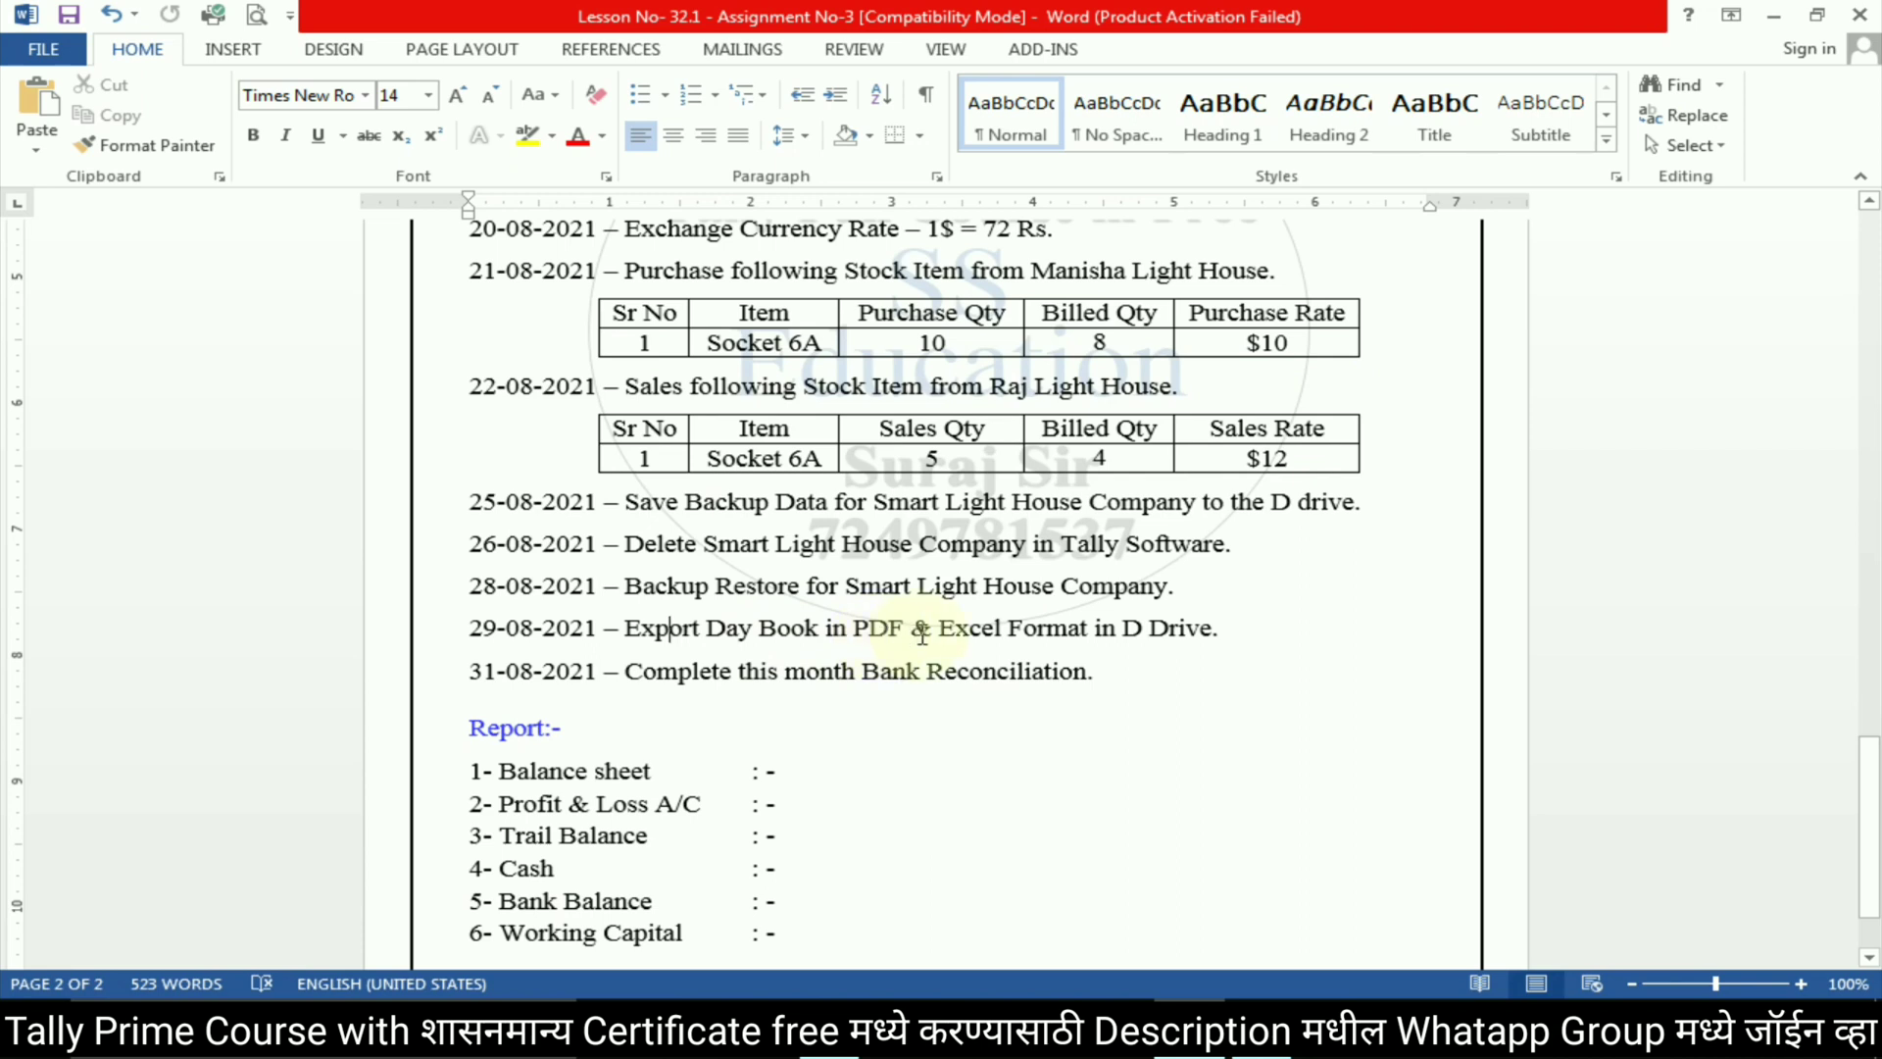
left_click_drag(906, 628, 1005, 638)
left_click(977, 643)
key("Delete")
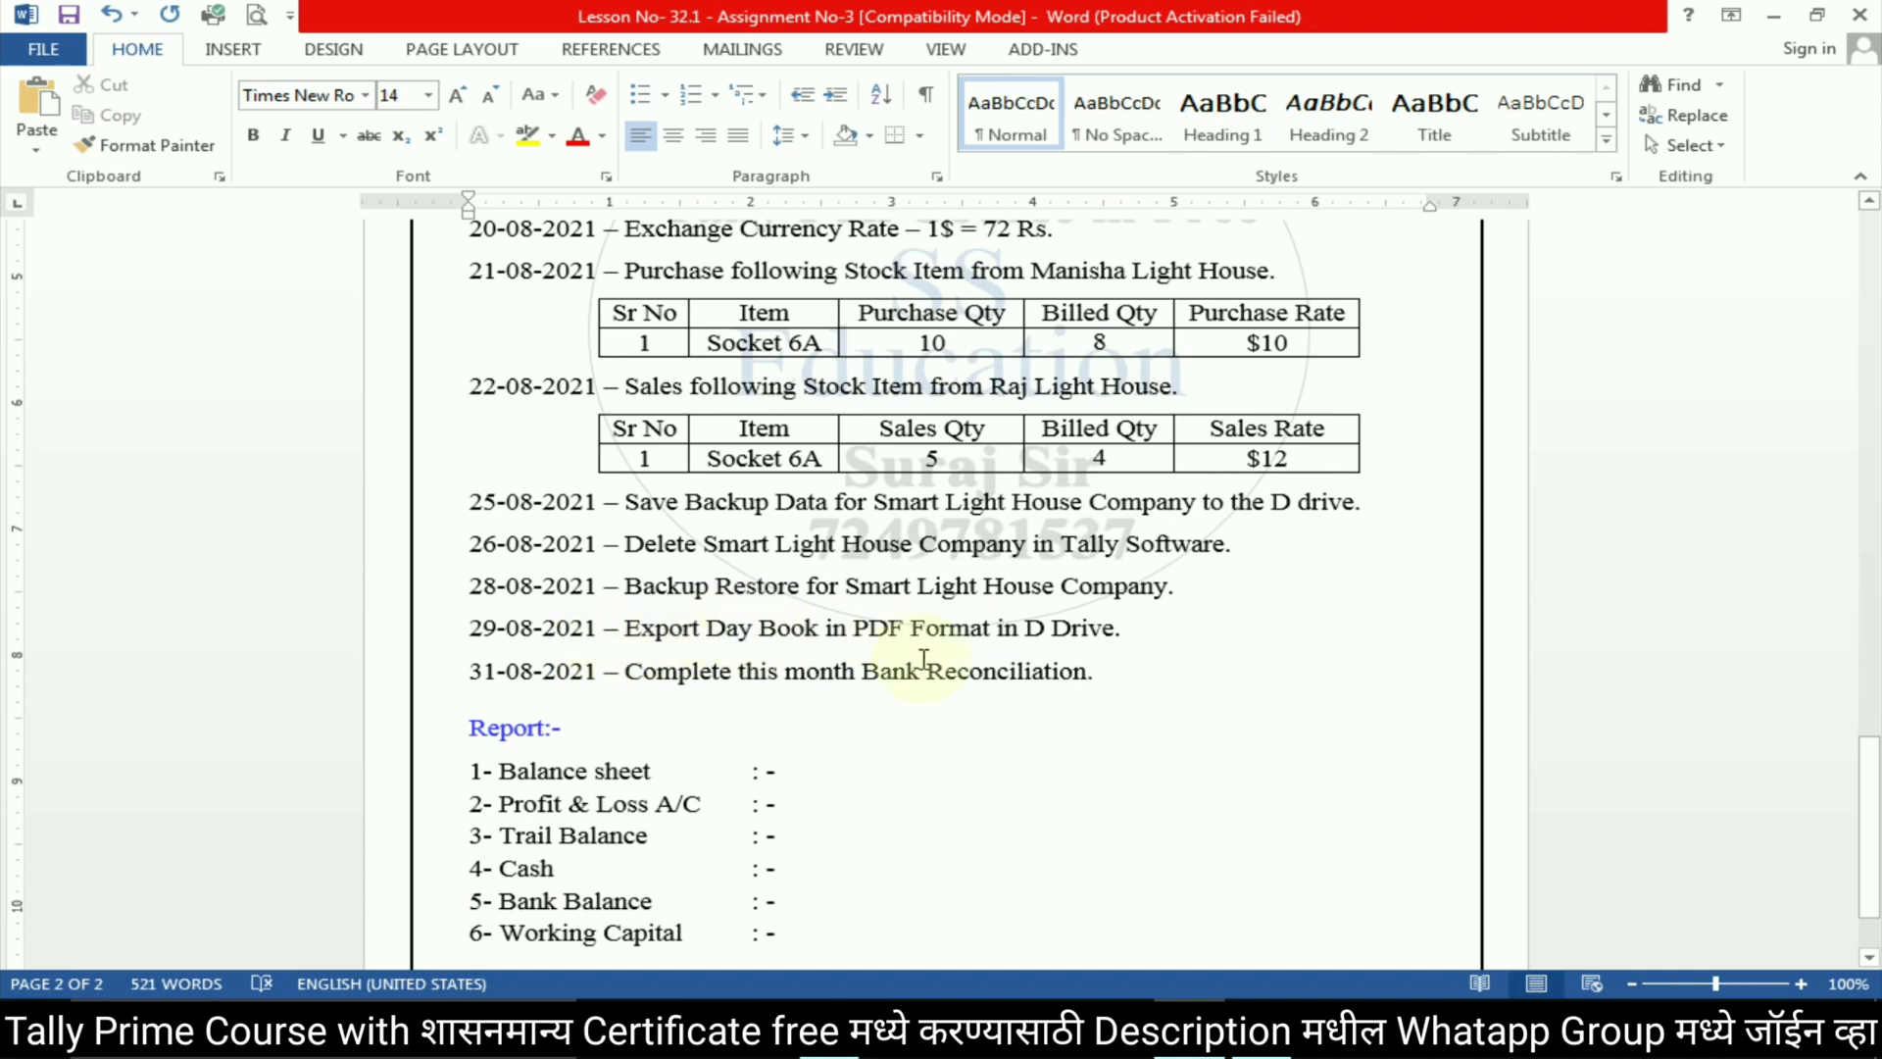
Switch to TallyPrime and display the Day Book report for Smart Light House
left_click(1253, 1024)
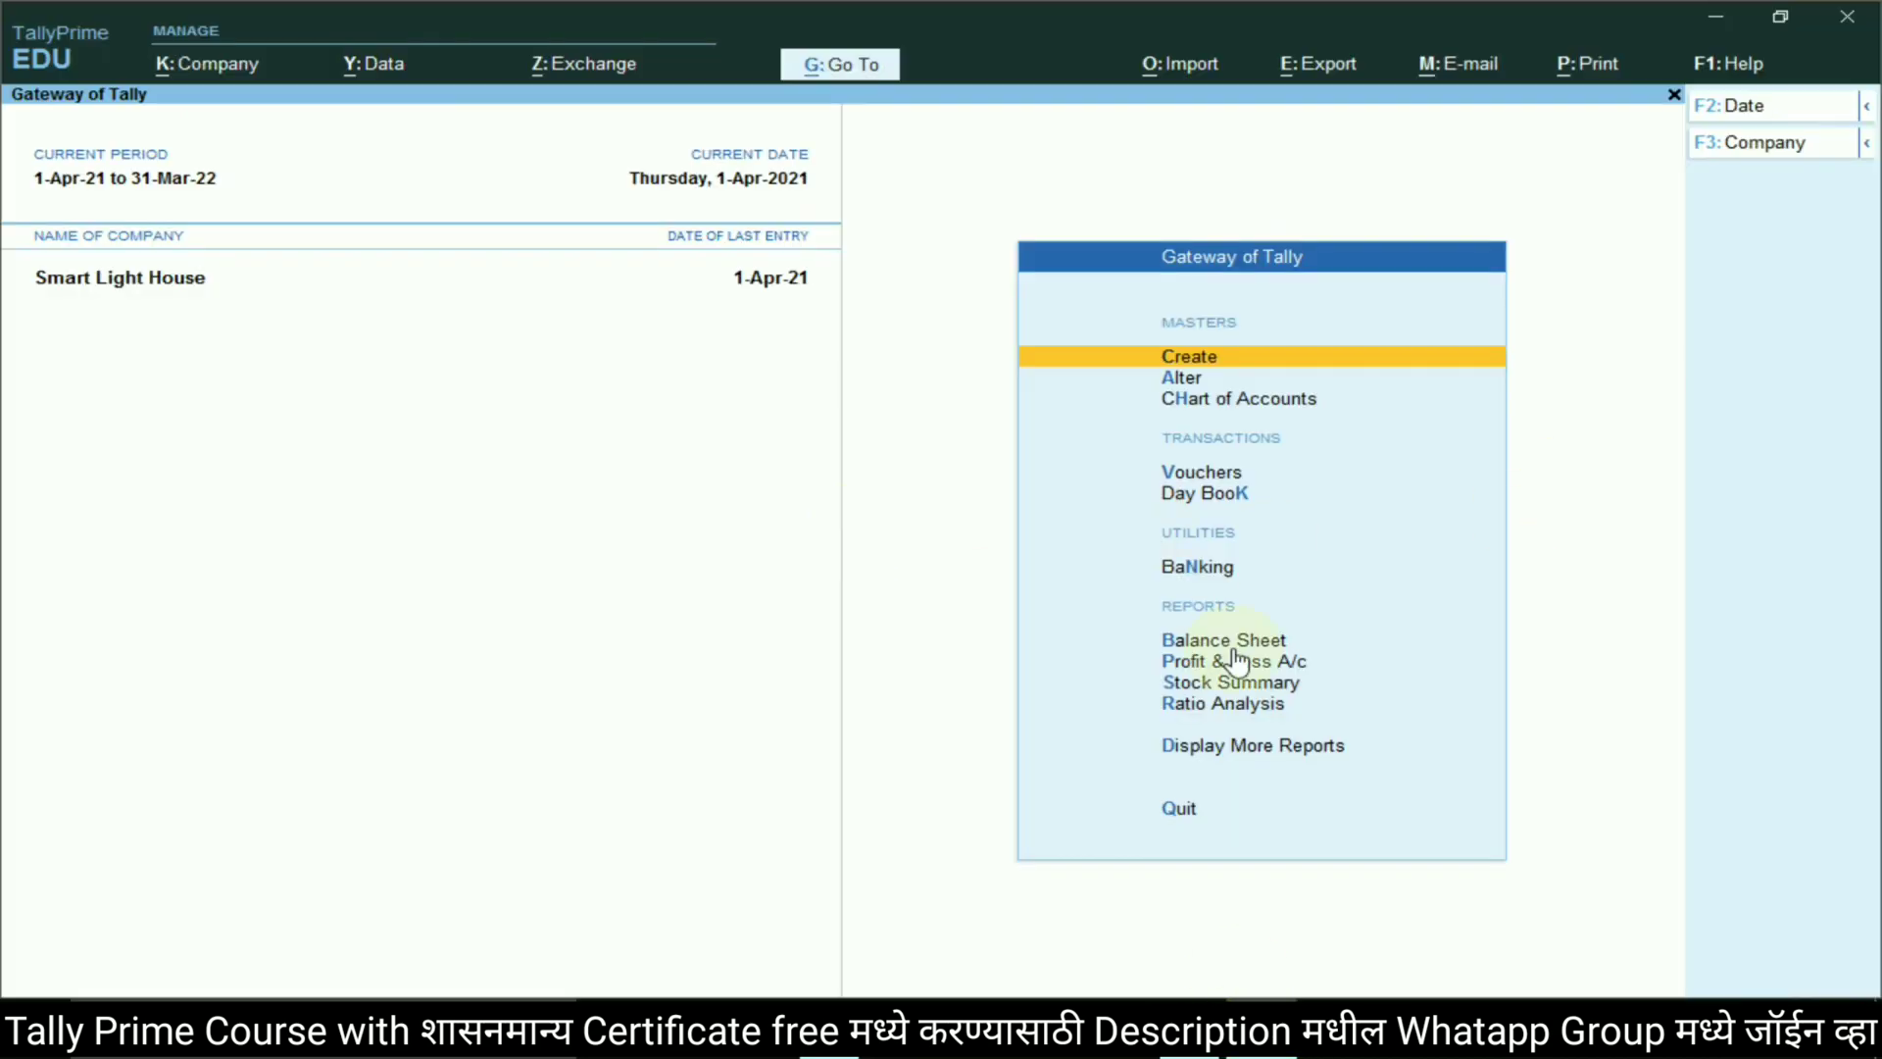
left_click(1216, 747)
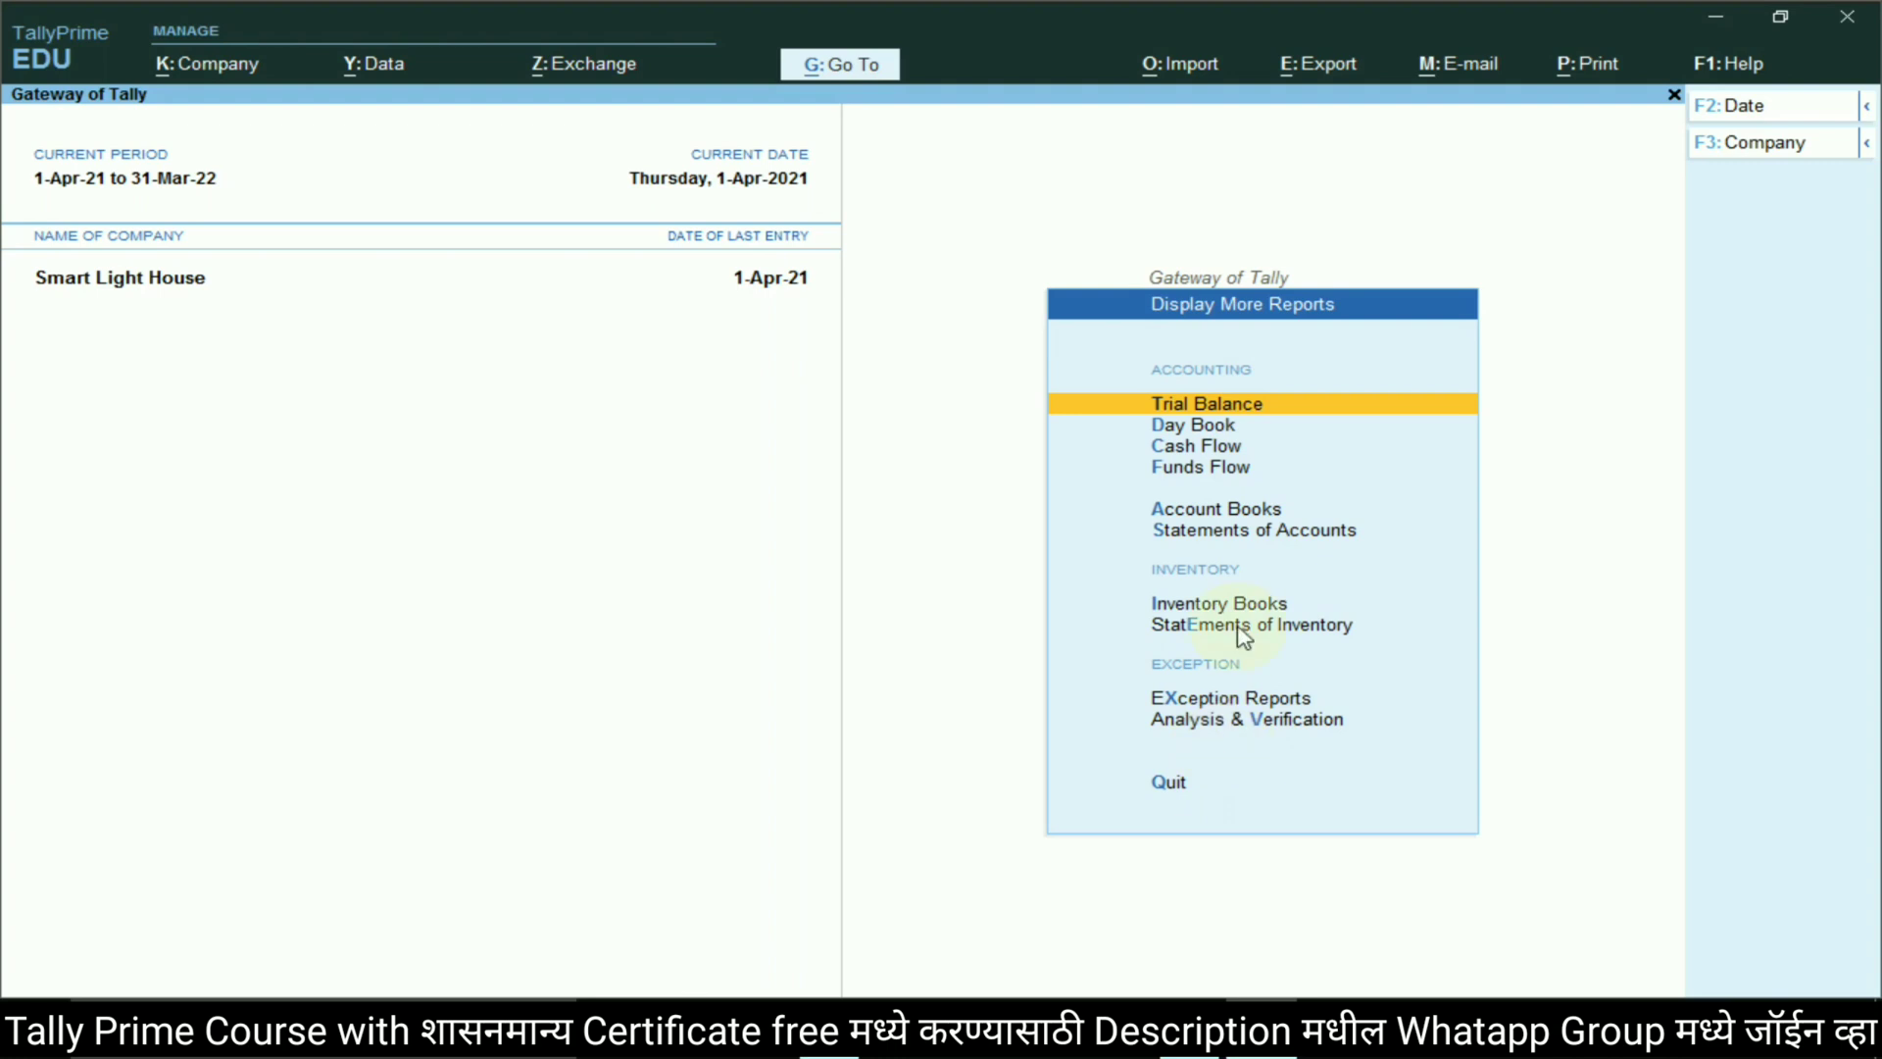
left_click(1192, 428)
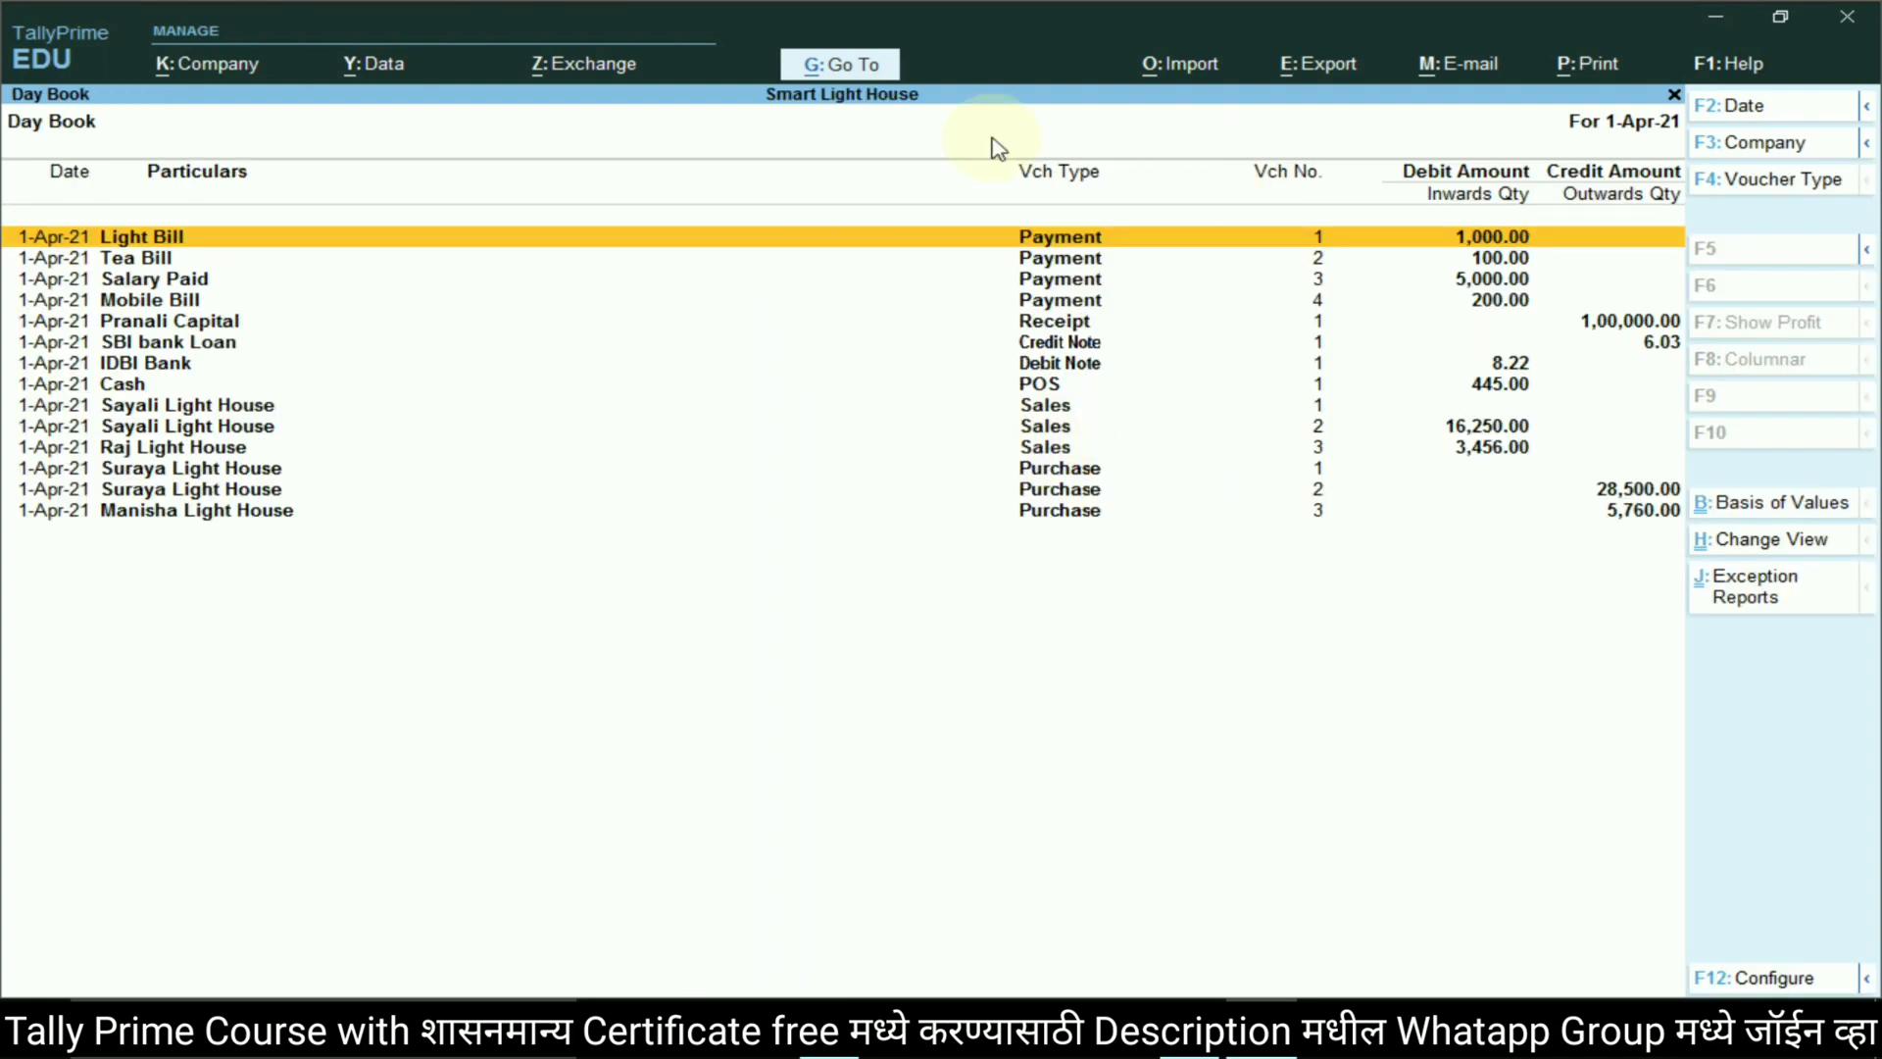
Start exporting the current Day Book and set the export file format to PDF (Read-only document)
left_click(1330, 71)
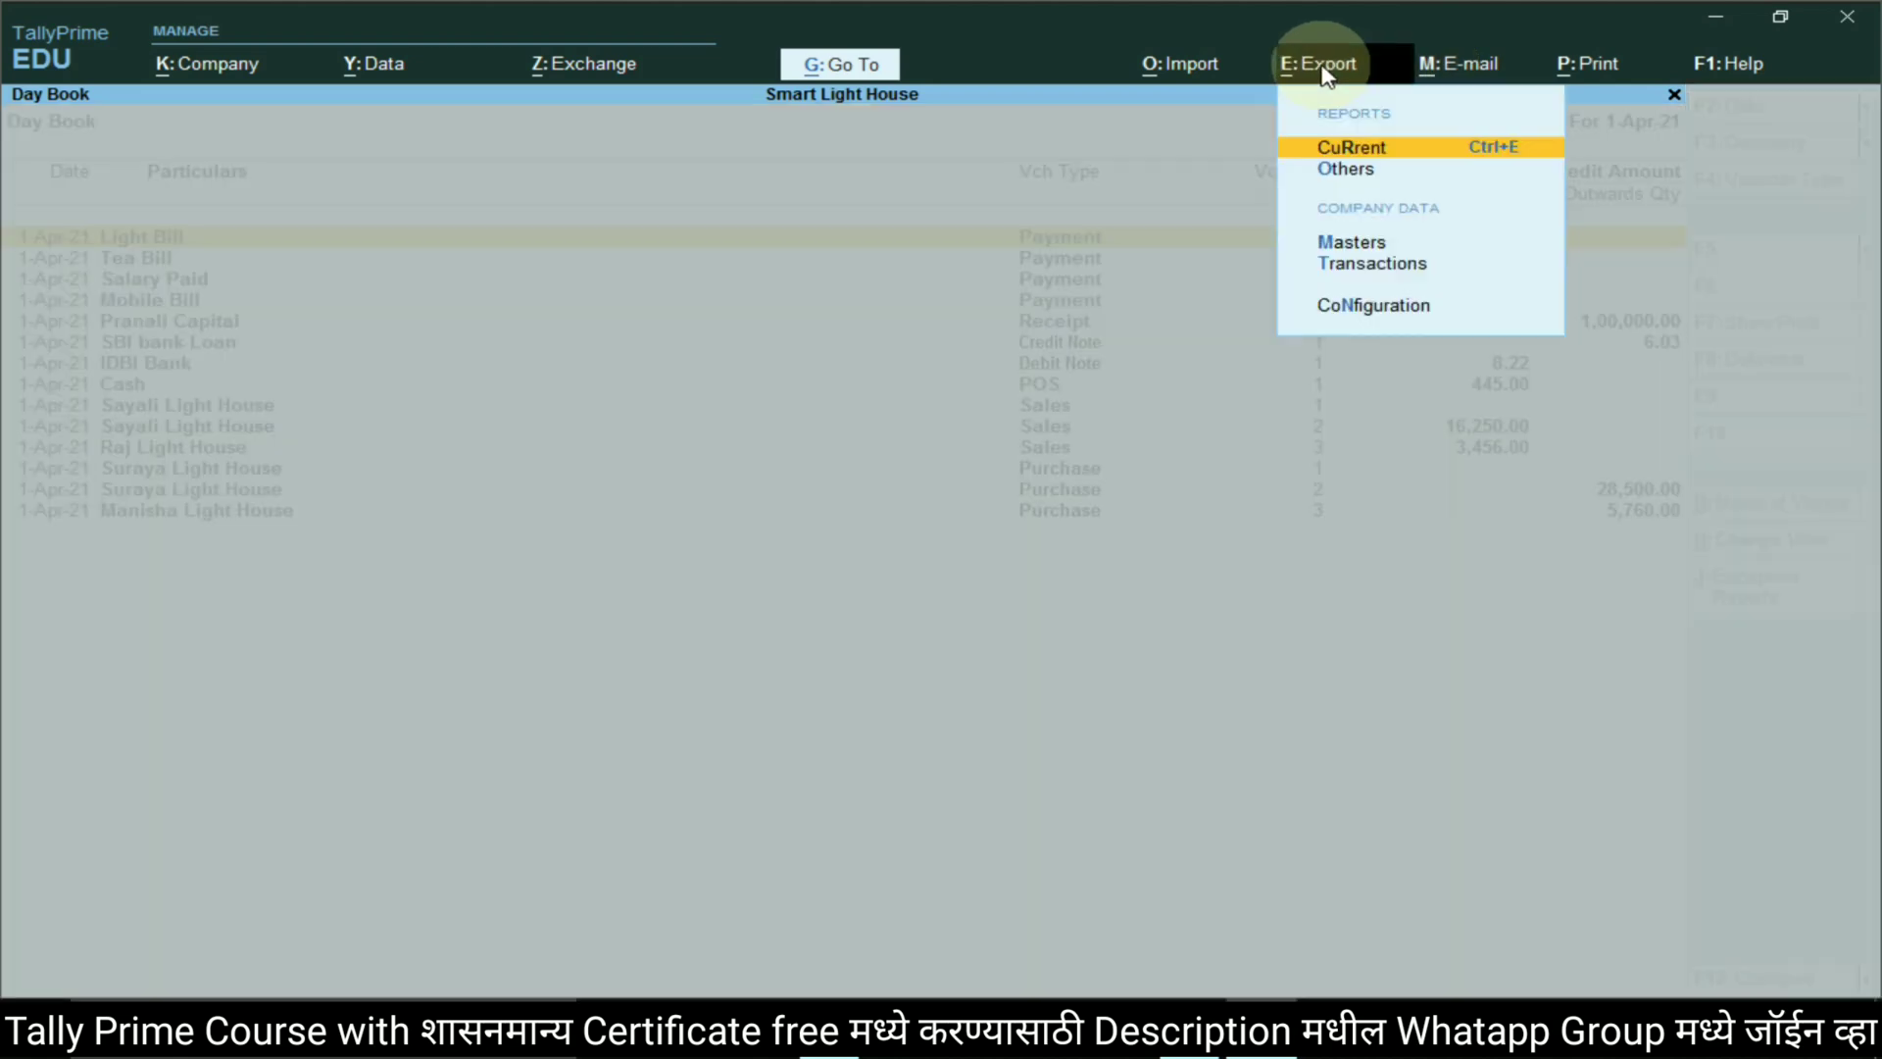
left_click(1372, 153)
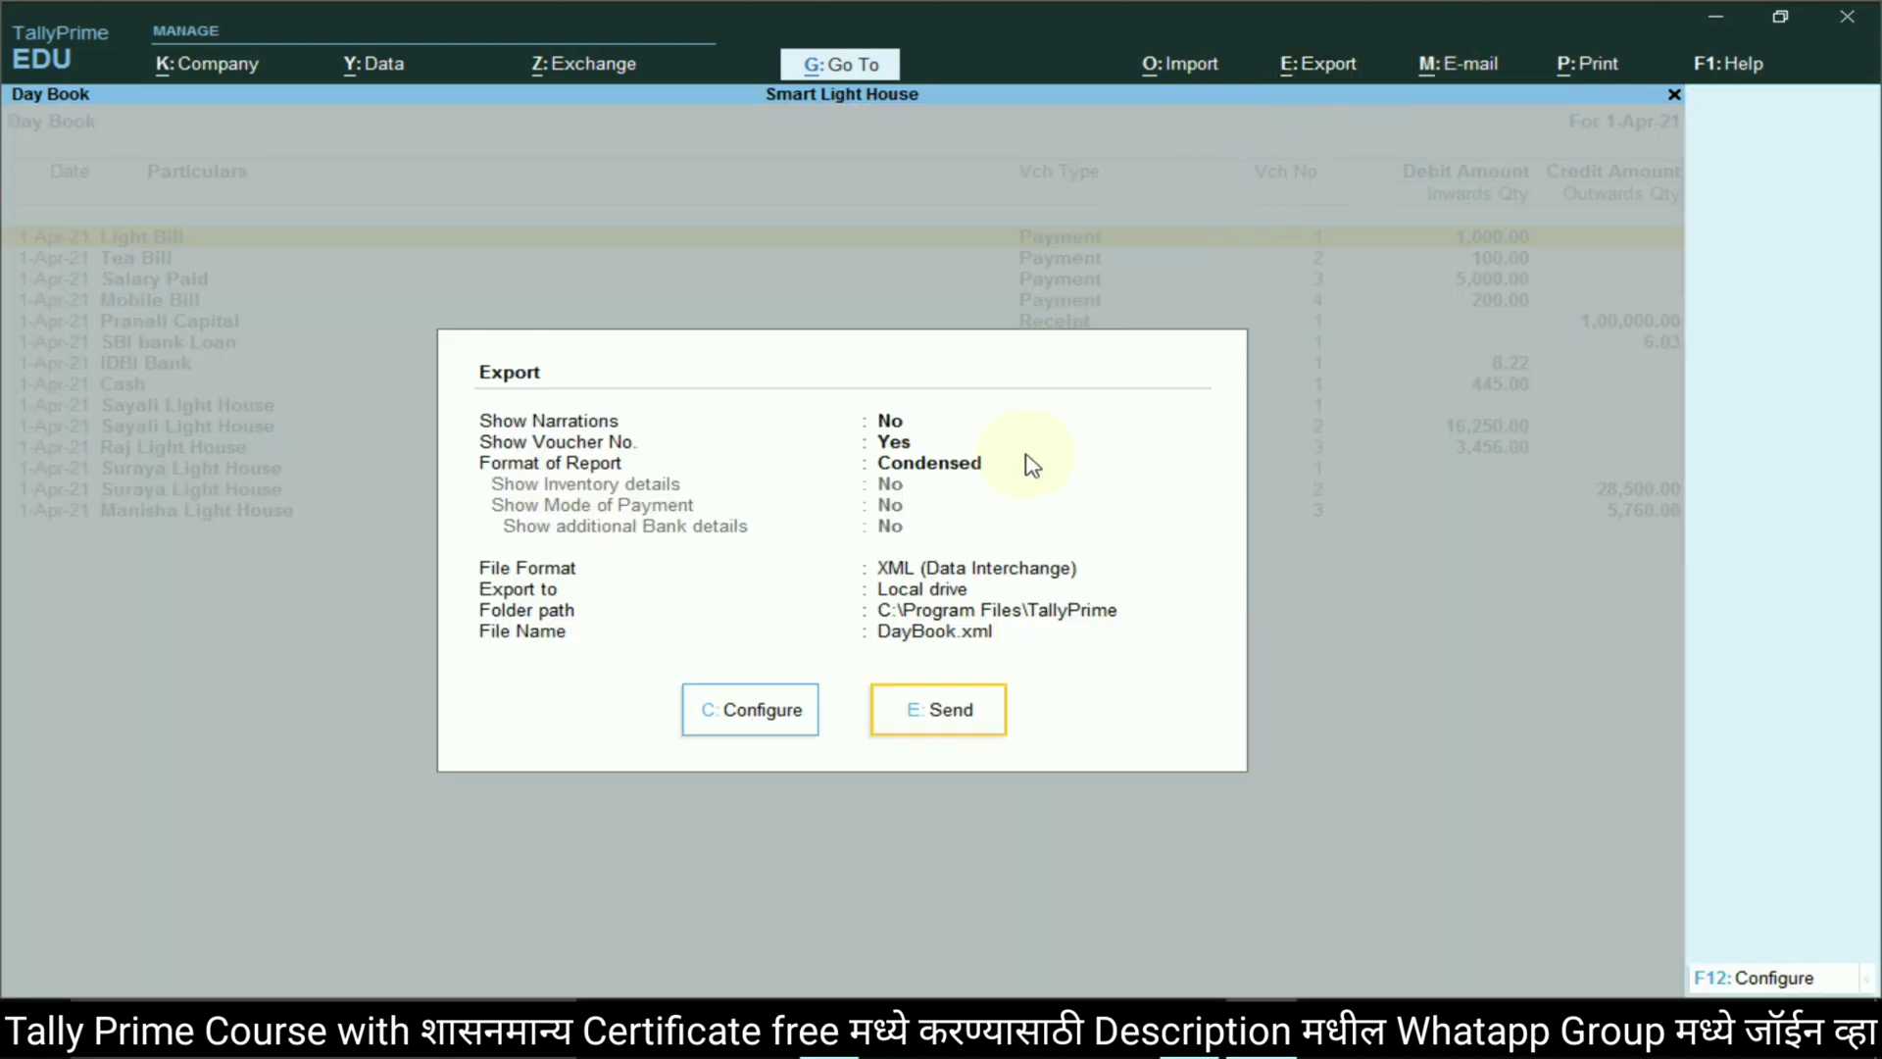
left_click(757, 713)
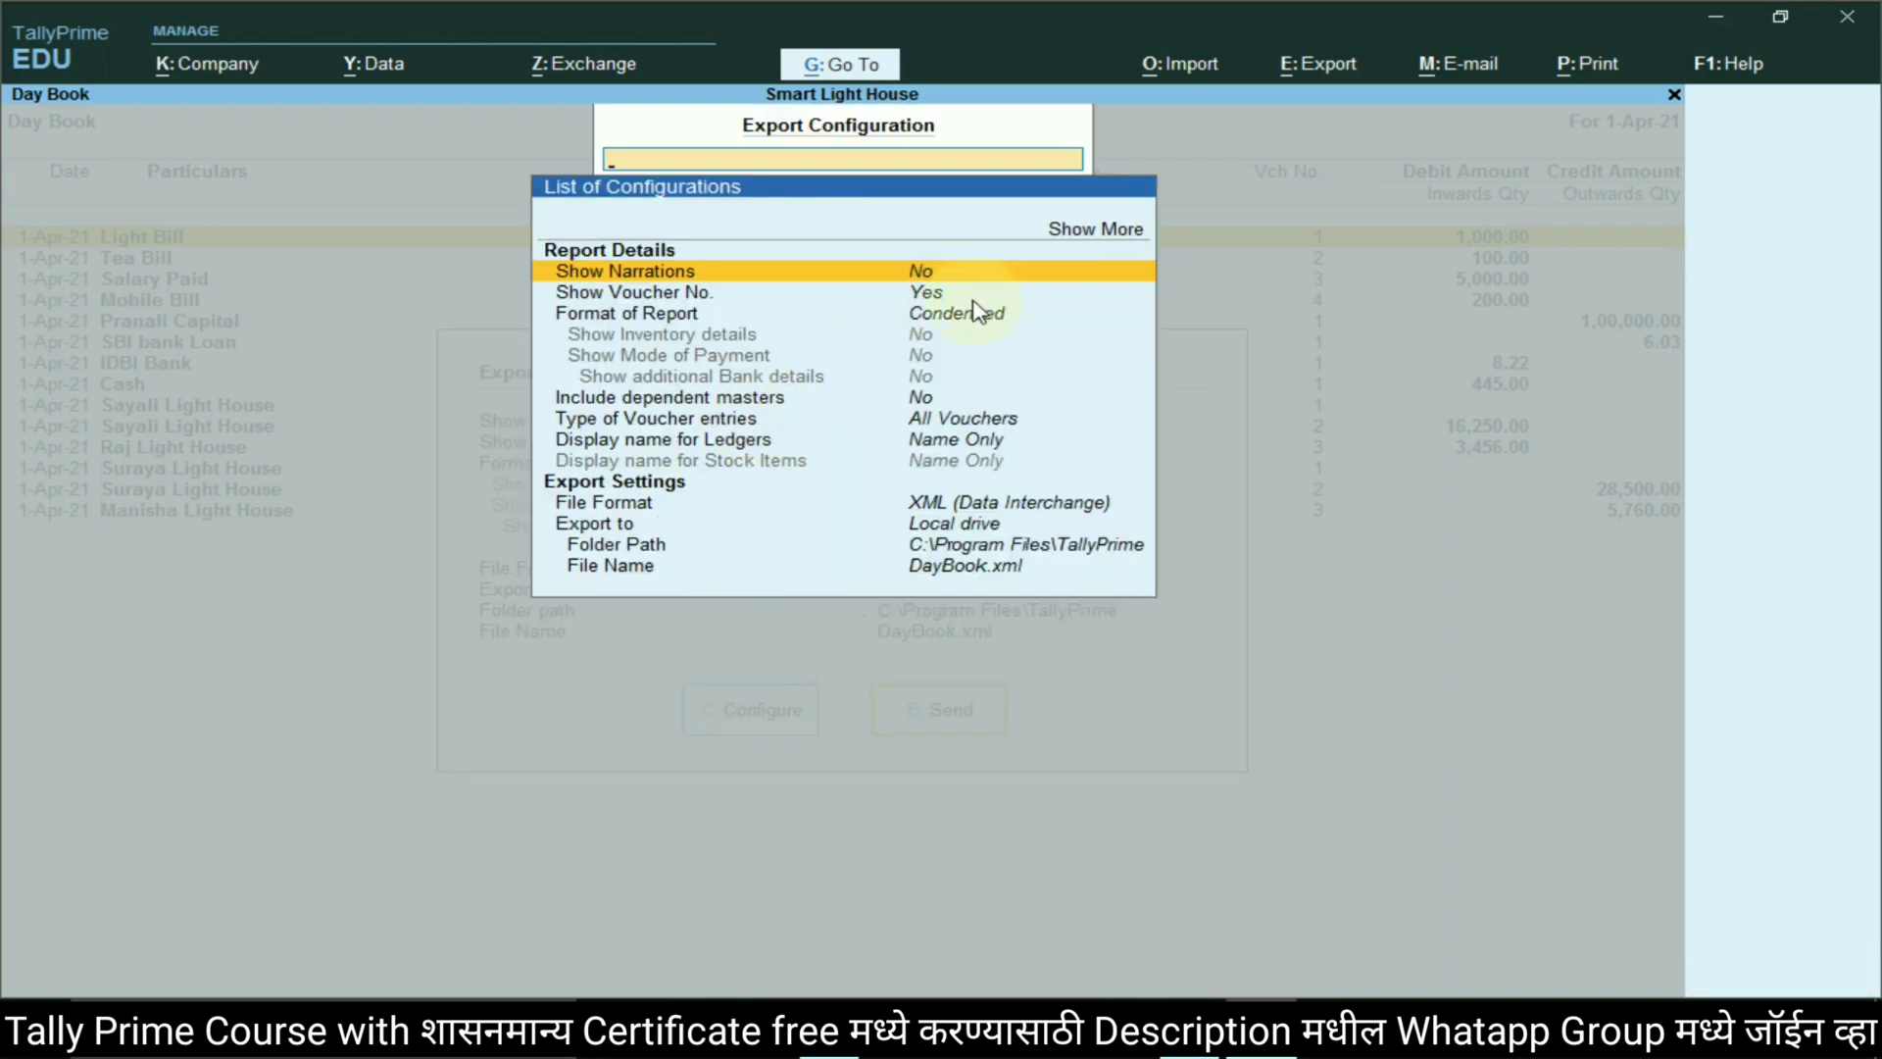
left_click(615, 315)
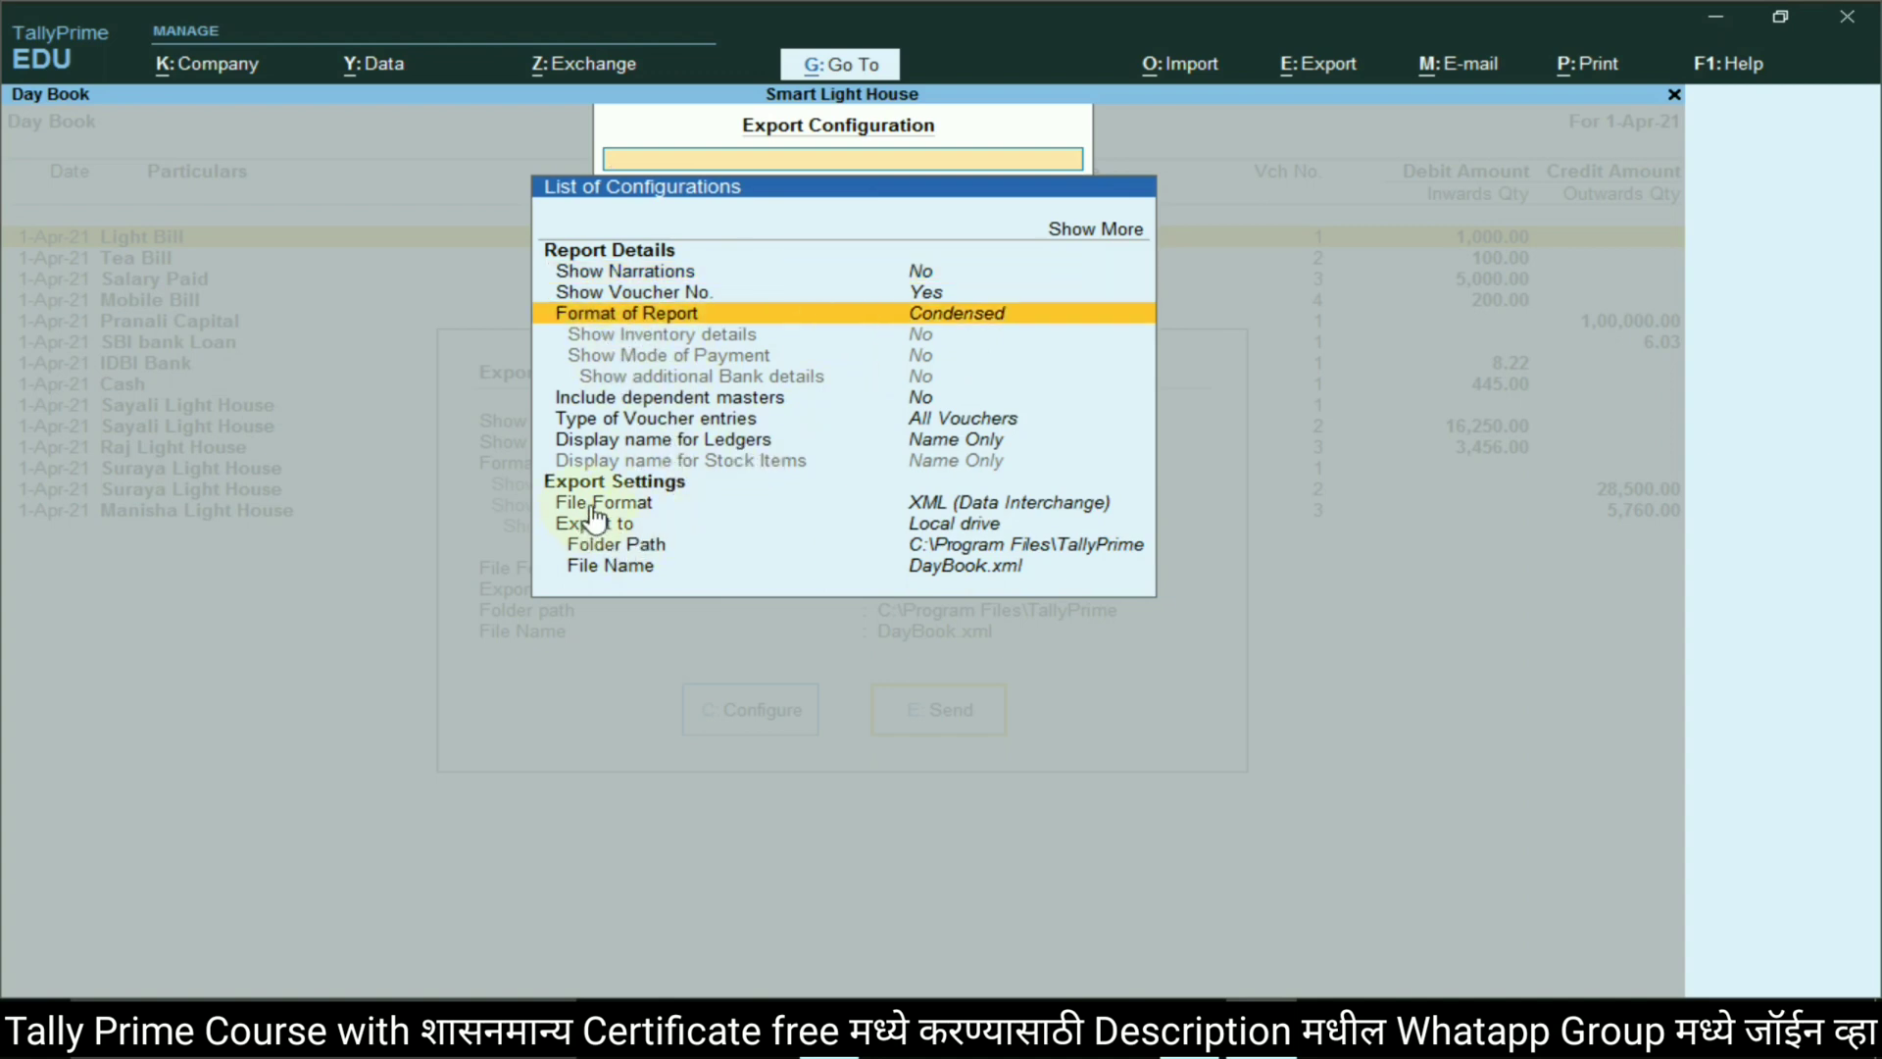
left_click(973, 505)
left_click(973, 506)
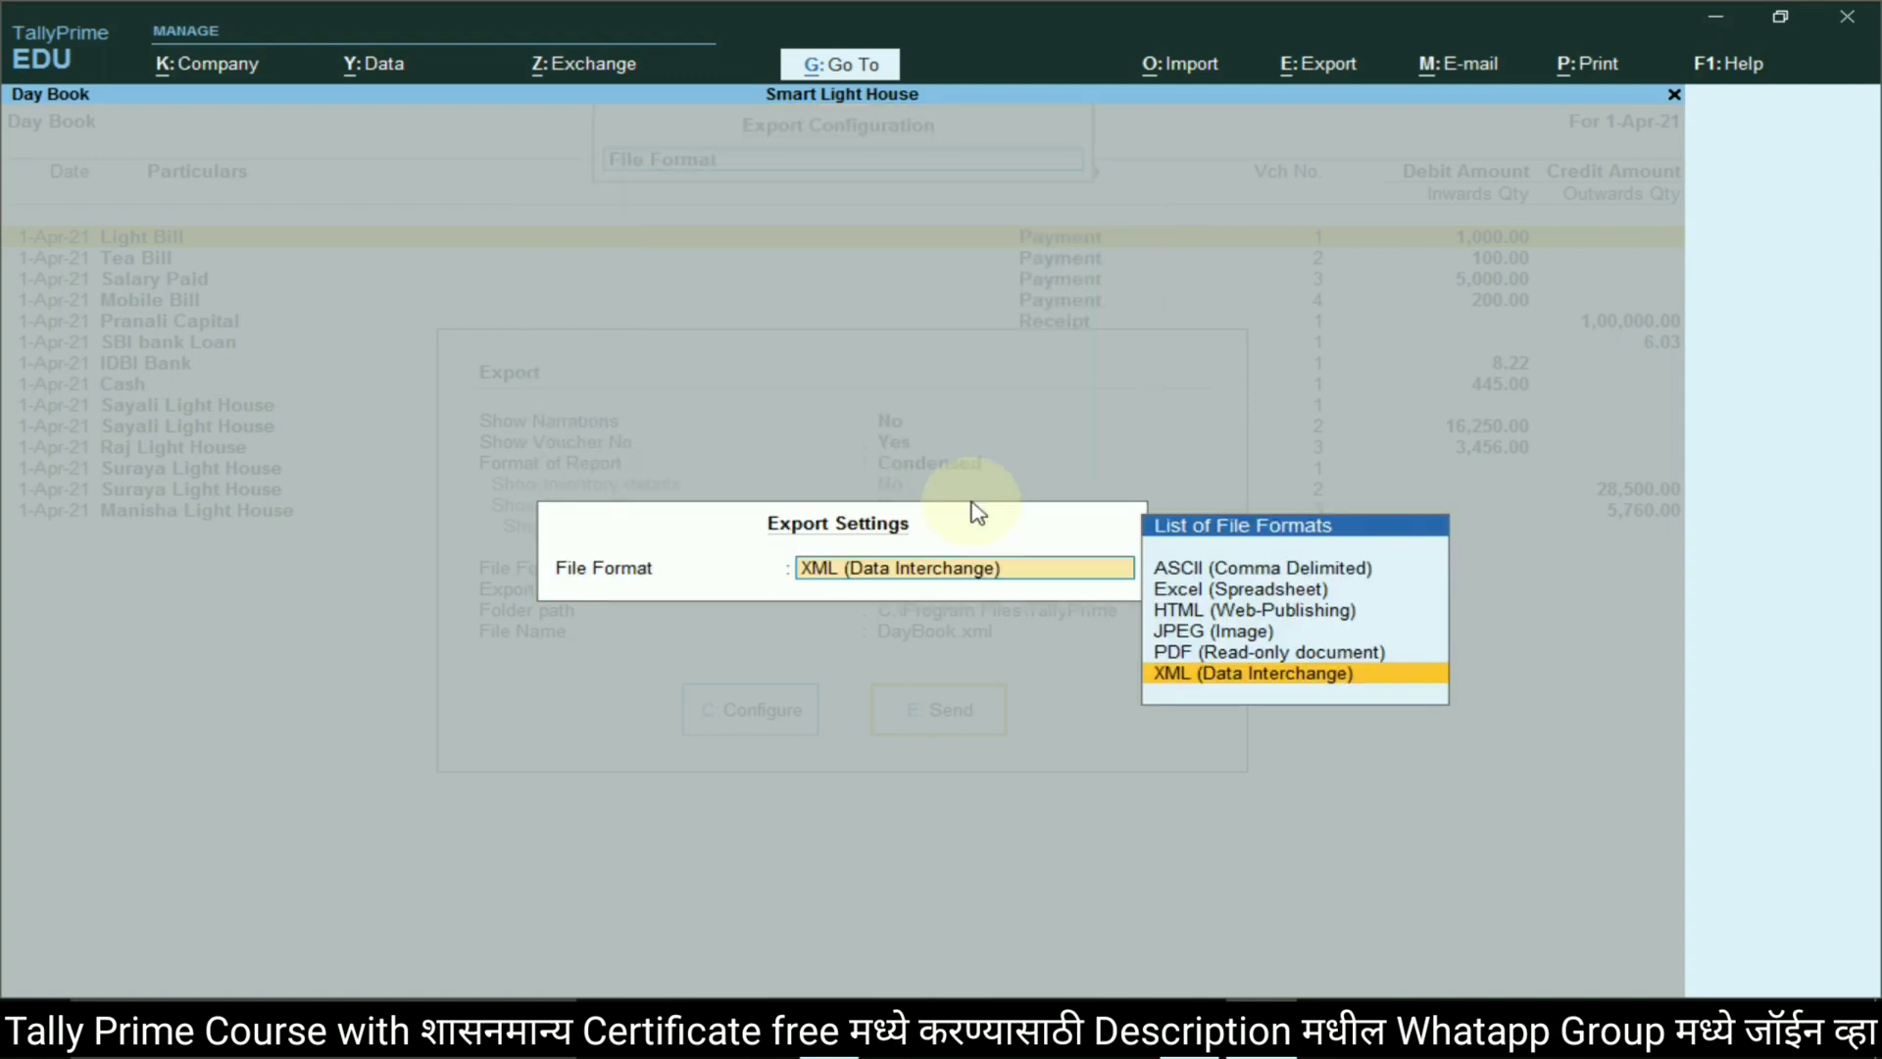
left_click(1179, 654)
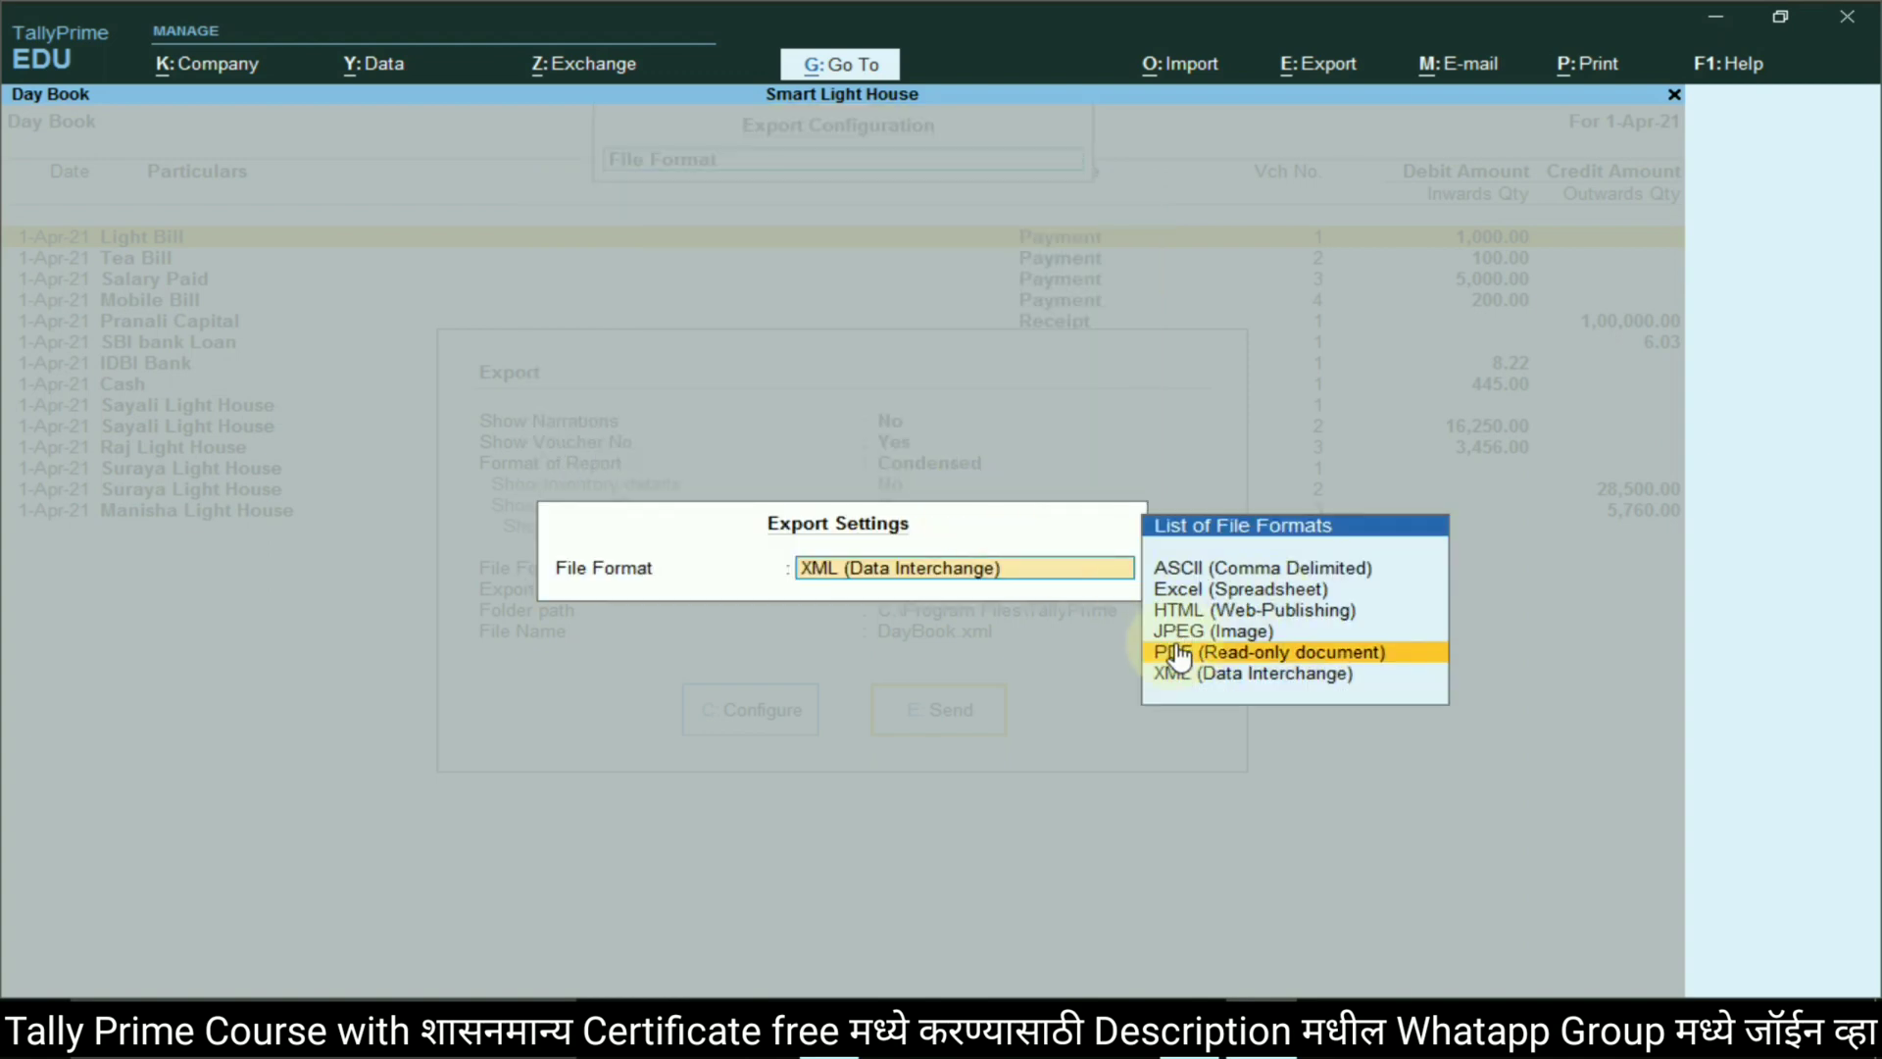
left_click(1208, 652)
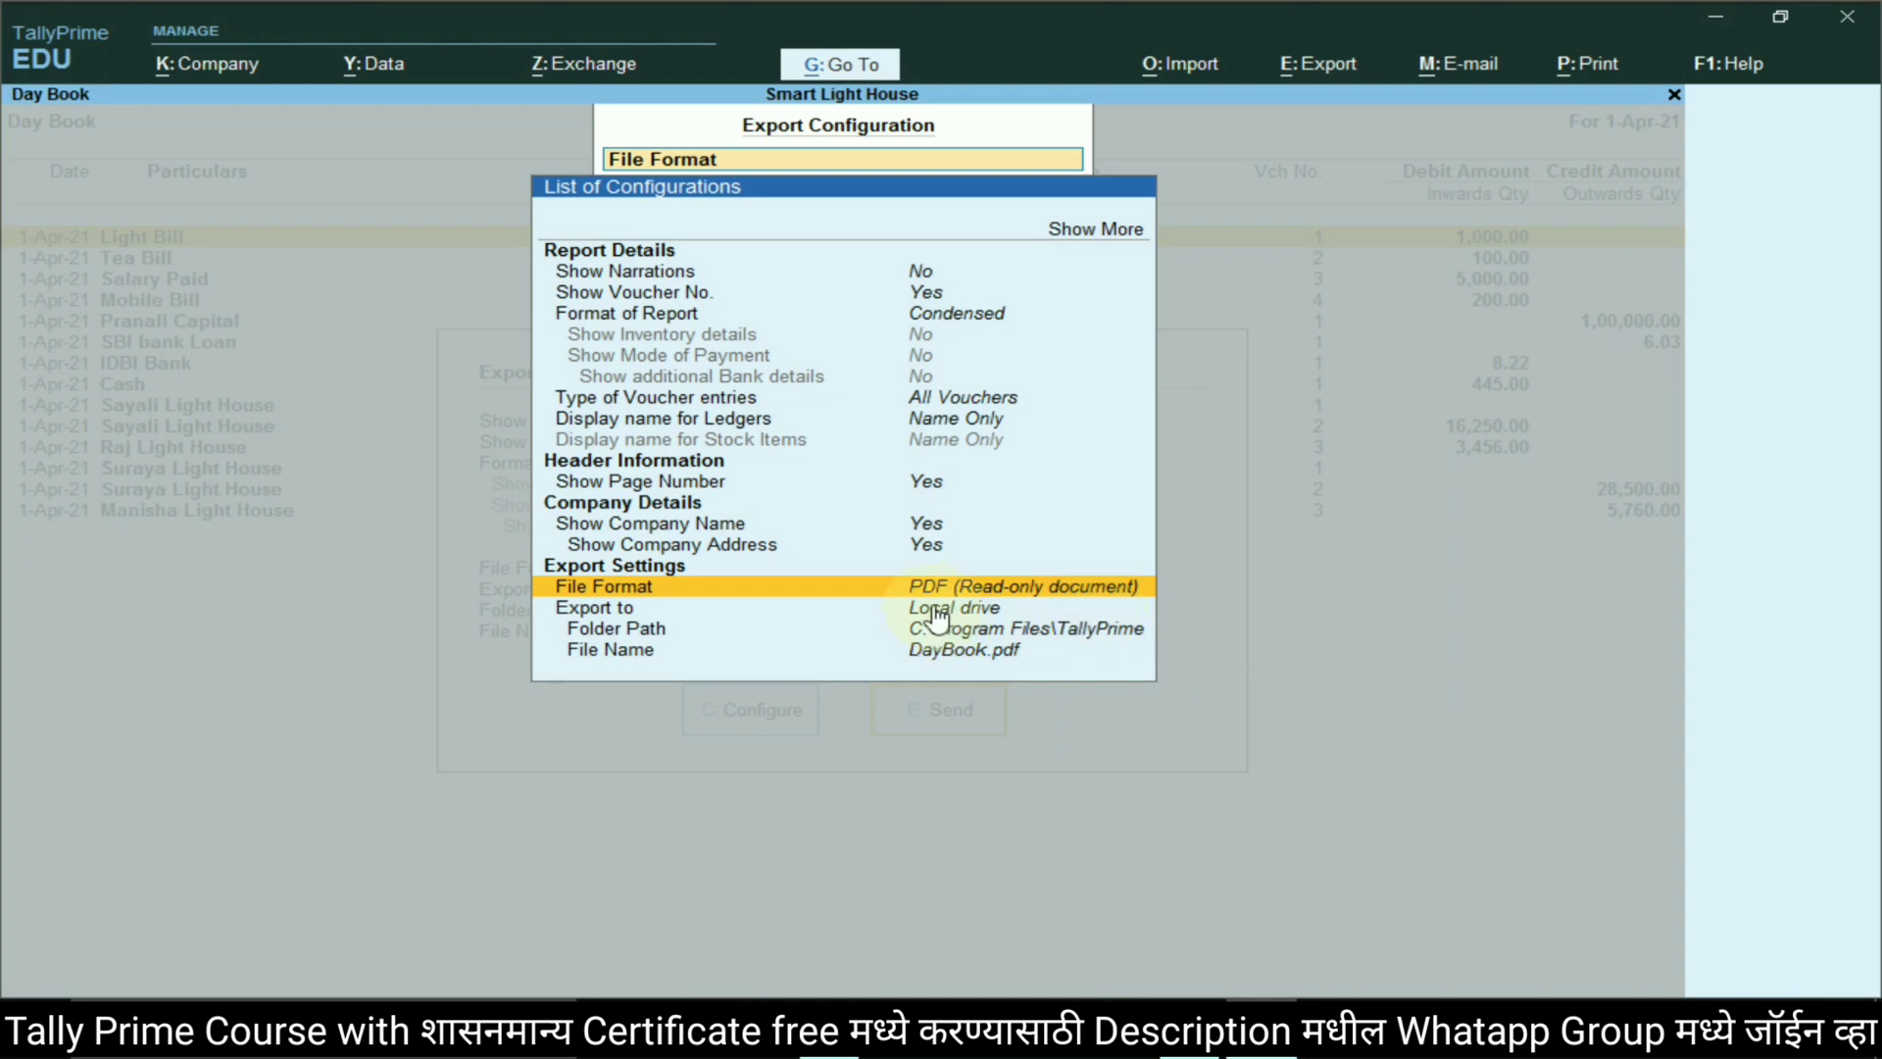
Set the folder path for the Day Book PDF export to D:\Backup
left_click(981, 630)
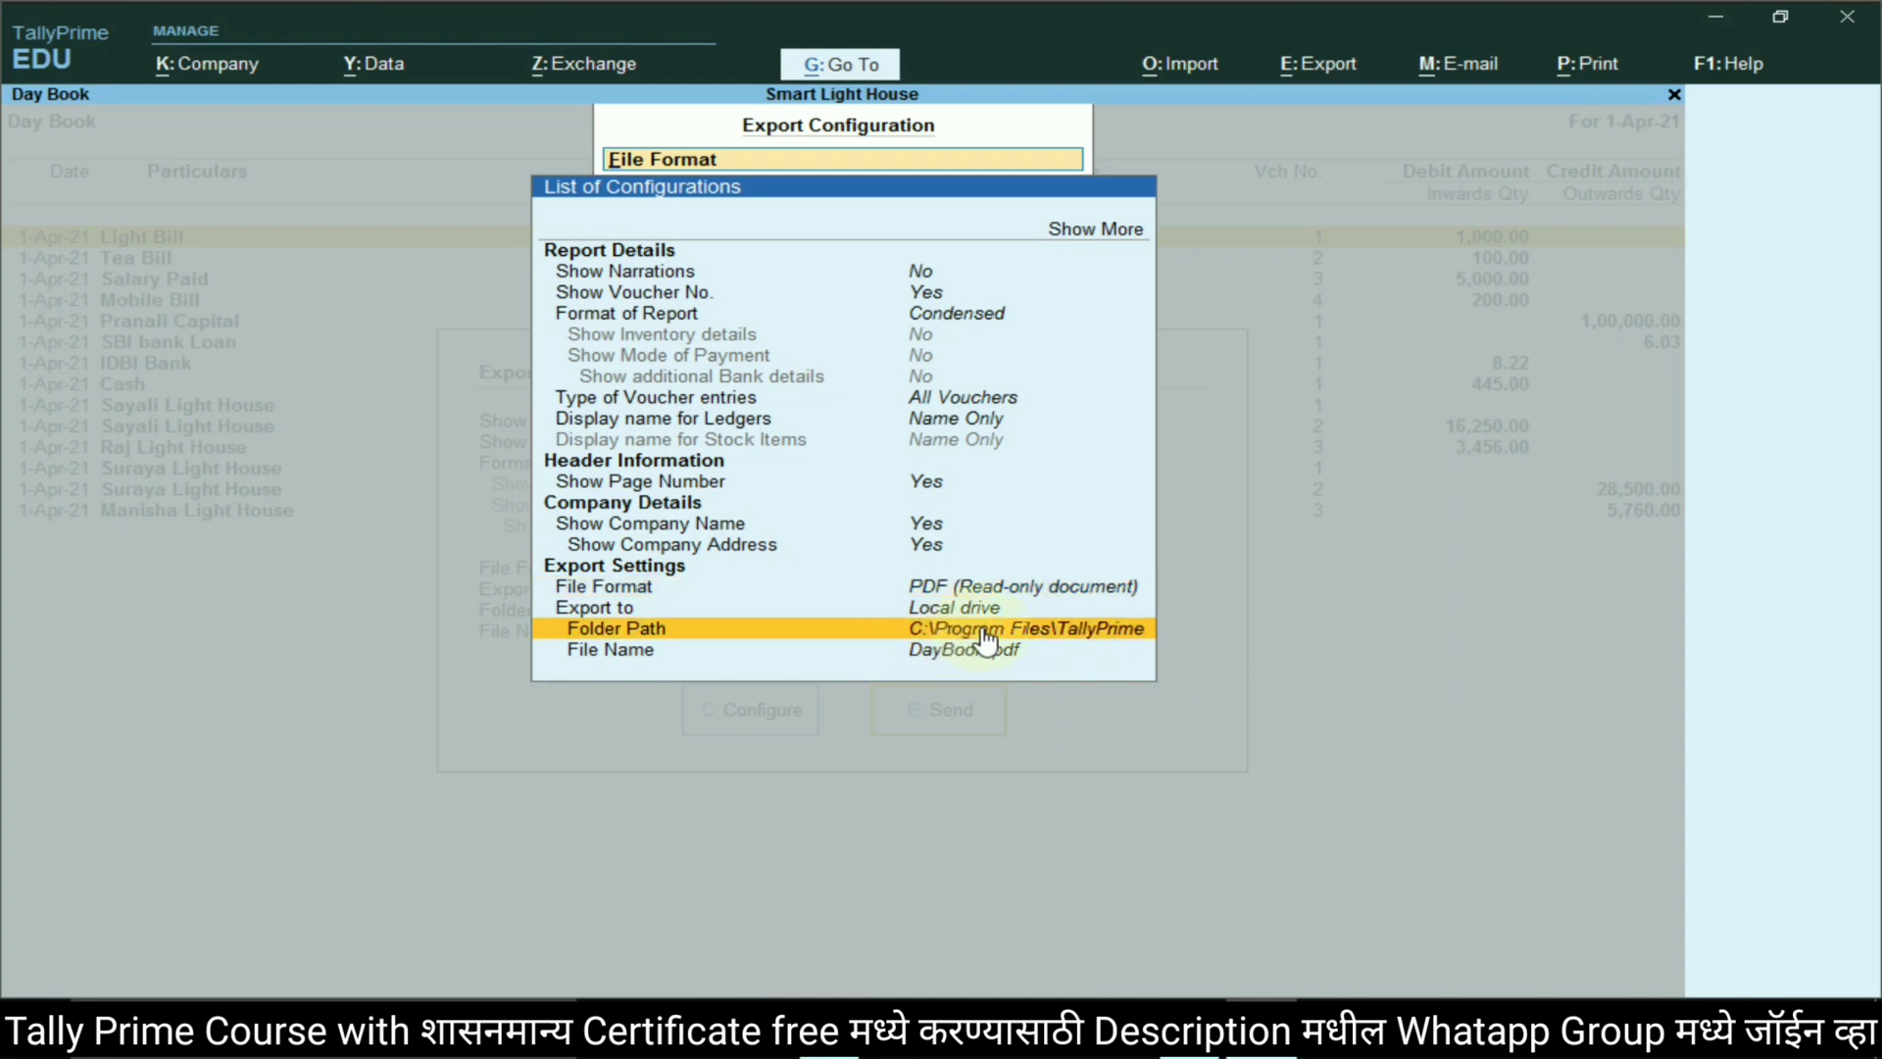
left_click(985, 639)
left_click(1169, 642)
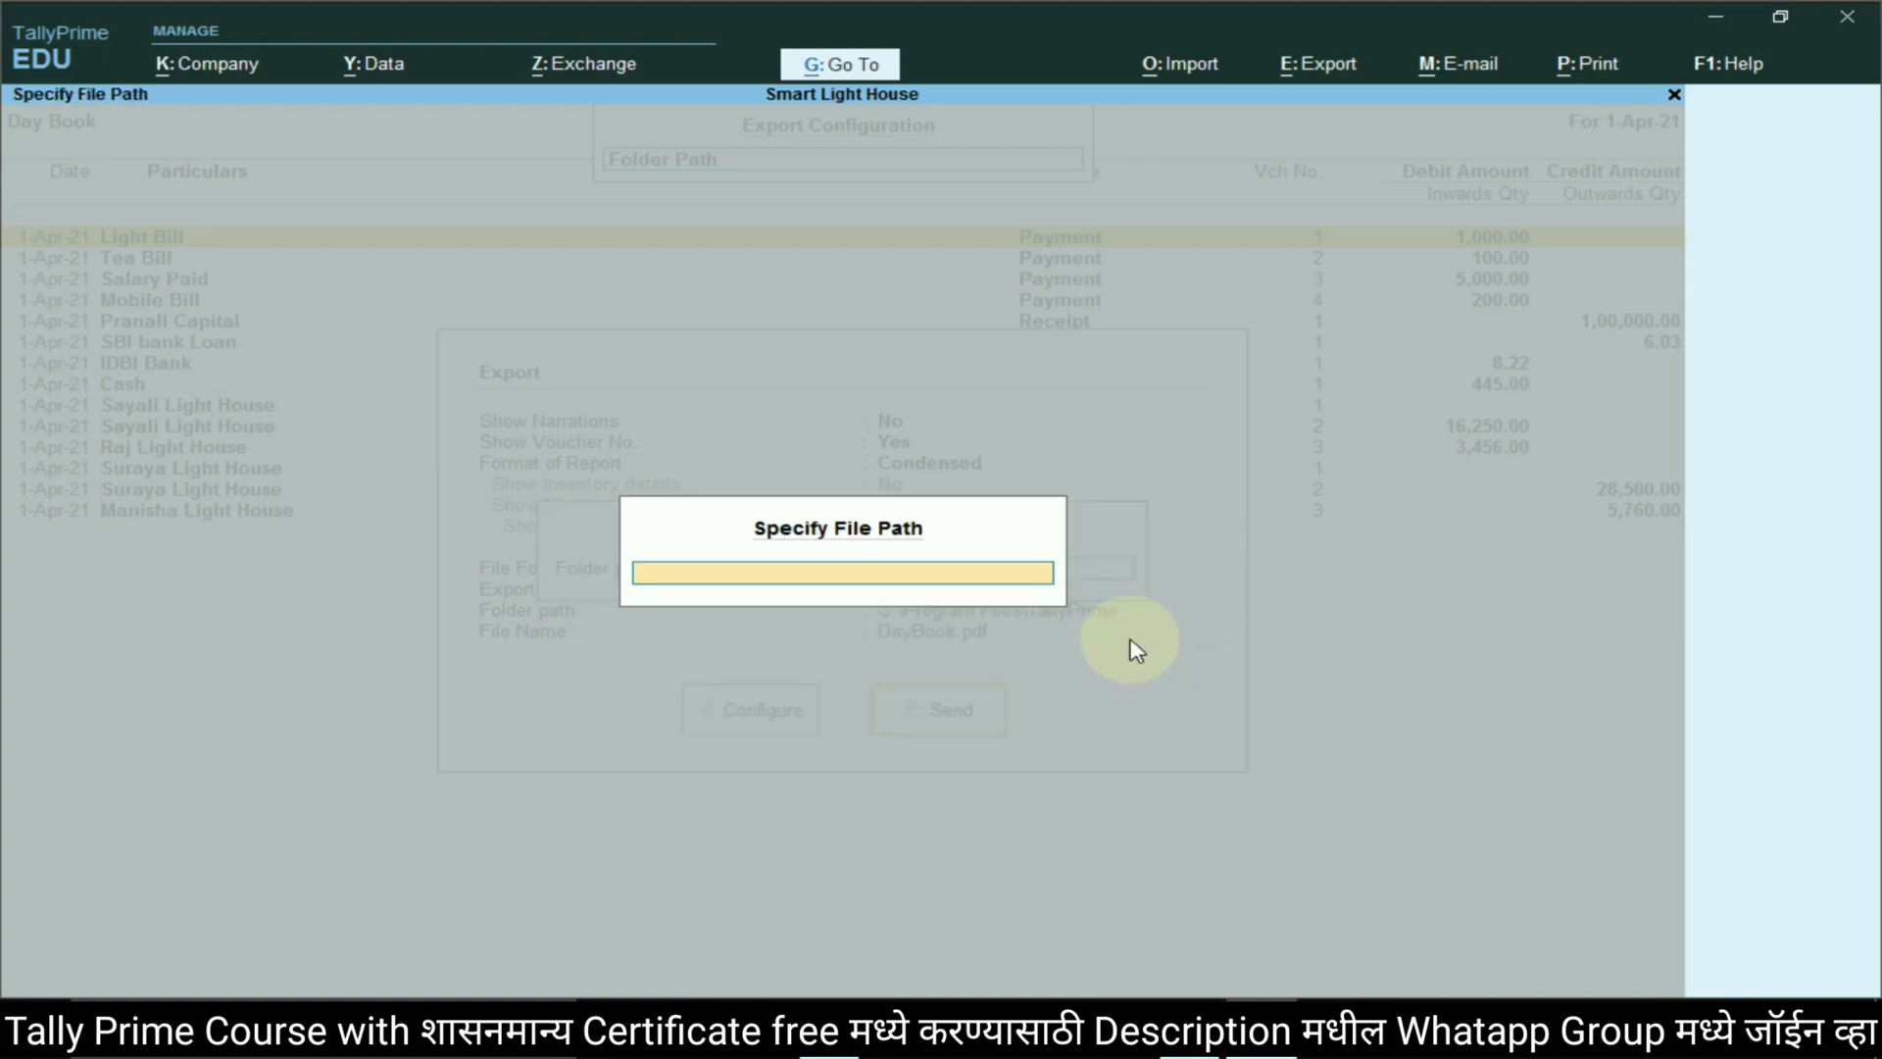
key("ctrl+alt+v")
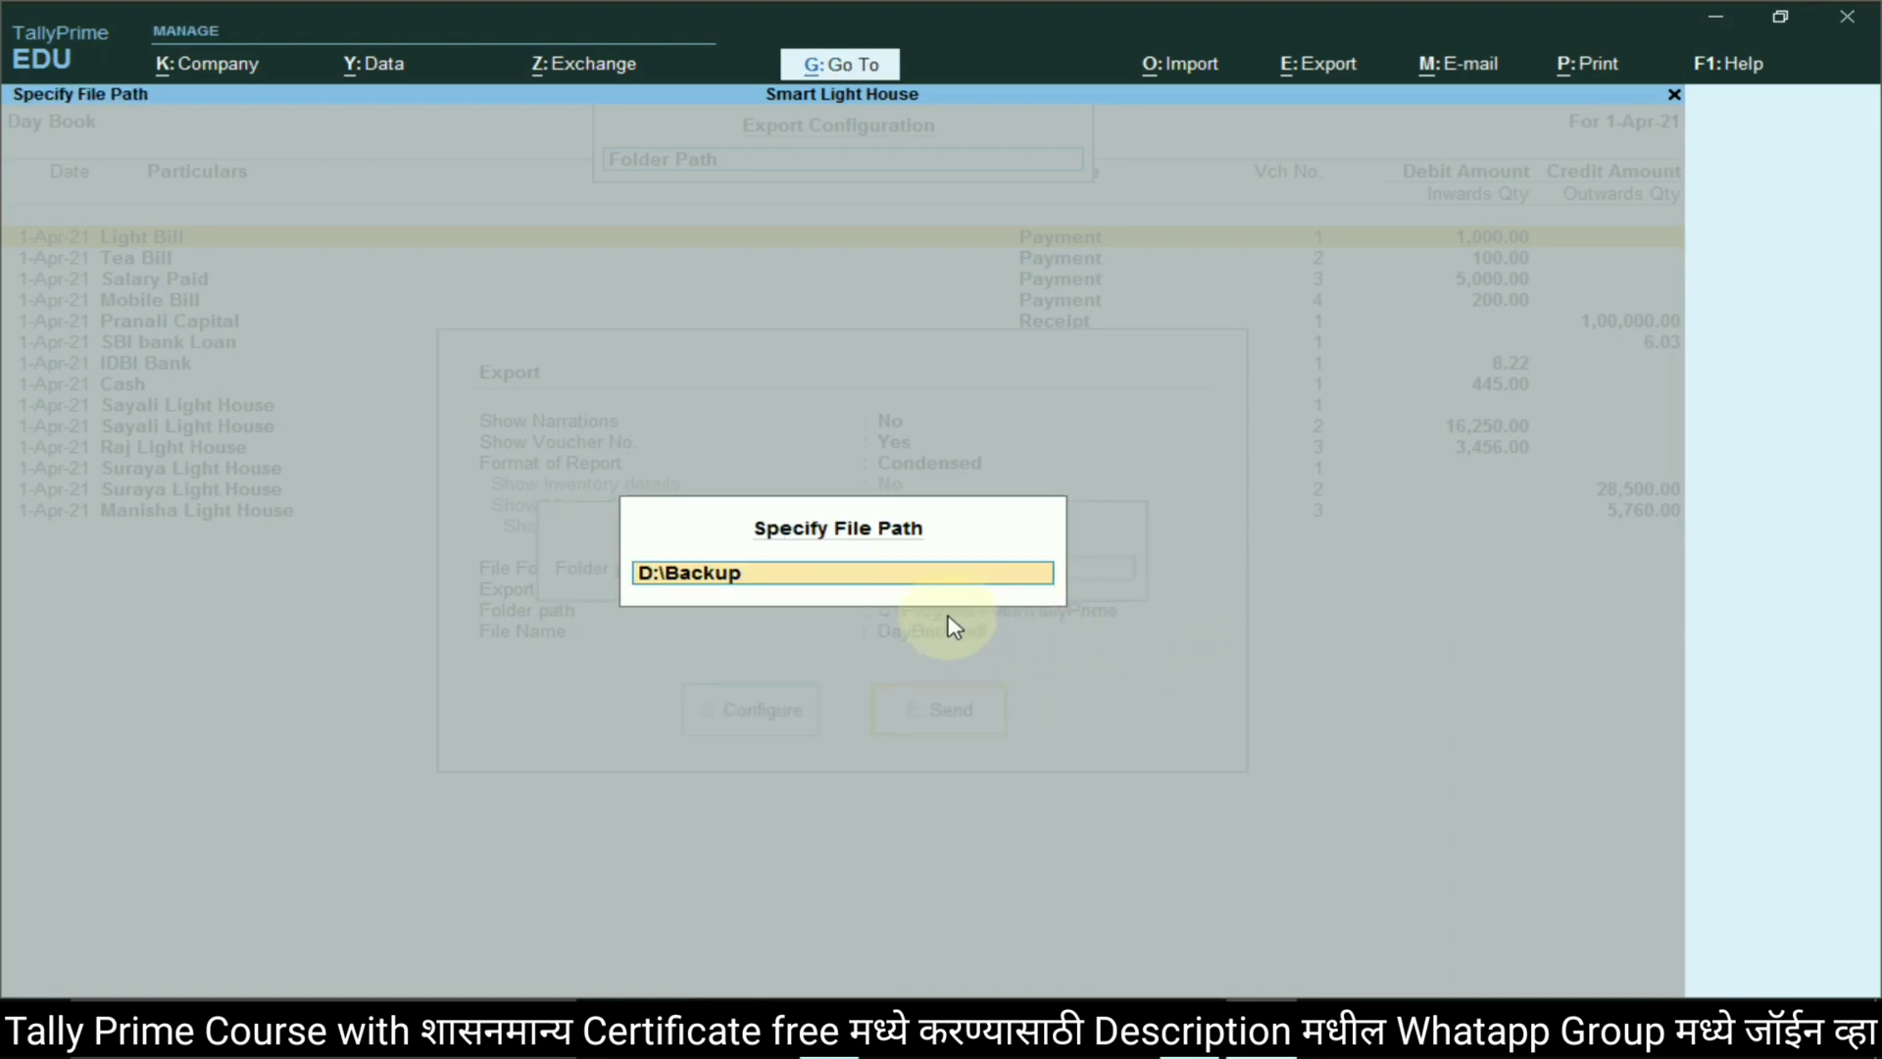
key("Return")
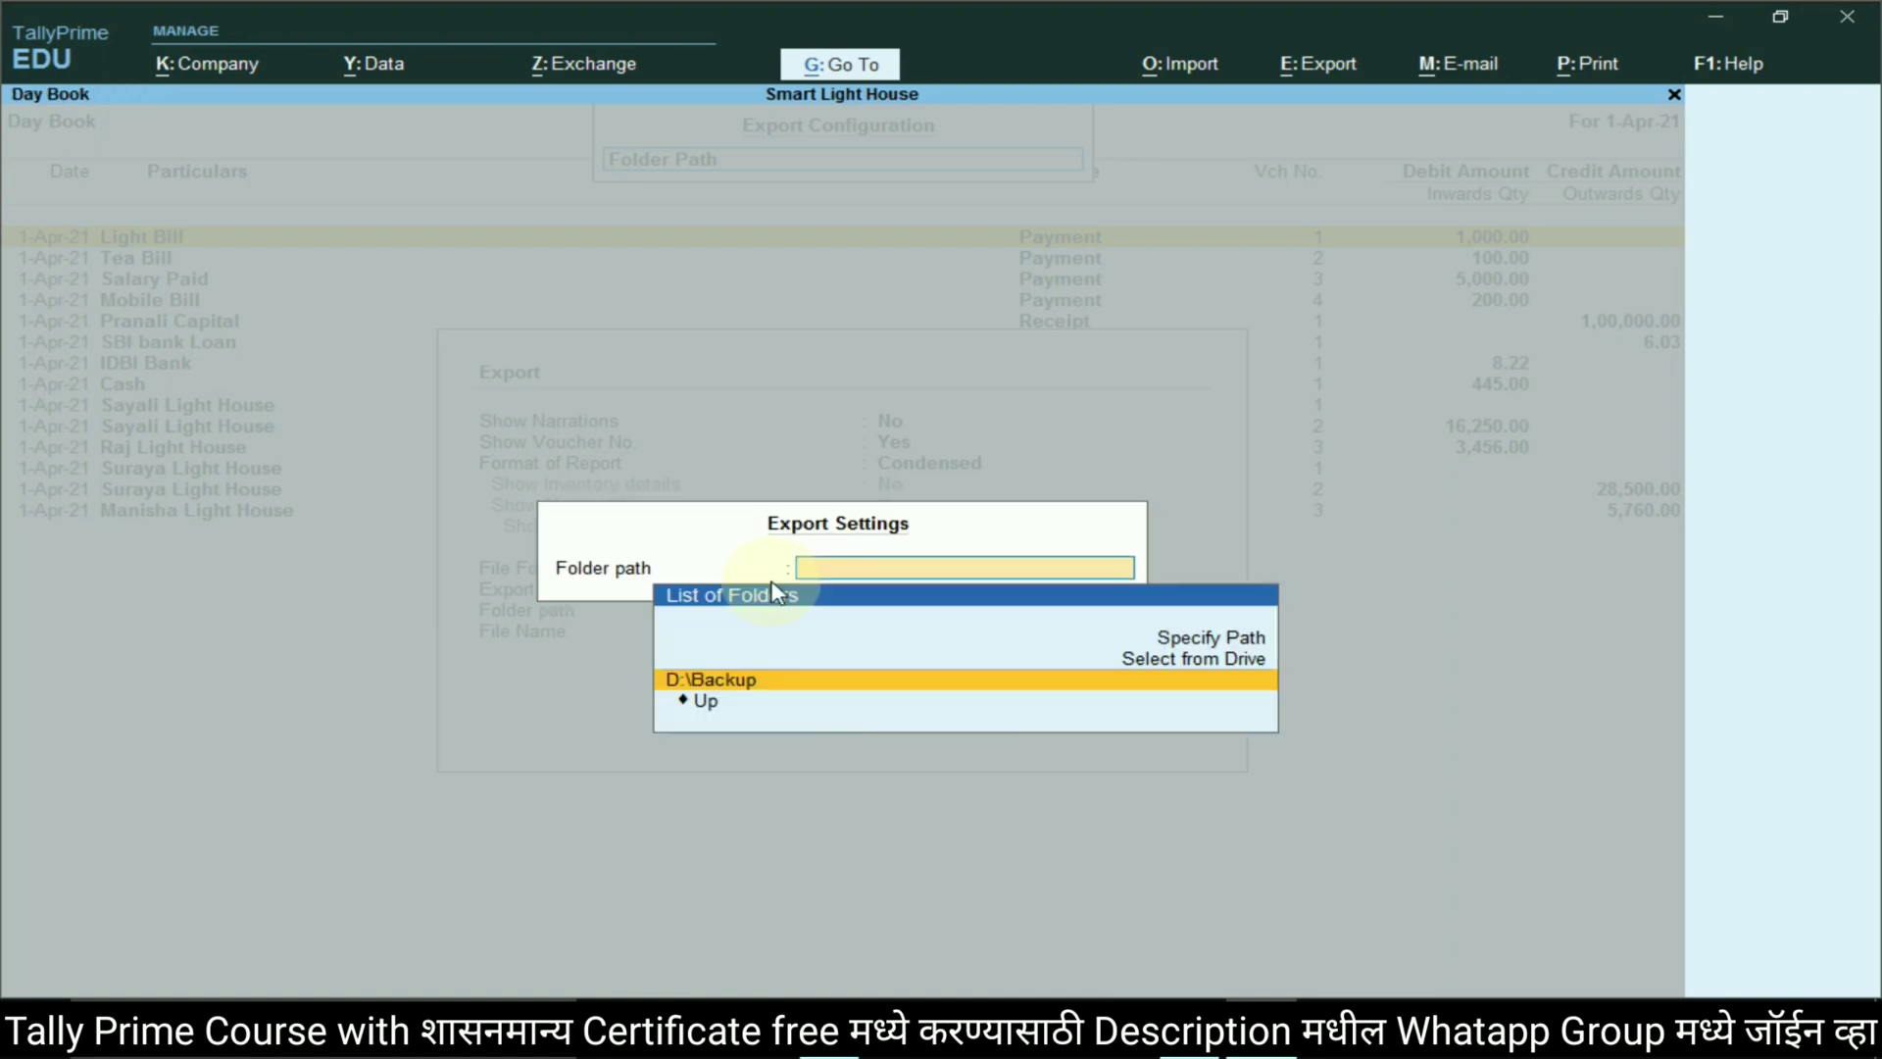
left_click(849, 674)
key("Return")
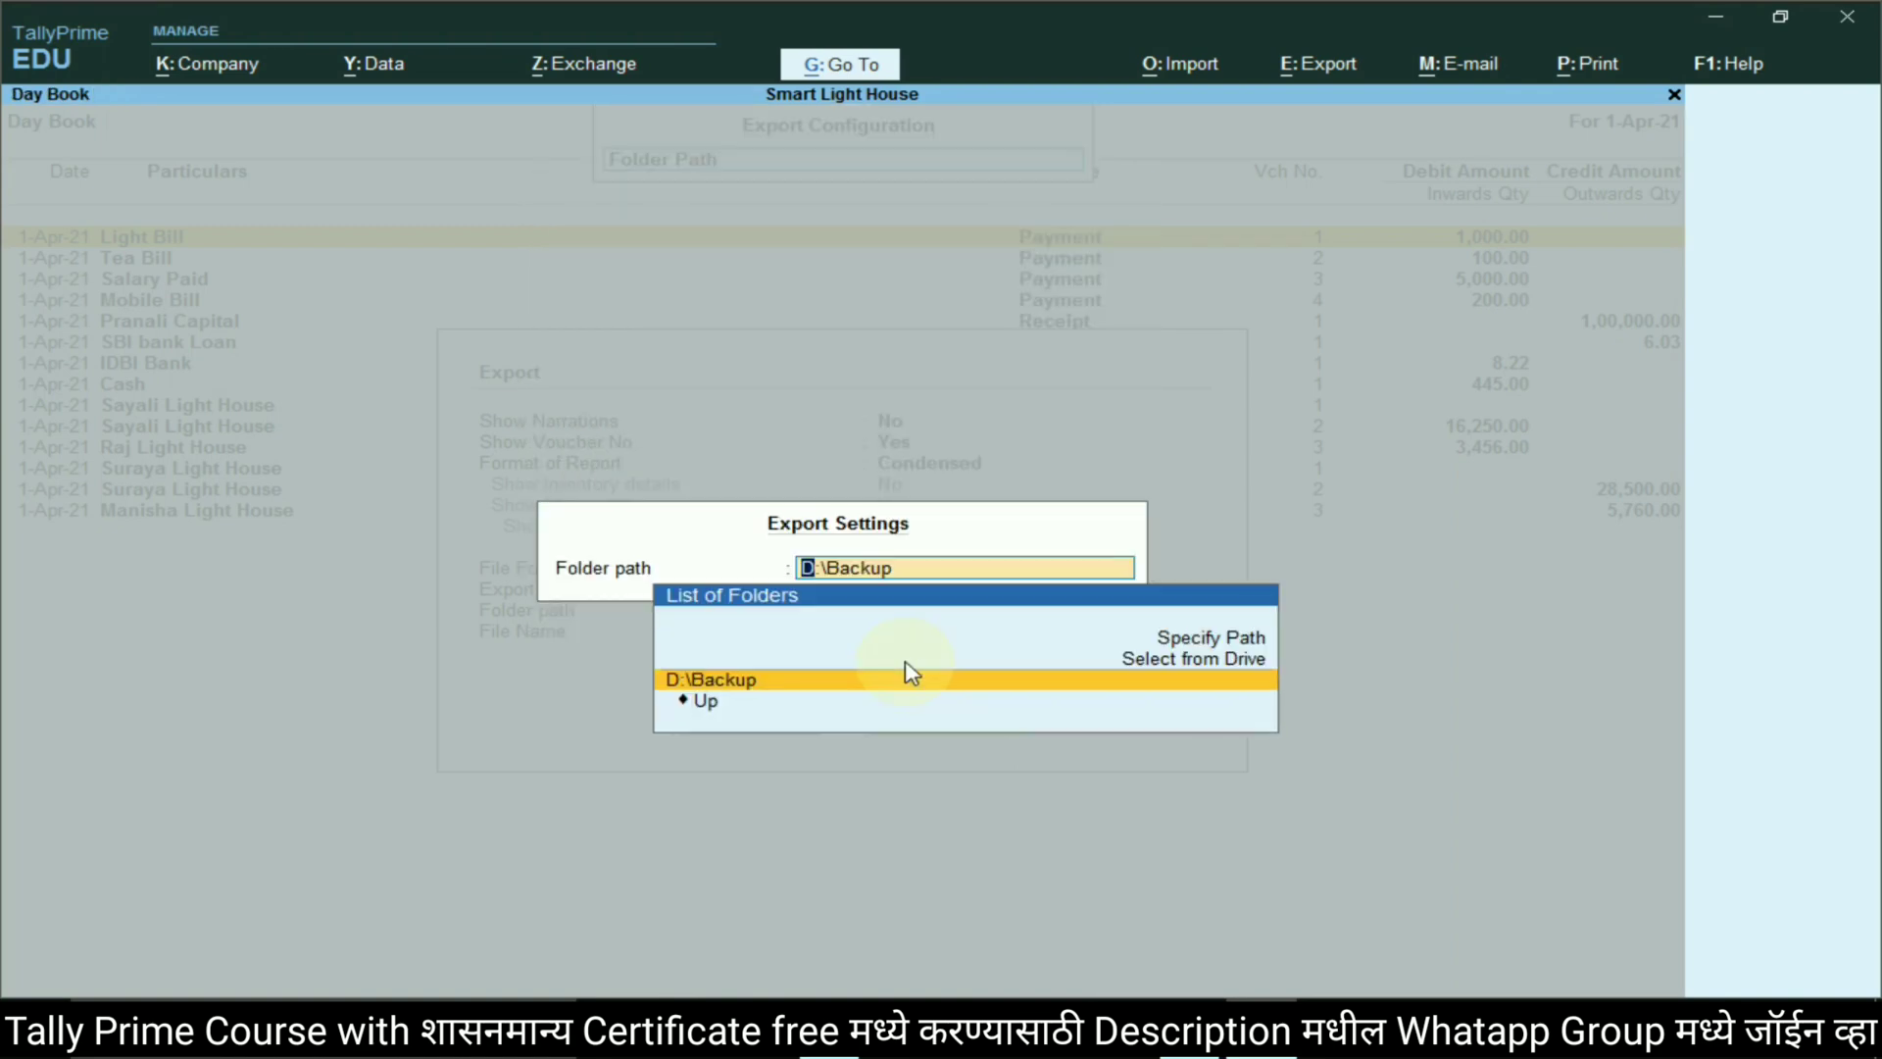
left_click(912, 677)
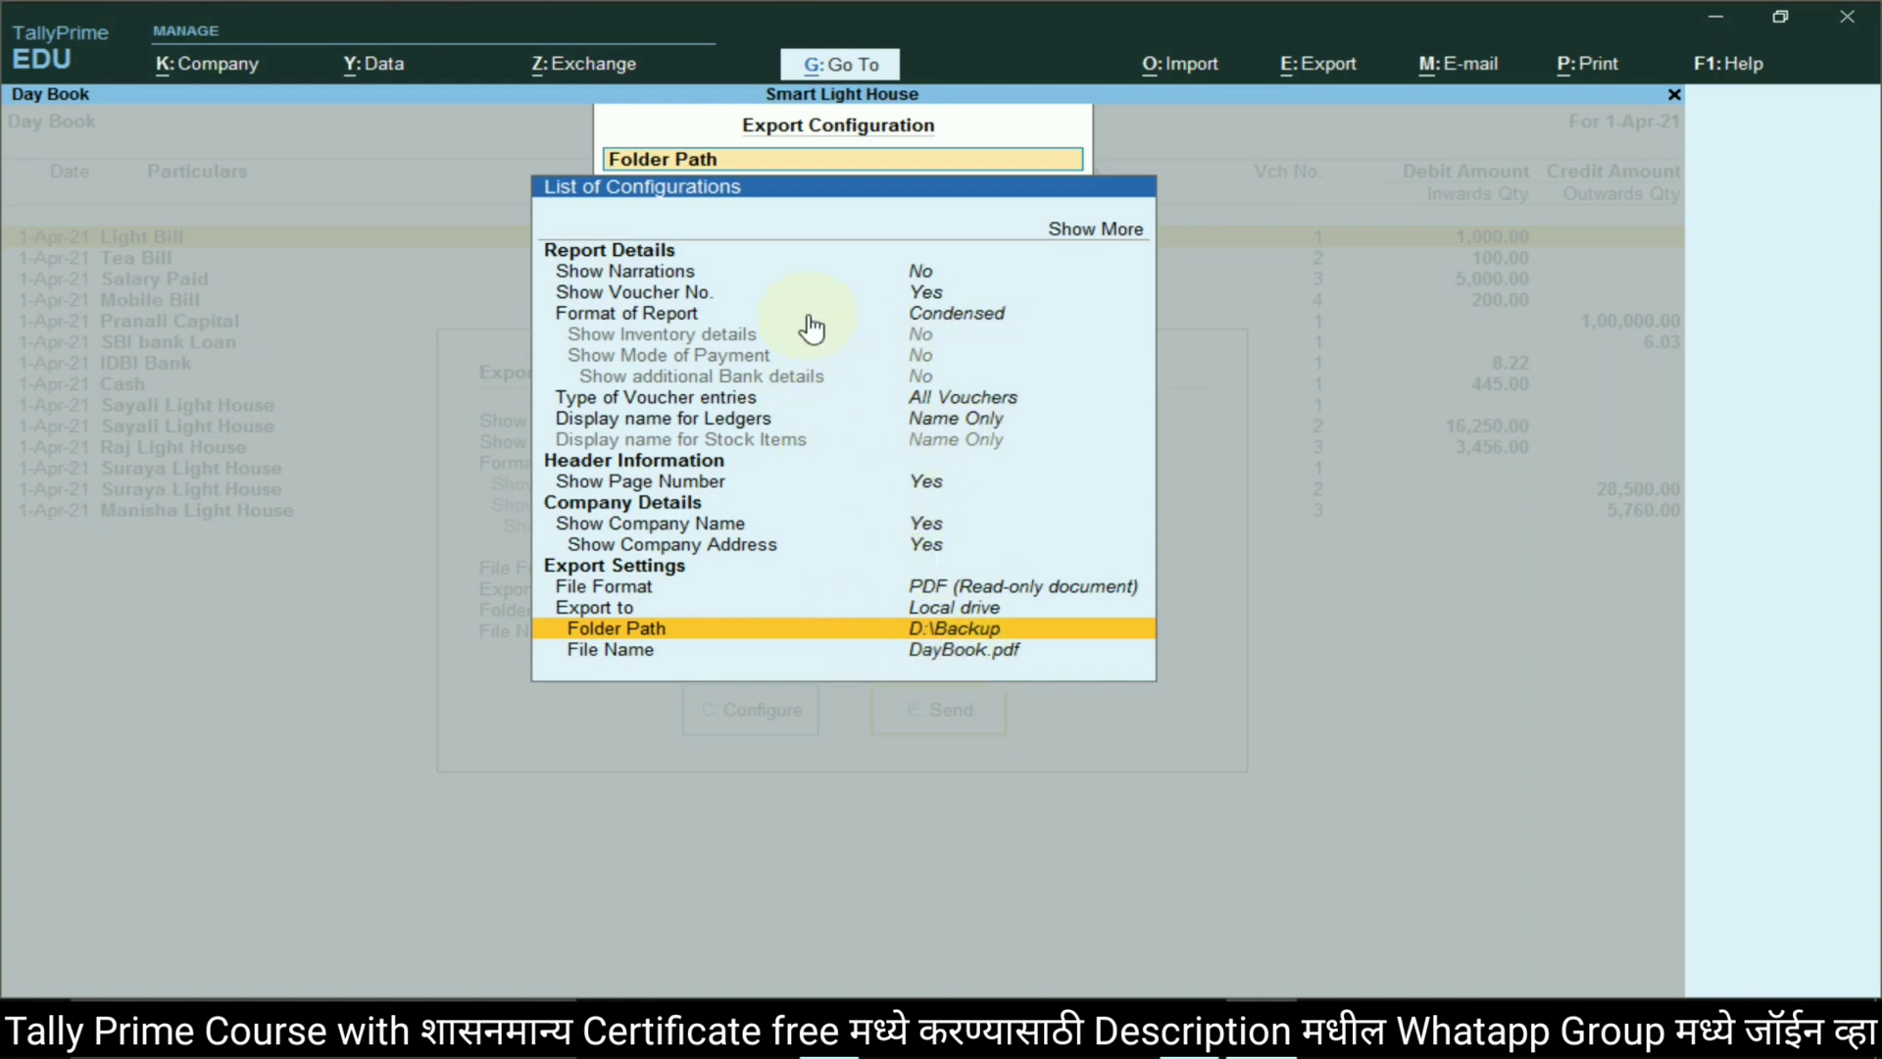
Export the Day Book as DayBook.pdf, look over the enlarged PDF in Adobe Acrobat and close it
key("Escape")
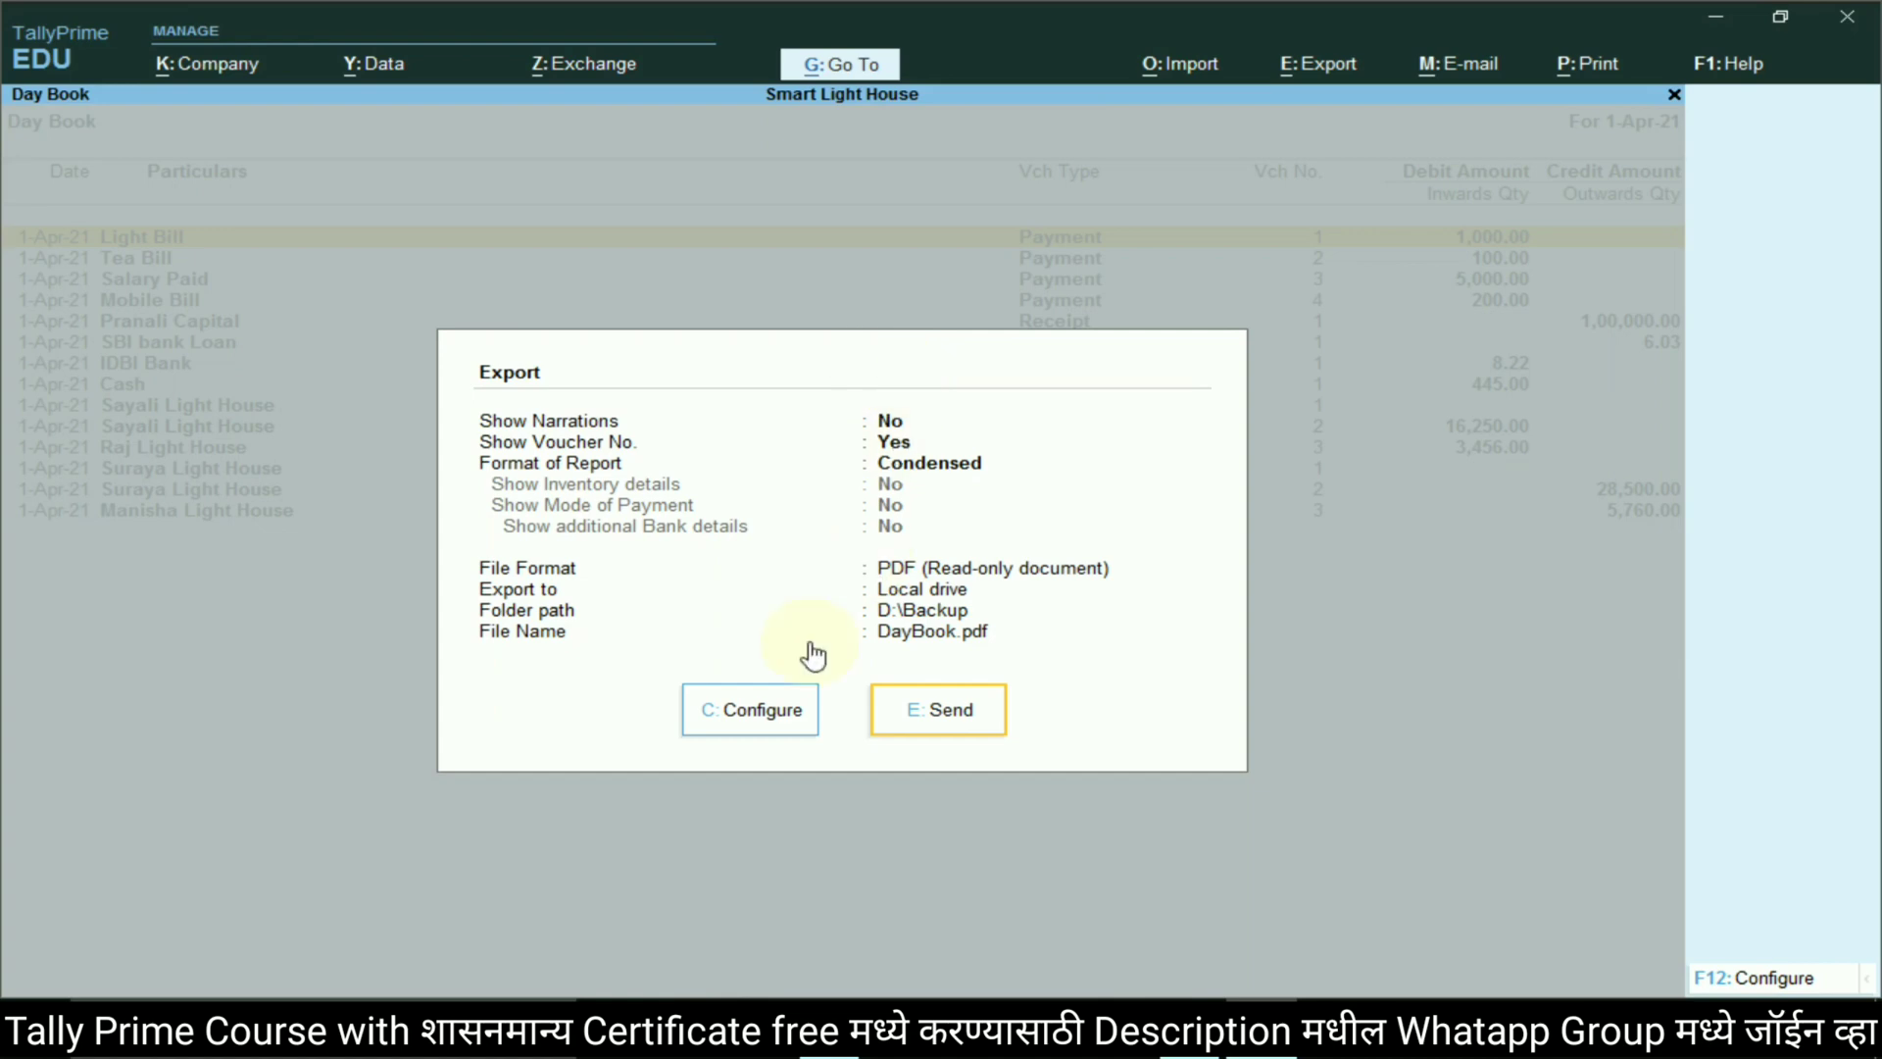
left_click(961, 705)
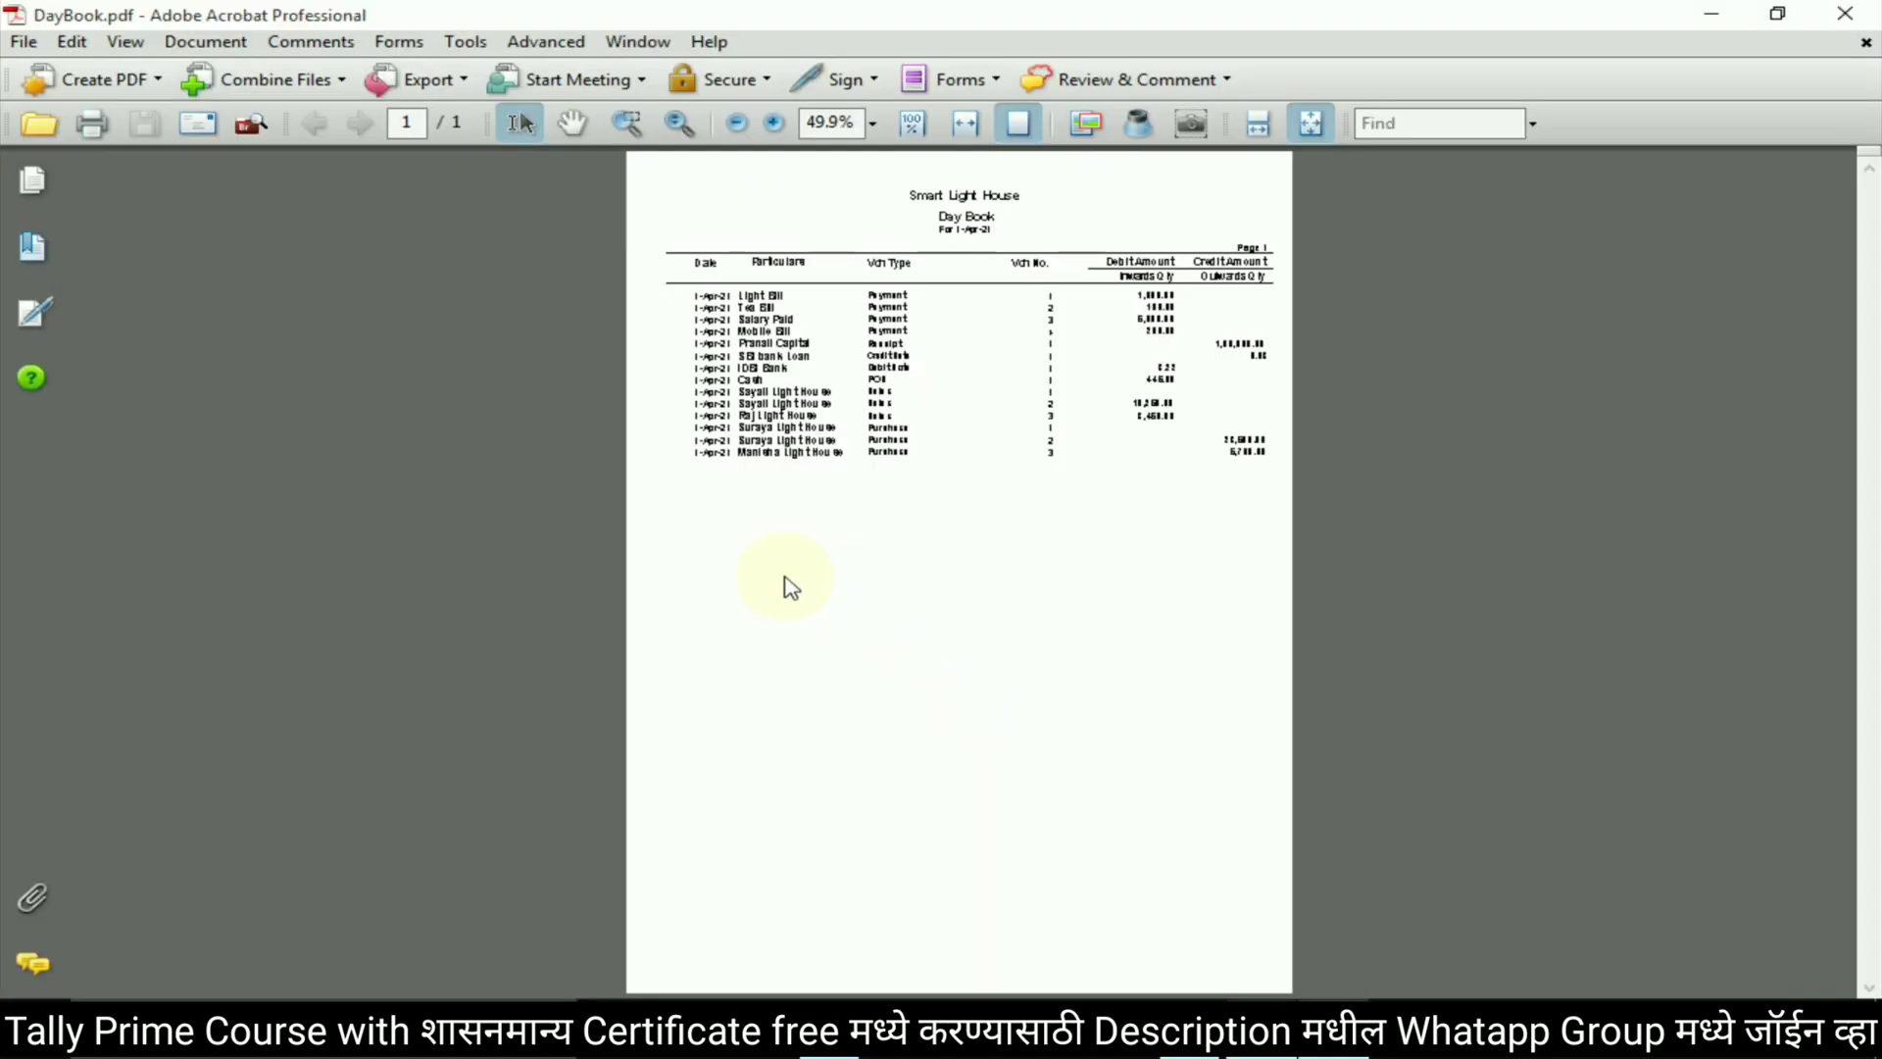
key("ctrl+2")
scroll(999, 425, "up", 5)
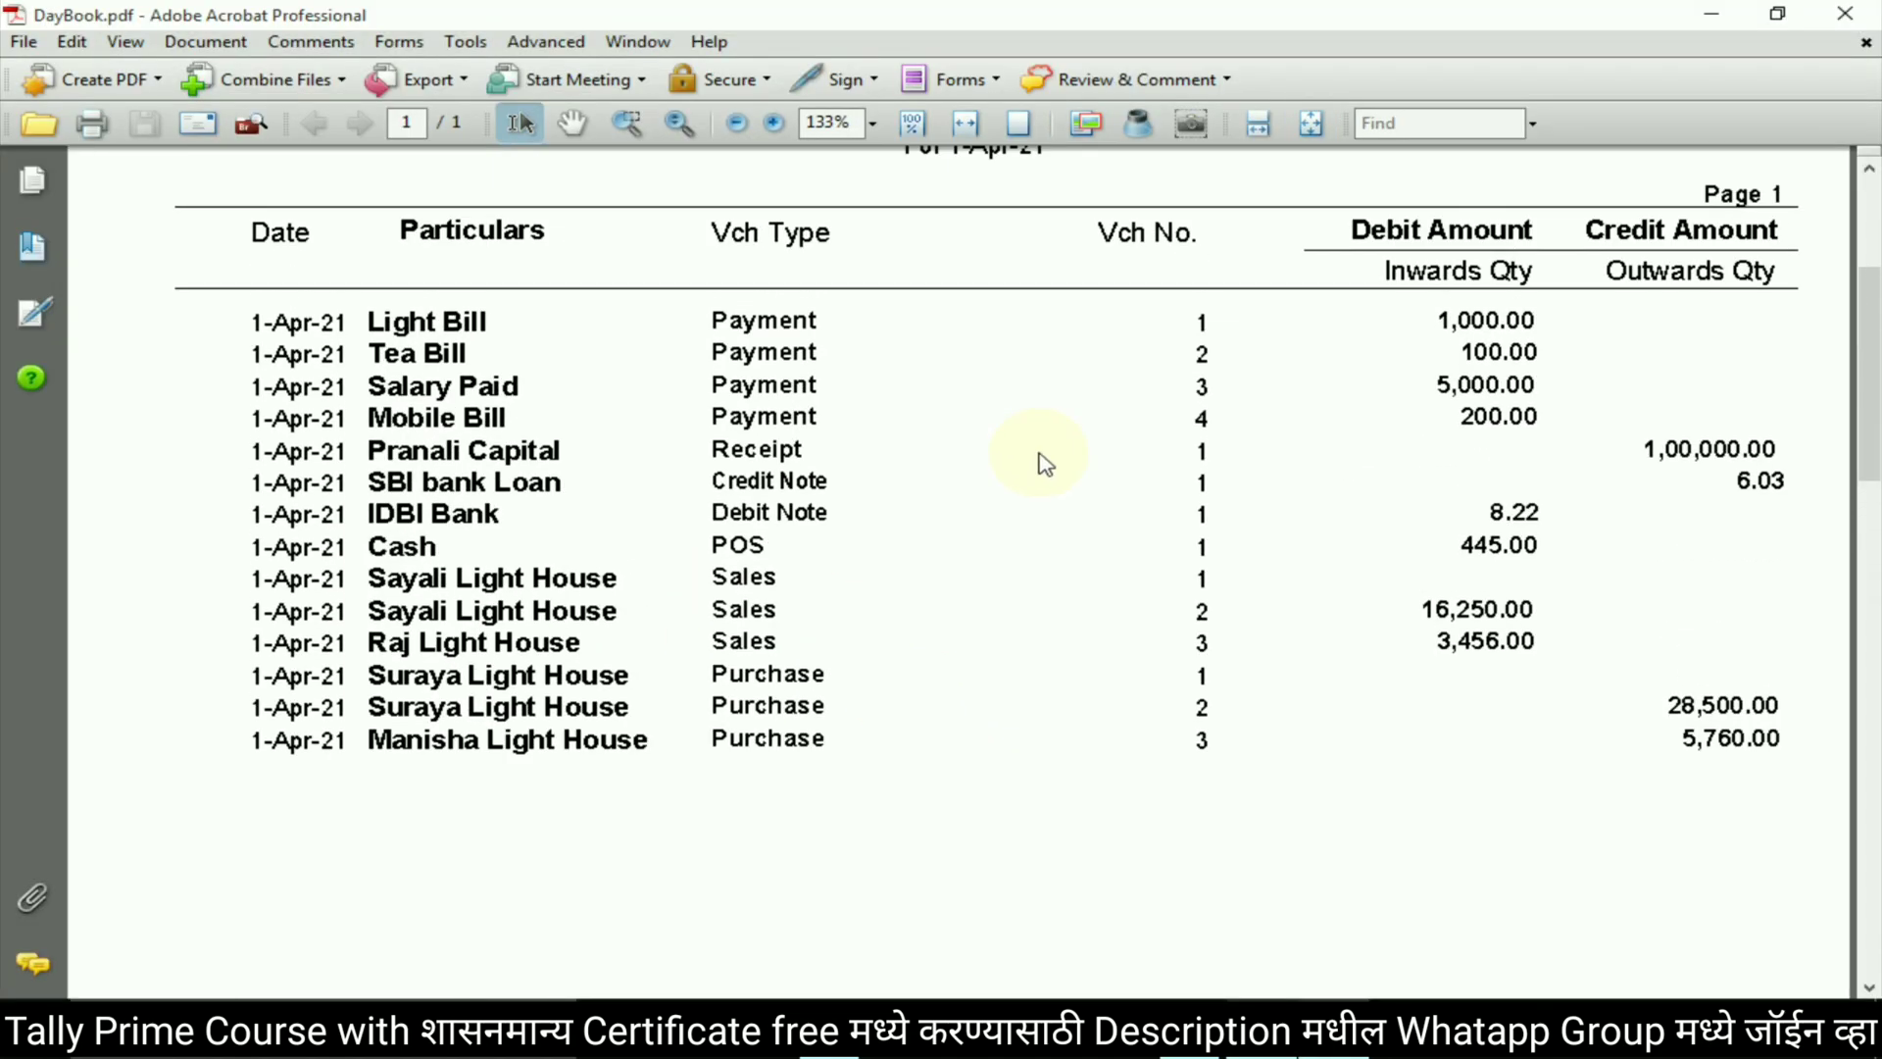
left_click(1845, 13)
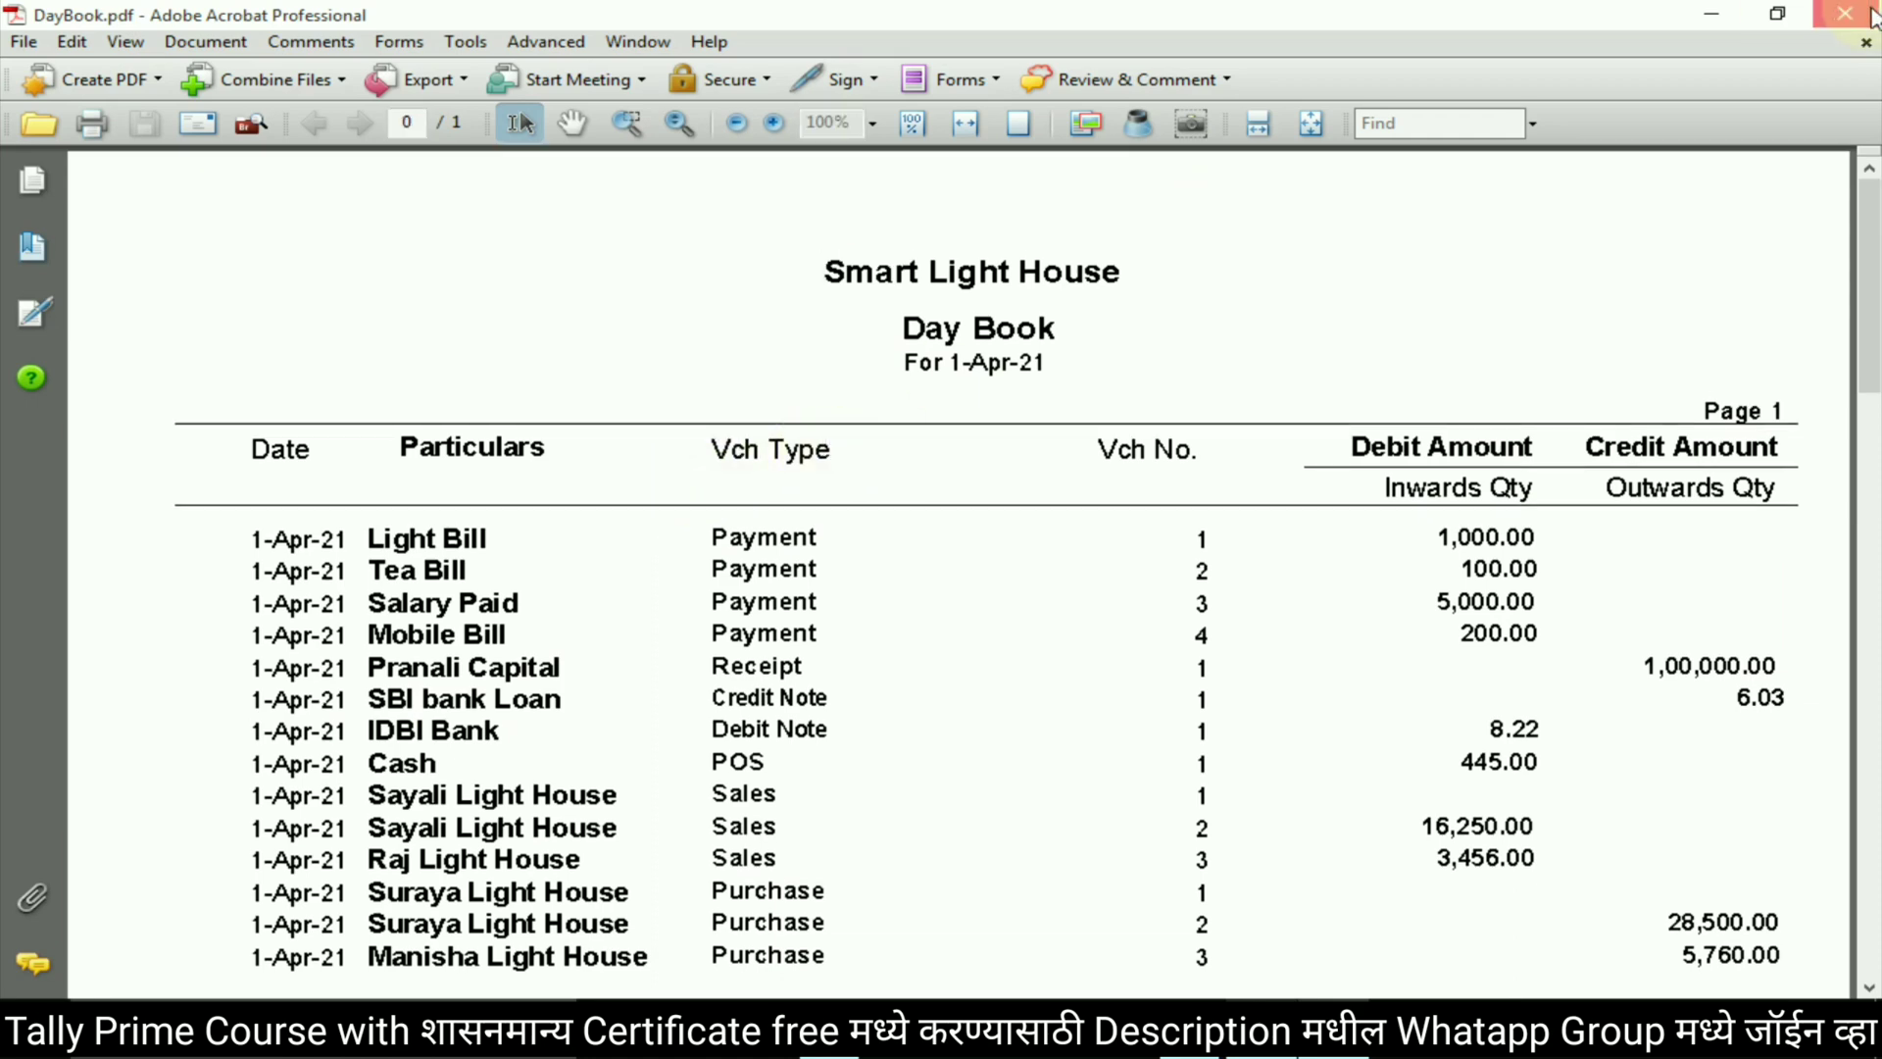
Check the next assignment task in Word, return to TallyPrime and open the Bank Reconciliation for the IDBI Bank ledger
key("alt+Tab")
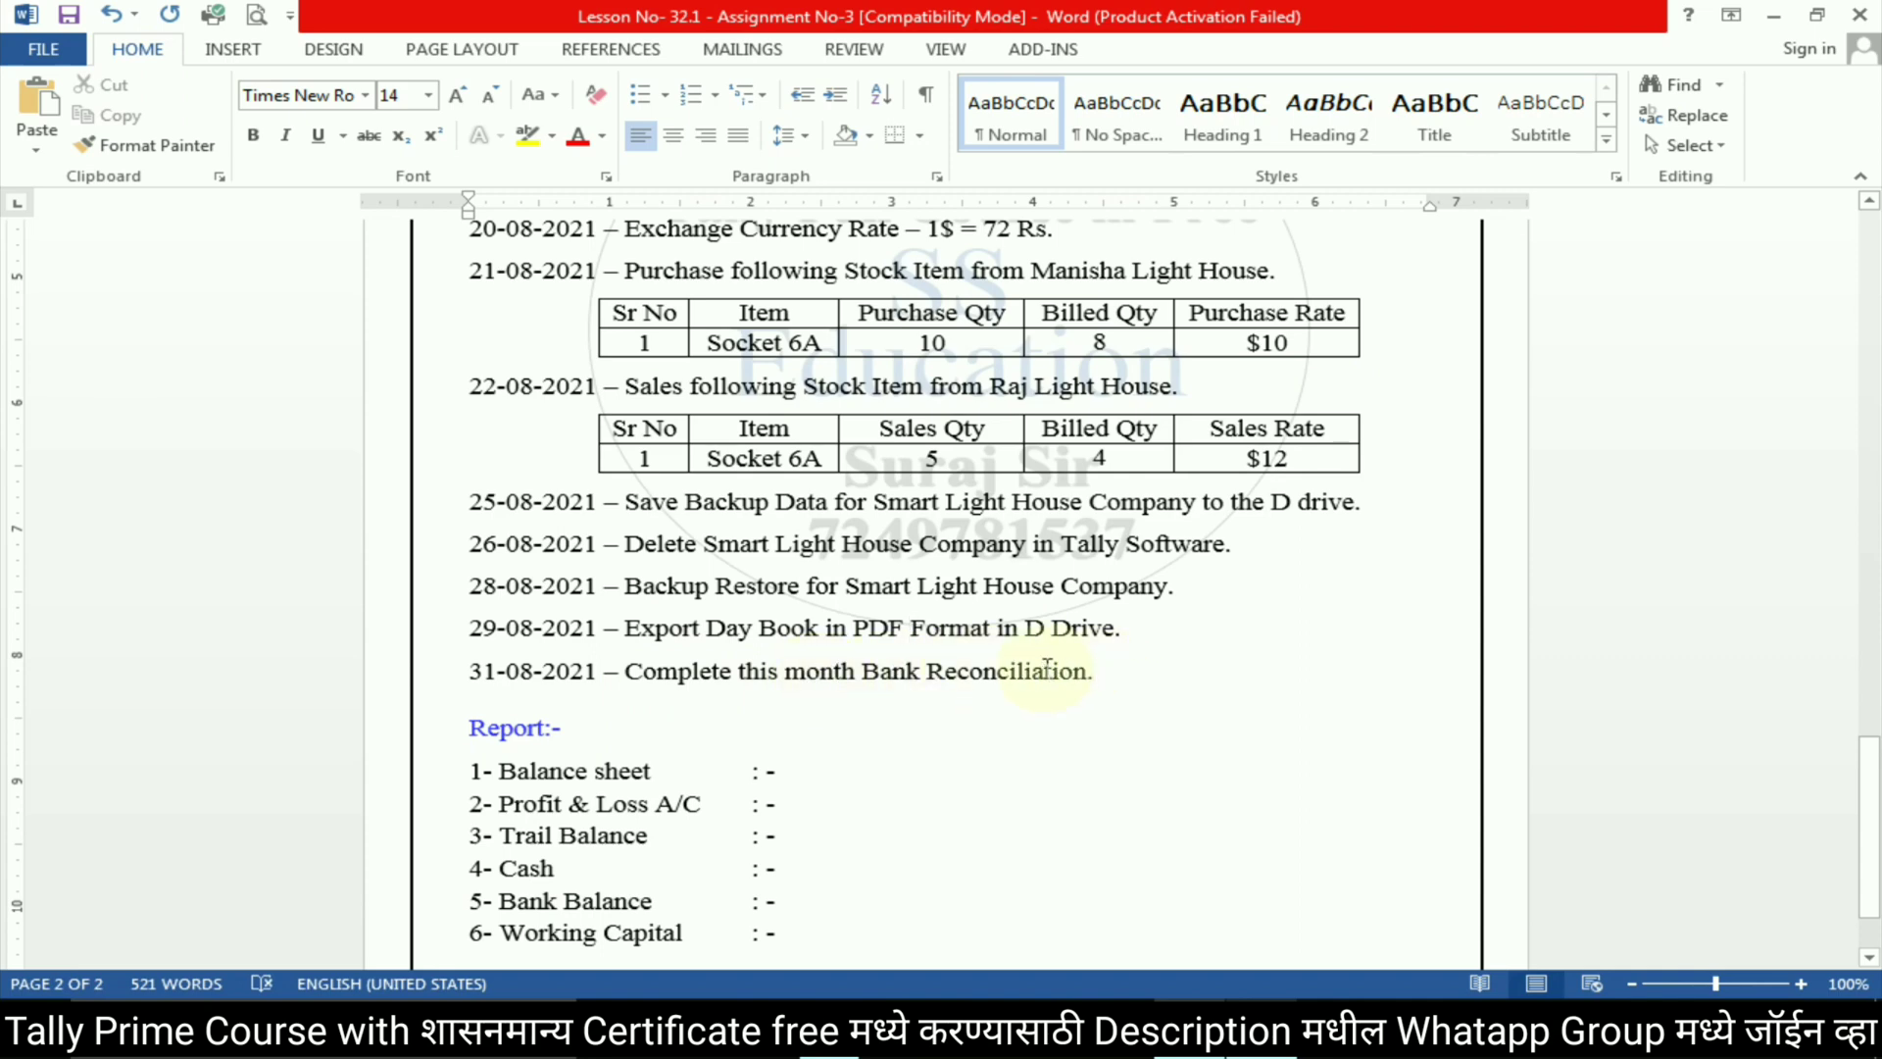
key("alt+Tab")
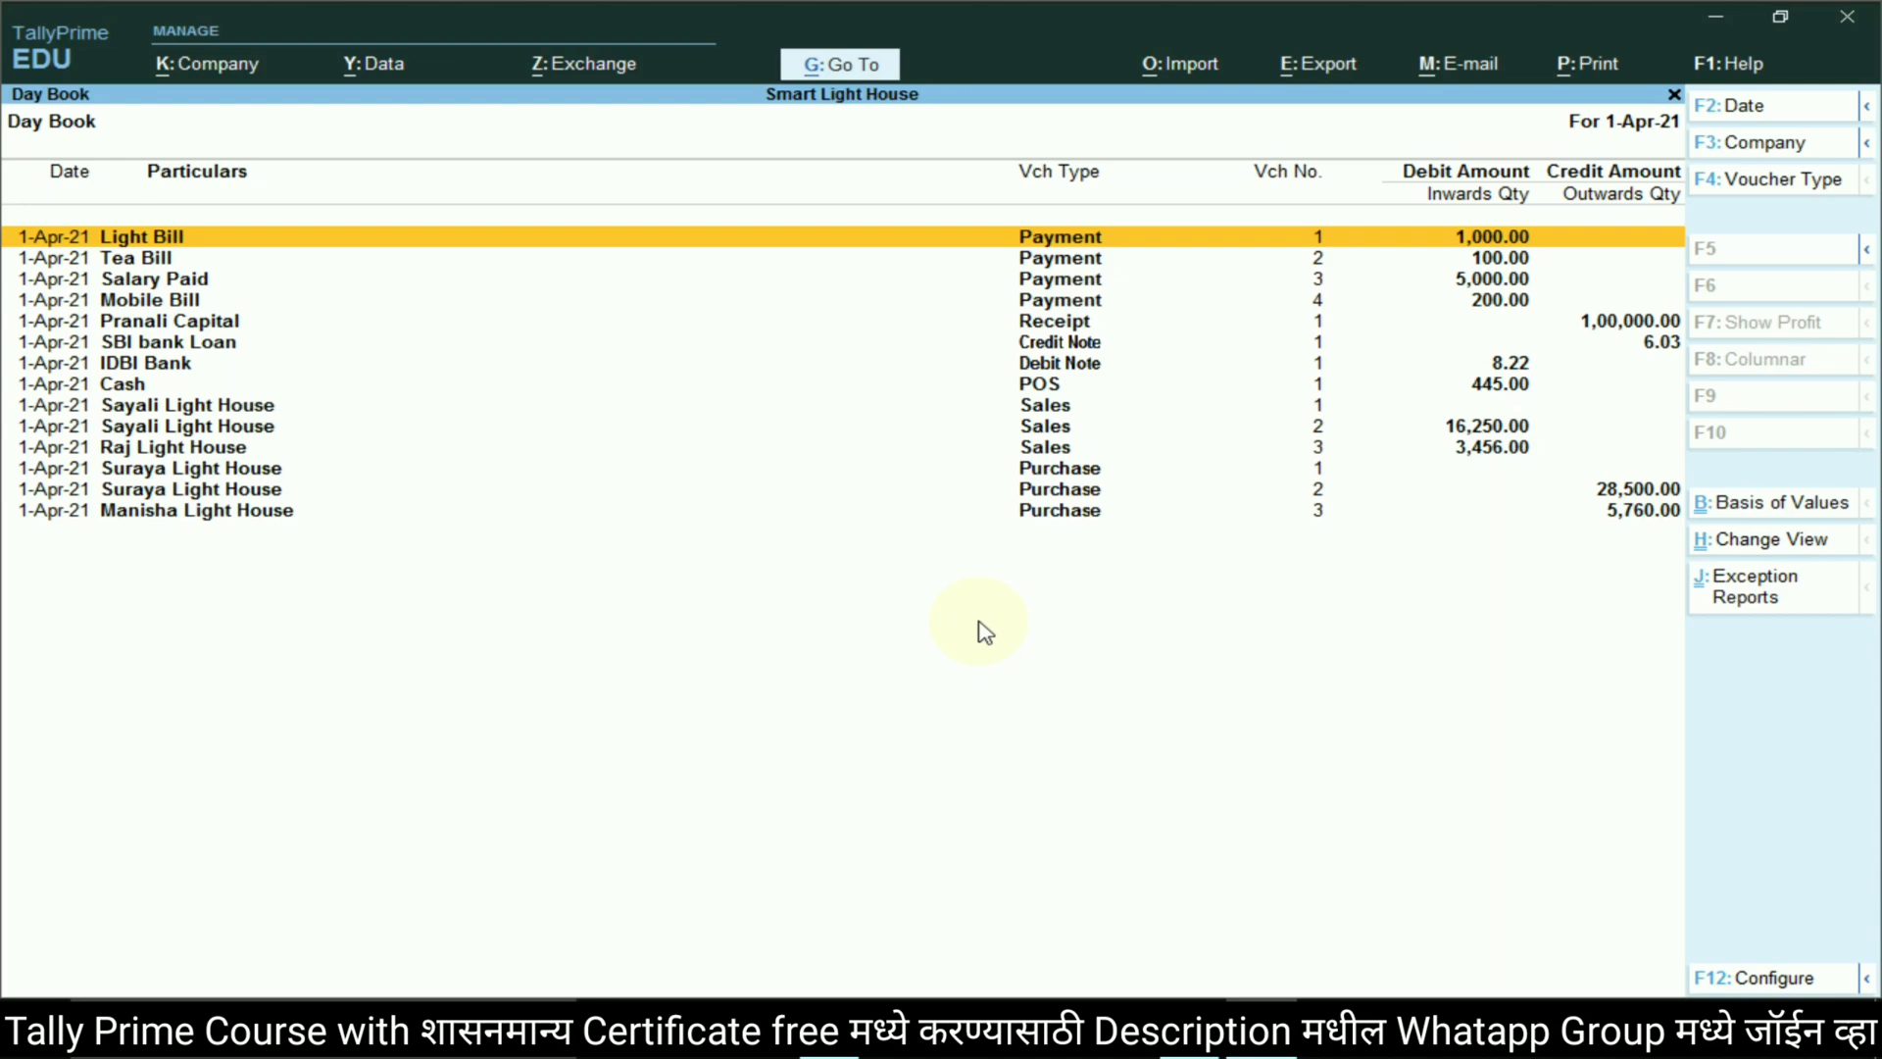
key("Escape")
key("Escape")
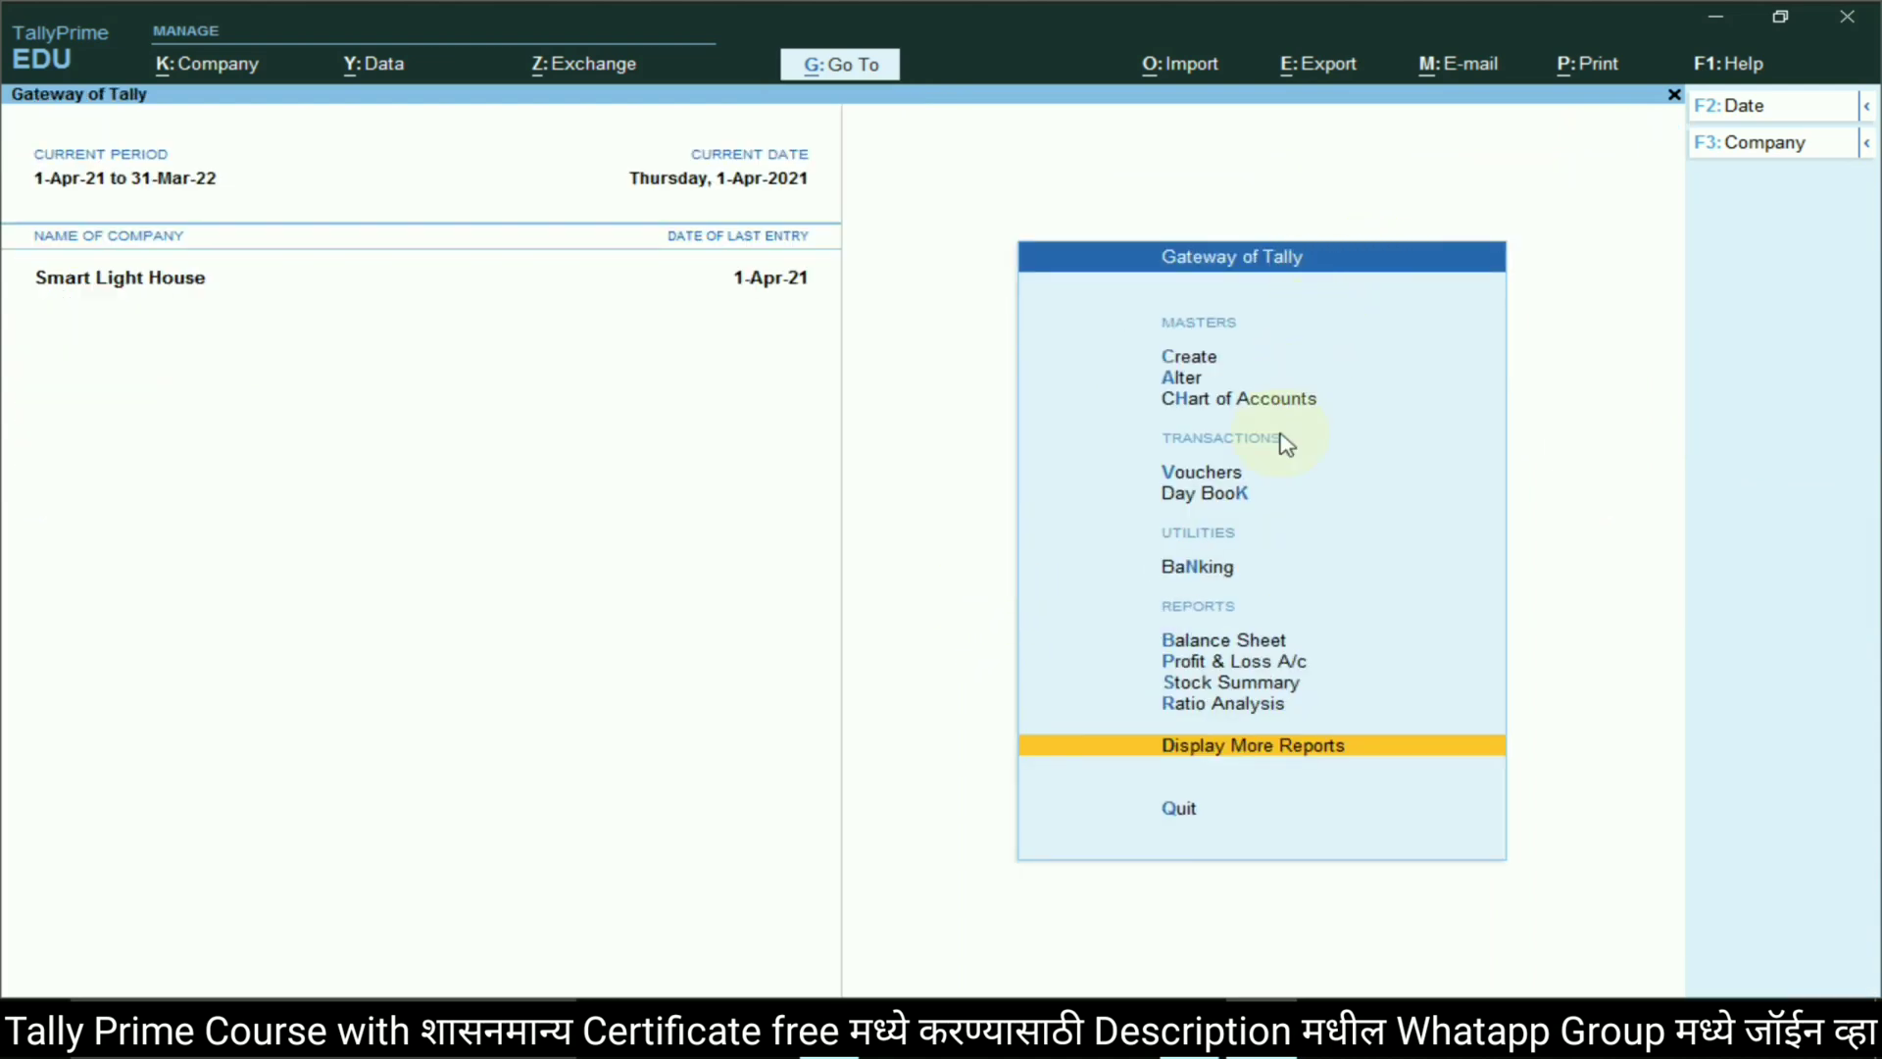
left_click(1211, 568)
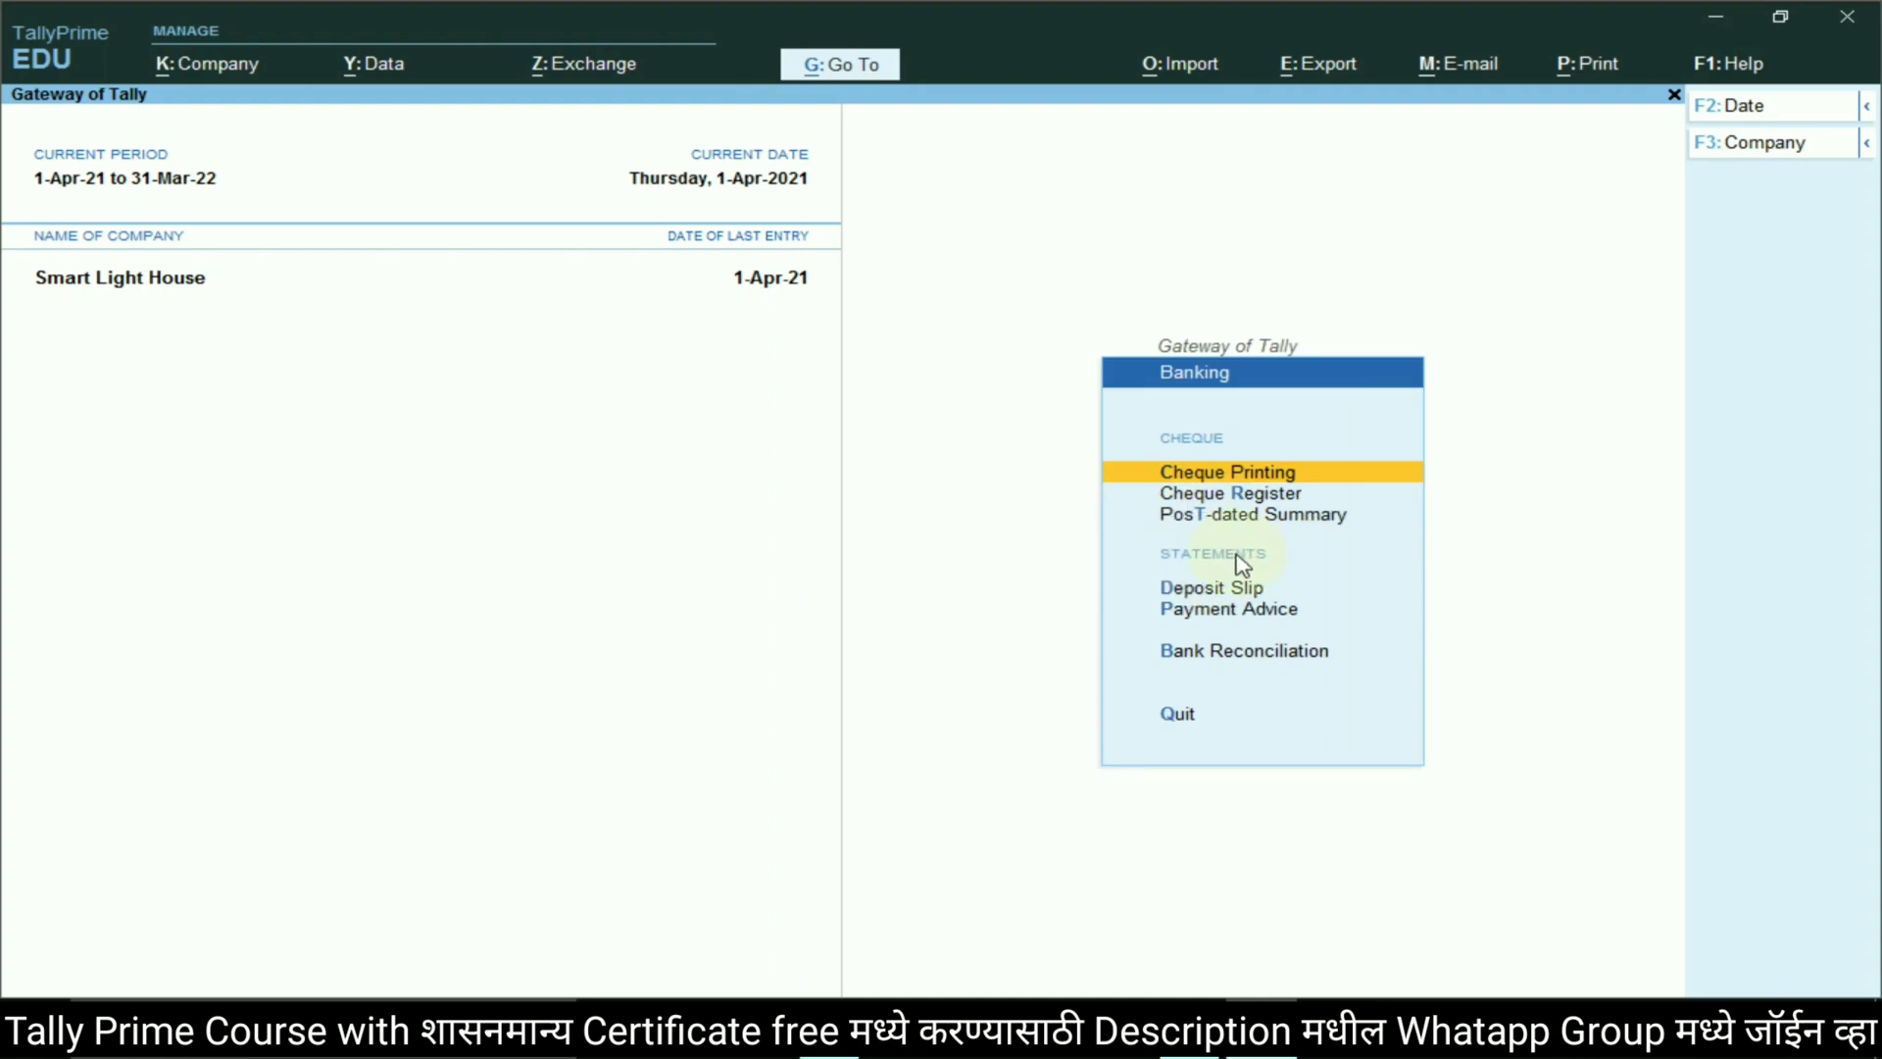
left_click(1233, 657)
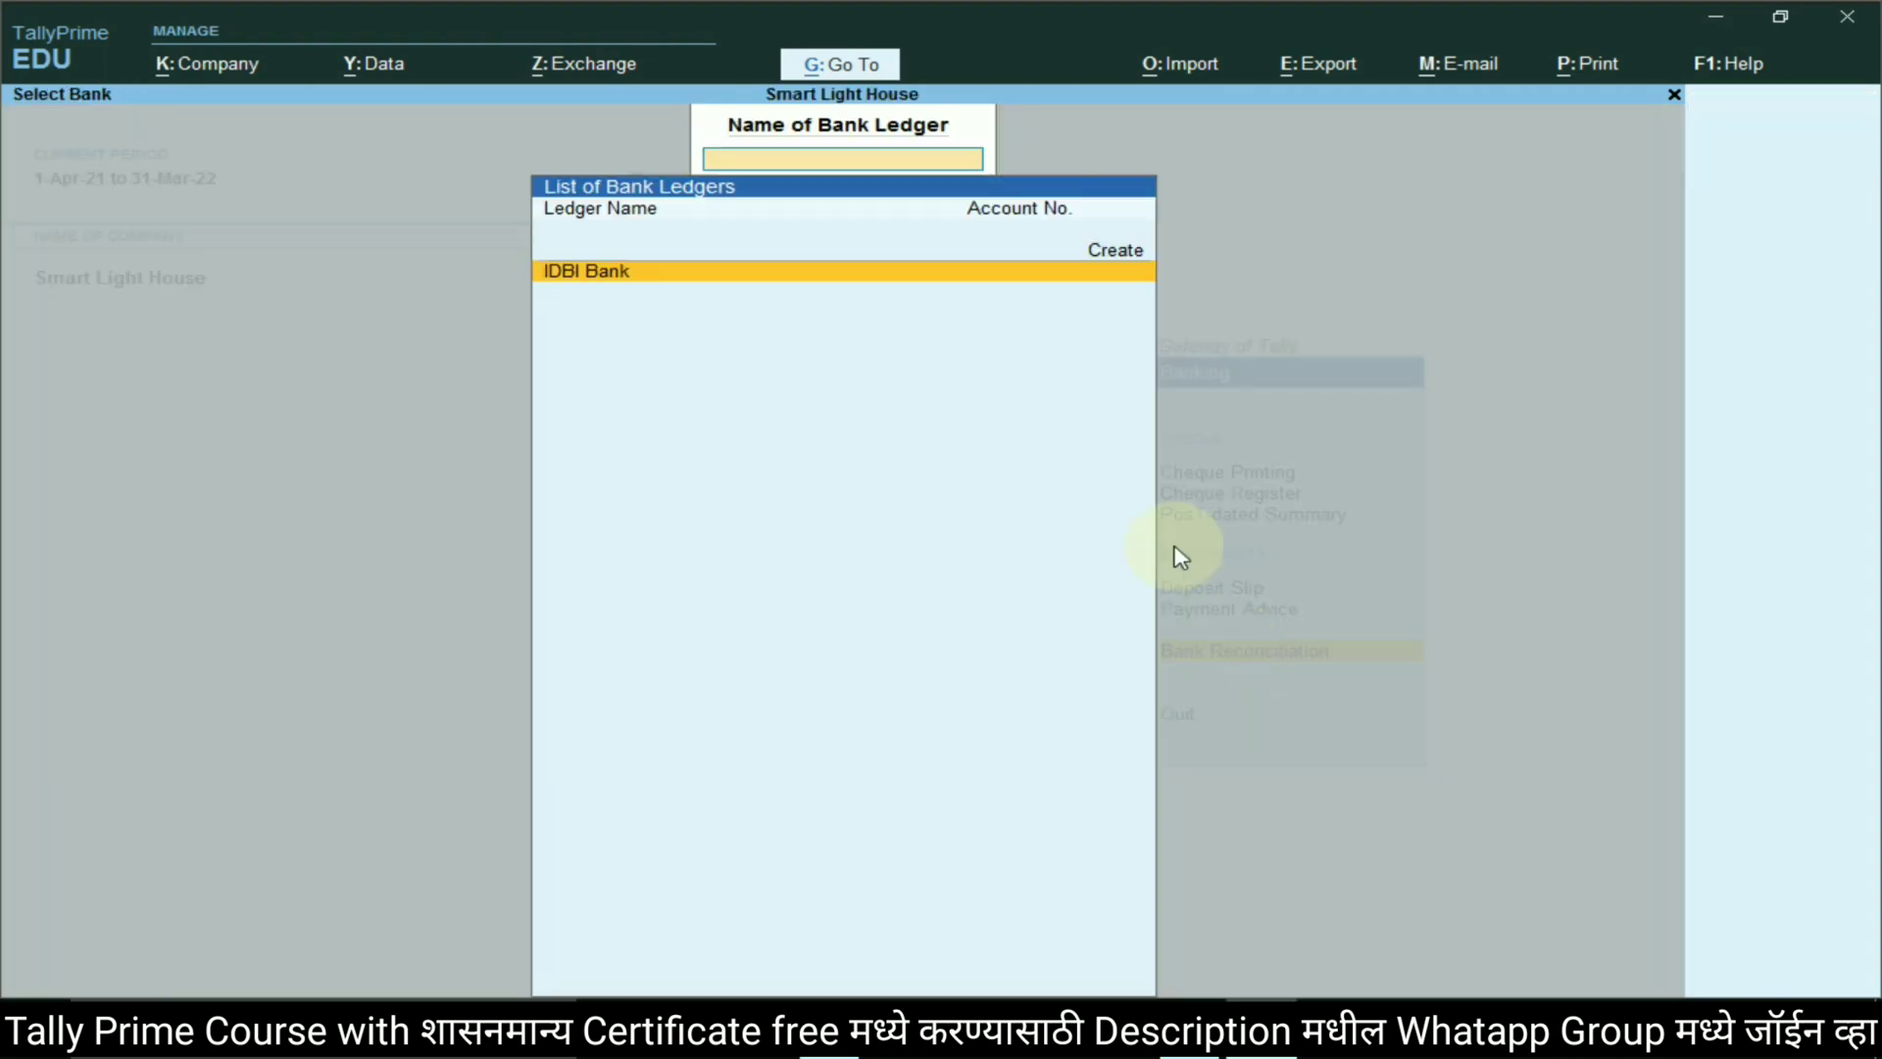
left_click(656, 275)
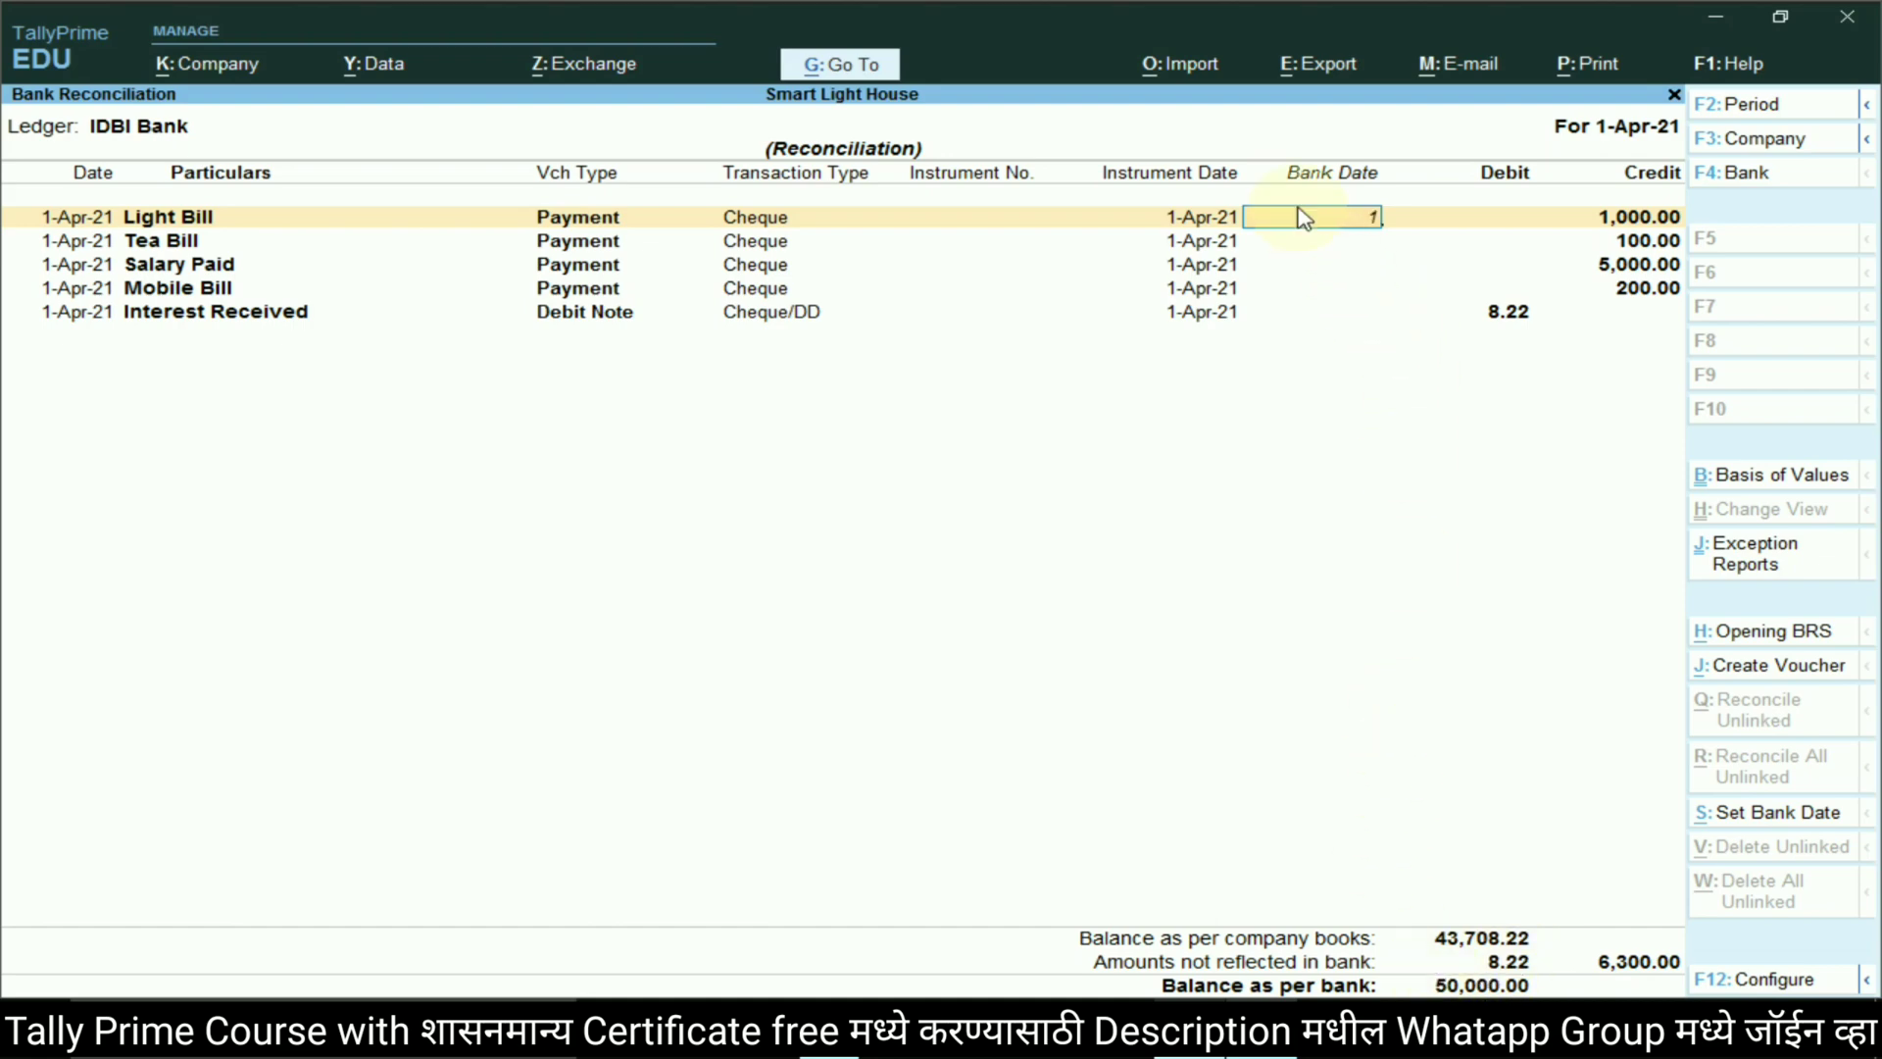
Enter the bank date 1-Apr-21 for all IDBI Bank transactions, from Light Bill to Interest Received, and accept the reconciliation
key("Return")
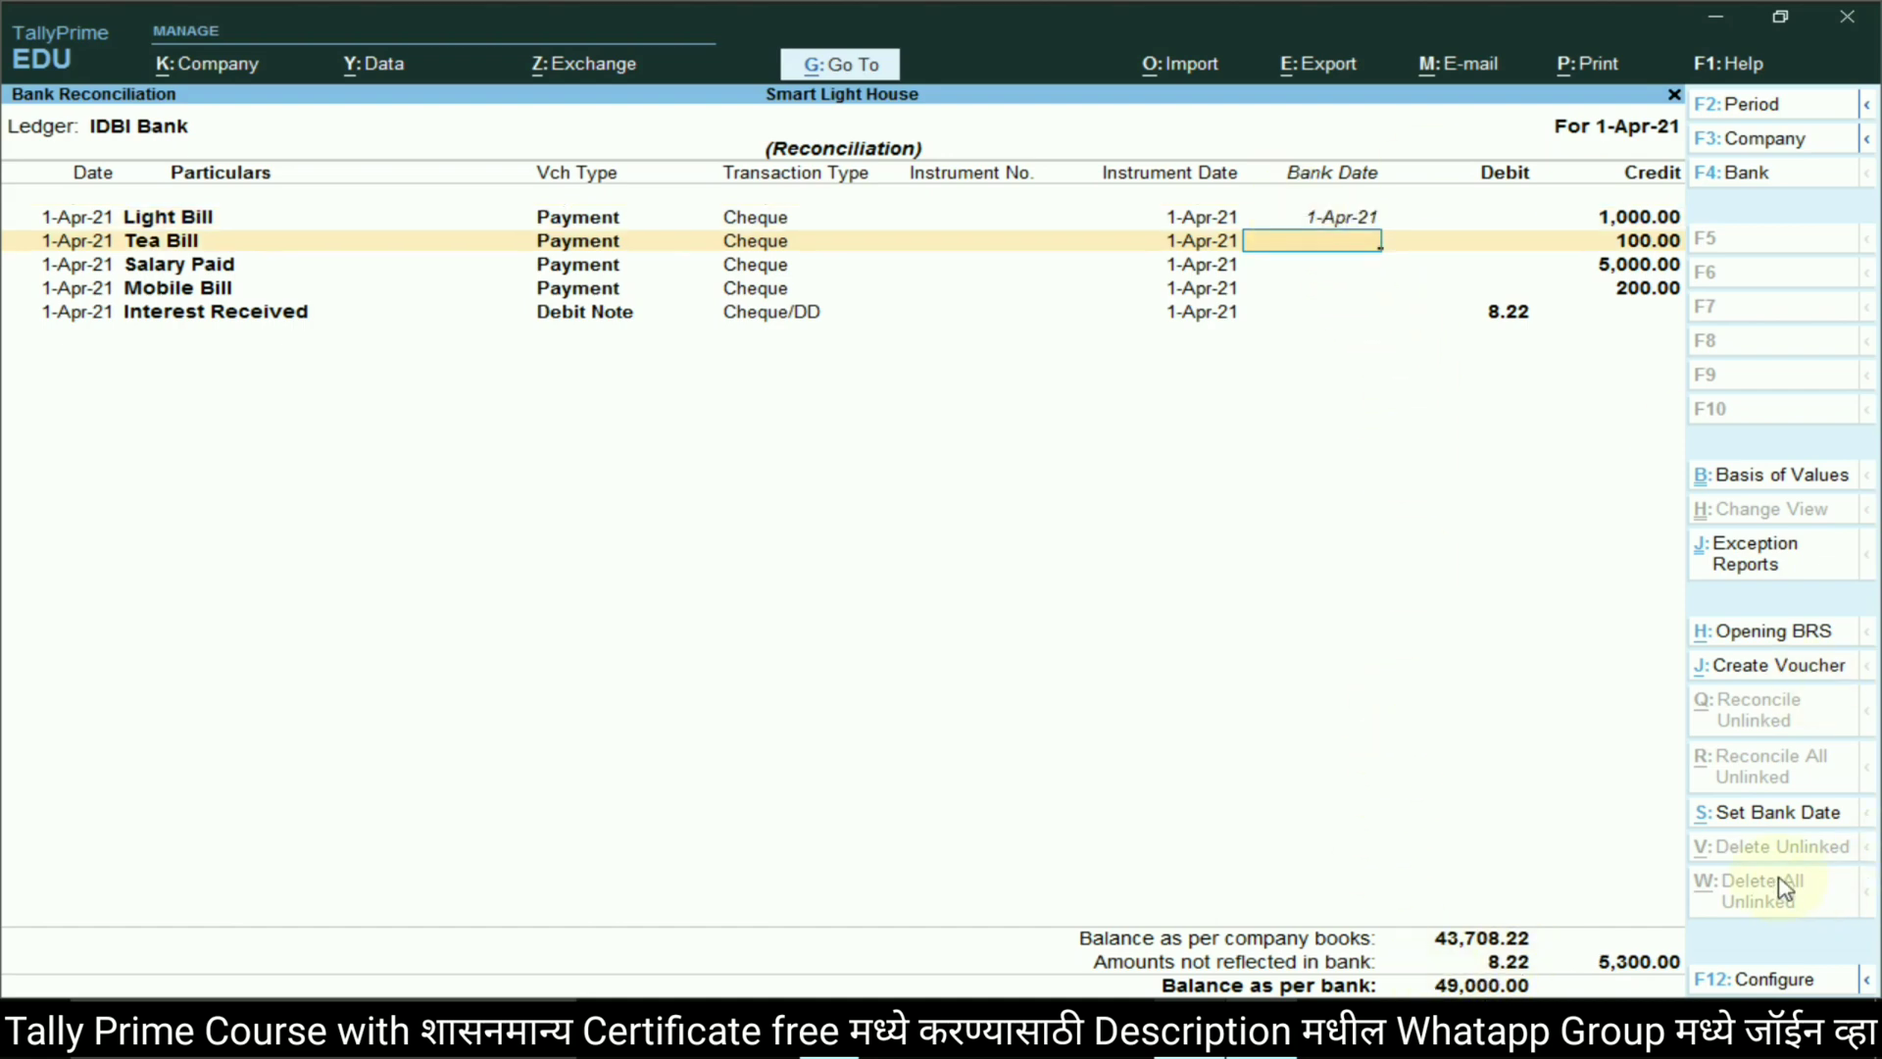
type("1")
key("Return")
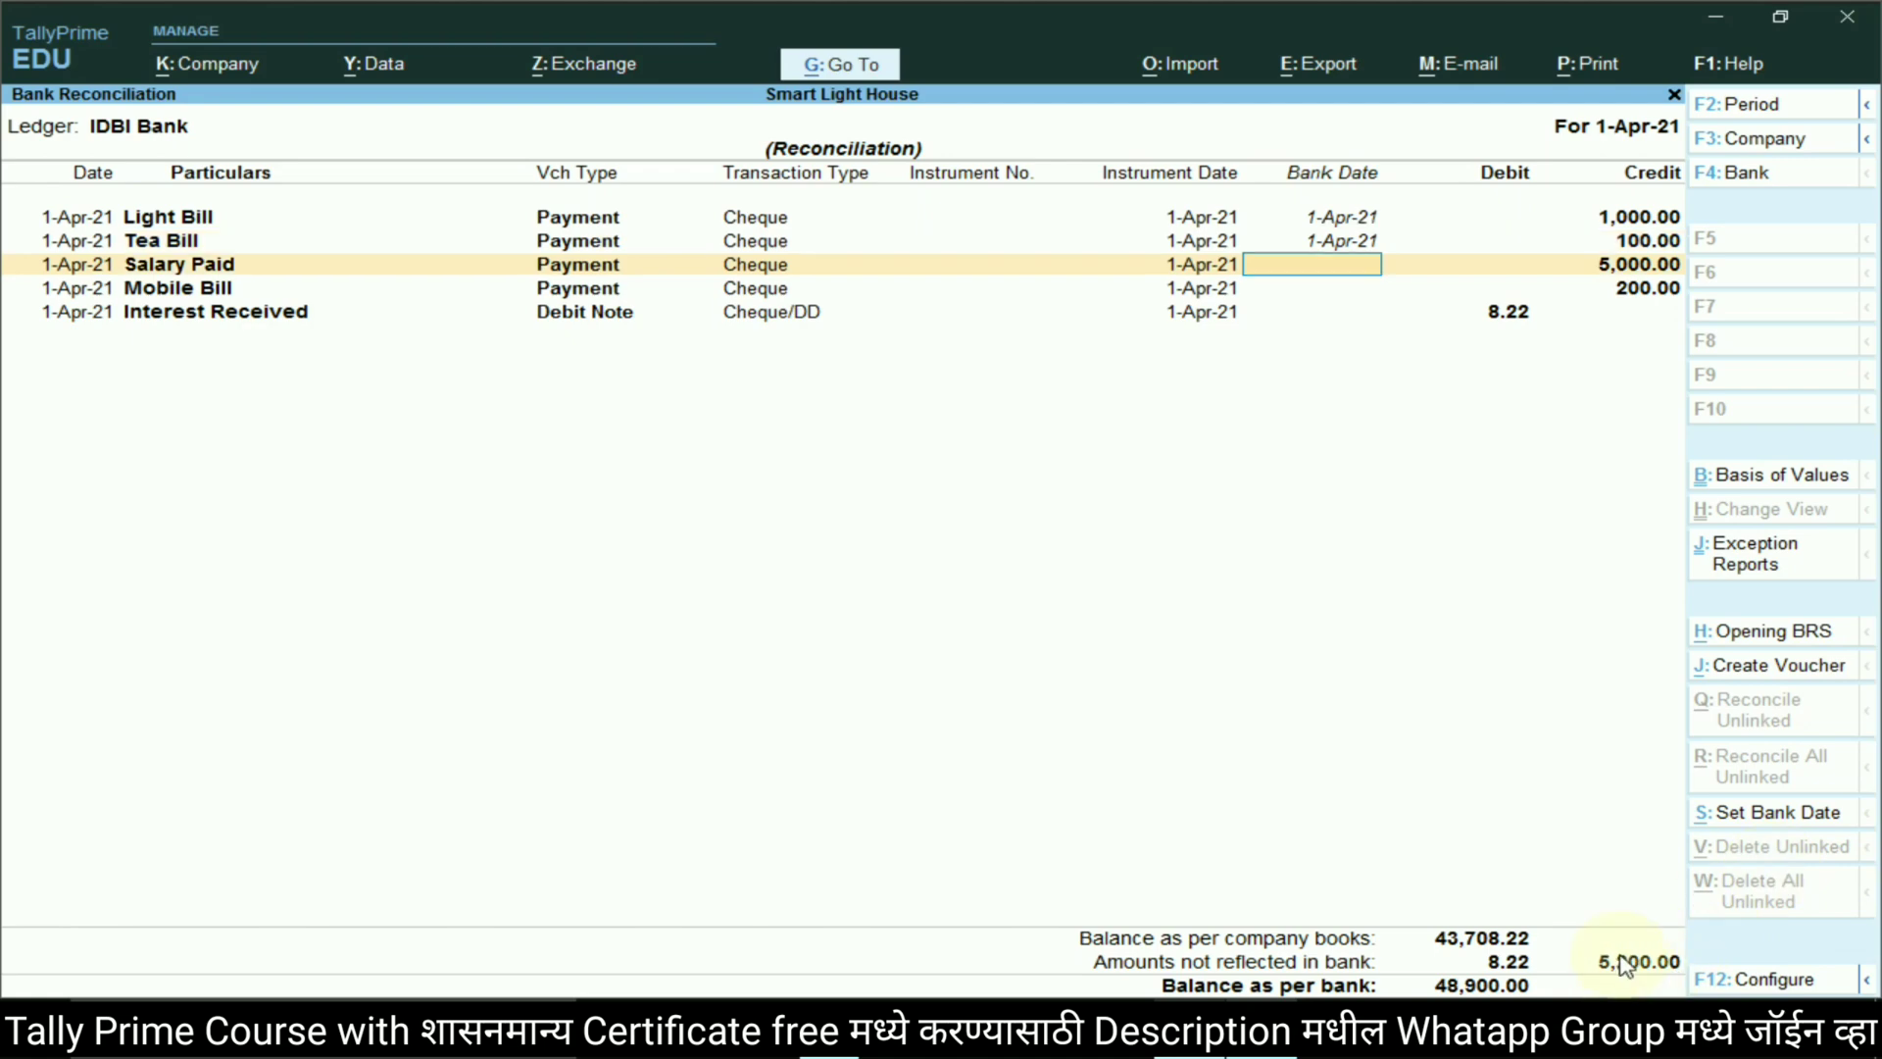
type("1")
key("Return")
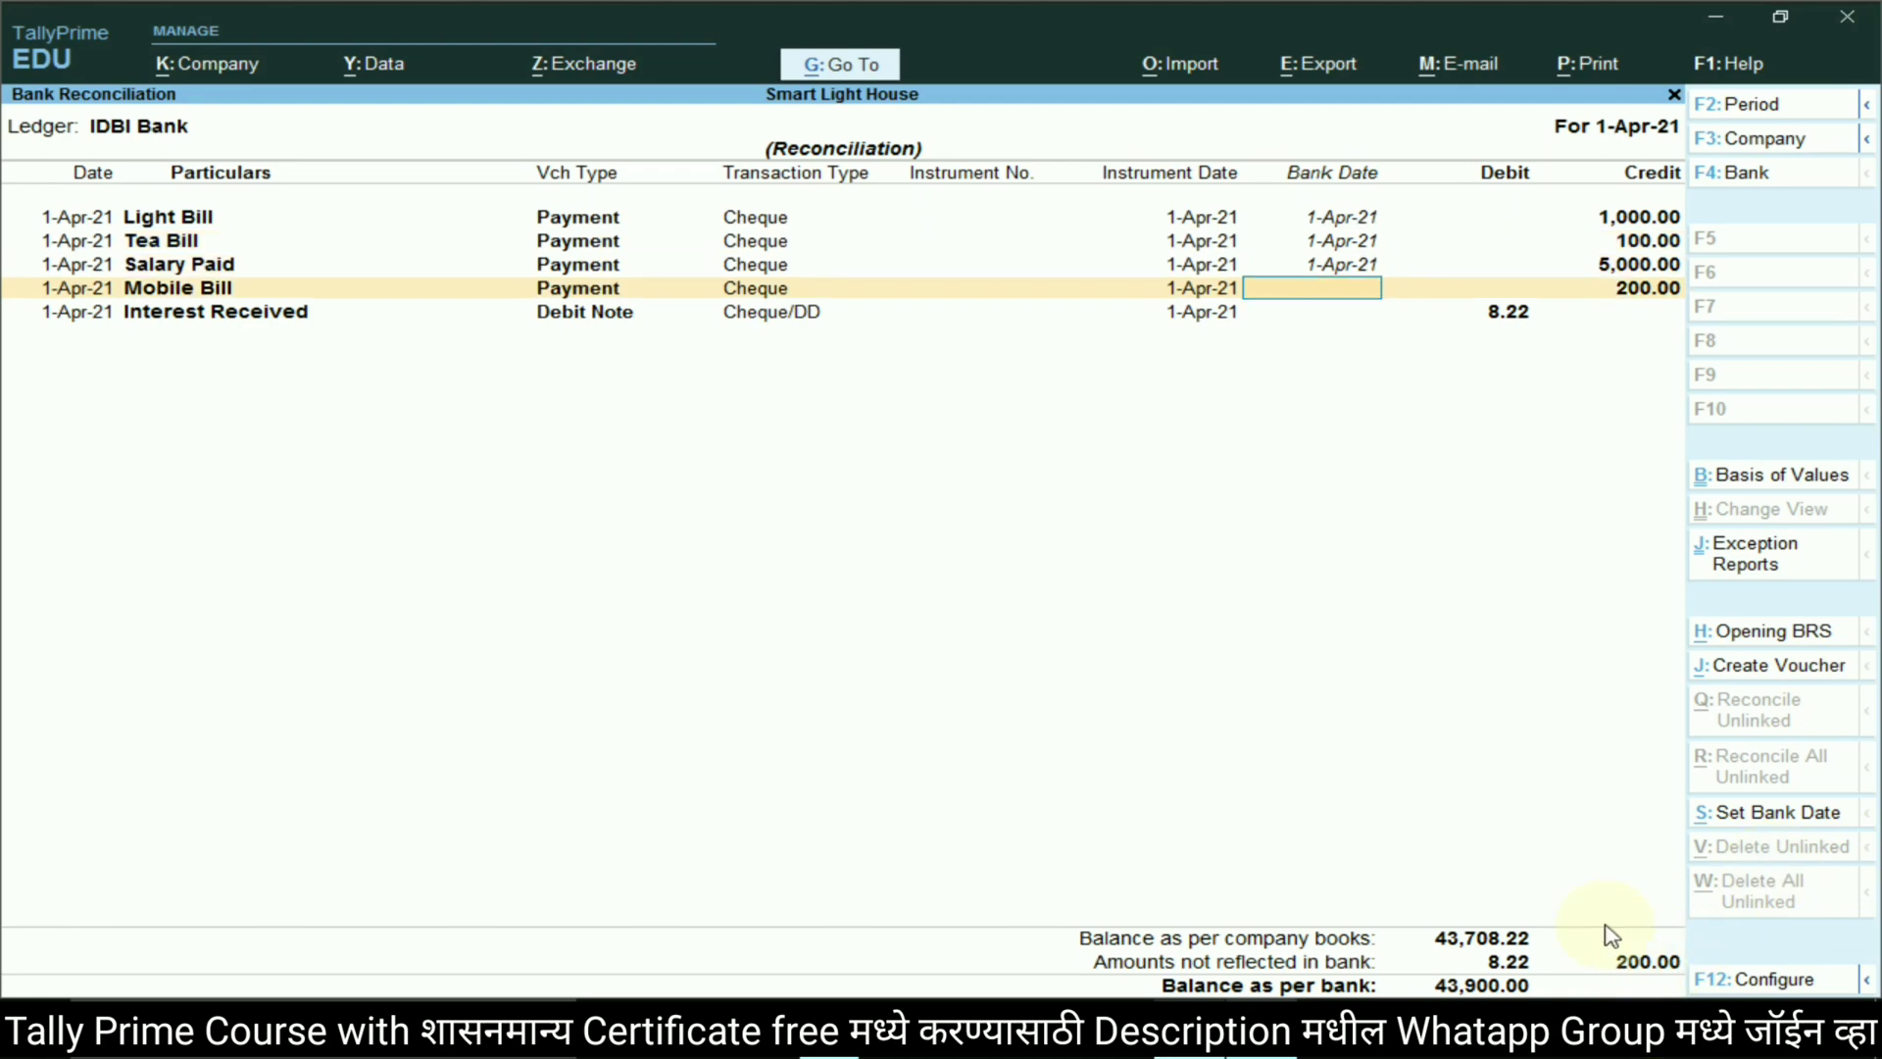
type("1")
key("Return")
type("1")
key("Return")
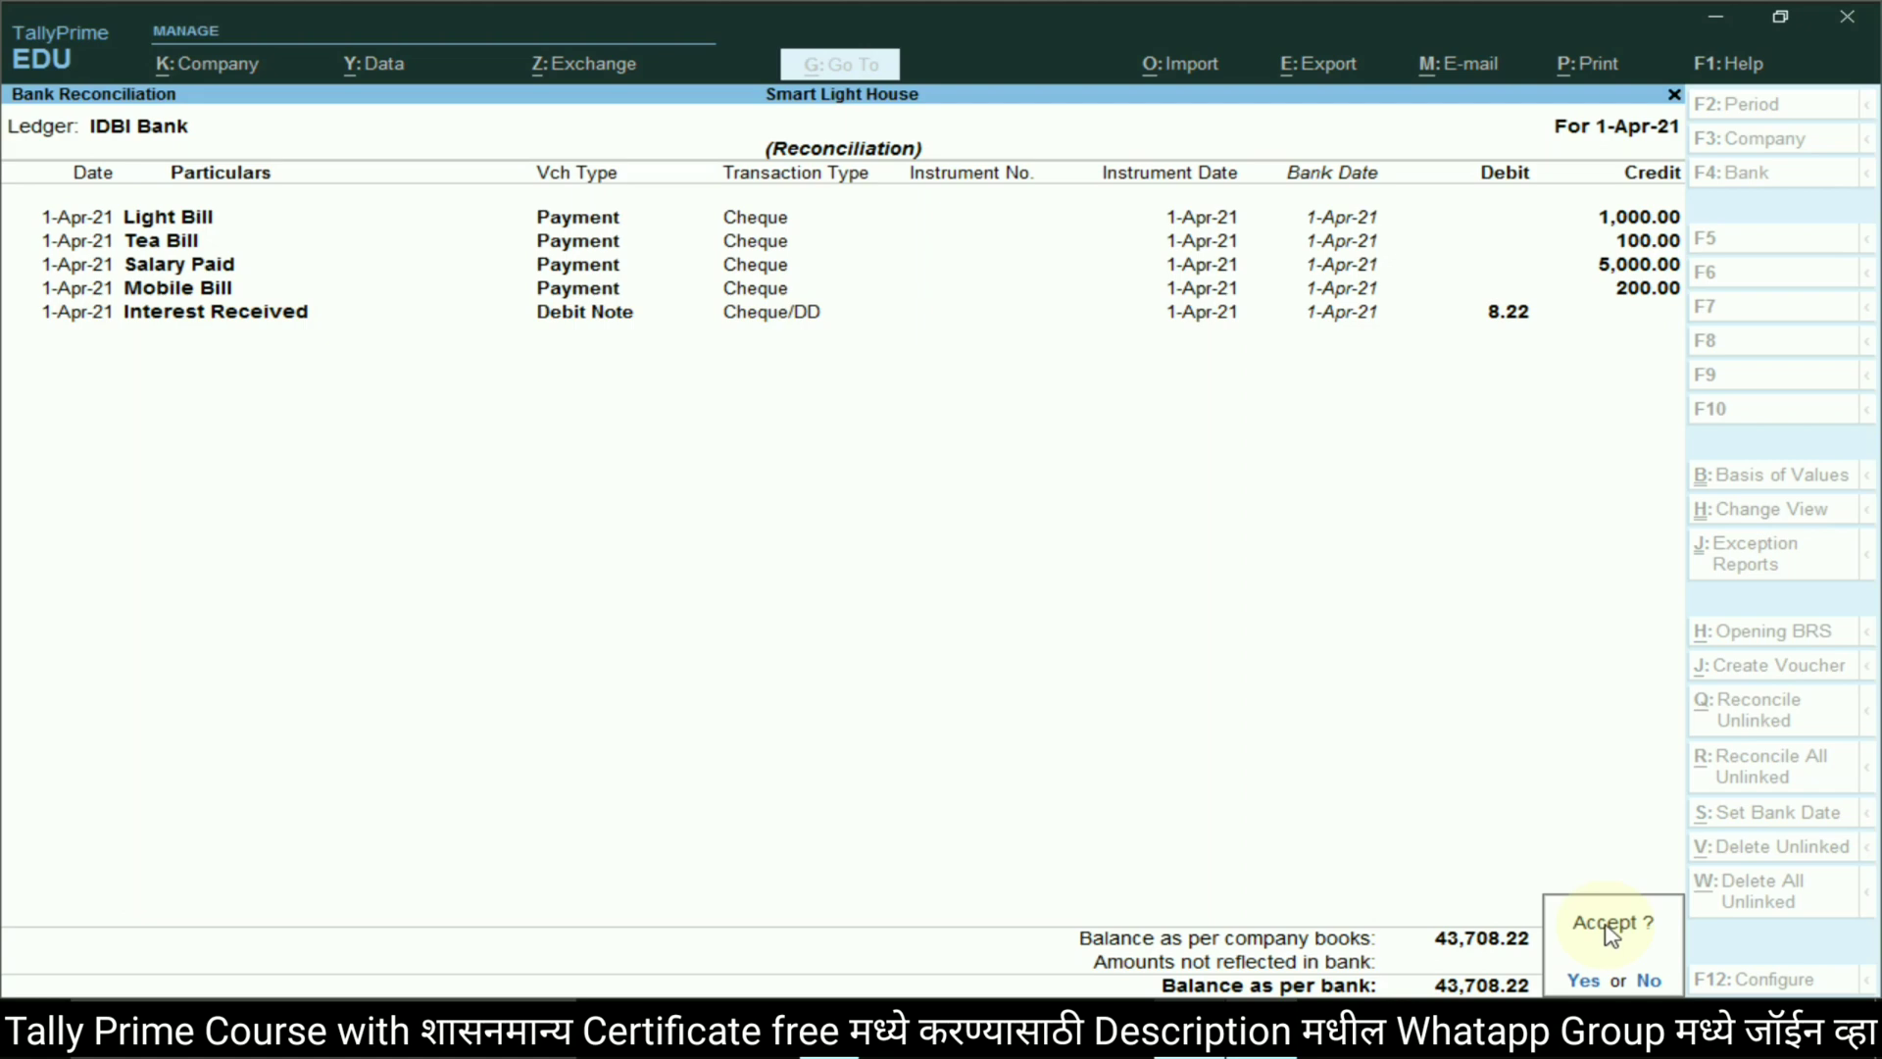
key("Return")
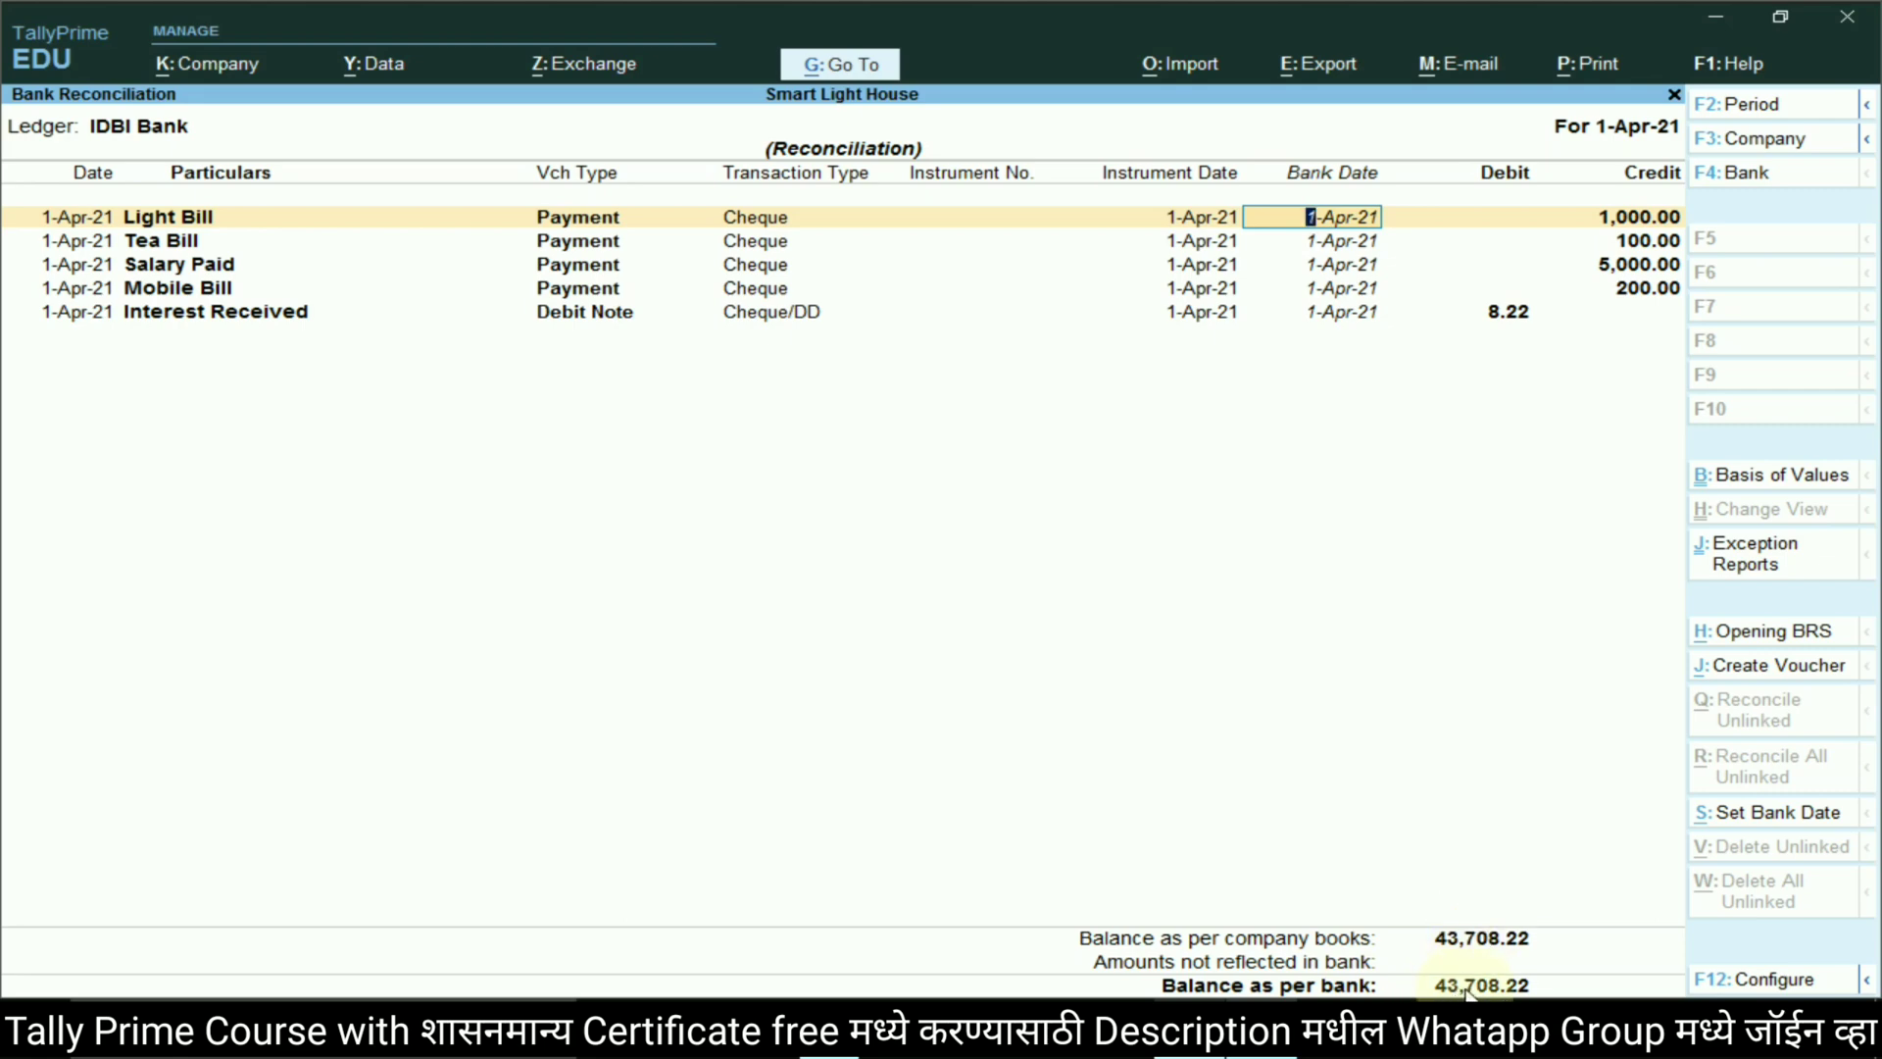
Go through the entered bank dates once more, accept the IDBI Bank reconciliation and return to the Gateway of Tally
key("Return")
key("Return")
key("Return")
key("Return")
key("Return")
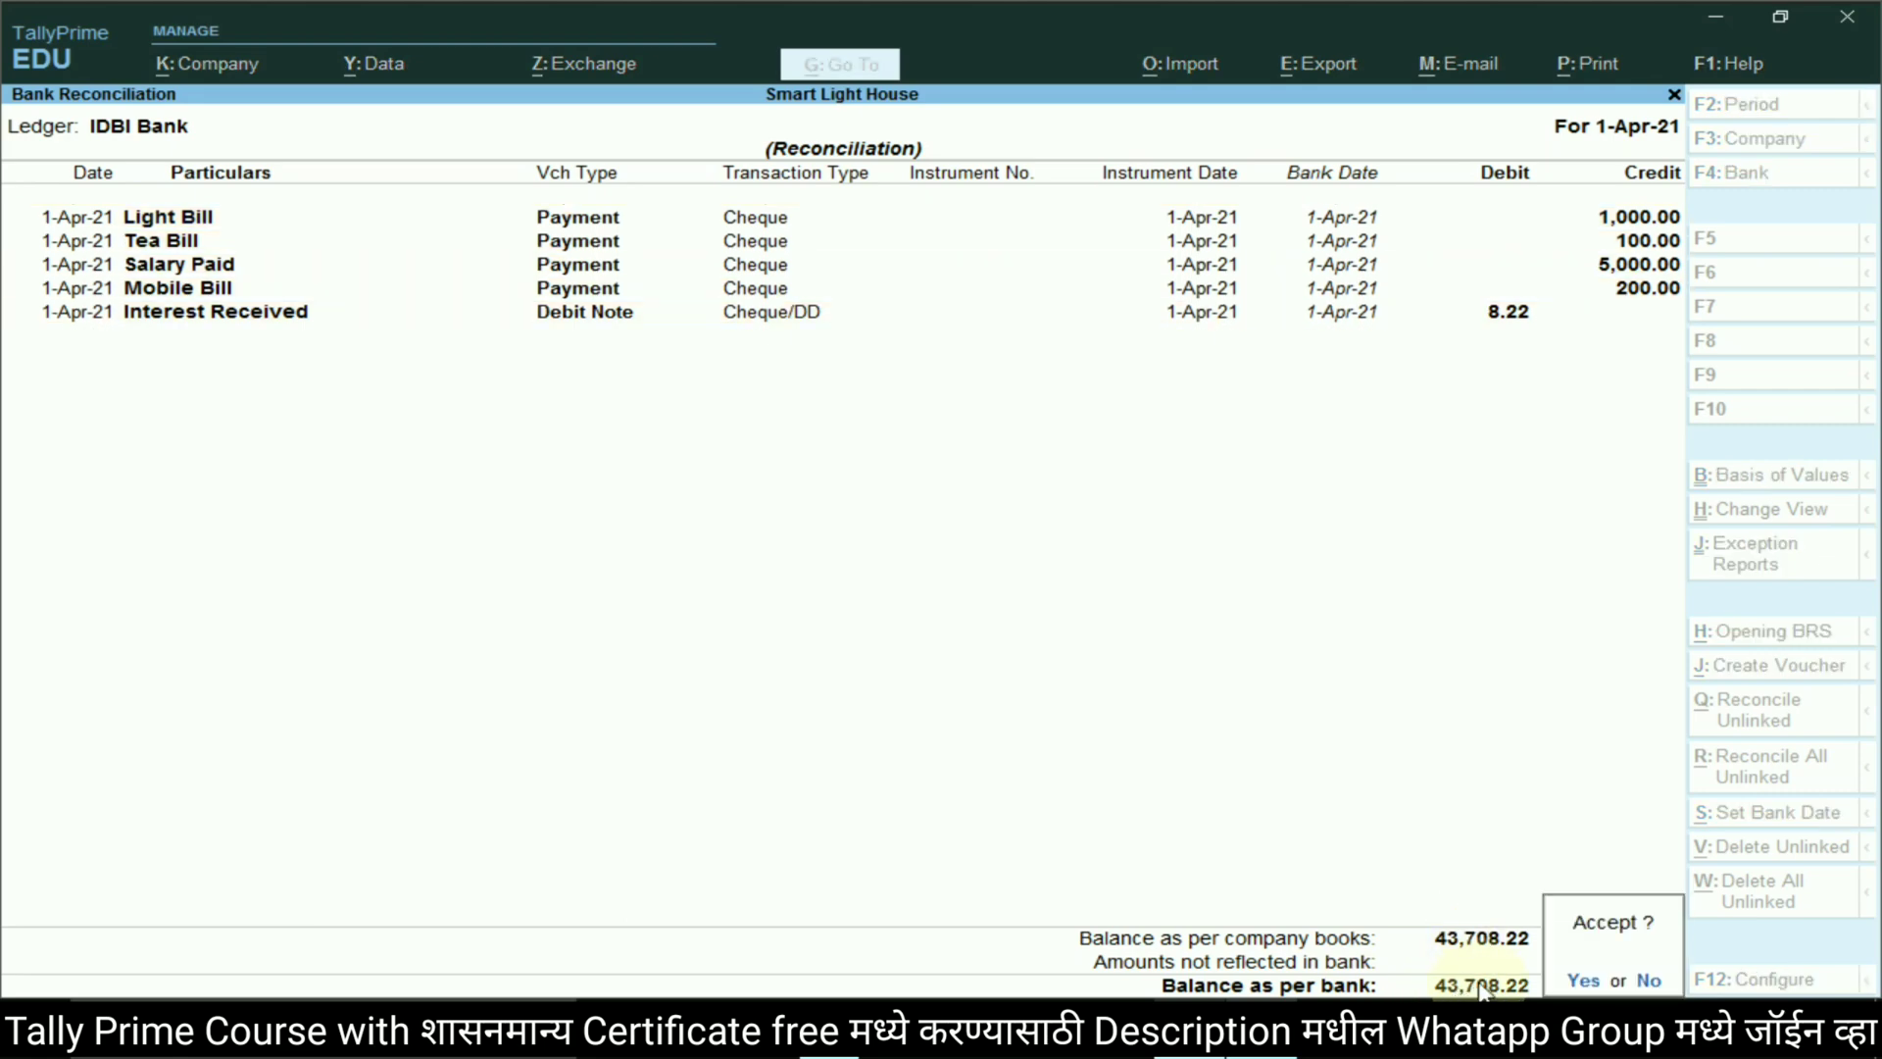
key("Return")
key("Escape")
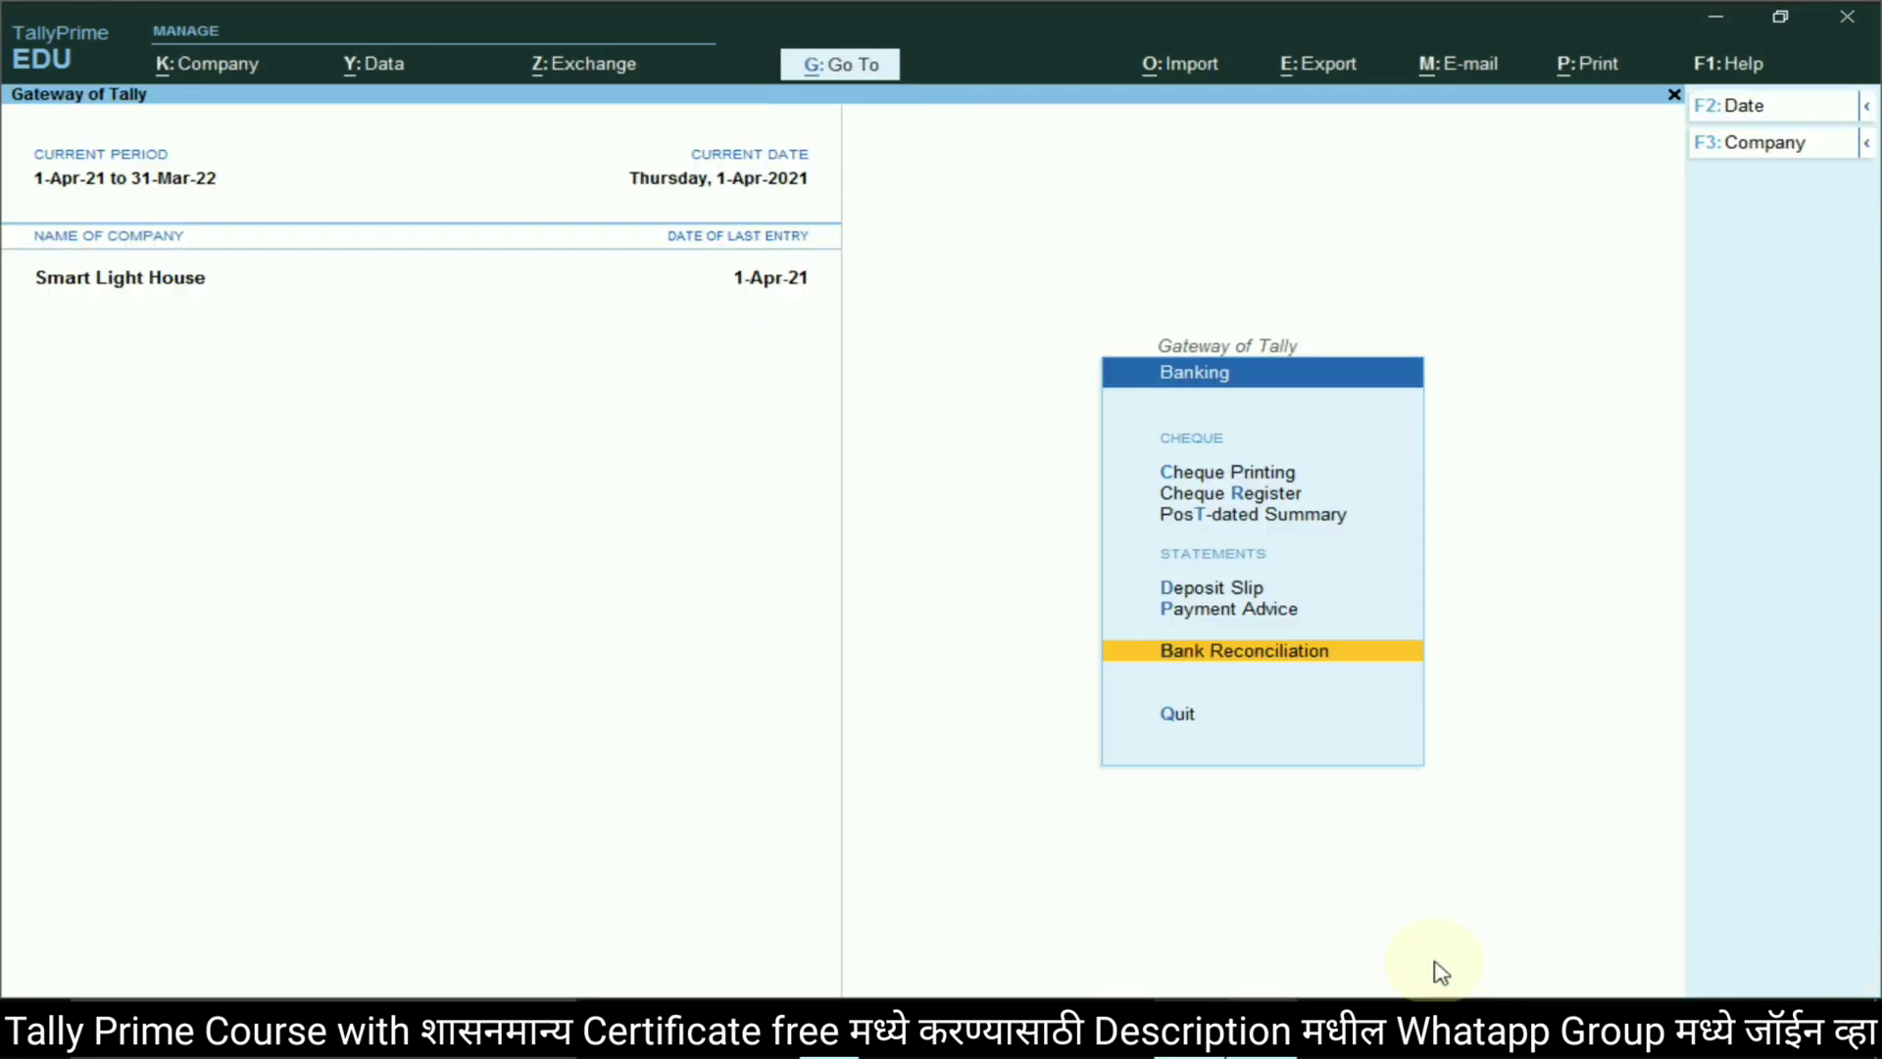
key("Escape")
Review the assignment in Word, place the cursor on the Balance sheet report line, and display the Balance Sheet in TallyPrime
key("alt+Tab")
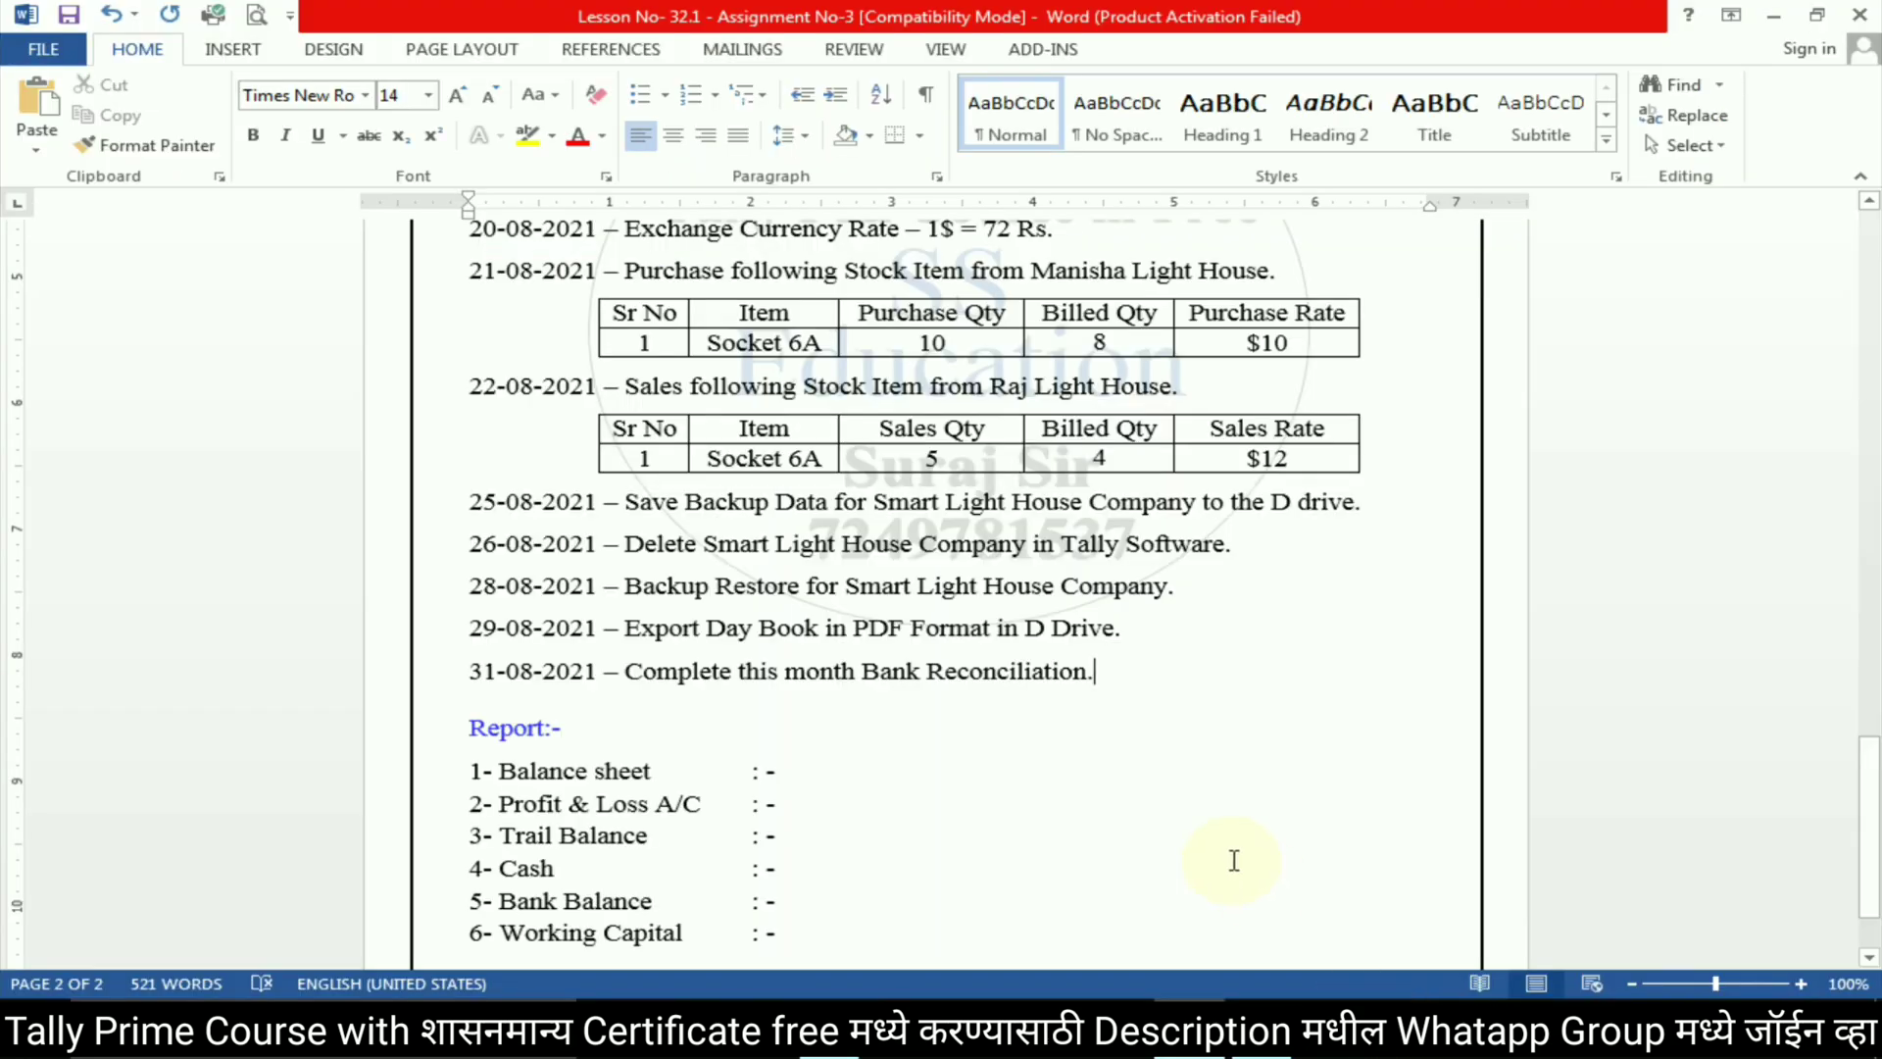
scroll(750, 534, "up", 2)
scroll(749, 534, "up", 20)
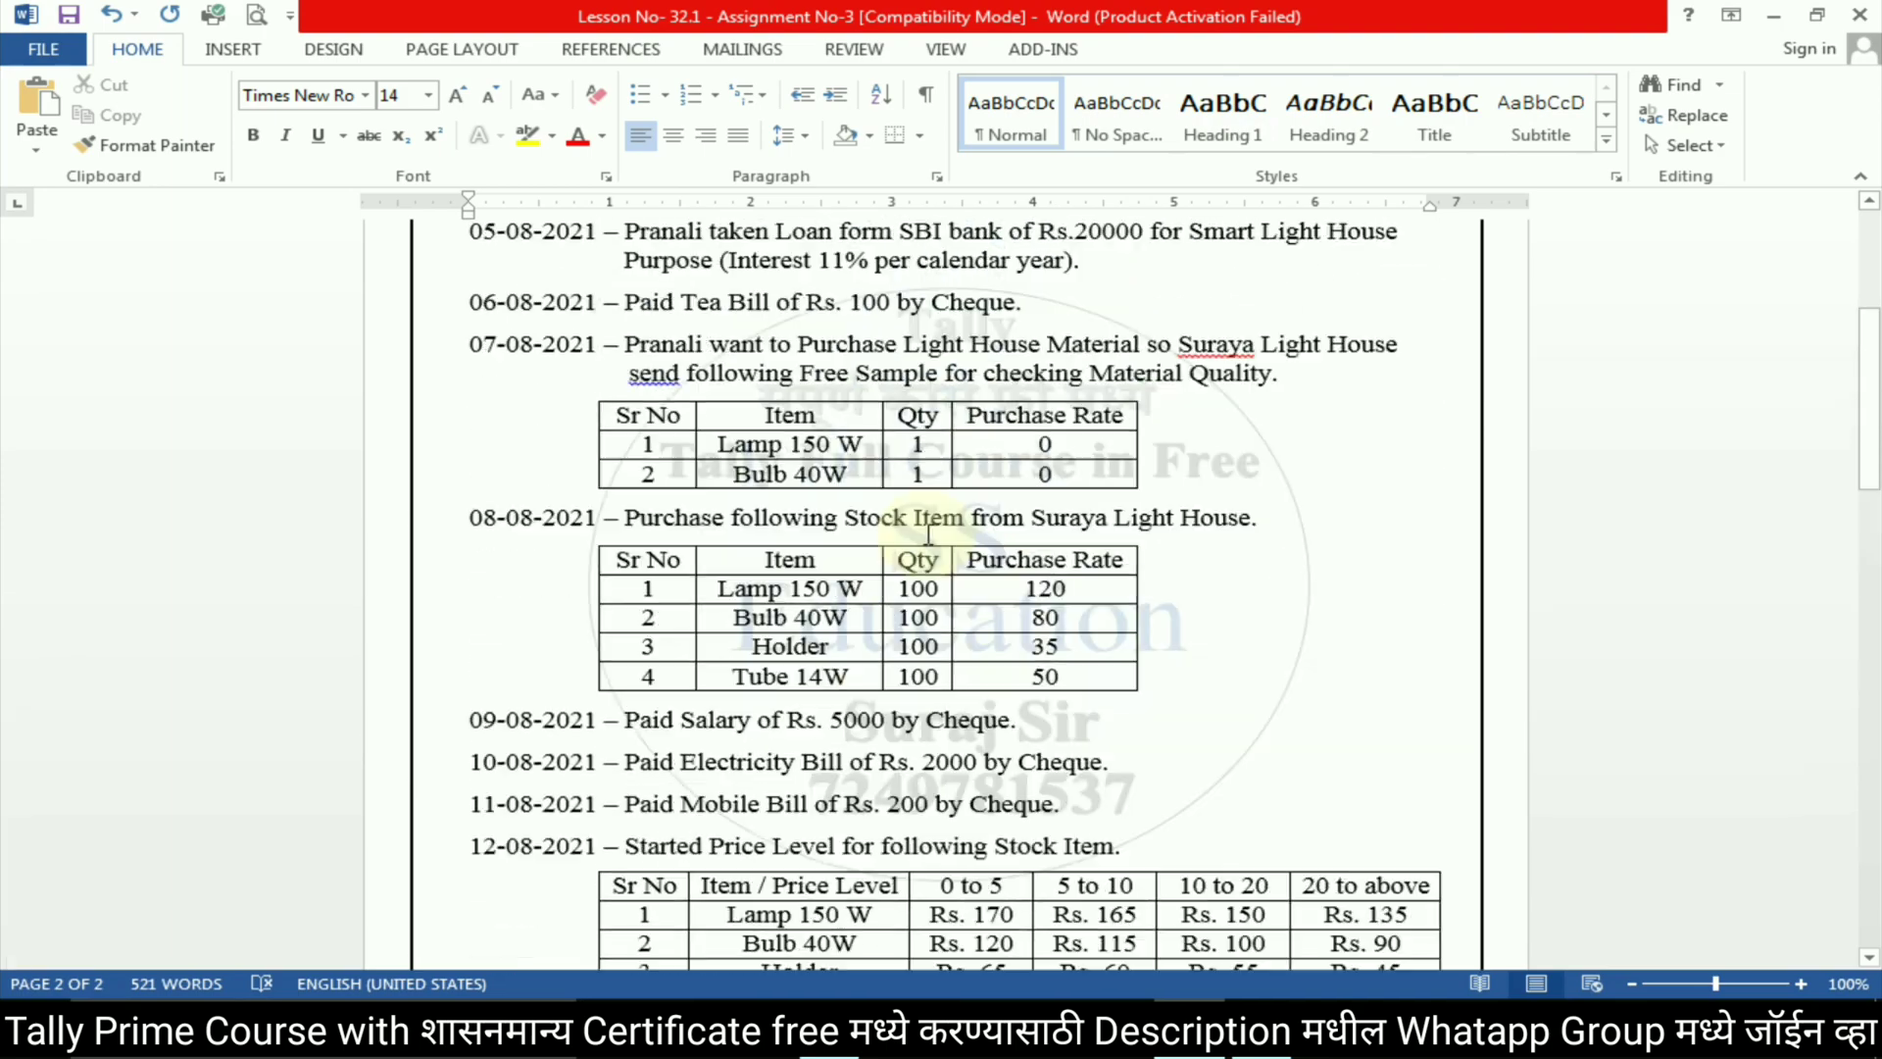
scroll(922, 540, "down", 18)
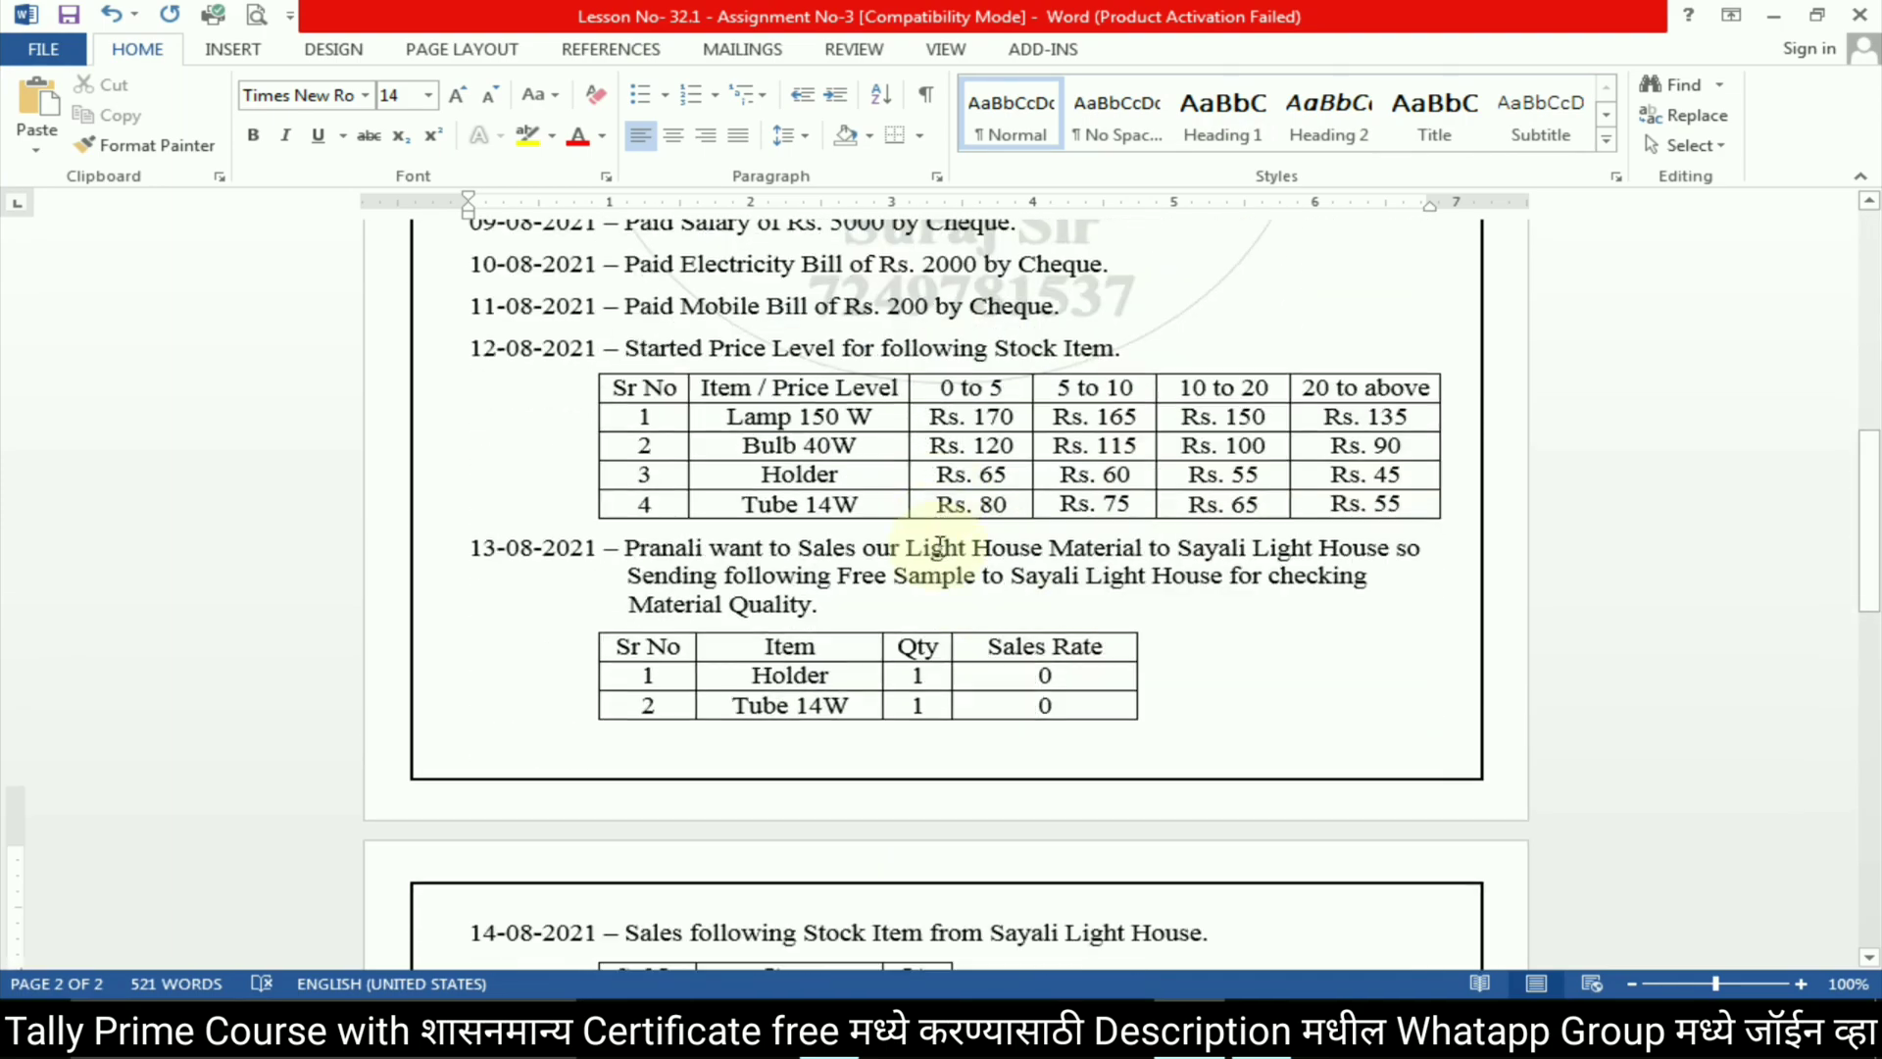
scroll(952, 546, "down", 3)
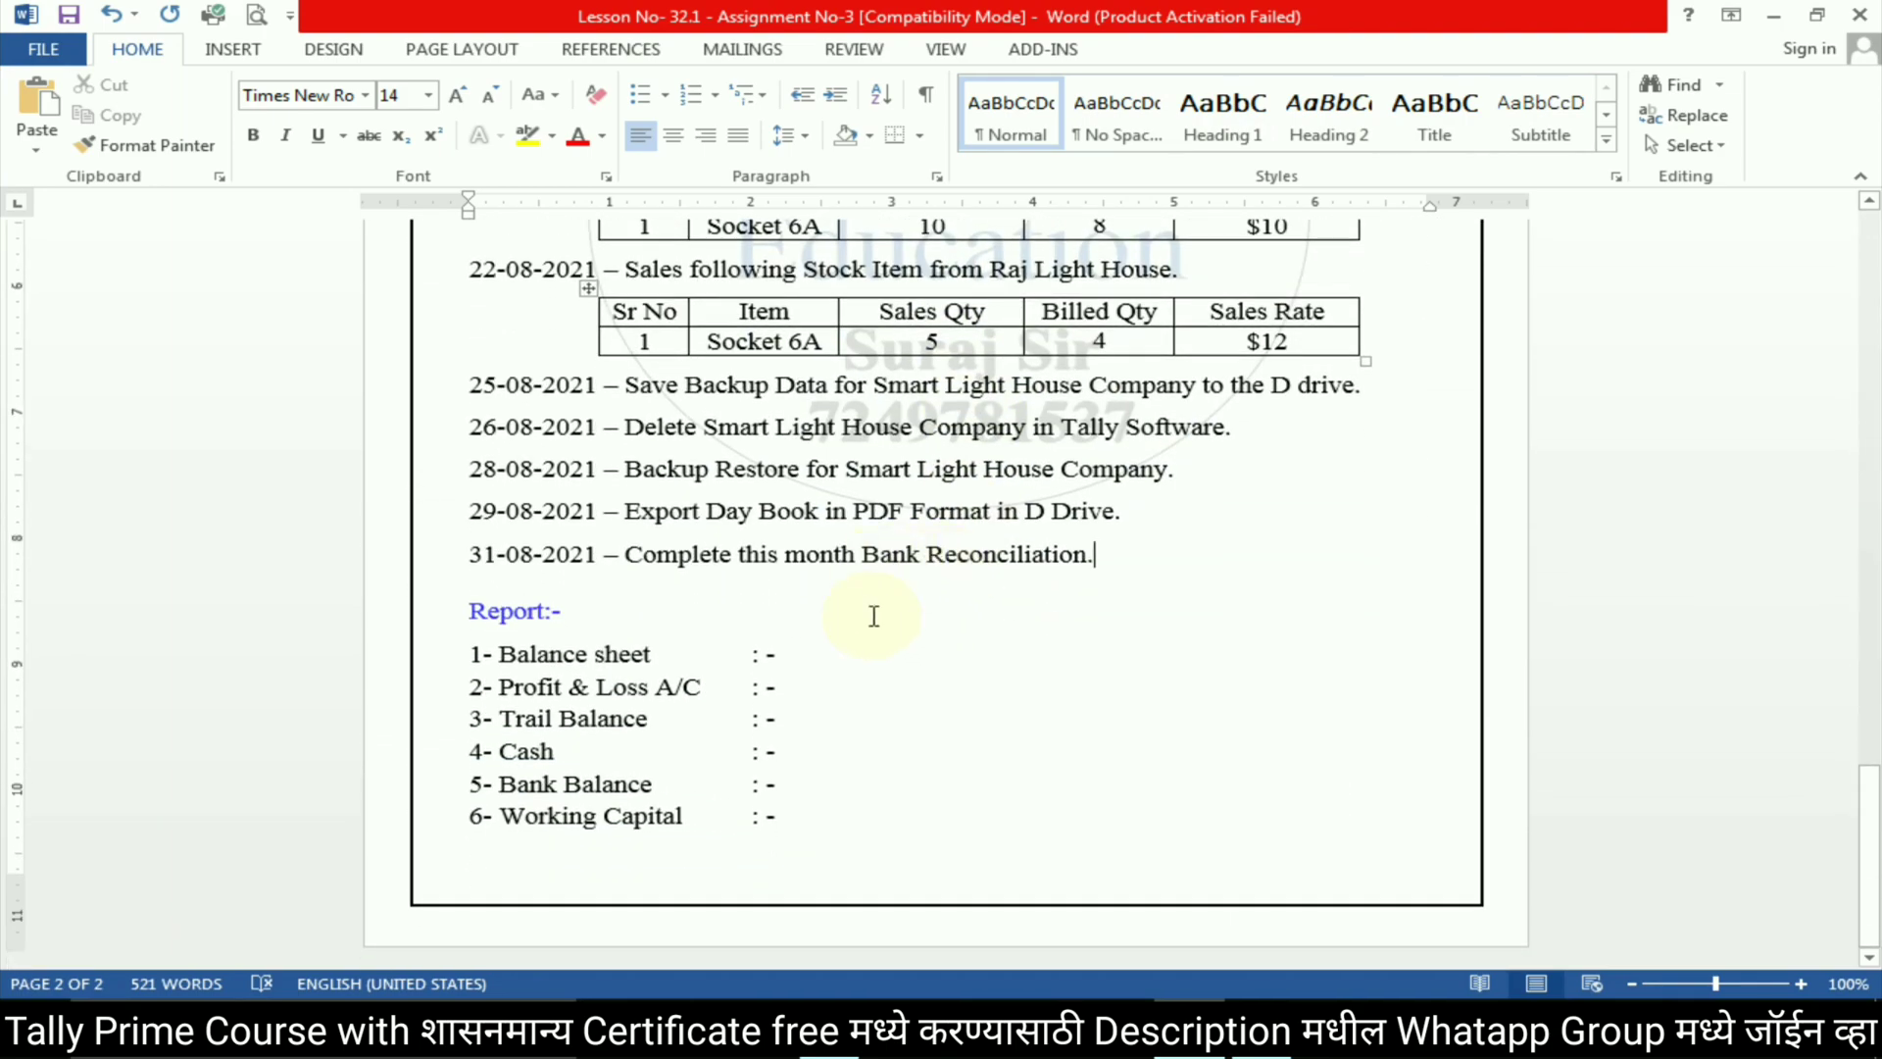
left_click(854, 654)
key("alt+Tab")
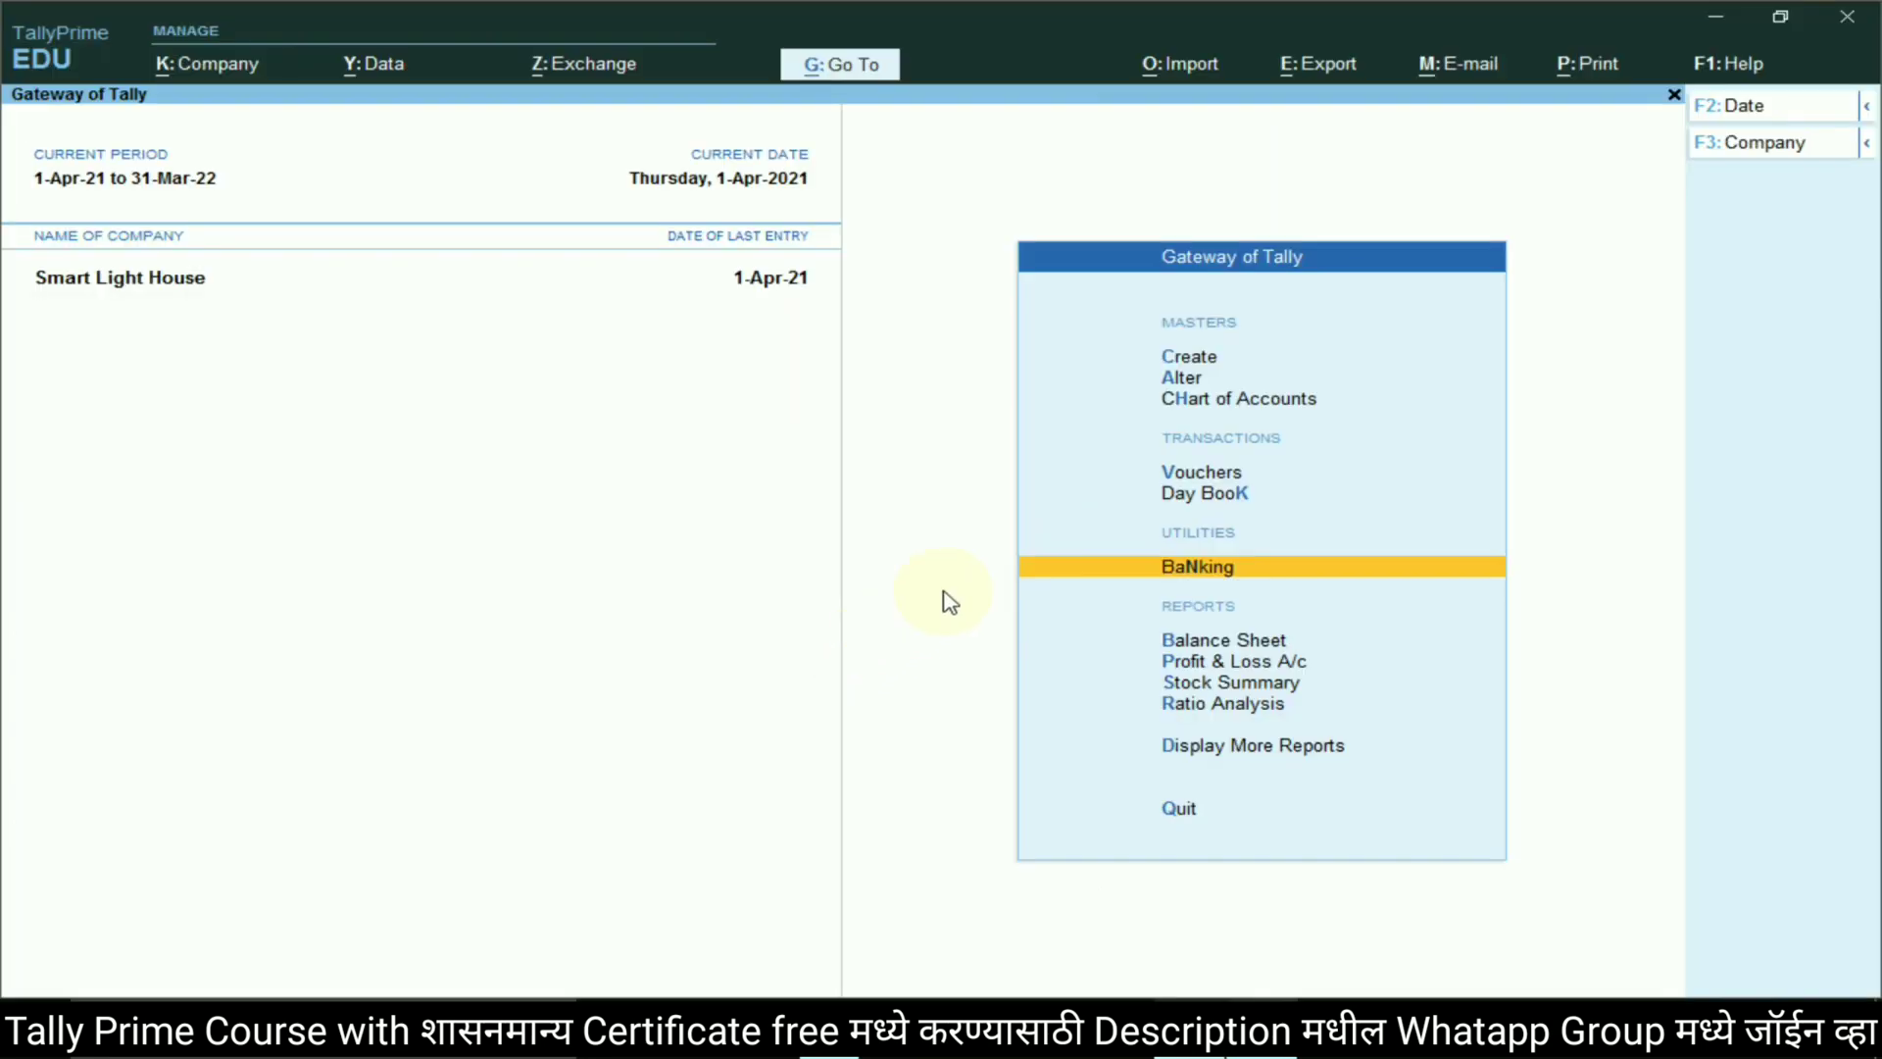
left_click(1233, 643)
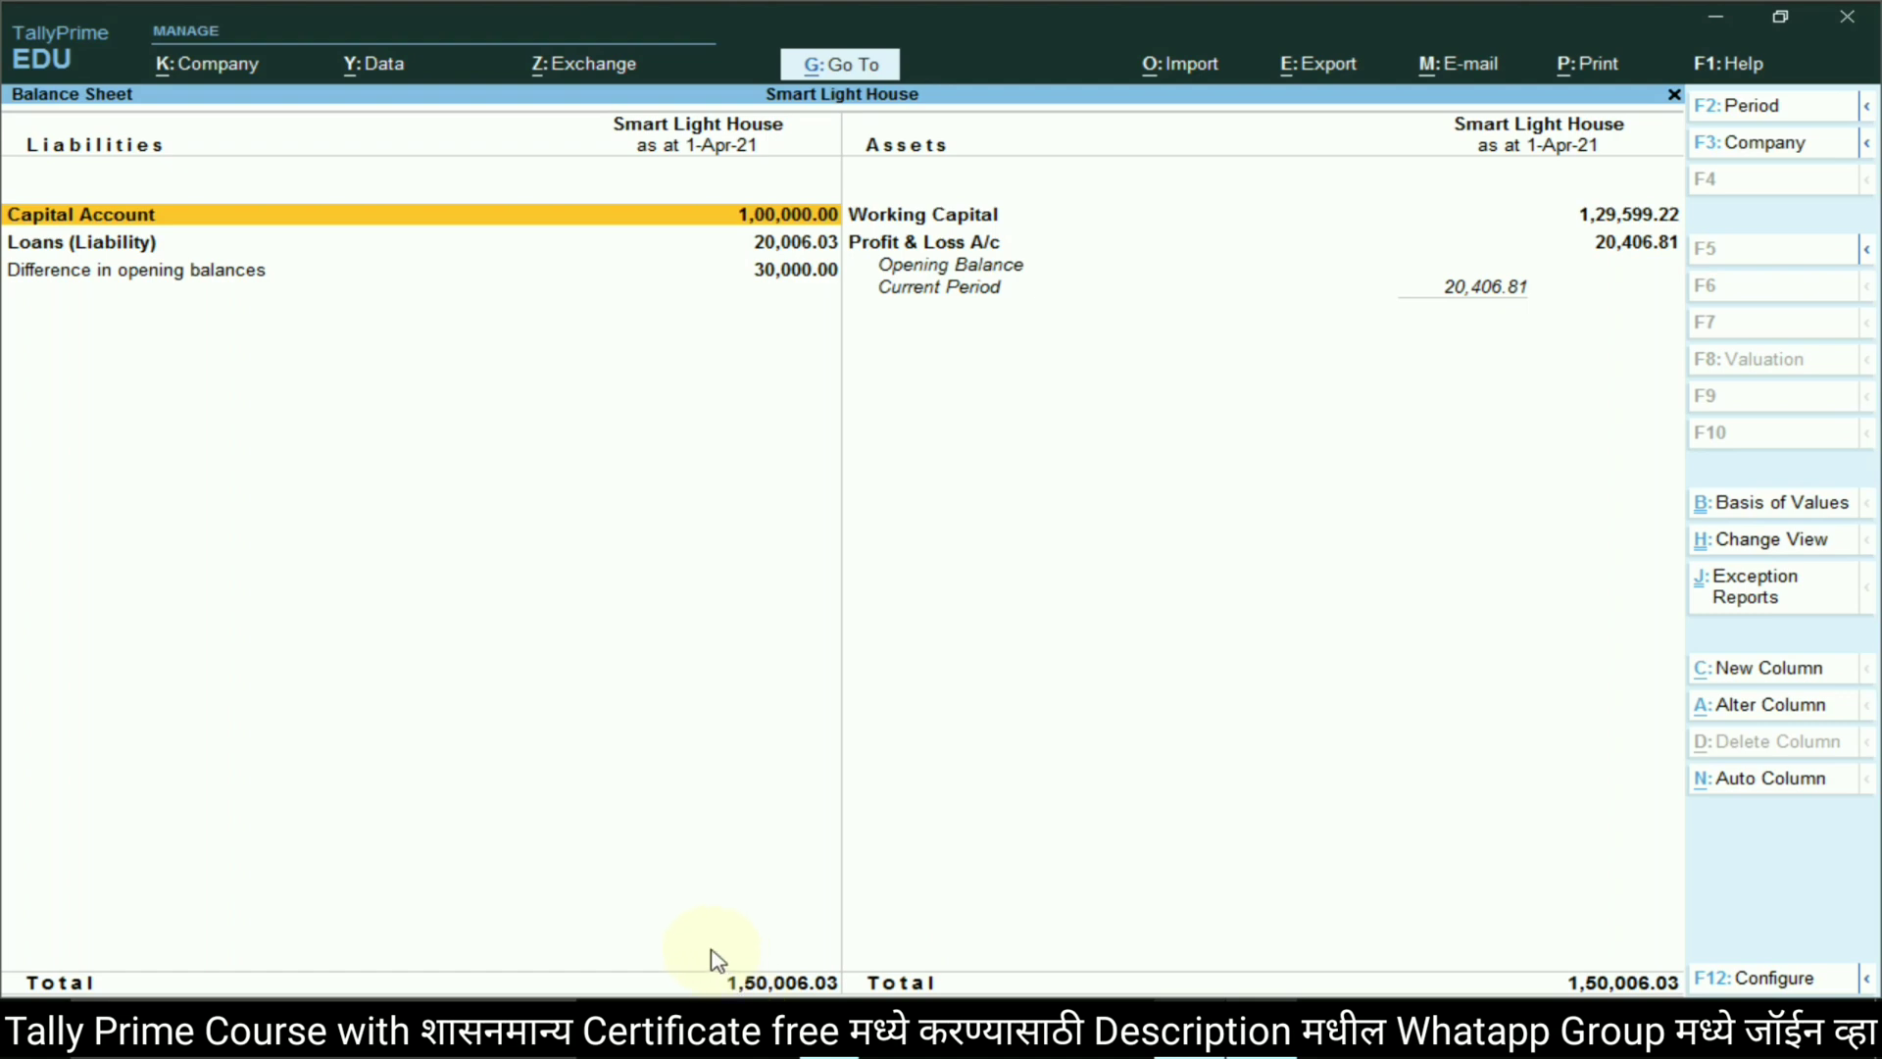
Switch to the Word assignment and enter 150006.03 as the Balance sheet value, checking it against the TallyPrime report
key("alt+Tab")
type("1500")
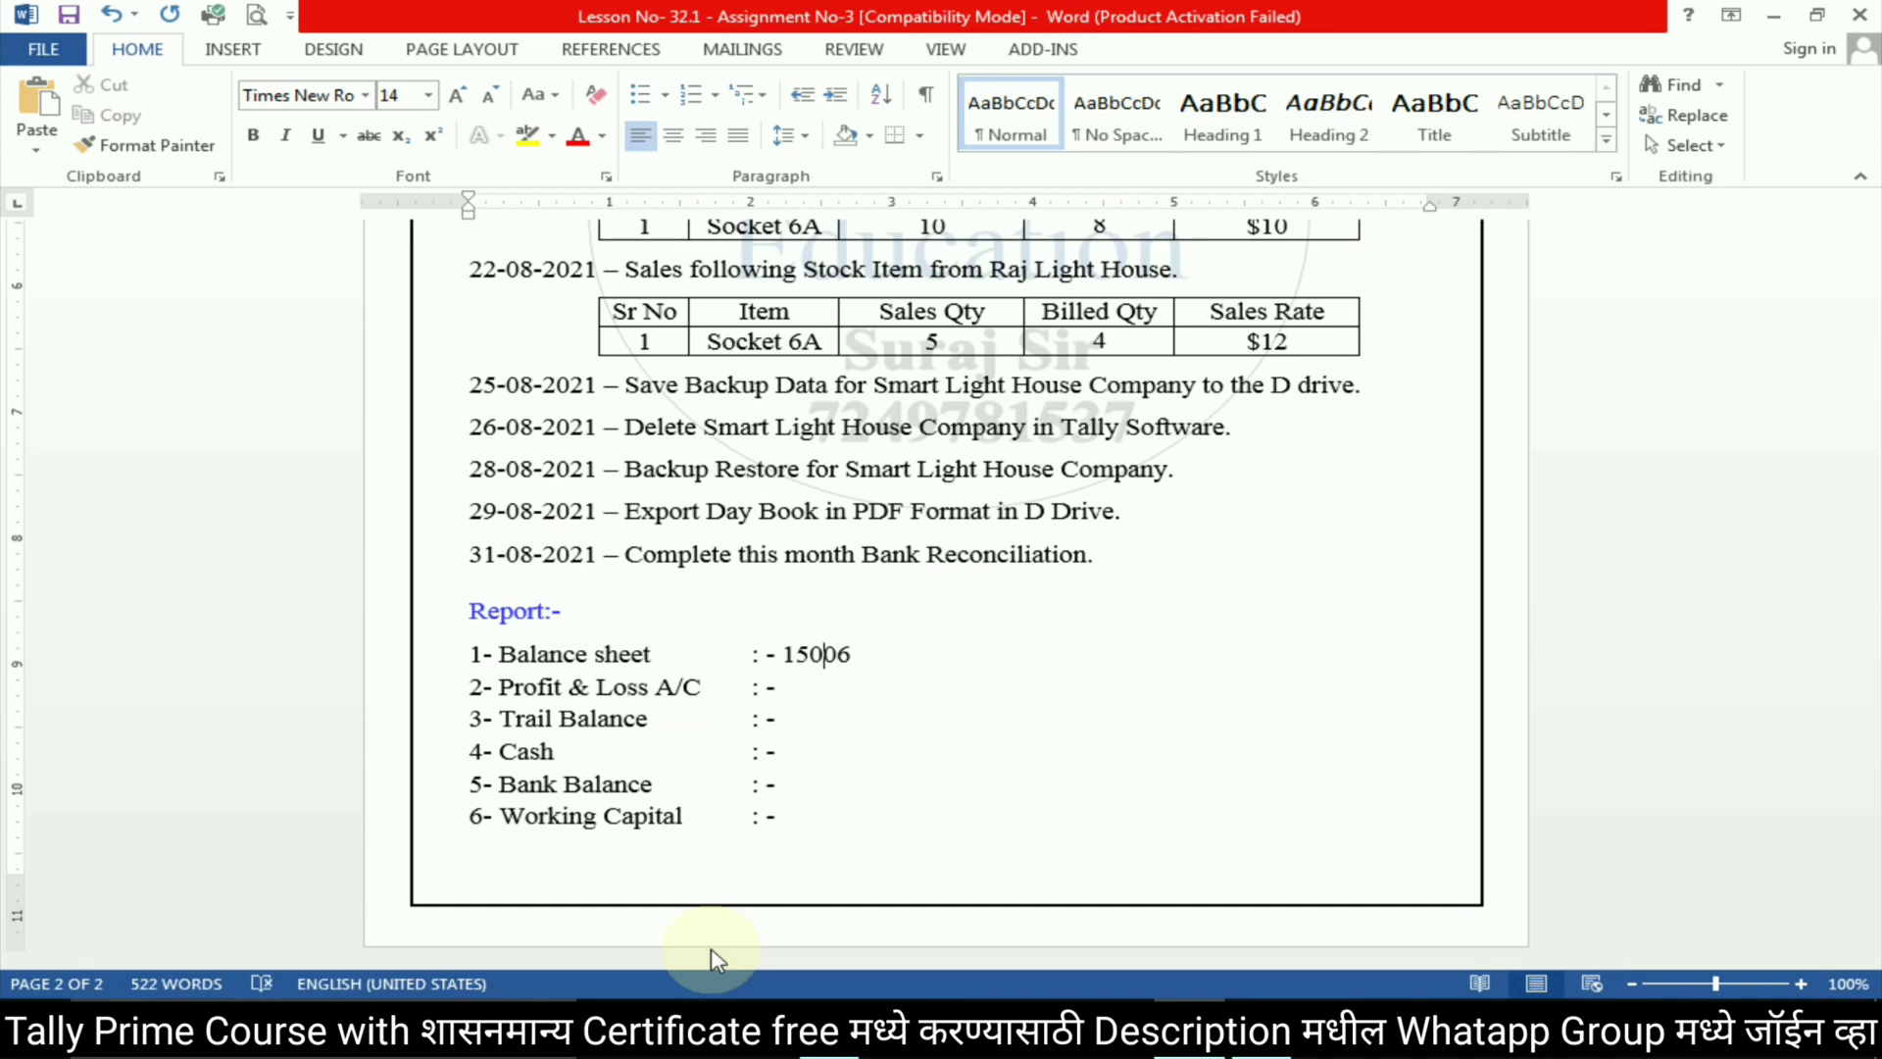
type("0")
key("alt+Tab")
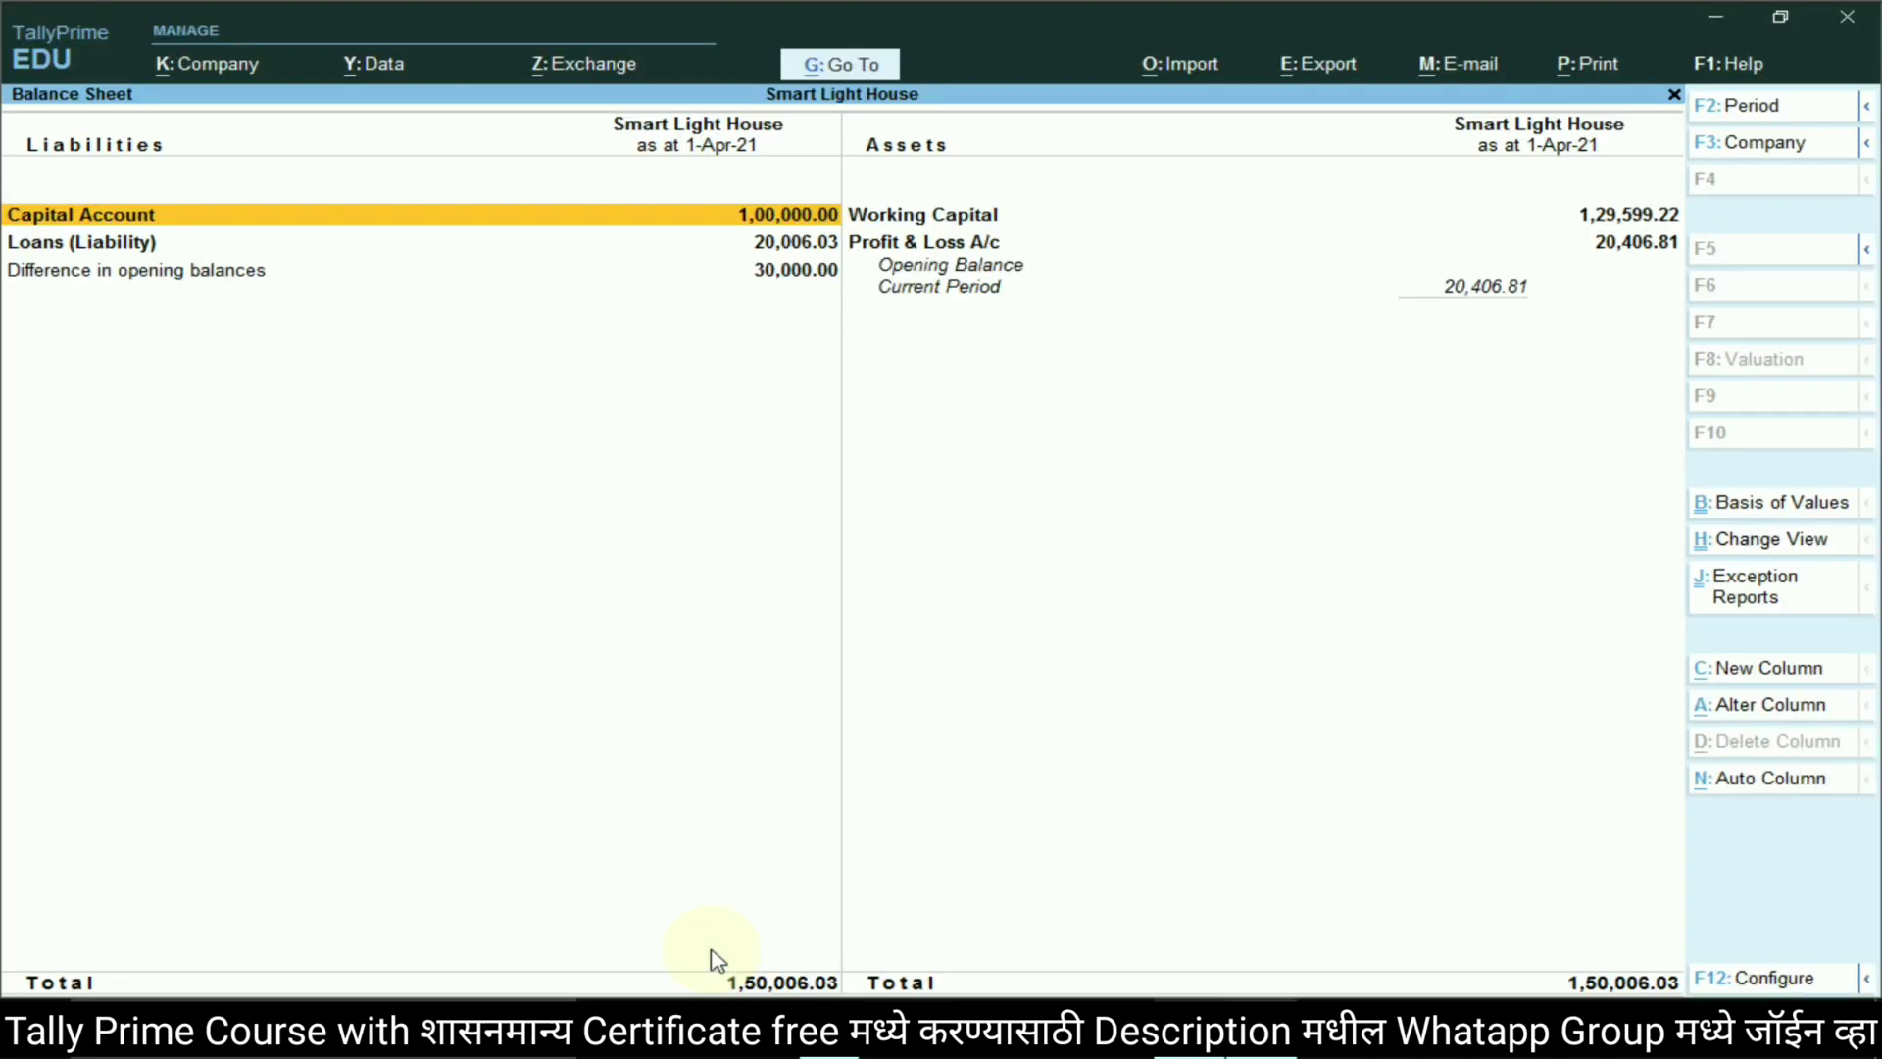
key("alt+Tab")
type(".0")
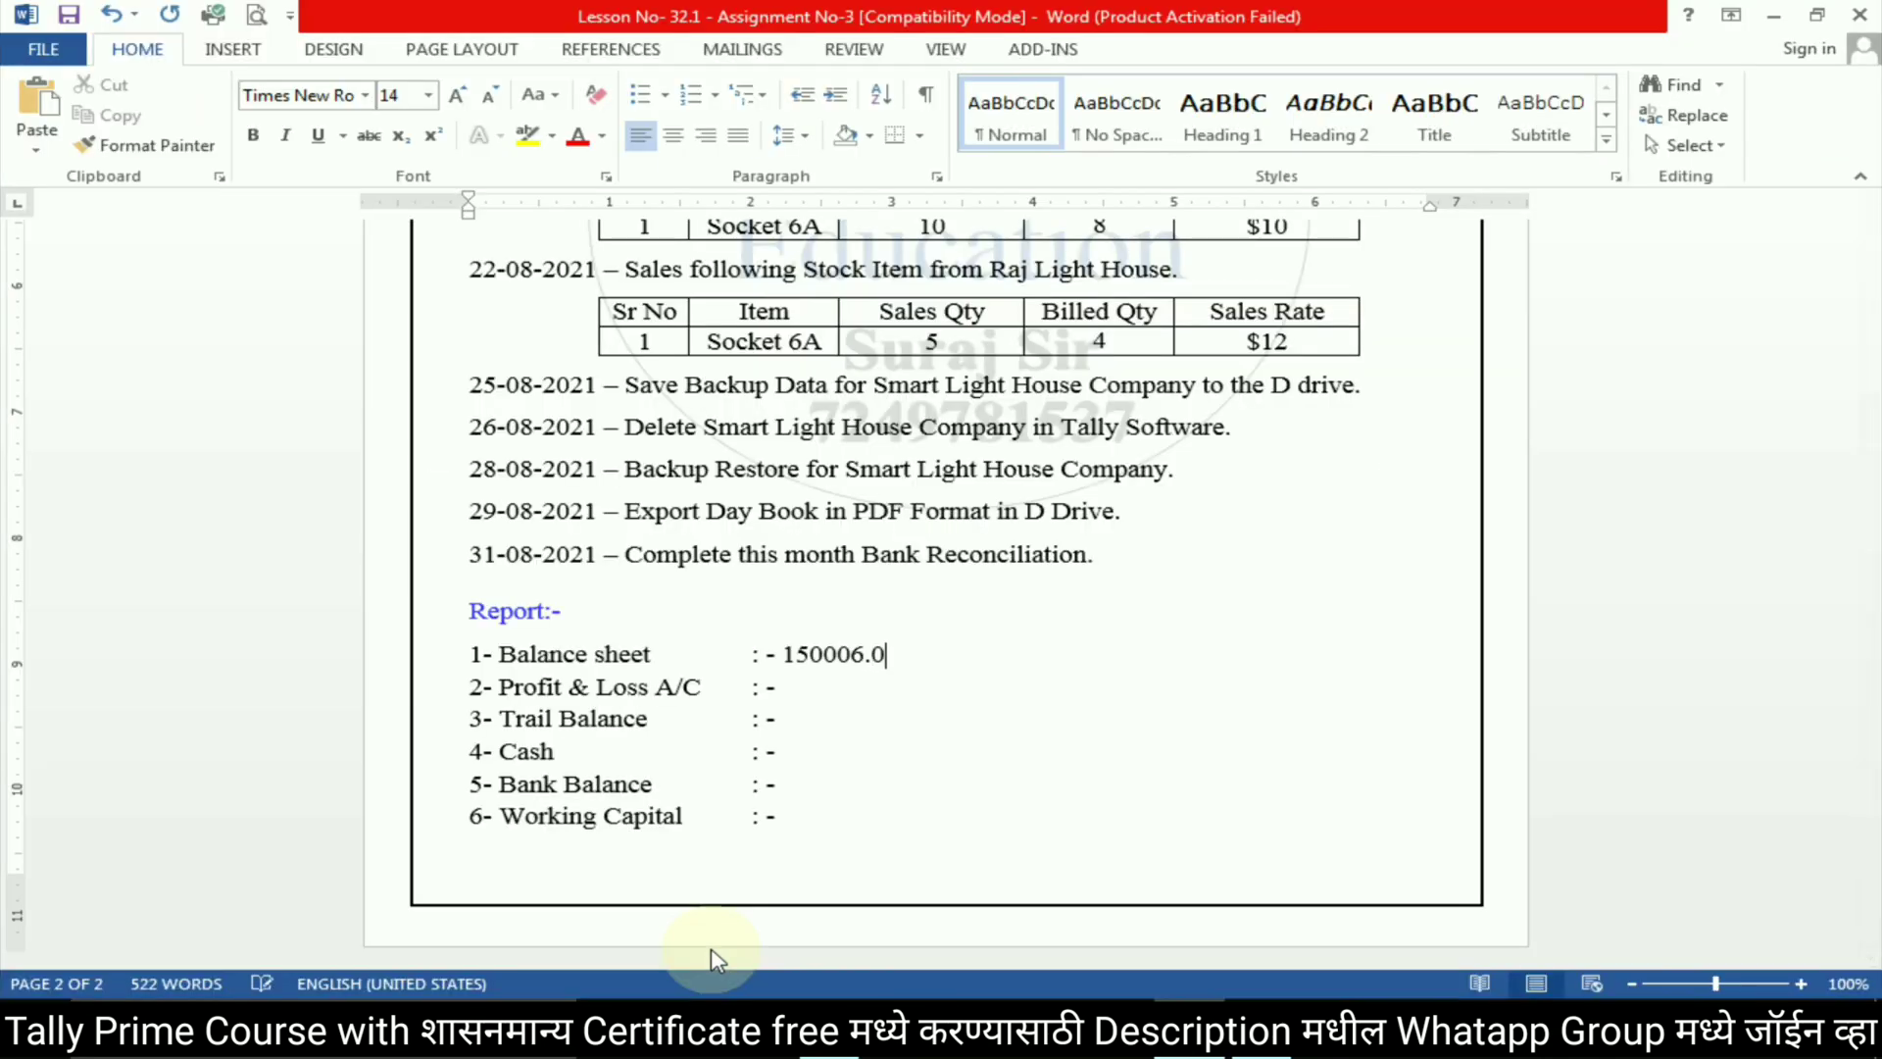
key("alt+Tab")
key("alt+Tab")
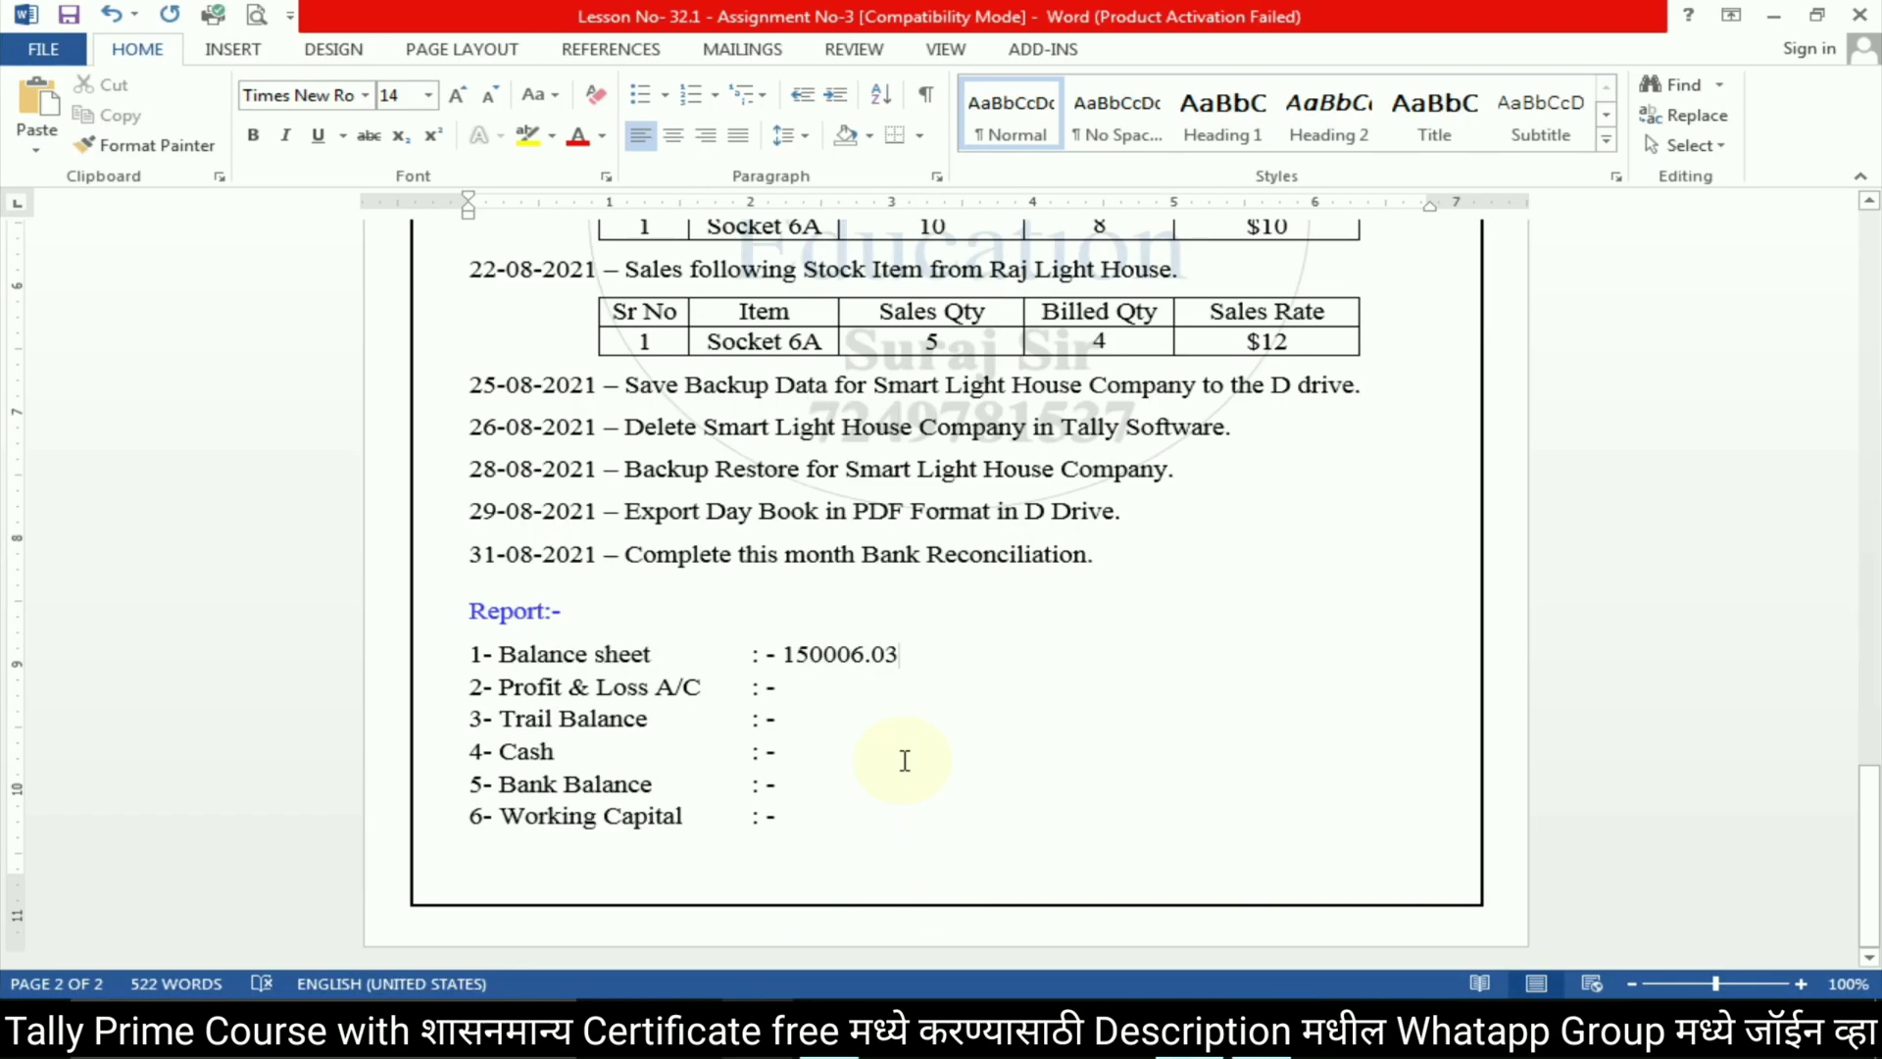
Place the cursor on the Profit & Loss A/C report line in Word and display the Profit & Loss A/c in TallyPrime
left_click(852, 696)
key("alt+Tab")
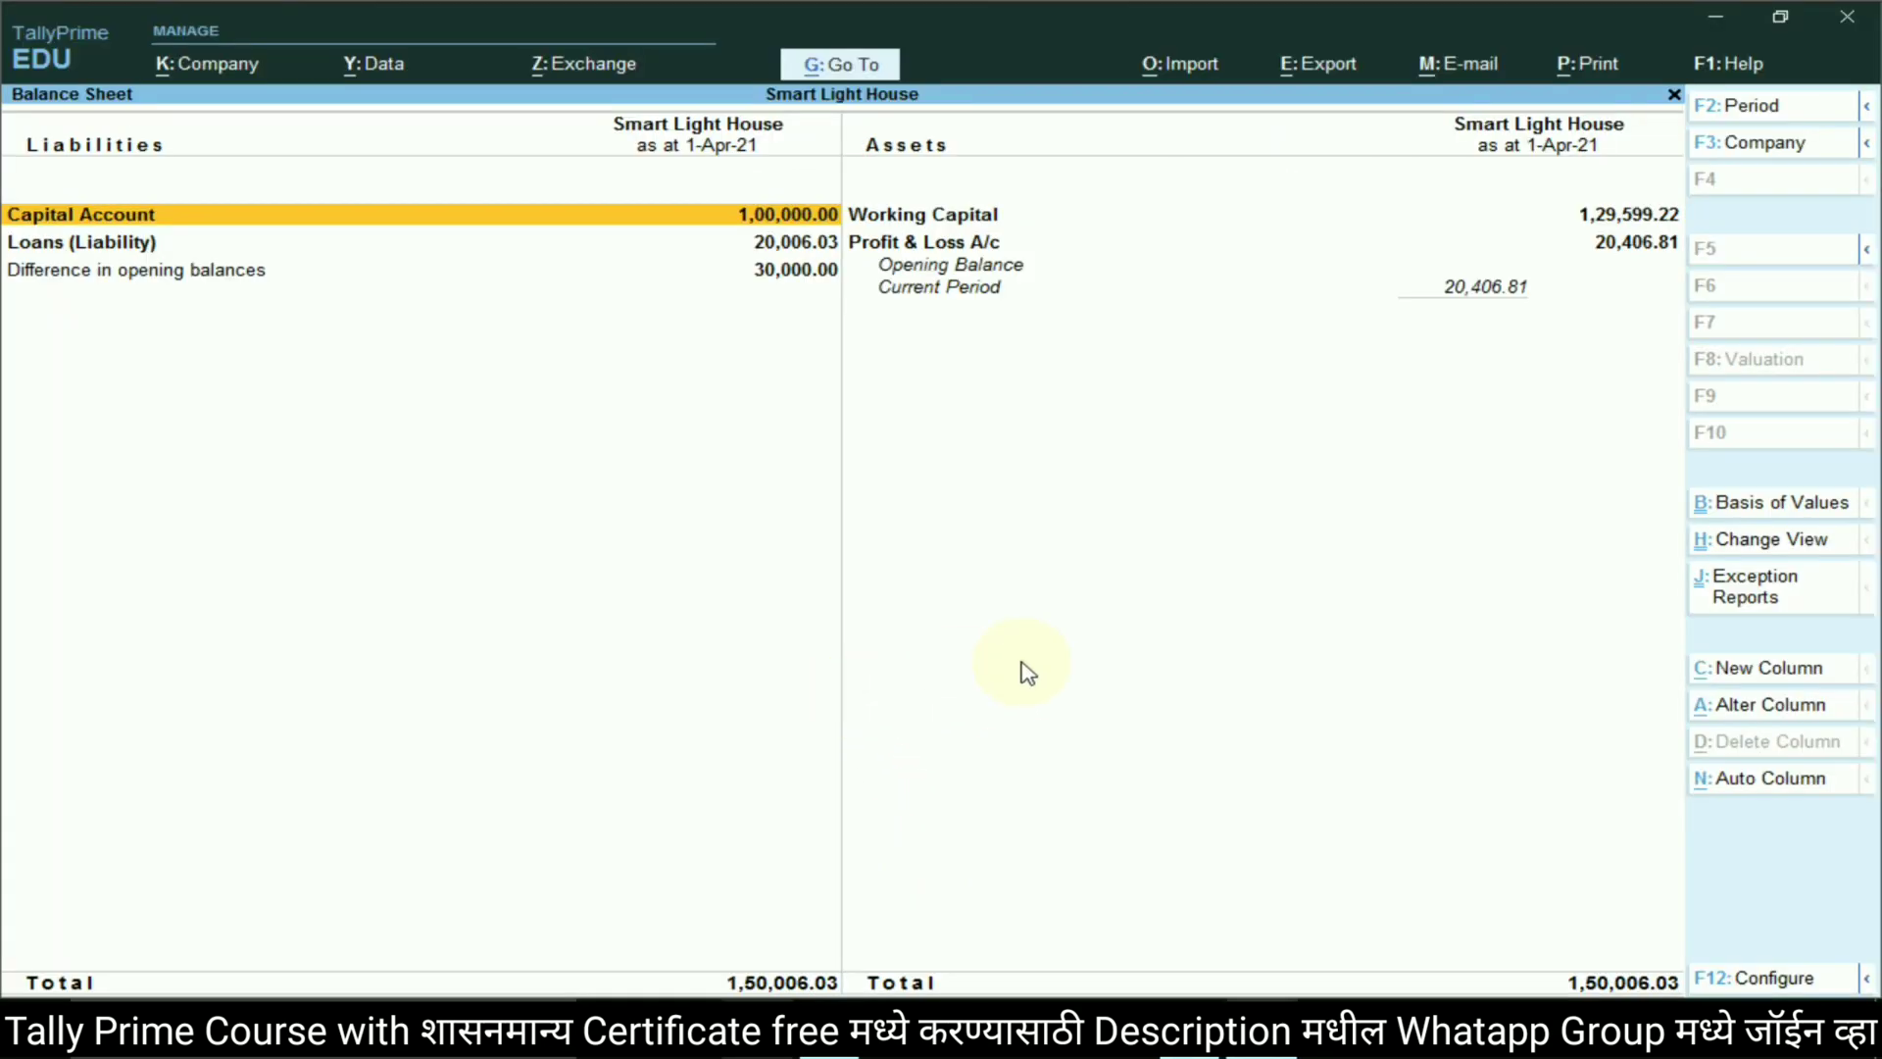
key("Escape")
left_click(1231, 664)
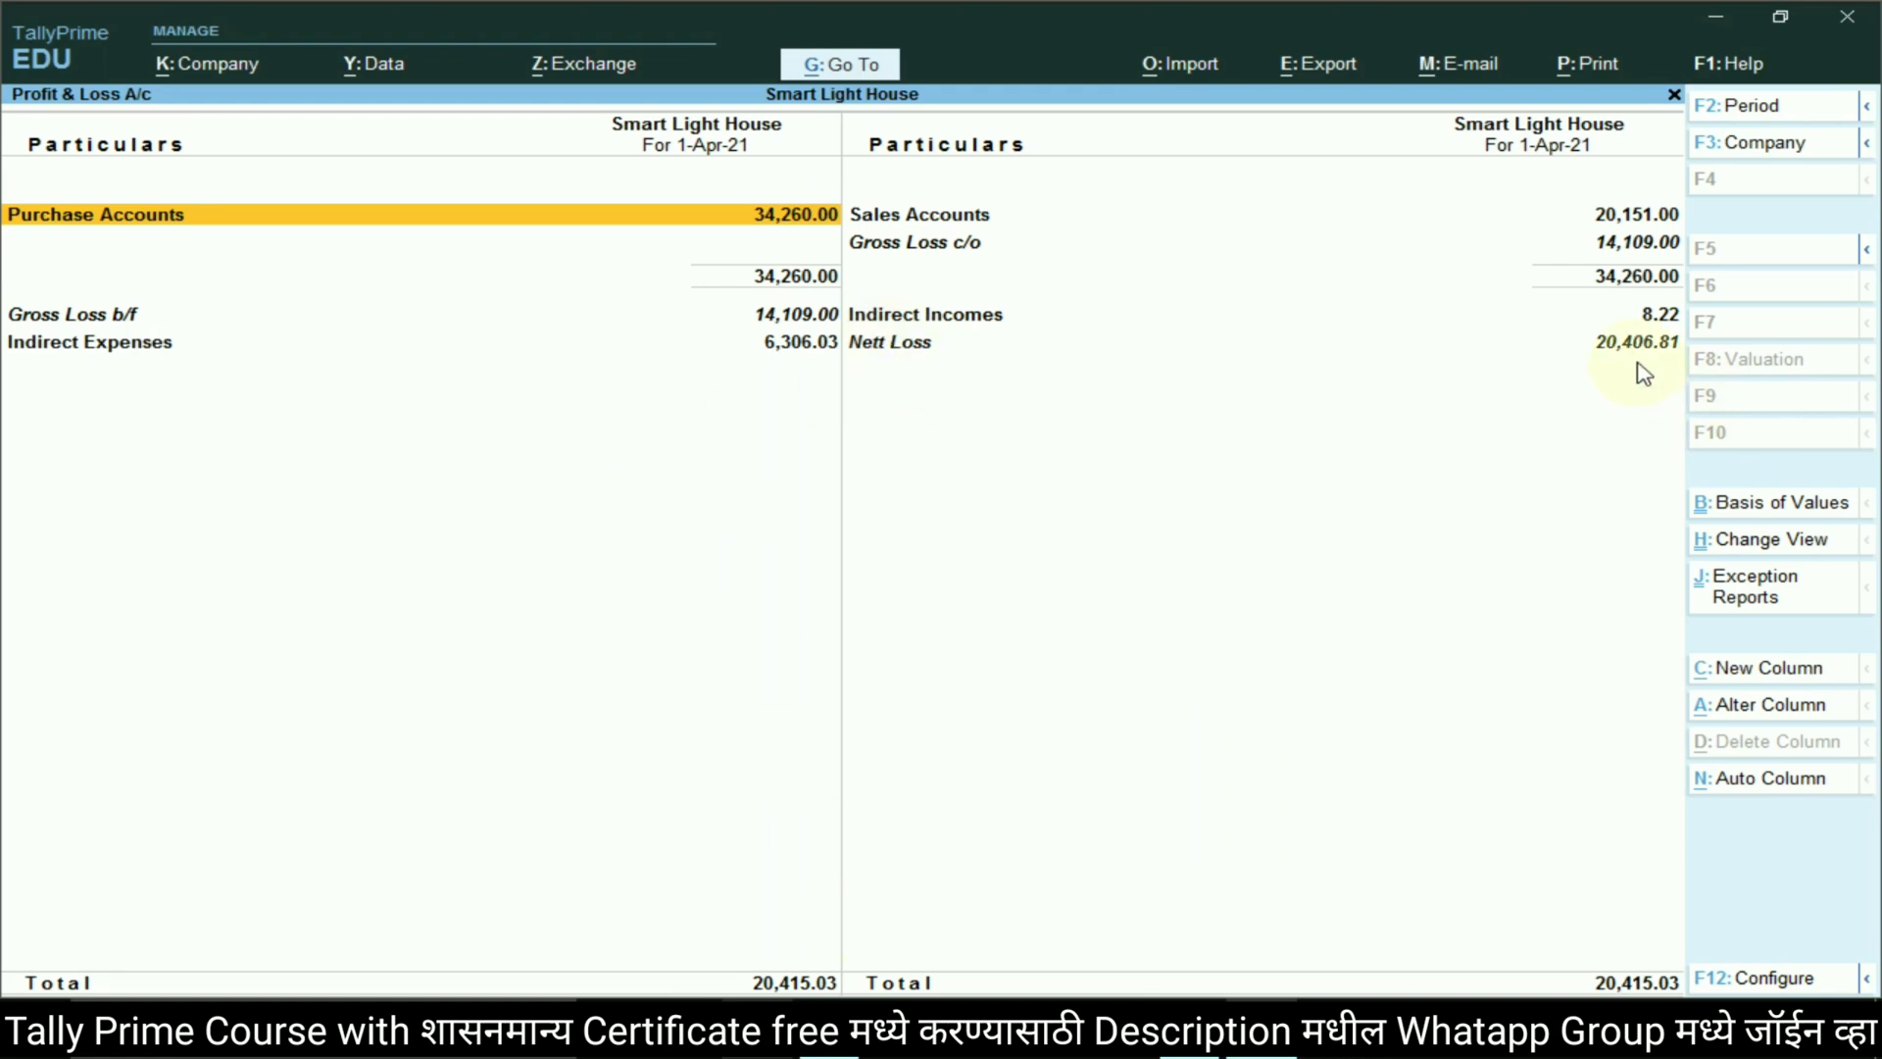
Switch to the Word assignment and enter 20406.81 (Net Loss) as the Profit & Loss A/C value
key("alt+Tab")
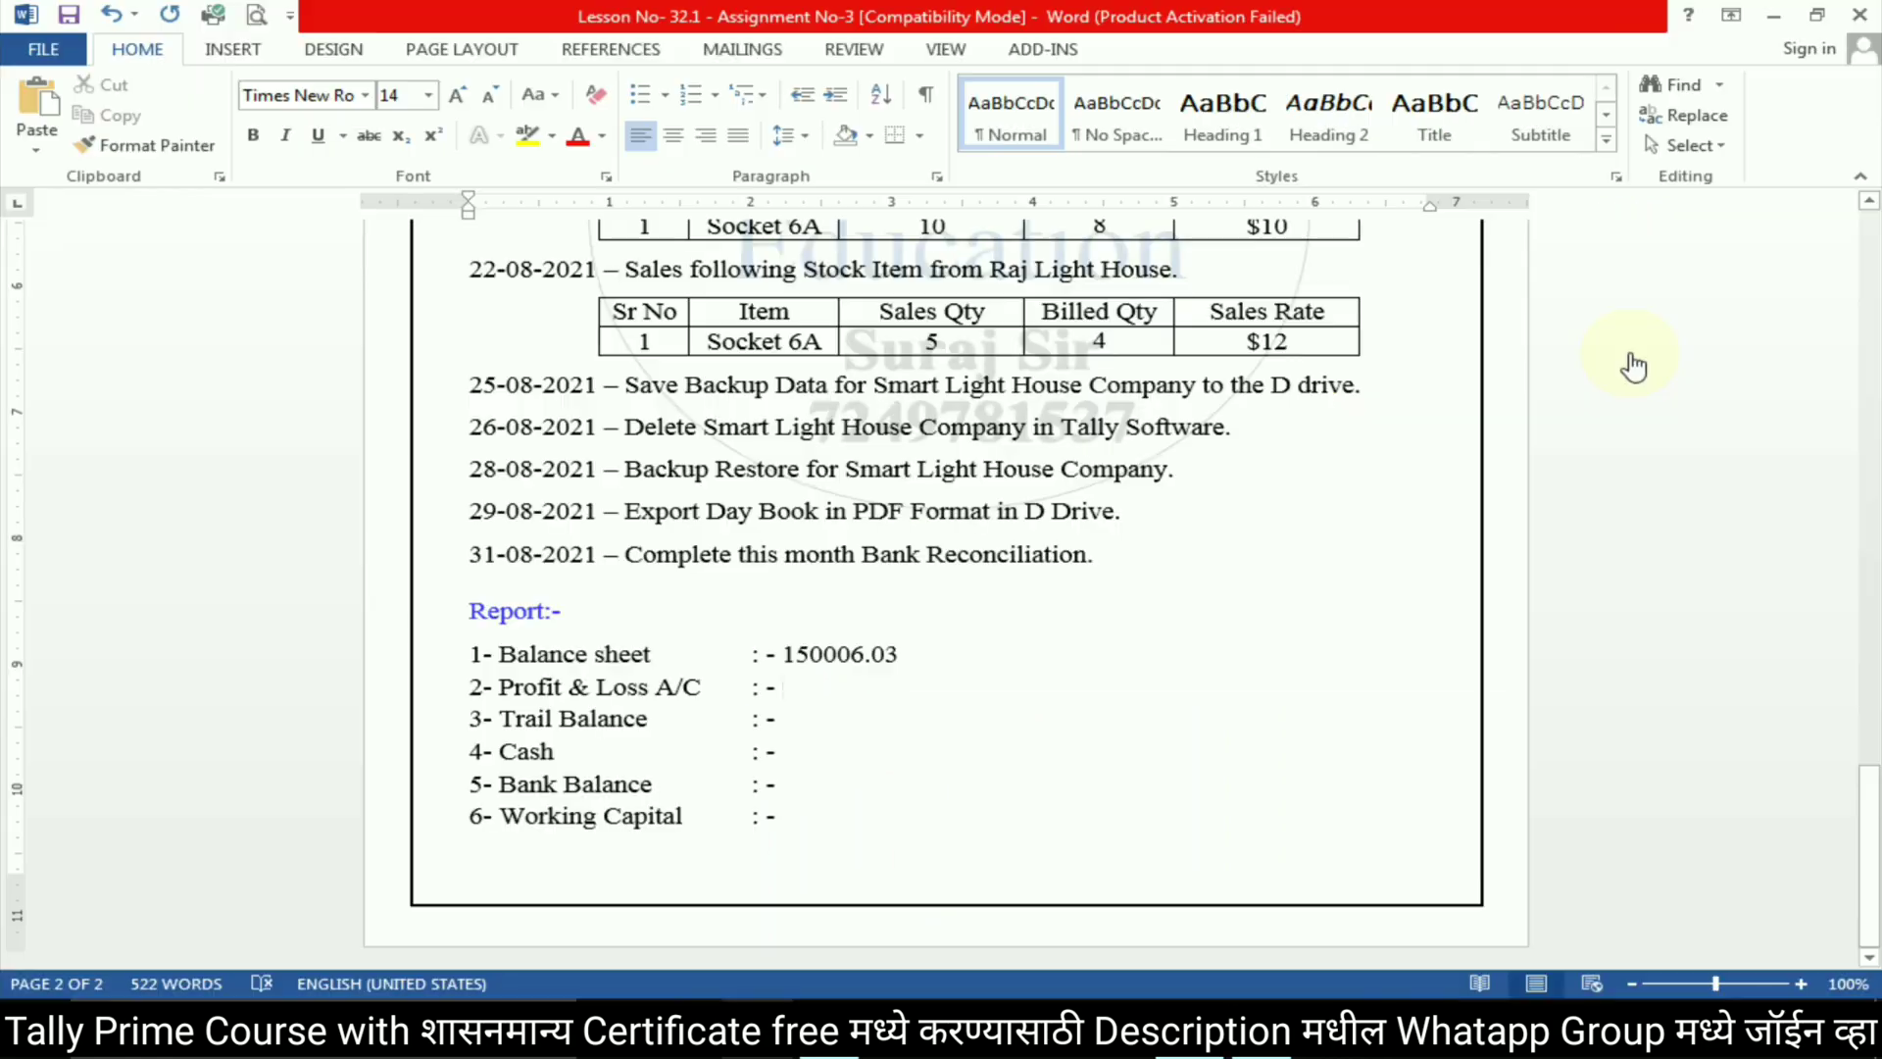
type("20406.81 (Net")
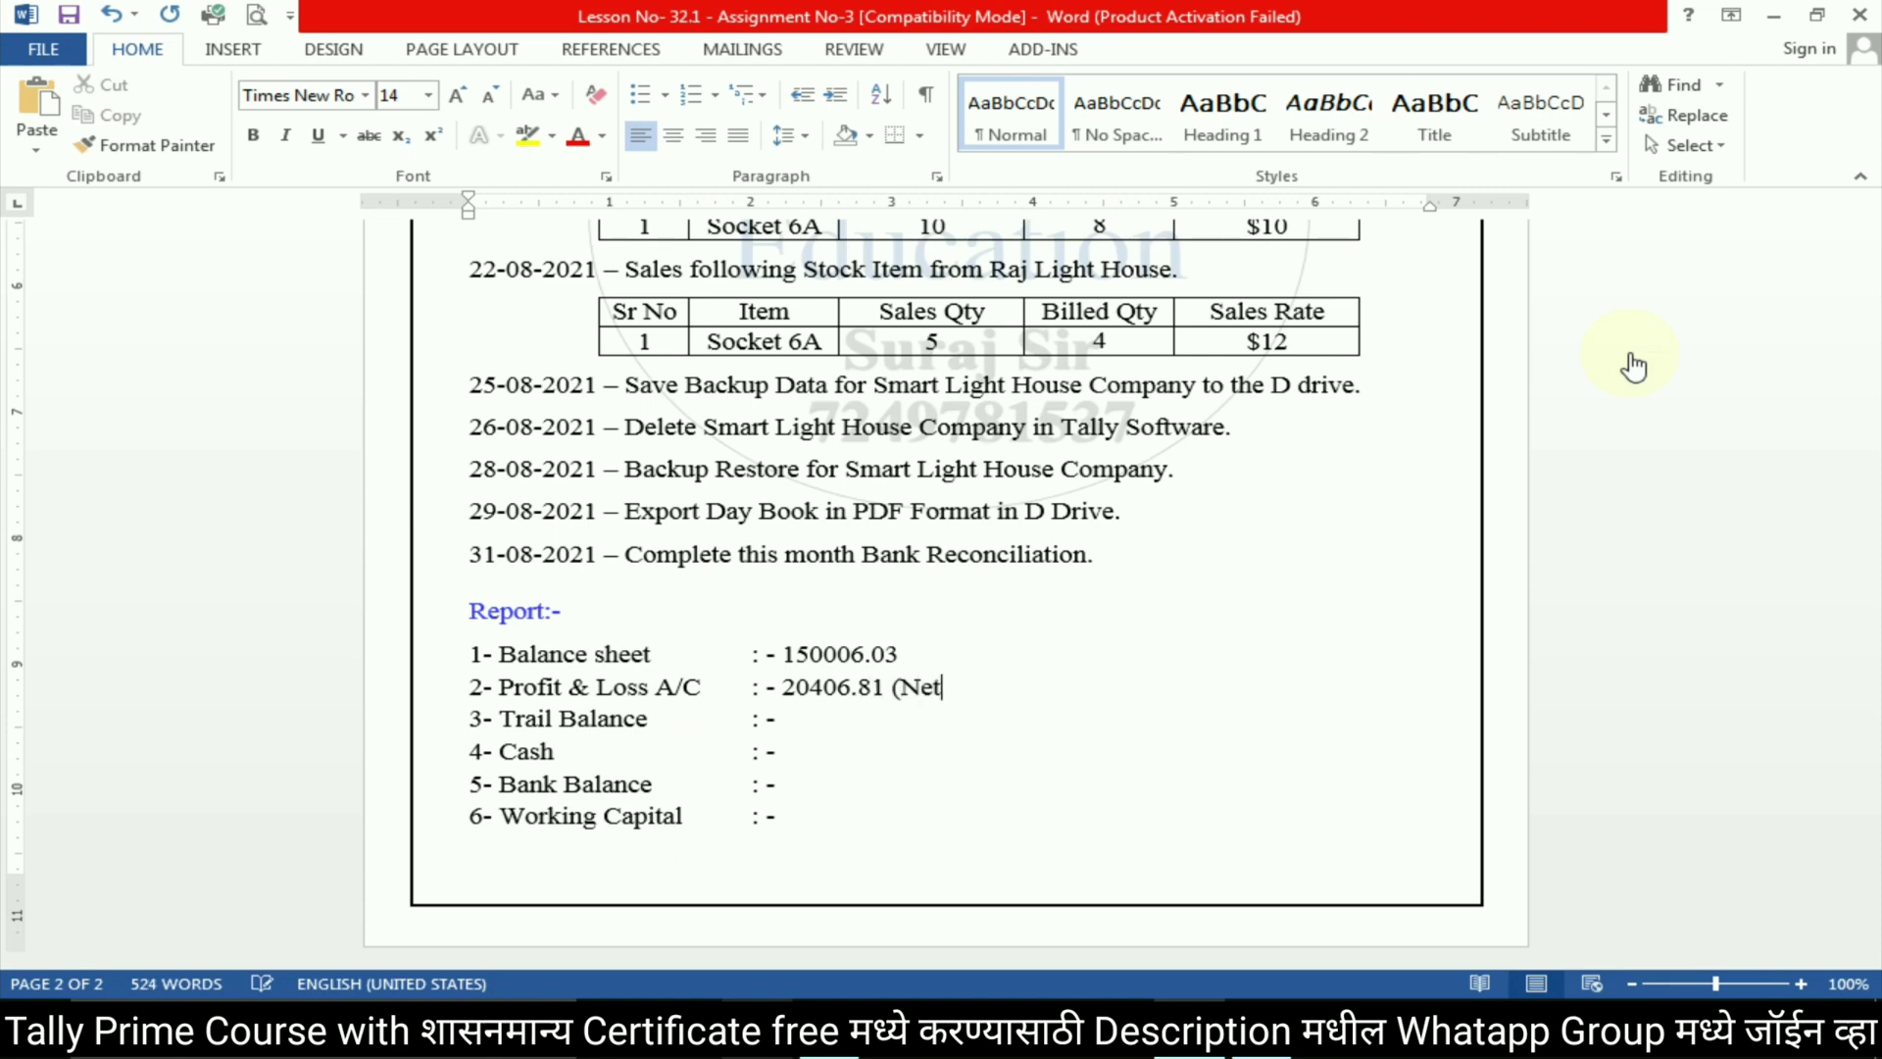
type(" Loss")
Place the cursor on the Trail Balance report line in Word and display the Trial Balance in TallyPrime
left_click(946, 722)
key("alt+Tab")
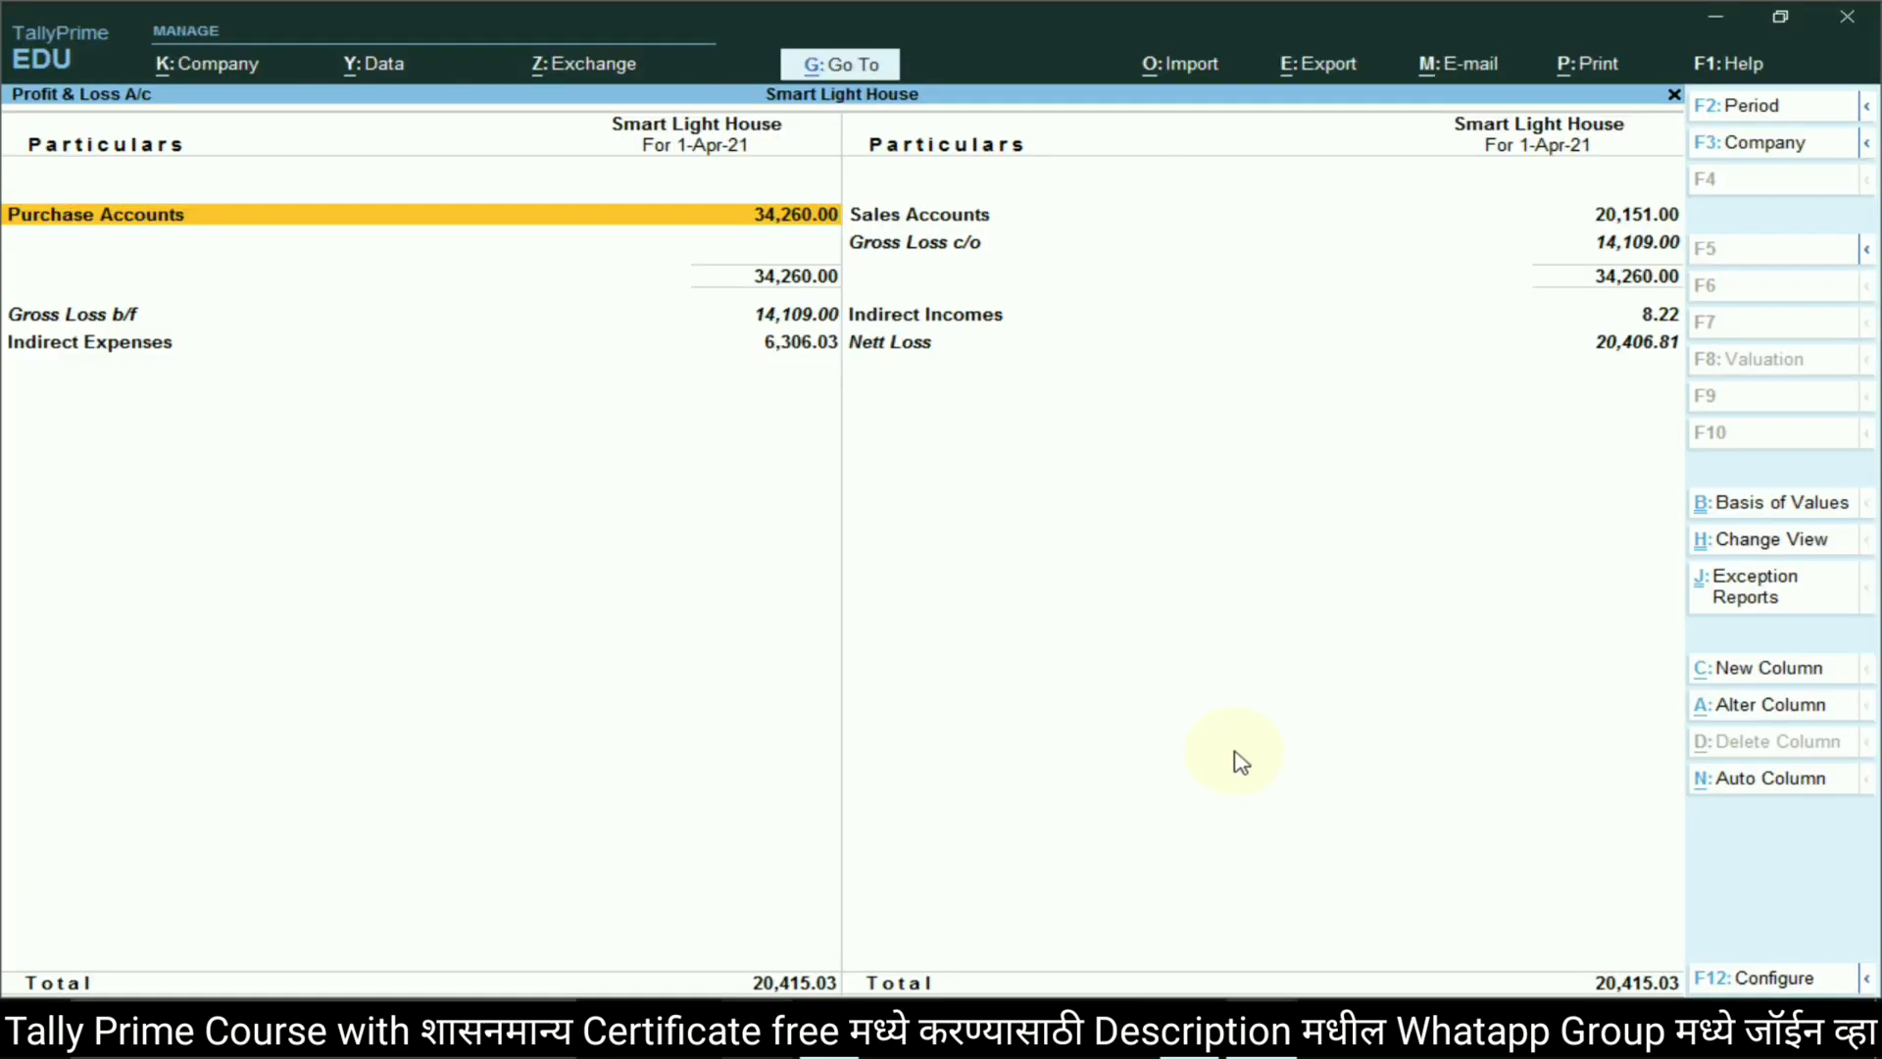
key("Escape")
left_click(1238, 747)
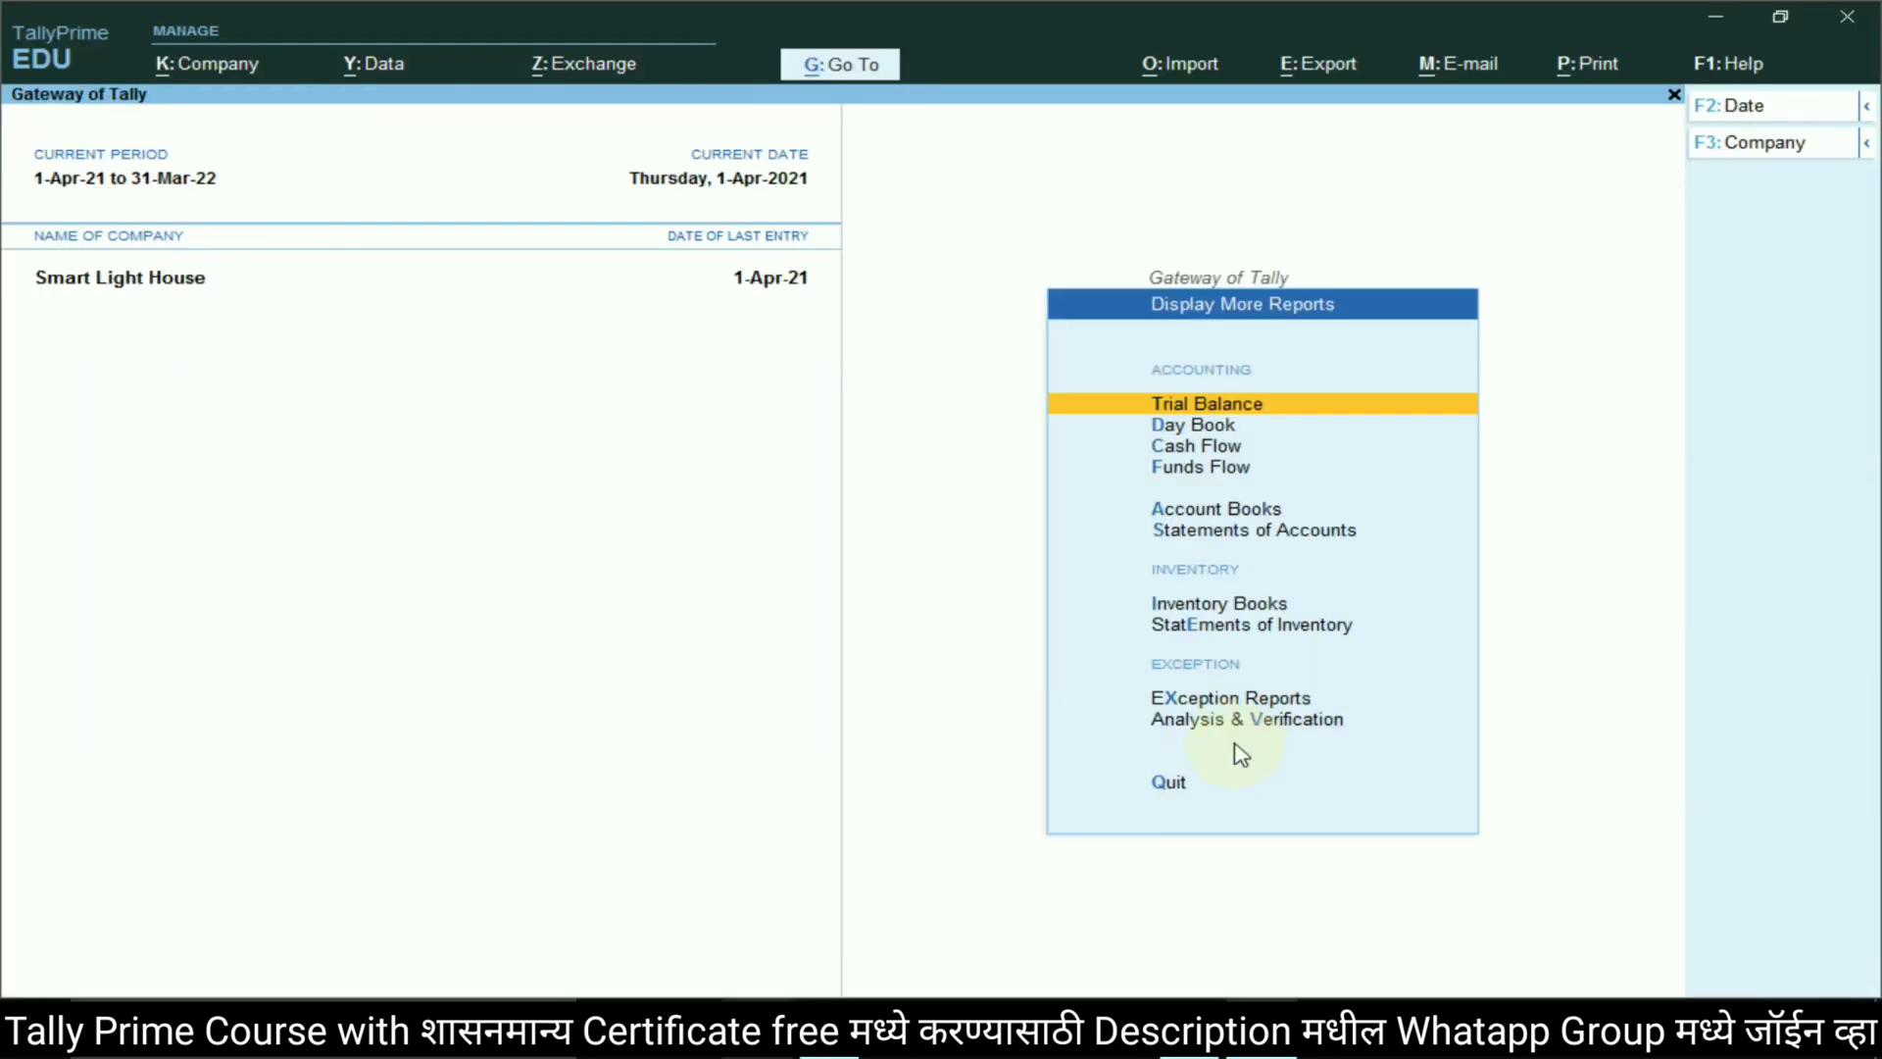
left_click(1191, 407)
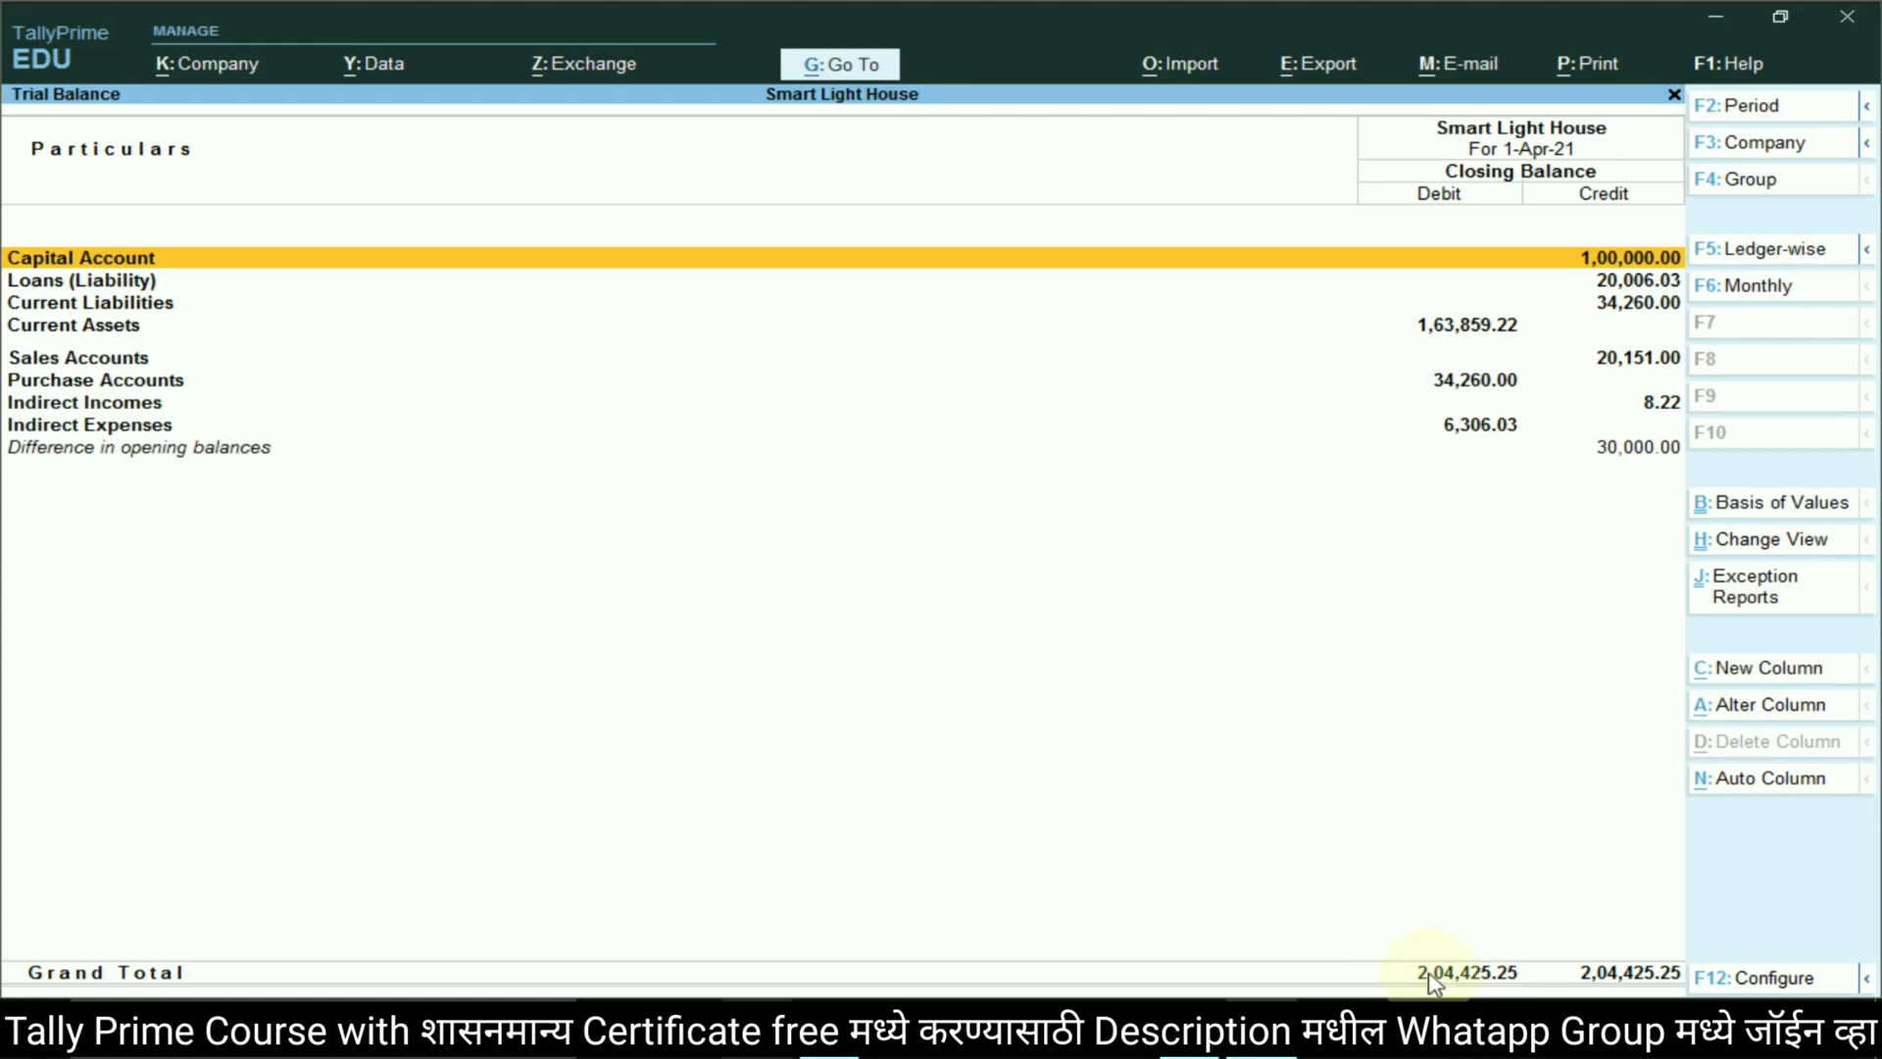
Enter 204425.25 as the Trail Balance value in the Word assignment, checking it against the TallyPrime report
key("alt+Tab")
type("204")
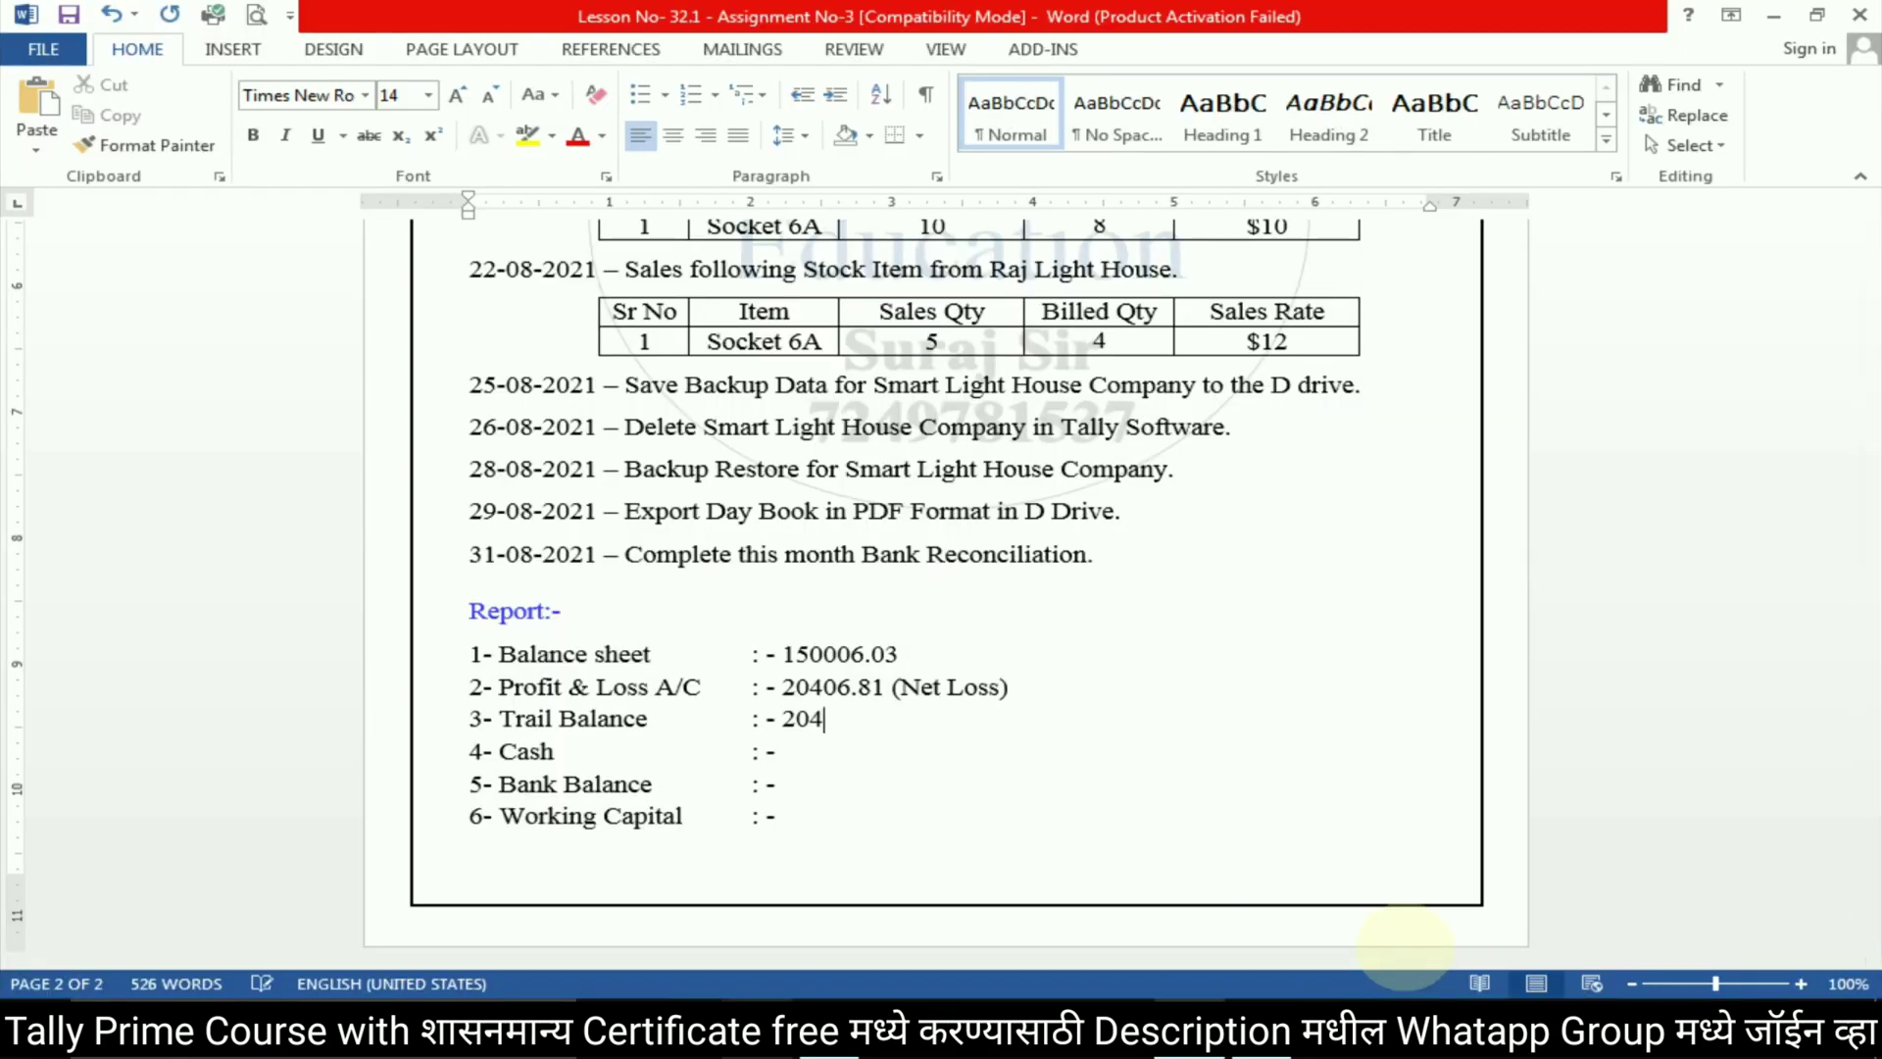
type("425.")
key("alt+Tab")
key("alt+Tab")
type("25")
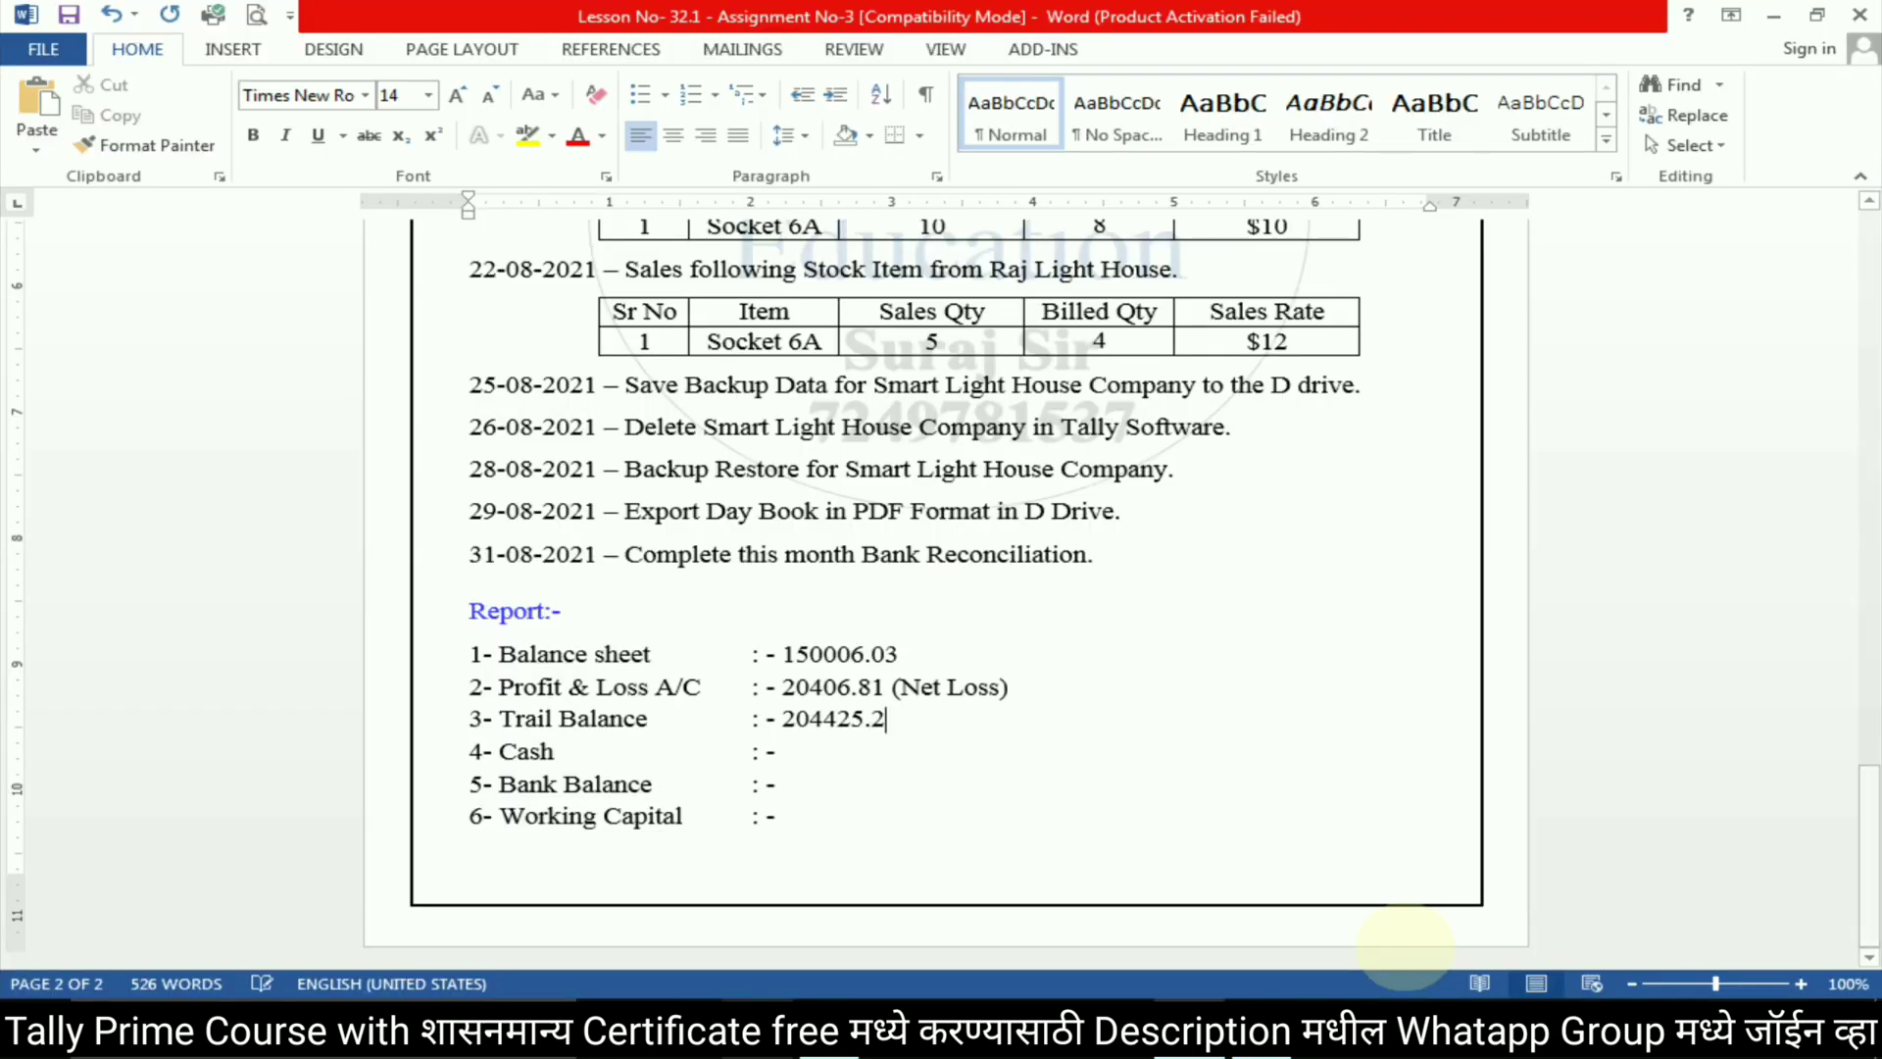
Place the cursor on the Cash report line in Word and display the Cash/Bank Summary from the account books in TallyPrime
left_click(941, 756)
key("alt+Tab")
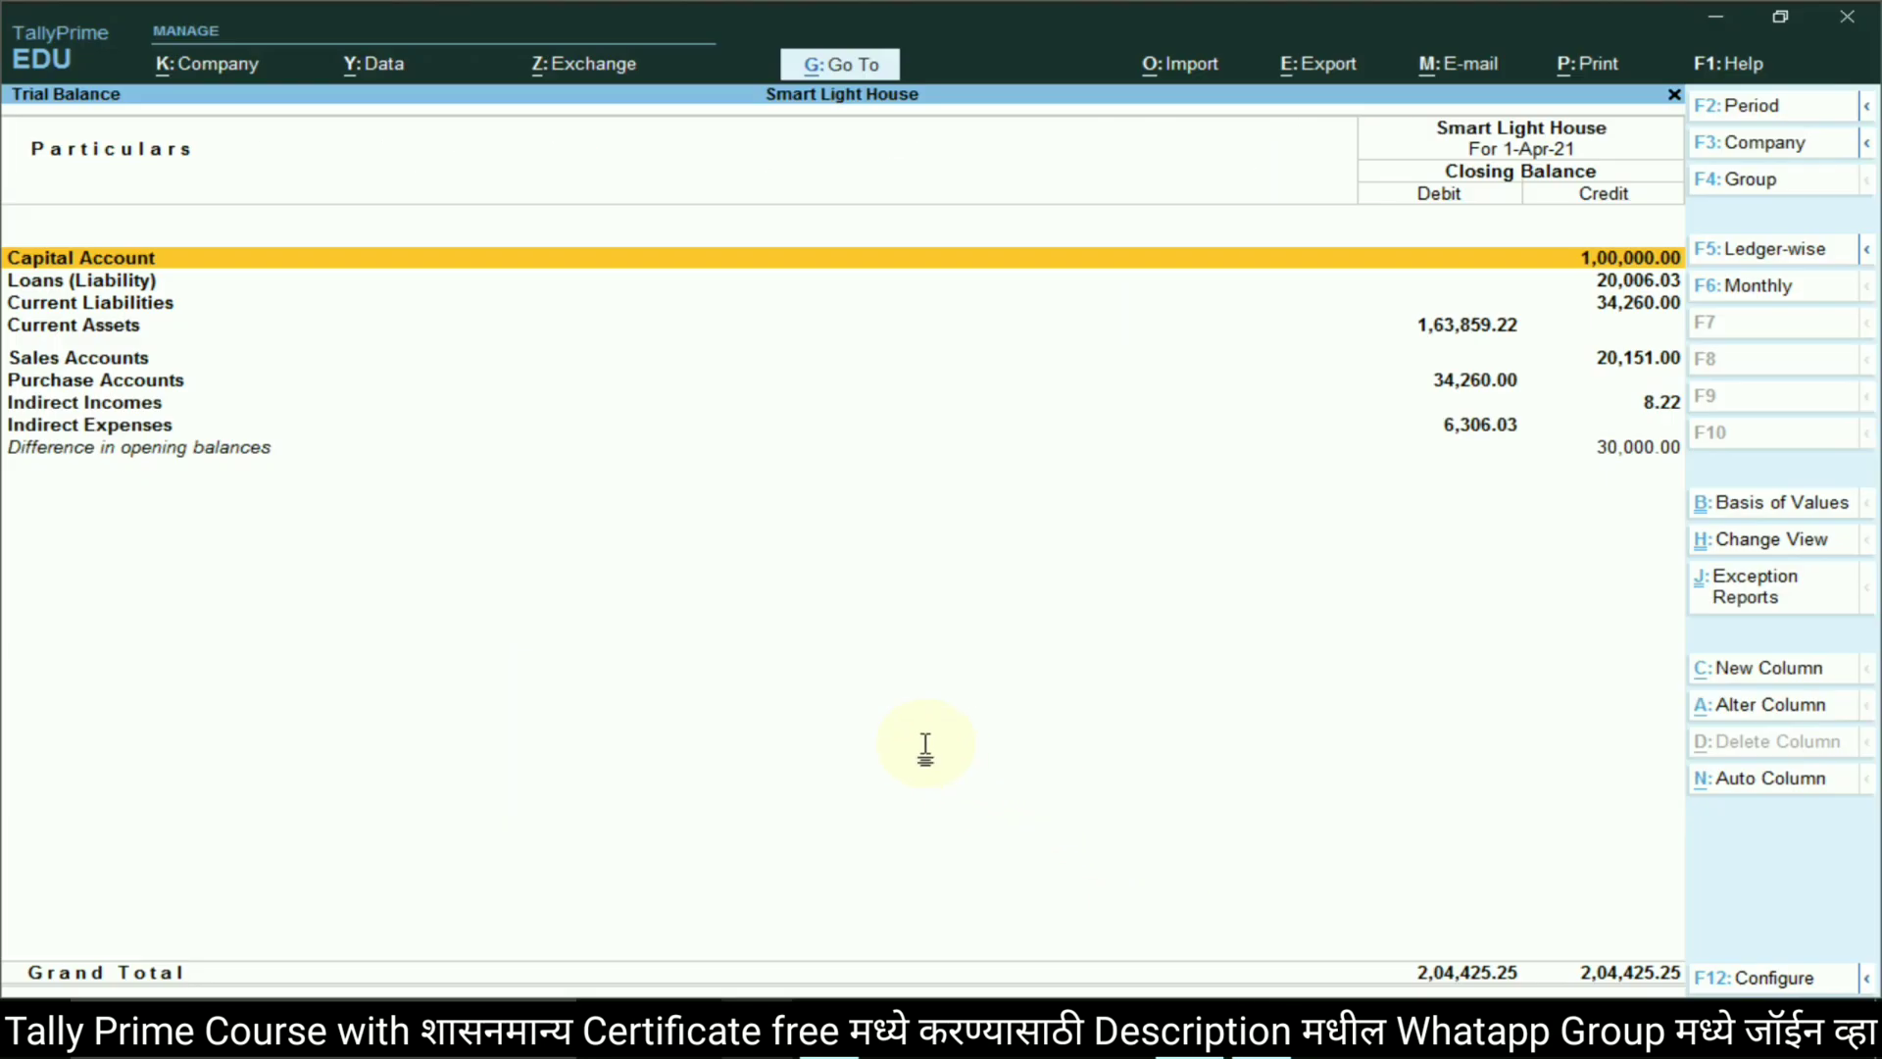
key("Escape")
key("Escape")
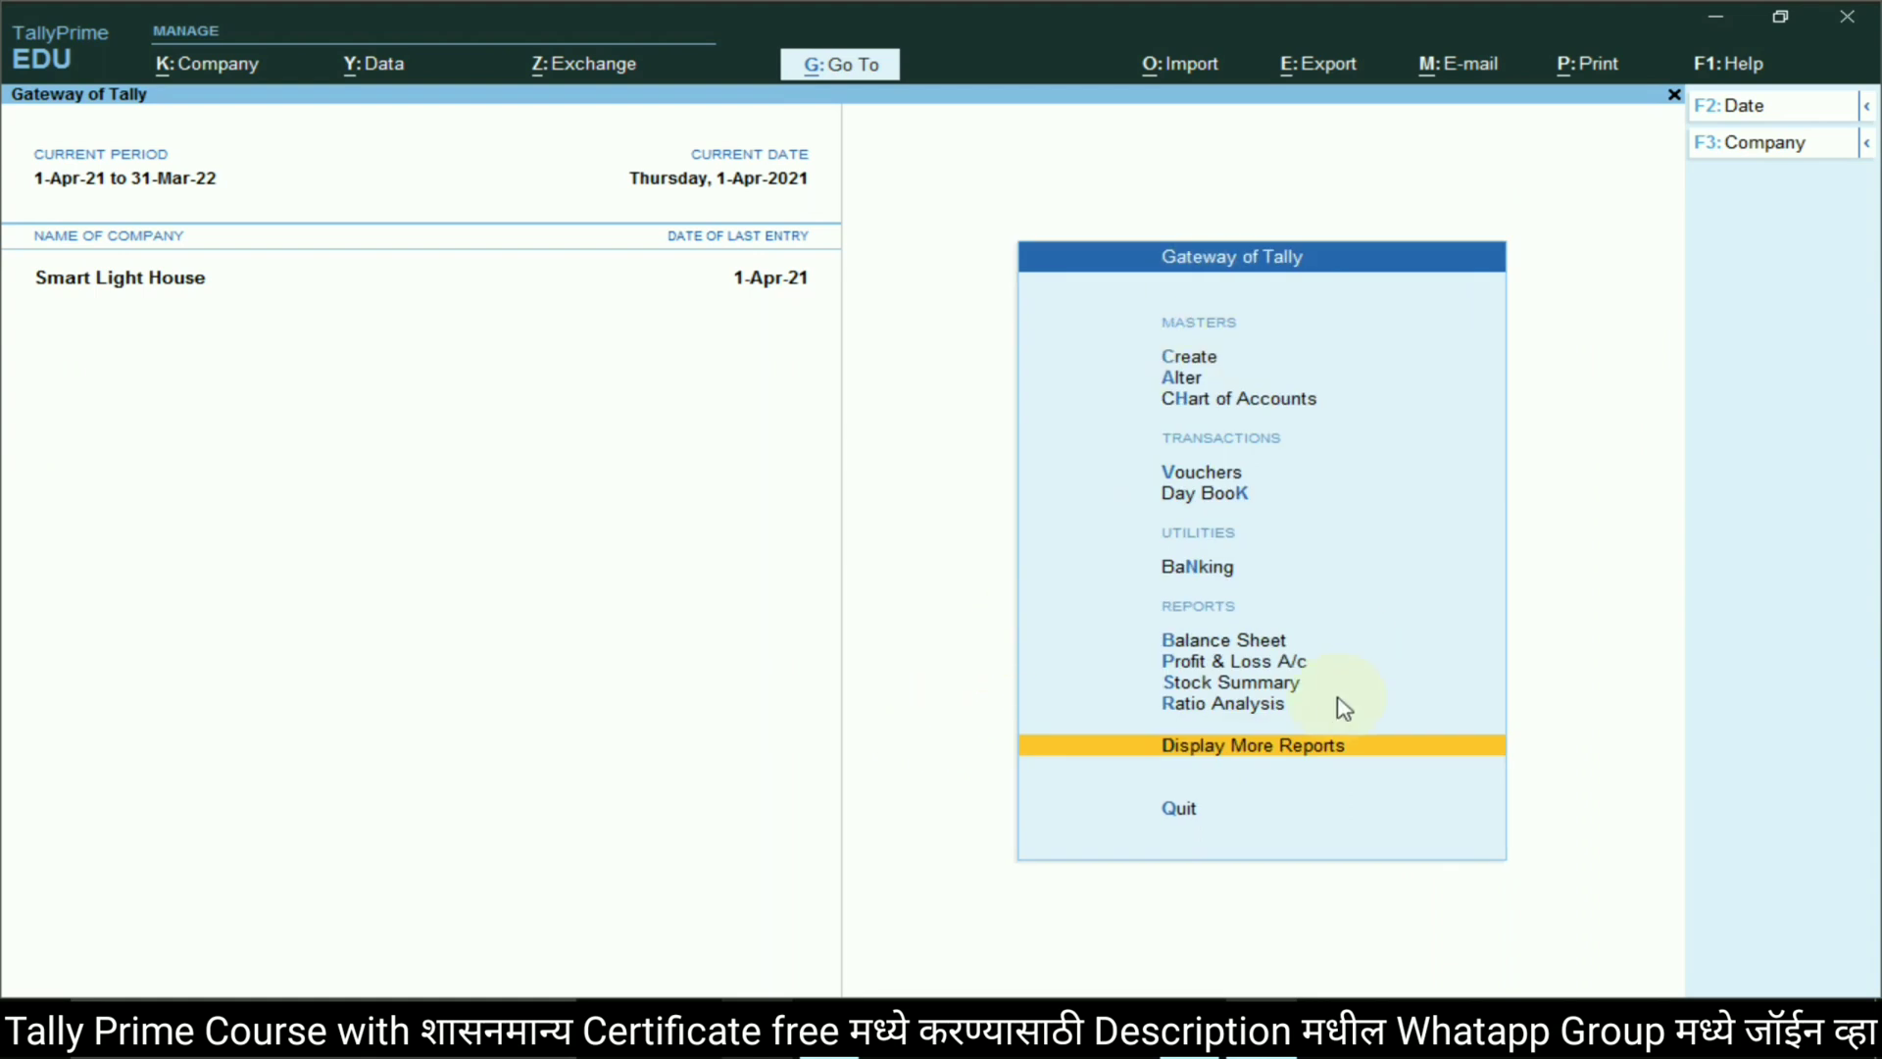
left_click(1321, 745)
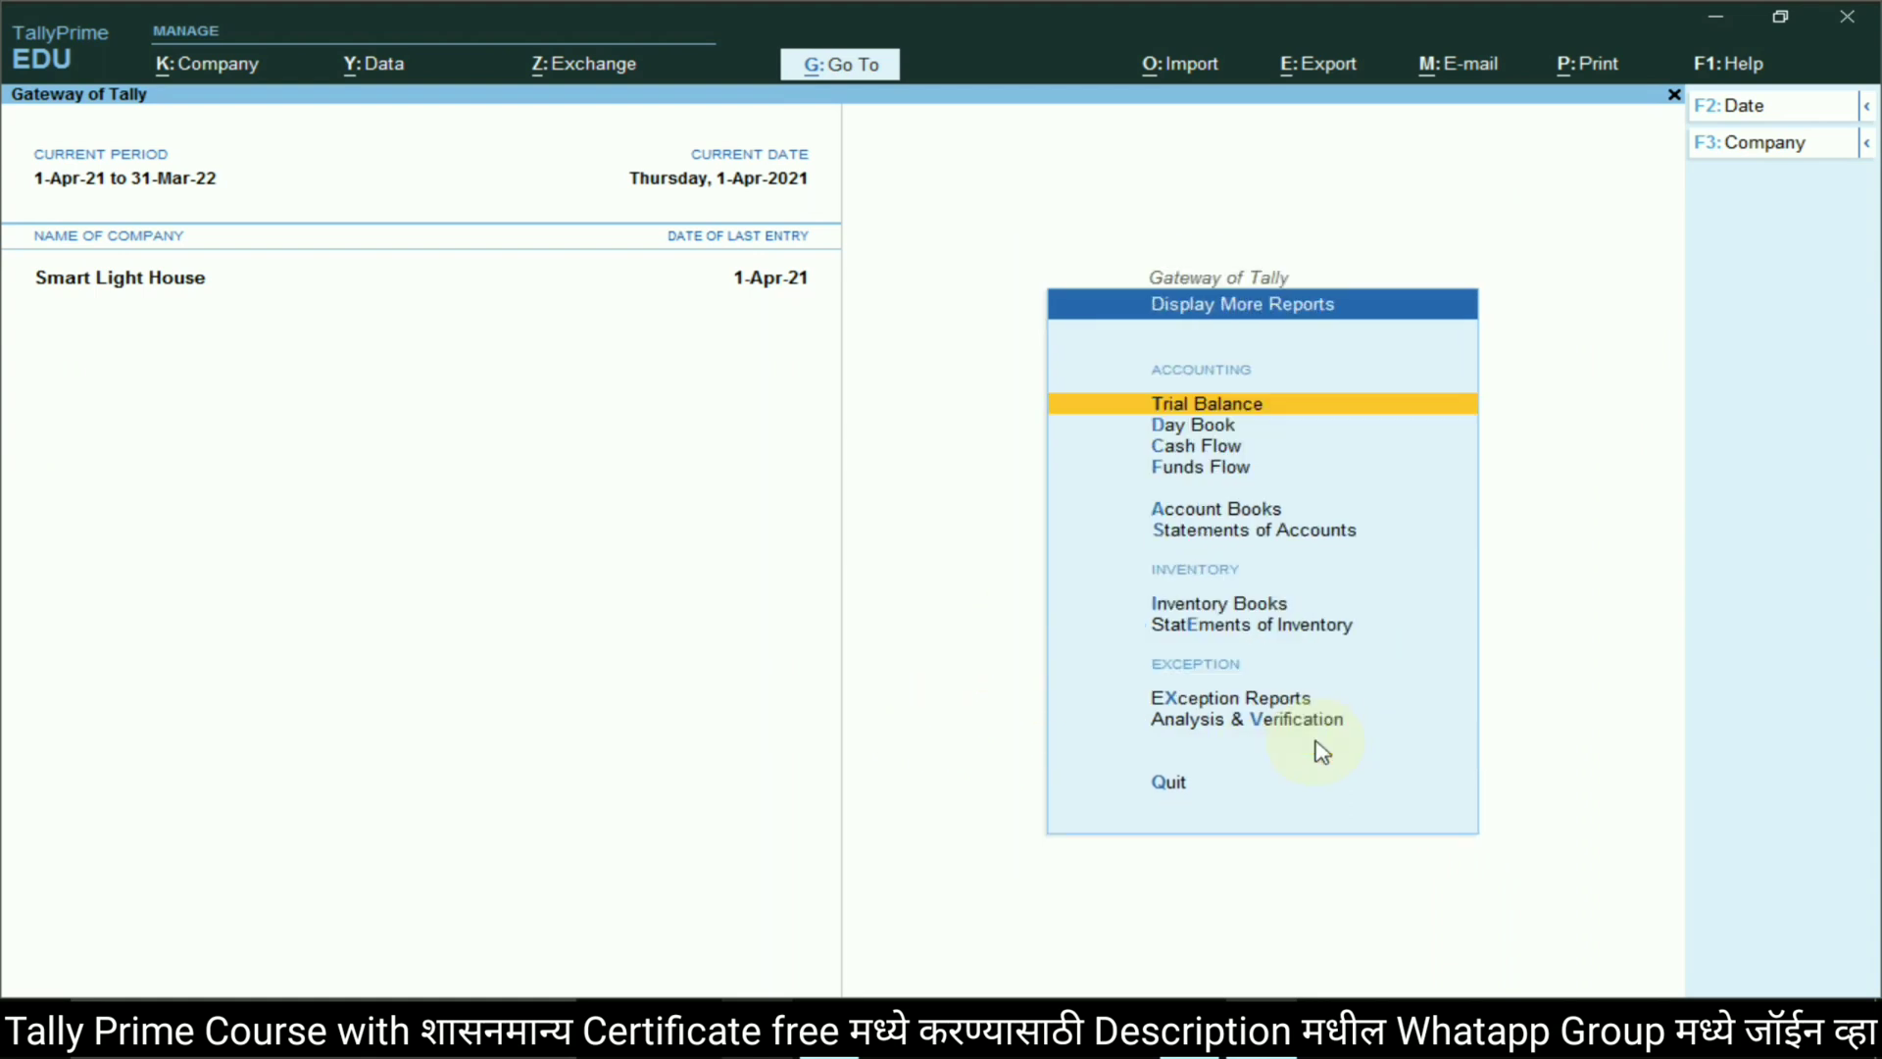
left_click(1225, 510)
left_click(1198, 368)
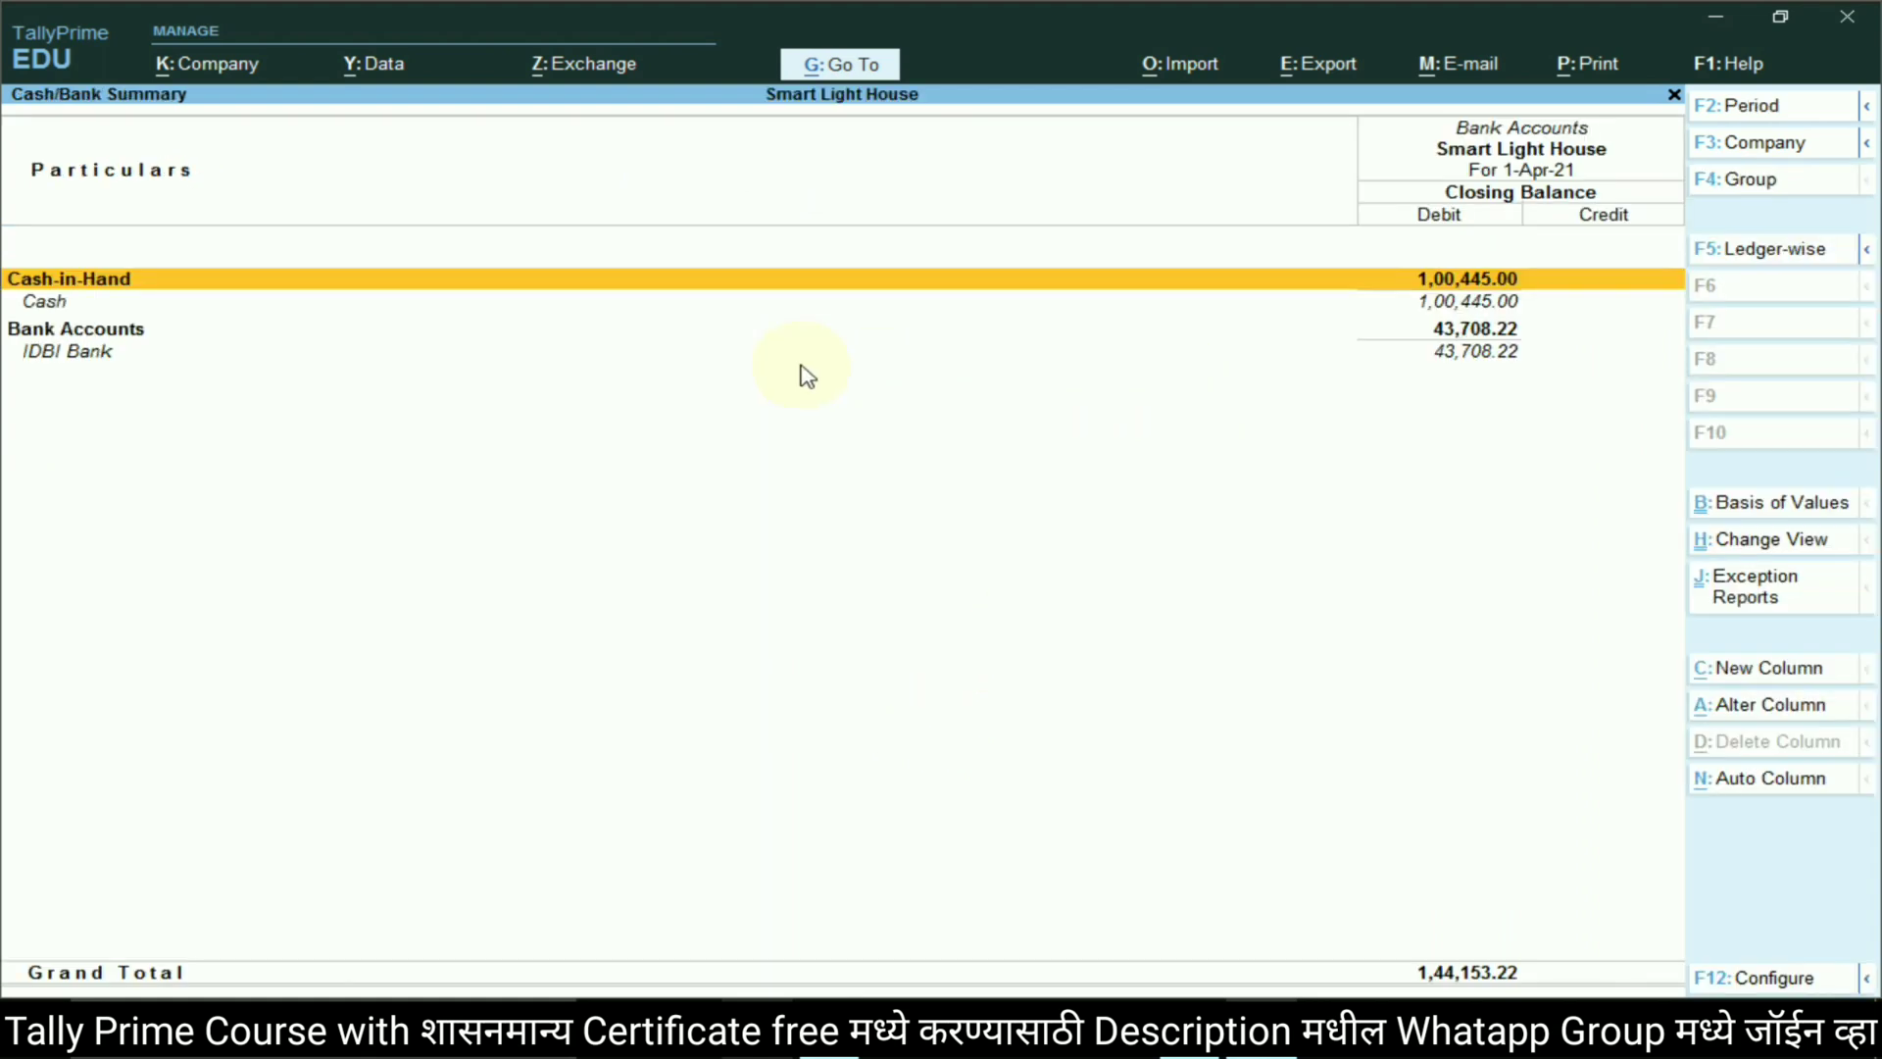
left_click(1478, 302)
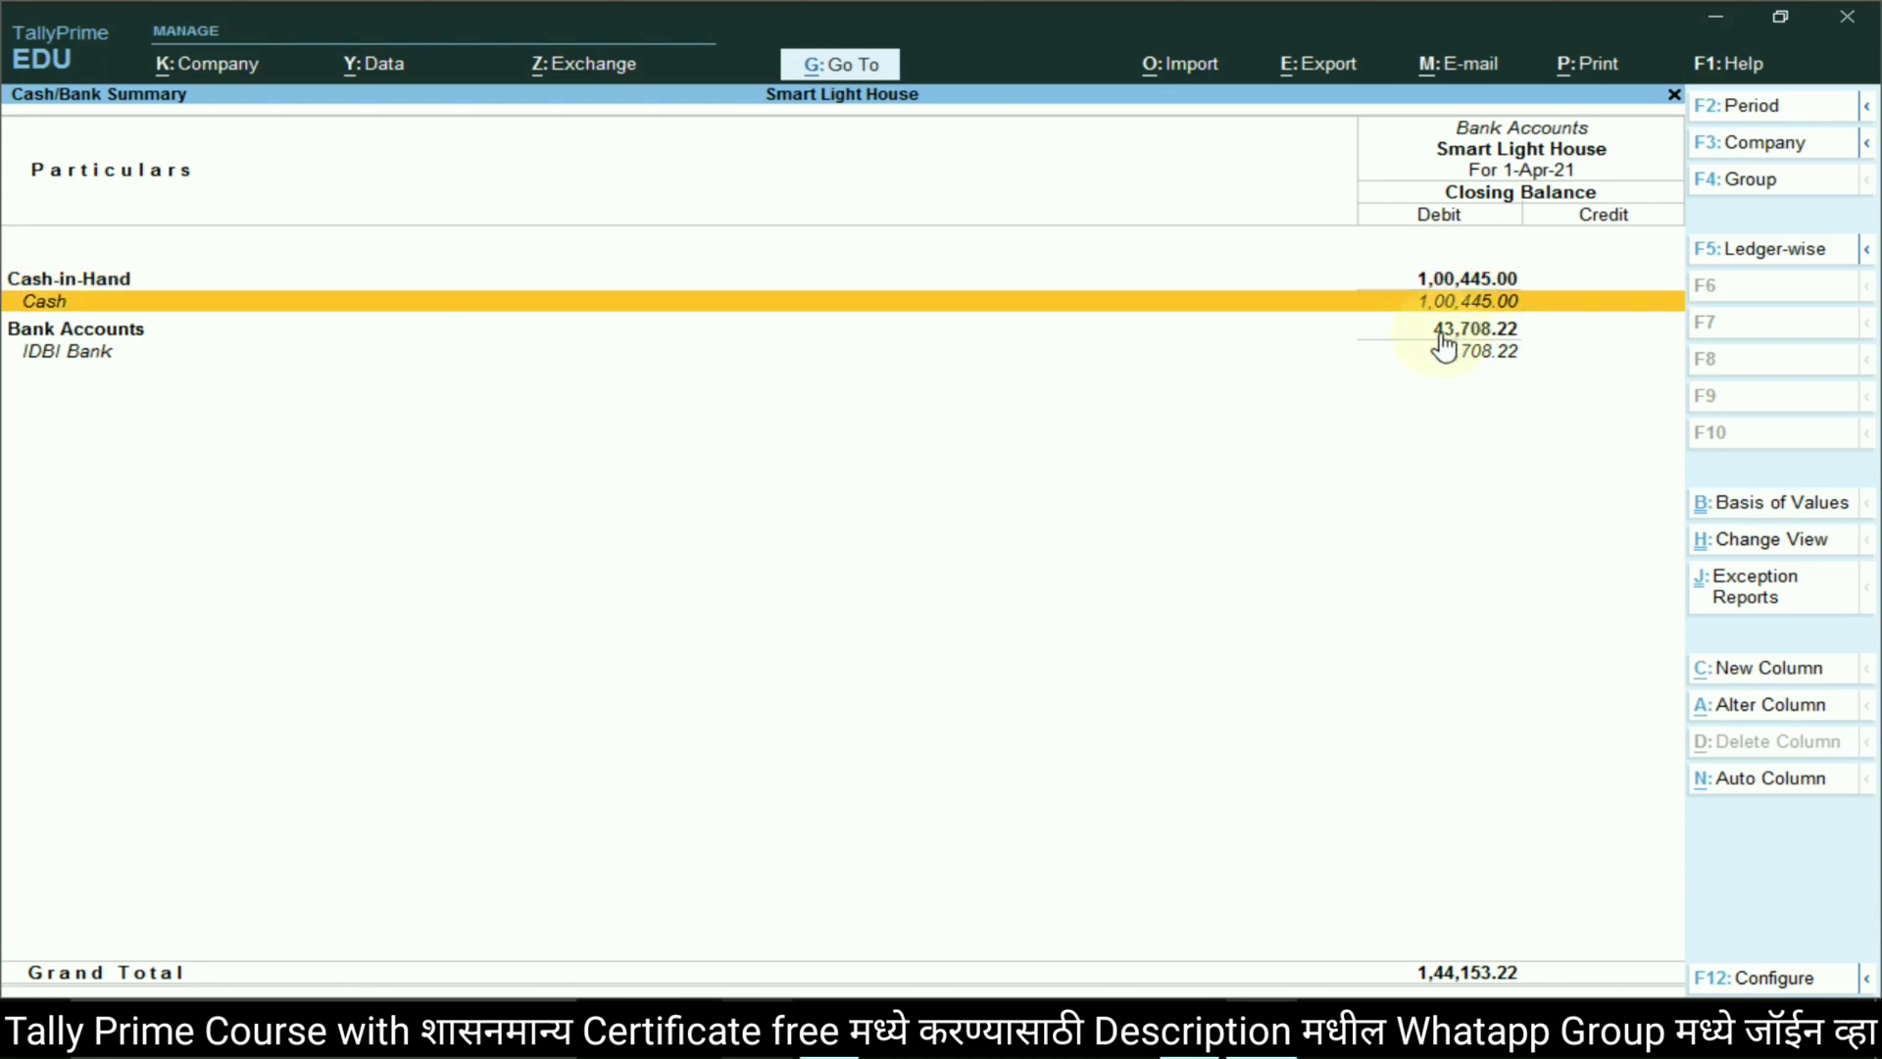
Enter 100445 as Cash and 43708.22 as Bank Balance in the Word assignment, checking both against the TallyPrime Cash/Bank Summary
key("alt+Tab")
type("100")
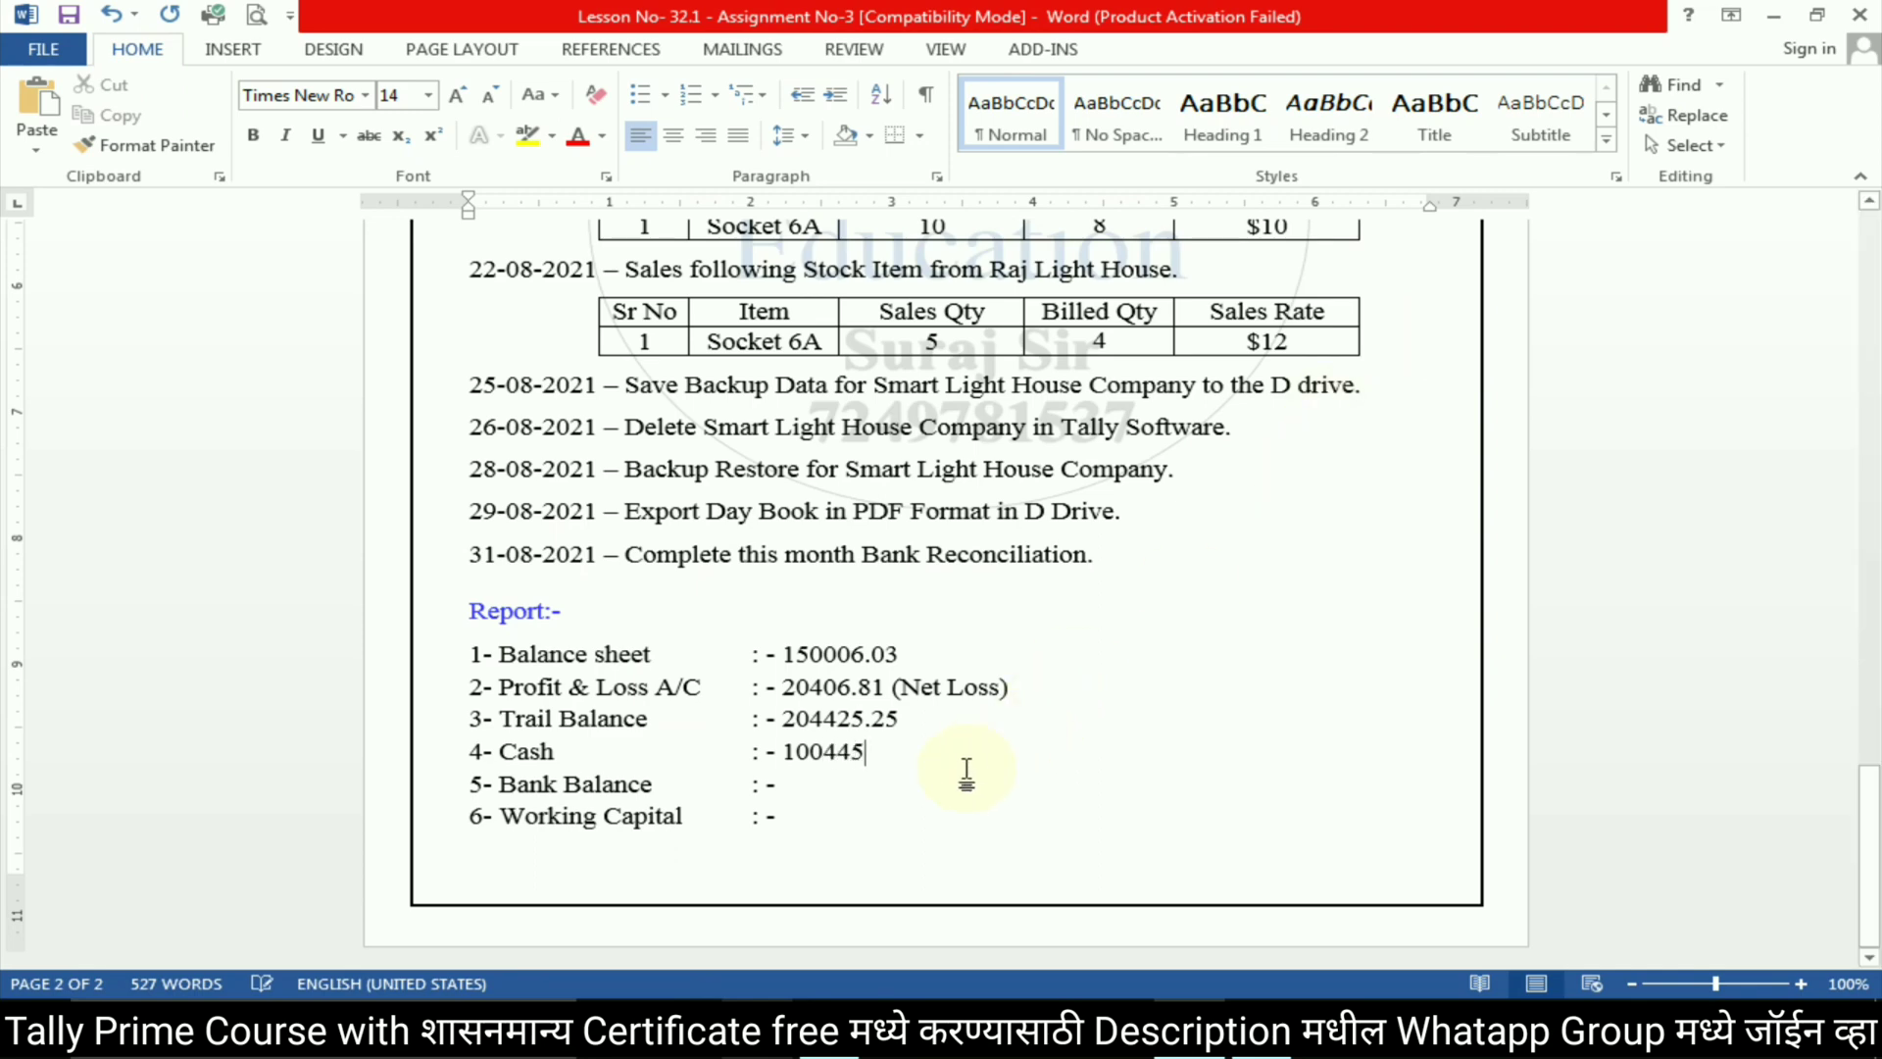
key("alt+Tab")
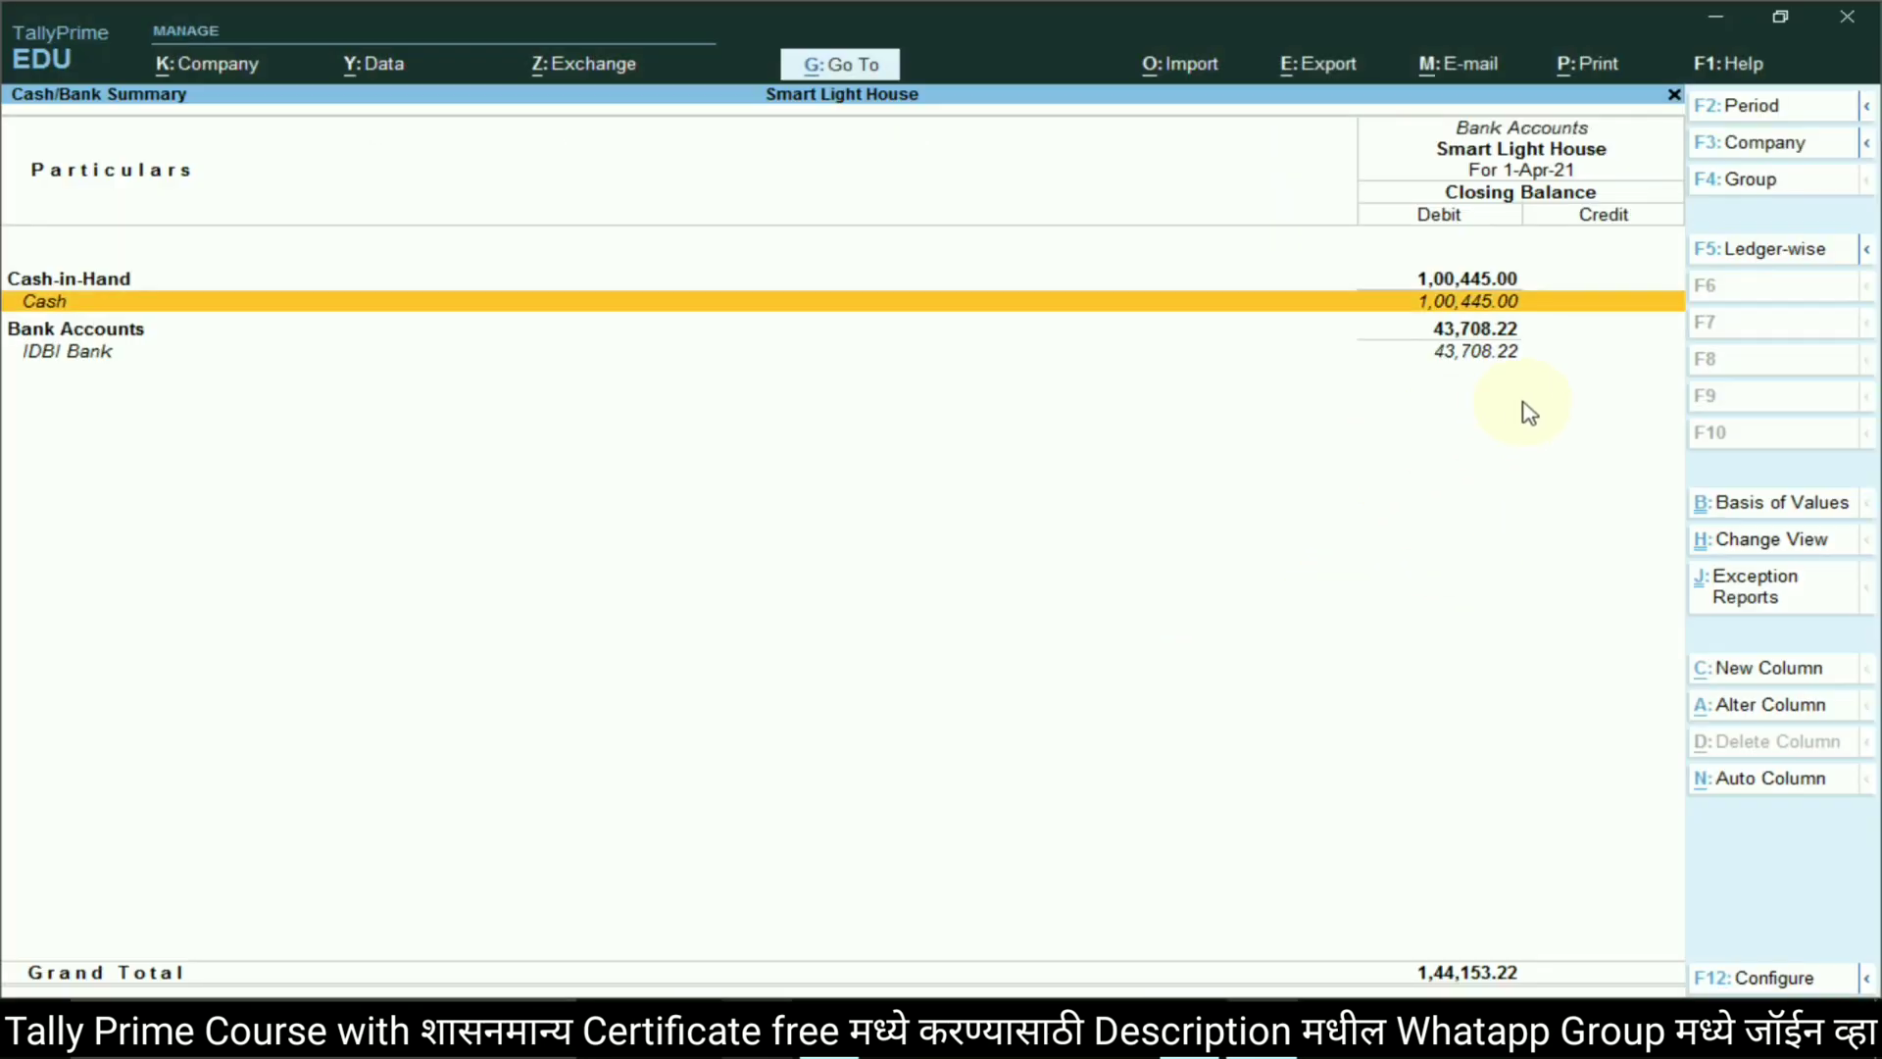
left_click(1469, 359)
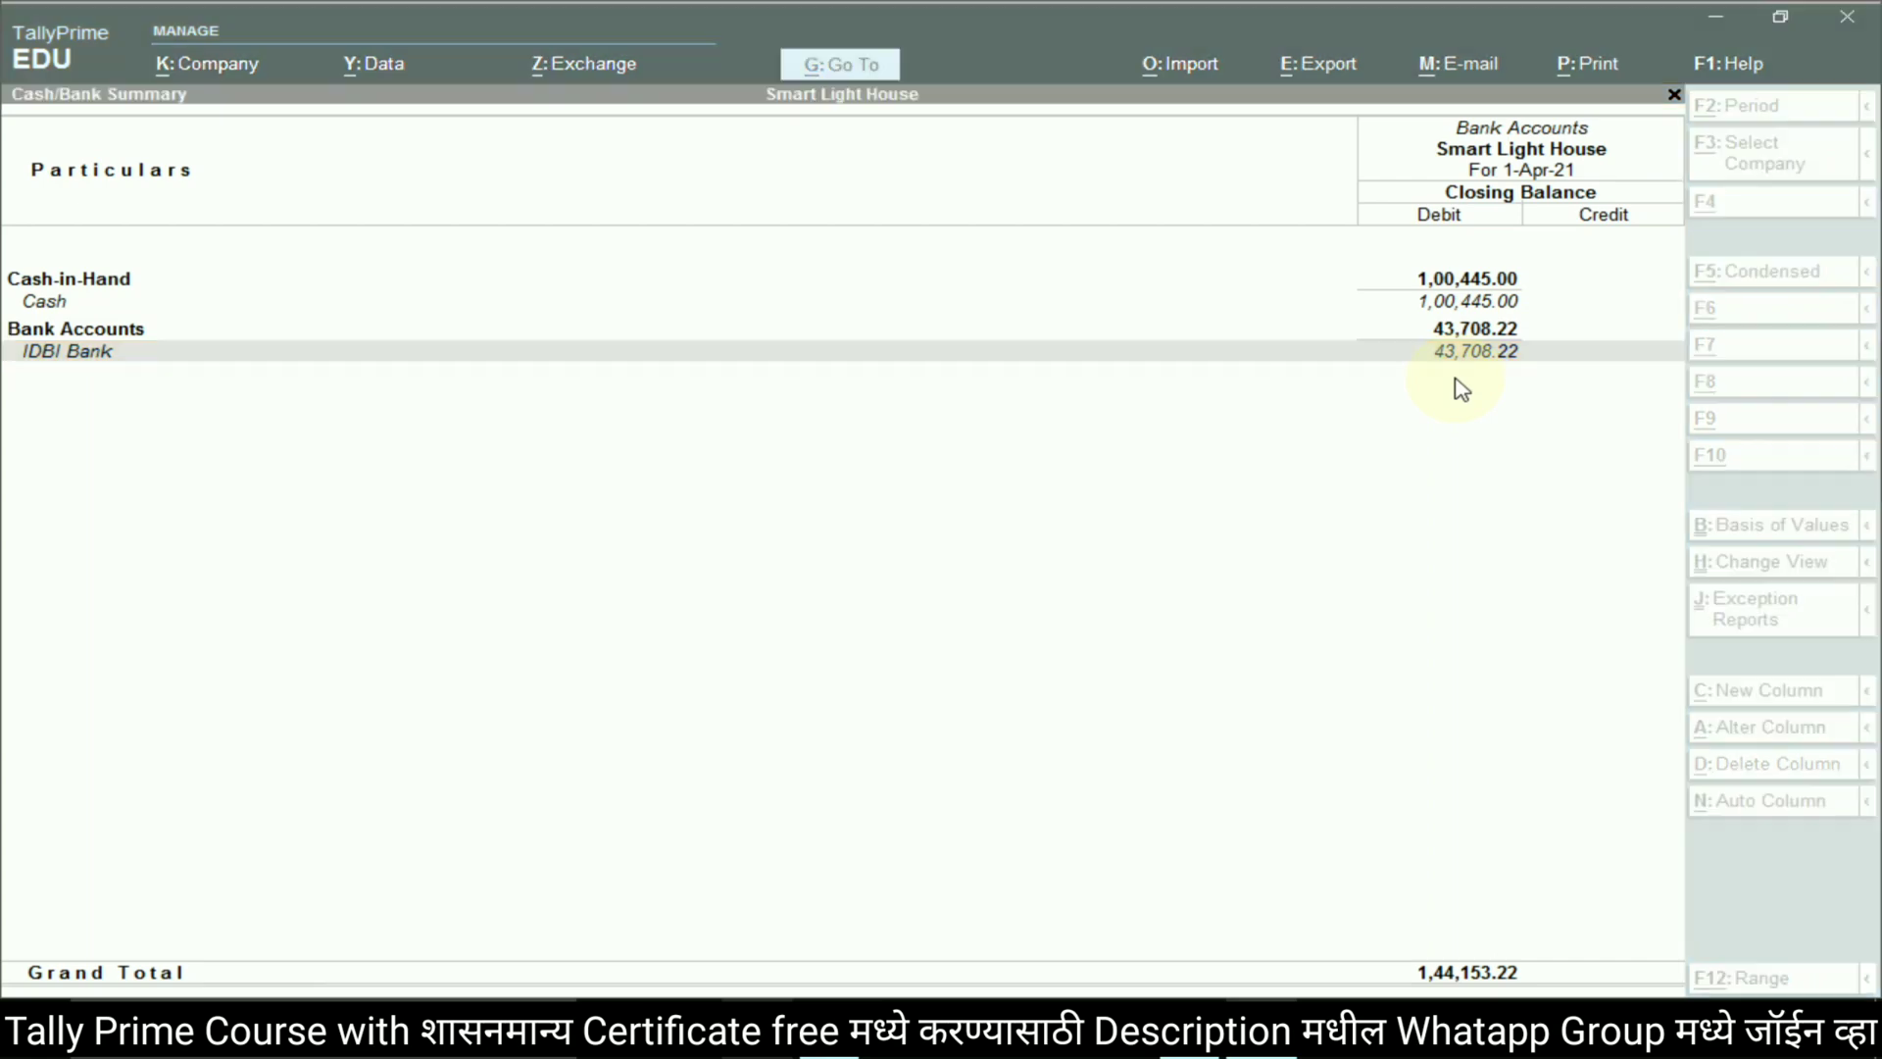
key("alt+Tab")
type("7")
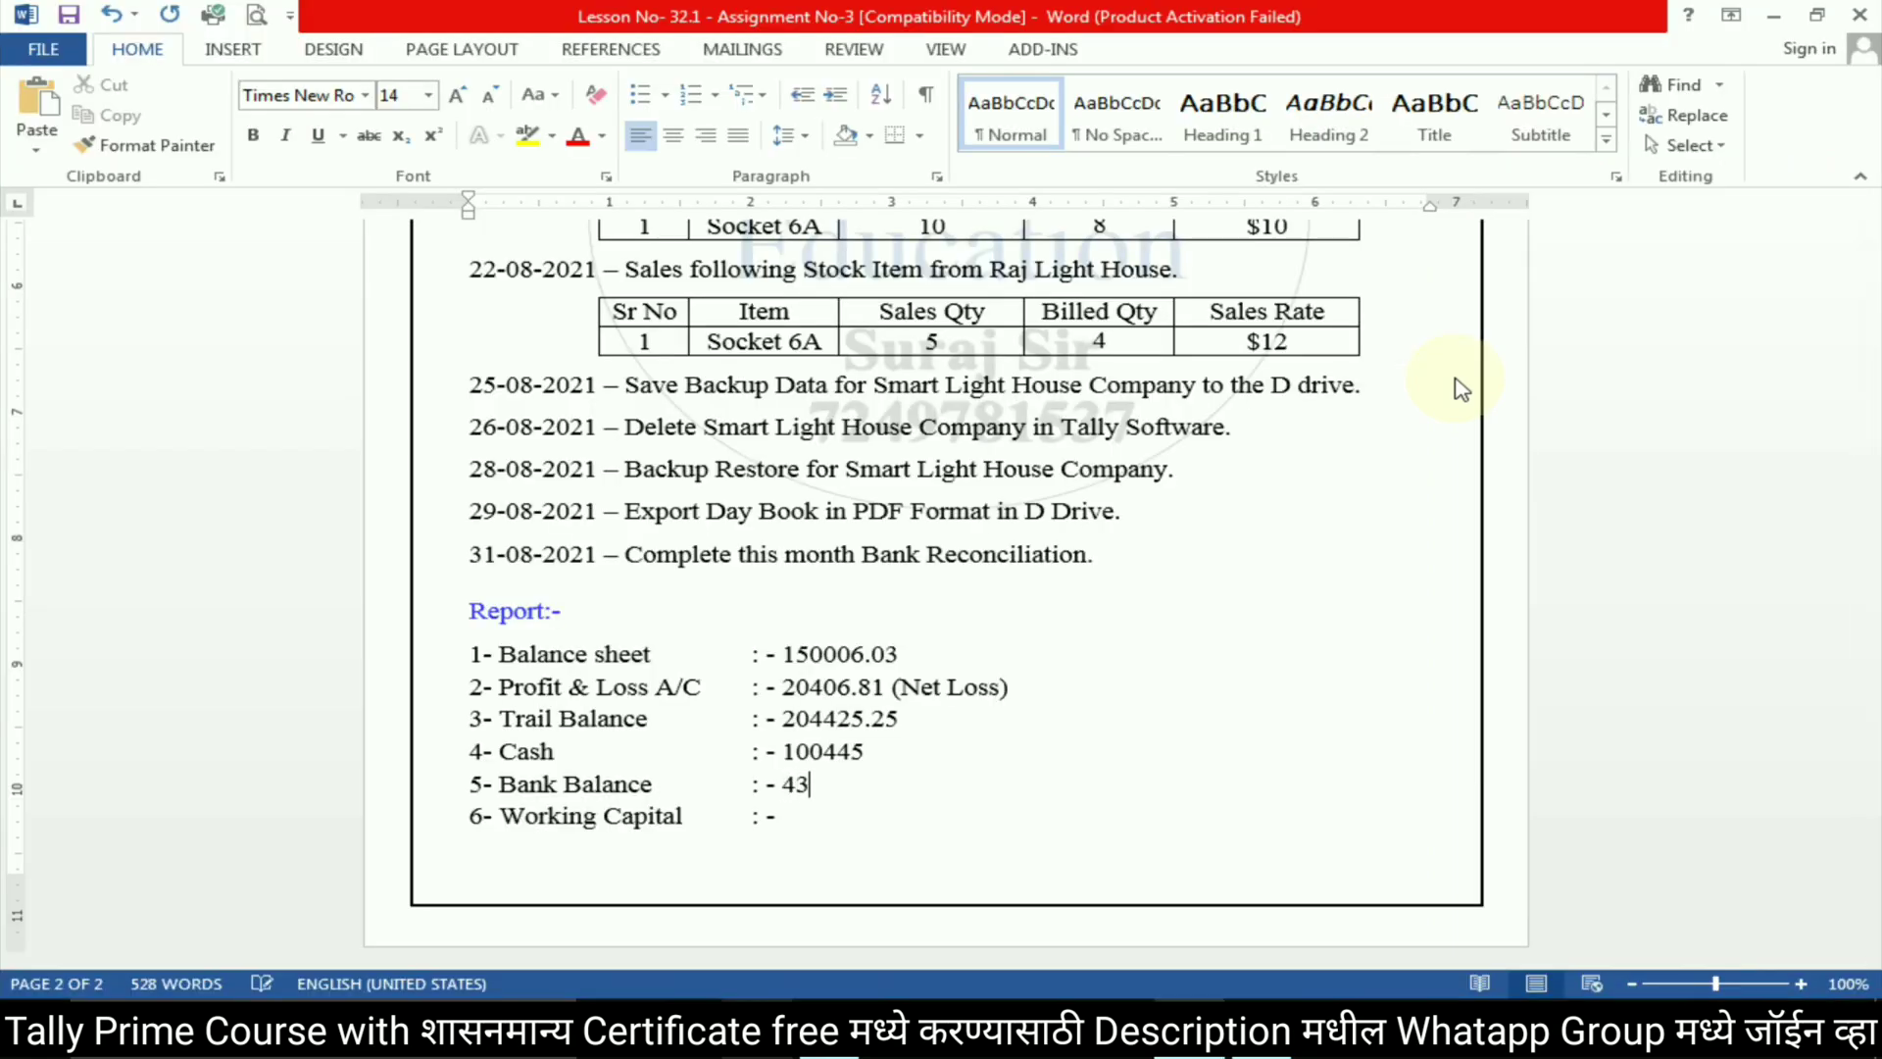
type("3708.")
key("alt+Tab")
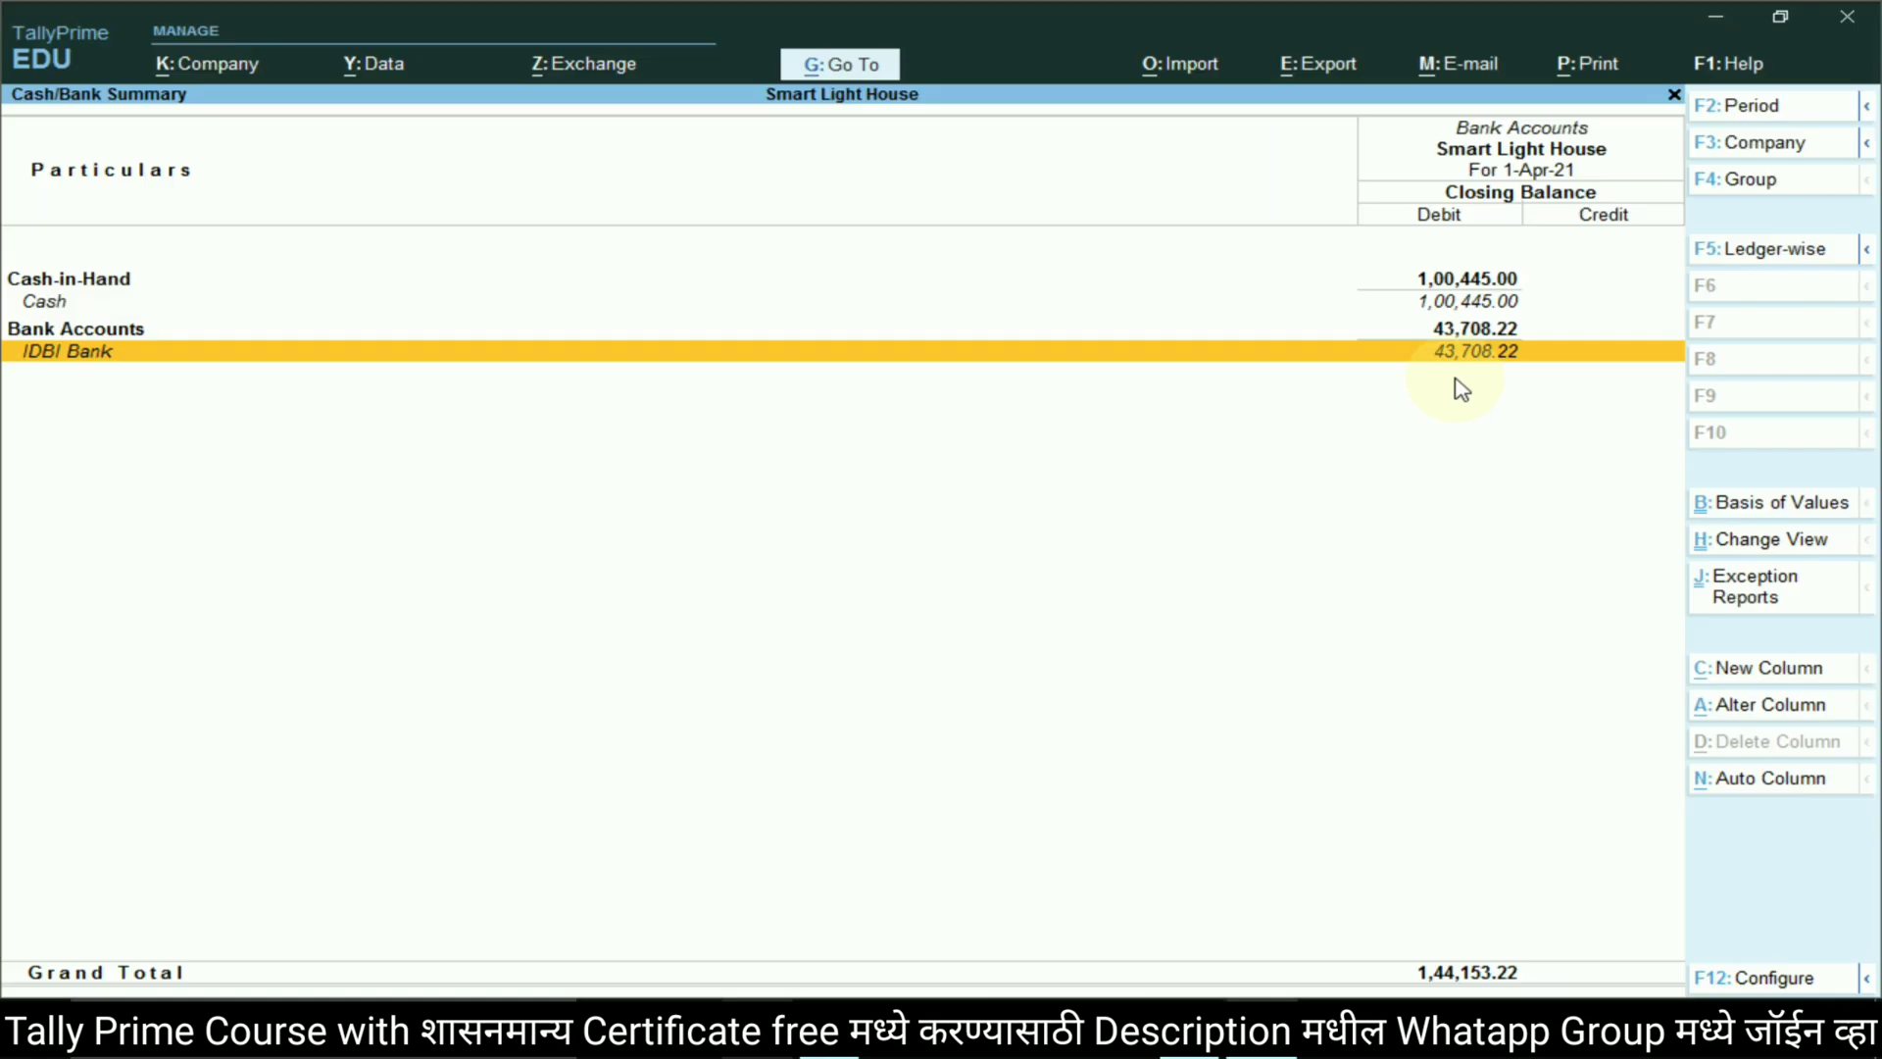
key("alt+Tab")
type("222")
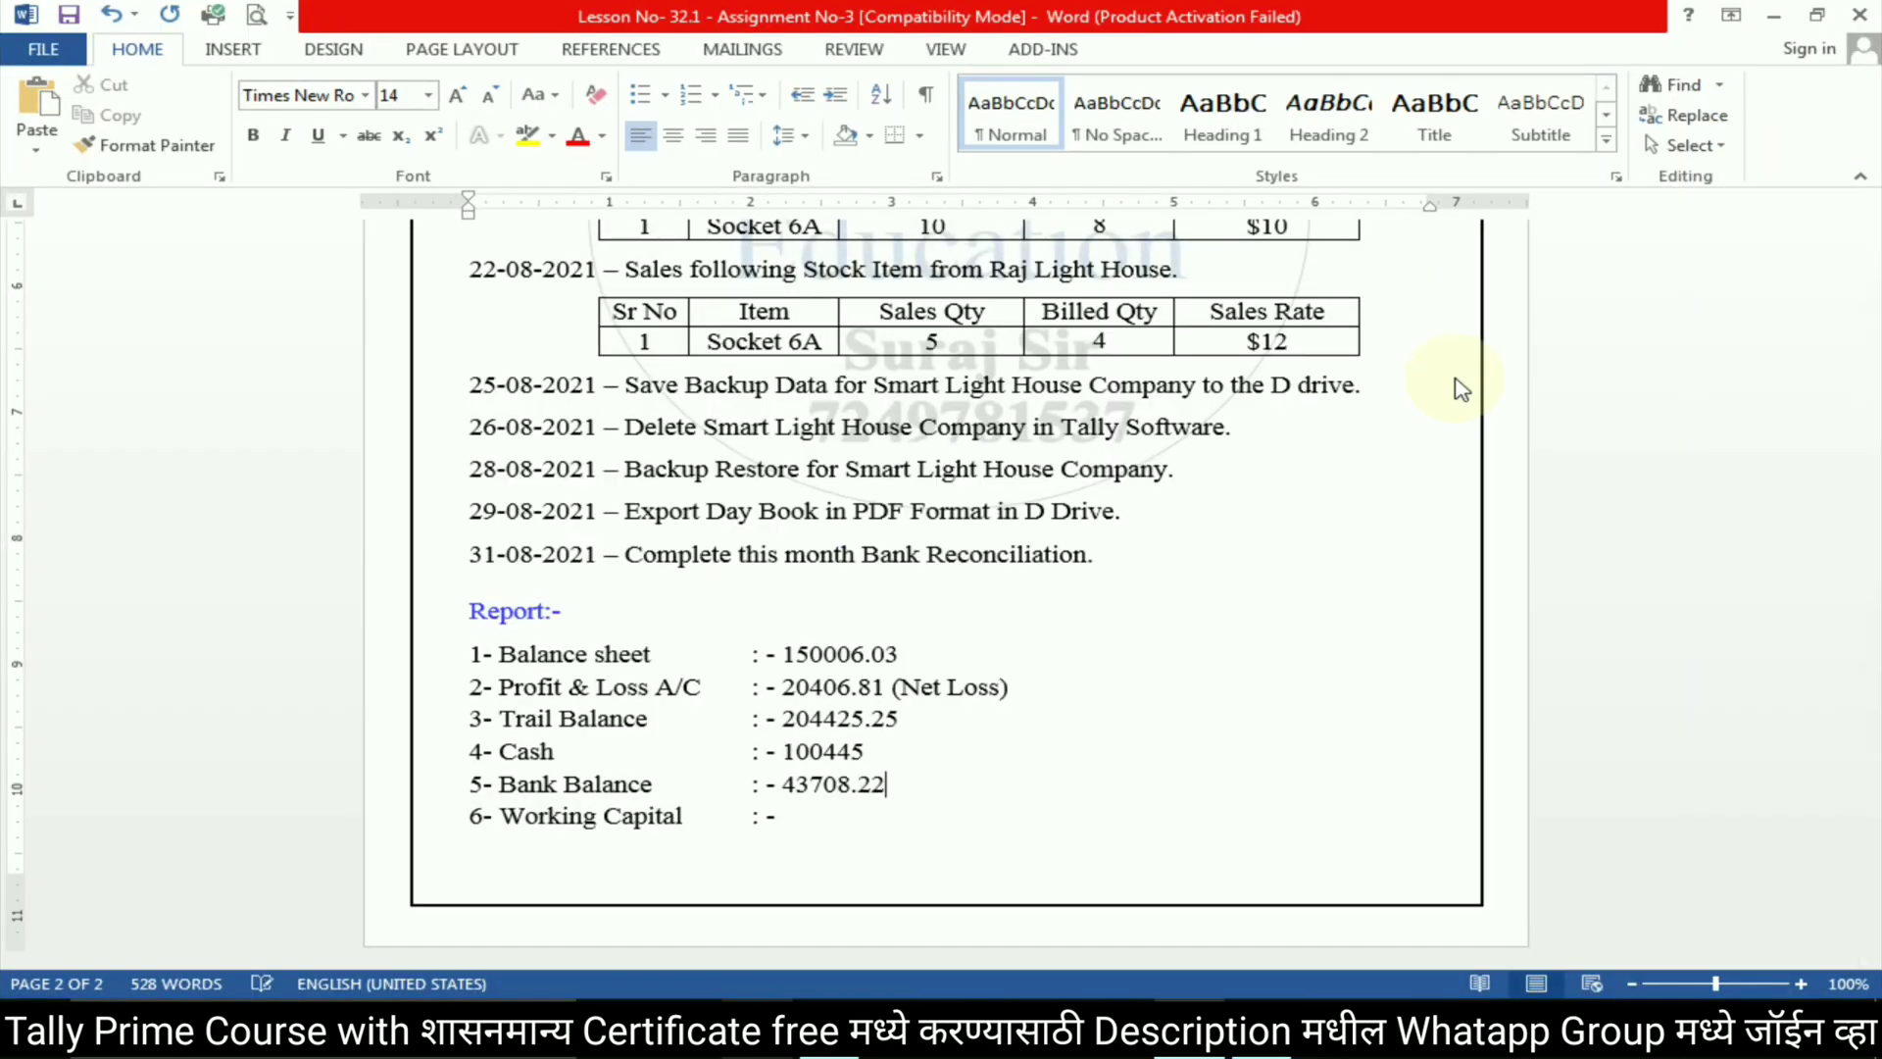
Switch to TallyPrime, leave the Cash/Bank Summary and display the Ratio Analysis report
key("alt+Tab")
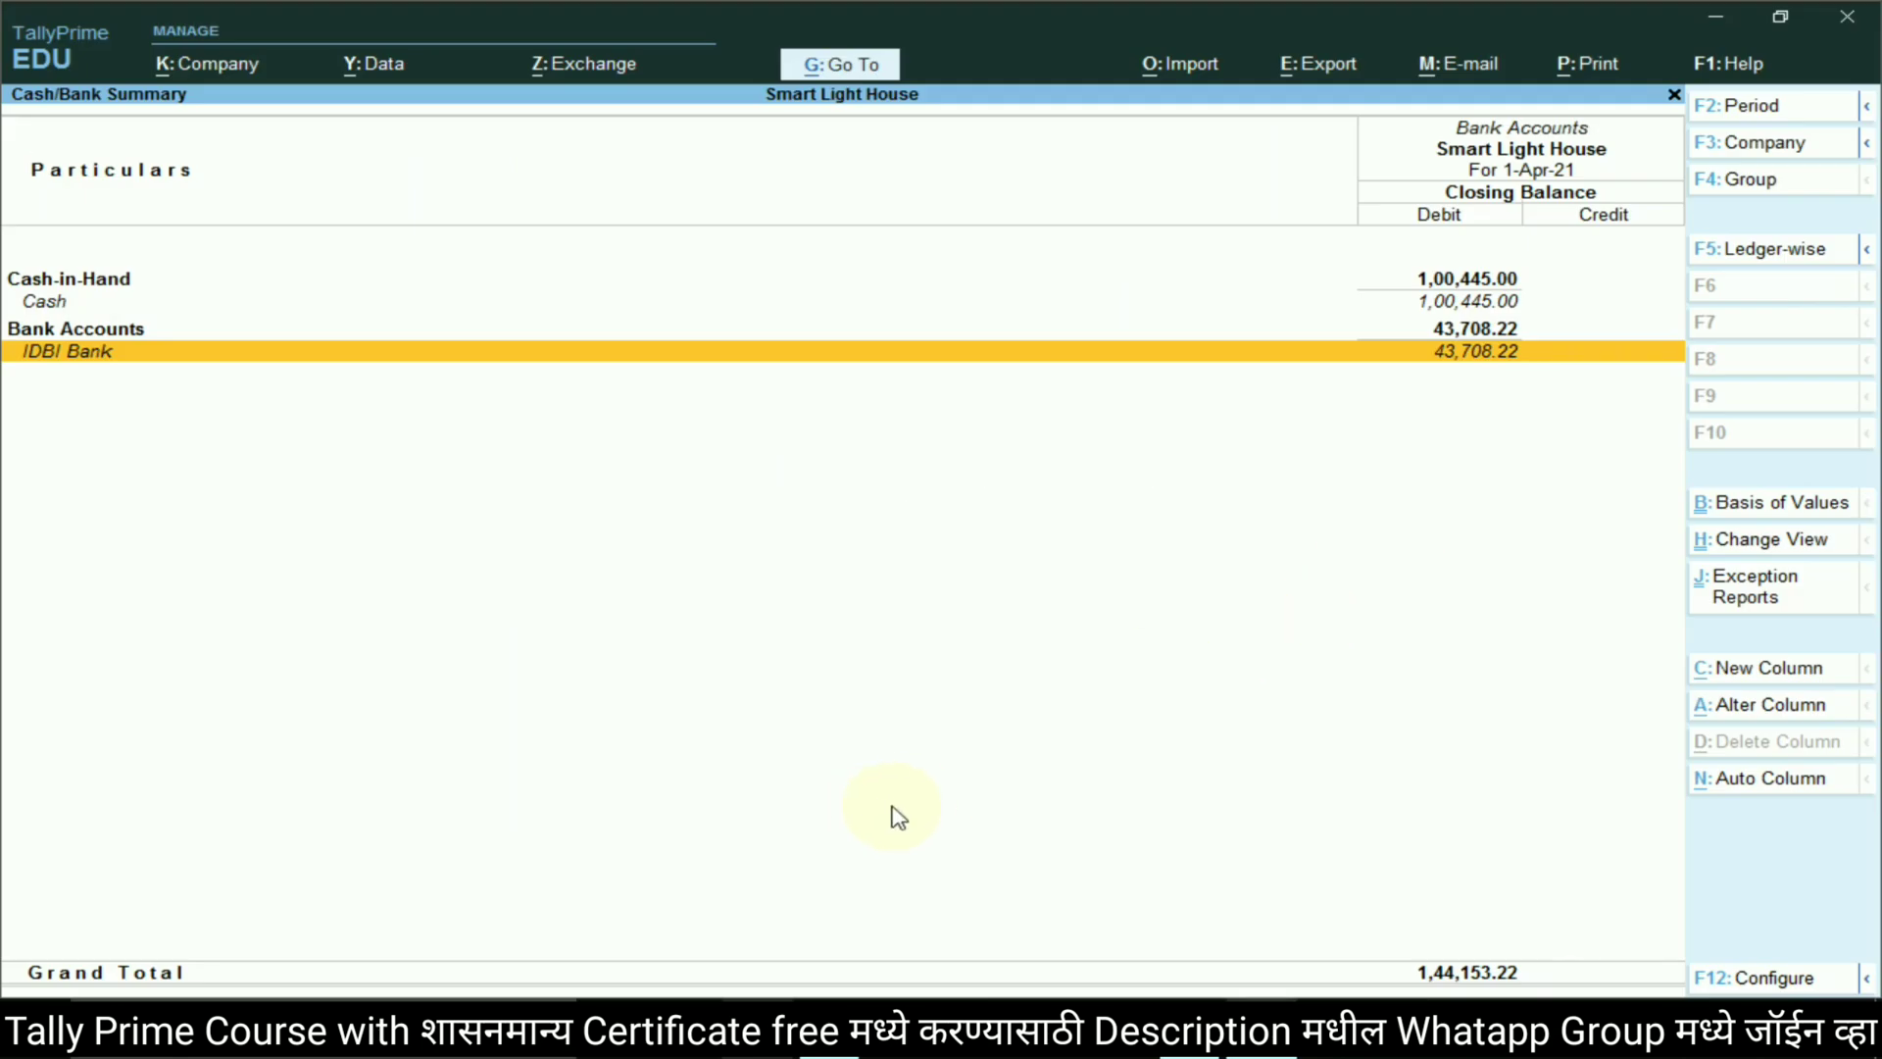
key("Escape")
key("Escape")
key("Escape")
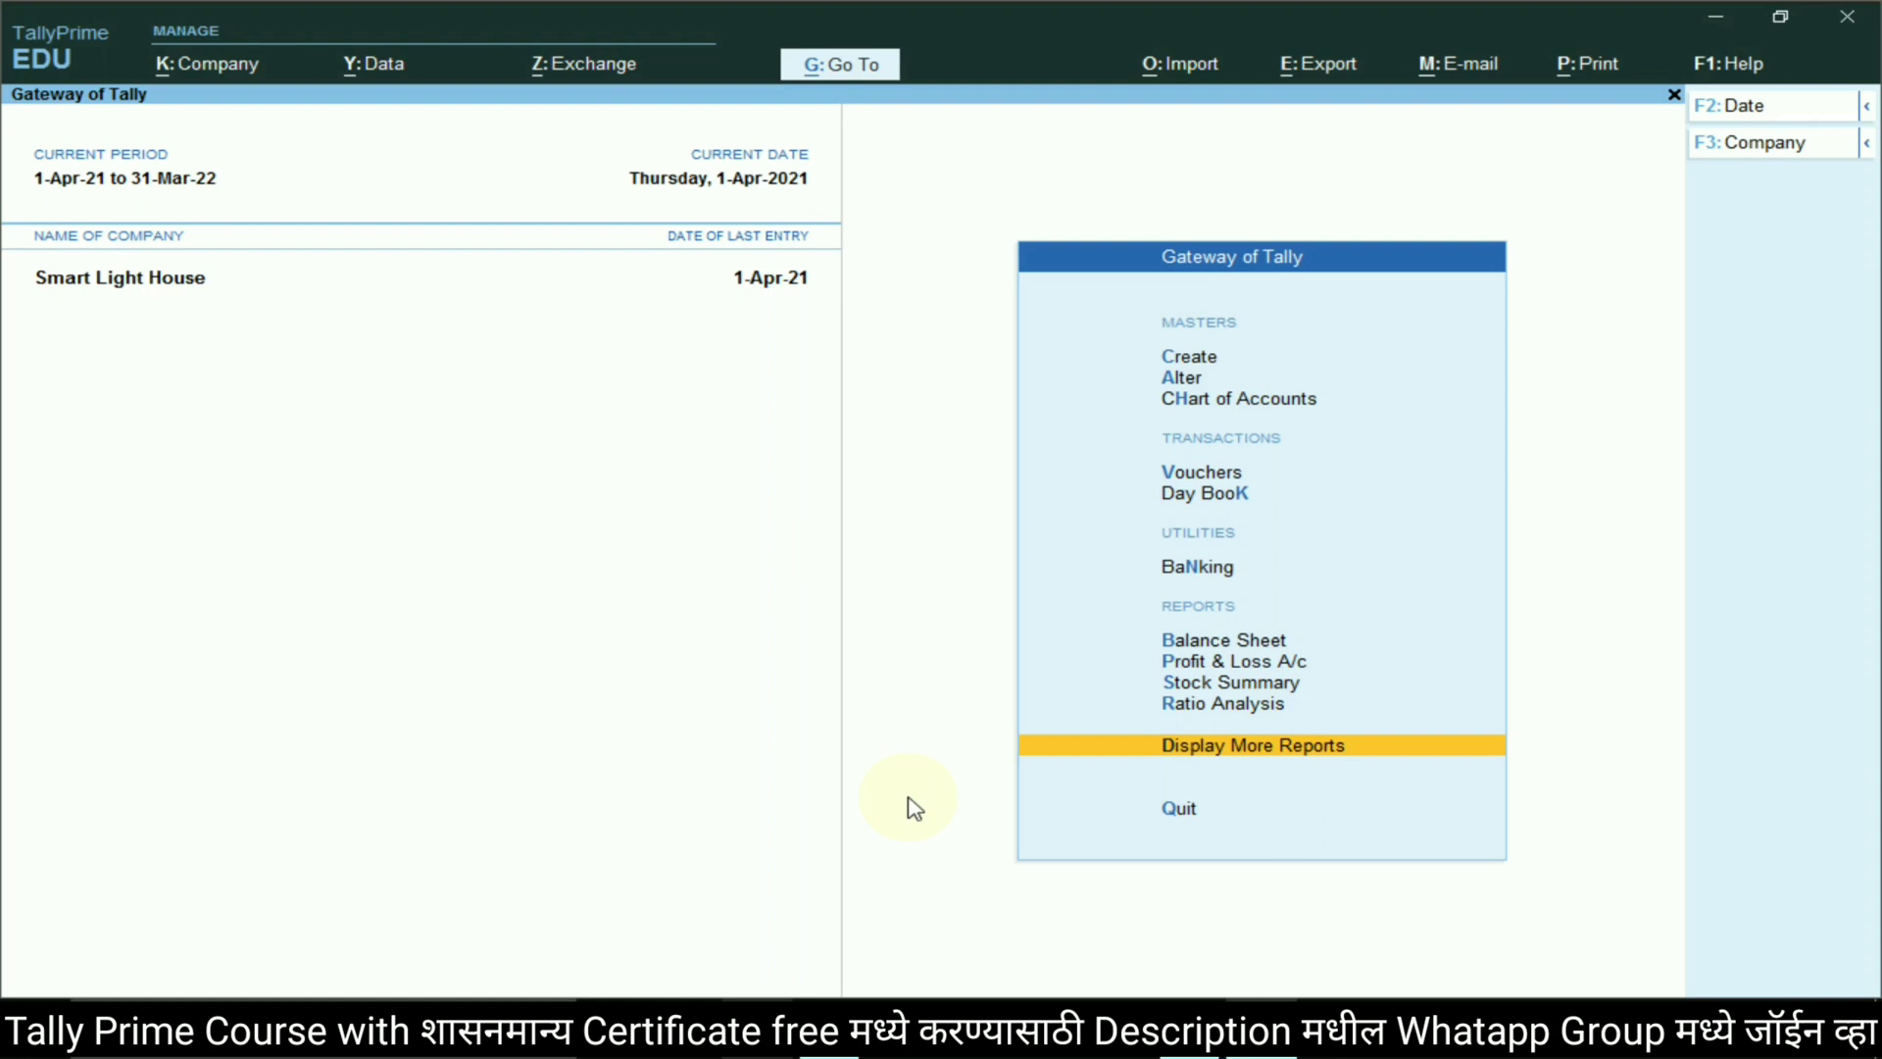
left_click(1221, 706)
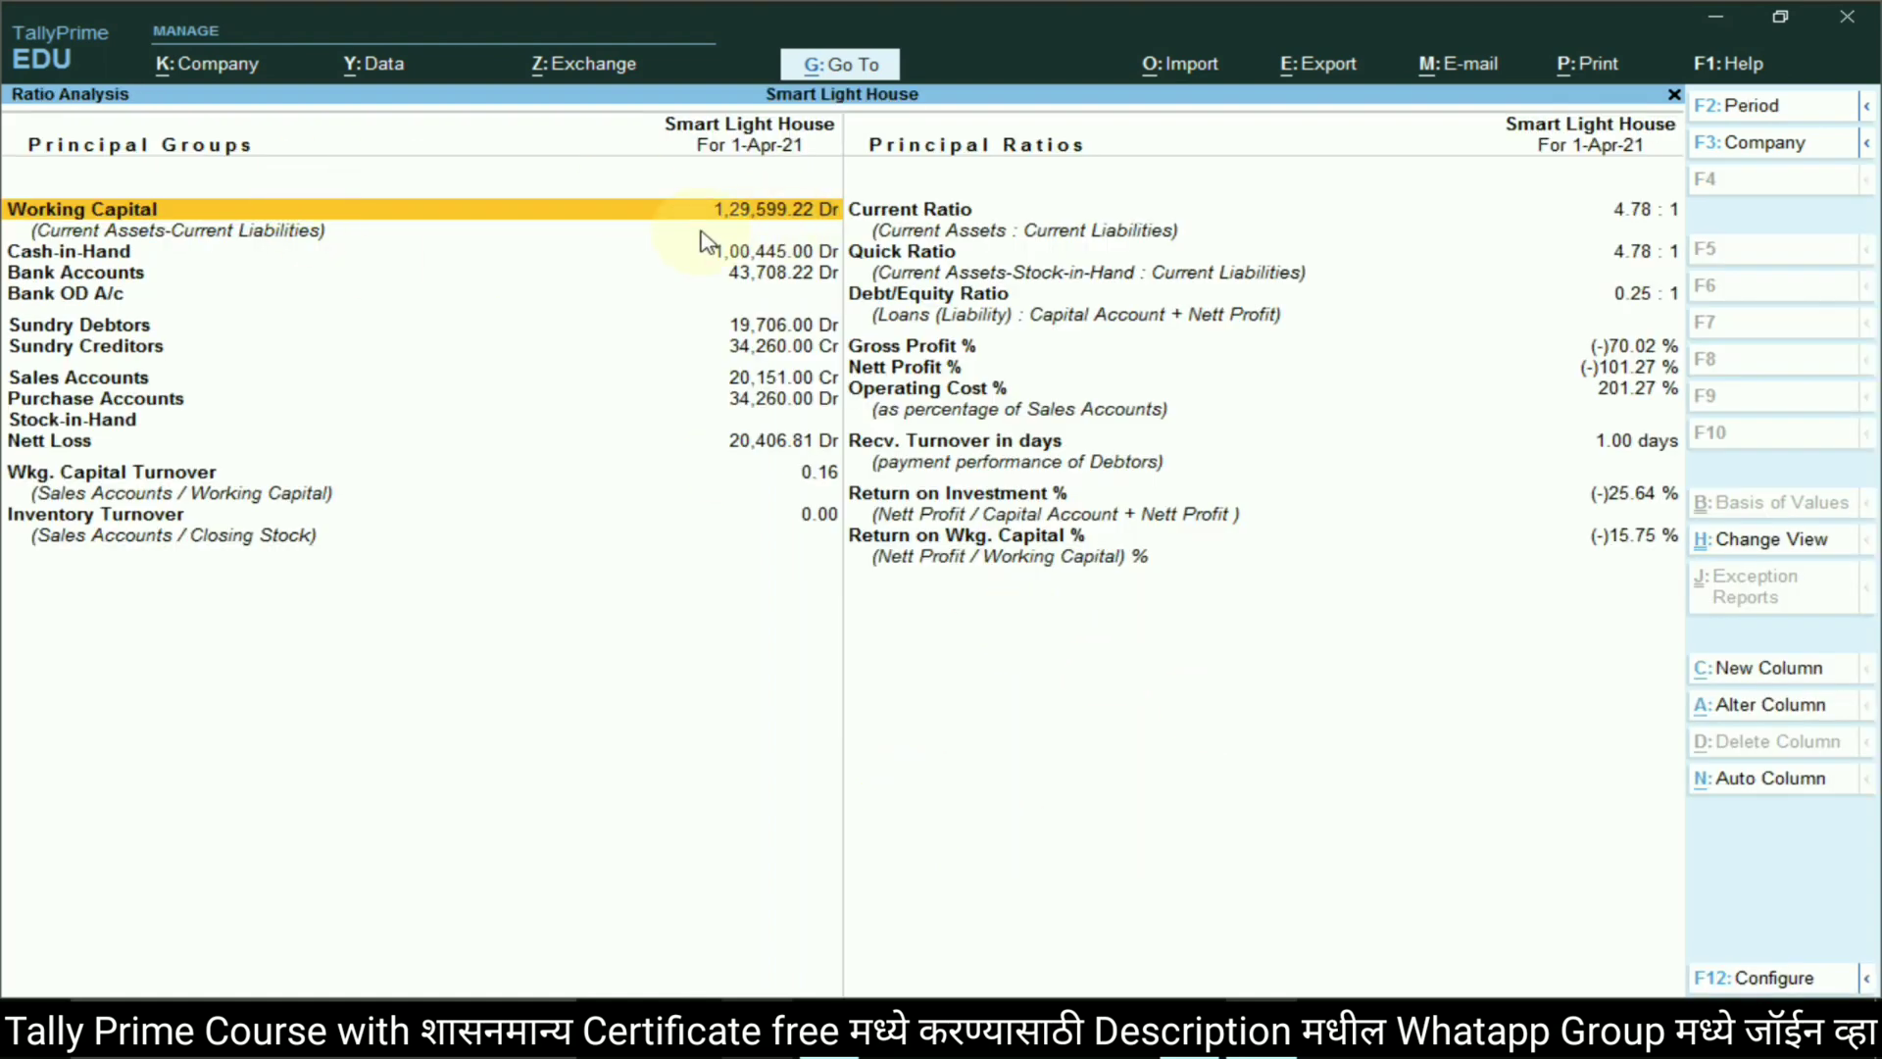
Enter 129599.22 as the Working Capital value in the Word assignment, checking it against the Ratio Analysis report
key("alt+Tab")
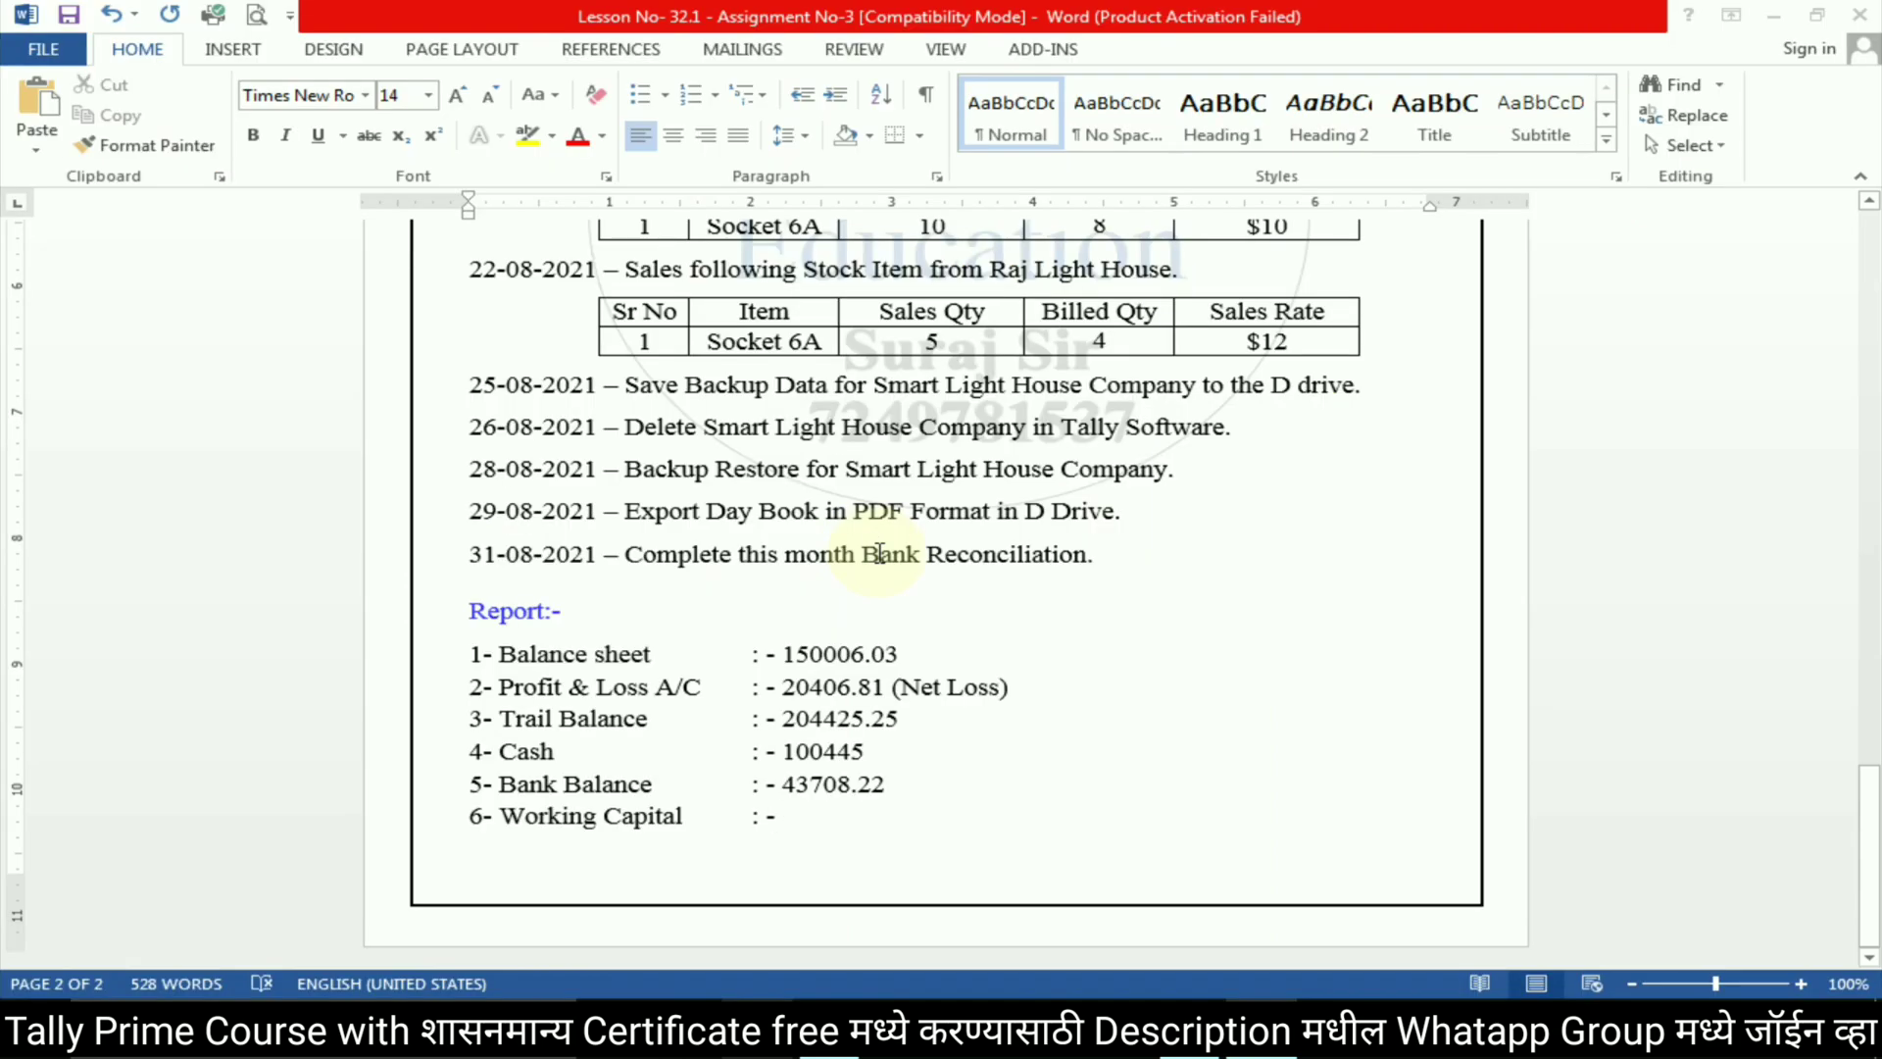
left_click(847, 804)
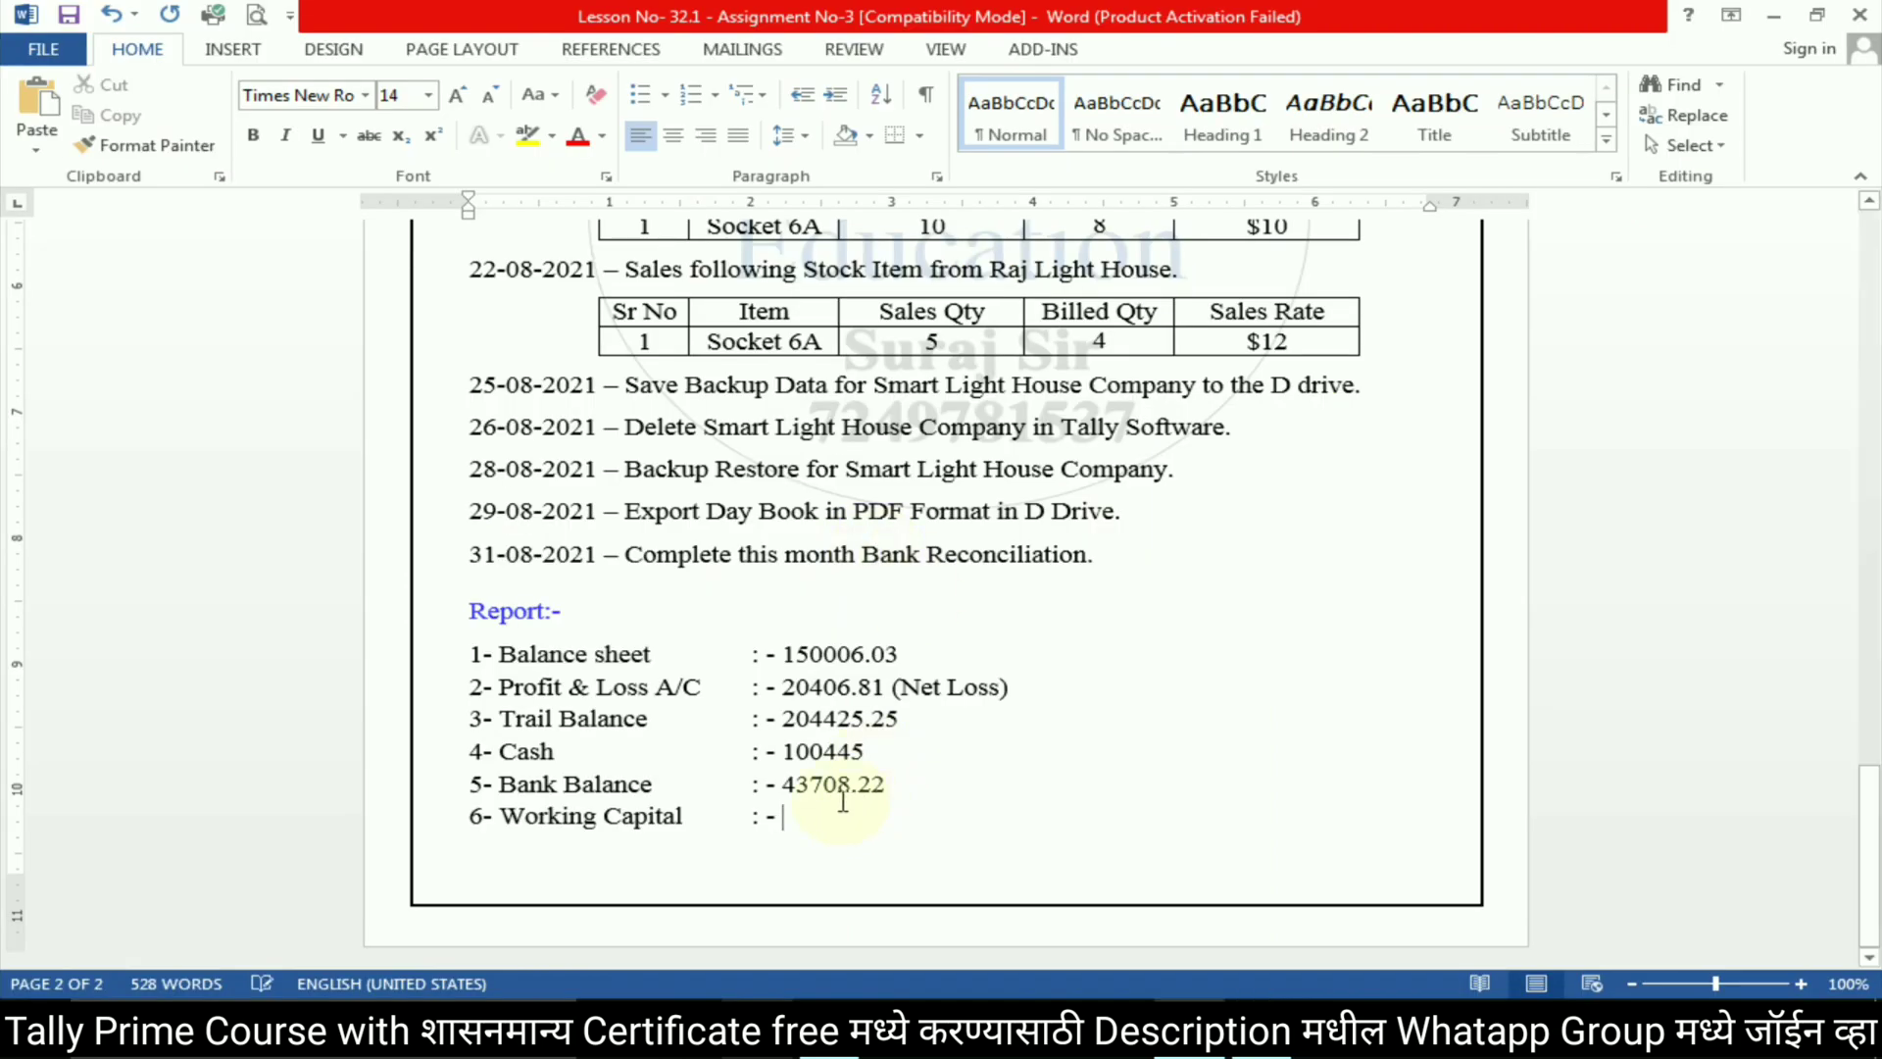
type("129")
key("alt+Tab")
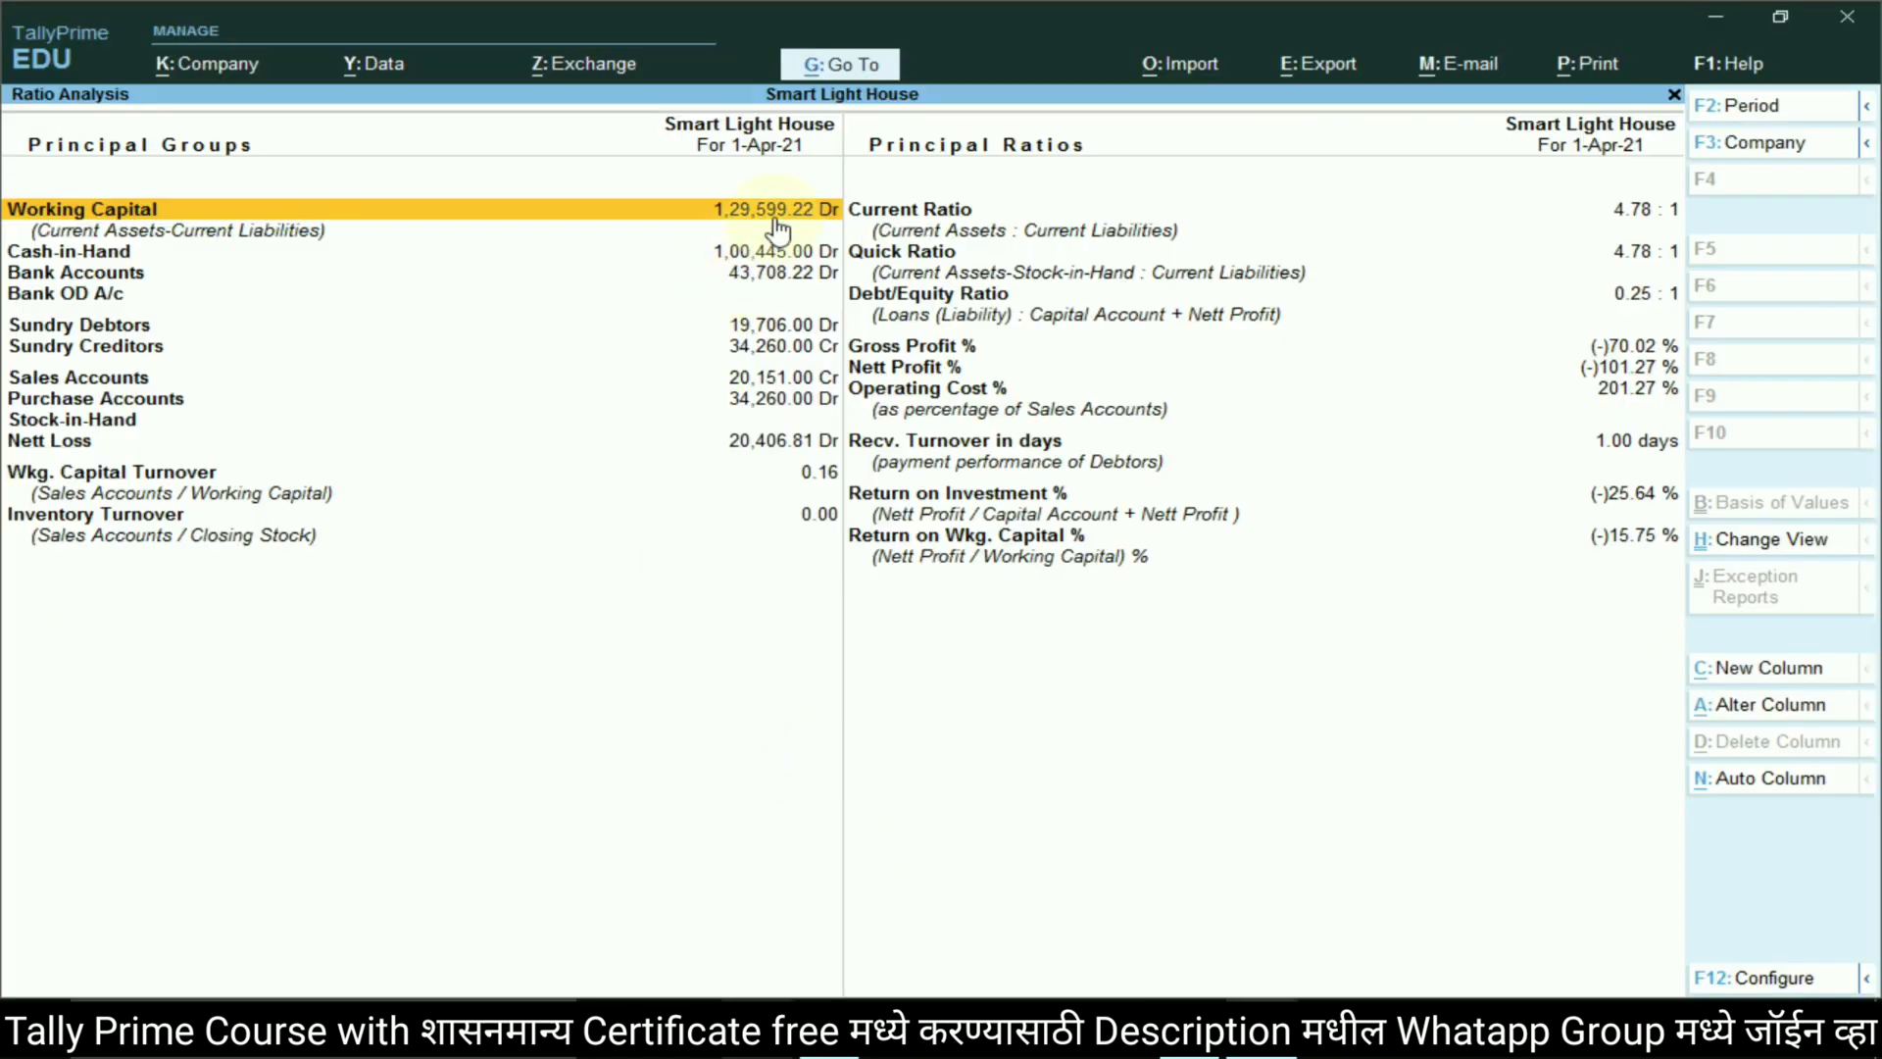
key("alt+Tab")
type("599")
key("alt+Tab")
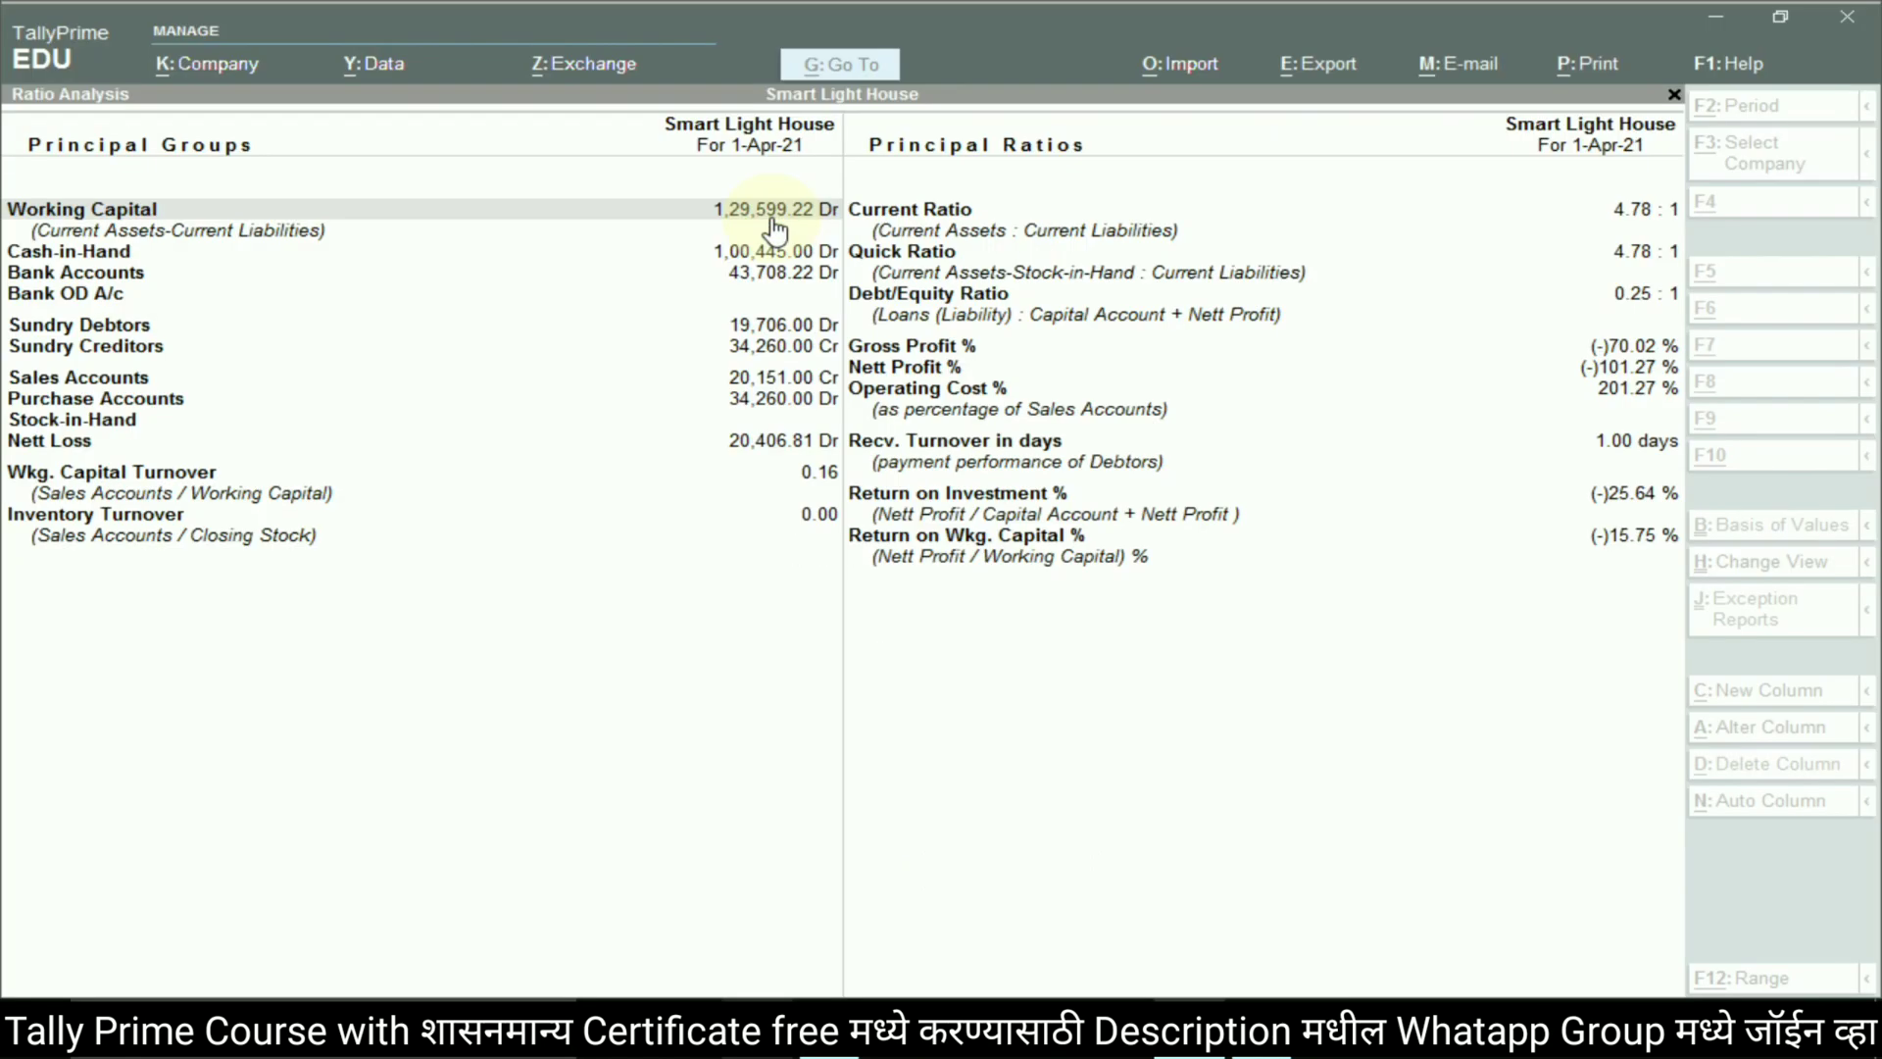
key("alt+Tab")
type(".22")
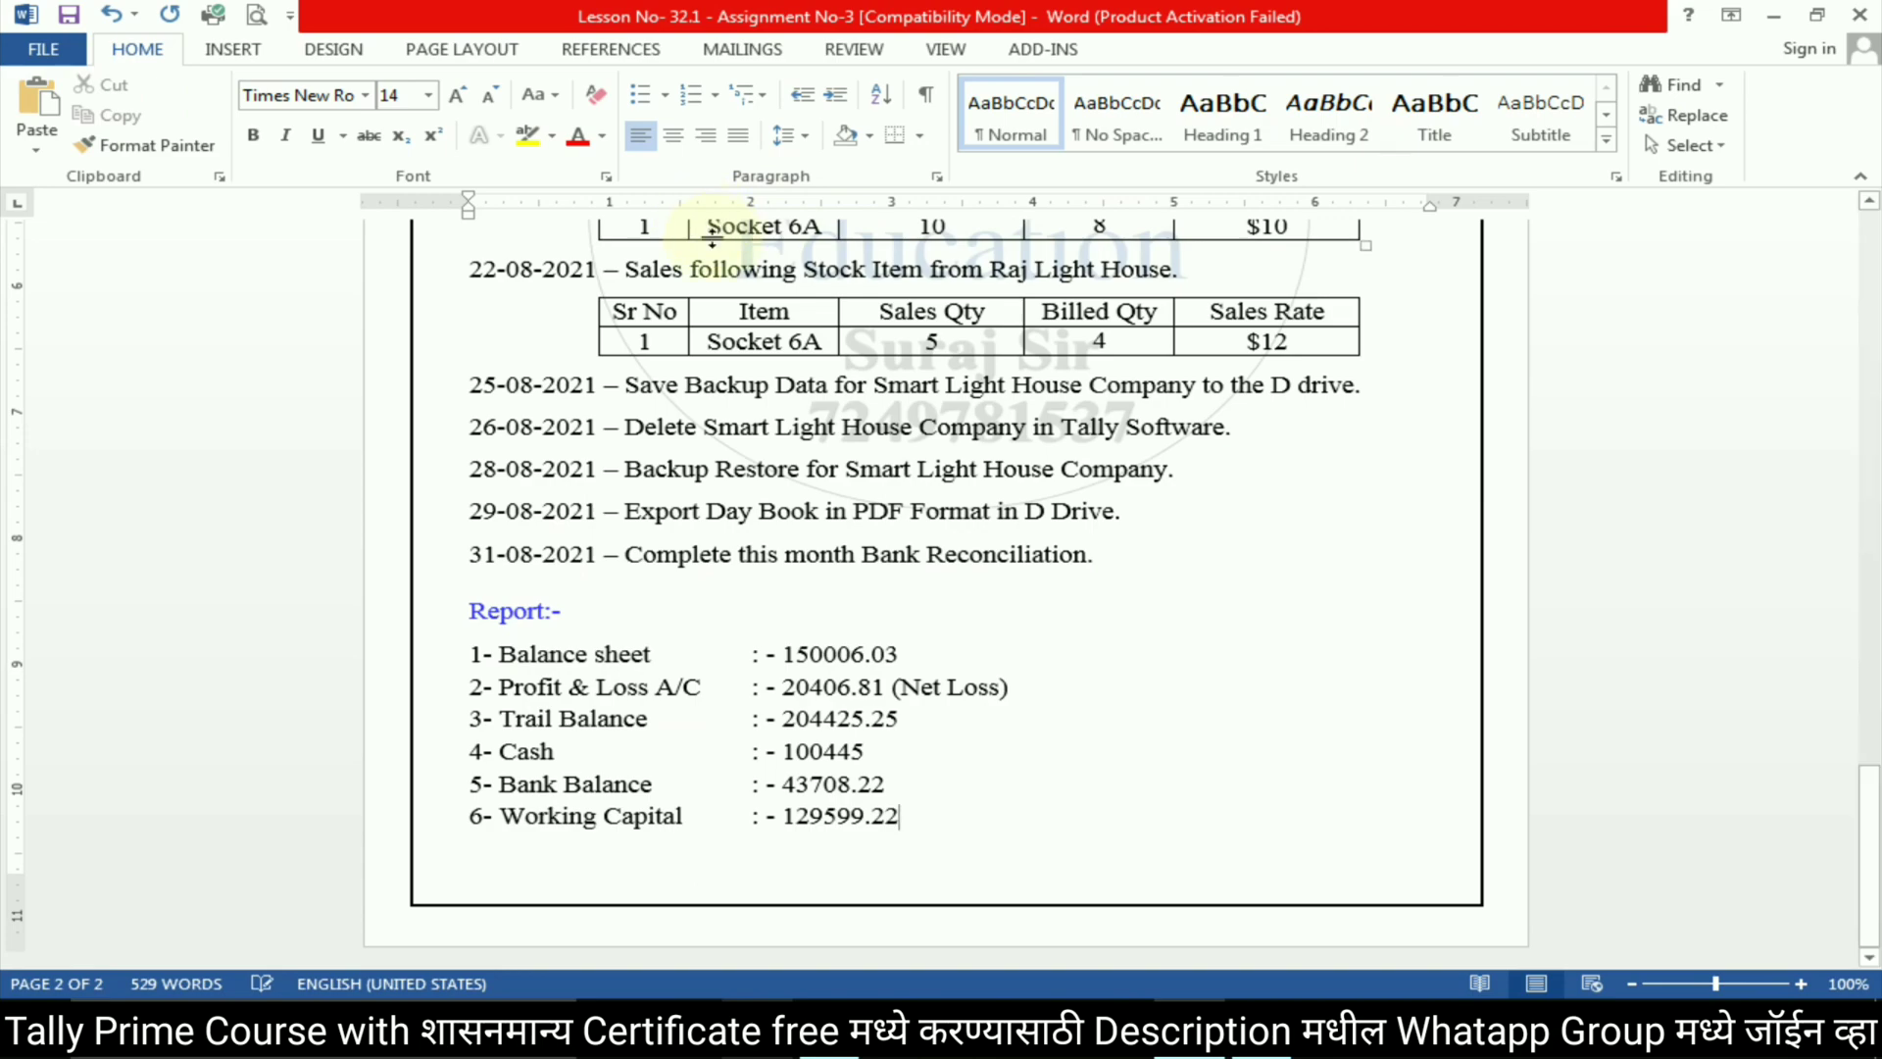
Return to the beginning of the assignment document and place the cursor at the end of the Assignment No-3 heading line
scroll(720, 502, "up", 5)
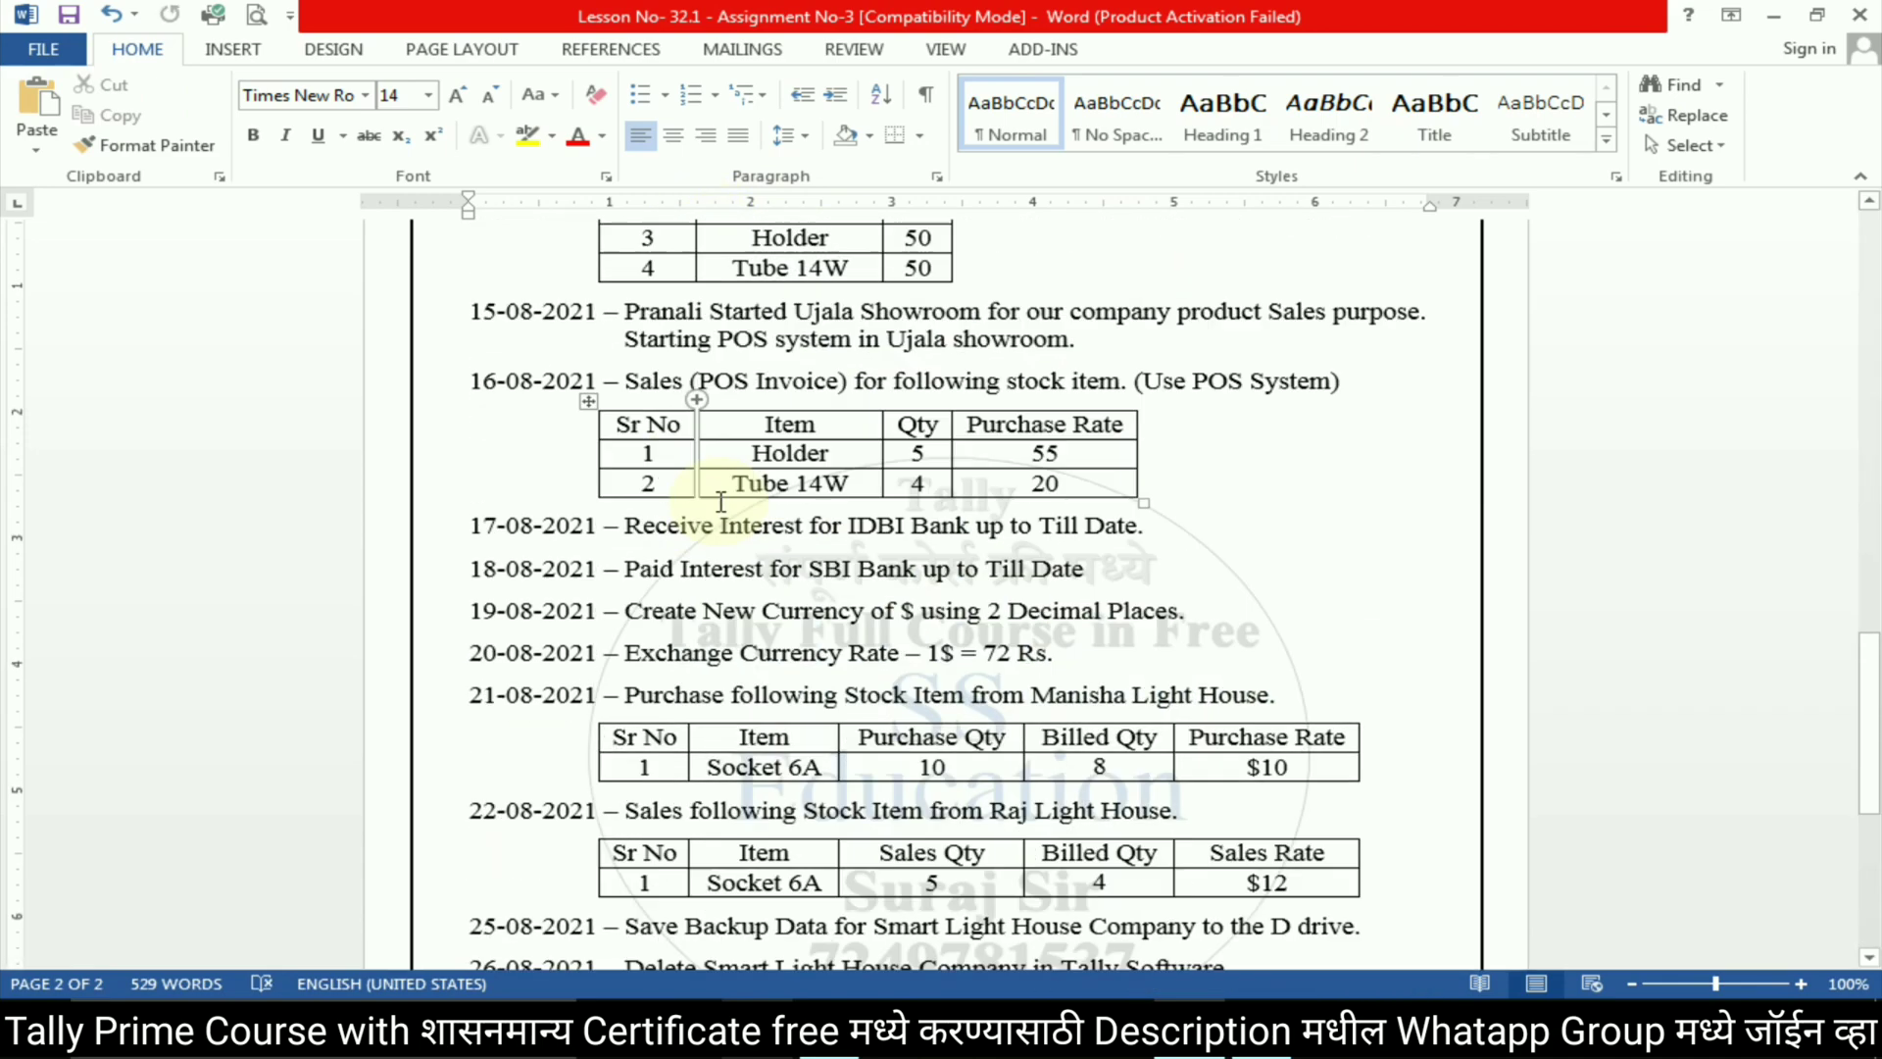
scroll(720, 502, "up", 18)
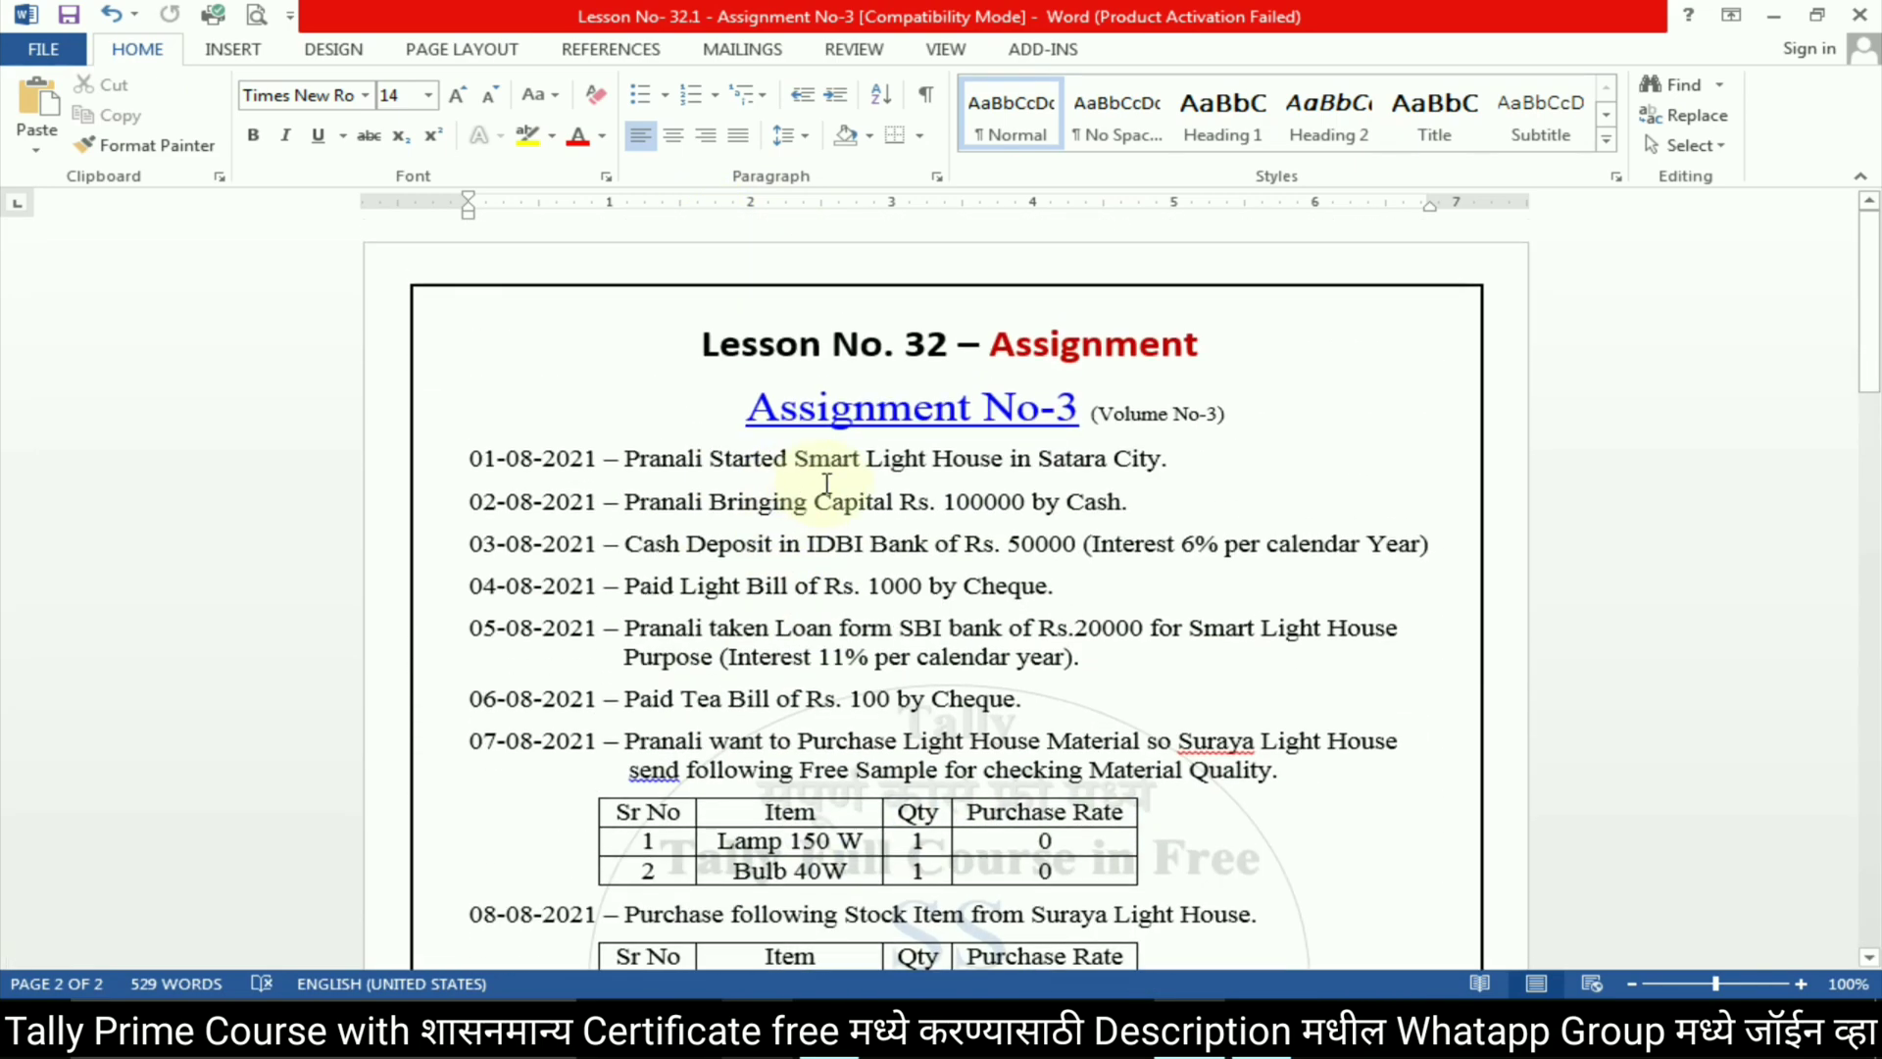
left_click(1258, 402)
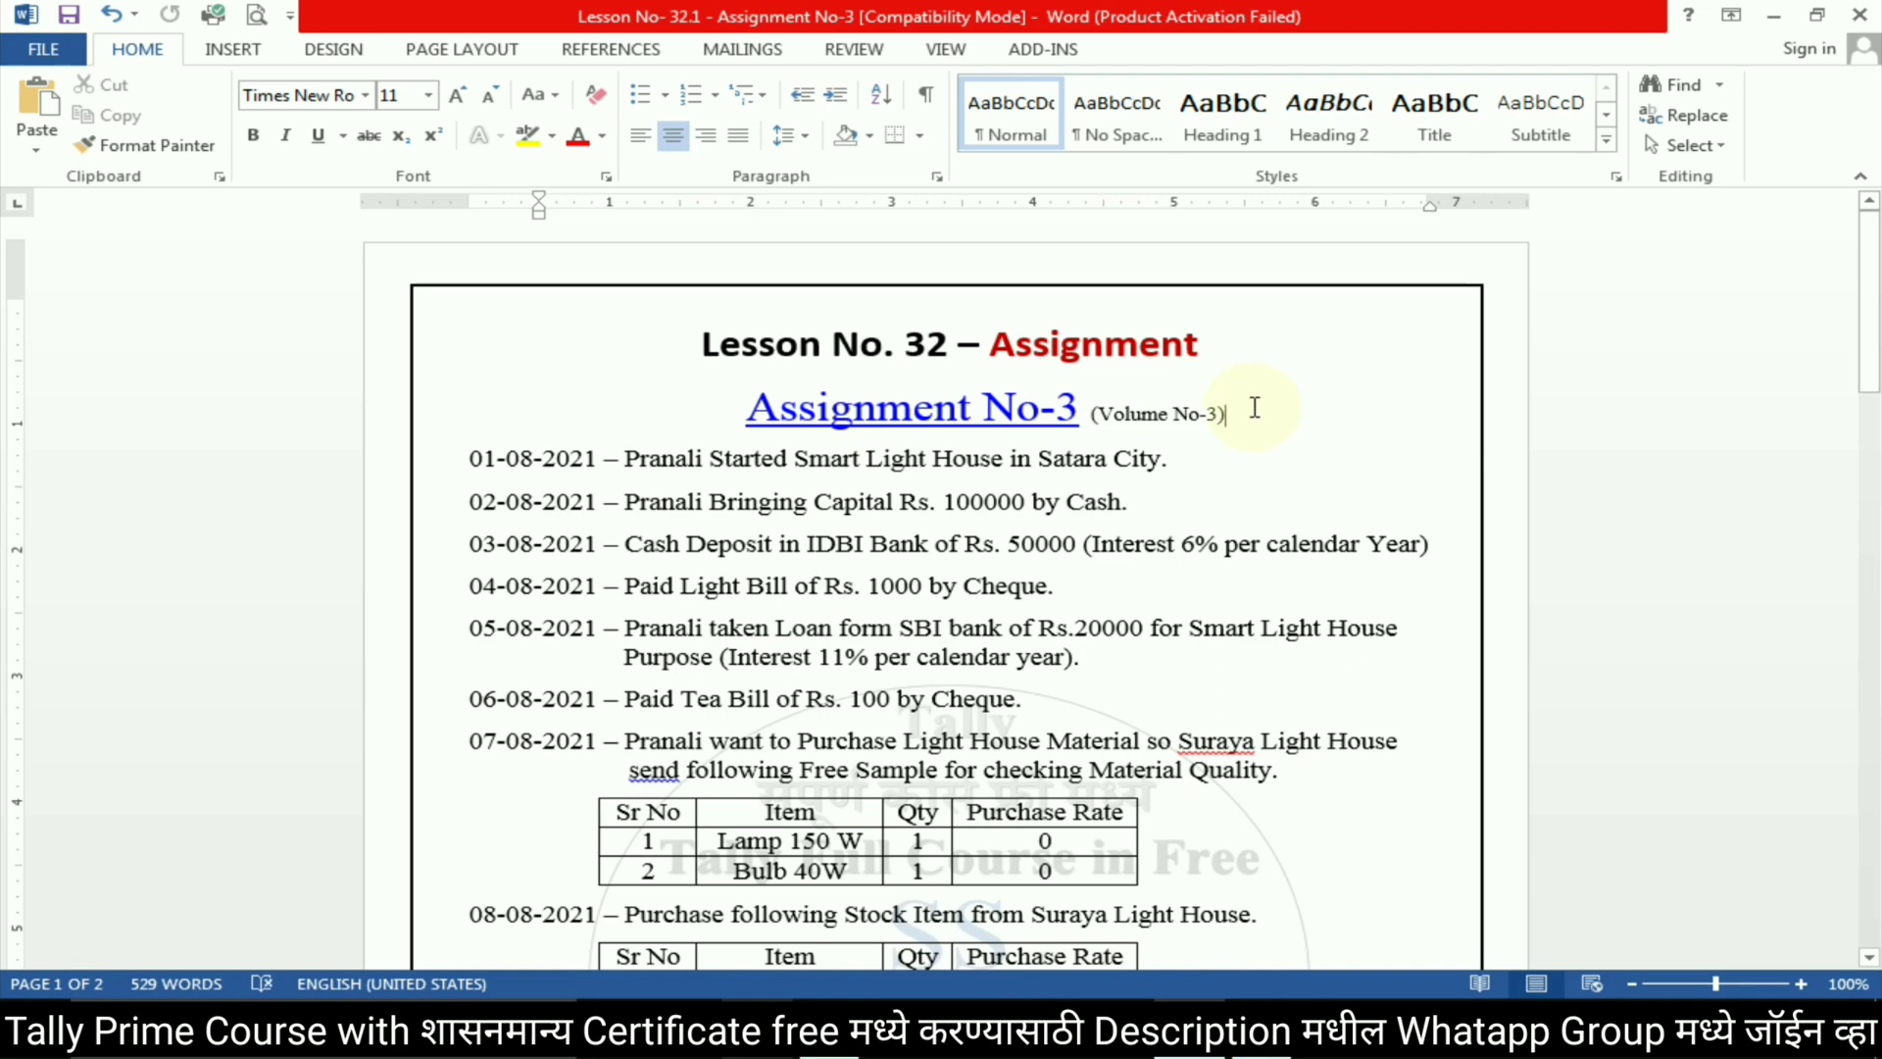